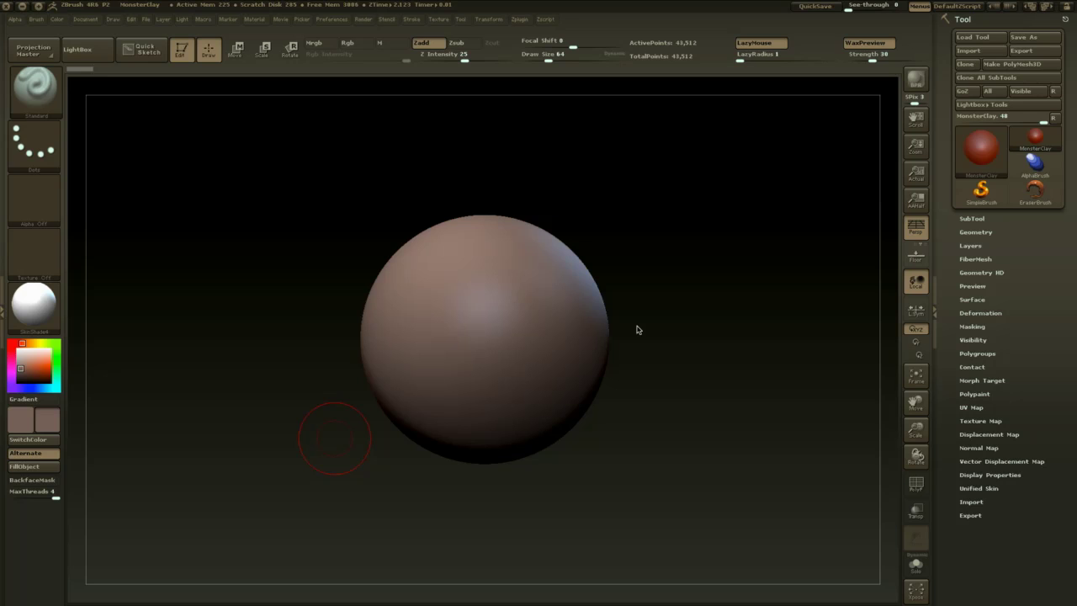
# - Show the sphere's DynaMesh settings and choose the ClayBuildup brush
pyautogui.click(975, 233)
pyautogui.click(981, 407)
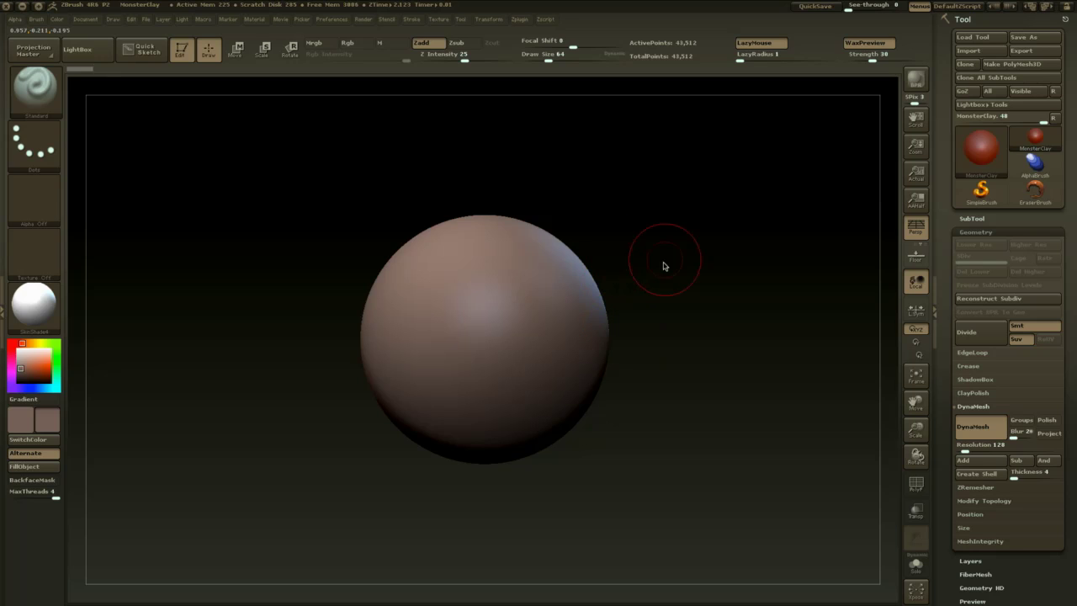
pyautogui.press('b')
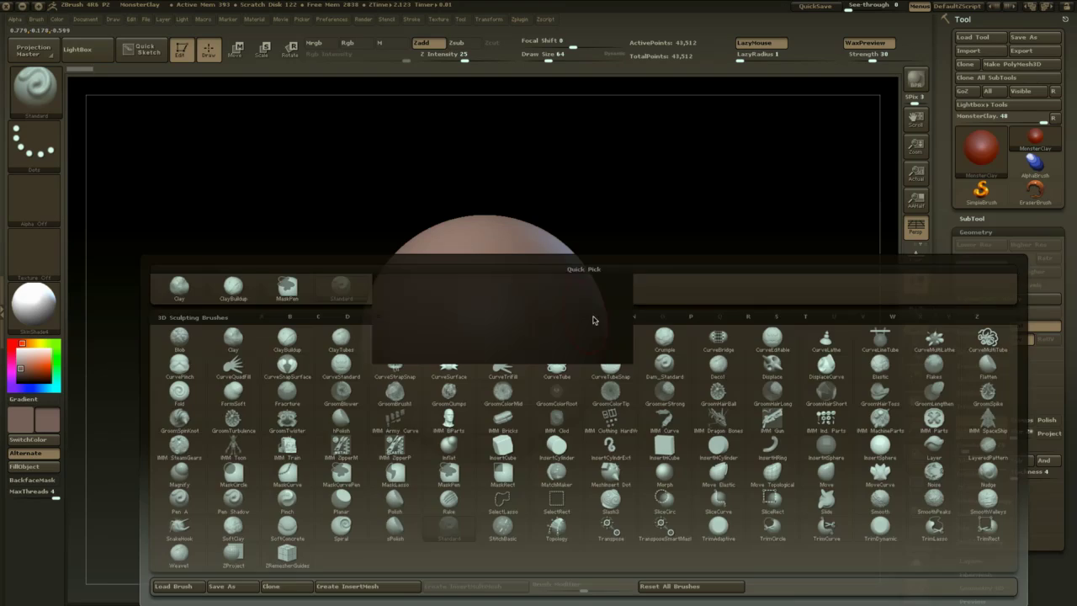
pyautogui.press('b')
pyautogui.press('c')
pyautogui.press('b')
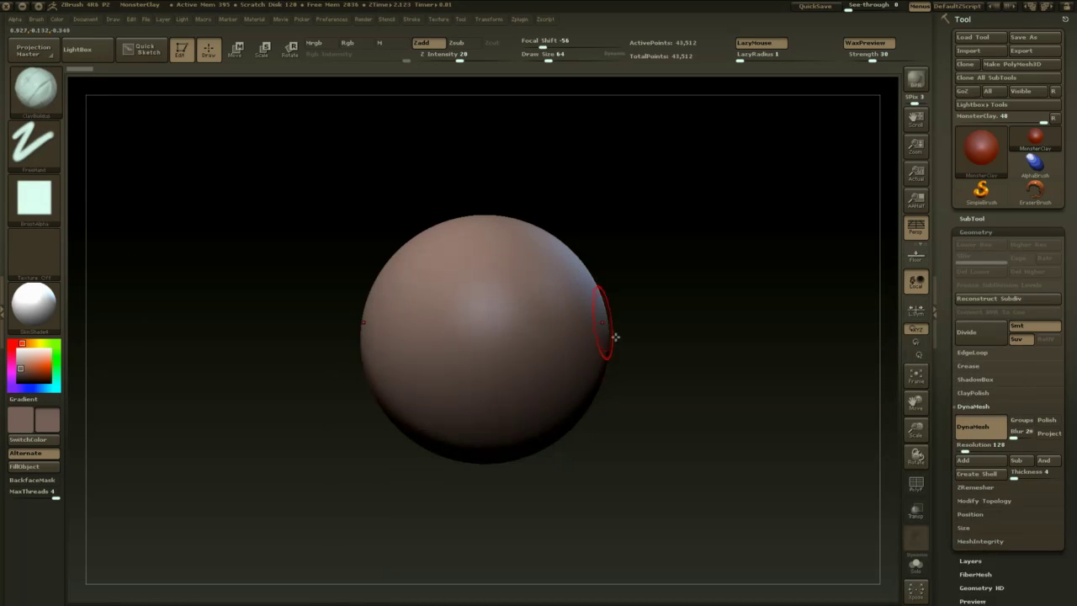
# - Set the brush draw size to 68 and limit the maximum threads to 2
pyautogui.moveTo(655, 383)
pyautogui.keyDown('alt'); pyautogui.mouseDown()
pyautogui.moveTo(618, 305)
pyautogui.moveTo(612, 316)
pyautogui.mouseUp(); pyautogui.keyUp('alt')
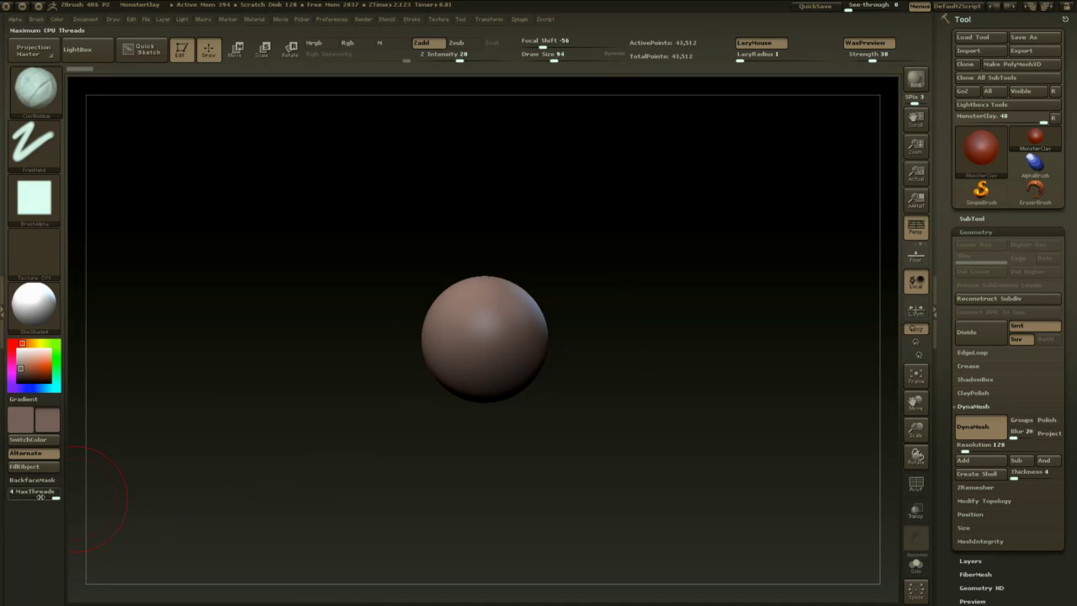
pyautogui.press('space')
pyautogui.moveTo(591, 316); pyautogui.dragTo(589, 315)
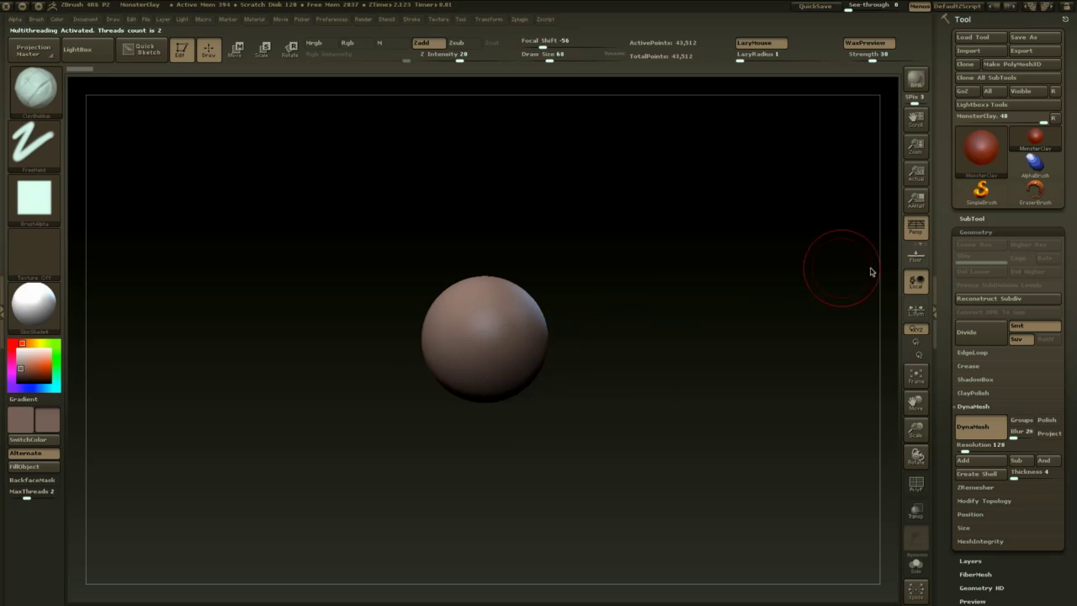
pyautogui.click(916, 256)
pyautogui.moveTo(844, 292)
pyautogui.mouseDown()
pyautogui.moveTo(780, 363)
pyautogui.moveTo(806, 331)
pyautogui.mouseUp()
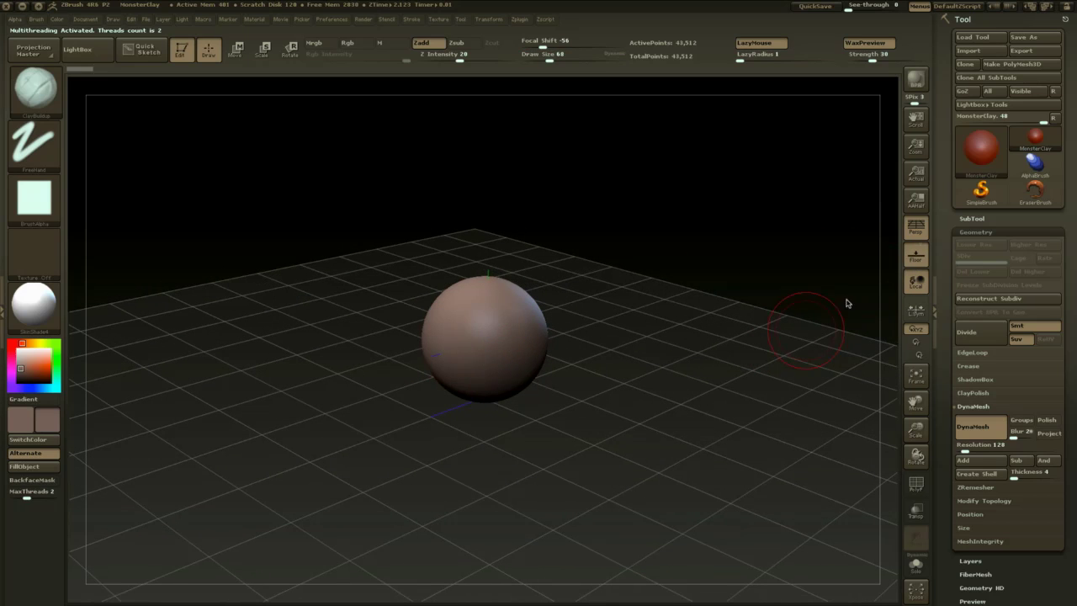
pyautogui.click(916, 255)
# - Build up rough clay strokes across the lower half of the sphere
pyautogui.moveTo(463, 372)
pyautogui.mouseDown()
pyautogui.moveTo(493, 343)
pyautogui.moveTo(493, 385)
pyautogui.moveTo(529, 367)
pyautogui.moveTo(525, 348)
pyautogui.moveTo(440, 379)
pyautogui.mouseUp()
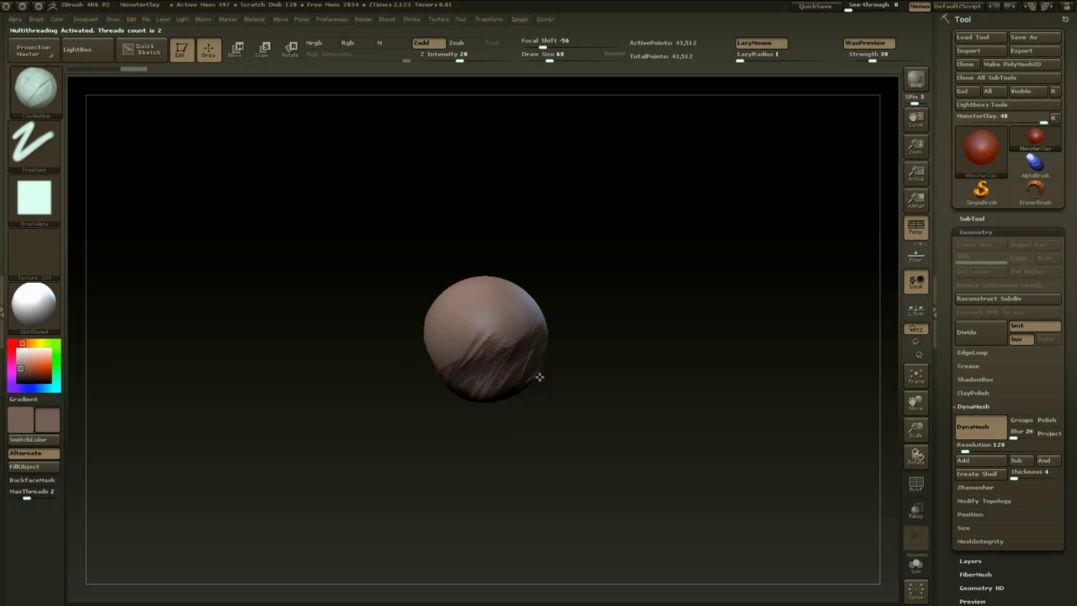
pyautogui.moveTo(539, 376)
pyautogui.keyDown('alt'); pyautogui.mouseDown()
pyautogui.moveTo(561, 399)
pyautogui.moveTo(535, 412)
pyautogui.moveTo(549, 349)
pyautogui.moveTo(583, 368)
pyautogui.mouseUp(); pyautogui.keyUp('alt')
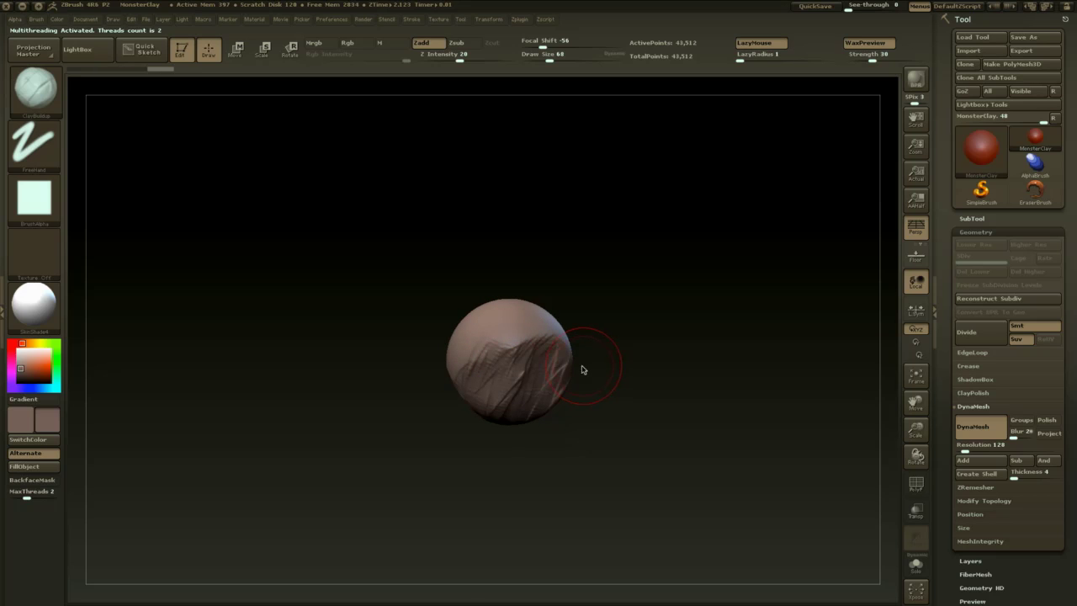
# - Insert a cylinder projecting from the side of the sphere with the InsertCylinder brush
pyautogui.press('b')
pyautogui.press('i')
pyautogui.press('y')
pyautogui.moveTo(644, 354)
pyautogui.mouseDown()
pyautogui.moveTo(579, 340)
pyautogui.moveTo(567, 402)
pyautogui.moveTo(579, 425)
pyautogui.mouseUp()
pyautogui.moveTo(705, 411); pyautogui.dragTo(770, 405)
pyautogui.keyDown('alt'); pyautogui.moveTo(770, 406); pyautogui.dragTo(703, 326); pyautogui.keyUp('alt')
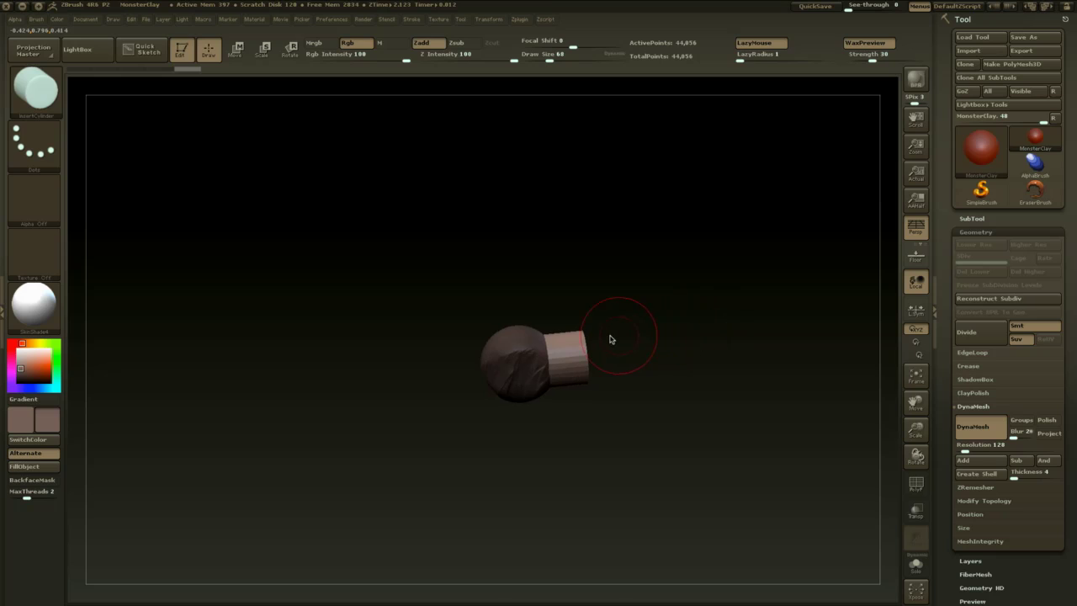
# - Rotate the inserted cylinder to tilt slightly downward, clear the mask and remesh it with the sphere as one DynaMesh
pyautogui.press('r')
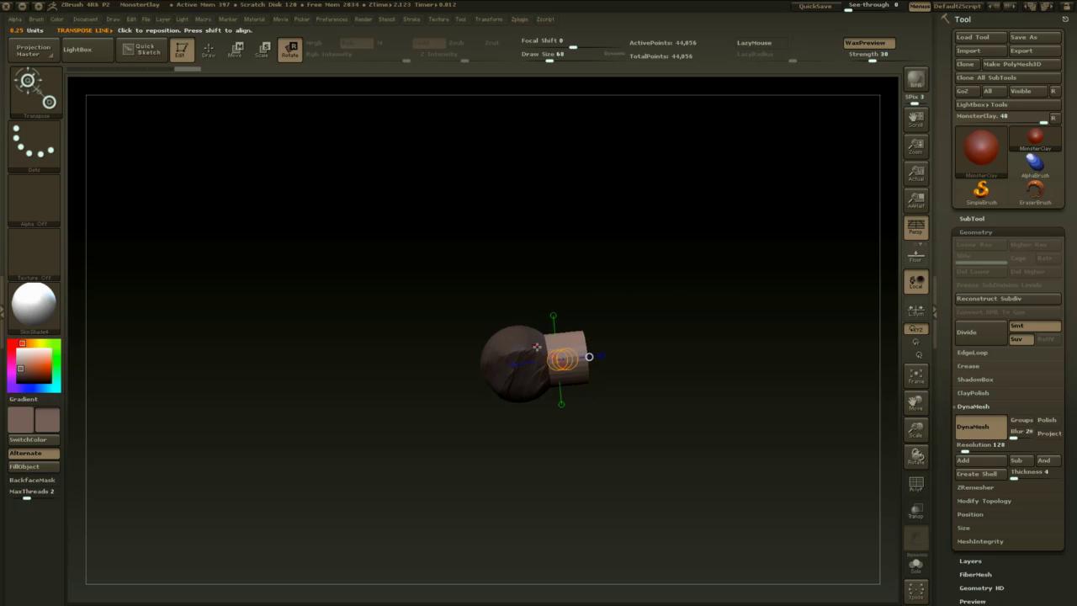
pyautogui.moveTo(537, 347)
pyautogui.mouseDown()
pyautogui.moveTo(634, 335)
pyautogui.moveTo(633, 361)
pyautogui.moveTo(653, 355)
pyautogui.mouseUp()
pyautogui.press('w')
pyautogui.press('q')
pyautogui.keyDown('ctrl'); pyautogui.moveTo(657, 402); pyautogui.dragTo(643, 495); pyautogui.keyUp('ctrl')
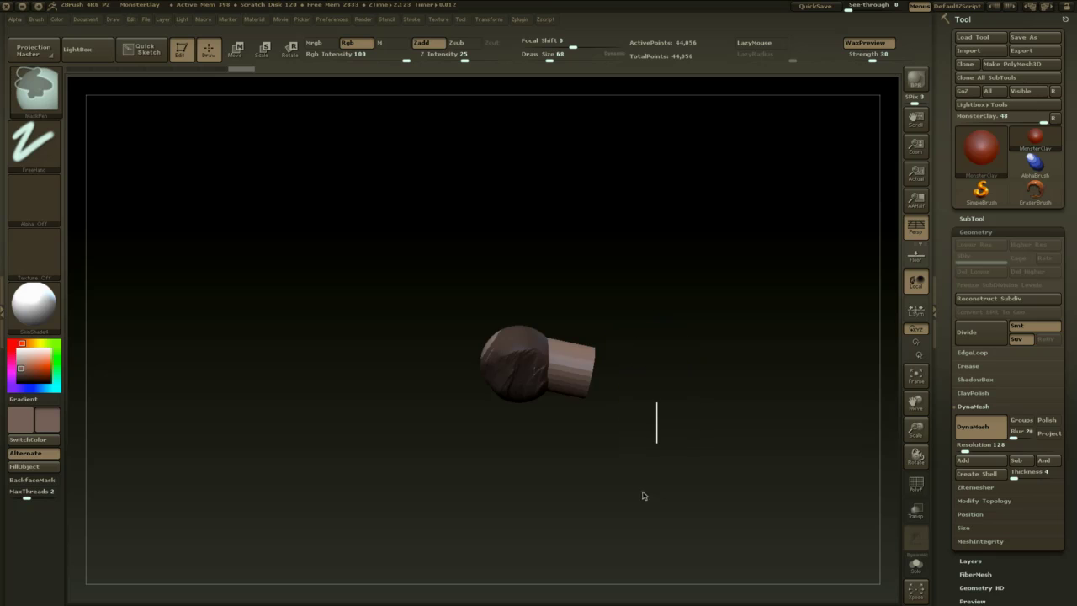
pyautogui.keyDown('ctrl'); pyautogui.moveTo(637, 433); pyautogui.dragTo(673, 409); pyautogui.keyUp('ctrl')
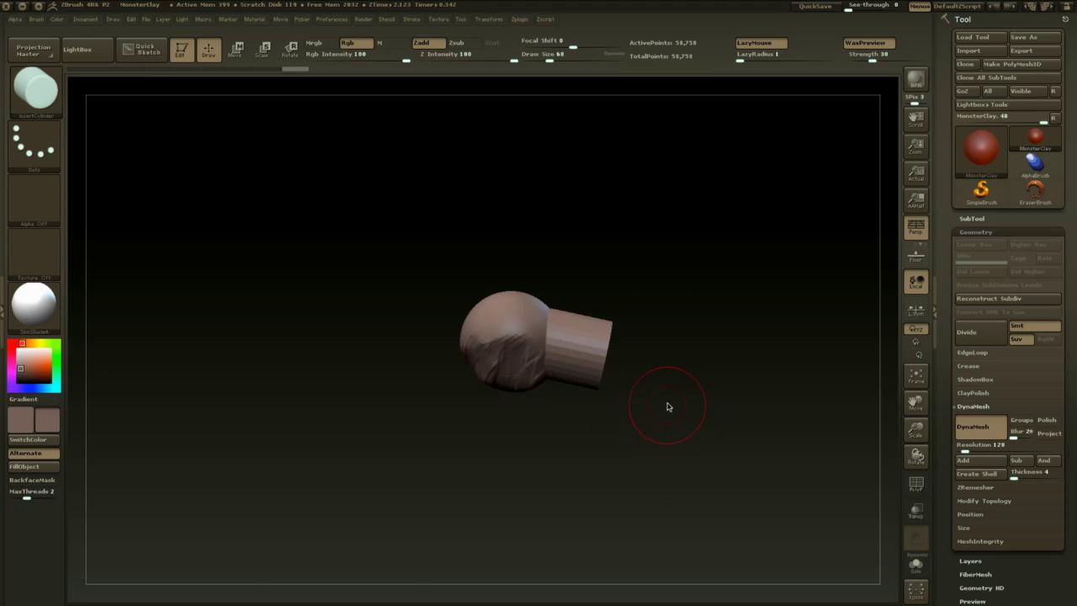
# - Blend the cylinder into the sphere with ClayBuildup strokes at draw size 46 and smooth the surface
pyautogui.press('b')
pyautogui.press('c')
pyautogui.press('b')
pyautogui.moveTo(541, 318)
pyautogui.mouseDown()
pyautogui.moveTo(549, 356)
pyautogui.moveTo(583, 359)
pyautogui.moveTo(607, 326)
pyautogui.mouseUp()
pyautogui.moveTo(578, 359)
pyautogui.keyDown('shift'); pyautogui.mouseDown()
pyautogui.moveTo(585, 341)
pyautogui.moveTo(525, 364)
pyautogui.moveTo(475, 362)
pyautogui.moveTo(479, 371)
pyautogui.mouseUp(); pyautogui.keyUp('shift')
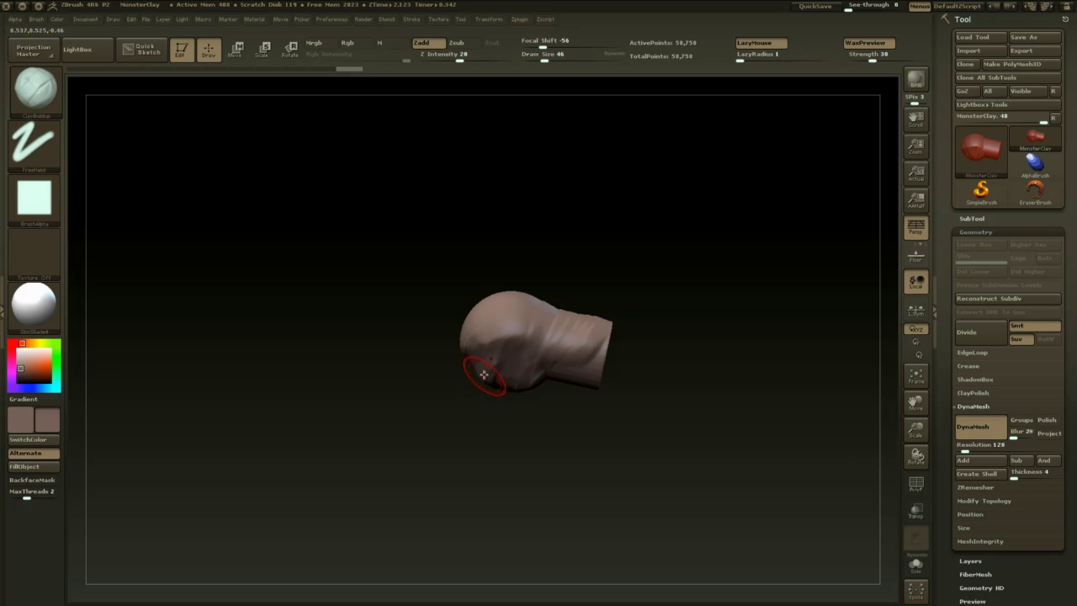
# - Load the Smooth Stronger brush from the LightBox Smooth brush folder
pyautogui.click(86, 50)
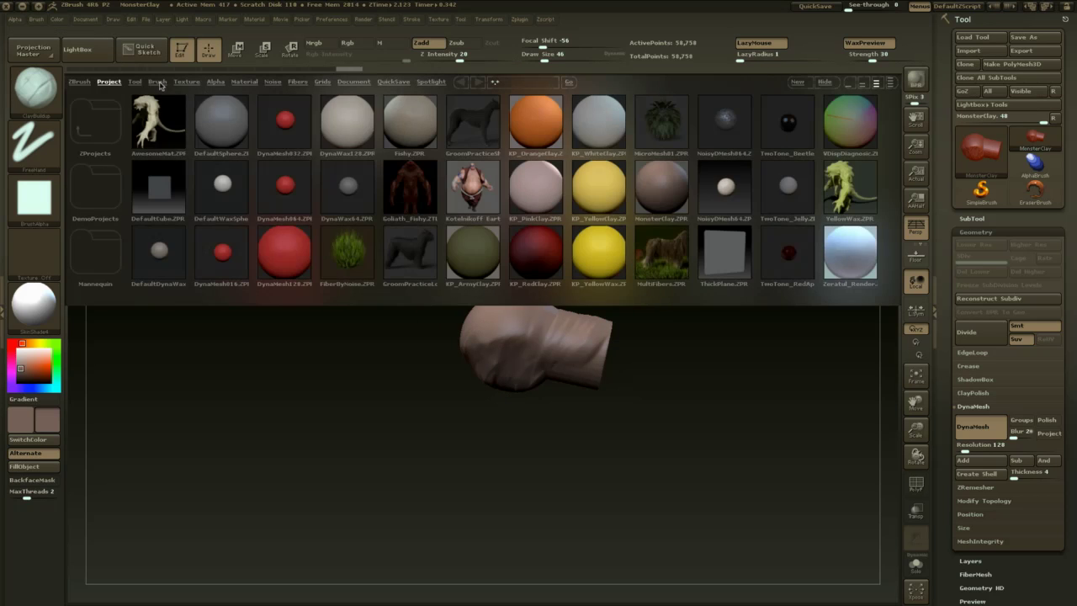
pyautogui.click(153, 82)
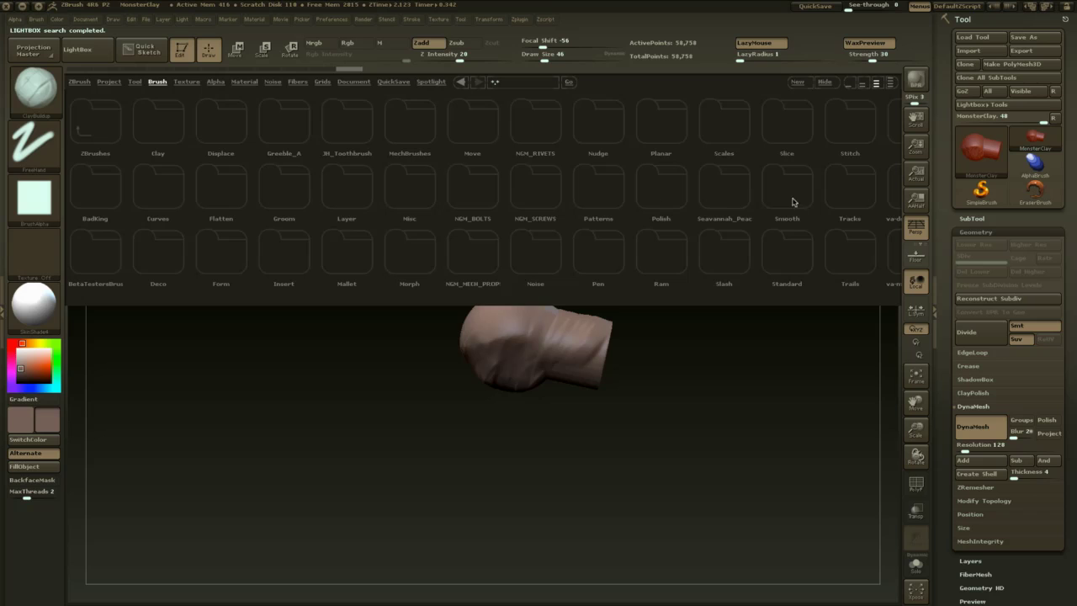
pyautogui.click(787, 196)
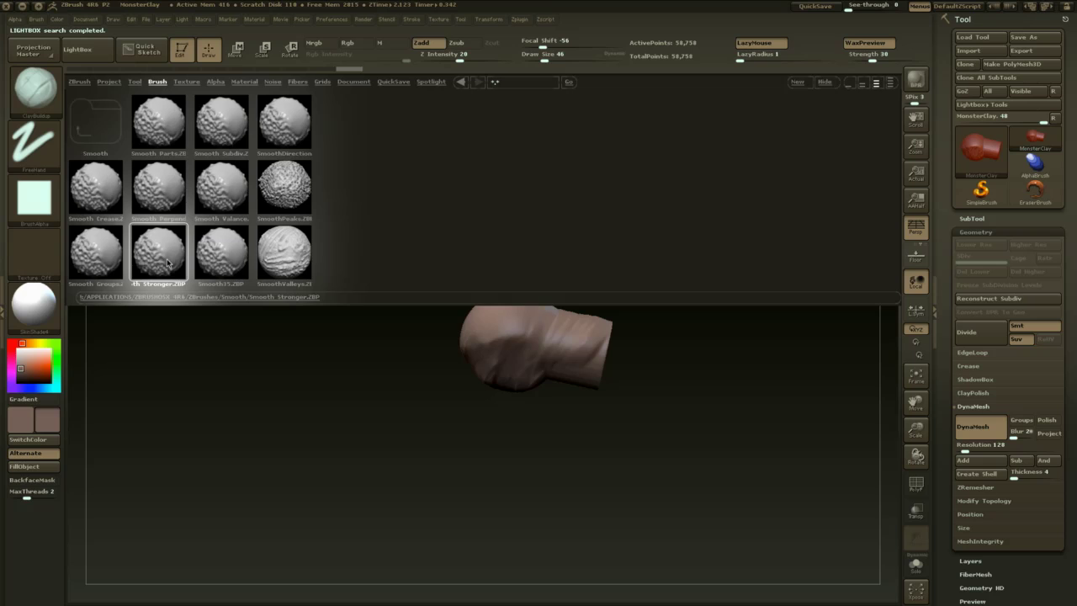
pyautogui.doubleClick(168, 263)
pyautogui.click(127, 285)
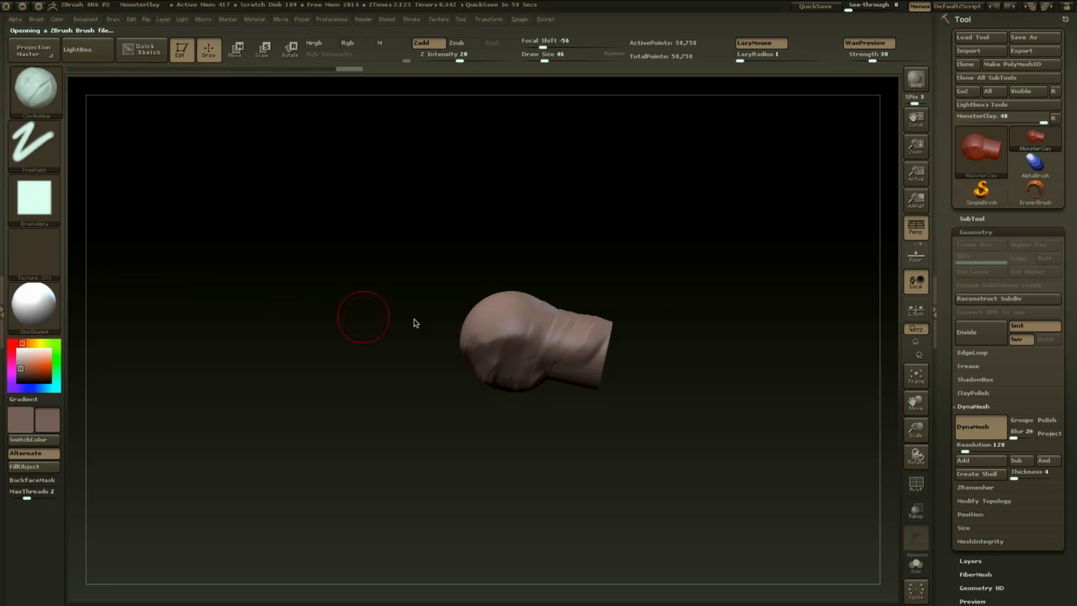
# - Round off the cylinder end with ClayBuildup strokes at draw size 65 and remesh the form
pyautogui.moveTo(642, 305)
pyautogui.mouseDown()
pyautogui.moveTo(642, 289)
pyautogui.moveTo(616, 304)
pyautogui.moveTo(643, 294)
pyautogui.moveTo(630, 282)
pyautogui.mouseUp()
pyautogui.press('space')
pyautogui.moveTo(538, 342)
pyautogui.mouseDown()
pyautogui.moveTo(569, 320)
pyautogui.moveTo(587, 351)
pyautogui.moveTo(582, 315)
pyautogui.mouseUp()
pyautogui.moveTo(671, 339)
pyautogui.keyDown('ctrl'); pyautogui.mouseDown()
pyautogui.moveTo(670, 436)
pyautogui.moveTo(620, 394)
pyautogui.moveTo(630, 428)
pyautogui.mouseUp(); pyautogui.keyUp('ctrl')
pyautogui.moveTo(577, 314); pyautogui.dragTo(555, 331)
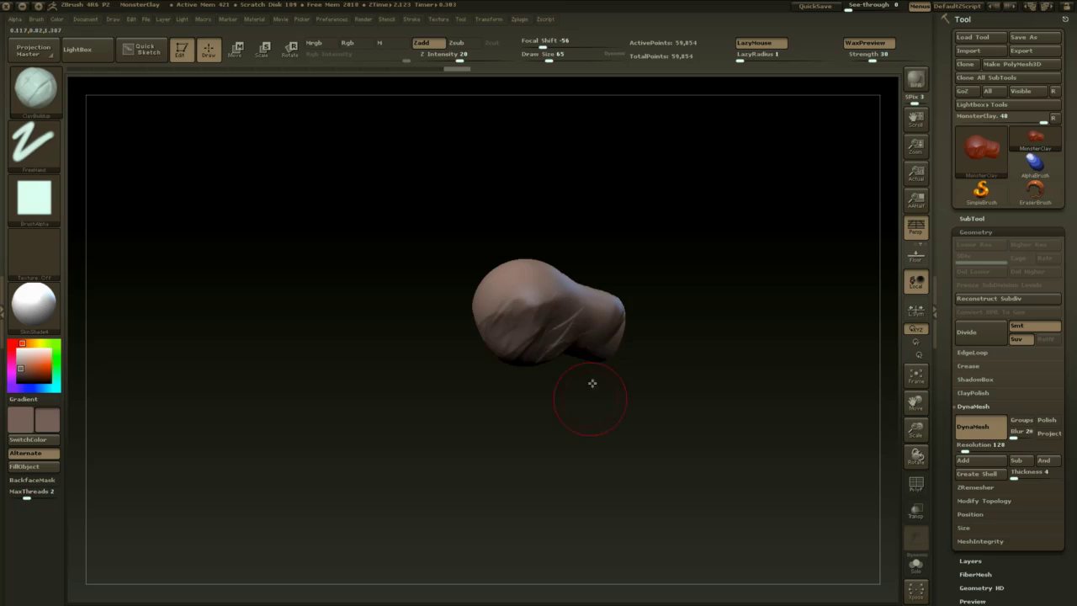
# - Thicken the joined cylinder and its underside with clay strokes and update the DynaMesh
pyautogui.moveTo(592, 383); pyautogui.dragTo(591, 425)
pyautogui.moveTo(601, 318); pyautogui.dragTo(555, 406)
pyautogui.moveTo(596, 361)
pyautogui.mouseDown()
pyautogui.moveTo(566, 406)
pyautogui.moveTo(546, 384)
pyautogui.moveTo(554, 332)
pyautogui.moveTo(584, 387)
pyautogui.moveTo(677, 348)
pyautogui.moveTo(631, 346)
pyautogui.moveTo(640, 381)
pyautogui.mouseUp()
pyautogui.keyDown('ctrl'); pyautogui.moveTo(692, 306); pyautogui.dragTo(695, 345); pyautogui.keyUp('ctrl')
pyautogui.moveTo(726, 325); pyautogui.dragTo(746, 326)
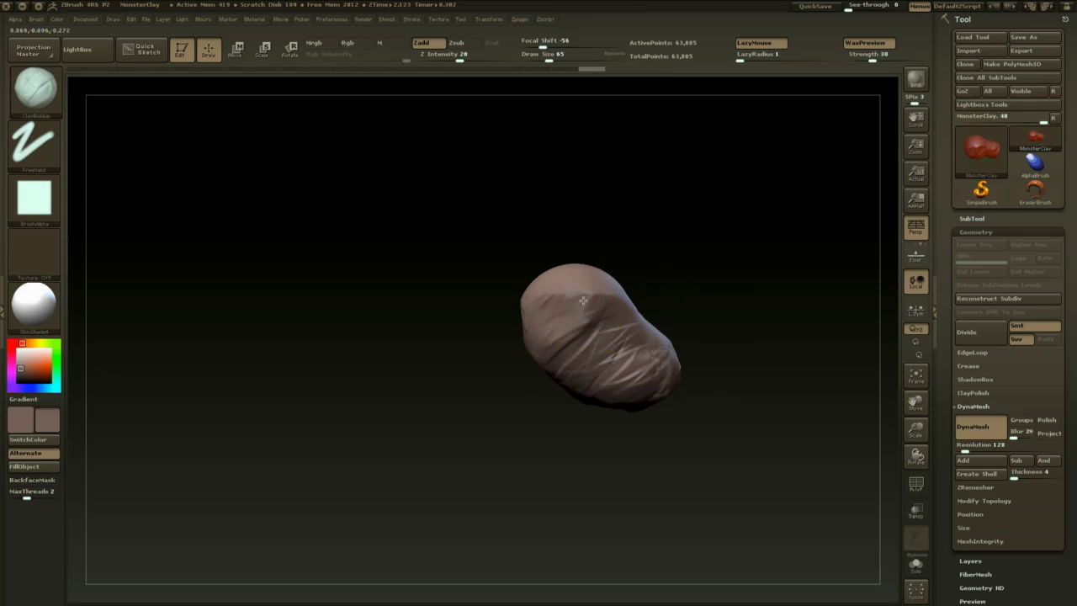
# - Build up clay masses across the sides and both ends of the two-lobed form
pyautogui.moveTo(569, 343); pyautogui.dragTo(556, 316)
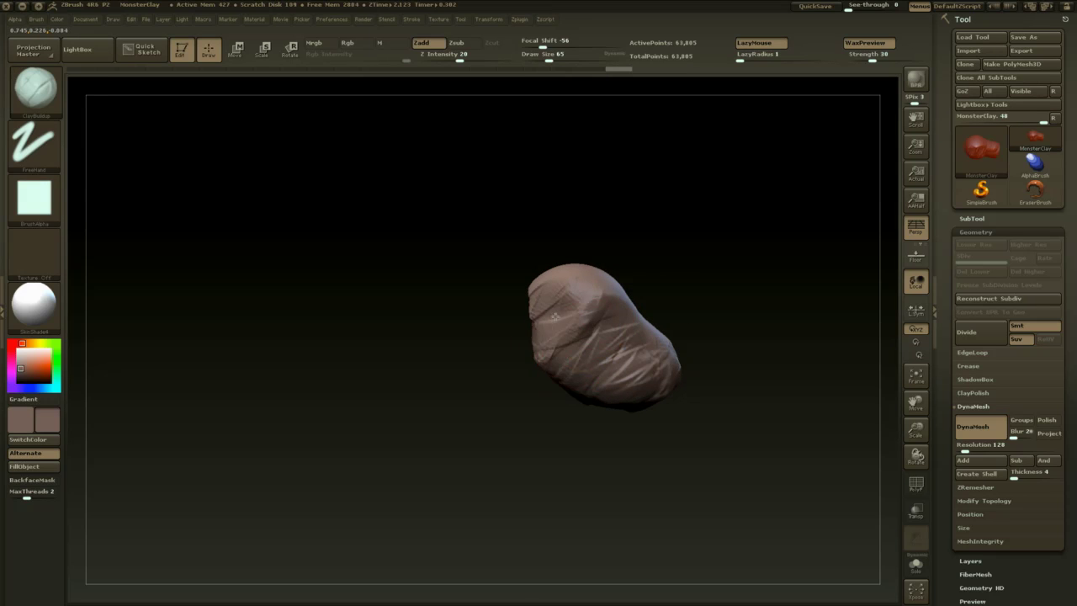
pyautogui.moveTo(612, 348); pyautogui.dragTo(558, 367)
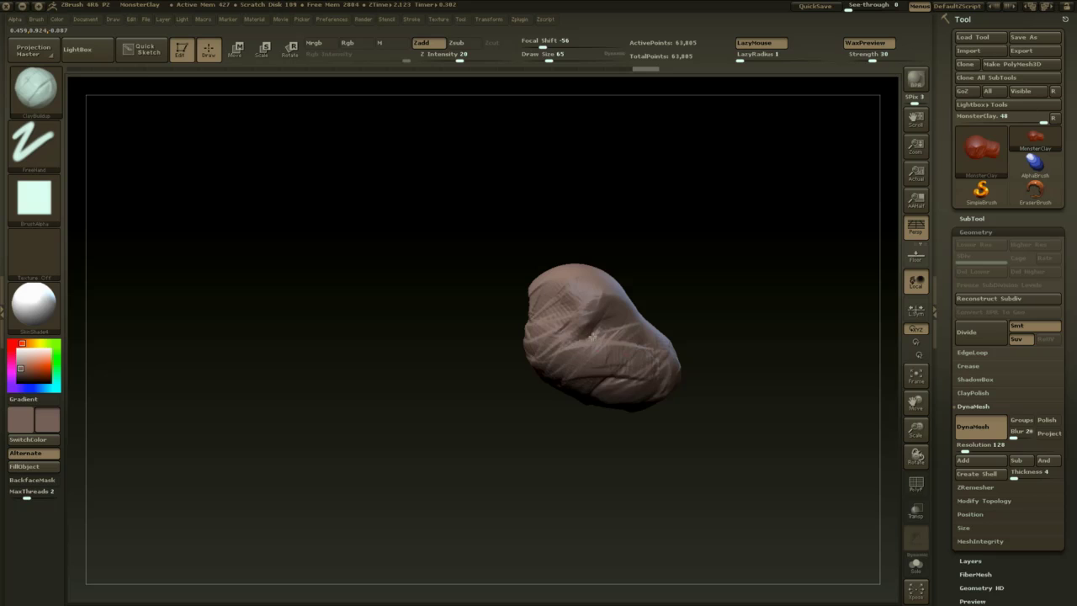
pyautogui.moveTo(594, 332); pyautogui.dragTo(629, 338)
pyautogui.moveTo(700, 323); pyautogui.dragTo(776, 288)
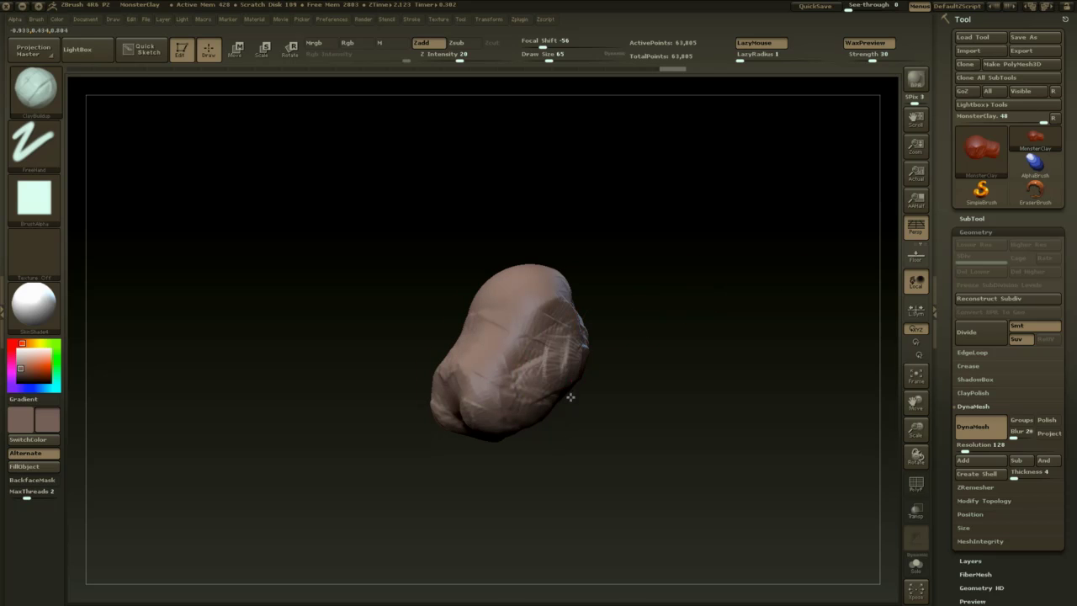
pyautogui.moveTo(571, 397); pyautogui.dragTo(557, 363)
pyautogui.moveTo(458, 396)
pyautogui.mouseDown()
pyautogui.moveTo(454, 426)
pyautogui.moveTo(443, 428)
pyautogui.mouseUp()
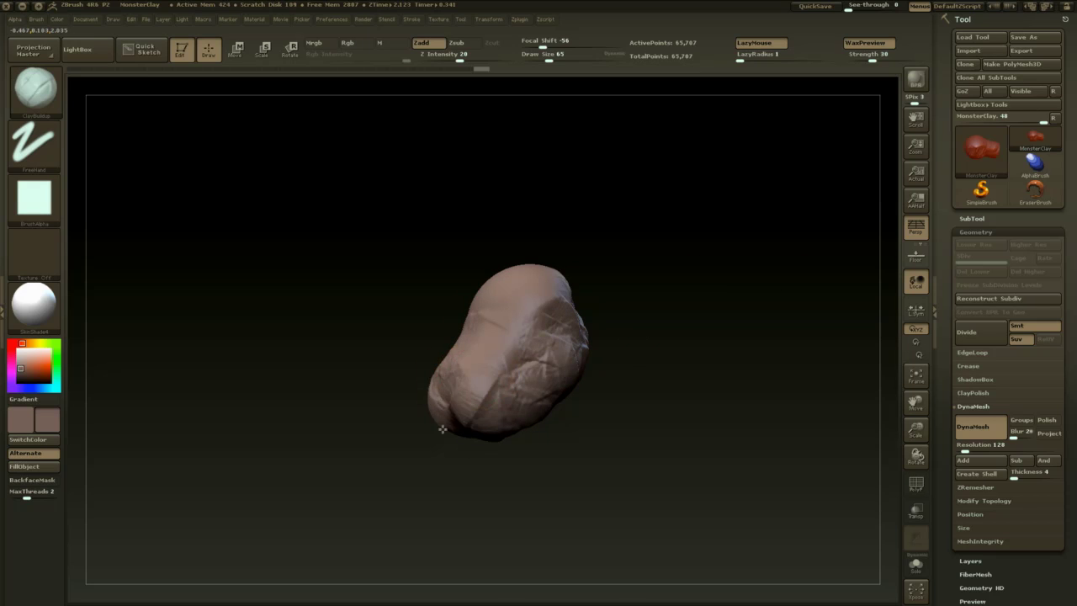
# - Choose the Spiral brush and remesh the sculpted form with DynaMesh
pyautogui.moveTo(417, 501)
pyautogui.mouseDown()
pyautogui.moveTo(503, 525)
pyautogui.moveTo(537, 464)
pyautogui.mouseUp()
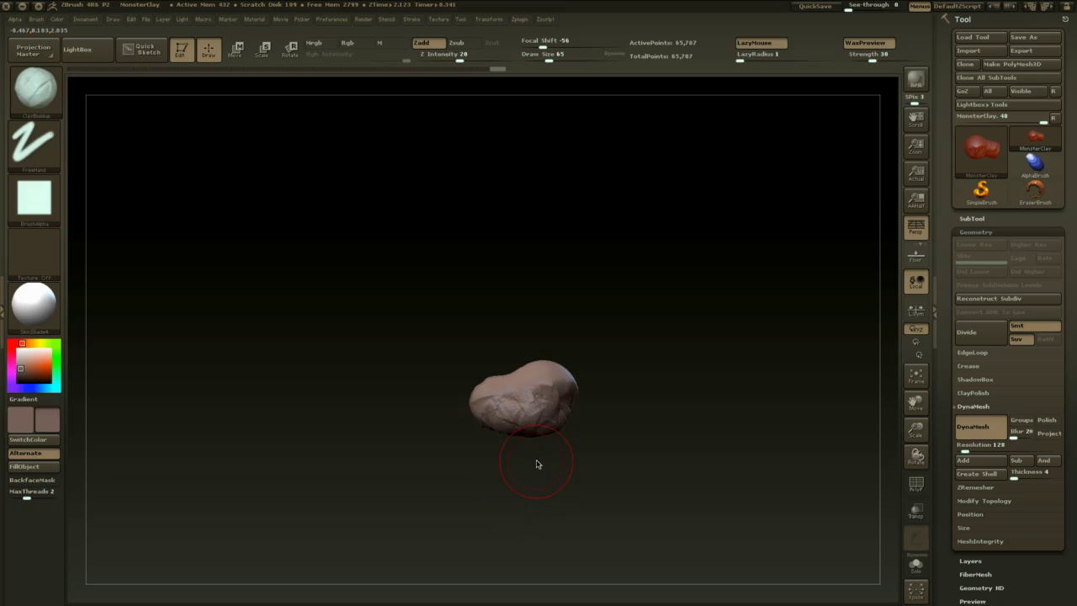
pyautogui.press('b')
pyautogui.press('s')
pyautogui.press('p')
pyautogui.moveTo(719, 325)
pyautogui.keyDown('alt'); pyautogui.mouseDown()
pyautogui.moveTo(714, 268)
pyautogui.moveTo(724, 391)
pyautogui.mouseUp(); pyautogui.keyUp('alt')
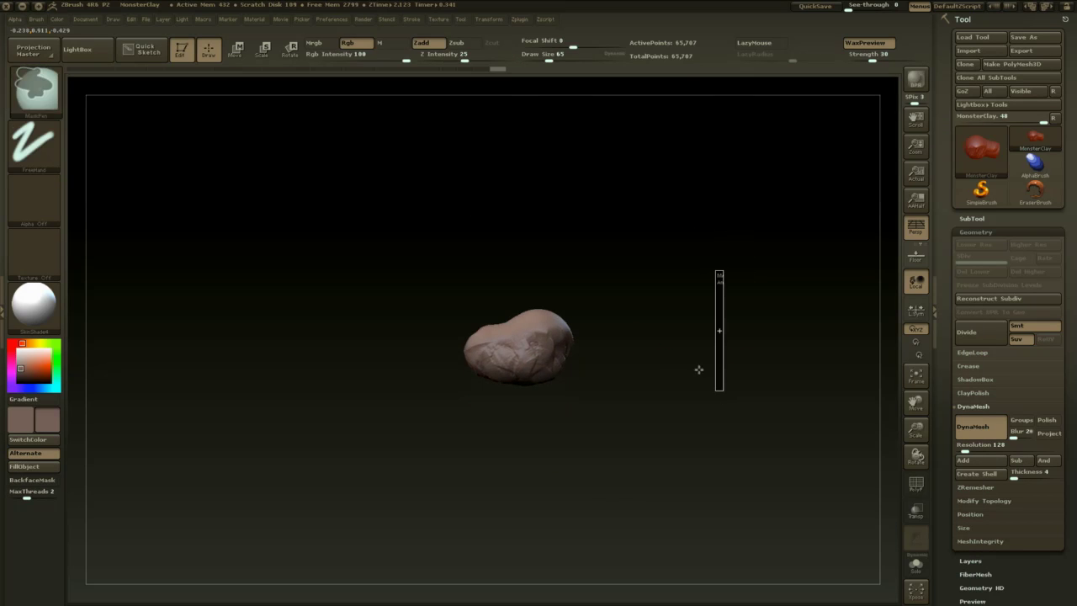
# - Try twisting the form with the Spiral brush at different brush settings, and undo the last three changes
pyautogui.press('space')
pyautogui.click(557, 347)
pyautogui.moveTo(534, 340); pyautogui.dragTo(592, 346)
pyautogui.press('space')
pyautogui.click(566, 341)
pyautogui.moveTo(593, 347); pyautogui.dragTo(599, 329)
pyautogui.moveTo(657, 304)
pyautogui.mouseDown()
pyautogui.moveTo(680, 279)
pyautogui.moveTo(674, 312)
pyautogui.mouseUp()
pyautogui.moveTo(647, 372)
pyautogui.mouseDown()
pyautogui.moveTo(650, 362)
pyautogui.moveTo(640, 401)
pyautogui.moveTo(648, 367)
pyautogui.mouseUp()
pyautogui.hotkey('ctrl', 'z')
pyautogui.hotkey('ctrl', 'z')
pyautogui.hotkey('ctrl', 'z')
# - Switch to the Move Elastic brush and set its draw size to 83
pyautogui.moveTo(649, 368)
pyautogui.mouseDown()
pyautogui.moveTo(648, 385)
pyautogui.moveTo(682, 353)
pyautogui.moveTo(673, 367)
pyautogui.moveTo(714, 428)
pyautogui.moveTo(680, 424)
pyautogui.moveTo(696, 386)
pyautogui.mouseUp()
pyautogui.press('space')
pyautogui.moveTo(692, 385); pyautogui.dragTo(666, 380)
pyautogui.press('b')
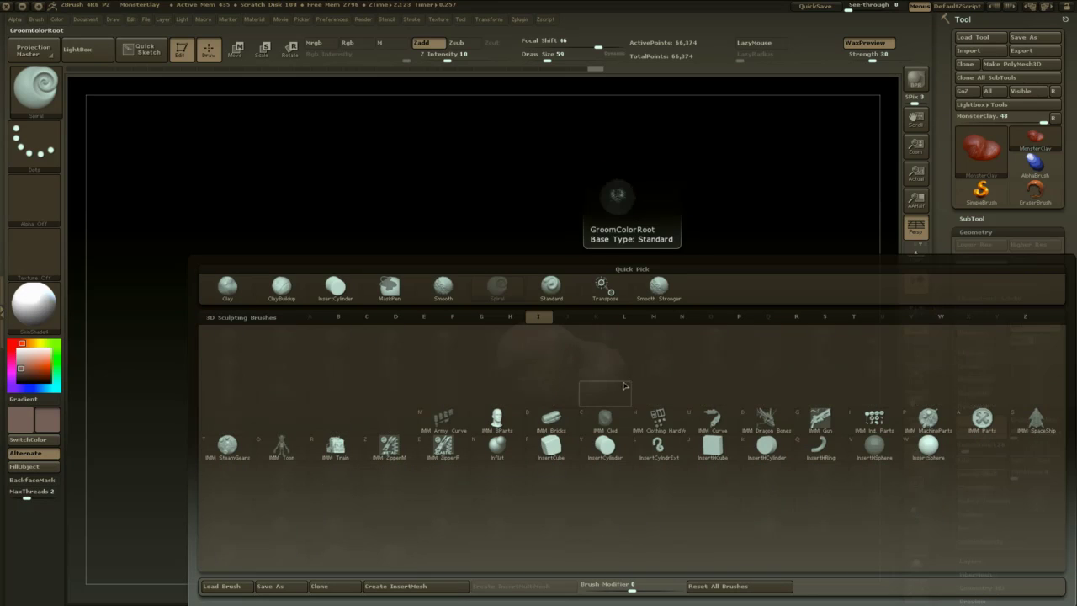
pyautogui.press('b')
pyautogui.press('m')
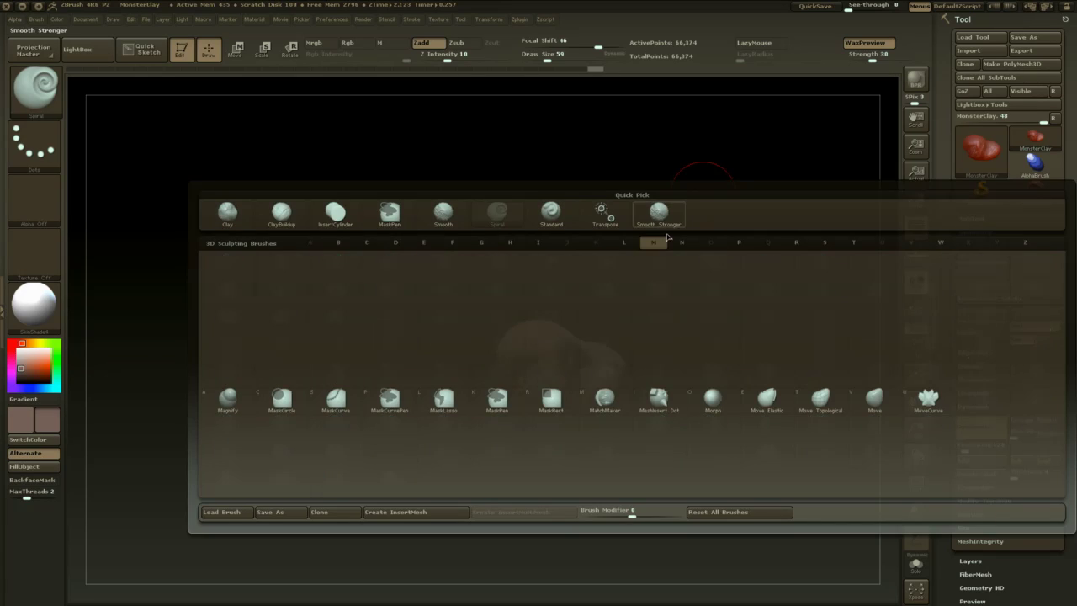
pyautogui.press('e')
pyautogui.press('space')
pyautogui.moveTo(525, 313); pyautogui.dragTo(531, 314)
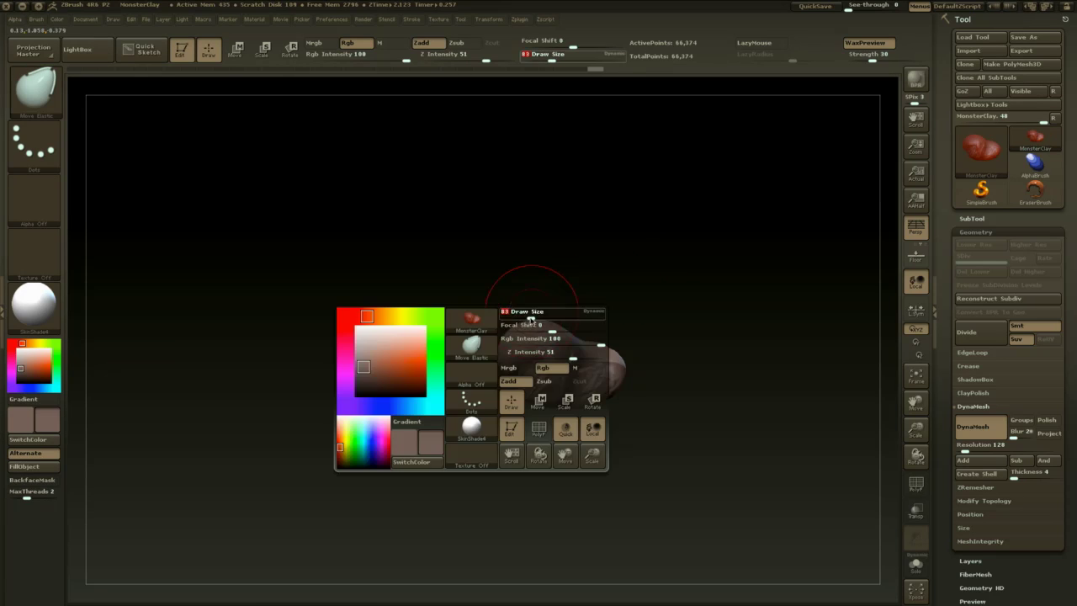
# - Pull the ends and underside of the form outward with Move Elastic to reshape the silhouette
pyautogui.moveTo(518, 355)
pyautogui.mouseDown()
pyautogui.moveTo(510, 327)
pyautogui.moveTo(511, 339)
pyautogui.mouseUp()
pyautogui.moveTo(582, 290); pyautogui.dragTo(647, 278)
pyautogui.moveTo(541, 346)
pyautogui.mouseDown()
pyautogui.moveTo(551, 357)
pyautogui.moveTo(533, 371)
pyautogui.moveTo(618, 381)
pyautogui.mouseUp()
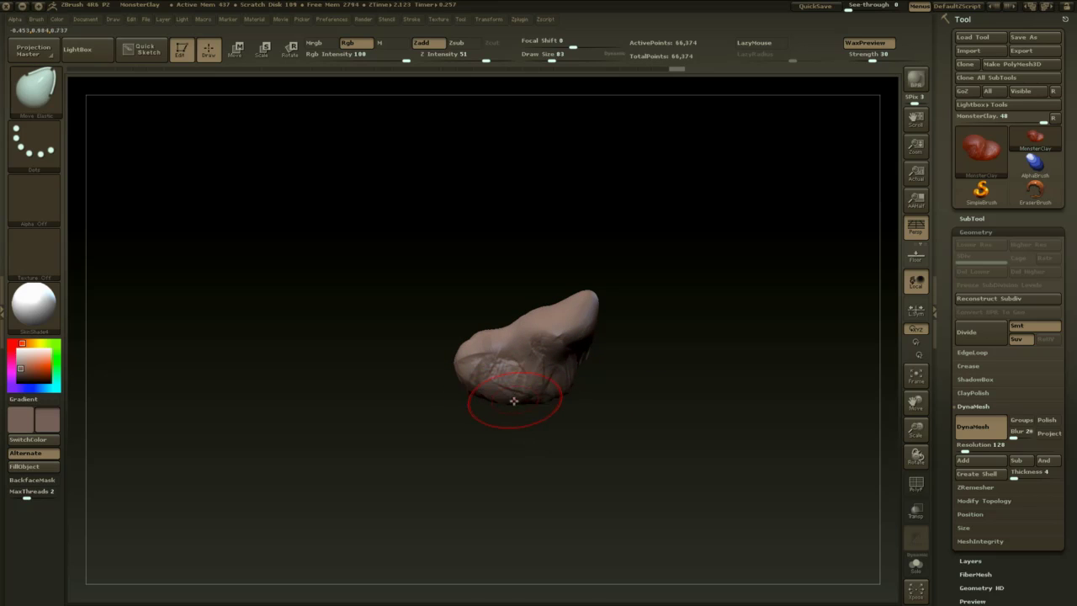
pyautogui.moveTo(524, 435); pyautogui.dragTo(555, 375)
# - Pull the narrow end into a long, thin tapering point with Move Elastic at draw sizes 56 and 62
pyautogui.press('space')
pyautogui.moveTo(570, 337)
pyautogui.mouseDown()
pyautogui.moveTo(574, 351)
pyautogui.moveTo(553, 359)
pyautogui.mouseUp()
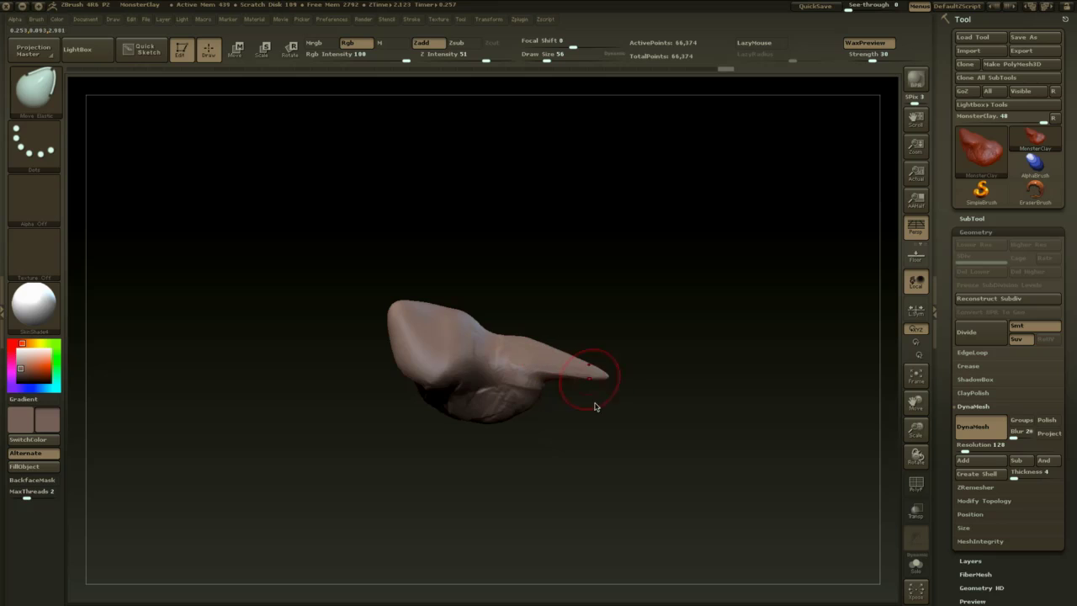
pyautogui.moveTo(596, 404)
pyautogui.mouseDown()
pyautogui.moveTo(594, 388)
pyautogui.moveTo(553, 388)
pyautogui.moveTo(684, 359)
pyautogui.moveTo(615, 368)
pyautogui.mouseUp()
pyautogui.press('space')
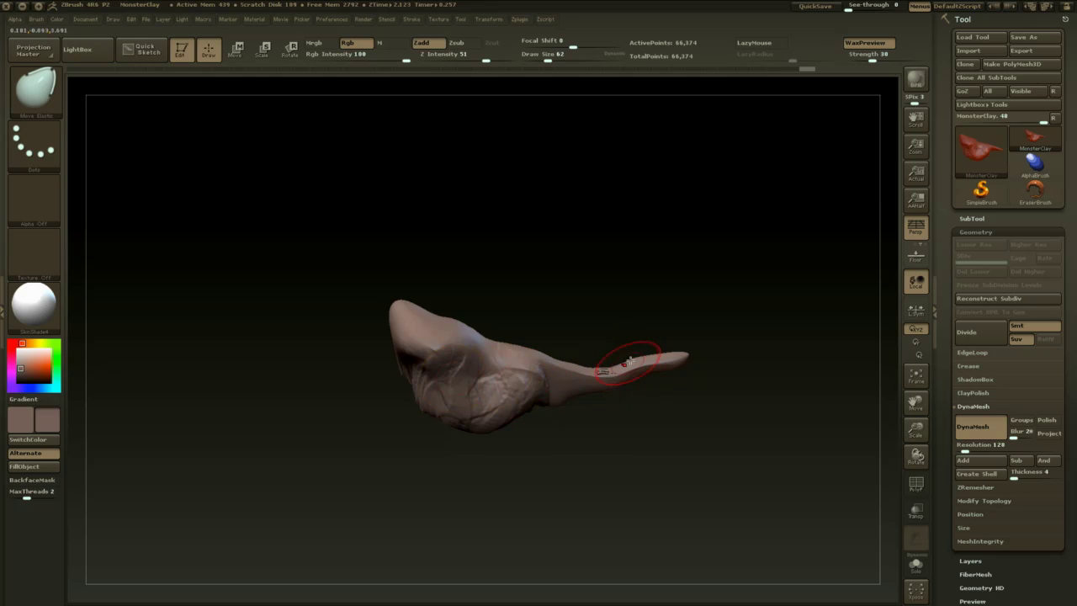
pyautogui.moveTo(659, 261)
pyautogui.mouseDown()
pyautogui.moveTo(653, 251)
pyautogui.moveTo(642, 278)
pyautogui.moveTo(644, 332)
pyautogui.mouseUp()
# - Choose ClayBuildup, remesh the stretched form and smooth the tapering extension at draw size 112
pyautogui.press('b')
pyautogui.press('c')
pyautogui.press('b')
pyautogui.keyDown('ctrl'); pyautogui.moveTo(721, 316); pyautogui.dragTo(752, 390); pyautogui.keyUp('ctrl')
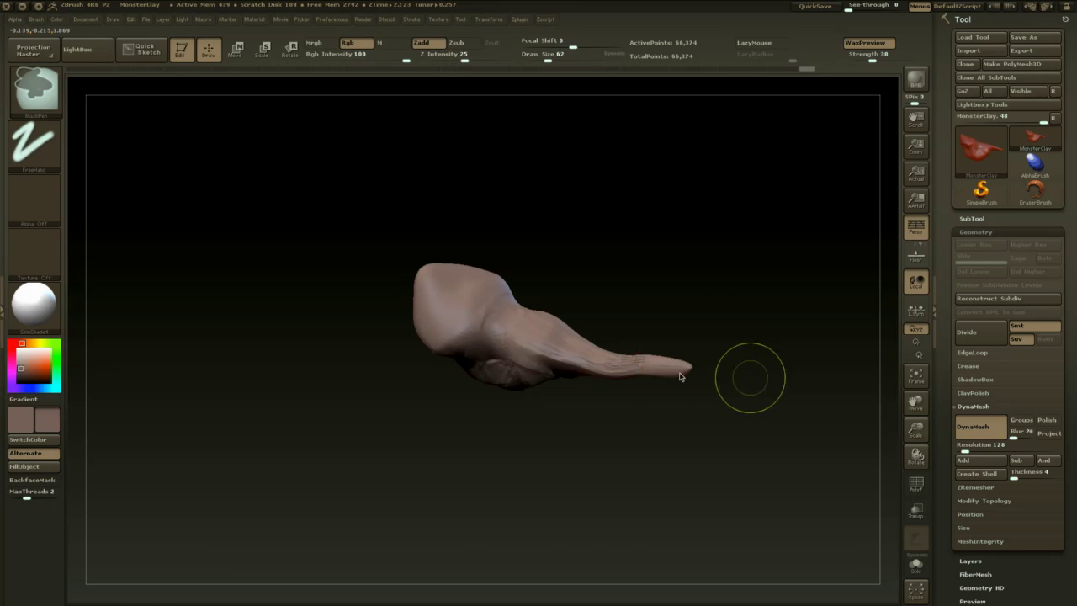
pyautogui.press('space')
pyautogui.moveTo(647, 367)
pyautogui.keyDown('shift'); pyautogui.mouseDown()
pyautogui.moveTo(621, 376)
pyautogui.moveTo(570, 348)
pyautogui.mouseUp(); pyautogui.keyUp('shift')
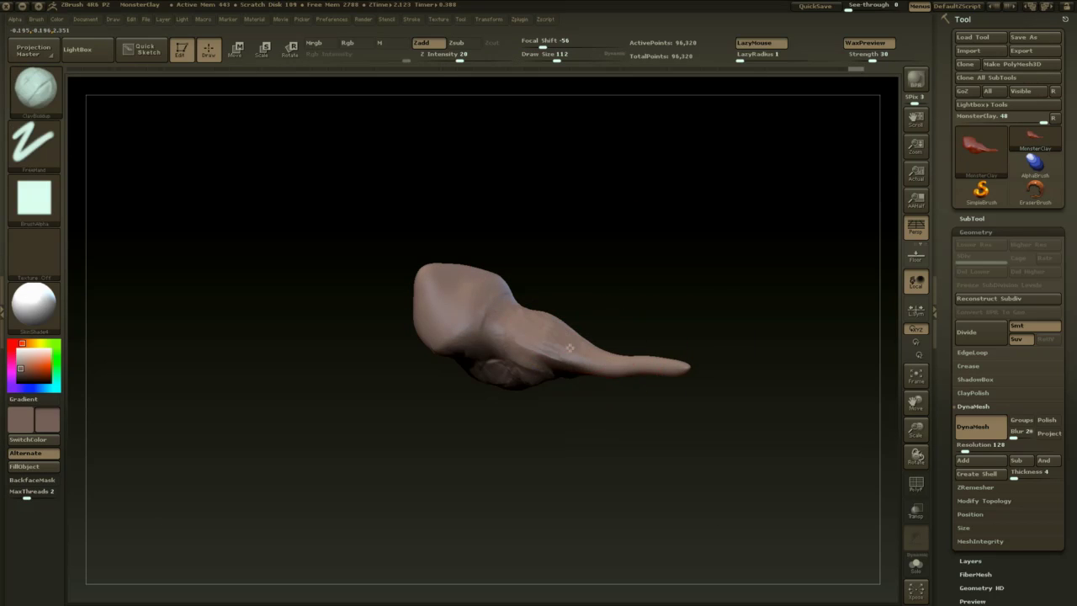
# - Undo the stray stroke, enable BackfaceMask and add clay strokes around the base of the extension at draw size 87
pyautogui.moveTo(624, 368)
pyautogui.mouseDown()
pyautogui.moveTo(643, 368)
pyautogui.moveTo(611, 341)
pyautogui.moveTo(569, 350)
pyautogui.moveTo(648, 370)
pyautogui.mouseUp()
pyautogui.hotkey('ctrl', 'z')
pyautogui.click(40, 481)
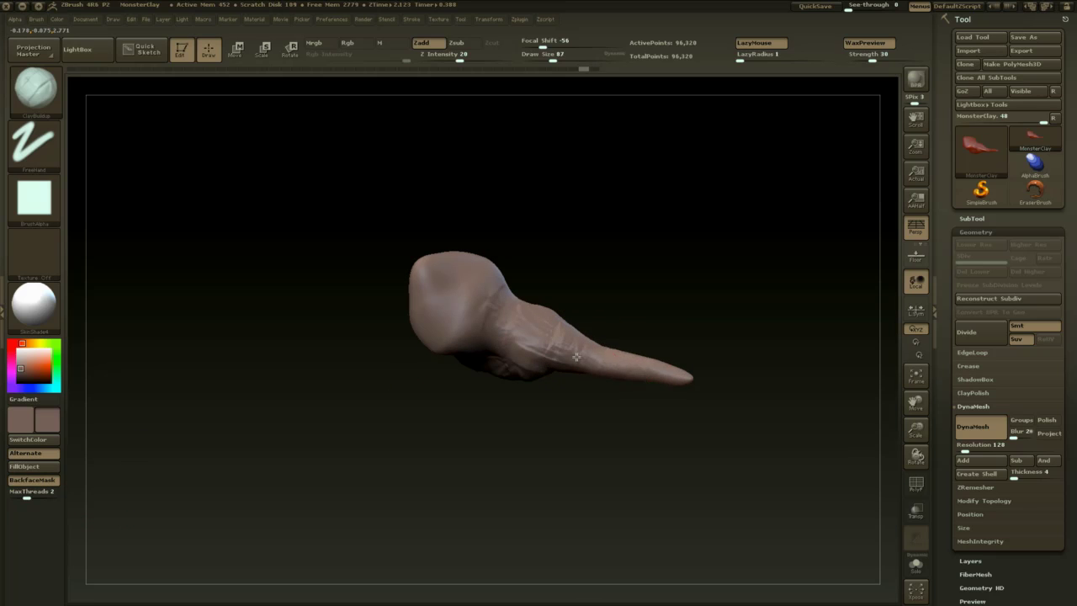
pyautogui.moveTo(598, 412); pyautogui.dragTo(590, 271)
pyautogui.moveTo(554, 357)
pyautogui.mouseDown()
pyautogui.moveTo(532, 397)
pyautogui.moveTo(574, 372)
pyautogui.mouseUp()
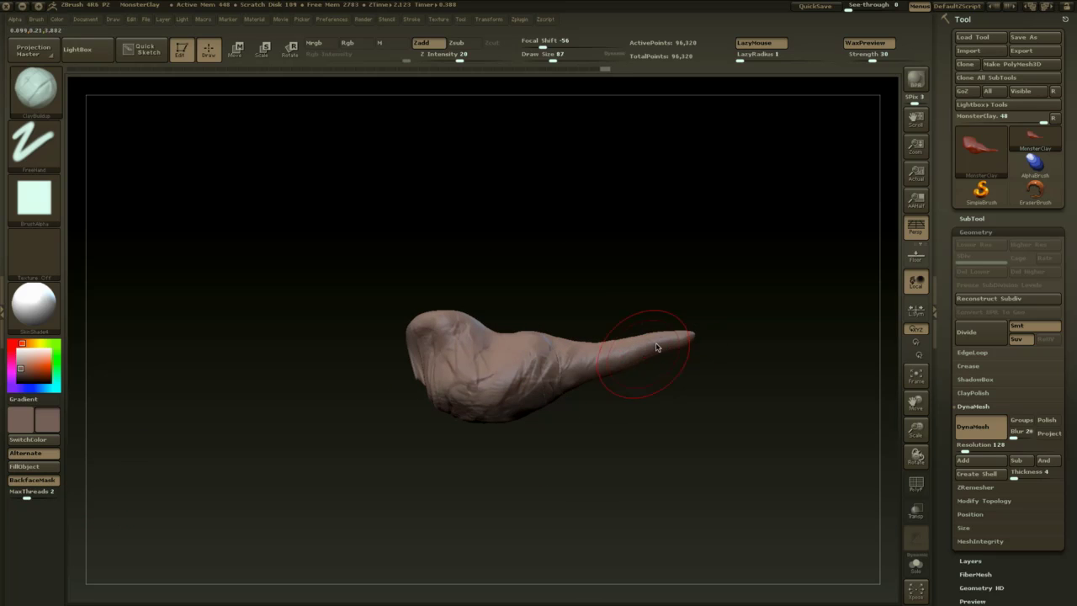
# - Add clay strokes along the tapering extension with ClayBuildup at draw size 87
pyautogui.moveTo(657, 348); pyautogui.dragTo(584, 372)
pyautogui.moveTo(655, 347); pyautogui.dragTo(638, 350)
pyautogui.moveTo(729, 329); pyautogui.dragTo(724, 396)
pyautogui.moveTo(660, 334); pyautogui.dragTo(603, 347)
pyautogui.moveTo(697, 289)
pyautogui.mouseDown()
pyautogui.moveTo(692, 333)
pyautogui.moveTo(590, 315)
pyautogui.moveTo(666, 334)
pyautogui.mouseUp()
# - Reduce the draw size to 51, remesh the form with DynaMesh and smooth the base of the extension
pyautogui.press('space')
pyautogui.keyDown('ctrl'); pyautogui.moveTo(727, 332); pyautogui.dragTo(732, 406); pyautogui.keyUp('ctrl')
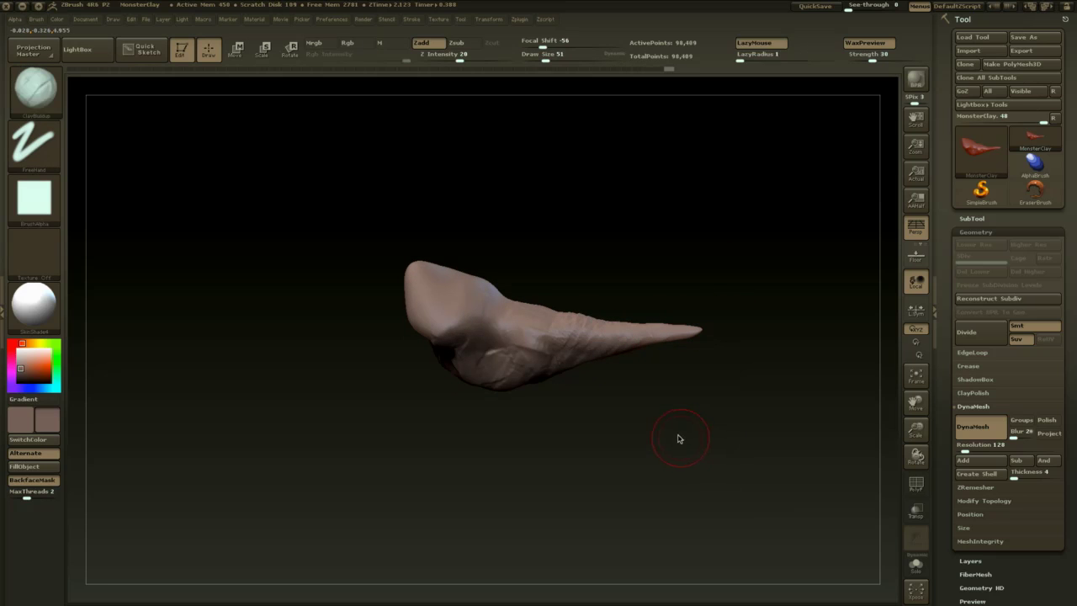
pyautogui.moveTo(680, 439); pyautogui.dragTo(675, 403)
pyautogui.moveTo(601, 329)
pyautogui.keyDown('shift'); pyautogui.mouseDown()
pyautogui.moveTo(565, 323)
pyautogui.moveTo(581, 321)
pyautogui.moveTo(595, 338)
pyautogui.moveTo(549, 319)
pyautogui.moveTo(597, 325)
pyautogui.moveTo(662, 308)
pyautogui.moveTo(686, 464)
pyautogui.mouseUp(); pyautogui.keyUp('shift')
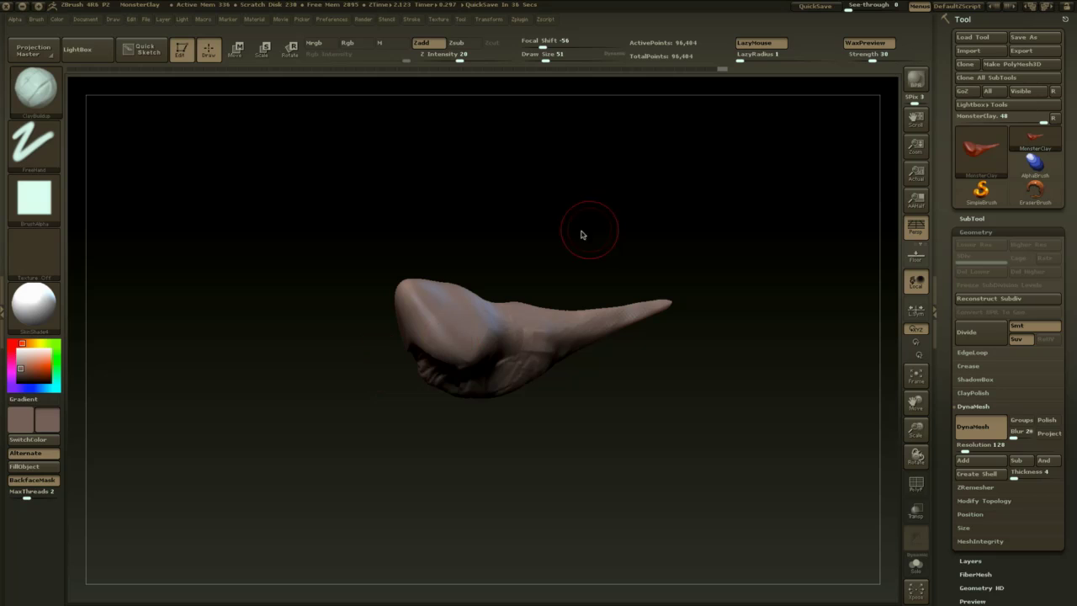
# - Undo the last change, add ClayBuildup strokes at draw size 51 to the rear flank and remesh
pyautogui.press('b')
pyautogui.press('c')
pyautogui.press('b')
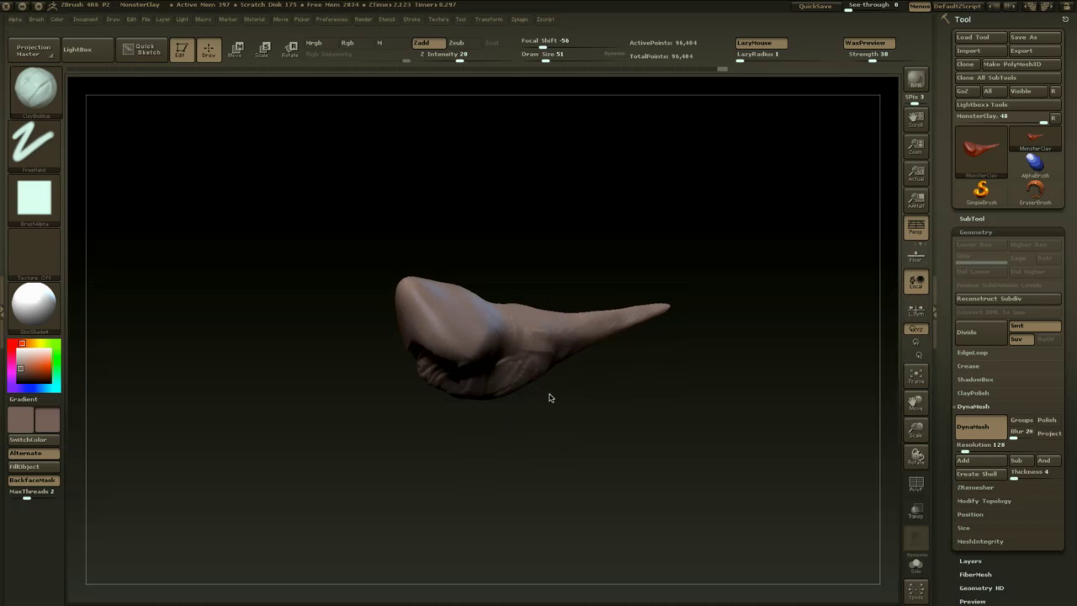
pyautogui.hotkey('ctrl', 'z')
pyautogui.moveTo(522, 342)
pyautogui.mouseDown()
pyautogui.moveTo(515, 361)
pyautogui.moveTo(530, 374)
pyautogui.mouseUp()
pyautogui.moveTo(571, 419); pyautogui.dragTo(543, 407)
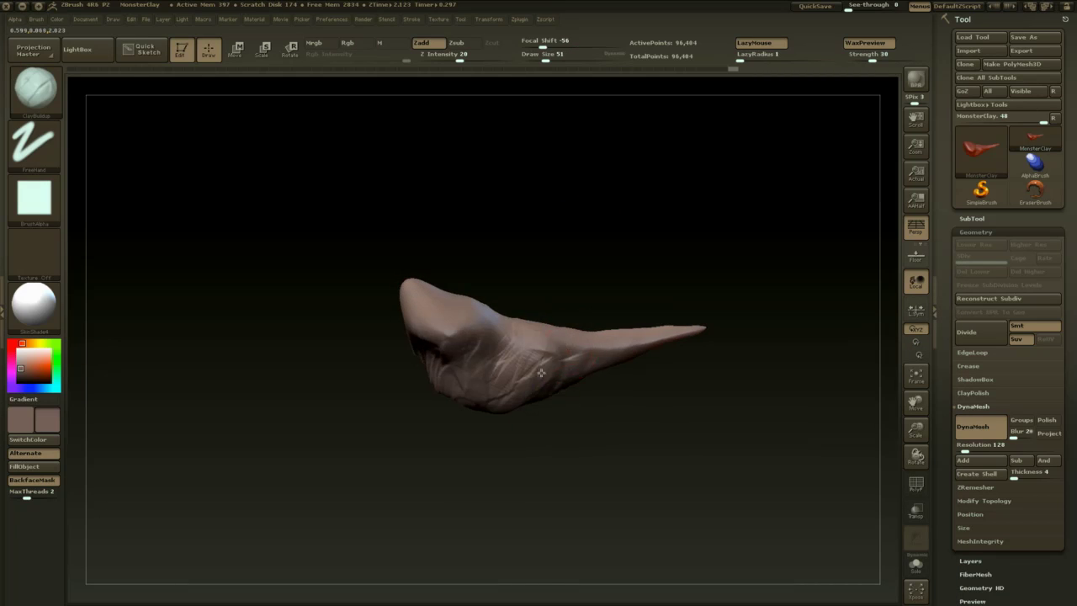
pyautogui.moveTo(554, 361); pyautogui.dragTo(532, 382)
pyautogui.moveTo(544, 361); pyautogui.dragTo(522, 385)
pyautogui.keyDown('ctrl'); pyautogui.moveTo(568, 443); pyautogui.dragTo(587, 541); pyautogui.keyUp('ctrl')
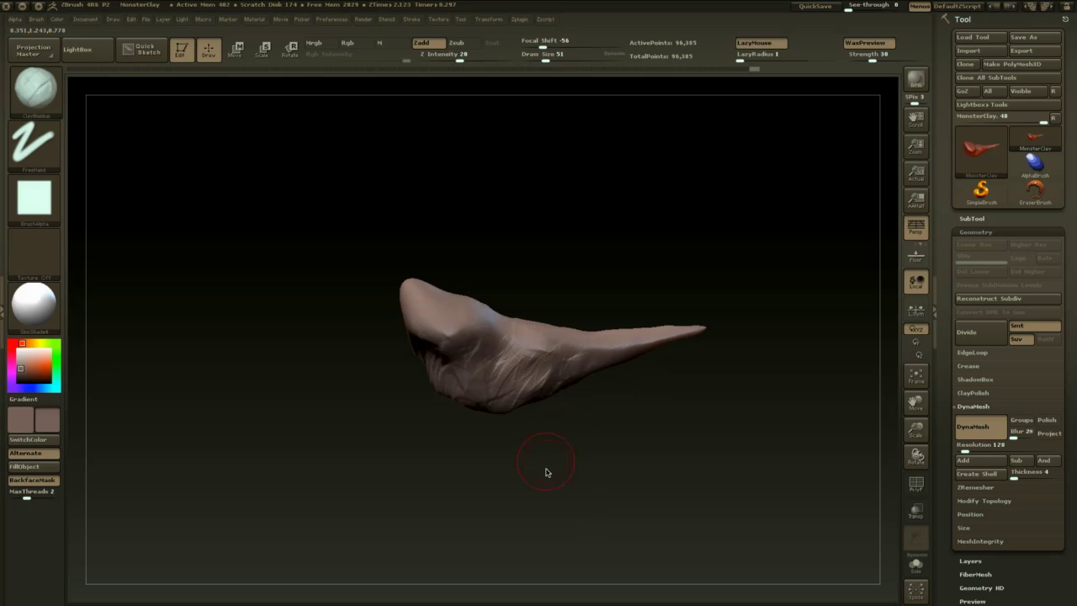
# - Choose the InsertCylinder brush and insert a cylinder on the blunt front end of the body as a neck stub
pyautogui.moveTo(548, 469)
pyautogui.mouseDown()
pyautogui.moveTo(585, 441)
pyautogui.moveTo(563, 441)
pyautogui.mouseUp()
pyautogui.press('b')
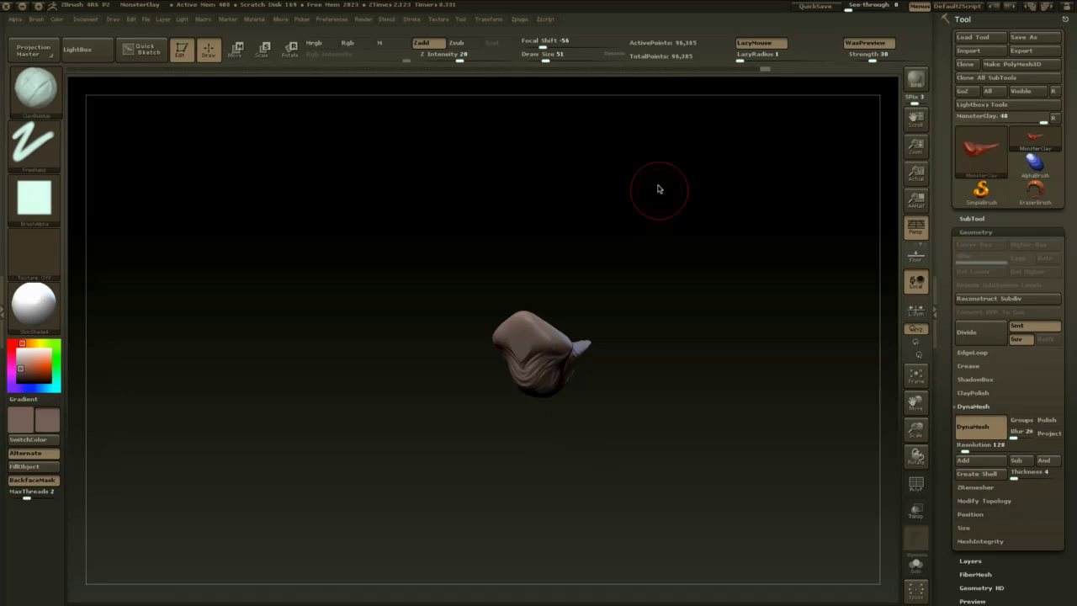
pyautogui.press('b')
pyautogui.press('i')
pyautogui.press('y')
pyautogui.moveTo(599, 259); pyautogui.dragTo(674, 271)
pyautogui.moveTo(773, 298)
pyautogui.mouseDown()
pyautogui.moveTo(656, 280)
pyautogui.moveTo(683, 389)
pyautogui.moveTo(633, 394)
pyautogui.mouseUp()
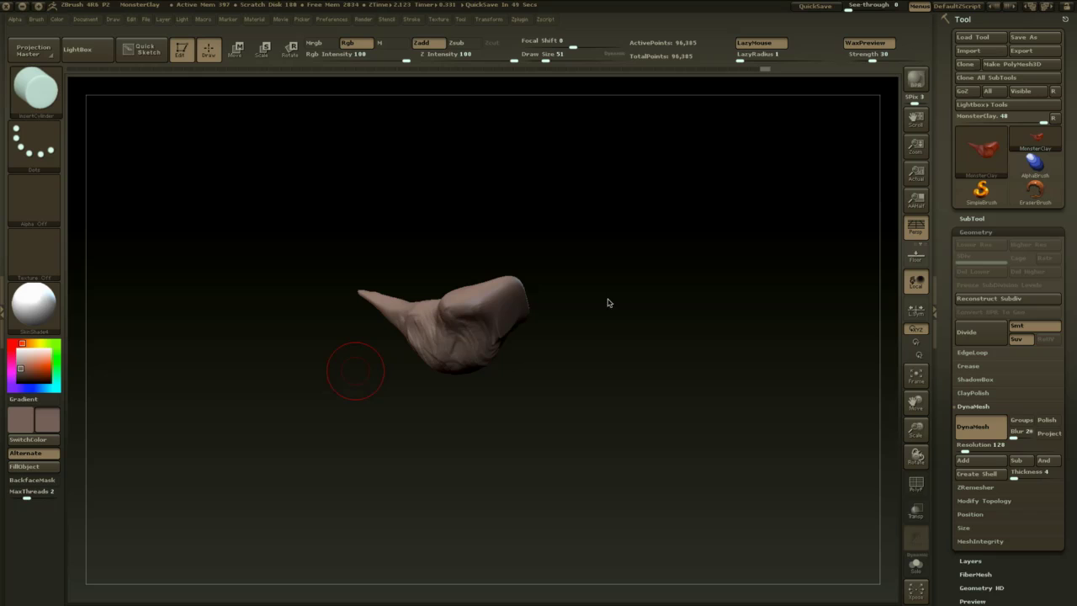
pyautogui.moveTo(609, 303)
pyautogui.mouseDown()
pyautogui.moveTo(550, 335)
pyautogui.moveTo(444, 337)
pyautogui.moveTo(455, 352)
pyautogui.moveTo(596, 335)
pyautogui.mouseUp()
# - Move the inserted cylinder down with Transpose into line with the front end of the body
pyautogui.press('w')
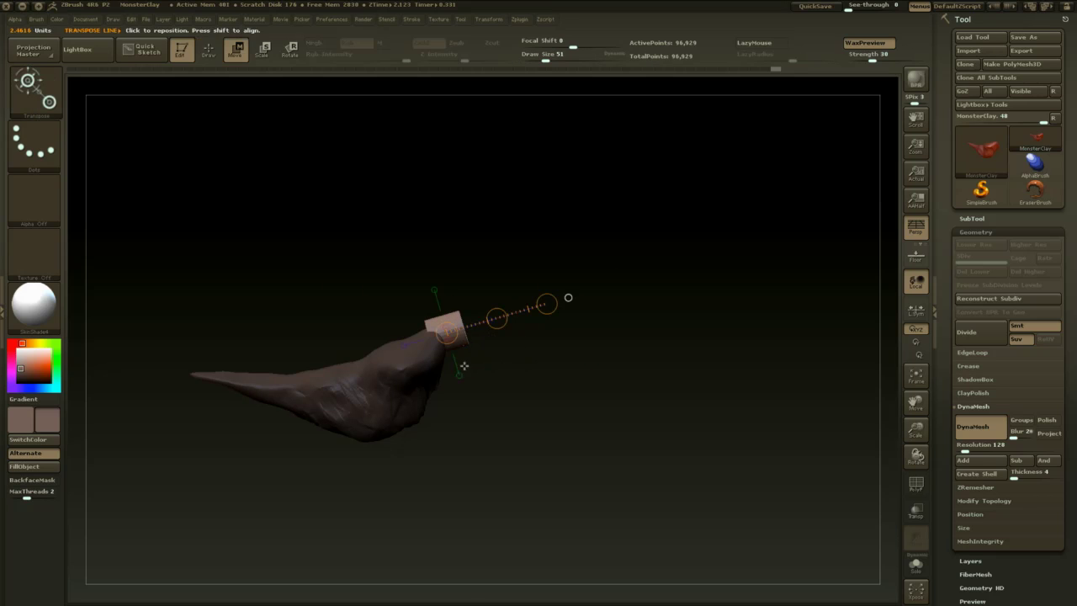
pyautogui.click(465, 366)
pyautogui.moveTo(461, 383)
pyautogui.mouseDown()
pyautogui.moveTo(459, 399)
pyautogui.moveTo(463, 390)
pyautogui.mouseUp()
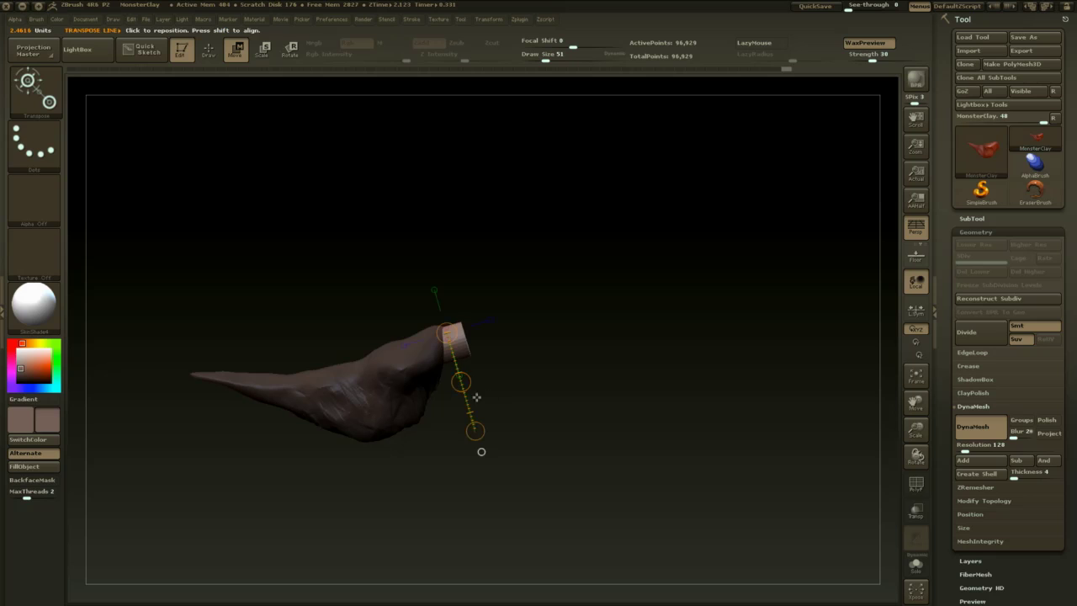
# - Reshape the neck cylinder and its edges with Move Elastic at draw size 74
pyautogui.press('b')
pyautogui.press('m')
pyautogui.press('e')
pyautogui.press('space')
pyautogui.moveTo(488, 338)
pyautogui.mouseDown()
pyautogui.moveTo(513, 332)
pyautogui.moveTo(488, 338)
pyautogui.moveTo(465, 381)
pyautogui.moveTo(374, 387)
pyautogui.mouseUp()
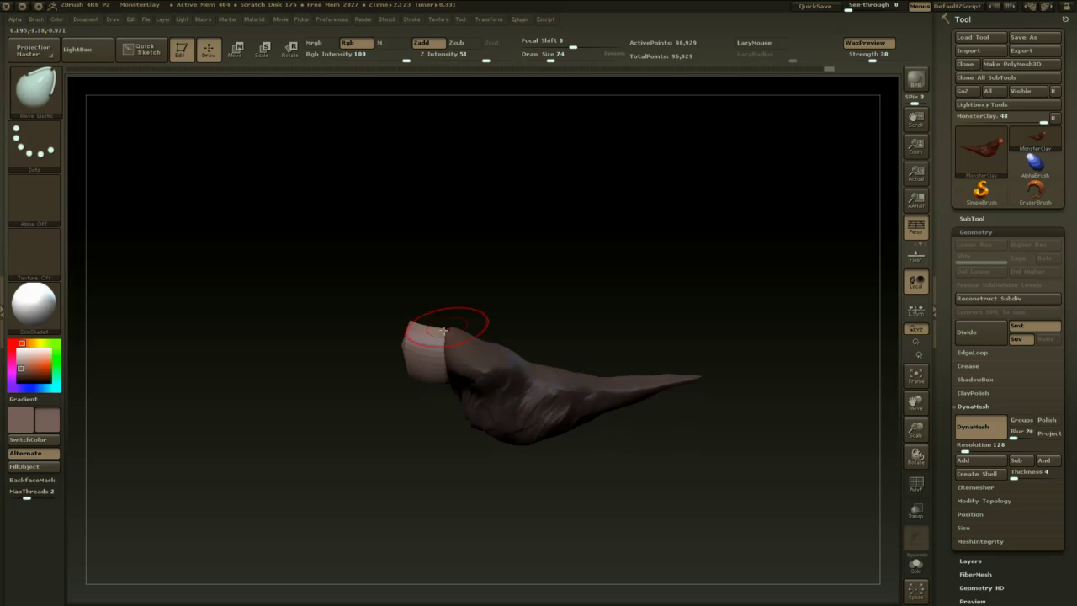
pyautogui.moveTo(403, 340); pyautogui.dragTo(405, 329)
pyautogui.moveTo(412, 378); pyautogui.dragTo(414, 387)
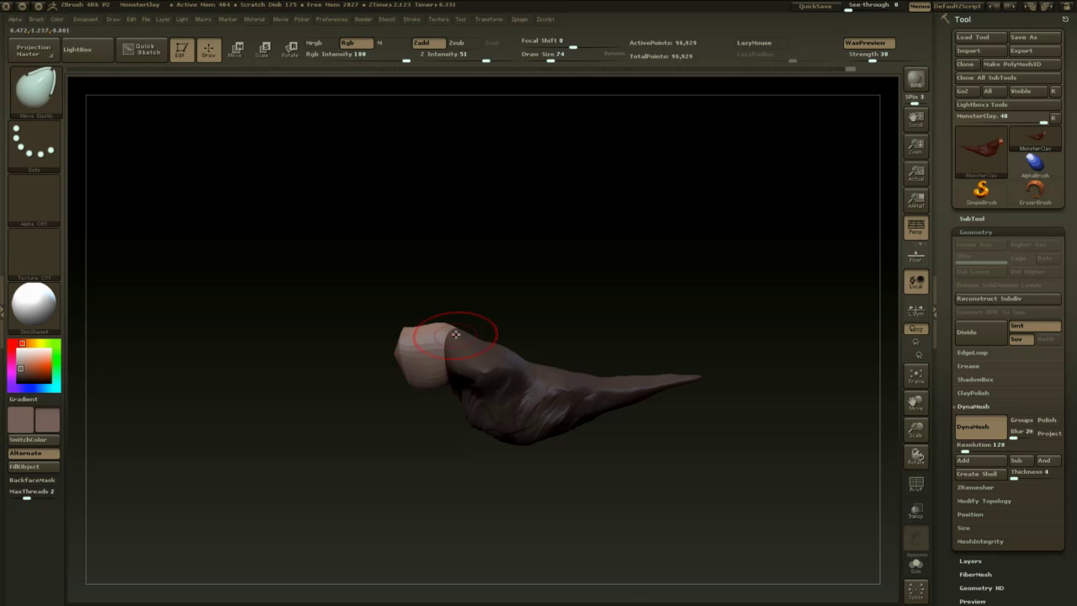
pyautogui.moveTo(459, 335); pyautogui.dragTo(456, 340)
pyautogui.moveTo(425, 383); pyautogui.dragTo(427, 385)
# - Merge the neck cylinder into the body with DynaMesh and smooth the junction
pyautogui.moveTo(529, 308)
pyautogui.keyDown('ctrl'); pyautogui.mouseDown()
pyautogui.moveTo(559, 325)
pyautogui.moveTo(584, 319)
pyautogui.mouseUp(); pyautogui.keyUp('ctrl')
pyautogui.moveTo(581, 310); pyautogui.dragTo(538, 341)
pyautogui.keyDown('shift'); pyautogui.moveTo(451, 358); pyautogui.dragTo(447, 359); pyautogui.keyUp('shift')
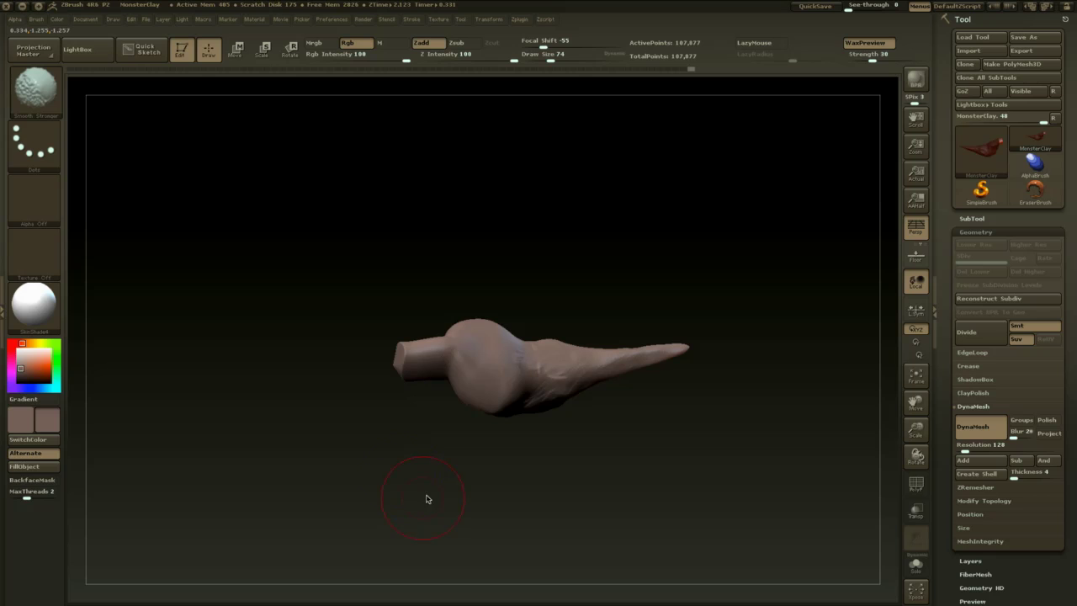
# - Choose ClayBuildup and lay clay strokes where the neck meets the body at draw size 62
pyautogui.press('b')
pyautogui.press('c')
pyautogui.press('b')
pyautogui.moveTo(504, 195)
pyautogui.mouseDown()
pyautogui.moveTo(610, 199)
pyautogui.moveTo(537, 234)
pyautogui.moveTo(544, 264)
pyautogui.mouseUp()
pyautogui.press('space')
pyautogui.press('space')
pyautogui.moveTo(543, 264); pyautogui.dragTo(526, 262)
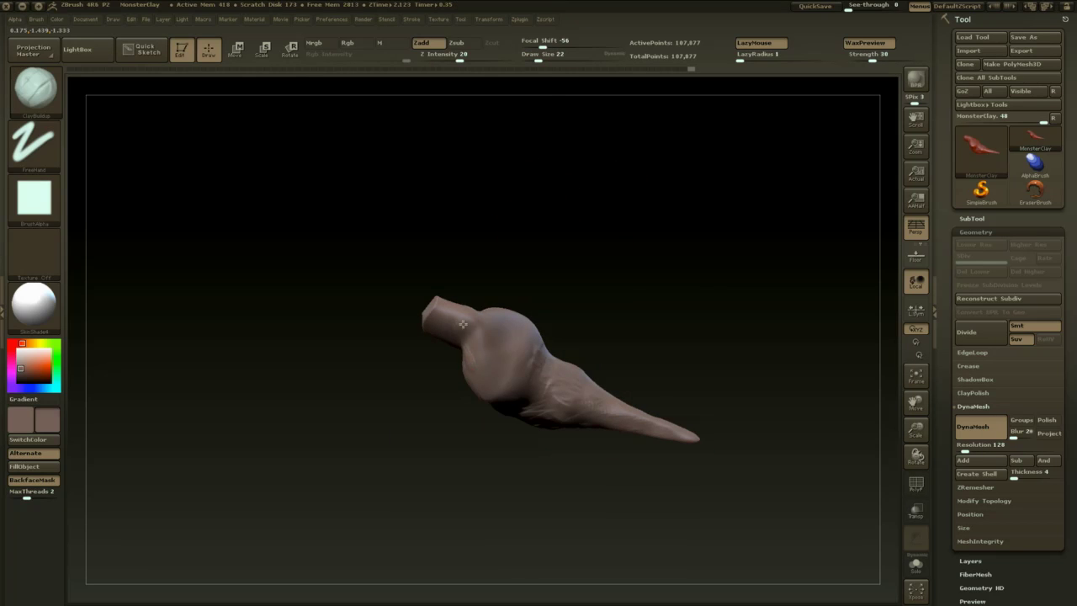
pyautogui.press('space')
pyautogui.press('space')
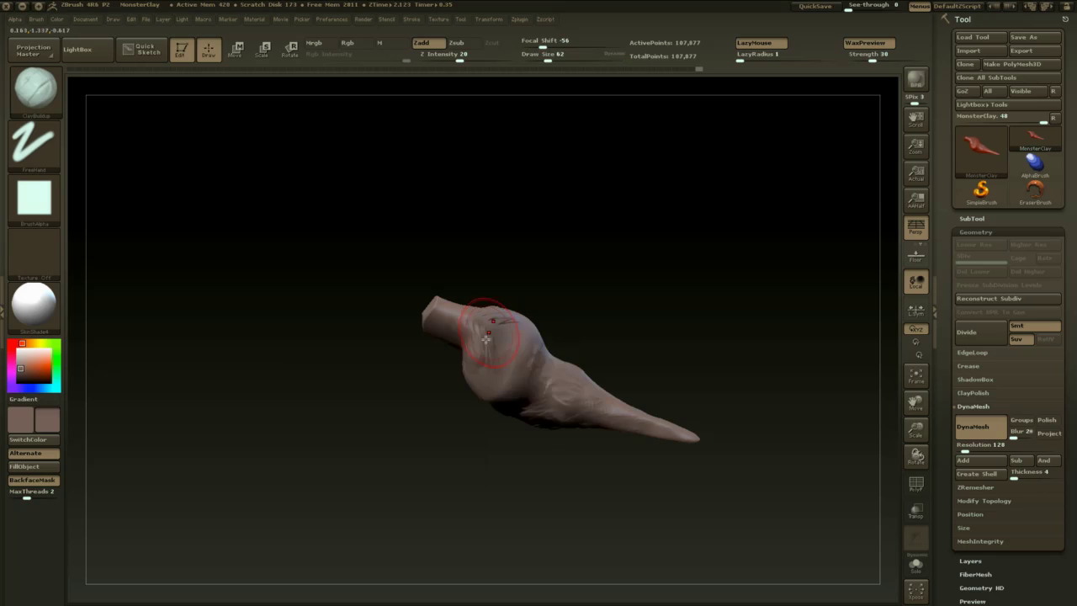
# - Add finer clay strokes across the shoulder at draw size 46 and remesh the form
pyautogui.press('space')
pyautogui.moveTo(470, 341); pyautogui.dragTo(470, 350)
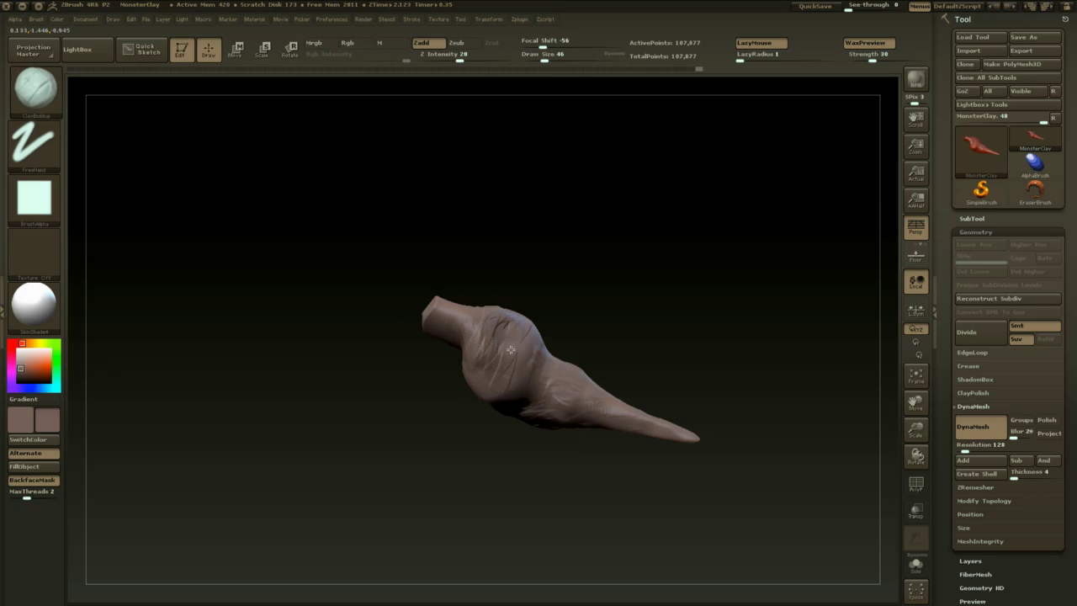
pyautogui.moveTo(570, 302)
pyautogui.mouseDown()
pyautogui.moveTo(602, 341)
pyautogui.moveTo(589, 311)
pyautogui.mouseUp()
pyautogui.keyDown('ctrl'); pyautogui.moveTo(589, 317); pyautogui.dragTo(613, 349); pyautogui.keyUp('ctrl')
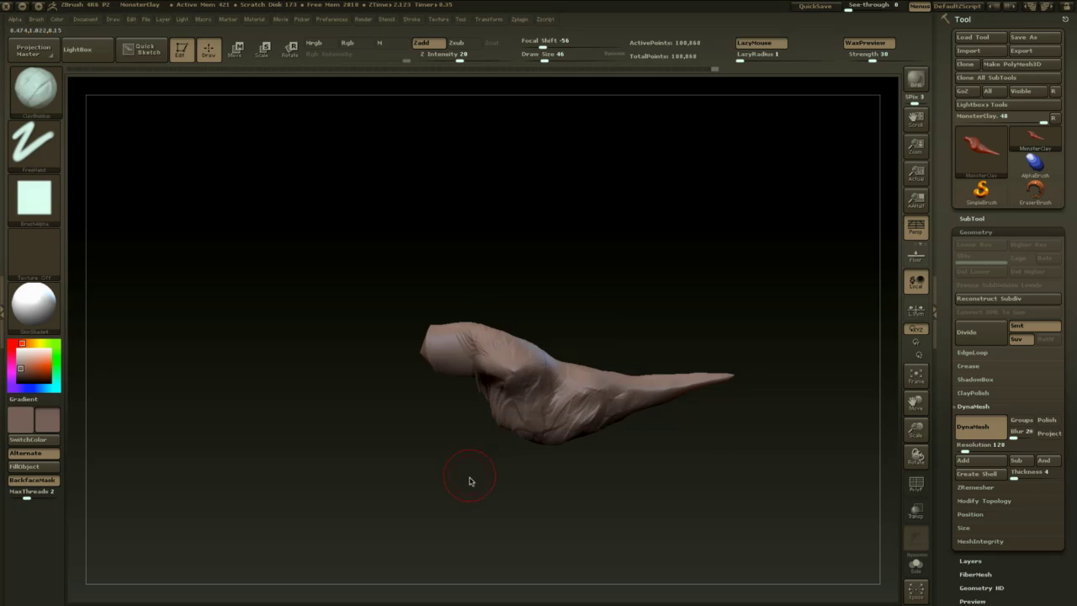
# - Add more clay strokes at the neck junction, seen from other angles, and remesh with DynaMesh
pyautogui.moveTo(472, 481); pyautogui.dragTo(547, 472)
pyautogui.moveTo(480, 370)
pyautogui.mouseDown()
pyautogui.moveTo(481, 385)
pyautogui.moveTo(487, 334)
pyautogui.moveTo(519, 371)
pyautogui.moveTo(490, 410)
pyautogui.mouseUp()
pyautogui.moveTo(597, 306)
pyautogui.mouseDown()
pyautogui.moveTo(619, 311)
pyautogui.moveTo(610, 336)
pyautogui.mouseUp()
pyautogui.keyDown('ctrl'); pyautogui.moveTo(609, 340); pyautogui.dragTo(629, 500); pyautogui.keyUp('ctrl')
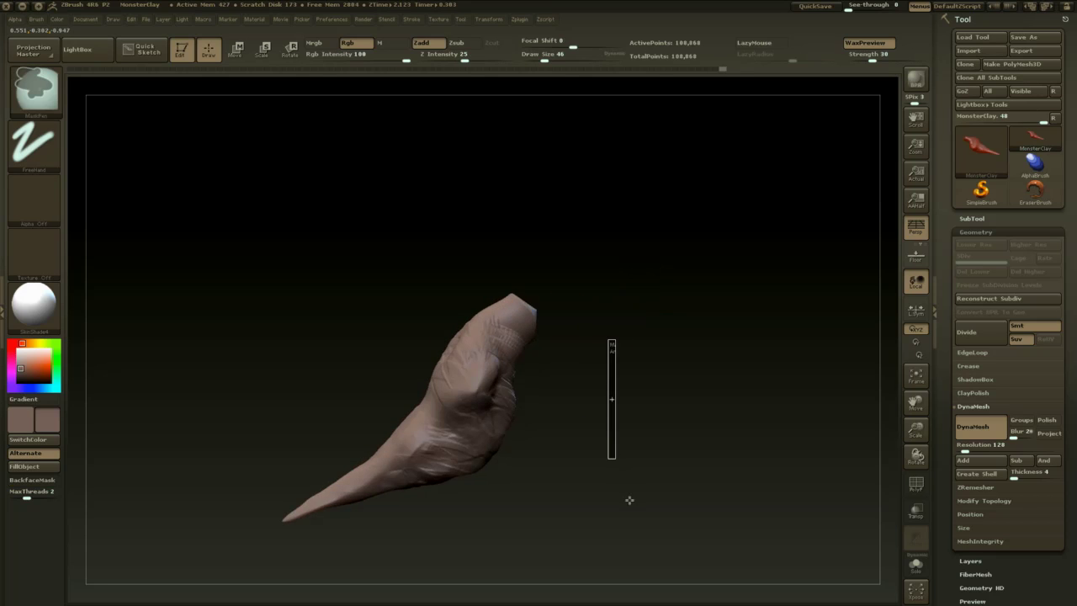
pyautogui.keyDown('shift'); pyautogui.moveTo(589, 444); pyautogui.dragTo(573, 457); pyautogui.keyUp('shift')
pyautogui.keyDown('alt'); pyautogui.moveTo(543, 510); pyautogui.dragTo(579, 476); pyautogui.keyUp('alt')
# - Insert a symmetrical pair of cylinders on the sides of the body at the shoulders as front limbs
pyautogui.press('b')
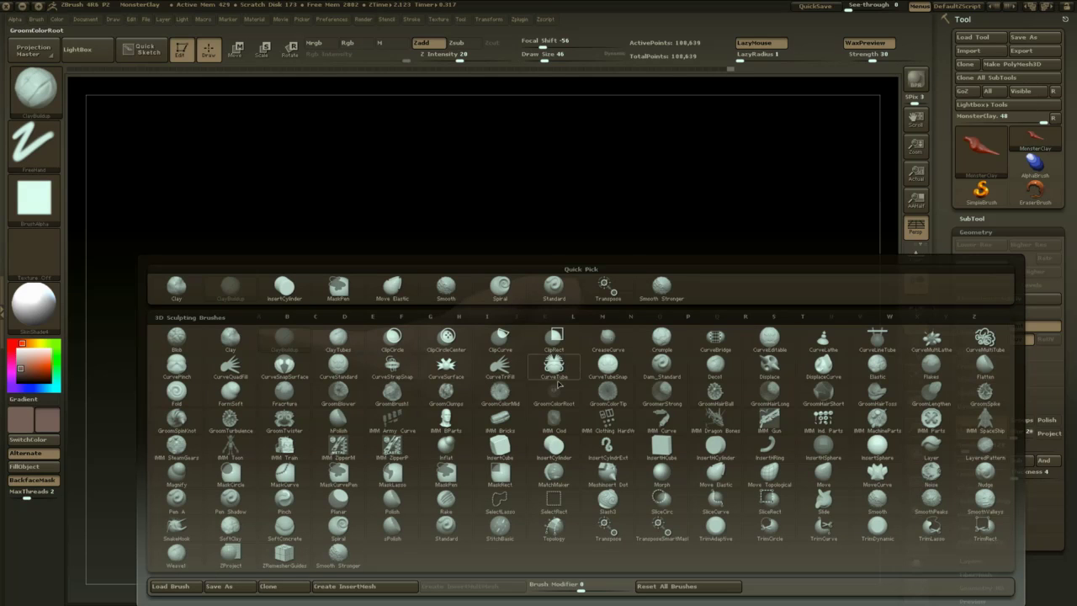
pyautogui.press('i')
pyautogui.press('c')
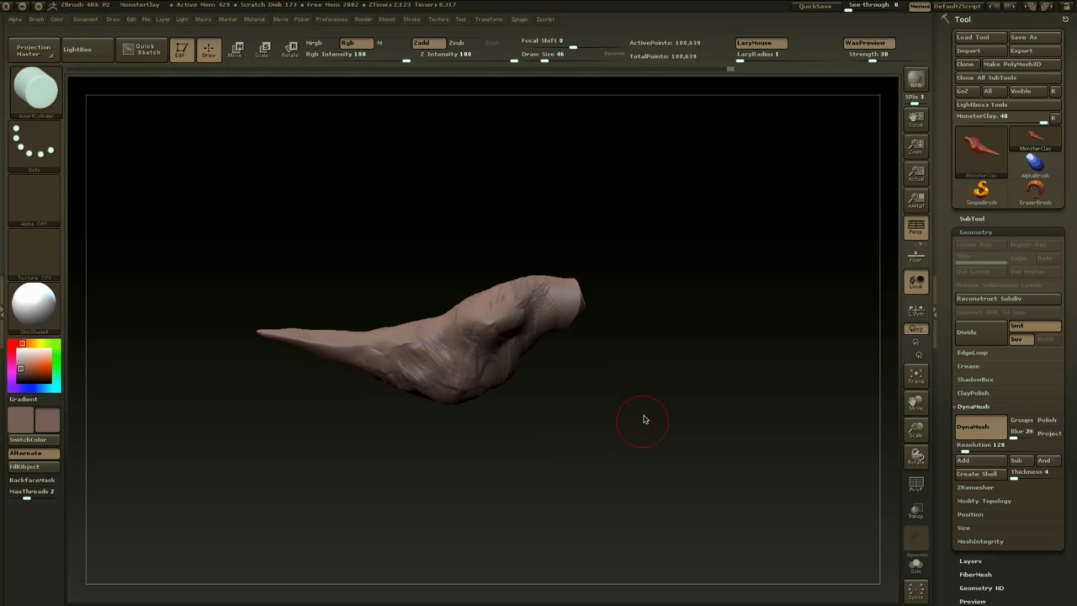
pyautogui.moveTo(643, 419); pyautogui.dragTo(621, 304)
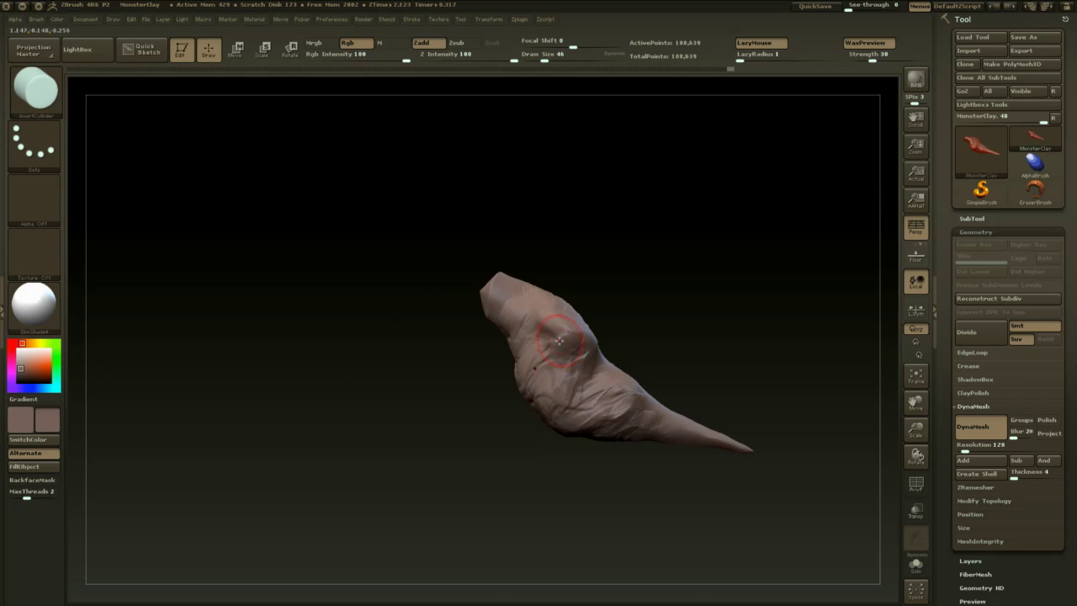
pyautogui.moveTo(533, 367); pyautogui.dragTo(538, 357)
pyautogui.moveTo(652, 290); pyautogui.dragTo(708, 469)
# - Scale and reposition the limb cylinders with Transpose so they form long, thin rods projecting from the shoulders
pyautogui.press('r')
pyautogui.press('w')
pyautogui.moveTo(671, 316); pyautogui.dragTo(715, 315)
pyautogui.press('e')
pyautogui.moveTo(707, 369); pyautogui.dragTo(662, 429)
pyautogui.press('w')
pyautogui.press('e')
pyautogui.press('w')
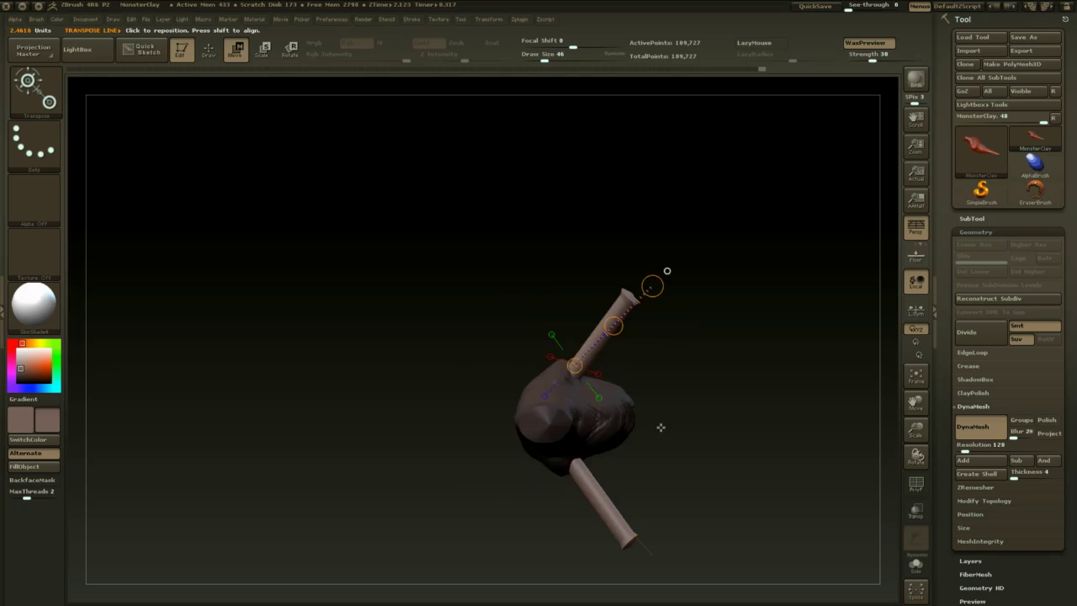
# - Rotate the limb cylinders with Transpose so they point downward beneath the body
pyautogui.press('r')
pyautogui.moveTo(653, 290); pyautogui.dragTo(669, 368)
pyautogui.moveTo(705, 467); pyautogui.dragTo(447, 464)
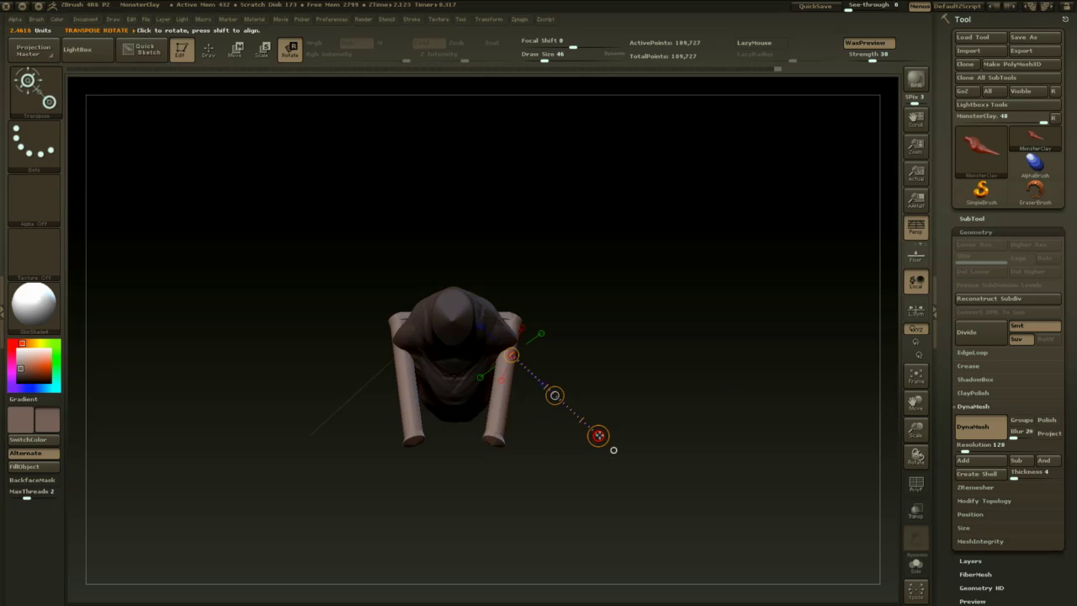
pyautogui.moveTo(613, 450)
pyautogui.mouseDown()
pyautogui.moveTo(613, 433)
pyautogui.moveTo(676, 389)
pyautogui.moveTo(577, 452)
pyautogui.moveTo(598, 437)
pyautogui.mouseUp()
# - Move and tilt the front limbs so they seat at the shoulders and slant forward
pyautogui.press('w')
pyautogui.moveTo(555, 395)
pyautogui.mouseDown()
pyautogui.moveTo(558, 413)
pyautogui.moveTo(571, 407)
pyautogui.mouseUp()
pyautogui.moveTo(569, 346); pyautogui.dragTo(627, 457)
pyautogui.press('r')
pyautogui.moveTo(531, 445); pyautogui.dragTo(551, 443)
pyautogui.press('w')
pyautogui.moveTo(549, 397); pyautogui.dragTo(545, 395)
pyautogui.moveTo(598, 423); pyautogui.dragTo(546, 398)
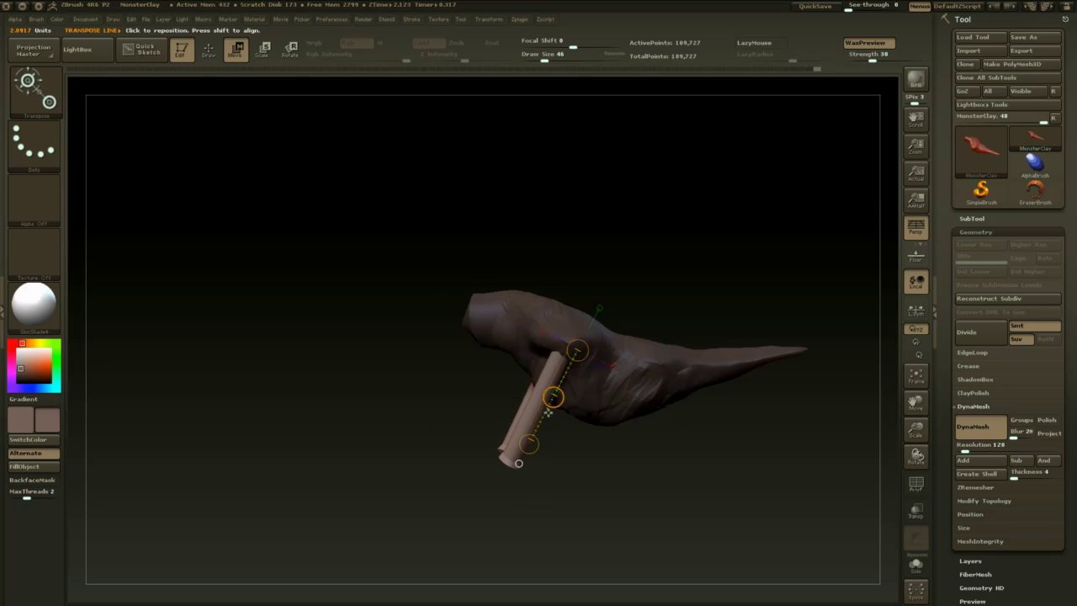
# - Thicken the front limbs with the Inflat brush at draw size 116
pyautogui.press('b')
pyautogui.press('i')
pyautogui.press('n')
pyautogui.moveTo(570, 453)
pyautogui.mouseDown()
pyautogui.moveTo(639, 480)
pyautogui.moveTo(622, 407)
pyautogui.mouseUp()
pyautogui.press('space')
pyautogui.moveTo(543, 369); pyautogui.dragTo(555, 363)
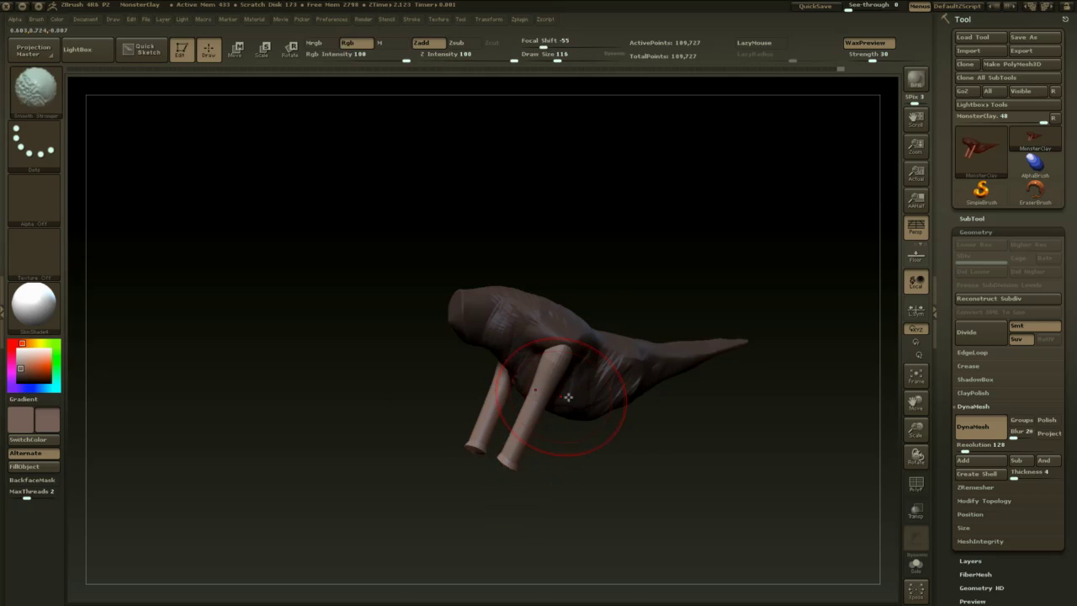
# - Fuse the front limbs to the body with DynaMesh and smooth the shoulder joints
pyautogui.keyDown('ctrl'); pyautogui.moveTo(616, 516); pyautogui.dragTo(625, 546); pyautogui.keyUp('ctrl')
pyautogui.press('shift')
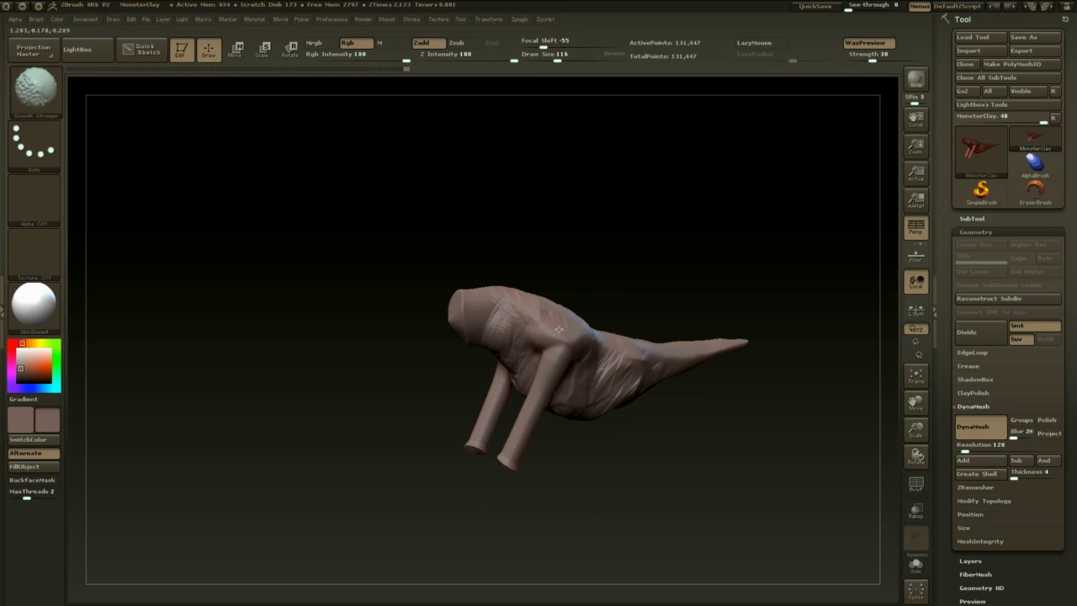
pyautogui.keyDown('shift'); pyautogui.moveTo(559, 330); pyautogui.dragTo(532, 432); pyautogui.keyUp('shift')
pyautogui.moveTo(581, 487); pyautogui.dragTo(656, 502)
pyautogui.moveTo(540, 364)
pyautogui.keyDown('shift'); pyautogui.mouseDown()
pyautogui.moveTo(601, 369)
pyautogui.moveTo(545, 346)
pyautogui.mouseUp(); pyautogui.keyUp('shift')
# - Build up the shoulders and flank with ClayBuildup at draw size 62 and remesh the form
pyautogui.press('b')
pyautogui.press('c')
pyautogui.press('b')
pyautogui.press('space')
pyautogui.moveTo(538, 497); pyautogui.dragTo(610, 497)
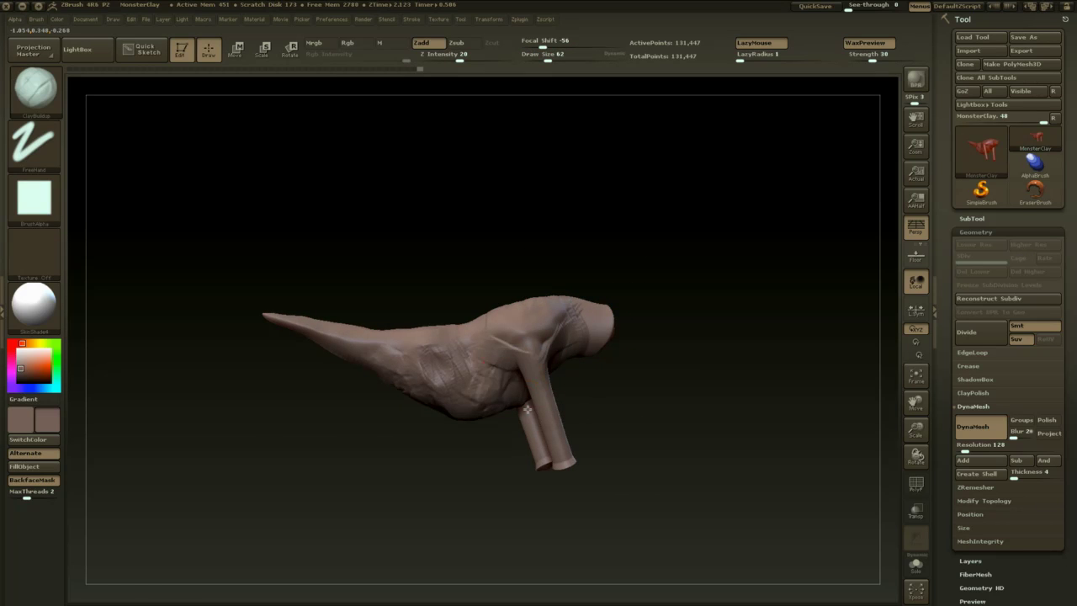
pyautogui.keyDown('shift'); pyautogui.moveTo(606, 400); pyautogui.dragTo(640, 476); pyautogui.keyUp('shift')
pyautogui.keyDown('alt'); pyautogui.moveTo(628, 438); pyautogui.dragTo(693, 348); pyautogui.keyUp('alt')
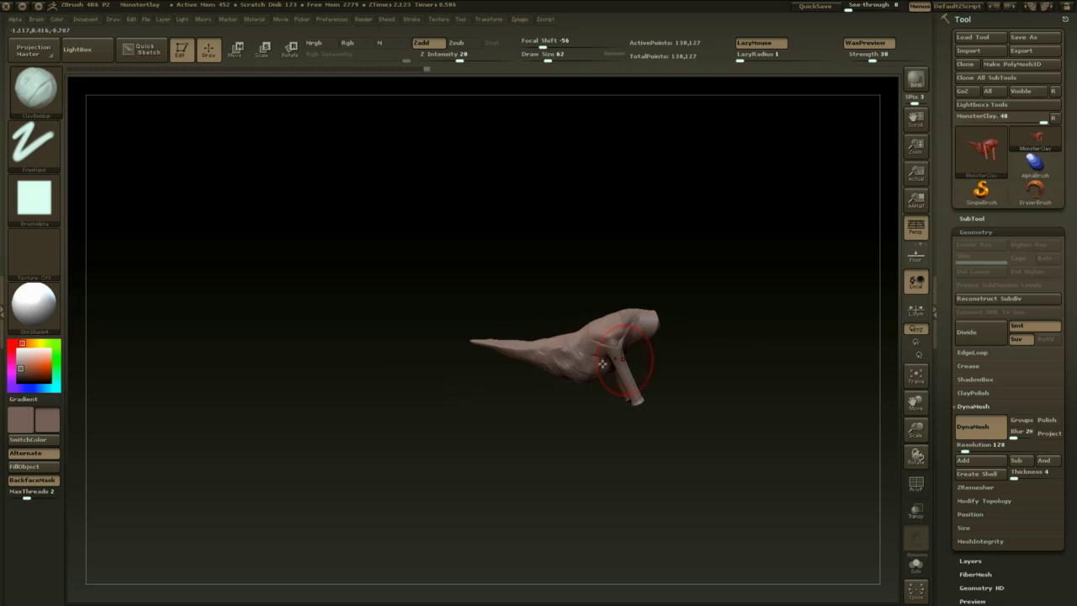
# - Adjust the proportions of the body and shoulders with Move Elastic at draw size 101
pyautogui.press('b')
pyautogui.press('m')
pyautogui.press('e')
pyautogui.press('space')
pyautogui.moveTo(535, 349); pyautogui.dragTo(547, 348)
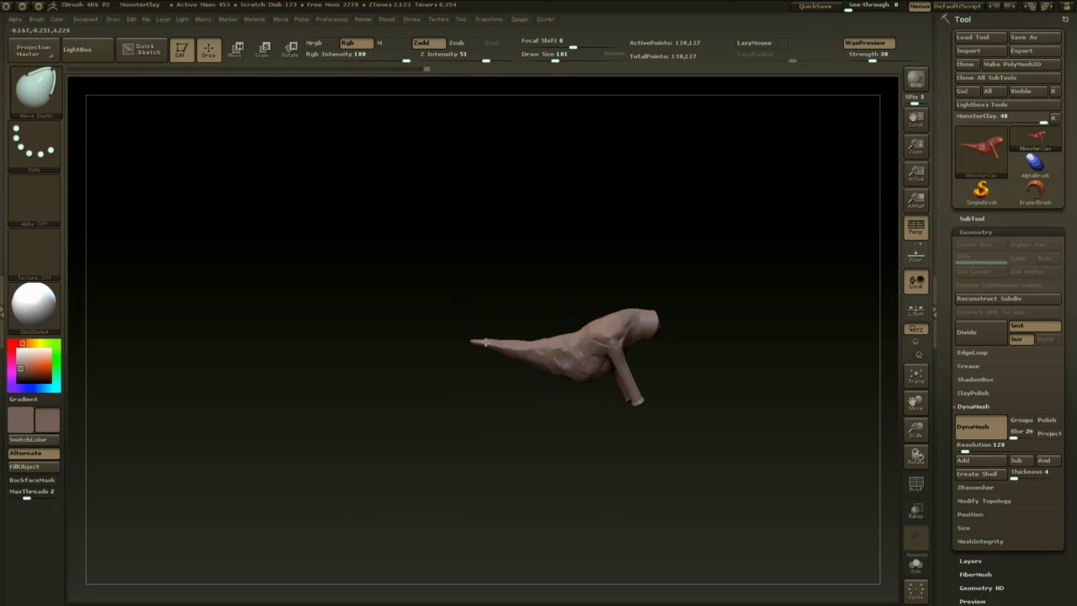
pyautogui.press('space')
pyautogui.press('space')
pyautogui.moveTo(717, 349)
pyautogui.mouseDown()
pyautogui.moveTo(768, 361)
pyautogui.moveTo(658, 384)
pyautogui.moveTo(776, 366)
pyautogui.mouseUp()
pyautogui.moveTo(618, 340); pyautogui.dragTo(621, 323)
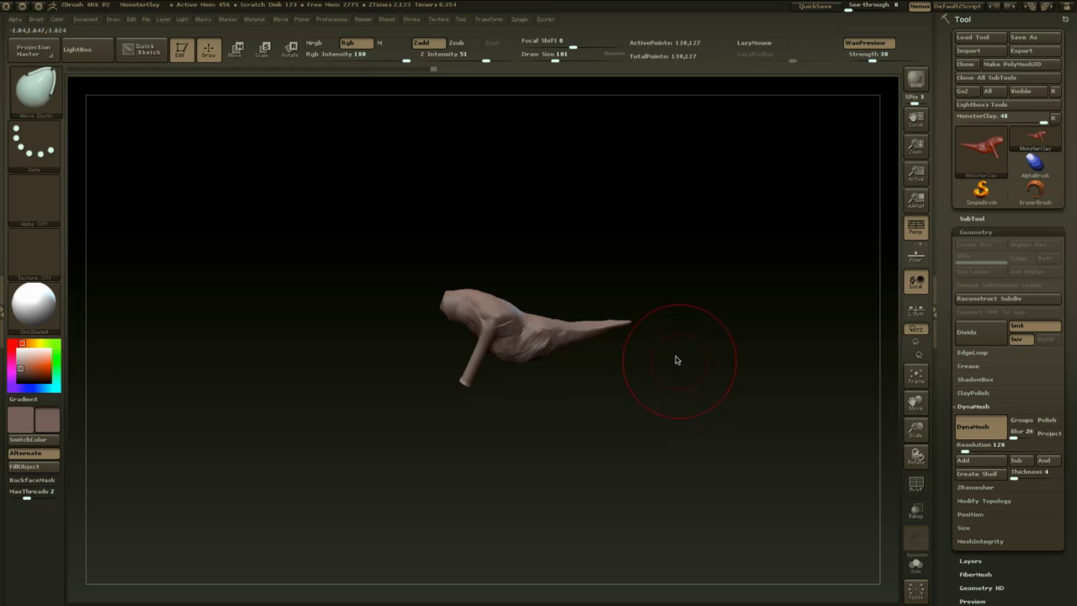
# - Mask everything except the tail and stretch the tail longer with Move Elastic, ending at draw size 94
pyautogui.press('ctrl')
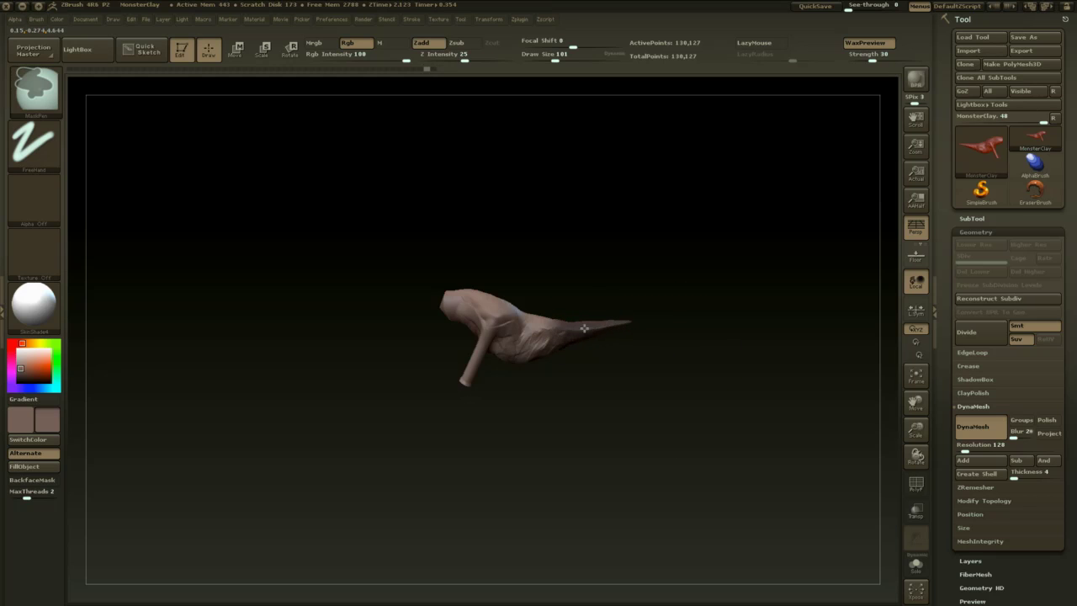
pyautogui.keyDown('ctrl'); pyautogui.click(604, 368); pyautogui.keyUp('ctrl')
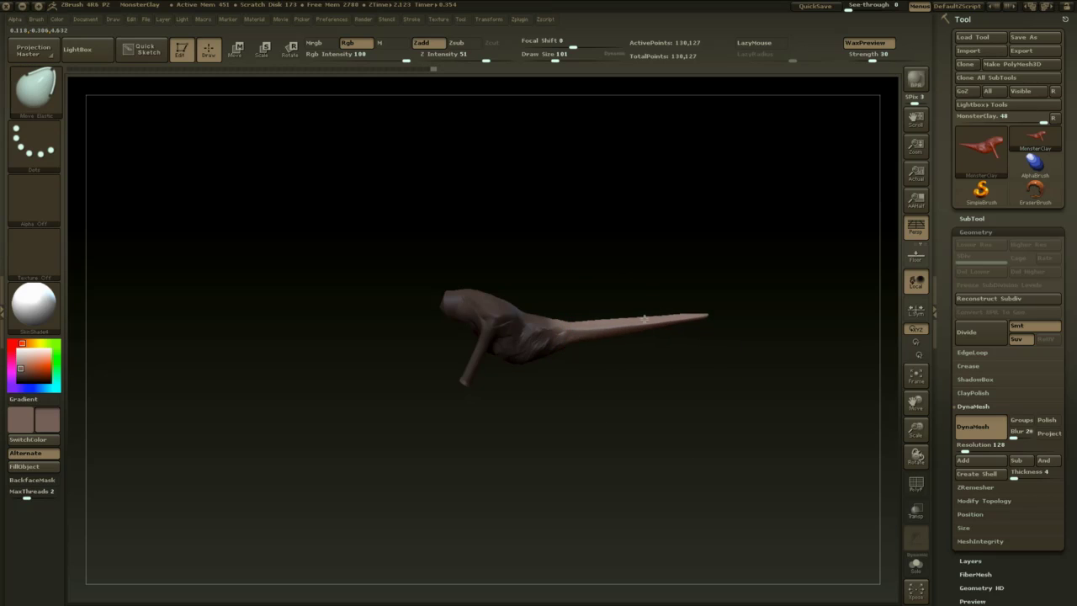
pyautogui.moveTo(645, 320)
pyautogui.mouseDown()
pyautogui.moveTo(612, 325)
pyautogui.moveTo(662, 327)
pyautogui.mouseUp()
pyautogui.press('space')
pyautogui.press('space')
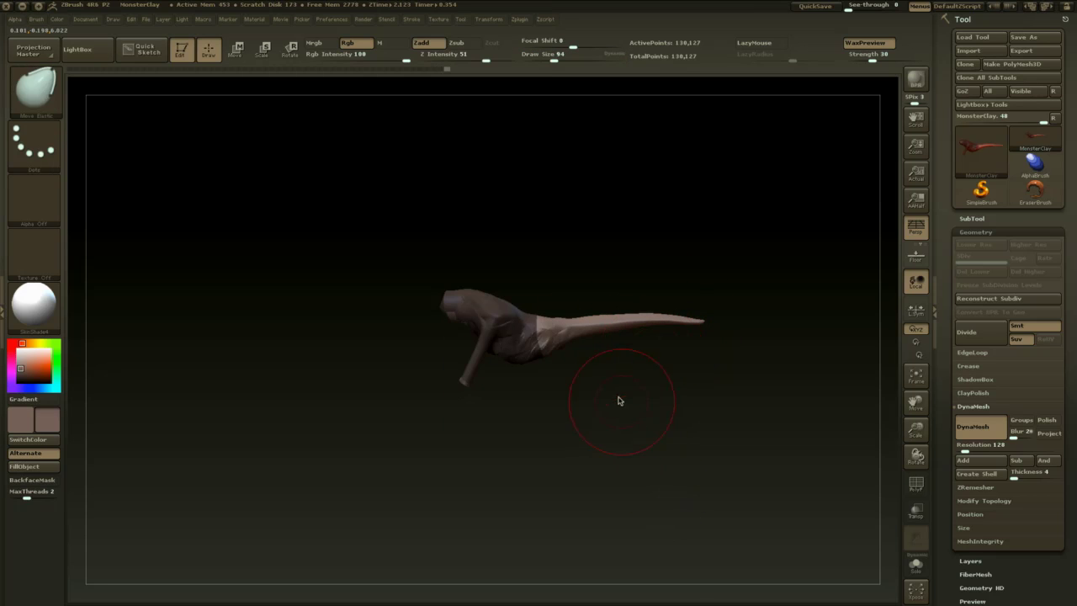
# - Clear the mask, remesh the lengthened tail with DynaMesh and smooth it
pyautogui.moveTo(620, 402); pyautogui.dragTo(627, 405)
pyautogui.keyDown('ctrl'); pyautogui.moveTo(625, 404); pyautogui.dragTo(628, 501); pyautogui.keyUp('ctrl')
pyautogui.moveTo(652, 331)
pyautogui.keyDown('shift'); pyautogui.mouseDown()
pyautogui.moveTo(713, 319)
pyautogui.moveTo(651, 344)
pyautogui.moveTo(637, 490)
pyautogui.moveTo(615, 404)
pyautogui.moveTo(589, 388)
pyautogui.mouseUp(); pyautogui.keyUp('shift')
# - Choose the InsertSphere brush and insert a symmetrical pair of spheres on the rear flanks near the tail base
pyautogui.press('b')
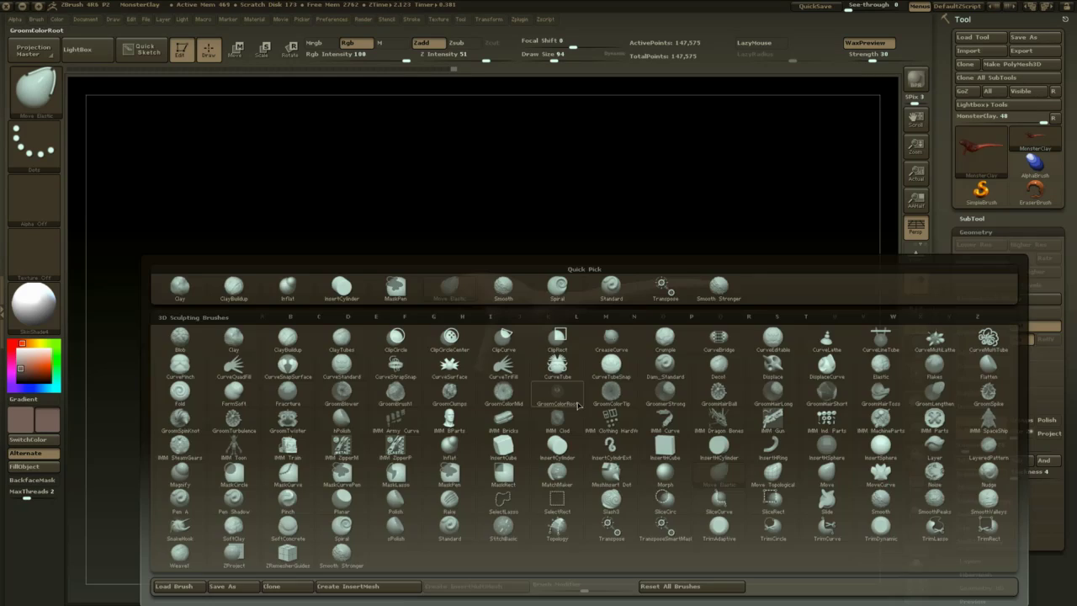
pyautogui.press('i')
pyautogui.press('s')
pyautogui.moveTo(594, 440)
pyautogui.mouseDown()
pyautogui.moveTo(602, 415)
pyautogui.moveTo(584, 399)
pyautogui.mouseUp()
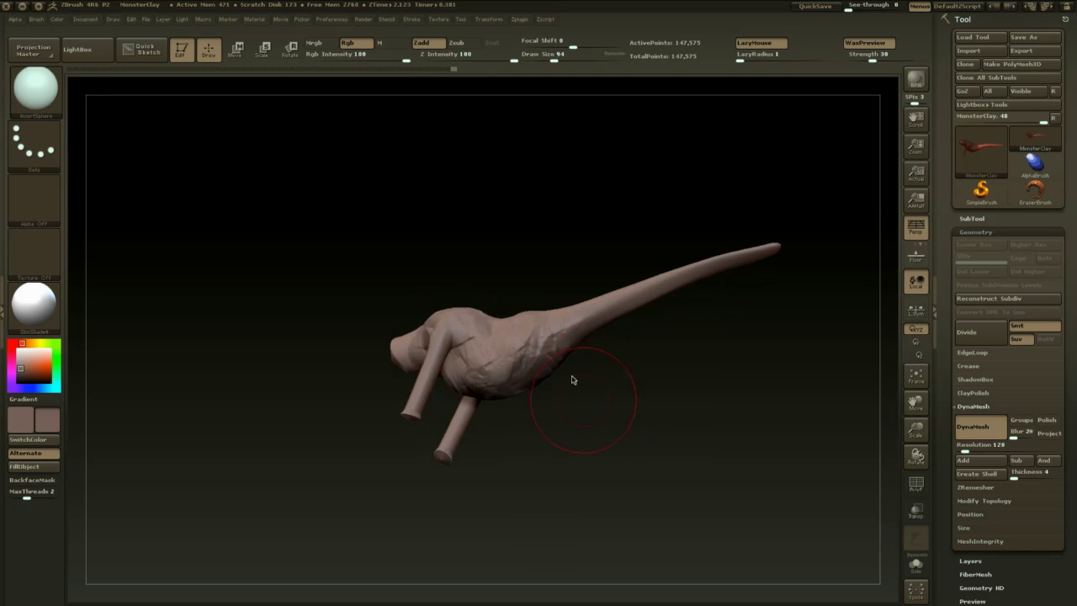
pyautogui.moveTo(534, 319); pyautogui.dragTo(537, 344)
# - Rotate the inserted rear-flank spheres with Transpose and merge them into the body with DynaMesh
pyautogui.moveTo(596, 441); pyautogui.dragTo(608, 332)
pyautogui.press('r')
pyautogui.moveTo(598, 413); pyautogui.dragTo(514, 376)
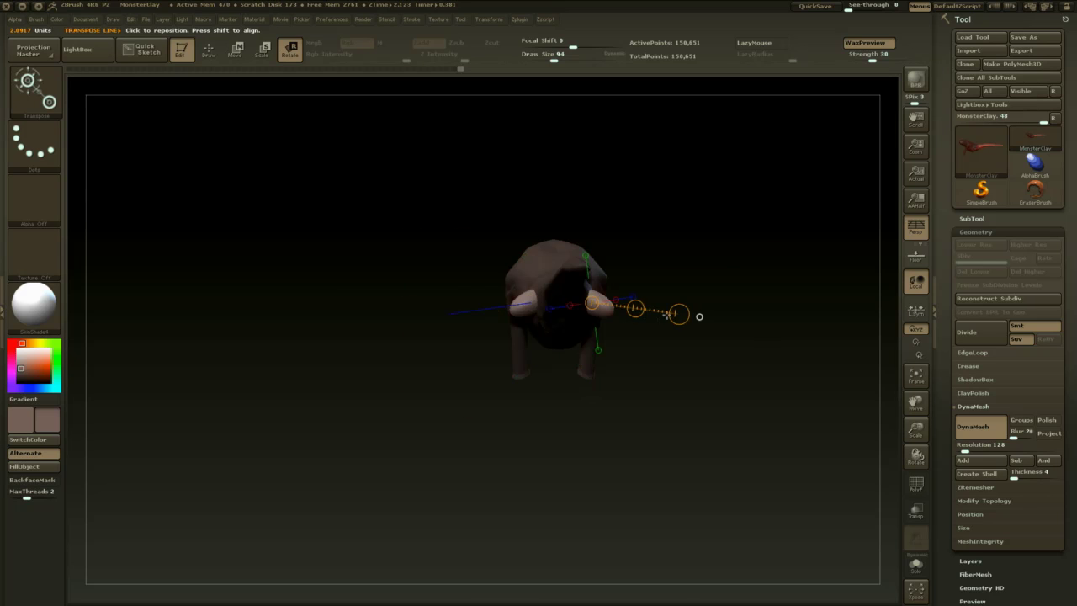
pyautogui.moveTo(664, 355); pyautogui.dragTo(664, 354)
pyautogui.press('q')
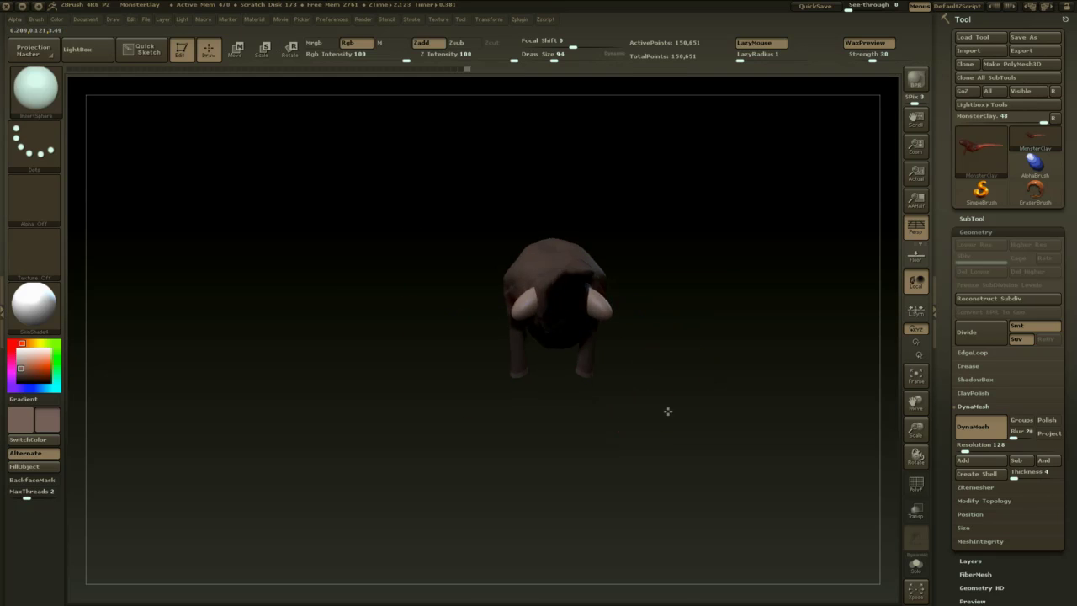
pyautogui.moveTo(668, 411); pyautogui.dragTo(678, 399)
pyautogui.keyDown('ctrl'); pyautogui.moveTo(628, 364); pyautogui.dragTo(625, 460); pyautogui.keyUp('ctrl')
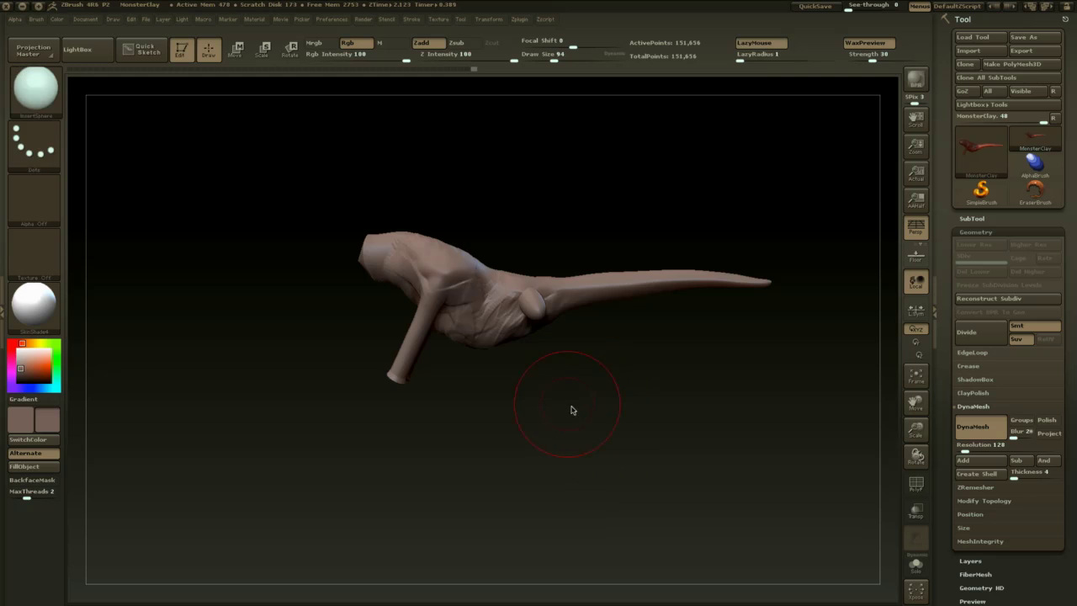
# - Smooth the front limbs and flatten their surfaces with the TrimDynamic brush at draw size 44
pyautogui.keyDown('alt'); pyautogui.moveTo(572, 409); pyautogui.dragTo(580, 421); pyautogui.keyUp('alt')
pyautogui.keyDown('shift'); pyautogui.moveTo(388, 348); pyautogui.dragTo(389, 370); pyautogui.keyUp('shift')
pyautogui.moveTo(455, 388)
pyautogui.mouseDown()
pyautogui.moveTo(531, 373)
pyautogui.moveTo(479, 368)
pyautogui.moveTo(548, 413)
pyautogui.moveTo(575, 388)
pyautogui.moveTo(554, 335)
pyautogui.mouseUp()
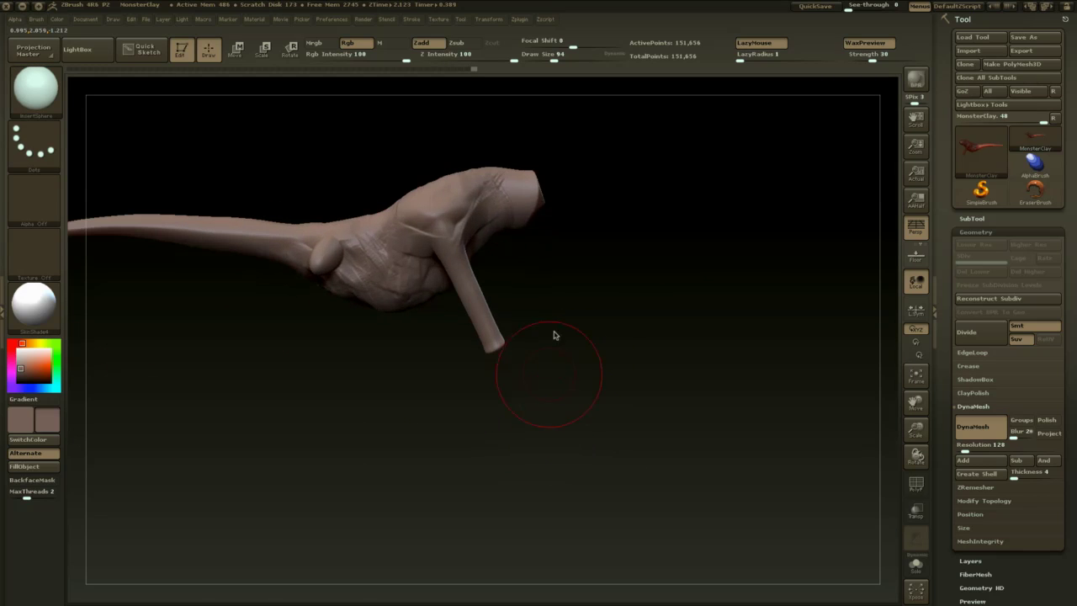
pyautogui.press('b')
pyautogui.press('t')
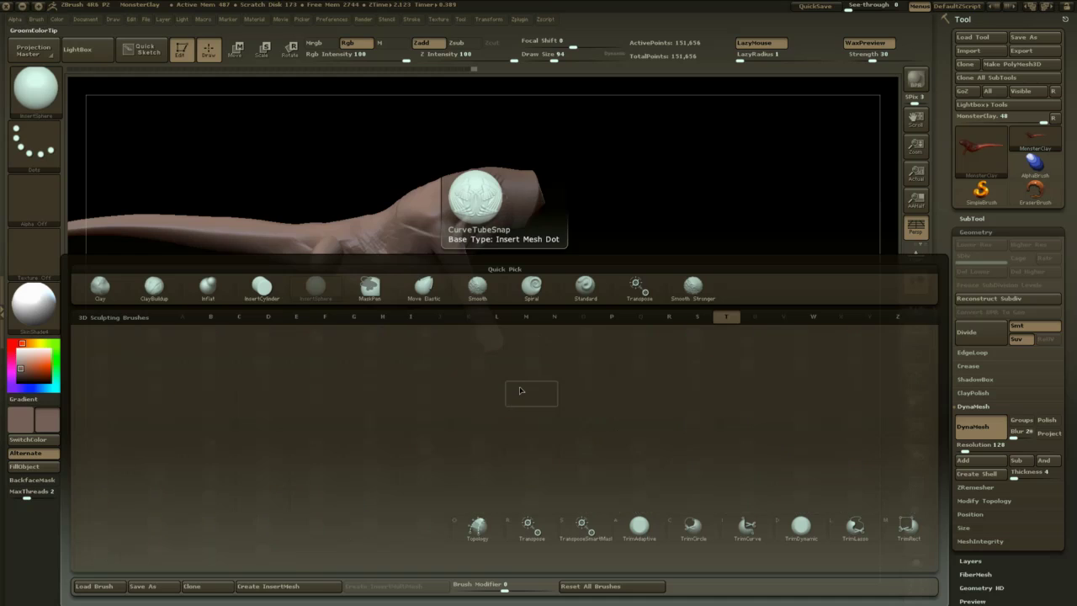
pyautogui.press('d')
pyautogui.moveTo(509, 375)
pyautogui.mouseDown()
pyautogui.moveTo(568, 353)
pyautogui.moveTo(581, 331)
pyautogui.moveTo(569, 303)
pyautogui.moveTo(559, 317)
pyautogui.mouseUp()
pyautogui.press('space')
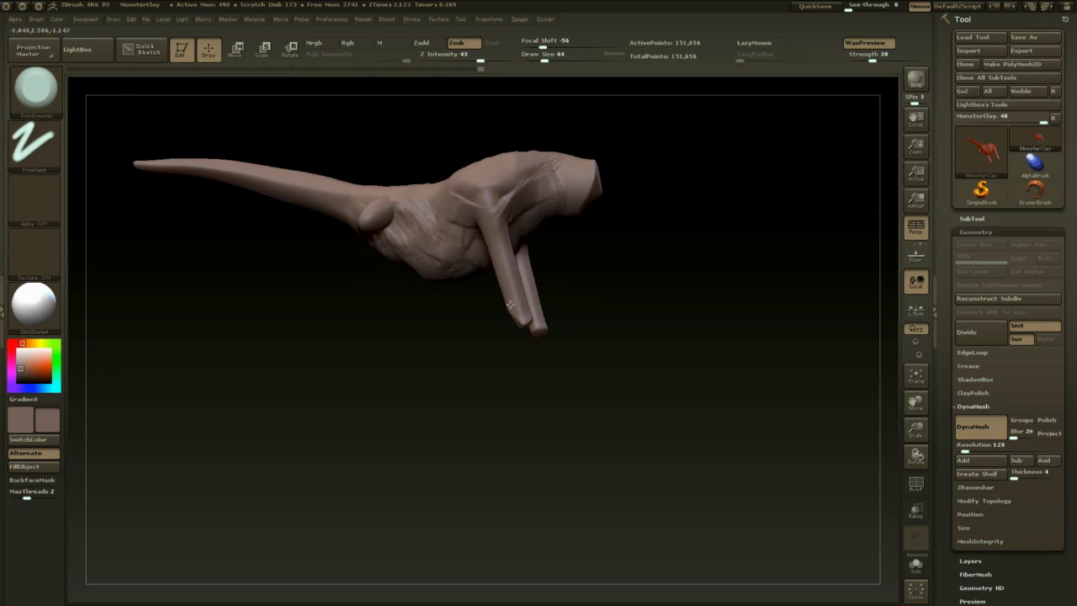
pyautogui.moveTo(602, 279)
pyautogui.mouseDown()
pyautogui.moveTo(659, 342)
pyautogui.moveTo(673, 285)
pyautogui.moveTo(512, 291)
pyautogui.mouseUp()
# - Carve a deep crease along the flank behind the front limb with Dam_Standard at draw size 44
pyautogui.press('b')
pyautogui.press('d')
pyautogui.press('s')
pyautogui.moveTo(590, 294); pyautogui.dragTo(518, 309)
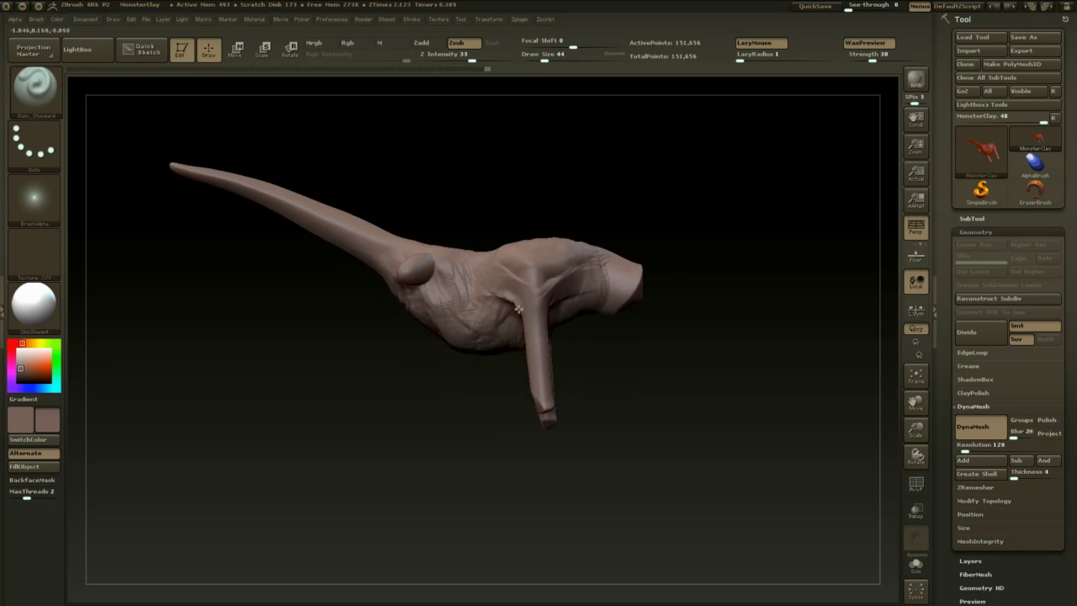
pyautogui.moveTo(616, 382); pyautogui.dragTo(510, 301)
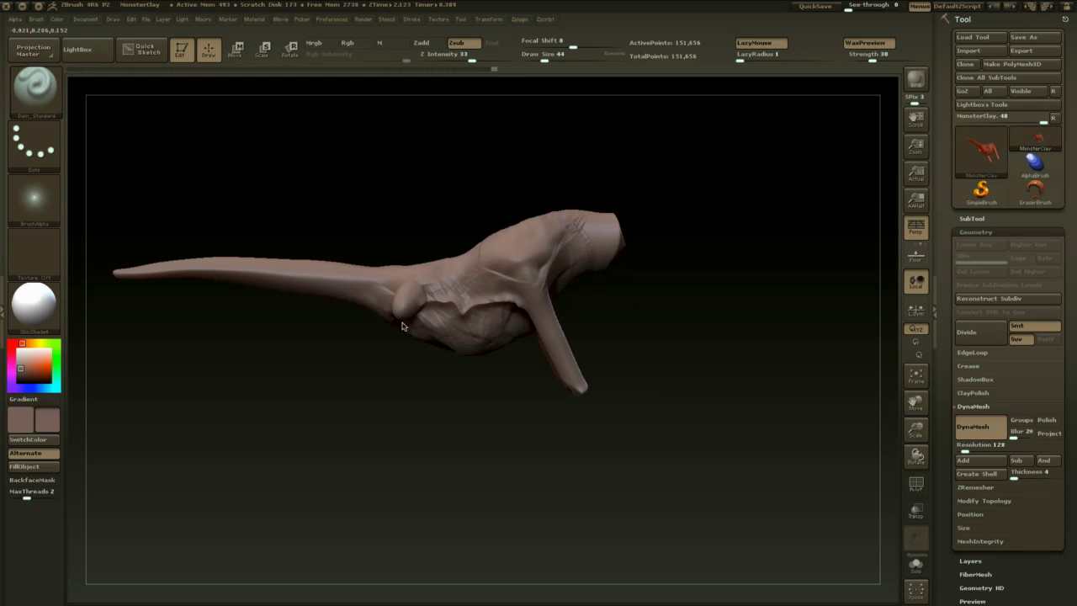
pyautogui.moveTo(676, 325)
pyautogui.mouseDown()
pyautogui.moveTo(565, 342)
pyautogui.moveTo(594, 281)
pyautogui.mouseUp()
pyautogui.moveTo(520, 322)
pyautogui.mouseDown()
pyautogui.moveTo(606, 294)
pyautogui.moveTo(620, 306)
pyautogui.moveTo(622, 285)
pyautogui.moveTo(610, 297)
pyautogui.moveTo(716, 310)
pyautogui.mouseUp()
# - Insert a sphere at the front end of the neck with InsertSphere and merge it with DynaMesh
pyautogui.press('b')
pyautogui.press('i')
pyautogui.press('s')
pyautogui.keyDown('ctrl'); pyautogui.moveTo(678, 347); pyautogui.dragTo(672, 404); pyautogui.keyUp('ctrl')
pyautogui.moveTo(658, 328)
pyautogui.mouseDown()
pyautogui.moveTo(634, 313)
pyautogui.moveTo(640, 272)
pyautogui.moveTo(625, 272)
pyautogui.moveTo(651, 261)
pyautogui.mouseUp()
# - Build up clay where the new head joins the neck with ClayBuildup at draw size 29, and remesh the model
pyautogui.press('b')
pyautogui.press('c')
pyautogui.press('b')
pyautogui.press('space')
pyautogui.moveTo(642, 261)
pyautogui.mouseDown()
pyautogui.moveTo(668, 351)
pyautogui.moveTo(690, 361)
pyautogui.mouseUp()
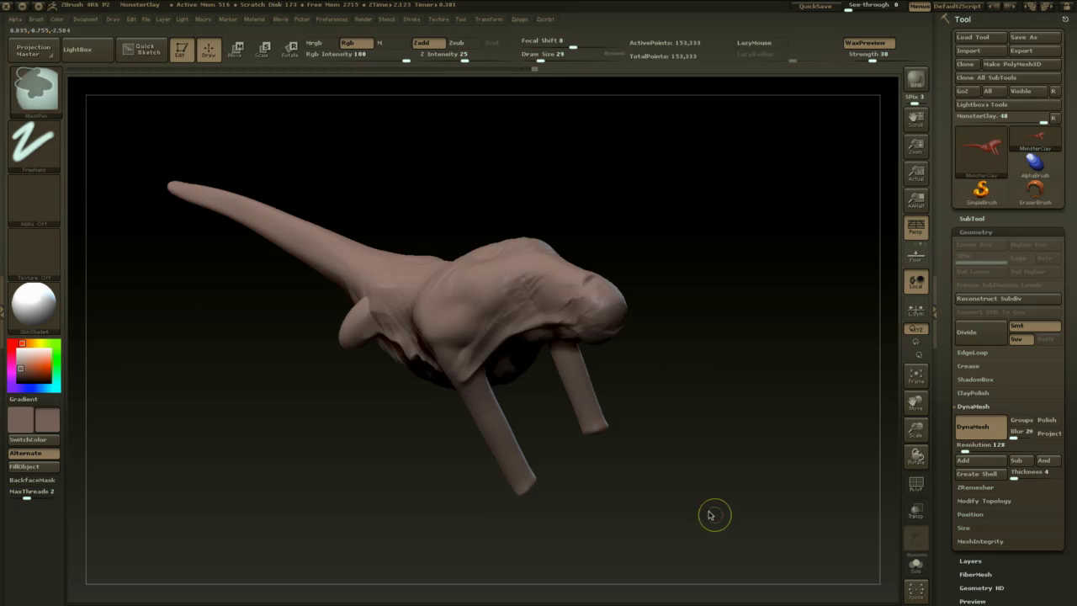
pyautogui.keyDown('ctrl'); pyautogui.moveTo(715, 398); pyautogui.dragTo(725, 530); pyautogui.keyUp('ctrl')
# - Set the DynaMesh resolution to 88, enable Project and remesh the creature
pyautogui.moveTo(966, 448); pyautogui.dragTo(963, 448)
pyautogui.click(1051, 437)
pyautogui.keyDown('alt'); pyautogui.moveTo(868, 488); pyautogui.dragTo(888, 452); pyautogui.keyUp('alt')
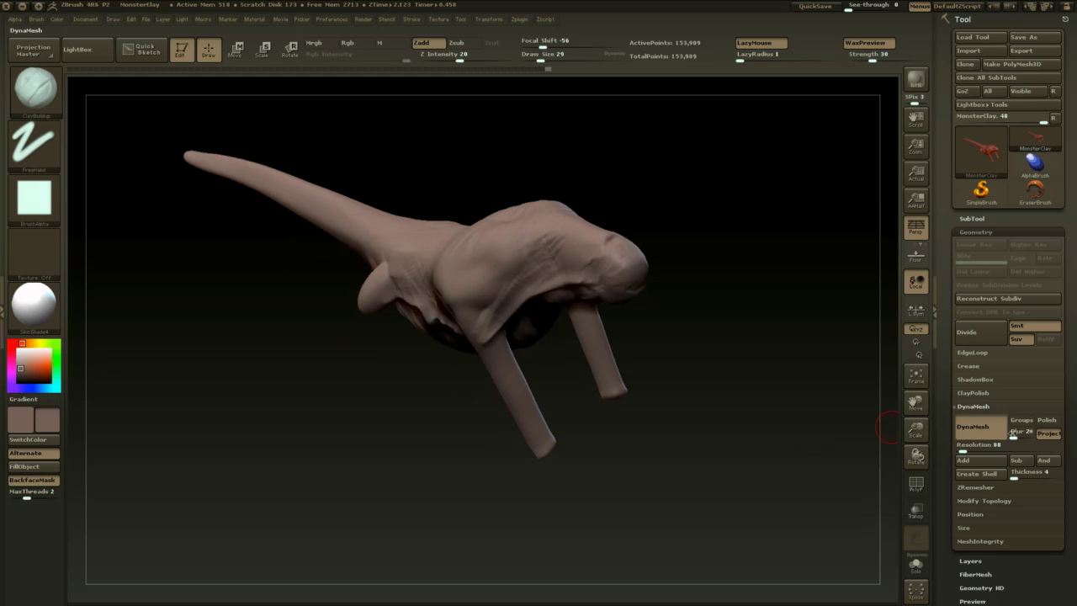
pyautogui.click(983, 431)
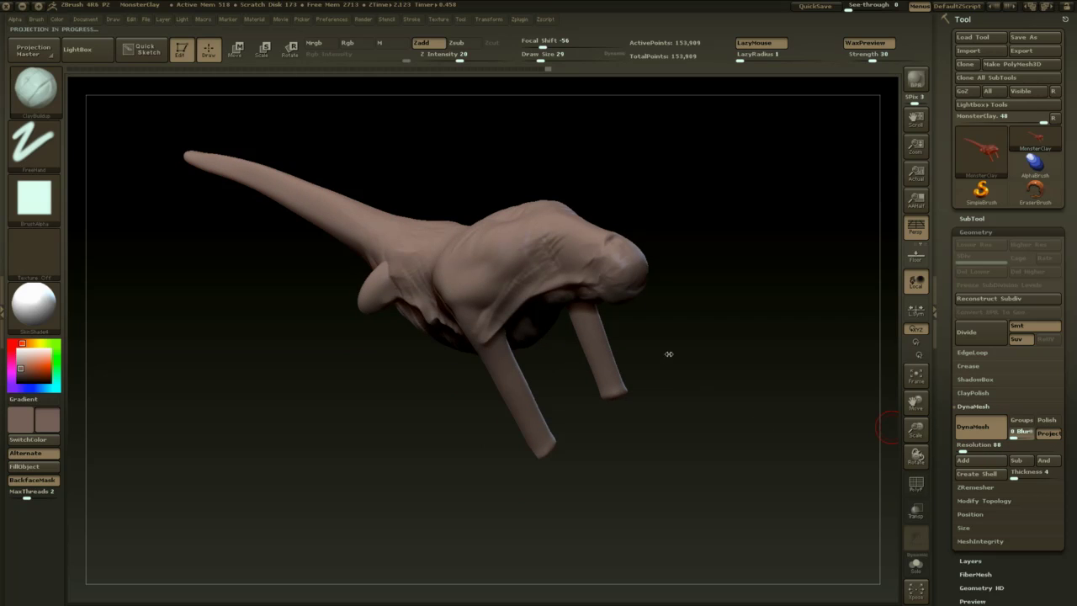
pyautogui.moveTo(682, 342)
pyautogui.mouseDown()
pyautogui.moveTo(665, 318)
pyautogui.moveTo(710, 315)
pyautogui.moveTo(715, 359)
pyautogui.mouseUp()
pyautogui.keyDown('ctrl'); pyautogui.moveTo(715, 358); pyautogui.dragTo(708, 444); pyautogui.keyUp('ctrl')
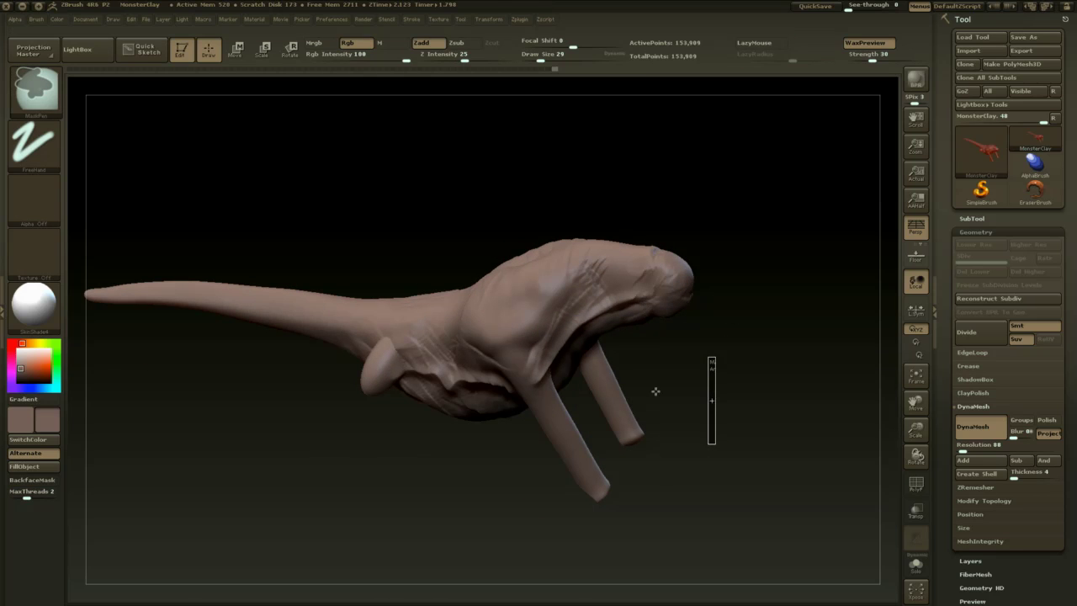
# - Try remeshing the creature at DynaMesh resolution 40
pyautogui.moveTo(962, 450); pyautogui.dragTo(958, 450)
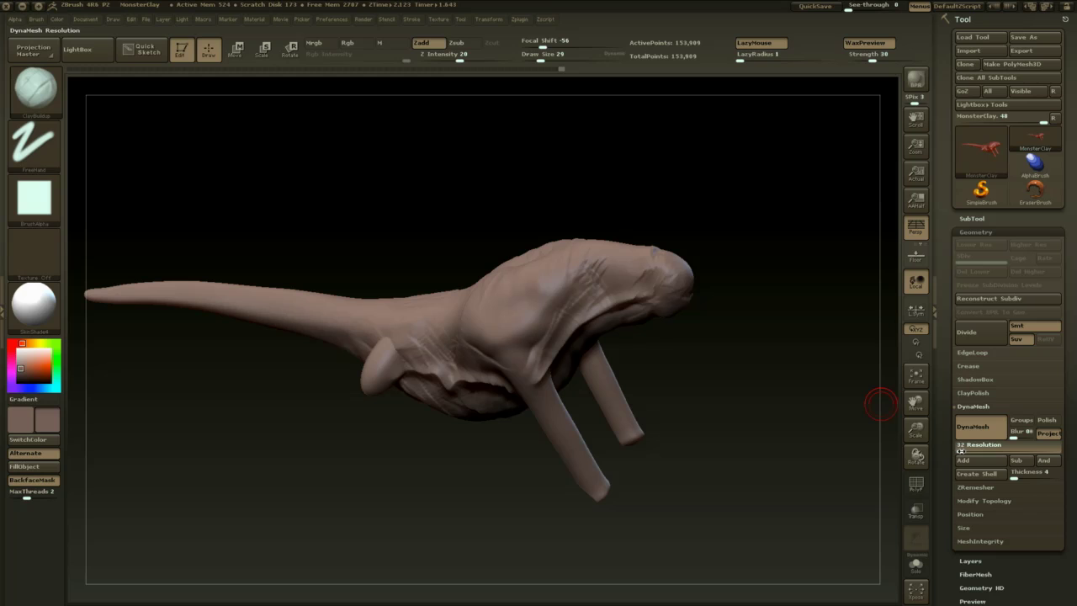
pyautogui.moveTo(962, 451); pyautogui.dragTo(962, 451)
pyautogui.keyDown('ctrl'); pyautogui.moveTo(718, 339); pyautogui.dragTo(726, 495); pyautogui.keyUp('ctrl')
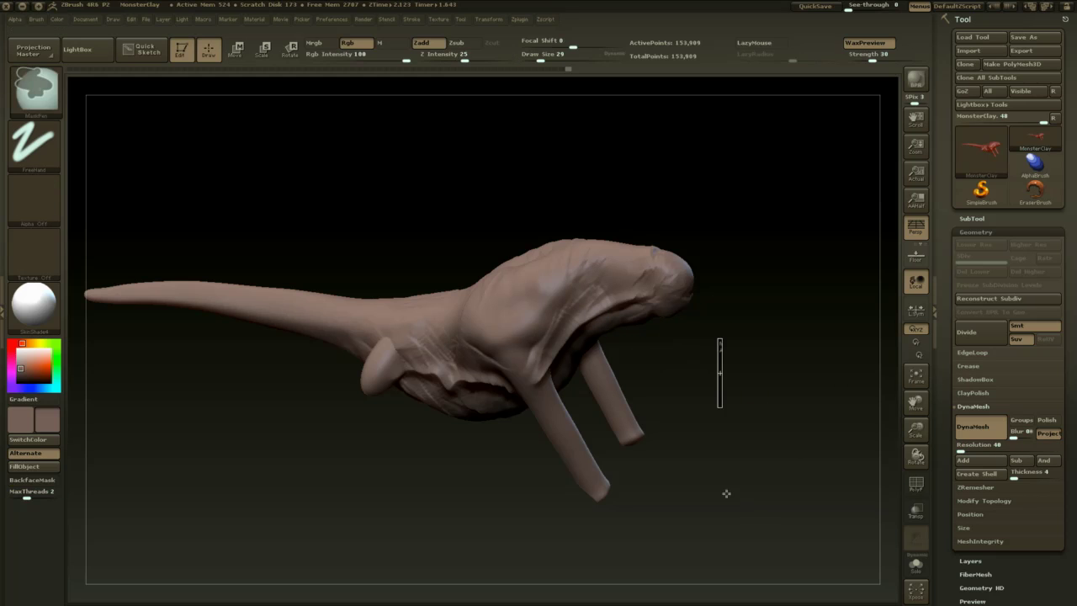
# - Set the DynaMesh resolution to 64 and remesh the creature
pyautogui.moveTo(702, 371); pyautogui.dragTo(705, 340)
pyautogui.click(961, 450)
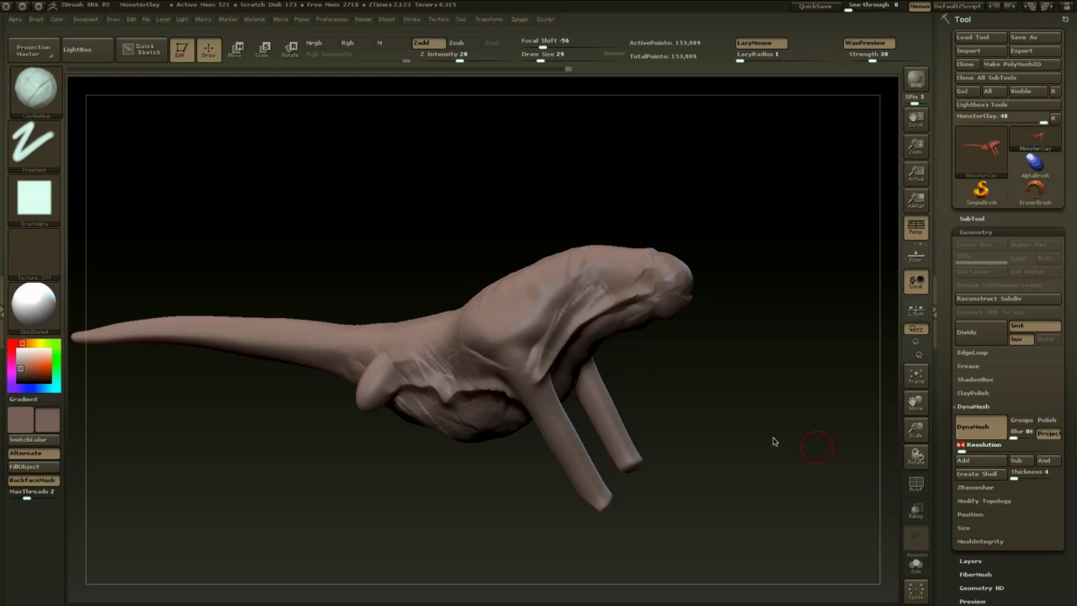
pyautogui.moveTo(740, 321)
pyautogui.keyDown('ctrl'); pyautogui.mouseDown()
pyautogui.moveTo(768, 516)
pyautogui.moveTo(724, 404)
pyautogui.moveTo(710, 488)
pyautogui.moveTo(688, 387)
pyautogui.moveTo(694, 429)
pyautogui.mouseUp(); pyautogui.keyUp('ctrl')
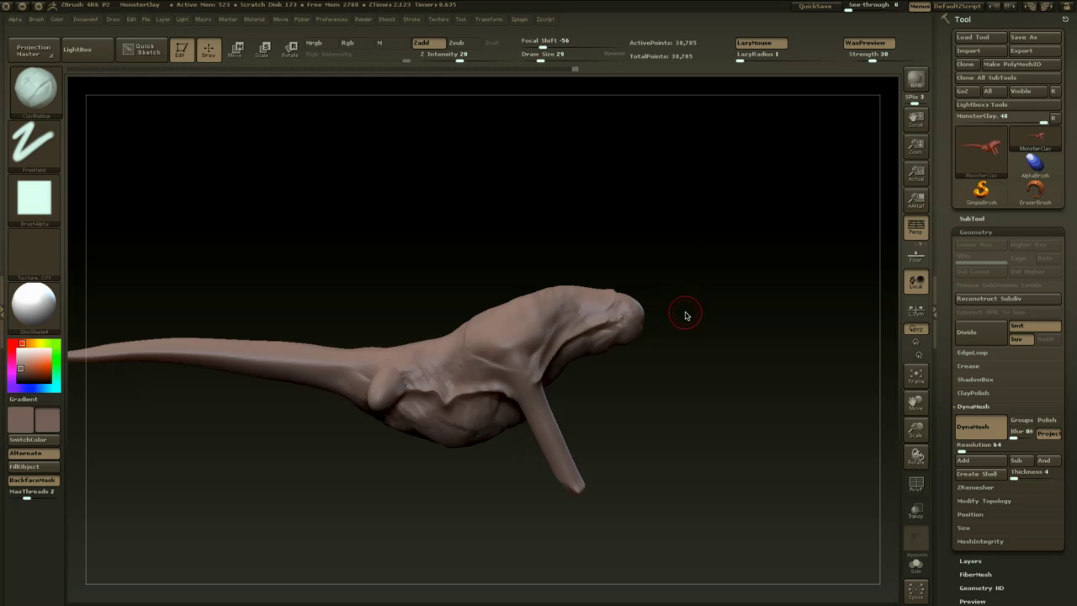
# - Add volume to the head and neck with ClayBuildup at draw size 41
pyautogui.press('b')
pyautogui.press('c')
pyautogui.press('b')
pyautogui.moveTo(685, 336)
pyautogui.mouseDown()
pyautogui.moveTo(647, 342)
pyautogui.moveTo(622, 330)
pyautogui.mouseUp()
pyautogui.press('space')
pyautogui.moveTo(670, 355); pyautogui.dragTo(666, 300)
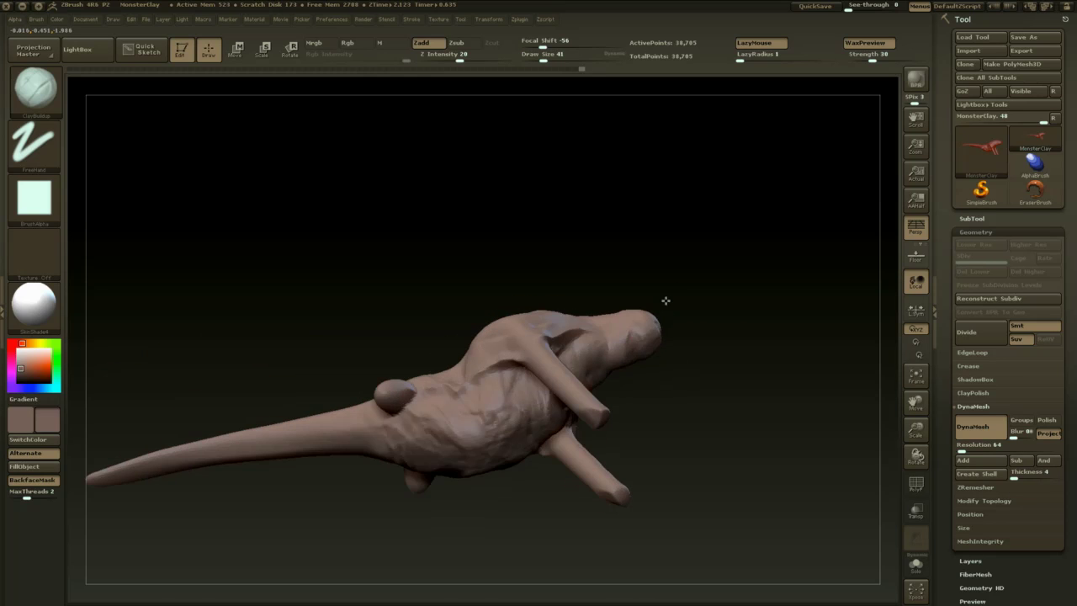
pyautogui.moveTo(673, 366); pyautogui.dragTo(660, 345)
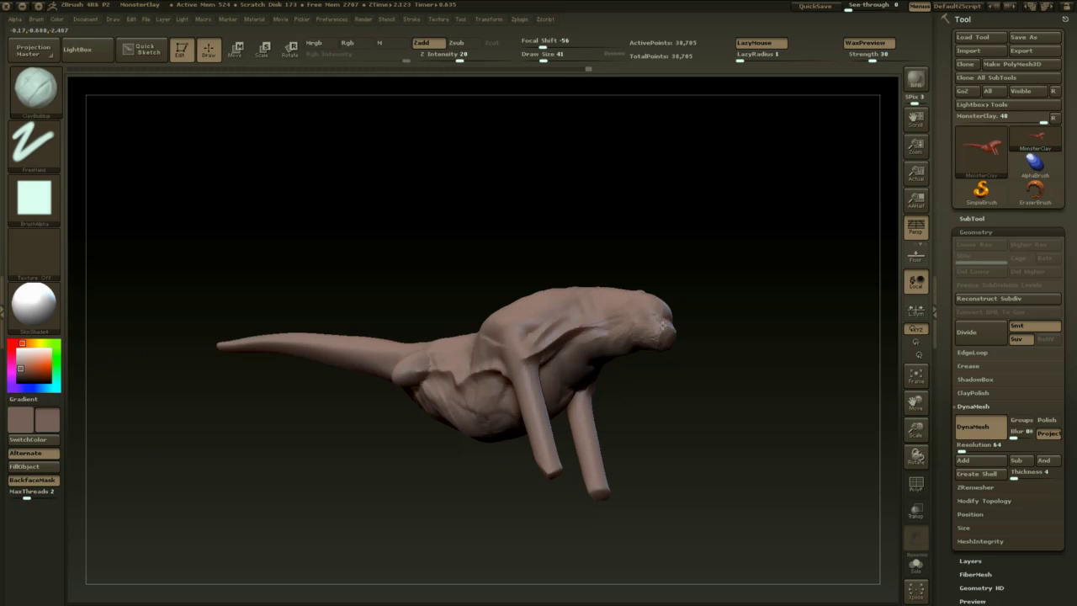
# - Carve facial lines and neck folds with Dam_Standard, using draw sizes 25 and 62
pyautogui.press('b')
pyautogui.press('d')
pyautogui.press('s')
pyautogui.press('space')
pyautogui.moveTo(695, 310)
pyautogui.mouseDown()
pyautogui.moveTo(711, 317)
pyautogui.moveTo(670, 320)
pyautogui.mouseUp()
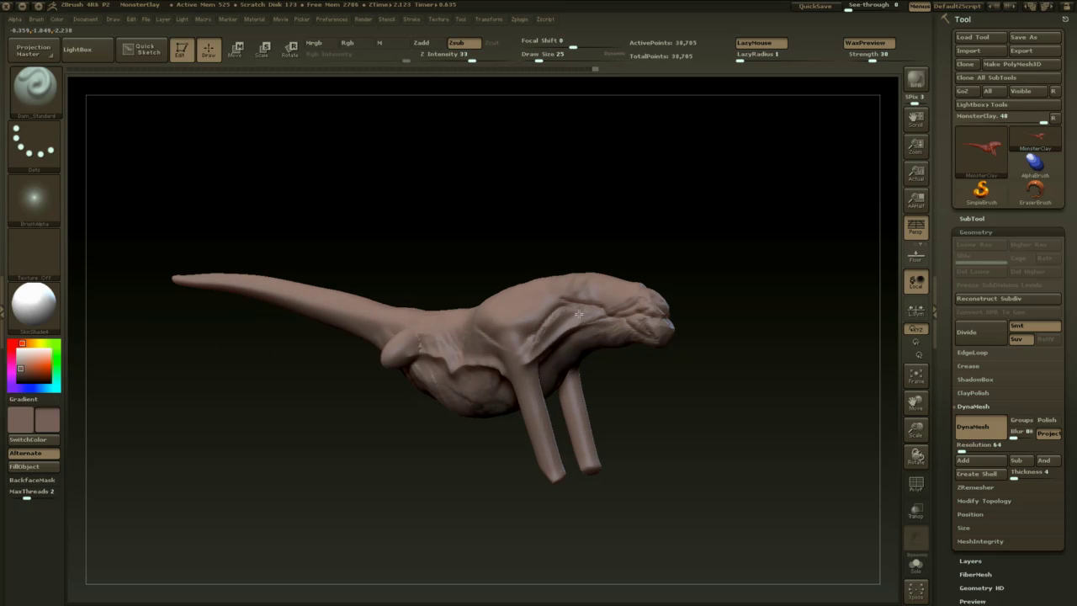
pyautogui.moveTo(579, 314); pyautogui.dragTo(549, 329)
pyautogui.moveTo(633, 395)
pyautogui.mouseDown()
pyautogui.moveTo(674, 416)
pyautogui.moveTo(678, 387)
pyautogui.mouseUp()
pyautogui.press('space')
pyautogui.moveTo(608, 325); pyautogui.dragTo(618, 326)
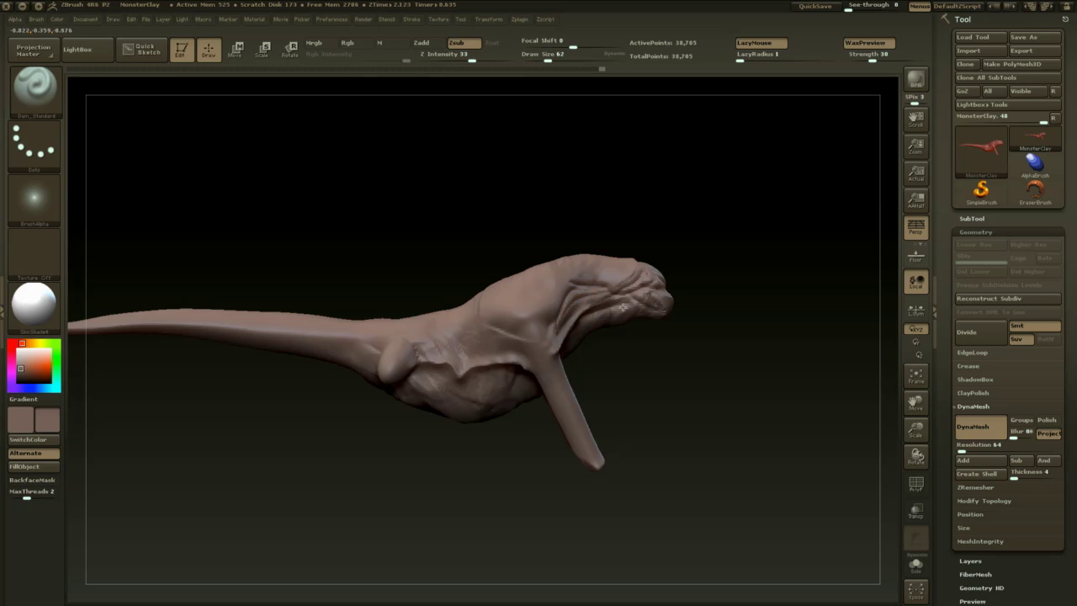
# - Reshape the head and neck silhouette with SnakeHook at draw size 90
pyautogui.moveTo(691, 318); pyautogui.dragTo(460, 412)
pyautogui.press('b')
pyautogui.press('s')
pyautogui.press('h')
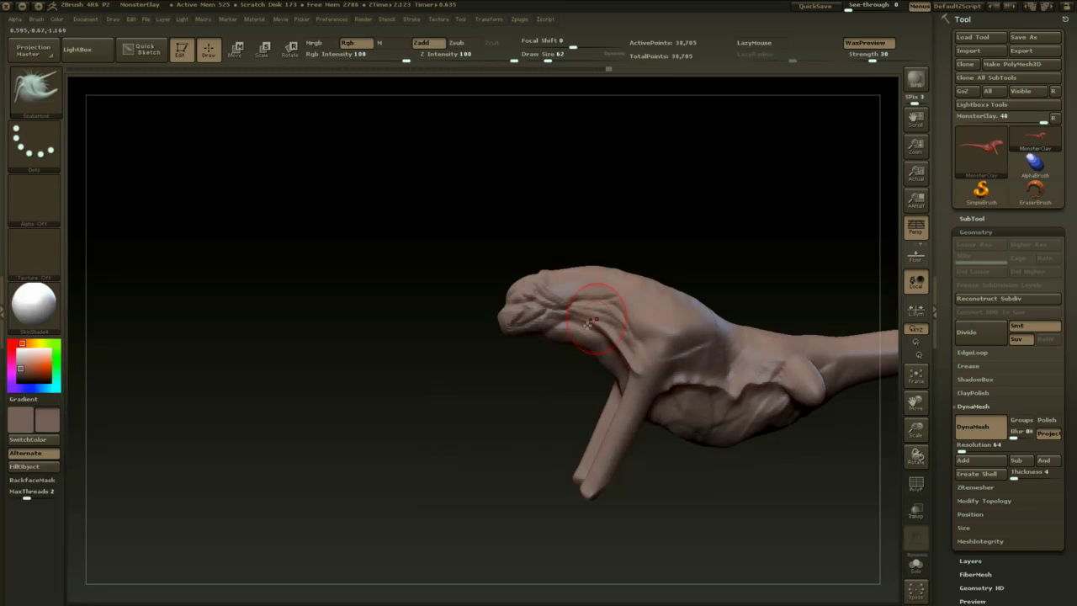
pyautogui.press('space')
pyautogui.moveTo(579, 329); pyautogui.dragTo(587, 328)
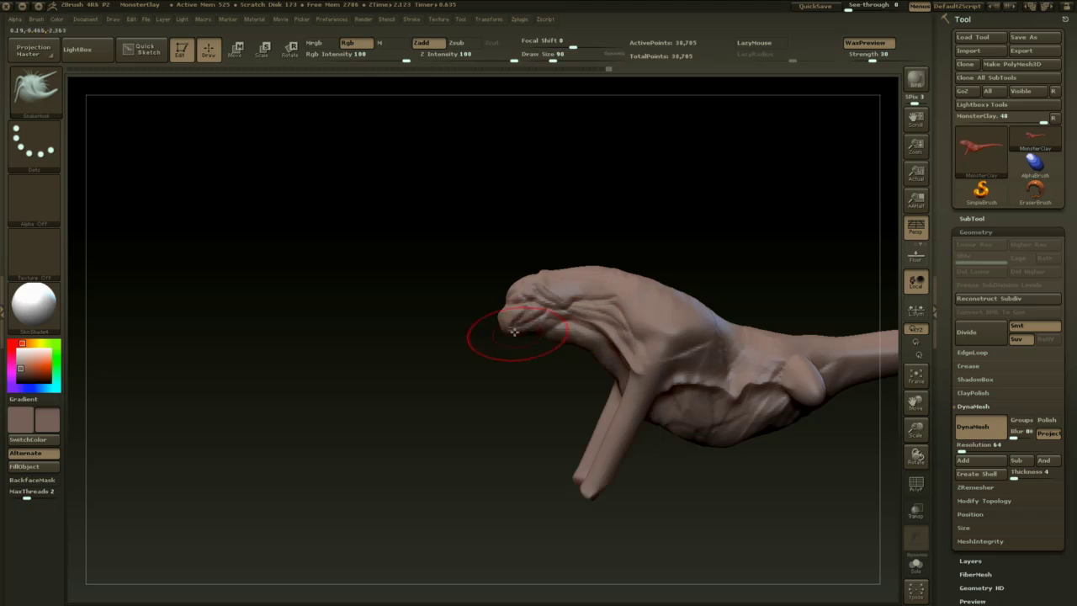
pyautogui.moveTo(508, 330)
pyautogui.mouseDown()
pyautogui.moveTo(533, 332)
pyautogui.moveTo(510, 327)
pyautogui.moveTo(514, 304)
pyautogui.moveTo(507, 312)
pyautogui.moveTo(558, 315)
pyautogui.mouseUp()
pyautogui.moveTo(705, 234)
pyautogui.mouseDown()
pyautogui.moveTo(762, 330)
pyautogui.moveTo(772, 266)
pyautogui.moveTo(772, 312)
pyautogui.mouseUp()
# - Pull the snout tip down into a hooked beak with SnakeHook, starting at draw size 49
pyautogui.press('space')
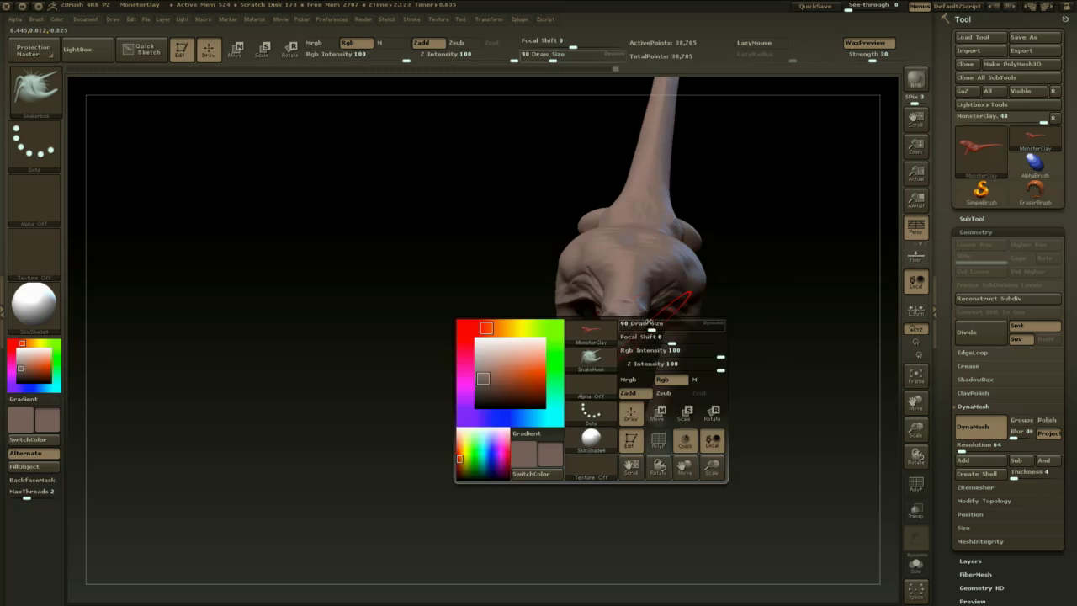
pyautogui.moveTo(655, 337); pyautogui.dragTo(644, 337)
pyautogui.moveTo(766, 309); pyautogui.dragTo(684, 308)
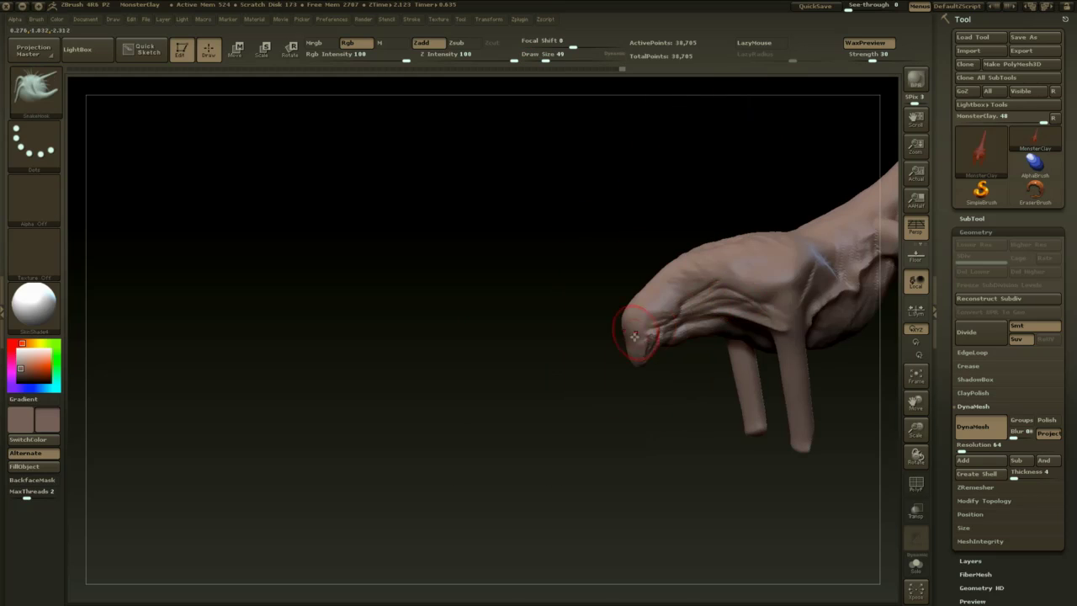
pyautogui.press('space')
pyautogui.moveTo(618, 411); pyautogui.dragTo(634, 411)
pyautogui.moveTo(558, 402); pyautogui.dragTo(612, 395)
# - Refine the head and raise the shoulder hump with SnakeHook, ending at draw size 120
pyautogui.press('space')
pyautogui.moveTo(638, 339); pyautogui.dragTo(628, 338)
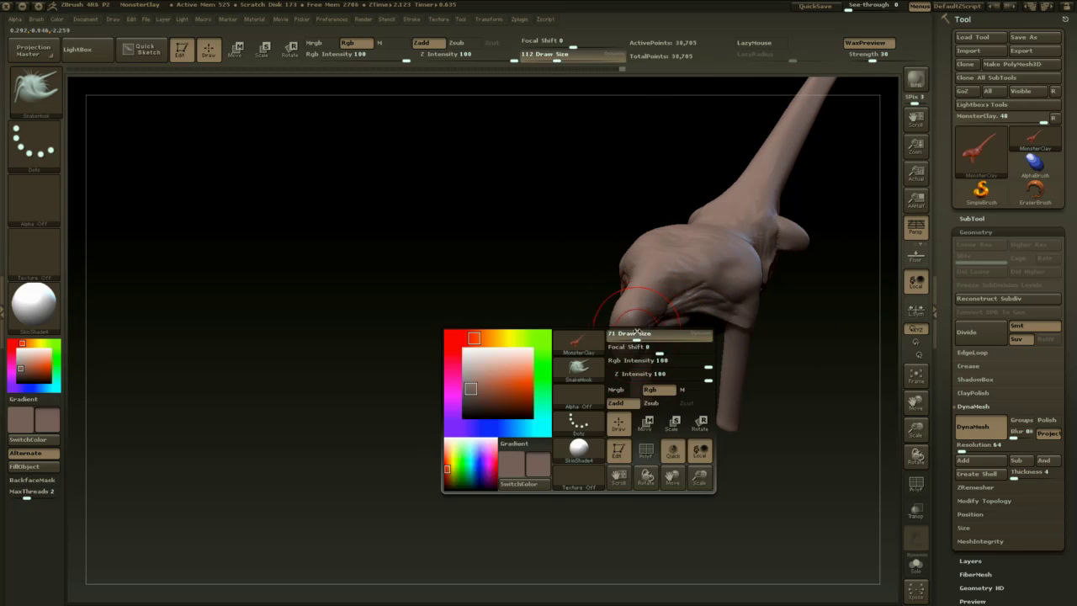
pyautogui.moveTo(601, 389)
pyautogui.mouseDown()
pyautogui.moveTo(620, 379)
pyautogui.moveTo(638, 331)
pyautogui.moveTo(701, 299)
pyautogui.moveTo(649, 286)
pyautogui.moveTo(647, 312)
pyautogui.moveTo(624, 305)
pyautogui.moveTo(666, 316)
pyautogui.mouseUp()
pyautogui.press('space')
pyautogui.press('space')
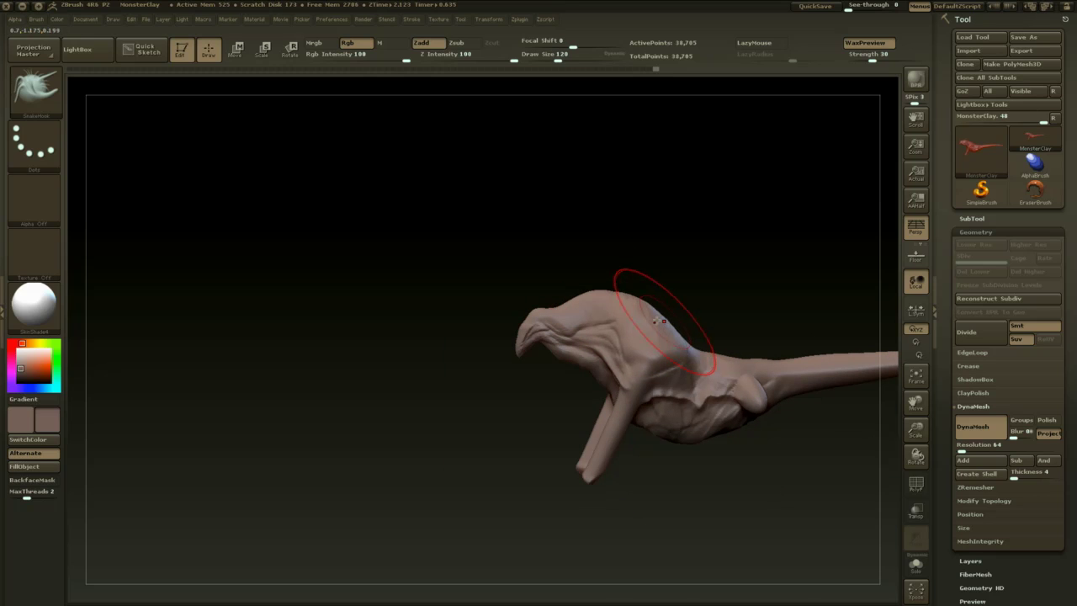
# - Adjust the beak with SnakeHook at draw size 62, remesh with DynaMesh and smooth the surface
pyautogui.press('space')
pyautogui.moveTo(564, 311); pyautogui.dragTo(557, 309)
pyautogui.moveTo(517, 418); pyautogui.dragTo(678, 400)
pyautogui.keyDown('ctrl'); pyautogui.moveTo(685, 384); pyautogui.dragTo(693, 499); pyautogui.keyUp('ctrl')
pyautogui.keyDown('shift'); pyautogui.moveTo(611, 388); pyautogui.dragTo(675, 322); pyautogui.keyUp('shift')
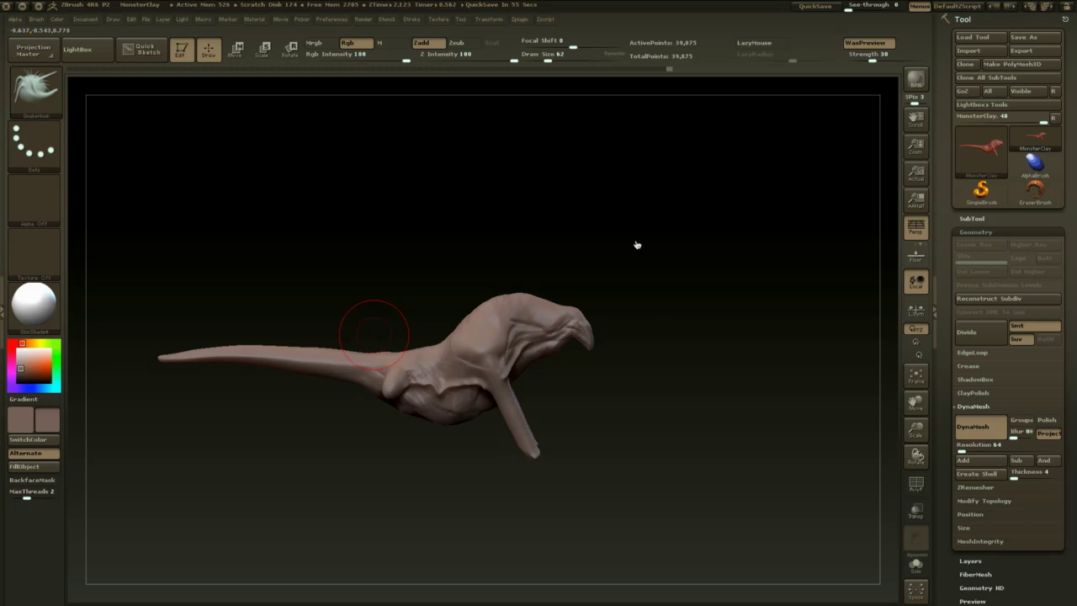
# - Build up the neck, shoulder and beak with ClayBuildup, using draw sizes 62 and 31
pyautogui.moveTo(603, 298); pyautogui.dragTo(650, 383)
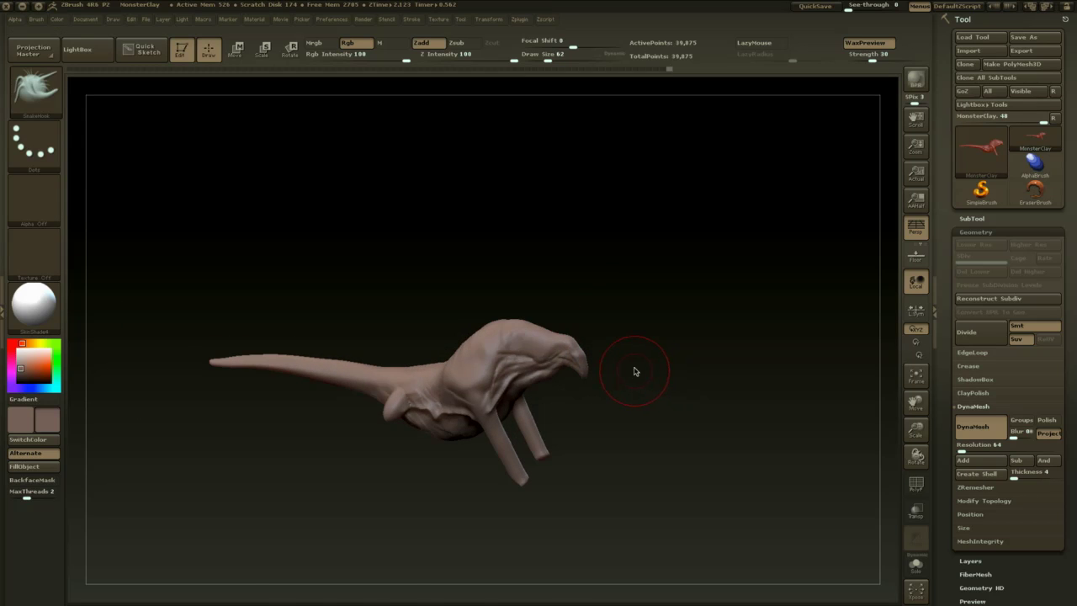
pyautogui.press('b')
pyautogui.press('c')
pyautogui.press('b')
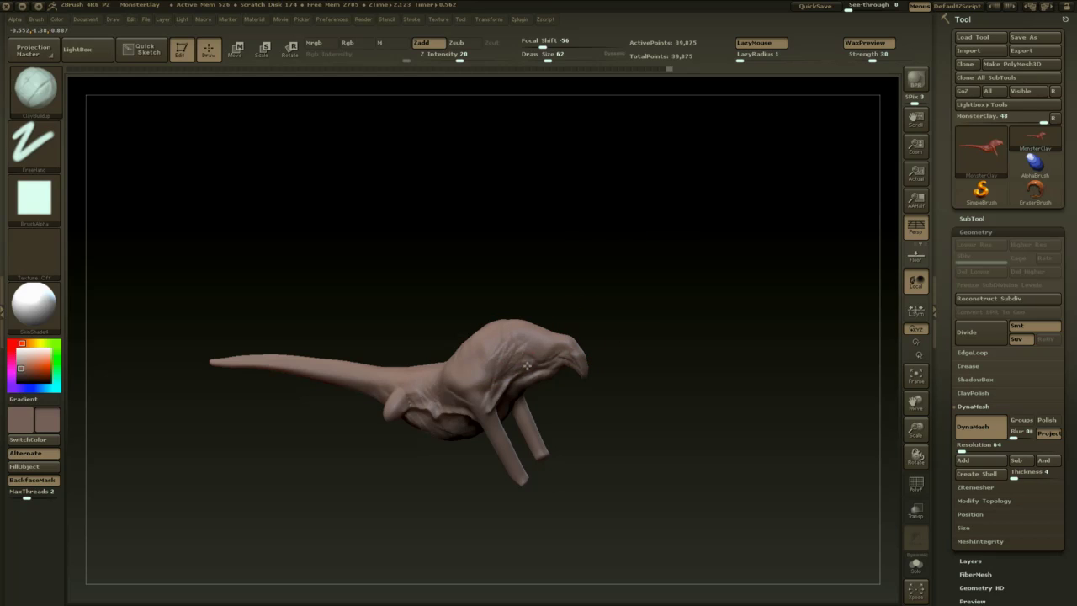
pyautogui.moveTo(644, 354); pyautogui.dragTo(608, 308)
pyautogui.press('space')
pyautogui.moveTo(579, 359); pyautogui.dragTo(569, 363)
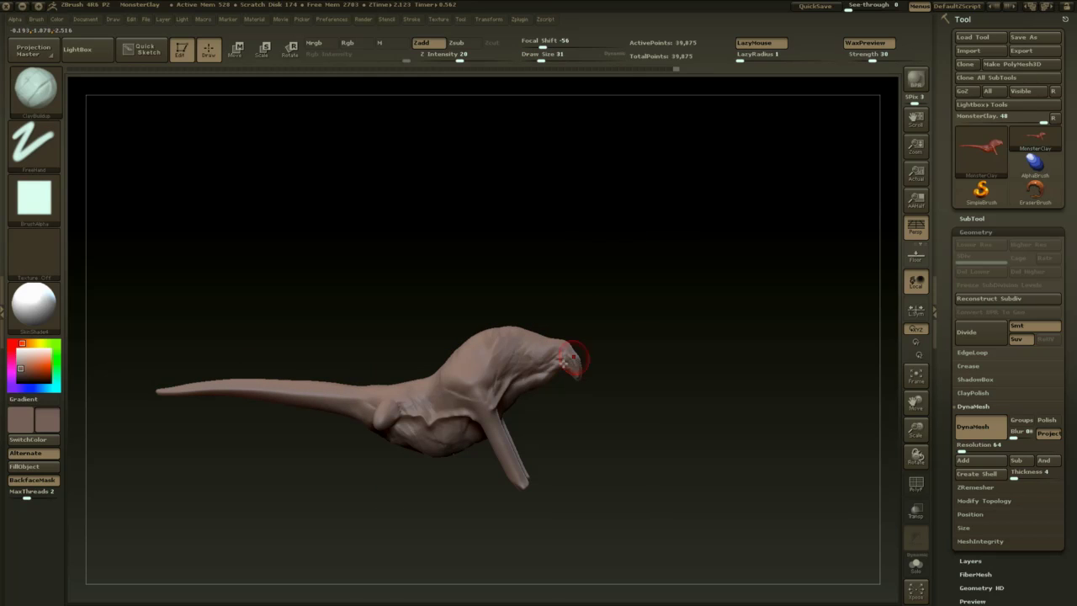
pyautogui.moveTo(582, 419); pyautogui.dragTo(555, 394)
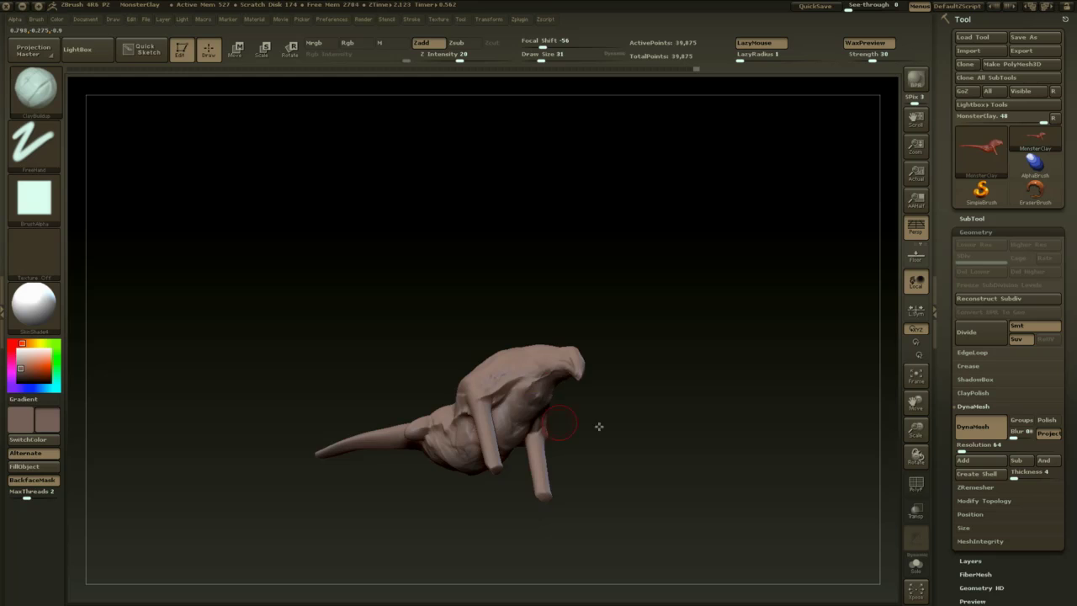
pyautogui.moveTo(599, 426); pyautogui.dragTo(614, 428)
pyautogui.press('space')
pyautogui.moveTo(563, 385); pyautogui.dragTo(589, 449)
# - Work the head with the Spiral brush, starting at draw size 51, and undo the last smoothing stroke
pyautogui.press('b')
pyautogui.press('s')
pyautogui.press('p')
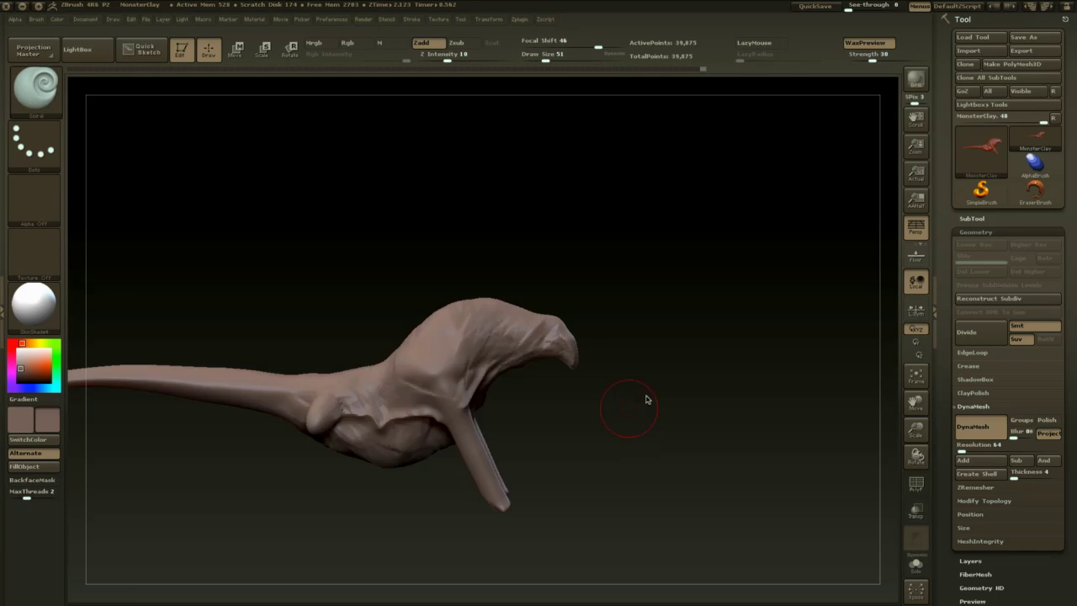
pyautogui.moveTo(647, 399); pyautogui.dragTo(574, 337)
pyautogui.press('space')
pyautogui.moveTo(619, 272)
pyautogui.keyDown('shift'); pyautogui.mouseDown()
pyautogui.moveTo(505, 371)
pyautogui.moveTo(533, 338)
pyautogui.mouseUp(); pyautogui.keyUp('shift')
pyautogui.hotkey('ctrl', 'z')
# - Choose Dam_Standard at draw size 54 for the crease at the base of the beak
pyautogui.moveTo(503, 412); pyautogui.dragTo(604, 403)
pyautogui.moveTo(545, 377)
pyautogui.mouseDown()
pyautogui.moveTo(558, 371)
pyautogui.moveTo(544, 348)
pyautogui.moveTo(476, 337)
pyautogui.mouseUp()
pyautogui.press('b')
pyautogui.press('d')
pyautogui.press('s')
pyautogui.press('space')
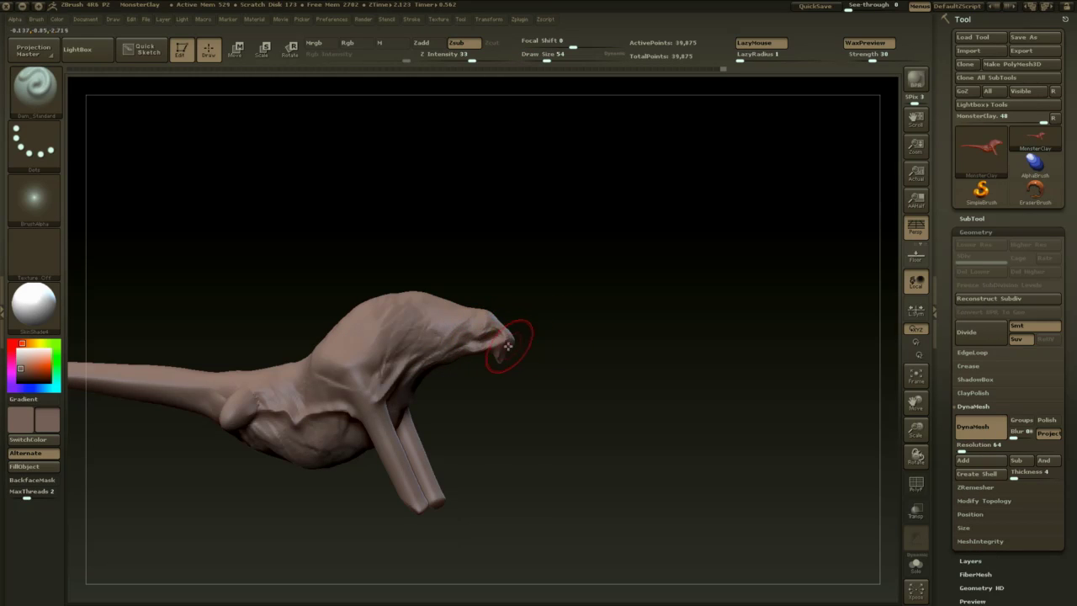
# - Fill out the underside of the head and beak with the Clay brush at draw size 51
pyautogui.press('b')
pyautogui.press('c')
pyautogui.press('l')
pyautogui.moveTo(500, 339)
pyautogui.mouseDown()
pyautogui.moveTo(483, 334)
pyautogui.moveTo(461, 398)
pyautogui.moveTo(511, 325)
pyautogui.moveTo(604, 267)
pyautogui.mouseUp()
pyautogui.press('space')
pyautogui.moveTo(493, 357); pyautogui.dragTo(498, 366)
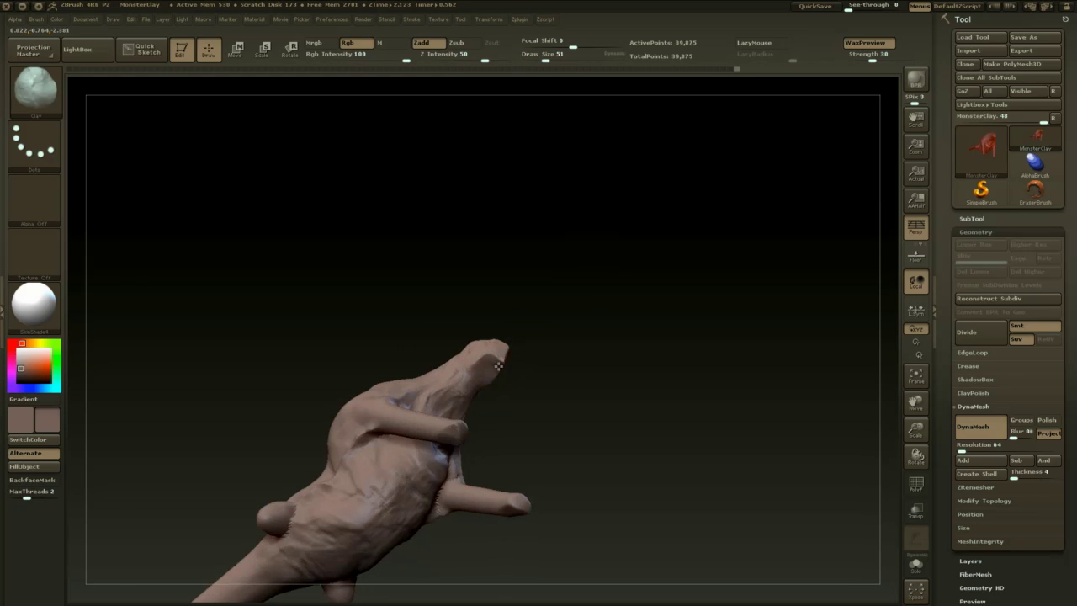
pyautogui.moveTo(529, 327); pyautogui.dragTo(621, 290)
pyautogui.moveTo(653, 484)
pyautogui.mouseDown()
pyautogui.moveTo(663, 517)
pyautogui.moveTo(584, 495)
pyautogui.moveTo(654, 498)
pyautogui.moveTo(654, 443)
pyautogui.moveTo(695, 439)
pyautogui.mouseUp()
pyautogui.moveTo(582, 432); pyautogui.dragTo(500, 404)
# - Bend the front legs with the Move brush at draw sizes 116 and 83, then update the DynaMesh
pyautogui.press('b')
pyautogui.press('m')
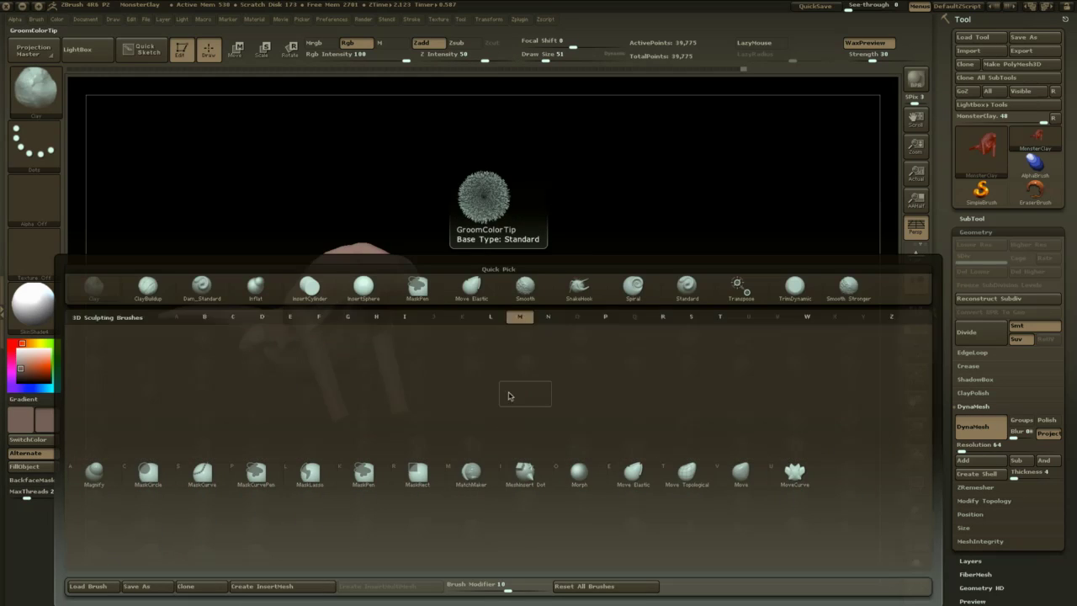
pyautogui.press('v')
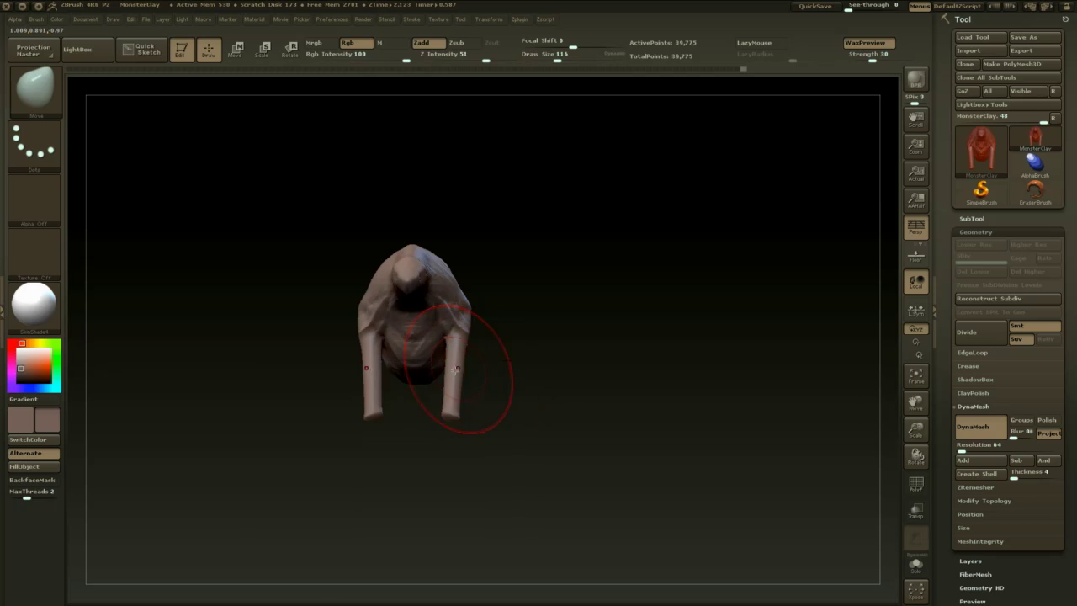
pyautogui.moveTo(455, 369); pyautogui.dragTo(465, 392)
pyautogui.press('space')
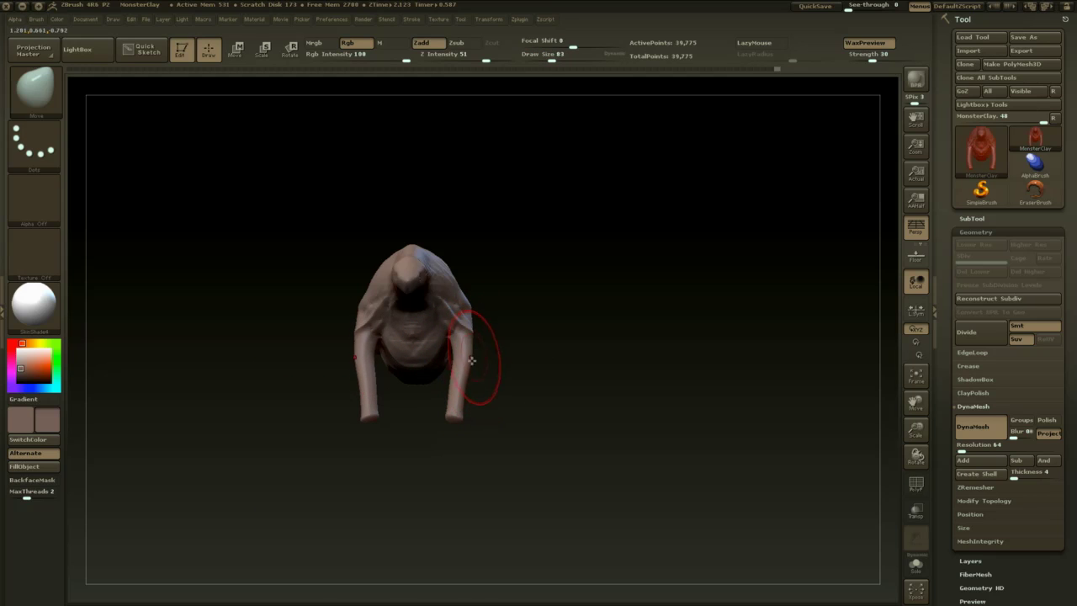
pyautogui.moveTo(467, 388); pyautogui.dragTo(469, 388)
pyautogui.moveTo(503, 391)
pyautogui.mouseDown()
pyautogui.moveTo(457, 376)
pyautogui.moveTo(466, 340)
pyautogui.mouseUp()
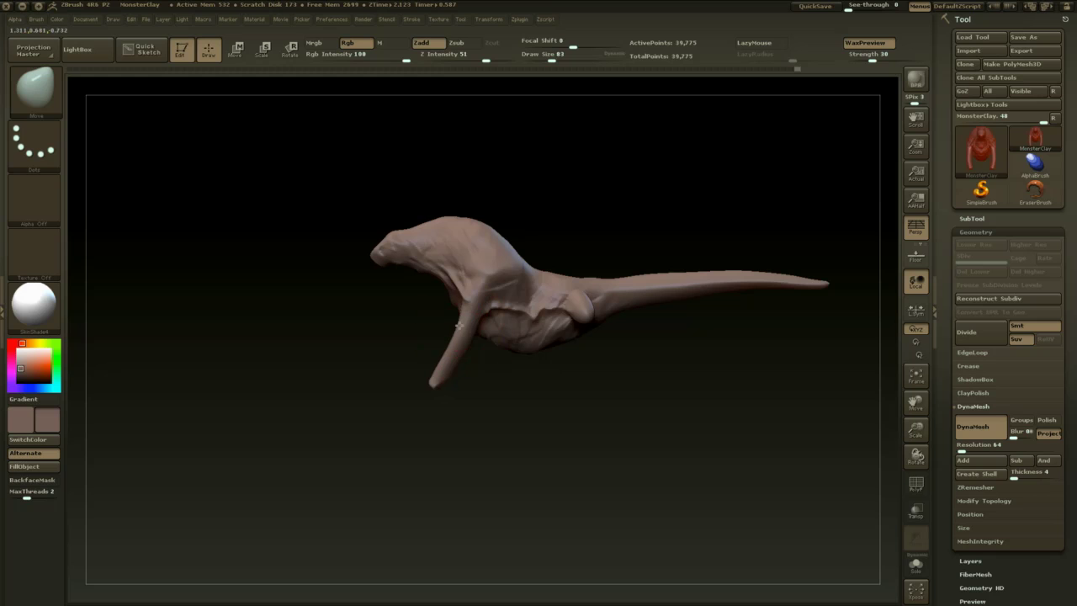
pyautogui.keyDown('ctrl'); pyautogui.moveTo(484, 398); pyautogui.dragTo(544, 547); pyautogui.keyUp('ctrl')
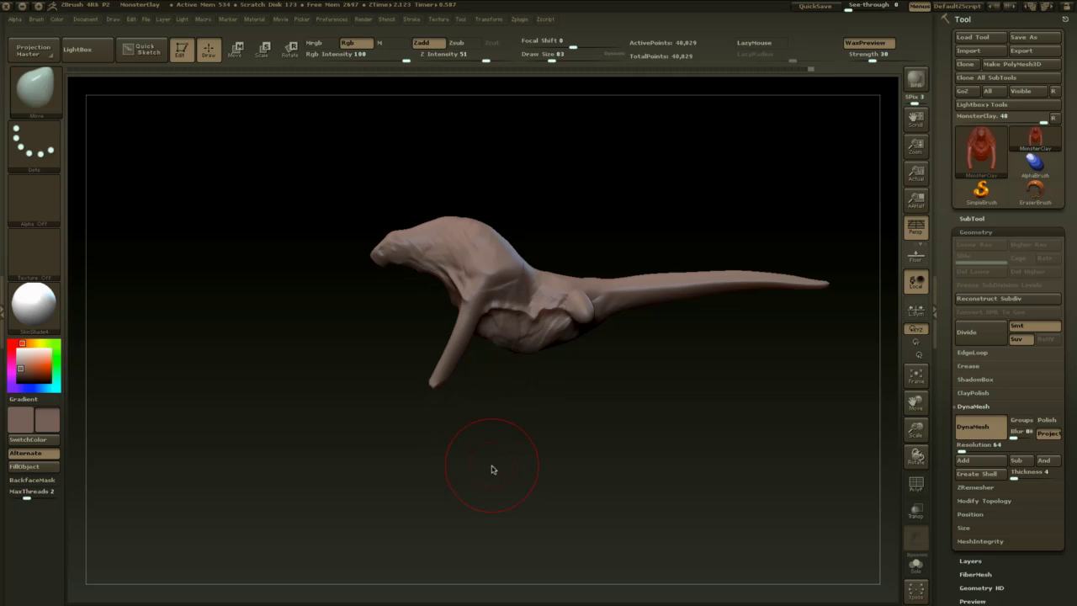
# - Try to add a tube from the front leg's lower end with CurveLineTube at draw size 20, then undo it
pyautogui.press('b')
pyautogui.press('i')
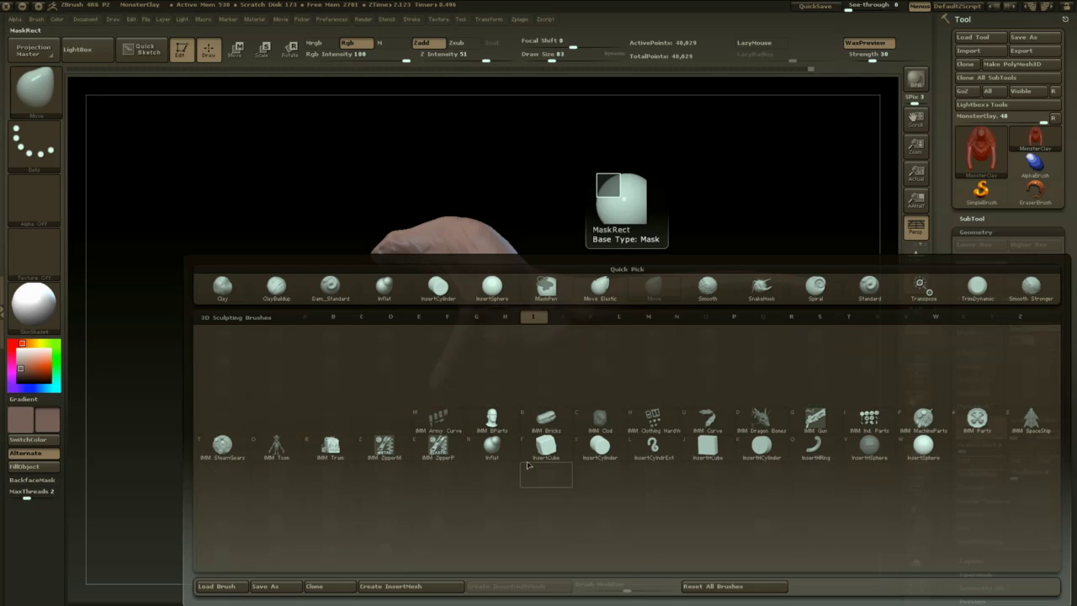
pyautogui.press('b')
pyautogui.press('c')
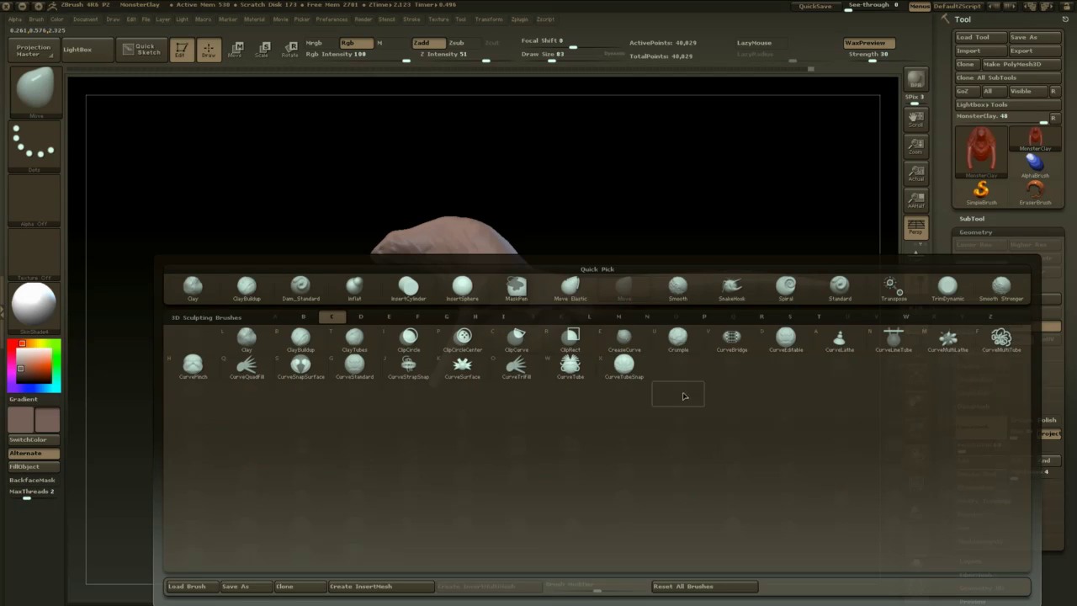
pyautogui.click(881, 347)
pyautogui.press('space')
pyautogui.click(489, 380)
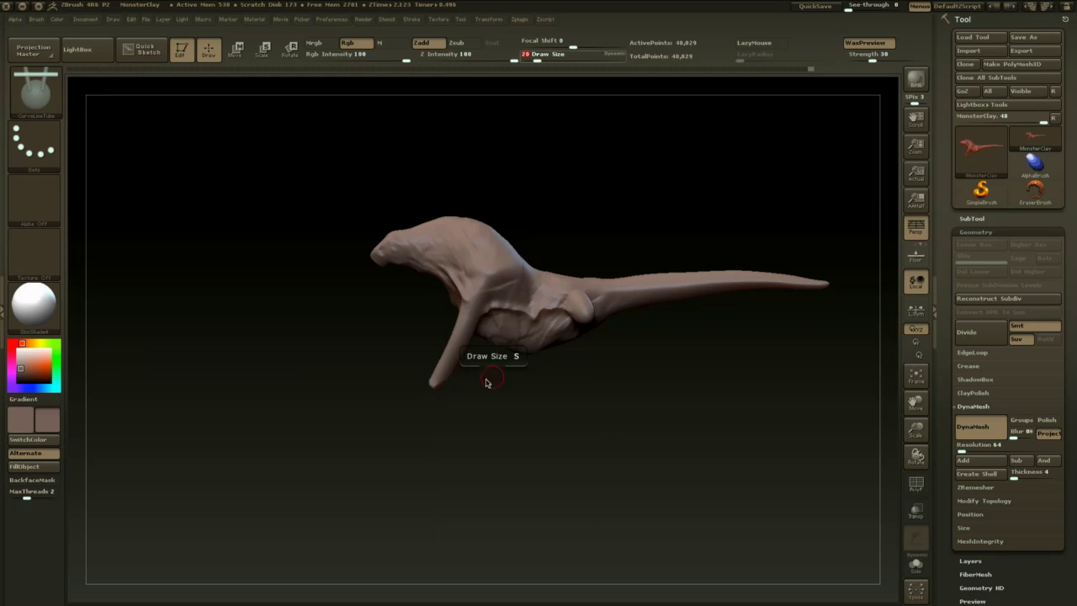
pyautogui.moveTo(436, 383); pyautogui.dragTo(504, 422)
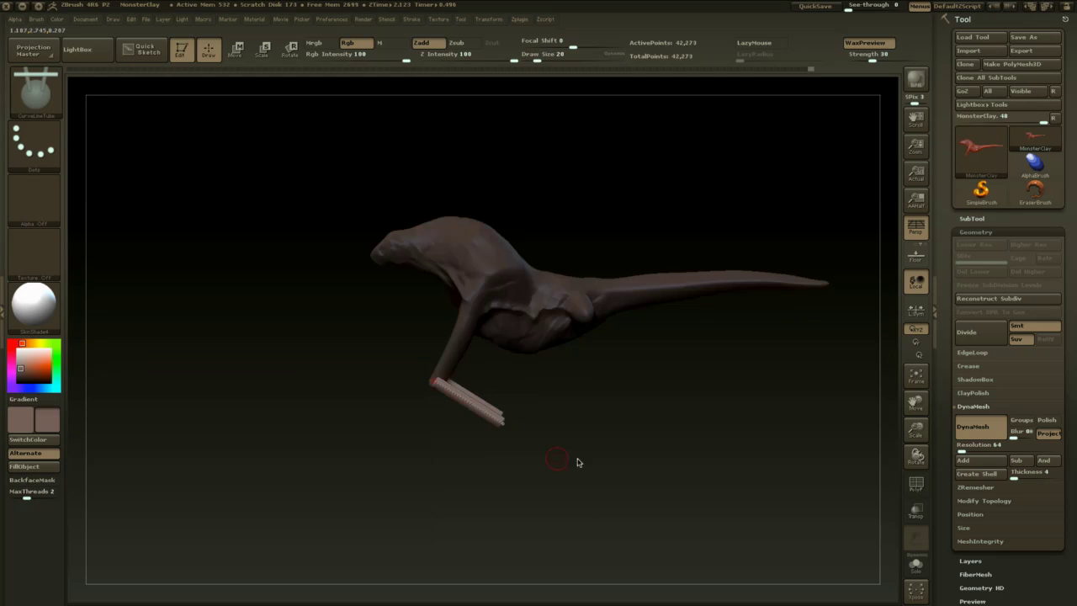
pyautogui.hotkey('ctrl', 'z')
pyautogui.moveTo(429, 389); pyautogui.dragTo(415, 401)
pyautogui.moveTo(449, 440)
pyautogui.mouseDown()
pyautogui.moveTo(577, 457)
pyautogui.moveTo(573, 469)
pyautogui.moveTo(584, 412)
pyautogui.moveTo(637, 399)
pyautogui.moveTo(577, 373)
pyautogui.moveTo(498, 426)
pyautogui.moveTo(514, 450)
pyautogui.moveTo(601, 372)
pyautogui.moveTo(593, 385)
pyautogui.mouseUp()
pyautogui.hotkey('ctrl', 'z')
# - Add a mirrored cylindrical rear leg below the hip and place it with Transpose Move and Rotate
pyautogui.moveTo(594, 455)
pyautogui.mouseDown()
pyautogui.moveTo(637, 483)
pyautogui.moveTo(656, 399)
pyautogui.moveTo(649, 354)
pyautogui.moveTo(654, 373)
pyautogui.moveTo(621, 385)
pyautogui.moveTo(626, 373)
pyautogui.moveTo(721, 393)
pyautogui.moveTo(627, 384)
pyautogui.mouseUp()
pyautogui.press('w')
pyautogui.click(528, 416)
pyautogui.moveTo(528, 416); pyautogui.dragTo(531, 420)
pyautogui.keyDown('shift'); pyautogui.moveTo(594, 433); pyautogui.dragTo(644, 433); pyautogui.keyUp('shift')
pyautogui.press('r')
pyautogui.moveTo(529, 457); pyautogui.dragTo(562, 451)
pyautogui.moveTo(613, 427); pyautogui.dragTo(515, 411)
pyautogui.press('w')
pyautogui.moveTo(642, 404)
pyautogui.keyDown('shift'); pyautogui.mouseDown()
pyautogui.moveTo(649, 397)
pyautogui.moveTo(641, 410)
pyautogui.mouseUp(); pyautogui.keyUp('shift')
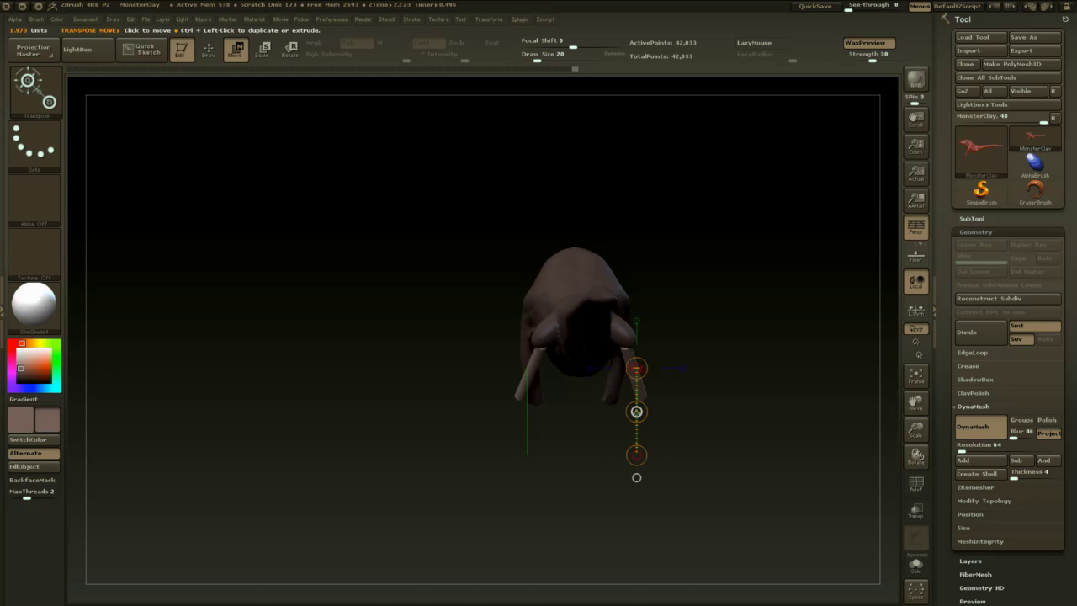
# - Swell the upper part of the rear leg with the Inflat brush at draw size 97
pyautogui.press('b')
pyautogui.press('i')
pyautogui.press('n')
pyautogui.keyDown('alt'); pyautogui.moveTo(744, 347); pyautogui.dragTo(618, 328); pyautogui.keyUp('alt')
pyautogui.press('space')
pyautogui.moveTo(608, 324)
pyautogui.mouseDown()
pyautogui.moveTo(621, 323)
pyautogui.moveTo(606, 320)
pyautogui.mouseUp()
pyautogui.press('space')
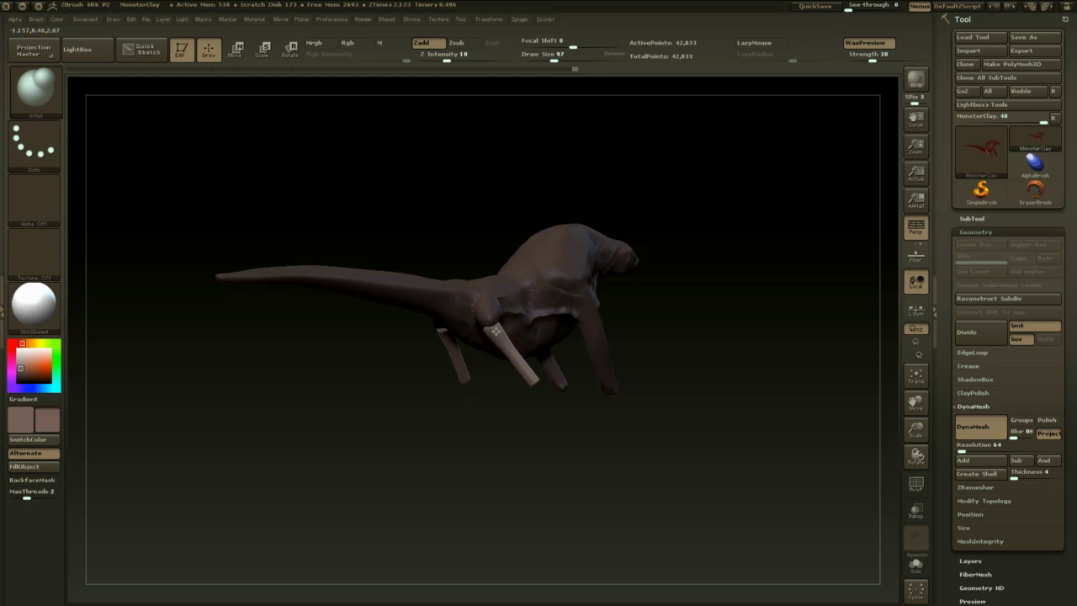
pyautogui.moveTo(494, 436)
pyautogui.mouseDown()
pyautogui.moveTo(596, 433)
pyautogui.moveTo(500, 355)
pyautogui.mouseUp()
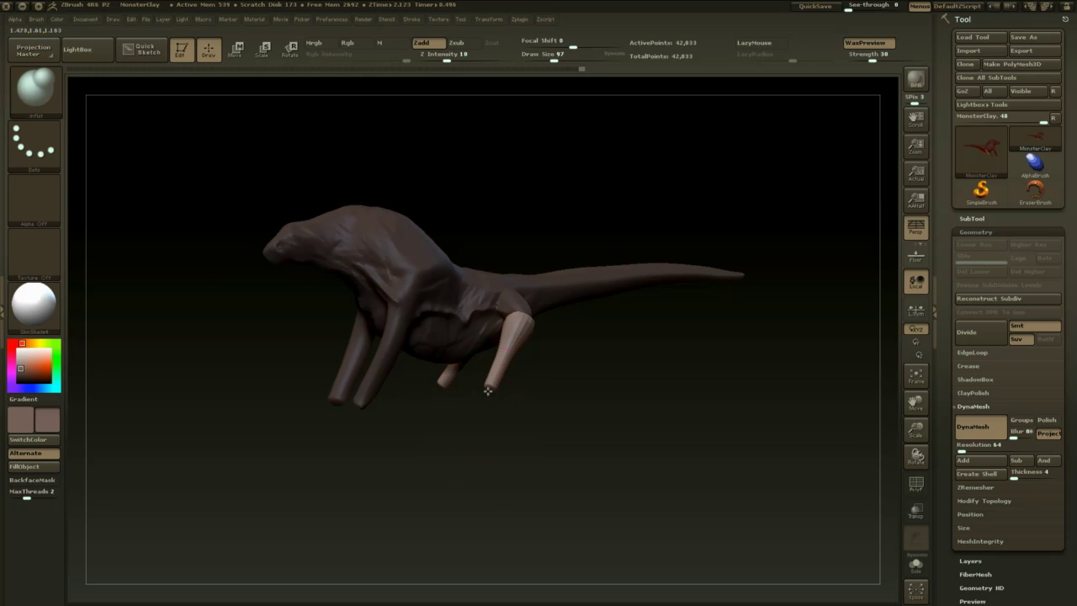
# - Clear the mask, fuse the rear legs into the body with DynaMesh and smooth the hip joint
pyautogui.keyDown('ctrl'); pyautogui.moveTo(488, 425); pyautogui.dragTo(510, 459); pyautogui.keyUp('ctrl')
pyautogui.moveTo(522, 338)
pyautogui.keyDown('shift'); pyautogui.mouseDown()
pyautogui.moveTo(539, 354)
pyautogui.moveTo(579, 471)
pyautogui.mouseUp(); pyautogui.keyUp('shift')
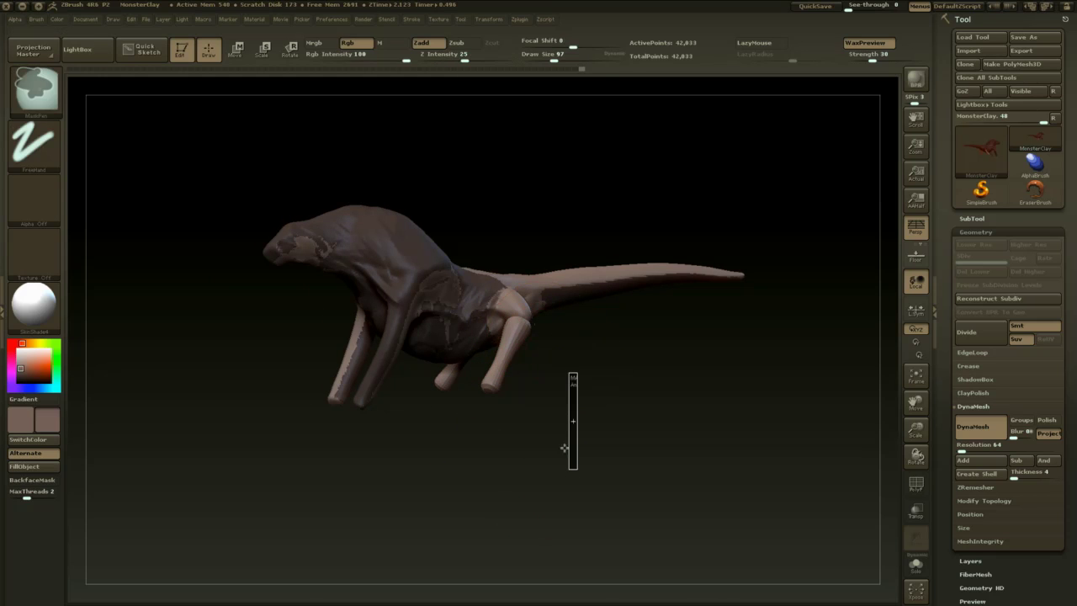
pyautogui.moveTo(559, 393); pyautogui.dragTo(586, 391)
pyautogui.moveTo(504, 317)
pyautogui.keyDown('shift'); pyautogui.mouseDown()
pyautogui.moveTo(510, 298)
pyautogui.moveTo(550, 323)
pyautogui.moveTo(527, 317)
pyautogui.mouseUp(); pyautogui.keyUp('shift')
# - Build up the hip and its transition into the back and tail with ClayBuildup at draw size 46
pyautogui.press('b')
pyautogui.press('c')
pyautogui.press('b')
pyautogui.press('space')
pyautogui.press('space')
pyautogui.moveTo(527, 317); pyautogui.dragTo(519, 317)
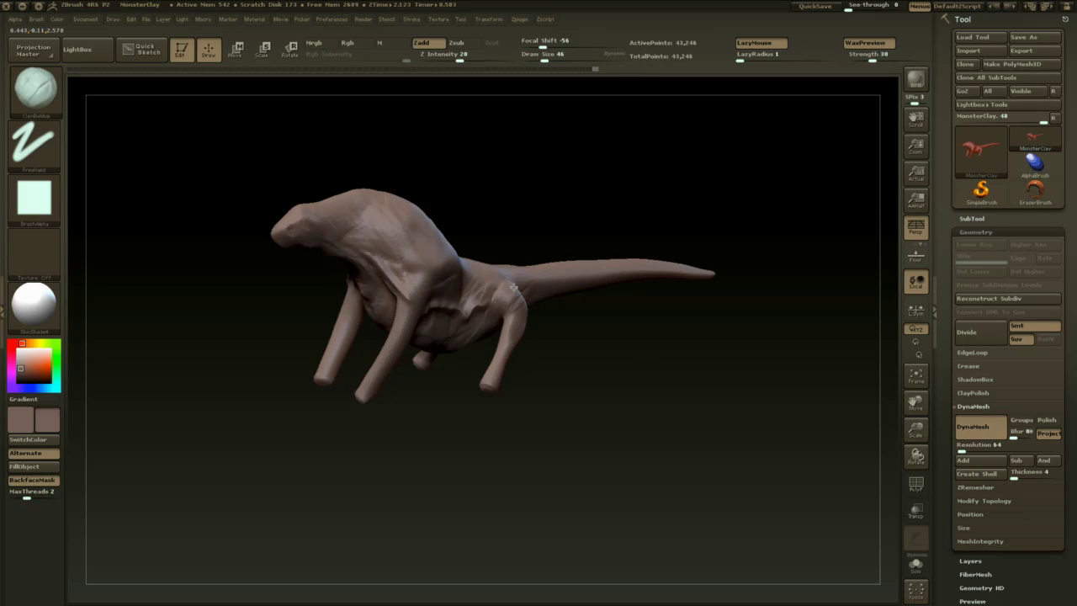
pyautogui.moveTo(527, 290); pyautogui.dragTo(519, 291, button='right')
pyautogui.moveTo(602, 207); pyautogui.dragTo(619, 290)
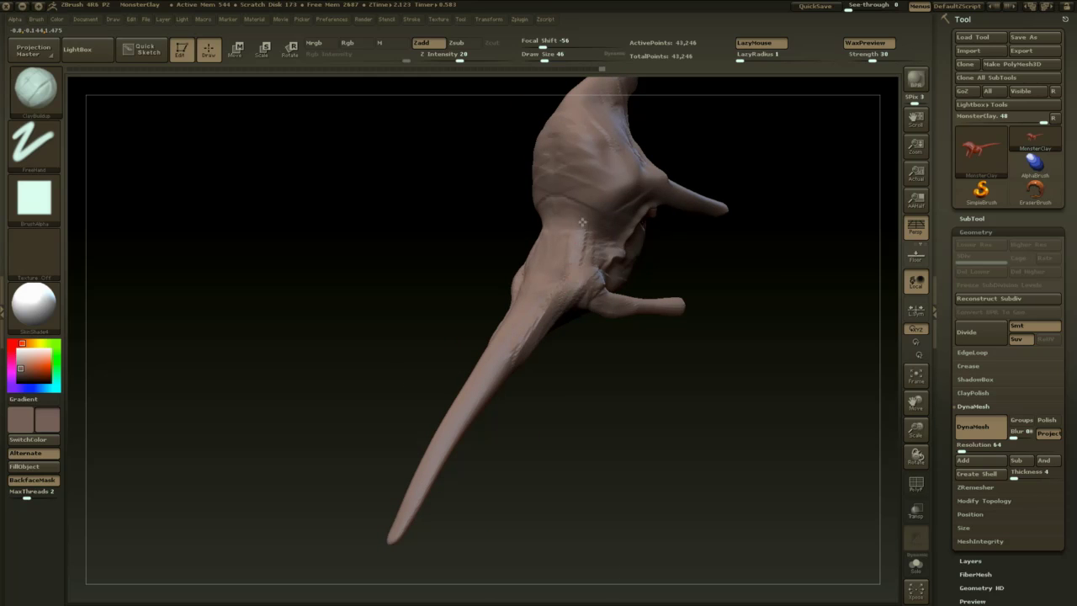
# - Build up the thigh and rear leg with ClayBuildup at draw size 49, then update the DynaMesh
pyautogui.moveTo(592, 385)
pyautogui.mouseDown()
pyautogui.moveTo(698, 269)
pyautogui.moveTo(692, 404)
pyautogui.moveTo(649, 500)
pyautogui.moveTo(506, 512)
pyautogui.moveTo(637, 505)
pyautogui.moveTo(681, 494)
pyautogui.moveTo(682, 473)
pyautogui.mouseUp()
pyautogui.press('space')
pyautogui.click(438, 423)
pyautogui.moveTo(455, 407); pyautogui.dragTo(438, 398)
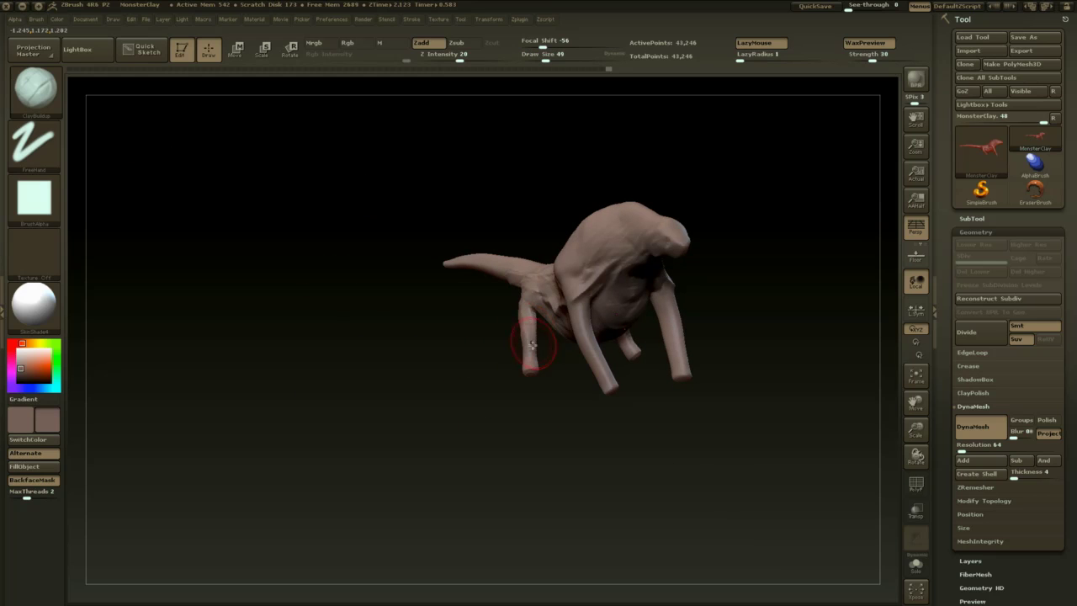
pyautogui.moveTo(514, 412); pyautogui.dragTo(553, 399)
pyautogui.keyDown('ctrl'); pyautogui.moveTo(551, 397); pyautogui.dragTo(593, 493); pyautogui.keyUp('ctrl')
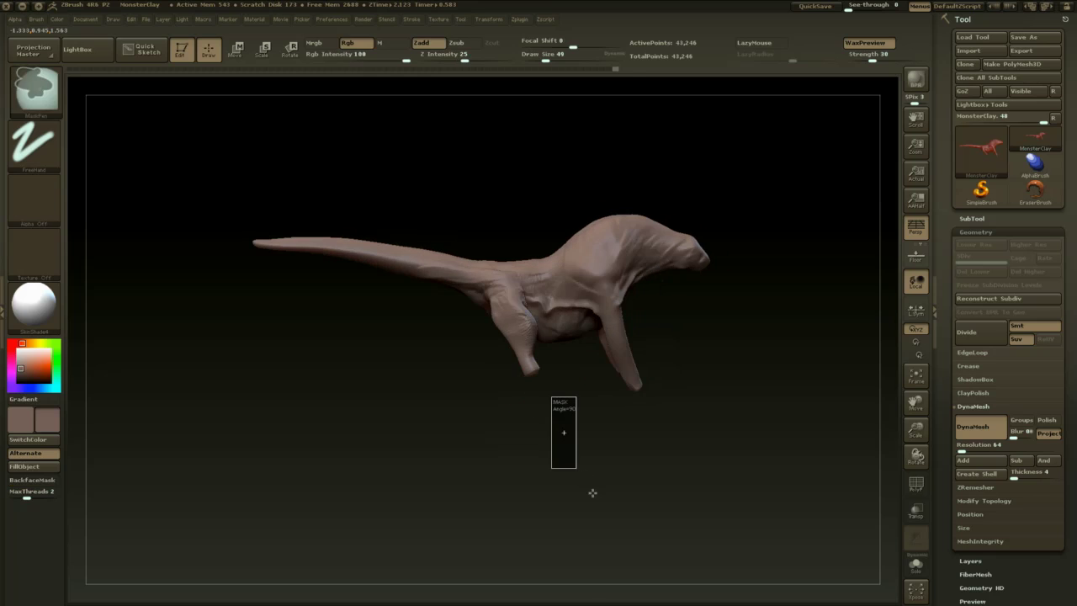
# - Reshape the rear legs from below and from the side with the Move brush at draw sizes 94 and 71
pyautogui.moveTo(565, 440)
pyautogui.mouseDown()
pyautogui.moveTo(540, 307)
pyautogui.moveTo(553, 290)
pyautogui.mouseUp()
pyautogui.moveTo(504, 403)
pyautogui.mouseDown()
pyautogui.moveTo(602, 383)
pyautogui.moveTo(579, 244)
pyautogui.mouseUp()
pyautogui.keyDown('shift'); pyautogui.moveTo(587, 324); pyautogui.dragTo(600, 328); pyautogui.keyUp('shift')
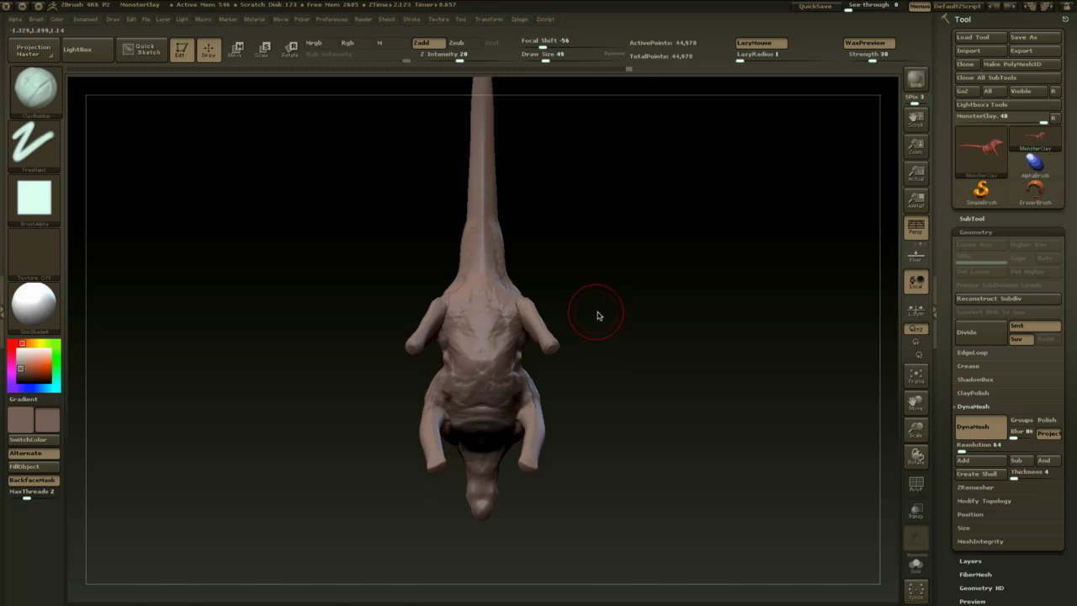
pyautogui.press('b')
pyautogui.press('m')
pyautogui.press('v')
pyautogui.press('space')
pyautogui.moveTo(553, 302); pyautogui.dragTo(560, 302)
pyautogui.moveTo(596, 310); pyautogui.dragTo(588, 337)
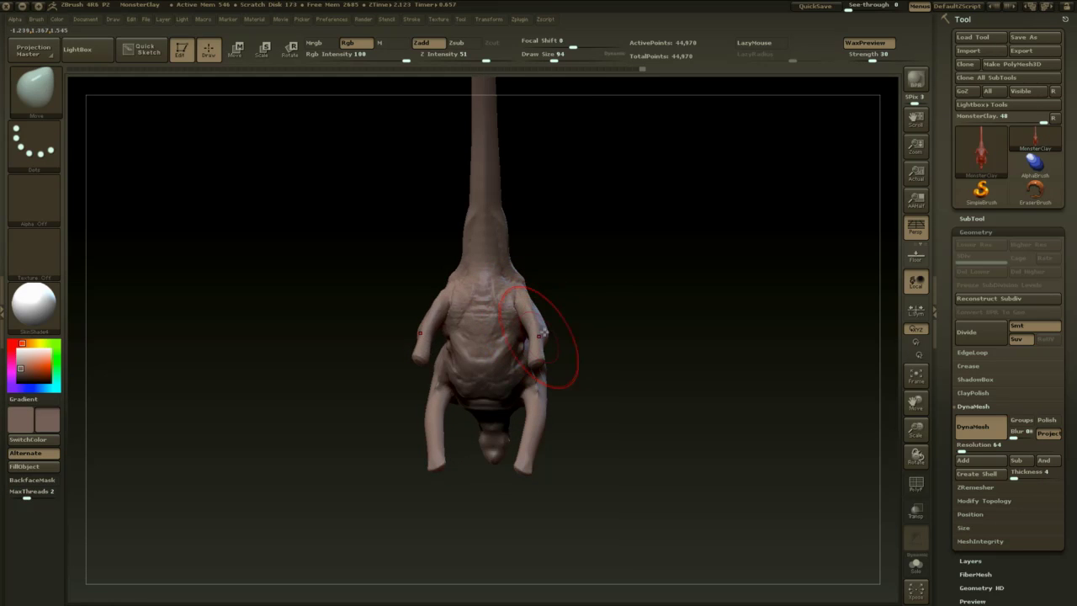
pyautogui.moveTo(556, 335)
pyautogui.mouseDown()
pyautogui.moveTo(546, 320)
pyautogui.moveTo(505, 308)
pyautogui.moveTo(546, 304)
pyautogui.mouseUp()
pyautogui.press('space')
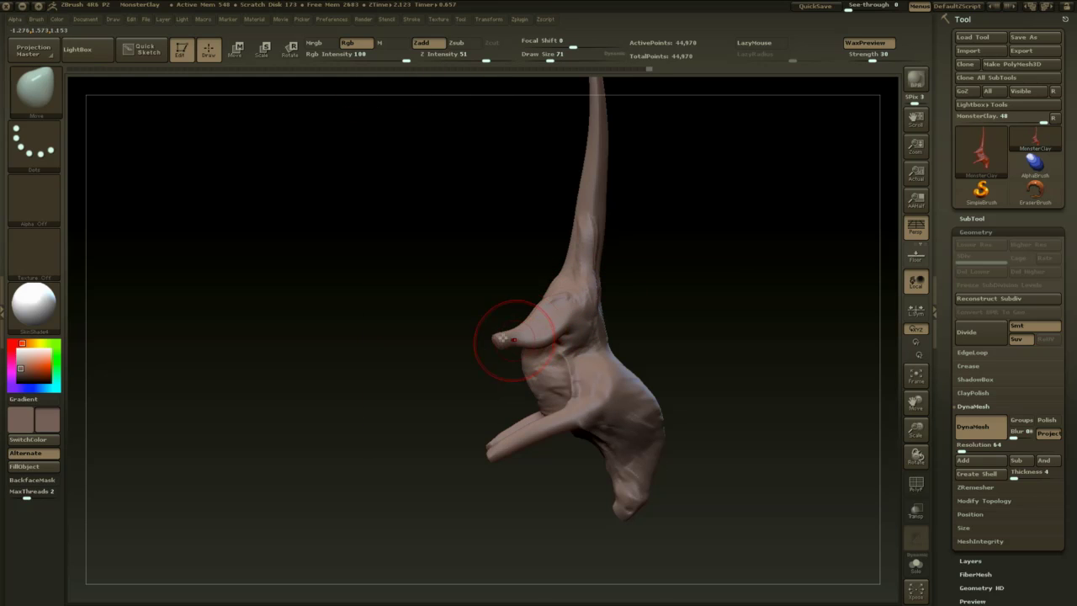
pyautogui.moveTo(467, 387)
pyautogui.mouseDown()
pyautogui.moveTo(516, 503)
pyautogui.moveTo(599, 390)
pyautogui.moveTo(575, 464)
pyautogui.moveTo(522, 358)
pyautogui.moveTo(463, 324)
pyautogui.mouseUp()
# - Trim the rear leg with TrimDynamic and switch to ClayBuildup at draw size 59 to add volume
pyautogui.press('b')
pyautogui.press('t')
pyautogui.press('d')
pyautogui.moveTo(385, 349)
pyautogui.mouseDown()
pyautogui.moveTo(437, 479)
pyautogui.moveTo(519, 450)
pyautogui.moveTo(567, 413)
pyautogui.moveTo(577, 424)
pyautogui.mouseUp()
pyautogui.press('b')
pyautogui.press('c')
pyautogui.press('b')
pyautogui.press('space')
pyautogui.moveTo(559, 375); pyautogui.dragTo(536, 376)
pyautogui.press('space')
pyautogui.moveTo(529, 375); pyautogui.dragTo(518, 375)
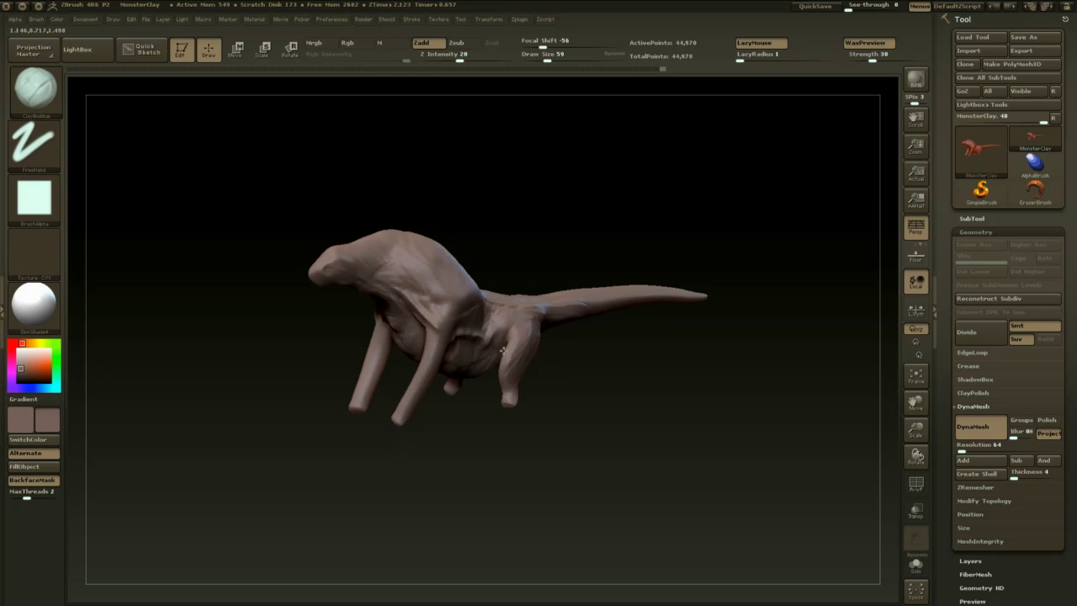
# - Refine the rear leg and hip with ClayBuildup at draw size 29, then update the DynaMesh
pyautogui.moveTo(520, 417)
pyautogui.mouseDown()
pyautogui.moveTo(582, 366)
pyautogui.moveTo(515, 414)
pyautogui.mouseUp()
pyautogui.press('space')
pyautogui.moveTo(520, 383)
pyautogui.mouseDown()
pyautogui.moveTo(509, 383)
pyautogui.moveTo(527, 358)
pyautogui.mouseUp()
pyautogui.moveTo(559, 381); pyautogui.dragTo(517, 397)
pyautogui.moveTo(519, 386); pyautogui.dragTo(593, 332)
pyautogui.moveTo(635, 389)
pyautogui.mouseDown()
pyautogui.moveTo(672, 399)
pyautogui.moveTo(636, 509)
pyautogui.mouseUp()
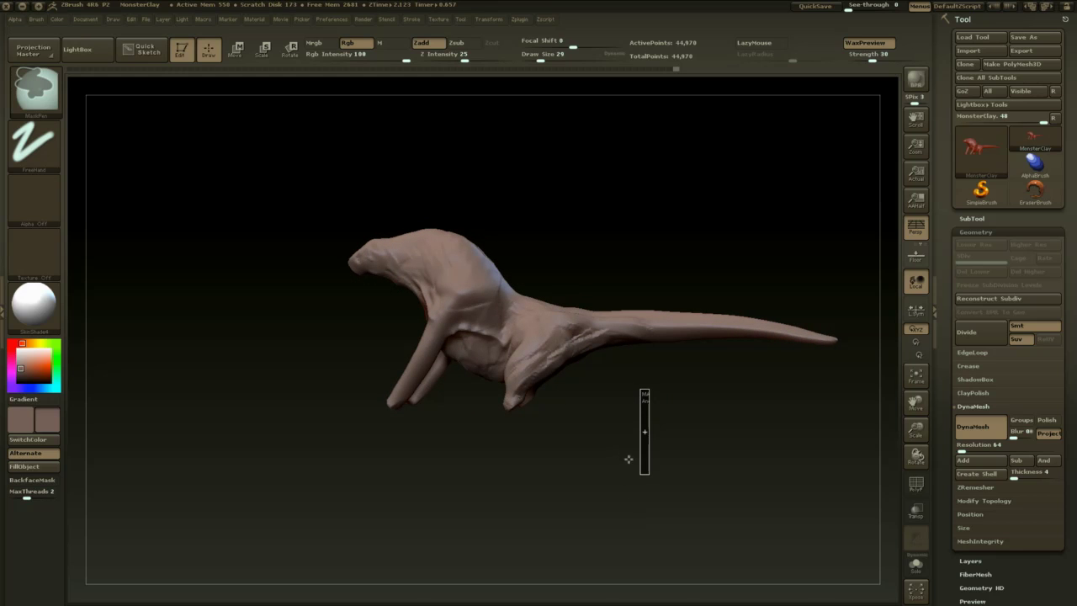
pyautogui.keyDown('ctrl'); pyautogui.moveTo(629, 459); pyautogui.dragTo(629, 458); pyautogui.keyUp('ctrl')
# - Insert a mirrored InsertCylinder segment at the lower end of the rear leg and switch to Transpose Move
pyautogui.press('b')
pyautogui.press('i')
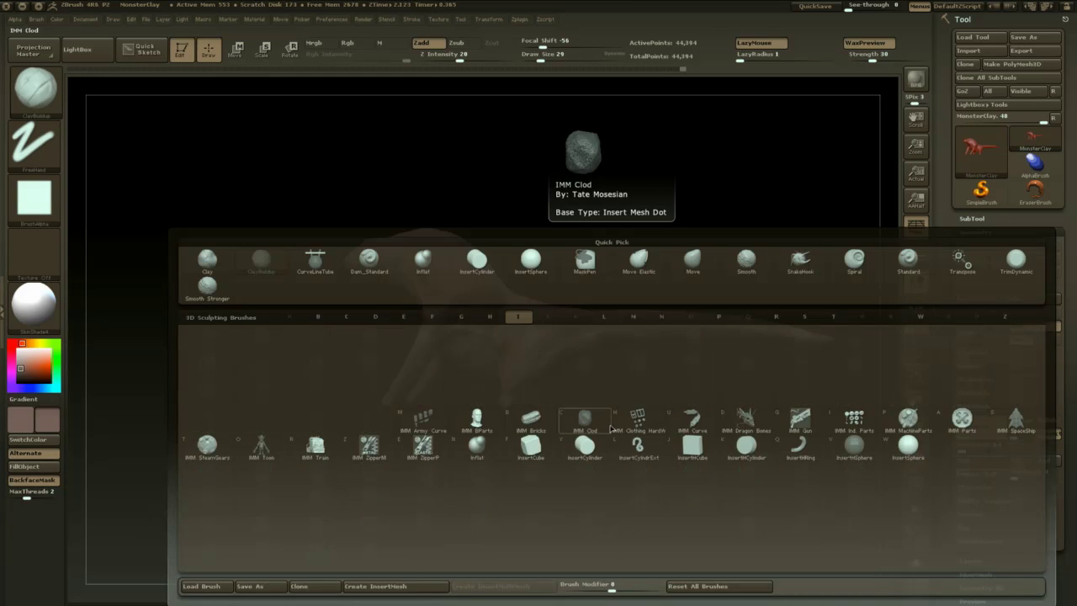
pyautogui.press('y')
pyautogui.moveTo(613, 420)
pyautogui.mouseDown()
pyautogui.moveTo(578, 413)
pyautogui.moveTo(514, 425)
pyautogui.mouseUp()
pyautogui.moveTo(646, 479); pyautogui.dragTo(668, 457)
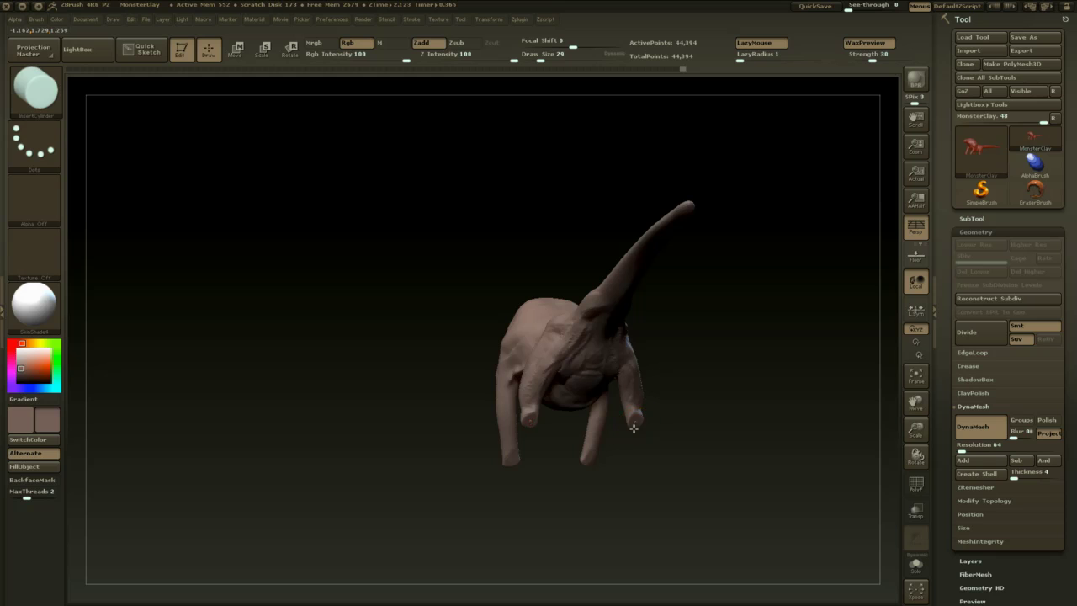
pyautogui.moveTo(635, 422)
pyautogui.mouseDown()
pyautogui.moveTo(657, 436)
pyautogui.moveTo(646, 430)
pyautogui.mouseUp()
pyautogui.keyDown('shift'); pyautogui.moveTo(722, 464); pyautogui.dragTo(605, 435); pyautogui.keyUp('shift')
pyautogui.press('w')
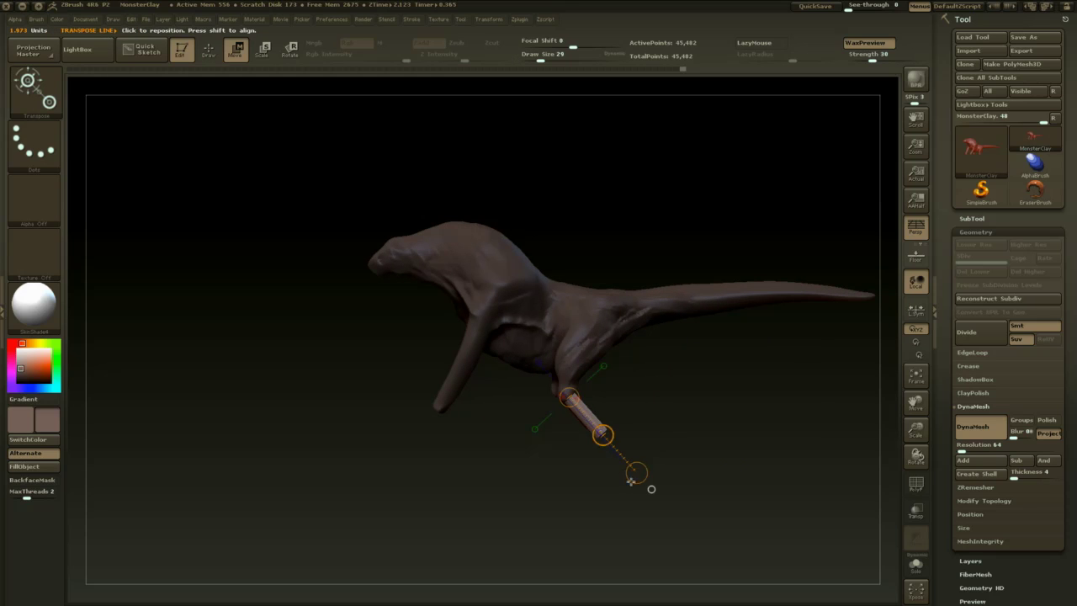
# - Angle the new rear leg segment backward and align it from behind with Transpose Rotate
pyautogui.press('r')
pyautogui.moveTo(631, 482); pyautogui.dragTo(677, 395)
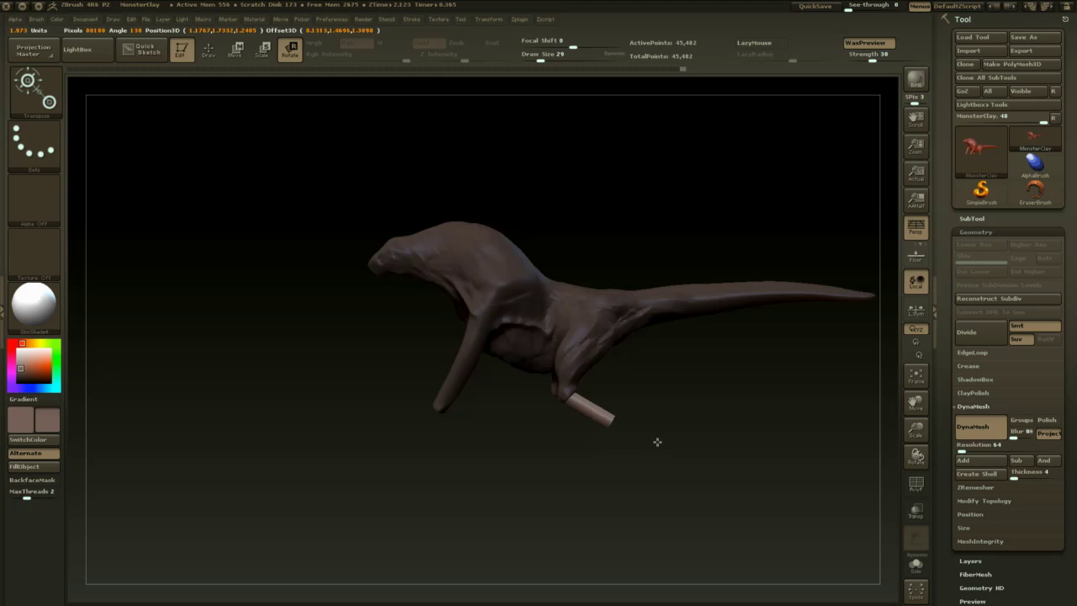
pyautogui.moveTo(657, 442); pyautogui.dragTo(751, 408)
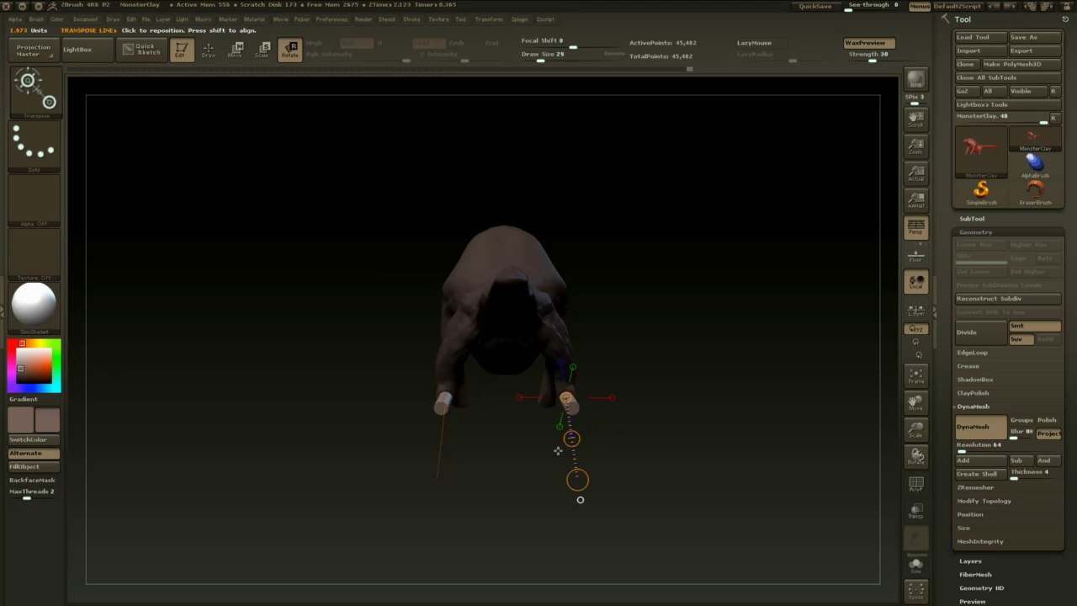
pyautogui.keyDown('shift'); pyautogui.moveTo(575, 442); pyautogui.dragTo(573, 436); pyautogui.keyUp('shift')
pyautogui.moveTo(665, 484); pyautogui.dragTo(741, 486)
pyautogui.moveTo(574, 445); pyautogui.dragTo(631, 440)
pyautogui.moveTo(736, 488); pyautogui.dragTo(690, 474)
pyautogui.moveTo(631, 442)
pyautogui.mouseDown()
pyautogui.moveTo(630, 502)
pyautogui.moveTo(647, 468)
pyautogui.moveTo(730, 427)
pyautogui.mouseUp()
# - Return to drawing, clear the mask, fuse the new segment with DynaMesh and smooth its joint with the rear leg
pyautogui.press('q')
pyautogui.moveTo(734, 421)
pyautogui.keyDown('ctrl'); pyautogui.mouseDown()
pyautogui.moveTo(738, 496)
pyautogui.moveTo(617, 401)
pyautogui.moveTo(659, 376)
pyautogui.mouseUp(); pyautogui.keyUp('ctrl')
pyautogui.keyDown('shift'); pyautogui.moveTo(548, 380); pyautogui.dragTo(543, 394); pyautogui.keyUp('shift')
pyautogui.moveTo(658, 393)
pyautogui.mouseDown()
pyautogui.moveTo(660, 428)
pyautogui.moveTo(585, 450)
pyautogui.mouseUp()
# - Thicken the rear leg's joint with the Inflat brush at draw size 108, then update the DynaMesh
pyautogui.press('b')
pyautogui.press('i')
pyautogui.press('n')
pyautogui.press('space')
pyautogui.moveTo(608, 397)
pyautogui.mouseDown()
pyautogui.moveTo(619, 392)
pyautogui.moveTo(551, 392)
pyautogui.mouseUp()
pyautogui.moveTo(627, 514); pyautogui.dragTo(670, 510)
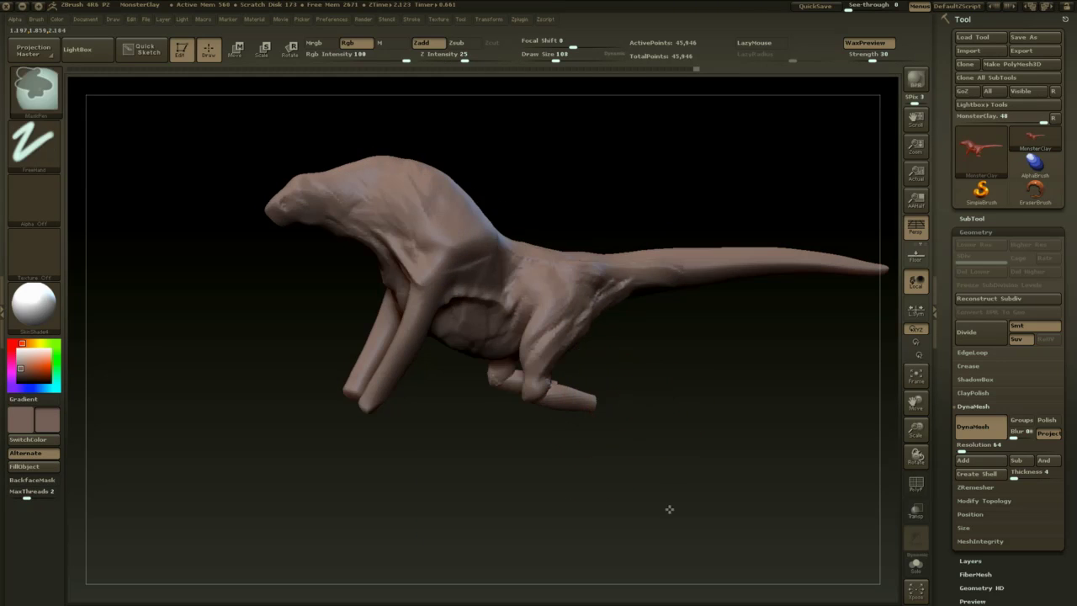
pyautogui.moveTo(613, 445)
pyautogui.mouseDown()
pyautogui.moveTo(615, 390)
pyautogui.moveTo(602, 442)
pyautogui.moveTo(633, 421)
pyautogui.moveTo(591, 412)
pyautogui.mouseUp()
# - Flatten the rear leg's new segment with TrimDynamic at draw size 41
pyautogui.press('b')
pyautogui.press('t')
pyautogui.press('d')
pyautogui.press('space')
pyautogui.click(610, 338)
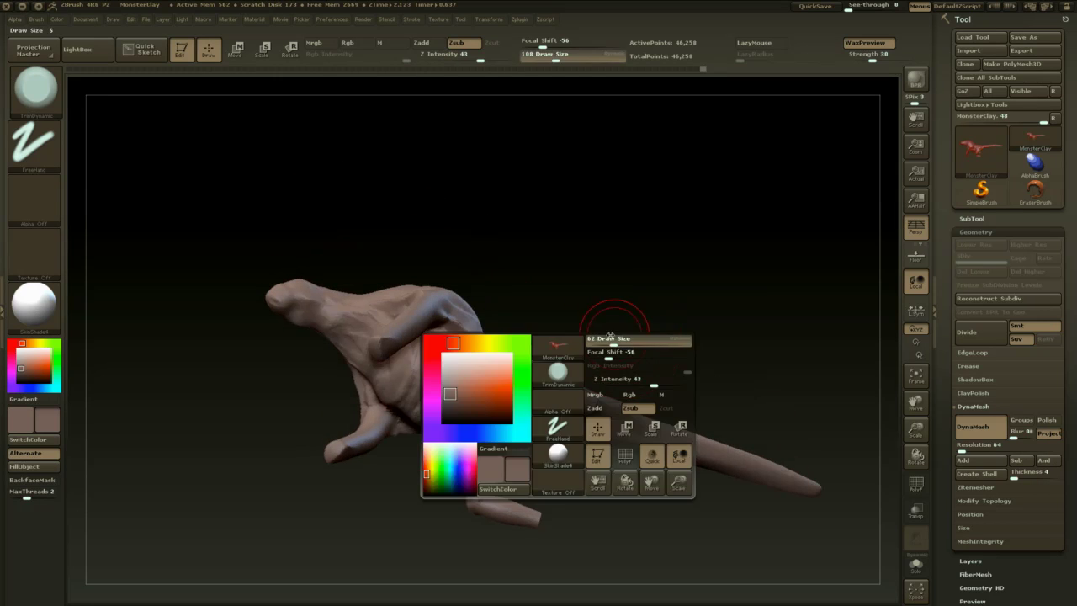
pyautogui.moveTo(647, 357); pyautogui.dragTo(628, 392)
# - Insert another cylinder at the end of the rear leg segment, then rotate and move it with Transpose
pyautogui.press('b')
pyautogui.press('i')
pyautogui.press('y')
pyautogui.moveTo(633, 468)
pyautogui.mouseDown()
pyautogui.moveTo(652, 455)
pyautogui.moveTo(590, 407)
pyautogui.moveTo(587, 419)
pyautogui.mouseUp()
pyautogui.moveTo(637, 385); pyautogui.dragTo(633, 422)
pyautogui.press('w')
pyautogui.press('r')
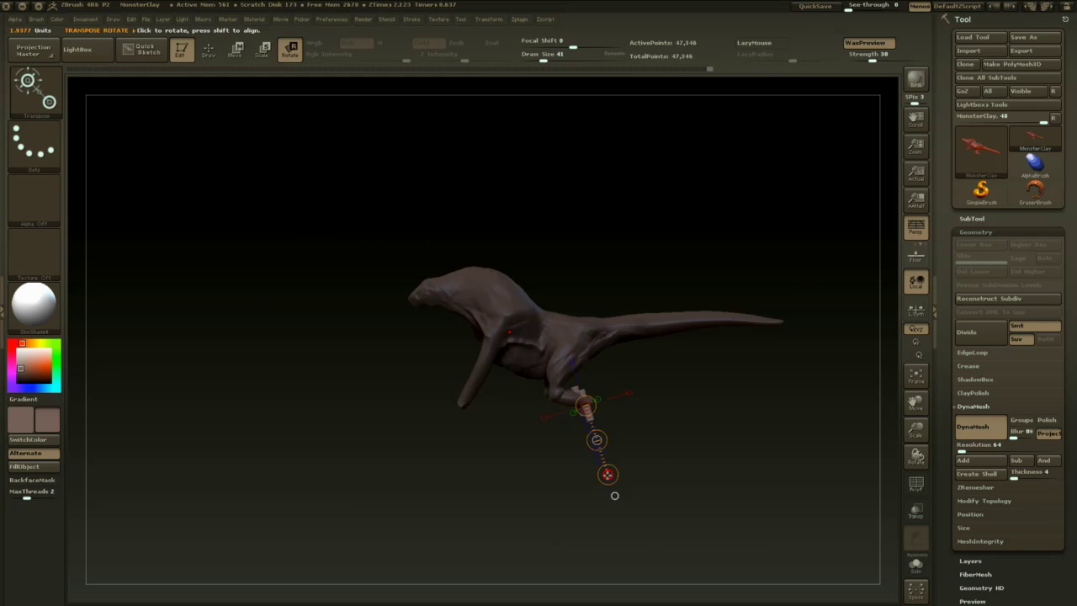
pyautogui.moveTo(607, 476); pyautogui.dragTo(512, 485)
pyautogui.press('w')
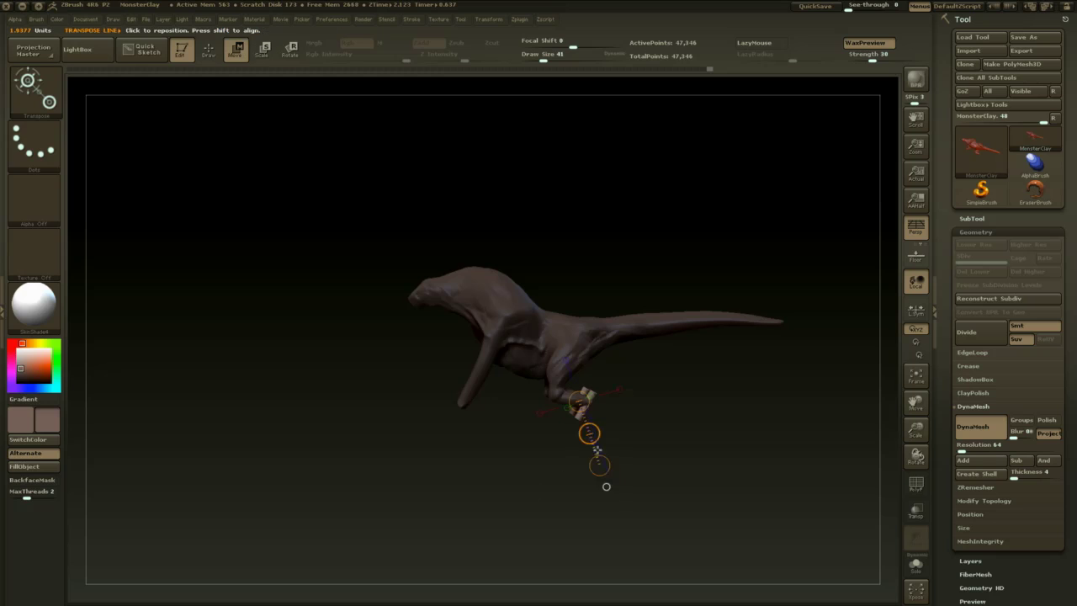
pyautogui.moveTo(589, 434); pyautogui.dragTo(596, 441)
# - Redraw the Transpose line along the new cylinder and adjust its position and angle into a downward lower leg
pyautogui.moveTo(608, 325); pyautogui.dragTo(651, 315)
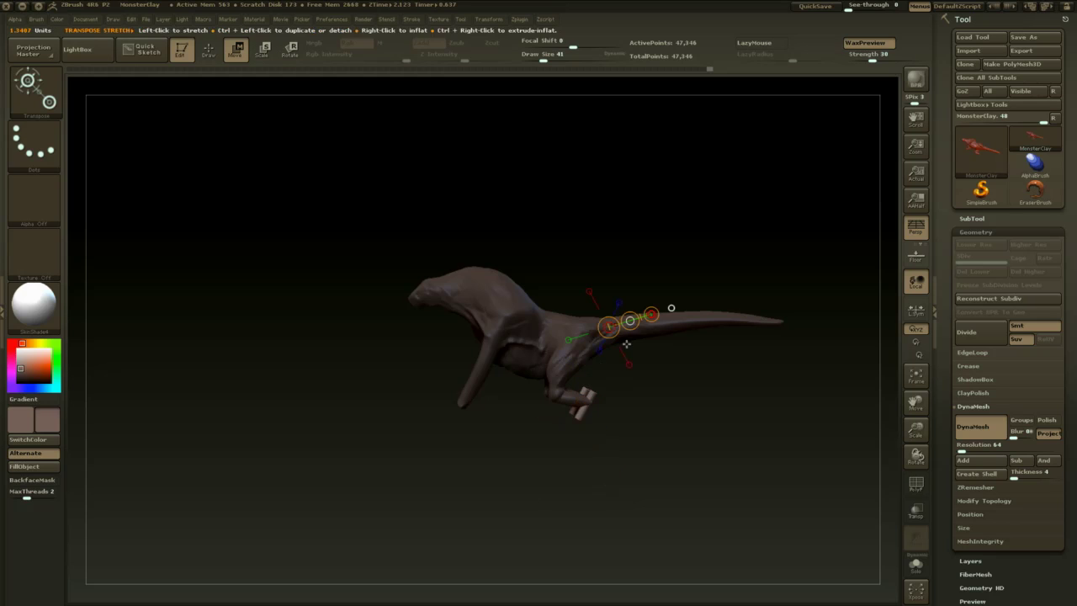
pyautogui.moveTo(593, 394); pyautogui.dragTo(589, 401)
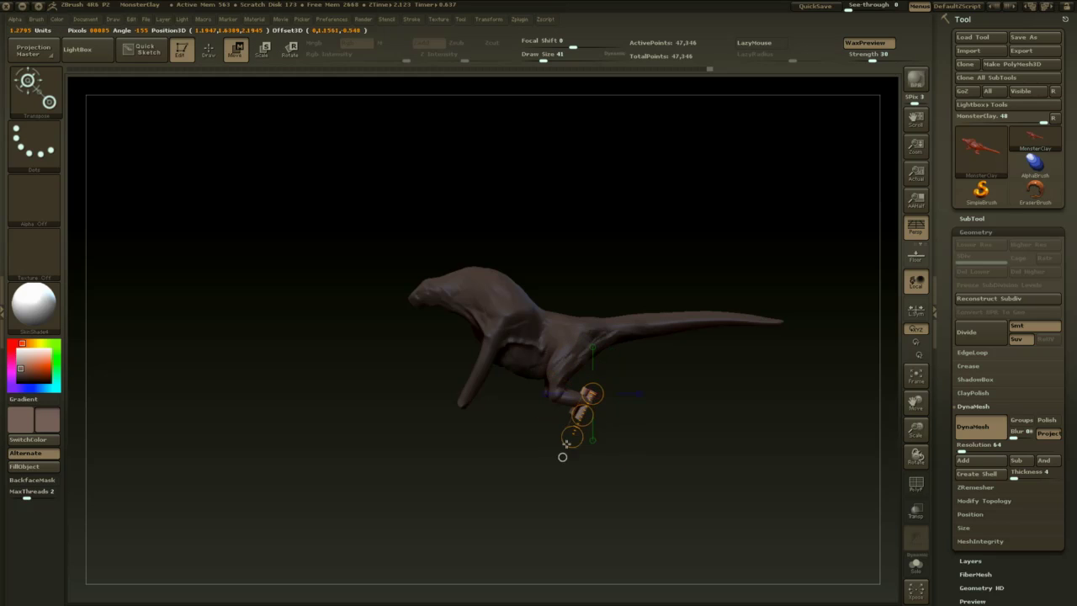
pyautogui.moveTo(566, 444); pyautogui.dragTo(654, 442)
pyautogui.moveTo(584, 450); pyautogui.dragTo(562, 450)
pyautogui.press('r')
pyautogui.moveTo(613, 428); pyautogui.dragTo(520, 431)
pyautogui.press('w')
pyautogui.press('r')
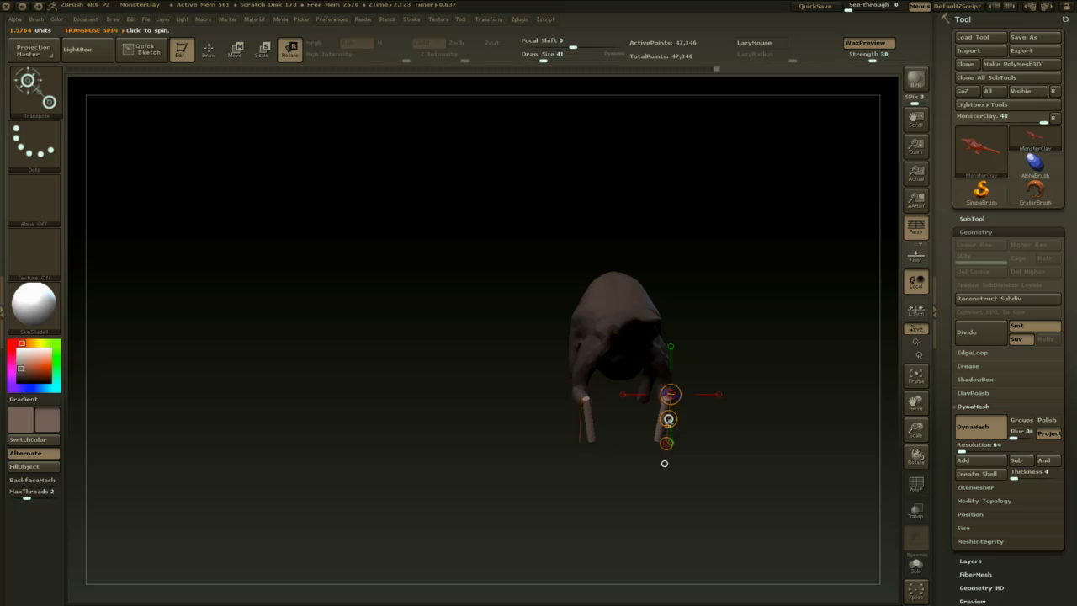
pyautogui.press('w')
pyautogui.moveTo(668, 419); pyautogui.dragTo(557, 479)
# - Insert a cylinder at the end of the front leg and move it into place as the lower segment
pyautogui.keyDown('shift'); pyautogui.moveTo(627, 526); pyautogui.dragTo(640, 531); pyautogui.keyUp('shift')
pyautogui.keyDown('ctrl'); pyautogui.click(567, 465); pyautogui.keyUp('ctrl')
pyautogui.moveTo(498, 425); pyautogui.dragTo(641, 426)
pyautogui.hotkey('ctrl', 'z')
pyautogui.moveTo(764, 394); pyautogui.dragTo(671, 400)
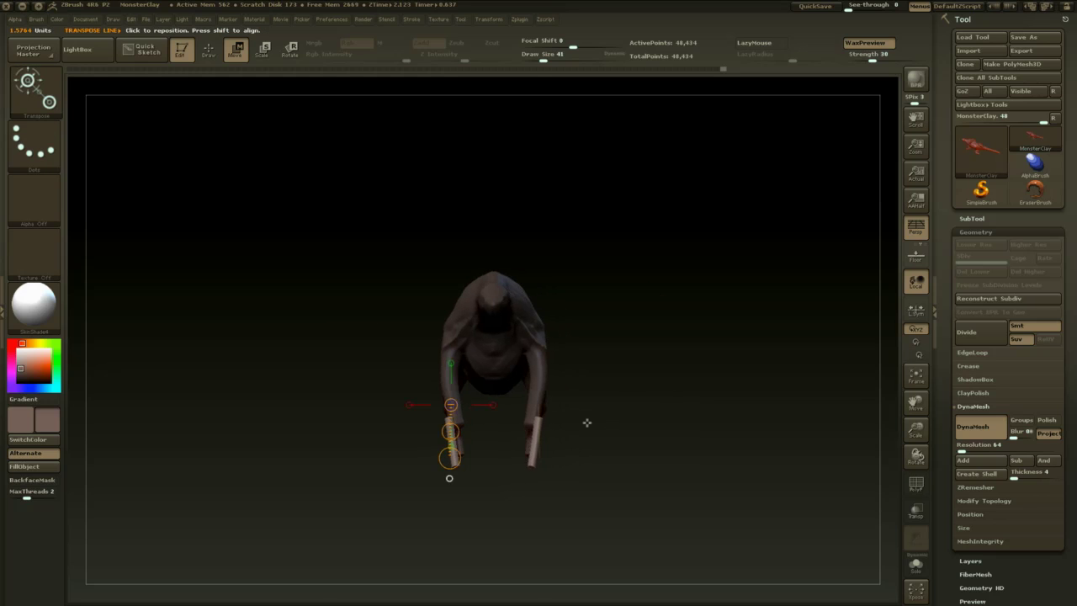
pyautogui.moveTo(579, 430)
pyautogui.mouseDown()
pyautogui.moveTo(527, 440)
pyautogui.moveTo(466, 475)
pyautogui.moveTo(663, 454)
pyautogui.moveTo(664, 444)
pyautogui.mouseUp()
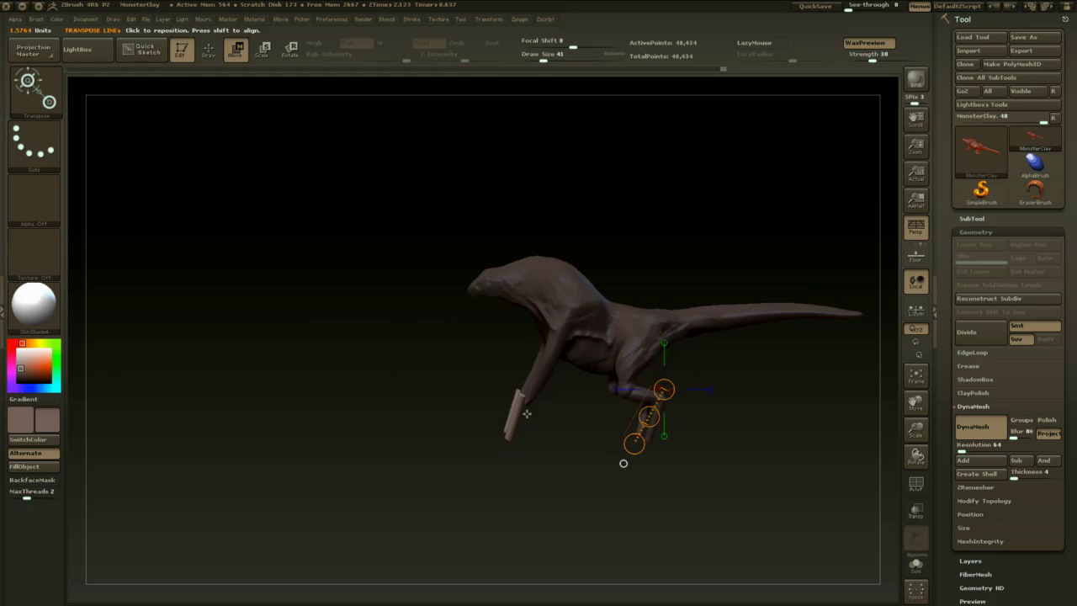
# - Redraw the Transpose line down the front leg's new cylinder, then rotate and shift it into line with the leg
pyautogui.moveTo(521, 399)
pyautogui.mouseDown()
pyautogui.moveTo(521, 466)
pyautogui.moveTo(629, 509)
pyautogui.mouseUp()
pyautogui.press('r')
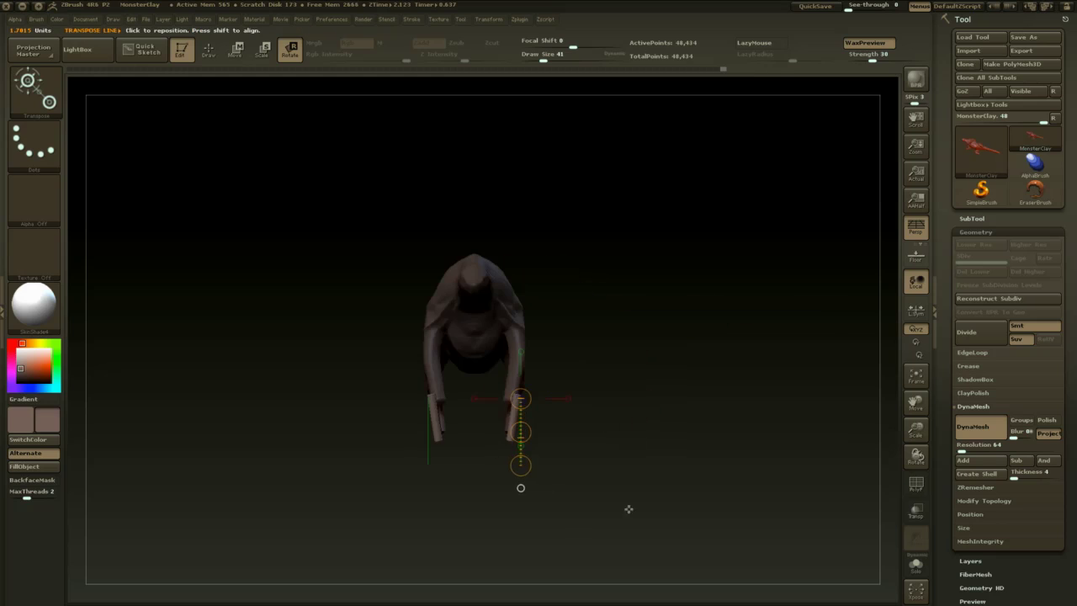
pyautogui.moveTo(521, 465); pyautogui.dragTo(515, 433)
pyautogui.press('w')
pyautogui.moveTo(580, 467); pyautogui.dragTo(513, 471)
pyautogui.moveTo(521, 433); pyautogui.dragTo(519, 426)
pyautogui.moveTo(633, 469)
pyautogui.mouseDown()
pyautogui.moveTo(726, 440)
pyautogui.moveTo(637, 465)
pyautogui.mouseUp()
# - Clear the mask and update the DynaMesh to fuse the front leg's new segment
pyautogui.press('q')
pyautogui.keyDown('ctrl'); pyautogui.moveTo(645, 427); pyautogui.dragTo(650, 462); pyautogui.keyUp('ctrl')
pyautogui.keyDown('ctrl'); pyautogui.moveTo(652, 443); pyautogui.dragTo(654, 500); pyautogui.keyUp('ctrl')
pyautogui.moveTo(491, 477); pyautogui.dragTo(502, 489)
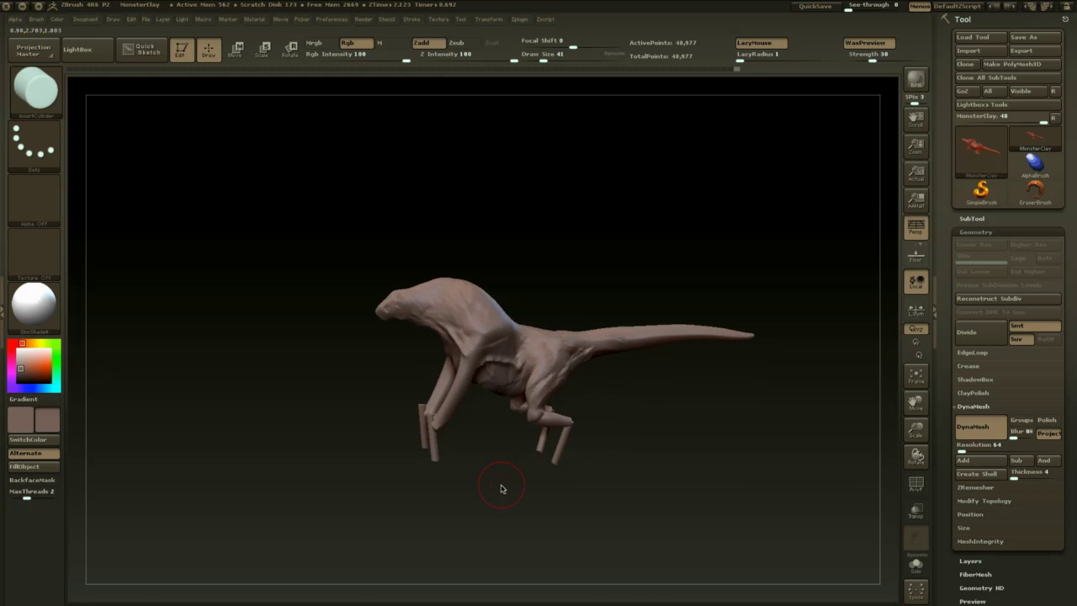
# - Build up clay on the front leg around the lower joint with the ClayBuildup brush
pyautogui.press('b')
pyautogui.press('c')
pyautogui.press('b')
pyautogui.press('space')
pyautogui.click(479, 447)
pyautogui.moveTo(480, 447)
pyautogui.mouseDown()
pyautogui.moveTo(539, 450)
pyautogui.moveTo(442, 419)
pyautogui.moveTo(468, 432)
pyautogui.moveTo(430, 433)
pyautogui.mouseUp()
# - Reshape the front leg into a bent pose with the Move brush at draw size 62
pyautogui.press('b')
pyautogui.press('m')
pyautogui.press('v')
pyautogui.press('space')
pyautogui.click(486, 402)
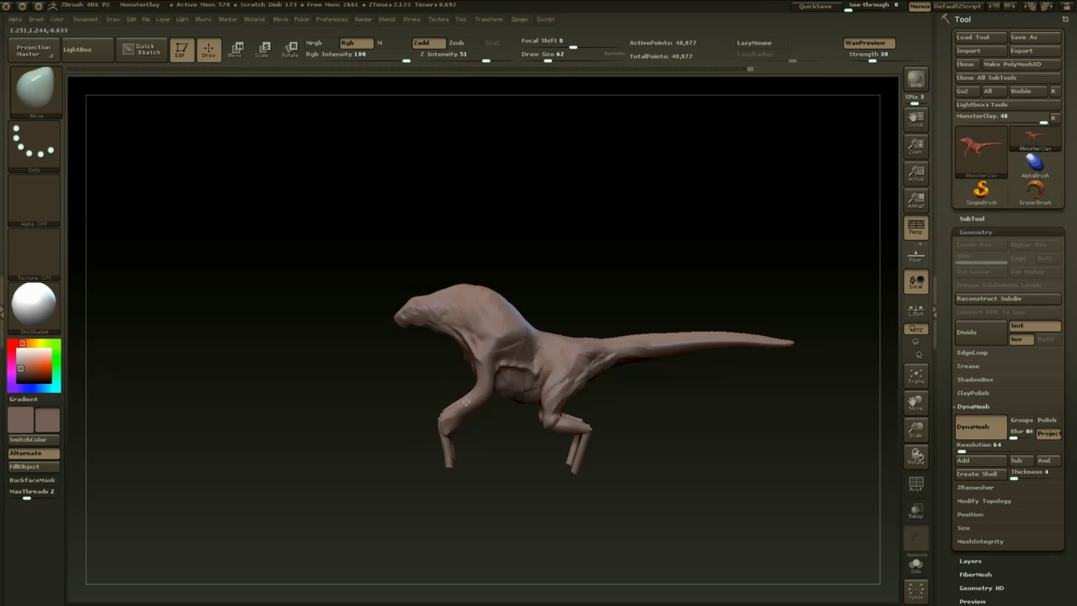
pyautogui.moveTo(495, 439); pyautogui.dragTo(568, 460)
pyautogui.moveTo(458, 388); pyautogui.dragTo(464, 388)
pyautogui.moveTo(507, 383)
pyautogui.mouseDown()
pyautogui.moveTo(473, 380)
pyautogui.moveTo(465, 406)
pyautogui.moveTo(485, 397)
pyautogui.moveTo(439, 402)
pyautogui.moveTo(512, 387)
pyautogui.moveTo(483, 399)
pyautogui.moveTo(484, 386)
pyautogui.mouseUp()
# - Add muscle volume to the legs with the ClayBuildup brush at draw size 39
pyautogui.press('b')
pyautogui.press('c')
pyautogui.press('b')
pyautogui.press('space')
pyautogui.moveTo(505, 385)
pyautogui.mouseDown()
pyautogui.moveTo(472, 382)
pyautogui.moveTo(450, 399)
pyautogui.moveTo(575, 432)
pyautogui.moveTo(609, 385)
pyautogui.moveTo(522, 386)
pyautogui.mouseUp()
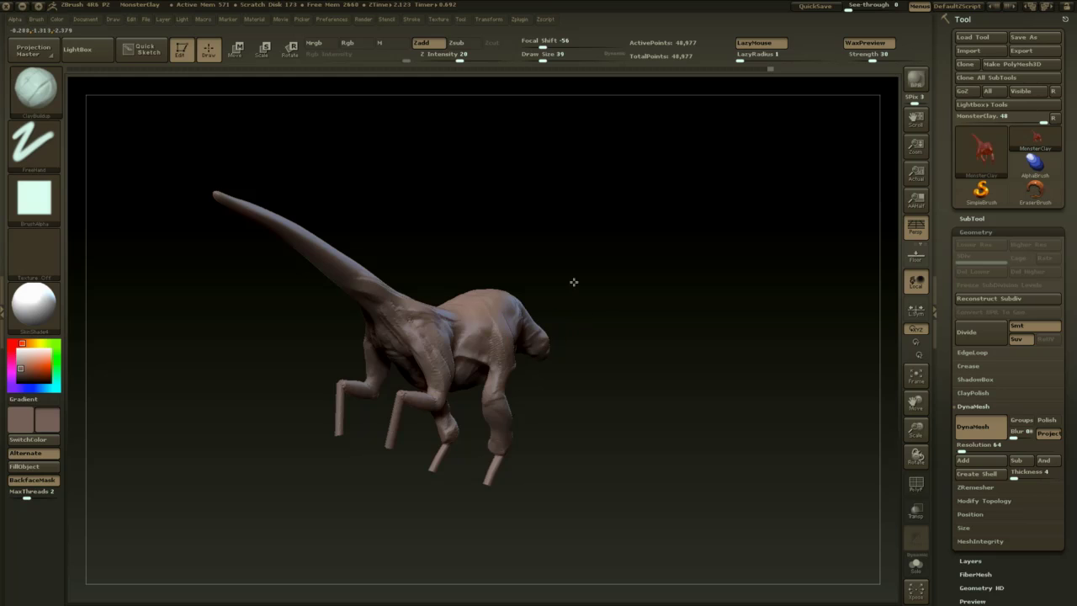
pyautogui.moveTo(573, 282); pyautogui.dragTo(511, 348)
pyautogui.keyDown('shift'); pyautogui.moveTo(600, 281); pyautogui.dragTo(590, 295); pyautogui.keyUp('shift')
# - Mask the creature's rear half, including the hind legs and tail, and soften the mask edge
pyautogui.press('space')
pyautogui.moveTo(515, 340); pyautogui.dragTo(476, 348)
pyautogui.press('space')
pyautogui.keyDown('alt'); pyautogui.moveTo(577, 409); pyautogui.dragTo(555, 388); pyautogui.keyUp('alt')
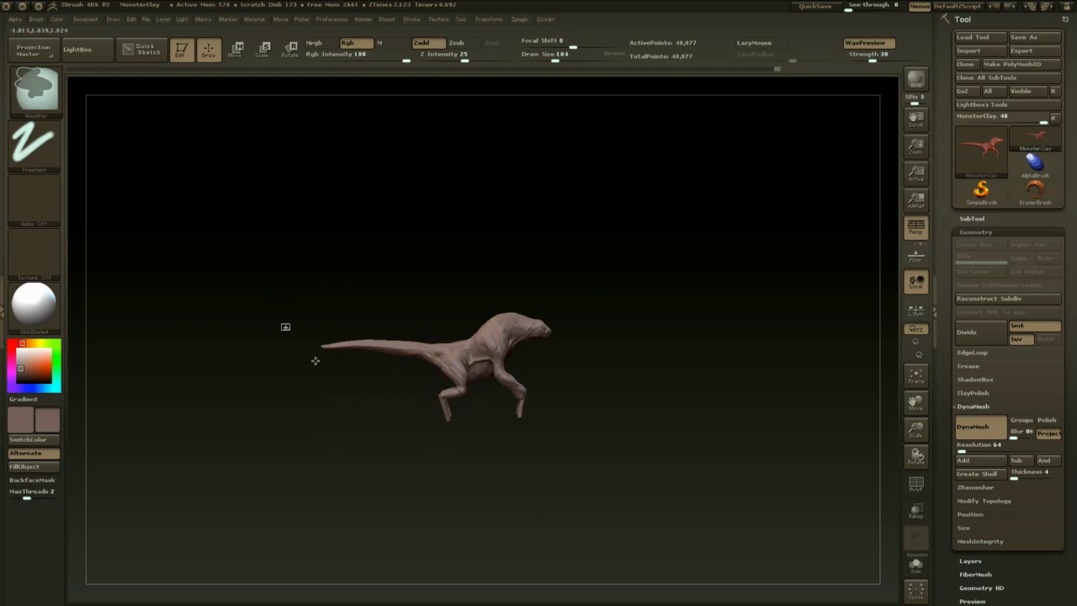
pyautogui.keyDown('ctrl'); pyautogui.moveTo(283, 325); pyautogui.dragTo(473, 509); pyautogui.keyUp('ctrl')
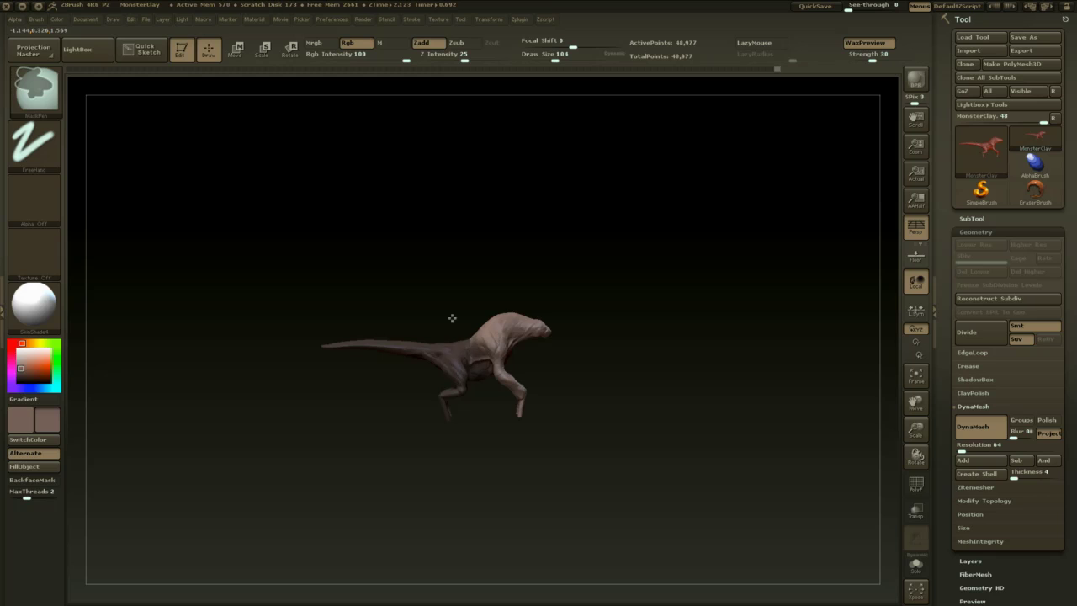
pyautogui.moveTo(452, 318); pyautogui.dragTo(668, 295)
pyautogui.keyDown('ctrl'); pyautogui.click(434, 372); pyautogui.keyUp('ctrl')
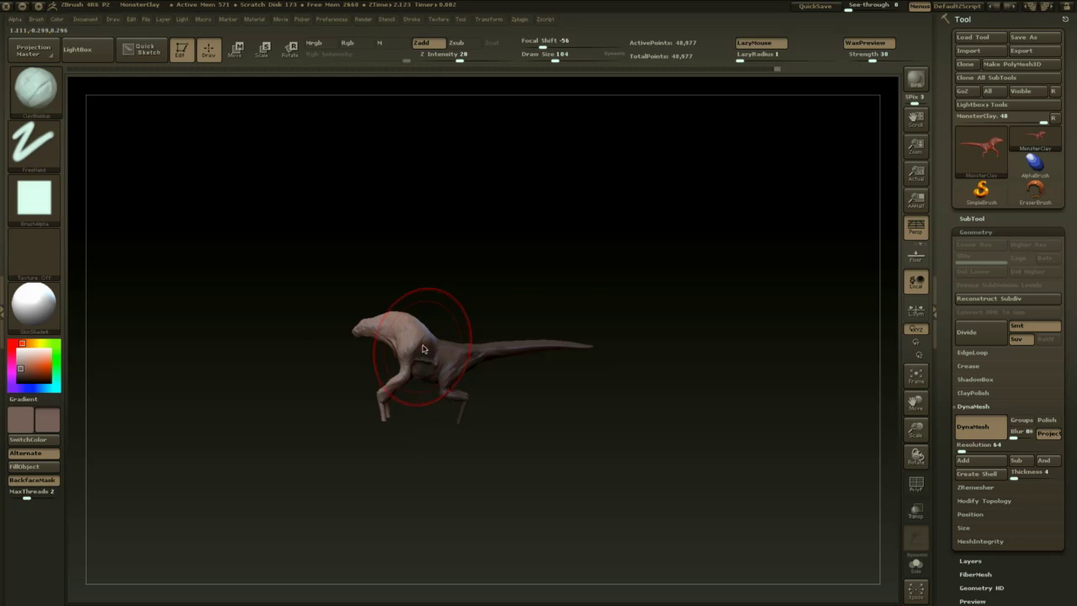
# - Blur the mask further and invert it so the front half is protected
pyautogui.press('space')
pyautogui.moveTo(424, 346); pyautogui.dragTo(414, 346)
pyautogui.moveTo(456, 305)
pyautogui.keyDown('alt'); pyautogui.mouseDown()
pyautogui.moveTo(530, 330)
pyautogui.moveTo(597, 419)
pyautogui.moveTo(583, 414)
pyautogui.mouseUp(); pyautogui.keyUp('alt')
pyautogui.keyDown('ctrl'); pyautogui.click(433, 353); pyautogui.keyUp('ctrl')
pyautogui.keyDown('ctrl'); pyautogui.click(558, 419); pyautogui.keyUp('ctrl')
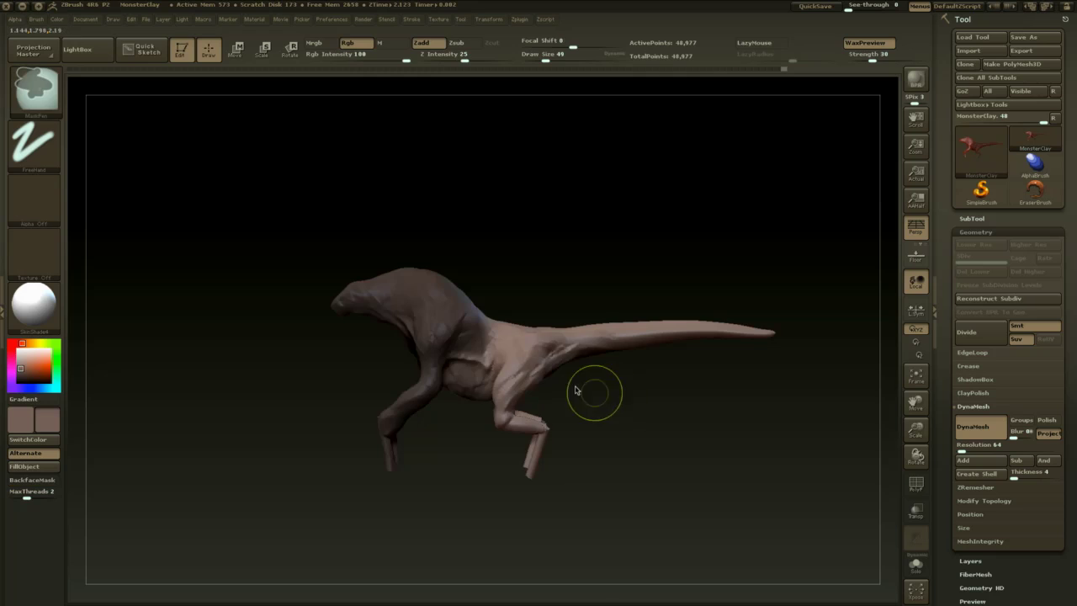
# - Rotate the unmasked hindquarters and tail downward with Transpose, then shift them slightly toward the chest
pyautogui.press('r')
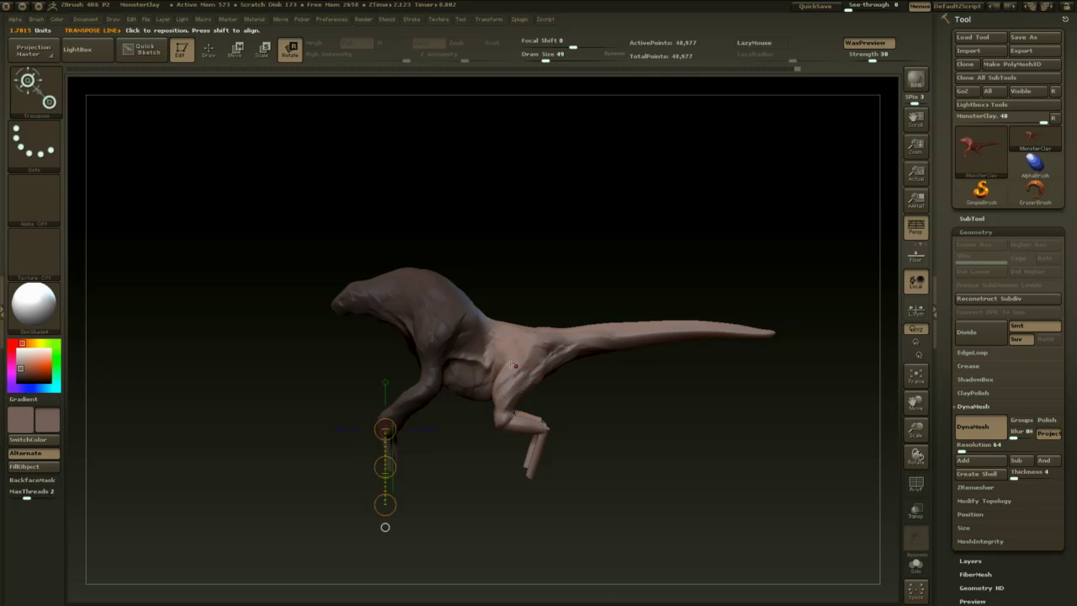
pyautogui.moveTo(480, 354)
pyautogui.mouseDown()
pyautogui.moveTo(633, 394)
pyautogui.moveTo(669, 388)
pyautogui.moveTo(587, 396)
pyautogui.mouseUp()
pyautogui.press('e')
pyautogui.press('r')
pyautogui.moveTo(661, 386); pyautogui.dragTo(642, 433)
pyautogui.press('w')
pyautogui.moveTo(562, 387); pyautogui.dragTo(545, 390)
pyautogui.moveTo(707, 472); pyautogui.dragTo(382, 467)
pyautogui.keyDown('alt'); pyautogui.moveTo(712, 496); pyautogui.dragTo(517, 500); pyautogui.keyUp('alt')
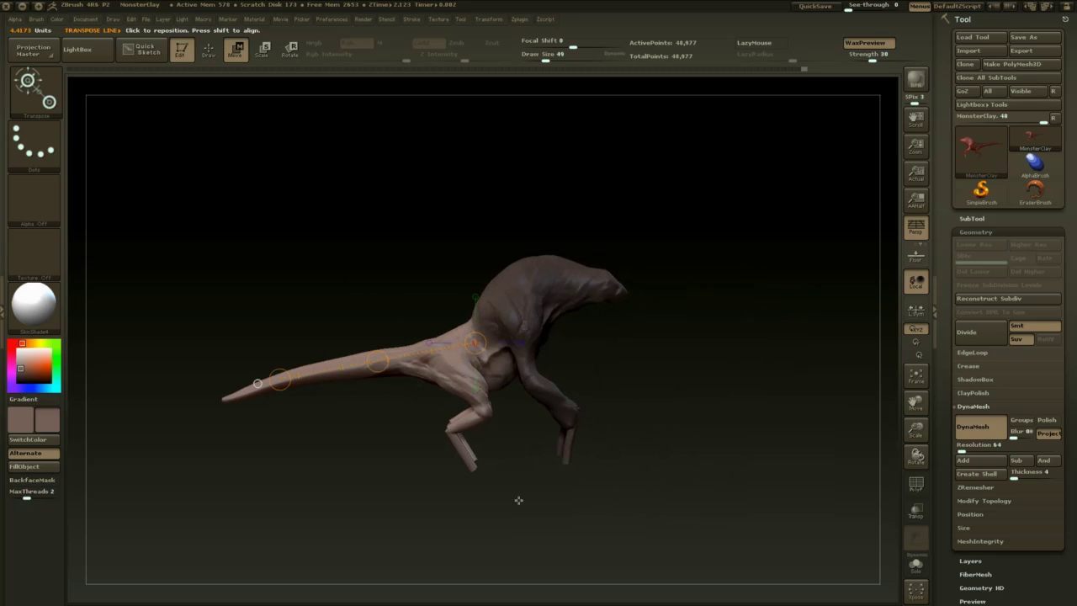
# - Mask the hind legs and hips with MaskLasso so only the tail stays free, then switch back to MaskPen
pyautogui.press('q')
pyautogui.press('space')
pyautogui.moveTo(529, 349); pyautogui.dragTo(544, 346)
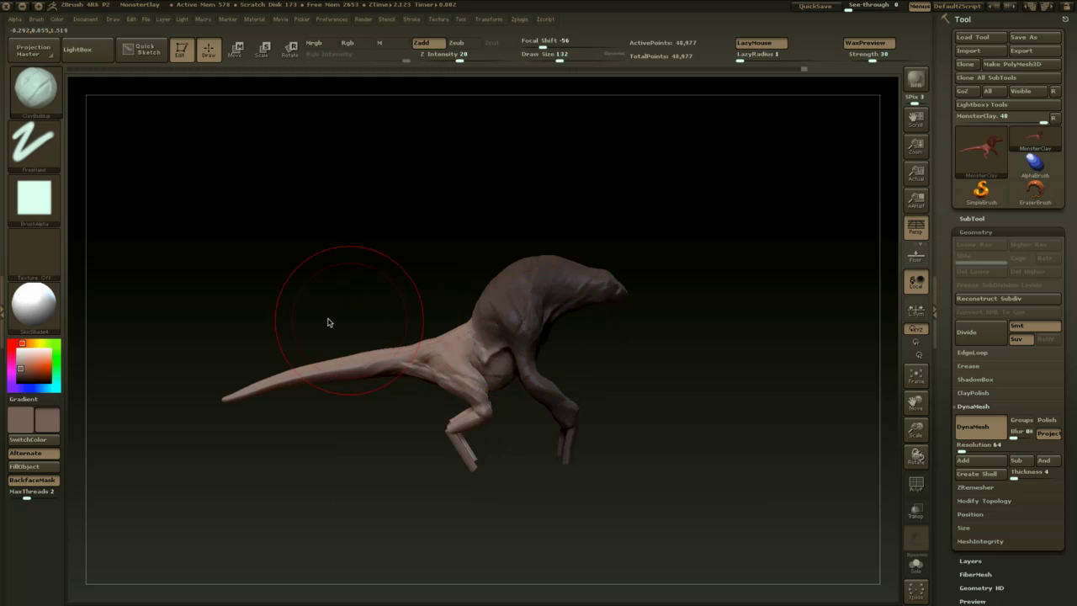
pyautogui.keyDown('ctrl'); pyautogui.click(36, 91); pyautogui.keyUp('ctrl')
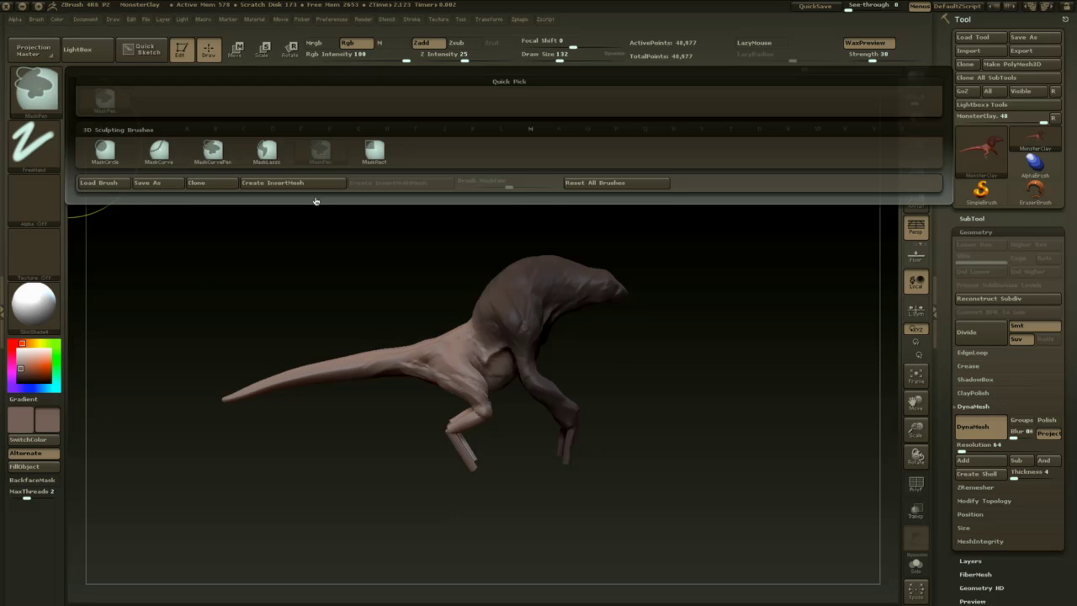
pyautogui.keyDown('ctrl'); pyautogui.click(267, 151); pyautogui.keyUp('ctrl')
pyautogui.moveTo(701, 336)
pyautogui.keyDown('ctrl'); pyautogui.mouseDown()
pyautogui.moveTo(671, 247)
pyautogui.moveTo(457, 305)
pyautogui.moveTo(442, 340)
pyautogui.moveTo(443, 457)
pyautogui.moveTo(505, 507)
pyautogui.mouseUp(); pyautogui.keyUp('ctrl')
pyautogui.moveTo(582, 505)
pyautogui.keyDown('ctrl'); pyautogui.mouseDown()
pyautogui.moveTo(541, 529)
pyautogui.moveTo(426, 449)
pyautogui.mouseUp(); pyautogui.keyUp('ctrl')
pyautogui.keyDown('ctrl'); pyautogui.click(521, 337); pyautogui.keyUp('ctrl')
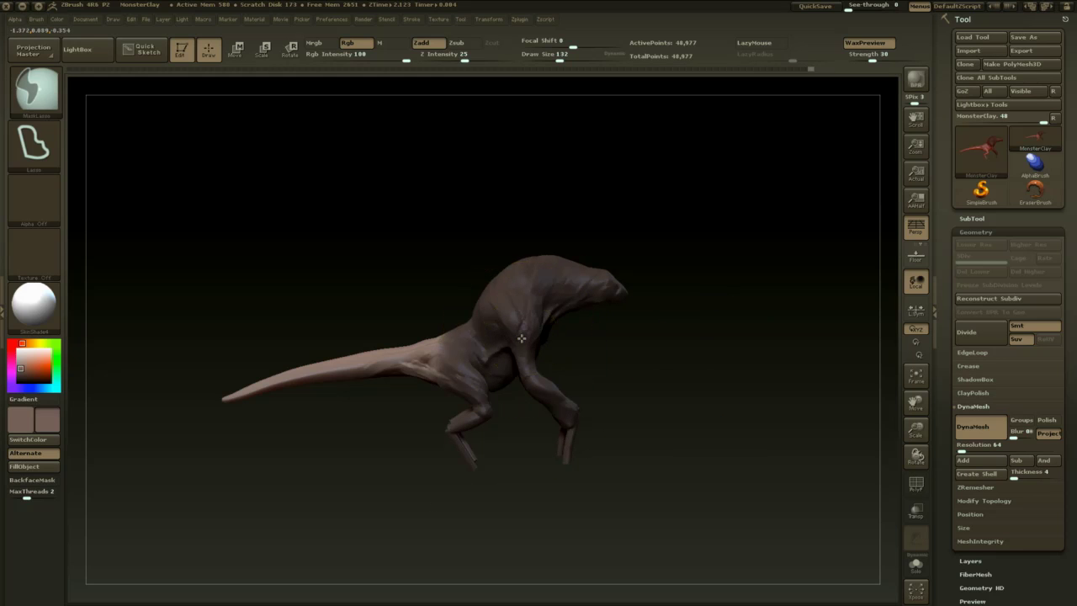
pyautogui.keyDown('ctrl'); pyautogui.click(37, 91); pyautogui.keyUp('ctrl')
pyautogui.click(159, 112)
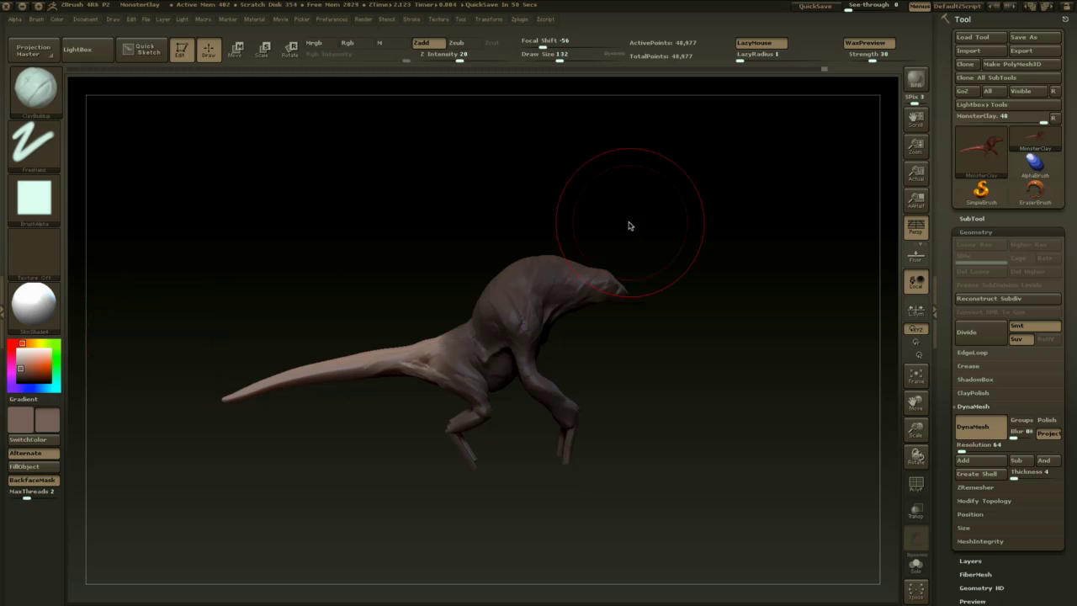
# - Try to rotate the unmasked tail downward from its base with Transpose
pyautogui.press('shift')
pyautogui.keyDown('alt'); pyautogui.moveTo(631, 223); pyautogui.dragTo(629, 216); pyautogui.keyUp('alt')
pyautogui.press('t')
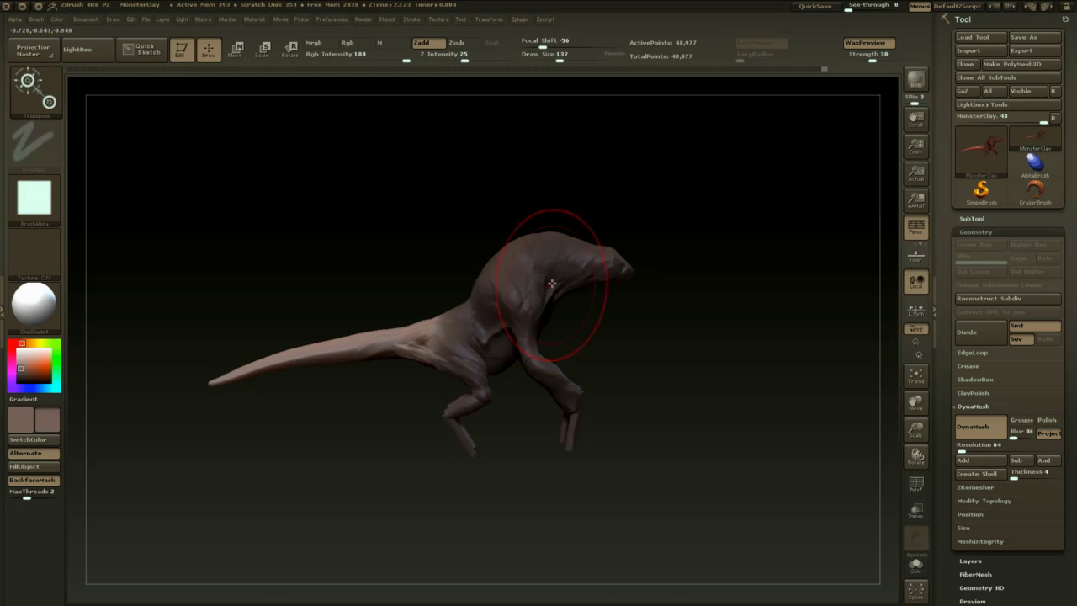
pyautogui.press('r')
pyautogui.moveTo(439, 347)
pyautogui.mouseDown()
pyautogui.moveTo(446, 472)
pyautogui.moveTo(494, 477)
pyautogui.mouseUp()
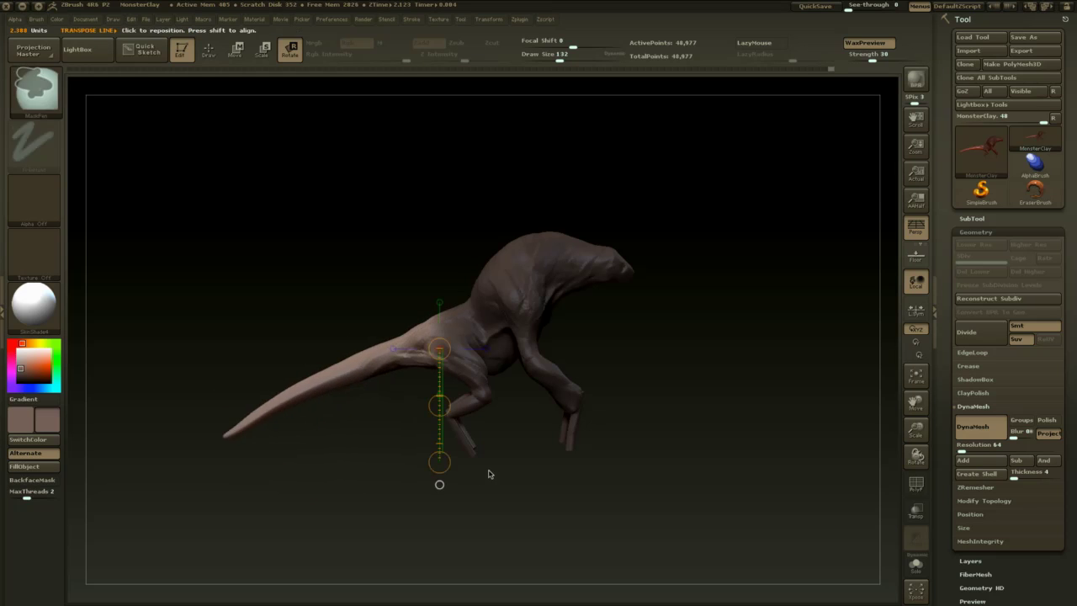
pyautogui.hotkey('ctrl', 'z')
# - Extend the mask over the hind legs and angle the tail steeply downward with Transpose Move
pyautogui.press('q')
pyautogui.keyDown('ctrl'); pyautogui.moveTo(373, 512); pyautogui.dragTo(579, 383); pyautogui.keyUp('ctrl')
pyautogui.moveTo(556, 504)
pyautogui.mouseDown()
pyautogui.moveTo(572, 504)
pyautogui.moveTo(631, 415)
pyautogui.moveTo(618, 425)
pyautogui.mouseUp()
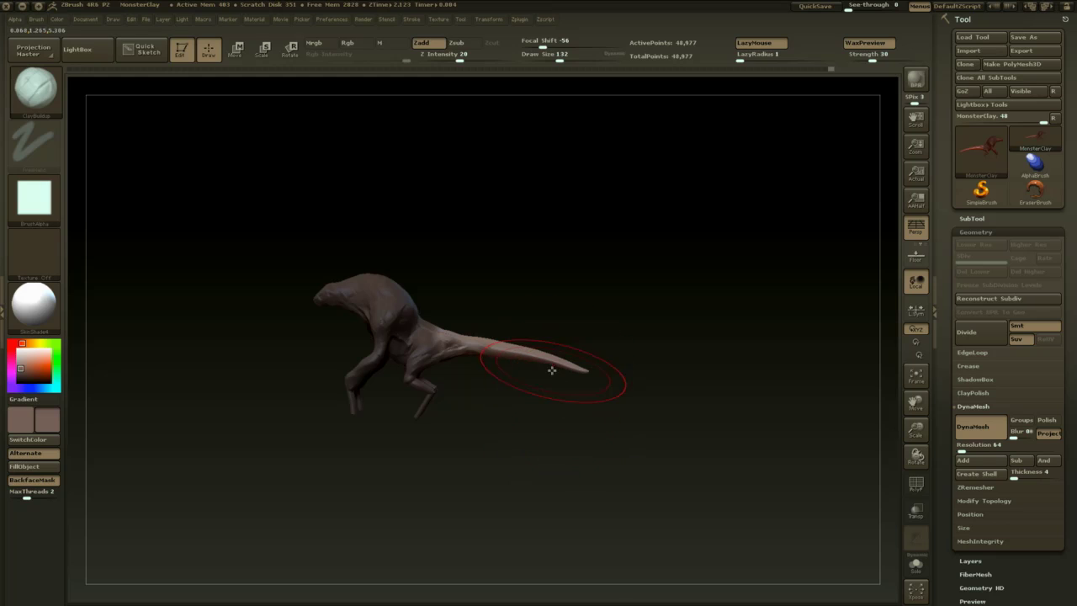
pyautogui.press('w')
pyautogui.moveTo(443, 353)
pyautogui.mouseDown()
pyautogui.moveTo(552, 380)
pyautogui.moveTo(594, 440)
pyautogui.moveTo(576, 447)
pyautogui.mouseUp()
pyautogui.moveTo(428, 340)
pyautogui.mouseDown()
pyautogui.moveTo(635, 390)
pyautogui.moveTo(529, 416)
pyautogui.moveTo(563, 399)
pyautogui.moveTo(536, 401)
pyautogui.mouseUp()
pyautogui.click(643, 399)
pyautogui.keyDown('alt'); pyautogui.moveTo(618, 409); pyautogui.dragTo(630, 409); pyautogui.keyUp('alt')
# - Bend the tail down from the hips and sweep its tip backward with the Move Elastic brush
pyautogui.press('b')
pyautogui.press('m')
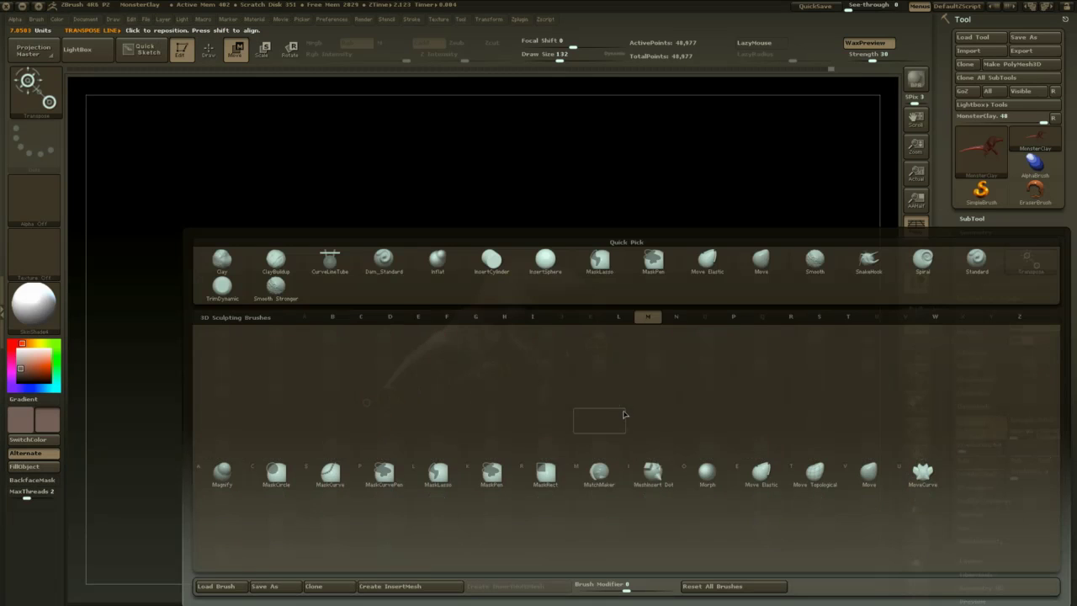
pyautogui.press('e')
pyautogui.press('s')
pyautogui.click(375, 412)
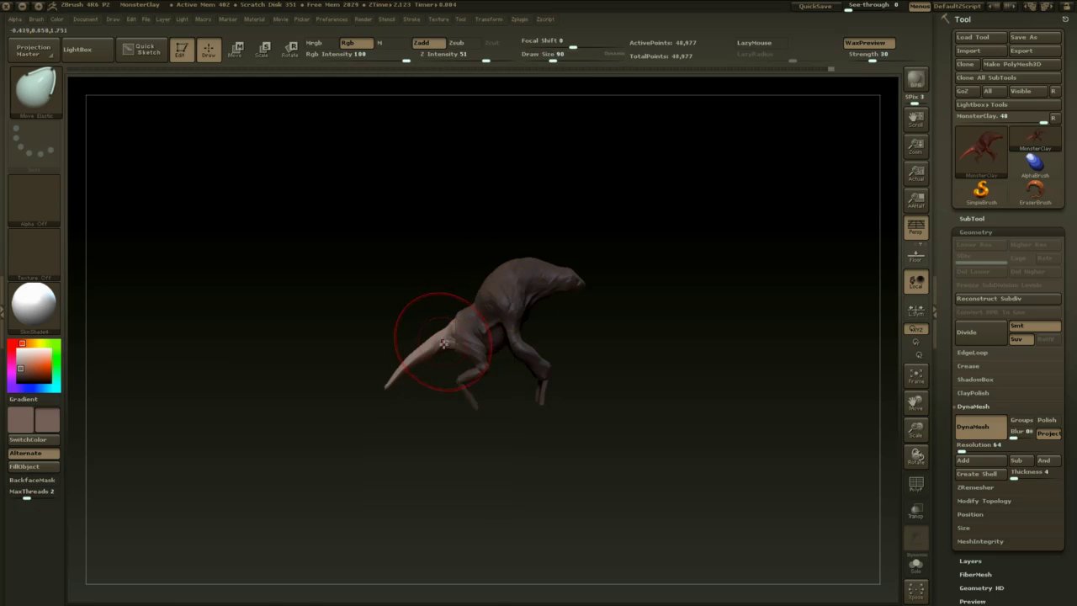
pyautogui.moveTo(419, 361); pyautogui.dragTo(420, 362)
pyautogui.moveTo(420, 453); pyautogui.dragTo(508, 455)
pyautogui.moveTo(490, 364); pyautogui.dragTo(510, 359)
pyautogui.moveTo(392, 335); pyautogui.dragTo(393, 336)
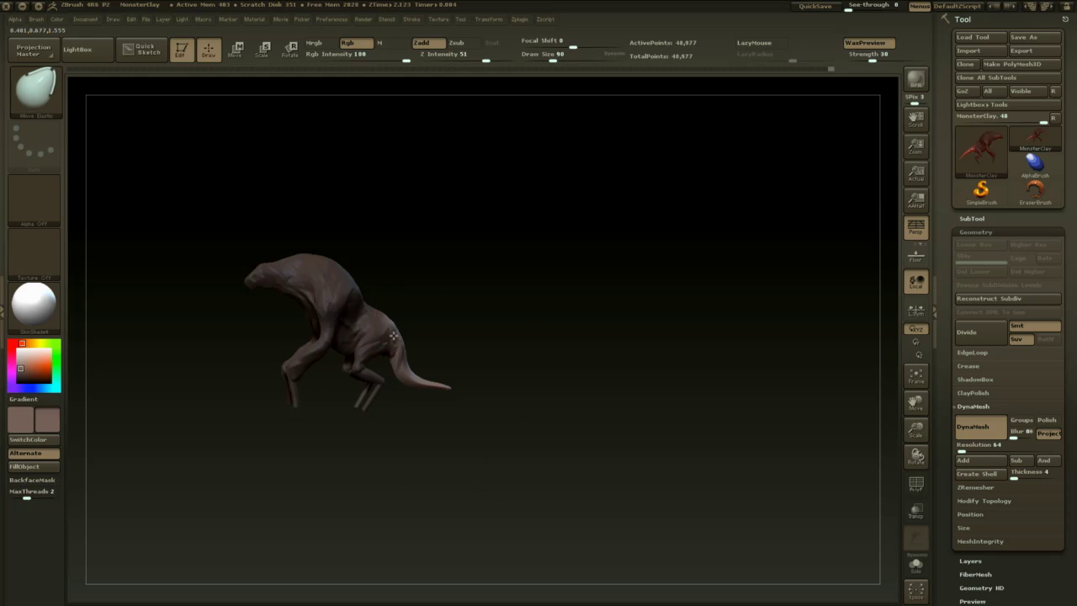
pyautogui.moveTo(415, 373); pyautogui.dragTo(410, 388)
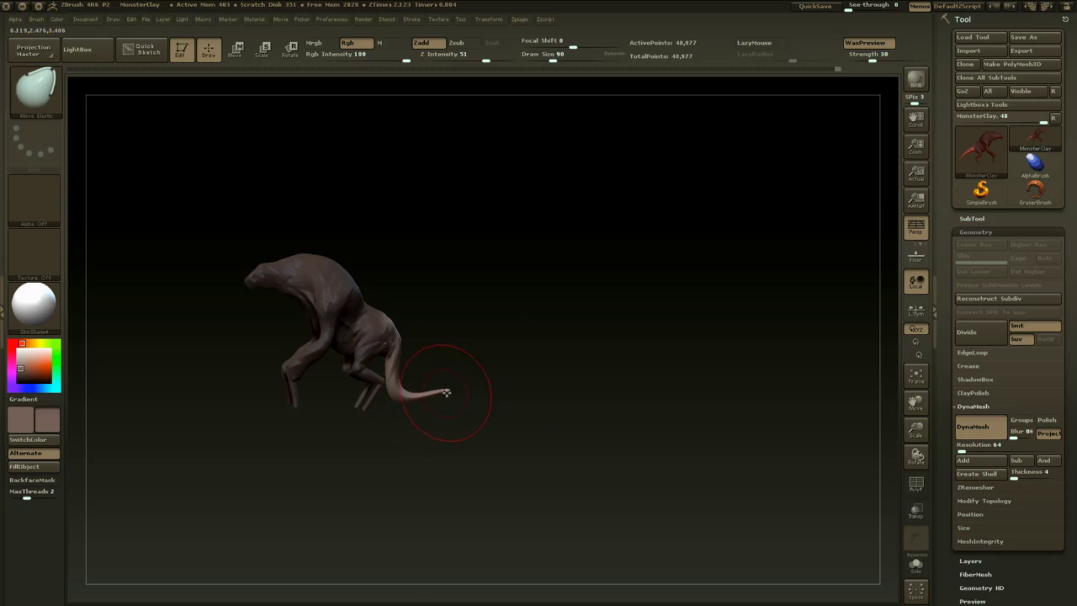
# - Clear the mask from the creature's body
pyautogui.moveTo(505, 378); pyautogui.dragTo(347, 380)
pyautogui.keyDown('shift'); pyautogui.moveTo(595, 379); pyautogui.dragTo(569, 372); pyautogui.keyUp('shift')
pyautogui.keyDown('ctrl'); pyautogui.moveTo(594, 337); pyautogui.dragTo(590, 351); pyautogui.keyUp('ctrl')
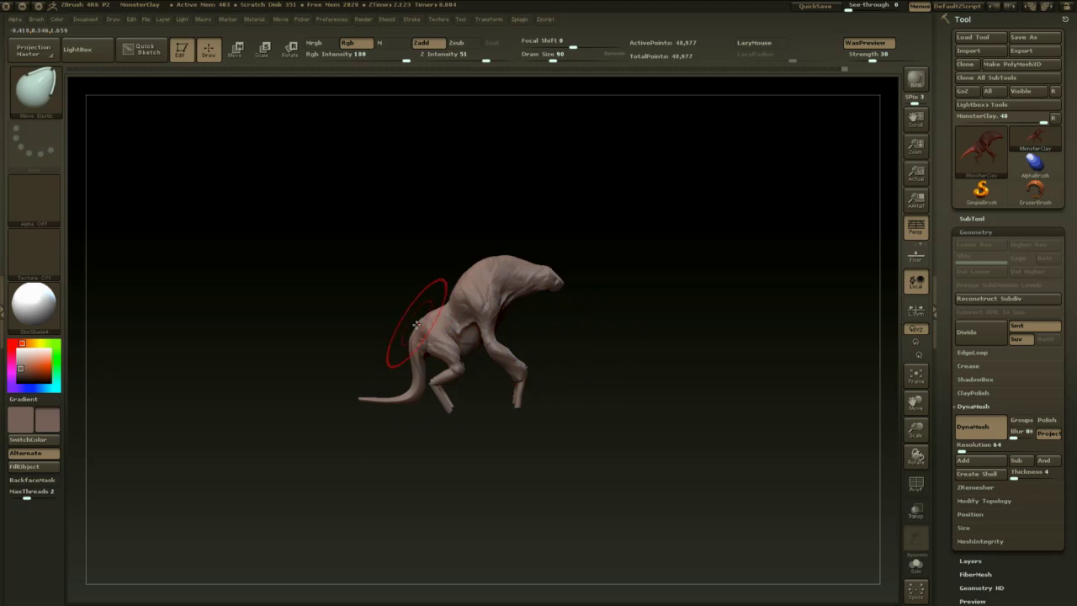
# - Reshape the rump and tail base with the Move Elastic brush, reducing the draw size to 56
pyautogui.moveTo(418, 323); pyautogui.dragTo(479, 270)
pyautogui.press('space')
pyautogui.click(450, 308)
pyautogui.press('space')
pyautogui.click(525, 309)
pyautogui.moveTo(551, 308); pyautogui.dragTo(525, 311)
pyautogui.moveTo(599, 326); pyautogui.dragTo(425, 326)
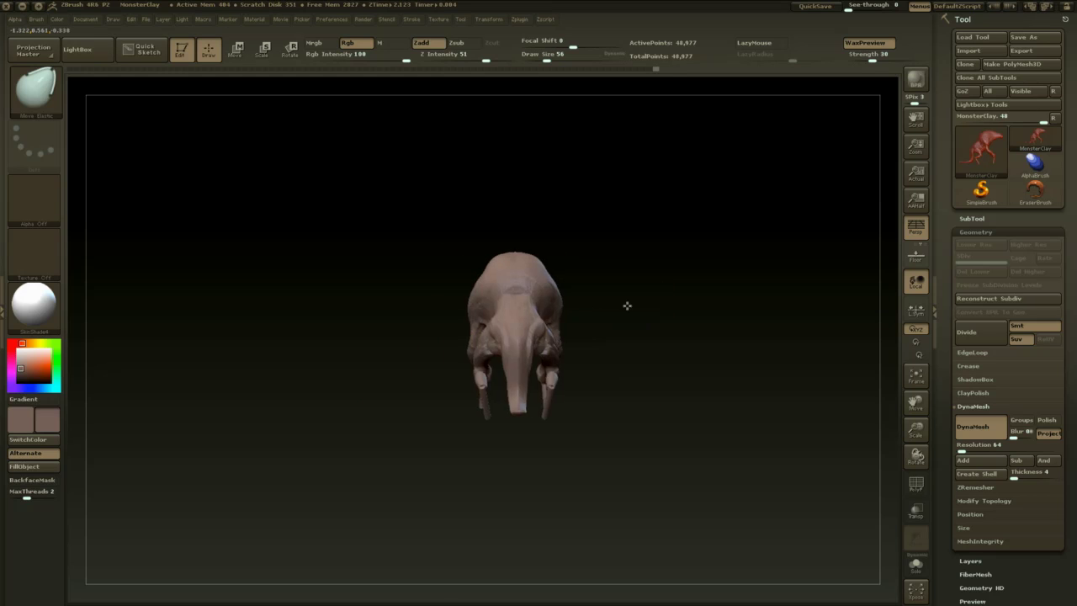
# - Adjust the hips and back as seen from behind with the Move Elastic brush
pyautogui.moveTo(641, 308)
pyautogui.mouseDown()
pyautogui.moveTo(611, 349)
pyautogui.moveTo(601, 345)
pyautogui.mouseUp()
pyautogui.press('space')
pyautogui.click(546, 315)
pyautogui.moveTo(548, 317)
pyautogui.mouseDown()
pyautogui.moveTo(579, 323)
pyautogui.moveTo(603, 269)
pyautogui.moveTo(579, 258)
pyautogui.mouseUp()
pyautogui.press('space')
pyautogui.click(523, 342)
# - Build up the tail base and the underside between the hind legs with ClayBuildup at draw size 46
pyautogui.press('b')
pyautogui.press('c')
pyautogui.press('b')
pyautogui.press('space')
pyautogui.click(511, 361)
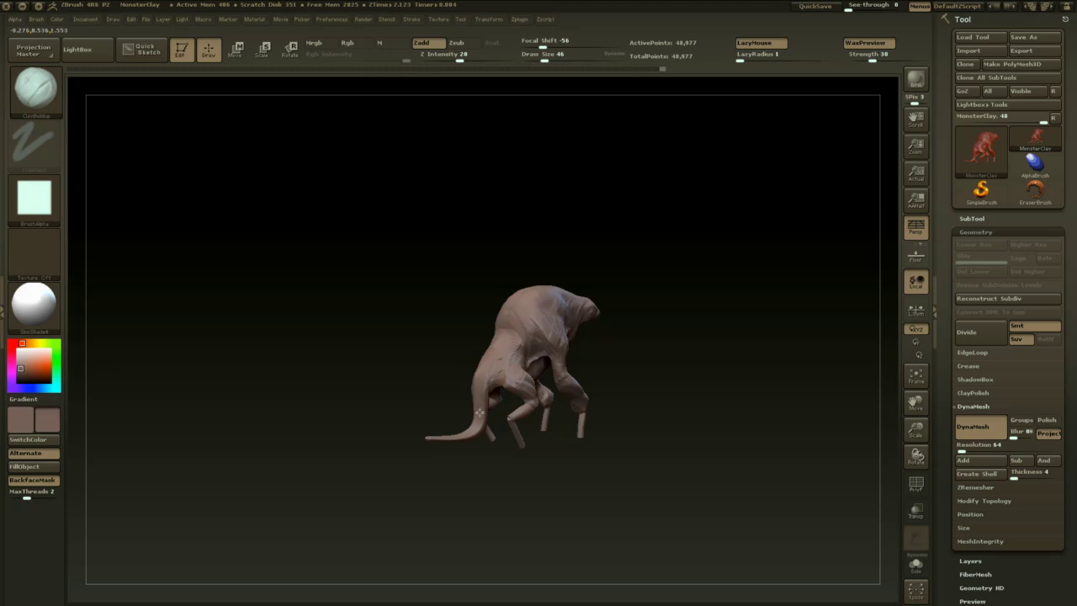
pyautogui.moveTo(578, 367); pyautogui.dragTo(510, 401)
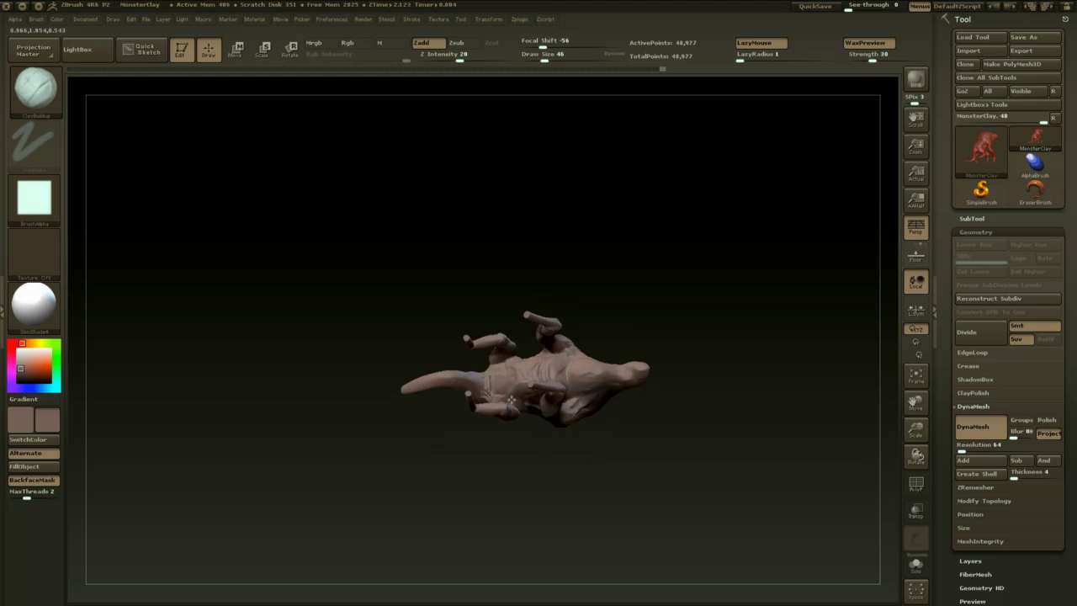
pyautogui.moveTo(542, 471); pyautogui.dragTo(552, 525)
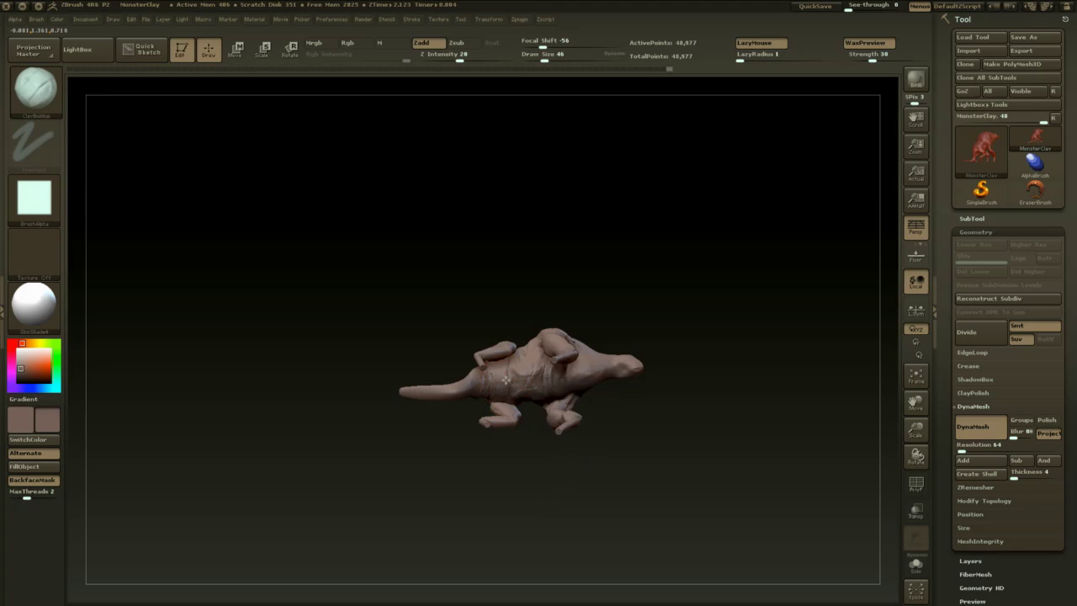
pyautogui.moveTo(535, 395)
pyautogui.mouseDown()
pyautogui.moveTo(643, 424)
pyautogui.moveTo(640, 399)
pyautogui.moveTo(513, 353)
pyautogui.moveTo(522, 358)
pyautogui.mouseUp()
# - Adjust the hindquarters' silhouette with the Move brush at draw size 94
pyautogui.press('space')
pyautogui.press('b')
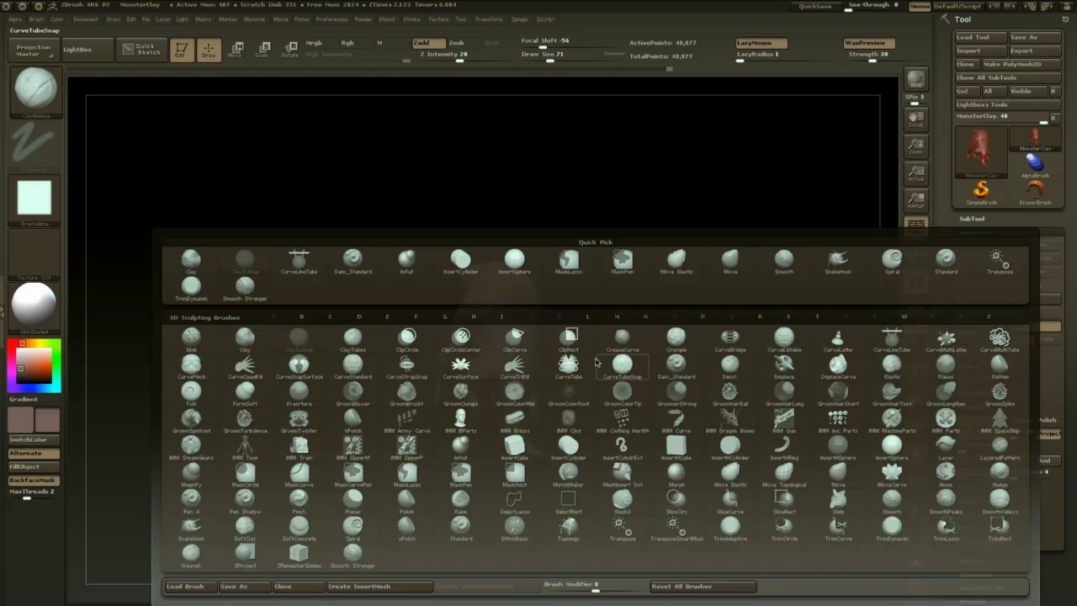
pyautogui.press('m')
pyautogui.press('v')
pyautogui.moveTo(642, 355)
pyautogui.mouseDown()
pyautogui.moveTo(639, 316)
pyautogui.moveTo(606, 344)
pyautogui.moveTo(566, 349)
pyautogui.mouseUp()
pyautogui.press('space')
pyautogui.moveTo(517, 322)
pyautogui.mouseDown()
pyautogui.moveTo(567, 284)
pyautogui.moveTo(538, 352)
pyautogui.mouseUp()
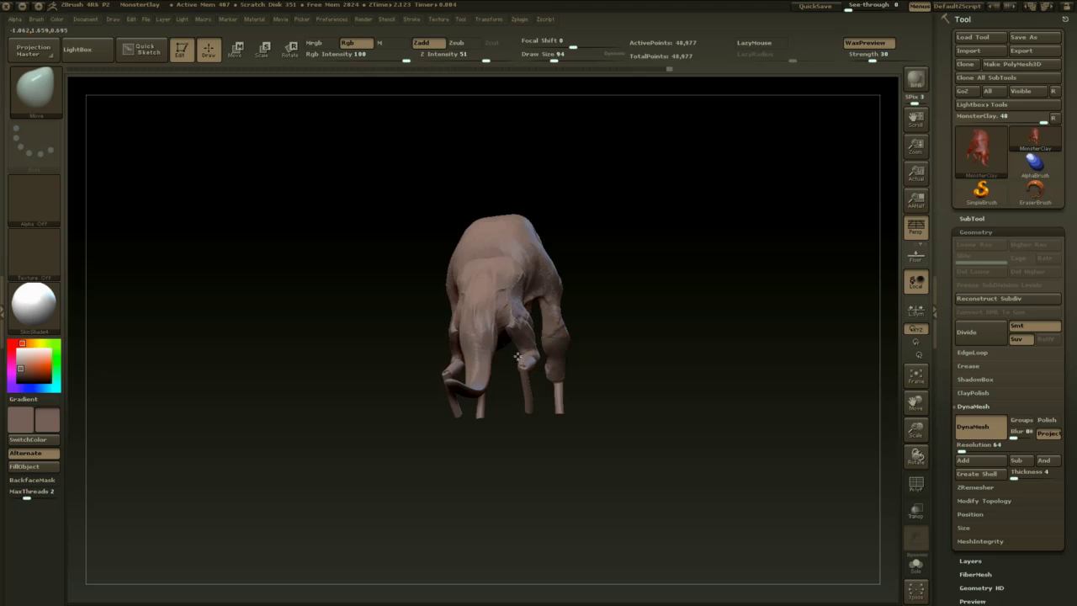
# - Refine the leg shapes with the Move brush at draw size 44, then update the DynaMesh
pyautogui.moveTo(611, 310); pyautogui.dragTo(602, 353)
pyautogui.press('space')
pyautogui.moveTo(540, 412); pyautogui.dragTo(529, 412)
pyautogui.moveTo(702, 317)
pyautogui.mouseDown()
pyautogui.moveTo(635, 334)
pyautogui.moveTo(601, 395)
pyautogui.mouseUp()
pyautogui.press('space')
pyautogui.moveTo(640, 353)
pyautogui.mouseDown()
pyautogui.moveTo(611, 399)
pyautogui.moveTo(621, 404)
pyautogui.moveTo(564, 463)
pyautogui.moveTo(609, 385)
pyautogui.moveTo(648, 376)
pyautogui.mouseUp()
pyautogui.keyDown('ctrl'); pyautogui.moveTo(704, 368); pyautogui.dragTo(688, 498); pyautogui.keyUp('ctrl')
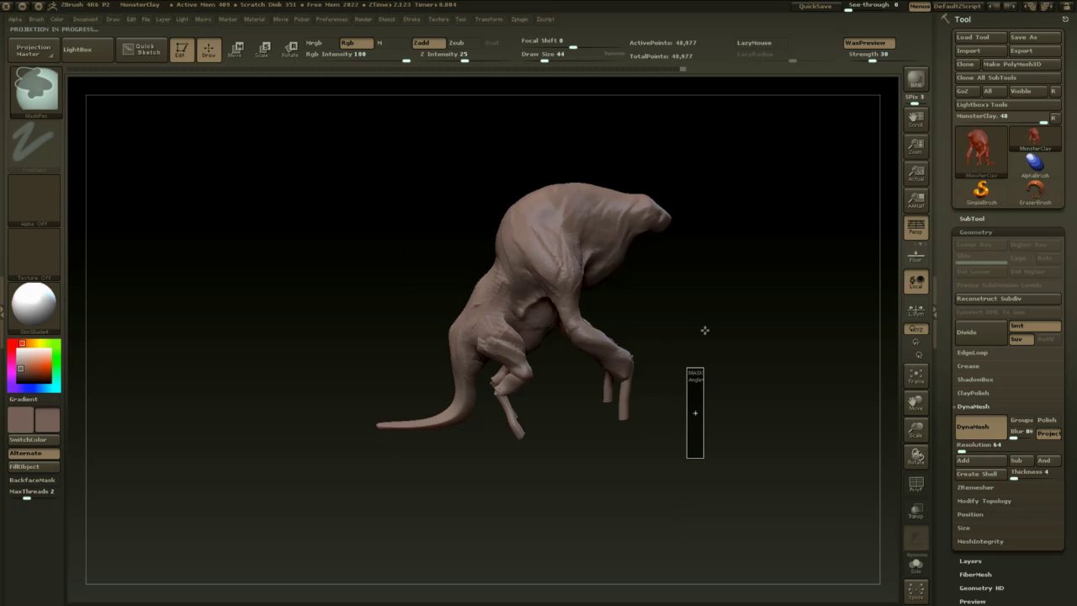
# - Mask the body except the head, then reshape the head with the Move brush at draw size 97
pyautogui.moveTo(702, 263)
pyautogui.keyDown('alt'); pyautogui.mouseDown()
pyautogui.moveTo(618, 352)
pyautogui.moveTo(614, 332)
pyautogui.moveTo(565, 301)
pyautogui.mouseUp(); pyautogui.keyUp('alt')
pyautogui.press('space')
pyautogui.keyDown('ctrl'); pyautogui.click(632, 318); pyautogui.keyUp('ctrl')
pyautogui.moveTo(632, 319); pyautogui.dragTo(581, 317)
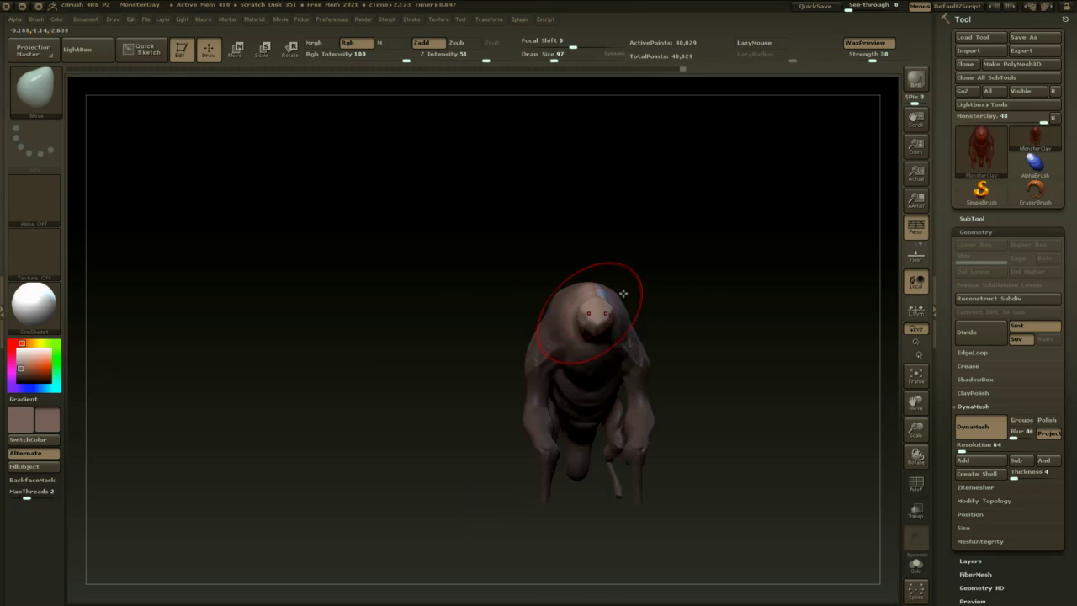
pyautogui.moveTo(655, 276)
pyautogui.mouseDown()
pyautogui.moveTo(631, 307)
pyautogui.moveTo(620, 274)
pyautogui.mouseUp()
pyautogui.moveTo(666, 375); pyautogui.dragTo(530, 415)
pyautogui.keyDown('ctrl'); pyautogui.moveTo(591, 459); pyautogui.dragTo(577, 474); pyautogui.keyUp('ctrl')
pyautogui.moveTo(531, 439); pyautogui.dragTo(599, 437)
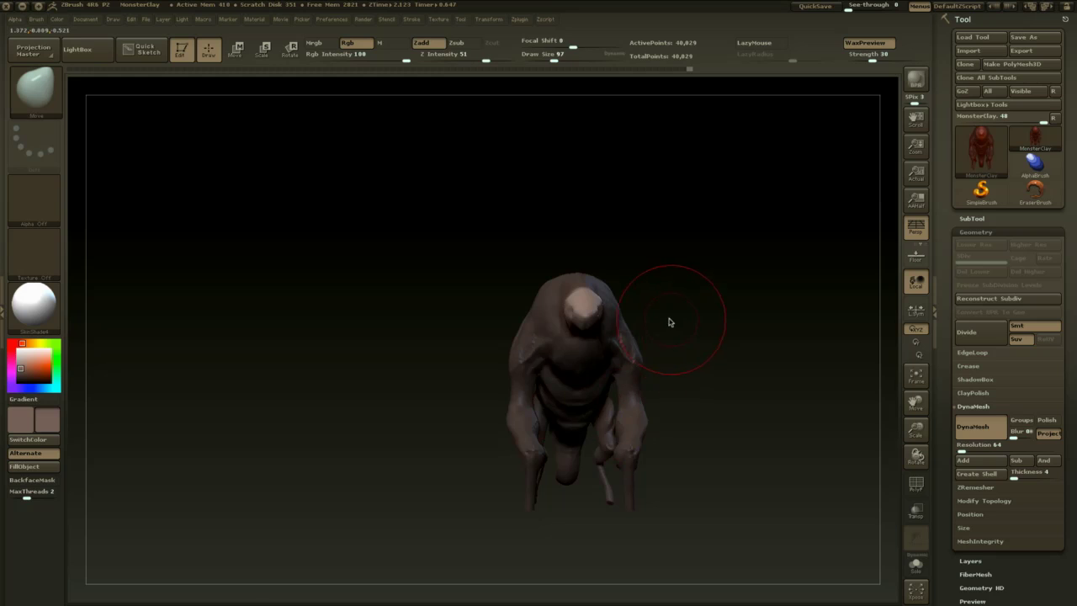
# - Build up the head and brow forms with the ClayBuildup brush, reducing the draw size to 23
pyautogui.press('b')
pyautogui.press('c')
pyautogui.press('b')
pyautogui.moveTo(672, 320); pyautogui.dragTo(630, 325)
pyautogui.press('s')
pyautogui.click(558, 325)
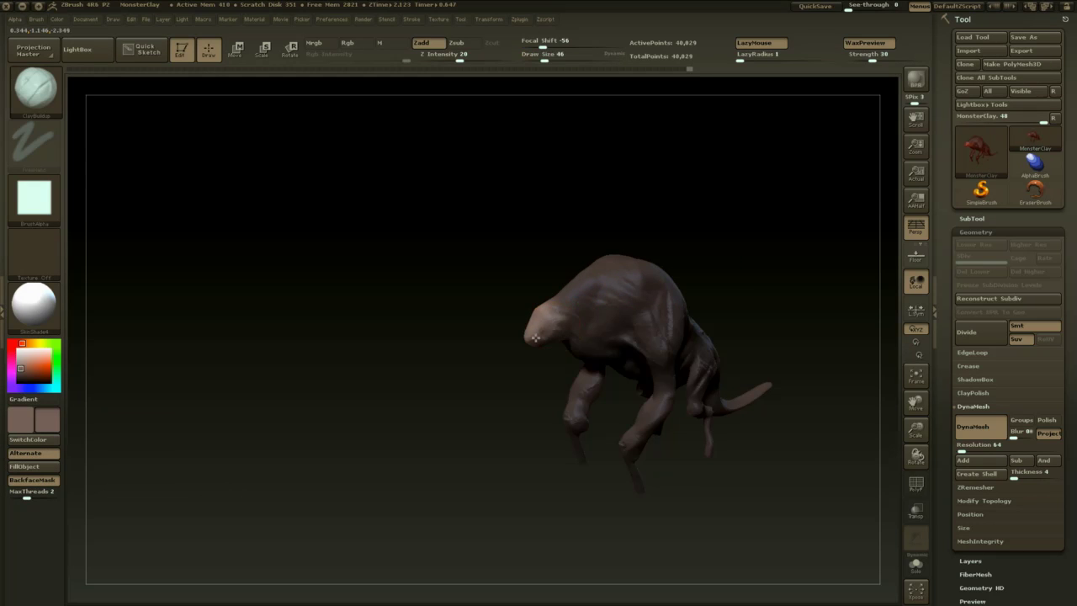
pyautogui.press('space')
pyautogui.moveTo(531, 359)
pyautogui.mouseDown()
pyautogui.moveTo(503, 359)
pyautogui.moveTo(548, 353)
pyautogui.mouseUp()
pyautogui.click(537, 333)
pyautogui.moveTo(575, 267); pyautogui.dragTo(551, 318)
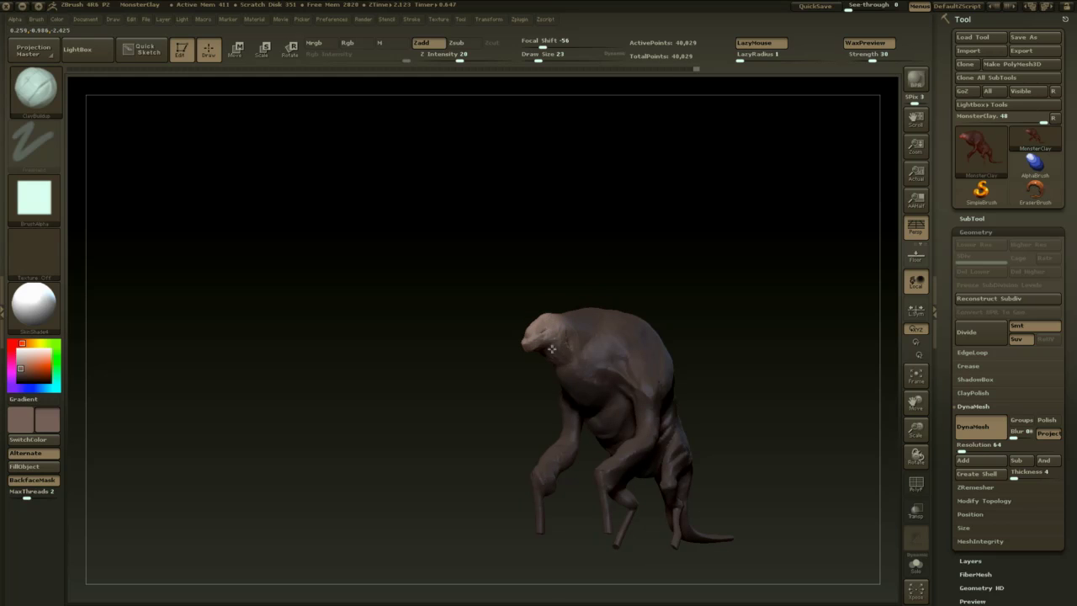
# - Add more clay around the head's cheek and snout with the ClayBuildup brush
pyautogui.moveTo(580, 332); pyautogui.dragTo(689, 260)
pyautogui.press('space')
pyautogui.moveTo(614, 298)
pyautogui.mouseDown()
pyautogui.moveTo(576, 370)
pyautogui.moveTo(602, 300)
pyautogui.moveTo(571, 344)
pyautogui.mouseUp()
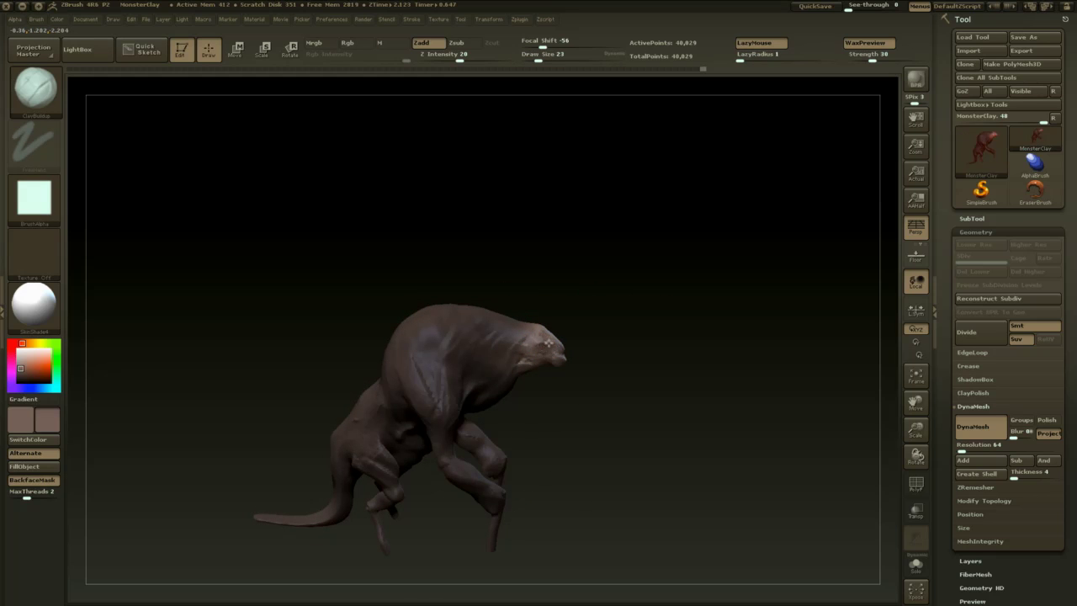
pyautogui.moveTo(578, 340); pyautogui.dragTo(567, 298)
pyautogui.keyDown('alt'); pyautogui.moveTo(640, 276); pyautogui.dragTo(539, 354); pyautogui.keyUp('alt')
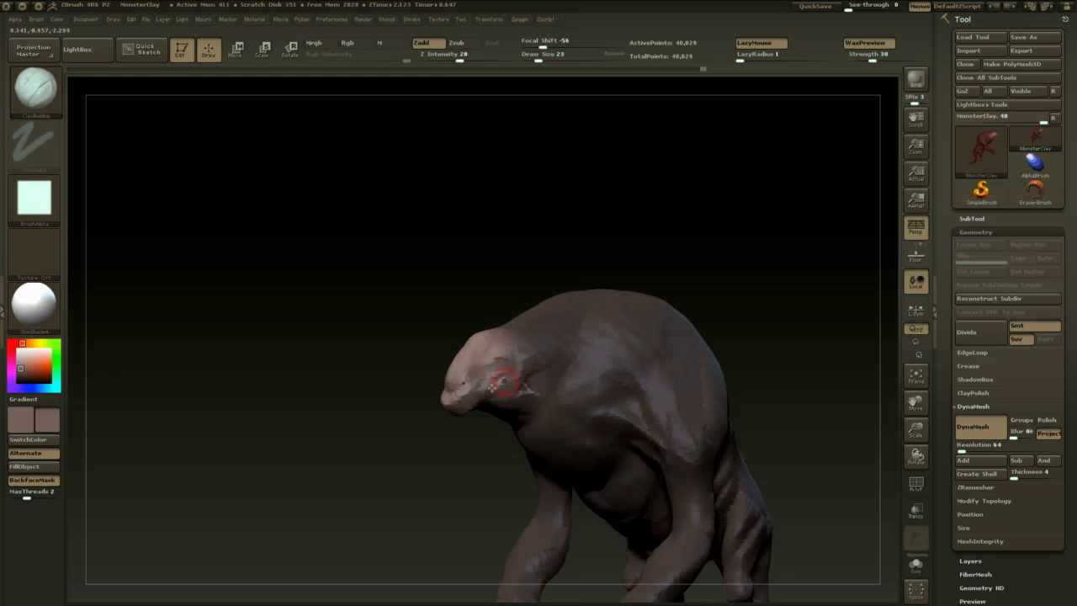
# - Select the TrimDynamic brush, then clear the mask and remesh the model at DynaMesh resolution 112 with Project off
pyautogui.press('b')
pyautogui.press('t')
pyautogui.press('d')
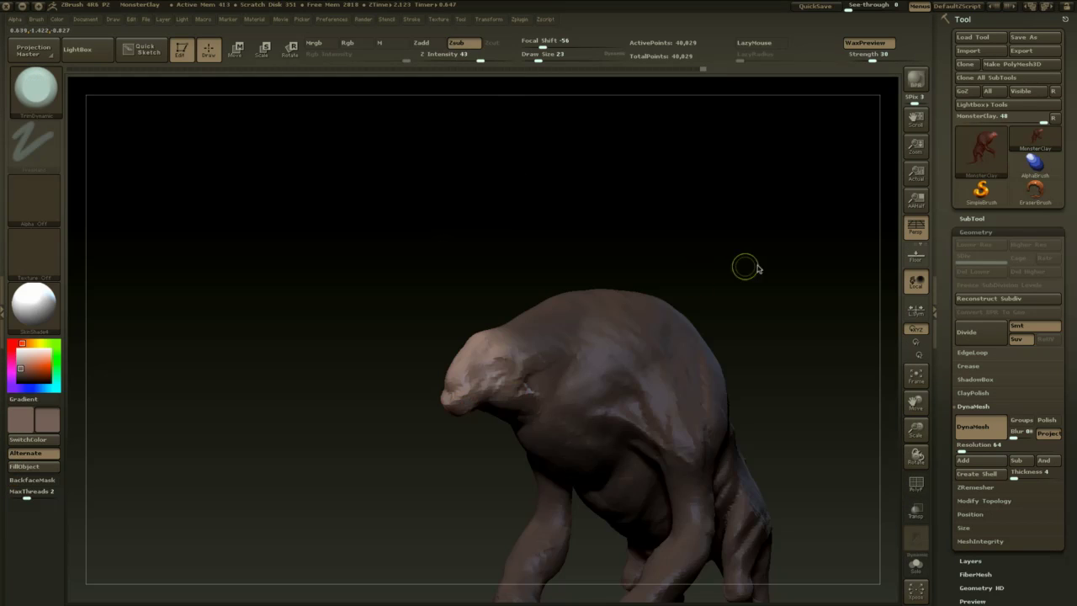
pyautogui.keyDown('ctrl'); pyautogui.moveTo(764, 316); pyautogui.dragTo(850, 449); pyautogui.keyUp('ctrl')
pyautogui.moveTo(961, 449); pyautogui.dragTo(965, 451)
pyautogui.click(1052, 437)
pyautogui.keyDown('ctrl'); pyautogui.moveTo(765, 335); pyautogui.dragTo(783, 393); pyautogui.keyUp('ctrl')
# - Flatten and sharpen the planes of the head with the TrimDynamic brush at draw size 37
pyautogui.keyDown('alt'); pyautogui.moveTo(751, 349); pyautogui.dragTo(727, 291); pyautogui.keyUp('alt')
pyautogui.press('space')
pyautogui.moveTo(433, 326); pyautogui.dragTo(436, 326)
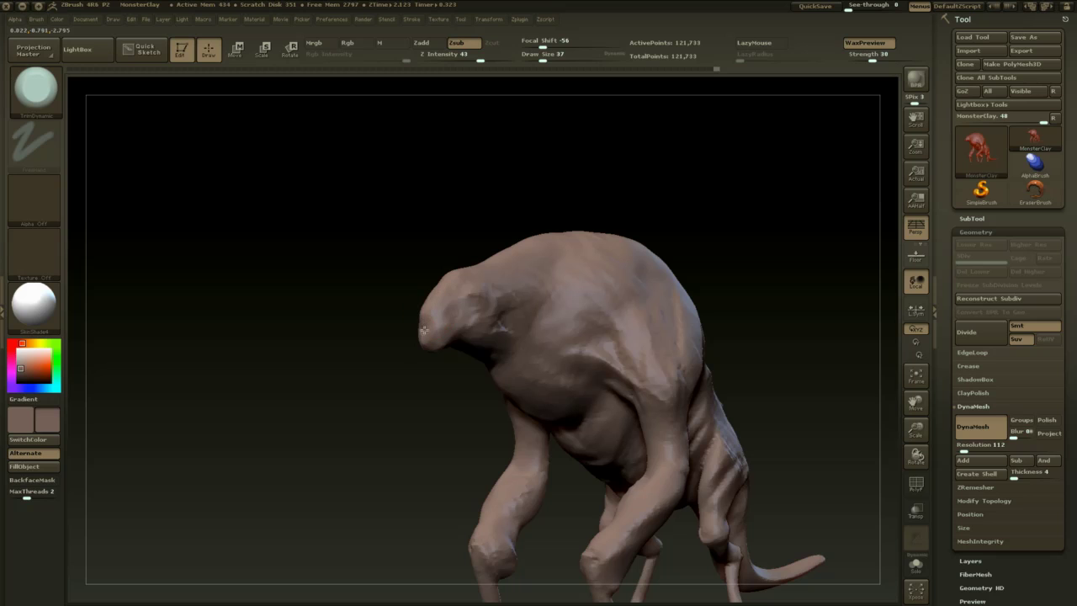
pyautogui.moveTo(428, 418)
pyautogui.mouseDown()
pyautogui.moveTo(508, 323)
pyautogui.moveTo(717, 420)
pyautogui.moveTo(628, 399)
pyautogui.moveTo(518, 320)
pyautogui.mouseUp()
pyautogui.moveTo(589, 296)
pyautogui.mouseDown()
pyautogui.moveTo(634, 256)
pyautogui.moveTo(522, 278)
pyautogui.mouseUp()
pyautogui.moveTo(621, 258); pyautogui.dragTo(620, 254)
pyautogui.moveTo(496, 383)
pyautogui.mouseDown()
pyautogui.moveTo(442, 427)
pyautogui.moveTo(496, 379)
pyautogui.mouseUp()
# - Carve the eye, nostril and mouth creases on both sides of the head with the Dam_Standard brush at draw size 17
pyautogui.press('b')
pyautogui.press('d')
pyautogui.press('s')
pyautogui.press('[')
pyautogui.press('[')
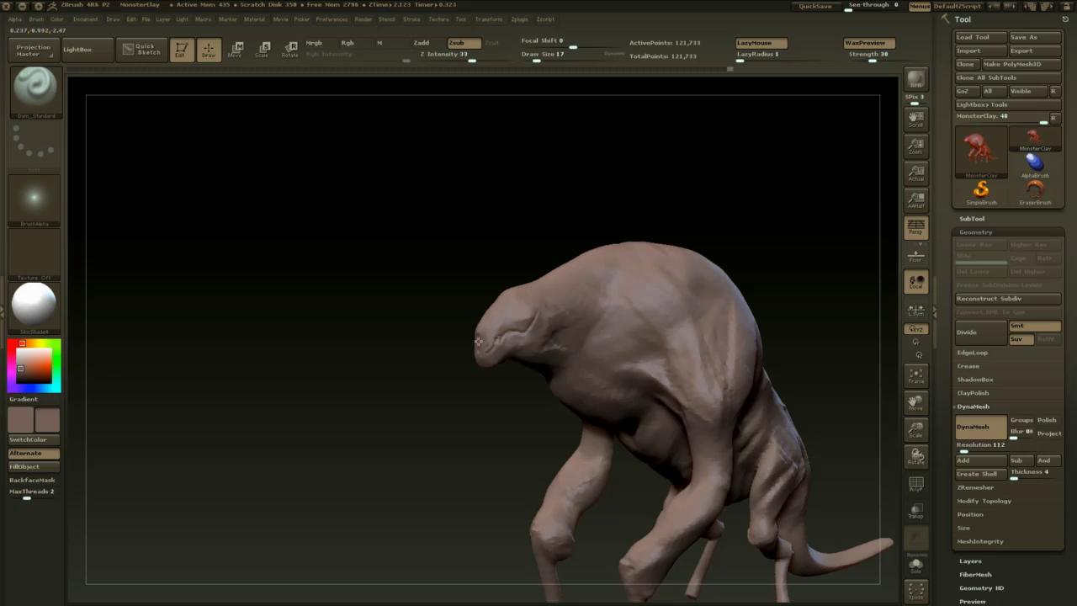
pyautogui.moveTo(461, 403); pyautogui.dragTo(589, 404)
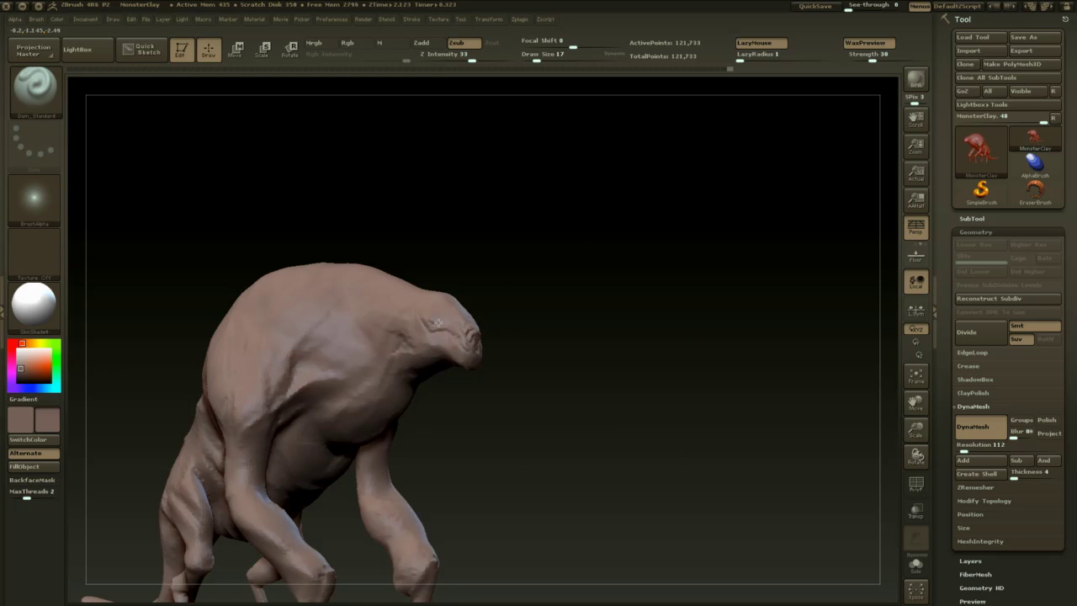
pyautogui.moveTo(581, 395); pyautogui.dragTo(459, 397)
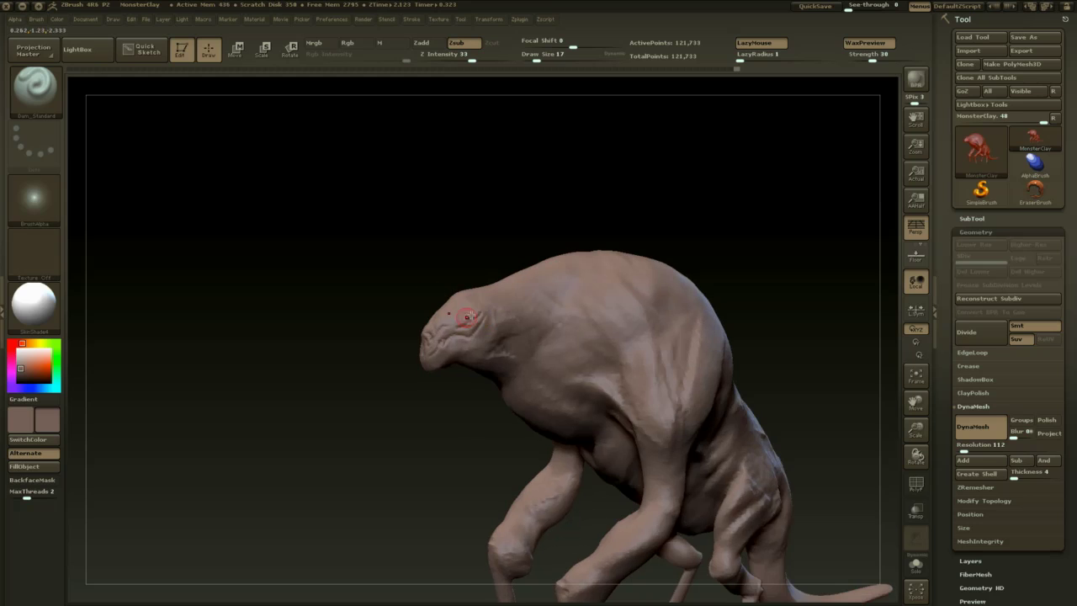
pyautogui.moveTo(488, 279); pyautogui.dragTo(467, 320)
pyautogui.moveTo(690, 318)
pyautogui.mouseDown()
pyautogui.moveTo(782, 272)
pyautogui.moveTo(782, 324)
pyautogui.mouseUp()
pyautogui.keyDown('alt'); pyautogui.moveTo(581, 285); pyautogui.dragTo(680, 272); pyautogui.keyUp('alt')
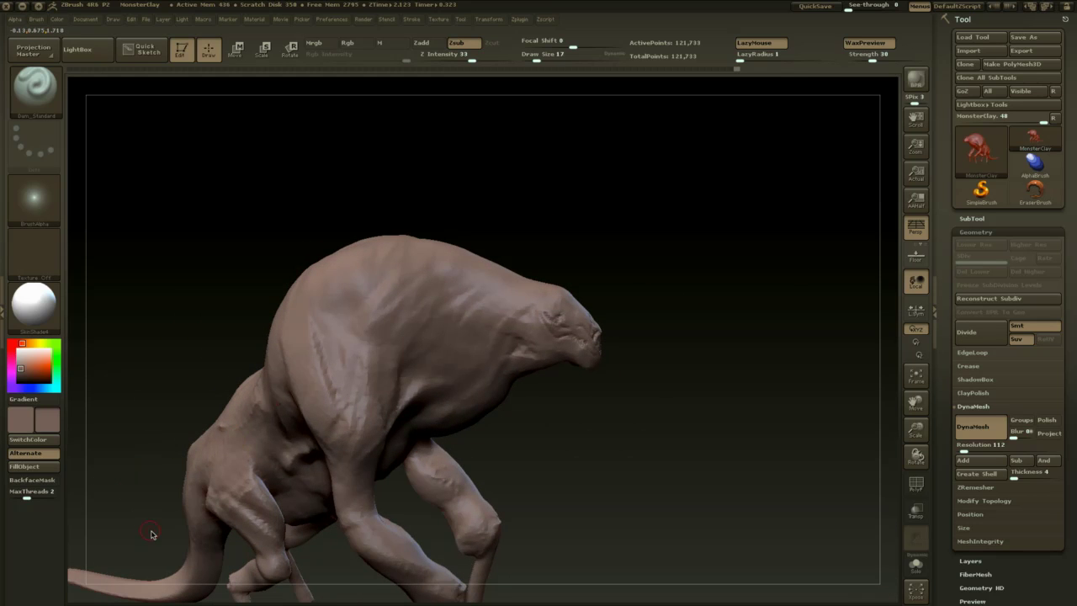
# - Tint the model a muted grey-green, set the wax preview strength to 54, and set the brush draw size to 33
pyautogui.press('c')
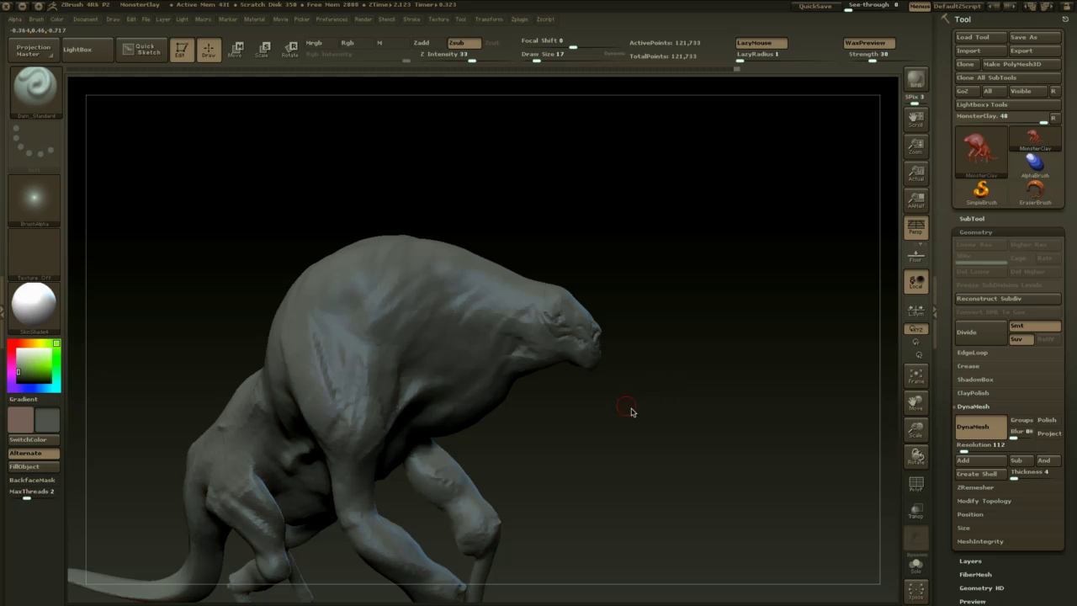
pyautogui.moveTo(632, 412)
pyautogui.mouseDown()
pyautogui.moveTo(749, 356)
pyautogui.moveTo(685, 371)
pyautogui.moveTo(744, 244)
pyautogui.mouseUp()
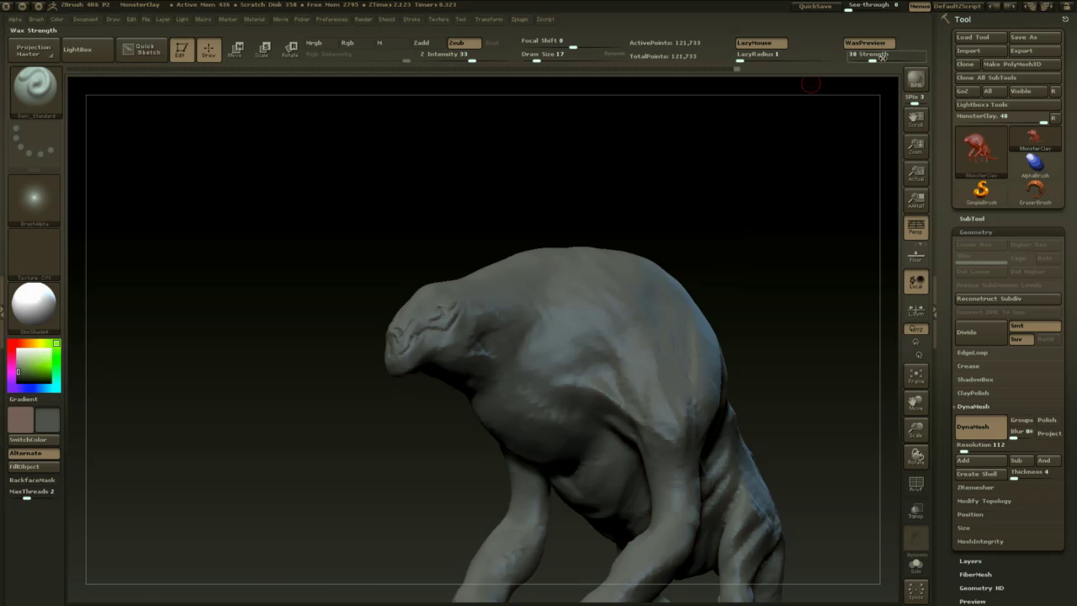
pyautogui.moveTo(883, 57); pyautogui.dragTo(891, 57)
pyautogui.moveTo(813, 214); pyautogui.dragTo(729, 256)
pyautogui.press('space')
pyautogui.click(349, 371)
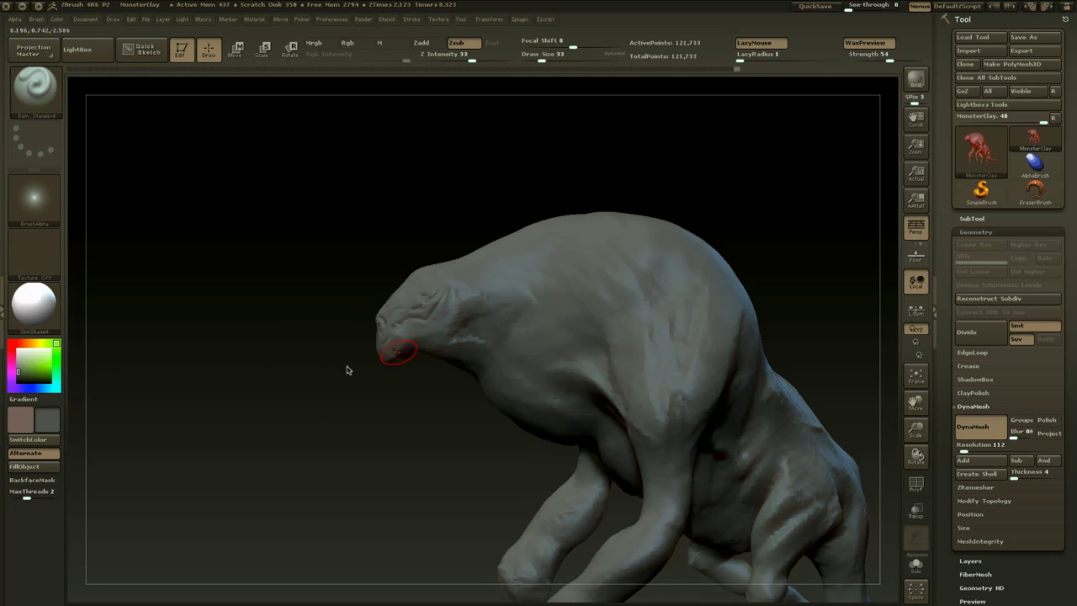
pyautogui.click(21, 368)
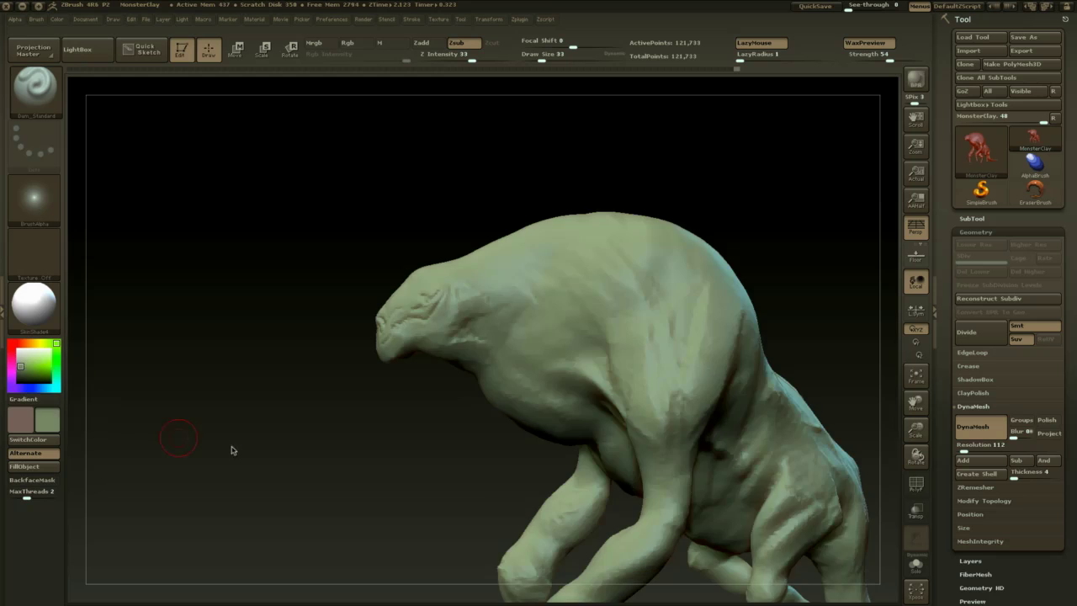
pyautogui.moveTo(395, 460); pyautogui.dragTo(526, 436)
pyautogui.click(20, 368)
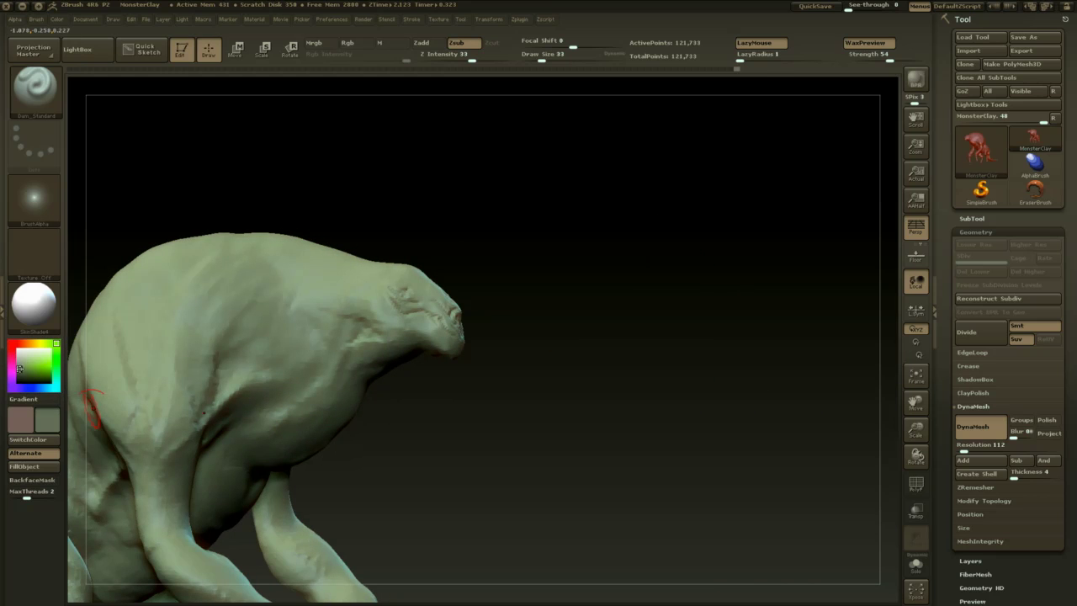
# - Deepen the wrinkles around the eye, jaw and brow with the Dam_Standard brush at draw sizes 56 and 37
pyautogui.keyDown('alt'); pyautogui.moveTo(464, 455); pyautogui.dragTo(653, 517); pyautogui.keyUp('alt')
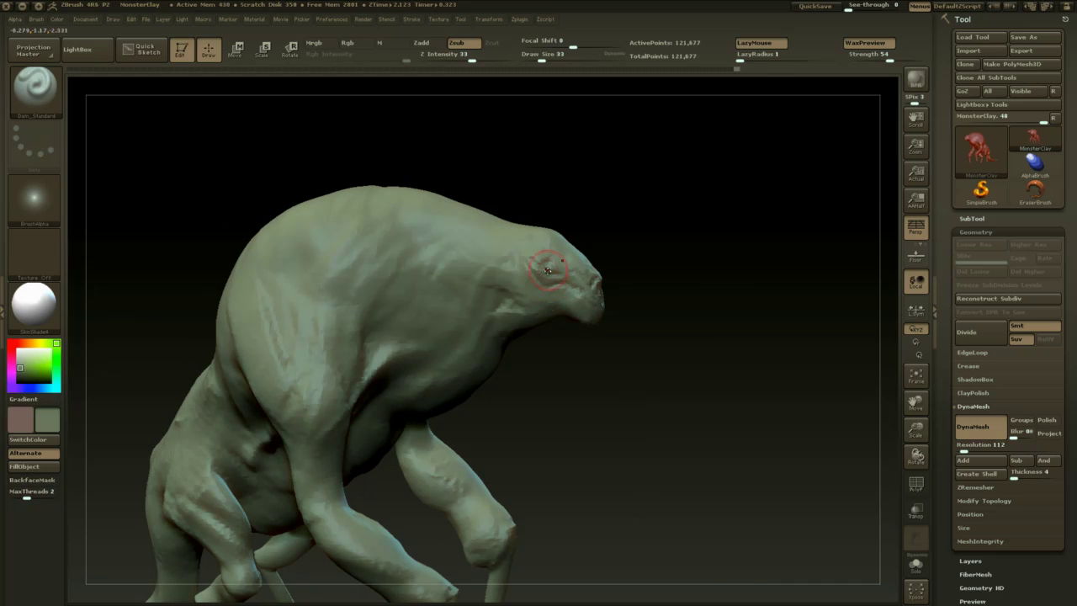
pyautogui.press('space')
pyautogui.click(509, 308)
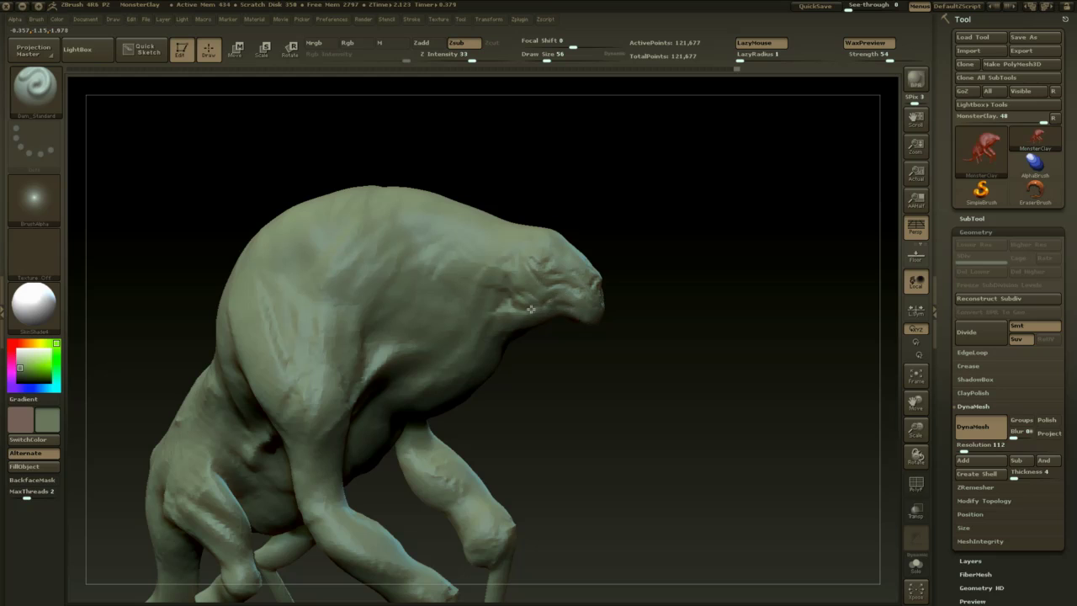
pyautogui.moveTo(531, 309); pyautogui.dragTo(577, 315)
pyautogui.moveTo(741, 301); pyautogui.dragTo(565, 297)
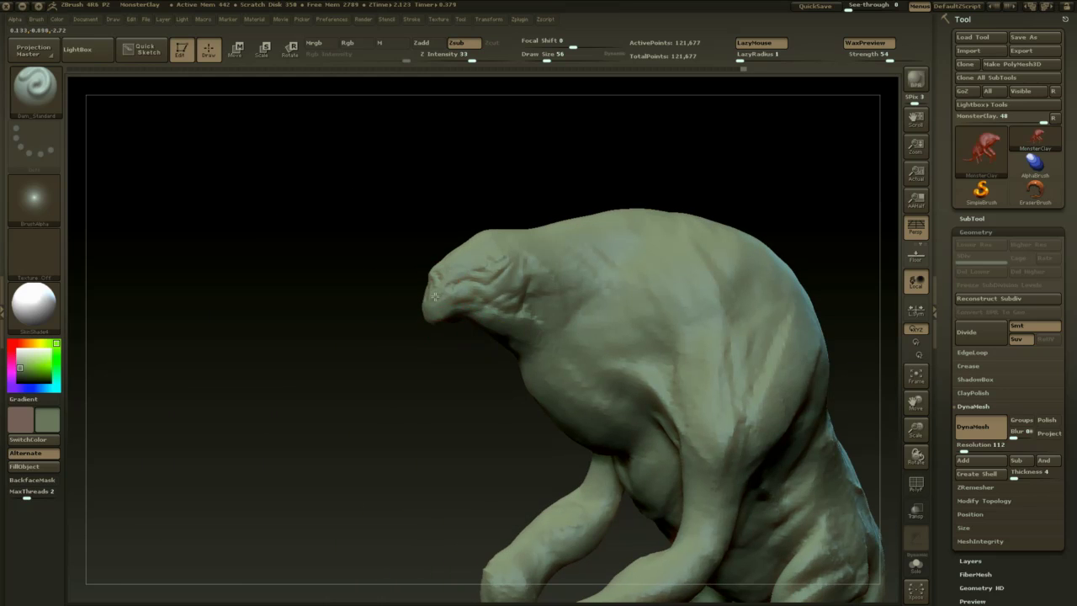
pyautogui.press('[')
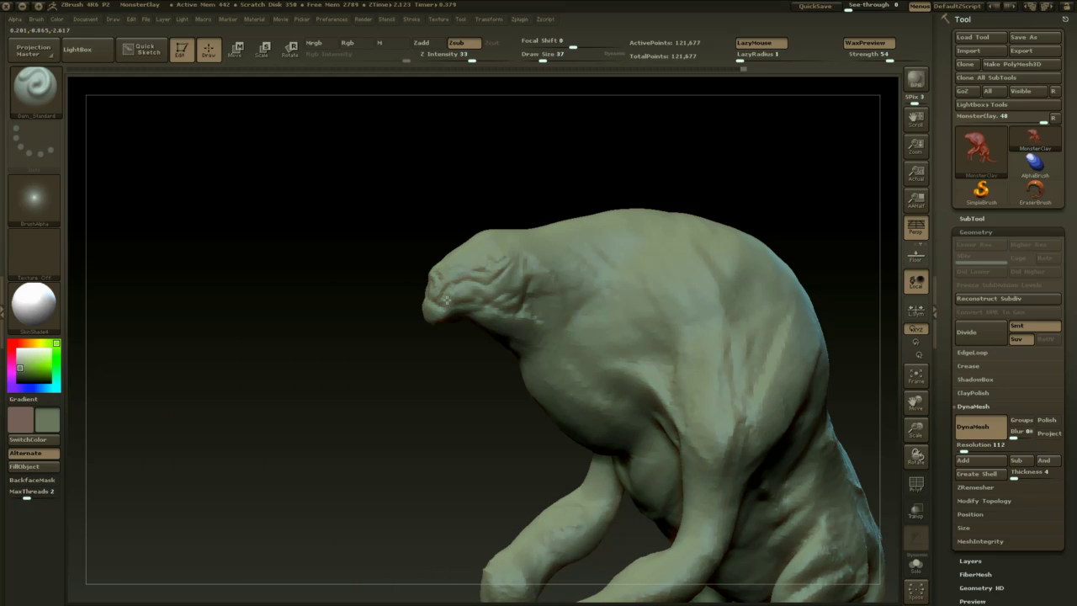
pyautogui.moveTo(540, 196); pyautogui.dragTo(512, 241)
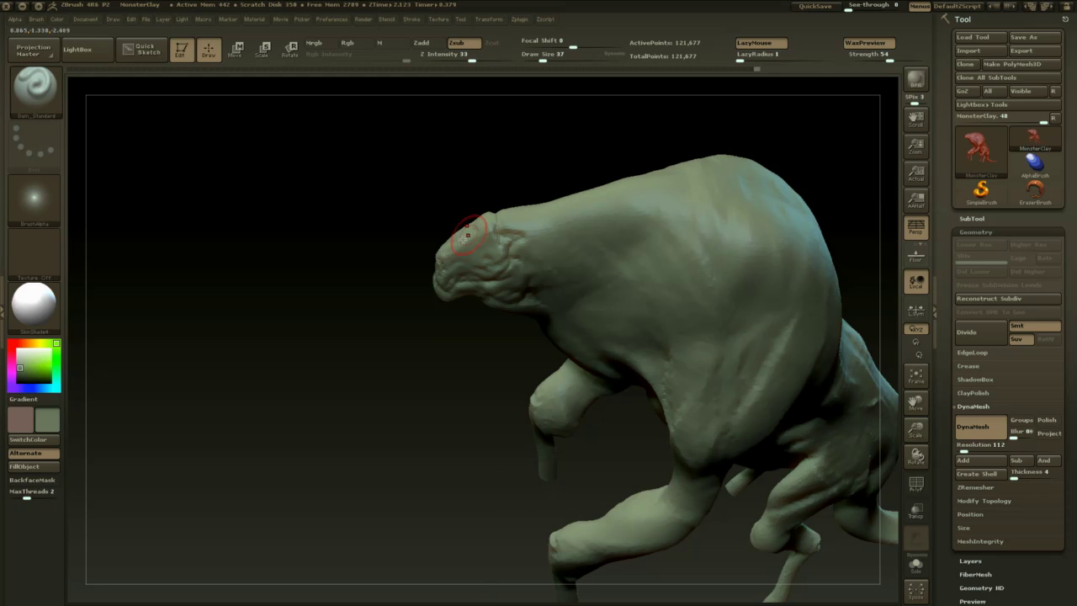
pyautogui.moveTo(448, 324); pyautogui.dragTo(408, 358)
pyautogui.moveTo(406, 345); pyautogui.dragTo(531, 421)
# - Update the DynaMesh and enlarge the brush draw size for working on the body
pyautogui.keyDown('ctrl'); pyautogui.moveTo(620, 342); pyautogui.dragTo(654, 496); pyautogui.keyUp('ctrl')
pyautogui.press('s')
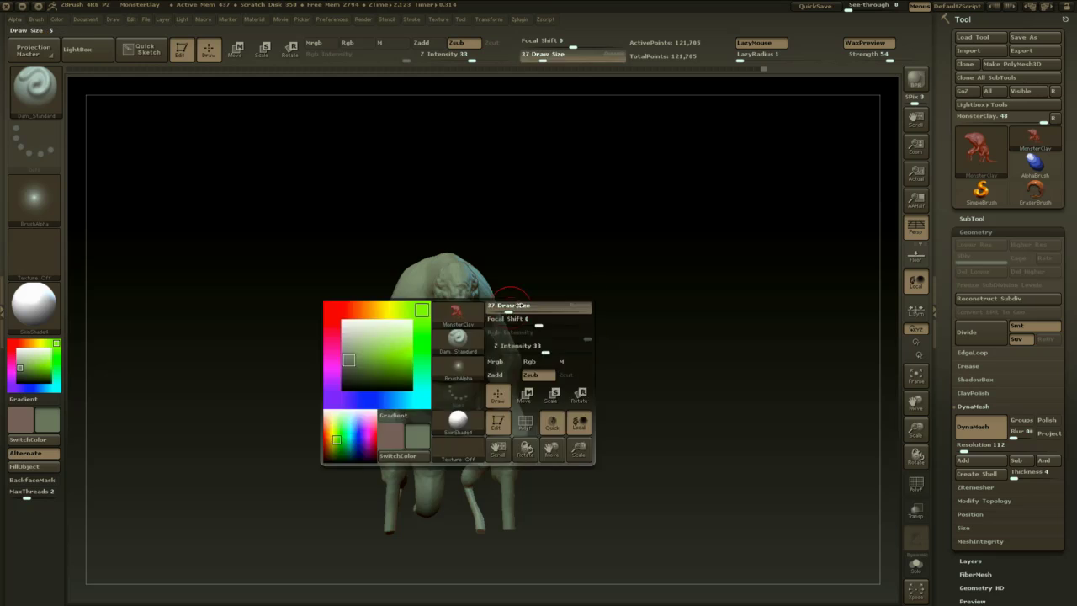
pyautogui.moveTo(511, 311); pyautogui.dragTo(521, 311)
pyautogui.moveTo(532, 310); pyautogui.dragTo(601, 300)
pyautogui.moveTo(479, 288)
pyautogui.keyDown('ctrl'); pyautogui.mouseDown()
pyautogui.moveTo(449, 277)
pyautogui.moveTo(427, 293)
pyautogui.mouseUp(); pyautogui.keyUp('ctrl')
pyautogui.moveTo(529, 339)
pyautogui.mouseDown()
pyautogui.moveTo(545, 353)
pyautogui.moveTo(533, 445)
pyautogui.mouseUp()
# - Build up stretched folds along the throat and chest with the ClayBuildup brush at draw size 74
pyautogui.press('b')
pyautogui.press('c')
pyautogui.press('b')
pyautogui.press('s')
pyautogui.moveTo(450, 314); pyautogui.dragTo(446, 314)
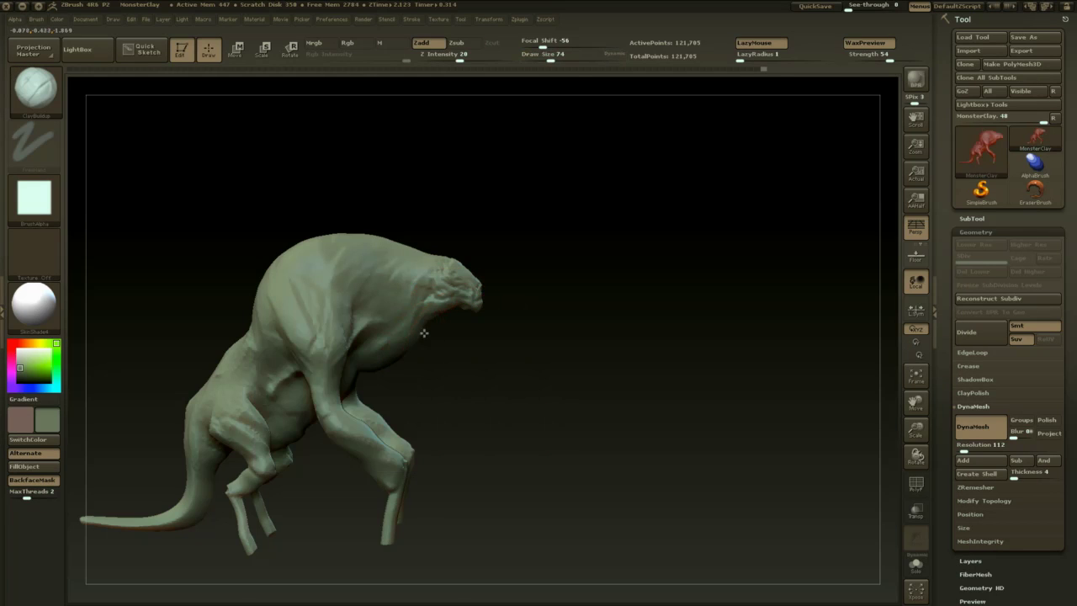
pyautogui.moveTo(382, 361); pyautogui.dragTo(381, 341)
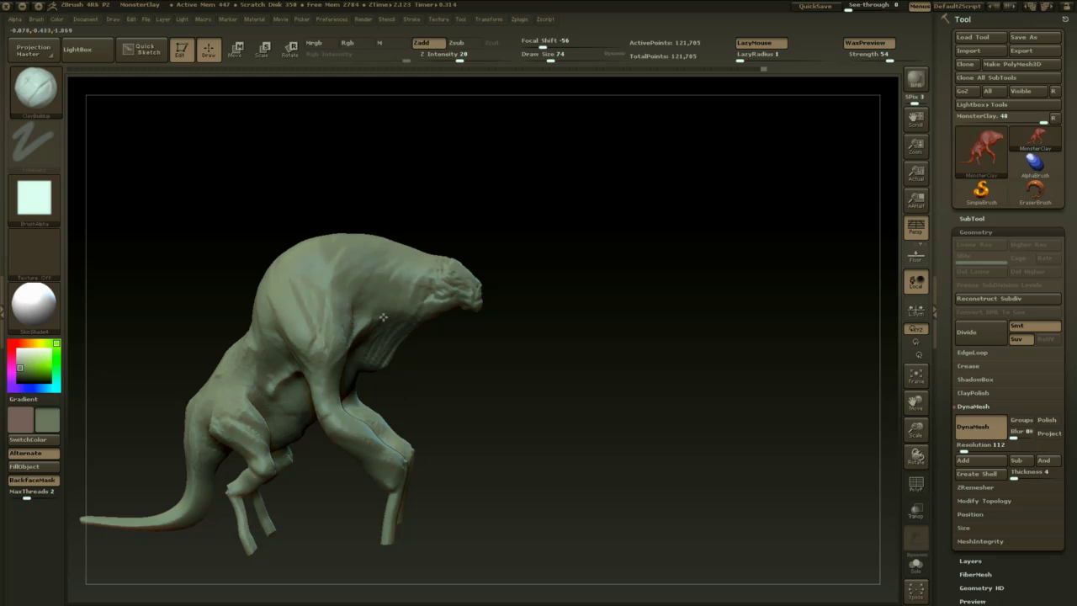
pyautogui.moveTo(426, 305); pyautogui.dragTo(370, 335)
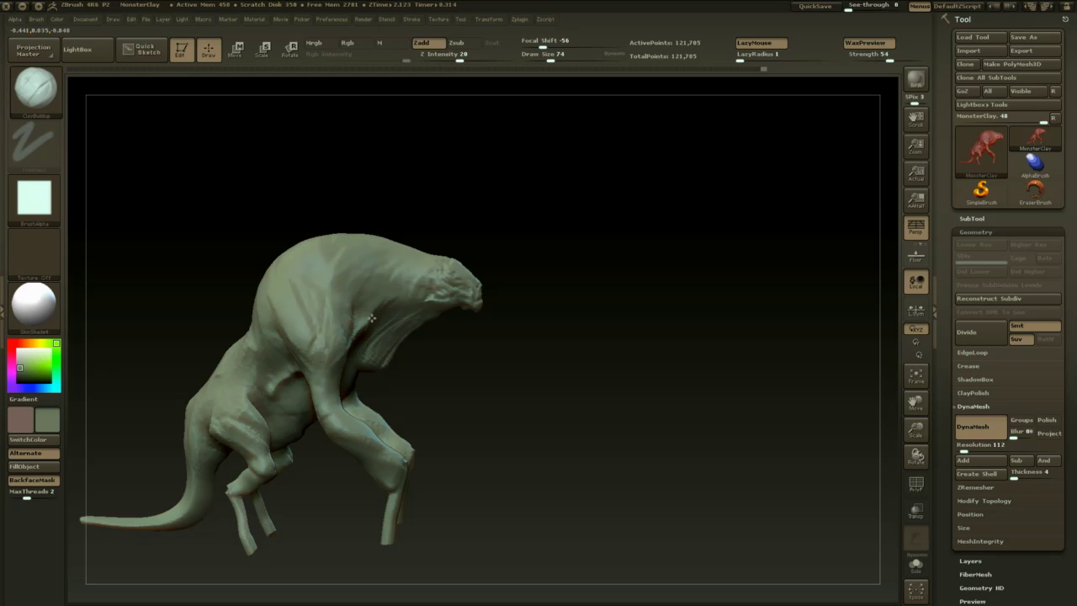
pyautogui.moveTo(622, 362); pyautogui.dragTo(482, 230)
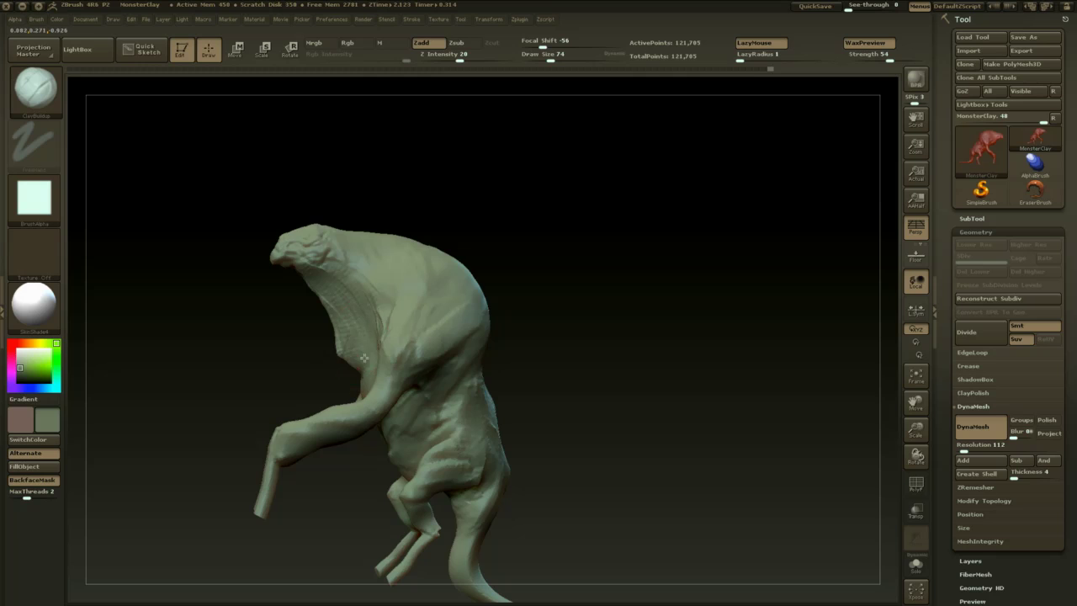
pyautogui.moveTo(365, 358); pyautogui.dragTo(363, 375)
pyautogui.moveTo(290, 370)
pyautogui.mouseDown()
pyautogui.moveTo(377, 357)
pyautogui.moveTo(354, 381)
pyautogui.mouseUp()
# - Refine the chest and shoulder muscles with the ClayBuildup brush, using draw sizes 44 and 77
pyautogui.press('[')
pyautogui.press('[')
pyautogui.press('[')
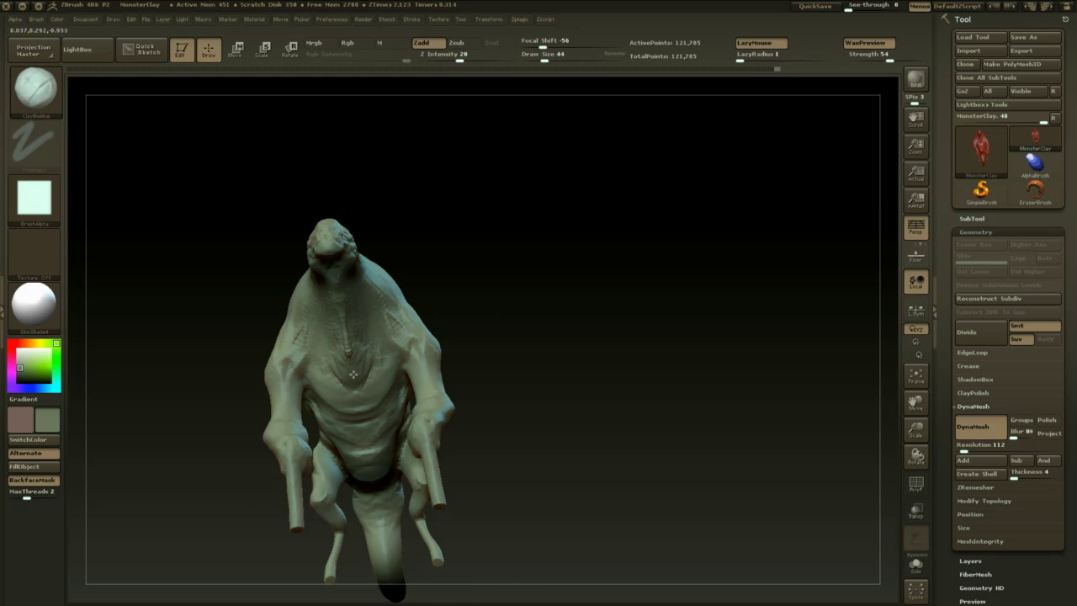
pyautogui.moveTo(547, 362); pyautogui.dragTo(479, 392)
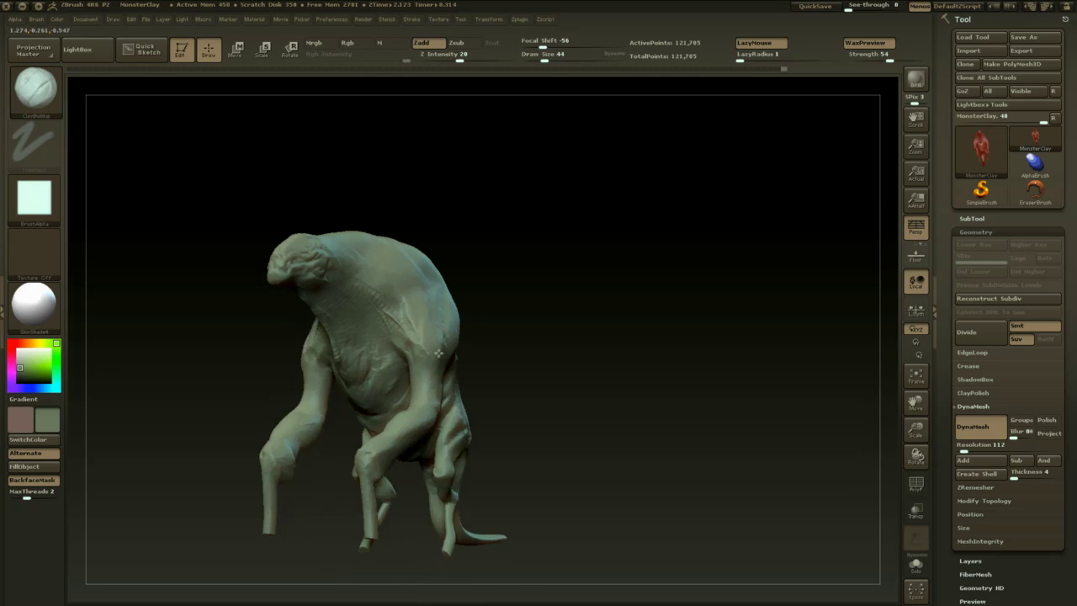
pyautogui.press('space')
pyautogui.moveTo(386, 413); pyautogui.dragTo(395, 413)
pyautogui.moveTo(423, 335)
pyautogui.mouseDown()
pyautogui.moveTo(434, 362)
pyautogui.moveTo(443, 343)
pyautogui.mouseUp()
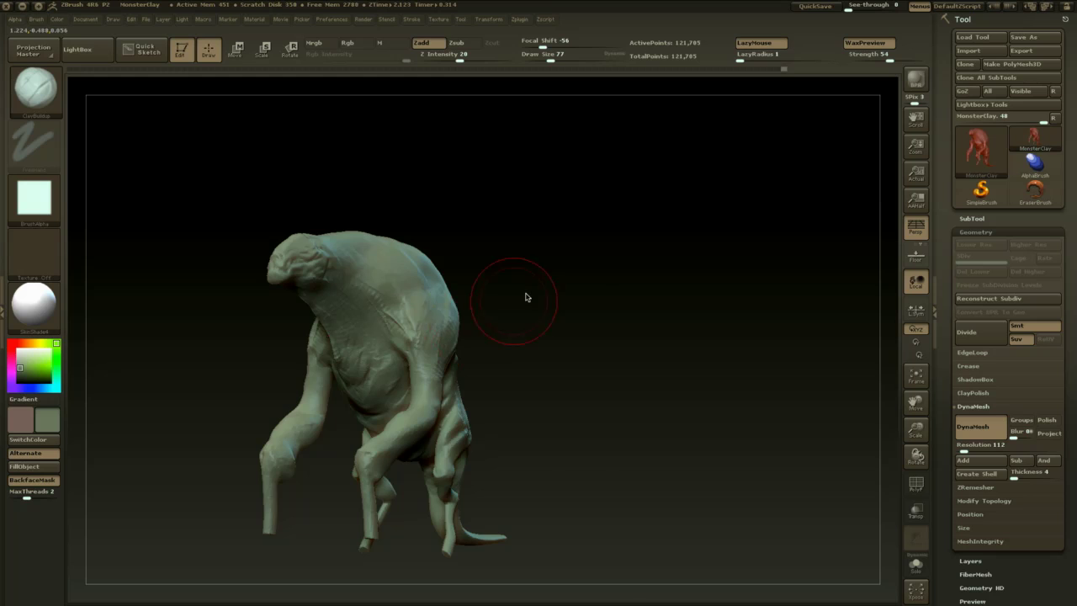
pyautogui.moveTo(528, 297)
pyautogui.mouseDown()
pyautogui.moveTo(455, 313)
pyautogui.moveTo(471, 311)
pyautogui.mouseUp()
# - Texture the chest and shoulders with the Weave1 brush at draw size 37 and Z Intensity 41
pyautogui.press('b')
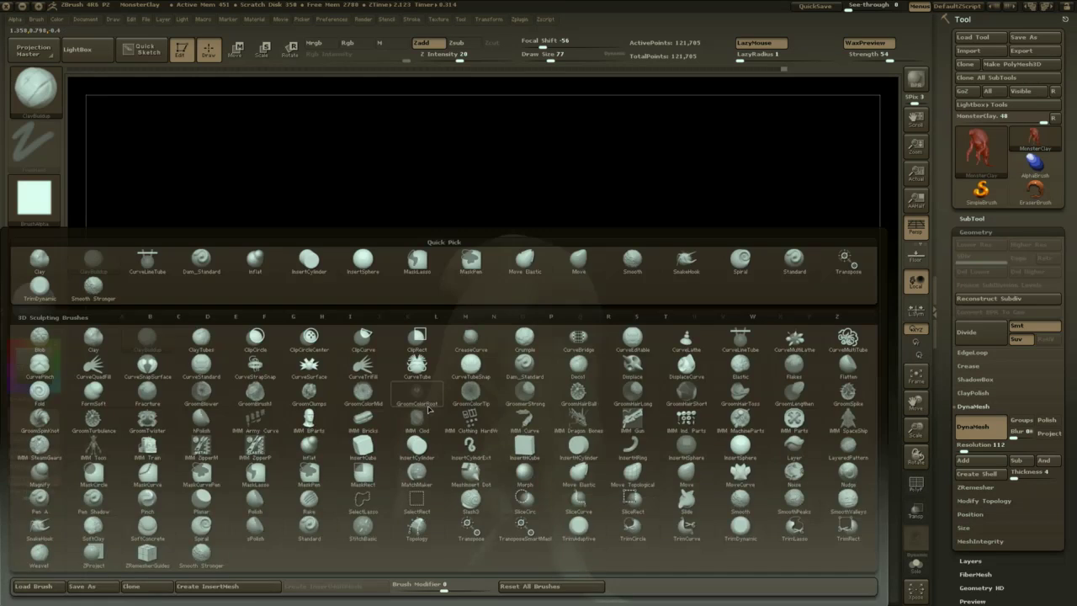
pyautogui.click(469, 534)
pyautogui.moveTo(303, 375); pyautogui.dragTo(367, 393)
pyautogui.press('space')
pyautogui.moveTo(513, 305); pyautogui.dragTo(504, 301)
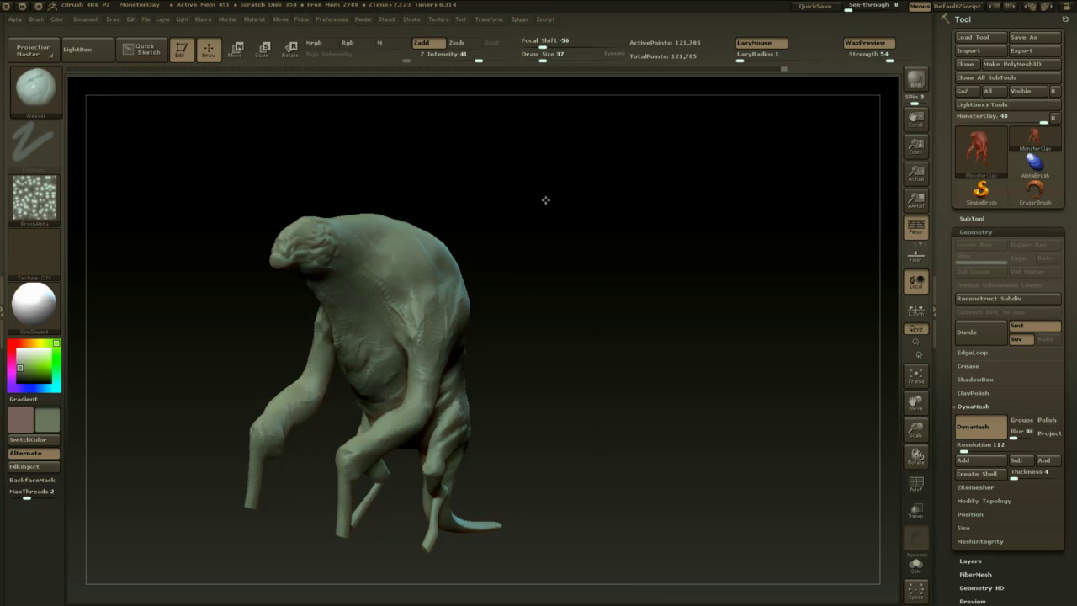
pyautogui.moveTo(546, 199); pyautogui.dragTo(342, 280)
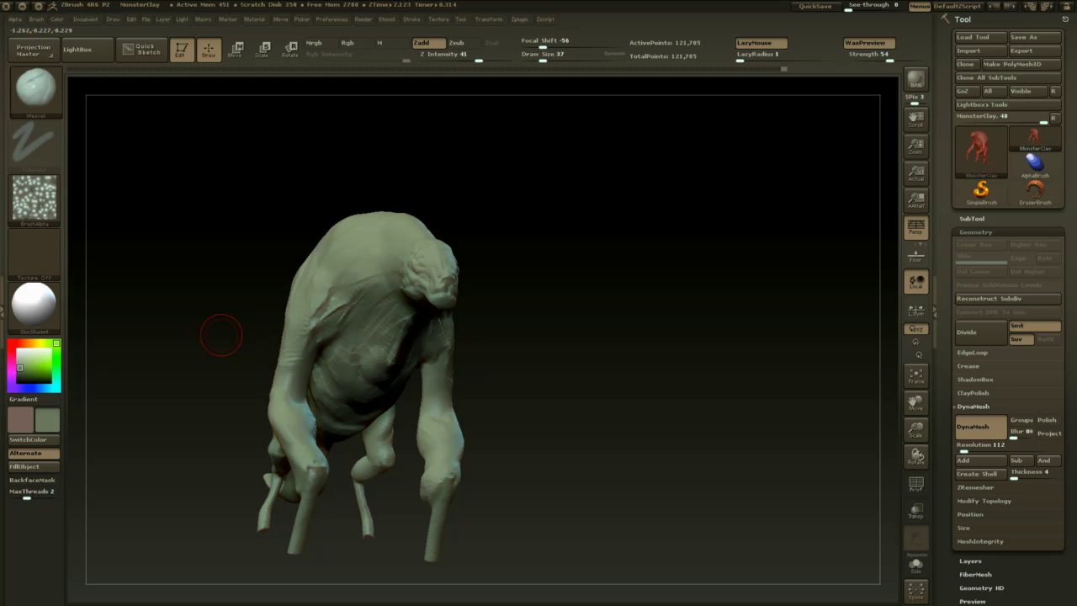
pyautogui.moveTo(562, 314)
pyautogui.mouseDown()
pyautogui.moveTo(611, 327)
pyautogui.moveTo(645, 377)
pyautogui.moveTo(615, 334)
pyautogui.mouseUp()
pyautogui.moveTo(588, 187); pyautogui.dragTo(611, 274)
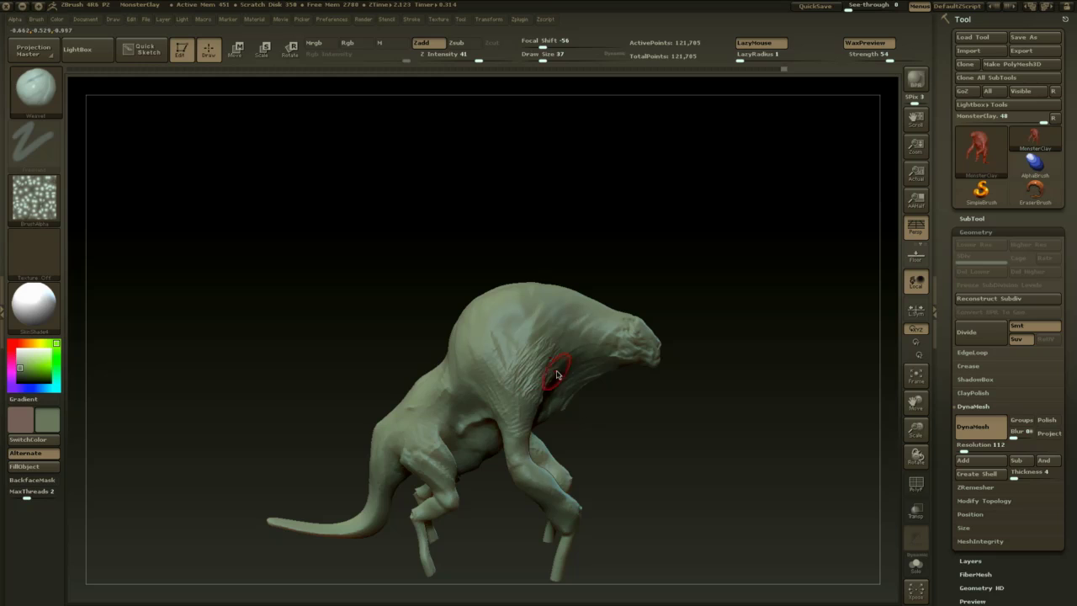
# - Set the brush to draw size 56 and Z Intensity 28, and return the model to its latest undo history state
pyautogui.press('space')
pyautogui.moveTo(557, 375); pyautogui.dragTo(562, 375)
pyautogui.click(481, 69)
pyautogui.click(471, 62)
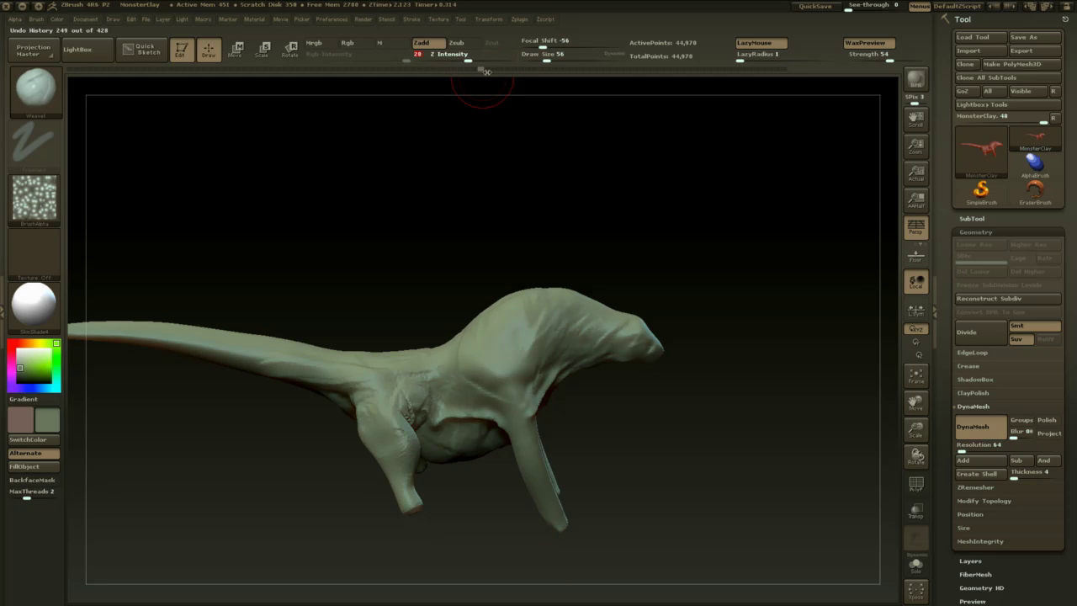
pyautogui.moveTo(487, 72); pyautogui.dragTo(844, 103)
# - Add streaked skin texture over the shoulders, flanks and hips with the Weave1 brush at Z Intensity 18 and draw size 62
pyautogui.keyDown('alt'); pyautogui.moveTo(675, 255); pyautogui.dragTo(621, 159); pyautogui.keyUp('alt')
pyautogui.press('space')
pyautogui.moveTo(523, 128); pyautogui.dragTo(515, 123)
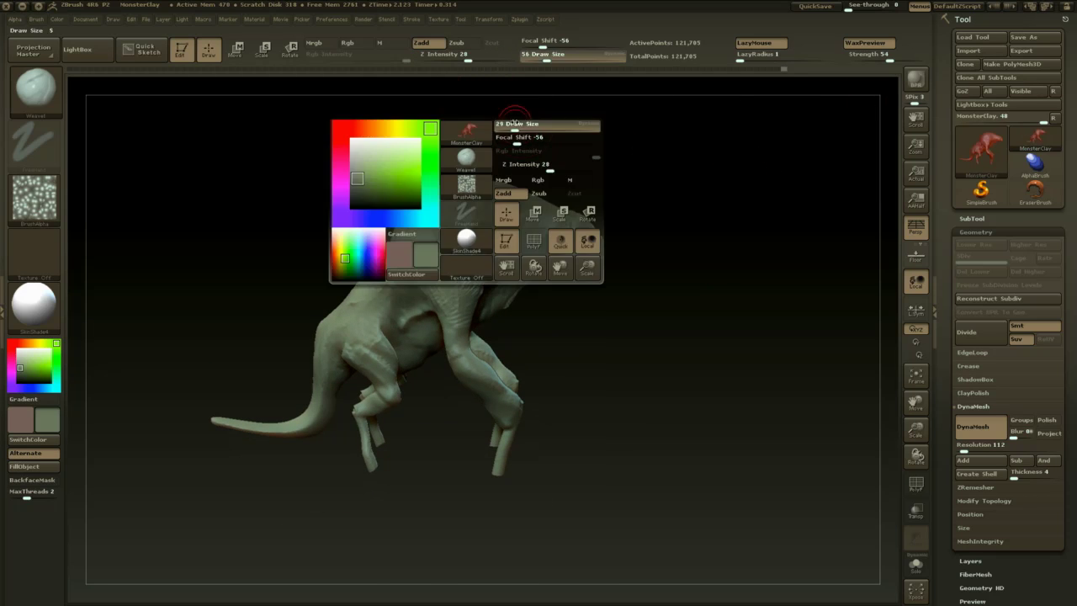
pyautogui.click(457, 59)
pyautogui.press('space')
pyautogui.click(493, 281)
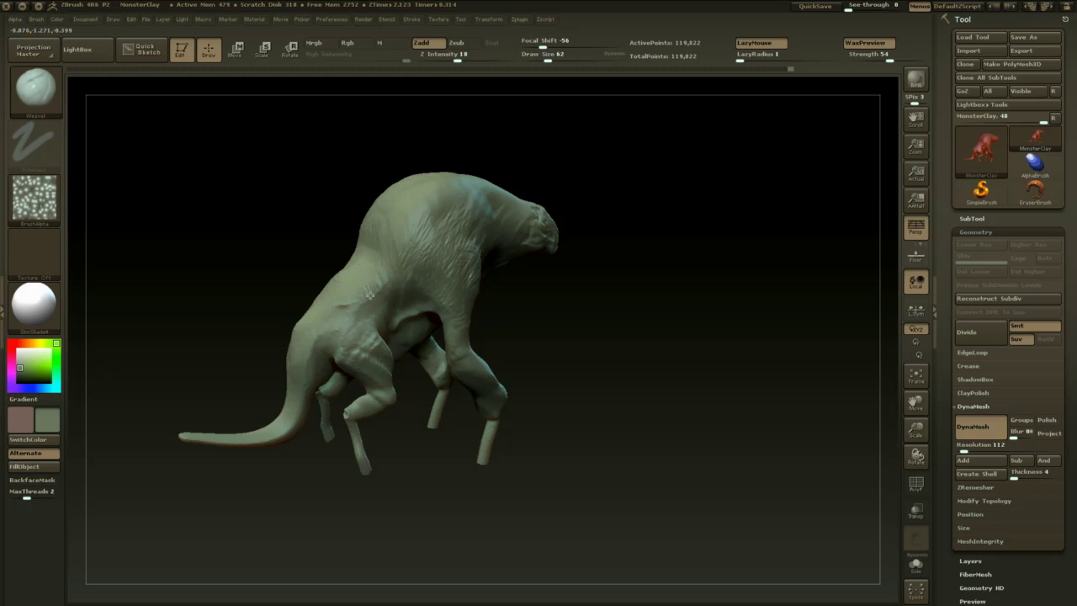
pyautogui.moveTo(318, 237); pyautogui.dragTo(505, 234)
pyautogui.moveTo(617, 191); pyautogui.dragTo(571, 263)
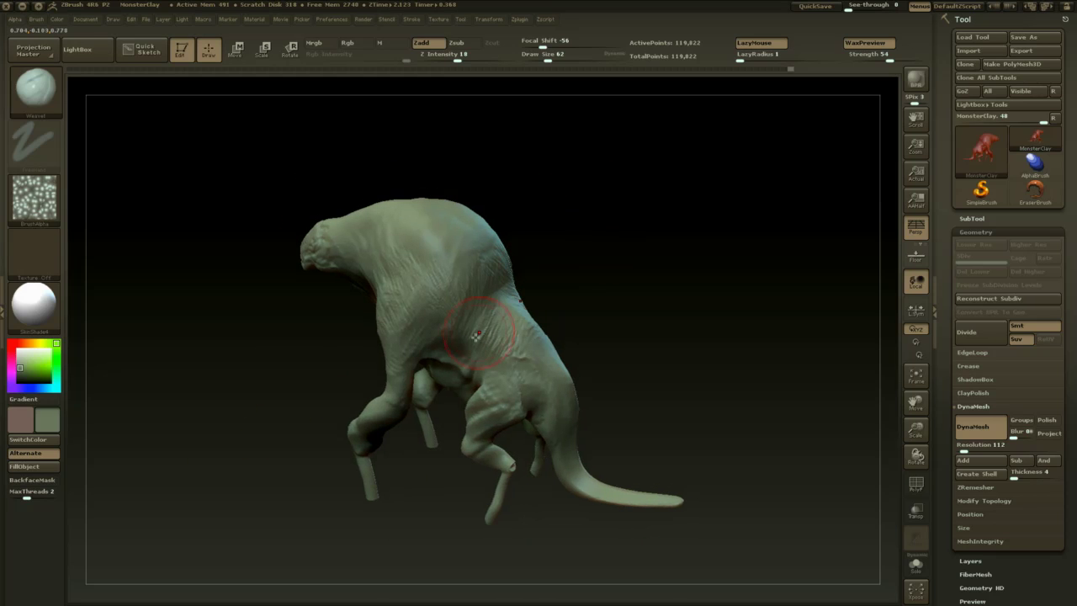
pyautogui.moveTo(513, 287)
pyautogui.mouseDown()
pyautogui.moveTo(482, 329)
pyautogui.moveTo(486, 343)
pyautogui.mouseUp()
pyautogui.moveTo(484, 268); pyautogui.dragTo(465, 307)
pyautogui.moveTo(525, 347); pyautogui.dragTo(504, 414)
pyautogui.moveTo(618, 370); pyautogui.dragTo(628, 331)
# - Thicken the tail and its base with the Inflat brush at draw size 124 and Z Intensity 10, and update the DynaMesh
pyautogui.press('b')
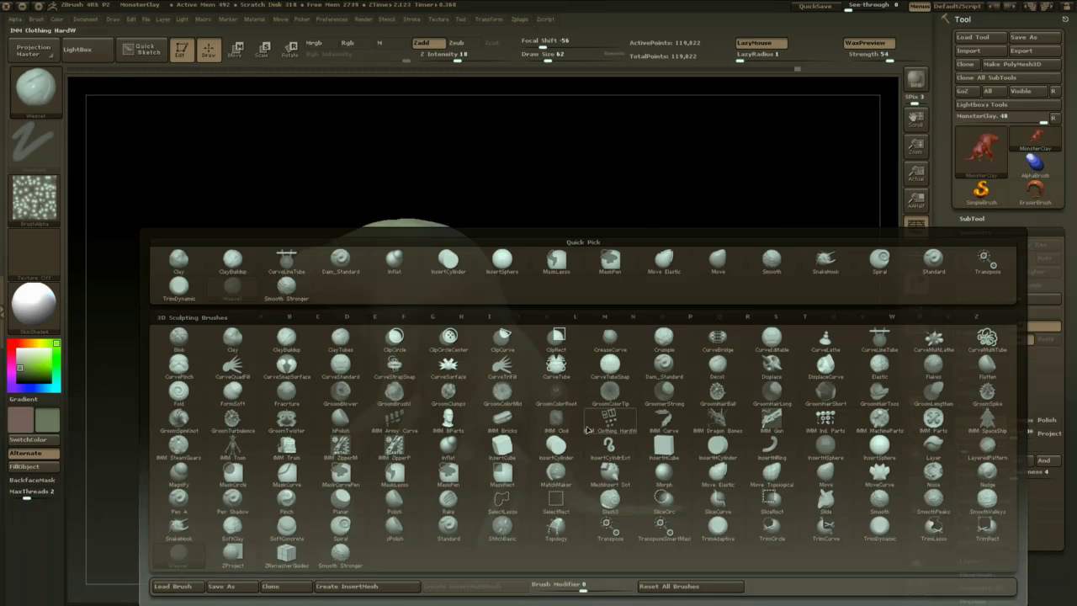
pyautogui.press('i')
pyautogui.press('n')
pyautogui.press('space')
pyautogui.moveTo(601, 401)
pyautogui.mouseDown()
pyautogui.moveTo(618, 402)
pyautogui.moveTo(549, 456)
pyautogui.mouseUp()
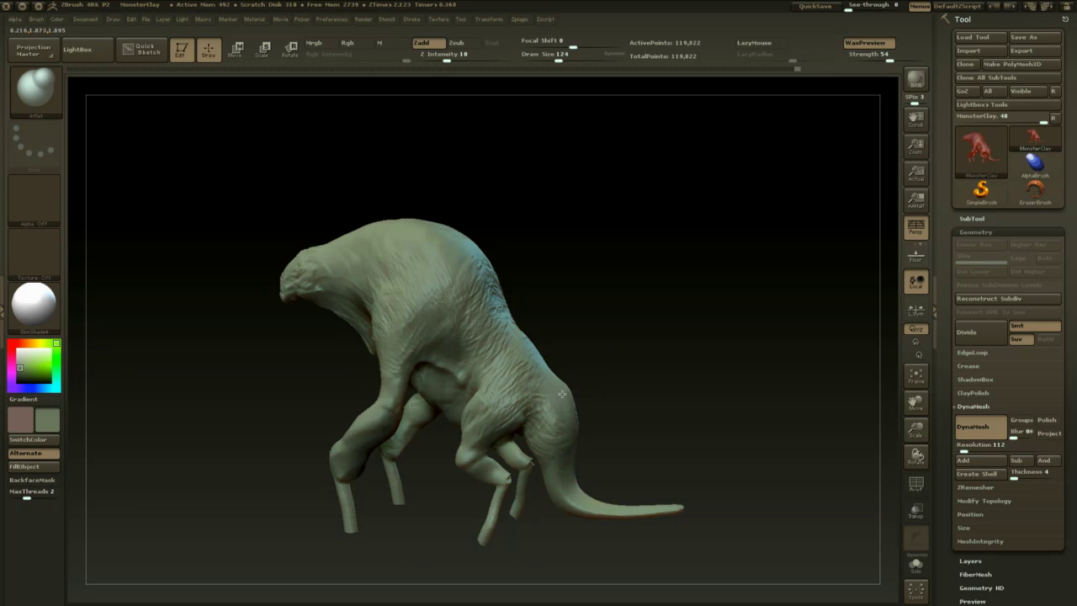
pyautogui.moveTo(562, 394); pyautogui.dragTo(561, 377)
pyautogui.moveTo(570, 378); pyautogui.dragTo(570, 388)
pyautogui.moveTo(613, 421)
pyautogui.mouseDown()
pyautogui.moveTo(615, 385)
pyautogui.moveTo(623, 413)
pyautogui.mouseUp()
pyautogui.moveTo(562, 481); pyautogui.dragTo(556, 454)
pyautogui.moveTo(584, 553)
pyautogui.mouseDown()
pyautogui.moveTo(539, 549)
pyautogui.moveTo(549, 446)
pyautogui.mouseUp()
pyautogui.moveTo(567, 384)
pyautogui.mouseDown()
pyautogui.moveTo(491, 409)
pyautogui.moveTo(580, 357)
pyautogui.mouseUp()
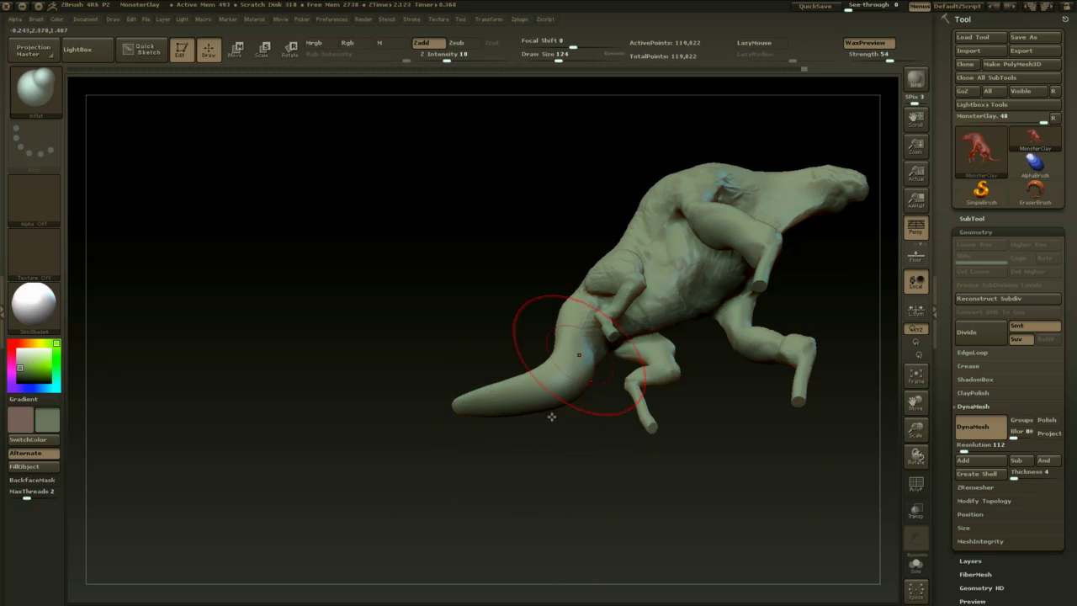
pyautogui.moveTo(551, 421); pyautogui.dragTo(601, 549)
pyautogui.keyDown('alt'); pyautogui.moveTo(760, 462); pyautogui.dragTo(589, 492); pyautogui.keyUp('alt')
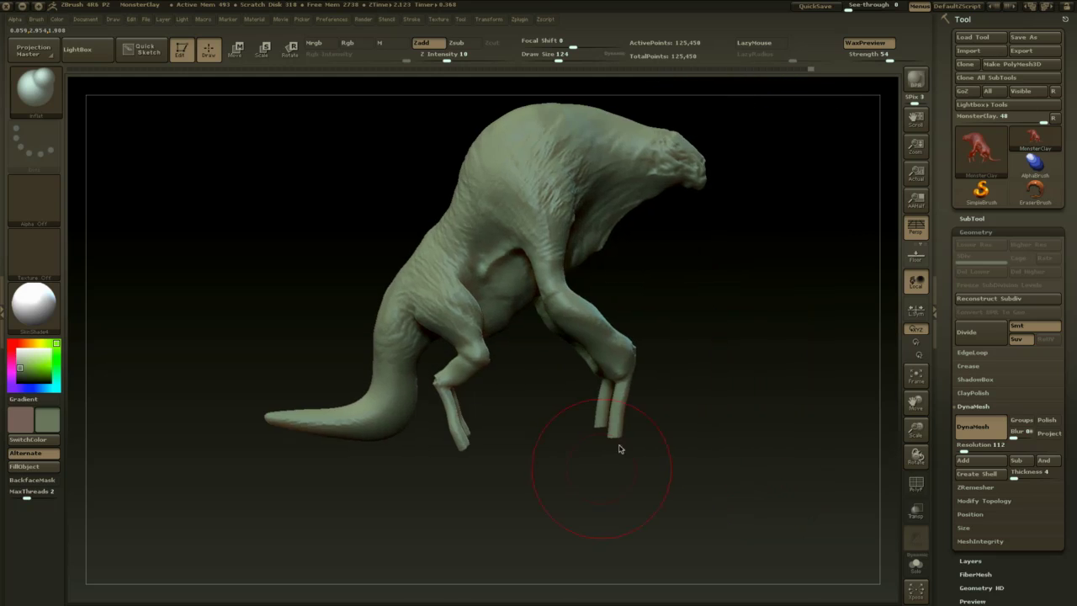
# - Insert a cube at the end of each front leg with the InsertCube brush at draw size 83
pyautogui.moveTo(703, 399); pyautogui.dragTo(637, 391)
pyautogui.press('space')
pyautogui.moveTo(638, 387)
pyautogui.mouseDown()
pyautogui.moveTo(665, 381)
pyautogui.moveTo(654, 335)
pyautogui.moveTo(661, 274)
pyautogui.moveTo(649, 358)
pyautogui.moveTo(605, 374)
pyautogui.mouseUp()
pyautogui.press('b')
pyautogui.press('i')
pyautogui.press('f')
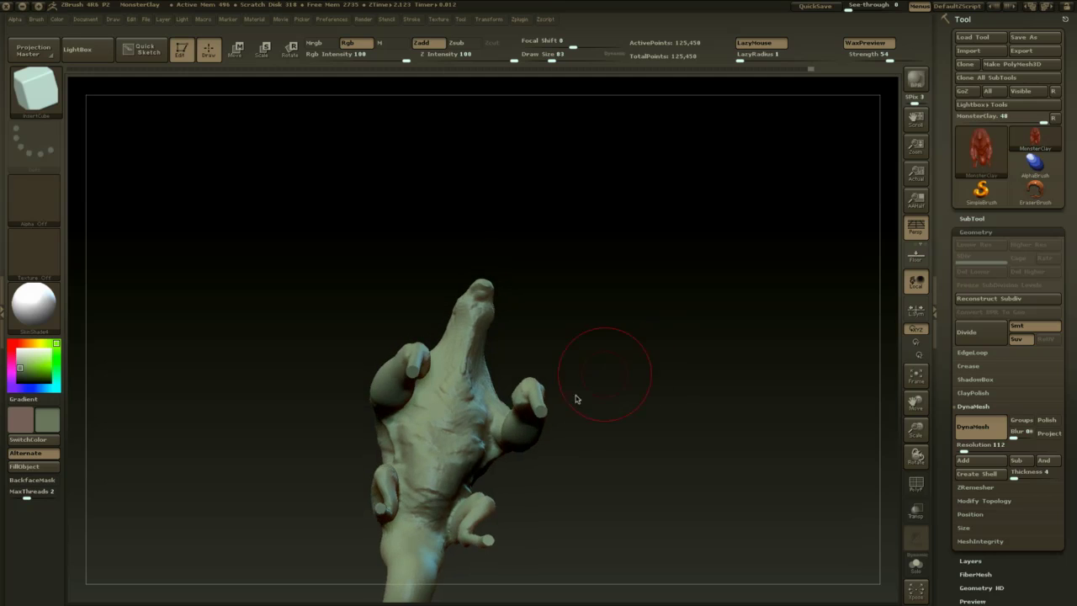
pyautogui.moveTo(542, 412); pyautogui.dragTo(540, 431)
pyautogui.moveTo(611, 421); pyautogui.dragTo(627, 452)
# - Flatten the inserted cubes into thin slabs with Transpose Move
pyautogui.press('w')
pyautogui.click(582, 406)
pyautogui.keyDown('alt'); pyautogui.moveTo(713, 368); pyautogui.dragTo(707, 299); pyautogui.keyUp('alt')
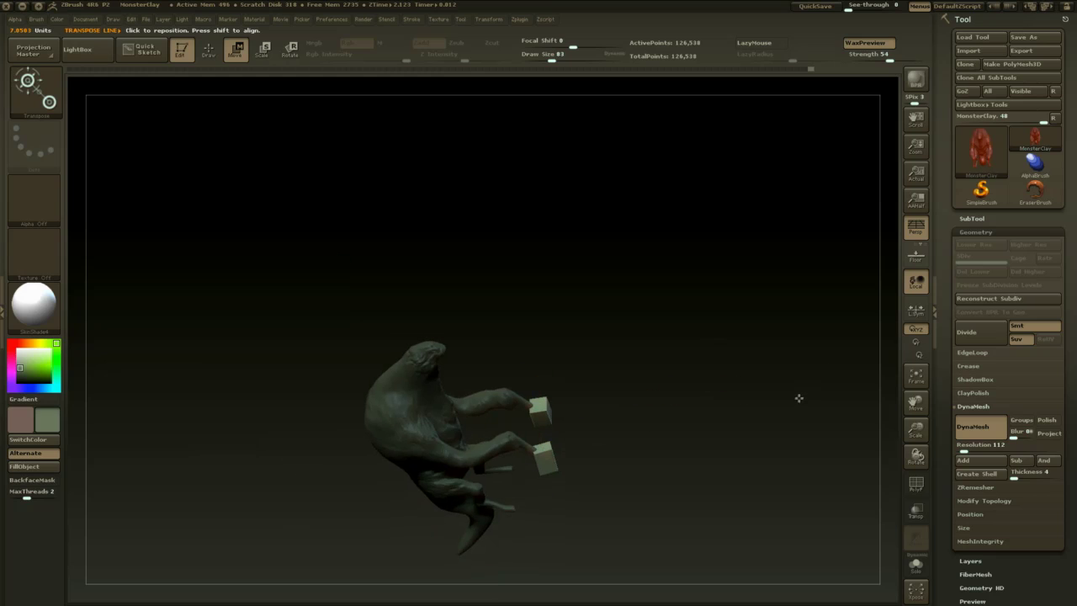
pyautogui.moveTo(808, 384); pyautogui.dragTo(760, 396)
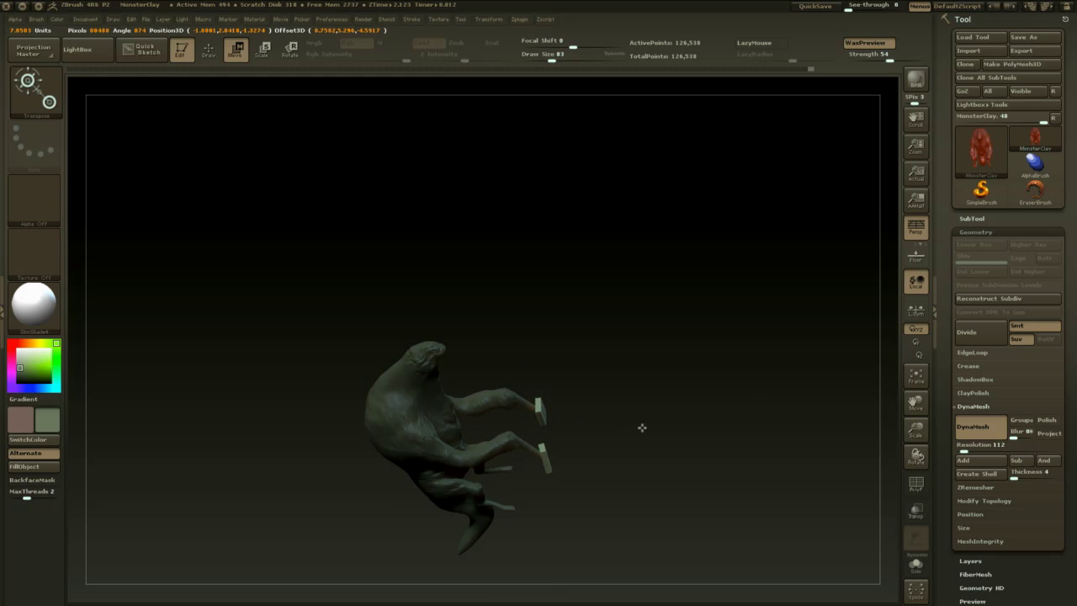
pyautogui.moveTo(676, 415); pyautogui.dragTo(683, 417)
pyautogui.moveTo(662, 500); pyautogui.dragTo(609, 462)
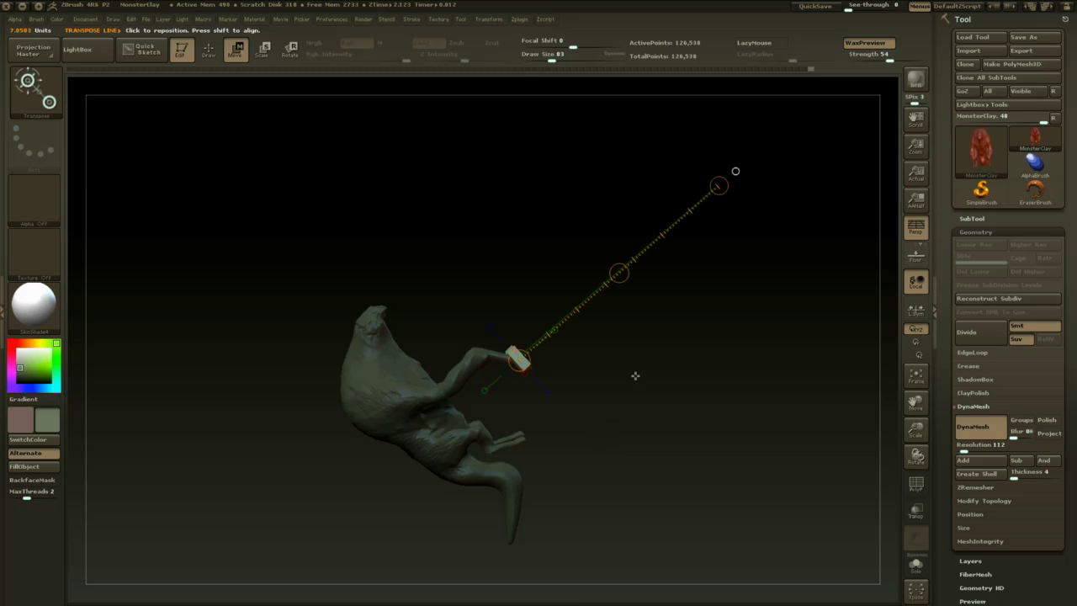
# - Move and rotate the slabs so they hang from the front wrists, using the Transpose line
pyautogui.moveTo(564, 381); pyautogui.dragTo(673, 307)
pyautogui.keyDown('alt'); pyautogui.moveTo(683, 282); pyautogui.dragTo(684, 404); pyautogui.keyUp('alt')
pyautogui.moveTo(518, 377)
pyautogui.mouseDown()
pyautogui.moveTo(510, 447)
pyautogui.moveTo(572, 438)
pyautogui.moveTo(527, 406)
pyautogui.moveTo(535, 370)
pyautogui.moveTo(551, 370)
pyautogui.mouseUp()
pyautogui.press('r')
pyautogui.press('w')
pyautogui.moveTo(552, 303); pyautogui.dragTo(556, 395)
pyautogui.press('r')
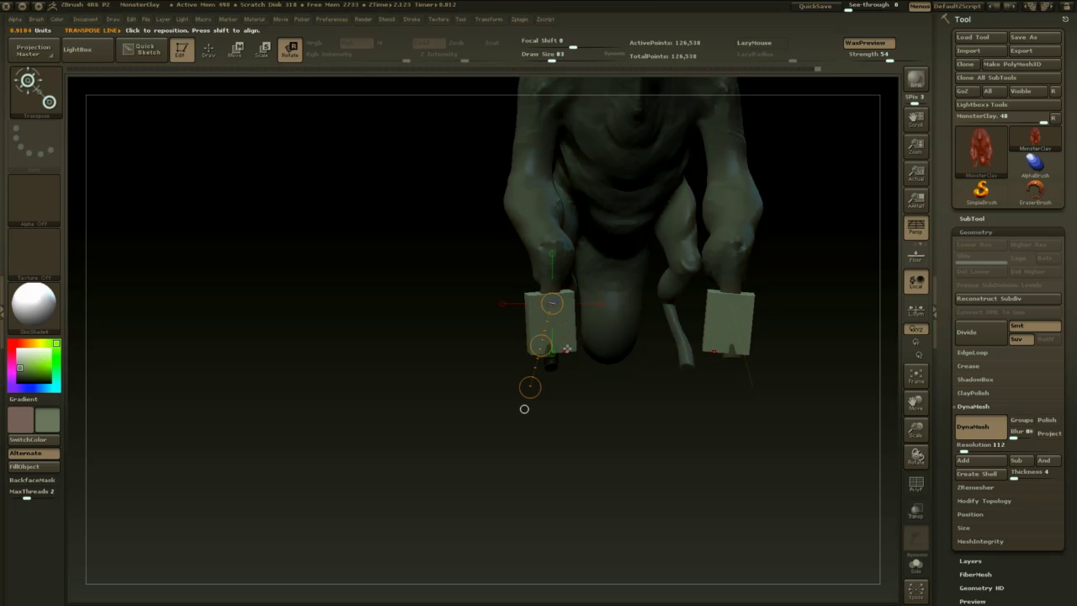
pyautogui.moveTo(568, 349); pyautogui.dragTo(564, 300)
# - Lengthen the slabs and align them beneath the front wrists with Transpose Move and Rotate
pyautogui.press('w')
pyautogui.moveTo(566, 352); pyautogui.dragTo(566, 387)
pyautogui.moveTo(590, 449); pyautogui.dragTo(630, 431)
pyautogui.moveTo(571, 335); pyautogui.dragTo(580, 298)
pyautogui.moveTo(624, 331); pyautogui.dragTo(577, 334)
pyautogui.keyDown('alt'); pyautogui.moveTo(618, 411); pyautogui.dragTo(471, 436); pyautogui.keyUp('alt')
pyautogui.press('r')
pyautogui.moveTo(466, 360); pyautogui.dragTo(468, 369)
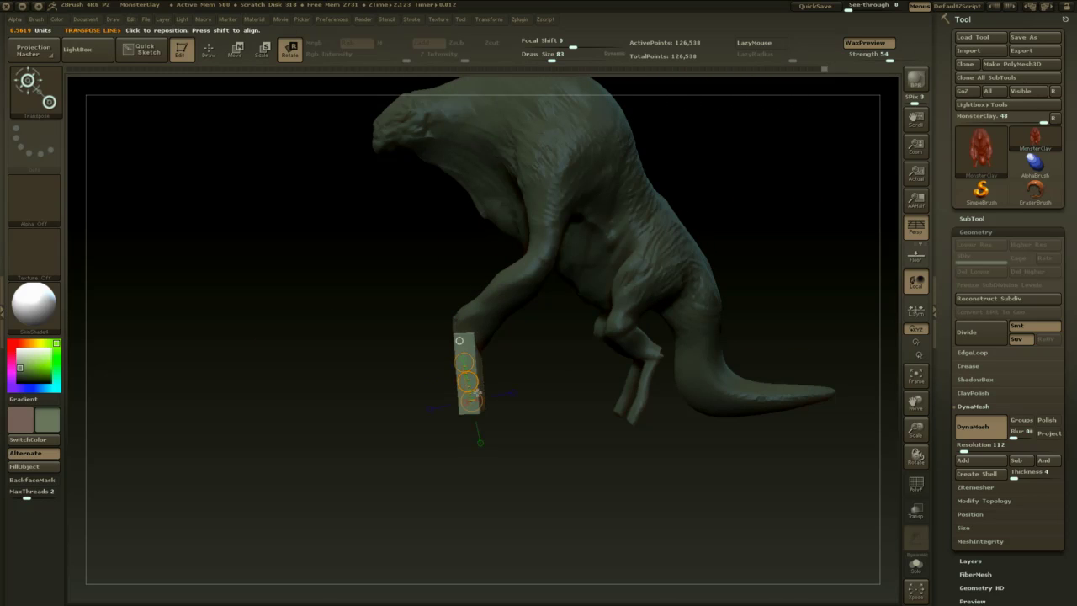
# - Clear the mask and merge the slabs into the body by updating the DynaMesh
pyautogui.press('q')
pyautogui.keyDown('ctrl'); pyautogui.moveTo(507, 424); pyautogui.dragTo(516, 500); pyautogui.keyUp('ctrl')
pyautogui.keyDown('ctrl'); pyautogui.moveTo(518, 444); pyautogui.dragTo(529, 526); pyautogui.keyUp('ctrl')
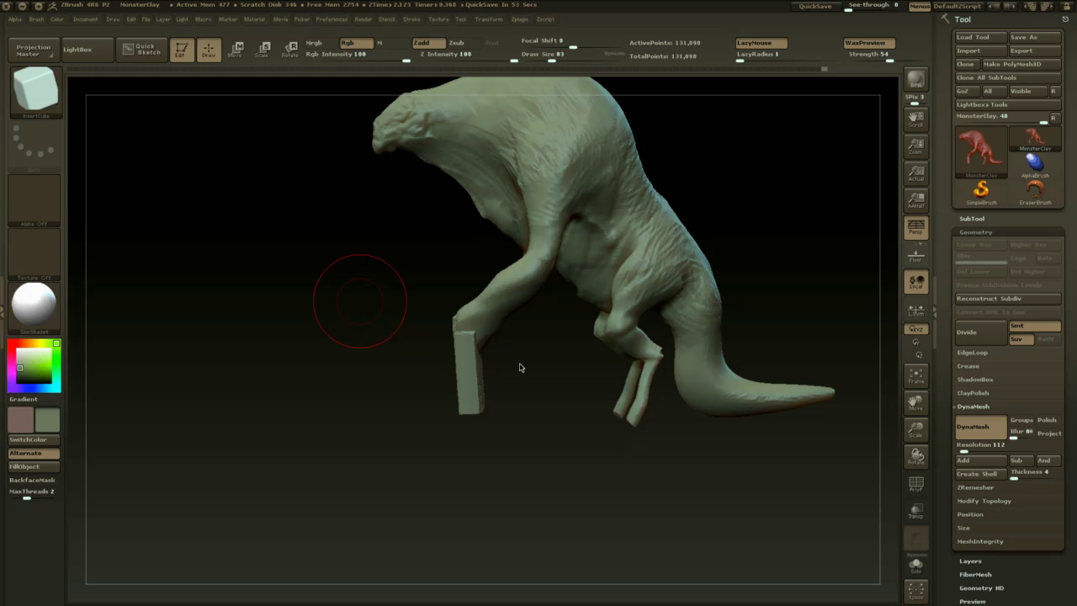
# - Blend the slabs into the front lower legs with the ClayBuildup brush at draw size 39, Focal Shift -52 and Z Intensity 20
pyautogui.moveTo(515, 413)
pyautogui.mouseDown()
pyautogui.moveTo(546, 426)
pyautogui.moveTo(553, 359)
pyautogui.moveTo(540, 287)
pyautogui.moveTo(498, 264)
pyautogui.mouseUp()
pyautogui.press('b')
pyautogui.press('c')
pyautogui.press('b')
pyautogui.press('space')
pyautogui.moveTo(529, 198)
pyautogui.keyDown('alt'); pyautogui.mouseDown()
pyautogui.moveTo(543, 335)
pyautogui.moveTo(582, 325)
pyautogui.moveTo(562, 321)
pyautogui.moveTo(569, 325)
pyautogui.mouseUp(); pyautogui.keyUp('alt')
pyautogui.press('space')
pyautogui.keyDown('alt'); pyautogui.moveTo(555, 390); pyautogui.dragTo(569, 321); pyautogui.keyUp('alt')
pyautogui.press('space')
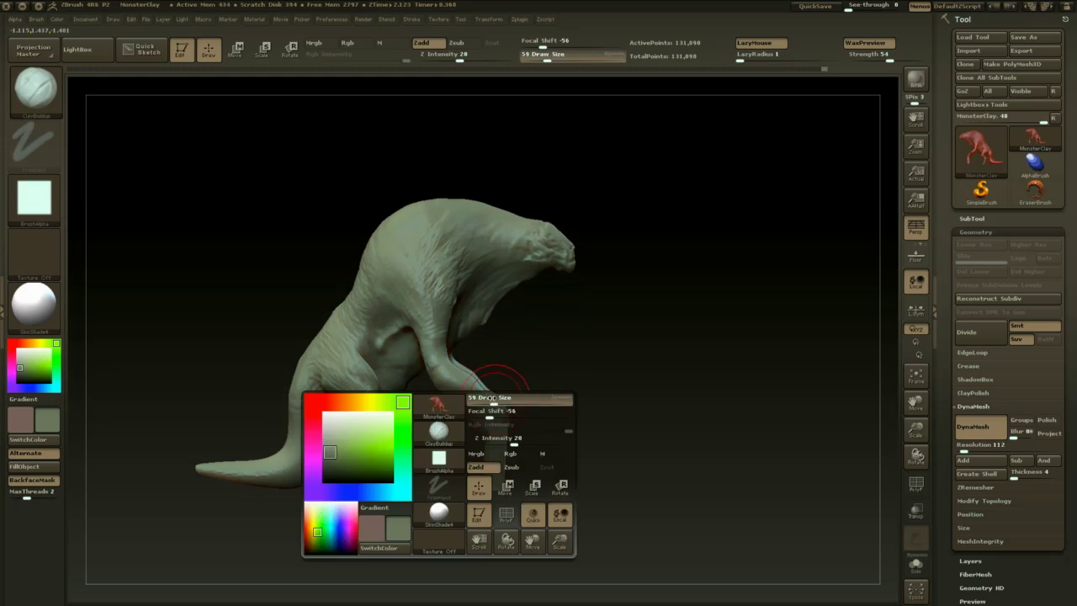
pyautogui.moveTo(500, 398); pyautogui.dragTo(504, 433)
pyautogui.moveTo(590, 412)
pyautogui.mouseDown()
pyautogui.moveTo(535, 405)
pyautogui.moveTo(510, 436)
pyautogui.mouseUp()
pyautogui.press('space')
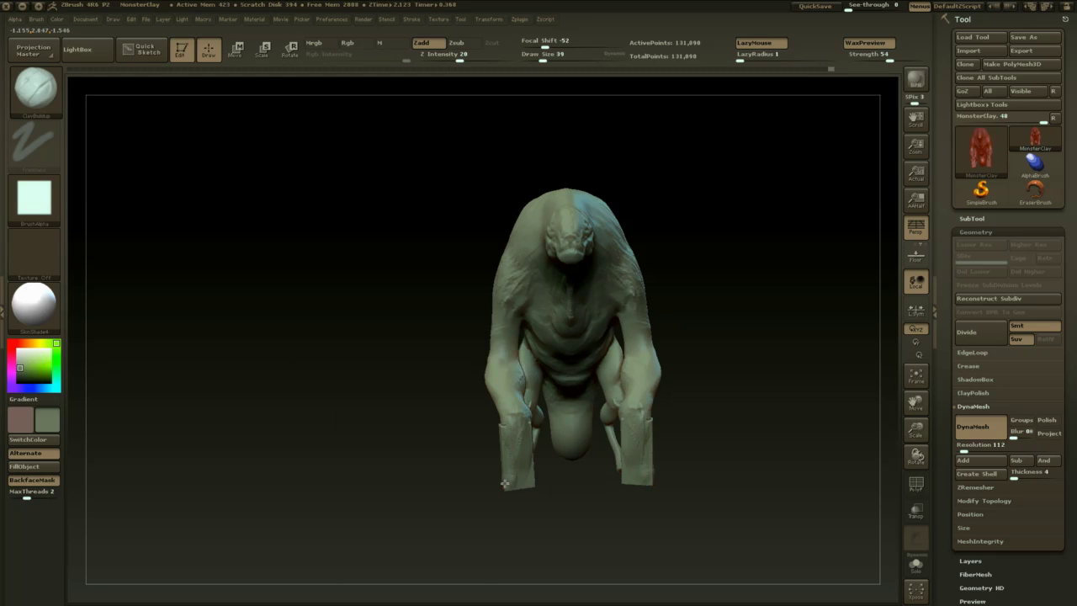
pyautogui.moveTo(522, 519); pyautogui.dragTo(506, 448)
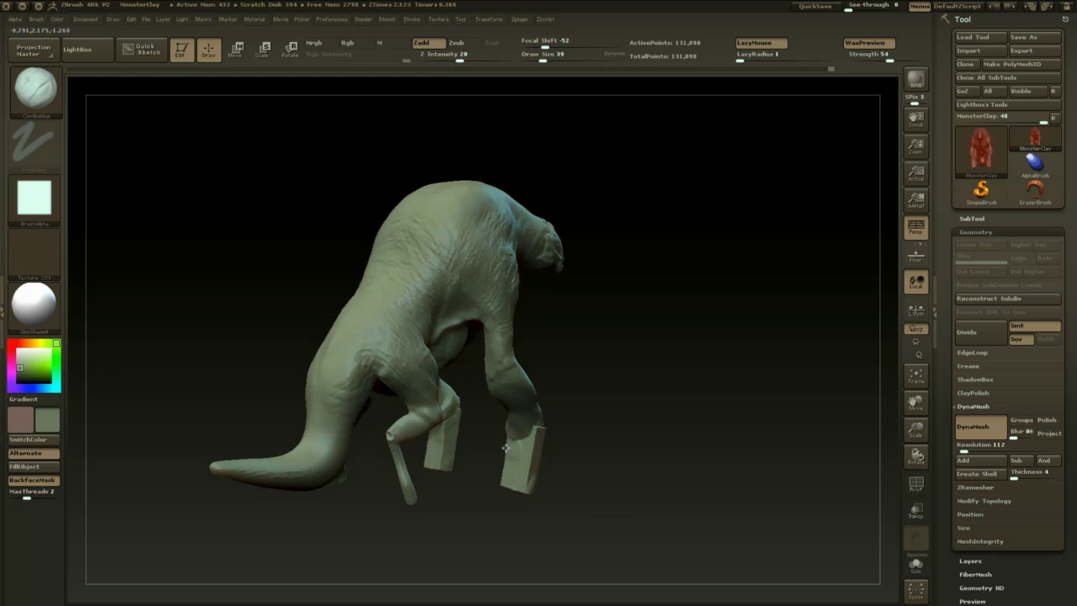
pyautogui.moveTo(550, 487); pyautogui.dragTo(510, 451)
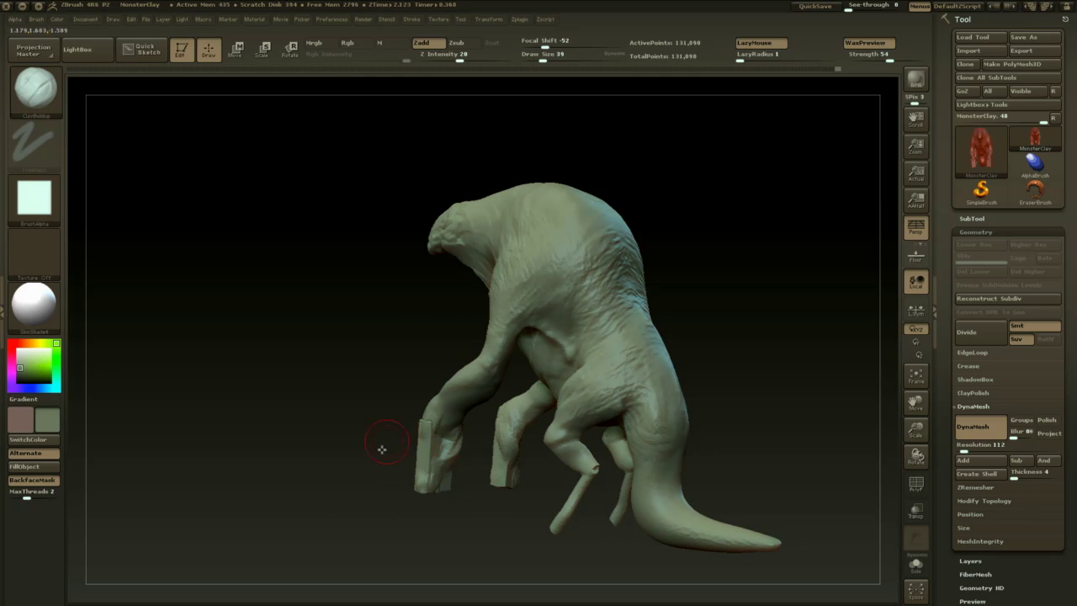
pyautogui.moveTo(381, 450); pyautogui.dragTo(427, 424)
pyautogui.moveTo(467, 519)
pyautogui.mouseDown()
pyautogui.moveTo(548, 457)
pyautogui.moveTo(559, 463)
pyautogui.mouseUp()
# - Build up muscle forms on the front forearms and wrists with the ClayBuildup brush at draw size 51
pyautogui.press('space')
pyautogui.moveTo(462, 411); pyautogui.dragTo(466, 410)
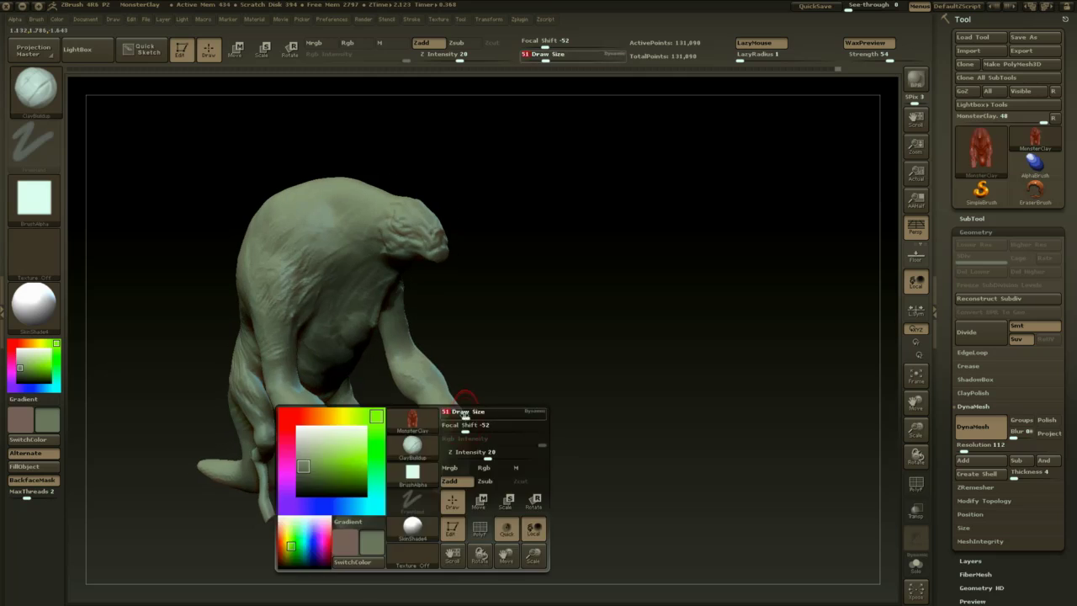
pyautogui.moveTo(367, 445)
pyautogui.mouseDown()
pyautogui.moveTo(365, 468)
pyautogui.moveTo(357, 458)
pyautogui.mouseUp()
pyautogui.moveTo(442, 418); pyautogui.dragTo(480, 396)
pyautogui.moveTo(445, 411); pyautogui.dragTo(438, 426)
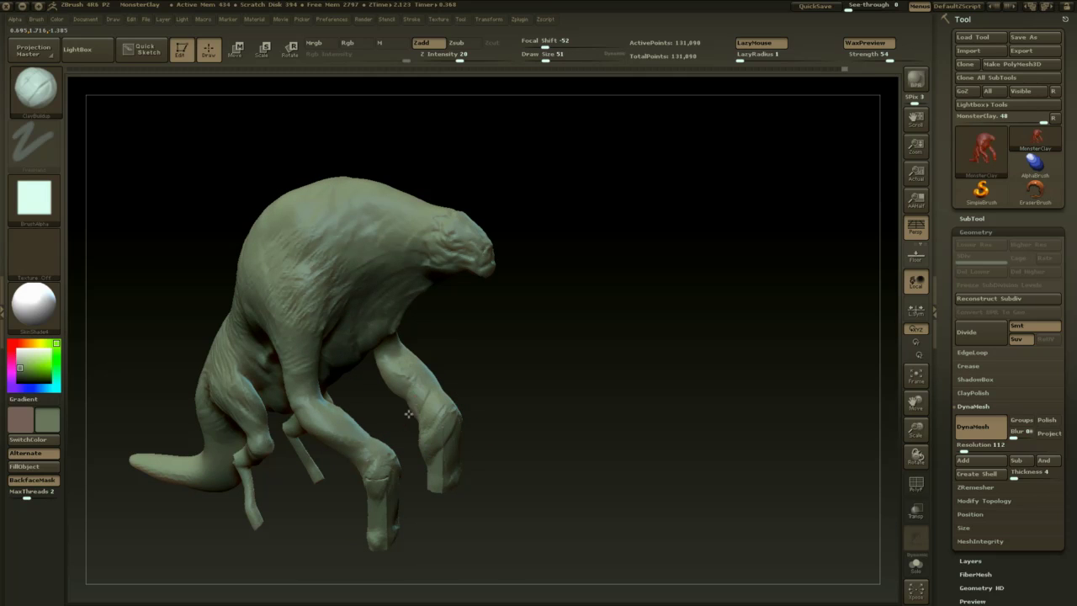
pyautogui.moveTo(510, 444); pyautogui.dragTo(306, 495)
pyautogui.moveTo(466, 427); pyautogui.dragTo(461, 420)
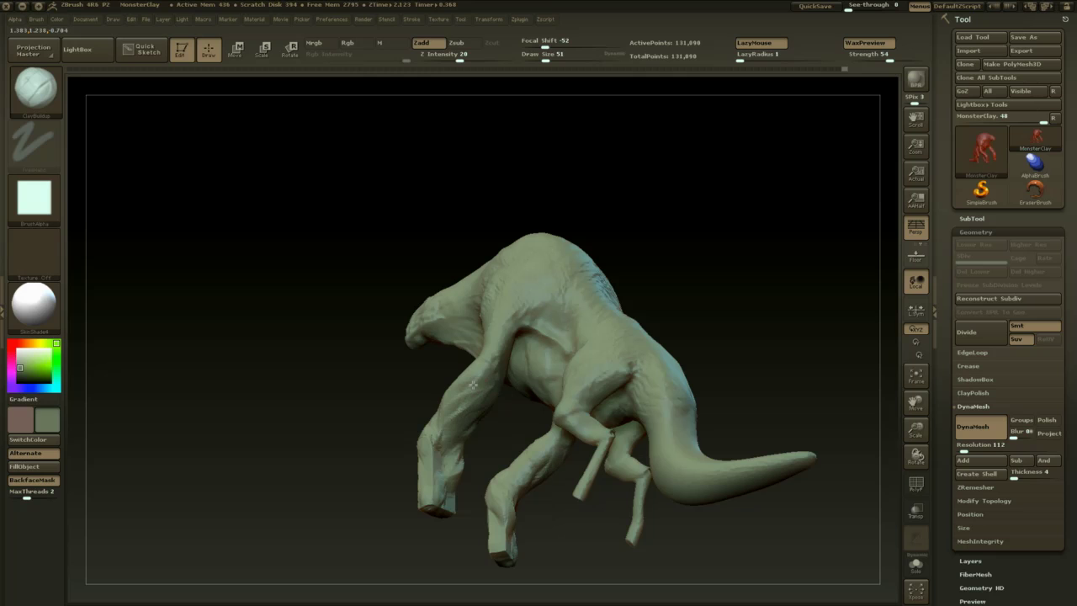
# - Add finer muscle detail along the front forearms with the ClayBuildup brush at draw size 22
pyautogui.press('space')
pyautogui.moveTo(490, 364); pyautogui.dragTo(481, 368)
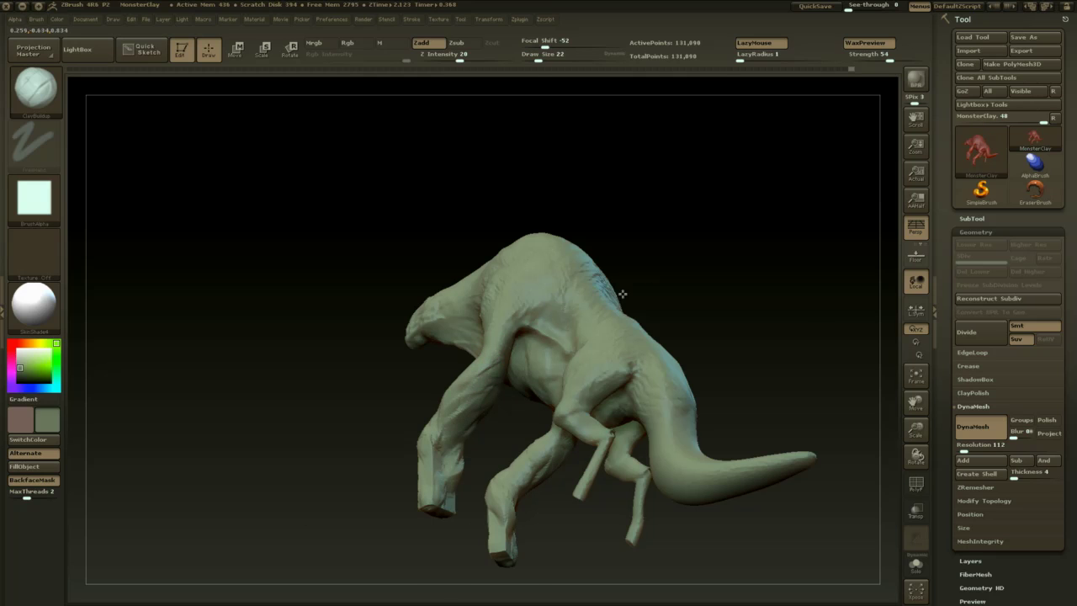
pyautogui.moveTo(623, 294); pyautogui.dragTo(485, 363)
pyautogui.moveTo(443, 416); pyautogui.dragTo(497, 383)
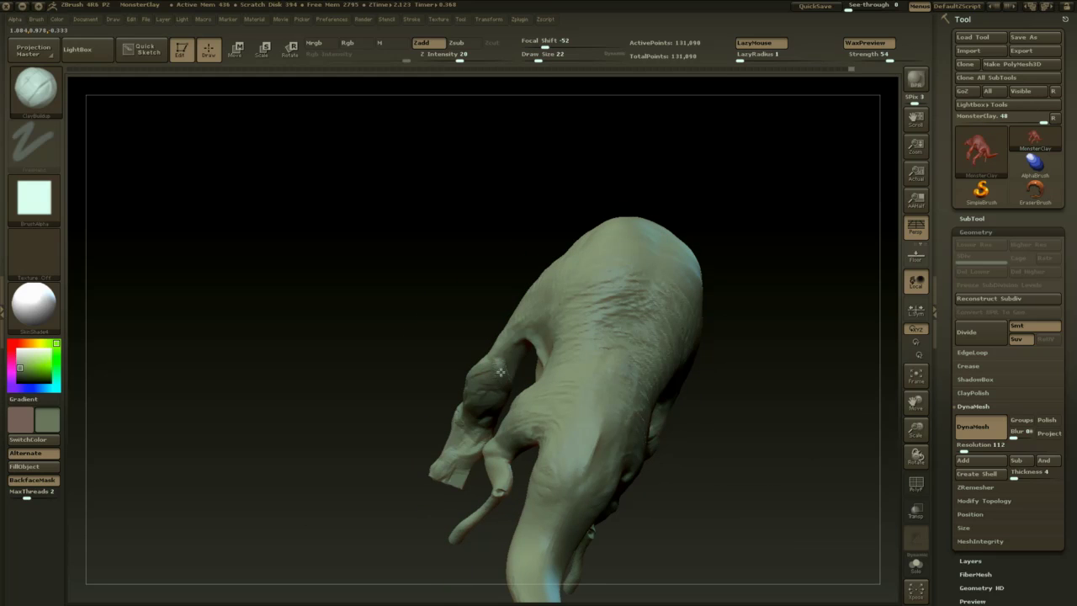
# - Bulk up the front elbows and forearms with the ClayBuildup brush at draw size 46, and update the DynaMesh
pyautogui.press('space')
pyautogui.moveTo(513, 360); pyautogui.dragTo(521, 359)
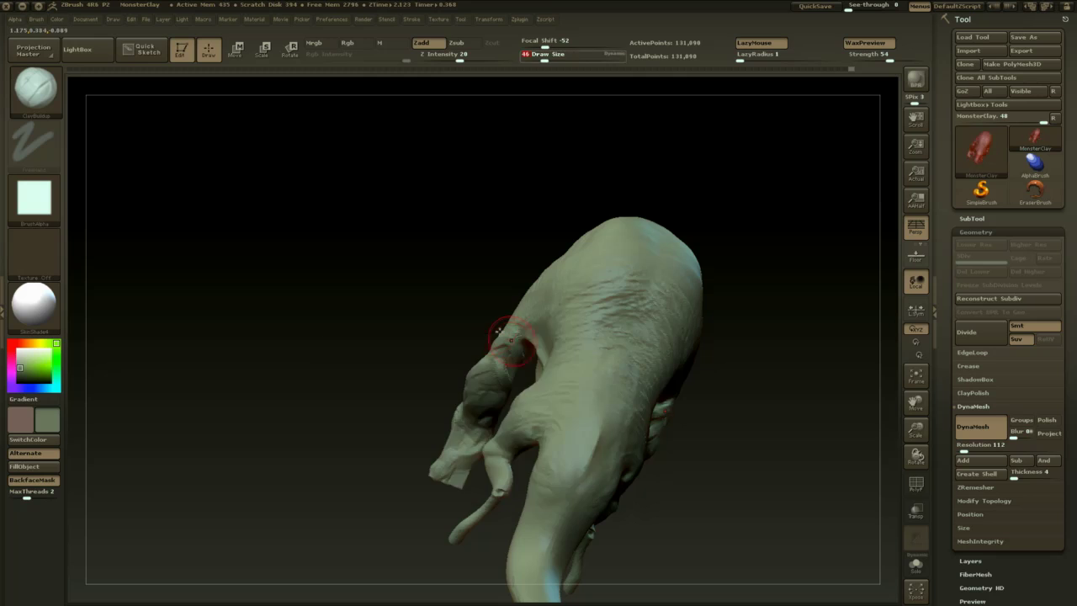
pyautogui.moveTo(418, 353); pyautogui.dragTo(556, 320)
pyautogui.moveTo(738, 351)
pyautogui.keyDown('alt'); pyautogui.mouseDown()
pyautogui.moveTo(668, 308)
pyautogui.moveTo(487, 345)
pyautogui.mouseUp(); pyautogui.keyUp('alt')
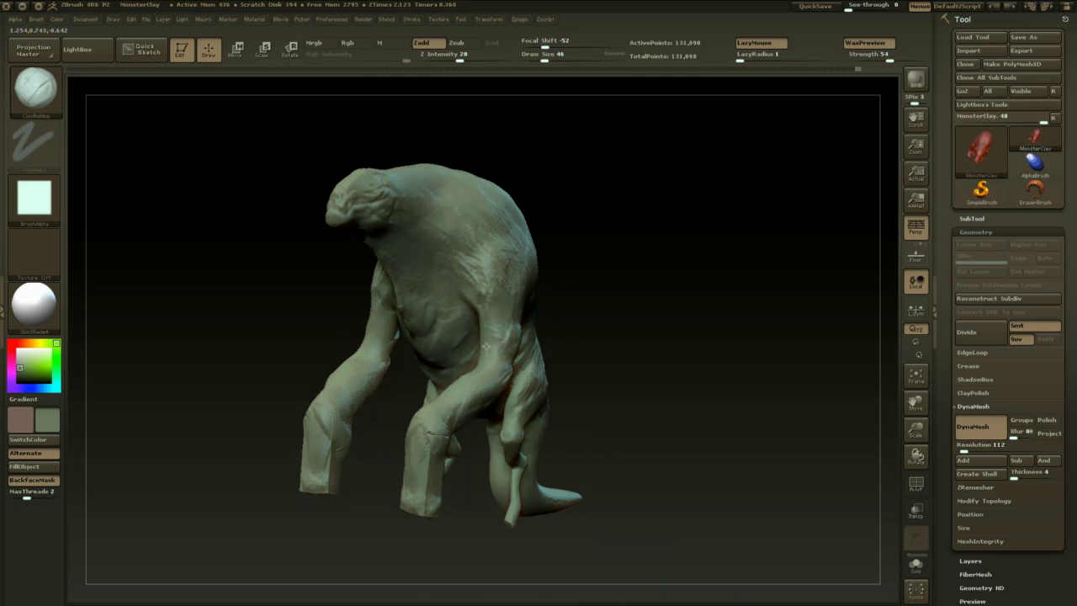
pyautogui.moveTo(610, 360)
pyautogui.mouseDown()
pyautogui.moveTo(507, 340)
pyautogui.moveTo(508, 363)
pyautogui.mouseUp()
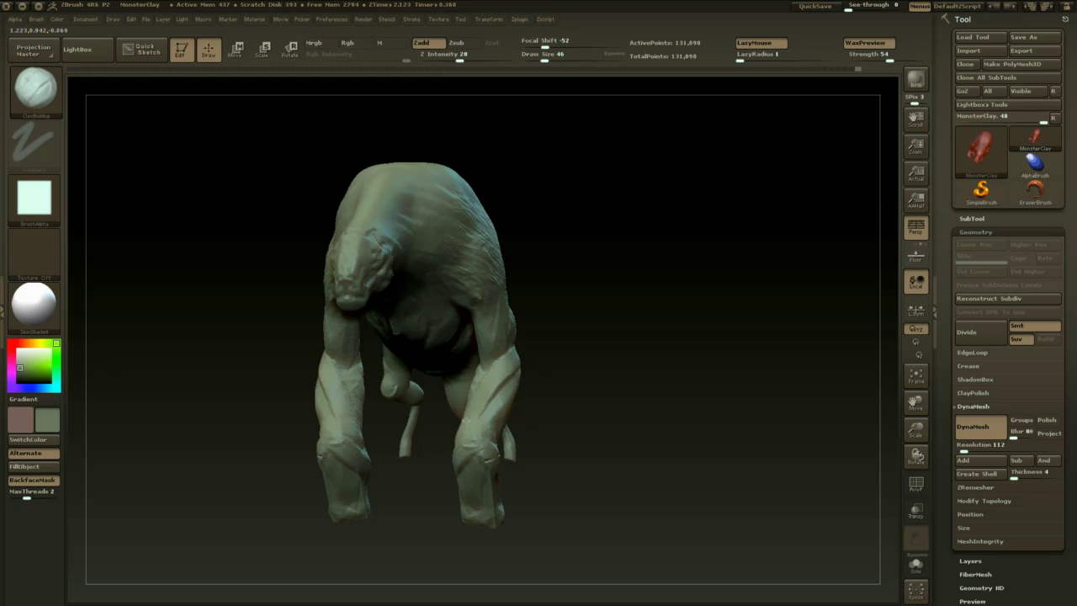
pyautogui.moveTo(484, 410); pyautogui.dragTo(507, 378)
pyautogui.moveTo(589, 371)
pyautogui.mouseDown()
pyautogui.moveTo(543, 362)
pyautogui.moveTo(554, 361)
pyautogui.mouseUp()
pyautogui.keyDown('ctrl'); pyautogui.moveTo(637, 329); pyautogui.dragTo(727, 447); pyautogui.keyUp('ctrl')
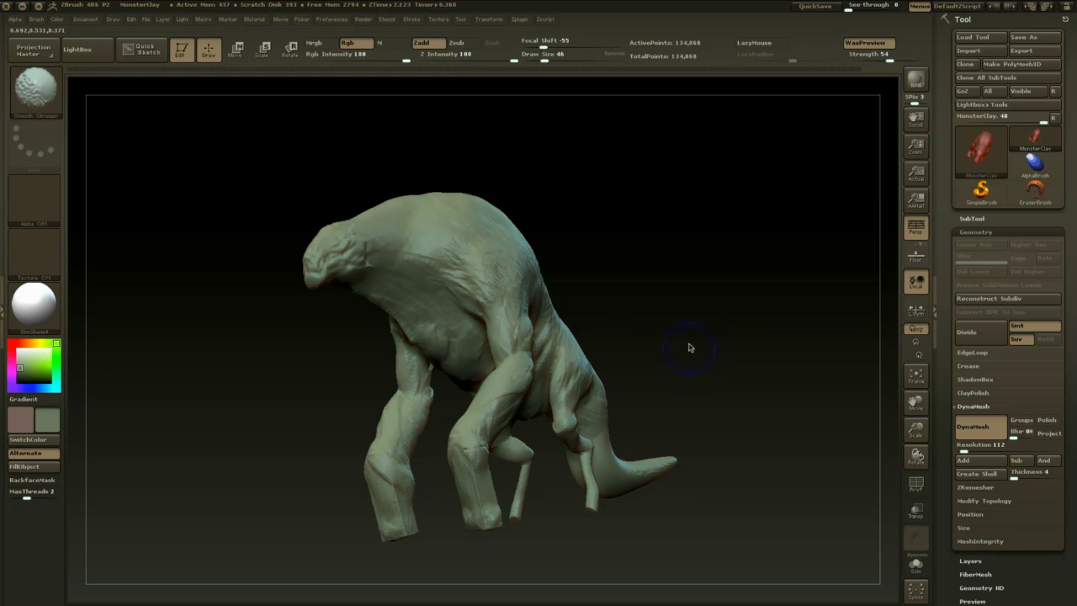
# - Adjust the shape of the front legs and elbows with the Move brush at Z Intensity 51, ending at draw size 101
pyautogui.moveTo(675, 313)
pyautogui.keyDown('alt'); pyautogui.mouseDown()
pyautogui.moveTo(628, 308)
pyautogui.moveTo(662, 304)
pyautogui.mouseUp(); pyautogui.keyUp('alt')
pyautogui.press('b')
pyautogui.press('m')
pyautogui.press('v')
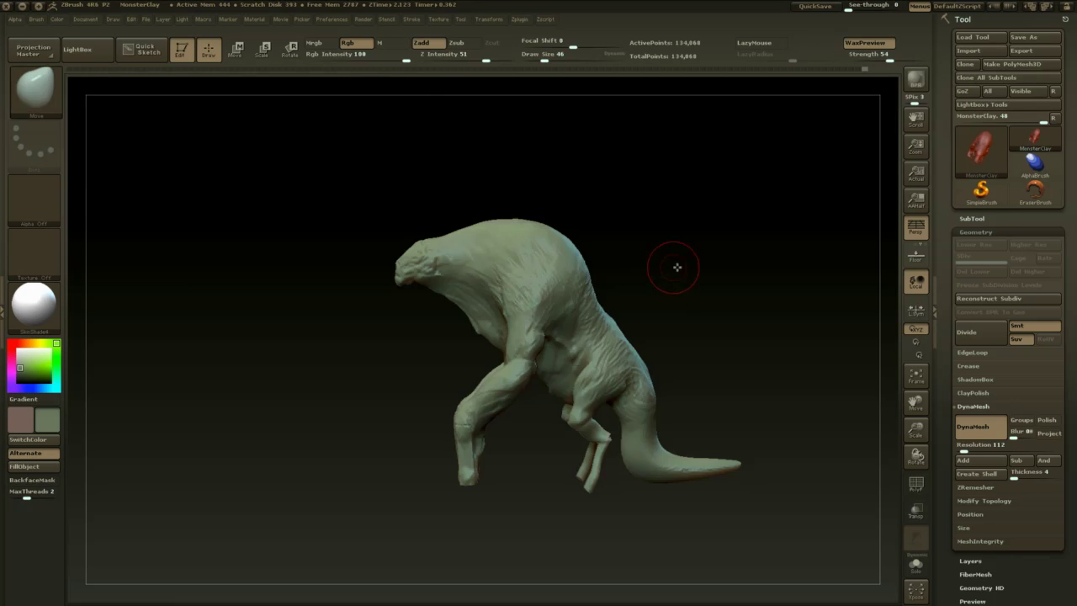
pyautogui.moveTo(679, 267); pyautogui.dragTo(678, 330)
pyautogui.press('space')
pyautogui.click(512, 389)
pyautogui.moveTo(500, 377); pyautogui.dragTo(510, 378)
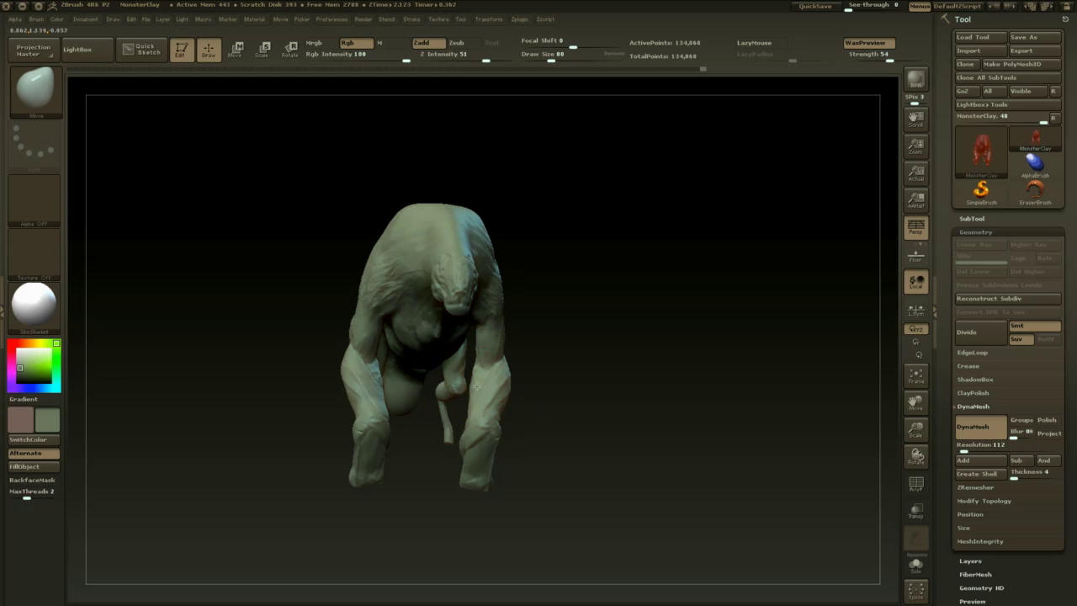
pyautogui.moveTo(559, 402)
pyautogui.mouseDown()
pyautogui.moveTo(555, 367)
pyautogui.moveTo(446, 396)
pyautogui.mouseUp()
pyautogui.press('space')
pyautogui.click(488, 365)
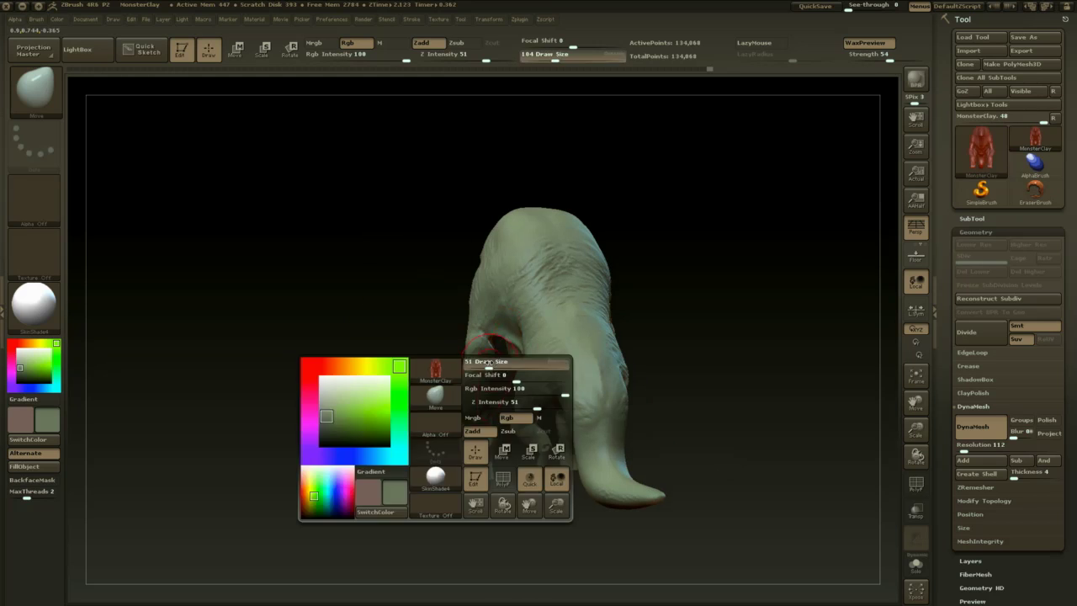
pyautogui.press('space')
pyautogui.click(480, 369)
# - Mask both front legs and invert the mask to protect the rest of the body
pyautogui.moveTo(707, 323)
pyautogui.mouseDown()
pyautogui.moveTo(699, 327)
pyautogui.moveTo(791, 303)
pyautogui.mouseUp()
pyautogui.keyDown('ctrl'); pyautogui.click(596, 320); pyautogui.keyUp('ctrl')
pyautogui.keyDown('ctrl'); pyautogui.moveTo(588, 325); pyautogui.dragTo(446, 534); pyautogui.keyUp('ctrl')
pyautogui.keyDown('ctrl'); pyautogui.click(614, 274); pyautogui.keyUp('ctrl')
pyautogui.keyDown('ctrl'); pyautogui.moveTo(606, 274); pyautogui.dragTo(454, 574); pyautogui.keyUp('ctrl')
pyautogui.moveTo(589, 419); pyautogui.dragTo(505, 404)
pyautogui.keyDown('ctrl'); pyautogui.click(469, 336); pyautogui.keyUp('ctrl')
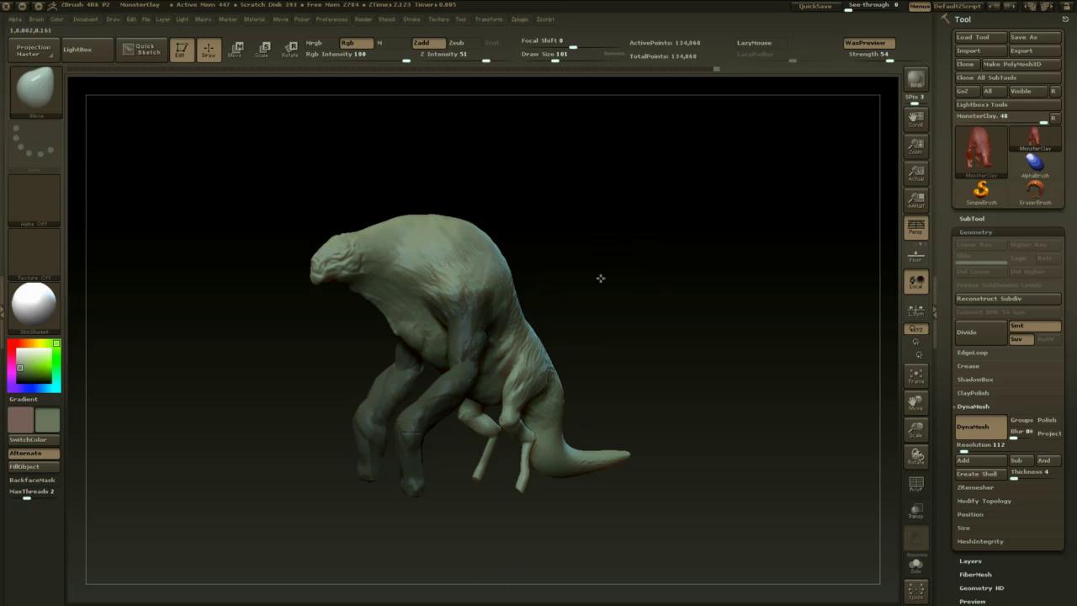
pyautogui.moveTo(601, 277); pyautogui.dragTo(673, 261)
pyautogui.keyDown('ctrl'); pyautogui.click(674, 262); pyautogui.keyUp('ctrl')
# - Push the front elbows outward to bow the unmasked legs, using the Move brush at draw size 163
pyautogui.press('space')
pyautogui.moveTo(470, 373)
pyautogui.mouseDown()
pyautogui.moveTo(487, 373)
pyautogui.moveTo(452, 377)
pyautogui.mouseUp()
pyautogui.press('space')
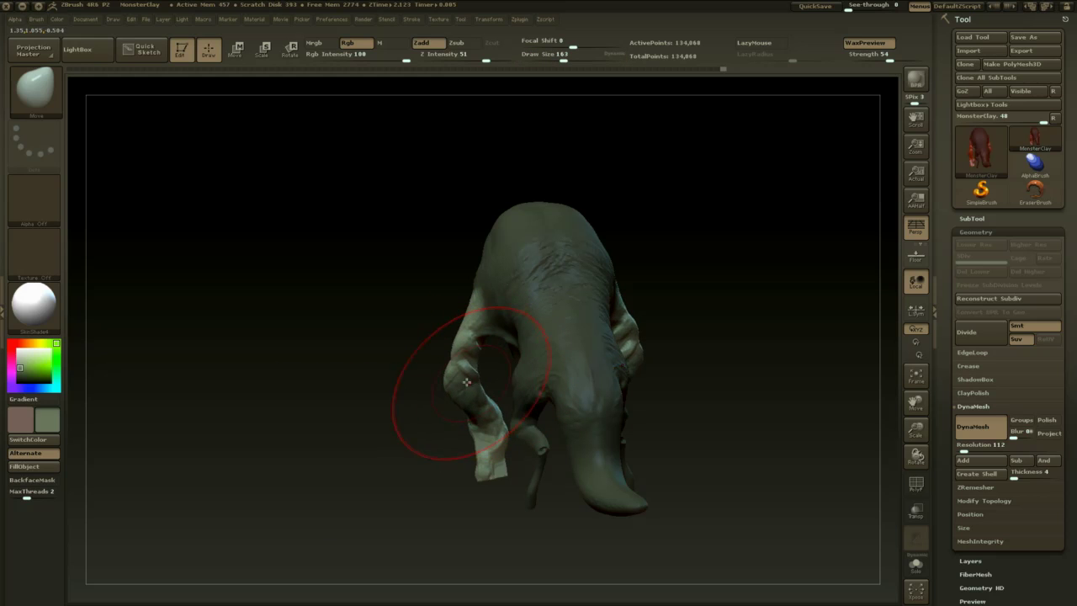
pyautogui.moveTo(360, 471); pyautogui.dragTo(536, 384)
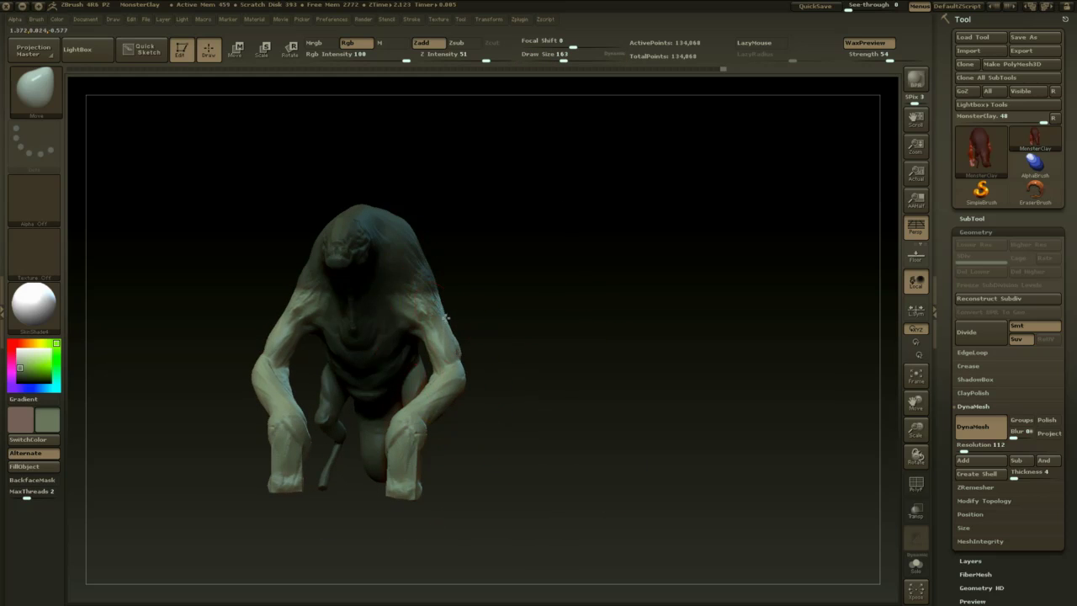
pyautogui.moveTo(484, 353)
pyautogui.mouseDown()
pyautogui.moveTo(500, 361)
pyautogui.moveTo(575, 301)
pyautogui.moveTo(662, 312)
pyautogui.moveTo(685, 334)
pyautogui.moveTo(730, 335)
pyautogui.mouseUp()
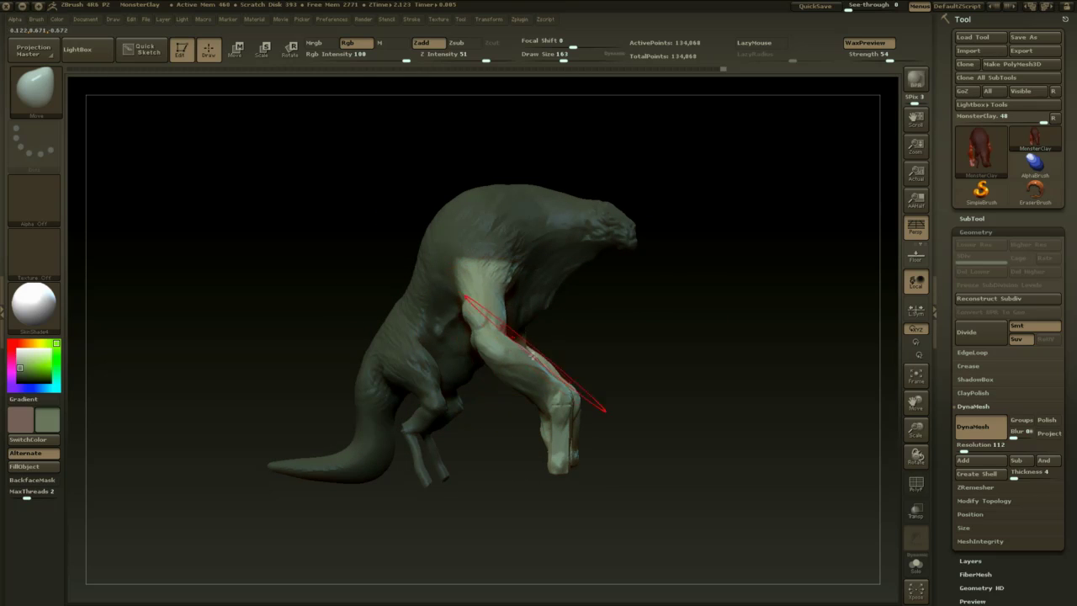
# - Refine the contours of the unmasked front legs with the Move brush at draw sizes 136 and 104, and clear the mask
pyautogui.press('space')
pyautogui.moveTo(542, 361); pyautogui.dragTo(537, 362)
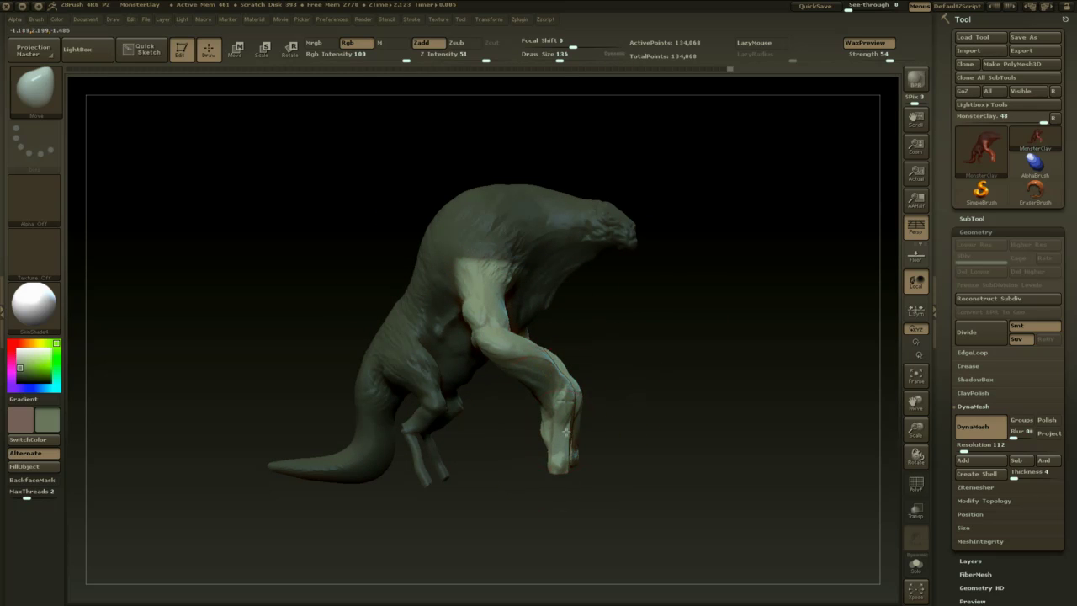
pyautogui.moveTo(623, 462); pyautogui.dragTo(782, 430)
pyautogui.press('space')
pyautogui.moveTo(666, 409); pyautogui.dragTo(660, 409)
pyautogui.moveTo(586, 478); pyautogui.dragTo(642, 463)
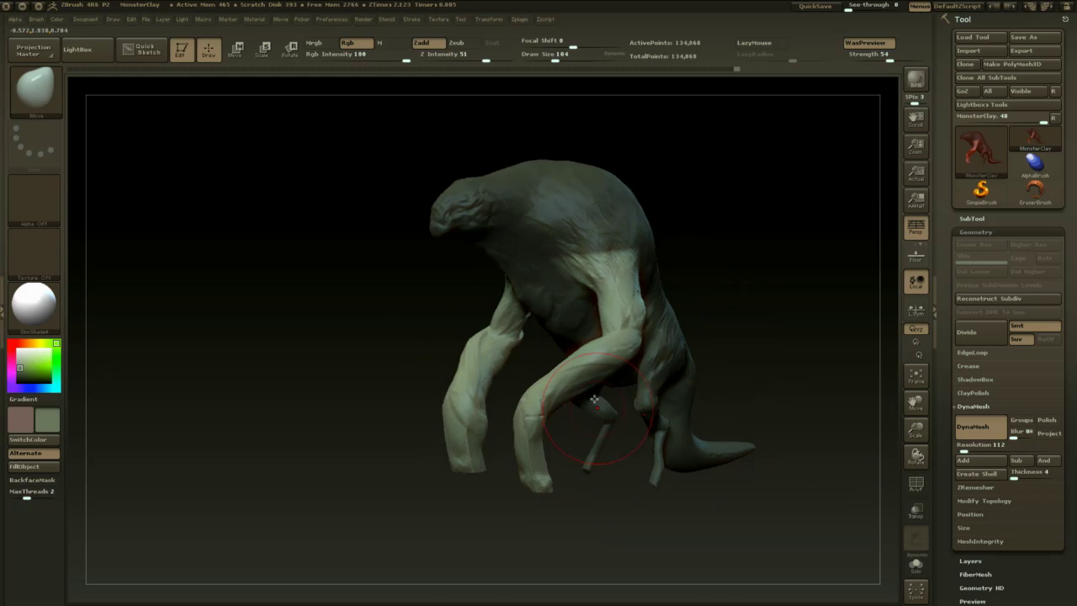
pyautogui.moveTo(746, 343)
pyautogui.mouseDown()
pyautogui.moveTo(674, 355)
pyautogui.moveTo(621, 402)
pyautogui.mouseUp()
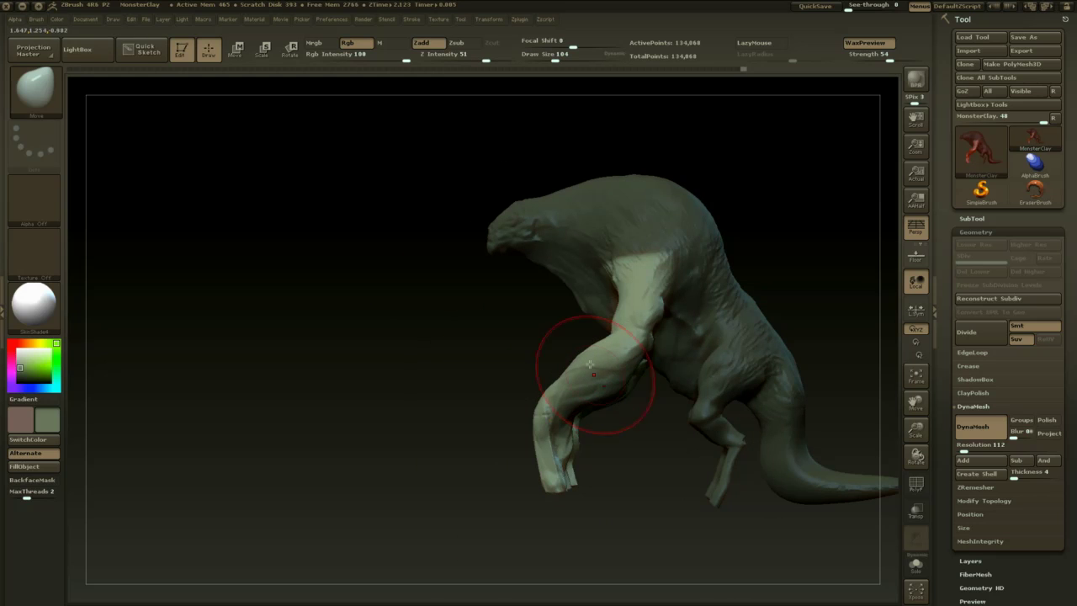
pyautogui.moveTo(601, 455); pyautogui.dragTo(674, 407)
pyautogui.moveTo(637, 323); pyautogui.dragTo(711, 314)
pyautogui.keyDown('ctrl'); pyautogui.moveTo(608, 308); pyautogui.dragTo(503, 262); pyautogui.keyUp('ctrl')
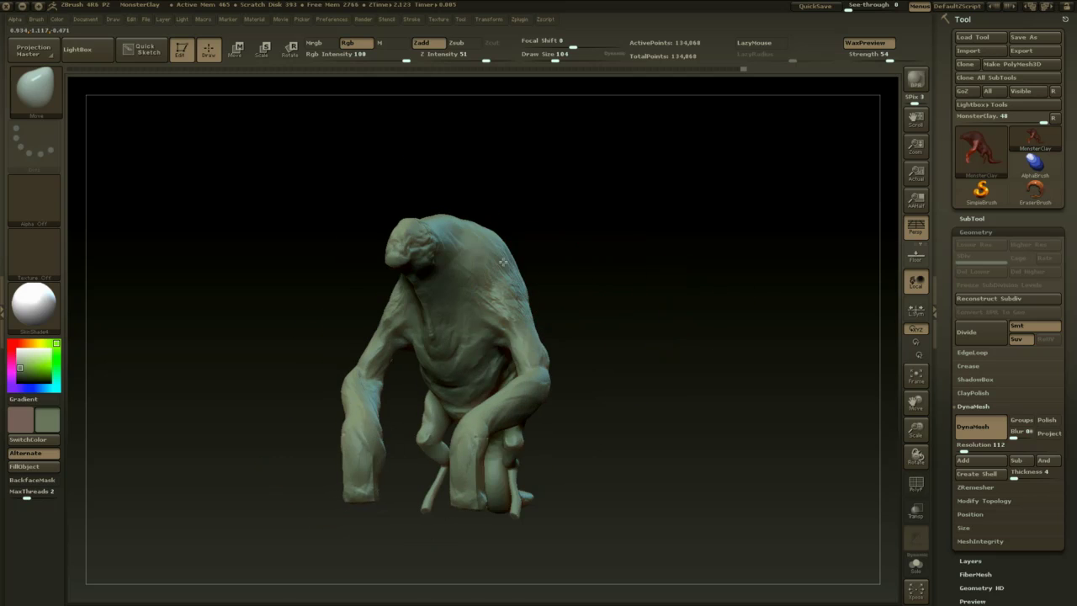
# - Carve creases into the shoulder and upper front leg with the Dam_Standard brush at draw size 56
pyautogui.moveTo(569, 249); pyautogui.dragTo(511, 339, button='right')
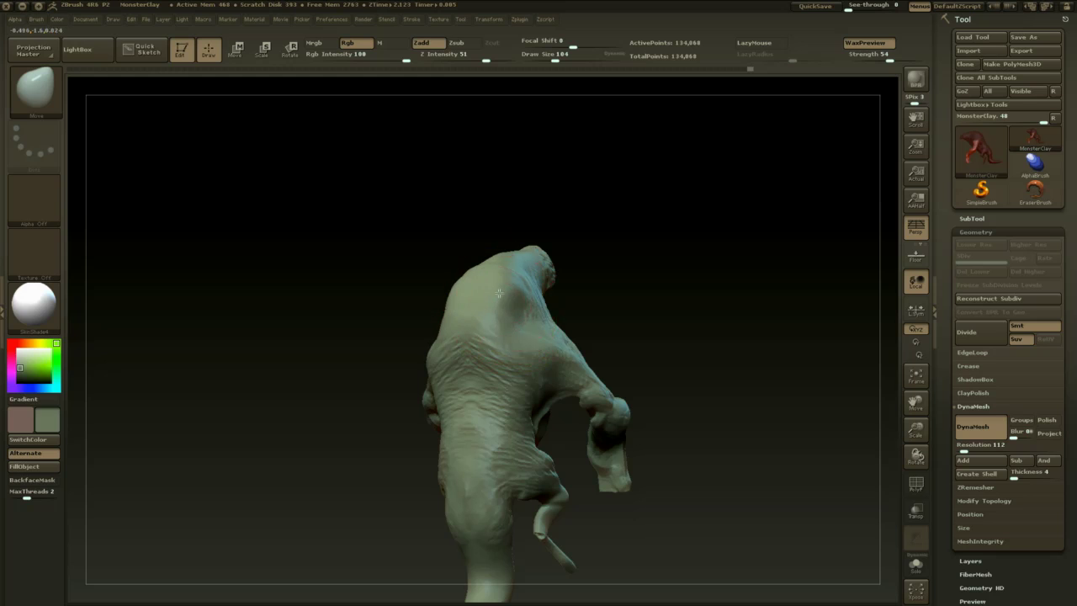
pyautogui.moveTo(499, 293); pyautogui.dragTo(485, 290)
pyautogui.moveTo(507, 242)
pyautogui.mouseDown()
pyautogui.moveTo(541, 268)
pyautogui.moveTo(655, 290)
pyautogui.mouseUp()
pyautogui.press('b')
pyautogui.press('d')
pyautogui.press('s')
pyautogui.press('space')
pyautogui.moveTo(549, 323); pyautogui.dragTo(539, 323)
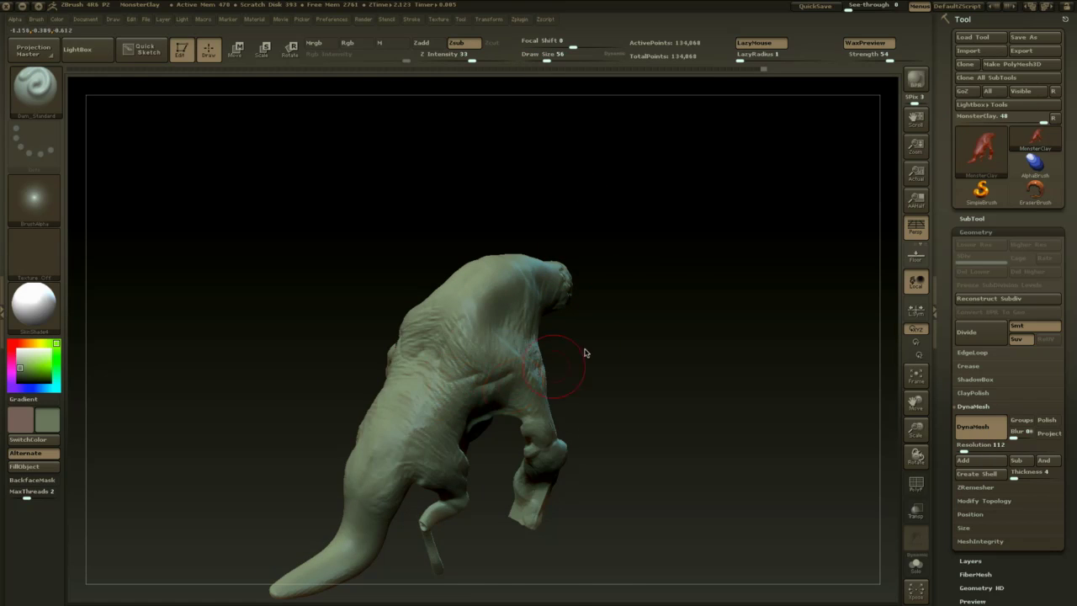
pyautogui.moveTo(586, 353); pyautogui.dragTo(518, 358, button='right')
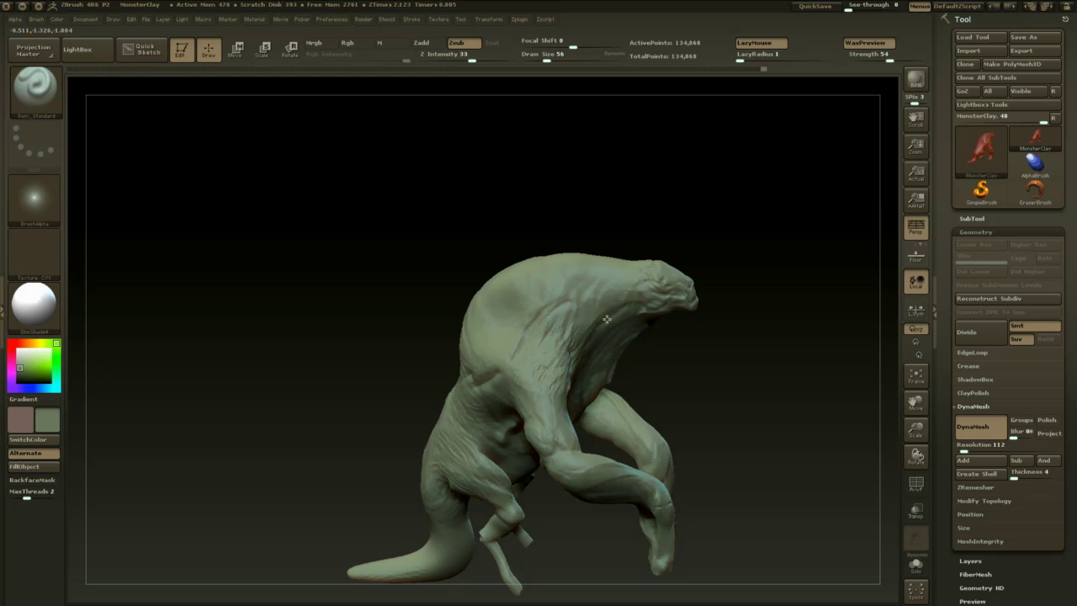
pyautogui.moveTo(422, 405)
pyautogui.mouseDown()
pyautogui.moveTo(705, 376)
pyautogui.moveTo(676, 345)
pyautogui.moveTo(664, 378)
pyautogui.moveTo(647, 346)
pyautogui.mouseUp()
# - Mask the head with the MaskPen at draw size 65 and invert the mask to protect the rest of the body
pyautogui.press('space')
pyautogui.moveTo(716, 324)
pyautogui.mouseDown()
pyautogui.moveTo(707, 309)
pyautogui.moveTo(690, 313)
pyautogui.mouseUp()
pyautogui.press('space')
pyautogui.moveTo(628, 338); pyautogui.dragTo(637, 338)
pyautogui.keyDown('ctrl'); pyautogui.moveTo(610, 321); pyautogui.dragTo(638, 341); pyautogui.keyUp('ctrl')
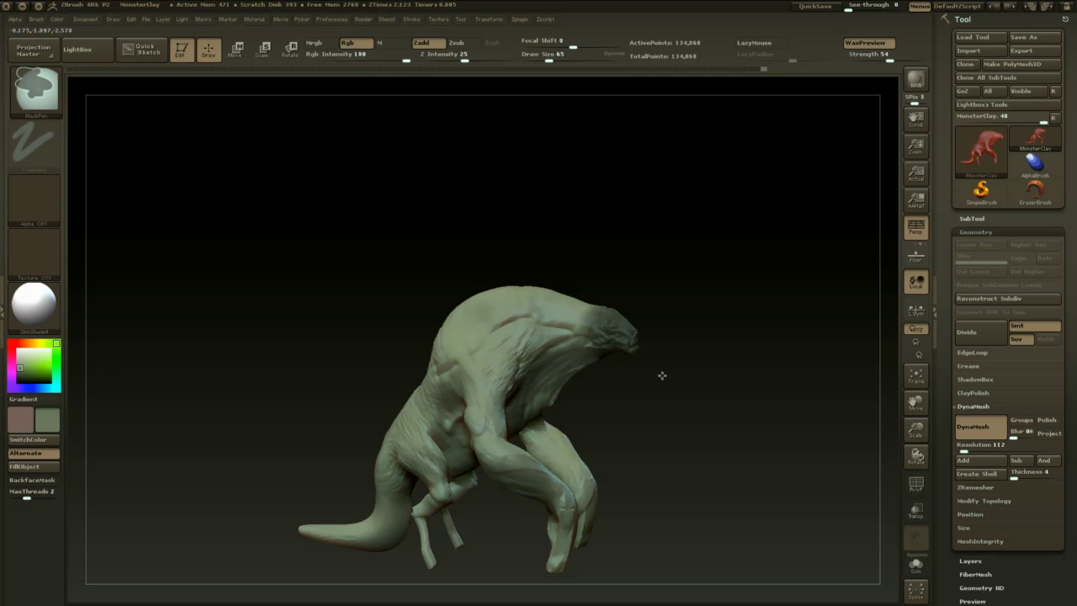
pyautogui.moveTo(709, 389)
pyautogui.mouseDown()
pyautogui.moveTo(608, 376)
pyautogui.moveTo(555, 383)
pyautogui.moveTo(621, 399)
pyautogui.mouseUp()
pyautogui.keyDown('ctrl'); pyautogui.click(581, 397); pyautogui.keyUp('ctrl')
pyautogui.keyDown('ctrl'); pyautogui.click(659, 341); pyautogui.keyUp('ctrl')
# - Scale the unmasked head down with a Transpose line, undoing the stretch attempted with it first
pyautogui.press('w')
pyautogui.moveTo(644, 321)
pyautogui.mouseDown()
pyautogui.moveTo(627, 434)
pyautogui.moveTo(680, 439)
pyautogui.mouseUp()
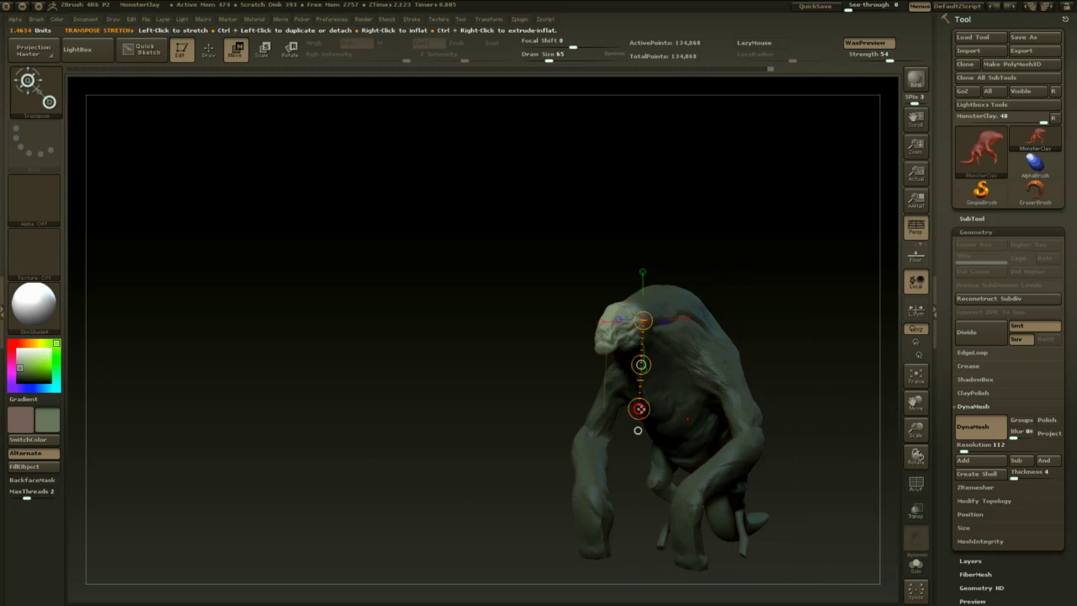
pyautogui.moveTo(640, 409); pyautogui.dragTo(642, 323)
pyautogui.hotkey('ctrl', 'z')
pyautogui.press('e')
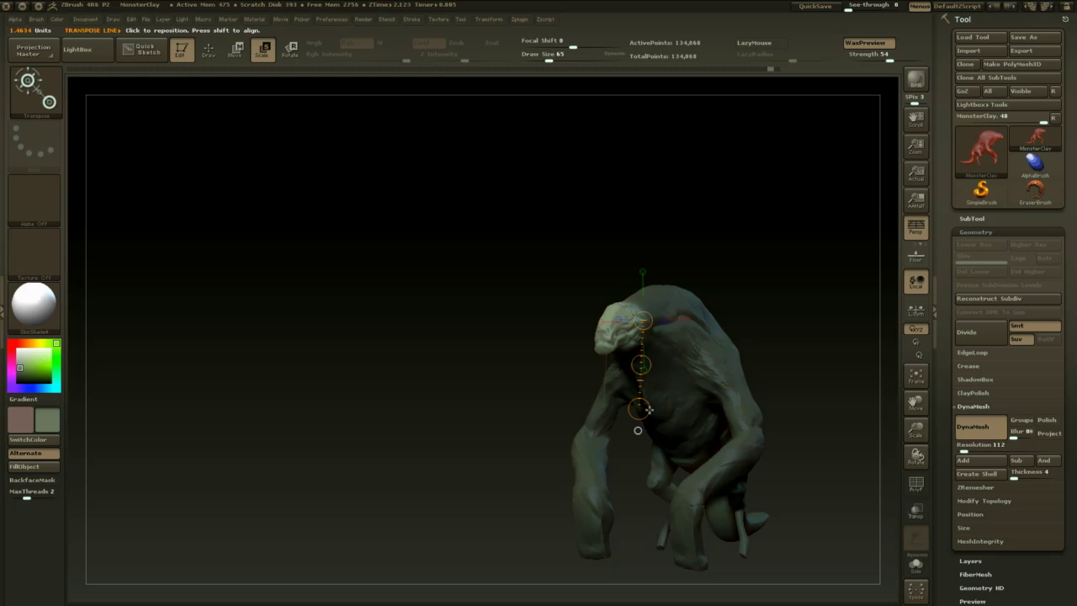
pyautogui.moveTo(640, 409); pyautogui.dragTo(660, 261)
pyautogui.moveTo(791, 273); pyautogui.dragTo(706, 276)
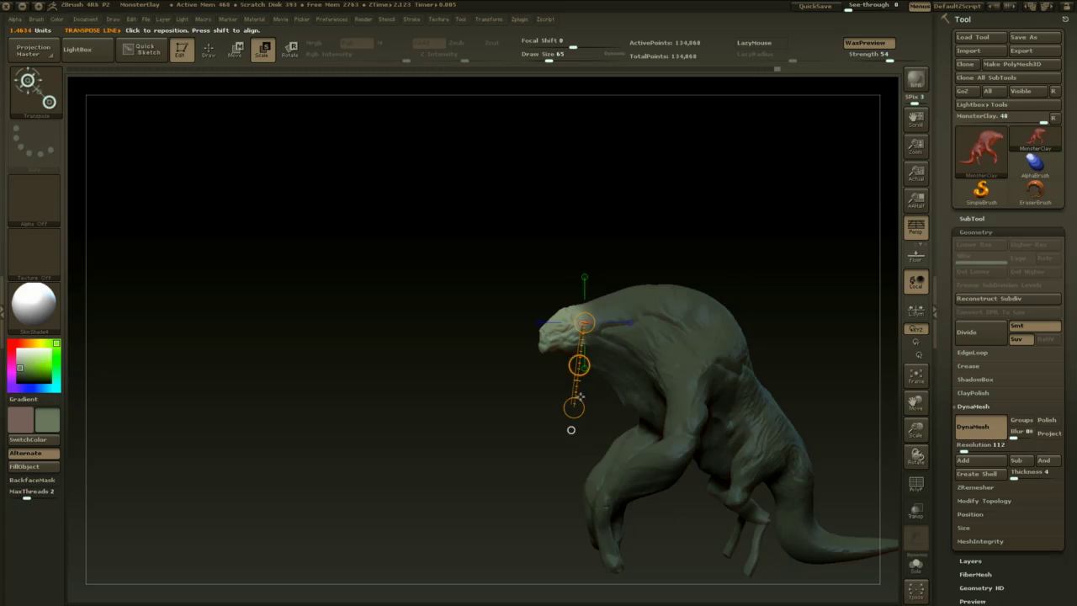
pyautogui.moveTo(574, 407); pyautogui.dragTo(588, 391)
pyautogui.keyDown('alt'); pyautogui.moveTo(798, 312); pyautogui.dragTo(765, 288); pyautogui.keyUp('alt')
# - Rotate the unmasked head and shift it back toward the neck with Transpose
pyautogui.press('r')
pyautogui.moveTo(541, 385); pyautogui.dragTo(511, 388)
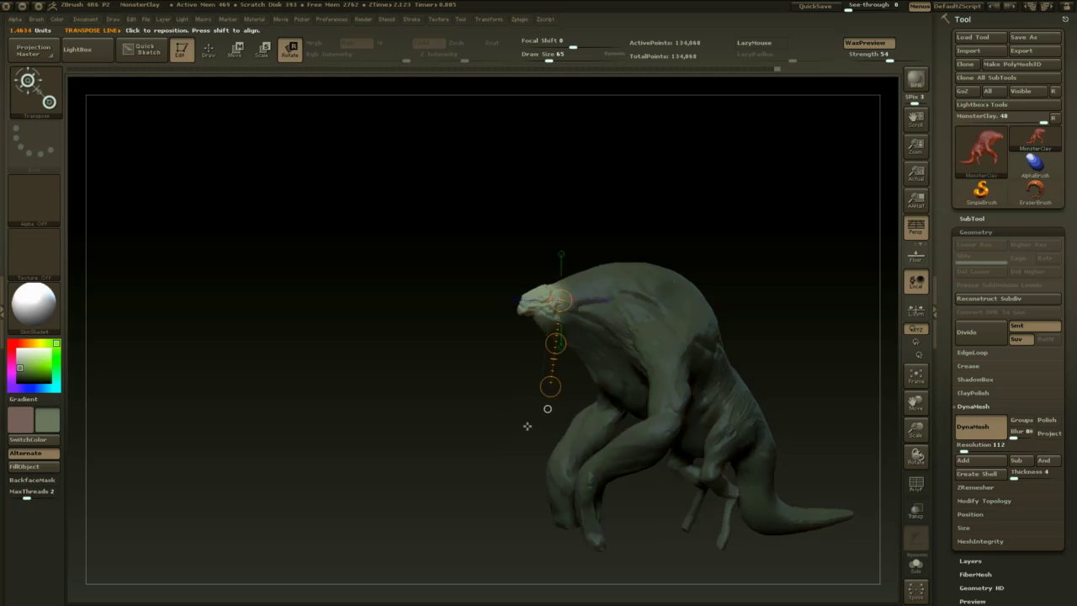
pyautogui.moveTo(527, 426); pyautogui.dragTo(631, 394)
pyautogui.moveTo(697, 335)
pyautogui.mouseDown()
pyautogui.moveTo(802, 341)
pyautogui.moveTo(678, 340)
pyautogui.moveTo(657, 385)
pyautogui.moveTo(612, 394)
pyautogui.mouseUp()
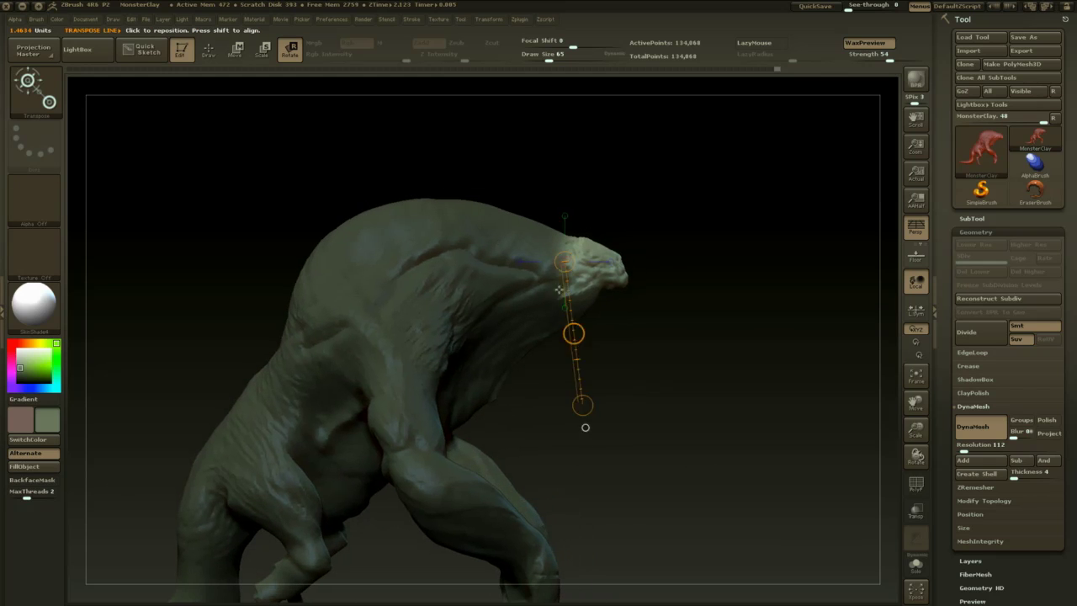
pyautogui.moveTo(547, 284); pyautogui.dragTo(710, 283)
pyautogui.press('w')
pyautogui.moveTo(629, 284); pyautogui.dragTo(615, 281)
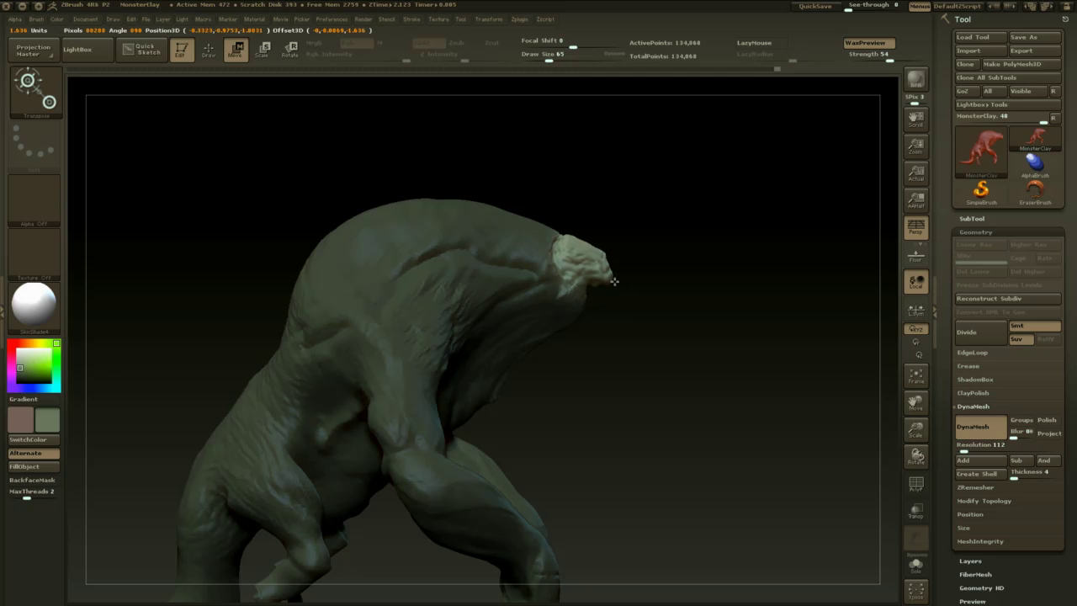
# - Return to Draw mode, clear the mask and remesh the creature with DynaMesh
pyautogui.press('q')
pyautogui.moveTo(676, 367); pyautogui.dragTo(497, 358)
pyautogui.keyDown('ctrl'); pyautogui.moveTo(600, 349); pyautogui.dragTo(636, 433); pyautogui.keyUp('ctrl')
pyautogui.moveTo(614, 386)
pyautogui.keyDown('alt'); pyautogui.mouseDown()
pyautogui.moveTo(684, 328)
pyautogui.moveTo(673, 298)
pyautogui.moveTo(698, 393)
pyautogui.mouseUp(); pyautogui.keyUp('alt')
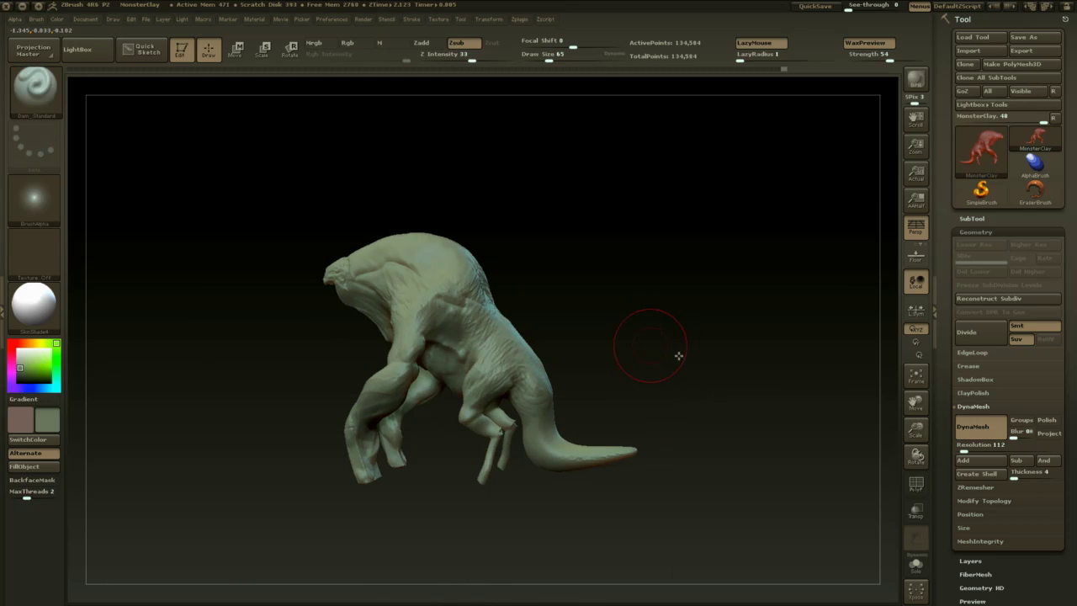
# - Build up clay across the neck and shoulder area with the ClayBuildup brush at draw size 37
pyautogui.moveTo(680, 356); pyautogui.dragTo(713, 355)
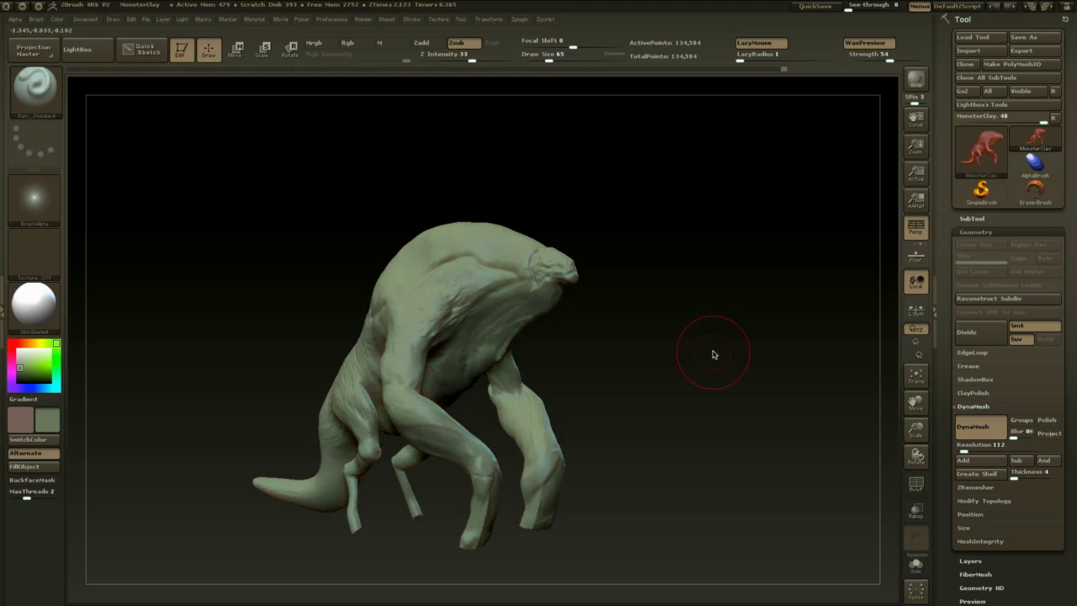
pyautogui.press('b')
pyautogui.press('c')
pyautogui.press('b')
pyautogui.press('space')
pyautogui.moveTo(659, 298); pyautogui.dragTo(656, 343)
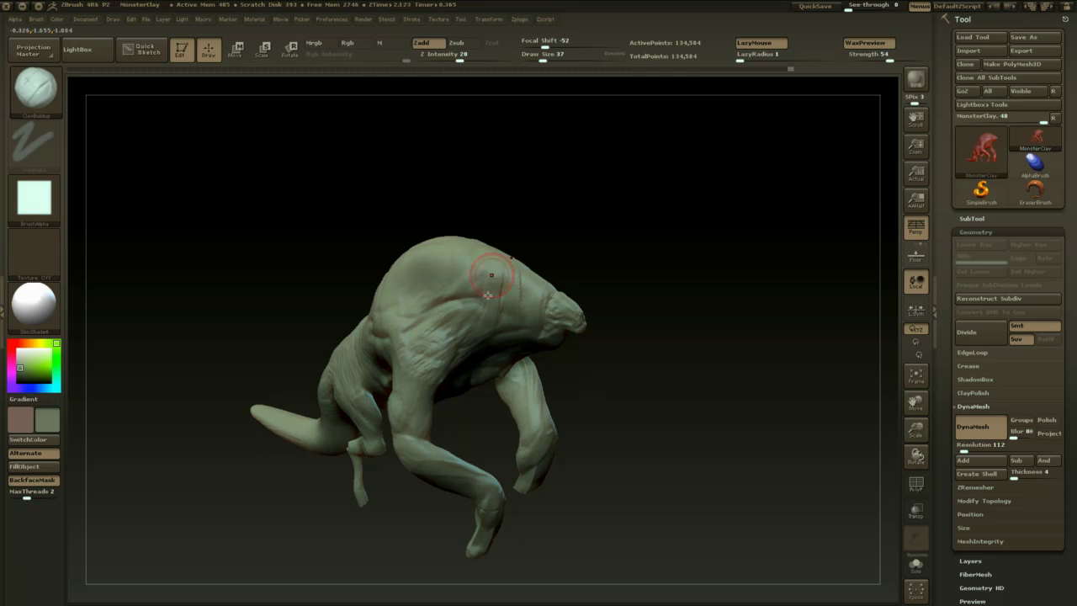
pyautogui.moveTo(583, 273); pyautogui.dragTo(627, 433)
# - Thicken the throat below the head with the ClayBuildup brush at draw size 49
pyautogui.moveTo(627, 433)
pyautogui.keyDown('alt'); pyautogui.mouseDown()
pyautogui.moveTo(641, 372)
pyautogui.moveTo(627, 279)
pyautogui.moveTo(547, 296)
pyautogui.mouseUp(); pyautogui.keyUp('alt')
pyautogui.press('space')
pyautogui.moveTo(482, 331); pyautogui.dragTo(486, 333)
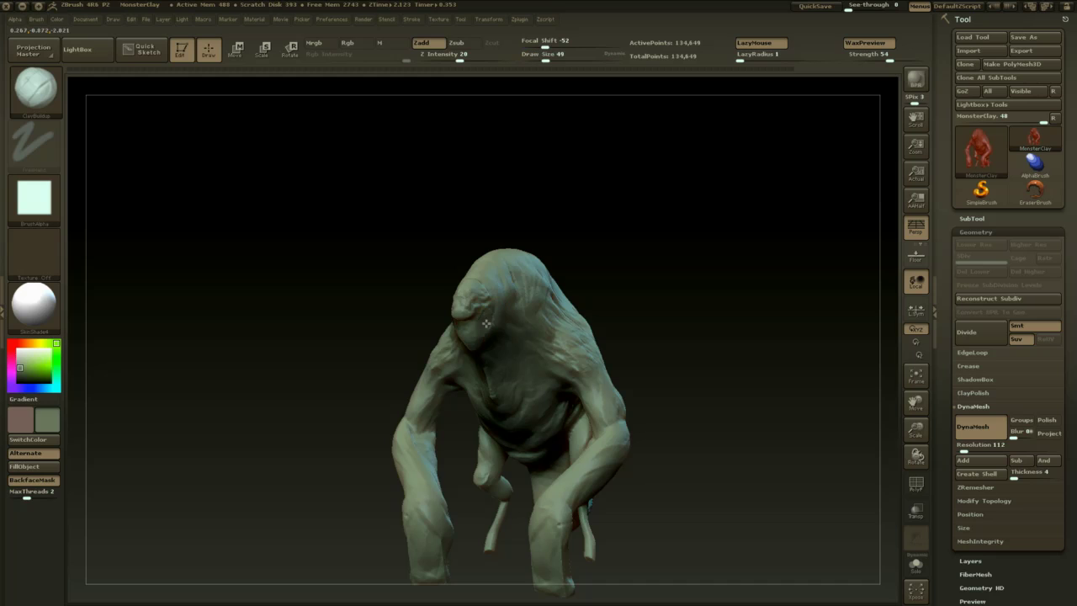
pyautogui.moveTo(578, 244); pyautogui.dragTo(506, 309)
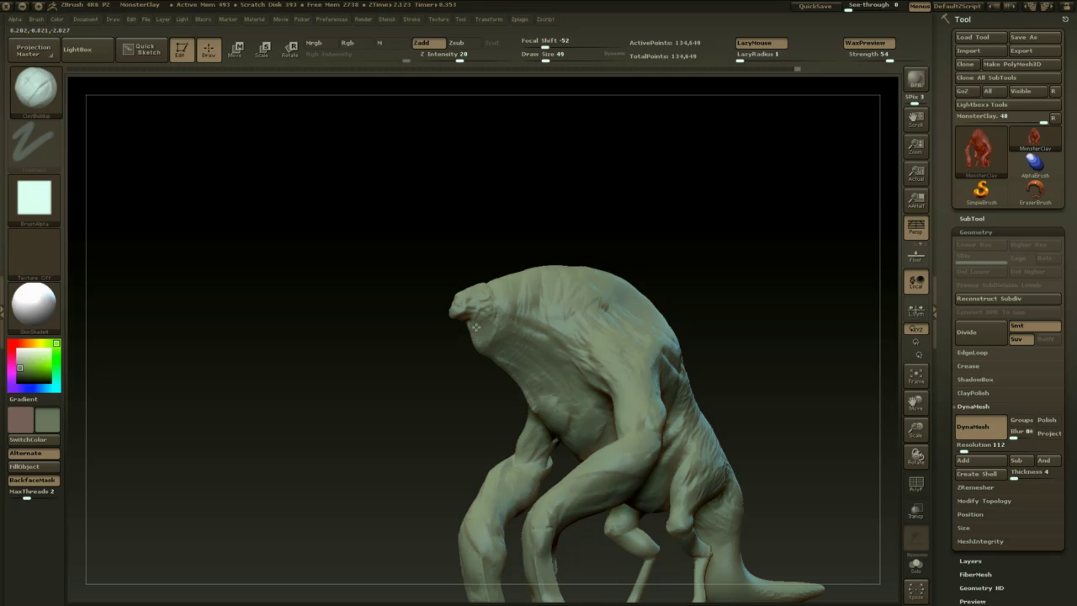
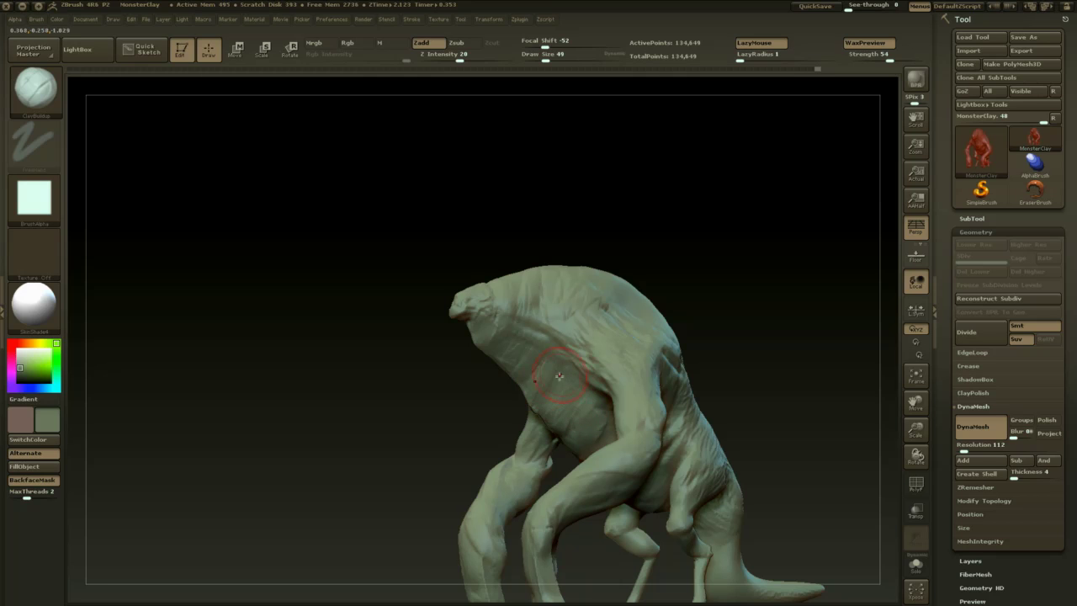
# - Texture the neck, throat and chest with the Weave1 brush at draw size 54 and Z Intensity 8, and remesh with DynaMesh
pyautogui.press('b')
pyautogui.click(238, 551)
pyautogui.press('space')
pyautogui.moveTo(514, 331); pyautogui.dragTo(519, 331)
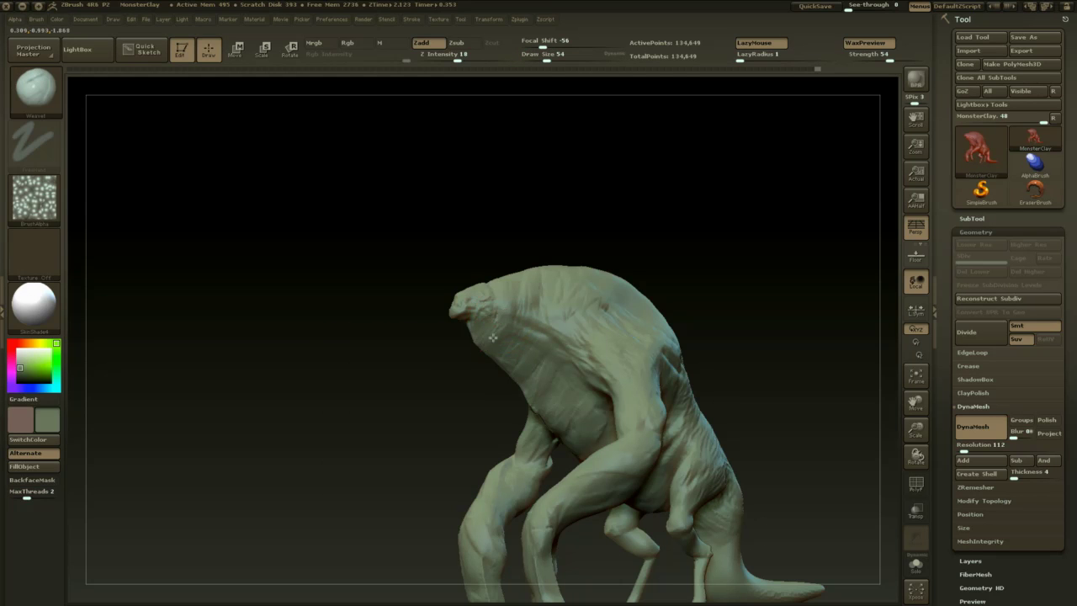
pyautogui.click(445, 60)
pyautogui.moveTo(455, 392); pyautogui.dragTo(808, 333)
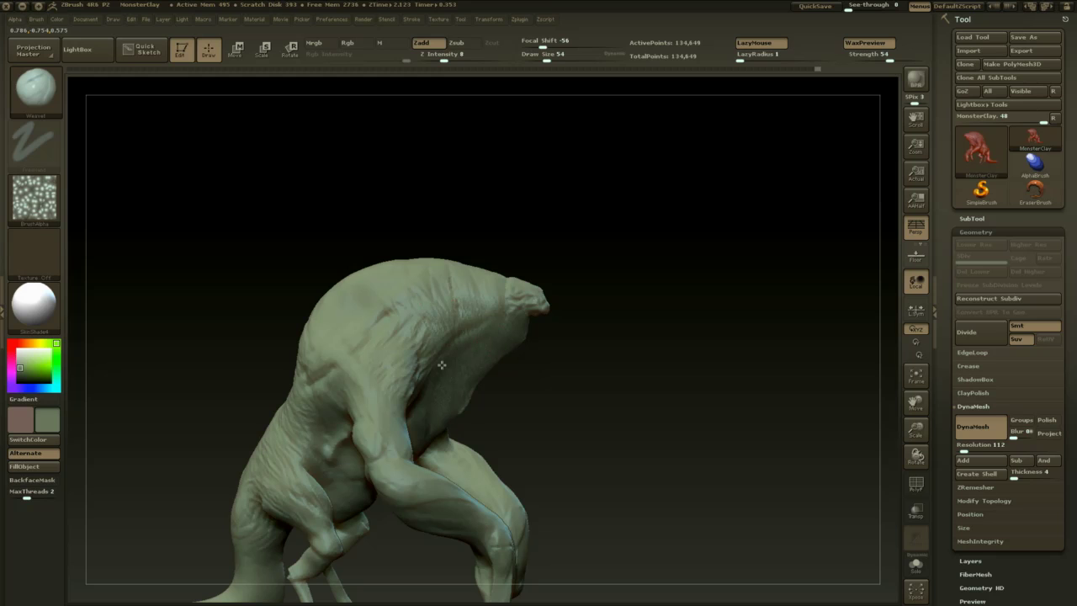
pyautogui.moveTo(455, 550); pyautogui.dragTo(287, 539)
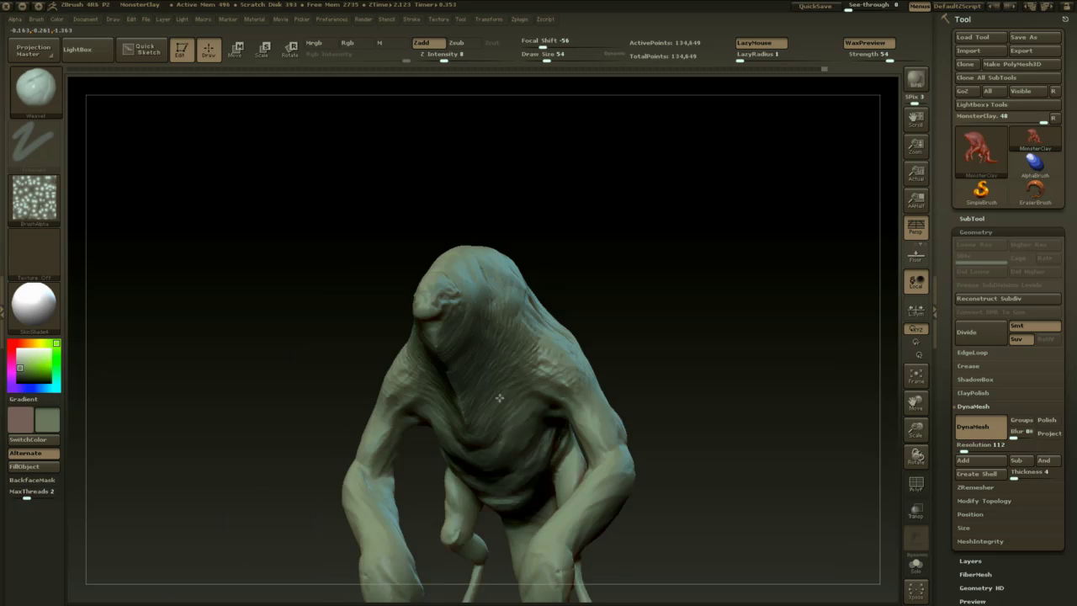
pyautogui.moveTo(613, 287); pyautogui.dragTo(539, 277)
pyautogui.keyDown('ctrl'); pyautogui.moveTo(655, 247); pyautogui.dragTo(787, 338); pyautogui.keyUp('ctrl')
# - Insert symmetrical cubes at the ends of the hind legs with the InsertCube brush as foot blocks
pyautogui.press('b')
pyautogui.press('i')
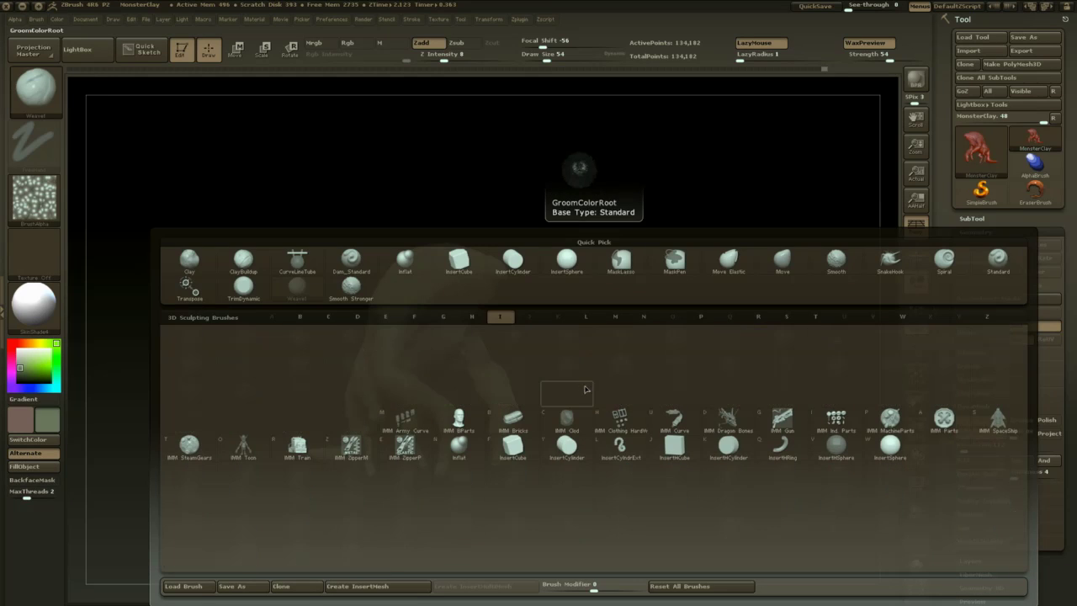
pyautogui.press('c')
pyautogui.moveTo(604, 388); pyautogui.dragTo(547, 405)
pyautogui.moveTo(579, 461)
pyautogui.keyDown('alt'); pyautogui.mouseDown()
pyautogui.moveTo(591, 413)
pyautogui.moveTo(608, 497)
pyautogui.mouseUp(); pyautogui.keyUp('alt')
pyautogui.moveTo(682, 497); pyautogui.dragTo(584, 506)
pyautogui.moveTo(712, 480); pyautogui.dragTo(664, 409)
pyautogui.keyDown('alt'); pyautogui.moveTo(675, 537); pyautogui.dragTo(650, 439); pyautogui.keyUp('alt')
# - Rotate, flatten and position the foot blocks under the hind legs with Transpose, and merge them with DynaMesh
pyautogui.press('r')
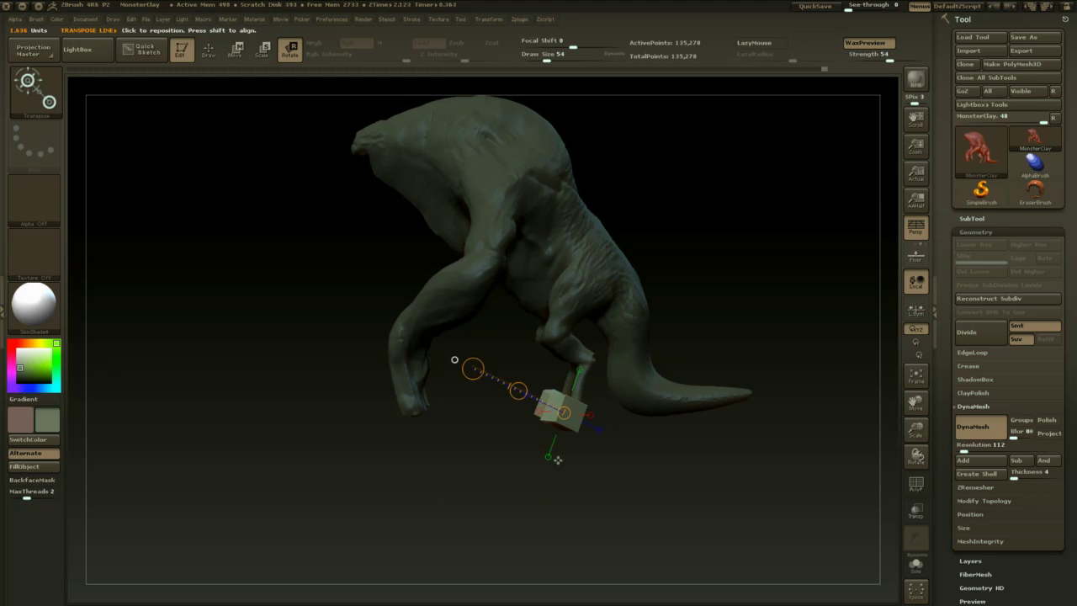
pyautogui.click(548, 457)
pyautogui.moveTo(584, 490); pyautogui.dragTo(565, 537)
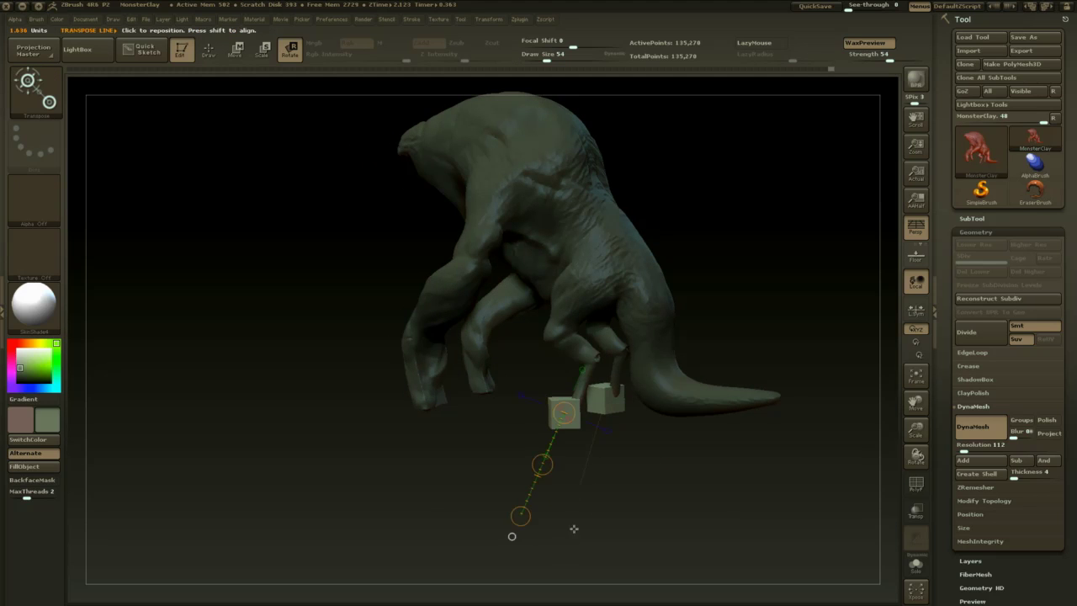
pyautogui.press('w')
pyautogui.moveTo(565, 420)
pyautogui.mouseDown()
pyautogui.moveTo(561, 516)
pyautogui.moveTo(570, 447)
pyautogui.mouseUp()
pyautogui.moveTo(643, 489)
pyautogui.mouseDown()
pyautogui.moveTo(676, 491)
pyautogui.moveTo(638, 452)
pyautogui.moveTo(622, 465)
pyautogui.moveTo(639, 495)
pyautogui.mouseUp()
pyautogui.press('super+q')
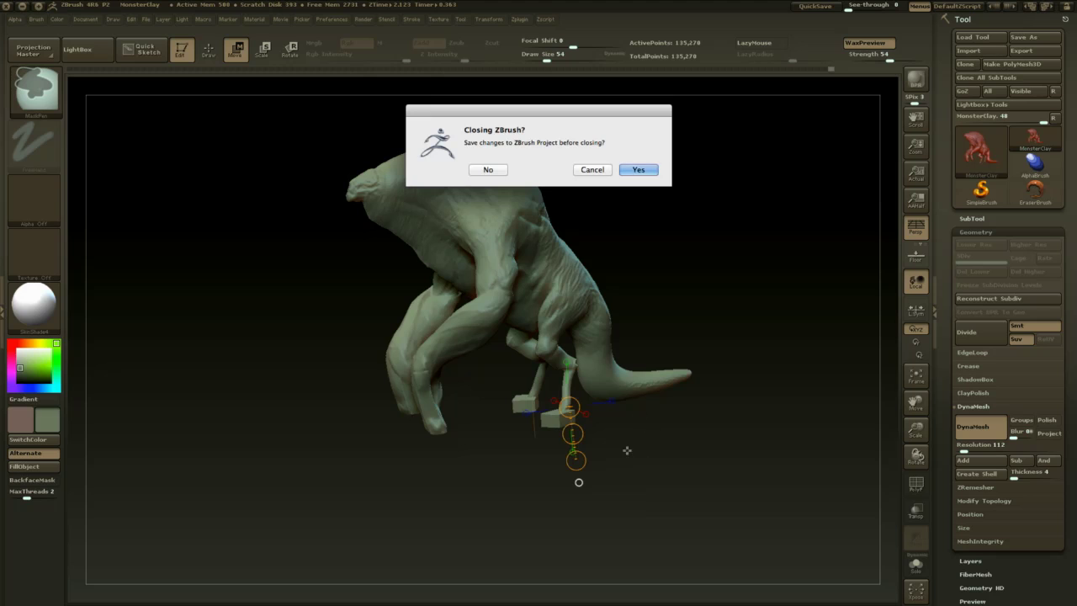
pyautogui.click(601, 171)
pyautogui.press('q')
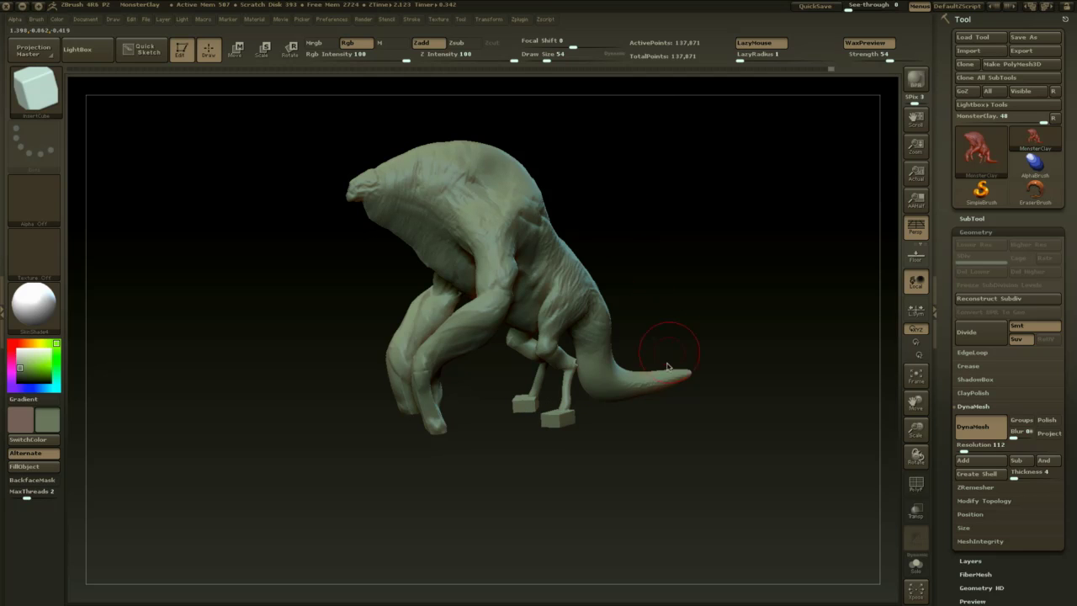
# - Build up the hind ankles where they meet the foot blocks with the ClayBuildup brush at draw size 68
pyautogui.press('b')
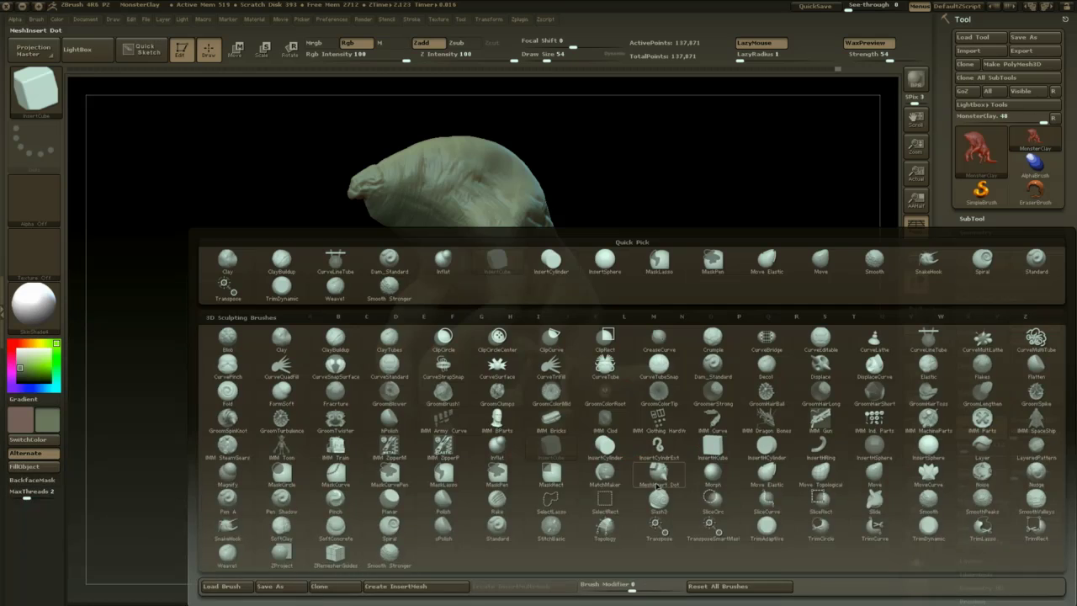
pyautogui.press('c')
pyautogui.press('b')
pyautogui.moveTo(671, 442)
pyautogui.mouseDown()
pyautogui.moveTo(666, 490)
pyautogui.moveTo(642, 387)
pyautogui.moveTo(641, 467)
pyautogui.moveTo(618, 404)
pyautogui.mouseUp()
pyautogui.press('space')
pyautogui.moveTo(579, 352); pyautogui.dragTo(560, 334)
pyautogui.press('space')
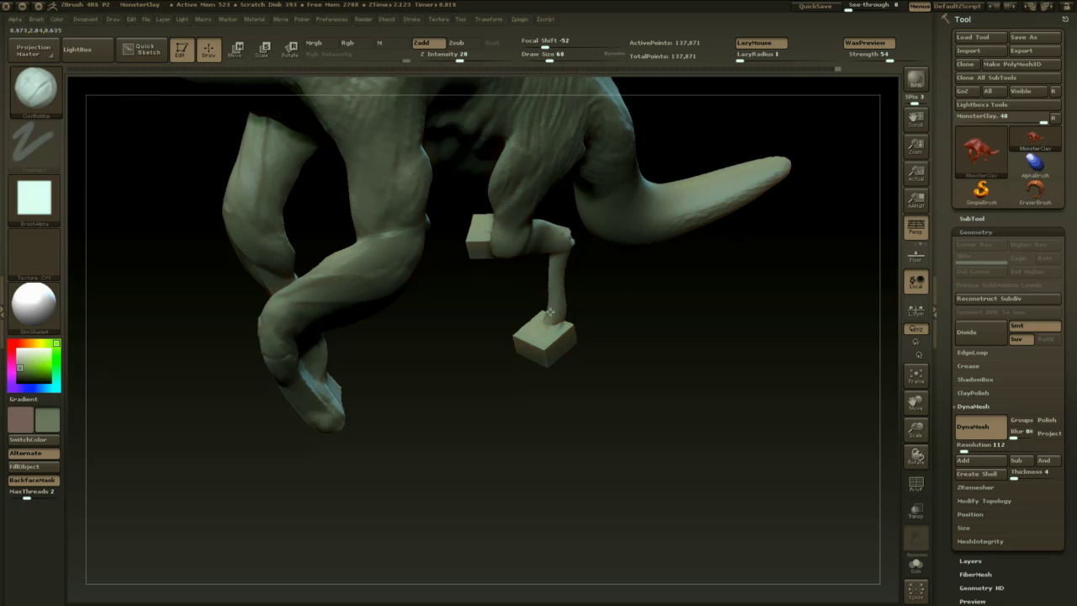
pyautogui.moveTo(638, 310); pyautogui.dragTo(547, 425)
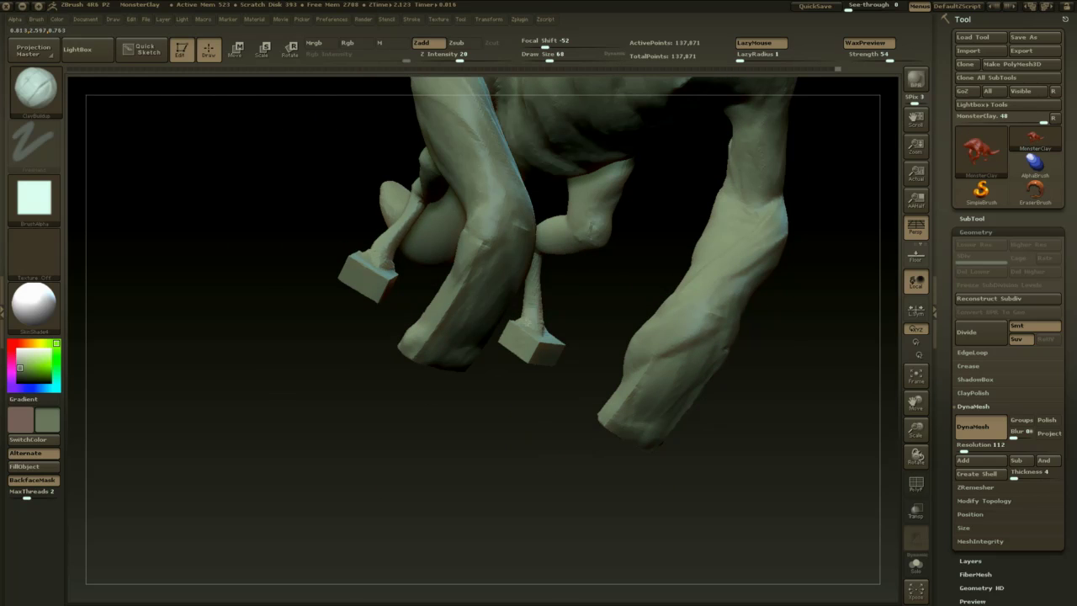
pyautogui.moveTo(589, 329); pyautogui.dragTo(476, 332)
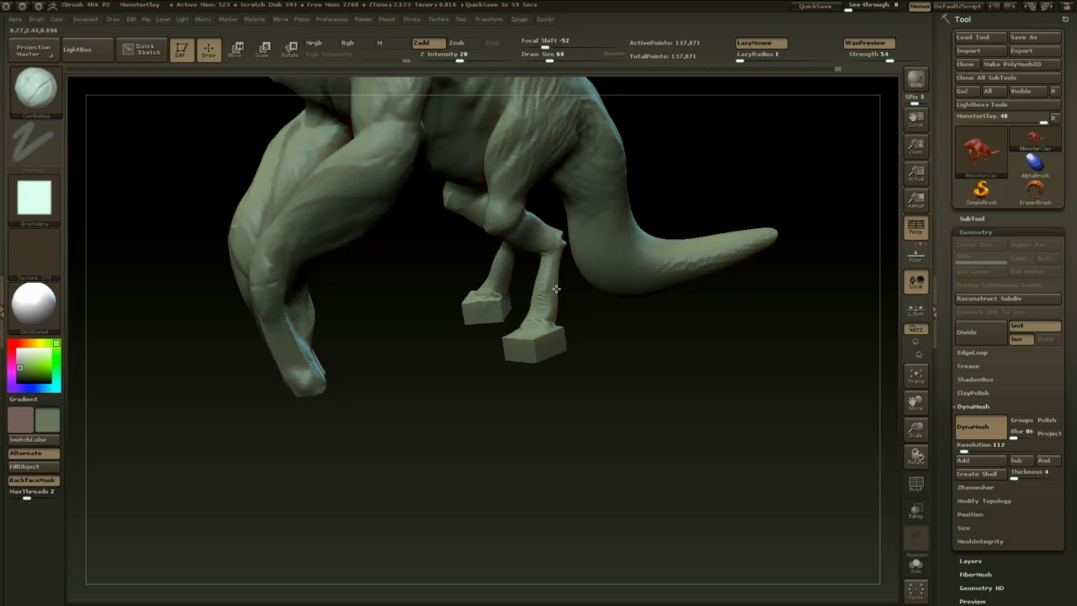
# - Add clay along the lower hind leg, smooth it, and remesh with DynaMesh
pyautogui.moveTo(574, 342); pyautogui.dragTo(555, 253)
pyautogui.keyDown('shift'); pyautogui.moveTo(555, 252); pyautogui.dragTo(555, 297); pyautogui.keyUp('shift')
pyautogui.keyDown('ctrl'); pyautogui.moveTo(597, 369); pyautogui.dragTo(635, 482); pyautogui.keyUp('ctrl')
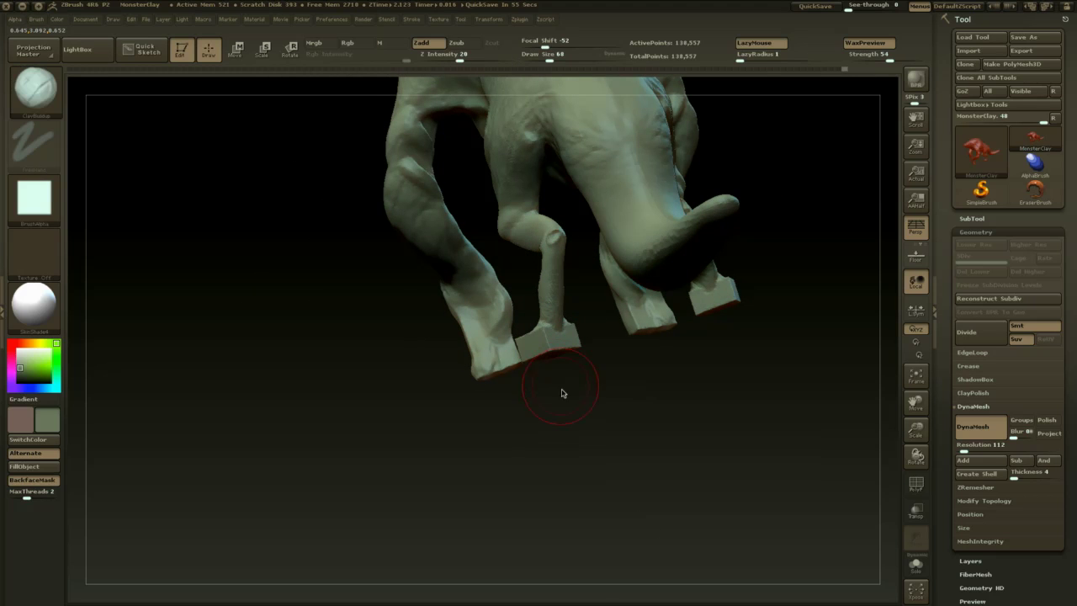
# - Plane down the edges of the hind foot blocks with the TrimDynamic brush at draw size 68 and Z Intensity 43
pyautogui.moveTo(564, 392)
pyautogui.mouseDown()
pyautogui.moveTo(602, 418)
pyautogui.moveTo(606, 399)
pyautogui.mouseUp()
pyautogui.moveTo(549, 368); pyautogui.dragTo(551, 402)
pyautogui.press('b')
pyautogui.press('t')
pyautogui.press('d')
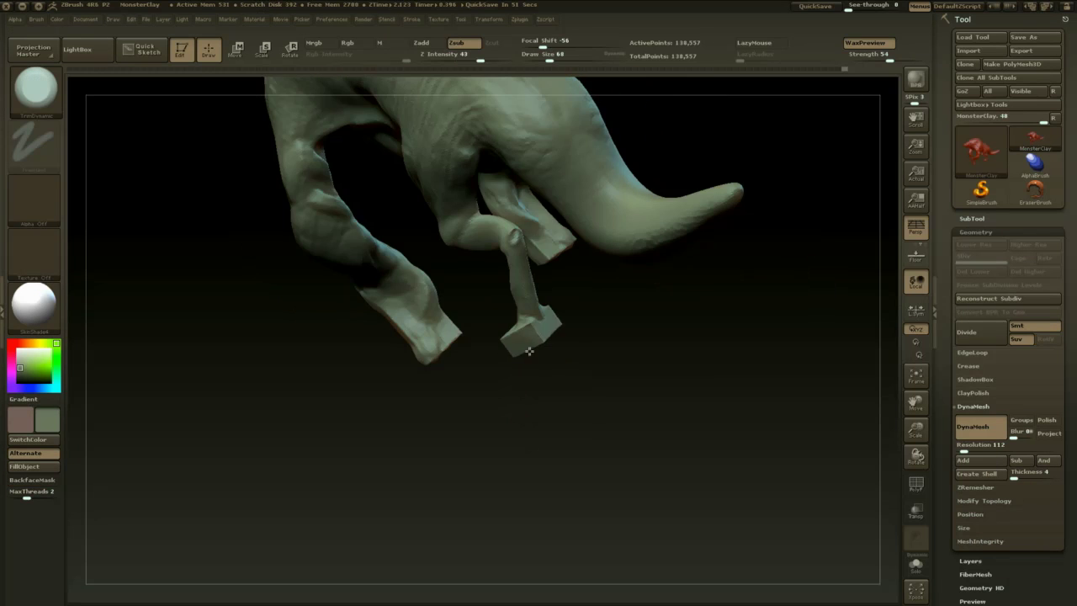
pyautogui.moveTo(557, 386); pyautogui.dragTo(603, 318)
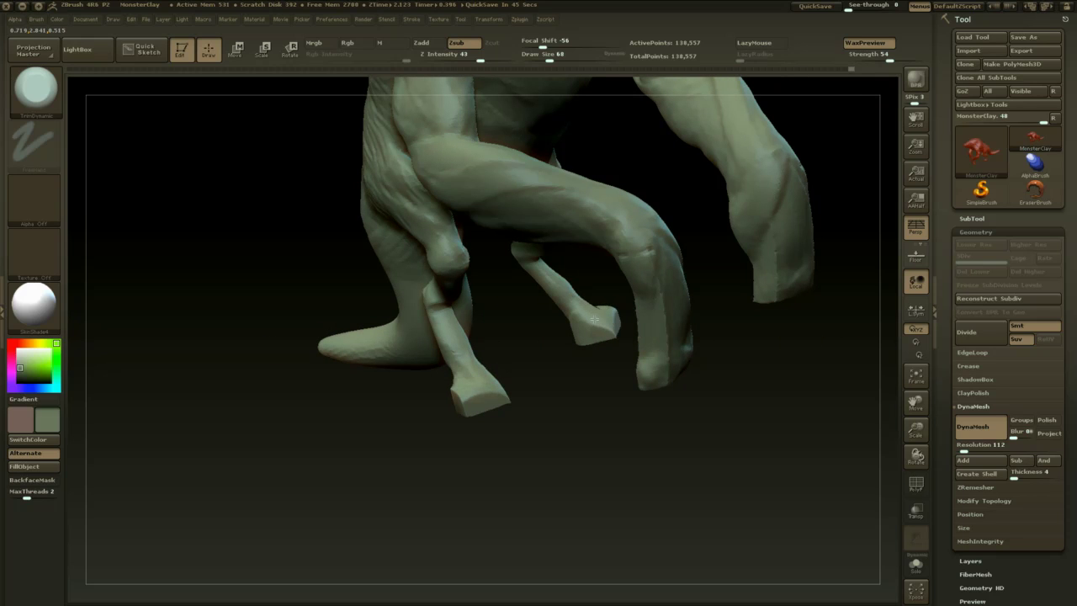
pyautogui.moveTo(594, 368); pyautogui.dragTo(591, 329)
# - Build up the muscles of the hind thighs with the ClayBuildup brush at draw size 49
pyautogui.press('b')
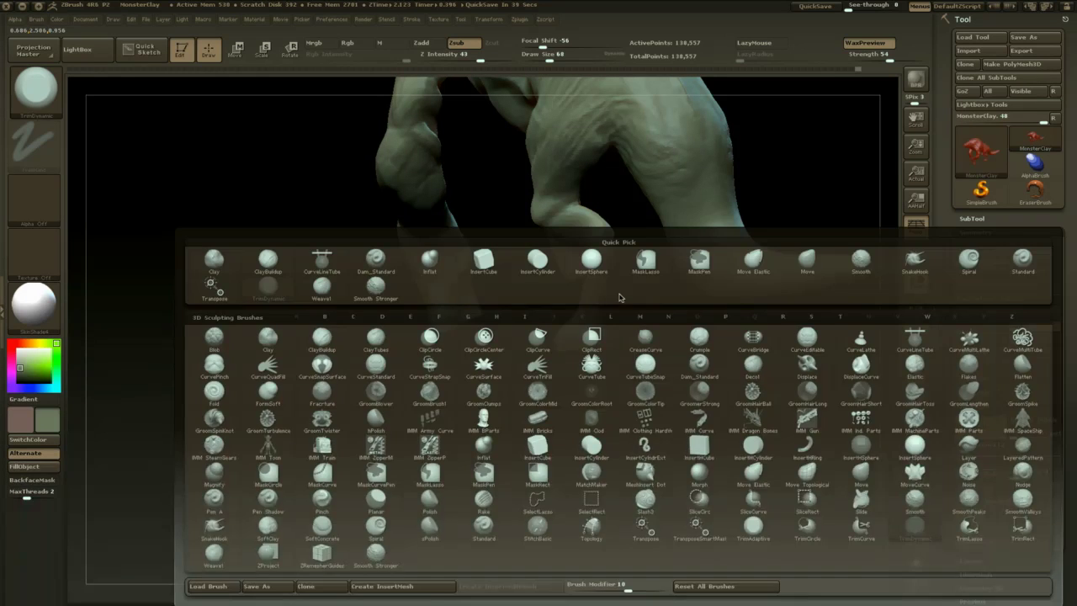
pyautogui.press('c')
pyautogui.press('b')
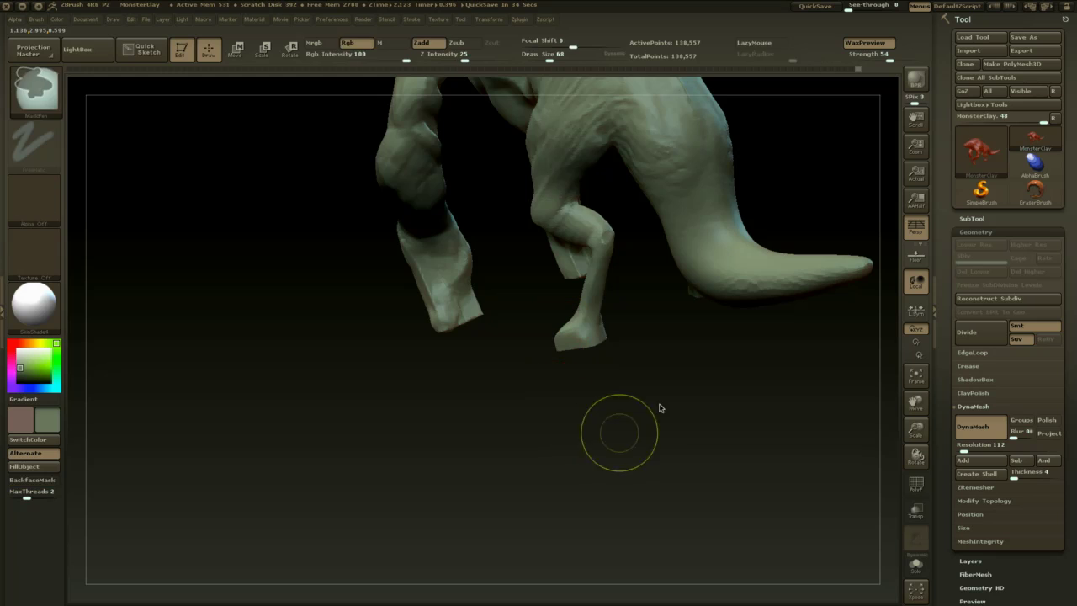
pyautogui.moveTo(662, 409); pyautogui.dragTo(601, 418)
pyautogui.press('space')
pyautogui.moveTo(629, 250); pyautogui.dragTo(624, 250)
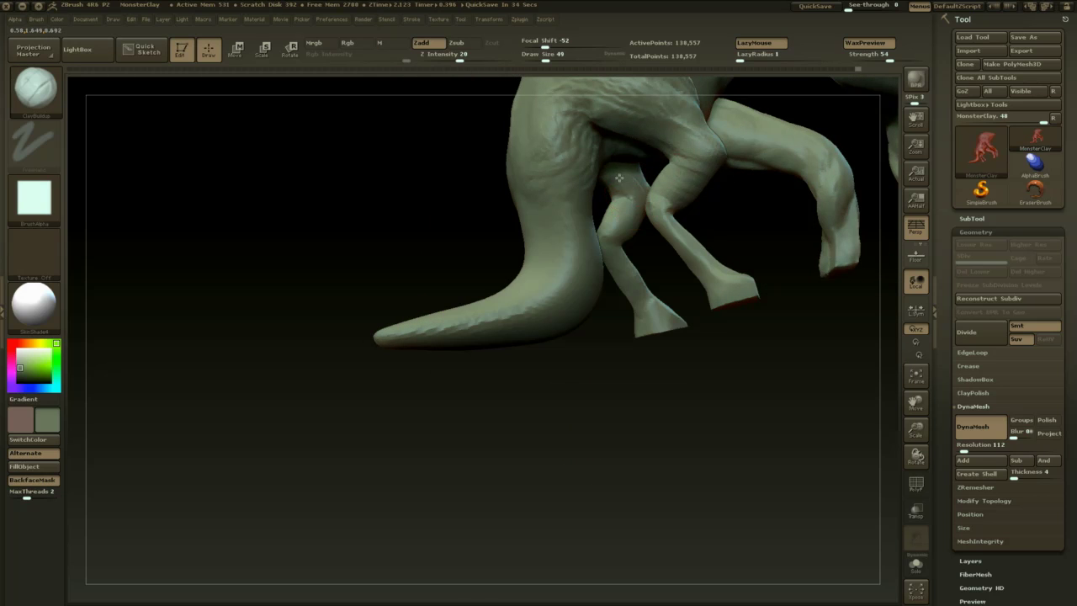
pyautogui.moveTo(698, 399); pyautogui.dragTo(585, 394)
pyautogui.moveTo(571, 313); pyautogui.dragTo(608, 316)
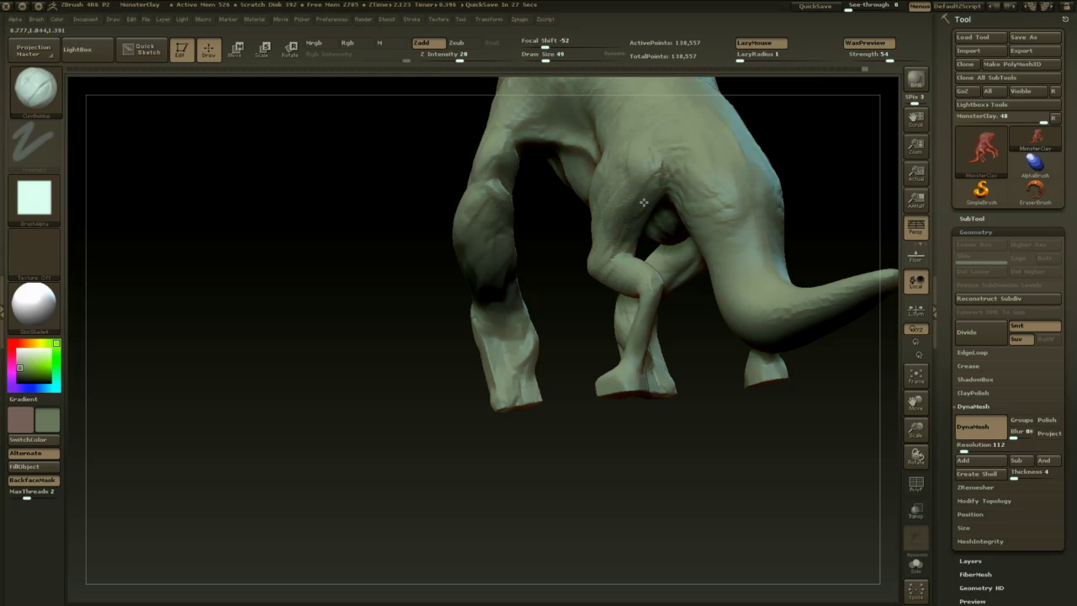
# - Fill in the underside between the hind legs and the tail base with the ClayBuildup brush at draw size 77
pyautogui.moveTo(562, 332); pyautogui.dragTo(653, 337)
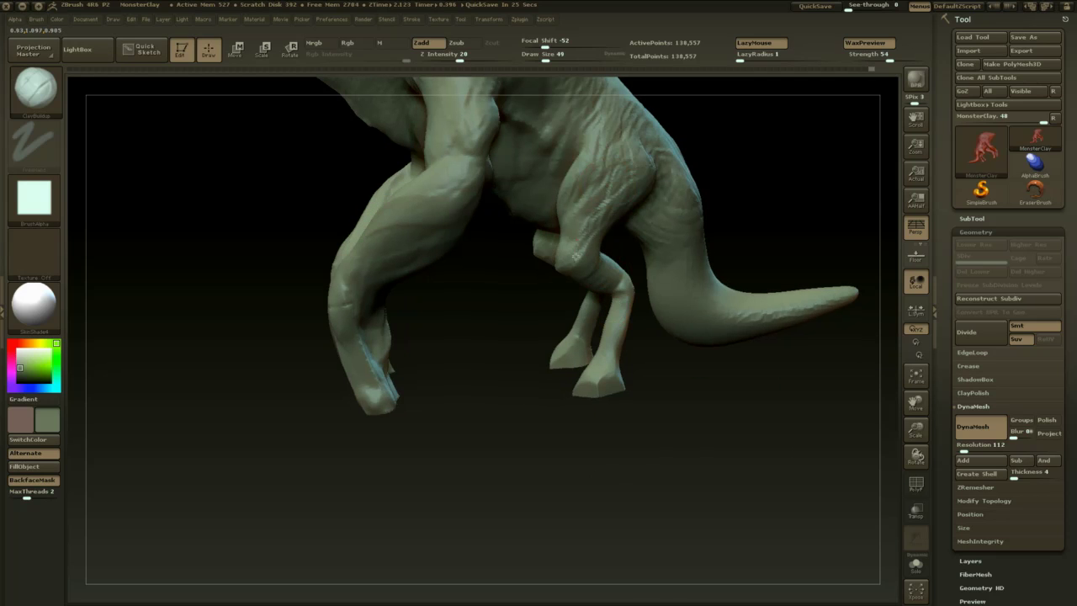
pyautogui.moveTo(541, 322); pyautogui.dragTo(644, 316)
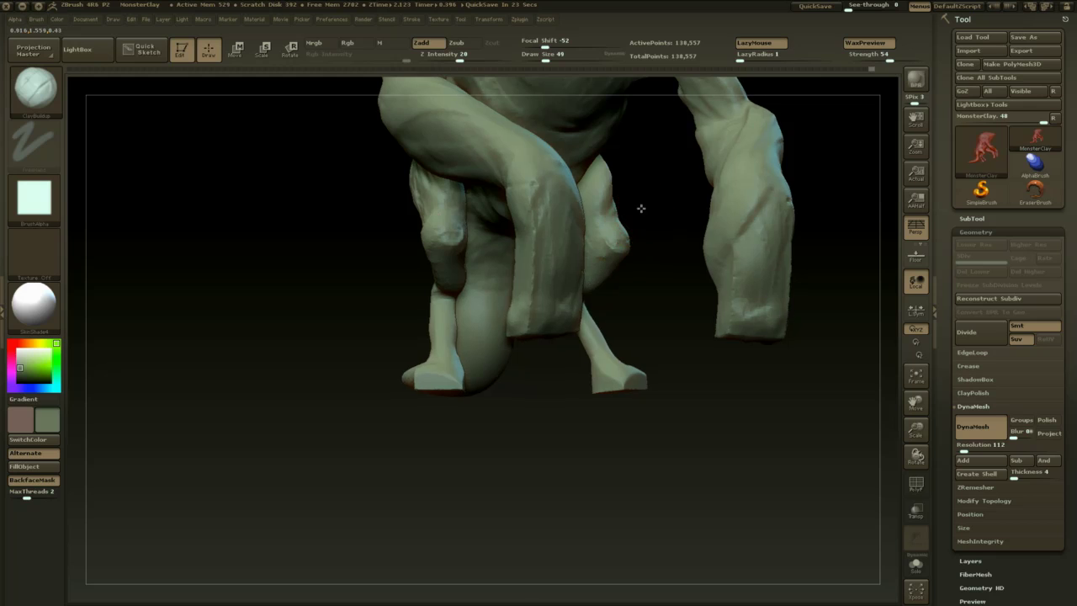
pyautogui.moveTo(642, 210); pyautogui.dragTo(622, 211)
pyautogui.moveTo(536, 407); pyautogui.dragTo(536, 317)
pyautogui.moveTo(536, 231)
pyautogui.mouseDown()
pyautogui.moveTo(551, 251)
pyautogui.moveTo(535, 220)
pyautogui.moveTo(551, 226)
pyautogui.mouseUp()
pyautogui.moveTo(692, 252); pyautogui.dragTo(589, 295)
pyautogui.press('space')
pyautogui.moveTo(533, 243); pyautogui.dragTo(538, 243)
pyautogui.moveTo(457, 198); pyautogui.dragTo(451, 181)
pyautogui.moveTo(467, 236)
pyautogui.mouseDown()
pyautogui.moveTo(457, 206)
pyautogui.moveTo(472, 198)
pyautogui.moveTo(476, 243)
pyautogui.mouseUp()
pyautogui.moveTo(481, 204); pyautogui.dragTo(488, 227)
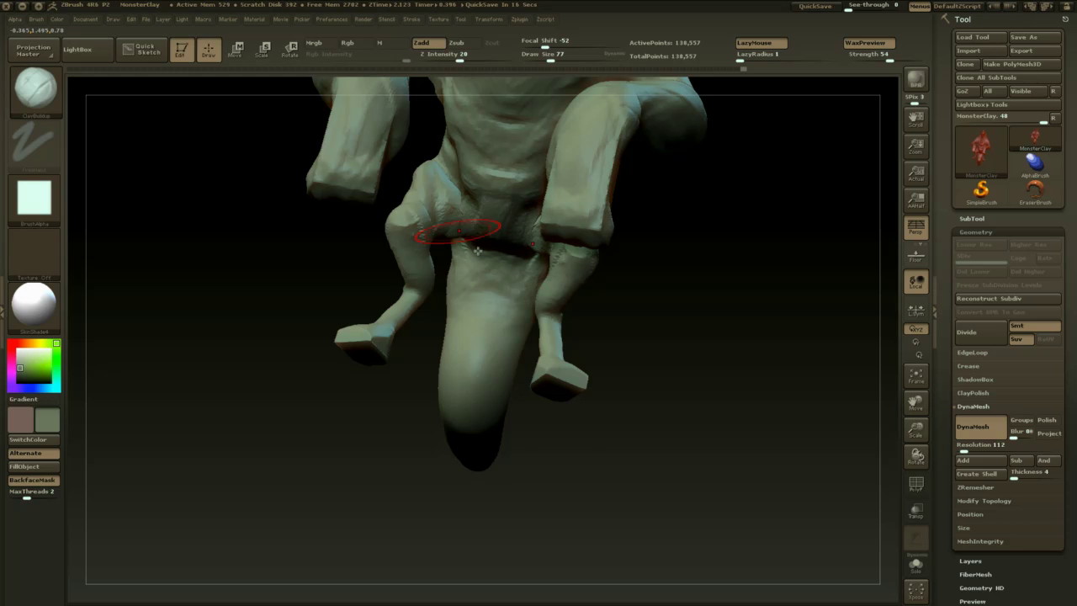
# - Build up the hips around the tail base with the ClayBuildup brush and remesh the creature with DynaMesh
pyautogui.moveTo(521, 480)
pyautogui.mouseDown()
pyautogui.moveTo(598, 491)
pyautogui.moveTo(576, 478)
pyautogui.mouseUp()
pyautogui.moveTo(378, 230); pyautogui.dragTo(368, 189)
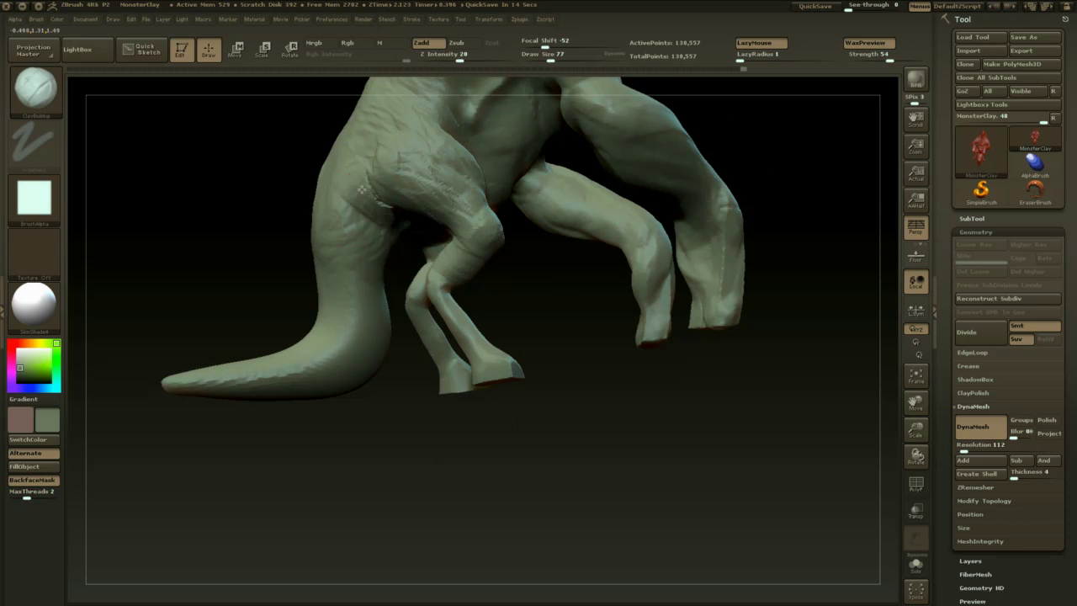
pyautogui.keyDown('alt'); pyautogui.moveTo(601, 479); pyautogui.dragTo(673, 572); pyautogui.keyUp('alt')
pyautogui.moveTo(673, 572)
pyautogui.mouseDown()
pyautogui.moveTo(618, 443)
pyautogui.moveTo(559, 387)
pyautogui.mouseUp()
pyautogui.moveTo(450, 291)
pyautogui.mouseDown()
pyautogui.moveTo(463, 316)
pyautogui.moveTo(488, 310)
pyautogui.moveTo(500, 291)
pyautogui.mouseUp()
pyautogui.moveTo(765, 265); pyautogui.dragTo(734, 338)
pyautogui.moveTo(475, 306)
pyautogui.mouseDown()
pyautogui.moveTo(454, 296)
pyautogui.moveTo(445, 333)
pyautogui.moveTo(446, 281)
pyautogui.mouseUp()
pyautogui.moveTo(488, 485)
pyautogui.keyDown('alt'); pyautogui.mouseDown()
pyautogui.moveTo(476, 500)
pyautogui.moveTo(522, 497)
pyautogui.mouseUp(); pyautogui.keyUp('alt')
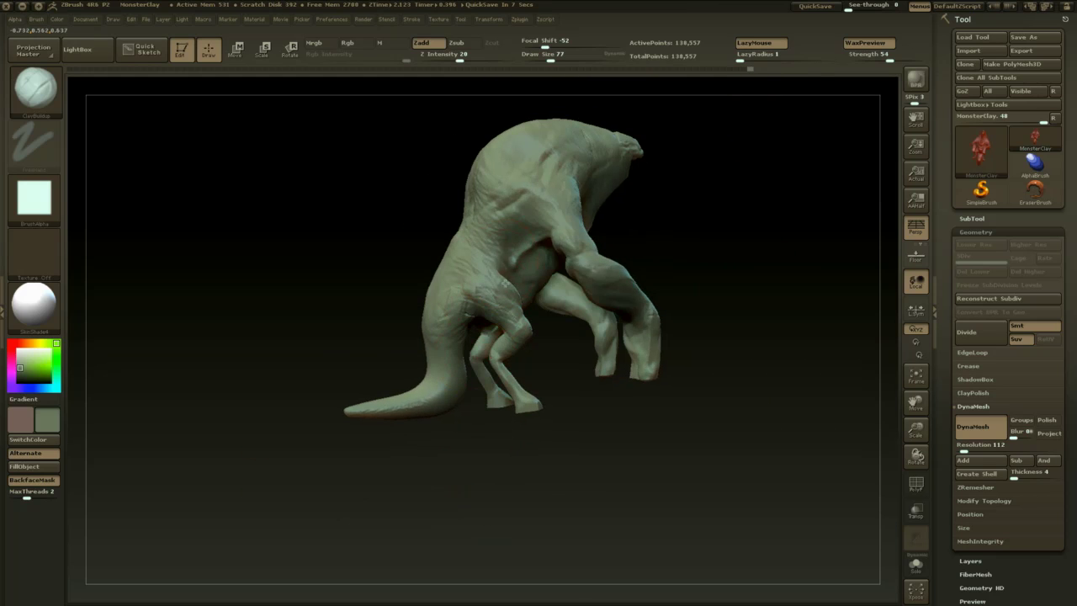
pyautogui.moveTo(492, 286); pyautogui.dragTo(510, 232)
pyautogui.moveTo(654, 213)
pyautogui.mouseDown()
pyautogui.moveTo(760, 225)
pyautogui.moveTo(709, 202)
pyautogui.mouseUp()
pyautogui.keyDown('ctrl'); pyautogui.moveTo(686, 202); pyautogui.dragTo(690, 285); pyautogui.keyUp('ctrl')
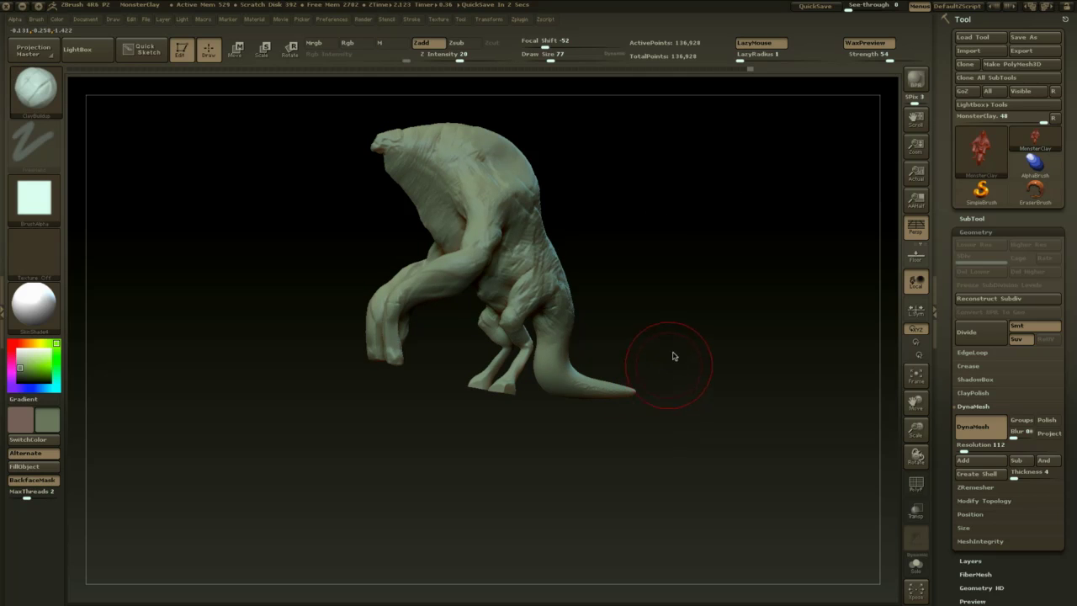
# - Add skin wrinkles across the lower back and flank with the ClayBuildup brush, starting at draw size 37
pyautogui.moveTo(715, 249)
pyautogui.mouseDown()
pyautogui.moveTo(723, 244)
pyautogui.moveTo(713, 247)
pyautogui.mouseUp()
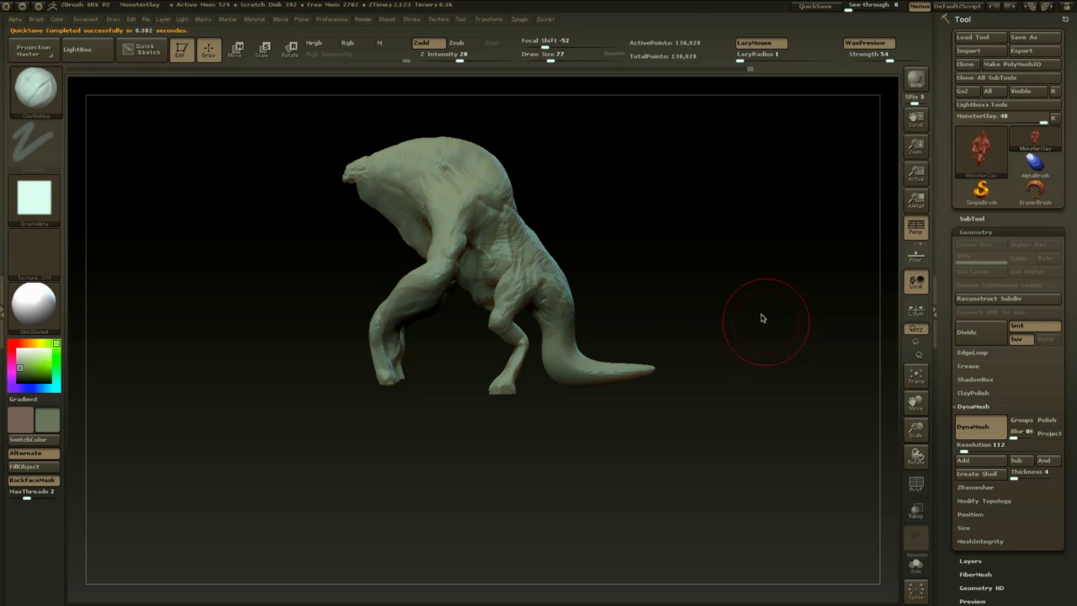
pyautogui.moveTo(763, 318)
pyautogui.mouseDown()
pyautogui.moveTo(745, 342)
pyautogui.moveTo(783, 365)
pyautogui.moveTo(754, 332)
pyautogui.moveTo(745, 356)
pyautogui.moveTo(523, 296)
pyautogui.mouseUp()
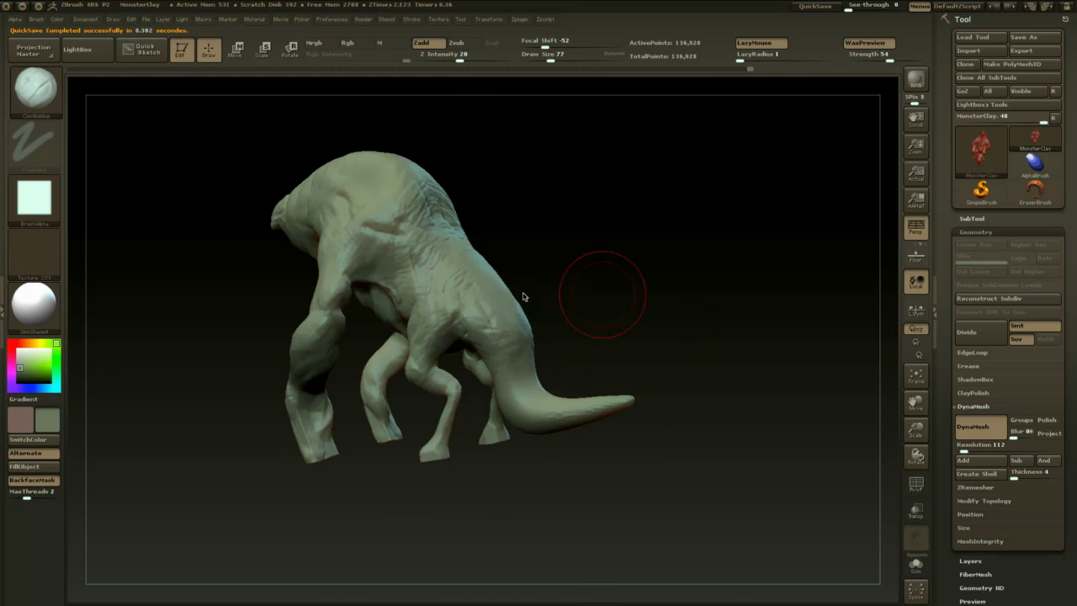
pyautogui.press('space')
pyautogui.click(461, 287)
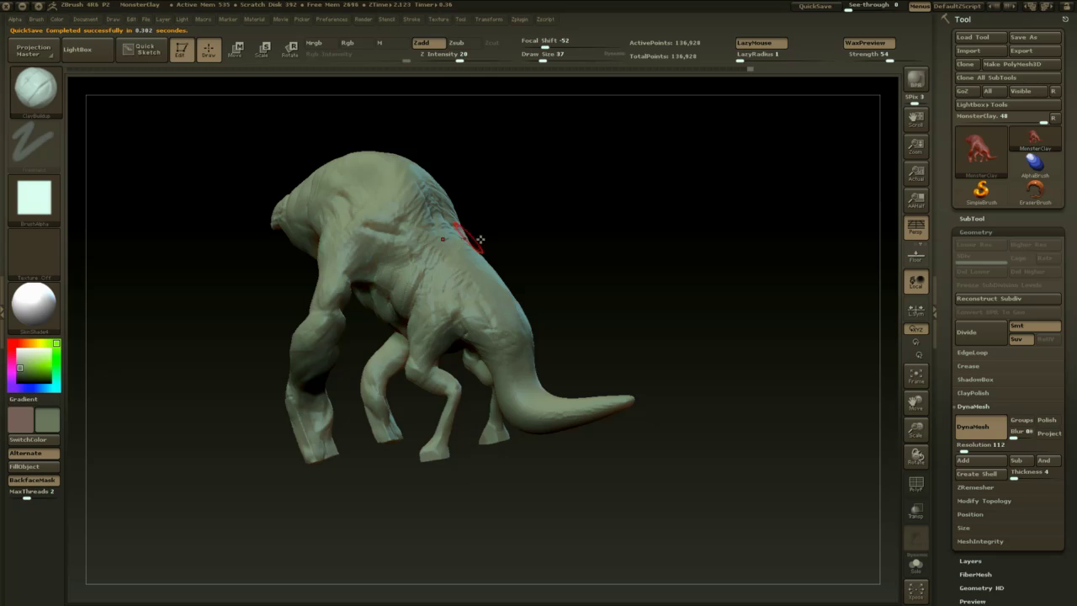
pyautogui.moveTo(482, 241); pyautogui.dragTo(389, 333)
pyautogui.press('space')
pyautogui.click(446, 276)
pyautogui.moveTo(505, 232); pyautogui.dragTo(547, 216)
pyautogui.moveTo(470, 234); pyautogui.dragTo(506, 200)
pyautogui.moveTo(436, 284); pyautogui.dragTo(525, 300)
pyautogui.moveTo(574, 247); pyautogui.dragTo(653, 276)
pyautogui.moveTo(653, 276)
pyautogui.keyDown('alt'); pyautogui.mouseDown()
pyautogui.moveTo(639, 358)
pyautogui.moveTo(594, 320)
pyautogui.moveTo(560, 346)
pyautogui.moveTo(630, 279)
pyautogui.moveTo(614, 343)
pyautogui.moveTo(567, 335)
pyautogui.mouseUp(); pyautogui.keyUp('alt')
# - Build up tendons and knuckle forms on the lower front legs with the ClayBuildup brush at draw sizes 35 and 23
pyautogui.press('space')
pyautogui.moveTo(471, 360)
pyautogui.mouseDown()
pyautogui.moveTo(329, 466)
pyautogui.moveTo(322, 435)
pyautogui.mouseUp()
pyautogui.press('space')
pyautogui.moveTo(323, 397); pyautogui.dragTo(329, 397)
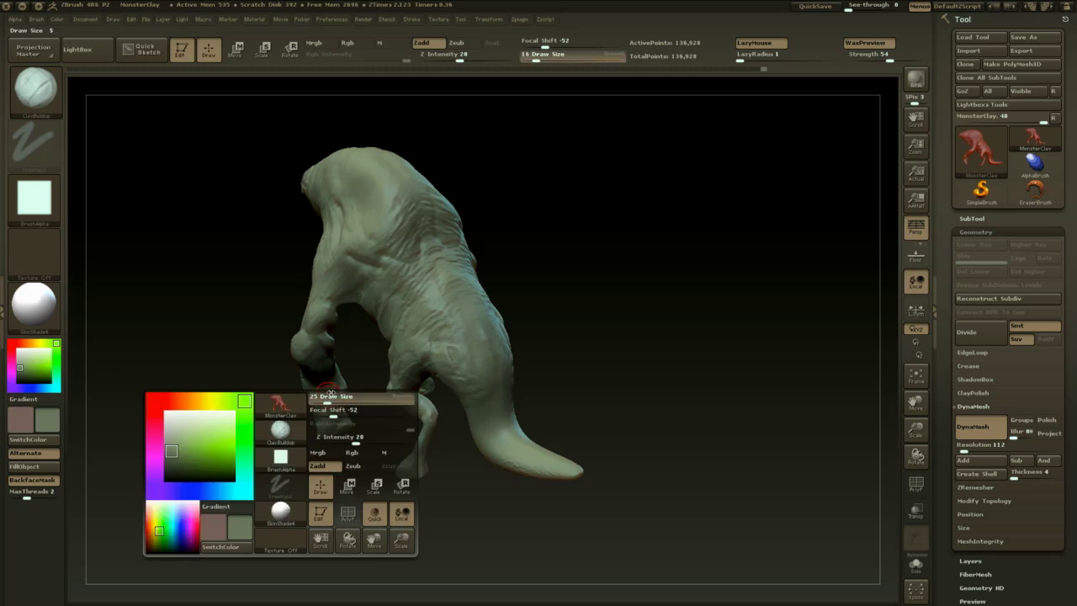
pyautogui.moveTo(340, 471); pyautogui.dragTo(401, 439)
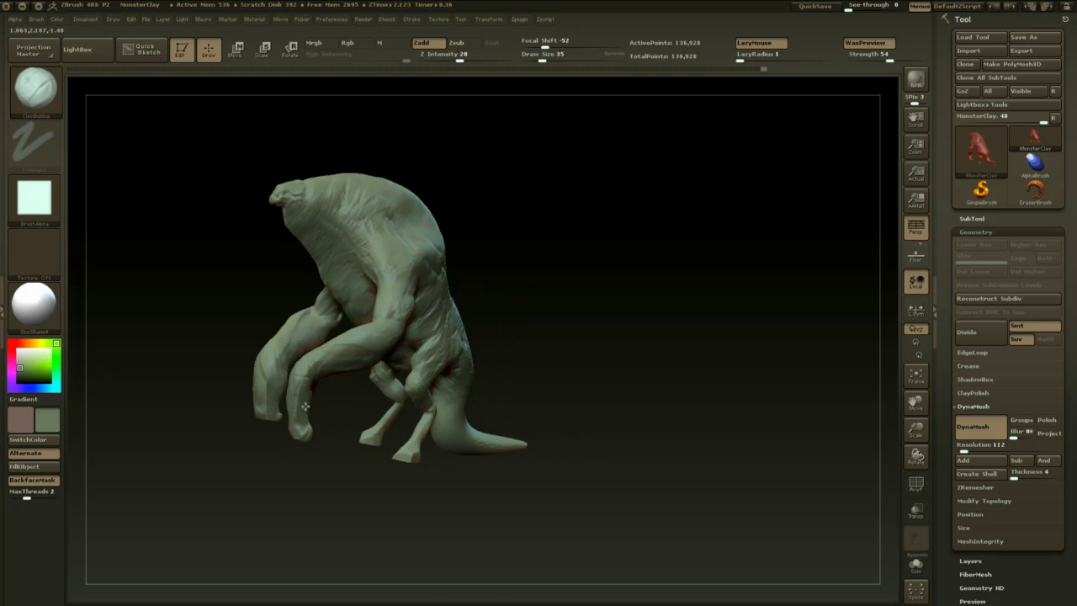
pyautogui.moveTo(312, 407); pyautogui.dragTo(306, 384)
pyautogui.press('[')
pyautogui.moveTo(351, 437)
pyautogui.mouseDown()
pyautogui.moveTo(333, 401)
pyautogui.moveTo(356, 381)
pyautogui.mouseUp()
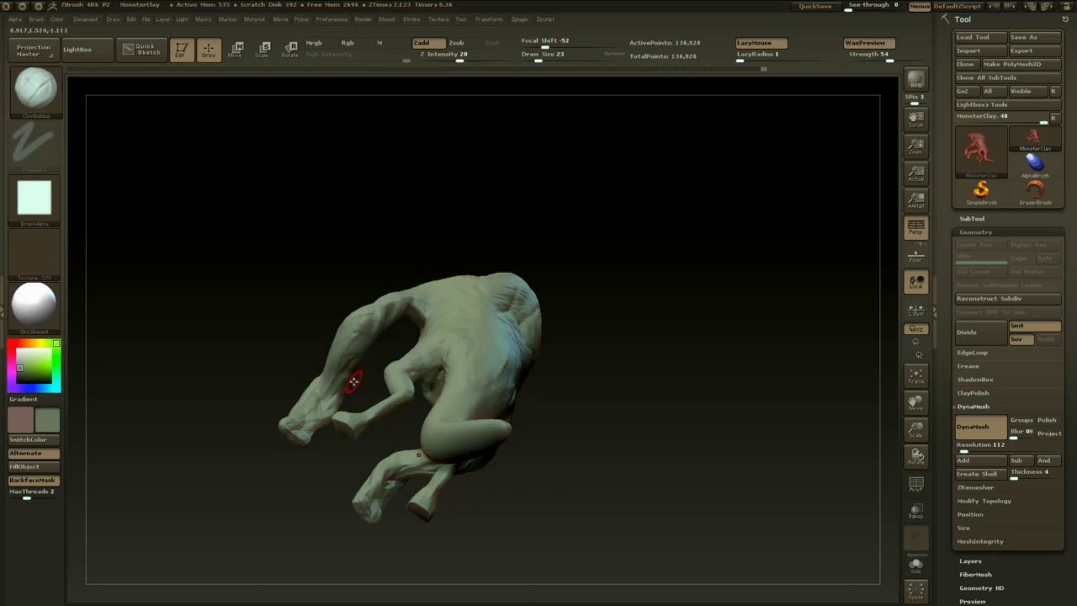
# - Carve creases between the front leg muscles with the Dam_Standard brush at draw size 23 and Z Intensity 33
pyautogui.press('b')
pyautogui.press('Escape')
pyautogui.press('b')
pyautogui.press('d')
pyautogui.press('s')
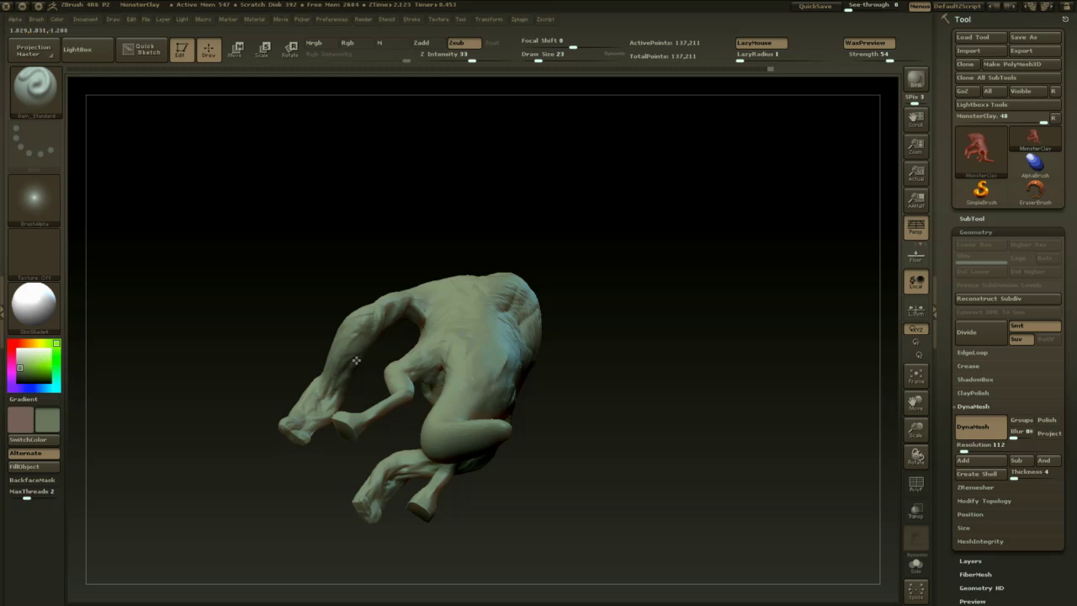
pyautogui.moveTo(322, 404); pyautogui.dragTo(342, 357)
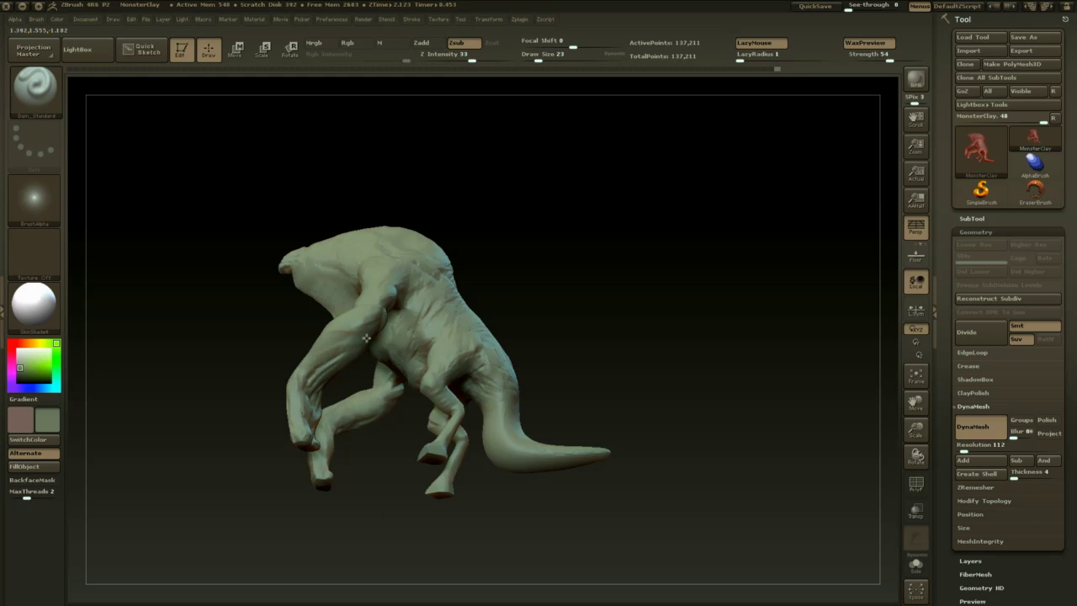
pyautogui.moveTo(574, 313); pyautogui.dragTo(387, 346)
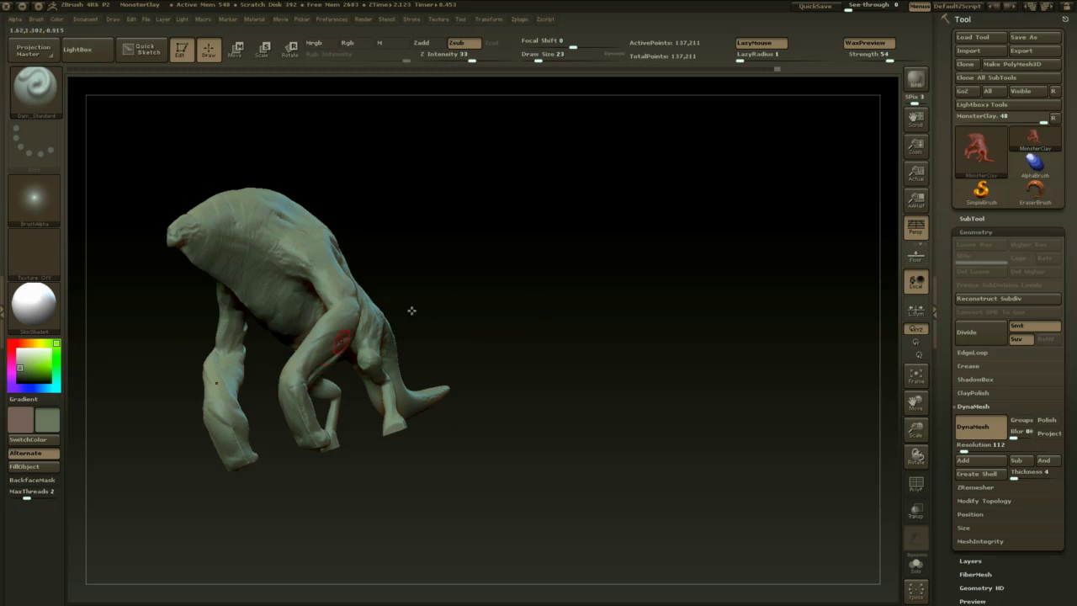
pyautogui.moveTo(412, 310); pyautogui.dragTo(530, 303)
pyautogui.keyDown('shift'); pyautogui.moveTo(356, 351); pyautogui.dragTo(364, 341); pyautogui.keyUp('shift')
pyautogui.moveTo(577, 286)
pyautogui.mouseDown()
pyautogui.moveTo(524, 291)
pyautogui.moveTo(368, 373)
pyautogui.moveTo(326, 412)
pyautogui.mouseUp()
# - Cut broader grooves along the front forearms with the Dam_Standard brush at draw size 35
pyautogui.press('space')
pyautogui.moveTo(505, 367); pyautogui.dragTo(348, 375)
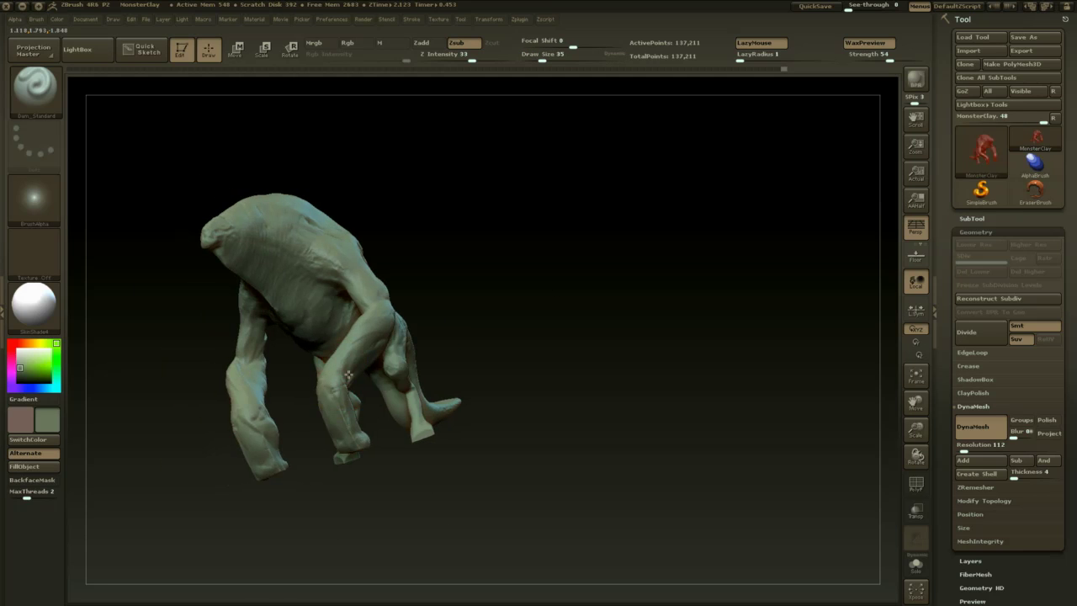
pyautogui.moveTo(370, 486); pyautogui.dragTo(327, 412)
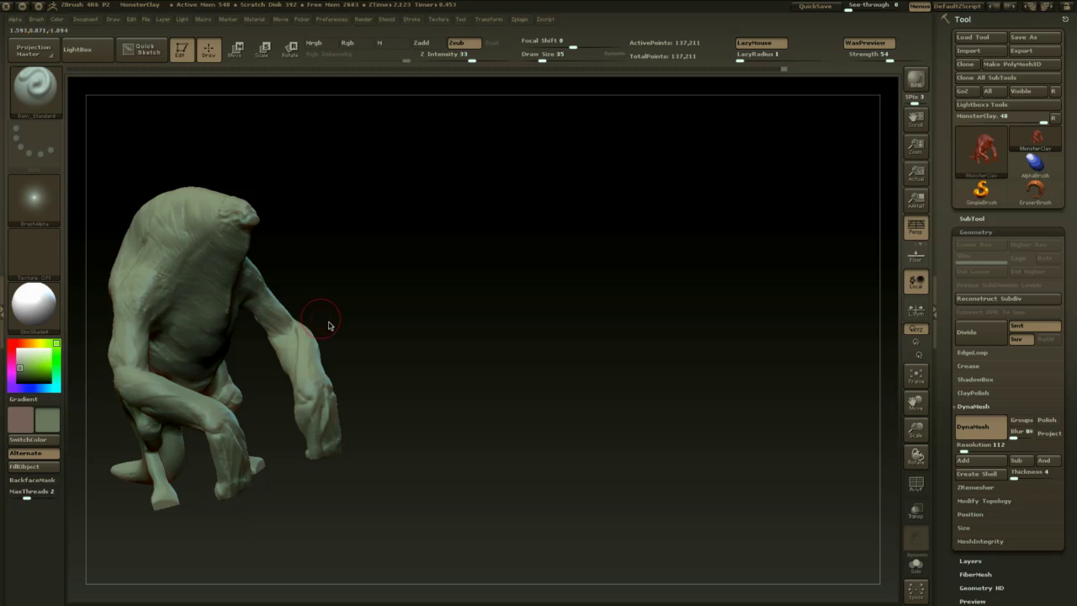
pyautogui.moveTo(329, 326); pyautogui.dragTo(334, 344)
pyautogui.moveTo(350, 279); pyautogui.dragTo(348, 328)
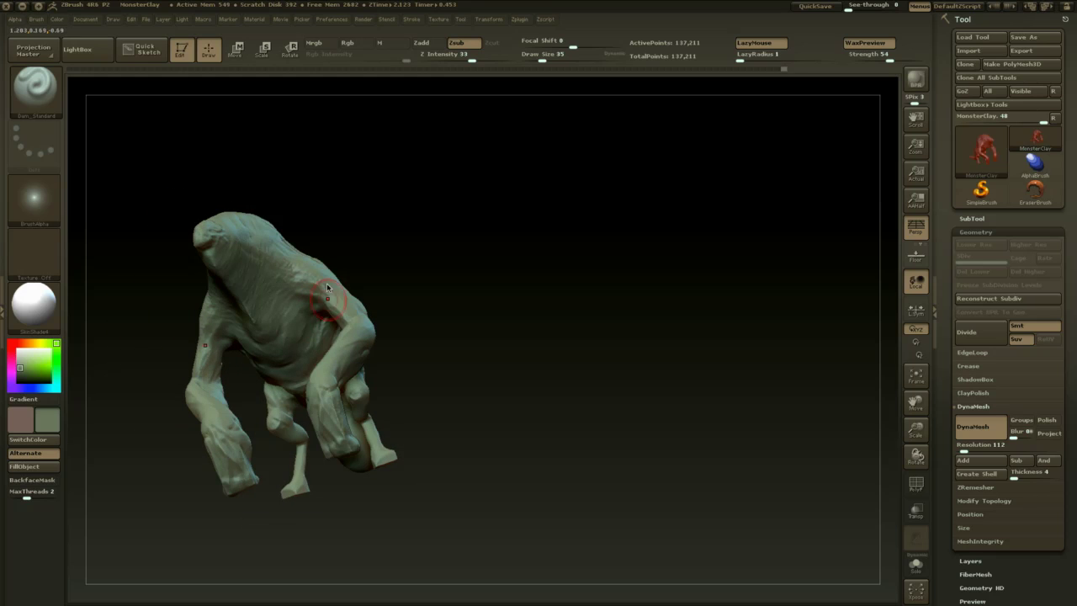
# - Define the upper front legs and shoulders with the Dam_Standard brush at draw size 27, and remesh with DynaMesh
pyautogui.moveTo(328, 287); pyautogui.dragTo(348, 303)
pyautogui.press('s')
pyautogui.click(347, 301)
pyautogui.moveTo(366, 261); pyautogui.dragTo(334, 299)
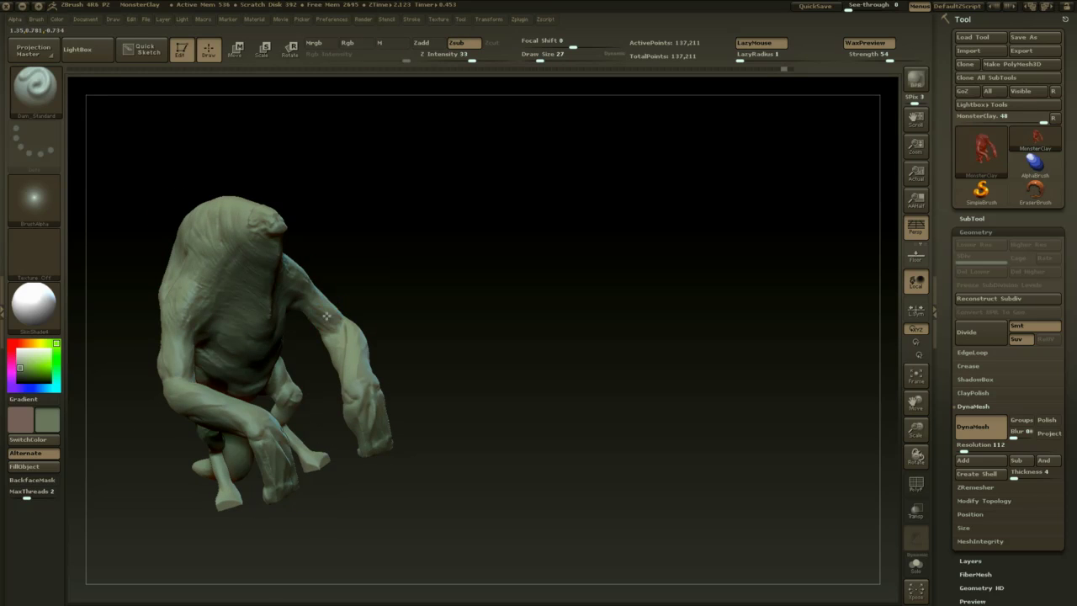
pyautogui.keyDown('ctrl'); pyautogui.moveTo(385, 260); pyautogui.dragTo(383, 345); pyautogui.keyUp('ctrl')
# - Carve folds into the chest and neck with the Dam_Standard brush at draw sizes 68 and 39
pyautogui.keyDown('alt'); pyautogui.moveTo(453, 317); pyautogui.dragTo(504, 332); pyautogui.keyUp('alt')
pyautogui.moveTo(473, 362)
pyautogui.mouseDown()
pyautogui.moveTo(544, 257)
pyautogui.moveTo(577, 311)
pyautogui.moveTo(665, 313)
pyautogui.mouseUp()
pyautogui.press('space')
pyautogui.click(370, 337)
pyautogui.moveTo(371, 332); pyautogui.dragTo(341, 375)
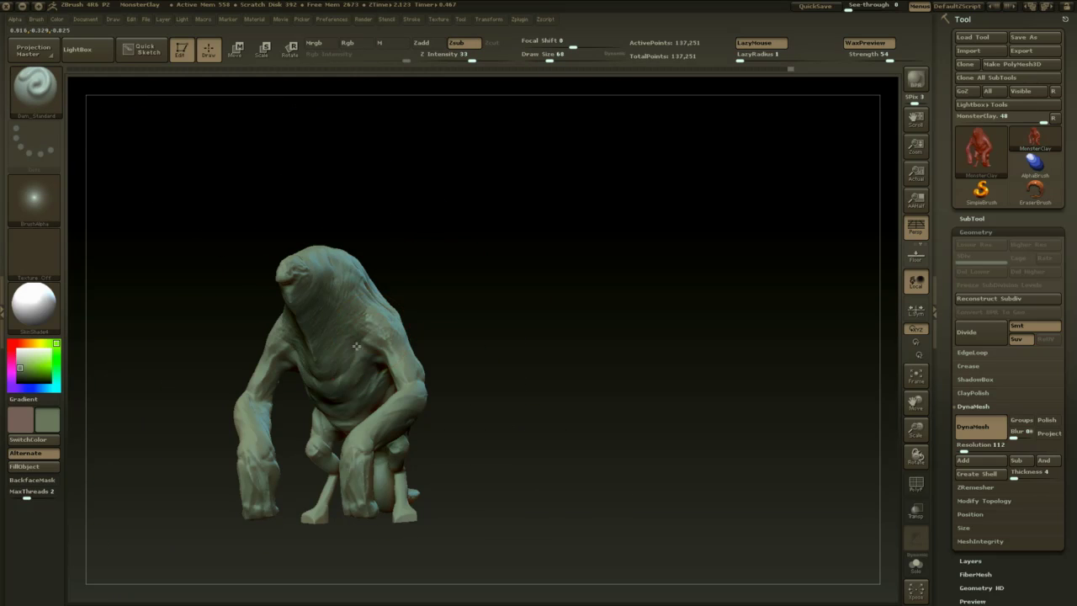
pyautogui.press('space')
pyautogui.moveTo(353, 326); pyautogui.dragTo(346, 327)
pyautogui.moveTo(357, 305); pyautogui.dragTo(346, 350)
pyautogui.moveTo(395, 285); pyautogui.dragTo(362, 288)
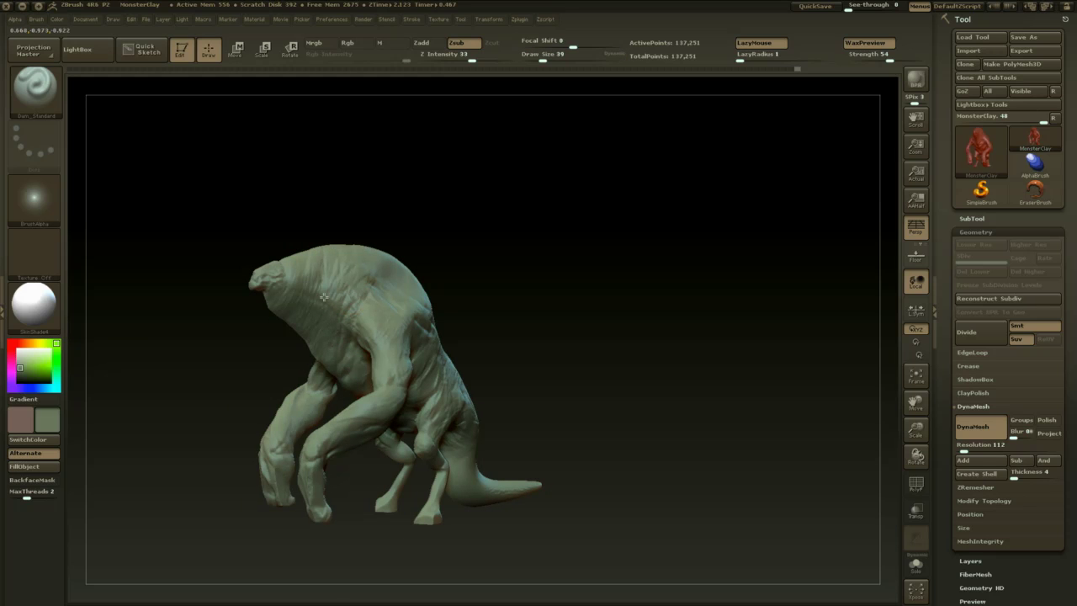
pyautogui.moveTo(199, 370); pyautogui.dragTo(157, 365)
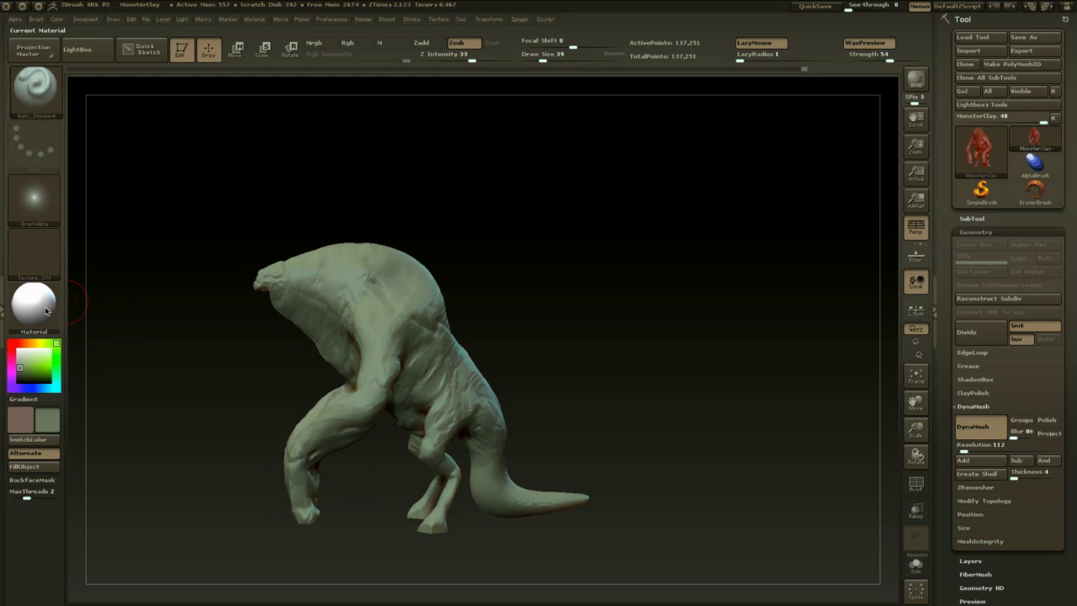
# - Apply the Flat Color material and turn the creature to a side view to check its silhouette
pyautogui.click(35, 305)
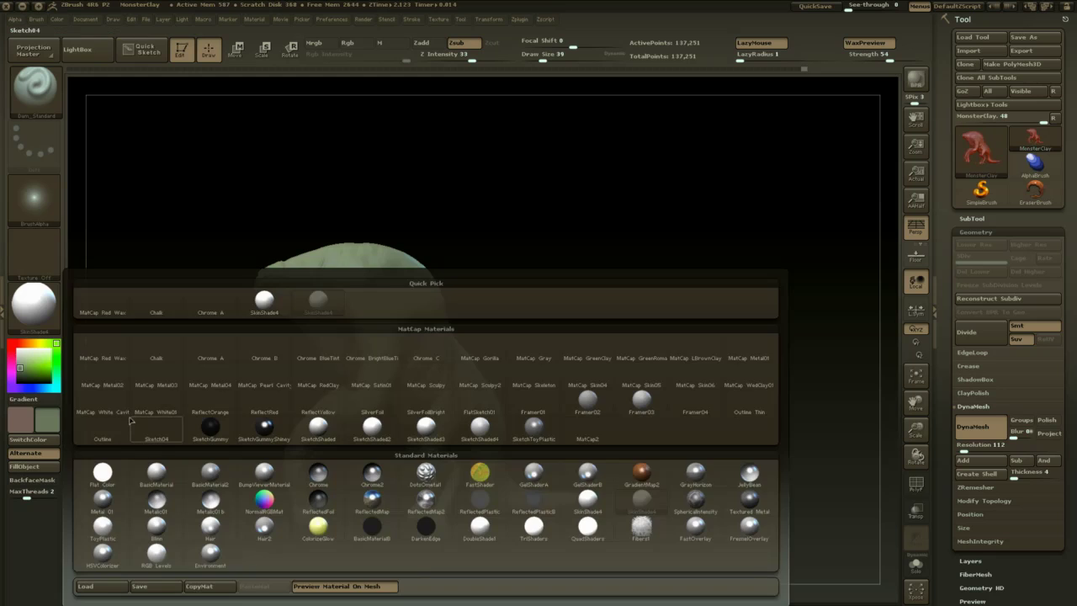
pyautogui.click(103, 474)
pyautogui.moveTo(624, 319); pyautogui.dragTo(670, 300)
pyautogui.keyDown('alt'); pyautogui.moveTo(629, 345); pyautogui.dragTo(676, 306); pyautogui.keyUp('alt')
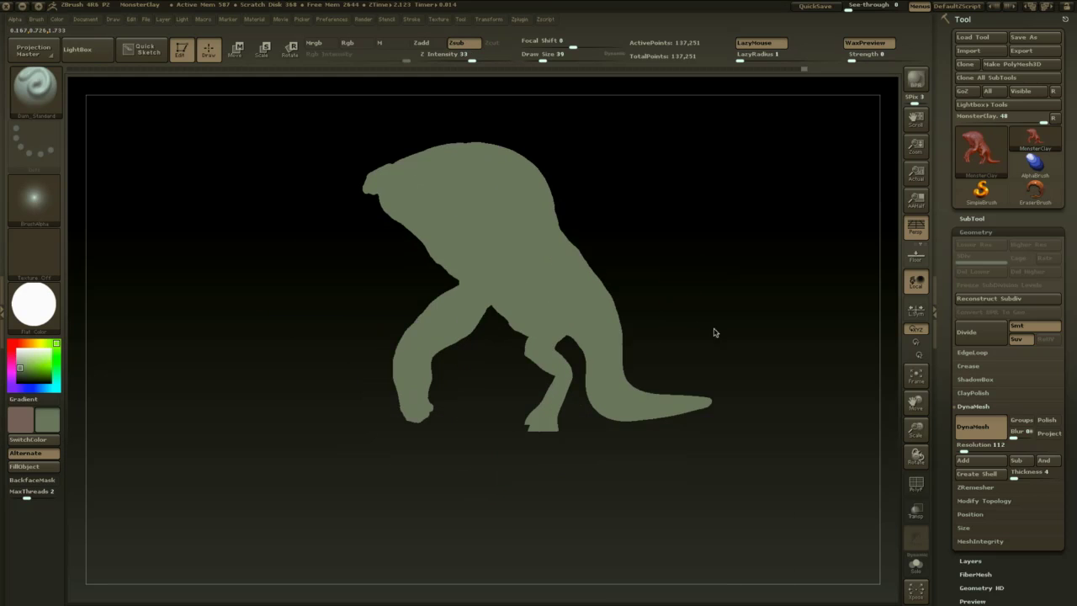
pyautogui.moveTo(756, 299)
pyautogui.keyDown('alt'); pyautogui.mouseDown()
pyautogui.moveTo(712, 345)
pyautogui.moveTo(732, 420)
pyautogui.moveTo(756, 375)
pyautogui.mouseUp(); pyautogui.keyUp('alt')
# - Turn off perspective and try to clip along the underside of the feet with the ClipCurve brush
pyautogui.click(916, 227)
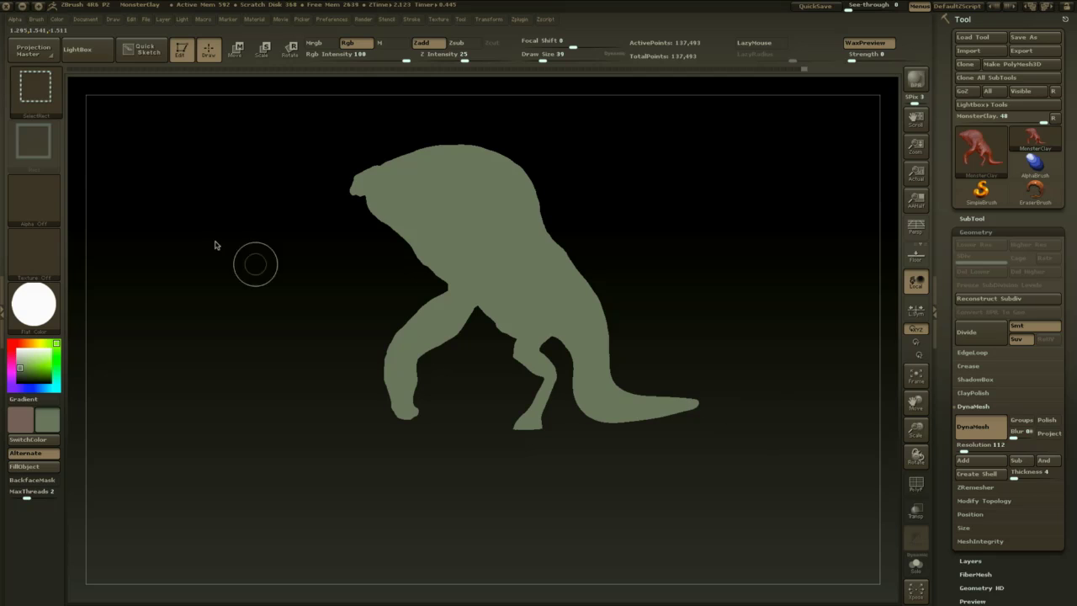
pyautogui.keyDown('ctrl'); pyautogui.keyDown('shift'); pyautogui.click(57, 103); pyautogui.keyUp('shift'); pyautogui.keyUp('ctrl')
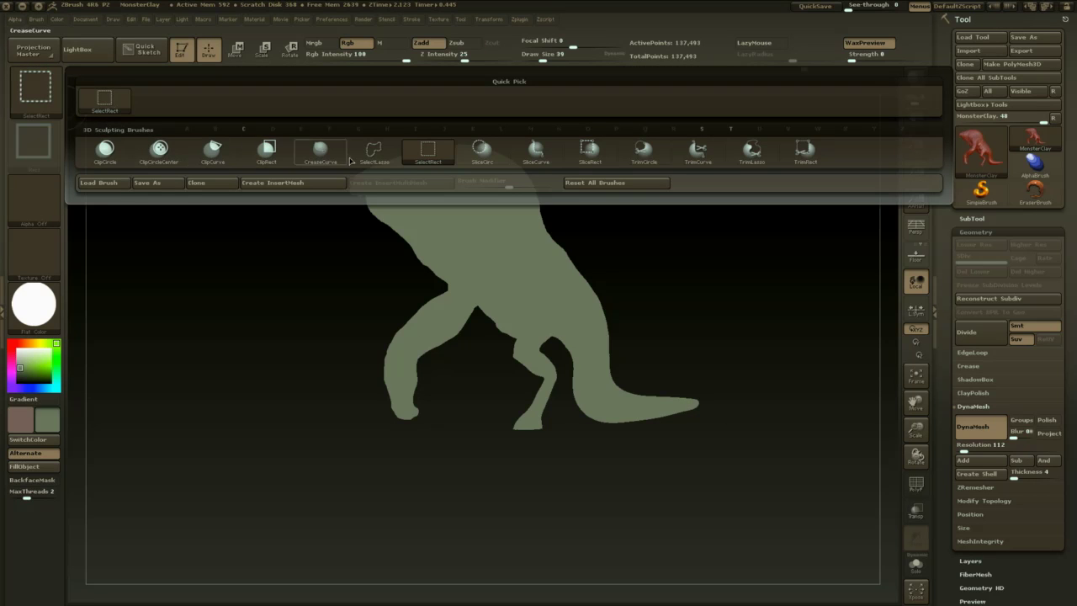
pyautogui.click(213, 152)
pyautogui.moveTo(694, 418)
pyautogui.keyDown('ctrl'); pyautogui.keyDown('shift'); pyautogui.mouseDown()
pyautogui.moveTo(279, 430)
pyautogui.moveTo(272, 420)
pyautogui.moveTo(256, 466)
pyautogui.mouseUp(); pyautogui.keyUp('shift'); pyautogui.keyUp('ctrl')
# - Turn on the floor grid as a ground reference and set the brush focal shift back to 0
pyautogui.click(916, 256)
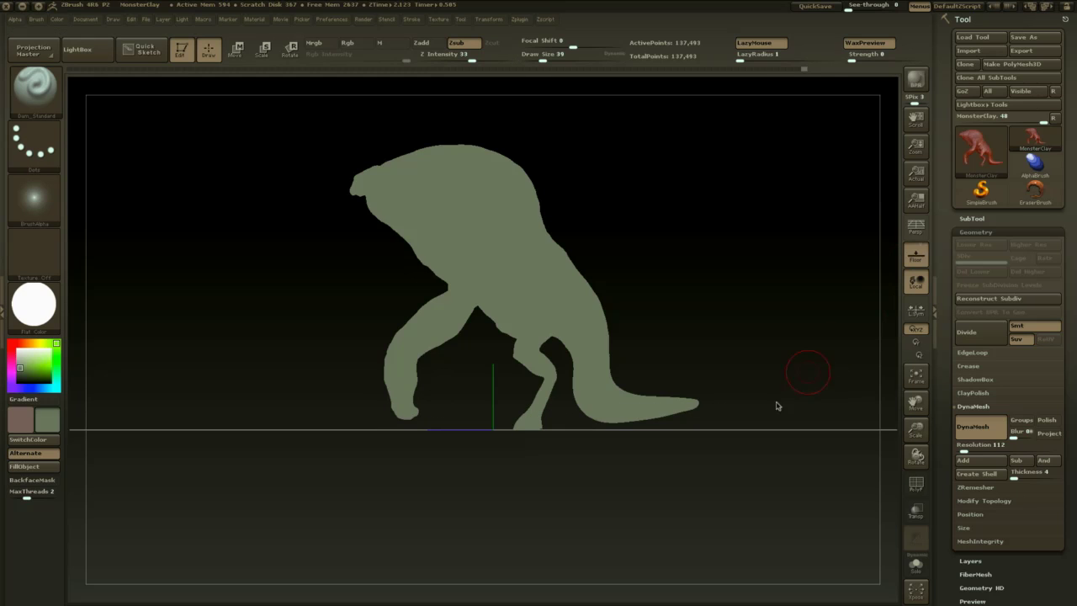
pyautogui.keyDown('shift'); pyautogui.moveTo(752, 451); pyautogui.dragTo(700, 468); pyautogui.keyUp('shift')
pyautogui.press('space')
pyautogui.click(562, 423)
pyautogui.press('space')
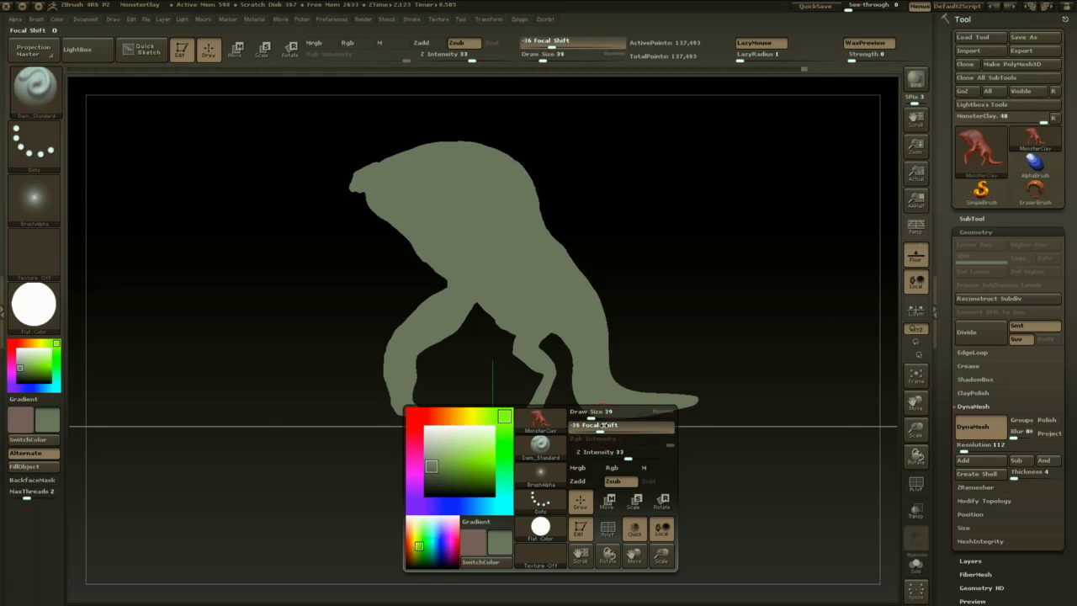
pyautogui.moveTo(599, 427); pyautogui.dragTo(621, 427)
# - Mask the tail and the front of the body, and raise the hind feet with the Move brush at draw size 172
pyautogui.press('b')
pyautogui.press('m')
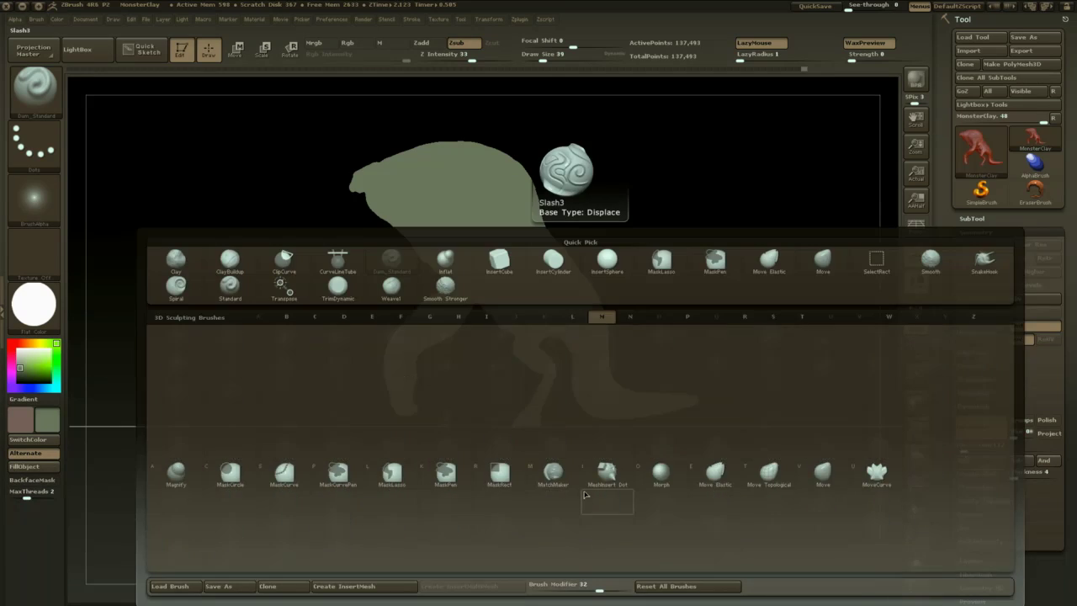
pyautogui.press('v')
pyautogui.press('space')
pyautogui.moveTo(627, 399); pyautogui.dragTo(630, 399)
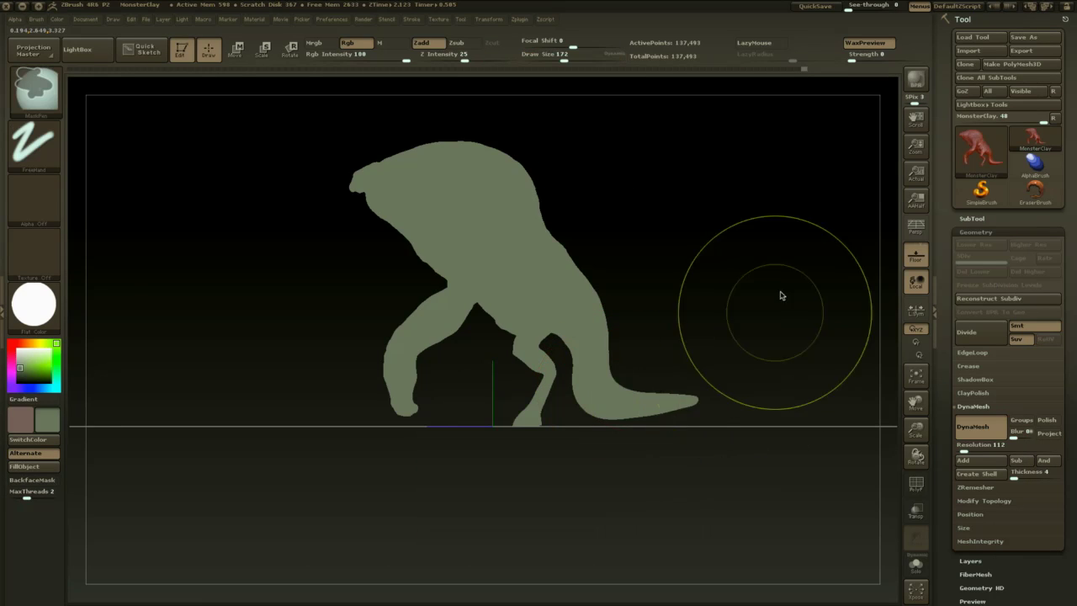
pyautogui.keyDown('ctrl'); pyautogui.moveTo(783, 271); pyautogui.dragTo(559, 531); pyautogui.keyUp('ctrl')
pyautogui.keyDown('ctrl'); pyautogui.moveTo(307, 537); pyautogui.dragTo(486, 186); pyautogui.keyUp('ctrl')
pyautogui.moveTo(530, 413); pyautogui.dragTo(530, 398)
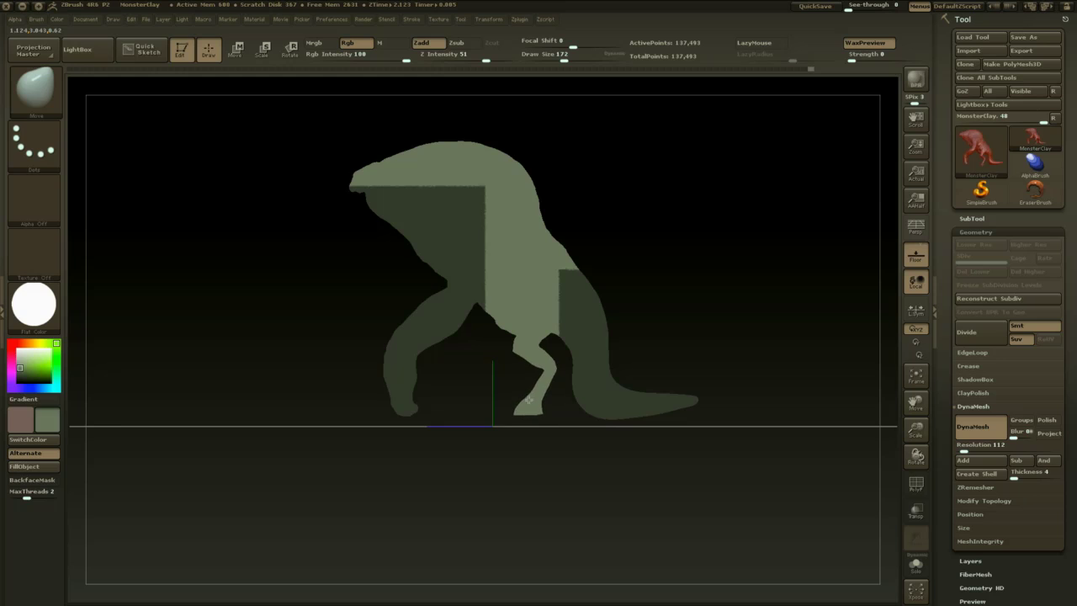
# - Clear the mask and lower the tail tip toward the floor with the Move brush
pyautogui.keyDown('ctrl'); pyautogui.moveTo(736, 403); pyautogui.dragTo(734, 400); pyautogui.keyUp('ctrl')
pyautogui.moveTo(698, 398); pyautogui.dragTo(693, 410)
pyautogui.moveTo(621, 423); pyautogui.dragTo(621, 421)
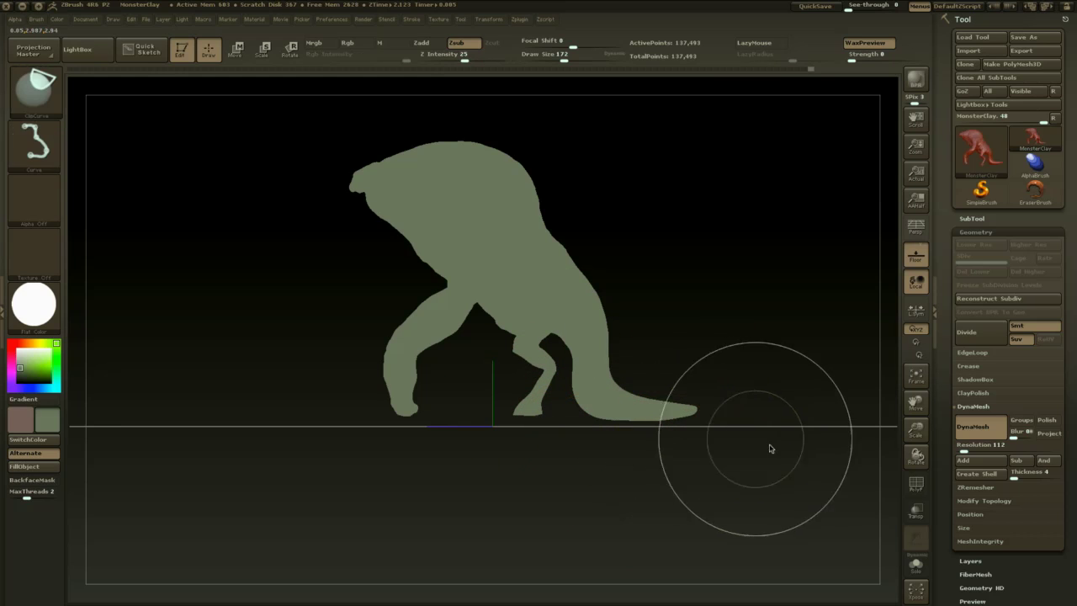
# - Clip the undersides of the feet and tail flat along one straight ClipCurve line and remesh with DynaMesh
pyautogui.moveTo(776, 433)
pyautogui.keyDown('ctrl'); pyautogui.keyDown('shift'); pyautogui.mouseDown()
pyautogui.moveTo(229, 459)
pyautogui.moveTo(227, 413)
pyautogui.mouseUp(); pyautogui.keyUp('shift'); pyautogui.keyUp('ctrl')
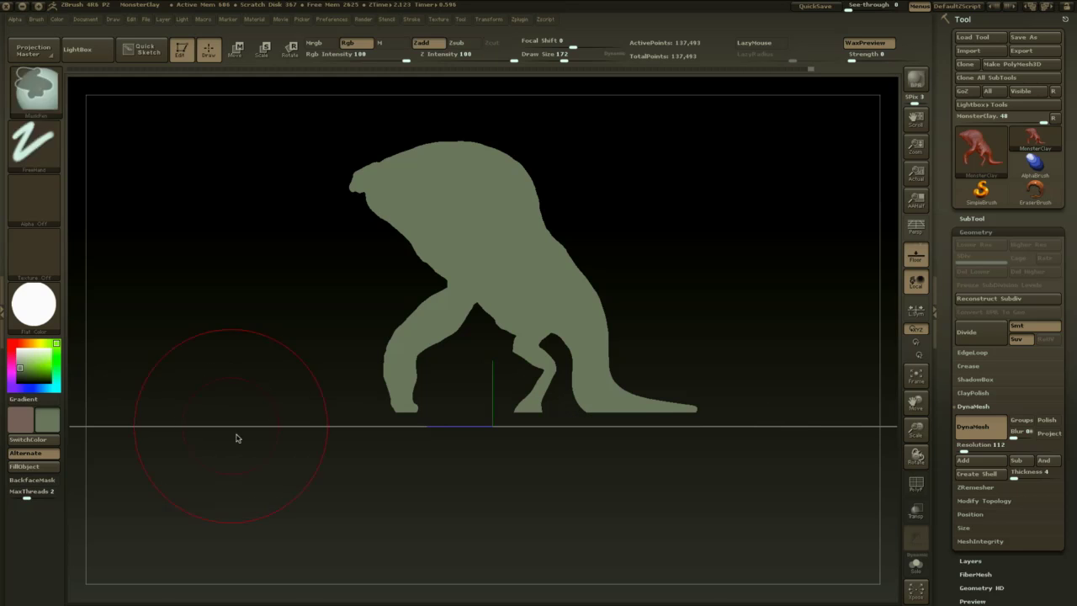
pyautogui.moveTo(378, 499)
pyautogui.mouseDown()
pyautogui.moveTo(413, 514)
pyautogui.moveTo(446, 509)
pyautogui.mouseUp()
pyautogui.keyDown('ctrl'); pyautogui.moveTo(598, 466); pyautogui.dragTo(596, 531); pyautogui.keyUp('ctrl')
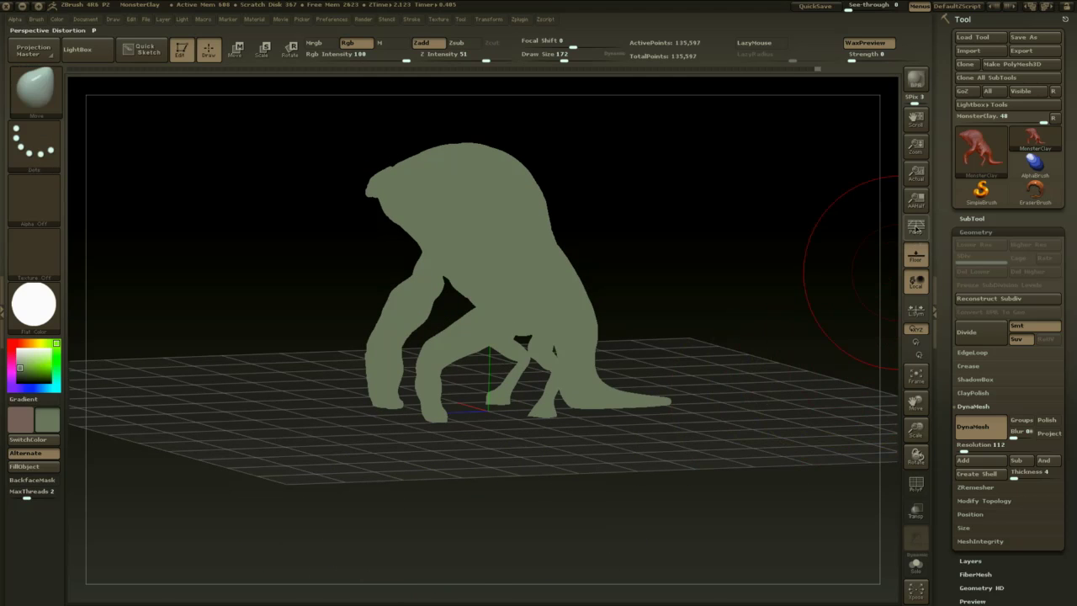
# - Turn perspective back on and hide the floor grid
pyautogui.click(915, 227)
pyautogui.moveTo(700, 407)
pyautogui.mouseDown()
pyautogui.moveTo(712, 455)
pyautogui.moveTo(784, 451)
pyautogui.moveTo(743, 479)
pyautogui.moveTo(786, 409)
pyautogui.moveTo(694, 416)
pyautogui.moveTo(661, 462)
pyautogui.moveTo(774, 366)
pyautogui.moveTo(723, 367)
pyautogui.moveTo(744, 431)
pyautogui.mouseUp()
pyautogui.click(916, 256)
# - Set the Move brush draw size to 101 and switch off DynaMesh for the creature
pyautogui.press('space')
pyautogui.click(973, 430)
pyautogui.moveTo(809, 451); pyautogui.dragTo(744, 447)
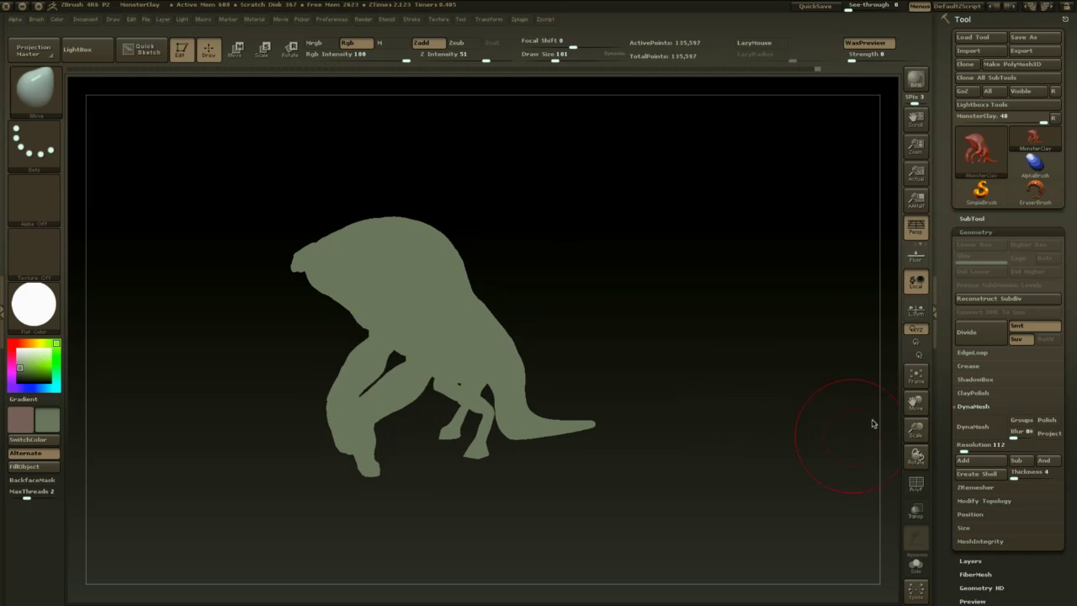
# - Open the layer settings and apply the SkinShade4 material to the creature
pyautogui.click(981, 231)
pyautogui.click(976, 246)
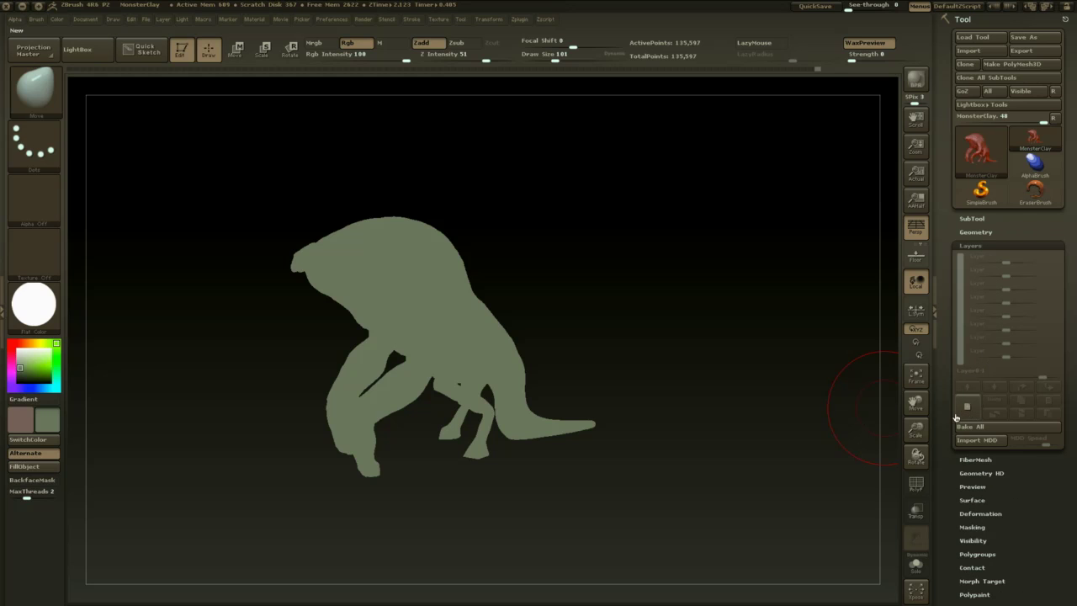
pyautogui.click(34, 305)
pyautogui.click(373, 299)
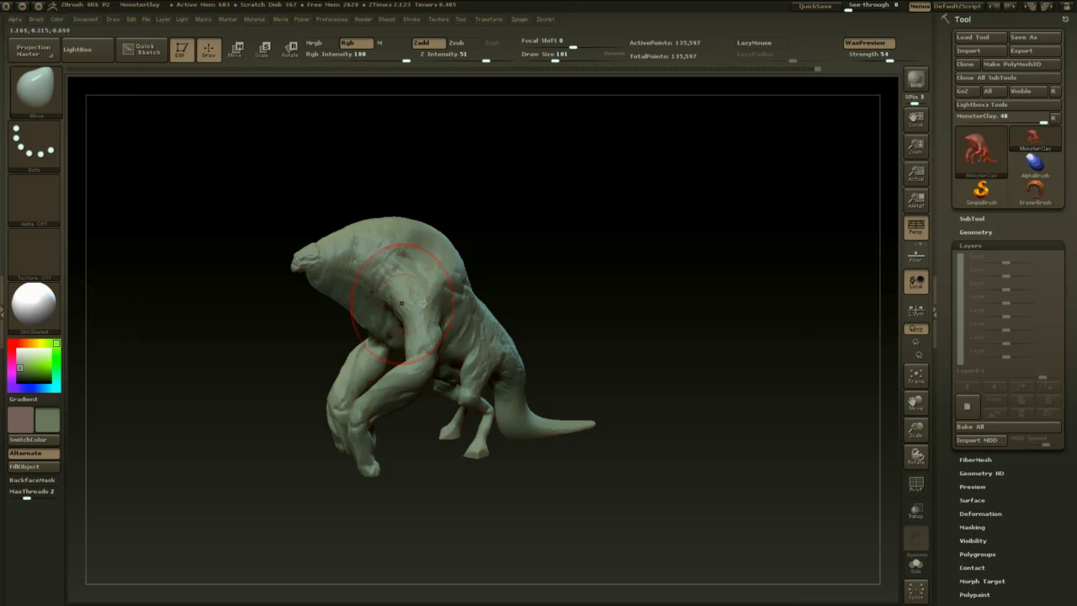
pyautogui.moveTo(568, 281)
pyautogui.mouseDown()
pyautogui.moveTo(666, 286)
pyautogui.moveTo(693, 344)
pyautogui.moveTo(726, 374)
pyautogui.moveTo(764, 365)
pyautogui.mouseUp()
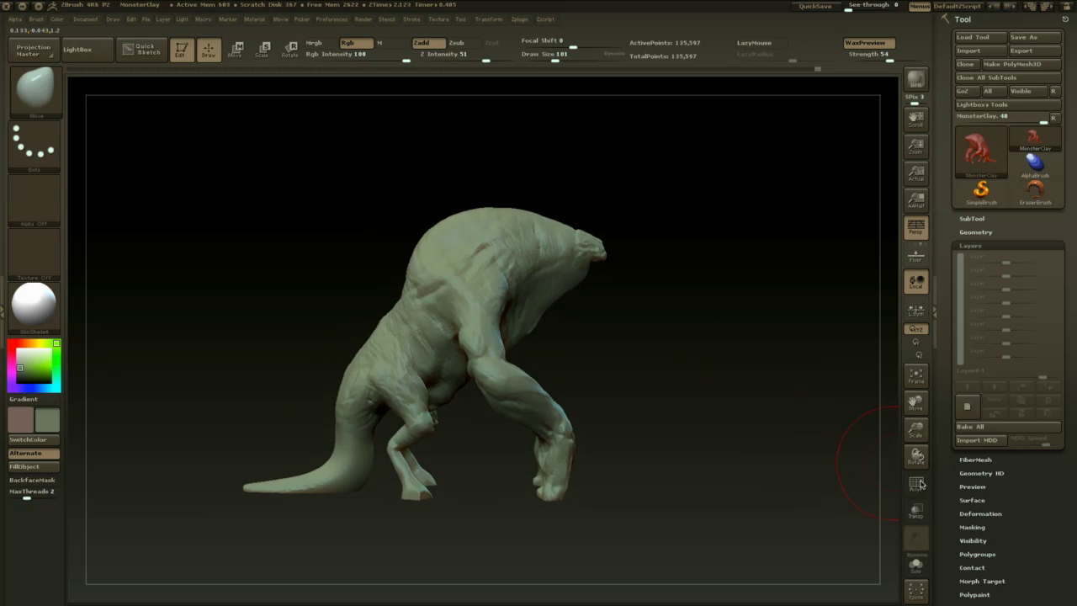
# - Save the creature tool as monsternight and add a new layer to it
pyautogui.hotkey('ctrl', 'shift')
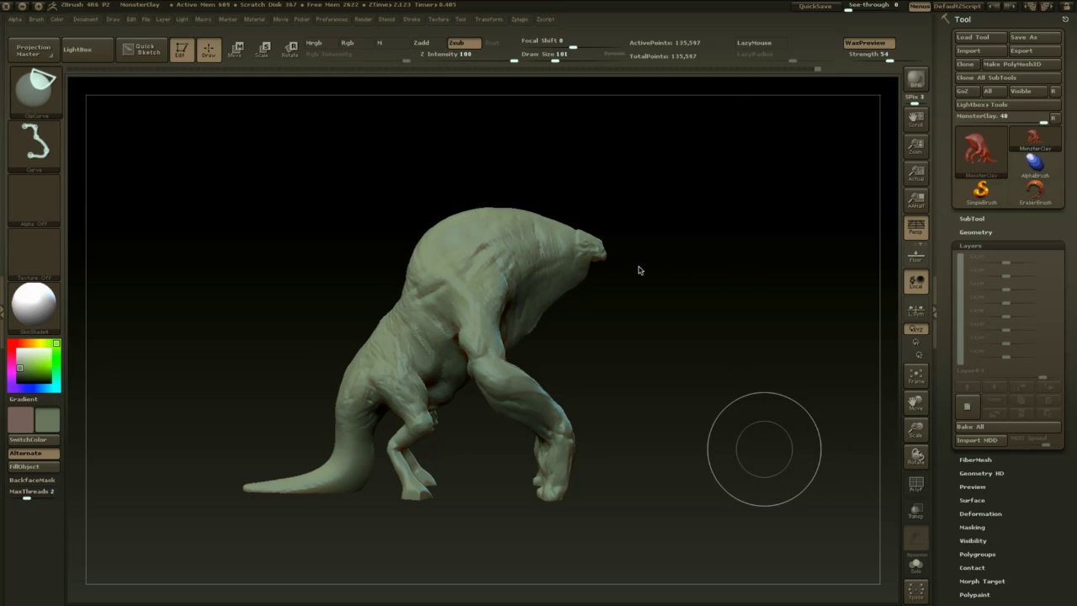
pyautogui.hotkey('ctrl', 'shift', 't')
pyautogui.moveTo(480, 98); pyautogui.dragTo(0, 130)
pyautogui.hotkey('ctrl', 'shift', 't')
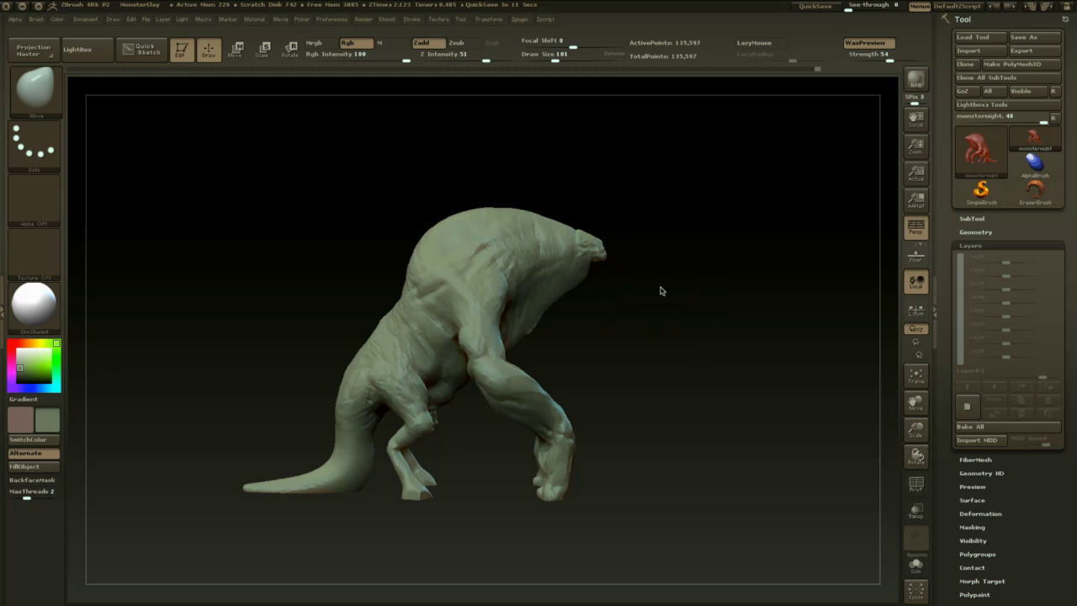
pyautogui.moveTo(662, 291); pyautogui.dragTo(666, 335)
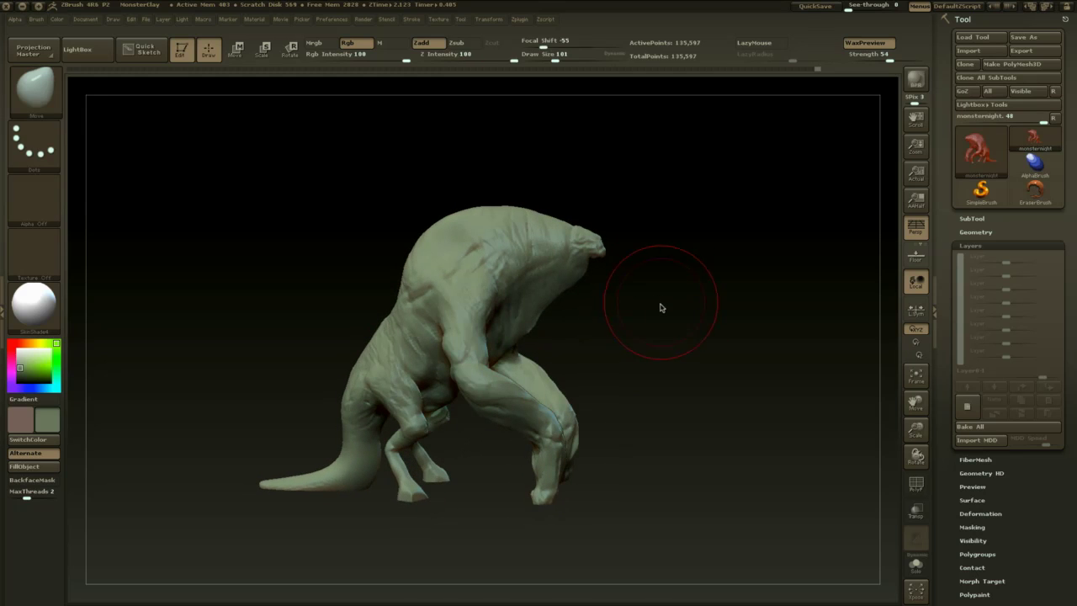
pyautogui.click(968, 406)
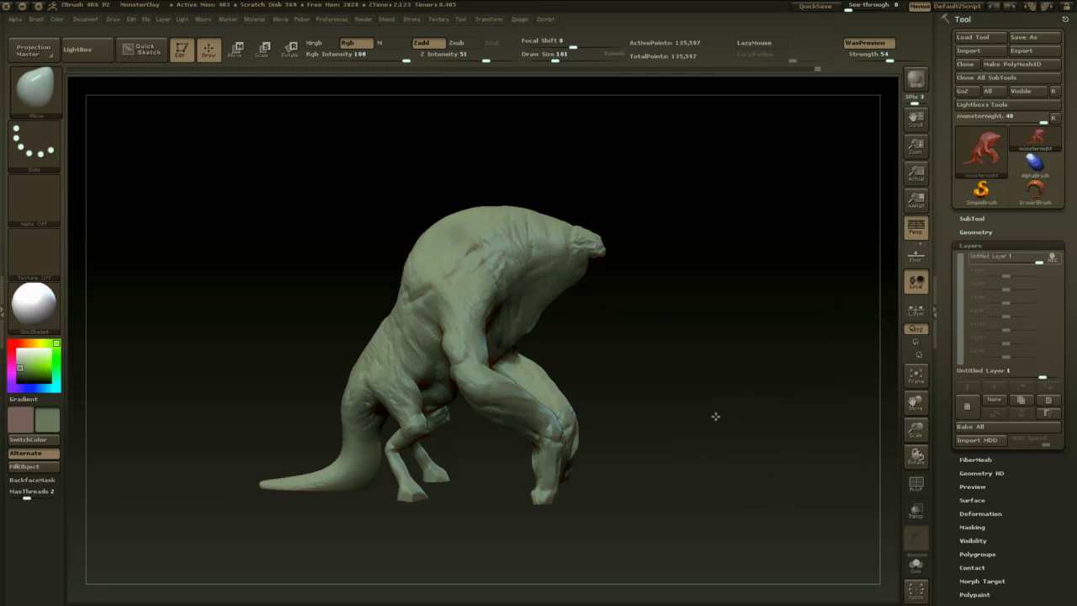
# - Stretch the creature's head forward into a long, low shape with an enlarged SnakeHook brush
pyautogui.keyDown('alt'); pyautogui.moveTo(714, 416); pyautogui.dragTo(702, 407); pyautogui.keyUp('alt')
pyautogui.press('b')
pyautogui.press('s')
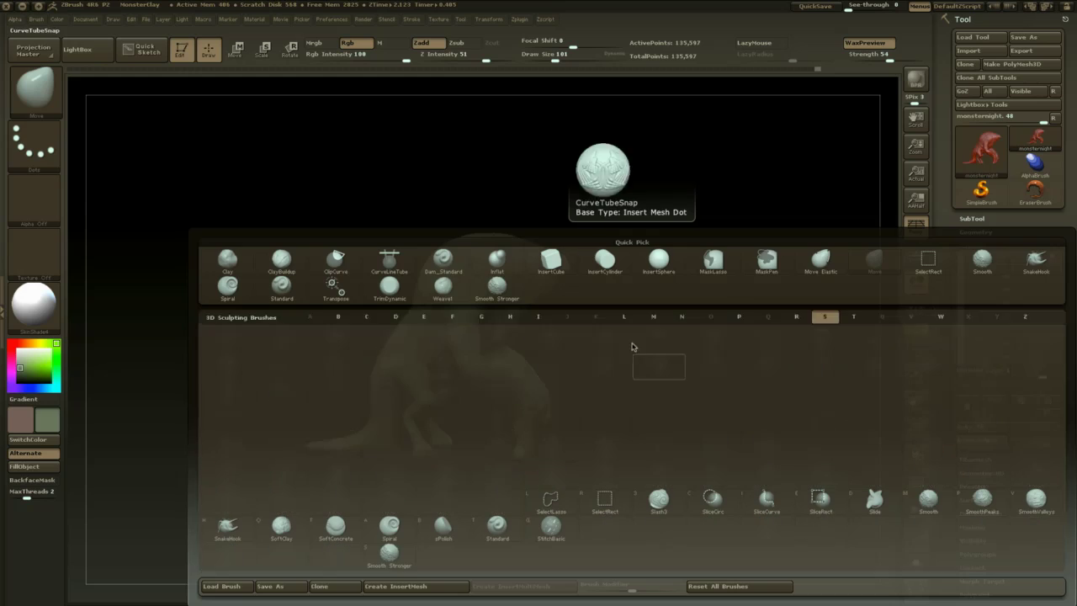
pyautogui.press('h')
pyautogui.moveTo(650, 319)
pyautogui.mouseDown()
pyautogui.moveTo(609, 294)
pyautogui.moveTo(635, 293)
pyautogui.moveTo(555, 267)
pyautogui.moveTo(525, 281)
pyautogui.moveTo(612, 305)
pyautogui.moveTo(594, 320)
pyautogui.moveTo(644, 294)
pyautogui.moveTo(661, 301)
pyautogui.moveTo(637, 305)
pyautogui.moveTo(645, 300)
pyautogui.mouseUp()
pyautogui.press('space')
pyautogui.press('space')
pyautogui.moveTo(622, 325); pyautogui.dragTo(555, 320)
pyautogui.moveTo(681, 292); pyautogui.dragTo(625, 305)
pyautogui.moveTo(425, 295); pyautogui.dragTo(421, 274)
pyautogui.keyDown('shift'); pyautogui.moveTo(531, 284); pyautogui.dragTo(552, 289); pyautogui.keyUp('shift')
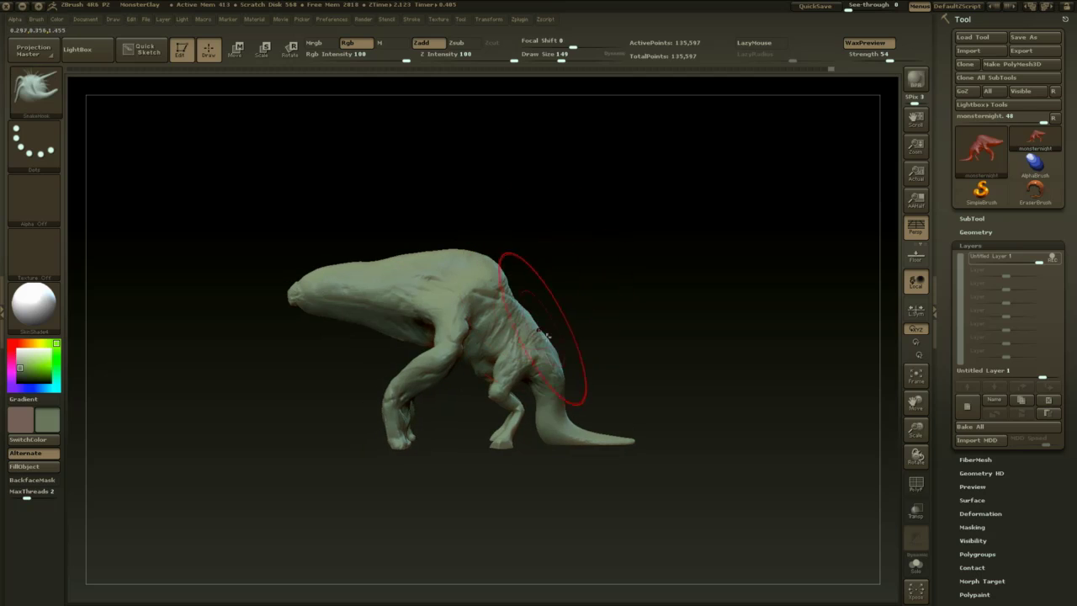
# - Push the lower back inward and pull the tail out much longer along the ground with the SnakeHook brush
pyautogui.moveTo(546, 328); pyautogui.dragTo(535, 331)
pyautogui.moveTo(630, 434)
pyautogui.mouseDown()
pyautogui.moveTo(626, 420)
pyautogui.moveTo(657, 435)
pyautogui.moveTo(737, 433)
pyautogui.mouseUp()
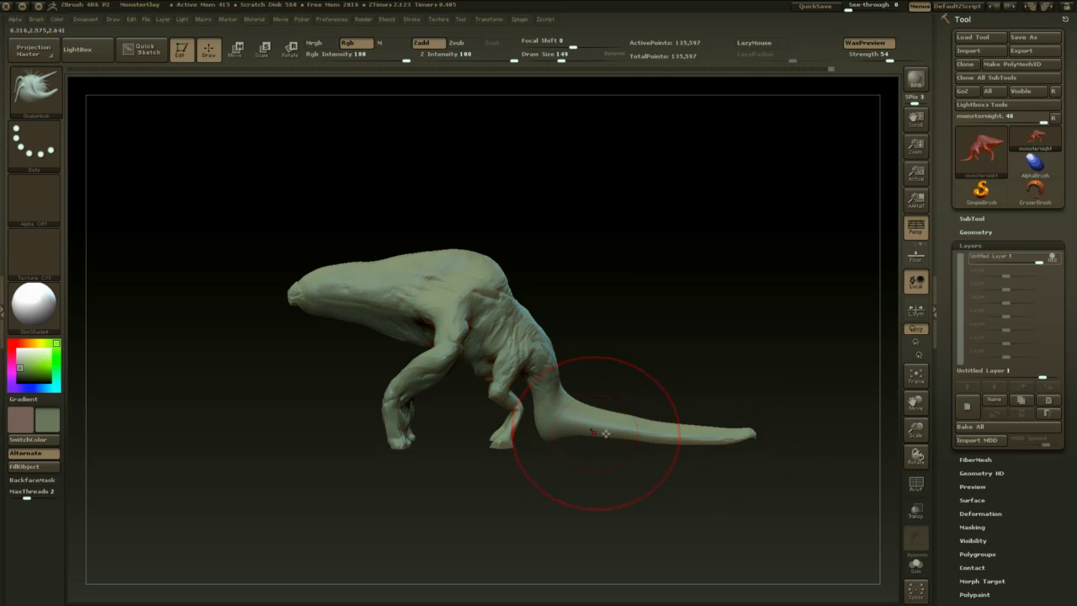
pyautogui.moveTo(606, 433); pyautogui.dragTo(606, 440)
pyautogui.keyDown('alt'); pyautogui.moveTo(751, 398); pyautogui.dragTo(712, 278); pyautogui.keyUp('alt')
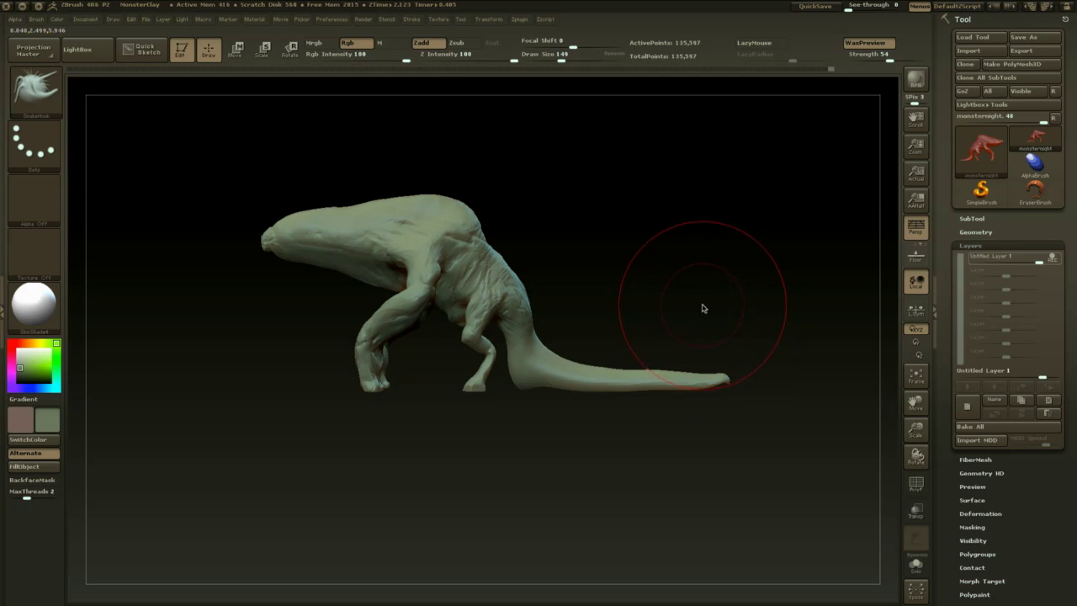
# - Set the draw size to 104 and smooth the stretched tail from its base to the tip
pyautogui.press('space')
pyautogui.moveTo(706, 298); pyautogui.dragTo(702, 298)
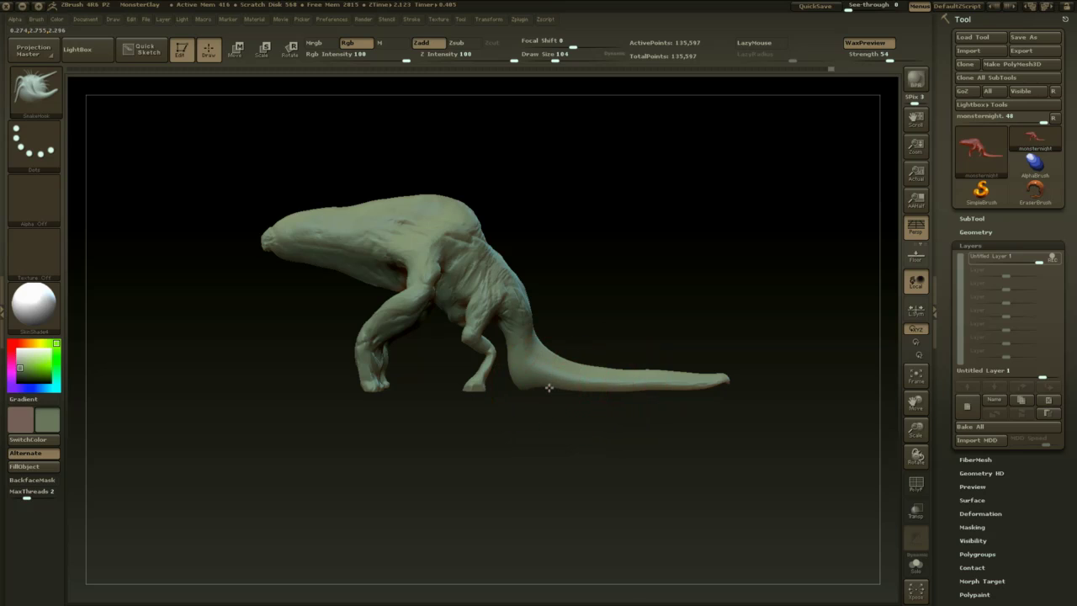
pyautogui.press('shift')
pyautogui.keyDown('shift'); pyautogui.moveTo(559, 392); pyautogui.dragTo(547, 388); pyautogui.keyUp('shift')
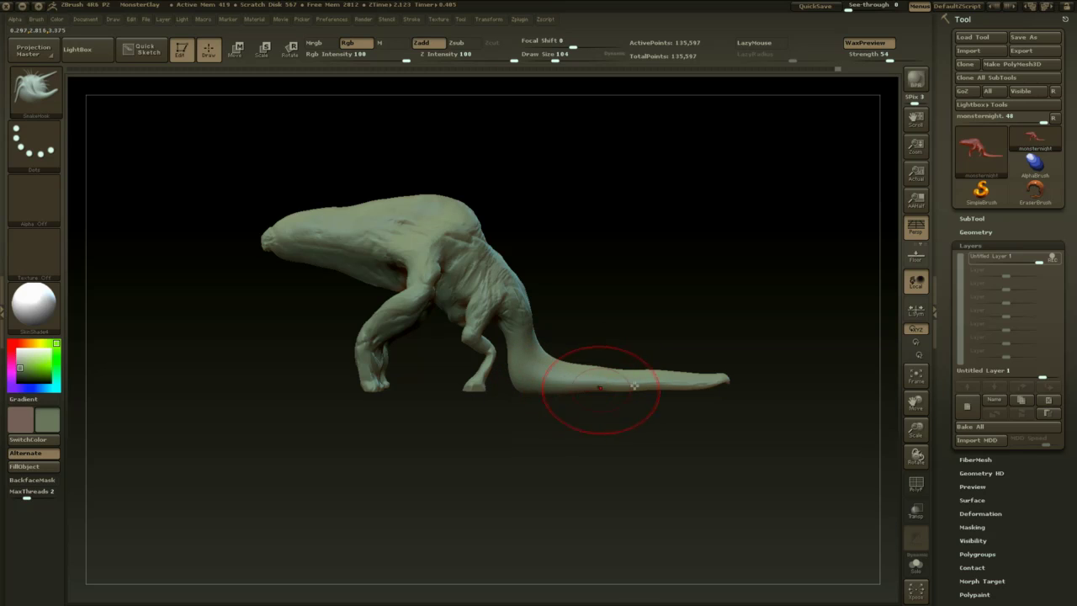
pyautogui.press('shift')
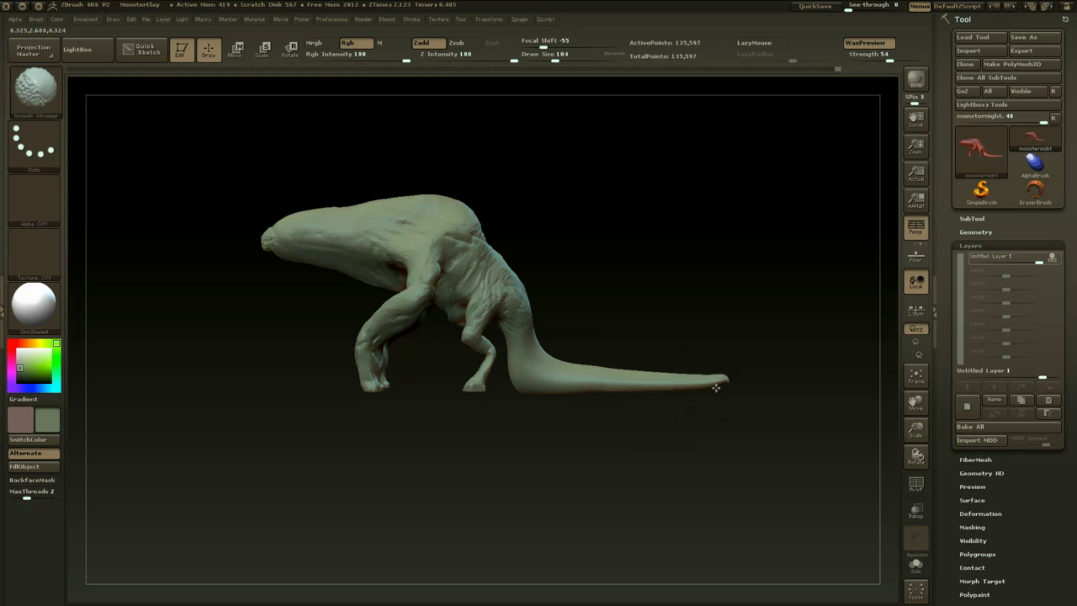
pyautogui.keyDown('shift'); pyautogui.moveTo(724, 384); pyautogui.dragTo(739, 388); pyautogui.keyUp('shift')
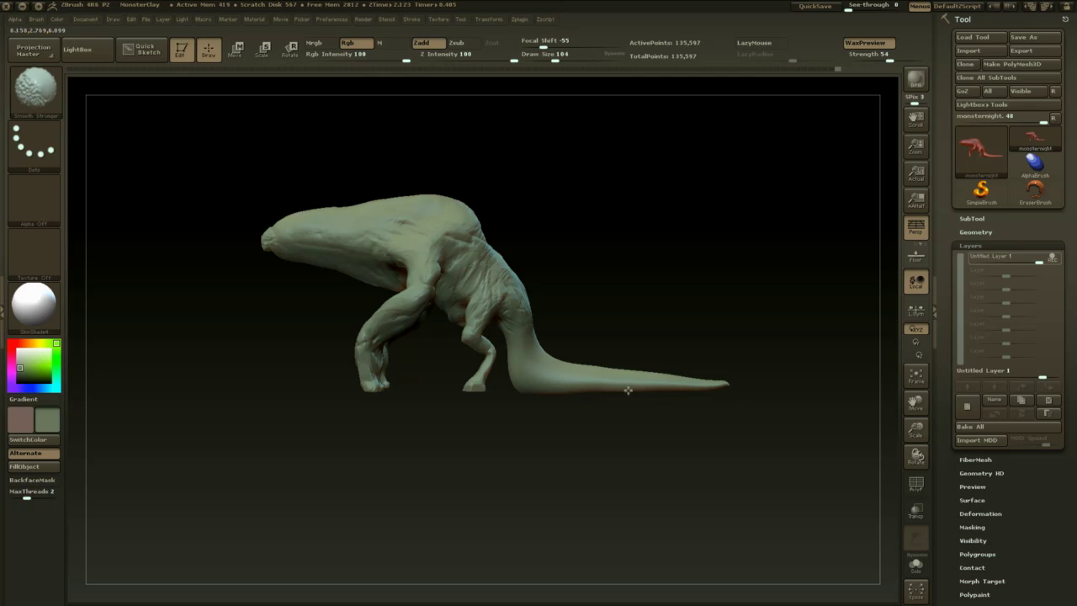
# - Stretch the front legs farther forward with the SnakeHook brush, starting at draw size 154
pyautogui.moveTo(570, 446); pyautogui.dragTo(497, 503)
pyautogui.keyDown('shift'); pyautogui.moveTo(766, 437); pyautogui.dragTo(738, 441); pyautogui.keyUp('shift')
pyautogui.keyDown('alt'); pyautogui.moveTo(737, 441); pyautogui.dragTo(354, 463); pyautogui.keyUp('alt')
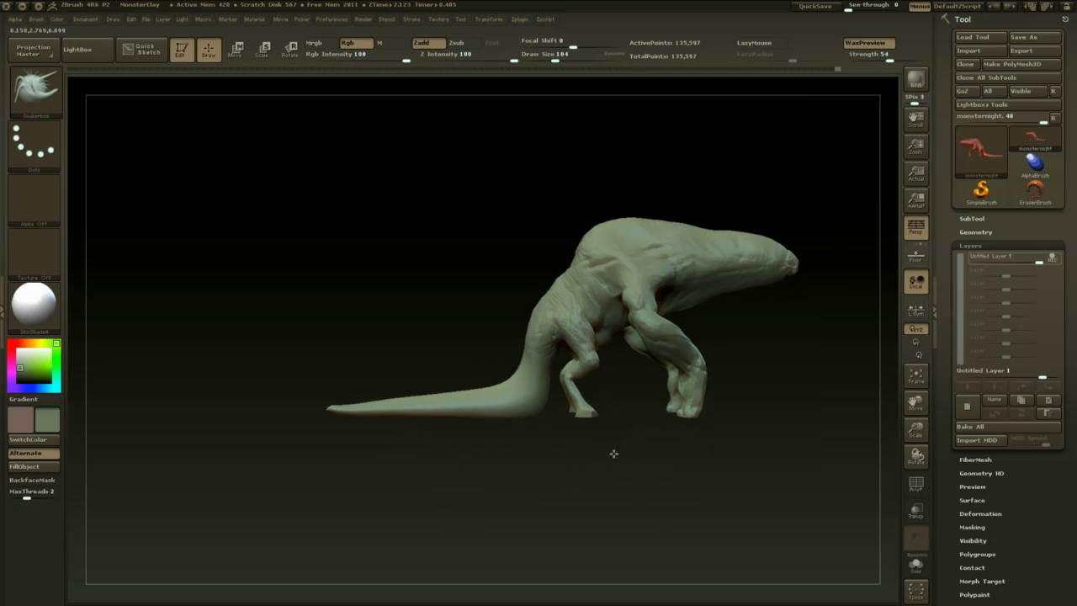
pyautogui.moveTo(614, 454); pyautogui.dragTo(551, 407)
pyautogui.moveTo(669, 368)
pyautogui.keyDown('shift'); pyautogui.mouseDown()
pyautogui.moveTo(720, 368)
pyautogui.moveTo(679, 364)
pyautogui.moveTo(729, 419)
pyautogui.moveTo(712, 401)
pyautogui.moveTo(725, 396)
pyautogui.moveTo(711, 373)
pyautogui.moveTo(539, 378)
pyautogui.mouseUp(); pyautogui.keyUp('shift')
pyautogui.press('space')
pyautogui.moveTo(655, 384); pyautogui.dragTo(672, 387)
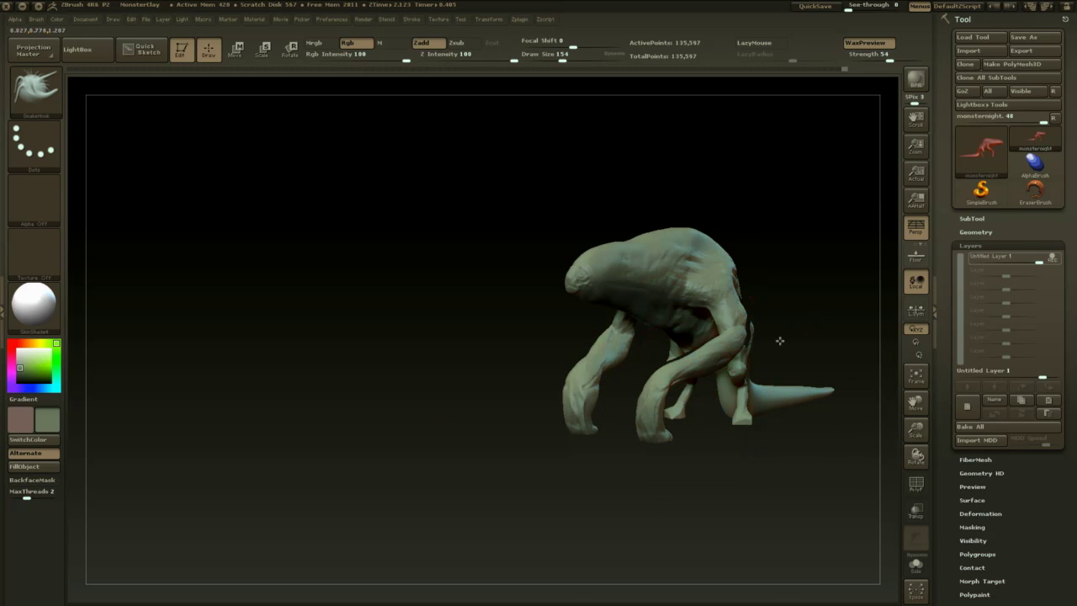
pyautogui.moveTo(779, 342); pyautogui.dragTo(809, 404)
pyautogui.moveTo(692, 350)
pyautogui.mouseDown()
pyautogui.moveTo(830, 329)
pyautogui.moveTo(769, 308)
pyautogui.moveTo(702, 323)
pyautogui.moveTo(680, 314)
pyautogui.mouseUp()
pyautogui.press('space')
pyautogui.click(680, 315)
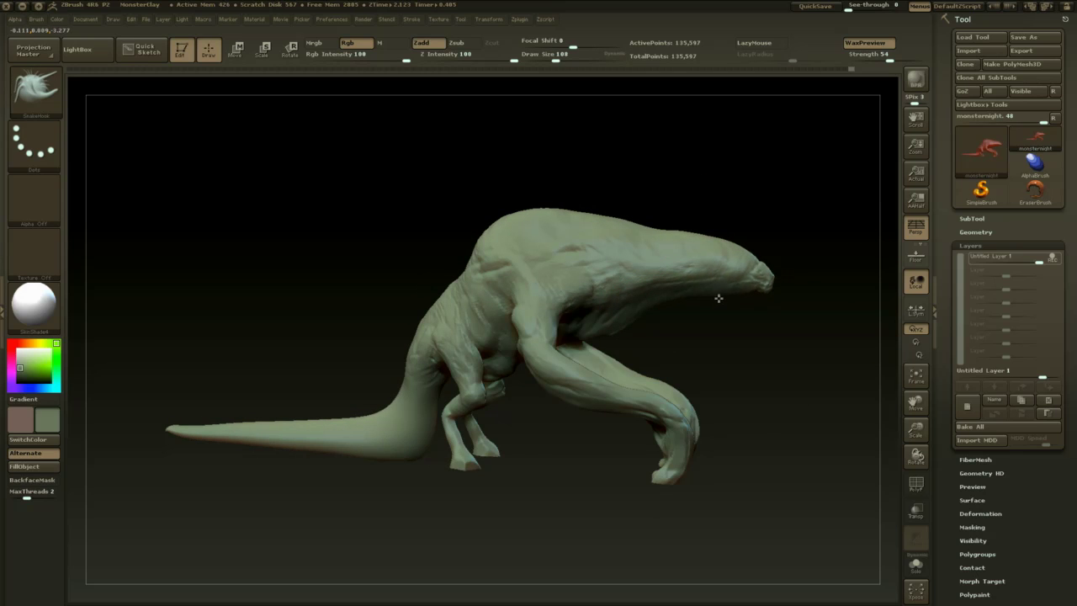
# - Reshape the snout into a blunter end with the SnakeHook brush at draw size 56 and smooth it
pyautogui.press('space')
pyautogui.click(765, 297)
pyautogui.moveTo(775, 280)
pyautogui.mouseDown()
pyautogui.moveTo(774, 268)
pyautogui.moveTo(673, 320)
pyautogui.moveTo(490, 379)
pyautogui.moveTo(492, 494)
pyautogui.moveTo(484, 481)
pyautogui.mouseUp()
pyautogui.moveTo(619, 315)
pyautogui.mouseDown()
pyautogui.moveTo(633, 328)
pyautogui.moveTo(615, 321)
pyautogui.mouseUp()
pyautogui.moveTo(610, 345)
pyautogui.mouseDown()
pyautogui.moveTo(620, 354)
pyautogui.moveTo(624, 284)
pyautogui.mouseUp()
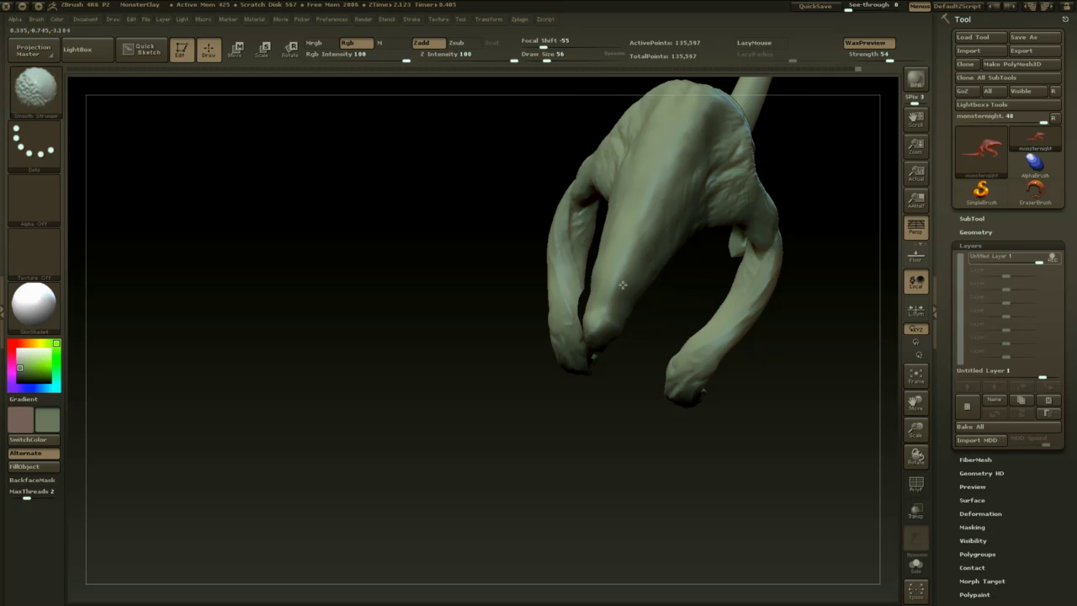
pyautogui.moveTo(588, 443)
pyautogui.mouseDown()
pyautogui.moveTo(733, 393)
pyautogui.moveTo(717, 408)
pyautogui.mouseUp()
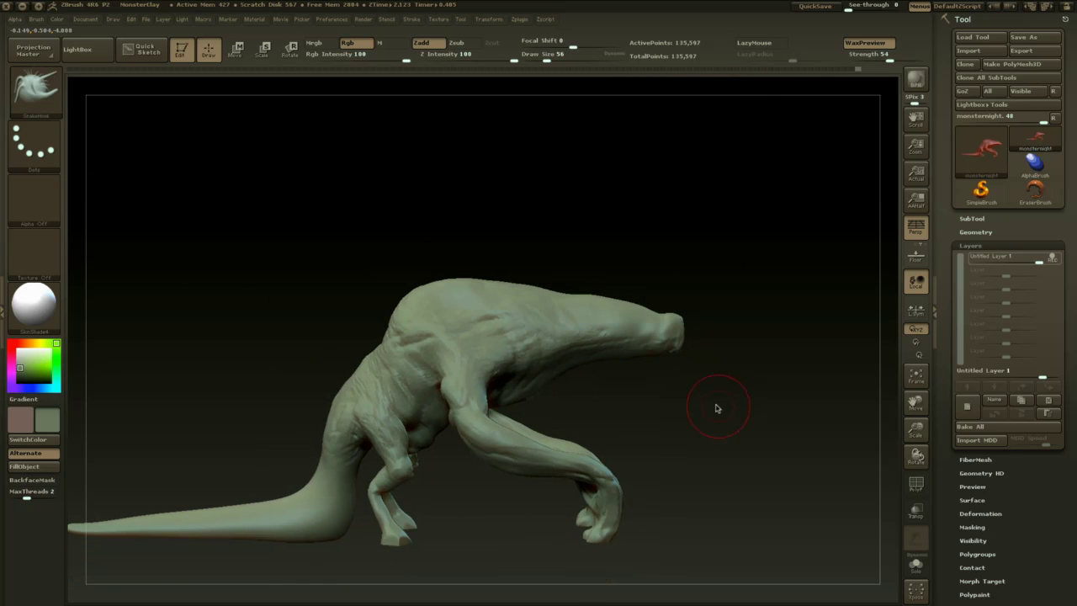
# - Carve creases into the tip of the snout with the Dam_Standard brush at draw size 18
pyautogui.press('b')
pyautogui.press('d')
pyautogui.press('s')
pyautogui.press('space')
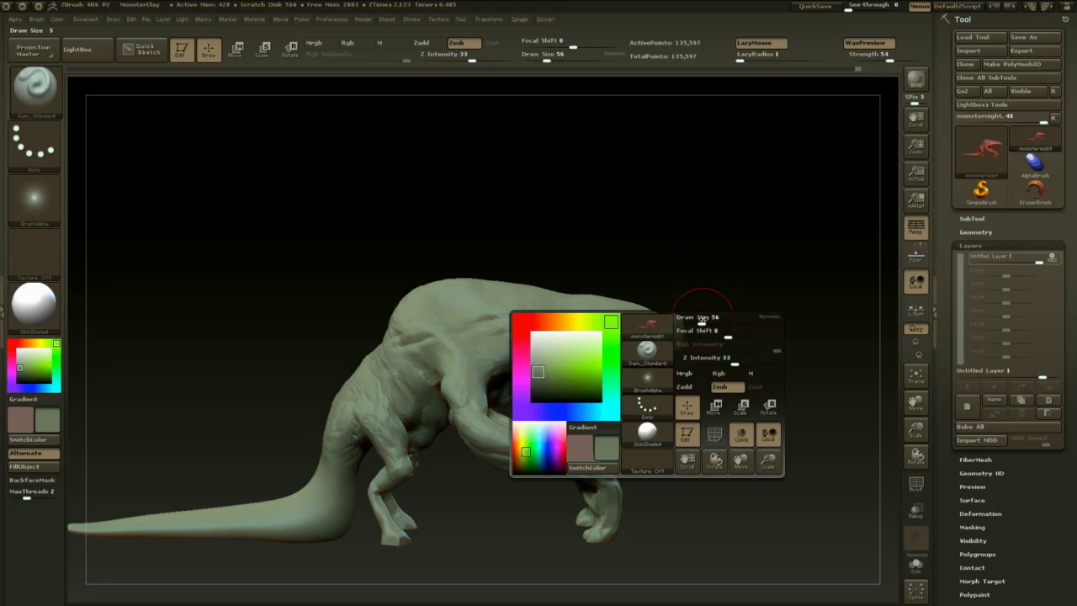
pyautogui.moveTo(702, 322); pyautogui.dragTo(693, 319)
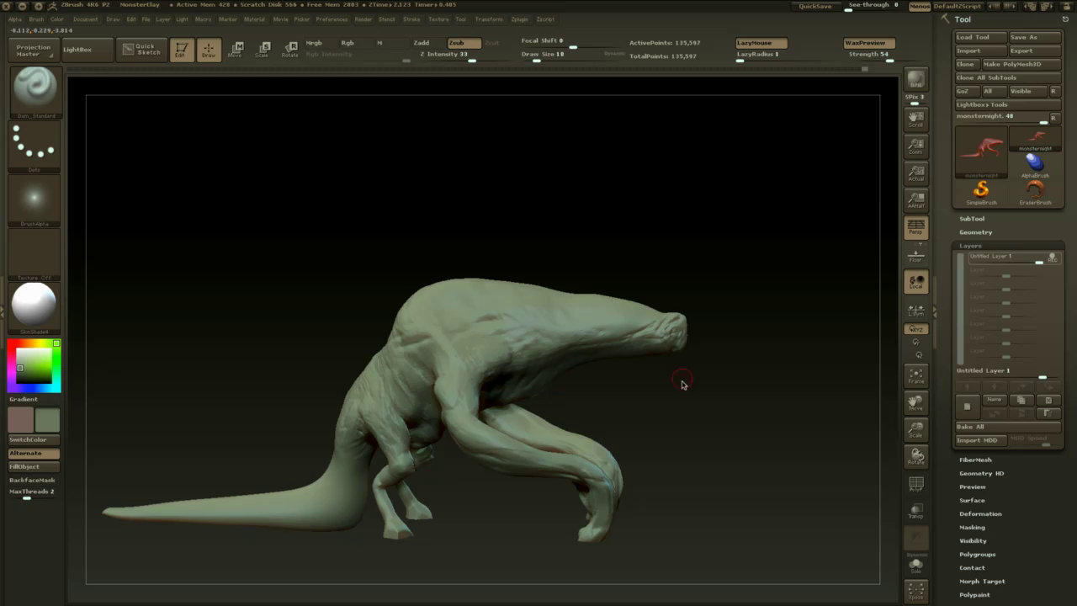
pyautogui.moveTo(683, 385)
pyautogui.keyDown('shift'); pyautogui.mouseDown()
pyautogui.moveTo(699, 382)
pyautogui.moveTo(649, 385)
pyautogui.moveTo(605, 368)
pyautogui.mouseUp(); pyautogui.keyUp('shift')
# - Adjust the hump of the back and shoulders with the Move Elastic brush at draw size 124
pyautogui.press('space')
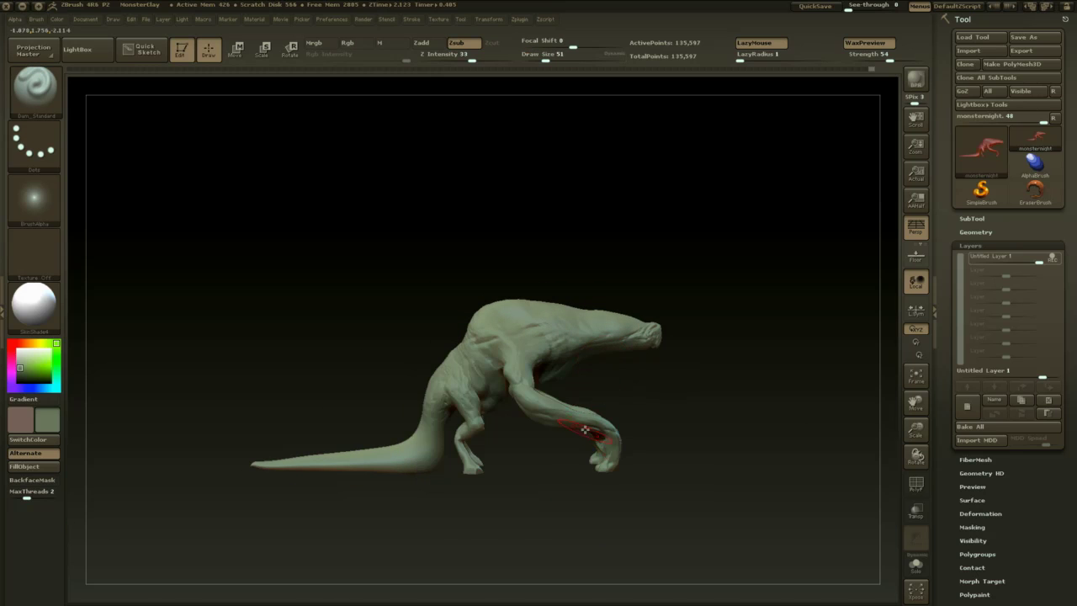
pyautogui.press('b')
pyautogui.press('m')
pyautogui.press('e')
pyautogui.keyDown('alt'); pyautogui.moveTo(712, 386); pyautogui.dragTo(714, 338); pyautogui.keyUp('alt')
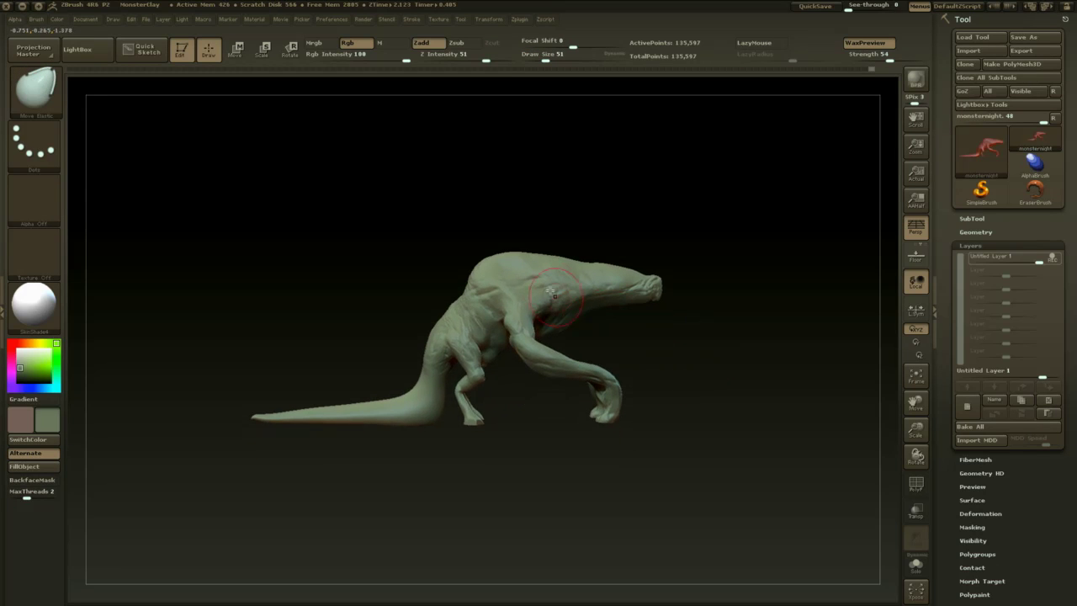
pyautogui.keyDown('alt'); pyautogui.moveTo(659, 201); pyautogui.dragTo(652, 198); pyautogui.keyUp('alt')
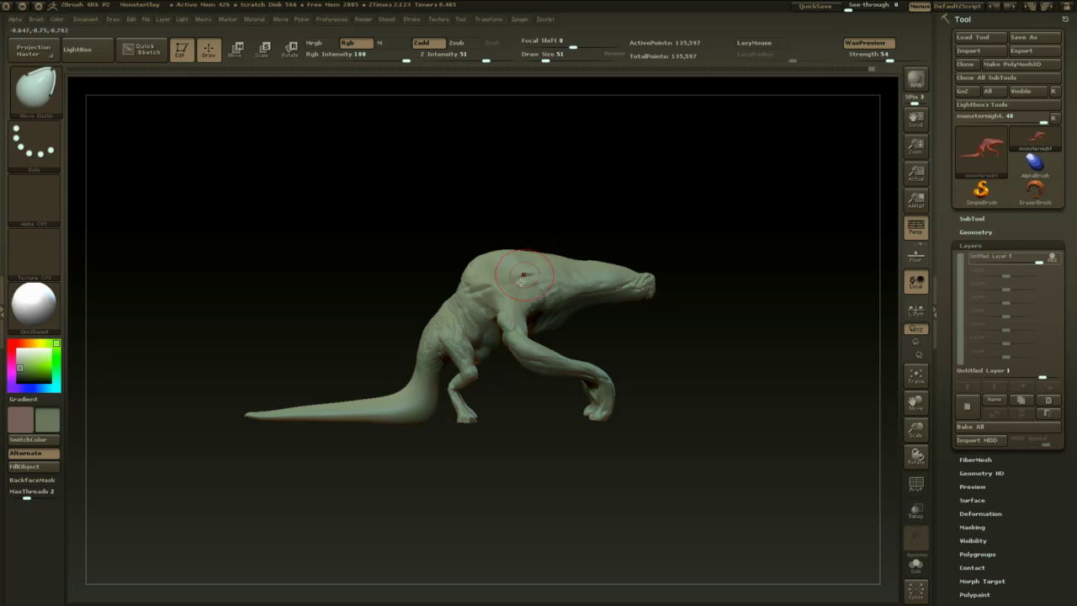
pyautogui.press('space')
pyautogui.moveTo(506, 280)
pyautogui.mouseDown()
pyautogui.moveTo(522, 278)
pyautogui.moveTo(486, 277)
pyautogui.mouseUp()
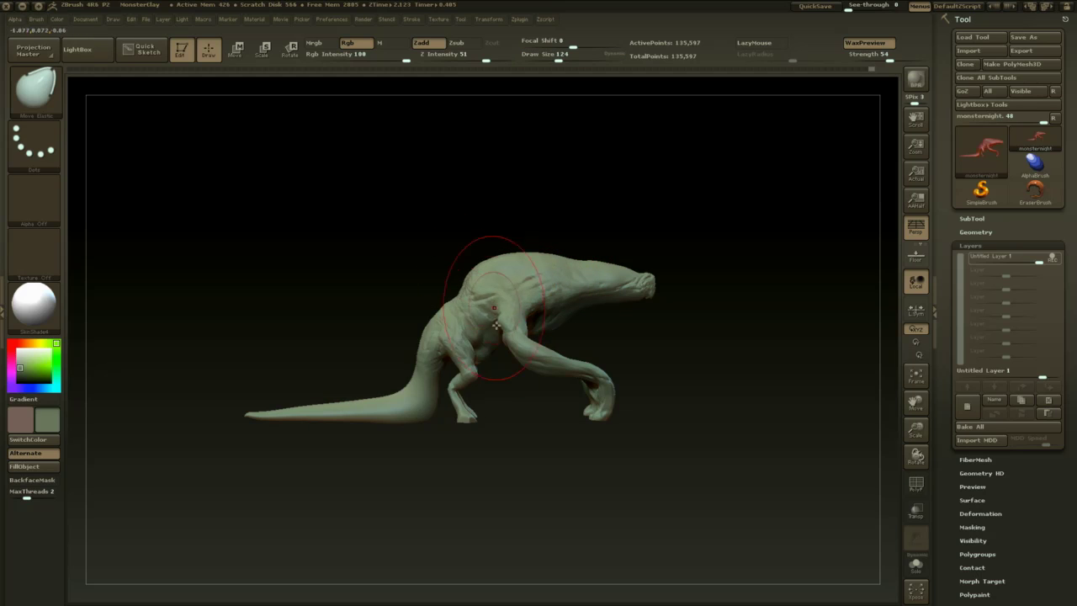
# - Try pulling the belly downward with the Move Elastic brush at draw size 62
pyautogui.press('space')
pyautogui.moveTo(488, 344); pyautogui.dragTo(497, 360)
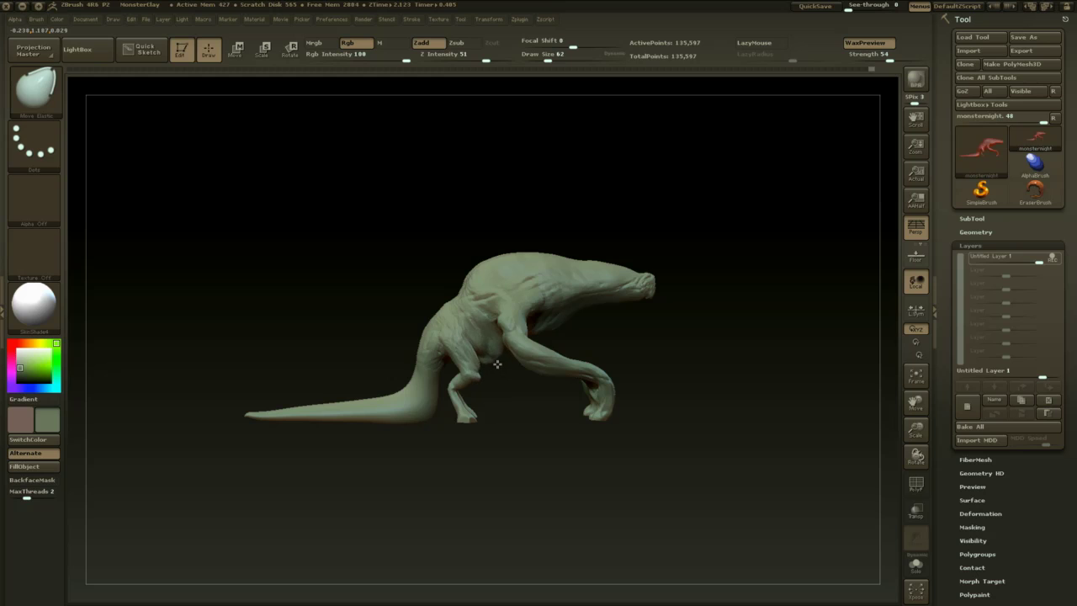
pyautogui.hotkey('ctrl', 'z')
pyautogui.moveTo(522, 443); pyautogui.dragTo(440, 443)
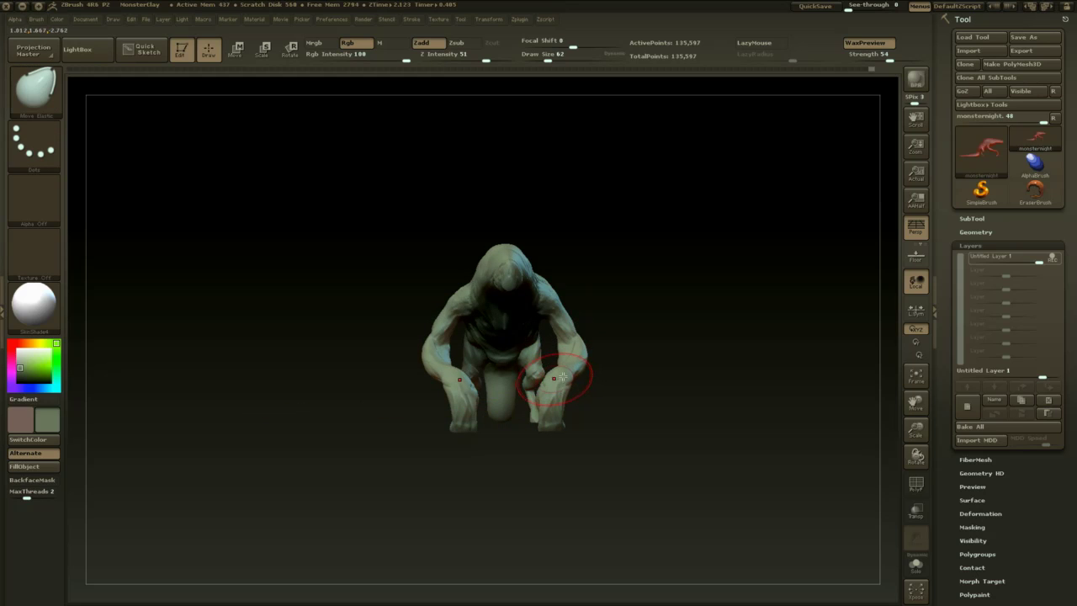
# - Choose the Move Elastic brush and paint a mask over the creature's hind legs
pyautogui.moveTo(661, 343); pyautogui.dragTo(746, 347)
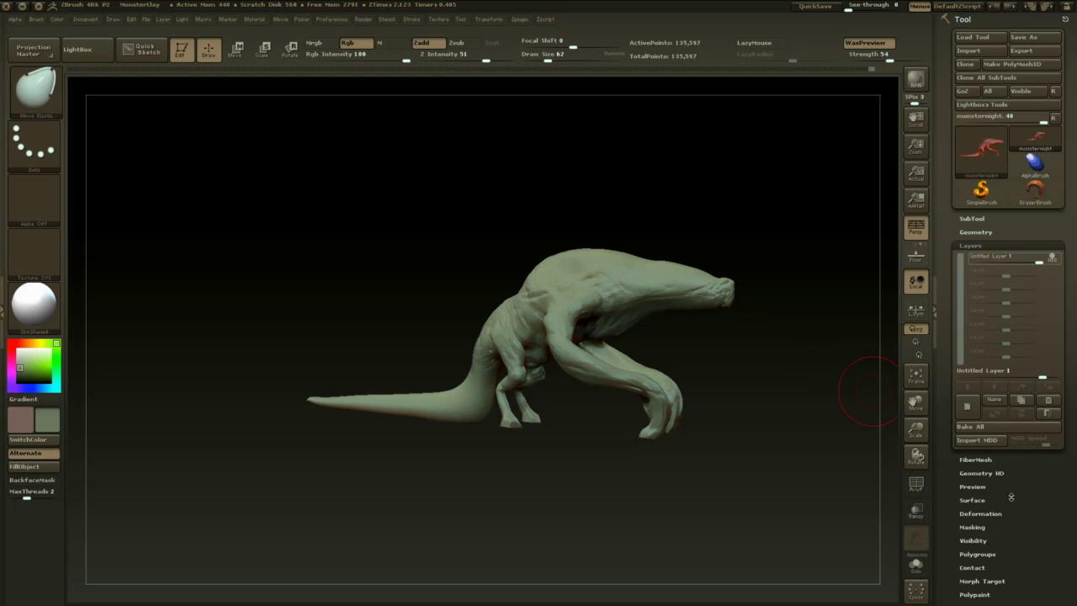
pyautogui.moveTo(762, 446); pyautogui.dragTo(720, 476)
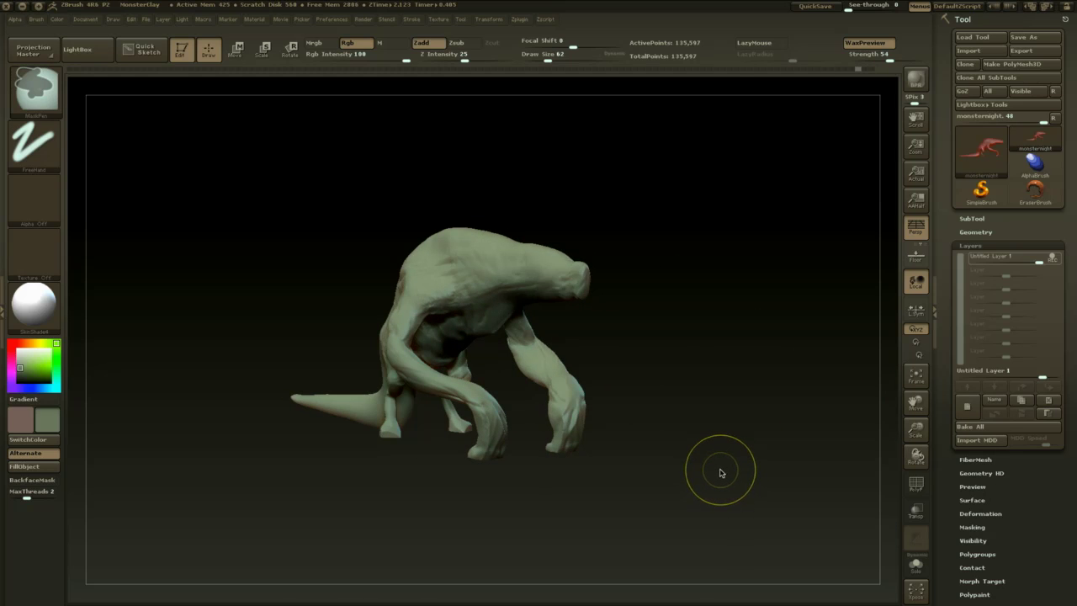
pyautogui.press('b')
pyautogui.press('m')
pyautogui.press('e')
pyautogui.moveTo(709, 423)
pyautogui.mouseDown()
pyautogui.moveTo(584, 462)
pyautogui.moveTo(488, 445)
pyautogui.mouseUp()
pyautogui.moveTo(581, 299); pyautogui.dragTo(621, 271)
pyautogui.keyDown('ctrl'); pyautogui.moveTo(478, 427); pyautogui.dragTo(482, 415); pyautogui.keyUp('ctrl')
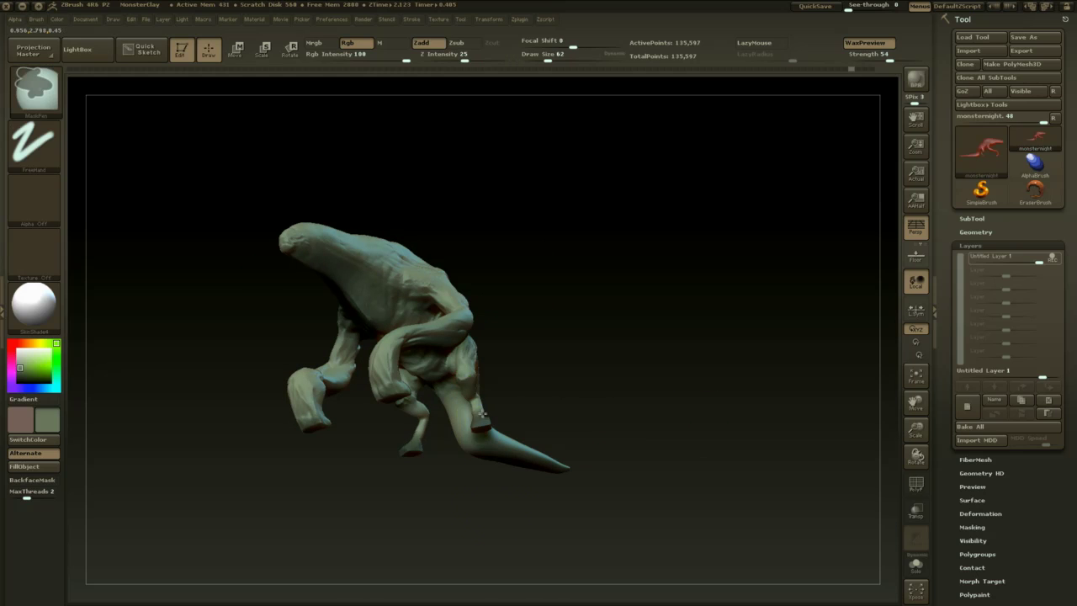
pyautogui.moveTo(530, 337); pyautogui.dragTo(448, 436)
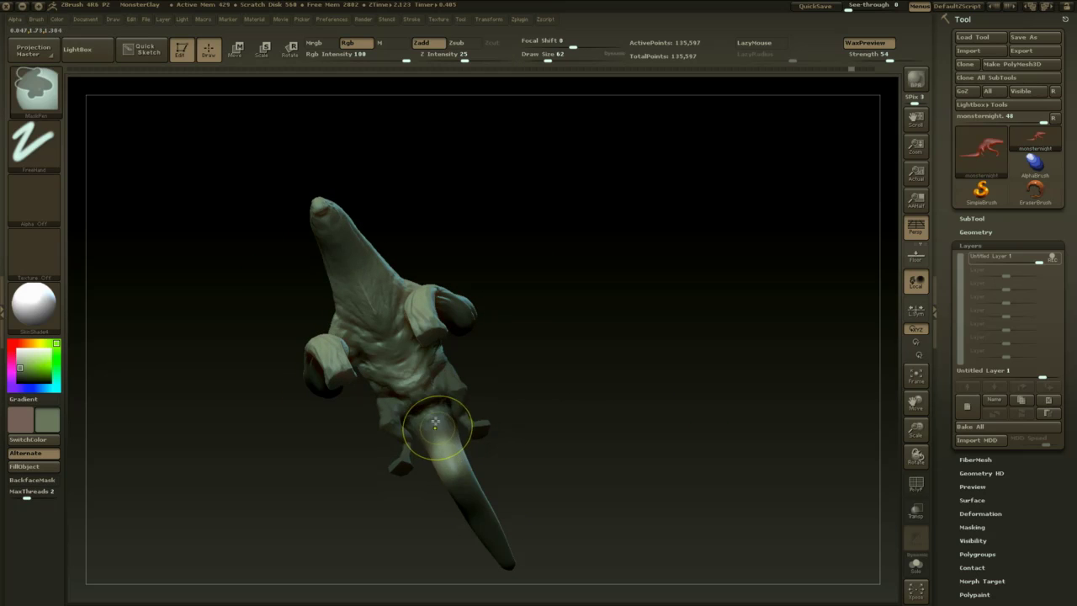
pyautogui.moveTo(463, 477); pyautogui.dragTo(454, 433)
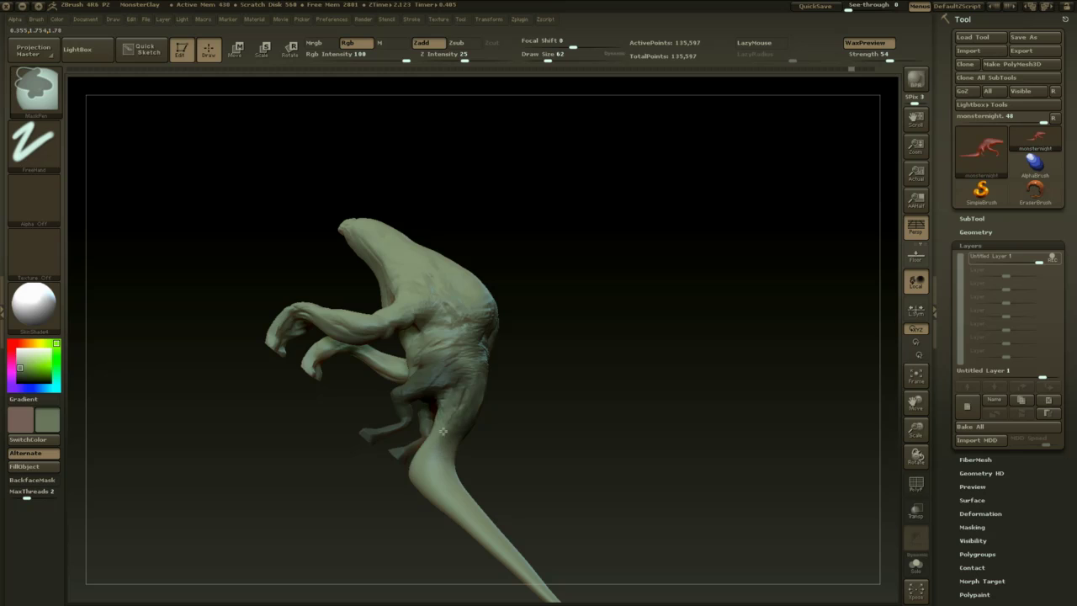
# - Bulge the belly outward with Move Elastic at draw size 80 and smooth the surface around it
pyautogui.moveTo(521, 427); pyautogui.dragTo(599, 409)
pyautogui.moveTo(519, 421)
pyautogui.mouseDown()
pyautogui.moveTo(503, 378)
pyautogui.moveTo(616, 351)
pyautogui.mouseUp()
pyautogui.press('space')
pyautogui.moveTo(434, 386); pyautogui.dragTo(548, 376)
pyautogui.moveTo(439, 378); pyautogui.dragTo(442, 378)
pyautogui.press('space')
pyautogui.moveTo(599, 360)
pyautogui.mouseDown()
pyautogui.moveTo(547, 335)
pyautogui.moveTo(468, 380)
pyautogui.mouseUp()
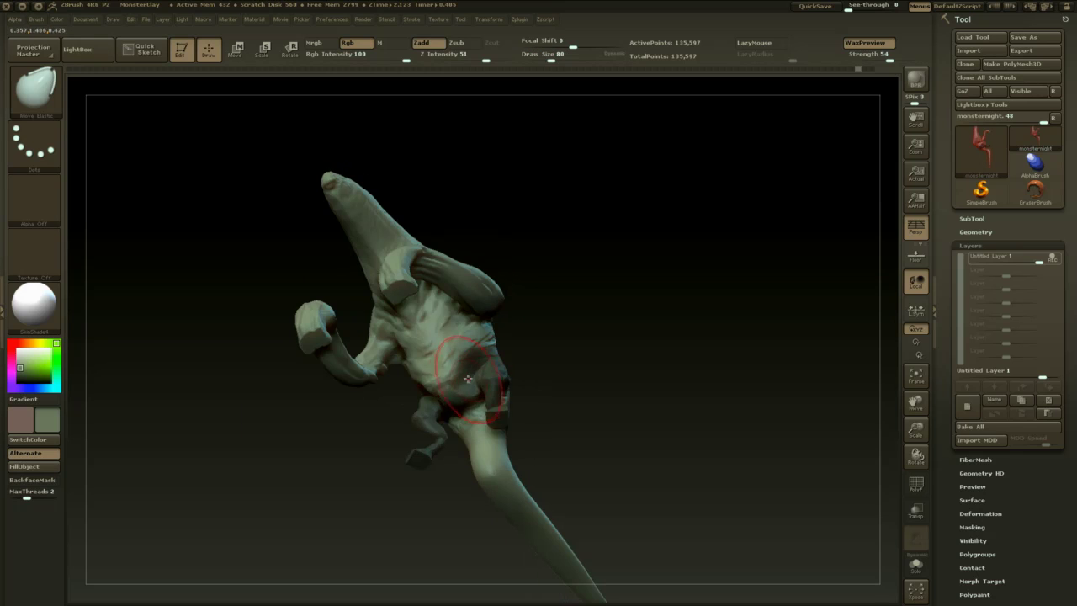
pyautogui.keyDown('shift'); pyautogui.moveTo(527, 350); pyautogui.dragTo(473, 367); pyautogui.keyUp('shift')
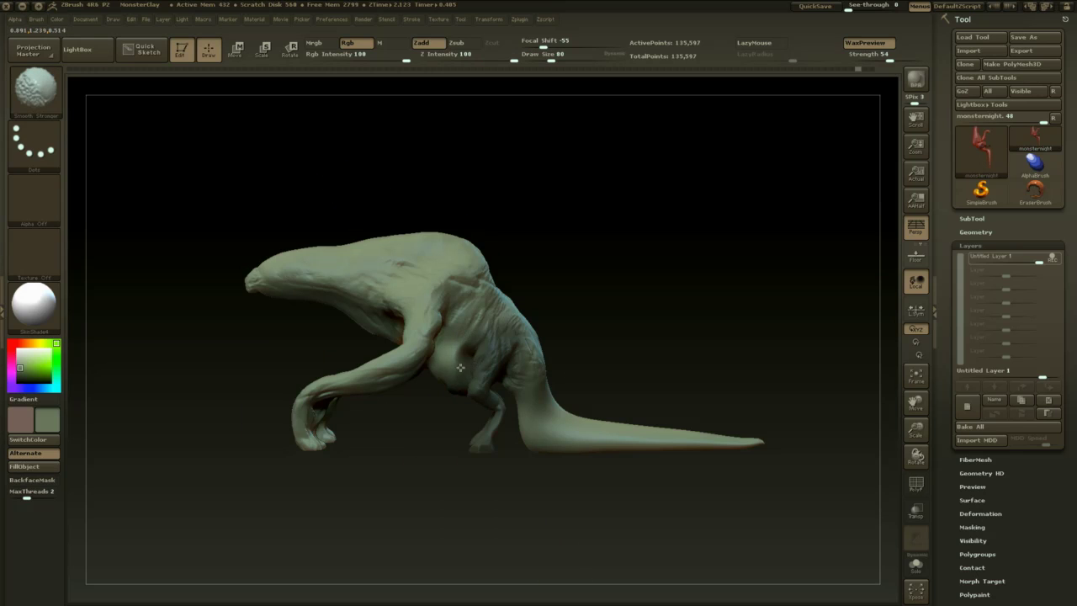
pyautogui.moveTo(456, 414); pyautogui.dragTo(508, 408)
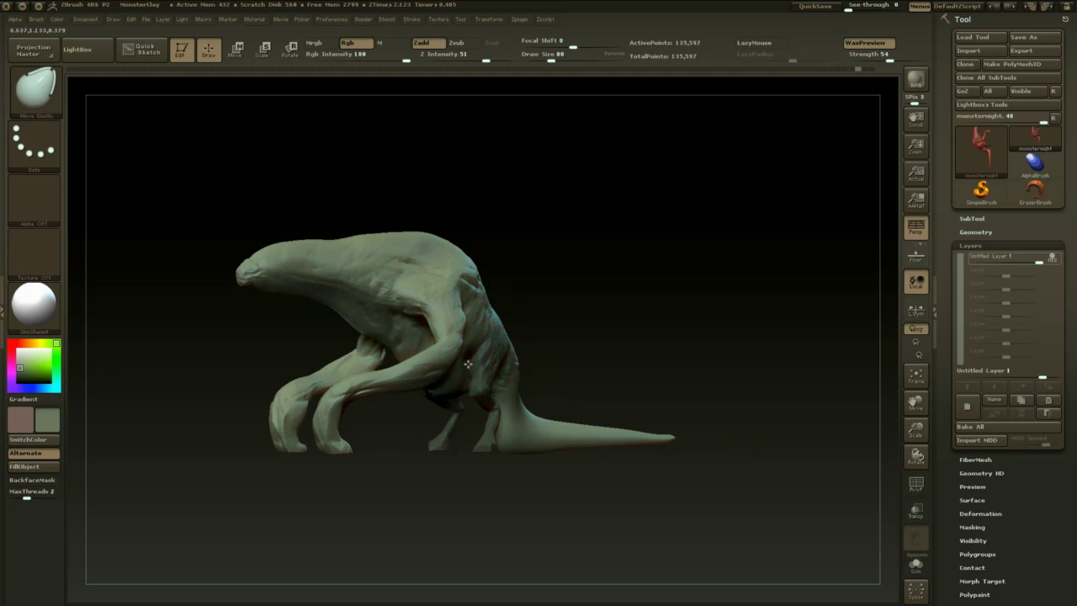
# - Thicken the creature's hind legs using the Inflat brush at draw size 51
pyautogui.press('space')
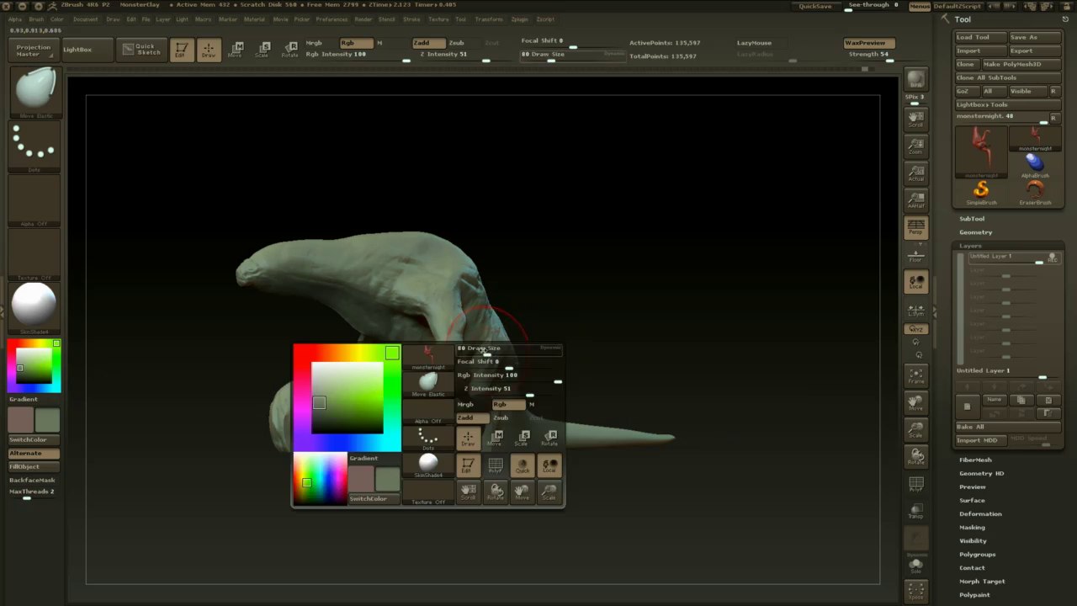
pyautogui.moveTo(500, 347); pyautogui.dragTo(673, 324)
pyautogui.press('b')
pyautogui.press('i')
pyautogui.press('n')
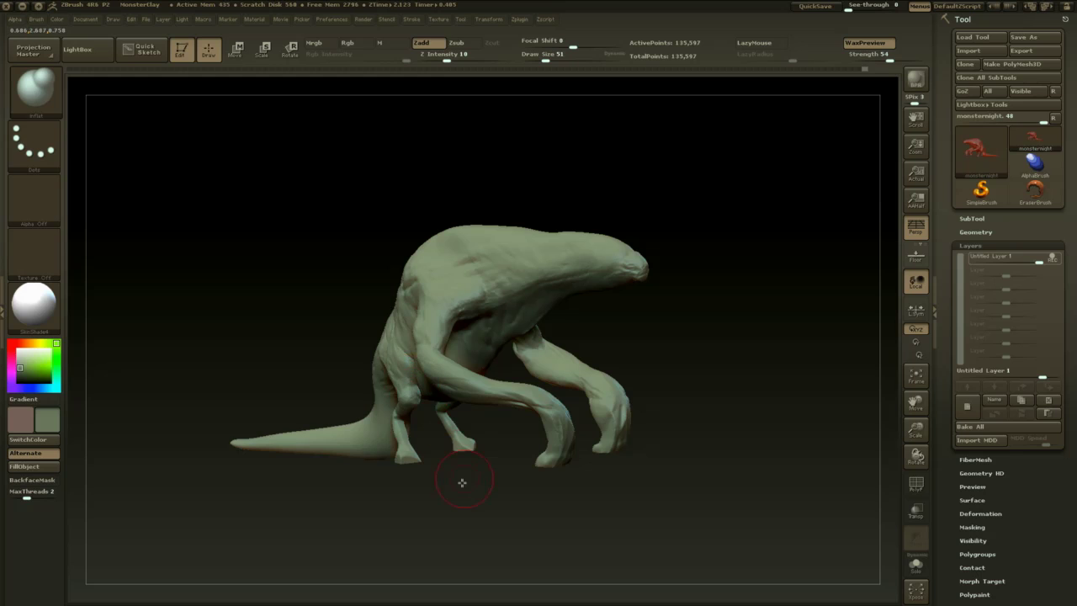
pyautogui.moveTo(455, 481); pyautogui.dragTo(403, 399)
pyautogui.moveTo(416, 498)
pyautogui.mouseDown()
pyautogui.moveTo(464, 507)
pyautogui.moveTo(426, 414)
pyautogui.moveTo(384, 404)
pyautogui.mouseUp()
# - Choose the Move brush and smooth the area around the creature's hind legs
pyautogui.press('b')
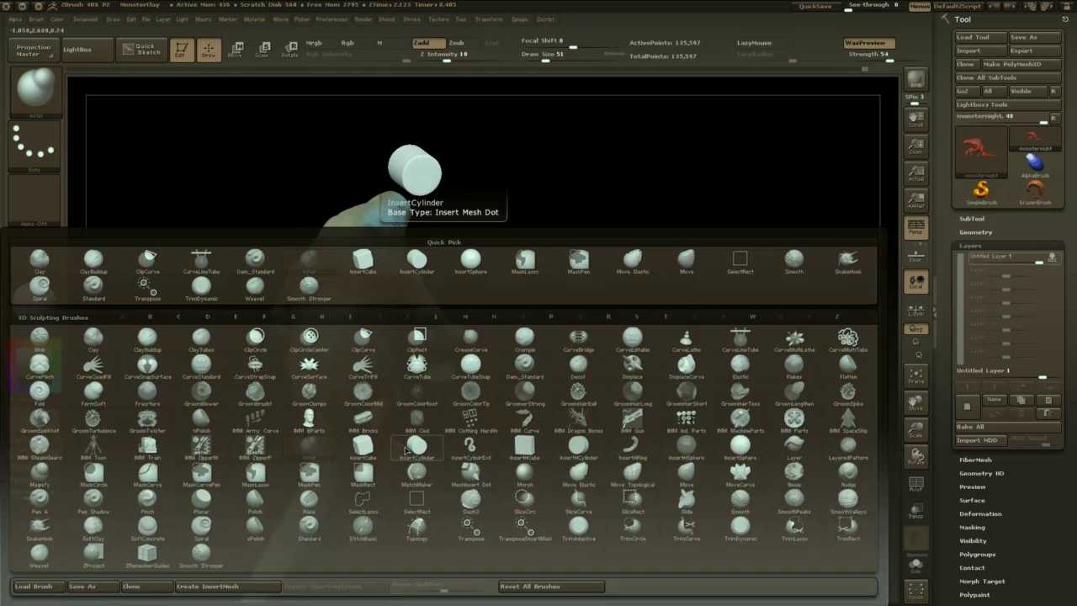
pyautogui.press('m')
pyautogui.press('v')
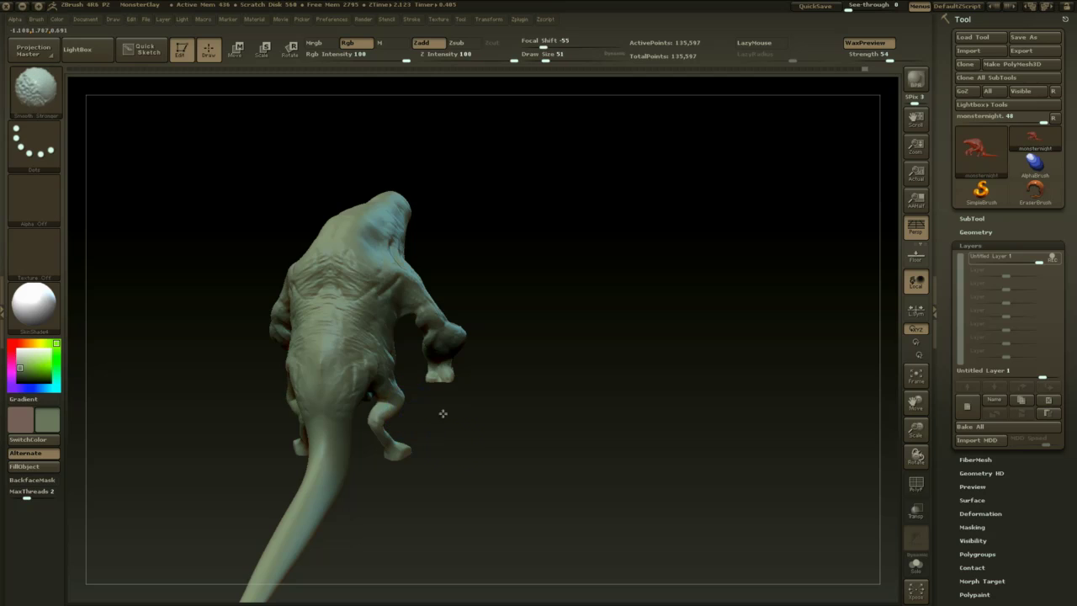
pyautogui.moveTo(440, 409)
pyautogui.mouseDown()
pyautogui.moveTo(514, 399)
pyautogui.moveTo(606, 365)
pyautogui.moveTo(751, 360)
pyautogui.mouseUp()
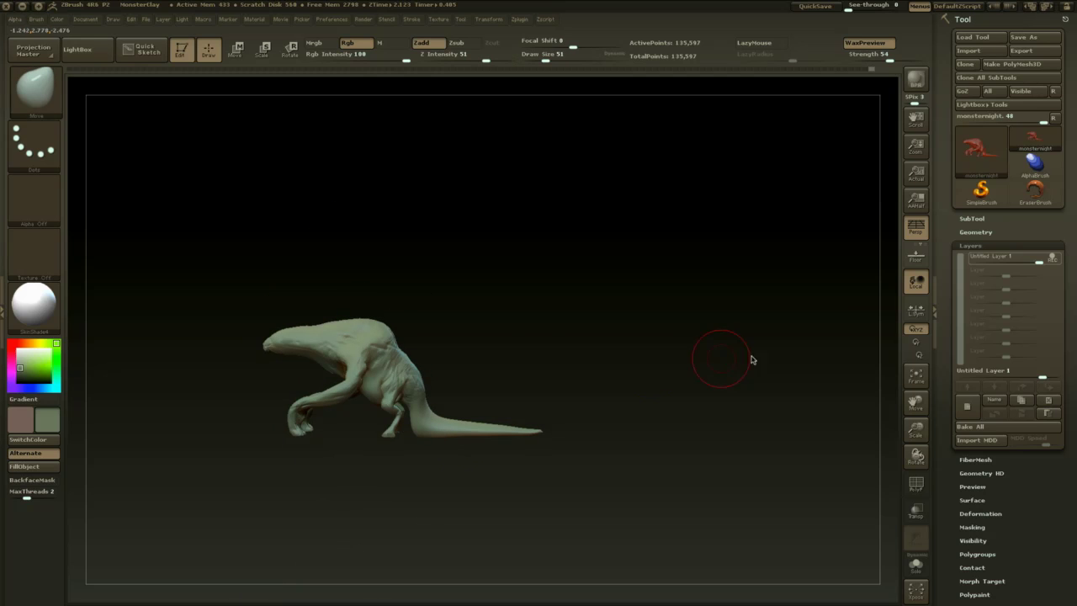
# - Stop recording and hide the first sculpt layer, then add a second layer for a new variation
pyautogui.click(1048, 266)
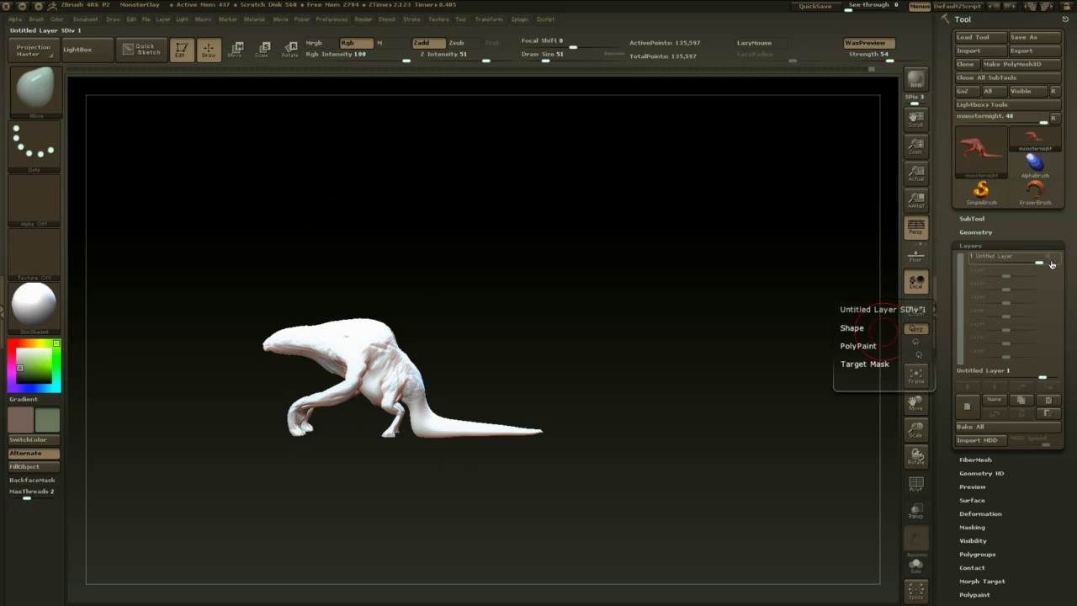
pyautogui.moveTo(725, 411)
pyautogui.keyDown('alt'); pyautogui.mouseDown()
pyautogui.moveTo(767, 392)
pyautogui.moveTo(777, 420)
pyautogui.mouseUp(); pyautogui.keyUp('alt')
pyautogui.keyDown('ctrl'); pyautogui.moveTo(780, 411); pyautogui.dragTo(780, 446); pyautogui.keyUp('ctrl')
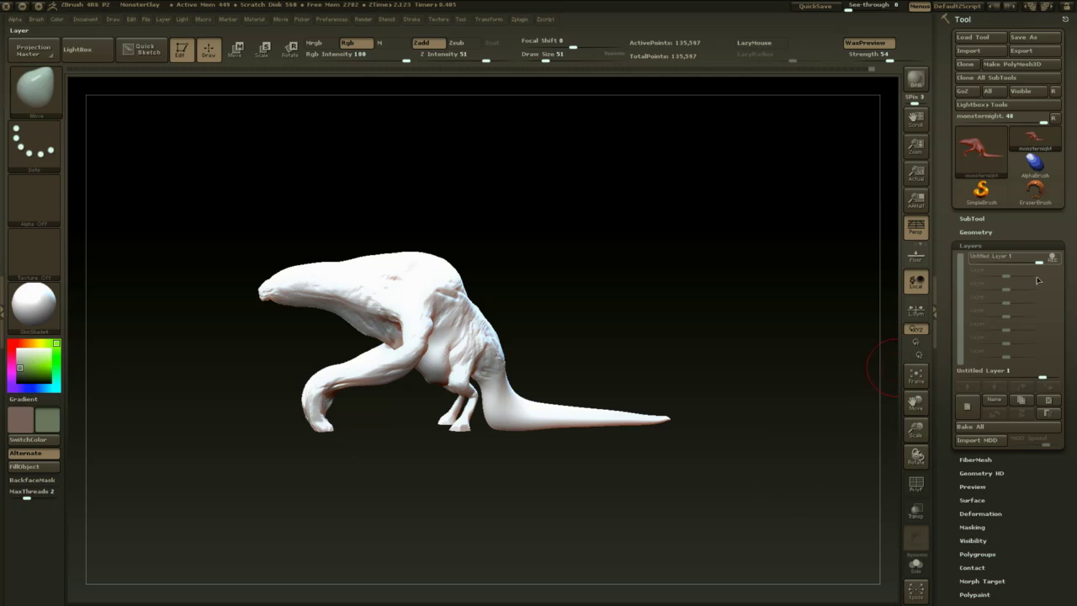
pyautogui.click(1056, 258)
pyautogui.keyDown('alt'); pyautogui.moveTo(727, 404); pyautogui.dragTo(762, 446); pyautogui.keyUp('alt')
pyautogui.click(972, 220)
pyautogui.moveTo(1055, 269); pyautogui.dragTo(1055, 220)
pyautogui.click(1044, 183)
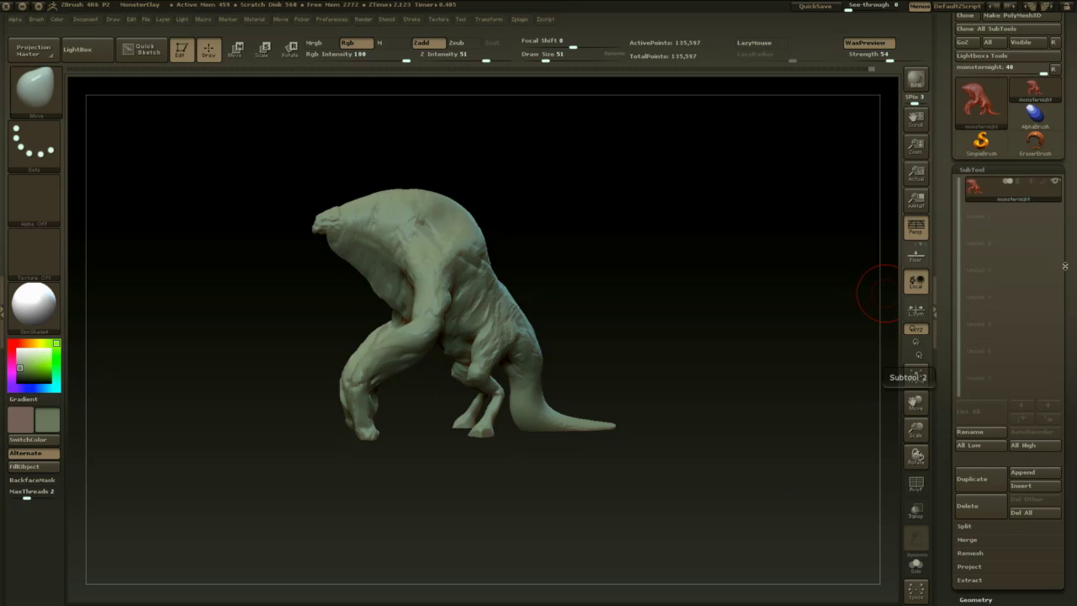
pyautogui.moveTo(1054, 322)
pyautogui.mouseDown()
pyautogui.moveTo(1055, 214)
pyautogui.moveTo(1054, 230)
pyautogui.mouseUp()
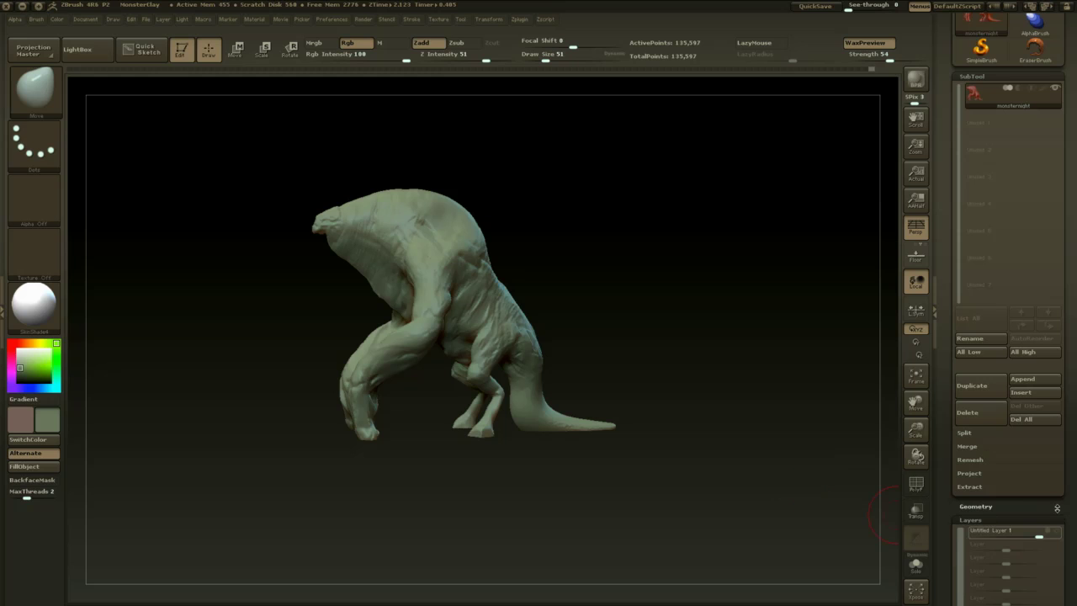
pyautogui.moveTo(1057, 508); pyautogui.dragTo(1057, 297)
pyautogui.click(969, 470)
pyautogui.moveTo(663, 457)
pyautogui.keyDown('alt'); pyautogui.mouseDown()
pyautogui.moveTo(704, 509)
pyautogui.moveTo(715, 466)
pyautogui.moveTo(690, 438)
pyautogui.mouseUp(); pyautogui.keyUp('alt')
# - Twist the creature's torso and hindquarters into a slimmer form with the Spiral brush at draw size 187
pyautogui.press('b')
pyautogui.press('s')
pyautogui.press('p')
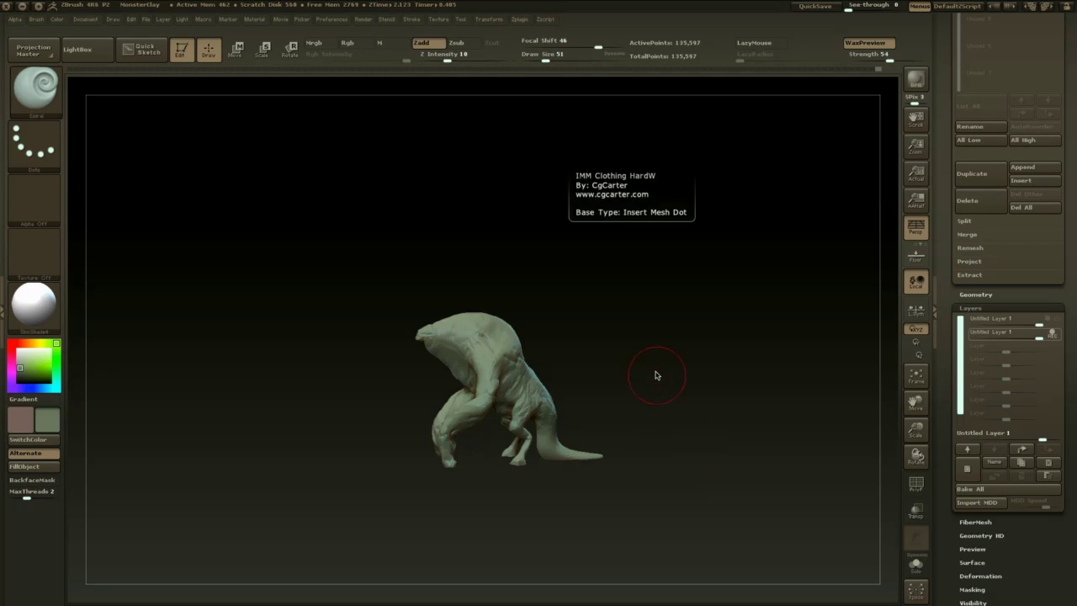
pyautogui.keyDown('shift'); pyautogui.moveTo(657, 376); pyautogui.dragTo(702, 352); pyautogui.keyUp('shift')
pyautogui.press('space')
pyautogui.moveTo(583, 353); pyautogui.dragTo(587, 340)
pyautogui.moveTo(633, 321); pyautogui.dragTo(683, 307)
pyautogui.moveTo(596, 331); pyautogui.dragTo(604, 324)
pyautogui.moveTo(673, 317)
pyautogui.mouseDown()
pyautogui.moveTo(641, 312)
pyautogui.moveTo(700, 305)
pyautogui.moveTo(650, 313)
pyautogui.mouseUp()
pyautogui.moveTo(683, 381); pyautogui.dragTo(671, 377)
pyautogui.moveTo(751, 351); pyautogui.dragTo(679, 343)
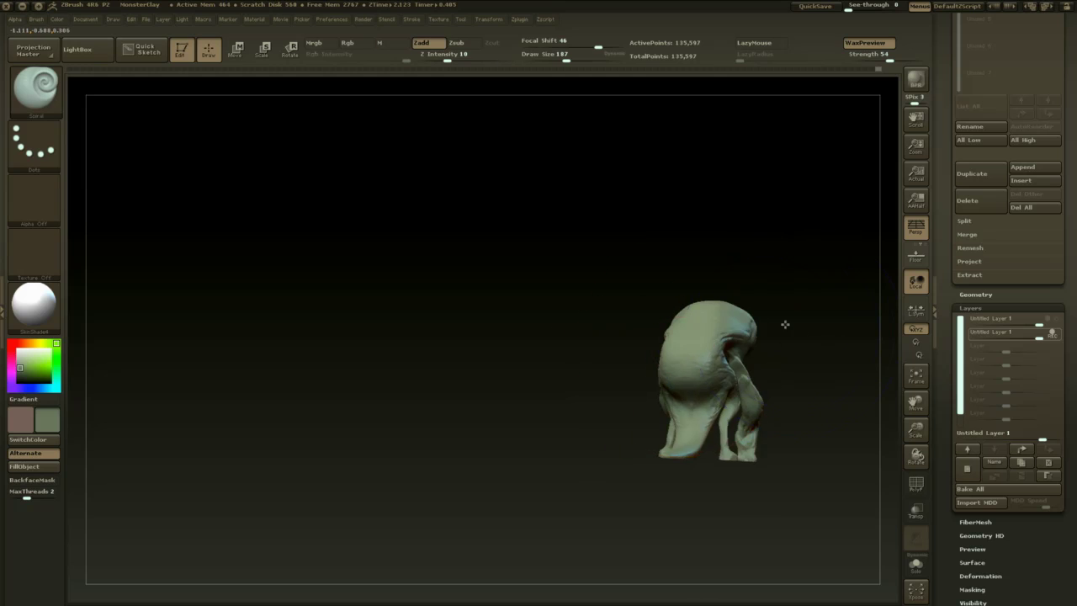
# - Continue distorting the upper body and forelimbs with Spiral brush strokes from several sides
pyautogui.moveTo(786, 324); pyautogui.dragTo(705, 335)
pyautogui.moveTo(639, 346); pyautogui.dragTo(652, 345)
pyautogui.moveTo(759, 341); pyautogui.dragTo(702, 338)
pyautogui.moveTo(627, 346)
pyautogui.mouseDown()
pyautogui.moveTo(806, 315)
pyautogui.moveTo(627, 300)
pyautogui.mouseUp()
pyautogui.moveTo(758, 284)
pyautogui.mouseDown()
pyautogui.moveTo(665, 290)
pyautogui.moveTo(729, 302)
pyautogui.mouseUp()
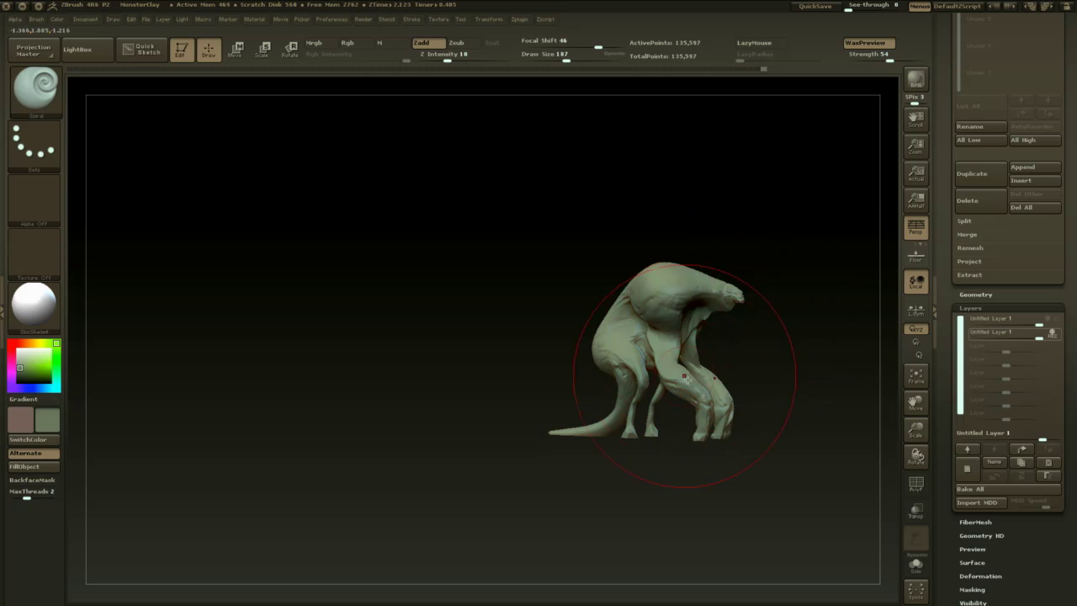
pyautogui.moveTo(685, 377); pyautogui.dragTo(693, 379)
pyautogui.moveTo(752, 384)
pyautogui.mouseDown()
pyautogui.moveTo(805, 390)
pyautogui.moveTo(766, 396)
pyautogui.mouseUp()
pyautogui.moveTo(680, 380); pyautogui.dragTo(676, 379)
pyautogui.moveTo(746, 373)
pyautogui.keyDown('alt'); pyautogui.mouseDown()
pyautogui.moveTo(669, 372)
pyautogui.moveTo(648, 345)
pyautogui.mouseUp(); pyautogui.keyUp('alt')
# - Apply the Flat Color material for a silhouette view and choose the SnakeHook brush at draw size 177
pyautogui.click(34, 303)
pyautogui.click(110, 482)
pyautogui.press('b')
pyautogui.press('s')
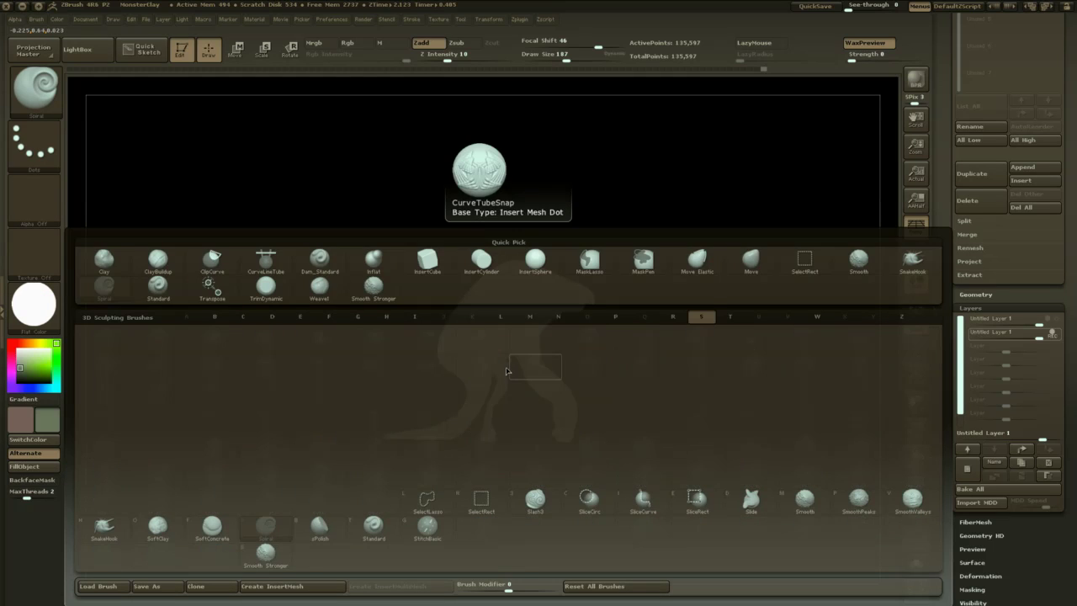
pyautogui.press('h')
pyautogui.press('space')
pyautogui.click(500, 356)
# - Pull the belly upward and stretch the forelimbs, hind legs and tail downward with SnakeHook
pyautogui.moveTo(505, 359); pyautogui.dragTo(489, 334)
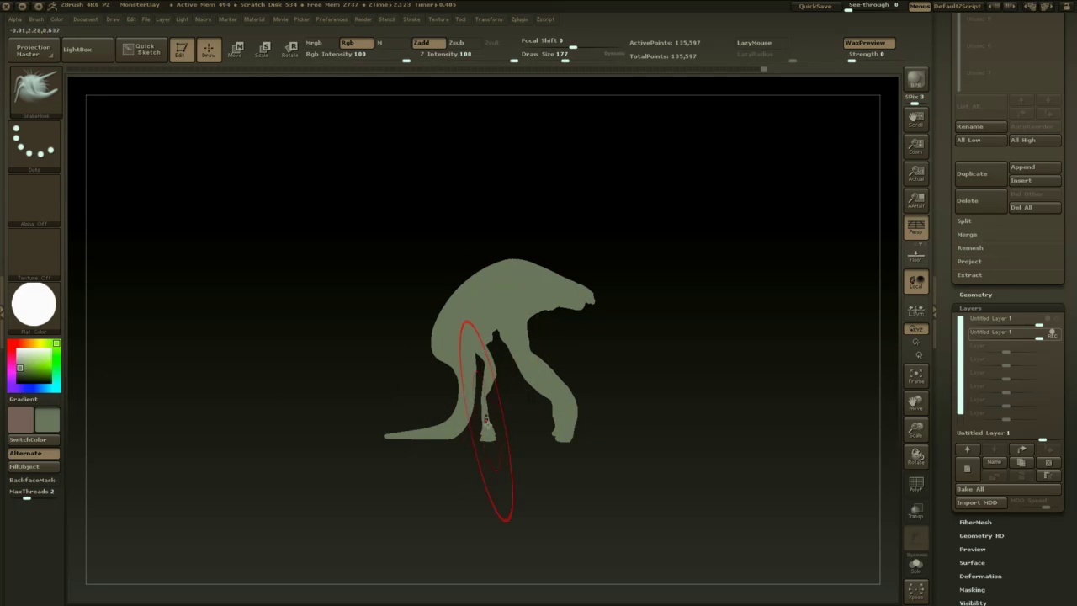
pyautogui.moveTo(486, 420); pyautogui.dragTo(498, 413)
pyautogui.moveTo(568, 420); pyautogui.dragTo(590, 484)
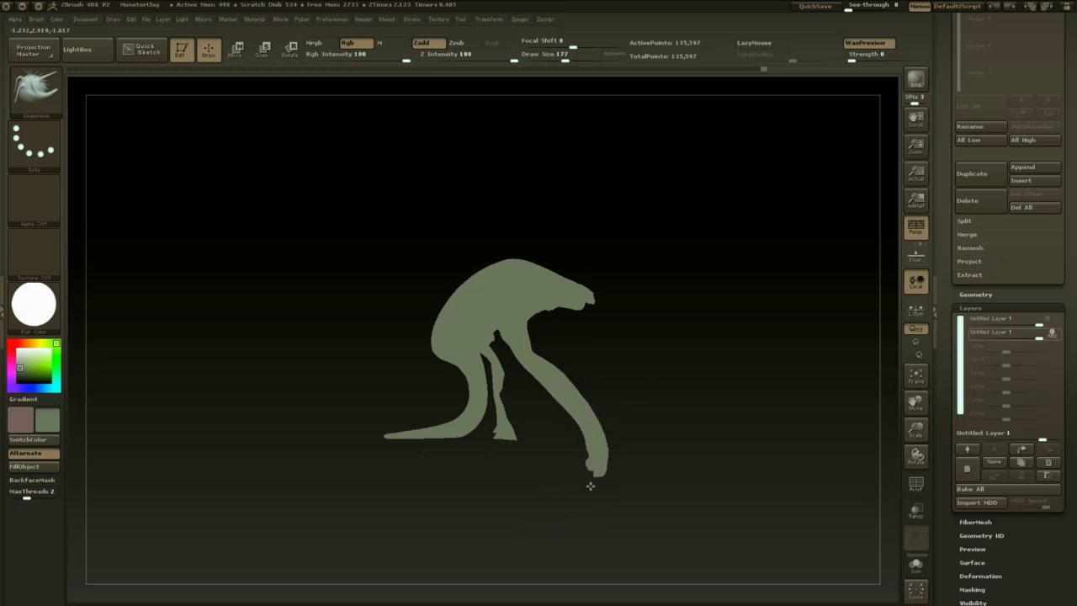
pyautogui.moveTo(487, 427); pyautogui.dragTo(496, 454)
pyautogui.moveTo(414, 443); pyautogui.dragTo(402, 459)
# - Set the draw size to 136 and pull the head up and back into a raised, curved neck
pyautogui.press('space')
pyautogui.click(592, 296)
pyautogui.moveTo(589, 300)
pyautogui.mouseDown()
pyautogui.moveTo(564, 262)
pyautogui.moveTo(570, 238)
pyautogui.mouseUp()
pyautogui.moveTo(547, 235); pyautogui.dragTo(537, 238)
pyautogui.moveTo(543, 260); pyautogui.dragTo(547, 272)
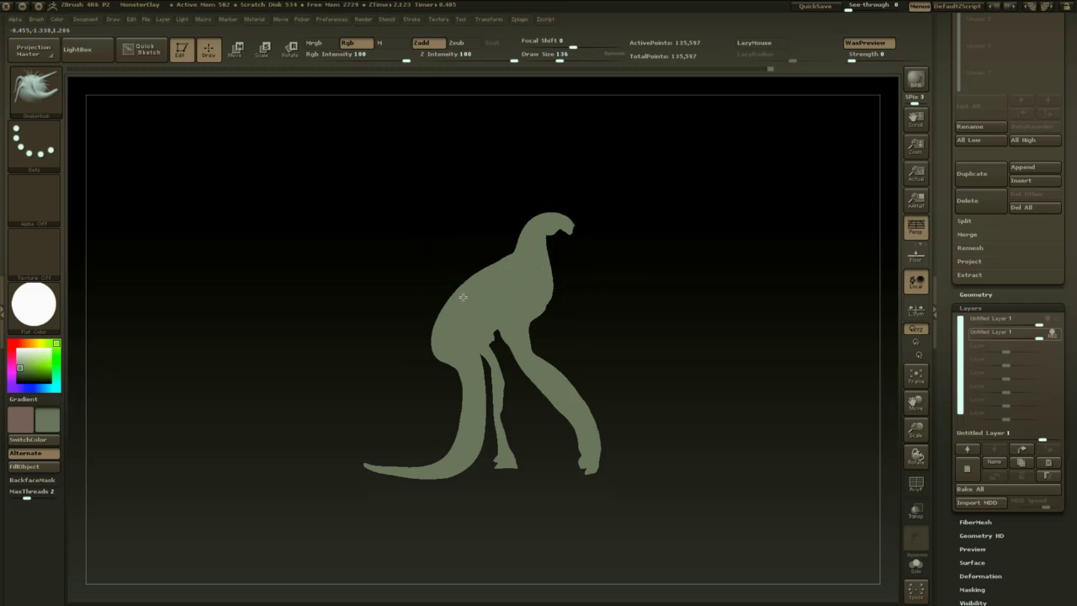
# - Reshape the back and rump of the silhouette with SnakeHook strokes, reducing the draw size to 83 and finally 71
pyautogui.moveTo(462, 295)
pyautogui.mouseDown()
pyautogui.moveTo(476, 291)
pyautogui.moveTo(474, 279)
pyautogui.mouseUp()
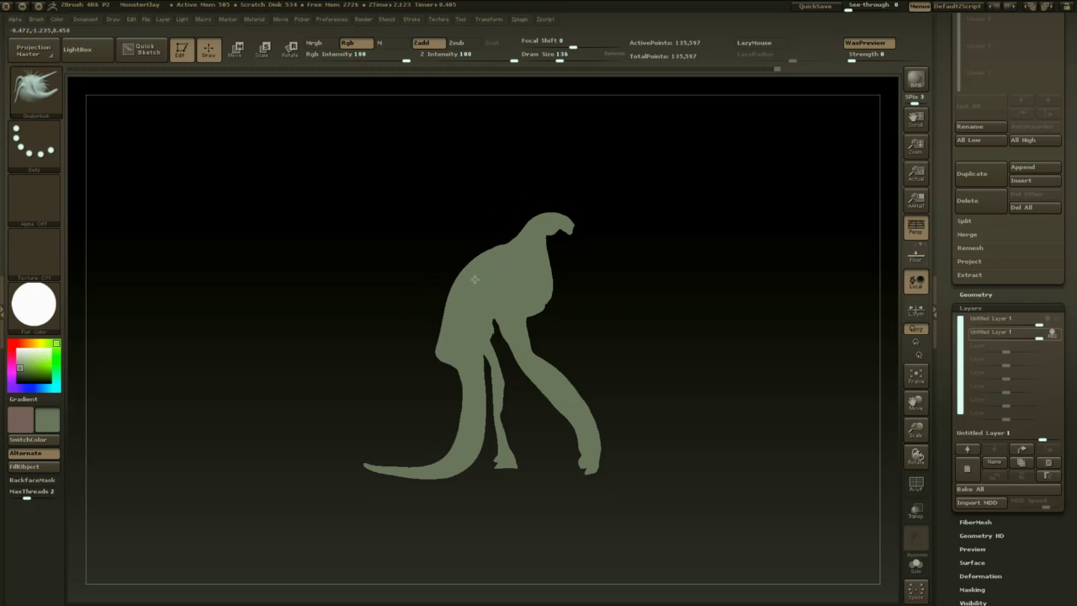
pyautogui.moveTo(459, 347)
pyautogui.mouseDown()
pyautogui.moveTo(473, 355)
pyautogui.moveTo(457, 350)
pyautogui.moveTo(454, 366)
pyautogui.mouseUp()
pyautogui.press('space')
pyautogui.click(469, 360)
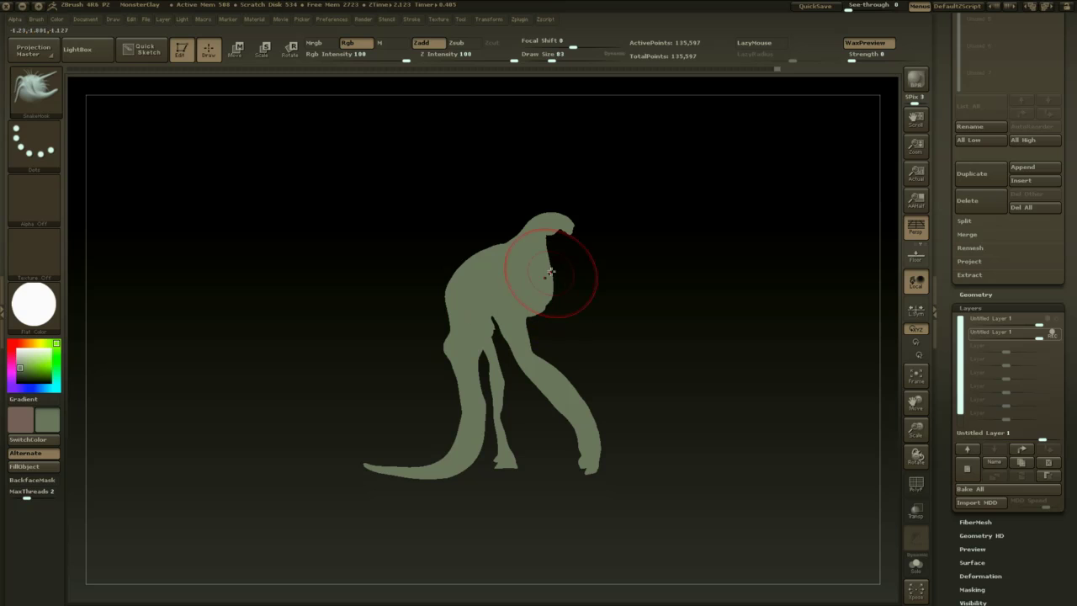
pyautogui.moveTo(673, 300)
pyautogui.mouseDown()
pyautogui.moveTo(618, 272)
pyautogui.moveTo(515, 314)
pyautogui.moveTo(527, 315)
pyautogui.moveTo(531, 342)
pyautogui.mouseUp()
pyautogui.press(']')
pyautogui.press('space')
pyautogui.click(518, 349)
pyautogui.moveTo(602, 337)
pyautogui.mouseDown()
pyautogui.moveTo(545, 331)
pyautogui.moveTo(518, 278)
pyautogui.moveTo(497, 281)
pyautogui.moveTo(632, 287)
pyautogui.moveTo(633, 265)
pyautogui.mouseUp()
# - Stop recording and hide the second layer, then add a third layer for another variation
pyautogui.click(1056, 339)
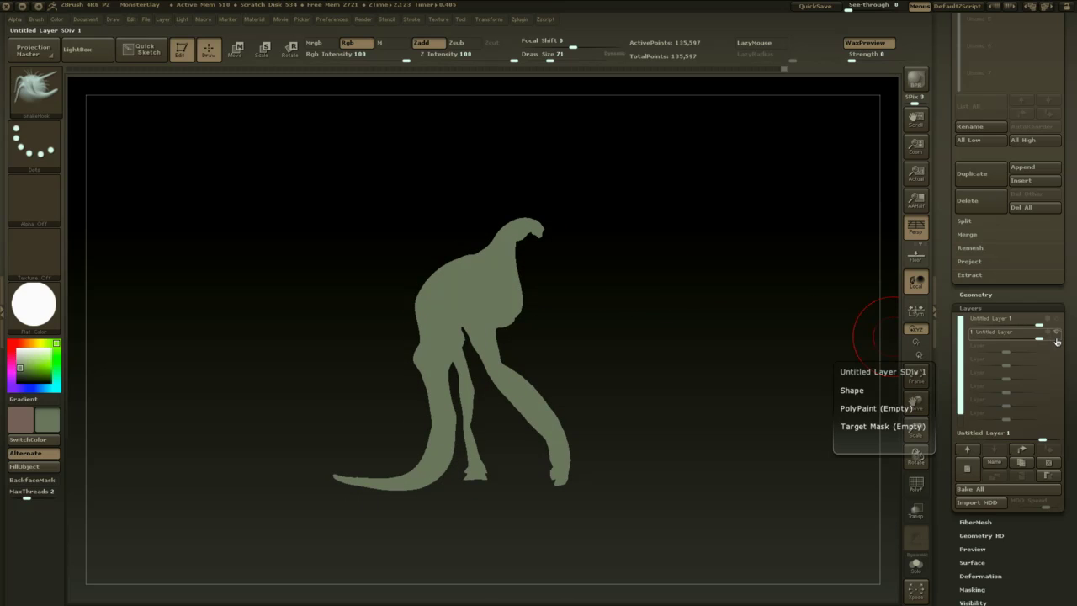
pyautogui.click(1057, 336)
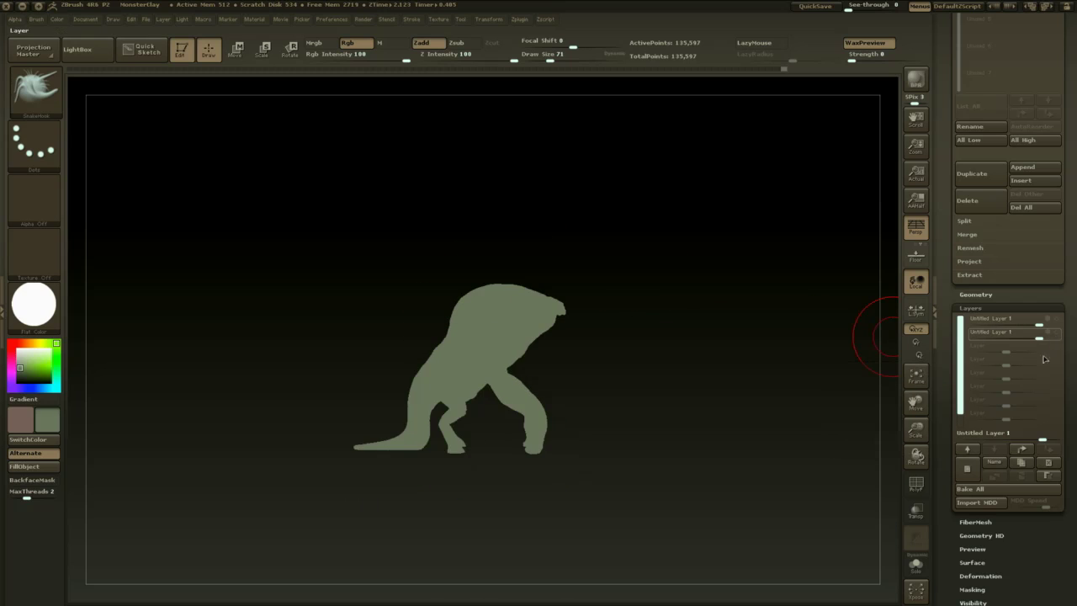
pyautogui.click(977, 470)
pyautogui.moveTo(654, 418)
pyautogui.keyDown('alt'); pyautogui.mouseDown()
pyautogui.moveTo(680, 470)
pyautogui.moveTo(658, 407)
pyautogui.mouseUp(); pyautogui.keyUp('alt')
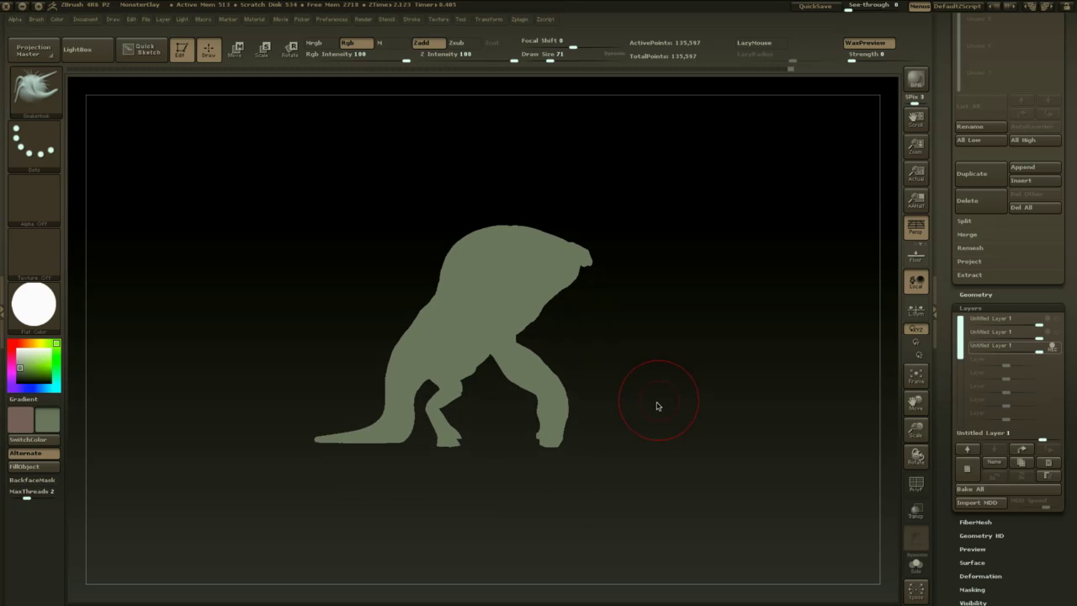
# - Choose the SnakeHook brush again and switch the active colour to the brown swatch
pyautogui.press('b')
pyautogui.press('s')
pyautogui.press('h')
pyautogui.moveTo(701, 314)
pyautogui.keyDown('alt'); pyautogui.mouseDown()
pyautogui.moveTo(702, 303)
pyautogui.moveTo(714, 306)
pyautogui.moveTo(677, 322)
pyautogui.mouseUp(); pyautogui.keyUp('alt')
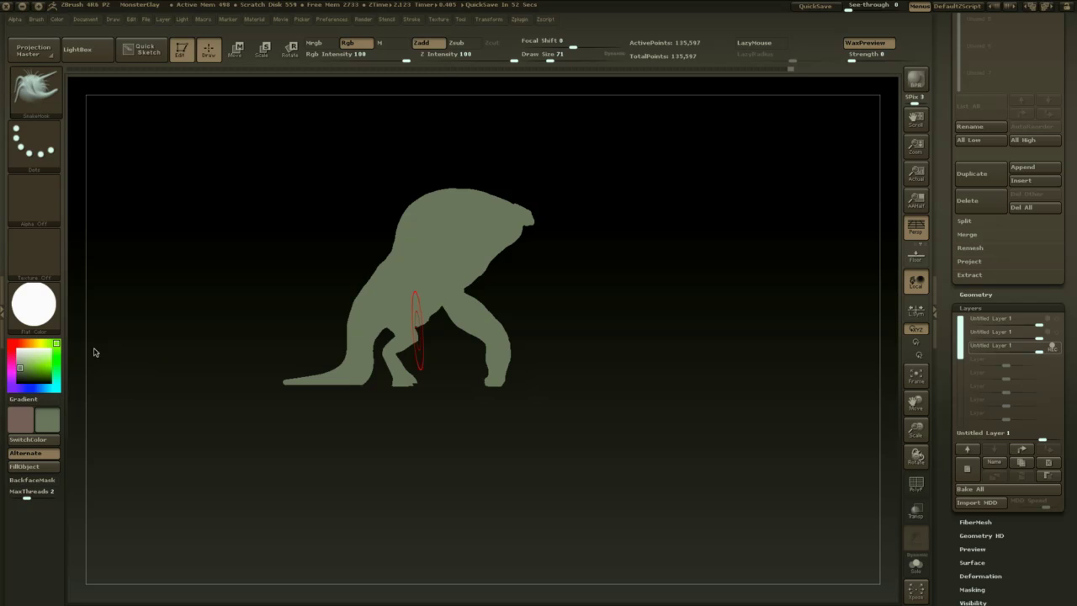
pyautogui.moveTo(638, 286); pyautogui.dragTo(543, 308)
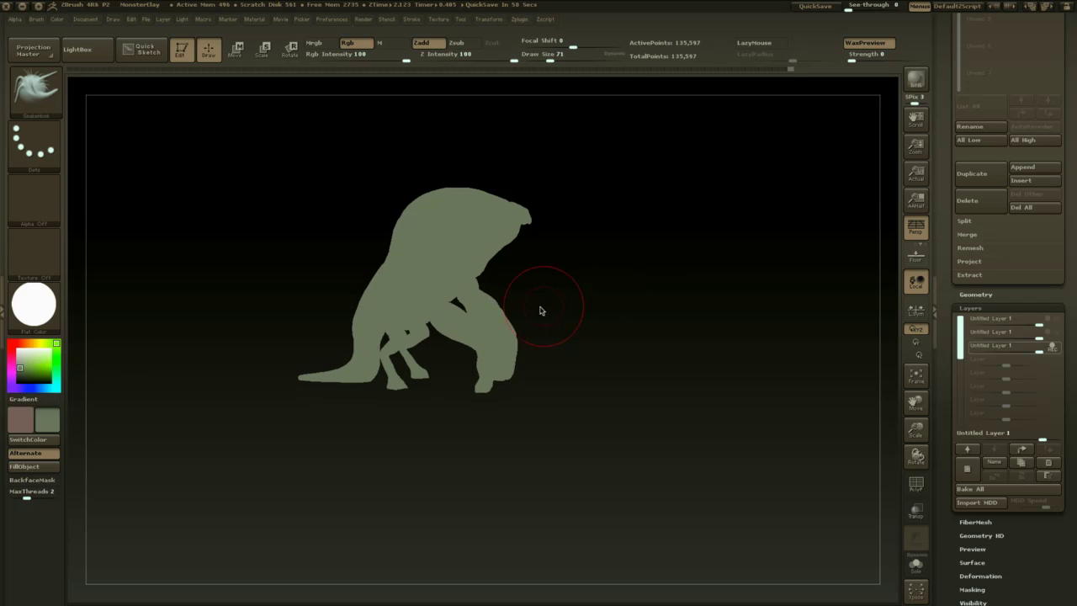
pyautogui.press('v')
pyautogui.moveTo(567, 305)
pyautogui.keyDown('shift'); pyautogui.mouseDown()
pyautogui.moveTo(613, 291)
pyautogui.moveTo(559, 280)
pyautogui.moveTo(538, 305)
pyautogui.mouseUp(); pyautogui.keyUp('shift')
# - Set the draw size to 145 and pull the head down and the back into a hump on the silhouette
pyautogui.press('space')
pyautogui.click(611, 281)
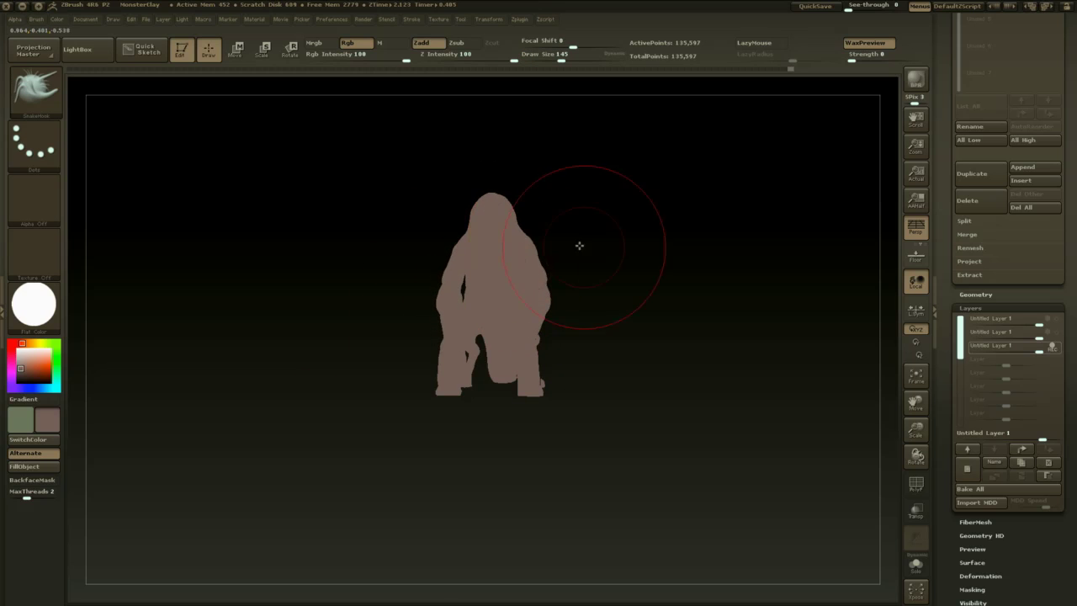
pyautogui.moveTo(578, 243); pyautogui.dragTo(476, 240)
pyautogui.moveTo(443, 278)
pyautogui.mouseDown()
pyautogui.moveTo(434, 275)
pyautogui.moveTo(488, 281)
pyautogui.moveTo(457, 298)
pyautogui.mouseUp()
pyautogui.moveTo(459, 293); pyautogui.dragTo(432, 266)
# - Reduce the draw size to 54 and refine the head and neck of the silhouette with SnakeHook strokes
pyautogui.press('space')
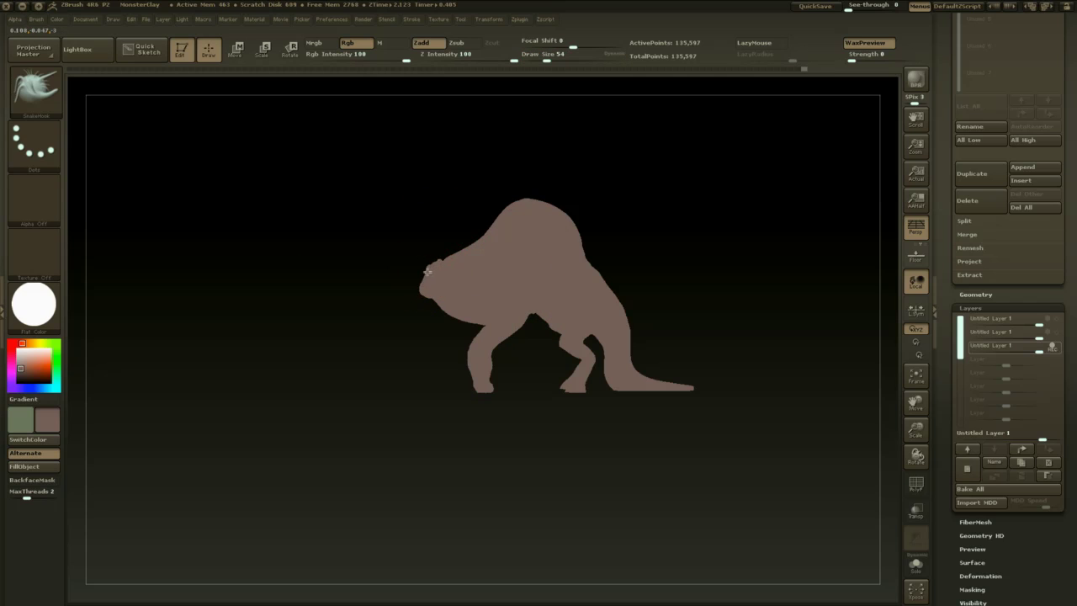
pyautogui.moveTo(399, 316); pyautogui.dragTo(481, 309)
pyautogui.press('space')
pyautogui.moveTo(450, 275)
pyautogui.mouseDown()
pyautogui.moveTo(468, 252)
pyautogui.moveTo(455, 250)
pyautogui.mouseUp()
pyautogui.press('space')
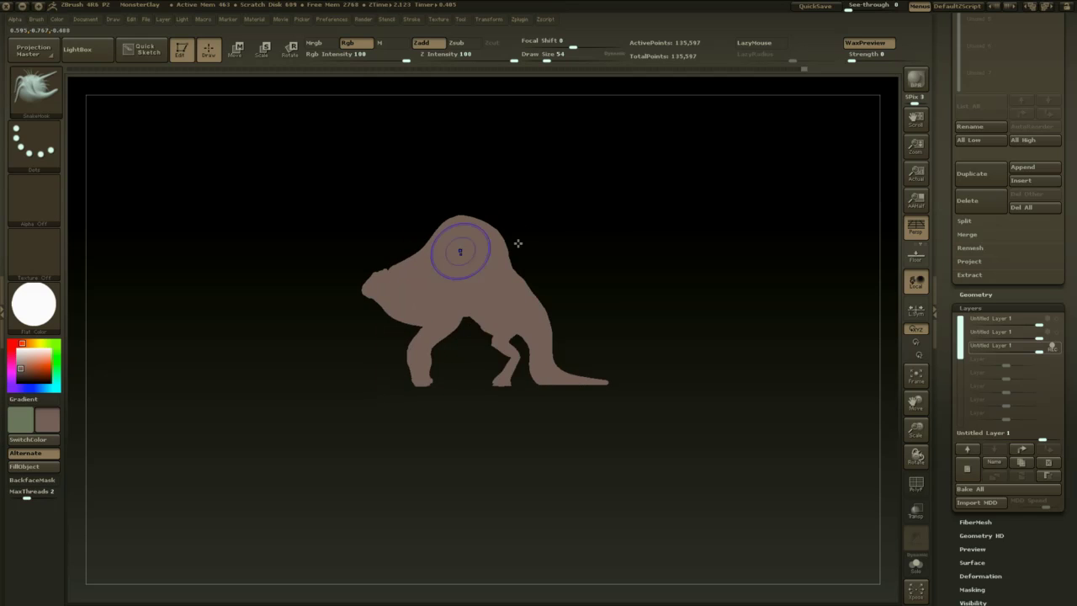
pyautogui.keyDown('alt'); pyautogui.moveTo(547, 242); pyautogui.dragTo(511, 246); pyautogui.keyUp('alt')
# - Pull the front legs of the silhouette at draw size 104 and reshape the tail base at draw size 154
pyautogui.press('space')
pyautogui.moveTo(489, 302); pyautogui.dragTo(498, 300)
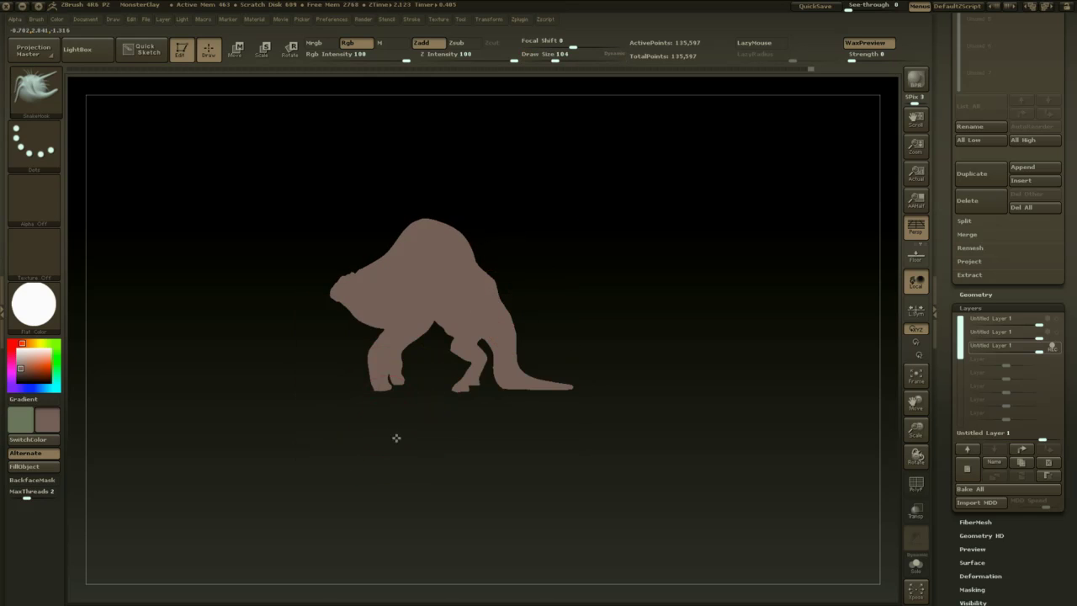
pyautogui.moveTo(396, 438); pyautogui.dragTo(414, 434)
pyautogui.moveTo(385, 358); pyautogui.dragTo(371, 367)
pyautogui.moveTo(422, 419); pyautogui.dragTo(406, 419)
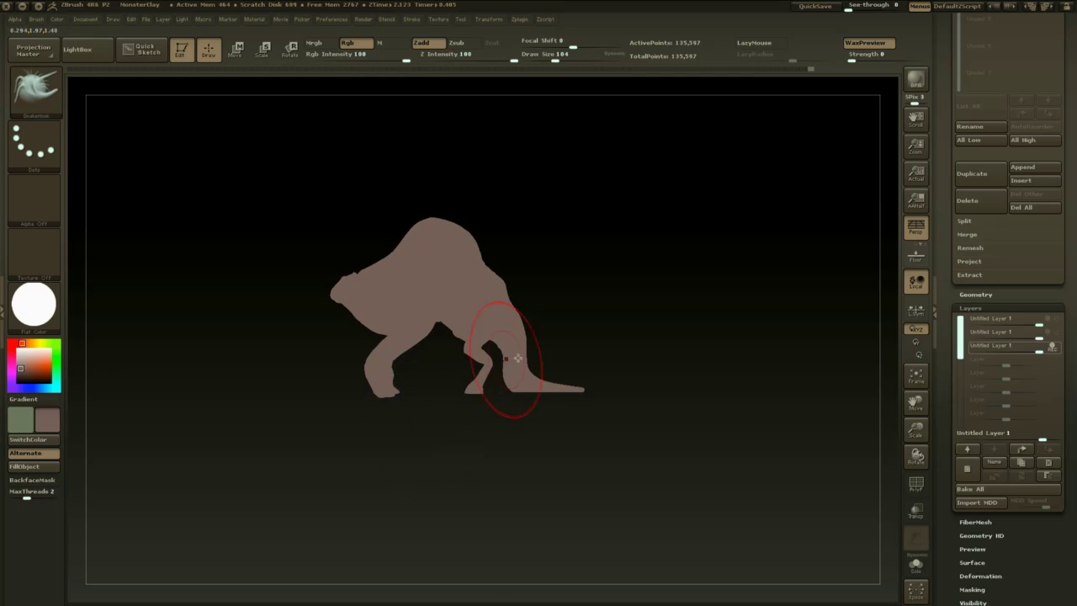
pyautogui.press('space')
pyautogui.moveTo(530, 363); pyautogui.dragTo(538, 366)
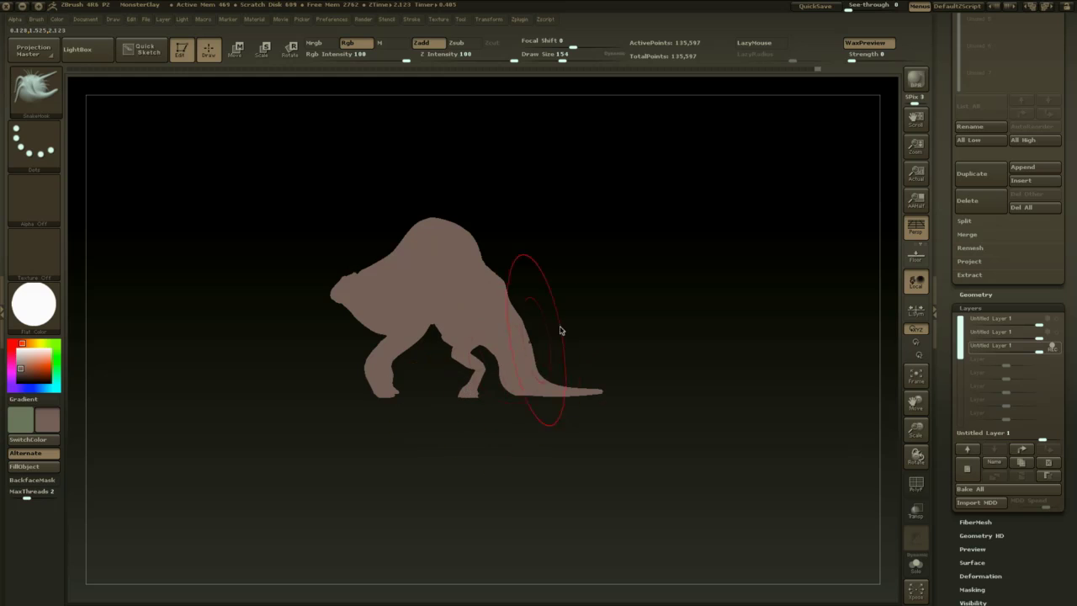
# - Try a Spiral brush stroke at draw size 274 on the front of the silhouette from above, and undo it
pyautogui.moveTo(561, 331); pyautogui.dragTo(589, 434)
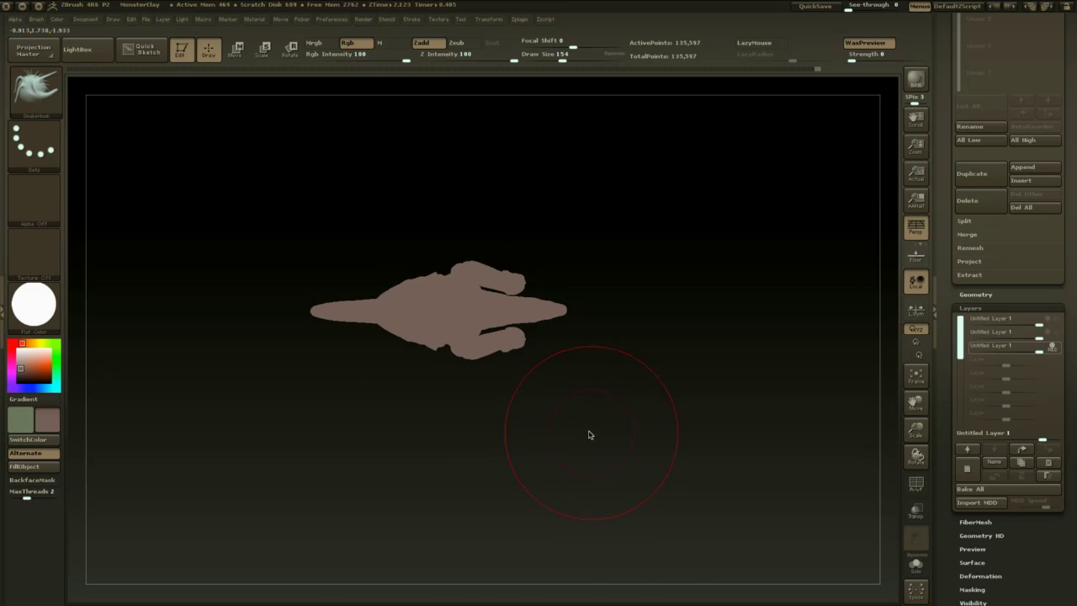
pyautogui.press('b')
pyautogui.press('s')
pyautogui.press('p')
pyautogui.press('space')
pyautogui.moveTo(528, 304); pyautogui.dragTo(545, 304)
pyautogui.moveTo(476, 288); pyautogui.dragTo(559, 311)
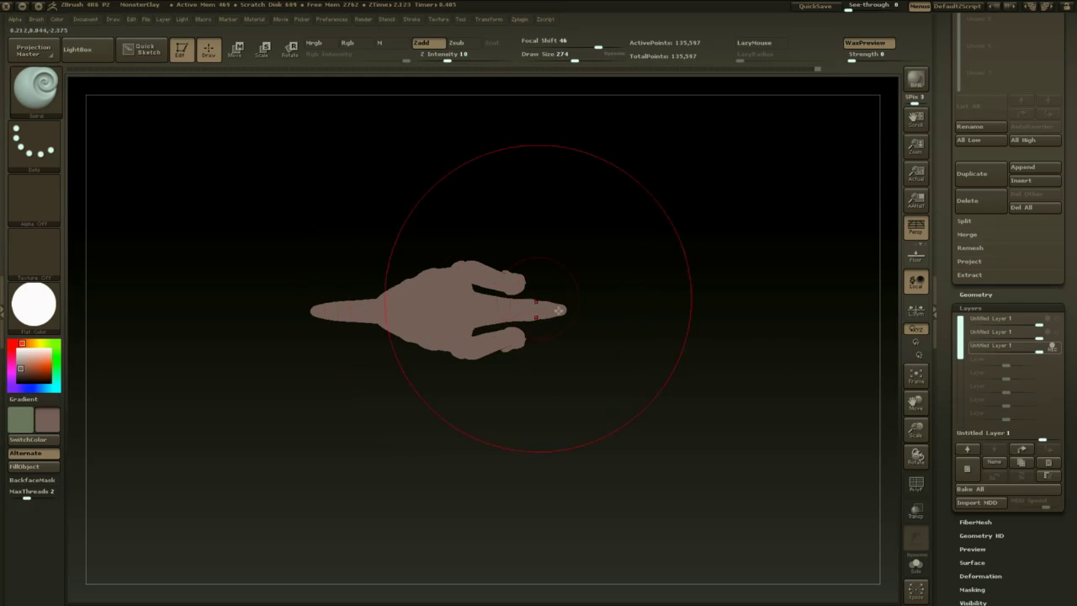
pyautogui.hotkey('ctrl', 'z')
pyautogui.moveTo(611, 342)
pyautogui.mouseDown()
pyautogui.moveTo(518, 291)
pyautogui.moveTo(548, 354)
pyautogui.moveTo(557, 289)
pyautogui.mouseUp()
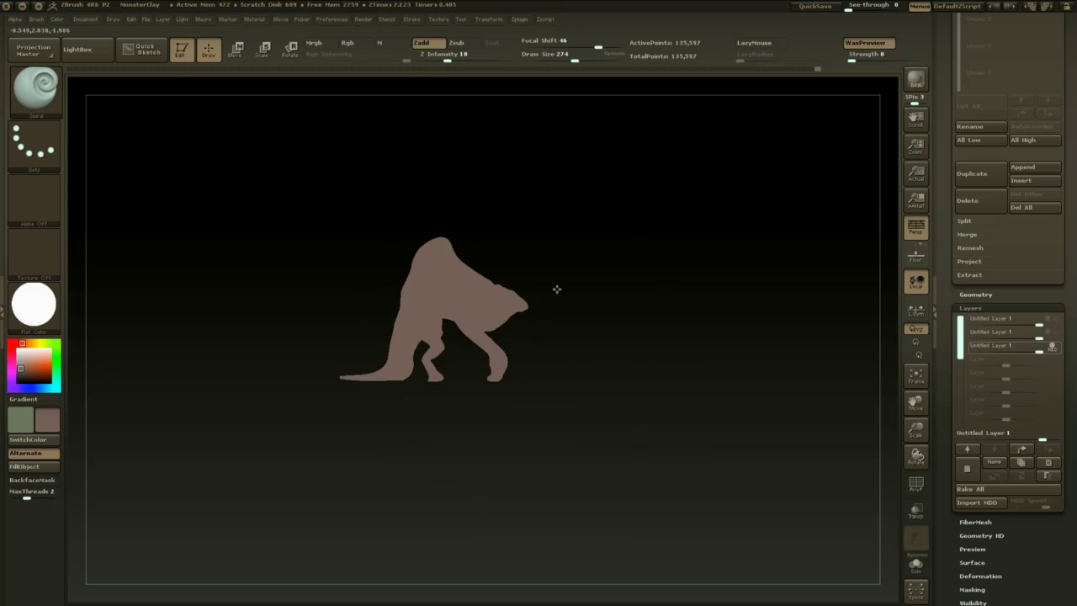
# - Return to the SnakeHook brush and reshape the chest and back of the silhouette, reducing the draw size to 140
pyautogui.moveTo(633, 323)
pyautogui.mouseDown()
pyautogui.moveTo(648, 372)
pyautogui.moveTo(556, 372)
pyautogui.moveTo(614, 340)
pyautogui.mouseUp()
pyautogui.press('space')
pyautogui.press('b')
pyautogui.press('s')
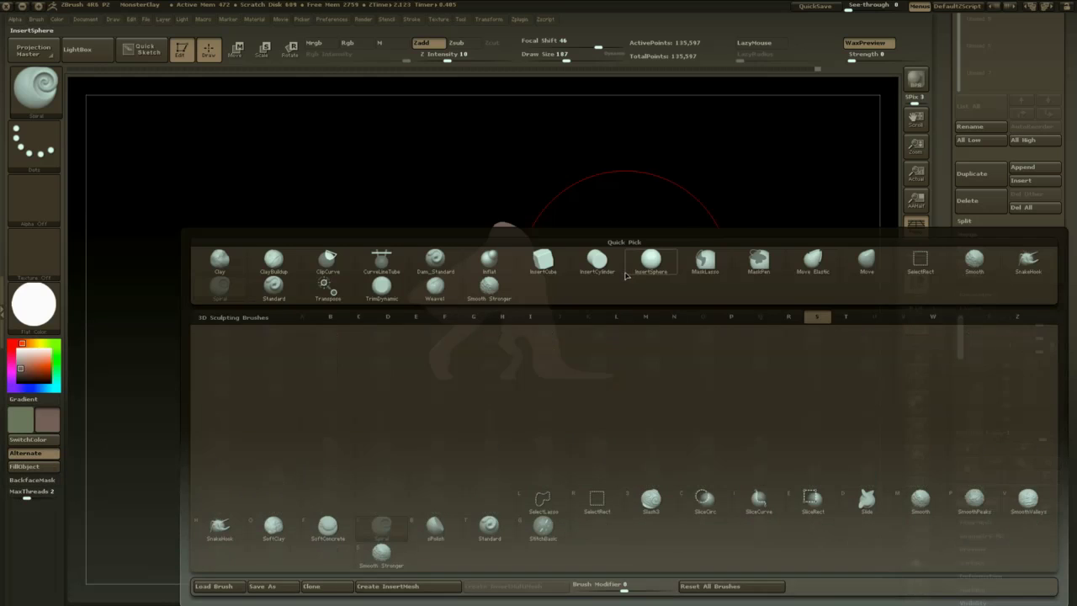
pyautogui.press('h')
pyautogui.moveTo(428, 305); pyautogui.dragTo(440, 289)
pyautogui.press('space')
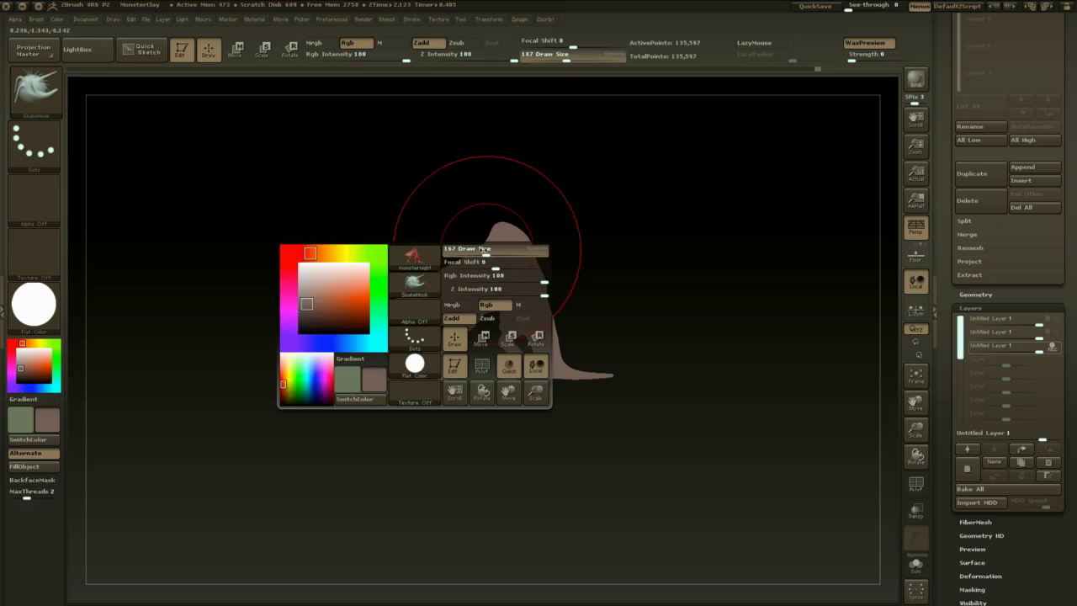
pyautogui.moveTo(483, 250); pyautogui.dragTo(478, 251)
pyautogui.press('space')
pyautogui.moveTo(716, 288)
pyautogui.mouseDown()
pyautogui.moveTo(800, 420)
pyautogui.moveTo(854, 410)
pyautogui.mouseUp()
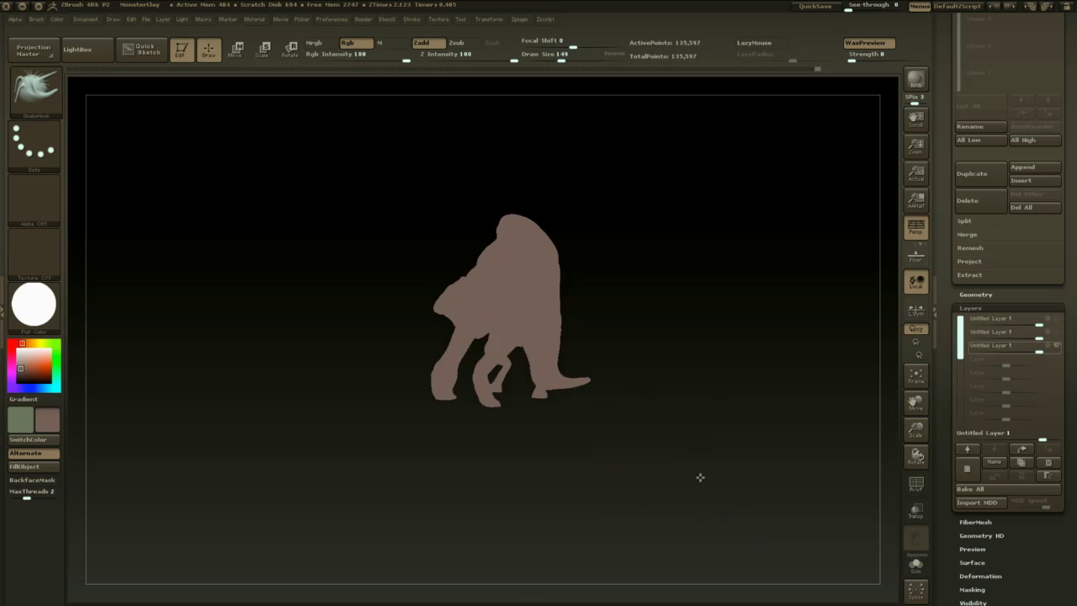
# - Turn on recording for the third layer and rework the torso and front legs with SnakeHook at draw size 94
pyautogui.click(1052, 349)
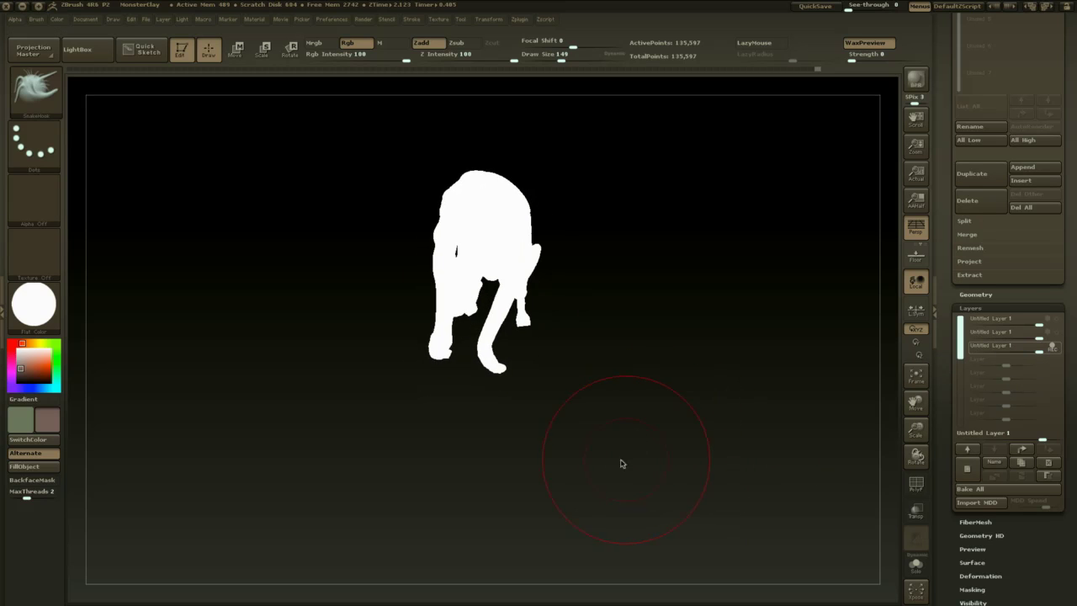
pyautogui.press('v')
pyautogui.moveTo(601, 450); pyautogui.dragTo(545, 362)
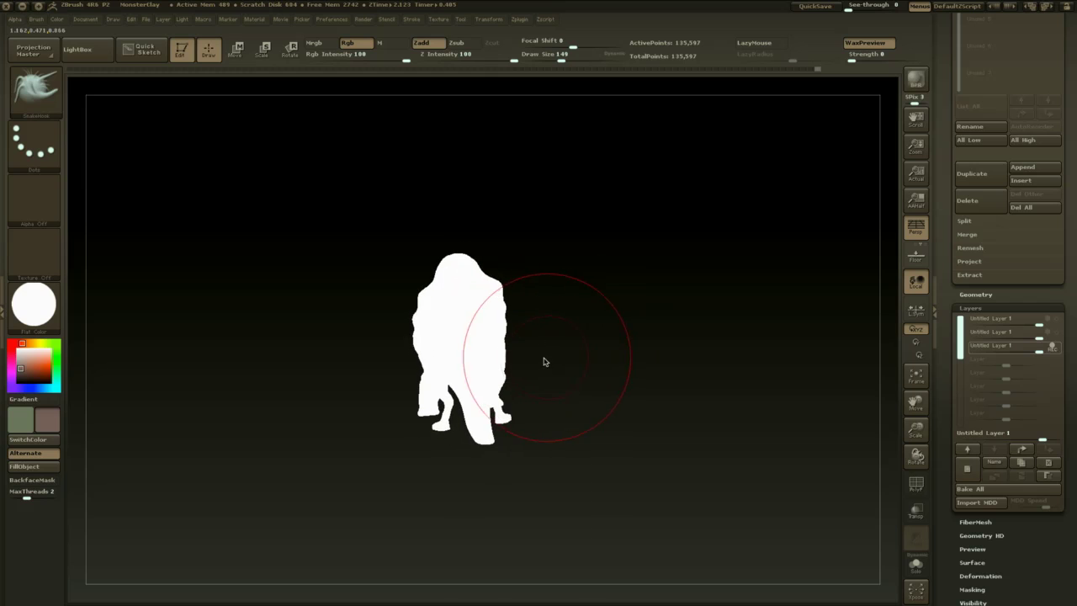
pyautogui.press('space')
pyautogui.press('space')
pyautogui.click(493, 316)
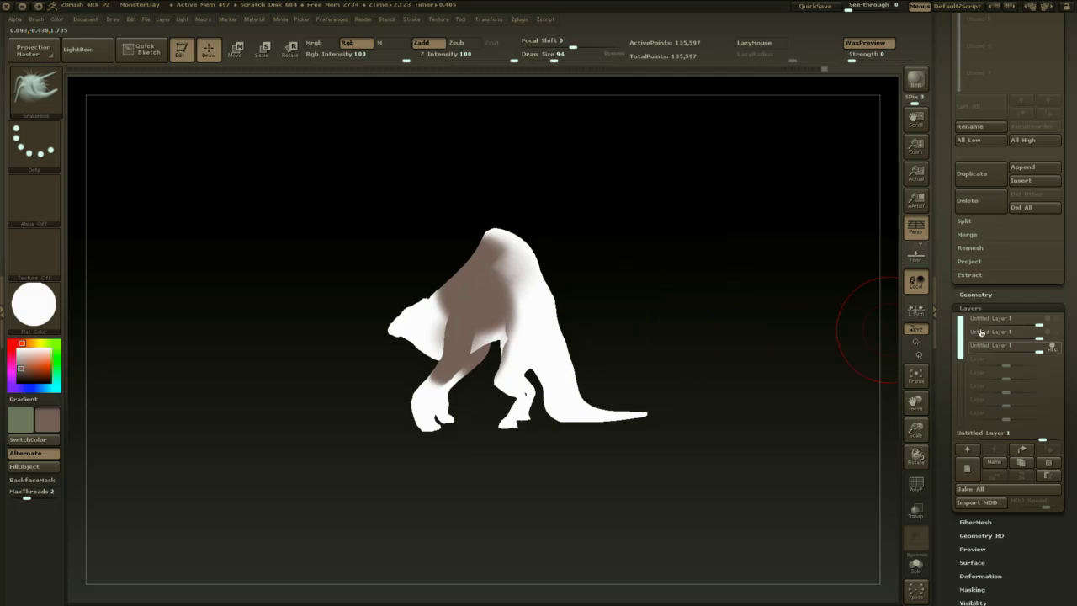
# - Turn off the subtool's polypaint and replace the flat material with the SkinShade material
pyautogui.scroll(5, 1046, 233)
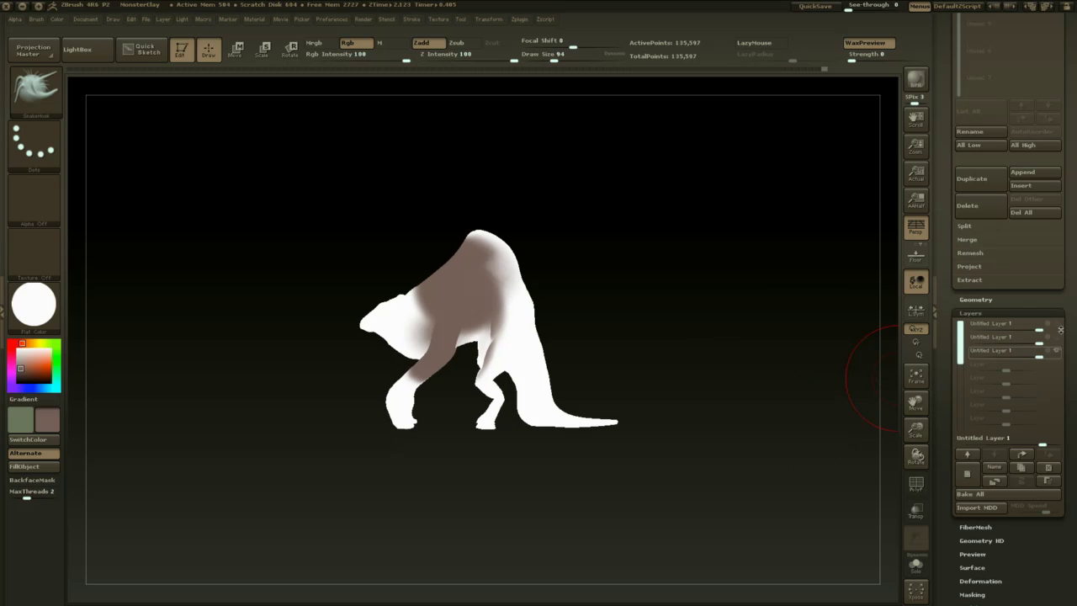
pyautogui.click(1045, 95)
pyautogui.keyDown('alt'); pyautogui.moveTo(801, 491); pyautogui.dragTo(785, 452); pyautogui.keyUp('alt')
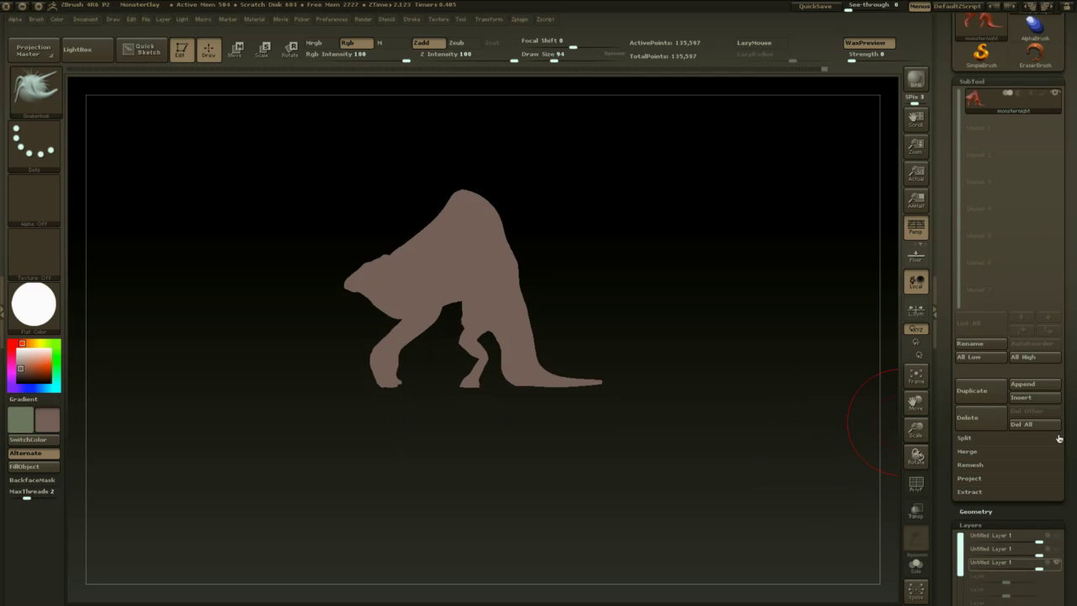
pyautogui.moveTo(1058, 438); pyautogui.dragTo(1058, 259)
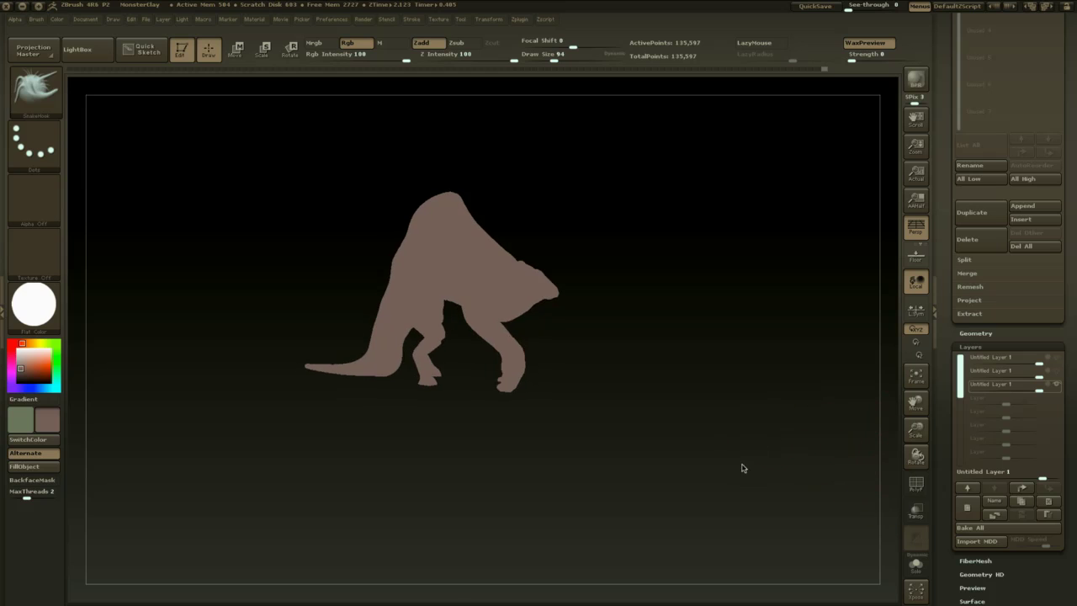
pyautogui.click(34, 305)
pyautogui.click(318, 300)
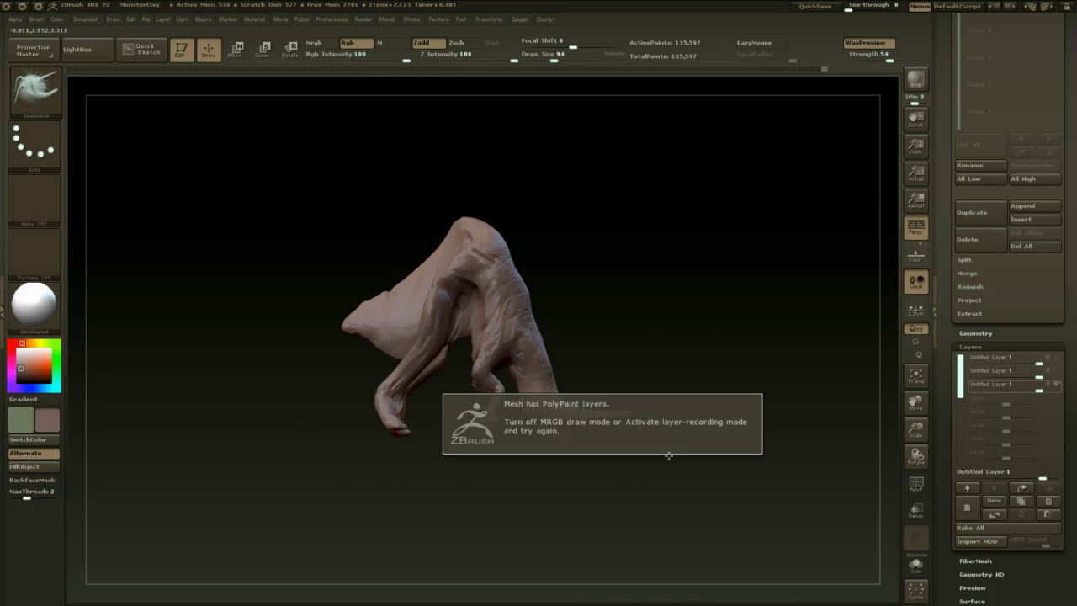
# - Show the first two layers and try different intensities, such as -0.4693 on both and 0.6326 on the third layer
pyautogui.click(1056, 374)
pyautogui.moveTo(813, 452); pyautogui.dragTo(751, 461)
pyautogui.moveTo(1034, 375); pyautogui.dragTo(996, 390)
pyautogui.click(1057, 362)
pyautogui.click(1059, 372)
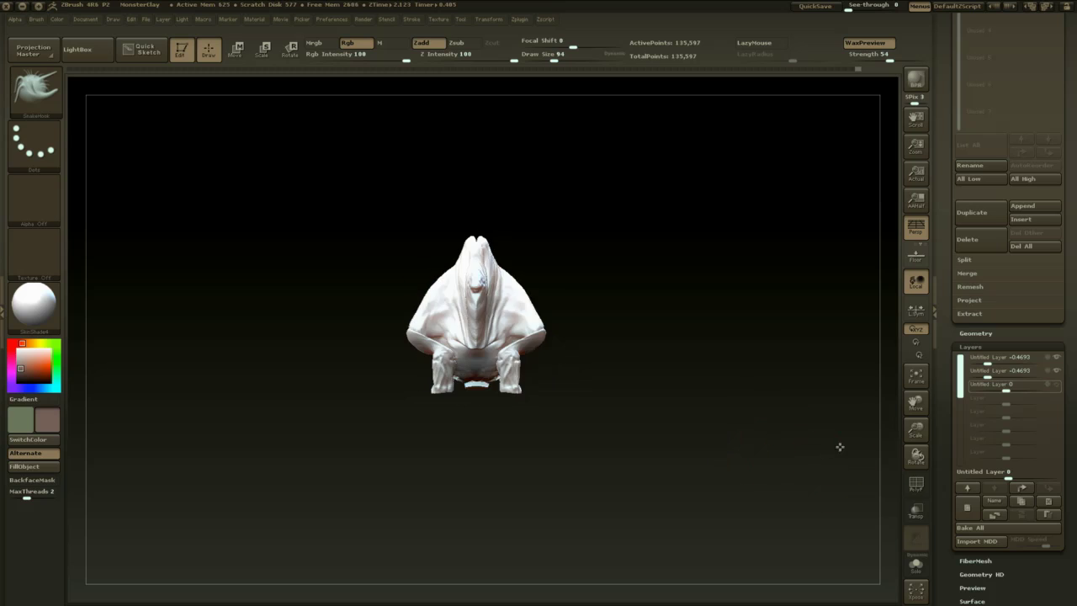
pyautogui.moveTo(788, 460); pyautogui.dragTo(772, 496)
pyautogui.moveTo(1007, 390)
pyautogui.mouseDown()
pyautogui.moveTo(1039, 389)
pyautogui.moveTo(982, 363)
pyautogui.moveTo(1013, 363)
pyautogui.moveTo(985, 376)
pyautogui.moveTo(1008, 377)
pyautogui.mouseUp()
pyautogui.moveTo(746, 453); pyautogui.dragTo(731, 438)
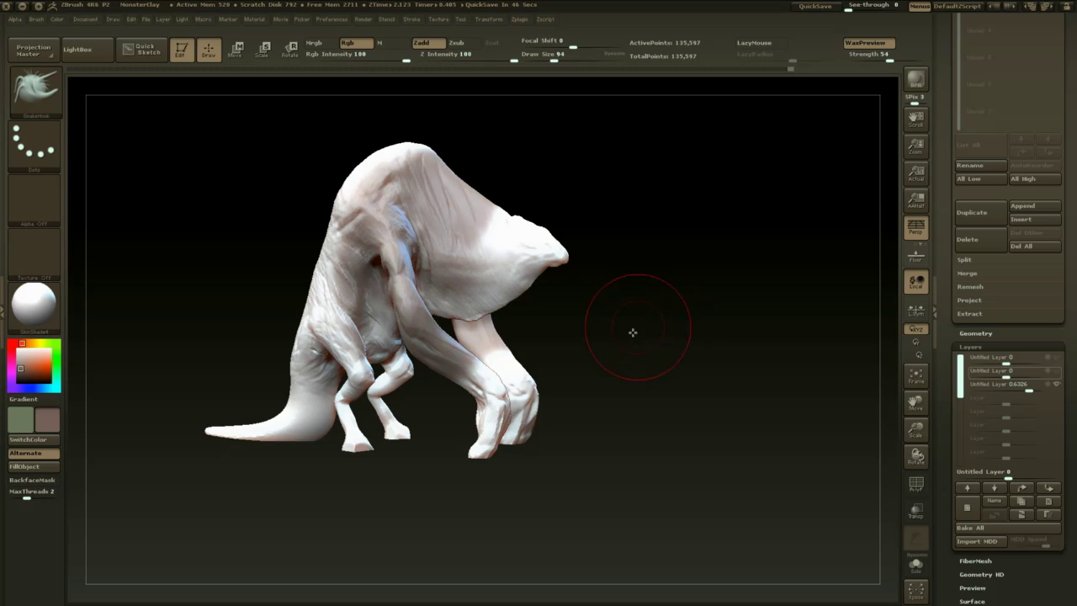
# - Blend the three layers by setting their intensities to 0.4897, 0.3265 and 0.4897
pyautogui.moveTo(633, 333)
pyautogui.mouseDown()
pyautogui.moveTo(715, 339)
pyautogui.moveTo(668, 329)
pyautogui.moveTo(690, 385)
pyautogui.moveTo(742, 390)
pyautogui.mouseUp()
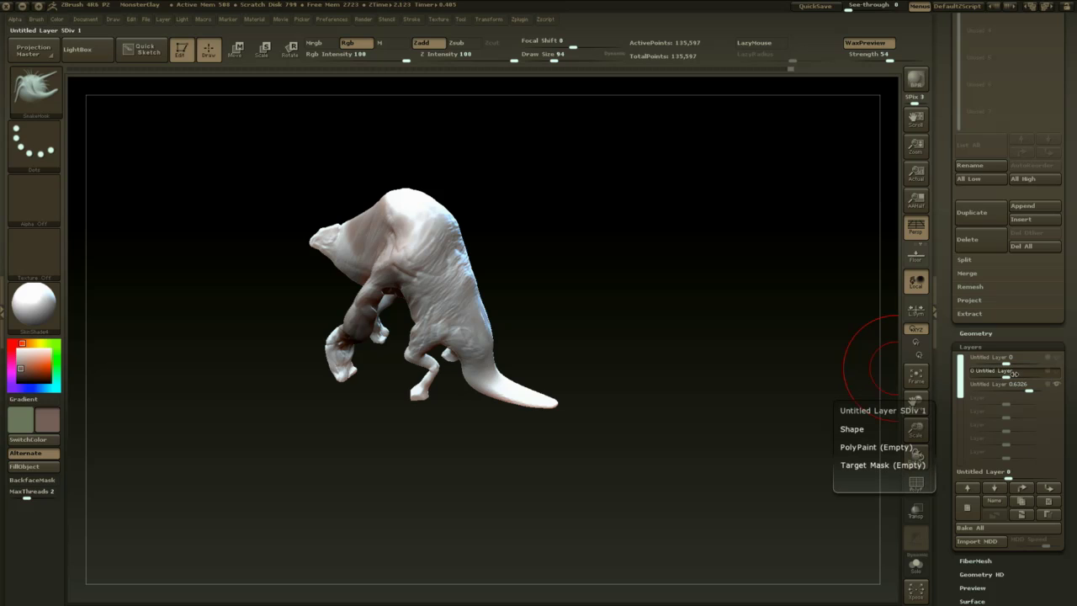
pyautogui.moveTo(1014, 373)
pyautogui.mouseDown()
pyautogui.moveTo(1029, 374)
pyautogui.moveTo(994, 376)
pyautogui.moveTo(1035, 360)
pyautogui.moveTo(1024, 364)
pyautogui.mouseUp()
pyautogui.moveTo(770, 430); pyautogui.dragTo(847, 472)
pyautogui.moveTo(1029, 386); pyautogui.dragTo(764, 428)
pyautogui.moveTo(978, 390); pyautogui.dragTo(1025, 387)
pyautogui.moveTo(758, 439); pyautogui.dragTo(745, 522)
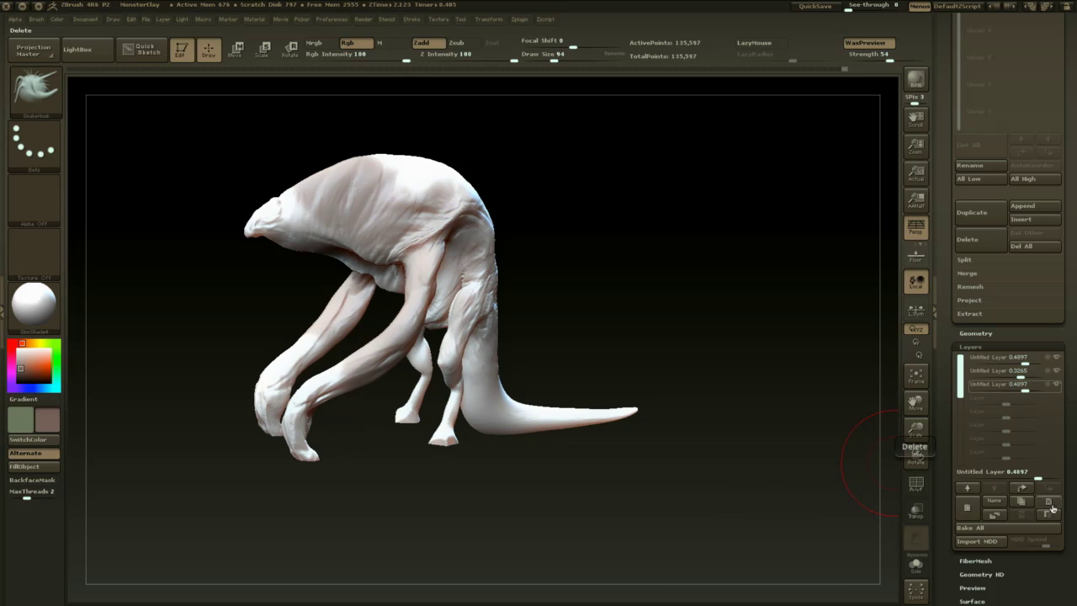
# - Bake all layers into the mesh and inspect the blended creature from both sides
pyautogui.click(989, 530)
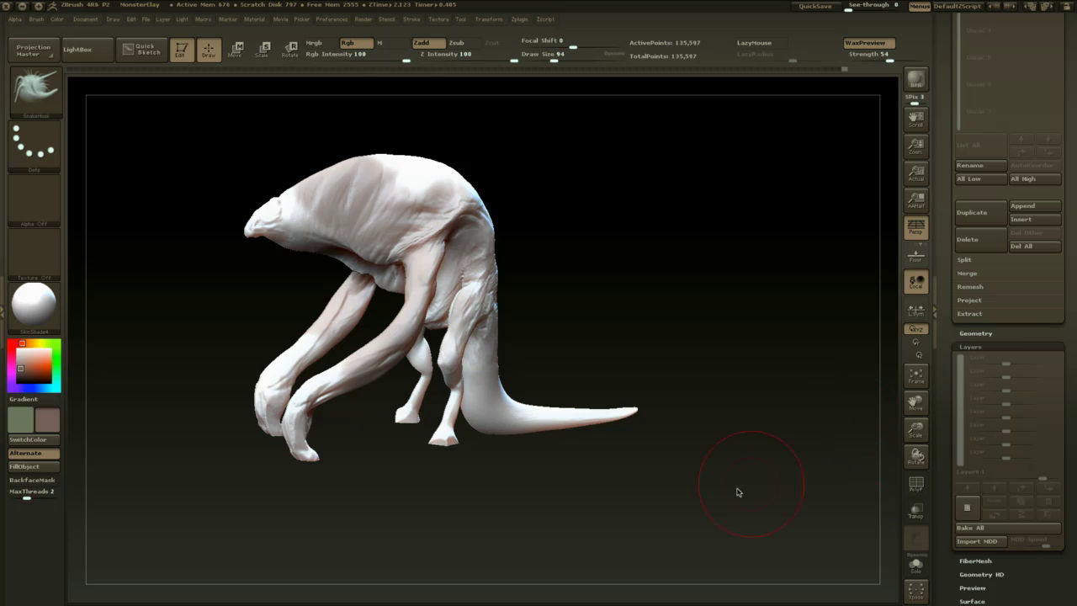
pyautogui.moveTo(738, 492)
pyautogui.mouseDown()
pyautogui.moveTo(811, 473)
pyautogui.moveTo(803, 467)
pyautogui.moveTo(793, 498)
pyautogui.mouseUp()
pyautogui.moveTo(758, 376)
pyautogui.keyDown('alt'); pyautogui.mouseDown()
pyautogui.moveTo(793, 337)
pyautogui.moveTo(767, 389)
pyautogui.mouseUp(); pyautogui.keyUp('alt')
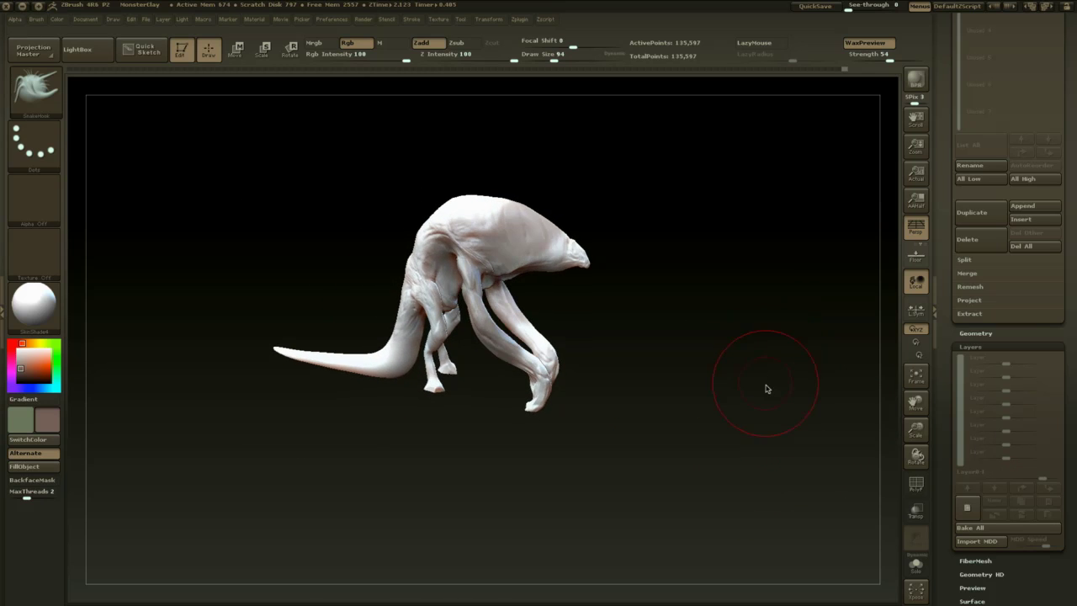
pyautogui.moveTo(761, 426); pyautogui.dragTo(717, 493)
# - Turn off the subtool's polypaint and make the green swatch the active colour
pyautogui.moveTo(1068, 345); pyautogui.dragTo(1051, 378)
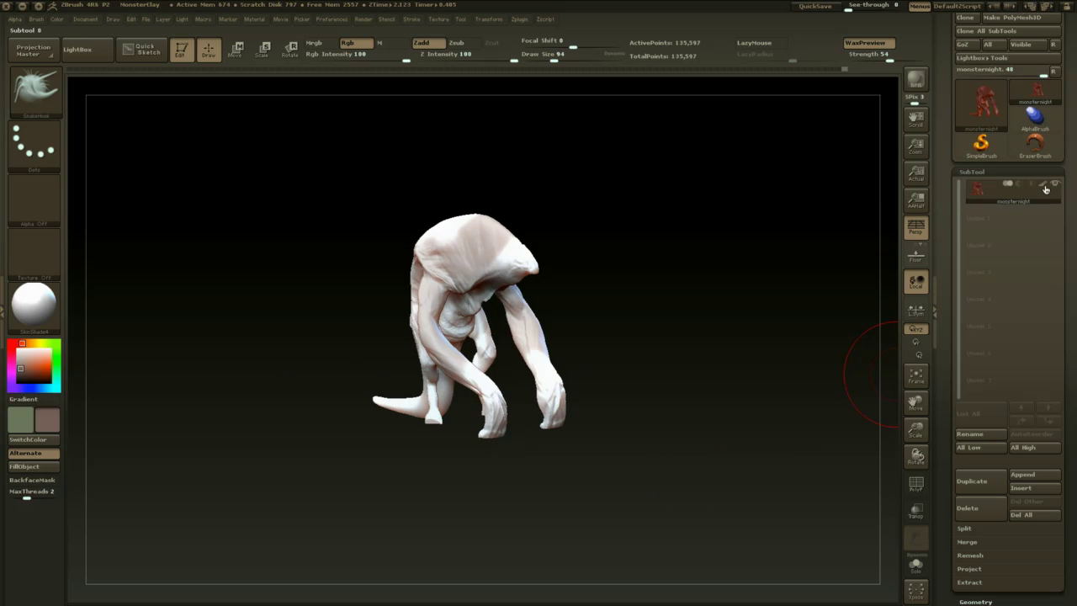
pyautogui.moveTo(824, 327); pyautogui.dragTo(647, 371)
pyautogui.press('v')
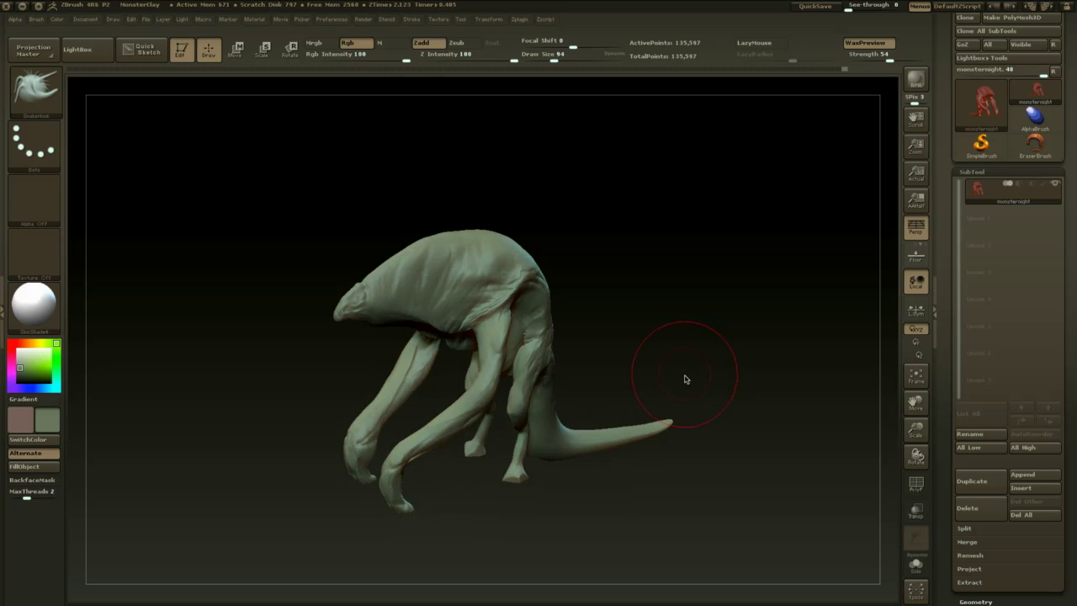
# - Choose the ClayBuildup brush and reduce its draw size to 62
pyautogui.press('b')
pyautogui.press('c')
pyautogui.press('b')
pyautogui.moveTo(646, 317); pyautogui.dragTo(599, 308)
pyautogui.press('[')
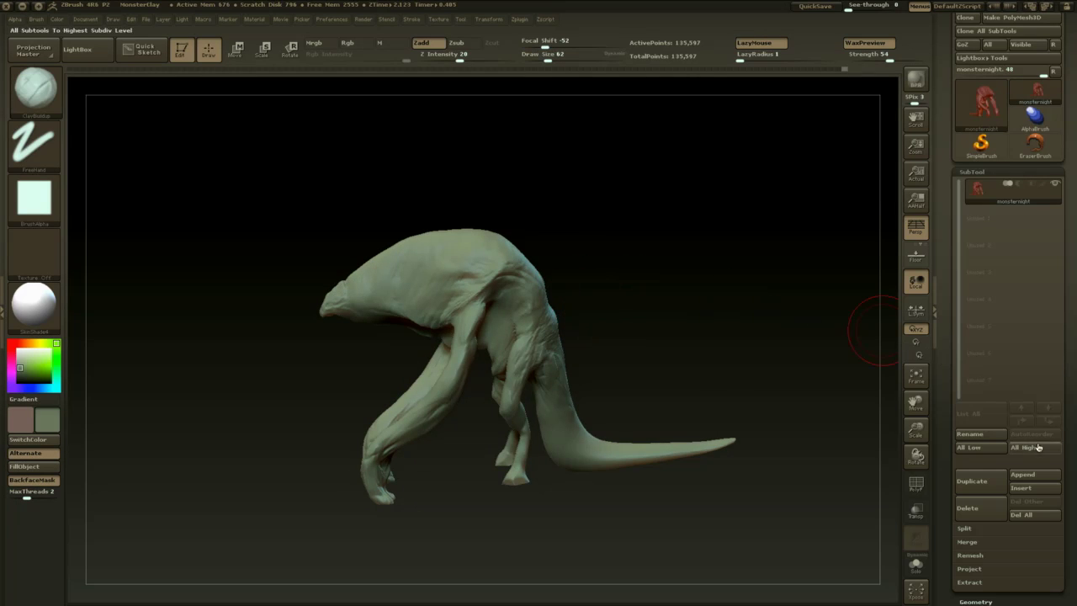
# - Convert the creature mesh to a DynaMesh at resolution 112
pyautogui.moveTo(1060, 590); pyautogui.dragTo(1061, 362)
pyautogui.click(1017, 375)
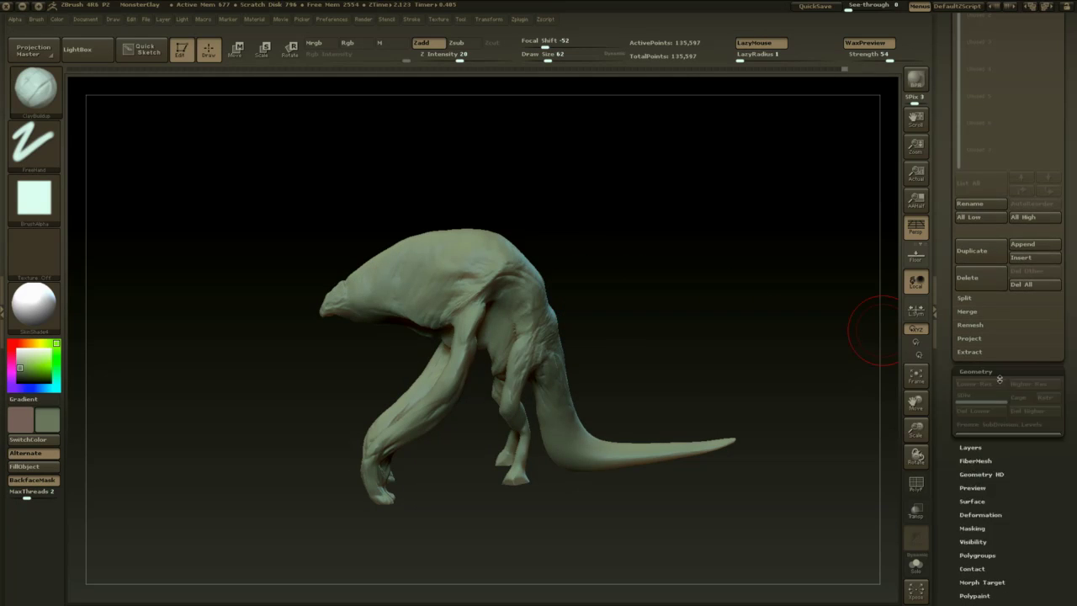
pyautogui.moveTo(747, 408); pyautogui.dragTo(715, 326)
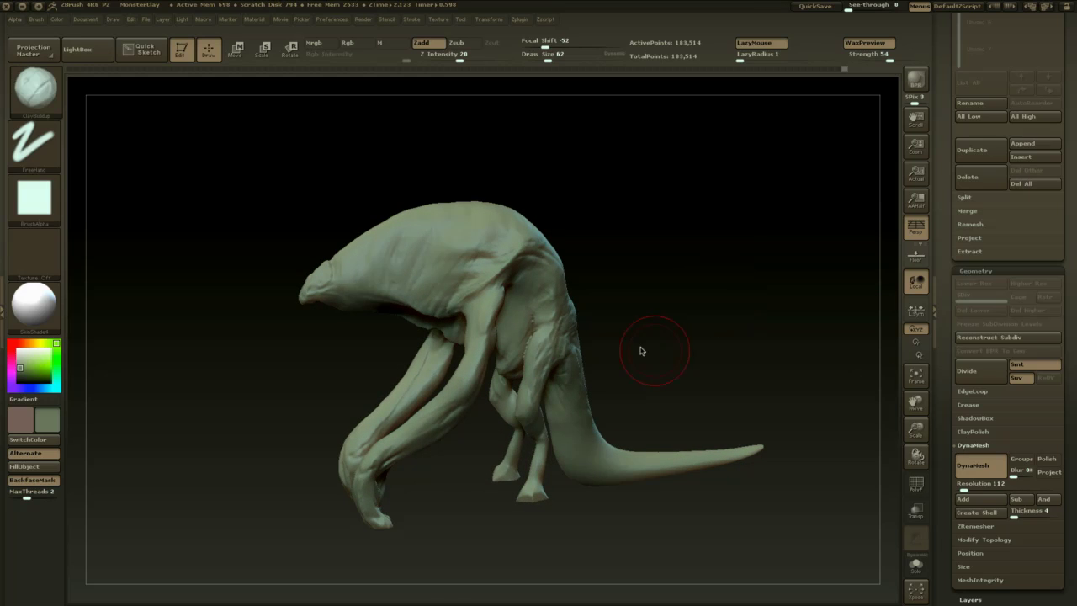
# - Build up forms on the creature's flank, shoulder area and underside with ClayBuildup strokes at a slightly smaller draw size
pyautogui.press('space')
pyautogui.moveTo(547, 315); pyautogui.dragTo(525, 312)
pyautogui.moveTo(584, 236); pyautogui.dragTo(543, 252)
pyautogui.moveTo(505, 514); pyautogui.dragTo(495, 332)
pyautogui.moveTo(502, 299); pyautogui.dragTo(468, 310)
pyautogui.moveTo(568, 196); pyautogui.dragTo(633, 202)
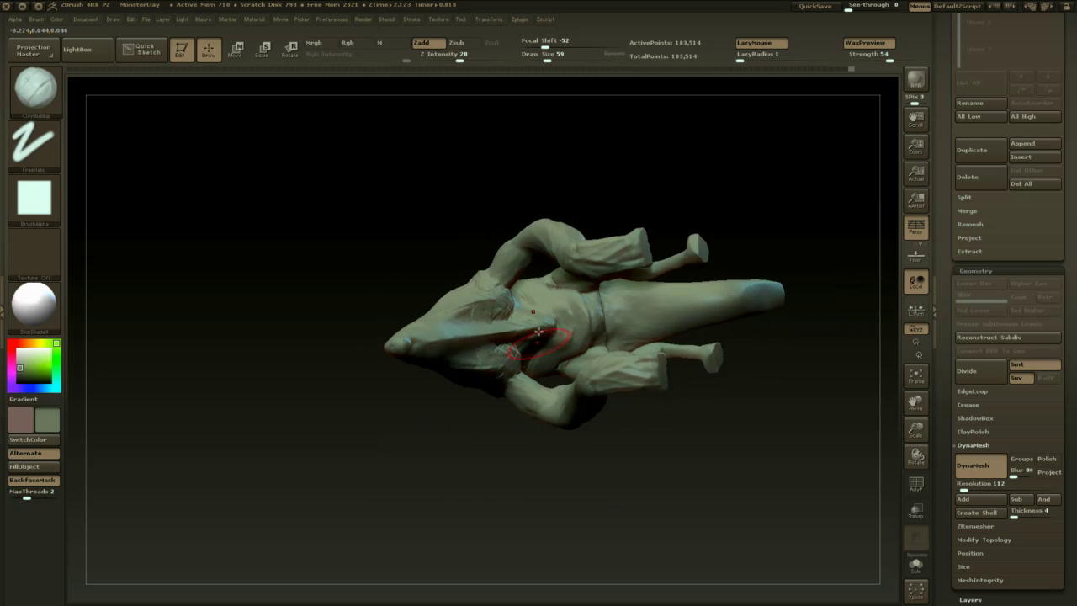
pyautogui.moveTo(534, 337); pyautogui.dragTo(578, 311)
pyautogui.moveTo(585, 220); pyautogui.dragTo(581, 451)
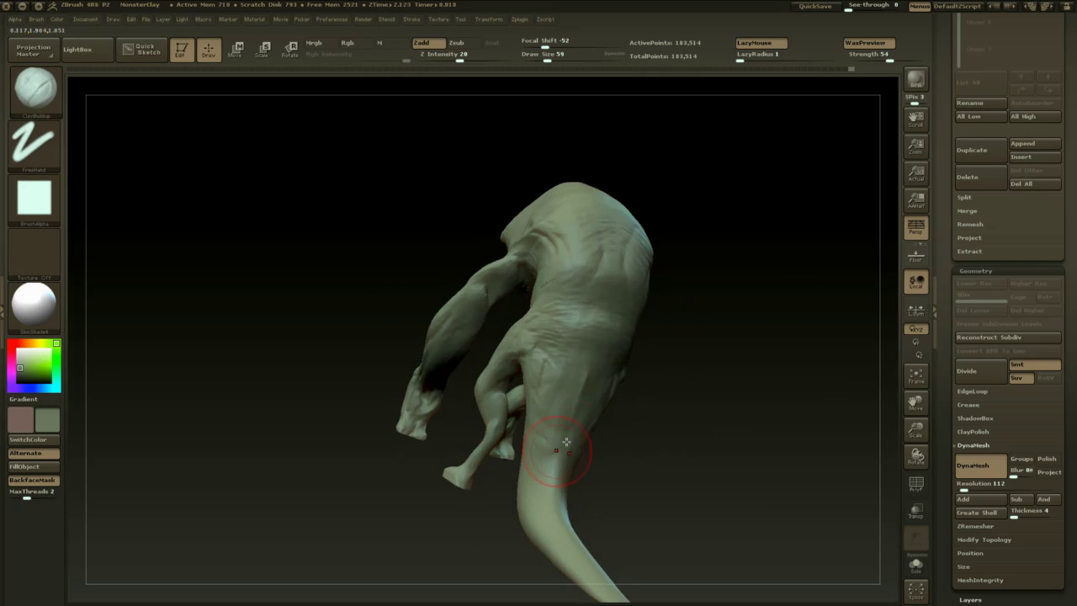
# - Add ClayBuildup strokes over the hips and tail base at draw size 87, and update the DynaMesh
pyautogui.moveTo(714, 343)
pyautogui.mouseDown()
pyautogui.moveTo(745, 341)
pyautogui.moveTo(604, 297)
pyautogui.moveTo(553, 294)
pyautogui.moveTo(517, 315)
pyautogui.moveTo(547, 286)
pyautogui.mouseUp()
pyautogui.press('space')
pyautogui.moveTo(551, 337)
pyautogui.mouseDown()
pyautogui.moveTo(537, 377)
pyautogui.moveTo(515, 357)
pyautogui.moveTo(481, 353)
pyautogui.mouseUp()
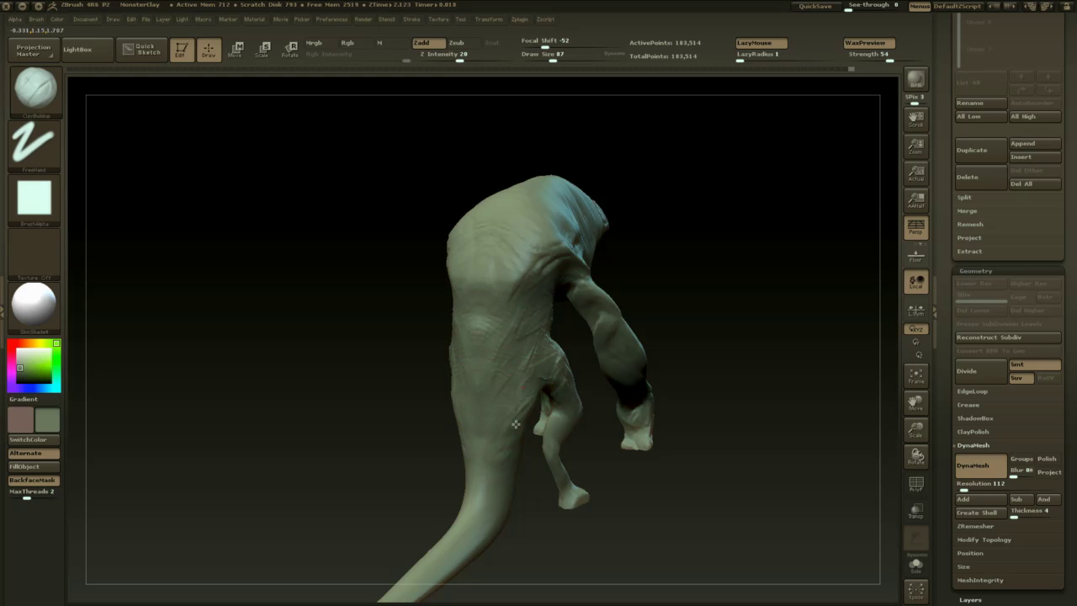
pyautogui.moveTo(671, 257); pyautogui.dragTo(755, 242)
pyautogui.keyDown('ctrl'); pyautogui.moveTo(704, 244); pyautogui.dragTo(726, 289); pyautogui.keyUp('ctrl')
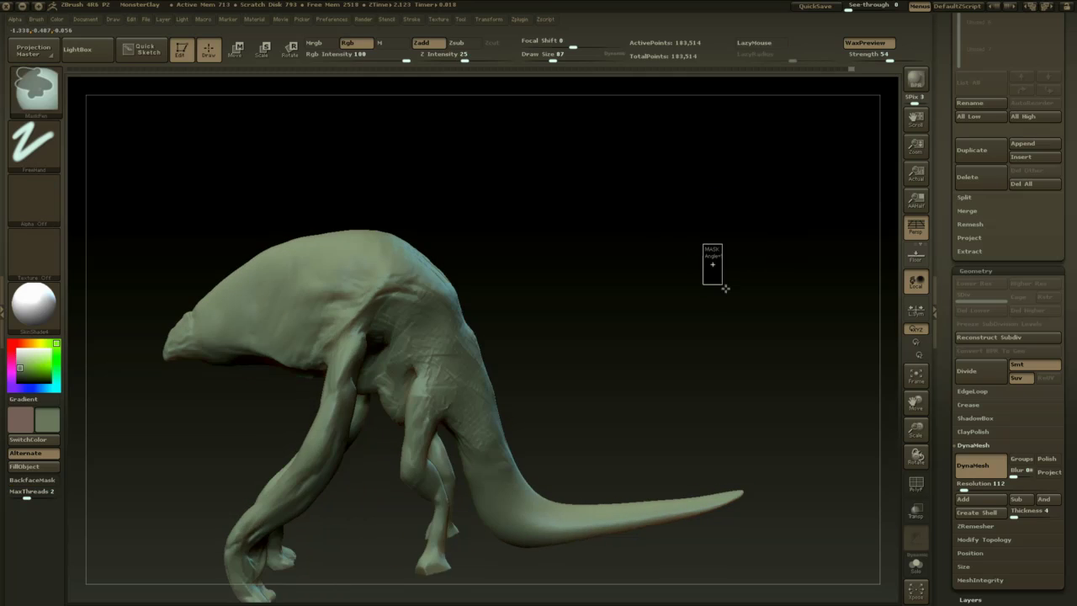
pyautogui.moveTo(620, 310)
pyautogui.mouseDown()
pyautogui.moveTo(676, 250)
pyautogui.moveTo(696, 246)
pyautogui.mouseUp()
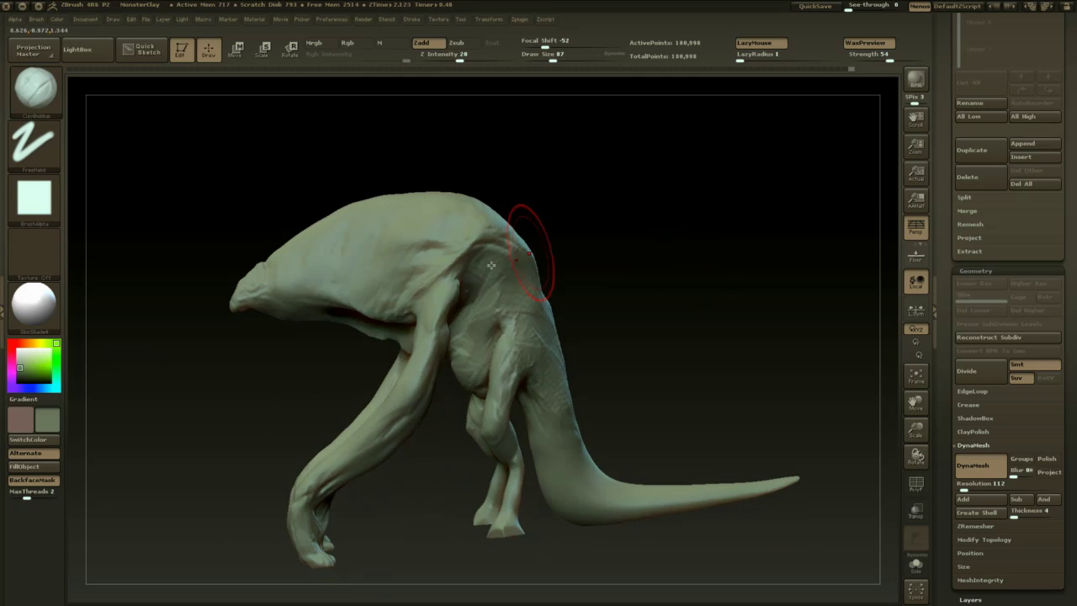
# - Set the ClayBuildup draw size to 71 and build up strokes over the shoulder and the flank above the front leg
pyautogui.press('space')
pyautogui.moveTo(454, 261); pyautogui.dragTo(449, 240)
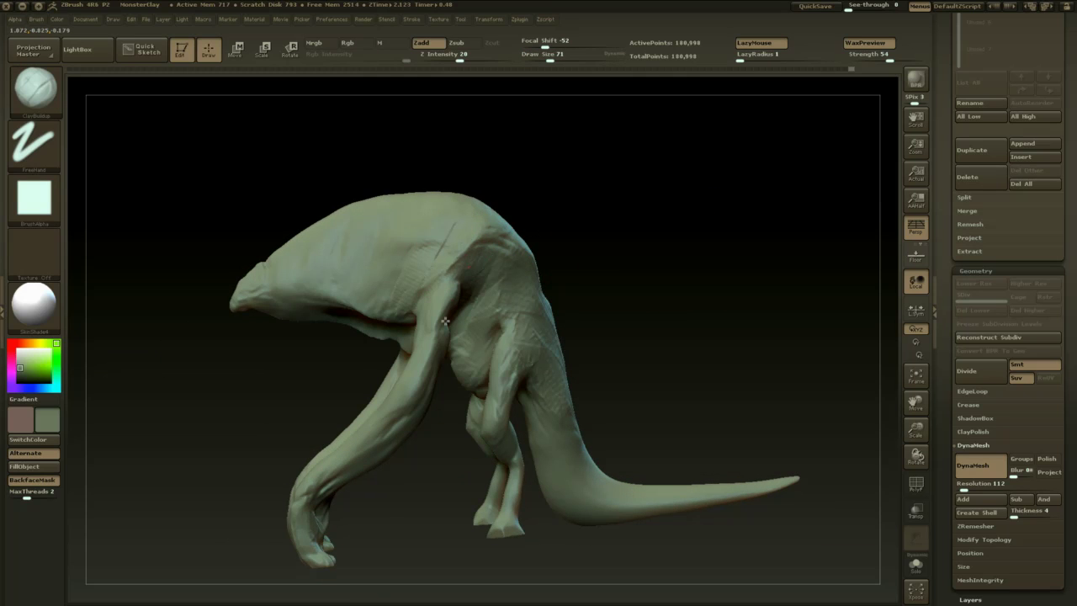
pyautogui.moveTo(445, 320); pyautogui.dragTo(457, 268)
pyautogui.moveTo(593, 257); pyautogui.dragTo(558, 252)
pyautogui.moveTo(444, 288); pyautogui.dragTo(427, 305)
pyautogui.moveTo(577, 219); pyautogui.dragTo(515, 224)
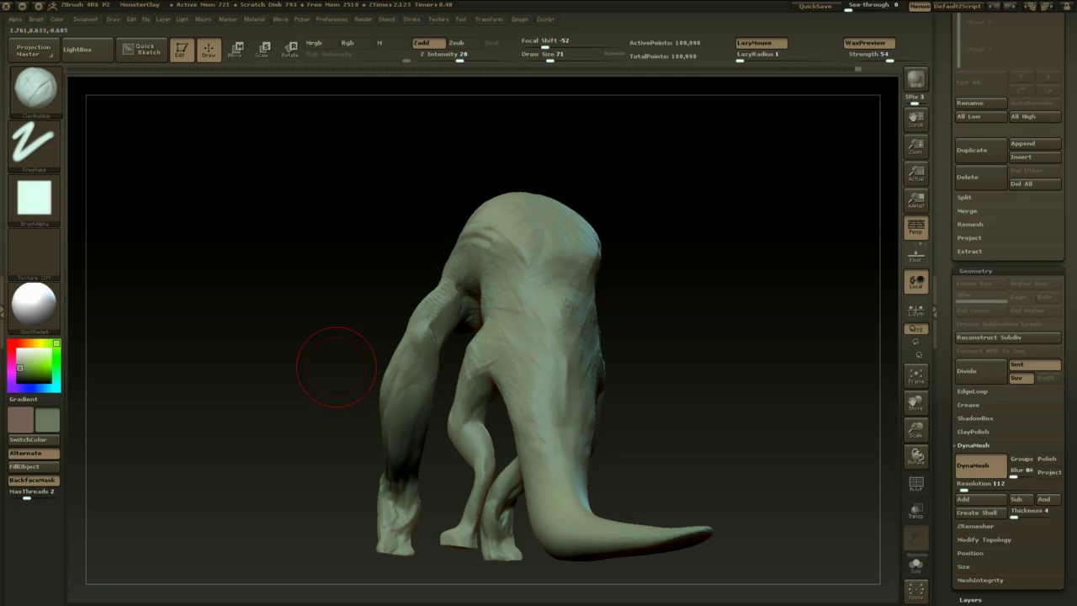
pyautogui.moveTo(671, 287)
pyautogui.mouseDown()
pyautogui.moveTo(690, 308)
pyautogui.moveTo(432, 312)
pyautogui.mouseUp()
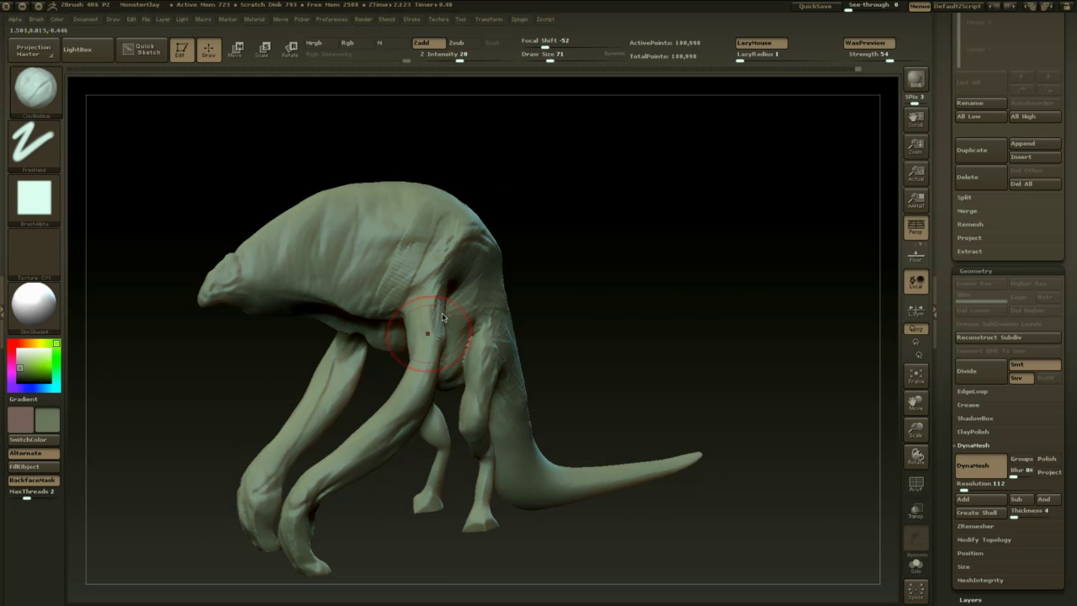
pyautogui.moveTo(575, 222); pyautogui.dragTo(622, 224)
pyautogui.moveTo(404, 315); pyautogui.dragTo(427, 265)
pyautogui.moveTo(493, 222); pyautogui.dragTo(461, 235)
# - Reduce the ClayBuildup draw size to 51, refine the forms along the shell-like back's flank, and update the DynaMesh
pyautogui.press('space')
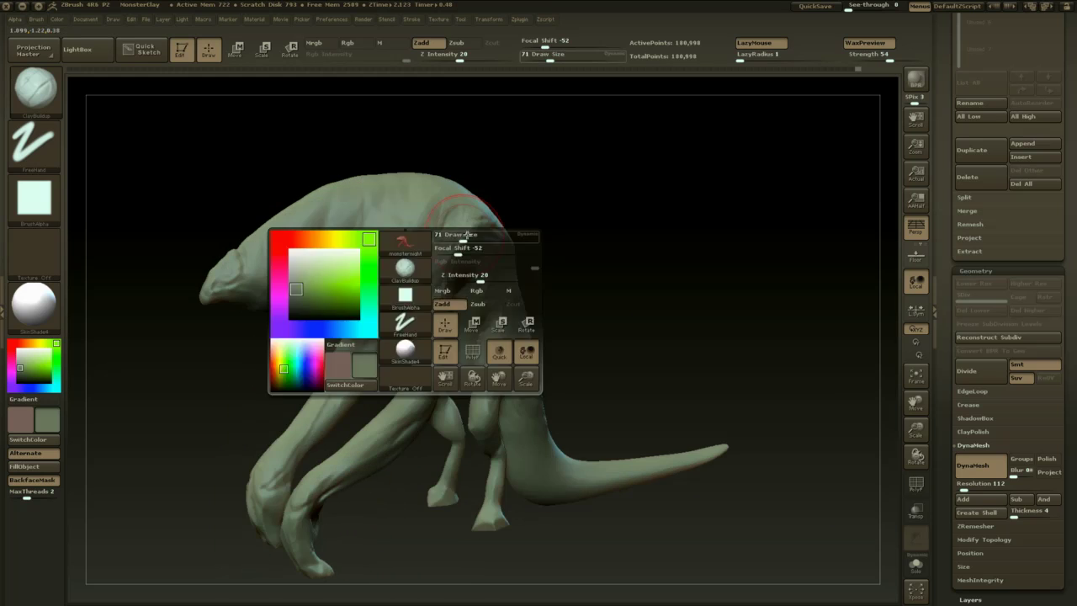
pyautogui.moveTo(544, 197); pyautogui.dragTo(444, 229)
pyautogui.press('space')
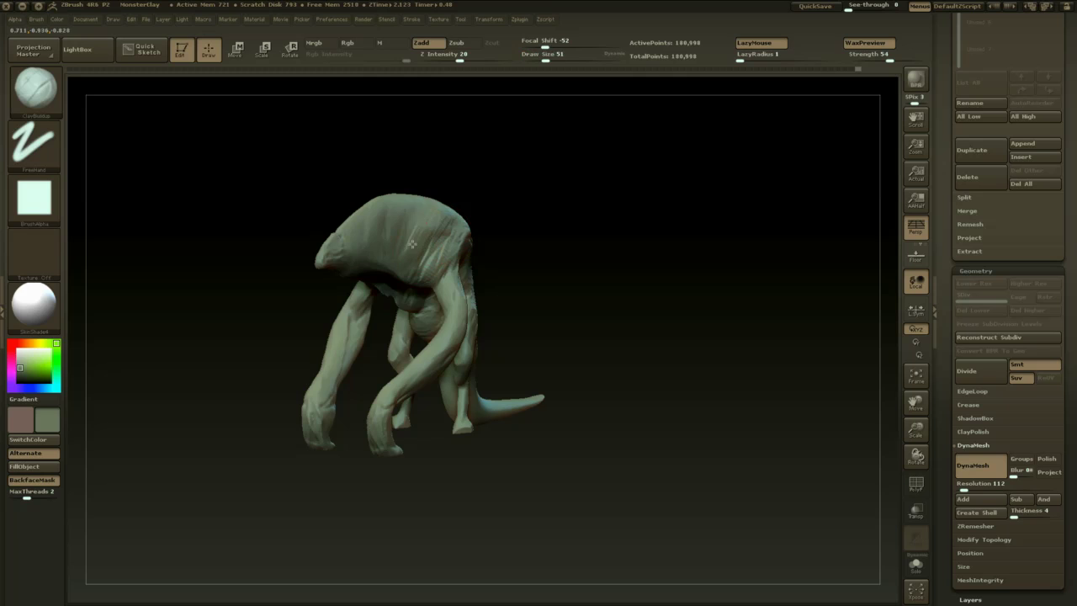
pyautogui.moveTo(416, 181); pyautogui.dragTo(422, 211)
pyautogui.moveTo(418, 241)
pyautogui.mouseDown()
pyautogui.moveTo(380, 263)
pyautogui.moveTo(372, 249)
pyautogui.moveTo(425, 210)
pyautogui.moveTo(486, 198)
pyautogui.moveTo(463, 194)
pyautogui.moveTo(436, 236)
pyautogui.mouseUp()
pyautogui.moveTo(543, 183); pyautogui.dragTo(567, 186)
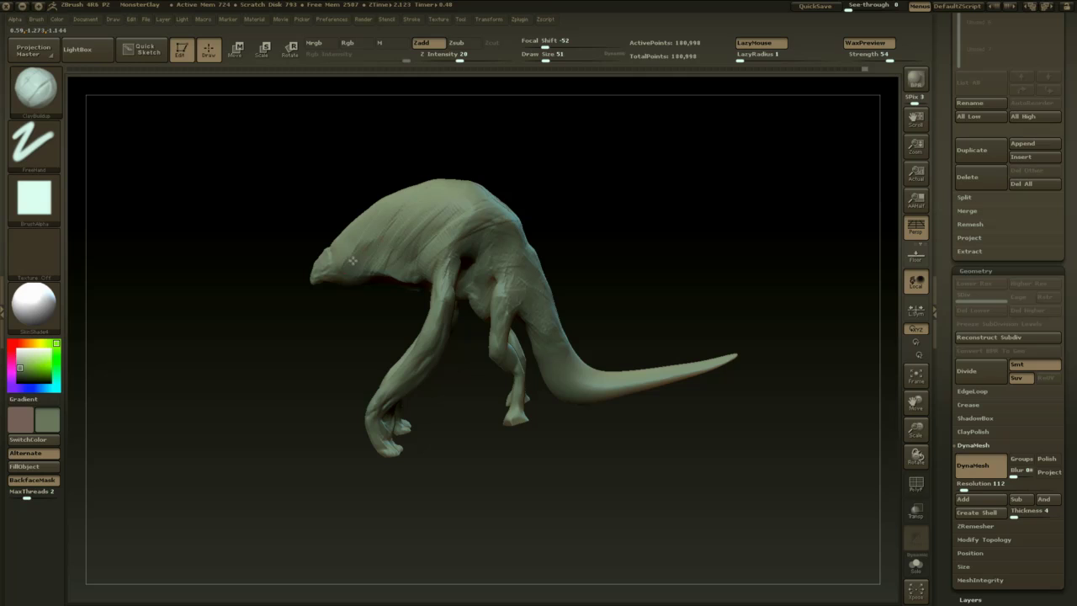
pyautogui.keyDown('shift'); pyautogui.moveTo(333, 335); pyautogui.dragTo(313, 342); pyautogui.keyUp('shift')
pyautogui.keyDown('alt'); pyautogui.moveTo(298, 379); pyautogui.dragTo(337, 393); pyautogui.keyUp('alt')
pyautogui.moveTo(658, 313)
pyautogui.keyDown('ctrl'); pyautogui.mouseDown()
pyautogui.moveTo(684, 361)
pyautogui.moveTo(674, 345)
pyautogui.mouseUp(); pyautogui.keyUp('ctrl')
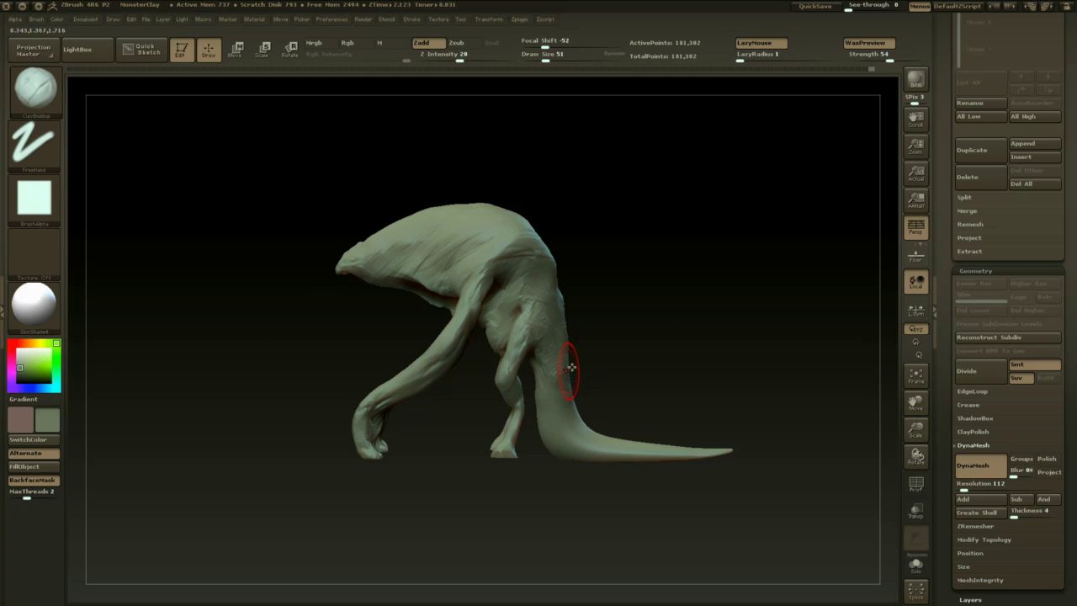
# - Choose the Move brush, raise its draw size to 87, and reshape the bend of the hind legs
pyautogui.press('b')
pyautogui.press('m')
pyautogui.press('v')
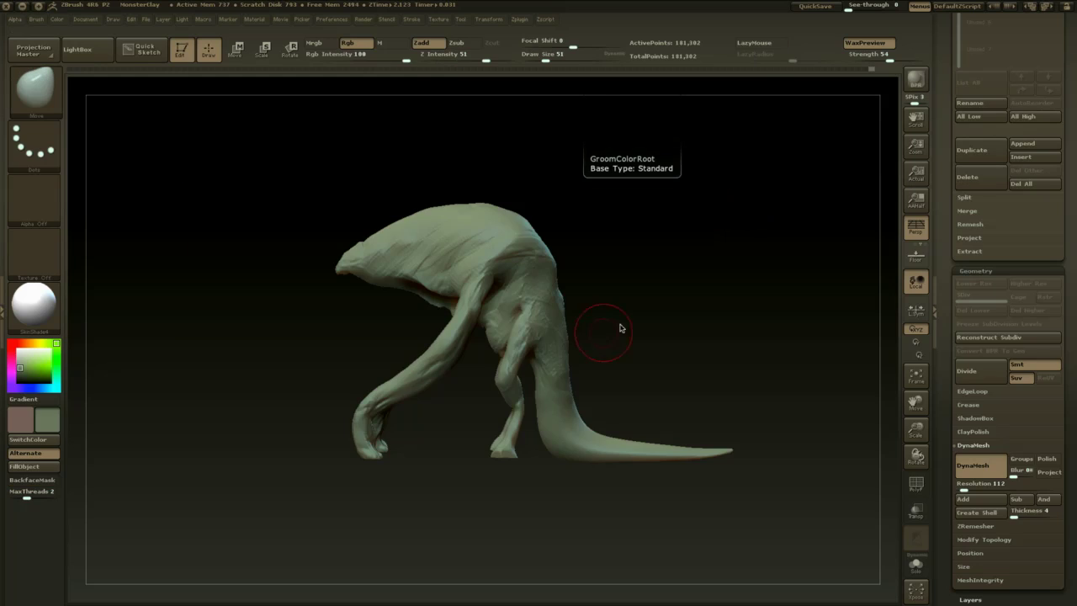
pyautogui.keyDown('alt'); pyautogui.moveTo(695, 284); pyautogui.dragTo(712, 273); pyautogui.keyUp('alt')
pyautogui.press('space')
pyautogui.moveTo(542, 351); pyautogui.dragTo(548, 350)
pyautogui.moveTo(611, 322); pyautogui.dragTo(574, 335)
pyautogui.press('space')
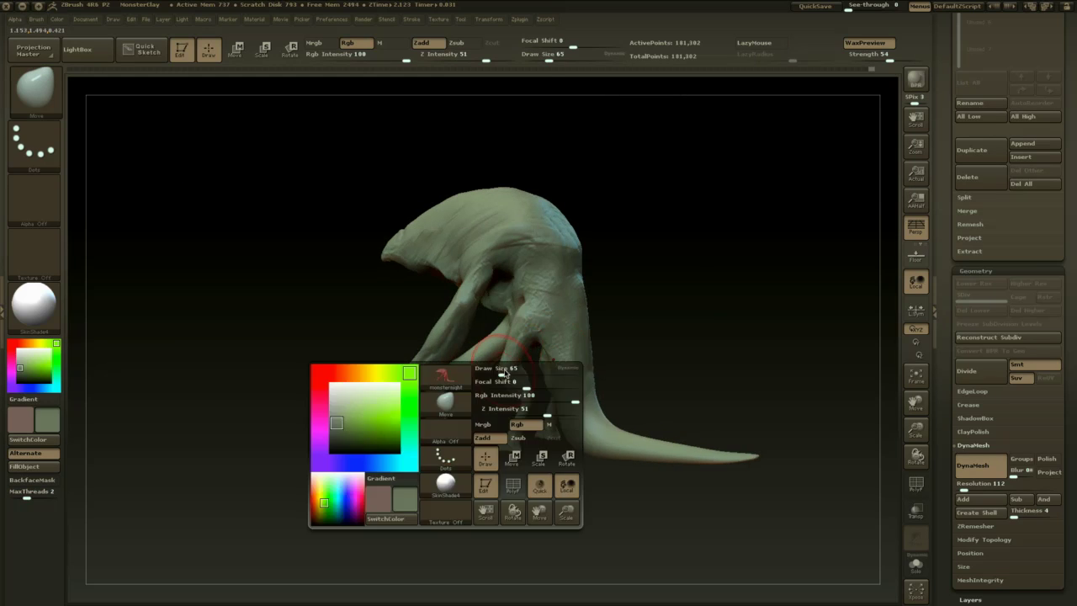
pyautogui.moveTo(505, 374); pyautogui.dragTo(509, 374)
pyautogui.moveTo(504, 360)
pyautogui.mouseDown()
pyautogui.moveTo(525, 350)
pyautogui.moveTo(526, 395)
pyautogui.mouseUp()
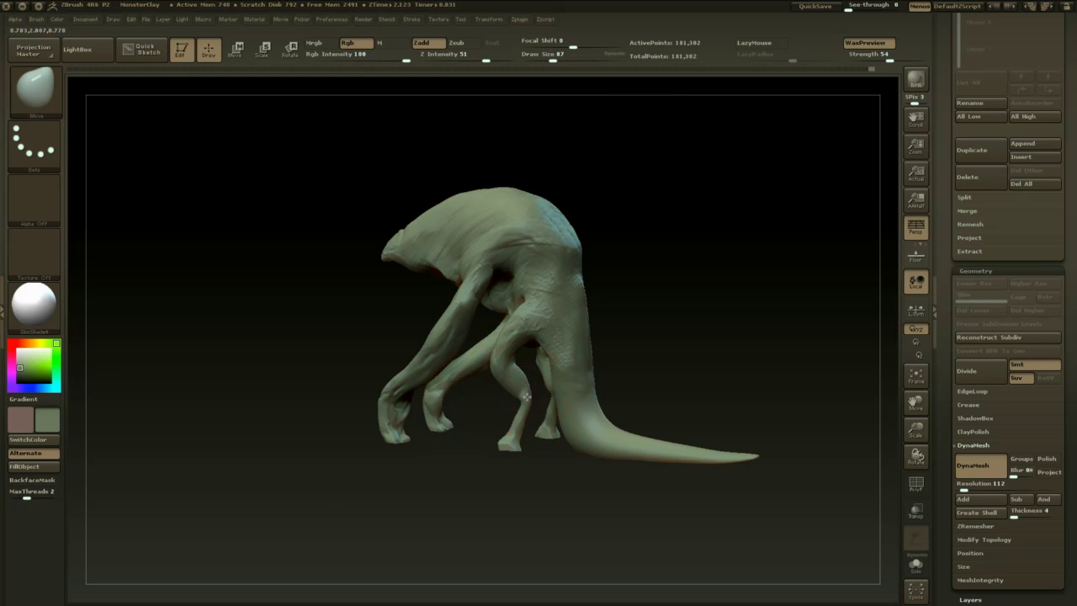
# - Adjust the lower hind legs and feet with the Move brush, checking their shape from the opposite side and the front
pyautogui.moveTo(664, 332)
pyautogui.mouseDown()
pyautogui.moveTo(729, 303)
pyautogui.moveTo(601, 397)
pyautogui.mouseUp()
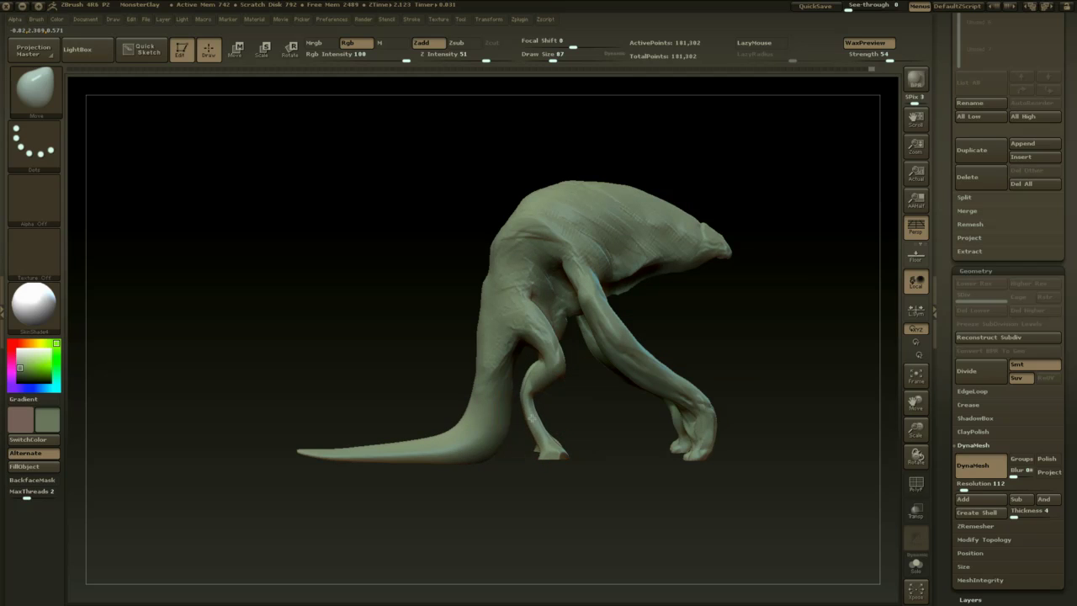
pyautogui.moveTo(593, 476); pyautogui.dragTo(470, 473)
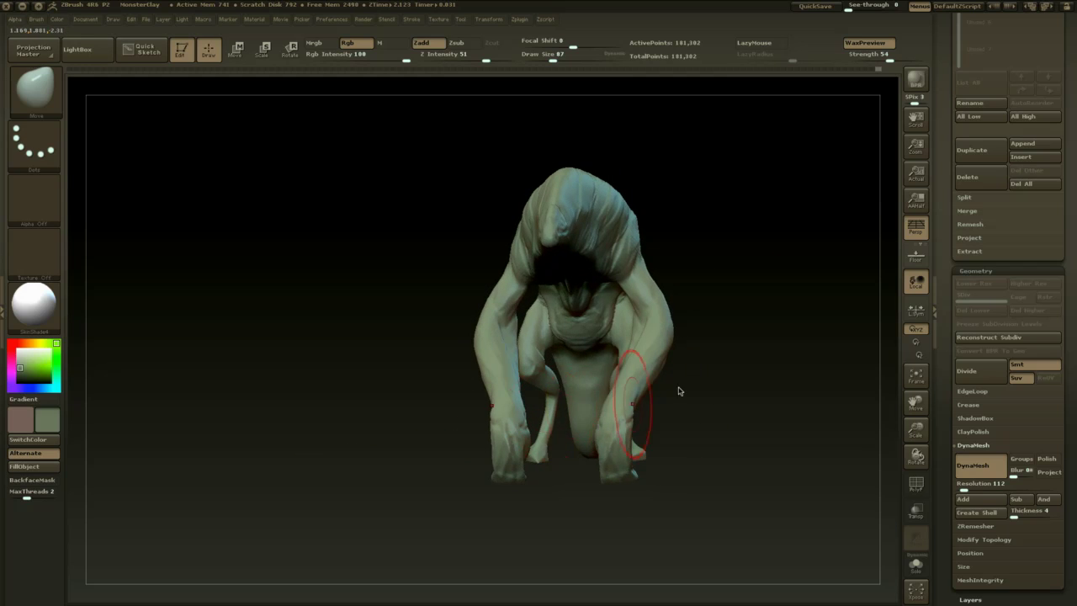
pyautogui.moveTo(679, 390)
pyautogui.mouseDown()
pyautogui.moveTo(712, 367)
pyautogui.moveTo(724, 320)
pyautogui.moveTo(611, 370)
pyautogui.mouseUp()
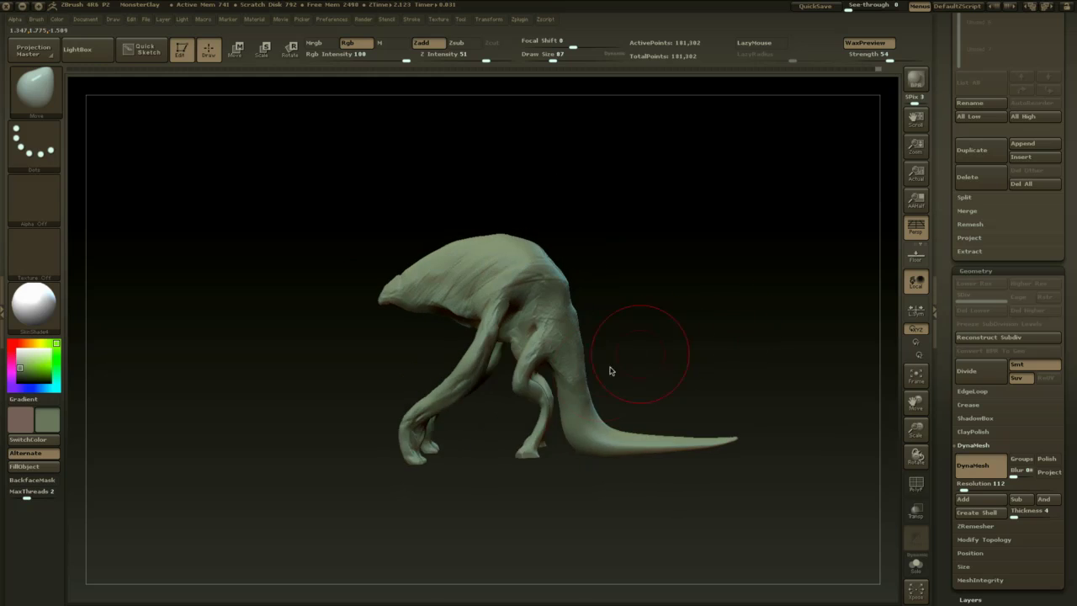
pyautogui.press('space')
pyautogui.moveTo(537, 450); pyautogui.dragTo(542, 449)
pyautogui.moveTo(599, 416); pyautogui.dragTo(592, 419)
pyautogui.moveTo(702, 393)
pyautogui.mouseDown()
pyautogui.moveTo(760, 344)
pyautogui.moveTo(668, 363)
pyautogui.moveTo(611, 445)
pyautogui.moveTo(620, 362)
pyautogui.mouseUp()
# - Choose the Dam_Standard brush at draw size 35 and cut creases along the head's edge and the shell's underside
pyautogui.press('space')
pyautogui.press('b')
pyautogui.press('d')
pyautogui.press('s')
pyautogui.moveTo(670, 335); pyautogui.dragTo(548, 303)
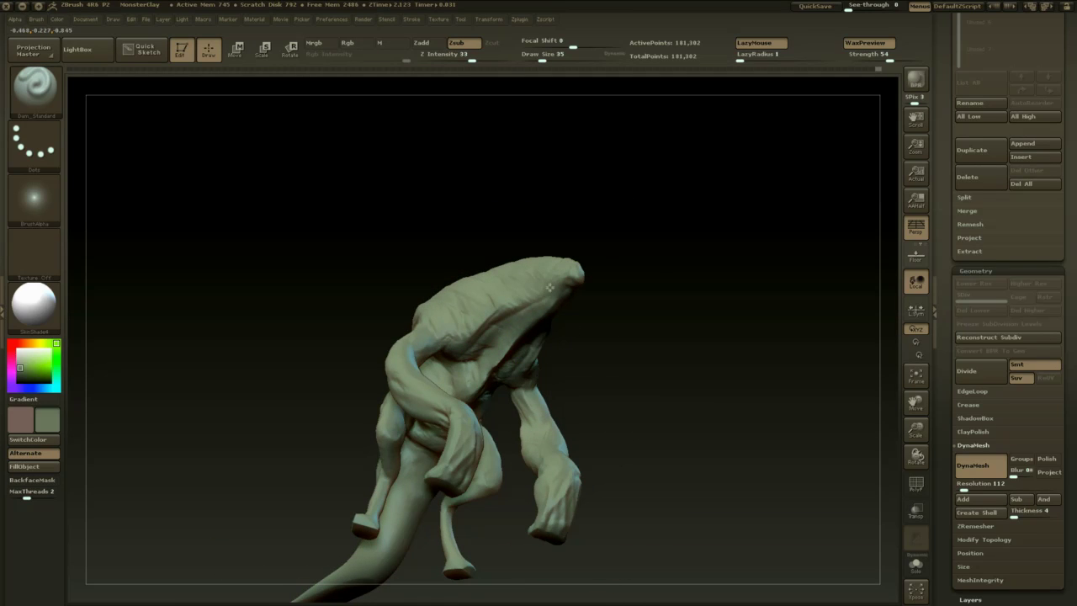
pyautogui.moveTo(679, 394); pyautogui.dragTo(603, 331)
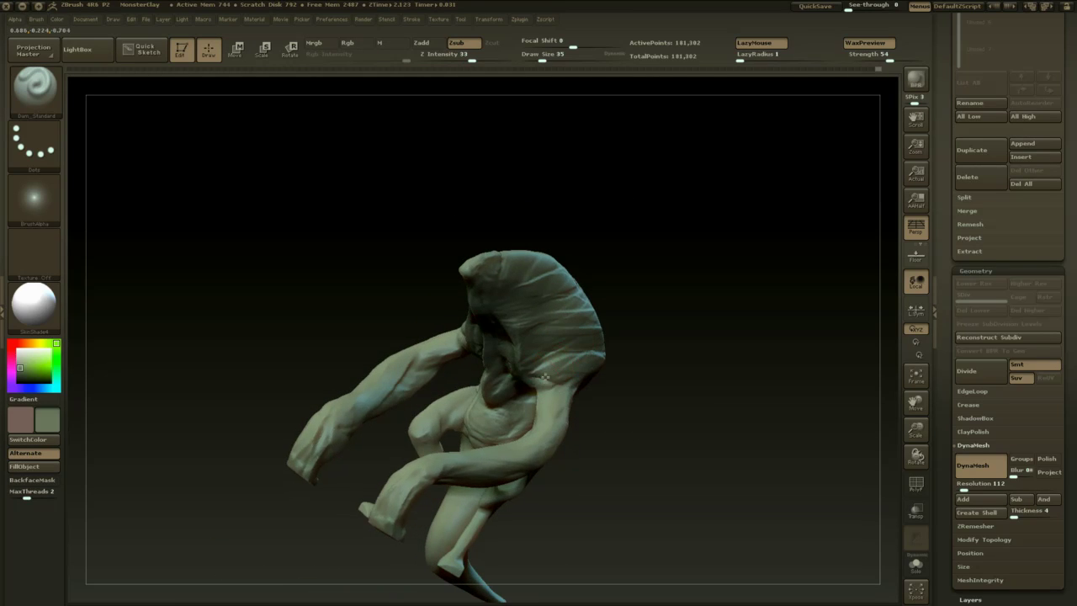
pyautogui.moveTo(637, 393); pyautogui.dragTo(502, 393)
pyautogui.moveTo(657, 396); pyautogui.dragTo(702, 373)
# - Choose the Clay brush and fill in the forms on the flank between the front and hind legs, adjusting the draw size
pyautogui.press('b')
pyautogui.press('l')
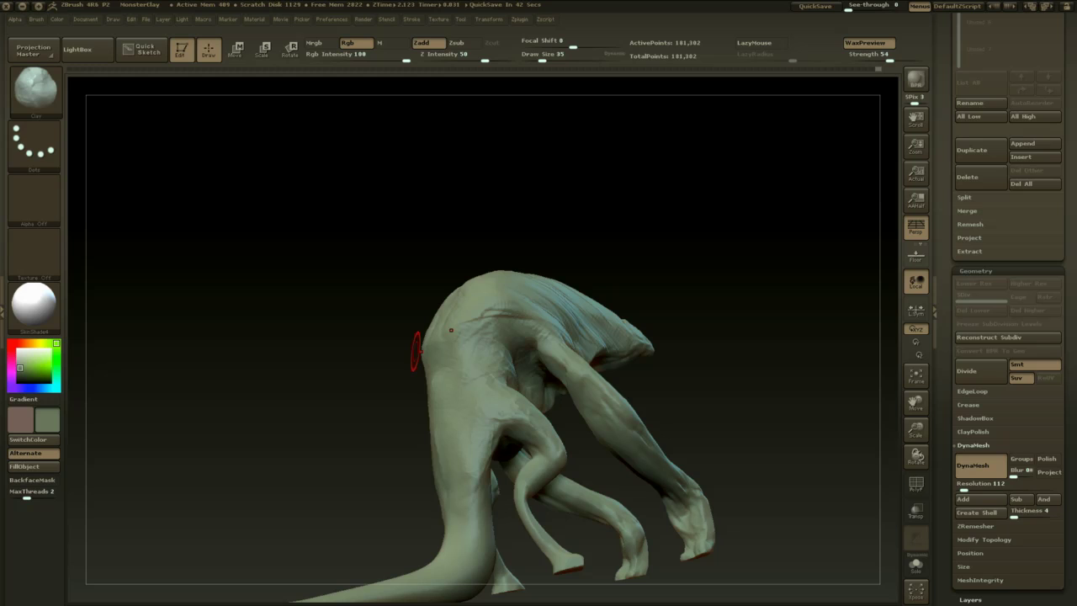
pyautogui.moveTo(700, 320)
pyautogui.mouseDown()
pyautogui.moveTo(682, 358)
pyautogui.moveTo(724, 378)
pyautogui.moveTo(637, 328)
pyautogui.mouseUp()
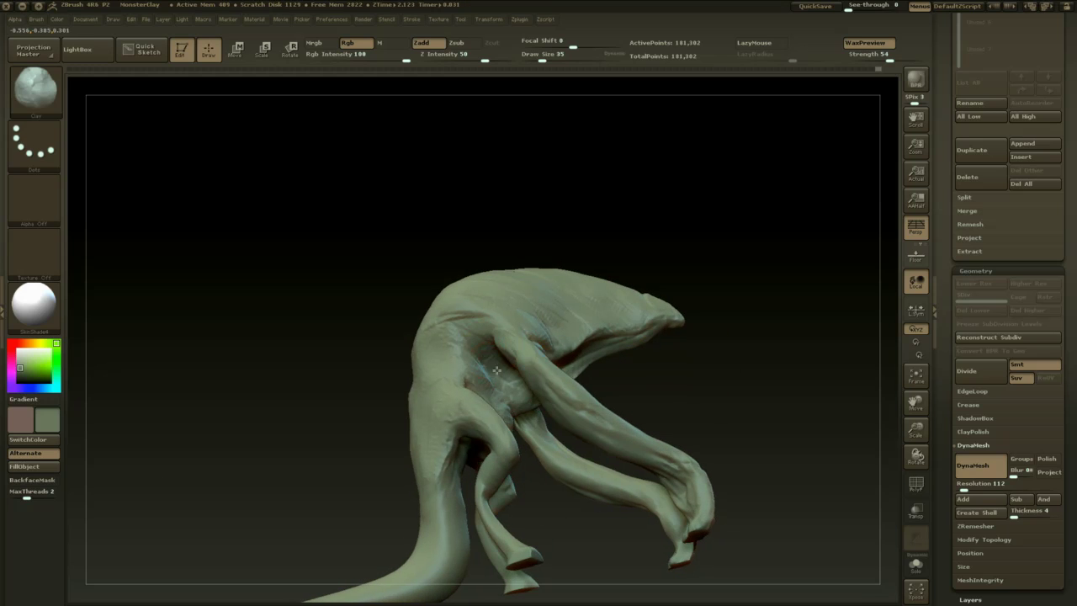
pyautogui.moveTo(477, 349); pyautogui.dragTo(497, 370)
pyautogui.moveTo(619, 370); pyautogui.dragTo(652, 375)
pyautogui.press('space')
pyautogui.moveTo(506, 357)
pyautogui.mouseDown()
pyautogui.moveTo(513, 372)
pyautogui.moveTo(481, 341)
pyautogui.moveTo(463, 347)
pyautogui.mouseUp()
pyautogui.moveTo(569, 252); pyautogui.dragTo(528, 278)
pyautogui.moveTo(790, 397); pyautogui.dragTo(723, 367)
pyautogui.moveTo(534, 384); pyautogui.dragTo(527, 406)
pyautogui.moveTo(644, 355); pyautogui.dragTo(574, 352)
pyautogui.moveTo(541, 383); pyautogui.dragTo(522, 416)
pyautogui.moveTo(702, 366)
pyautogui.mouseDown()
pyautogui.moveTo(671, 306)
pyautogui.moveTo(673, 320)
pyautogui.mouseUp()
# - Choose the Move brush, set its draw size to 56, and reshape the front legs and the shoulder area
pyautogui.press('b')
pyautogui.press('m')
pyautogui.press('v')
pyautogui.press('space')
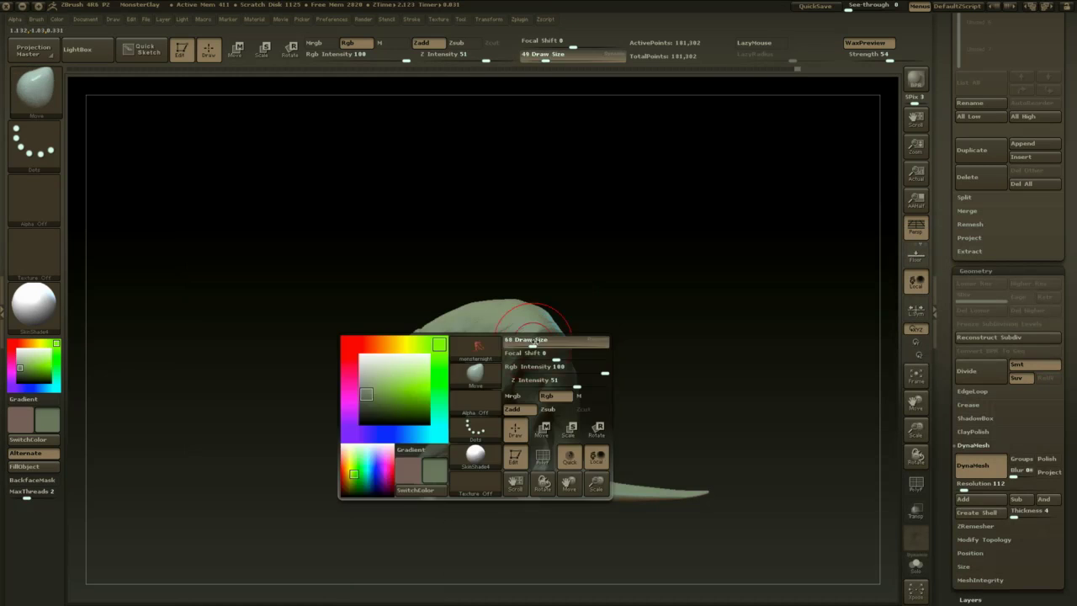
pyautogui.moveTo(528, 344); pyautogui.dragTo(502, 365)
pyautogui.press('space')
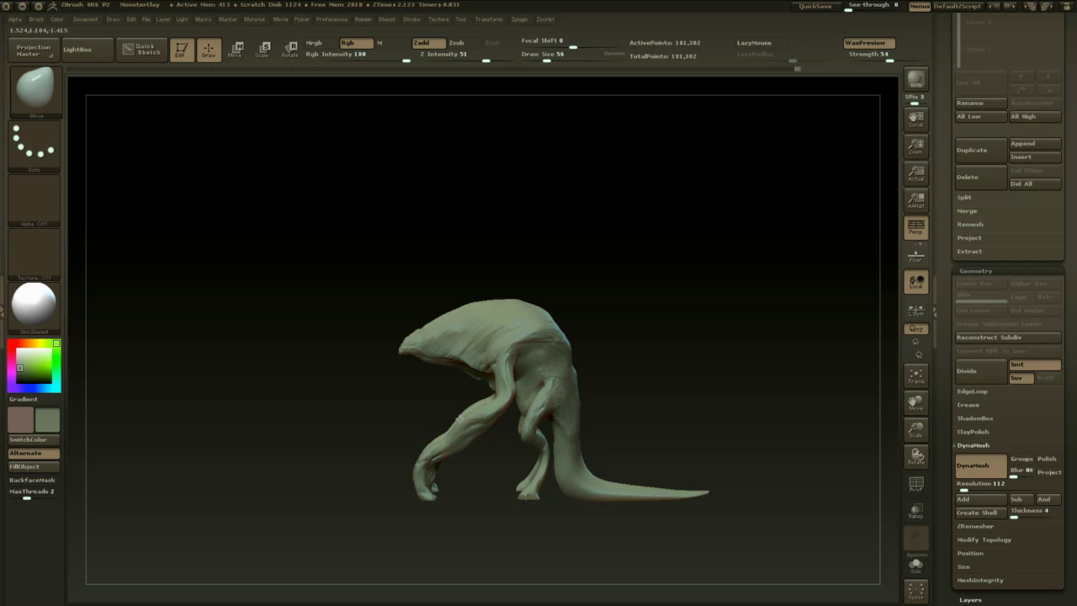
pyautogui.moveTo(438, 433); pyautogui.dragTo(457, 435)
pyautogui.moveTo(479, 473)
pyautogui.mouseDown()
pyautogui.moveTo(559, 406)
pyautogui.moveTo(535, 419)
pyautogui.mouseUp()
pyautogui.moveTo(500, 376); pyautogui.dragTo(530, 372)
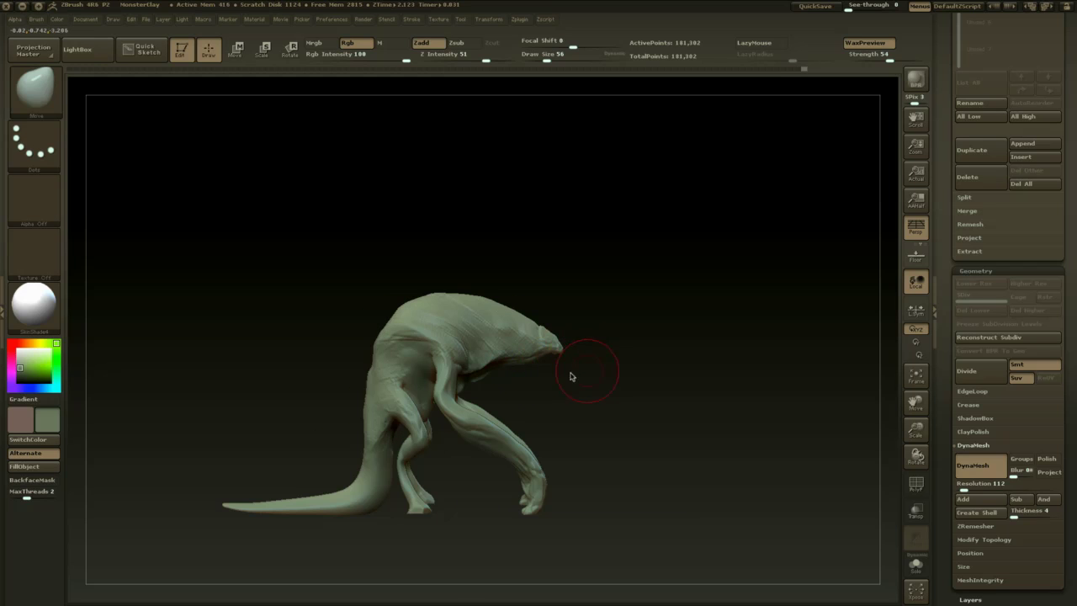
pyautogui.moveTo(518, 303); pyautogui.dragTo(572, 308)
# - Switch to ClayBuildup, update the DynaMesh, and add diagonal strokes across the shell's flank
pyautogui.press('b')
pyautogui.press('c')
pyautogui.press('b')
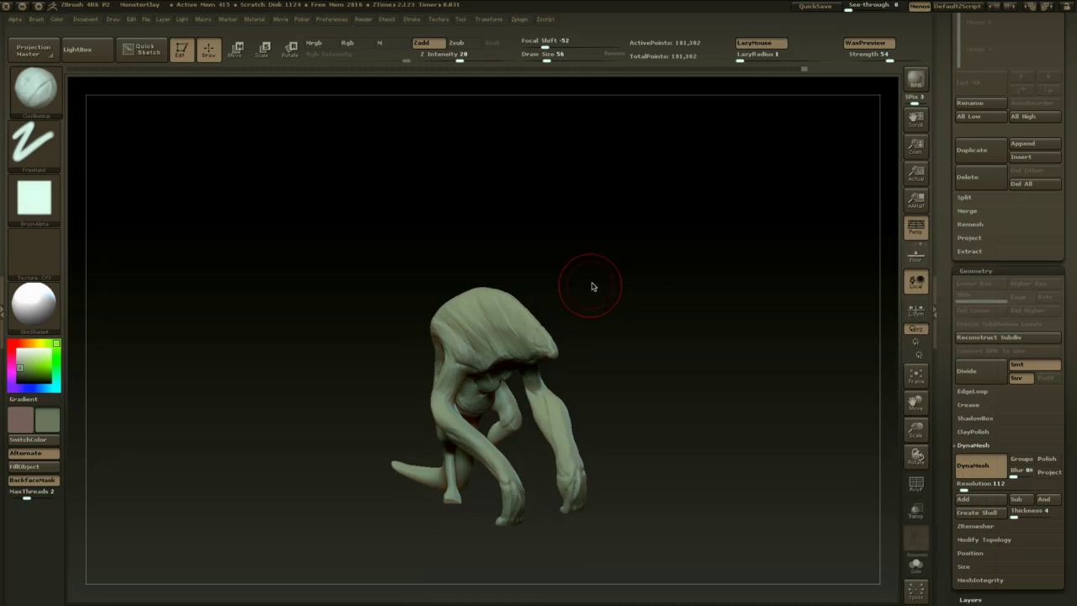
pyautogui.keyDown('ctrl'); pyautogui.moveTo(623, 280); pyautogui.dragTo(623, 404); pyautogui.keyUp('ctrl')
pyautogui.moveTo(616, 295); pyautogui.dragTo(675, 288)
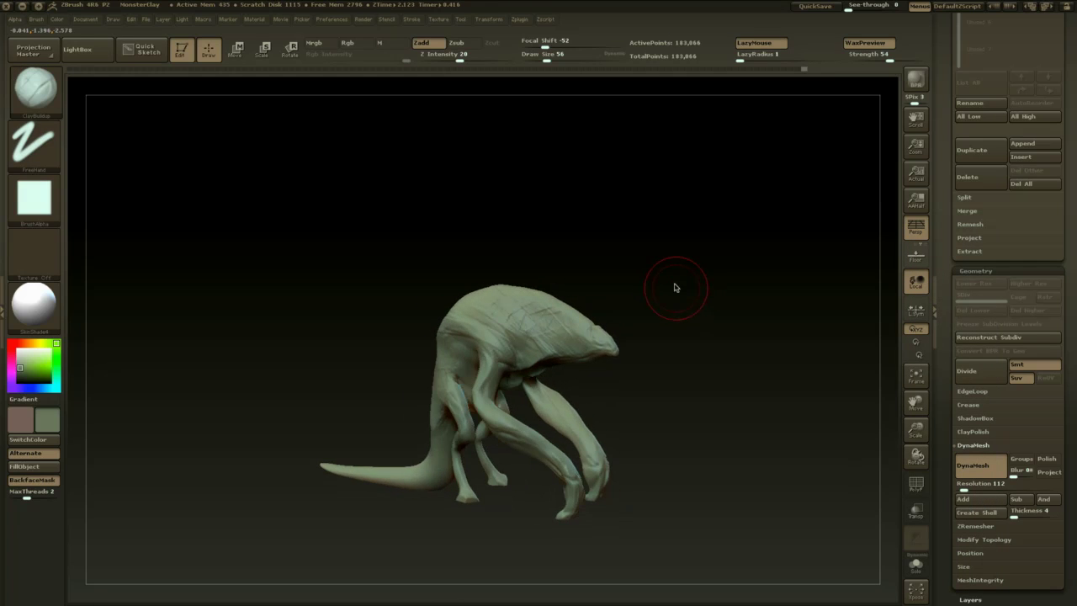
pyautogui.moveTo(715, 243)
pyautogui.mouseDown()
pyautogui.moveTo(683, 252)
pyautogui.moveTo(715, 255)
pyautogui.moveTo(696, 263)
pyautogui.mouseUp()
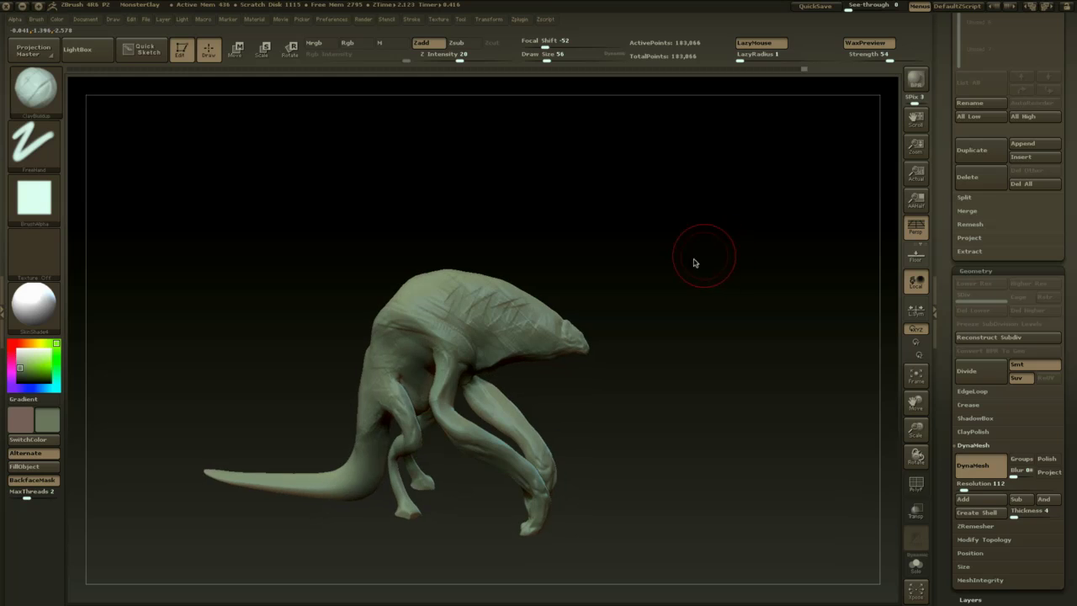
# - Reduce the ClayBuildup draw size to 49, add strokes over the hips and behind the shoulder, and update the DynaMesh
pyautogui.press('space')
pyautogui.moveTo(632, 269); pyautogui.dragTo(626, 270)
pyautogui.moveTo(515, 237)
pyautogui.mouseDown()
pyautogui.moveTo(535, 231)
pyautogui.moveTo(513, 243)
pyautogui.mouseUp()
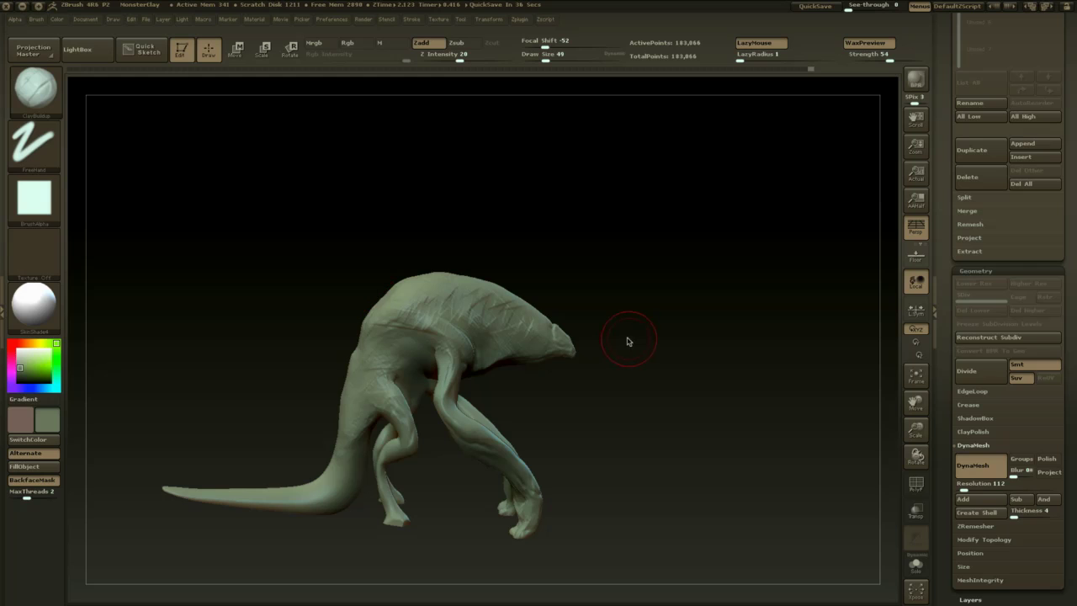
pyautogui.moveTo(627, 339); pyautogui.dragTo(633, 339)
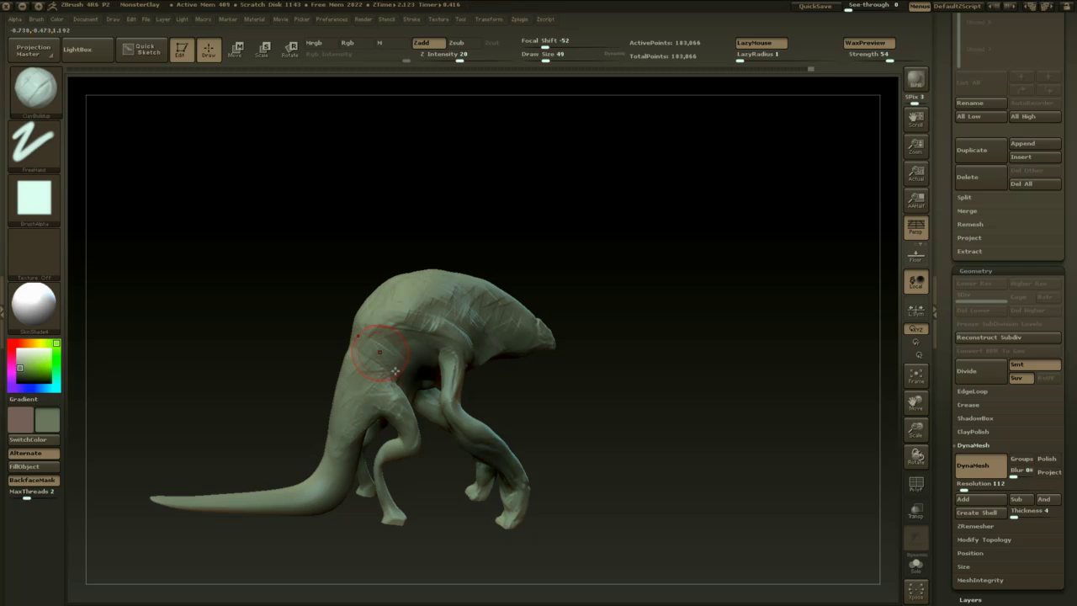
pyautogui.moveTo(413, 354); pyautogui.dragTo(407, 330)
pyautogui.moveTo(576, 221)
pyautogui.mouseDown()
pyautogui.moveTo(552, 225)
pyautogui.moveTo(569, 290)
pyautogui.mouseUp()
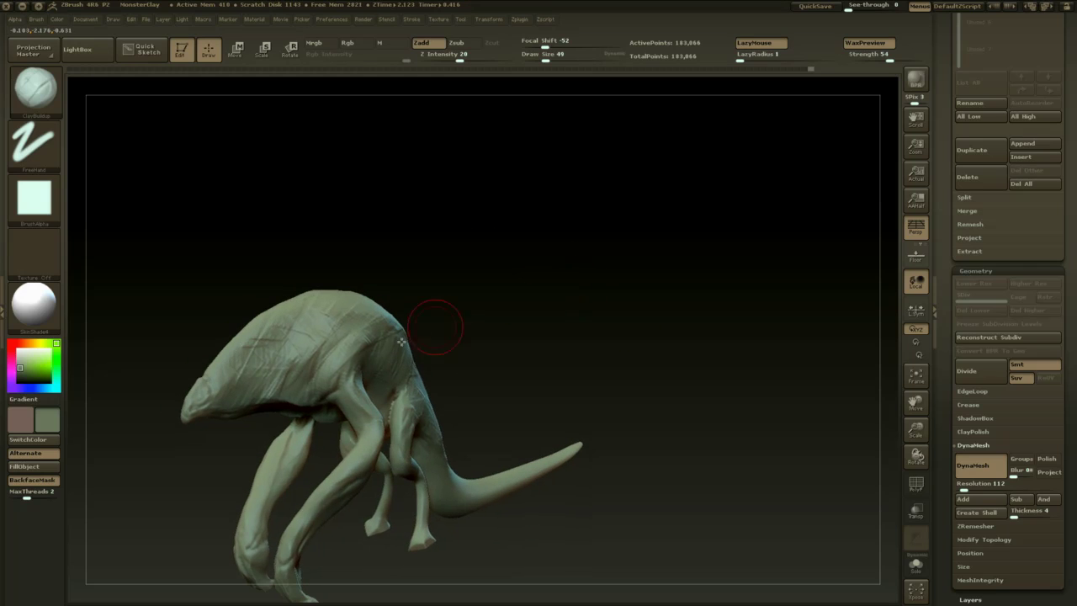
pyautogui.moveTo(354, 335); pyautogui.dragTo(350, 368)
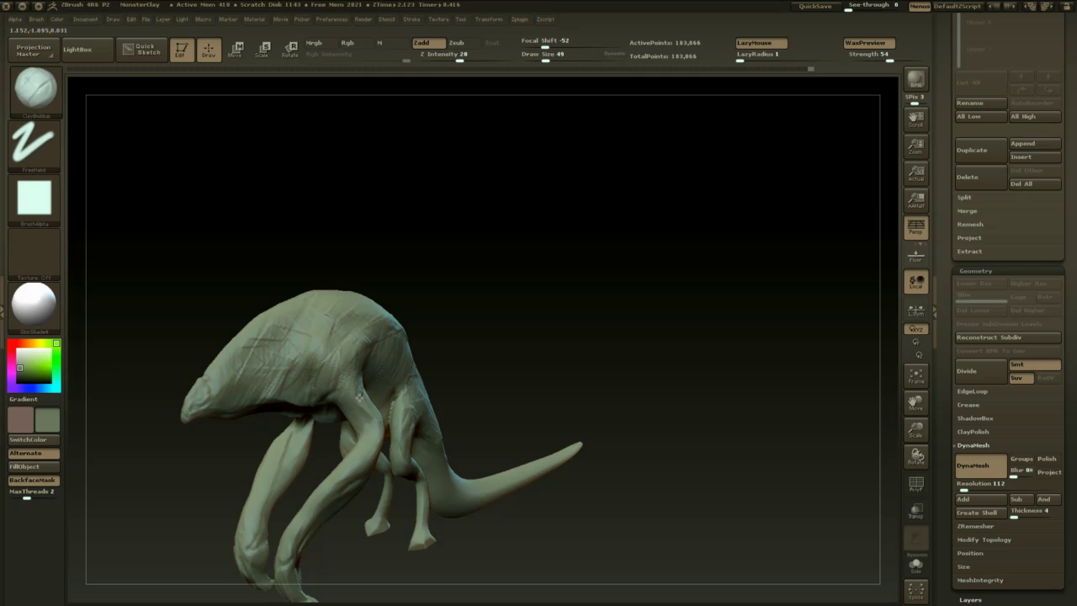
pyautogui.moveTo(488, 291); pyautogui.dragTo(459, 273)
pyautogui.keyDown('alt'); pyautogui.moveTo(472, 273); pyautogui.dragTo(553, 311); pyautogui.keyUp('alt')
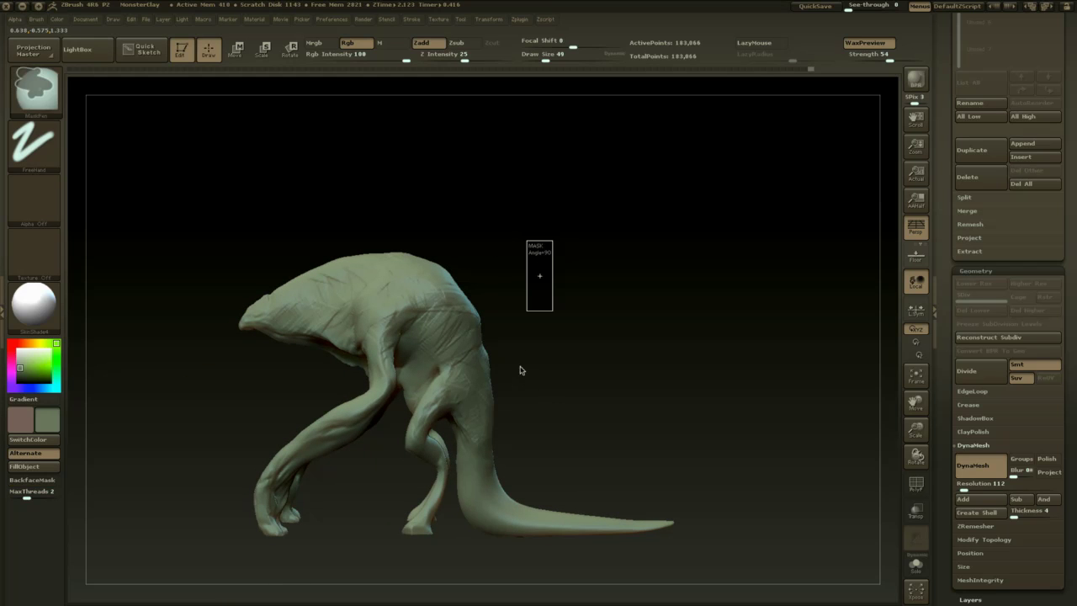
pyautogui.moveTo(340, 555)
pyautogui.mouseDown()
pyautogui.moveTo(412, 553)
pyautogui.moveTo(632, 452)
pyautogui.moveTo(642, 404)
pyautogui.moveTo(652, 416)
pyautogui.moveTo(640, 449)
pyautogui.mouseUp()
pyautogui.keyDown('alt'); pyautogui.moveTo(629, 396); pyautogui.dragTo(624, 457); pyautogui.keyUp('alt')
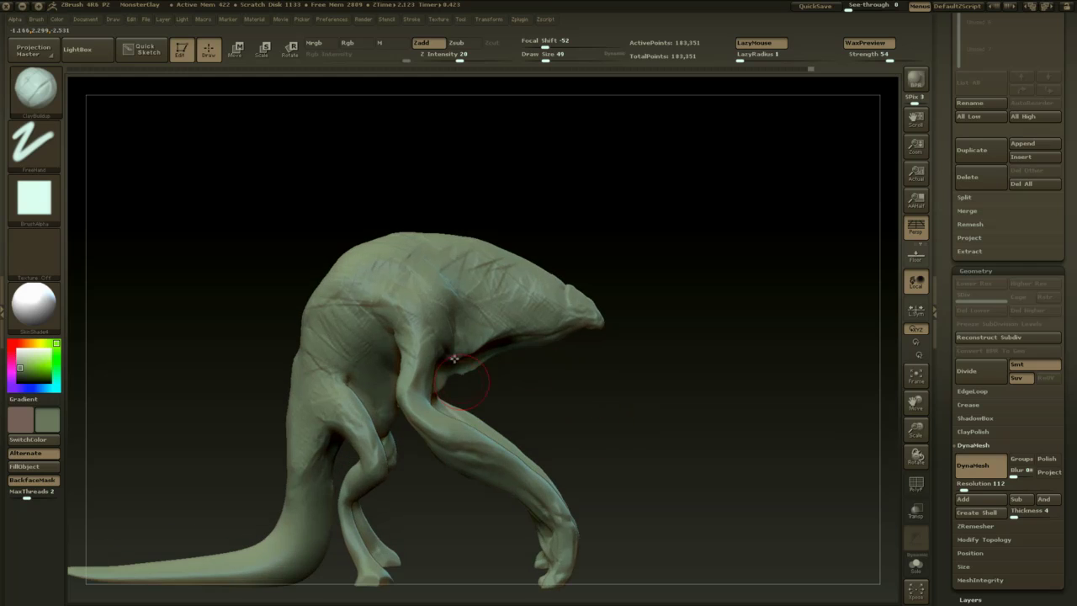
# - Build up the shoulder and the front leg's elbow with ClayBuildup strokes at focal shift -49
pyautogui.moveTo(458, 315); pyautogui.dragTo(429, 369)
pyautogui.moveTo(596, 390)
pyautogui.mouseDown()
pyautogui.moveTo(464, 397)
pyautogui.moveTo(443, 421)
pyautogui.moveTo(460, 452)
pyautogui.mouseUp()
pyautogui.moveTo(506, 420)
pyautogui.mouseDown()
pyautogui.moveTo(463, 424)
pyautogui.moveTo(520, 444)
pyautogui.mouseUp()
pyautogui.press('space')
pyautogui.moveTo(446, 425); pyautogui.dragTo(436, 406)
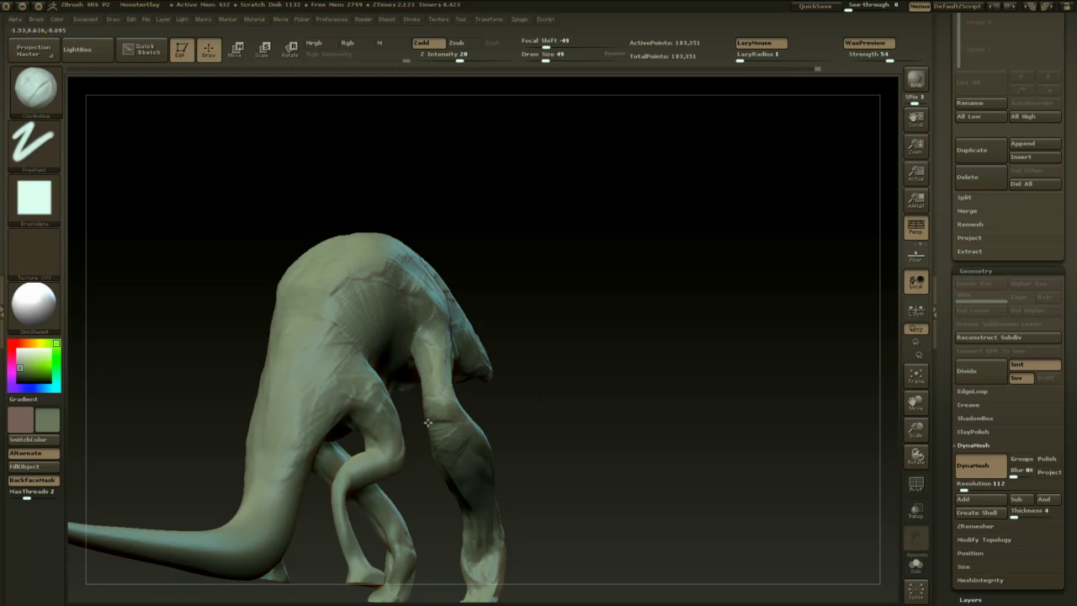
pyautogui.moveTo(518, 412); pyautogui.dragTo(485, 425)
# - Choose the hPolish brush, set its draw size to 68, and flatten the planes around the front leg's elbow
pyautogui.press('b')
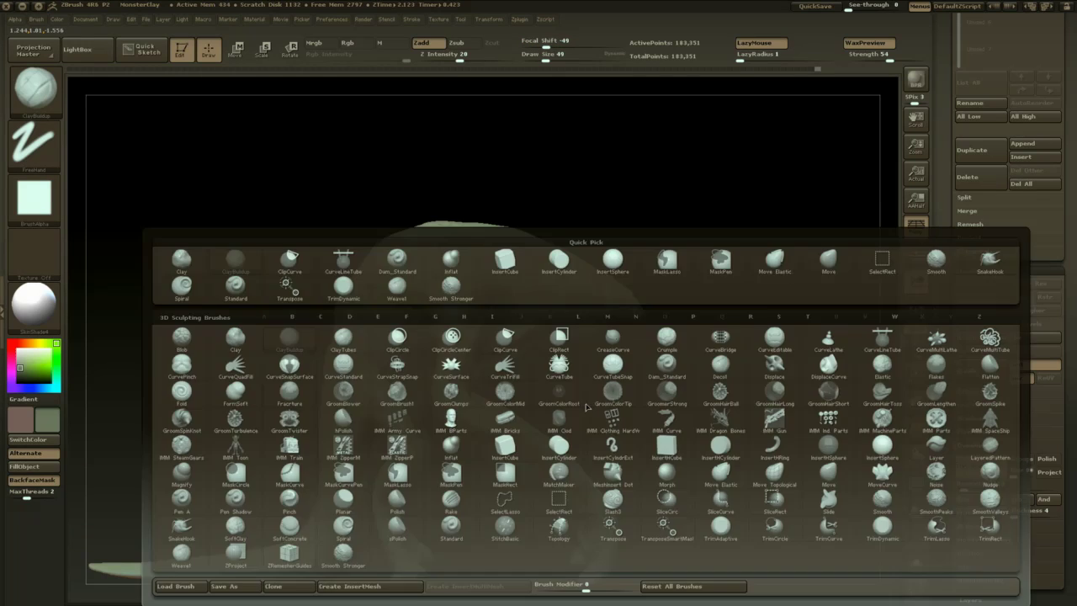
pyautogui.press('h')
pyautogui.press('p')
pyautogui.moveTo(627, 380)
pyautogui.mouseDown()
pyautogui.moveTo(653, 379)
pyautogui.moveTo(641, 366)
pyautogui.moveTo(612, 384)
pyautogui.mouseUp()
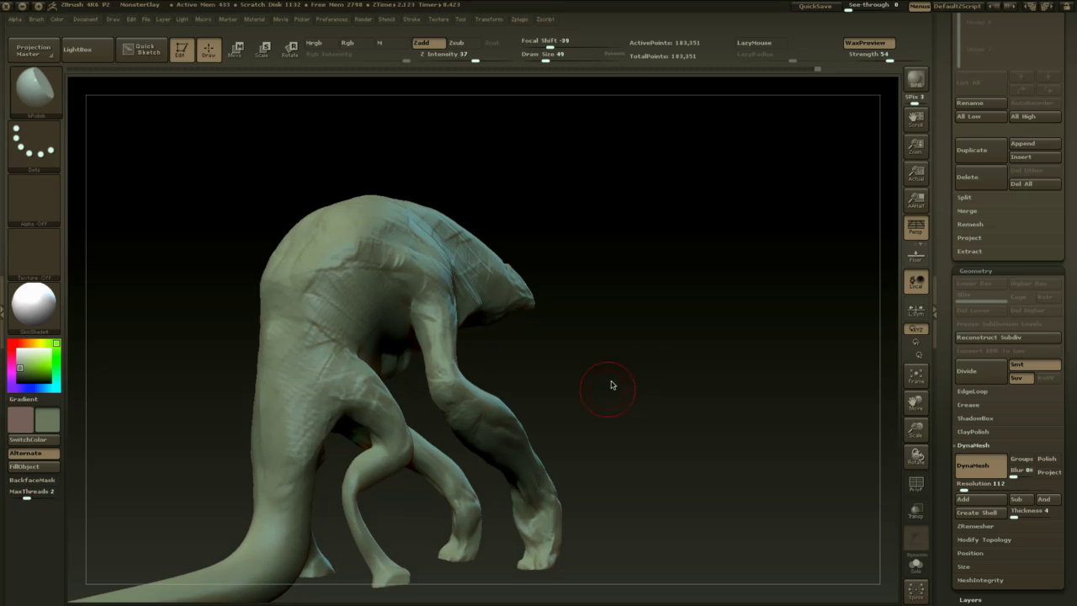
pyautogui.moveTo(705, 297); pyautogui.dragTo(679, 310)
pyautogui.press('space')
pyautogui.moveTo(476, 404); pyautogui.dragTo(481, 404)
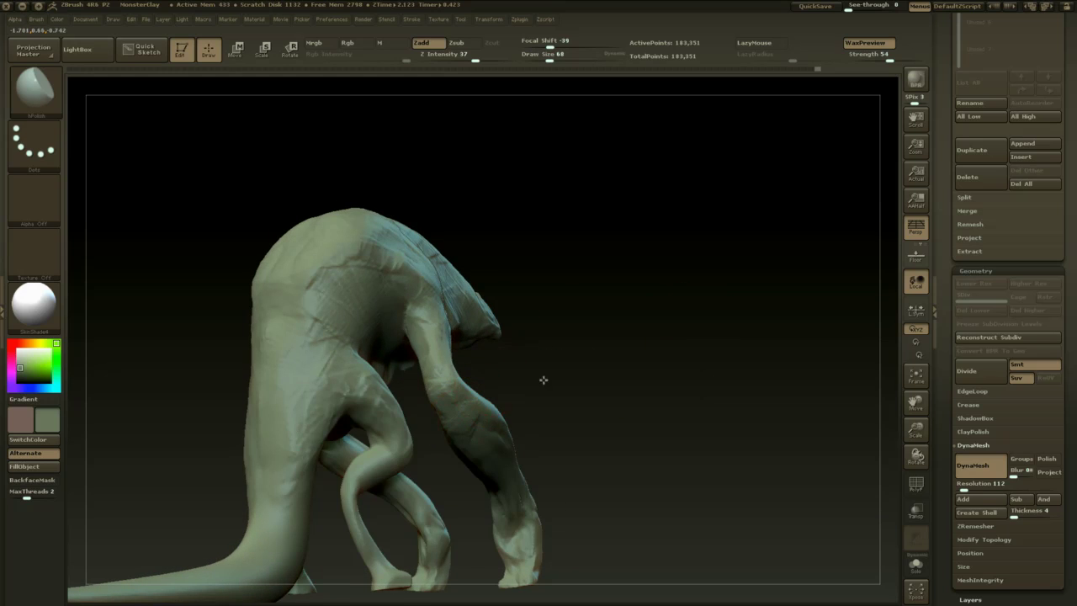
pyautogui.moveTo(544, 380)
pyautogui.mouseDown()
pyautogui.moveTo(411, 380)
pyautogui.moveTo(456, 385)
pyautogui.mouseUp()
pyautogui.press('space')
pyautogui.moveTo(571, 339)
pyautogui.mouseDown()
pyautogui.moveTo(623, 294)
pyautogui.moveTo(499, 355)
pyautogui.mouseUp()
# - Switch to ClayBuildup at draw size 41 and add strokes to the upper front leg and the adjoining flank
pyautogui.press('b')
pyautogui.press('c')
pyautogui.press('b')
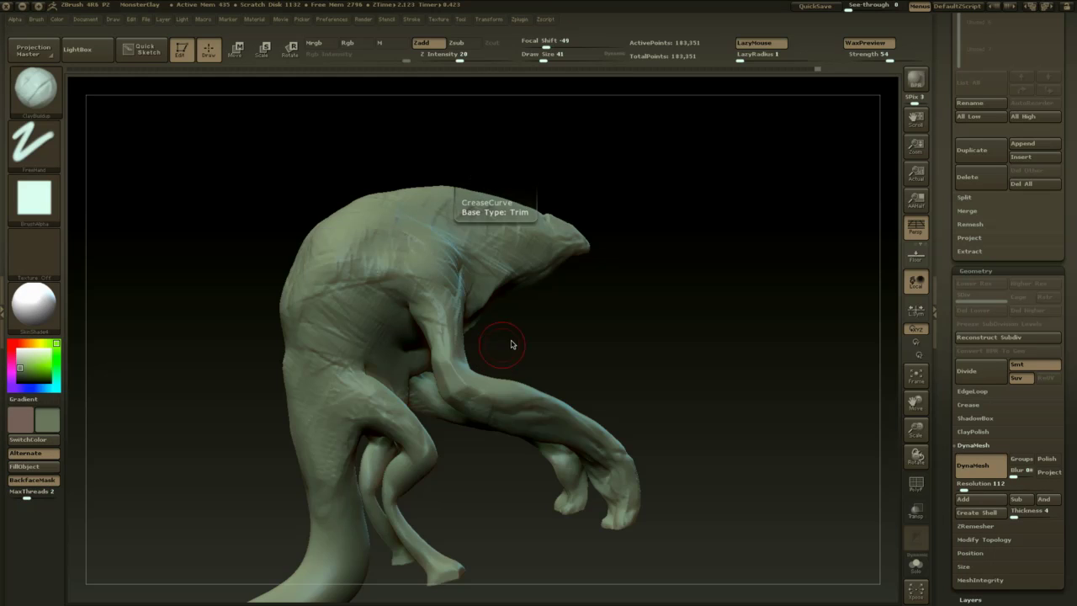
pyautogui.moveTo(594, 312); pyautogui.dragTo(659, 304)
pyautogui.press('space')
pyautogui.moveTo(504, 328)
pyautogui.mouseDown()
pyautogui.moveTo(513, 326)
pyautogui.moveTo(433, 312)
pyautogui.moveTo(427, 383)
pyautogui.mouseUp()
pyautogui.moveTo(421, 342); pyautogui.dragTo(523, 318)
# - Raise the ClayBuildup draw size to 54 and add strokes across the creature's rear back and hips
pyautogui.press('space')
pyautogui.moveTo(483, 286); pyautogui.dragTo(478, 284)
pyautogui.moveTo(510, 294); pyautogui.dragTo(545, 303)
pyautogui.moveTo(486, 346)
pyautogui.mouseDown()
pyautogui.moveTo(498, 351)
pyautogui.moveTo(455, 340)
pyautogui.moveTo(432, 349)
pyautogui.moveTo(441, 338)
pyautogui.mouseUp()
pyautogui.press('space')
pyautogui.moveTo(541, 329); pyautogui.dragTo(589, 327)
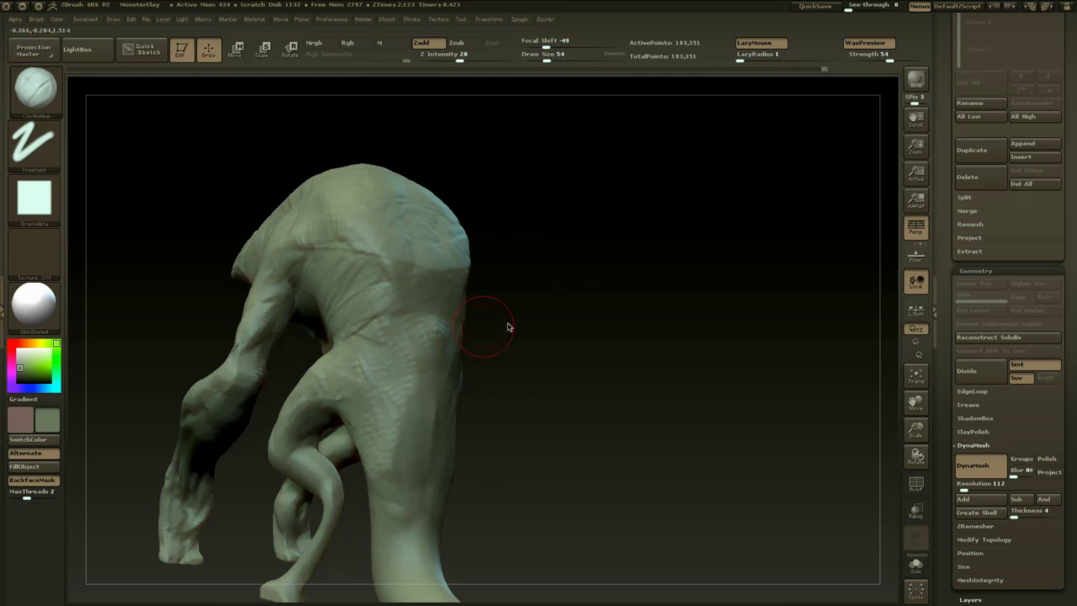
# - Add ClayBuildup strokes to the upper front leg and its elbow, reducing the draw size to 37 for the elbow
pyautogui.moveTo(508, 328)
pyautogui.mouseDown()
pyautogui.moveTo(553, 303)
pyautogui.moveTo(593, 305)
pyautogui.moveTo(589, 267)
pyautogui.mouseUp()
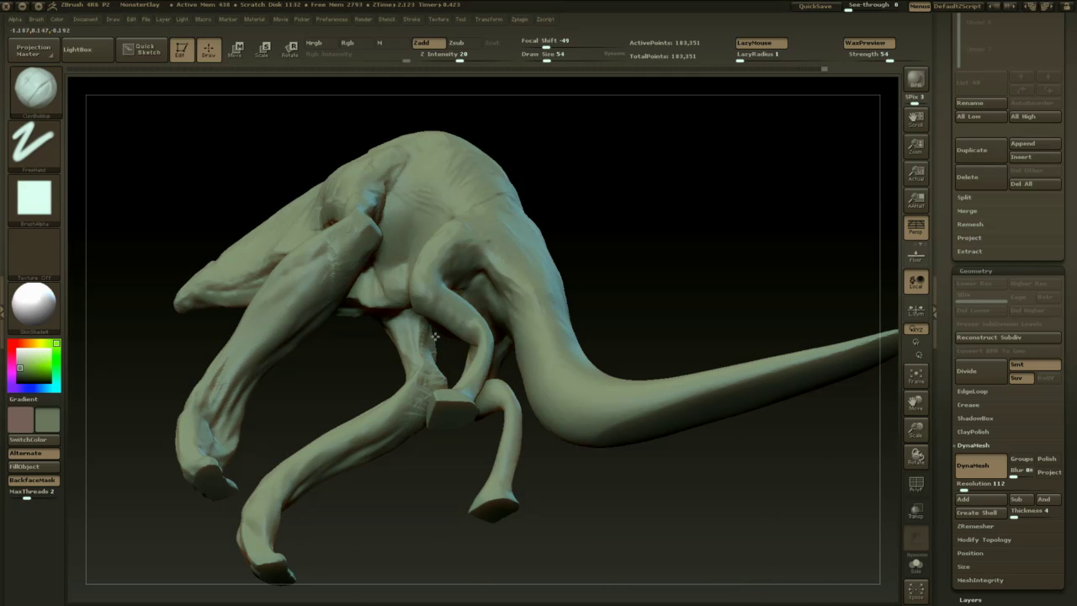
pyautogui.moveTo(429, 353); pyautogui.dragTo(430, 340)
pyautogui.moveTo(618, 240); pyautogui.dragTo(551, 288)
pyautogui.moveTo(627, 282); pyautogui.dragTo(563, 283)
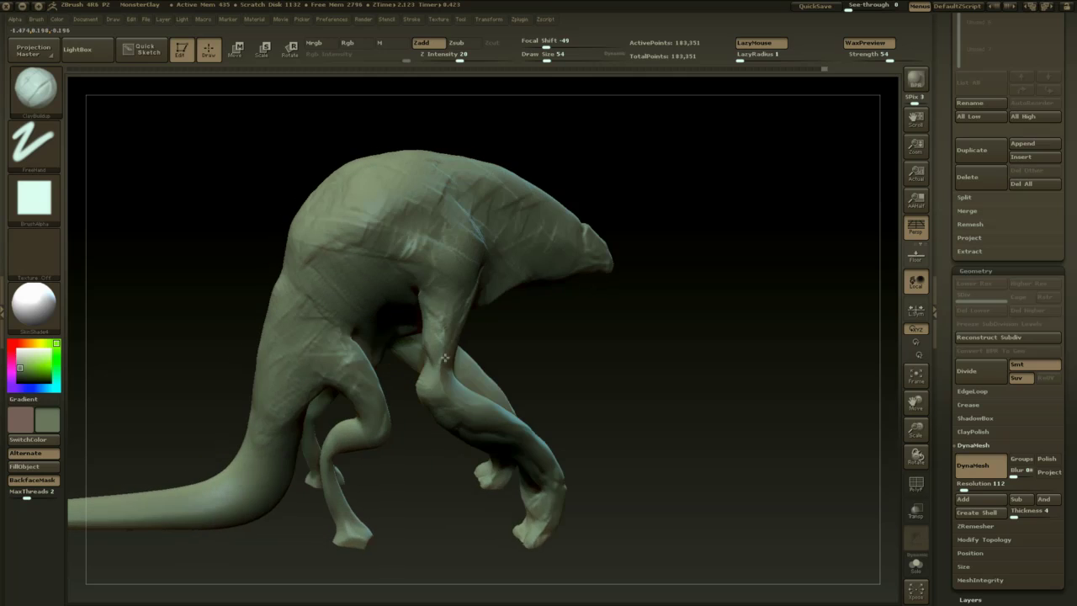
pyautogui.moveTo(559, 333)
pyautogui.mouseDown()
pyautogui.moveTo(450, 352)
pyautogui.moveTo(461, 369)
pyautogui.mouseUp()
pyautogui.press('space')
pyautogui.moveTo(379, 470); pyautogui.dragTo(468, 470)
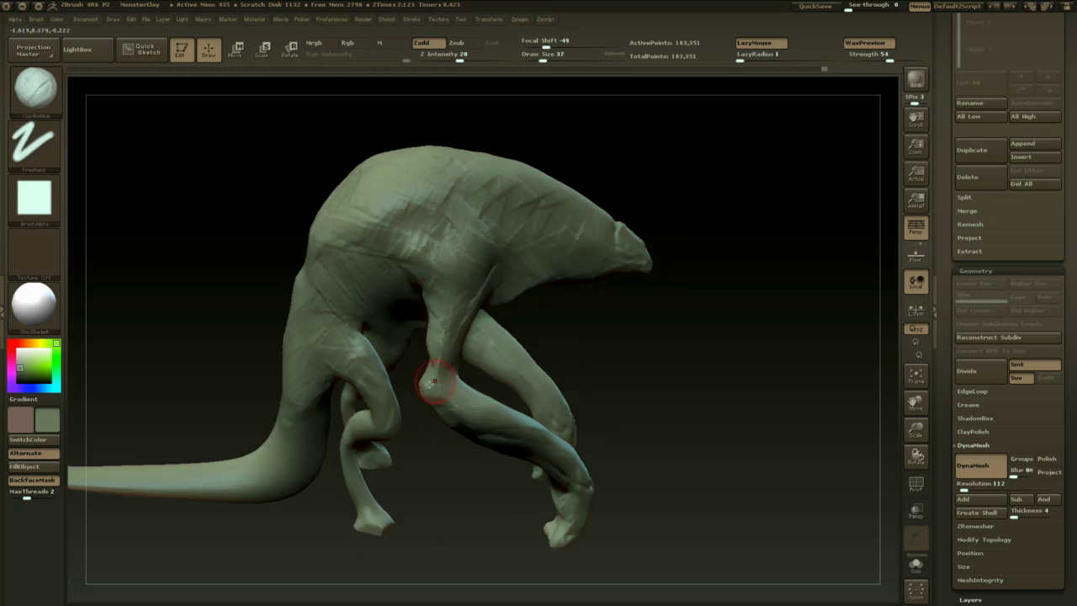
pyautogui.moveTo(432, 383); pyautogui.dragTo(433, 377)
pyautogui.moveTo(629, 330); pyautogui.dragTo(543, 337)
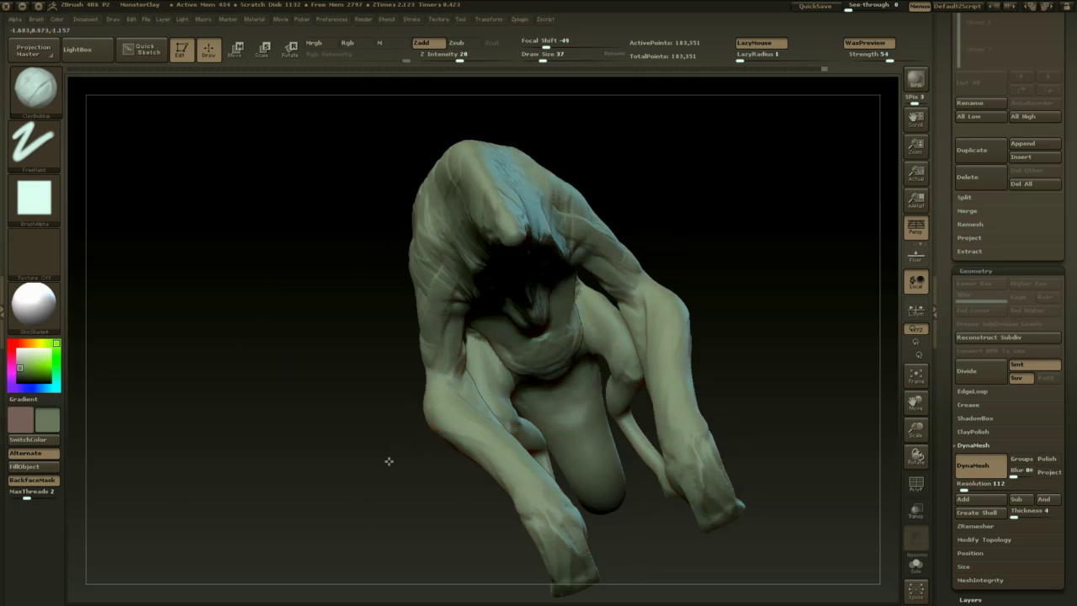
# - Build up the front leg above the elbow with ClayBuildup at draw size 46 and remesh the DynaMesh
pyautogui.moveTo(390, 460); pyautogui.dragTo(349, 450)
pyautogui.press('space')
pyautogui.moveTo(437, 366); pyautogui.dragTo(430, 326)
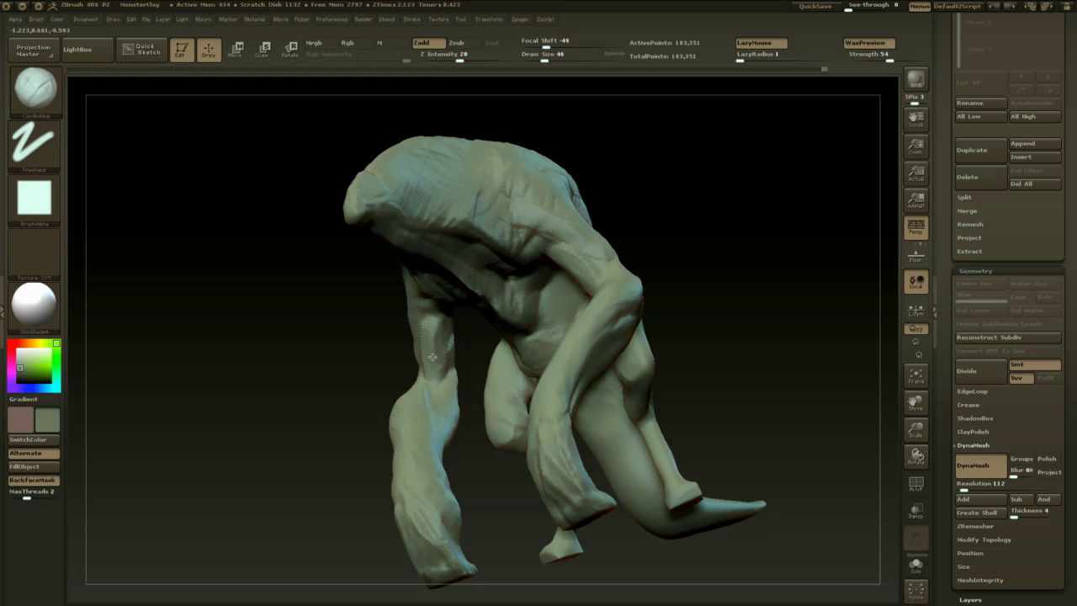
pyautogui.moveTo(469, 360)
pyautogui.mouseDown()
pyautogui.moveTo(648, 313)
pyautogui.moveTo(672, 341)
pyautogui.mouseUp()
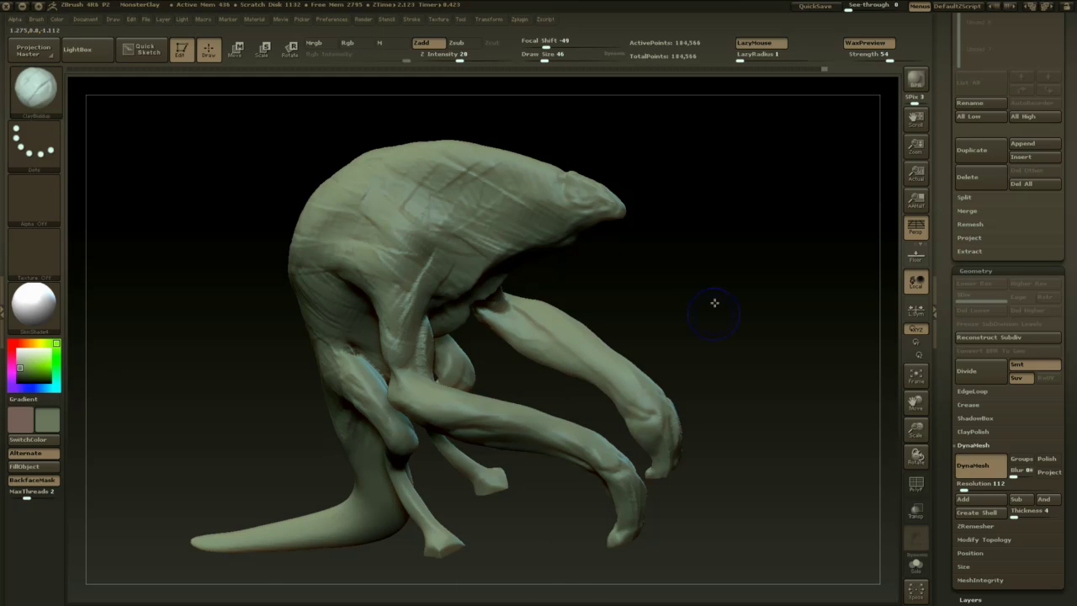
# - Smooth the clay strokes on the upper front leg just above the elbow
pyautogui.moveTo(715, 299); pyautogui.dragTo(636, 317)
pyautogui.keyDown('shift'); pyautogui.moveTo(427, 348); pyautogui.dragTo(426, 333); pyautogui.keyUp('shift')
pyautogui.moveTo(553, 362); pyautogui.dragTo(450, 355)
pyautogui.keyDown('shift'); pyautogui.moveTo(442, 346); pyautogui.dragTo(446, 368); pyautogui.keyUp('shift')
# - Add ClayBuildup strokes behind the shoulder and around the armpit, remeshing the DynaMesh along the way
pyautogui.moveTo(372, 385)
pyautogui.mouseDown()
pyautogui.moveTo(422, 386)
pyautogui.moveTo(674, 294)
pyautogui.moveTo(621, 271)
pyautogui.mouseUp()
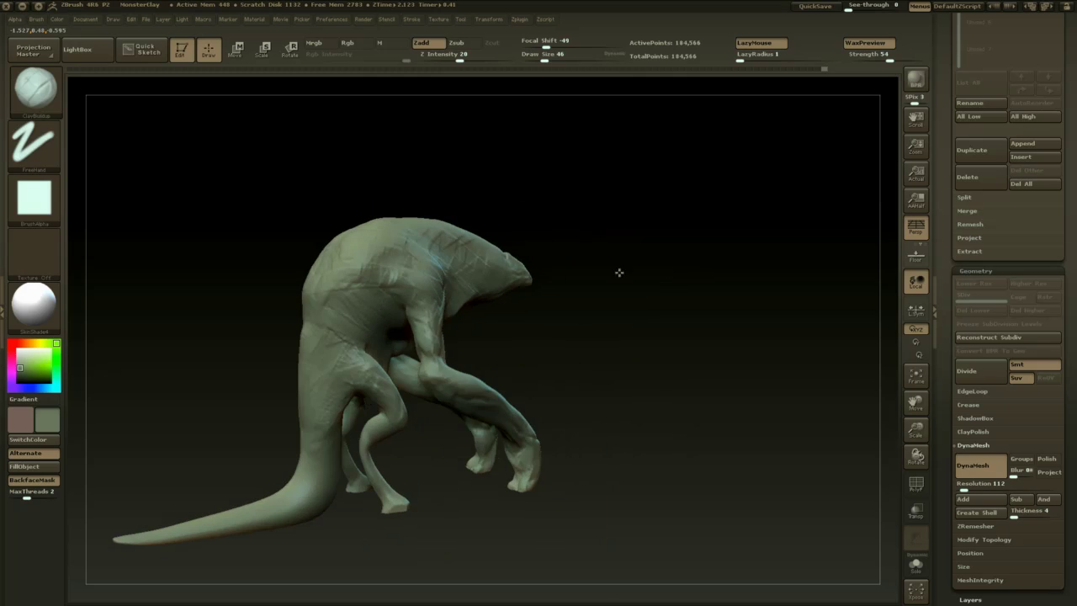
pyautogui.moveTo(568, 345); pyautogui.dragTo(536, 303)
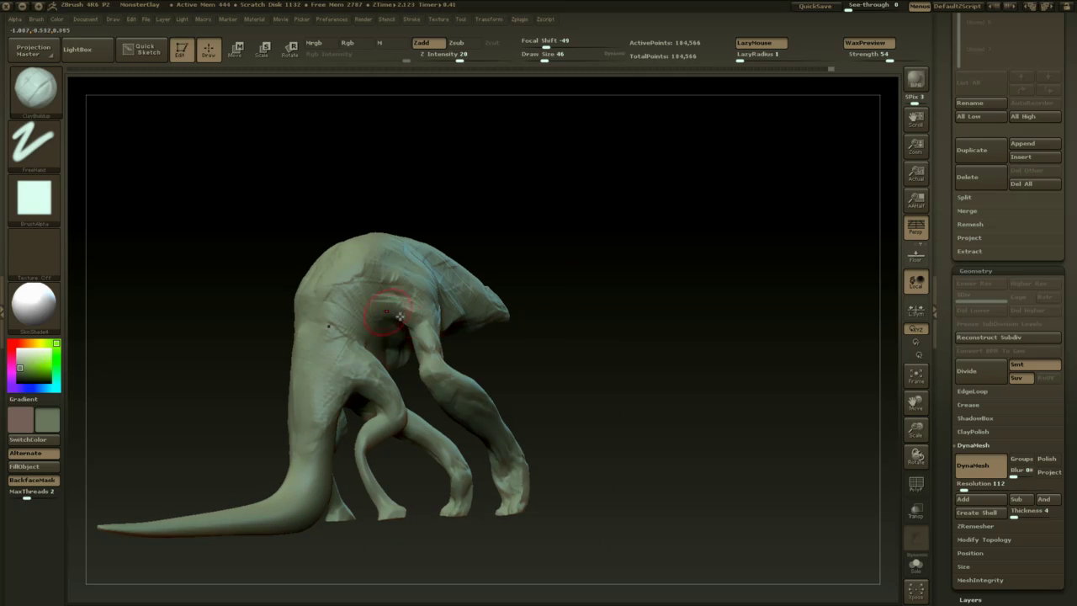
pyautogui.moveTo(400, 316); pyautogui.dragTo(399, 314)
pyautogui.moveTo(536, 355); pyautogui.dragTo(395, 309)
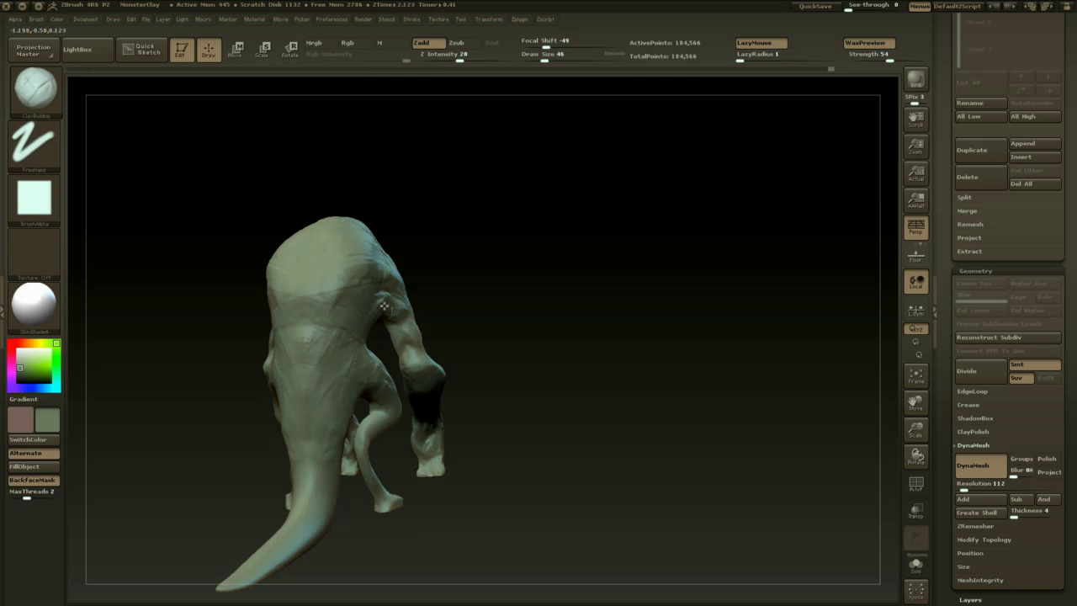
pyautogui.keyDown('ctrl'); pyautogui.moveTo(471, 304); pyautogui.dragTo(519, 388); pyautogui.keyUp('ctrl')
pyautogui.moveTo(457, 303); pyautogui.dragTo(395, 310)
pyautogui.moveTo(455, 325)
pyautogui.mouseDown()
pyautogui.moveTo(486, 332)
pyautogui.moveTo(462, 319)
pyautogui.mouseUp()
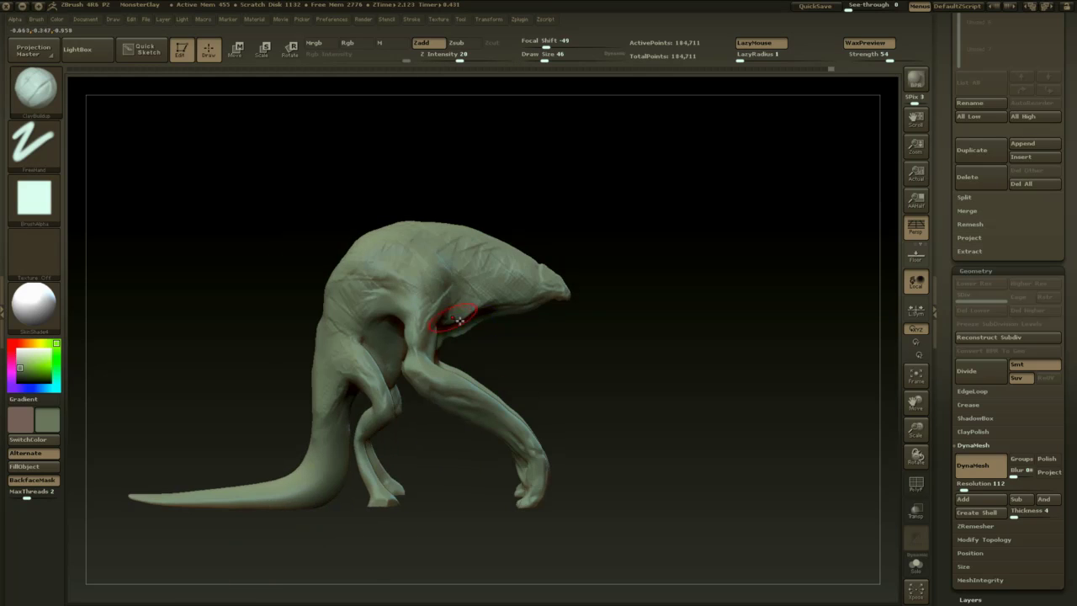
pyautogui.moveTo(527, 337); pyautogui.dragTo(455, 307)
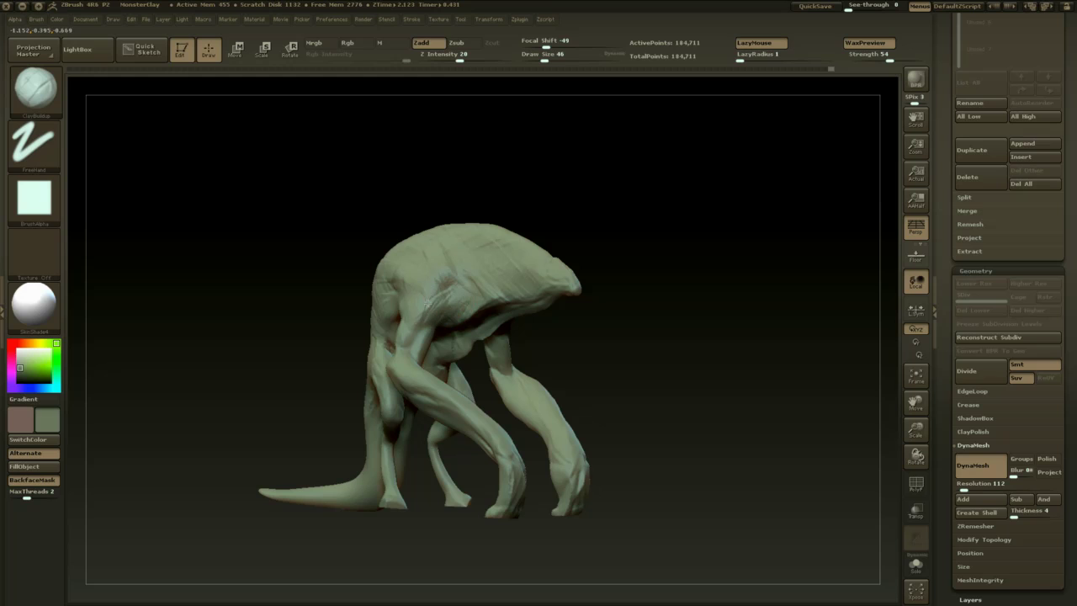
# - Switch to the Dam_Standard brush and remesh the creature's DynaMesh
pyautogui.press('b')
pyautogui.press('d')
pyautogui.press('s')
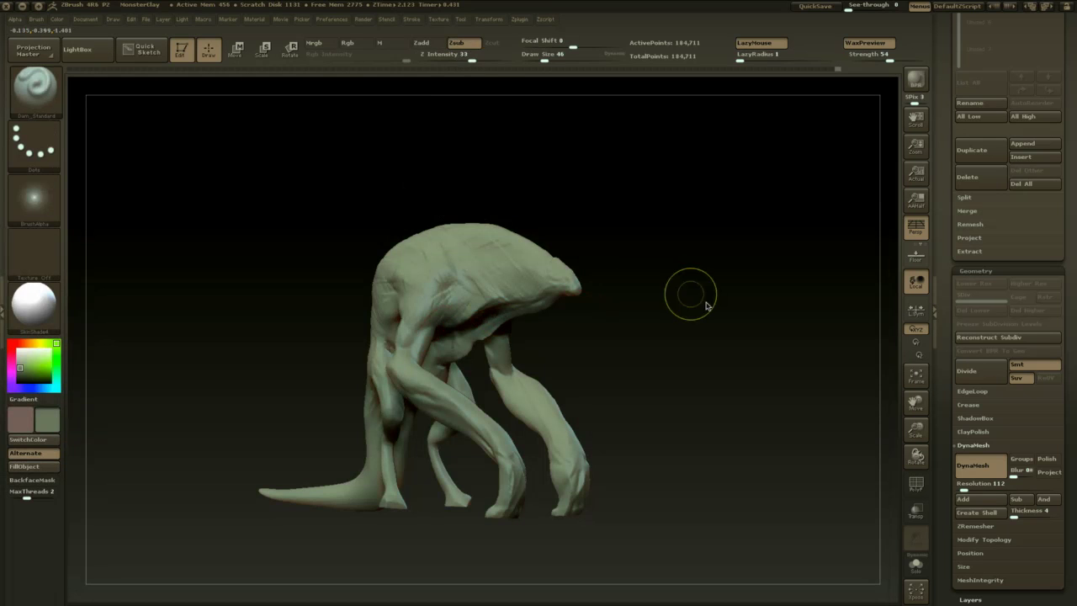
pyautogui.moveTo(707, 324)
pyautogui.keyDown('ctrl'); pyautogui.mouseDown()
pyautogui.moveTo(683, 399)
pyautogui.moveTo(655, 400)
pyautogui.moveTo(686, 429)
pyautogui.moveTo(695, 404)
pyautogui.moveTo(681, 409)
pyautogui.moveTo(691, 426)
pyautogui.moveTo(663, 437)
pyautogui.mouseUp(); pyautogui.keyUp('ctrl')
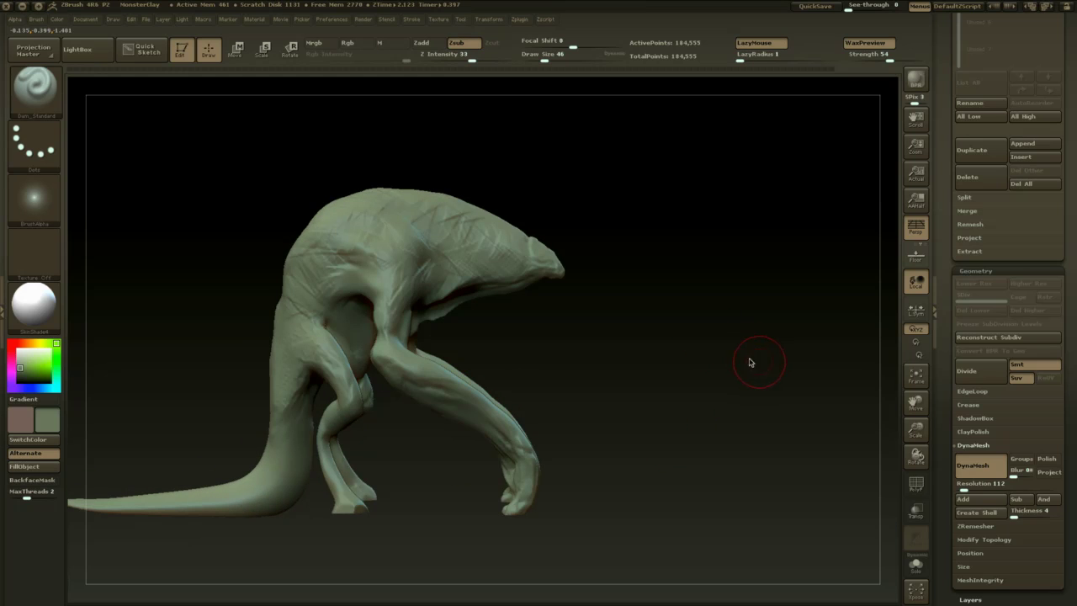
# - Carve muscle creases around the shoulder and upper front leg with Dam_Standard and remesh the DynaMesh
pyautogui.moveTo(752, 361); pyautogui.dragTo(689, 362)
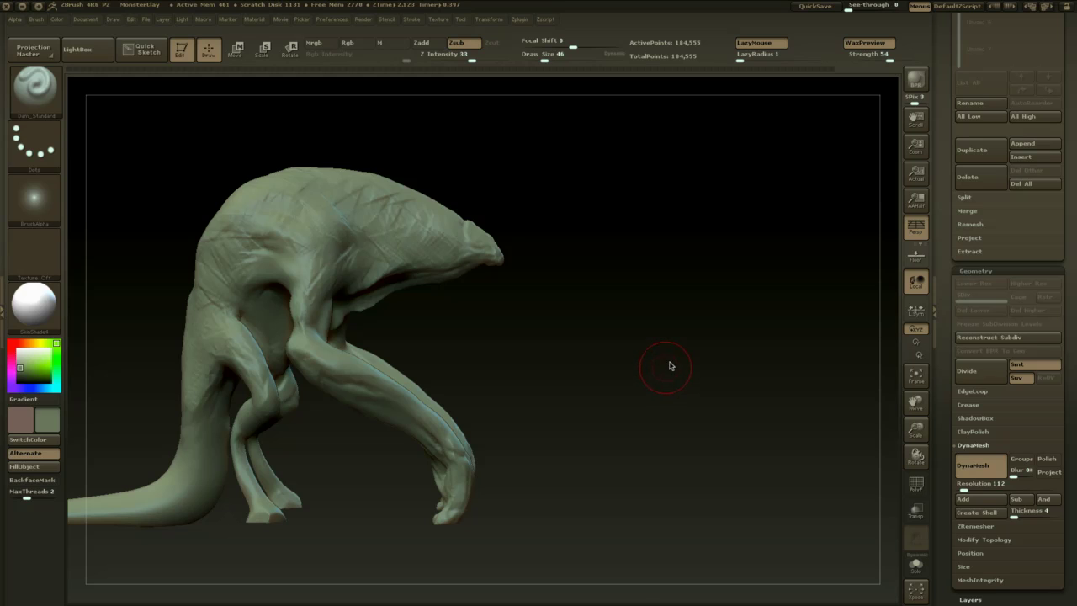
pyautogui.moveTo(524, 369); pyautogui.dragTo(537, 400)
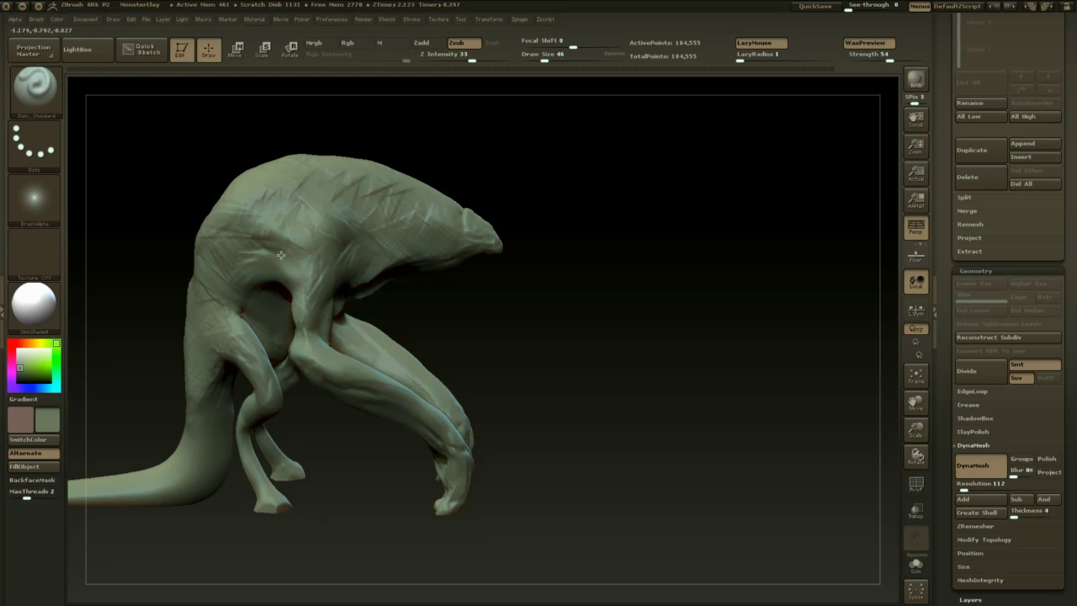
pyautogui.moveTo(522, 333); pyautogui.dragTo(448, 339)
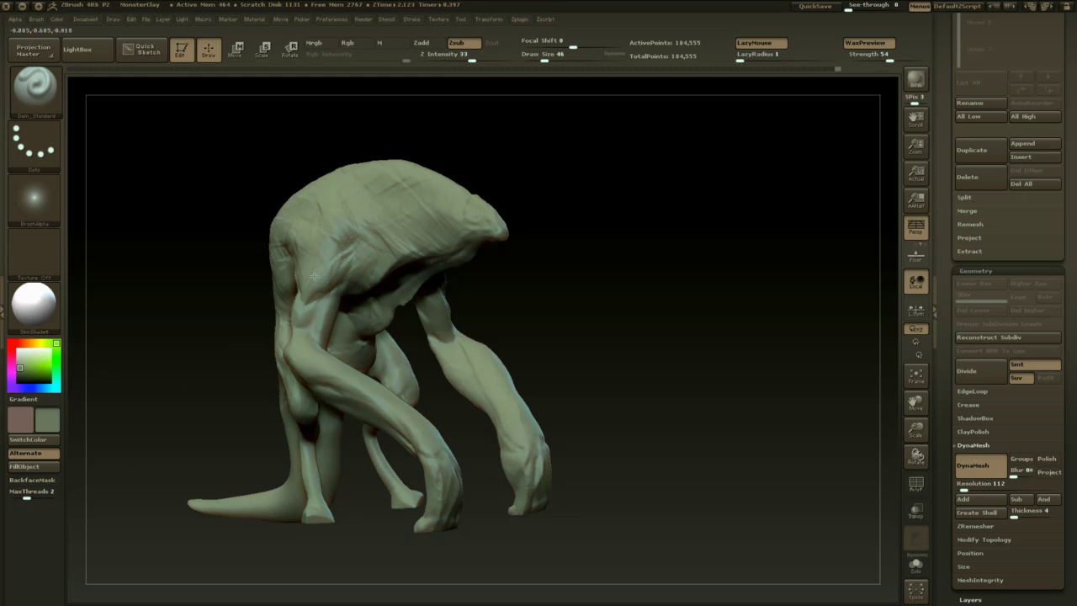
pyautogui.moveTo(237, 316); pyautogui.dragTo(443, 295)
pyautogui.keyDown('ctrl'); pyautogui.moveTo(555, 353); pyautogui.dragTo(631, 485); pyautogui.keyUp('ctrl')
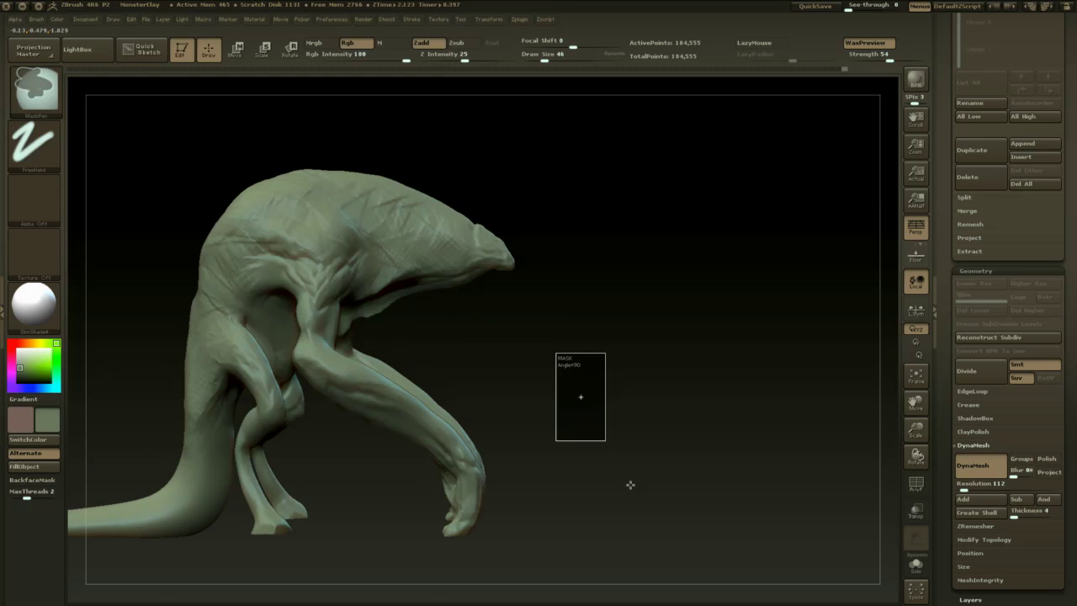
pyautogui.moveTo(440, 359); pyautogui.dragTo(363, 352)
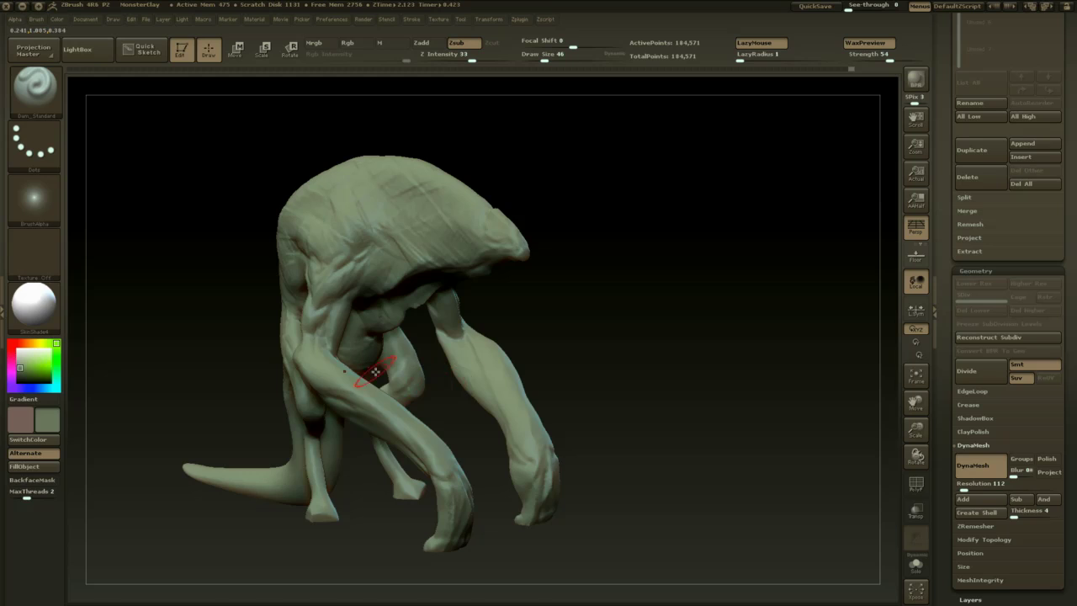
pyautogui.press('b')
pyautogui.click(337, 328)
pyautogui.click(297, 352)
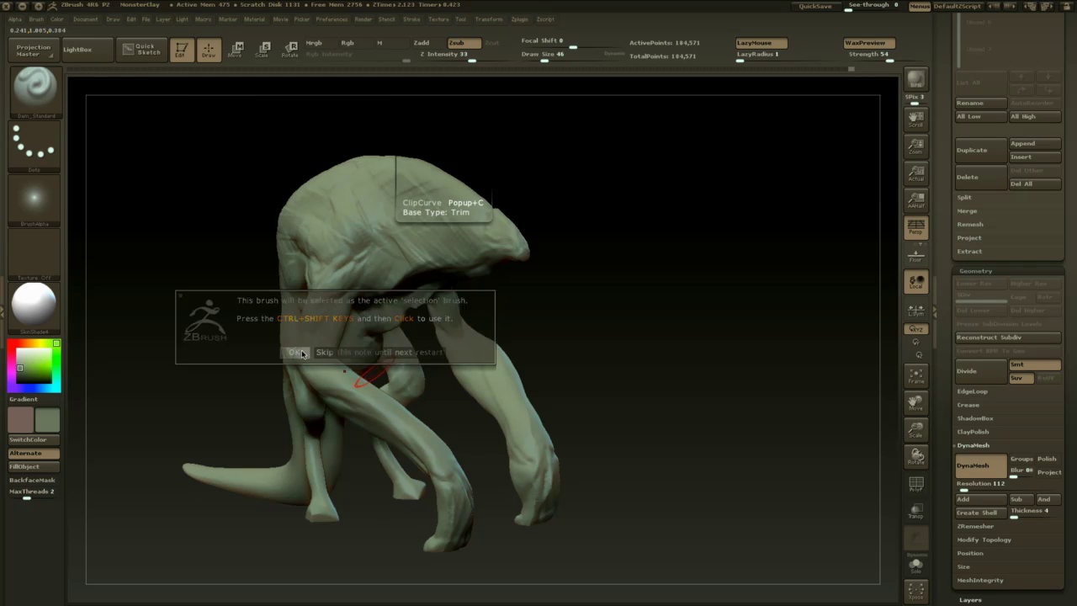
pyautogui.rightClick(298, 353)
# - Switch to ClayBuildup at draw size 41 and add strokes around the front leg's elbow and upper forearm
pyautogui.press('b')
pyautogui.press('c')
pyautogui.press('b')
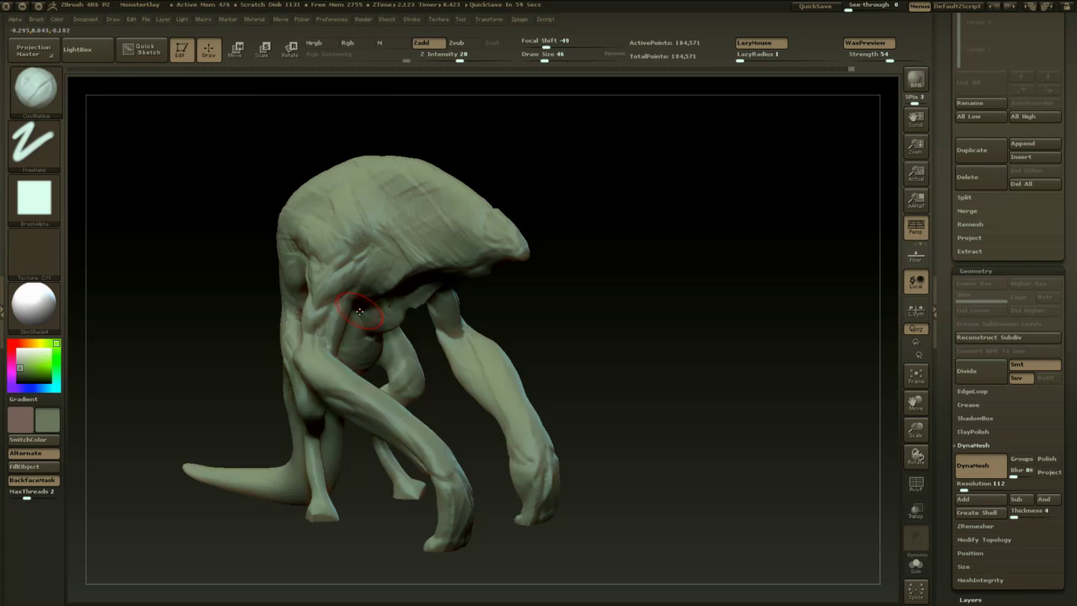
pyautogui.press('space')
pyautogui.click(355, 313)
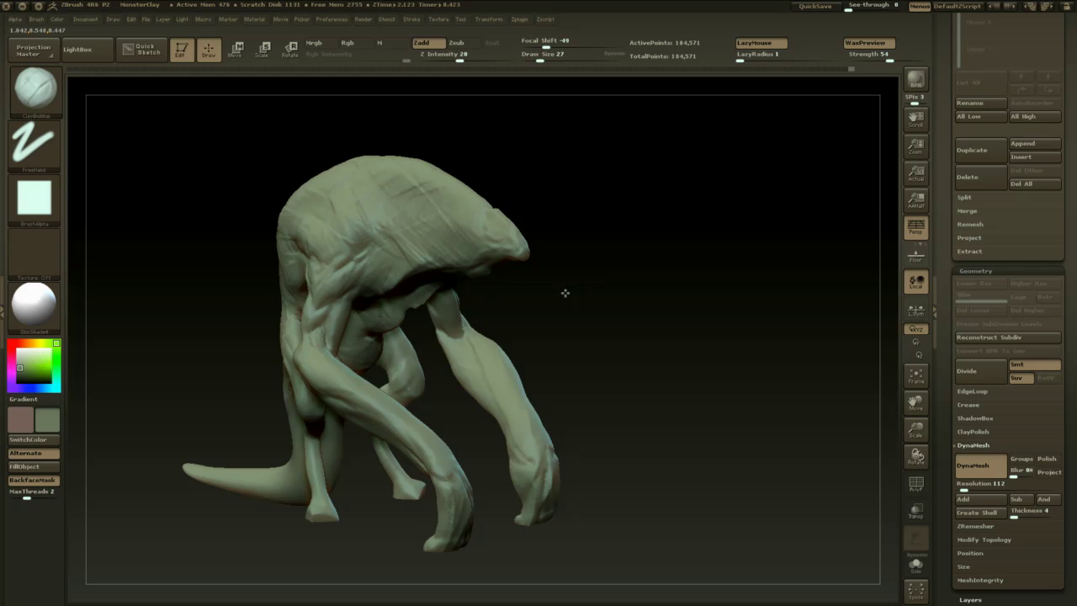
pyautogui.moveTo(566, 293); pyautogui.dragTo(454, 313)
pyautogui.press('space')
pyautogui.click(315, 354)
pyautogui.moveTo(244, 362)
pyautogui.mouseDown()
pyautogui.moveTo(186, 341)
pyautogui.moveTo(282, 375)
pyautogui.mouseUp()
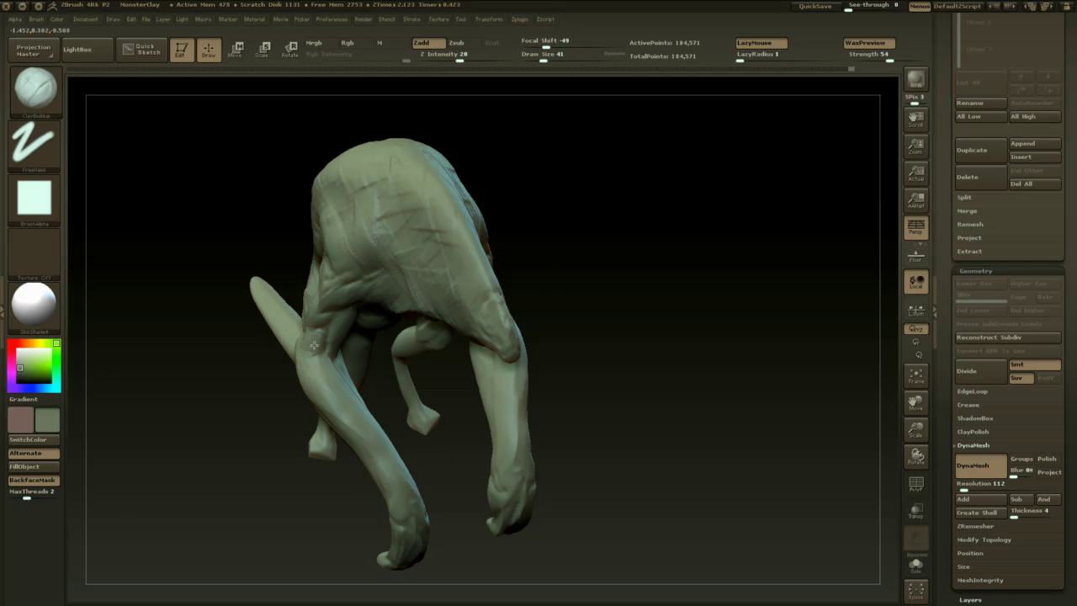
pyautogui.moveTo(261, 472); pyautogui.dragTo(311, 370)
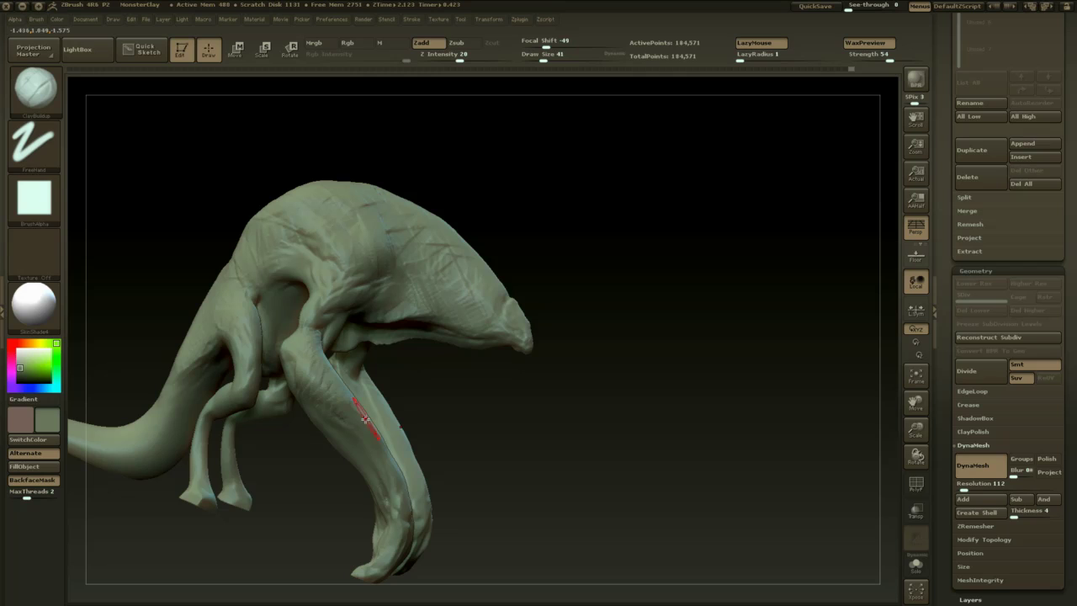
# - Extend the ClayBuildup strokes down the outer side of the front leg's forearm at draw size 41
pyautogui.moveTo(552, 426); pyautogui.dragTo(404, 366)
pyautogui.moveTo(644, 322); pyautogui.dragTo(586, 380)
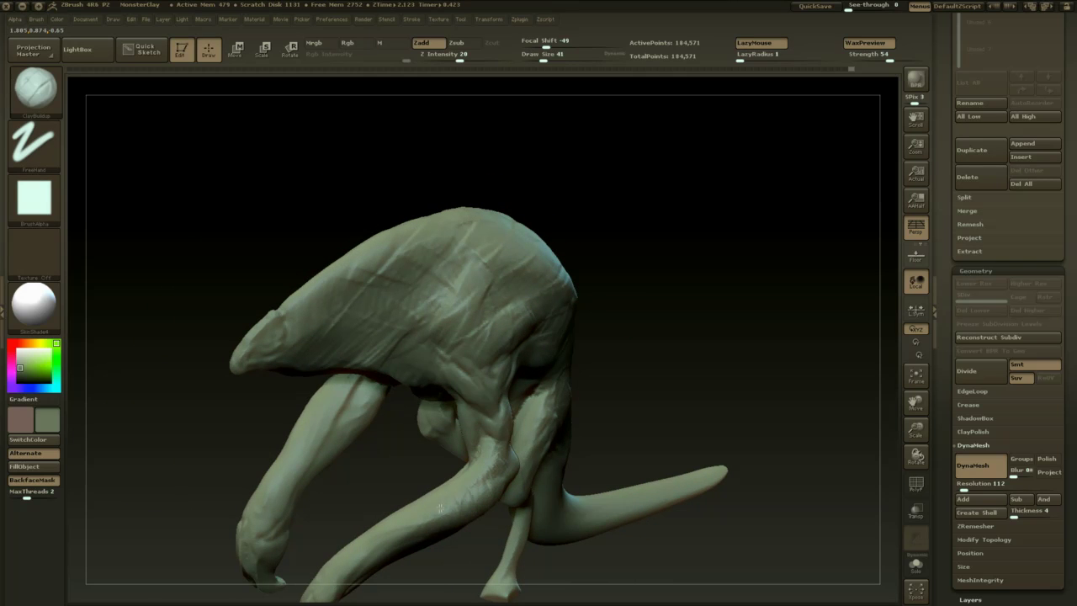
pyautogui.keyDown('alt'); pyautogui.moveTo(667, 406); pyautogui.dragTo(758, 350); pyautogui.keyUp('alt')
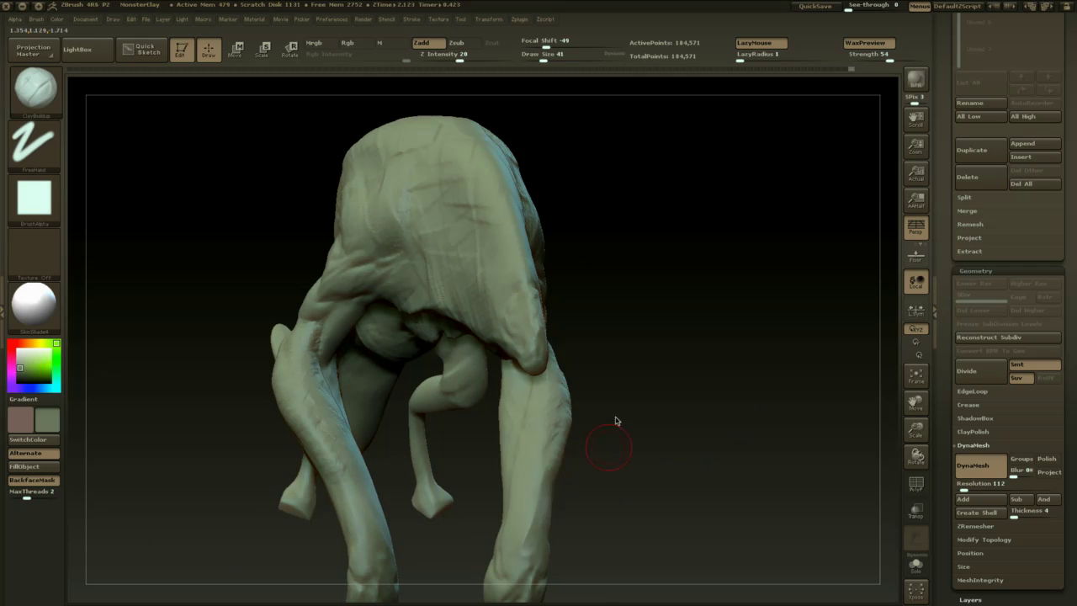
pyautogui.moveTo(616, 421)
pyautogui.mouseDown()
pyautogui.moveTo(618, 389)
pyautogui.moveTo(559, 345)
pyautogui.mouseUp()
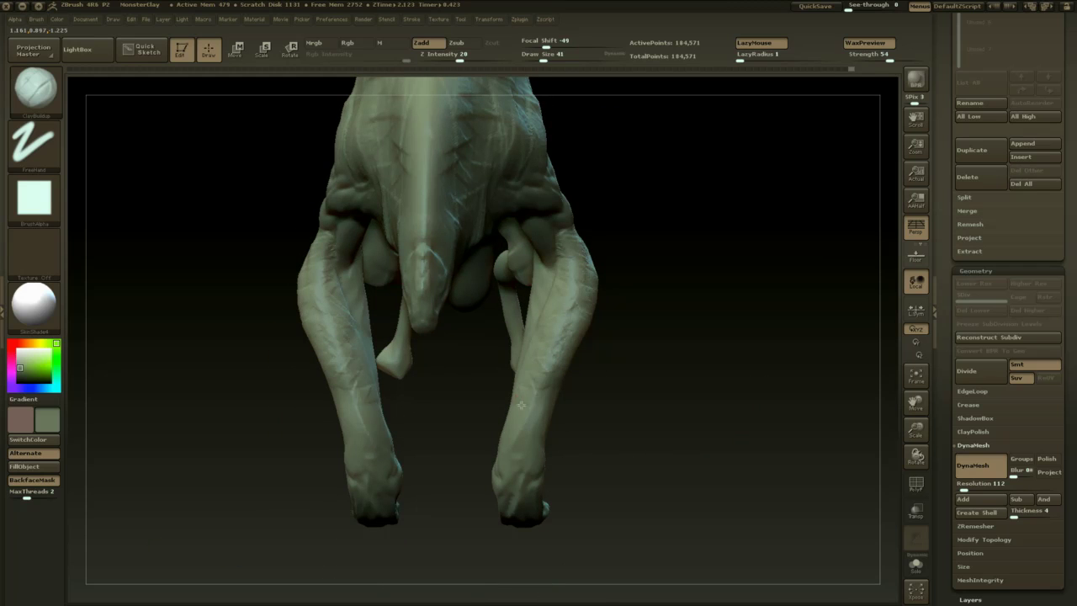
pyautogui.moveTo(567, 425); pyautogui.dragTo(572, 399)
# - Set the ClayBuildup focal shift to -44 and build up the lower forearm toward the wrist
pyautogui.rightClick(505, 428)
pyautogui.click(510, 423)
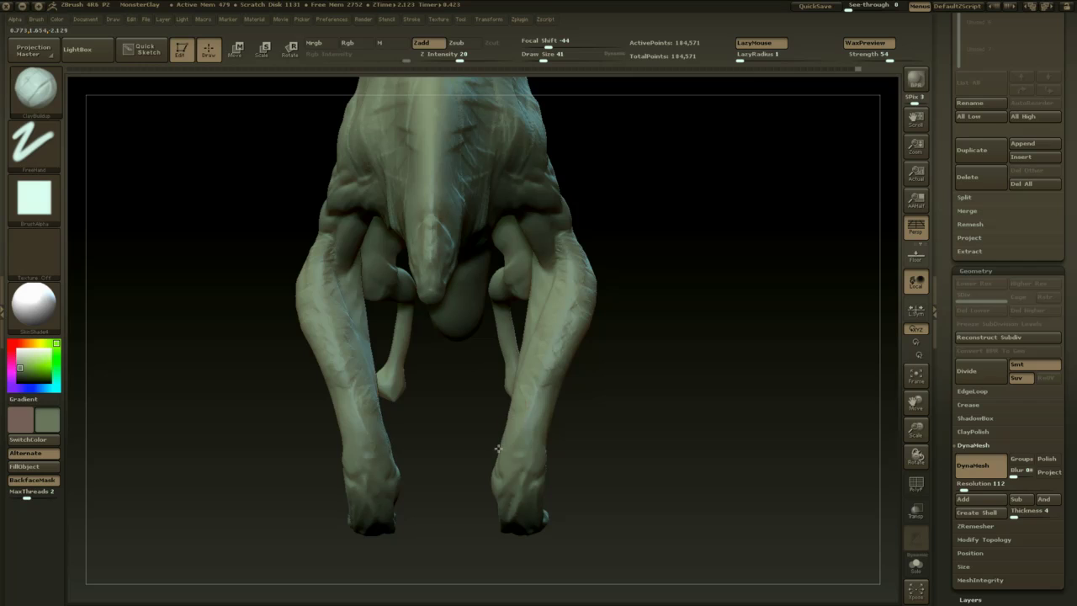
pyautogui.moveTo(526, 371); pyautogui.dragTo(516, 413)
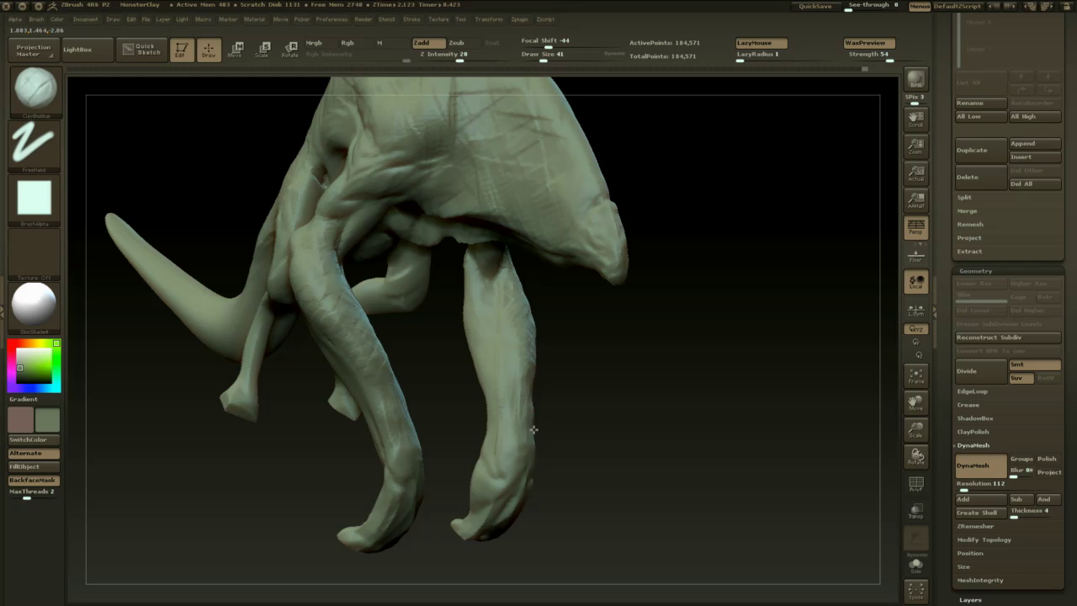
pyautogui.moveTo(563, 446)
pyautogui.mouseDown()
pyautogui.moveTo(545, 399)
pyautogui.moveTo(410, 392)
pyautogui.mouseUp()
pyautogui.moveTo(605, 487)
pyautogui.mouseDown()
pyautogui.moveTo(499, 354)
pyautogui.moveTo(482, 392)
pyautogui.mouseUp()
pyautogui.moveTo(527, 419); pyautogui.dragTo(604, 412)
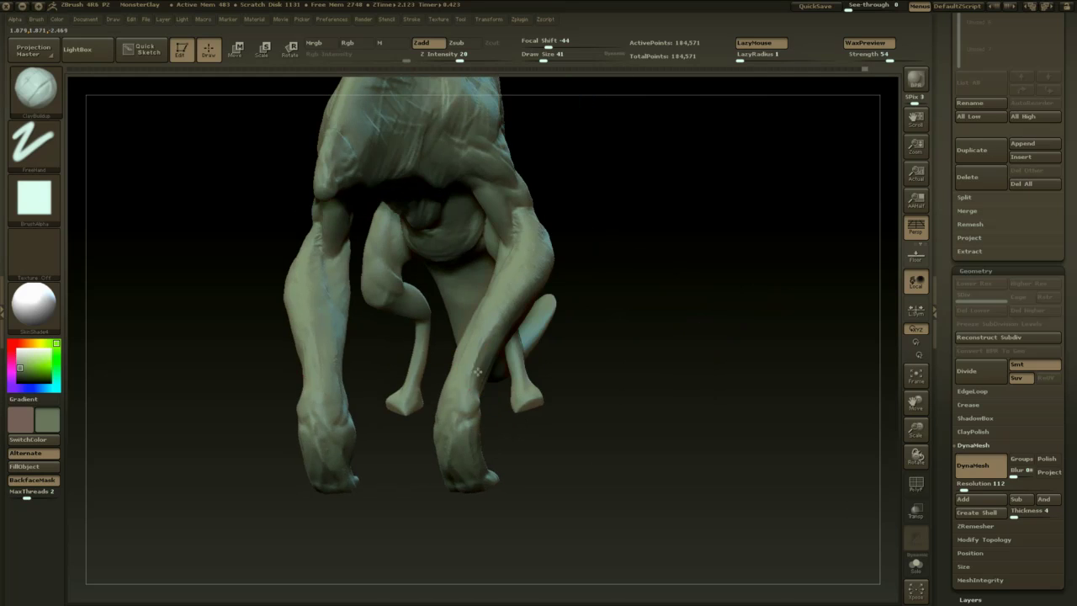
# - Thicken the front leg's forearm using ClayBuildup with an enlarged draw size and remesh the DynaMesh
pyautogui.moveTo(480, 347)
pyautogui.mouseDown()
pyautogui.moveTo(468, 370)
pyautogui.moveTo(555, 334)
pyautogui.moveTo(450, 323)
pyautogui.mouseUp()
pyautogui.moveTo(298, 346); pyautogui.dragTo(277, 313)
pyautogui.moveTo(192, 314); pyautogui.dragTo(237, 287)
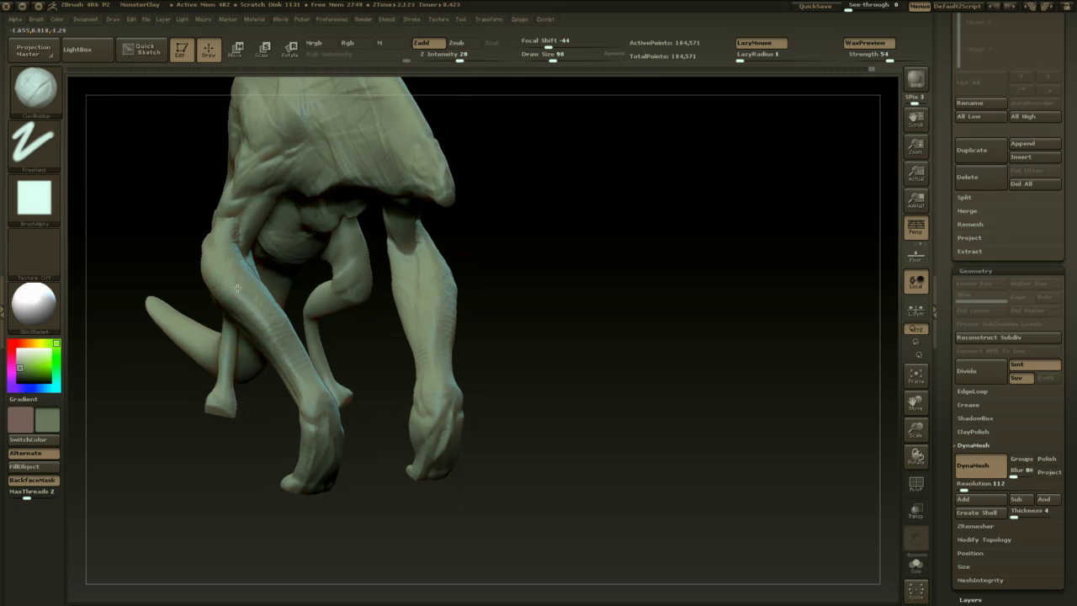
pyautogui.moveTo(370, 345)
pyautogui.mouseDown()
pyautogui.moveTo(592, 315)
pyautogui.moveTo(584, 268)
pyautogui.moveTo(543, 276)
pyautogui.mouseUp()
pyautogui.keyDown('ctrl'); pyautogui.moveTo(584, 275); pyautogui.dragTo(598, 369); pyautogui.keyUp('ctrl')
pyautogui.keyDown('alt'); pyautogui.moveTo(514, 324); pyautogui.dragTo(581, 399); pyautogui.keyUp('alt')
pyautogui.moveTo(581, 379)
pyautogui.mouseDown()
pyautogui.moveTo(637, 371)
pyautogui.moveTo(575, 349)
pyautogui.moveTo(637, 305)
pyautogui.moveTo(703, 305)
pyautogui.mouseUp()
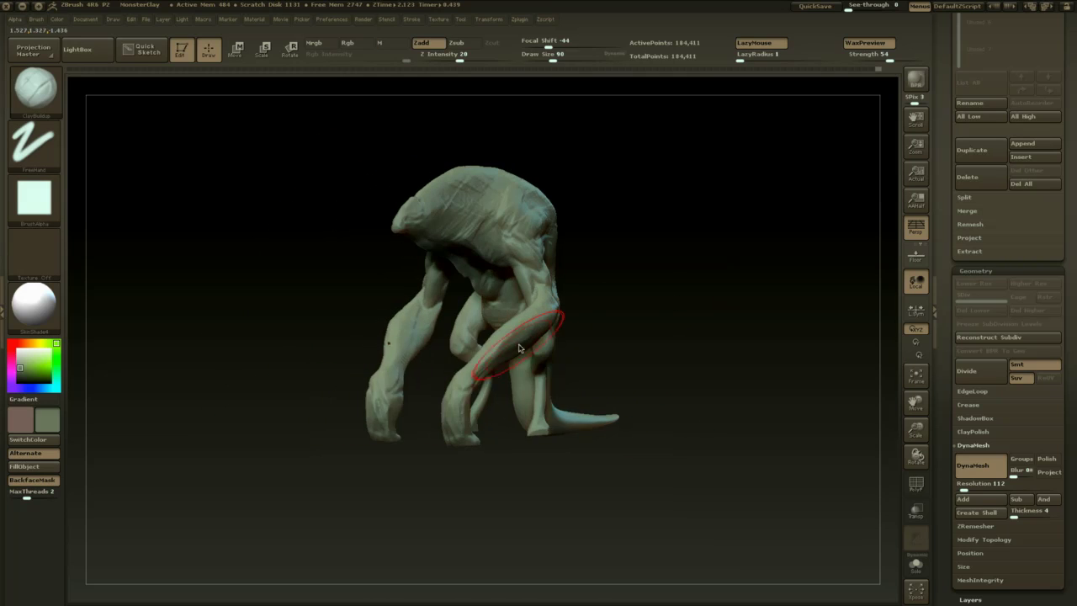
# - Reduce the ClayBuildup draw size to 41 and refine the muscle forms on the front leg's forearm
pyautogui.press('space')
pyautogui.moveTo(517, 352)
pyautogui.mouseDown()
pyautogui.moveTo(497, 352)
pyautogui.moveTo(513, 337)
pyautogui.moveTo(486, 362)
pyautogui.mouseUp()
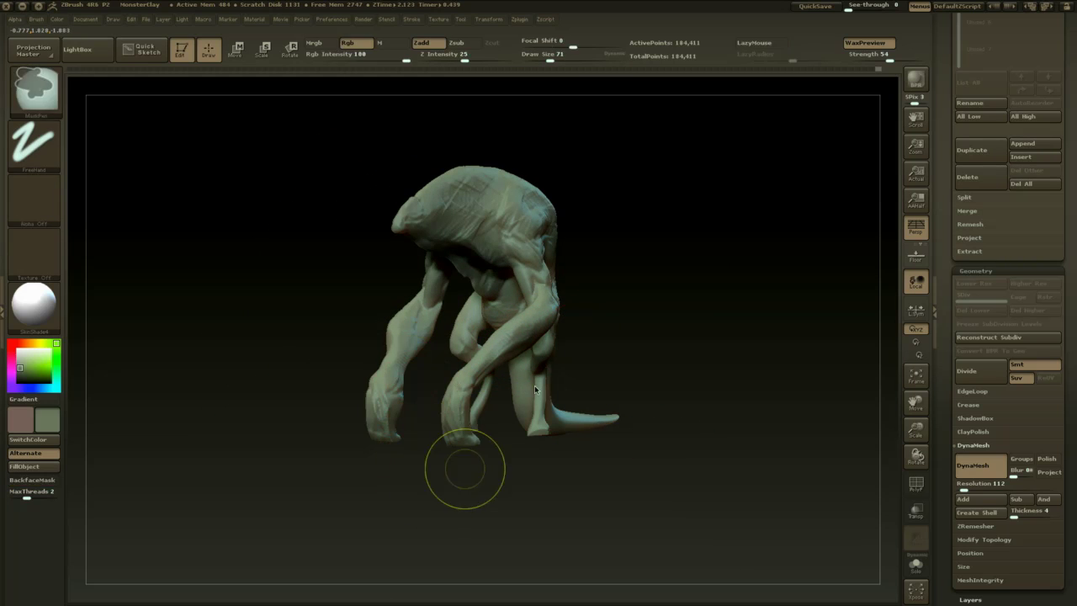
pyautogui.moveTo(599, 324)
pyautogui.mouseDown()
pyautogui.moveTo(676, 315)
pyautogui.moveTo(609, 317)
pyautogui.mouseUp()
pyautogui.press('[')
pyautogui.press('[')
pyautogui.press('[')
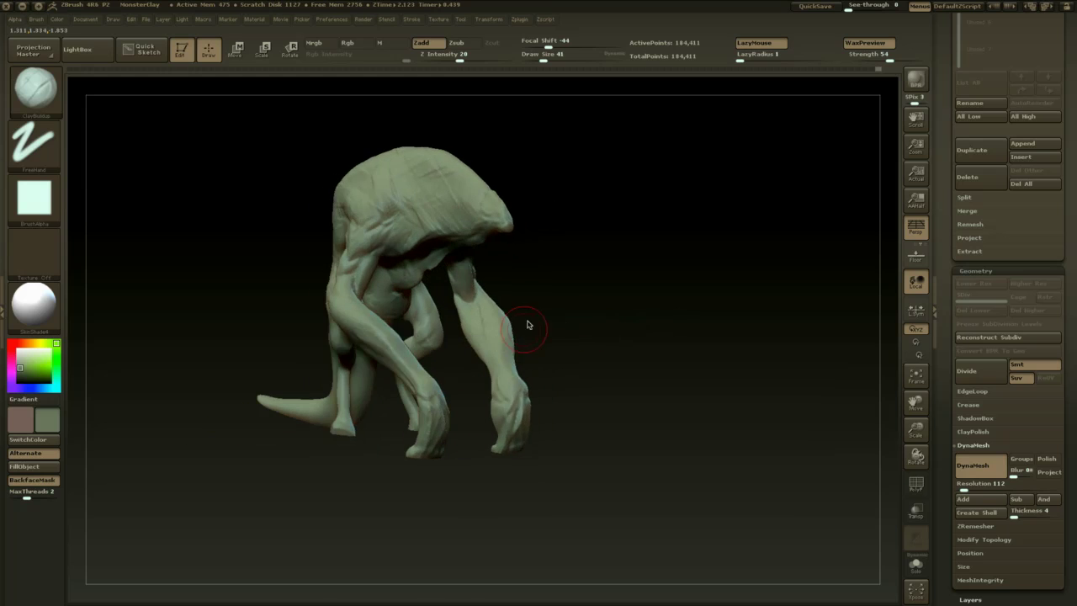
pyautogui.moveTo(526, 345); pyautogui.dragTo(454, 352)
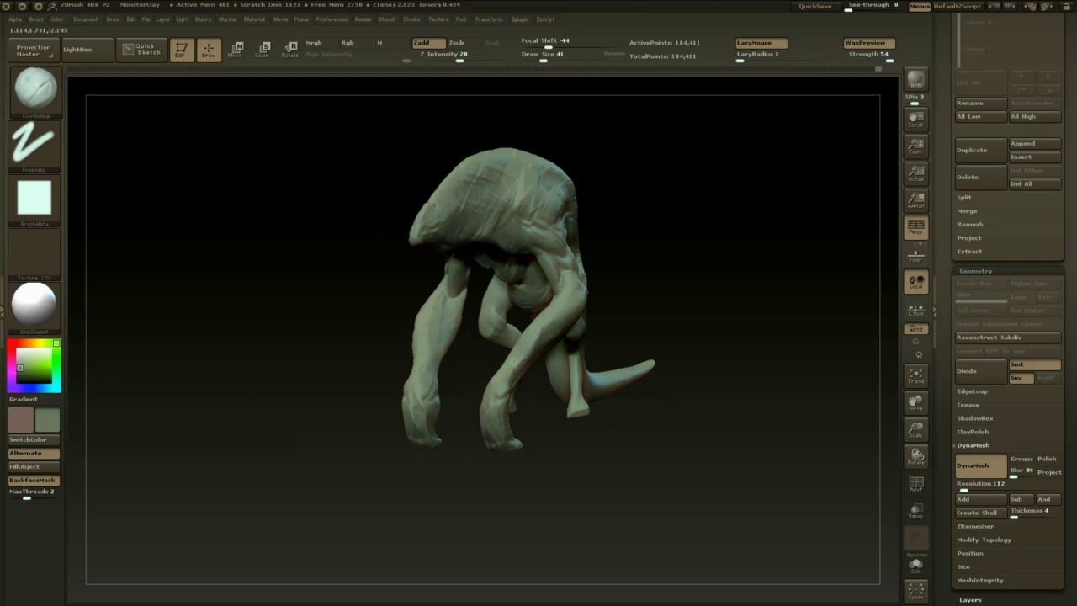
pyautogui.moveTo(653, 309); pyautogui.dragTo(726, 298)
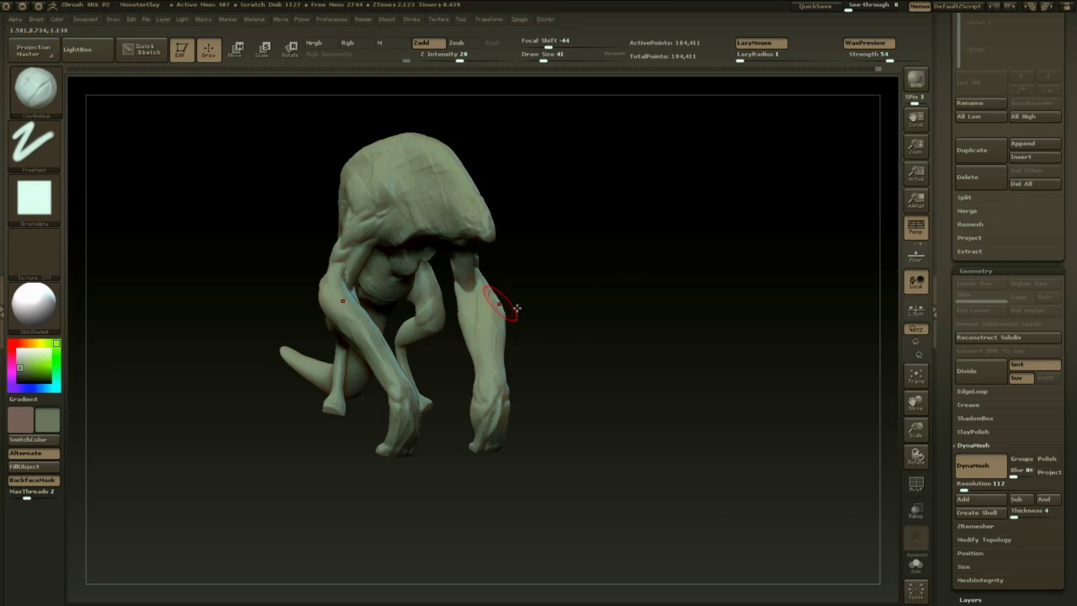
# - Refine the muscle forms on the front leg's forearm with ClayBuildup strokes at draw size 37
pyautogui.moveTo(516, 309); pyautogui.dragTo(510, 355)
pyautogui.moveTo(562, 275); pyautogui.dragTo(561, 278)
pyautogui.press('space')
pyautogui.moveTo(559, 276)
pyautogui.mouseDown()
pyautogui.moveTo(604, 251)
pyautogui.moveTo(642, 249)
pyautogui.mouseUp()
pyautogui.press('space')
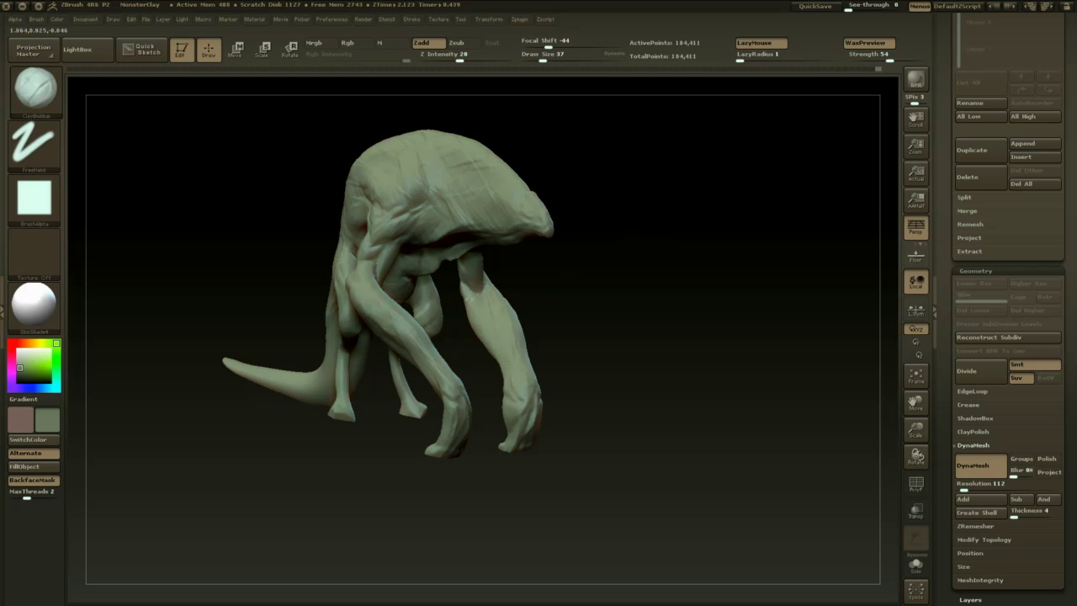
pyautogui.moveTo(553, 352)
pyautogui.mouseDown()
pyautogui.moveTo(589, 349)
pyautogui.moveTo(655, 206)
pyautogui.mouseUp()
pyautogui.moveTo(481, 409); pyautogui.dragTo(468, 343)
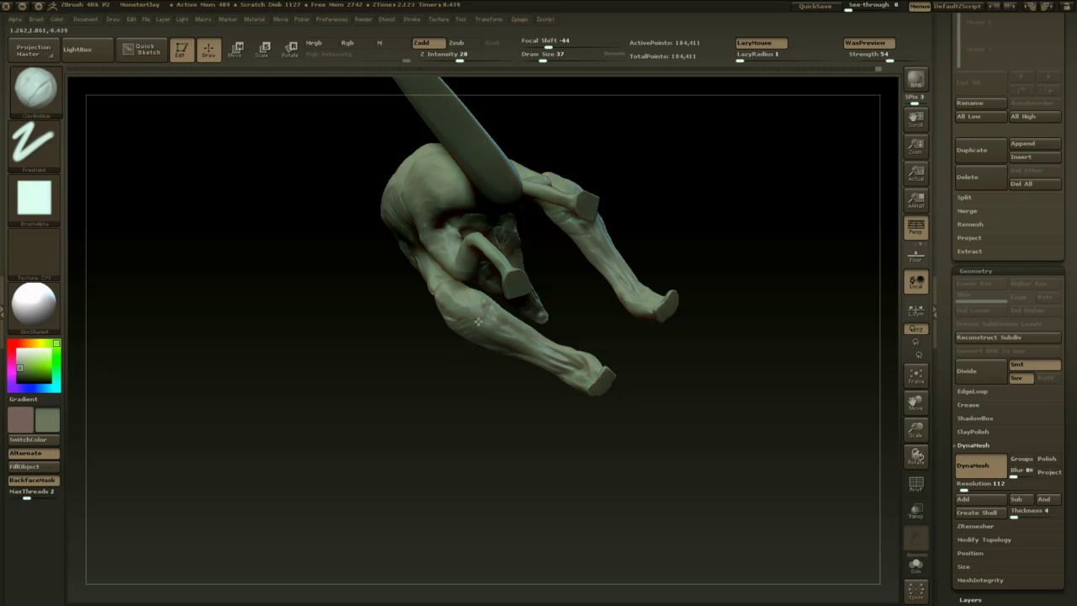
pyautogui.moveTo(513, 403)
pyautogui.mouseDown()
pyautogui.moveTo(482, 442)
pyautogui.moveTo(464, 432)
pyautogui.moveTo(541, 402)
pyautogui.mouseUp()
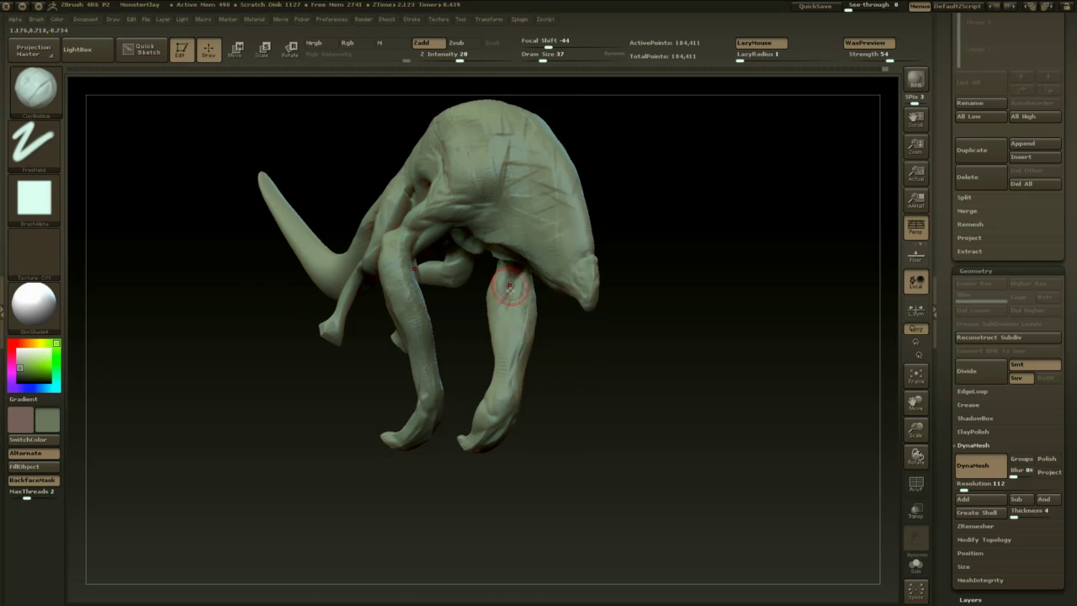
# - Smooth the ClayBuildup strokes along the upper and middle parts of both front forearms
pyautogui.keyDown('shift'); pyautogui.moveTo(559, 362); pyautogui.dragTo(545, 337); pyautogui.keyUp('shift')
pyautogui.moveTo(584, 297); pyautogui.dragTo(608, 288)
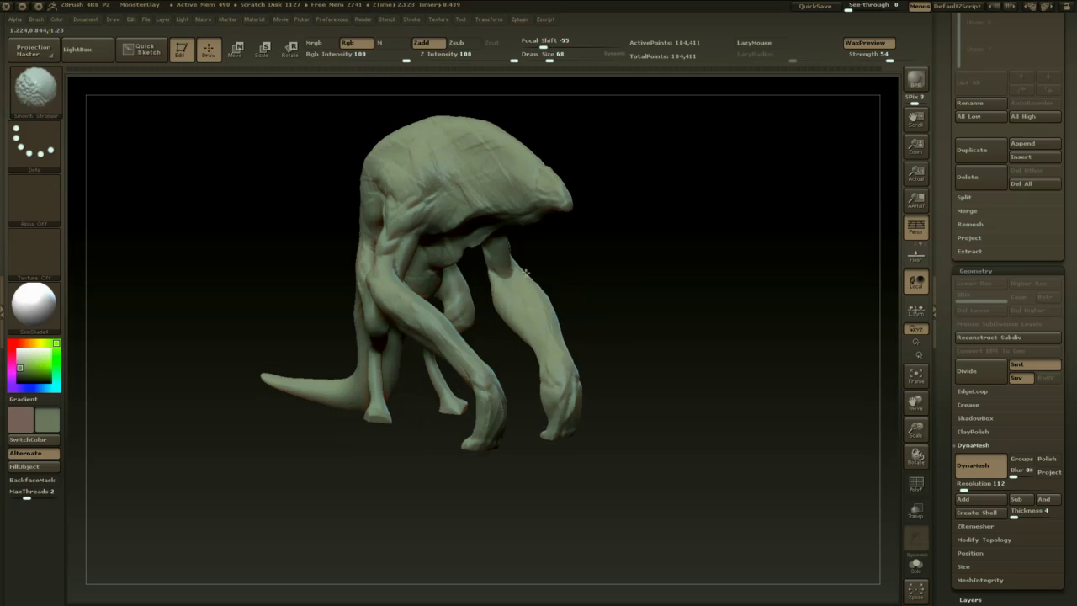
pyautogui.keyDown('shift'); pyautogui.moveTo(532, 279); pyautogui.dragTo(522, 331); pyautogui.keyUp('shift')
pyautogui.keyDown('shift'); pyautogui.moveTo(411, 312); pyautogui.dragTo(428, 343); pyautogui.keyUp('shift')
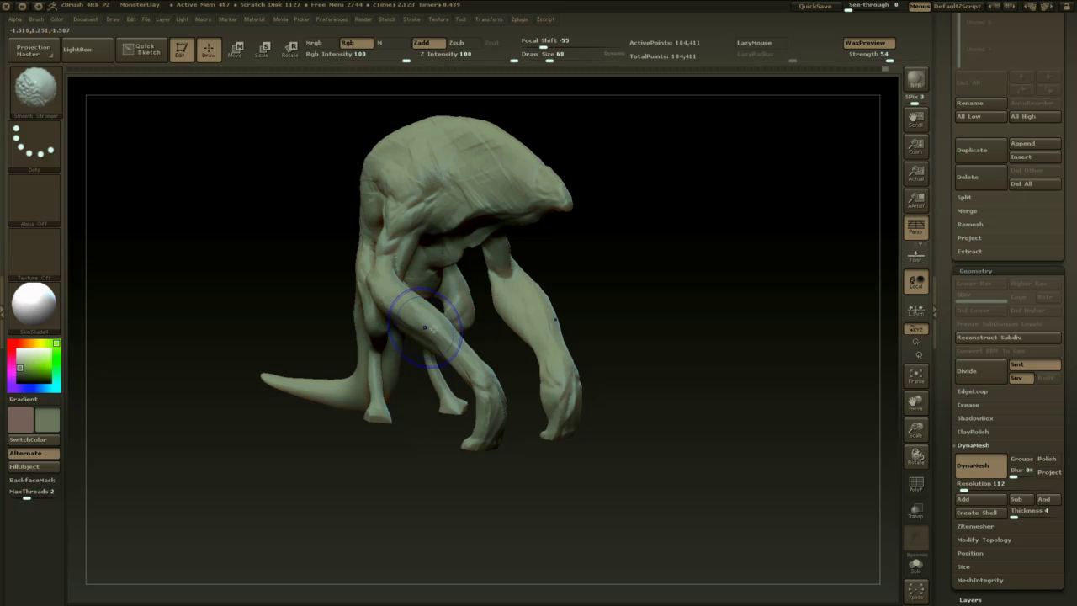
pyautogui.moveTo(603, 322)
pyautogui.mouseDown()
pyautogui.moveTo(659, 302)
pyautogui.moveTo(673, 392)
pyautogui.moveTo(629, 337)
pyautogui.moveTo(629, 356)
pyautogui.mouseUp()
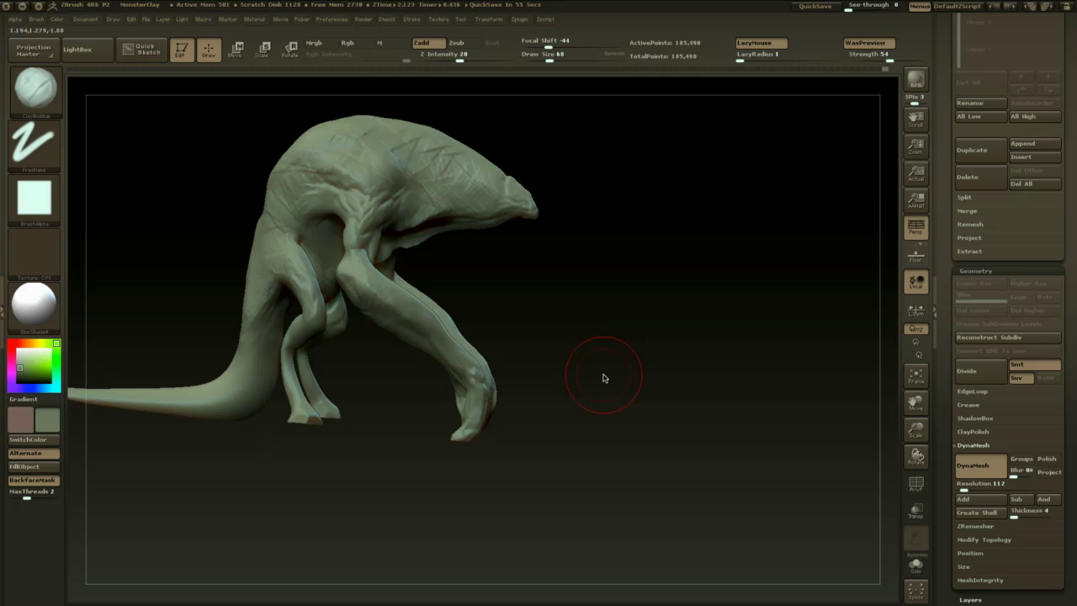
# - Try to pull toes out of the hind foot using the SnakeHook brush at draw size 49
pyautogui.moveTo(551, 309)
pyautogui.mouseDown()
pyautogui.moveTo(558, 325)
pyautogui.moveTo(542, 325)
pyautogui.mouseUp()
pyautogui.press('space')
pyautogui.press('b')
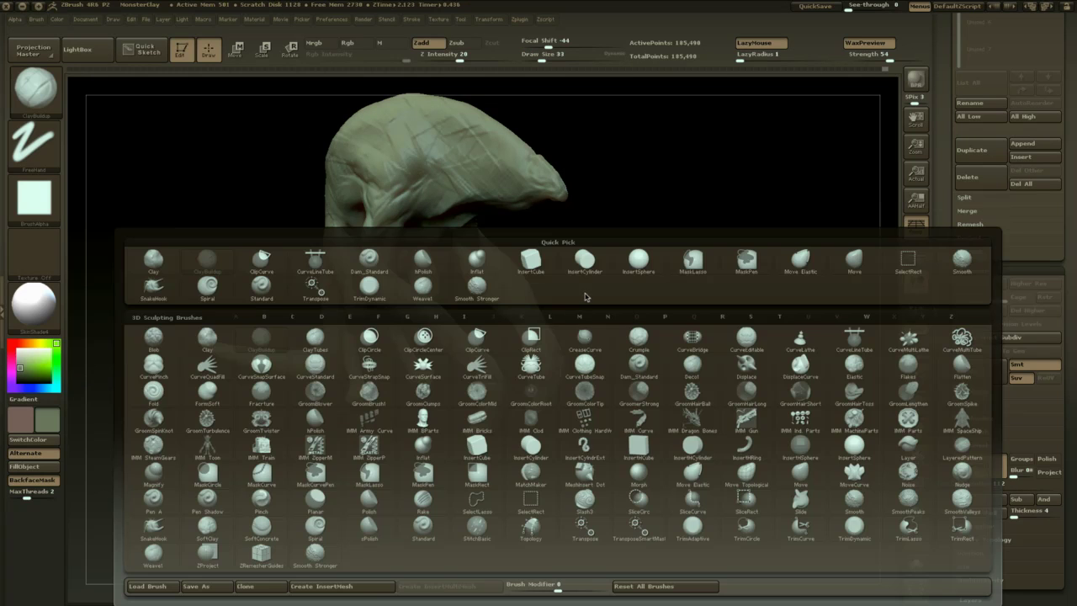
pyautogui.press('s')
pyautogui.press('h')
pyautogui.moveTo(592, 407)
pyautogui.mouseDown()
pyautogui.moveTo(644, 450)
pyautogui.moveTo(593, 452)
pyautogui.moveTo(642, 469)
pyautogui.moveTo(647, 411)
pyautogui.mouseUp()
pyautogui.moveTo(481, 387); pyautogui.dragTo(528, 402)
pyautogui.moveTo(528, 402)
pyautogui.keyDown('alt'); pyautogui.mouseDown()
pyautogui.moveTo(540, 481)
pyautogui.moveTo(505, 435)
pyautogui.moveTo(536, 424)
pyautogui.moveTo(356, 308)
pyautogui.moveTo(361, 349)
pyautogui.moveTo(337, 348)
pyautogui.mouseUp(); pyautogui.keyUp('alt')
pyautogui.press('space')
pyautogui.press('space')
pyautogui.moveTo(479, 352)
pyautogui.mouseDown()
pyautogui.moveTo(538, 384)
pyautogui.moveTo(440, 356)
pyautogui.moveTo(468, 315)
pyautogui.moveTo(452, 409)
pyautogui.moveTo(503, 411)
pyautogui.mouseUp()
pyautogui.press('space')
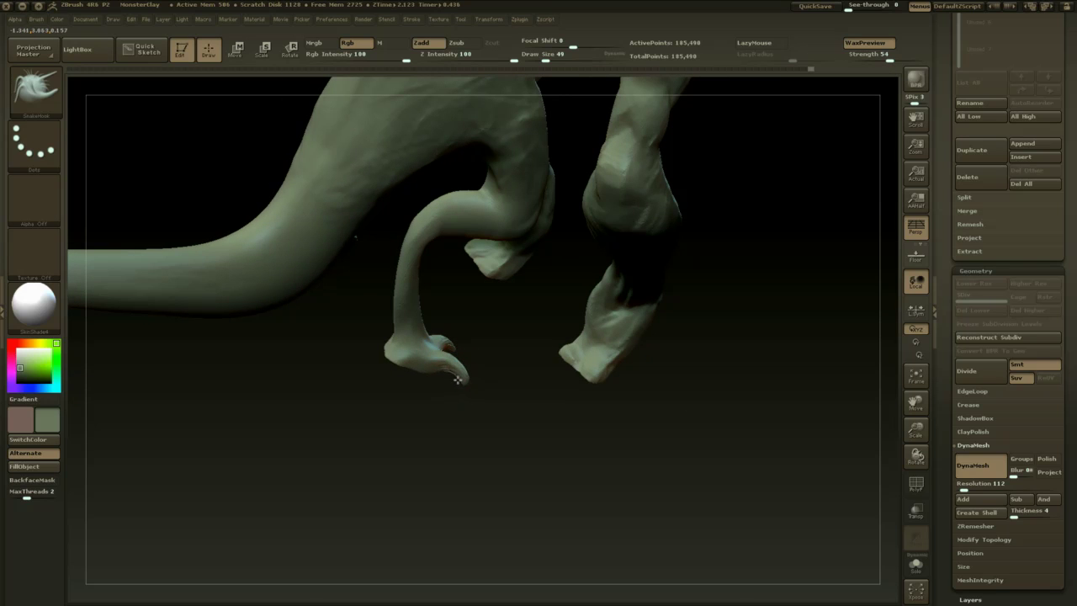
pyautogui.moveTo(472, 380)
pyautogui.mouseDown()
pyautogui.moveTo(438, 395)
pyautogui.moveTo(517, 340)
pyautogui.moveTo(516, 370)
pyautogui.moveTo(544, 399)
pyautogui.moveTo(566, 401)
pyautogui.moveTo(476, 357)
pyautogui.mouseUp()
pyautogui.moveTo(480, 443); pyautogui.dragTo(581, 439)
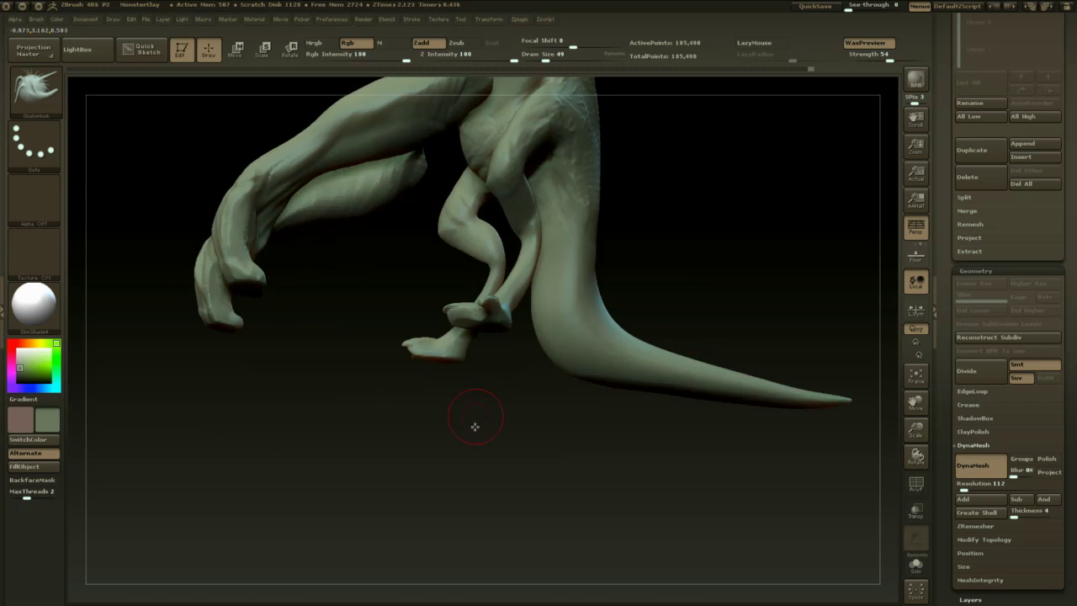
# - Undo the toes pulled out of the hind foot with the SnakeHook brush
pyautogui.moveTo(421, 433)
pyautogui.mouseDown()
pyautogui.moveTo(474, 450)
pyautogui.moveTo(450, 437)
pyautogui.moveTo(412, 471)
pyautogui.mouseUp()
pyautogui.press('space')
pyautogui.click(458, 397)
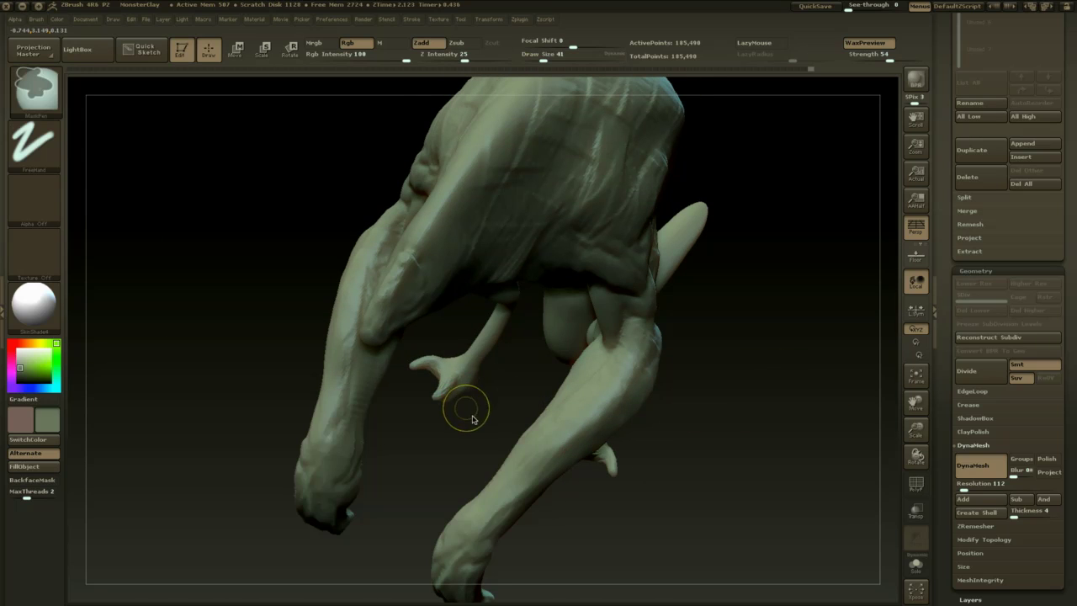
pyautogui.hotkey('ctrl', 'z')
pyautogui.hotkey('ctrl', 'z')
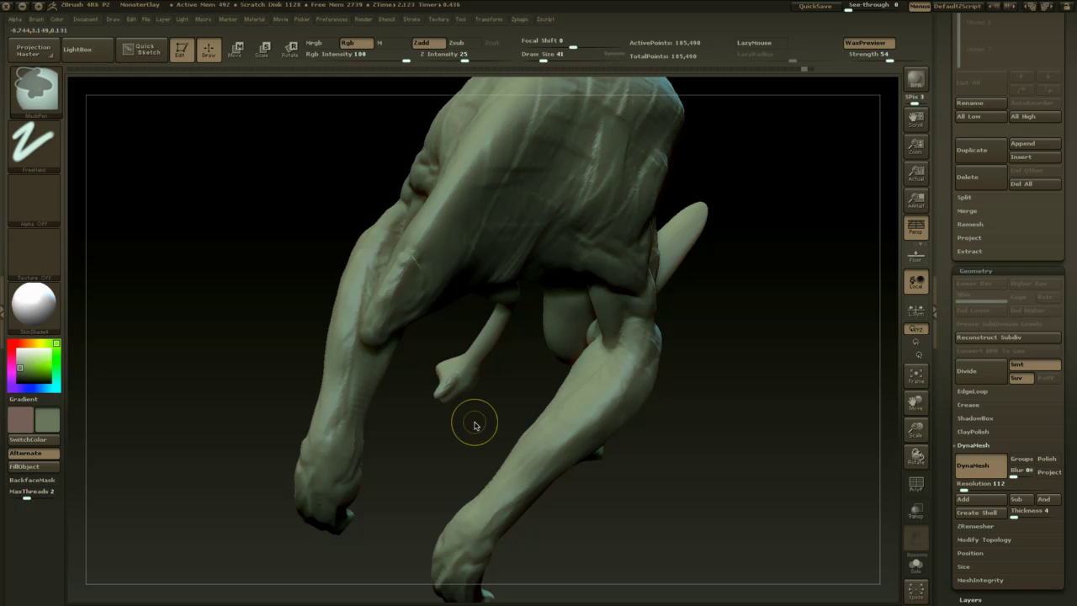
pyautogui.moveTo(475, 423)
pyautogui.keyDown('ctrl'); pyautogui.mouseDown()
pyautogui.moveTo(457, 428)
pyautogui.moveTo(461, 345)
pyautogui.moveTo(493, 392)
pyautogui.mouseUp(); pyautogui.keyUp('ctrl')
# - Add a cylinder to the hind foot as its first toe using the InsertCylinder brush
pyautogui.press('b')
pyautogui.press('i')
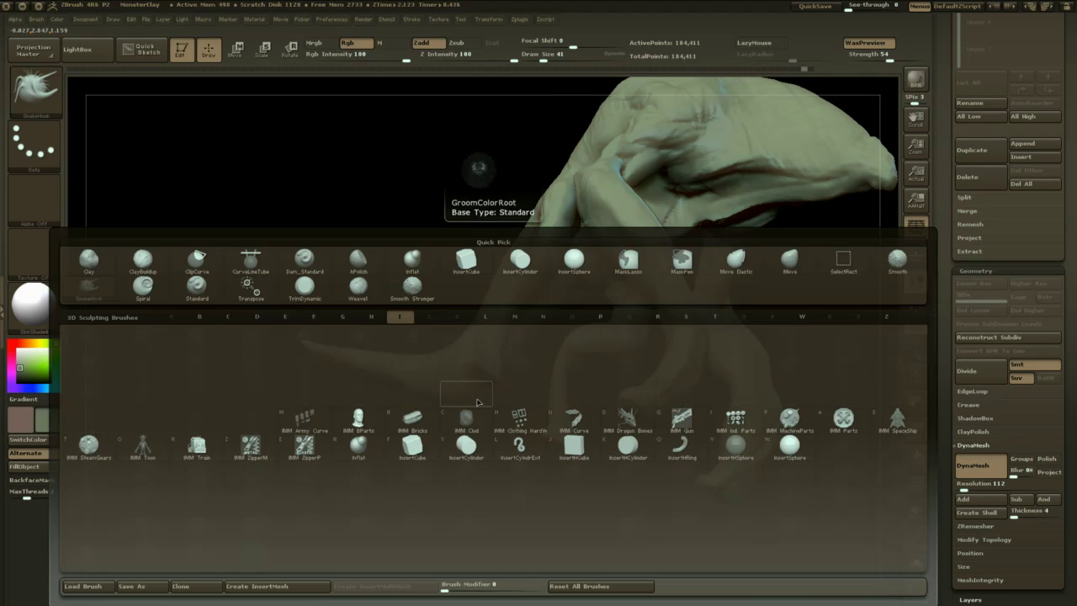
pyautogui.press('y')
pyautogui.moveTo(415, 498)
pyautogui.mouseDown()
pyautogui.moveTo(435, 512)
pyautogui.moveTo(456, 510)
pyautogui.moveTo(486, 419)
pyautogui.mouseUp()
pyautogui.moveTo(489, 373); pyautogui.dragTo(481, 390)
pyautogui.press('r')
pyautogui.moveTo(473, 510); pyautogui.dragTo(515, 513)
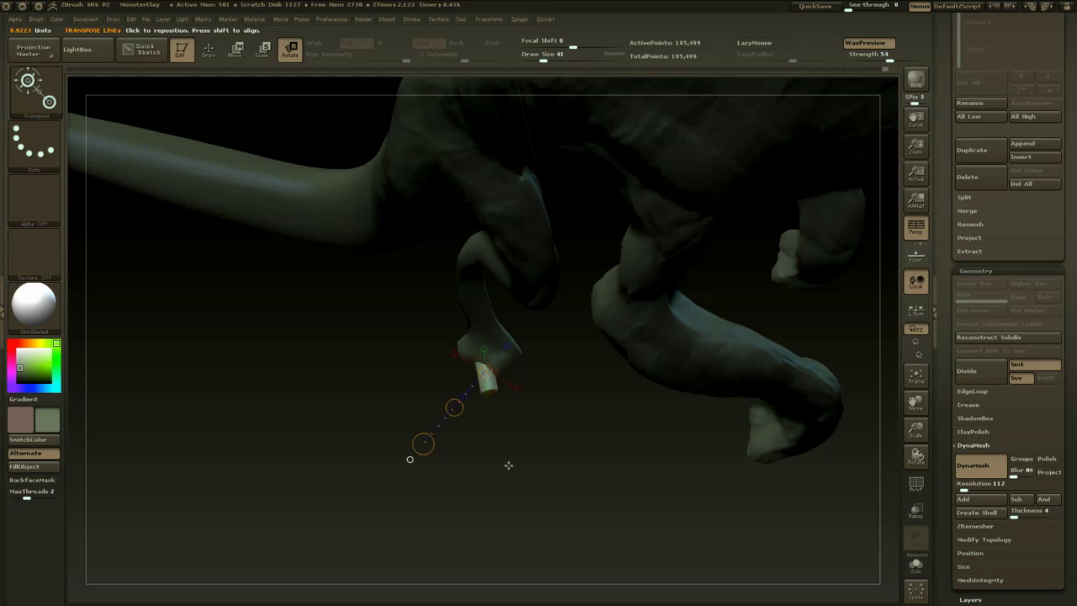
# - Move the first toe cylinder with the Transpose line so it sits against the outer front of the hind foot
pyautogui.press('w')
pyautogui.moveTo(454, 407); pyautogui.dragTo(498, 390)
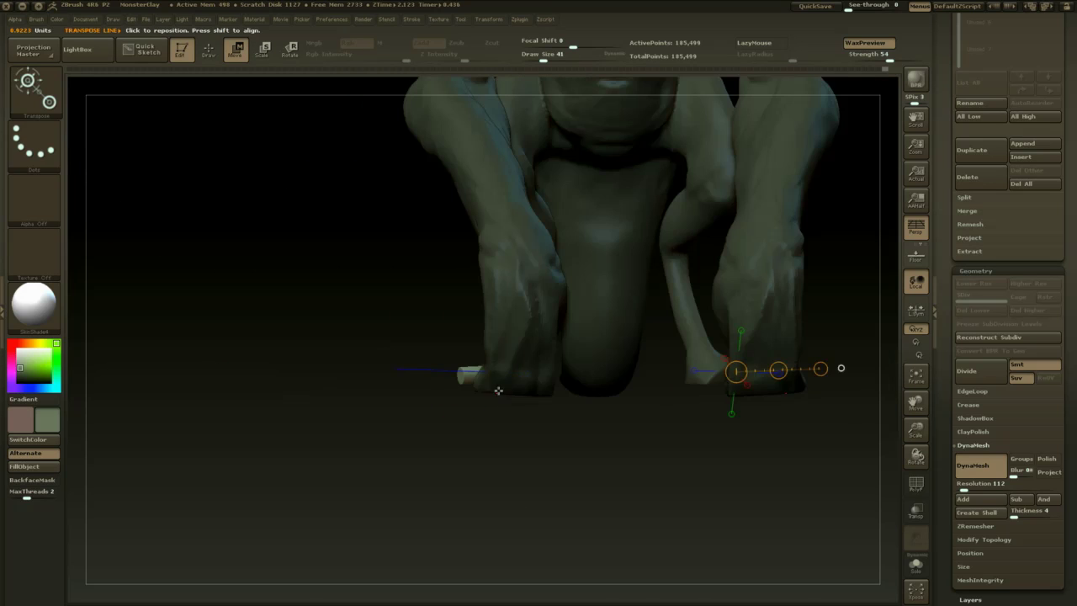
pyautogui.moveTo(516, 439)
pyautogui.mouseDown()
pyautogui.moveTo(514, 396)
pyautogui.moveTo(505, 483)
pyautogui.mouseUp()
pyautogui.moveTo(423, 402); pyautogui.dragTo(426, 401)
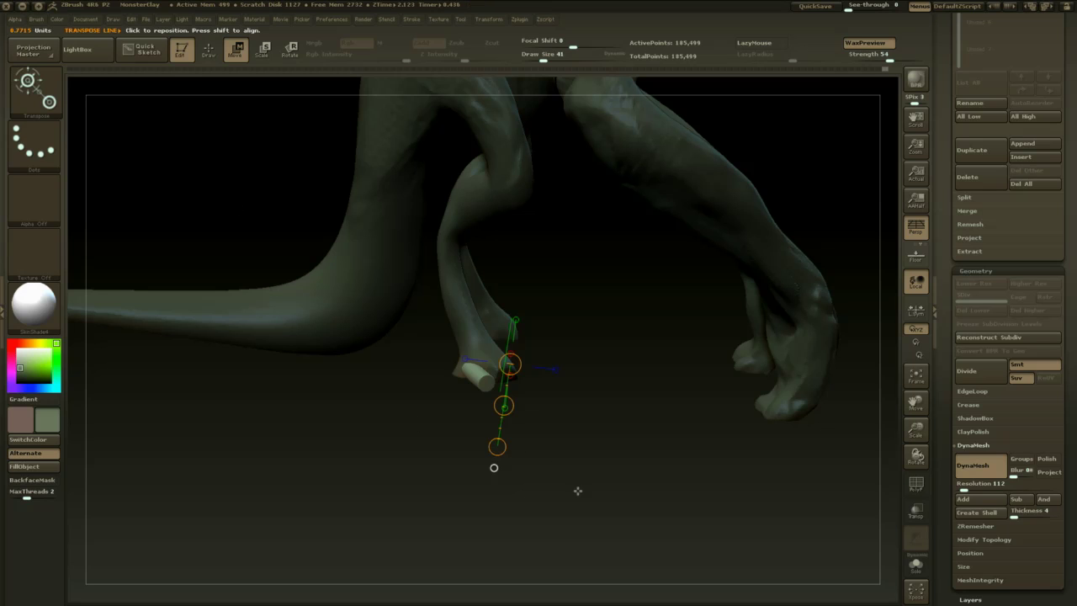
pyautogui.moveTo(577, 454); pyautogui.dragTo(576, 497)
pyautogui.moveTo(575, 433); pyautogui.dragTo(575, 469)
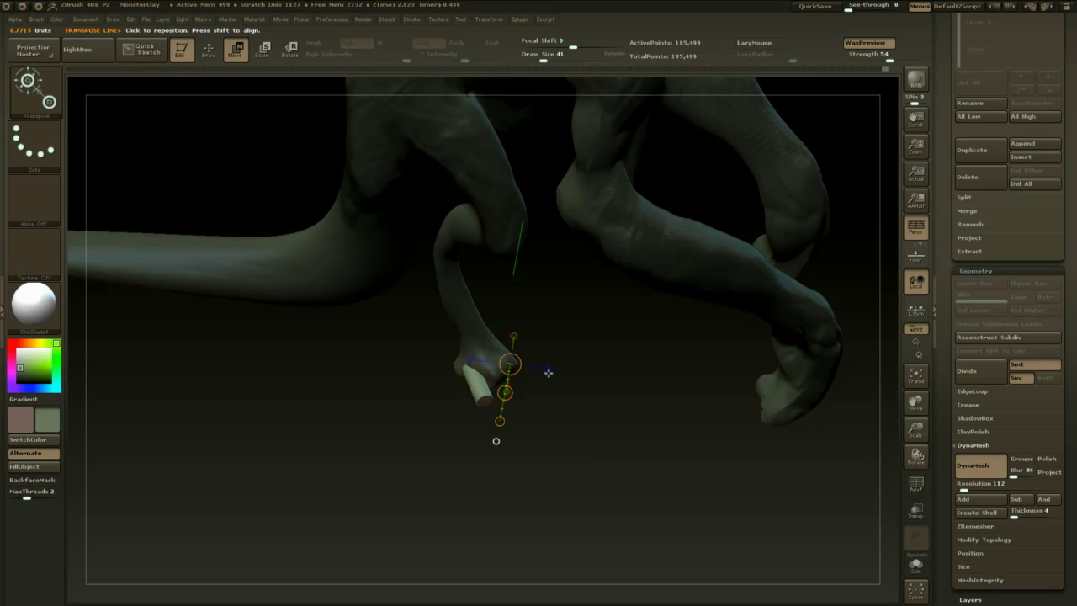
# - Duplicate the toe cylinder and place the copy beside the first one on the hind foot
pyautogui.click(549, 370)
pyautogui.press('q')
pyautogui.moveTo(513, 379); pyautogui.dragTo(535, 384)
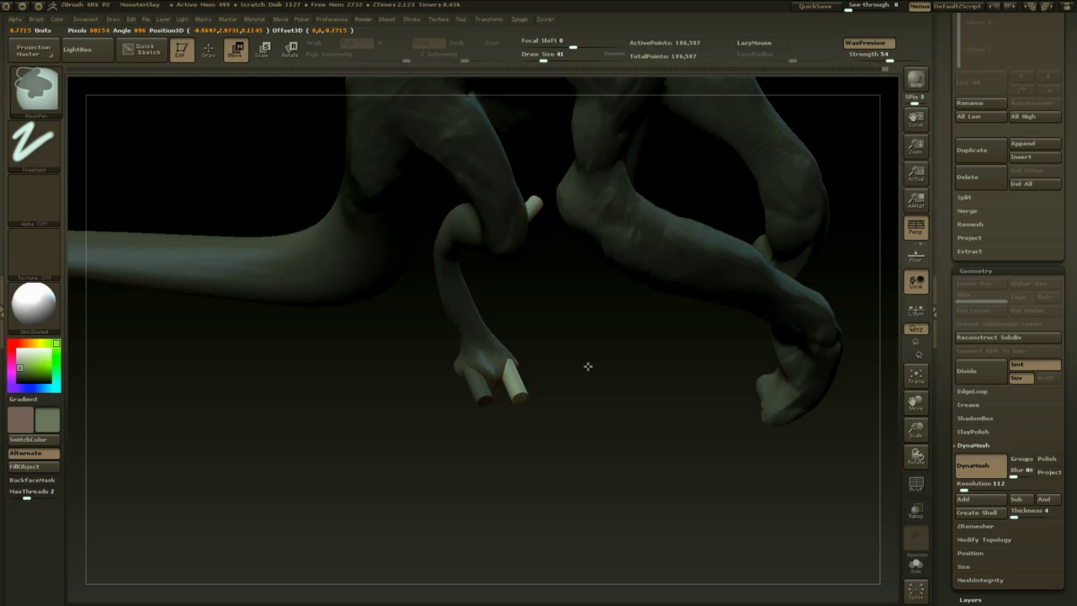
pyautogui.press('w')
pyautogui.moveTo(582, 414); pyautogui.dragTo(540, 416)
pyautogui.click(511, 408)
pyautogui.moveTo(522, 452); pyautogui.dragTo(551, 452)
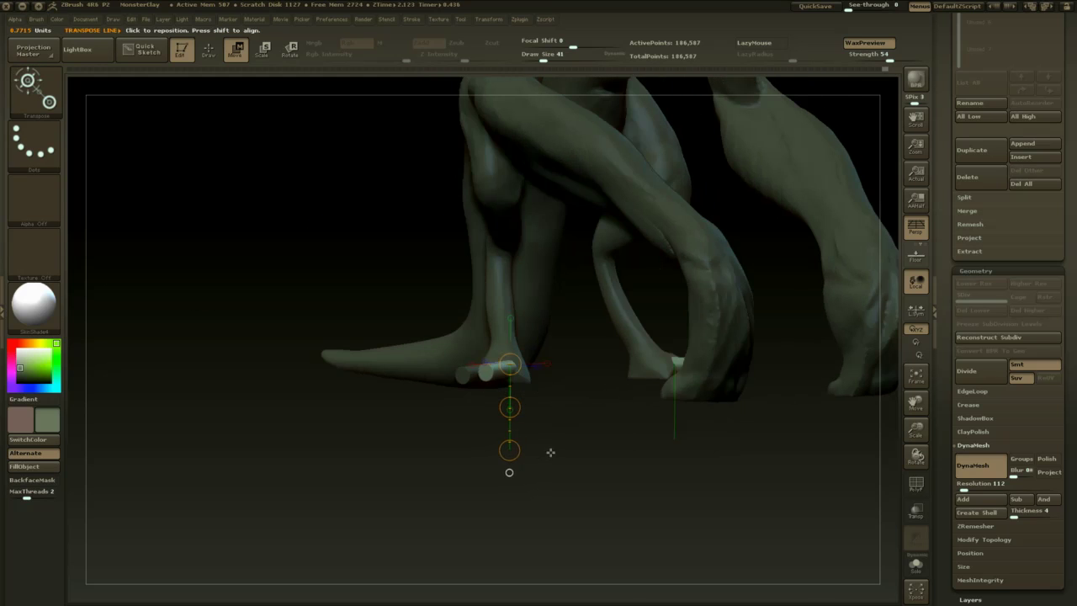
# - Rotate the second toe cylinder to point forward and move it into place on the hind foot
pyautogui.press('r')
pyautogui.moveTo(511, 408); pyautogui.dragTo(513, 398)
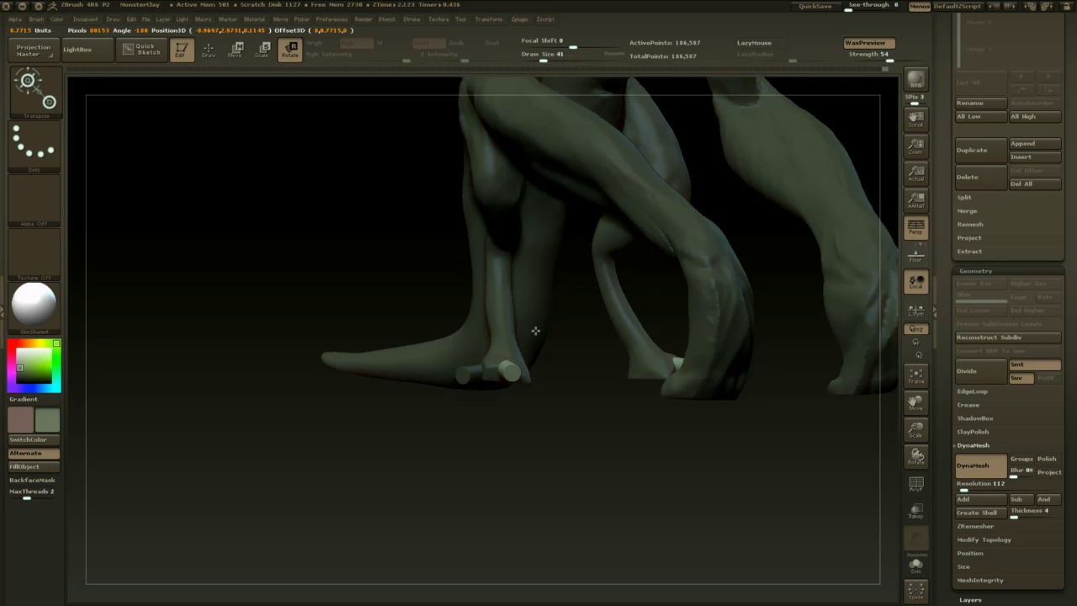
pyautogui.moveTo(535, 331); pyautogui.dragTo(536, 329)
pyautogui.moveTo(490, 482); pyautogui.dragTo(543, 462)
pyautogui.press('w')
pyautogui.moveTo(513, 412); pyautogui.dragTo(497, 417)
pyautogui.moveTo(539, 460); pyautogui.dragTo(565, 500)
# - Duplicate the toe cylinder again and position the copy as the third toe, level with the others
pyautogui.moveTo(553, 435); pyautogui.dragTo(576, 380)
pyautogui.click(527, 329)
pyautogui.keyDown('ctrl'); pyautogui.moveTo(506, 349); pyautogui.dragTo(520, 332); pyautogui.keyUp('ctrl')
pyautogui.click(529, 394)
pyautogui.moveTo(547, 469); pyautogui.dragTo(501, 478)
pyautogui.keyDown('shift'); pyautogui.moveTo(554, 326); pyautogui.dragTo(485, 396); pyautogui.keyUp('shift')
pyautogui.click(457, 412)
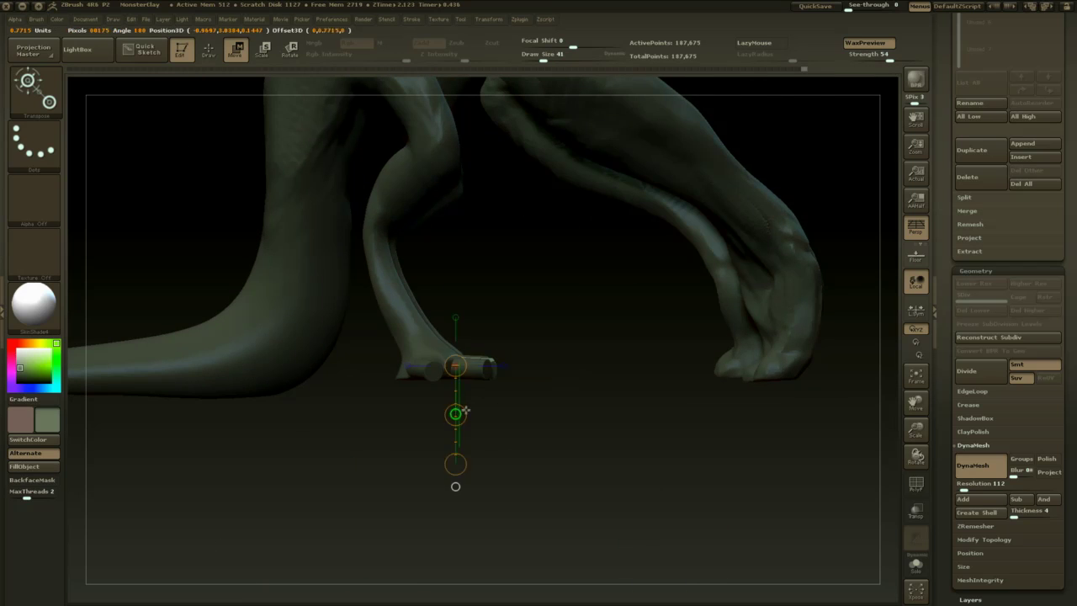
pyautogui.keyDown('shift'); pyautogui.moveTo(539, 433); pyautogui.dragTo(468, 421); pyautogui.keyUp('shift')
# - Rotate the third toe cylinder away from the other two and move it back into the hind foot
pyautogui.press('r')
pyautogui.moveTo(622, 451); pyautogui.dragTo(692, 306)
pyautogui.moveTo(673, 458)
pyautogui.keyDown('alt'); pyautogui.mouseDown()
pyautogui.moveTo(518, 468)
pyautogui.moveTo(536, 484)
pyautogui.moveTo(520, 481)
pyautogui.moveTo(528, 507)
pyautogui.moveTo(578, 447)
pyautogui.mouseUp(); pyautogui.keyUp('alt')
pyautogui.press('q')
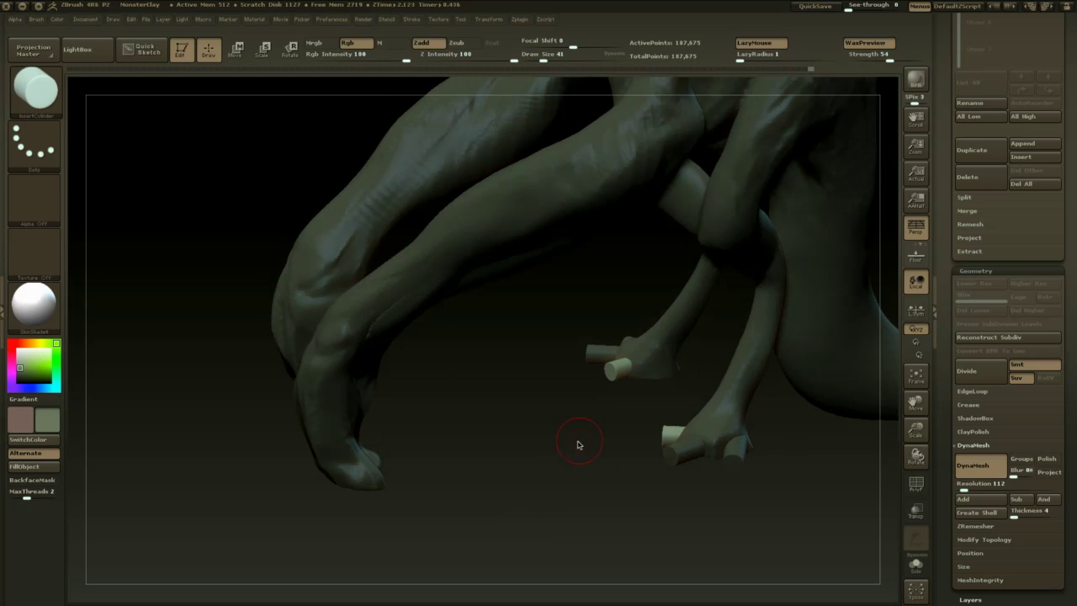
pyautogui.press('w')
pyautogui.moveTo(655, 360); pyautogui.dragTo(693, 400)
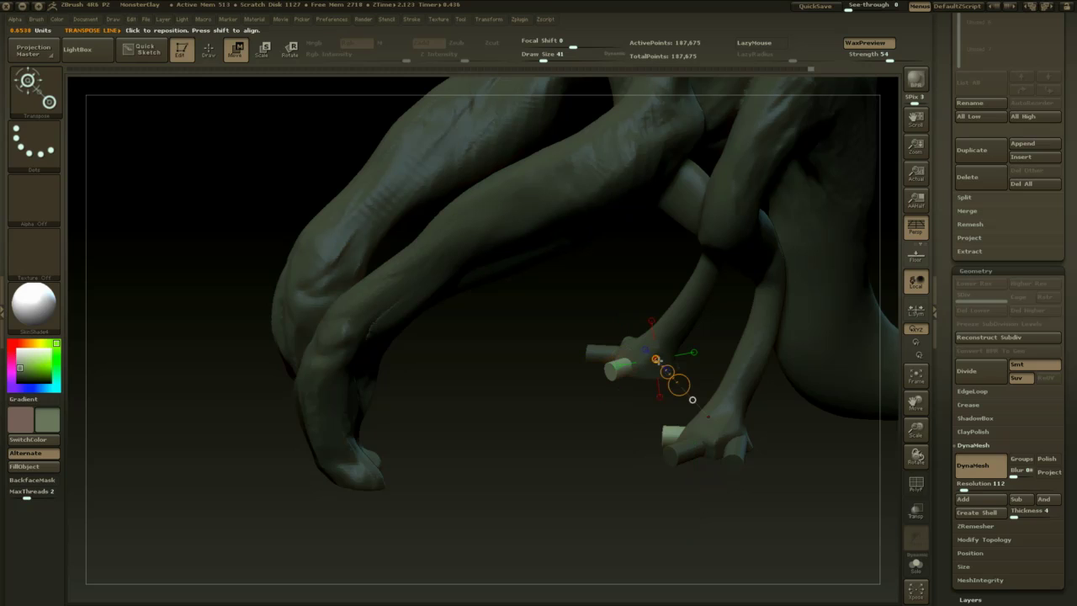
pyautogui.click(693, 353)
pyautogui.moveTo(692, 352); pyautogui.dragTo(678, 359)
# - Adjust the third toe's placement and angle from below so the toes fan out around the sole
pyautogui.moveTo(591, 472); pyautogui.dragTo(598, 373)
pyautogui.keyDown('alt'); pyautogui.moveTo(420, 467); pyautogui.dragTo(467, 488); pyautogui.keyUp('alt')
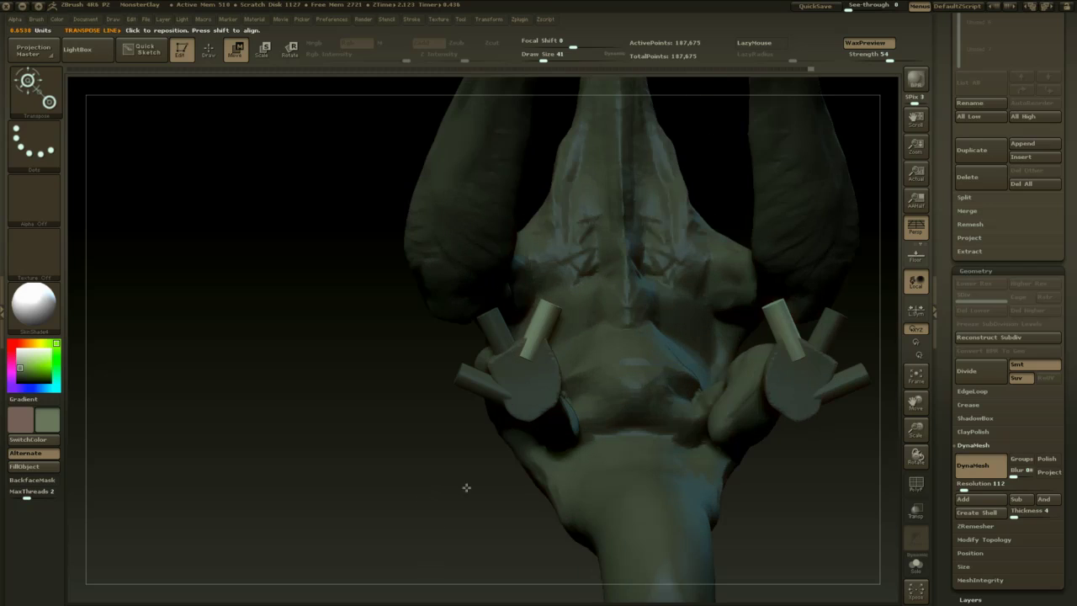
pyautogui.moveTo(560, 427)
pyautogui.mouseDown()
pyautogui.moveTo(571, 445)
pyautogui.moveTo(563, 445)
pyautogui.mouseUp()
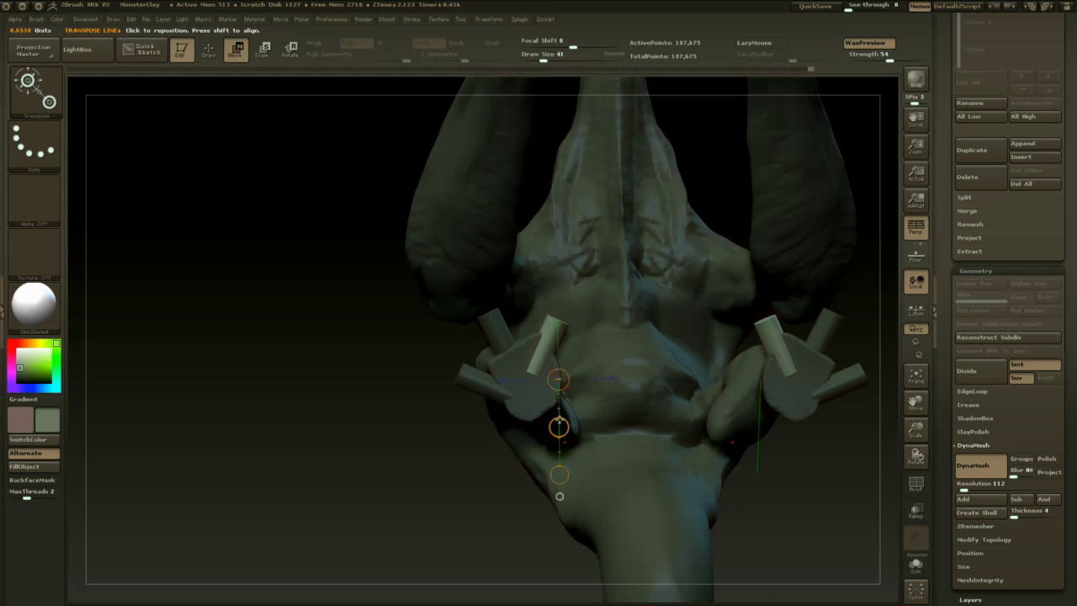
pyautogui.moveTo(536, 366); pyautogui.dragTo(532, 417)
pyautogui.press('r')
pyautogui.moveTo(551, 349)
pyautogui.mouseDown()
pyautogui.moveTo(524, 409)
pyautogui.moveTo(546, 397)
pyautogui.moveTo(540, 337)
pyautogui.mouseUp()
pyautogui.press('w')
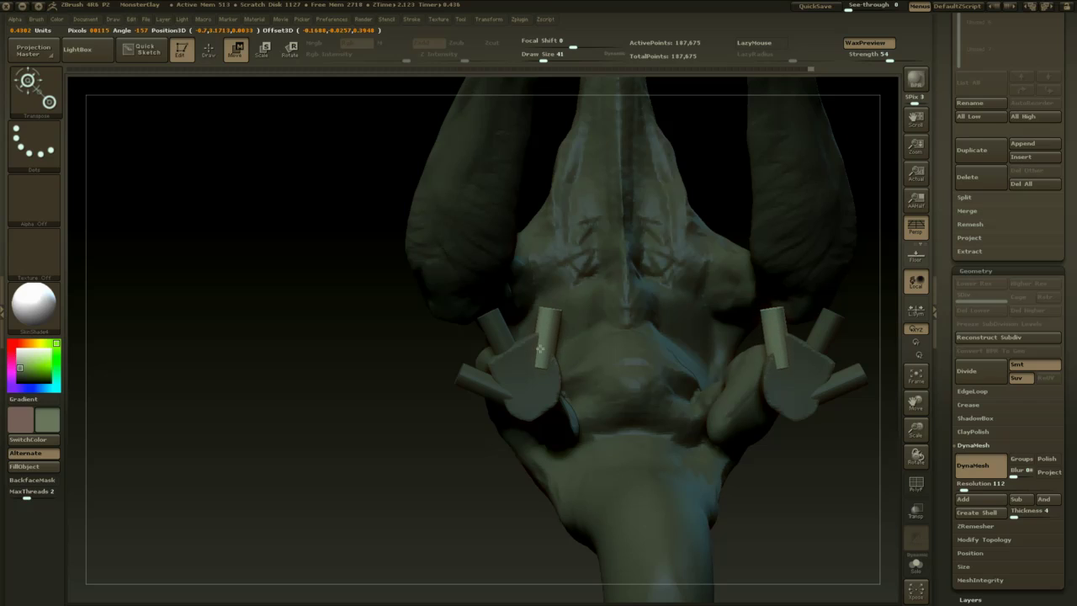
# - Isolate the outer toe cylinder and fine-tune its placement against the hind foot
pyautogui.moveTo(481, 382)
pyautogui.keyDown('ctrl'); pyautogui.mouseDown()
pyautogui.moveTo(524, 378)
pyautogui.moveTo(520, 400)
pyautogui.moveTo(488, 378)
pyautogui.moveTo(529, 388)
pyautogui.moveTo(526, 399)
pyautogui.moveTo(503, 390)
pyautogui.mouseUp(); pyautogui.keyUp('ctrl')
pyautogui.press('r')
pyautogui.press('w')
pyautogui.moveTo(463, 471); pyautogui.dragTo(468, 557)
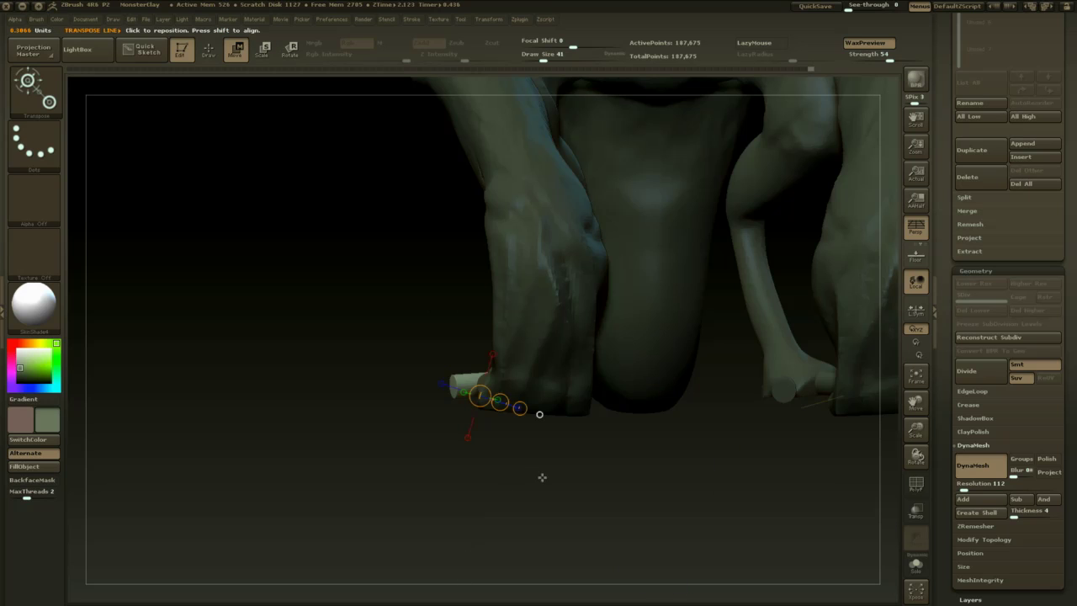
pyautogui.moveTo(589, 477); pyautogui.dragTo(510, 478)
pyautogui.moveTo(446, 438); pyautogui.dragTo(515, 431)
pyautogui.moveTo(542, 420); pyautogui.dragTo(543, 440)
# - Duplicate a toe cylinder above the hind foot and rotate the copy to stand nearly upright
pyautogui.moveTo(553, 378)
pyautogui.keyDown('ctrl'); pyautogui.mouseDown()
pyautogui.moveTo(548, 356)
pyautogui.moveTo(553, 447)
pyautogui.moveTo(601, 349)
pyautogui.moveTo(582, 296)
pyautogui.mouseUp(); pyautogui.keyUp('ctrl')
pyautogui.moveTo(585, 389); pyautogui.dragTo(545, 375)
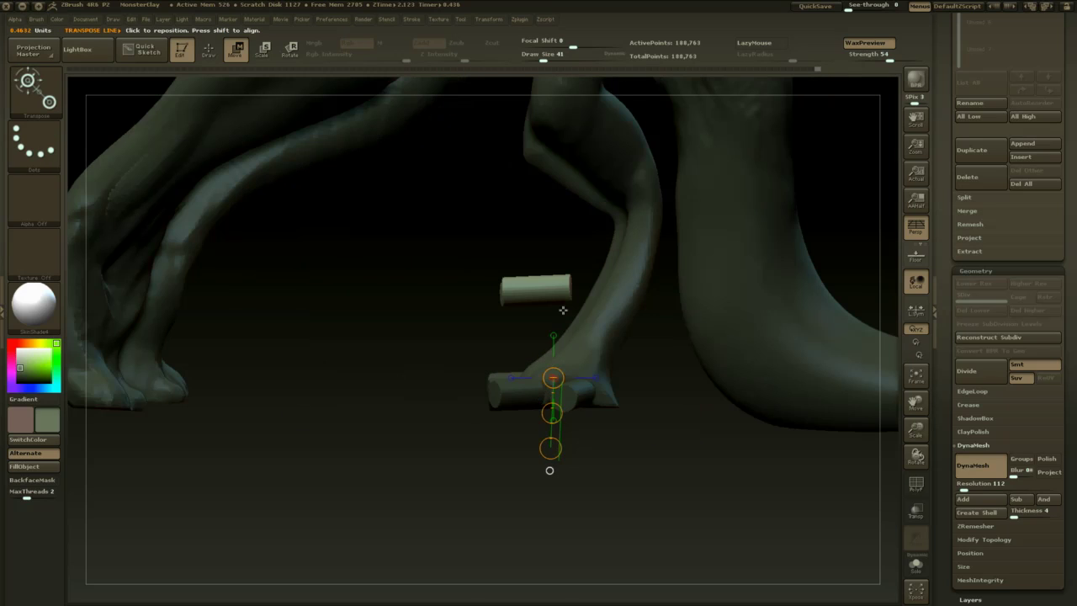
pyautogui.moveTo(570, 287); pyautogui.dragTo(701, 329)
pyautogui.press('r')
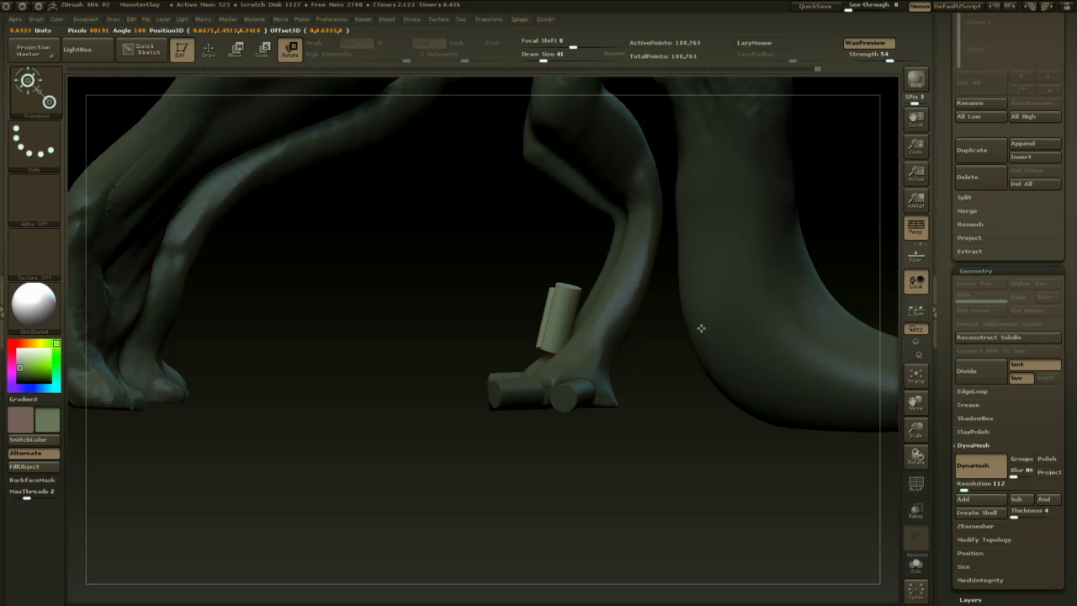
pyautogui.press('w')
pyautogui.moveTo(570, 341); pyautogui.dragTo(626, 344)
# - Move and rotate the upright cylinder onto the lower shin as an angled dewclaw-like toe above the foot
pyautogui.moveTo(594, 433)
pyautogui.mouseDown()
pyautogui.moveTo(647, 482)
pyautogui.moveTo(579, 509)
pyautogui.mouseUp()
pyautogui.moveTo(331, 308); pyautogui.dragTo(348, 432)
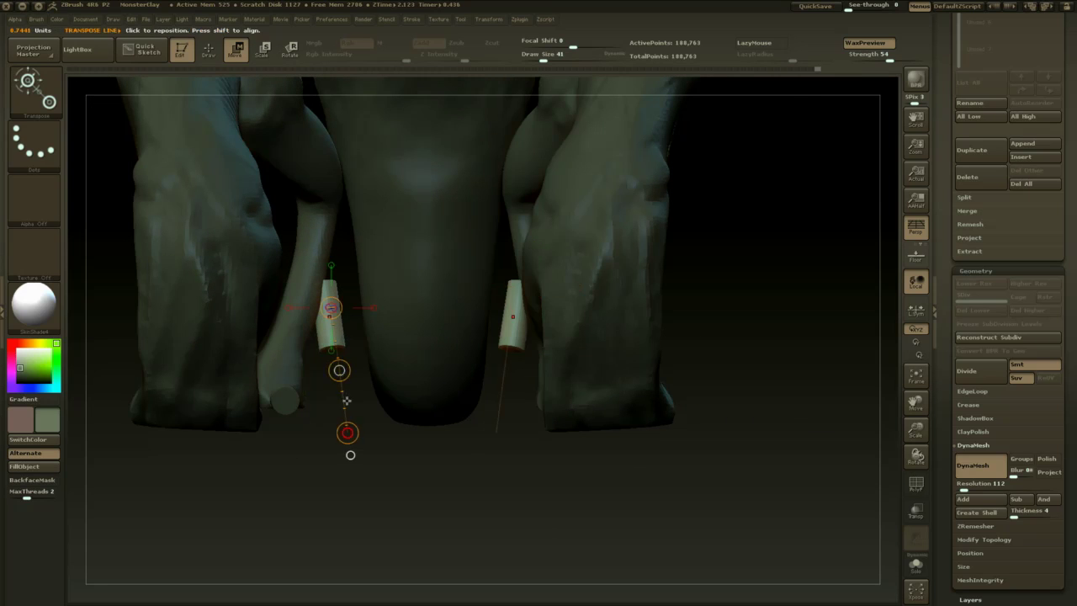
pyautogui.moveTo(339, 371)
pyautogui.mouseDown()
pyautogui.moveTo(334, 396)
pyautogui.moveTo(329, 382)
pyautogui.mouseUp()
pyautogui.moveTo(373, 460); pyautogui.dragTo(347, 472)
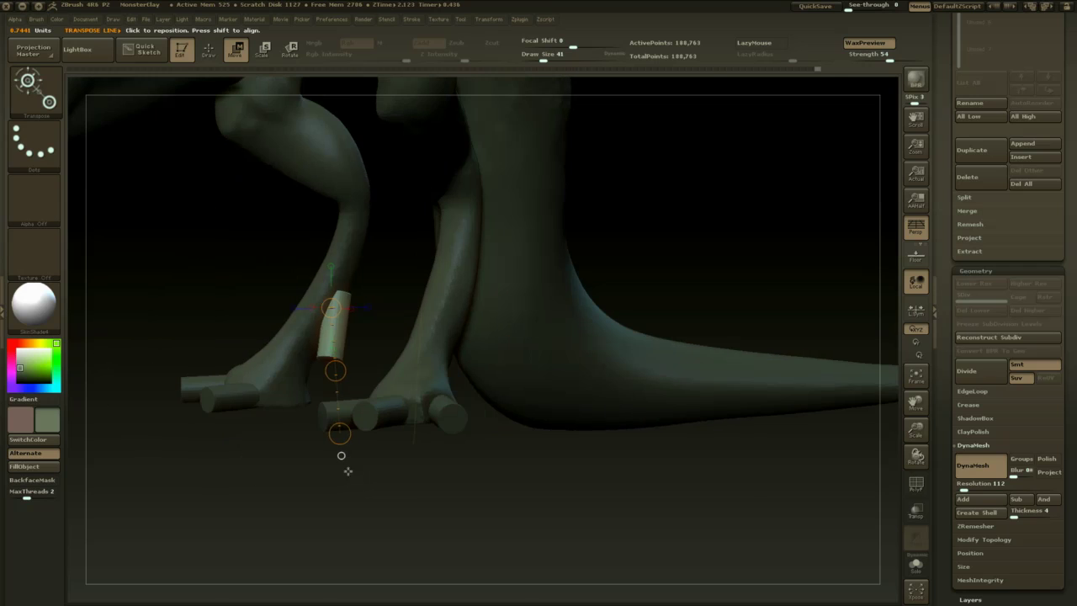
pyautogui.moveTo(335, 371)
pyautogui.mouseDown()
pyautogui.moveTo(304, 376)
pyautogui.moveTo(311, 383)
pyautogui.moveTo(321, 298)
pyautogui.mouseUp()
pyautogui.press('r')
pyautogui.moveTo(340, 346)
pyautogui.mouseDown()
pyautogui.moveTo(392, 339)
pyautogui.moveTo(376, 345)
pyautogui.mouseUp()
pyautogui.moveTo(309, 268)
pyautogui.mouseDown()
pyautogui.moveTo(320, 353)
pyautogui.moveTo(338, 346)
pyautogui.moveTo(318, 314)
pyautogui.moveTo(311, 326)
pyautogui.mouseUp()
pyautogui.press('w')
pyautogui.moveTo(316, 489); pyautogui.dragTo(295, 510)
# - Clear the mask, remesh the DynaMesh to fuse the toe cylinders, and smooth the upper toe's joint
pyautogui.press('q')
pyautogui.keyDown('ctrl'); pyautogui.moveTo(367, 482); pyautogui.dragTo(381, 542); pyautogui.keyUp('ctrl')
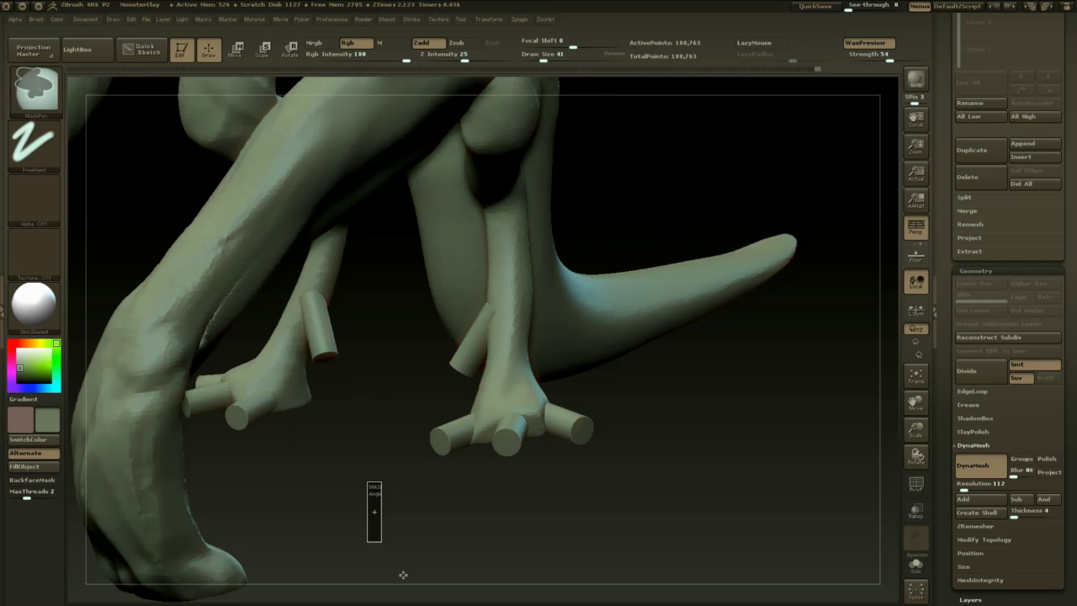
pyautogui.keyDown('shift'); pyautogui.moveTo(310, 301); pyautogui.dragTo(306, 303); pyautogui.keyUp('shift')
pyautogui.keyDown('alt'); pyautogui.moveTo(340, 401); pyautogui.dragTo(338, 352); pyautogui.keyUp('alt')
# - Set the draw size to 51 and smooth the hind foot where the toes join it
pyautogui.press('space')
pyautogui.moveTo(338, 437)
pyautogui.mouseDown()
pyautogui.moveTo(388, 457)
pyautogui.moveTo(358, 443)
pyautogui.moveTo(378, 505)
pyautogui.mouseUp()
pyautogui.press('space')
pyautogui.click(361, 389)
pyautogui.moveTo(387, 341)
pyautogui.mouseDown()
pyautogui.moveTo(356, 357)
pyautogui.moveTo(377, 350)
pyautogui.mouseUp()
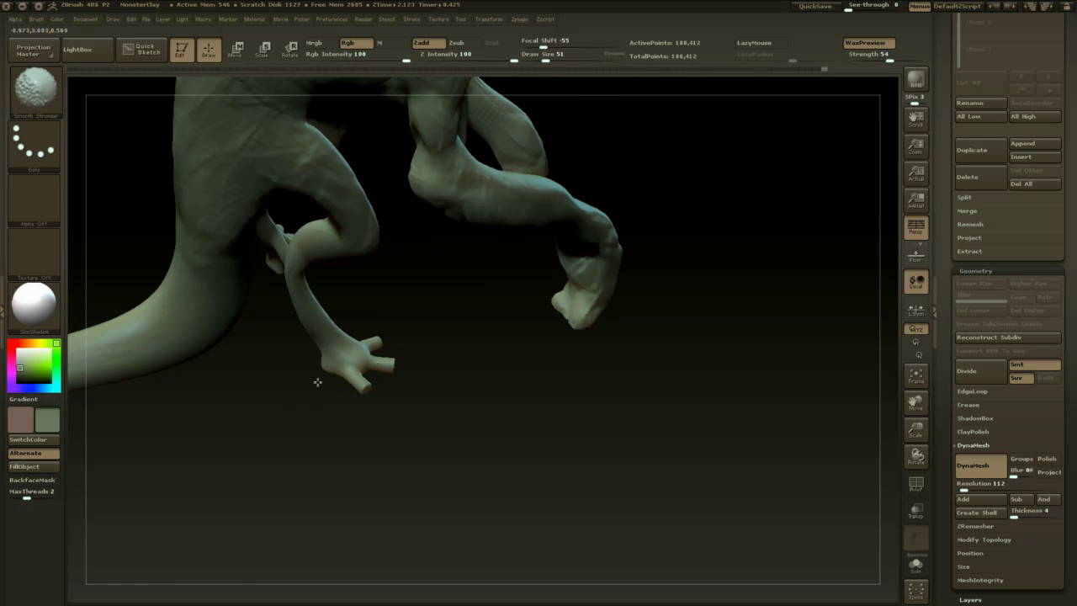
pyautogui.moveTo(331, 463); pyautogui.dragTo(416, 480)
pyautogui.keyDown('shift'); pyautogui.moveTo(325, 354); pyautogui.dragTo(315, 375); pyautogui.keyUp('shift')
pyautogui.moveTo(337, 444)
pyautogui.mouseDown()
pyautogui.moveTo(392, 475)
pyautogui.moveTo(380, 499)
pyautogui.moveTo(376, 432)
pyautogui.moveTo(379, 452)
pyautogui.mouseUp()
# - Switch to the ClayBuildup brush, set the draw size to 37, and build up the hind foot where its toes branch
pyautogui.press('b')
pyautogui.press('c')
pyautogui.press('b')
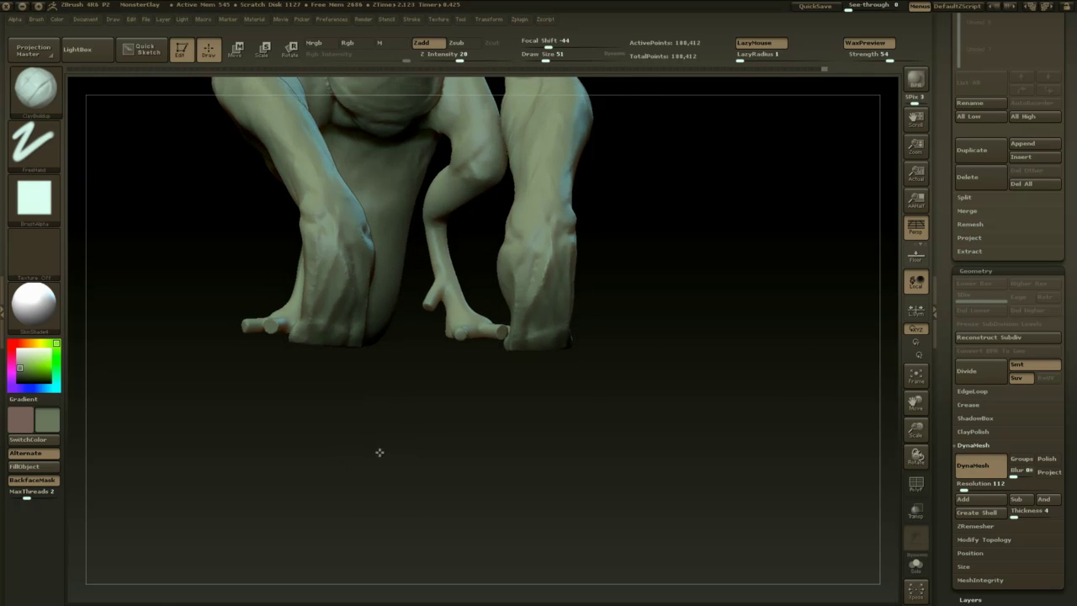
pyautogui.moveTo(379, 452); pyautogui.dragTo(365, 416, button='right')
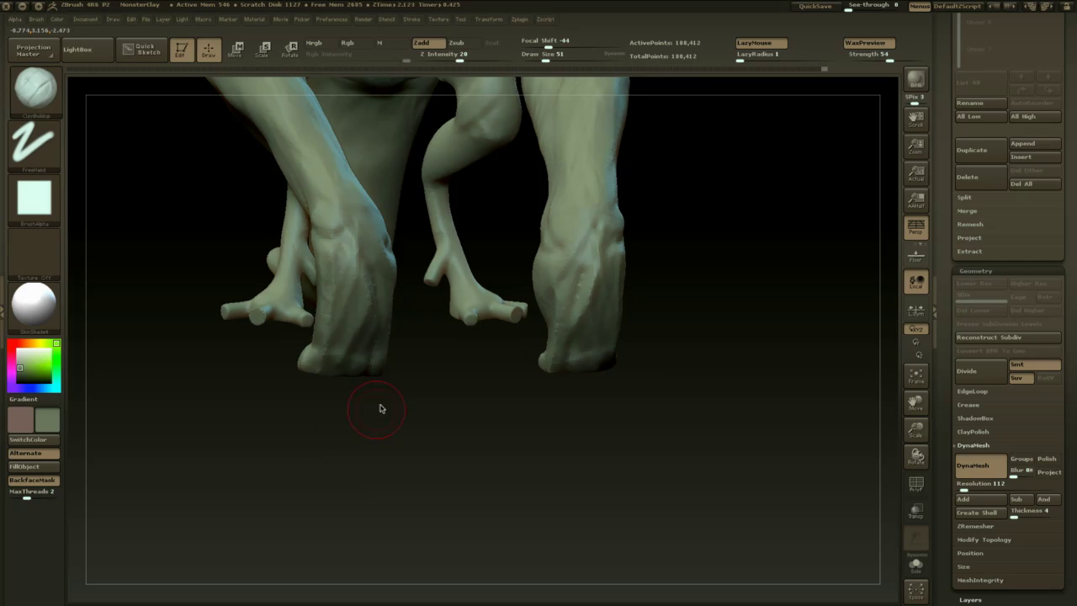
pyautogui.moveTo(378, 451)
pyautogui.mouseDown()
pyautogui.moveTo(371, 476)
pyautogui.moveTo(367, 459)
pyautogui.mouseUp()
pyautogui.press('space')
pyautogui.moveTo(312, 337); pyautogui.dragTo(274, 327)
pyautogui.moveTo(274, 326); pyautogui.dragTo(269, 328, button='right')
pyautogui.press('[')
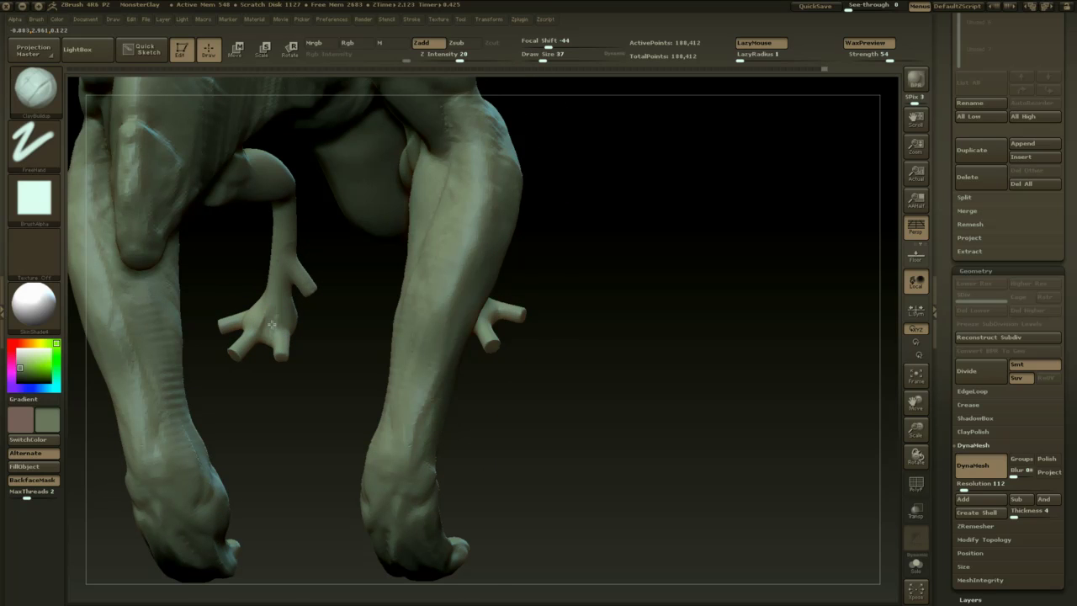
pyautogui.moveTo(317, 431); pyautogui.dragTo(234, 402)
pyautogui.moveTo(244, 331); pyautogui.dragTo(247, 301)
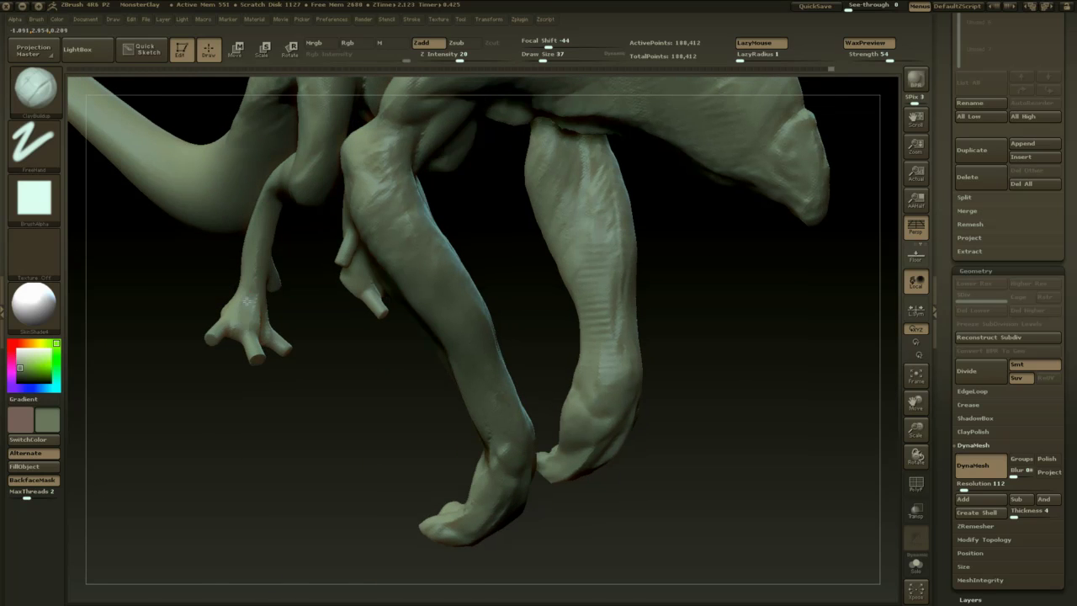
# - Build up a ridge along the hind leg's lower shin and a bony bump at the back of the hock
pyautogui.moveTo(260, 440); pyautogui.dragTo(296, 447, button='right')
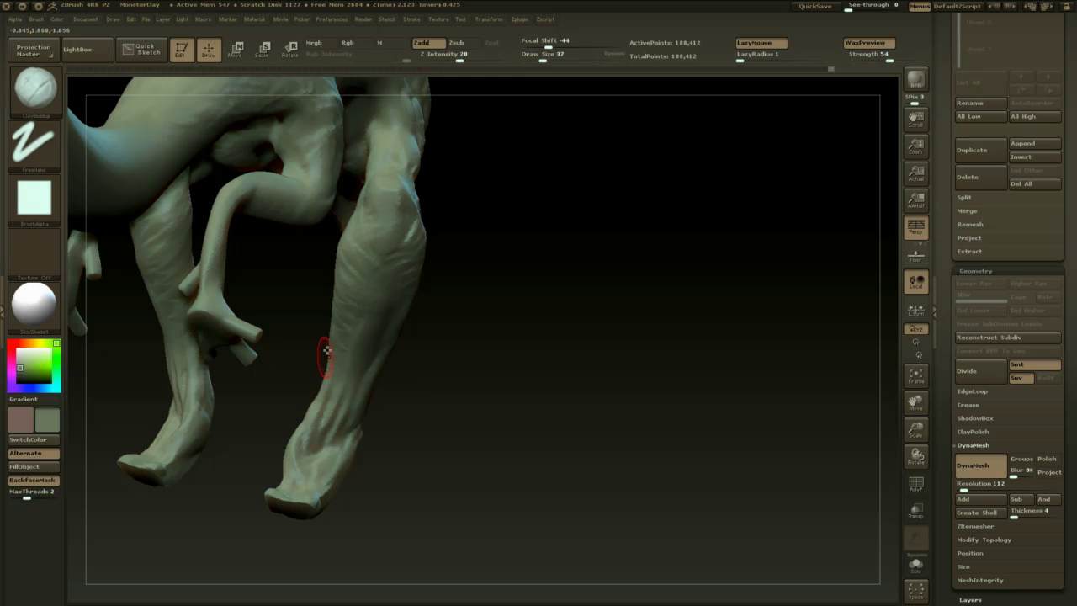
pyautogui.moveTo(491, 414); pyautogui.dragTo(462, 452)
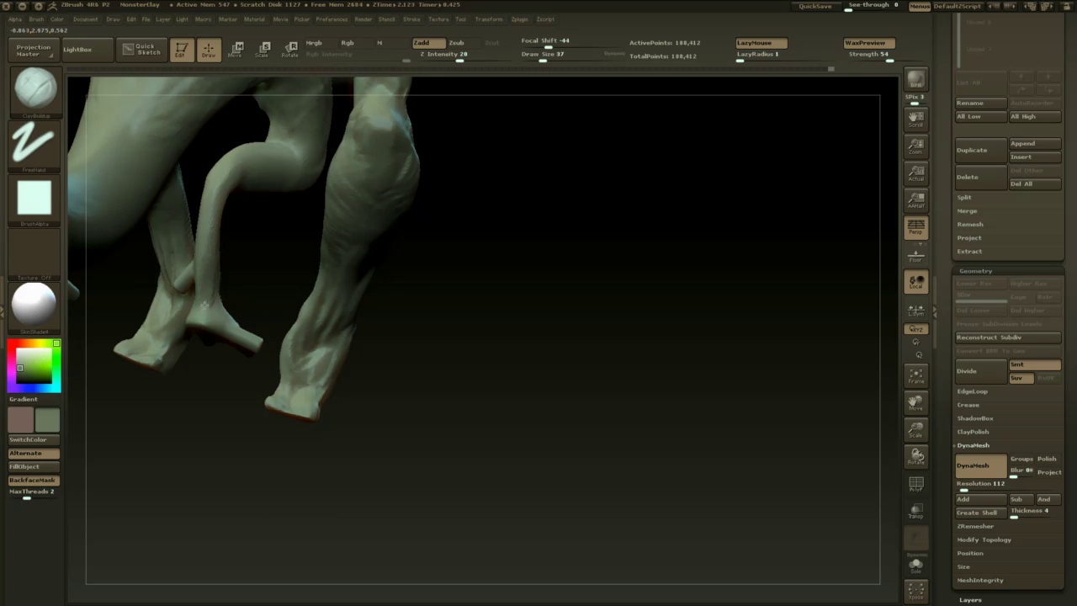
pyautogui.moveTo(220, 373); pyautogui.dragTo(428, 388)
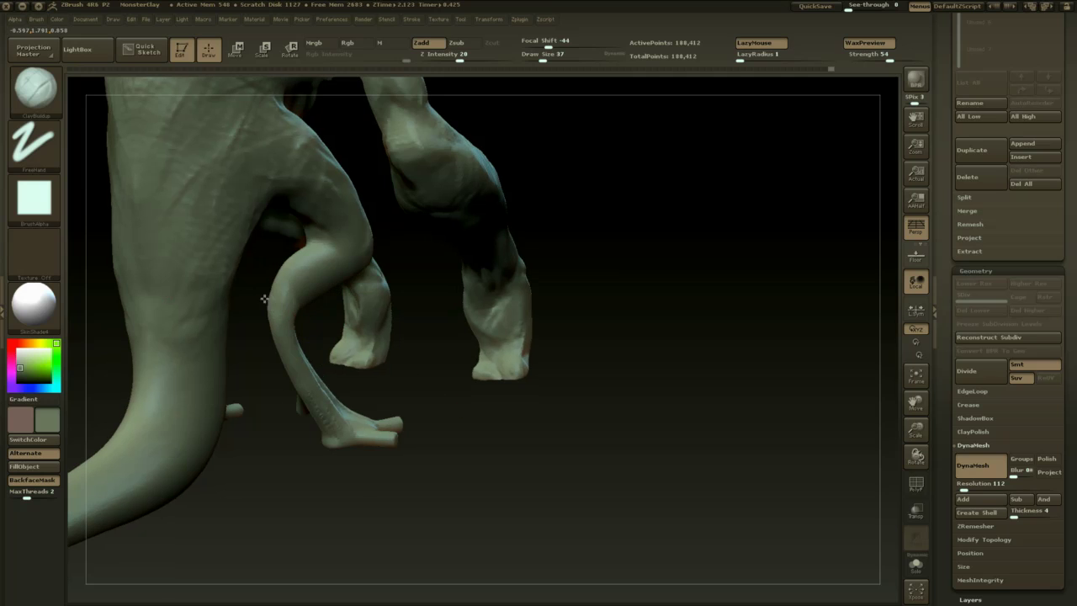
pyautogui.moveTo(270, 410); pyautogui.dragTo(480, 308)
pyautogui.moveTo(471, 240); pyautogui.dragTo(405, 353, button='right')
pyautogui.moveTo(311, 513); pyautogui.dragTo(326, 552)
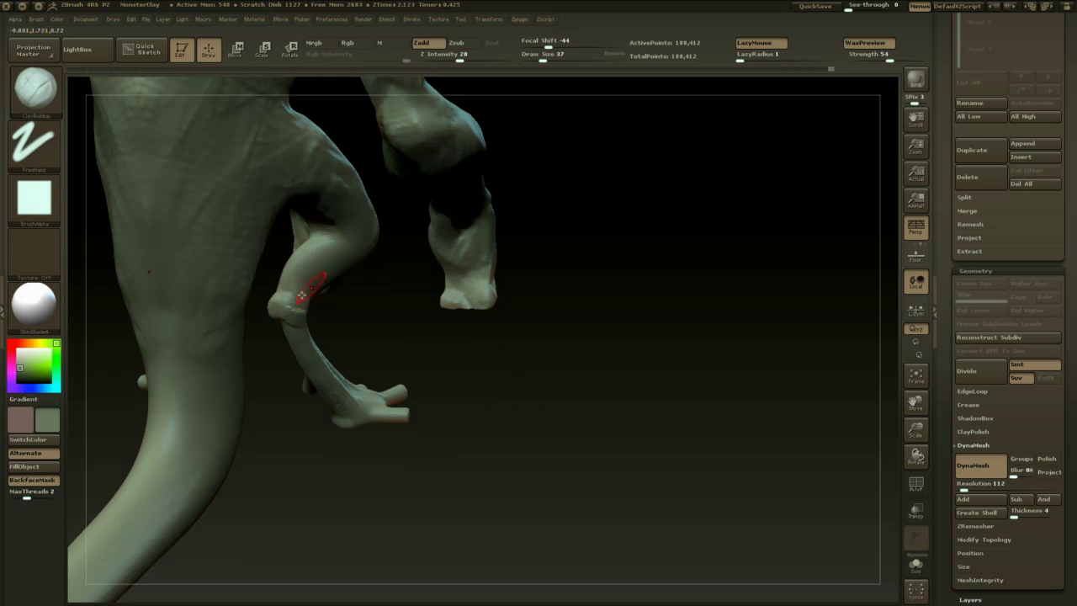
# - Shape the hock and the leg just above it with ClayBuildup, raising the draw size to 44
pyautogui.moveTo(307, 449); pyautogui.dragTo(371, 448, button='right')
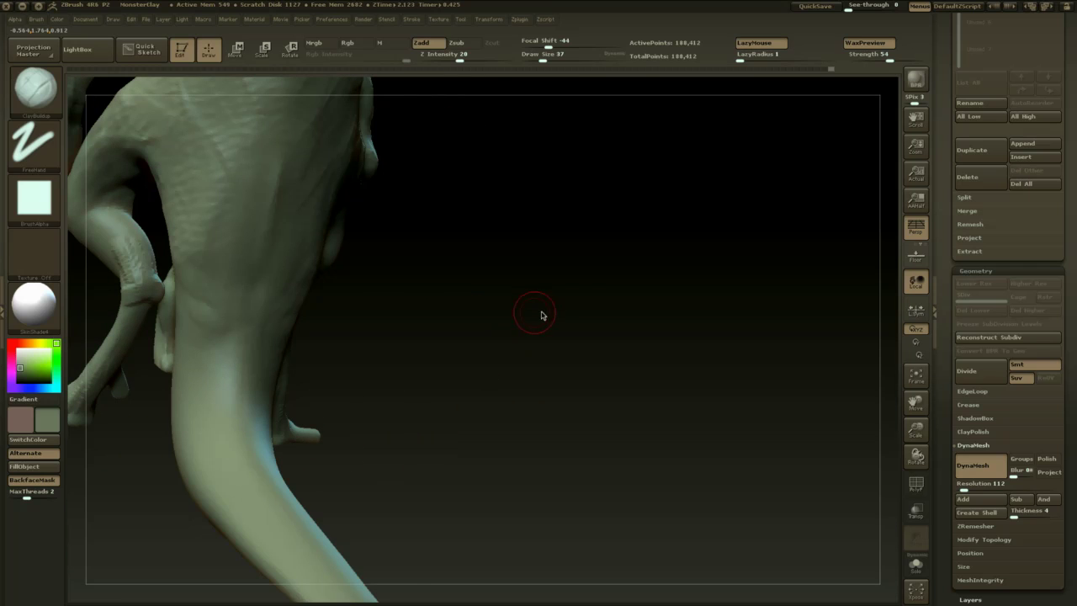
pyautogui.moveTo(543, 315); pyautogui.dragTo(530, 339)
pyautogui.moveTo(549, 263)
pyautogui.mouseDown()
pyautogui.moveTo(566, 283)
pyautogui.moveTo(492, 253)
pyautogui.moveTo(438, 254)
pyautogui.moveTo(337, 286)
pyautogui.mouseUp()
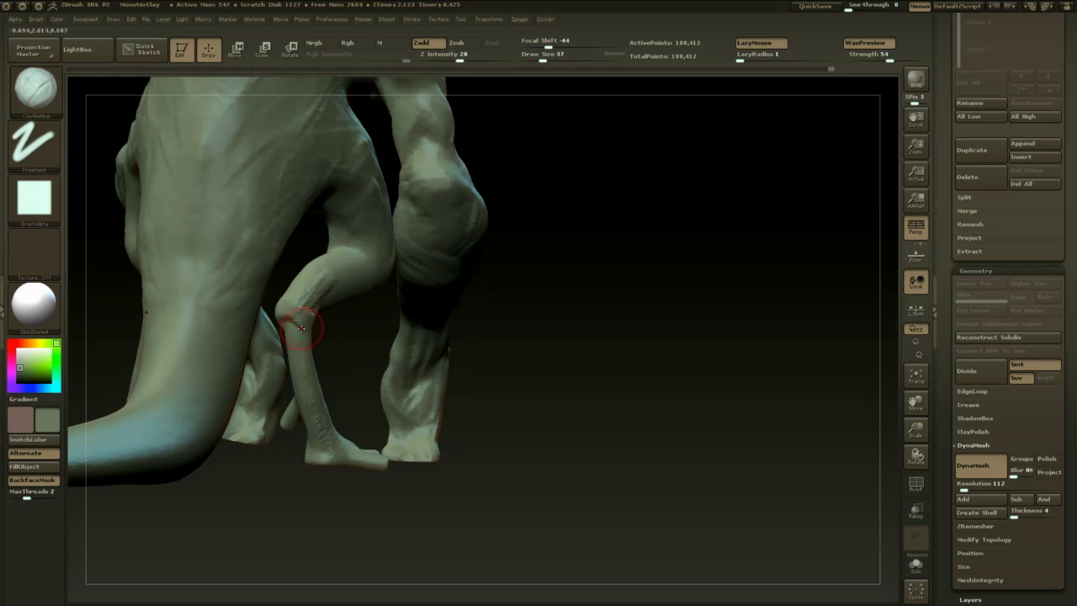
pyautogui.press('s')
pyautogui.moveTo(302, 323)
pyautogui.mouseDown()
pyautogui.moveTo(365, 295)
pyautogui.moveTo(372, 252)
pyautogui.moveTo(350, 255)
pyautogui.mouseUp()
pyautogui.moveTo(342, 304); pyautogui.dragTo(298, 300, button='right')
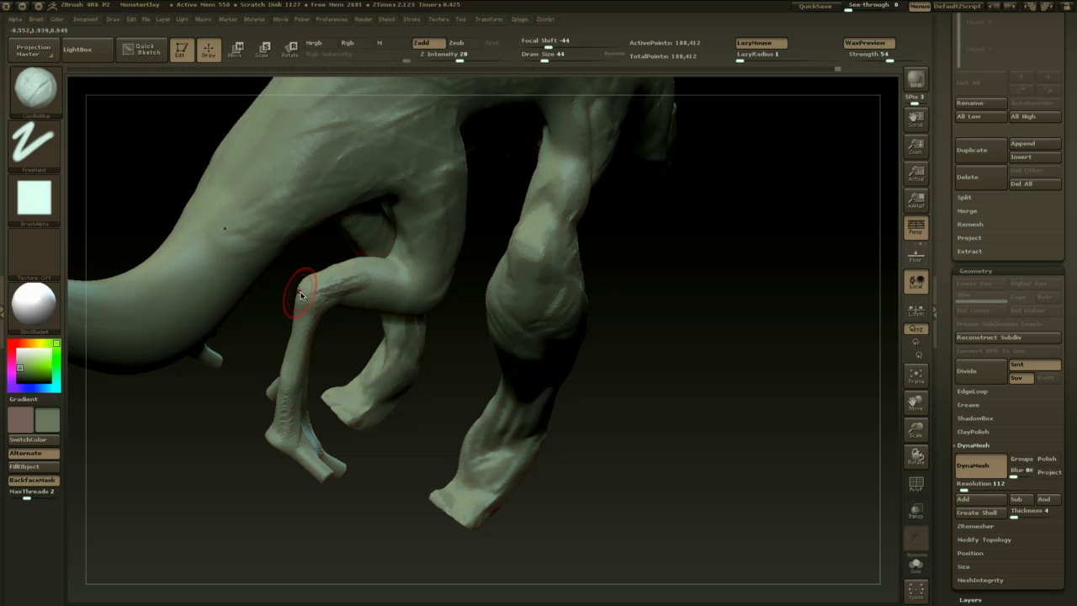
# - Add tendon strokes down the hind shin to the foot and smooth the area around the dewclaw-like toe
pyautogui.moveTo(233, 487); pyautogui.dragTo(309, 481)
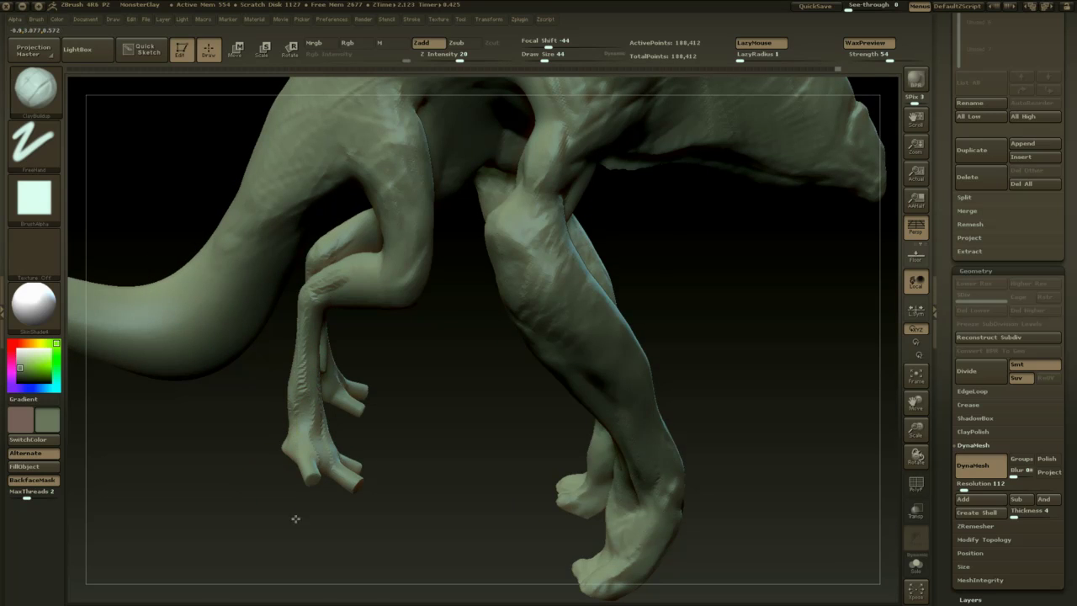
pyautogui.moveTo(296, 519); pyautogui.dragTo(284, 404, button='right')
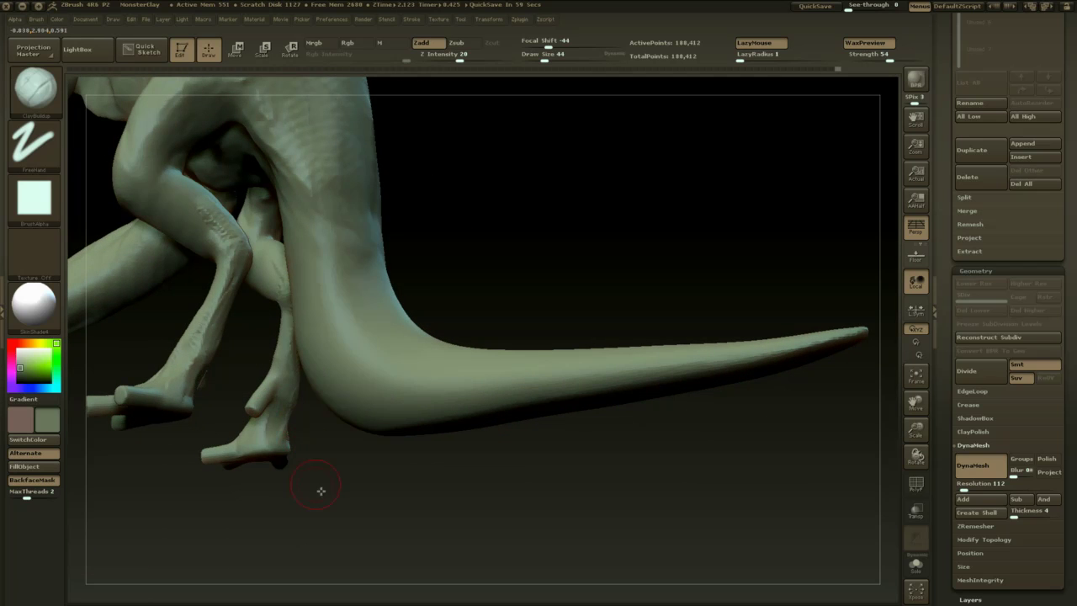
pyautogui.moveTo(321, 491)
pyautogui.mouseDown()
pyautogui.moveTo(401, 501)
pyautogui.moveTo(346, 460)
pyautogui.moveTo(362, 455)
pyautogui.mouseUp()
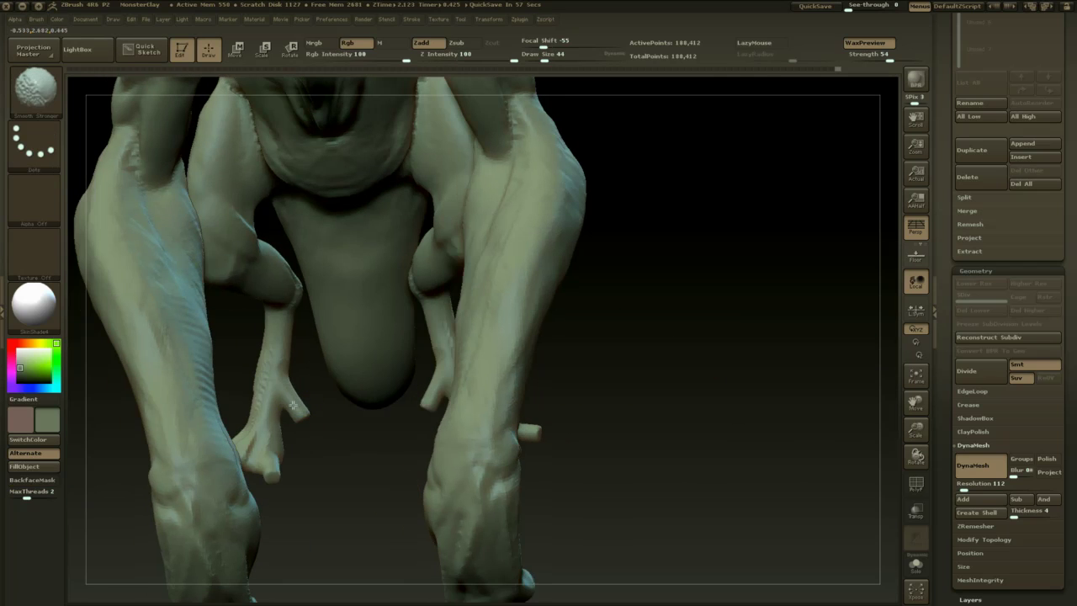
pyautogui.keyDown('shift'); pyautogui.moveTo(293, 406); pyautogui.dragTo(281, 390); pyautogui.keyUp('shift')
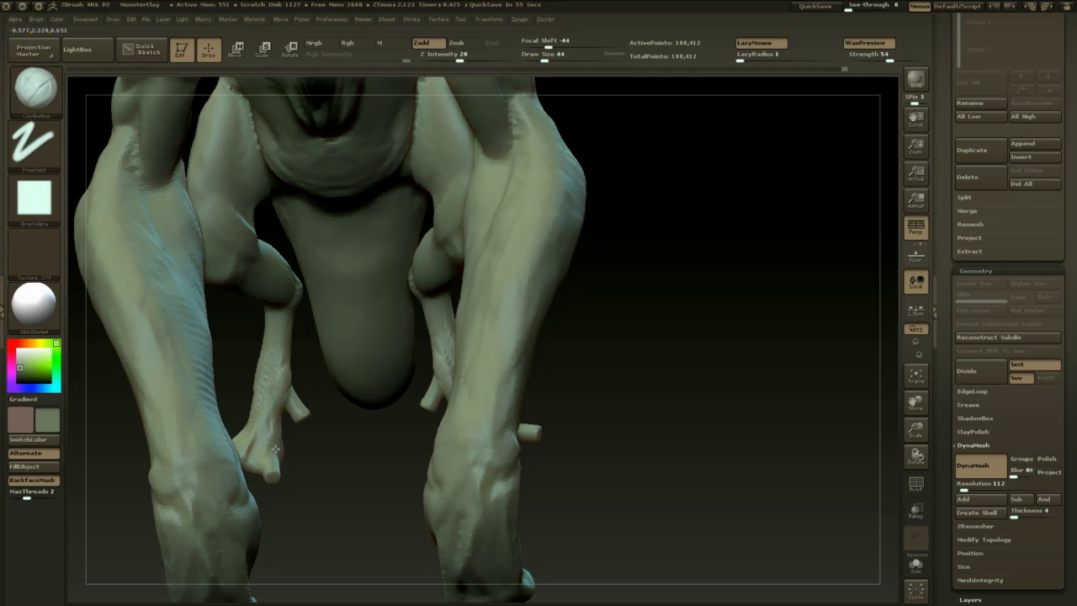
pyautogui.moveTo(341, 495); pyautogui.dragTo(381, 473)
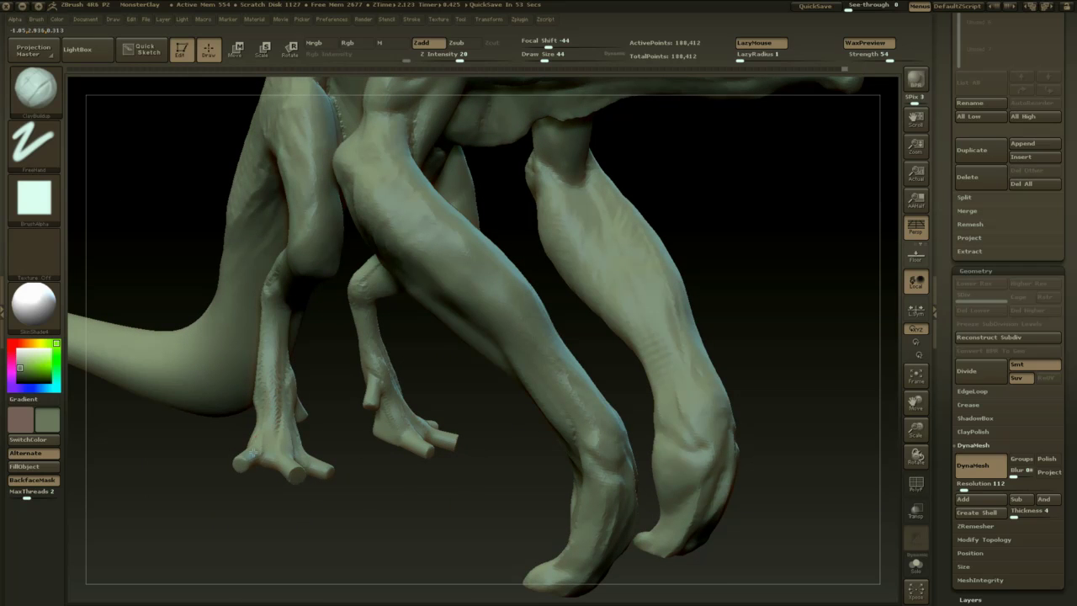
# - Set the draw size to 35, build up tendons across the hind foot and toes, and remesh the DynaMesh
pyautogui.press('space')
pyautogui.moveTo(281, 408); pyautogui.dragTo(272, 409)
pyautogui.moveTo(363, 482); pyautogui.dragTo(327, 510)
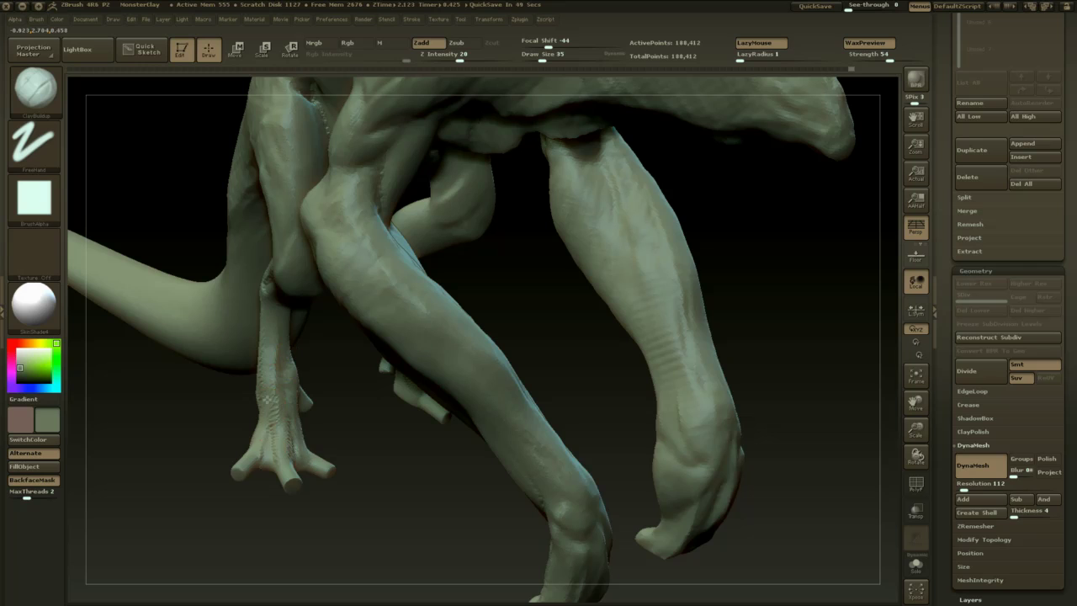
pyautogui.moveTo(252, 531); pyautogui.dragTo(263, 551)
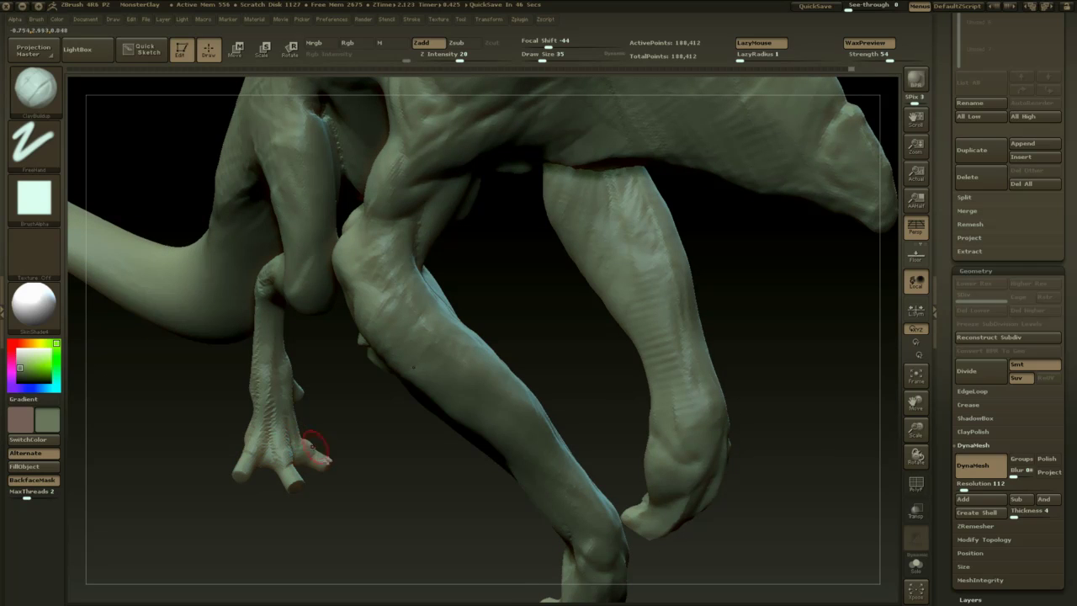
pyautogui.keyDown('alt'); pyautogui.moveTo(358, 505); pyautogui.dragTo(538, 513); pyautogui.keyUp('alt')
pyautogui.keyDown('ctrl'); pyautogui.moveTo(517, 502); pyautogui.dragTo(535, 592); pyautogui.keyUp('ctrl')
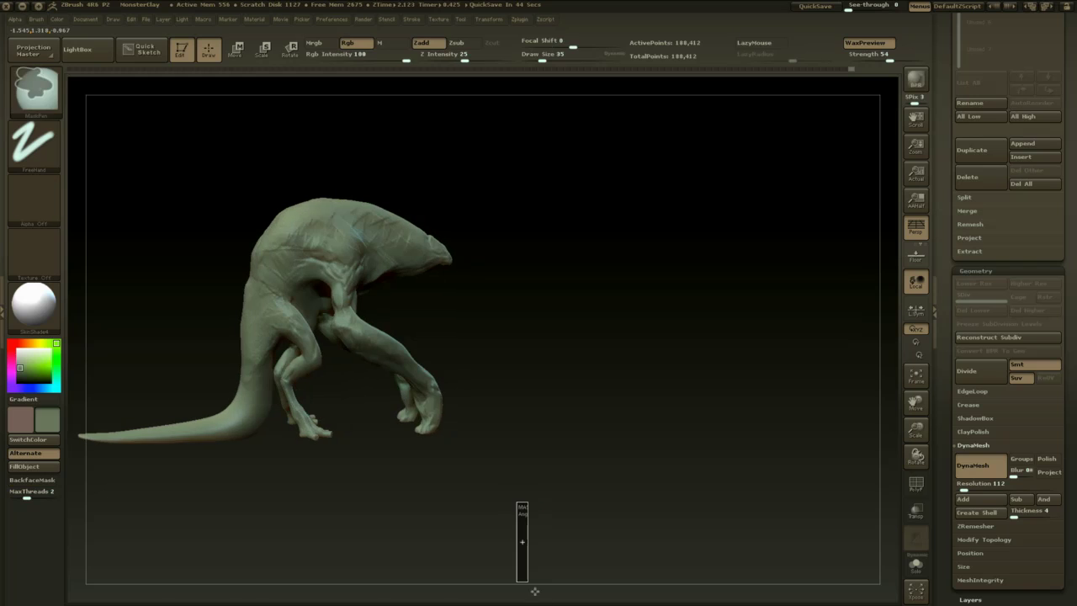
# - Build up the inner side and underside of the hind legs around the knee and shin
pyautogui.keyDown('alt'); pyautogui.moveTo(362, 466); pyautogui.dragTo(366, 573); pyautogui.keyUp('alt')
pyautogui.moveTo(361, 377)
pyautogui.mouseDown()
pyautogui.moveTo(327, 287)
pyautogui.moveTo(335, 370)
pyautogui.moveTo(318, 356)
pyautogui.moveTo(312, 311)
pyautogui.moveTo(322, 318)
pyautogui.mouseUp()
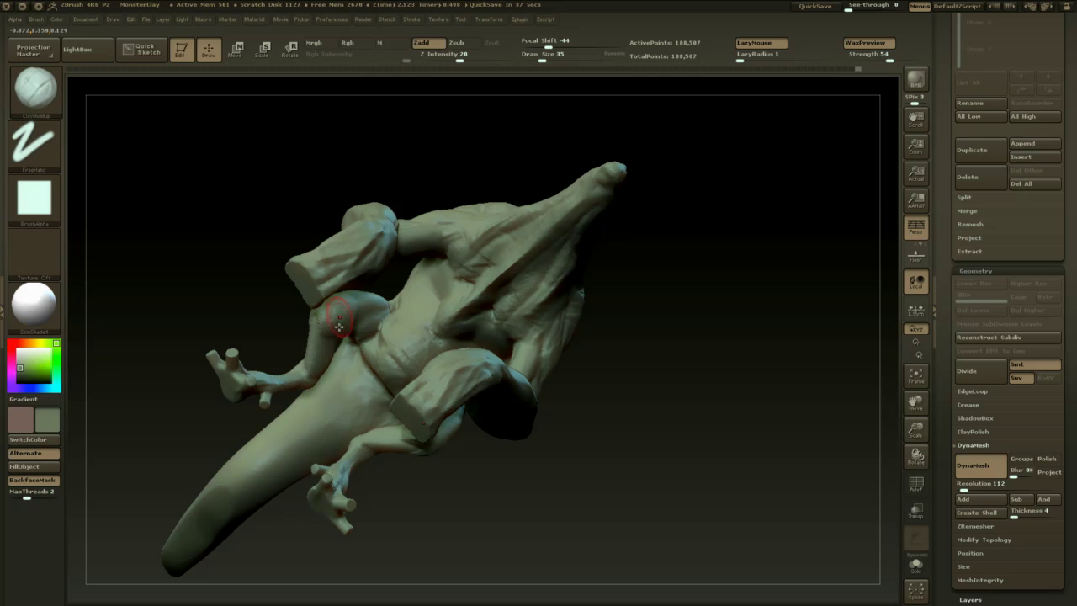
pyautogui.moveTo(278, 342); pyautogui.dragTo(301, 346)
pyautogui.moveTo(318, 527); pyautogui.dragTo(234, 463)
pyautogui.moveTo(352, 494); pyautogui.dragTo(318, 347, button='right')
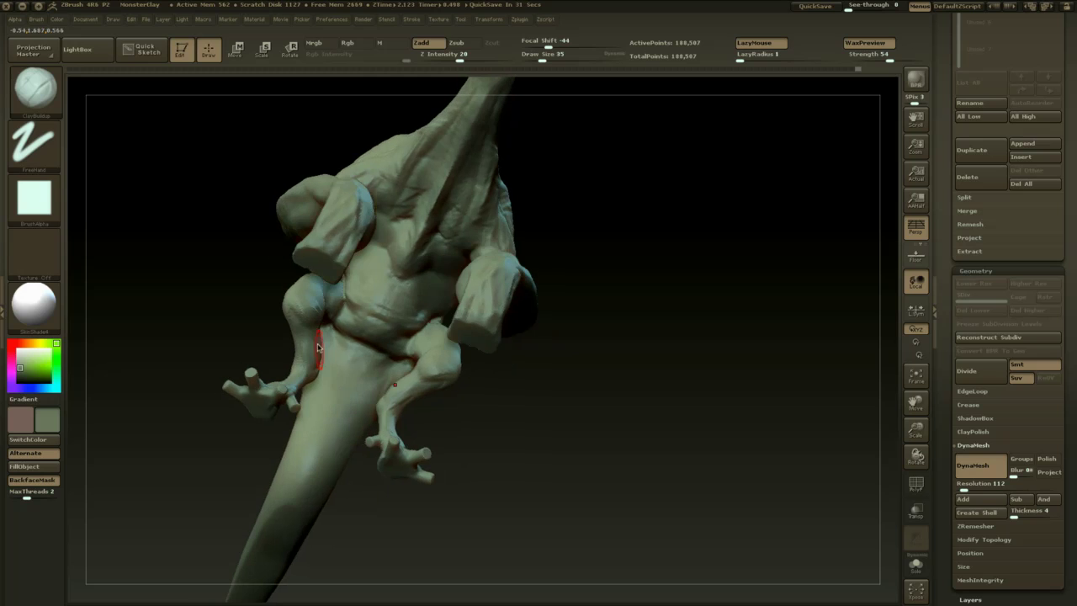
pyautogui.moveTo(380, 523)
pyautogui.mouseDown()
pyautogui.moveTo(361, 491)
pyautogui.moveTo(372, 493)
pyautogui.mouseUp()
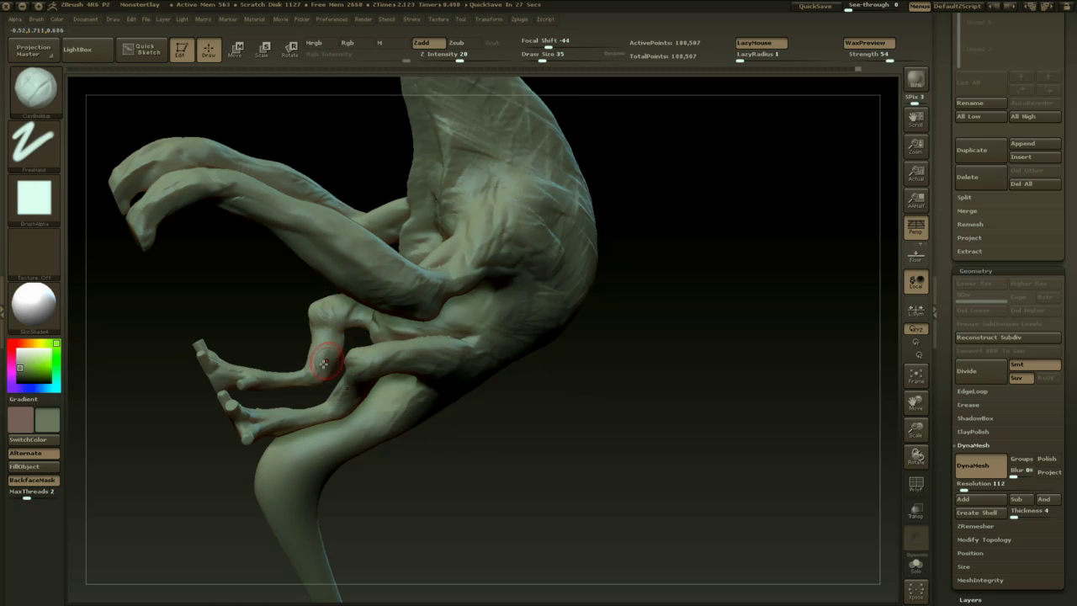
# - Set the draw size to 59, add muscle volume to the hind thigh, and remesh the DynaMesh
pyautogui.moveTo(459, 500)
pyautogui.mouseDown()
pyautogui.moveTo(480, 426)
pyautogui.moveTo(471, 413)
pyautogui.mouseUp()
pyautogui.moveTo(505, 261)
pyautogui.mouseDown()
pyautogui.moveTo(492, 206)
pyautogui.moveTo(539, 263)
pyautogui.mouseUp()
pyautogui.press('s')
pyautogui.click(334, 287)
pyautogui.keyDown('ctrl'); pyautogui.moveTo(563, 255); pyautogui.dragTo(581, 387); pyautogui.keyUp('ctrl')
pyautogui.moveTo(587, 255); pyautogui.dragTo(688, 273)
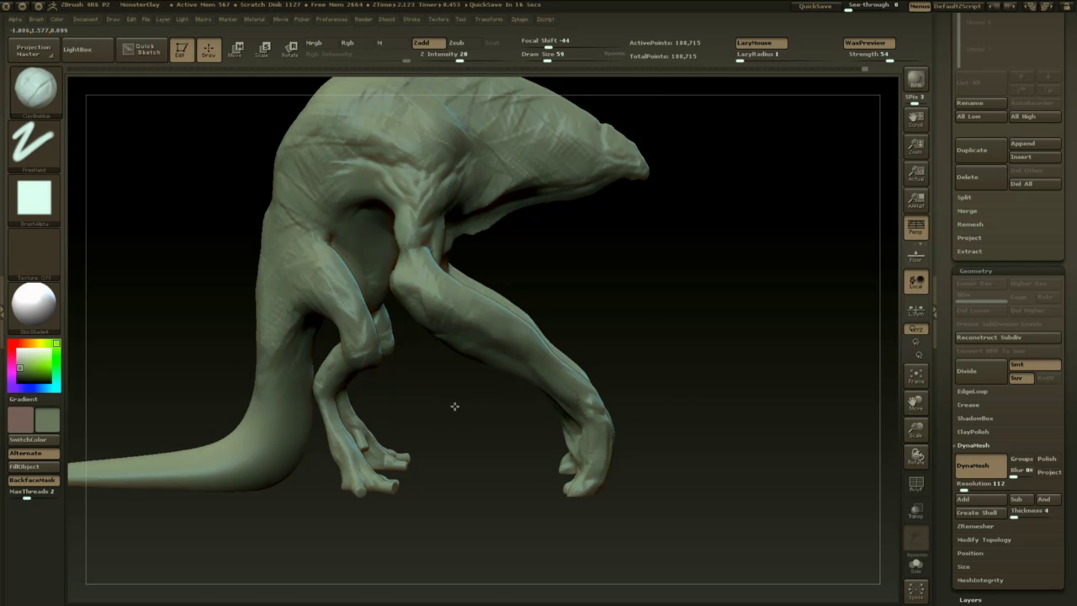
# - Set the draw size to 62 and sculpt muscle forms on the hind thigh and hip
pyautogui.moveTo(454, 406); pyautogui.dragTo(469, 268, button='right')
pyautogui.moveTo(657, 284)
pyautogui.mouseDown()
pyautogui.moveTo(534, 258)
pyautogui.moveTo(616, 291)
pyautogui.mouseUp()
pyautogui.press('space')
pyautogui.moveTo(383, 308); pyautogui.dragTo(387, 308)
pyautogui.moveTo(447, 330); pyautogui.dragTo(453, 291)
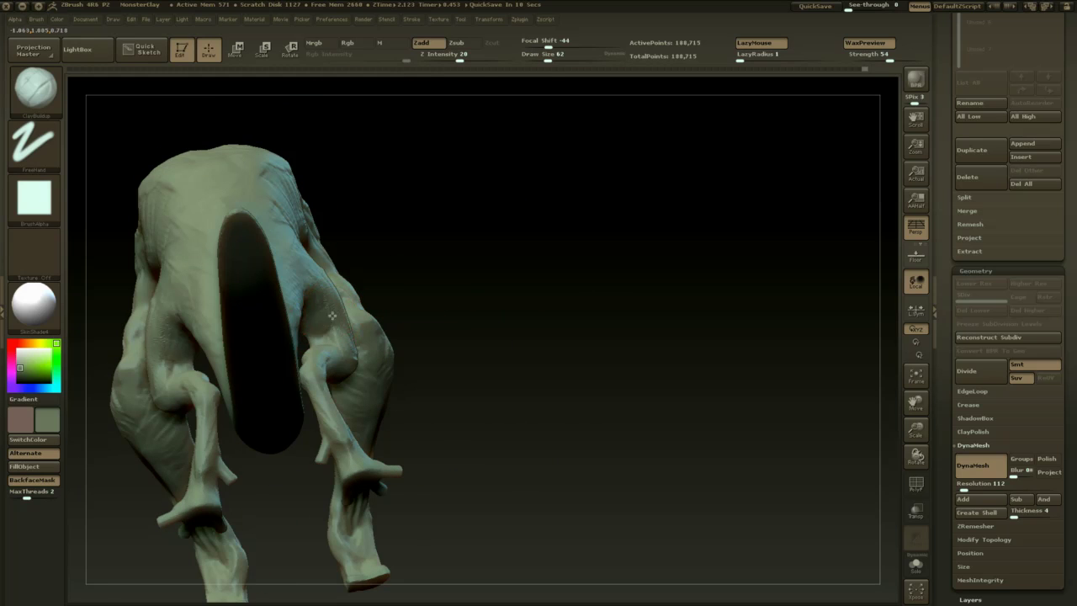
pyautogui.moveTo(455, 331); pyautogui.dragTo(381, 321)
pyautogui.moveTo(596, 369); pyautogui.dragTo(546, 357)
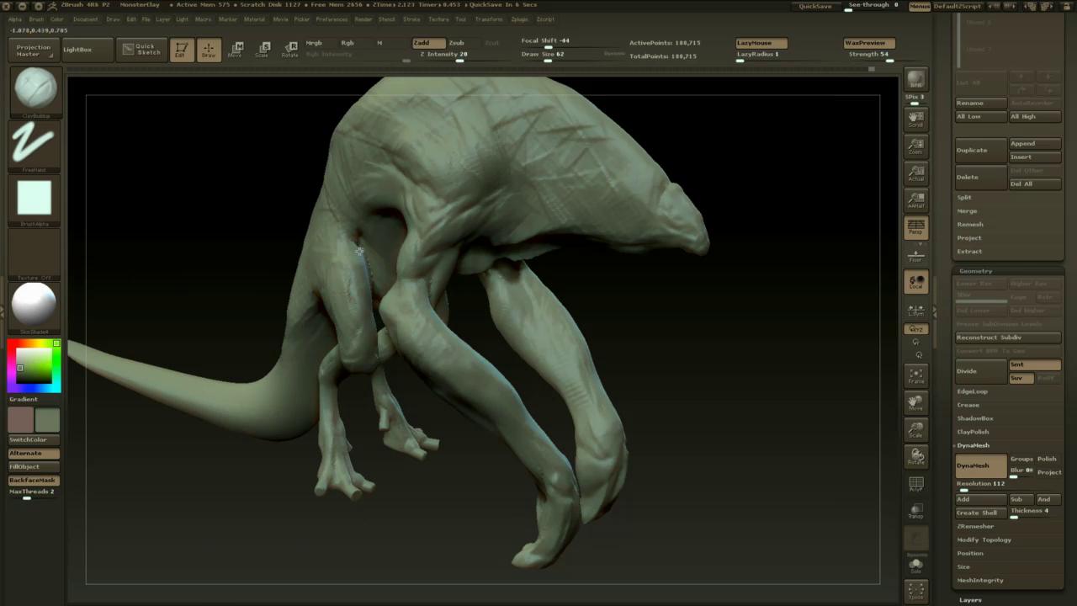
# - Sculpt skin folds across the lower belly between the hind legs with ClayBuildup
pyautogui.moveTo(454, 471); pyautogui.dragTo(416, 401)
pyautogui.moveTo(468, 450); pyautogui.dragTo(456, 440)
pyautogui.moveTo(455, 439); pyautogui.dragTo(391, 328, button='right')
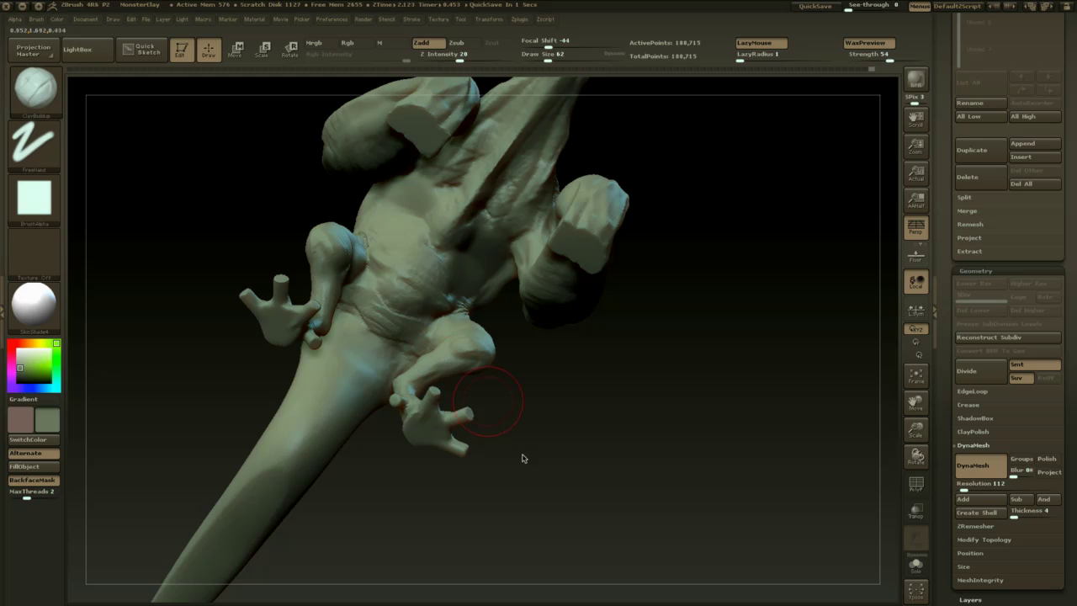
pyautogui.moveTo(522, 459); pyautogui.dragTo(496, 383)
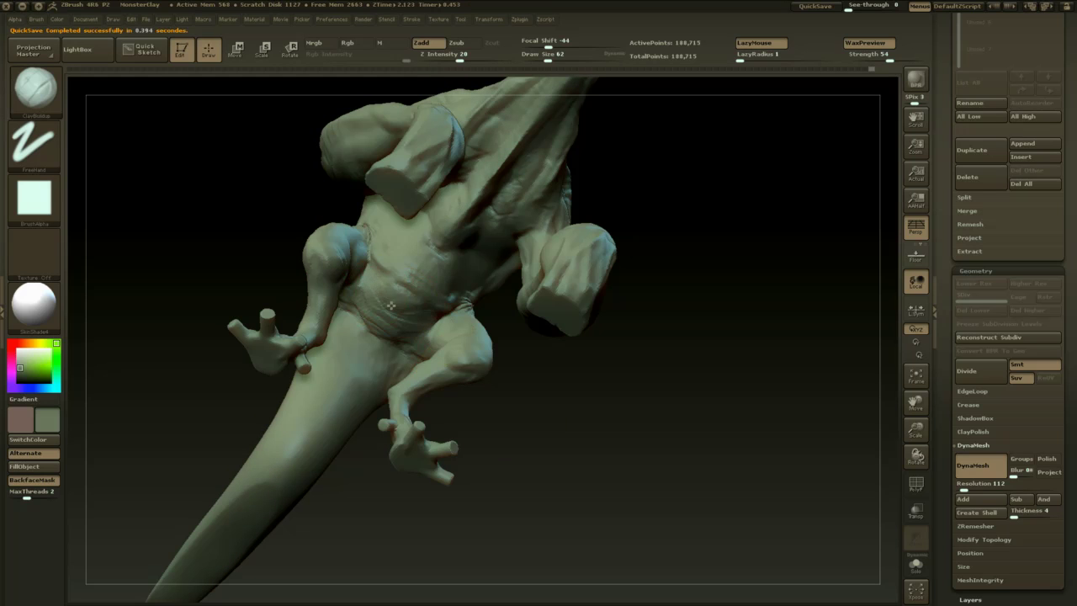
pyautogui.moveTo(391, 306); pyautogui.dragTo(370, 257)
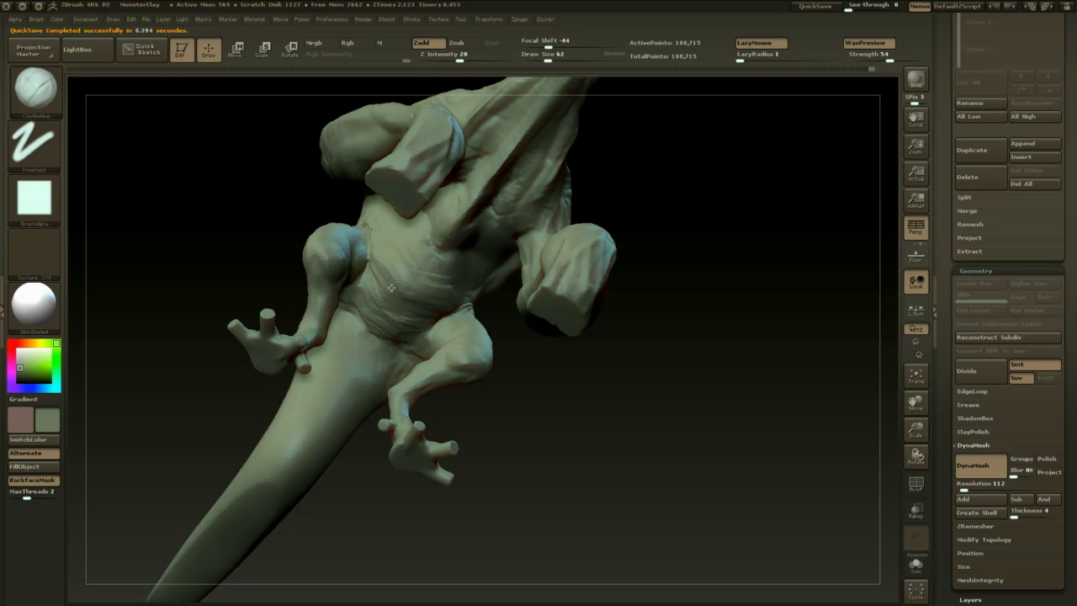
# - Add ClayBuildup strokes to the flank above the hind thigh and remesh the DynaMesh
pyautogui.moveTo(515, 358)
pyautogui.mouseDown()
pyautogui.moveTo(567, 474)
pyautogui.moveTo(606, 472)
pyautogui.mouseUp()
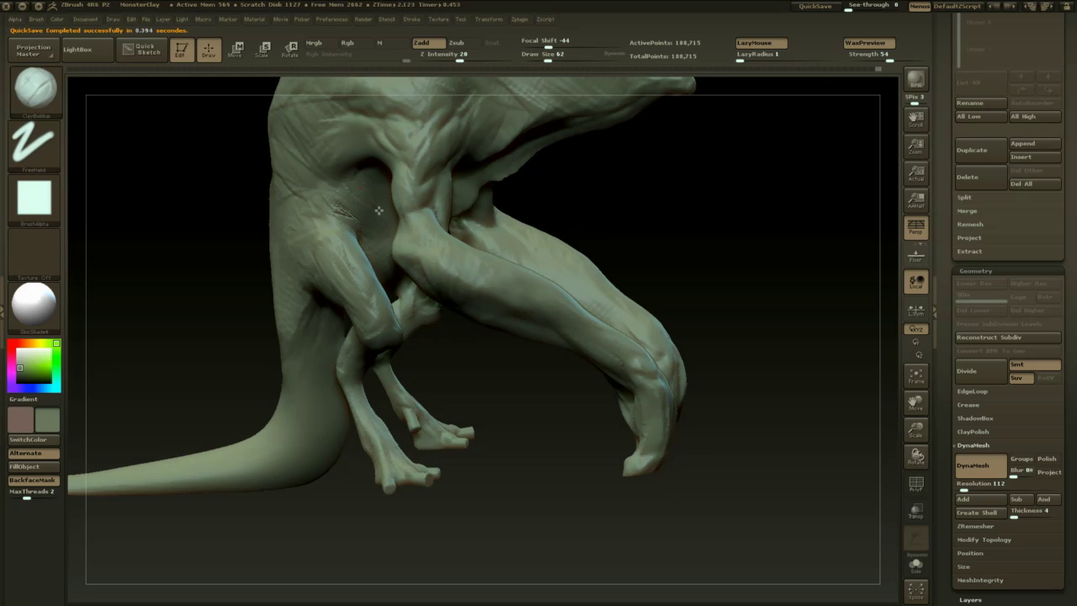
pyautogui.moveTo(618, 258); pyautogui.dragTo(687, 416)
pyautogui.moveTo(688, 354)
pyautogui.keyDown('ctrl'); pyautogui.mouseDown()
pyautogui.moveTo(691, 435)
pyautogui.moveTo(720, 432)
pyautogui.moveTo(699, 436)
pyautogui.moveTo(721, 496)
pyautogui.moveTo(651, 221)
pyautogui.moveTo(682, 337)
pyautogui.mouseUp(); pyautogui.keyUp('ctrl')
# - Set the draw size to 68, sculpt the underside of the torso and belly, and remesh the DynaMesh
pyautogui.press(']')
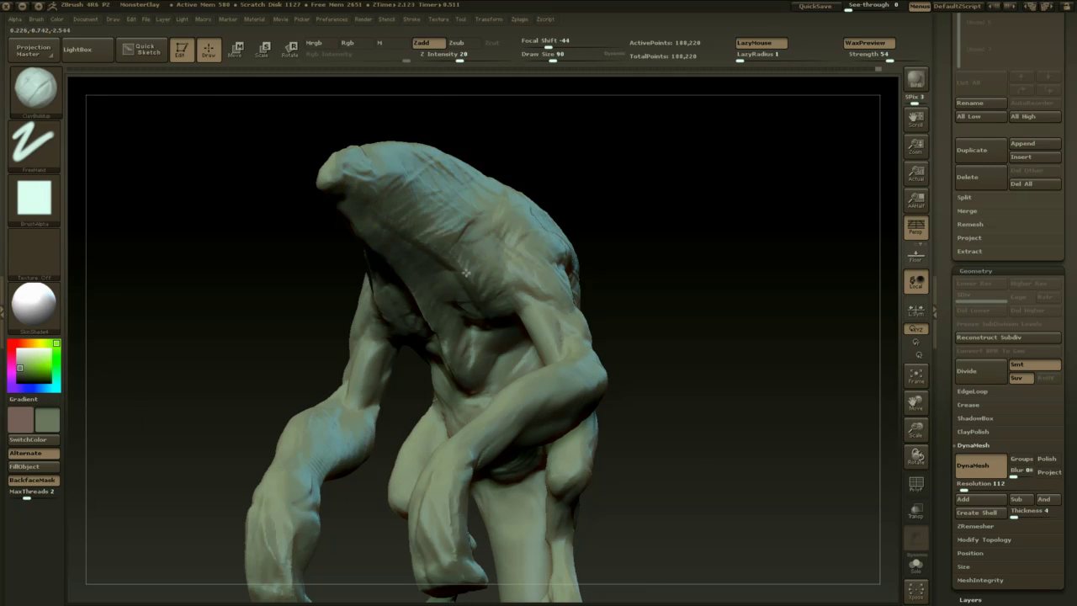
pyautogui.keyDown('alt'); pyautogui.moveTo(655, 275); pyautogui.dragTo(666, 226); pyautogui.keyUp('alt')
pyautogui.moveTo(667, 226); pyautogui.dragTo(721, 230)
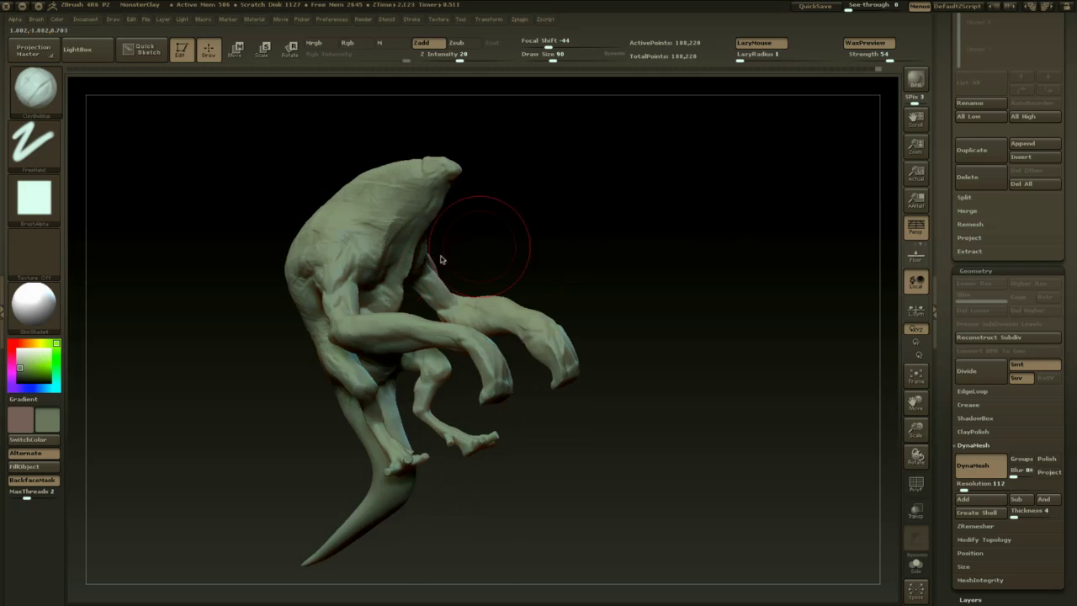
pyautogui.moveTo(492, 222); pyautogui.dragTo(459, 224)
pyautogui.press('space')
pyautogui.moveTo(442, 262); pyautogui.dragTo(477, 214)
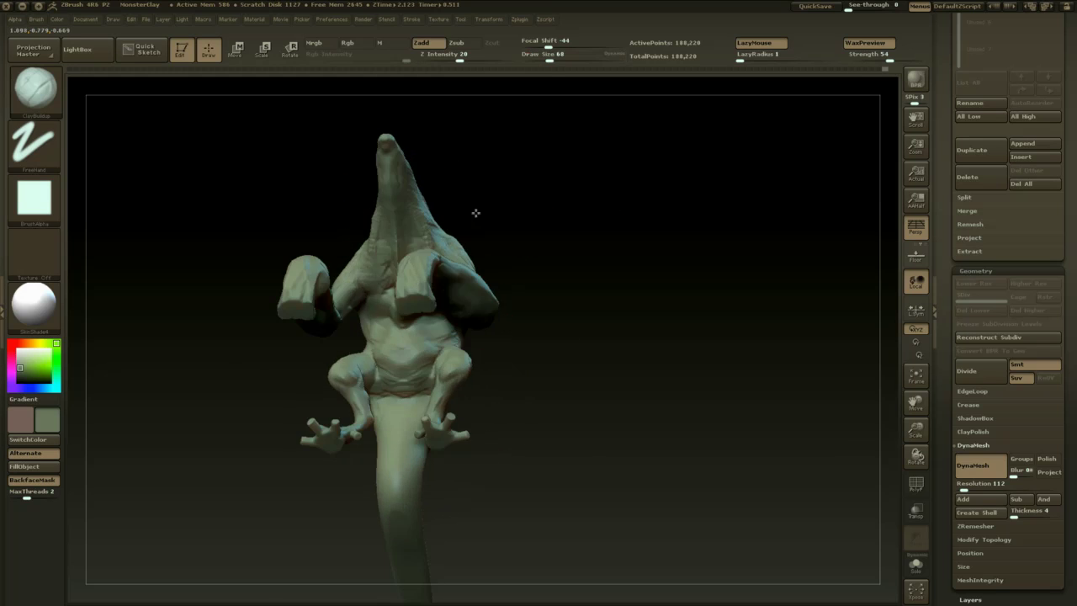
pyautogui.moveTo(538, 265); pyautogui.dragTo(566, 220)
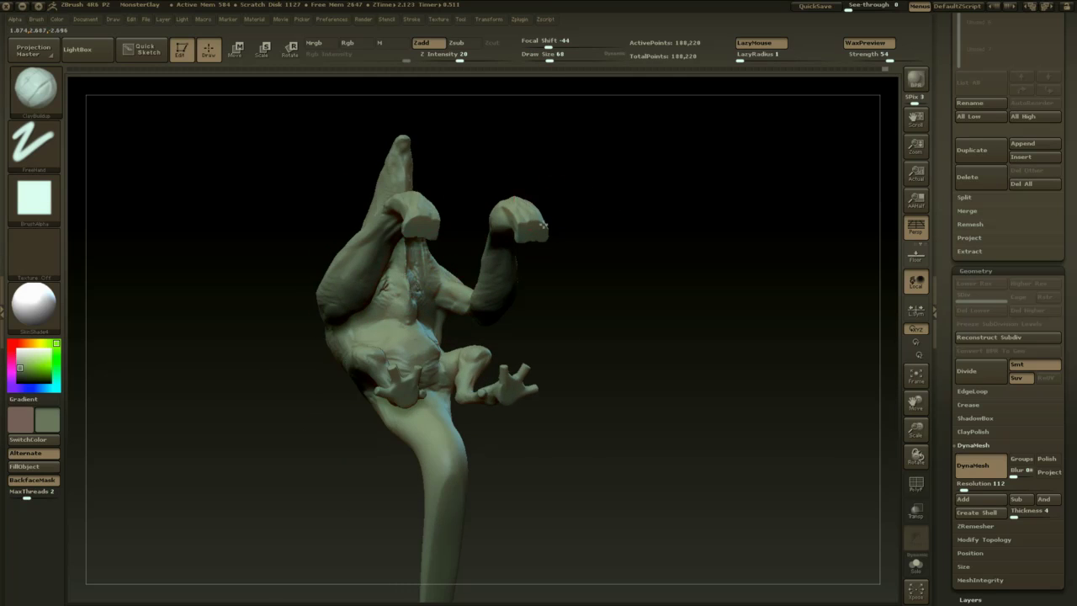
pyautogui.moveTo(542, 225); pyautogui.dragTo(407, 292, button='right')
pyautogui.moveTo(523, 292); pyautogui.dragTo(587, 268)
pyautogui.keyDown('ctrl'); pyautogui.moveTo(586, 267); pyautogui.dragTo(627, 523); pyautogui.keyUp('ctrl')
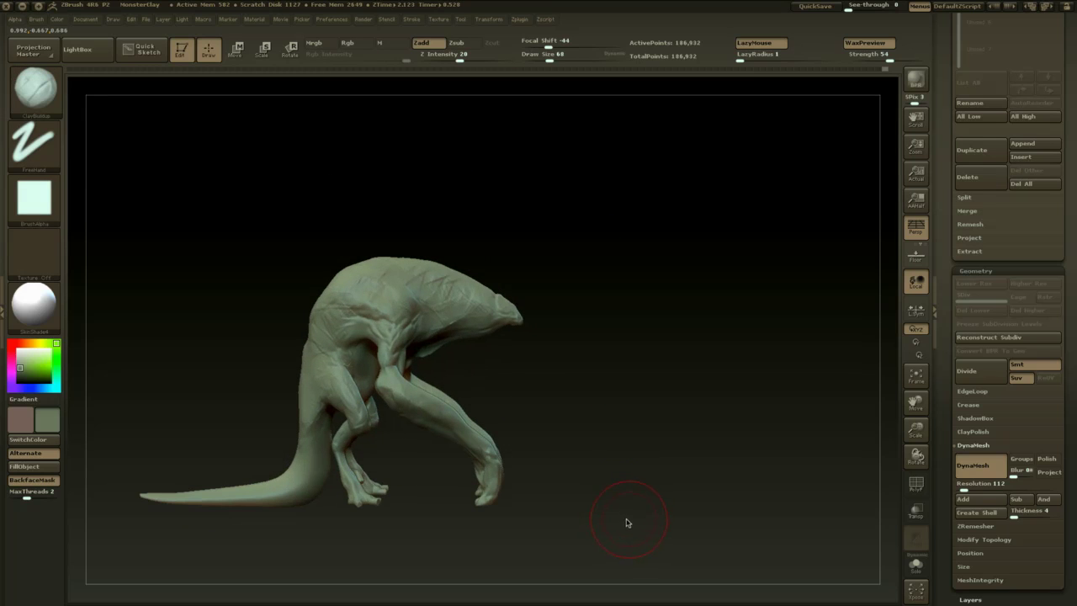
# - Save the tool as monsternight on the Desktop in ZTool format, replacing the existing file
pyautogui.hotkey('ctrl', 'shift', 't')
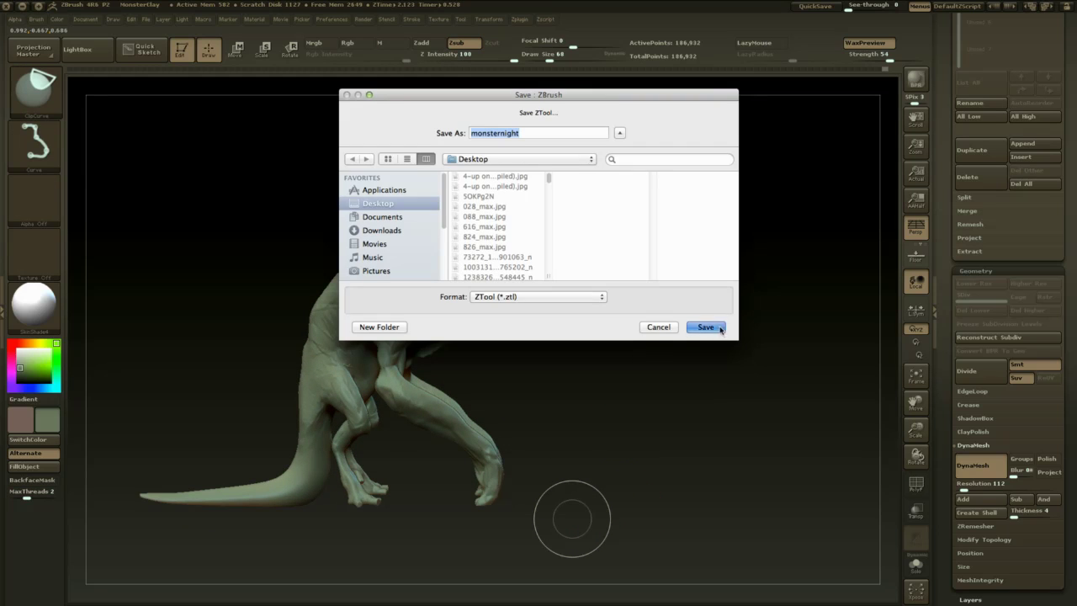
pyautogui.click(720, 329)
pyautogui.click(635, 175)
# - Carve creases around the hind hip and along the lower back with the Dam_Standard brush
pyautogui.moveTo(603, 381)
pyautogui.keyDown('alt'); pyautogui.mouseDown()
pyautogui.moveTo(653, 370)
pyautogui.moveTo(699, 315)
pyautogui.moveTo(709, 322)
pyautogui.mouseUp(); pyautogui.keyUp('alt')
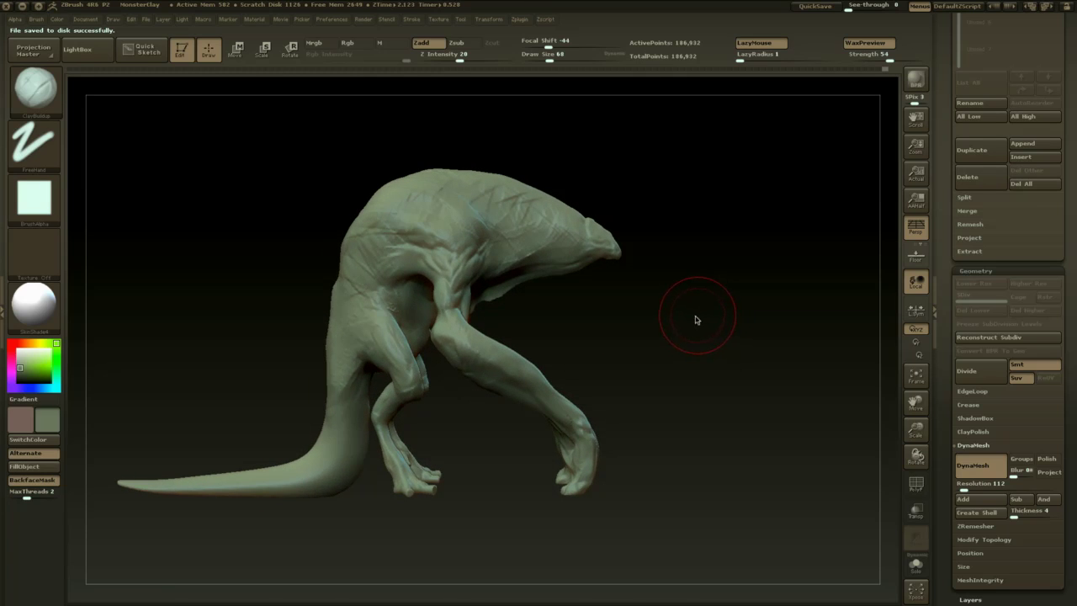
pyautogui.press('b')
pyautogui.press('d')
pyautogui.press('s')
pyautogui.moveTo(568, 315); pyautogui.dragTo(562, 316)
pyautogui.moveTo(582, 317); pyautogui.dragTo(613, 322)
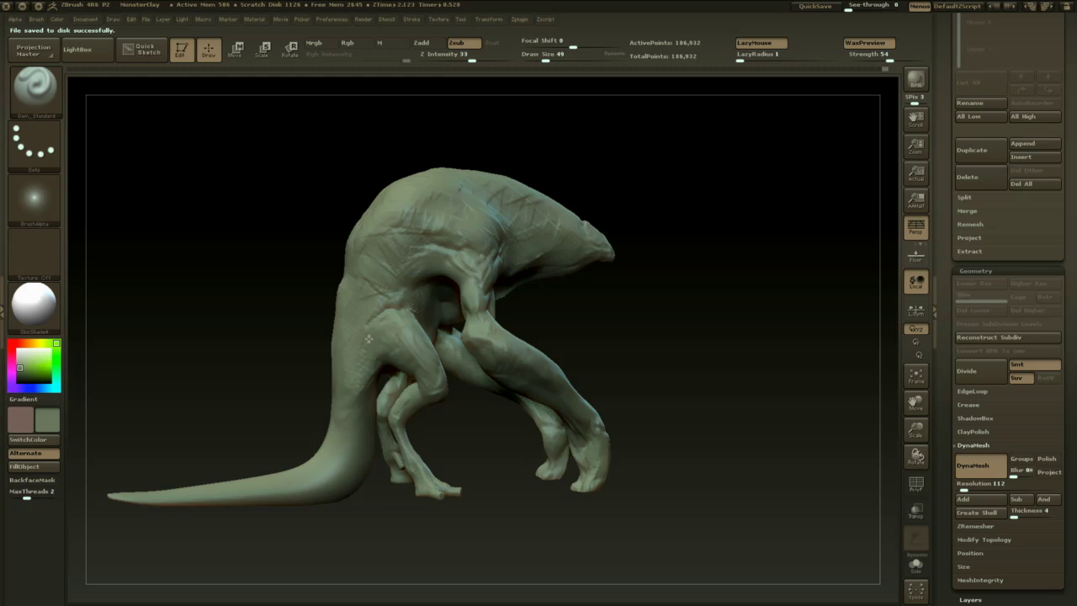
pyautogui.moveTo(312, 424); pyautogui.dragTo(491, 342)
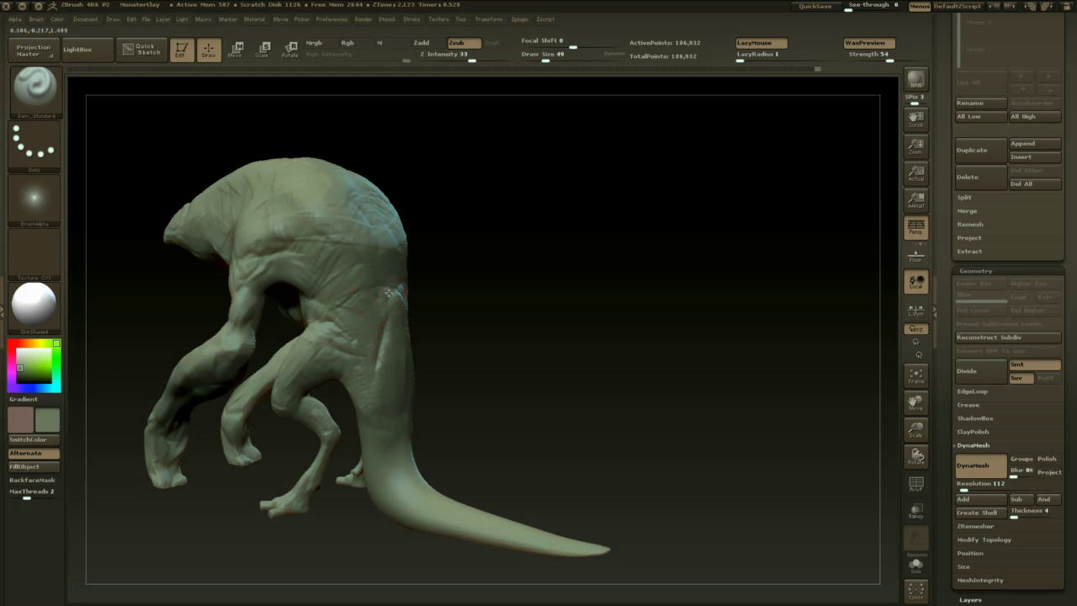
pyautogui.moveTo(417, 285); pyautogui.dragTo(478, 299)
# - Carve creases where the back of the hind thigh meets the base of the tail
pyautogui.moveTo(515, 421); pyautogui.dragTo(484, 429)
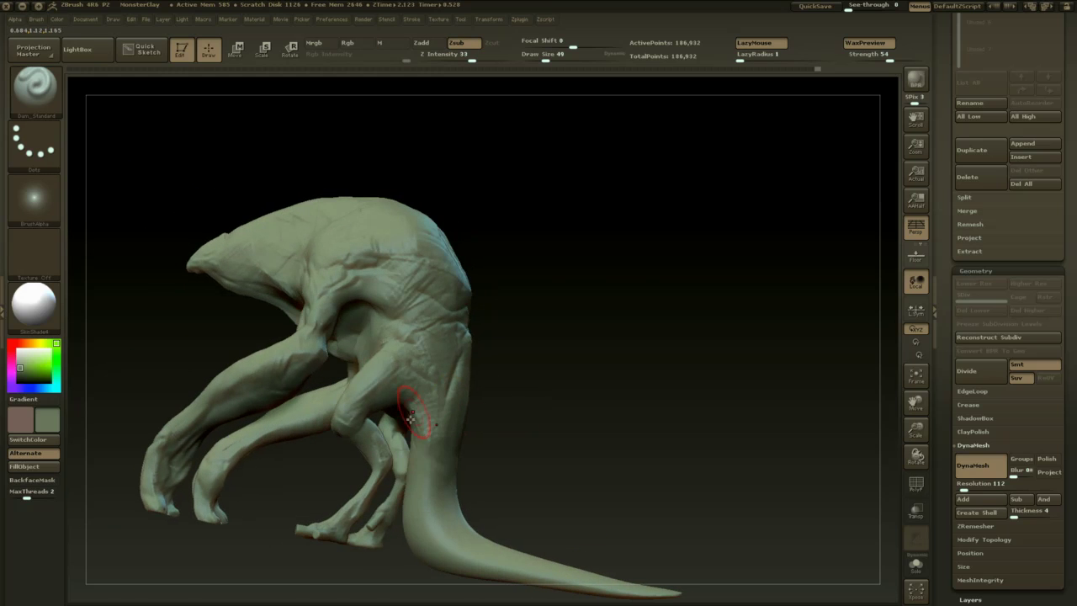
pyautogui.moveTo(409, 409); pyautogui.dragTo(437, 480)
pyautogui.moveTo(449, 427); pyautogui.dragTo(433, 471)
pyautogui.moveTo(547, 438)
pyautogui.keyDown('alt'); pyautogui.mouseDown()
pyautogui.moveTo(546, 378)
pyautogui.moveTo(469, 380)
pyautogui.mouseUp(); pyautogui.keyUp('alt')
# - Smooth the creases on the flank above the hind leg
pyautogui.keyDown('shift'); pyautogui.moveTo(500, 534); pyautogui.dragTo(480, 473); pyautogui.keyUp('shift')
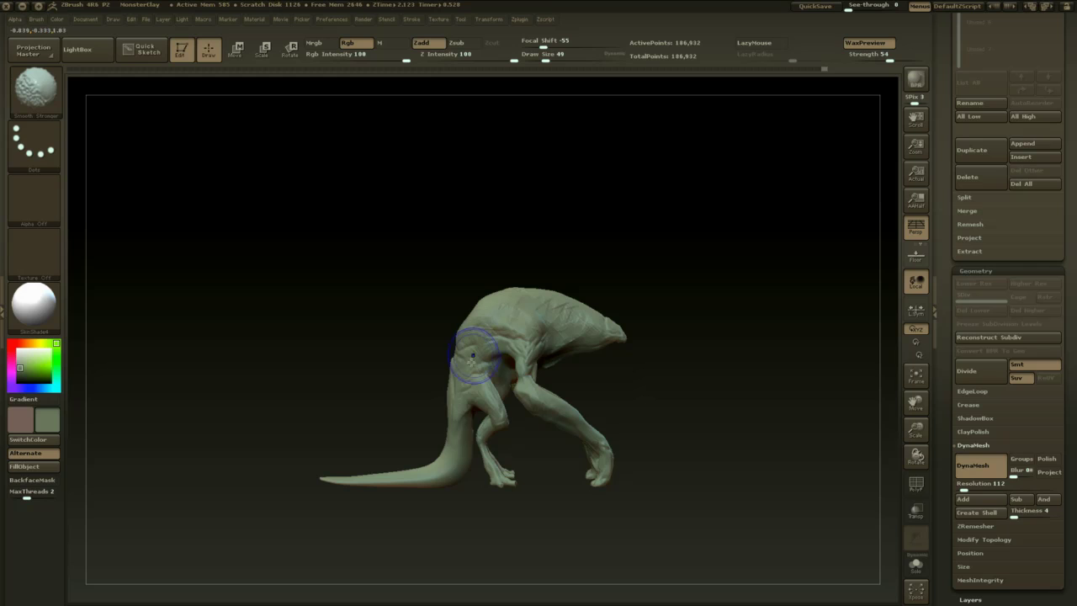
pyautogui.moveTo(399, 435)
pyautogui.mouseDown()
pyautogui.moveTo(451, 478)
pyautogui.moveTo(461, 471)
pyautogui.mouseUp()
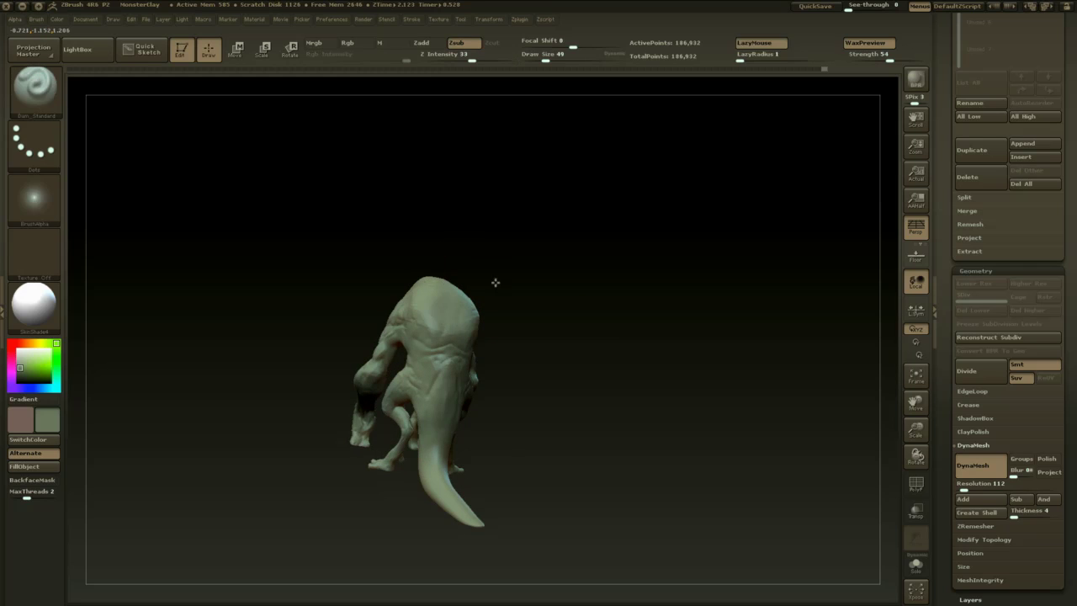
pyautogui.keyDown('shift'); pyautogui.moveTo(495, 284); pyautogui.dragTo(538, 295); pyautogui.keyUp('shift')
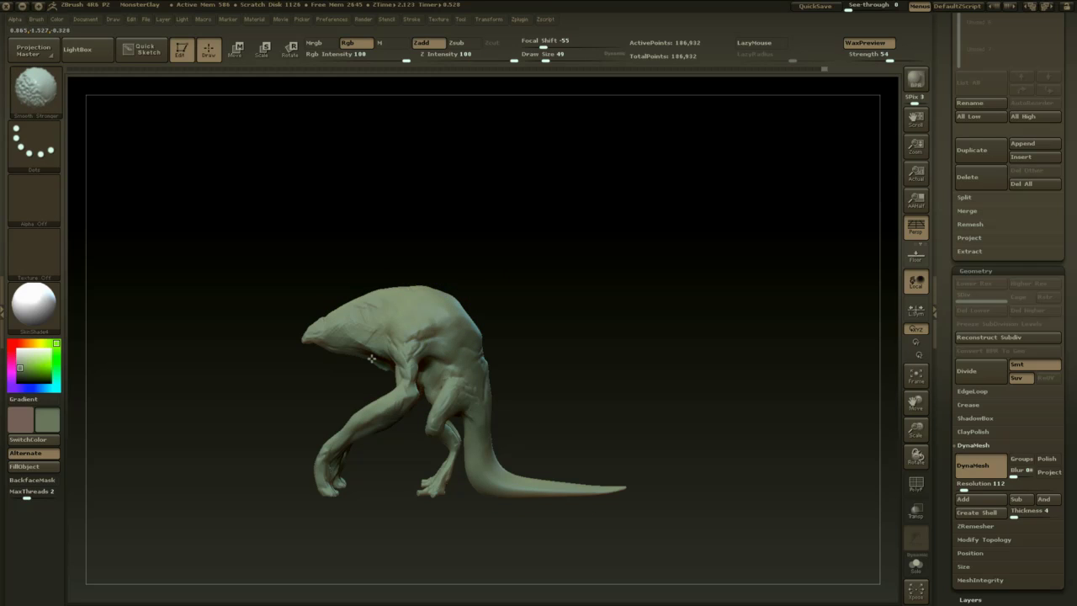
# - Build up the front and inner side of the hind thigh with ClayBuildup strokes
pyautogui.moveTo(547, 412)
pyautogui.keyDown('alt'); pyautogui.mouseDown()
pyautogui.moveTo(539, 368)
pyautogui.moveTo(728, 365)
pyautogui.mouseUp(); pyautogui.keyUp('alt')
pyautogui.press('b')
pyautogui.press('c')
pyautogui.press('b')
pyautogui.moveTo(623, 374); pyautogui.dragTo(642, 371)
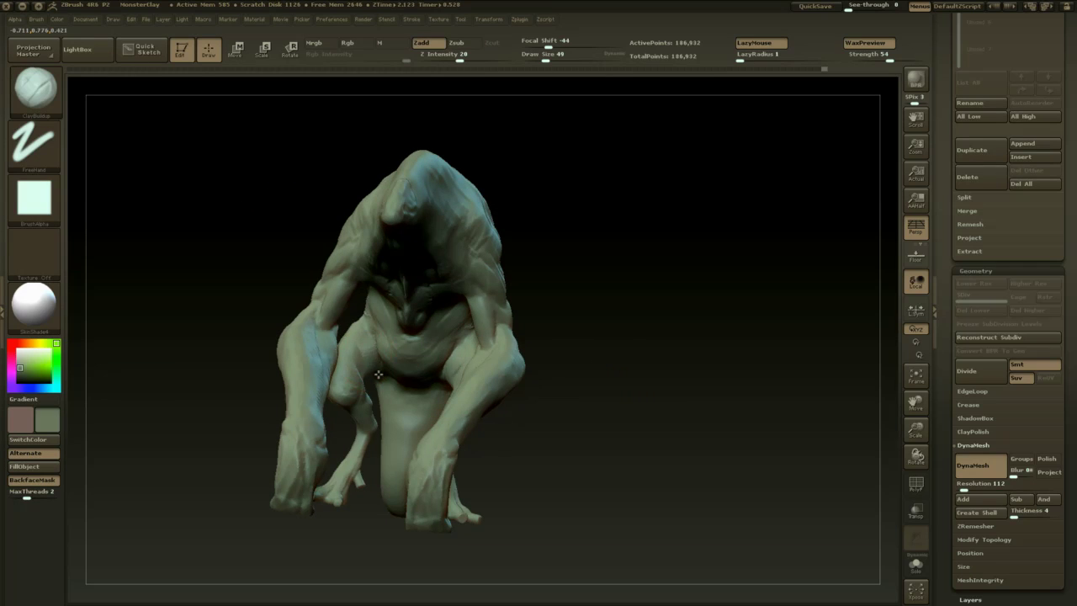
pyautogui.moveTo(359, 353)
pyautogui.mouseDown()
pyautogui.moveTo(366, 377)
pyautogui.moveTo(363, 345)
pyautogui.mouseUp()
pyautogui.moveTo(576, 352); pyautogui.dragTo(732, 347)
pyautogui.moveTo(368, 365); pyautogui.dragTo(366, 333)
# - Set the draw size to 29 and add fine muscle strokes to the hind thigh
pyautogui.moveTo(399, 507); pyautogui.dragTo(454, 505)
pyautogui.press('space')
pyautogui.moveTo(371, 375); pyautogui.dragTo(363, 375)
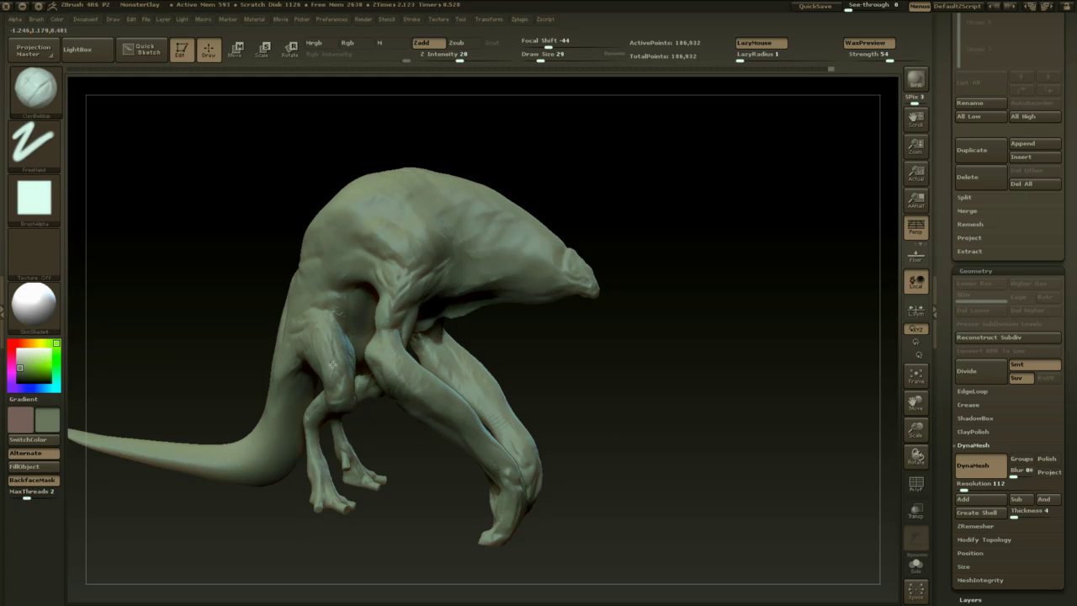
pyautogui.moveTo(608, 380); pyautogui.dragTo(691, 382)
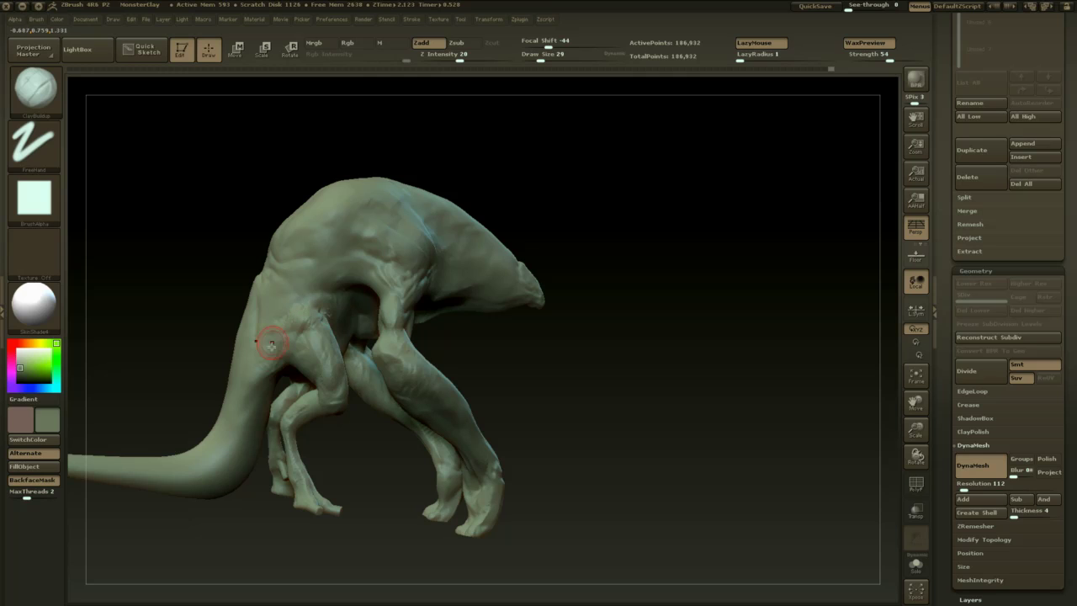
# - Set the draw size to 62, build up the flank above the hip, and remesh the DynaMesh
pyautogui.moveTo(303, 290); pyautogui.dragTo(295, 305)
pyautogui.press('space')
pyautogui.moveTo(304, 291); pyautogui.dragTo(295, 300)
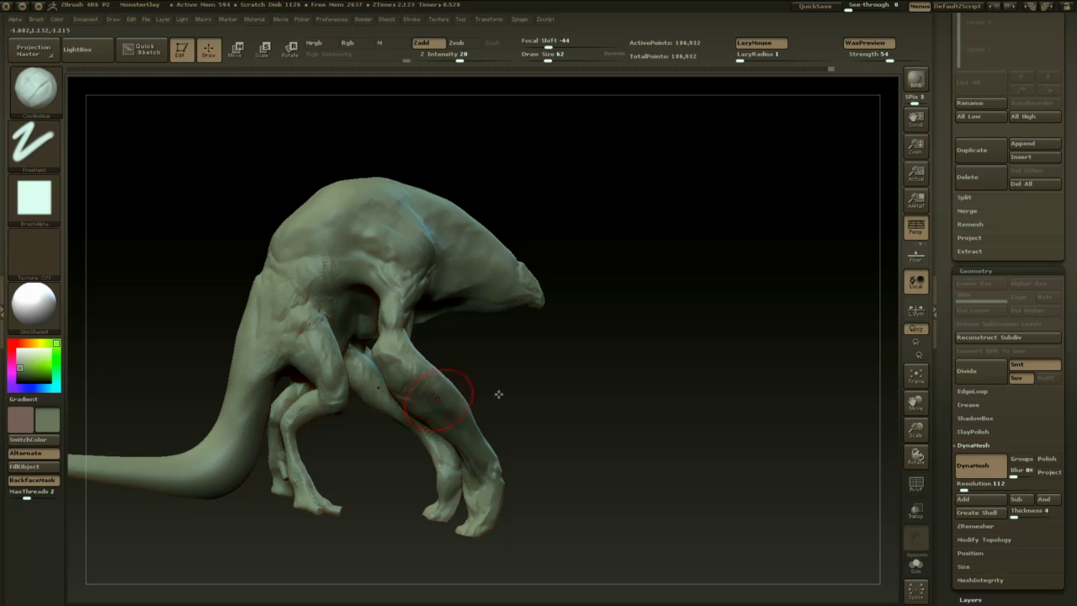
pyautogui.moveTo(539, 393)
pyautogui.mouseDown()
pyautogui.moveTo(633, 389)
pyautogui.moveTo(616, 360)
pyautogui.moveTo(638, 463)
pyautogui.mouseUp()
# - Set the draw size to 68 and build up muscle mass on the lower back and flank
pyautogui.press('space')
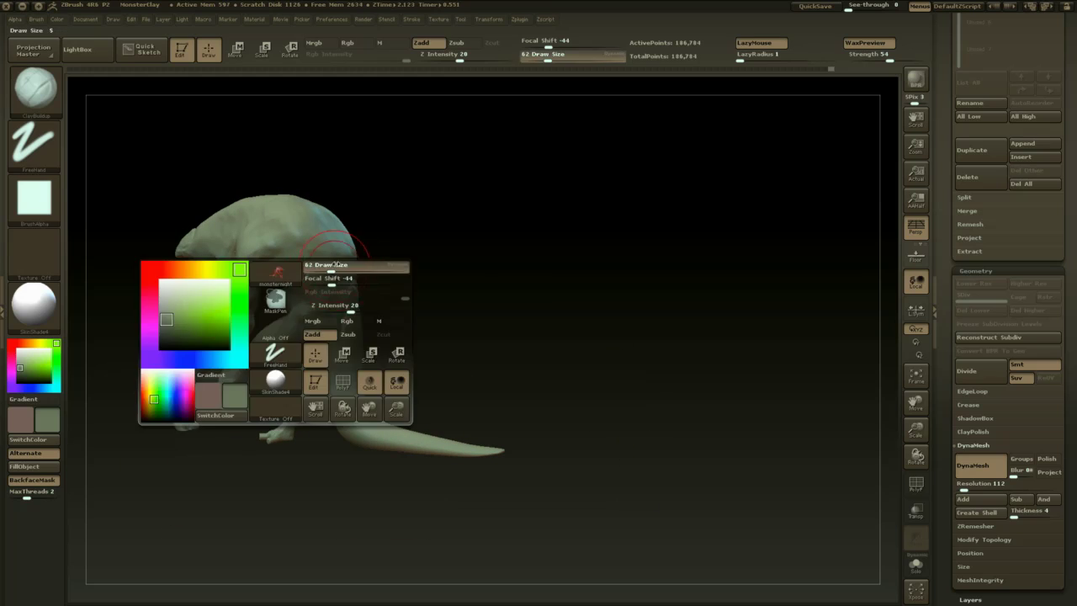
pyautogui.moveTo(330, 270); pyautogui.dragTo(337, 269)
pyautogui.moveTo(421, 256)
pyautogui.keyDown('alt'); pyautogui.mouseDown()
pyautogui.moveTo(520, 293)
pyautogui.moveTo(394, 294)
pyautogui.mouseUp(); pyautogui.keyUp('alt')
pyautogui.press('space')
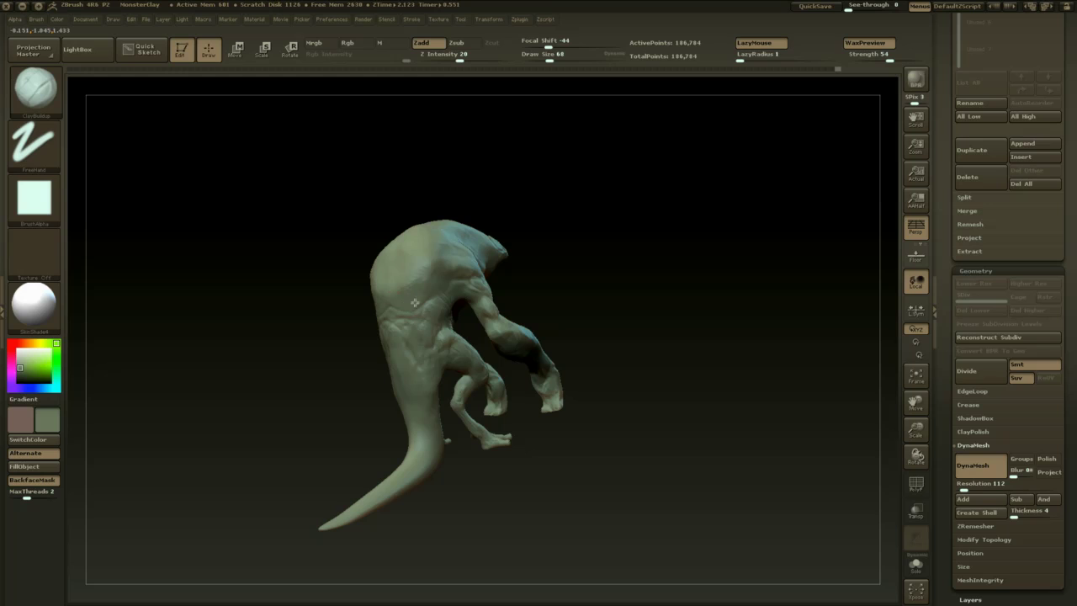
pyautogui.moveTo(389, 312)
pyautogui.mouseDown(button='right')
pyautogui.moveTo(413, 368)
pyautogui.moveTo(422, 292)
pyautogui.mouseUp(button='right')
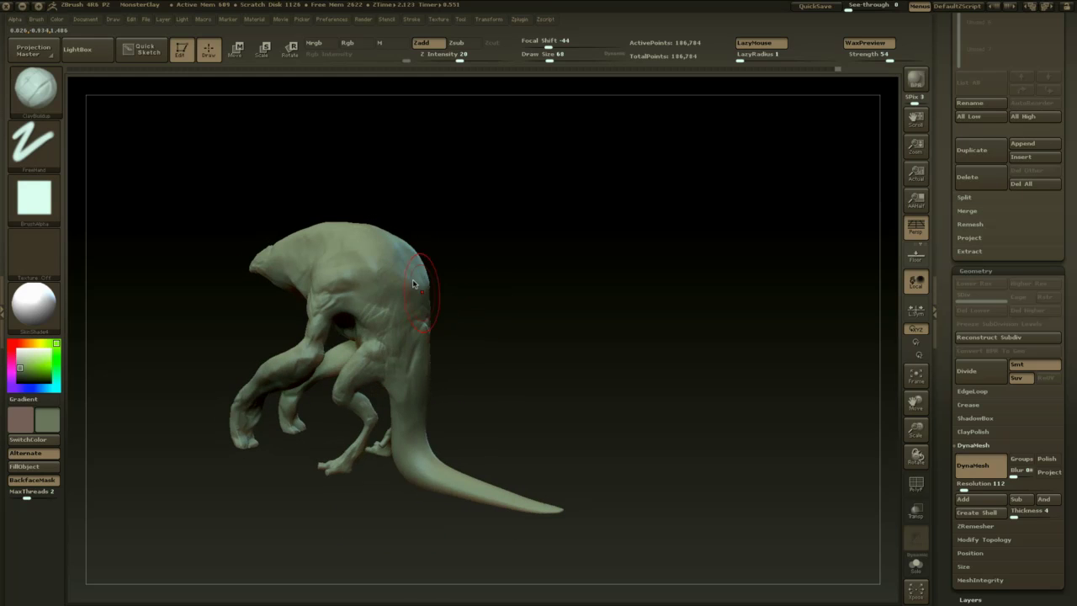
pyautogui.moveTo(436, 296); pyautogui.dragTo(345, 291)
pyautogui.moveTo(450, 217); pyautogui.dragTo(478, 249)
# - Set the draw size to 46 and add ClayBuildup strokes to the back behind the shoulder
pyautogui.press('space')
pyautogui.moveTo(411, 284)
pyautogui.mouseDown()
pyautogui.moveTo(383, 287)
pyautogui.moveTo(385, 298)
pyautogui.mouseUp()
pyautogui.moveTo(546, 261)
pyautogui.mouseDown()
pyautogui.moveTo(591, 244)
pyautogui.moveTo(615, 311)
pyautogui.moveTo(630, 305)
pyautogui.mouseUp()
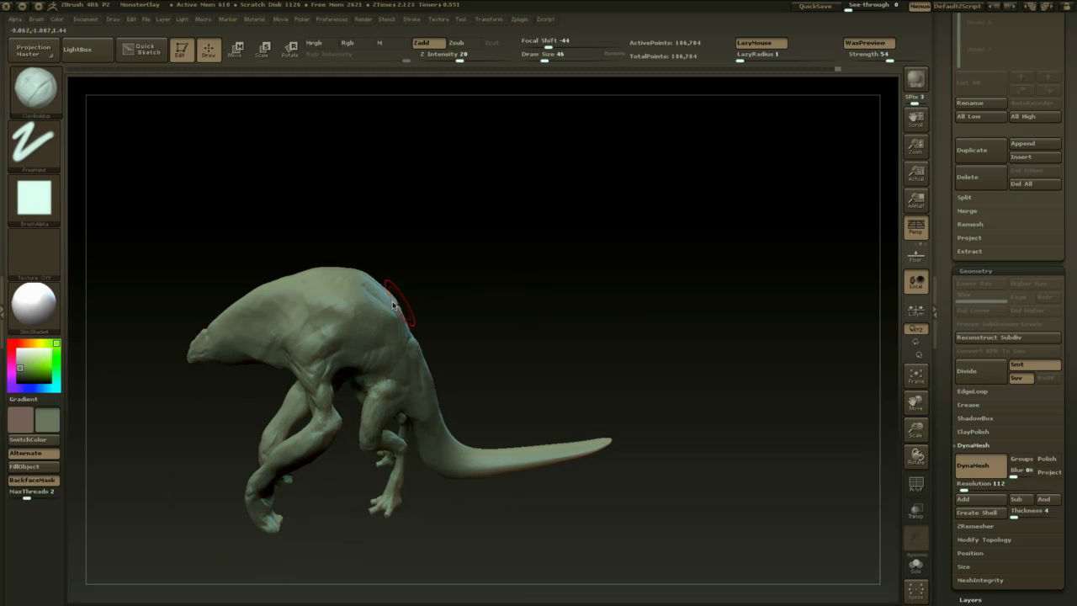
pyautogui.moveTo(428, 287); pyautogui.dragTo(381, 288)
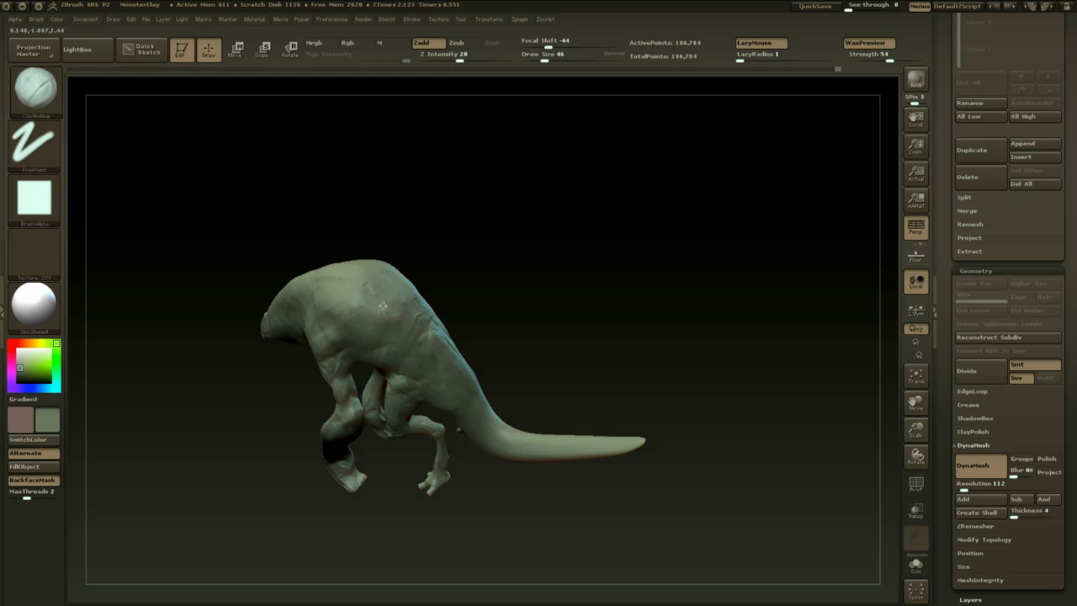
# - Remesh the DynaMesh and carve soft creases across the back with Dam_Standard at Z intensity 12
pyautogui.press('b')
pyautogui.press('d')
pyautogui.press('s')
pyautogui.moveTo(505, 254)
pyautogui.mouseDown()
pyautogui.moveTo(474, 184)
pyautogui.moveTo(541, 181)
pyautogui.mouseUp()
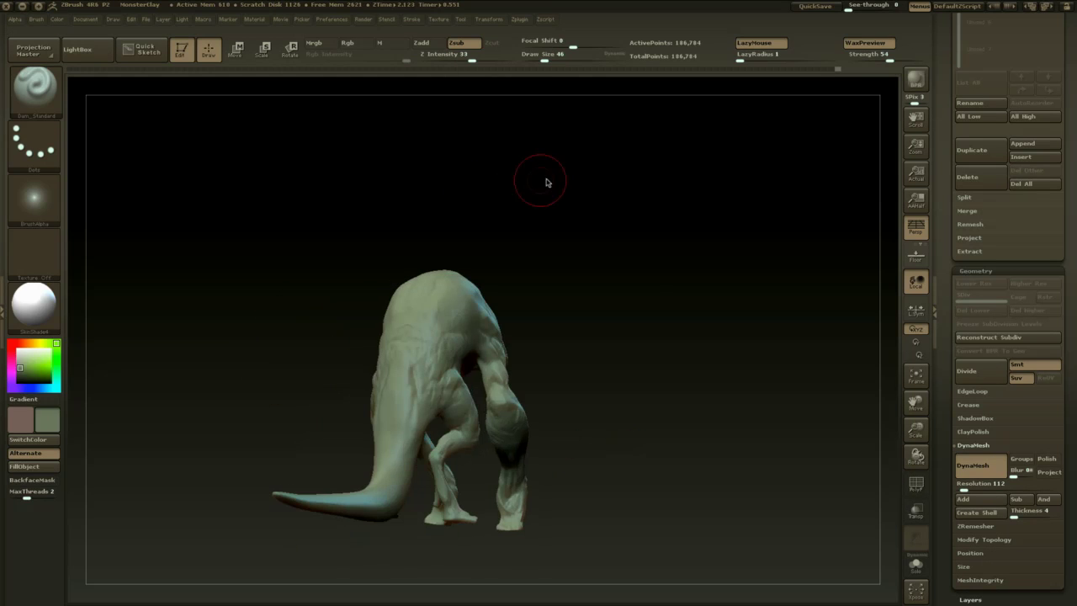
pyautogui.keyDown('ctrl'); pyautogui.moveTo(633, 207); pyautogui.dragTo(611, 344); pyautogui.keyUp('ctrl')
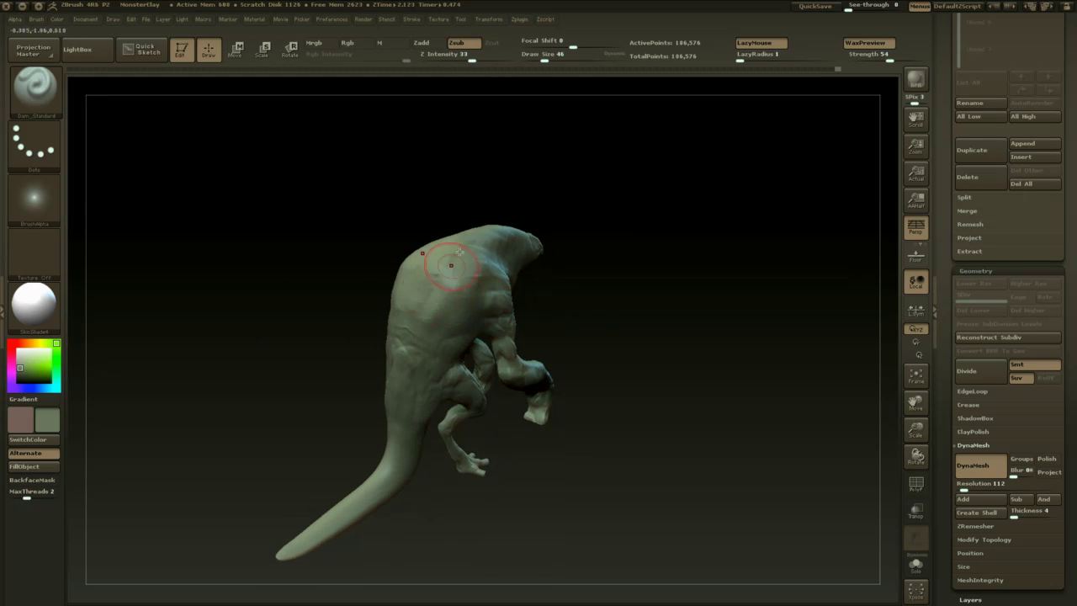
pyautogui.moveTo(471, 57); pyautogui.dragTo(450, 57)
pyautogui.moveTo(463, 244); pyautogui.dragTo(444, 274)
pyautogui.moveTo(478, 330); pyautogui.dragTo(445, 330, button='right')
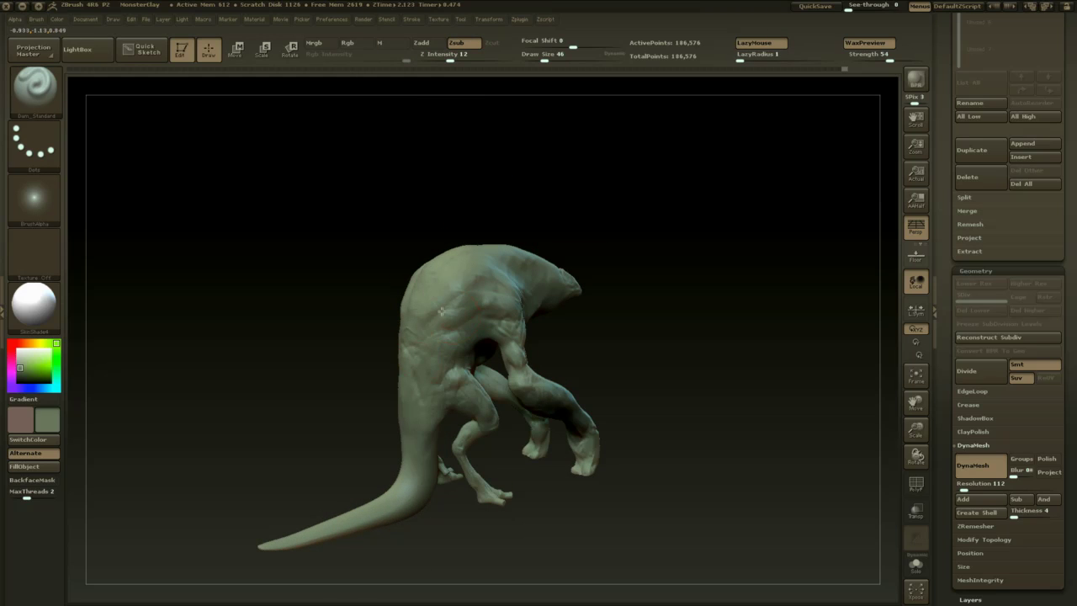
# - Carve light creases on the flank and behind the hind thigh, and remesh the DynaMesh
pyautogui.moveTo(300, 372); pyautogui.dragTo(382, 340)
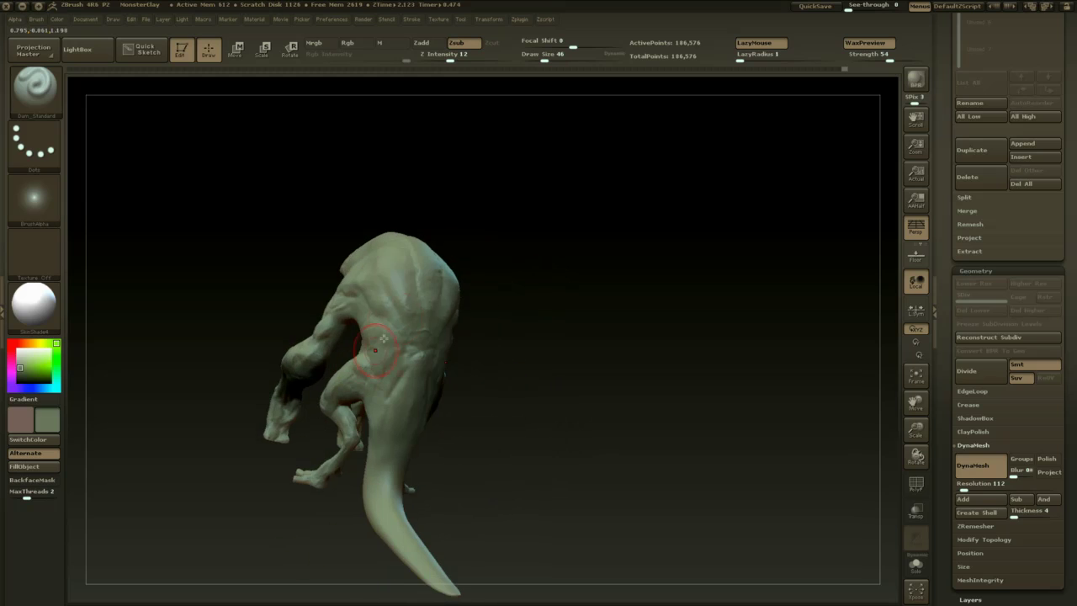
pyautogui.moveTo(493, 333)
pyautogui.mouseDown()
pyautogui.moveTo(664, 358)
pyautogui.moveTo(387, 343)
pyautogui.mouseUp()
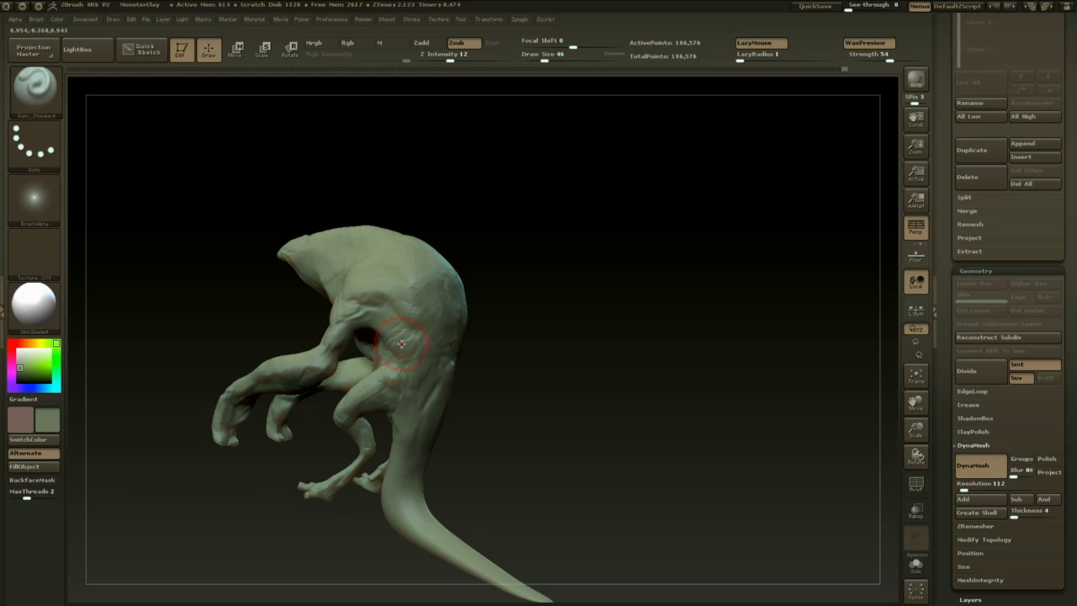
pyautogui.moveTo(473, 380)
pyautogui.mouseDown()
pyautogui.moveTo(524, 354)
pyautogui.moveTo(384, 337)
pyautogui.mouseUp()
pyautogui.moveTo(442, 413); pyautogui.dragTo(383, 396)
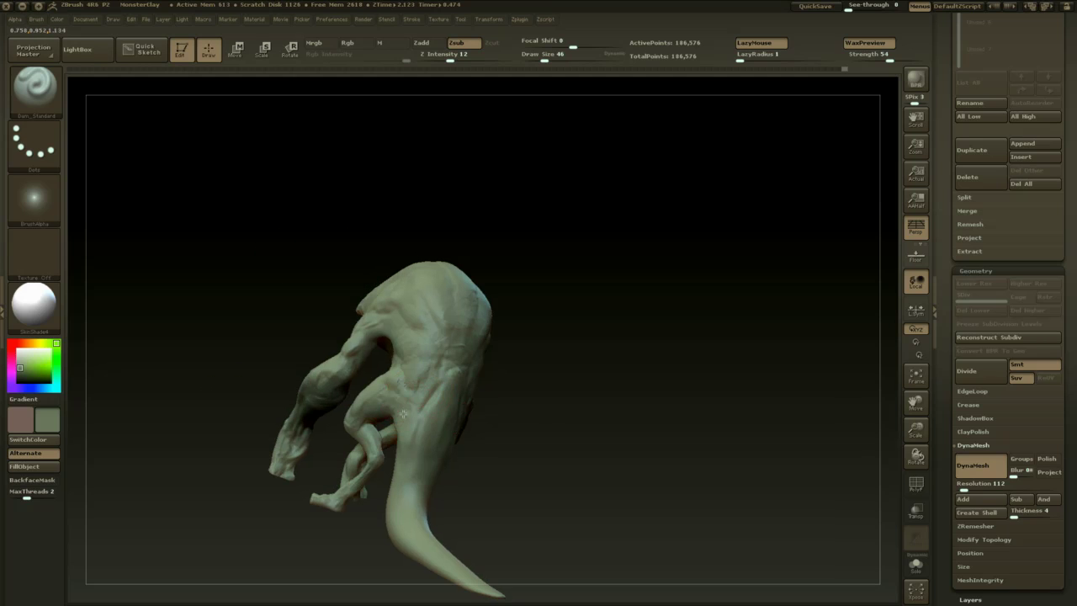
pyautogui.moveTo(473, 417); pyautogui.dragTo(450, 410)
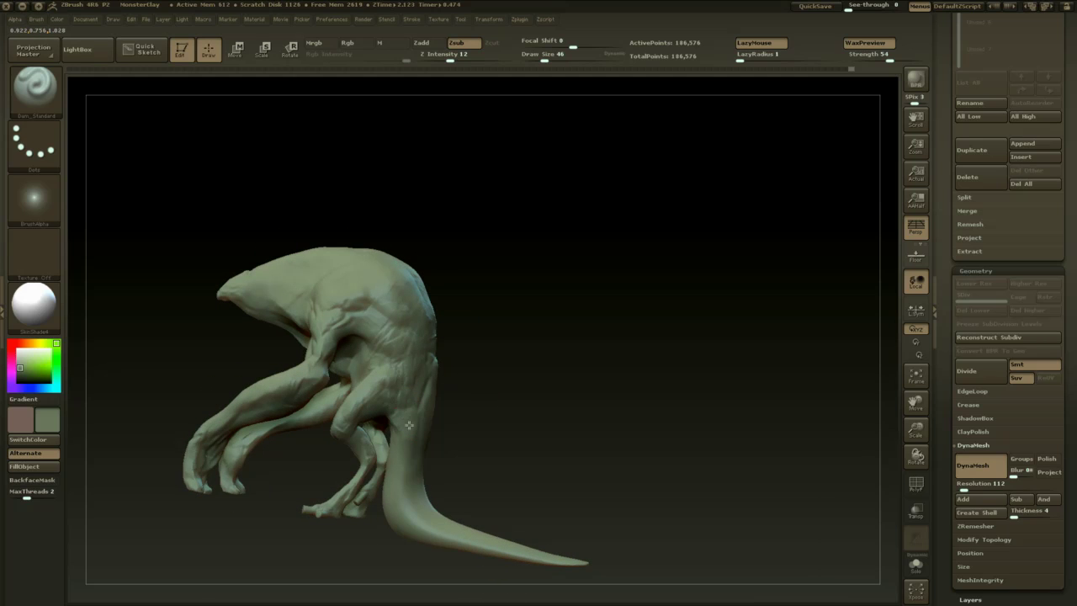
pyautogui.keyDown('ctrl'); pyautogui.moveTo(503, 385); pyautogui.dragTo(519, 452); pyautogui.keyUp('ctrl')
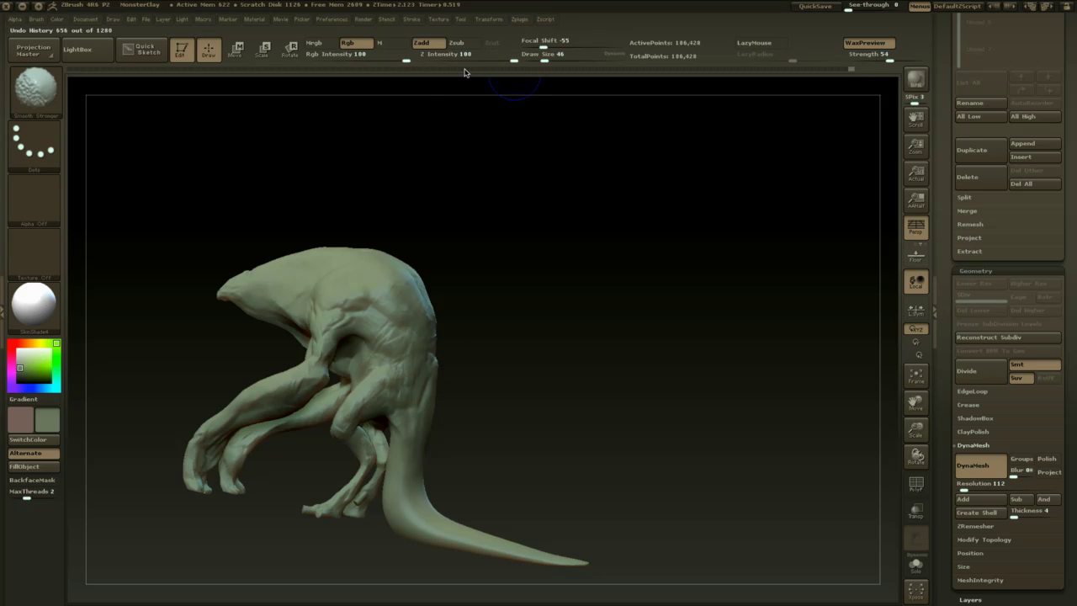
# - Set the Z intensity of the smoothing brush to 17
pyautogui.moveTo(465, 73)
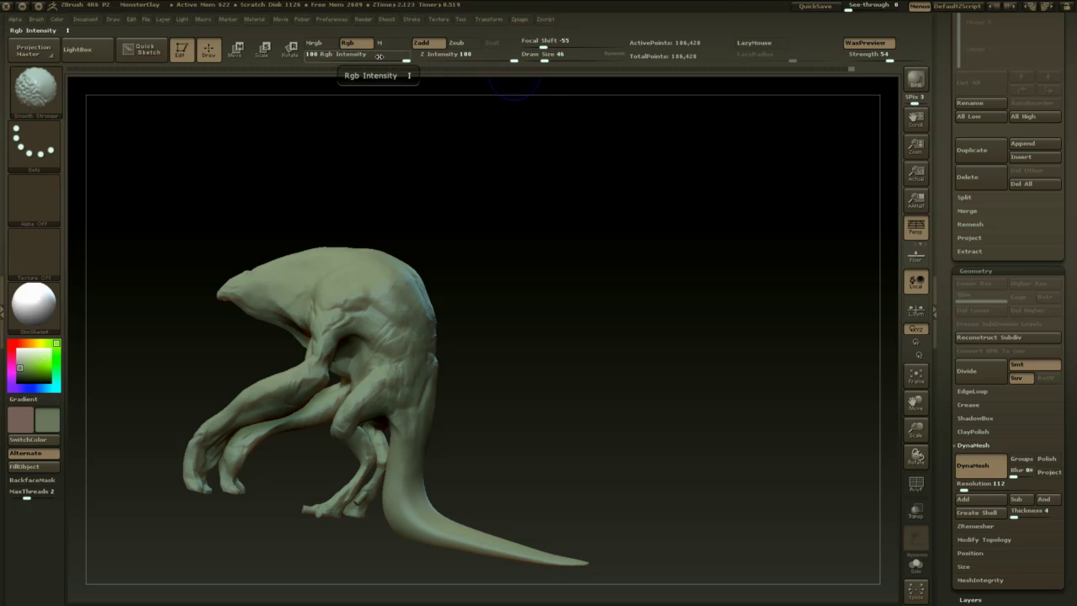
pyautogui.moveTo(483, 215); pyautogui.dragTo(459, 204)
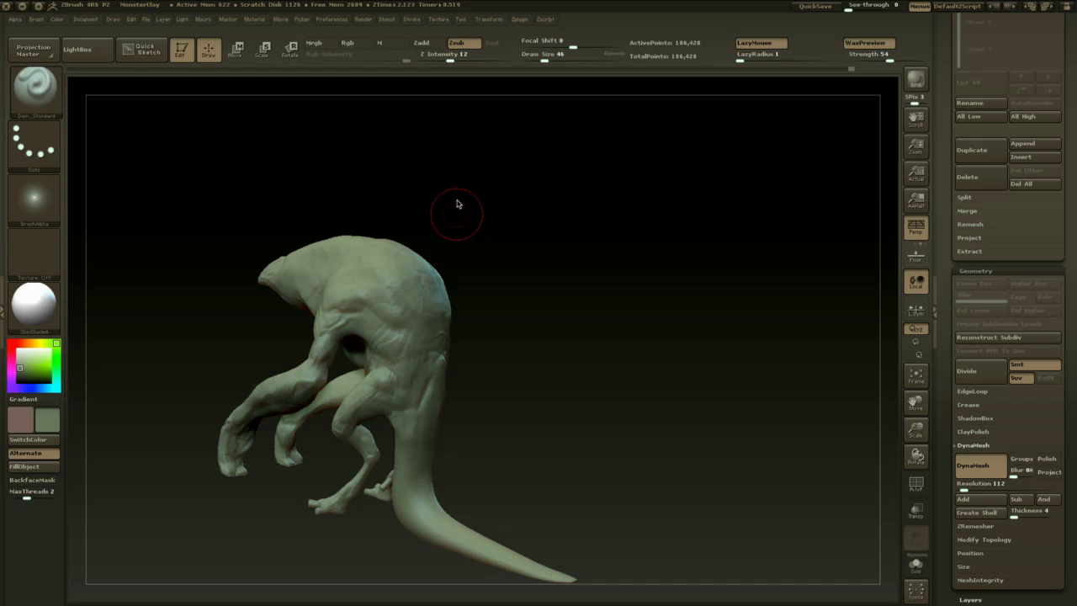
pyautogui.keyDown('shift'); pyautogui.click(406, 56); pyautogui.keyUp('shift')
pyautogui.keyDown('shift'); pyautogui.click(461, 55); pyautogui.keyUp('shift')
pyautogui.keyDown('shift'); pyautogui.moveTo(461, 56); pyautogui.dragTo(457, 55); pyautogui.keyUp('shift')
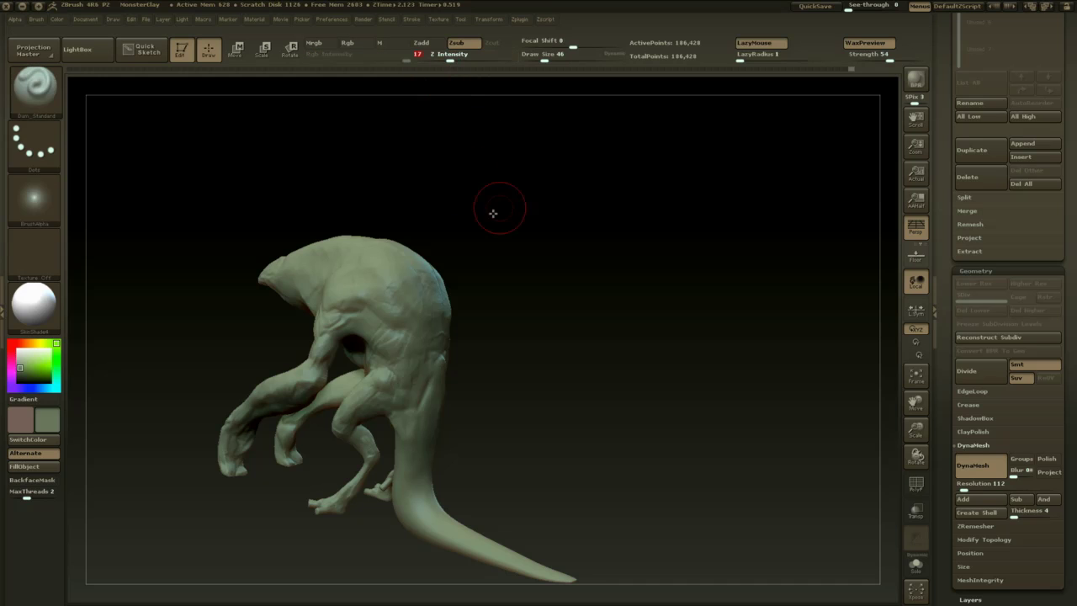
# - Lightly smooth the flank, the back and the front shoulder
pyautogui.moveTo(493, 212); pyautogui.dragTo(510, 216)
pyautogui.moveTo(402, 361)
pyautogui.keyDown('shift'); pyautogui.mouseDown()
pyautogui.moveTo(378, 315)
pyautogui.moveTo(383, 326)
pyautogui.mouseUp(); pyautogui.keyUp('shift')
pyautogui.moveTo(485, 279); pyautogui.dragTo(445, 284)
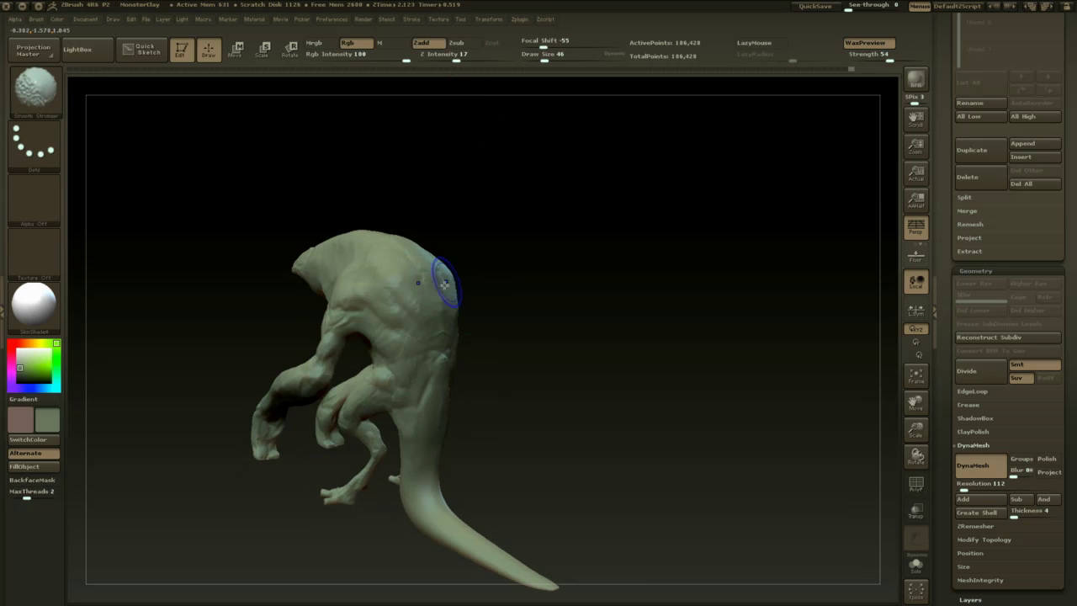
pyautogui.moveTo(471, 420); pyautogui.dragTo(573, 395)
pyautogui.keyDown('shift'); pyautogui.moveTo(330, 322); pyautogui.dragTo(305, 360); pyautogui.keyUp('shift')
# - Soften the muscle forms around the shoulder and the side of the upper torso with the smoothing brush
pyautogui.moveTo(252, 456); pyautogui.dragTo(337, 450)
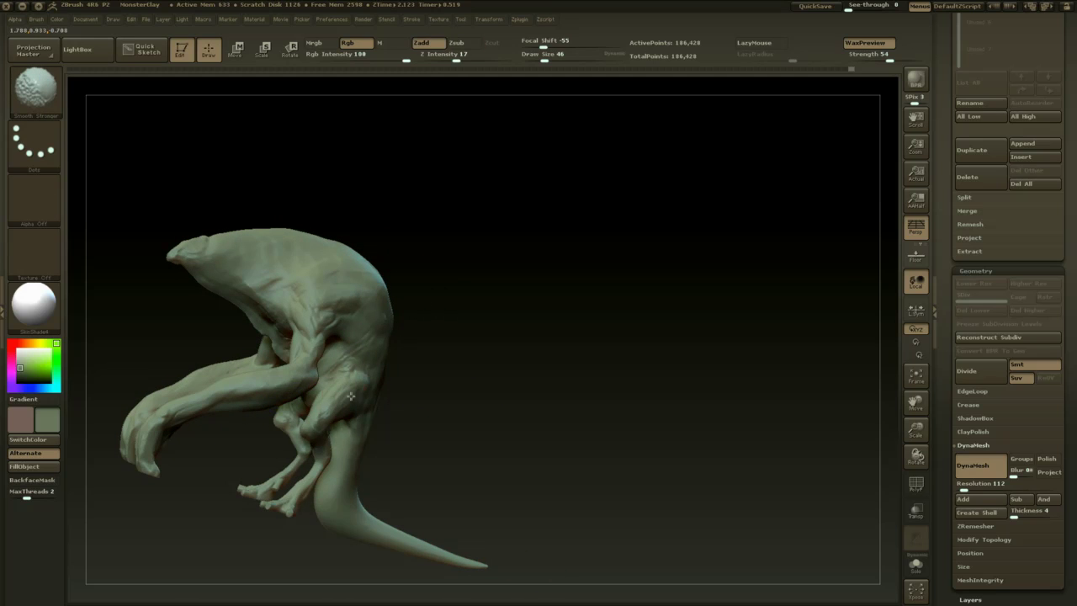
pyautogui.moveTo(351, 396); pyautogui.dragTo(280, 388)
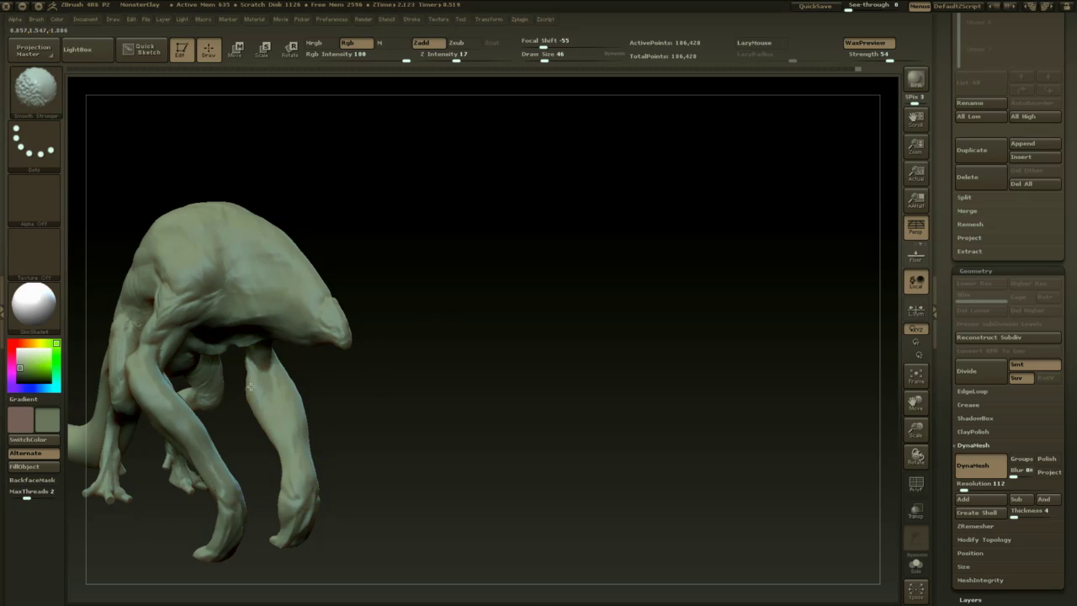
pyautogui.moveTo(395, 427); pyautogui.dragTo(569, 396)
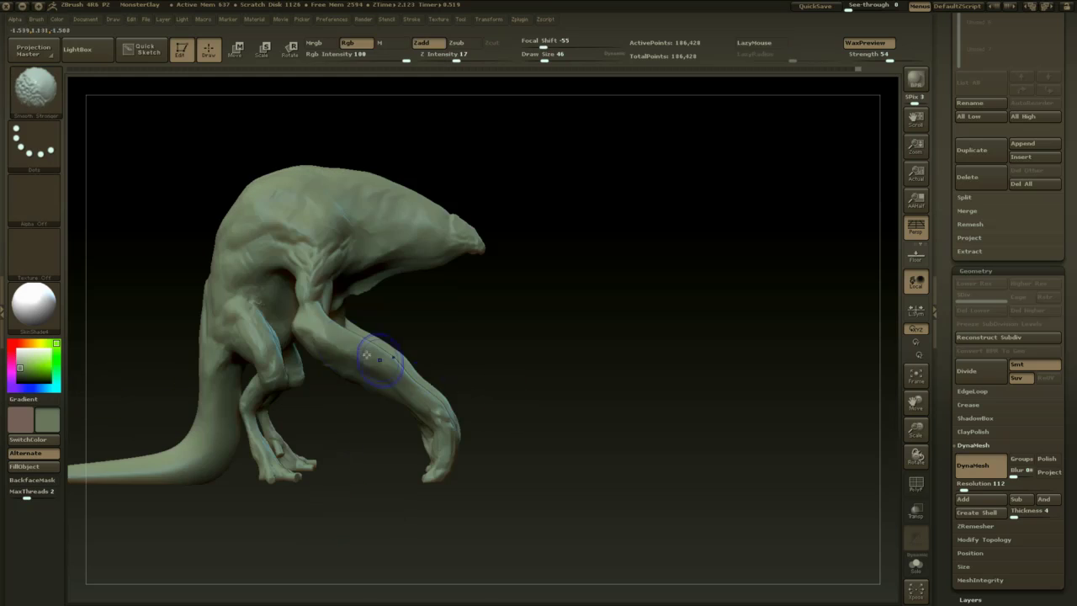
pyautogui.keyDown('alt'); pyautogui.moveTo(473, 299); pyautogui.dragTo(584, 305); pyautogui.keyUp('alt')
pyautogui.keyDown('shift'); pyautogui.moveTo(432, 254); pyautogui.dragTo(430, 276); pyautogui.keyUp('shift')
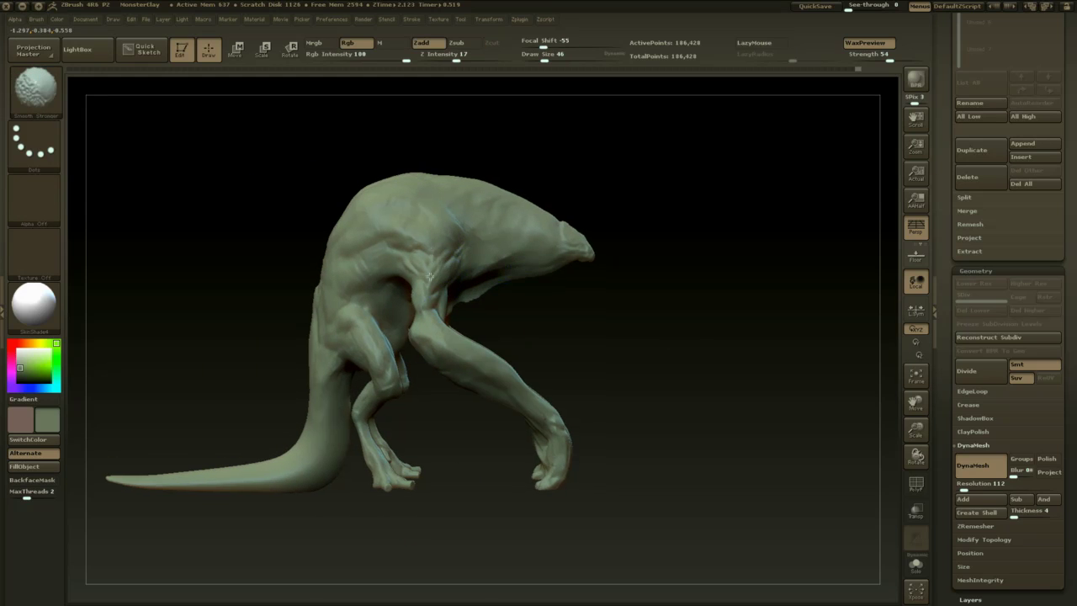
pyautogui.moveTo(568, 295)
pyautogui.mouseDown()
pyautogui.moveTo(611, 298)
pyautogui.moveTo(513, 291)
pyautogui.mouseUp()
pyautogui.keyDown('shift'); pyautogui.moveTo(516, 231); pyautogui.dragTo(481, 234); pyautogui.keyUp('shift')
# - Smooth the outer surface of the hind thigh and check the body from the opposite side
pyautogui.moveTo(603, 318); pyautogui.dragTo(669, 320)
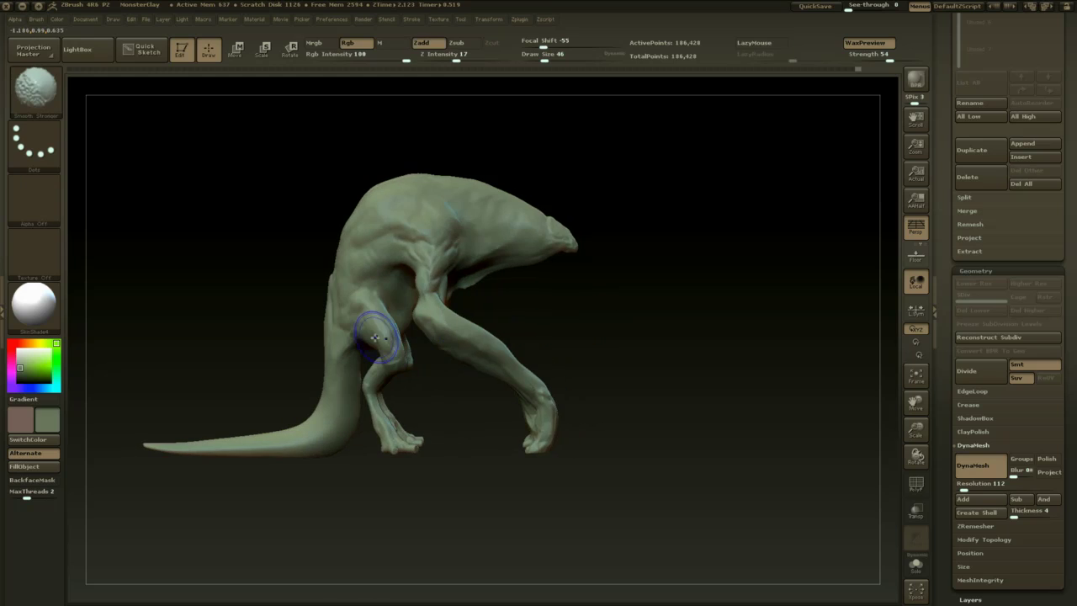
pyautogui.keyDown('shift'); pyautogui.moveTo(378, 331); pyautogui.dragTo(356, 368); pyautogui.keyUp('shift')
pyautogui.moveTo(397, 534); pyautogui.dragTo(466, 536)
pyautogui.moveTo(480, 389); pyautogui.dragTo(580, 385)
pyautogui.moveTo(461, 255)
pyautogui.keyDown('alt'); pyautogui.mouseDown()
pyautogui.moveTo(466, 216)
pyautogui.moveTo(534, 364)
pyautogui.mouseUp(); pyautogui.keyUp('alt')
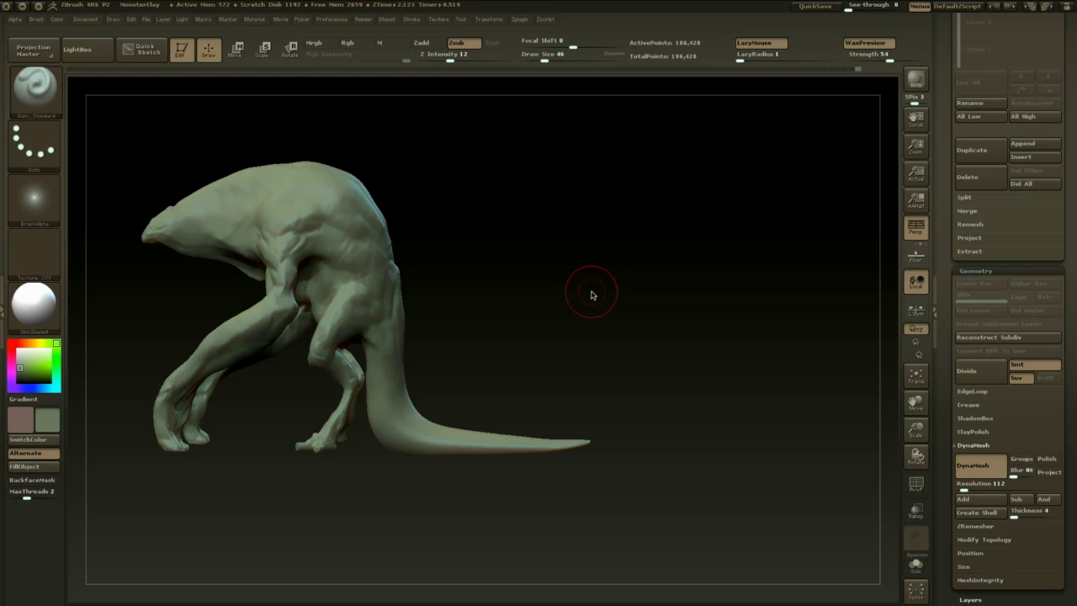
# - Build up the muscle form along the front forearm with the ClayBuildup brush
pyautogui.moveTo(588, 293)
pyautogui.mouseDown()
pyautogui.moveTo(627, 300)
pyautogui.moveTo(583, 367)
pyautogui.moveTo(581, 300)
pyautogui.moveTo(568, 317)
pyautogui.mouseUp()
pyautogui.press('b')
pyautogui.press('d')
pyautogui.press('s')
pyautogui.press('b')
pyautogui.press('c')
pyautogui.press('b')
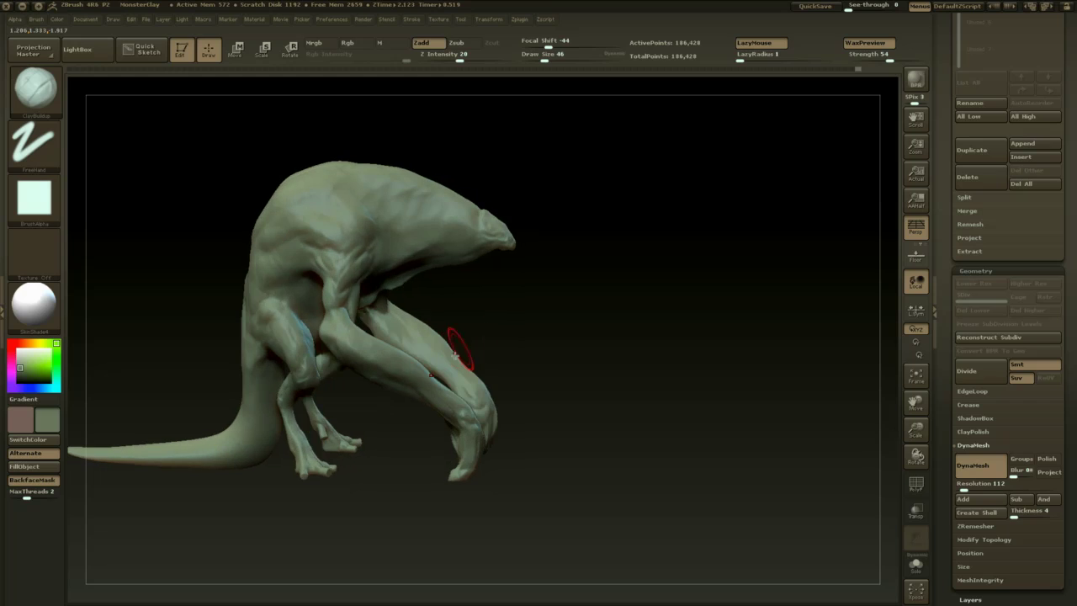
pyautogui.moveTo(456, 372); pyautogui.dragTo(469, 379)
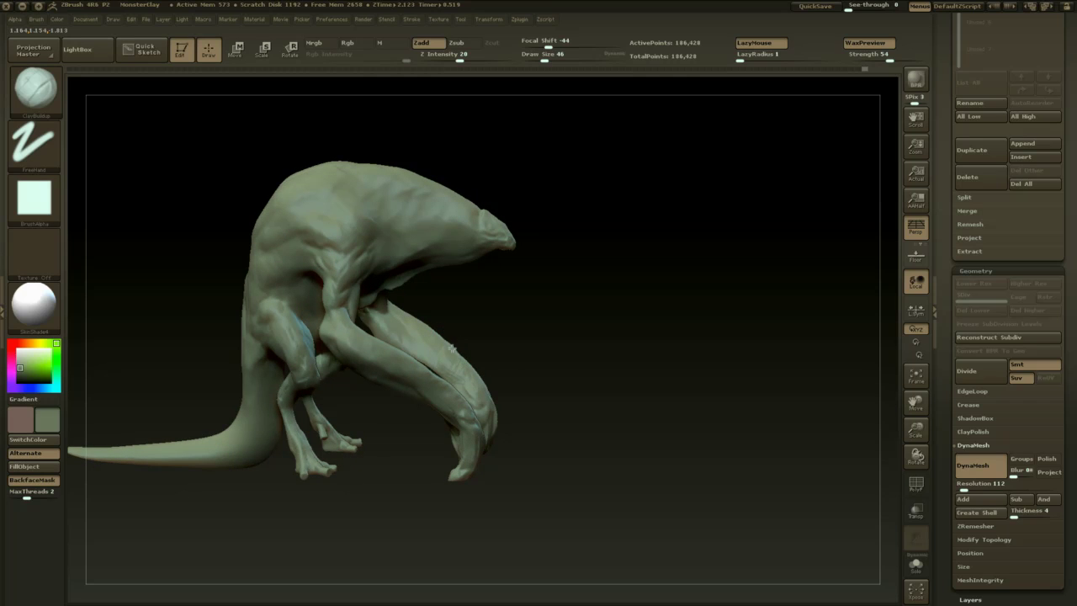
pyautogui.press('shift')
# - Switch the model's material to BasicMaterial
pyautogui.click(34, 305)
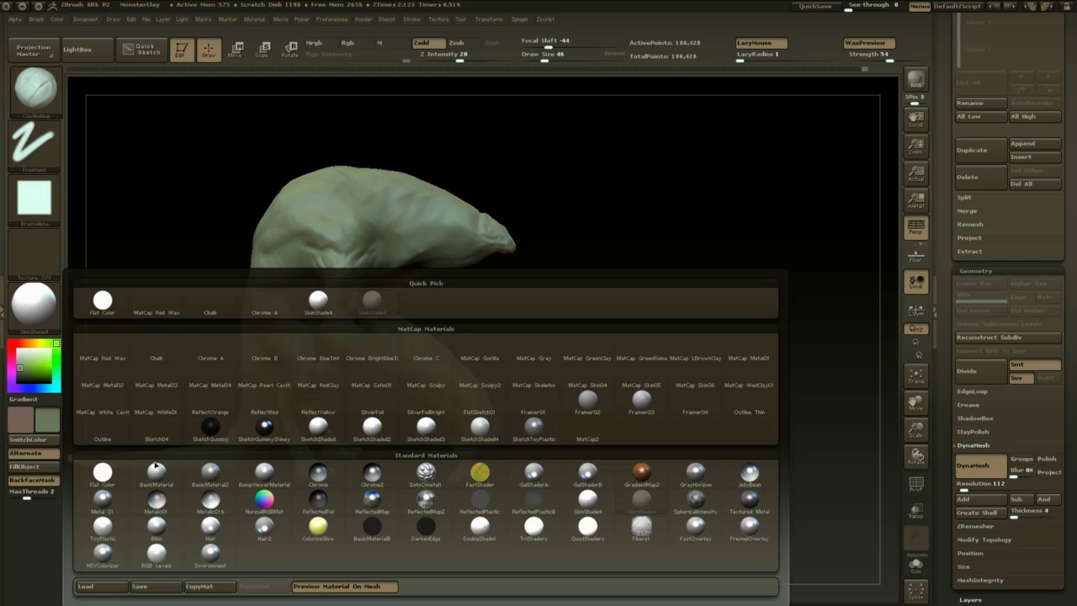
pyautogui.click(157, 473)
pyautogui.moveTo(614, 320); pyautogui.dragTo(602, 365)
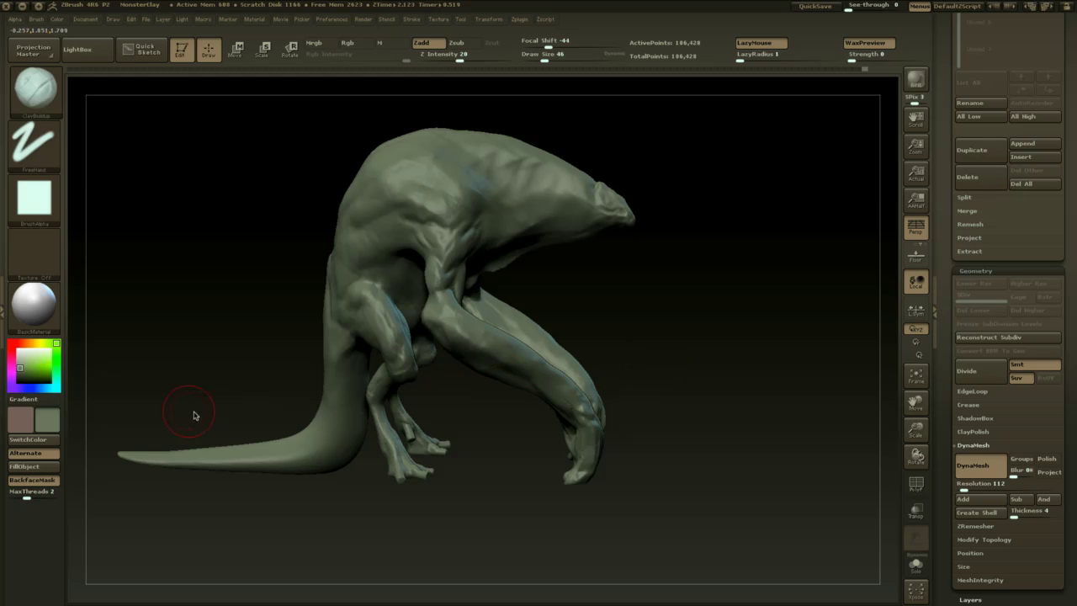
# - Change the model's colour to a muted red with red 129, green 88 and blue 82
pyautogui.click(34, 439)
pyautogui.moveTo(716, 297); pyautogui.dragTo(613, 314)
pyautogui.press('v')
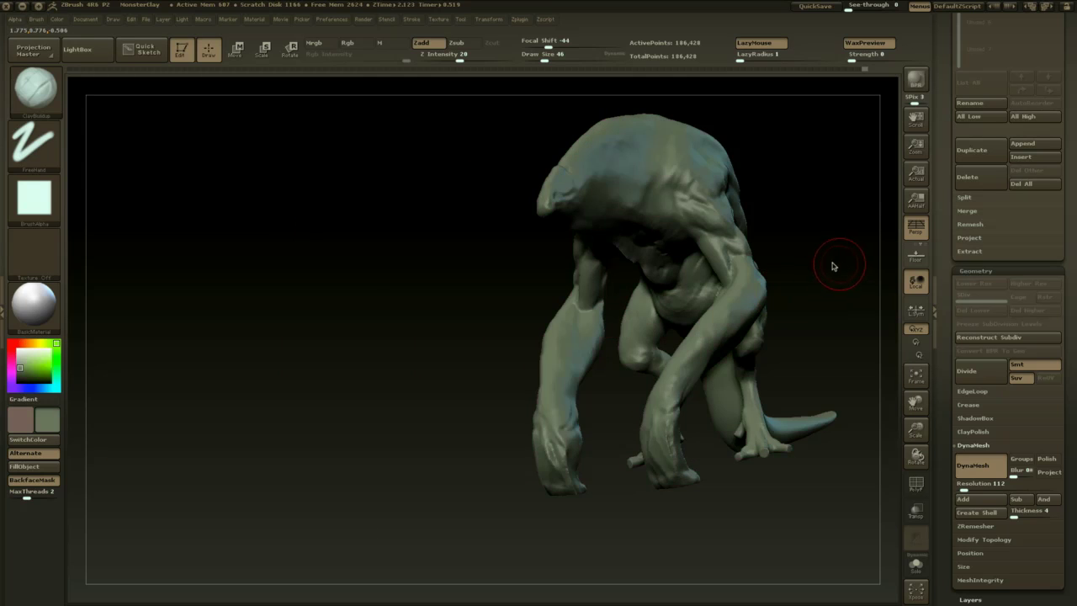
pyautogui.moveTo(837, 265); pyautogui.dragTo(627, 291)
pyautogui.moveTo(45, 388); pyautogui.dragTo(23, 368)
pyautogui.click(39, 388)
pyautogui.click(49, 388)
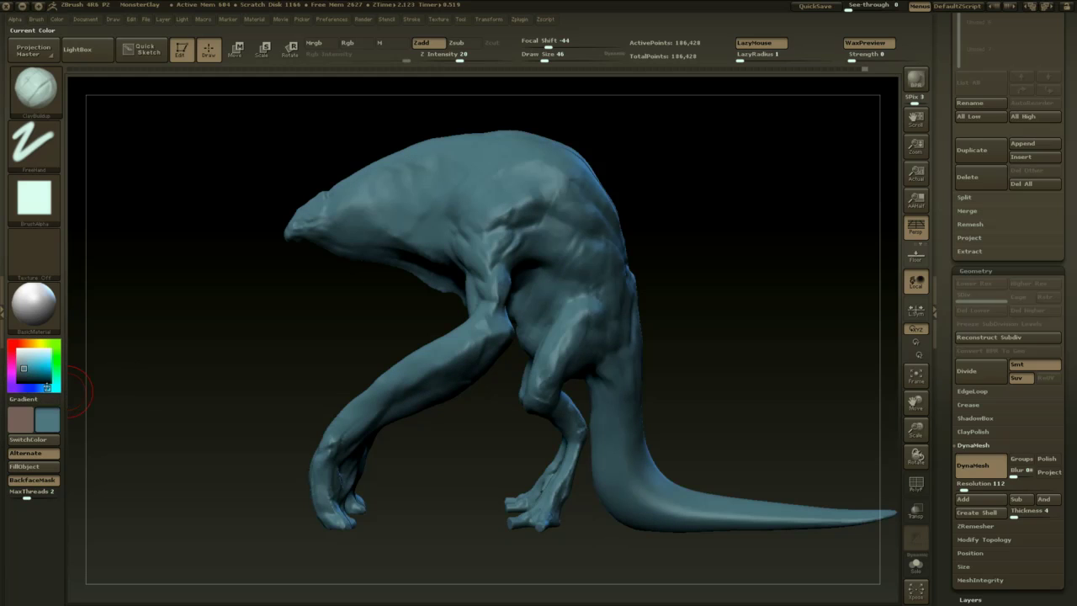
pyautogui.click(19, 345)
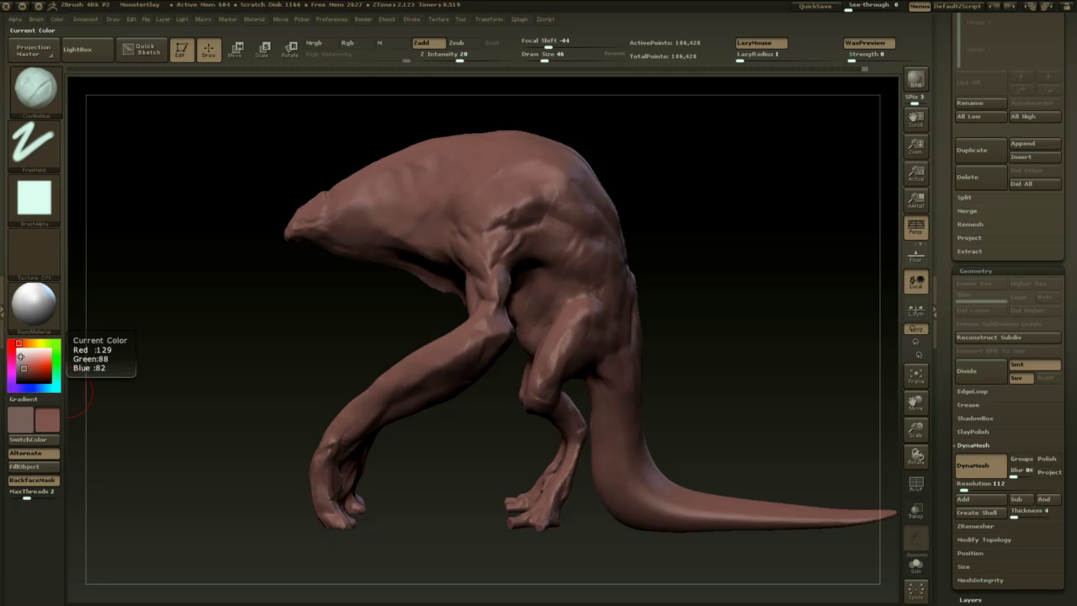
# - Set the WaxPreview strength to 15 and remesh the DynaMesh
pyautogui.keyDown('alt'); pyautogui.moveTo(267, 362); pyautogui.dragTo(291, 312); pyautogui.keyUp('alt')
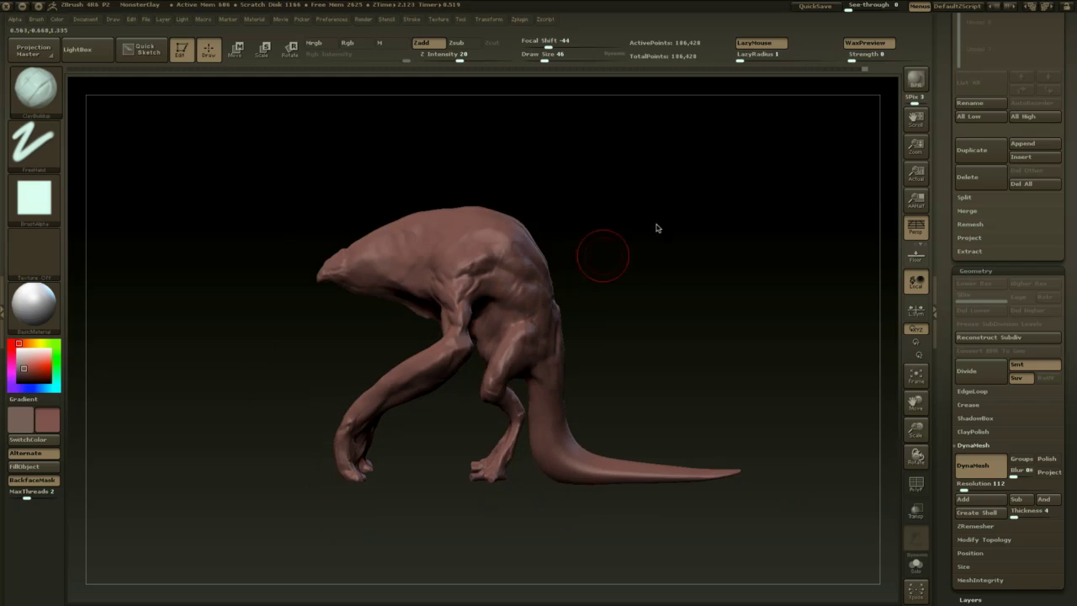
pyautogui.click(874, 59)
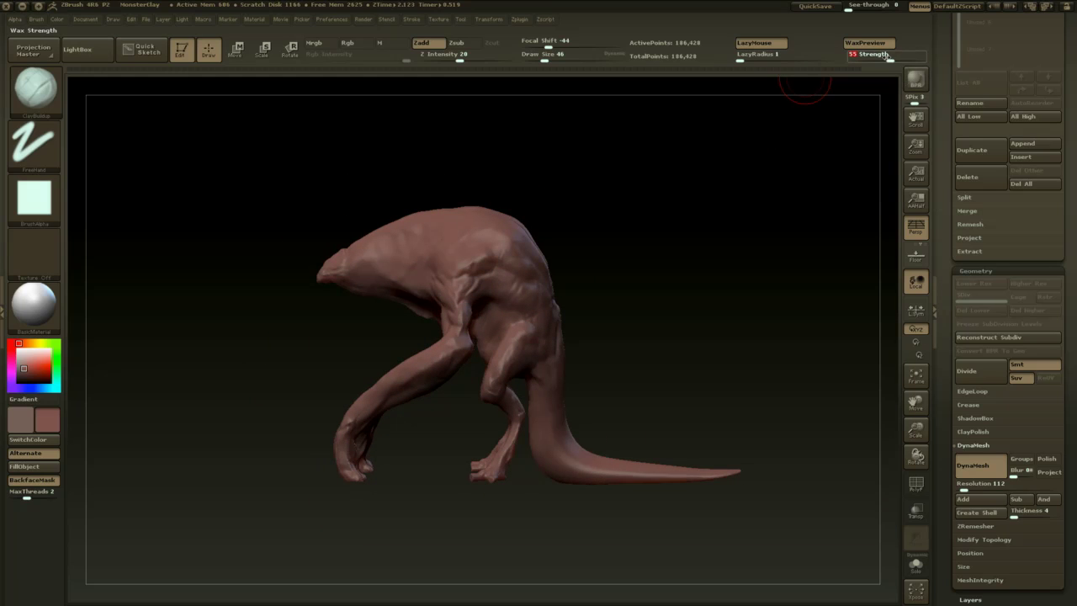
pyautogui.click(863, 59)
pyautogui.moveTo(743, 192); pyautogui.dragTo(762, 230)
pyautogui.keyDown('ctrl'); pyautogui.moveTo(762, 231); pyautogui.dragTo(760, 377); pyautogui.keyUp('ctrl')
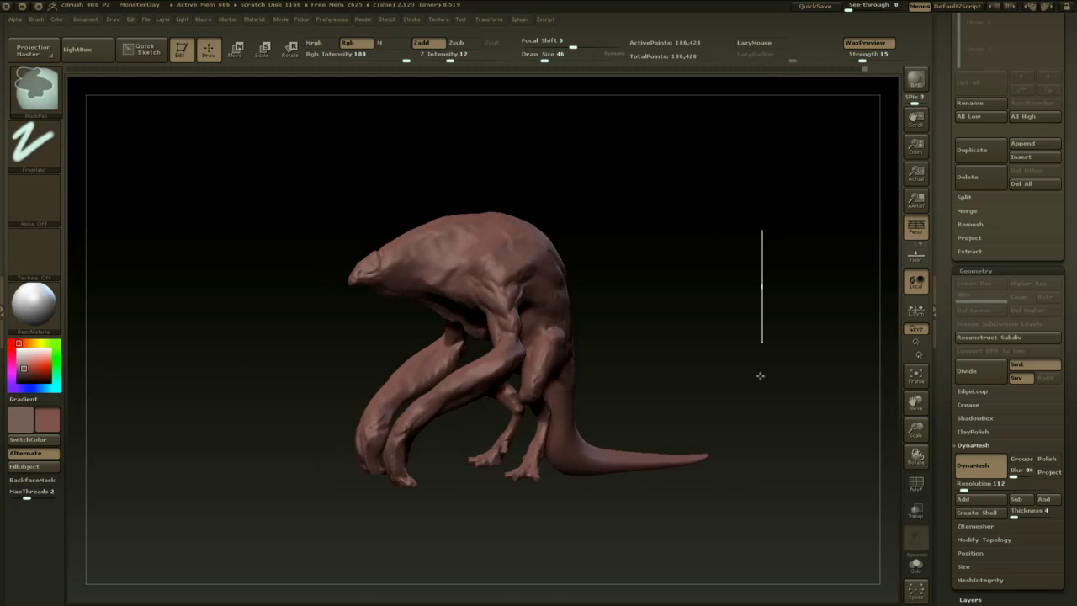
# - Work surface texture into the forearms and front hands using the Weave1 brush at draw size 49
pyautogui.moveTo(667, 333)
pyautogui.keyDown('alt'); pyautogui.mouseDown()
pyautogui.moveTo(666, 306)
pyautogui.moveTo(669, 327)
pyautogui.moveTo(677, 309)
pyautogui.mouseUp(); pyautogui.keyUp('alt')
pyautogui.press('b')
pyautogui.press('w')
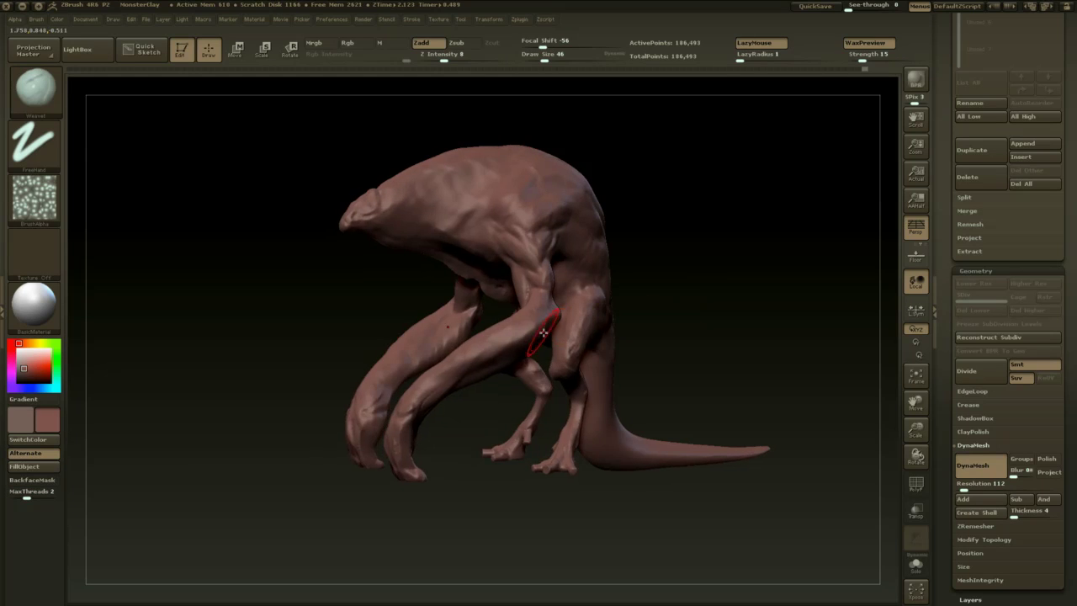
pyautogui.press('space')
pyautogui.moveTo(492, 349); pyautogui.dragTo(497, 348)
pyautogui.moveTo(441, 416); pyautogui.dragTo(444, 387)
pyautogui.moveTo(500, 426); pyautogui.dragTo(500, 449)
pyautogui.moveTo(462, 412); pyautogui.dragTo(611, 378)
pyautogui.moveTo(495, 431); pyautogui.dragTo(544, 422)
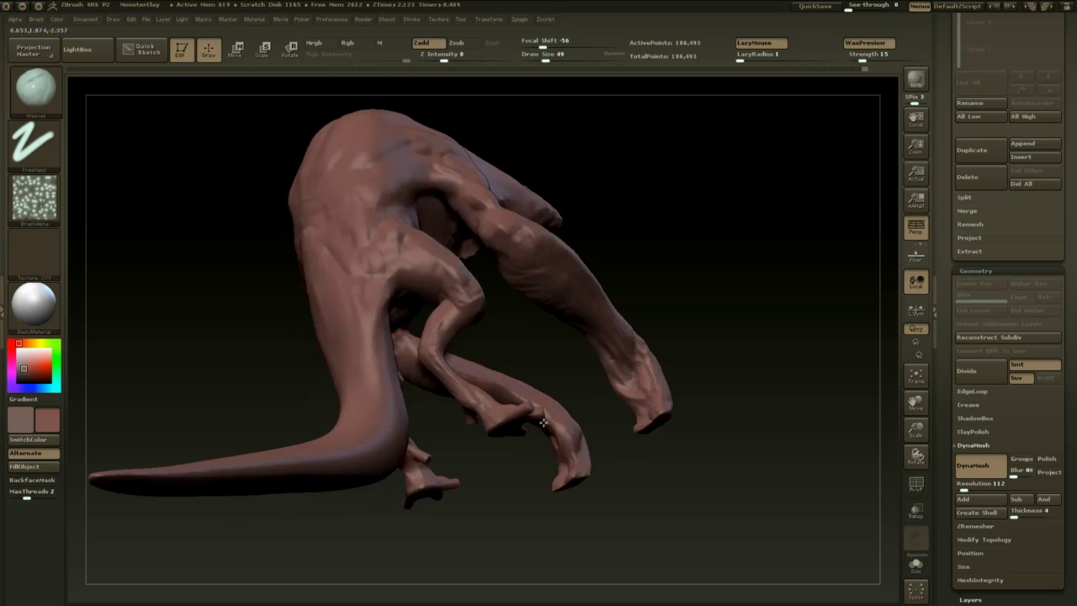
pyautogui.moveTo(520, 463); pyautogui.dragTo(539, 399)
pyautogui.moveTo(480, 476)
pyautogui.mouseDown()
pyautogui.moveTo(571, 446)
pyautogui.moveTo(645, 448)
pyautogui.moveTo(676, 432)
pyautogui.moveTo(683, 384)
pyautogui.moveTo(591, 438)
pyautogui.moveTo(601, 433)
pyautogui.moveTo(593, 448)
pyautogui.moveTo(609, 468)
pyautogui.moveTo(646, 473)
pyautogui.mouseUp()
# - Sculpt the wrist and back of the front hand with the ClayBuildup brush at draw size 33
pyautogui.press('b')
pyautogui.press('c')
pyautogui.press('b')
pyautogui.moveTo(738, 525)
pyautogui.mouseDown()
pyautogui.moveTo(649, 512)
pyautogui.moveTo(724, 449)
pyautogui.moveTo(688, 494)
pyautogui.moveTo(615, 422)
pyautogui.mouseUp()
pyautogui.press('space')
pyautogui.moveTo(609, 409); pyautogui.dragTo(601, 410)
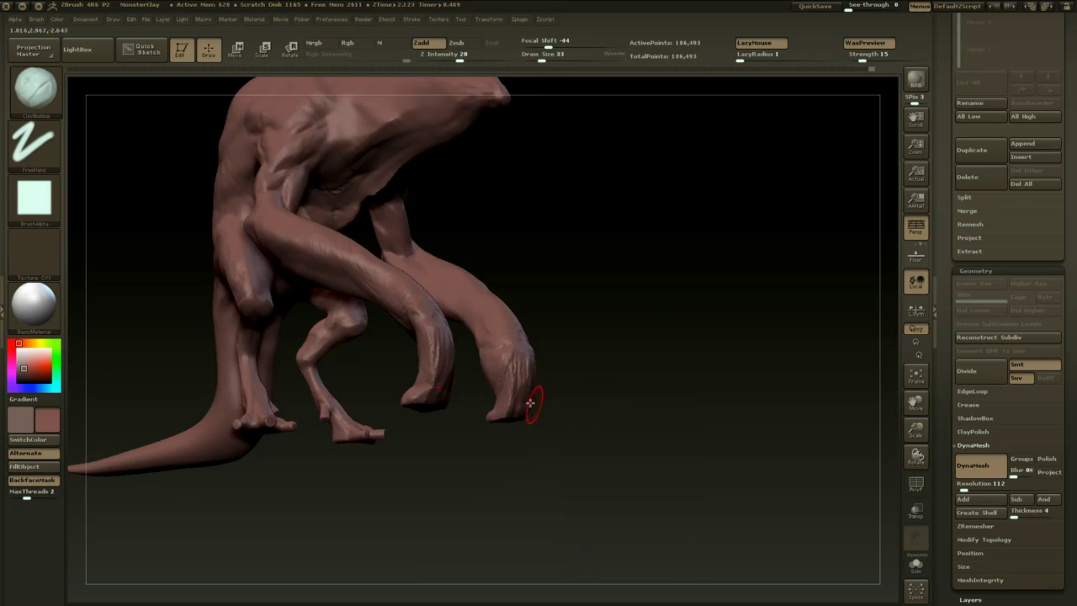
pyautogui.moveTo(495, 416)
pyautogui.mouseDown()
pyautogui.moveTo(556, 423)
pyautogui.moveTo(527, 410)
pyautogui.mouseUp()
pyautogui.moveTo(495, 439); pyautogui.dragTo(368, 432)
pyautogui.moveTo(480, 442); pyautogui.dragTo(565, 430)
# - Build up tendons and finger bases on the front hands with ClayBuildup at draw size 39, and remesh the DynaMesh
pyautogui.press('space')
pyautogui.moveTo(506, 374); pyautogui.dragTo(501, 401)
pyautogui.moveTo(509, 350)
pyautogui.mouseDown()
pyautogui.moveTo(532, 409)
pyautogui.moveTo(478, 419)
pyautogui.mouseUp()
pyautogui.press('space')
pyautogui.moveTo(484, 421); pyautogui.dragTo(479, 421)
pyautogui.moveTo(522, 374)
pyautogui.mouseDown()
pyautogui.moveTo(512, 409)
pyautogui.moveTo(563, 471)
pyautogui.moveTo(492, 386)
pyautogui.mouseUp()
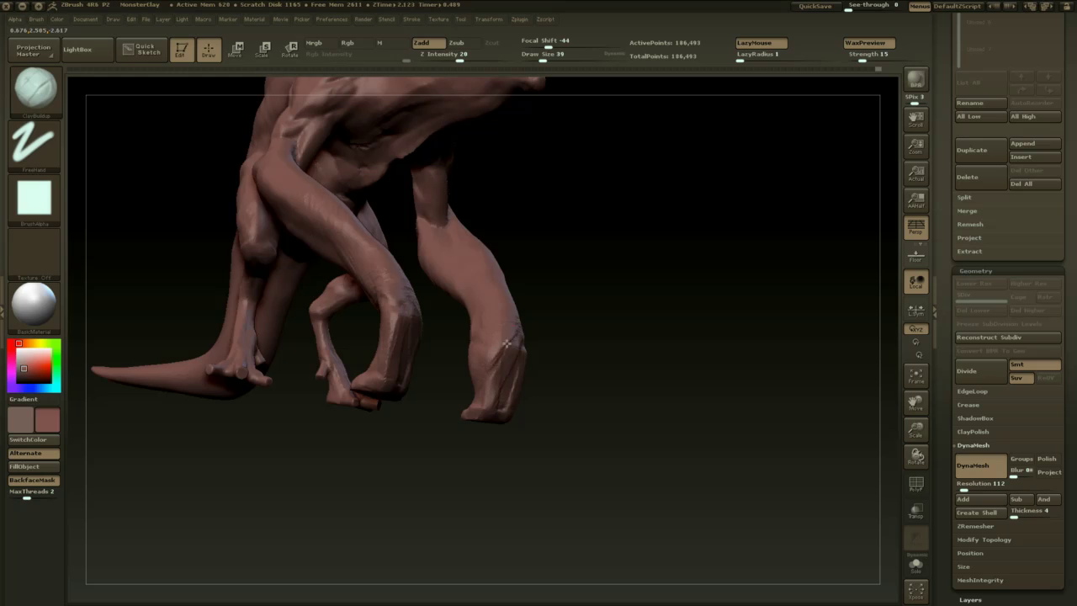
pyautogui.moveTo(480, 410)
pyautogui.mouseDown()
pyautogui.moveTo(601, 472)
pyautogui.moveTo(450, 418)
pyautogui.mouseUp()
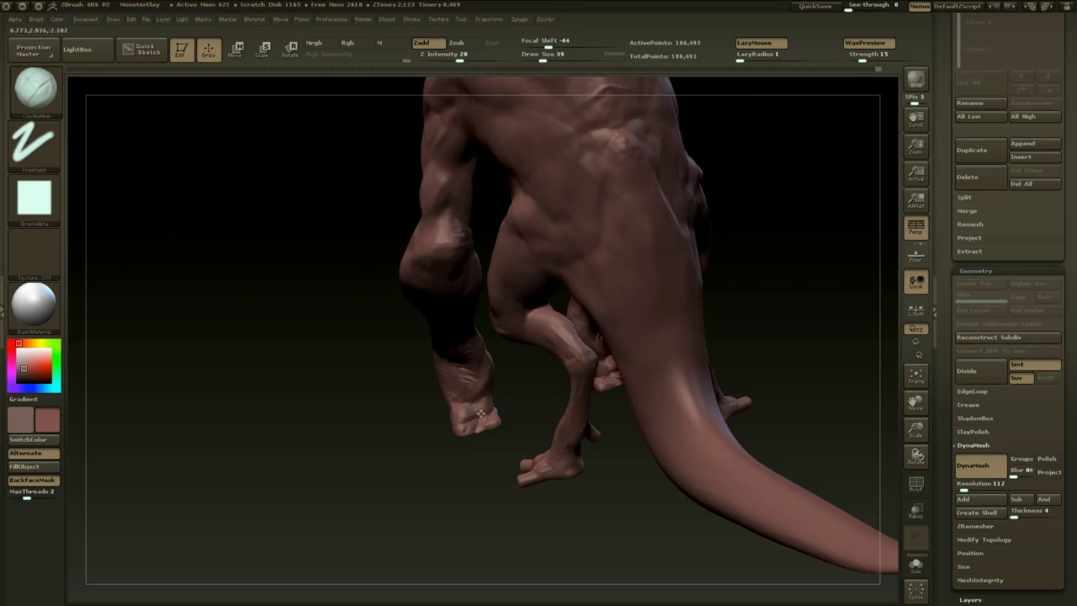
pyautogui.moveTo(477, 495); pyautogui.dragTo(467, 389)
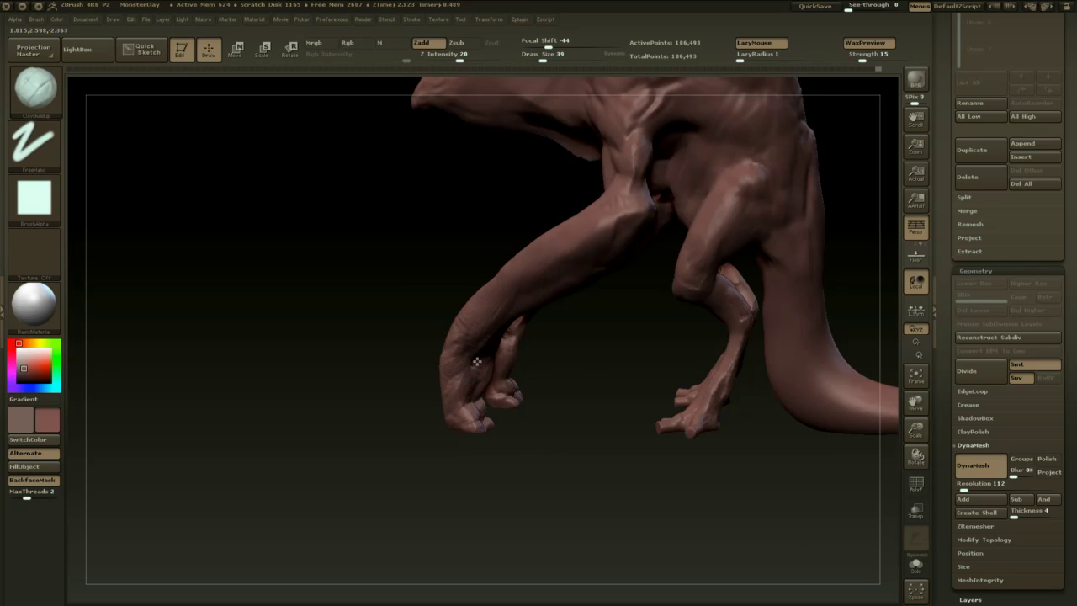
pyautogui.moveTo(468, 456); pyautogui.dragTo(508, 519)
pyautogui.moveTo(503, 468)
pyautogui.keyDown('ctrl'); pyautogui.mouseDown()
pyautogui.moveTo(517, 551)
pyautogui.moveTo(609, 533)
pyautogui.moveTo(589, 510)
pyautogui.moveTo(587, 544)
pyautogui.moveTo(505, 528)
pyautogui.moveTo(480, 539)
pyautogui.moveTo(508, 517)
pyautogui.moveTo(586, 521)
pyautogui.mouseUp(); pyautogui.keyUp('ctrl')
# - Insert a mirrored finger cylinder at the front edge of each hand with the InsertCylinder brush
pyautogui.moveTo(574, 537)
pyautogui.mouseDown()
pyautogui.moveTo(556, 535)
pyautogui.moveTo(561, 474)
pyautogui.moveTo(553, 486)
pyautogui.moveTo(549, 476)
pyautogui.mouseUp()
pyautogui.press('b')
pyautogui.press('i')
pyautogui.press('y')
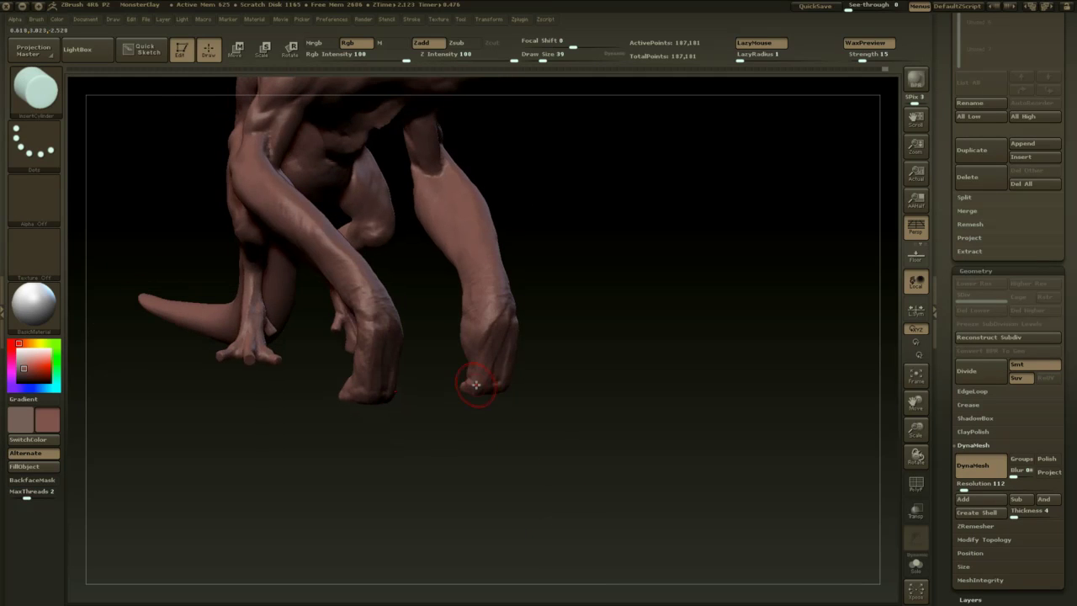
pyautogui.moveTo(478, 388); pyautogui.dragTo(481, 404)
pyautogui.moveTo(548, 433); pyautogui.dragTo(553, 450)
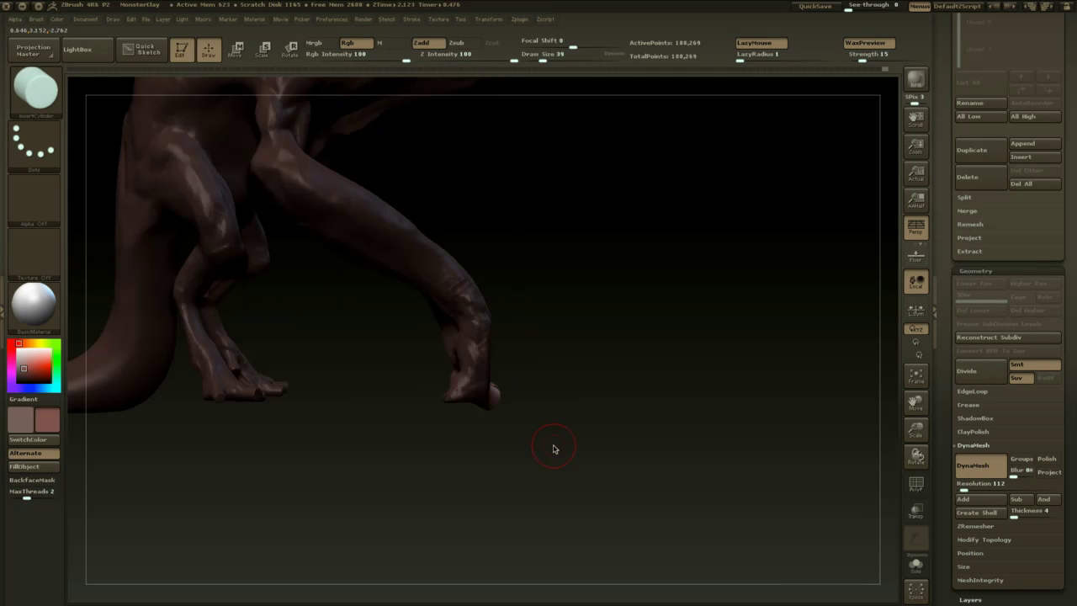
# - Turn on local symmetry and scale the inserted finger cylinders with the Transpose tool
pyautogui.press('r')
pyautogui.moveTo(551, 405)
pyautogui.mouseDown()
pyautogui.moveTo(530, 416)
pyautogui.moveTo(540, 415)
pyautogui.mouseUp()
pyautogui.moveTo(486, 391); pyautogui.dragTo(595, 430)
pyautogui.press('w')
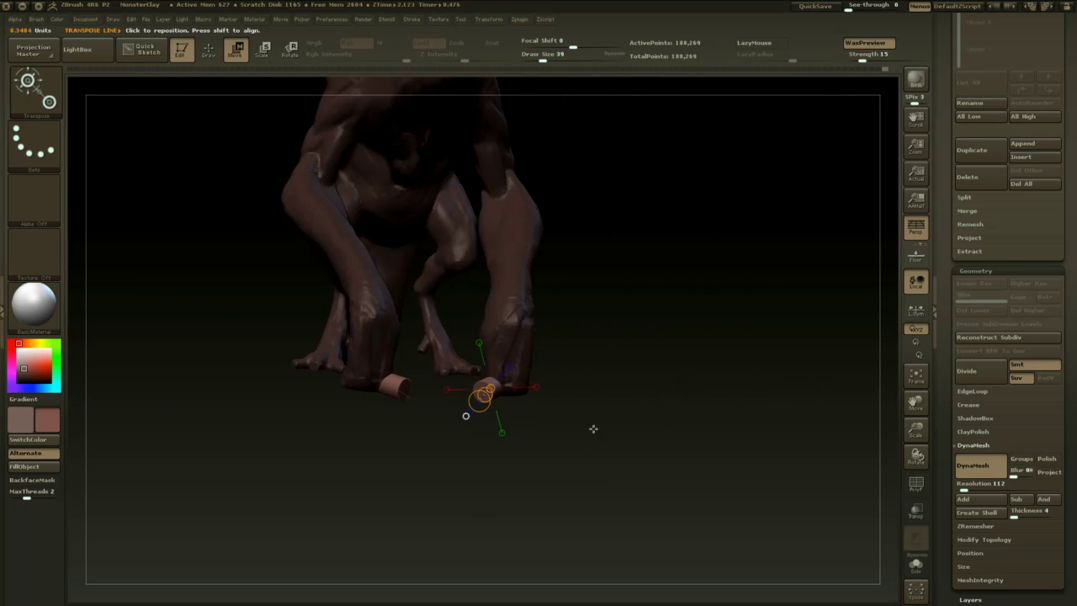
pyautogui.click(918, 313)
pyautogui.click(501, 432)
pyautogui.press('e')
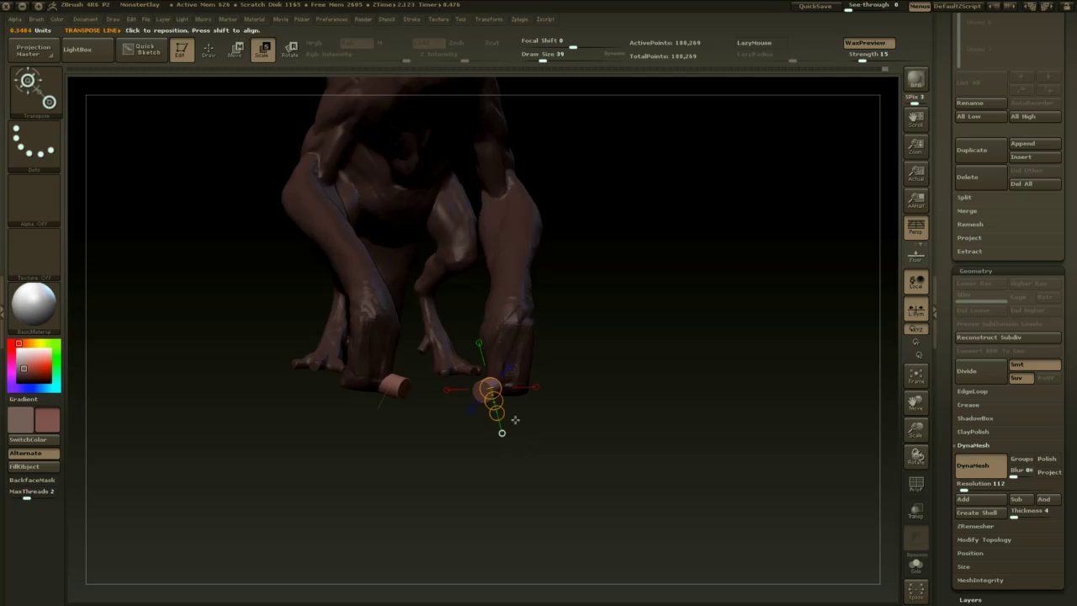
pyautogui.moveTo(496, 409); pyautogui.dragTo(495, 412)
pyautogui.moveTo(481, 358); pyautogui.dragTo(482, 361)
pyautogui.moveTo(538, 467); pyautogui.dragTo(581, 468)
pyautogui.moveTo(423, 471); pyautogui.dragTo(579, 469)
# - Adjust the size of the finger cylinders and move them into place at the front of the hands
pyautogui.moveTo(489, 414)
pyautogui.mouseDown()
pyautogui.moveTo(508, 531)
pyautogui.moveTo(492, 404)
pyautogui.mouseUp()
pyautogui.moveTo(501, 528)
pyautogui.mouseDown()
pyautogui.moveTo(497, 477)
pyautogui.moveTo(497, 510)
pyautogui.mouseUp()
pyautogui.moveTo(532, 478); pyautogui.dragTo(427, 468)
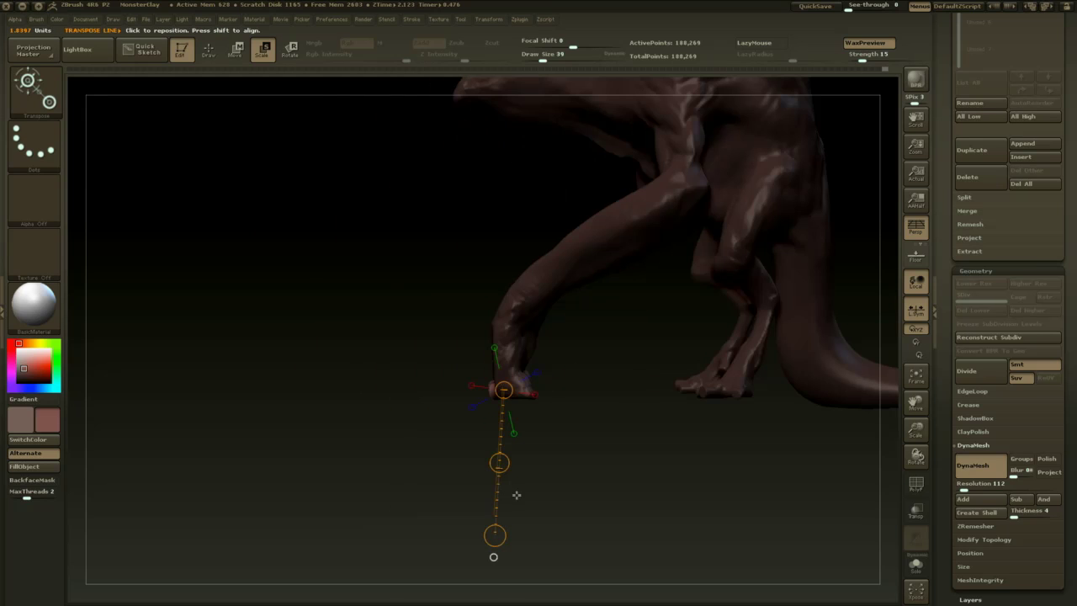
pyautogui.press('w')
pyautogui.moveTo(495, 535); pyautogui.dragTo(495, 550)
pyautogui.press('q')
pyautogui.moveTo(552, 493); pyautogui.dragTo(618, 493)
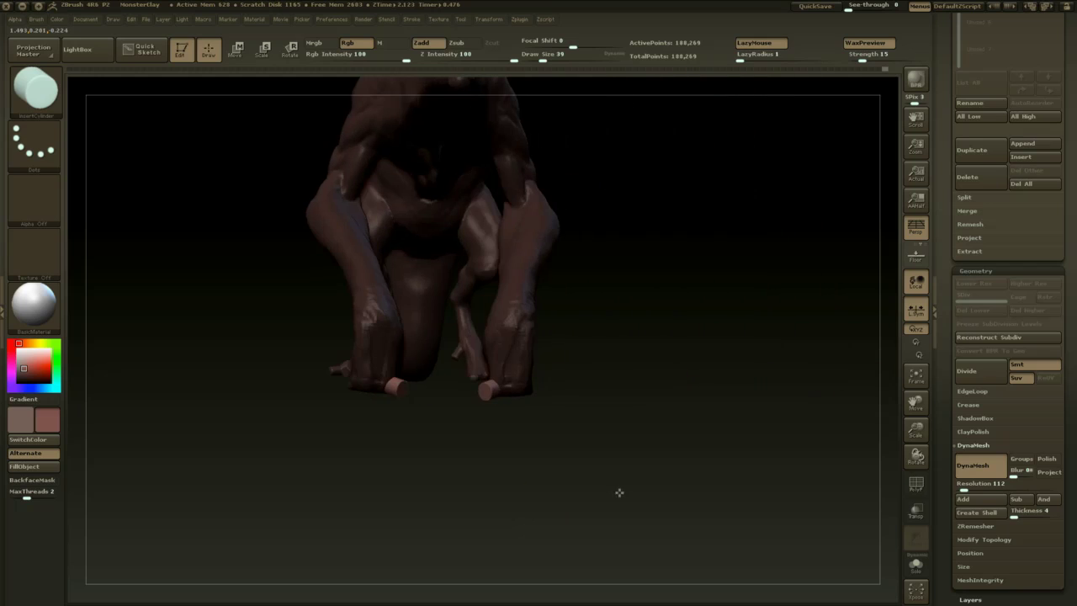
# - Duplicate the finger cylinder on each front hand and position the copy beside the first one
pyautogui.press('w')
pyautogui.keyDown('ctrl'); pyautogui.moveTo(504, 457); pyautogui.dragTo(530, 461); pyautogui.keyUp('ctrl')
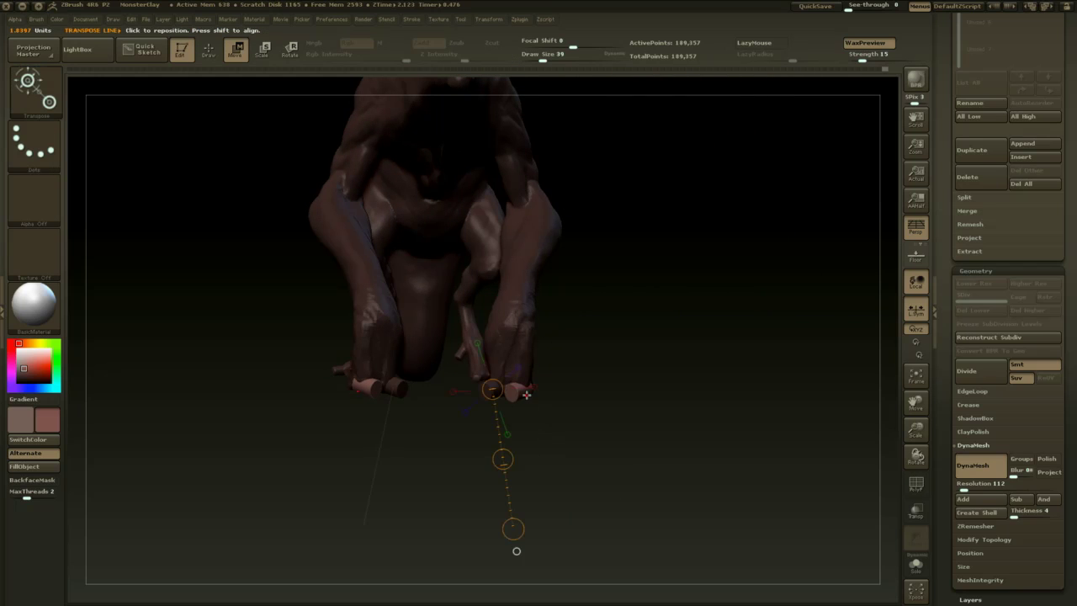
pyautogui.moveTo(527, 382); pyautogui.dragTo(527, 453)
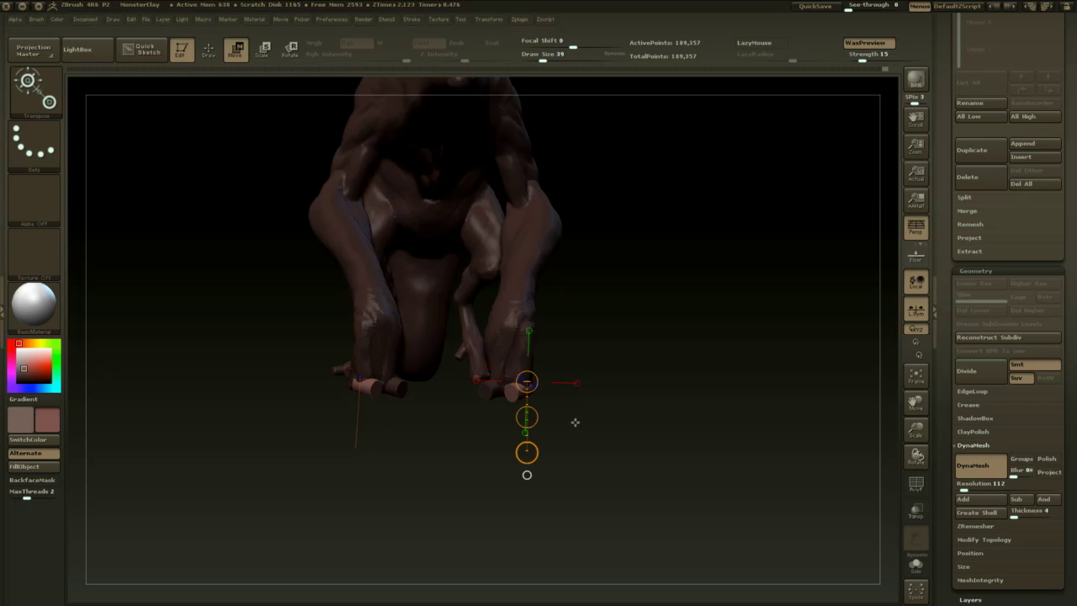
pyautogui.hotkey('ctrl', 'z')
pyautogui.moveTo(564, 414); pyautogui.dragTo(584, 304)
pyautogui.press('r')
pyautogui.press('w')
pyautogui.moveTo(530, 417); pyautogui.dragTo(544, 418)
pyautogui.moveTo(571, 418)
pyautogui.mouseDown()
pyautogui.moveTo(529, 424)
pyautogui.moveTo(615, 443)
pyautogui.moveTo(618, 390)
pyautogui.moveTo(615, 433)
pyautogui.moveTo(596, 377)
pyautogui.moveTo(515, 439)
pyautogui.moveTo(526, 499)
pyautogui.mouseUp()
# - Clear the mask, cancel closing the program, and remesh the DynaMesh to fuse the finger cylinders with the hands
pyautogui.press('q')
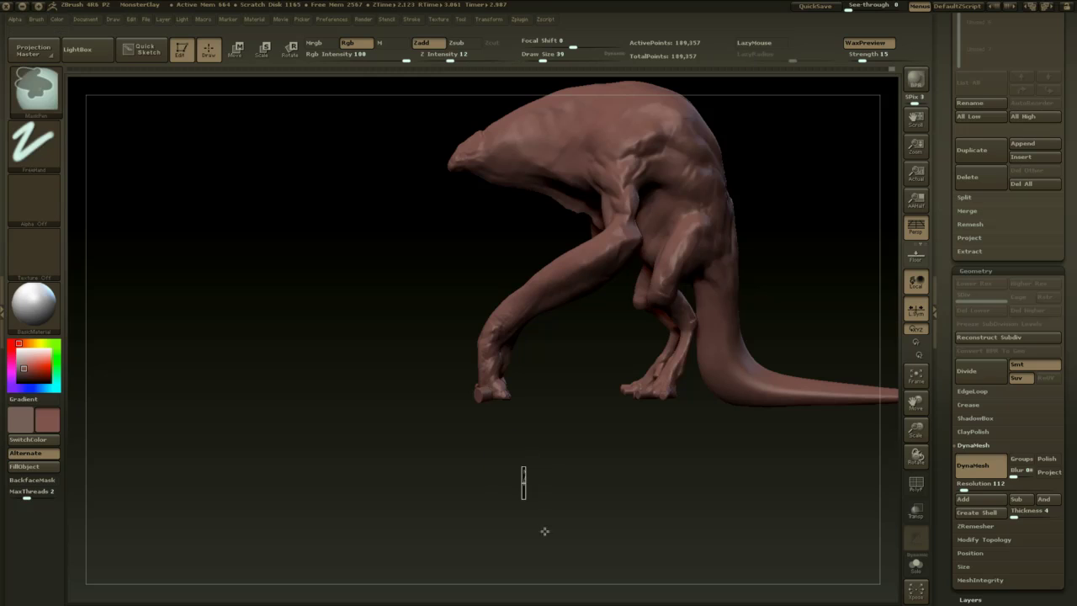
pyautogui.press('super+q')
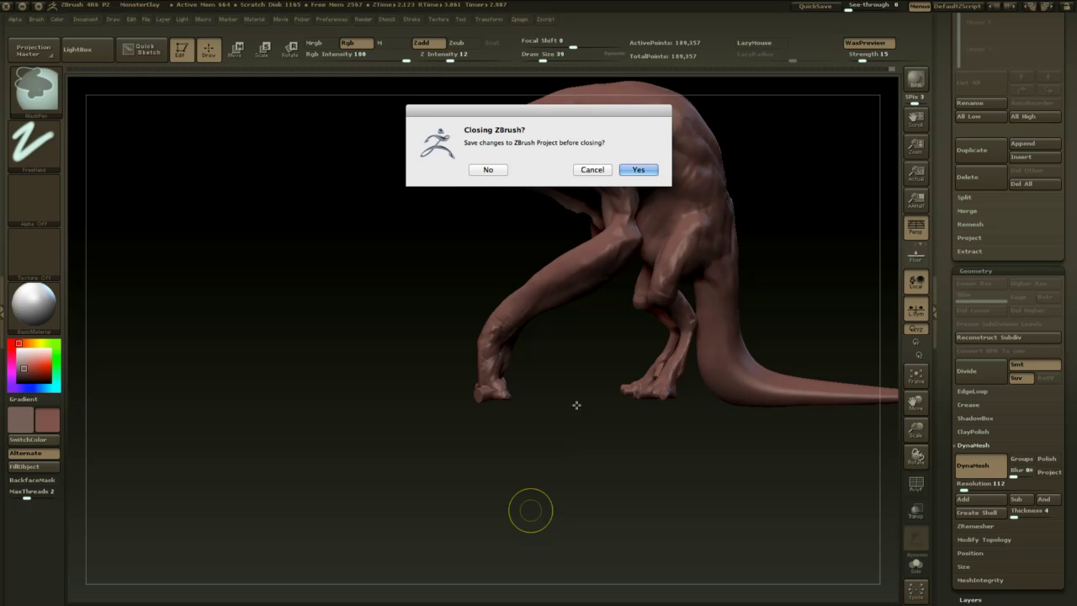
pyautogui.click(593, 170)
pyautogui.keyDown('ctrl'); pyautogui.moveTo(569, 422); pyautogui.dragTo(540, 427); pyautogui.keyUp('ctrl')
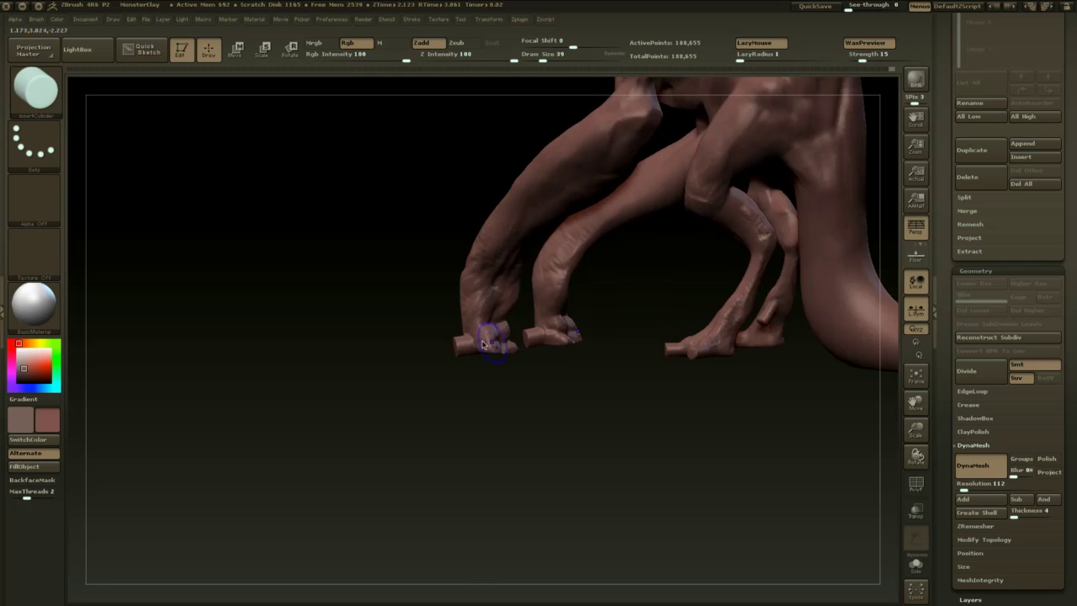
# - Build up the palms and the underside of the front hands around the new fingers with the ClayBuildup brush
pyautogui.moveTo(457, 373)
pyautogui.mouseDown()
pyautogui.moveTo(522, 380)
pyautogui.moveTo(473, 356)
pyautogui.moveTo(448, 359)
pyautogui.mouseUp()
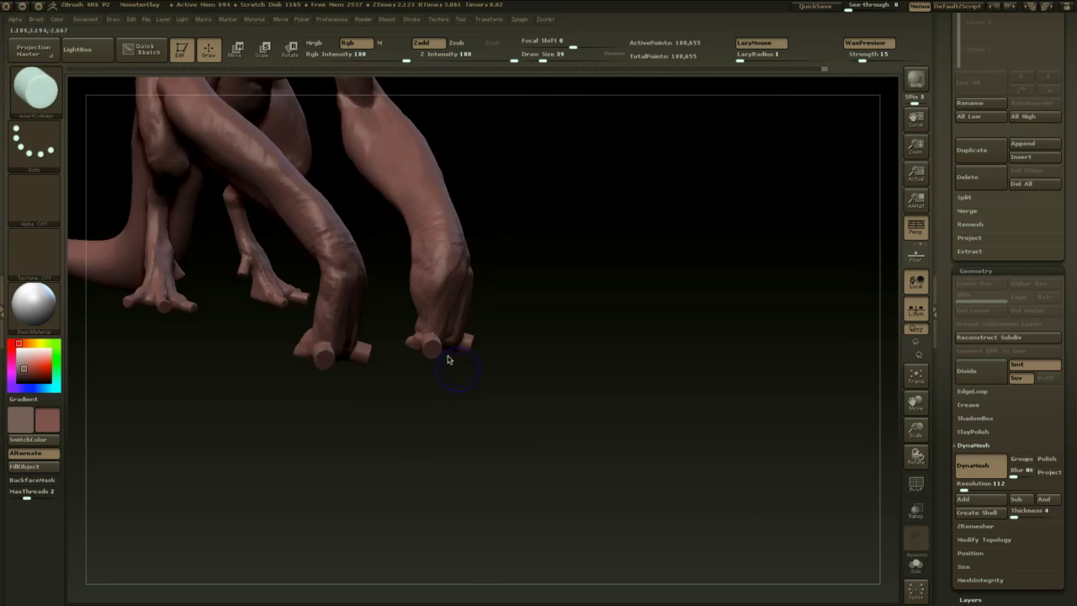
pyautogui.press('shift')
pyautogui.moveTo(431, 410); pyautogui.dragTo(489, 408)
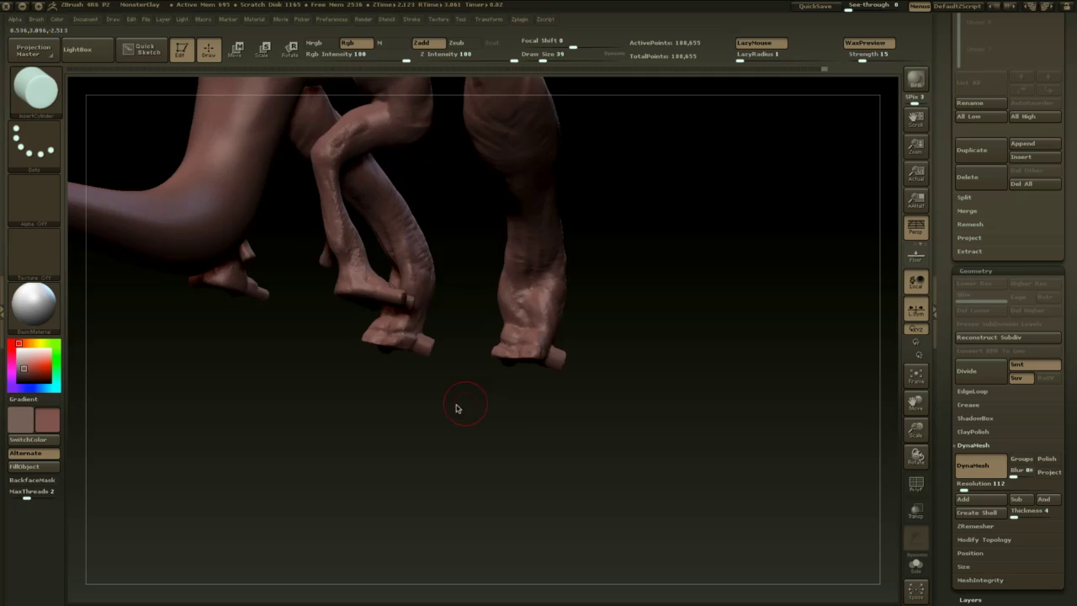
pyautogui.press('b')
pyautogui.press('c')
pyautogui.press('b')
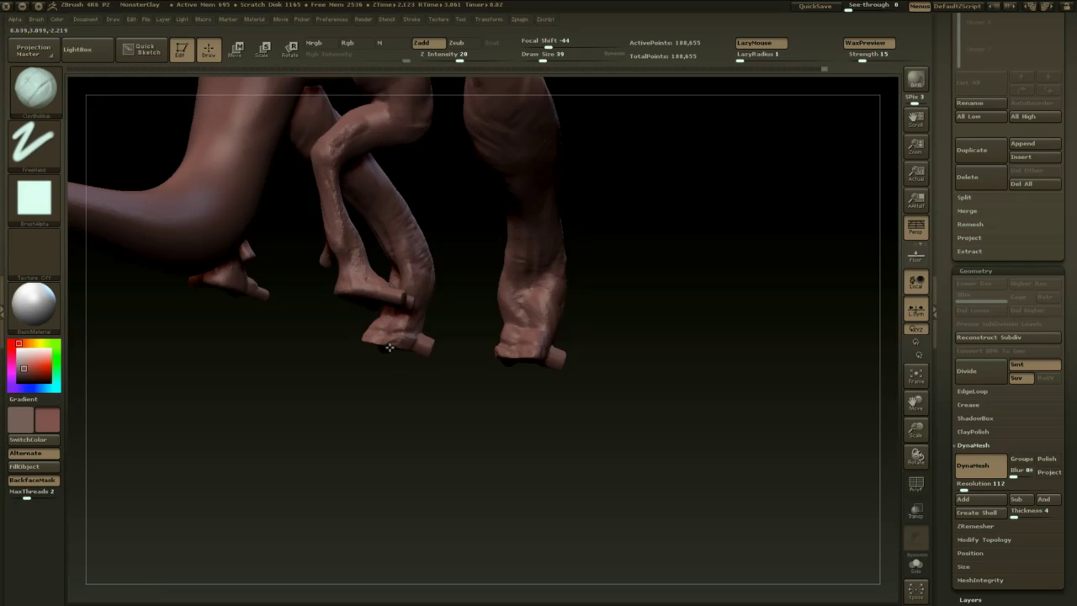
pyautogui.moveTo(390, 347); pyautogui.dragTo(403, 333)
pyautogui.moveTo(455, 374)
pyautogui.mouseDown()
pyautogui.moveTo(349, 369)
pyautogui.moveTo(404, 420)
pyautogui.moveTo(426, 483)
pyautogui.mouseUp()
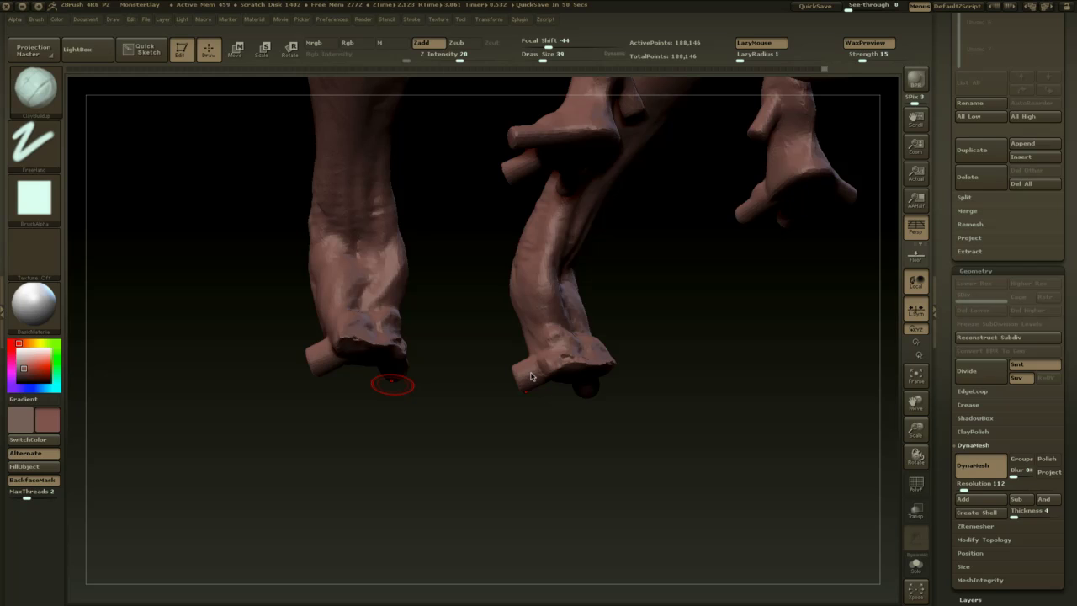
# - Smooth the palms and the heels of the front hands, and remesh the DynaMesh
pyautogui.moveTo(474, 476); pyautogui.dragTo(540, 417)
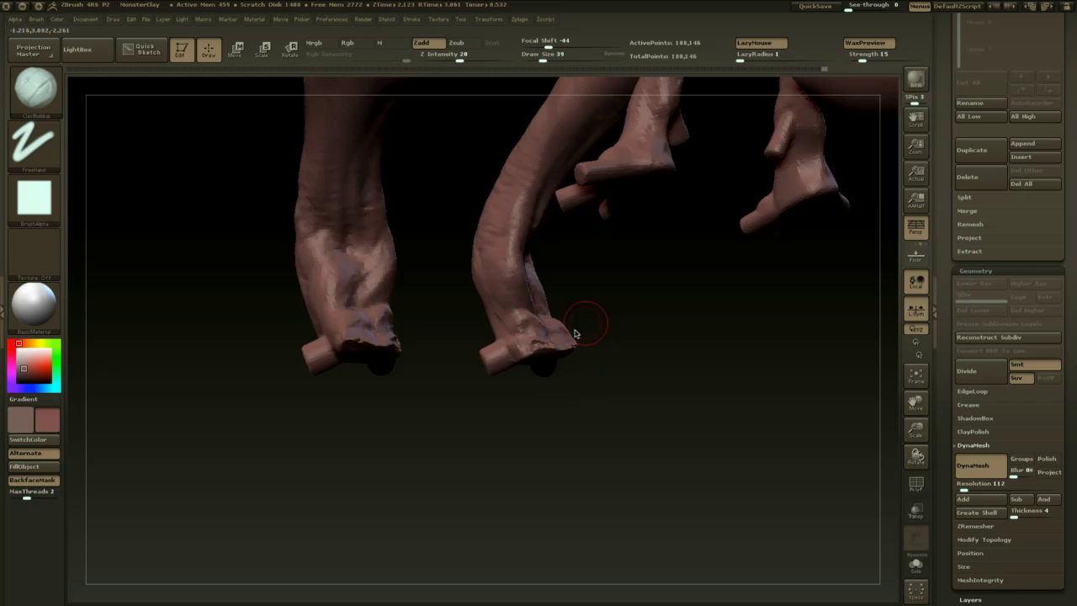
pyautogui.press('shift')
pyautogui.moveTo(547, 348)
pyautogui.keyDown('shift'); pyautogui.mouseDown()
pyautogui.moveTo(573, 348)
pyautogui.moveTo(582, 487)
pyautogui.mouseUp(); pyautogui.keyUp('shift')
pyautogui.press('shift')
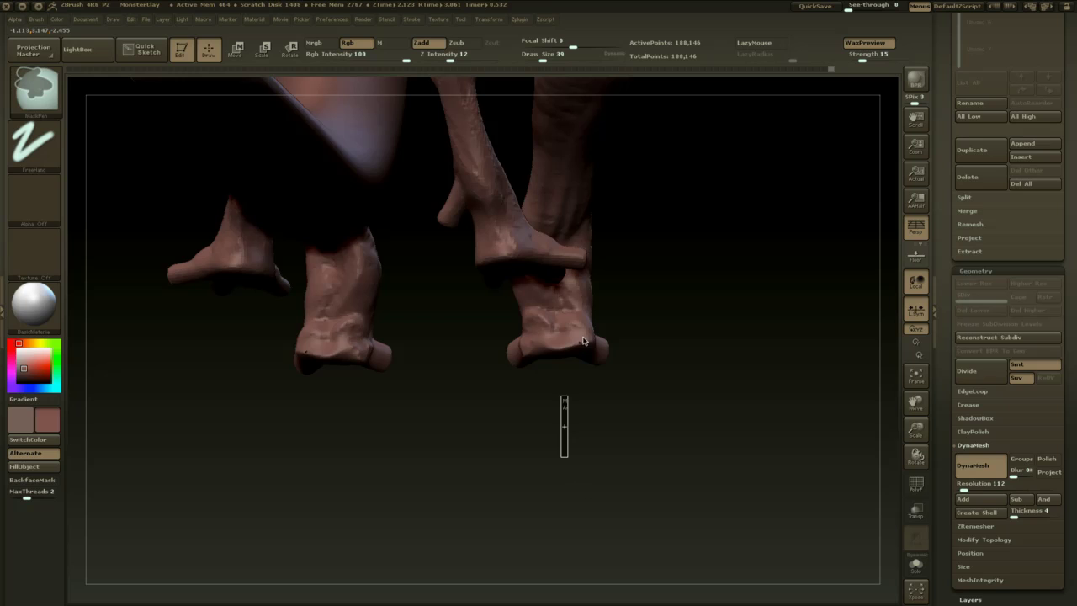
pyautogui.press('shift')
pyautogui.moveTo(560, 350)
pyautogui.keyDown('shift'); pyautogui.mouseDown()
pyautogui.moveTo(553, 361)
pyautogui.moveTo(623, 416)
pyautogui.moveTo(552, 438)
pyautogui.mouseUp(); pyautogui.keyUp('shift')
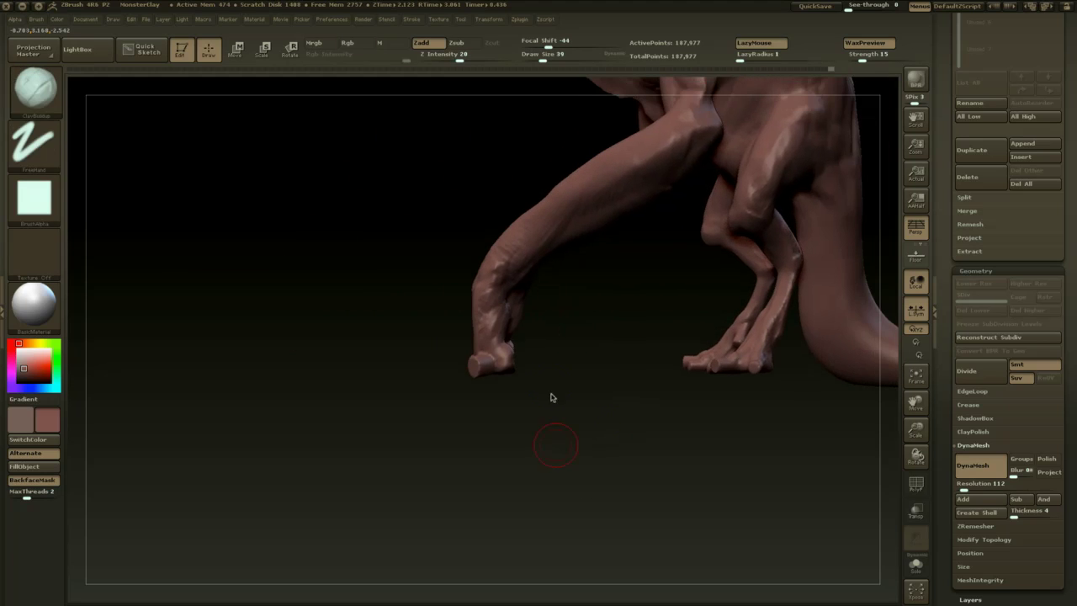
# - Build up the backs of the front hands and the areas around the finger bases with the ClayBuildup brush
pyautogui.keyDown('shift'); pyautogui.click(514, 55); pyautogui.keyUp('shift')
pyautogui.moveTo(570, 332)
pyautogui.keyDown('alt'); pyautogui.mouseDown()
pyautogui.moveTo(548, 328)
pyautogui.moveTo(389, 419)
pyautogui.mouseUp(); pyautogui.keyUp('alt')
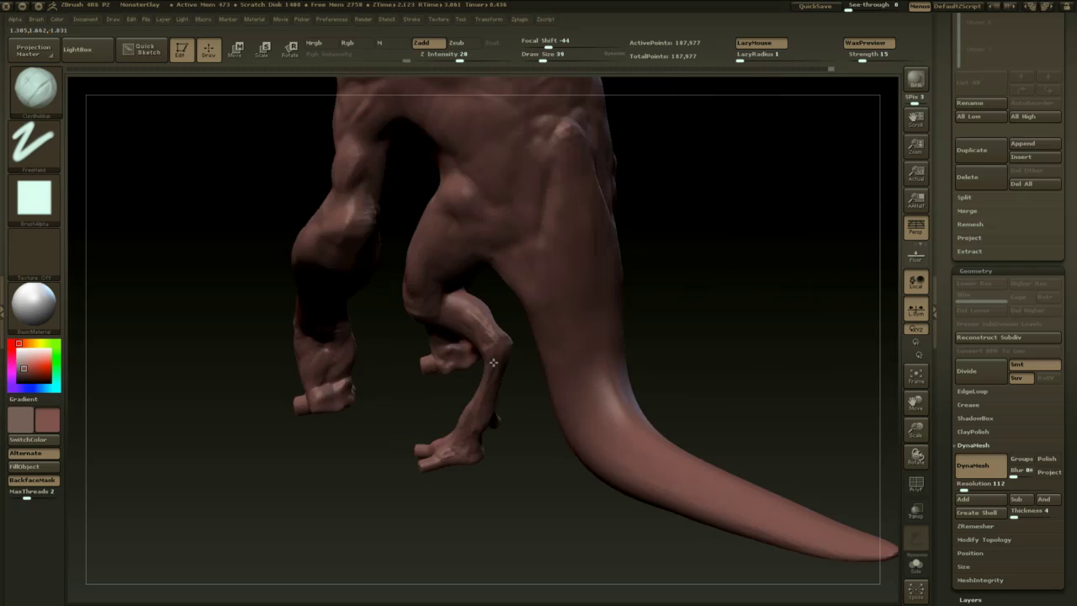
pyautogui.press('b')
pyautogui.press('c')
pyautogui.press('b')
pyautogui.moveTo(400, 468)
pyautogui.mouseDown()
pyautogui.moveTo(521, 443)
pyautogui.moveTo(582, 483)
pyautogui.moveTo(608, 413)
pyautogui.mouseUp()
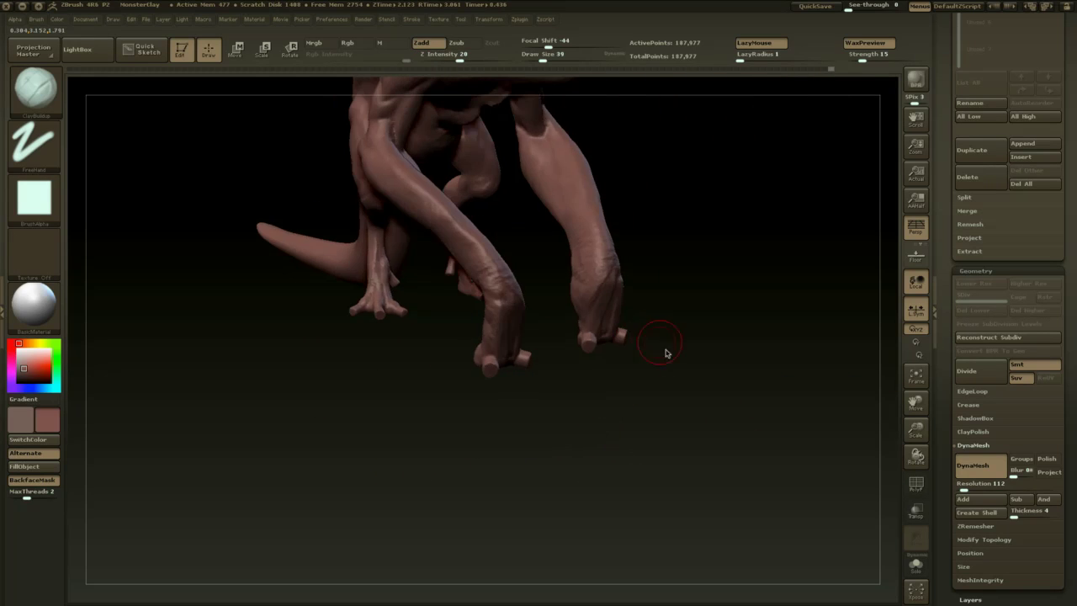
pyautogui.moveTo(668, 370); pyautogui.dragTo(640, 384)
pyautogui.press('space')
pyautogui.click(538, 377)
pyautogui.moveTo(567, 373); pyautogui.dragTo(412, 395)
pyautogui.moveTo(548, 412)
pyautogui.mouseDown()
pyautogui.moveTo(544, 470)
pyautogui.moveTo(508, 471)
pyautogui.moveTo(532, 522)
pyautogui.moveTo(582, 502)
pyautogui.mouseUp()
# - Reduce the ClayBuildup draw size to 25 and sculpt the knuckles and tendons leading into the front fingers
pyautogui.press('space')
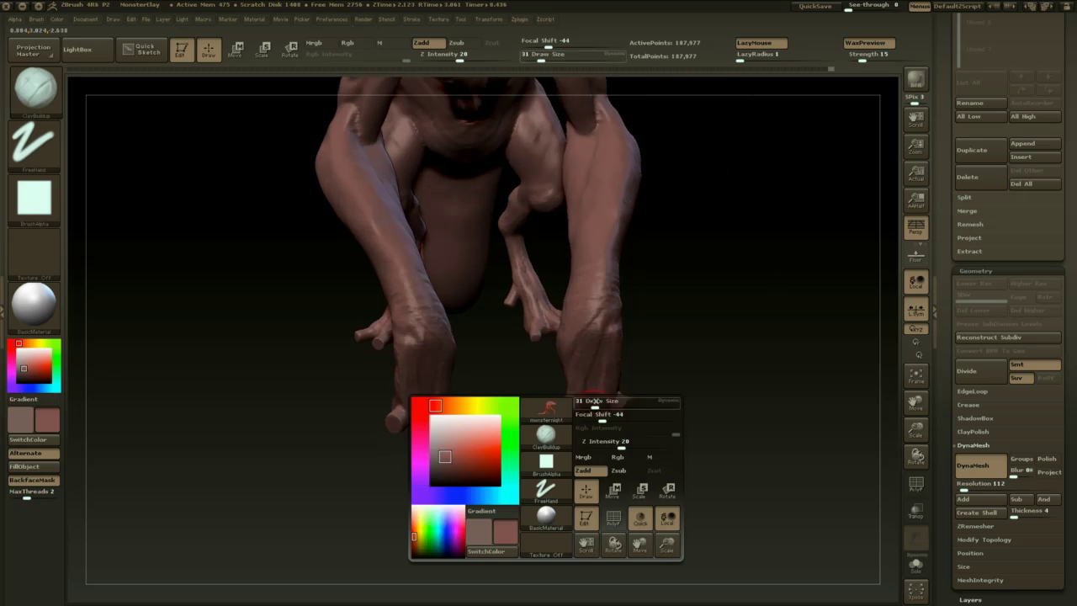
pyautogui.moveTo(595, 400); pyautogui.dragTo(571, 403)
pyautogui.moveTo(595, 454); pyautogui.dragTo(570, 392)
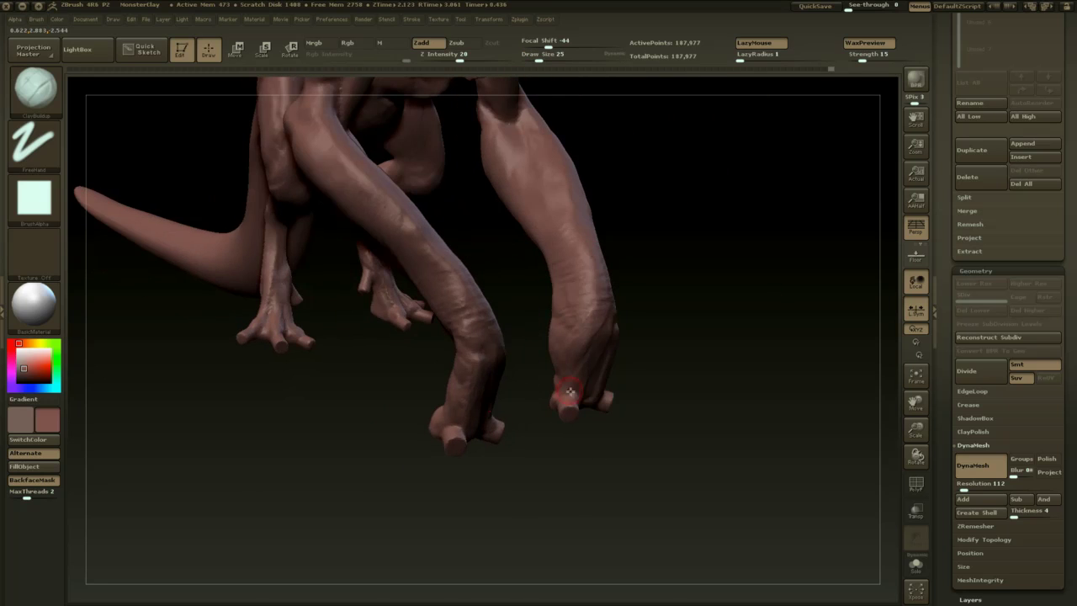
pyautogui.moveTo(658, 393)
pyautogui.mouseDown()
pyautogui.moveTo(621, 400)
pyautogui.moveTo(630, 387)
pyautogui.moveTo(601, 383)
pyautogui.moveTo(619, 397)
pyautogui.moveTo(606, 412)
pyautogui.mouseUp()
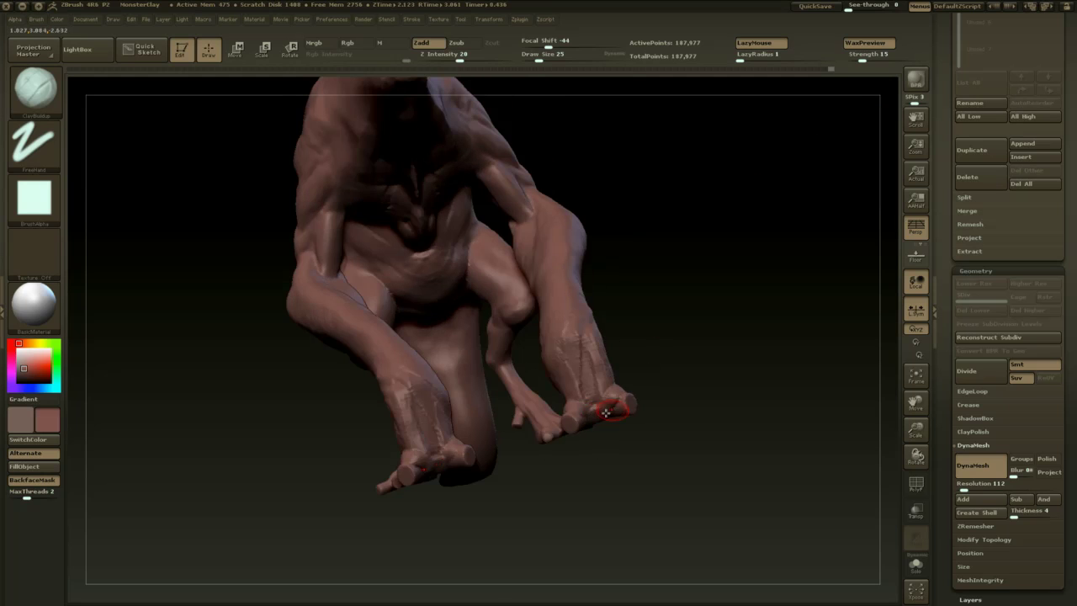
pyautogui.moveTo(643, 350)
pyautogui.mouseDown()
pyautogui.moveTo(581, 410)
pyautogui.moveTo(589, 361)
pyautogui.mouseUp()
pyautogui.moveTo(557, 431)
pyautogui.mouseDown()
pyautogui.moveTo(635, 346)
pyautogui.moveTo(745, 334)
pyautogui.moveTo(462, 388)
pyautogui.moveTo(582, 337)
pyautogui.moveTo(446, 432)
pyautogui.moveTo(473, 428)
pyautogui.moveTo(378, 436)
pyautogui.moveTo(413, 449)
pyautogui.moveTo(458, 433)
pyautogui.moveTo(415, 444)
pyautogui.moveTo(431, 454)
pyautogui.moveTo(367, 451)
pyautogui.moveTo(416, 456)
pyautogui.mouseUp()
pyautogui.moveTo(446, 507); pyautogui.dragTo(514, 510)
pyautogui.moveTo(414, 440)
pyautogui.mouseDown()
pyautogui.moveTo(402, 454)
pyautogui.moveTo(415, 470)
pyautogui.moveTo(477, 455)
pyautogui.mouseUp()
# - Set ClayBuildup to intensity 36 and draw size 39, and build up the palms and inner wrists of the front hands
pyautogui.press('space')
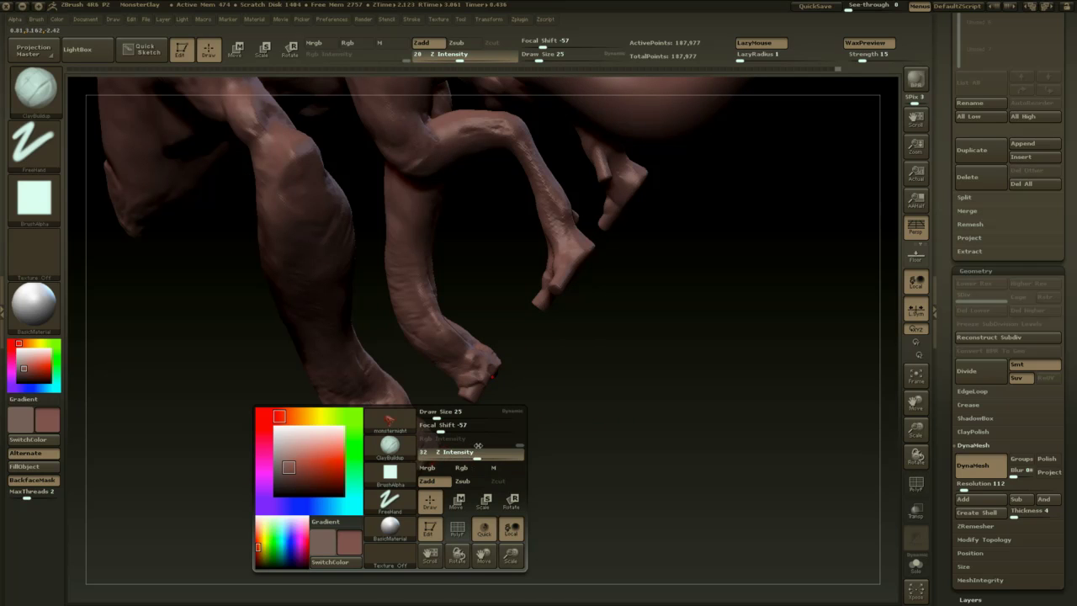
pyautogui.keyDown('alt'); pyautogui.moveTo(567, 457); pyautogui.dragTo(611, 393); pyautogui.keyUp('alt')
pyautogui.press('space')
pyautogui.moveTo(562, 335); pyautogui.dragTo(570, 335)
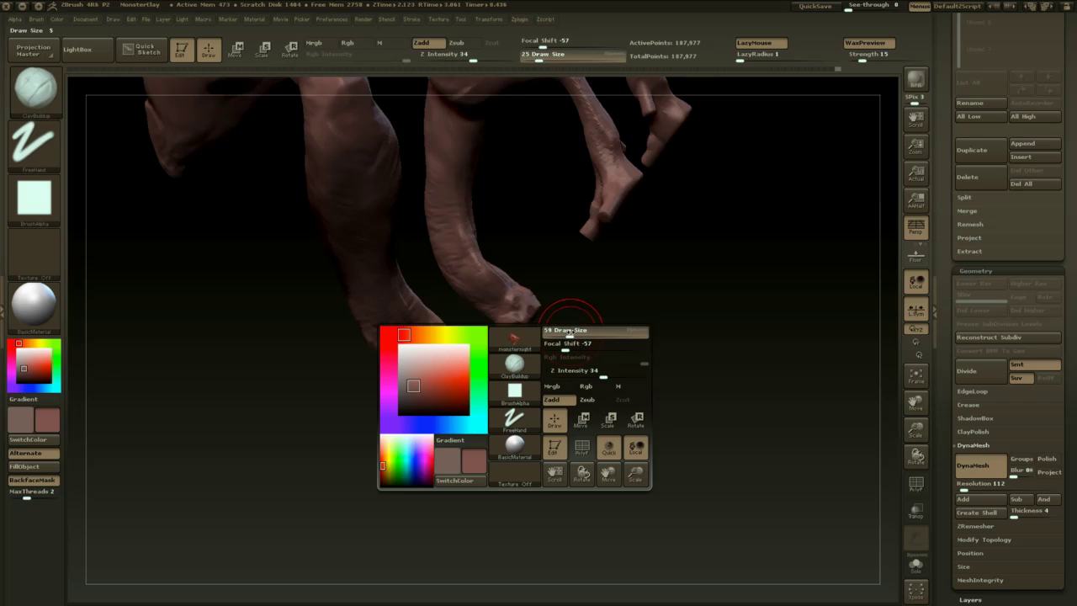
pyautogui.moveTo(601, 373); pyautogui.dragTo(605, 374)
pyautogui.moveTo(573, 336)
pyautogui.mouseDown()
pyautogui.moveTo(563, 363)
pyautogui.moveTo(468, 398)
pyautogui.moveTo(492, 370)
pyautogui.moveTo(463, 380)
pyautogui.moveTo(482, 346)
pyautogui.mouseUp()
pyautogui.moveTo(501, 402); pyautogui.dragTo(497, 331)
pyautogui.moveTo(452, 436)
pyautogui.mouseDown()
pyautogui.moveTo(553, 389)
pyautogui.moveTo(500, 371)
pyautogui.moveTo(546, 384)
pyautogui.mouseUp()
pyautogui.moveTo(548, 434); pyautogui.dragTo(487, 397)
# - Smooth the palms of the front hands, touch up their sides, and remesh the DynaMesh
pyautogui.moveTo(498, 436)
pyautogui.mouseDown()
pyautogui.moveTo(493, 464)
pyautogui.moveTo(499, 447)
pyautogui.moveTo(534, 439)
pyautogui.moveTo(518, 383)
pyautogui.moveTo(533, 377)
pyautogui.mouseUp()
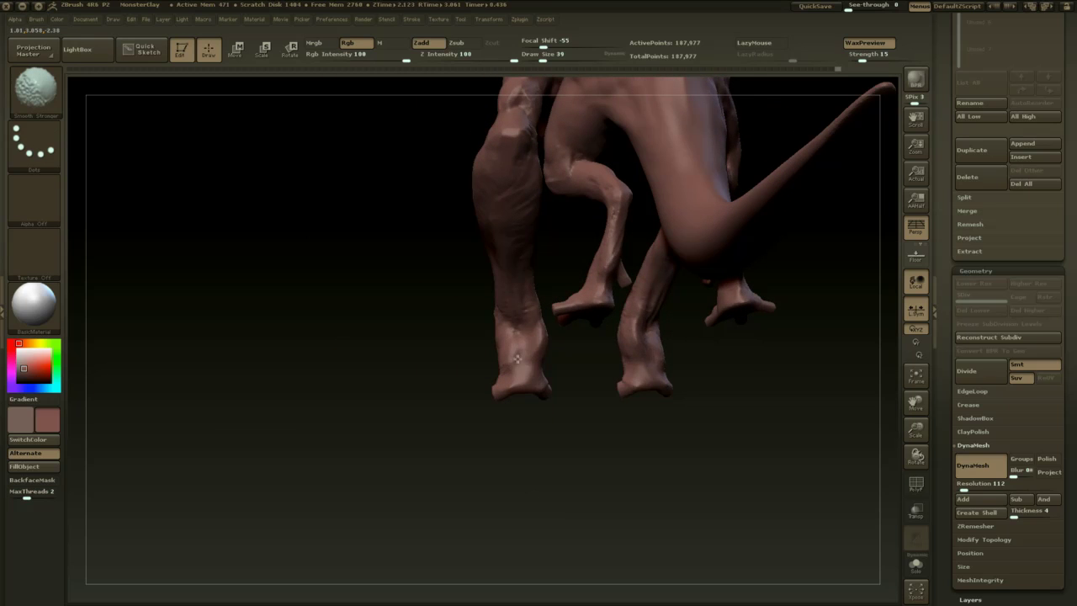
pyautogui.moveTo(525, 442); pyautogui.dragTo(608, 446)
pyautogui.moveTo(498, 340); pyautogui.dragTo(490, 355)
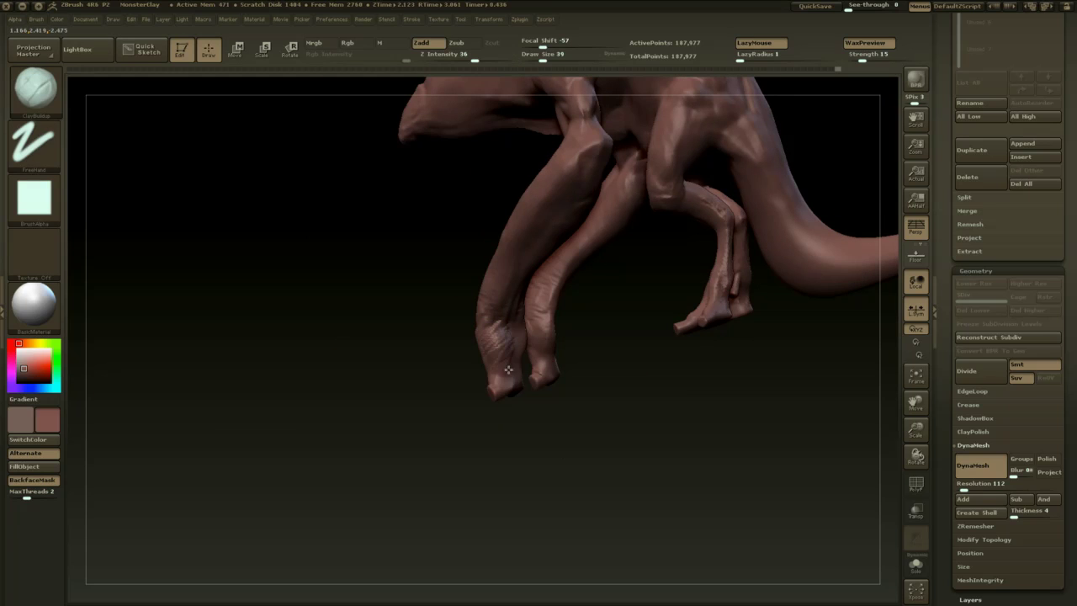
pyautogui.moveTo(523, 430); pyautogui.dragTo(495, 466)
pyautogui.moveTo(506, 465)
pyautogui.keyDown('ctrl'); pyautogui.mouseDown()
pyautogui.moveTo(548, 540)
pyautogui.moveTo(530, 511)
pyautogui.mouseUp(); pyautogui.keyUp('ctrl')
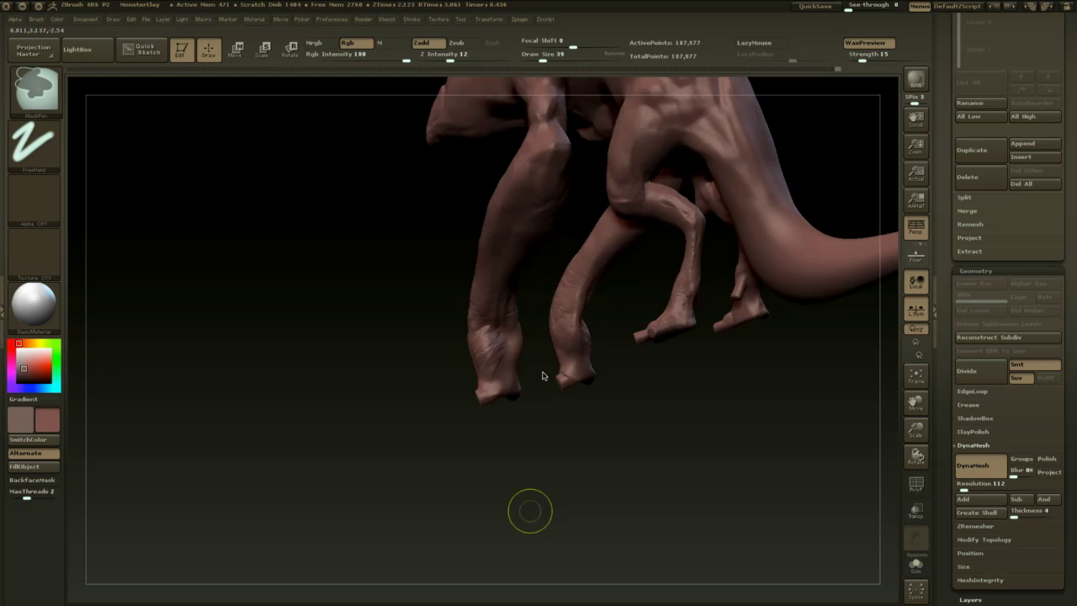
# - Fill out the sides and wrists of the front hands with ClayBuildup strokes and remesh the DynaMesh again
pyautogui.moveTo(623, 445)
pyautogui.mouseDown()
pyautogui.moveTo(560, 446)
pyautogui.moveTo(546, 428)
pyautogui.mouseUp()
pyautogui.moveTo(500, 390); pyautogui.dragTo(503, 386)
pyautogui.moveTo(532, 434)
pyautogui.mouseDown()
pyautogui.moveTo(510, 443)
pyautogui.moveTo(500, 399)
pyautogui.moveTo(496, 451)
pyautogui.mouseUp()
pyautogui.moveTo(474, 375); pyautogui.dragTo(467, 354)
pyautogui.moveTo(481, 413)
pyautogui.mouseDown()
pyautogui.moveTo(525, 399)
pyautogui.moveTo(504, 464)
pyautogui.moveTo(457, 436)
pyautogui.moveTo(486, 474)
pyautogui.mouseUp()
pyautogui.keyDown('ctrl'); pyautogui.moveTo(471, 437); pyautogui.dragTo(505, 505); pyautogui.keyUp('ctrl')
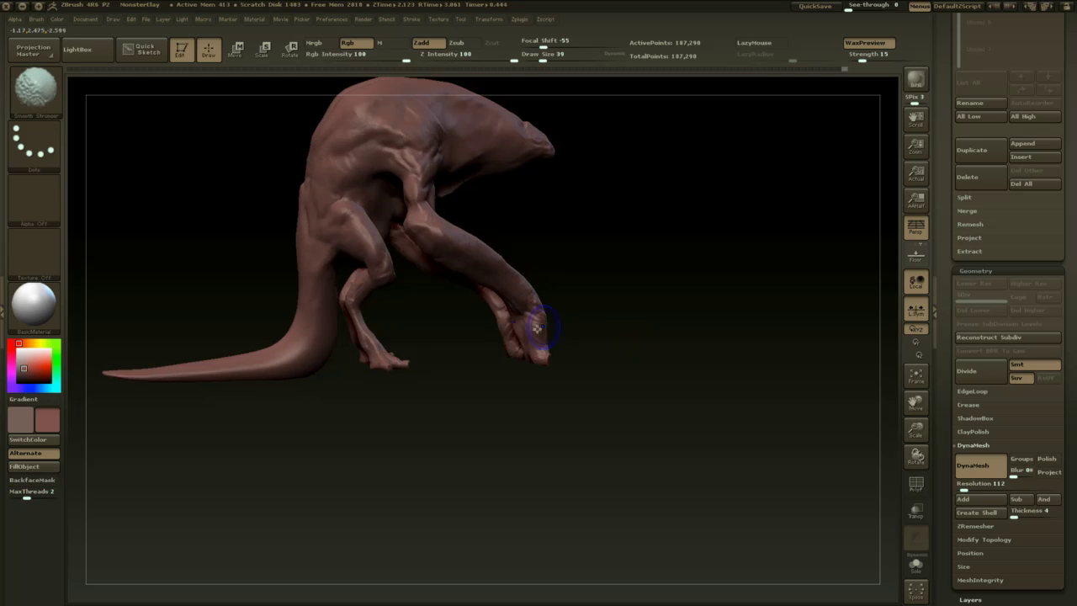
# - Smooth the front wrists and add volume to the hands with ClayBuildup at draw size 56
pyautogui.moveTo(551, 394); pyautogui.dragTo(674, 391)
pyautogui.moveTo(559, 414)
pyautogui.mouseDown()
pyautogui.moveTo(489, 415)
pyautogui.moveTo(557, 424)
pyautogui.moveTo(440, 414)
pyautogui.moveTo(447, 450)
pyautogui.moveTo(437, 335)
pyautogui.mouseUp()
pyautogui.press('space')
pyautogui.click(433, 336)
pyautogui.moveTo(467, 407); pyautogui.dragTo(450, 309)
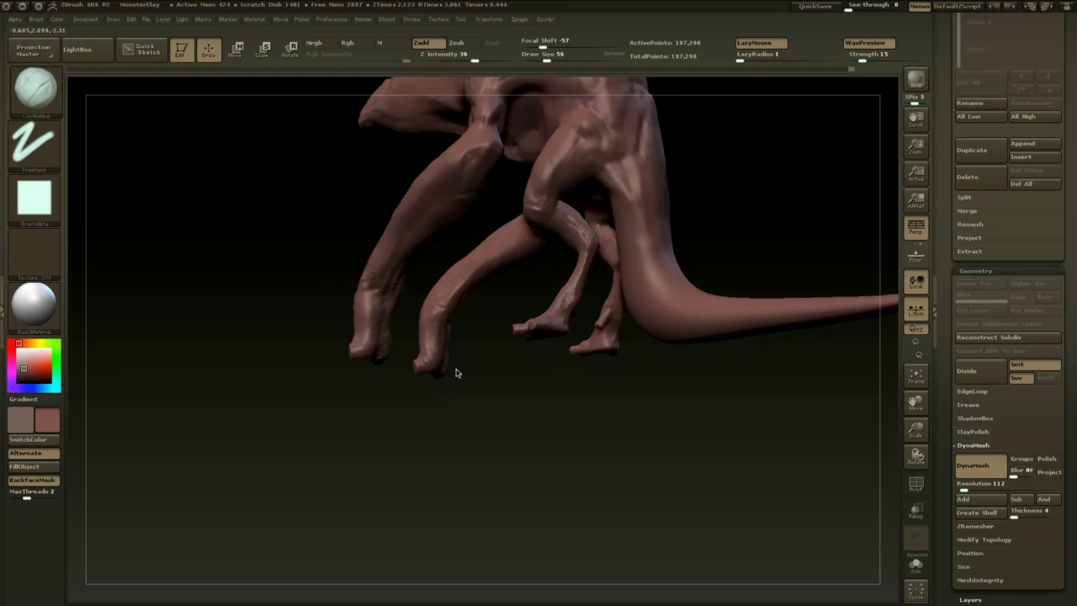
# - Lower the ClayBuildup draw size to 29, refine the palms and finger bases, and remesh the DynaMesh
pyautogui.moveTo(457, 373)
pyautogui.mouseDown()
pyautogui.moveTo(447, 385)
pyautogui.moveTo(434, 328)
pyautogui.mouseUp()
pyautogui.press('space')
pyautogui.click(441, 332)
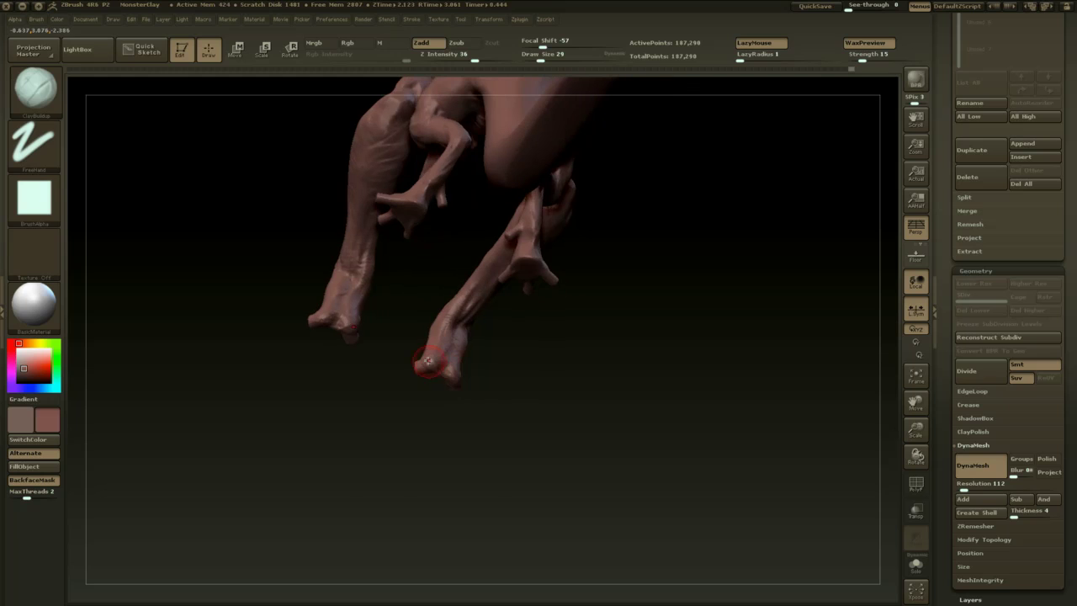
pyautogui.moveTo(430, 371)
pyautogui.mouseDown()
pyautogui.moveTo(449, 457)
pyautogui.moveTo(433, 352)
pyautogui.mouseUp()
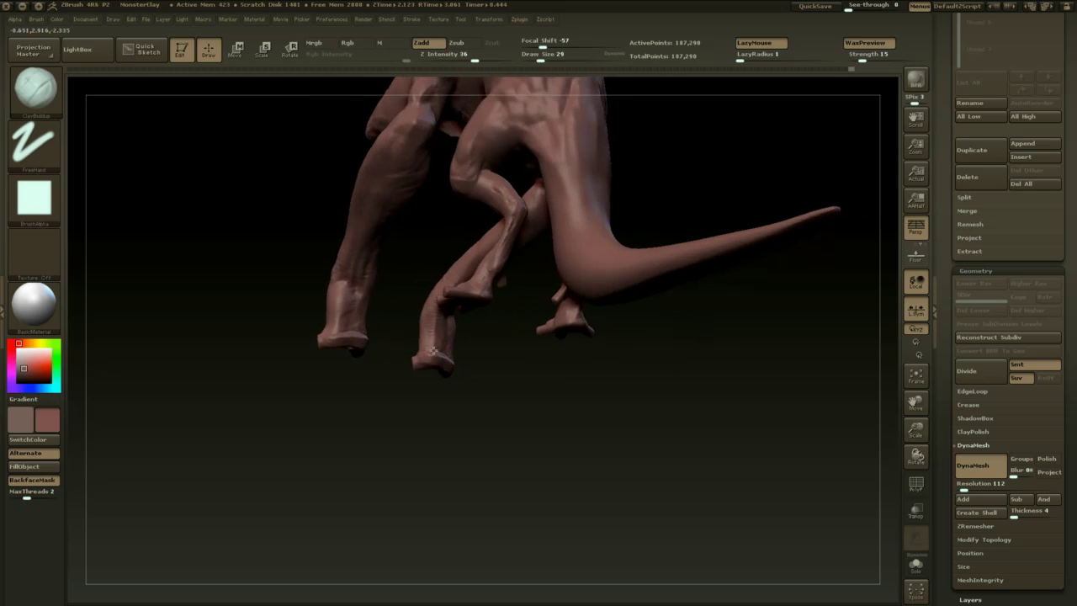
pyautogui.moveTo(478, 407)
pyautogui.mouseDown()
pyautogui.moveTo(438, 416)
pyautogui.moveTo(449, 434)
pyautogui.moveTo(463, 391)
pyautogui.mouseUp()
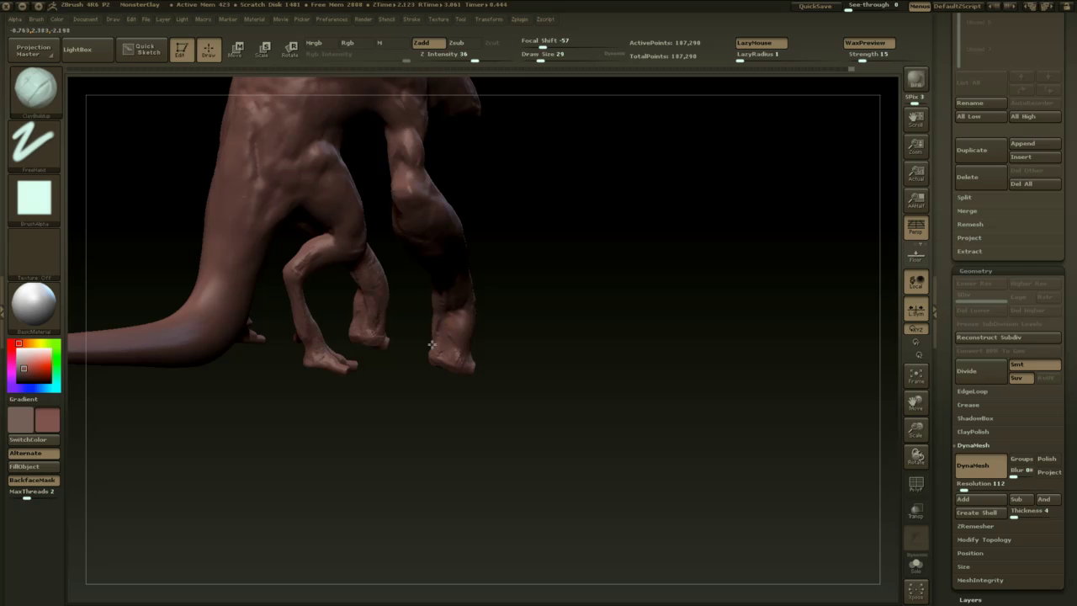
pyautogui.moveTo(431, 332)
pyautogui.mouseDown()
pyautogui.moveTo(553, 284)
pyautogui.moveTo(452, 341)
pyautogui.moveTo(486, 308)
pyautogui.moveTo(539, 319)
pyautogui.moveTo(463, 362)
pyautogui.moveTo(426, 361)
pyautogui.moveTo(434, 400)
pyautogui.moveTo(474, 435)
pyautogui.moveTo(428, 382)
pyautogui.mouseUp()
pyautogui.moveTo(449, 419)
pyautogui.mouseDown()
pyautogui.moveTo(541, 440)
pyautogui.moveTo(445, 447)
pyautogui.mouseUp()
pyautogui.moveTo(472, 491)
pyautogui.mouseDown()
pyautogui.moveTo(551, 517)
pyautogui.moveTo(578, 445)
pyautogui.moveTo(586, 486)
pyautogui.mouseUp()
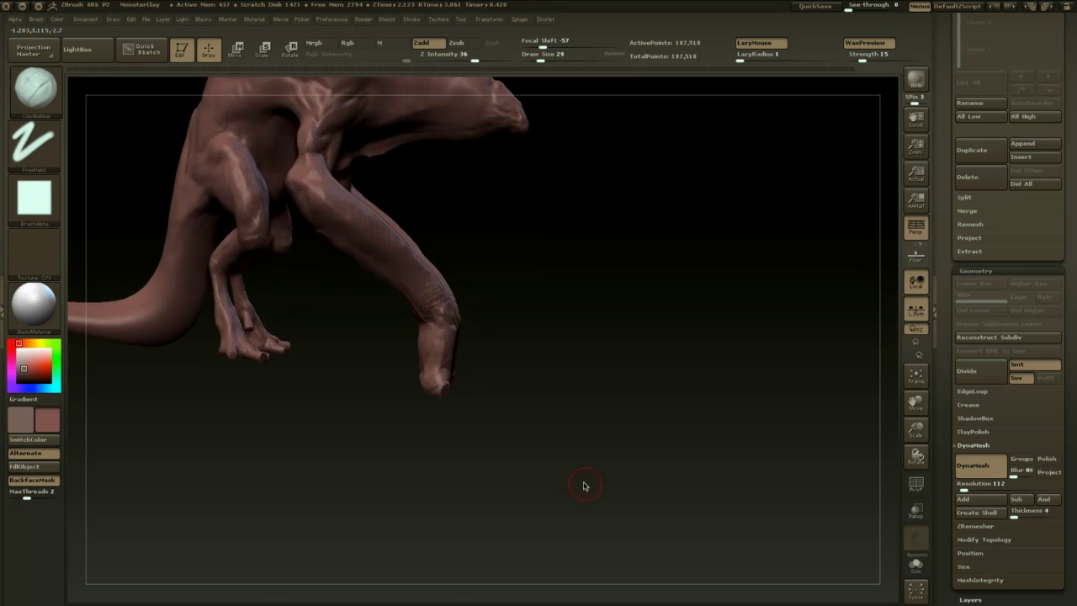
# - Insert a small thumb cylinder on the inner side of each front hand with the InsertCylinder brush
pyautogui.press('b')
pyautogui.press('i')
pyautogui.press('y')
pyautogui.moveTo(531, 372); pyautogui.dragTo(537, 350)
pyautogui.moveTo(347, 375); pyautogui.dragTo(348, 377)
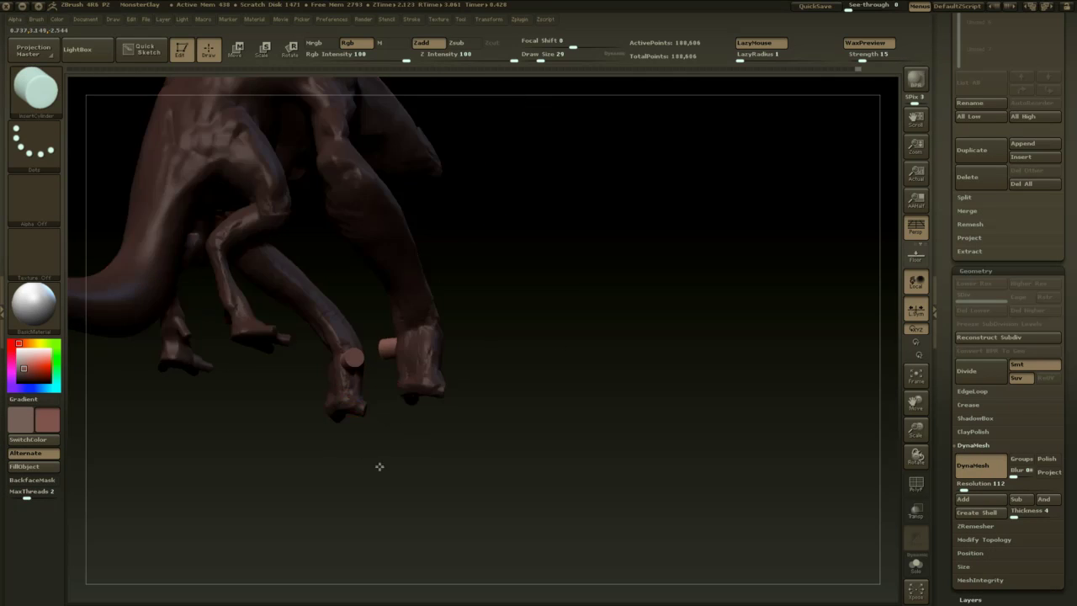
pyautogui.moveTo(380, 466); pyautogui.dragTo(407, 473)
# - Rotate the thumb cylinders to point downward and move them against the inner sides of the front hands
pyautogui.press('r')
pyautogui.moveTo(407, 357); pyautogui.dragTo(399, 393)
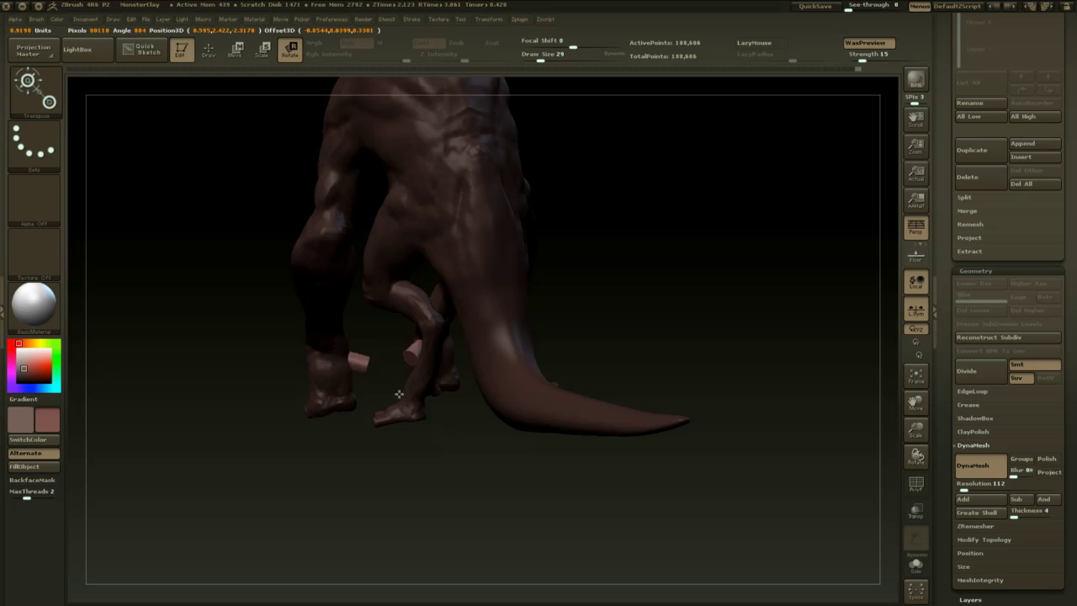
pyautogui.press('w')
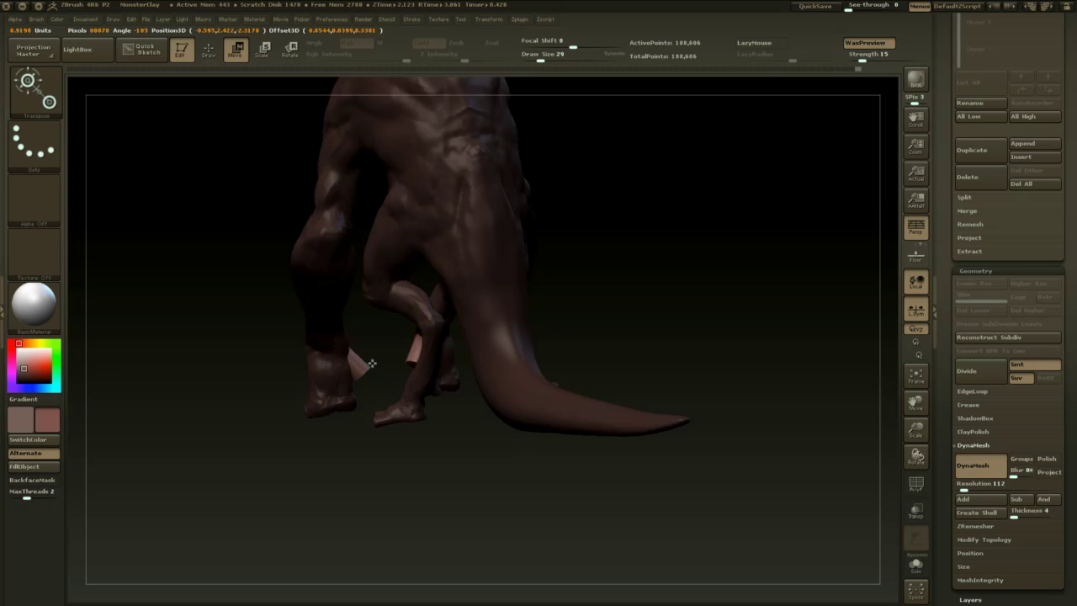
pyautogui.moveTo(400, 485)
pyautogui.mouseDown()
pyautogui.moveTo(335, 489)
pyautogui.moveTo(360, 473)
pyautogui.mouseUp()
pyautogui.click(399, 397)
pyautogui.moveTo(399, 396); pyautogui.dragTo(389, 393)
pyautogui.moveTo(410, 444)
pyautogui.mouseDown()
pyautogui.moveTo(474, 440)
pyautogui.moveTo(460, 425)
pyautogui.moveTo(479, 445)
pyautogui.moveTo(550, 399)
pyautogui.moveTo(567, 416)
pyautogui.mouseUp()
# - Clear the mask and remesh the DynaMesh to fuse the thumb cylinders with the front hands
pyautogui.press('q')
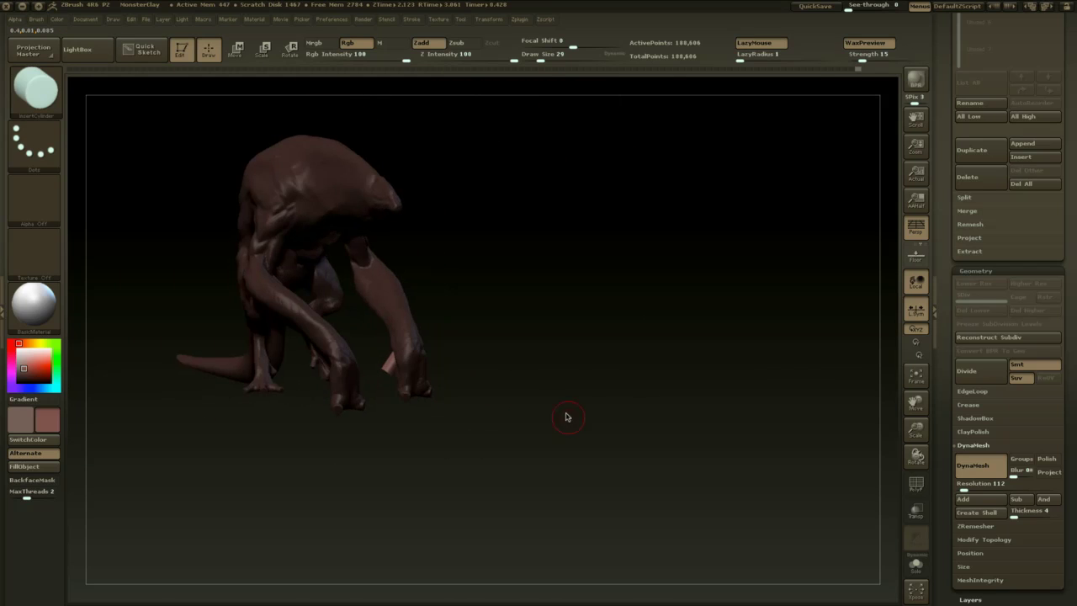
pyautogui.keyDown('ctrl'); pyautogui.moveTo(531, 344); pyautogui.dragTo(547, 425); pyautogui.keyUp('ctrl')
pyautogui.moveTo(537, 367)
pyautogui.keyDown('alt'); pyautogui.mouseDown()
pyautogui.moveTo(546, 355)
pyautogui.moveTo(551, 386)
pyautogui.mouseUp(); pyautogui.keyUp('alt')
# - Build up the bases of the thumbs where they join the palms with ClayBuildup, and remesh the DynaMesh
pyautogui.press('b')
pyautogui.press('c')
pyautogui.press('b')
pyautogui.moveTo(562, 335); pyautogui.dragTo(515, 316)
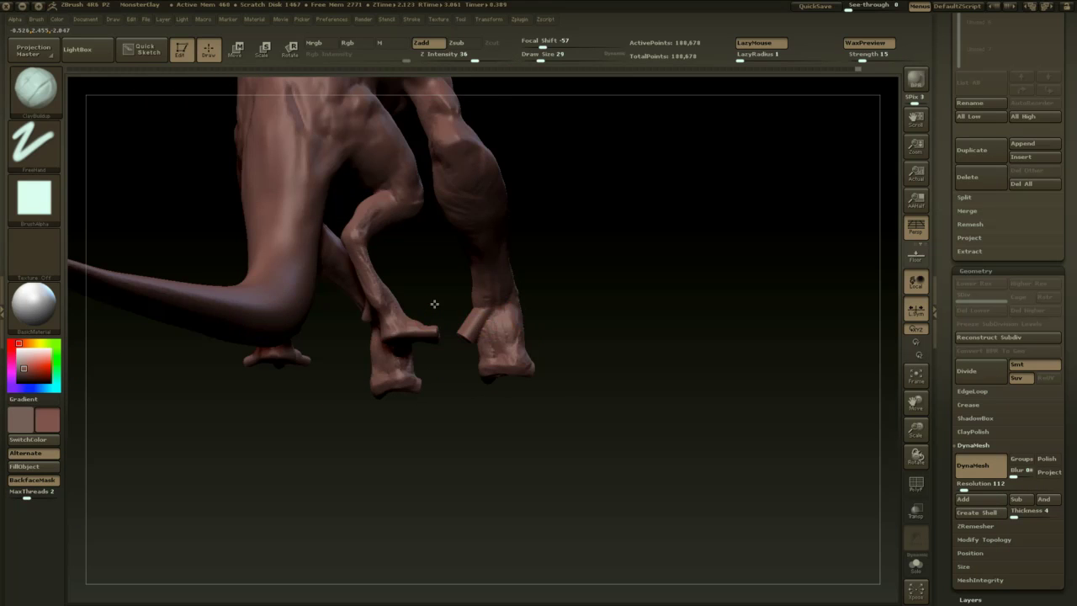
pyautogui.moveTo(434, 304); pyautogui.dragTo(394, 324)
pyautogui.moveTo(370, 420); pyautogui.dragTo(482, 407)
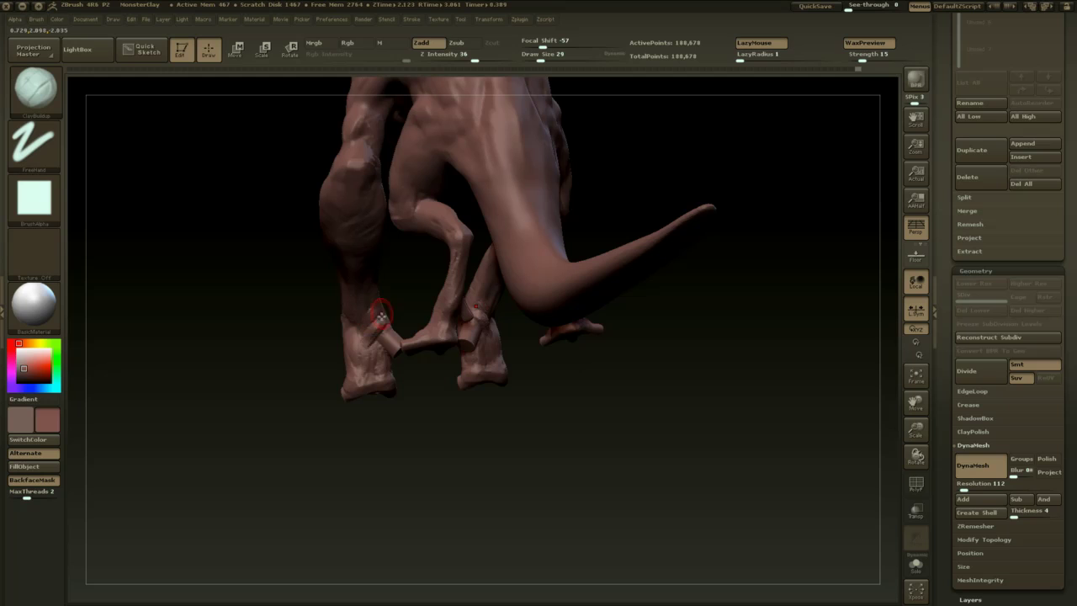
pyautogui.moveTo(382, 349); pyautogui.dragTo(431, 496)
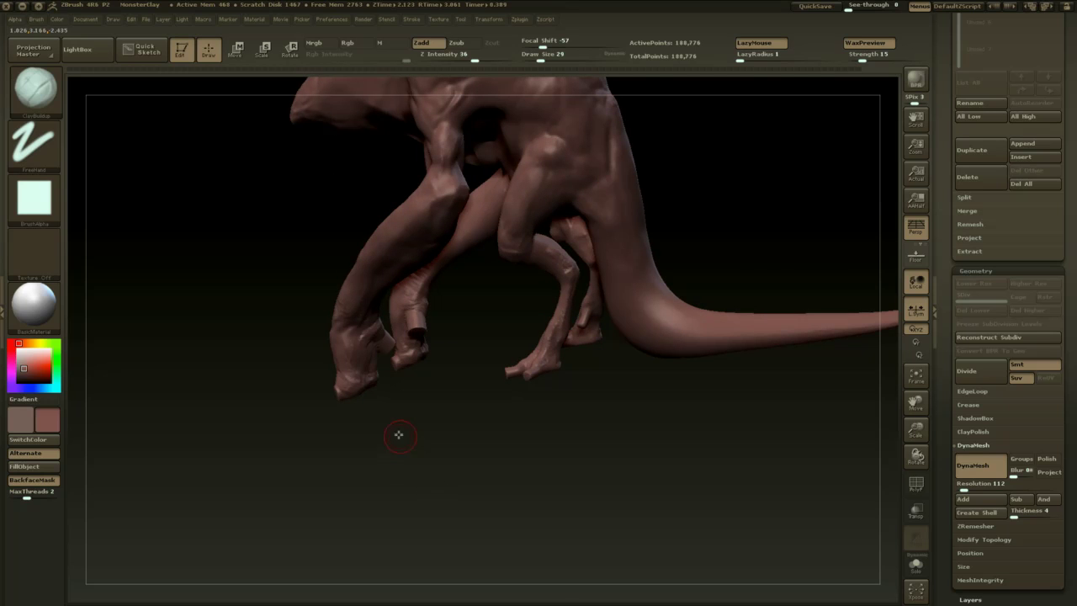
# - Sculpt the transition between the thumbs and the front hands and smooth the surface around it
pyautogui.moveTo(399, 435)
pyautogui.mouseDown()
pyautogui.moveTo(325, 450)
pyautogui.moveTo(472, 445)
pyautogui.moveTo(395, 320)
pyautogui.mouseUp()
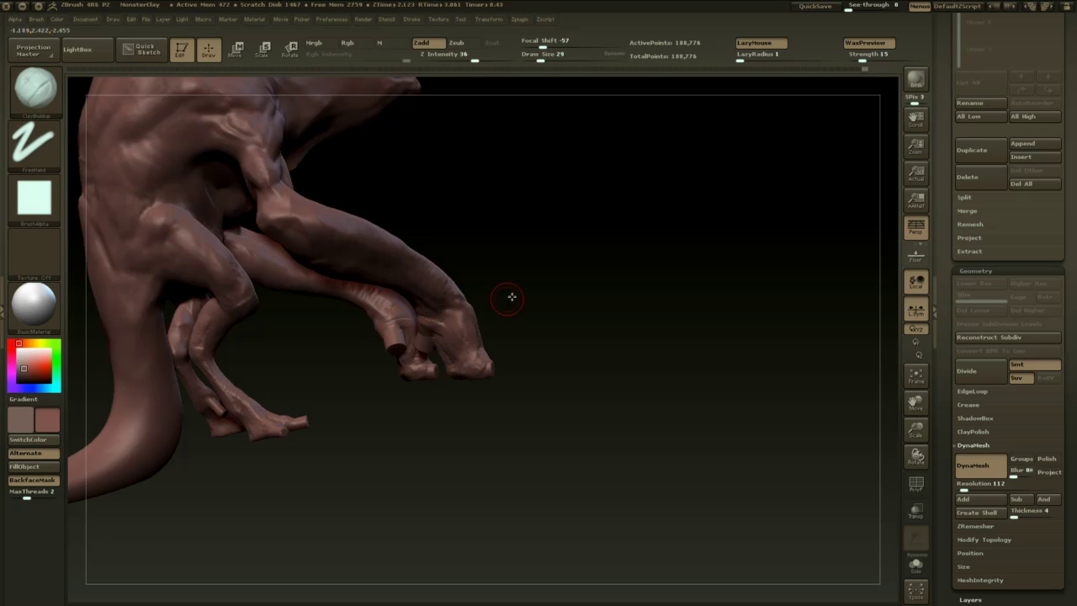
pyautogui.moveTo(511, 297); pyautogui.dragTo(448, 327)
pyautogui.keyDown('shift'); pyautogui.moveTo(445, 329); pyautogui.dragTo(409, 370); pyautogui.keyUp('shift')
pyautogui.moveTo(438, 425)
pyautogui.mouseDown()
pyautogui.moveTo(356, 457)
pyautogui.moveTo(308, 451)
pyautogui.mouseUp()
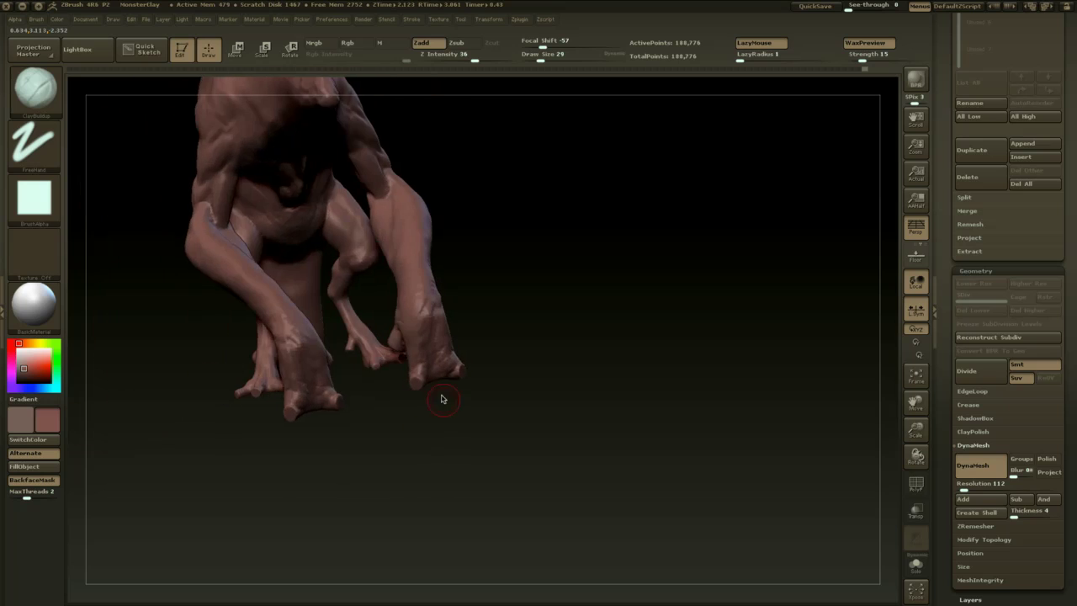
pyautogui.moveTo(444, 399)
pyautogui.mouseDown()
pyautogui.moveTo(433, 442)
pyautogui.moveTo(420, 407)
pyautogui.moveTo(495, 423)
pyautogui.mouseUp()
# - Insert a sphere at one fingertip of each front hand with InsertSphere and stretch it along the finger
pyautogui.press('b')
pyautogui.press('i')
pyautogui.press('s')
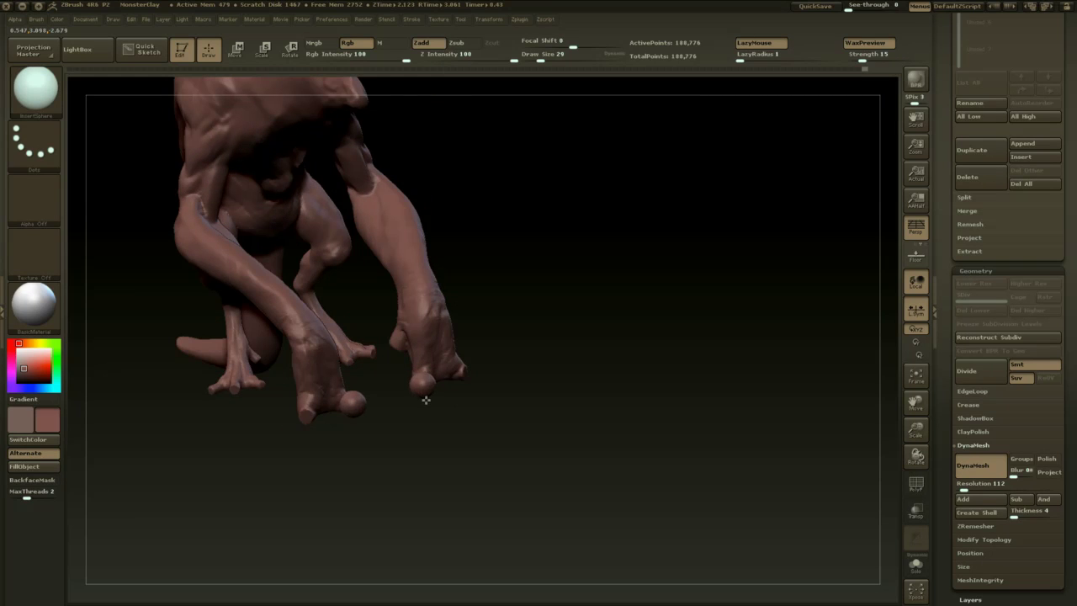
pyautogui.moveTo(426, 396); pyautogui.dragTo(427, 396)
pyautogui.moveTo(507, 402); pyautogui.dragTo(511, 459)
pyautogui.press('w')
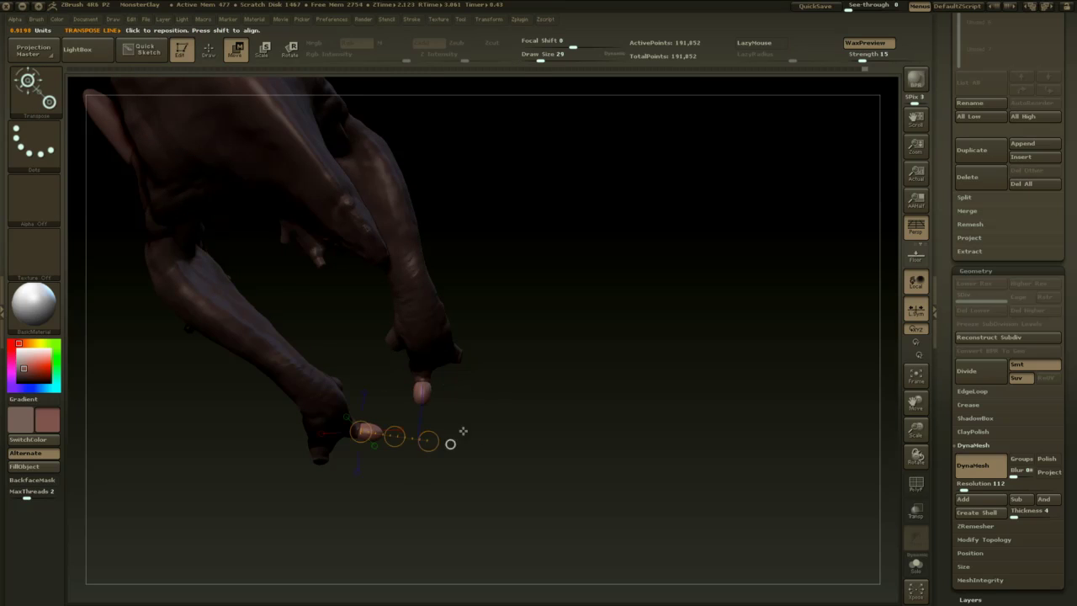
pyautogui.moveTo(464, 430)
pyautogui.mouseDown()
pyautogui.moveTo(505, 363)
pyautogui.moveTo(458, 373)
pyautogui.moveTo(437, 442)
pyautogui.moveTo(492, 415)
pyautogui.moveTo(469, 416)
pyautogui.moveTo(471, 443)
pyautogui.moveTo(506, 319)
pyautogui.mouseUp()
# - Duplicate the stretched fingertip sphere and position the copy on the other finger of each front hand
pyautogui.press('q')
pyautogui.press('w')
pyautogui.press('r')
pyautogui.moveTo(535, 268); pyautogui.dragTo(551, 419)
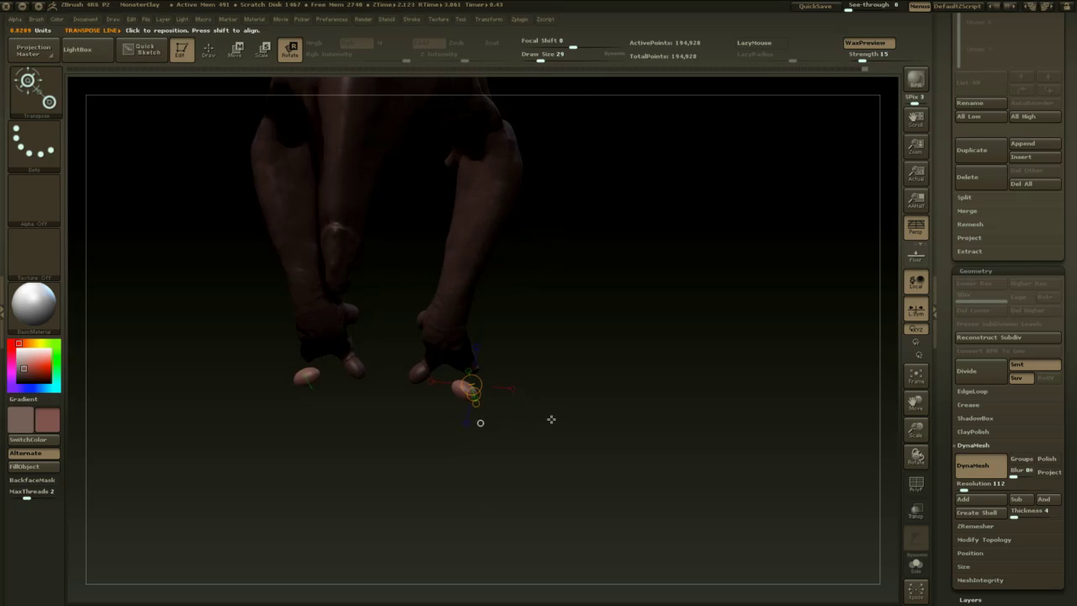
pyautogui.click(467, 423)
pyautogui.press('w')
pyautogui.moveTo(469, 413); pyautogui.dragTo(490, 400)
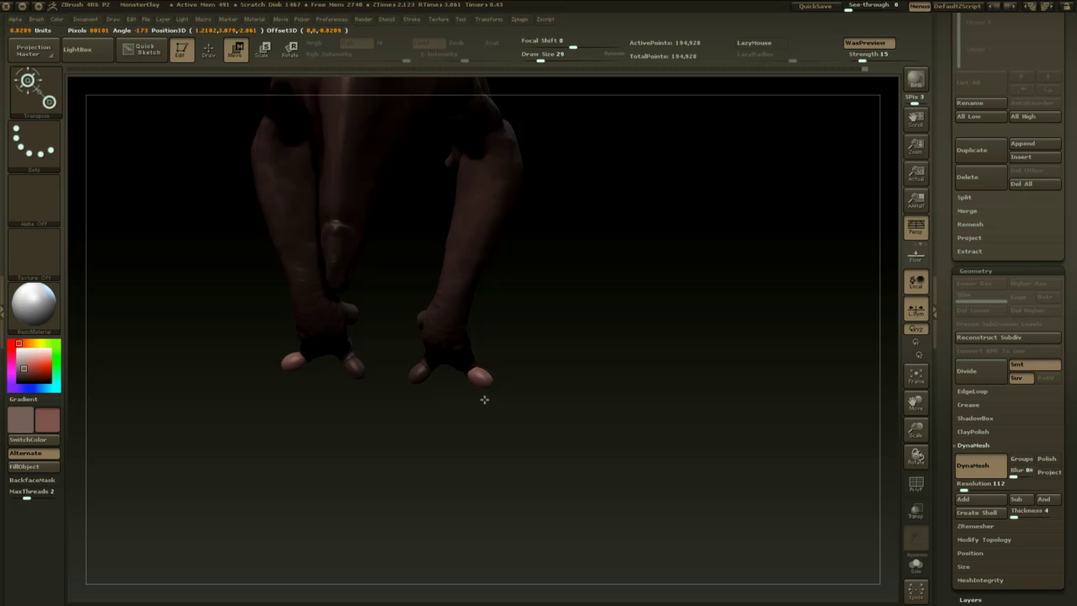
pyautogui.moveTo(533, 368); pyautogui.dragTo(605, 352)
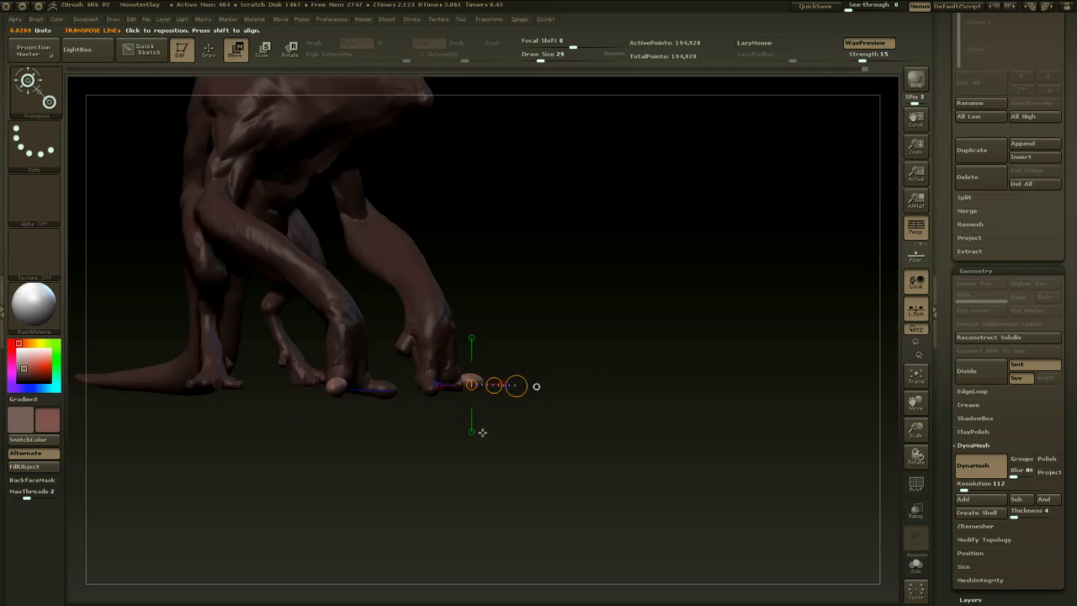
pyautogui.click(472, 432)
pyautogui.moveTo(522, 427)
pyautogui.mouseDown()
pyautogui.moveTo(469, 414)
pyautogui.moveTo(501, 411)
pyautogui.mouseUp()
# - Adjust the angle and position of the copied fingertips, clear the mask, and remesh the DynaMesh
pyautogui.press('q')
pyautogui.moveTo(589, 404)
pyautogui.mouseDown()
pyautogui.moveTo(538, 481)
pyautogui.moveTo(459, 493)
pyautogui.moveTo(471, 442)
pyautogui.moveTo(485, 514)
pyautogui.moveTo(507, 447)
pyautogui.moveTo(513, 457)
pyautogui.moveTo(543, 399)
pyautogui.moveTo(522, 497)
pyautogui.moveTo(534, 512)
pyautogui.moveTo(427, 444)
pyautogui.moveTo(381, 490)
pyautogui.mouseUp()
pyautogui.press('r')
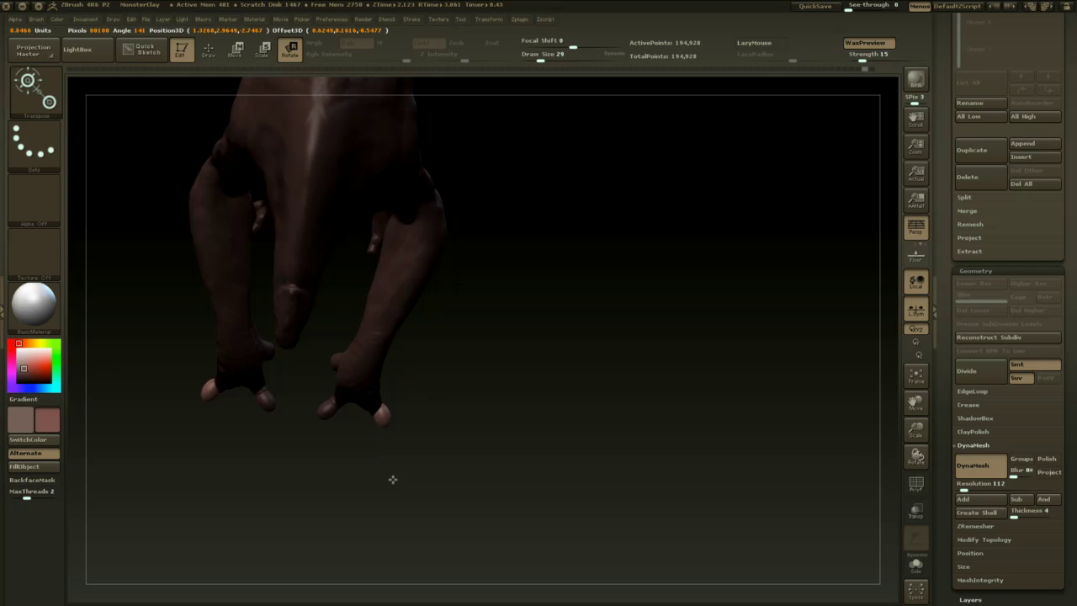
pyautogui.press('w')
pyautogui.press('q')
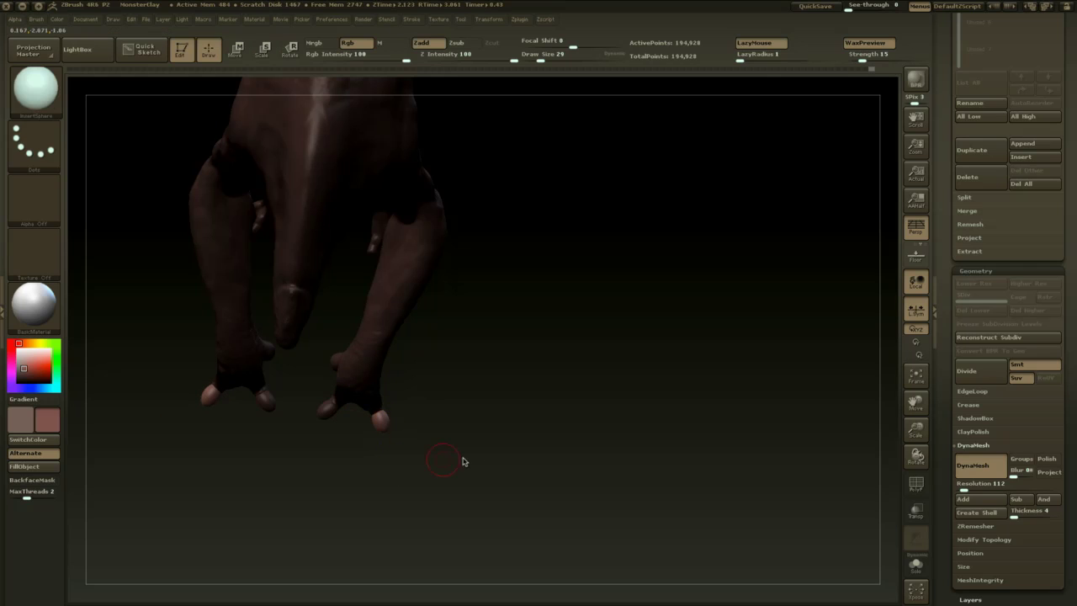
pyautogui.moveTo(463, 462)
pyautogui.mouseDown()
pyautogui.moveTo(474, 409)
pyautogui.moveTo(507, 406)
pyautogui.moveTo(512, 372)
pyautogui.mouseUp()
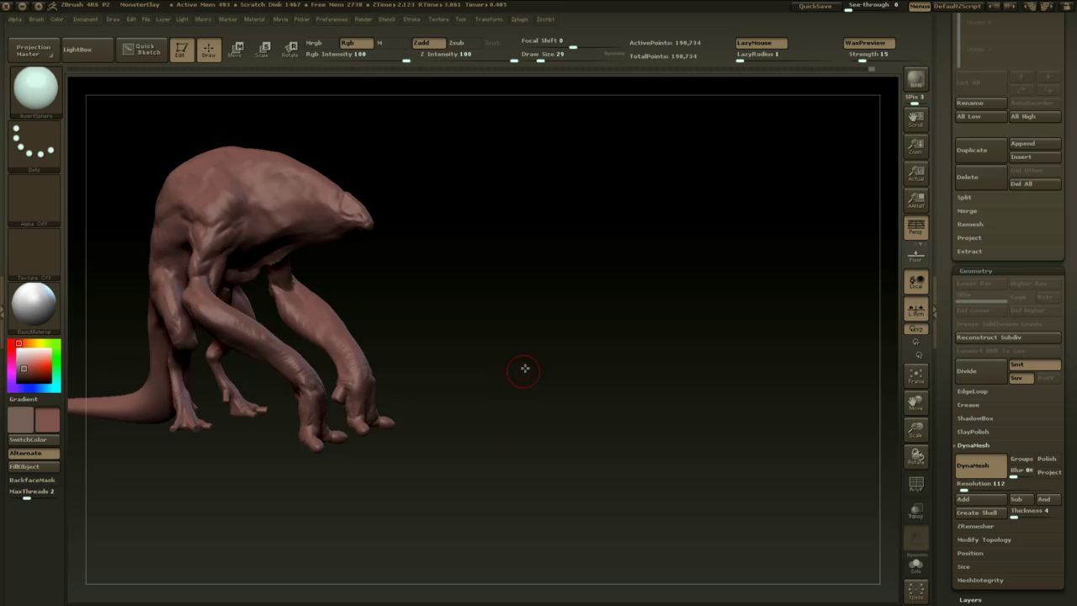
pyautogui.moveTo(524, 369)
pyautogui.mouseDown()
pyautogui.moveTo(541, 346)
pyautogui.moveTo(457, 368)
pyautogui.moveTo(435, 452)
pyautogui.moveTo(446, 482)
pyautogui.moveTo(416, 477)
pyautogui.moveTo(421, 524)
pyautogui.moveTo(418, 494)
pyautogui.mouseUp()
# - Insert a sphere at the thumb tip of each front hand with InsertSphere
pyautogui.press('b')
pyautogui.press('i')
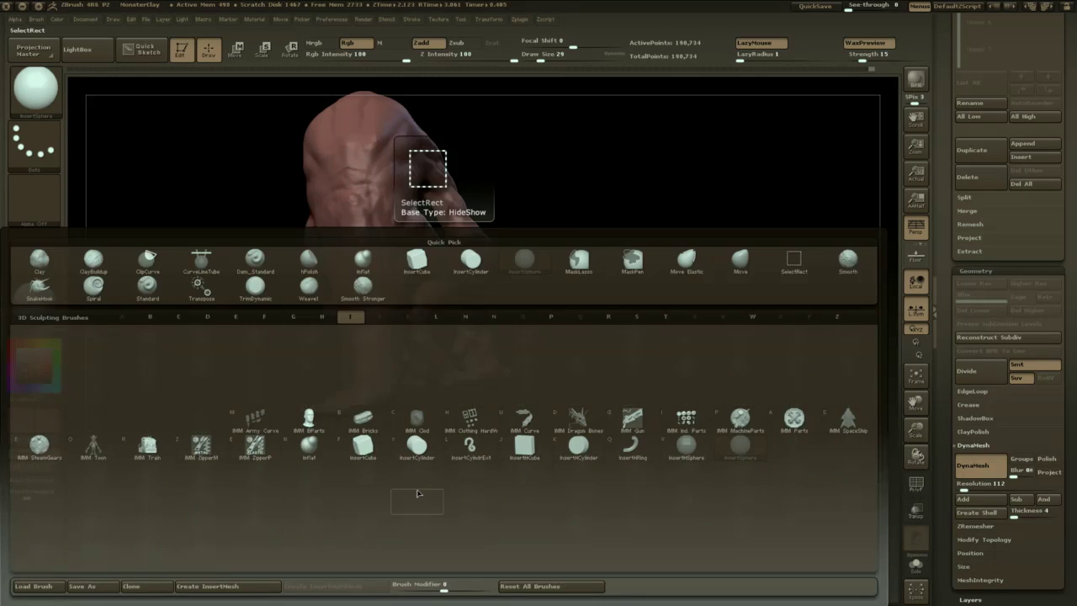
pyautogui.press('s')
pyautogui.moveTo(464, 467); pyautogui.dragTo(451, 420)
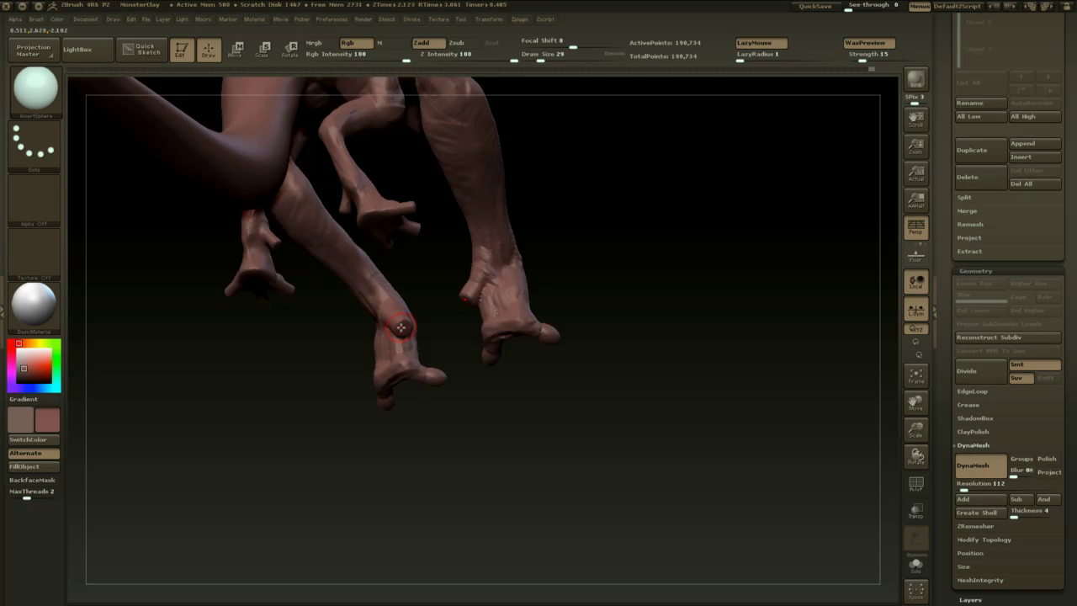
pyautogui.moveTo(397, 341); pyautogui.dragTo(402, 358)
pyautogui.moveTo(417, 428); pyautogui.dragTo(422, 454)
# - Rotate and move the thumb-tip spheres into line with the thumbs, clear the mask, and remesh the DynaMesh
pyautogui.press('r')
pyautogui.moveTo(402, 329); pyautogui.dragTo(366, 412)
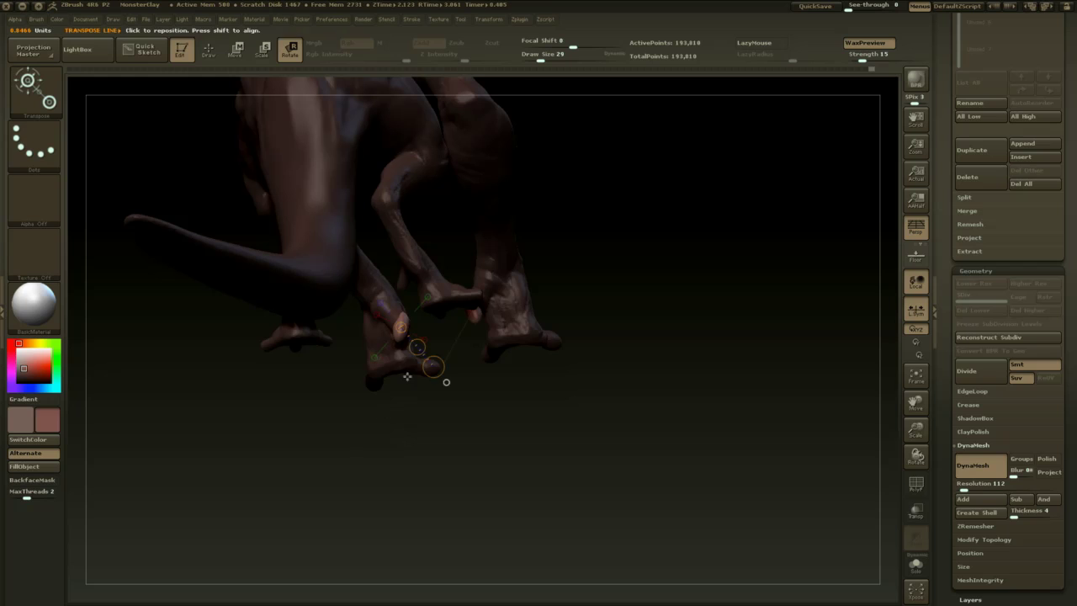
pyautogui.press('w')
pyautogui.moveTo(418, 350); pyautogui.dragTo(418, 355)
pyautogui.moveTo(425, 428); pyautogui.dragTo(474, 413)
pyautogui.press('shift')
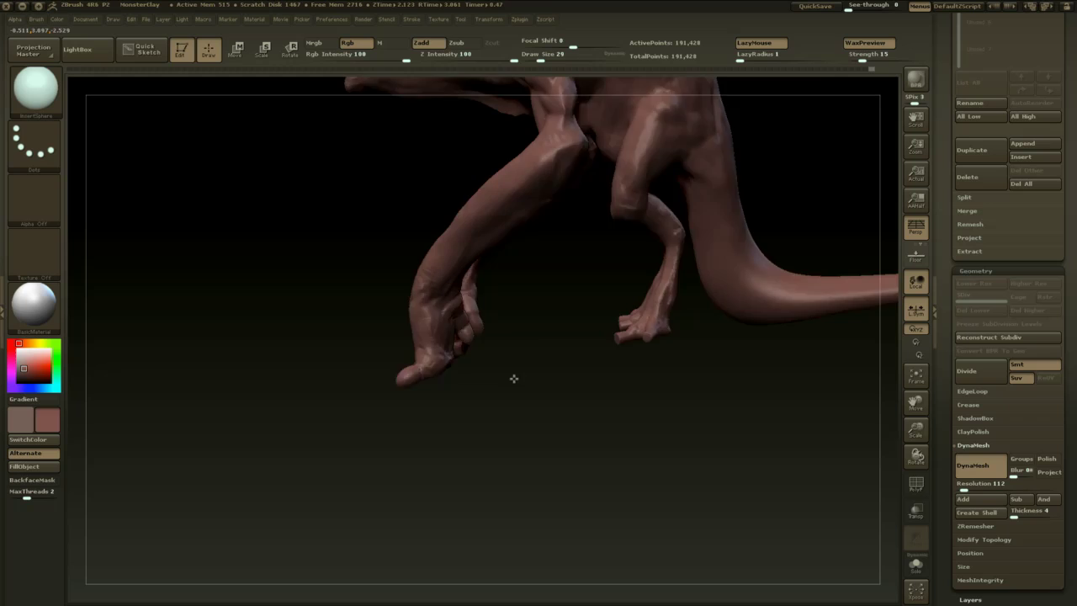
# - Build up the thumbs and fingers of the front hands with ClayBuildup at draw size 29
pyautogui.moveTo(511, 378); pyautogui.dragTo(470, 315)
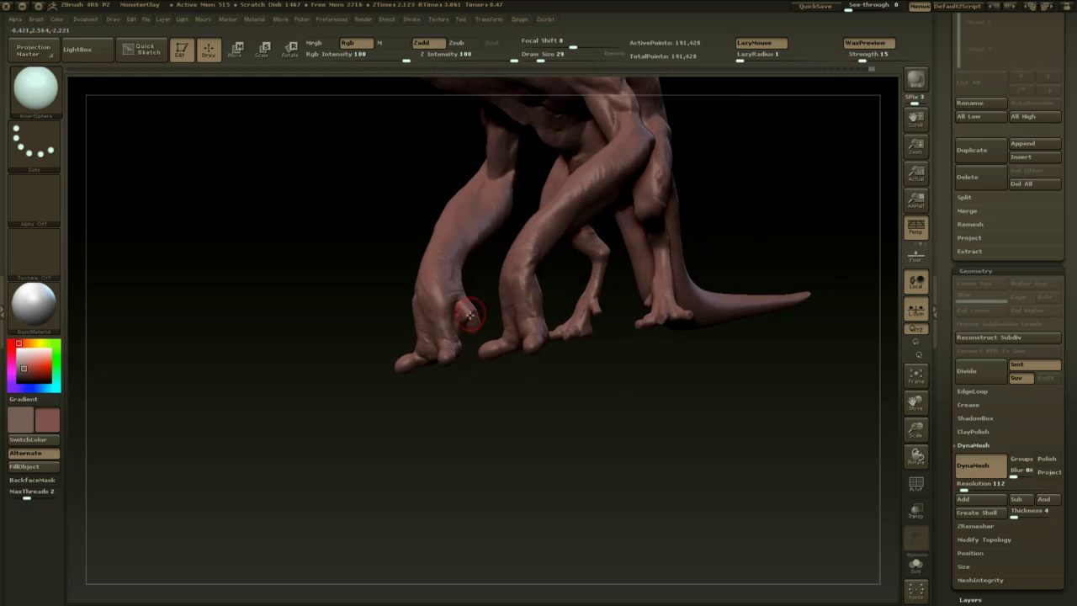
pyautogui.press('b')
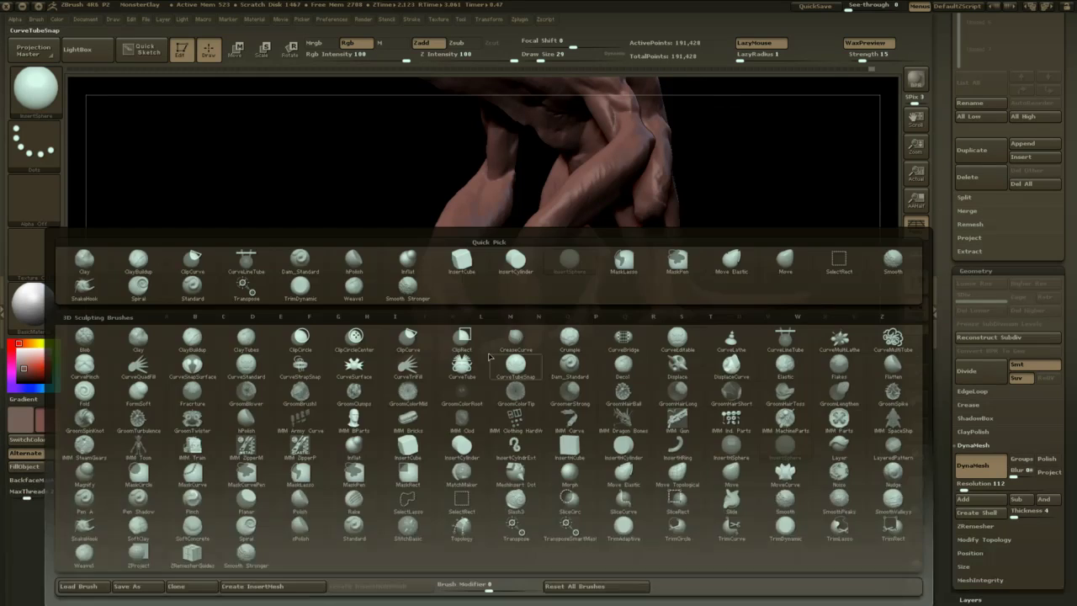
pyautogui.press('c')
pyautogui.press('b')
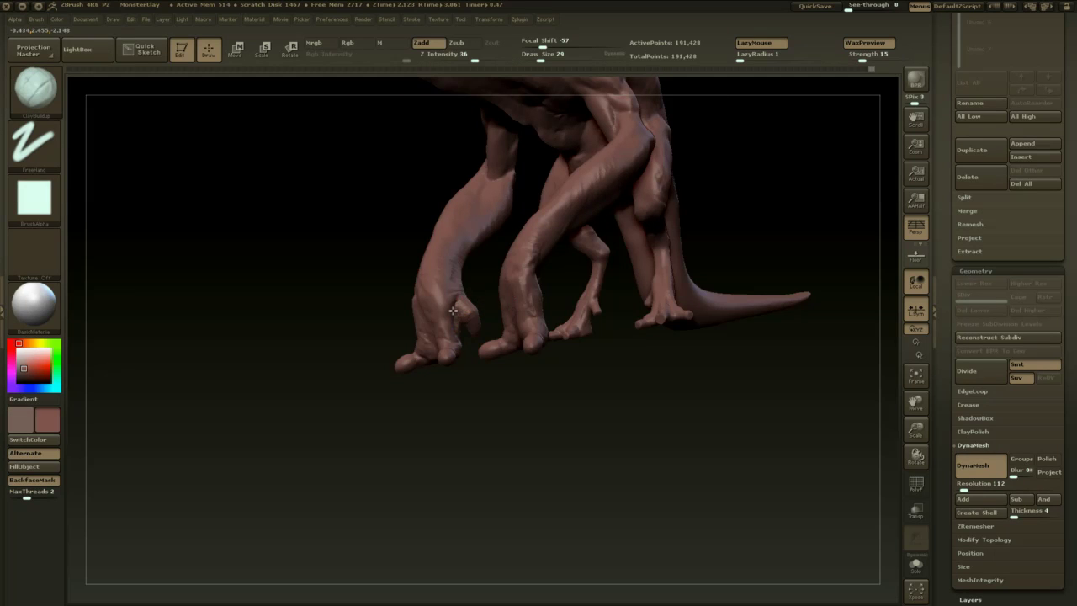
pyautogui.moveTo(497, 433); pyautogui.dragTo(362, 455)
pyautogui.moveTo(558, 339)
pyautogui.mouseDown()
pyautogui.moveTo(521, 392)
pyautogui.moveTo(488, 349)
pyautogui.mouseUp()
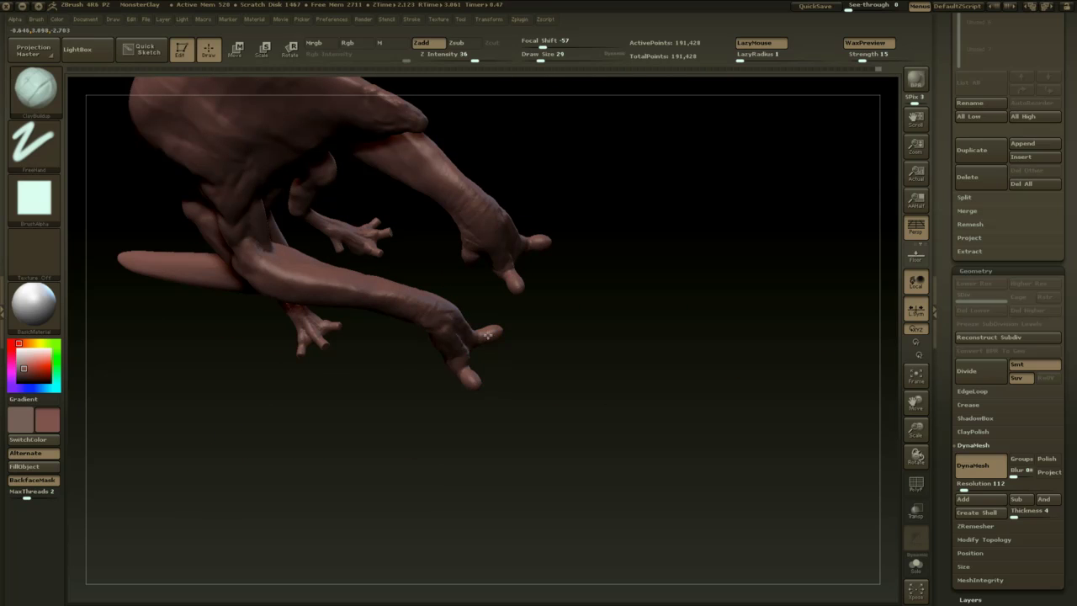
pyautogui.moveTo(499, 397)
pyautogui.mouseDown()
pyautogui.moveTo(473, 398)
pyautogui.moveTo(521, 333)
pyautogui.moveTo(468, 413)
pyautogui.mouseUp()
# - Inflate the fingers of the front hands with the Inflat brush at draw size 74 and remesh the DynaMesh
pyautogui.press('b')
pyautogui.press('i')
pyautogui.press('n')
pyautogui.press('space')
pyautogui.click(522, 339)
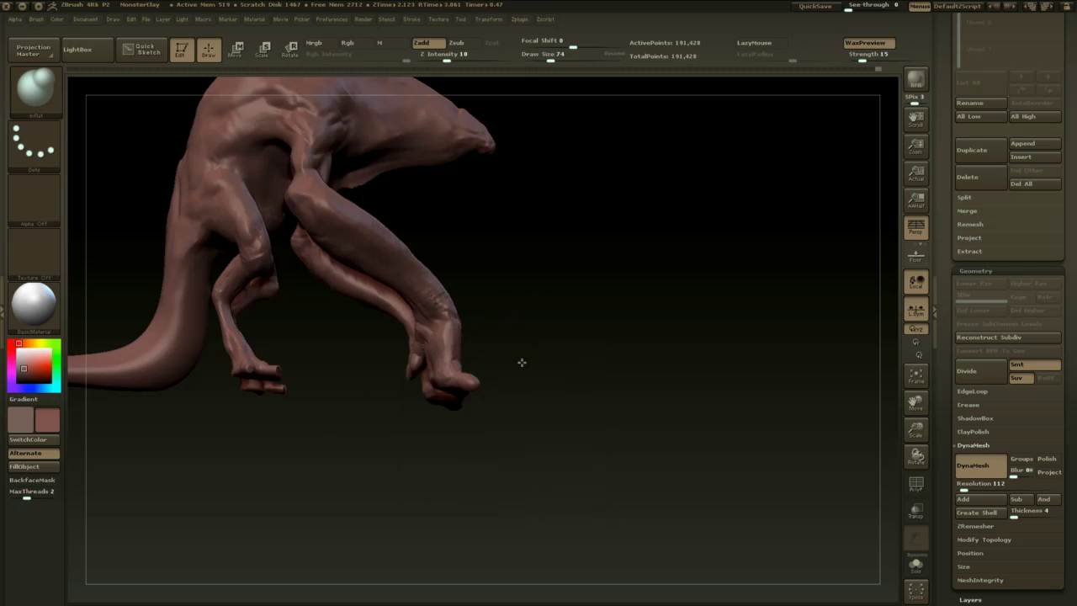
pyautogui.moveTo(522, 362); pyautogui.dragTo(480, 381)
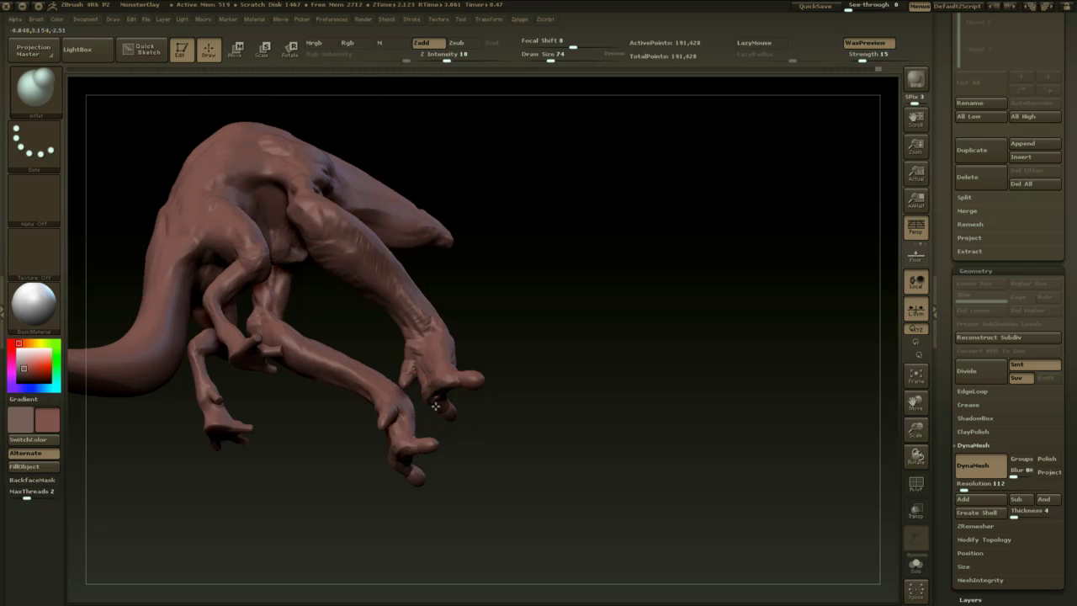
pyautogui.moveTo(458, 423); pyautogui.dragTo(503, 395)
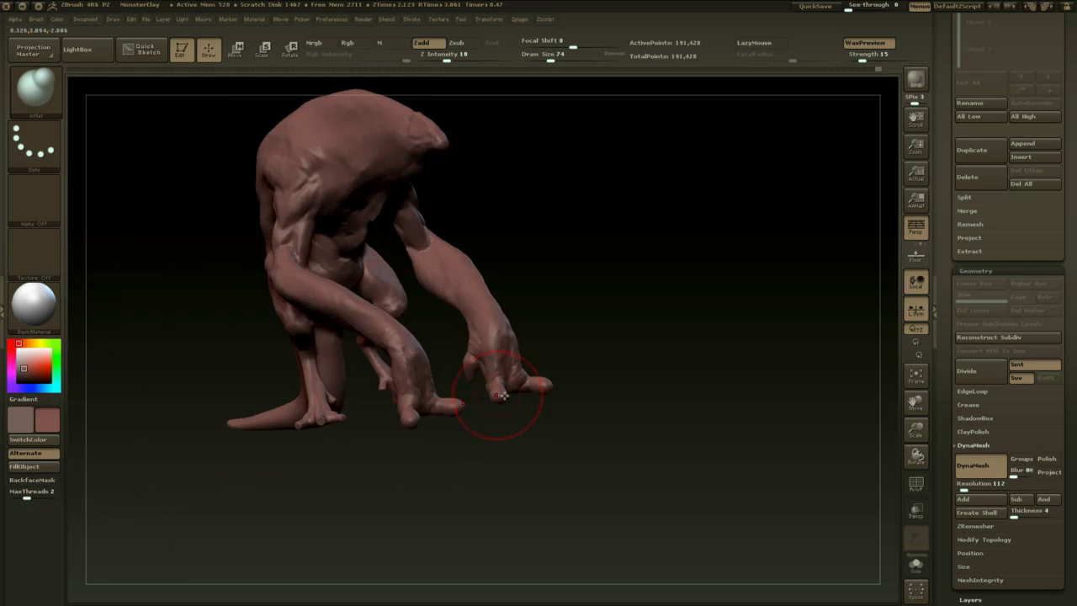
pyautogui.keyDown('ctrl'); pyautogui.moveTo(552, 443); pyautogui.dragTo(562, 478); pyautogui.keyUp('ctrl')
# - Flatten the undersides of the hands, feet and tail along a horizontal ClipCurve in a side view without perspective, then remesh and restore perspective
pyautogui.keyDown('shift'); pyautogui.moveTo(819, 483); pyautogui.dragTo(875, 336); pyautogui.keyUp('shift')
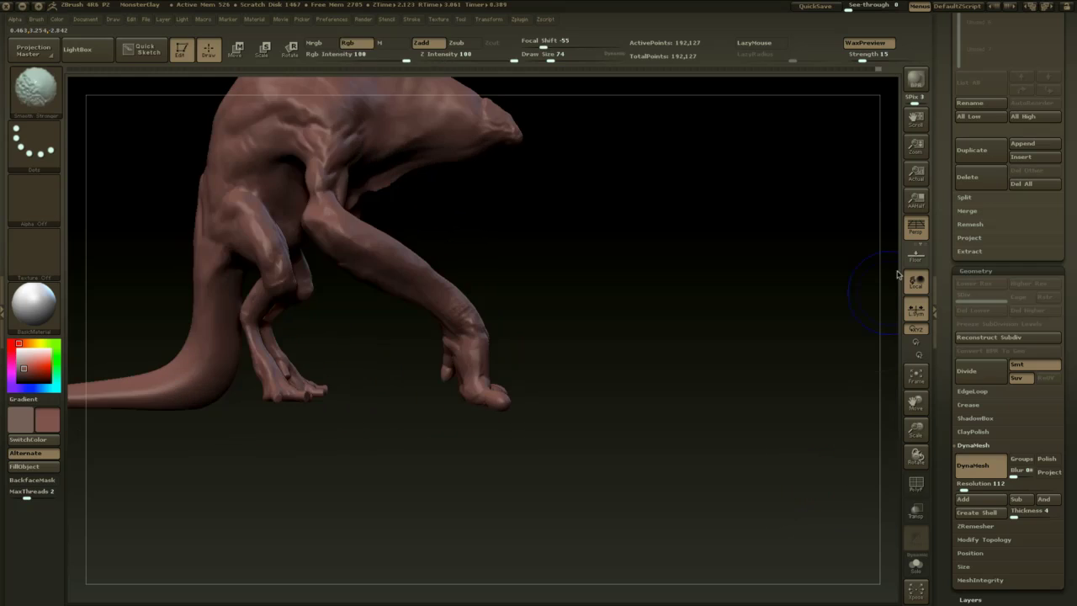
pyautogui.click(915, 228)
pyautogui.moveTo(660, 421)
pyautogui.keyDown('alt'); pyautogui.mouseDown()
pyautogui.moveTo(714, 426)
pyautogui.moveTo(649, 419)
pyautogui.moveTo(286, 440)
pyautogui.moveTo(94, 422)
pyautogui.moveTo(112, 409)
pyautogui.mouseUp(); pyautogui.keyUp('alt')
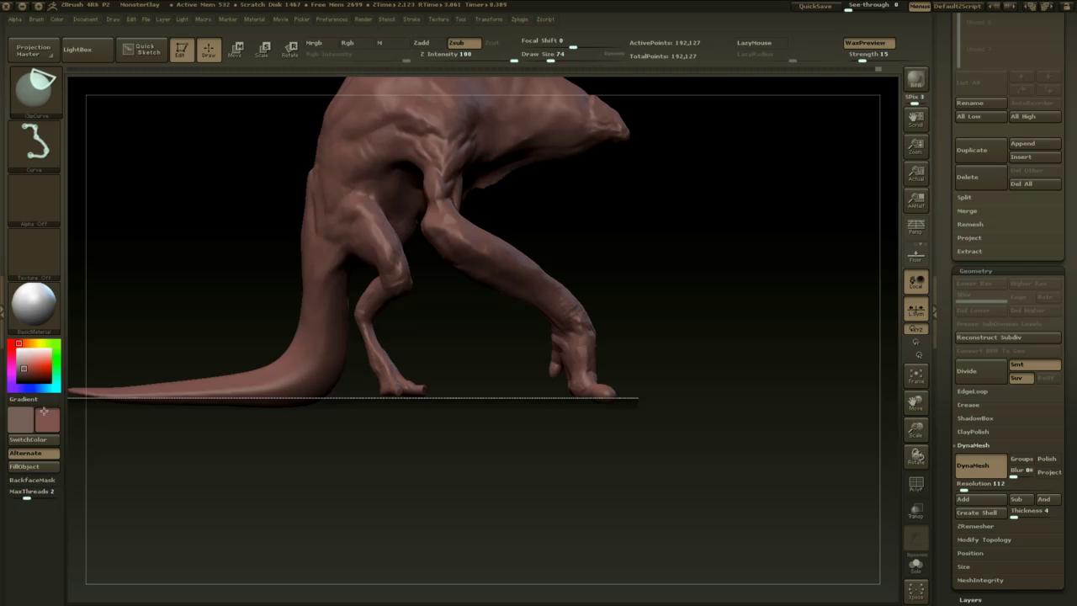
pyautogui.keyDown('ctrl'); pyautogui.keyDown('shift'); pyautogui.moveTo(43, 410); pyautogui.dragTo(50, 407); pyautogui.keyUp('shift'); pyautogui.keyUp('ctrl')
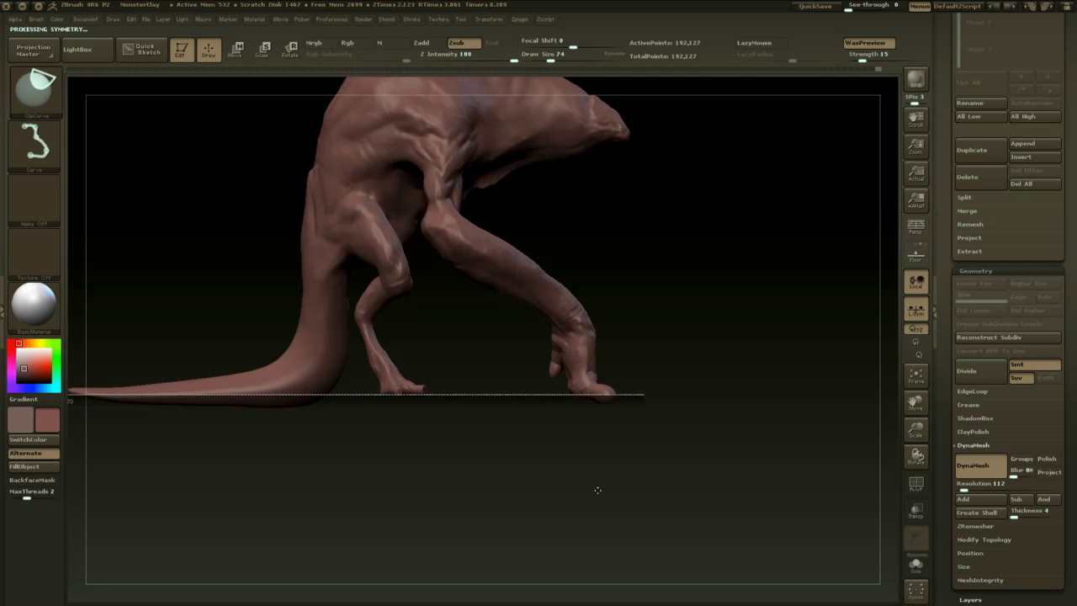
pyautogui.moveTo(713, 382)
pyautogui.mouseDown()
pyautogui.moveTo(652, 411)
pyautogui.moveTo(630, 443)
pyautogui.moveTo(671, 527)
pyautogui.mouseUp()
pyautogui.moveTo(694, 448)
pyautogui.keyDown('alt'); pyautogui.mouseDown()
pyautogui.moveTo(704, 527)
pyautogui.moveTo(718, 480)
pyautogui.mouseUp(); pyautogui.keyUp('alt')
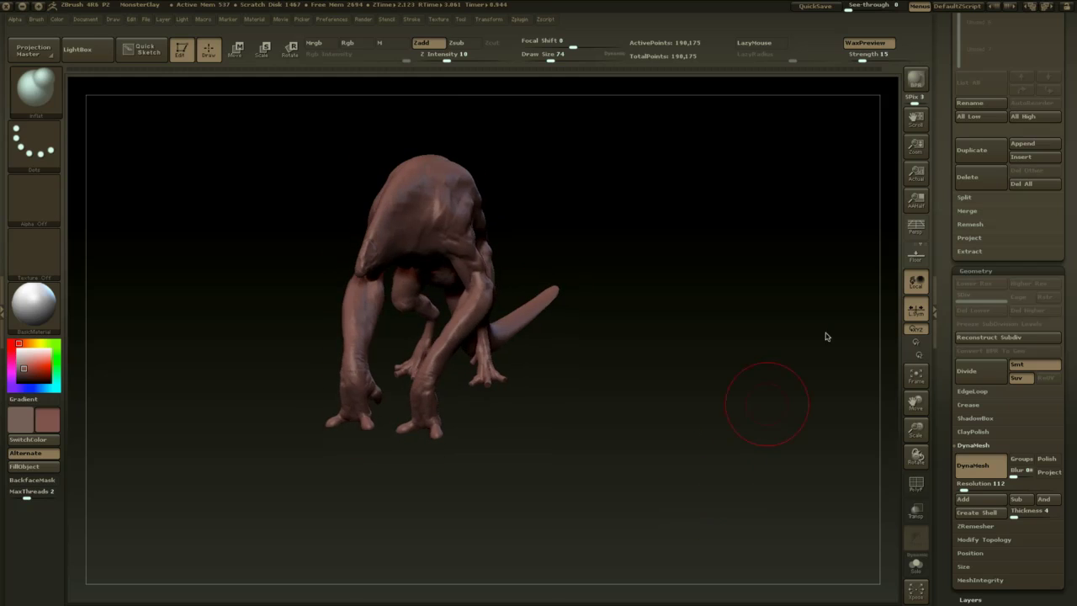
pyautogui.click(915, 228)
# - Mask the front limbs of the monster from the side with MaskLasso
pyautogui.moveTo(825, 303)
pyautogui.keyDown('shift'); pyautogui.mouseDown()
pyautogui.moveTo(794, 342)
pyautogui.moveTo(866, 366)
pyautogui.moveTo(765, 364)
pyautogui.mouseUp(); pyautogui.keyUp('shift')
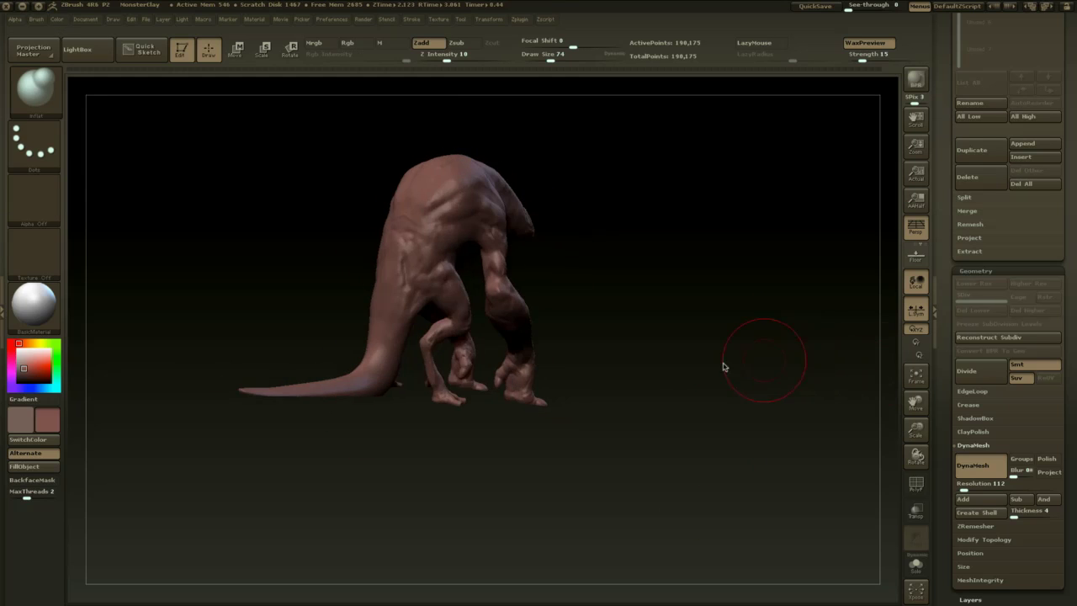
pyautogui.moveTo(672, 360)
pyautogui.keyDown('shift'); pyautogui.mouseDown()
pyautogui.moveTo(613, 341)
pyautogui.moveTo(620, 328)
pyautogui.mouseUp(); pyautogui.keyUp('shift')
pyautogui.press('space')
pyautogui.press('space')
pyautogui.moveTo(584, 286)
pyautogui.mouseDown()
pyautogui.moveTo(637, 294)
pyautogui.moveTo(660, 276)
pyautogui.mouseUp()
pyautogui.keyDown('ctrl'); pyautogui.click(42, 97); pyautogui.keyUp('ctrl')
pyautogui.keyDown('ctrl'); pyautogui.click(112, 105); pyautogui.keyUp('ctrl')
pyautogui.moveTo(624, 287)
pyautogui.keyDown('ctrl'); pyautogui.mouseDown()
pyautogui.moveTo(615, 378)
pyautogui.moveTo(506, 400)
pyautogui.moveTo(492, 313)
pyautogui.mouseUp(); pyautogui.keyUp('ctrl')
pyautogui.keyDown('ctrl'); pyautogui.moveTo(484, 227); pyautogui.dragTo(495, 229); pyautogui.keyUp('ctrl')
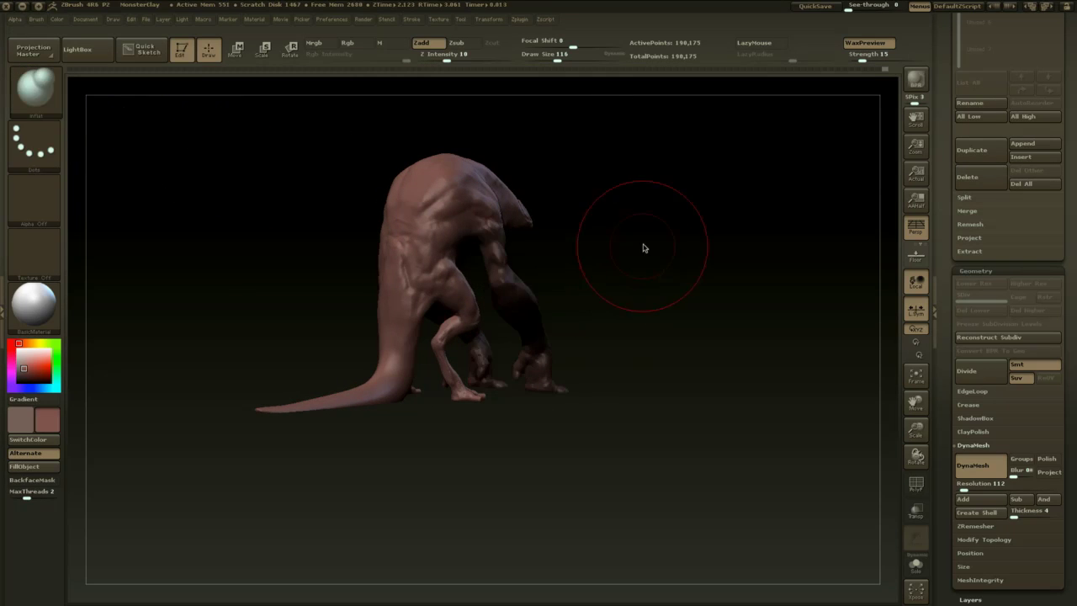
pyautogui.moveTo(645, 248); pyautogui.dragTo(576, 306)
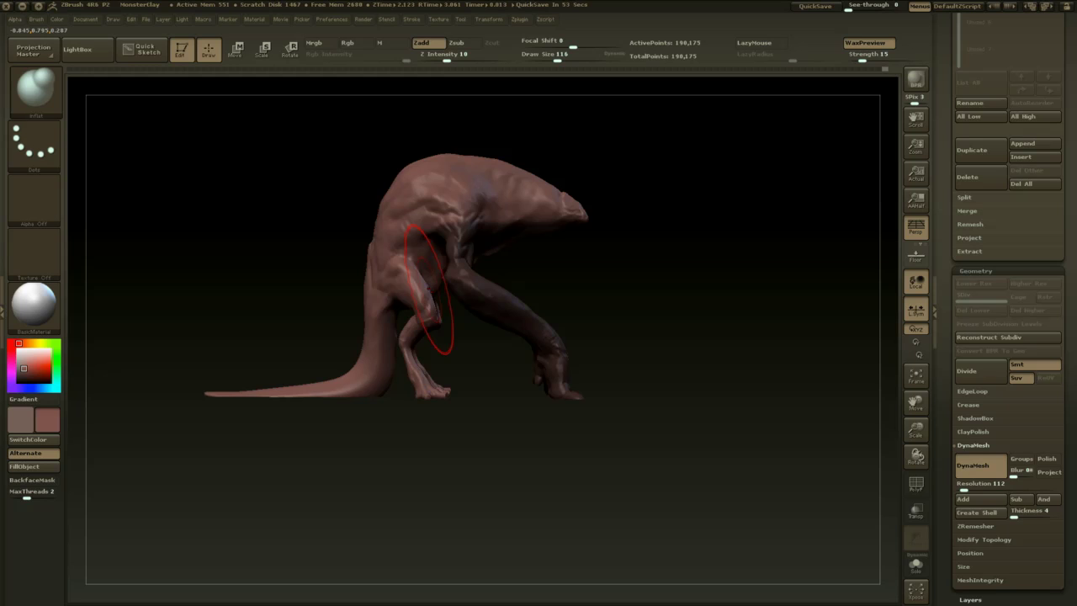
pyautogui.moveTo(626, 302); pyautogui.dragTo(525, 290)
pyautogui.moveTo(544, 211); pyautogui.dragTo(538, 202)
pyautogui.press('space')
pyautogui.moveTo(538, 211); pyautogui.dragTo(533, 212)
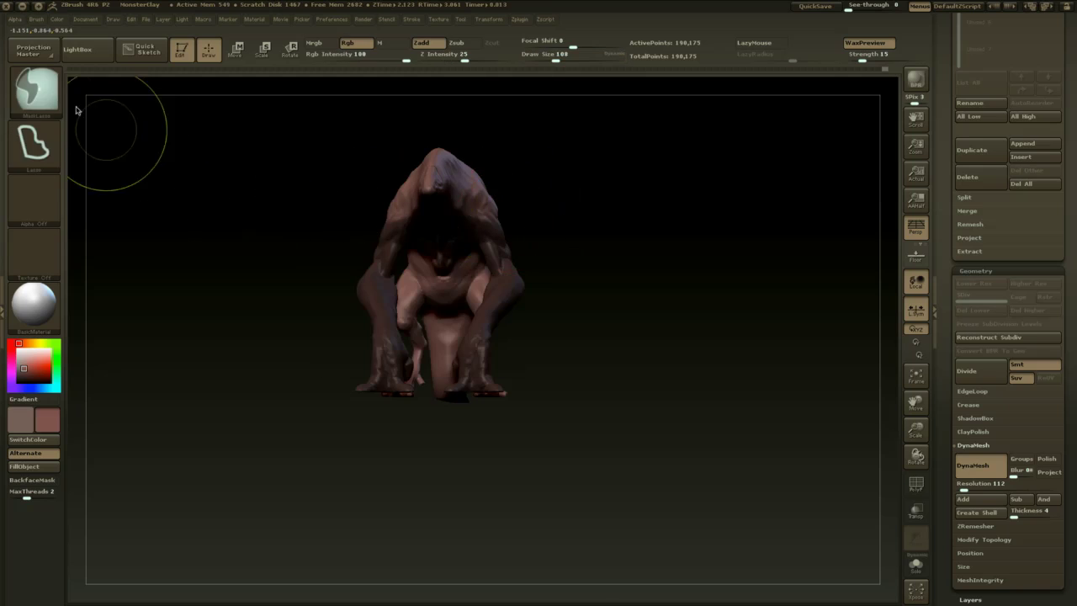
# - Paint the remaining parts of the front-limb mask around the shoulders with MaskPen and invert the mask
pyautogui.keyDown('ctrl'); pyautogui.keyDown('shift'); pyautogui.click(37, 88); pyautogui.keyUp('shift'); pyautogui.keyUp('ctrl')
pyautogui.press('space')
pyautogui.moveTo(537, 173)
pyautogui.mouseDown()
pyautogui.moveTo(498, 160)
pyautogui.moveTo(502, 179)
pyautogui.mouseUp()
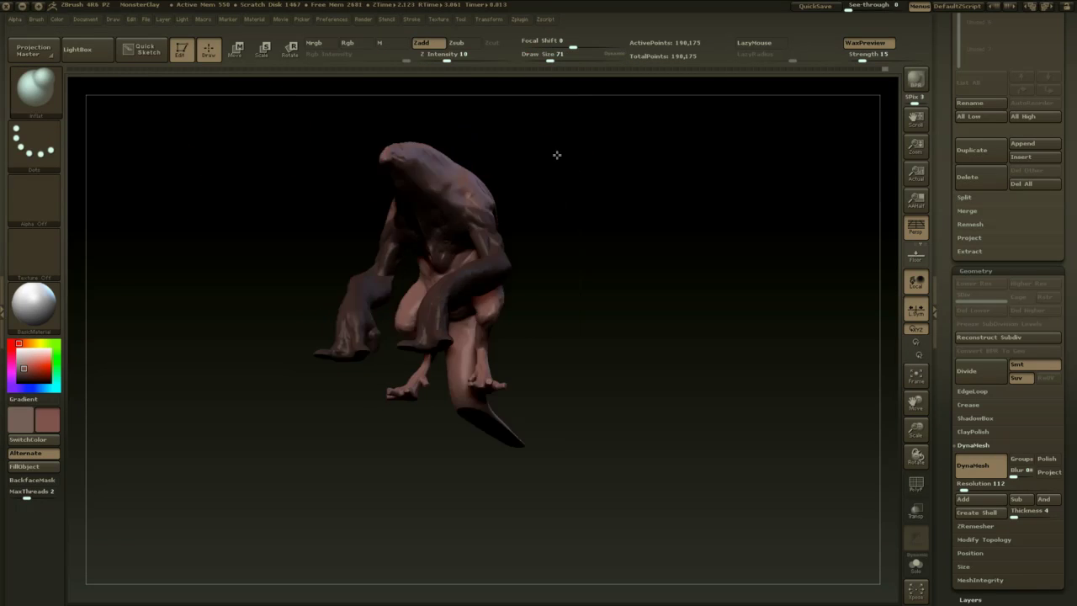
pyautogui.moveTo(556, 157); pyautogui.dragTo(599, 158)
pyautogui.keyDown('ctrl'); pyautogui.moveTo(443, 269); pyautogui.dragTo(446, 265); pyautogui.keyUp('ctrl')
pyautogui.keyDown('ctrl'); pyautogui.moveTo(470, 199); pyautogui.dragTo(484, 222); pyautogui.keyUp('ctrl')
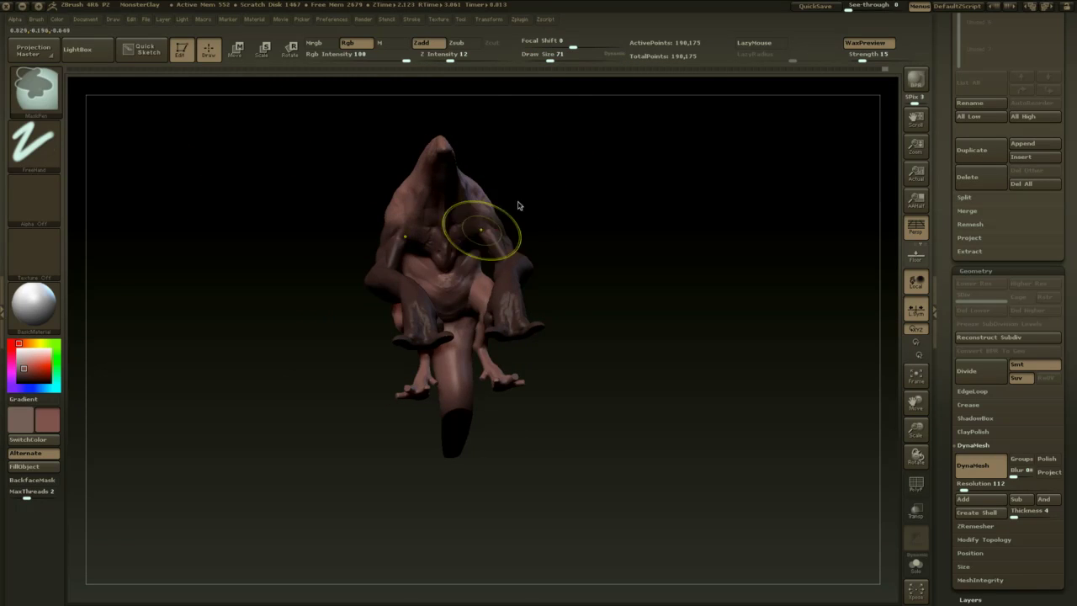
pyautogui.moveTo(534, 198); pyautogui.dragTo(519, 240)
pyautogui.keyDown('ctrl'); pyautogui.click(629, 278); pyautogui.keyUp('ctrl')
# - Reshape the unmasked upper arms with the Move brush at draw size 158
pyautogui.moveTo(618, 283)
pyautogui.mouseDown()
pyautogui.moveTo(642, 343)
pyautogui.moveTo(618, 298)
pyautogui.mouseUp()
pyautogui.press('b')
pyautogui.press('m')
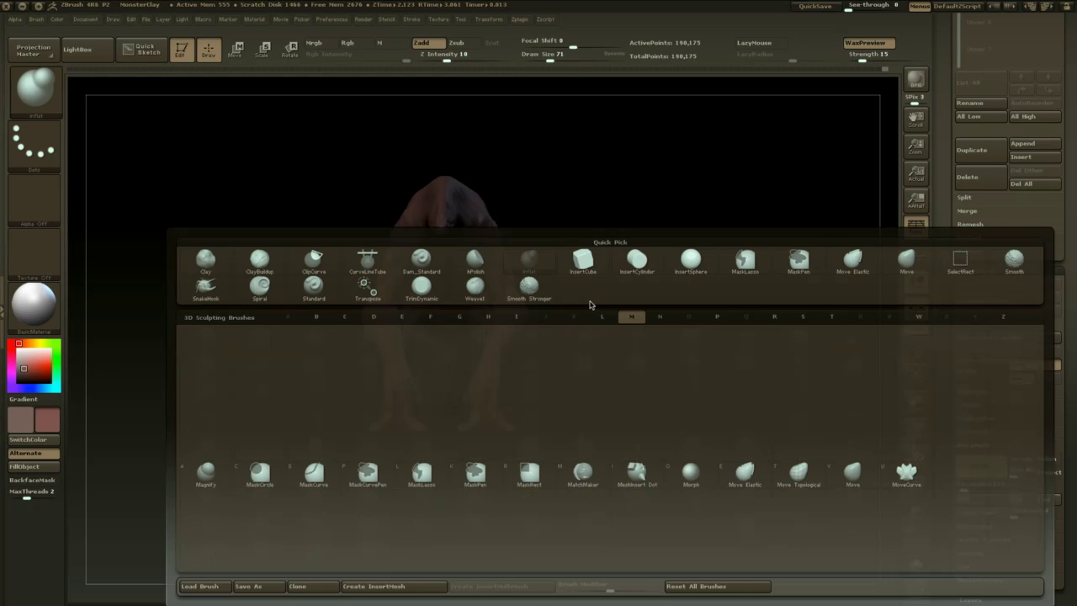
pyautogui.press('v')
pyautogui.press('space')
pyautogui.click(565, 305)
pyautogui.moveTo(504, 304)
pyautogui.mouseDown()
pyautogui.moveTo(519, 303)
pyautogui.moveTo(488, 308)
pyautogui.moveTo(505, 325)
pyautogui.mouseUp()
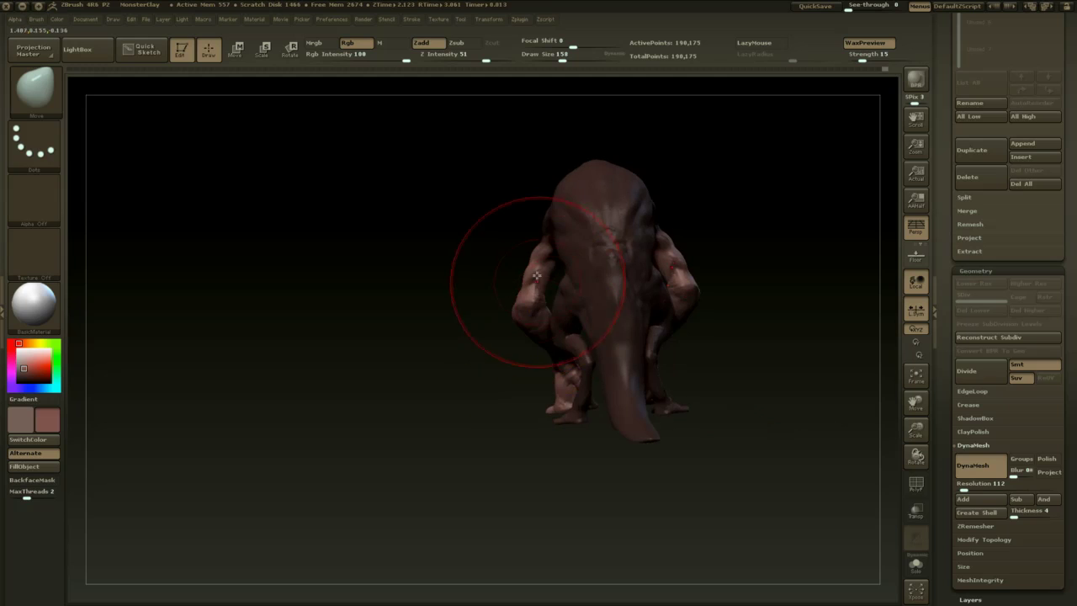
pyautogui.moveTo(541, 259); pyautogui.dragTo(537, 267)
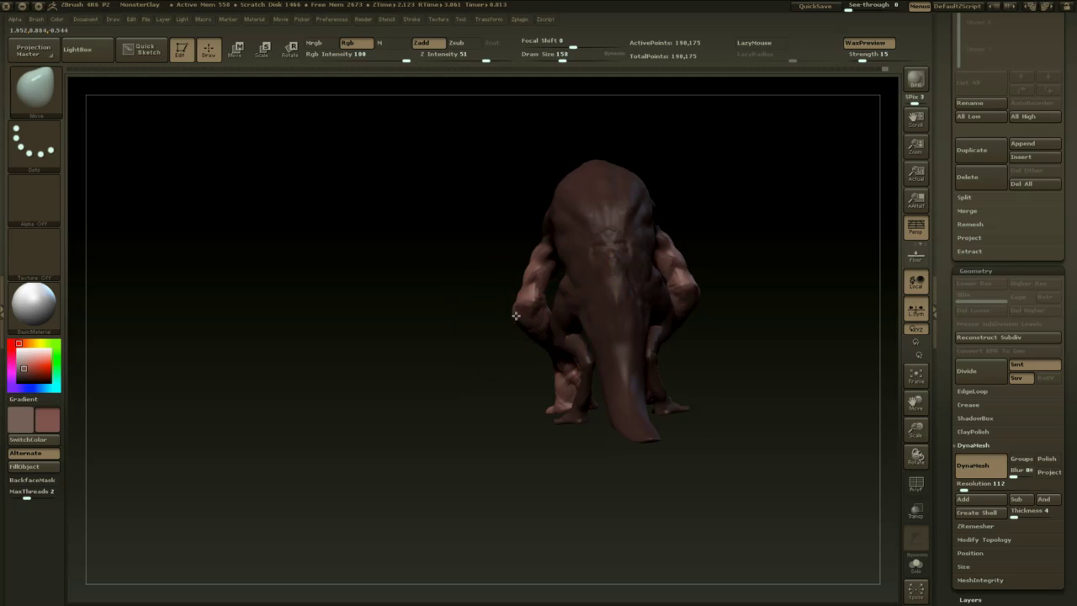
# - Adjust the elbows at draw size 132 and the wrists at draw size 71 with the Move brush
pyautogui.moveTo(501, 368); pyautogui.dragTo(580, 362)
pyautogui.press('space')
pyautogui.moveTo(532, 319); pyautogui.dragTo(527, 319)
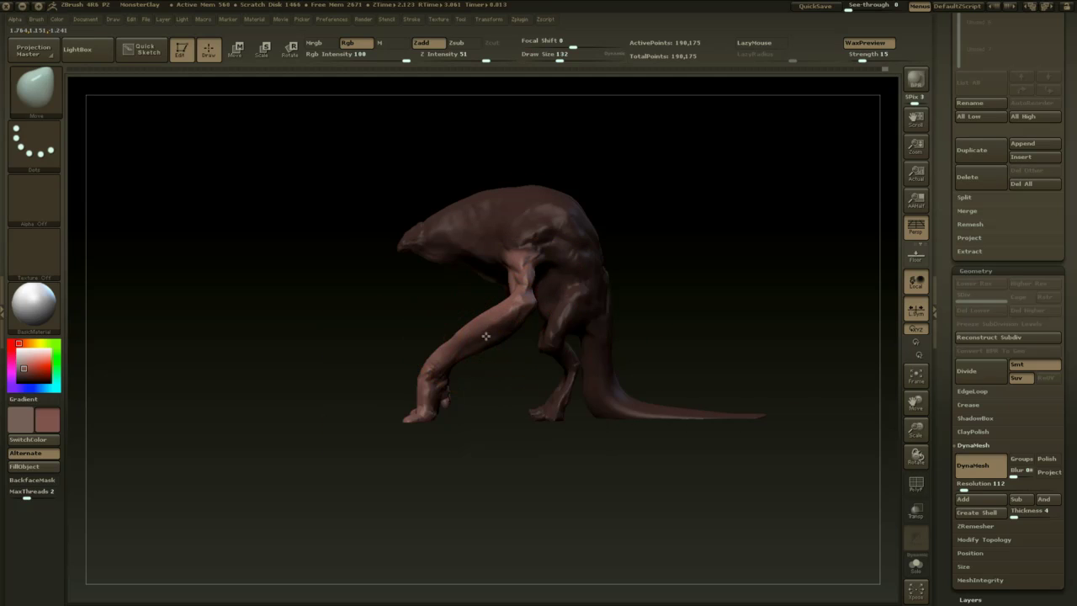
pyautogui.press('space')
pyautogui.moveTo(448, 347); pyautogui.dragTo(438, 347)
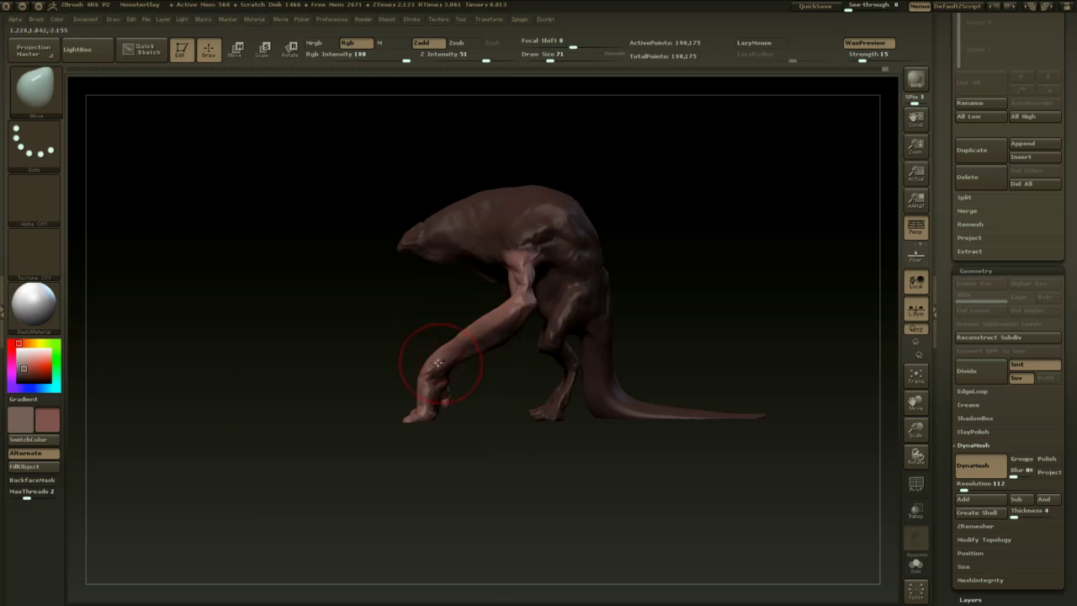
pyautogui.moveTo(481, 384); pyautogui.dragTo(552, 388)
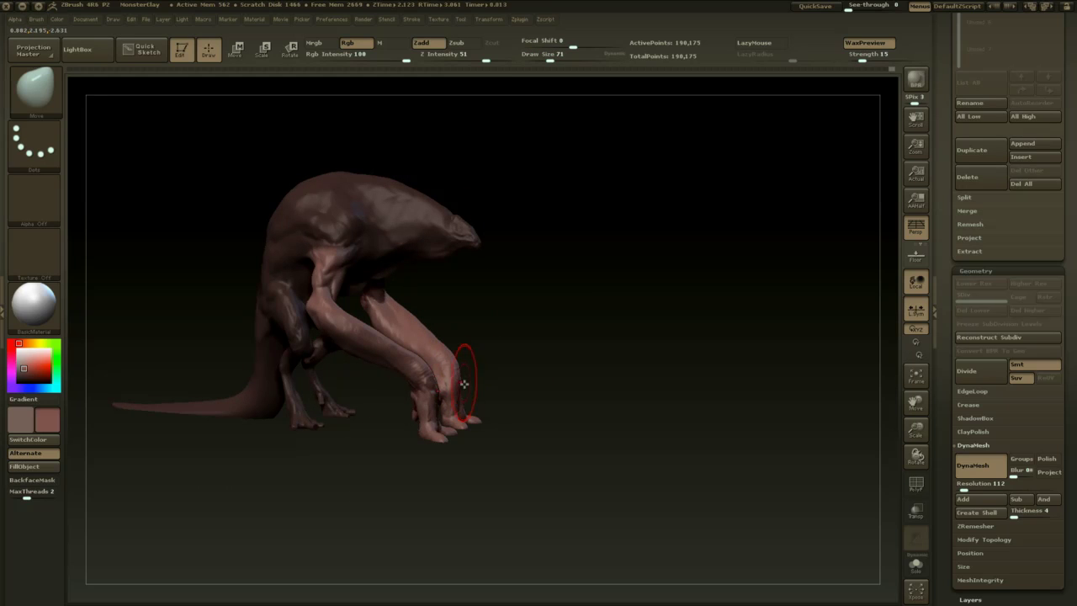
# - Refine the forearm contours with the Move brush and smoothing, clear the mask, and remesh the DynaMesh
pyautogui.moveTo(490, 383); pyautogui.dragTo(401, 391)
pyautogui.keyDown('alt'); pyautogui.moveTo(526, 412); pyautogui.dragTo(498, 460); pyautogui.keyUp('alt')
pyautogui.moveTo(526, 348); pyautogui.dragTo(510, 342)
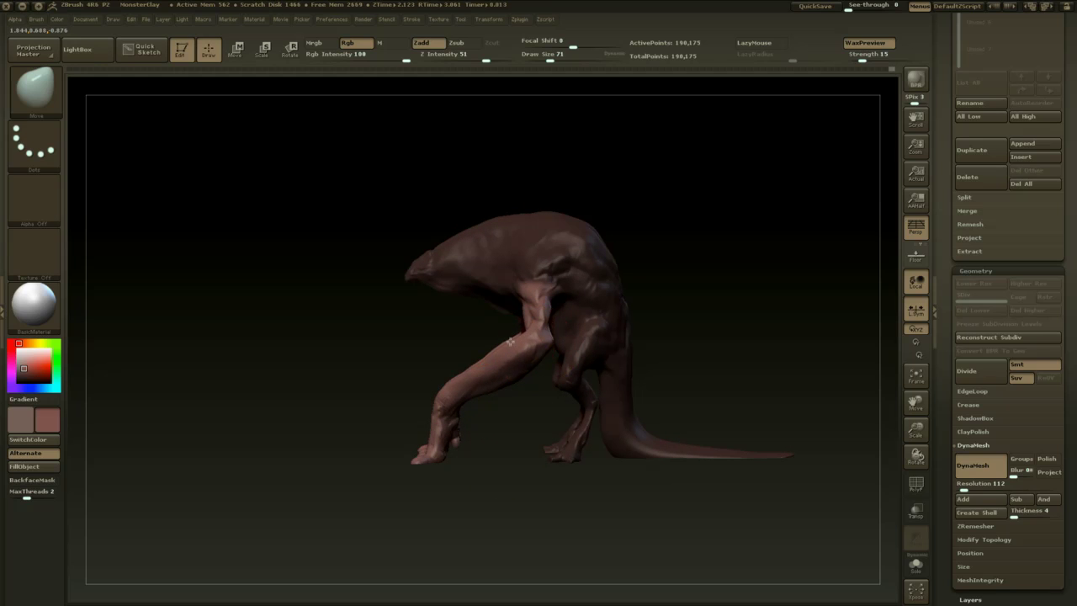
pyautogui.moveTo(528, 420); pyautogui.dragTo(616, 404)
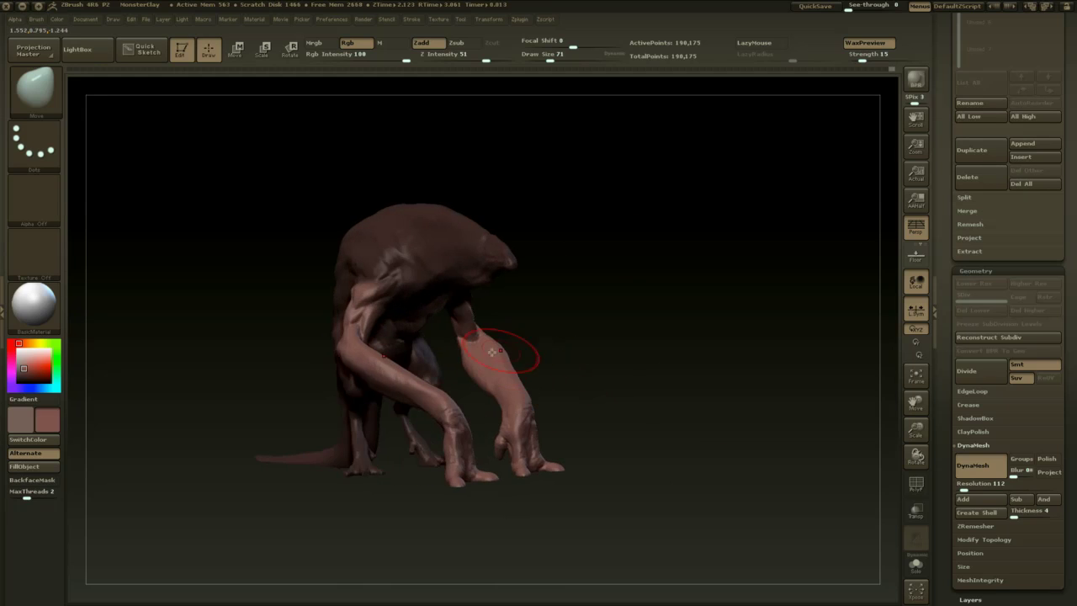
pyautogui.moveTo(505, 310)
pyautogui.keyDown('shift'); pyautogui.mouseDown()
pyautogui.moveTo(500, 323)
pyautogui.moveTo(473, 299)
pyautogui.moveTo(611, 310)
pyautogui.moveTo(661, 349)
pyautogui.mouseUp(); pyautogui.keyUp('shift')
pyautogui.keyDown('ctrl'); pyautogui.moveTo(679, 344); pyautogui.dragTo(689, 447); pyautogui.keyUp('ctrl')
pyautogui.press('b')
pyautogui.press('m')
pyautogui.press('v')
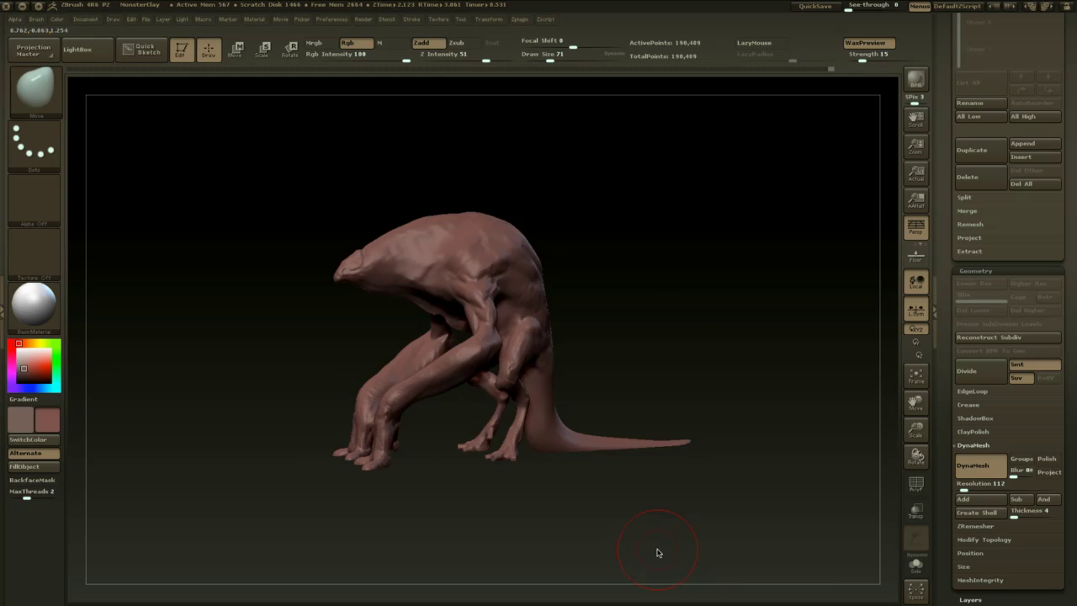
pyautogui.moveTo(661, 304); pyautogui.dragTo(787, 323)
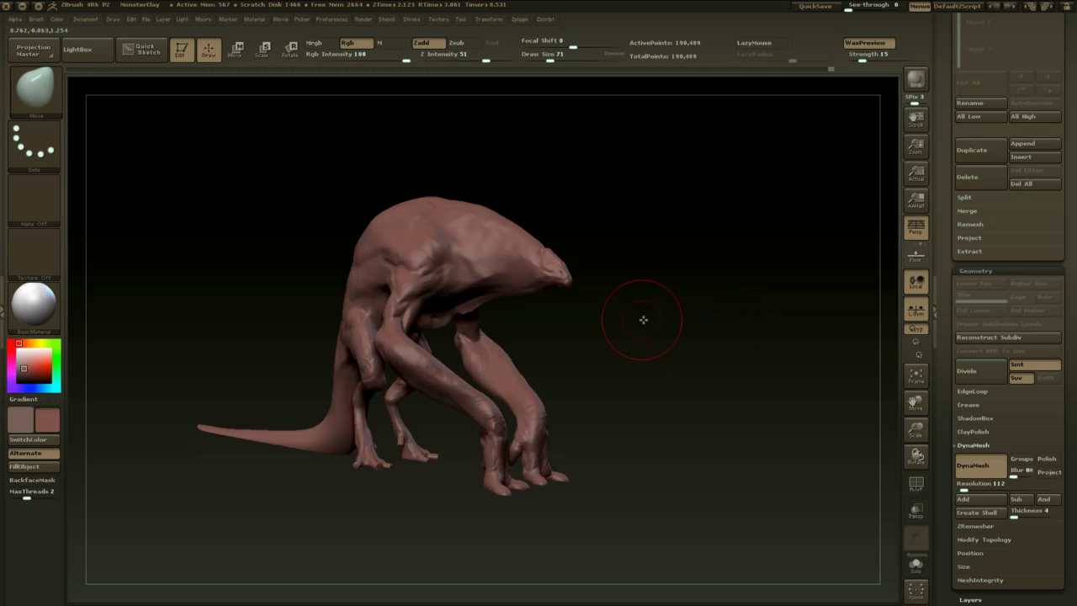
pyautogui.moveTo(623, 320); pyautogui.dragTo(654, 409)
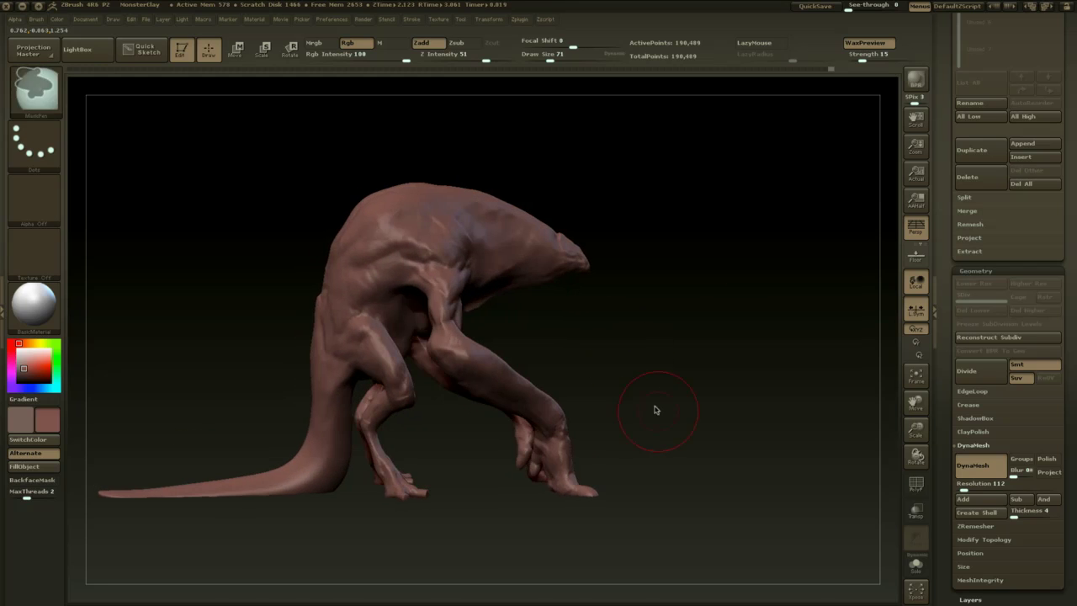
pyautogui.moveTo(676, 333); pyautogui.dragTo(703, 362)
# - Smooth the flattened tail and begin thickening it with the Inflat brush at draw size 71
pyautogui.moveTo(361, 548)
pyautogui.keyDown('shift'); pyautogui.mouseDown()
pyautogui.moveTo(337, 564)
pyautogui.moveTo(347, 551)
pyautogui.mouseUp(); pyautogui.keyUp('shift')
pyautogui.moveTo(443, 544)
pyautogui.keyDown('shift'); pyautogui.mouseDown()
pyautogui.moveTo(416, 537)
pyautogui.moveTo(500, 512)
pyautogui.moveTo(653, 510)
pyautogui.mouseUp(); pyautogui.keyUp('shift')
pyautogui.press('b')
pyautogui.press('i')
pyautogui.press('n')
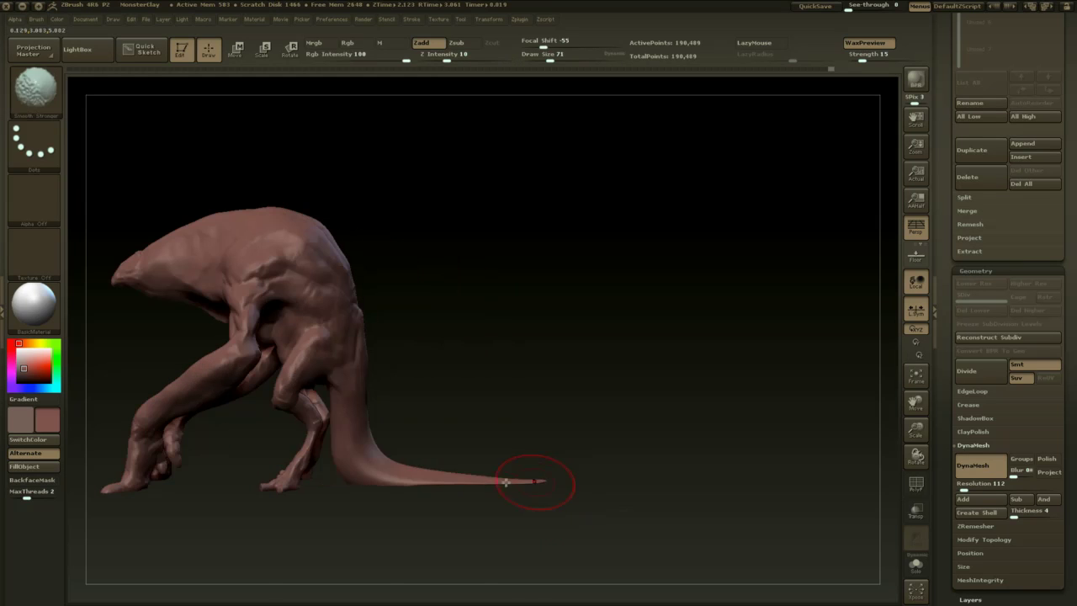
pyautogui.press('space')
pyautogui.click(447, 483)
# - Inflate the tail along its length up to the tip and smooth its surface
pyautogui.moveTo(592, 468); pyautogui.dragTo(680, 321)
pyautogui.moveTo(680, 321); pyautogui.dragTo(633, 414)
pyautogui.press('space')
pyautogui.click(637, 420)
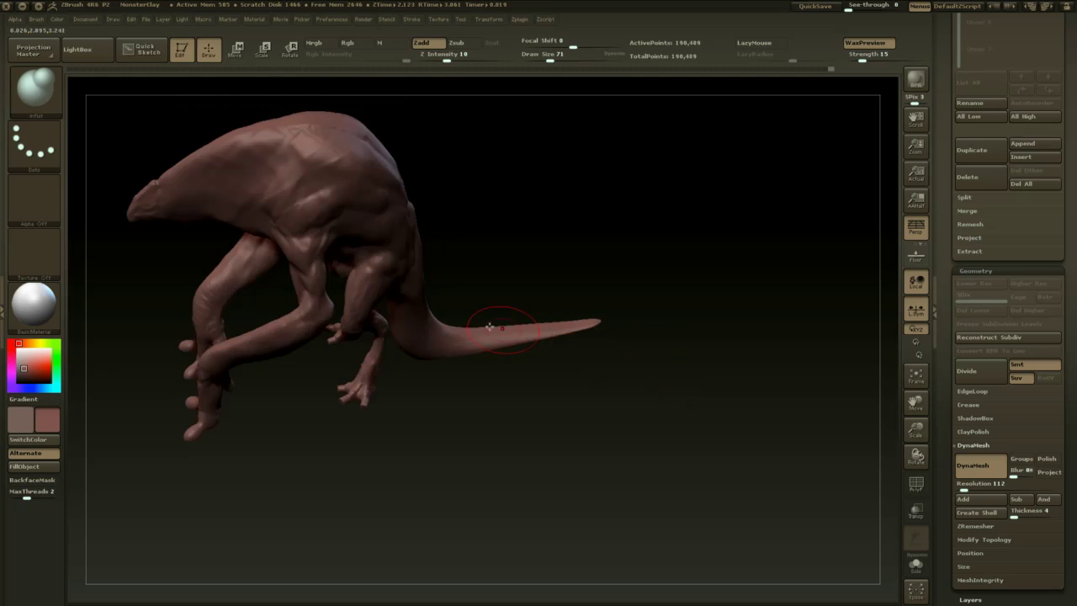
pyautogui.moveTo(538, 334)
pyautogui.mouseDown()
pyautogui.moveTo(627, 320)
pyautogui.moveTo(463, 350)
pyautogui.moveTo(607, 322)
pyautogui.mouseUp()
pyautogui.moveTo(628, 321)
pyautogui.mouseDown()
pyautogui.moveTo(600, 334)
pyautogui.moveTo(606, 349)
pyautogui.mouseUp()
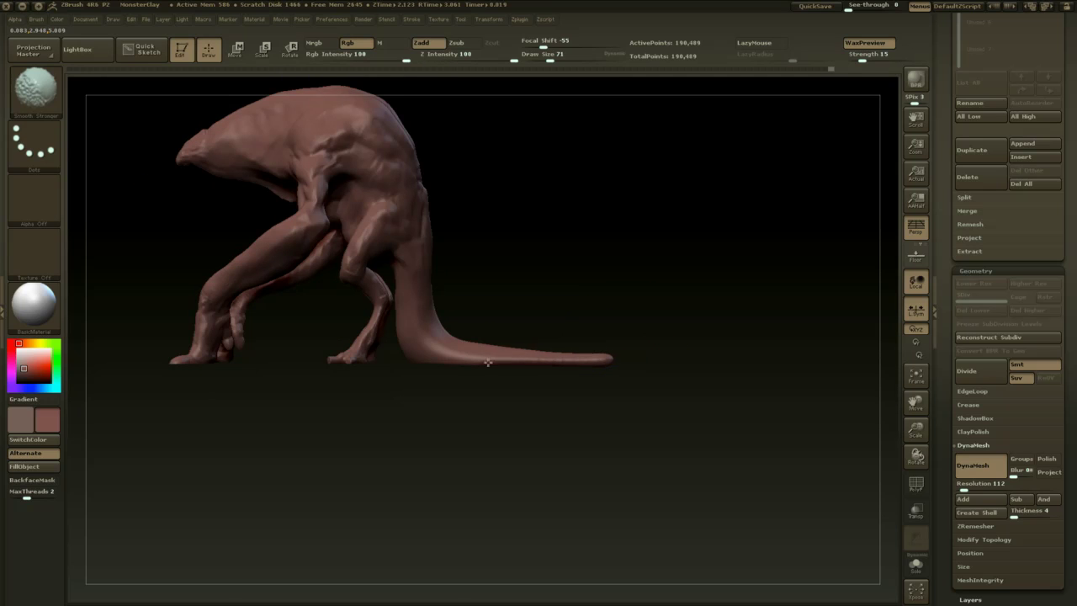
# - Thicken the tail with the Inflat brush at draw size 71 and remesh the creature with DynaMesh
pyautogui.moveTo(457, 409); pyautogui.dragTo(463, 365)
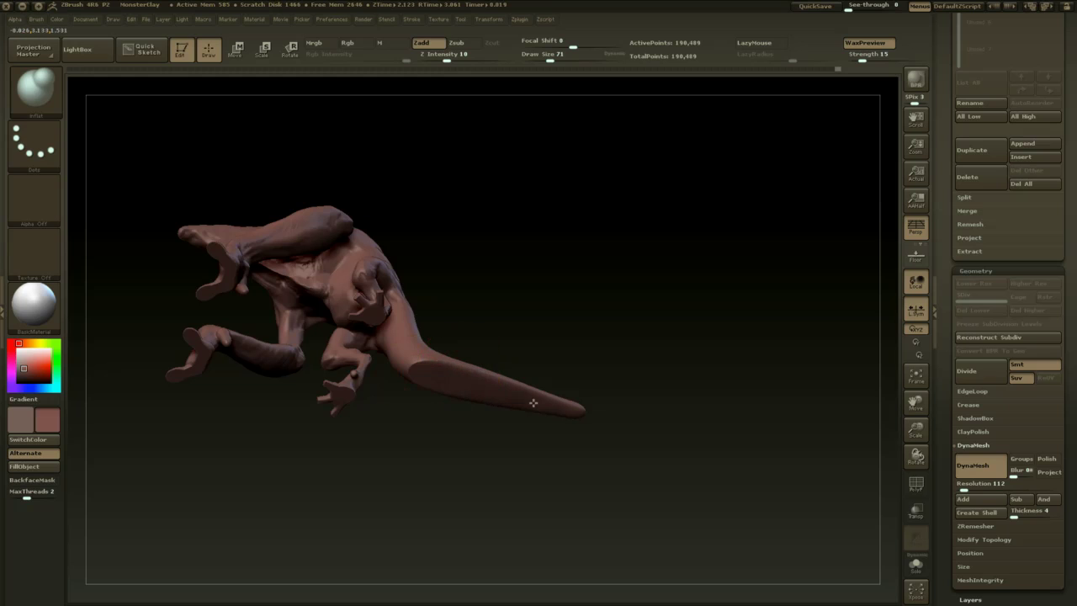
pyautogui.keyDown('ctrl'); pyautogui.moveTo(649, 362); pyautogui.dragTo(635, 463); pyautogui.keyUp('ctrl')
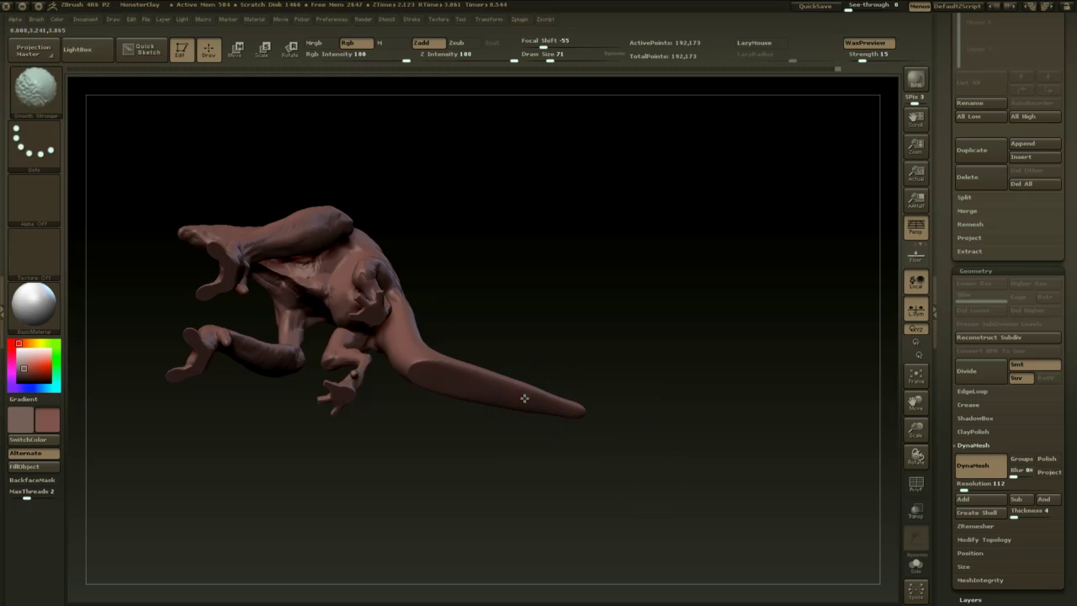
pyautogui.moveTo(530, 350)
pyautogui.mouseDown()
pyautogui.moveTo(556, 426)
pyautogui.moveTo(547, 434)
pyautogui.mouseUp()
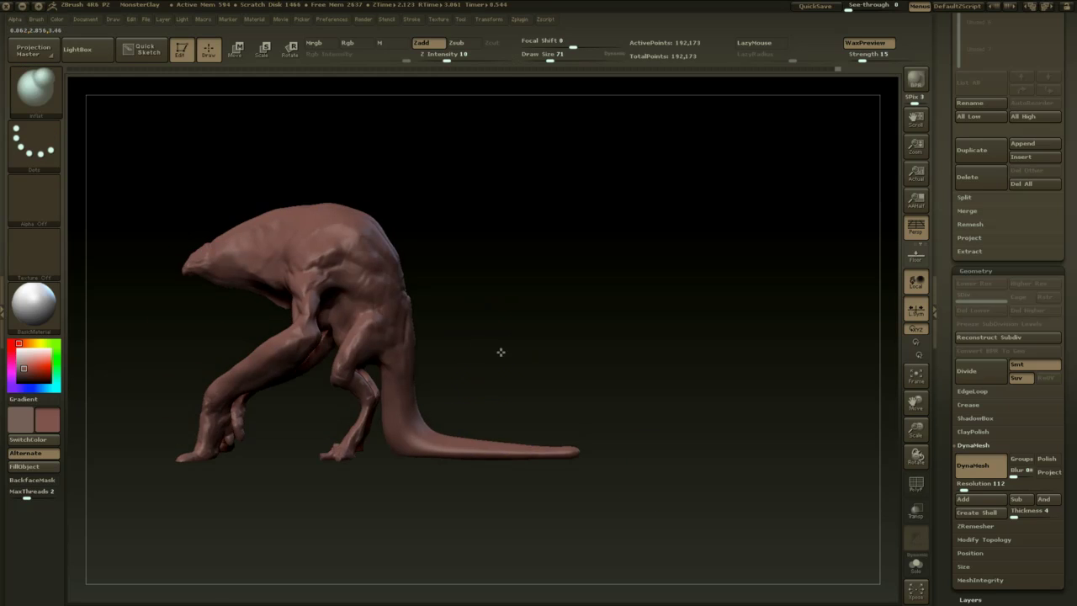
# - Refine the tail base and hind leg area with Dam_Standard at draw size 29 and remesh with DynaMesh
pyautogui.press('b')
pyautogui.press('d')
pyautogui.press('s')
pyautogui.press('space')
pyautogui.moveTo(506, 340); pyautogui.dragTo(523, 341)
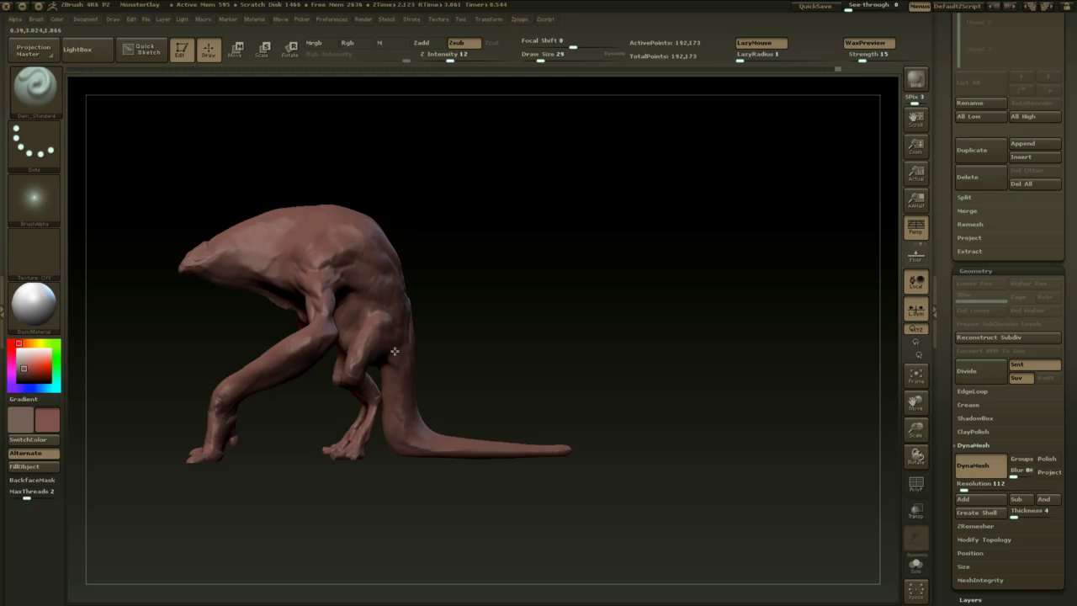
pyautogui.keyDown('ctrl'); pyautogui.moveTo(492, 344); pyautogui.dragTo(496, 376); pyautogui.keyUp('ctrl')
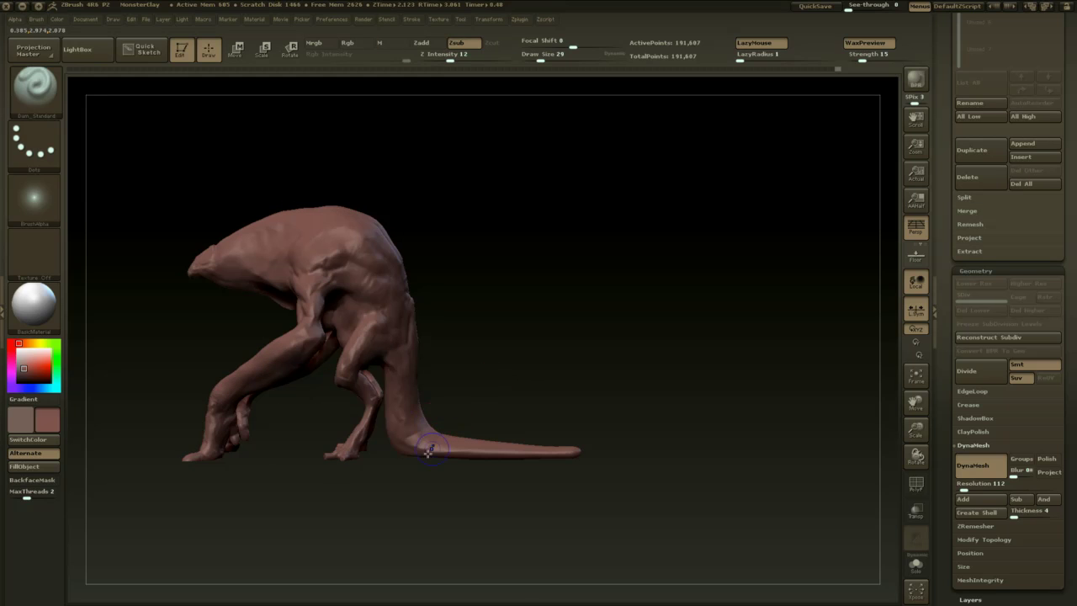
# - Smooth the tail bend and carve muscle creases around the tail base and hip with Dam_Standard
pyautogui.keyDown('shift'); pyautogui.moveTo(428, 454); pyautogui.dragTo(393, 448); pyautogui.keyUp('shift')
pyautogui.moveTo(349, 396)
pyautogui.mouseDown()
pyautogui.moveTo(421, 404)
pyautogui.moveTo(443, 539)
pyautogui.mouseUp()
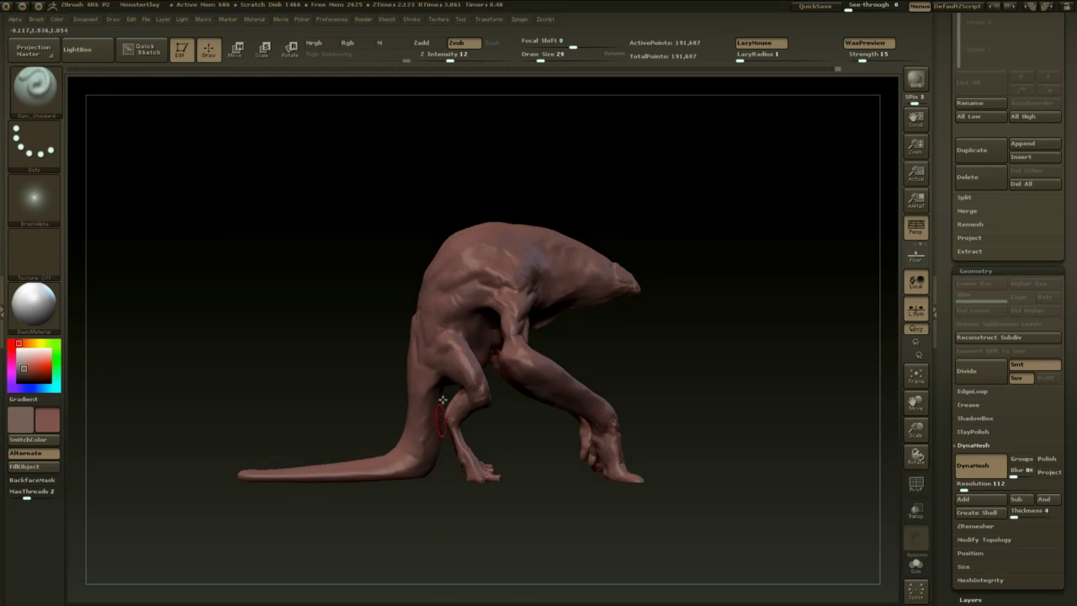
pyautogui.moveTo(428, 422); pyautogui.dragTo(448, 451)
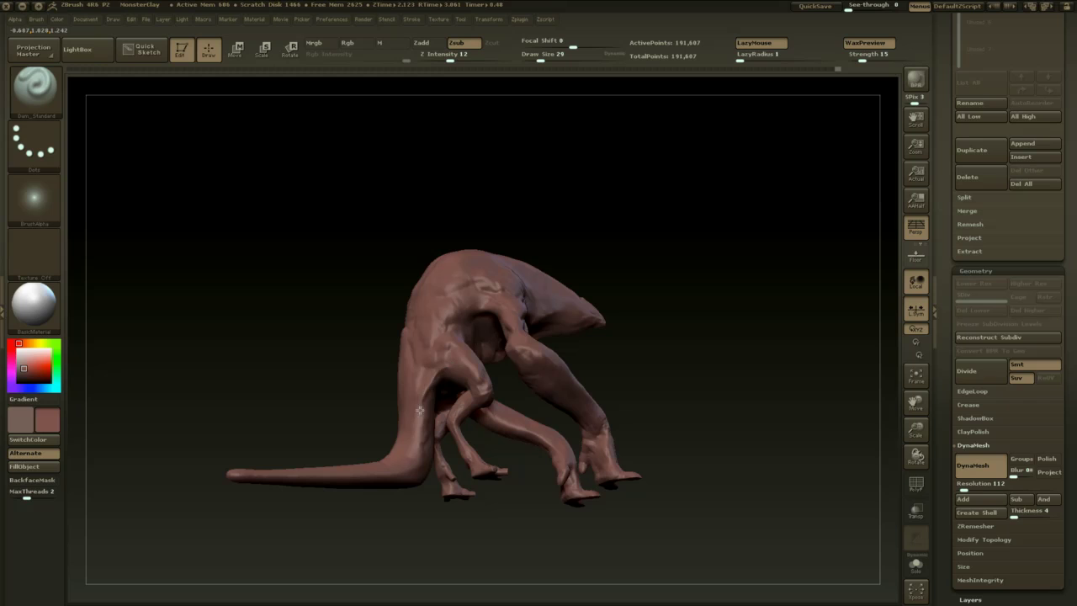
pyautogui.moveTo(638, 362); pyautogui.dragTo(471, 330)
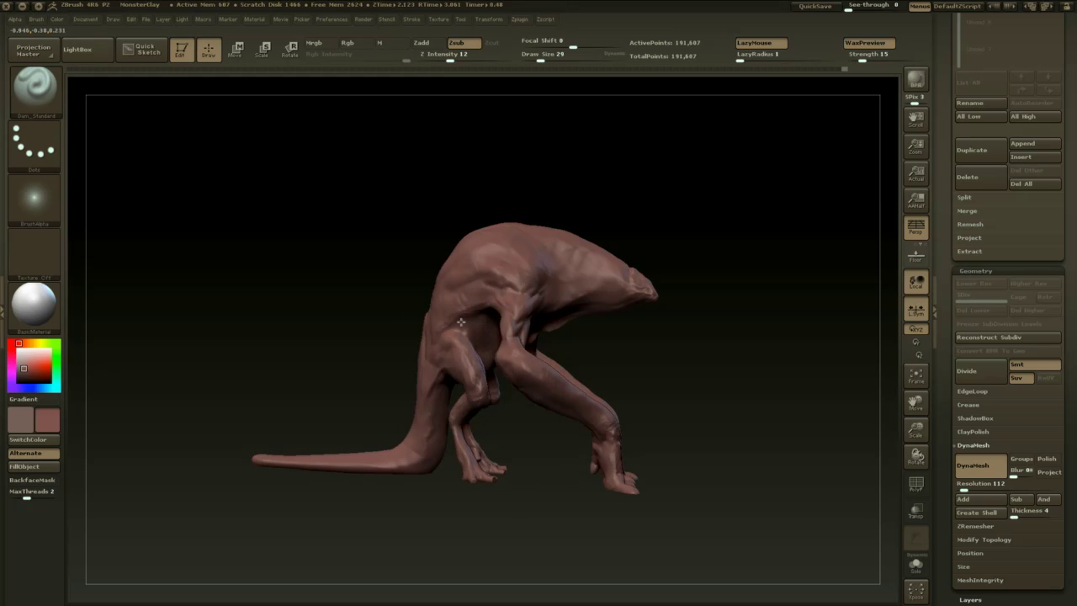
pyautogui.moveTo(448, 324); pyautogui.dragTo(444, 332)
pyautogui.keyDown('shift'); pyautogui.moveTo(447, 327); pyautogui.dragTo(443, 335); pyautogui.keyUp('shift')
pyautogui.moveTo(700, 336); pyautogui.dragTo(581, 306)
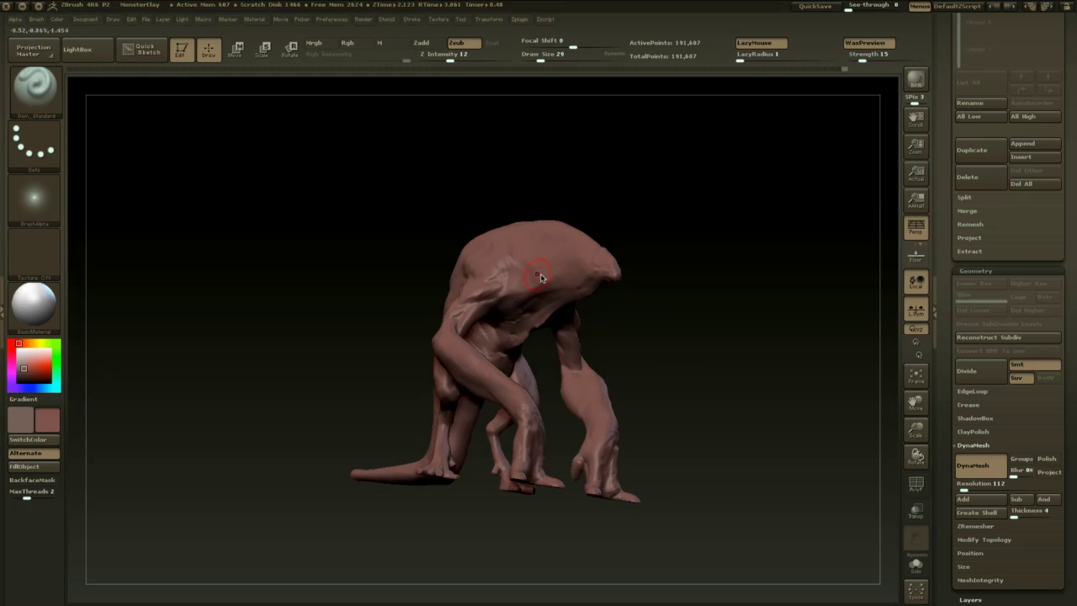
# - Carve creases into the chest and shoulder area with Dam_Standard at Z Intensity 27, smooth them and remesh
pyautogui.moveTo(646, 362); pyautogui.dragTo(610, 278)
pyautogui.press('space')
pyautogui.moveTo(576, 211); pyautogui.dragTo(592, 211)
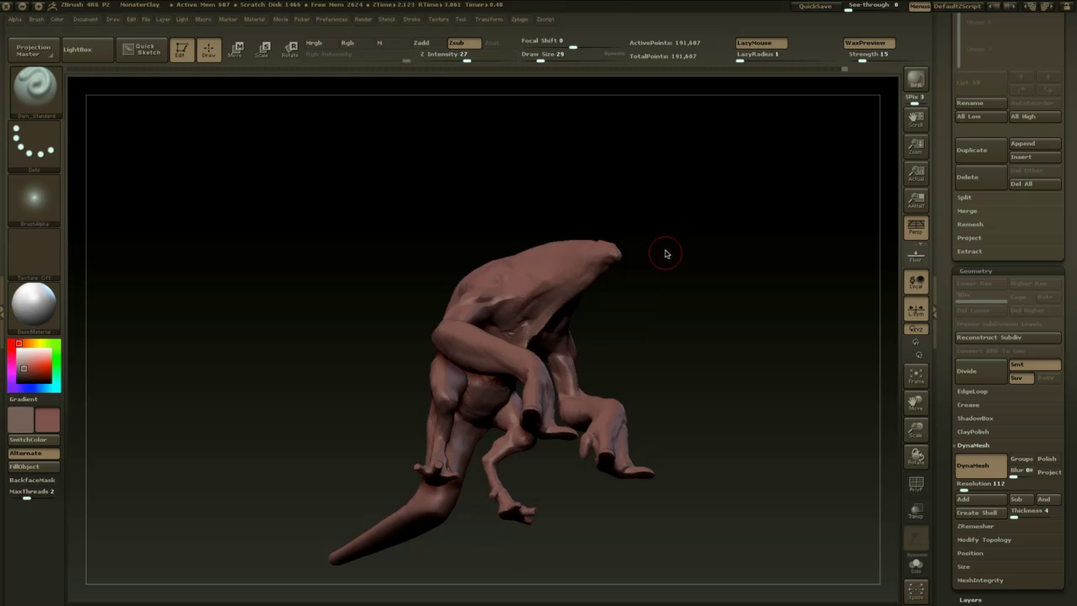
pyautogui.moveTo(665, 253); pyautogui.dragTo(660, 240)
pyautogui.moveTo(567, 271); pyautogui.dragTo(565, 308, button='right')
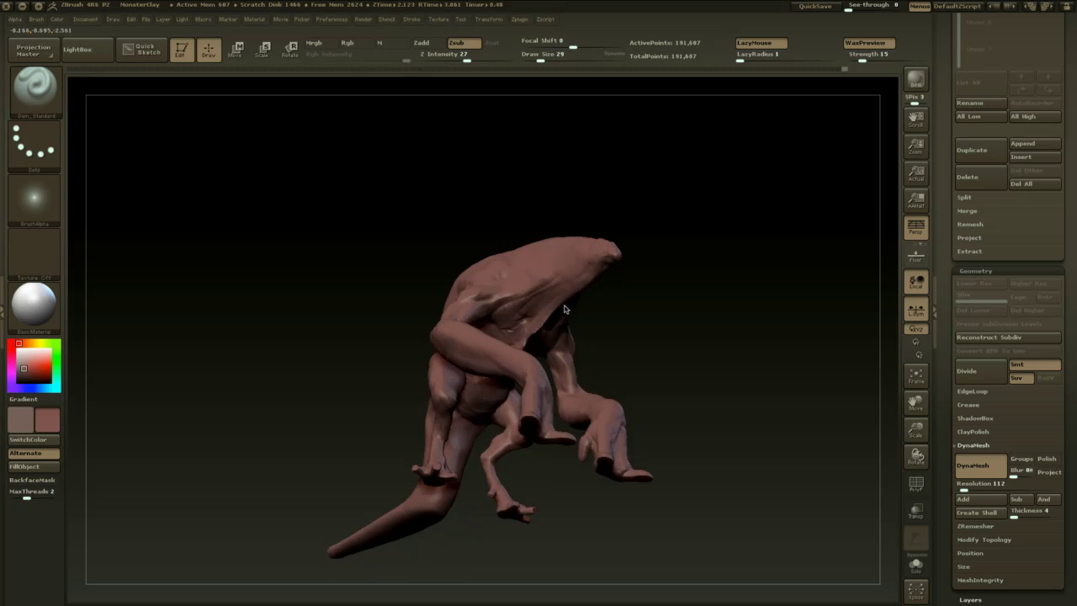
pyautogui.moveTo(633, 313); pyautogui.dragTo(560, 257)
pyautogui.moveTo(582, 309)
pyautogui.keyDown('shift'); pyautogui.mouseDown()
pyautogui.moveTo(592, 337)
pyautogui.moveTo(509, 372)
pyautogui.mouseUp(); pyautogui.keyUp('shift')
pyautogui.keyDown('ctrl'); pyautogui.moveTo(601, 332); pyautogui.dragTo(611, 403); pyautogui.keyUp('ctrl')
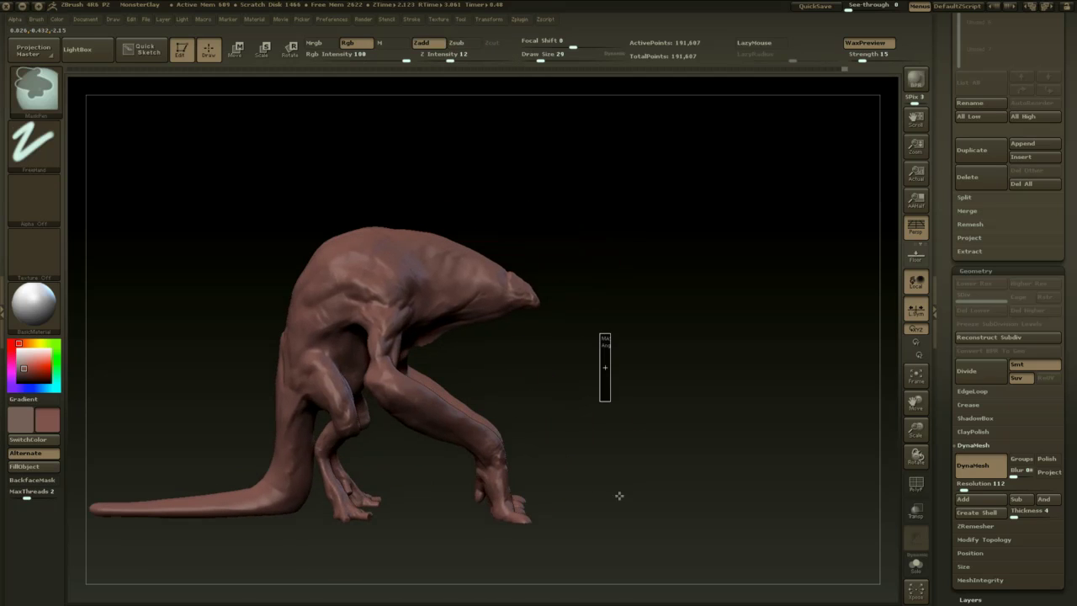
# - Build up muscle mass along the sides of the head and neck with ClayBuildup at draw size 49
pyautogui.moveTo(664, 463); pyautogui.dragTo(687, 509)
pyautogui.press('b')
pyautogui.press('c')
pyautogui.press('b')
pyautogui.moveTo(671, 380)
pyautogui.mouseDown()
pyautogui.moveTo(656, 378)
pyautogui.moveTo(666, 253)
pyautogui.moveTo(645, 258)
pyautogui.mouseUp()
pyautogui.press('space')
pyautogui.moveTo(544, 271); pyautogui.dragTo(549, 272)
pyautogui.moveTo(611, 231); pyautogui.dragTo(665, 239)
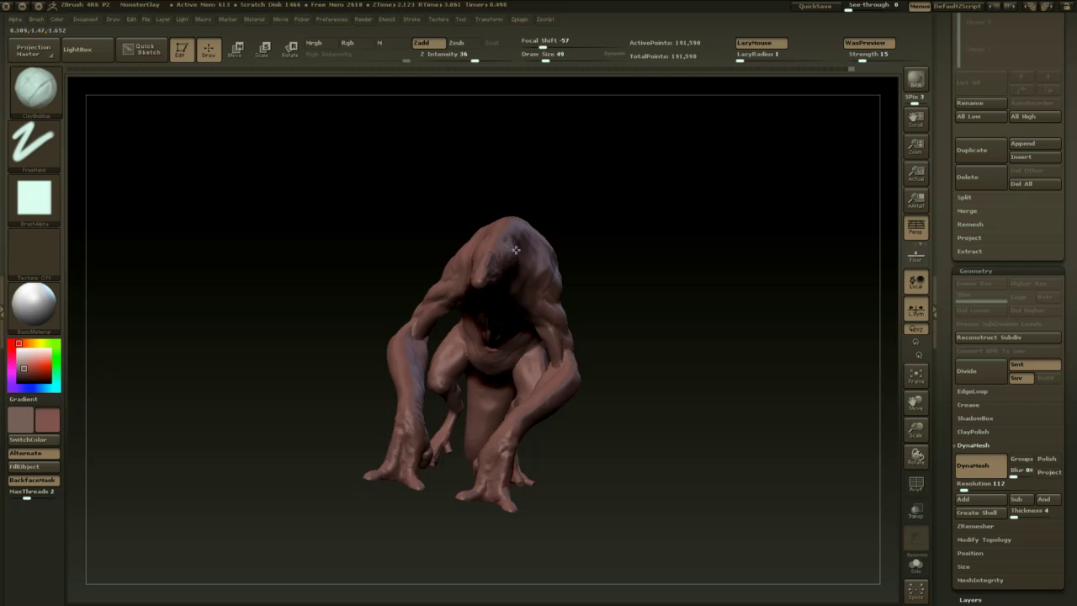
pyautogui.moveTo(529, 273); pyautogui.dragTo(543, 274)
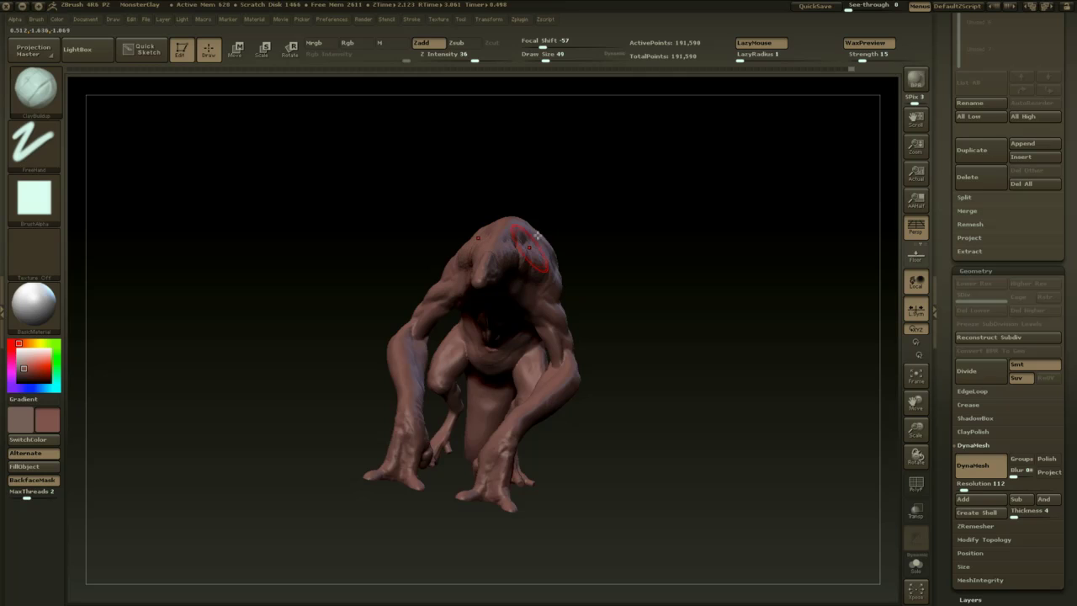
pyautogui.moveTo(602, 239)
pyautogui.mouseDown()
pyautogui.moveTo(545, 252)
pyautogui.moveTo(532, 278)
pyautogui.mouseUp()
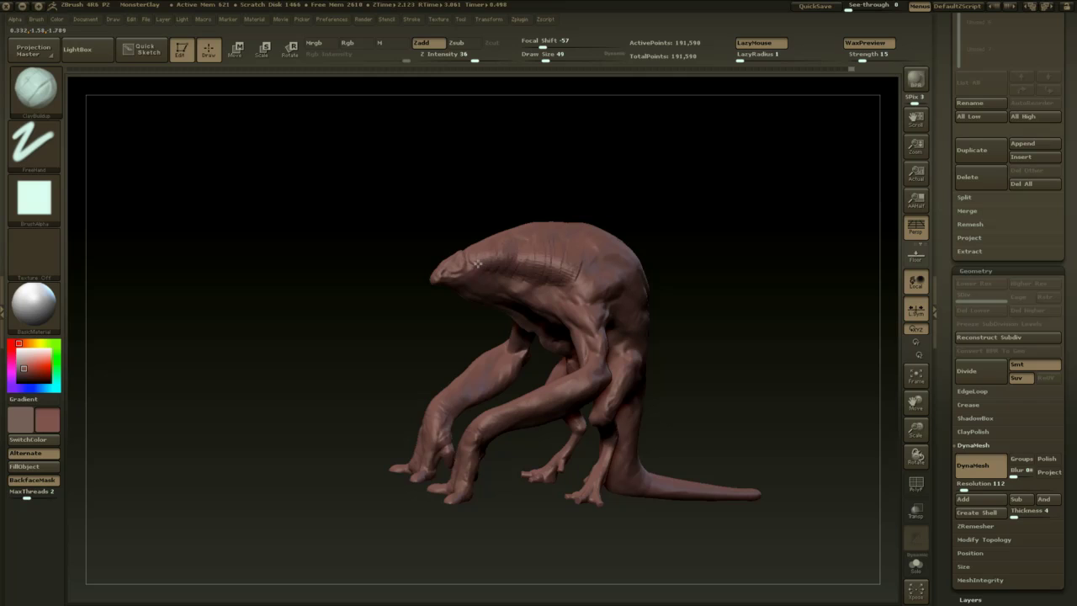
pyautogui.moveTo(438, 329); pyautogui.dragTo(406, 330)
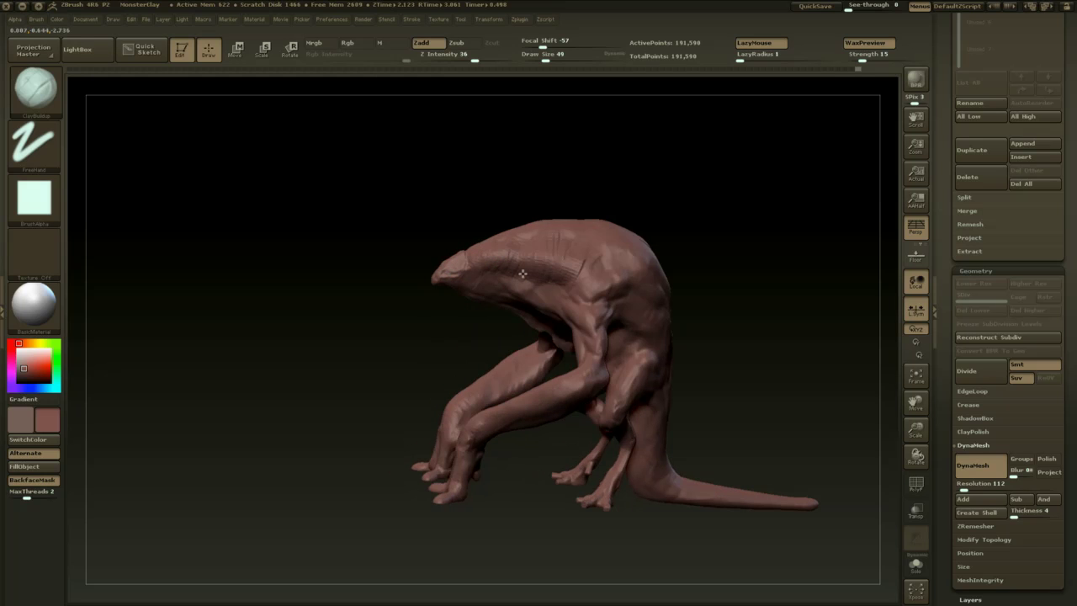
pyautogui.moveTo(644, 230); pyautogui.dragTo(575, 268)
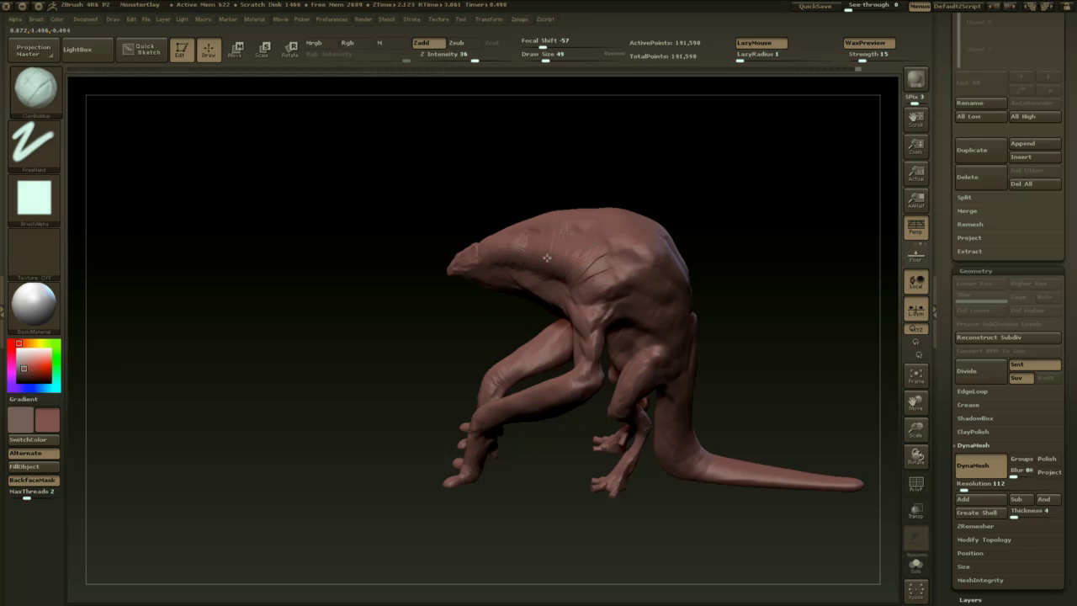
# - Add finer muscle forms to the chest and throat with ClayBuildup at draw size 37, then smooth and remesh
pyautogui.moveTo(746, 255); pyautogui.dragTo(584, 308)
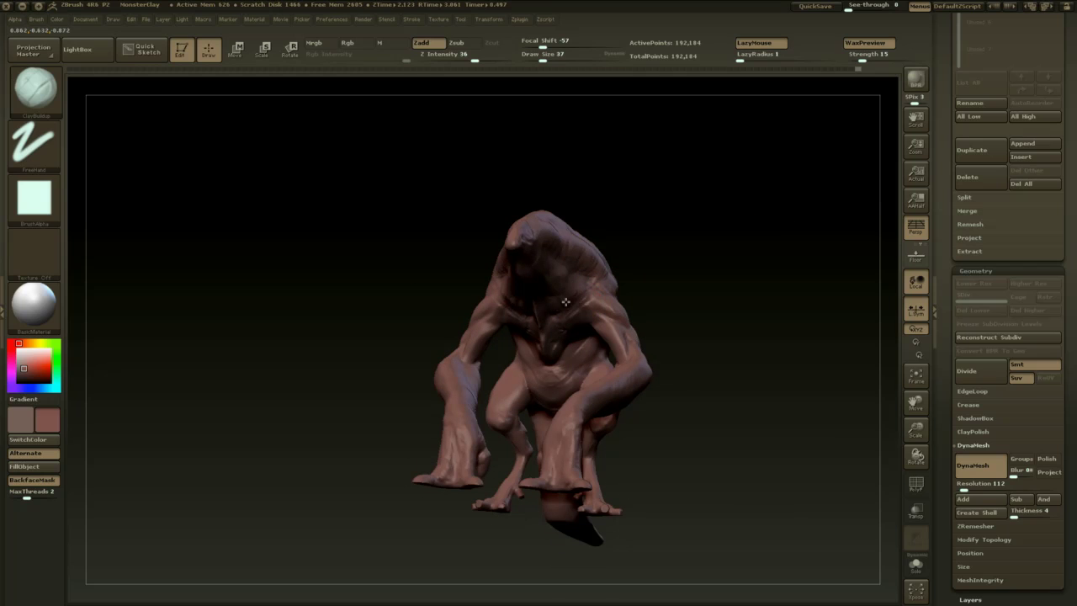
pyautogui.moveTo(657, 255); pyautogui.dragTo(566, 313)
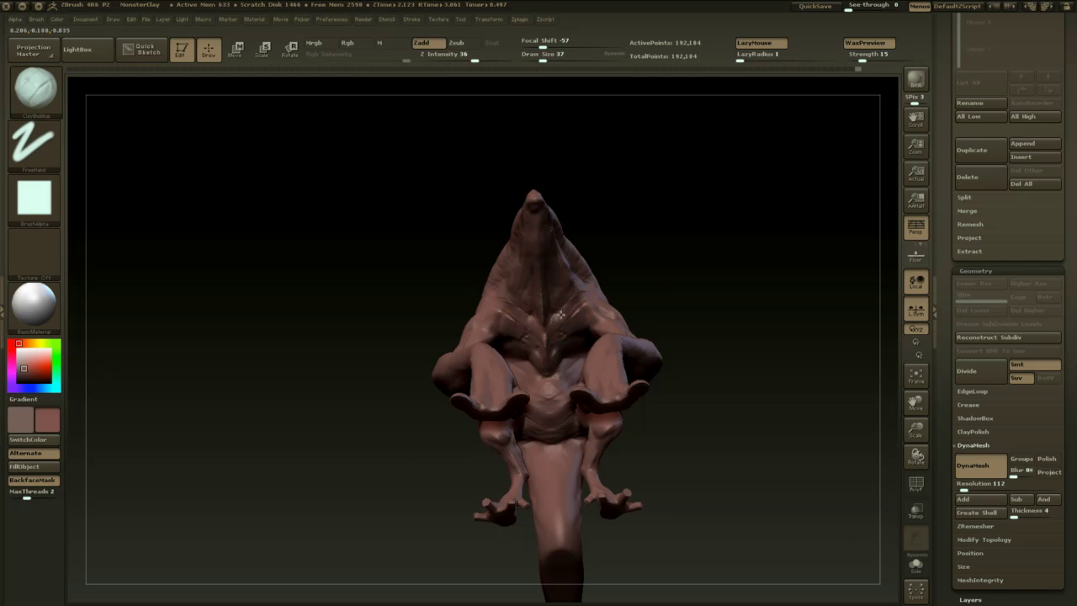
pyautogui.moveTo(671, 299)
pyautogui.mouseDown()
pyautogui.moveTo(696, 298)
pyautogui.moveTo(611, 264)
pyautogui.moveTo(581, 268)
pyautogui.moveTo(670, 293)
pyautogui.mouseUp()
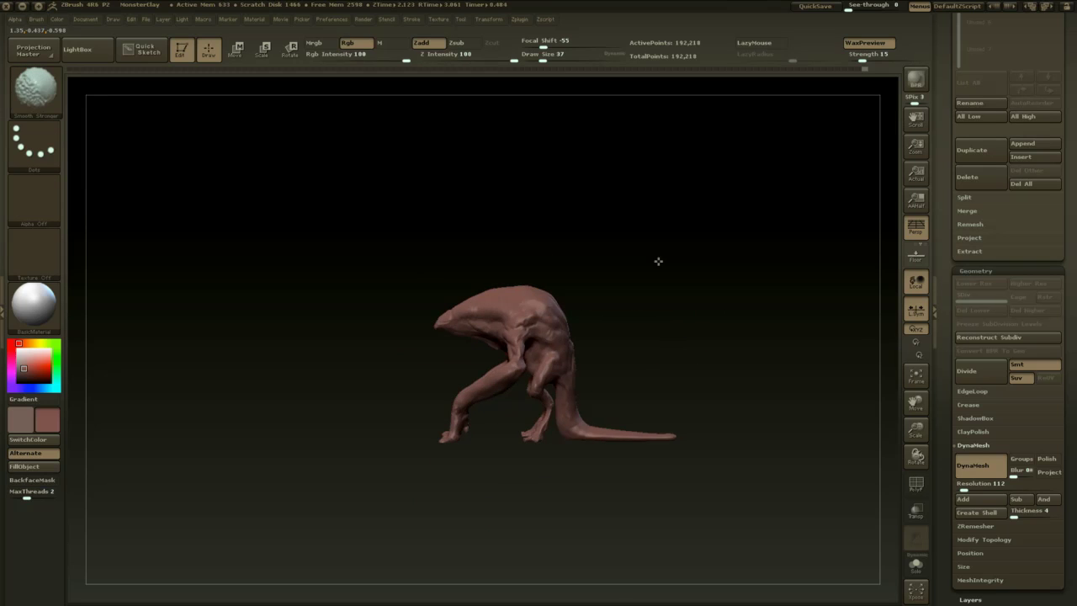
pyautogui.moveTo(656, 260)
pyautogui.mouseDown()
pyautogui.moveTo(681, 315)
pyautogui.moveTo(743, 306)
pyautogui.mouseUp()
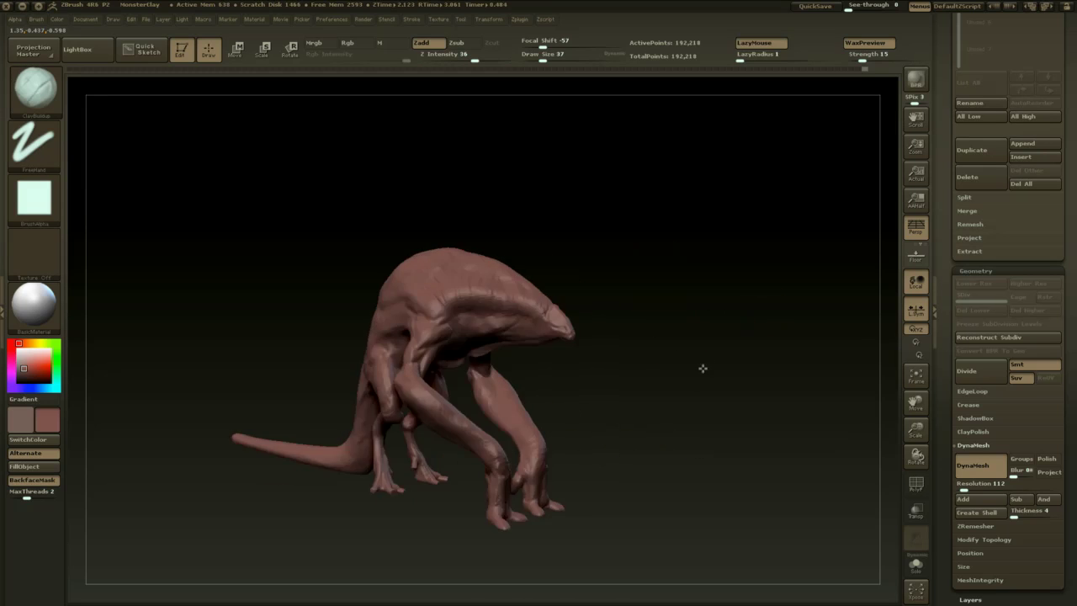
# - Define the snout tip and its creases with Dam_Standard at Z Intensity 27
pyautogui.moveTo(703, 368)
pyautogui.mouseDown()
pyautogui.moveTo(671, 372)
pyautogui.moveTo(688, 393)
pyautogui.moveTo(635, 299)
pyautogui.mouseUp()
pyautogui.press('b')
pyautogui.press('d')
pyautogui.press('s')
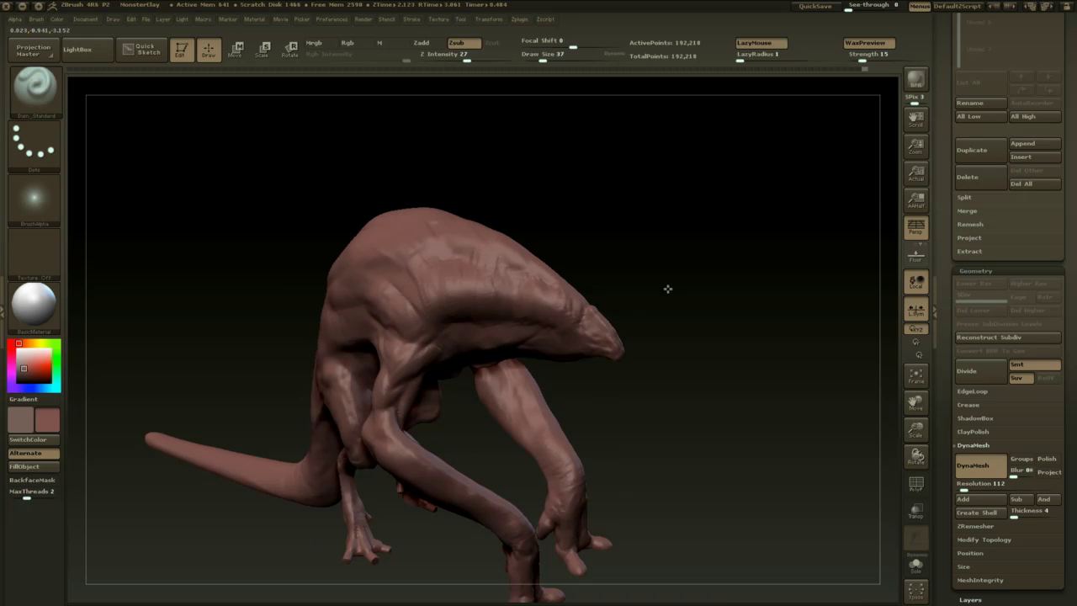
pyautogui.moveTo(665, 288)
pyautogui.mouseDown()
pyautogui.moveTo(623, 300)
pyautogui.moveTo(642, 337)
pyautogui.moveTo(631, 328)
pyautogui.moveTo(659, 315)
pyautogui.moveTo(628, 334)
pyautogui.moveTo(640, 385)
pyautogui.mouseUp()
pyautogui.press('space')
# - Pull the snout tip outward and upward with the Move brush and remesh with DynaMesh
pyautogui.press('b')
pyautogui.press('m')
pyautogui.press('v')
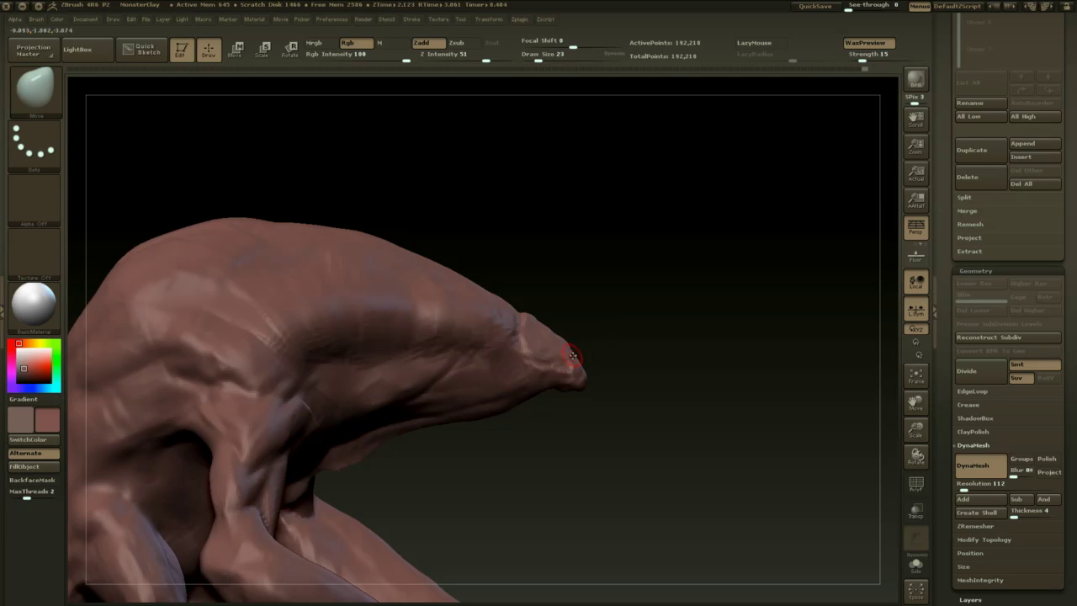
pyautogui.press('space')
pyautogui.moveTo(574, 356)
pyautogui.mouseDown()
pyautogui.moveTo(602, 339)
pyautogui.moveTo(587, 343)
pyautogui.moveTo(599, 329)
pyautogui.moveTo(584, 339)
pyautogui.moveTo(592, 372)
pyautogui.moveTo(531, 357)
pyautogui.mouseUp()
pyautogui.press('space')
pyautogui.moveTo(619, 354)
pyautogui.mouseDown()
pyautogui.moveTo(598, 312)
pyautogui.moveTo(515, 339)
pyautogui.moveTo(457, 393)
pyautogui.moveTo(379, 365)
pyautogui.mouseUp()
pyautogui.keyDown('ctrl'); pyautogui.moveTo(776, 274); pyautogui.dragTo(817, 316); pyautogui.keyUp('ctrl')
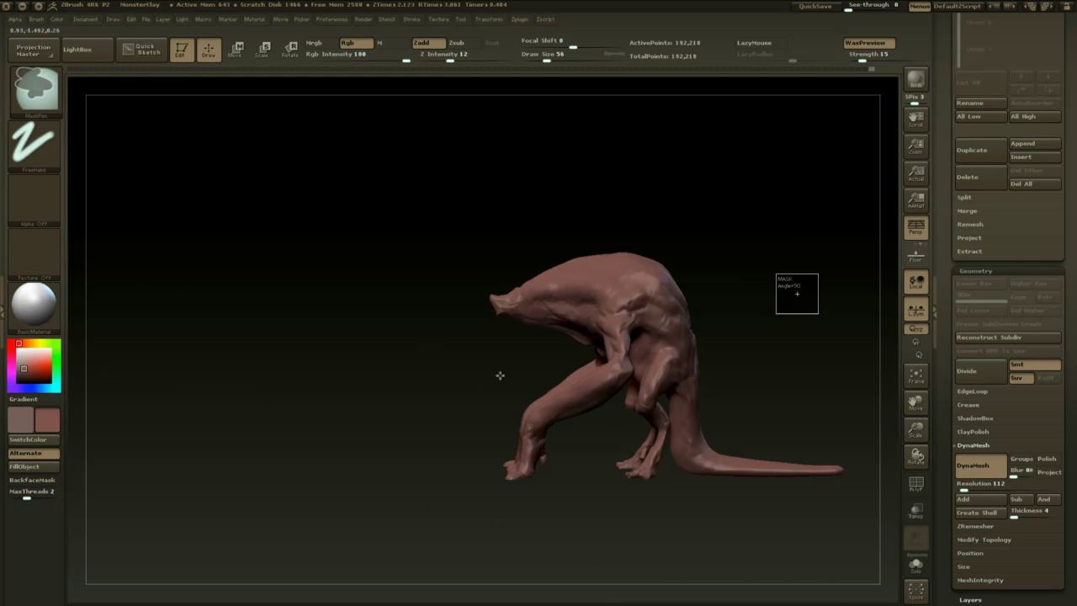
# - Set the DynaMesh resolution to 160, smooth the snout and remesh the creature
pyautogui.moveTo(426, 450)
pyautogui.mouseDown()
pyautogui.moveTo(585, 380)
pyautogui.moveTo(672, 442)
pyautogui.moveTo(671, 341)
pyautogui.moveTo(681, 418)
pyautogui.moveTo(663, 332)
pyautogui.mouseUp()
pyautogui.press('space')
pyautogui.click(966, 486)
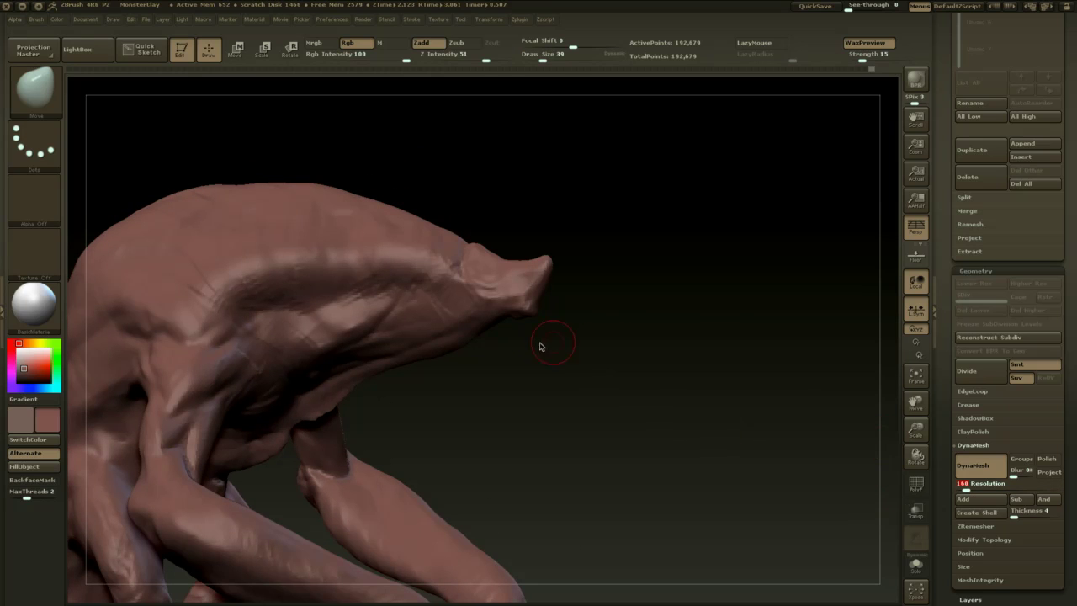
pyautogui.press('shift')
pyautogui.keyDown('shift'); pyautogui.moveTo(503, 303); pyautogui.dragTo(497, 277); pyautogui.keyUp('shift')
pyautogui.keyDown('ctrl'); pyautogui.moveTo(645, 312); pyautogui.dragTo(643, 434); pyautogui.keyUp('ctrl')
pyautogui.hotkey('shift', 'f')
pyautogui.hotkey('shift', 'f')
# - Reshape the upper tip of the snout with a larger Move brush and smooth it
pyautogui.moveTo(616, 336)
pyautogui.mouseDown()
pyautogui.moveTo(613, 361)
pyautogui.moveTo(637, 301)
pyautogui.moveTo(627, 315)
pyautogui.mouseUp()
pyautogui.press('space')
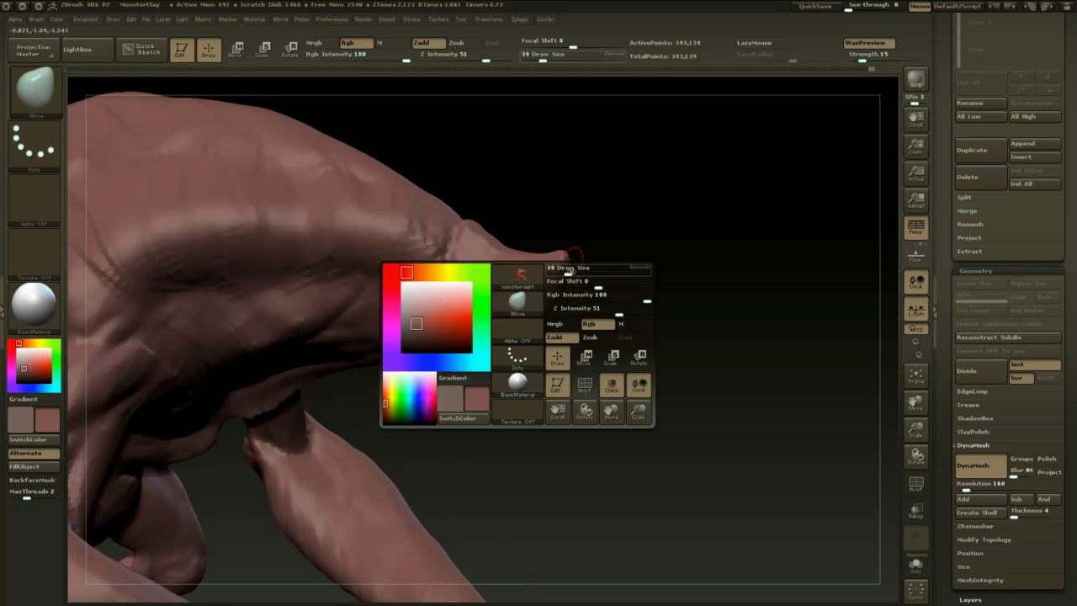
pyautogui.moveTo(572, 271); pyautogui.dragTo(575, 271)
pyautogui.keyDown('shift'); pyautogui.moveTo(563, 263); pyautogui.dragTo(558, 274); pyautogui.keyUp('shift')
# - Carve the mouth crease along the side of the snout with Dam_Standard at draw size 31
pyautogui.press('b')
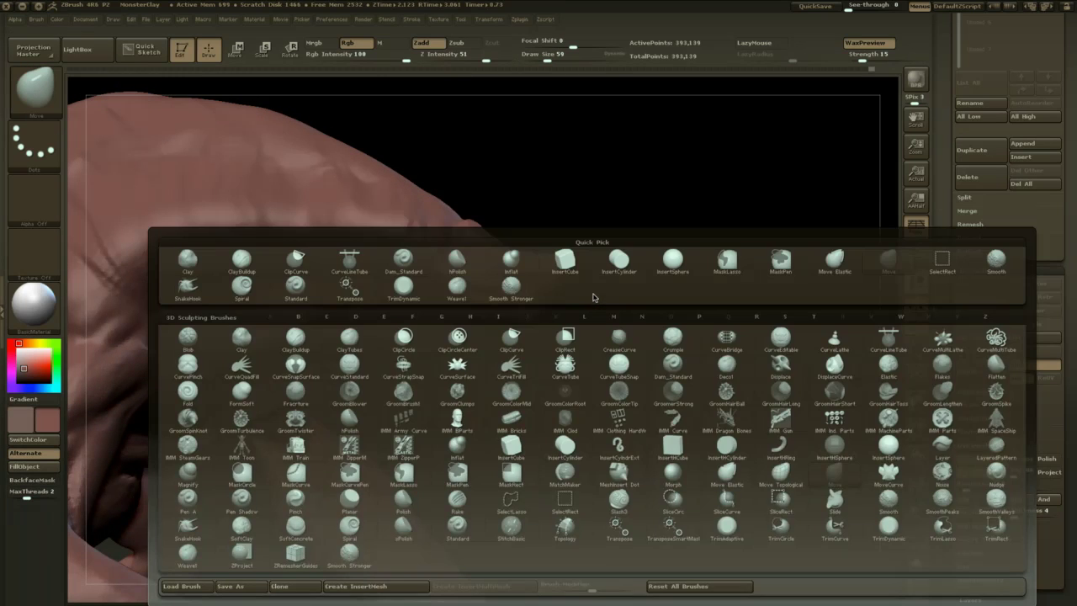
pyautogui.press('d')
pyautogui.press('s')
pyautogui.press('space')
pyautogui.moveTo(583, 280); pyautogui.dragTo(577, 280)
pyautogui.moveTo(617, 271); pyautogui.dragTo(492, 290)
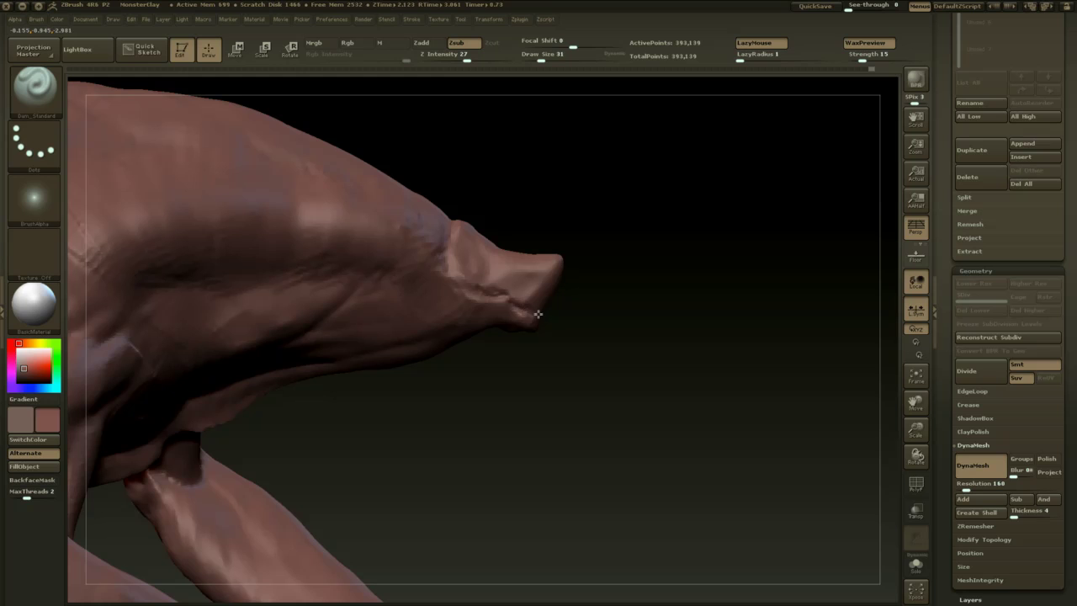
pyautogui.moveTo(555, 324); pyautogui.dragTo(502, 308)
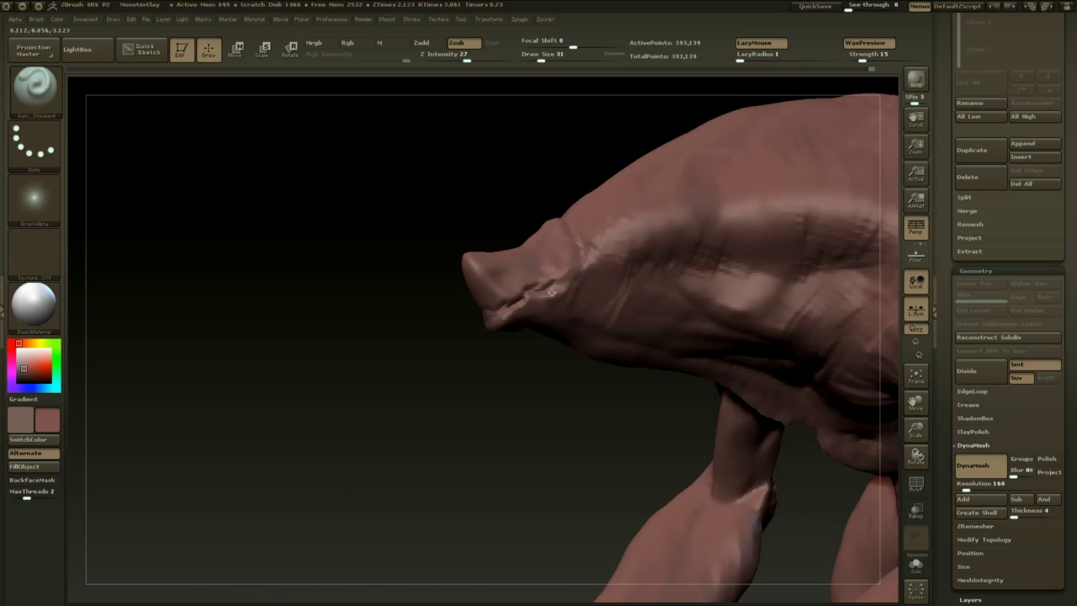
# - Pull the lower jaw tip downward into a point with SnakeHook at draw size 46
pyautogui.press('b')
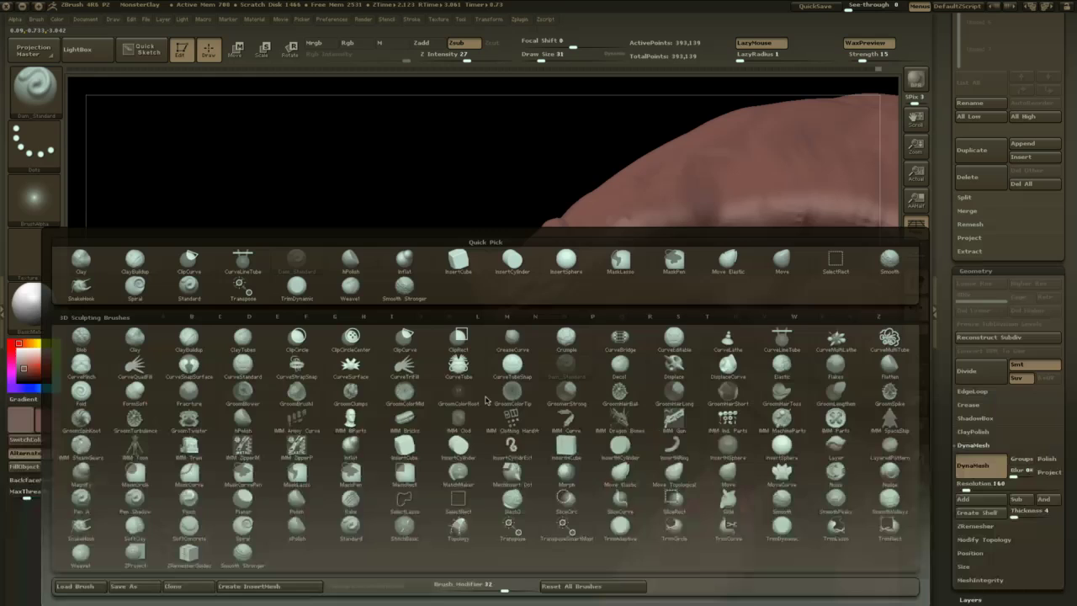
pyautogui.press('s')
pyautogui.press('h')
pyautogui.press('space')
pyautogui.moveTo(491, 342); pyautogui.dragTo(493, 341)
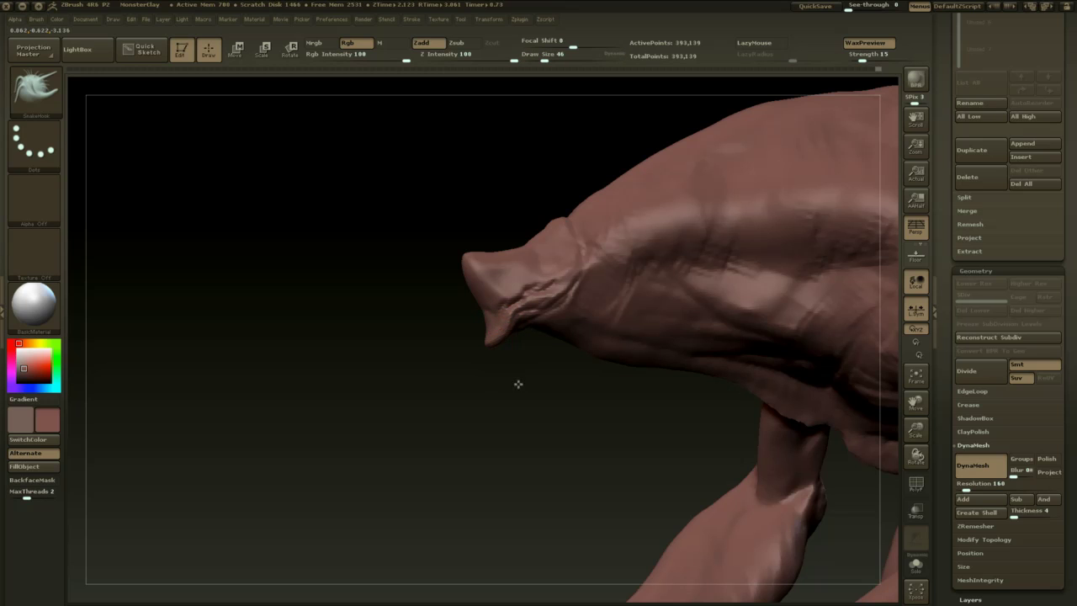
pyautogui.moveTo(519, 383); pyautogui.dragTo(472, 328)
# - Enlarge the SnakeHook brush to draw size 68 and adjust the overall shape of the snout
pyautogui.moveTo(549, 274); pyautogui.dragTo(461, 232)
pyautogui.press('space')
pyautogui.moveTo(523, 310); pyautogui.dragTo(530, 306)
pyautogui.moveTo(529, 305)
pyautogui.mouseDown(button='right')
pyautogui.moveTo(587, 325)
pyautogui.moveTo(522, 289)
pyautogui.mouseUp(button='right')
pyautogui.moveTo(541, 379)
pyautogui.mouseDown()
pyautogui.moveTo(435, 399)
pyautogui.moveTo(446, 407)
pyautogui.moveTo(572, 378)
pyautogui.moveTo(580, 311)
pyautogui.moveTo(488, 337)
pyautogui.moveTo(460, 426)
pyautogui.moveTo(507, 388)
pyautogui.mouseUp()
# - Build up wrinkled ridges on the muzzle with ClayBuildup at draw size 49, undoing an unwanted stroke
pyautogui.press('b')
pyautogui.press('c')
pyautogui.press('b')
pyautogui.keyDown('alt'); pyautogui.moveTo(521, 453); pyautogui.dragTo(516, 355); pyautogui.keyUp('alt')
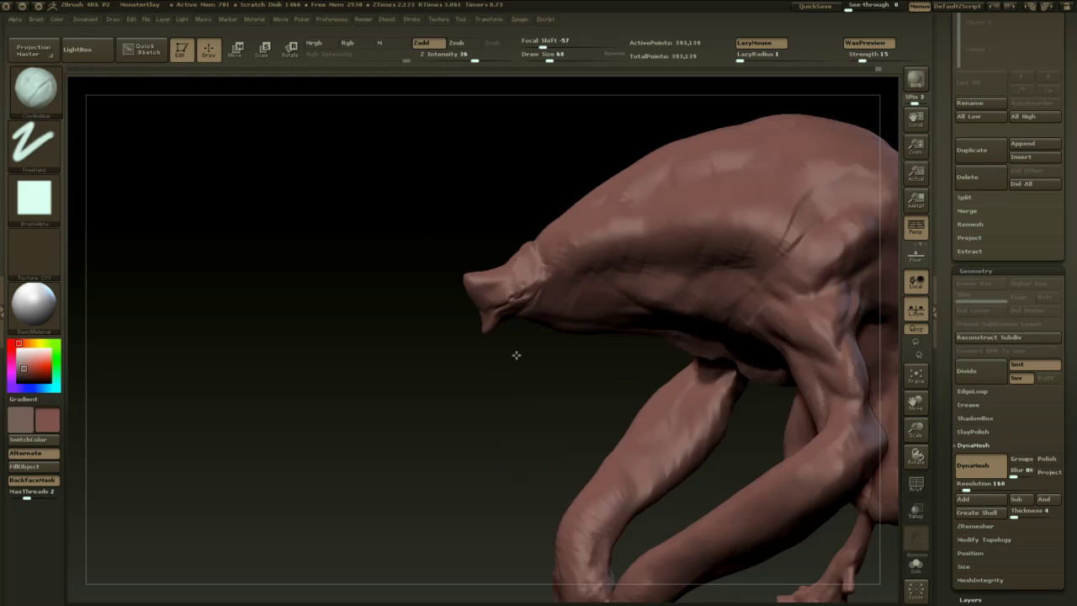
pyautogui.press('s')
pyautogui.moveTo(506, 265); pyautogui.dragTo(490, 263)
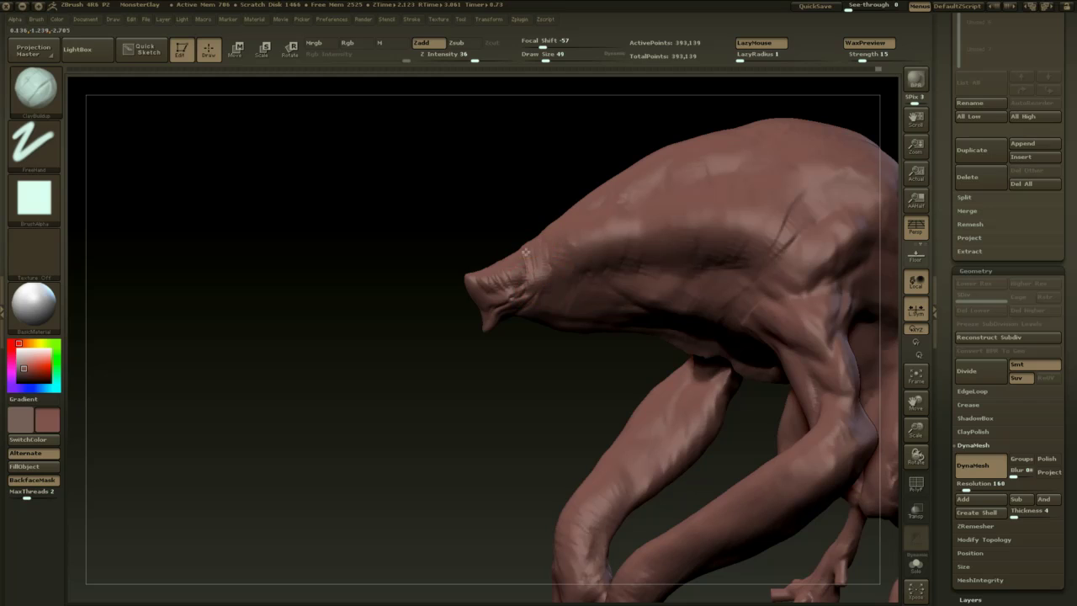
pyautogui.hotkey('ctrl', 'z')
pyautogui.moveTo(526, 251); pyautogui.dragTo(537, 270)
# - Extend the snout tip upward into a horn with ClayBuildup at Z Intensity 23 and remesh with DynaMesh
pyautogui.click(463, 60)
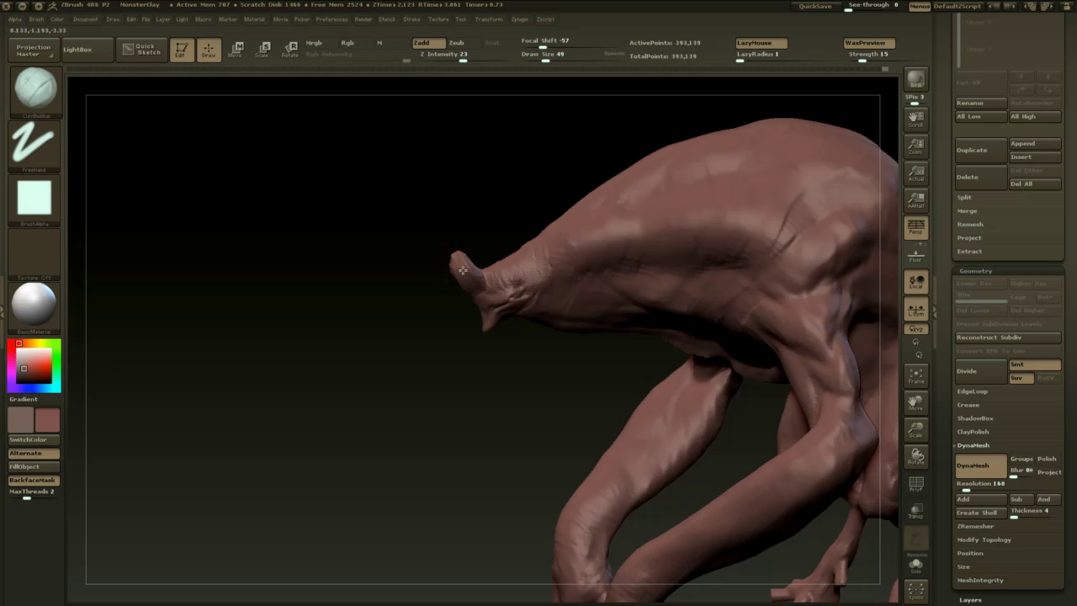
pyautogui.press('ctrl')
pyautogui.moveTo(498, 164)
pyautogui.keyDown('ctrl'); pyautogui.mouseDown()
pyautogui.moveTo(542, 204)
pyautogui.moveTo(573, 212)
pyautogui.mouseUp(); pyautogui.keyUp('ctrl')
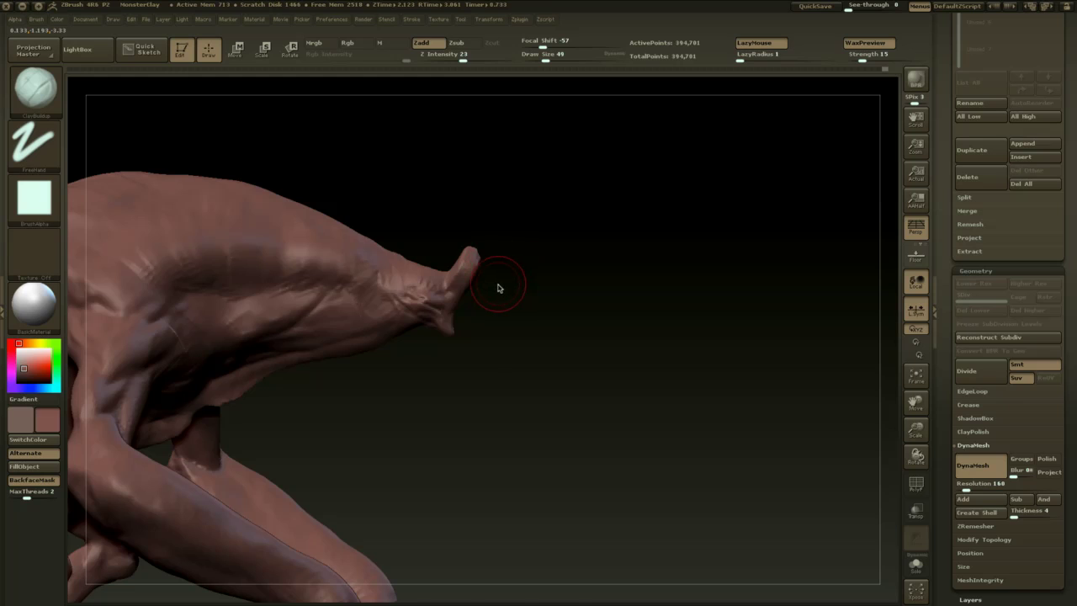
# - Flatten the side of the snout horn with TrimDynamic at draw size 49 and Z Intensity 43, and remesh with DynaMesh
pyautogui.press('b')
pyautogui.press('t')
pyautogui.press('d')
pyautogui.moveTo(517, 250); pyautogui.dragTo(455, 259)
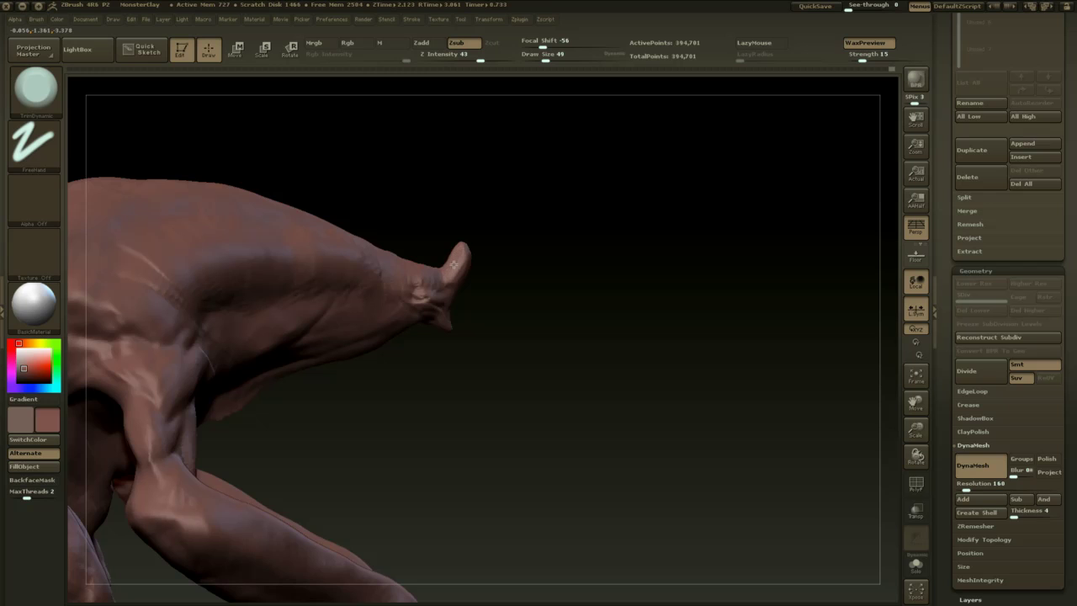
pyautogui.moveTo(510, 244)
pyautogui.mouseDown()
pyautogui.moveTo(435, 233)
pyautogui.moveTo(505, 193)
pyautogui.moveTo(486, 257)
pyautogui.moveTo(491, 242)
pyautogui.mouseUp()
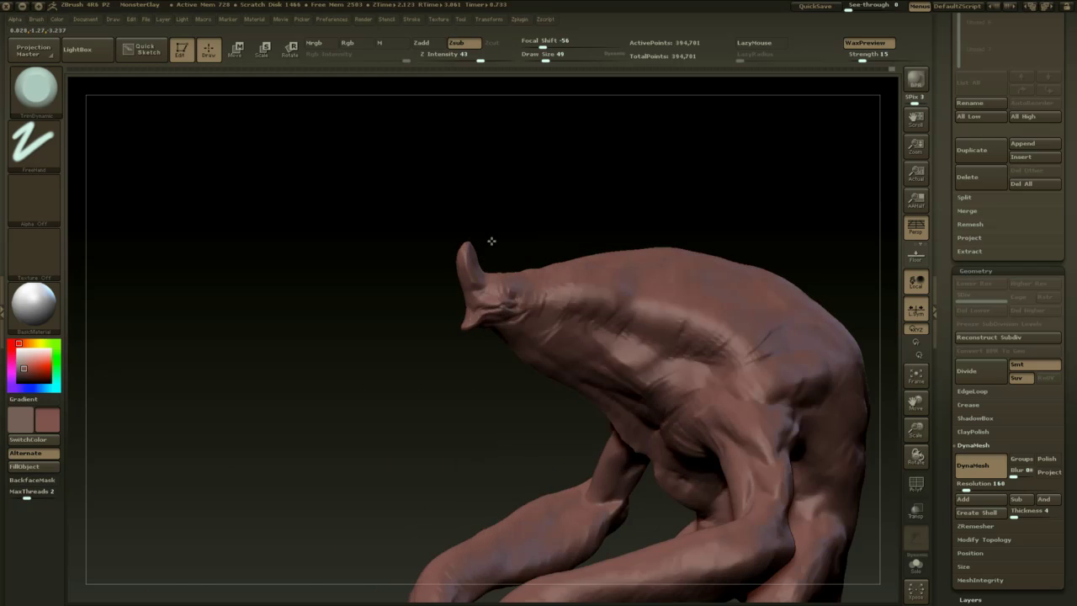
pyautogui.moveTo(460, 357); pyautogui.dragTo(397, 337)
pyautogui.keyDown('ctrl'); pyautogui.moveTo(394, 391); pyautogui.dragTo(364, 559); pyautogui.keyUp('ctrl')
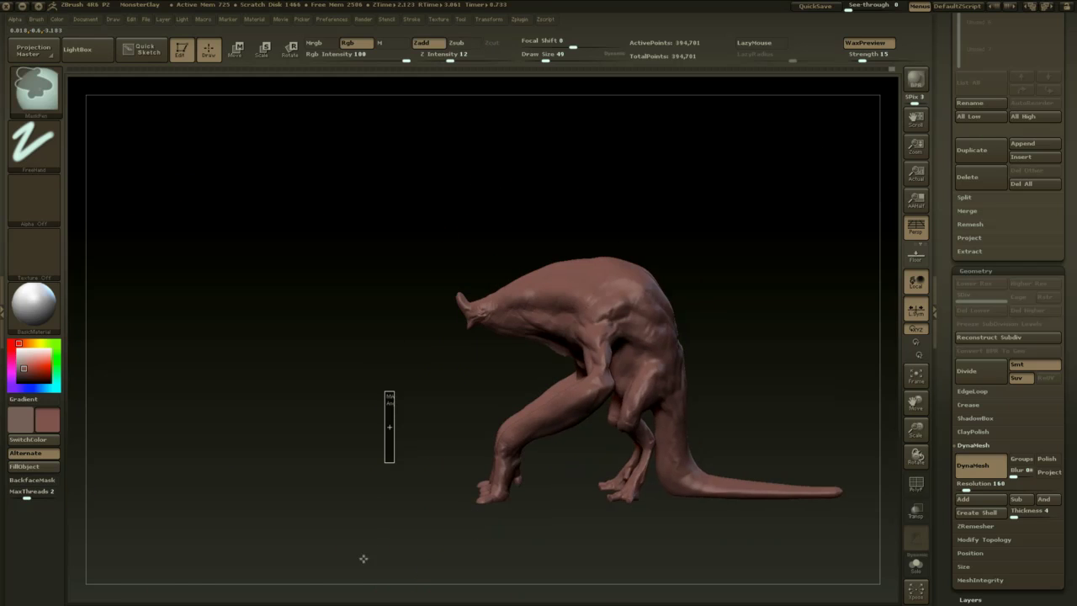
pyautogui.moveTo(320, 496); pyautogui.dragTo(527, 483)
pyautogui.keyDown('alt'); pyautogui.moveTo(573, 436); pyautogui.dragTo(532, 471); pyautogui.keyUp('alt')
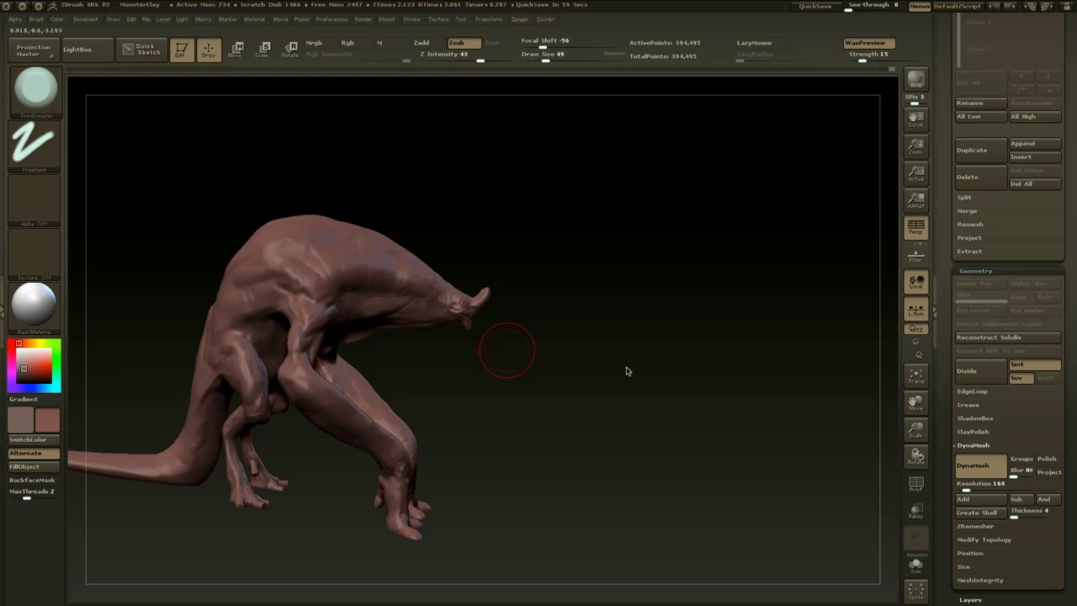
pyautogui.moveTo(629, 308)
pyautogui.mouseDown()
pyautogui.moveTo(646, 297)
pyautogui.moveTo(622, 316)
pyautogui.mouseUp()
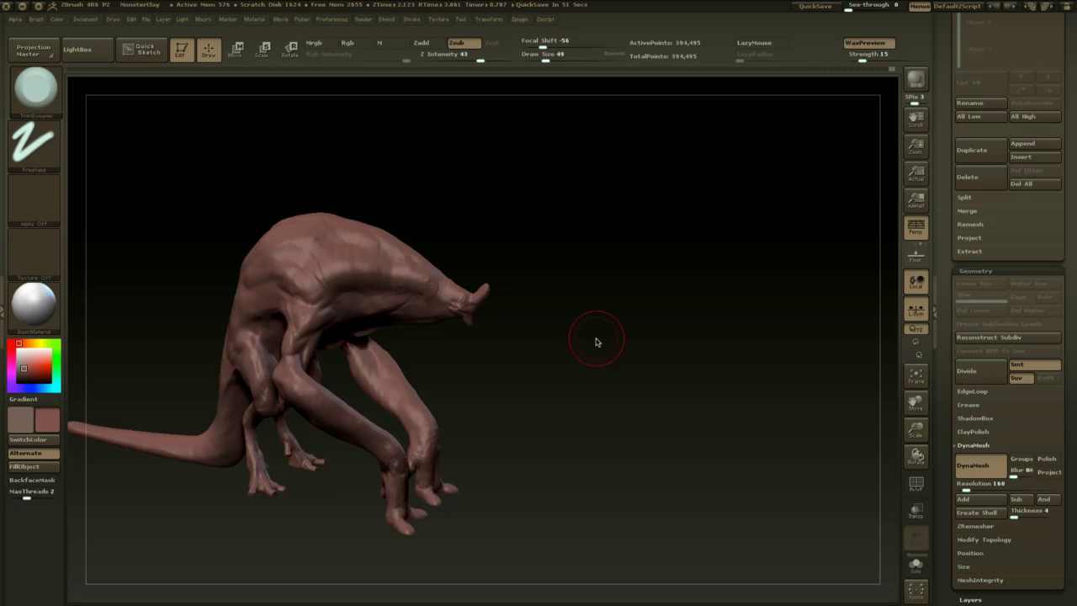
pyautogui.moveTo(587, 324)
pyautogui.mouseDown()
pyautogui.moveTo(601, 351)
pyautogui.moveTo(589, 378)
pyautogui.moveTo(636, 341)
pyautogui.mouseUp()
# - Carve creases into the shoulder with Dam_Standard at draw size 49 and smooth the neck behind the muzzle
pyautogui.press('b')
pyautogui.press('d')
pyautogui.press('s')
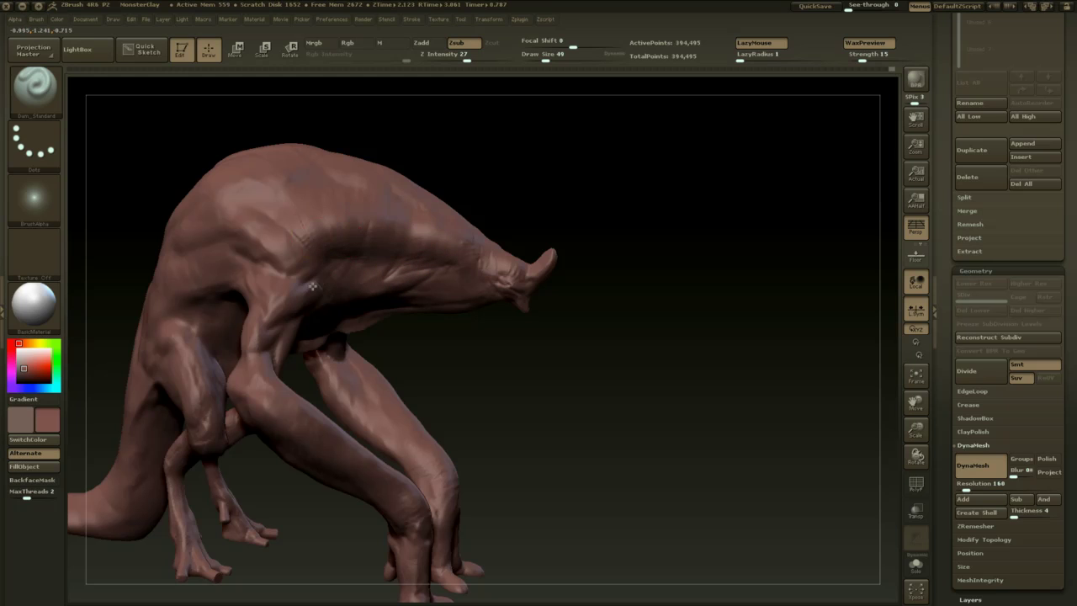
pyautogui.moveTo(313, 286); pyautogui.dragTo(322, 290)
pyautogui.moveTo(592, 256); pyautogui.dragTo(587, 255)
pyautogui.moveTo(461, 261)
pyautogui.keyDown('shift'); pyautogui.mouseDown()
pyautogui.moveTo(452, 249)
pyautogui.moveTo(463, 239)
pyautogui.mouseUp(); pyautogui.keyUp('shift')
# - Insert a sphere over the snout horn with InsertSphere
pyautogui.moveTo(566, 222)
pyautogui.mouseDown()
pyautogui.moveTo(609, 259)
pyautogui.moveTo(603, 272)
pyautogui.moveTo(564, 281)
pyautogui.moveTo(569, 315)
pyautogui.moveTo(676, 426)
pyautogui.mouseUp()
pyautogui.press('b')
pyautogui.press('i')
pyautogui.press('s')
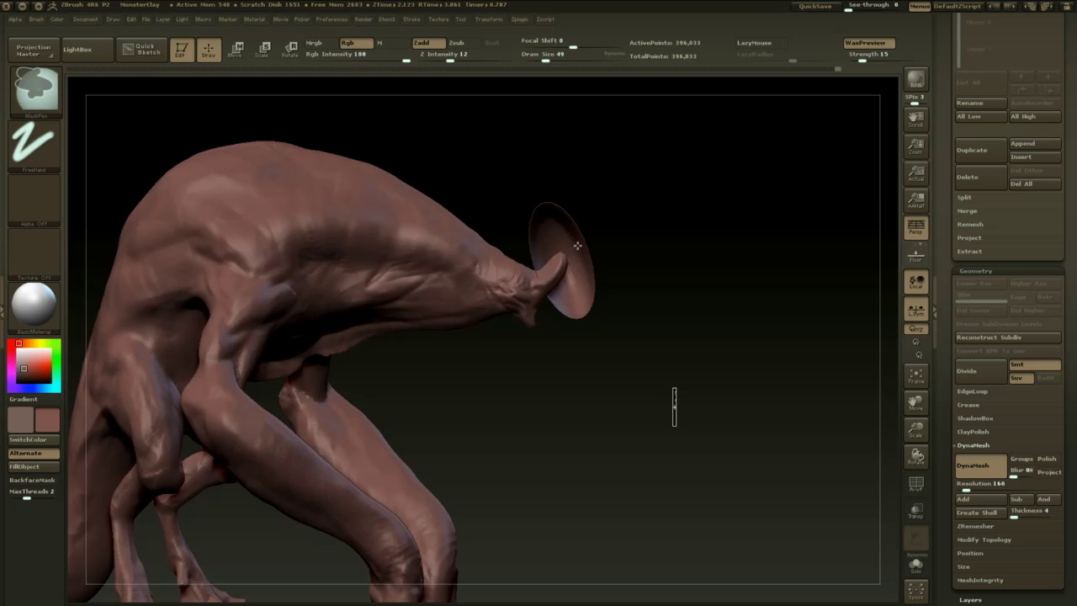
# - Undo the inserted sphere and the snout horn, and turn off Local Symmetry
pyautogui.hotkey('ctrl', 'z')
pyautogui.hotkey('ctrl', 'z')
pyautogui.hotkey('ctrl', 'z')
pyautogui.moveTo(596, 265)
pyautogui.mouseDown()
pyautogui.moveTo(509, 271)
pyautogui.moveTo(596, 342)
pyautogui.moveTo(805, 278)
pyautogui.moveTo(875, 290)
pyautogui.mouseUp()
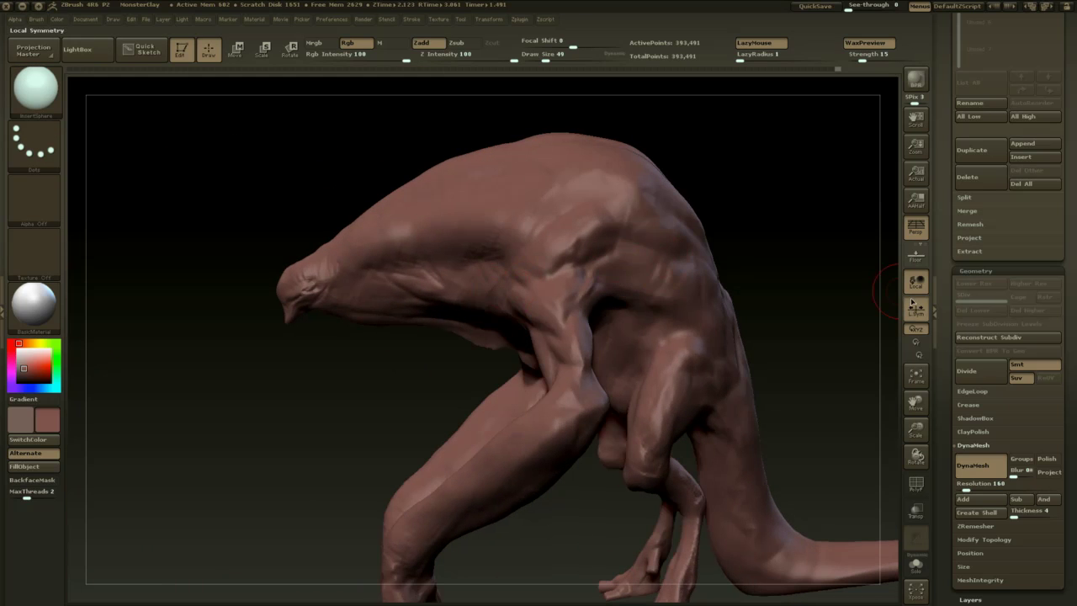
pyautogui.click(916, 306)
# - Reshape the rounded top of the snout with the Move brush, enlarging it to draw size 54
pyautogui.keyDown('alt'); pyautogui.moveTo(243, 369); pyautogui.dragTo(337, 372); pyautogui.keyUp('alt')
pyautogui.moveTo(261, 345); pyautogui.dragTo(502, 365)
pyautogui.press('b')
pyautogui.press('m')
pyautogui.press('v')
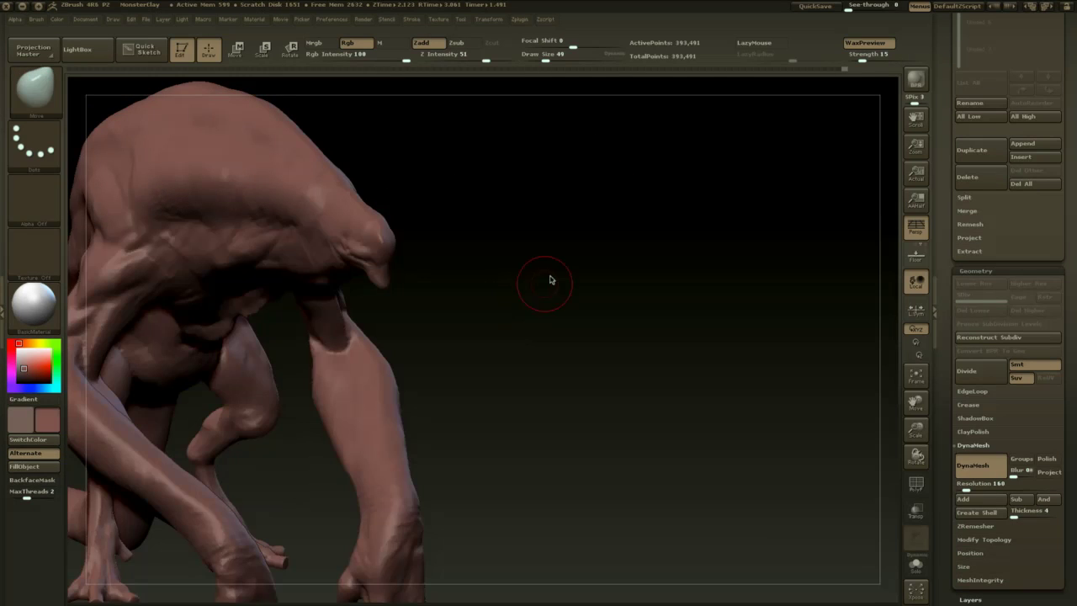
pyautogui.moveTo(557, 259)
pyautogui.mouseDown()
pyautogui.moveTo(548, 322)
pyautogui.moveTo(456, 269)
pyautogui.mouseUp()
pyautogui.moveTo(382, 224); pyautogui.dragTo(375, 195)
pyautogui.press('space')
pyautogui.moveTo(536, 234)
pyautogui.mouseDown()
pyautogui.moveTo(578, 101)
pyautogui.moveTo(587, 124)
pyautogui.mouseUp()
pyautogui.press('space')
pyautogui.moveTo(452, 187); pyautogui.dragTo(442, 186)
# - Carve skin creases behind the muzzle and down the side of the neck with Dam_Standard at draw size 54, and remesh with DynaMesh
pyautogui.press('b')
pyautogui.press('d')
pyautogui.press('s')
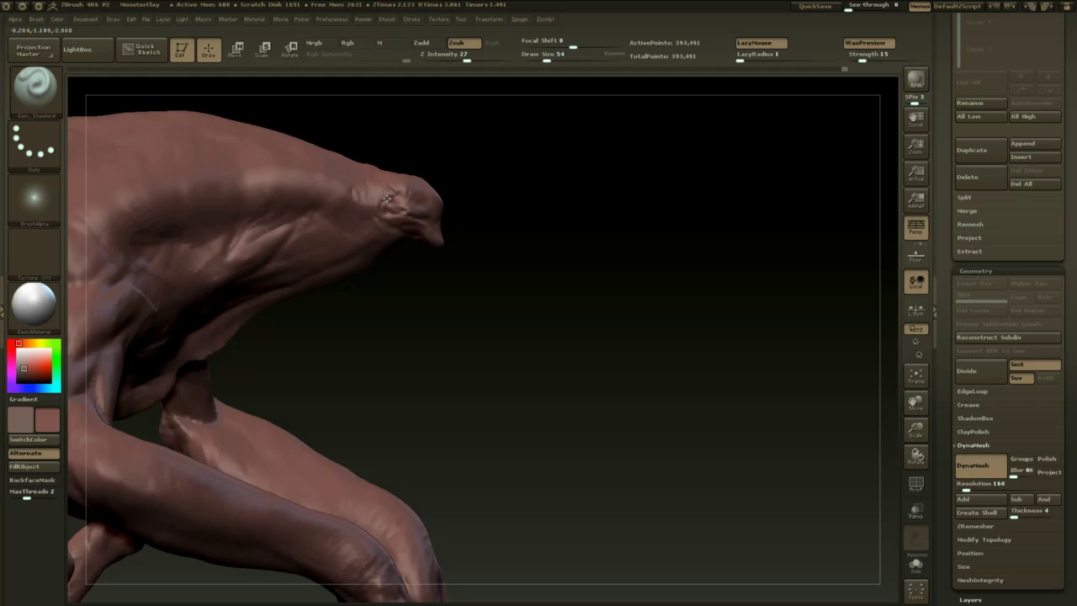
pyautogui.moveTo(387, 194); pyautogui.dragTo(366, 226)
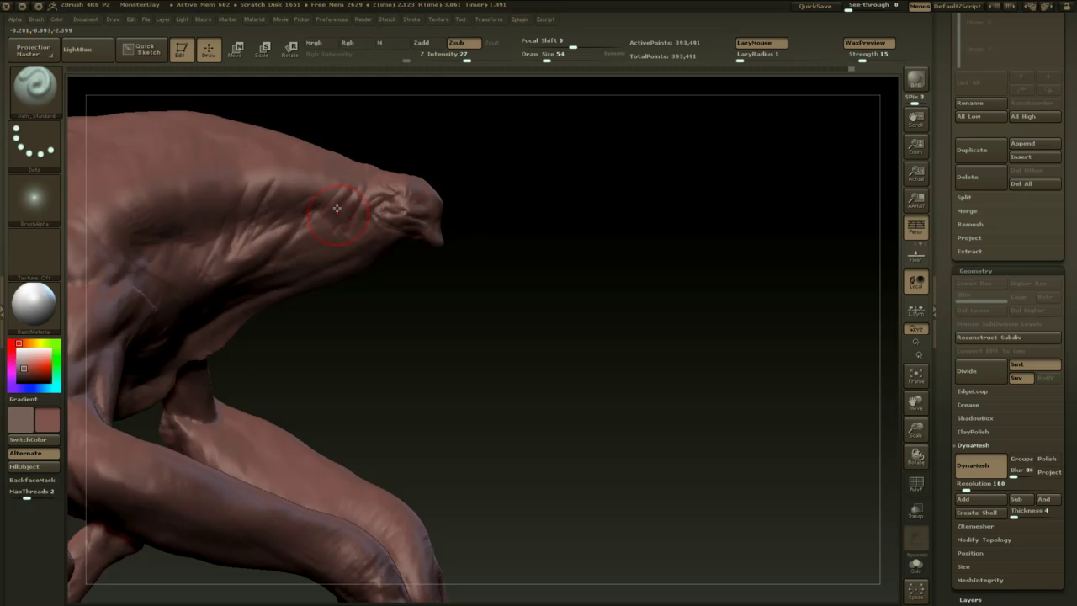
pyautogui.moveTo(344, 204); pyautogui.dragTo(300, 257)
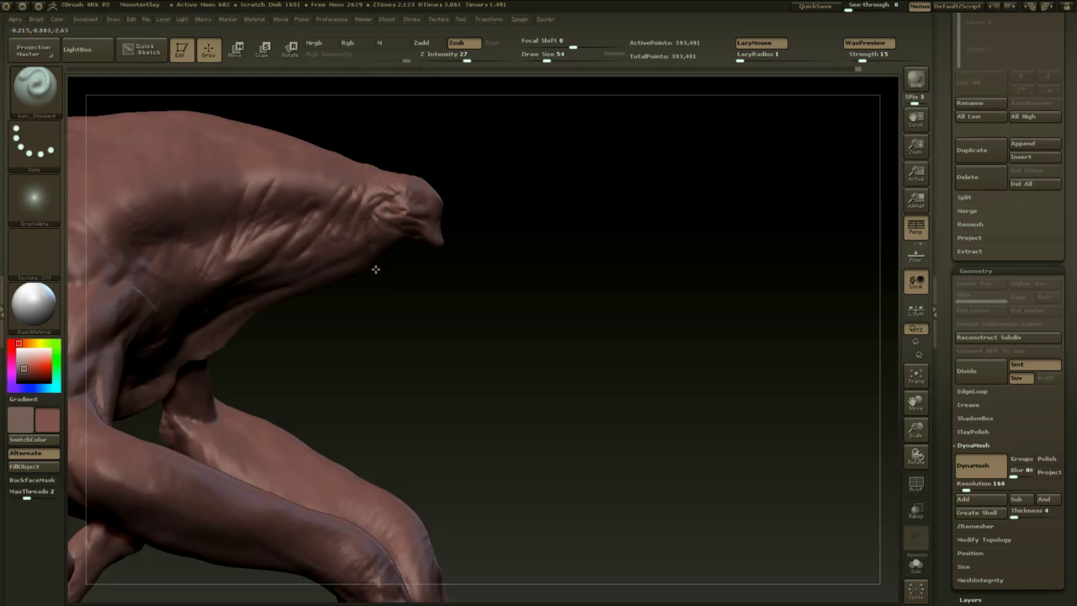
pyautogui.keyDown('ctrl'); pyautogui.moveTo(470, 328); pyautogui.dragTo(582, 507); pyautogui.keyUp('ctrl')
# - Build up folds along the side and underside of the neck with ClayBuildup at draw size 31, and remesh with DynaMesh
pyautogui.press('b')
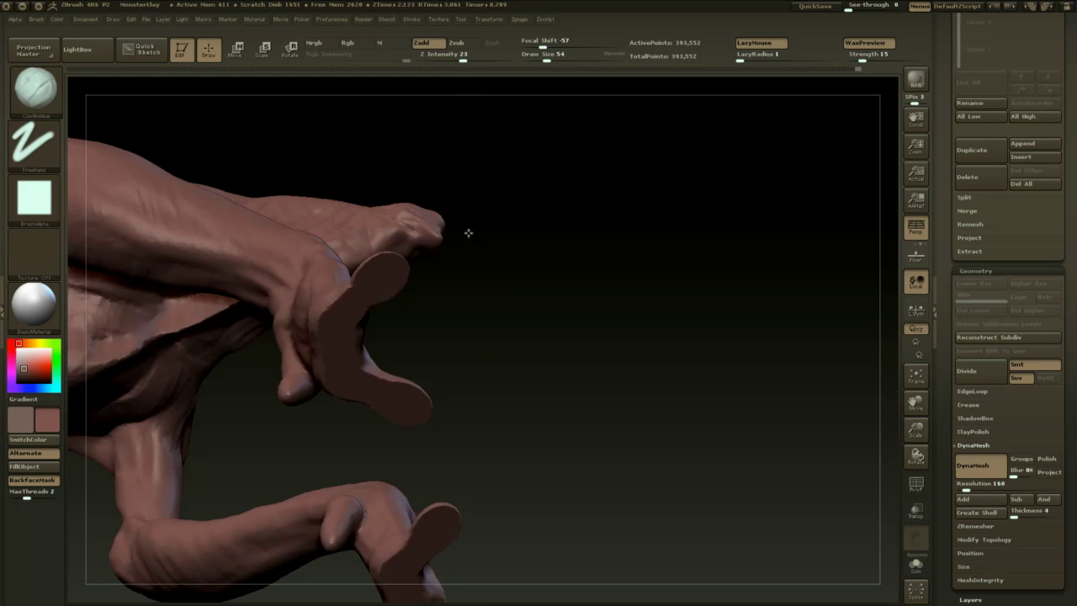
pyautogui.press('space')
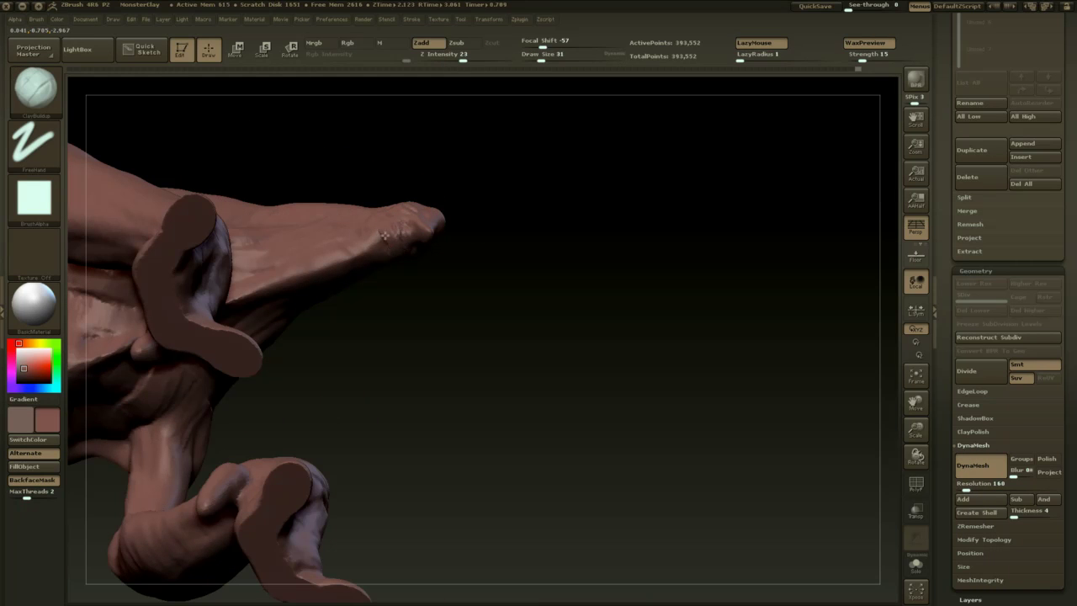
pyautogui.moveTo(459, 283); pyautogui.dragTo(392, 225)
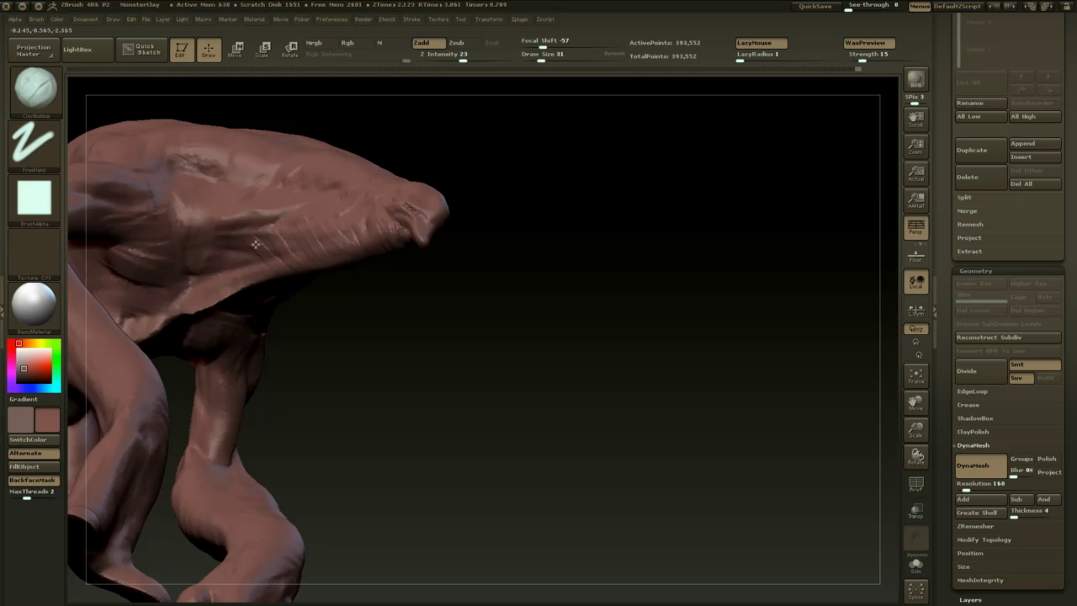
pyautogui.keyDown('alt'); pyautogui.moveTo(464, 351); pyautogui.dragTo(452, 291); pyautogui.keyUp('alt')
pyautogui.keyDown('ctrl'); pyautogui.moveTo(484, 326); pyautogui.dragTo(506, 412); pyautogui.keyUp('ctrl')
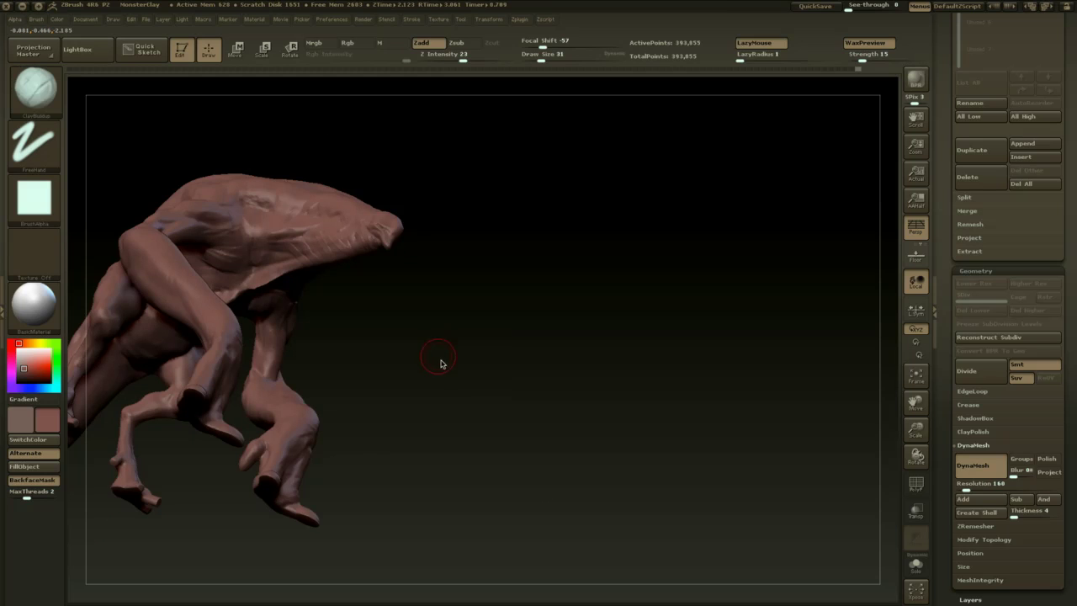
# - Build up clay on the side of the snout with ClayBuildup at draw size 39
pyautogui.moveTo(438, 362)
pyautogui.mouseDown()
pyautogui.moveTo(460, 390)
pyautogui.moveTo(606, 474)
pyautogui.moveTo(657, 459)
pyautogui.moveTo(632, 442)
pyautogui.moveTo(547, 426)
pyautogui.mouseUp()
pyautogui.keyDown('alt'); pyautogui.moveTo(677, 410); pyautogui.dragTo(665, 573); pyautogui.keyUp('alt')
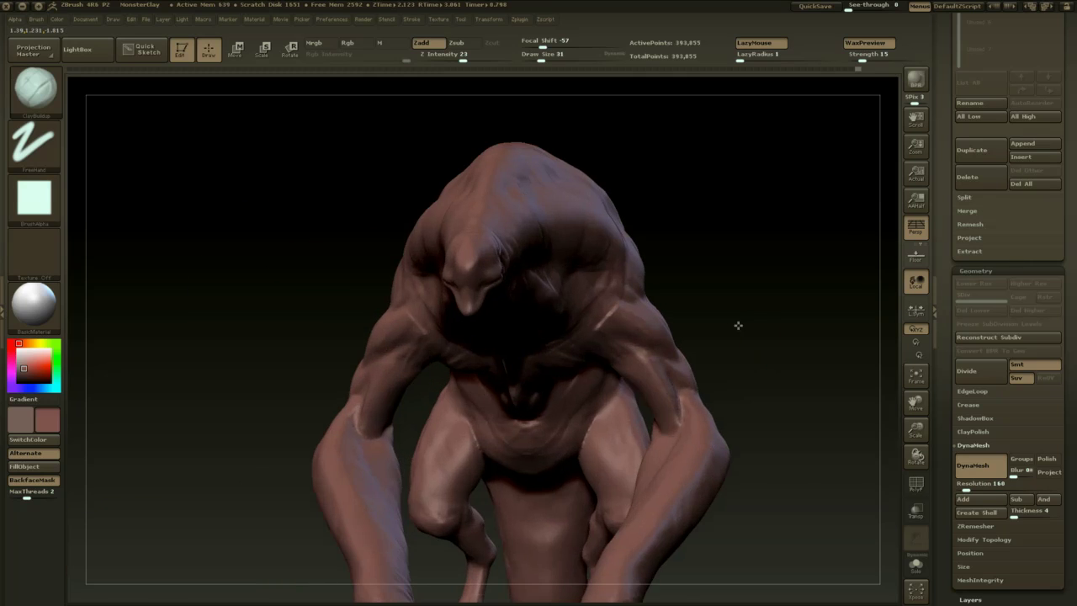
pyautogui.moveTo(738, 324); pyautogui.dragTo(505, 313)
pyautogui.moveTo(404, 337)
pyautogui.mouseDown()
pyautogui.moveTo(396, 345)
pyautogui.moveTo(400, 333)
pyautogui.mouseUp()
pyautogui.press('s')
pyautogui.click(433, 267)
pyautogui.moveTo(433, 267); pyautogui.dragTo(432, 273)
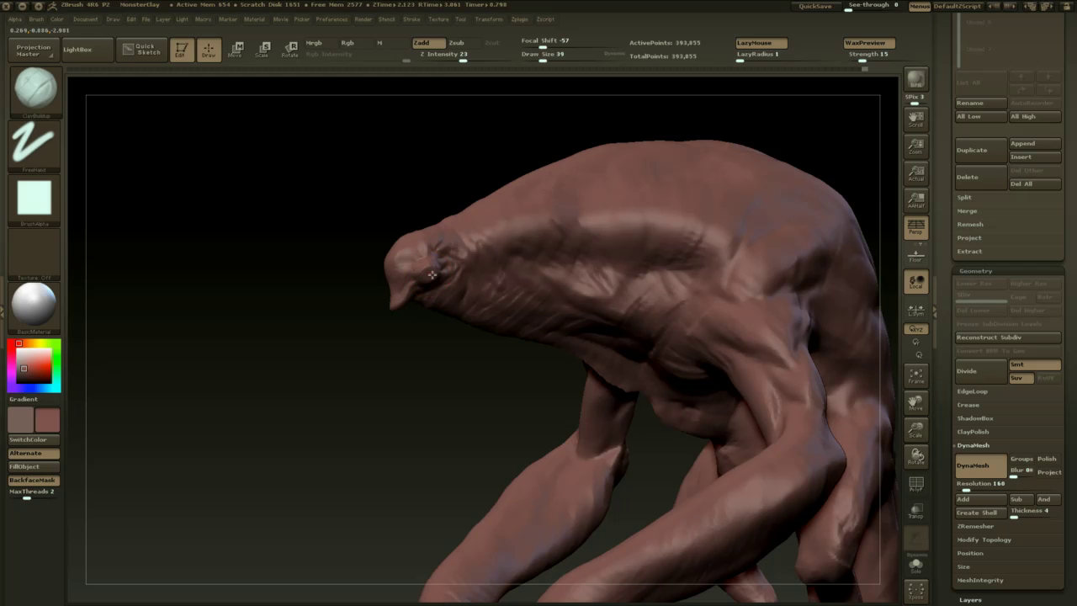
pyautogui.moveTo(411, 349); pyautogui.dragTo(515, 358)
pyautogui.press('space')
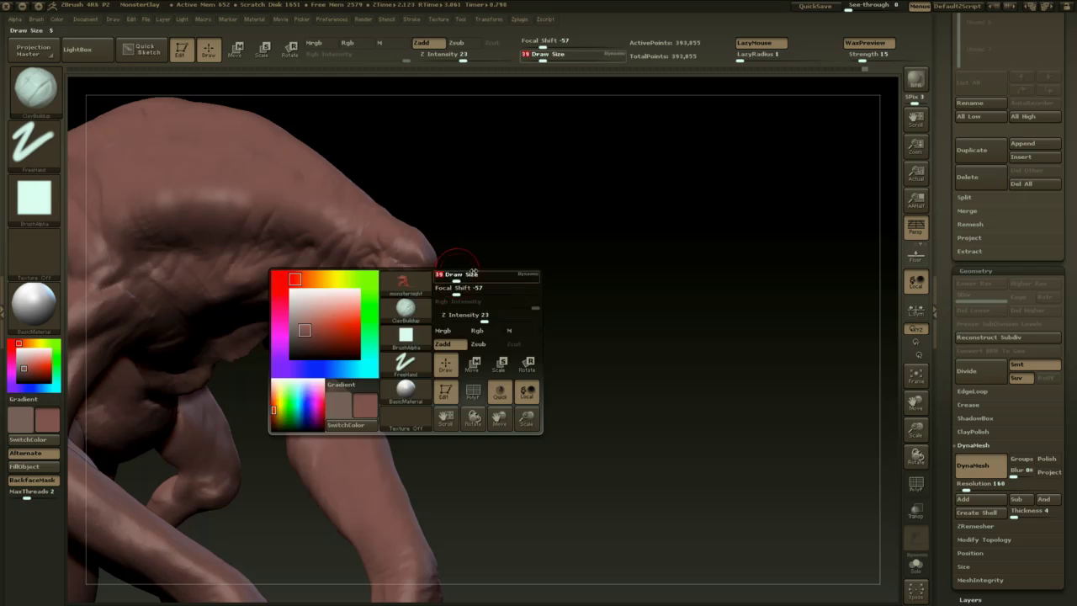
# - Mask a small spot on each side of the snout, invert the mask and switch to Transpose Move
pyautogui.moveTo(493, 259); pyautogui.dragTo(357, 254)
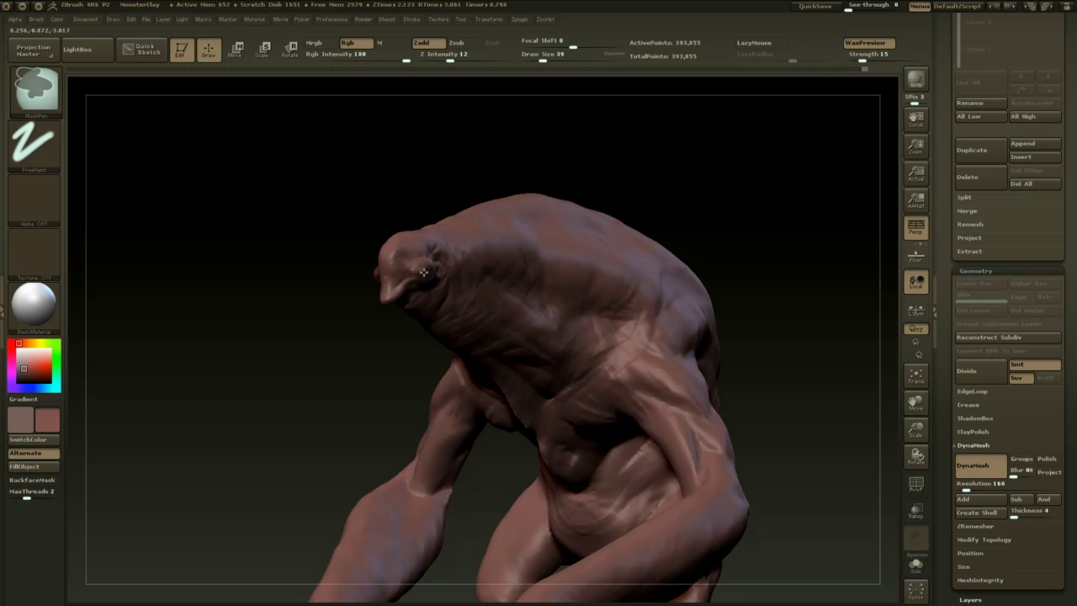
pyautogui.keyDown('ctrl'); pyautogui.moveTo(426, 280); pyautogui.dragTo(427, 271); pyautogui.keyUp('ctrl')
pyautogui.moveTo(383, 358); pyautogui.dragTo(351, 366)
pyautogui.keyDown('ctrl'); pyautogui.click(355, 368); pyautogui.keyUp('ctrl')
pyautogui.press('w')
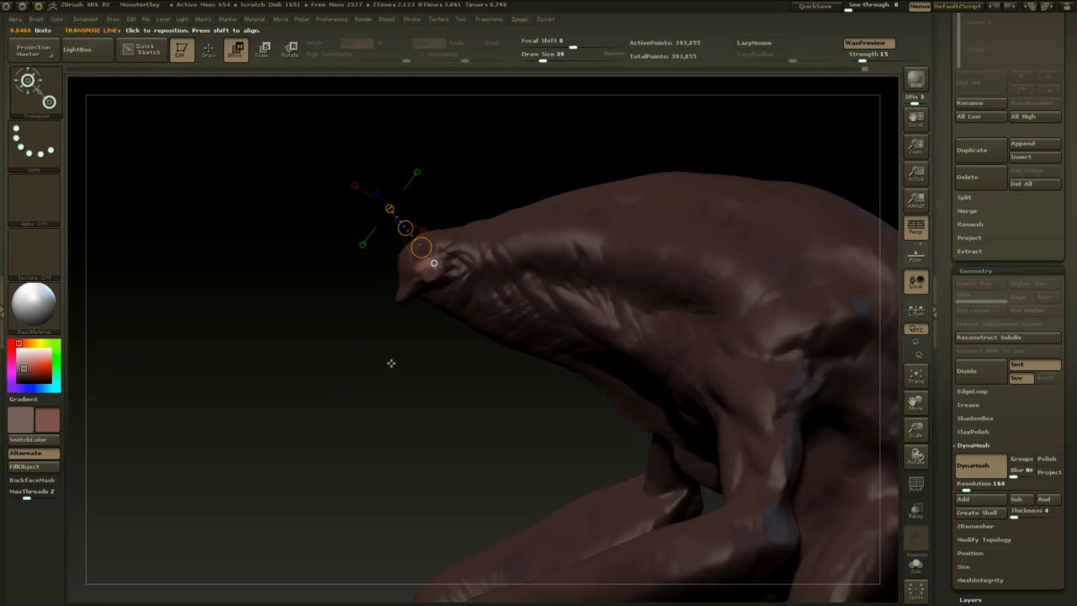
# - Pull the unmasked spots on both sides of the snout outward with Transpose Move, and remesh with DynaMesh
pyautogui.click(428, 272)
pyautogui.moveTo(462, 370); pyautogui.dragTo(498, 358)
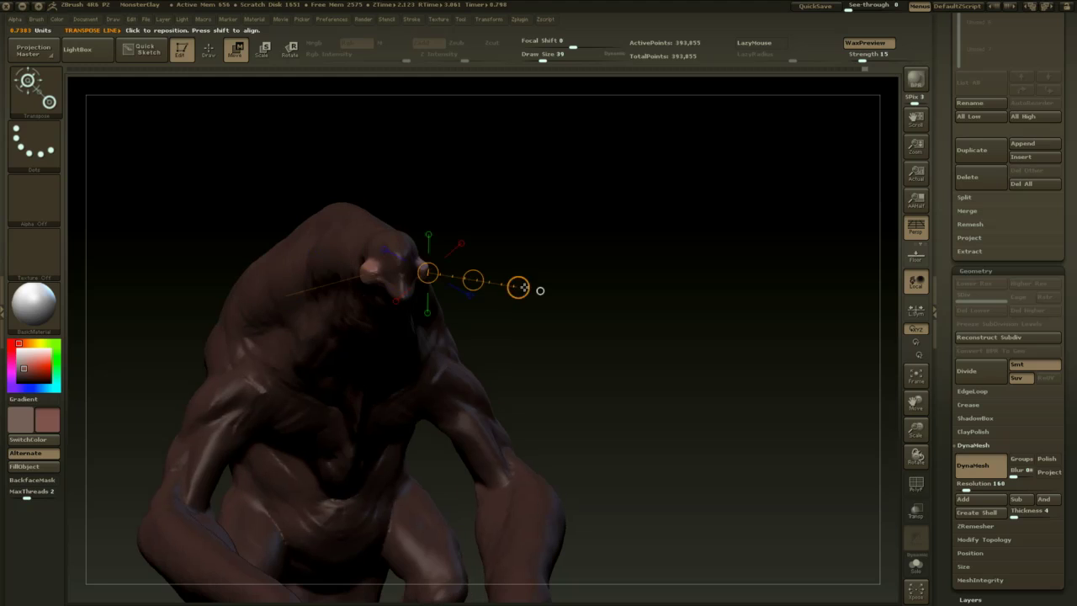
pyautogui.moveTo(518, 287); pyautogui.dragTo(558, 303)
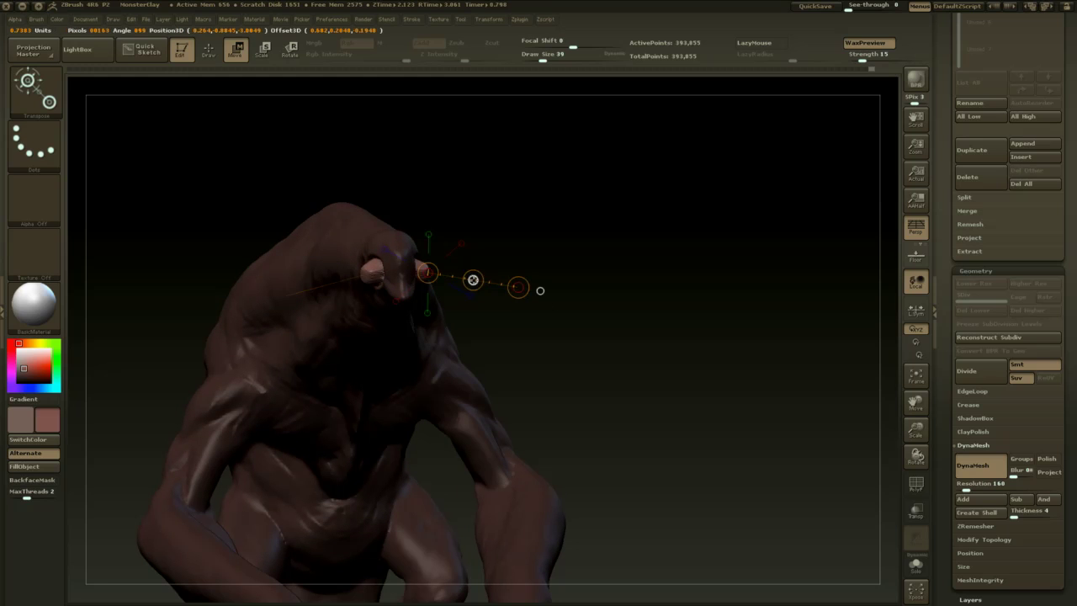
pyautogui.moveTo(474, 281)
pyautogui.mouseDown()
pyautogui.moveTo(491, 288)
pyautogui.moveTo(531, 253)
pyautogui.moveTo(536, 218)
pyautogui.mouseUp()
pyautogui.press('q')
pyautogui.moveTo(591, 282); pyautogui.dragTo(553, 288)
pyautogui.moveTo(646, 295)
pyautogui.keyDown('ctrl'); pyautogui.mouseDown()
pyautogui.moveTo(685, 412)
pyautogui.moveTo(630, 486)
pyautogui.mouseUp(); pyautogui.keyUp('ctrl')
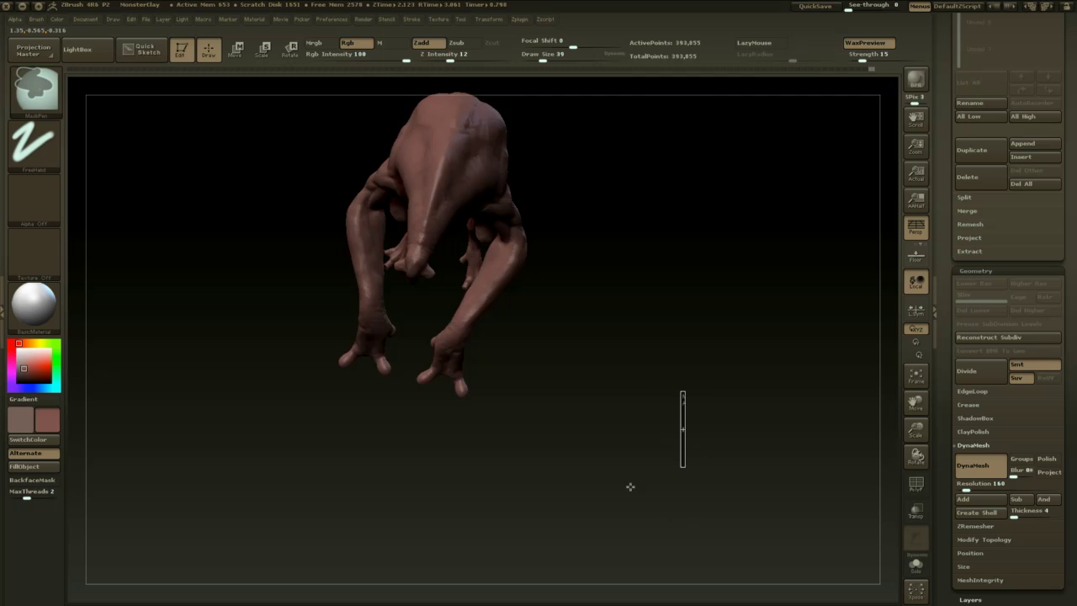
# - Swell the creature's body with the Inflate brush at draw size 140 and Z Intensity 10, and remesh with DynaMesh
pyautogui.moveTo(642, 325)
pyautogui.mouseDown()
pyautogui.moveTo(628, 289)
pyautogui.moveTo(642, 298)
pyautogui.moveTo(628, 312)
pyautogui.moveTo(554, 306)
pyautogui.moveTo(543, 351)
pyautogui.moveTo(492, 371)
pyautogui.mouseUp()
pyautogui.press('b')
pyautogui.press('i')
pyautogui.press('n')
pyautogui.press('space')
pyautogui.click(530, 294)
pyautogui.moveTo(392, 289); pyautogui.dragTo(372, 278)
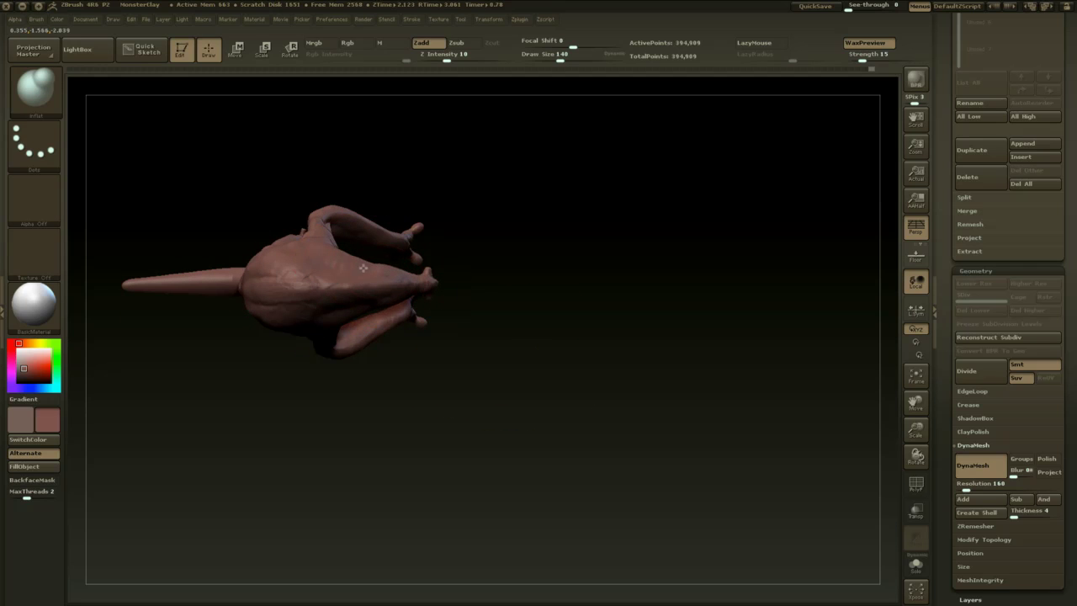
pyautogui.moveTo(399, 421); pyautogui.dragTo(390, 340)
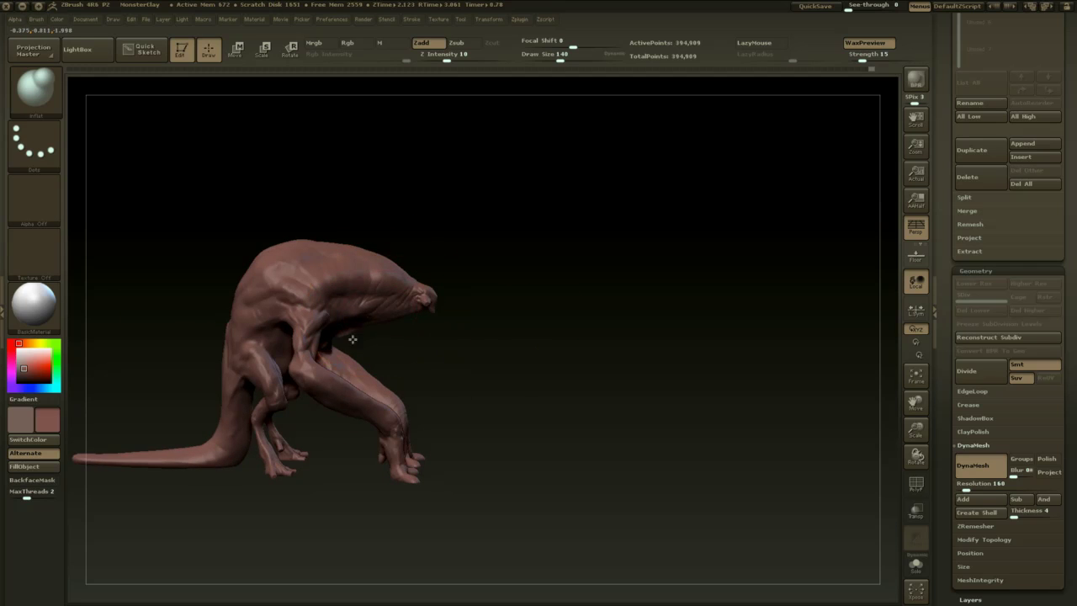
pyautogui.moveTo(446, 367); pyautogui.dragTo(471, 328)
pyautogui.keyDown('ctrl'); pyautogui.moveTo(539, 307); pyautogui.dragTo(593, 487); pyautogui.keyUp('ctrl')
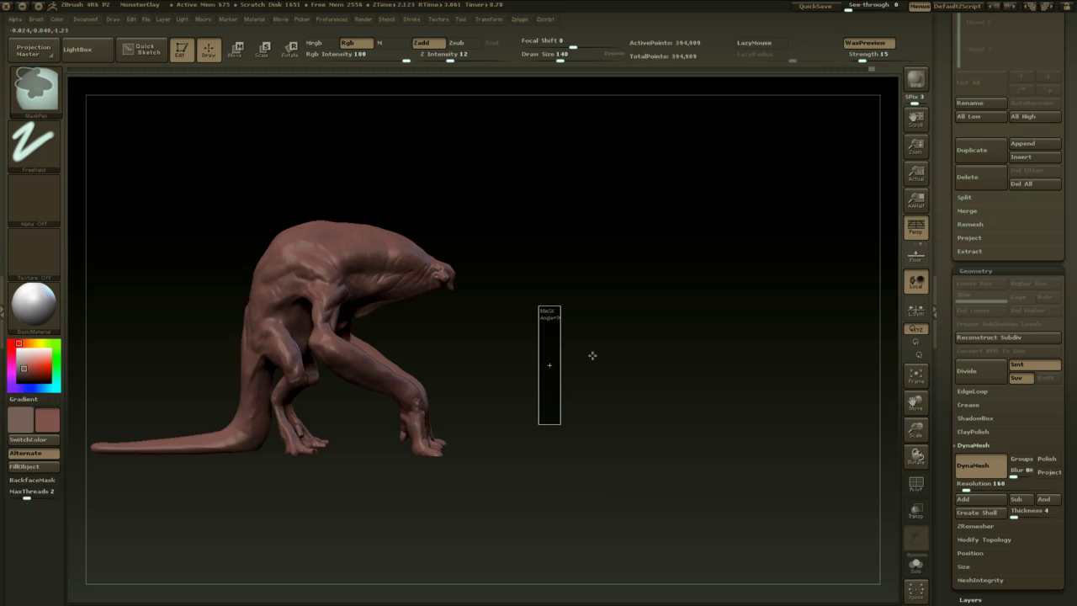
# - Thicken the lower hind leg with the Inflate brush at a reduced draw size and Z Intensity 10
pyautogui.moveTo(593, 356); pyautogui.dragTo(421, 371)
pyautogui.moveTo(491, 518)
pyautogui.mouseDown()
pyautogui.moveTo(494, 555)
pyautogui.moveTo(493, 497)
pyautogui.moveTo(524, 517)
pyautogui.moveTo(570, 505)
pyautogui.mouseUp()
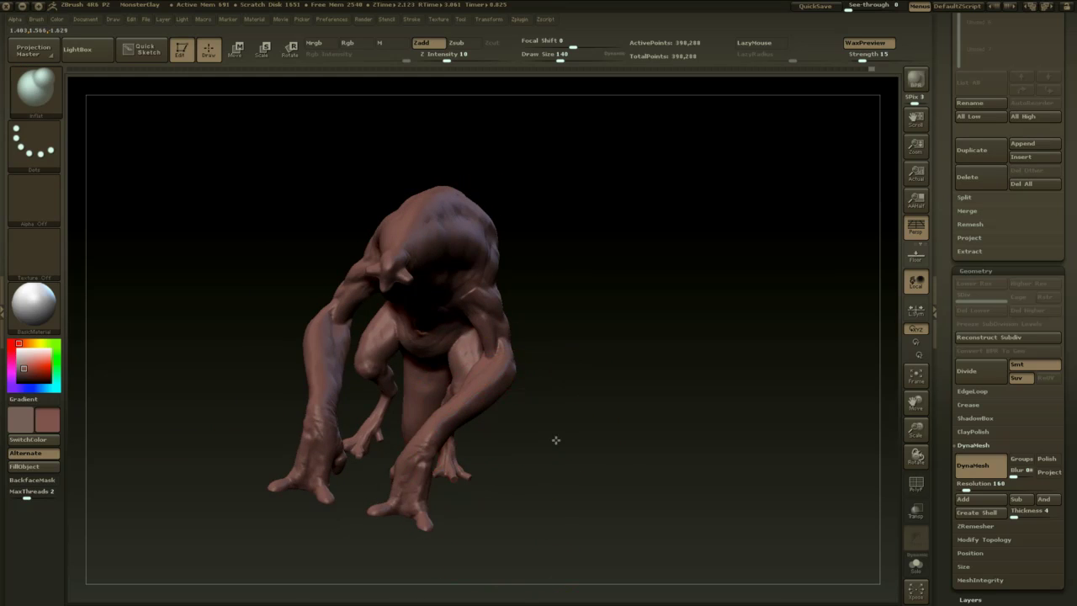
pyautogui.moveTo(555, 439); pyautogui.dragTo(482, 385)
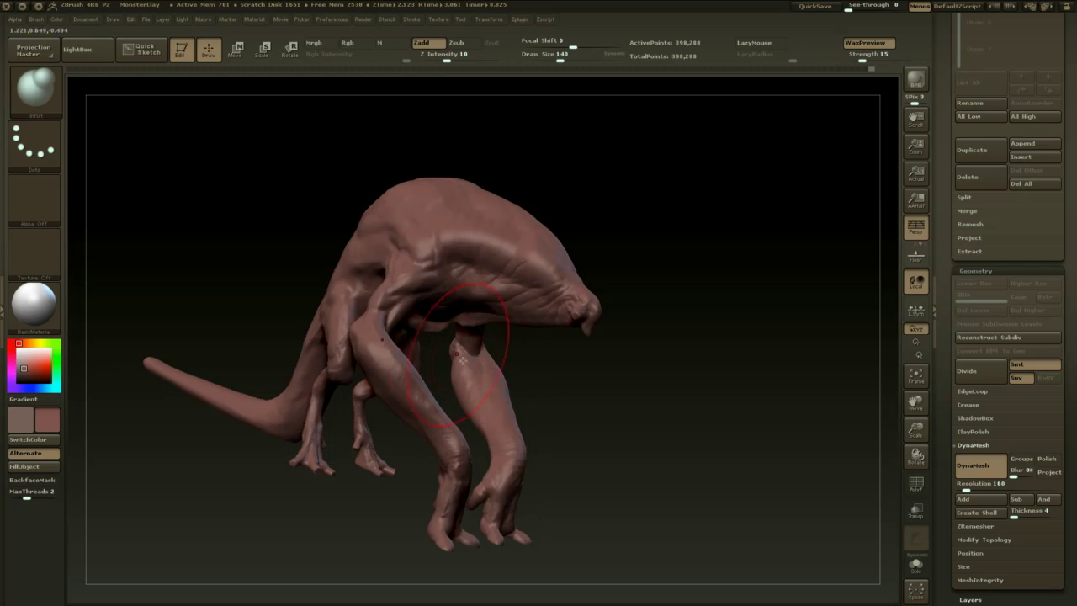
pyautogui.moveTo(559, 395); pyautogui.dragTo(663, 391)
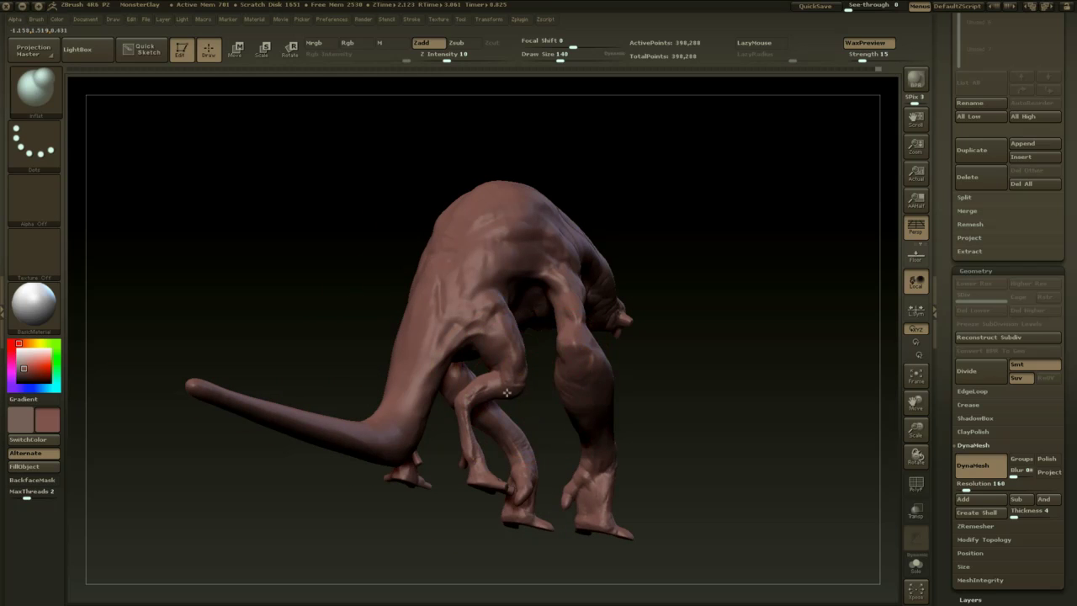
pyautogui.press('space')
pyautogui.moveTo(510, 389)
pyautogui.mouseDown()
pyautogui.moveTo(647, 393)
pyautogui.moveTo(549, 379)
pyautogui.mouseUp()
pyautogui.moveTo(569, 499); pyautogui.dragTo(535, 546)
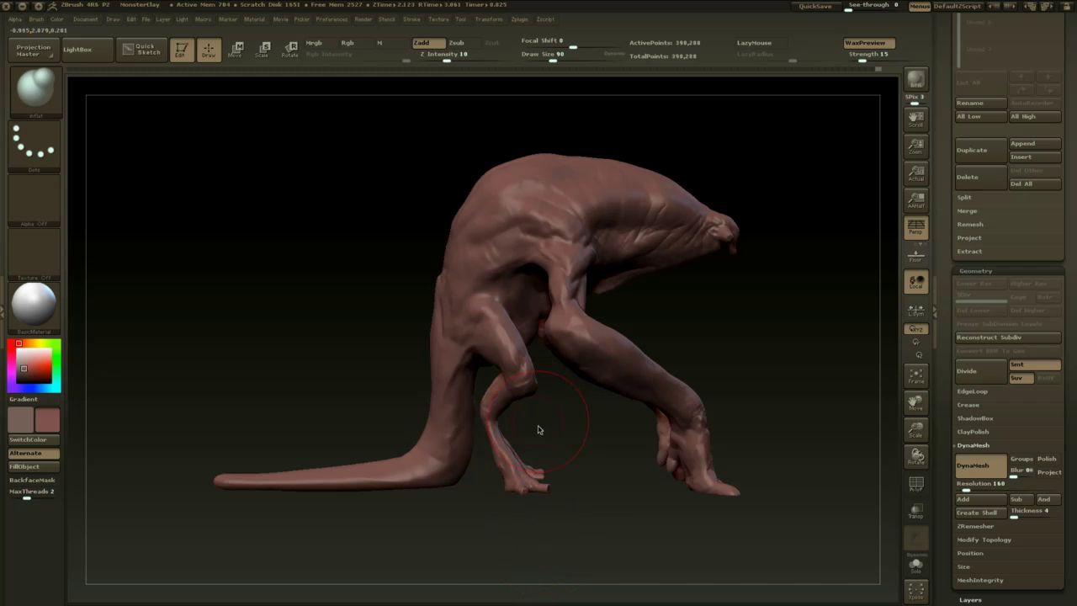
# - Adjust the shape of the hind leg below the knee with the Move brush at draw size 54
pyautogui.press('b')
pyautogui.press('m')
pyautogui.press('v')
pyautogui.press('space')
pyautogui.click(578, 418)
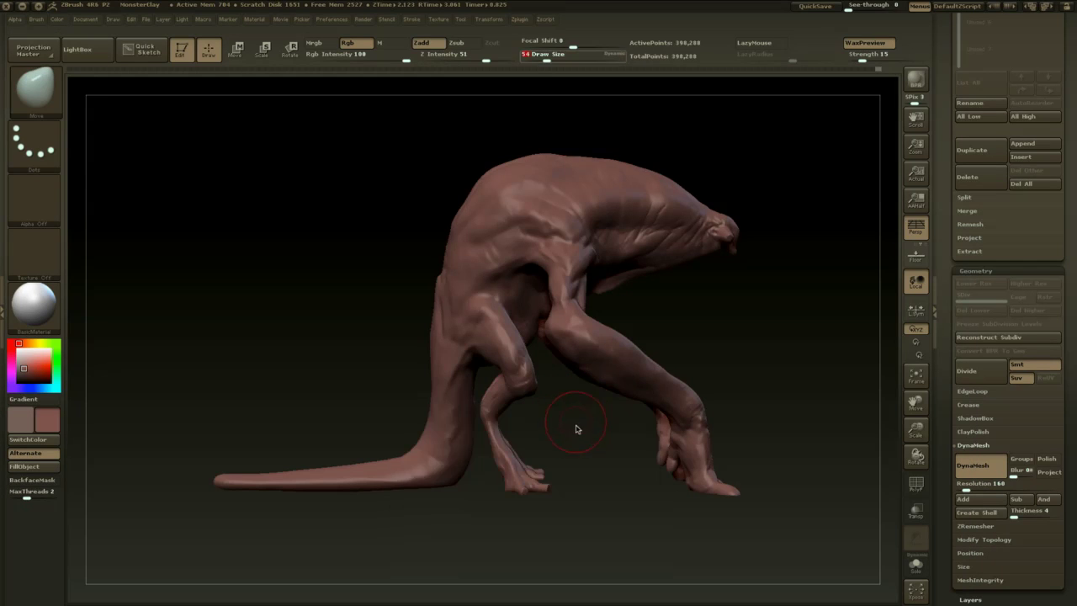
pyautogui.moveTo(576, 429); pyautogui.dragTo(501, 400)
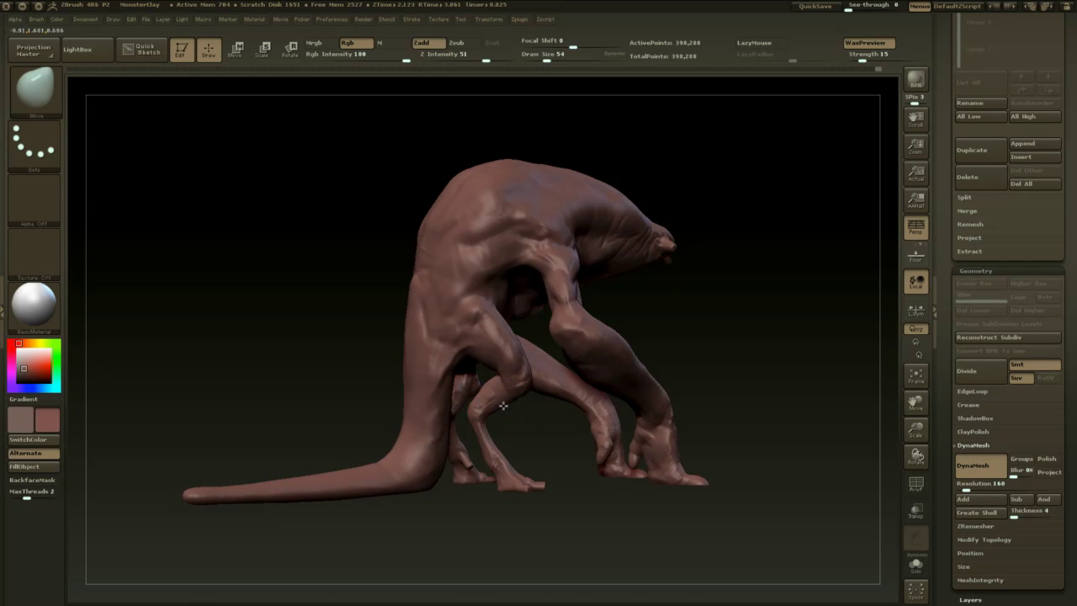
pyautogui.moveTo(545, 435); pyautogui.dragTo(450, 438)
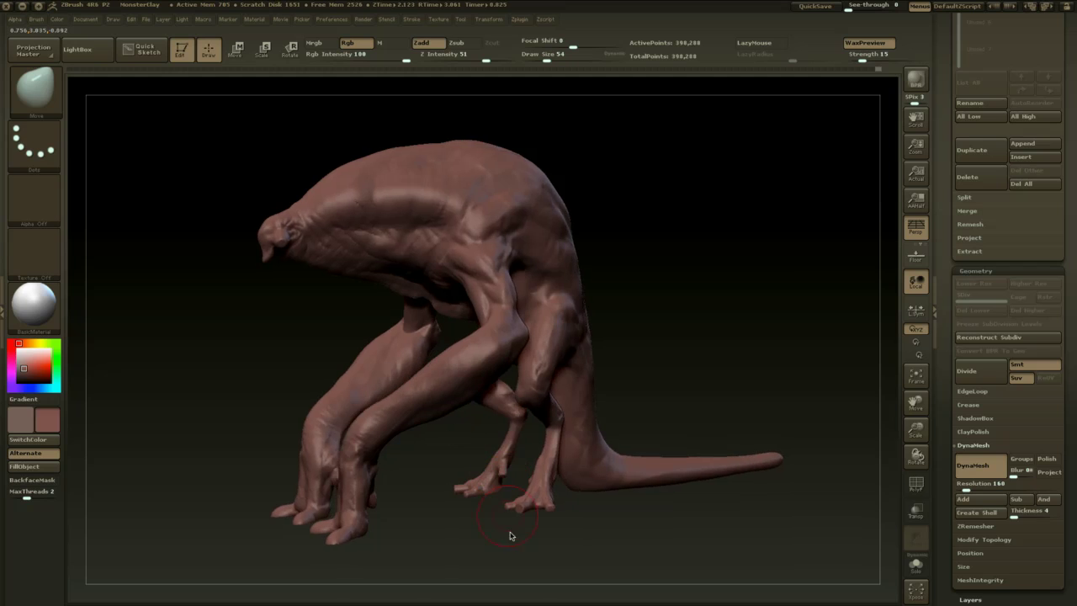
# - Build up muscle and tendon forms on the lower hind legs with the ClayBuildup brush at draw size 22
pyautogui.moveTo(510, 510)
pyautogui.keyDown('alt'); pyautogui.mouseDown()
pyautogui.moveTo(536, 516)
pyautogui.moveTo(667, 440)
pyautogui.moveTo(635, 428)
pyautogui.moveTo(639, 438)
pyautogui.mouseUp(); pyautogui.keyUp('alt')
pyautogui.press('b')
pyautogui.press('c')
pyautogui.press('b')
pyautogui.moveTo(639, 438)
pyautogui.mouseDown()
pyautogui.moveTo(615, 332)
pyautogui.moveTo(582, 338)
pyautogui.mouseUp()
pyautogui.press('space')
pyautogui.moveTo(579, 331)
pyautogui.mouseDown()
pyautogui.moveTo(566, 331)
pyautogui.moveTo(648, 413)
pyautogui.moveTo(567, 423)
pyautogui.moveTo(562, 413)
pyautogui.mouseUp()
pyautogui.press('space')
pyautogui.moveTo(523, 350); pyautogui.dragTo(528, 350)
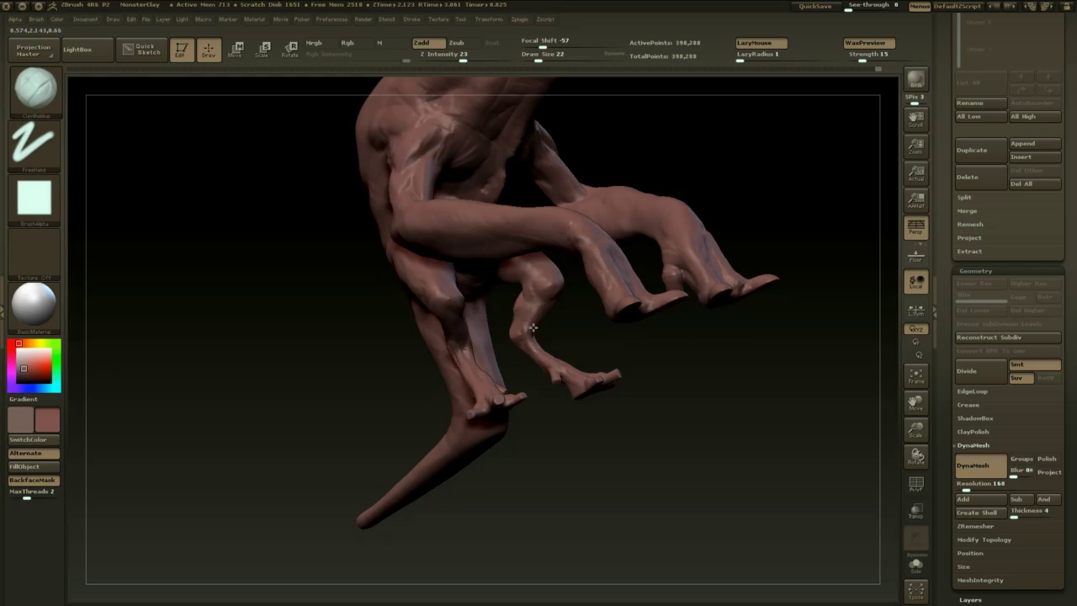
pyautogui.moveTo(570, 458); pyautogui.dragTo(573, 431)
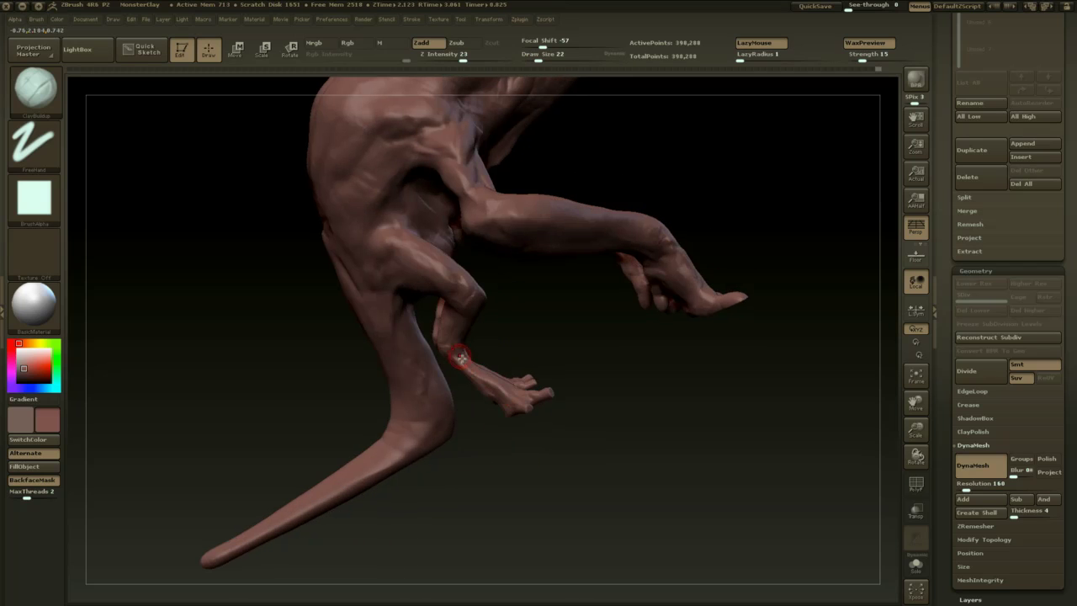
pyautogui.moveTo(515, 340); pyautogui.dragTo(477, 371)
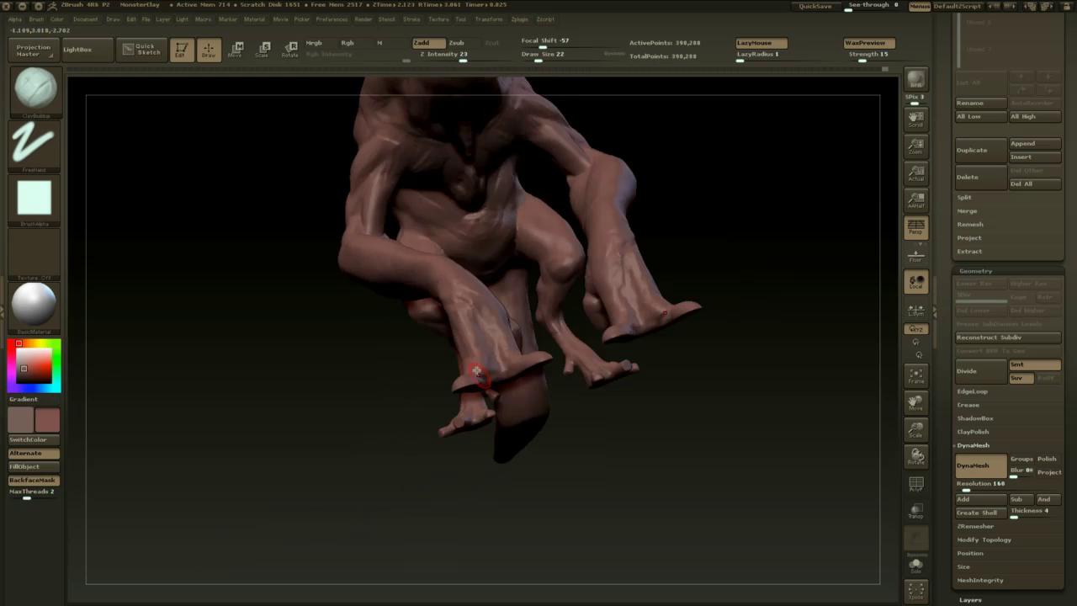
# - Add broader ClayBuildup strokes to the lower hind legs and feet at draw size 35, and remesh with DynaMesh
pyautogui.moveTo(516, 422)
pyautogui.mouseDown()
pyautogui.moveTo(502, 491)
pyautogui.moveTo(577, 466)
pyautogui.moveTo(508, 457)
pyautogui.moveTo(550, 503)
pyautogui.moveTo(549, 438)
pyautogui.mouseUp()
pyautogui.press('space')
pyautogui.click(586, 369)
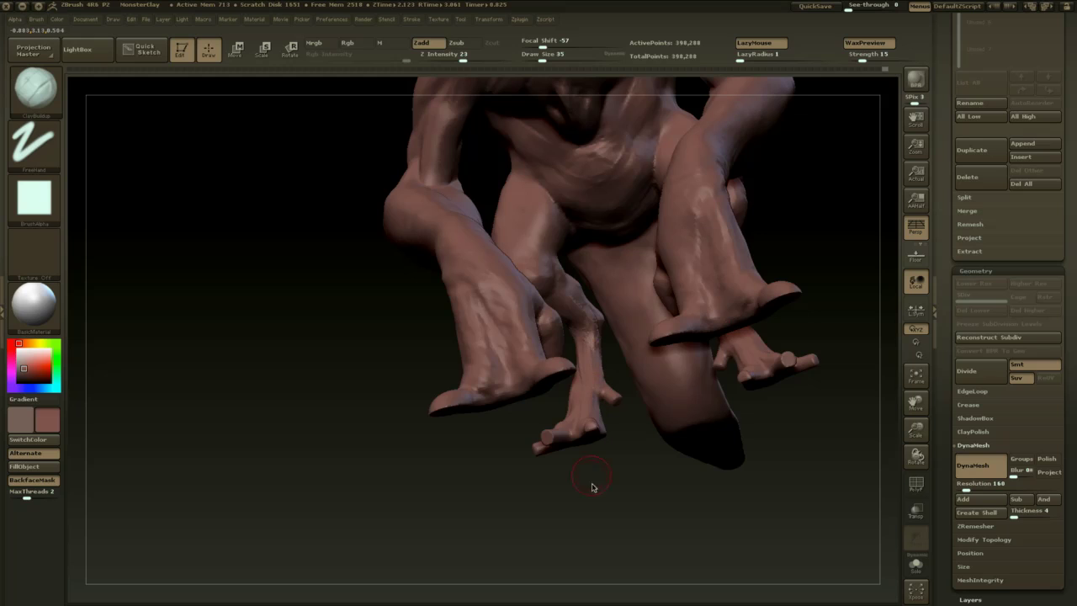
pyautogui.moveTo(592, 486); pyautogui.dragTo(606, 374)
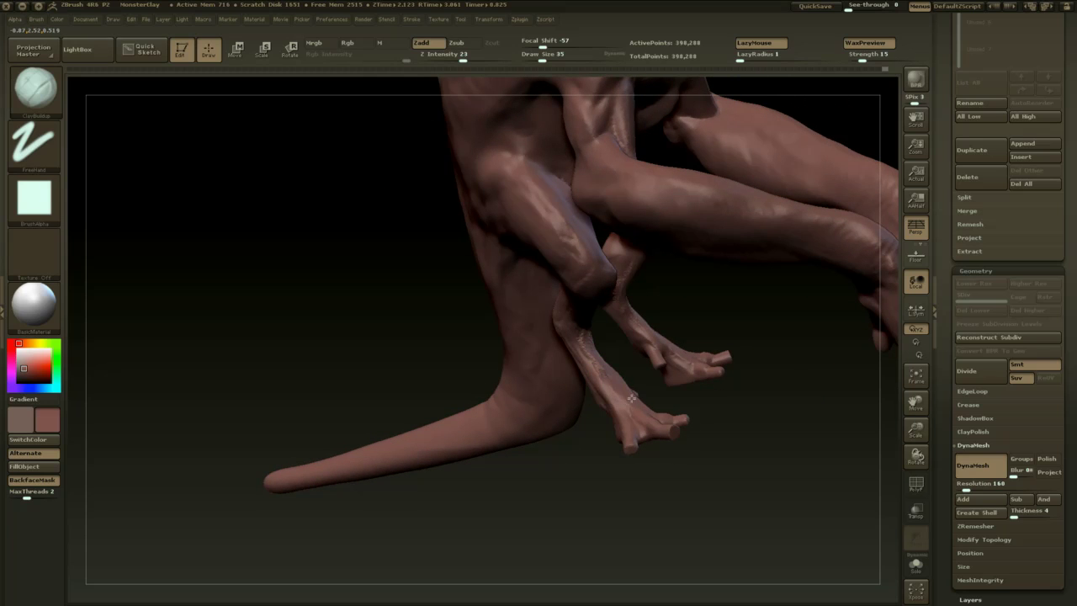
pyautogui.keyDown('alt'); pyautogui.moveTo(702, 423); pyautogui.dragTo(704, 454); pyautogui.keyUp('alt')
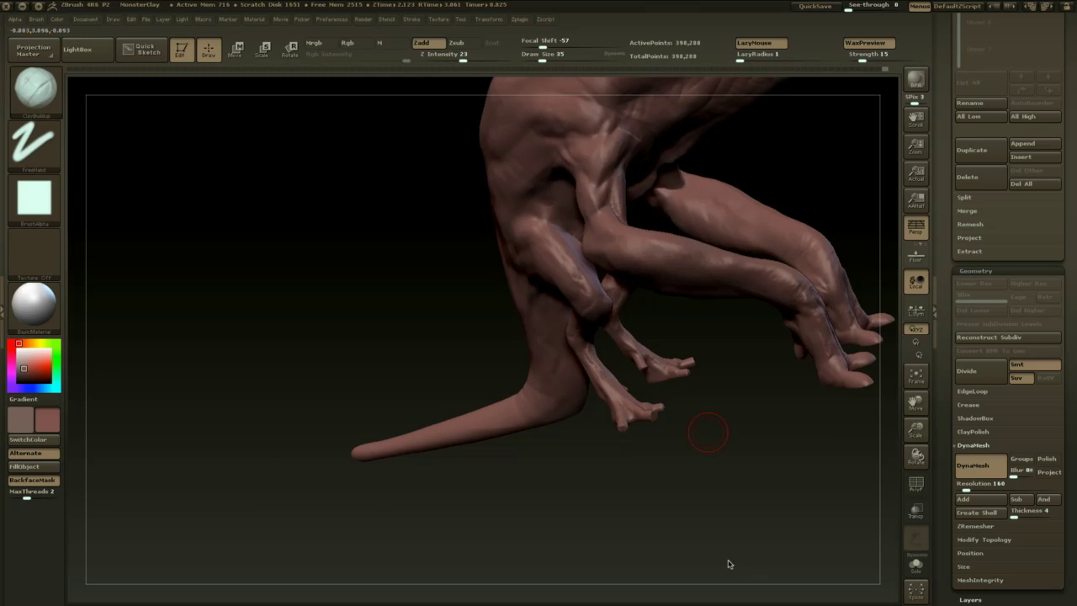
pyautogui.moveTo(748, 487)
pyautogui.keyDown('ctrl'); pyautogui.mouseDown()
pyautogui.moveTo(741, 468)
pyautogui.moveTo(513, 516)
pyautogui.moveTo(546, 509)
pyautogui.mouseUp(); pyautogui.keyUp('ctrl')
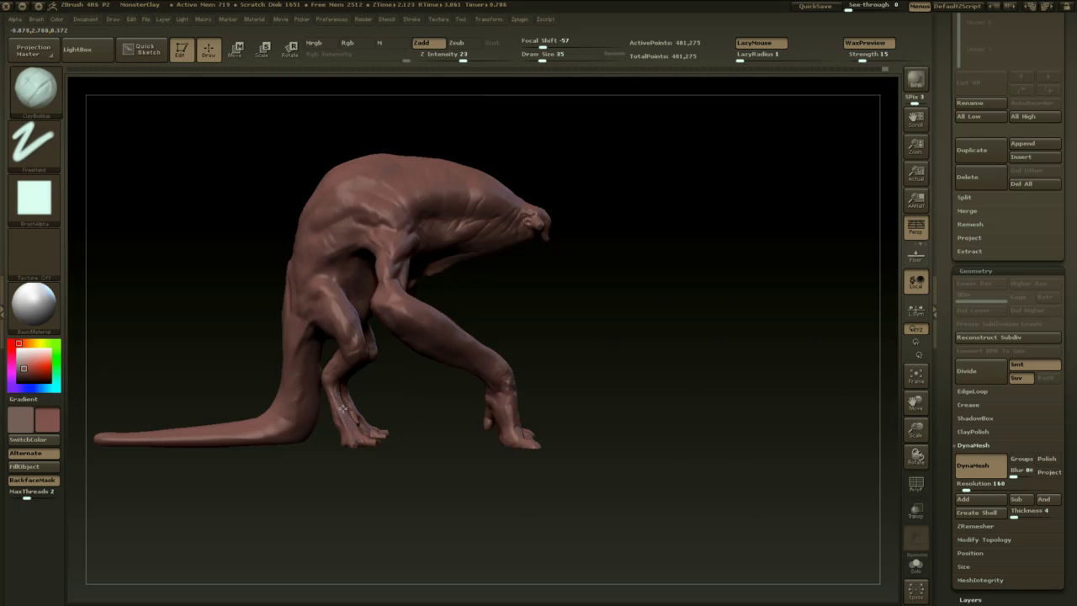
# - Refine the hind leg's shin and ankle area with ClayBuildup, and remesh with DynaMesh
pyautogui.moveTo(446, 492); pyautogui.dragTo(367, 496)
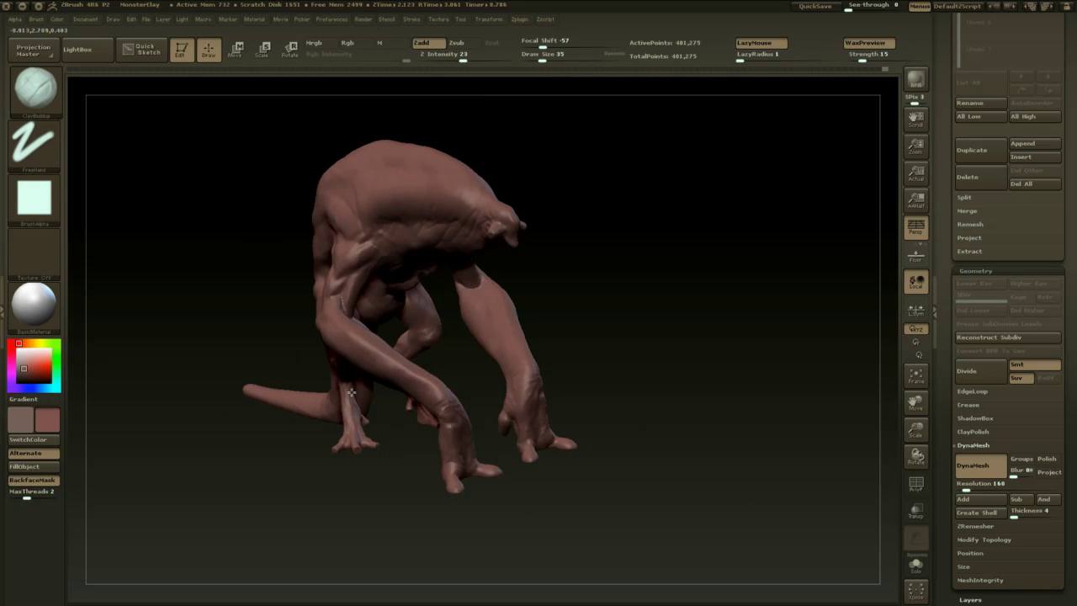
pyautogui.moveTo(351, 392)
pyautogui.mouseDown()
pyautogui.moveTo(385, 475)
pyautogui.moveTo(413, 492)
pyautogui.mouseUp()
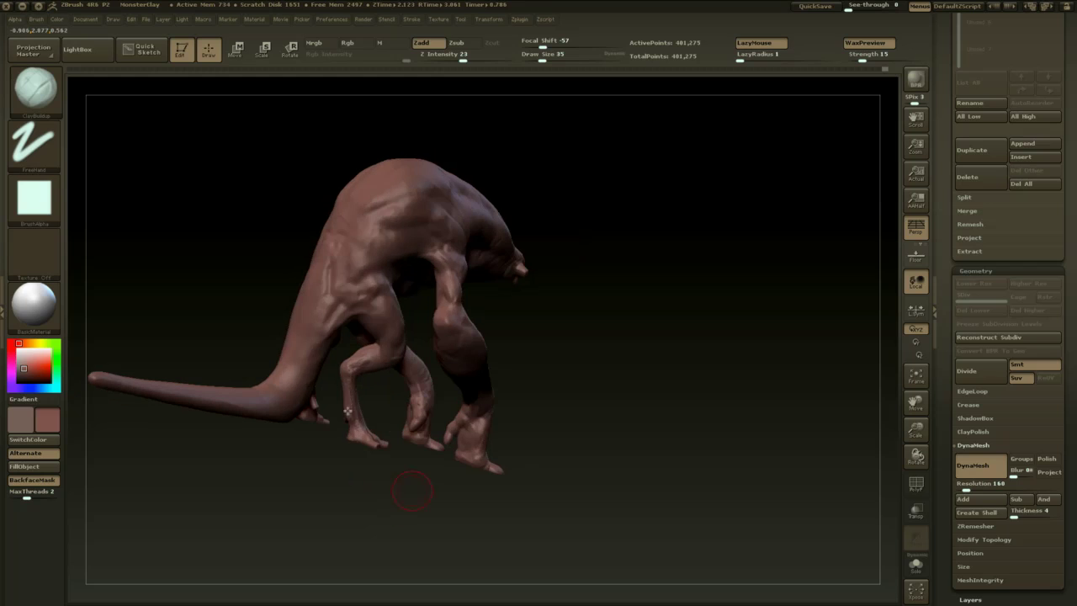
pyautogui.keyDown('shift'); pyautogui.moveTo(471, 539); pyautogui.dragTo(505, 535); pyautogui.keyUp('shift')
pyautogui.keyDown('ctrl'); pyautogui.moveTo(586, 443); pyautogui.dragTo(609, 514); pyautogui.keyUp('ctrl')
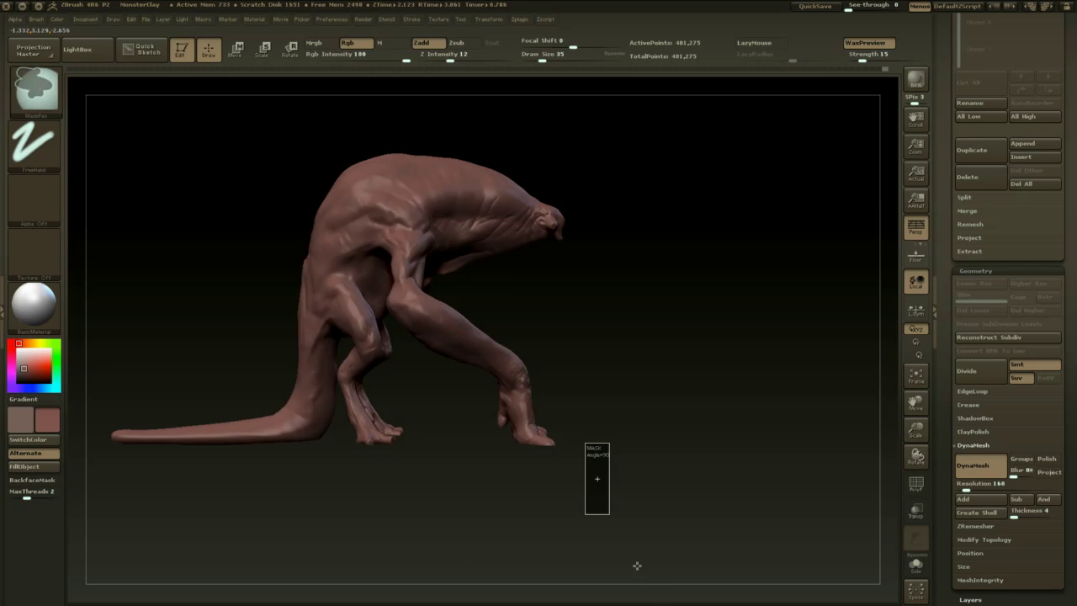
# - Smooth the protruding knobs on the sides of the snout and the surface around them
pyautogui.keyDown('alt'); pyautogui.moveTo(630, 310); pyautogui.dragTo(554, 546); pyautogui.keyUp('alt')
pyautogui.keyDown('shift'); pyautogui.moveTo(402, 310); pyautogui.dragTo(418, 326); pyautogui.keyUp('shift')
pyautogui.moveTo(577, 514); pyautogui.dragTo(527, 441)
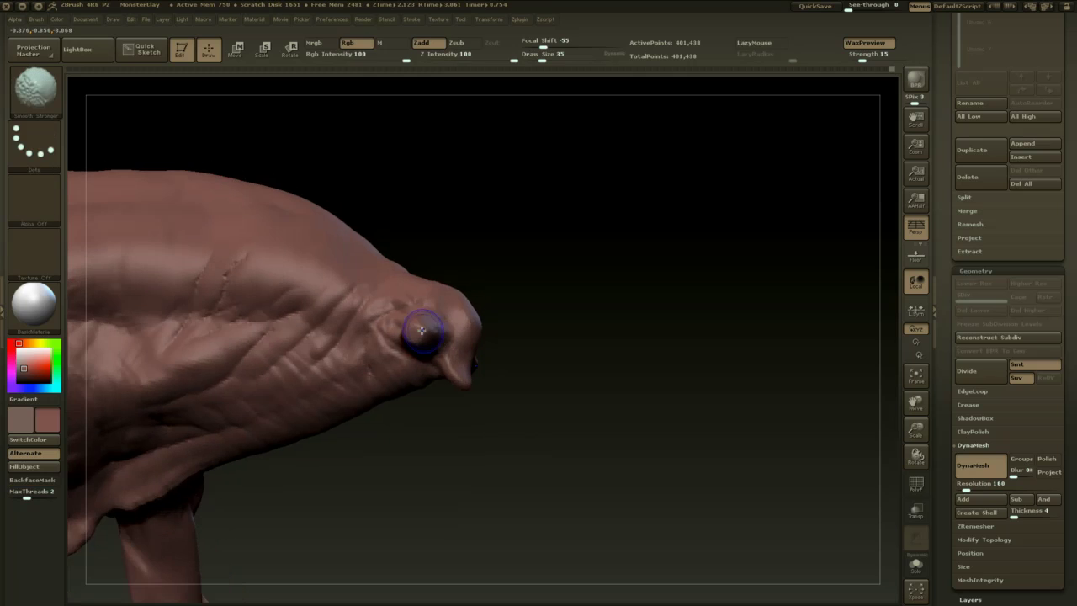
pyautogui.keyDown('shift'); pyautogui.moveTo(431, 325); pyautogui.dragTo(421, 320); pyautogui.keyUp('shift')
pyautogui.moveTo(498, 419)
pyautogui.mouseDown()
pyautogui.moveTo(513, 393)
pyautogui.moveTo(404, 378)
pyautogui.mouseUp()
pyautogui.keyDown('shift'); pyautogui.moveTo(510, 329); pyautogui.dragTo(502, 347); pyautogui.keyUp('shift')
pyautogui.moveTo(597, 351)
pyautogui.mouseDown()
pyautogui.moveTo(455, 354)
pyautogui.moveTo(510, 338)
pyautogui.mouseUp()
# - Carve creases between the side knobs and the snout tip with the Dam_Standard brush at draw size 27
pyautogui.press('space')
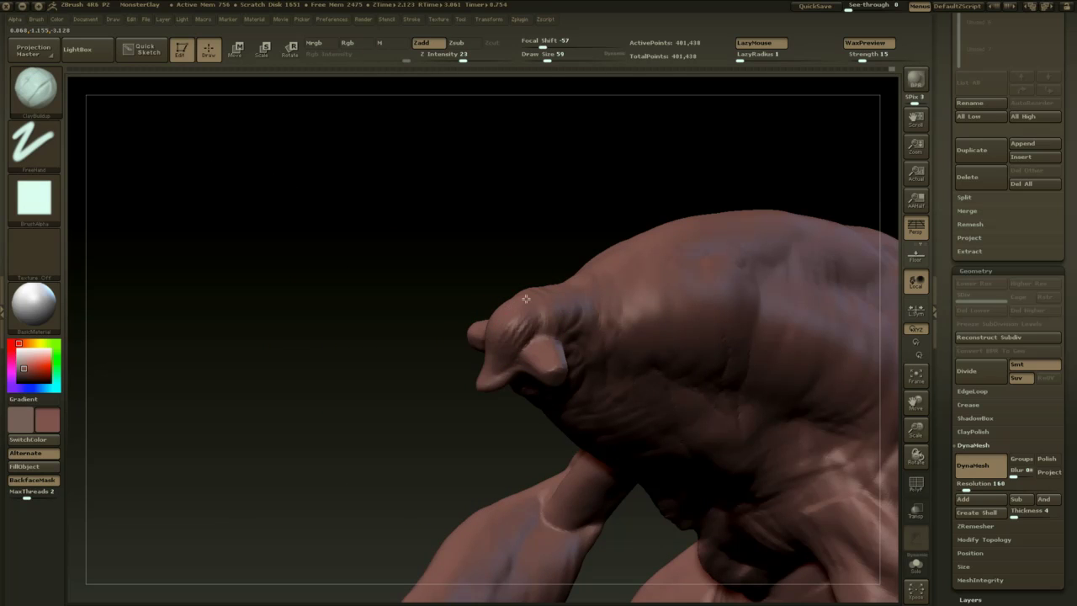
pyautogui.moveTo(463, 421)
pyautogui.mouseDown()
pyautogui.moveTo(446, 409)
pyautogui.moveTo(462, 438)
pyautogui.moveTo(630, 400)
pyautogui.moveTo(635, 455)
pyautogui.mouseUp()
pyautogui.press('b')
pyautogui.press('d')
pyautogui.press('s')
pyautogui.press('space')
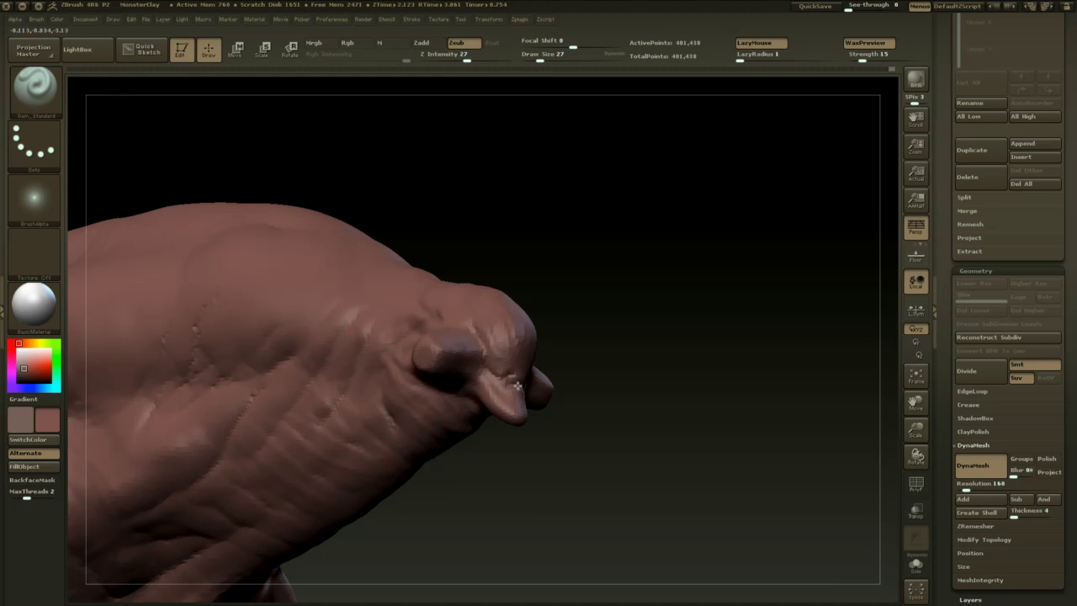
pyautogui.moveTo(644, 362); pyautogui.dragTo(548, 416)
pyautogui.moveTo(374, 393)
pyautogui.mouseDown()
pyautogui.moveTo(303, 387)
pyautogui.moveTo(290, 404)
pyautogui.moveTo(447, 447)
pyautogui.moveTo(526, 348)
pyautogui.mouseUp()
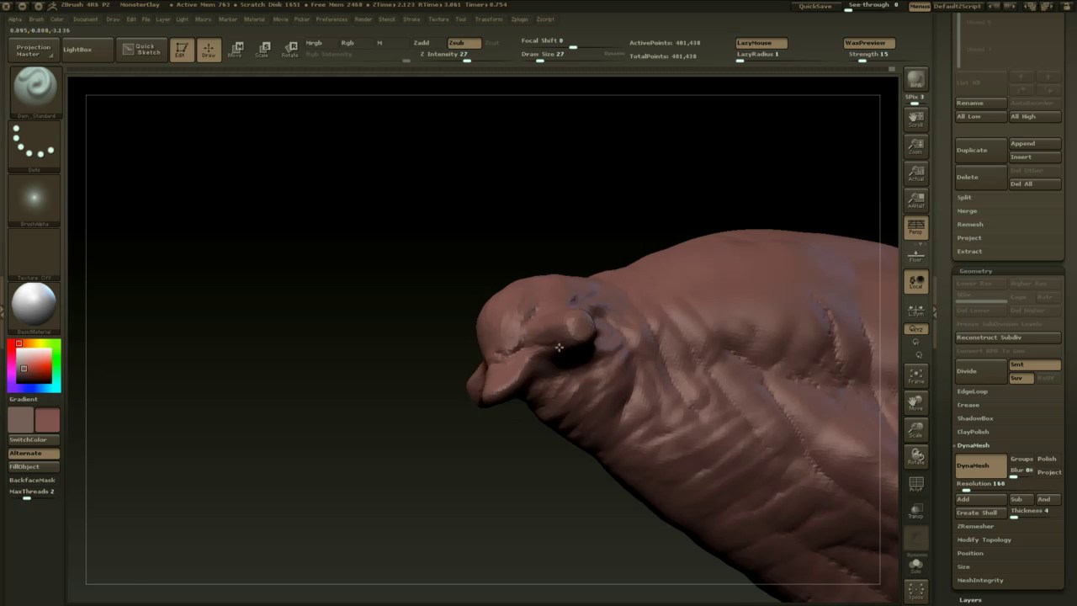
pyautogui.moveTo(490, 446); pyautogui.dragTo(497, 401)
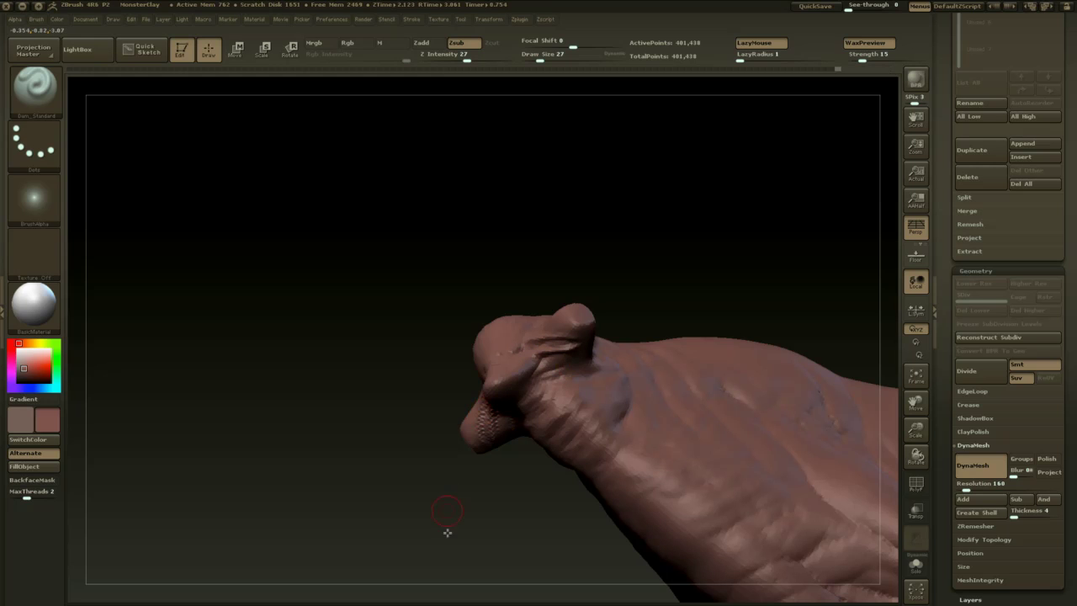
# - Carve folds on the underside of the snout and side knobs with Dam_Standard, and remesh with DynaMesh
pyautogui.moveTo(447, 527)
pyautogui.mouseDown()
pyautogui.moveTo(436, 507)
pyautogui.moveTo(519, 471)
pyautogui.moveTo(647, 382)
pyautogui.moveTo(642, 351)
pyautogui.moveTo(593, 353)
pyautogui.moveTo(546, 339)
pyautogui.moveTo(588, 340)
pyautogui.mouseUp()
pyautogui.moveTo(705, 244); pyautogui.dragTo(650, 207)
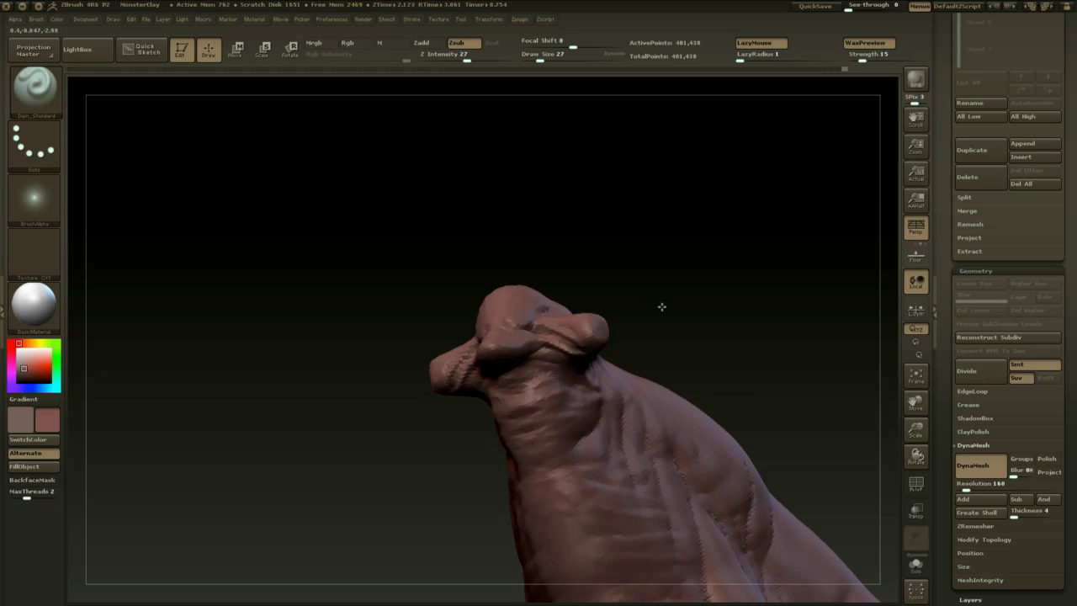
pyautogui.moveTo(662, 306); pyautogui.dragTo(592, 332)
pyautogui.moveTo(692, 267); pyautogui.dragTo(619, 310)
pyautogui.moveTo(517, 448); pyautogui.dragTo(704, 390)
pyautogui.keyDown('alt'); pyautogui.moveTo(685, 318); pyautogui.dragTo(673, 311); pyautogui.keyUp('alt')
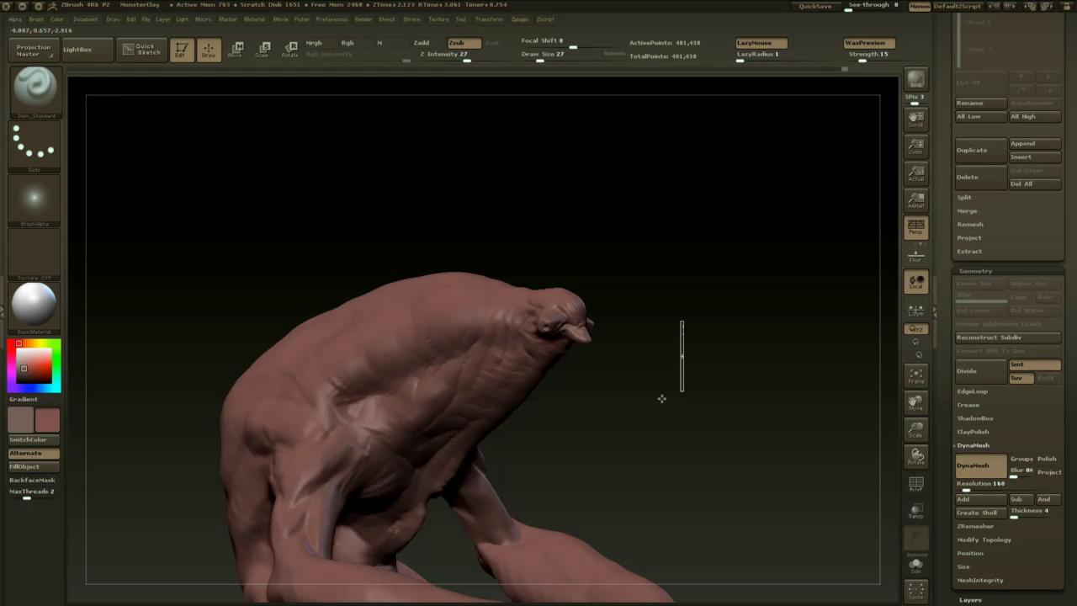
# - Build up raised folds on top of the head behind the side knobs with ClayBuildup at draw size 51
pyautogui.moveTo(669, 390)
pyautogui.mouseDown()
pyautogui.moveTo(628, 379)
pyautogui.moveTo(452, 460)
pyautogui.moveTo(427, 544)
pyautogui.moveTo(447, 567)
pyautogui.mouseUp()
pyautogui.press('b')
pyautogui.press('c')
pyautogui.press('b')
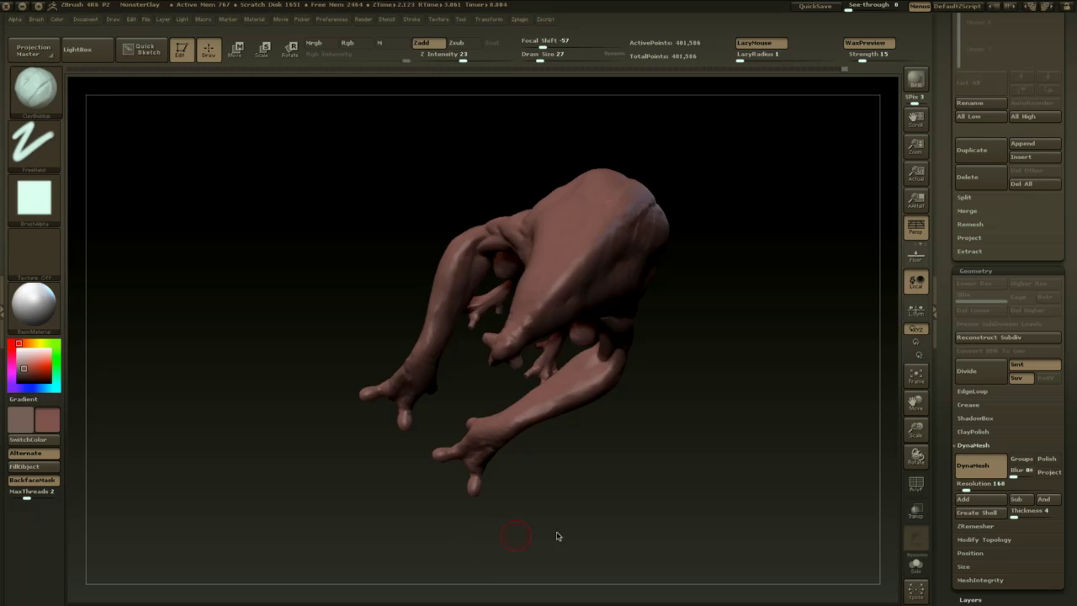
pyautogui.moveTo(626, 504); pyautogui.dragTo(552, 437)
pyautogui.moveTo(359, 485)
pyautogui.keyDown('alt'); pyautogui.mouseDown()
pyautogui.moveTo(360, 495)
pyautogui.moveTo(478, 389)
pyautogui.mouseUp(); pyautogui.keyUp('alt')
pyautogui.press('space')
pyautogui.moveTo(505, 284); pyautogui.dragTo(520, 285)
pyautogui.moveTo(420, 261); pyautogui.dragTo(552, 303)
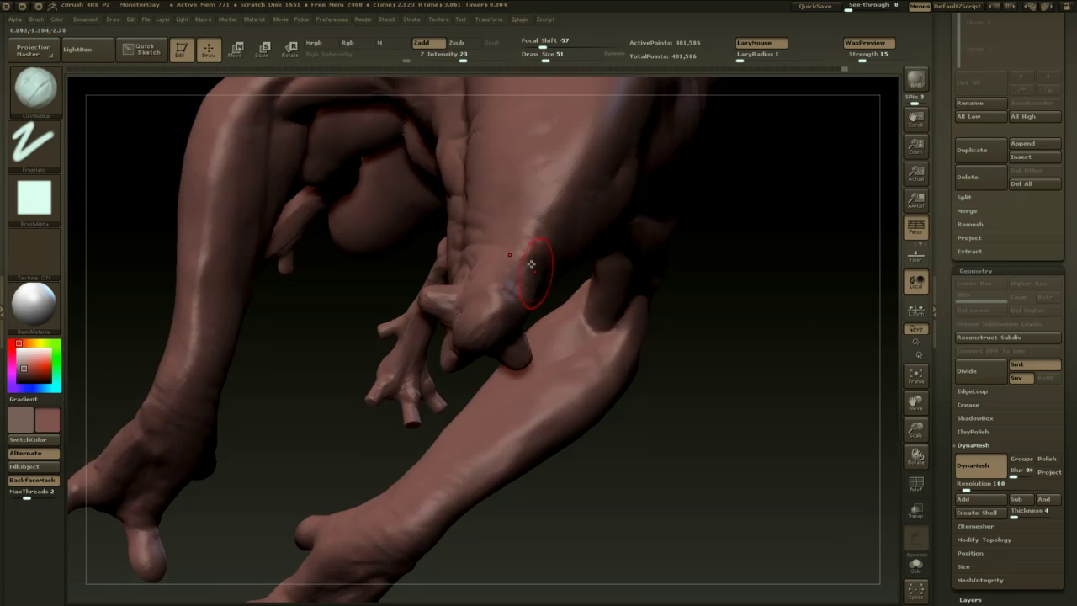
pyautogui.moveTo(503, 257); pyautogui.dragTo(534, 309)
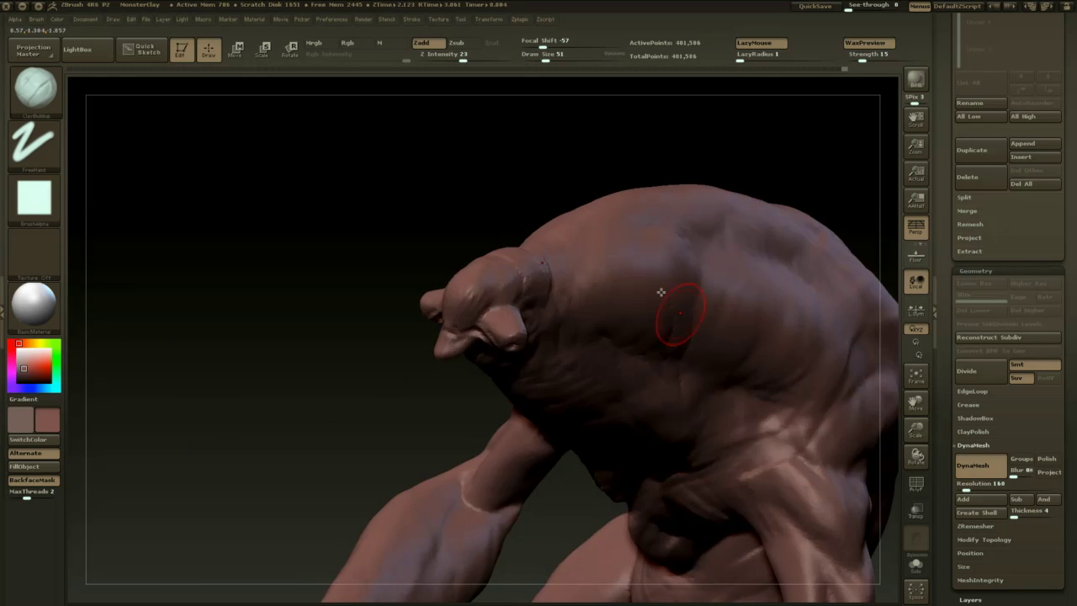
# - Add a thick skin fold where the head meets the neck with ClayBuildup, and remesh with DynaMesh
pyautogui.moveTo(529, 288)
pyautogui.mouseDown()
pyautogui.moveTo(515, 229)
pyautogui.moveTo(529, 246)
pyautogui.mouseUp()
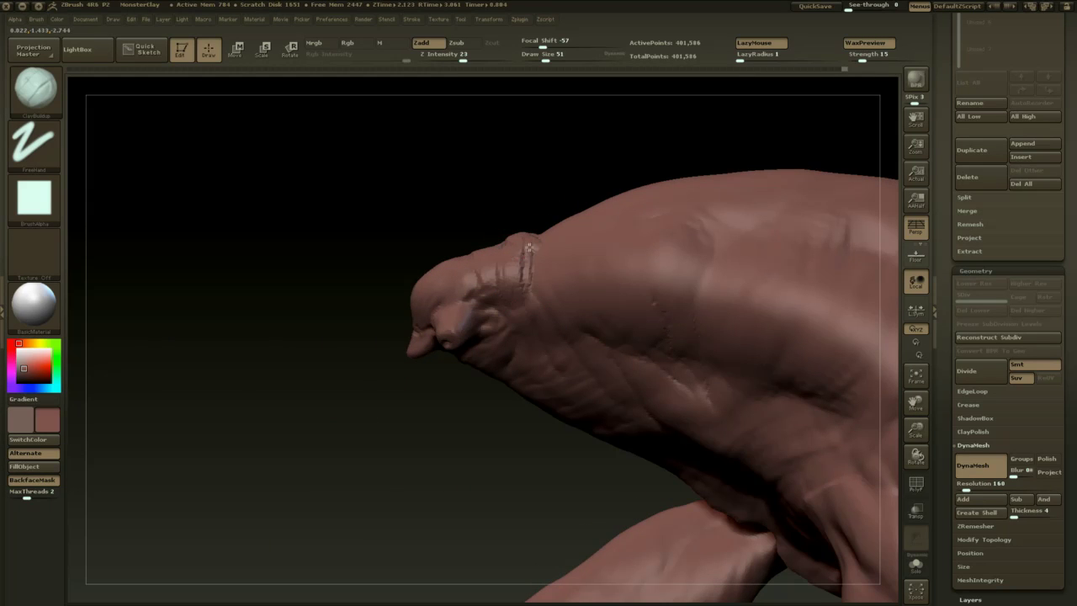
pyautogui.moveTo(509, 362)
pyautogui.mouseDown()
pyautogui.moveTo(534, 342)
pyautogui.moveTo(551, 246)
pyautogui.mouseUp()
pyautogui.moveTo(517, 451); pyautogui.dragTo(470, 420)
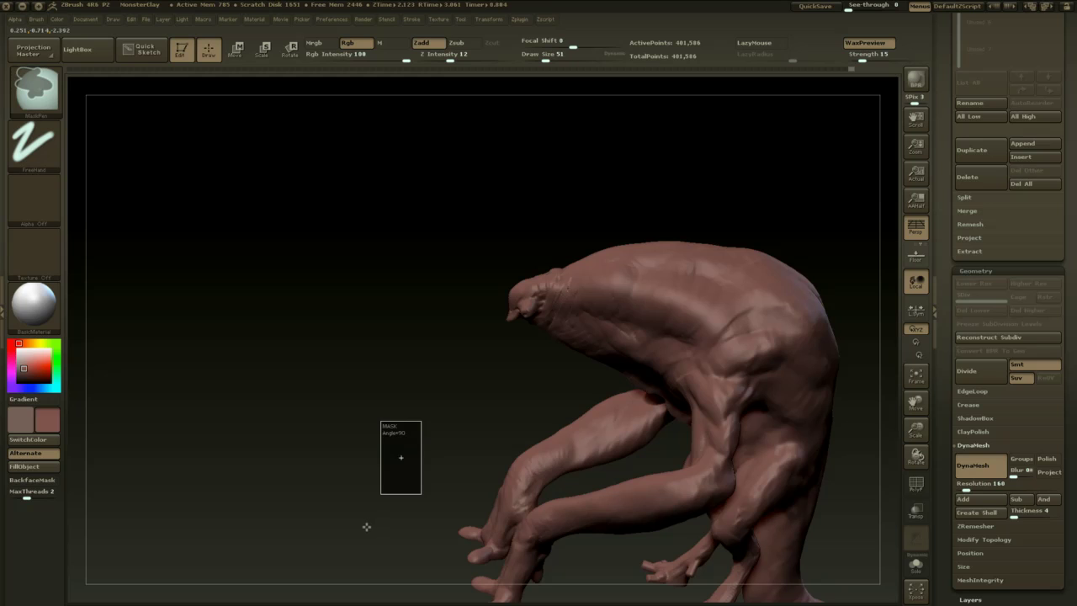
# - Fill out the upper neck behind the head with ClayBuildup, smooth the strokes, and remesh with DynaMesh
pyautogui.moveTo(384, 474); pyautogui.dragTo(721, 402)
pyautogui.moveTo(651, 404); pyautogui.dragTo(577, 308)
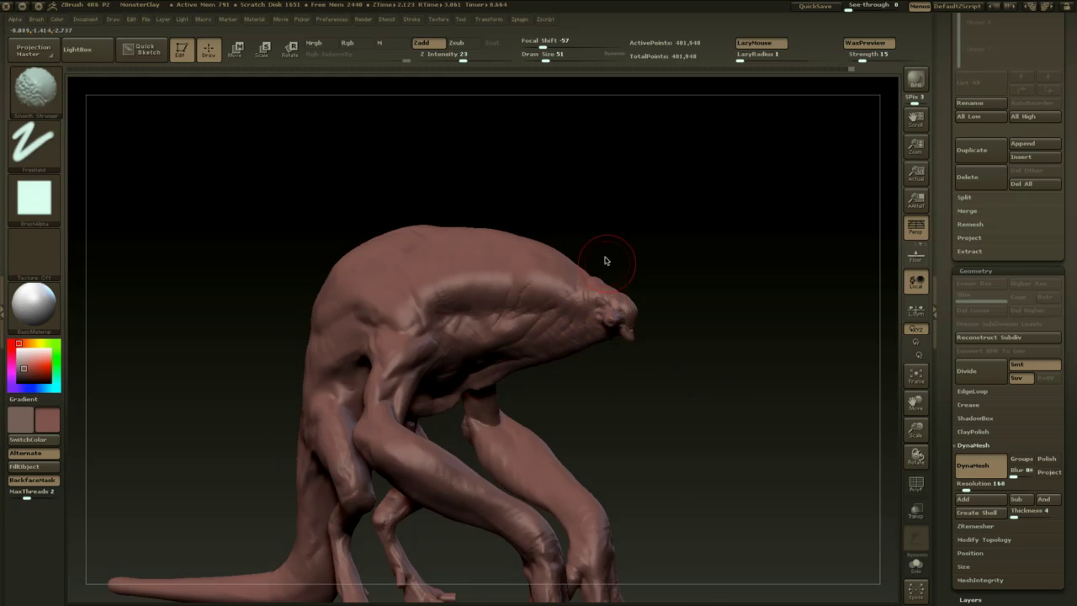
pyautogui.moveTo(597, 267); pyautogui.dragTo(555, 273)
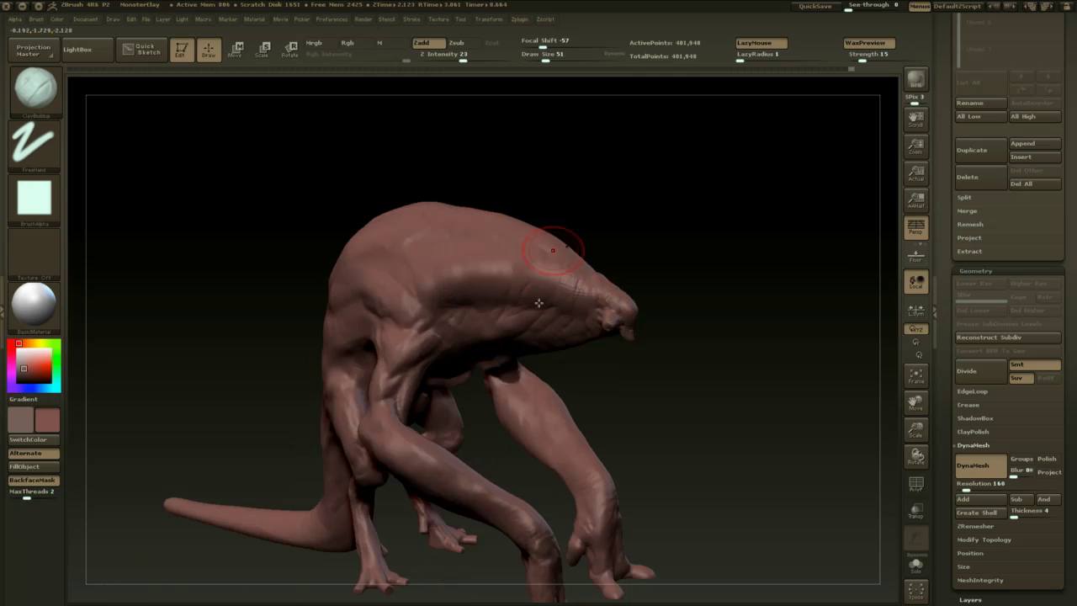
pyautogui.press('shift')
pyautogui.keyDown('shift'); pyautogui.moveTo(616, 246); pyautogui.dragTo(577, 250); pyautogui.keyUp('shift')
pyautogui.moveTo(666, 291)
pyautogui.mouseDown()
pyautogui.moveTo(652, 219)
pyautogui.moveTo(685, 253)
pyautogui.mouseUp()
pyautogui.moveTo(713, 306)
pyautogui.keyDown('ctrl'); pyautogui.mouseDown()
pyautogui.moveTo(743, 448)
pyautogui.moveTo(721, 449)
pyautogui.moveTo(750, 435)
pyautogui.moveTo(800, 446)
pyautogui.moveTo(775, 394)
pyautogui.moveTo(793, 430)
pyautogui.moveTo(750, 443)
pyautogui.moveTo(757, 462)
pyautogui.moveTo(768, 436)
pyautogui.moveTo(758, 437)
pyautogui.mouseUp(); pyautogui.keyUp('ctrl')
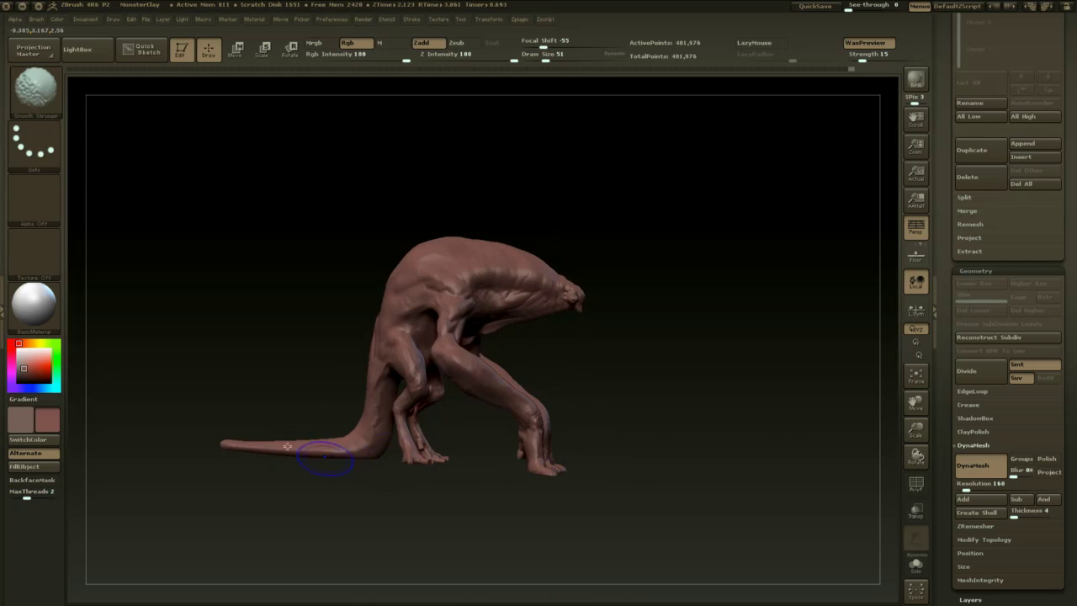
# - With the floor grid on and perspective off, clip the feet and tail flat along the floor with ClipCurve, and remesh with DynaMesh
pyautogui.click(914, 252)
pyautogui.click(914, 229)
pyautogui.moveTo(761, 394)
pyautogui.mouseDown()
pyautogui.moveTo(783, 414)
pyautogui.moveTo(752, 435)
pyautogui.mouseUp()
pyautogui.keyDown('alt'); pyautogui.moveTo(752, 436); pyautogui.dragTo(767, 472); pyautogui.keyUp('alt')
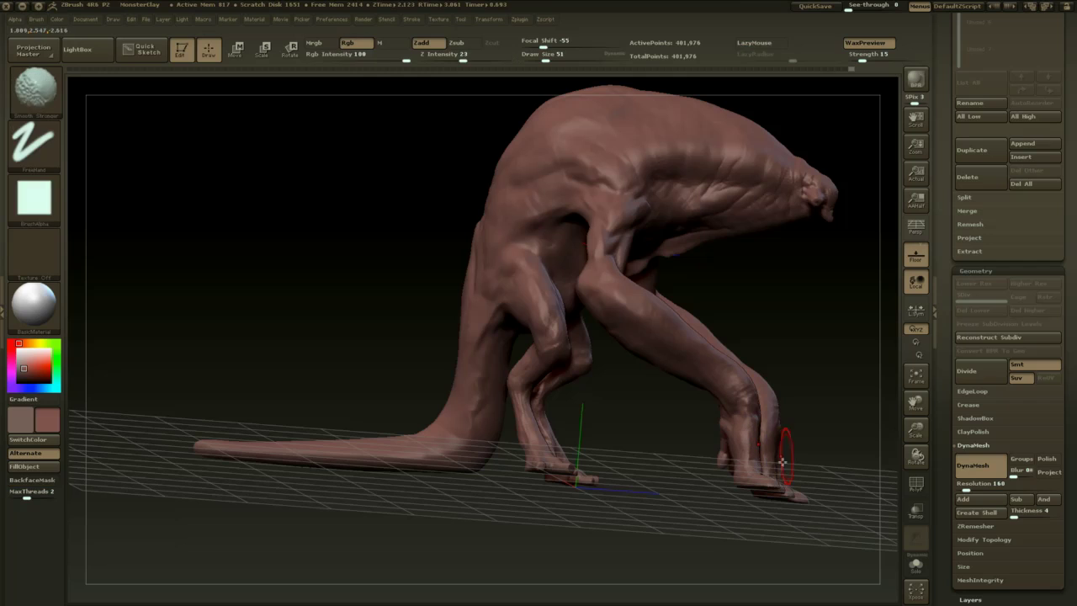
pyautogui.moveTo(696, 539)
pyautogui.keyDown('shift'); pyautogui.mouseDown()
pyautogui.moveTo(698, 510)
pyautogui.moveTo(757, 508)
pyautogui.mouseUp(); pyautogui.keyUp('shift')
pyautogui.moveTo(798, 475)
pyautogui.keyDown('ctrl'); pyautogui.keyDown('shift'); pyautogui.mouseDown()
pyautogui.moveTo(283, 484)
pyautogui.moveTo(207, 482)
pyautogui.moveTo(208, 472)
pyautogui.mouseUp(); pyautogui.keyUp('shift'); pyautogui.keyUp('ctrl')
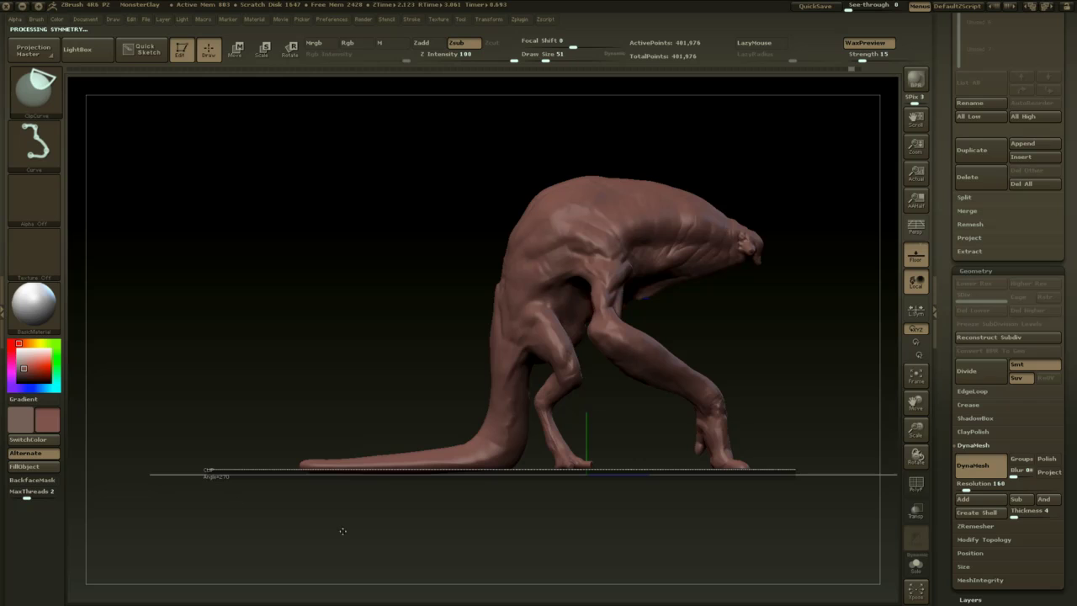
pyautogui.moveTo(703, 556); pyautogui.dragTo(731, 496)
pyautogui.keyDown('ctrl'); pyautogui.moveTo(737, 494); pyautogui.dragTo(737, 579); pyautogui.keyUp('ctrl')
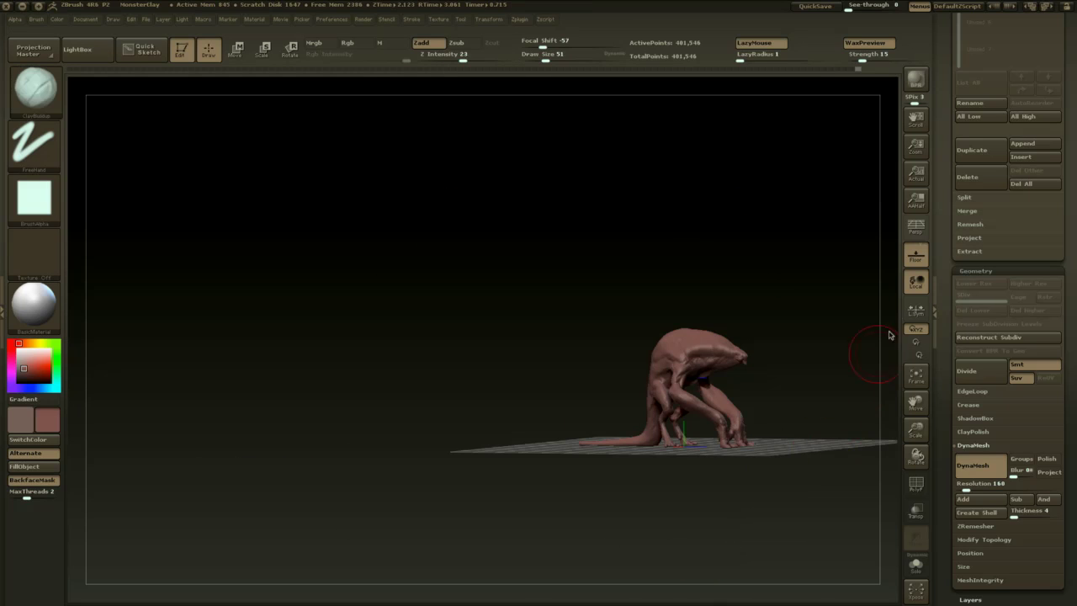
# - Hide the floor grid and turn perspective back on
pyautogui.click(916, 256)
pyautogui.click(916, 229)
pyautogui.keyDown('alt'); pyautogui.moveTo(814, 330); pyautogui.dragTo(683, 482); pyautogui.keyUp('alt')
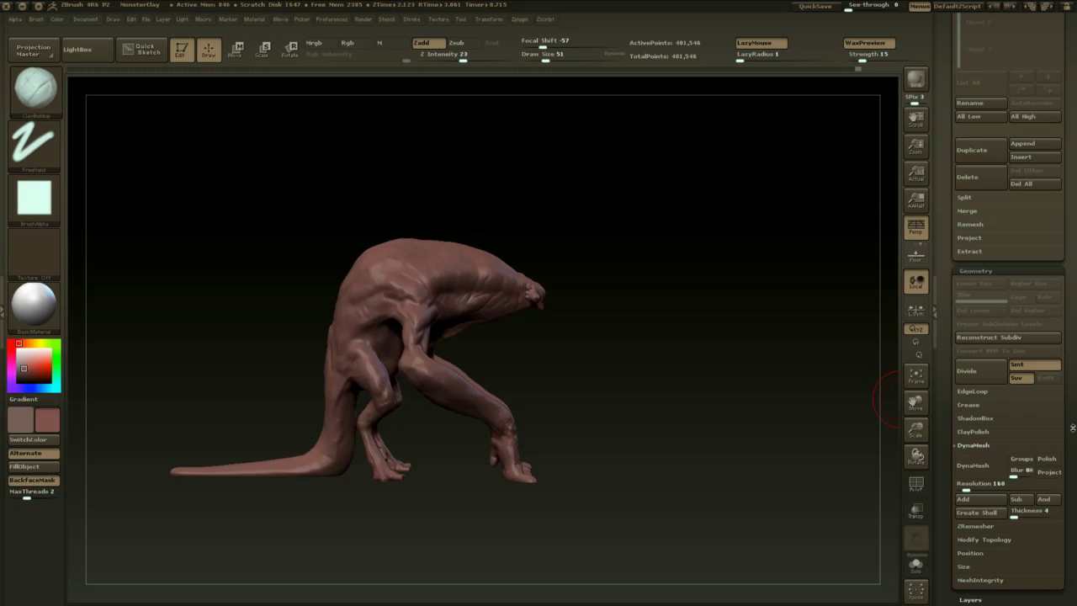
# - Switch off DynaMesh and duplicate the monster subtool
pyautogui.moveTo(1052, 340); pyautogui.dragTo(1051, 589)
pyautogui.click(989, 405)
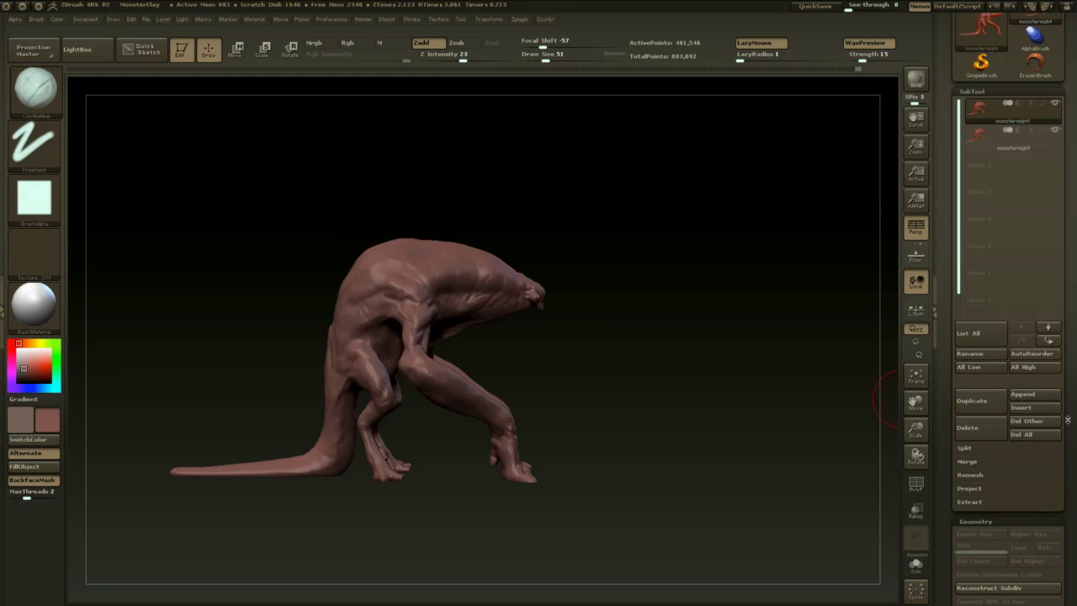
pyautogui.moveTo(1074, 497); pyautogui.dragTo(1072, 320)
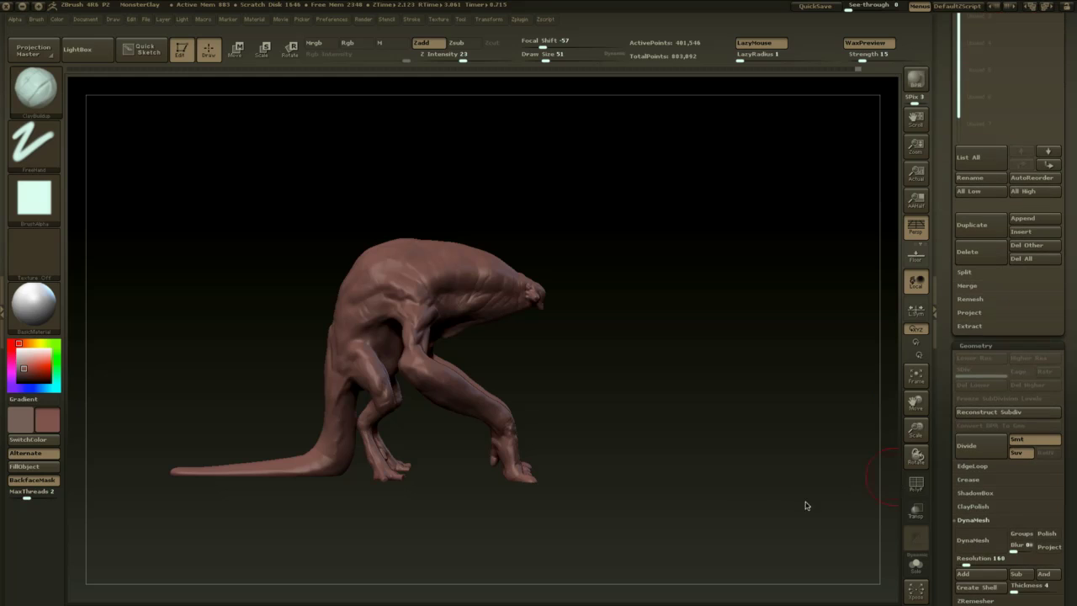
# - Select the ClayBuildup brush and set its Z Intensity to 12 and draw size to 54
pyautogui.moveTo(805, 505)
pyautogui.mouseDown()
pyautogui.moveTo(715, 548)
pyautogui.moveTo(690, 517)
pyautogui.moveTo(718, 591)
pyautogui.mouseUp()
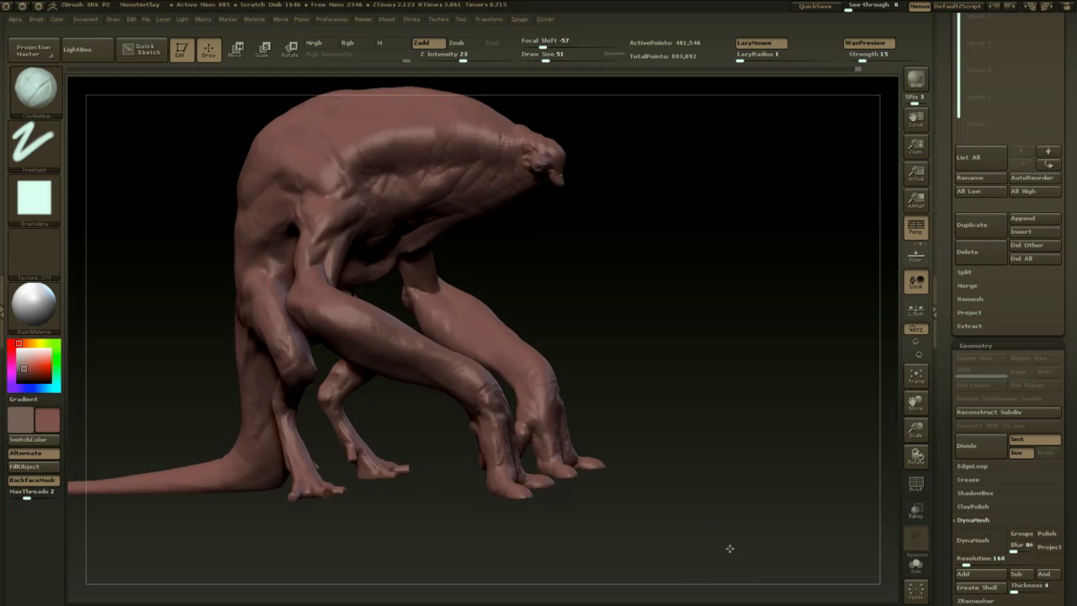
pyautogui.moveTo(731, 547); pyautogui.dragTo(712, 533)
pyautogui.keyDown('alt'); pyautogui.moveTo(759, 564); pyautogui.dragTo(819, 599); pyautogui.keyUp('alt')
pyautogui.press('space')
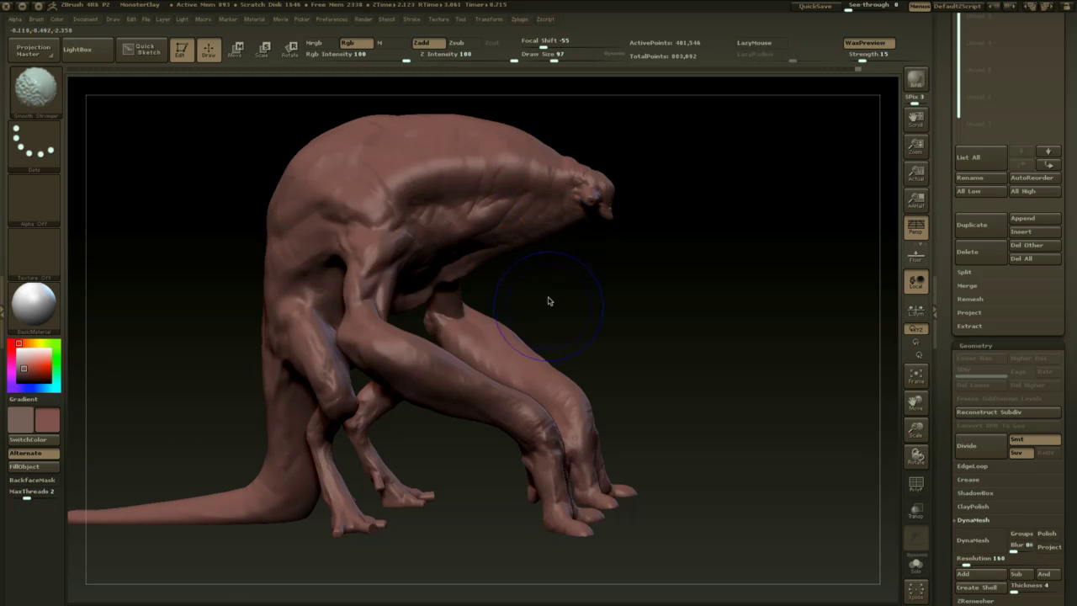
pyautogui.press('b')
pyautogui.press('c')
pyautogui.press('b')
pyautogui.moveTo(468, 60); pyautogui.dragTo(448, 61)
pyautogui.press('shift')
pyautogui.press('shift')
pyautogui.press('space')
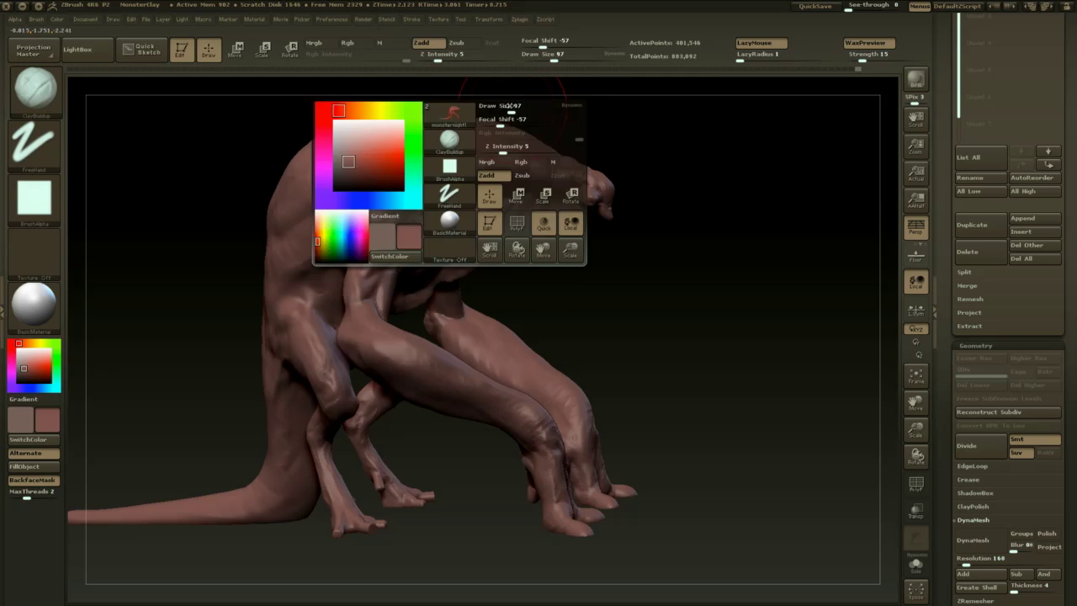
pyautogui.click(456, 59)
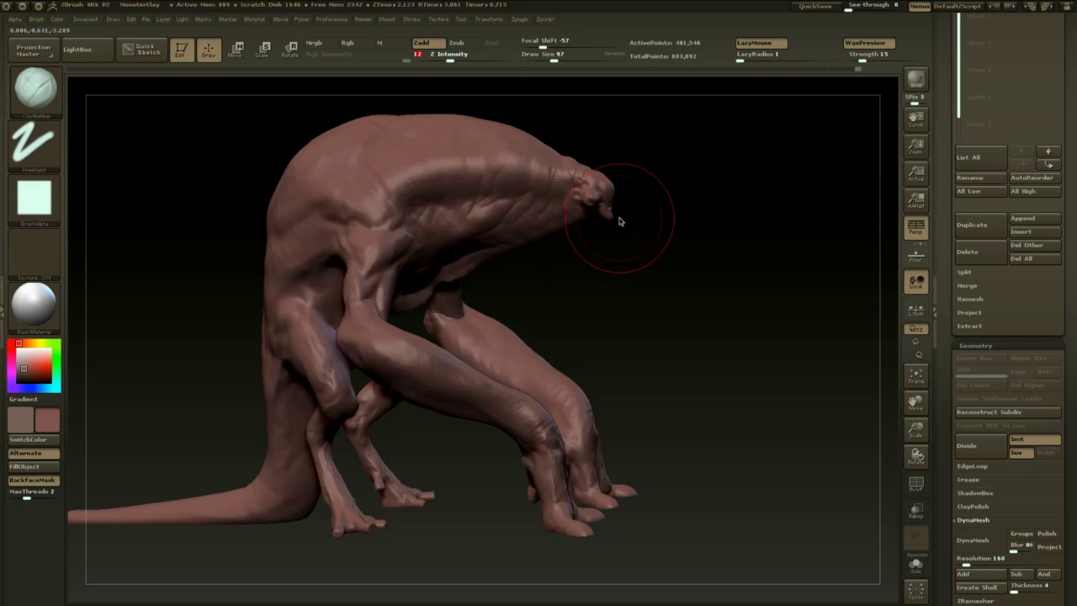
pyautogui.press('space')
pyautogui.moveTo(619, 222); pyautogui.dragTo(611, 222)
# - Set the smoothing brush's Z Intensity to 28 and smooth the monster's neck and lower hind leg
pyautogui.press('shift')
pyautogui.keyDown('shift'); pyautogui.click(469, 60); pyautogui.keyUp('shift')
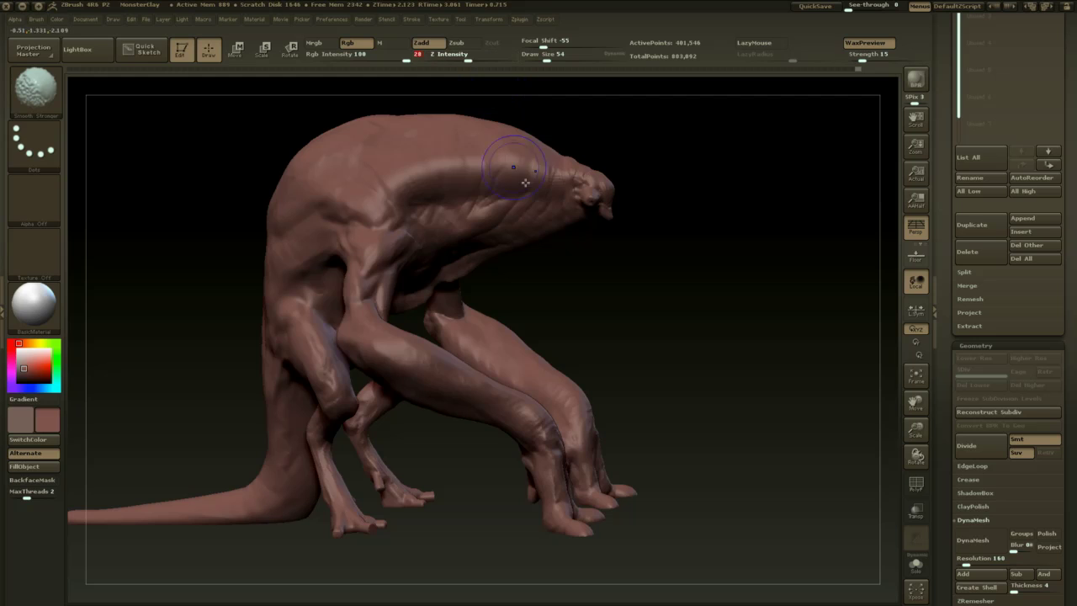
pyautogui.keyDown('shift'); pyautogui.moveTo(557, 190); pyautogui.dragTo(575, 171, button='right'); pyautogui.keyUp('shift')
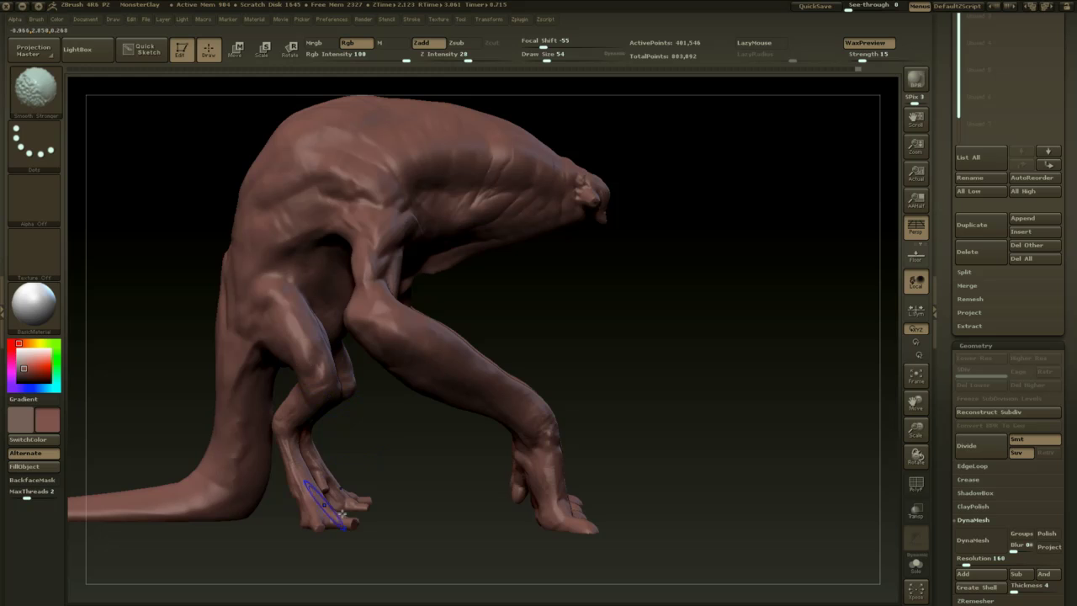
pyautogui.keyDown('alt'); pyautogui.moveTo(421, 511); pyautogui.dragTo(488, 450); pyautogui.keyUp('alt')
pyautogui.moveTo(656, 436); pyautogui.dragTo(711, 469)
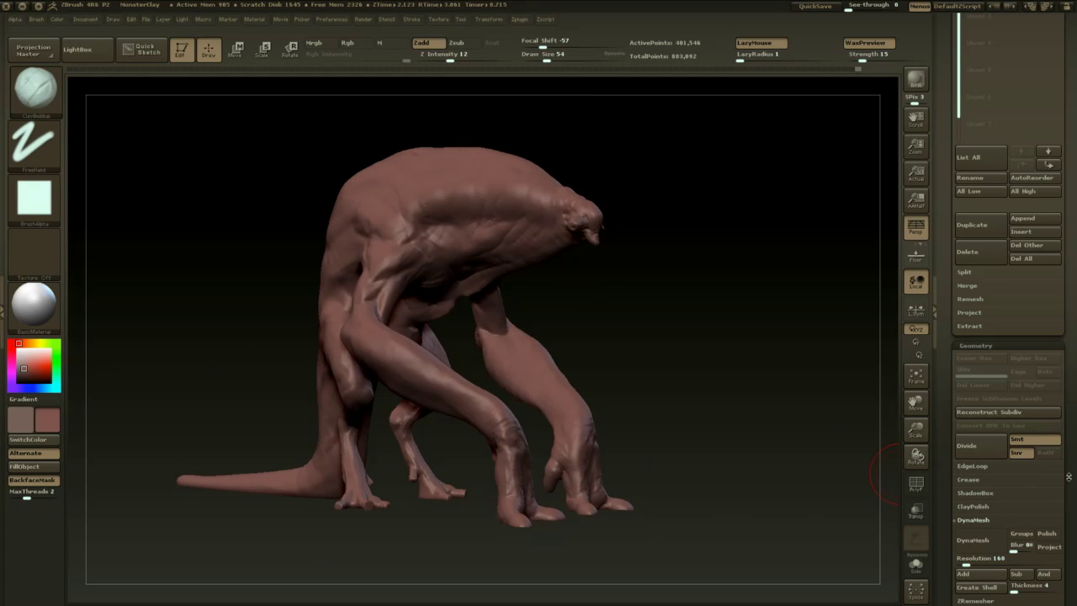
# - Try retopologizing the duplicated monster with ZRemesher at a target polygon count of 15, and inspect its wireframe
pyautogui.moveTo(1068, 475); pyautogui.dragTo(1068, 392)
pyautogui.click(986, 436)
pyautogui.click(981, 452)
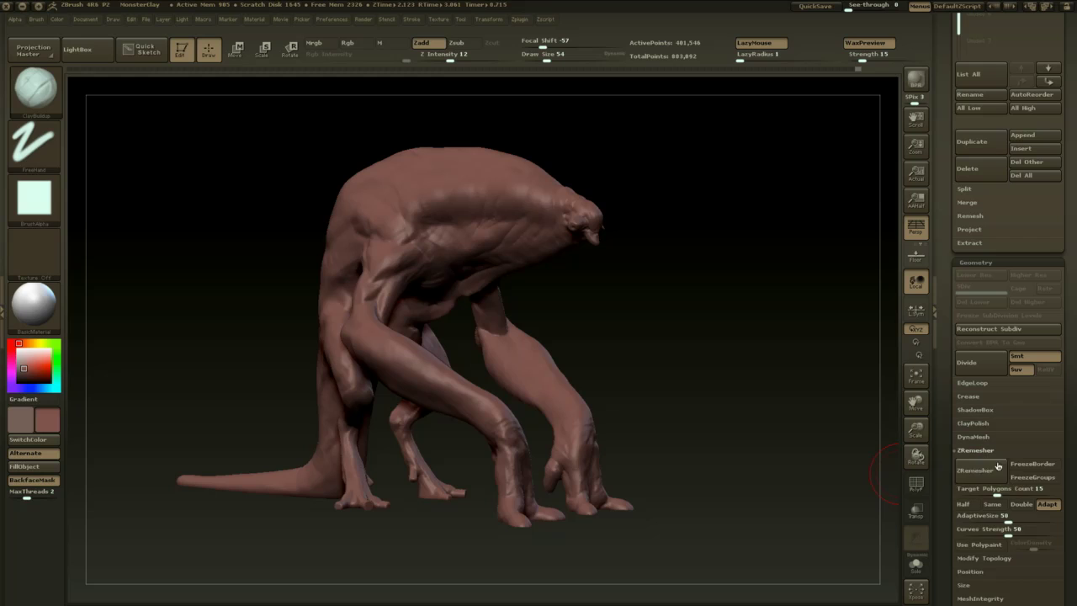
pyautogui.click(994, 474)
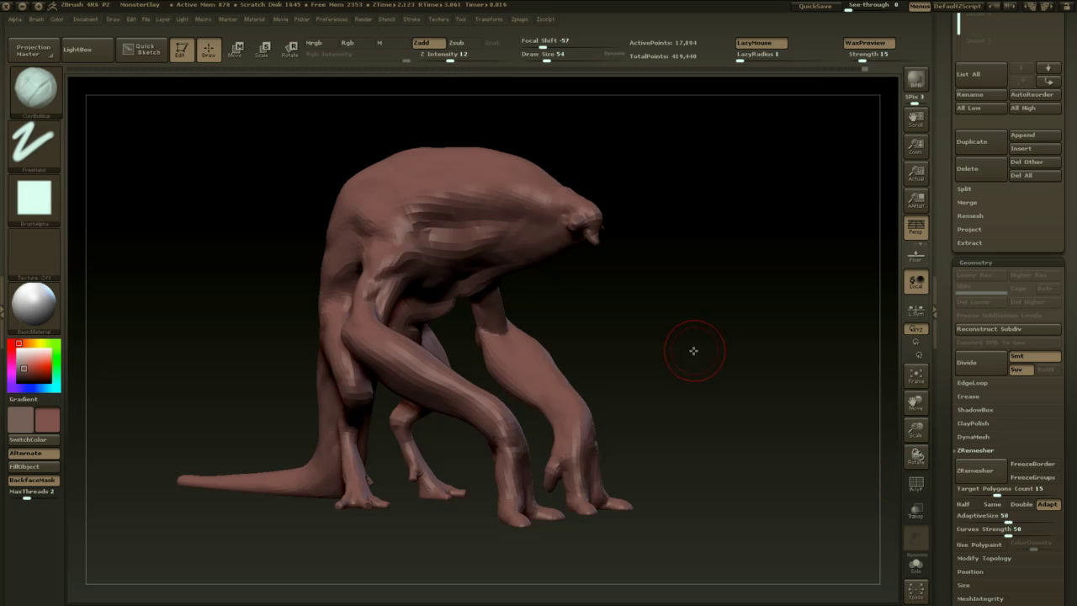
pyautogui.moveTo(695, 351); pyautogui.dragTo(666, 387)
pyautogui.hotkey('shift', 'f')
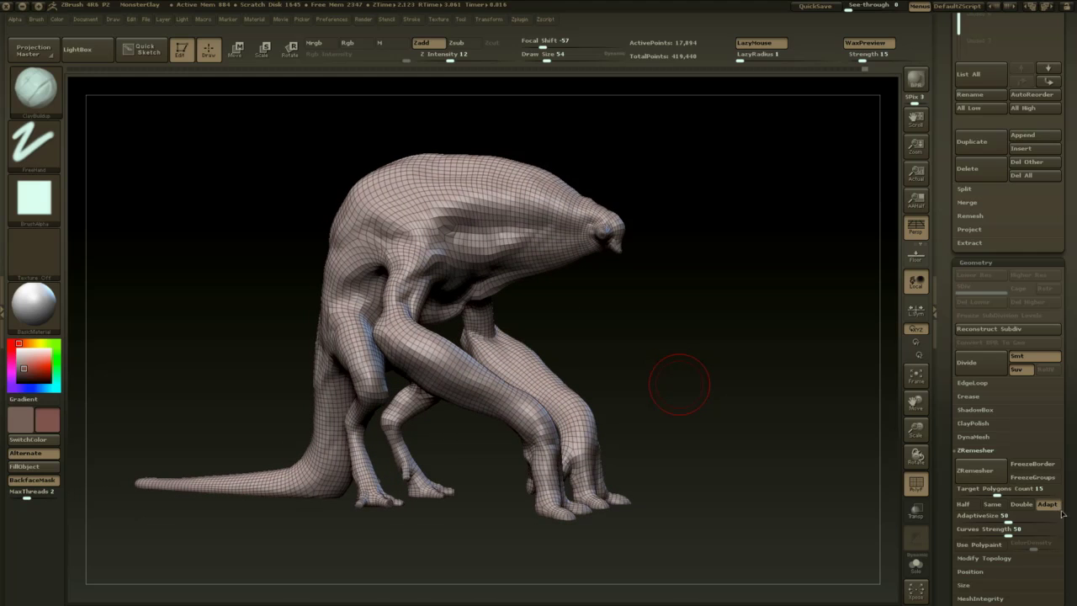
pyautogui.scroll(-3, 1063, 514)
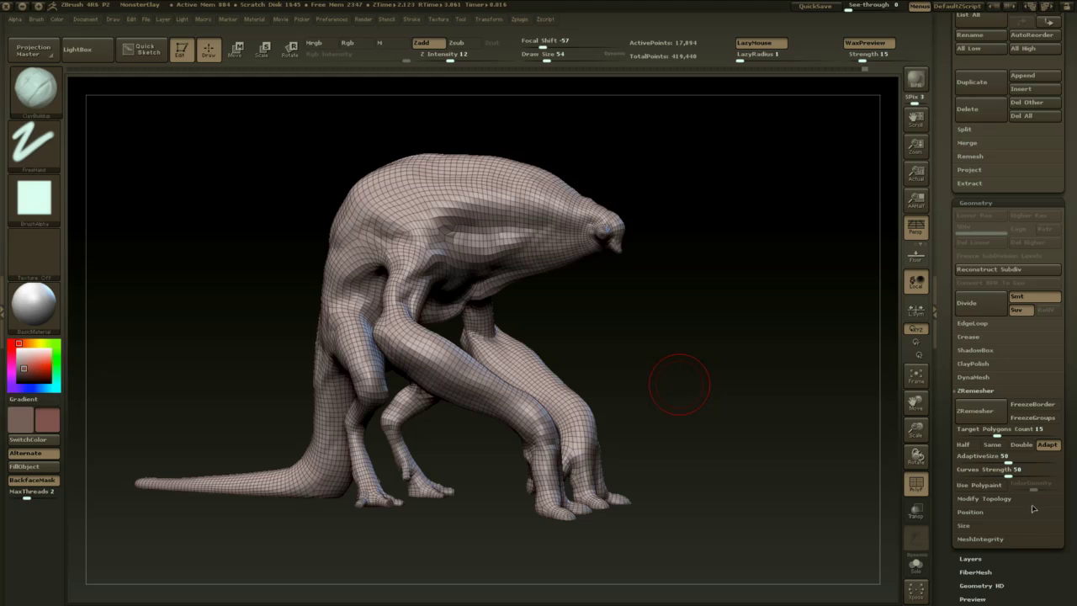
# - Undo the ZRemesher retopology and hide the wireframe display
pyautogui.press('space')
pyautogui.moveTo(637, 268)
pyautogui.mouseDown()
pyautogui.moveTo(648, 267)
pyautogui.moveTo(627, 318)
pyautogui.mouseUp()
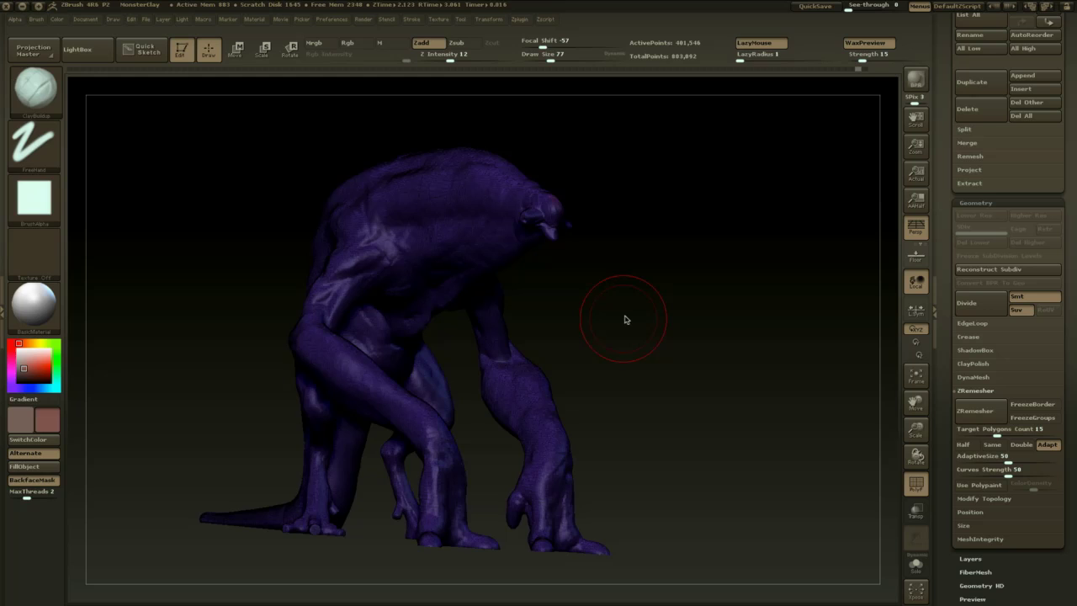
pyautogui.press('shift')
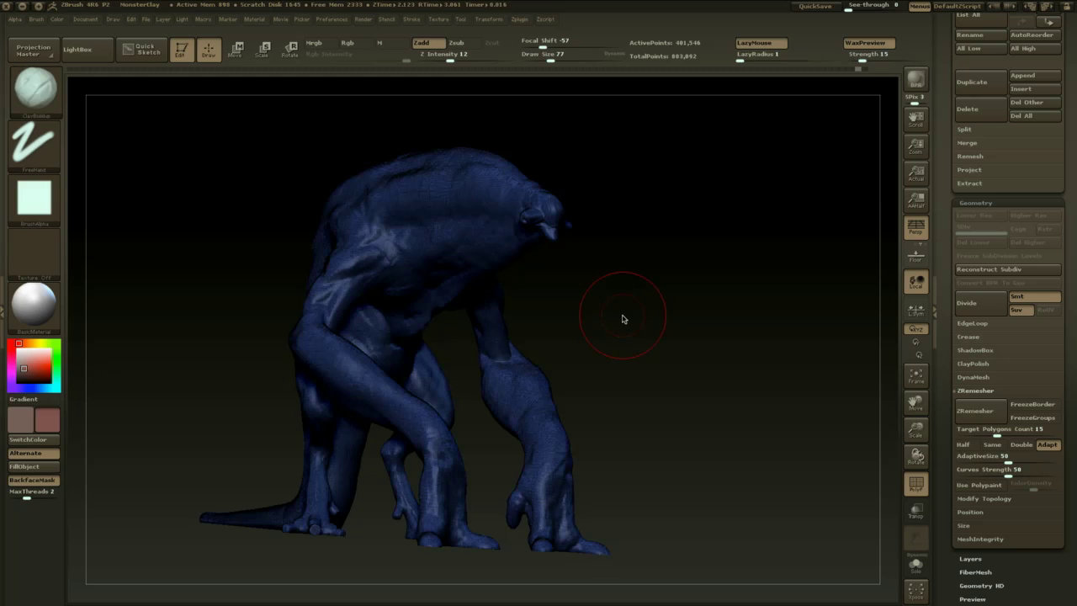
pyautogui.press('shift')
pyautogui.hotkey('shift', 'f')
pyautogui.moveTo(621, 318)
pyautogui.mouseDown()
pyautogui.moveTo(631, 329)
pyautogui.moveTo(643, 316)
pyautogui.mouseUp()
# - Set the draw size to 62 and try ZRemesher again on the restored dense mesh
pyautogui.press('space')
pyautogui.moveTo(634, 290)
pyautogui.mouseDown()
pyautogui.moveTo(627, 263)
pyautogui.moveTo(609, 251)
pyautogui.moveTo(634, 279)
pyautogui.mouseUp()
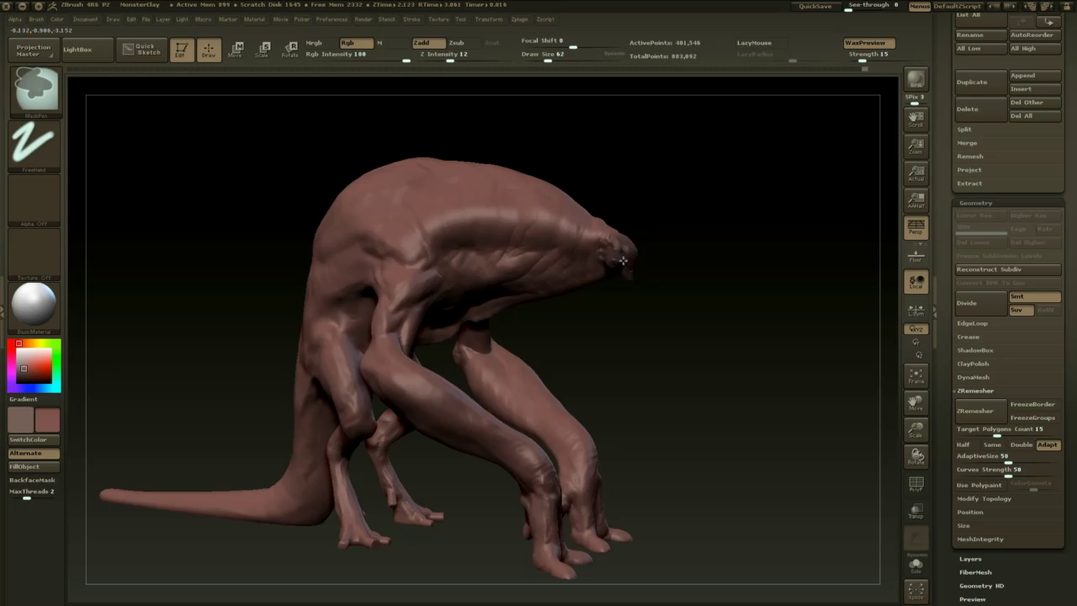
pyautogui.click(996, 417)
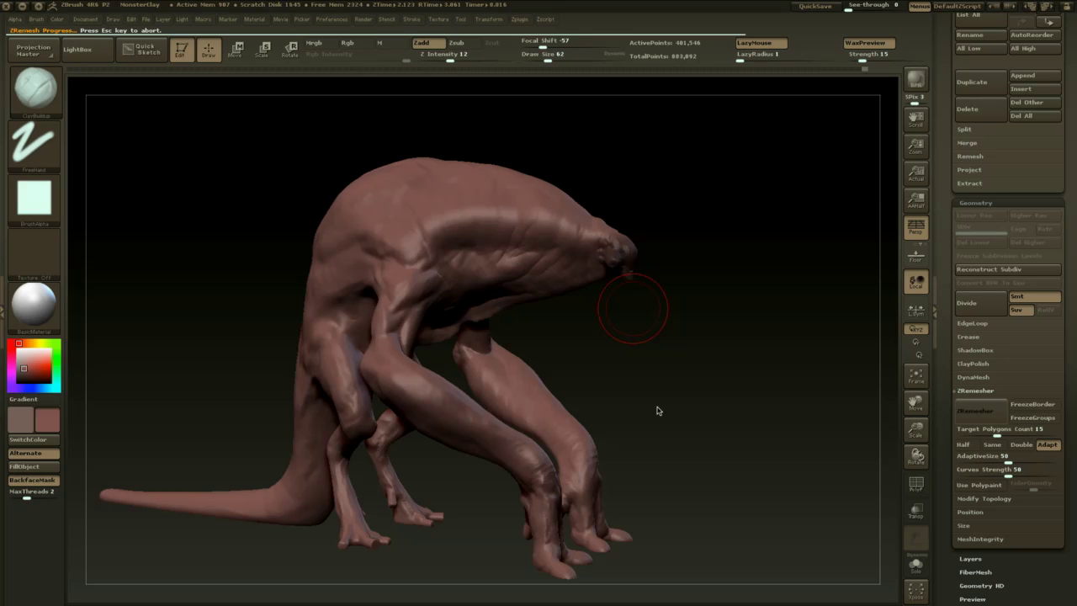
pyautogui.hotkey('shift', 'f')
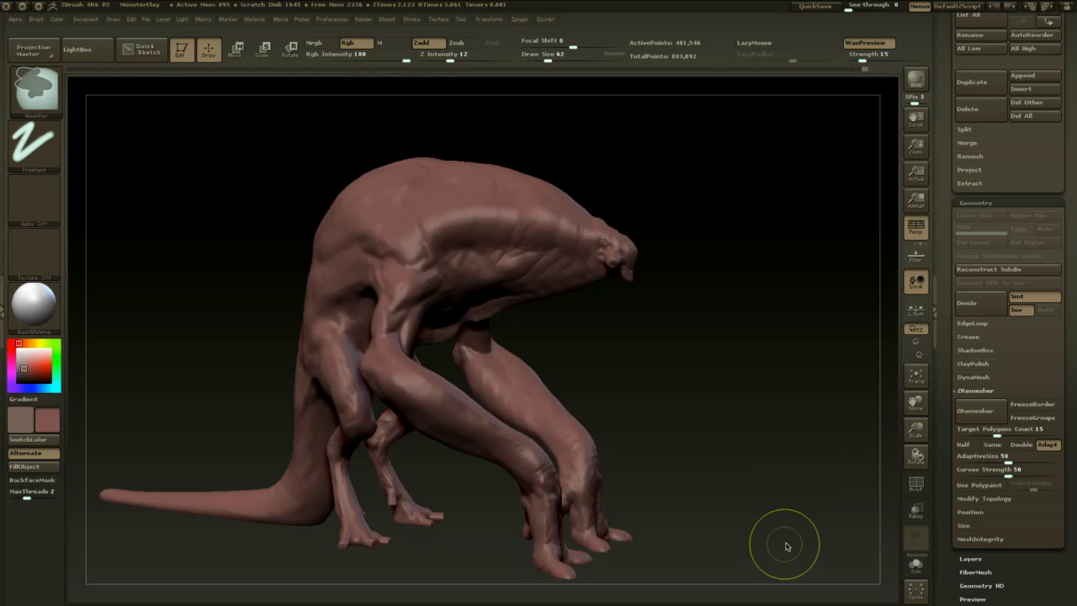
# - Enable Use Polypaint for ZRemesher, set ColorDensity to 2, and read the description of that setting
pyautogui.click(980, 485)
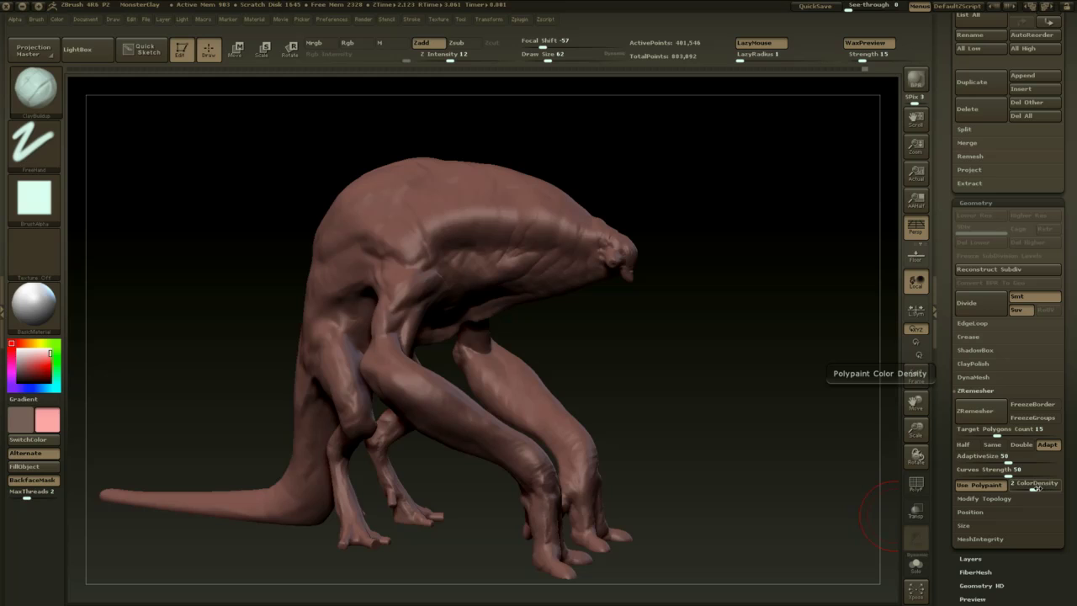
pyautogui.moveTo(1036, 489); pyautogui.dragTo(1036, 489)
pyautogui.write('2')
pyautogui.press('Return')
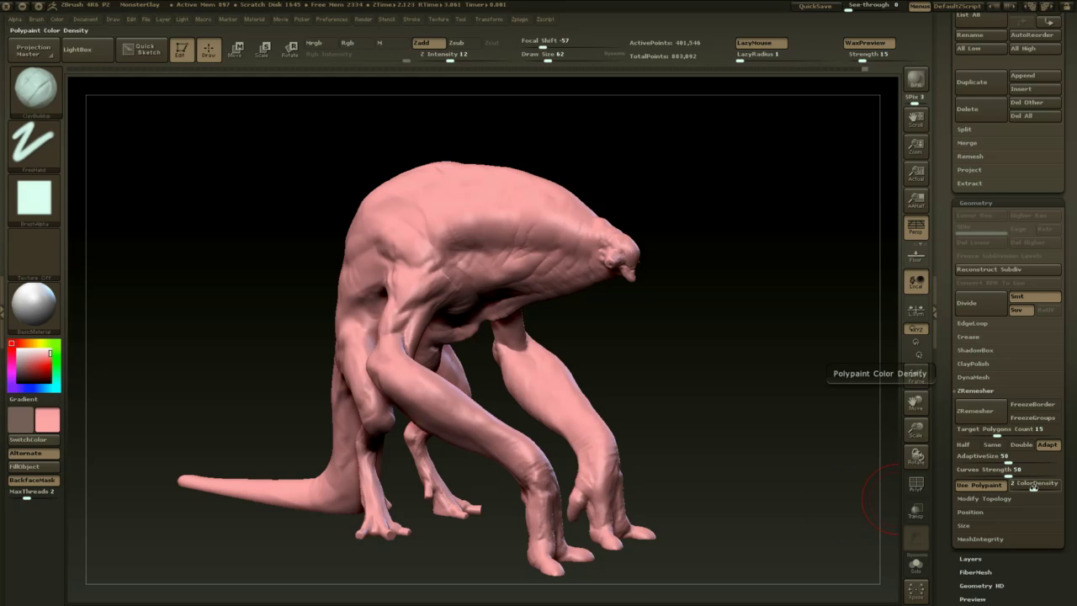
pyautogui.press('ctrl')
pyautogui.press('ctrl')
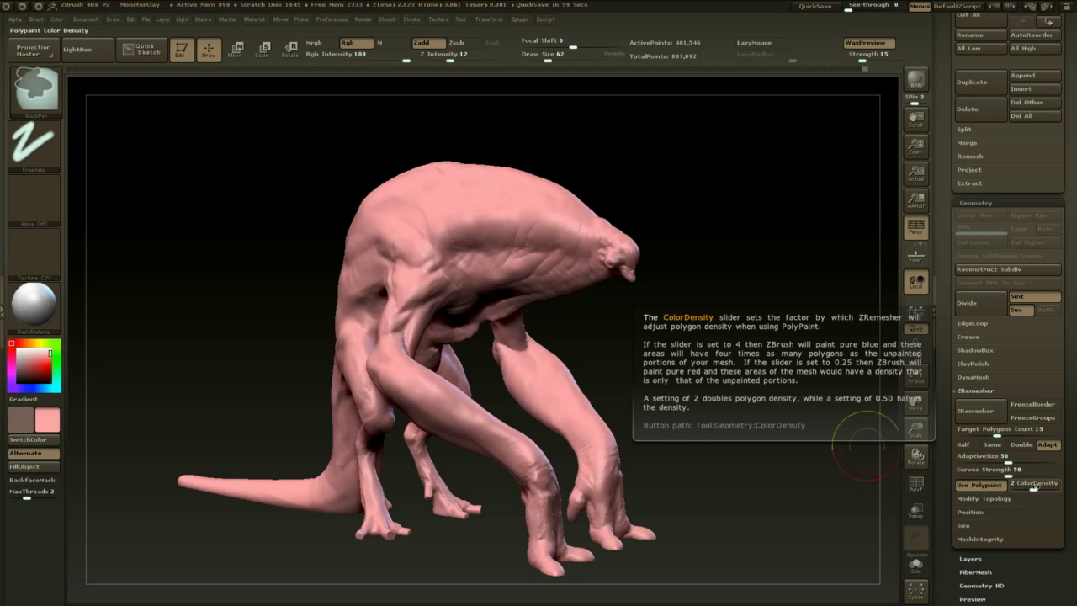
# - Try higher polypaint densities by raising ColorDensity to about 2.56 and onward to above 3
pyautogui.click(1041, 487)
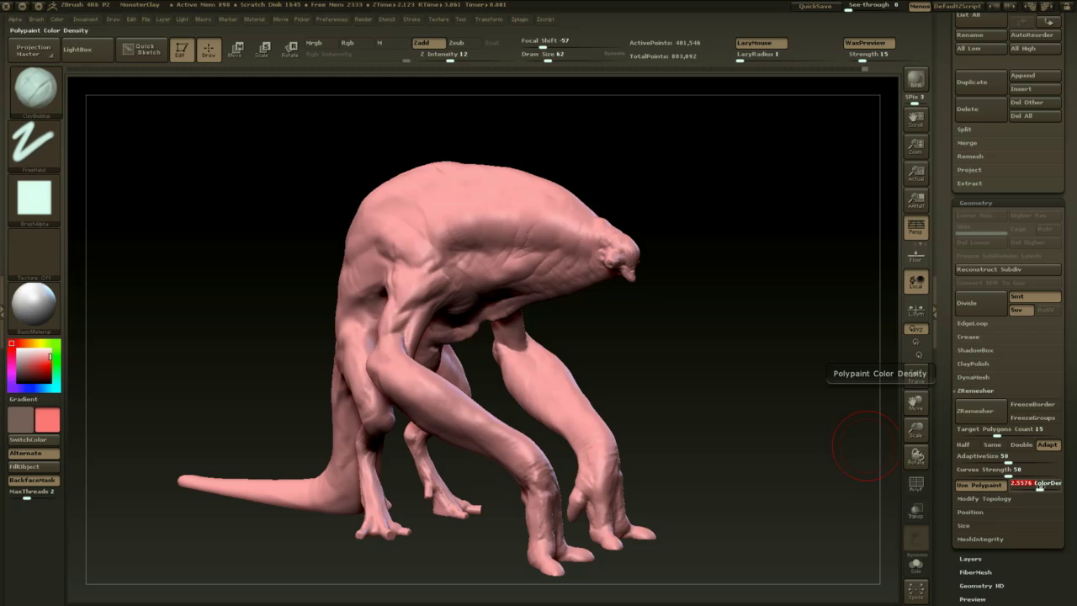
pyautogui.click(1042, 488)
pyautogui.moveTo(800, 470); pyautogui.dragTo(884, 478)
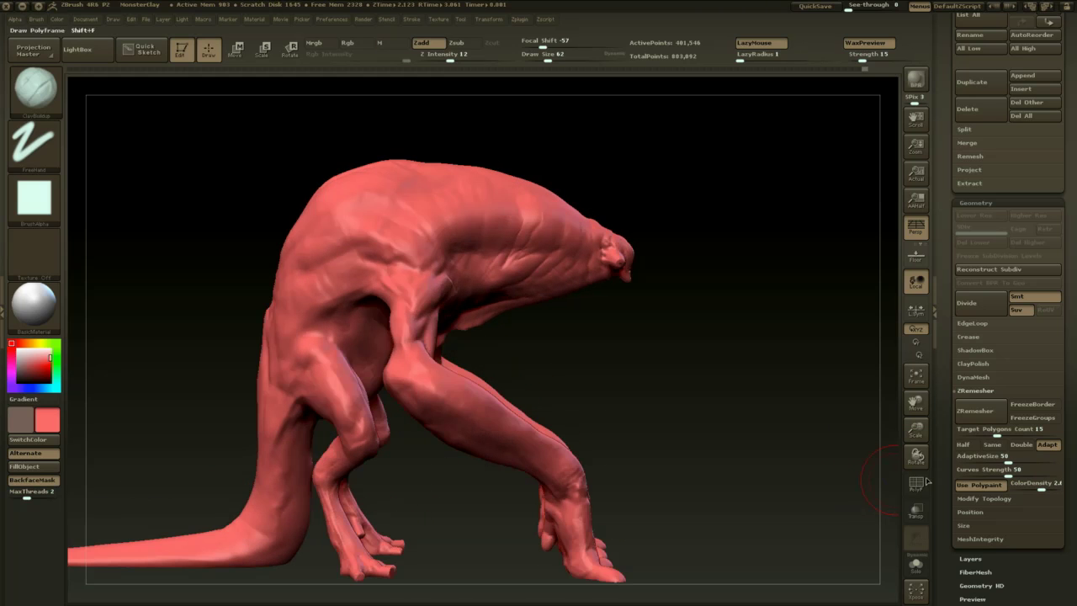
pyautogui.click(1048, 489)
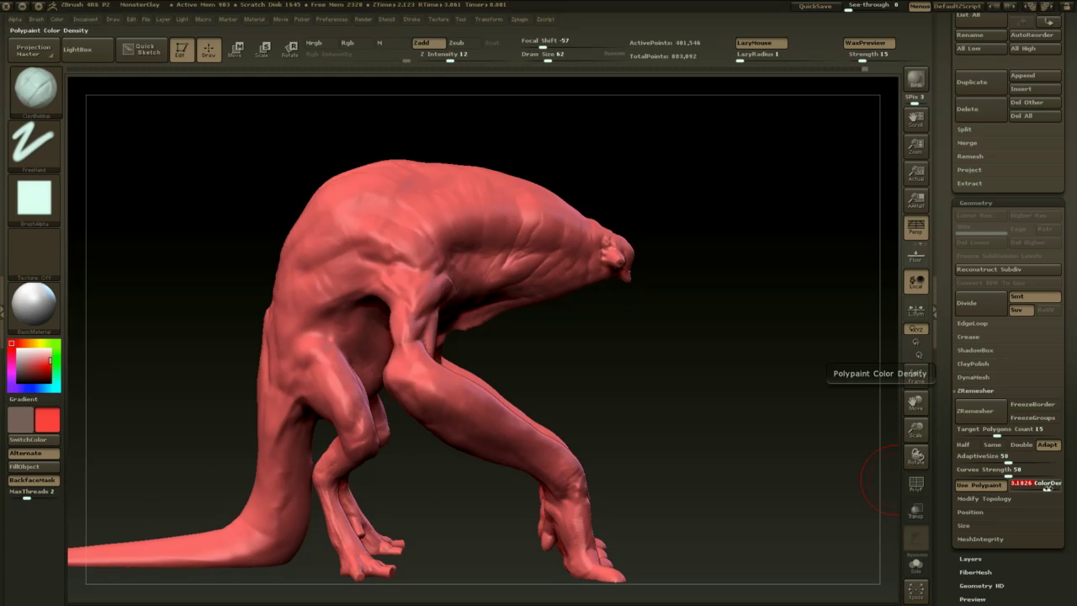
# - Swap the main and secondary colours and lower ColorDensity to just under 1
pyautogui.press('v')
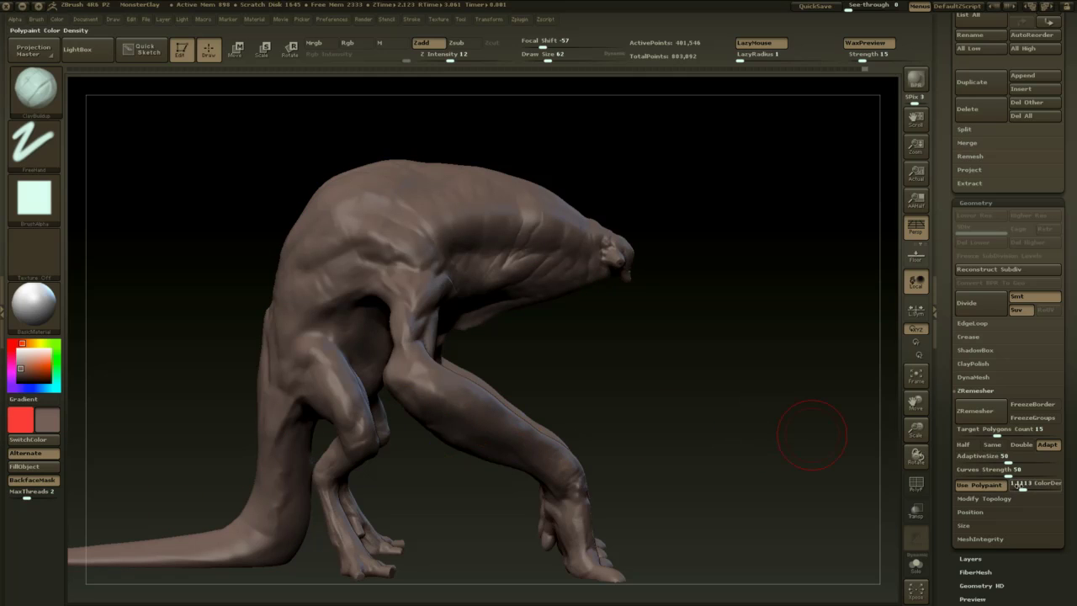
pyautogui.moveTo(1023, 490); pyautogui.dragTo(1022, 490)
pyautogui.moveTo(834, 506)
pyautogui.mouseDown()
pyautogui.moveTo(819, 510)
pyautogui.moveTo(839, 508)
pyautogui.mouseUp()
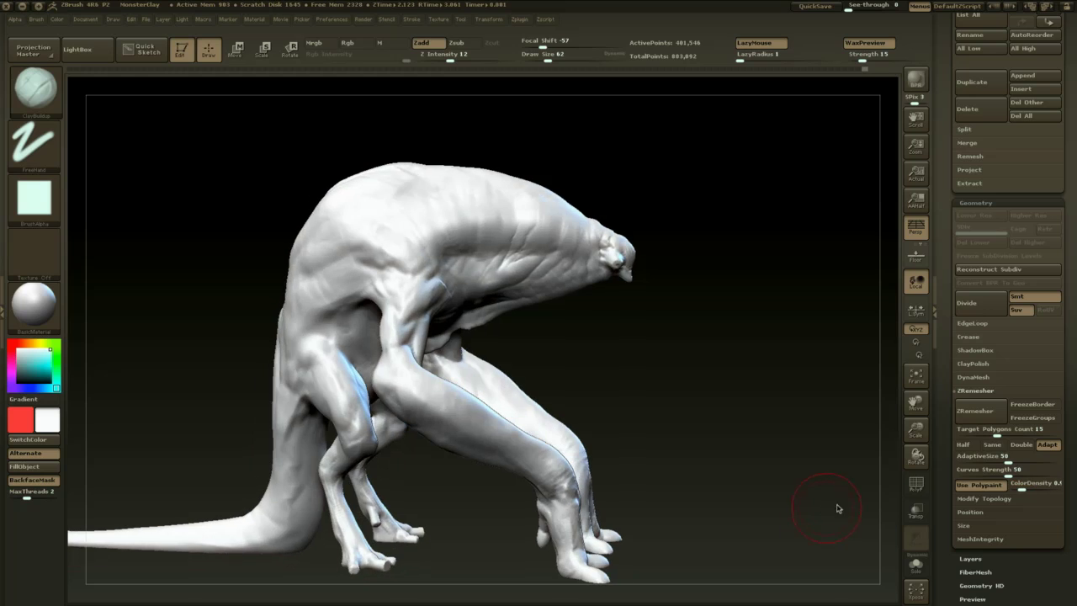
# - Raise ColorDensity from the neutral range to its maximum of 4
pyautogui.moveTo(1022, 489); pyautogui.dragTo(1036, 489)
pyautogui.moveTo(1033, 488)
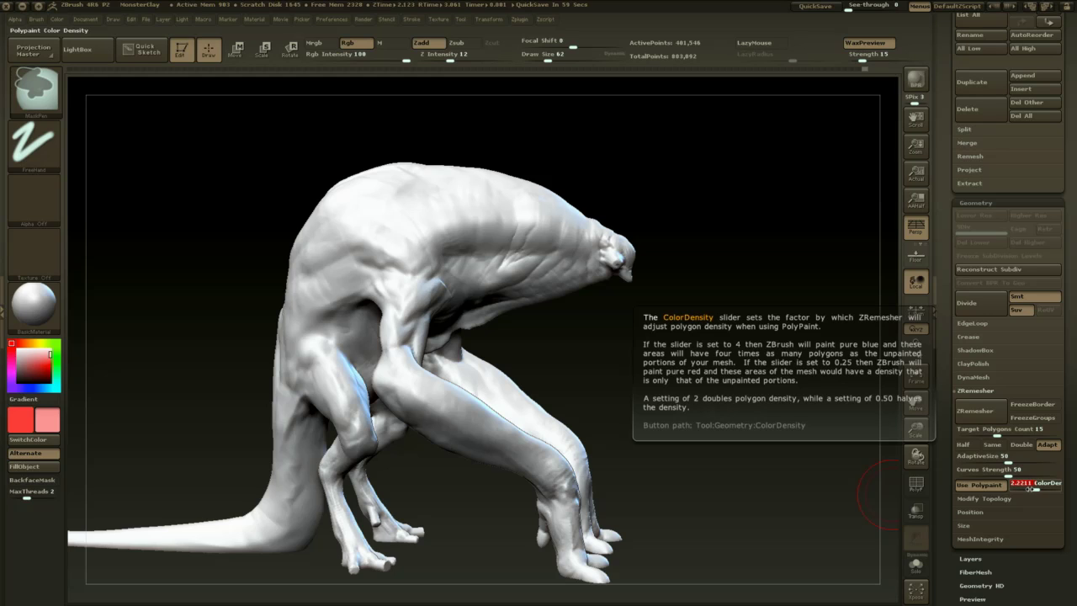
pyautogui.moveTo(1036, 489); pyautogui.dragTo(1059, 486)
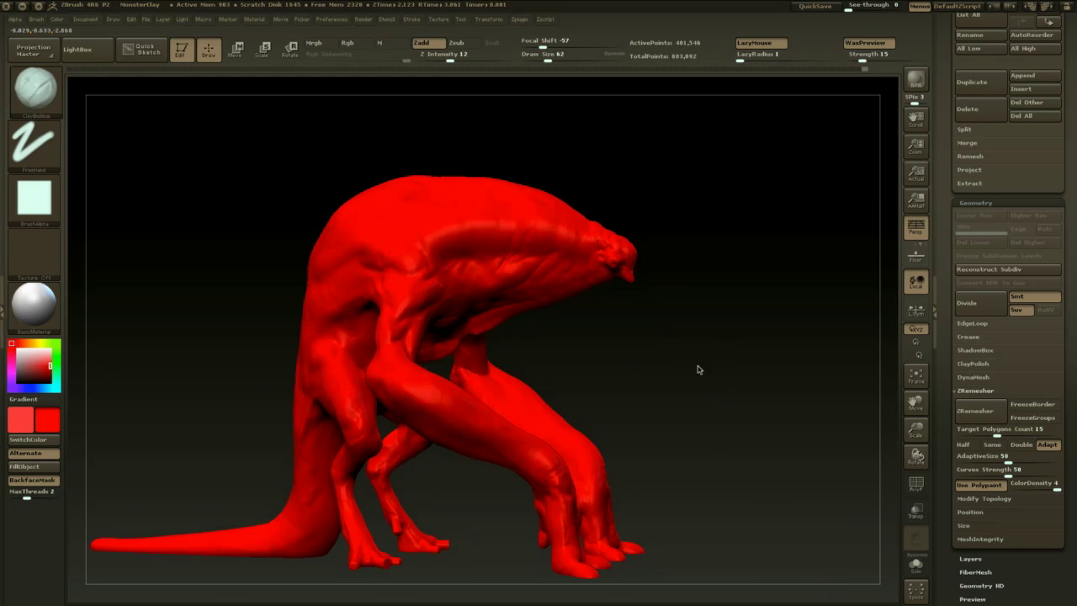
# - Enlarge the brush to a draw size of 116 and set ColorDensity to 1
pyautogui.press('space')
pyautogui.moveTo(643, 352); pyautogui.dragTo(655, 350)
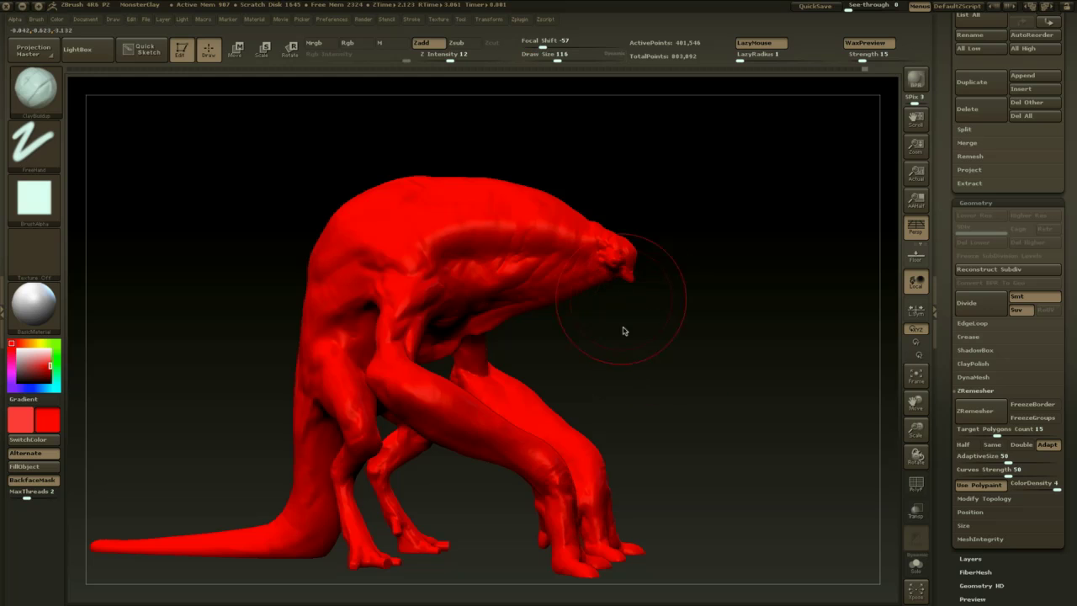
pyautogui.press('c')
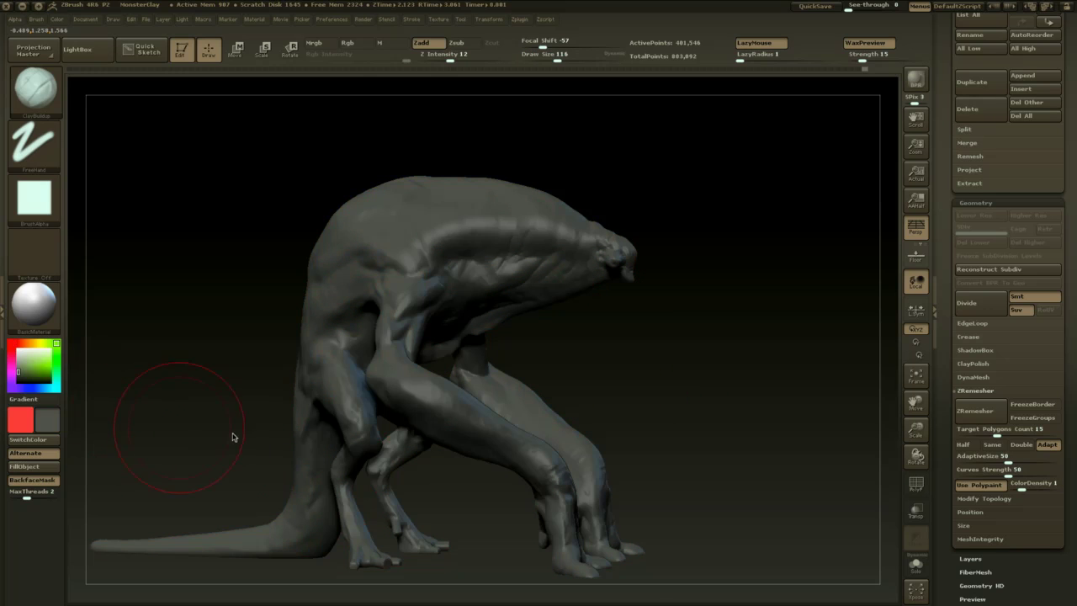
pyautogui.moveTo(660, 439); pyautogui.dragTo(673, 438)
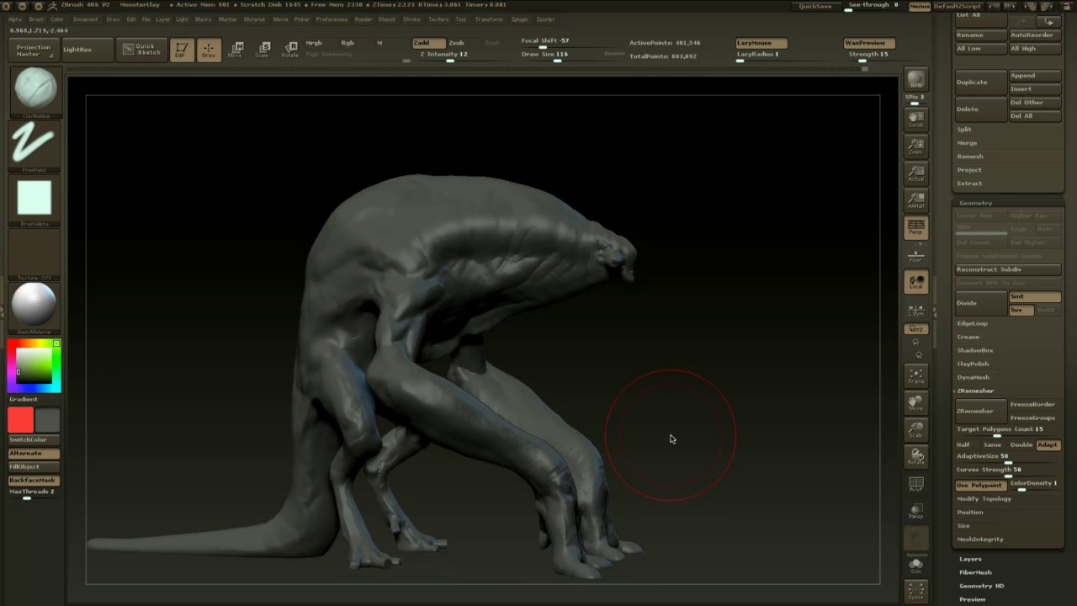
# - Set ColorDensity to 2 for painting areas that need doubled polygon density
pyautogui.moveTo(1023, 487); pyautogui.dragTo(1030, 488)
pyautogui.click(1031, 487)
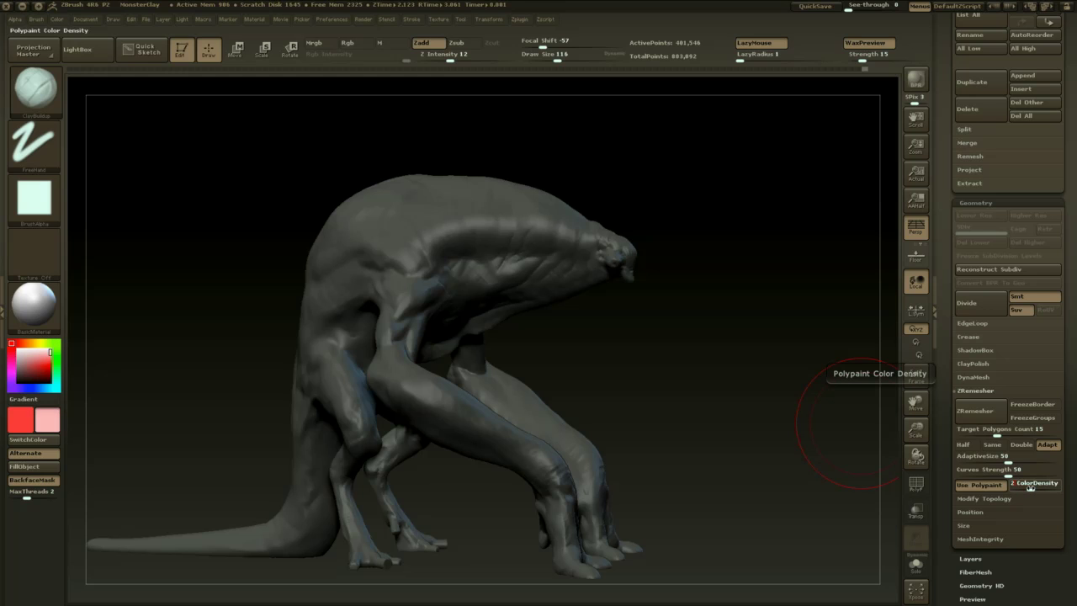
pyautogui.press('Return')
pyautogui.moveTo(849, 457); pyautogui.dragTo(818, 457)
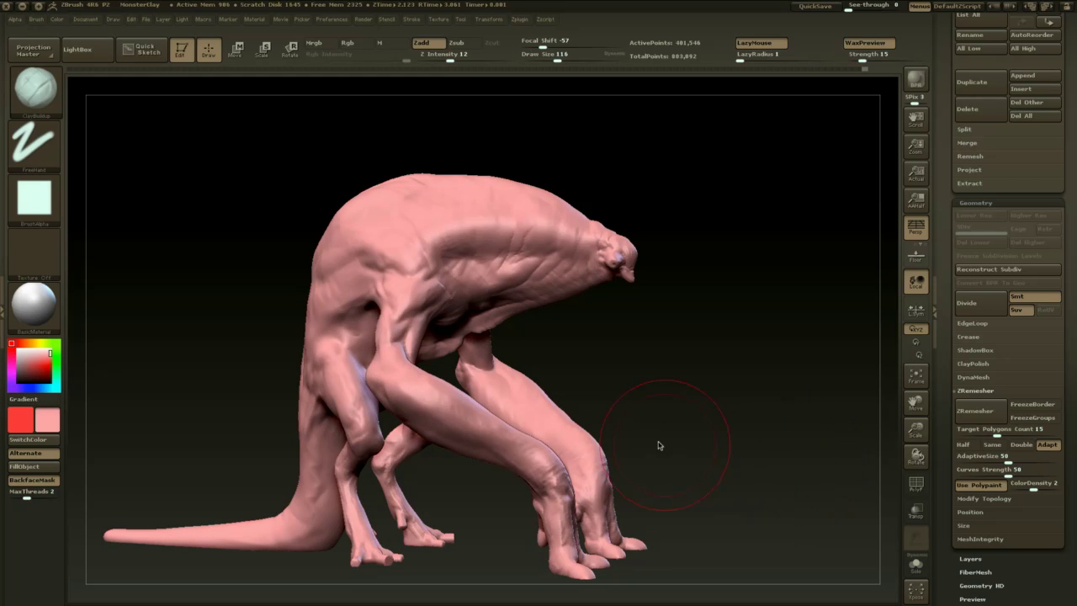
# - Switch ClayBuildup to colour-only painting with Rgb on and Zadd off, and fill the monster with the current pink
pyautogui.click(357, 42)
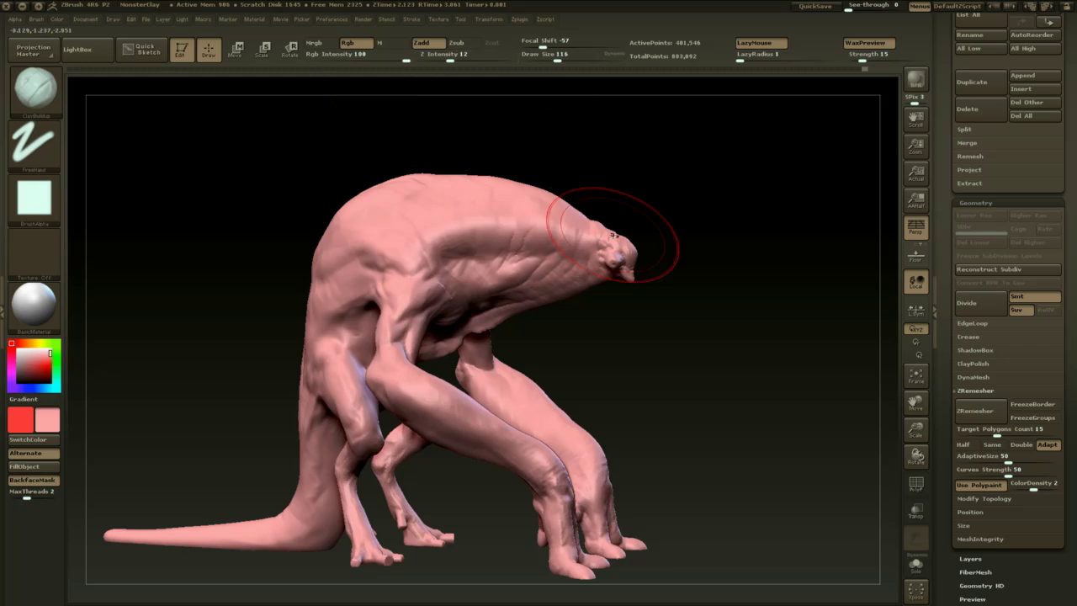
pyautogui.press('b')
pyautogui.press('c')
pyautogui.press('b')
pyautogui.click(427, 42)
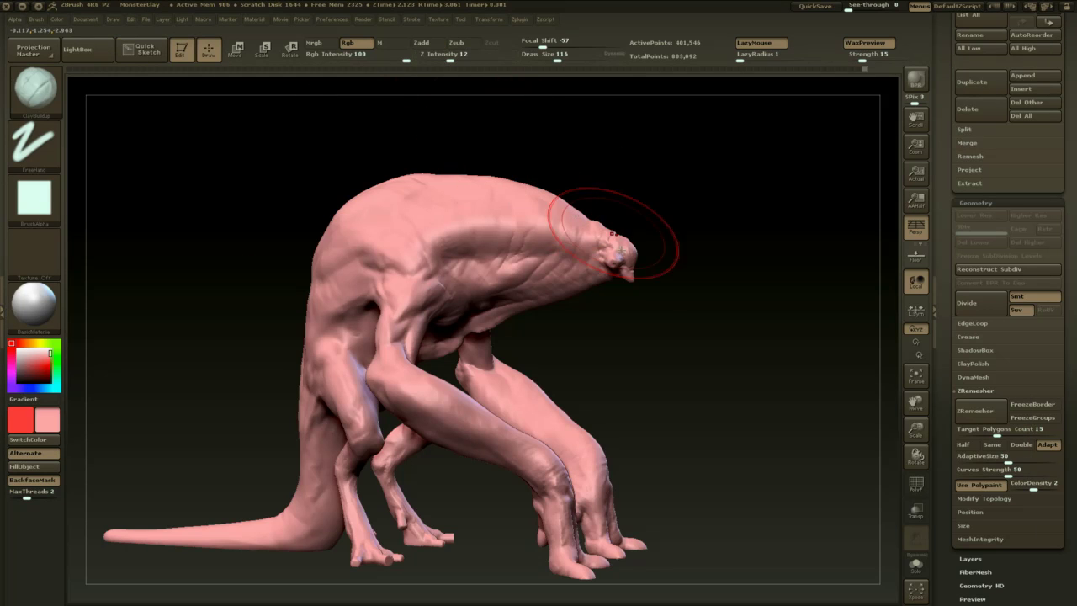
pyautogui.moveTo(638, 362); pyautogui.dragTo(624, 376)
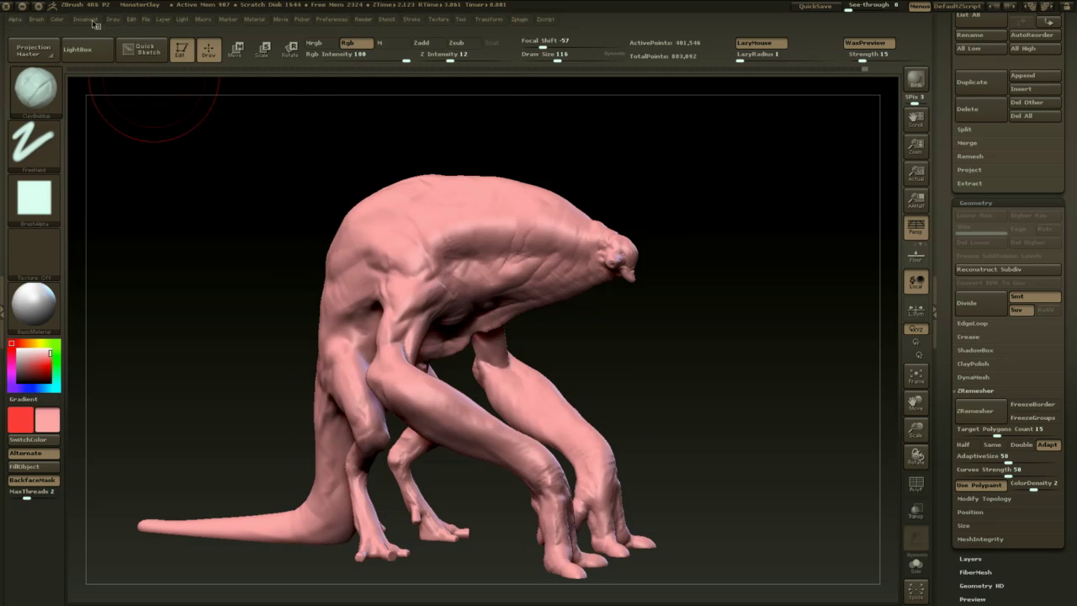
pyautogui.click(59, 20)
pyautogui.click(111, 260)
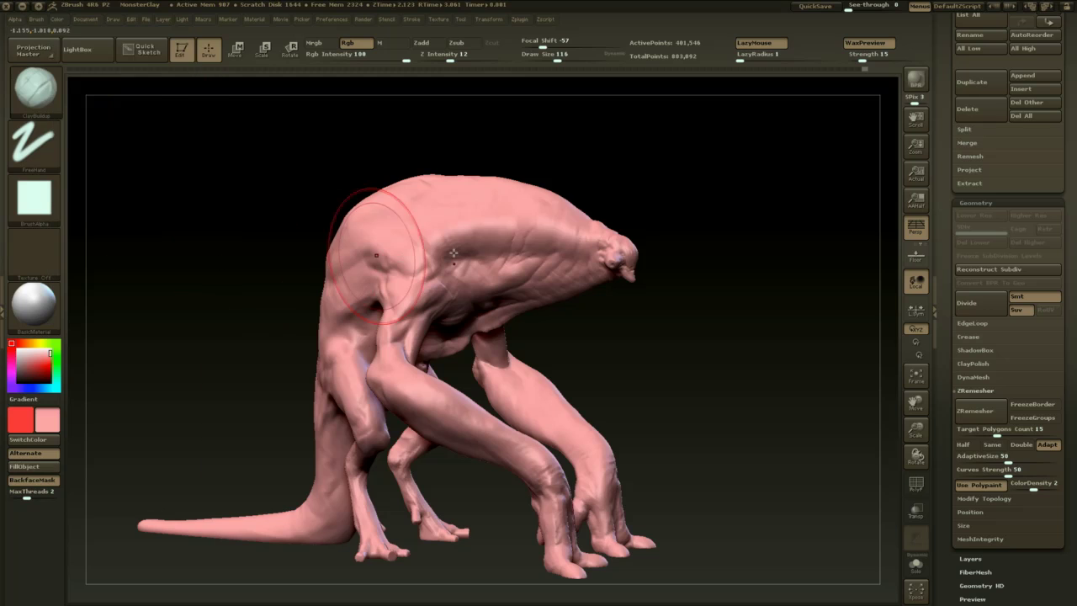
# - Turn off backface masking and paint the monster's head red to mark it for higher polygon density
pyautogui.press('v')
pyautogui.moveTo(613, 241)
pyautogui.mouseDown()
pyautogui.moveTo(603, 260)
pyautogui.moveTo(665, 268)
pyautogui.moveTo(651, 252)
pyautogui.moveTo(647, 269)
pyautogui.moveTo(579, 287)
pyautogui.moveTo(591, 226)
pyautogui.moveTo(560, 295)
pyautogui.mouseUp()
pyautogui.click(52, 481)
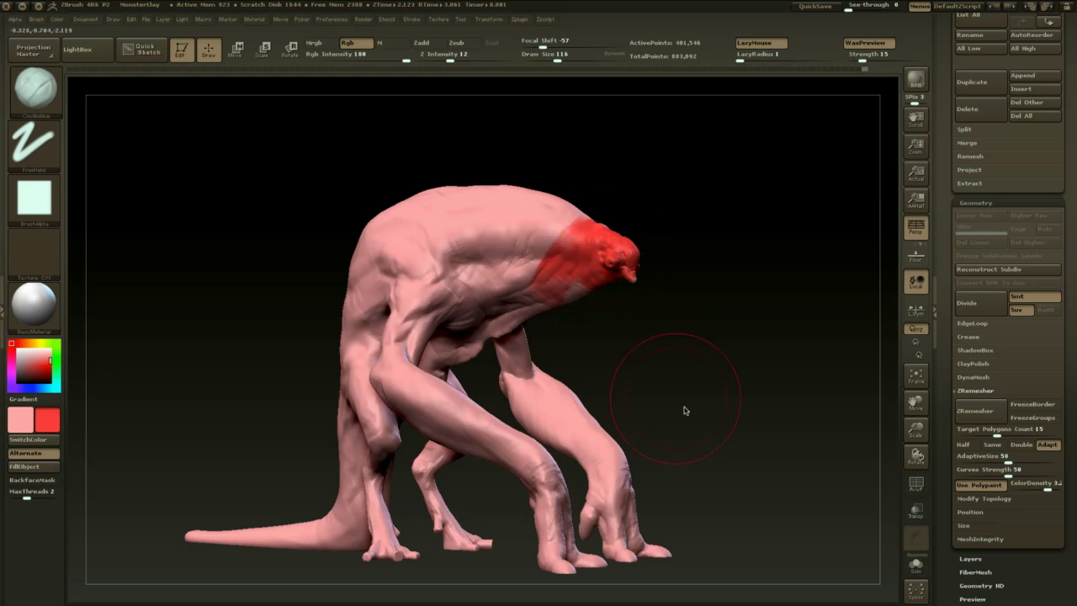
# - Paint the monster's hind feet red and reduce the brush to a draw size of 56
pyautogui.moveTo(681, 404)
pyautogui.keyDown('alt'); pyautogui.mouseDown()
pyautogui.moveTo(685, 371)
pyautogui.moveTo(648, 383)
pyautogui.mouseUp(); pyautogui.keyUp('alt')
pyautogui.moveTo(502, 479); pyautogui.dragTo(510, 496)
pyautogui.moveTo(490, 407); pyautogui.dragTo(470, 421)
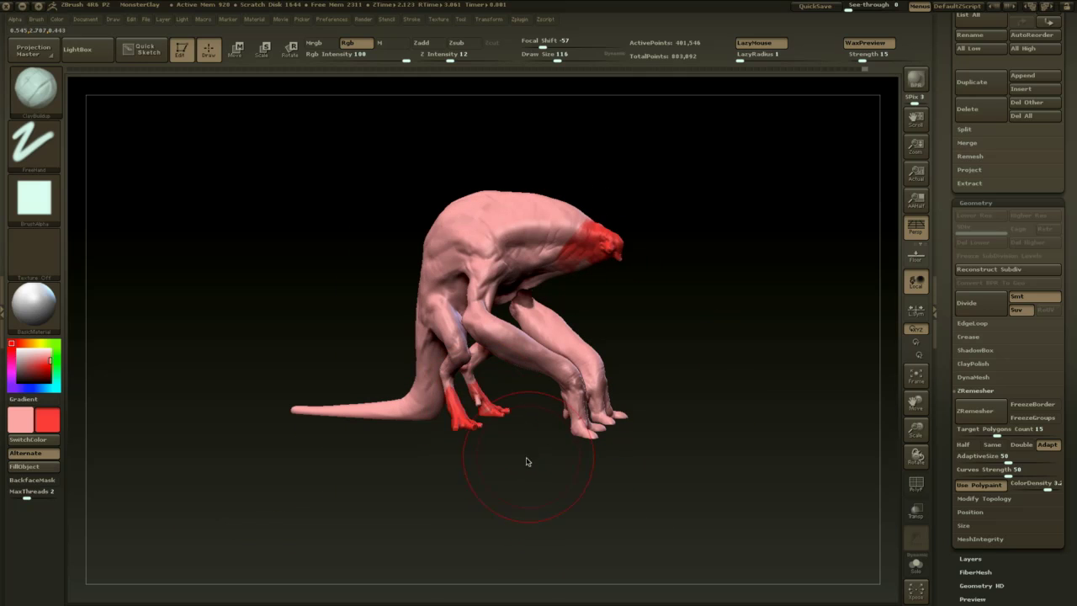
pyautogui.press('space')
pyautogui.click(484, 394)
pyautogui.moveTo(485, 439)
pyautogui.mouseDown()
pyautogui.moveTo(542, 474)
pyautogui.moveTo(517, 488)
pyautogui.moveTo(474, 481)
pyautogui.moveTo(458, 462)
pyautogui.mouseUp()
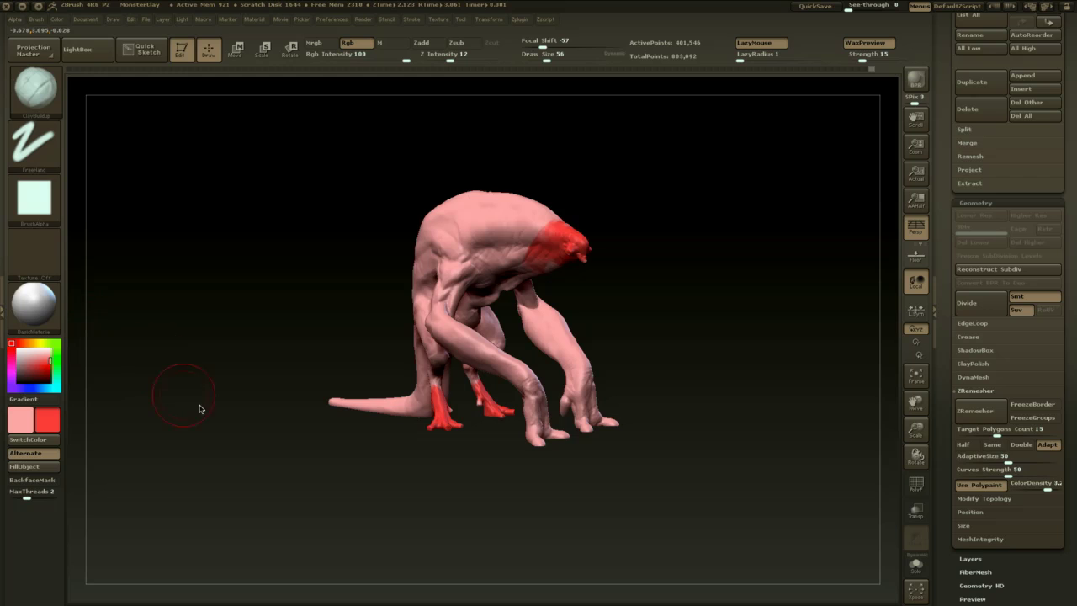
# - Switch to the Standard brush for colour-only painting, with Zadd off, Rgb on and LazyMouse off
pyautogui.press('b')
pyautogui.press('s')
pyautogui.press('t')
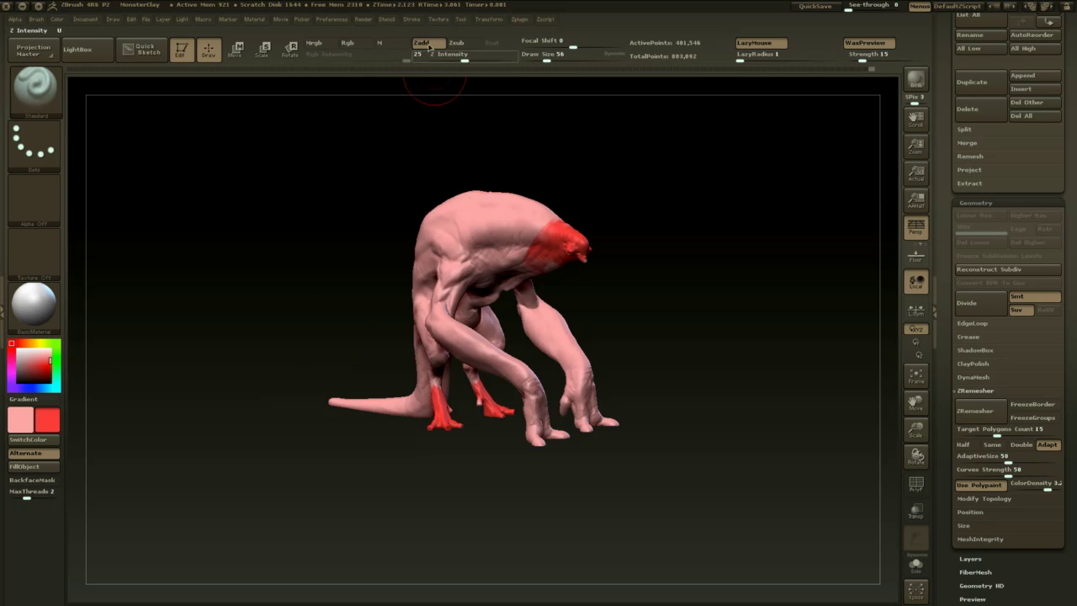
pyautogui.click(424, 44)
pyautogui.click(349, 46)
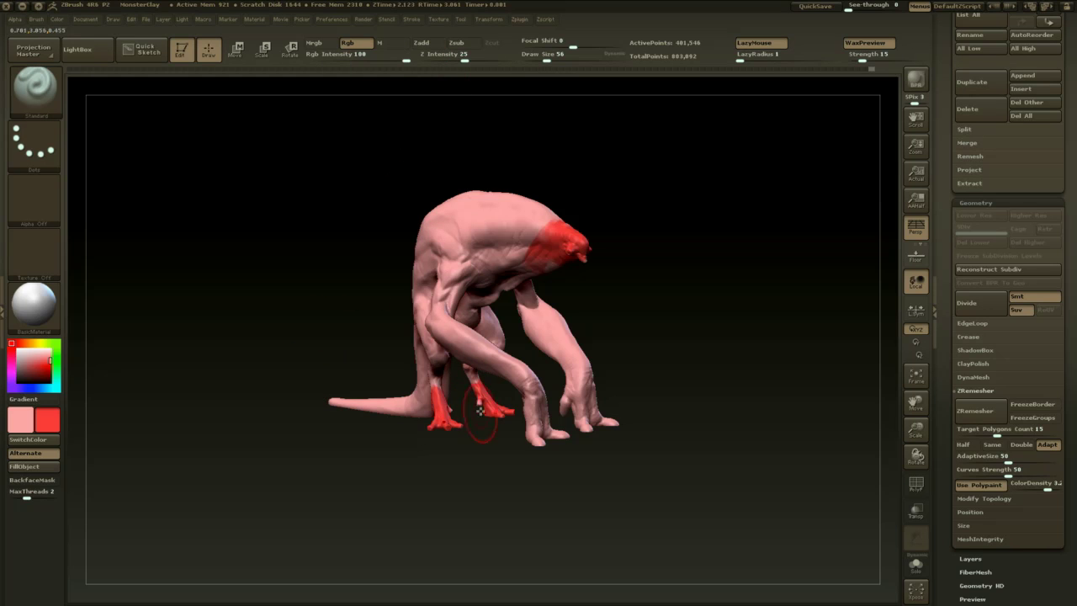
pyautogui.press('l')
# - Touch up the red on the hind feet and clean up its edge along the lower legs with pink
pyautogui.moveTo(480, 447); pyautogui.dragTo(485, 449)
pyautogui.press('v')
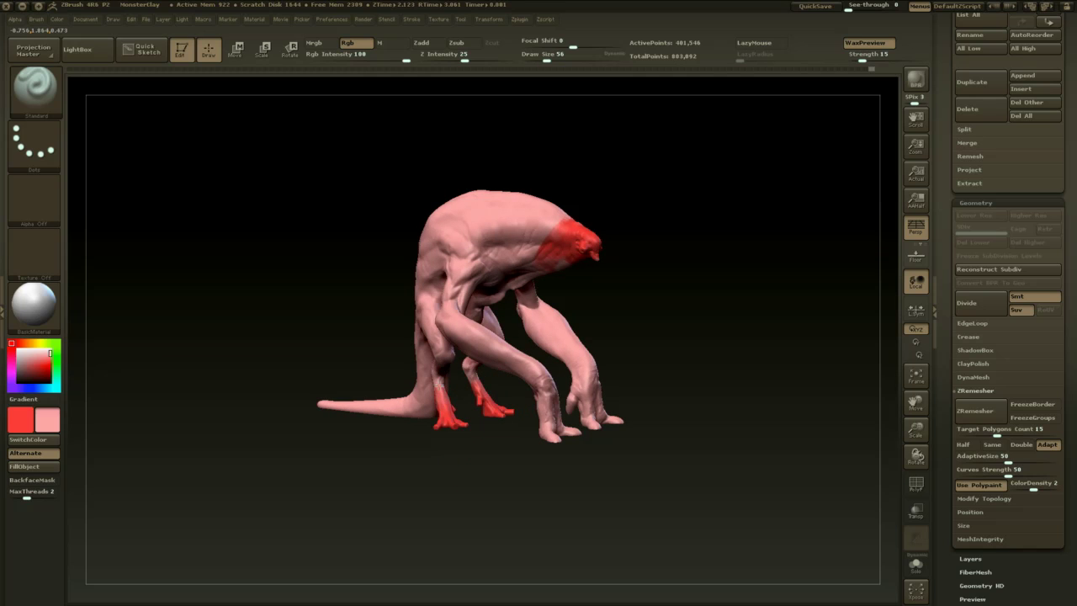
pyautogui.moveTo(471, 381); pyautogui.dragTo(482, 400)
pyautogui.press('v')
pyautogui.moveTo(599, 270)
pyautogui.mouseDown()
pyautogui.moveTo(595, 212)
pyautogui.moveTo(587, 238)
pyautogui.moveTo(660, 301)
pyautogui.moveTo(653, 317)
pyautogui.mouseUp()
# - Enlarge the brush to a draw size of 90 and paint pink over the neck, limiting the red to the head
pyautogui.press('space')
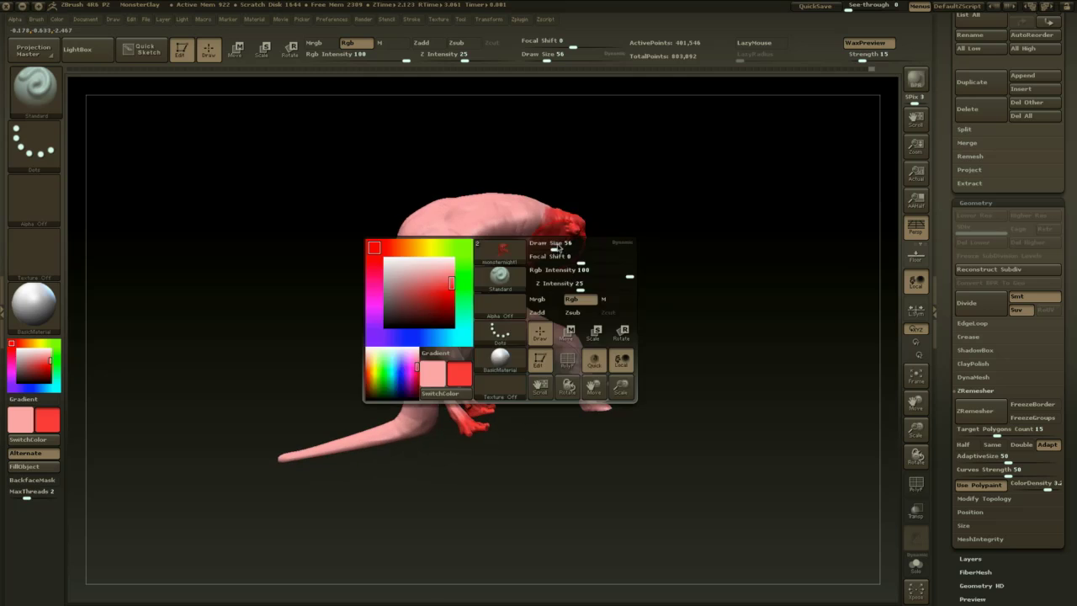
pyautogui.click(557, 249)
pyautogui.press('v')
pyautogui.moveTo(551, 249); pyautogui.dragTo(549, 207)
pyautogui.moveTo(618, 281)
pyautogui.mouseDown()
pyautogui.moveTo(631, 272)
pyautogui.moveTo(683, 300)
pyautogui.moveTo(667, 425)
pyautogui.mouseUp()
pyautogui.moveTo(737, 323)
pyautogui.keyDown('alt'); pyautogui.mouseDown()
pyautogui.moveTo(722, 323)
pyautogui.moveTo(737, 314)
pyautogui.moveTo(742, 337)
pyautogui.mouseUp(); pyautogui.keyUp('alt')
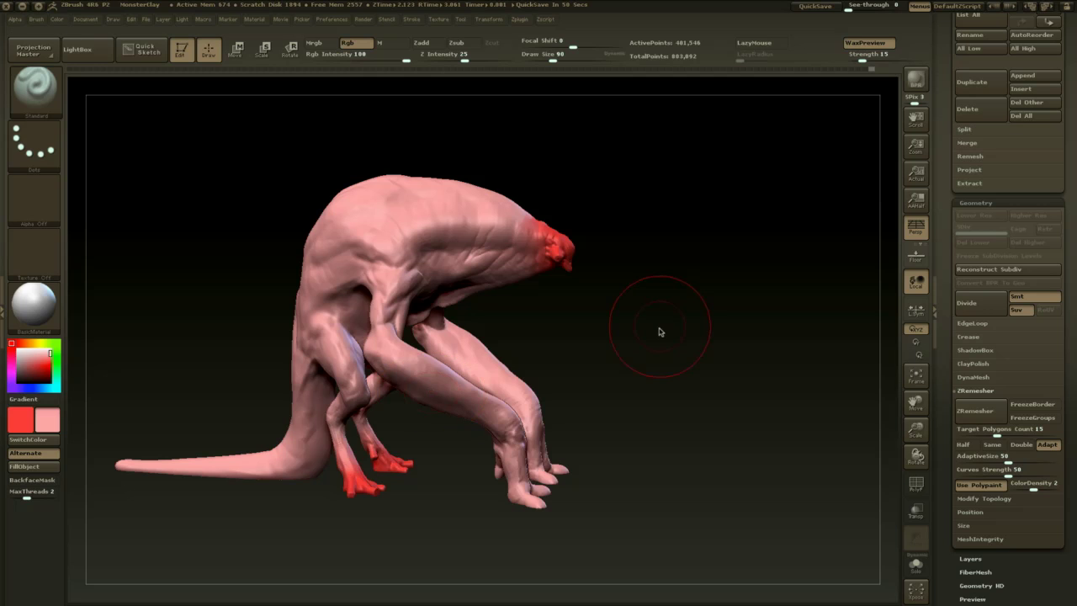
# - Run ZRemesher on the painted duplicate with a target polygon count of 15, using polypaint and adaptive density
pyautogui.moveTo(648, 327)
pyautogui.mouseDown()
pyautogui.moveTo(630, 334)
pyautogui.moveTo(606, 392)
pyautogui.moveTo(622, 415)
pyautogui.moveTo(581, 232)
pyautogui.moveTo(632, 337)
pyautogui.moveTo(631, 363)
pyautogui.mouseUp()
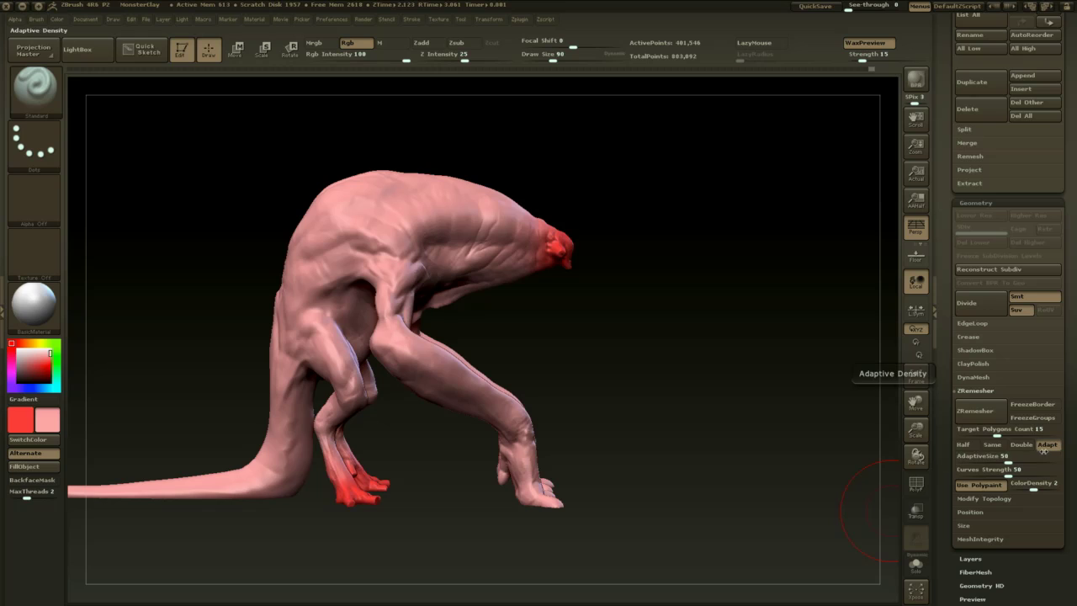
pyautogui.click(983, 414)
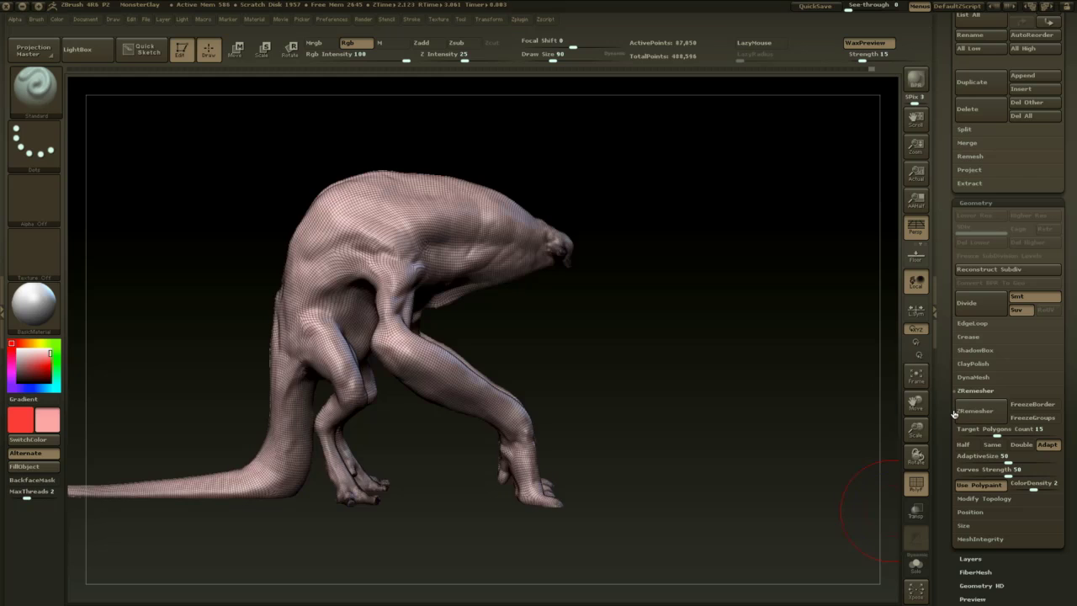
pyautogui.hotkey('shift', 'f')
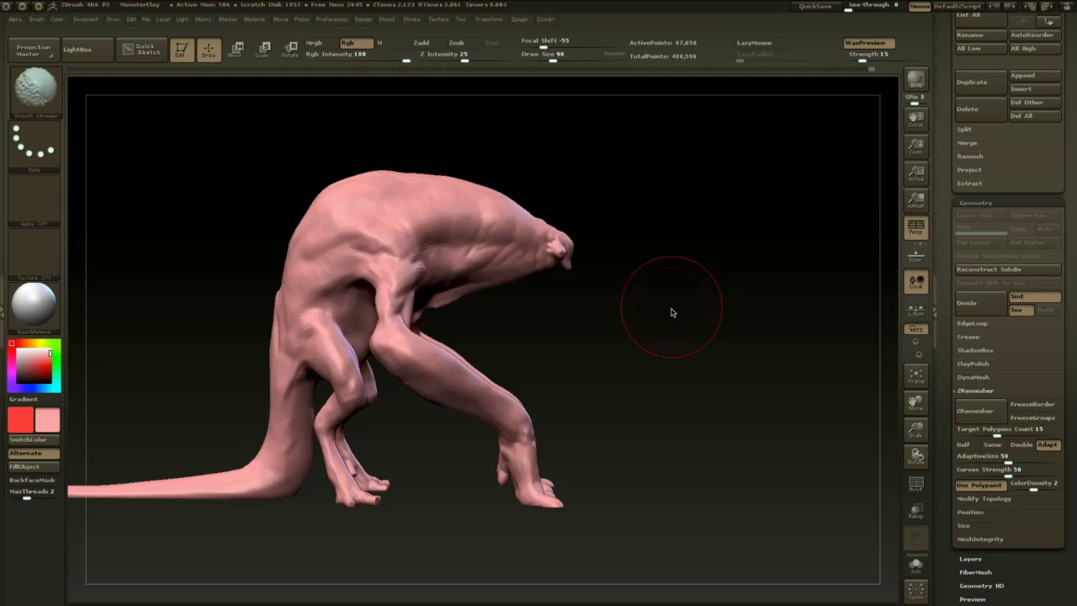
# - Examine the remeshed monster's polygon flow and density around the head, torso and limbs with the wireframe display
pyautogui.moveTo(671, 312); pyautogui.dragTo(654, 539)
pyautogui.hotkey('shift', 'f')
pyautogui.moveTo(668, 373); pyautogui.dragTo(454, 456)
pyautogui.hotkey('shift', 'f')
pyautogui.hotkey('shift', 'f')
pyautogui.moveTo(601, 244)
pyautogui.keyDown('shift'); pyautogui.mouseDown()
pyautogui.moveTo(556, 283)
pyautogui.moveTo(519, 286)
pyautogui.mouseUp(); pyautogui.keyUp('shift')
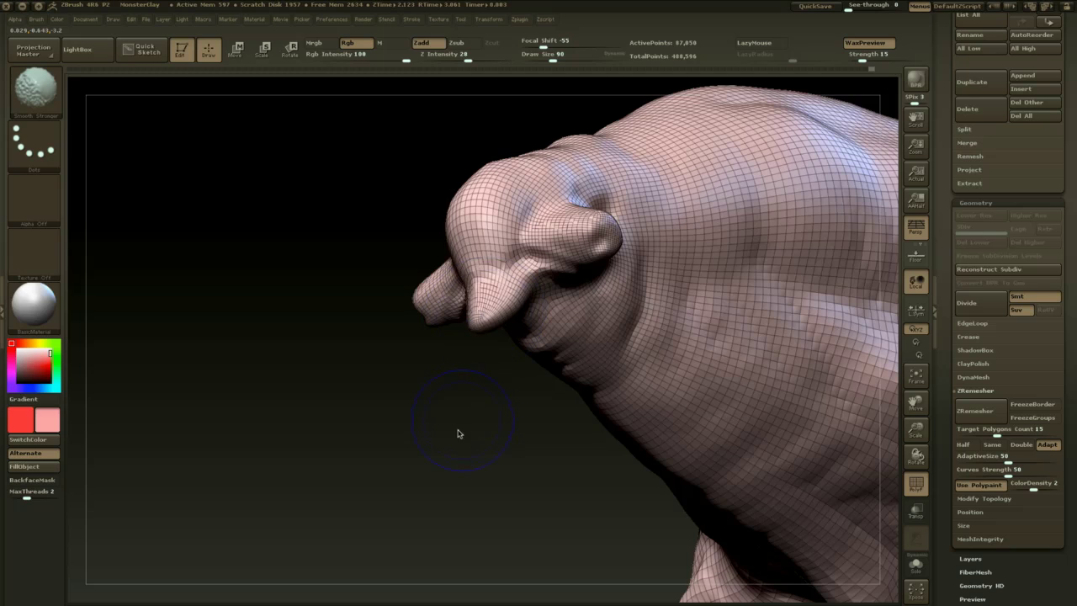
pyautogui.moveTo(460, 435)
pyautogui.mouseDown()
pyautogui.moveTo(510, 452)
pyautogui.moveTo(643, 369)
pyautogui.moveTo(577, 272)
pyautogui.mouseUp()
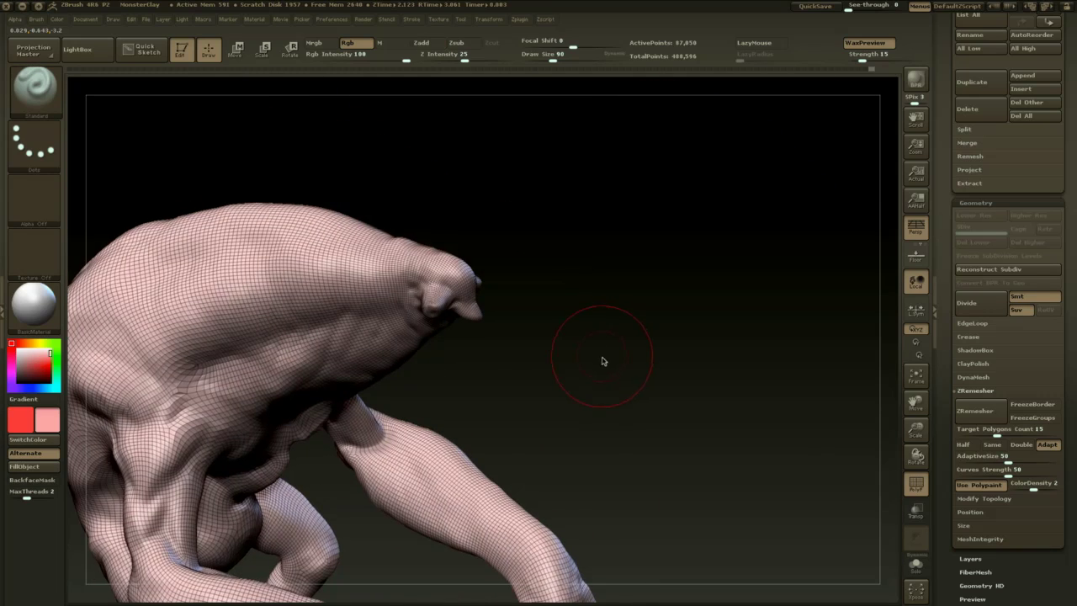
pyautogui.keyDown('alt'); pyautogui.moveTo(597, 348); pyautogui.dragTo(565, 272); pyautogui.keyUp('alt')
pyautogui.moveTo(535, 337); pyautogui.dragTo(671, 370)
pyautogui.hotkey('shift', 'f')
pyautogui.hotkey('shift', 'f')
pyautogui.moveTo(605, 364)
pyautogui.keyDown('alt'); pyautogui.mouseDown()
pyautogui.moveTo(572, 387)
pyautogui.moveTo(513, 383)
pyautogui.mouseUp(); pyautogui.keyUp('alt')
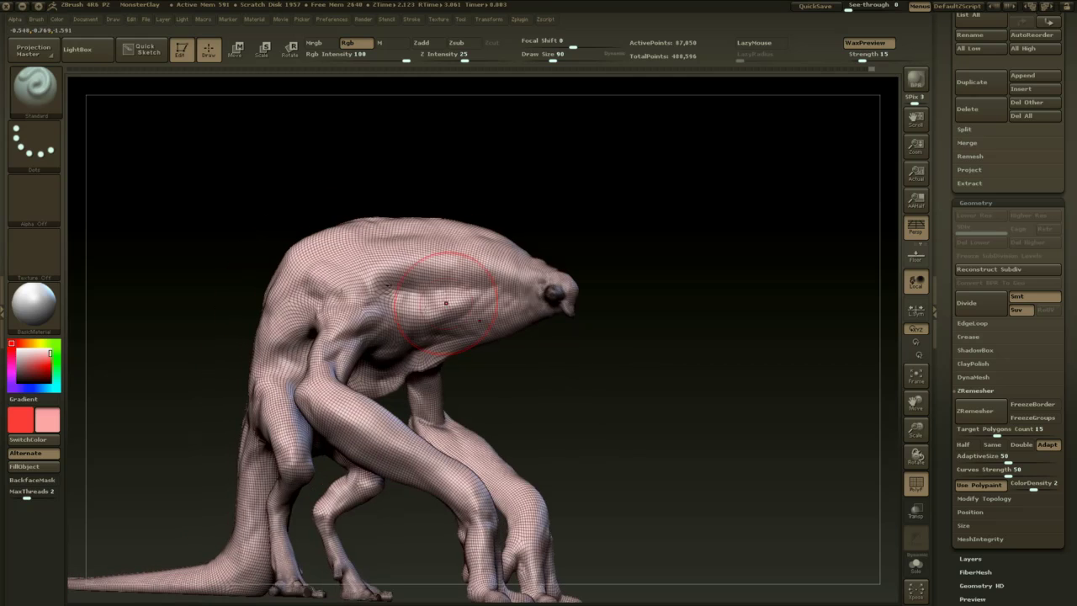
pyautogui.keyDown('shift'); pyautogui.moveTo(399, 288); pyautogui.dragTo(392, 290); pyautogui.keyUp('shift')
pyautogui.moveTo(539, 386)
pyautogui.mouseDown()
pyautogui.moveTo(618, 338)
pyautogui.moveTo(608, 336)
pyautogui.moveTo(642, 335)
pyautogui.mouseUp()
# - Try a transpose topology mask over the body down to the upper arms, and clear the mask
pyautogui.press('w')
pyautogui.hotkey('shift', 'f')
pyautogui.keyDown('ctrl'); pyautogui.moveTo(536, 362); pyautogui.dragTo(554, 408); pyautogui.keyUp('ctrl')
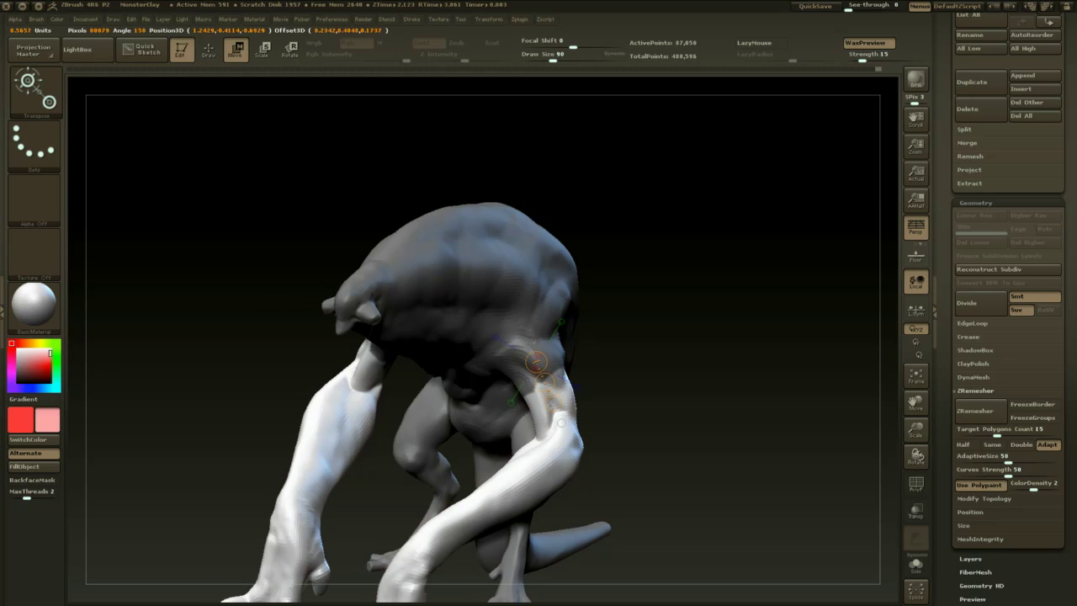
pyautogui.moveTo(620, 342)
pyautogui.keyDown('ctrl'); pyautogui.mouseDown()
pyautogui.moveTo(611, 270)
pyautogui.moveTo(643, 276)
pyautogui.moveTo(677, 328)
pyautogui.mouseUp(); pyautogui.keyUp('ctrl')
pyautogui.press('f')
pyautogui.press('q')
# - Hide the remeshed duplicate's polypaint and show it together with the original subtool in neutral grey
pyautogui.keyDown('alt'); pyautogui.moveTo(649, 291); pyautogui.dragTo(629, 268); pyautogui.keyUp('alt')
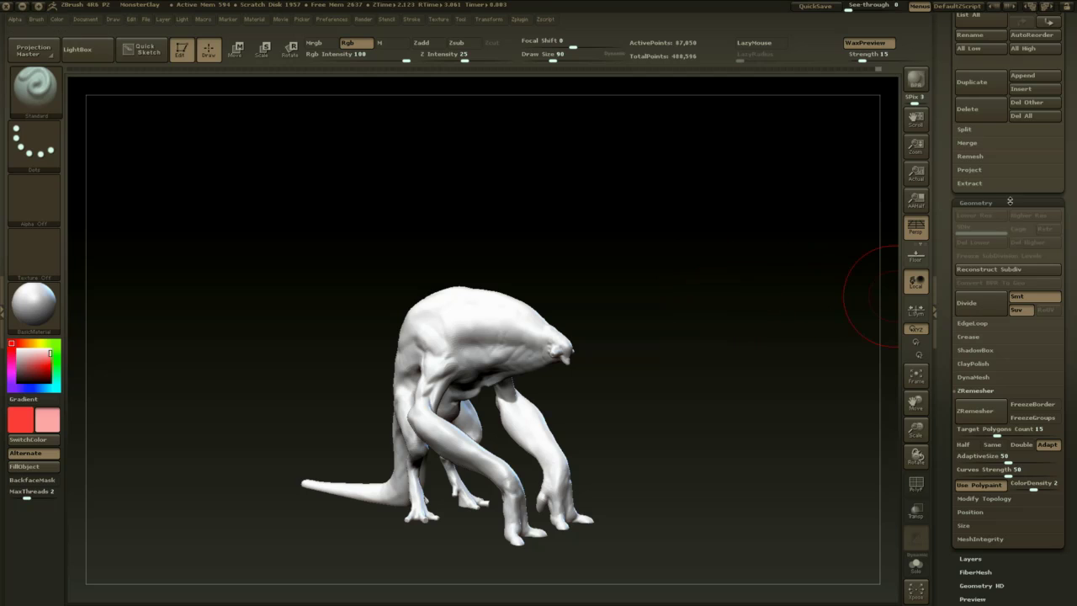
pyautogui.moveTo(1069, 215); pyautogui.dragTo(1069, 437)
pyautogui.click(1044, 231)
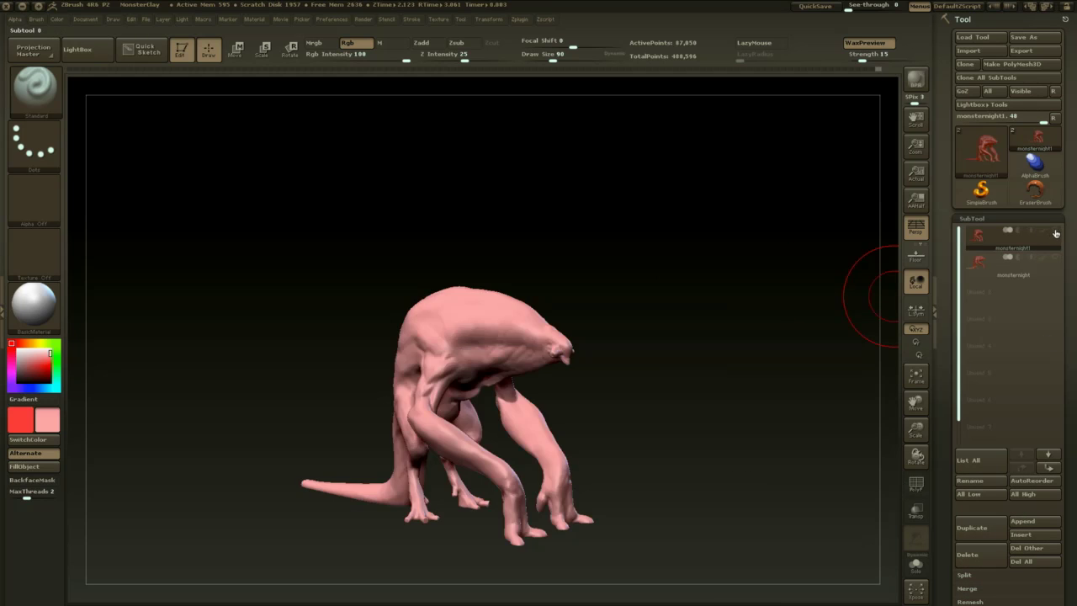
pyautogui.click(1056, 232)
pyautogui.keyDown('alt'); pyautogui.moveTo(777, 438); pyautogui.dragTo(730, 490); pyautogui.keyUp('alt')
pyautogui.click(18, 371)
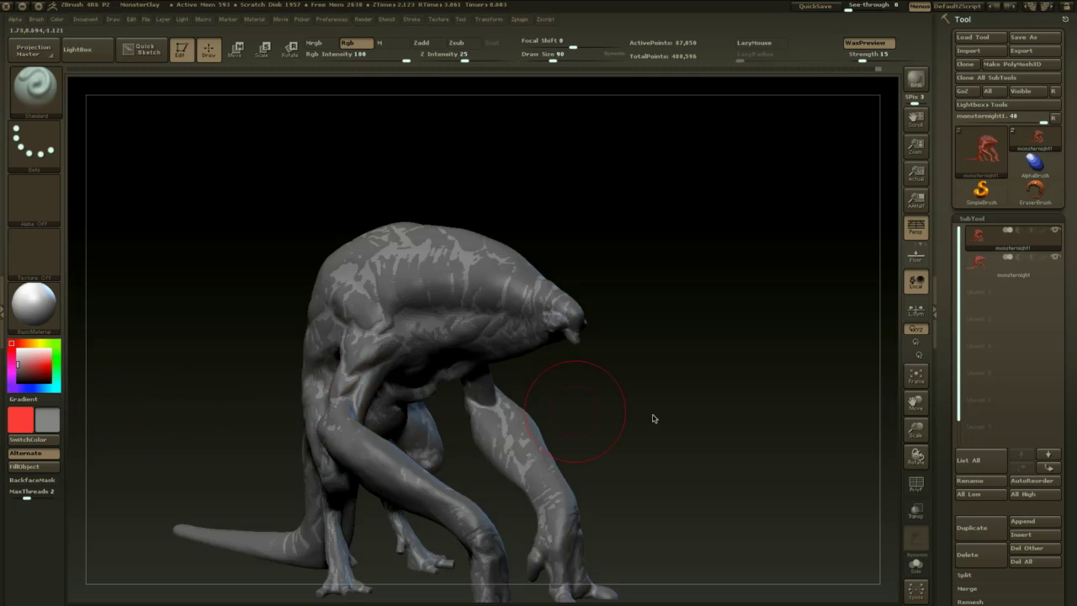
pyautogui.moveTo(651, 418); pyautogui.dragTo(733, 427)
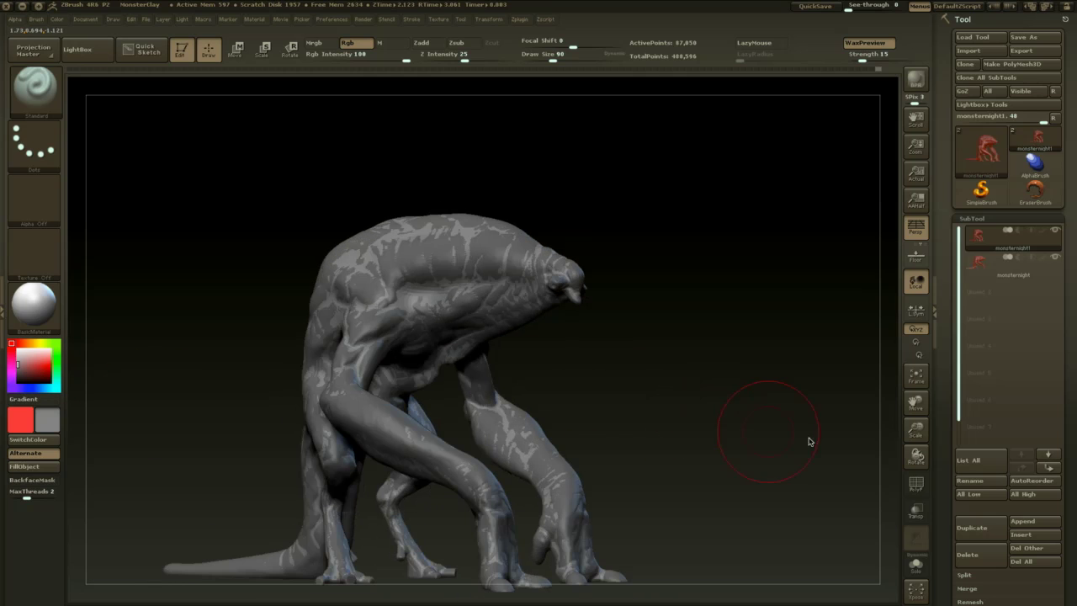
# - Project the original monster's surface detail onto the remeshed duplicate with ProjectAll
pyautogui.moveTo(1064, 600); pyautogui.dragTo(1062, 382)
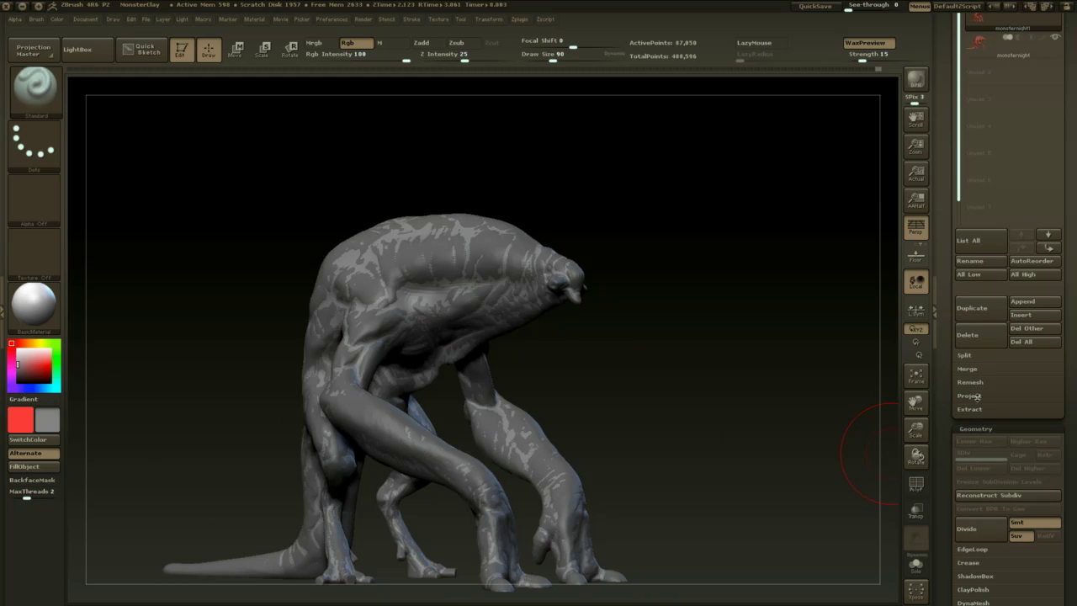
pyautogui.click(976, 396)
pyautogui.click(977, 420)
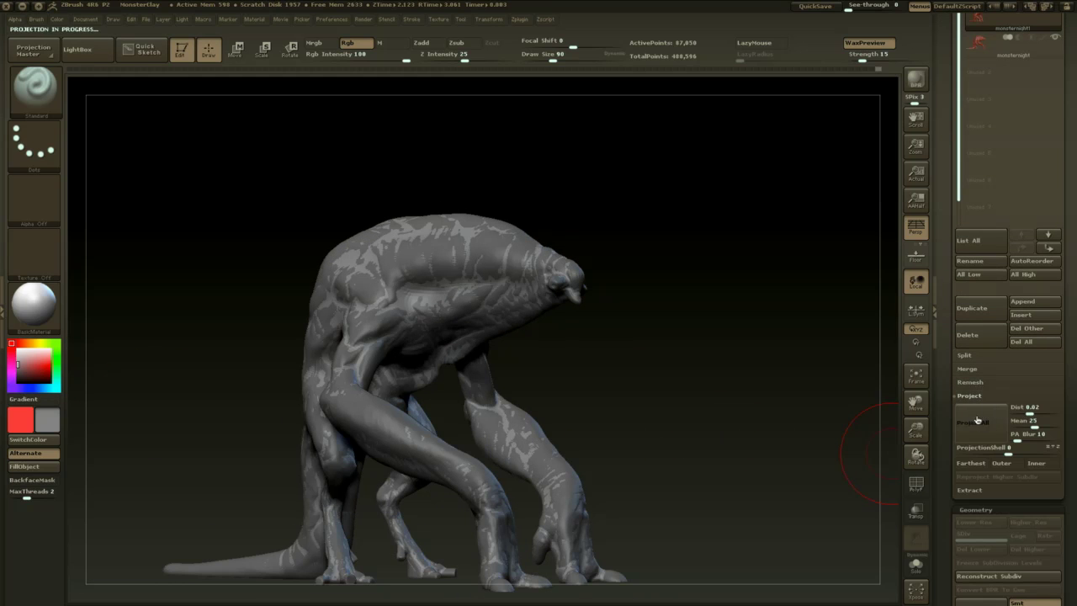
pyautogui.moveTo(683, 392); pyautogui.dragTo(685, 393)
pyautogui.rightClick(685, 394)
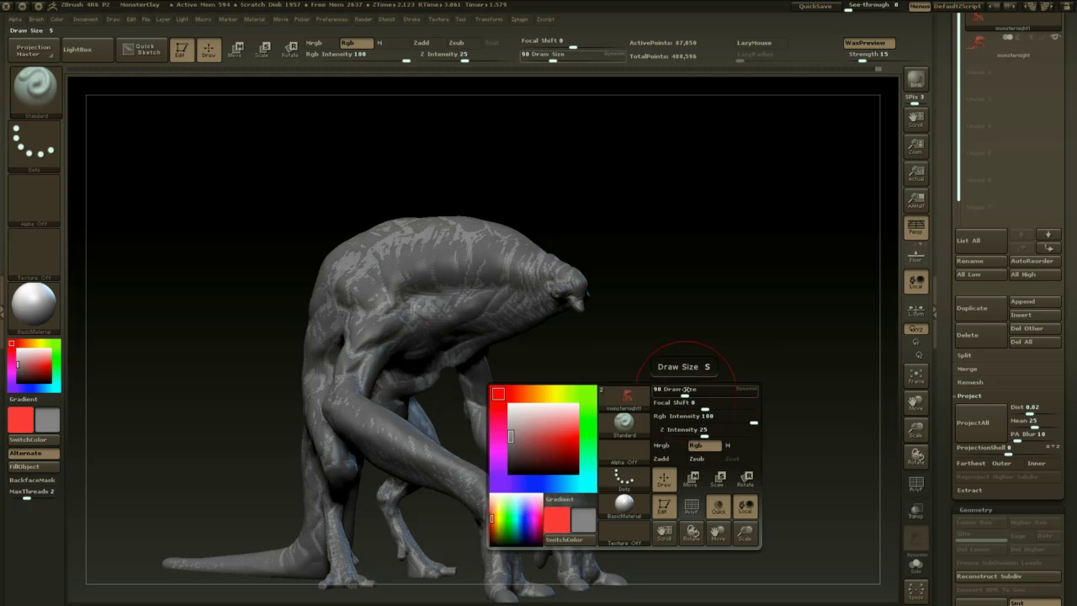
# - Divide the remeshed duplicate up to SDiv 3, projecting the original's detail onto it after each subdivision
pyautogui.hotkey('ctrl', 'd')
pyautogui.click(975, 422)
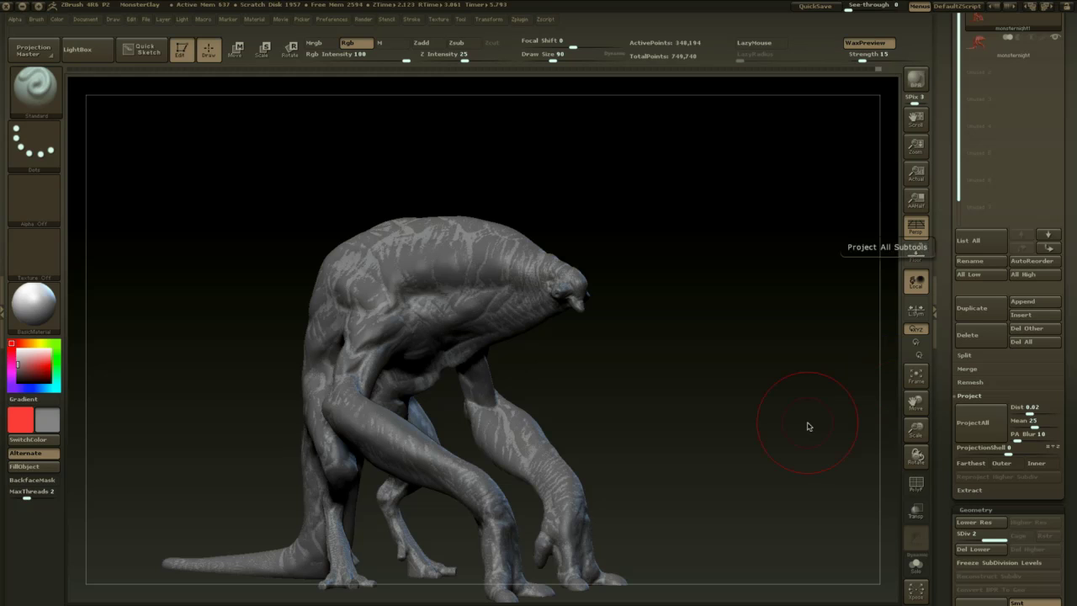
pyautogui.hotkey('ctrl', 'd')
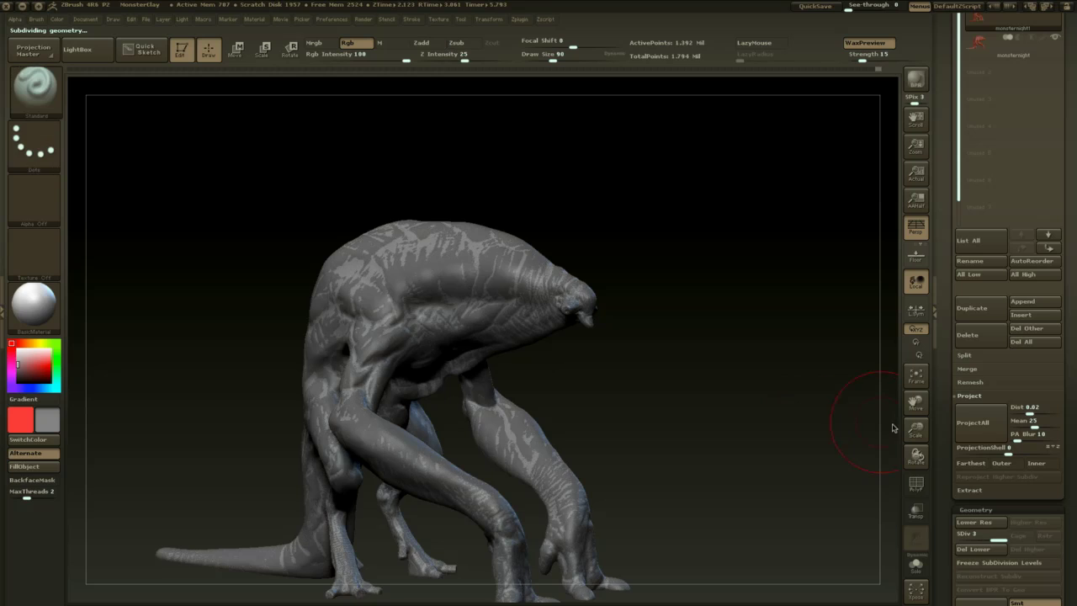
pyautogui.click(971, 432)
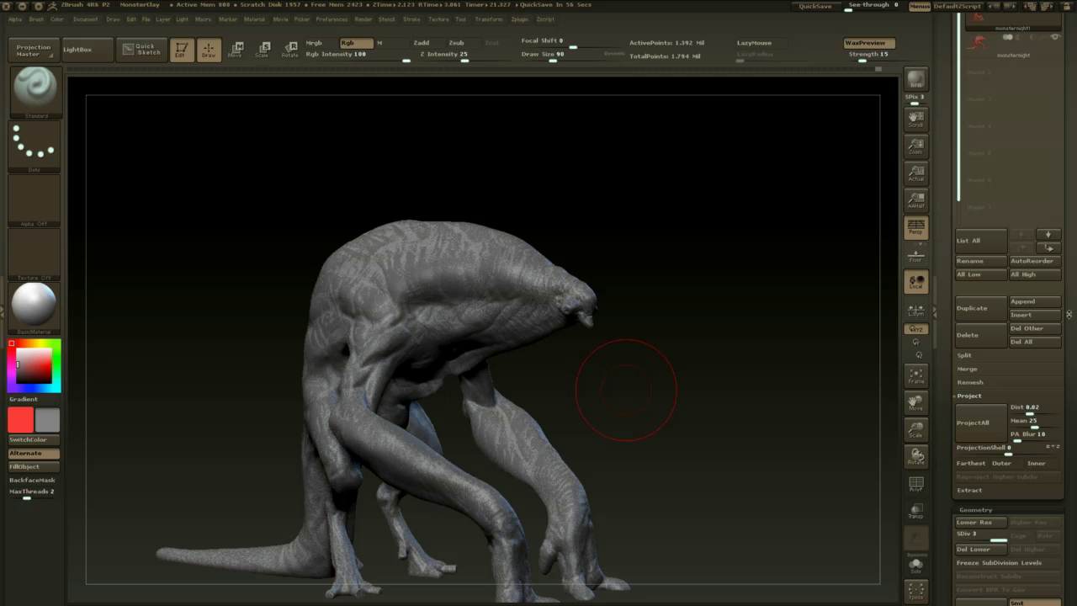
# - Delete the original monsternight subtool, keeping only the remeshed duplicate
pyautogui.scroll(5, 1037, 367)
pyautogui.click(979, 267)
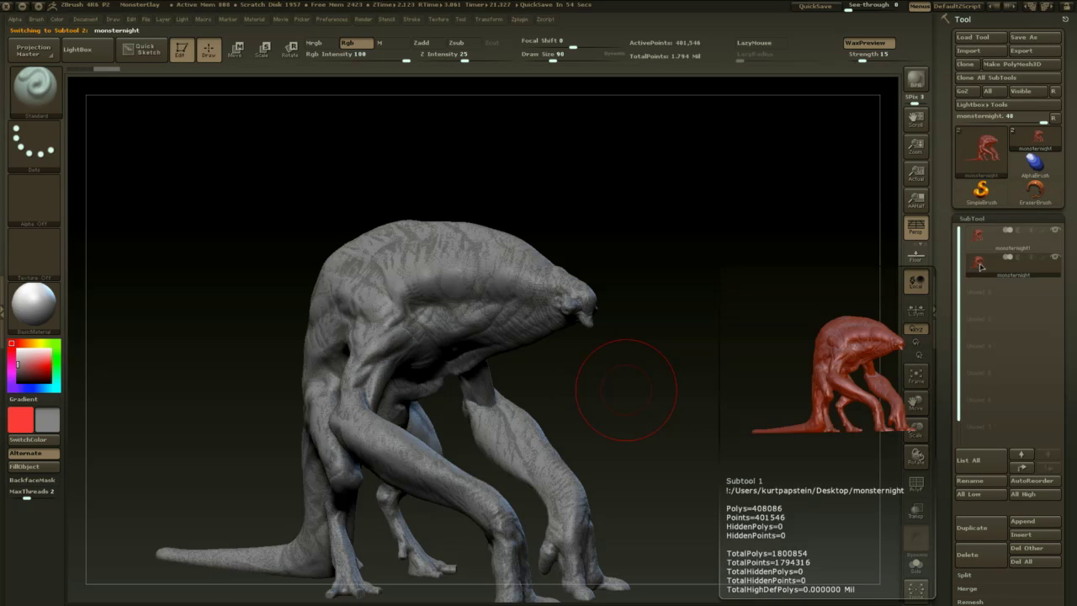
pyautogui.click(983, 557)
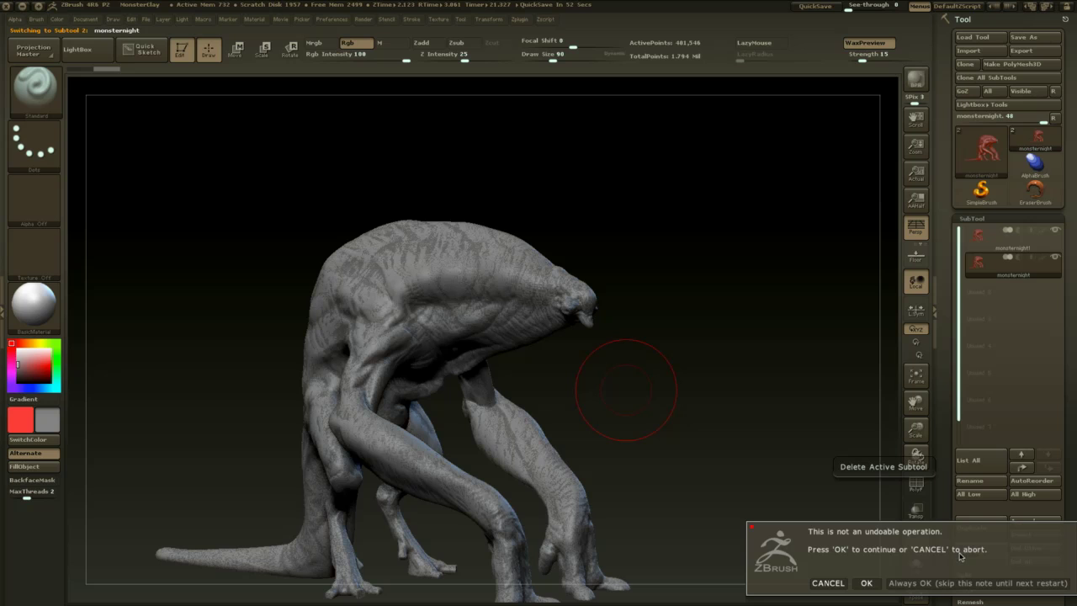
pyautogui.click(867, 583)
# - Smooth the rough projected surface on the neck behind the head and along the monster's side
pyautogui.moveTo(827, 567)
pyautogui.mouseDown()
pyautogui.moveTo(754, 517)
pyautogui.moveTo(750, 474)
pyautogui.moveTo(728, 449)
pyautogui.mouseUp()
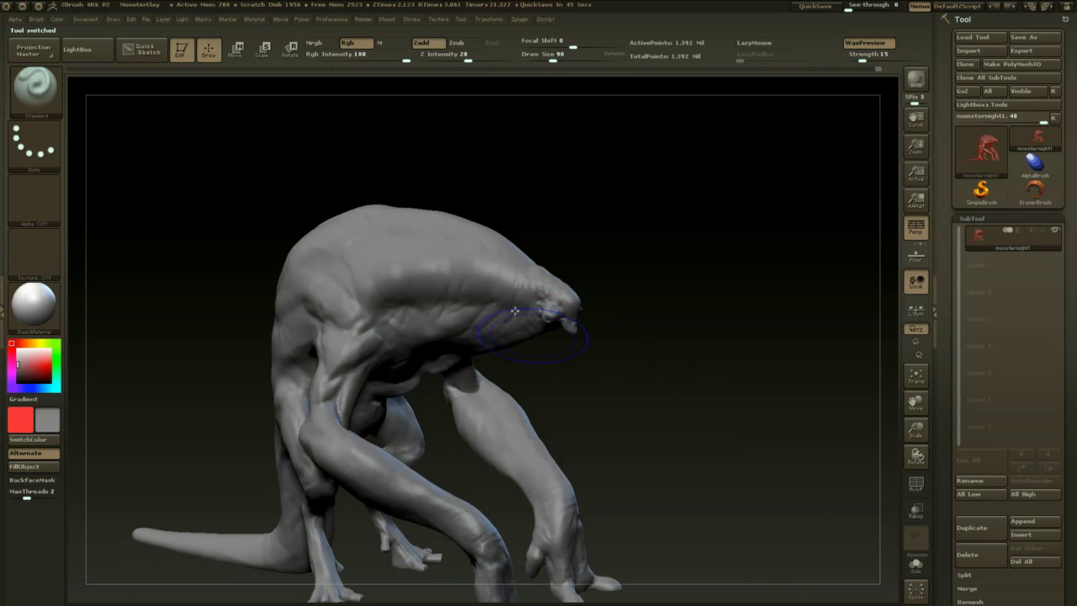
pyautogui.keyDown('shift'); pyautogui.moveTo(522, 286); pyautogui.dragTo(520, 303); pyautogui.keyUp('shift')
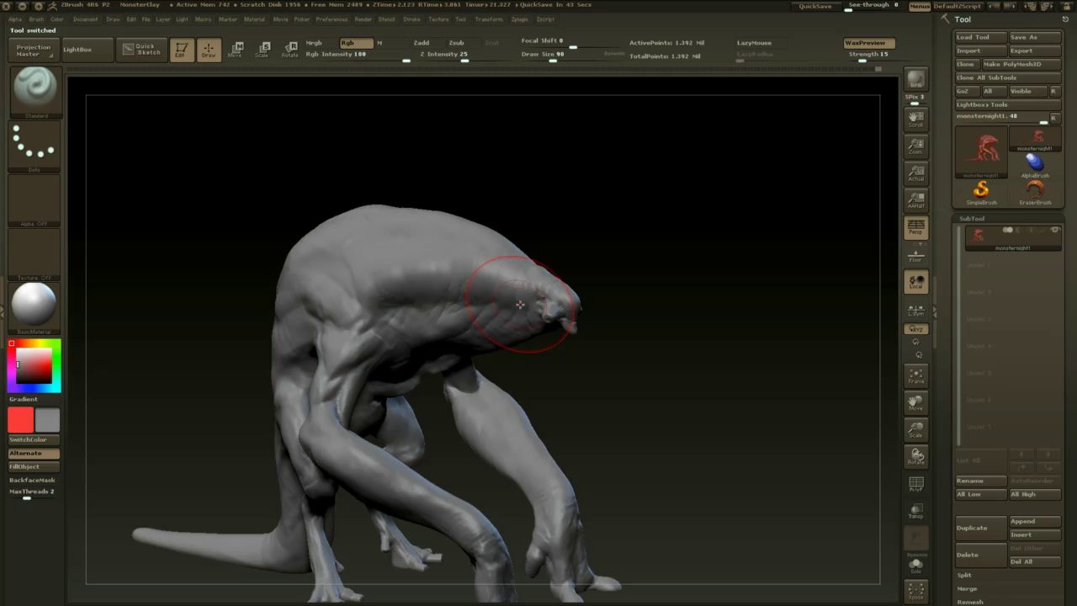
pyautogui.keyDown('shift'); pyautogui.moveTo(407, 303); pyautogui.dragTo(415, 309); pyautogui.keyUp('shift')
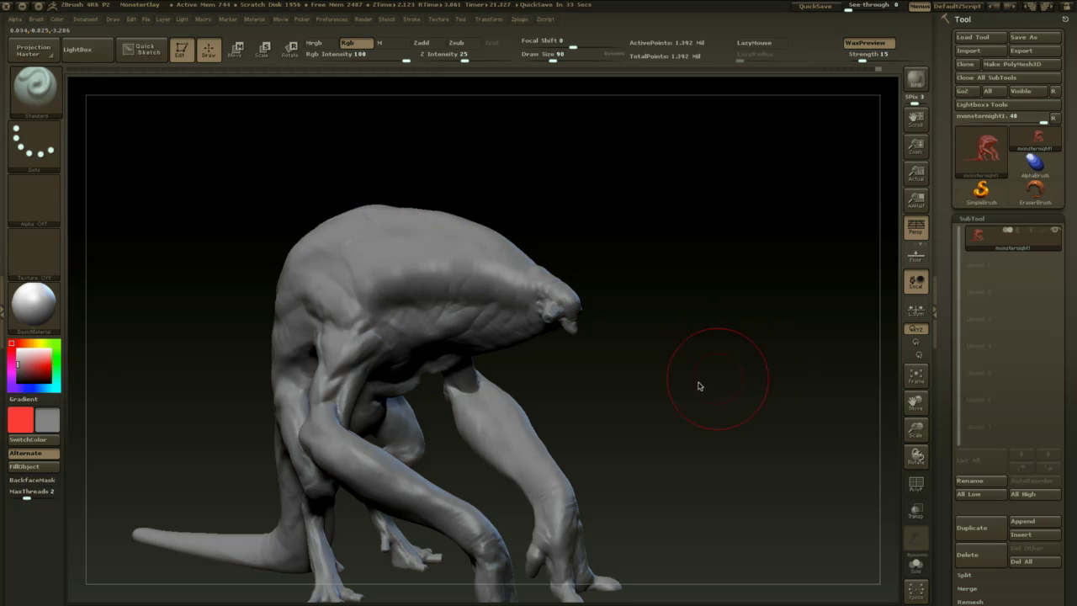
pyautogui.moveTo(613, 428)
pyautogui.mouseDown()
pyautogui.moveTo(500, 409)
pyautogui.moveTo(426, 582)
pyautogui.mouseUp()
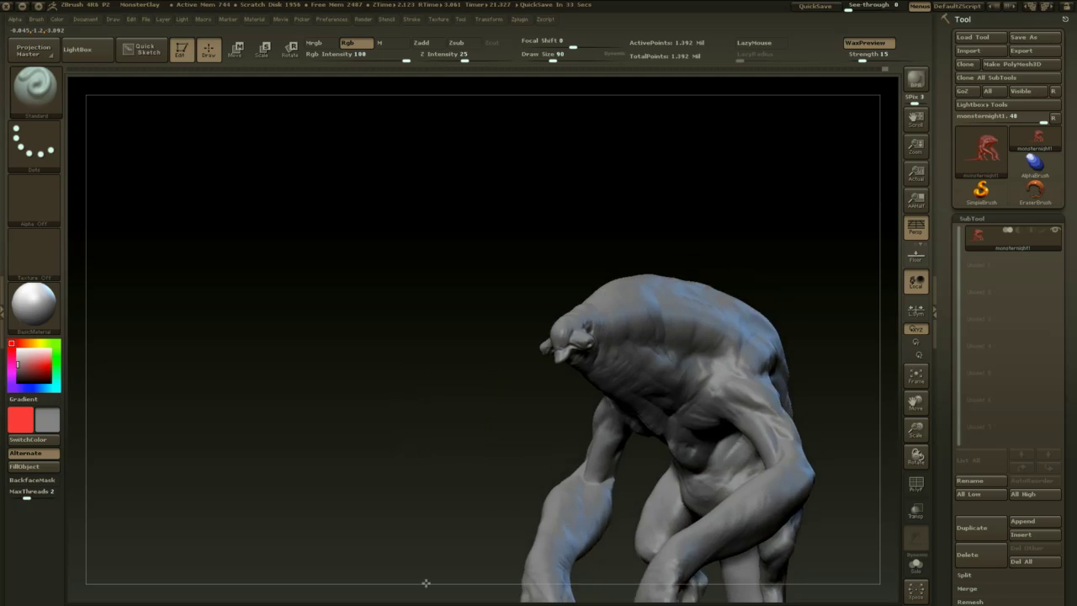
pyautogui.keyDown('alt'); pyautogui.moveTo(441, 457); pyautogui.dragTo(444, 525); pyautogui.keyUp('alt')
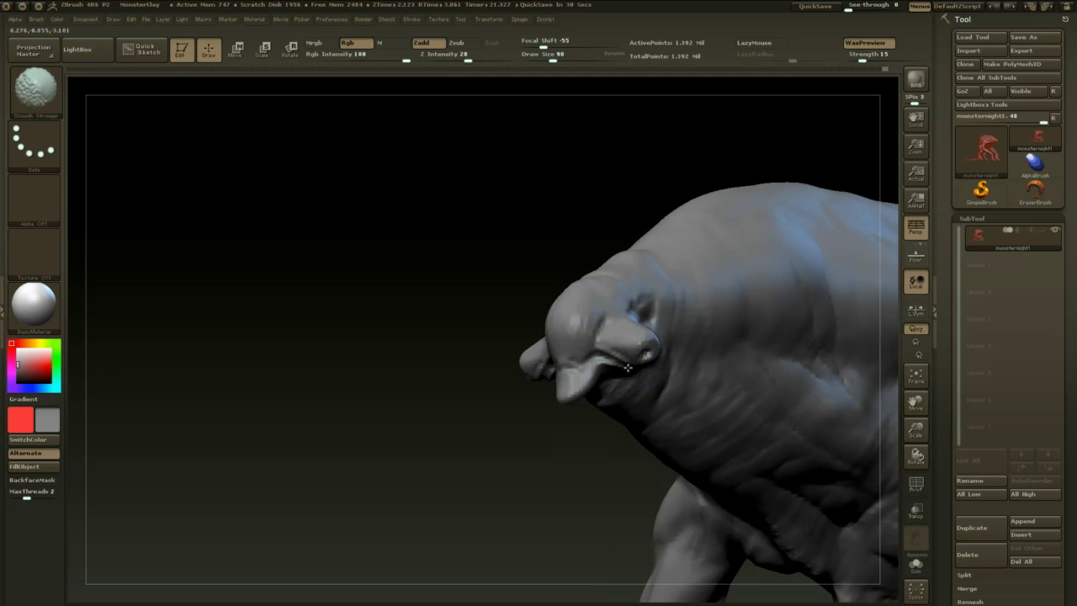
pyautogui.moveTo(560, 478)
pyautogui.mouseDown()
pyautogui.moveTo(661, 430)
pyautogui.moveTo(695, 310)
pyautogui.moveTo(499, 349)
pyautogui.mouseUp()
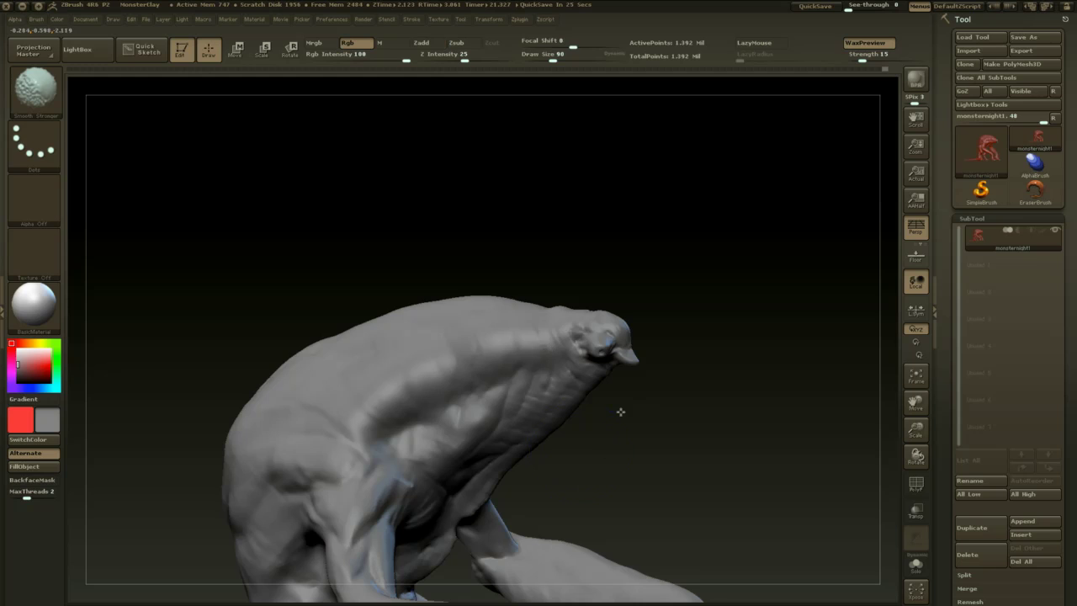
# - Set the smooth brush to draw size 154 and Z Intensity 100, and smooth the monster's body and forelimbs
pyautogui.keyDown('alt'); pyautogui.moveTo(620, 411); pyautogui.dragTo(539, 427); pyautogui.keyUp('alt')
pyautogui.press('space')
pyautogui.moveTo(595, 359); pyautogui.dragTo(604, 360)
pyautogui.keyDown('shift'); pyautogui.moveTo(487, 61); pyautogui.dragTo(530, 56); pyautogui.keyUp('shift')
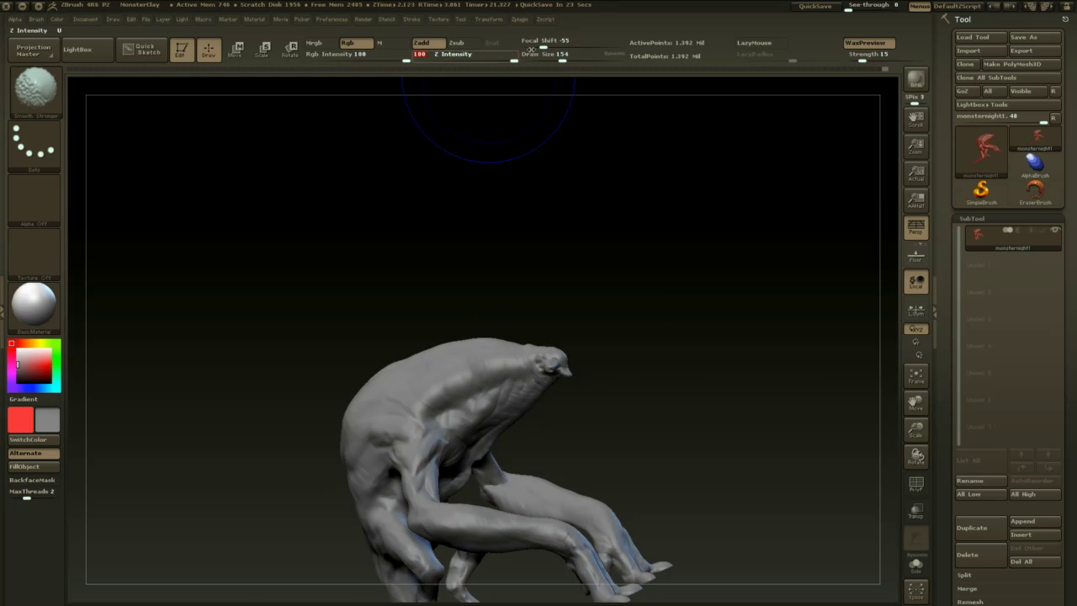
pyautogui.keyDown('alt'); pyautogui.moveTo(644, 253); pyautogui.dragTo(664, 221); pyautogui.keyUp('alt')
pyautogui.keyDown('shift'); pyautogui.moveTo(516, 369); pyautogui.dragTo(476, 528); pyautogui.keyUp('shift')
pyautogui.keyDown('shift'); pyautogui.moveTo(384, 520); pyautogui.dragTo(383, 524); pyautogui.keyUp('shift')
pyautogui.keyDown('alt'); pyautogui.moveTo(665, 353); pyautogui.dragTo(686, 243); pyautogui.keyUp('alt')
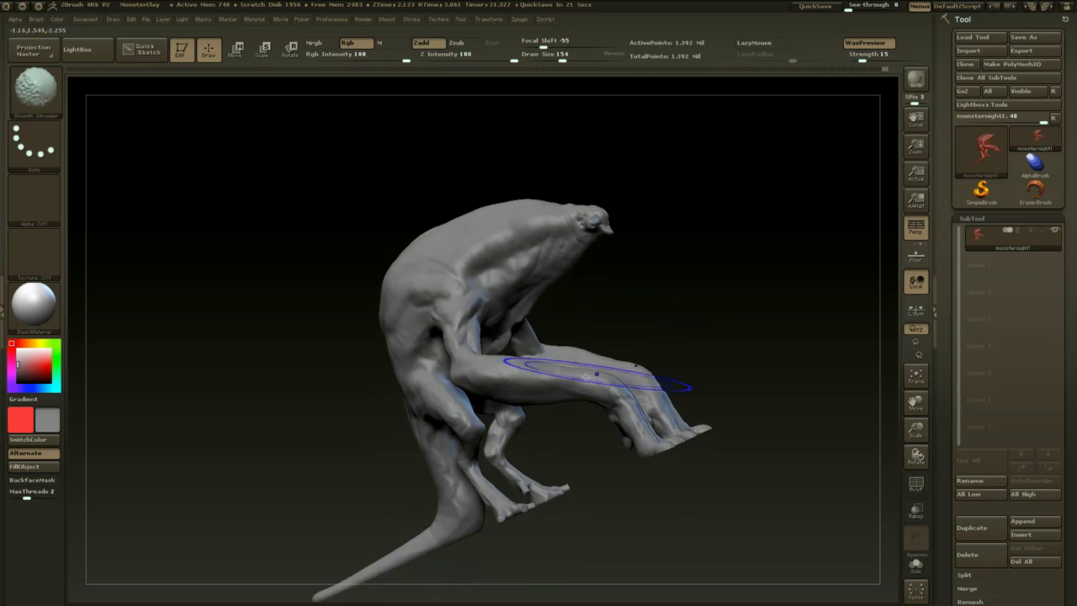
# - Smooth the rough surface of the monster's front limbs, hind legs and tail from both sides
pyautogui.moveTo(589, 374)
pyautogui.keyDown('shift'); pyautogui.mouseDown()
pyautogui.moveTo(664, 437)
pyautogui.moveTo(675, 498)
pyautogui.mouseUp(); pyautogui.keyUp('shift')
pyautogui.moveTo(799, 362)
pyautogui.mouseDown()
pyautogui.moveTo(437, 500)
pyautogui.moveTo(491, 527)
pyautogui.mouseUp()
pyautogui.keyDown('shift'); pyautogui.moveTo(442, 461); pyautogui.dragTo(437, 491); pyautogui.keyUp('shift')
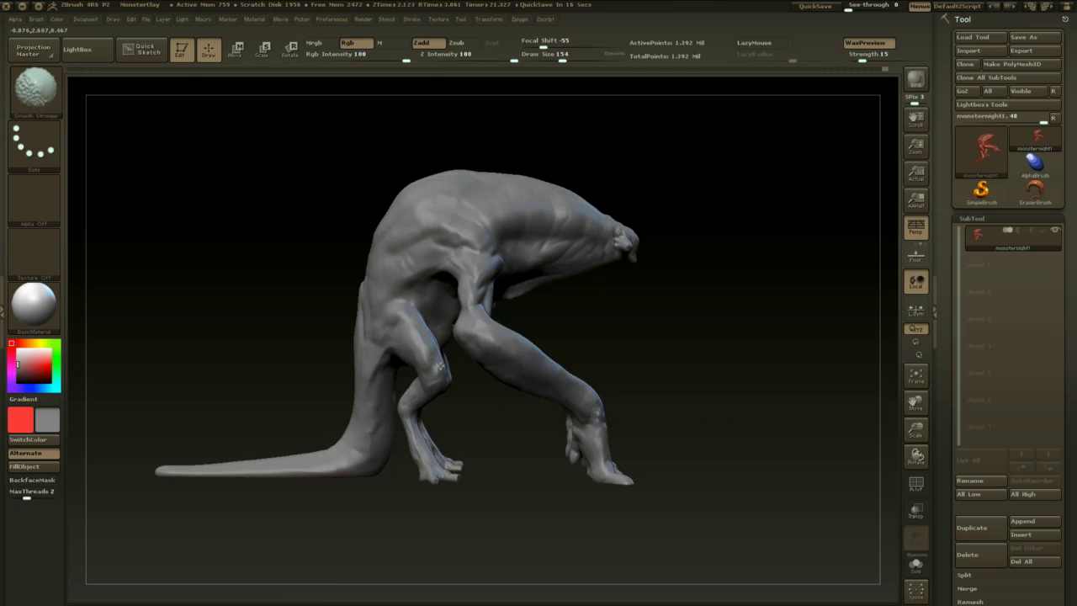
pyautogui.moveTo(707, 372)
pyautogui.keyDown('alt'); pyautogui.mouseDown()
pyautogui.moveTo(642, 484)
pyautogui.moveTo(515, 462)
pyautogui.mouseUp(); pyautogui.keyUp('alt')
pyautogui.moveTo(698, 416)
pyautogui.keyDown('alt'); pyautogui.mouseDown()
pyautogui.moveTo(733, 383)
pyautogui.moveTo(644, 383)
pyautogui.mouseUp(); pyautogui.keyUp('alt')
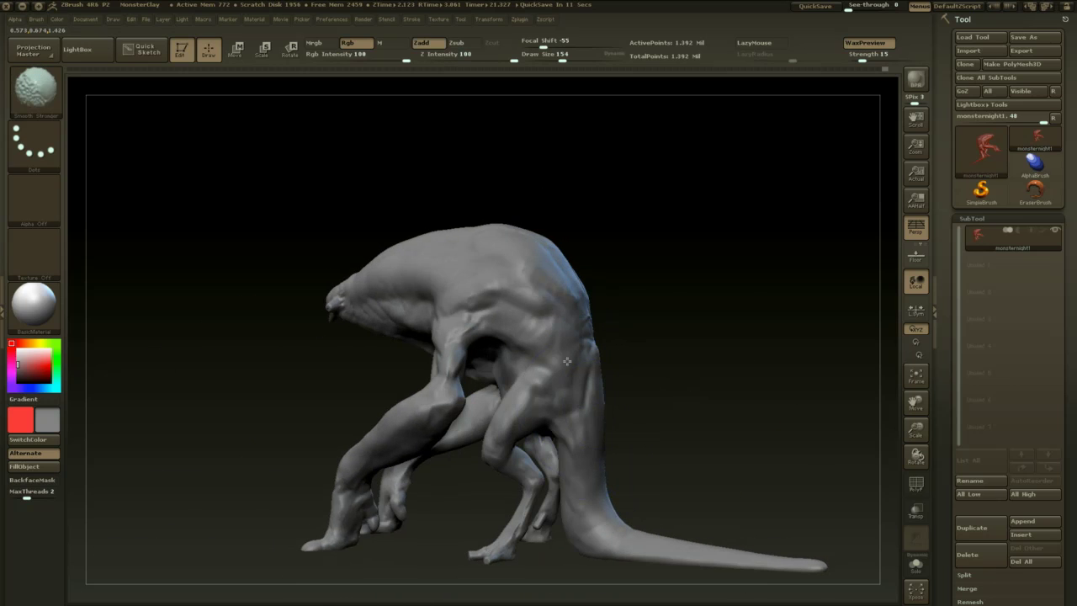
pyautogui.moveTo(467, 510)
pyautogui.mouseDown()
pyautogui.moveTo(459, 531)
pyautogui.moveTo(548, 525)
pyautogui.mouseUp()
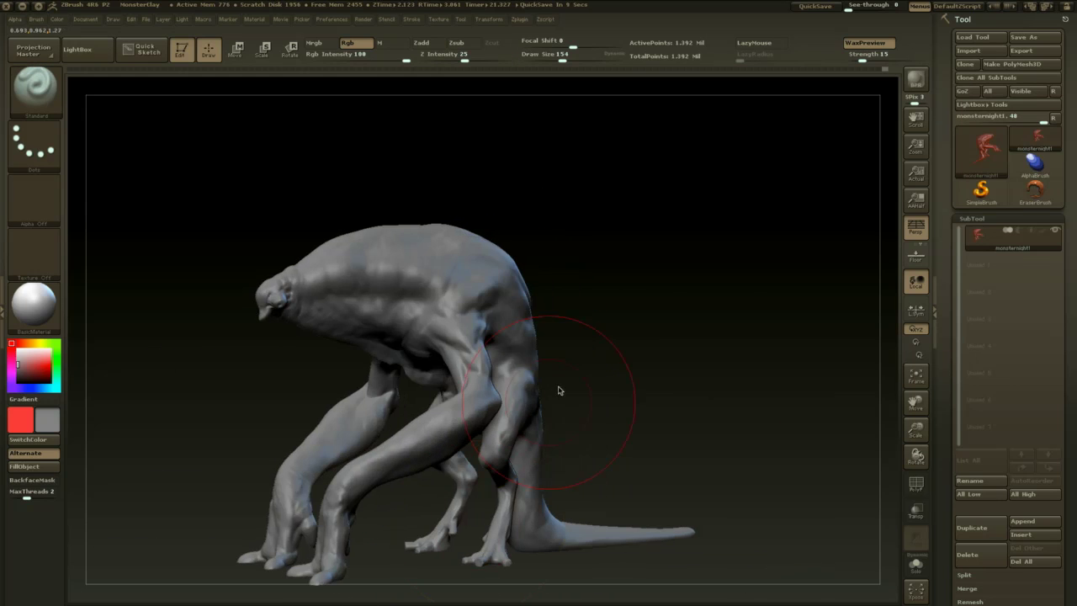
# - Set the draw size to 56 and isolate the monster's head with a rectangular selection, hiding the rest of the body
pyautogui.press('space')
pyautogui.moveTo(562, 354); pyautogui.dragTo(546, 354)
pyautogui.keyDown('alt'); pyautogui.moveTo(251, 395); pyautogui.dragTo(421, 442); pyautogui.keyUp('alt')
pyautogui.moveTo(419, 441); pyautogui.dragTo(348, 418)
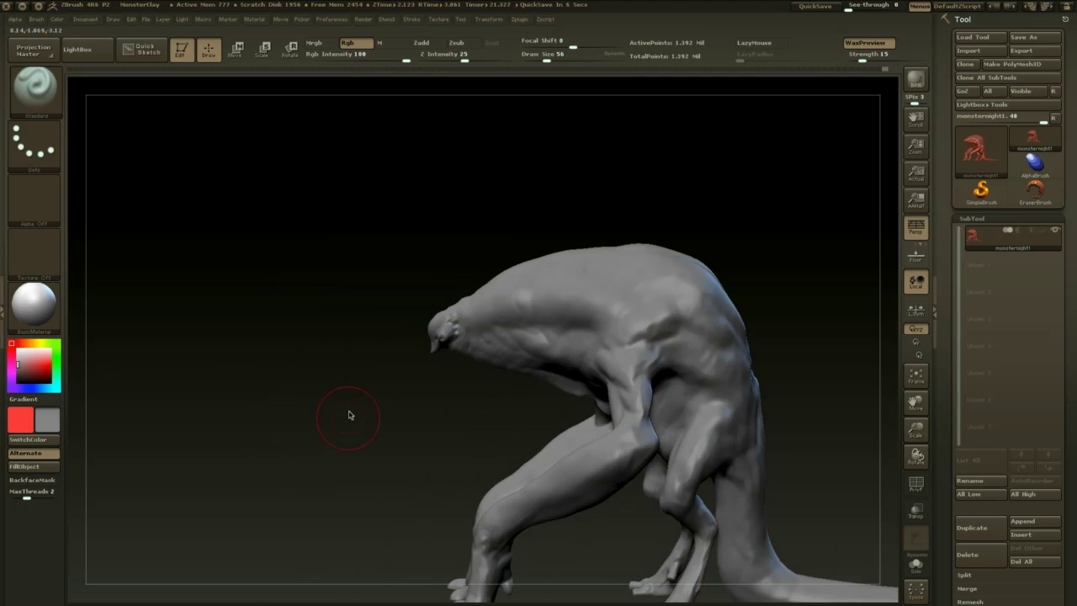
pyautogui.keyDown('ctrl'); pyautogui.keyDown('shift'); pyautogui.click(41, 90); pyautogui.keyUp('shift'); pyautogui.keyUp('ctrl')
pyautogui.keyDown('ctrl'); pyautogui.keyDown('shift'); pyautogui.click(158, 102); pyautogui.keyUp('shift'); pyautogui.keyUp('ctrl')
pyautogui.keyDown('ctrl'); pyautogui.keyDown('shift'); pyautogui.moveTo(409, 287); pyautogui.dragTo(473, 399); pyautogui.keyUp('shift'); pyautogui.keyUp('ctrl')
pyautogui.press('f')
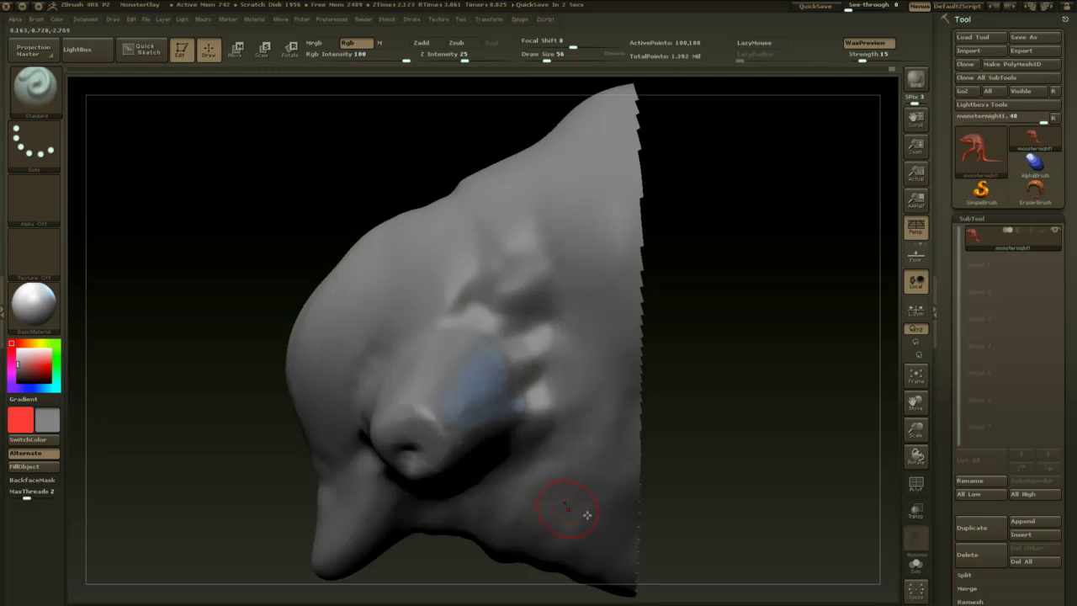
# - Choose the ClayBuildup brush with draw size 29 and insert a sphere as a new subtool
pyautogui.moveTo(729, 450)
pyautogui.keyDown('alt'); pyautogui.mouseDown()
pyautogui.moveTo(702, 428)
pyautogui.moveTo(674, 438)
pyautogui.moveTo(774, 493)
pyautogui.moveTo(693, 366)
pyautogui.moveTo(582, 360)
pyautogui.mouseUp(); pyautogui.keyUp('alt')
pyautogui.press('b')
pyautogui.press('c')
pyautogui.press('b')
pyautogui.press('space')
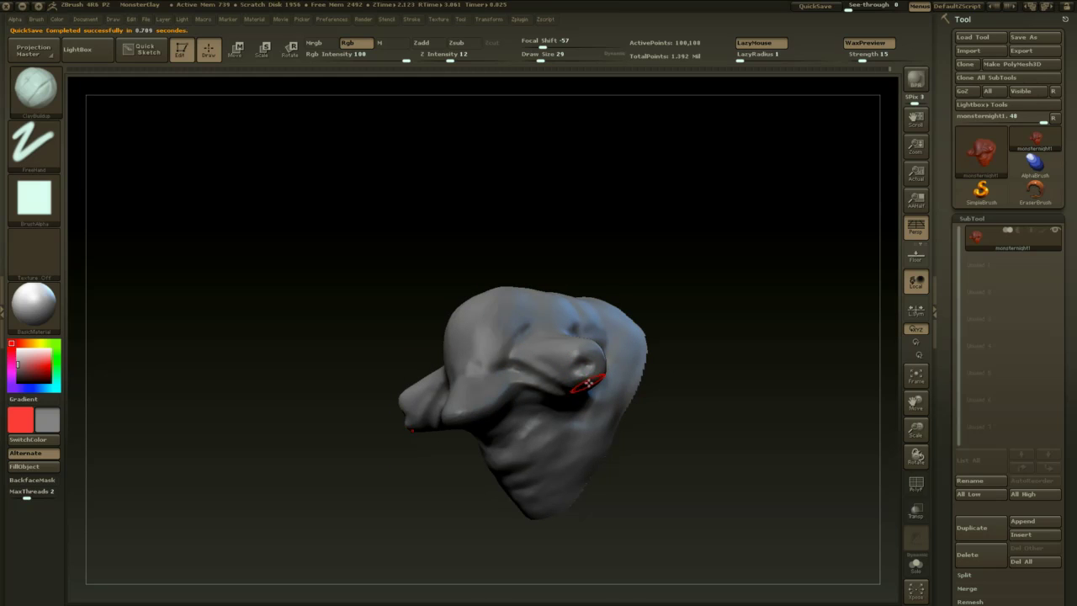
pyautogui.click(1031, 535)
pyautogui.click(646, 372)
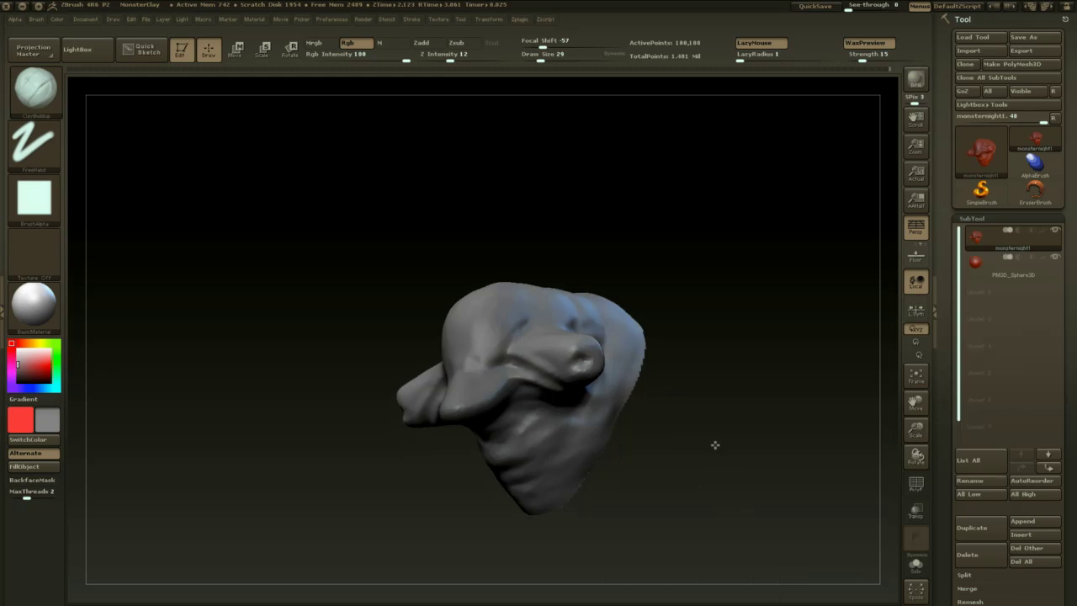
# - Activate the sphere subtool, scale it with the transpose line and move it clear of the head
pyautogui.press('e')
pyautogui.moveTo(514, 375); pyautogui.dragTo(514, 480)
pyautogui.keyDown('alt'); pyautogui.click(548, 355); pyautogui.keyUp('alt')
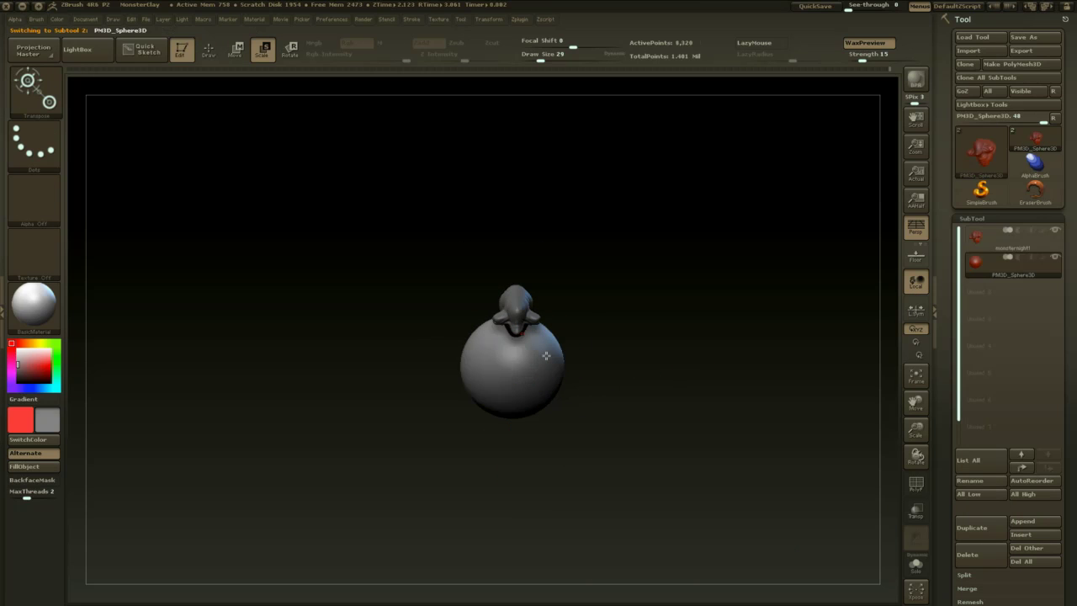
pyautogui.moveTo(514, 427)
pyautogui.mouseDown()
pyautogui.moveTo(587, 408)
pyautogui.moveTo(549, 395)
pyautogui.mouseUp()
pyautogui.moveTo(540, 378); pyautogui.dragTo(540, 487)
pyautogui.moveTo(542, 449); pyautogui.dragTo(263, 361)
pyautogui.press('w')
pyautogui.moveTo(424, 379); pyautogui.dragTo(360, 362)
pyautogui.press('e')
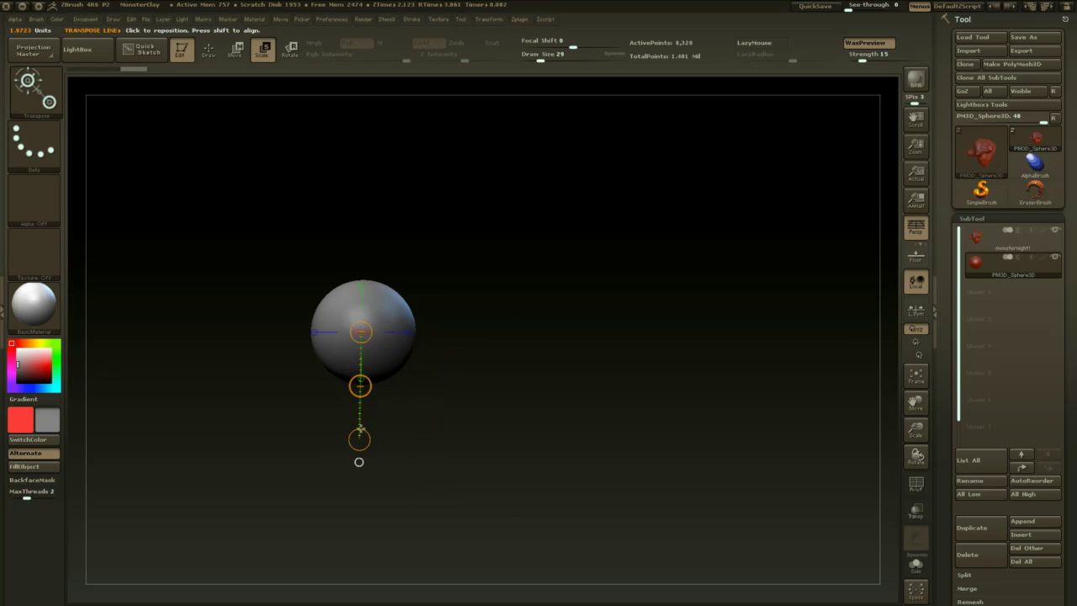
pyautogui.moveTo(359, 439); pyautogui.dragTo(360, 425)
# - Scale the sphere down to roughly eyeball size beside the head
pyautogui.keyDown('shift'); pyautogui.moveTo(448, 319); pyautogui.dragTo(618, 463); pyautogui.keyUp('shift')
pyautogui.keyDown('alt'); pyautogui.moveTo(466, 375); pyautogui.dragTo(698, 407); pyautogui.keyUp('alt')
pyautogui.moveTo(471, 352)
pyautogui.mouseDown()
pyautogui.moveTo(714, 308)
pyautogui.moveTo(548, 339)
pyautogui.mouseUp()
pyautogui.moveTo(712, 308); pyautogui.dragTo(508, 346)
pyautogui.moveTo(713, 308); pyautogui.dragTo(454, 384)
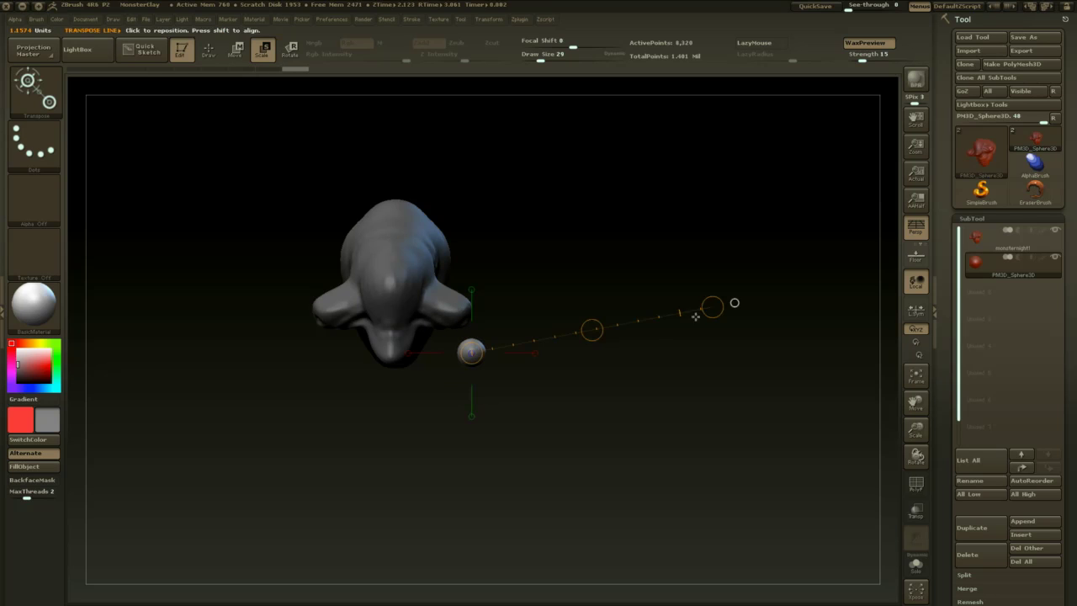
pyautogui.moveTo(712, 307); pyautogui.dragTo(488, 414)
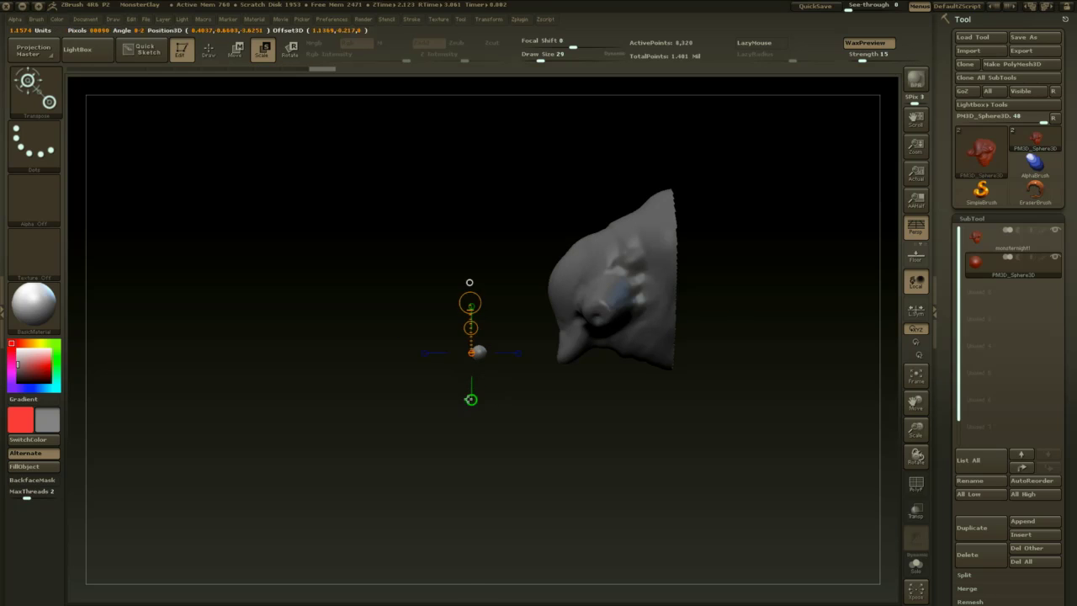
# - Move the small sphere towards the monster's eye stalk
pyautogui.click(472, 399)
pyautogui.press('w')
pyautogui.moveTo(471, 477); pyautogui.dragTo(731, 439)
pyautogui.moveTo(732, 385); pyautogui.dragTo(606, 484)
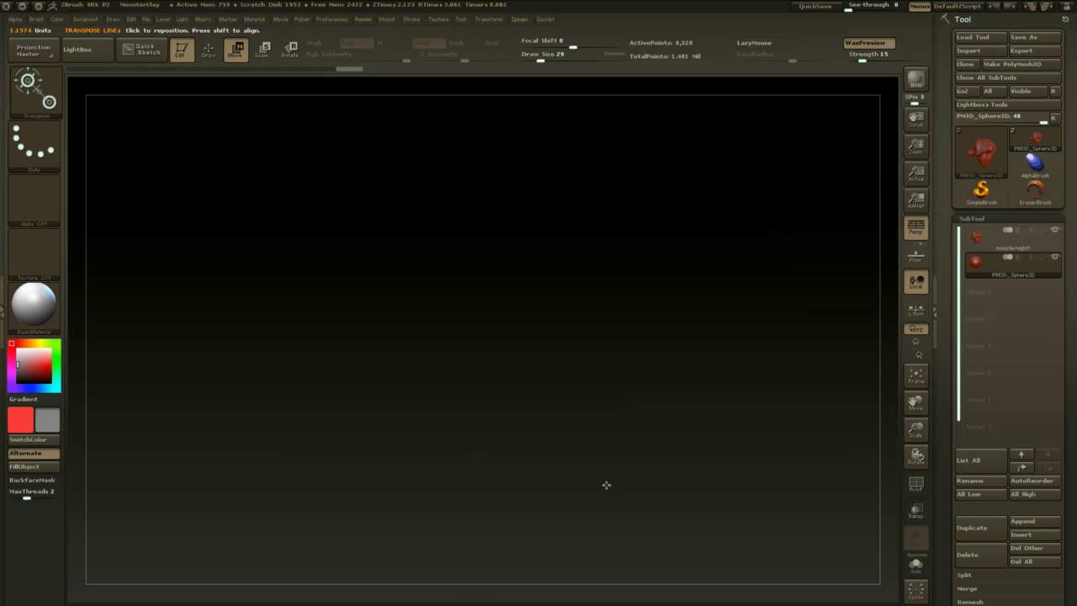
# - Shrink the sphere further and seat it as an eyeball in the tip of the eye stalk
pyautogui.click(976, 238)
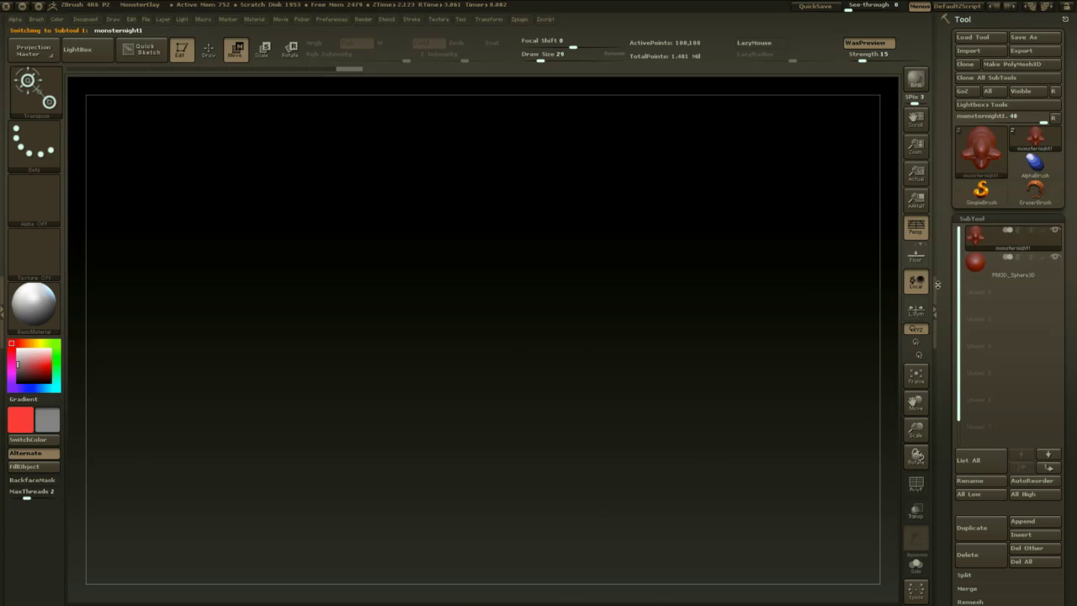
pyautogui.press('f')
pyautogui.press('f')
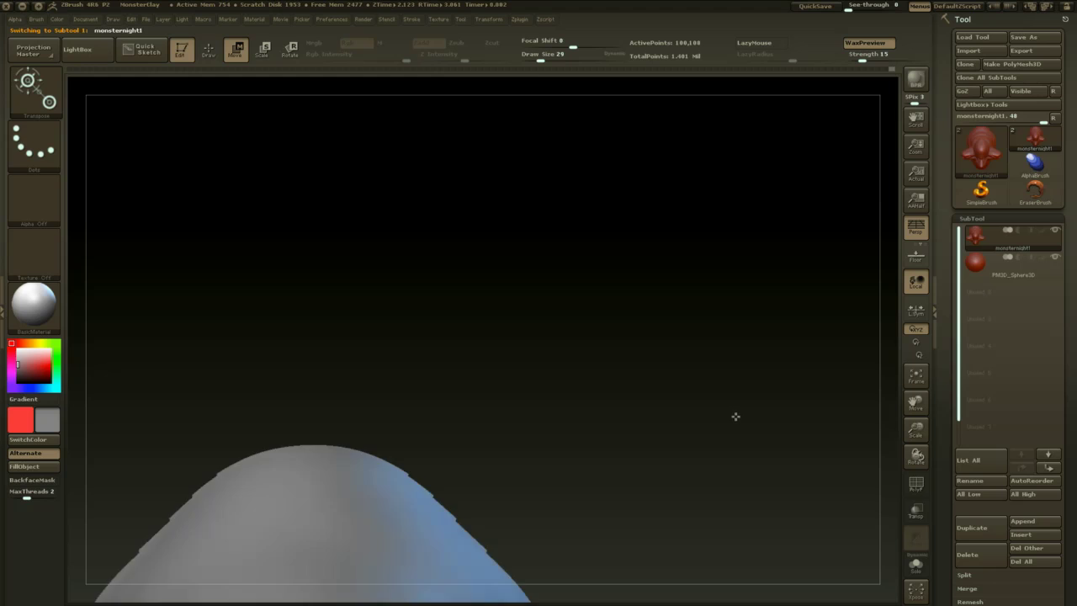
pyautogui.moveTo(681, 330)
pyautogui.keyDown('alt'); pyautogui.mouseDown()
pyautogui.moveTo(627, 448)
pyautogui.moveTo(623, 484)
pyautogui.moveTo(485, 380)
pyautogui.moveTo(515, 434)
pyautogui.moveTo(543, 425)
pyautogui.moveTo(516, 406)
pyautogui.mouseUp(); pyautogui.keyUp('alt')
pyautogui.keyDown('alt'); pyautogui.click(470, 357); pyautogui.keyUp('alt')
pyautogui.press('e')
pyautogui.moveTo(627, 405); pyautogui.dragTo(475, 380)
pyautogui.press('w')
pyautogui.moveTo(512, 422); pyautogui.dragTo(598, 464)
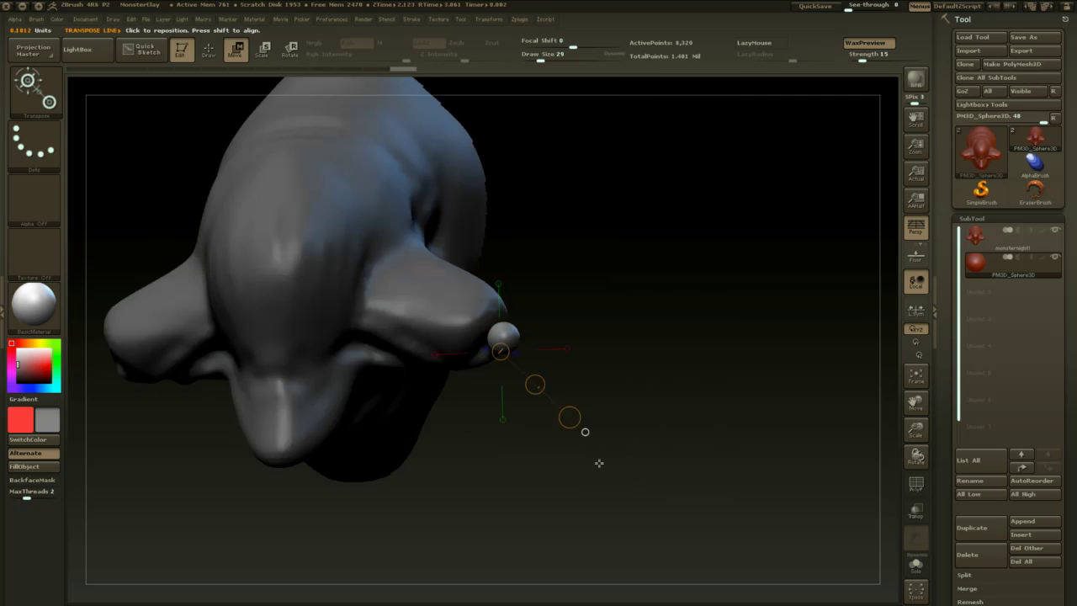
pyautogui.moveTo(536, 384); pyautogui.dragTo(483, 377)
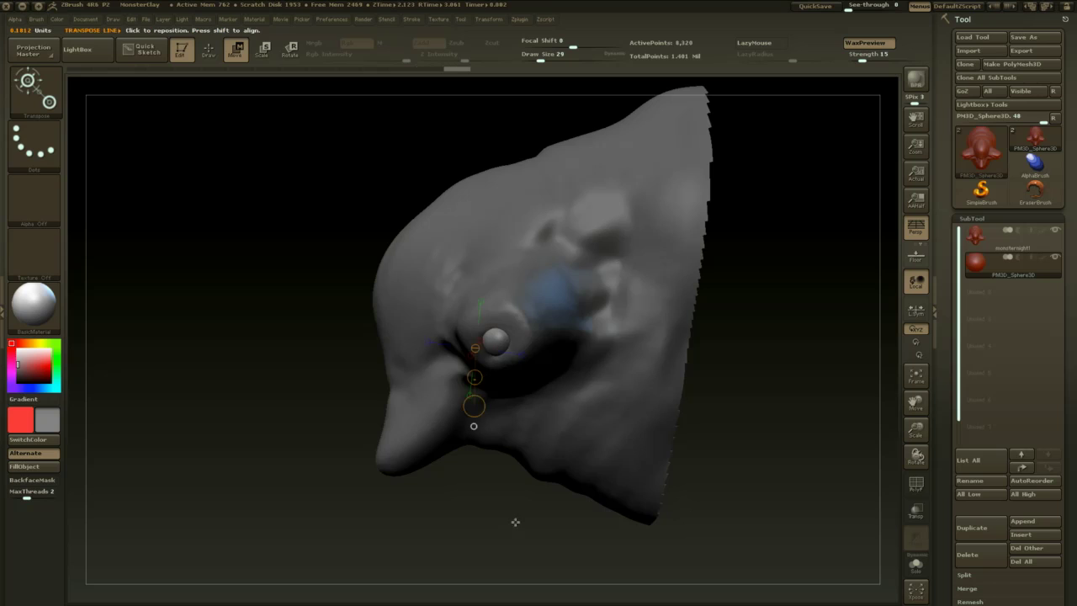
pyautogui.press('q')
pyautogui.moveTo(514, 521)
pyautogui.mouseDown()
pyautogui.moveTo(648, 472)
pyautogui.moveTo(636, 377)
pyautogui.mouseUp()
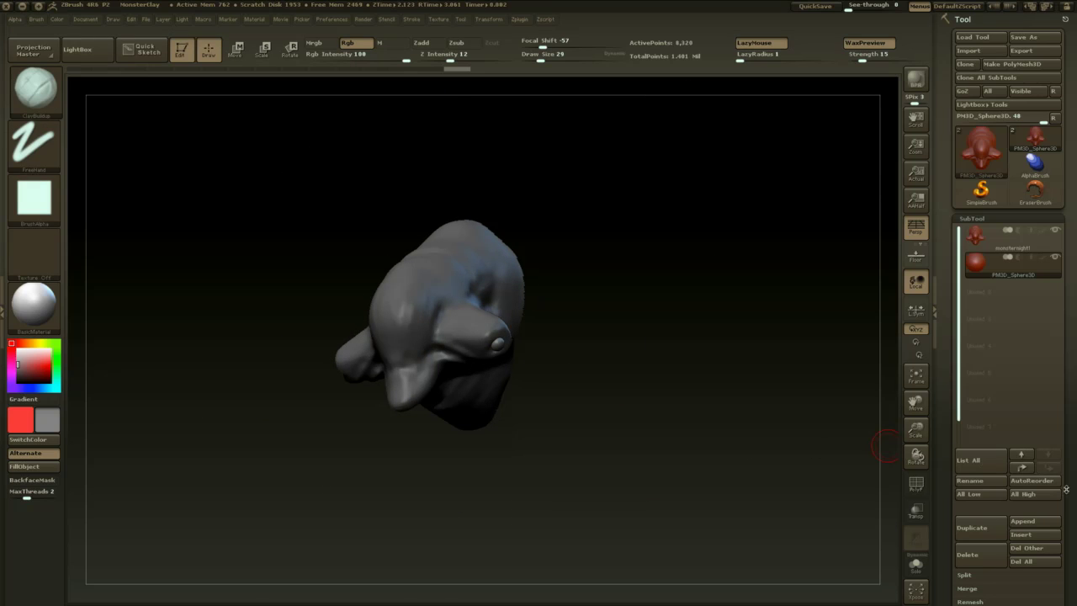
# - Try to copy the eyeball to the other eye stalk with Mirror And Weld
pyautogui.moveTo(1066, 489); pyautogui.dragTo(1064, 295)
pyautogui.moveTo(1066, 524); pyautogui.dragTo(1058, 441)
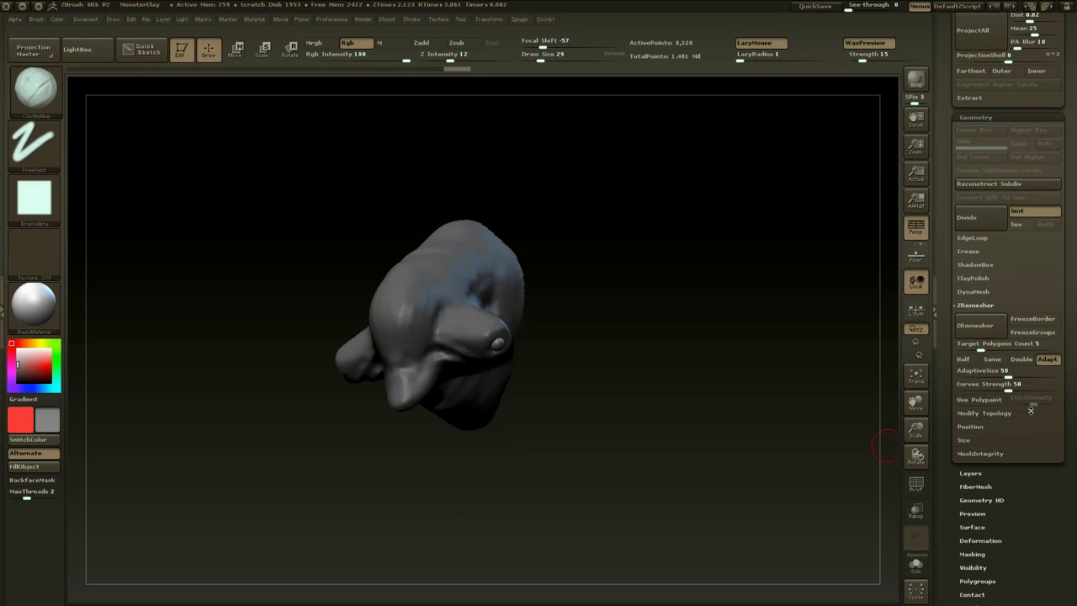
pyautogui.click(991, 414)
pyautogui.click(1001, 430)
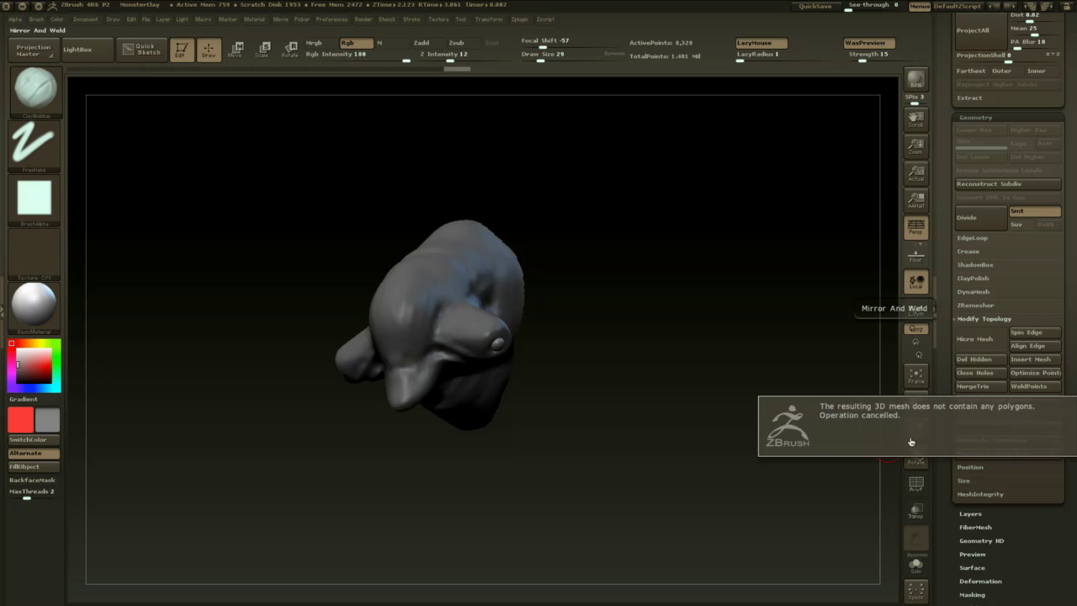
pyautogui.keyDown('shift'); pyautogui.moveTo(845, 481); pyautogui.dragTo(830, 502); pyautogui.keyUp('shift')
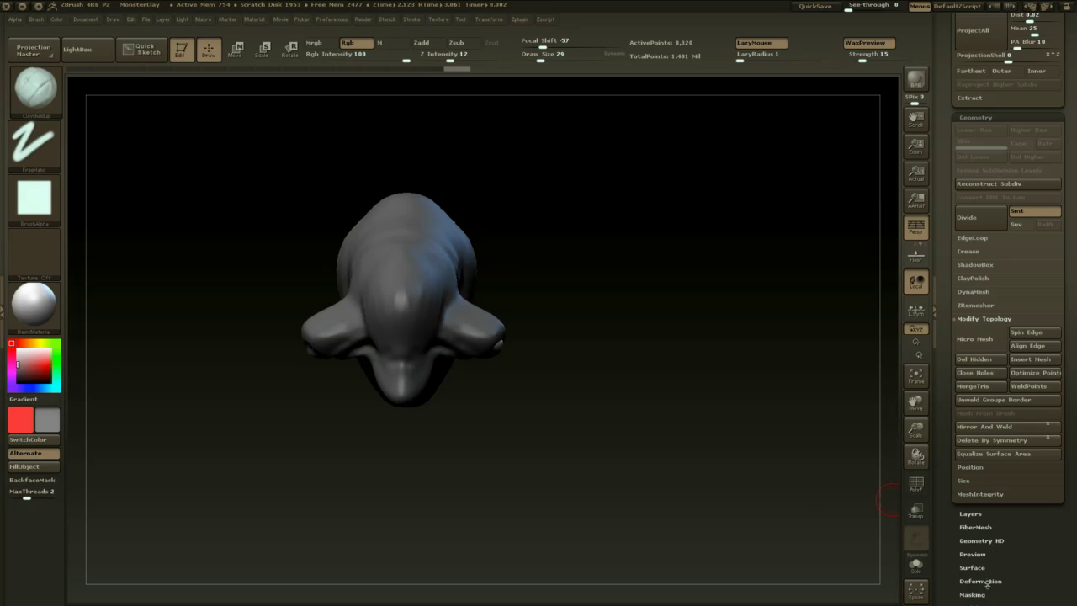
# - Mirror the eyeball to the opposite side with the Mirror deformation and apply Mirror And Weld to get both eyes
pyautogui.moveTo(987, 583); pyautogui.dragTo(990, 580)
pyautogui.moveTo(1027, 534); pyautogui.dragTo(1017, 482)
pyautogui.click(993, 477)
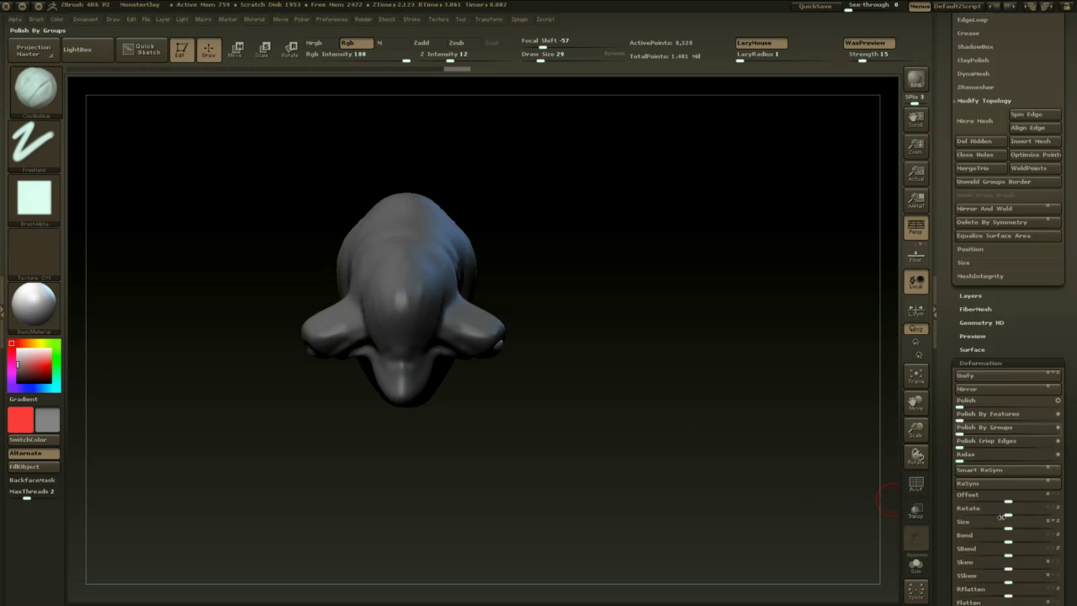
pyautogui.click(1005, 149)
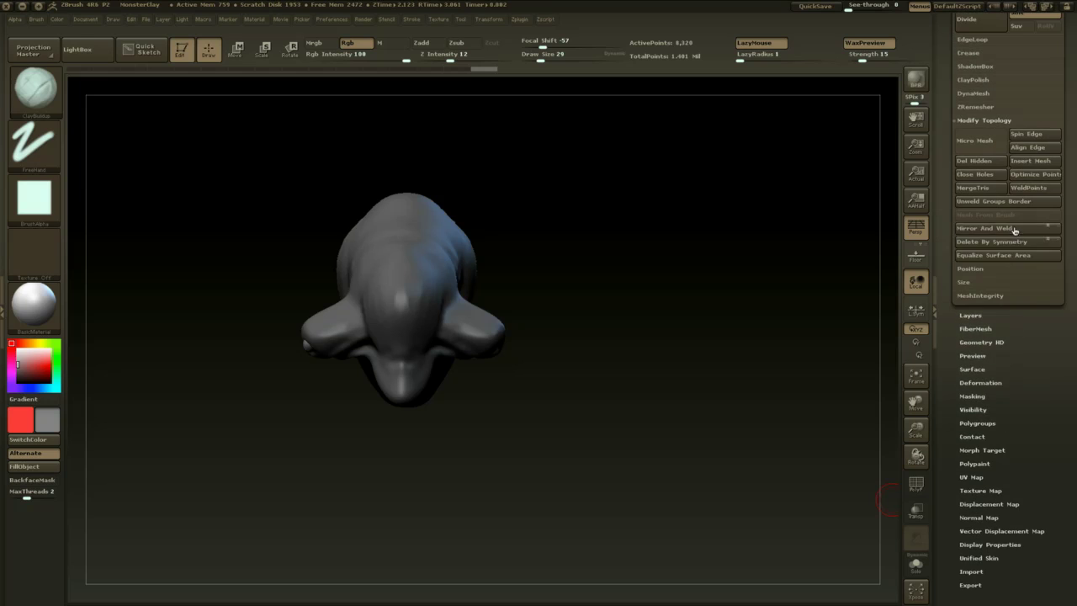
pyautogui.click(1018, 230)
pyautogui.moveTo(695, 419)
pyautogui.mouseDown()
pyautogui.moveTo(663, 411)
pyautogui.moveTo(693, 440)
pyautogui.moveTo(689, 480)
pyautogui.mouseUp()
# - Activate the head subtool and set the ClayBuildup brush to draw size 27 with Zadd on and Rgb off
pyautogui.press('b')
pyautogui.press('c')
pyautogui.press('b')
pyautogui.keyDown('alt'); pyautogui.click(488, 322); pyautogui.keyUp('alt')
pyautogui.moveTo(614, 324)
pyautogui.mouseDown()
pyautogui.moveTo(575, 314)
pyautogui.moveTo(484, 353)
pyautogui.mouseUp()
pyautogui.press('space')
pyautogui.click(517, 338)
pyautogui.moveTo(686, 342)
pyautogui.keyDown('alt'); pyautogui.mouseDown()
pyautogui.moveTo(640, 376)
pyautogui.moveTo(635, 359)
pyautogui.mouseUp(); pyautogui.keyUp('alt')
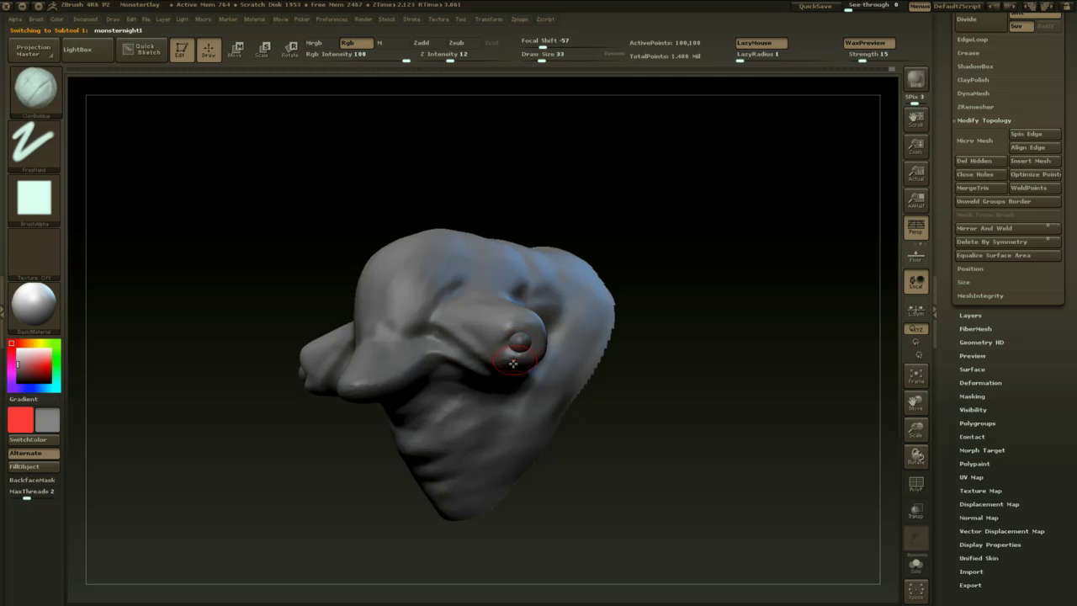
pyautogui.press('space')
pyautogui.click(515, 338)
pyautogui.click(421, 43)
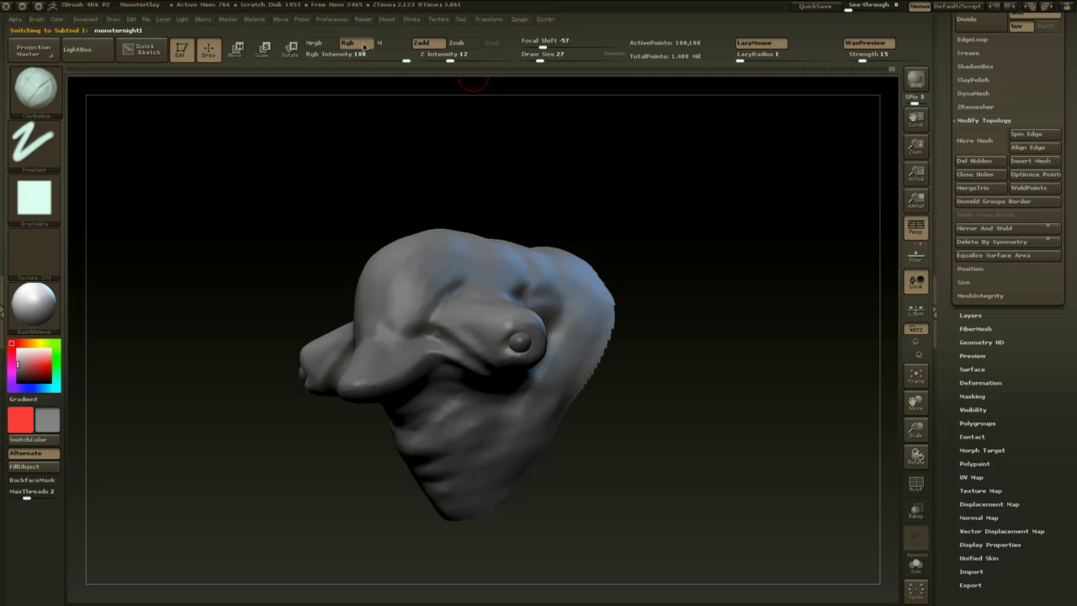
pyautogui.click(347, 43)
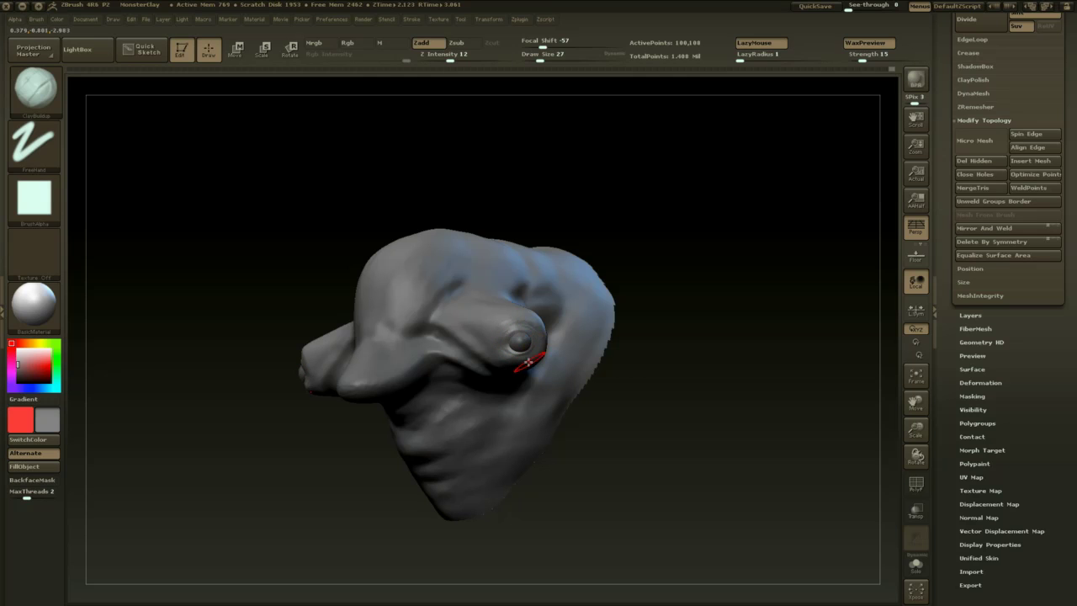
# - Carve eyelid creases around the eyeball with the Dam_Standard brush, reducing the draw size to 12
pyautogui.press('b')
pyautogui.press('d')
pyautogui.press('s')
pyautogui.moveTo(714, 311); pyautogui.dragTo(784, 276)
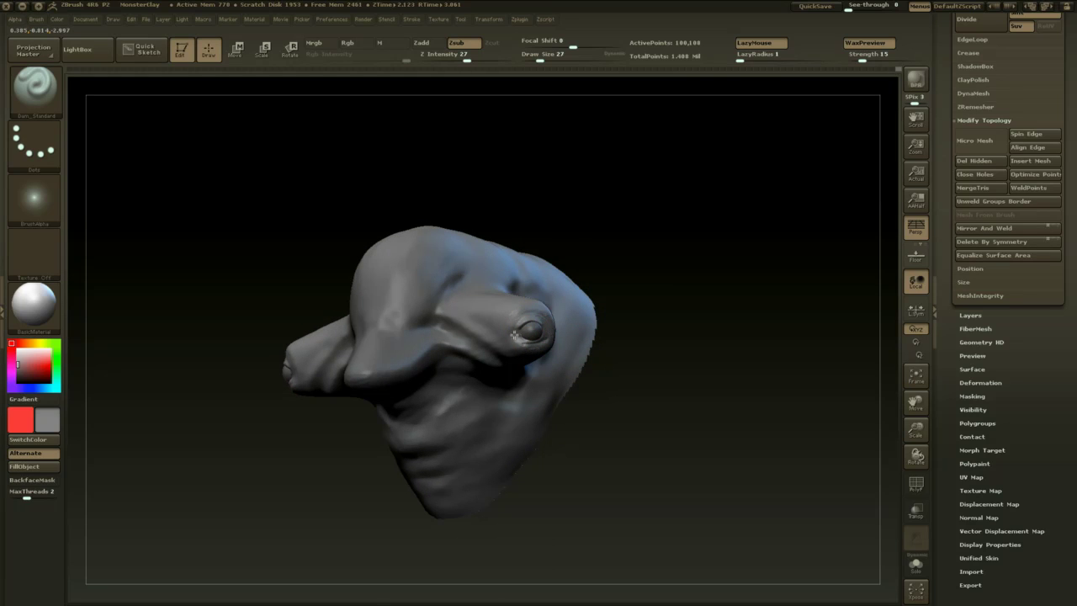
pyautogui.press('s')
pyautogui.moveTo(516, 339); pyautogui.dragTo(512, 337)
# - Refine the upper eyelid on the head subtool using the Dam_Standard brush at draw size 33
pyautogui.keyDown('alt'); pyautogui.click(534, 337); pyautogui.keyUp('alt')
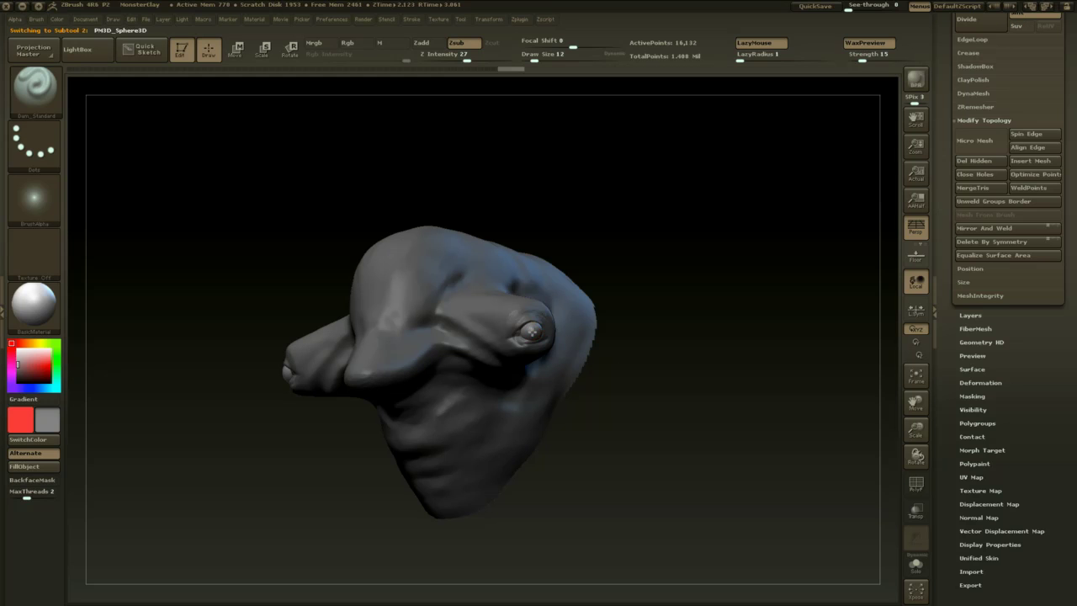
pyautogui.moveTo(578, 441); pyautogui.dragTo(584, 441)
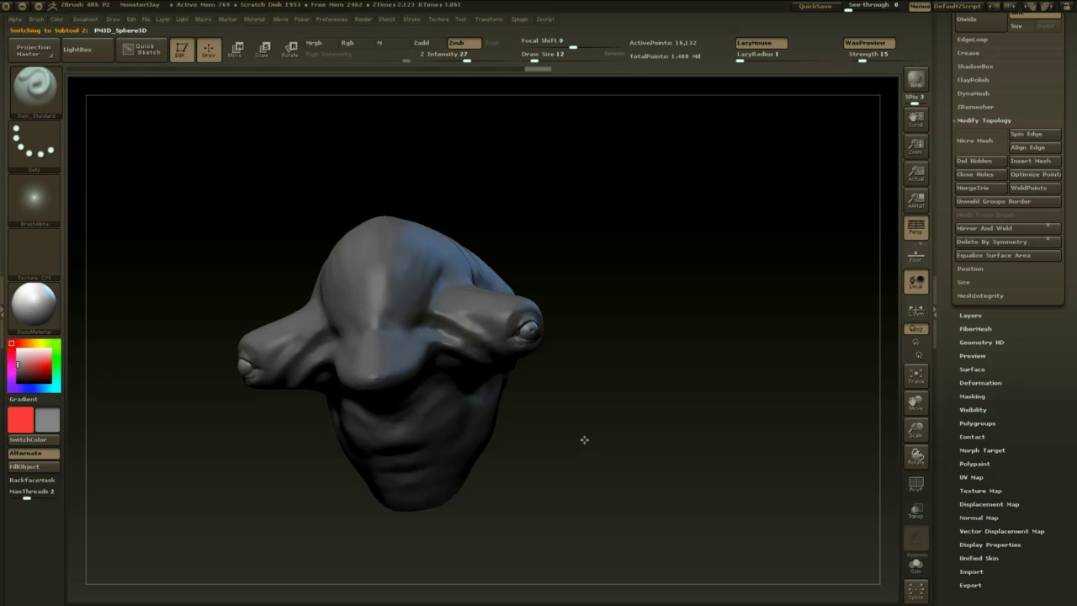
pyautogui.keyDown('alt'); pyautogui.click(512, 338); pyautogui.keyUp('alt')
pyautogui.moveTo(584, 378); pyautogui.dragTo(539, 361)
pyautogui.press('s')
pyautogui.moveTo(512, 327); pyautogui.dragTo(518, 325)
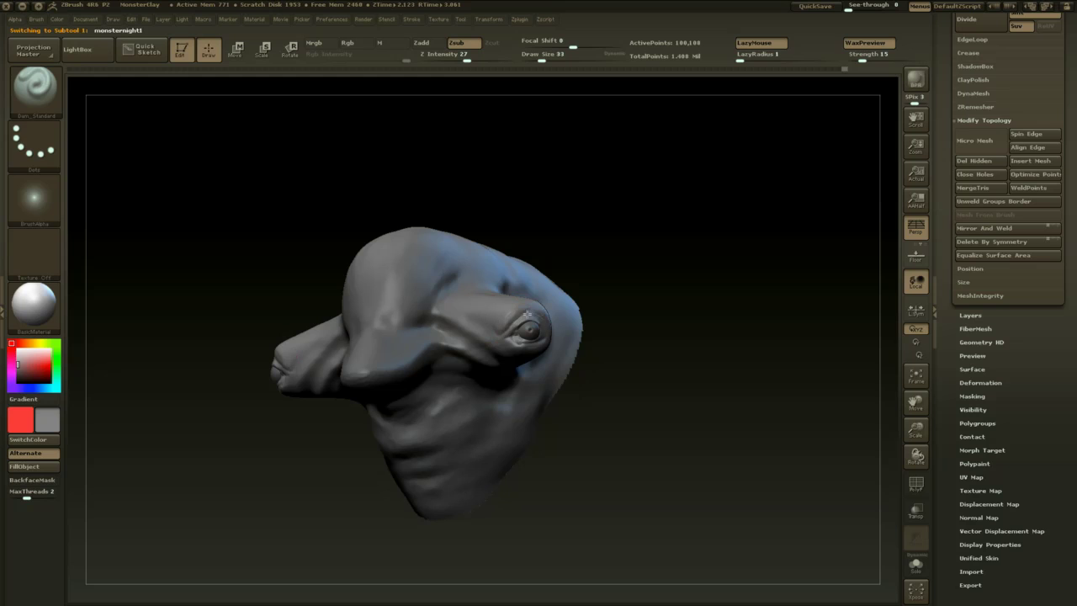
pyautogui.press('shift')
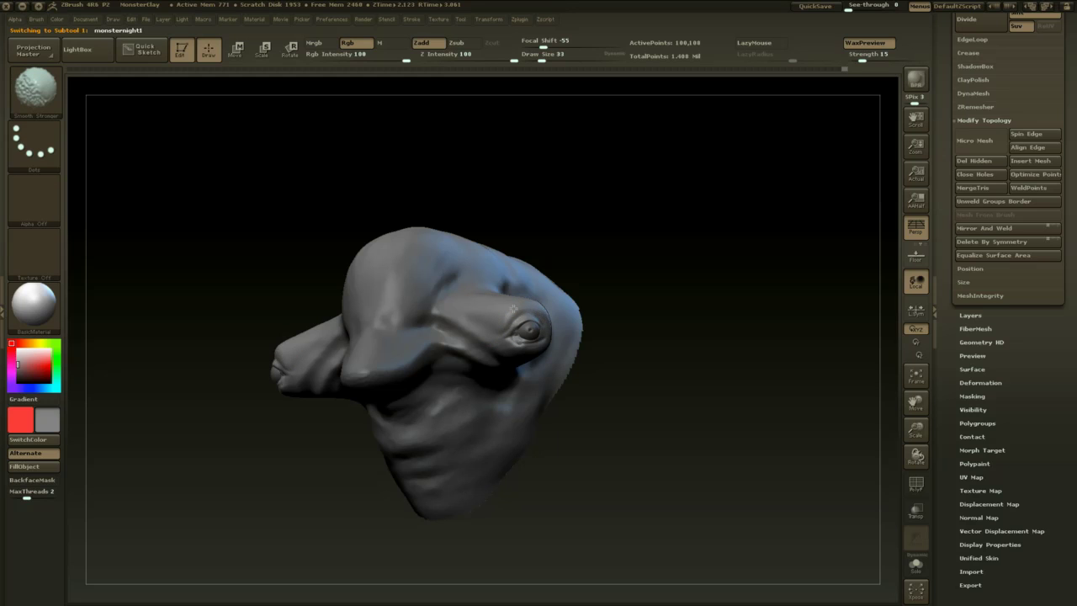
# - Smooth the skin around the eye and make the eyeball sphere the active subtool
pyautogui.moveTo(603, 401)
pyautogui.mouseDown()
pyautogui.moveTo(651, 351)
pyautogui.moveTo(617, 338)
pyautogui.moveTo(608, 372)
pyautogui.moveTo(589, 388)
pyautogui.moveTo(550, 383)
pyautogui.mouseUp()
pyautogui.press('shift')
pyautogui.keyDown('alt'); pyautogui.click(532, 383); pyautogui.keyUp('alt')
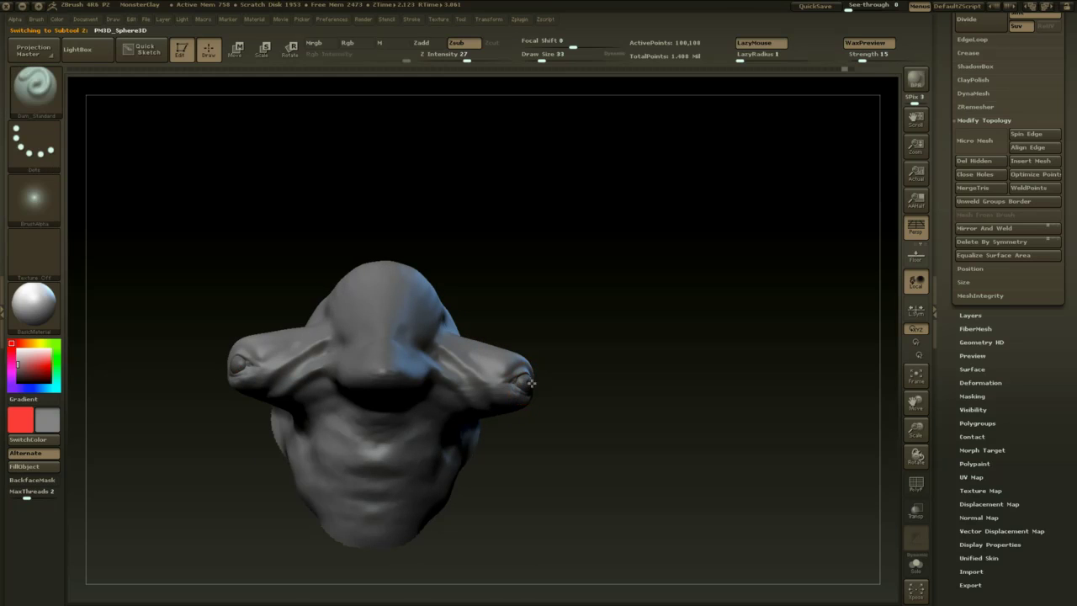
pyautogui.press('shift')
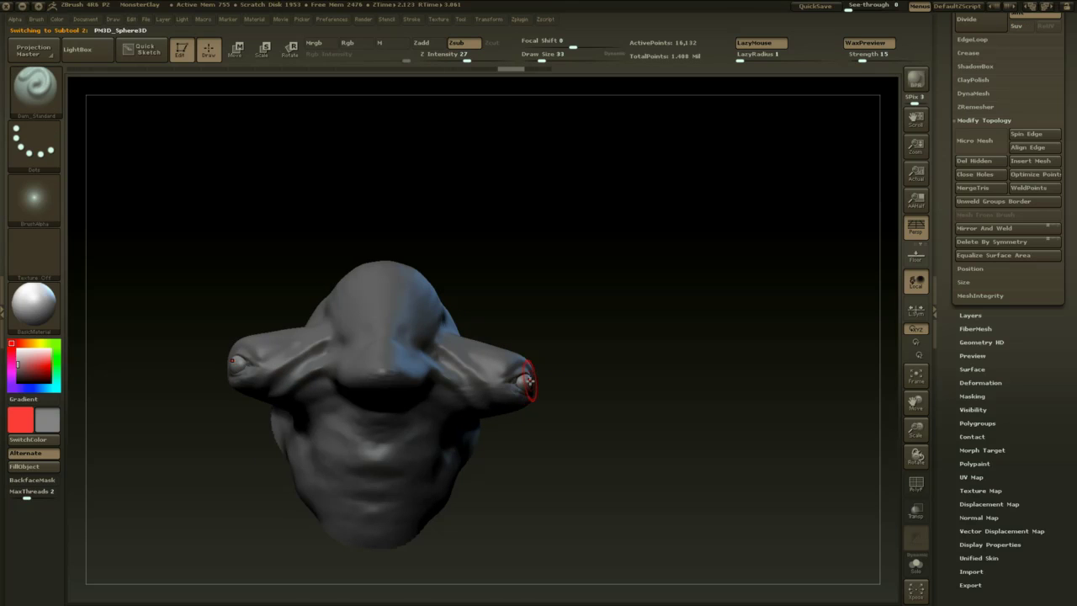
pyautogui.moveTo(572, 376); pyautogui.dragTo(544, 384)
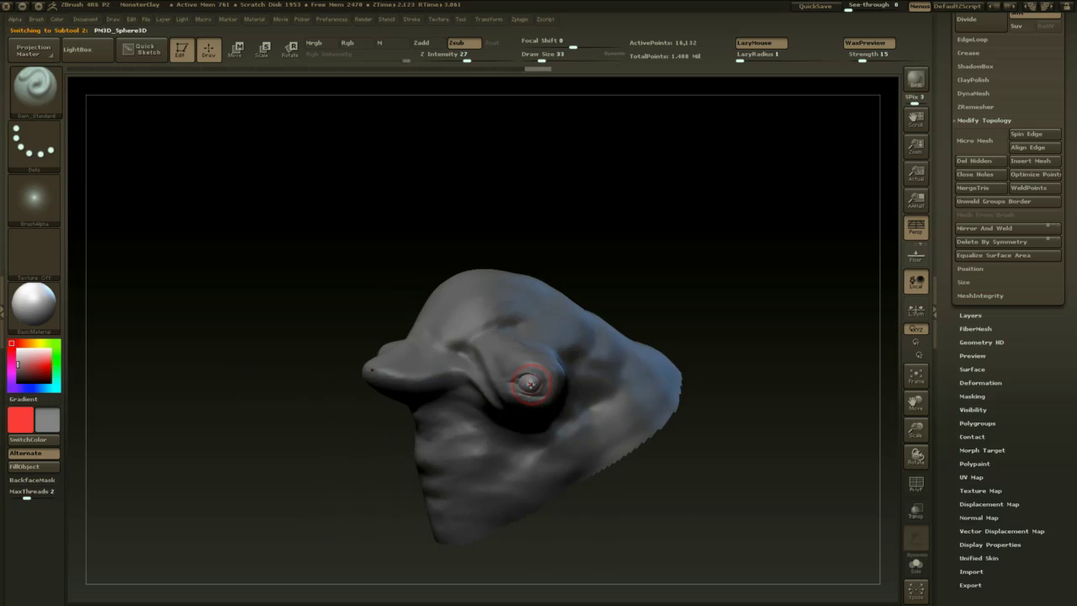
# - Make the head the active subtool and carve brow creases above the beak with Dam_Standard at draw size 20
pyautogui.click(529, 382)
pyautogui.moveTo(607, 331)
pyautogui.mouseDown()
pyautogui.moveTo(654, 319)
pyautogui.moveTo(577, 385)
pyautogui.moveTo(524, 375)
pyautogui.mouseUp()
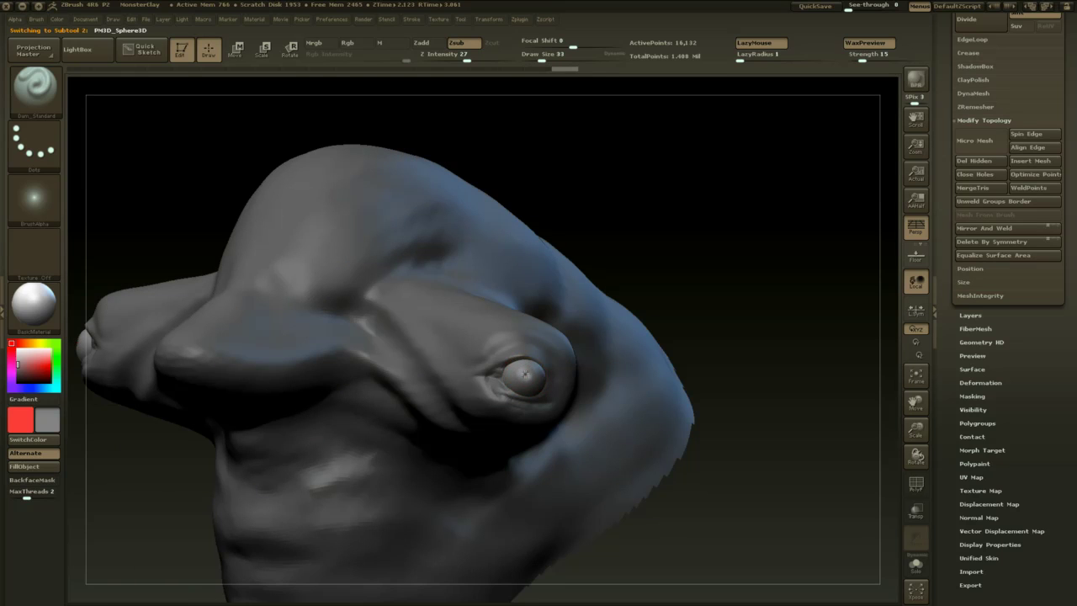
pyautogui.keyDown('alt'); pyautogui.moveTo(700, 308); pyautogui.dragTo(729, 318); pyautogui.keyUp('alt')
pyautogui.keyDown('alt'); pyautogui.click(580, 359); pyautogui.keyUp('alt')
pyautogui.moveTo(652, 323); pyautogui.dragTo(661, 341)
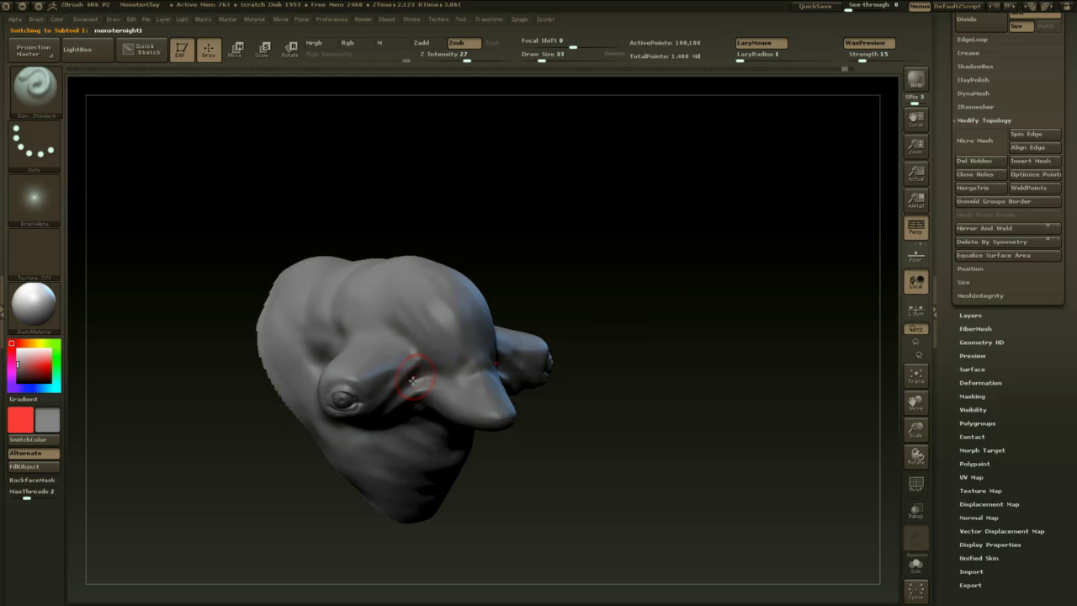
pyautogui.press('space')
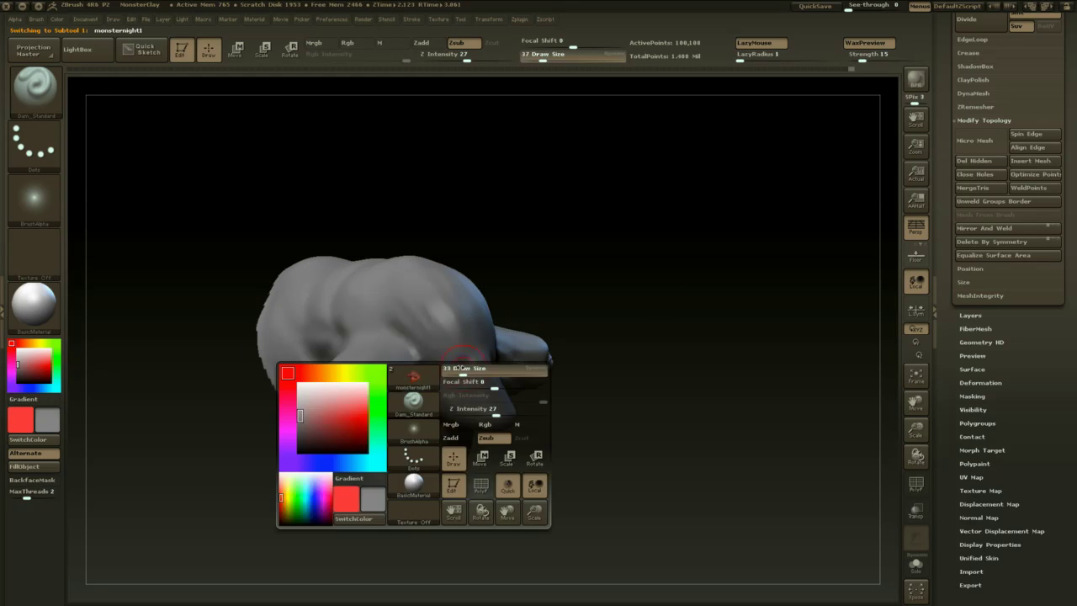
pyautogui.moveTo(455, 379); pyautogui.dragTo(447, 378)
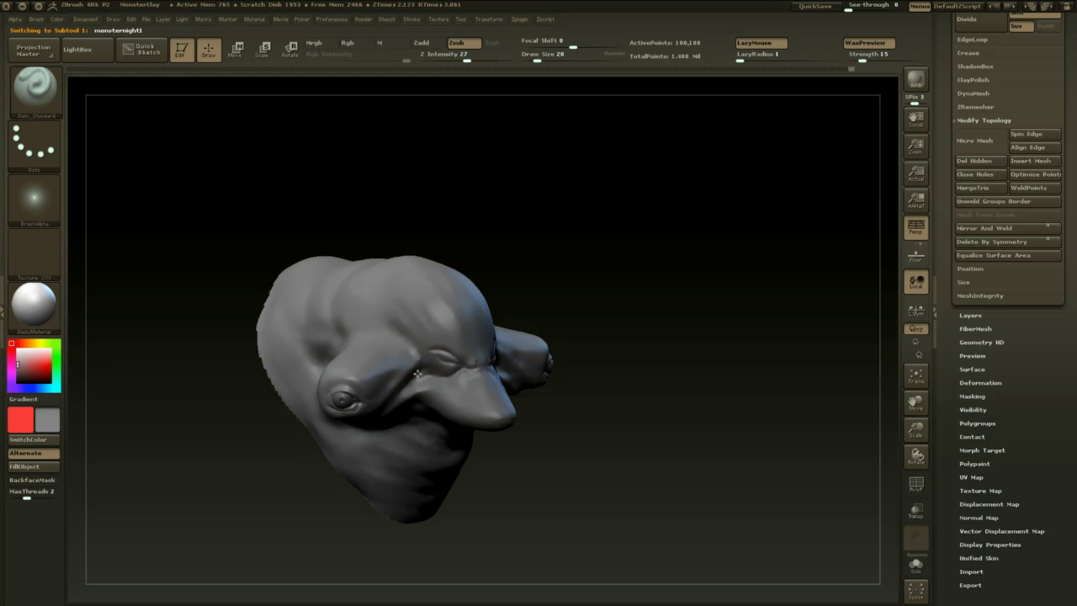
# - Carve wrinkles across the base of the beak and smooth the skin beside them
pyautogui.moveTo(557, 406); pyautogui.dragTo(506, 446)
pyautogui.moveTo(446, 492); pyautogui.dragTo(444, 486)
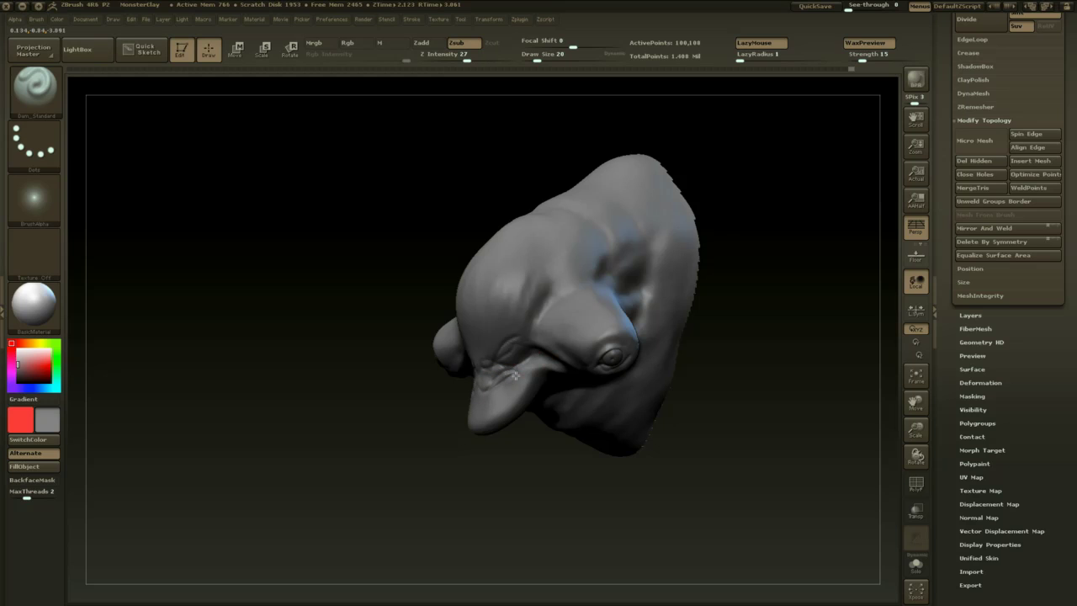
pyautogui.moveTo(346, 487); pyautogui.dragTo(539, 390)
pyautogui.moveTo(449, 360)
pyautogui.keyDown('shift'); pyautogui.mouseDown()
pyautogui.moveTo(462, 351)
pyautogui.moveTo(438, 356)
pyautogui.mouseUp(); pyautogui.keyUp('shift')
pyautogui.moveTo(547, 341); pyautogui.dragTo(445, 441)
# - Carve broader folds between the forehead, eye stalks and neck with the Dam_Standard brush at draw size 33
pyautogui.press('space')
pyautogui.click(490, 369)
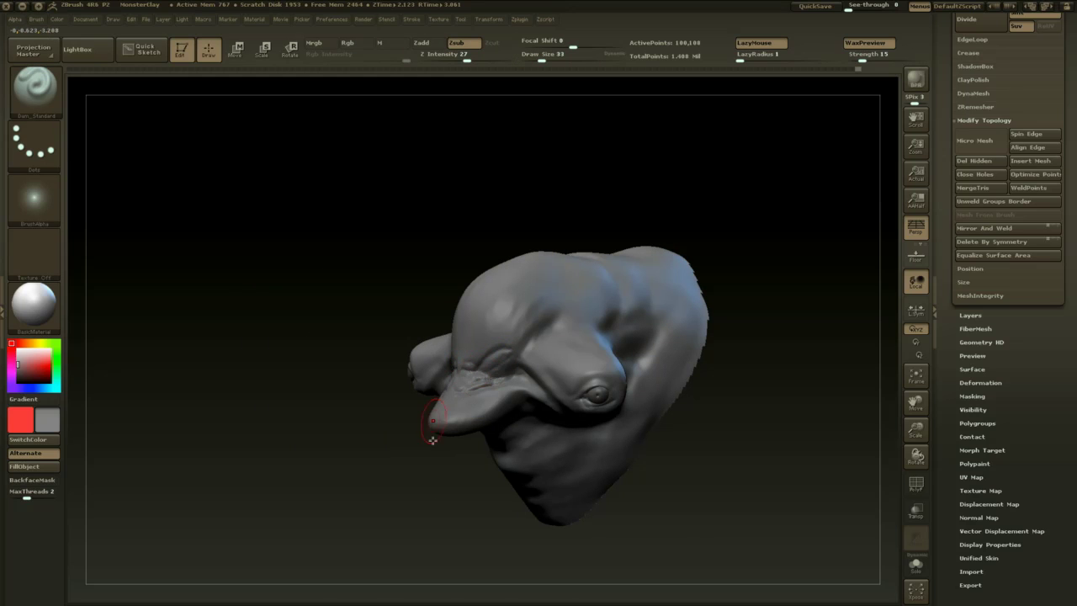
pyautogui.moveTo(433, 440)
pyautogui.mouseDown()
pyautogui.moveTo(533, 491)
pyautogui.moveTo(575, 358)
pyautogui.moveTo(441, 428)
pyautogui.moveTo(447, 560)
pyautogui.moveTo(453, 446)
pyautogui.mouseUp()
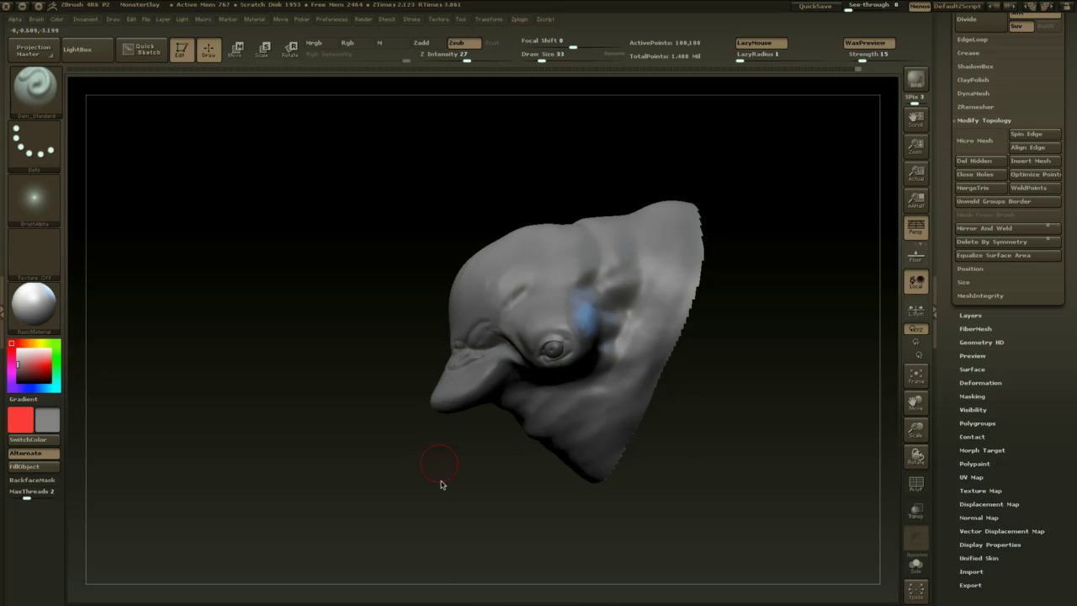
pyautogui.moveTo(440, 483)
pyautogui.mouseDown()
pyautogui.moveTo(446, 520)
pyautogui.moveTo(525, 402)
pyautogui.mouseUp()
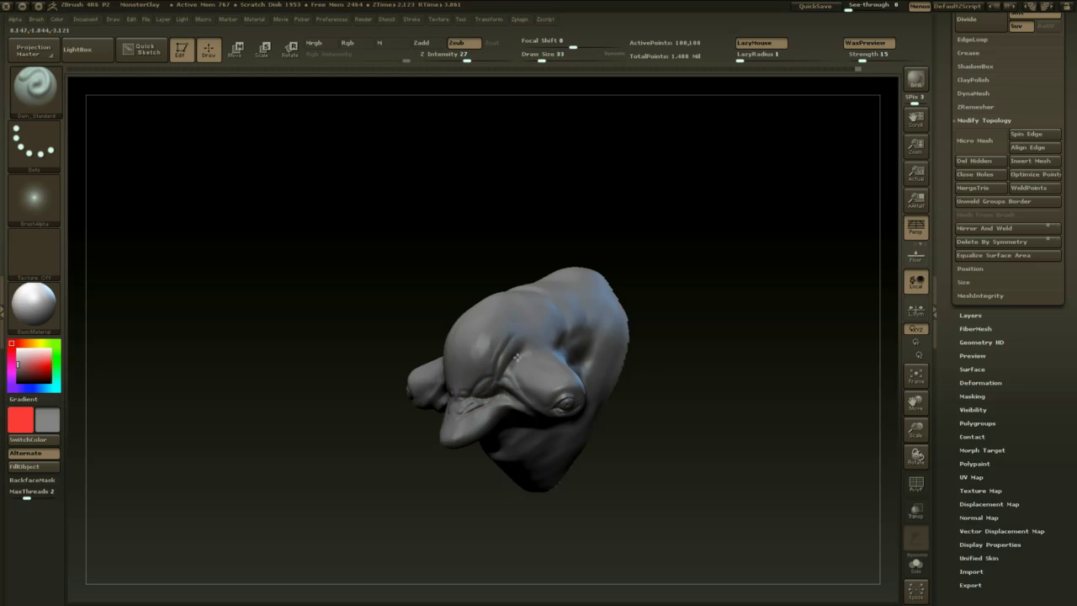
pyautogui.moveTo(701, 283)
pyautogui.mouseDown()
pyautogui.moveTo(625, 268)
pyautogui.moveTo(548, 356)
pyautogui.moveTo(584, 334)
pyautogui.mouseUp()
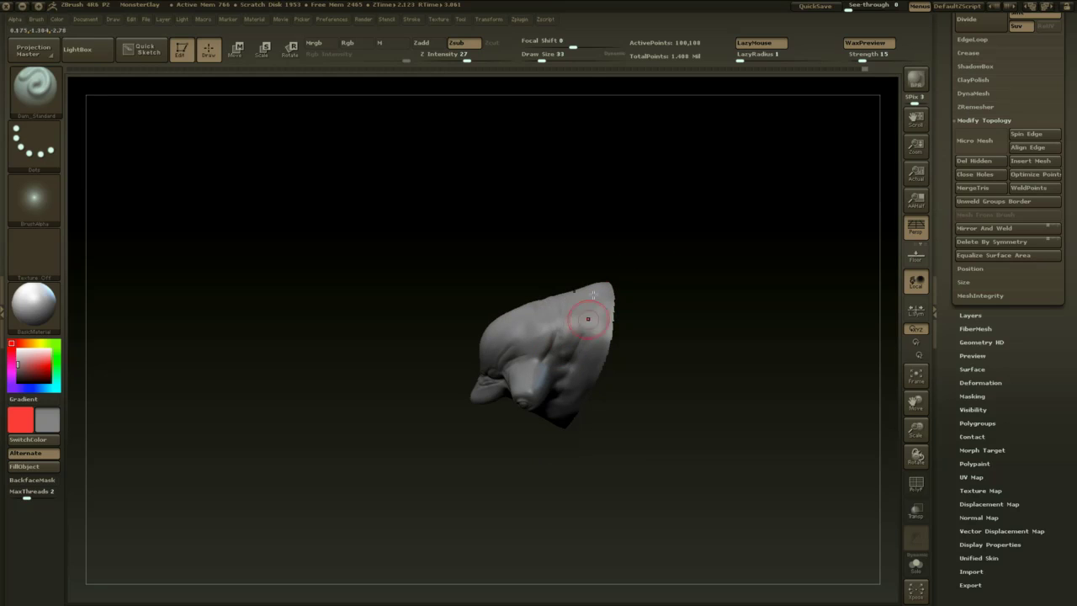
pyautogui.moveTo(550, 461); pyautogui.dragTo(559, 385)
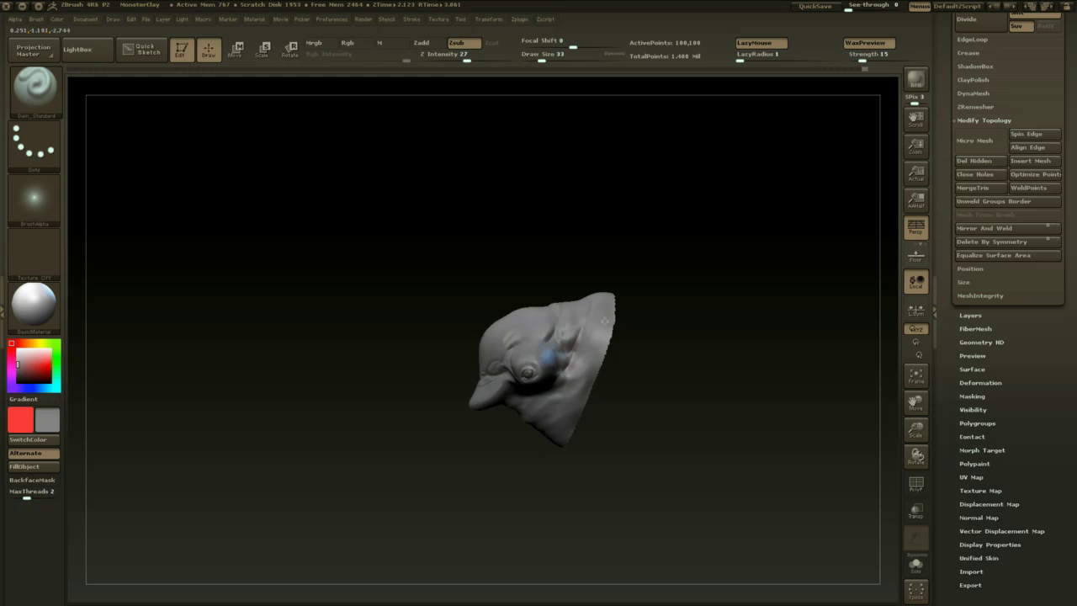
pyautogui.moveTo(635, 327)
pyautogui.mouseDown()
pyautogui.moveTo(719, 284)
pyautogui.moveTo(614, 308)
pyautogui.moveTo(692, 300)
pyautogui.moveTo(631, 291)
pyautogui.moveTo(586, 357)
pyautogui.mouseUp()
# - Build up the skin behind the eye stalk using the Clay brush at Z Intensity 100 and draw size 44
pyautogui.press('b')
pyautogui.press('c')
pyautogui.press('l')
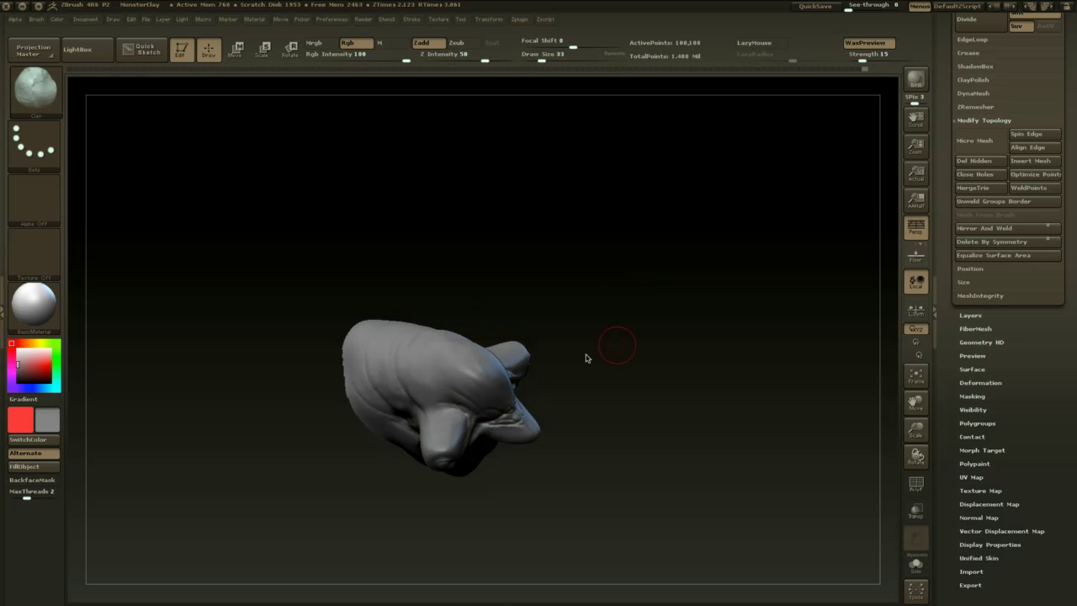
pyautogui.press('space')
pyautogui.click(551, 297)
pyautogui.moveTo(541, 312)
pyautogui.mouseDown()
pyautogui.moveTo(555, 290)
pyautogui.moveTo(576, 332)
pyautogui.moveTo(566, 343)
pyautogui.mouseUp()
pyautogui.click(640, 334)
pyautogui.press('space')
pyautogui.click(561, 316)
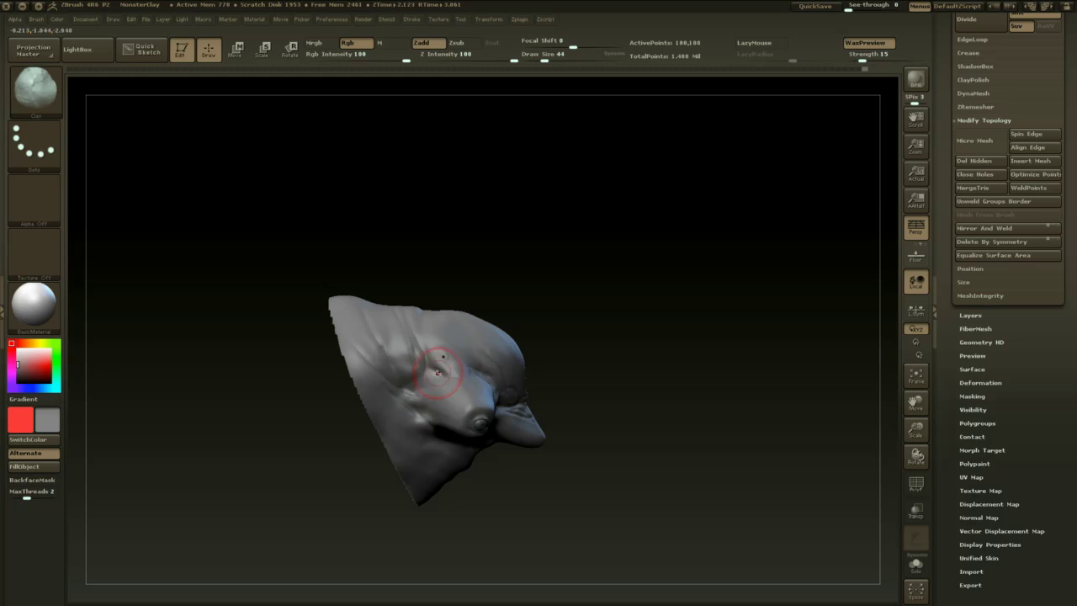
pyautogui.moveTo(438, 373); pyautogui.dragTo(427, 368)
pyautogui.moveTo(497, 286); pyautogui.dragTo(457, 362)
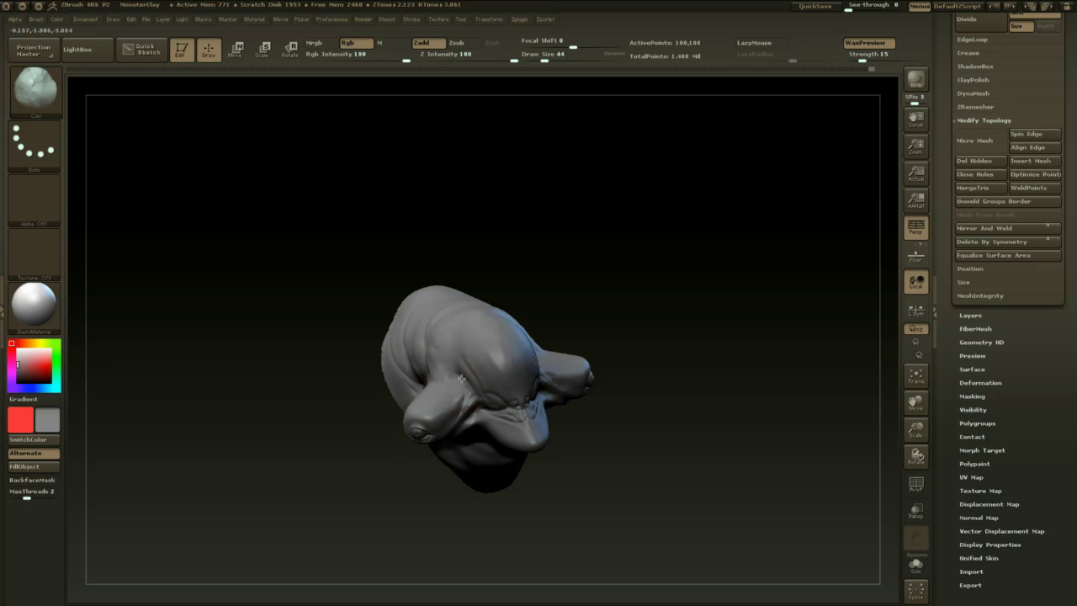
# - Add Clay brush volume to the folds around the brow, eye stalks and side of the neck
pyautogui.moveTo(507, 274); pyautogui.dragTo(438, 286)
pyautogui.moveTo(448, 501)
pyautogui.mouseDown()
pyautogui.moveTo(475, 500)
pyautogui.moveTo(500, 423)
pyautogui.moveTo(496, 438)
pyautogui.moveTo(519, 433)
pyautogui.moveTo(495, 465)
pyautogui.mouseUp()
pyautogui.moveTo(620, 421); pyautogui.dragTo(589, 488)
pyautogui.moveTo(530, 430)
pyautogui.mouseDown()
pyautogui.moveTo(536, 421)
pyautogui.moveTo(514, 408)
pyautogui.mouseUp()
pyautogui.moveTo(670, 438); pyautogui.dragTo(691, 421)
pyautogui.moveTo(468, 406)
pyautogui.mouseDown()
pyautogui.moveTo(495, 401)
pyautogui.moveTo(480, 401)
pyautogui.mouseUp()
pyautogui.moveTo(553, 386)
pyautogui.mouseDown()
pyautogui.moveTo(602, 381)
pyautogui.moveTo(547, 347)
pyautogui.moveTo(516, 377)
pyautogui.mouseUp()
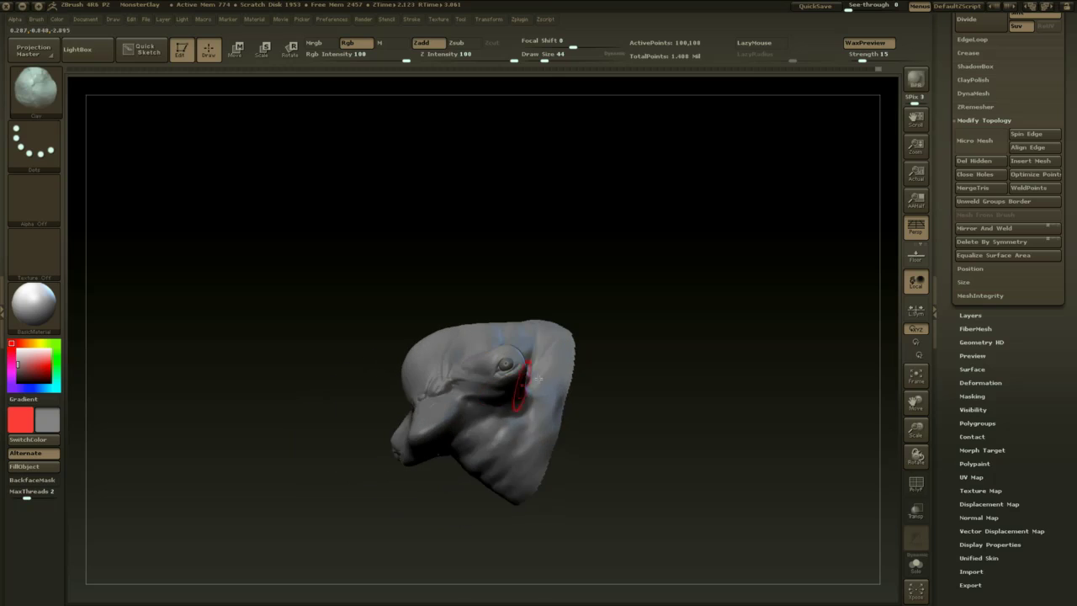
# - Reduce the Clay brush to draw size 41 and build up the neck folds near the eye stalk
pyautogui.moveTo(611, 327); pyautogui.dragTo(614, 354)
pyautogui.press('space')
pyautogui.moveTo(498, 360); pyautogui.dragTo(494, 360)
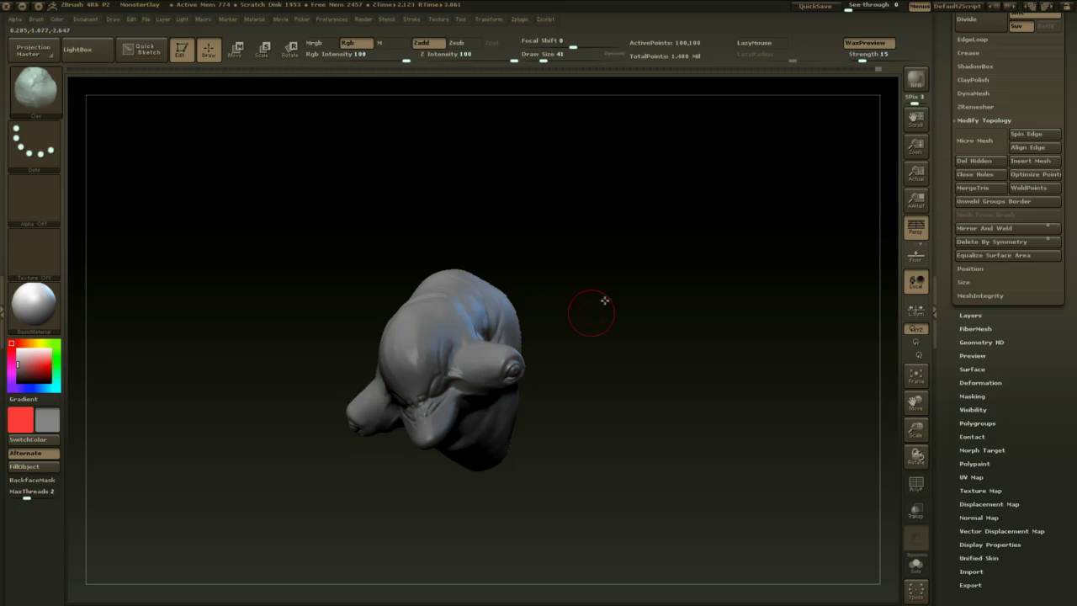
pyautogui.moveTo(605, 301); pyautogui.dragTo(612, 276)
pyautogui.moveTo(532, 335); pyautogui.dragTo(581, 313)
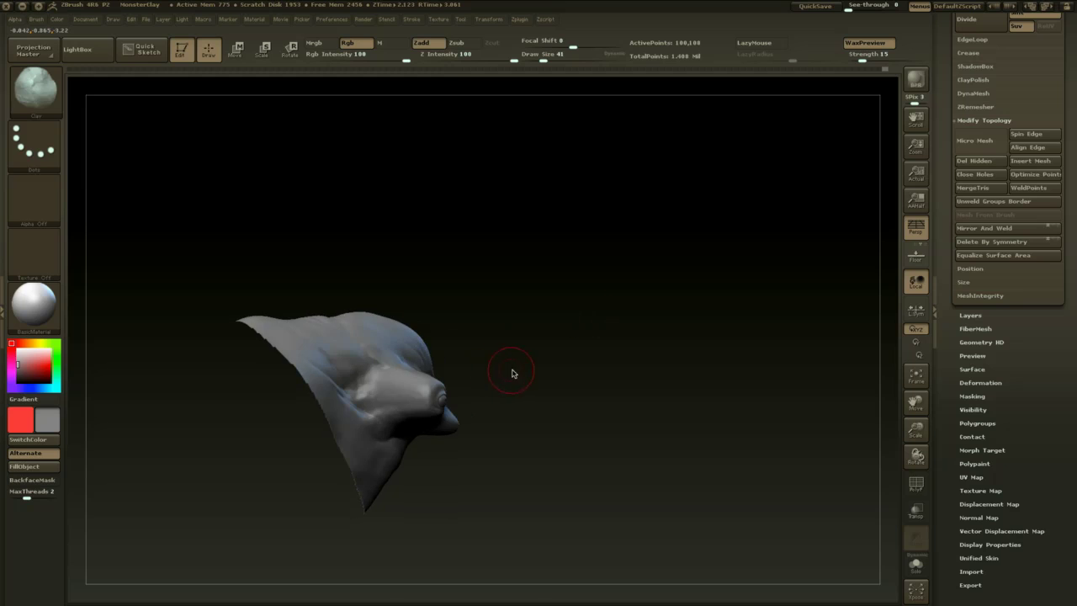
# - Carve wrinkles behind the eye stalk and along the neck using the Dam_Standard brush at draw size 41
pyautogui.press('b')
pyautogui.press('d')
pyautogui.press('s')
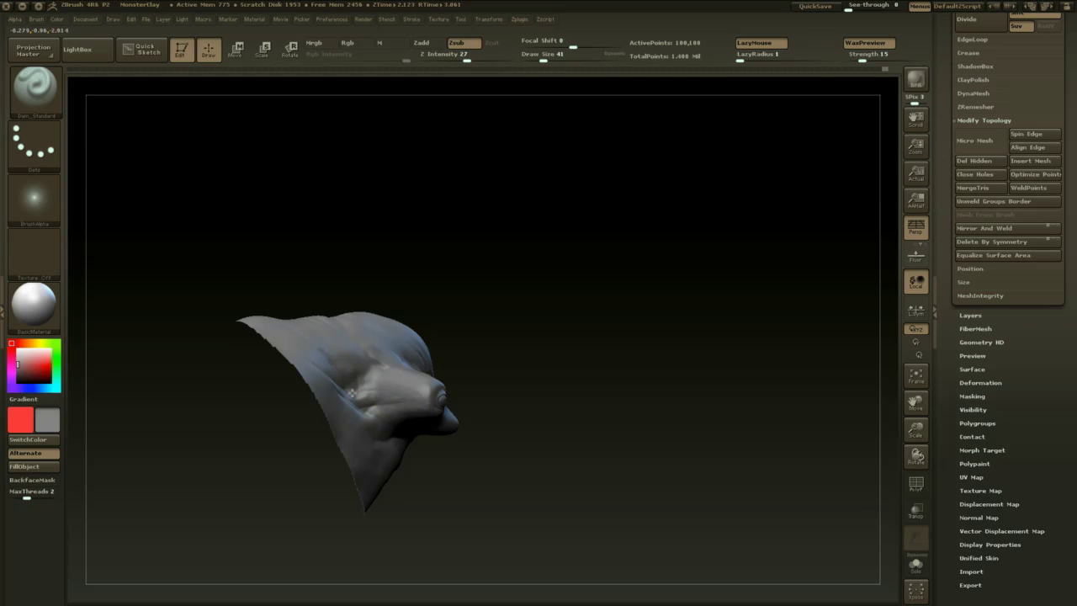
pyautogui.moveTo(474, 375); pyautogui.dragTo(356, 360)
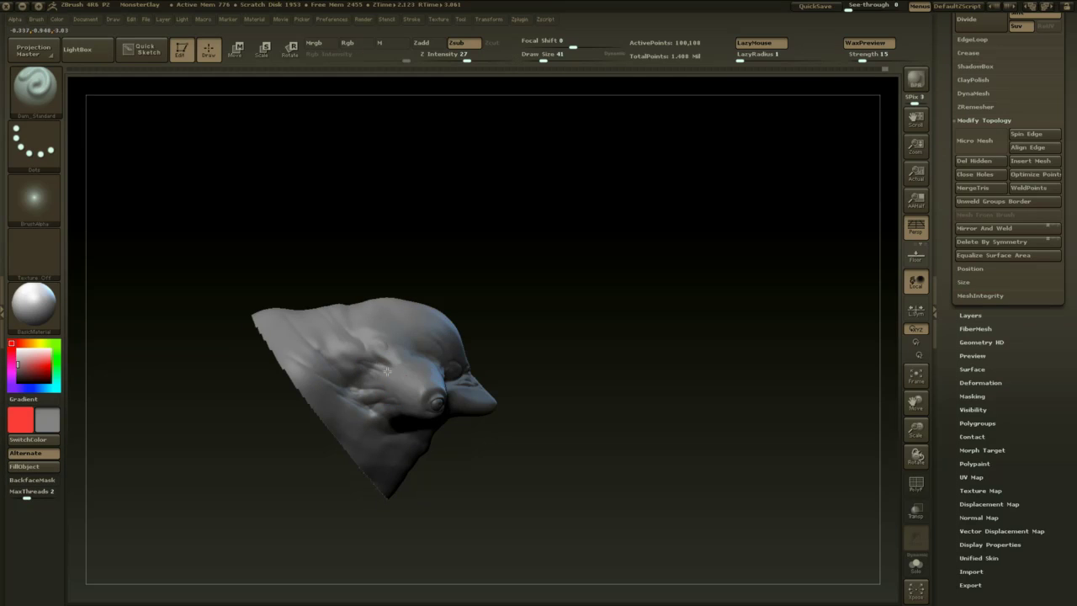
pyautogui.moveTo(447, 264)
pyautogui.mouseDown()
pyautogui.moveTo(402, 229)
pyautogui.moveTo(436, 320)
pyautogui.mouseUp()
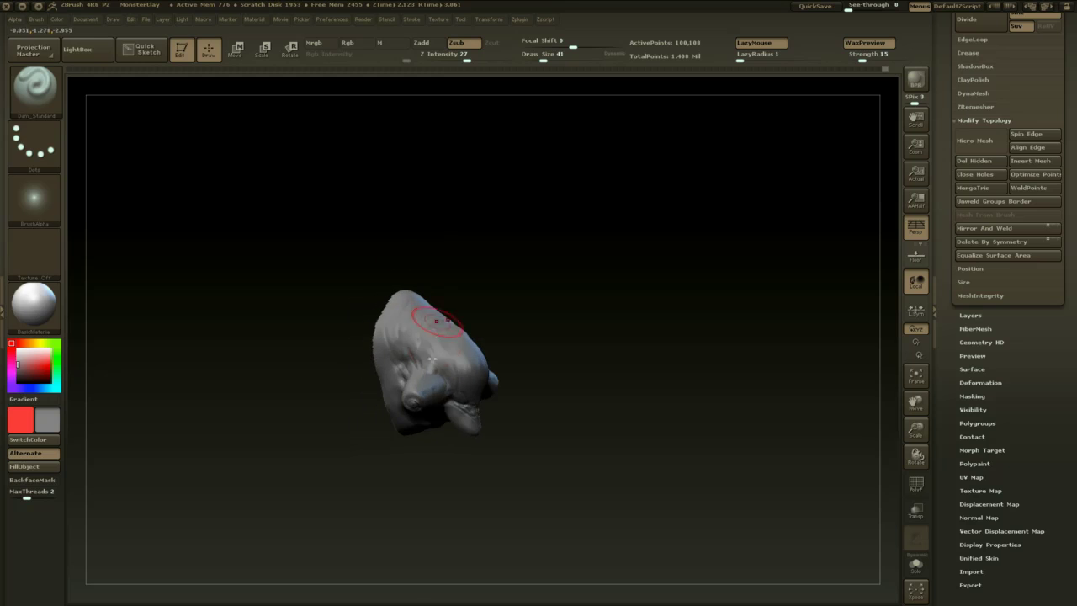
pyautogui.moveTo(510, 329)
pyautogui.mouseDown()
pyautogui.moveTo(531, 298)
pyautogui.moveTo(534, 323)
pyautogui.mouseUp()
pyautogui.moveTo(538, 444); pyautogui.dragTo(551, 459)
pyautogui.moveTo(539, 401); pyautogui.dragTo(492, 396)
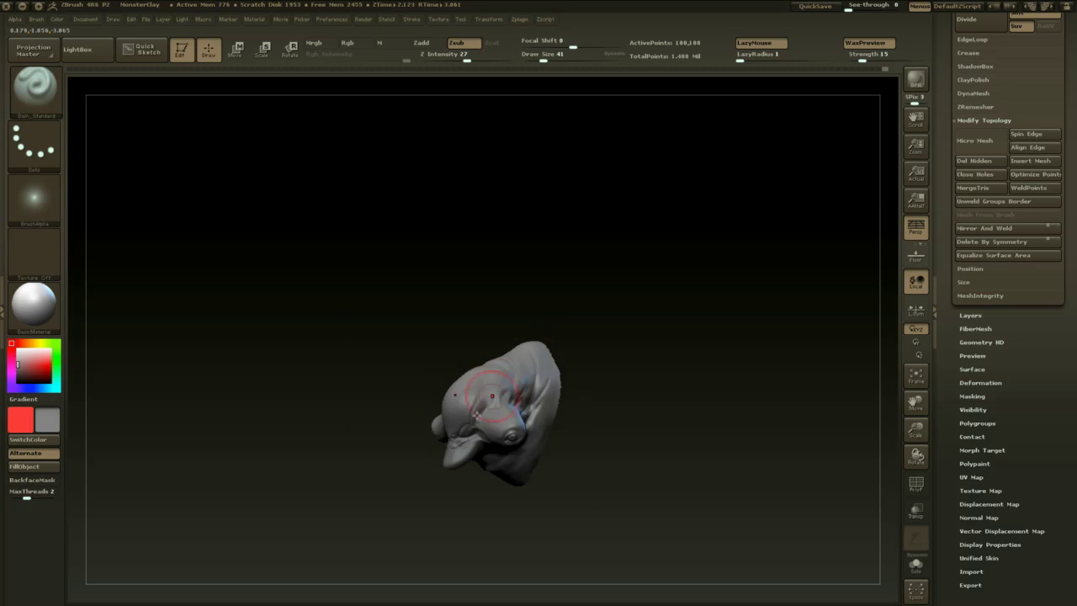
# - Inflate the top and side of the head using the Inflat brush at draw size 120
pyautogui.press('b')
pyautogui.press('i')
pyautogui.press('n')
pyautogui.moveTo(521, 513); pyautogui.dragTo(555, 441)
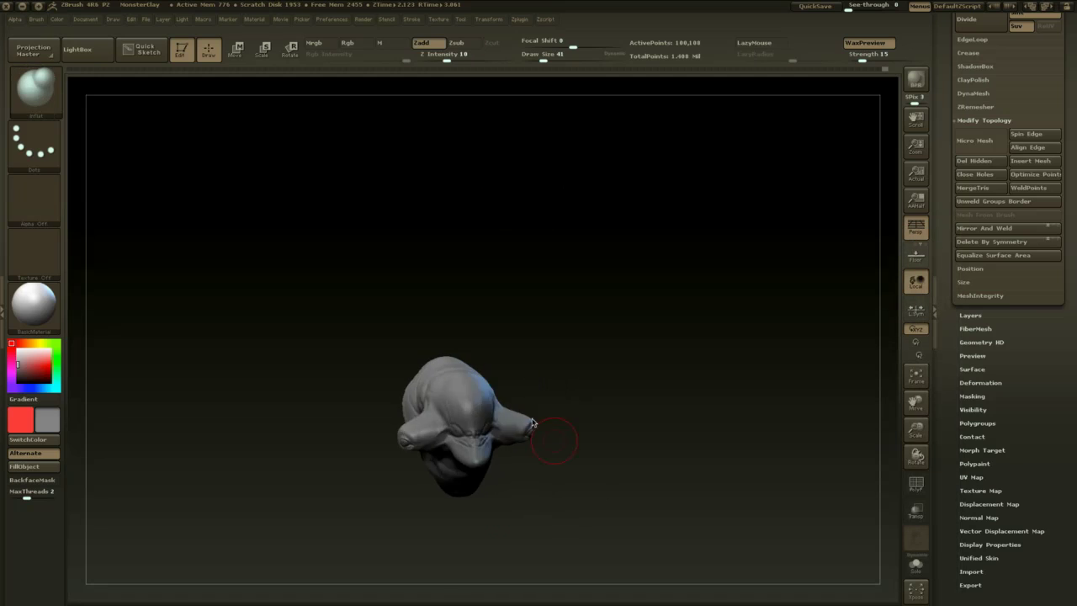
pyautogui.press('space')
pyautogui.moveTo(505, 392)
pyautogui.mouseDown()
pyautogui.moveTo(528, 380)
pyautogui.moveTo(581, 411)
pyautogui.mouseUp()
pyautogui.moveTo(501, 398); pyautogui.dragTo(482, 389)
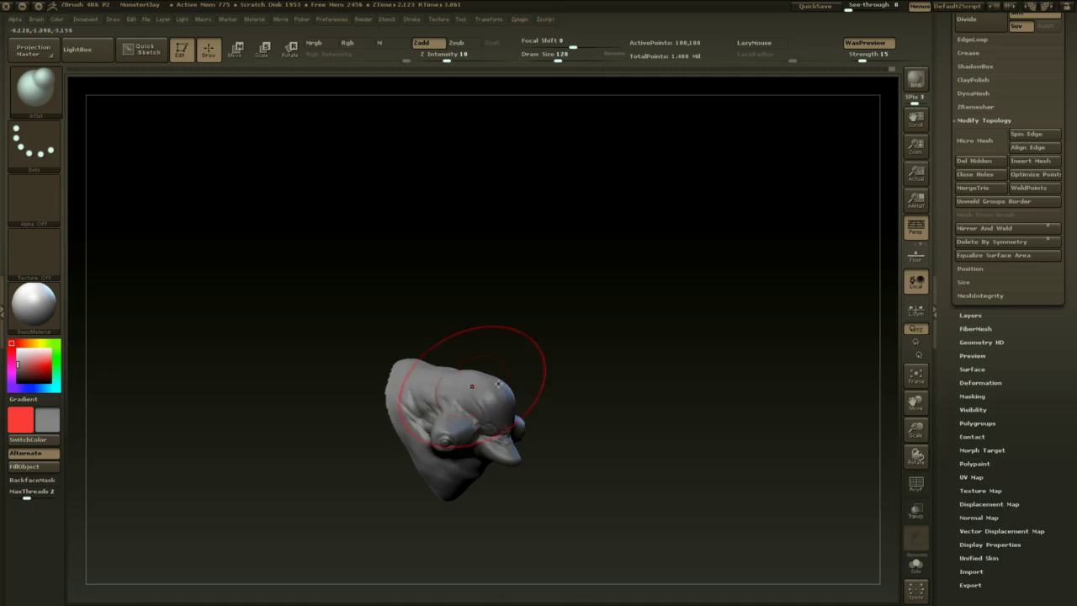
pyautogui.moveTo(539, 365)
pyautogui.mouseDown()
pyautogui.moveTo(575, 371)
pyautogui.moveTo(540, 399)
pyautogui.mouseUp()
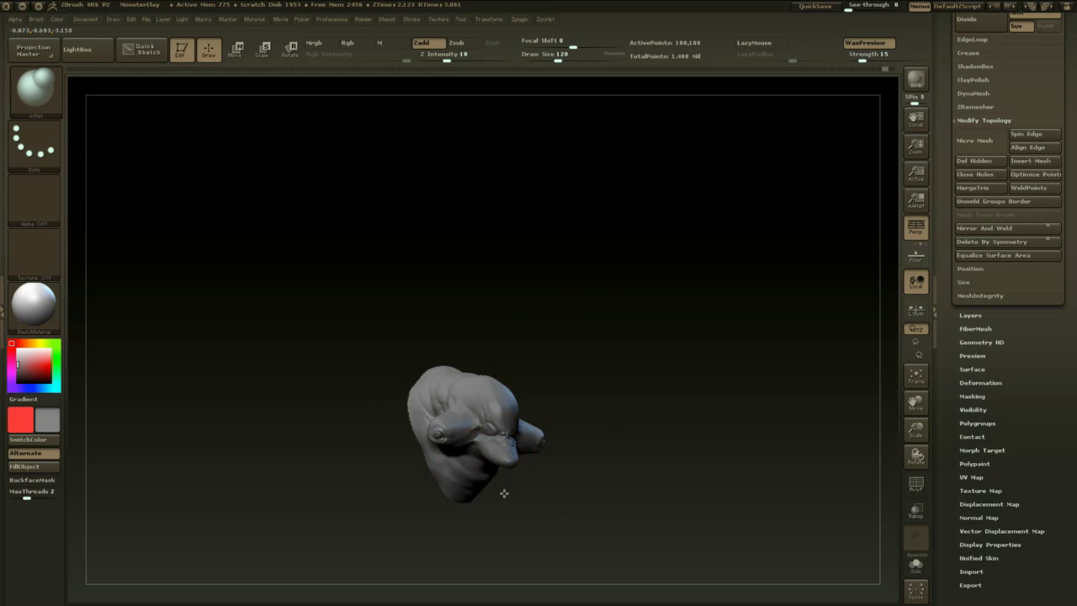
pyautogui.moveTo(503, 493); pyautogui.dragTo(536, 496)
# - Adjust the head's overall shape with the Move brush
pyautogui.press('space')
pyautogui.moveTo(533, 419); pyautogui.dragTo(526, 419)
pyautogui.moveTo(561, 538)
pyautogui.keyDown('alt'); pyautogui.mouseDown()
pyautogui.moveTo(550, 464)
pyautogui.moveTo(555, 494)
pyautogui.mouseUp(); pyautogui.keyUp('alt')
pyautogui.press('b')
pyautogui.press('m')
pyautogui.press('v')
pyautogui.moveTo(532, 446)
pyautogui.mouseDown()
pyautogui.moveTo(513, 384)
pyautogui.moveTo(523, 377)
pyautogui.moveTo(537, 450)
pyautogui.moveTo(593, 351)
pyautogui.moveTo(510, 399)
pyautogui.moveTo(531, 479)
pyautogui.moveTo(502, 421)
pyautogui.moveTo(505, 441)
pyautogui.mouseUp()
pyautogui.press('space')
pyautogui.press('space')
# - Refine creases around the head with the Dam_Standard brush at draw size 46, and unhide the full body
pyautogui.press('b')
pyautogui.press('d')
pyautogui.press('s')
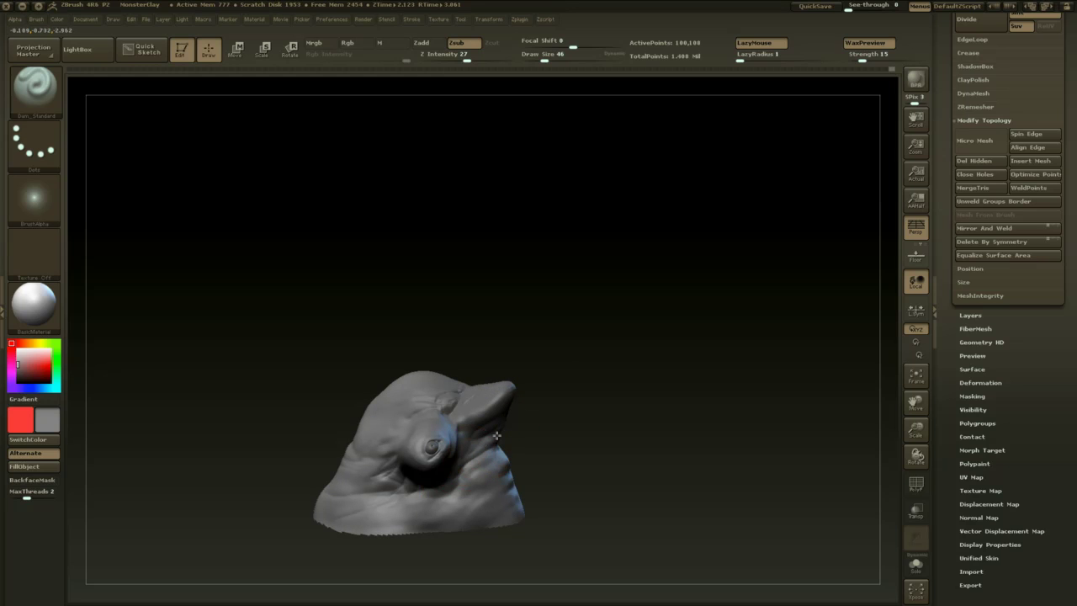
pyautogui.moveTo(581, 503); pyautogui.dragTo(446, 505)
pyautogui.moveTo(435, 549); pyautogui.dragTo(654, 511)
pyautogui.keyDown('ctrl'); pyautogui.keyDown('shift'); pyautogui.click(666, 478); pyautogui.keyUp('shift'); pyautogui.keyUp('ctrl')
# - Carve wrinkles along the neck behind the head with Dam_Standard at draw size 37 and smooth them
pyautogui.moveTo(611, 426); pyautogui.dragTo(538, 454)
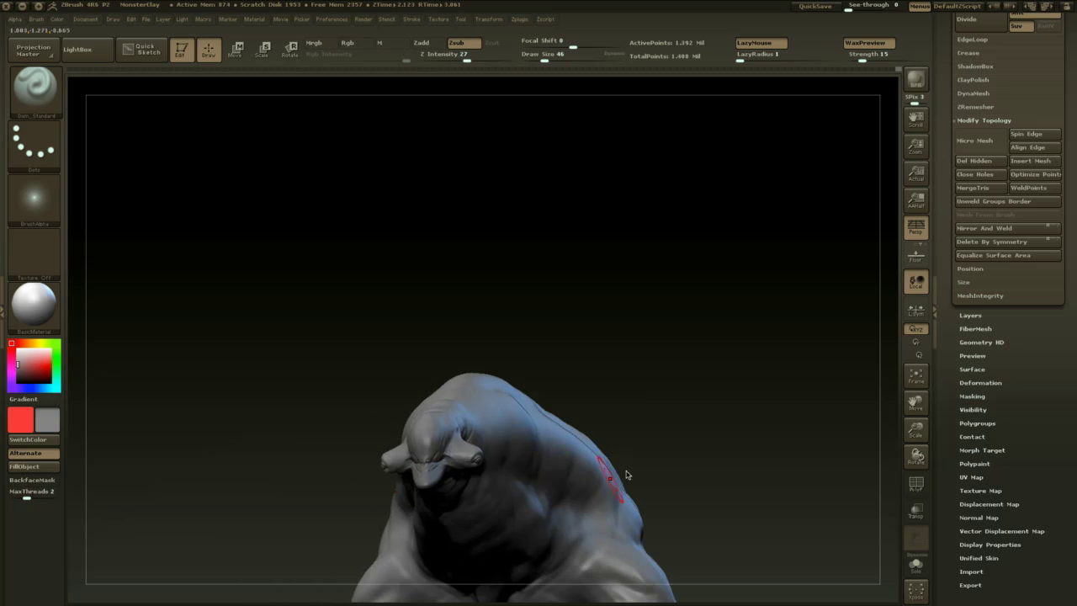
pyautogui.keyDown('alt'); pyautogui.moveTo(683, 402); pyautogui.dragTo(681, 268); pyautogui.keyUp('alt')
pyautogui.moveTo(681, 267)
pyautogui.mouseDown()
pyautogui.moveTo(630, 260)
pyautogui.moveTo(643, 236)
pyautogui.moveTo(613, 214)
pyautogui.moveTo(666, 258)
pyautogui.moveTo(632, 289)
pyautogui.moveTo(729, 281)
pyautogui.moveTo(780, 256)
pyautogui.mouseUp()
pyautogui.press('space')
pyautogui.click(634, 288)
pyautogui.moveTo(683, 297)
pyautogui.mouseDown()
pyautogui.moveTo(652, 313)
pyautogui.moveTo(637, 294)
pyautogui.mouseUp()
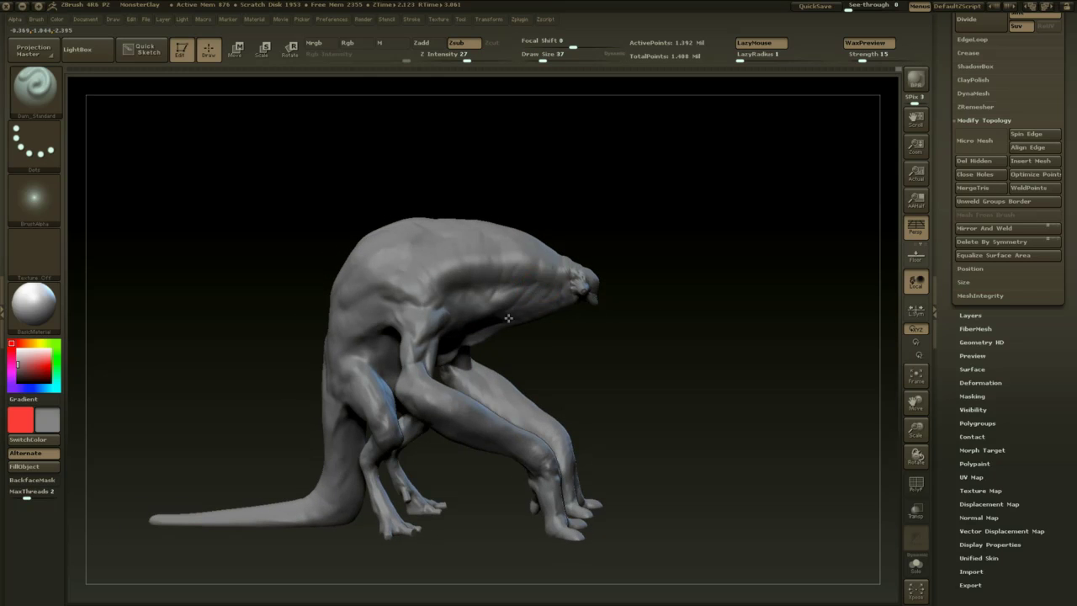
pyautogui.moveTo(566, 258)
pyautogui.mouseDown()
pyautogui.moveTo(554, 285)
pyautogui.moveTo(566, 302)
pyautogui.mouseUp()
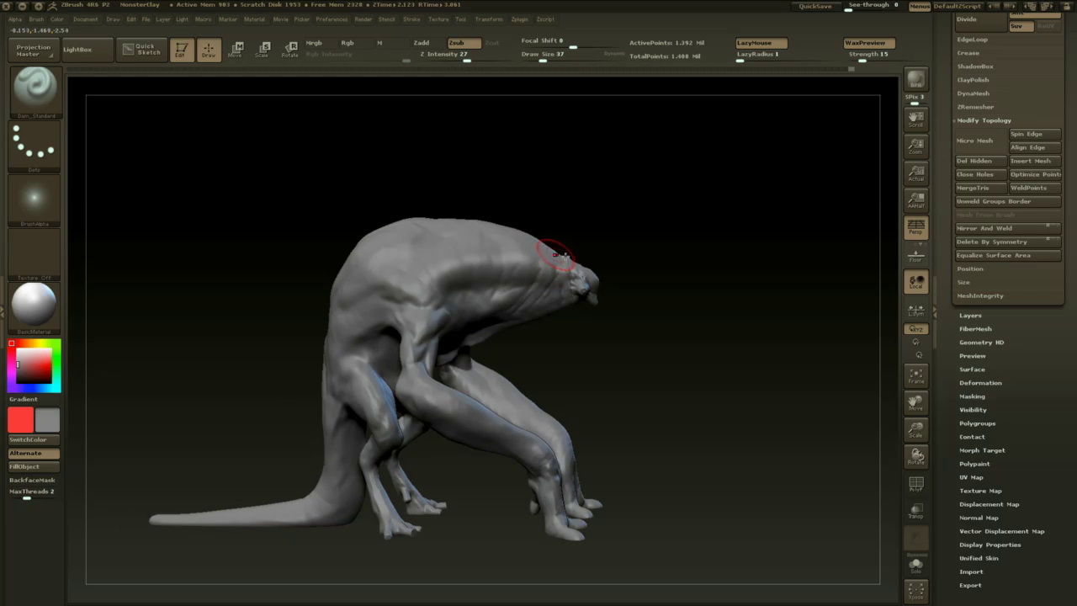
pyautogui.moveTo(601, 236); pyautogui.dragTo(555, 263)
pyautogui.keyDown('shift'); pyautogui.moveTo(548, 273); pyautogui.dragTo(540, 291); pyautogui.keyUp('shift')
pyautogui.moveTo(631, 279)
pyautogui.mouseDown()
pyautogui.moveTo(647, 256)
pyautogui.moveTo(809, 330)
pyautogui.moveTo(671, 330)
pyautogui.mouseUp()
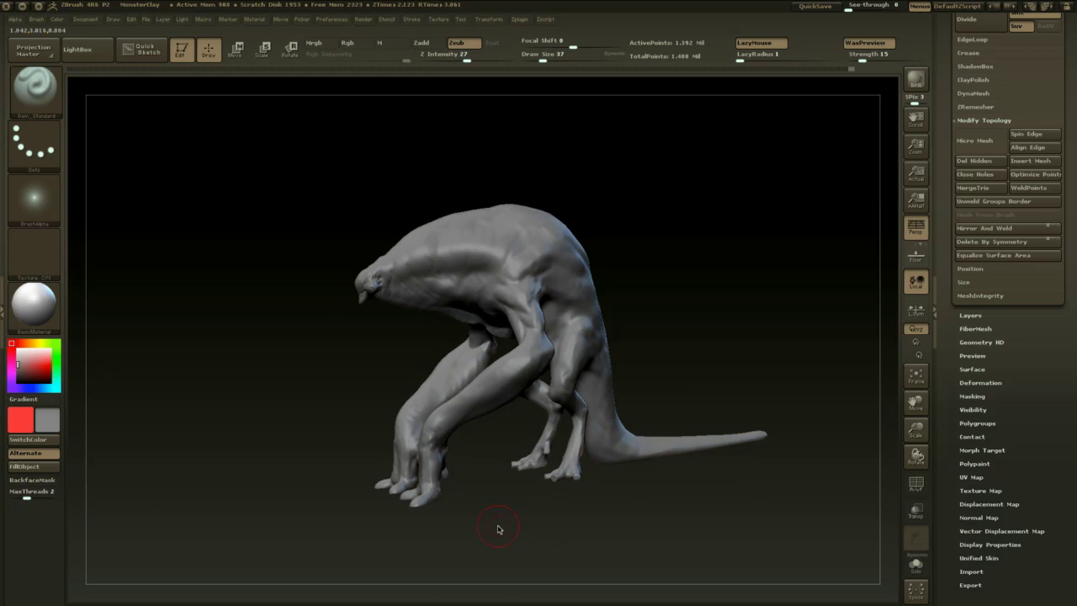
# - Define and smooth the hind legs and feet using the Dam_Standard brush at draw size 56
pyautogui.moveTo(500, 529)
pyautogui.mouseDown()
pyautogui.moveTo(551, 544)
pyautogui.moveTo(503, 497)
pyautogui.moveTo(534, 488)
pyautogui.moveTo(455, 429)
pyautogui.mouseUp()
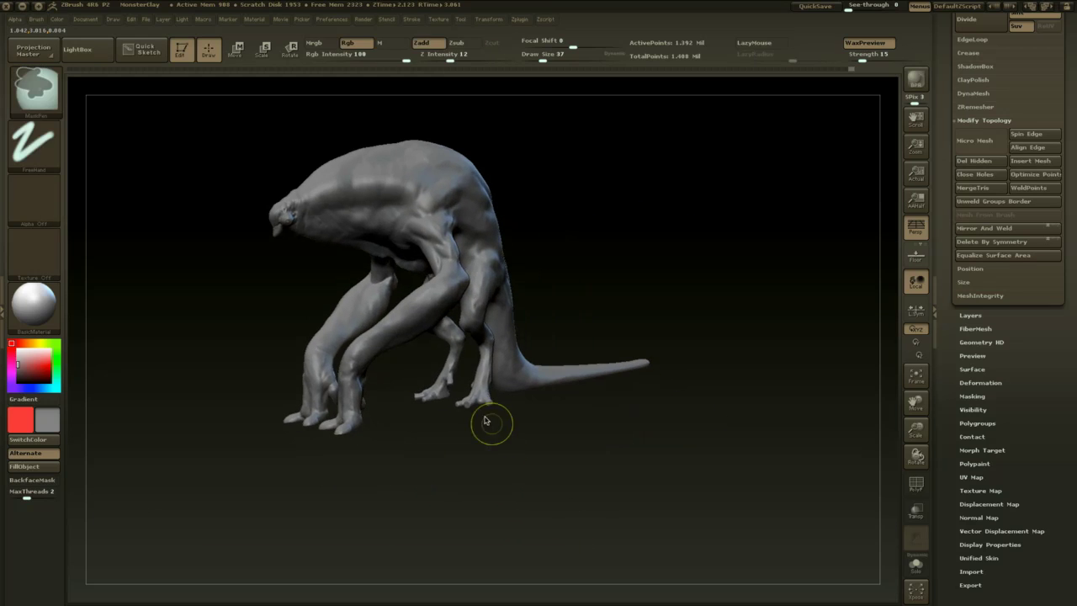
pyautogui.keyDown('ctrl'); pyautogui.moveTo(476, 425); pyautogui.dragTo(542, 579, button='right'); pyautogui.keyUp('ctrl')
pyautogui.moveTo(542, 579); pyautogui.dragTo(517, 486)
pyautogui.press('space')
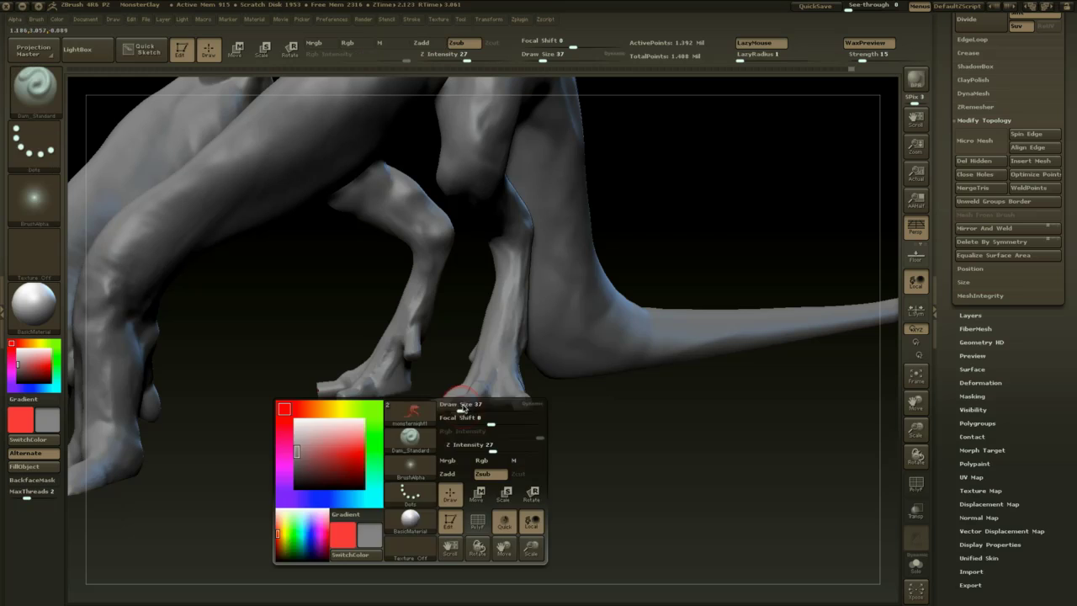
pyautogui.moveTo(462, 409); pyautogui.dragTo(468, 409)
pyautogui.moveTo(487, 466); pyautogui.dragTo(507, 490)
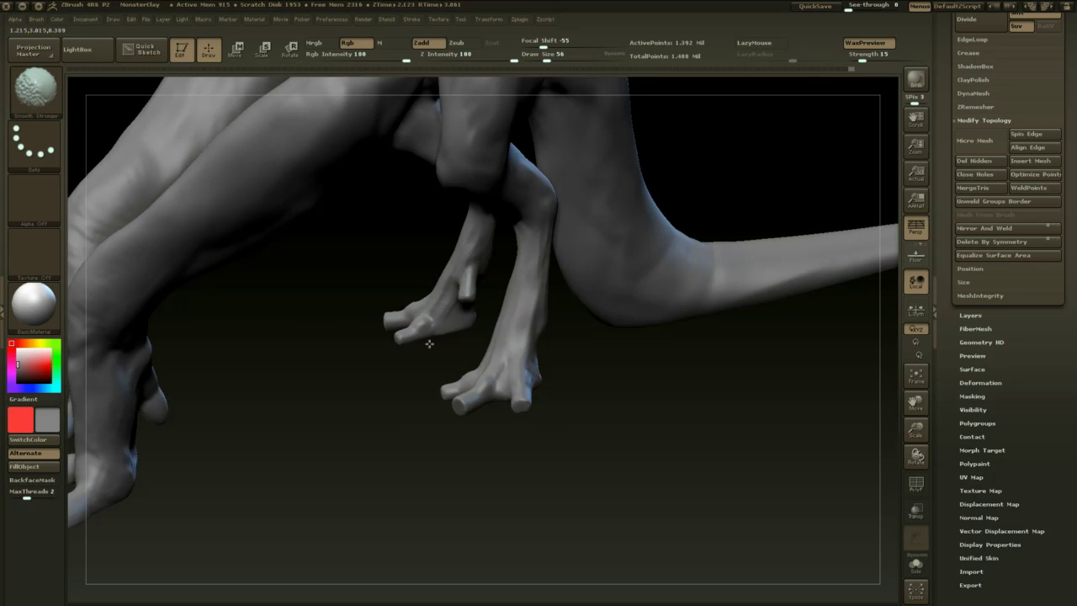
pyautogui.keyDown('ctrl'); pyautogui.moveTo(495, 471); pyautogui.dragTo(500, 440, button='right'); pyautogui.keyUp('ctrl')
pyautogui.moveTo(500, 441); pyautogui.dragTo(516, 423)
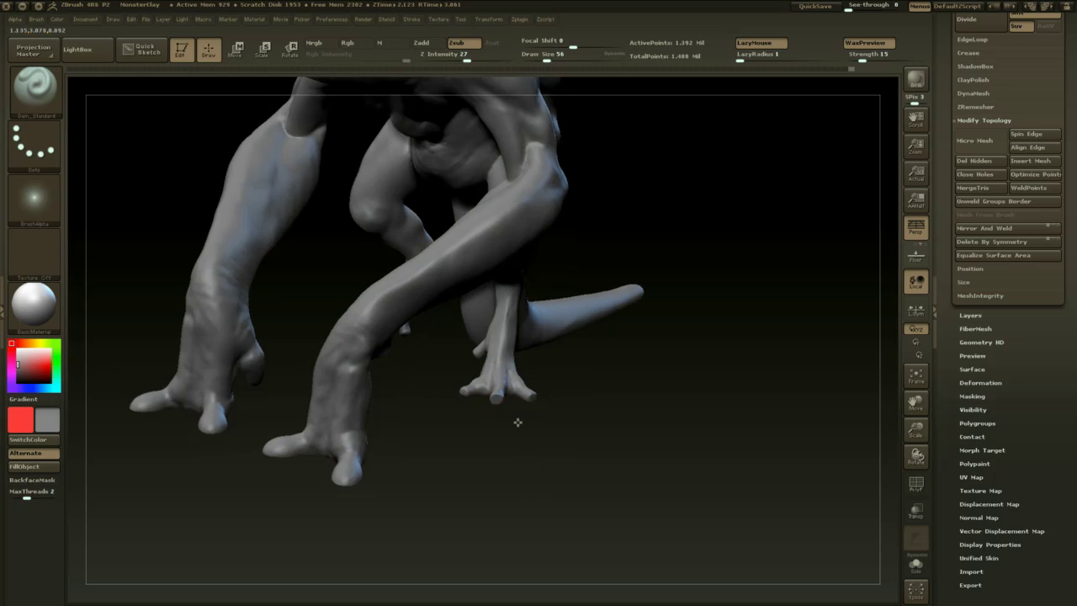
pyautogui.keyDown('ctrl'); pyautogui.moveTo(516, 423); pyautogui.dragTo(520, 404, button='right'); pyautogui.keyUp('ctrl')
pyautogui.moveTo(520, 404)
pyautogui.mouseDown()
pyautogui.moveTo(544, 457)
pyautogui.moveTo(571, 448)
pyautogui.mouseUp()
# - Refine the hind foot's detail with the Dam_Standard brush at draw size 27
pyautogui.press('space')
pyautogui.moveTo(528, 379); pyautogui.dragTo(522, 378)
pyautogui.moveTo(566, 413); pyautogui.dragTo(626, 347)
pyautogui.keyDown('alt'); pyautogui.moveTo(643, 222); pyautogui.dragTo(578, 274); pyautogui.keyUp('alt')
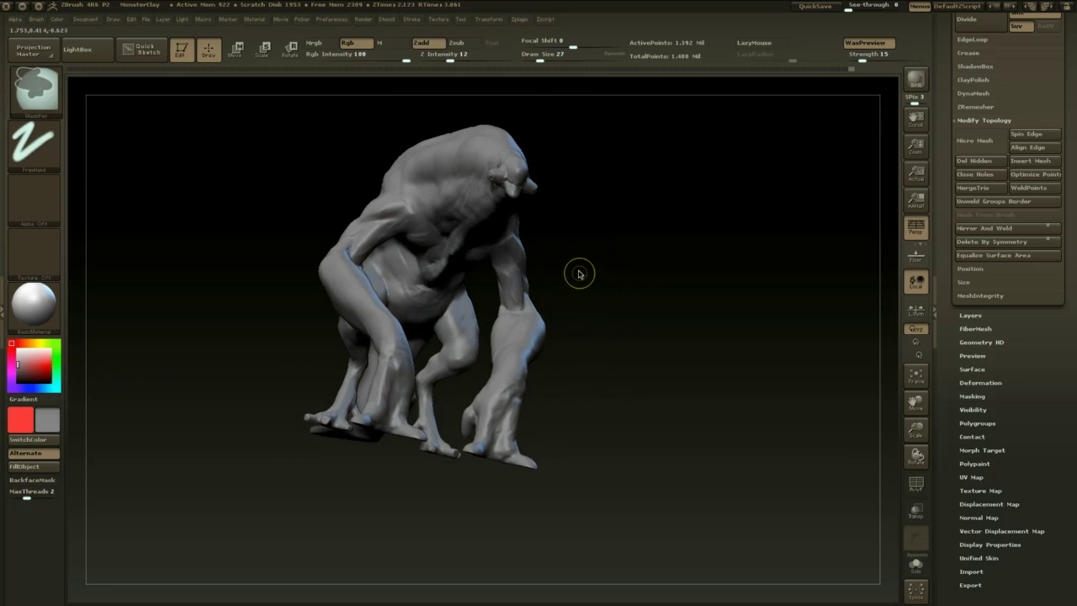
# - Carve muscle lines into the upper arm above the elbow using the Dam_Standard brush at draw size 25
pyautogui.keyDown('ctrl'); pyautogui.moveTo(578, 275); pyautogui.dragTo(594, 404, button='right'); pyautogui.keyUp('ctrl')
pyautogui.press('space')
pyautogui.moveTo(584, 264)
pyautogui.mouseDown()
pyautogui.moveTo(570, 255)
pyautogui.moveTo(580, 244)
pyautogui.mouseUp()
pyautogui.moveTo(518, 308)
pyautogui.mouseDown()
pyautogui.moveTo(524, 332)
pyautogui.moveTo(518, 287)
pyautogui.mouseUp()
pyautogui.moveTo(589, 298); pyautogui.dragTo(622, 293)
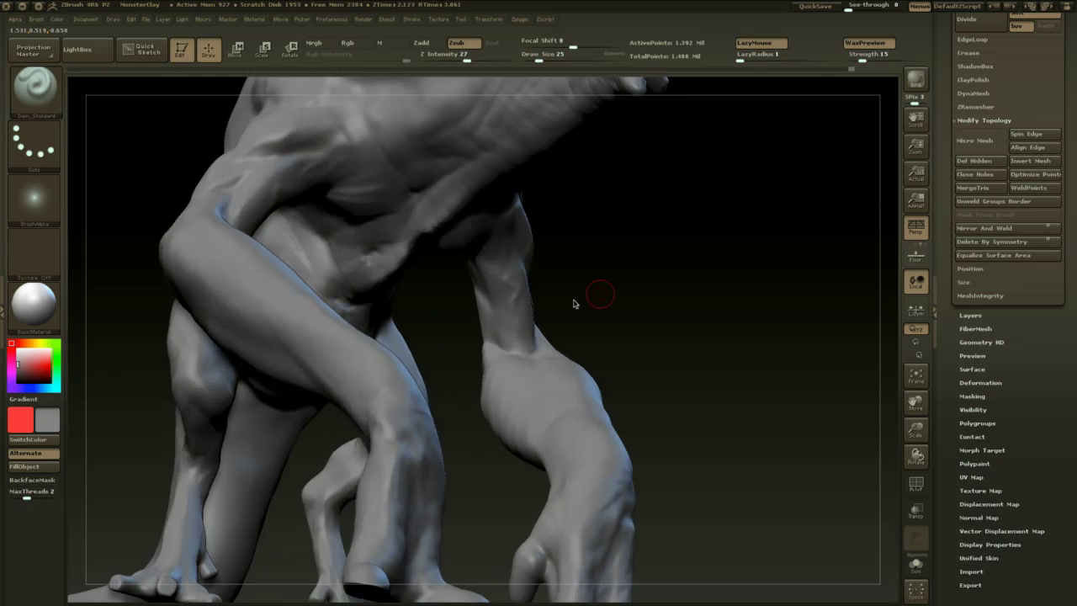
# - Build up muscle volume on the upper arm using ClayBuildup at draw size 46, and smooth the strokes
pyautogui.press('b')
pyautogui.press('c')
pyautogui.press('b')
pyautogui.press('space')
pyautogui.moveTo(526, 293); pyautogui.dragTo(535, 294)
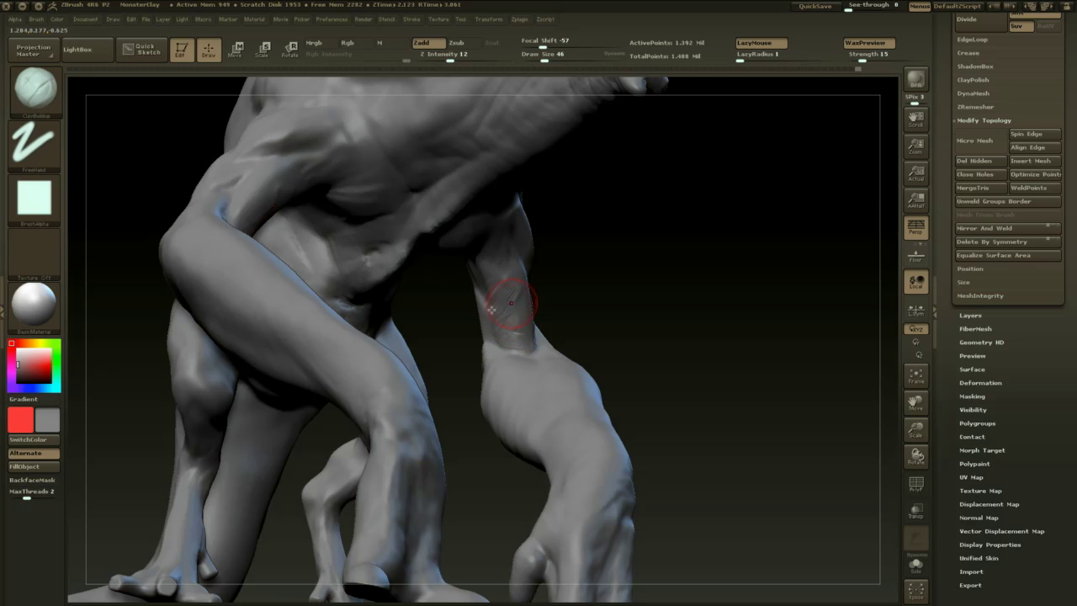
pyautogui.press('shift')
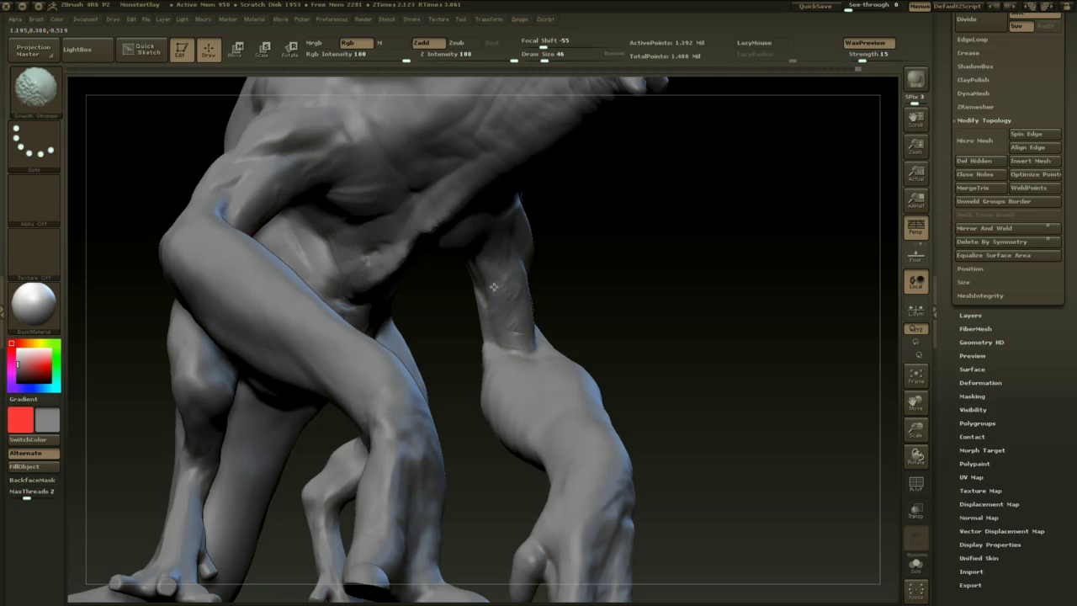
pyautogui.moveTo(589, 304); pyautogui.dragTo(396, 304)
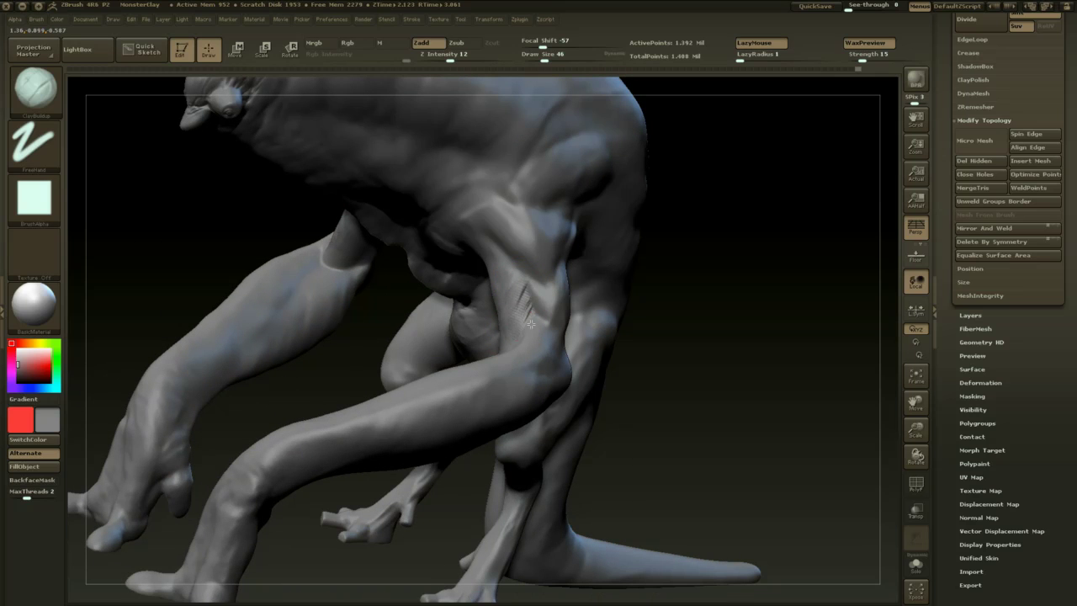
pyautogui.moveTo(538, 303); pyautogui.dragTo(543, 313)
pyautogui.keyDown('shift'); pyautogui.moveTo(528, 296); pyautogui.dragTo(535, 328); pyautogui.keyUp('shift')
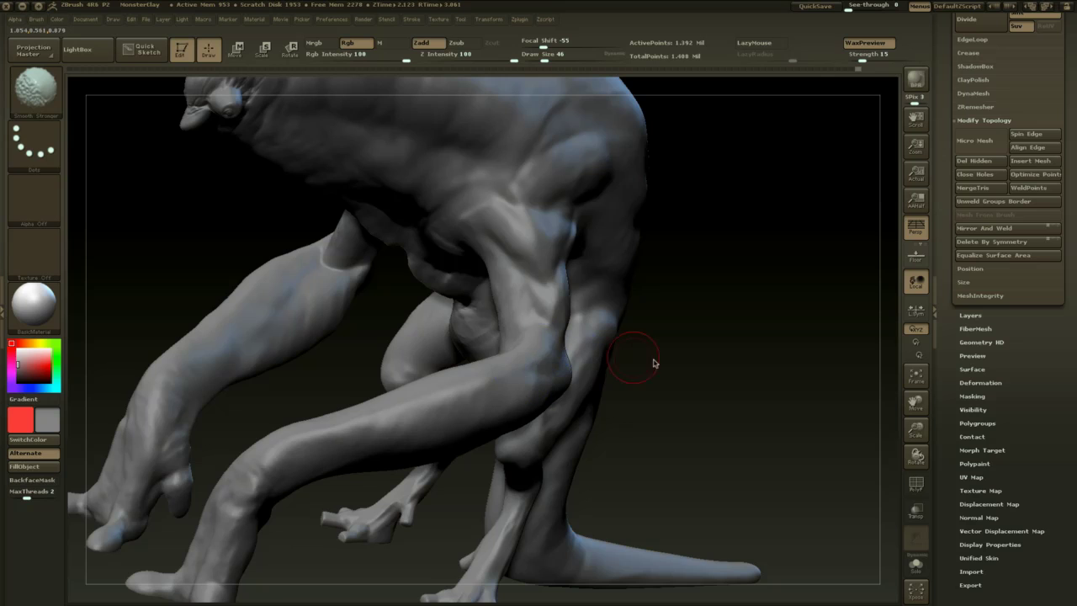
# - Add more mass to the upper arm's inner side above the elbow using ClayBuildup at draw size 83
pyautogui.moveTo(654, 363); pyautogui.dragTo(676, 347)
pyautogui.press('space')
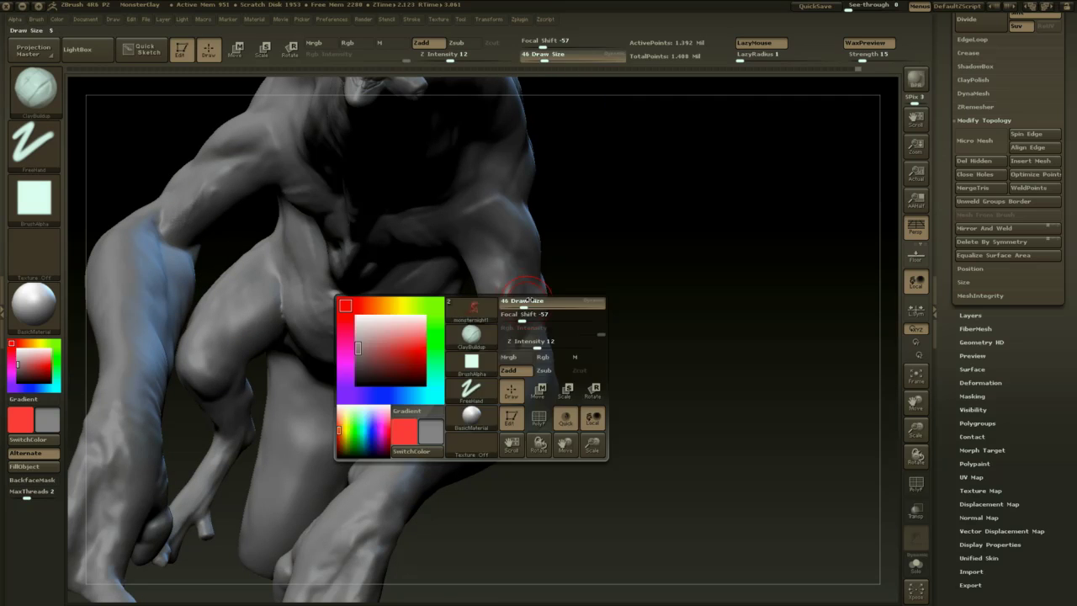
pyautogui.moveTo(521, 305); pyautogui.dragTo(531, 305)
pyautogui.moveTo(565, 267); pyautogui.dragTo(612, 281)
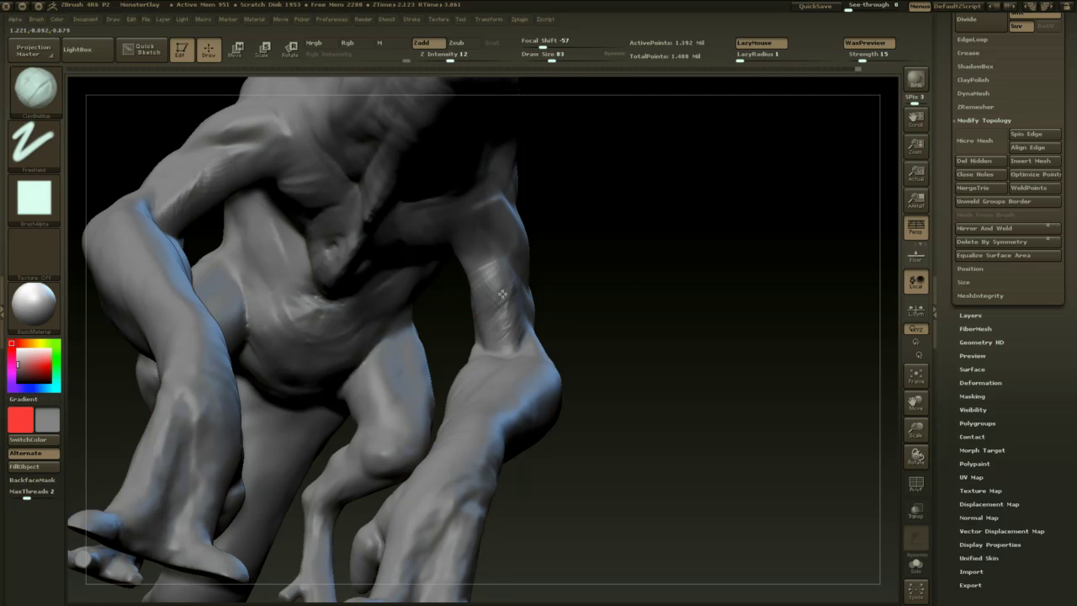
pyautogui.moveTo(502, 294); pyautogui.dragTo(498, 301)
pyautogui.moveTo(576, 307)
pyautogui.mouseDown()
pyautogui.moveTo(508, 314)
pyautogui.moveTo(510, 275)
pyautogui.mouseUp()
pyautogui.keyDown('alt'); pyautogui.moveTo(676, 329); pyautogui.dragTo(637, 257); pyautogui.keyUp('alt')
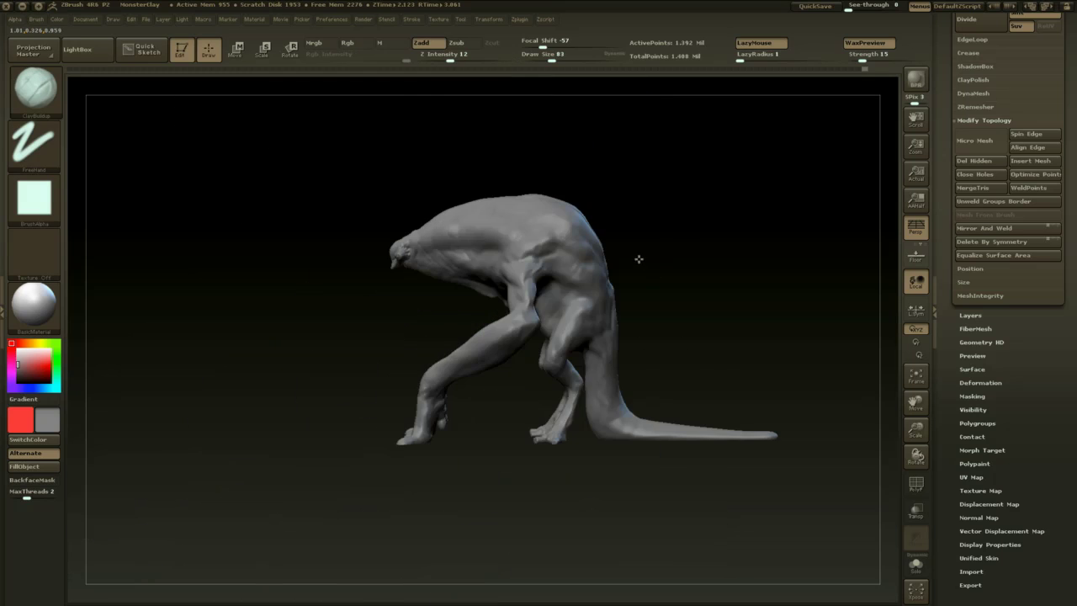
# - Build up muscle forms on the flank and shoulder blade using ClayBuildup at draw size 56
pyautogui.press('space')
pyautogui.moveTo(591, 291); pyautogui.dragTo(581, 292)
pyautogui.keyDown('alt'); pyautogui.moveTo(656, 231); pyautogui.dragTo(629, 294); pyautogui.keyUp('alt')
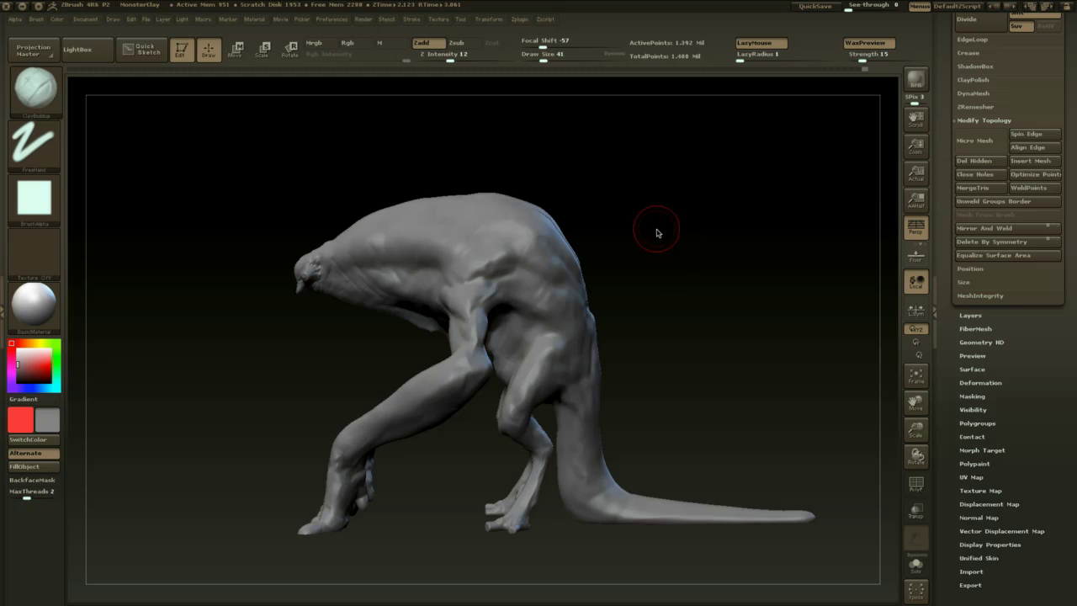
pyautogui.moveTo(657, 228); pyautogui.dragTo(621, 230)
pyautogui.press('space')
pyautogui.moveTo(503, 273); pyautogui.dragTo(543, 254)
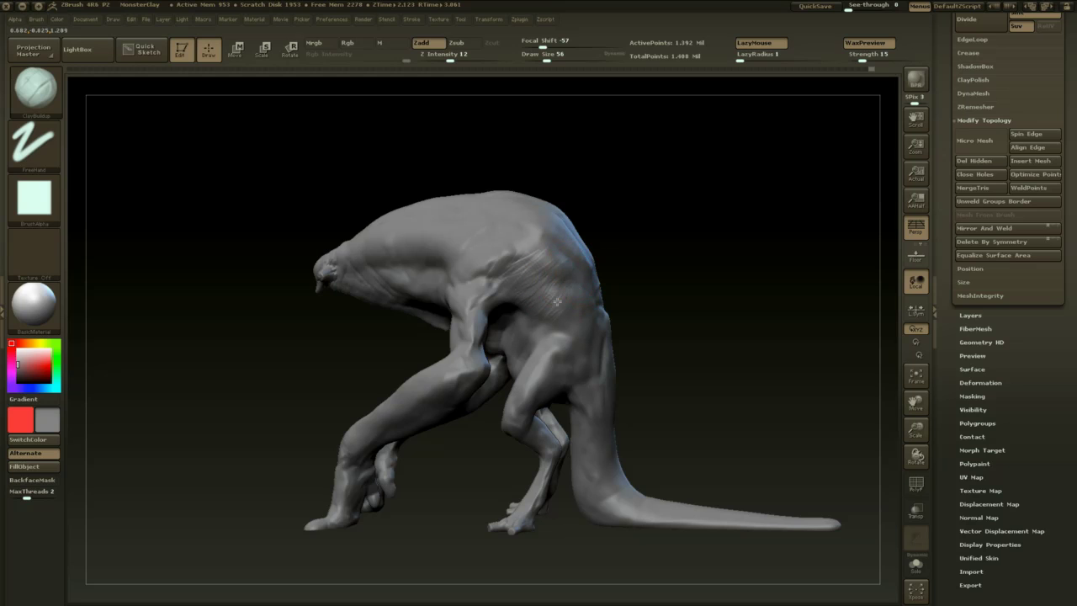
pyautogui.moveTo(504, 249); pyautogui.dragTo(508, 269)
pyautogui.moveTo(627, 243); pyautogui.dragTo(656, 243)
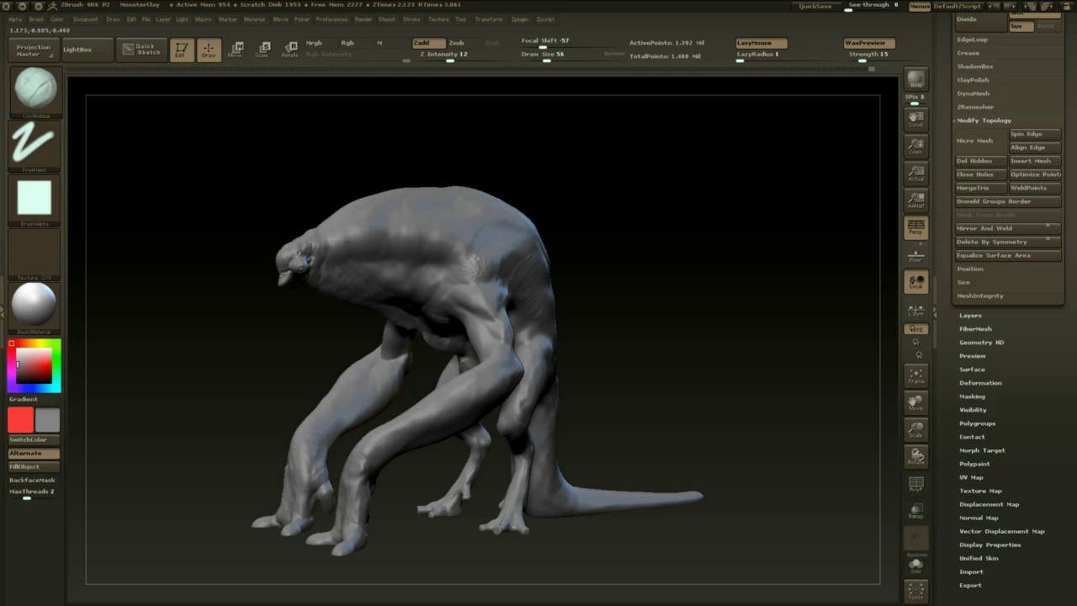
pyautogui.moveTo(607, 240)
pyautogui.mouseDown()
pyautogui.moveTo(663, 238)
pyautogui.moveTo(705, 257)
pyautogui.mouseUp()
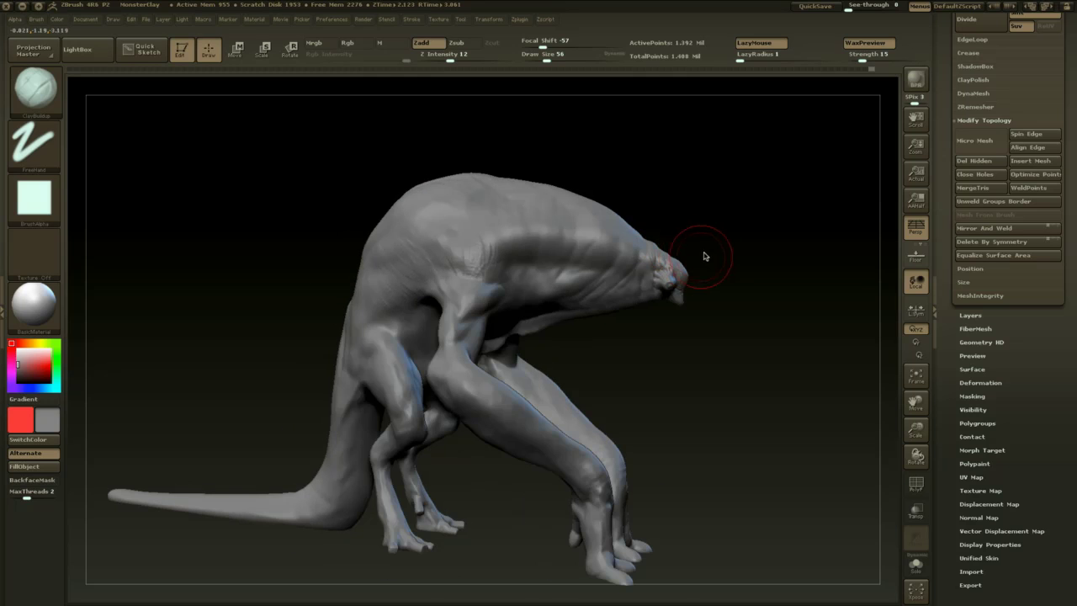
# - Add muscle strands over the shoulder and top of the upper arm using ClayBuildup at draw size 29
pyautogui.press('space')
pyautogui.moveTo(508, 297); pyautogui.dragTo(477, 302)
pyautogui.moveTo(580, 339); pyautogui.dragTo(486, 307)
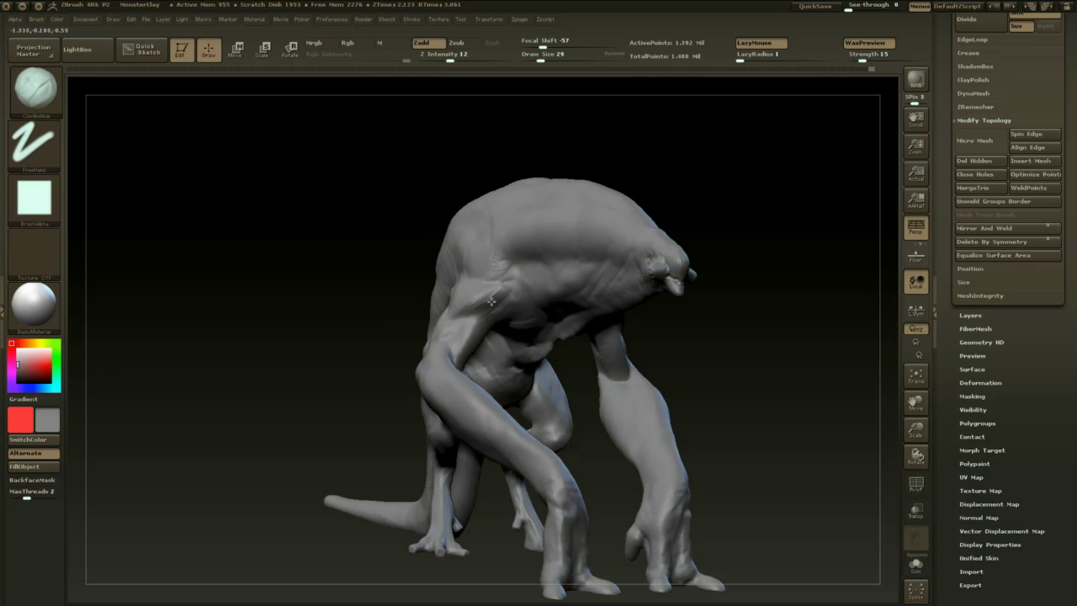
pyautogui.moveTo(366, 362); pyautogui.dragTo(447, 298)
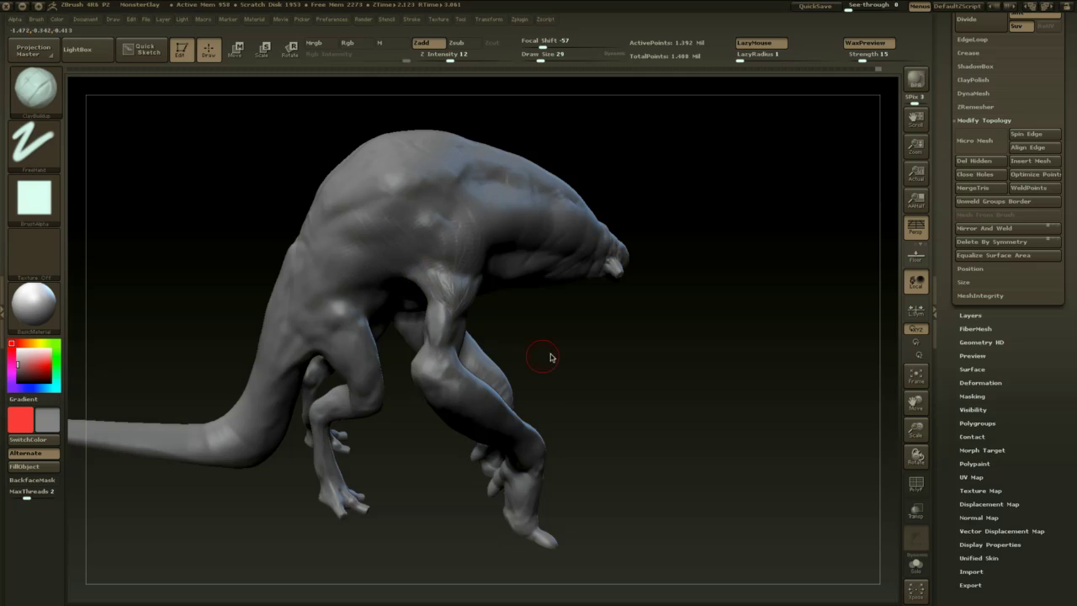
pyautogui.moveTo(551, 358); pyautogui.dragTo(589, 318)
# - Carve the folds around the armpit and flank with Dam_Standard at draw size 29, and smooth the shoulder and flank with a larger brush
pyautogui.press('b')
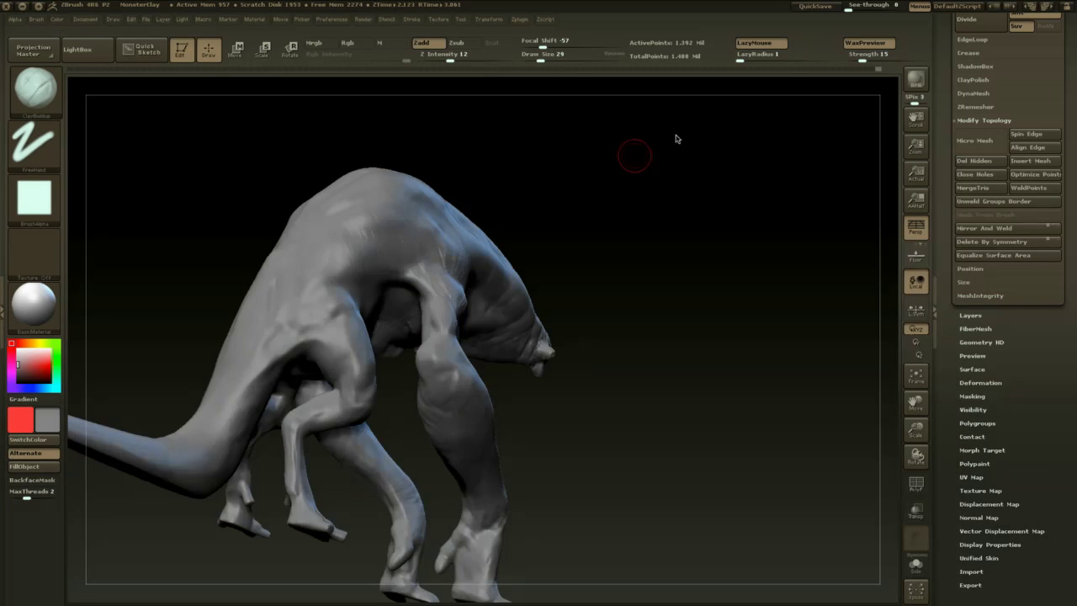
pyautogui.press('b')
pyautogui.press('d')
pyautogui.press('s')
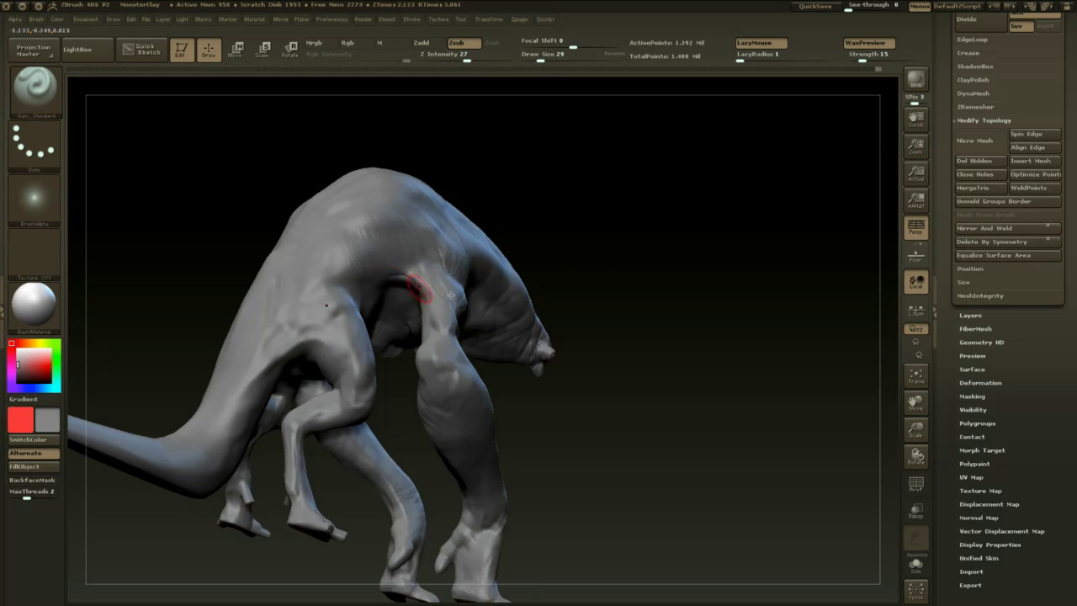
pyautogui.moveTo(581, 278); pyautogui.dragTo(513, 285)
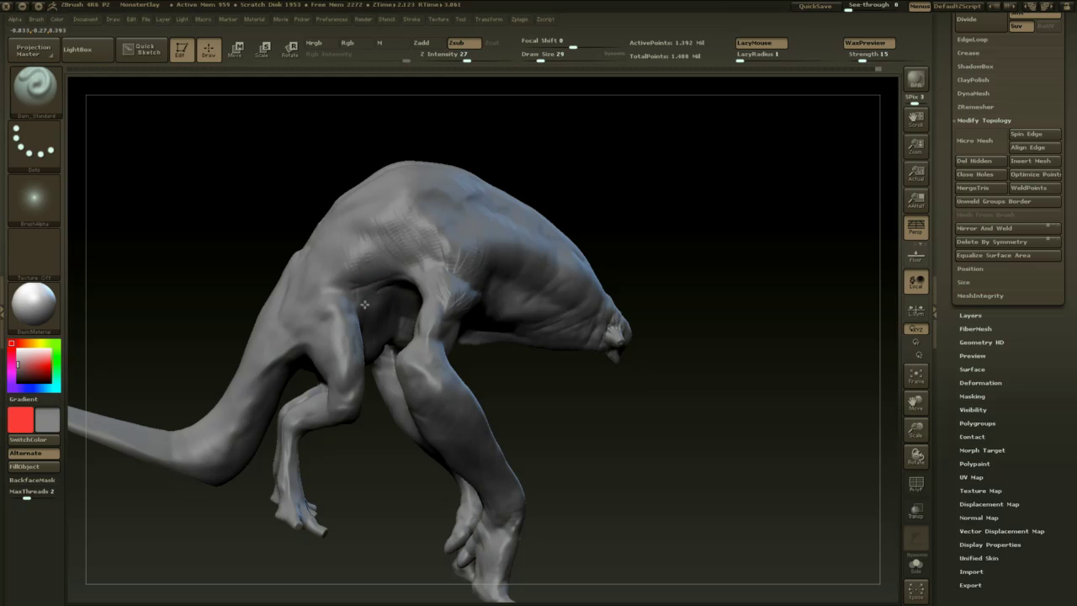
pyautogui.press('shift')
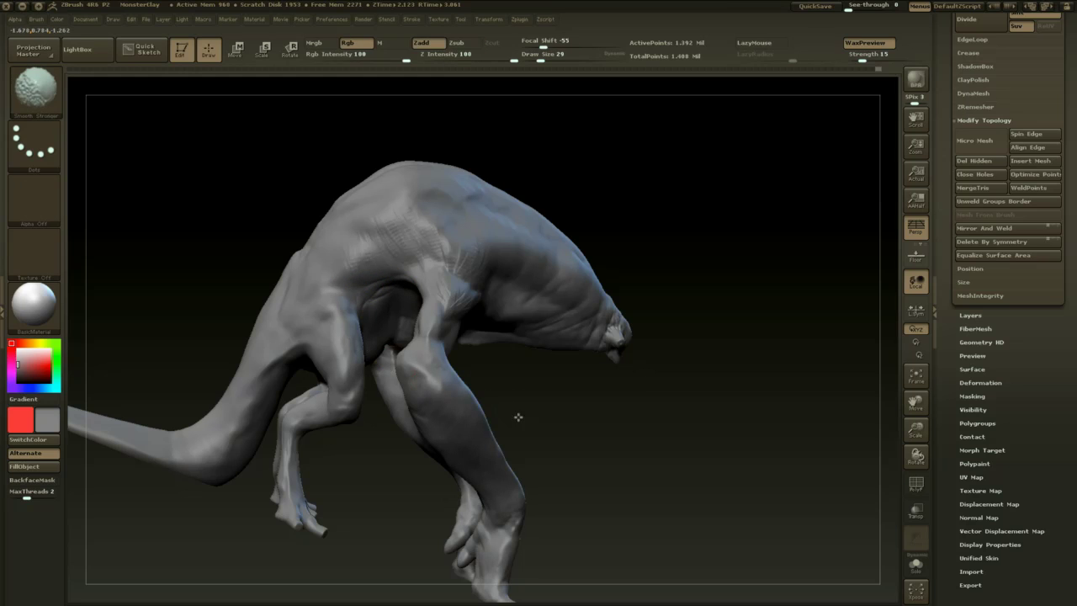
pyautogui.keyDown('shift'); pyautogui.moveTo(519, 418); pyautogui.dragTo(496, 404); pyautogui.keyUp('shift')
pyautogui.press('space')
pyautogui.moveTo(456, 312); pyautogui.dragTo(467, 312)
pyautogui.keyDown('shift'); pyautogui.moveTo(470, 211); pyautogui.dragTo(446, 215); pyautogui.keyUp('shift')
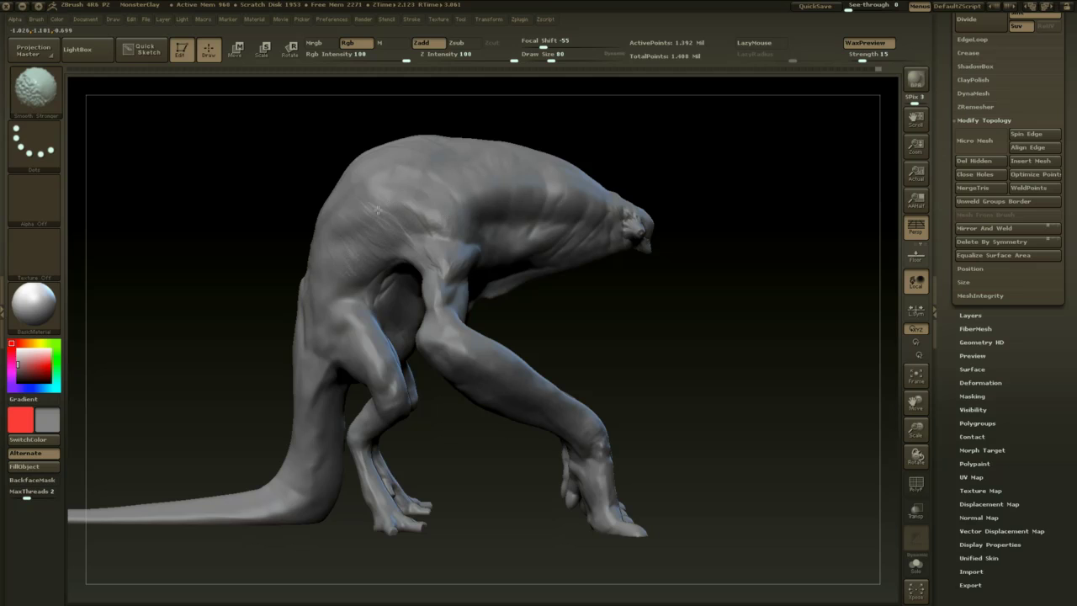
pyautogui.keyDown('alt'); pyautogui.moveTo(618, 317); pyautogui.dragTo(613, 244); pyautogui.keyUp('alt')
pyautogui.press('shift')
pyautogui.moveTo(614, 288)
pyautogui.keyDown('alt'); pyautogui.mouseDown()
pyautogui.moveTo(584, 351)
pyautogui.moveTo(586, 292)
pyautogui.moveTo(601, 300)
pyautogui.moveTo(548, 284)
pyautogui.mouseUp(); pyautogui.keyUp('alt')
# - Set the Dam_Standard draw size to 51 and widen the perspective camera's angle of view
pyautogui.press('space')
pyautogui.click(112, 19)
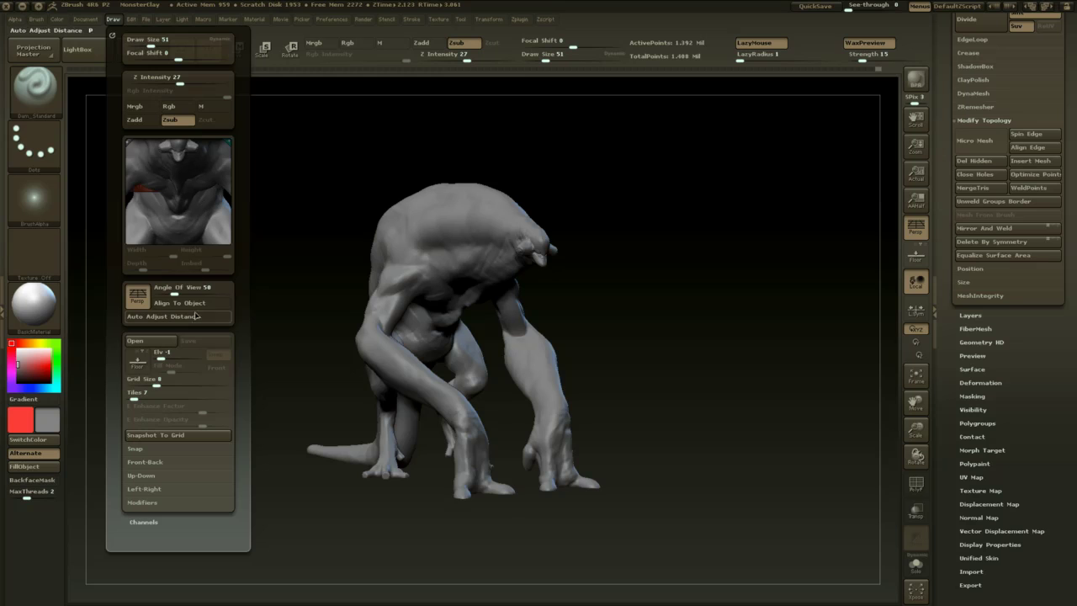
pyautogui.moveTo(179, 292); pyautogui.dragTo(201, 292)
# - Carve skin creases at the tail's bend and define the hip using Dam_Standard at draw size 51
pyautogui.moveTo(598, 298)
pyautogui.mouseDown()
pyautogui.moveTo(660, 282)
pyautogui.moveTo(687, 351)
pyautogui.moveTo(671, 376)
pyautogui.moveTo(700, 379)
pyautogui.moveTo(697, 399)
pyautogui.moveTo(671, 365)
pyautogui.moveTo(631, 378)
pyautogui.moveTo(584, 333)
pyautogui.moveTo(463, 321)
pyautogui.mouseUp()
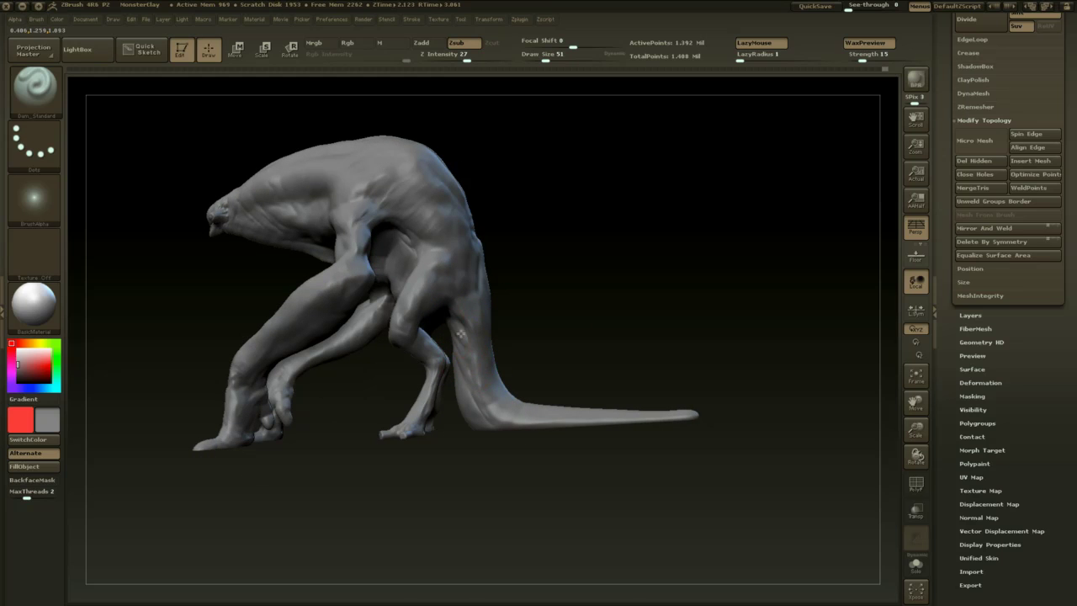
pyautogui.moveTo(549, 320); pyautogui.dragTo(669, 319)
pyautogui.moveTo(462, 482); pyautogui.dragTo(509, 480)
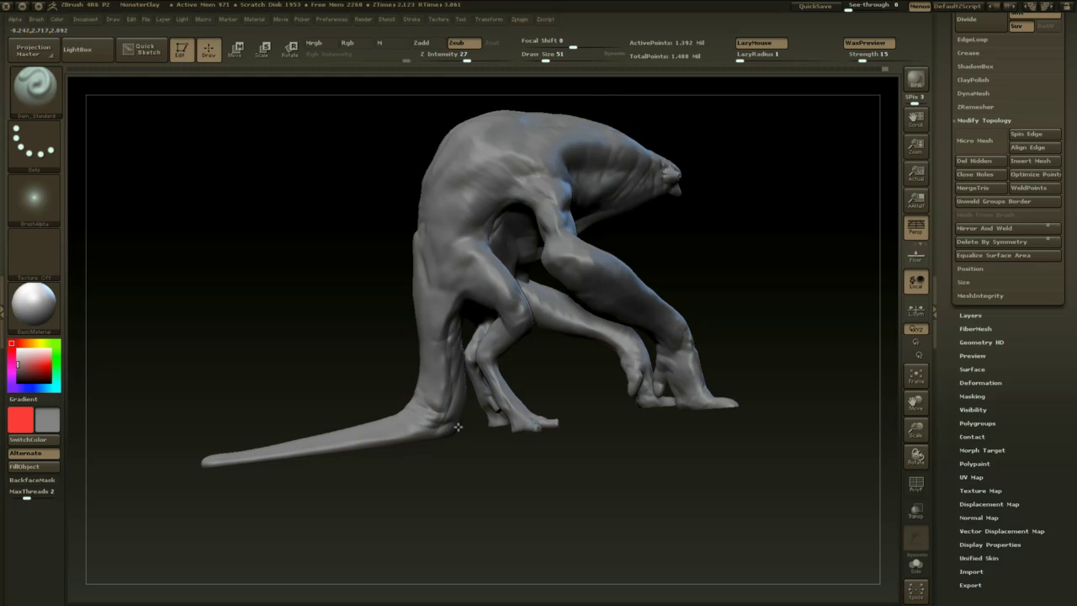
pyautogui.moveTo(437, 467)
pyautogui.mouseDown()
pyautogui.moveTo(442, 436)
pyautogui.moveTo(441, 546)
pyautogui.moveTo(457, 551)
pyautogui.moveTo(472, 512)
pyautogui.moveTo(463, 508)
pyautogui.mouseUp()
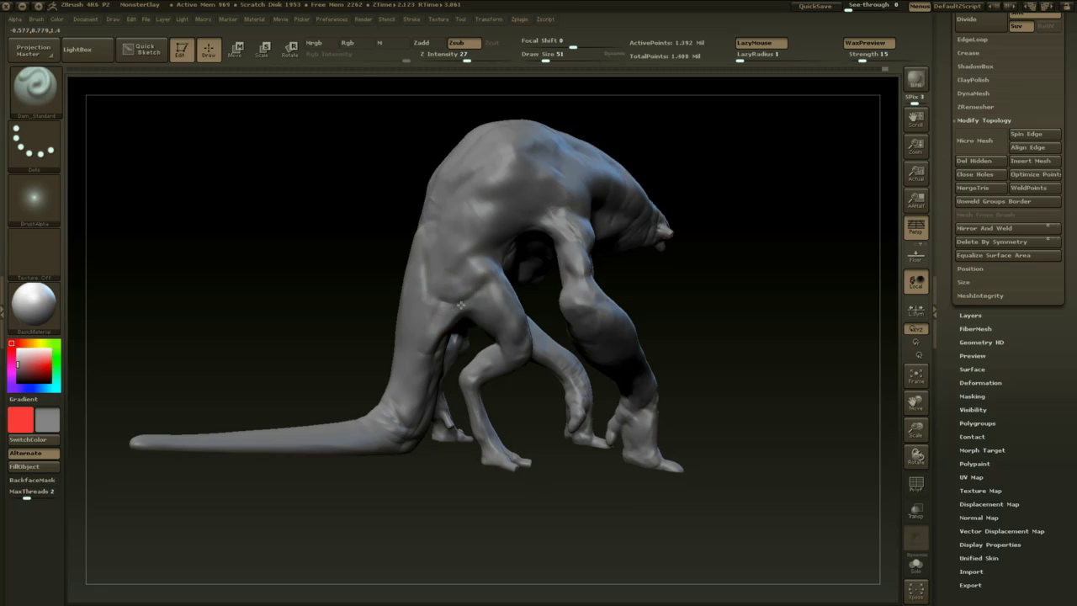
# - Lower the Dam_Standard Z Intensity to 11 and lightly carve muscle lines over the shoulder and upper back
pyautogui.click(448, 59)
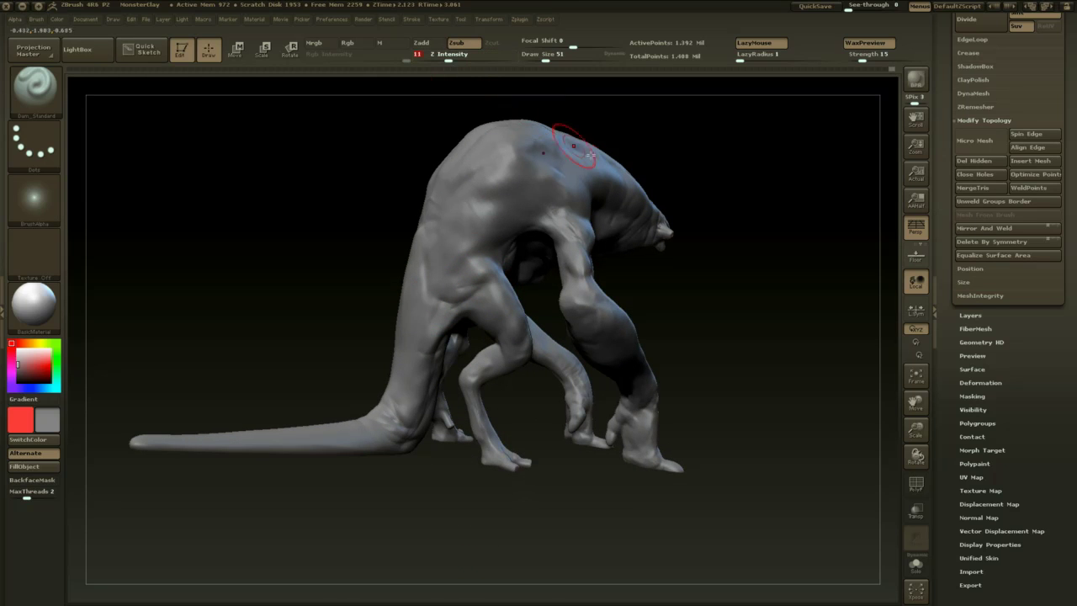
pyautogui.moveTo(633, 274); pyautogui.dragTo(594, 215)
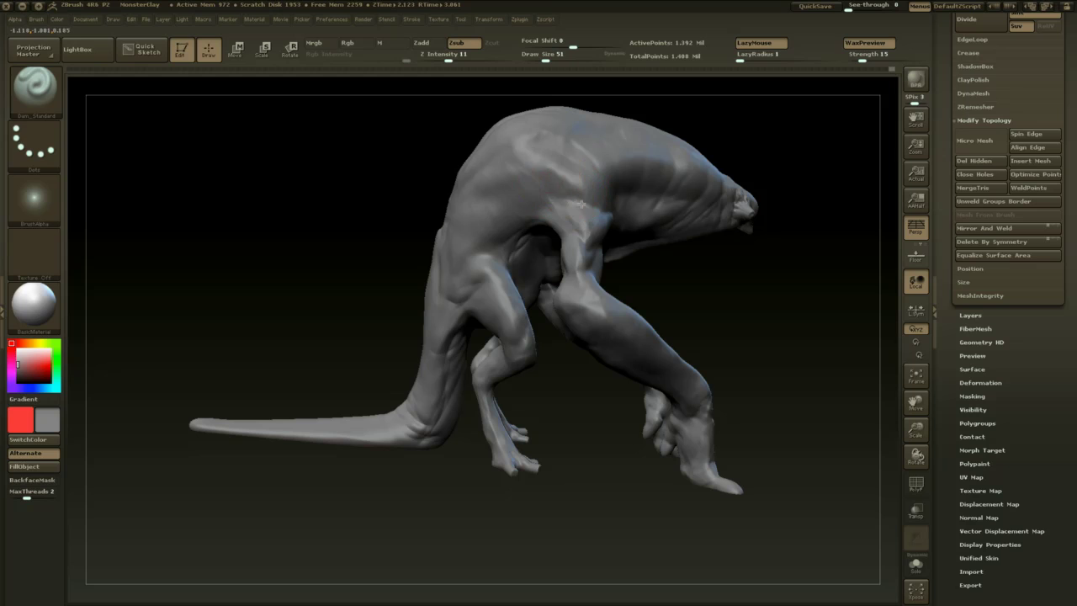
pyautogui.moveTo(642, 269)
pyautogui.mouseDown()
pyautogui.moveTo(625, 292)
pyautogui.moveTo(637, 278)
pyautogui.moveTo(574, 293)
pyautogui.mouseUp()
# - Set the Z Intensity to 15 and refine the muscle lines across the back, hip and tail base
pyautogui.click(455, 59)
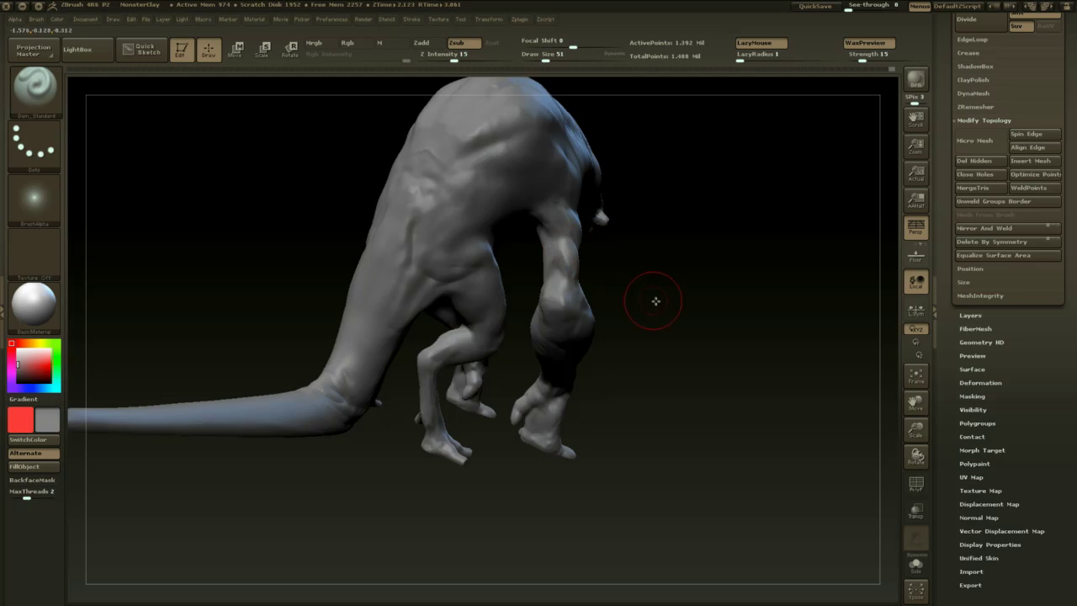
pyautogui.moveTo(654, 301)
pyautogui.mouseDown()
pyautogui.moveTo(685, 340)
pyautogui.moveTo(663, 295)
pyautogui.mouseUp()
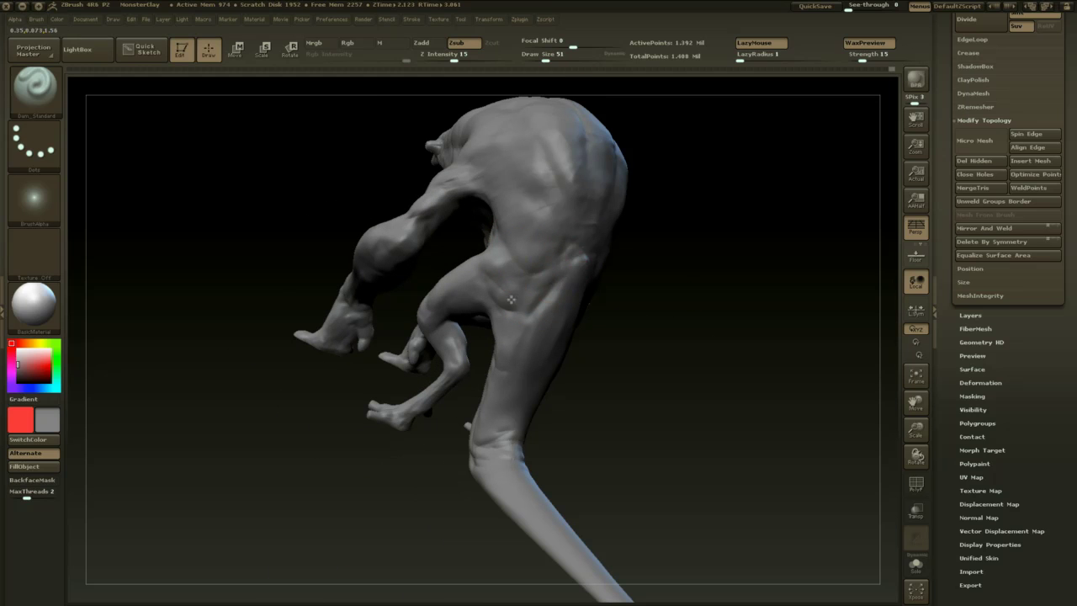
pyautogui.moveTo(621, 267)
pyautogui.mouseDown()
pyautogui.moveTo(634, 254)
pyautogui.moveTo(598, 283)
pyautogui.mouseUp()
# - Carve broad muscle and rib forms along the back and side using Dam_Standard at draw size 120
pyautogui.press('space')
pyautogui.click(601, 256)
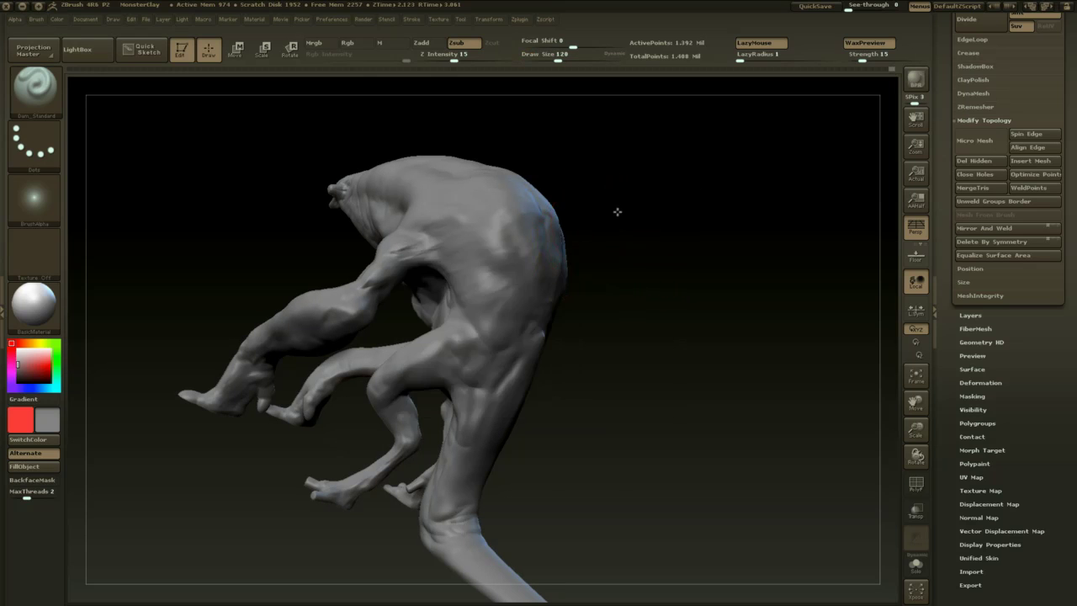
pyautogui.moveTo(615, 211)
pyautogui.mouseDown()
pyautogui.moveTo(539, 209)
pyautogui.moveTo(577, 224)
pyautogui.moveTo(499, 255)
pyautogui.mouseUp()
pyautogui.moveTo(665, 256); pyautogui.dragTo(734, 261)
pyautogui.press('b')
pyautogui.press('d')
pyautogui.press('s')
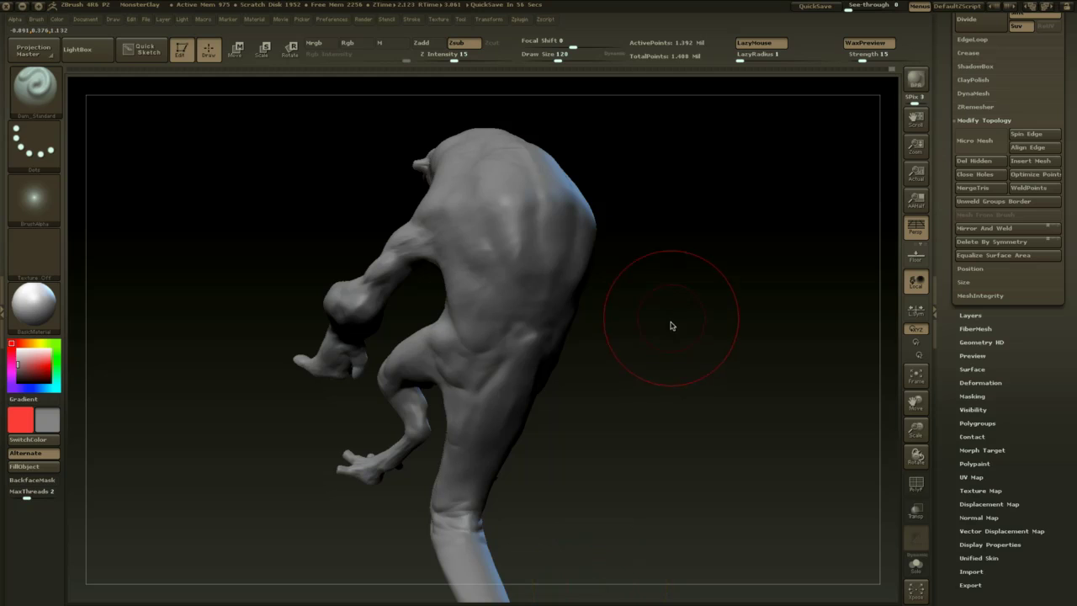
# - Smooth the back and define the muscles beside the spine using the Dam_Standard brush at draw size 120
pyautogui.moveTo(671, 324)
pyautogui.mouseDown()
pyautogui.moveTo(690, 368)
pyautogui.moveTo(683, 357)
pyautogui.mouseUp()
pyautogui.keyDown('shift'); pyautogui.moveTo(374, 242); pyautogui.dragTo(485, 227); pyautogui.keyUp('shift')
pyautogui.moveTo(676, 313)
pyautogui.mouseDown()
pyautogui.moveTo(657, 322)
pyautogui.moveTo(612, 286)
pyautogui.mouseUp()
pyautogui.moveTo(562, 229)
pyautogui.mouseDown()
pyautogui.moveTo(538, 233)
pyautogui.moveTo(571, 248)
pyautogui.moveTo(579, 234)
pyautogui.mouseUp()
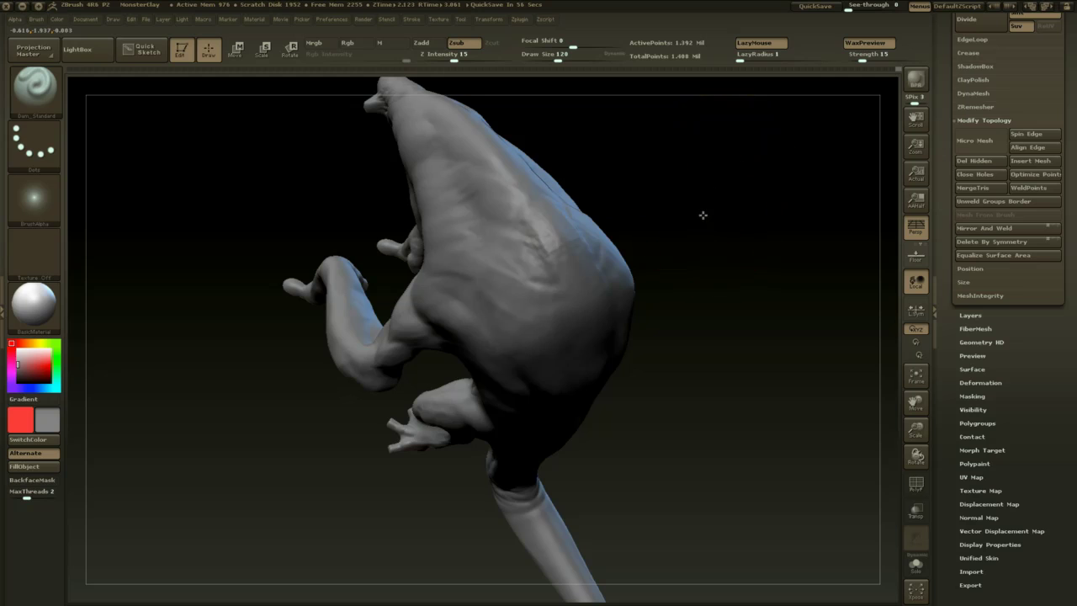
# - Refine the grooves along the spine, shoulder blade and flank using Dam_Standard at draw size 90
pyautogui.moveTo(702, 214); pyautogui.dragTo(678, 261)
pyautogui.press('b')
pyautogui.press('d')
pyautogui.press('s')
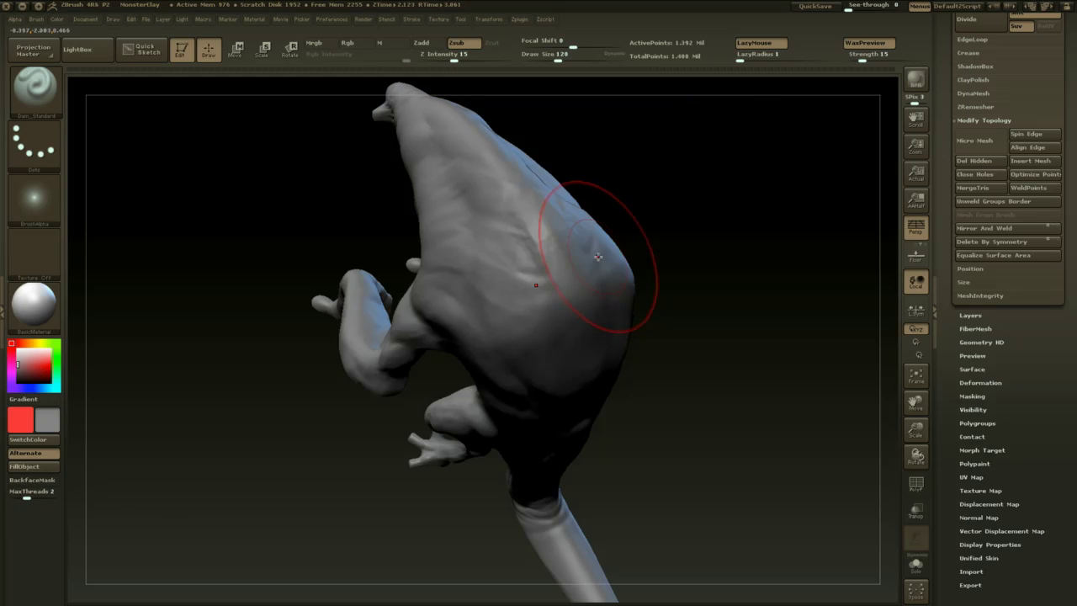
pyautogui.press('space')
pyautogui.moveTo(581, 254); pyautogui.dragTo(572, 254)
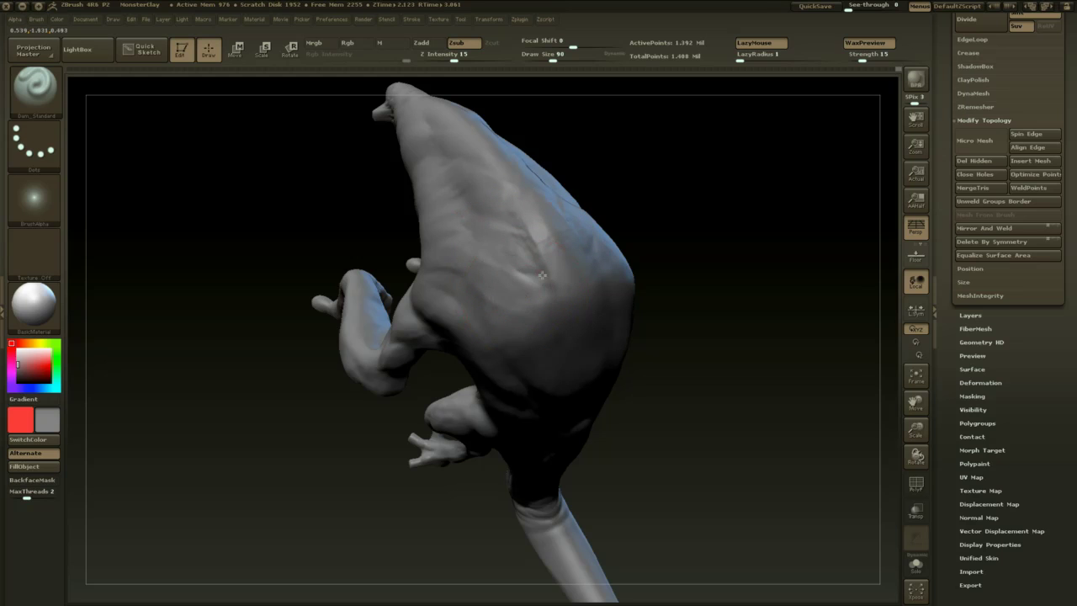
pyautogui.moveTo(729, 271)
pyautogui.keyDown('alt'); pyautogui.mouseDown()
pyautogui.moveTo(683, 222)
pyautogui.moveTo(711, 157)
pyautogui.moveTo(703, 301)
pyautogui.moveTo(606, 305)
pyautogui.moveTo(567, 269)
pyautogui.moveTo(534, 279)
pyautogui.mouseUp(); pyautogui.keyUp('alt')
pyautogui.moveTo(529, 345); pyautogui.dragTo(495, 382)
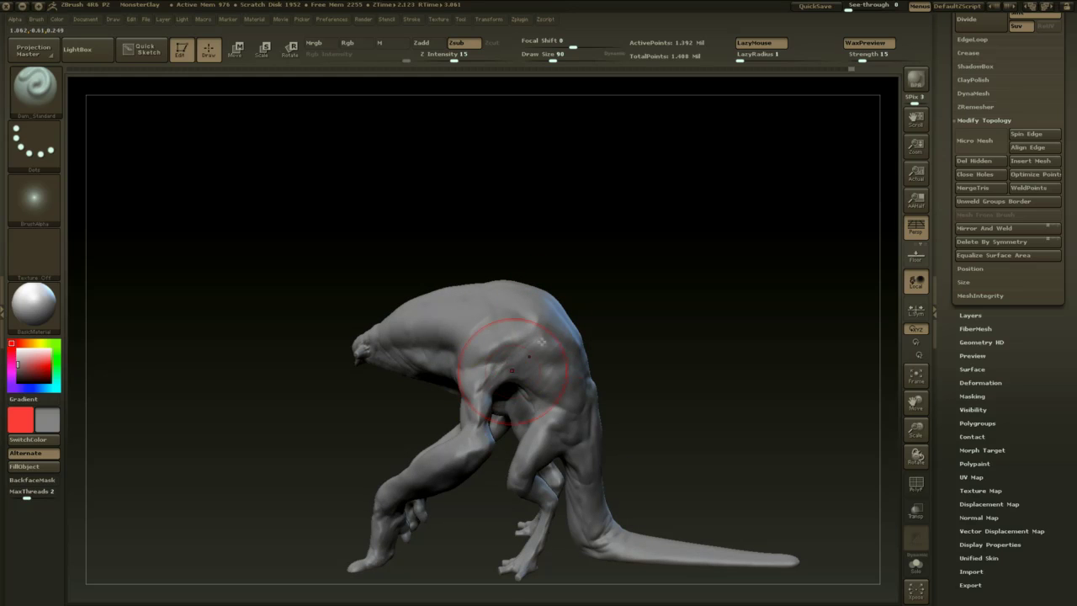
pyautogui.moveTo(551, 276)
pyautogui.mouseDown()
pyautogui.moveTo(606, 303)
pyautogui.moveTo(564, 310)
pyautogui.mouseUp()
pyautogui.moveTo(484, 315); pyautogui.dragTo(446, 360)
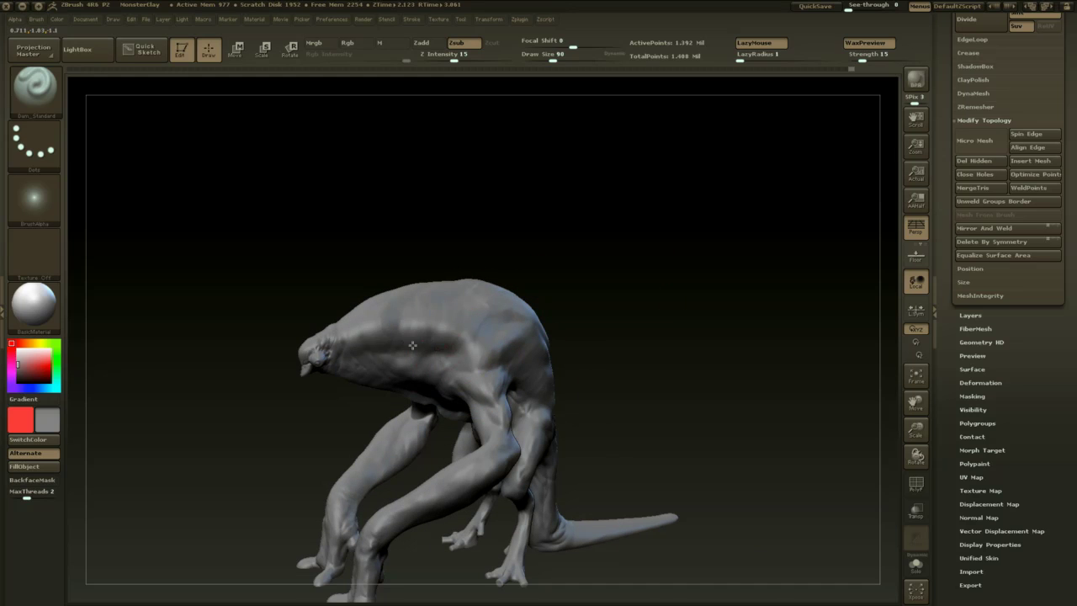
# - Refine the folds along the neck, shoulder and flank using the Dam_Standard brush at draw size 44
pyautogui.moveTo(567, 295)
pyautogui.mouseDown()
pyautogui.moveTo(561, 256)
pyautogui.moveTo(541, 273)
pyautogui.mouseUp()
pyautogui.press('space')
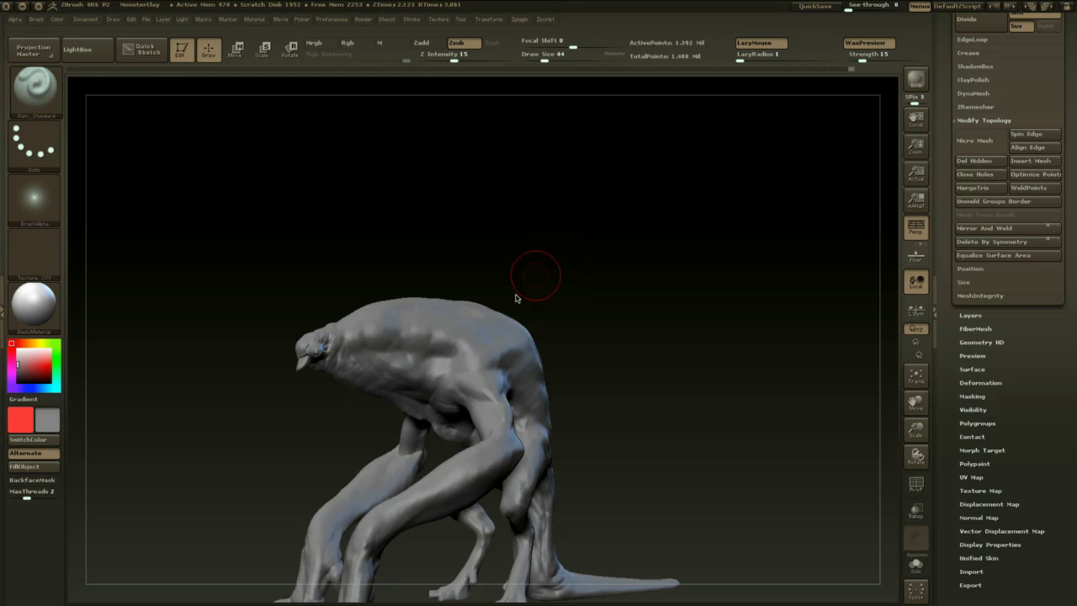
pyautogui.moveTo(444, 361); pyautogui.dragTo(429, 399)
pyautogui.moveTo(489, 275); pyautogui.dragTo(503, 245)
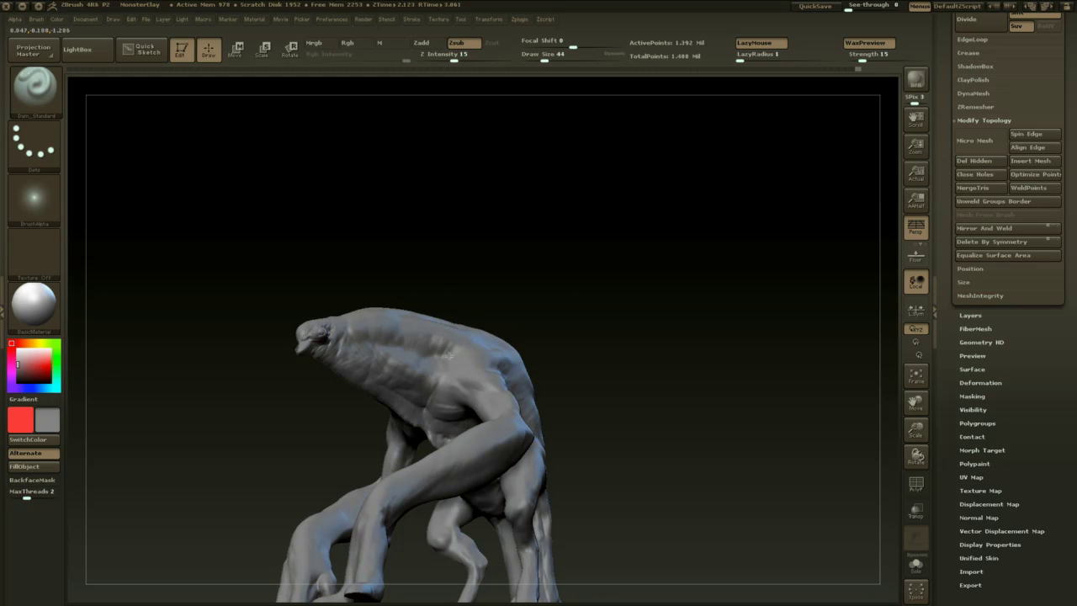
pyautogui.moveTo(494, 301)
pyautogui.mouseDown()
pyautogui.moveTo(615, 286)
pyautogui.moveTo(529, 274)
pyautogui.mouseUp()
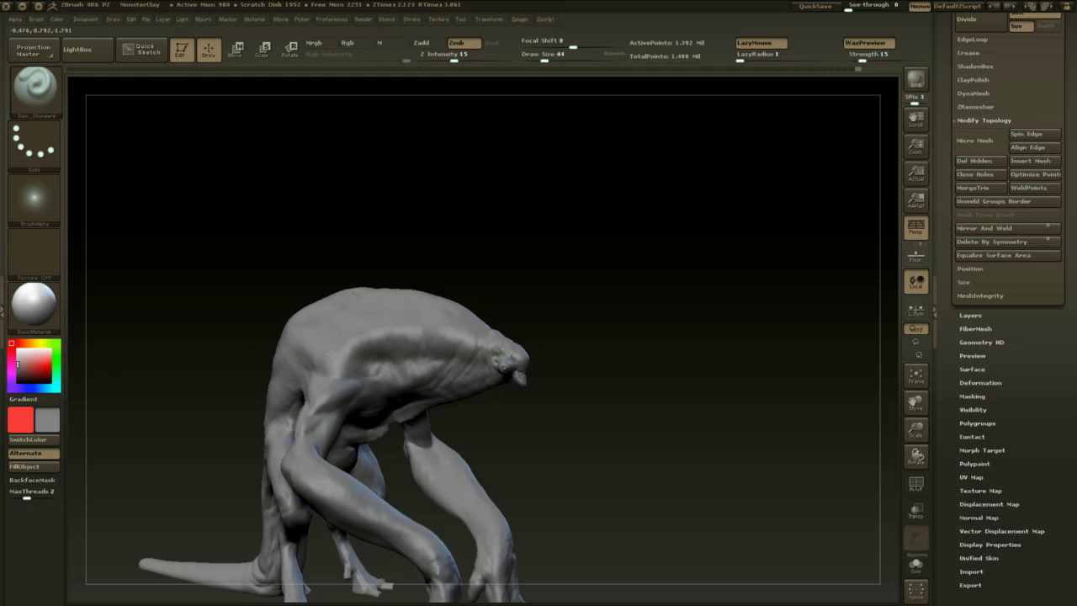
pyautogui.keyDown('alt'); pyautogui.moveTo(556, 298); pyautogui.dragTo(472, 289); pyautogui.keyUp('alt')
pyautogui.moveTo(459, 238)
pyautogui.mouseDown()
pyautogui.moveTo(498, 339)
pyautogui.moveTo(481, 338)
pyautogui.mouseUp()
pyautogui.moveTo(450, 284); pyautogui.dragTo(472, 329)
pyautogui.moveTo(407, 258); pyautogui.dragTo(499, 368)
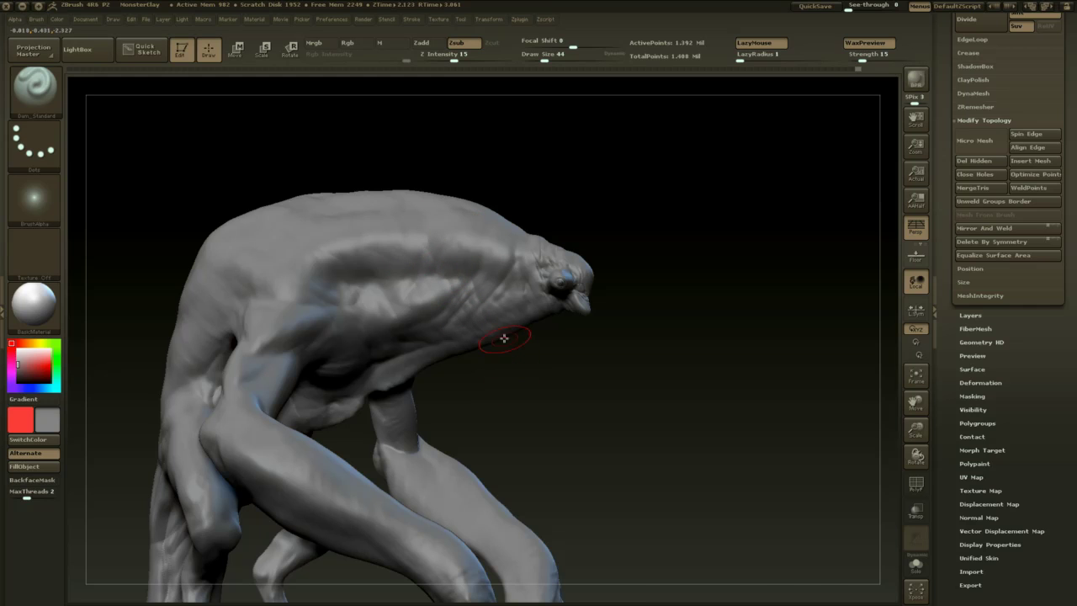
# - Build up and soften the side of the neck behind the head using the Clay brush at draw size 44
pyautogui.press('b')
pyautogui.press('c')
pyautogui.press('l')
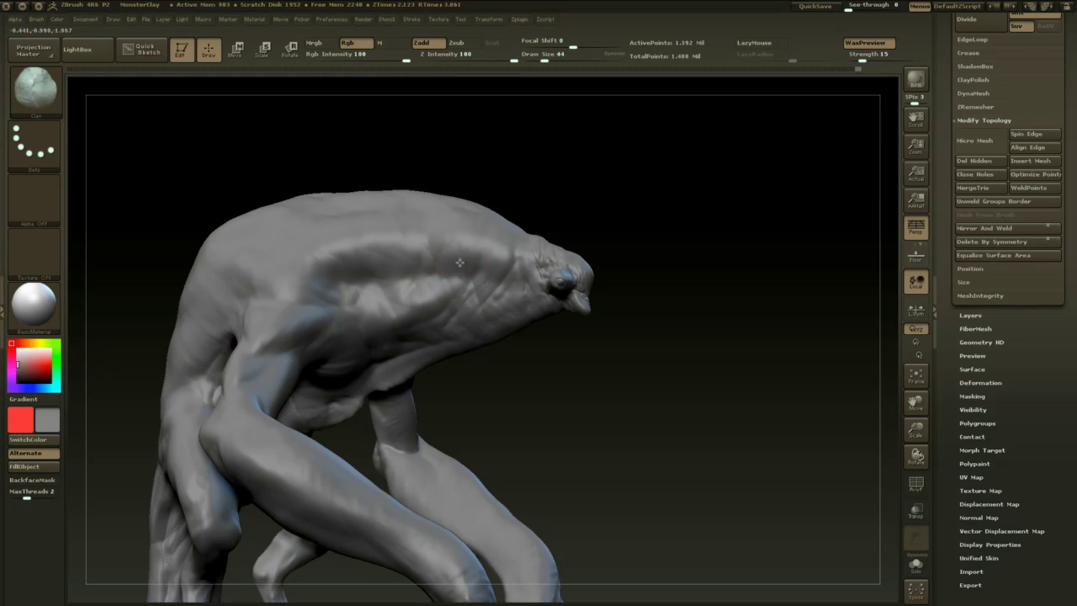
pyautogui.moveTo(552, 344); pyautogui.dragTo(558, 347)
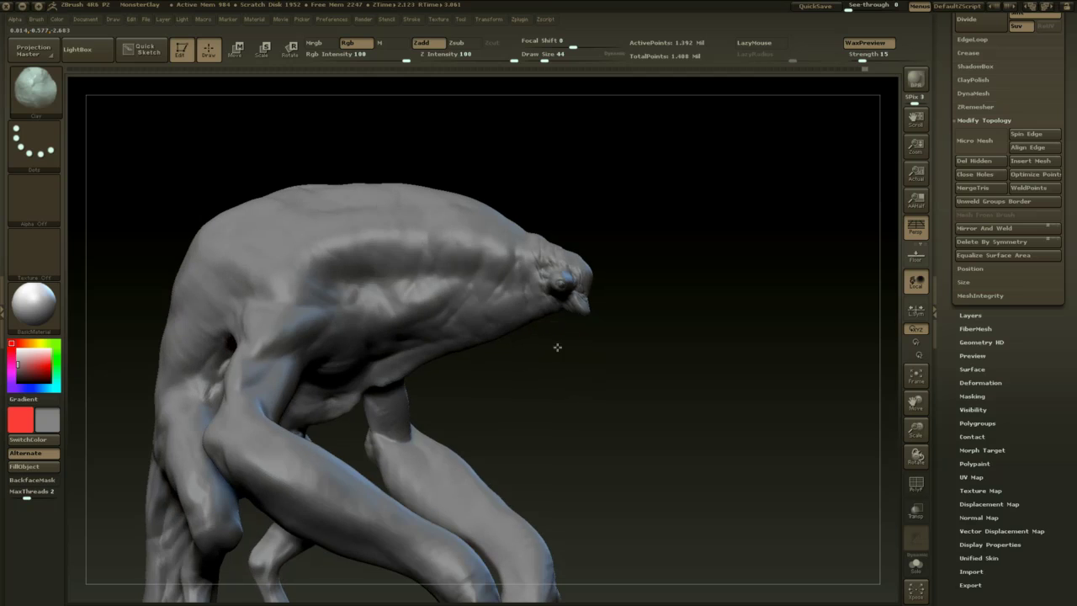
pyautogui.moveTo(533, 264)
pyautogui.mouseDown()
pyautogui.moveTo(526, 303)
pyautogui.moveTo(544, 281)
pyautogui.moveTo(527, 293)
pyautogui.mouseUp()
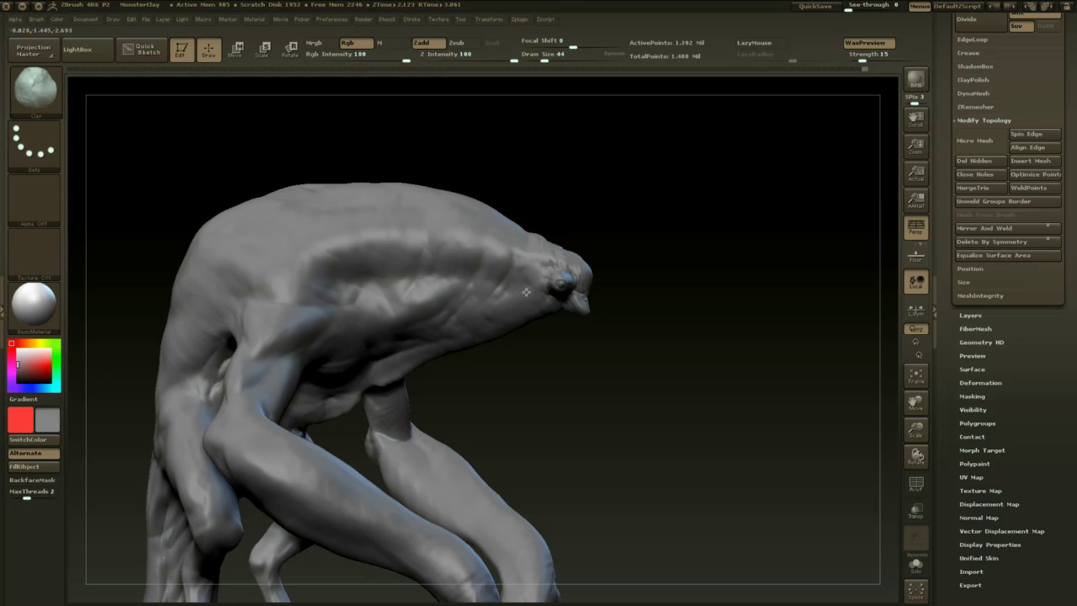
pyautogui.moveTo(605, 179)
pyautogui.mouseDown()
pyautogui.moveTo(510, 173)
pyautogui.moveTo(510, 182)
pyautogui.mouseUp()
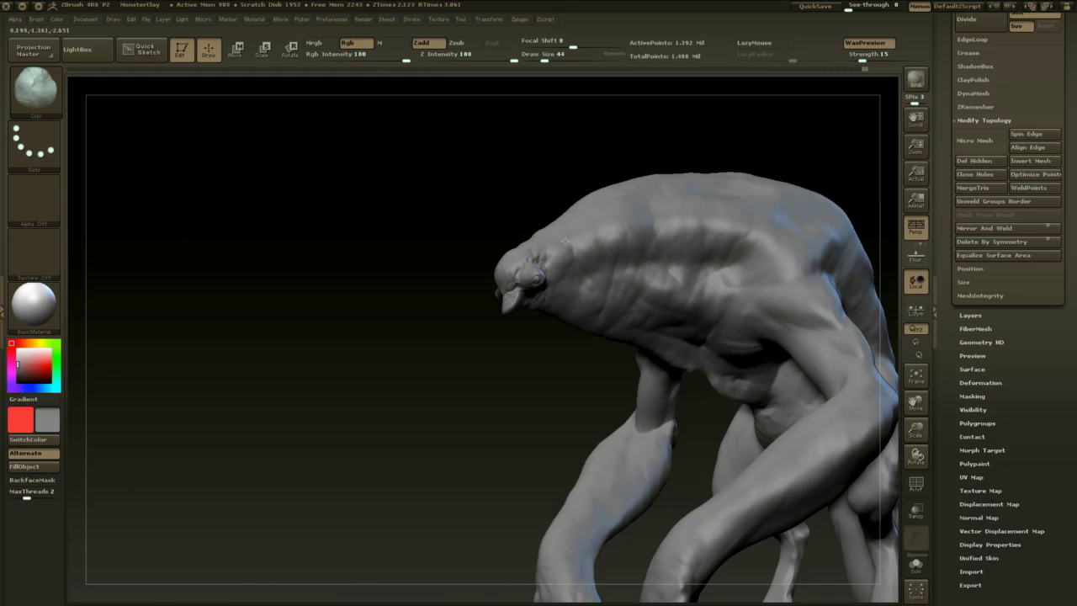
# - Carve fine wrinkles down the throat and the underside of the neck using Dam_Standard at draw size 33
pyautogui.moveTo(515, 394)
pyautogui.keyDown('alt'); pyautogui.mouseDown()
pyautogui.moveTo(506, 358)
pyautogui.moveTo(507, 435)
pyautogui.moveTo(366, 536)
pyautogui.moveTo(361, 524)
pyautogui.moveTo(371, 529)
pyautogui.mouseUp(); pyautogui.keyUp('alt')
pyautogui.press('b')
pyautogui.press('d')
pyautogui.press('s')
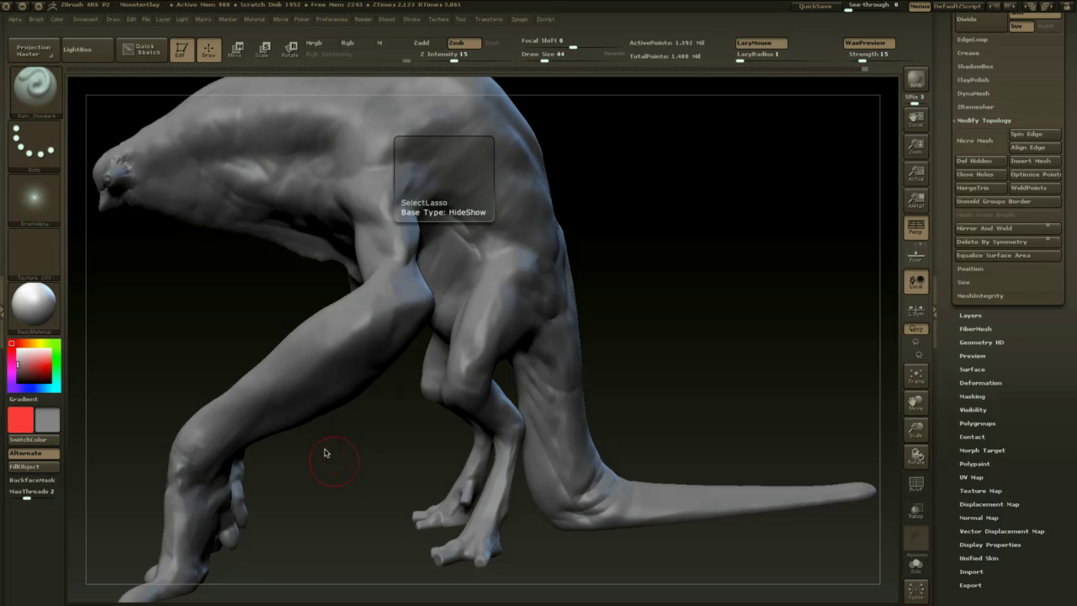
pyautogui.moveTo(326, 450)
pyautogui.mouseDown()
pyautogui.moveTo(370, 373)
pyautogui.moveTo(567, 258)
pyautogui.moveTo(583, 235)
pyautogui.mouseUp()
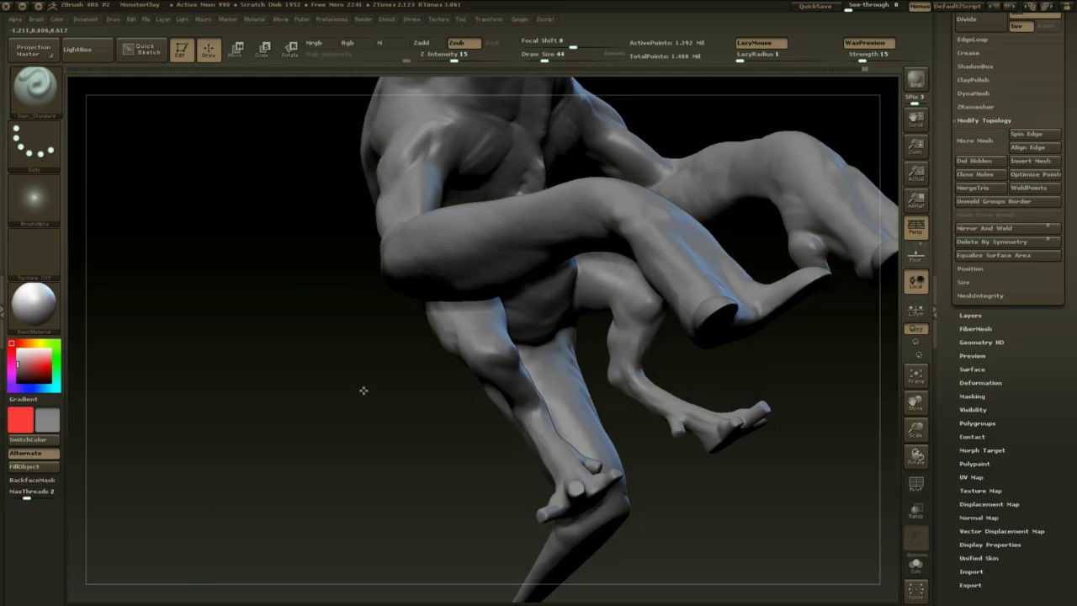
pyautogui.keyDown('alt'); pyautogui.moveTo(363, 389); pyautogui.dragTo(286, 555); pyautogui.keyUp('alt')
pyautogui.moveTo(581, 143)
pyautogui.mouseDown()
pyautogui.moveTo(586, 126)
pyautogui.moveTo(600, 248)
pyautogui.moveTo(577, 244)
pyautogui.mouseUp()
pyautogui.press('space')
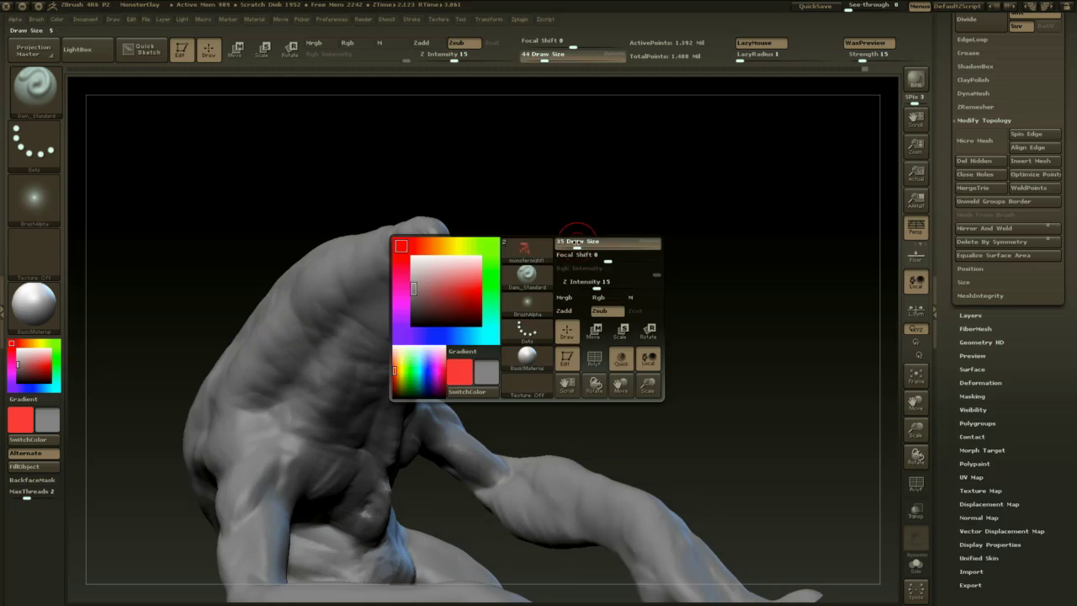
pyautogui.press('space')
pyautogui.moveTo(380, 335); pyautogui.dragTo(366, 329)
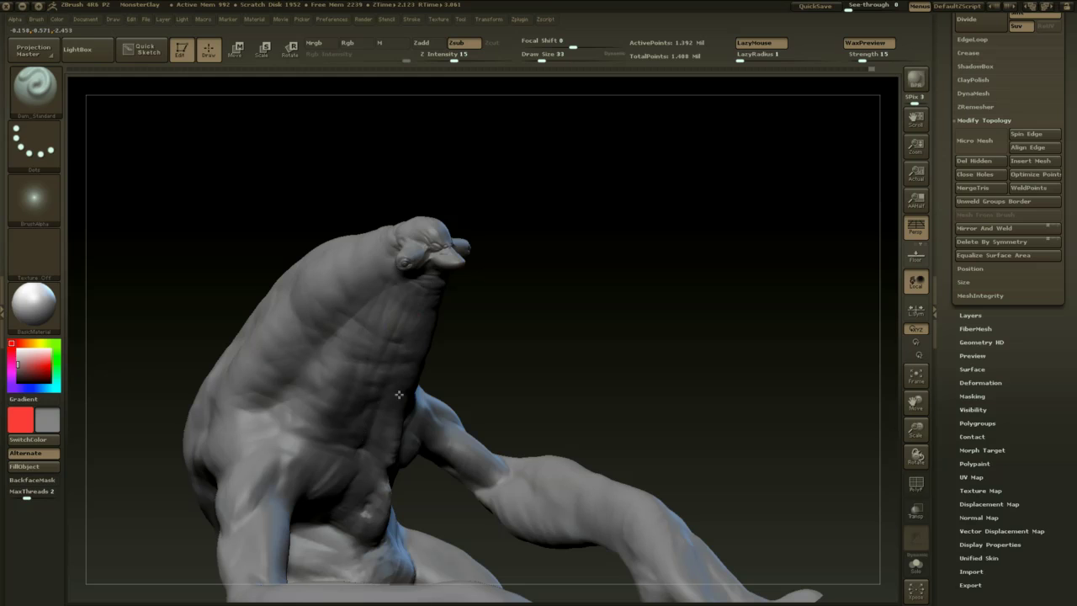
pyautogui.moveTo(489, 311); pyautogui.dragTo(515, 244)
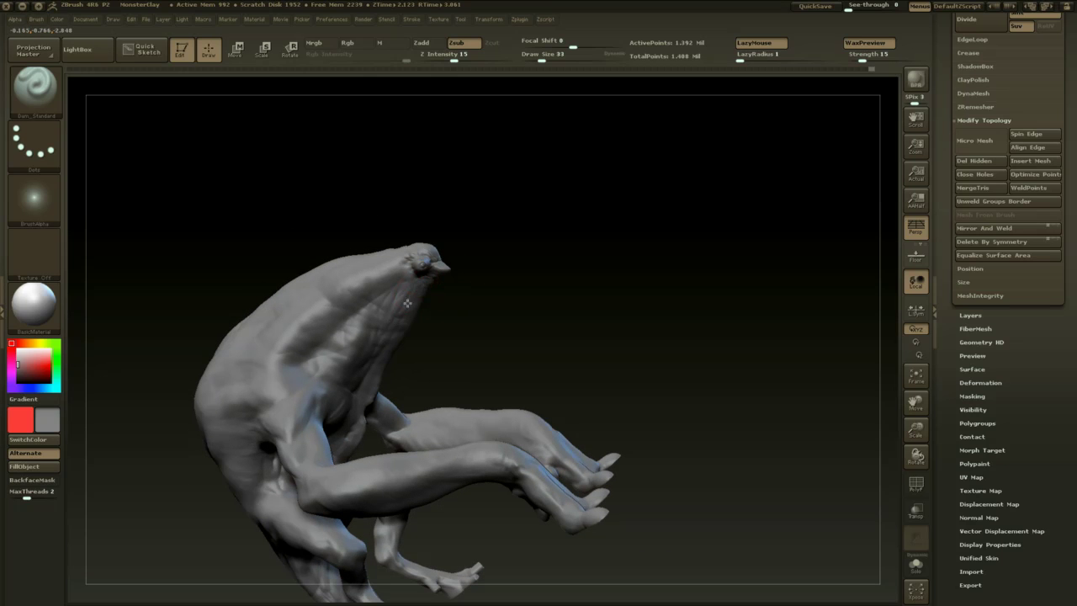
pyautogui.moveTo(502, 281)
pyautogui.mouseDown()
pyautogui.moveTo(483, 234)
pyautogui.moveTo(477, 328)
pyautogui.mouseUp()
pyautogui.moveTo(617, 313); pyautogui.dragTo(278, 312)
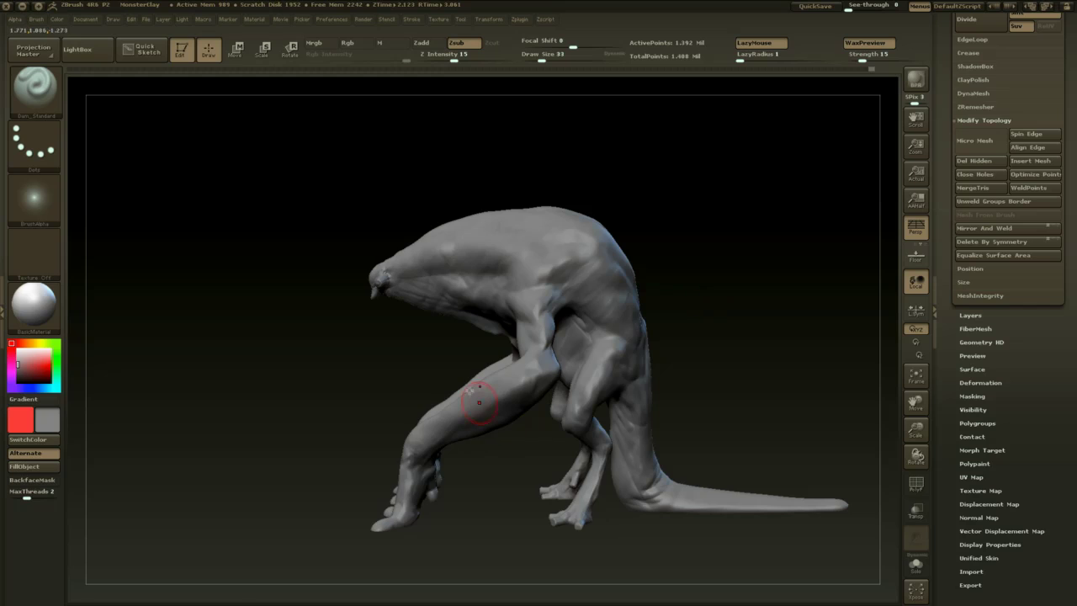
# - Switch to the Standard brush and import a wrinkle image from disk as its alpha
pyautogui.press('b')
pyautogui.press('s')
pyautogui.press('t')
pyautogui.click(41, 155)
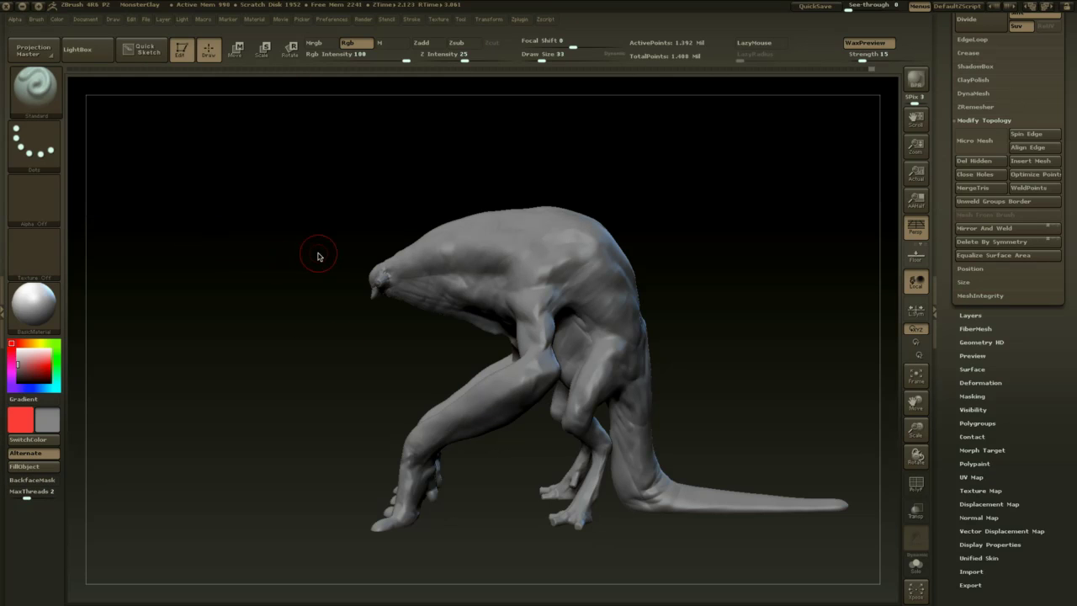
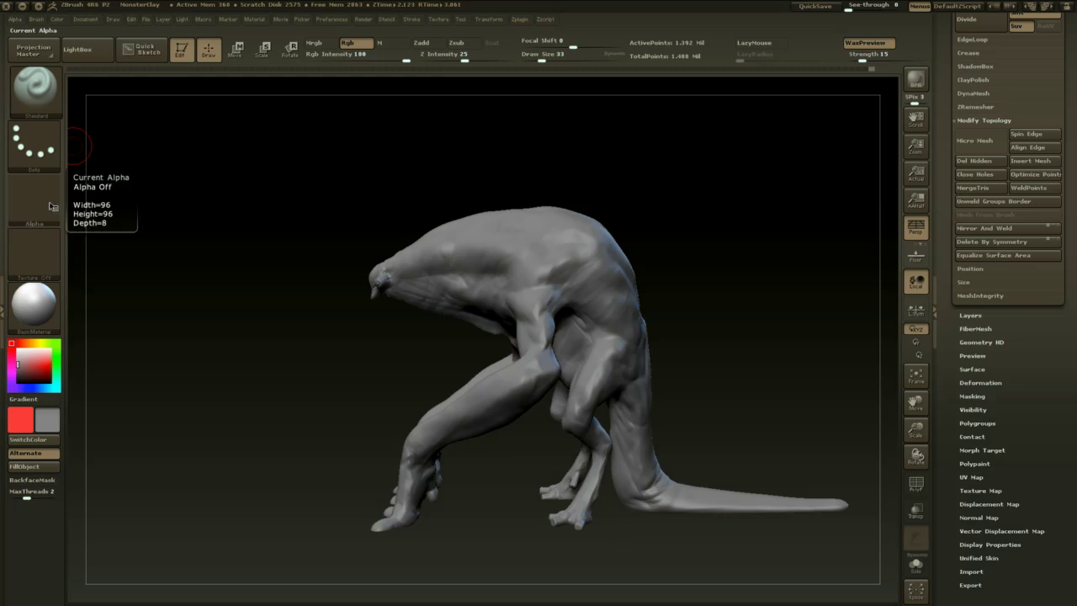
pyautogui.click(38, 200)
pyautogui.click(101, 419)
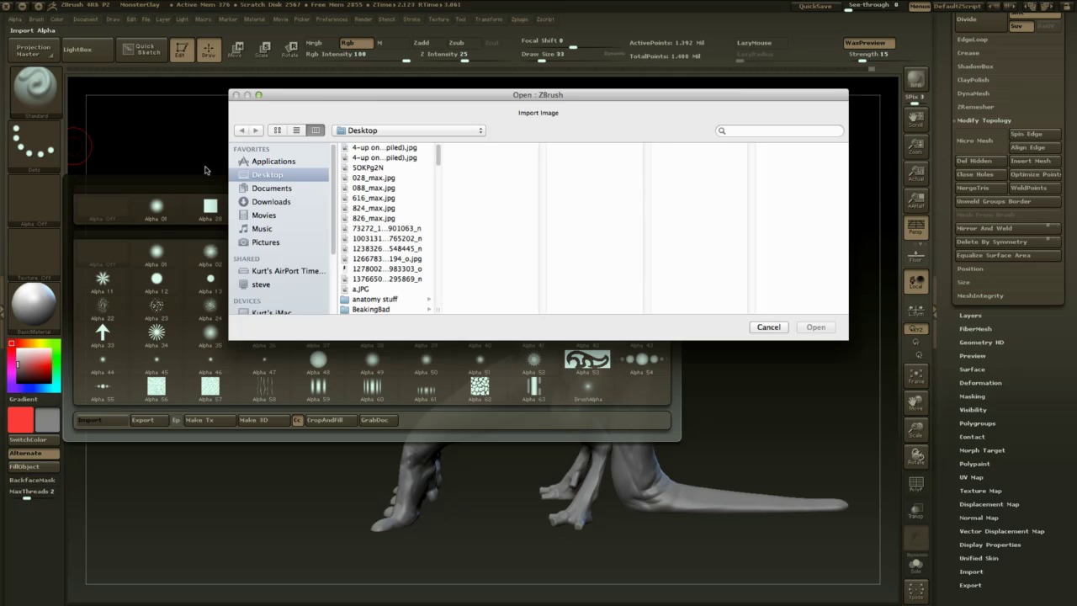
pyautogui.moveTo(346, 99); pyautogui.dragTo(0, 118)
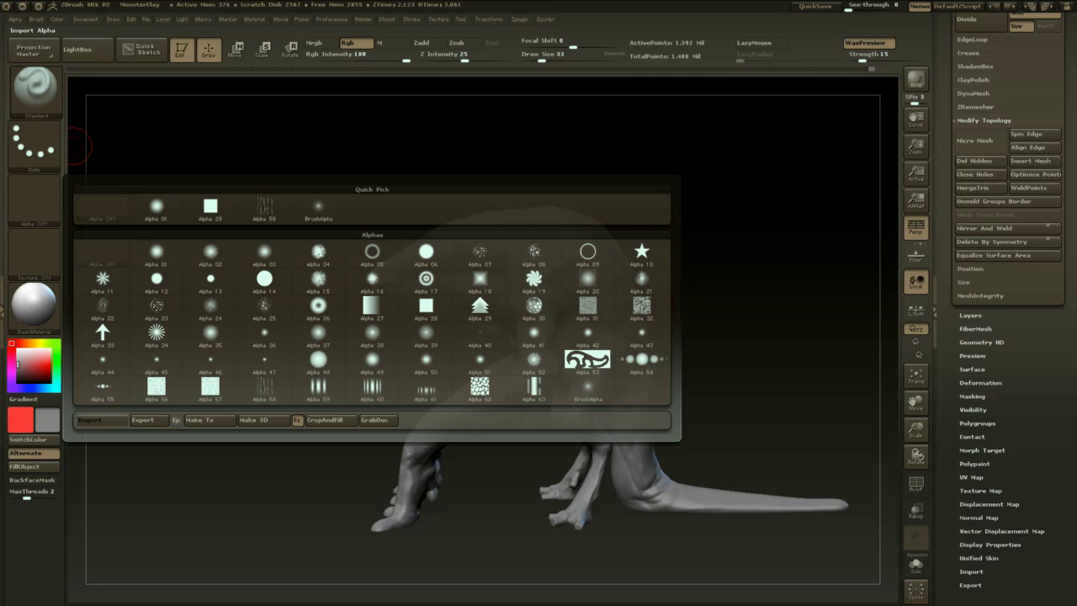
# - Set the brush to a Color Spray stroke with Zsub on, Rgb off and Z Intensity 13
pyautogui.click(34, 143)
pyautogui.click(265, 153)
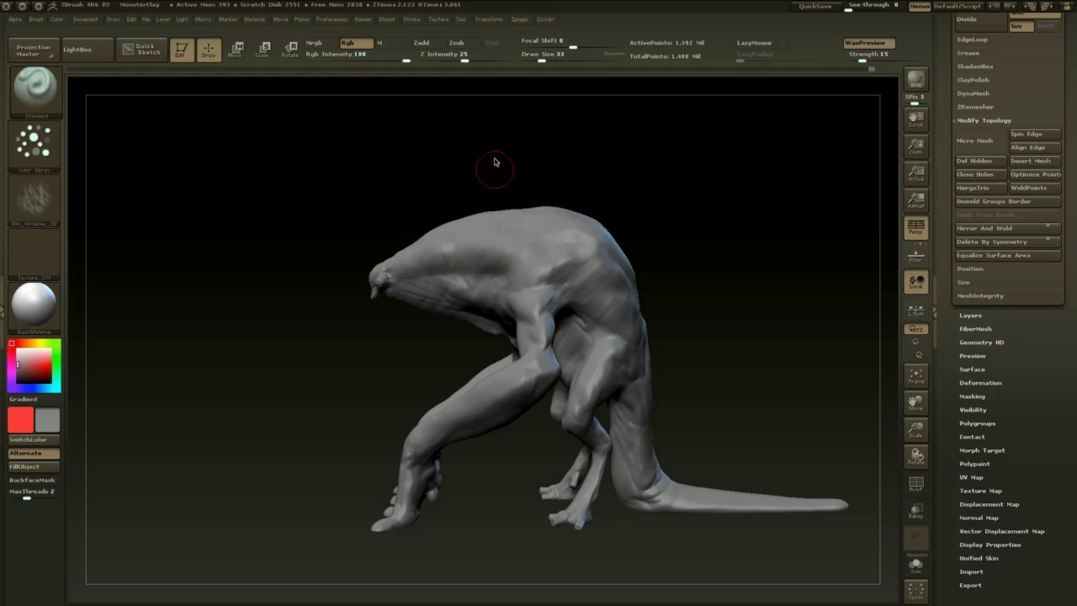
pyautogui.click(435, 48)
pyautogui.click(459, 44)
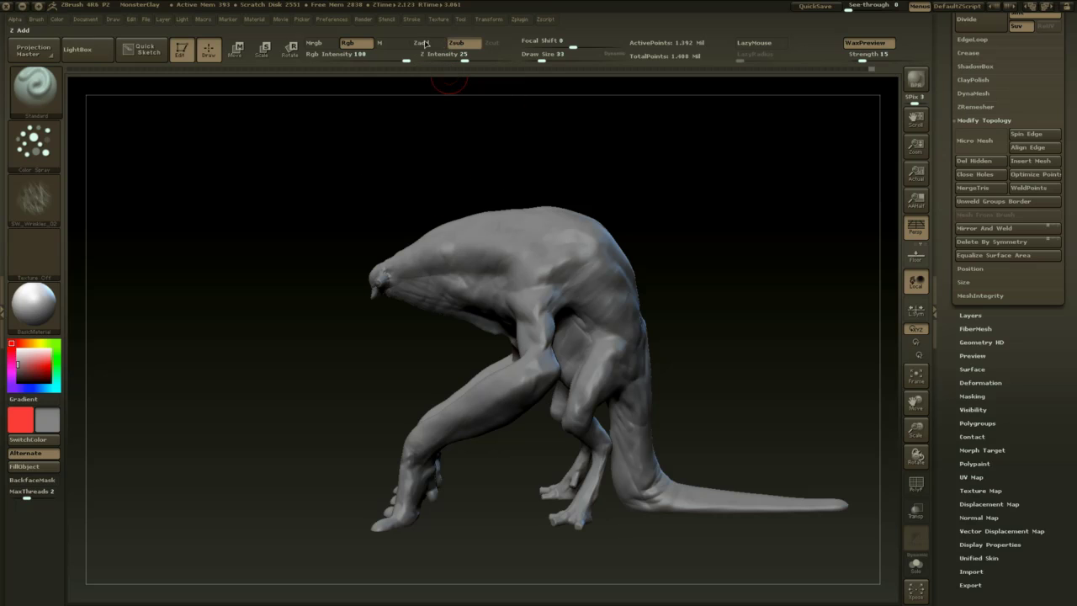
pyautogui.click(357, 44)
pyautogui.moveTo(465, 58); pyautogui.dragTo(457, 60)
# - Spray the wrinkle texture over the head and upper neck at draw size 71
pyautogui.moveTo(510, 128)
pyautogui.mouseDown()
pyautogui.moveTo(645, 157)
pyautogui.moveTo(560, 233)
pyautogui.moveTo(683, 253)
pyautogui.moveTo(693, 204)
pyautogui.moveTo(681, 318)
pyautogui.mouseUp()
pyautogui.press('space')
pyautogui.moveTo(603, 225); pyautogui.dragTo(613, 223)
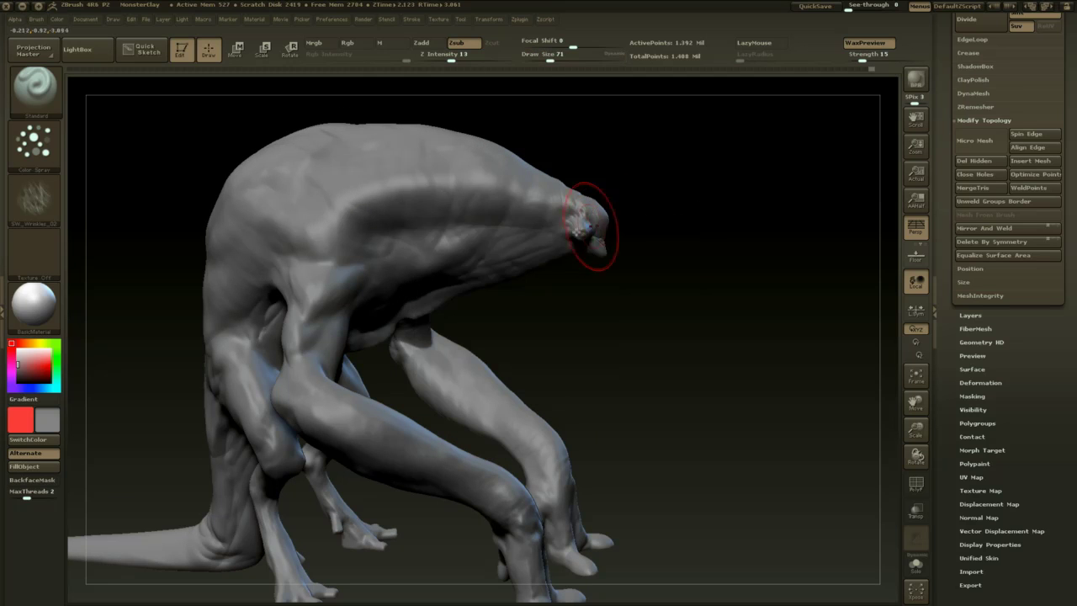
pyautogui.moveTo(556, 194); pyautogui.dragTo(542, 278)
pyautogui.moveTo(537, 261); pyautogui.dragTo(526, 239)
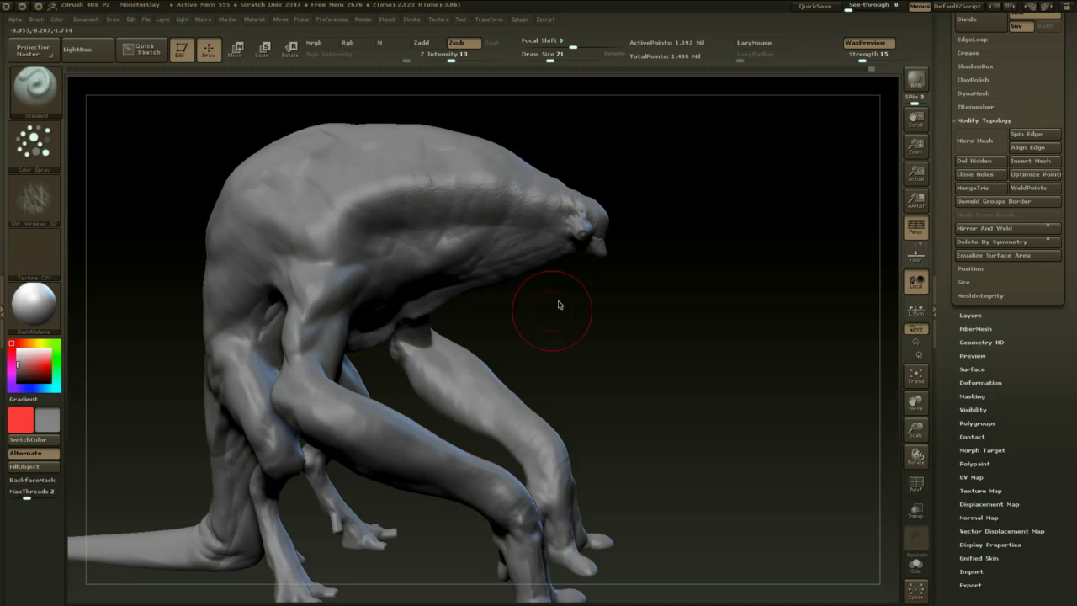
# - Spray the wrinkle texture across the back and shoulder, and smooth the surface around the lower flank
pyautogui.keyDown('alt'); pyautogui.moveTo(558, 306); pyautogui.dragTo(524, 345); pyautogui.keyUp('alt')
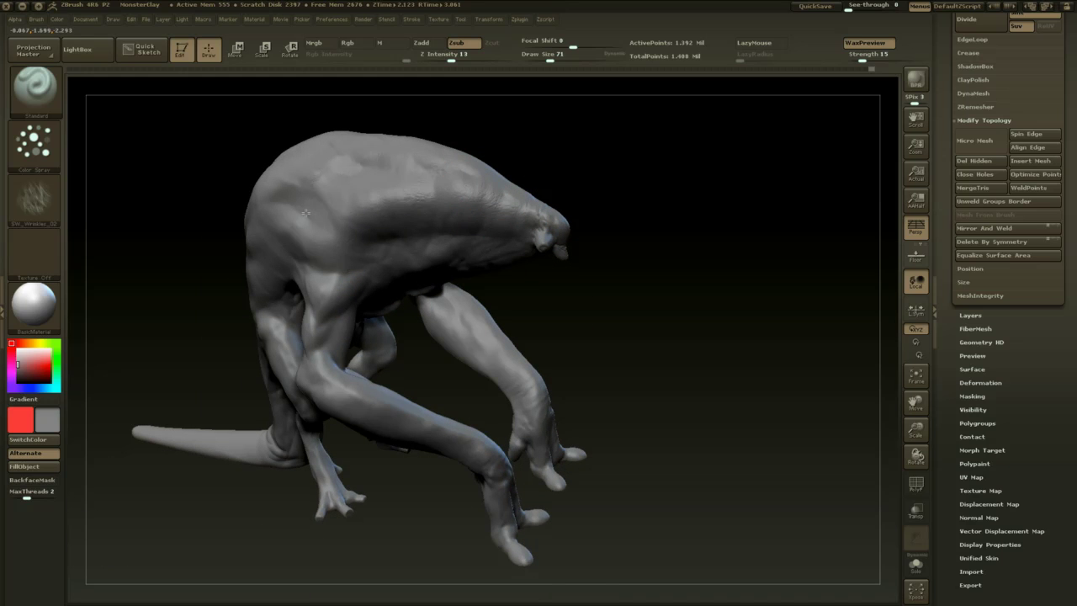
pyautogui.moveTo(674, 249)
pyautogui.mouseDown()
pyautogui.moveTo(762, 236)
pyautogui.moveTo(789, 185)
pyautogui.moveTo(755, 254)
pyautogui.moveTo(692, 227)
pyautogui.mouseUp()
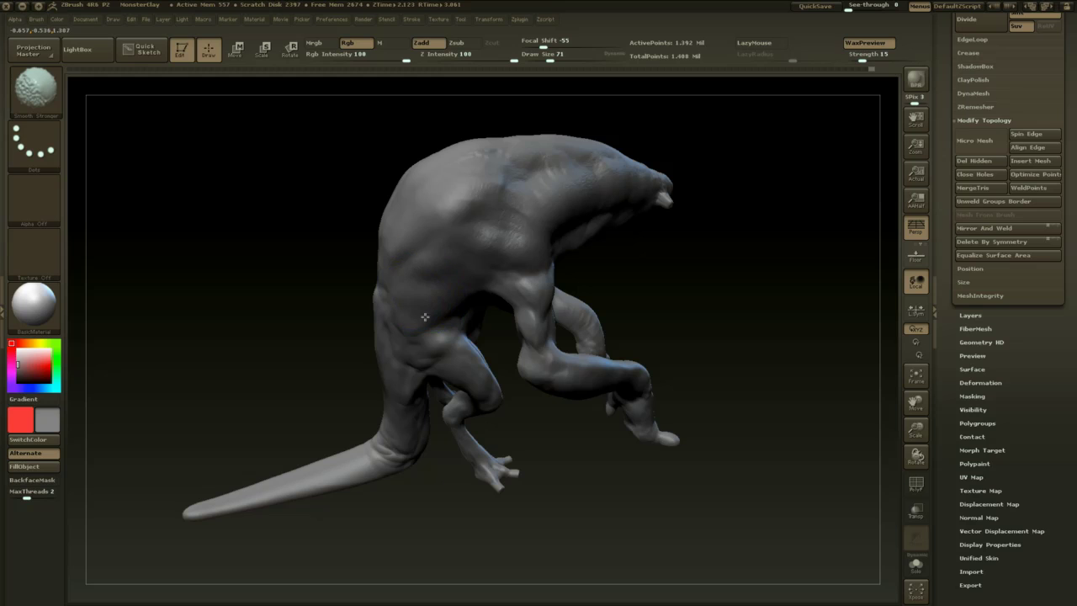
pyautogui.keyDown('shift'); pyautogui.moveTo(425, 318); pyautogui.dragTo(476, 310); pyautogui.keyUp('shift')
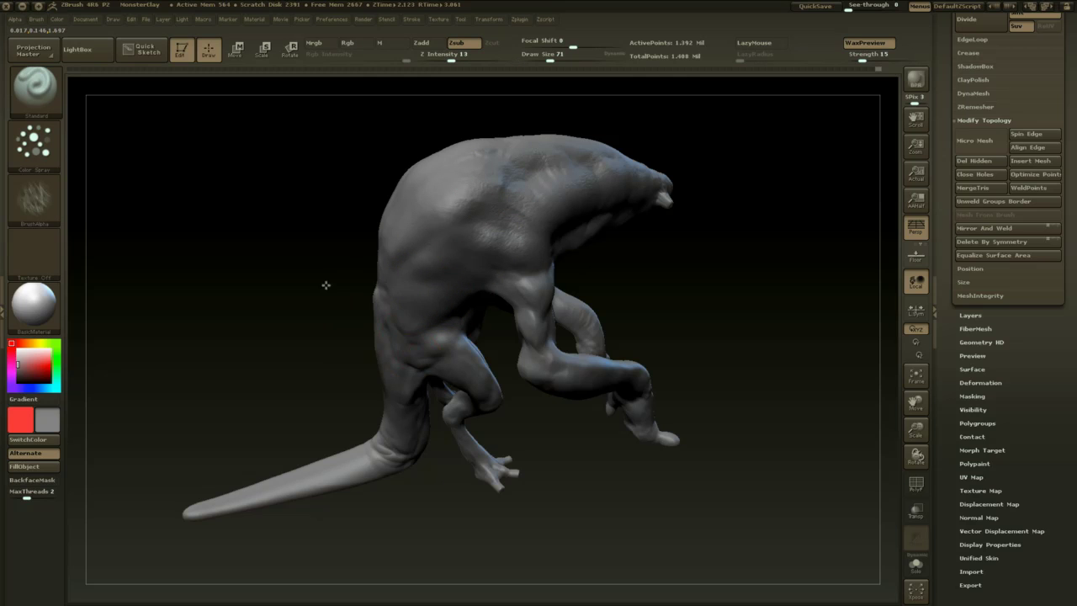
pyautogui.moveTo(327, 286); pyautogui.dragTo(338, 246)
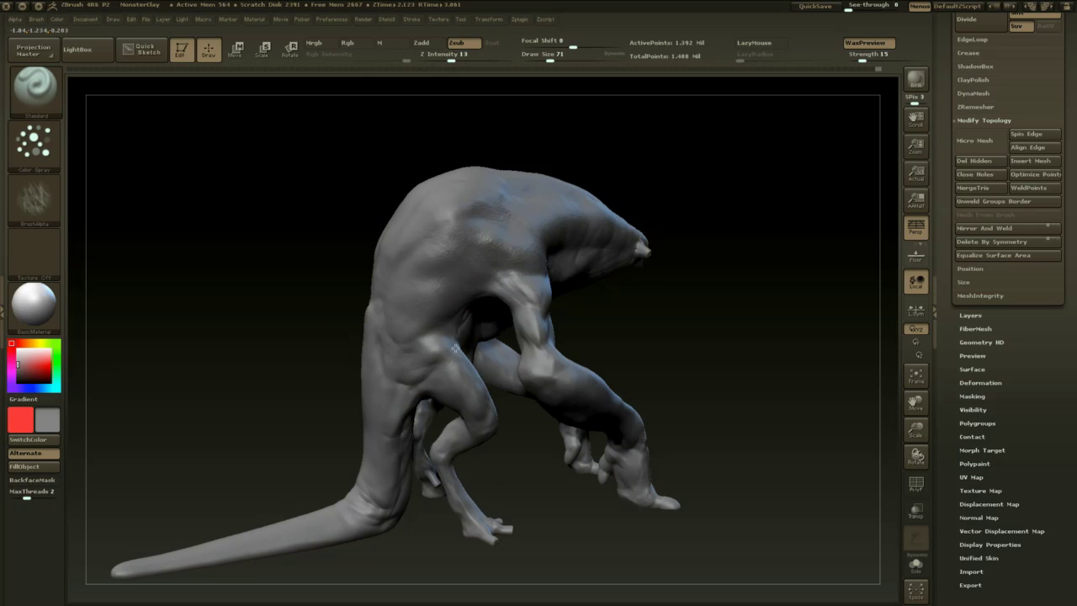
# - Spray the wrinkle texture over the hip, tail base and rear of the back
pyautogui.keyDown('alt'); pyautogui.moveTo(280, 357); pyautogui.dragTo(519, 283); pyautogui.keyUp('alt')
pyautogui.moveTo(650, 147); pyautogui.dragTo(740, 170)
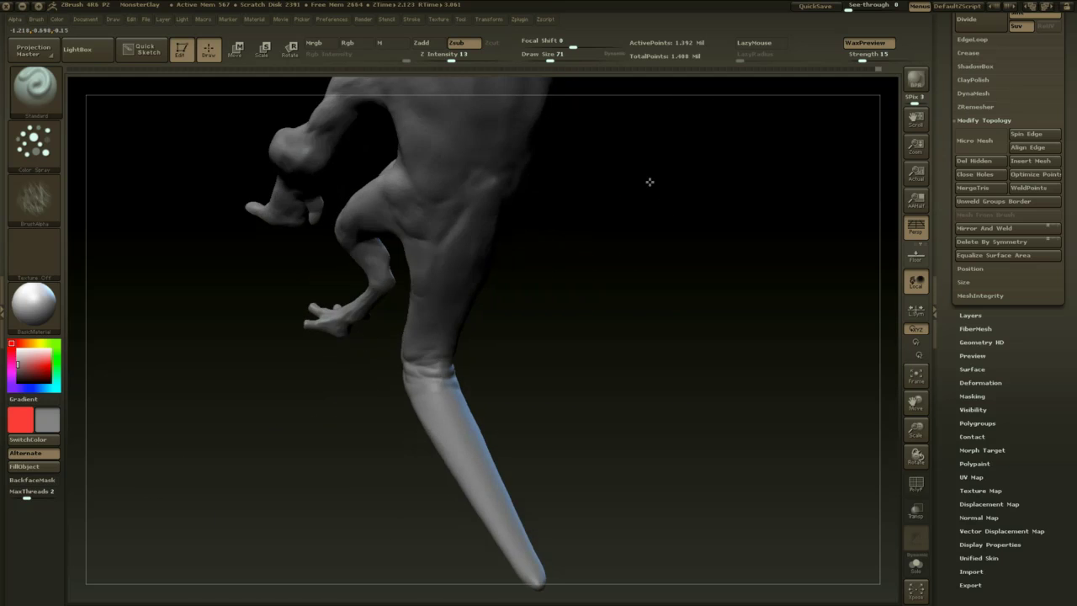
pyautogui.keyDown('alt'); pyautogui.moveTo(649, 183); pyautogui.dragTo(642, 333); pyautogui.keyUp('alt')
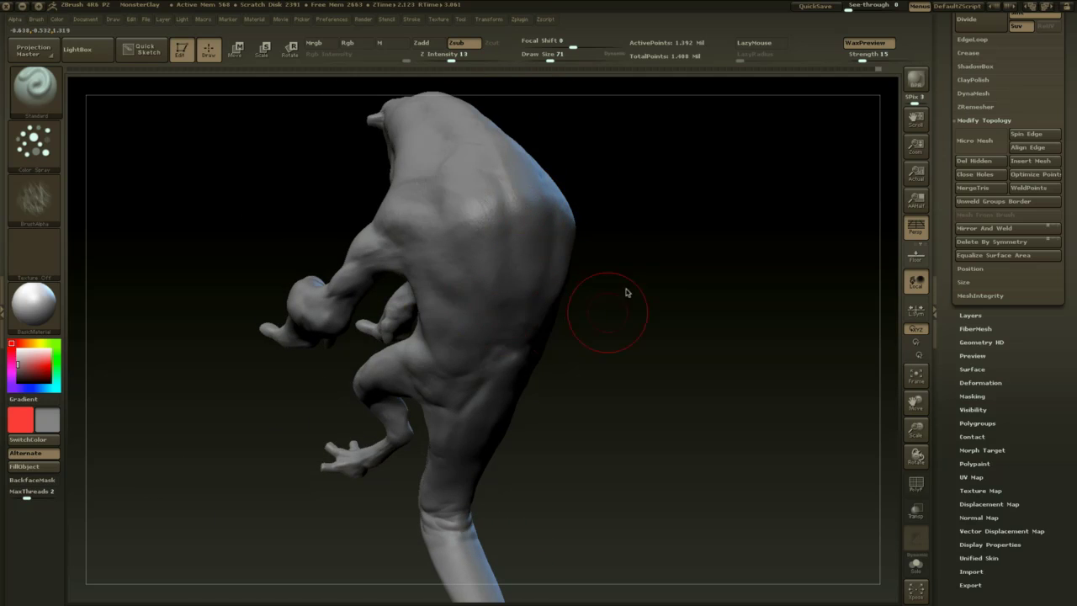
pyautogui.moveTo(628, 291)
pyautogui.mouseDown()
pyautogui.moveTo(654, 231)
pyautogui.moveTo(644, 265)
pyautogui.moveTo(702, 236)
pyautogui.moveTo(456, 192)
pyautogui.mouseUp()
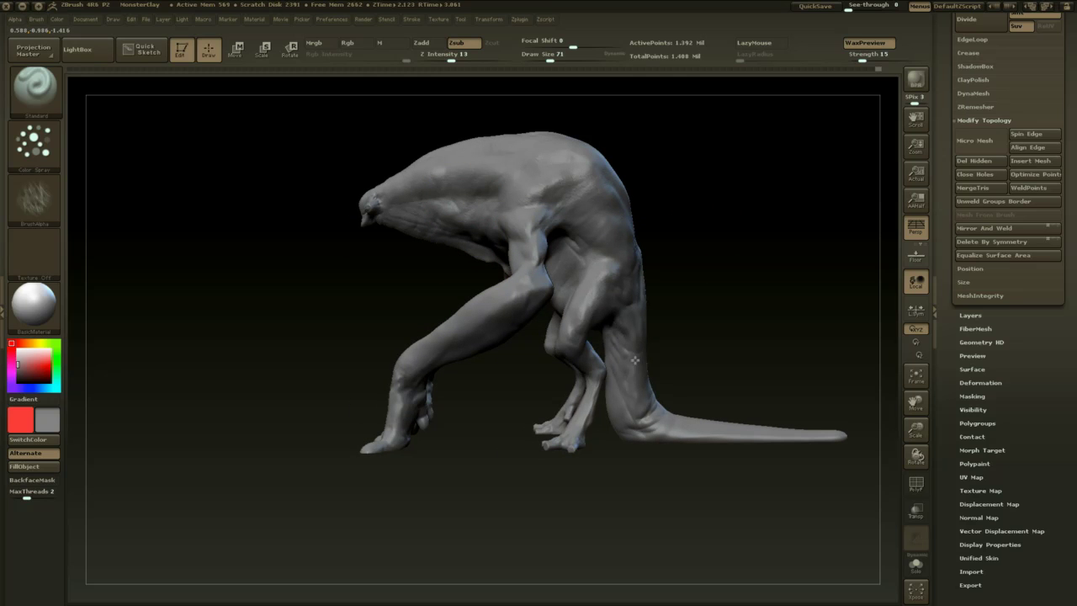
# - Spray the wrinkle texture over the chest, belly and fronts of the shoulders
pyautogui.keyDown('alt'); pyautogui.moveTo(703, 256); pyautogui.dragTo(712, 203); pyautogui.keyUp('alt')
pyautogui.moveTo(673, 239); pyautogui.dragTo(720, 259)
pyautogui.moveTo(623, 204)
pyautogui.mouseDown()
pyautogui.moveTo(753, 224)
pyautogui.moveTo(741, 209)
pyautogui.moveTo(553, 192)
pyautogui.mouseUp()
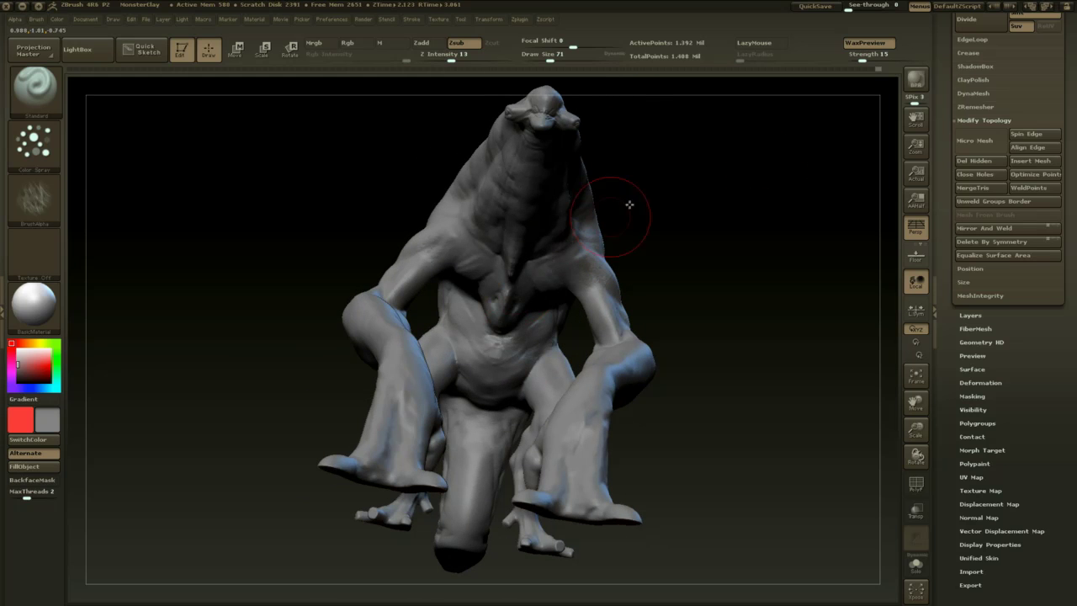
pyautogui.moveTo(629, 204)
pyautogui.mouseDown()
pyautogui.moveTo(594, 187)
pyautogui.moveTo(609, 206)
pyautogui.moveTo(626, 187)
pyautogui.moveTo(572, 227)
pyautogui.mouseUp()
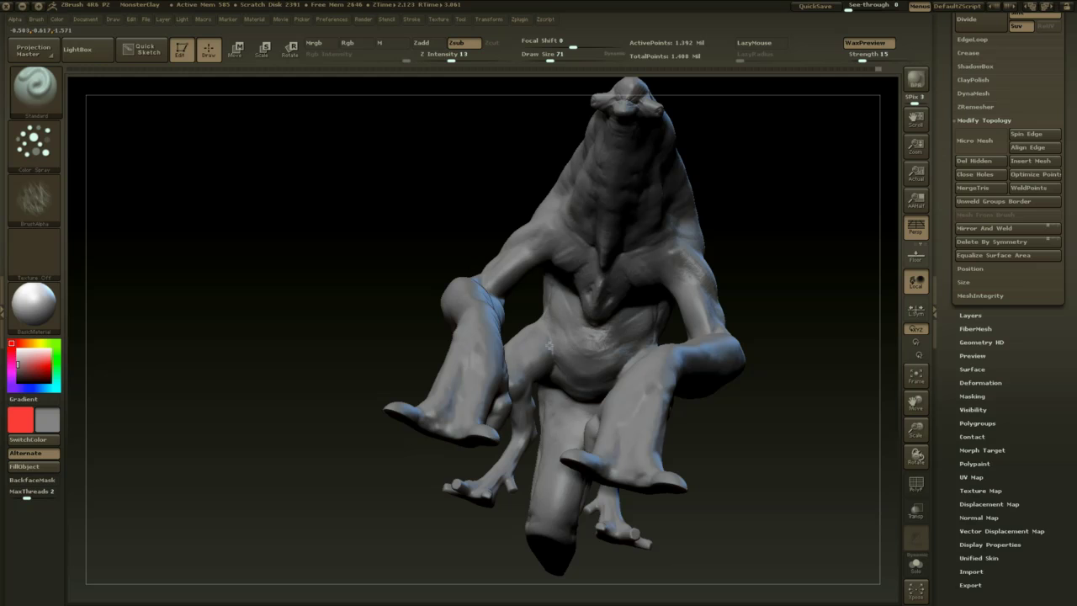
pyautogui.moveTo(396, 284)
pyautogui.mouseDown()
pyautogui.moveTo(482, 350)
pyautogui.moveTo(451, 312)
pyautogui.mouseUp()
# - Spray the wrinkle texture over the long forearms, hind legs and underside of the body
pyautogui.moveTo(687, 219); pyautogui.dragTo(465, 304)
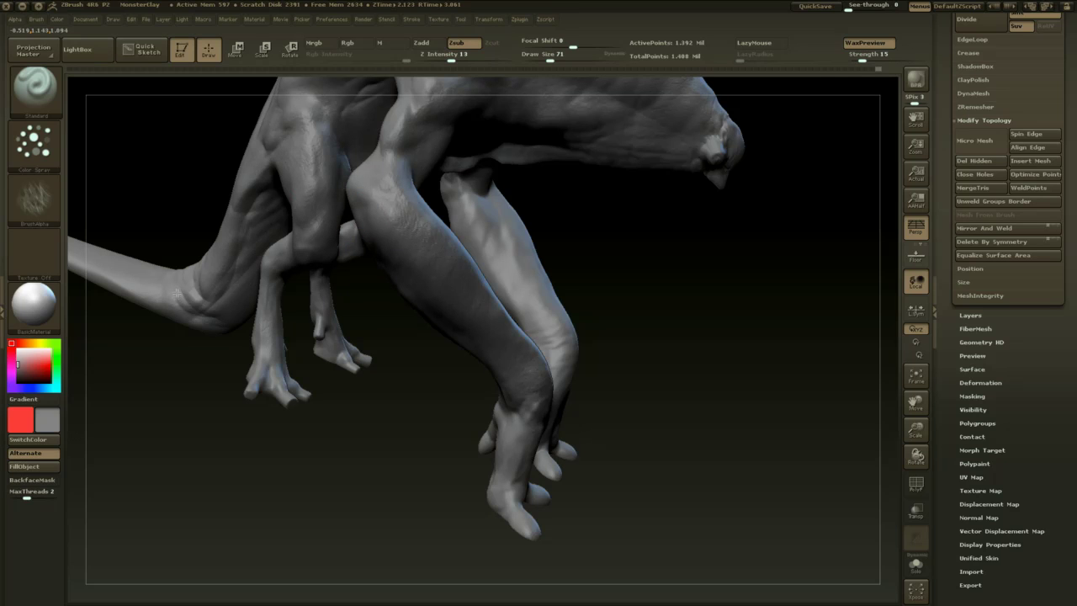
pyautogui.moveTo(637, 270)
pyautogui.mouseDown()
pyautogui.moveTo(517, 300)
pyautogui.moveTo(454, 296)
pyautogui.mouseUp()
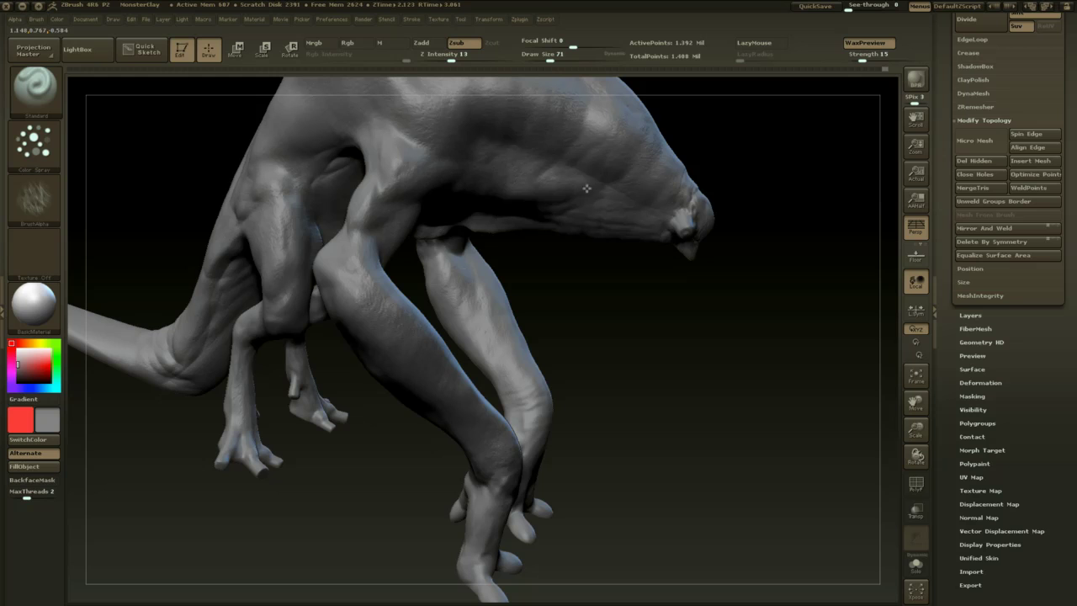
pyautogui.moveTo(604, 258)
pyautogui.mouseDown()
pyautogui.moveTo(575, 256)
pyautogui.moveTo(548, 197)
pyautogui.moveTo(513, 190)
pyautogui.mouseUp()
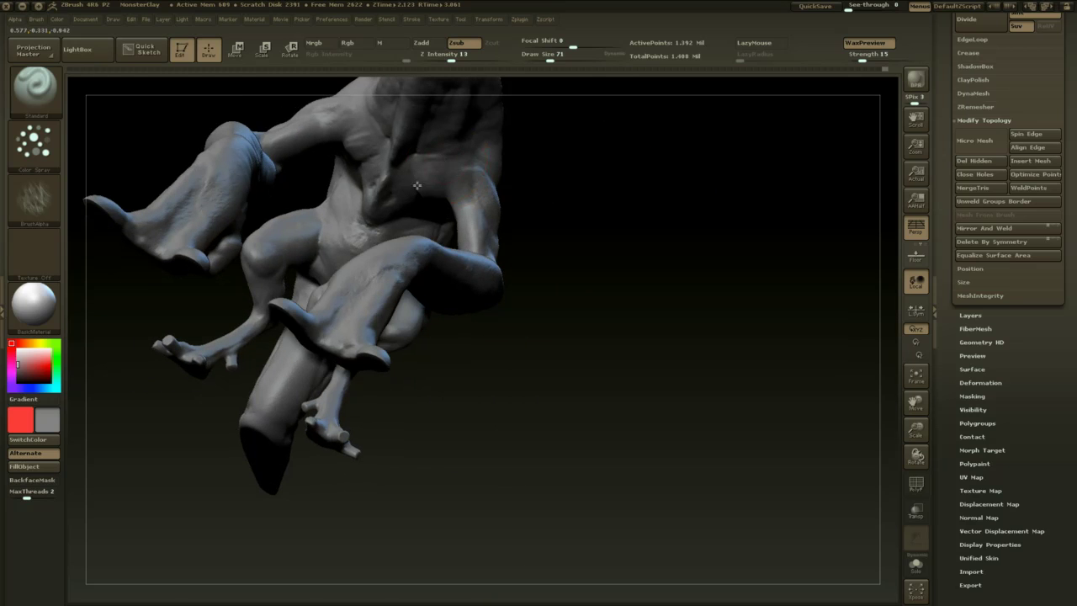
pyautogui.moveTo(507, 315); pyautogui.dragTo(507, 271)
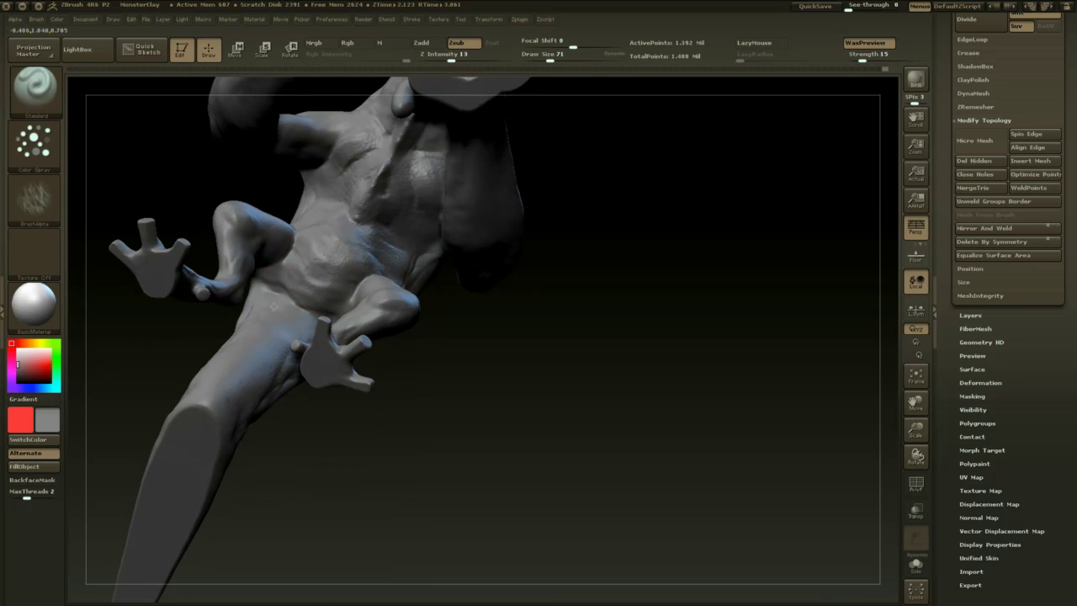
# - Switch the wrinkle brush to the DragRect stroke and set the draw size to 44
pyautogui.moveTo(530, 328)
pyautogui.mouseDown()
pyautogui.moveTo(545, 320)
pyautogui.moveTo(569, 232)
pyautogui.moveTo(578, 357)
pyautogui.mouseUp()
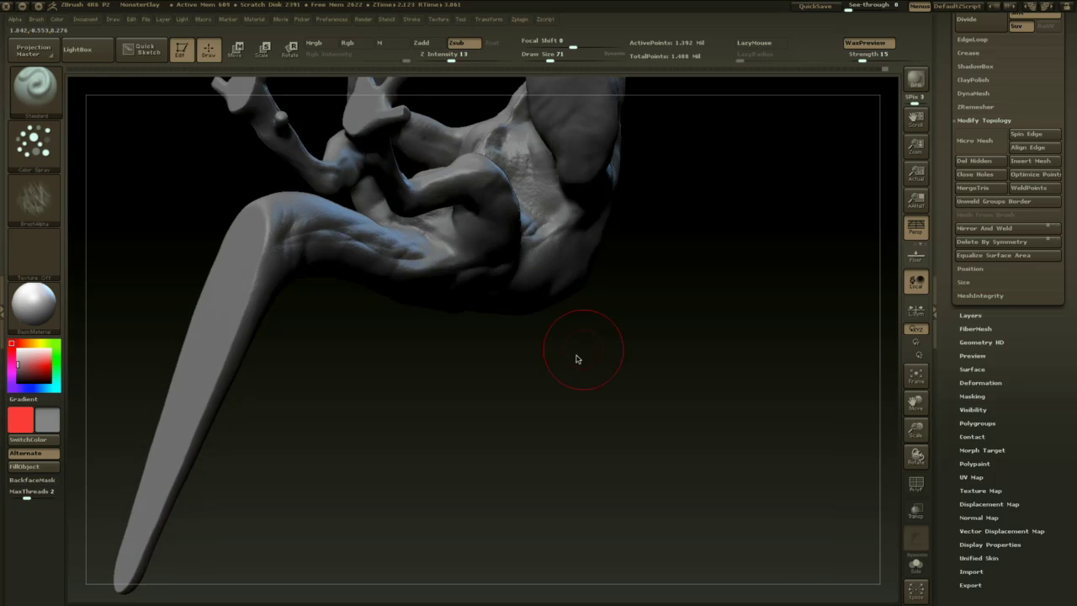
pyautogui.moveTo(323, 464)
pyautogui.keyDown('alt'); pyautogui.mouseDown()
pyautogui.moveTo(368, 360)
pyautogui.moveTo(474, 505)
pyautogui.mouseUp(); pyautogui.keyUp('alt')
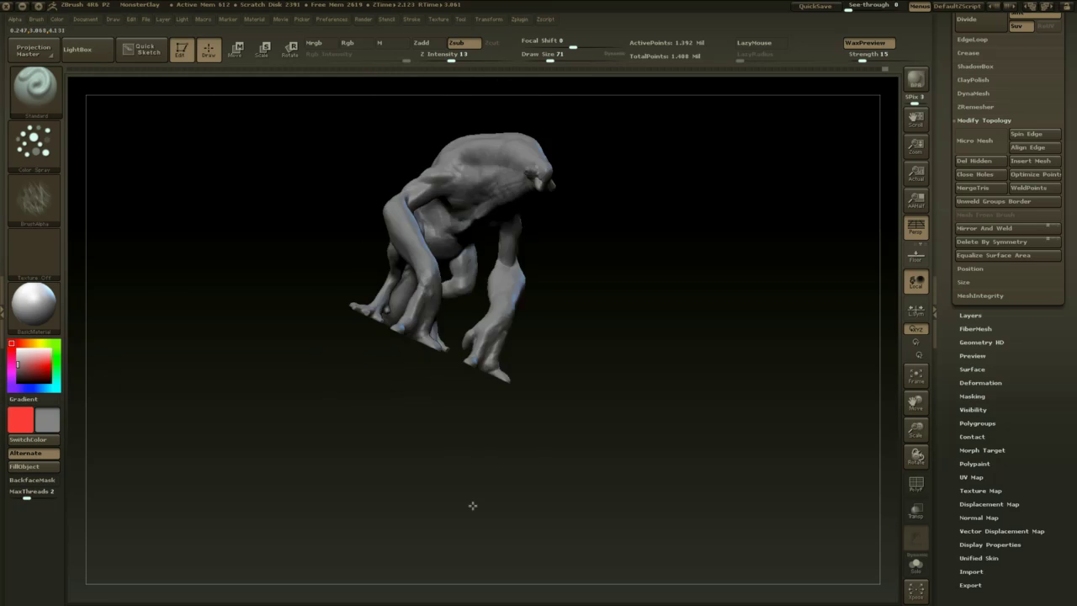
pyautogui.moveTo(622, 315)
pyautogui.mouseDown()
pyautogui.moveTo(663, 315)
pyautogui.moveTo(651, 335)
pyautogui.moveTo(712, 283)
pyautogui.moveTo(505, 312)
pyautogui.mouseUp()
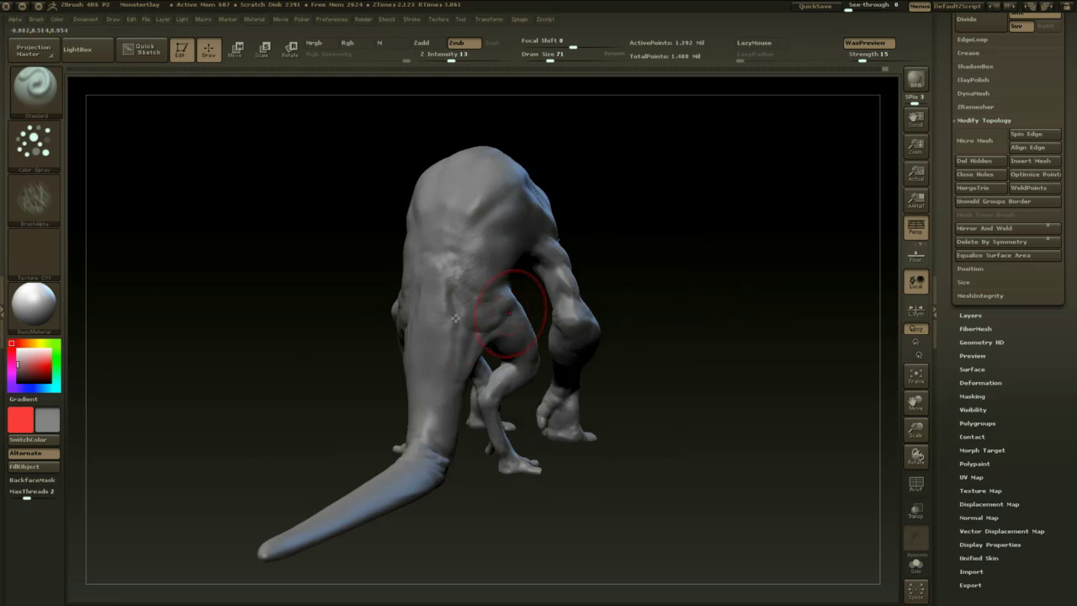
pyautogui.moveTo(633, 173); pyautogui.dragTo(491, 236)
pyautogui.moveTo(787, 195)
pyautogui.keyDown('shift'); pyautogui.mouseDown()
pyautogui.moveTo(728, 206)
pyautogui.moveTo(741, 265)
pyautogui.moveTo(606, 252)
pyautogui.mouseUp(); pyautogui.keyUp('shift')
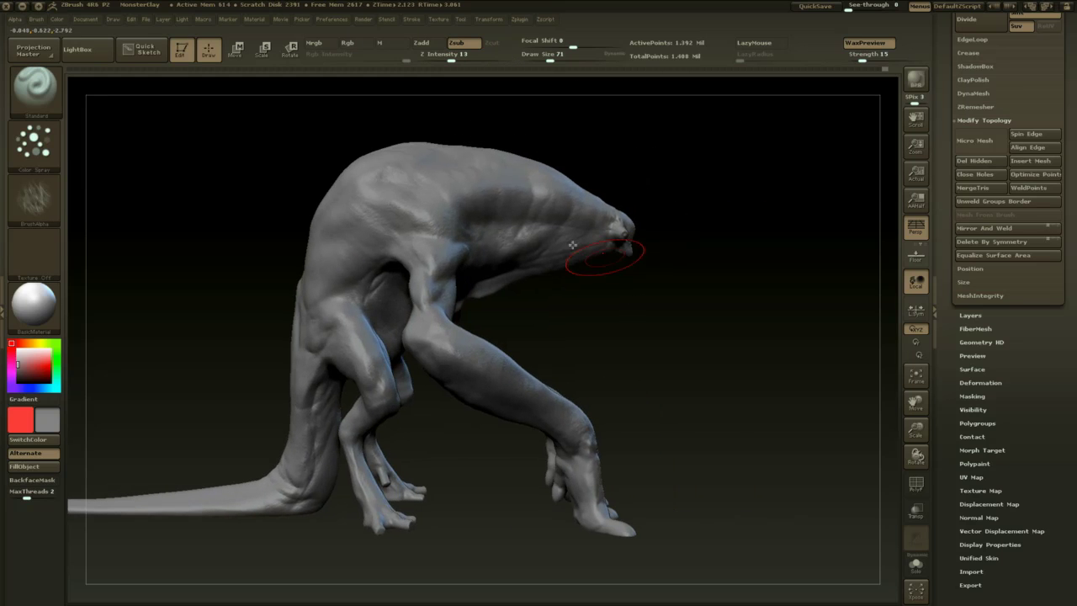
pyautogui.click(54, 159)
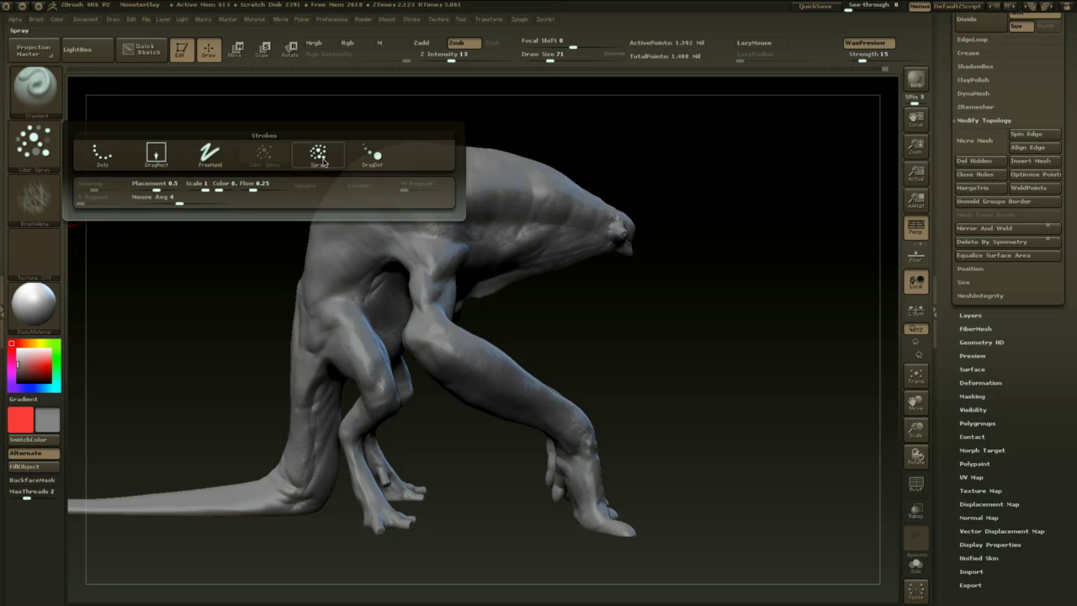
pyautogui.click(199, 151)
pyautogui.click(159, 153)
pyautogui.press('space')
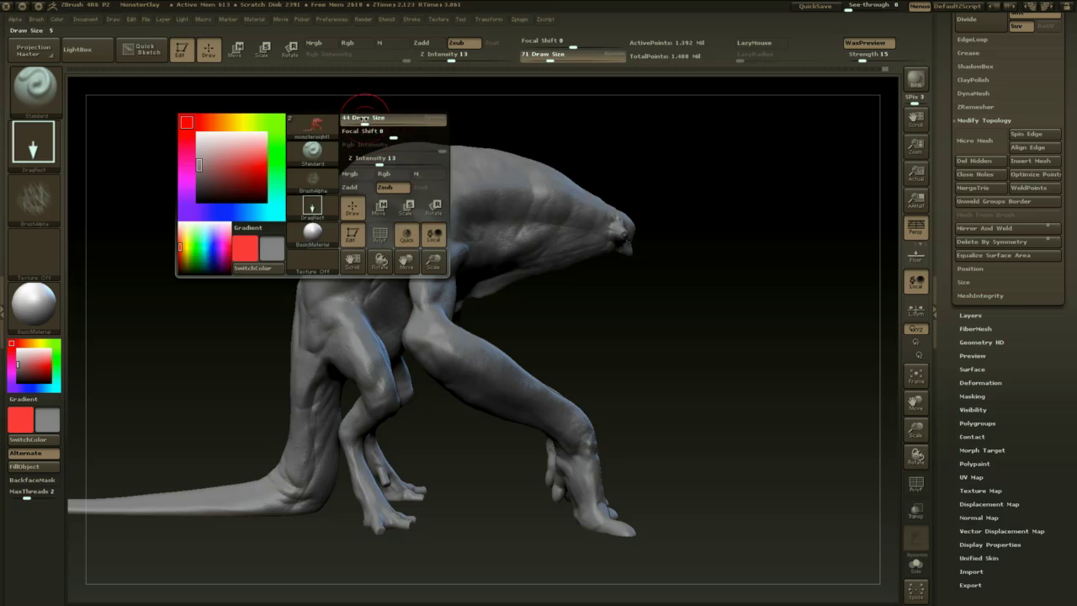
pyautogui.moveTo(371, 119); pyautogui.dragTo(364, 118)
# - Stamp the wrinkle alpha over the side of the neck, the shoulder and the flank
pyautogui.moveTo(566, 127)
pyautogui.mouseDown()
pyautogui.moveTo(629, 113)
pyautogui.moveTo(709, 123)
pyautogui.moveTo(650, 122)
pyautogui.mouseUp()
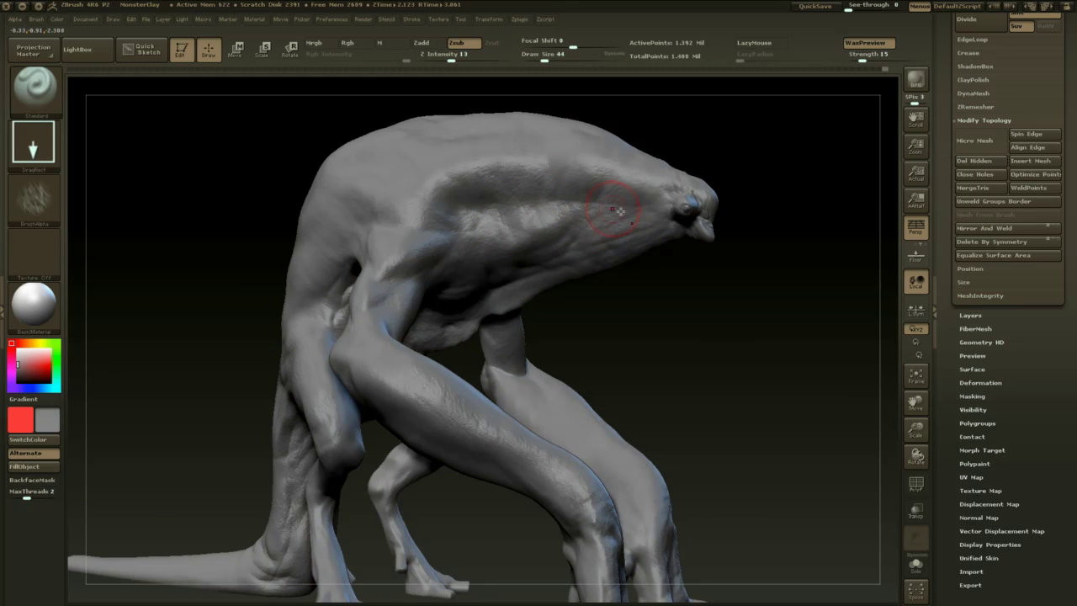
pyautogui.moveTo(674, 283); pyautogui.dragTo(603, 196)
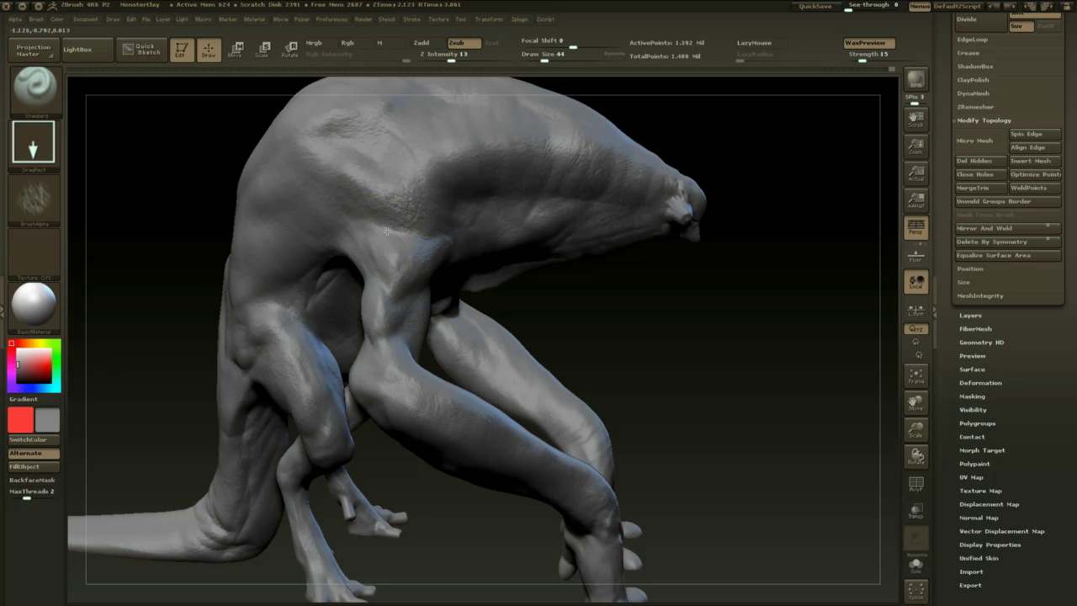
pyautogui.moveTo(598, 289)
pyautogui.keyDown('alt'); pyautogui.mouseDown()
pyautogui.moveTo(577, 247)
pyautogui.moveTo(643, 281)
pyautogui.moveTo(669, 280)
pyautogui.mouseUp(); pyautogui.keyUp('alt')
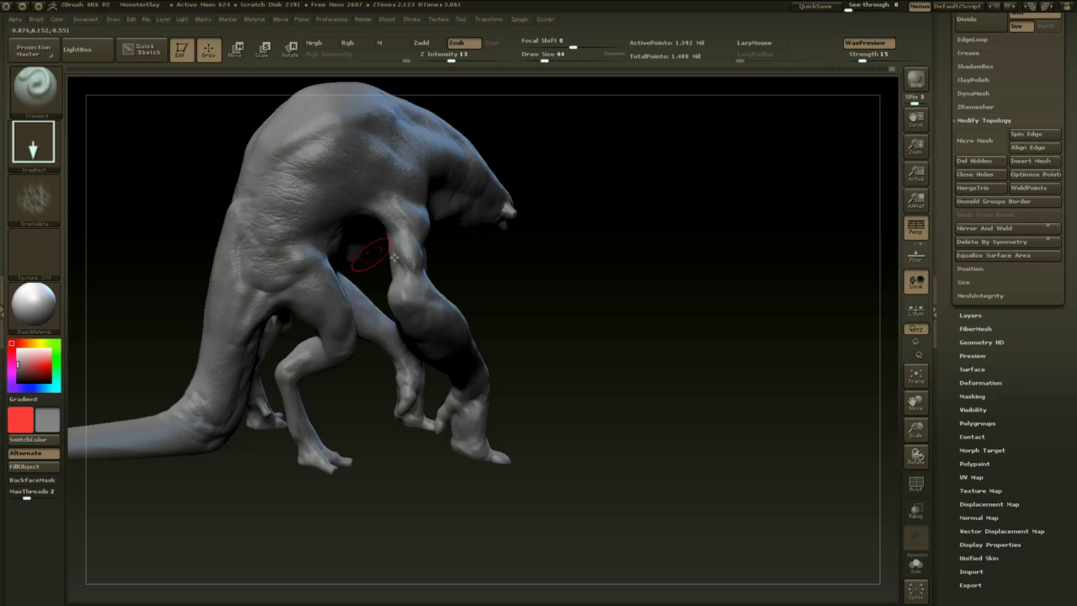
pyautogui.moveTo(515, 264)
pyautogui.mouseDown()
pyautogui.moveTo(671, 286)
pyautogui.moveTo(710, 228)
pyautogui.moveTo(741, 318)
pyautogui.moveTo(659, 229)
pyautogui.moveTo(500, 270)
pyautogui.mouseUp()
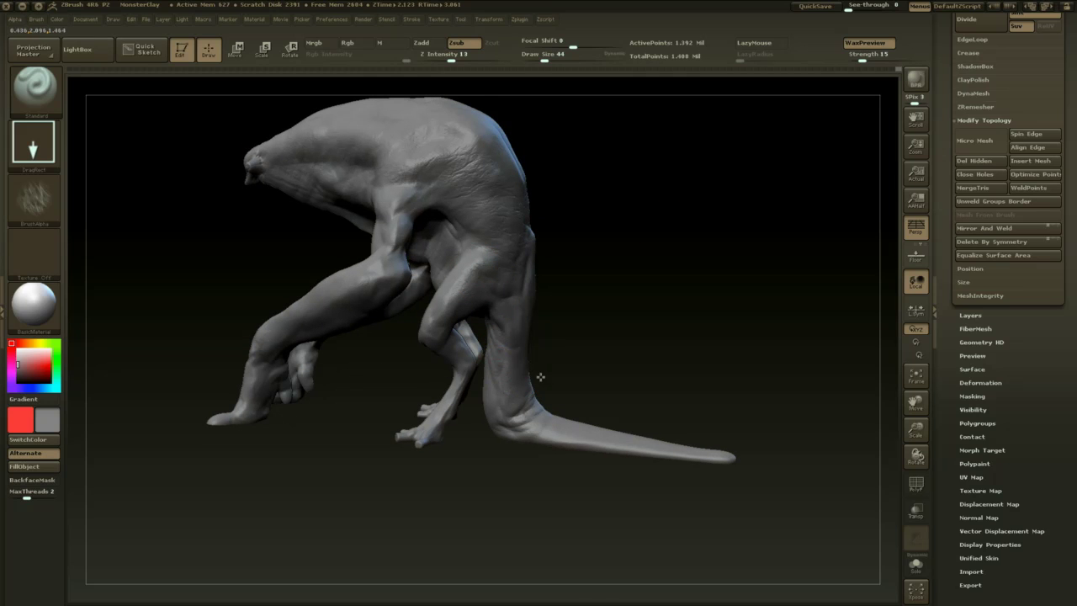
pyautogui.moveTo(582, 364); pyautogui.dragTo(621, 347)
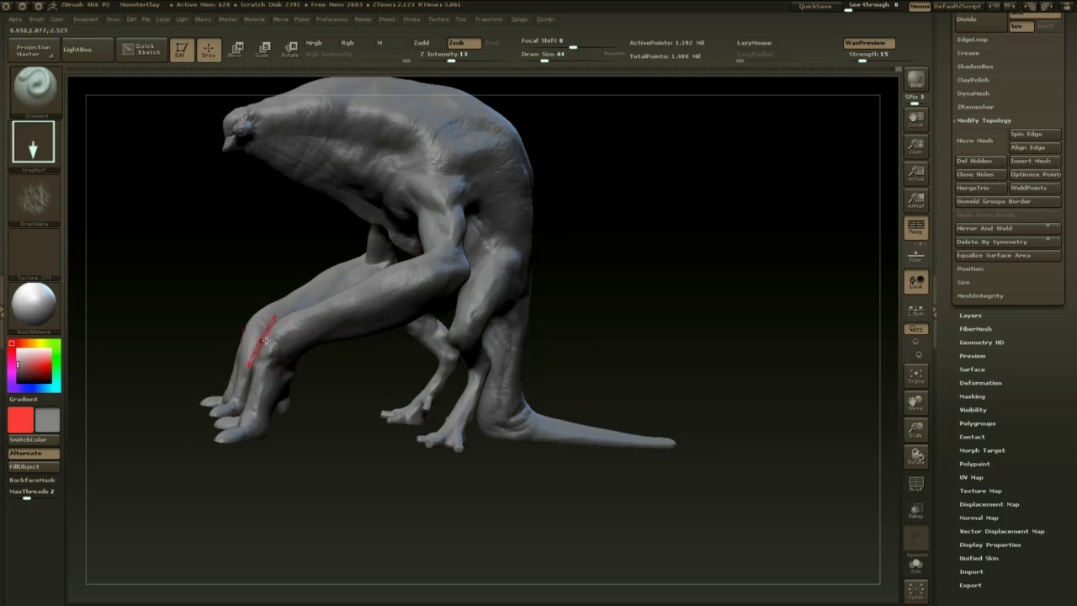
# - Stamp the wrinkle alpha over the wrists, hands and lower forearms
pyautogui.moveTo(322, 389)
pyautogui.mouseDown()
pyautogui.moveTo(493, 395)
pyautogui.moveTo(558, 328)
pyautogui.moveTo(661, 303)
pyautogui.moveTo(482, 236)
pyautogui.mouseUp()
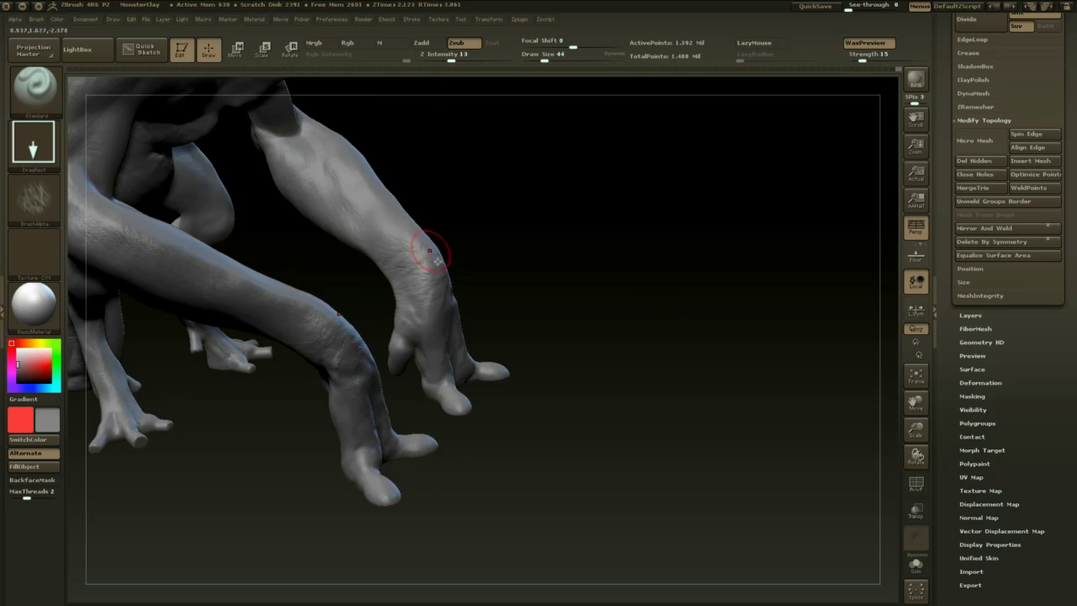
pyautogui.moveTo(511, 304); pyautogui.dragTo(289, 404)
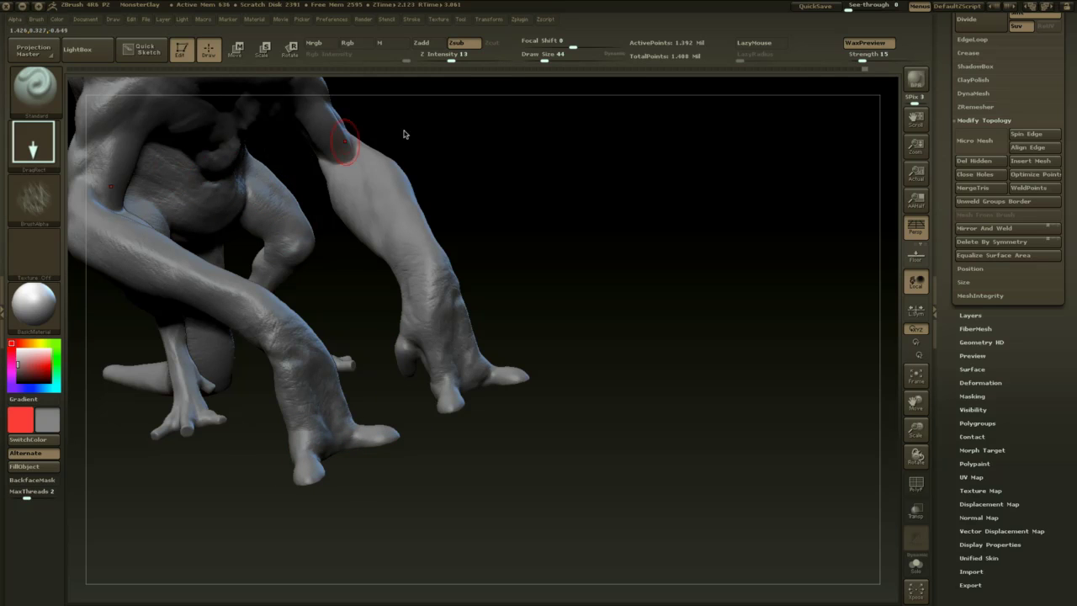
pyautogui.keyDown('alt'); pyautogui.moveTo(569, 160); pyautogui.dragTo(656, 190); pyautogui.keyUp('alt')
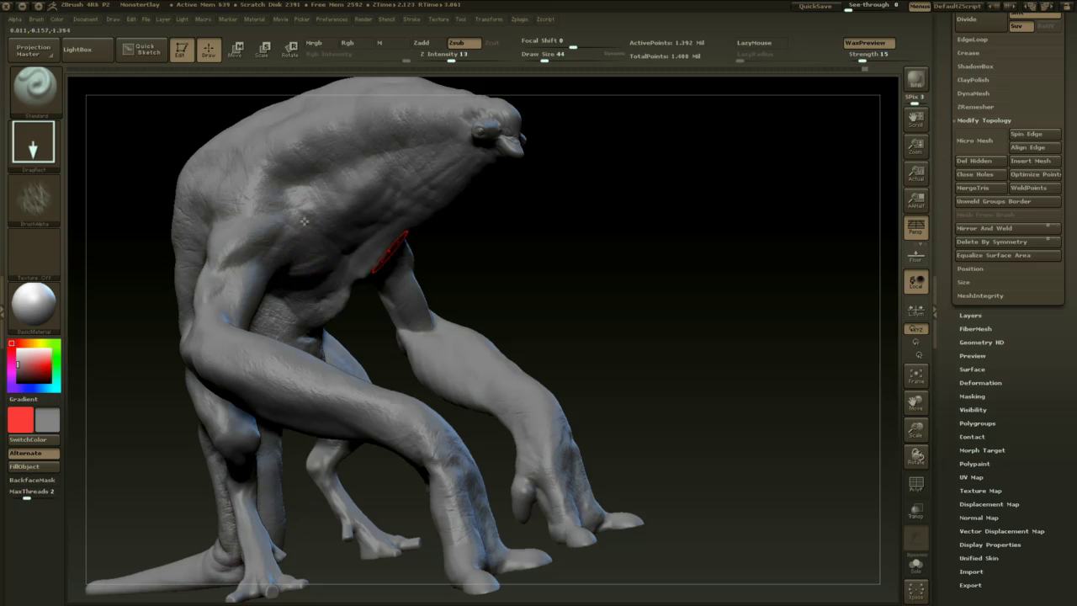
pyautogui.moveTo(500, 207); pyautogui.dragTo(452, 172)
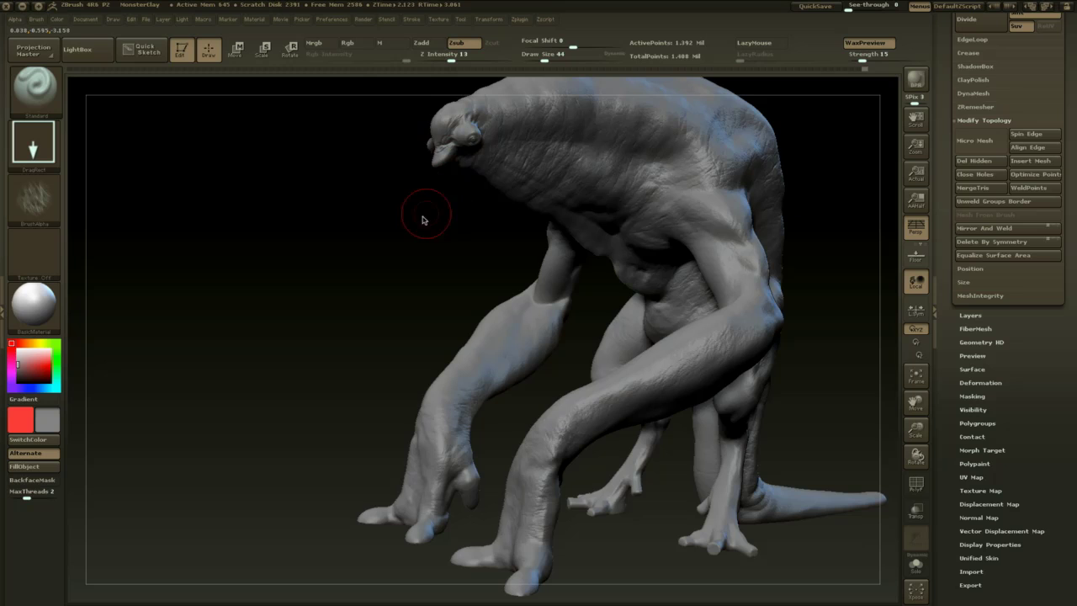
# - Stamp the wrinkle alpha over the upper arms and elbows
pyautogui.moveTo(423, 219); pyautogui.dragTo(394, 215)
pyautogui.keyDown('alt'); pyautogui.moveTo(440, 245); pyautogui.dragTo(483, 232); pyautogui.keyUp('alt')
pyautogui.keyDown('alt'); pyautogui.moveTo(783, 160); pyautogui.dragTo(763, 263); pyautogui.keyUp('alt')
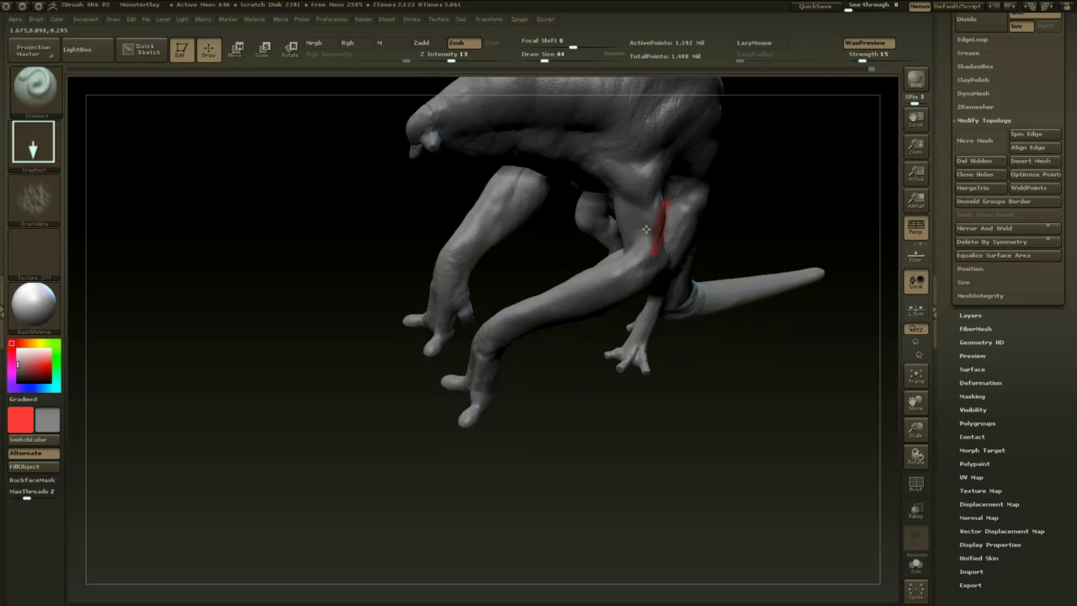
pyautogui.moveTo(747, 160); pyautogui.dragTo(670, 253)
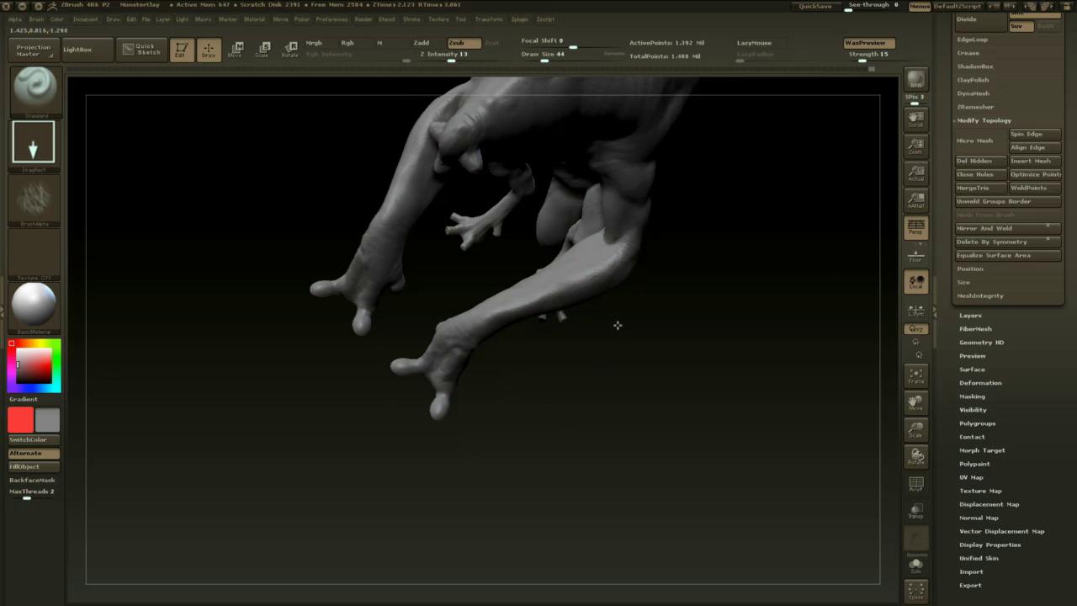
# - Stamp the wrinkle alpha down the backs and undersides of the long forearms
pyautogui.moveTo(618, 325); pyautogui.dragTo(489, 229)
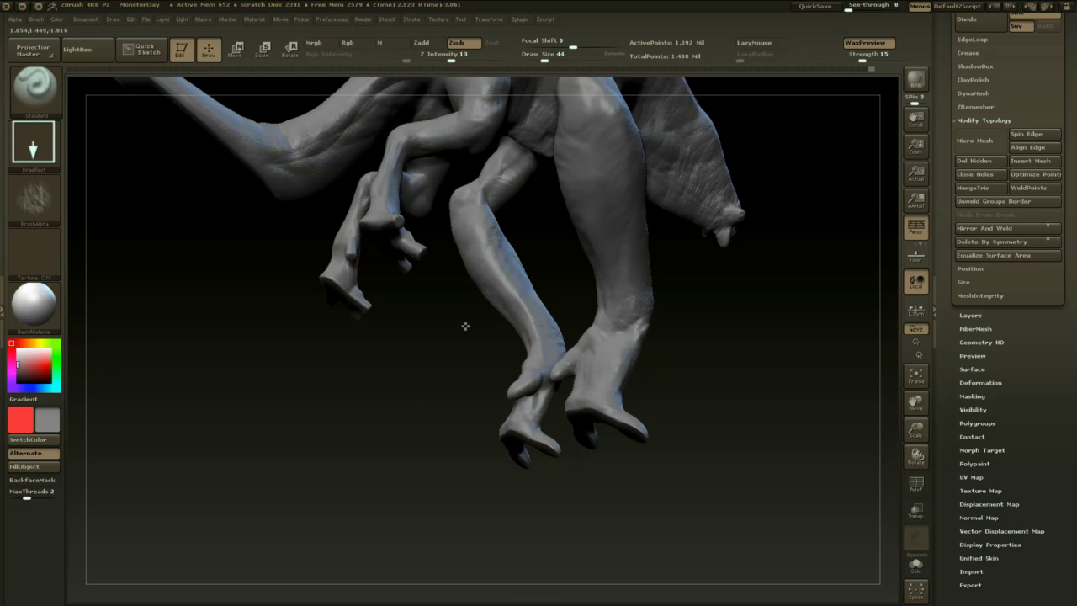
pyautogui.moveTo(464, 303); pyautogui.dragTo(438, 392)
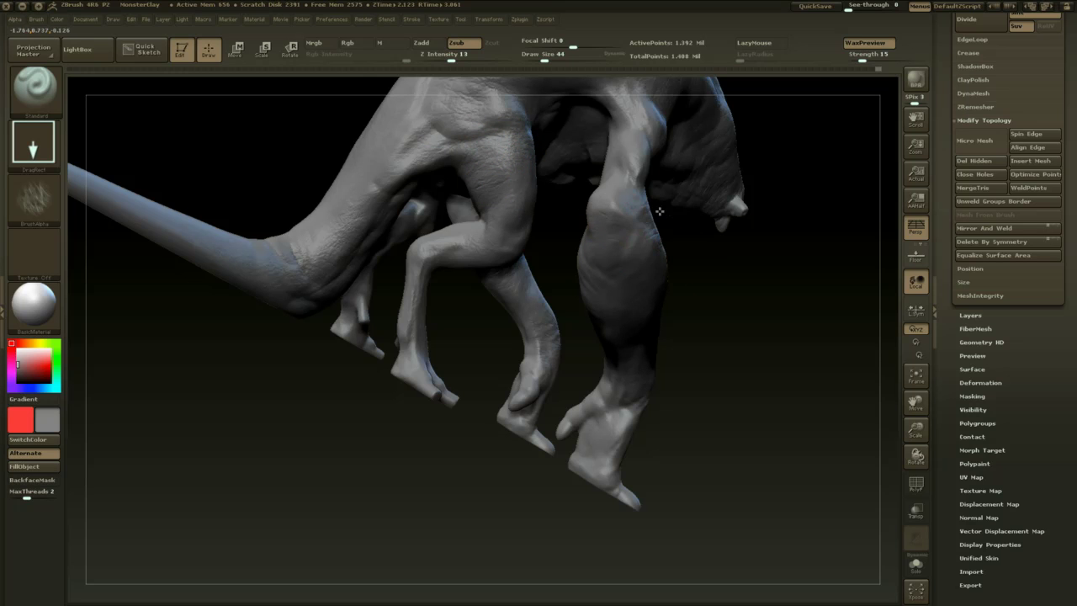
pyautogui.moveTo(710, 303); pyautogui.dragTo(674, 304)
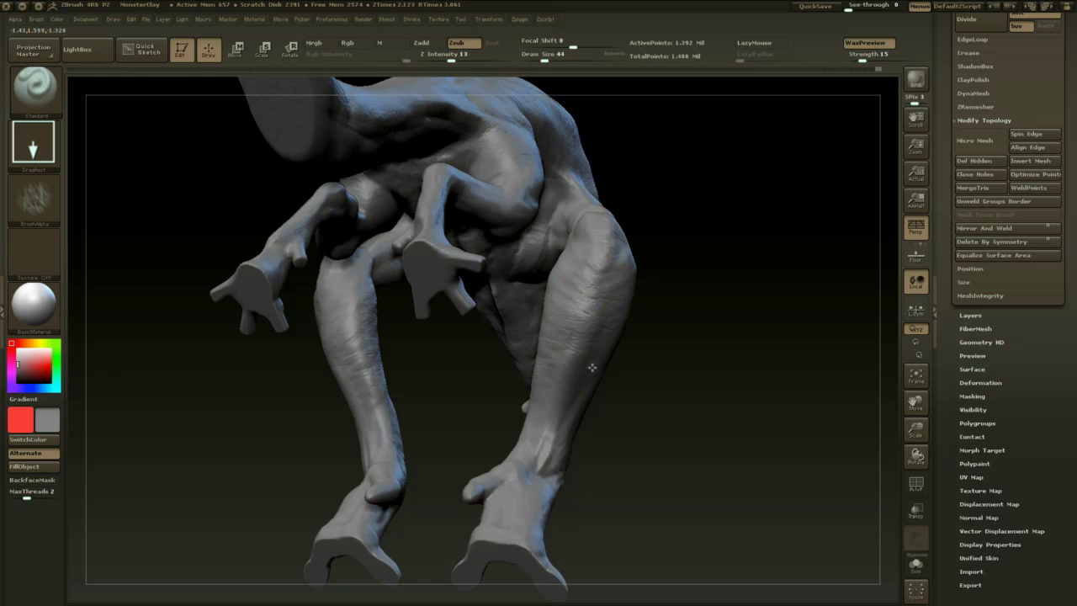
pyautogui.moveTo(663, 430); pyautogui.dragTo(580, 379)
pyautogui.moveTo(680, 240); pyautogui.dragTo(612, 301)
pyautogui.moveTo(735, 233)
pyautogui.keyDown('alt'); pyautogui.mouseDown()
pyautogui.moveTo(634, 269)
pyautogui.moveTo(632, 293)
pyautogui.mouseUp(); pyautogui.keyUp('alt')
# - Load the SW_ReptileSkin_29 alpha, set the brush to Zadd, and stamp reptile skin onto the shoulder
pyautogui.click(47, 199)
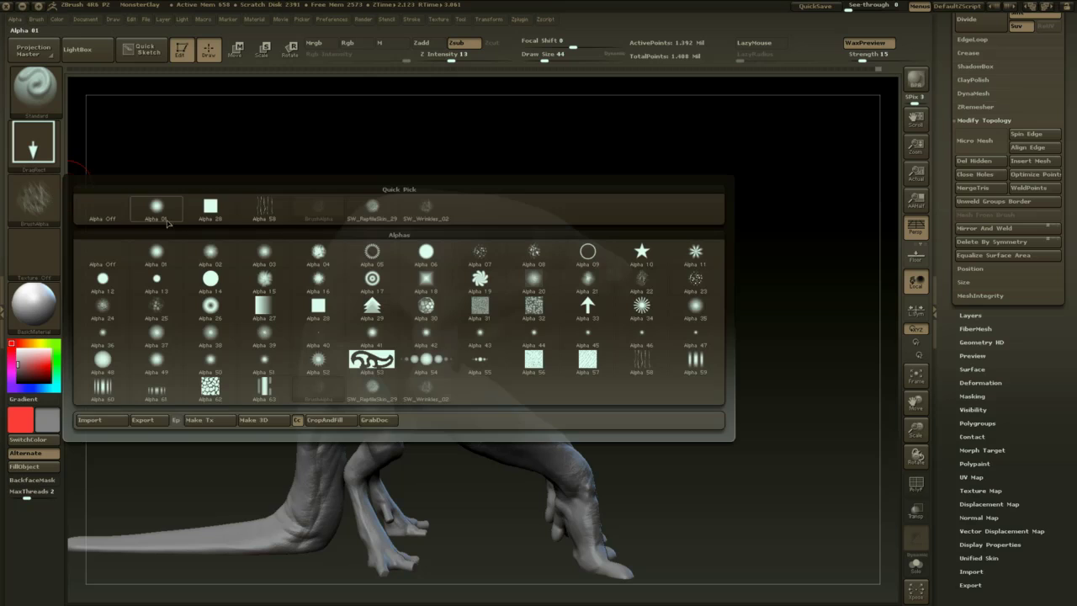
pyautogui.click(376, 214)
pyautogui.moveTo(236, 252); pyautogui.dragTo(254, 304)
pyautogui.keyDown('alt'); pyautogui.moveTo(598, 303); pyautogui.dragTo(556, 320); pyautogui.keyUp('alt')
pyautogui.click(427, 43)
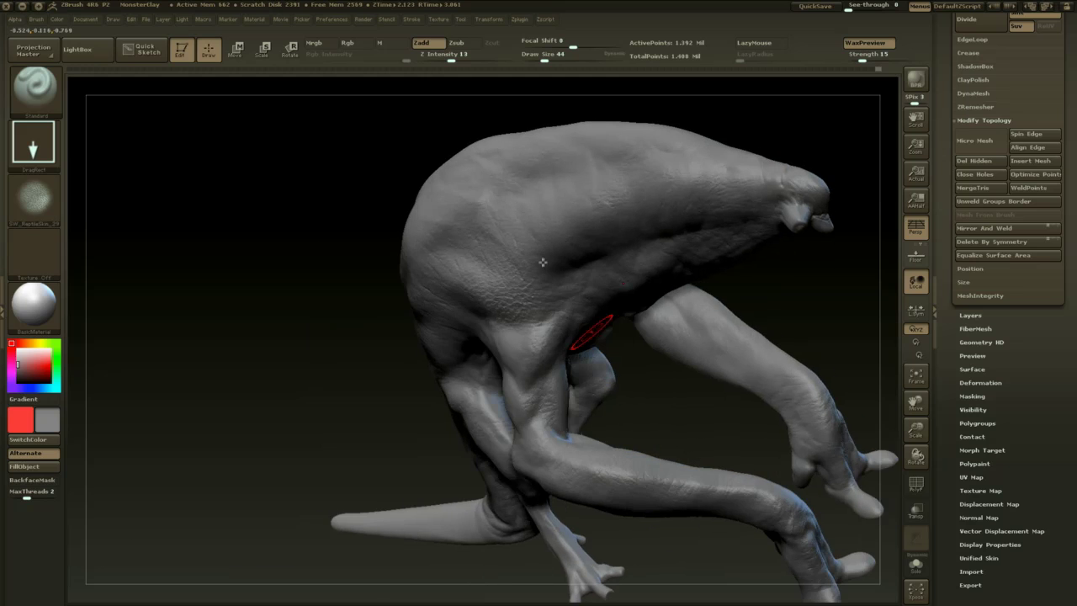
pyautogui.moveTo(364, 422); pyautogui.dragTo(421, 353)
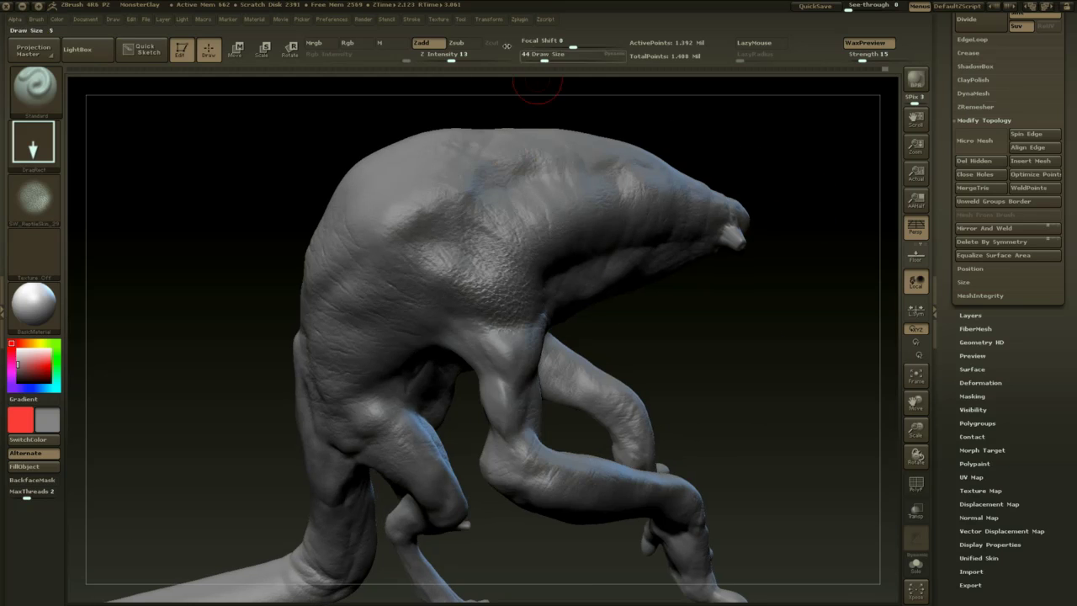
# - Switch to the Color Spray stroke at draw size 112 and spray reptile skin over the neck and upper back
pyautogui.click(46, 149)
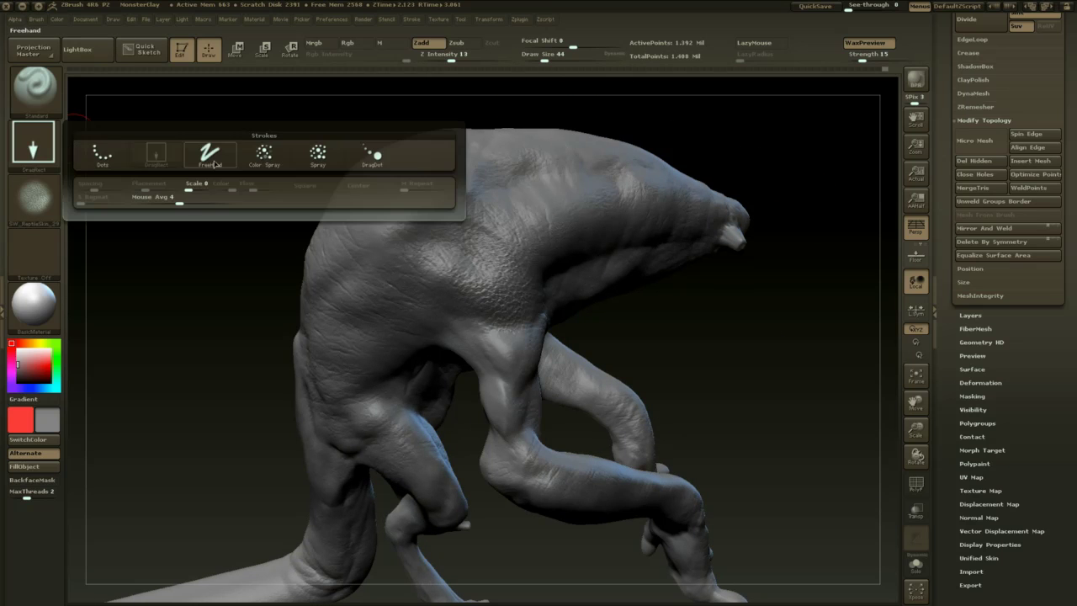
pyautogui.click(264, 152)
pyautogui.press('space')
pyautogui.click(565, 206)
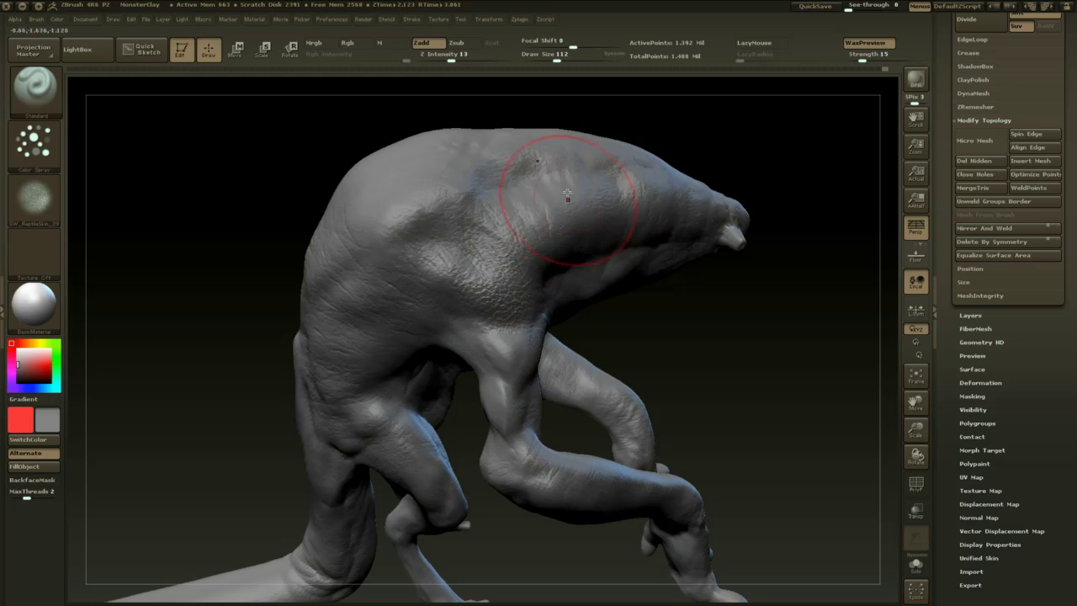
pyautogui.moveTo(506, 199); pyautogui.dragTo(448, 221)
pyautogui.moveTo(257, 418)
pyautogui.mouseDown()
pyautogui.moveTo(390, 344)
pyautogui.moveTo(350, 343)
pyautogui.mouseUp()
pyautogui.moveTo(626, 355)
pyautogui.mouseDown()
pyautogui.moveTo(539, 305)
pyautogui.moveTo(487, 295)
pyautogui.moveTo(542, 306)
pyautogui.mouseUp()
# - Set the draw size to 83 and spray the reptile skin texture over the shoulder, arm and flank
pyautogui.press('space')
pyautogui.click(522, 299)
pyautogui.press('shift')
pyautogui.press('space')
pyautogui.click(518, 281)
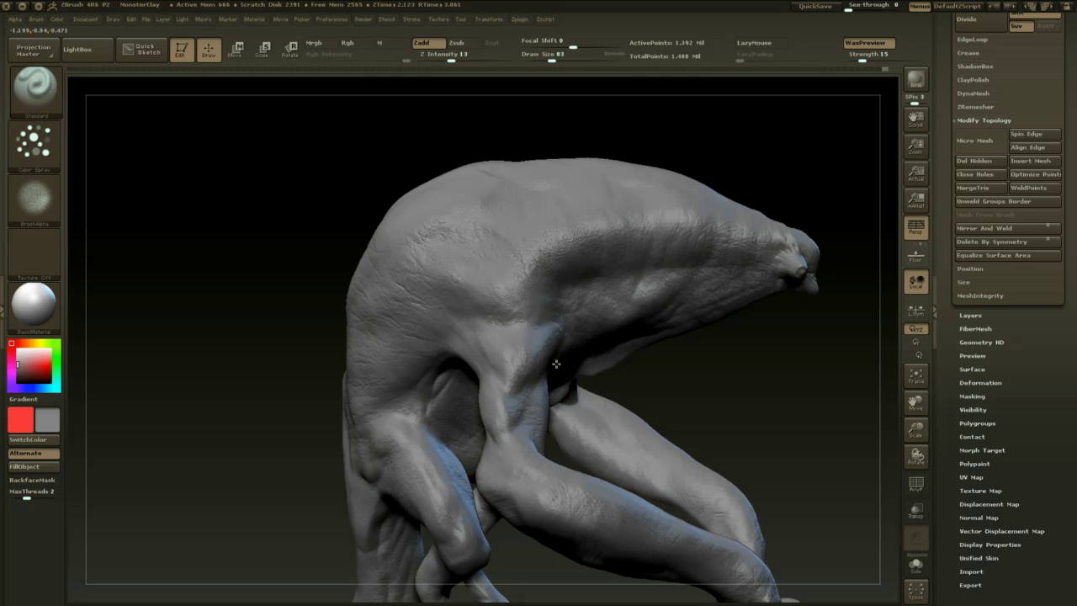
pyautogui.keyDown('alt'); pyautogui.moveTo(700, 376); pyautogui.dragTo(639, 243); pyautogui.keyUp('alt')
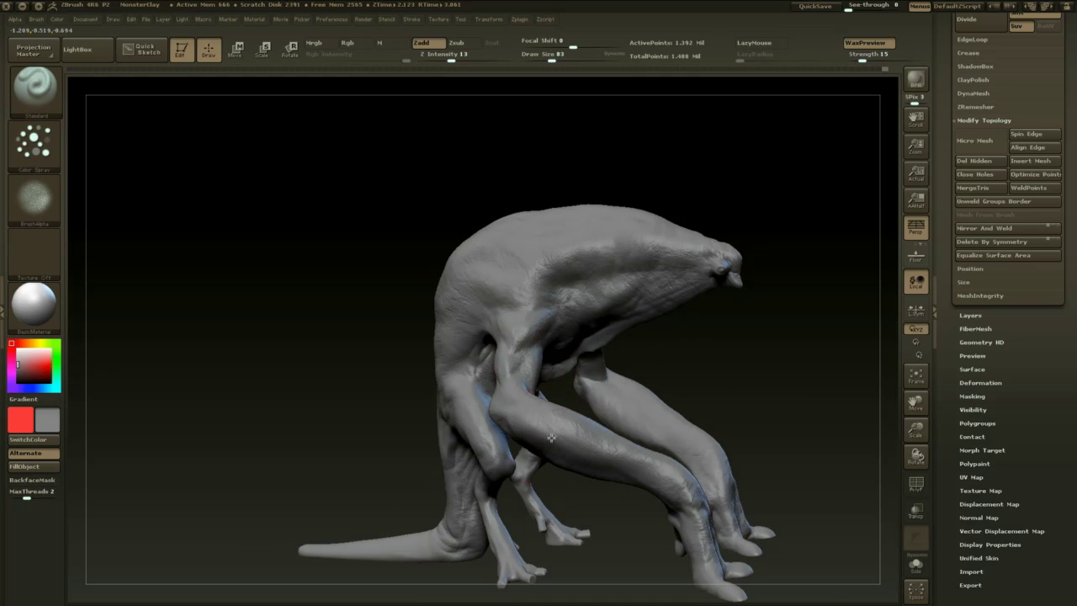
pyautogui.moveTo(551, 438)
pyautogui.mouseDown()
pyautogui.moveTo(704, 344)
pyautogui.moveTo(578, 302)
pyautogui.mouseUp()
pyautogui.moveTo(433, 458)
pyautogui.mouseDown()
pyautogui.moveTo(505, 361)
pyautogui.moveTo(524, 267)
pyautogui.mouseUp()
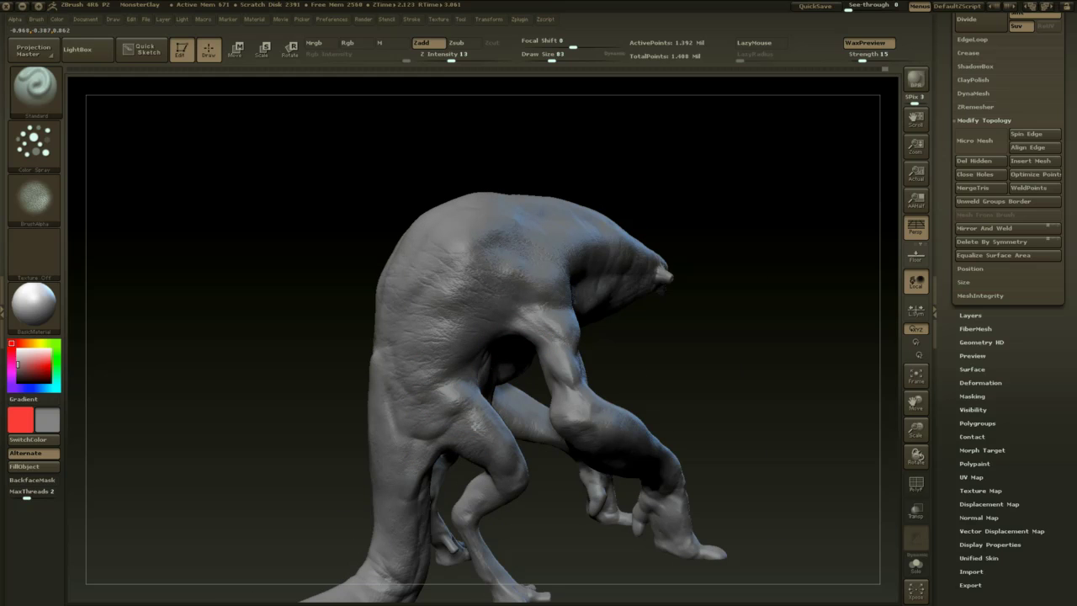
# - Spray the reptile skin texture over the lower back, hips and tail base
pyautogui.moveTo(699, 317); pyautogui.dragTo(491, 362)
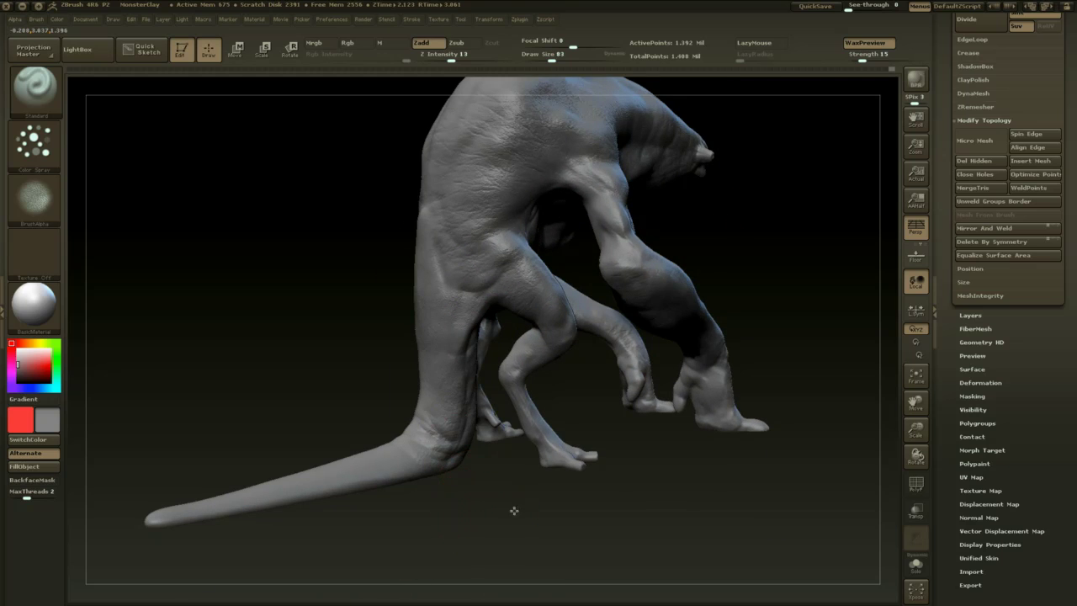
pyautogui.moveTo(514, 510); pyautogui.dragTo(581, 413)
pyautogui.moveTo(548, 368); pyautogui.dragTo(483, 321)
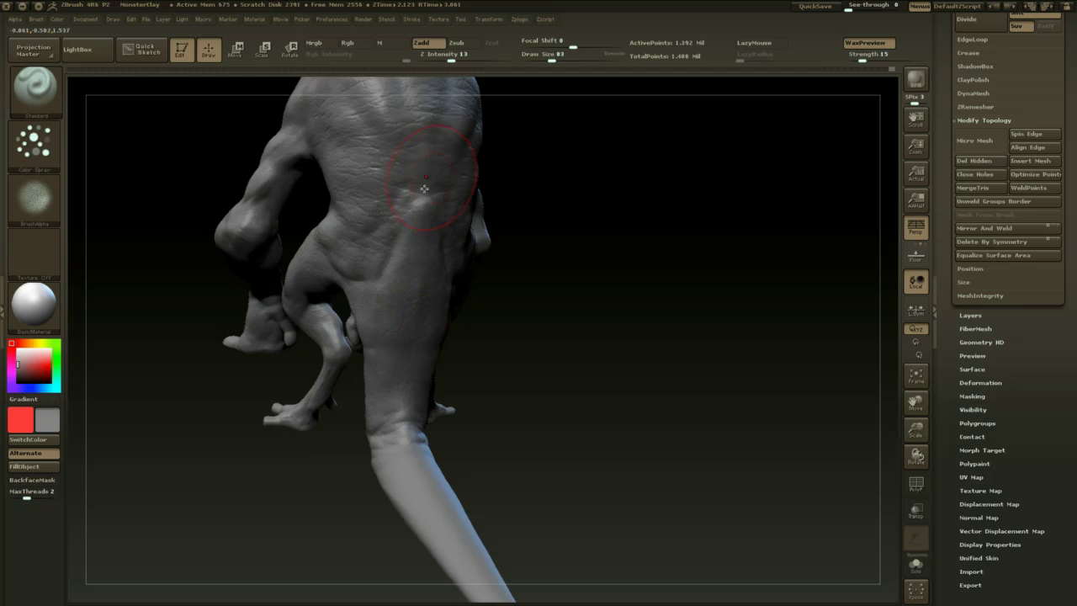
# - Switch to the Dam_Standard brush at draw size 33 and carve creases along the flank behind the upper arm
pyautogui.press('b')
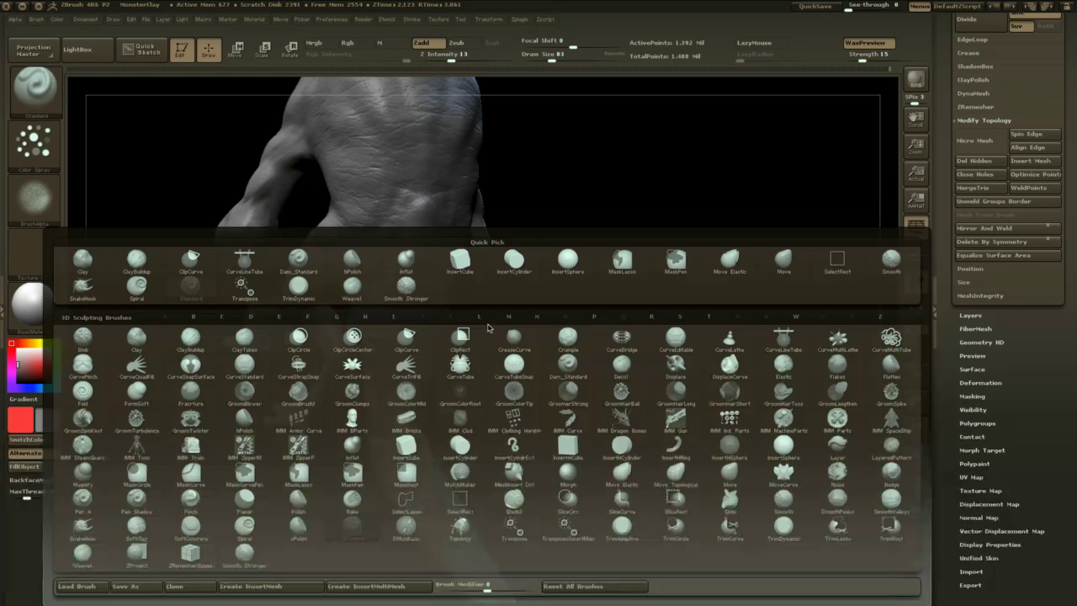
pyautogui.press('d')
pyautogui.press('s')
pyautogui.moveTo(678, 202); pyautogui.dragTo(607, 231)
pyautogui.press('space')
pyautogui.moveTo(580, 225); pyautogui.dragTo(573, 225)
pyautogui.moveTo(580, 227)
pyautogui.keyDown('shift'); pyautogui.mouseDown()
pyautogui.moveTo(572, 236)
pyautogui.moveTo(659, 266)
pyautogui.moveTo(606, 214)
pyautogui.mouseUp(); pyautogui.keyUp('shift')
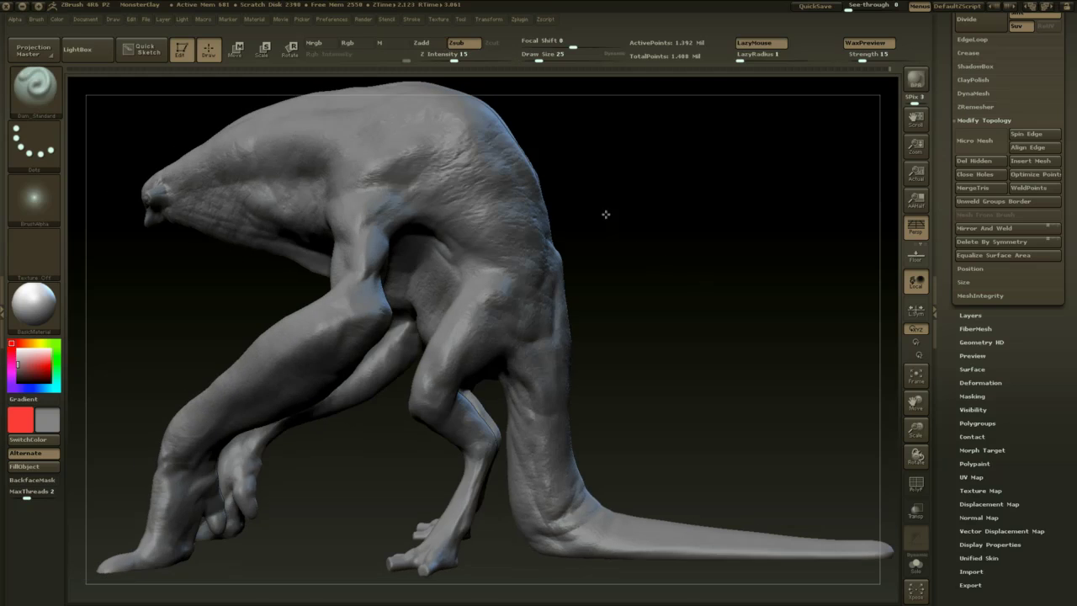
pyautogui.press('space')
pyautogui.moveTo(487, 207); pyautogui.dragTo(437, 209)
pyautogui.press('space')
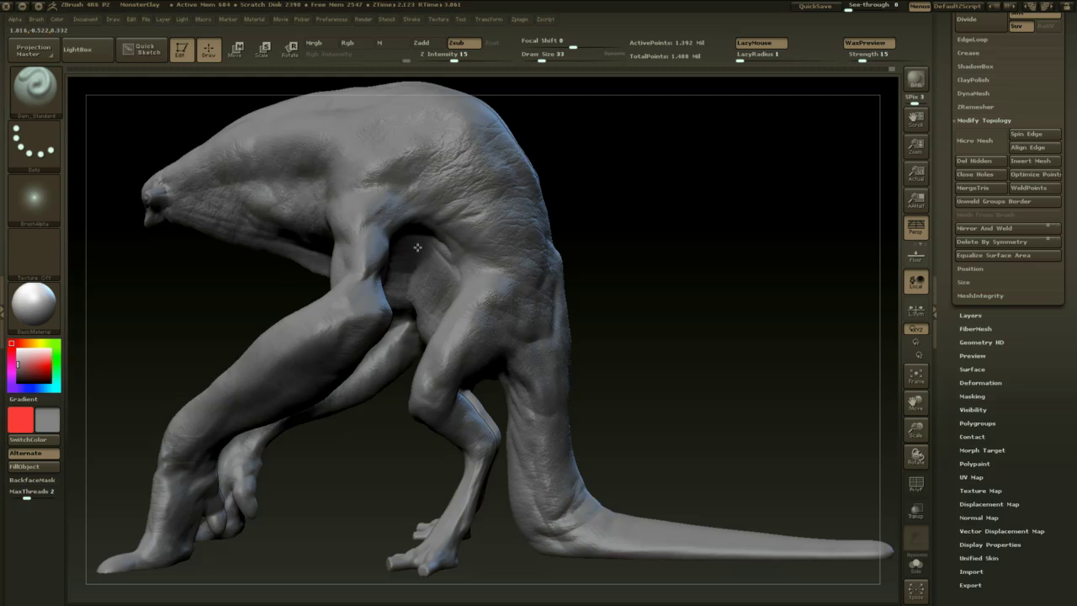
pyautogui.moveTo(590, 190); pyautogui.dragTo(599, 257)
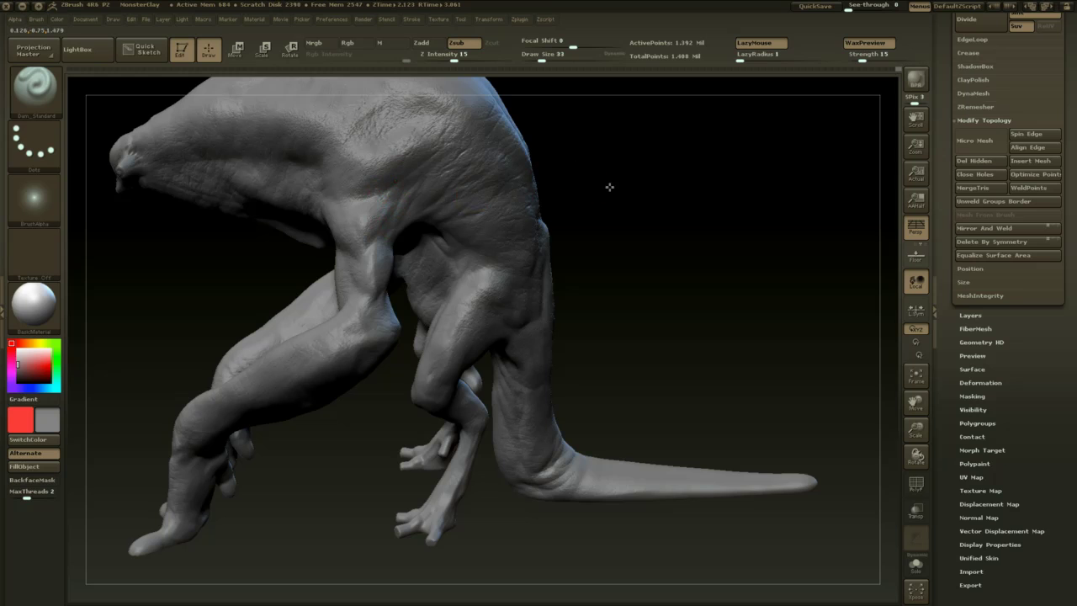
pyautogui.moveTo(609, 187); pyautogui.dragTo(374, 225)
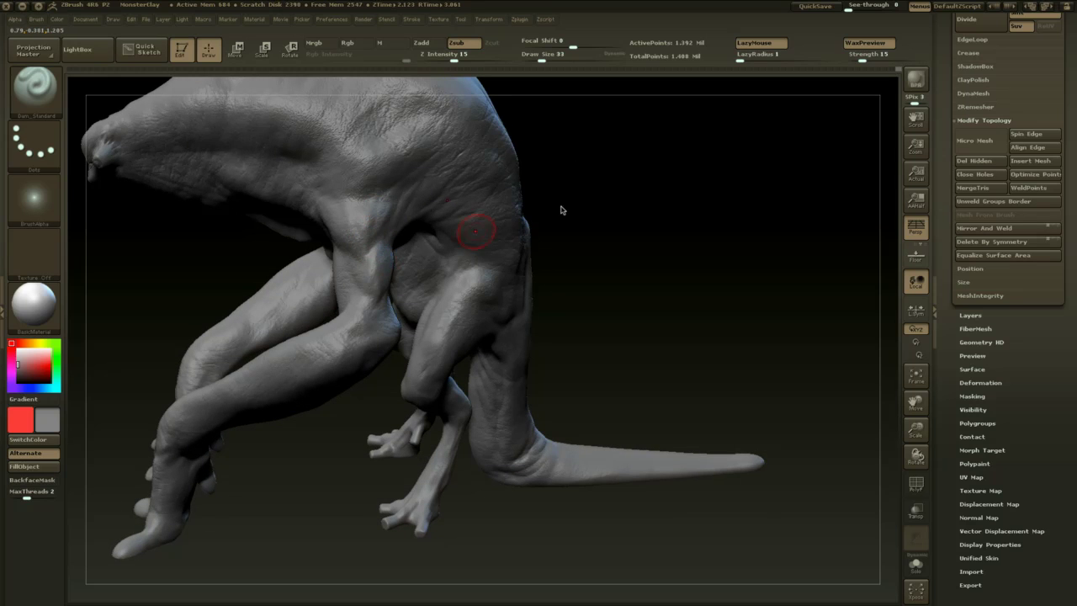
# - Carve skin creases around the front shoulder and armpit with the Dam_Standard brush at draw size 33
pyautogui.moveTo(562, 209); pyautogui.dragTo(431, 152)
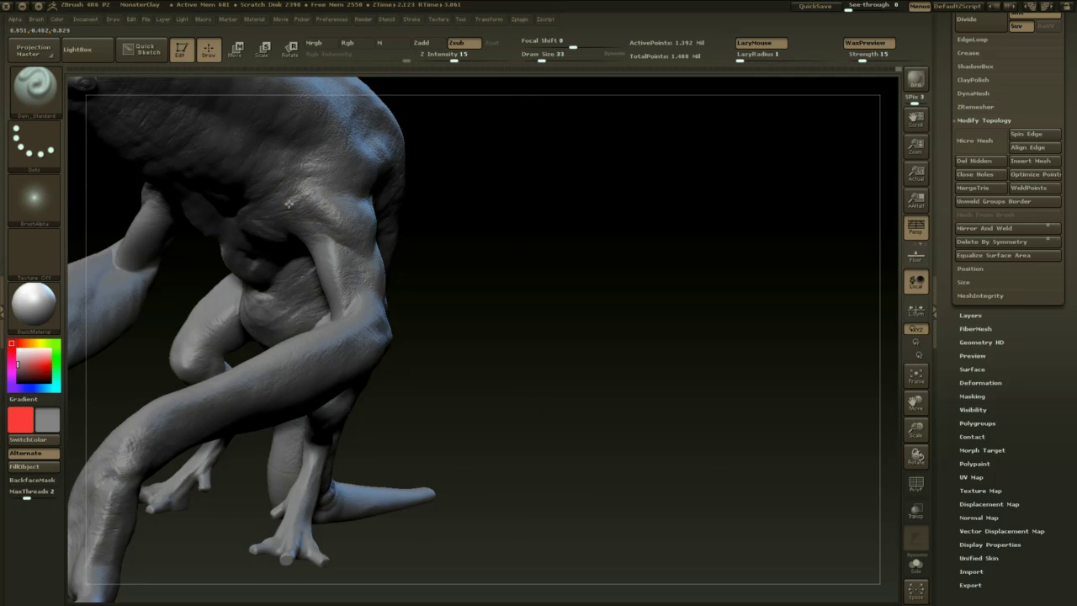
pyautogui.moveTo(524, 156); pyautogui.dragTo(613, 236)
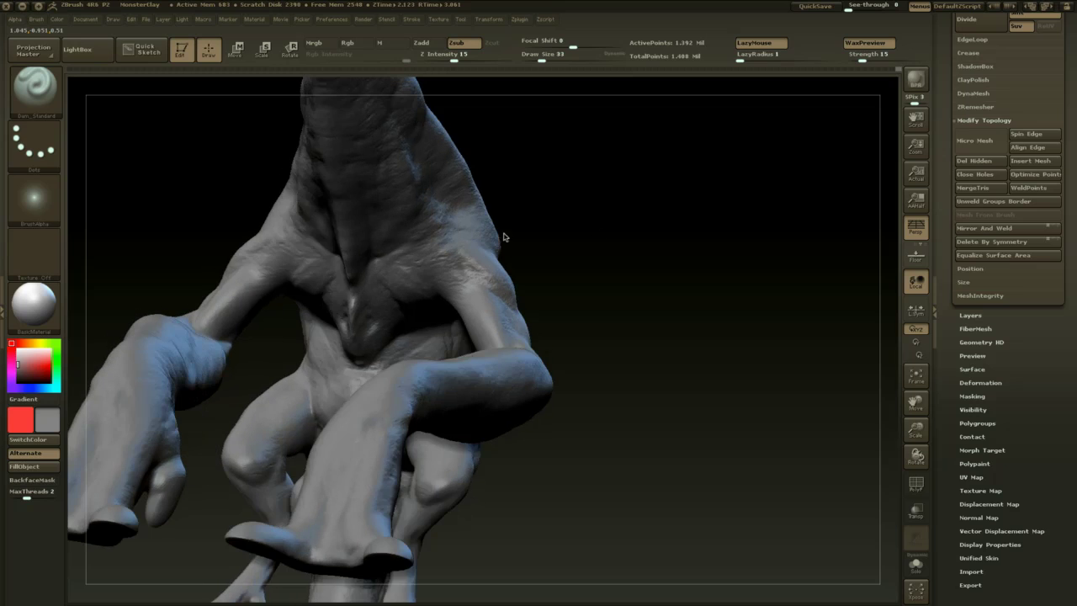
pyautogui.moveTo(480, 269); pyautogui.dragTo(405, 271)
pyautogui.moveTo(466, 250); pyautogui.dragTo(391, 266)
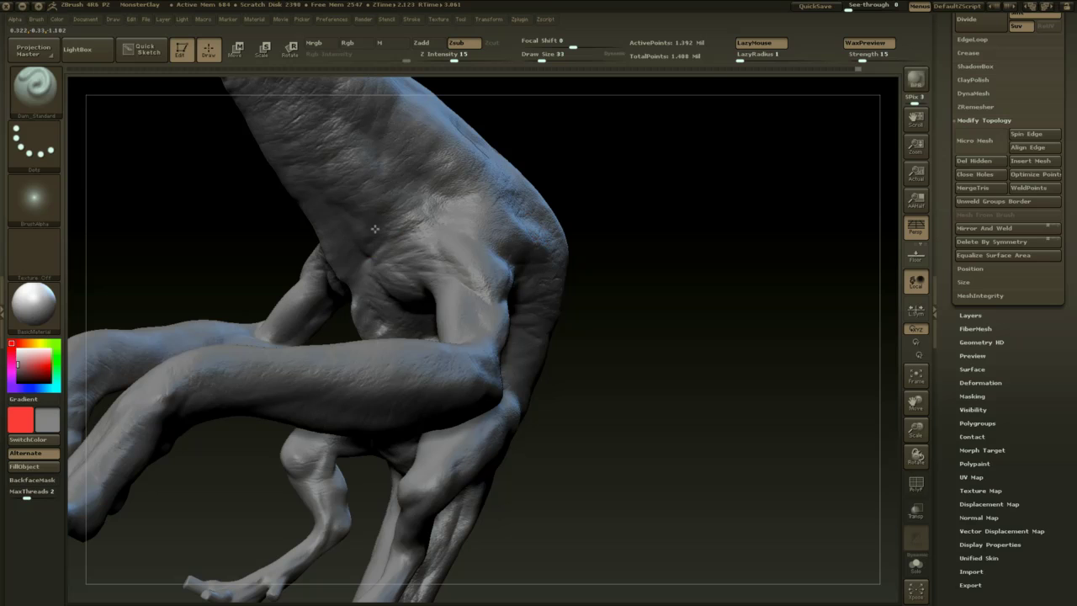
pyautogui.keyDown('shift'); pyautogui.moveTo(240, 258); pyautogui.dragTo(336, 264); pyautogui.keyUp('shift')
pyautogui.moveTo(549, 222); pyautogui.dragTo(501, 229)
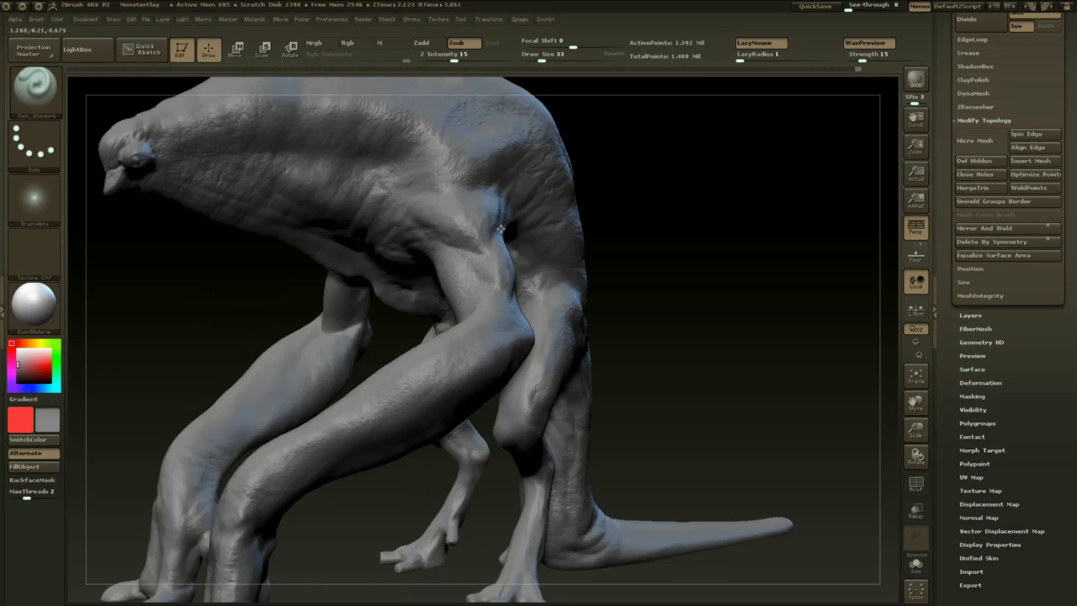
# - Deepen the wrinkles between the chest, throat and shoulder with the Dam_Standard brush
pyautogui.moveTo(210, 338); pyautogui.dragTo(413, 295)
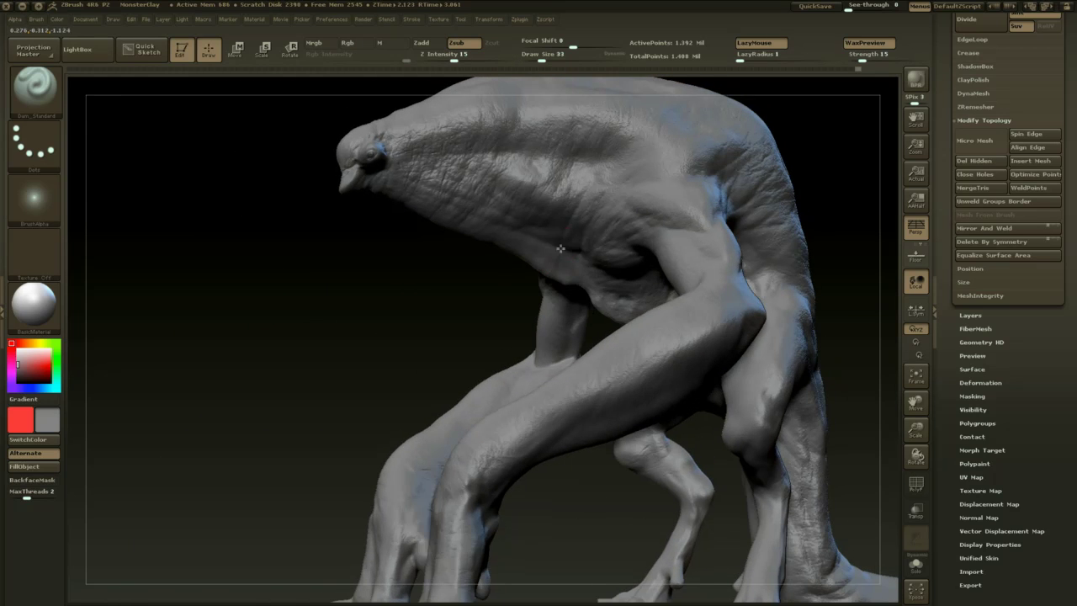
pyautogui.moveTo(519, 244); pyautogui.dragTo(457, 271)
pyautogui.moveTo(497, 302); pyautogui.dragTo(548, 284)
pyautogui.moveTo(769, 237); pyautogui.dragTo(799, 238)
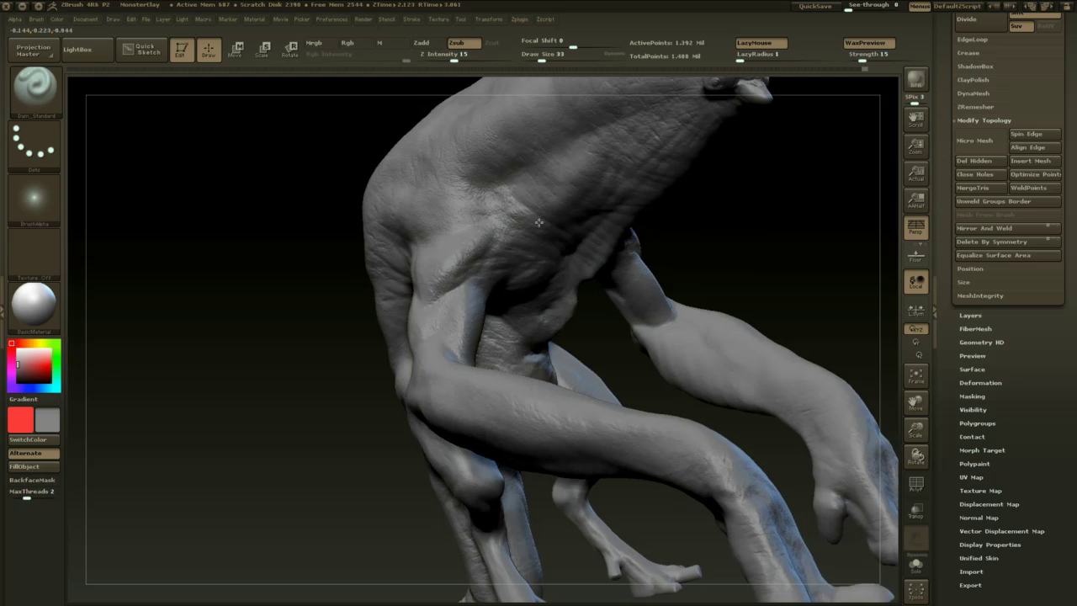
pyautogui.keyDown('alt'); pyautogui.moveTo(717, 219); pyautogui.dragTo(726, 135); pyautogui.keyUp('alt')
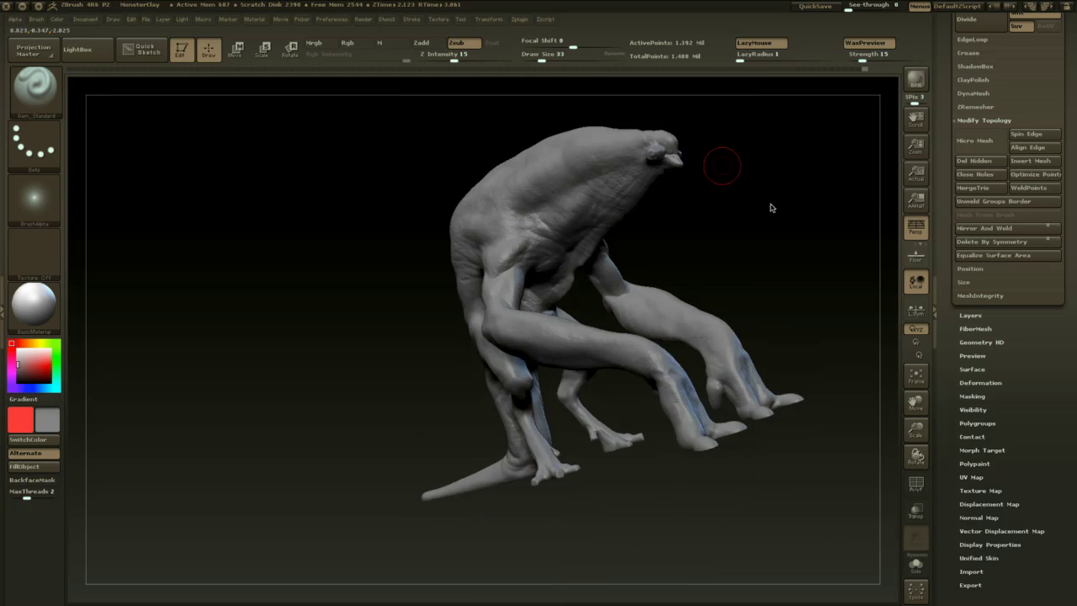
pyautogui.moveTo(786, 214)
pyautogui.keyDown('shift'); pyautogui.mouseDown()
pyautogui.moveTo(654, 238)
pyautogui.moveTo(682, 250)
pyautogui.moveTo(686, 282)
pyautogui.mouseUp(); pyautogui.keyUp('shift')
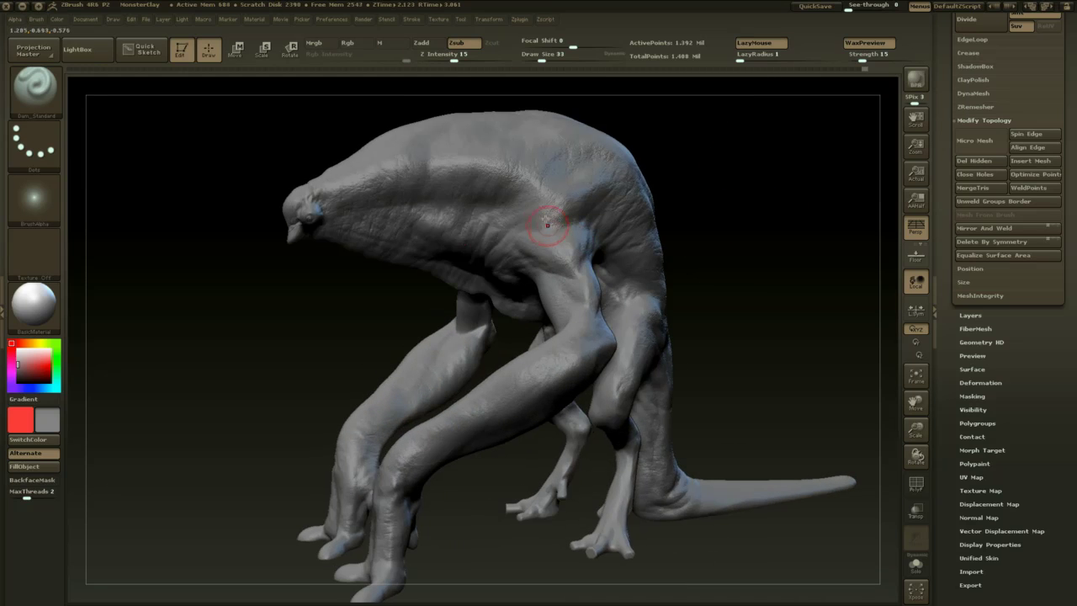
# - Carve folds along the side of the neck and flank with the Dam_Standard brush
pyautogui.moveTo(526, 228)
pyautogui.mouseDown()
pyautogui.moveTo(513, 209)
pyautogui.moveTo(471, 220)
pyautogui.mouseUp()
pyautogui.moveTo(511, 185); pyautogui.dragTo(462, 239)
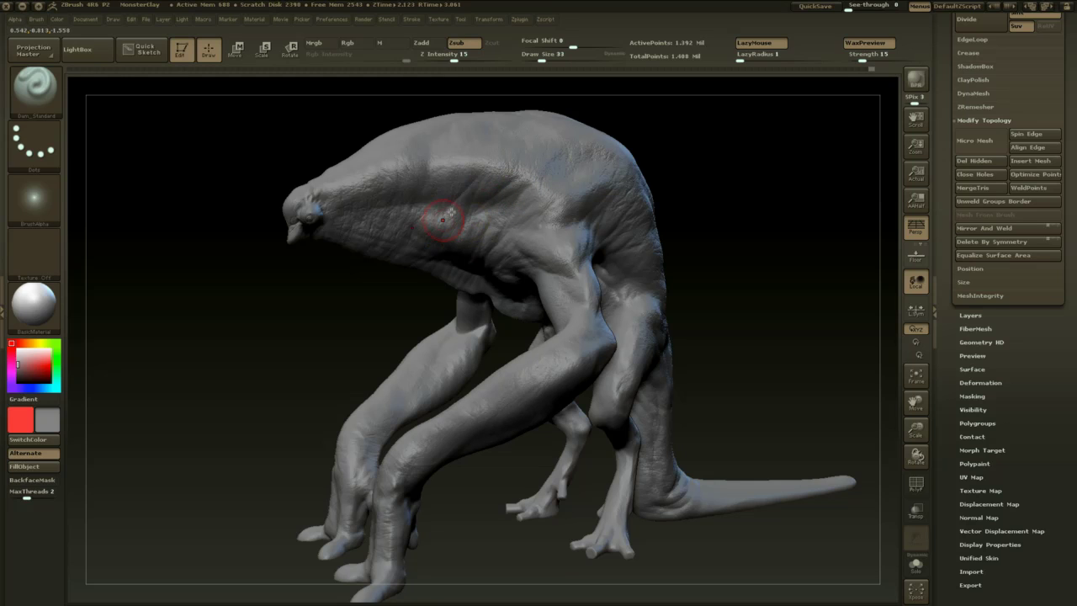
pyautogui.click(398, 217)
pyautogui.moveTo(354, 295)
pyautogui.mouseDown()
pyautogui.moveTo(339, 261)
pyautogui.moveTo(346, 329)
pyautogui.moveTo(510, 277)
pyautogui.moveTo(714, 330)
pyautogui.moveTo(660, 339)
pyautogui.moveTo(613, 301)
pyautogui.mouseUp()
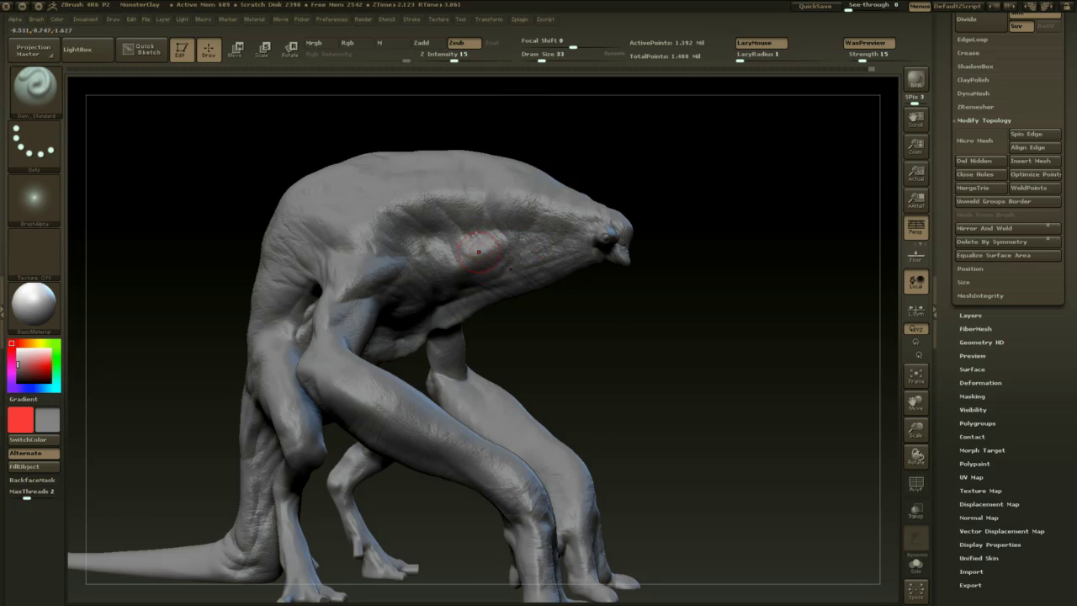
pyautogui.moveTo(608, 339)
pyautogui.mouseDown()
pyautogui.moveTo(572, 326)
pyautogui.moveTo(601, 328)
pyautogui.moveTo(601, 368)
pyautogui.moveTo(589, 291)
pyautogui.moveTo(595, 336)
pyautogui.moveTo(548, 293)
pyautogui.moveTo(551, 268)
pyautogui.moveTo(514, 256)
pyautogui.mouseUp()
# - Reduce the draw size to 25 and carve finer creases into the neck just behind the head
pyautogui.press('space')
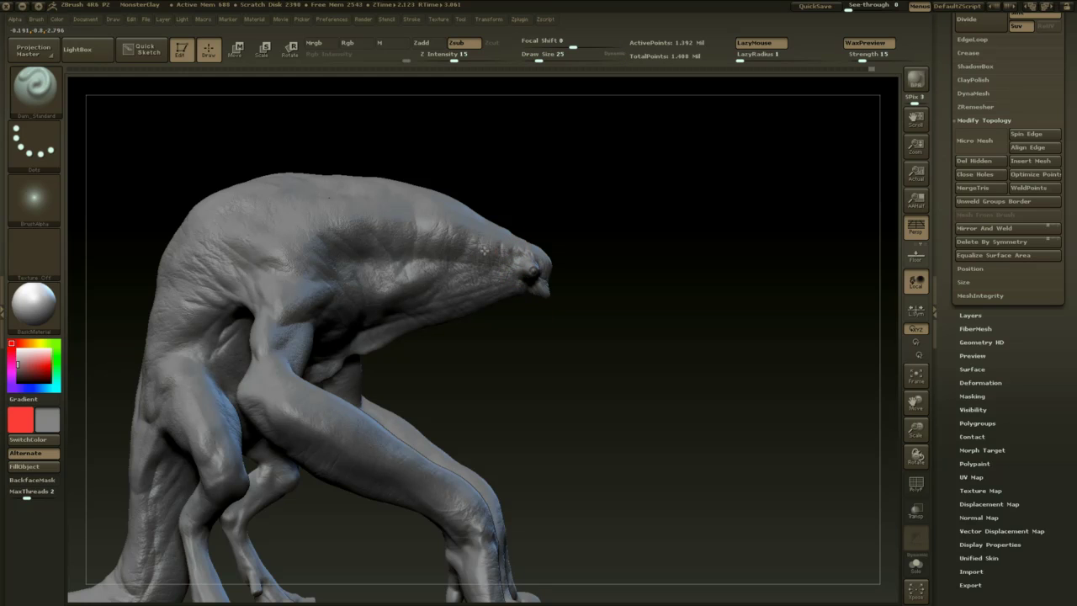
pyautogui.moveTo(562, 224); pyautogui.dragTo(592, 271)
pyautogui.moveTo(532, 240); pyautogui.dragTo(538, 232)
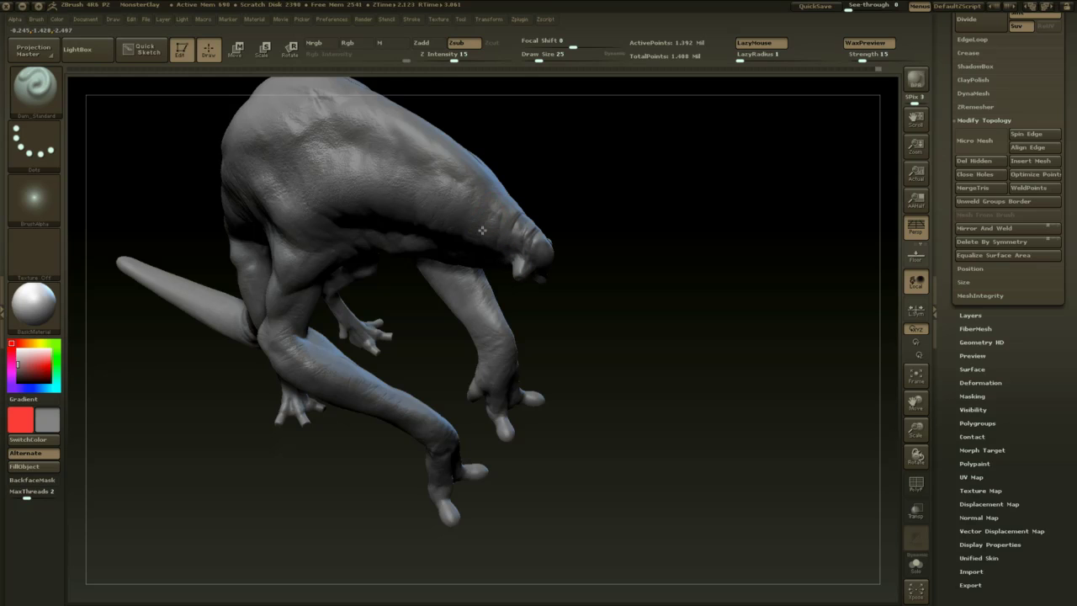
pyautogui.moveTo(674, 229)
pyautogui.mouseDown()
pyautogui.moveTo(673, 164)
pyautogui.moveTo(671, 181)
pyautogui.mouseUp()
pyautogui.moveTo(673, 249)
pyautogui.mouseDown()
pyautogui.moveTo(673, 236)
pyautogui.moveTo(688, 244)
pyautogui.moveTo(619, 279)
pyautogui.moveTo(513, 234)
pyautogui.mouseUp()
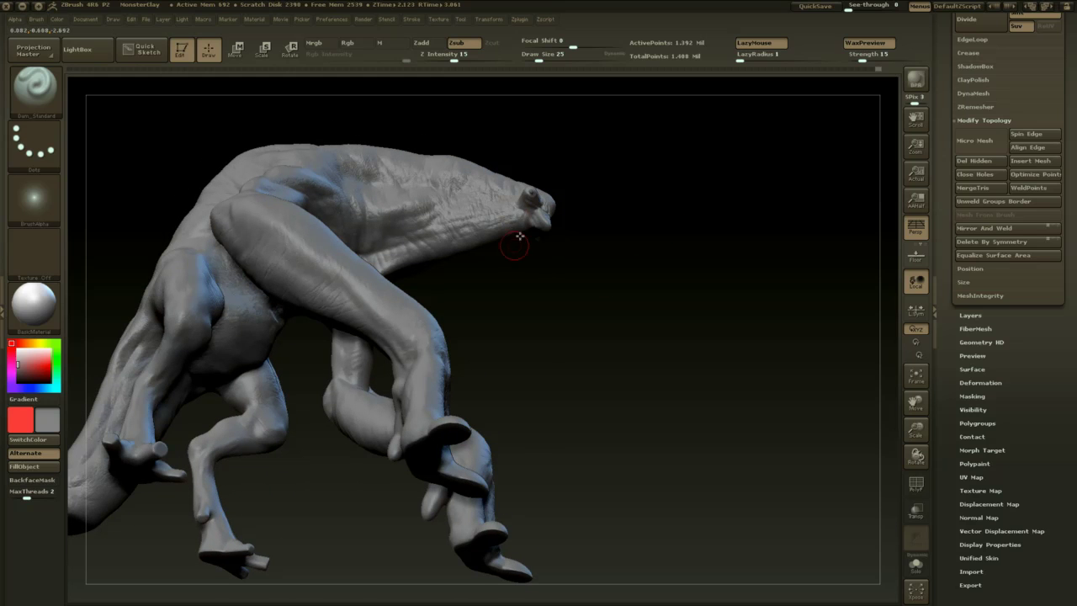
pyautogui.moveTo(531, 281); pyautogui.dragTo(525, 214)
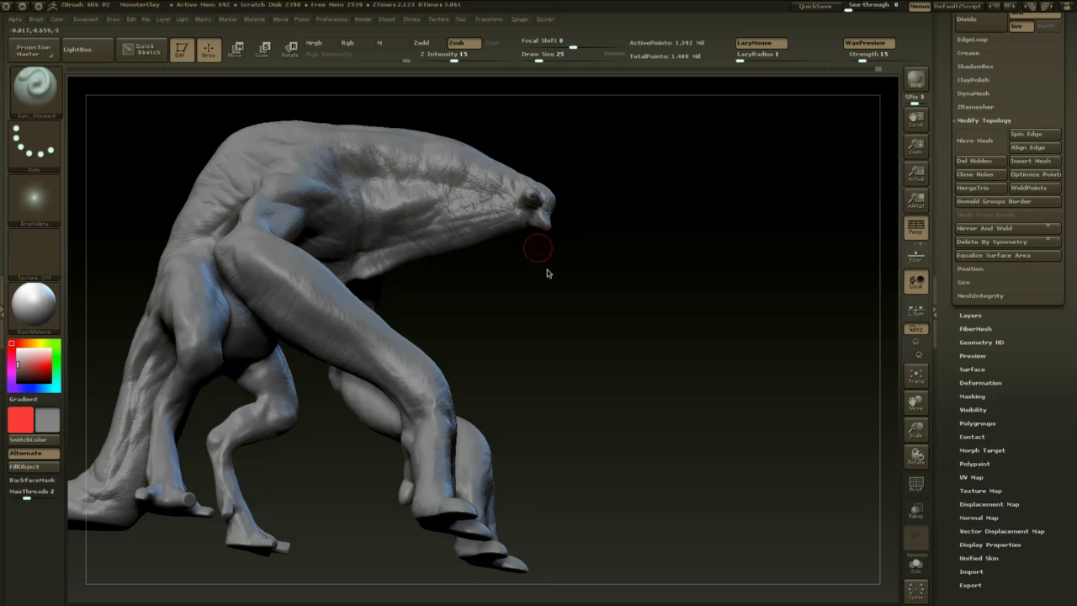
# - Carve creases around the front limbs' elbows and down to the wrists with the Dam_Standard brush
pyautogui.moveTo(548, 272); pyautogui.dragTo(780, 226)
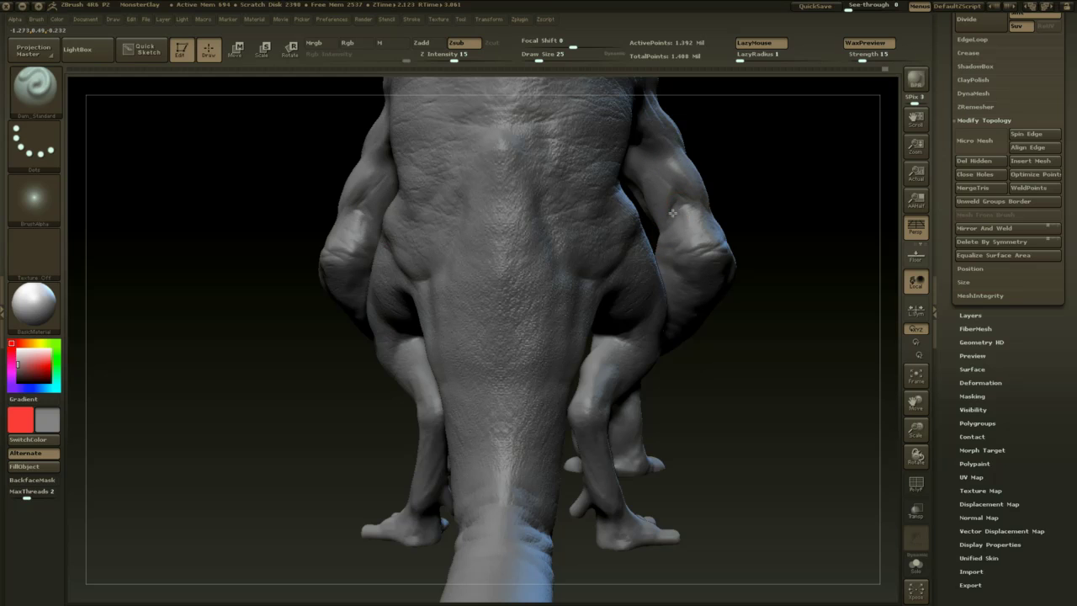
pyautogui.moveTo(746, 212); pyautogui.dragTo(684, 220)
pyautogui.moveTo(775, 265); pyautogui.dragTo(794, 266)
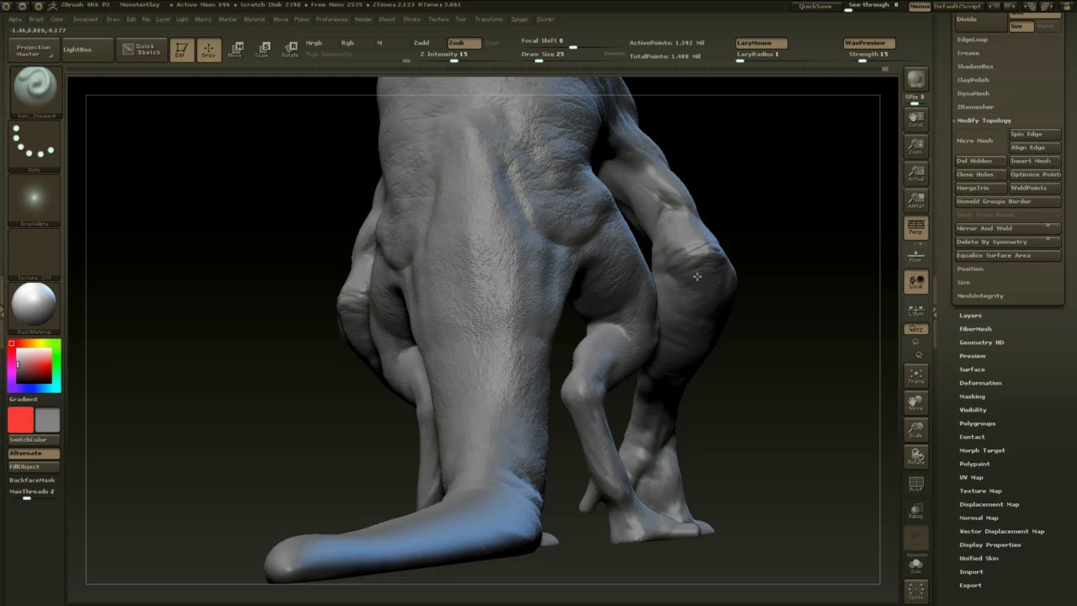
pyautogui.moveTo(753, 264); pyautogui.dragTo(707, 256)
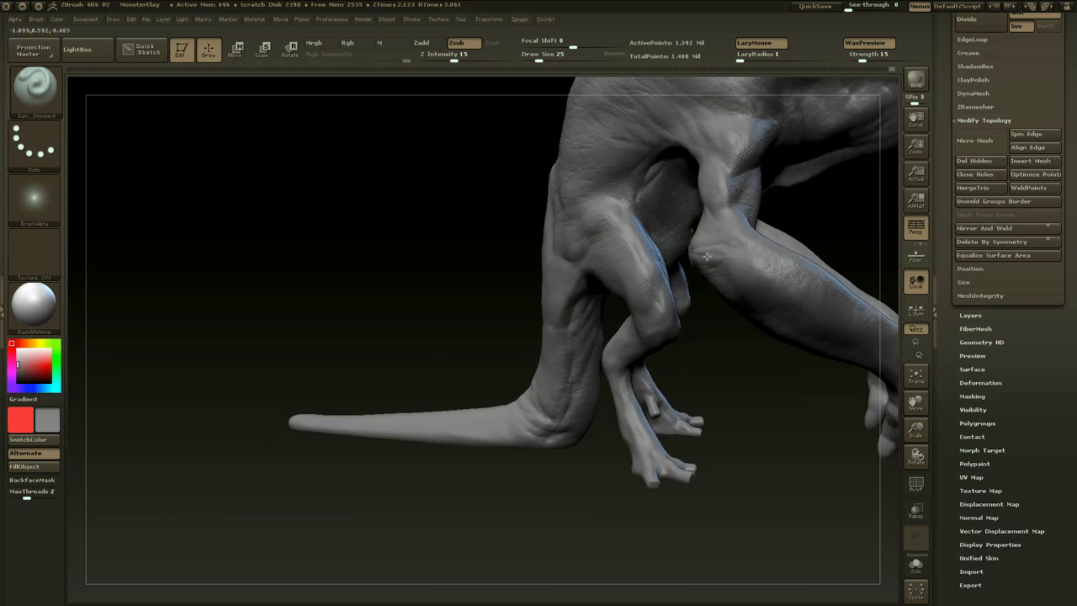
pyautogui.moveTo(721, 363)
pyautogui.mouseDown()
pyautogui.moveTo(731, 257)
pyautogui.moveTo(716, 234)
pyautogui.moveTo(656, 255)
pyautogui.moveTo(716, 298)
pyautogui.mouseUp()
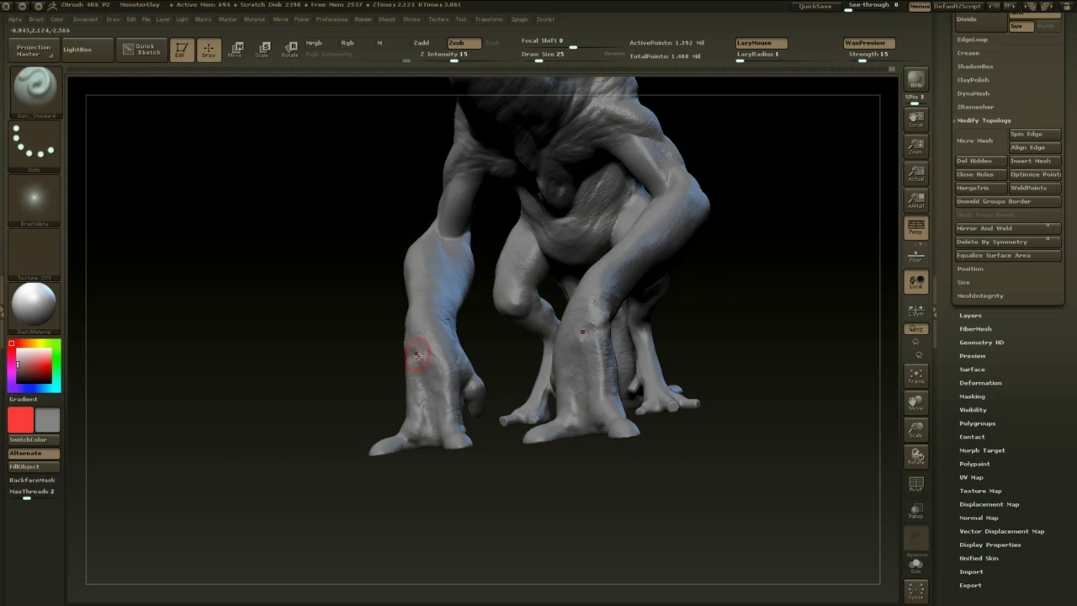
pyautogui.moveTo(446, 475)
pyautogui.mouseDown()
pyautogui.moveTo(467, 491)
pyautogui.moveTo(457, 491)
pyautogui.mouseUp()
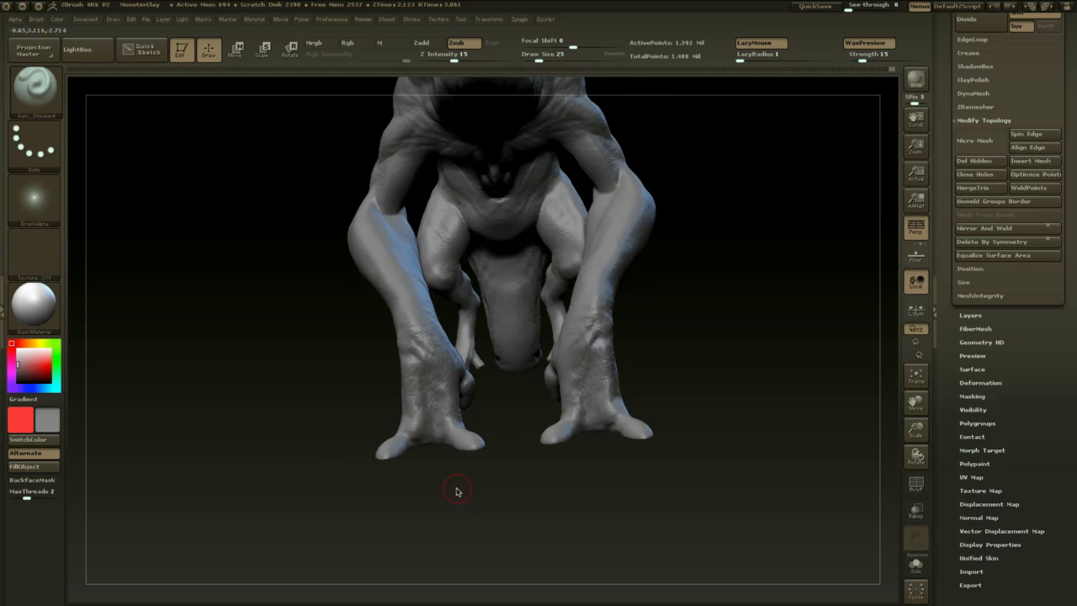
# - Switch to the Standard brush with a FreeHand stroke, no alpha and a Z Intensity of 25
pyautogui.press('b')
pyautogui.press('s')
pyautogui.press('t')
pyautogui.click(36, 146)
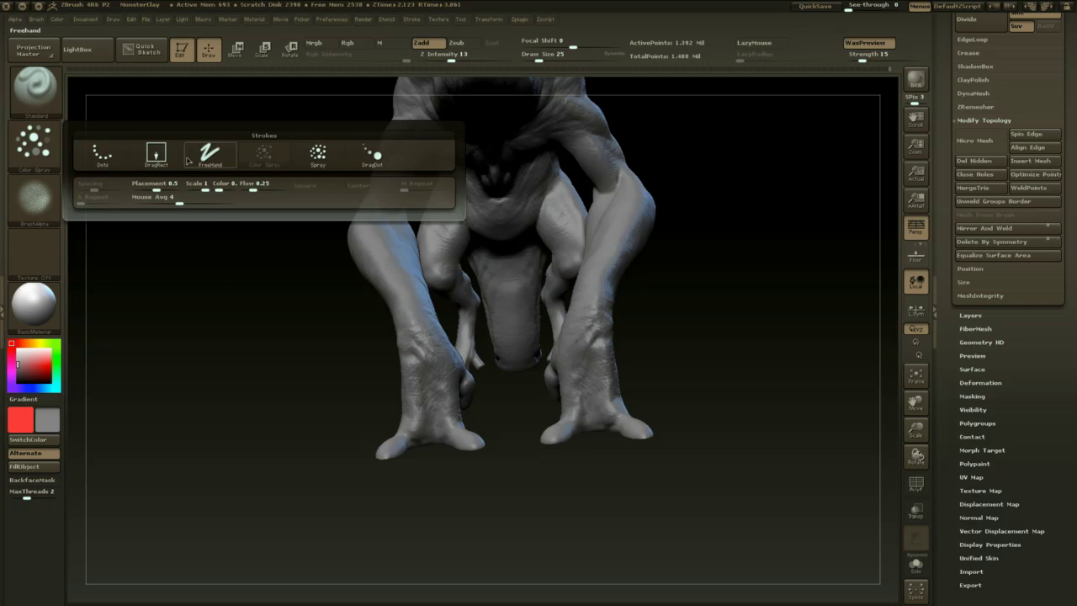
pyautogui.click(221, 158)
pyautogui.click(35, 200)
pyautogui.click(109, 219)
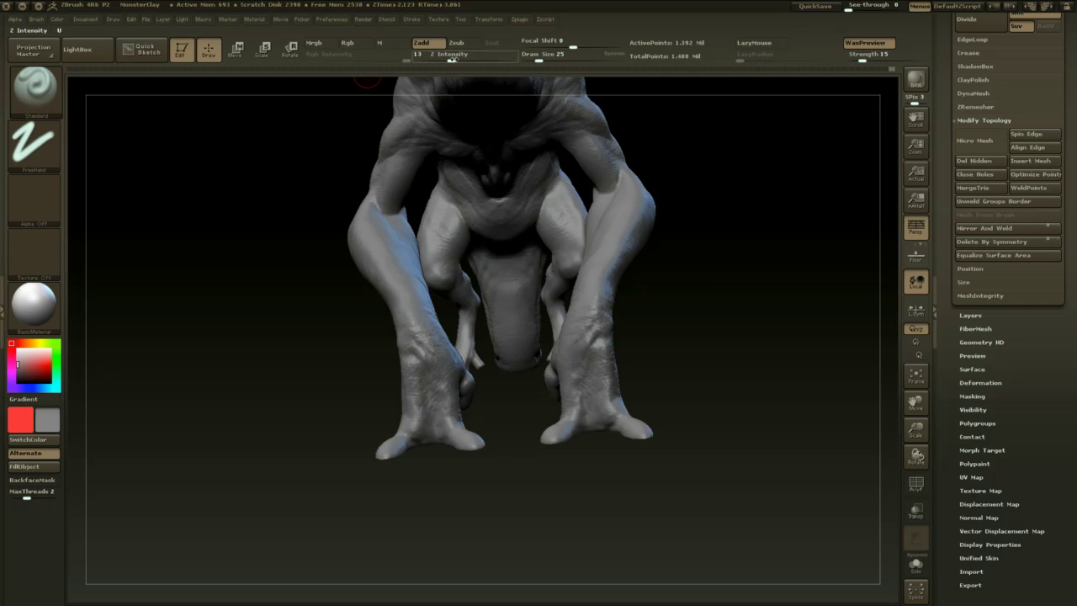
pyautogui.moveTo(452, 59); pyautogui.dragTo(466, 59)
# - Set the draw size to 14 and build up raised tendons from the wrist to the toes on the front feet
pyautogui.moveTo(712, 197); pyautogui.dragTo(729, 202)
pyautogui.rightClick(557, 396)
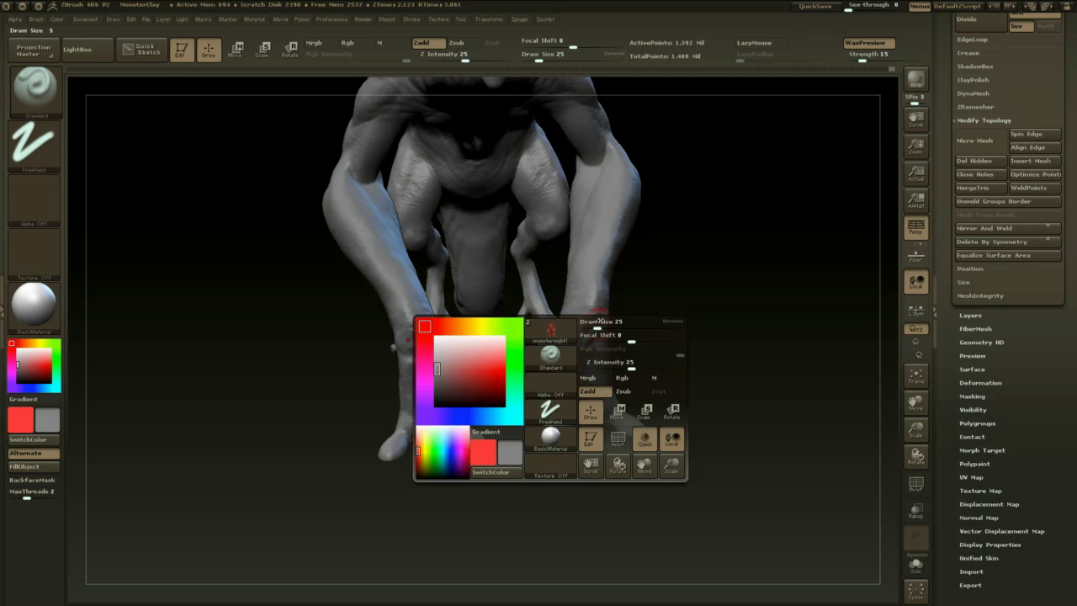
pyautogui.moveTo(626, 299); pyautogui.dragTo(588, 326)
pyautogui.press('space')
pyautogui.moveTo(569, 367); pyautogui.dragTo(595, 420)
pyautogui.moveTo(637, 339); pyautogui.dragTo(699, 346)
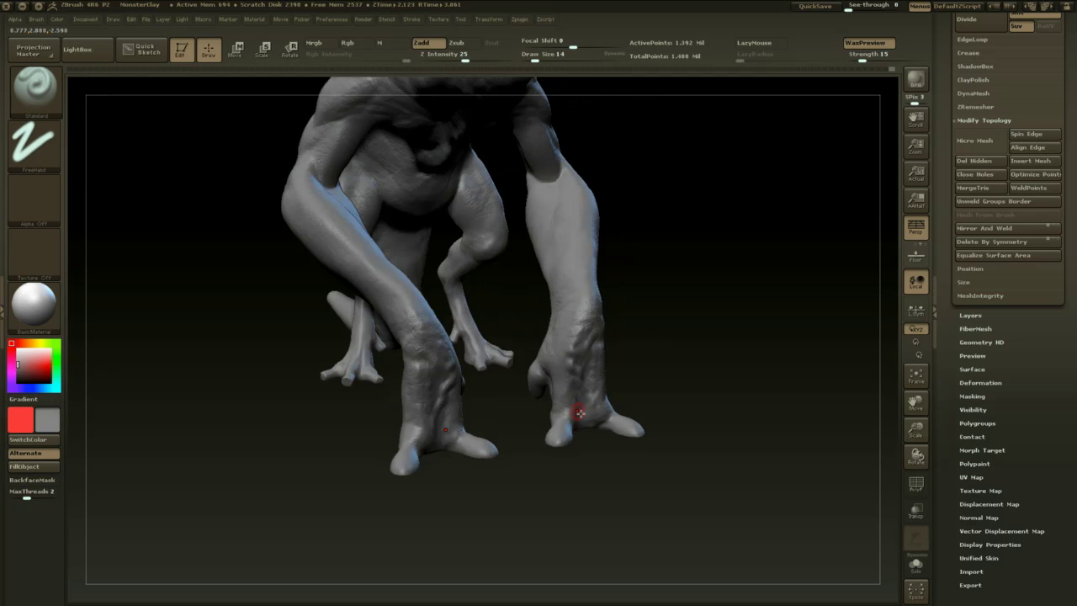
pyautogui.moveTo(579, 413); pyautogui.dragTo(561, 413)
# - Add raised forms over the front feet's toes and thumb and up along the forearm with the Standard brush
pyautogui.moveTo(655, 361); pyautogui.dragTo(584, 385)
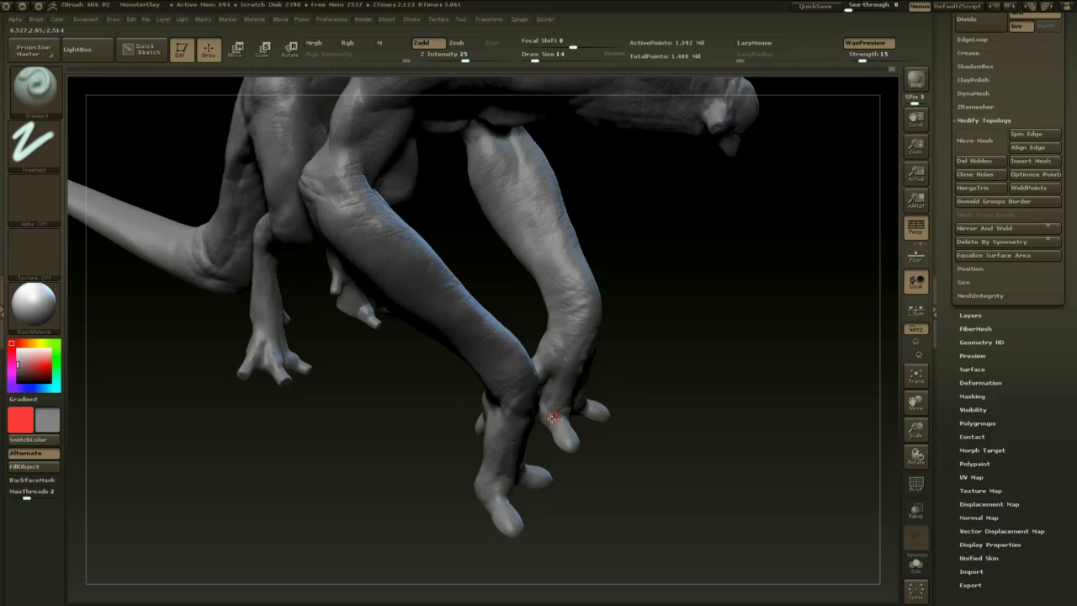
pyautogui.moveTo(653, 350); pyautogui.dragTo(552, 363)
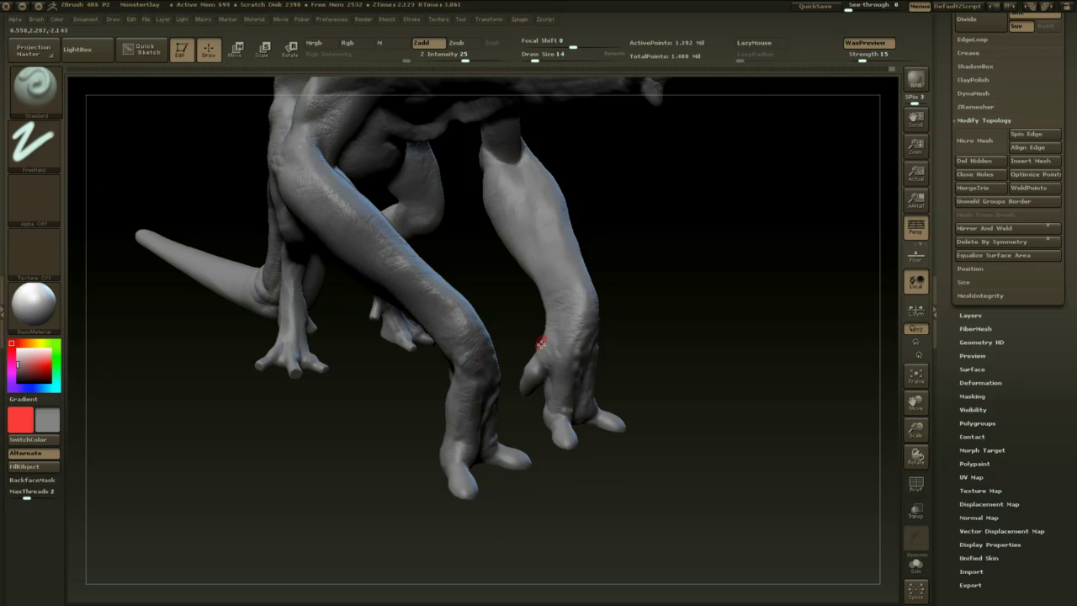
pyautogui.moveTo(653, 353)
pyautogui.mouseDown()
pyautogui.moveTo(625, 384)
pyautogui.moveTo(639, 404)
pyautogui.moveTo(617, 413)
pyautogui.moveTo(676, 364)
pyautogui.moveTo(596, 409)
pyautogui.moveTo(609, 377)
pyautogui.mouseUp()
pyautogui.moveTo(633, 301)
pyautogui.mouseDown()
pyautogui.moveTo(656, 320)
pyautogui.moveTo(592, 349)
pyautogui.moveTo(603, 300)
pyautogui.moveTo(555, 202)
pyautogui.mouseUp()
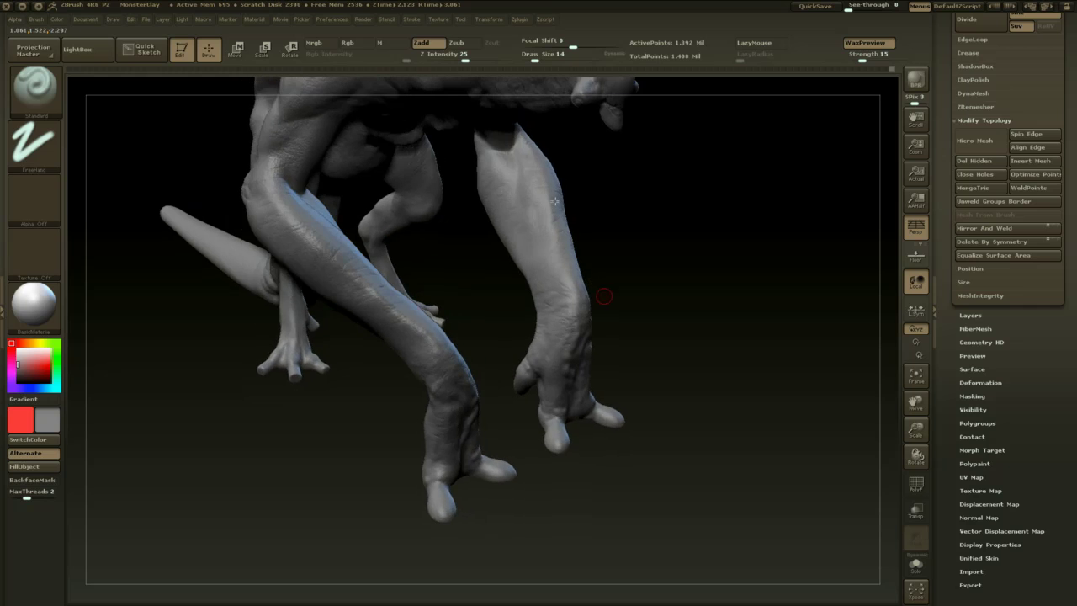
# - Build up raised skin detail on the upper arm, shoulder and side of the neck with the Standard brush
pyautogui.keyDown('alt'); pyautogui.moveTo(627, 241); pyautogui.dragTo(641, 341); pyautogui.keyUp('alt')
pyautogui.moveTo(670, 305); pyautogui.dragTo(616, 272)
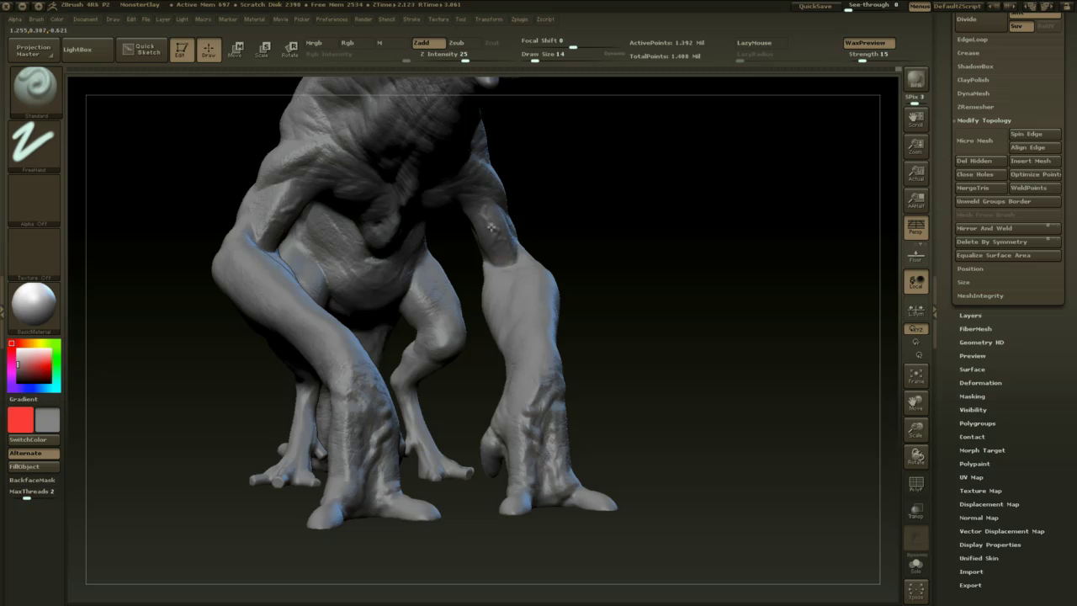
pyautogui.moveTo(550, 186); pyautogui.dragTo(484, 194)
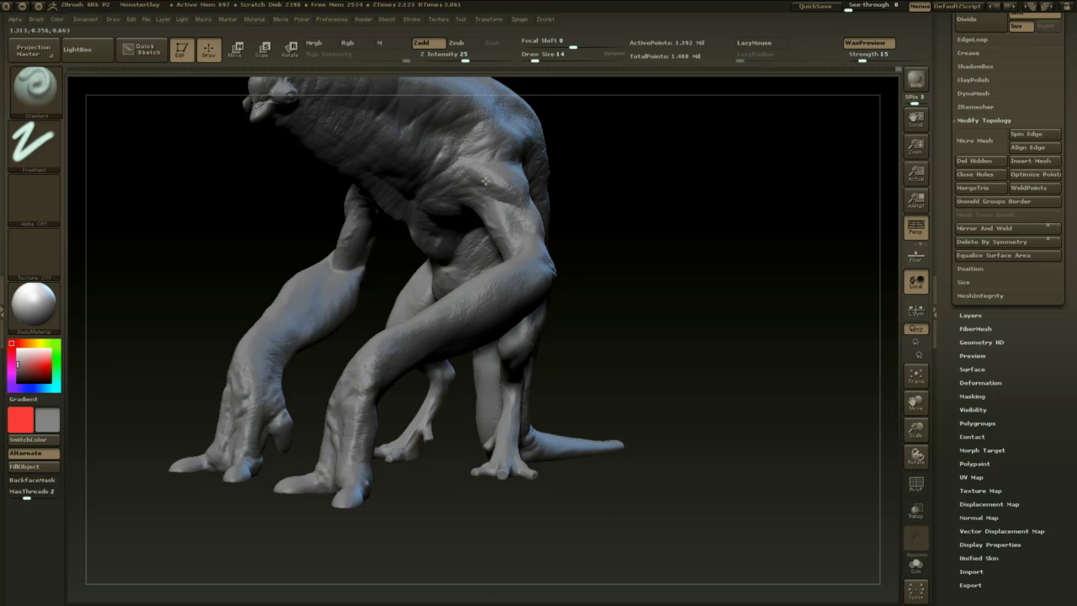
pyautogui.moveTo(580, 211)
pyautogui.keyDown('alt'); pyautogui.mouseDown()
pyautogui.moveTo(676, 305)
pyautogui.moveTo(687, 285)
pyautogui.mouseUp(); pyautogui.keyUp('alt')
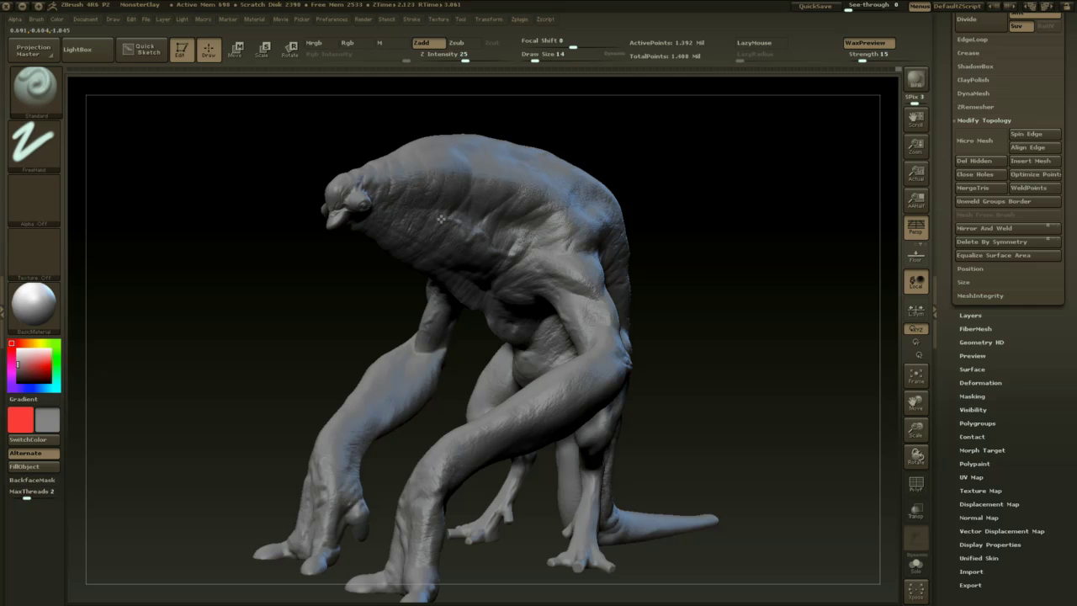
pyautogui.moveTo(277, 324)
pyautogui.mouseDown()
pyautogui.moveTo(261, 323)
pyautogui.moveTo(271, 317)
pyautogui.mouseUp()
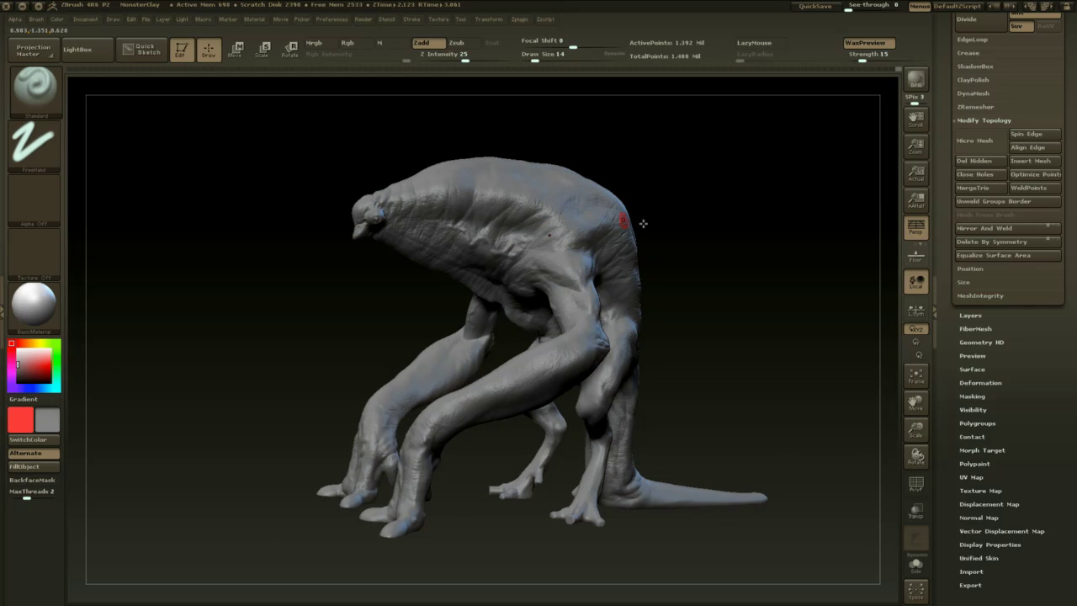
pyautogui.moveTo(643, 223)
pyautogui.mouseDown()
pyautogui.moveTo(666, 173)
pyautogui.moveTo(774, 205)
pyautogui.moveTo(639, 243)
pyautogui.moveTo(645, 301)
pyautogui.moveTo(625, 317)
pyautogui.moveTo(469, 373)
pyautogui.moveTo(443, 318)
pyautogui.mouseUp()
# - Sculpt raised tendons on the back of the front limbs' wrists, above the thumb
pyautogui.click(459, 377)
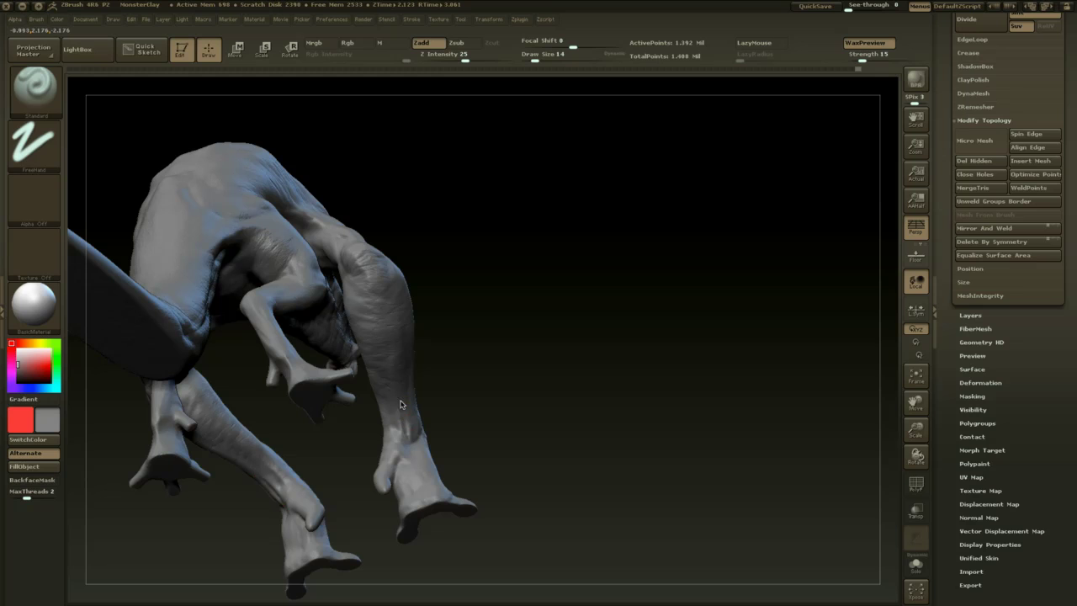
pyautogui.moveTo(460, 365); pyautogui.dragTo(411, 431)
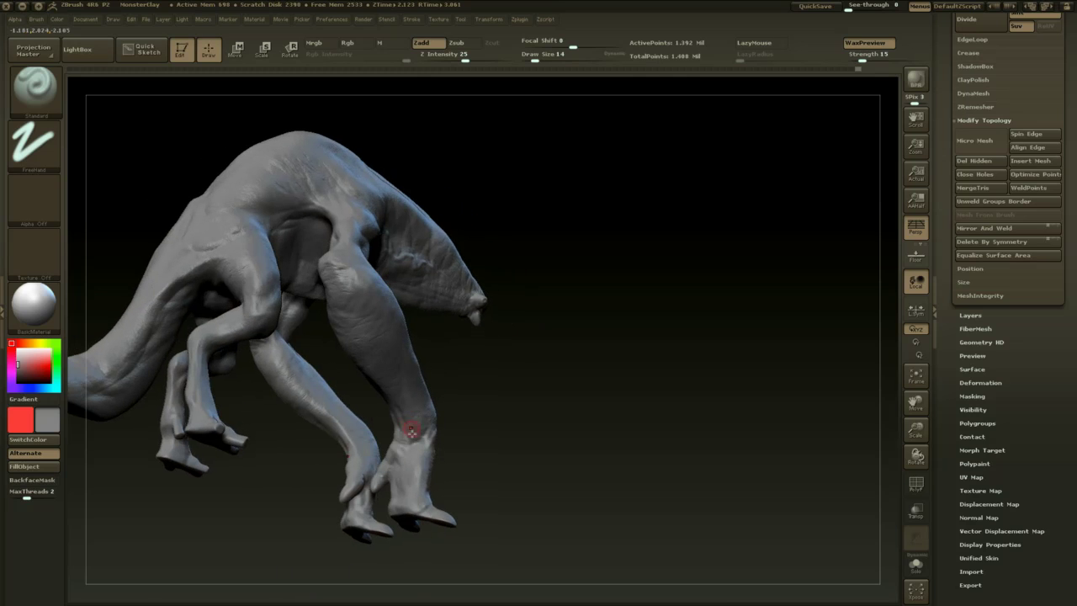
pyautogui.moveTo(476, 397)
pyautogui.mouseDown()
pyautogui.moveTo(375, 369)
pyautogui.moveTo(357, 381)
pyautogui.mouseUp()
pyautogui.moveTo(516, 426); pyautogui.dragTo(653, 414)
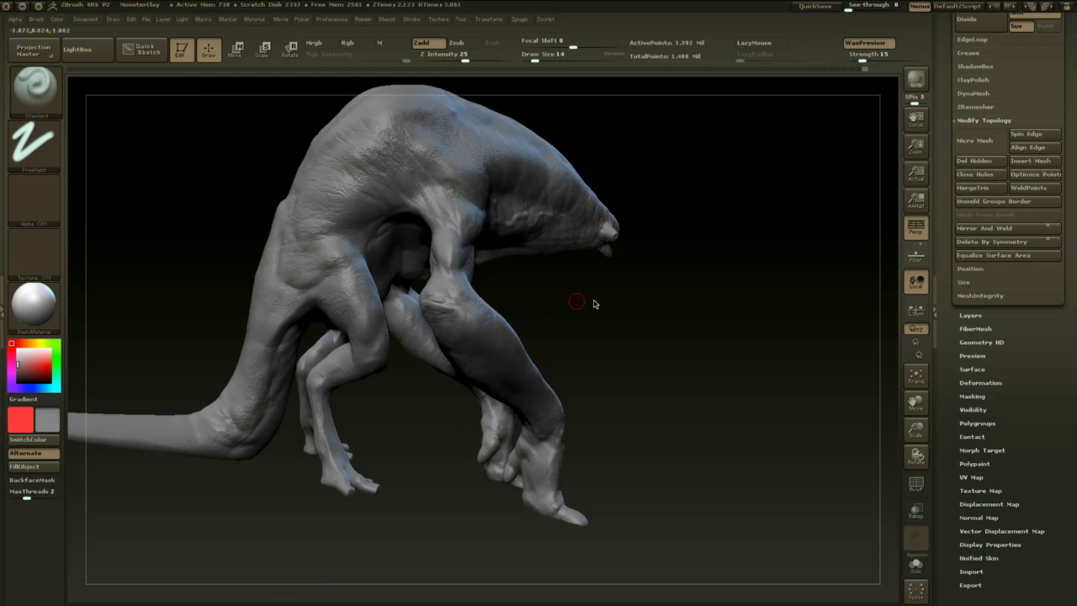
# - Examine the monster's body, tail and limbs from the side and rear
pyautogui.moveTo(595, 303)
pyautogui.mouseDown()
pyautogui.moveTo(685, 306)
pyautogui.moveTo(664, 363)
pyautogui.moveTo(557, 278)
pyautogui.mouseUp()
pyautogui.moveTo(619, 291); pyautogui.dragTo(566, 303)
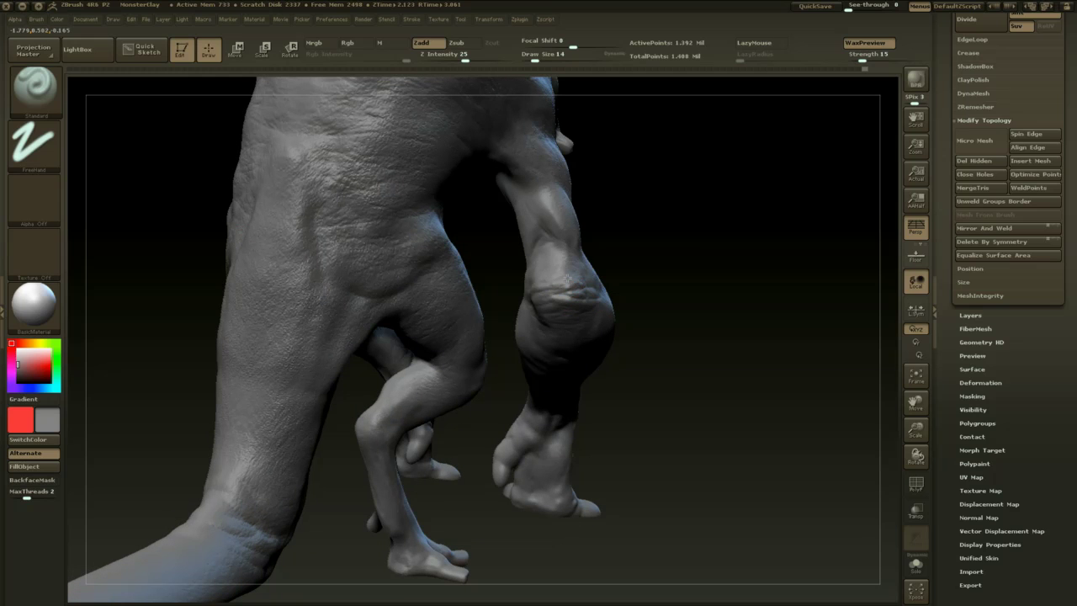
pyautogui.moveTo(653, 267); pyautogui.dragTo(553, 308)
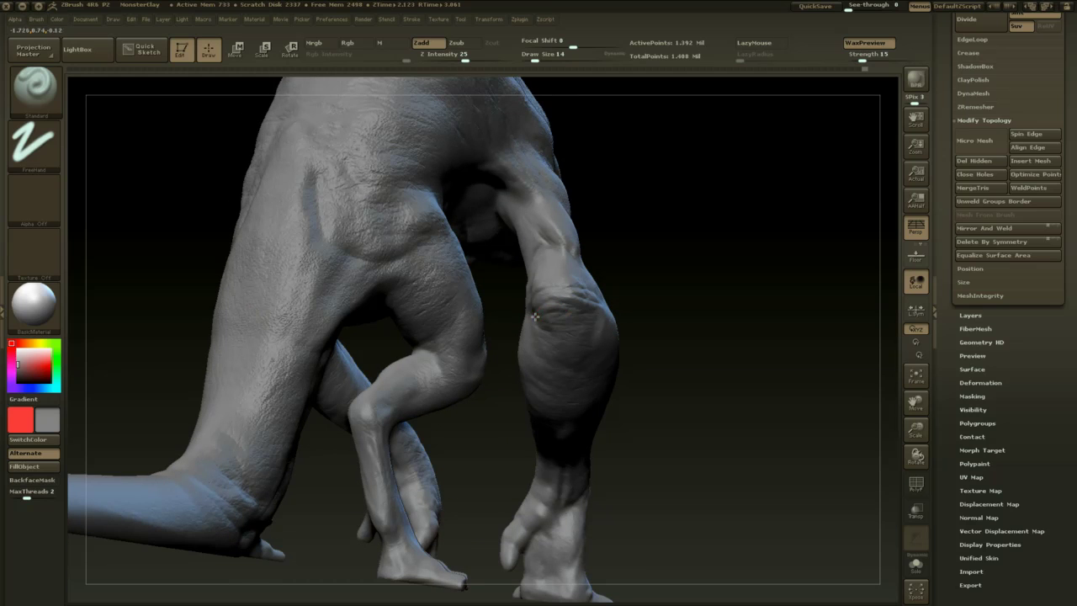
pyautogui.moveTo(646, 286)
pyautogui.keyDown('alt'); pyautogui.mouseDown()
pyautogui.moveTo(638, 269)
pyautogui.moveTo(634, 301)
pyautogui.moveTo(709, 326)
pyautogui.moveTo(642, 359)
pyautogui.moveTo(550, 321)
pyautogui.mouseUp(); pyautogui.keyUp('alt')
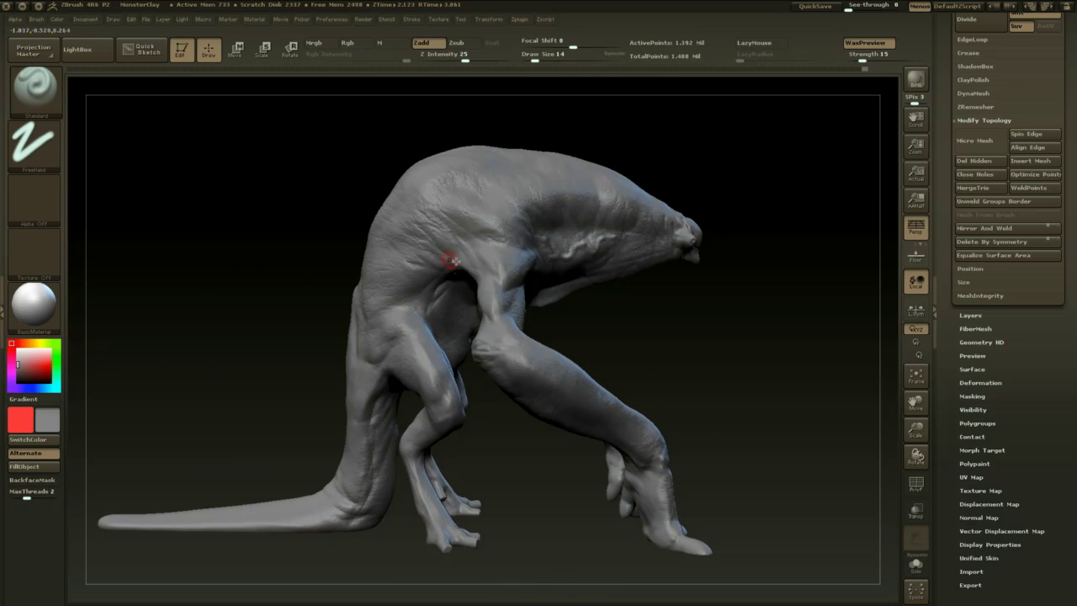
pyautogui.moveTo(534, 445); pyautogui.dragTo(608, 406)
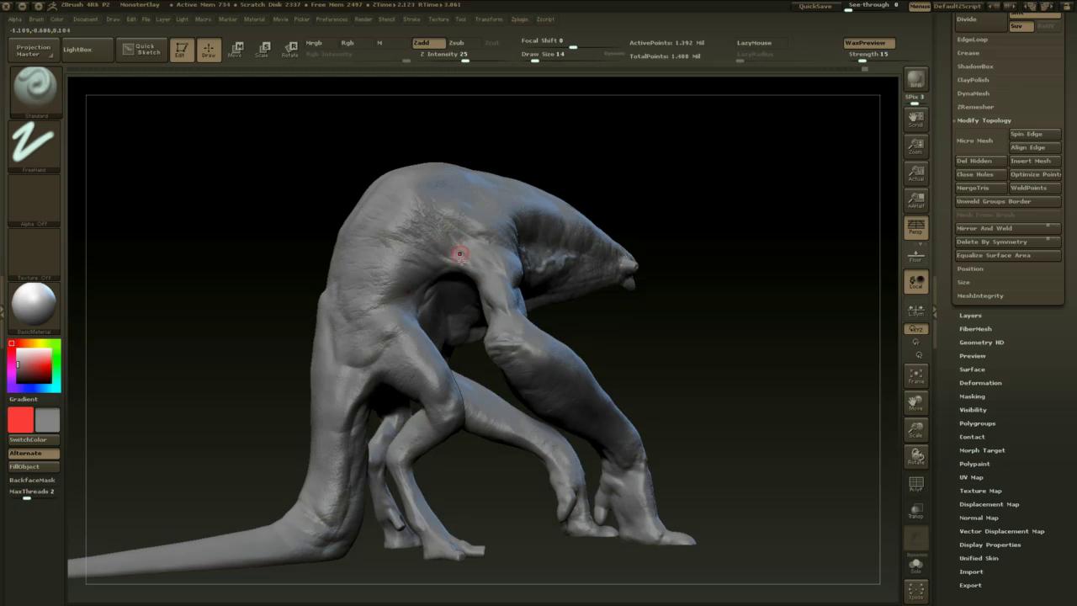
pyautogui.moveTo(561, 157); pyautogui.dragTo(468, 236)
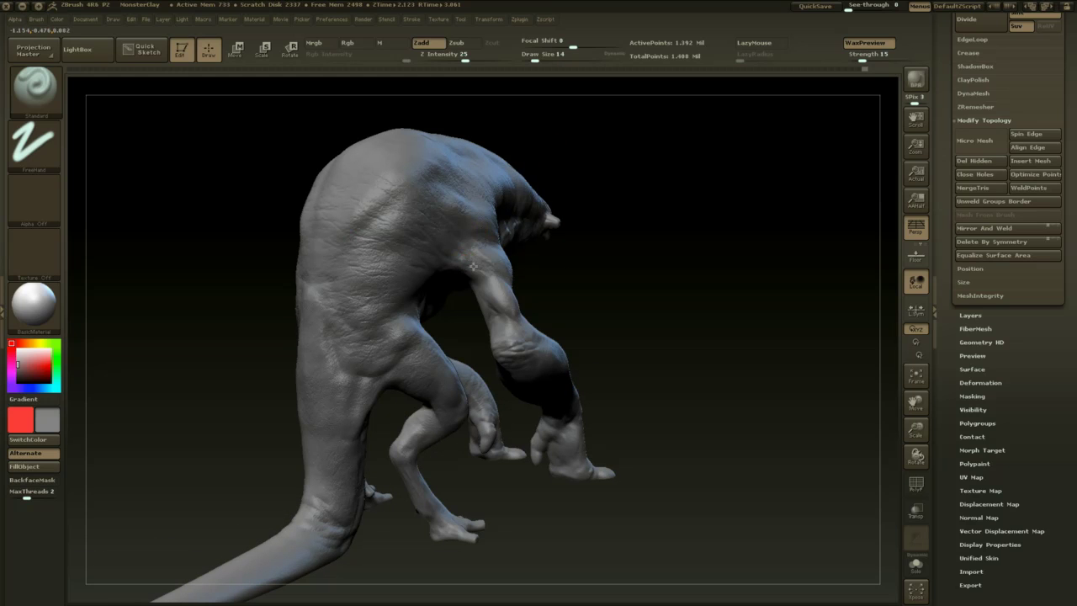
pyautogui.moveTo(584, 294)
pyautogui.mouseDown()
pyautogui.moveTo(560, 272)
pyautogui.moveTo(450, 276)
pyautogui.mouseUp()
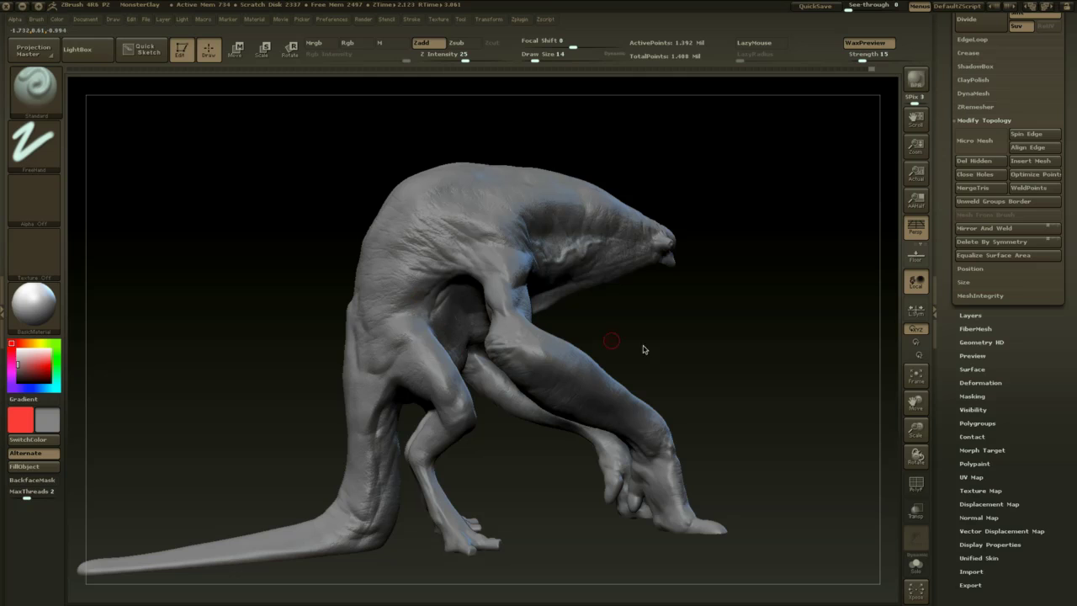
pyautogui.moveTo(648, 348); pyautogui.dragTo(721, 347)
pyautogui.keyDown('alt'); pyautogui.moveTo(725, 308); pyautogui.dragTo(613, 329); pyautogui.keyUp('alt')
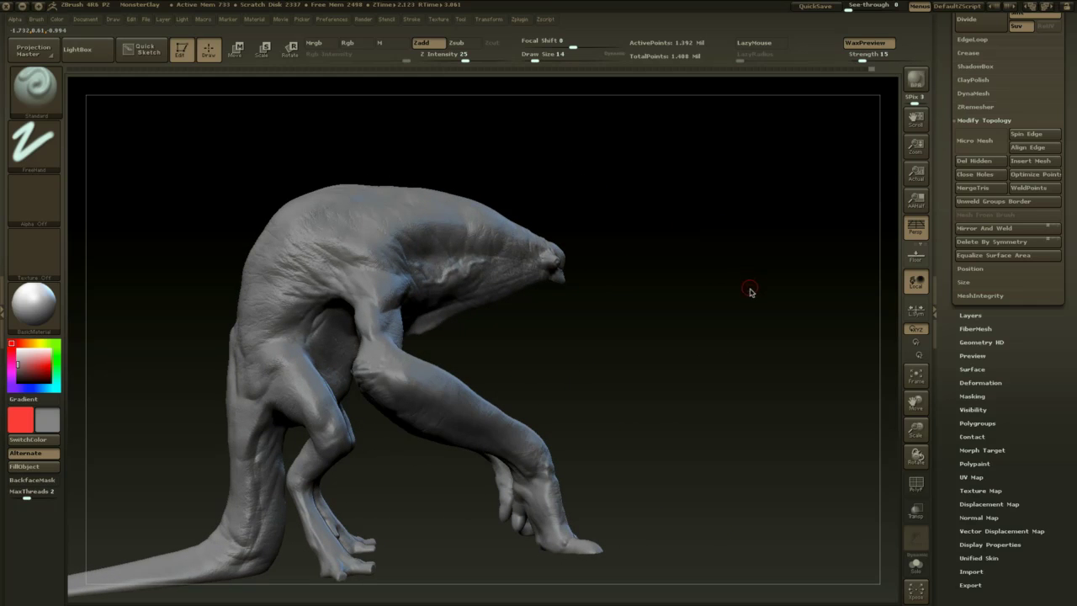
# - Carve creases between the eye stalk and the crown of the head with the Dam_Standard brush
pyautogui.moveTo(750, 289)
pyautogui.mouseDown()
pyautogui.moveTo(712, 283)
pyautogui.moveTo(710, 303)
pyautogui.moveTo(733, 300)
pyautogui.moveTo(704, 290)
pyautogui.mouseUp()
pyautogui.keyDown('shift'); pyautogui.click(601, 230); pyautogui.keyUp('shift')
pyautogui.moveTo(660, 367)
pyautogui.keyDown('alt'); pyautogui.mouseDown()
pyautogui.moveTo(659, 378)
pyautogui.moveTo(664, 310)
pyautogui.mouseUp(); pyautogui.keyUp('alt')
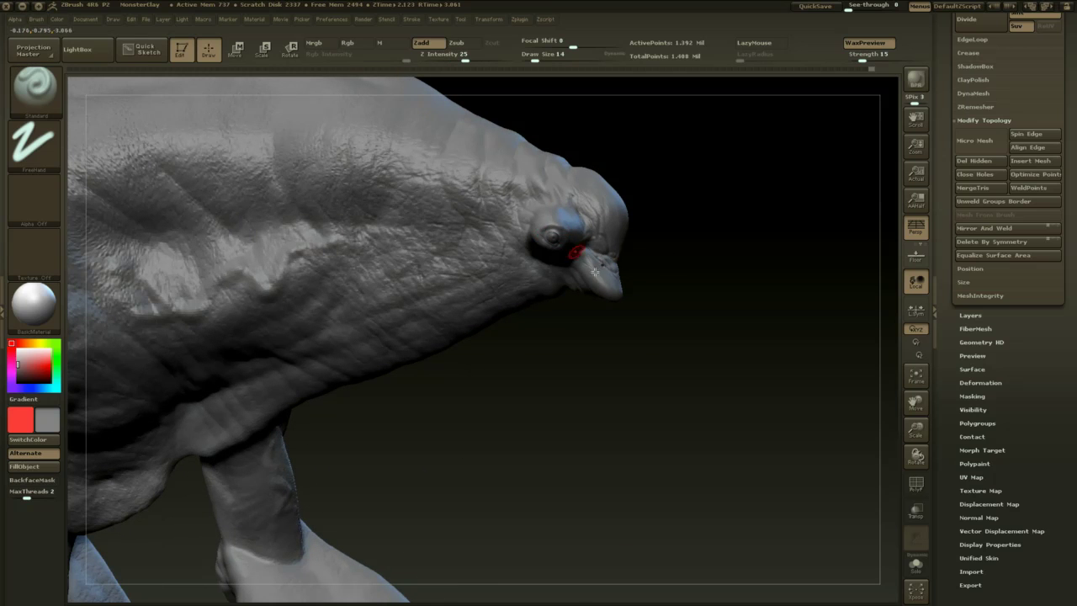
pyautogui.moveTo(664, 266); pyautogui.dragTo(621, 254)
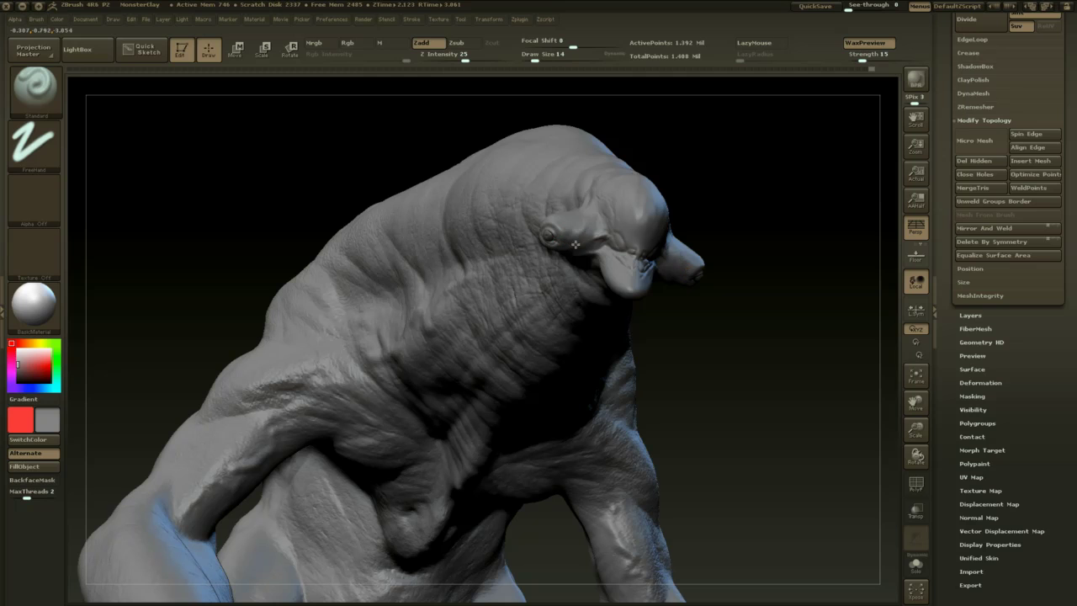
pyautogui.moveTo(741, 220); pyautogui.dragTo(784, 224)
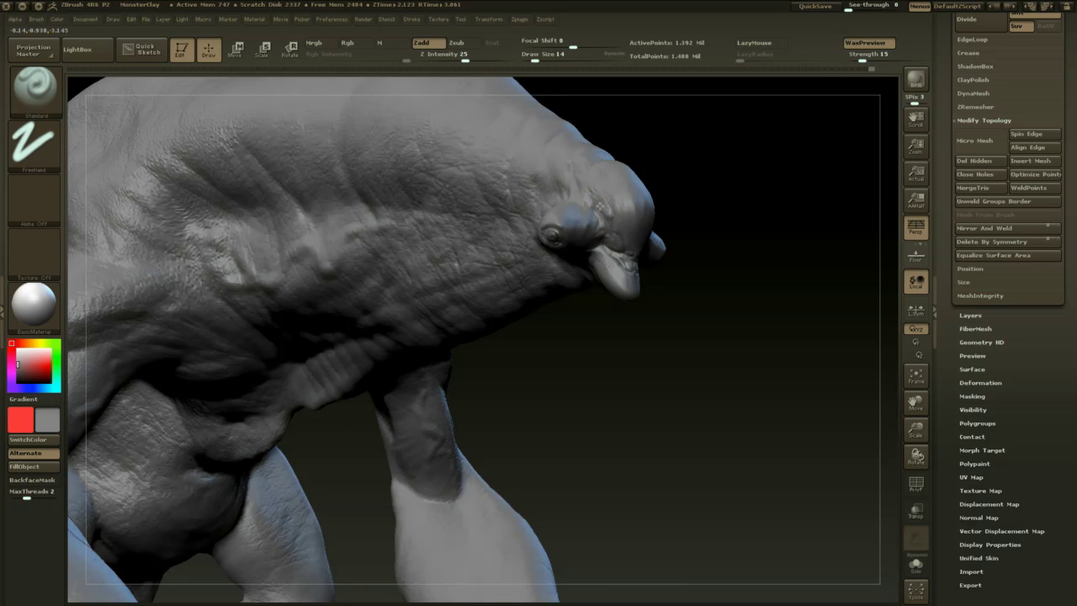
pyautogui.moveTo(671, 181); pyautogui.dragTo(700, 165)
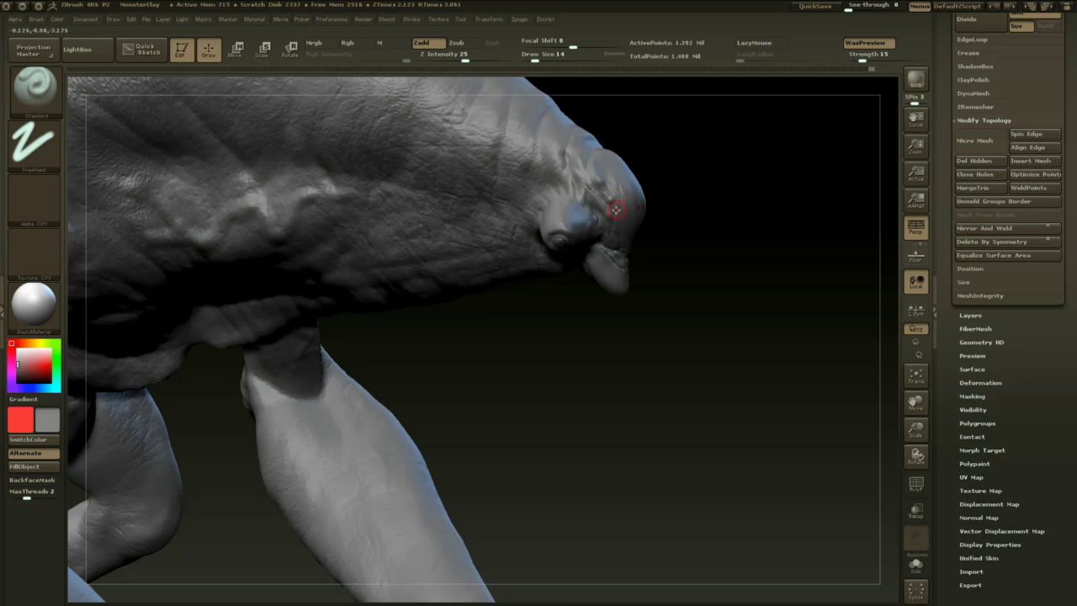
pyautogui.press('b')
pyautogui.press('d')
pyautogui.press('s')
pyautogui.moveTo(657, 151); pyautogui.dragTo(639, 157)
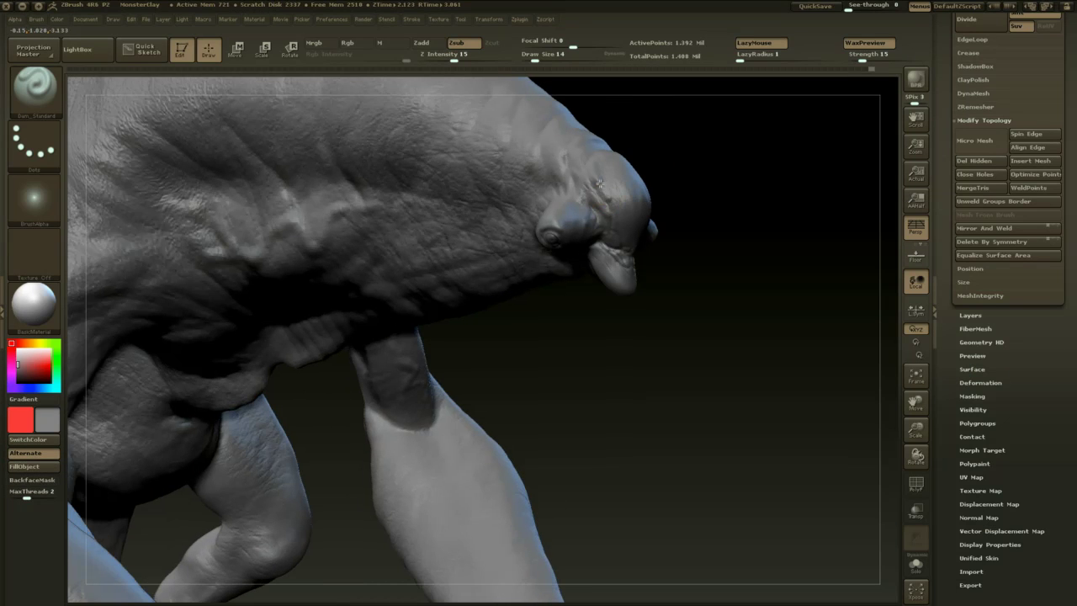
pyautogui.moveTo(595, 190); pyautogui.dragTo(600, 203)
pyautogui.moveTo(676, 186)
pyautogui.mouseDown()
pyautogui.moveTo(729, 169)
pyautogui.moveTo(664, 142)
pyautogui.moveTo(661, 162)
pyautogui.moveTo(658, 141)
pyautogui.moveTo(681, 212)
pyautogui.moveTo(664, 211)
pyautogui.mouseUp()
# - Switch to the Standard brush and examine the head and chest from the front
pyautogui.press('b')
pyautogui.press('s')
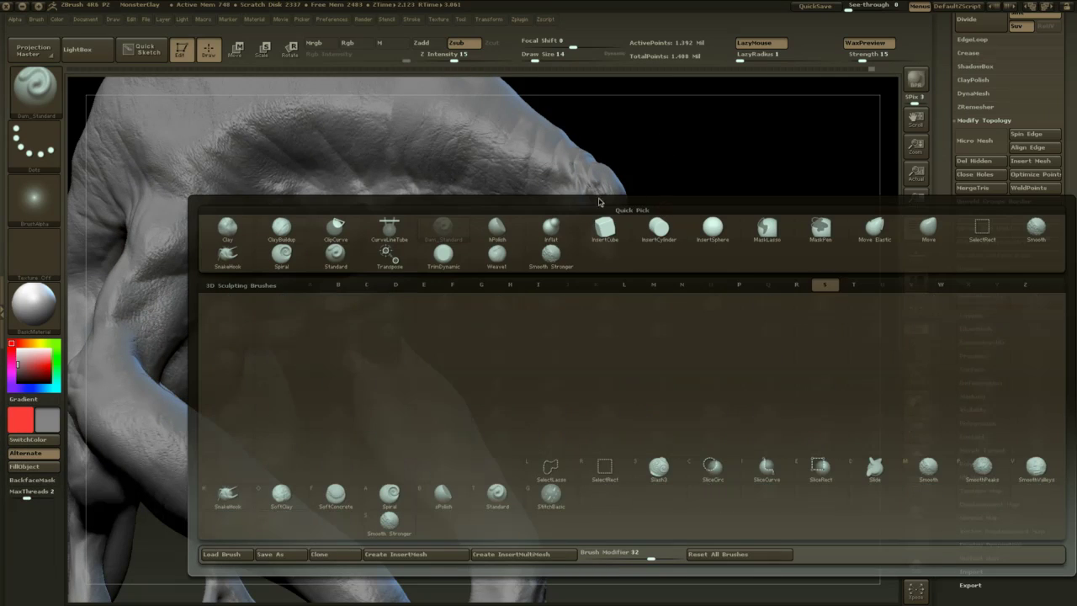
pyautogui.press('t')
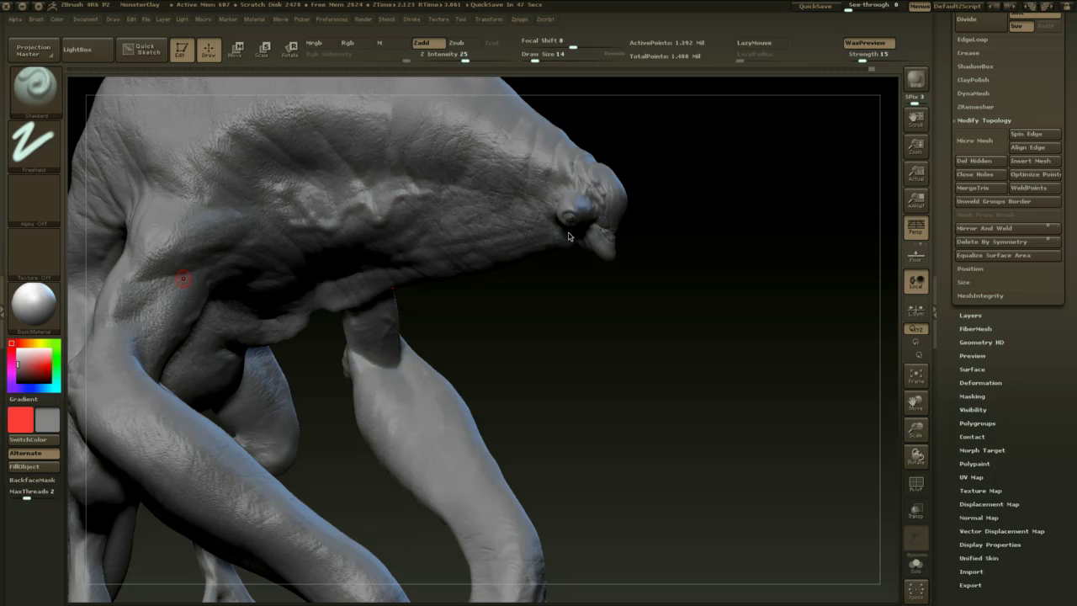
pyautogui.moveTo(817, 286); pyautogui.dragTo(577, 276)
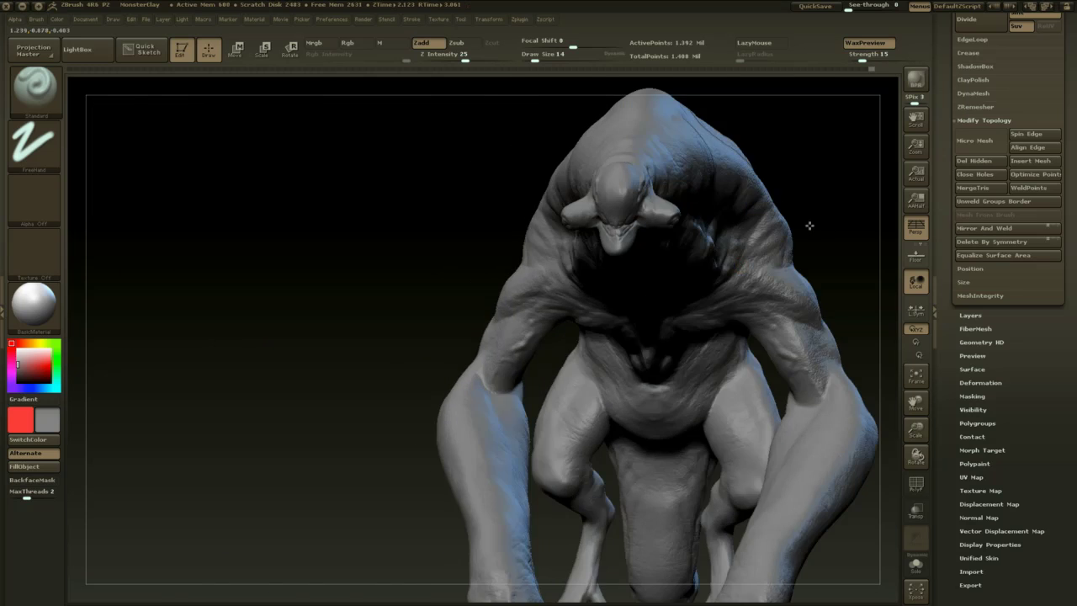
pyautogui.moveTo(810, 226); pyautogui.dragTo(543, 314)
pyautogui.moveTo(480, 345)
pyautogui.mouseDown()
pyautogui.moveTo(514, 404)
pyautogui.moveTo(479, 327)
pyautogui.moveTo(476, 286)
pyautogui.moveTo(482, 349)
pyautogui.moveTo(477, 301)
pyautogui.moveTo(491, 258)
pyautogui.moveTo(626, 241)
pyautogui.mouseUp()
# - Set the draw size to 54 and reshape the snout with the Move brush
pyautogui.press('b')
pyautogui.press('m')
pyautogui.press('v')
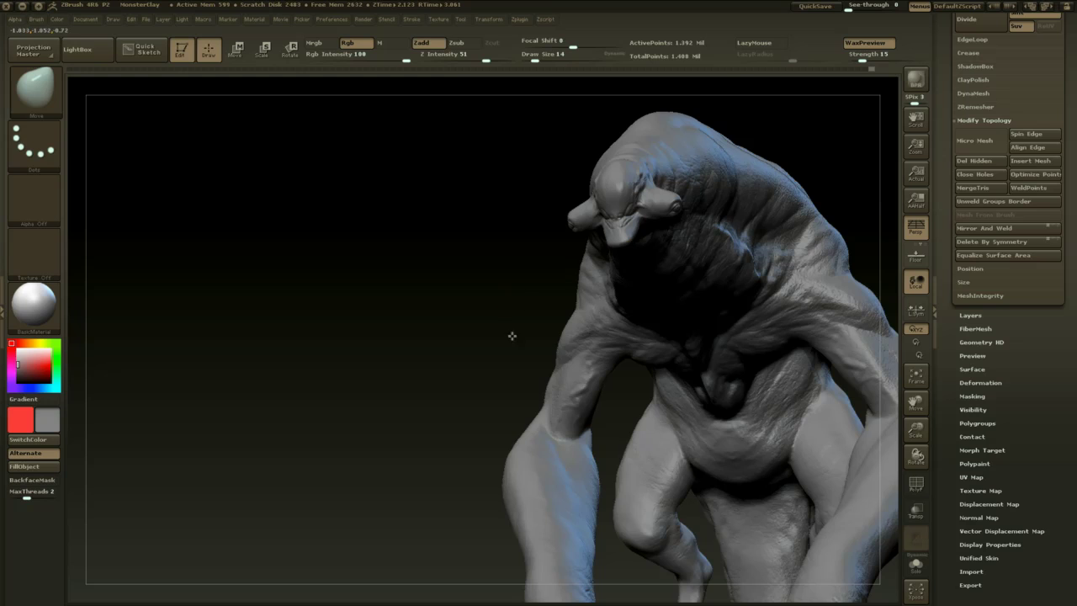
pyautogui.moveTo(512, 336); pyautogui.dragTo(627, 234)
pyautogui.moveTo(803, 216)
pyautogui.mouseDown()
pyautogui.moveTo(823, 151)
pyautogui.moveTo(851, 166)
pyautogui.moveTo(796, 170)
pyautogui.moveTo(790, 217)
pyautogui.moveTo(756, 179)
pyautogui.moveTo(724, 215)
pyautogui.mouseUp()
pyautogui.press('space')
pyautogui.moveTo(637, 219)
pyautogui.mouseDown()
pyautogui.moveTo(659, 214)
pyautogui.moveTo(671, 277)
pyautogui.moveTo(666, 202)
pyautogui.moveTo(616, 192)
pyautogui.moveTo(628, 201)
pyautogui.mouseUp()
pyautogui.press('space')
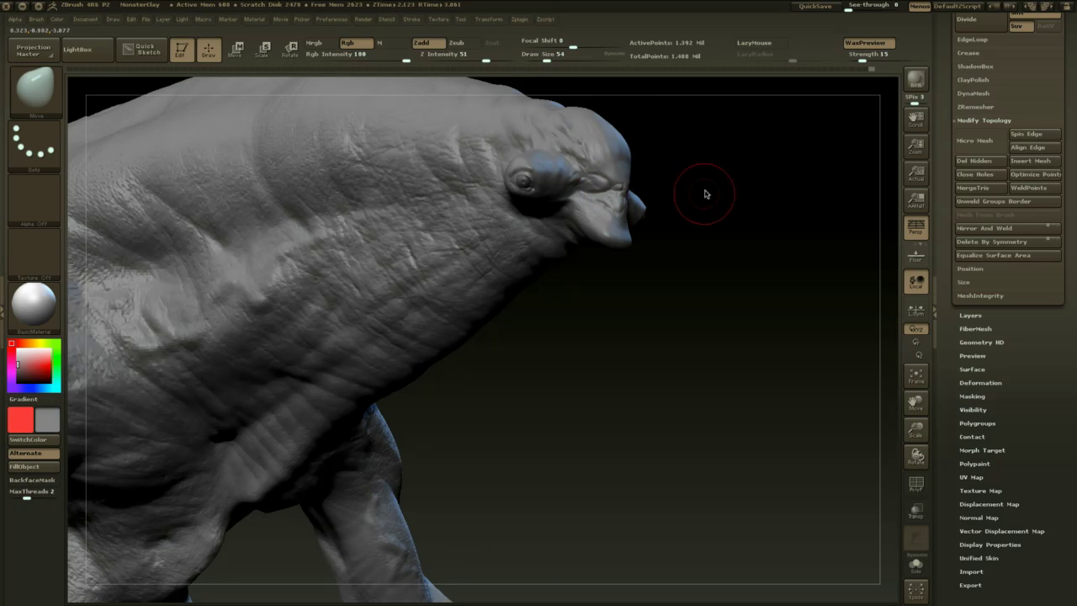
# - Carve skin creases around the mouth and snout with the Dam_Standard brush at draw sizes 25 and 18
pyautogui.moveTo(705, 193)
pyautogui.keyDown('alt'); pyautogui.mouseDown()
pyautogui.moveTo(681, 163)
pyautogui.moveTo(608, 197)
pyautogui.moveTo(544, 281)
pyautogui.moveTo(558, 298)
pyautogui.moveTo(592, 280)
pyautogui.mouseUp(); pyautogui.keyUp('alt')
pyautogui.press('b')
pyautogui.press('d')
pyautogui.press('s')
pyautogui.press('space')
pyautogui.moveTo(648, 173); pyautogui.dragTo(642, 173)
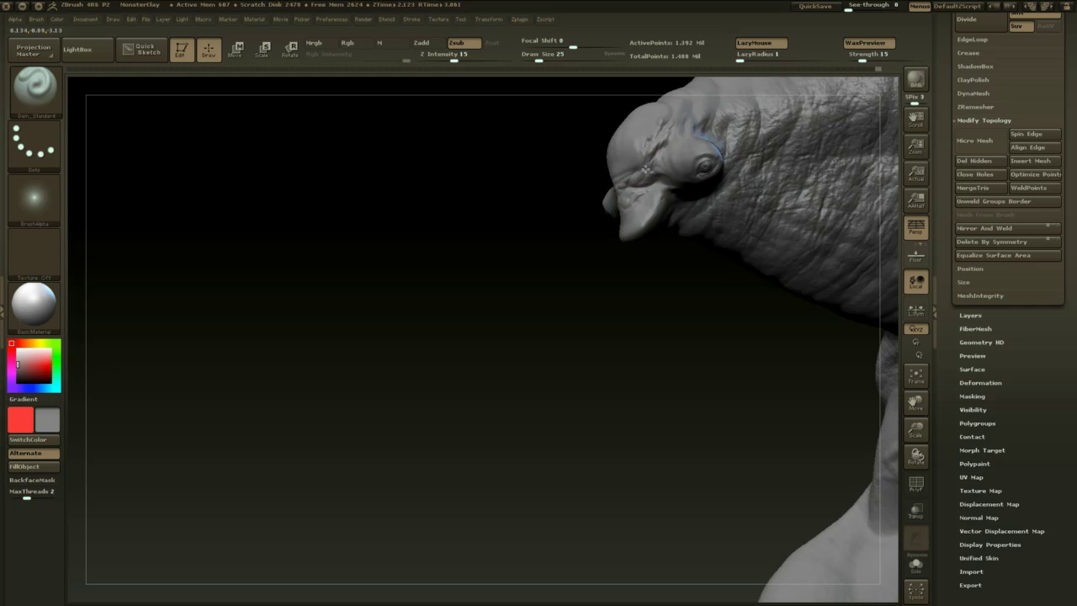
pyautogui.moveTo(584, 239)
pyautogui.mouseDown()
pyautogui.moveTo(607, 275)
pyautogui.moveTo(697, 181)
pyautogui.moveTo(647, 160)
pyautogui.moveTo(726, 163)
pyautogui.moveTo(631, 196)
pyautogui.mouseUp()
pyautogui.press('space')
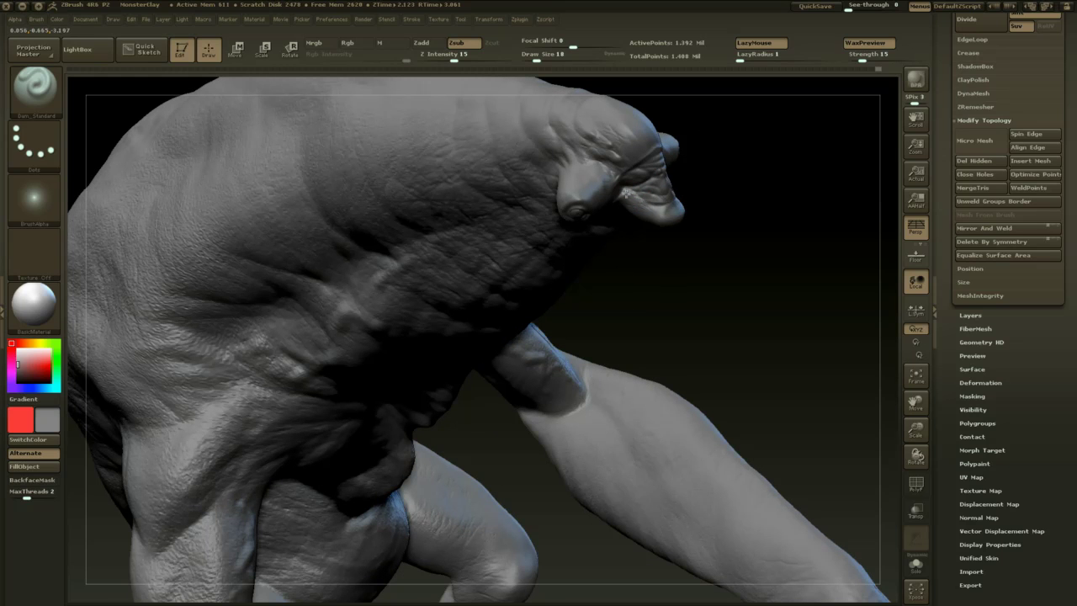
pyautogui.moveTo(717, 188); pyautogui.dragTo(677, 212)
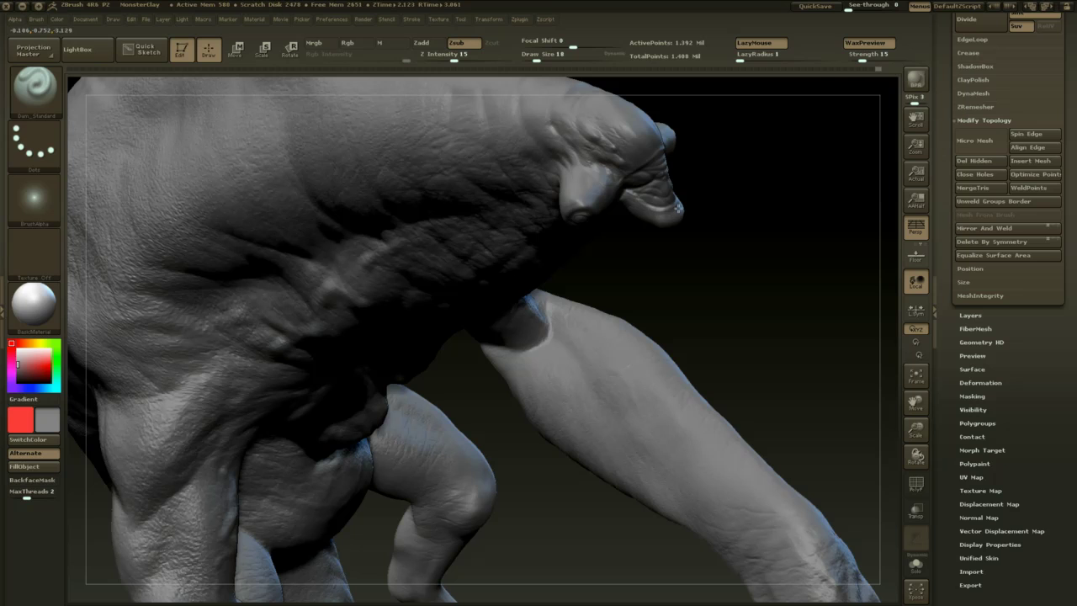
pyautogui.moveTo(715, 157); pyautogui.dragTo(719, 130)
# - Build up the base of the eye stalks with the ClayBuildup brush at draw size 33
pyautogui.moveTo(754, 186)
pyautogui.mouseDown()
pyautogui.moveTo(695, 183)
pyautogui.moveTo(543, 296)
pyautogui.moveTo(433, 316)
pyautogui.moveTo(392, 375)
pyautogui.moveTo(394, 396)
pyautogui.moveTo(390, 337)
pyautogui.moveTo(392, 385)
pyautogui.moveTo(430, 315)
pyautogui.moveTo(448, 341)
pyautogui.moveTo(444, 331)
pyautogui.mouseUp()
pyautogui.press('b')
pyautogui.press('c')
pyautogui.press('b')
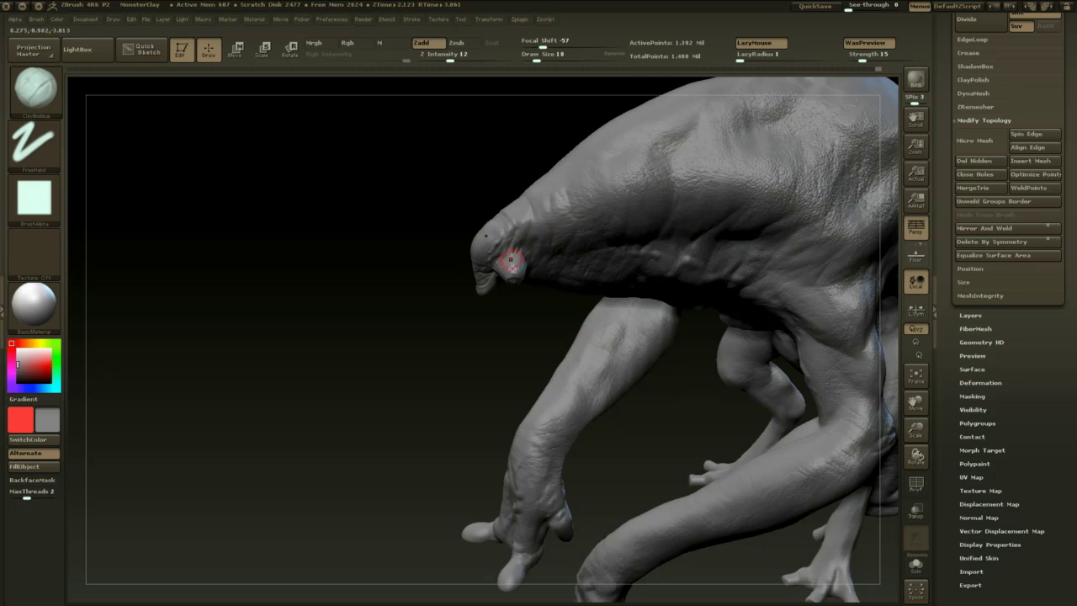
pyautogui.moveTo(519, 315)
pyautogui.mouseDown()
pyautogui.moveTo(536, 363)
pyautogui.moveTo(530, 337)
pyautogui.mouseUp()
pyautogui.press('space')
pyautogui.moveTo(525, 252); pyautogui.dragTo(528, 251)
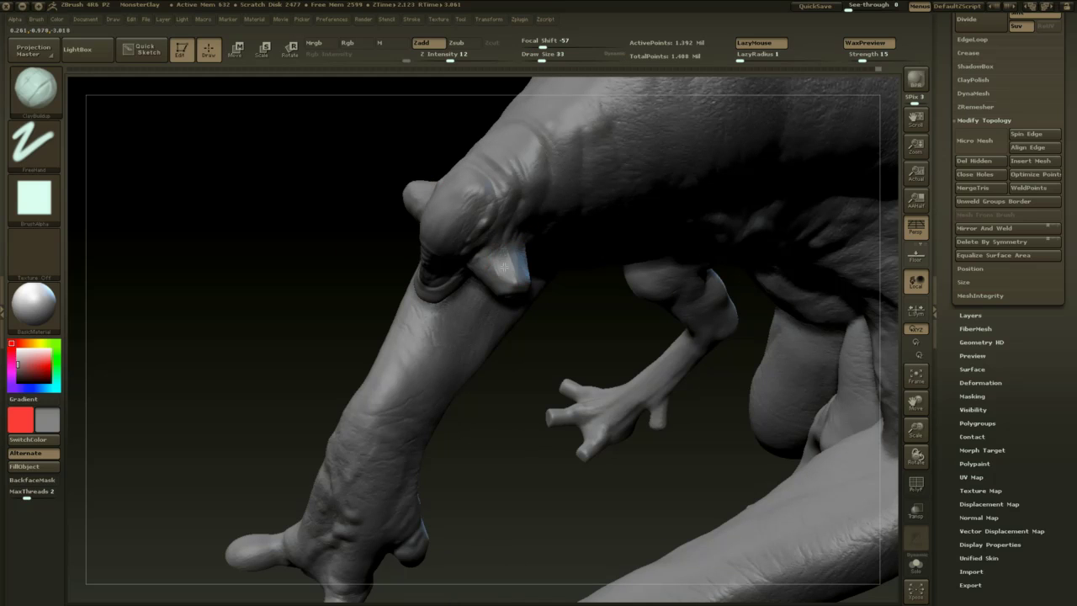
pyautogui.moveTo(562, 349); pyautogui.dragTo(607, 398)
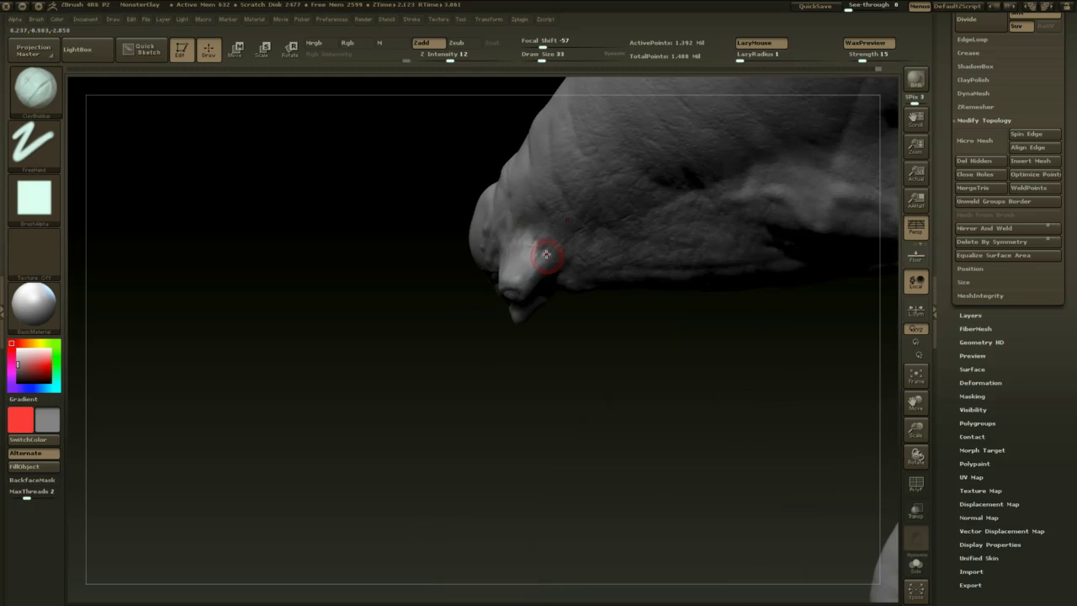
pyautogui.moveTo(533, 269); pyautogui.dragTo(527, 274)
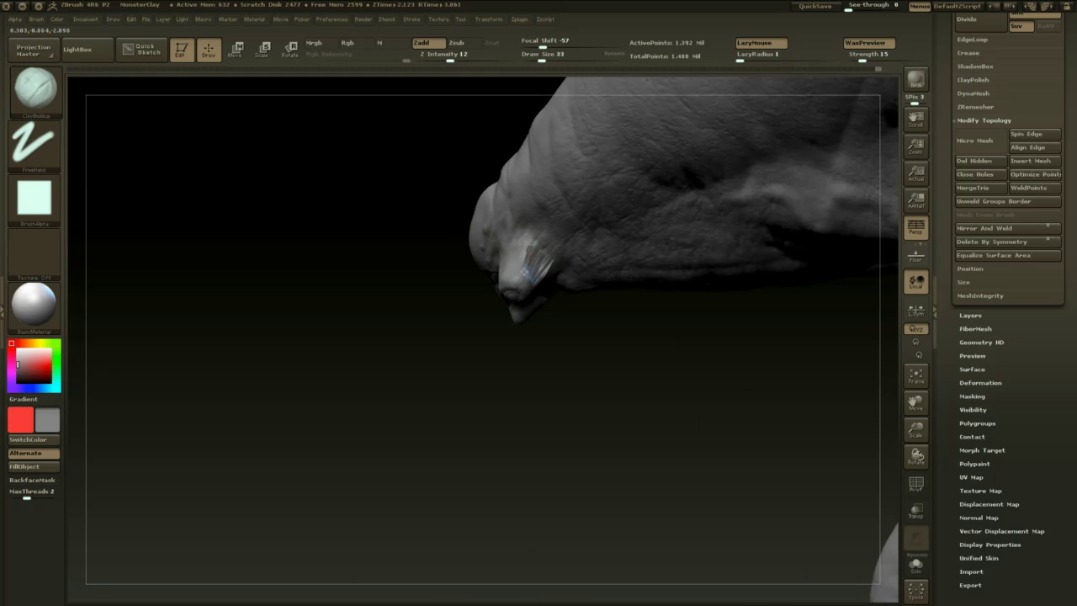
# - Build up folds behind and beneath the eye stalks where they join the neck
pyautogui.moveTo(481, 378)
pyautogui.mouseDown()
pyautogui.moveTo(527, 361)
pyautogui.moveTo(523, 252)
pyautogui.moveTo(537, 195)
pyautogui.mouseUp()
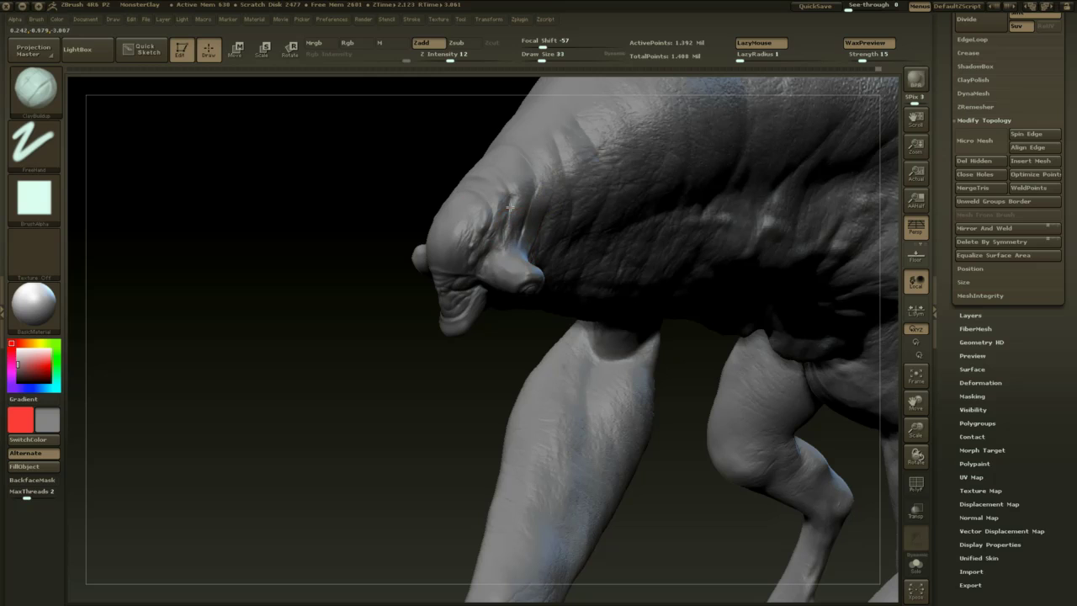
pyautogui.moveTo(462, 363); pyautogui.dragTo(438, 376)
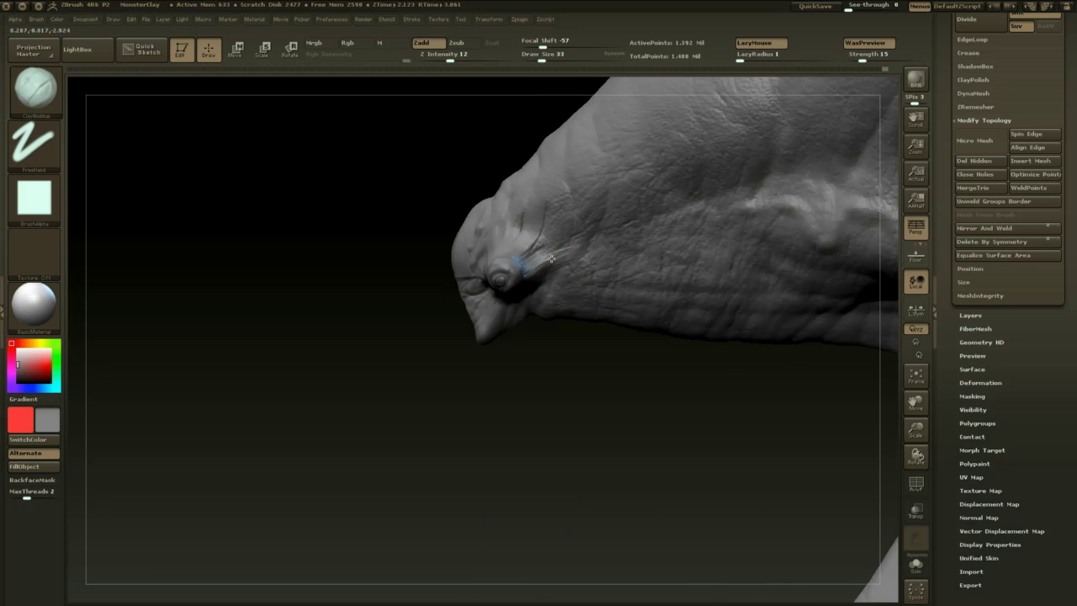
pyautogui.moveTo(545, 377); pyautogui.dragTo(546, 240)
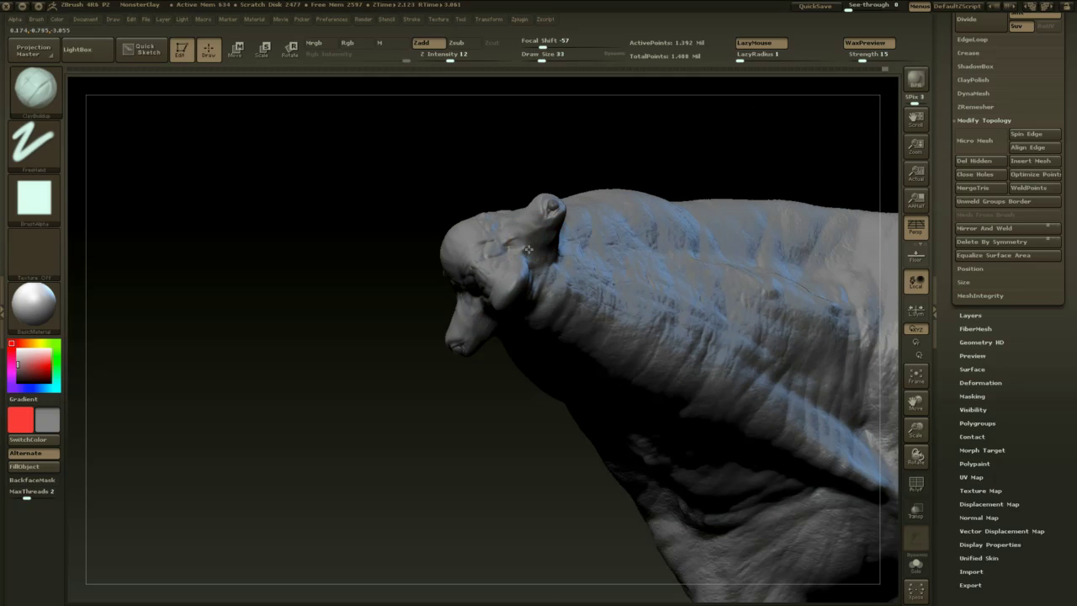
pyautogui.moveTo(612, 145); pyautogui.dragTo(546, 162)
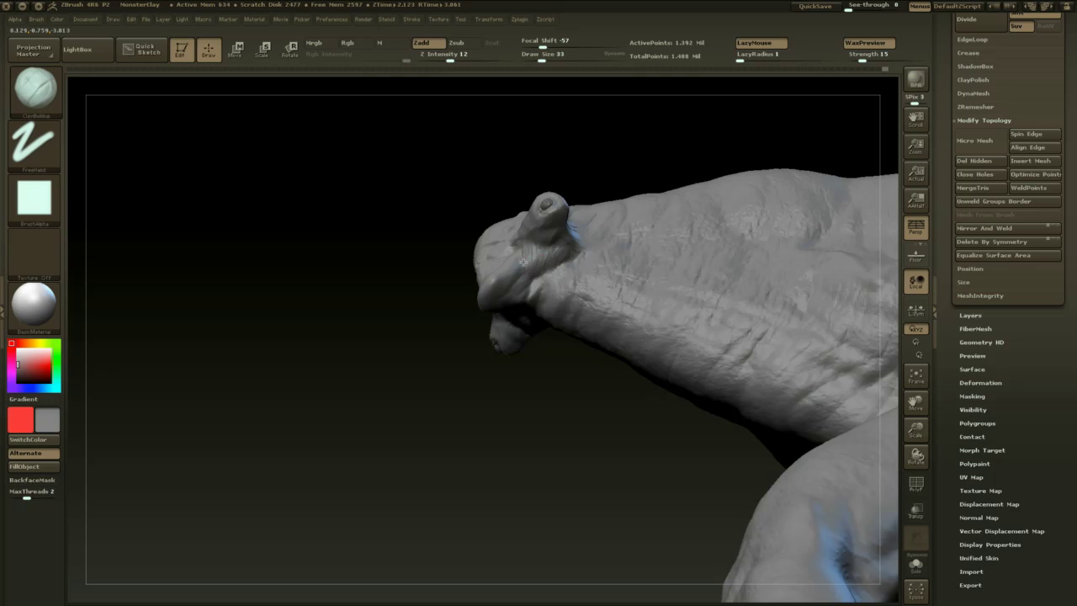
pyautogui.moveTo(513, 348)
pyautogui.mouseDown()
pyautogui.moveTo(539, 435)
pyautogui.moveTo(554, 421)
pyautogui.mouseUp()
# - Smooth the built-up clay behind the eye stalks where it blends into the neck
pyautogui.keyDown('shift'); pyautogui.moveTo(539, 266); pyautogui.dragTo(569, 254); pyautogui.keyUp('shift')
pyautogui.moveTo(555, 371)
pyautogui.mouseDown()
pyautogui.moveTo(605, 356)
pyautogui.moveTo(693, 224)
pyautogui.moveTo(647, 144)
pyautogui.moveTo(568, 221)
pyautogui.mouseUp()
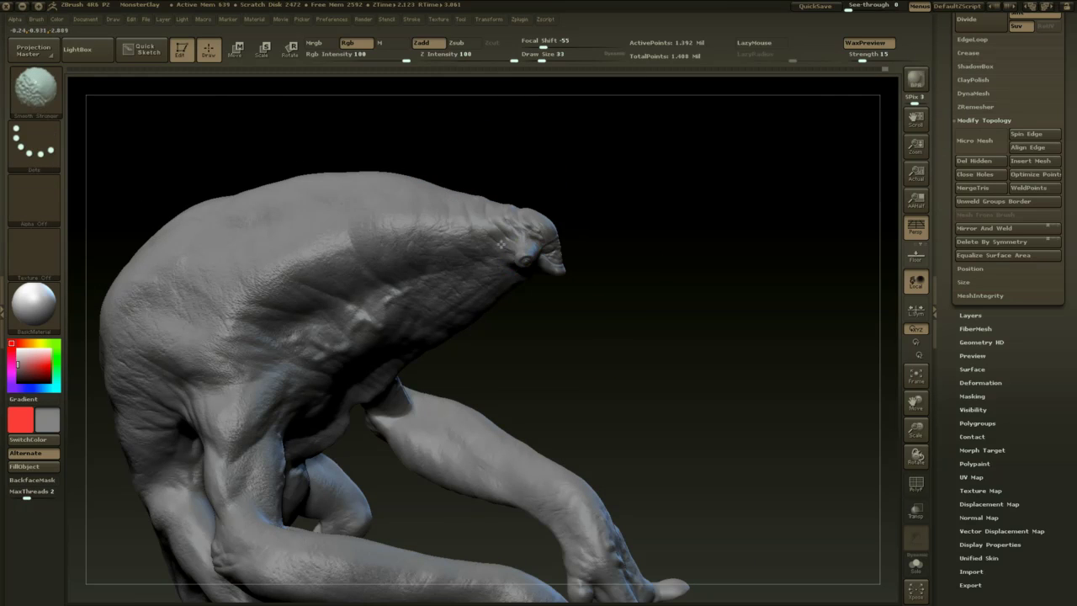
pyautogui.keyDown('shift'); pyautogui.moveTo(502, 244); pyautogui.dragTo(499, 242); pyautogui.keyUp('shift')
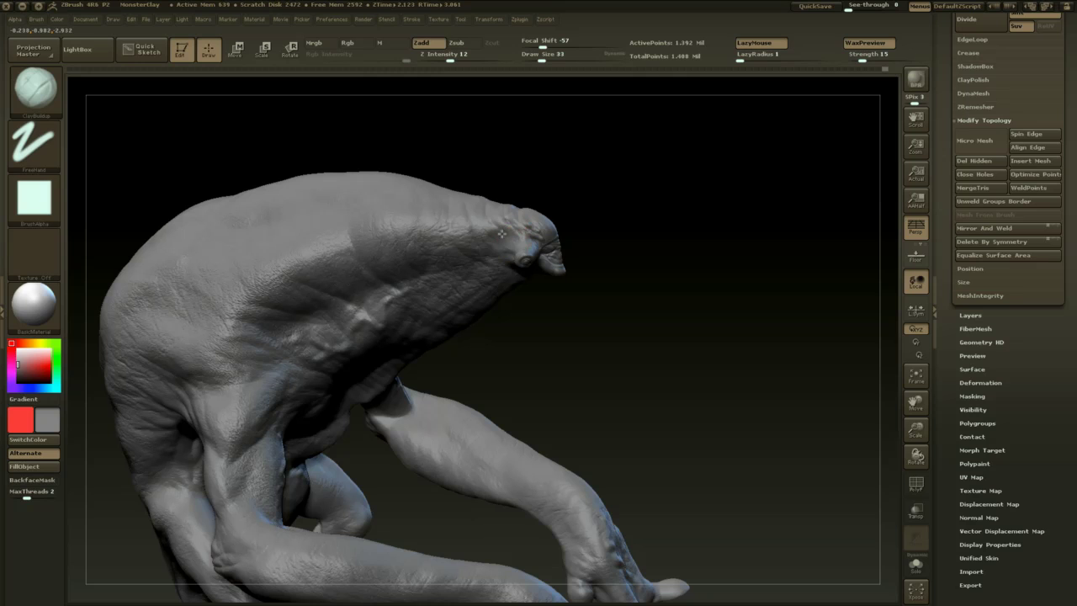
pyautogui.moveTo(549, 186); pyautogui.dragTo(523, 210)
pyautogui.keyDown('shift'); pyautogui.moveTo(503, 243); pyautogui.dragTo(500, 239); pyautogui.keyUp('shift')
pyautogui.press('b')
pyautogui.press('d')
pyautogui.press('s')
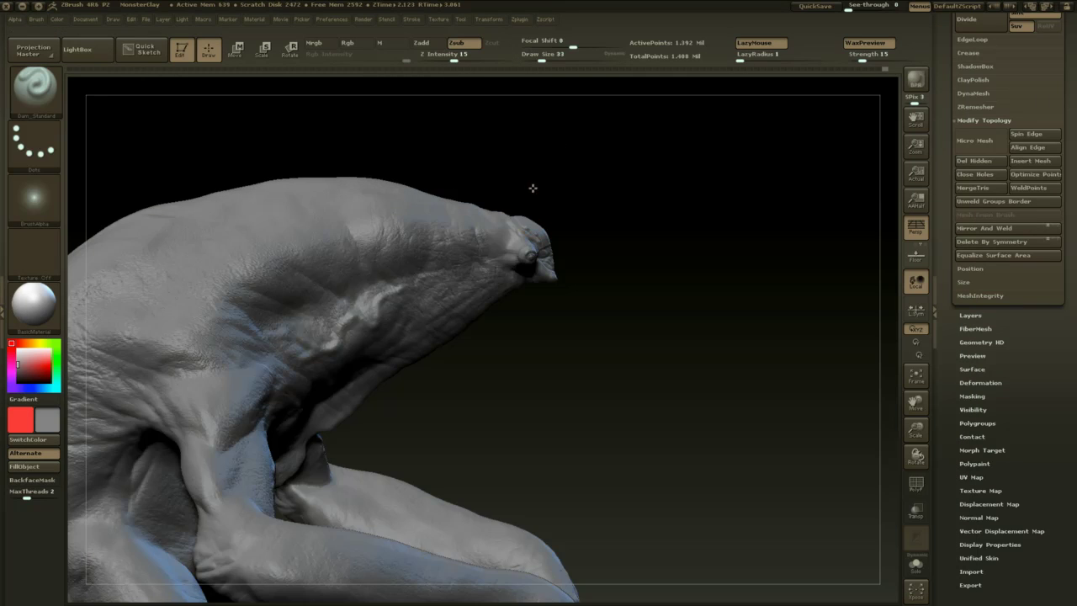
pyautogui.keyDown('ctrl'); pyautogui.keyDown('shift'); pyautogui.click(508, 251); pyautogui.keyUp('shift'); pyautogui.keyUp('ctrl')
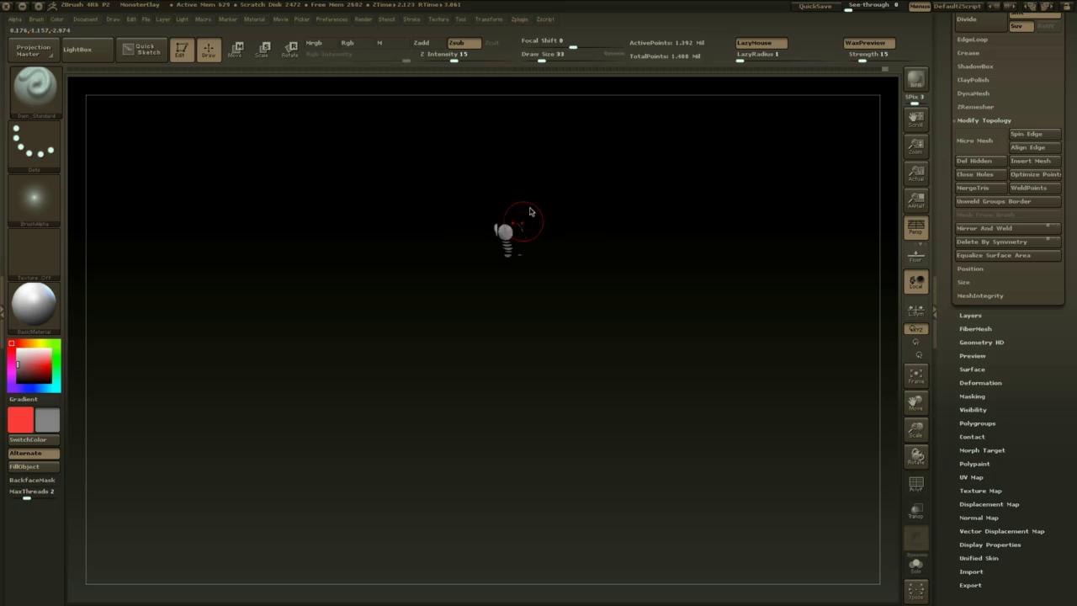
pyautogui.keyDown('ctrl'); pyautogui.keyDown('shift'); pyautogui.click(637, 166); pyautogui.keyUp('shift'); pyautogui.keyUp('ctrl')
pyautogui.moveTo(637, 167); pyautogui.dragTo(614, 328)
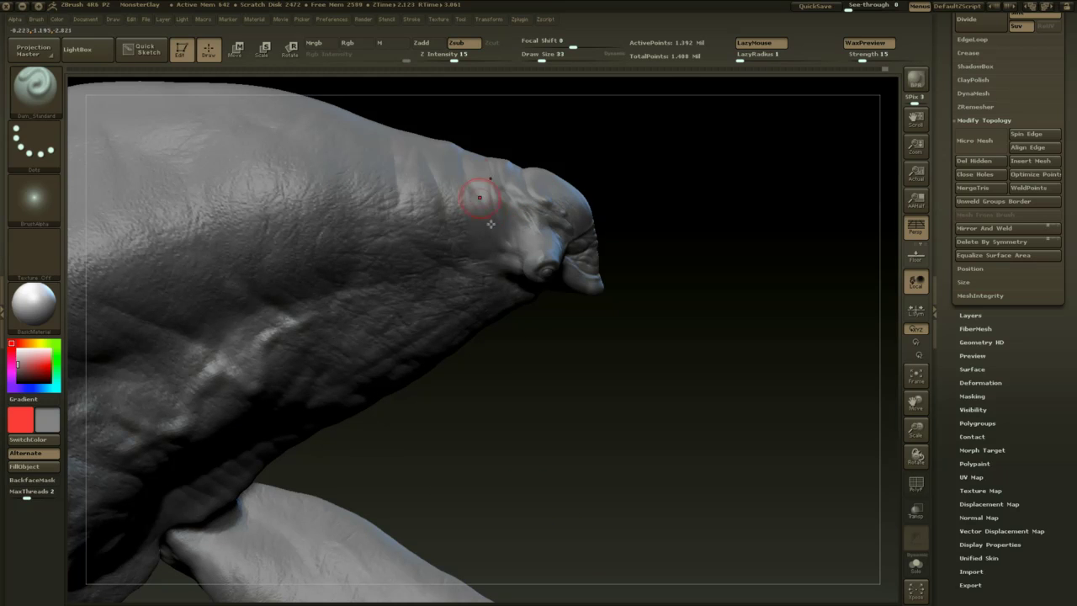
# - Spray the SW_ReptileSkin_29 alpha over the neck folds behind the head with the Standard brush, Color Spray stroke and draw size 62
pyautogui.press('b')
pyautogui.press('s')
pyautogui.press('t')
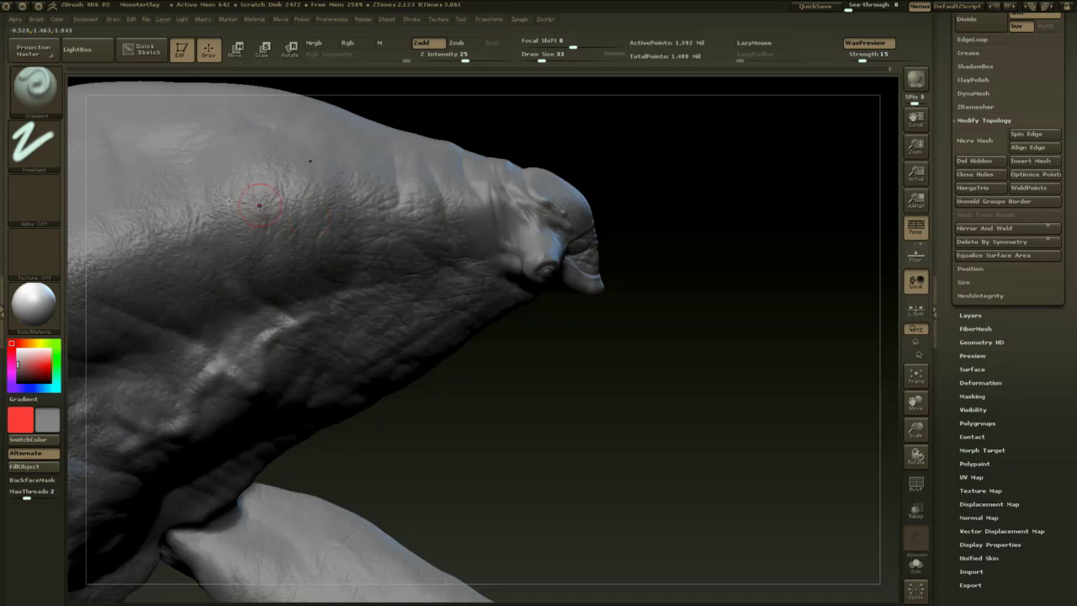
pyautogui.click(50, 149)
pyautogui.click(267, 158)
pyautogui.click(34, 200)
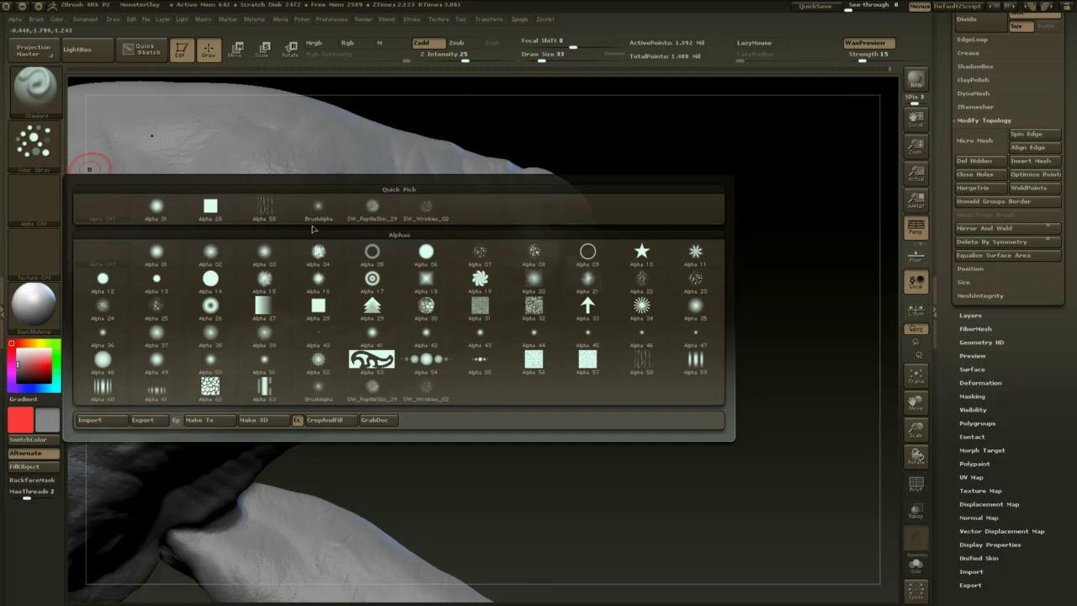
pyautogui.click(388, 214)
pyautogui.press('space')
pyautogui.moveTo(478, 212); pyautogui.dragTo(486, 213)
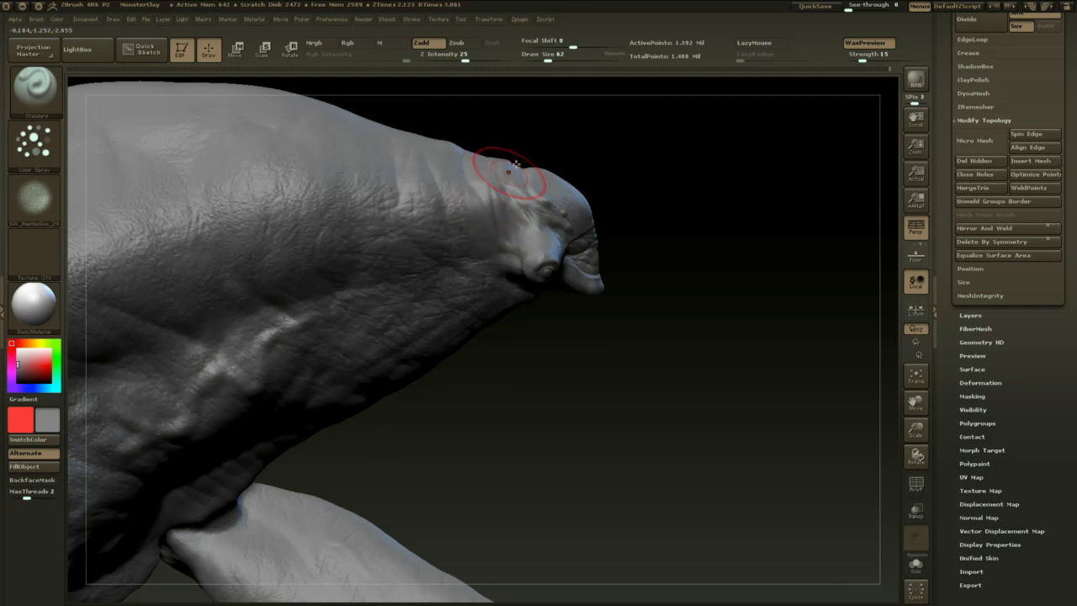
pyautogui.moveTo(505, 175)
pyautogui.mouseDown()
pyautogui.moveTo(482, 187)
pyautogui.moveTo(493, 219)
pyautogui.mouseUp()
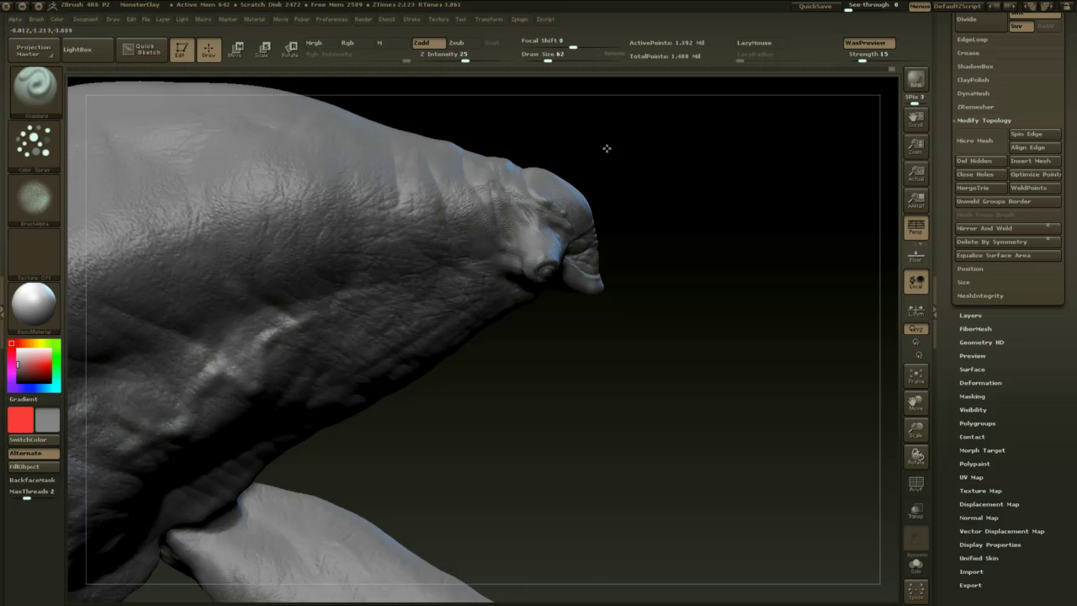
# - Stamp the reptile skin alpha onto the neck behind and beneath the eye stalk with a DragRect stroke at draw size 49
pyautogui.moveTo(606, 149)
pyautogui.keyDown('alt'); pyautogui.mouseDown()
pyautogui.moveTo(569, 125)
pyautogui.moveTo(542, 140)
pyautogui.mouseUp(); pyautogui.keyUp('alt')
pyautogui.press('space')
pyautogui.moveTo(473, 187); pyautogui.dragTo(484, 251)
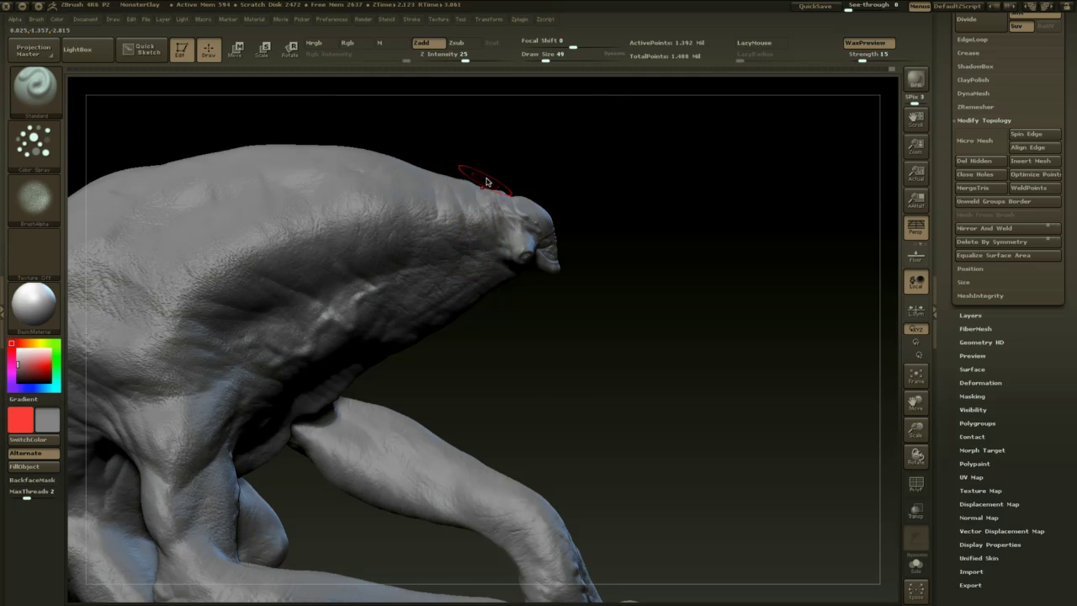
pyautogui.moveTo(522, 149); pyautogui.dragTo(551, 152)
pyautogui.click(35, 148)
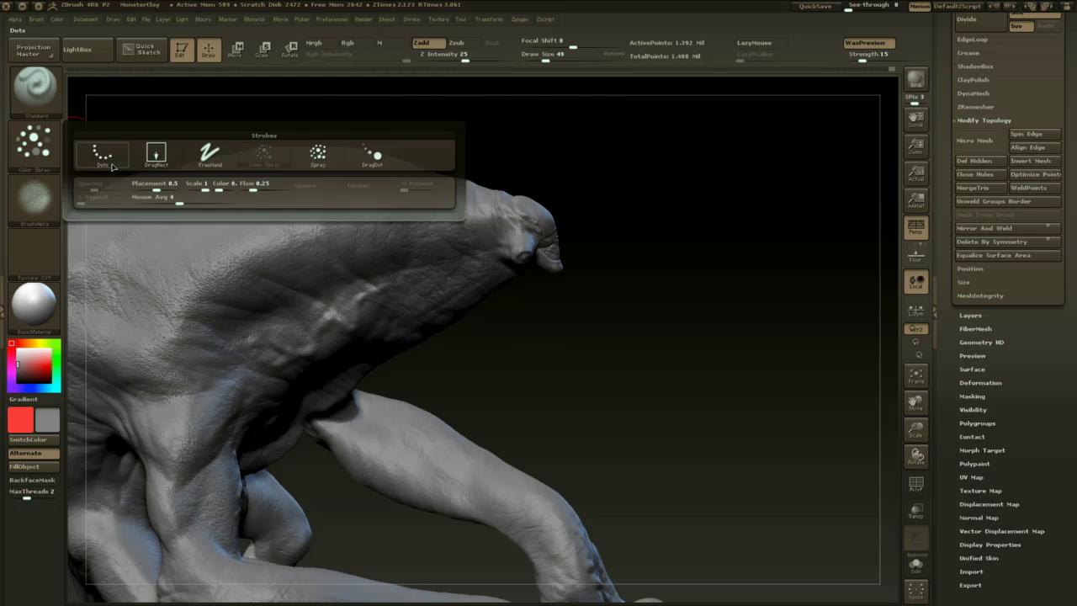
pyautogui.click(162, 157)
pyautogui.moveTo(492, 242); pyautogui.dragTo(491, 239)
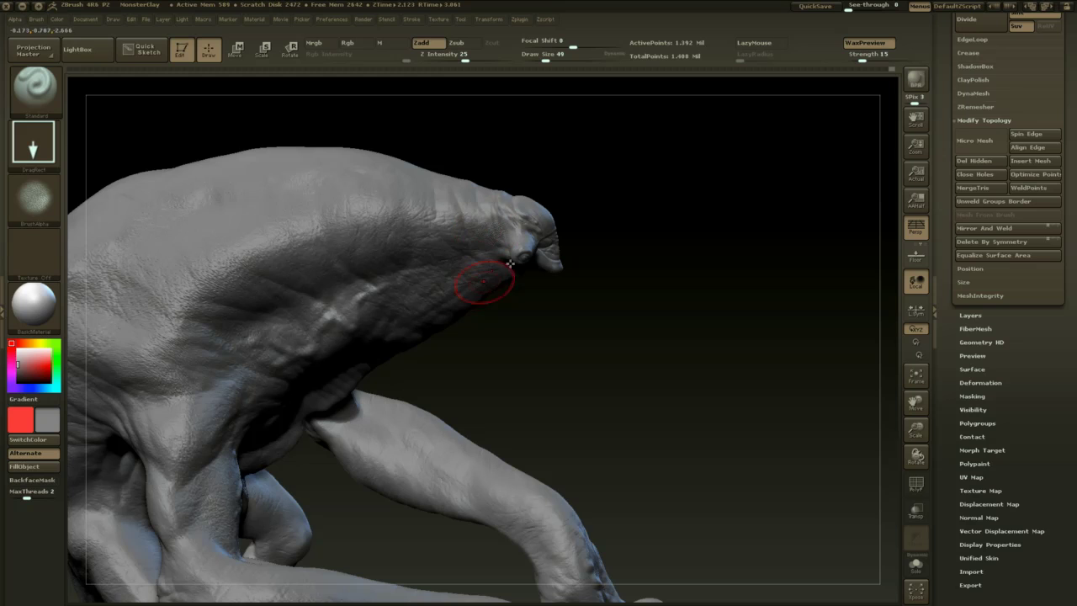
pyautogui.moveTo(587, 200); pyautogui.dragTo(588, 176)
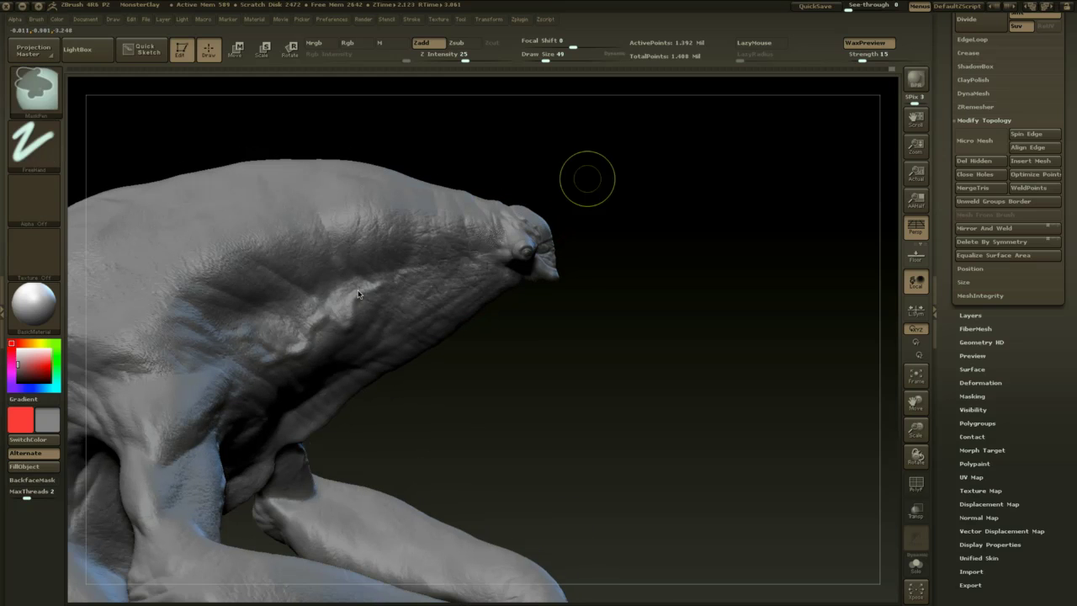
# - Switch the Standard brush to the SW_Wrinkles_02 alpha and set it to subtract for wrinkling the neck behind the head
pyautogui.click(49, 203)
pyautogui.click(423, 208)
pyautogui.moveTo(602, 185)
pyautogui.mouseDown()
pyautogui.moveTo(593, 198)
pyautogui.moveTo(597, 189)
pyautogui.mouseUp()
pyautogui.moveTo(492, 265); pyautogui.dragTo(495, 181)
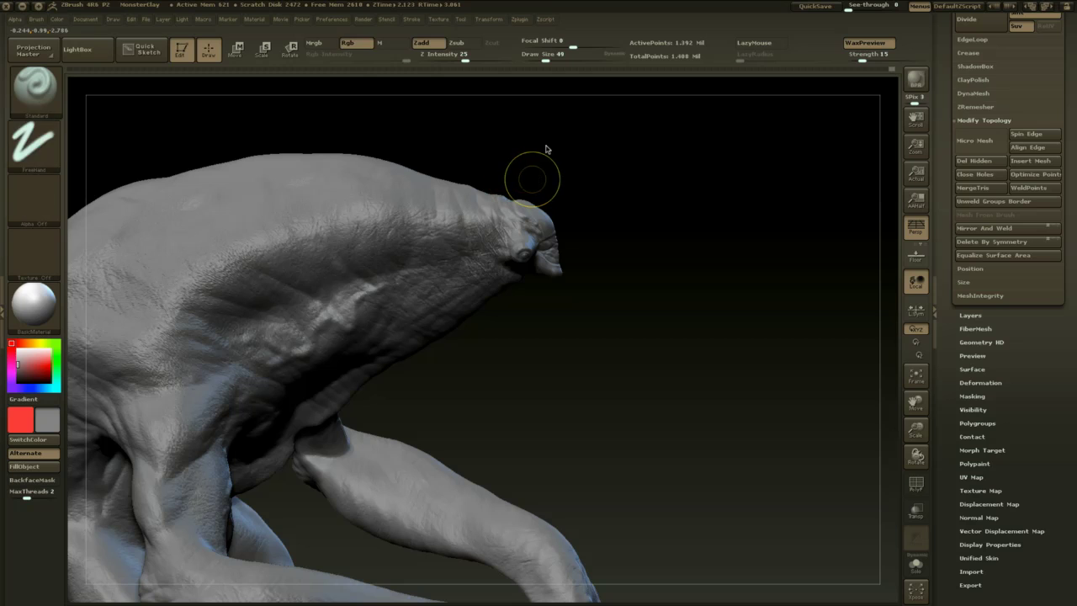
pyautogui.click(462, 44)
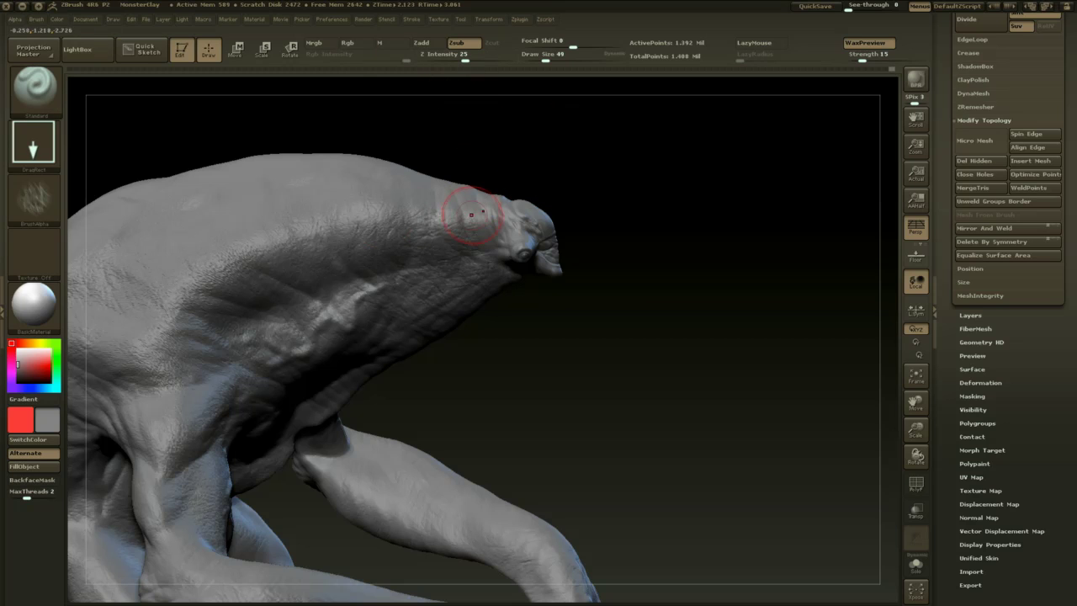
# - Spray subtractive wrinkles over the neck, eye stalk bases and head with the Color Spray stroke at draw size 49
pyautogui.click(35, 147)
pyautogui.click(264, 153)
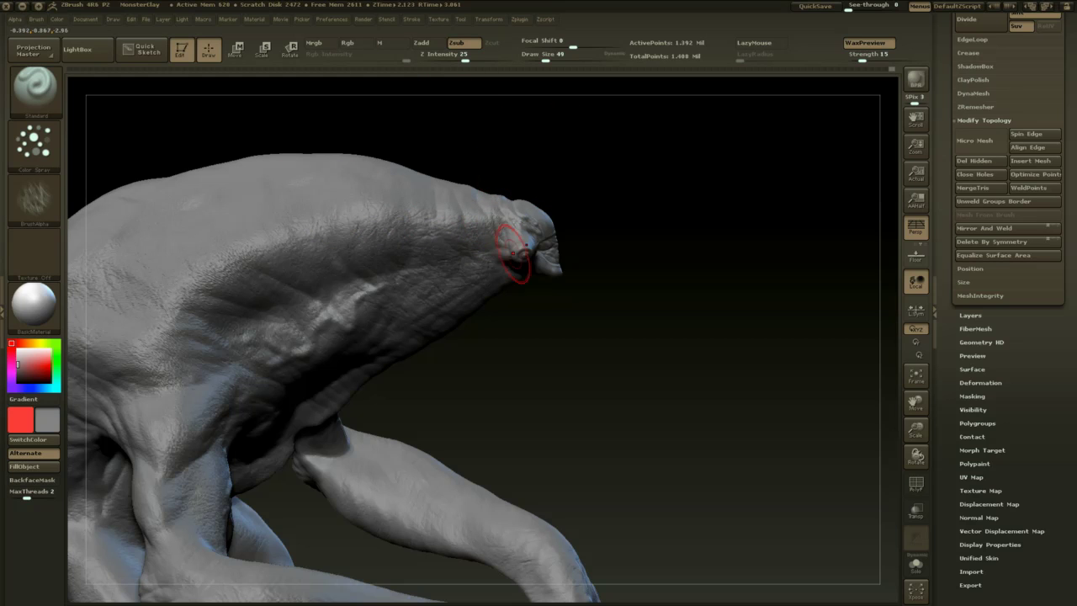
pyautogui.moveTo(534, 173); pyautogui.dragTo(506, 177)
pyautogui.moveTo(577, 187)
pyautogui.mouseDown()
pyautogui.moveTo(580, 138)
pyautogui.moveTo(578, 191)
pyautogui.moveTo(591, 181)
pyautogui.moveTo(614, 200)
pyautogui.mouseUp()
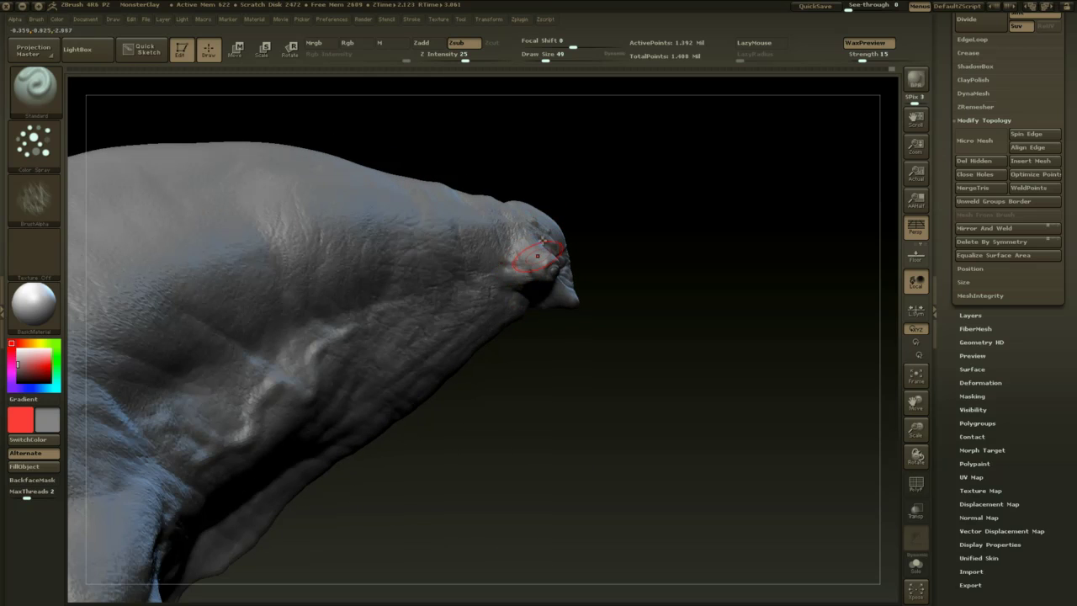
pyautogui.keyDown('alt'); pyautogui.moveTo(621, 281); pyautogui.dragTo(543, 258); pyautogui.keyUp('alt')
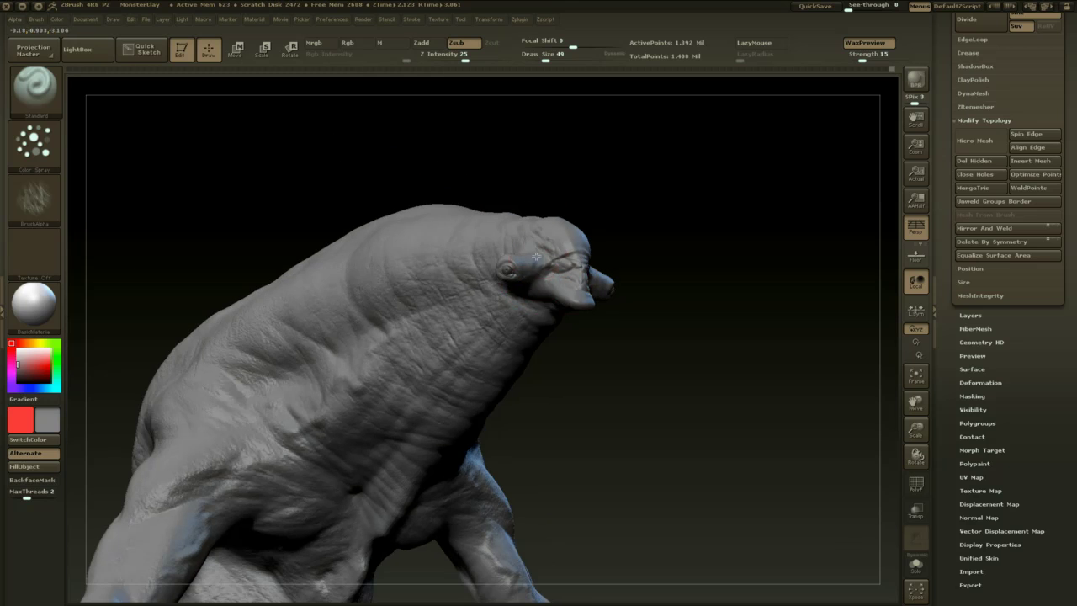
pyautogui.moveTo(653, 231); pyautogui.dragTo(599, 241)
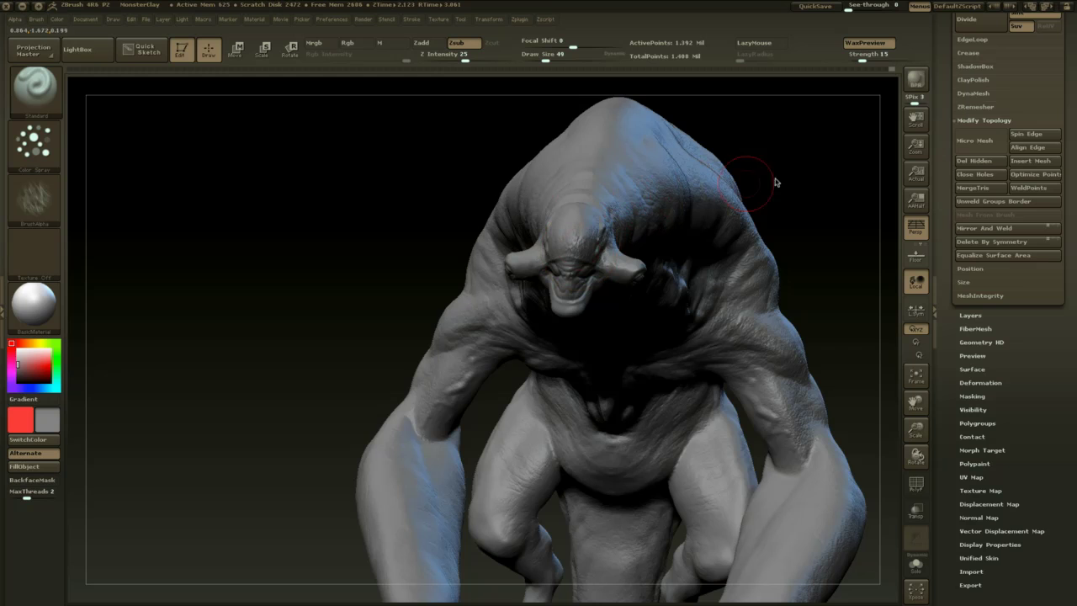
pyautogui.moveTo(785, 169); pyautogui.dragTo(674, 187)
pyautogui.moveTo(495, 382)
pyautogui.keyDown('alt'); pyautogui.mouseDown()
pyautogui.moveTo(447, 390)
pyautogui.moveTo(456, 434)
pyautogui.mouseUp(); pyautogui.keyUp('alt')
# - Reset the Standard brush to a FreeHand stroke with no alpha
pyautogui.press('b')
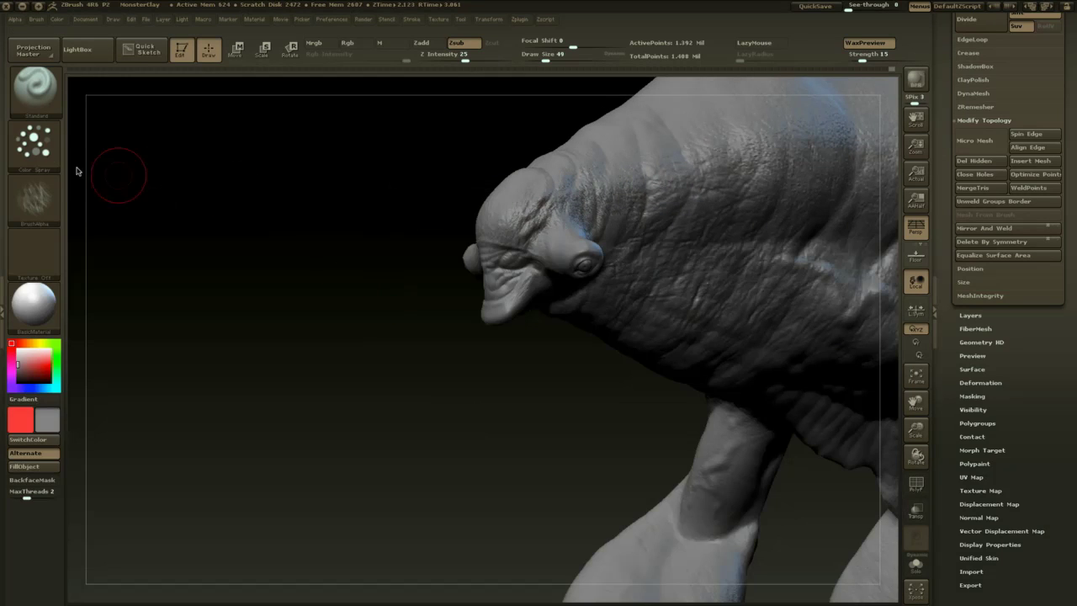
pyautogui.click(34, 144)
pyautogui.click(205, 156)
pyautogui.click(40, 201)
pyautogui.click(171, 211)
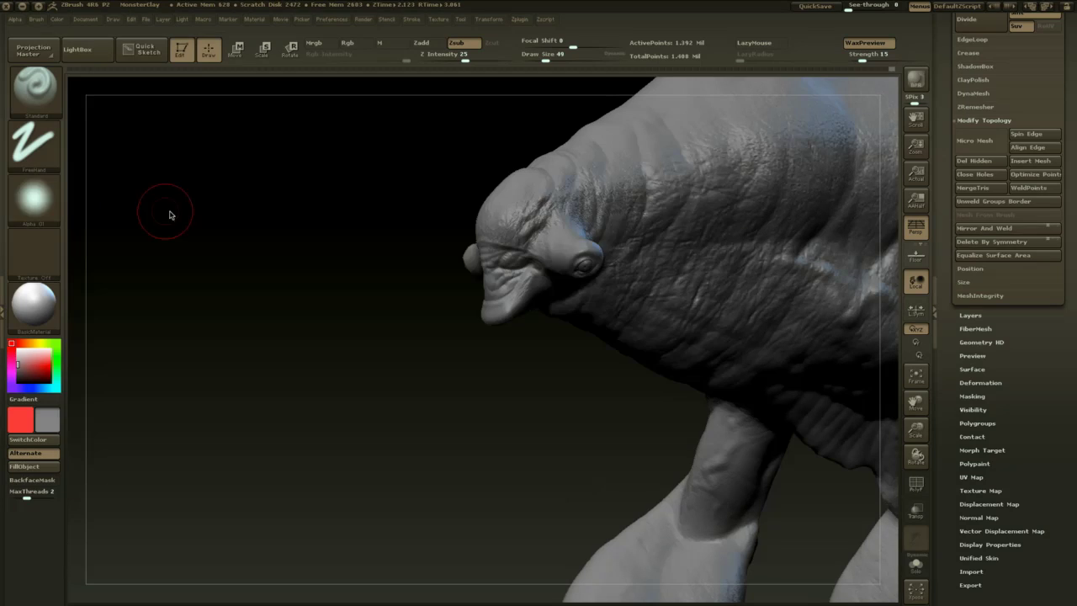
pyautogui.click(40, 202)
pyautogui.click(111, 214)
# - Raise small folds on the brow and face with the Standard brush set to add at draw size 14
pyautogui.press('space')
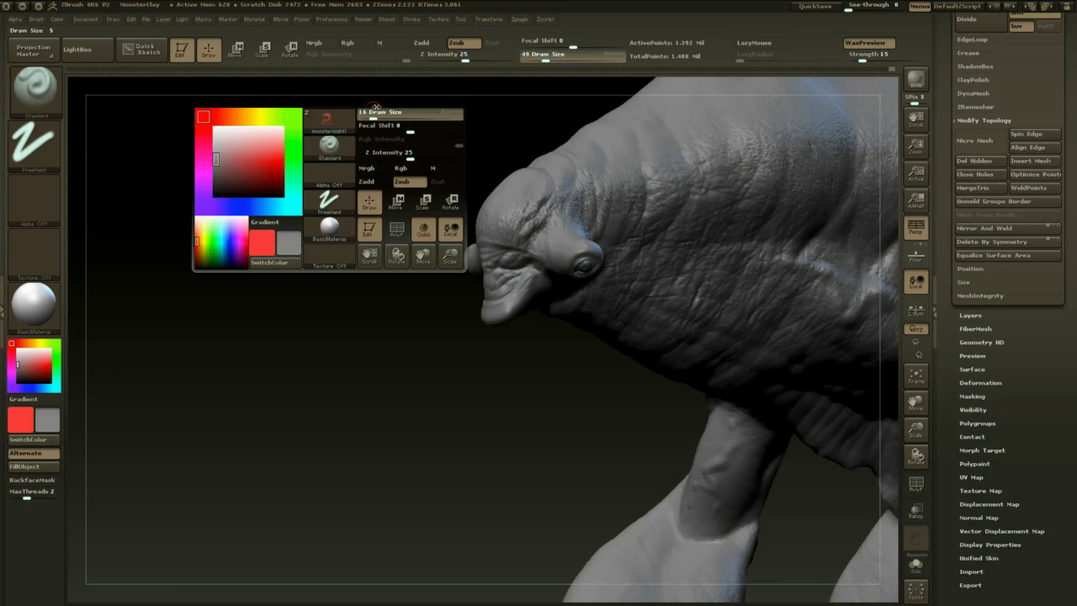
pyautogui.click(374, 113)
pyautogui.click(423, 44)
pyautogui.press('space')
pyautogui.click(503, 225)
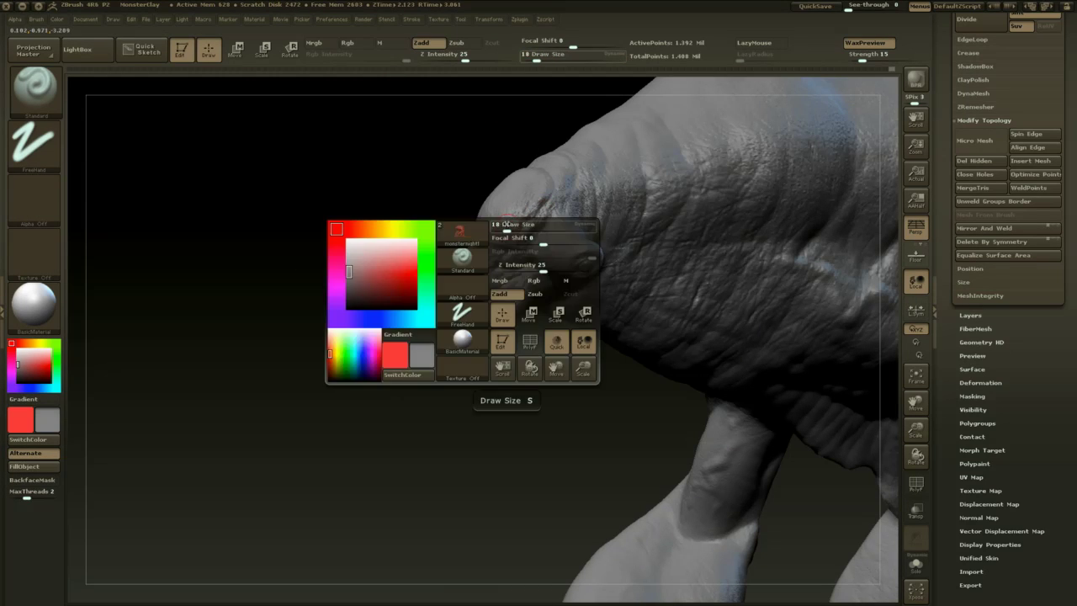
pyautogui.moveTo(449, 303); pyautogui.dragTo(504, 261)
# - Carve creases around the mouth and lower lip with the Dam_Standard brush at draw size 14, and smooth the lip surface
pyautogui.press('b')
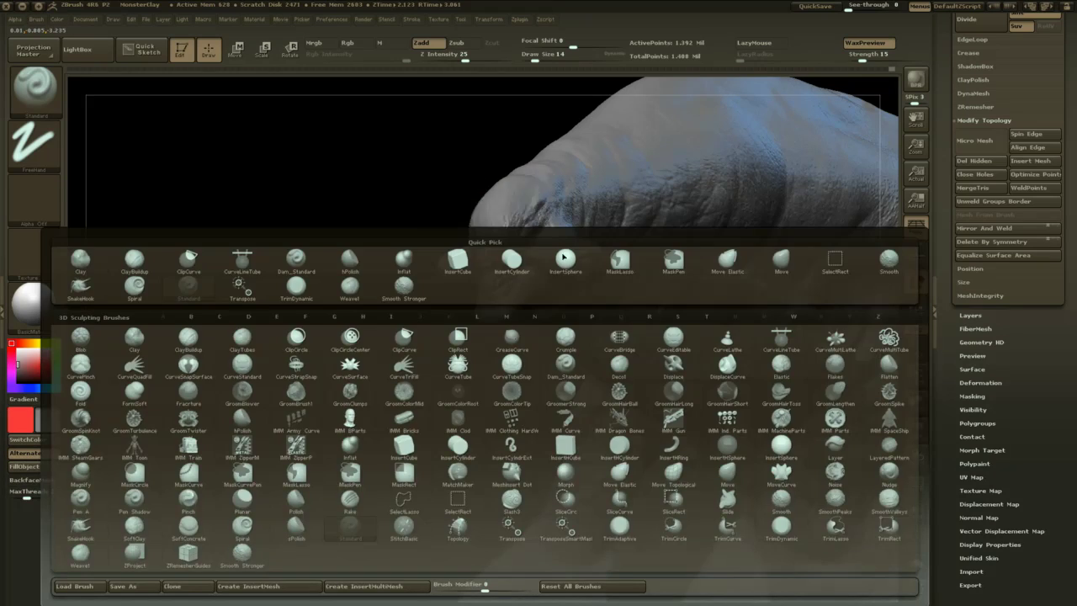
pyautogui.press('d')
pyautogui.press('s')
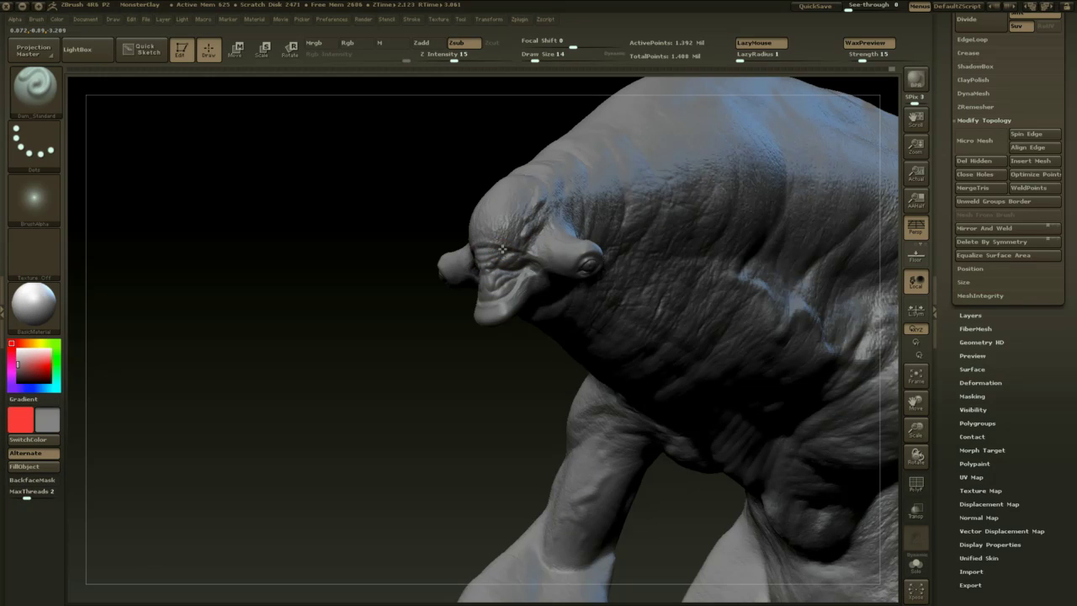
pyautogui.moveTo(444, 367); pyautogui.dragTo(565, 339)
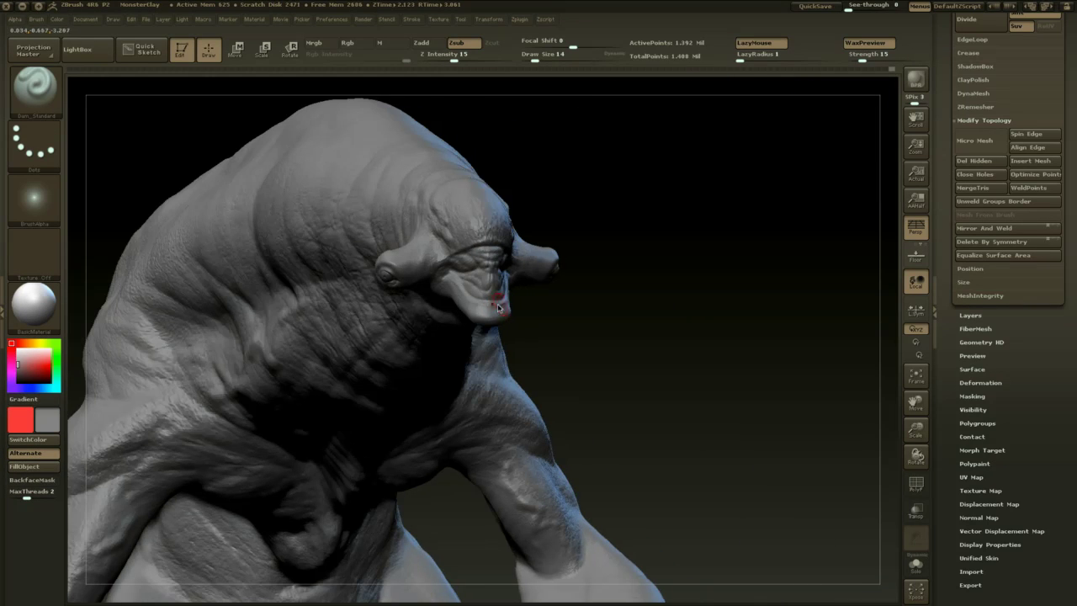
pyautogui.moveTo(541, 304); pyautogui.dragTo(420, 305)
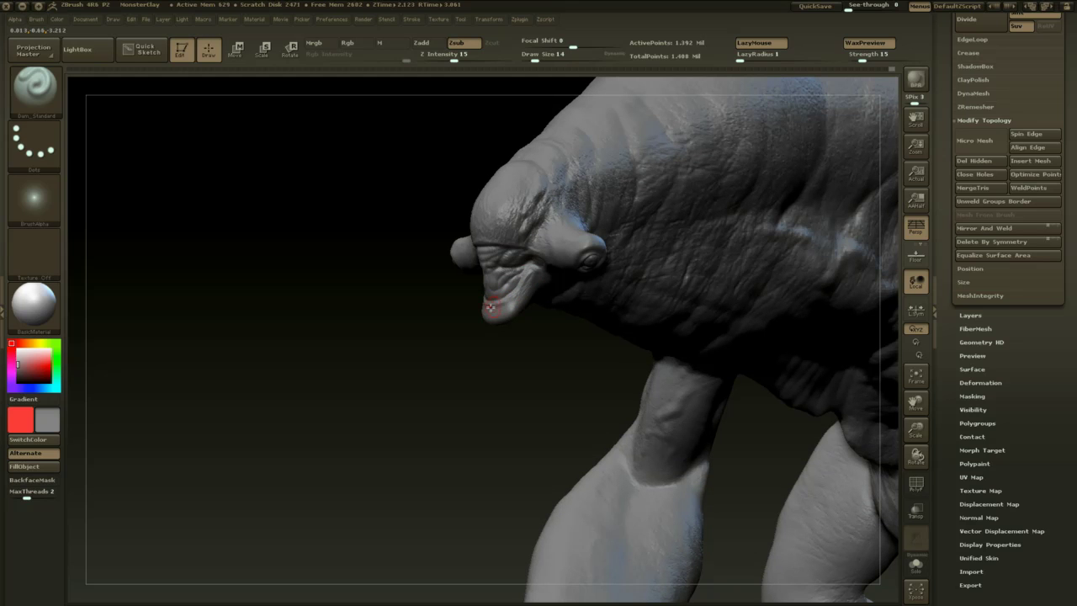
pyautogui.moveTo(476, 340)
pyautogui.mouseDown()
pyautogui.moveTo(532, 325)
pyautogui.moveTo(513, 357)
pyautogui.mouseUp()
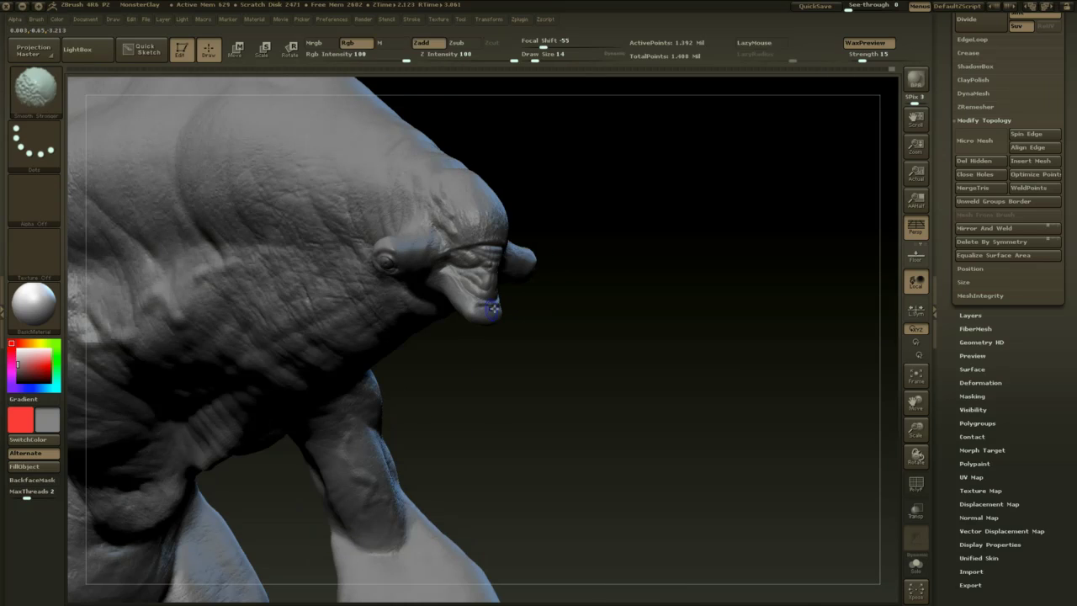
pyautogui.moveTo(555, 298); pyautogui.dragTo(514, 301)
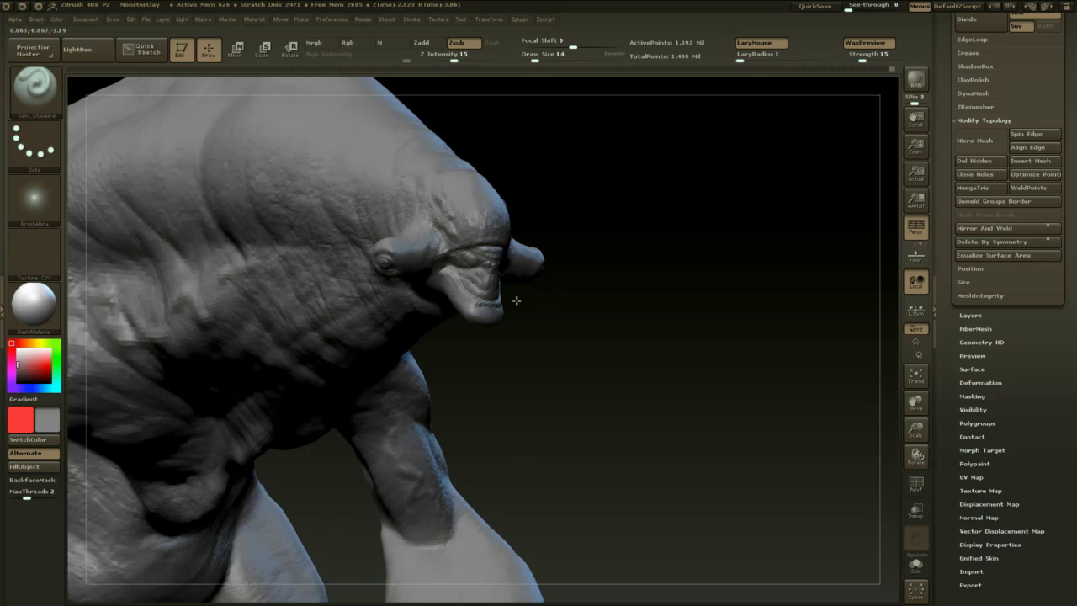
# - Raise skin folds along the snout and beneath the brow with the Standard brush at draw size 14
pyautogui.press('b')
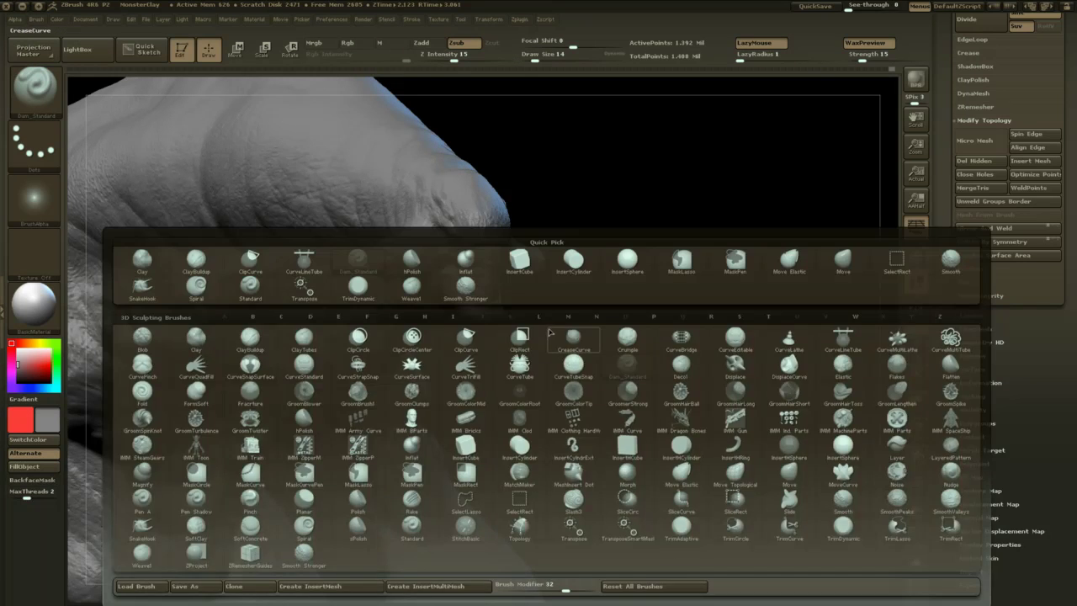
pyautogui.press('s')
pyautogui.press('t')
pyautogui.moveTo(613, 331)
pyautogui.mouseDown()
pyautogui.moveTo(567, 241)
pyautogui.moveTo(511, 245)
pyautogui.mouseUp()
pyautogui.moveTo(367, 346); pyautogui.dragTo(300, 342)
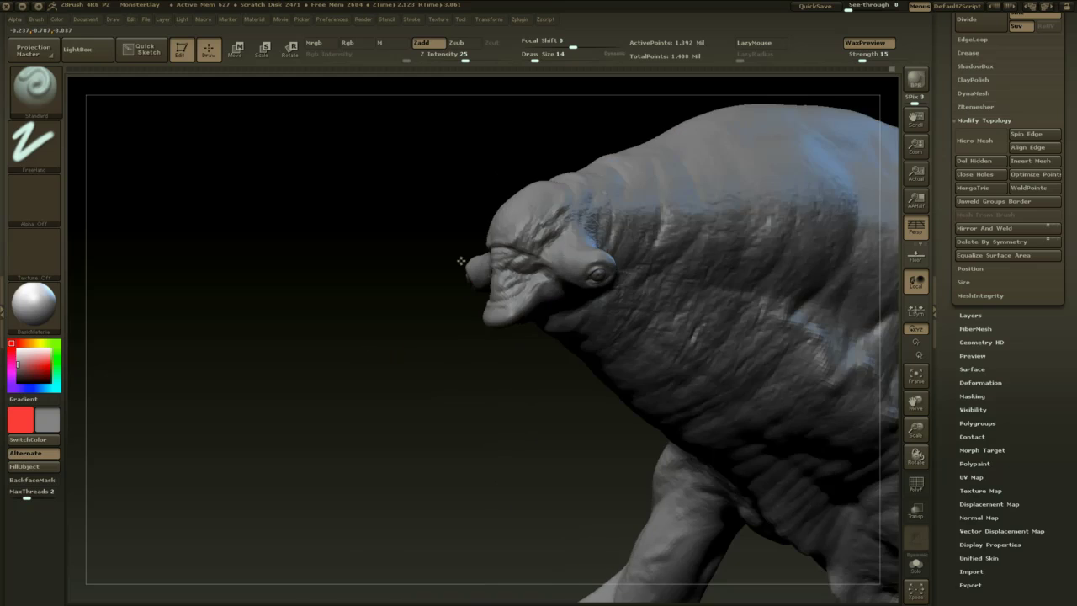
# - Build up finer folds across the forehead, cheeks and jaw with the Standard brush at draw size 12, smoothing the cheek beneath the eye stalk
pyautogui.press('space')
pyautogui.click(526, 237)
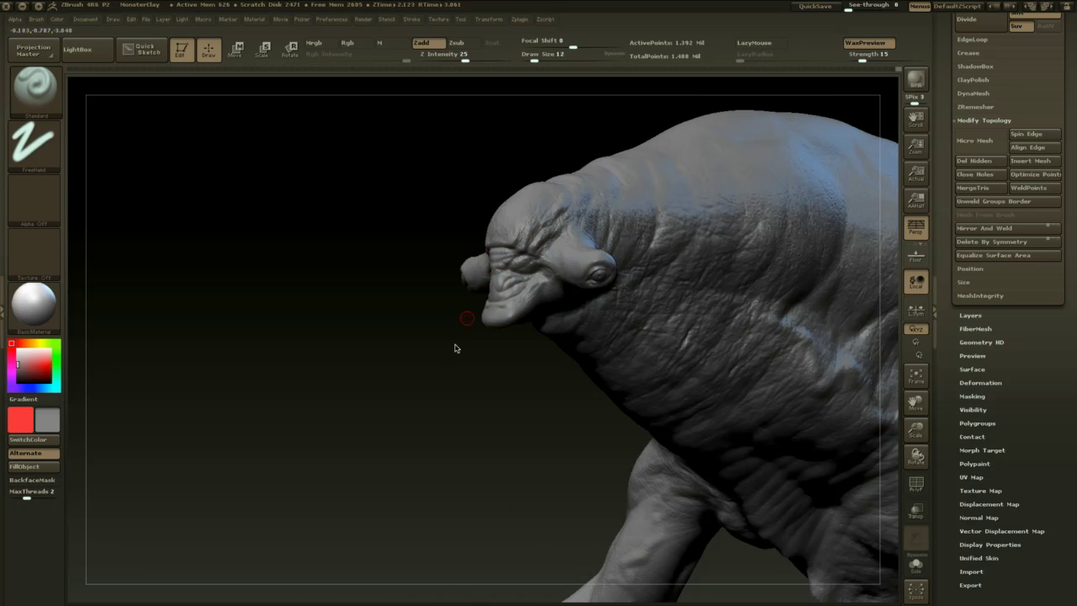
pyautogui.moveTo(455, 347); pyautogui.dragTo(508, 240)
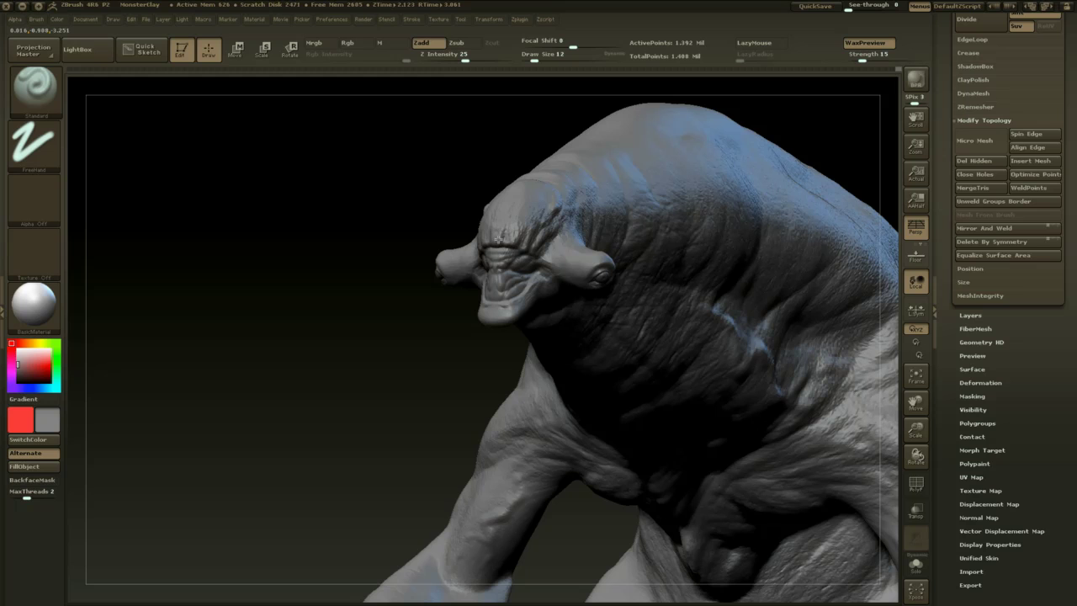
pyautogui.moveTo(428, 390); pyautogui.dragTo(404, 380)
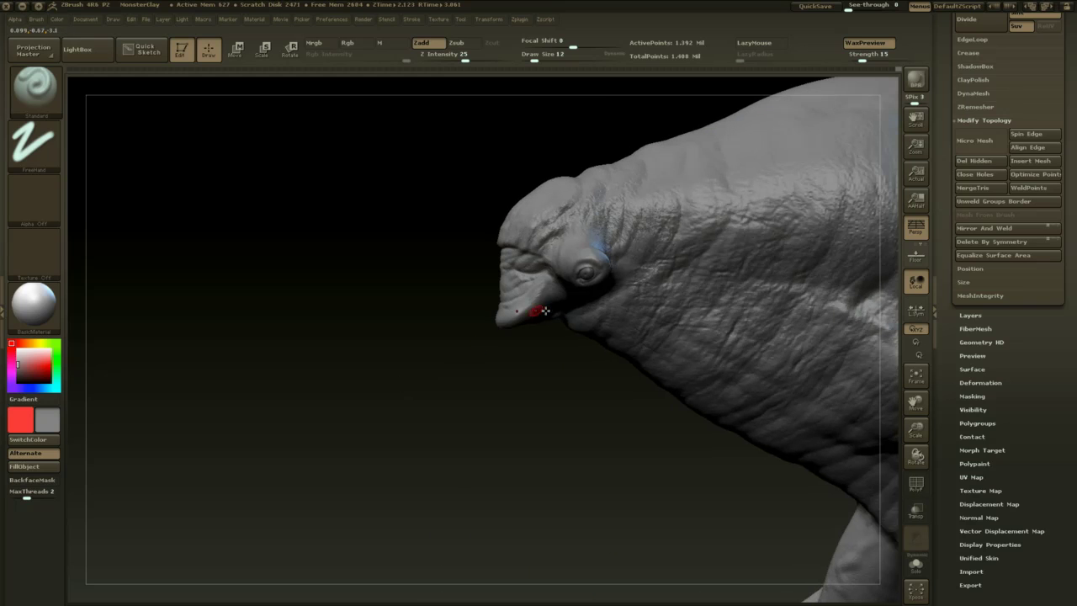
pyautogui.moveTo(527, 389); pyautogui.dragTo(531, 290)
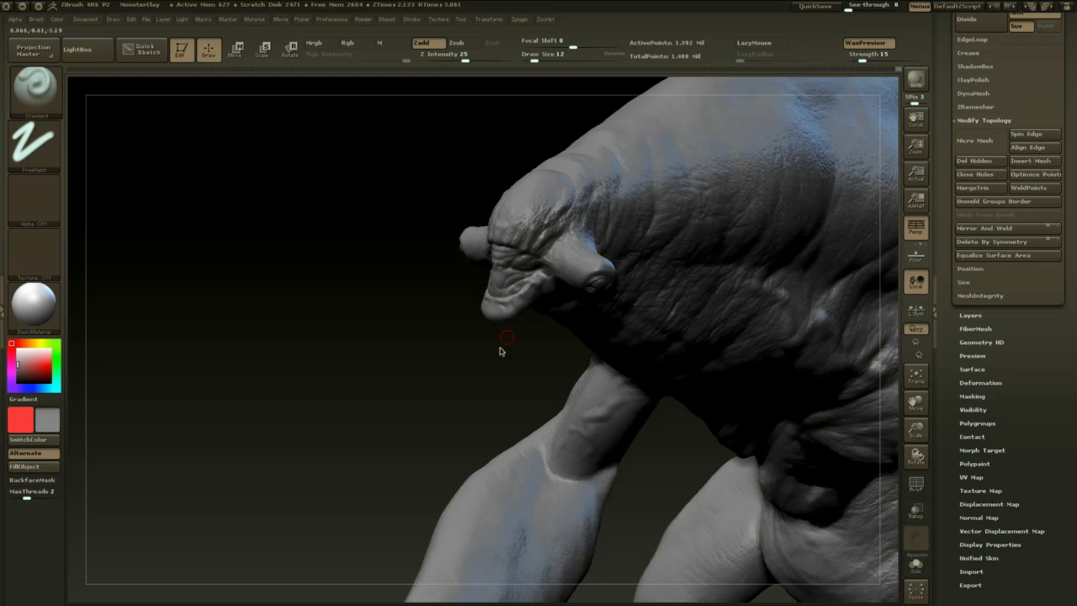
pyautogui.moveTo(500, 351)
pyautogui.mouseDown()
pyautogui.moveTo(648, 298)
pyautogui.moveTo(454, 288)
pyautogui.mouseUp()
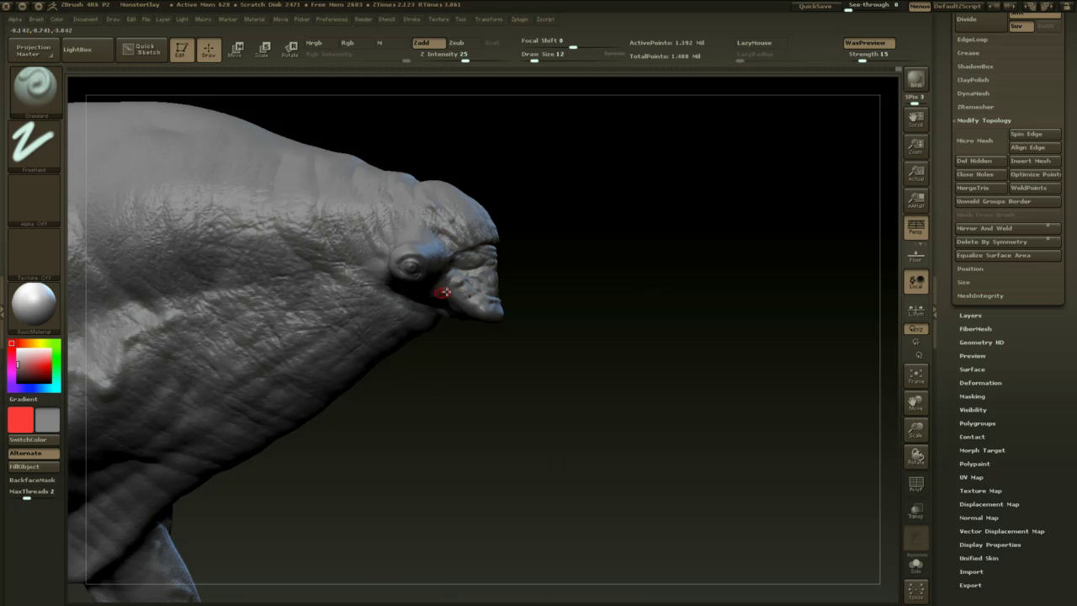
pyautogui.press('shift')
pyautogui.moveTo(533, 284); pyautogui.dragTo(509, 300)
# - Carve fine creases into the cheek, brow and forehead with the Dam_Standard brush at draw size 12
pyautogui.press('b')
pyautogui.press('d')
pyautogui.press('s')
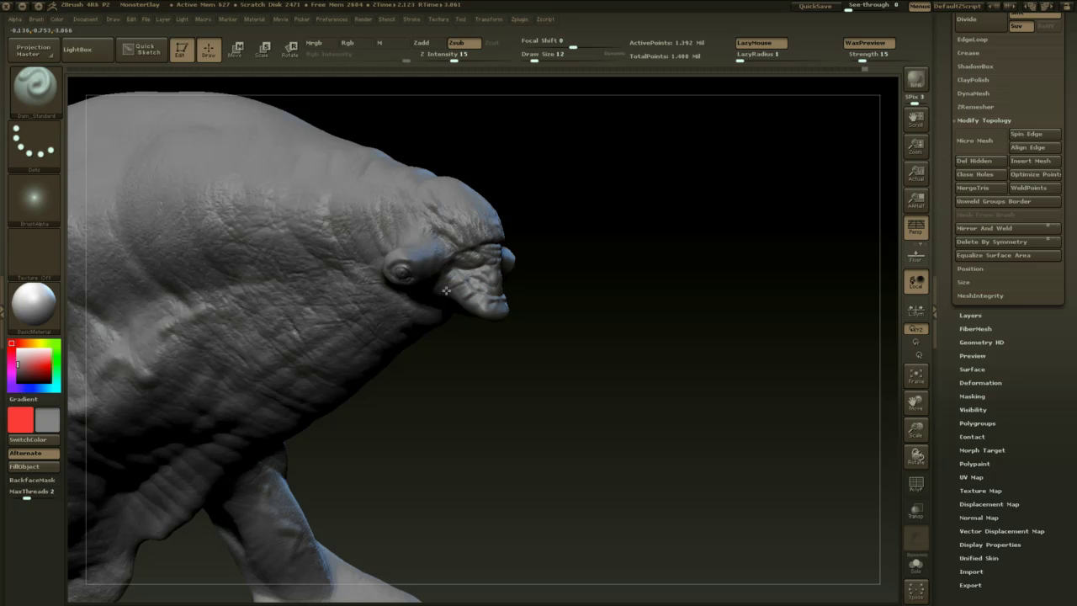
pyautogui.moveTo(539, 239); pyautogui.dragTo(463, 242)
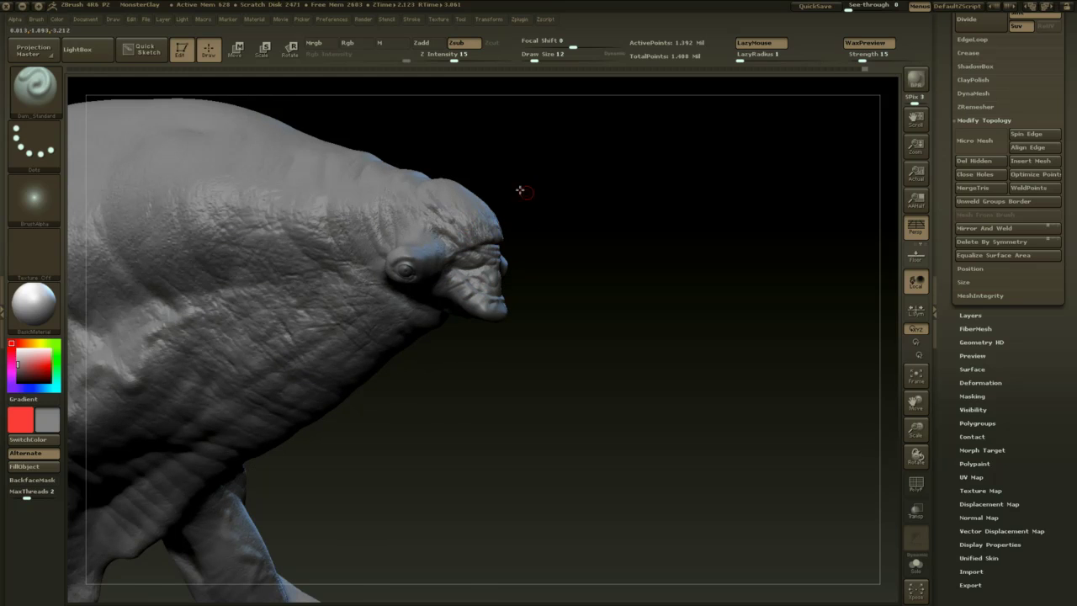
pyautogui.moveTo(520, 190); pyautogui.dragTo(489, 238)
pyautogui.moveTo(533, 197); pyautogui.dragTo(476, 248)
pyautogui.moveTo(569, 239)
pyautogui.keyDown('alt'); pyautogui.mouseDown()
pyautogui.moveTo(538, 175)
pyautogui.moveTo(563, 221)
pyautogui.mouseUp(); pyautogui.keyUp('alt')
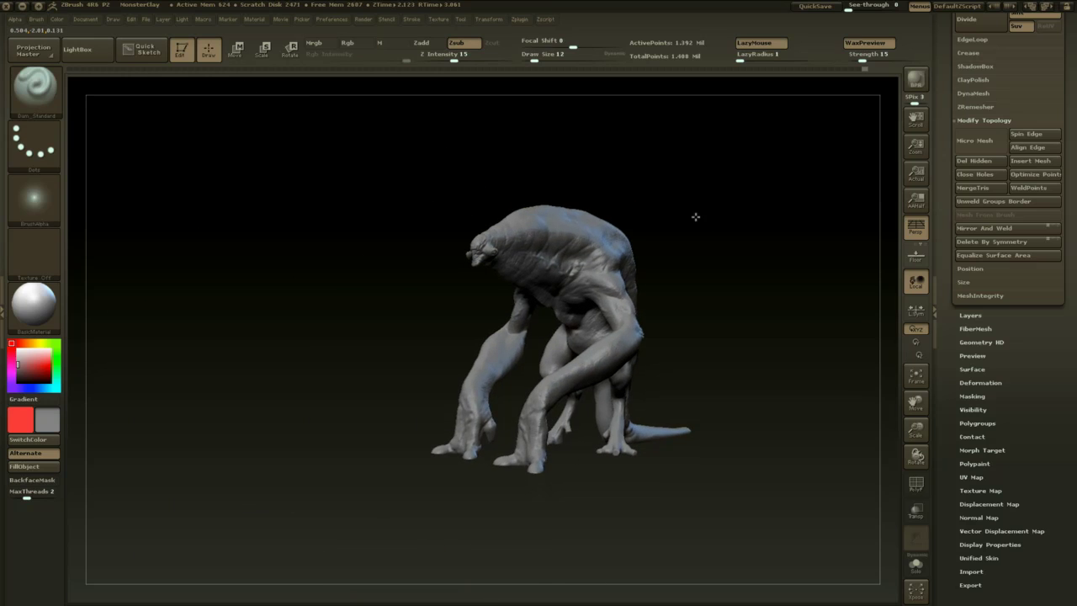
pyautogui.moveTo(695, 219); pyautogui.dragTo(734, 397)
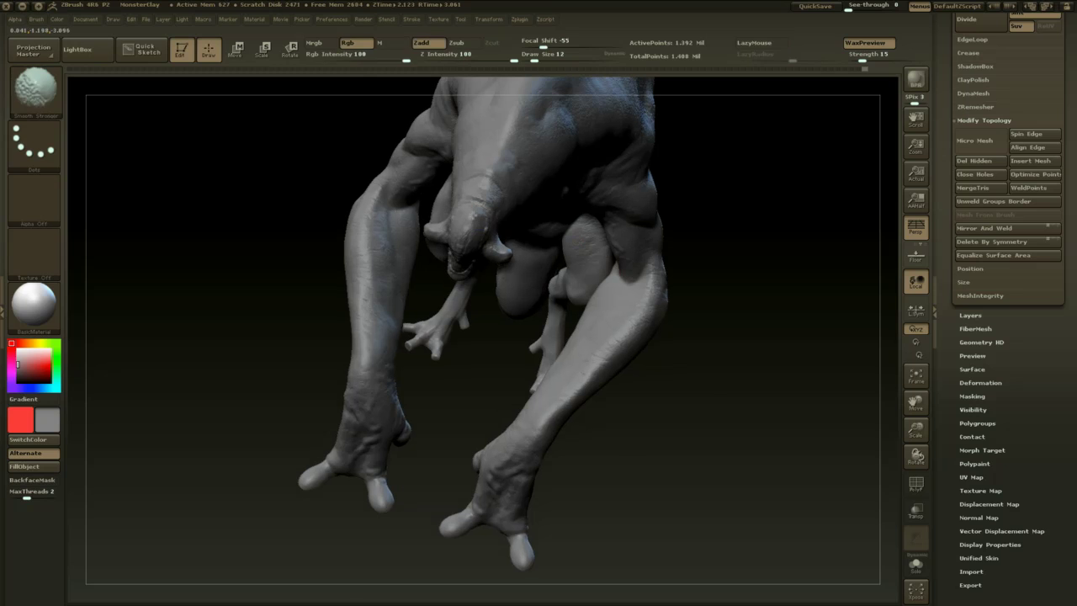
# - Smooth the brow ridge and the top of the head at draw size 23
pyautogui.moveTo(493, 368)
pyautogui.mouseDown()
pyautogui.moveTo(592, 252)
pyautogui.moveTo(572, 259)
pyautogui.mouseUp()
pyautogui.press('space')
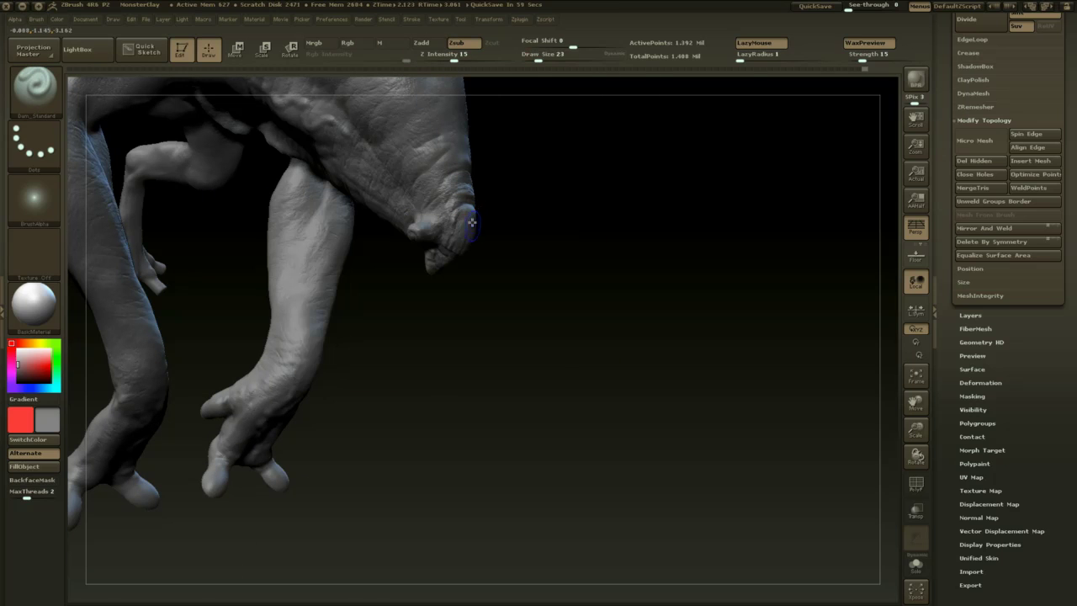
pyautogui.keyDown('shift'); pyautogui.moveTo(470, 223); pyautogui.dragTo(472, 207); pyautogui.keyUp('shift')
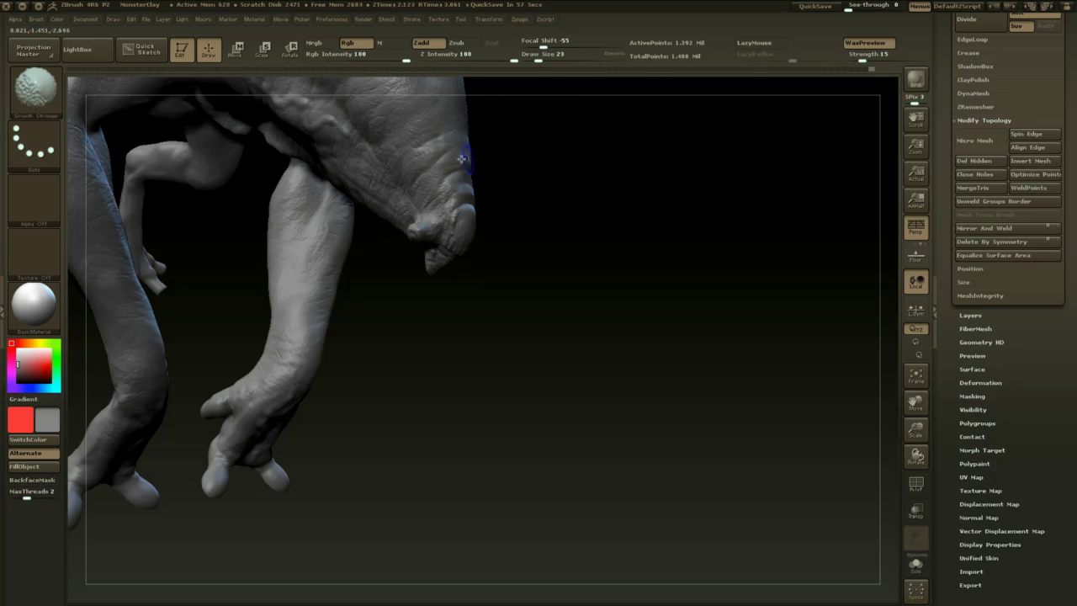
pyautogui.keyDown('shift'); pyautogui.moveTo(461, 159); pyautogui.dragTo(467, 186); pyautogui.keyUp('shift')
pyautogui.moveTo(544, 233); pyautogui.dragTo(582, 246)
pyautogui.press('b')
pyautogui.press('d')
pyautogui.press('s')
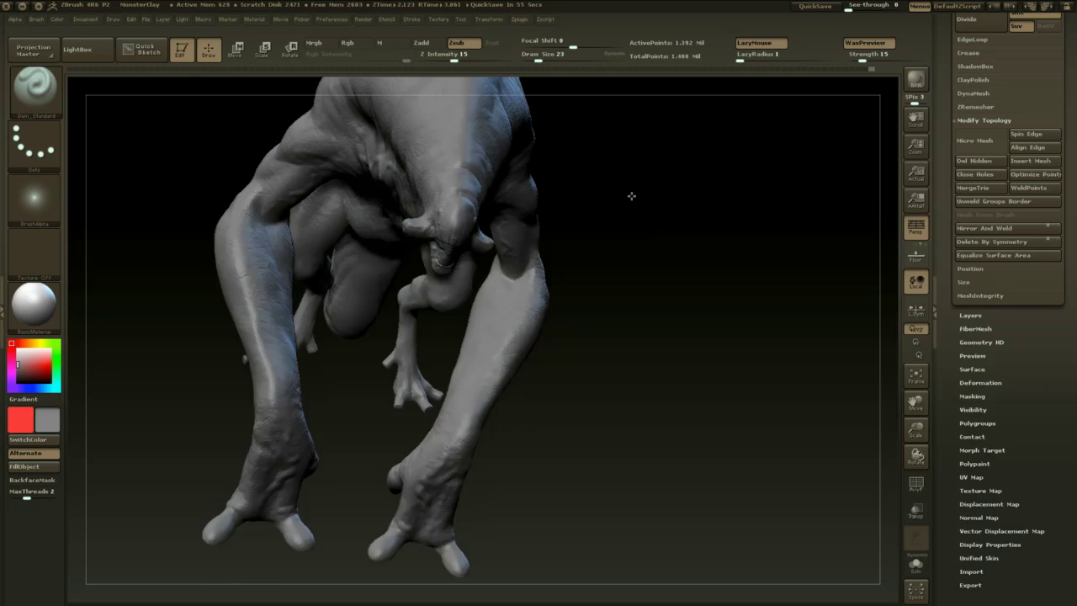
pyautogui.moveTo(631, 196)
pyautogui.mouseDown()
pyautogui.moveTo(649, 157)
pyautogui.moveTo(449, 264)
pyautogui.moveTo(384, 378)
pyautogui.moveTo(440, 196)
pyautogui.mouseUp()
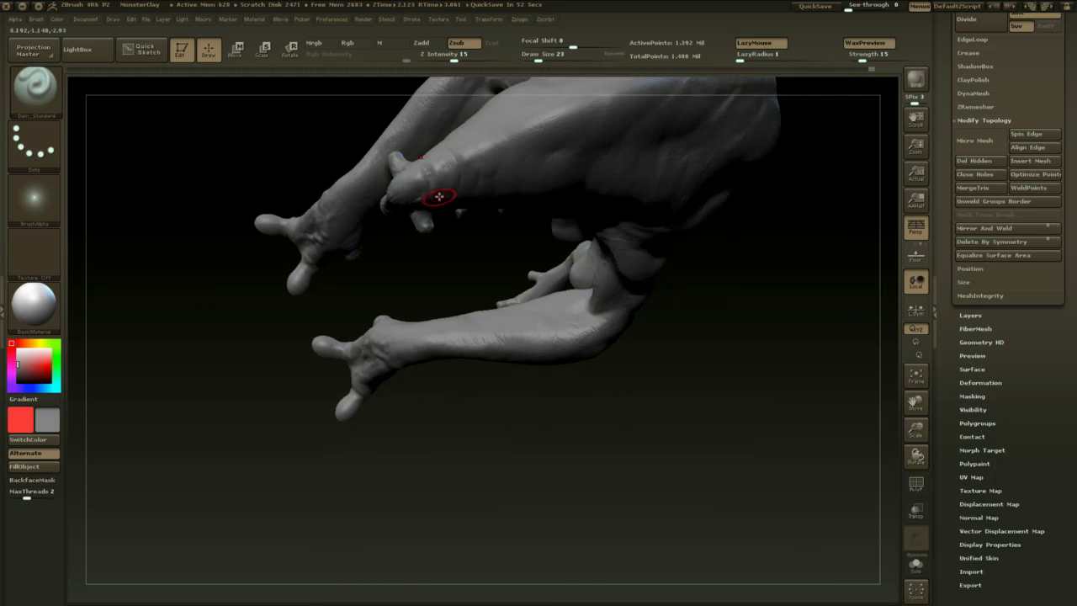
pyautogui.moveTo(484, 250); pyautogui.dragTo(497, 388)
pyautogui.moveTo(457, 282); pyautogui.dragTo(467, 288)
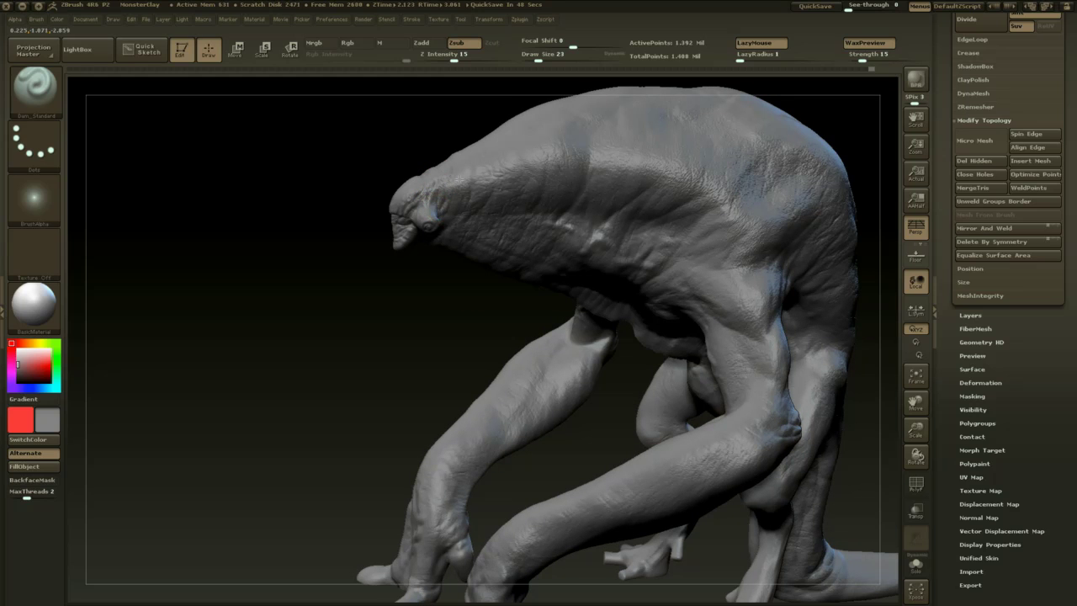
# - Inflate the forehead and the top of the snout with the Inflat brush at draw size 77
pyautogui.moveTo(707, 267)
pyautogui.mouseDown()
pyautogui.moveTo(799, 294)
pyautogui.moveTo(820, 325)
pyautogui.moveTo(779, 326)
pyautogui.moveTo(831, 321)
pyautogui.moveTo(697, 247)
pyautogui.moveTo(678, 213)
pyautogui.moveTo(654, 224)
pyautogui.moveTo(653, 288)
pyautogui.mouseUp()
pyautogui.press('b')
pyautogui.press('i')
pyautogui.press('n')
pyautogui.moveTo(668, 219); pyautogui.dragTo(556, 212)
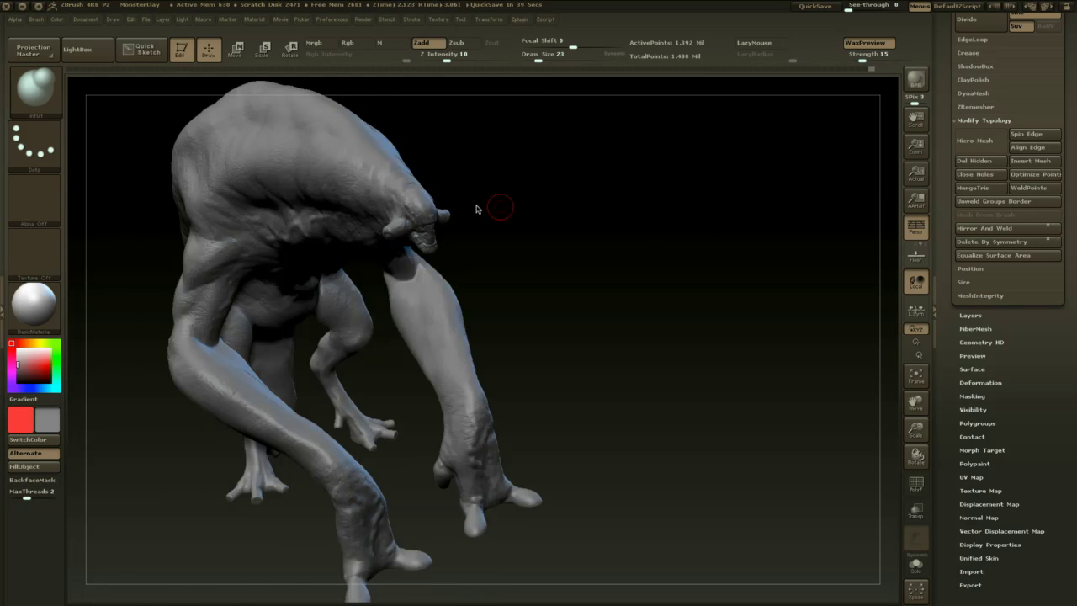
pyautogui.press('space')
pyautogui.moveTo(445, 212)
pyautogui.mouseDown()
pyautogui.moveTo(544, 248)
pyautogui.moveTo(567, 308)
pyautogui.mouseUp()
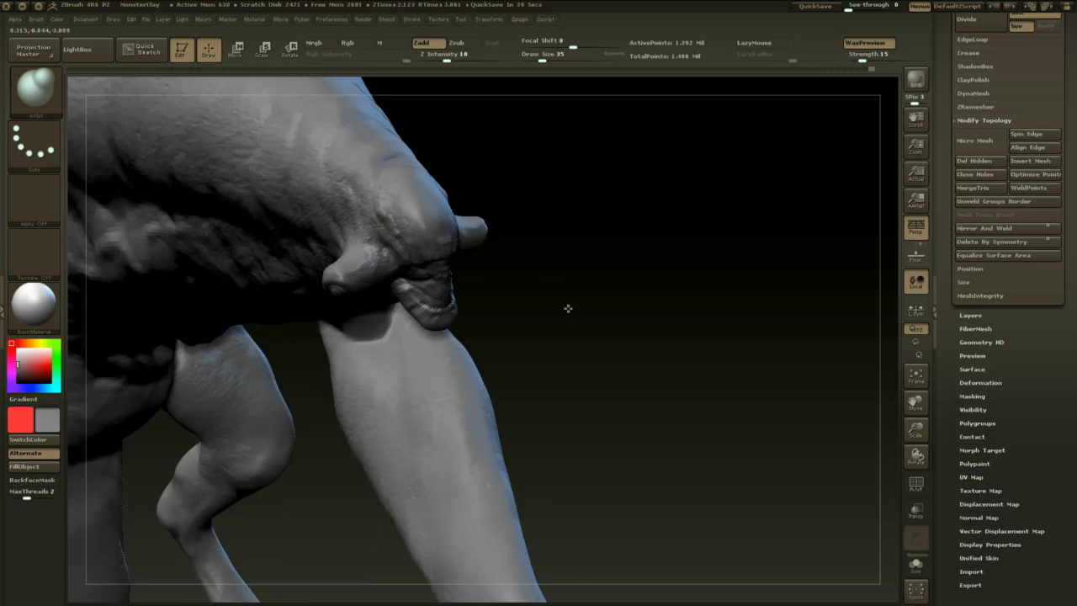
pyautogui.press('space')
pyautogui.moveTo(419, 219); pyautogui.dragTo(431, 218)
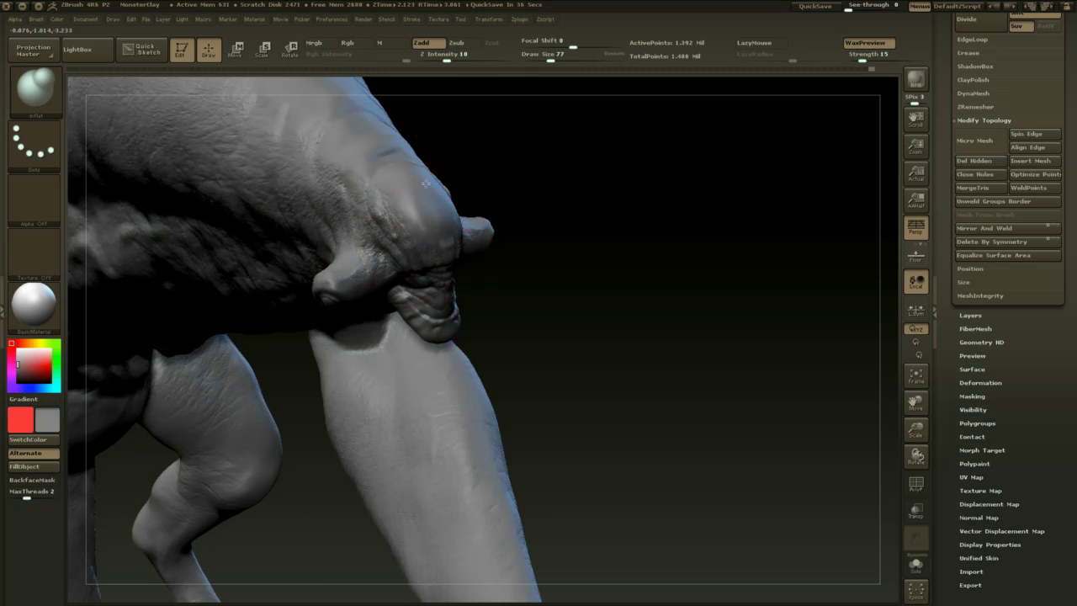
# - Smooth the skin folds on the neck behind the eye stalk at draw size 37
pyautogui.moveTo(513, 179)
pyautogui.mouseDown()
pyautogui.moveTo(558, 161)
pyautogui.moveTo(544, 255)
pyautogui.moveTo(536, 238)
pyautogui.moveTo(490, 236)
pyautogui.moveTo(416, 323)
pyautogui.mouseUp()
pyautogui.press('space')
pyautogui.moveTo(474, 254); pyautogui.dragTo(452, 282)
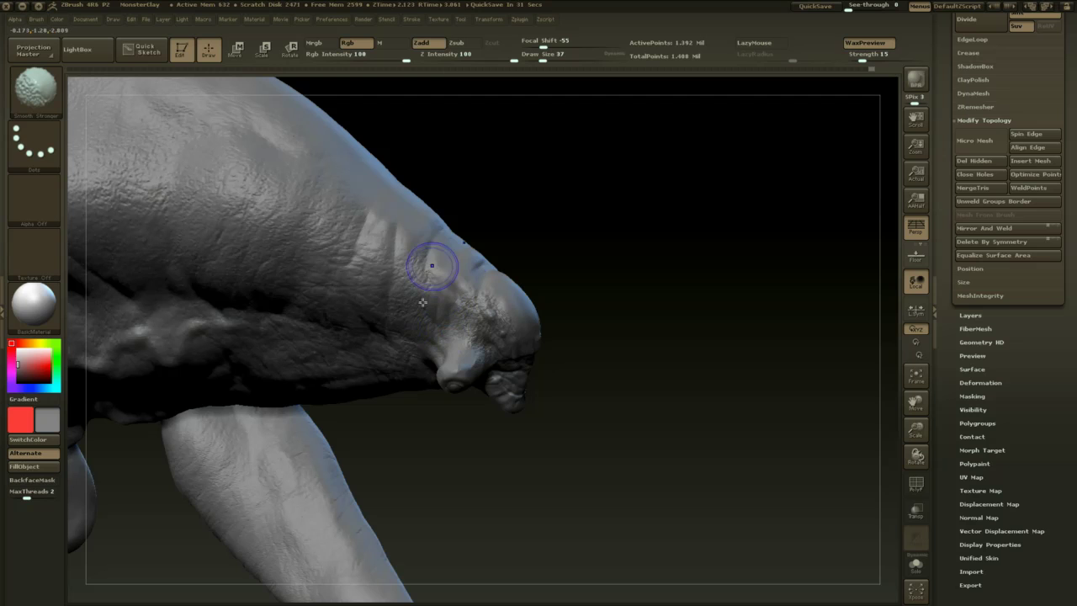
# - Build up folds across the neck behind the head with the ClayBuildup brush at draw size 37, smoothing their surface
pyautogui.moveTo(601, 277)
pyautogui.keyDown('alt'); pyautogui.mouseDown()
pyautogui.moveTo(589, 221)
pyautogui.moveTo(586, 282)
pyautogui.mouseUp(); pyautogui.keyUp('alt')
pyautogui.press('b')
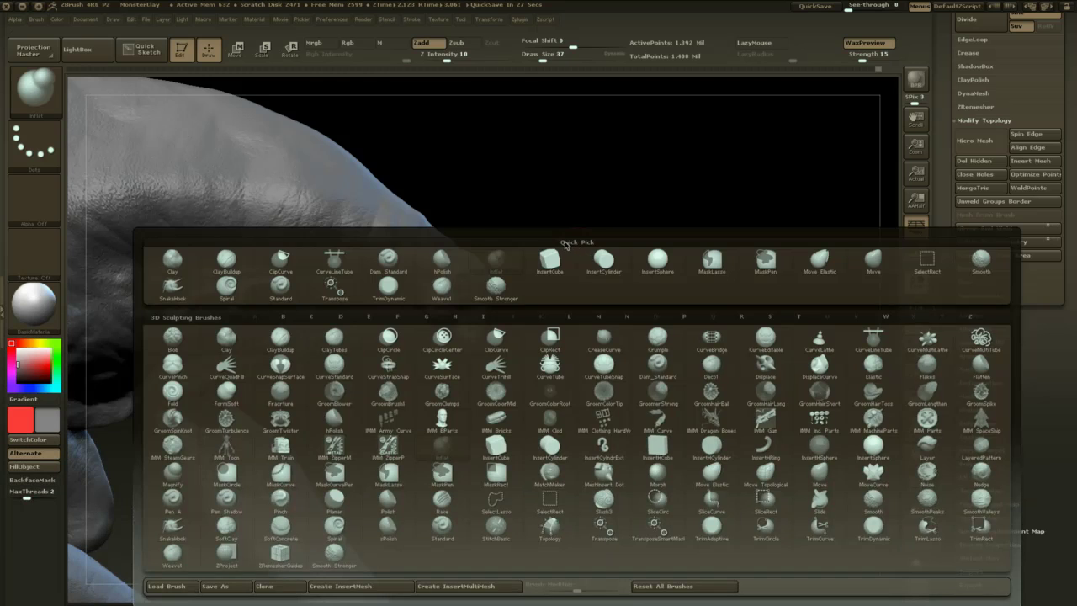
pyautogui.press('c')
pyautogui.press('b')
pyautogui.moveTo(559, 214); pyautogui.dragTo(427, 250)
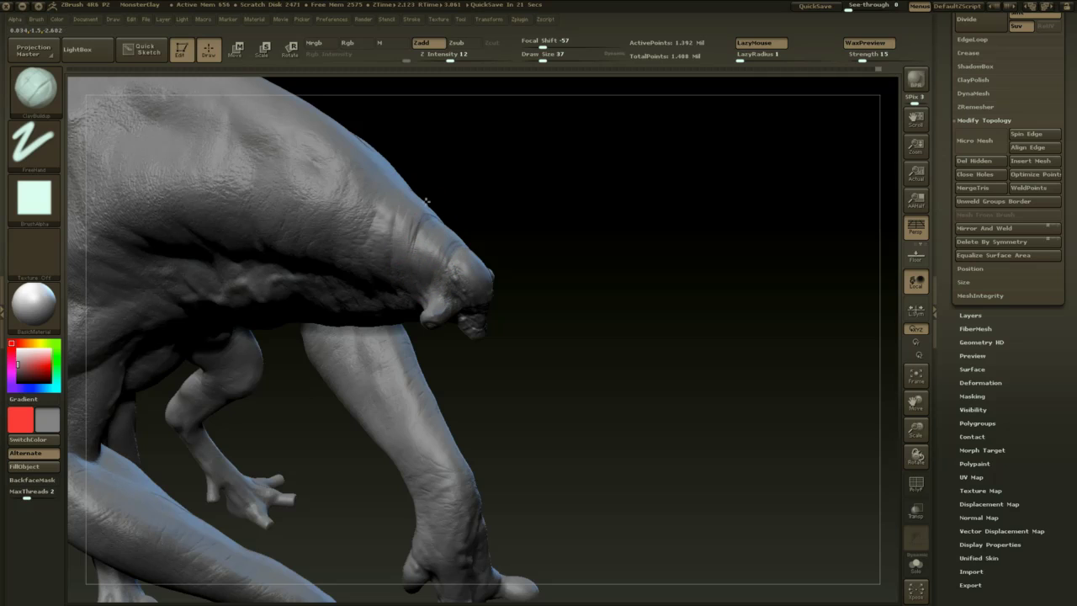
pyautogui.press('shift')
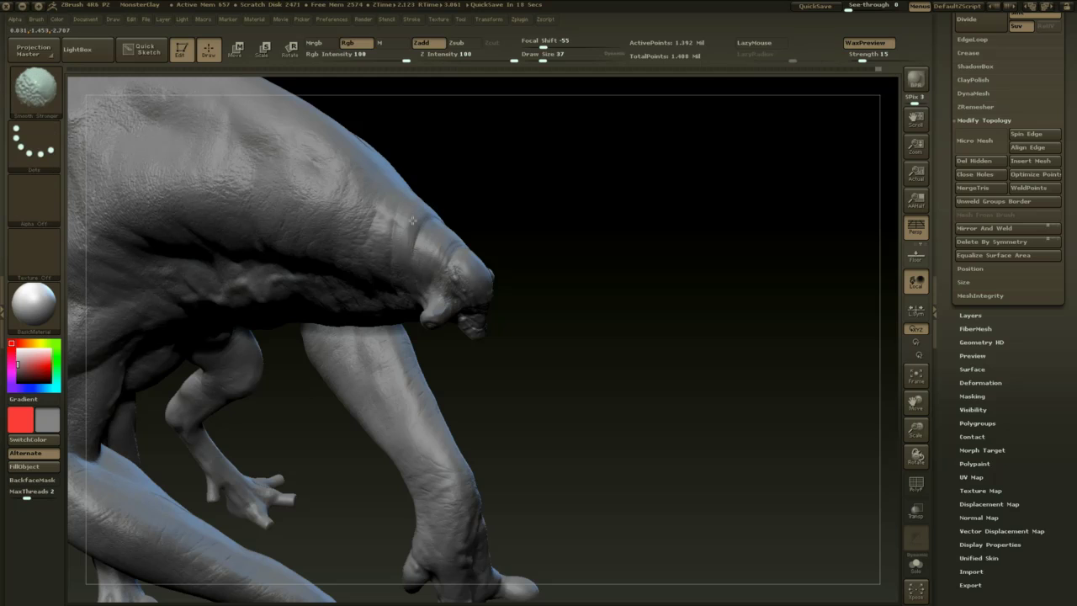
pyautogui.keyDown('shift'); pyautogui.moveTo(407, 268); pyautogui.dragTo(430, 230); pyautogui.keyUp('shift')
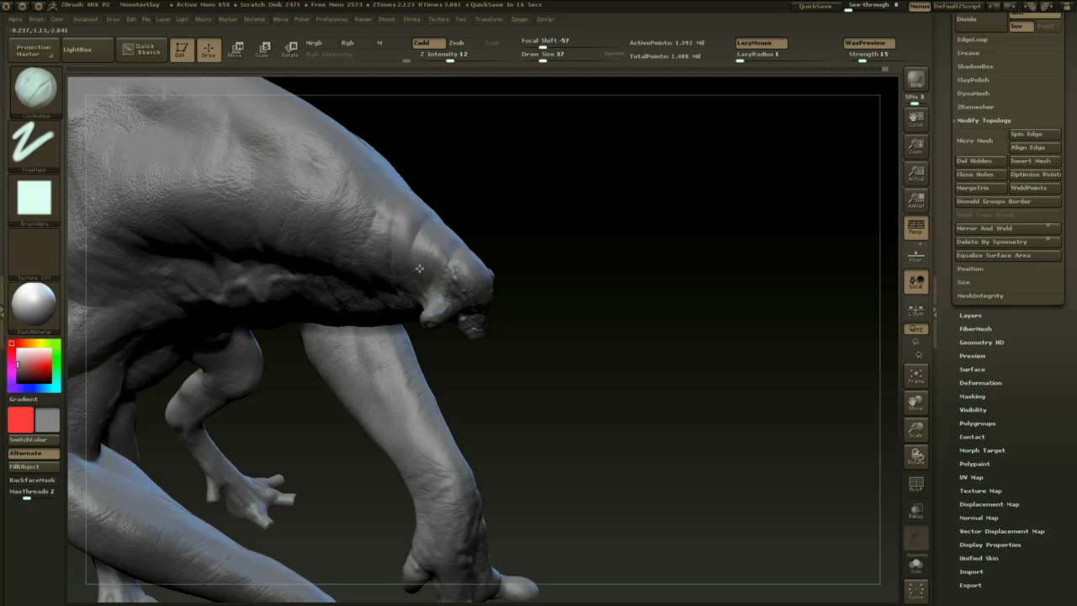
pyautogui.moveTo(495, 197); pyautogui.dragTo(461, 209)
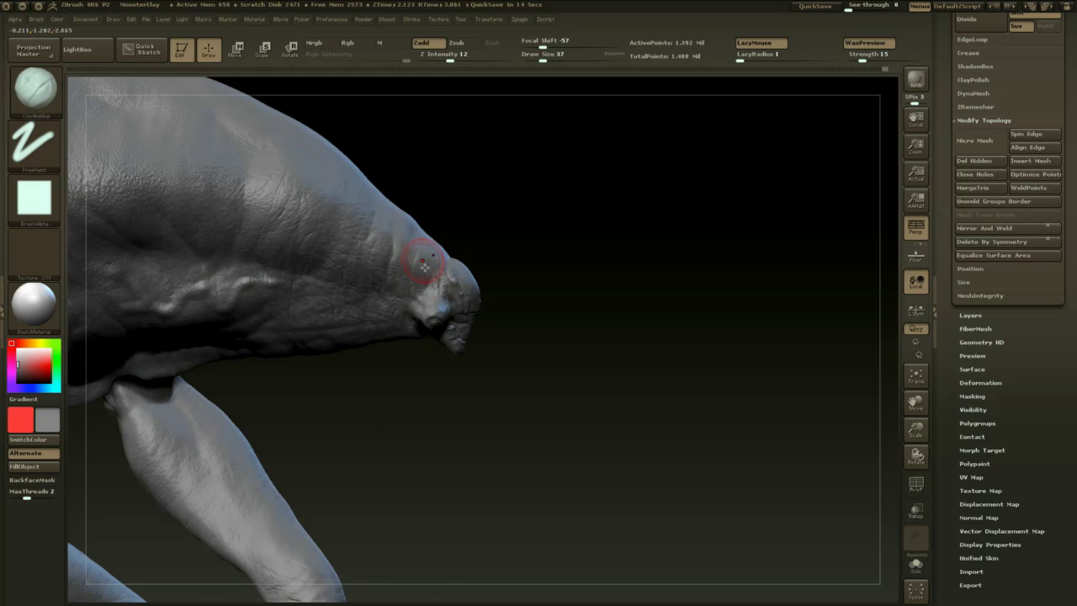
pyautogui.press('shift')
pyautogui.keyDown('shift'); pyautogui.moveTo(390, 244); pyautogui.dragTo(383, 230); pyautogui.keyUp('shift')
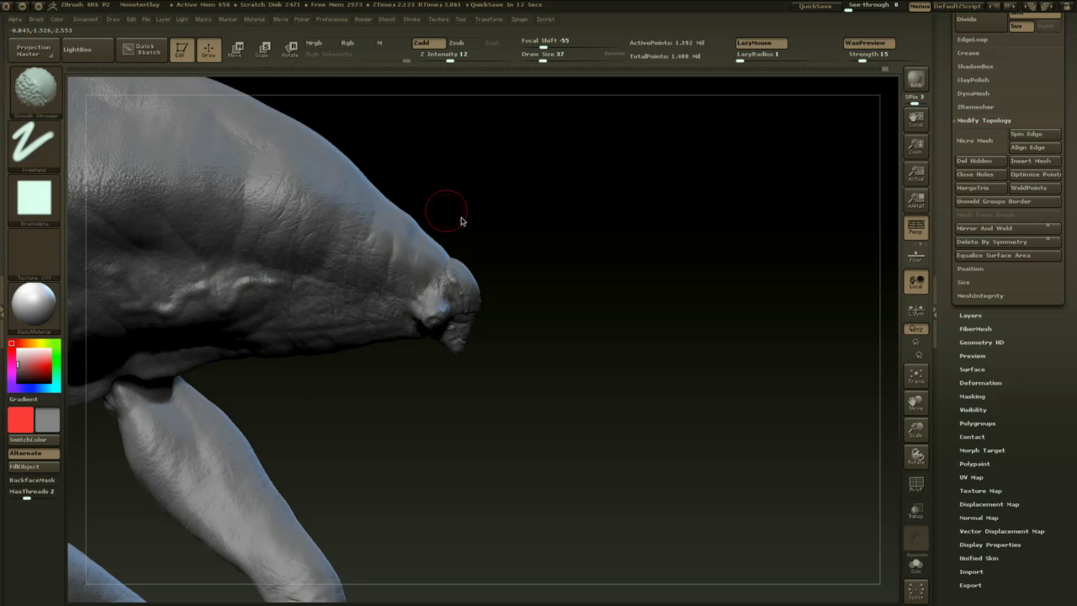
# - Add volume along the upper neck with the ClayBuildup brush at draw size 56
pyautogui.moveTo(462, 220)
pyautogui.keyDown('alt'); pyautogui.mouseDown()
pyautogui.moveTo(443, 163)
pyautogui.moveTo(435, 223)
pyautogui.mouseUp(); pyautogui.keyUp('alt')
pyautogui.press('shift')
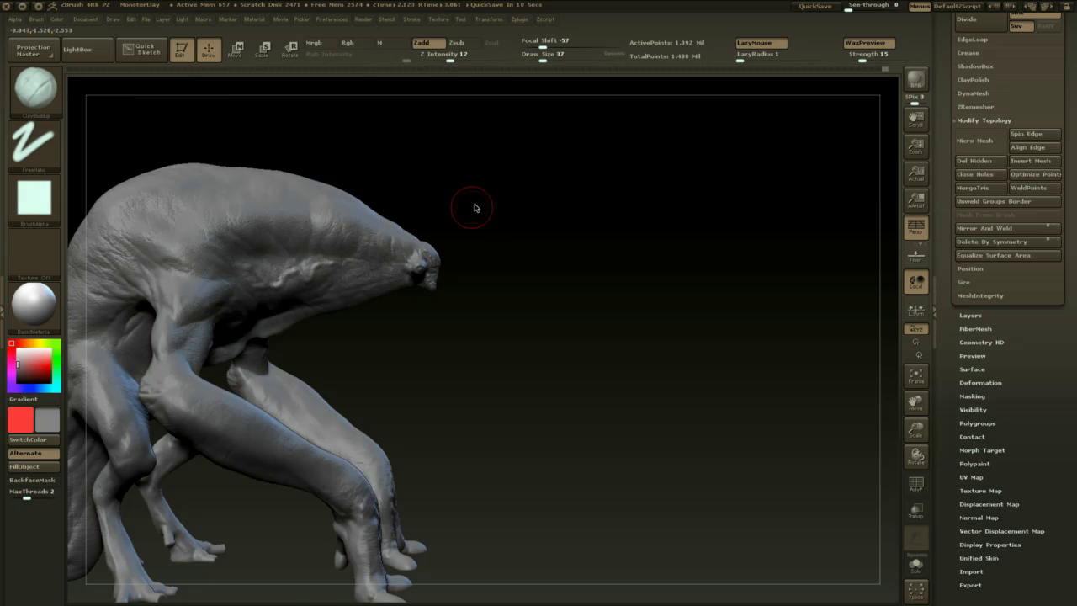
pyautogui.moveTo(457, 176)
pyautogui.mouseDown()
pyautogui.moveTo(423, 243)
pyautogui.moveTo(438, 159)
pyautogui.moveTo(452, 159)
pyautogui.moveTo(427, 224)
pyautogui.moveTo(385, 233)
pyautogui.mouseUp()
pyautogui.press('space')
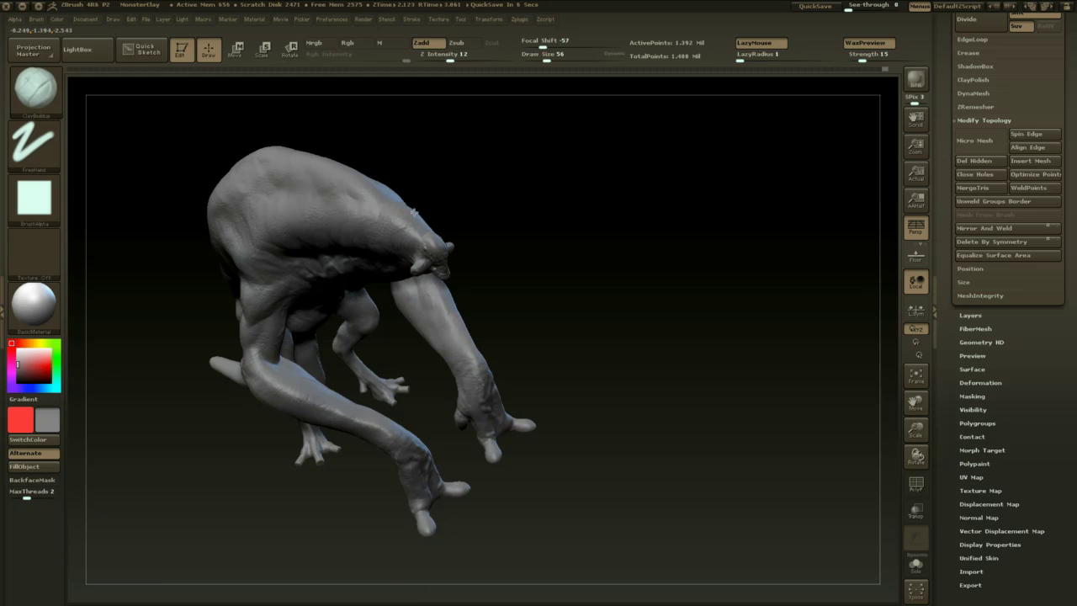
pyautogui.moveTo(477, 183); pyautogui.dragTo(429, 209)
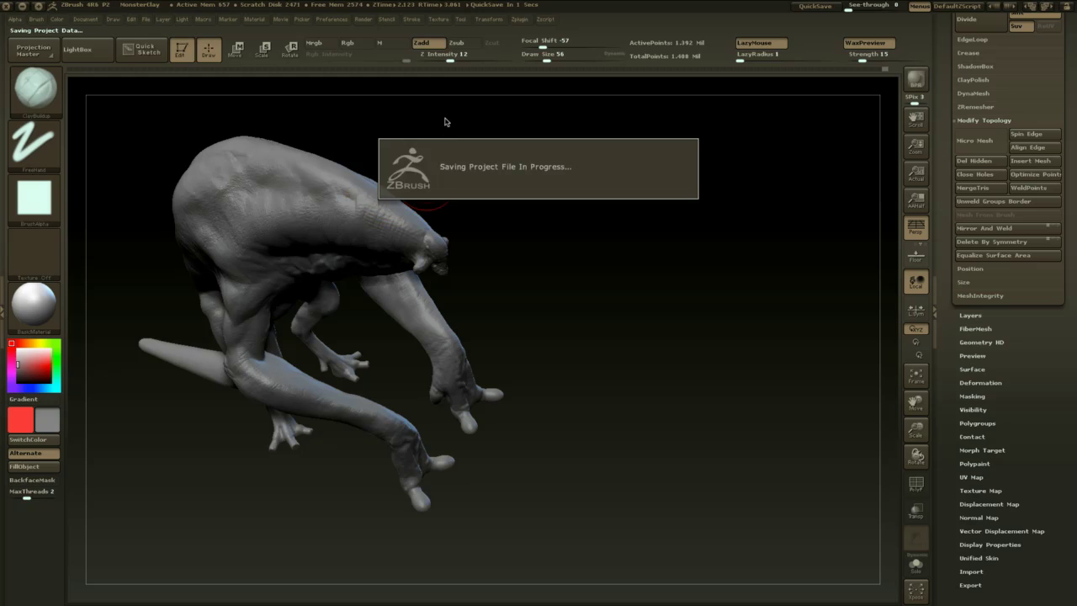
pyautogui.moveTo(527, 272); pyautogui.dragTo(534, 234)
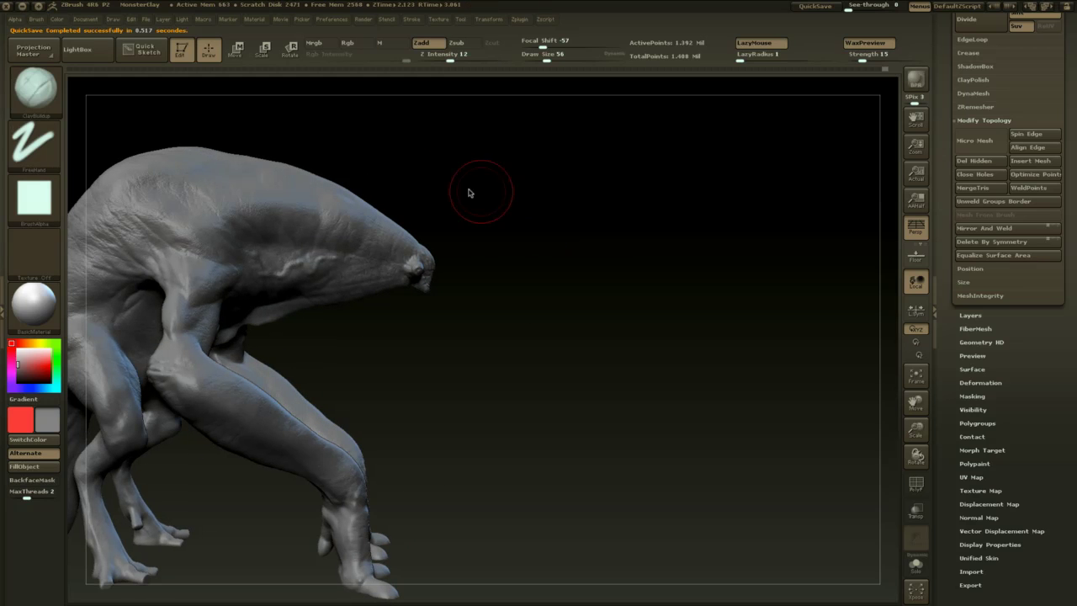
# - Inflate the top of the neck and the upper back with the Inflat brush at draw size 77
pyautogui.moveTo(469, 191)
pyautogui.mouseDown()
pyautogui.moveTo(447, 216)
pyautogui.moveTo(455, 170)
pyautogui.moveTo(515, 197)
pyautogui.moveTo(510, 244)
pyautogui.mouseUp()
pyautogui.press('b')
pyautogui.press('n')
pyautogui.press('space')
pyautogui.moveTo(412, 228); pyautogui.dragTo(422, 228)
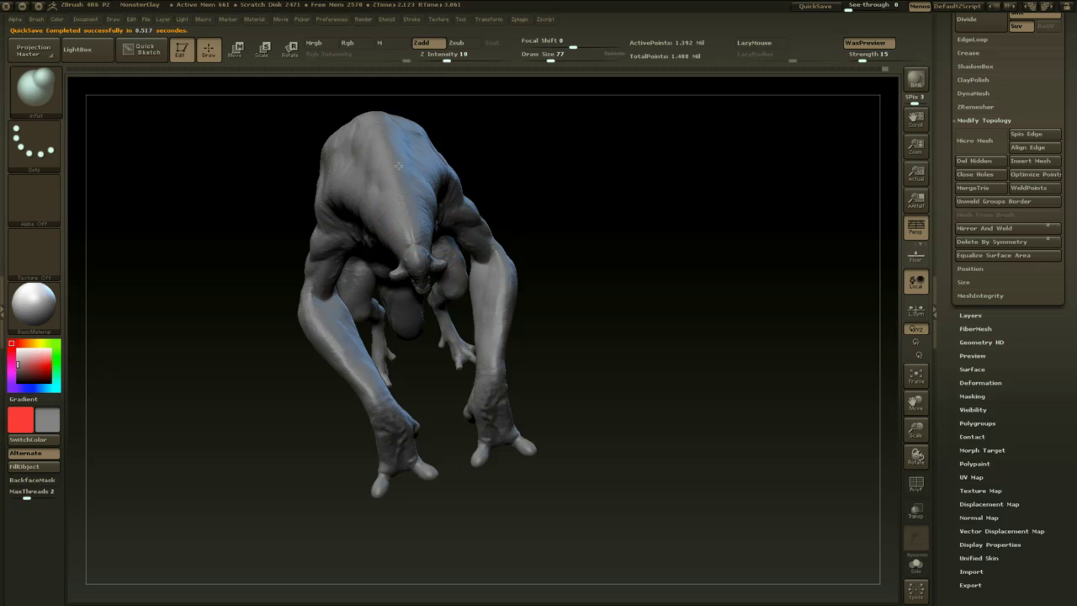
pyautogui.moveTo(495, 148); pyautogui.dragTo(583, 138)
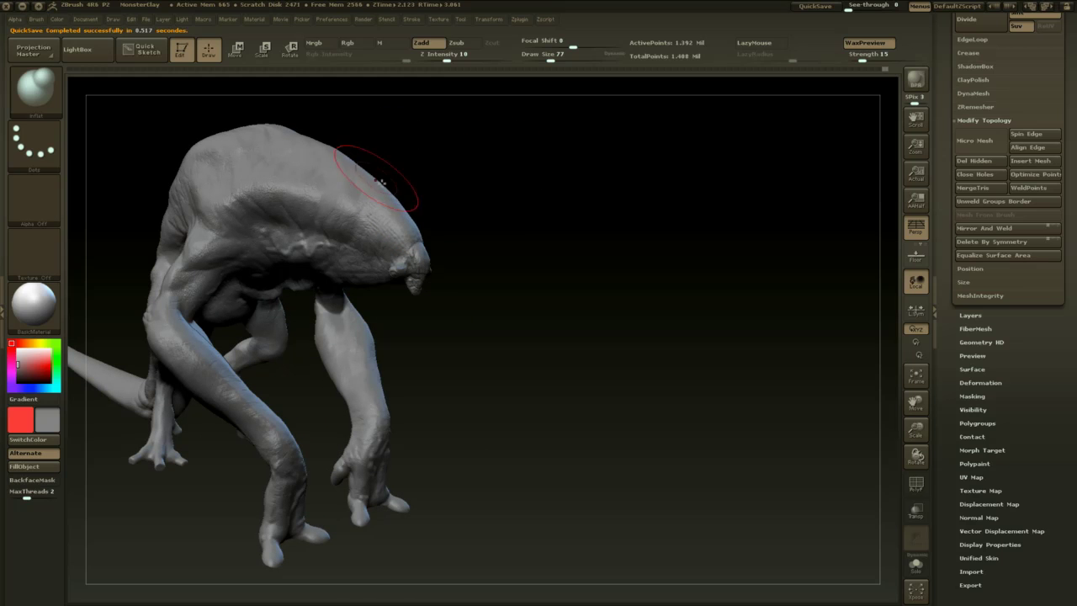
pyautogui.moveTo(423, 157)
pyautogui.mouseDown()
pyautogui.moveTo(492, 184)
pyautogui.moveTo(454, 146)
pyautogui.moveTo(490, 237)
pyautogui.moveTo(413, 202)
pyautogui.mouseUp()
# - Smooth the top of the neck, the upper back and the neck's side at draw size 46
pyautogui.press('space')
pyautogui.moveTo(413, 202); pyautogui.dragTo(399, 204)
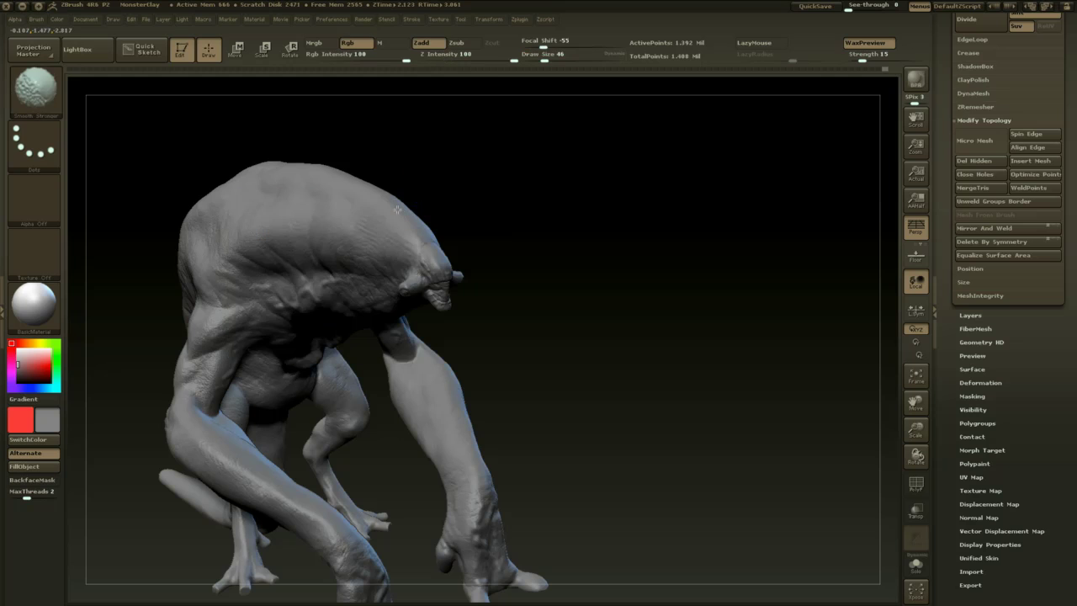
pyautogui.moveTo(524, 241); pyautogui.dragTo(418, 223)
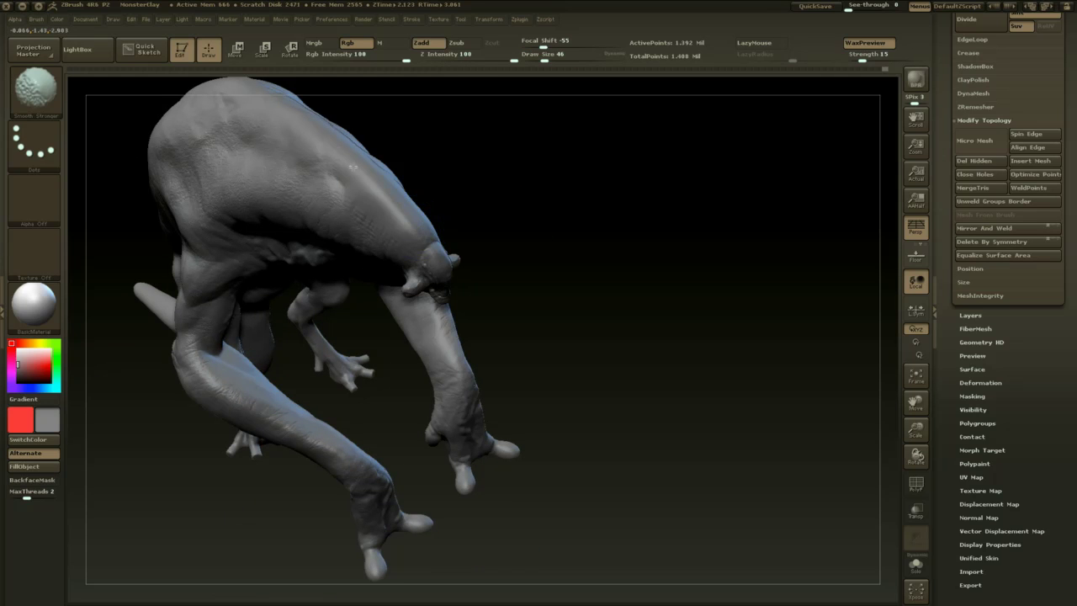
pyautogui.keyDown('shift'); pyautogui.moveTo(353, 167); pyautogui.dragTo(283, 104); pyautogui.keyUp('shift')
pyautogui.moveTo(573, 191)
pyautogui.mouseDown()
pyautogui.moveTo(515, 153)
pyautogui.moveTo(548, 207)
pyautogui.moveTo(530, 240)
pyautogui.mouseUp()
pyautogui.moveTo(433, 214)
pyautogui.keyDown('shift'); pyautogui.mouseDown()
pyautogui.moveTo(428, 250)
pyautogui.moveTo(466, 267)
pyautogui.moveTo(458, 273)
pyautogui.mouseUp(); pyautogui.keyUp('shift')
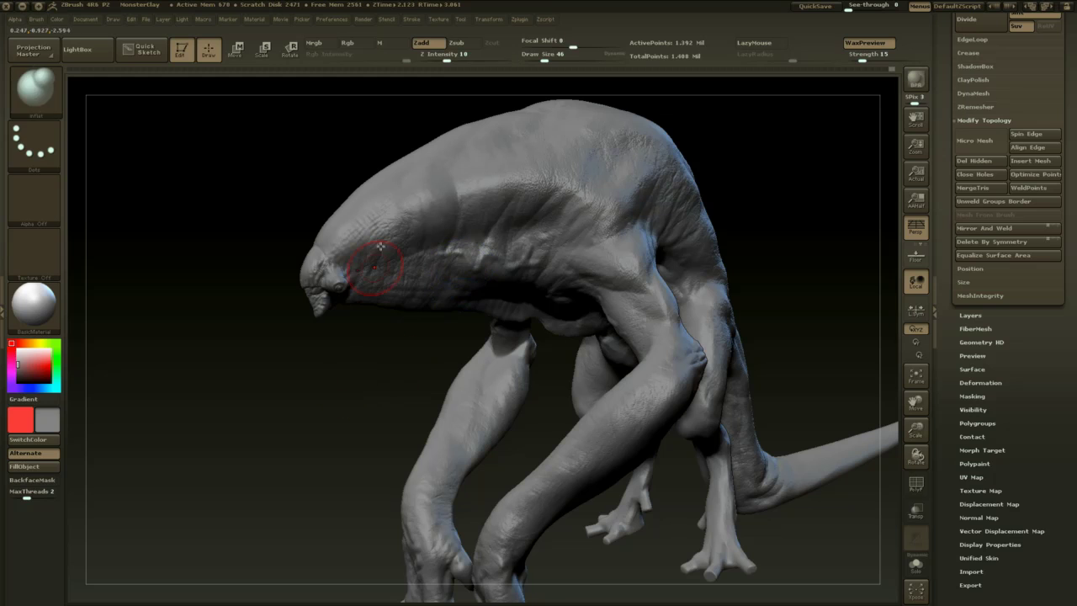
pyautogui.moveTo(380, 245)
pyautogui.keyDown('shift'); pyautogui.mouseDown()
pyautogui.moveTo(356, 252)
pyautogui.moveTo(390, 197)
pyautogui.moveTo(425, 213)
pyautogui.mouseUp(); pyautogui.keyUp('shift')
# - Carve fine wrinkles into the side of the neck behind the eye stalk with the Dam_Standard brush at draw size 14
pyautogui.press('b')
pyautogui.press('i')
pyautogui.press('n')
pyautogui.press('space')
pyautogui.press('b')
pyautogui.press('d')
pyautogui.press('s')
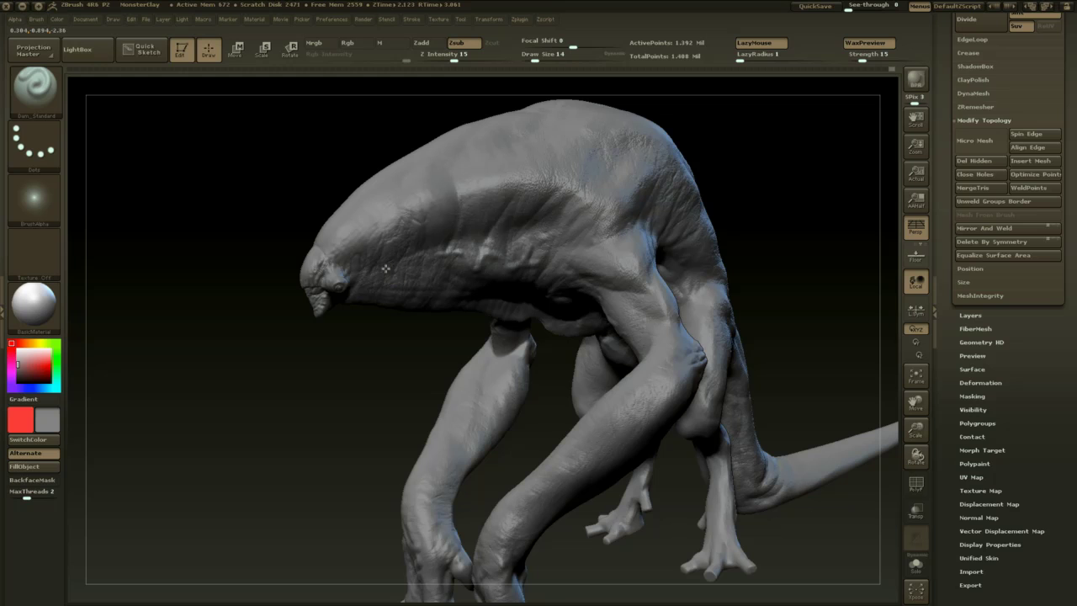
pyautogui.moveTo(374, 340); pyautogui.dragTo(376, 471)
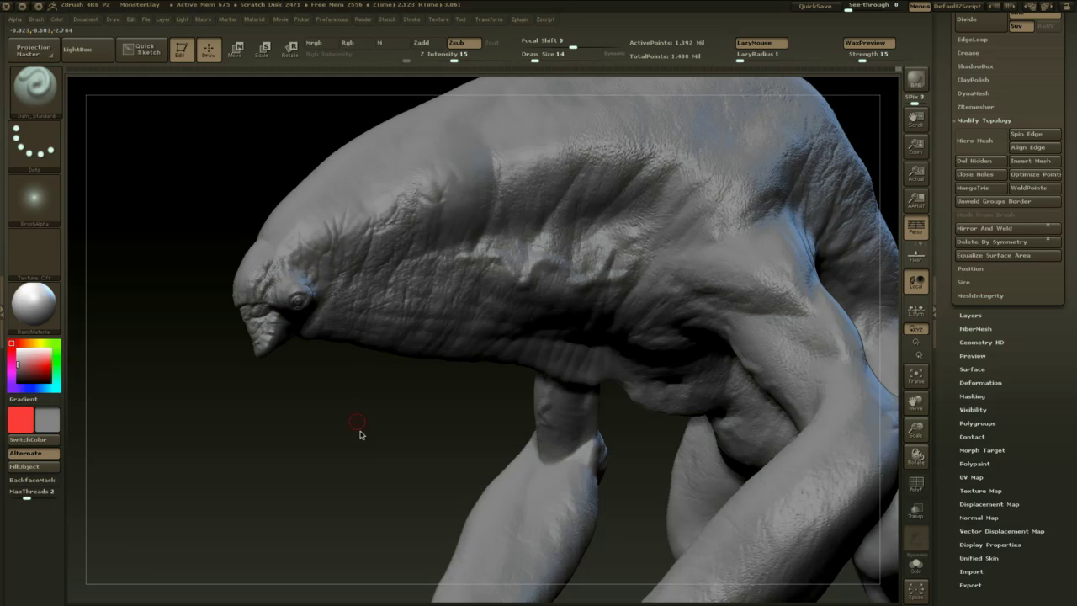
# - Carve broader creases along the side of the neck with the Dam_Standard brush at draw size 29
pyautogui.keyDown('alt'); pyautogui.moveTo(360, 435); pyautogui.dragTo(315, 324); pyautogui.keyUp('alt')
pyautogui.moveTo(330, 409); pyautogui.dragTo(438, 329)
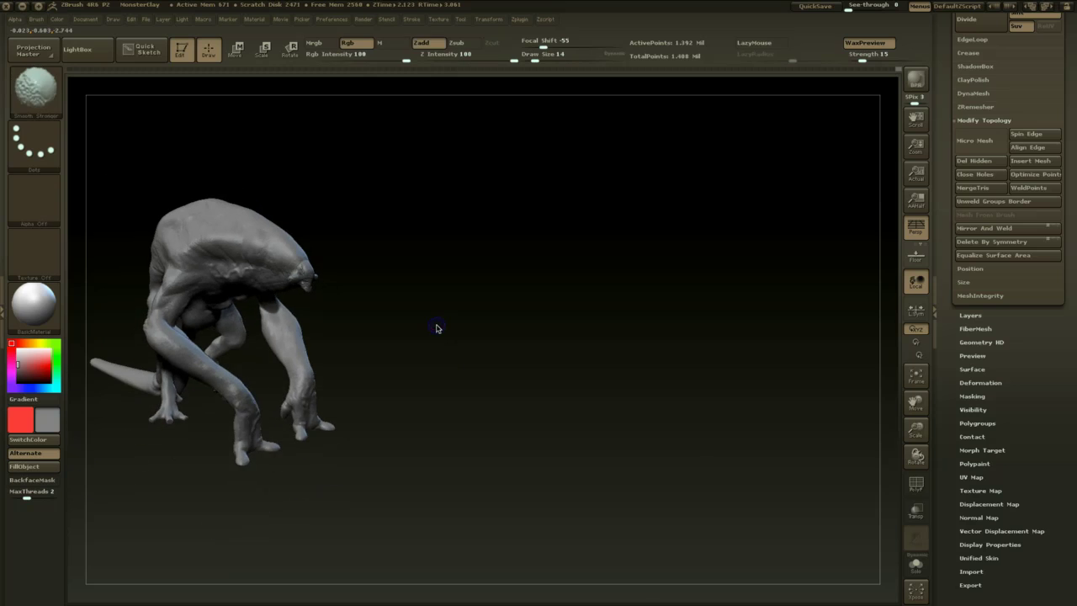
pyautogui.press('f')
pyautogui.moveTo(793, 331)
pyautogui.keyDown('alt'); pyautogui.mouseDown()
pyautogui.moveTo(767, 295)
pyautogui.moveTo(572, 307)
pyautogui.mouseUp(); pyautogui.keyUp('alt')
pyautogui.press('space')
pyautogui.moveTo(606, 250); pyautogui.dragTo(613, 250)
pyautogui.moveTo(621, 252); pyautogui.dragTo(600, 188)
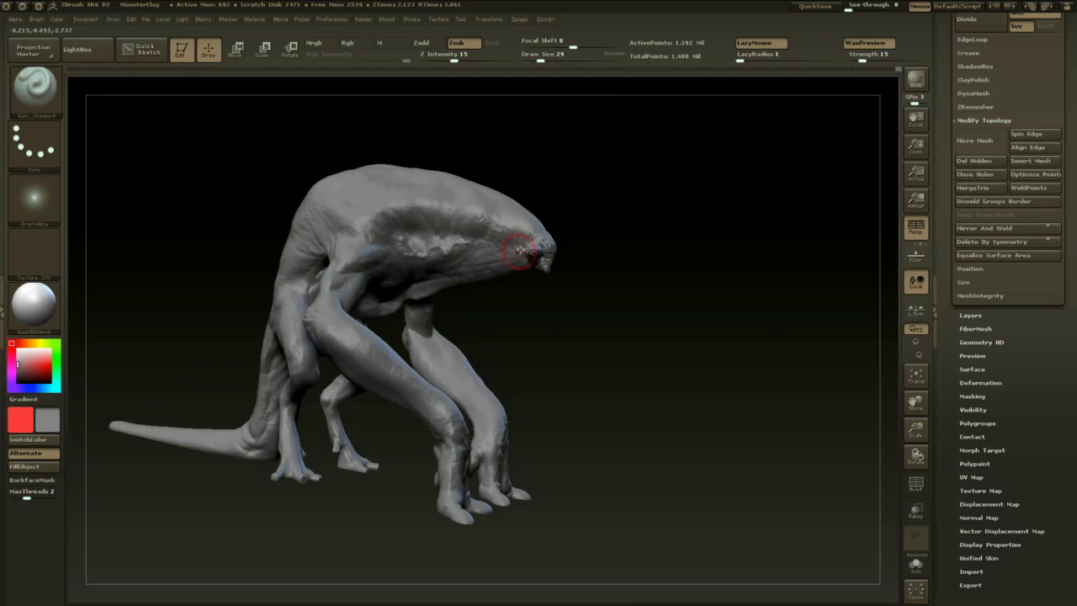
pyautogui.moveTo(562, 302); pyautogui.dragTo(589, 304)
pyautogui.moveTo(529, 229)
pyautogui.mouseDown()
pyautogui.moveTo(550, 217)
pyautogui.moveTo(454, 341)
pyautogui.moveTo(513, 334)
pyautogui.moveTo(279, 353)
pyautogui.mouseUp()
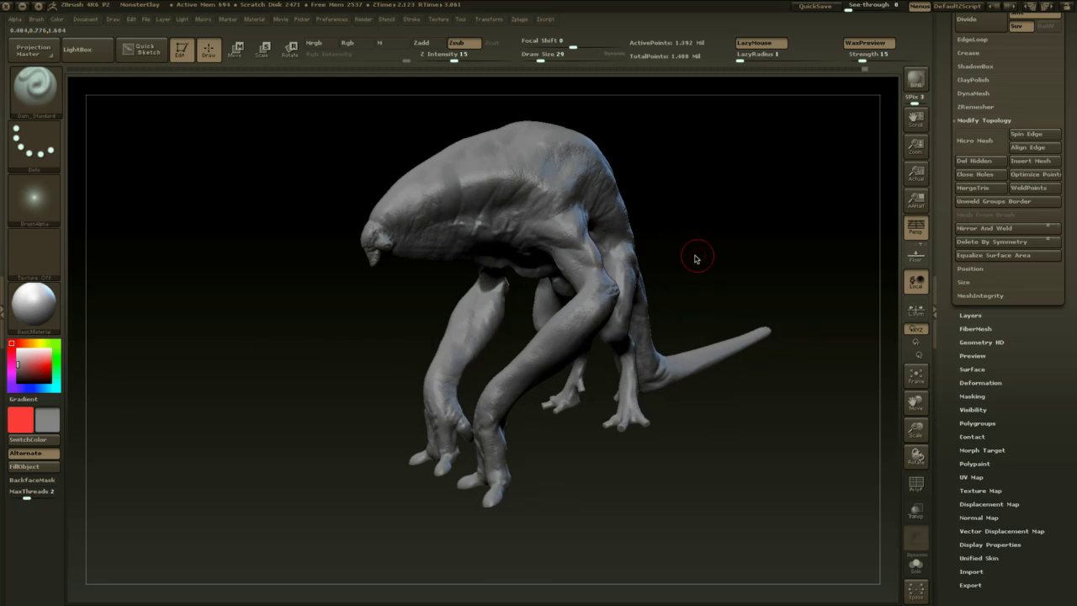
# - Carve long muscle creases along the inner side of the front forearm with the Dam_Standard brush at draw size 39
pyautogui.moveTo(705, 251)
pyautogui.mouseDown()
pyautogui.moveTo(708, 230)
pyautogui.moveTo(693, 261)
pyautogui.moveTo(712, 253)
pyautogui.mouseUp()
pyautogui.moveTo(712, 253)
pyautogui.keyDown('alt'); pyautogui.mouseDown()
pyautogui.moveTo(639, 267)
pyautogui.moveTo(651, 339)
pyautogui.moveTo(555, 298)
pyautogui.moveTo(639, 358)
pyautogui.moveTo(660, 350)
pyautogui.mouseUp(); pyautogui.keyUp('alt')
pyautogui.press('space')
pyautogui.moveTo(519, 300); pyautogui.dragTo(524, 300)
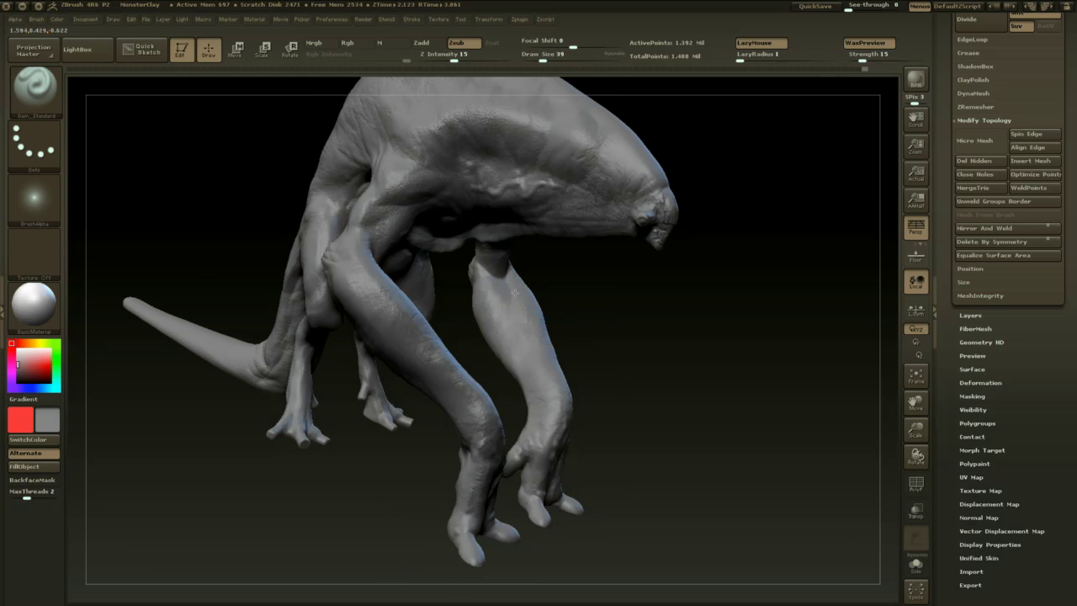
pyautogui.moveTo(576, 363); pyautogui.dragTo(577, 419)
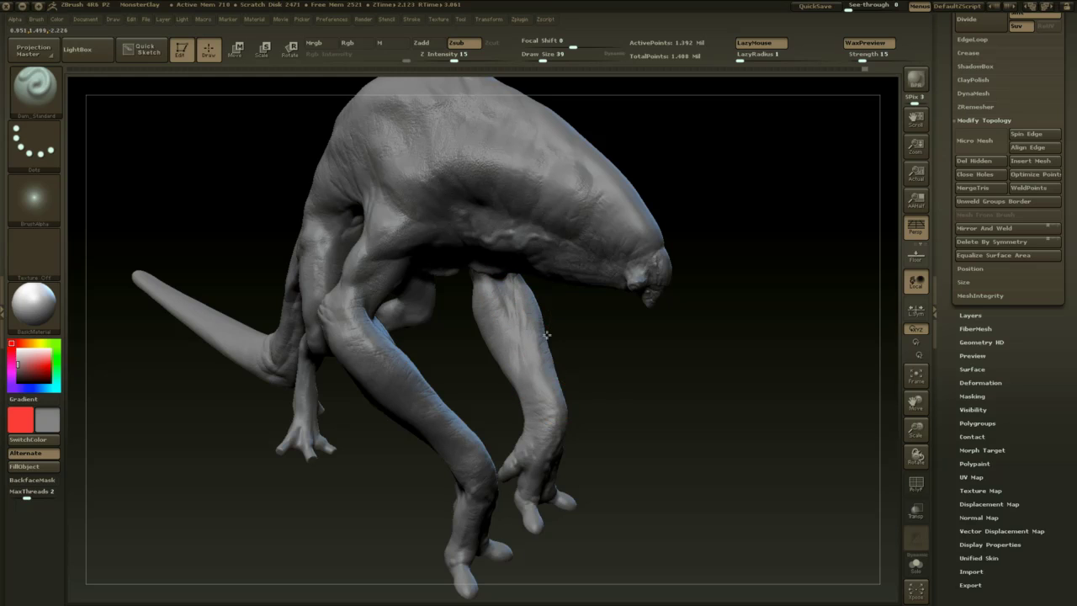
pyautogui.moveTo(589, 388); pyautogui.dragTo(511, 378)
pyautogui.moveTo(577, 365); pyautogui.dragTo(587, 349)
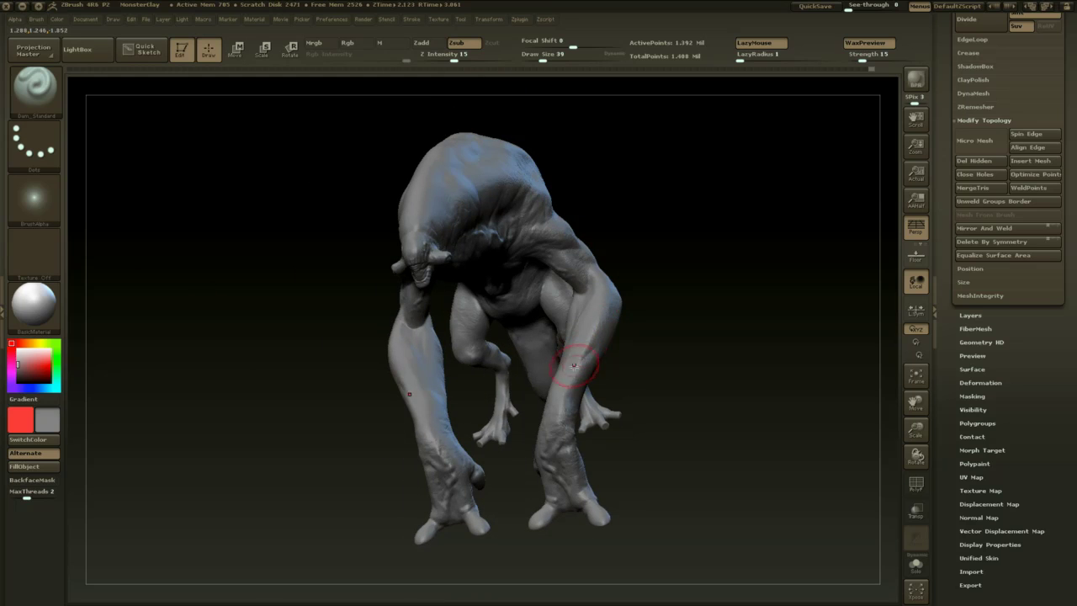
# - Carve muscle creases along the outer side of the front forearm up to the elbow with the Dam_Standard brush at draw size 39
pyautogui.moveTo(661, 312); pyautogui.dragTo(590, 309)
pyautogui.moveTo(582, 362); pyautogui.dragTo(638, 300)
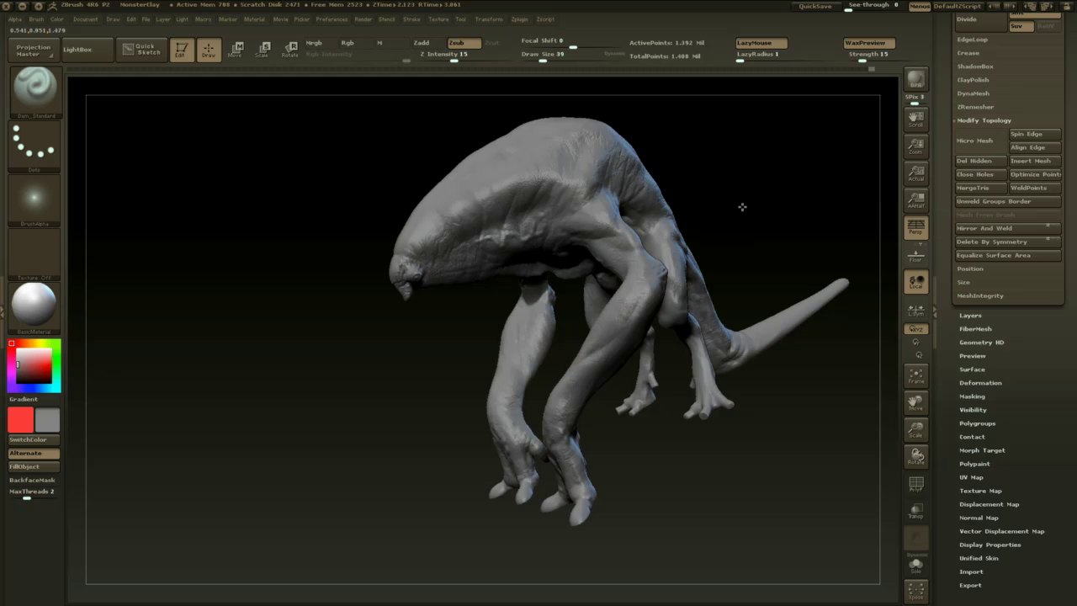
pyautogui.moveTo(743, 207); pyautogui.dragTo(707, 211)
pyautogui.moveTo(635, 332); pyautogui.dragTo(653, 282)
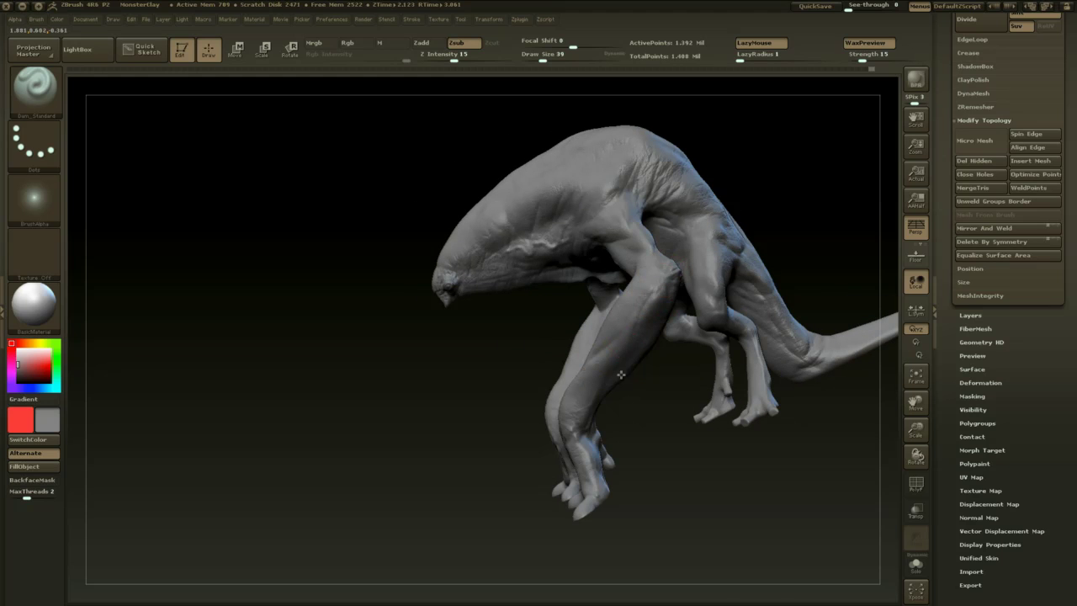
pyautogui.moveTo(635, 425); pyautogui.dragTo(691, 418)
pyautogui.moveTo(719, 263); pyautogui.dragTo(653, 226)
pyautogui.keyDown('alt'); pyautogui.moveTo(746, 202); pyautogui.dragTo(720, 283); pyautogui.keyUp('alt')
pyautogui.moveTo(754, 226); pyautogui.dragTo(651, 259)
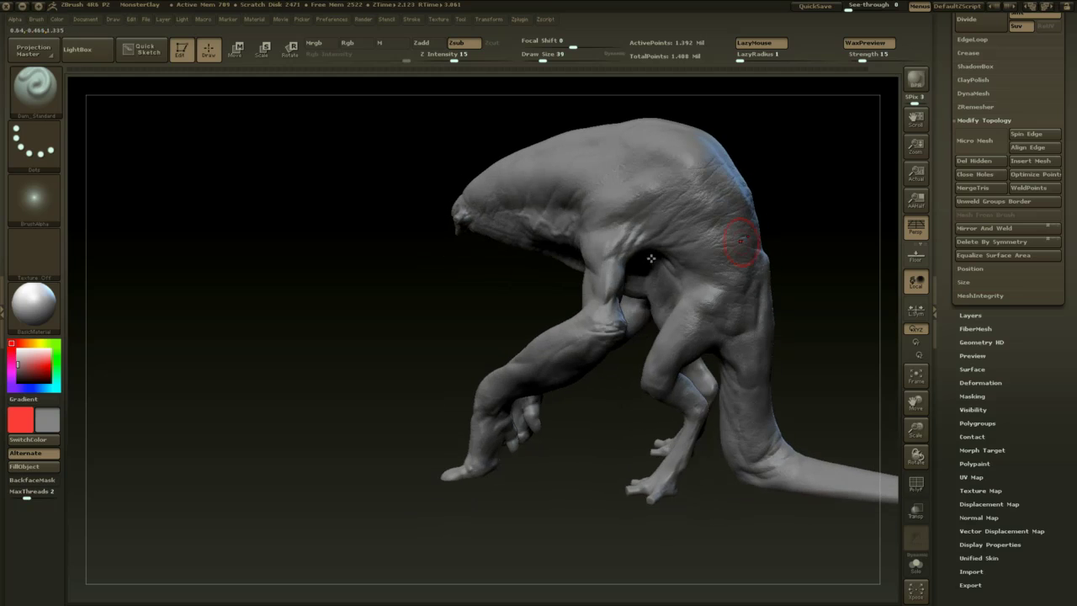
# - Carve muscle creases along the thigh and shin of the hind leg with the Dam_Standard brush at draw size 39
pyautogui.moveTo(602, 425); pyautogui.dragTo(682, 436)
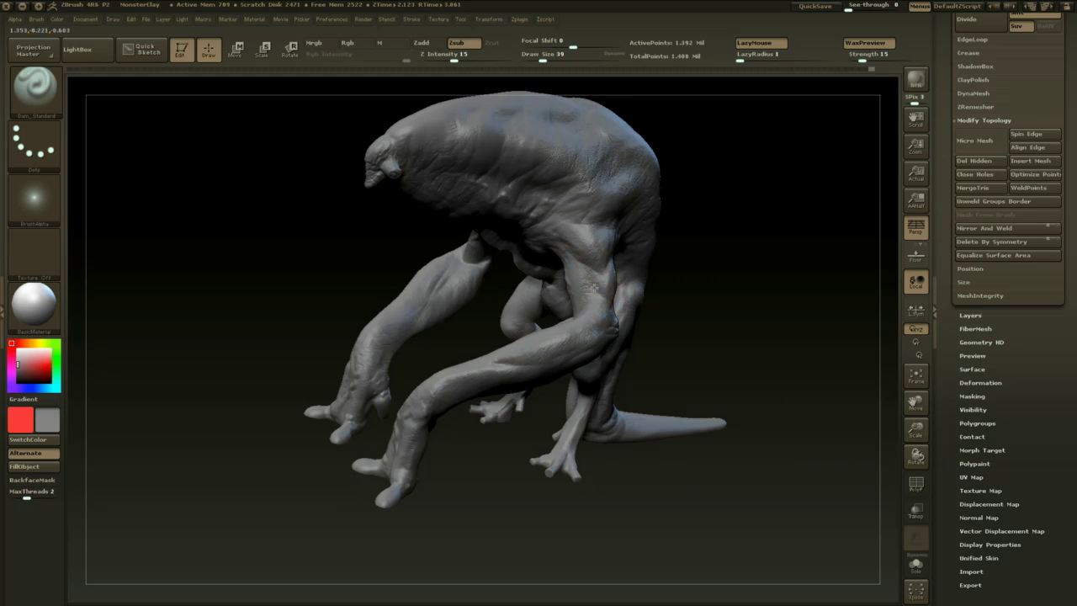
pyautogui.moveTo(680, 300); pyautogui.dragTo(734, 313)
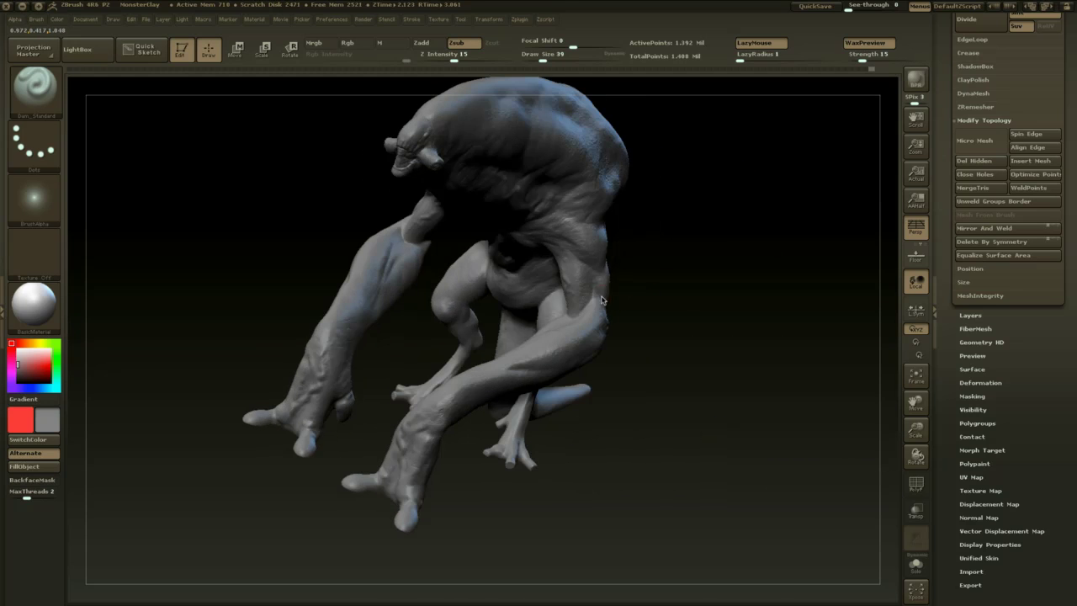
pyautogui.moveTo(681, 254); pyautogui.dragTo(699, 197)
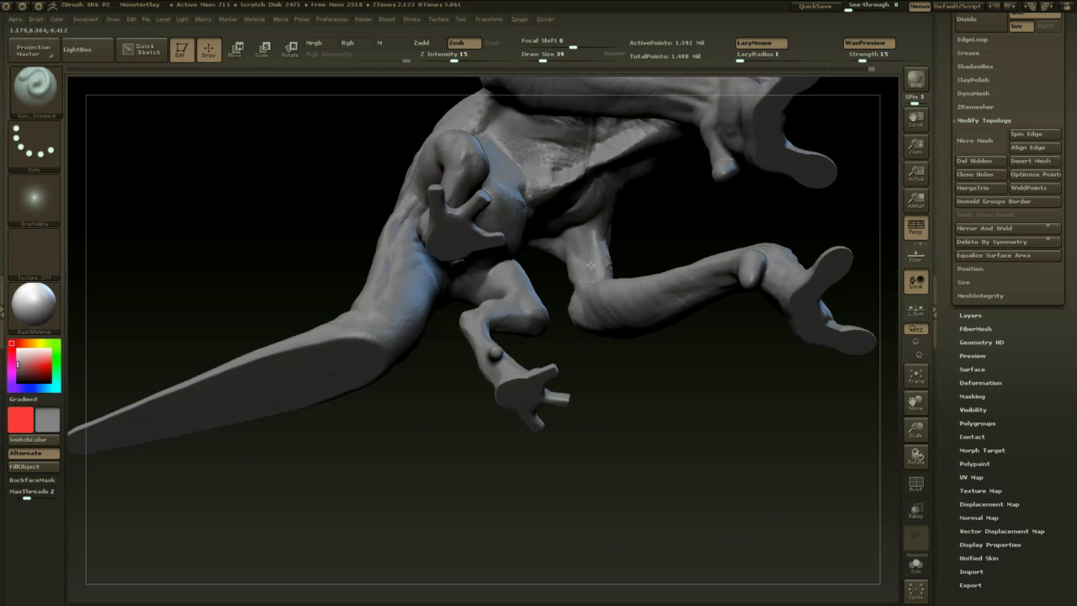
pyautogui.moveTo(633, 248)
pyautogui.mouseDown()
pyautogui.moveTo(640, 270)
pyautogui.moveTo(621, 317)
pyautogui.moveTo(646, 331)
pyautogui.moveTo(564, 287)
pyautogui.moveTo(518, 309)
pyautogui.mouseUp()
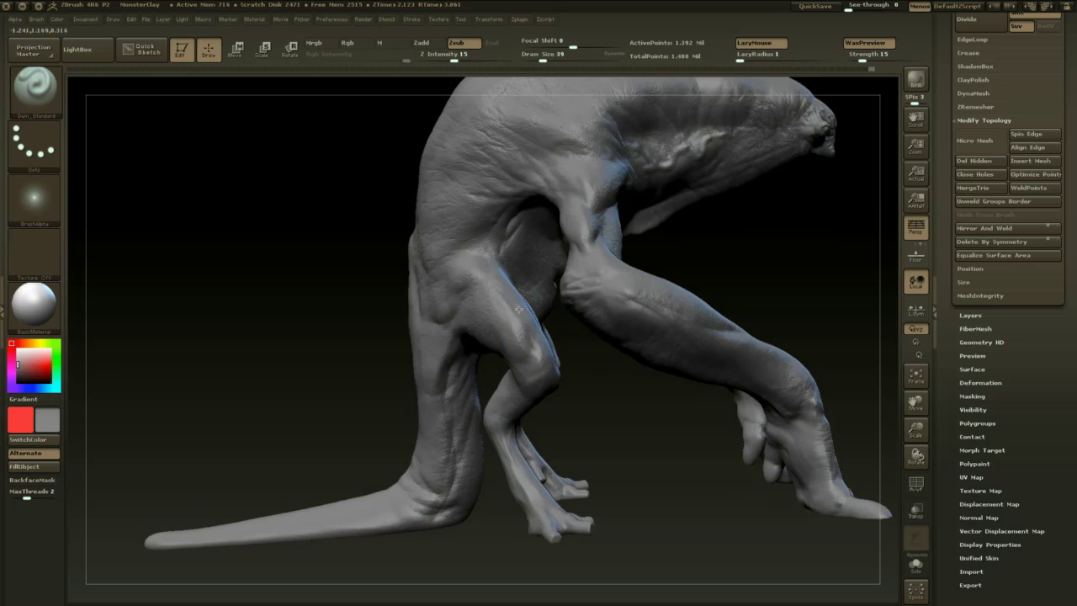
pyautogui.moveTo(595, 399); pyautogui.dragTo(517, 348)
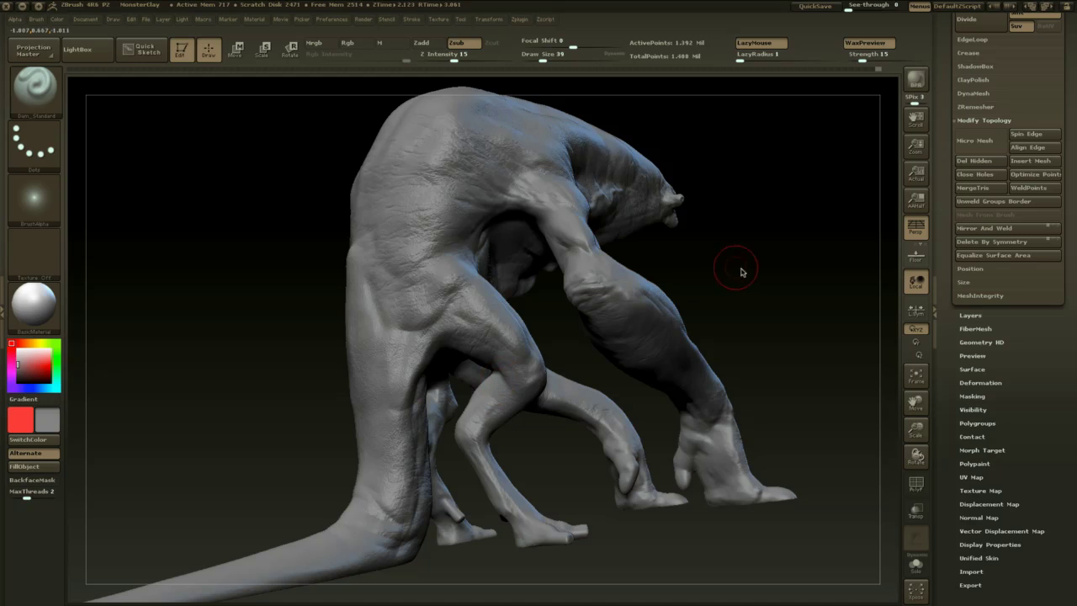
pyautogui.moveTo(741, 269); pyautogui.dragTo(776, 276)
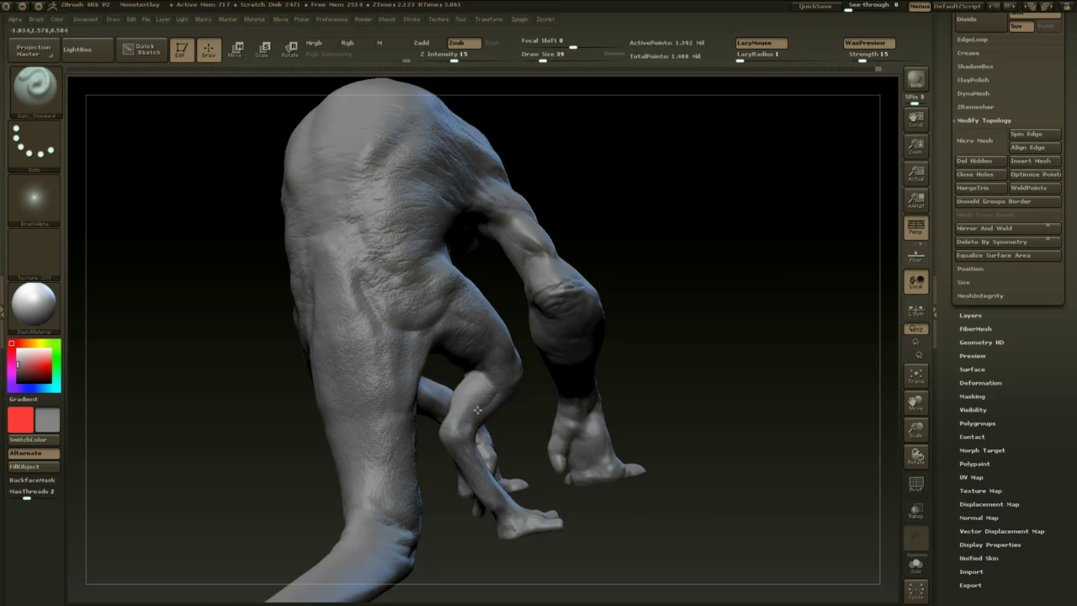
pyautogui.moveTo(660, 360); pyautogui.dragTo(463, 400)
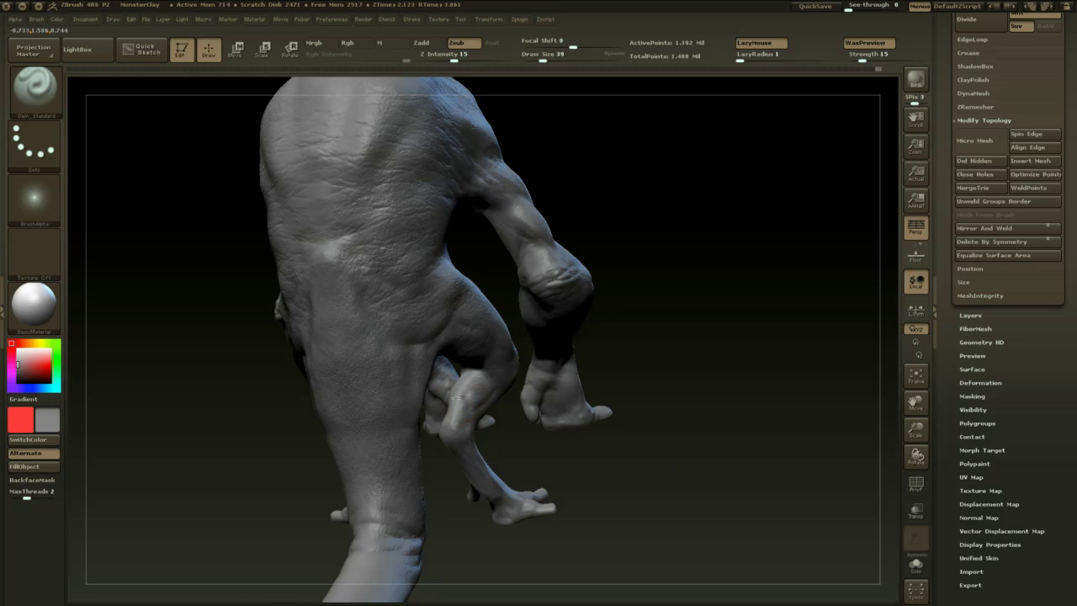
pyautogui.moveTo(524, 451); pyautogui.dragTo(488, 402)
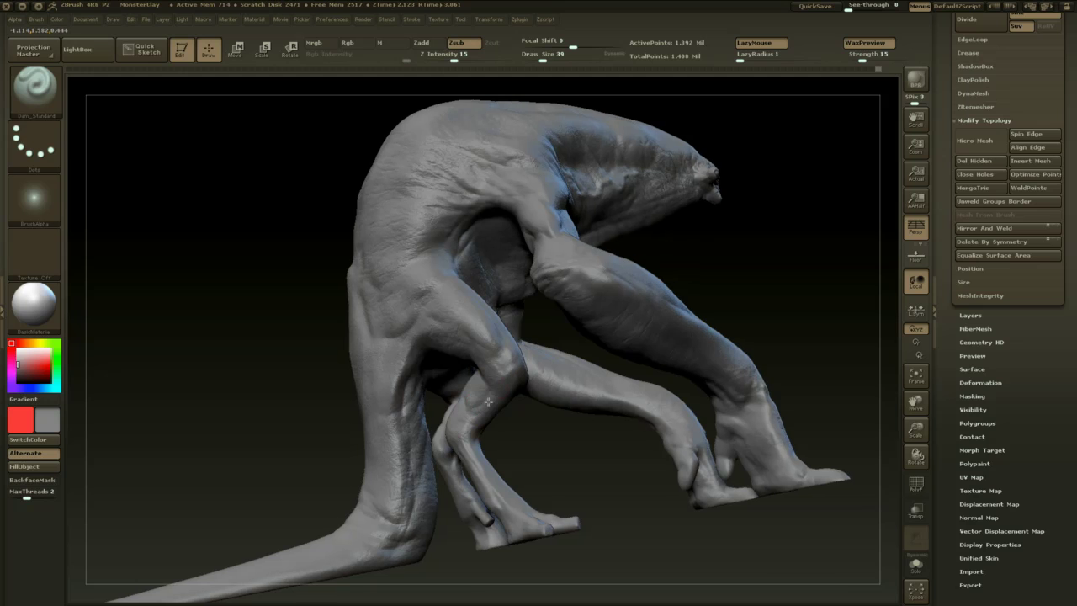
pyautogui.moveTo(528, 464); pyautogui.dragTo(448, 446)
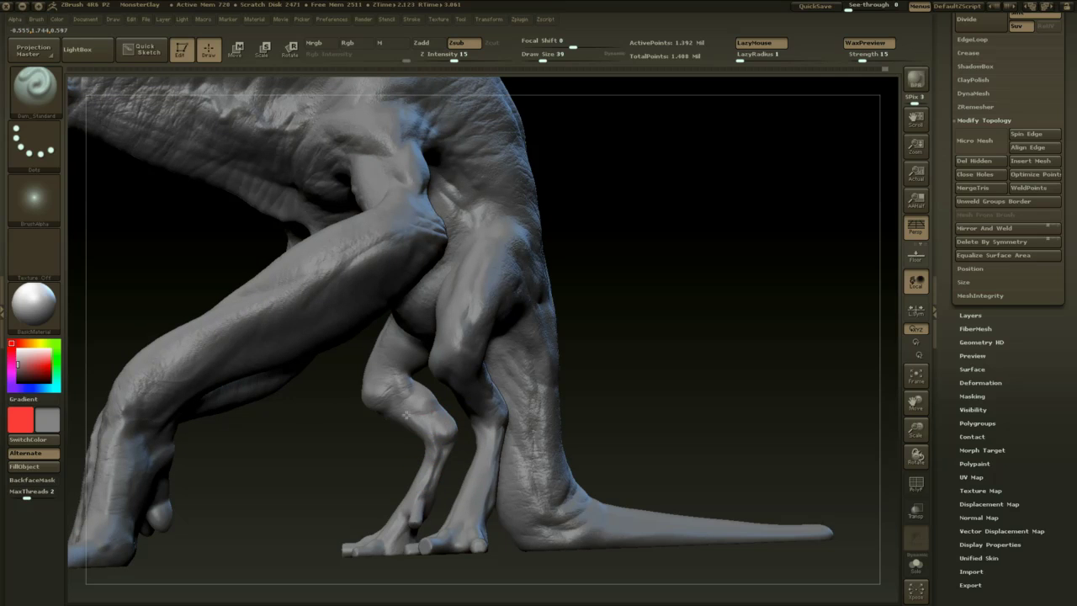
# - Refine the creases around the hind leg's knee and lower shin with the Dam_Standard brush at draw size 39
pyautogui.moveTo(355, 453); pyautogui.dragTo(398, 393)
pyautogui.moveTo(313, 429); pyautogui.dragTo(388, 384)
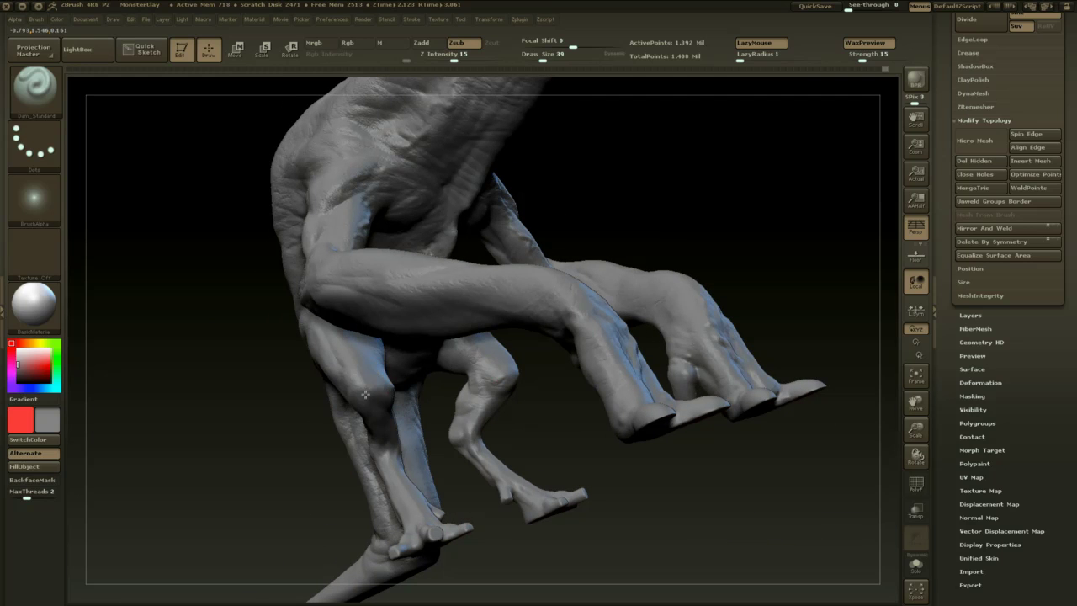
pyautogui.moveTo(522, 457); pyautogui.dragTo(614, 299)
pyautogui.moveTo(361, 433)
pyautogui.mouseDown(button='right')
pyautogui.moveTo(497, 413)
pyautogui.moveTo(365, 418)
pyautogui.mouseUp(button='right')
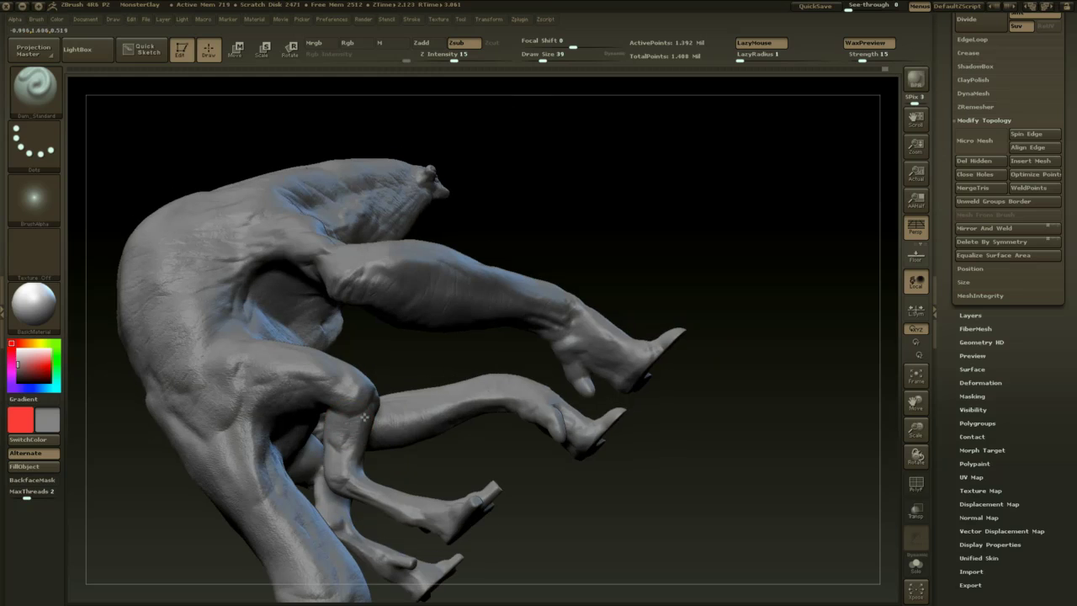
pyautogui.keyDown('alt'); pyautogui.moveTo(485, 436); pyautogui.dragTo(584, 402); pyautogui.keyUp('alt')
pyautogui.moveTo(584, 402); pyautogui.dragTo(518, 412, button='right')
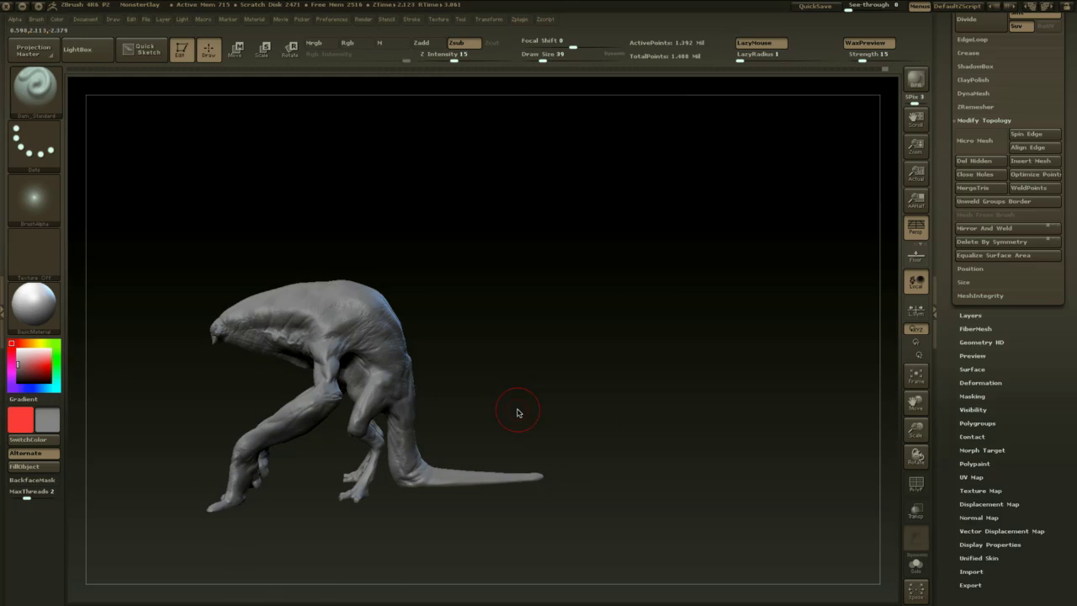
# - Carve creases over the hip where the hind leg meets the tail base with the Dam_Standard brush at draw size 39
pyautogui.keyDown('alt'); pyautogui.moveTo(624, 217); pyautogui.dragTo(615, 197); pyautogui.keyUp('alt')
pyautogui.moveTo(444, 218); pyautogui.dragTo(364, 262, button='right')
pyautogui.moveTo(482, 263); pyautogui.dragTo(406, 250, button='right')
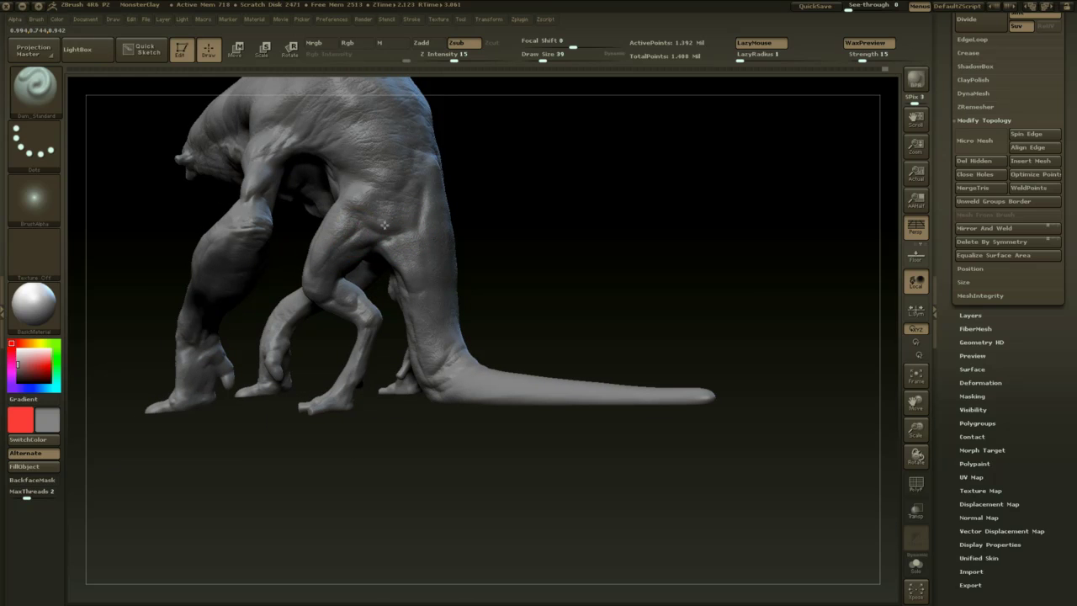
pyautogui.moveTo(384, 225); pyautogui.dragTo(366, 234)
pyautogui.moveTo(490, 231); pyautogui.dragTo(427, 236, button='right')
pyautogui.moveTo(395, 285); pyautogui.dragTo(398, 265, button='right')
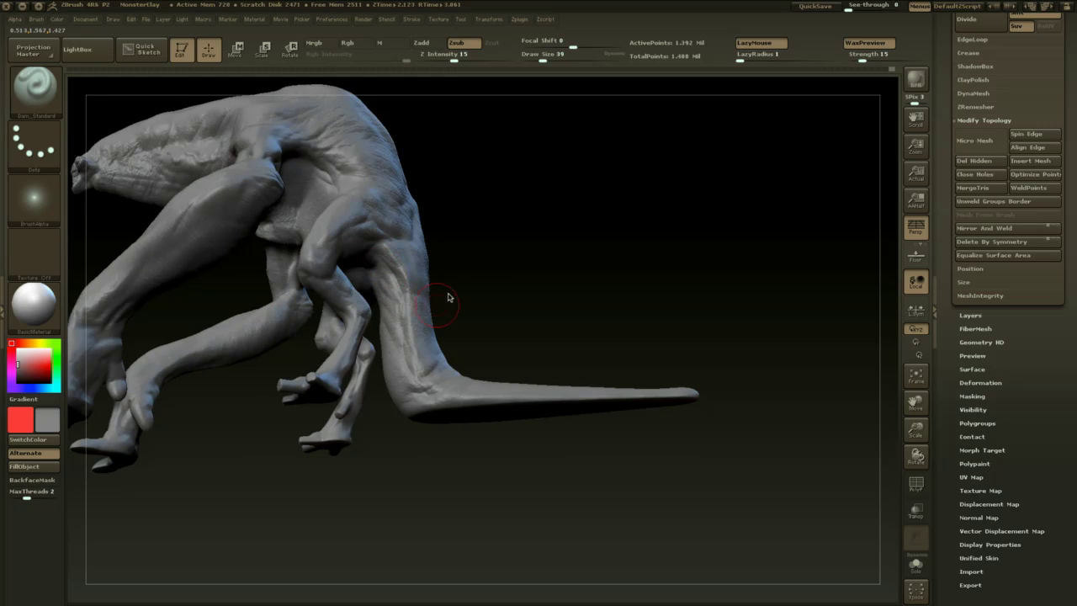
pyautogui.moveTo(449, 297); pyautogui.dragTo(438, 337, button='right')
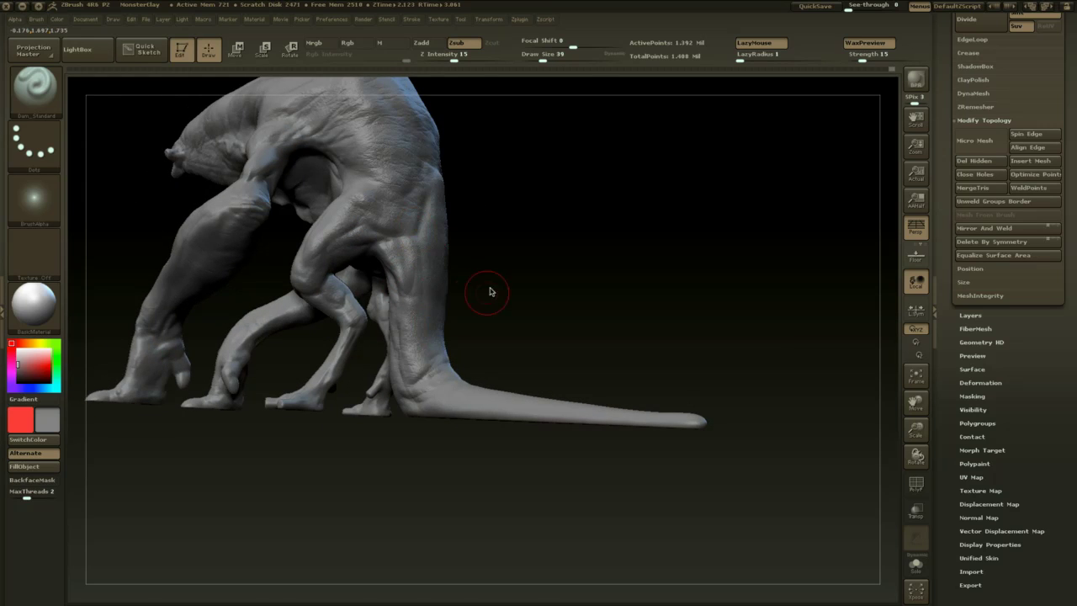
# - Switch to the ClayBuildup brush and soften the hip beside the tail base at the lowest subdivision level, returning to the highest level
pyautogui.moveTo(491, 292)
pyautogui.keyDown('ctrl'); pyautogui.mouseDown(button='right')
pyautogui.moveTo(481, 261)
pyautogui.moveTo(487, 299)
pyautogui.mouseUp(button='right'); pyautogui.keyUp('ctrl')
pyautogui.keyDown('ctrl'); pyautogui.moveTo(488, 298); pyautogui.dragTo(476, 272, button='right'); pyautogui.keyUp('ctrl')
pyautogui.press('b')
pyautogui.press('c')
pyautogui.press('b')
pyautogui.hotkey('shift', 'd')
pyautogui.hotkey('shift', 'd')
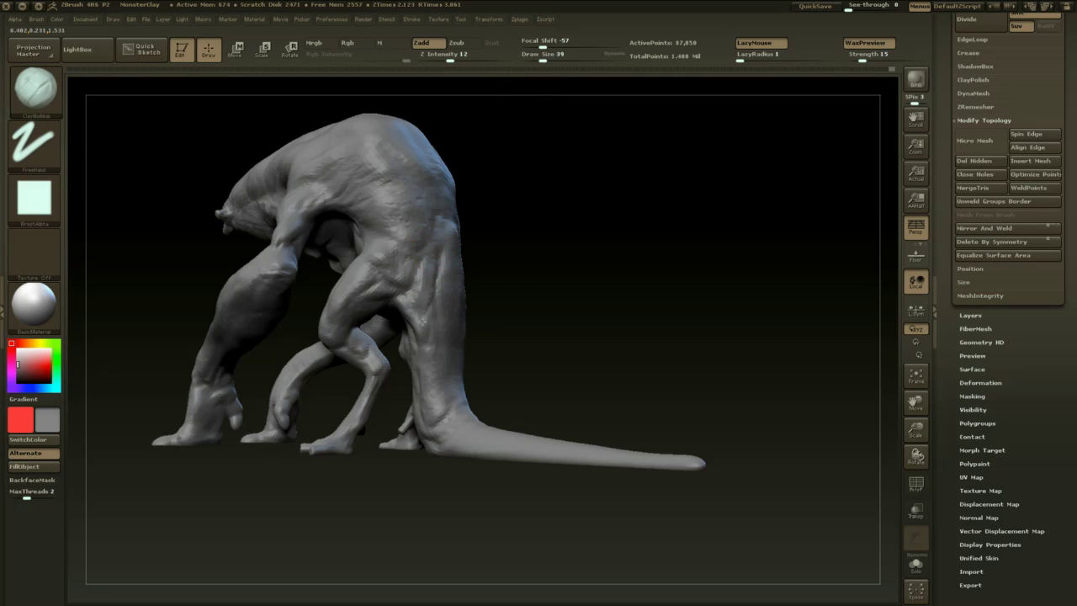
pyautogui.press('shift')
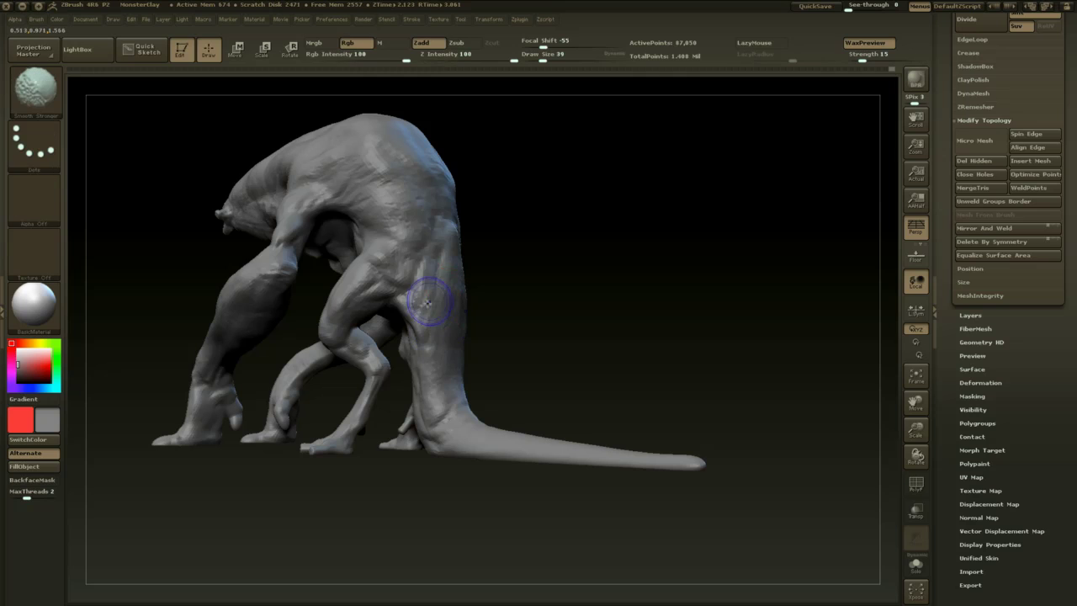
pyautogui.press('d')
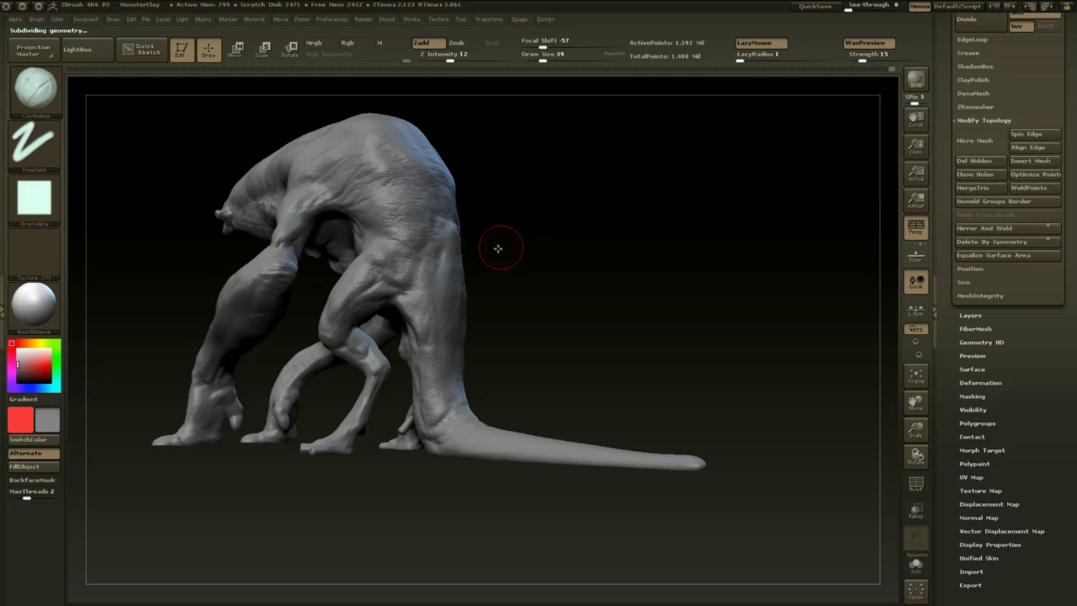
# - Carve the first skin folds across the base of the tail with the Dam_Standard brush at draw size 39
pyautogui.moveTo(497, 245); pyautogui.dragTo(427, 307)
pyautogui.moveTo(561, 231); pyautogui.dragTo(619, 220)
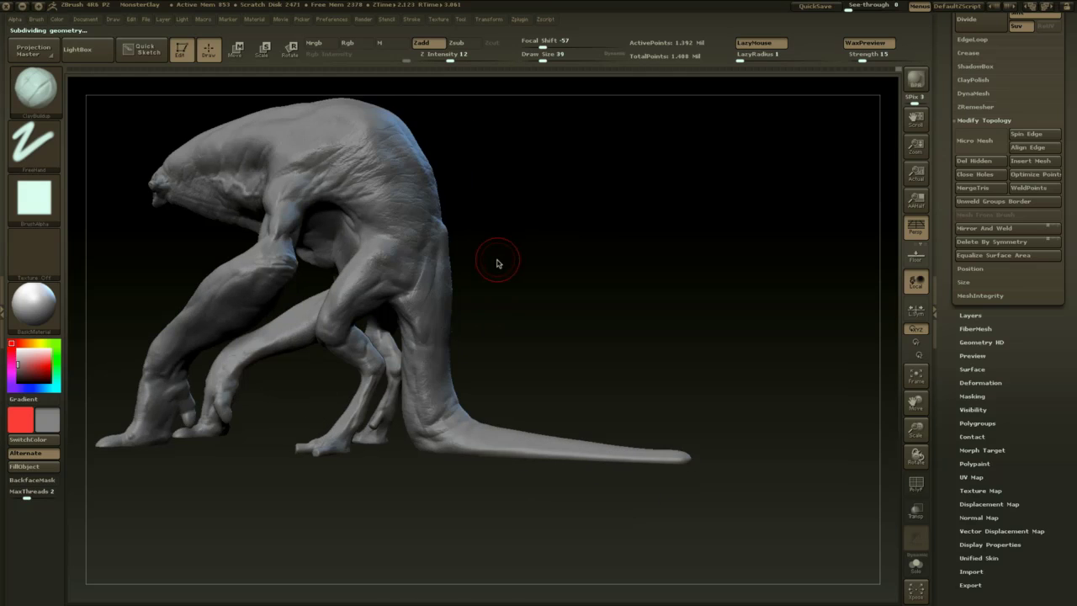
pyautogui.moveTo(501, 262)
pyautogui.keyDown('alt'); pyautogui.mouseDown()
pyautogui.moveTo(497, 235)
pyautogui.moveTo(507, 259)
pyautogui.moveTo(591, 258)
pyautogui.mouseUp(); pyautogui.keyUp('alt')
pyautogui.press('ctrl')
pyautogui.moveTo(731, 279); pyautogui.dragTo(638, 336)
pyautogui.press('b')
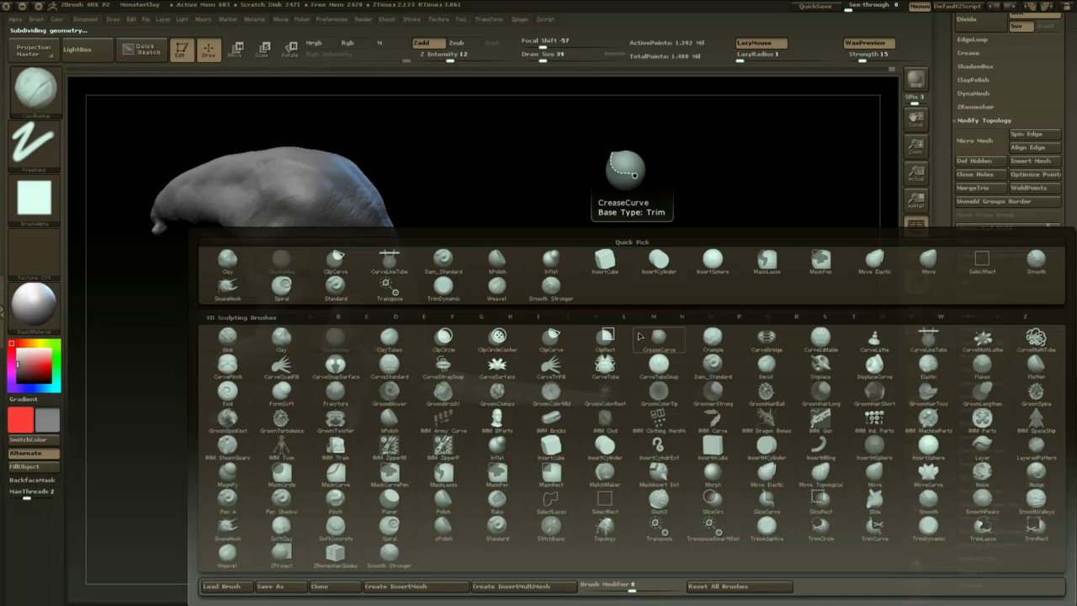
pyautogui.press('d')
pyautogui.press('s')
pyautogui.keyDown('alt'); pyautogui.moveTo(690, 279); pyautogui.dragTo(662, 256); pyautogui.keyUp('alt')
pyautogui.moveTo(664, 275); pyautogui.dragTo(670, 264)
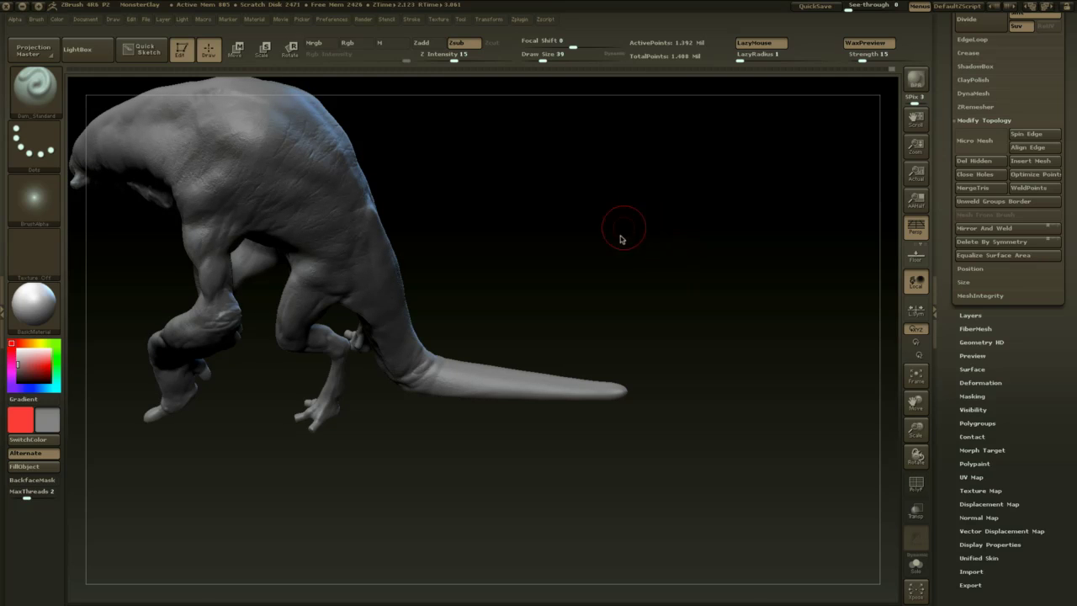
pyautogui.moveTo(612, 219)
pyautogui.keyDown('alt'); pyautogui.mouseDown()
pyautogui.moveTo(603, 226)
pyautogui.moveTo(624, 268)
pyautogui.mouseUp(); pyautogui.keyUp('alt')
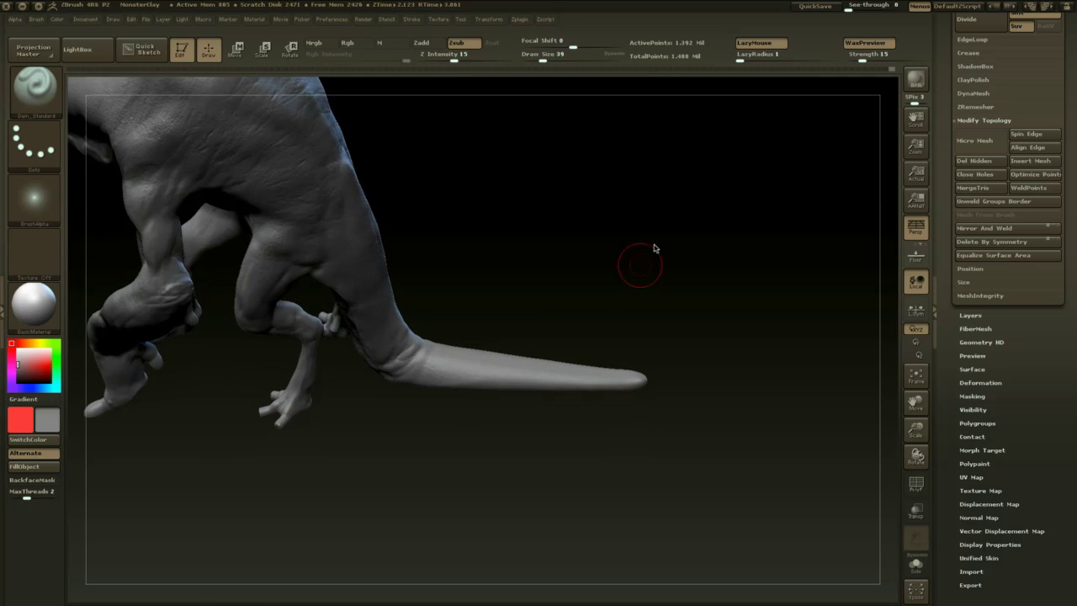
pyautogui.moveTo(530, 432); pyautogui.dragTo(464, 396)
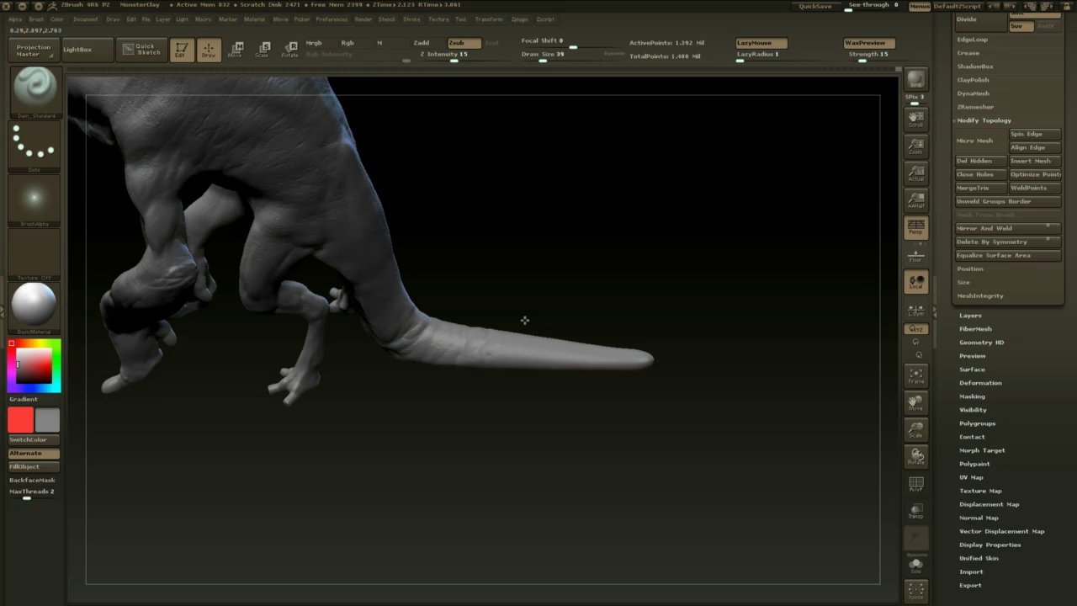
# - Continue the ring-like creases along the tail towards its tip with the Dam_Standard brush at draw size 39
pyautogui.moveTo(525, 319)
pyautogui.mouseDown()
pyautogui.moveTo(517, 421)
pyautogui.moveTo(524, 334)
pyautogui.mouseUp()
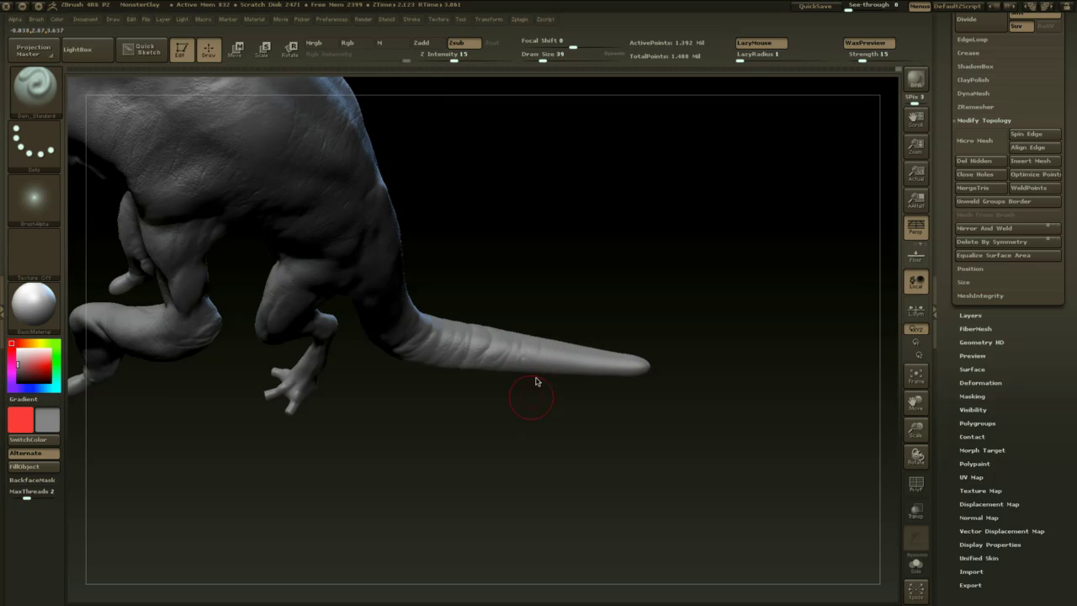
pyautogui.press('shift')
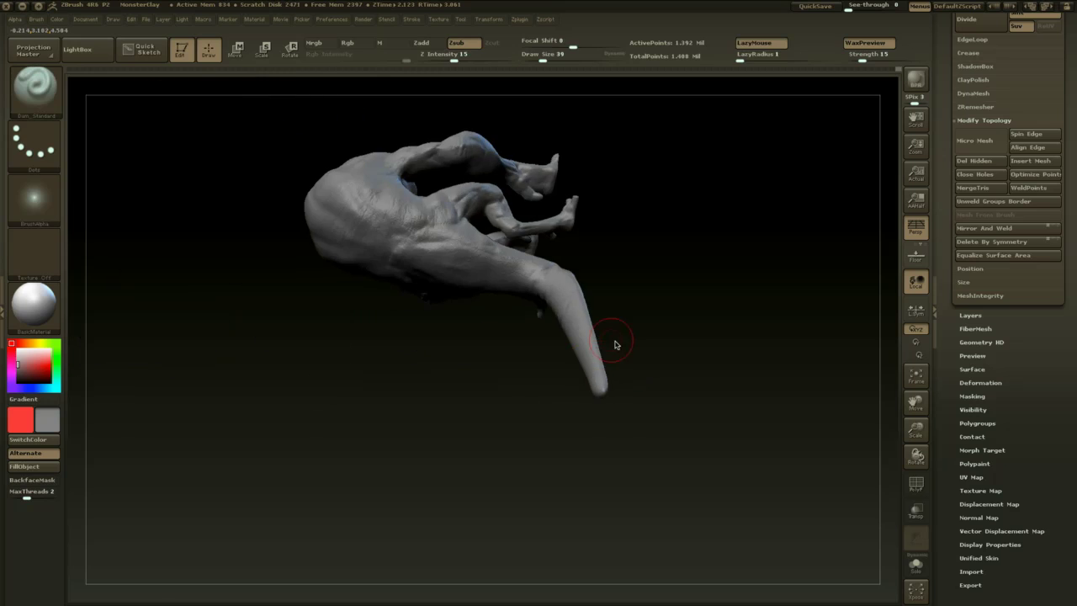
pyautogui.moveTo(615, 342)
pyautogui.mouseDown()
pyautogui.moveTo(608, 447)
pyautogui.moveTo(625, 452)
pyautogui.moveTo(515, 491)
pyautogui.moveTo(516, 465)
pyautogui.mouseUp()
pyautogui.moveTo(635, 401)
pyautogui.mouseDown()
pyautogui.moveTo(765, 319)
pyautogui.moveTo(532, 325)
pyautogui.moveTo(550, 351)
pyautogui.moveTo(620, 312)
pyautogui.moveTo(645, 312)
pyautogui.moveTo(659, 278)
pyautogui.moveTo(648, 277)
pyautogui.moveTo(702, 286)
pyautogui.moveTo(657, 363)
pyautogui.mouseUp()
# - Set the brush draw size to 65
pyautogui.press('s')
pyautogui.press('space')
pyautogui.moveTo(621, 267)
pyautogui.mouseDown()
pyautogui.moveTo(576, 233)
pyautogui.moveTo(541, 229)
pyautogui.mouseUp()
pyautogui.moveTo(594, 185); pyautogui.dragTo(619, 240)
pyautogui.press('space')
pyautogui.moveTo(620, 239); pyautogui.dragTo(625, 239)
# - Configure the MaskPen masking brush with a Color Spray stroke and a soft round alpha
pyautogui.keyDown('ctrl'); pyautogui.moveTo(698, 226); pyautogui.dragTo(689, 252); pyautogui.keyUp('ctrl')
pyautogui.moveTo(696, 212); pyautogui.dragTo(695, 138)
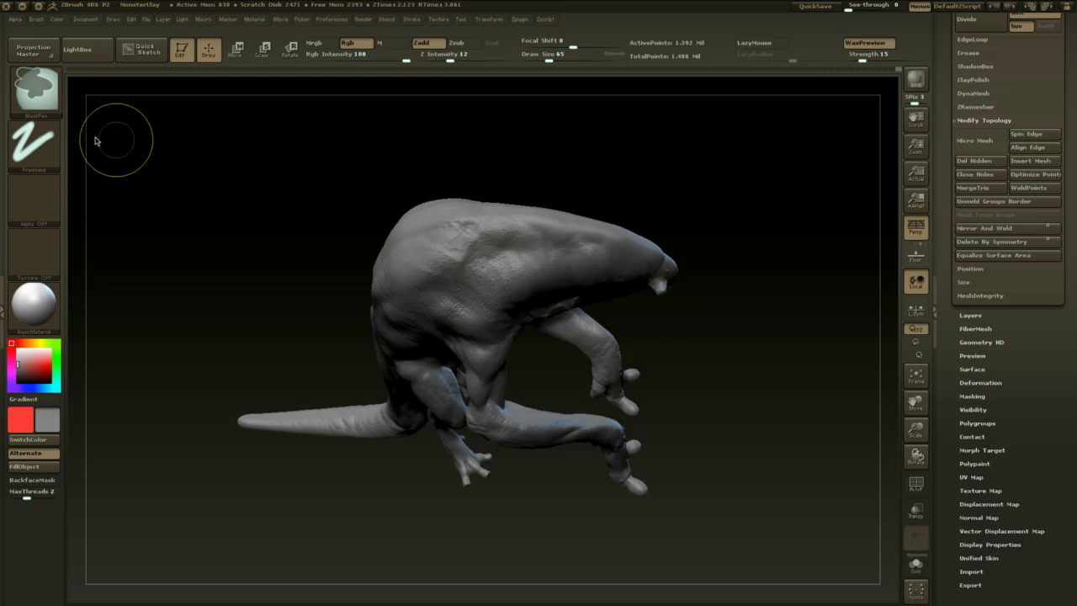
pyautogui.click(48, 152)
pyautogui.keyDown('ctrl'); pyautogui.click(274, 162); pyautogui.keyUp('ctrl')
pyautogui.moveTo(615, 166); pyautogui.dragTo(589, 159)
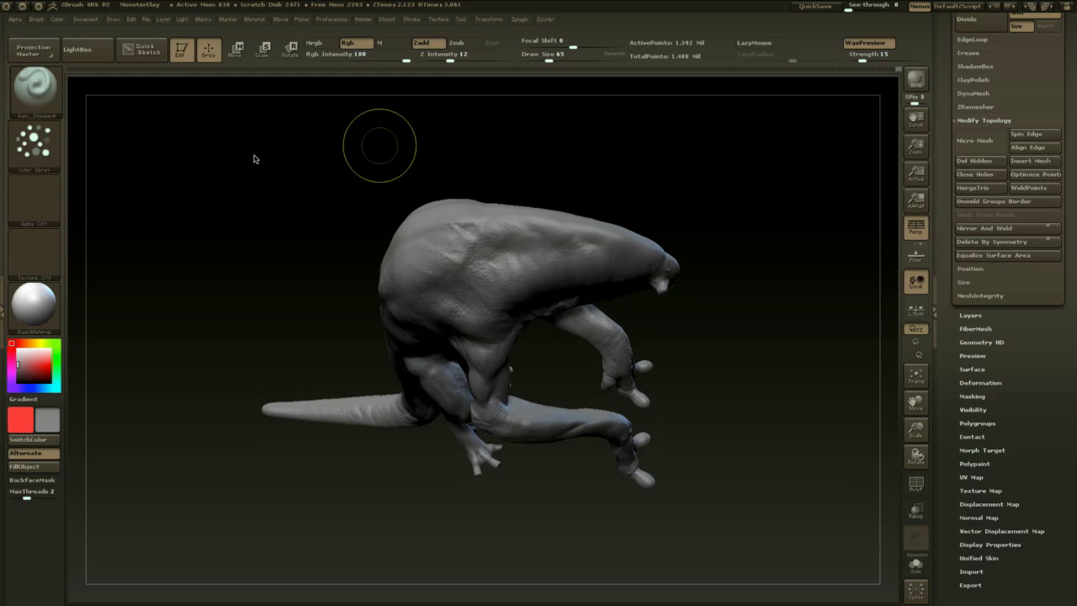
pyautogui.keyDown('ctrl'); pyautogui.click(47, 199); pyautogui.keyUp('ctrl')
pyautogui.click(318, 206)
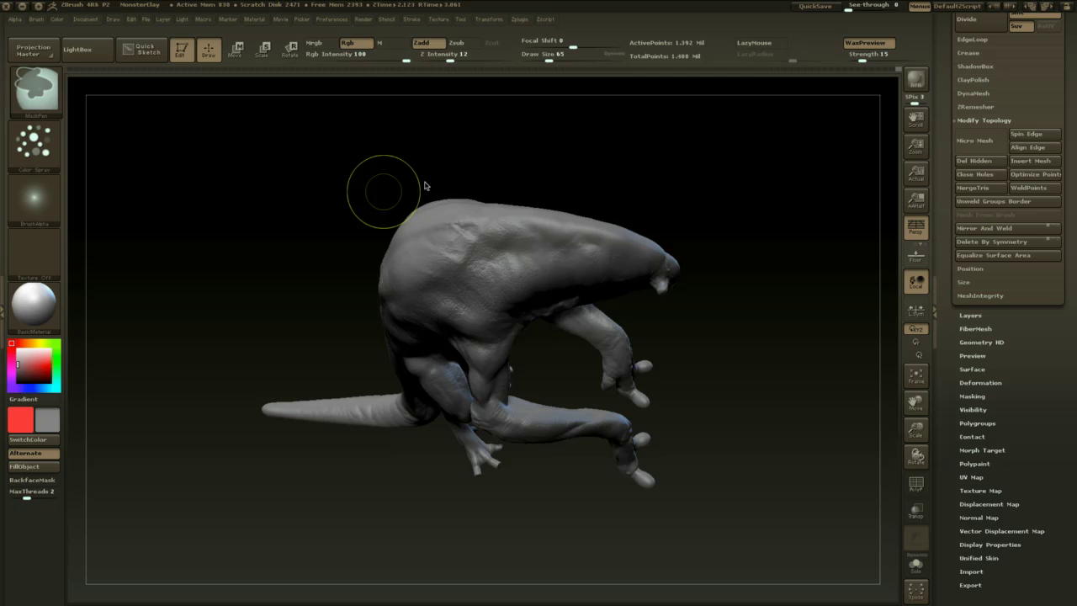
# - Set the draw size to 37 and spray a speckled mask over the monster's head, back and flank
pyautogui.press('space')
pyautogui.click(607, 239)
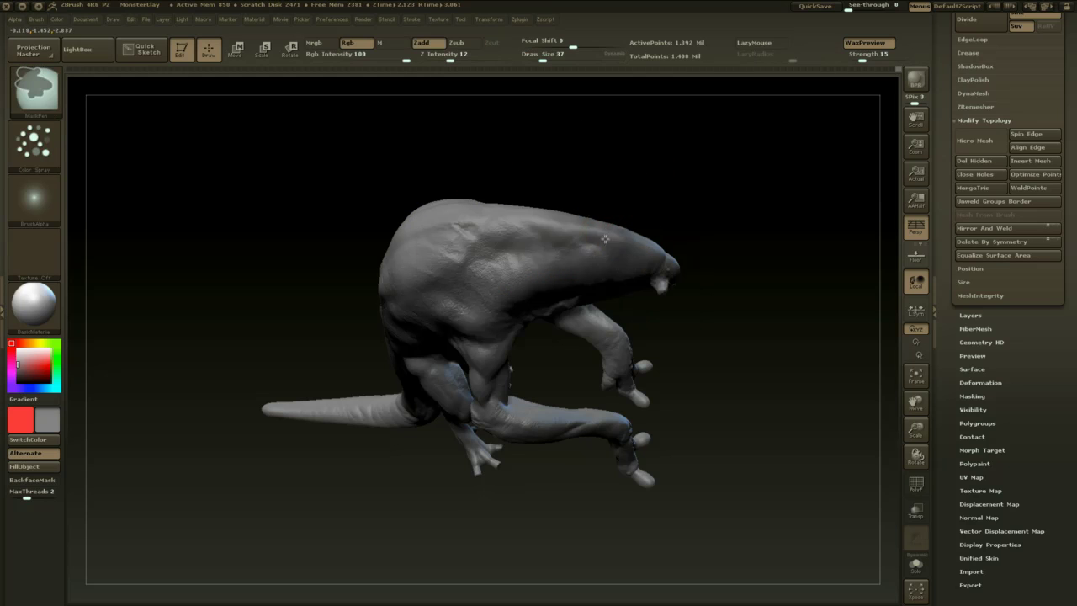
pyautogui.moveTo(570, 237)
pyautogui.keyDown('ctrl'); pyautogui.mouseDown()
pyautogui.moveTo(506, 229)
pyautogui.moveTo(412, 278)
pyautogui.mouseUp(); pyautogui.keyUp('ctrl')
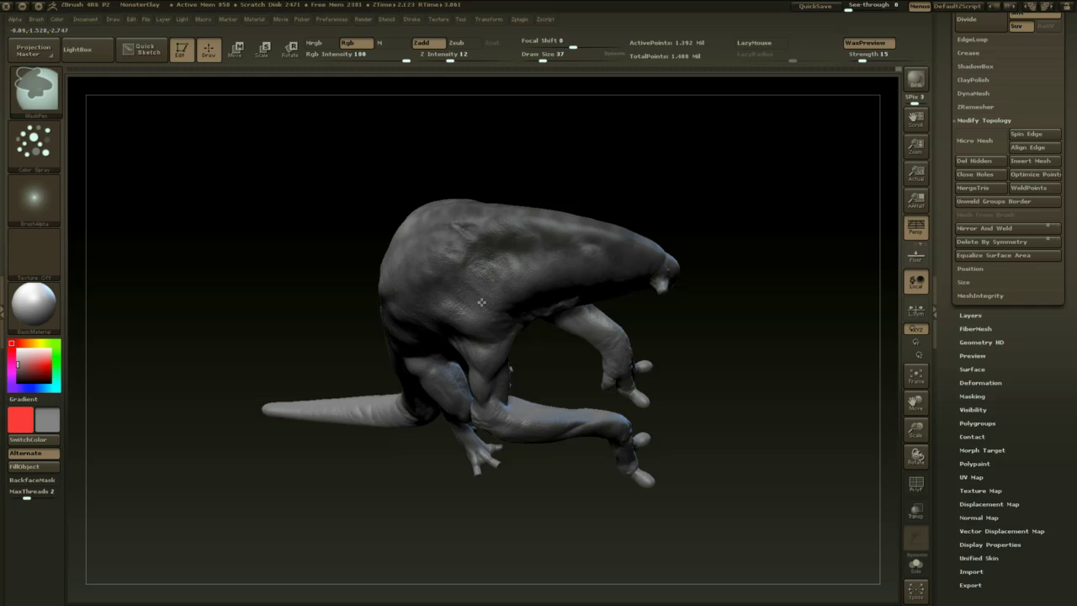
pyautogui.moveTo(667, 207); pyautogui.dragTo(675, 97)
pyautogui.moveTo(647, 213); pyautogui.dragTo(680, 216)
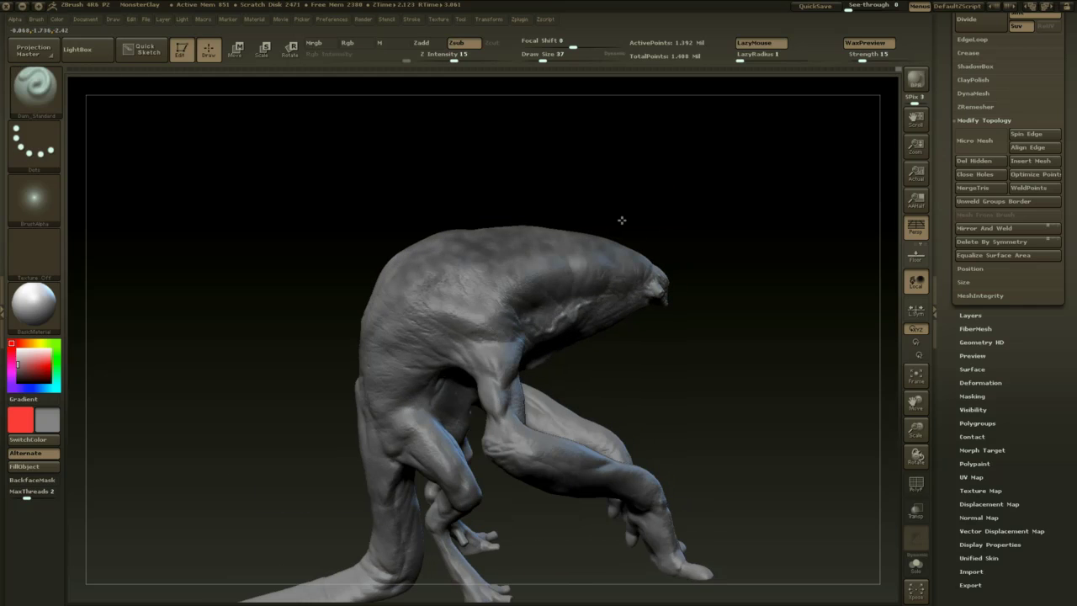
pyautogui.keyDown('ctrl'); pyautogui.moveTo(430, 242); pyautogui.dragTo(383, 287); pyautogui.keyUp('ctrl')
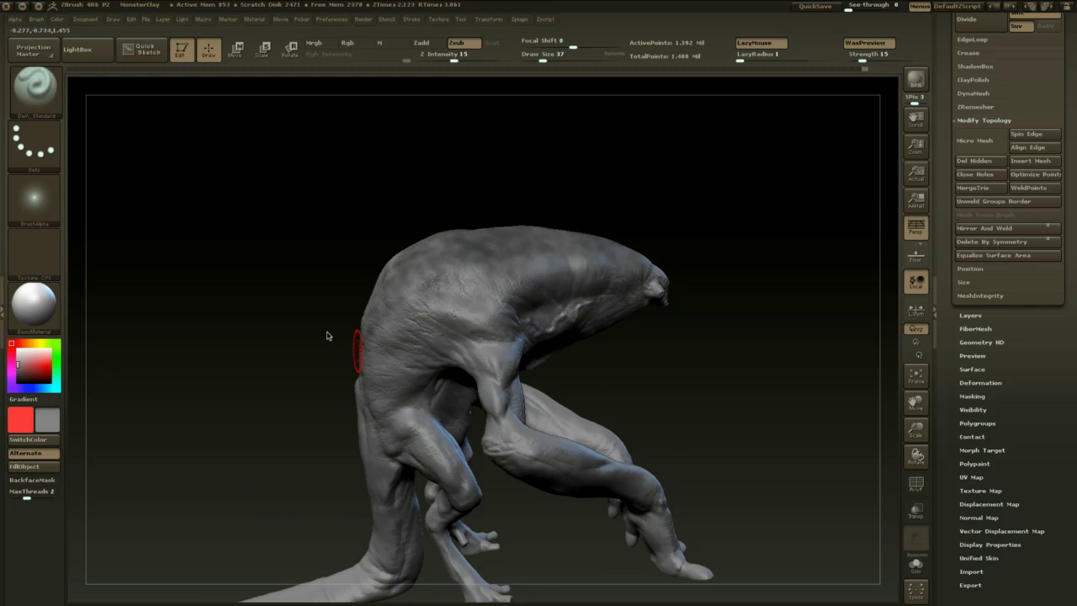
pyautogui.moveTo(328, 337); pyautogui.dragTo(419, 345)
pyautogui.moveTo(414, 249)
pyautogui.keyDown('ctrl'); pyautogui.mouseDown()
pyautogui.moveTo(366, 406)
pyautogui.moveTo(384, 290)
pyautogui.mouseUp(); pyautogui.keyUp('ctrl')
# - Save the sculpt to the Desktop as the ZTool file monsternight1
pyautogui.moveTo(459, 202)
pyautogui.mouseDown()
pyautogui.moveTo(708, 251)
pyautogui.moveTo(705, 209)
pyautogui.mouseUp()
pyautogui.moveTo(706, 209)
pyautogui.mouseDown()
pyautogui.moveTo(709, 230)
pyautogui.moveTo(818, 259)
pyautogui.mouseUp()
pyautogui.moveTo(1054, 332); pyautogui.dragTo(1039, 392)
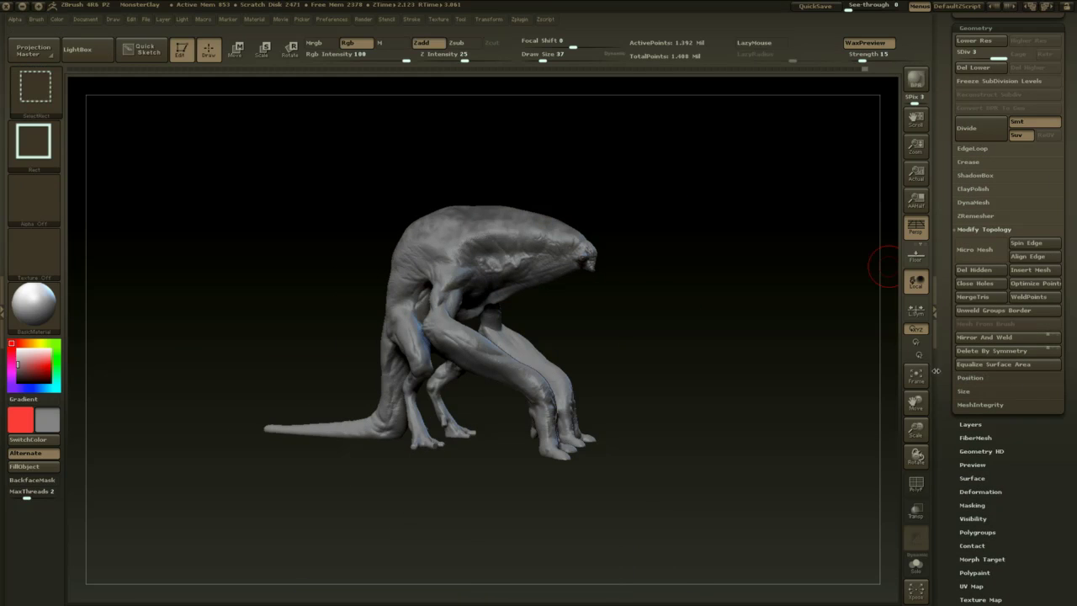
pyautogui.hotkey('ctrl', 's')
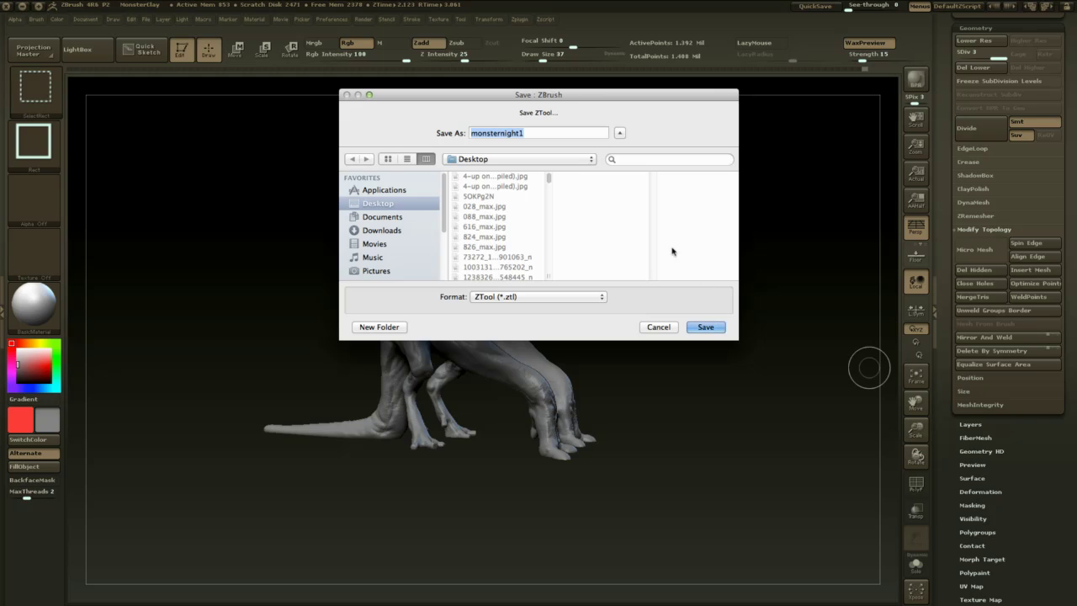
pyautogui.click(715, 328)
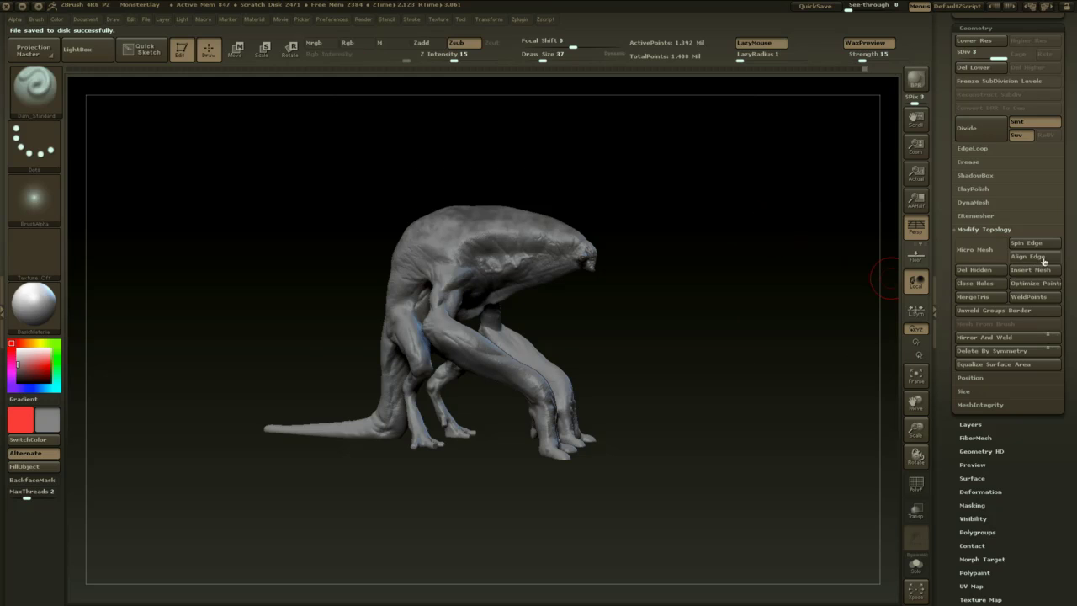
# - Load the Fibers62 preset from the fiber library as a FiberMesh preview on the monster's masked back
pyautogui.moveTo(1065, 236)
pyautogui.mouseDown()
pyautogui.moveTo(1058, 249)
pyautogui.moveTo(1056, 203)
pyautogui.mouseUp()
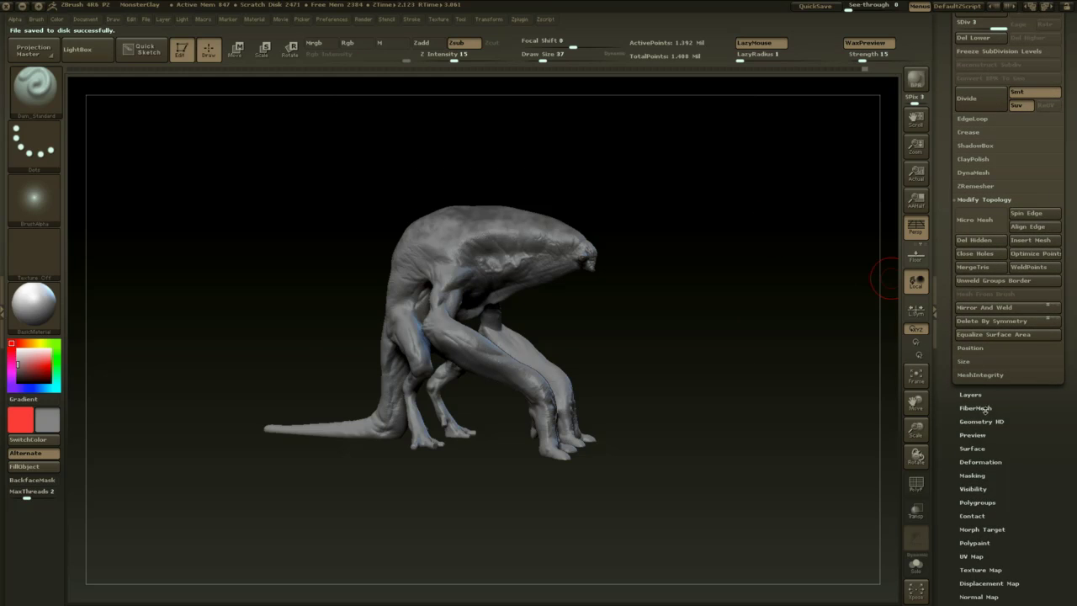
pyautogui.click(976, 409)
pyautogui.scroll(-5, 1024, 346)
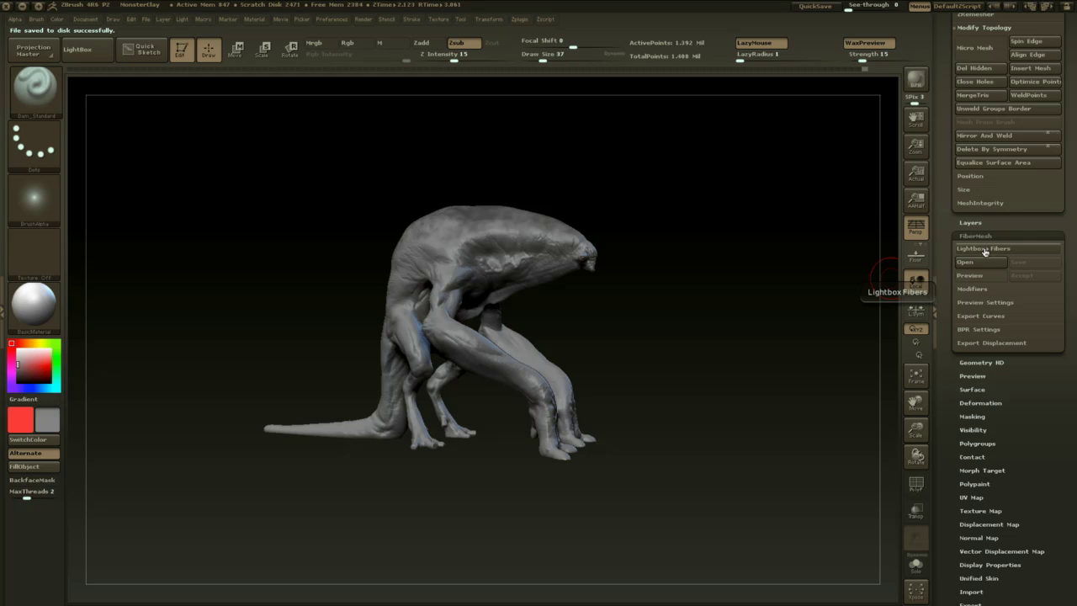
pyautogui.click(984, 249)
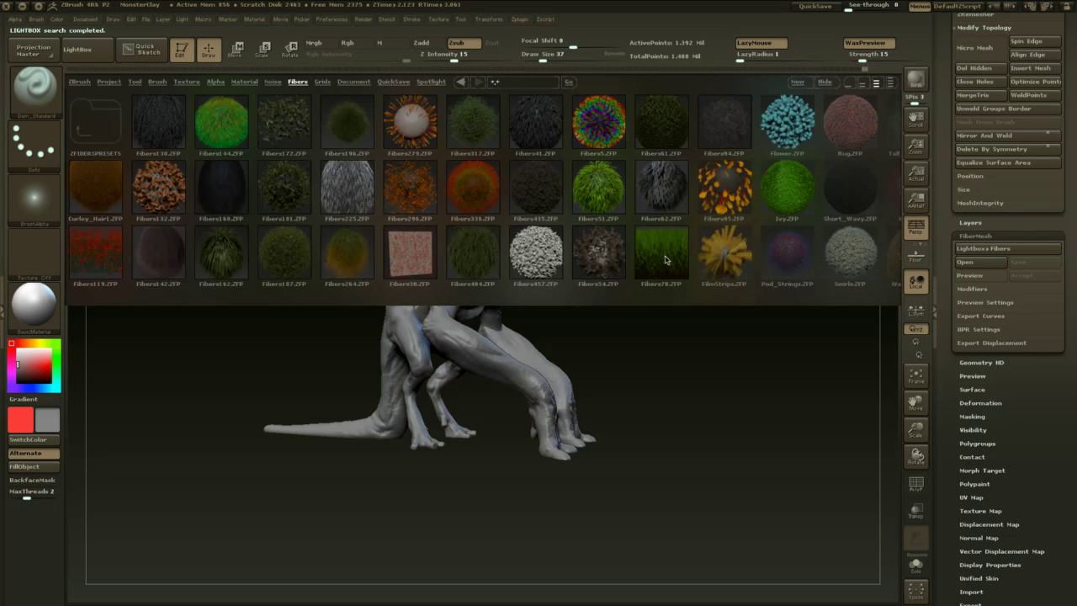
pyautogui.moveTo(750, 203); pyautogui.dragTo(657, 201)
pyautogui.doubleClick(563, 195)
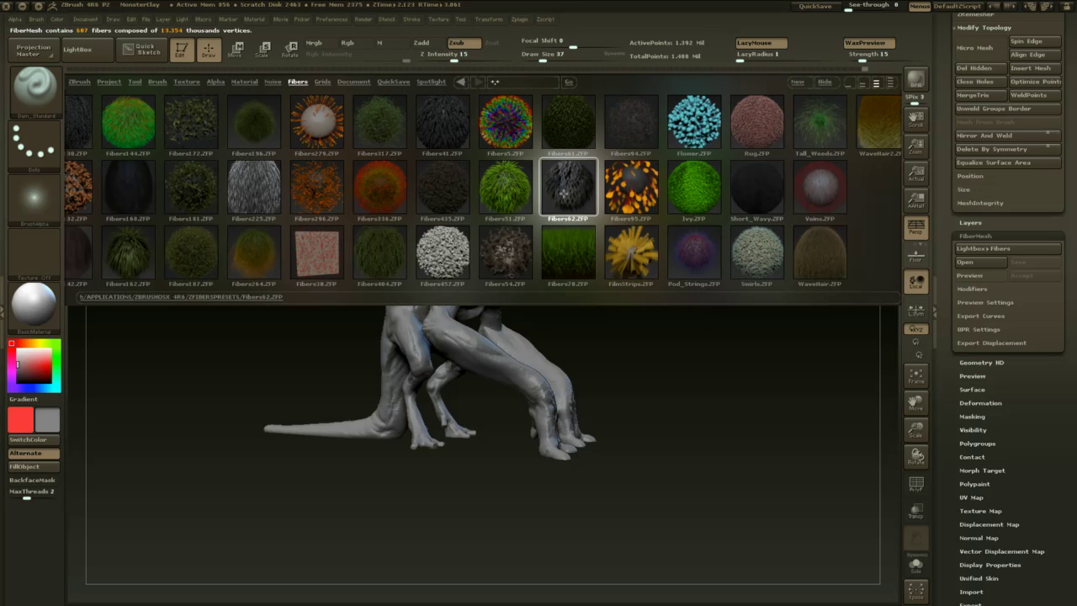
pyautogui.press(',')
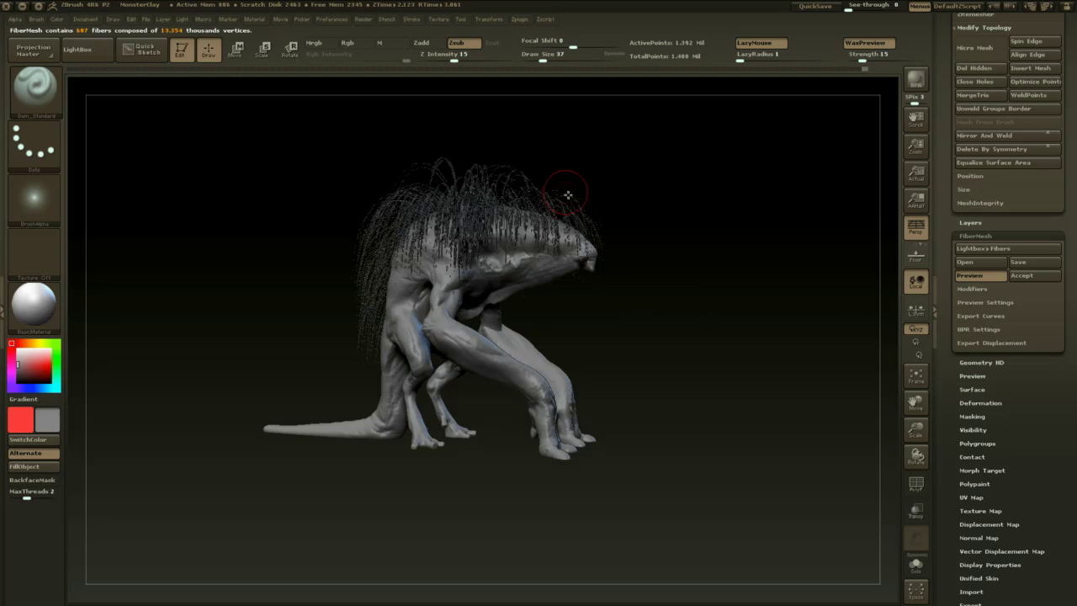
# - Set the FiberMesh gravity to about 0.0566 and the fiber length to about 599.77
pyautogui.keyDown('alt'); pyautogui.moveTo(675, 306); pyautogui.dragTo(768, 298); pyautogui.keyUp('alt')
pyautogui.click(977, 290)
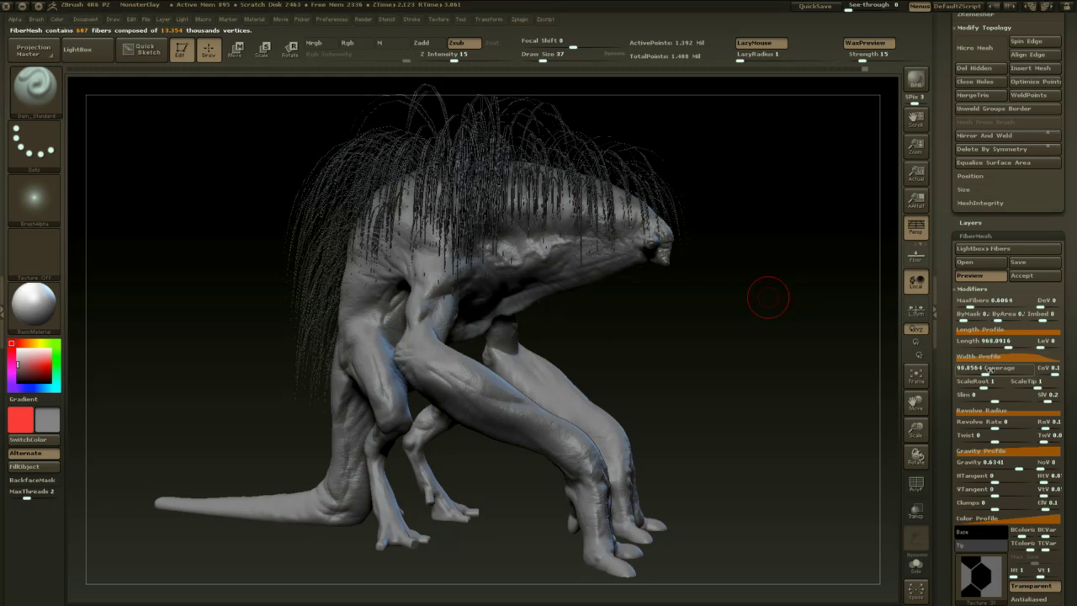
pyautogui.moveTo(1003, 465); pyautogui.dragTo(1002, 468)
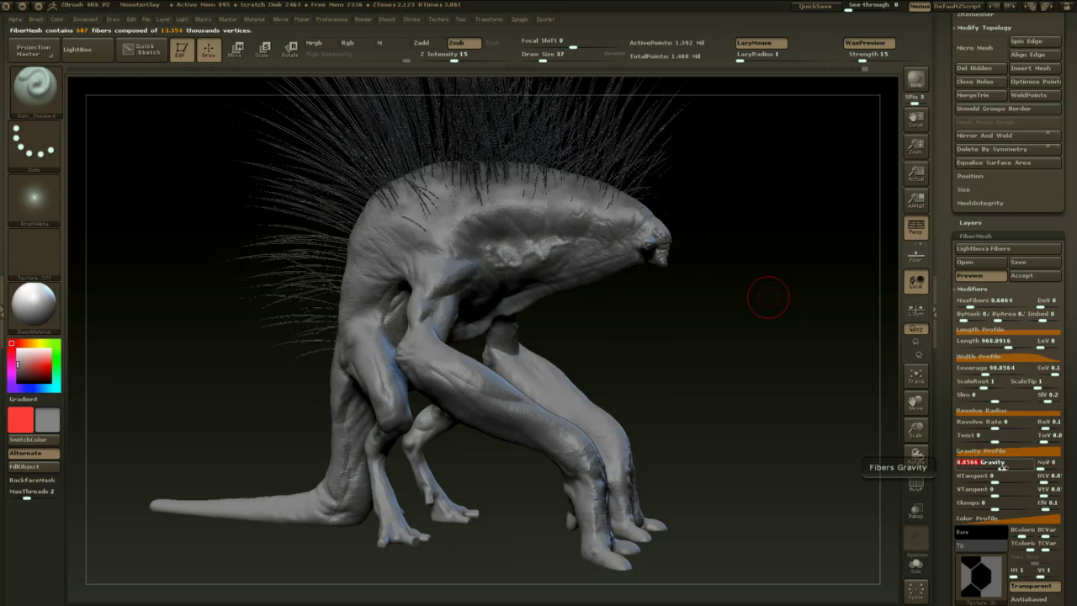
pyautogui.moveTo(806, 342); pyautogui.dragTo(825, 380)
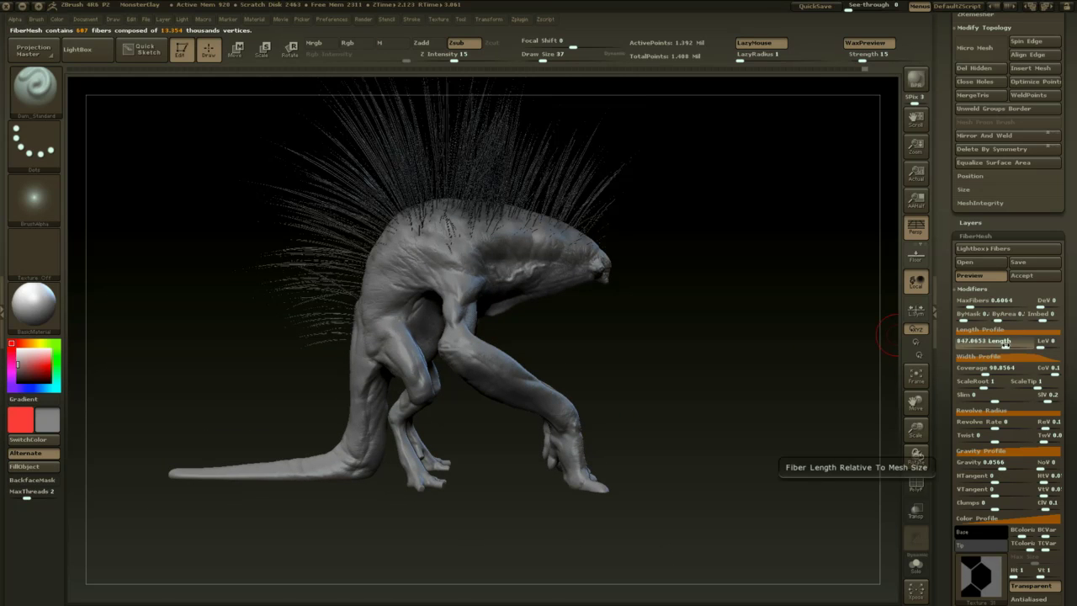
pyautogui.moveTo(1008, 345); pyautogui.dragTo(1000, 347)
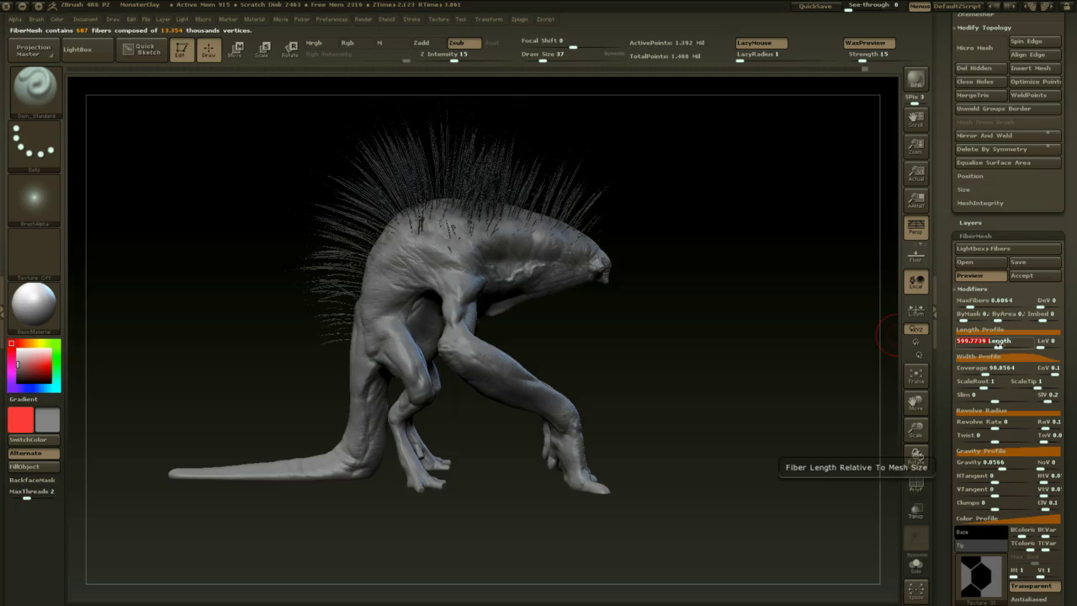
pyautogui.moveTo(830, 379)
pyautogui.mouseDown()
pyautogui.moveTo(829, 405)
pyautogui.moveTo(825, 359)
pyautogui.moveTo(827, 371)
pyautogui.moveTo(847, 368)
pyautogui.mouseUp()
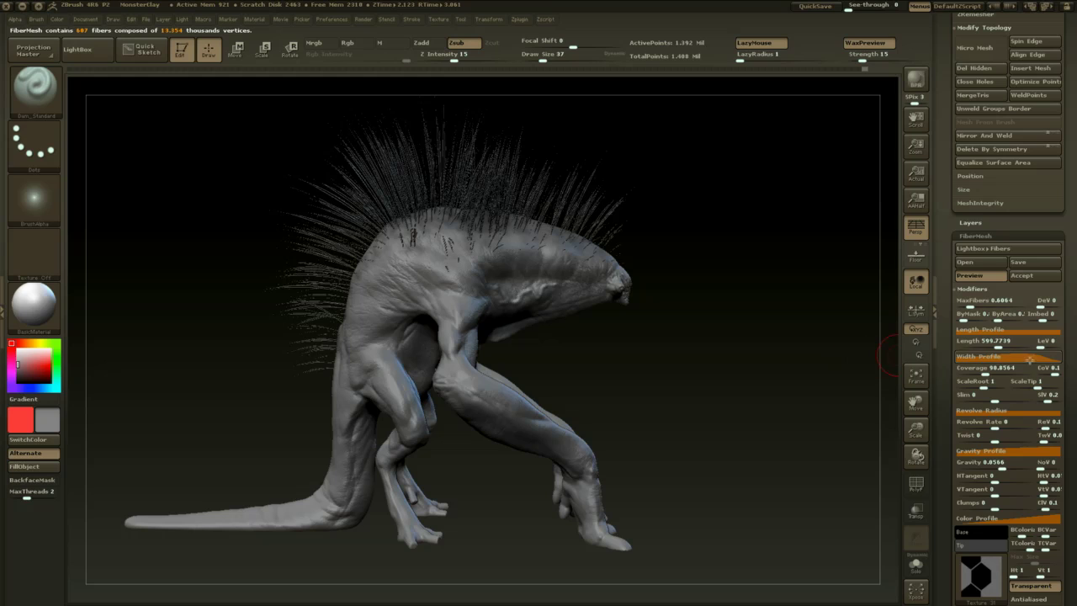
# - Lower the fibers' gravity to about 0.0377 and remove the texture assigned to them
pyautogui.moveTo(1069, 343); pyautogui.dragTo(1067, 301)
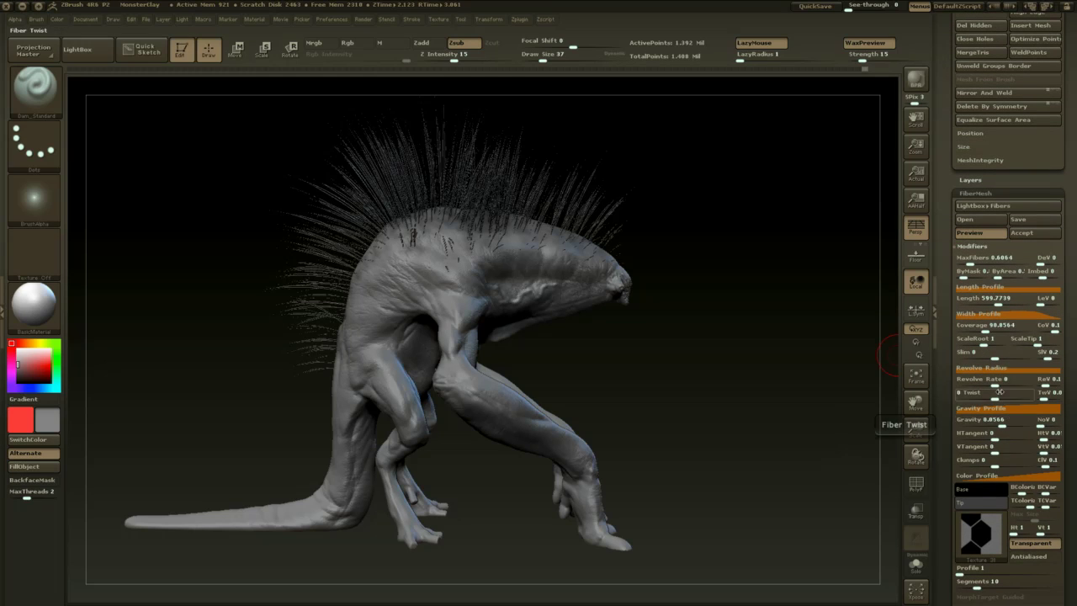
pyautogui.moveTo(999, 420)
pyautogui.mouseDown()
pyautogui.moveTo(980, 425)
pyautogui.moveTo(1001, 426)
pyautogui.mouseUp()
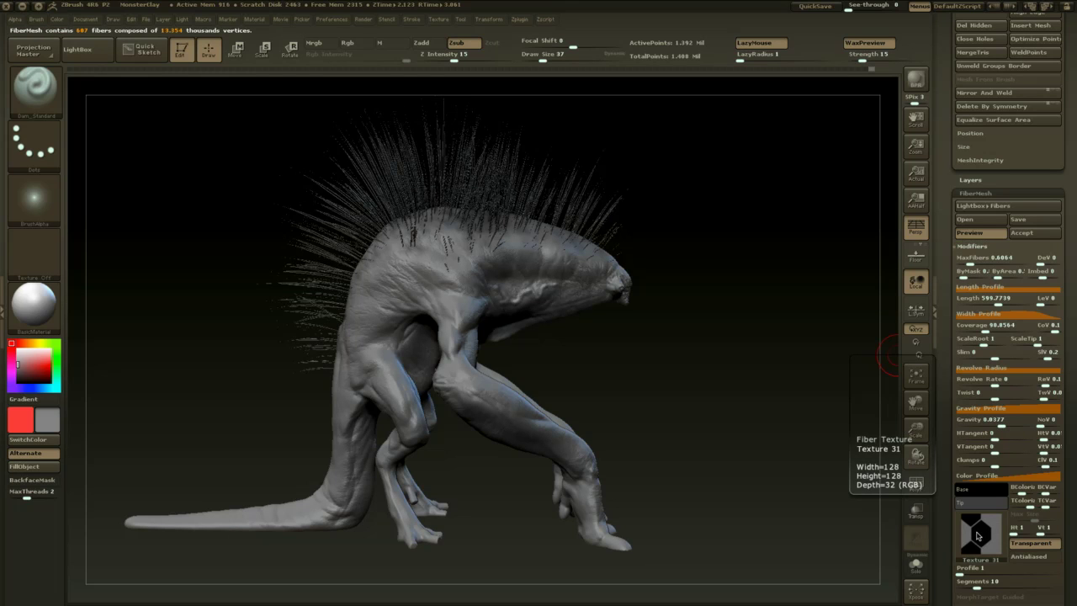
pyautogui.click(977, 536)
pyautogui.click(502, 402)
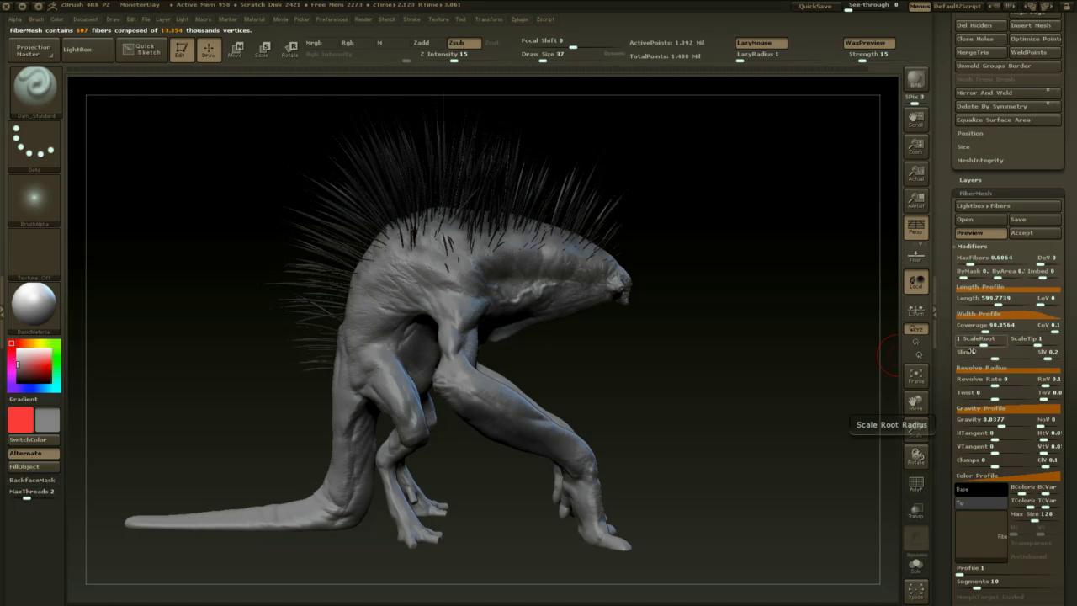
# - Set the fibers' root scale to about 2.86 and their maximum number to about 0.7726
pyautogui.keyDown('alt'); pyautogui.moveTo(852, 387); pyautogui.dragTo(884, 438); pyautogui.keyUp('alt')
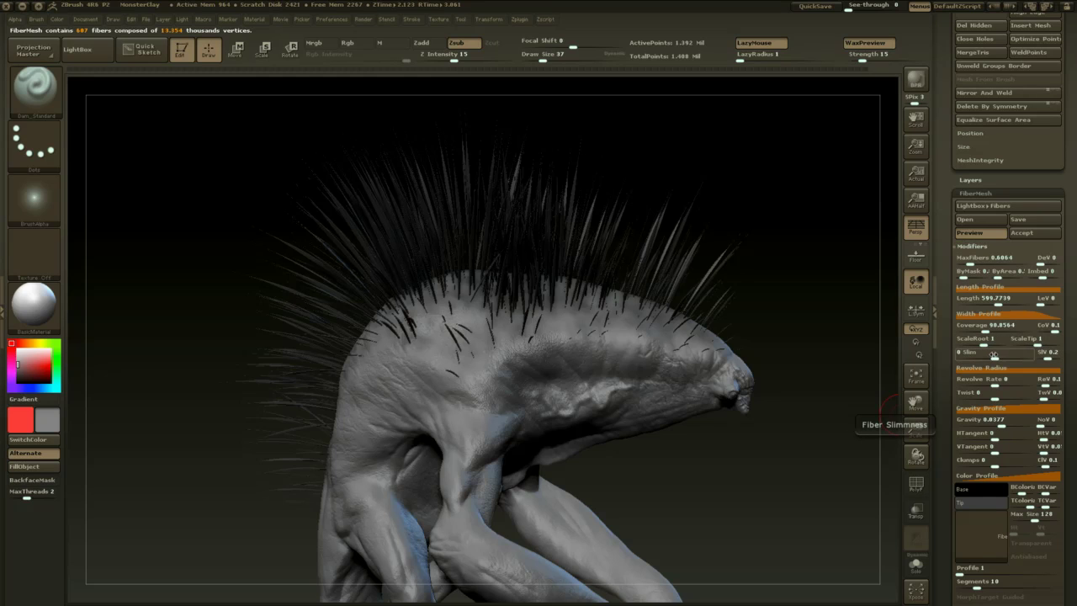
pyautogui.moveTo(991, 339)
pyautogui.mouseDown()
pyautogui.moveTo(1010, 340)
pyautogui.moveTo(993, 343)
pyautogui.mouseUp()
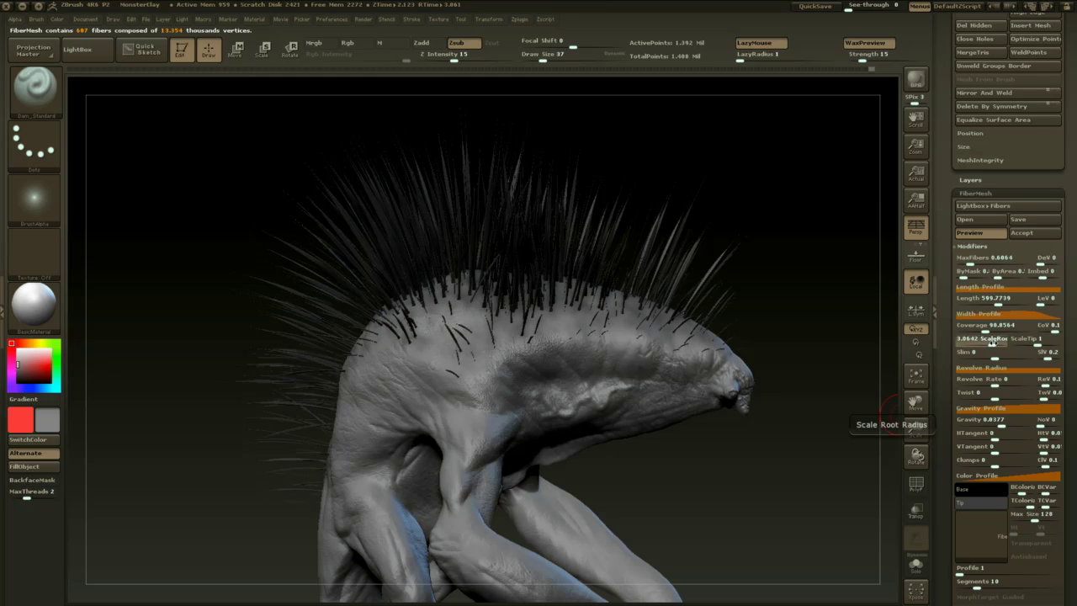
pyautogui.click(993, 343)
pyautogui.click(992, 342)
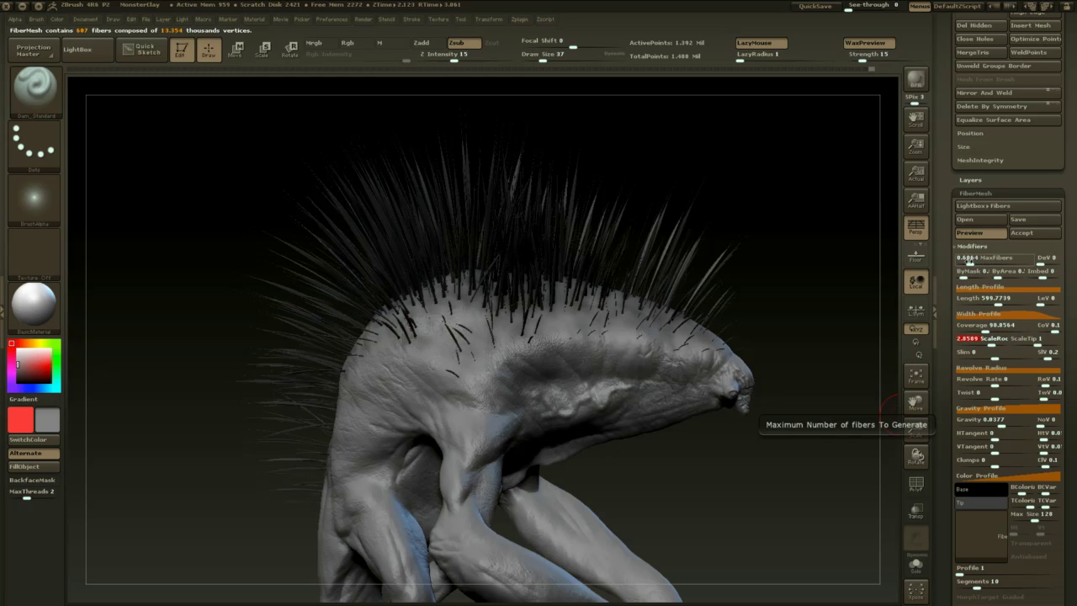
pyautogui.moveTo(970, 261); pyautogui.dragTo(972, 262)
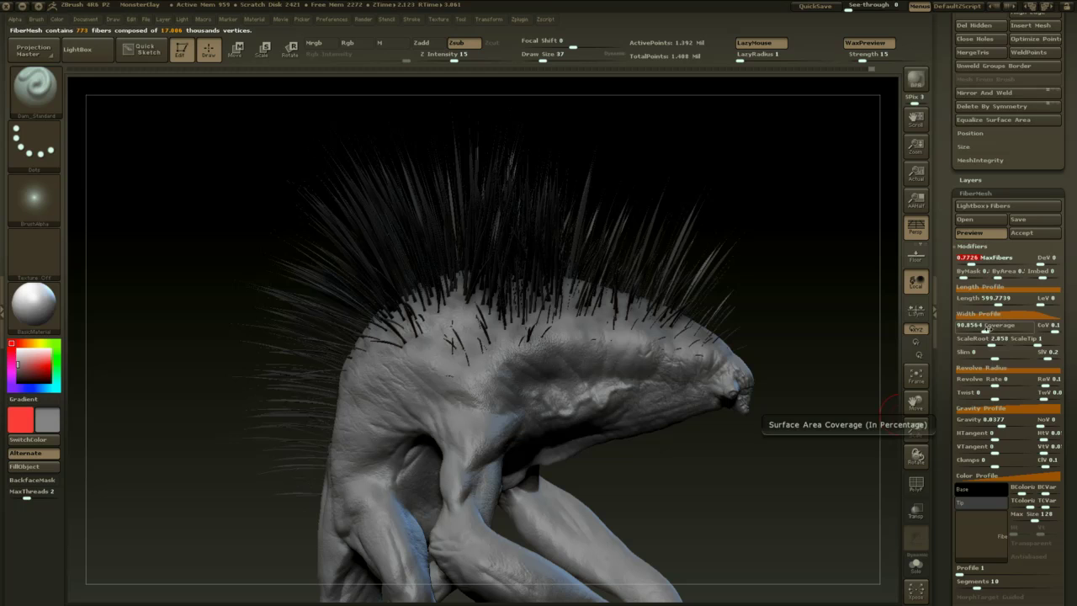
# - Set the fibers' surface coverage to about 257 percent
pyautogui.moveTo(987, 330); pyautogui.dragTo(995, 330)
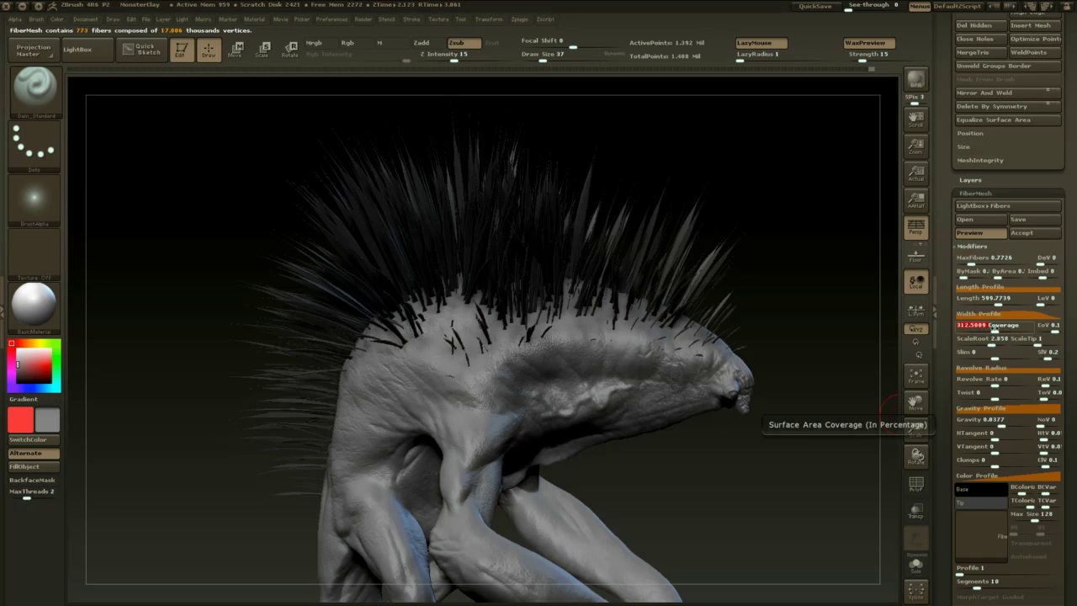
pyautogui.moveTo(805, 444); pyautogui.dragTo(841, 446)
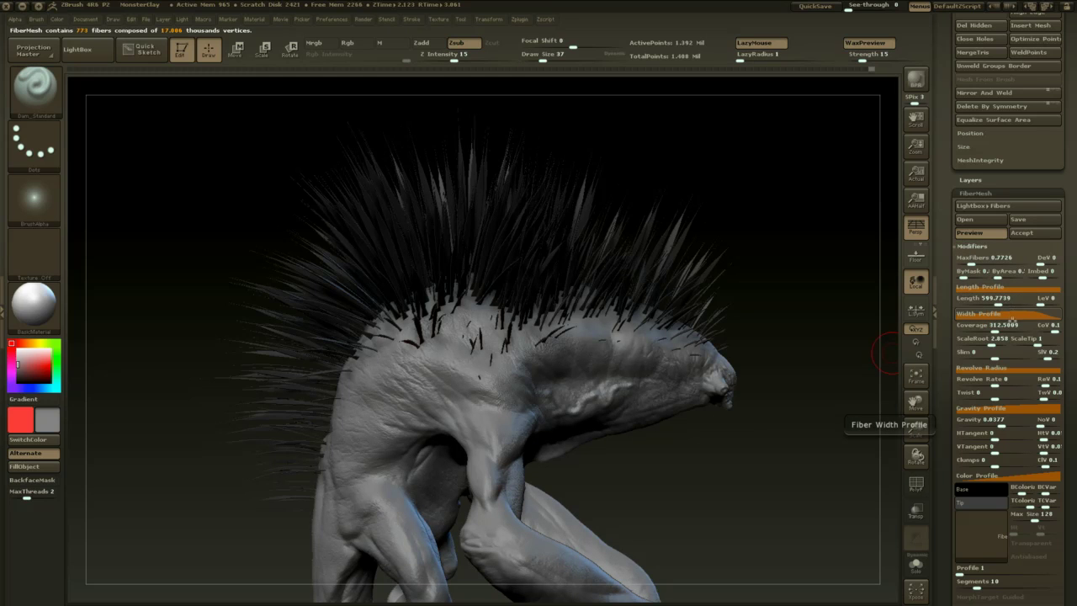
pyautogui.moveTo(997, 329); pyautogui.dragTo(993, 330)
# - Reshape the fibers' Width Profile curve by raising its starting point and its middle point for thicker strands
pyautogui.click(1031, 314)
pyautogui.moveTo(1032, 332); pyautogui.dragTo(1064, 385)
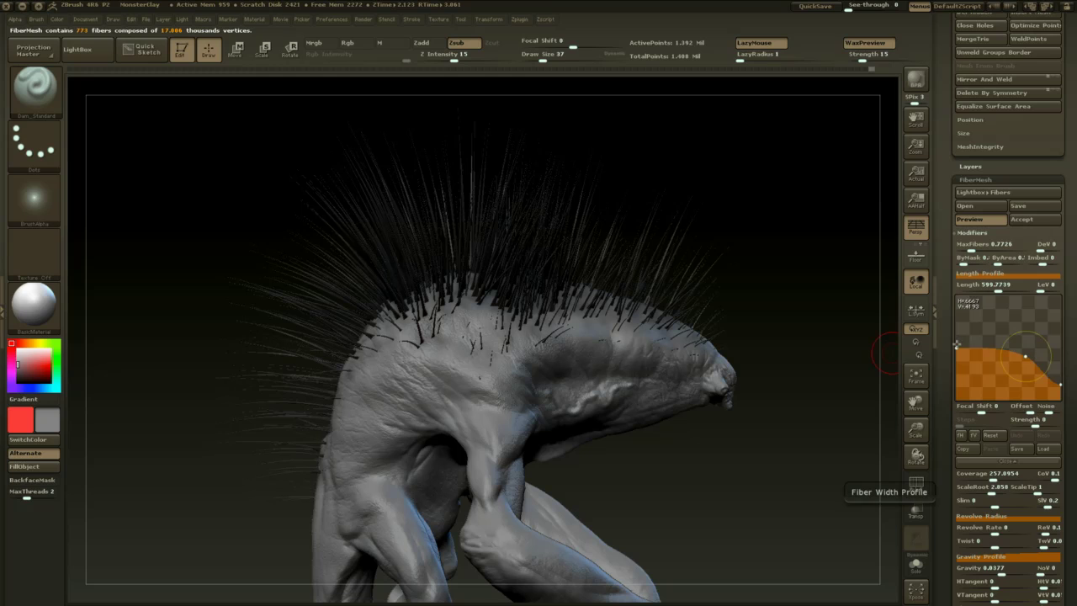
pyautogui.moveTo(959, 343); pyautogui.dragTo(960, 313)
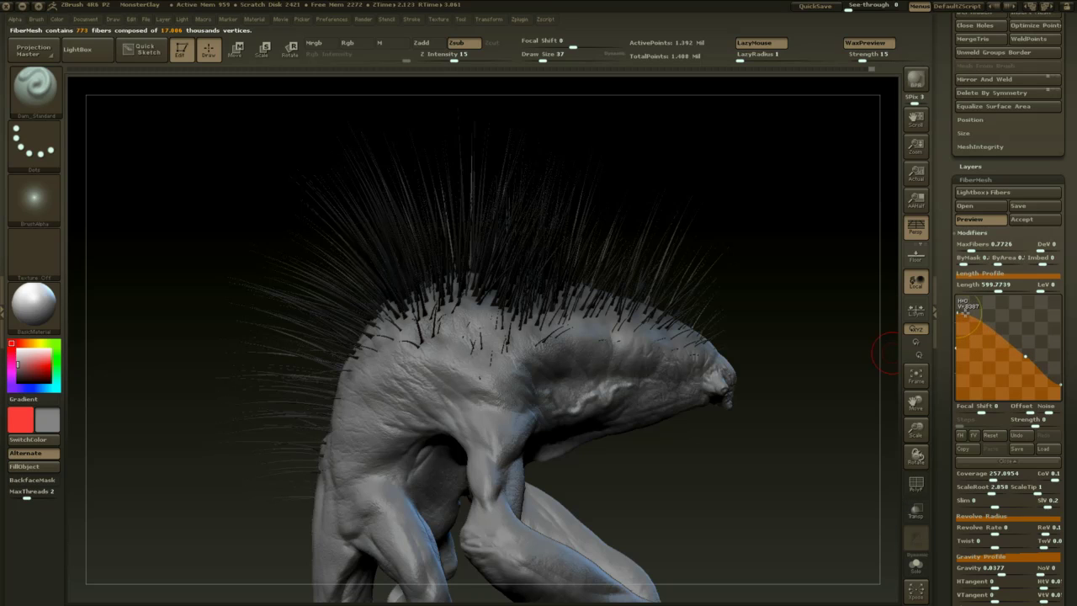
pyautogui.moveTo(1026, 356); pyautogui.dragTo(1036, 338)
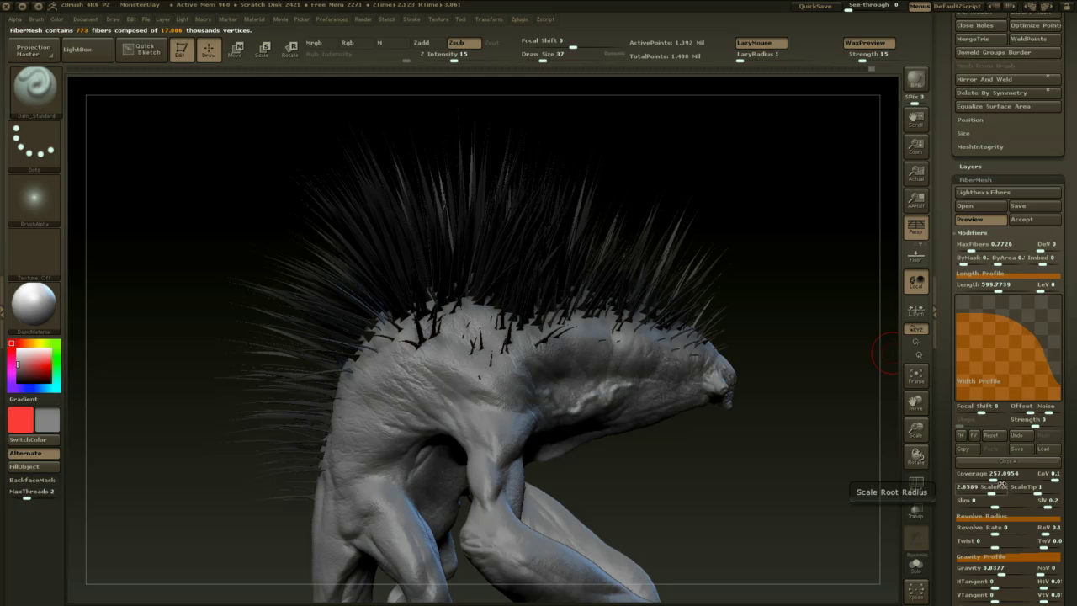
# - Set the fibers' root scale to 1
pyautogui.moveTo(991, 492); pyautogui.dragTo(986, 493)
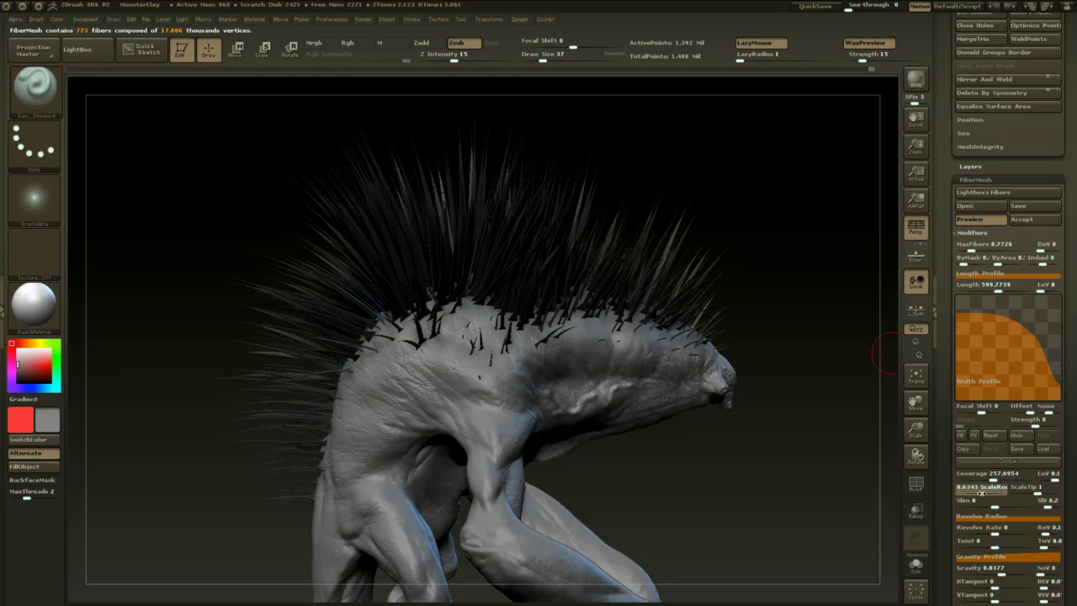
pyautogui.write('1')
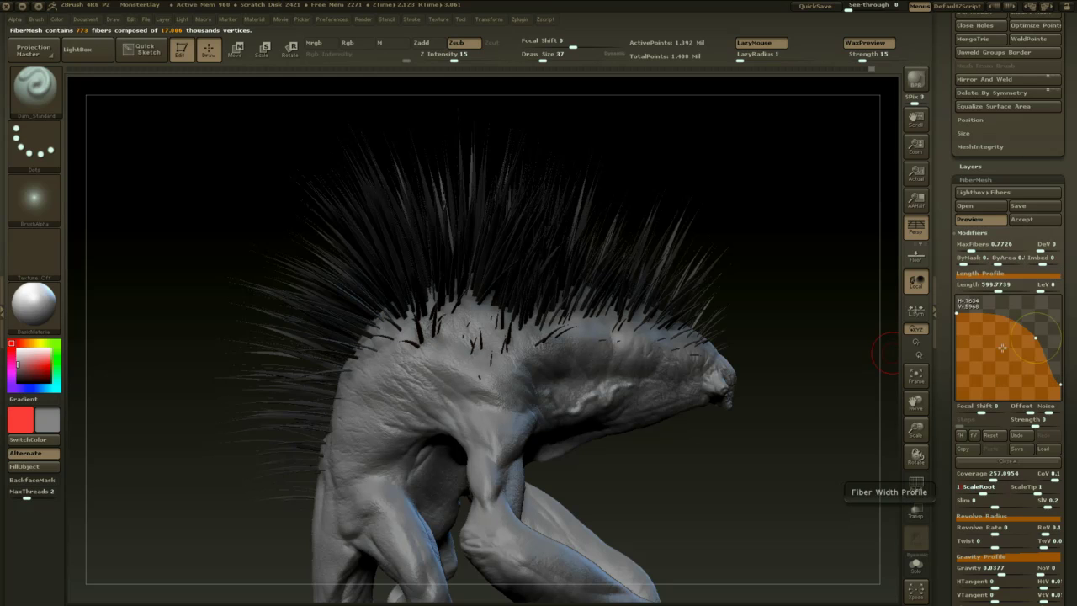
pyautogui.keyDown('alt'); pyautogui.moveTo(816, 344); pyautogui.dragTo(883, 405); pyautogui.keyUp('alt')
# - Shorten the fibers on the back to a length of about 328
pyautogui.moveTo(789, 418); pyautogui.dragTo(862, 345)
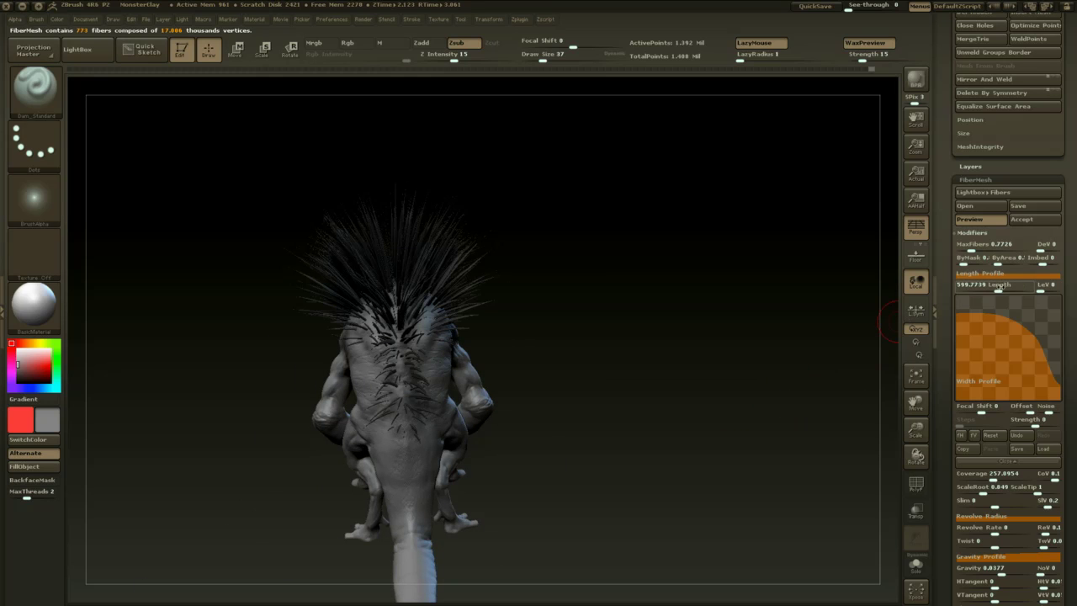
pyautogui.moveTo(999, 288); pyautogui.dragTo(990, 288)
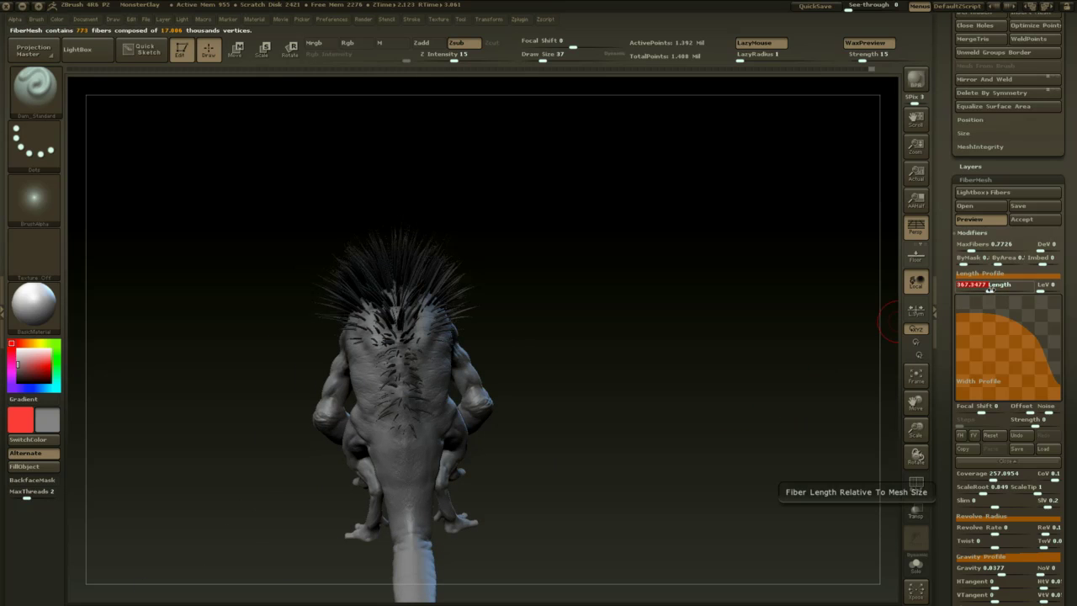
pyautogui.moveTo(771, 365); pyautogui.dragTo(756, 384)
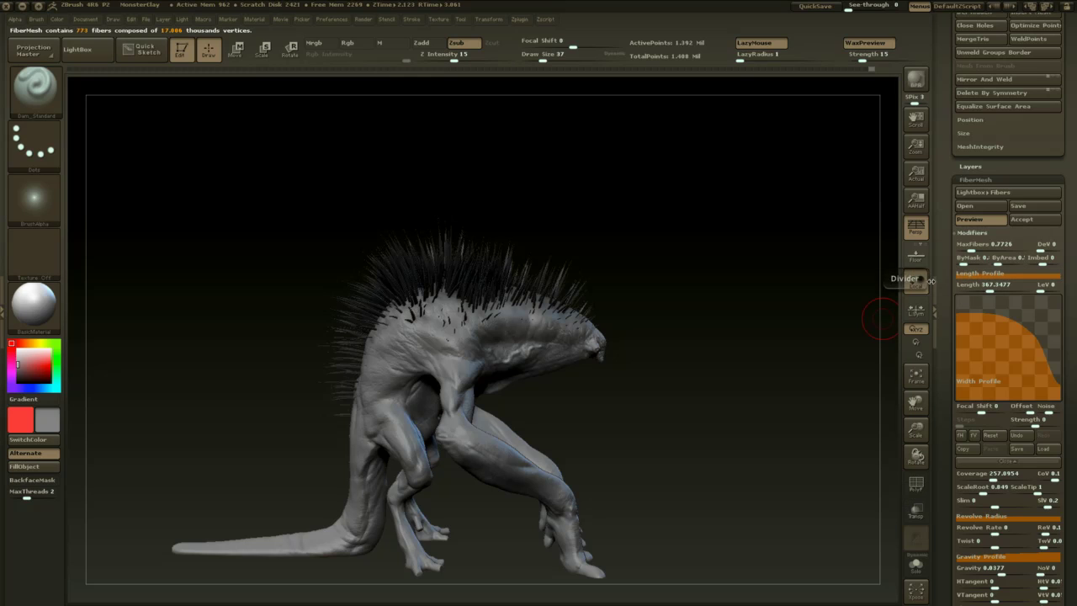
pyautogui.click(988, 290)
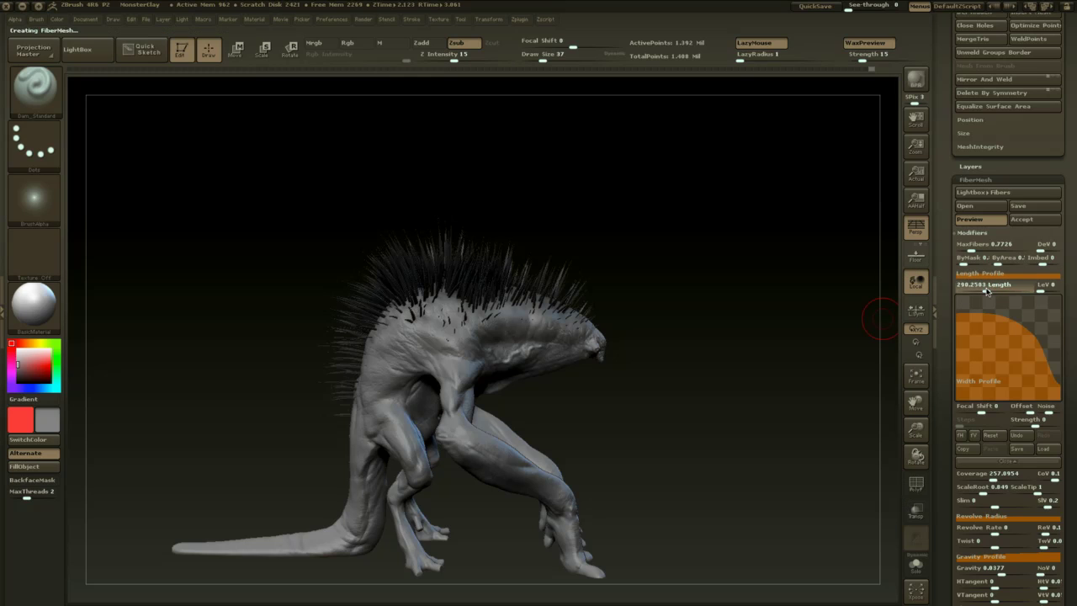
pyautogui.click(988, 290)
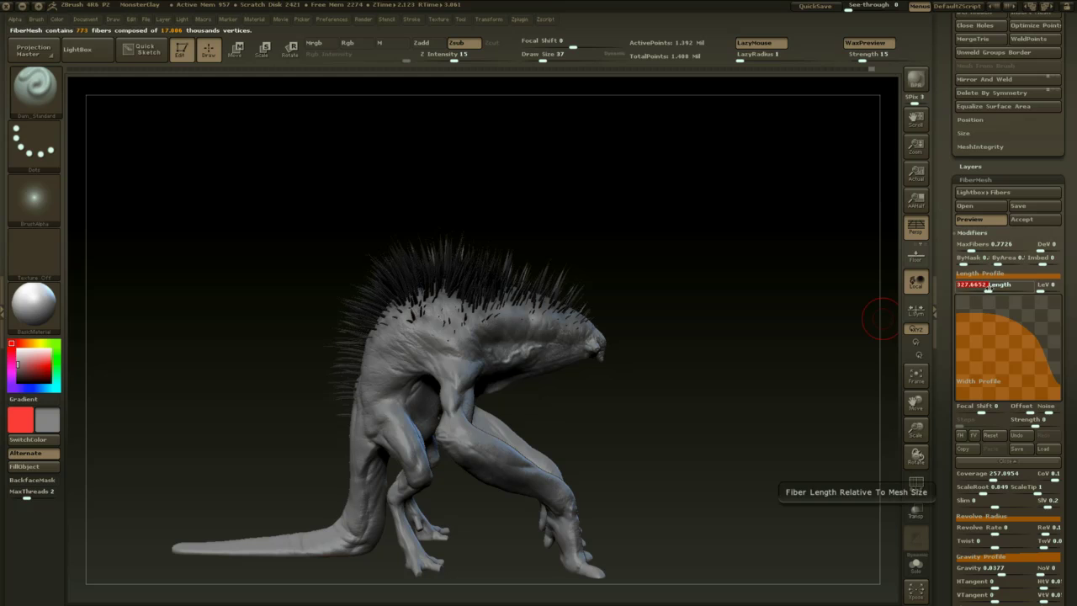
# - Try out the fibers' VTangent modifier and return it to 0
pyautogui.moveTo(1065, 307); pyautogui.dragTo(1064, 296)
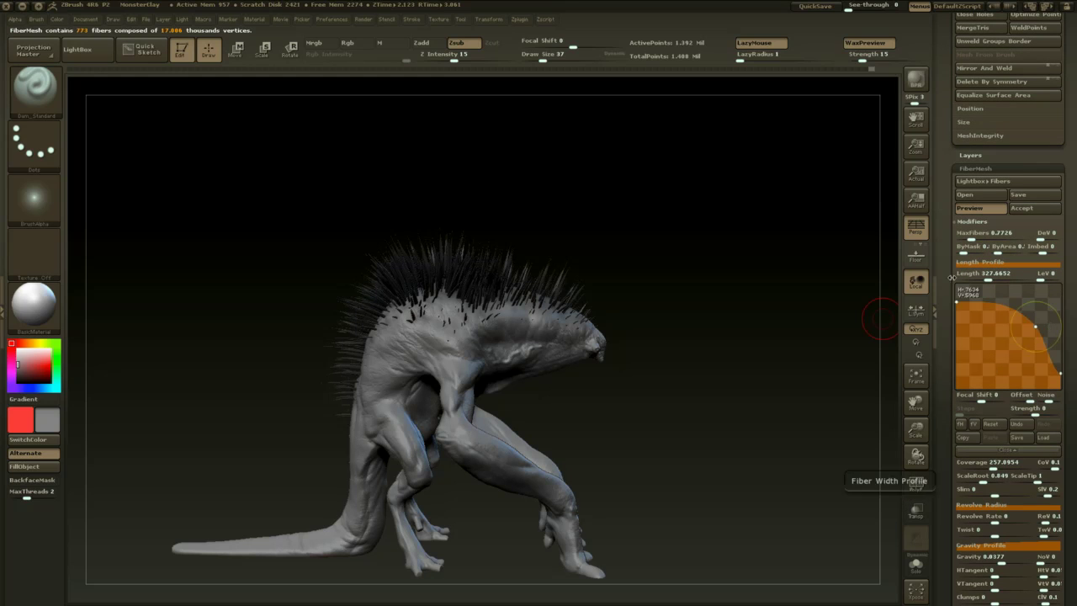
pyautogui.scroll(-5, 1002, 379)
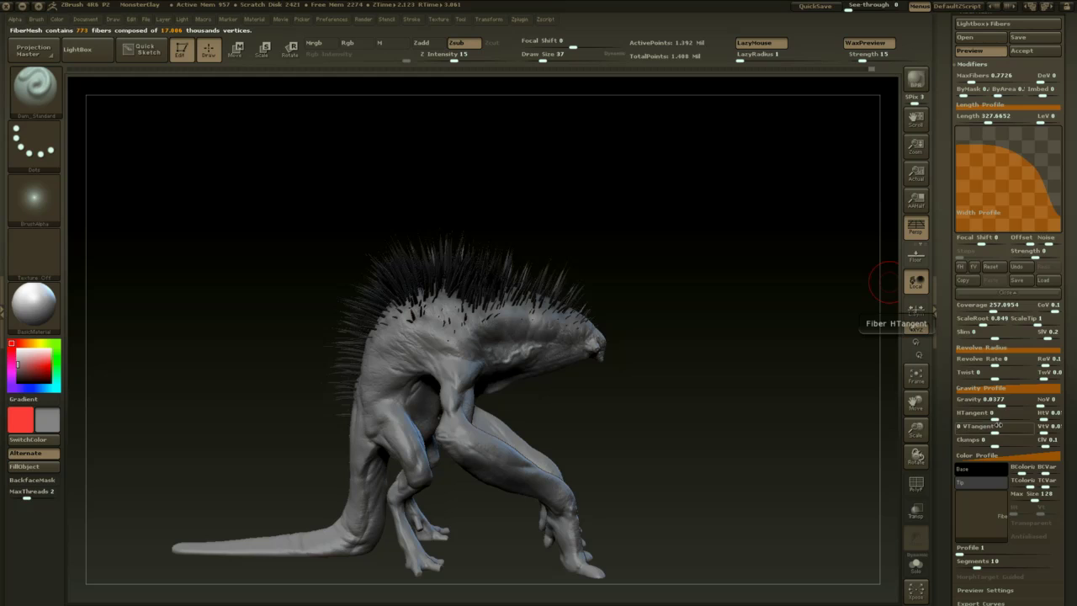
pyautogui.moveTo(1012, 441)
pyautogui.mouseDown()
pyautogui.moveTo(1030, 442)
pyautogui.moveTo(982, 432)
pyautogui.moveTo(995, 431)
pyautogui.mouseUp()
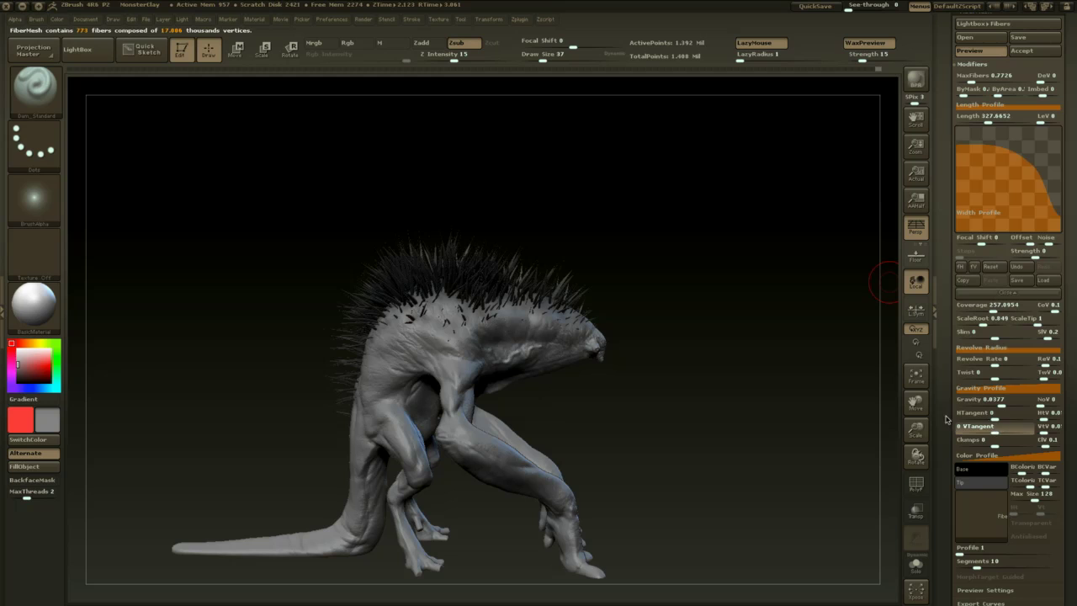
# - Set the fibers' HTangent to about 0.3 while viewing the monster from behind
pyautogui.moveTo(813, 431); pyautogui.dragTo(892, 448)
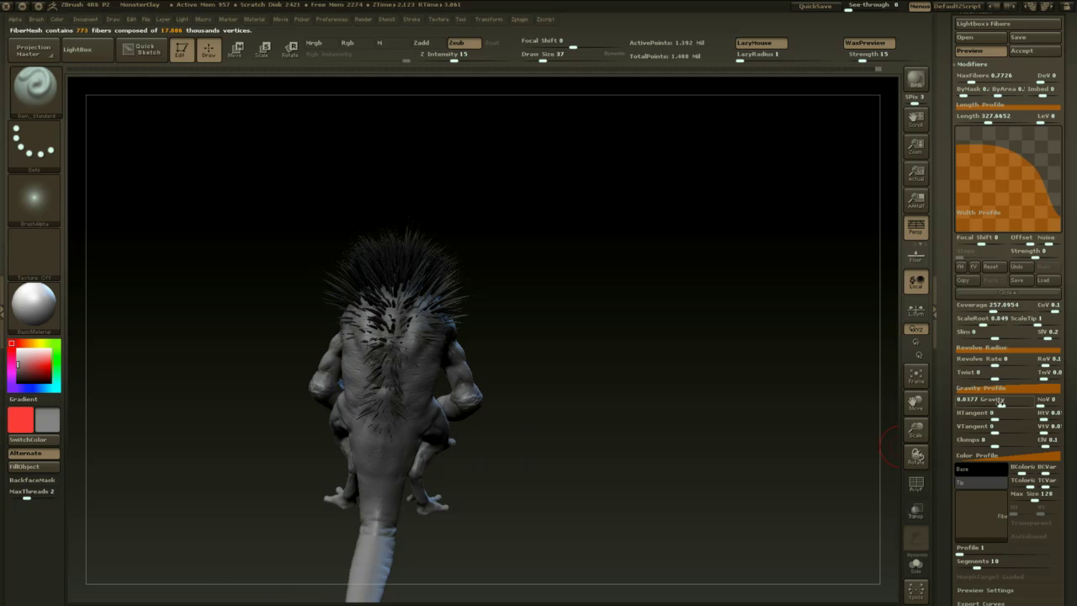
pyautogui.click(1005, 414)
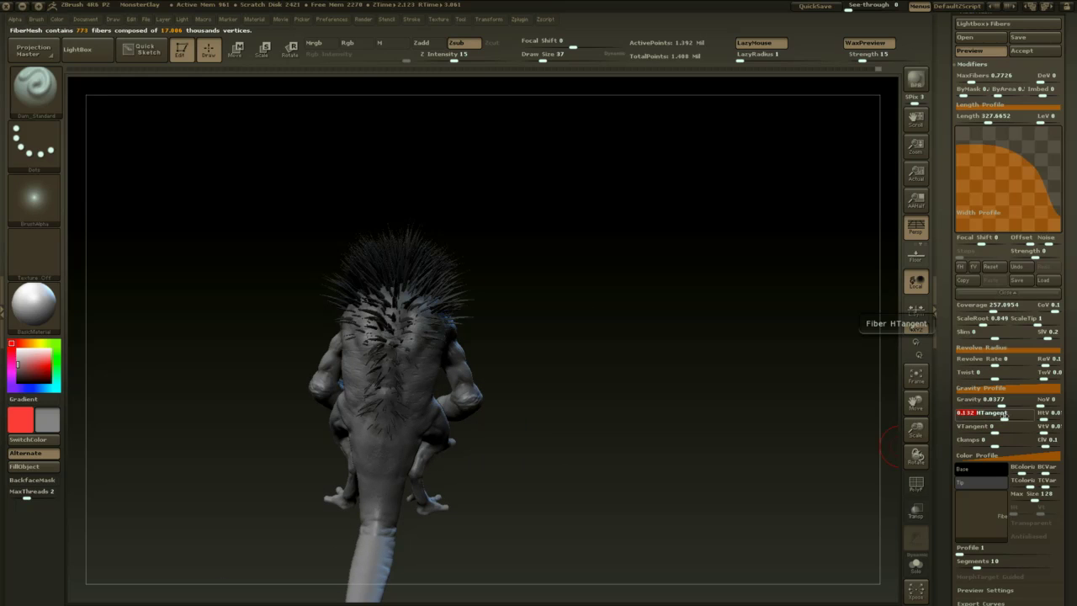
pyautogui.moveTo(1005, 415); pyautogui.dragTo(1009, 416)
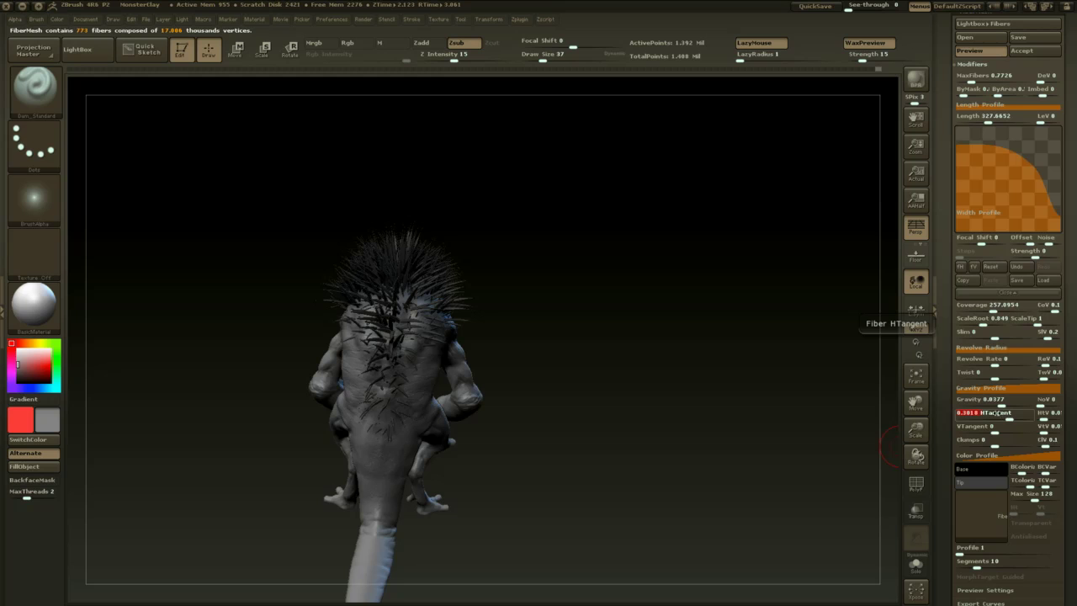
# - Accept the fiber preview as its own subtool and turn off the new fibers' polypaint
pyautogui.moveTo(855, 420); pyautogui.dragTo(842, 368)
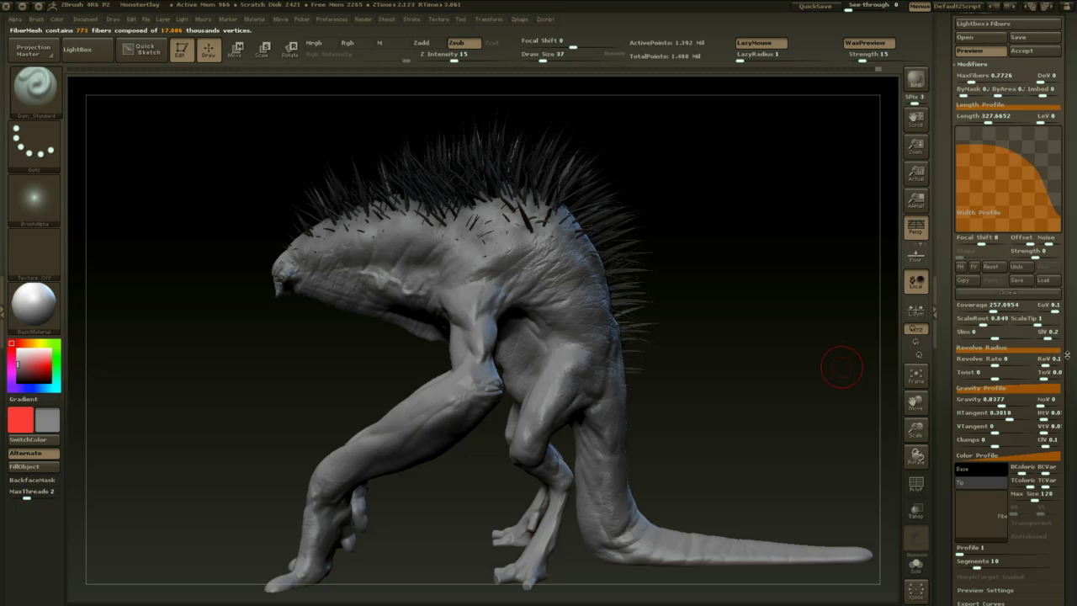
pyautogui.moveTo(1069, 352); pyautogui.dragTo(1070, 309)
pyautogui.moveTo(1062, 387); pyautogui.dragTo(1062, 396)
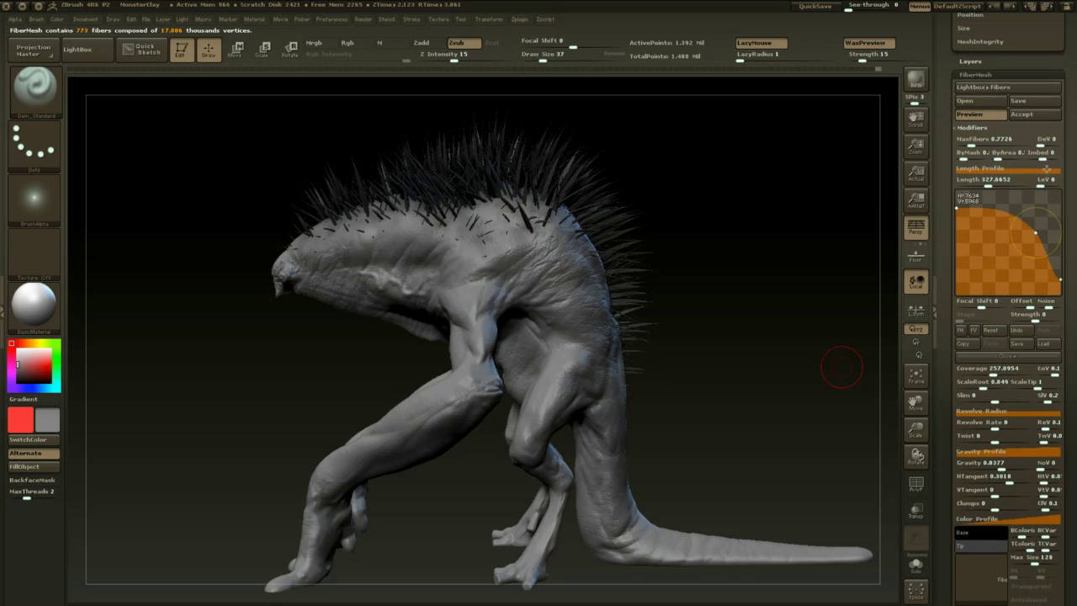
pyautogui.click(1033, 115)
pyautogui.click(1034, 75)
pyautogui.moveTo(1034, 75); pyautogui.dragTo(1055, 320)
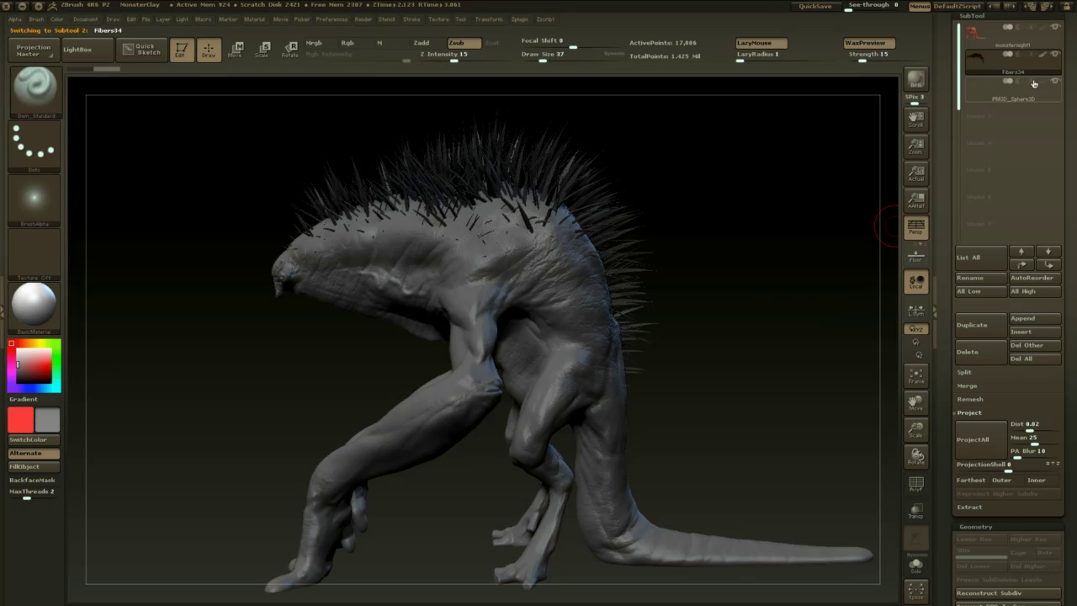
pyautogui.click(1013, 79)
# - Try combing the mane's spines backward from both sides with the Move brush at draw sizes 145 and 87
pyautogui.moveTo(763, 254)
pyautogui.keyDown('alt'); pyautogui.mouseDown()
pyautogui.moveTo(763, 278)
pyautogui.moveTo(746, 245)
pyautogui.moveTo(784, 264)
pyautogui.moveTo(753, 262)
pyautogui.moveTo(745, 318)
pyautogui.mouseUp(); pyautogui.keyUp('alt')
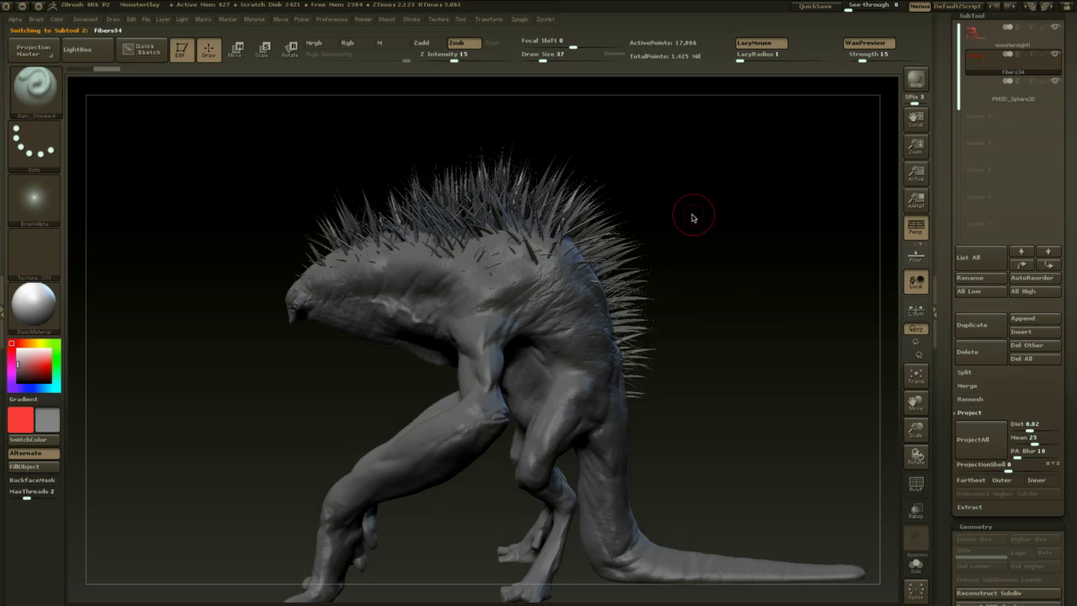
pyautogui.press('b')
pyautogui.press('m')
pyautogui.press('v')
pyautogui.press('space')
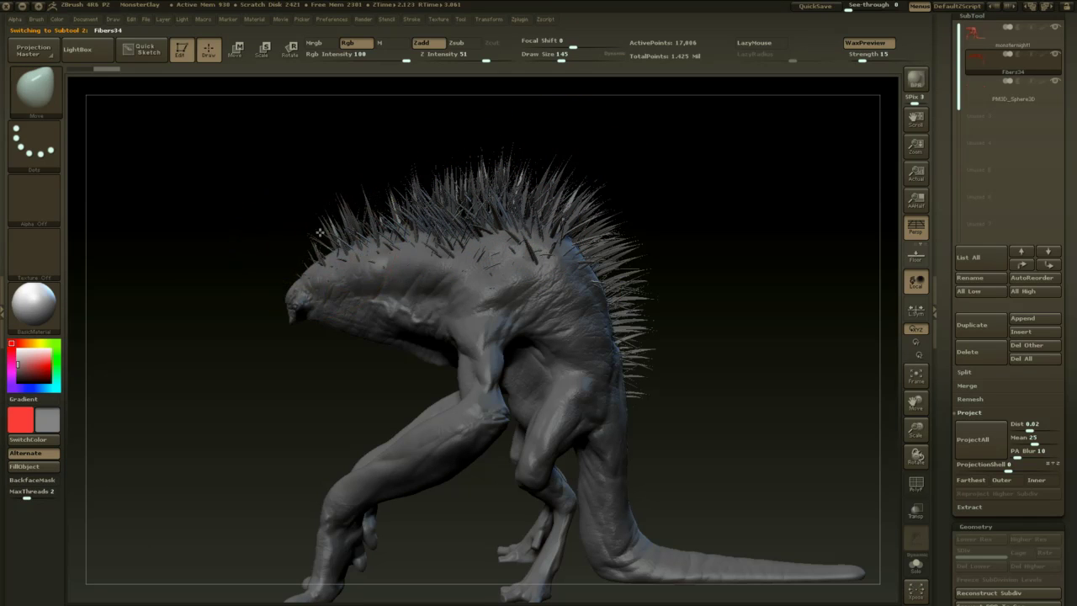
pyautogui.moveTo(336, 221)
pyautogui.mouseDown()
pyautogui.moveTo(373, 187)
pyautogui.moveTo(347, 192)
pyautogui.moveTo(362, 188)
pyautogui.moveTo(527, 183)
pyautogui.mouseUp()
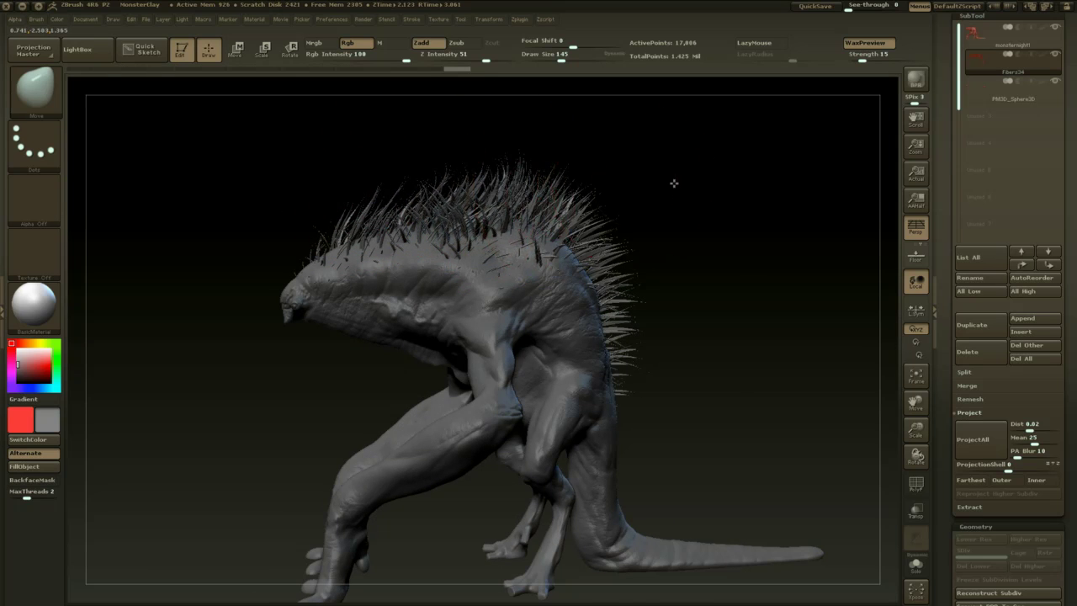
pyautogui.moveTo(674, 183); pyautogui.dragTo(783, 193)
pyautogui.moveTo(398, 164)
pyautogui.mouseDown()
pyautogui.moveTo(430, 141)
pyautogui.moveTo(468, 140)
pyautogui.mouseUp()
pyautogui.press('space')
pyautogui.moveTo(464, 158)
pyautogui.mouseDown()
pyautogui.moveTo(491, 148)
pyautogui.moveTo(569, 160)
pyautogui.mouseUp()
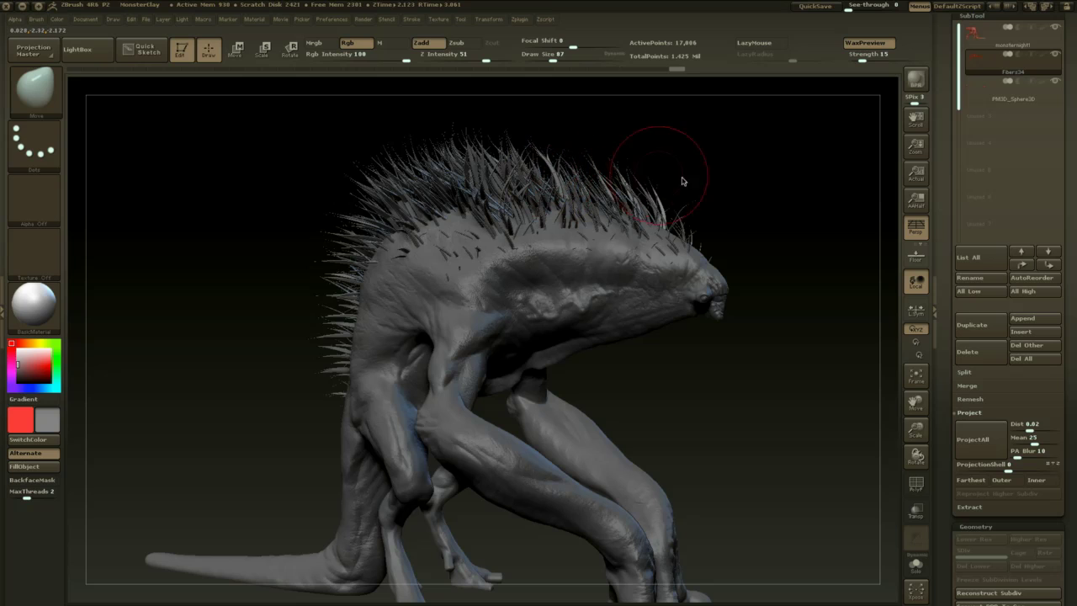
# - Undo all Move brush strokes on the spines
pyautogui.hotkey('ctrl', 'z')
pyautogui.hotkey('ctrl', 'z')
pyautogui.hotkey('ctrl', 'z')
pyautogui.hotkey('ctrl', 'z')
pyautogui.hotkey('ctrl', 'z')
pyautogui.hotkey('ctrl', 'z')
pyautogui.hotkey('ctrl', 'z')
pyautogui.hotkey('ctrl', 'z')
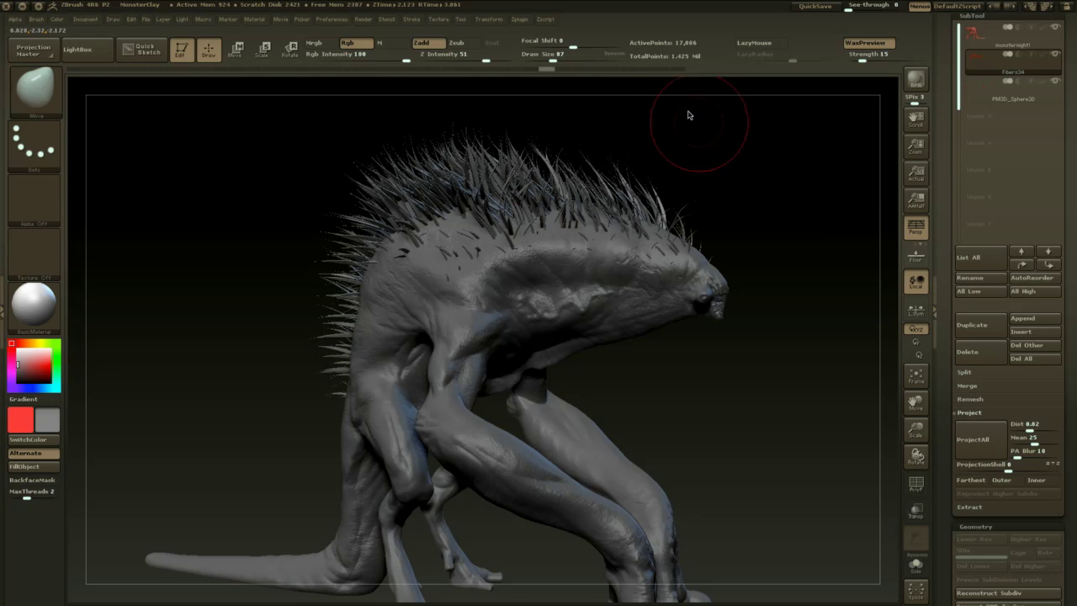
pyautogui.moveTo(504, 76)
pyautogui.mouseDown()
pyautogui.moveTo(350, 104)
pyautogui.moveTo(119, 185)
pyautogui.moveTo(83, 211)
pyautogui.moveTo(104, 204)
pyautogui.mouseUp()
pyautogui.moveTo(201, 296)
pyautogui.mouseDown()
pyautogui.moveTo(190, 313)
pyautogui.moveTo(202, 360)
pyautogui.mouseUp()
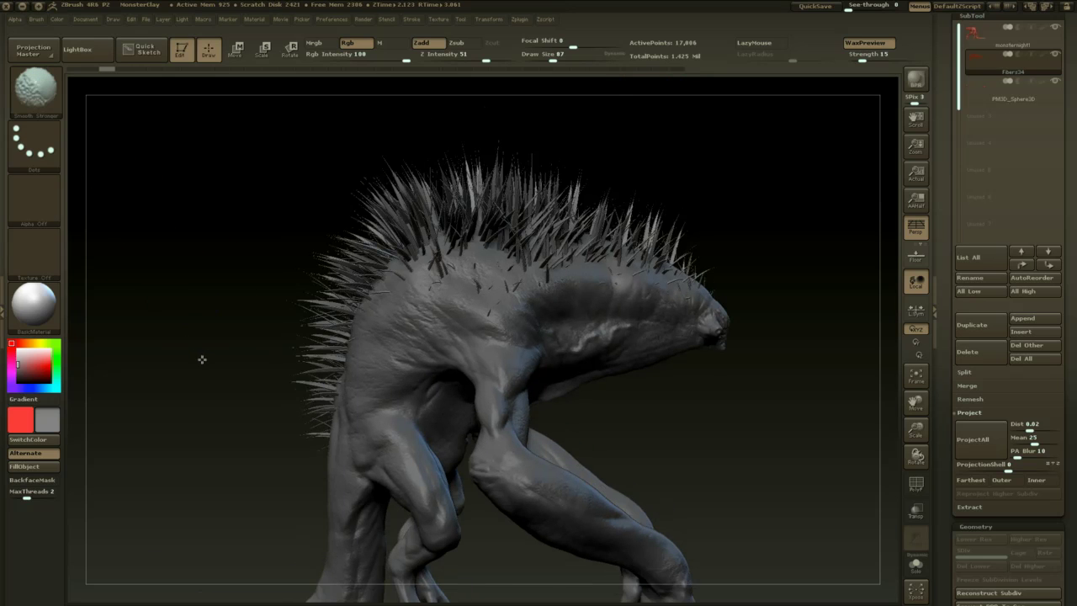
# - Try the GroomBlower brush on the spines at draw size 116, accepting removal of the later undo history
pyautogui.press('b')
pyautogui.press('g')
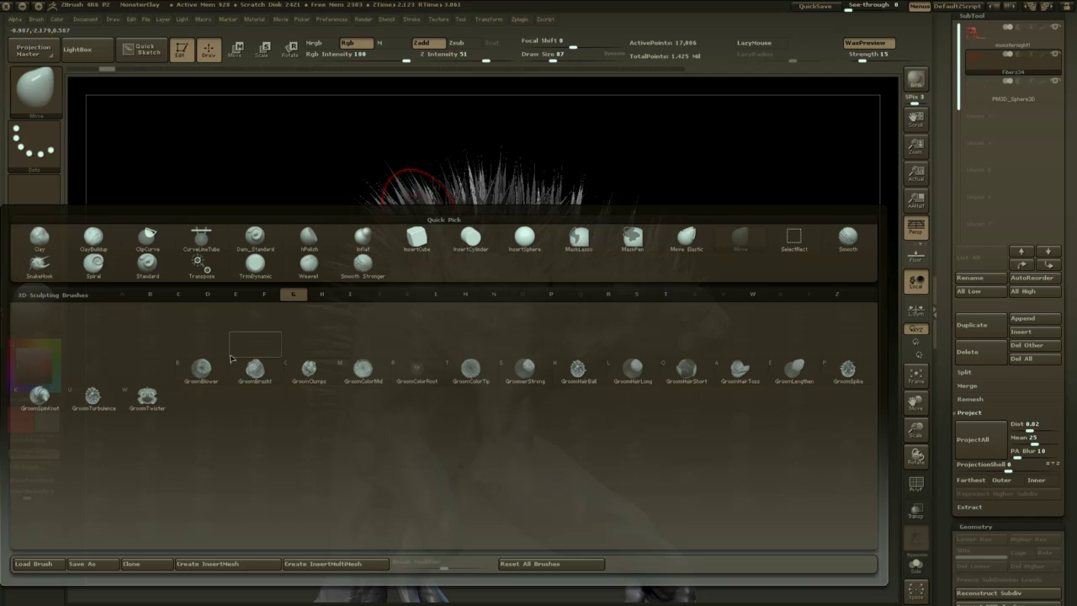
pyautogui.click(209, 373)
pyautogui.moveTo(757, 173)
pyautogui.keyDown('alt'); pyautogui.mouseDown()
pyautogui.moveTo(750, 165)
pyautogui.moveTo(652, 202)
pyautogui.mouseUp(); pyautogui.keyUp('alt')
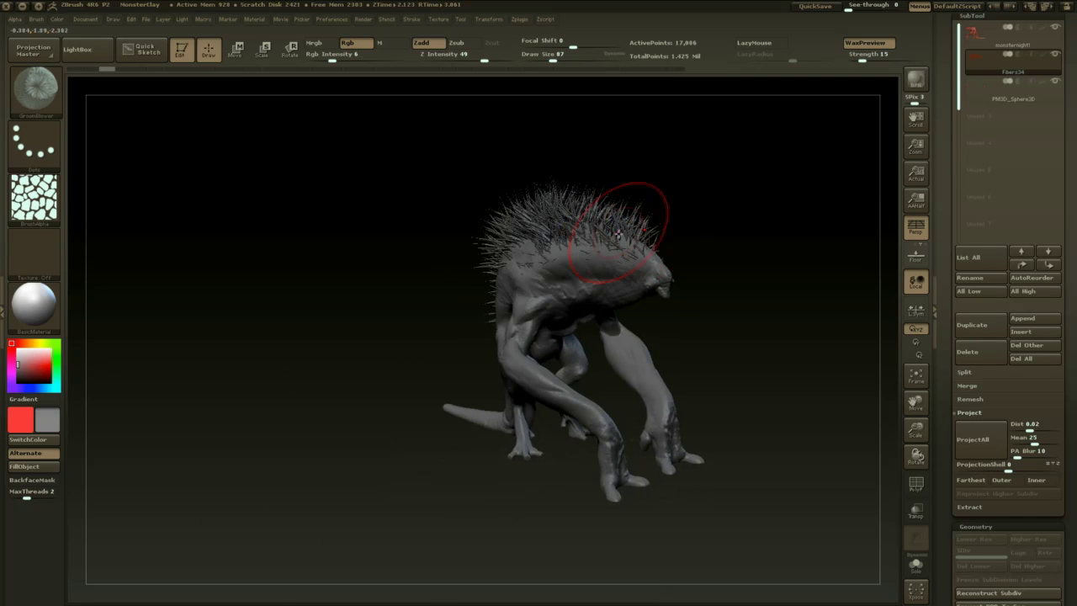
pyautogui.press('space')
pyautogui.moveTo(618, 234); pyautogui.dragTo(626, 234)
pyautogui.moveTo(687, 204)
pyautogui.mouseDown()
pyautogui.moveTo(641, 220)
pyautogui.moveTo(672, 230)
pyautogui.mouseUp()
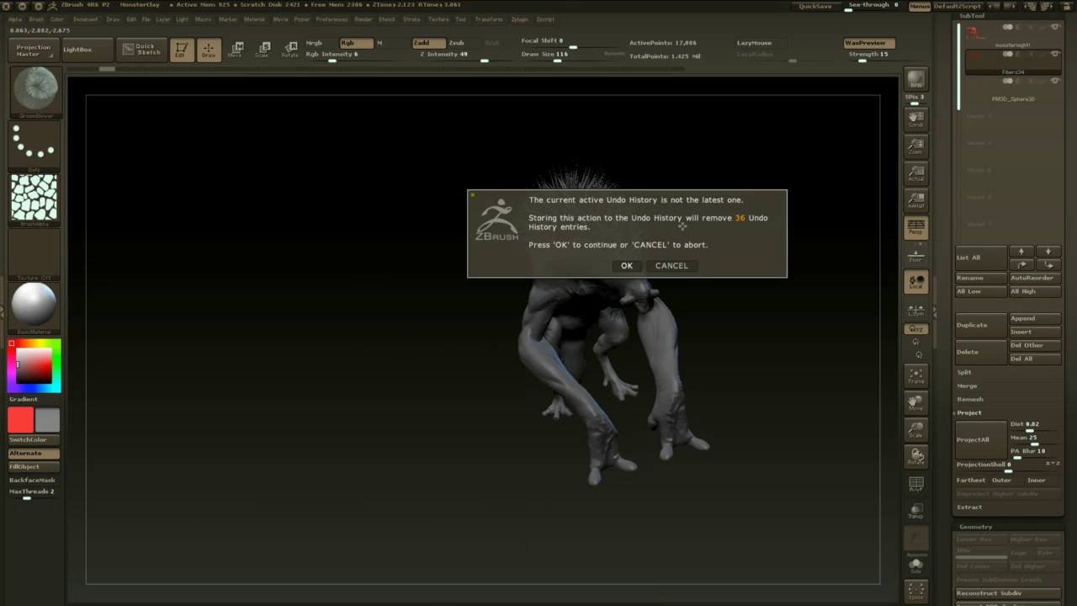
pyautogui.click(629, 266)
# - Sweep the GroomBlower brush across the mane from the head to the upper back
pyautogui.moveTo(734, 194); pyautogui.dragTo(647, 232)
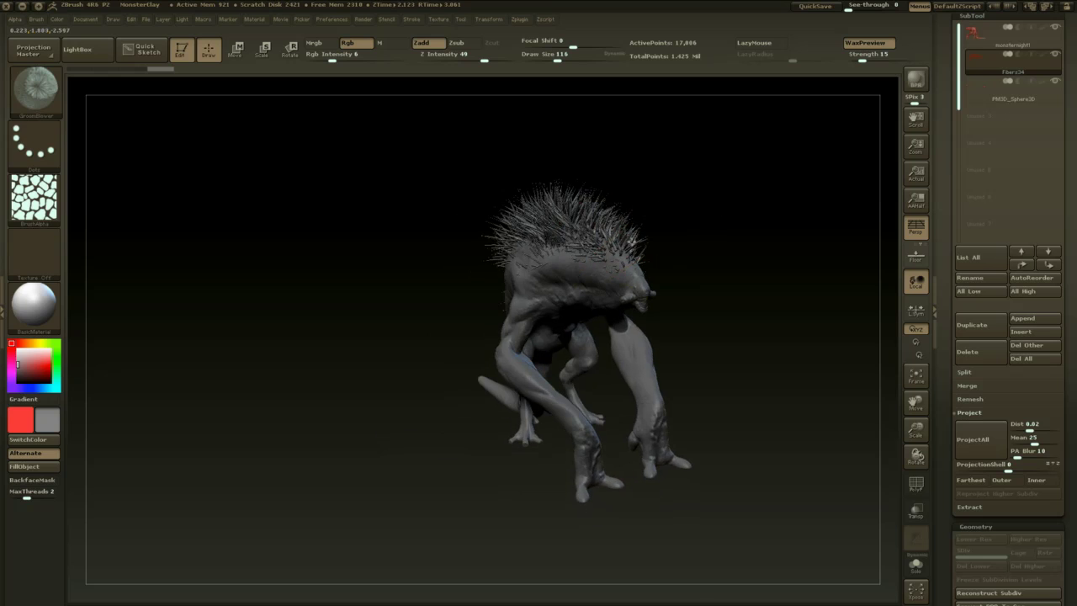
pyautogui.moveTo(605, 188); pyautogui.dragTo(631, 178)
pyautogui.moveTo(665, 175)
pyautogui.mouseDown()
pyautogui.moveTo(719, 171)
pyautogui.moveTo(649, 212)
pyautogui.mouseUp()
pyautogui.moveTo(585, 235)
pyautogui.mouseDown()
pyautogui.moveTo(601, 173)
pyautogui.moveTo(670, 196)
pyautogui.mouseUp()
pyautogui.moveTo(579, 229)
pyautogui.mouseDown()
pyautogui.moveTo(530, 203)
pyautogui.moveTo(404, 213)
pyautogui.mouseUp()
pyautogui.moveTo(659, 194)
pyautogui.mouseDown()
pyautogui.moveTo(678, 293)
pyautogui.moveTo(662, 305)
pyautogui.mouseUp()
pyautogui.moveTo(585, 250)
pyautogui.mouseDown()
pyautogui.moveTo(539, 229)
pyautogui.moveTo(337, 223)
pyautogui.mouseUp()
pyautogui.moveTo(671, 217)
pyautogui.mouseDown()
pyautogui.moveTo(659, 246)
pyautogui.moveTo(685, 244)
pyautogui.mouseUp()
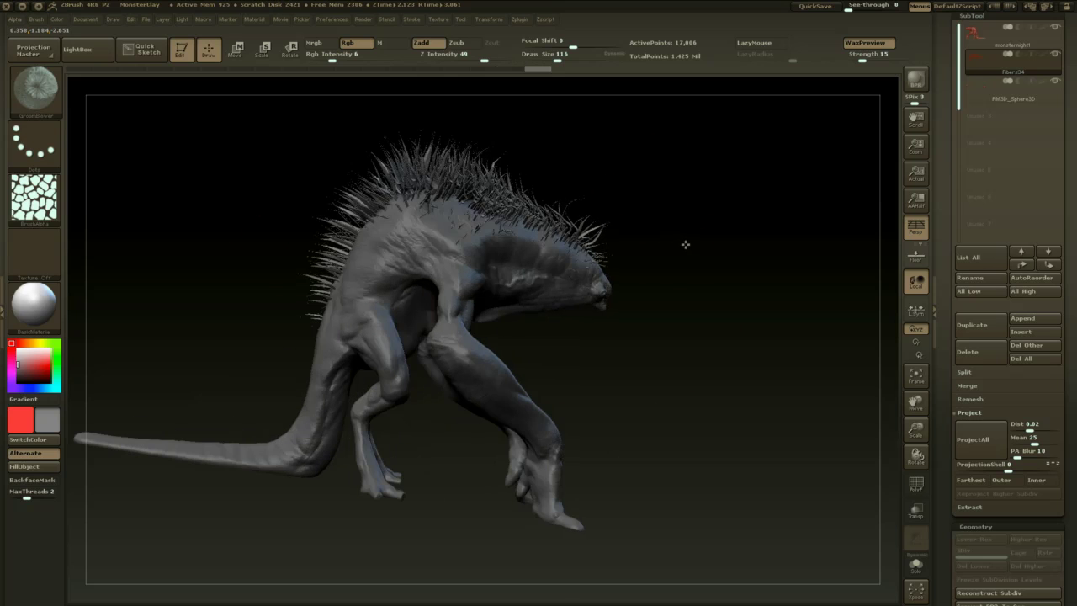
# - Undo all GroomBlower strokes on the mane
pyautogui.hotkey('ctrl', 'z')
pyautogui.hotkey('ctrl', 'z')
pyautogui.hotkey('ctrl', 'z')
pyautogui.hotkey('ctrl', 'z')
pyautogui.hotkey('ctrl', 'z')
pyautogui.hotkey('ctrl', 'z')
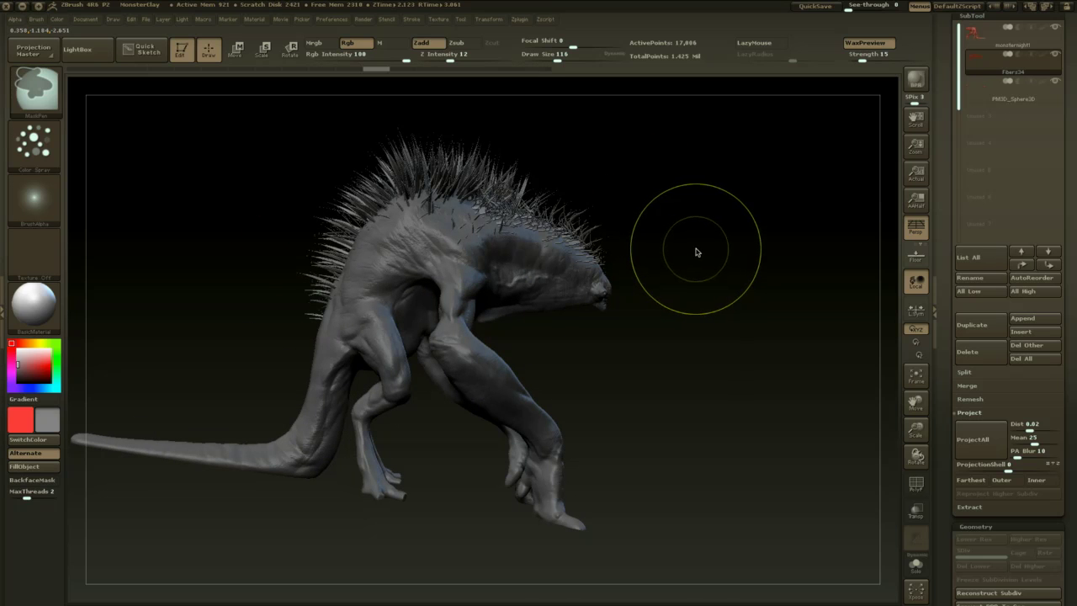
pyautogui.hotkey('ctrl', 'z')
pyautogui.hotkey('ctrl', 'z')
pyautogui.hotkey('ctrl', 'z')
pyautogui.hotkey('ctrl', 'z')
pyautogui.hotkey('ctrl', 'z')
pyautogui.moveTo(698, 252); pyautogui.dragTo(693, 339)
# - Choose the GroomSpike brush for the fibers and set its draw size to 192
pyautogui.press('b')
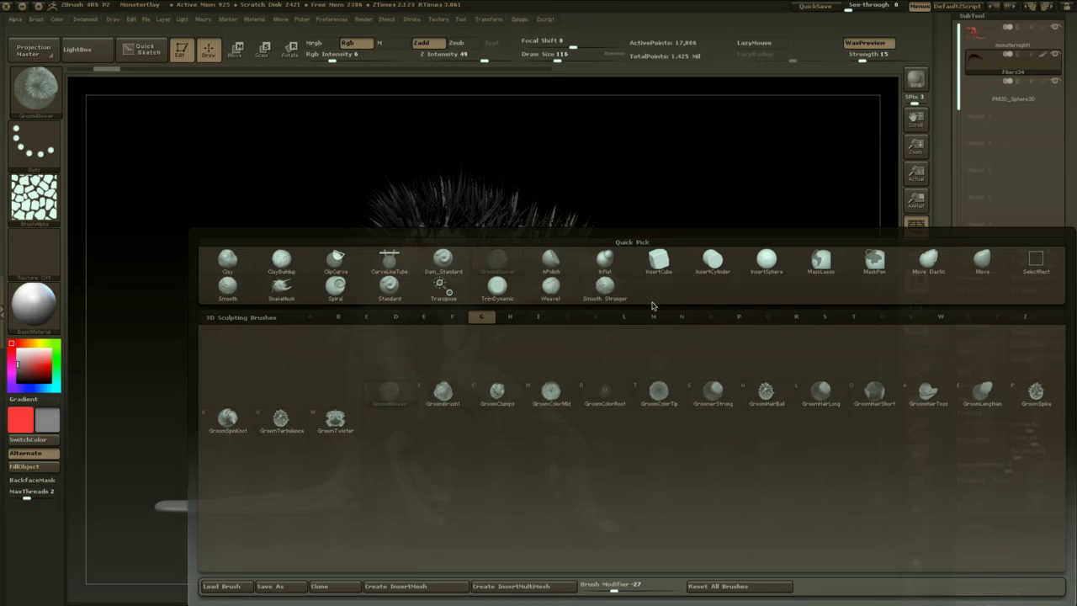
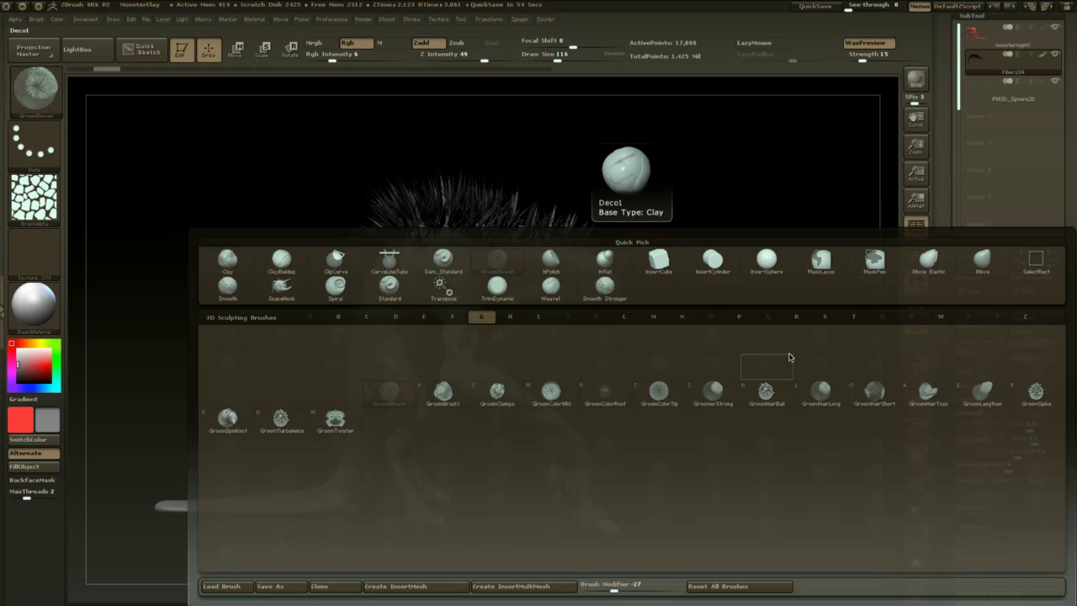
pyautogui.click(1036, 392)
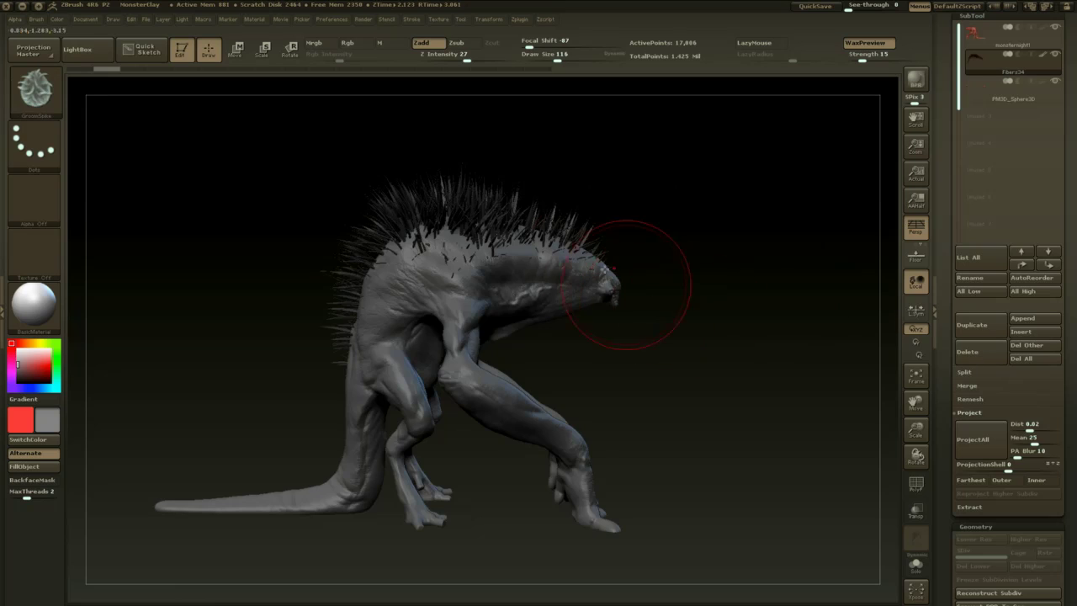
pyautogui.moveTo(643, 213)
pyautogui.mouseDown()
pyautogui.moveTo(558, 219)
pyautogui.moveTo(745, 203)
pyautogui.mouseUp()
pyautogui.press('space')
pyautogui.moveTo(573, 221)
pyautogui.mouseDown()
pyautogui.moveTo(585, 220)
pyautogui.moveTo(487, 207)
pyautogui.moveTo(597, 235)
pyautogui.mouseUp()
# - Try bending the spines on the head and shoulders with GroomSpike at draw size 192, and undo the strokes
pyautogui.moveTo(692, 257)
pyautogui.mouseDown()
pyautogui.moveTo(624, 260)
pyautogui.moveTo(678, 261)
pyautogui.mouseUp()
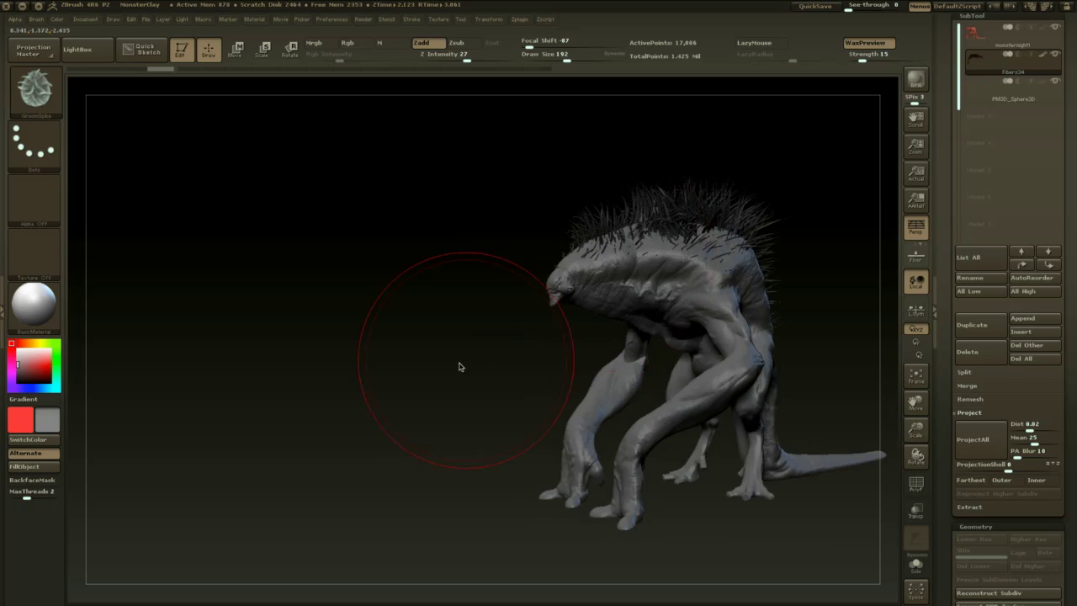
pyautogui.hotkey('ctrl', 'z')
pyautogui.moveTo(787, 224)
pyautogui.mouseDown()
pyautogui.moveTo(822, 219)
pyautogui.moveTo(806, 192)
pyautogui.moveTo(760, 188)
pyautogui.mouseUp()
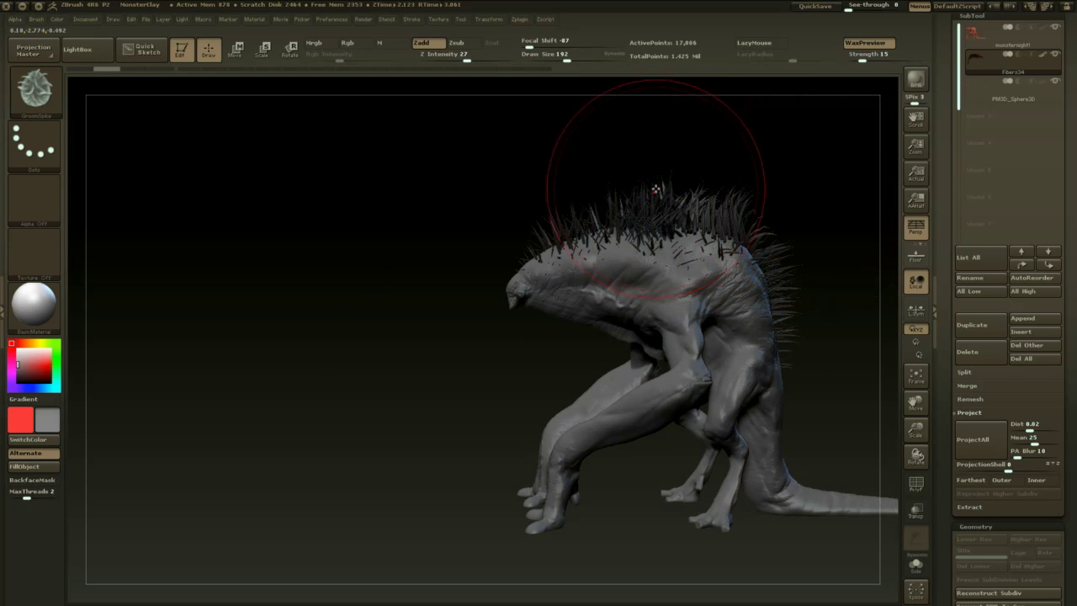
pyautogui.moveTo(657, 191); pyautogui.dragTo(680, 204)
pyautogui.moveTo(600, 206); pyautogui.dragTo(621, 218)
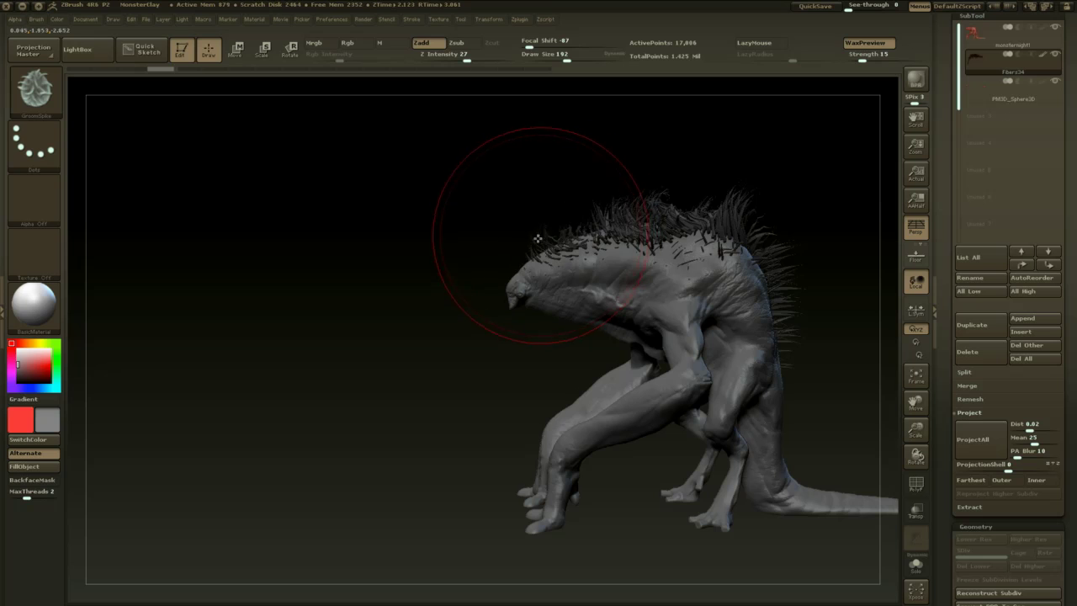
pyautogui.moveTo(468, 352)
pyautogui.mouseDown()
pyautogui.moveTo(514, 353)
pyautogui.moveTo(625, 311)
pyautogui.mouseUp()
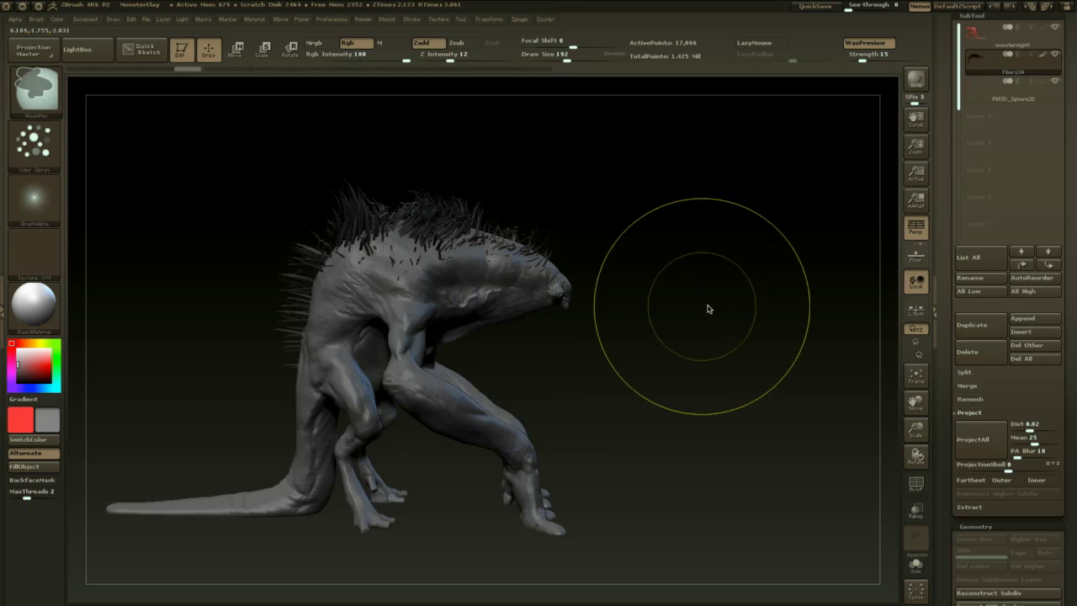
pyautogui.hotkey('ctrl', 'z')
pyautogui.hotkey('ctrl', 'z')
# - Try grooming the mane with GroomSpike at draw size 136, and undo the last stroke
pyautogui.moveTo(611, 216); pyautogui.dragTo(625, 326)
pyautogui.press('space')
pyautogui.moveTo(574, 243); pyautogui.dragTo(556, 242)
pyautogui.moveTo(439, 239); pyautogui.dragTo(267, 299)
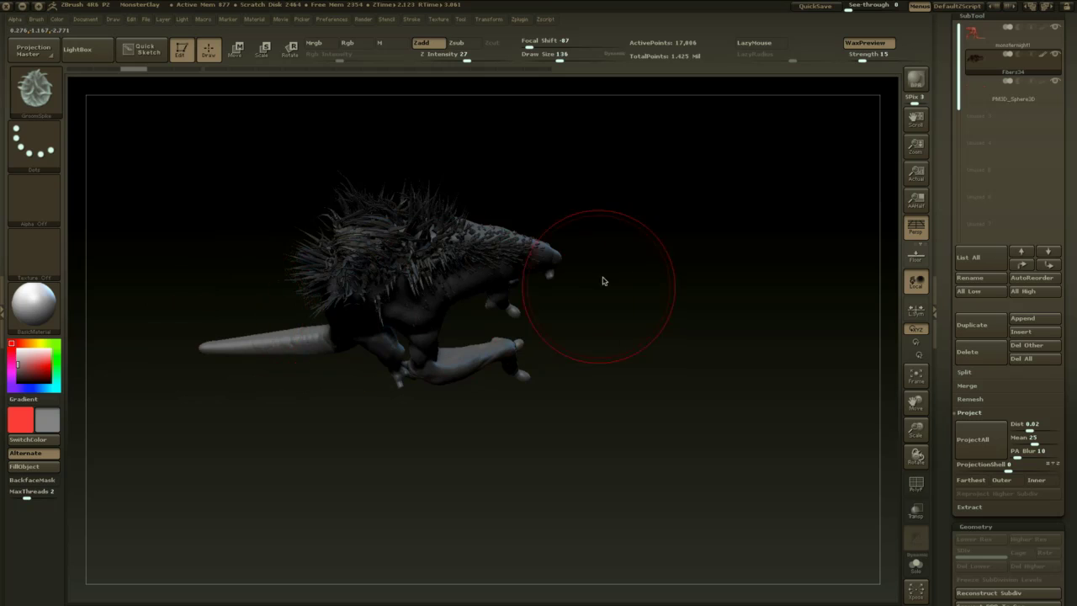
pyautogui.moveTo(603, 282)
pyautogui.mouseDown()
pyautogui.moveTo(601, 202)
pyautogui.moveTo(693, 224)
pyautogui.moveTo(764, 224)
pyautogui.mouseUp()
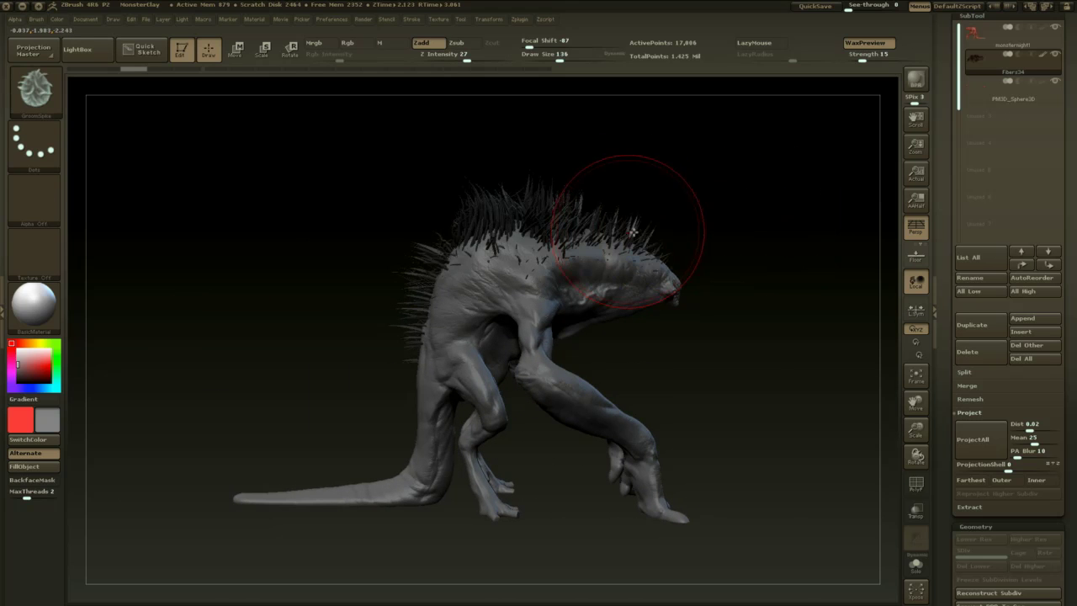
pyautogui.moveTo(670, 233)
pyautogui.mouseDown()
pyautogui.moveTo(530, 204)
pyautogui.moveTo(324, 345)
pyautogui.mouseUp()
pyautogui.moveTo(279, 418); pyautogui.dragTo(437, 346)
pyautogui.hotkey('ctrl', 'z')
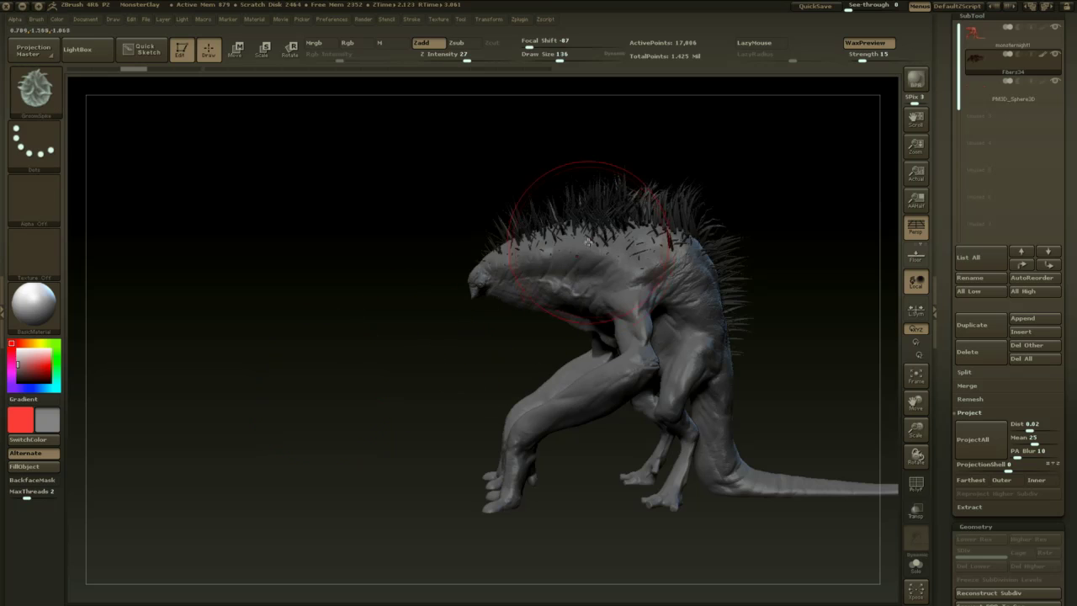
# - Comb the spines backward along the head and back with GroomSpike, using draw sizes 177 and 145
pyautogui.press('space')
pyautogui.moveTo(592, 239)
pyautogui.mouseDown()
pyautogui.moveTo(601, 234)
pyautogui.moveTo(551, 225)
pyautogui.moveTo(859, 240)
pyautogui.moveTo(854, 250)
pyautogui.moveTo(836, 241)
pyautogui.moveTo(735, 256)
pyautogui.mouseUp()
pyautogui.hotkey('ctrl', 'z')
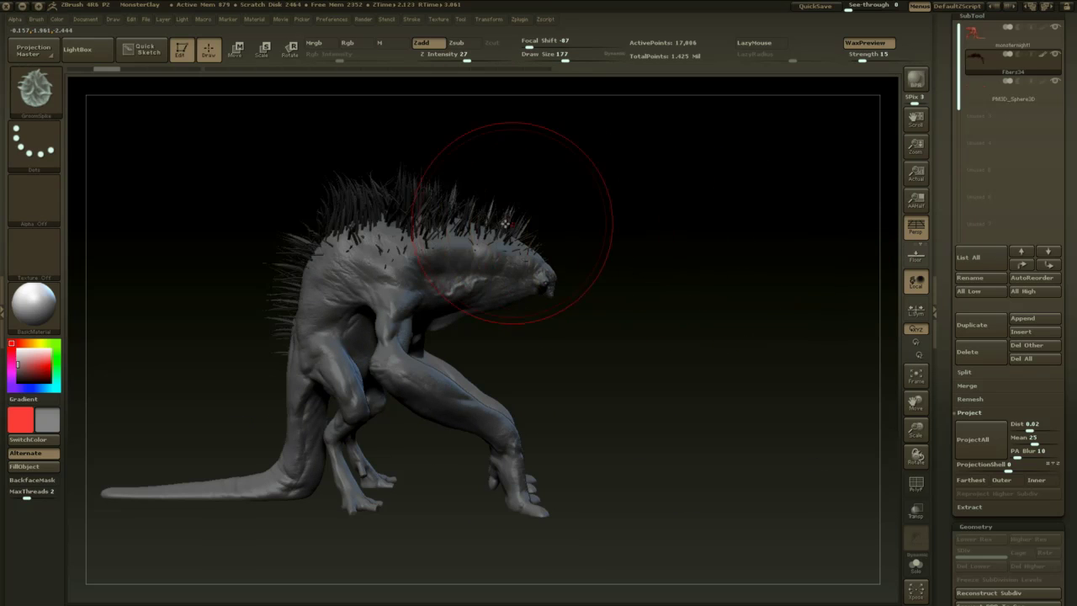
pyautogui.moveTo(433, 190); pyautogui.dragTo(189, 267)
pyautogui.moveTo(433, 224)
pyautogui.mouseDown()
pyautogui.moveTo(312, 185)
pyautogui.moveTo(182, 281)
pyautogui.mouseUp()
pyautogui.moveTo(637, 230)
pyautogui.mouseDown()
pyautogui.moveTo(580, 211)
pyautogui.moveTo(548, 123)
pyautogui.moveTo(566, 114)
pyautogui.mouseUp()
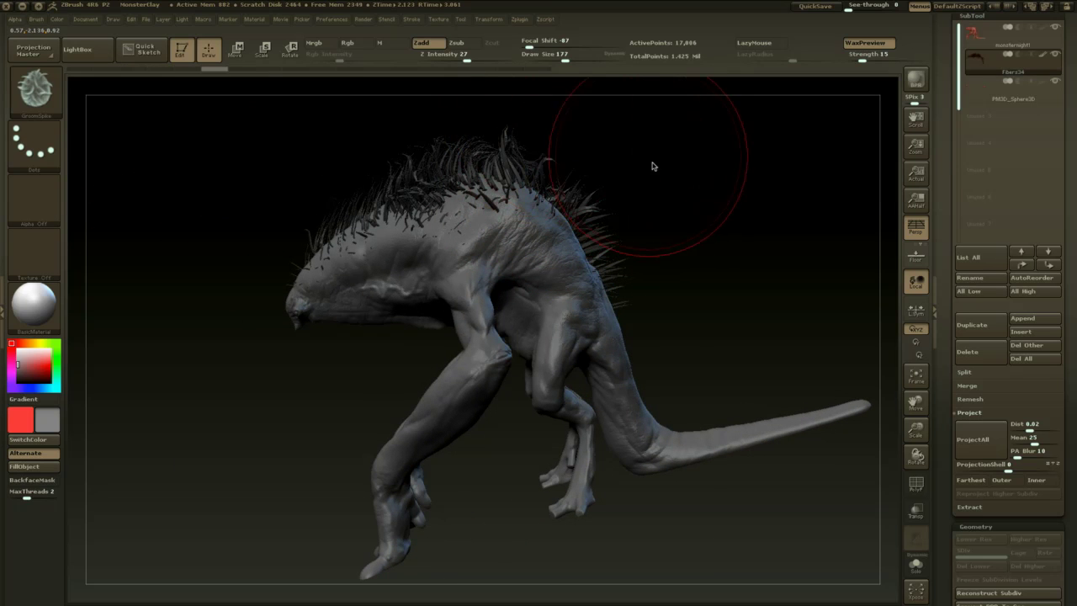
pyautogui.moveTo(577, 200)
pyautogui.keyDown('shift'); pyautogui.mouseDown()
pyautogui.moveTo(589, 176)
pyautogui.moveTo(620, 202)
pyautogui.moveTo(670, 208)
pyautogui.mouseUp(); pyautogui.keyUp('shift')
pyautogui.press('space')
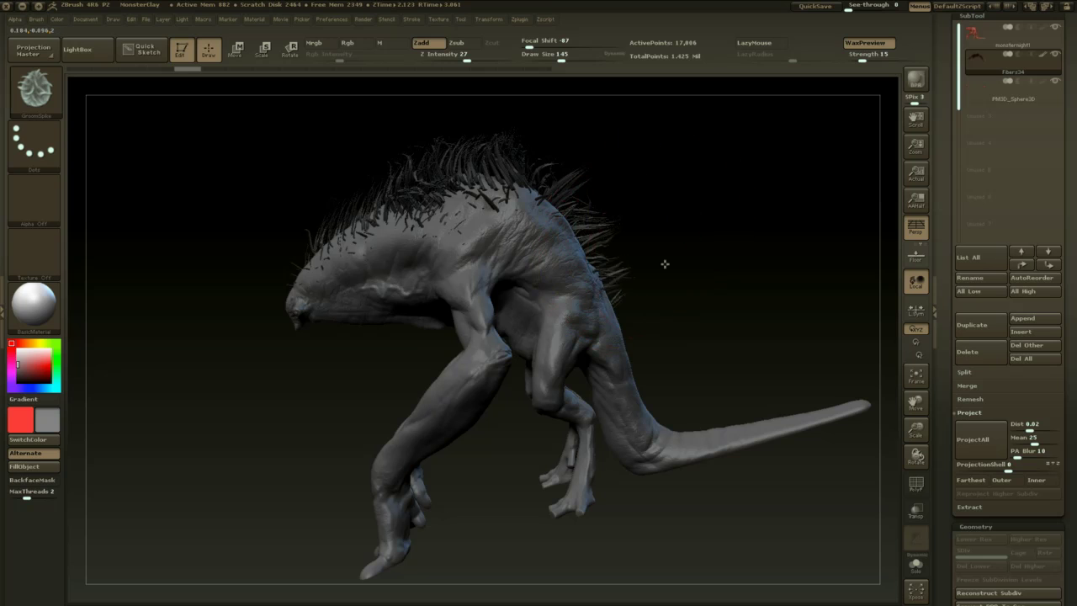
pyautogui.moveTo(681, 297); pyautogui.dragTo(315, 421)
# - Switch to the Move brush and turn off polypaint on the fibers subtool
pyautogui.press('b')
pyautogui.press('m')
pyautogui.press('v')
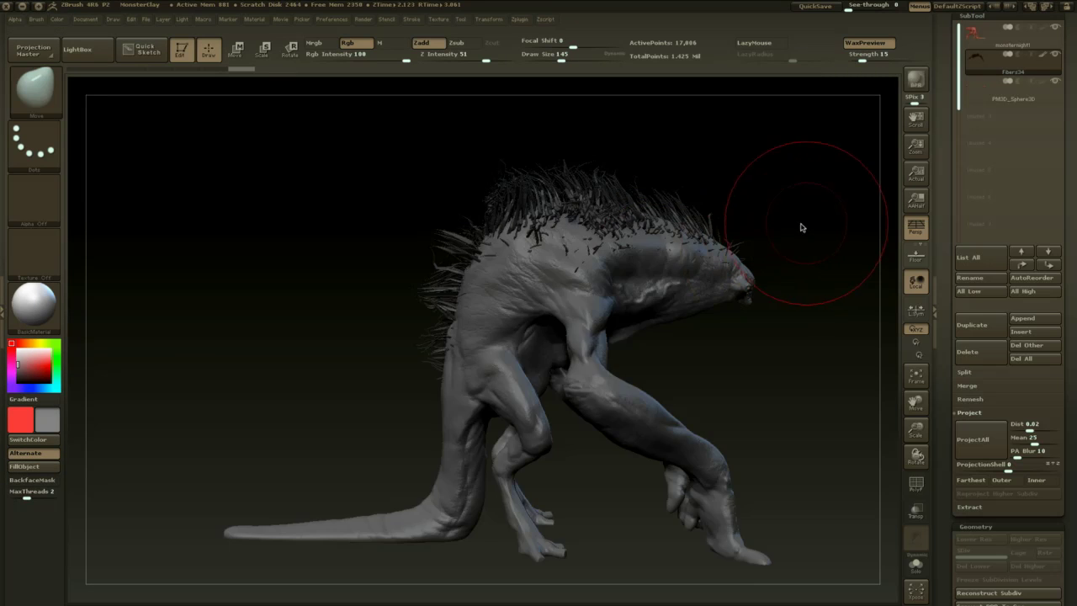
pyautogui.moveTo(801, 228)
pyautogui.mouseDown()
pyautogui.moveTo(719, 235)
pyautogui.moveTo(678, 222)
pyautogui.mouseUp()
pyautogui.moveTo(601, 247); pyautogui.dragTo(628, 228)
pyautogui.click(1043, 56)
# - Reshape the spines over the head and shoulders with the Move brush at draw size 120
pyautogui.moveTo(582, 261)
pyautogui.mouseDown()
pyautogui.moveTo(666, 262)
pyautogui.moveTo(585, 245)
pyautogui.mouseUp()
pyautogui.moveTo(397, 266); pyautogui.dragTo(402, 234)
pyautogui.rightClick(408, 247)
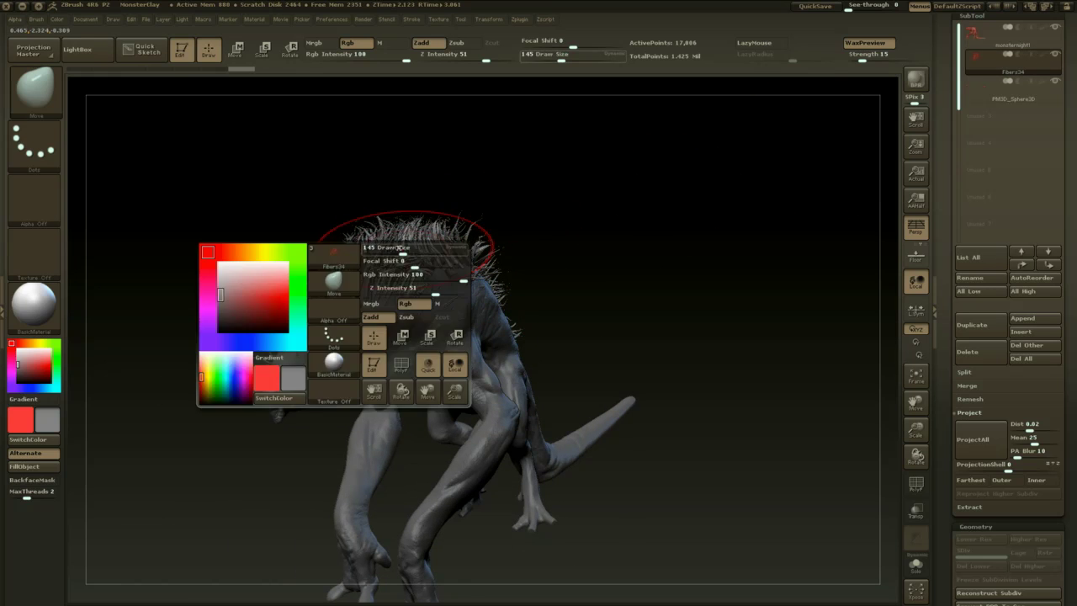
pyautogui.moveTo(527, 140); pyautogui.dragTo(428, 222)
pyautogui.hotkey('ctrl', 'z')
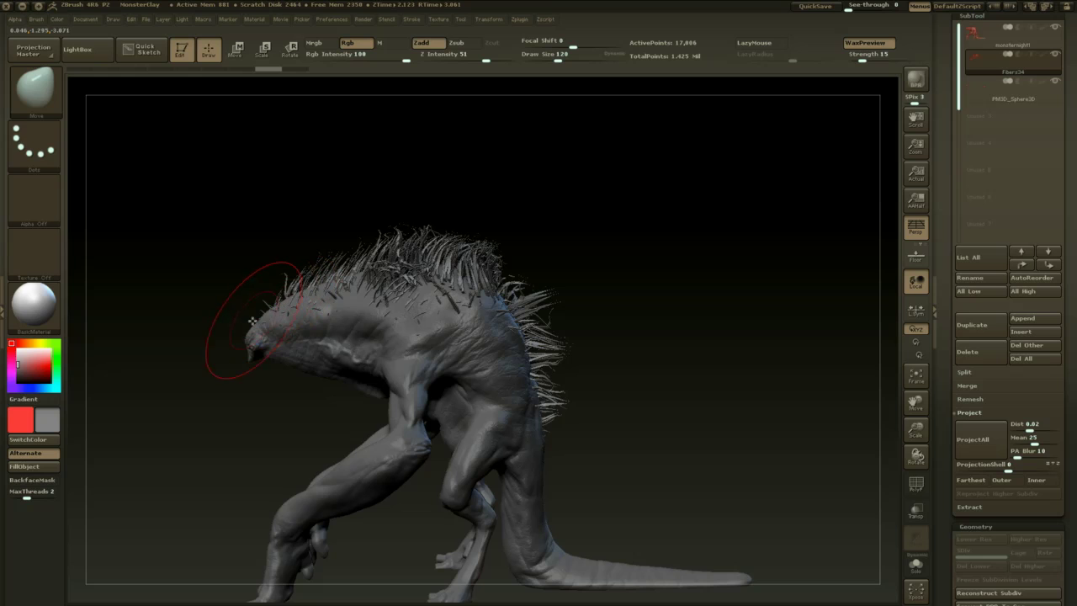
pyautogui.moveTo(389, 295); pyautogui.dragTo(380, 271)
pyautogui.moveTo(453, 285); pyautogui.dragTo(473, 259)
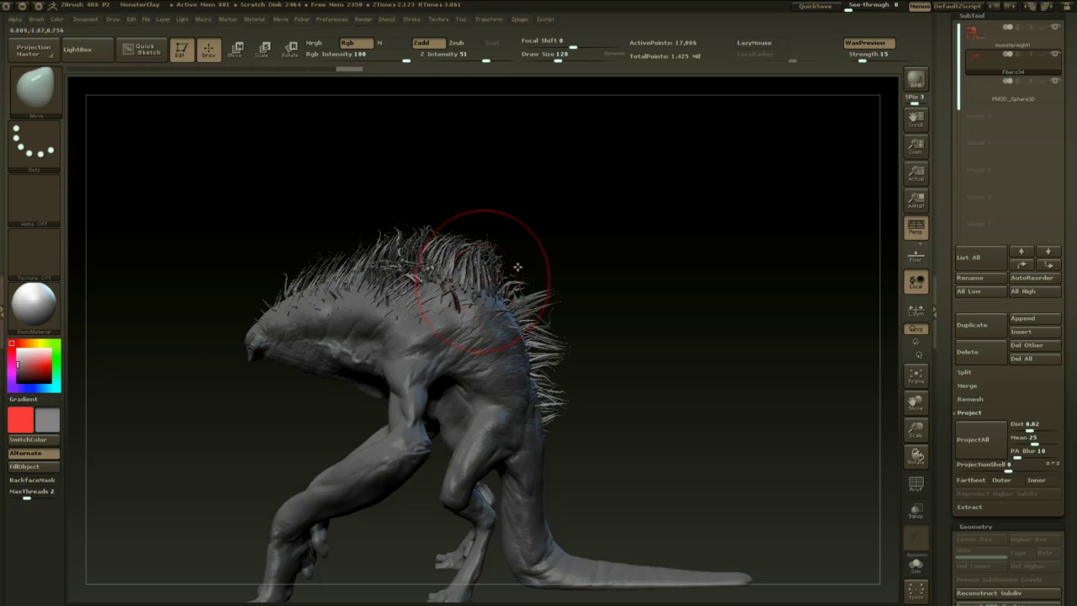
pyautogui.moveTo(547, 223); pyautogui.dragTo(580, 225)
pyautogui.moveTo(523, 320)
pyautogui.mouseDown()
pyautogui.moveTo(538, 303)
pyautogui.moveTo(474, 298)
pyautogui.moveTo(437, 316)
pyautogui.mouseUp()
# - Set the Move brush's draw size to 167 and refine the spines along the back
pyautogui.rightClick(470, 360)
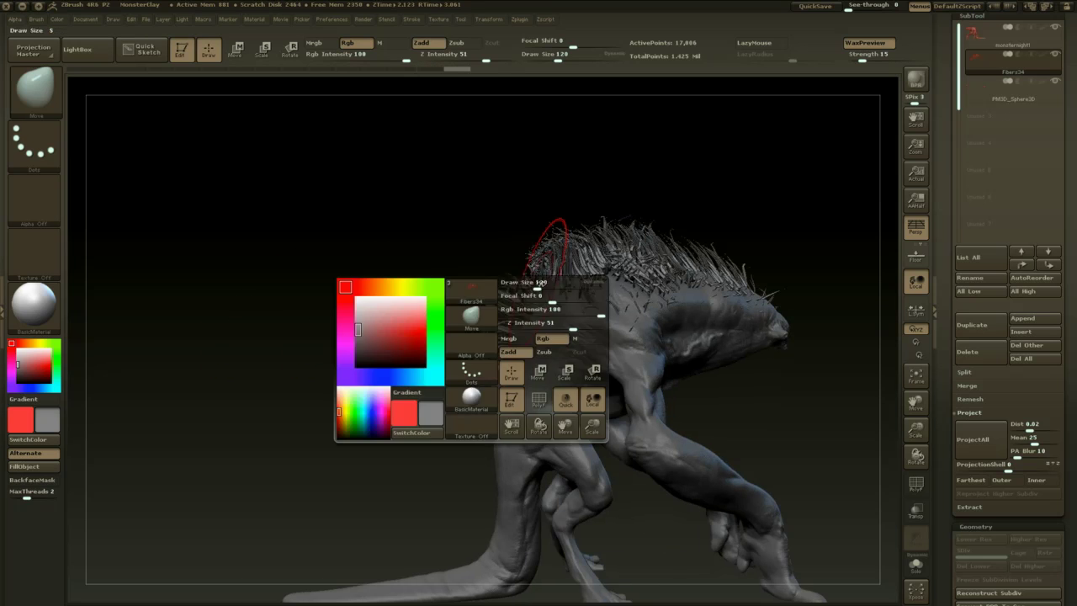
pyautogui.moveTo(536, 286); pyautogui.dragTo(543, 286)
pyautogui.press('shift')
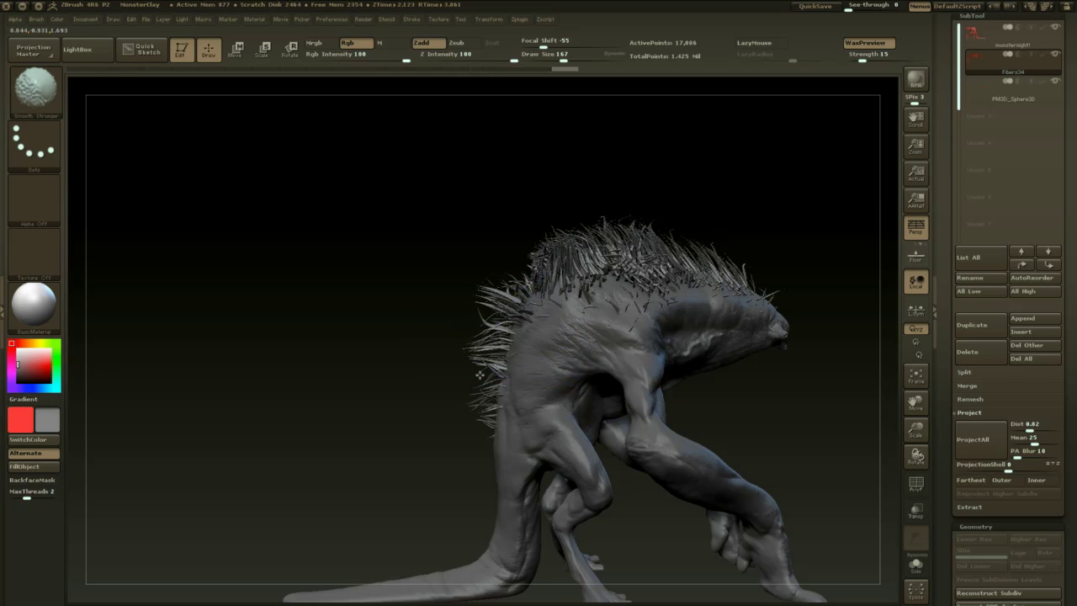
pyautogui.keyDown('alt'); pyautogui.moveTo(386, 438); pyautogui.dragTo(387, 370); pyautogui.keyUp('alt')
pyautogui.moveTo(749, 307)
pyautogui.keyDown('alt'); pyautogui.mouseDown()
pyautogui.moveTo(729, 278)
pyautogui.moveTo(728, 303)
pyautogui.moveTo(749, 330)
pyautogui.mouseUp(); pyautogui.keyUp('alt')
pyautogui.moveTo(762, 332)
pyautogui.mouseDown()
pyautogui.moveTo(757, 343)
pyautogui.moveTo(717, 307)
pyautogui.moveTo(739, 346)
pyautogui.mouseUp()
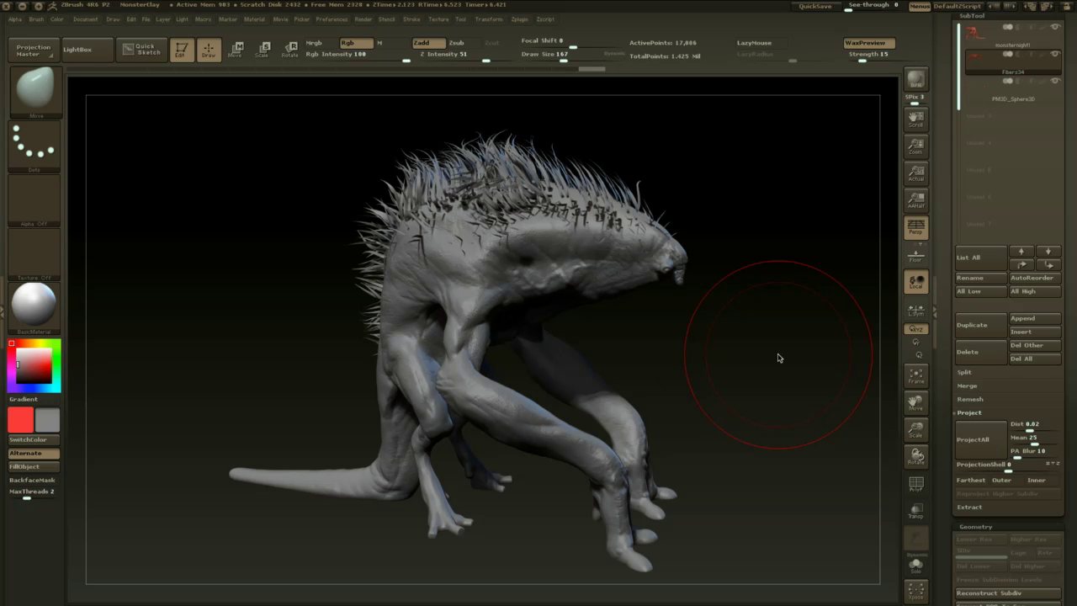
# - Undo the earlier grooming and reshaping of the fiber spines, back to their upright state
pyautogui.moveTo(739, 319); pyautogui.dragTo(755, 313)
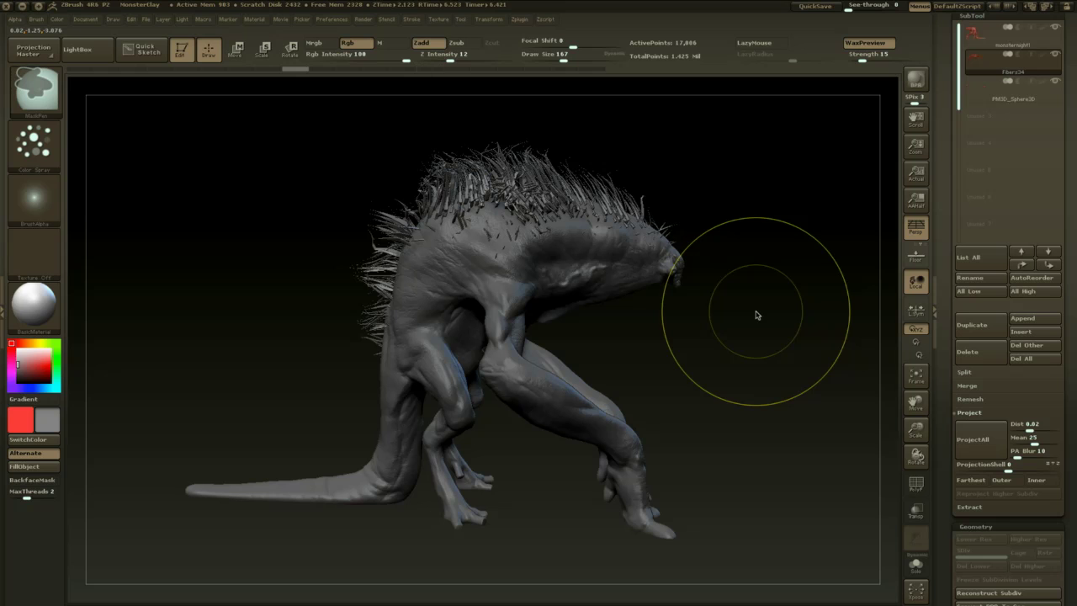
pyautogui.hotkey('ctrl', 'z')
pyautogui.hotkey('ctrl', 'z')
pyautogui.hotkey('ctrl', 'z')
pyautogui.hotkey('ctrl', 'z')
pyautogui.hotkey('ctrl', 'z')
pyautogui.hotkey('ctrl', 'z')
pyautogui.hotkey('ctrl', 'z')
pyautogui.hotkey('ctrl', 'z')
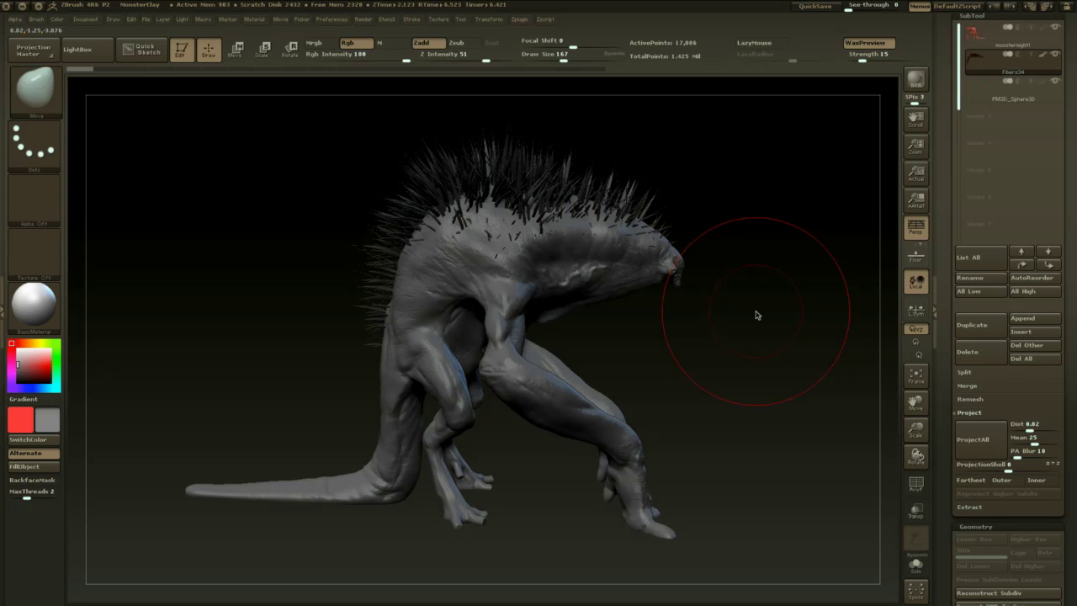
# - Try roughening the spines along the head and back with the GroomTurbulence brush at draw size 167
pyautogui.moveTo(756, 315); pyautogui.dragTo(760, 308)
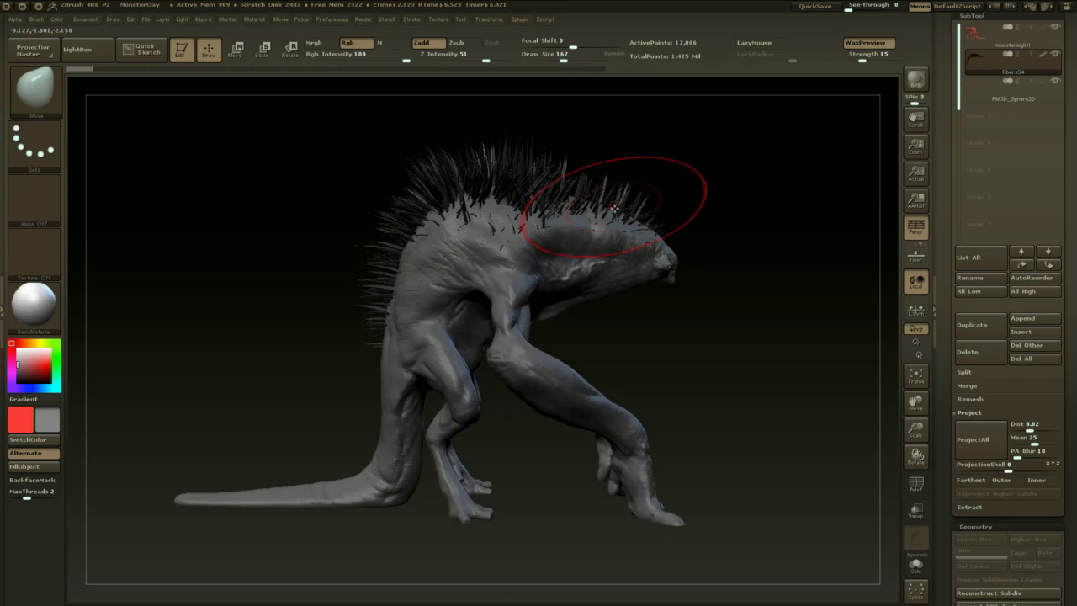
pyautogui.press('b')
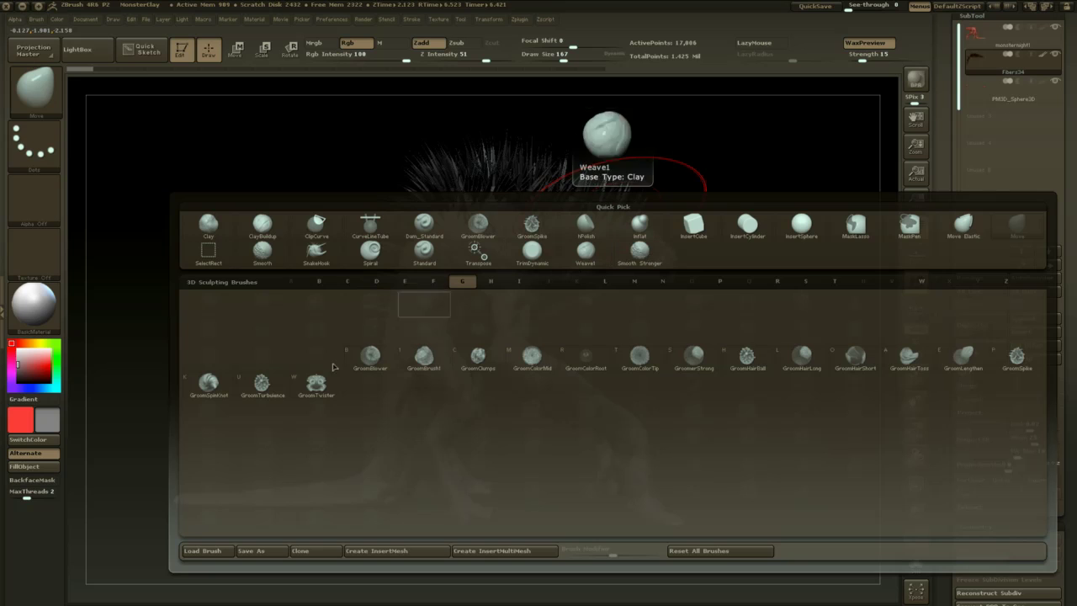
pyautogui.click(263, 398)
pyautogui.moveTo(709, 197); pyautogui.dragTo(649, 216)
pyautogui.moveTo(545, 183); pyautogui.dragTo(401, 226)
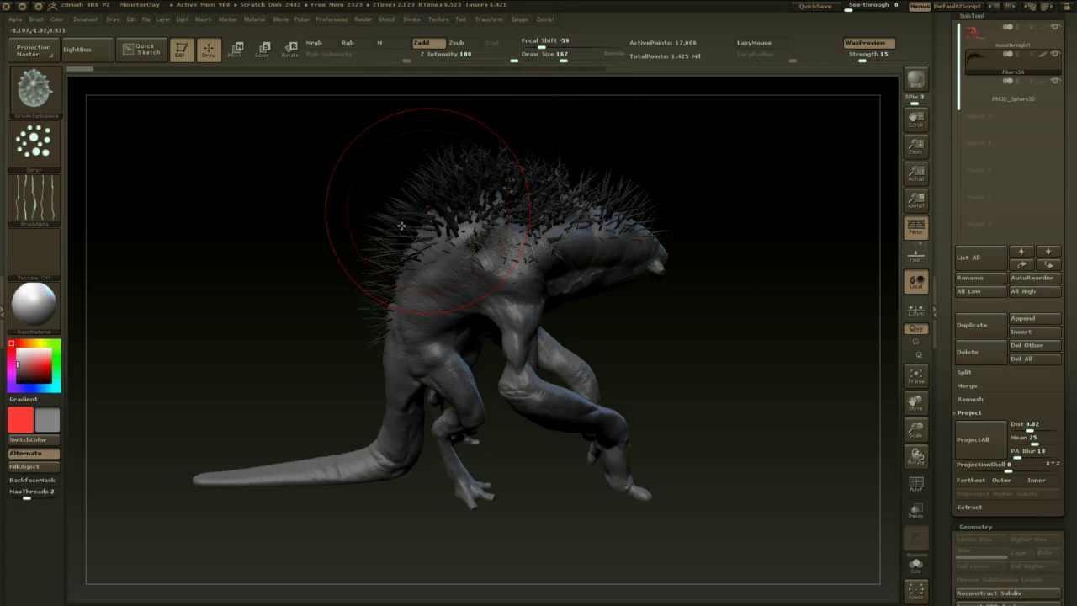
pyautogui.hotkey('ctrl', 'z')
pyautogui.moveTo(764, 241); pyautogui.dragTo(740, 229)
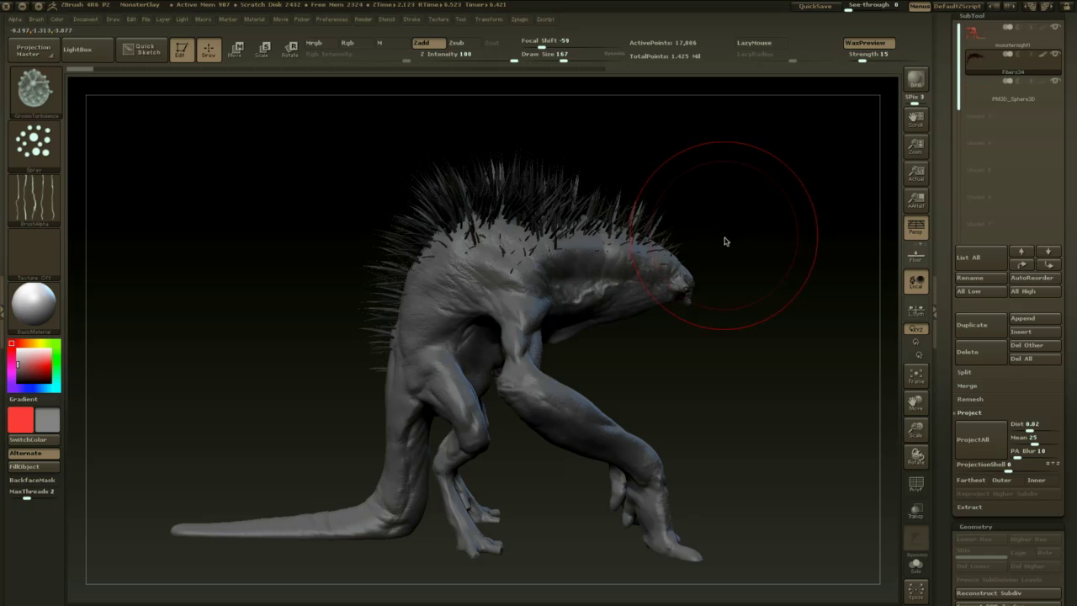
# - Switch to the GroomSpike brush and turn off polypaint on the fibers subtool
pyautogui.press('b')
pyautogui.click(1036, 386)
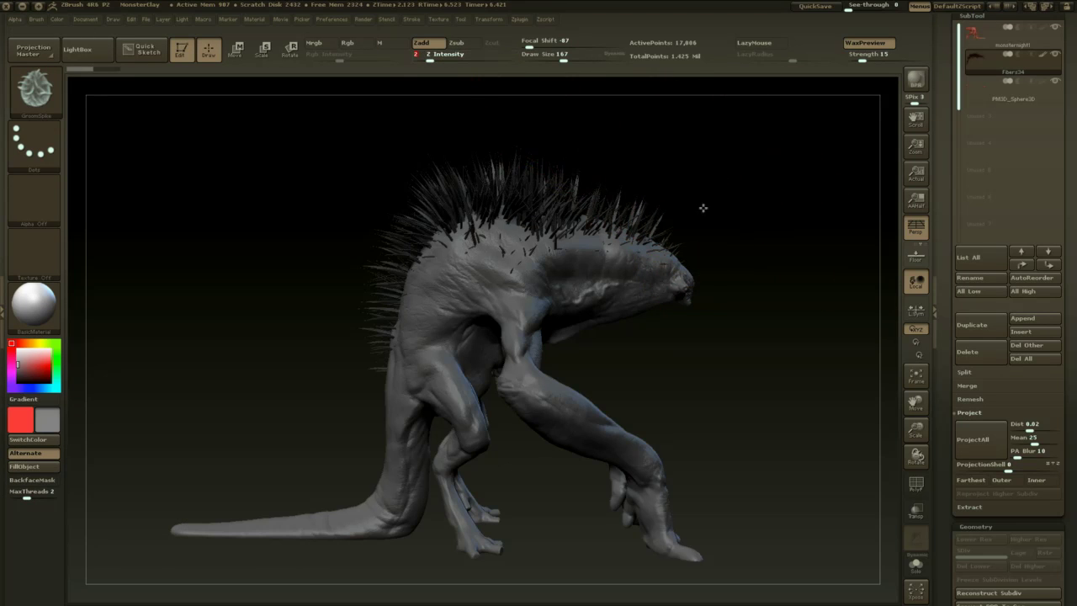
pyautogui.moveTo(704, 208); pyautogui.dragTo(685, 216)
pyautogui.click(1044, 57)
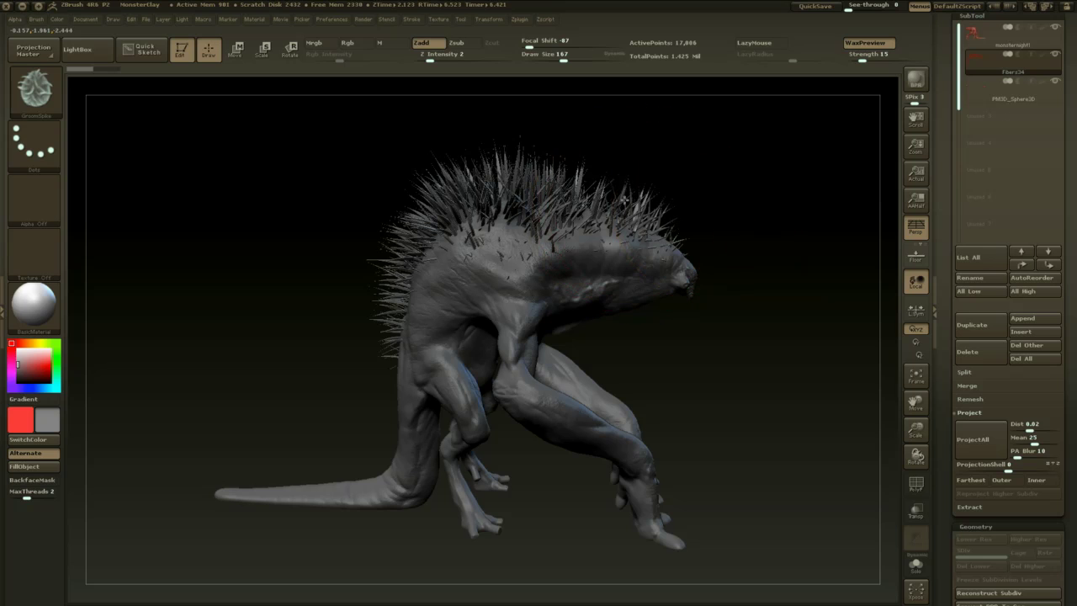
# - Comb the spines along the back and shoulders with GroomSpike, using draw sizes 167 and 90
pyautogui.moveTo(538, 192)
pyautogui.mouseDown()
pyautogui.moveTo(431, 203)
pyautogui.moveTo(333, 286)
pyautogui.moveTo(373, 300)
pyautogui.moveTo(376, 335)
pyautogui.mouseUp()
pyautogui.moveTo(318, 418); pyautogui.dragTo(444, 408)
pyautogui.moveTo(411, 353); pyautogui.dragTo(435, 173)
pyautogui.moveTo(539, 148)
pyautogui.mouseDown()
pyautogui.moveTo(470, 200)
pyautogui.moveTo(464, 172)
pyautogui.moveTo(441, 177)
pyautogui.moveTo(402, 231)
pyautogui.mouseUp()
pyautogui.press('space')
pyautogui.moveTo(546, 150)
pyautogui.mouseDown()
pyautogui.moveTo(471, 158)
pyautogui.moveTo(365, 299)
pyautogui.mouseUp()
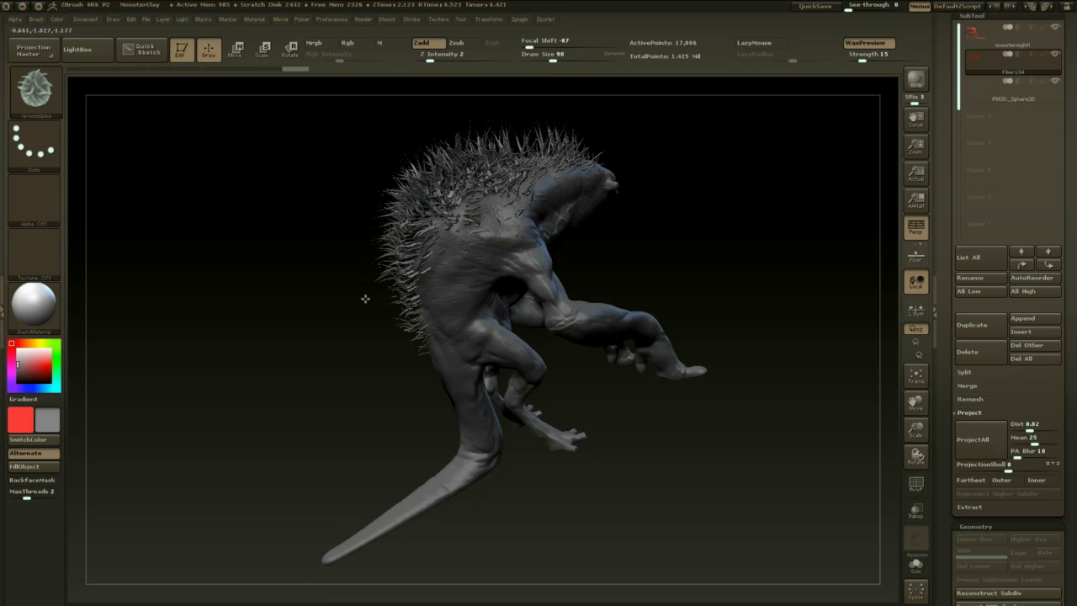
pyautogui.moveTo(638, 216); pyautogui.dragTo(612, 203)
pyautogui.moveTo(698, 201); pyautogui.dragTo(517, 188)
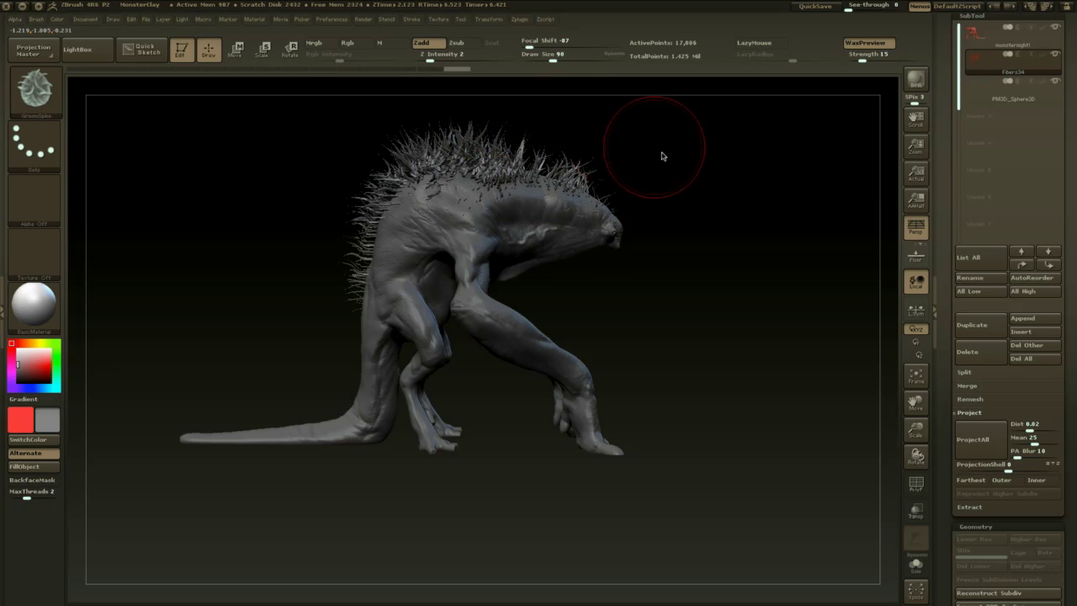
# - Groom the spines over the head and both sides of the back with GroomSpike at draw size 104
pyautogui.moveTo(662, 155)
pyautogui.mouseDown()
pyautogui.moveTo(614, 163)
pyautogui.moveTo(632, 239)
pyautogui.moveTo(623, 211)
pyautogui.moveTo(521, 250)
pyautogui.moveTo(491, 245)
pyautogui.mouseUp()
pyautogui.press('space')
pyautogui.moveTo(547, 202); pyautogui.dragTo(549, 330)
pyautogui.hotkey('ctrl', 'z')
pyautogui.press('space')
pyautogui.moveTo(467, 308); pyautogui.dragTo(442, 352)
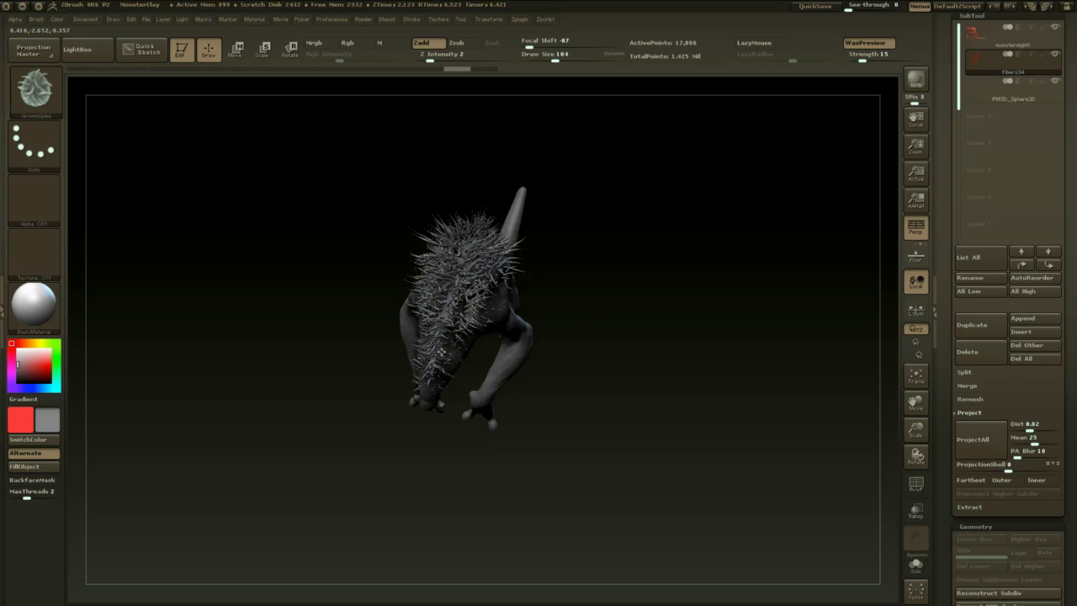
pyautogui.moveTo(570, 269)
pyautogui.mouseDown()
pyautogui.moveTo(578, 228)
pyautogui.moveTo(521, 253)
pyautogui.moveTo(611, 188)
pyautogui.moveTo(579, 182)
pyautogui.mouseUp()
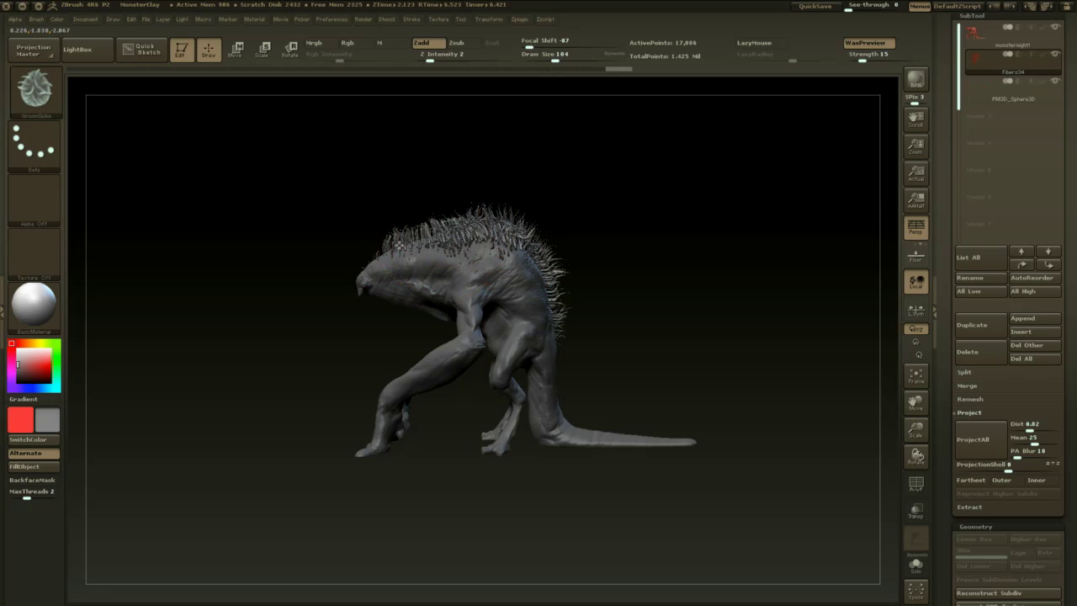
pyautogui.moveTo(398, 245); pyautogui.dragTo(405, 233)
pyautogui.moveTo(473, 189); pyautogui.dragTo(648, 181)
pyautogui.moveTo(523, 214)
pyautogui.mouseDown()
pyautogui.moveTo(635, 241)
pyautogui.moveTo(543, 239)
pyautogui.mouseUp()
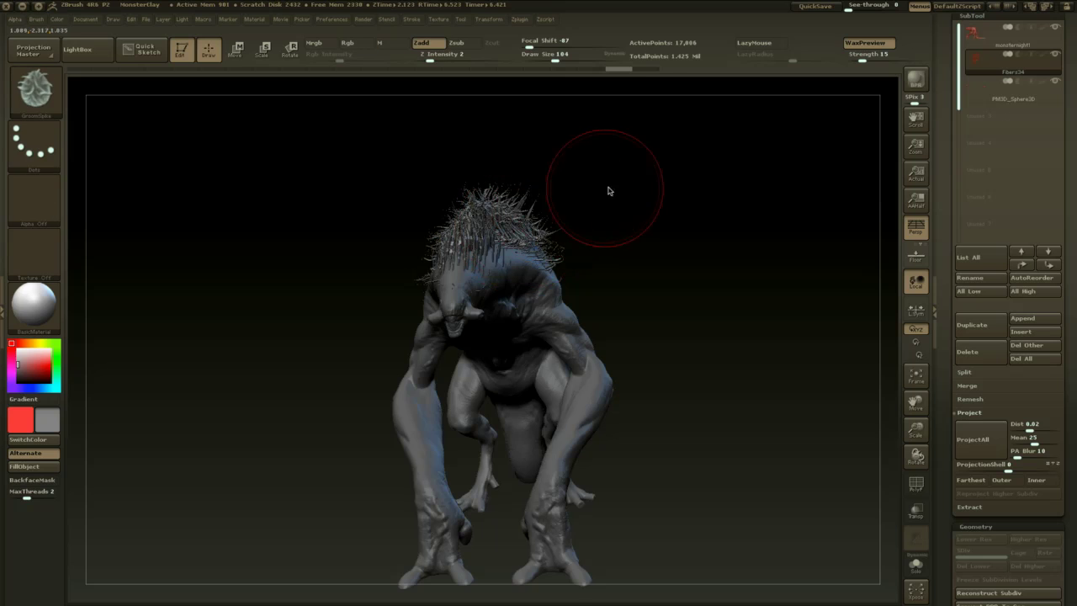
# - Switch to the Move brush and reshape the spines over the head and neck at draw size 104
pyautogui.moveTo(610, 191); pyautogui.dragTo(551, 189)
pyautogui.press('b')
pyautogui.press('m')
pyautogui.press('v')
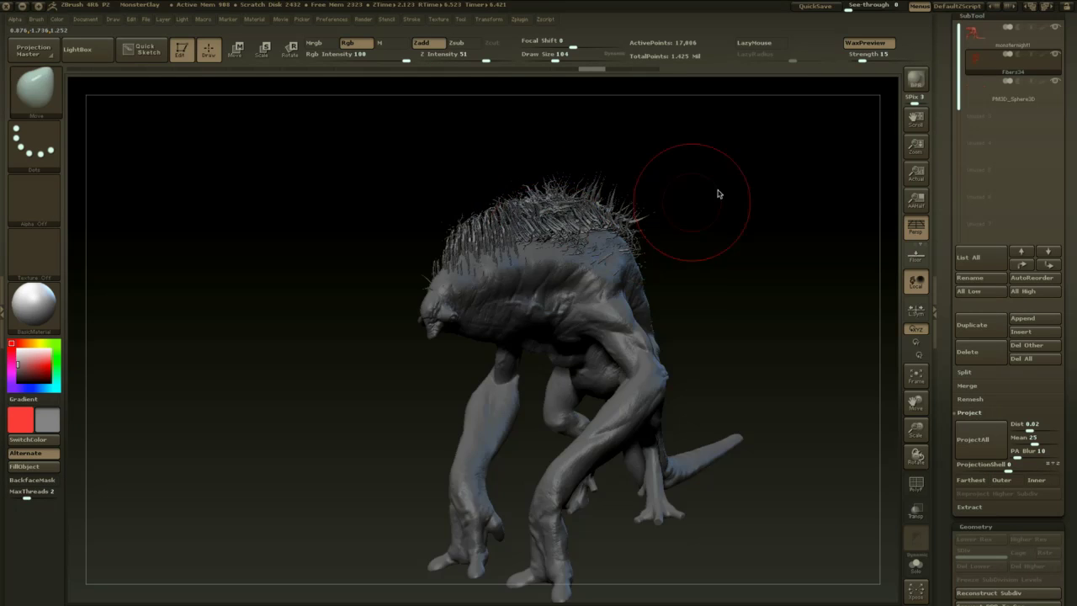
pyautogui.moveTo(718, 194)
pyautogui.mouseDown()
pyautogui.moveTo(673, 182)
pyautogui.moveTo(628, 194)
pyautogui.mouseUp()
pyautogui.moveTo(629, 202); pyautogui.dragTo(604, 183)
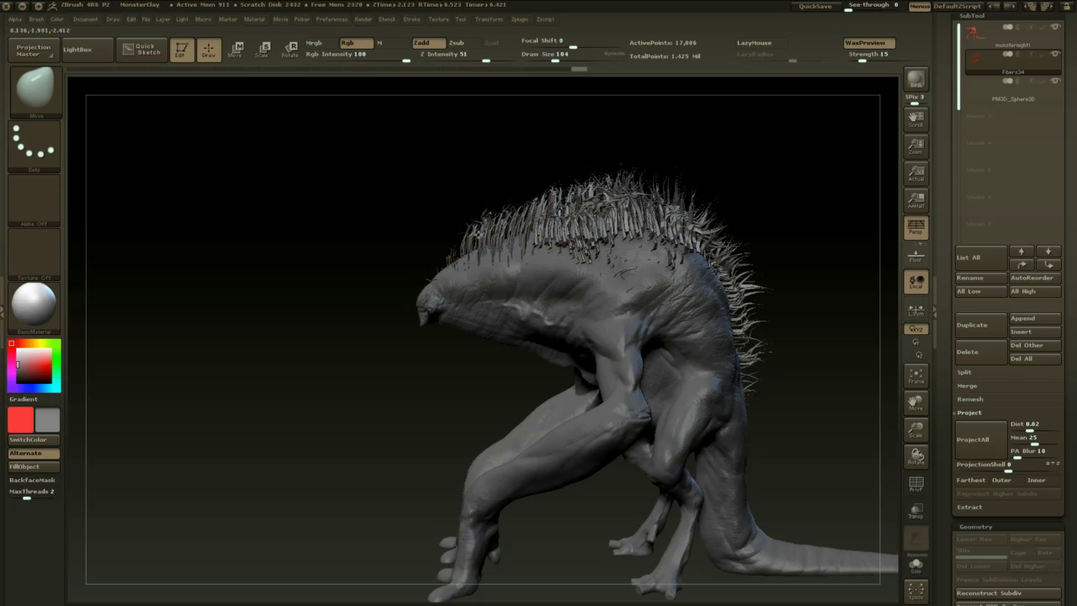
pyautogui.moveTo(517, 190); pyautogui.dragTo(632, 196)
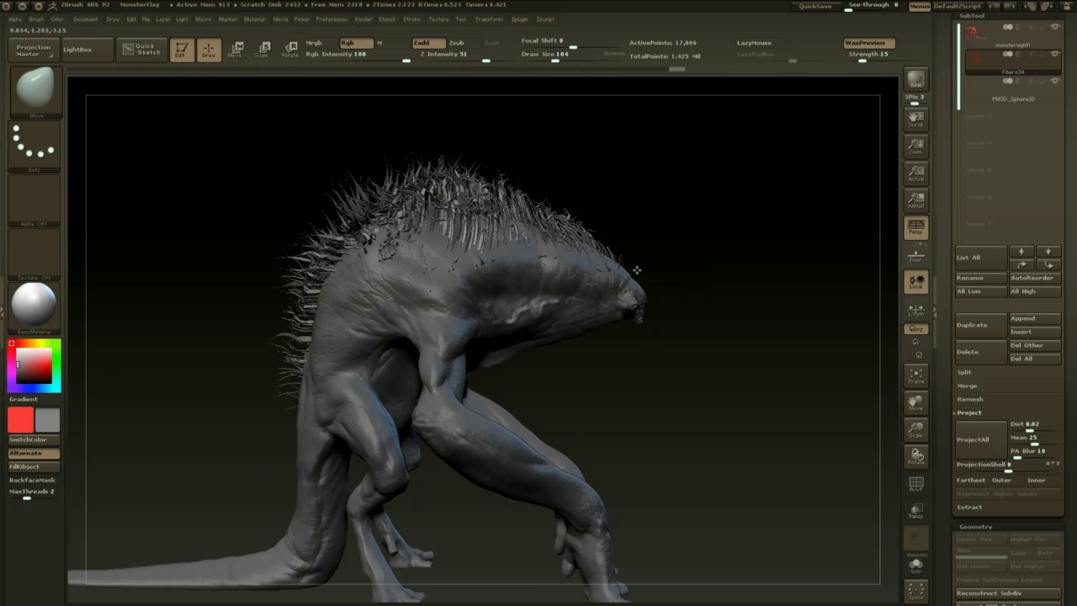
pyautogui.moveTo(668, 259)
pyautogui.mouseDown()
pyautogui.moveTo(539, 327)
pyautogui.moveTo(625, 259)
pyautogui.moveTo(641, 285)
pyautogui.moveTo(662, 260)
pyautogui.mouseUp()
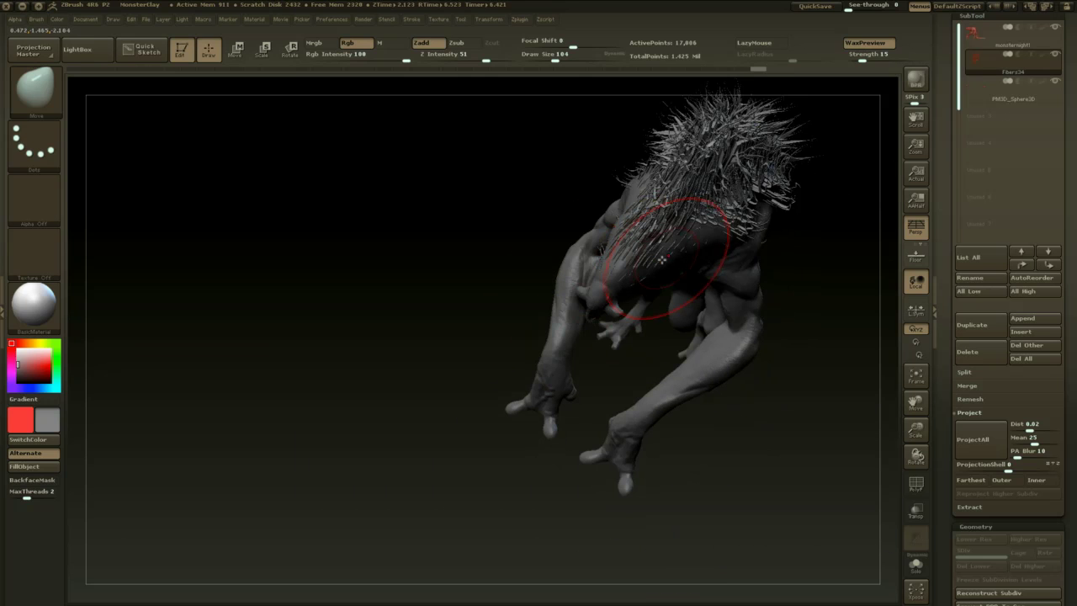
pyautogui.moveTo(641, 298)
pyautogui.mouseDown()
pyautogui.moveTo(619, 271)
pyautogui.moveTo(645, 245)
pyautogui.moveTo(619, 263)
pyautogui.mouseUp()
# - Set the Move brush's draw size to 74 and refine the spines over the head and neck
pyautogui.press('space')
pyautogui.moveTo(683, 254); pyautogui.dragTo(648, 238, button='right')
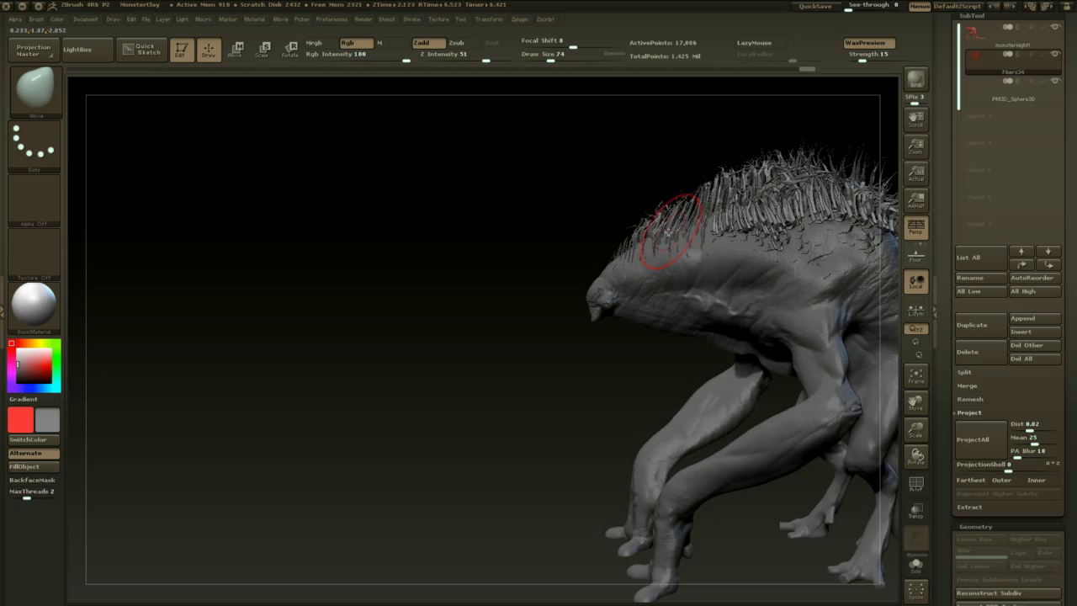
pyautogui.keyDown('alt'); pyautogui.moveTo(548, 371); pyautogui.dragTo(525, 369); pyautogui.keyUp('alt')
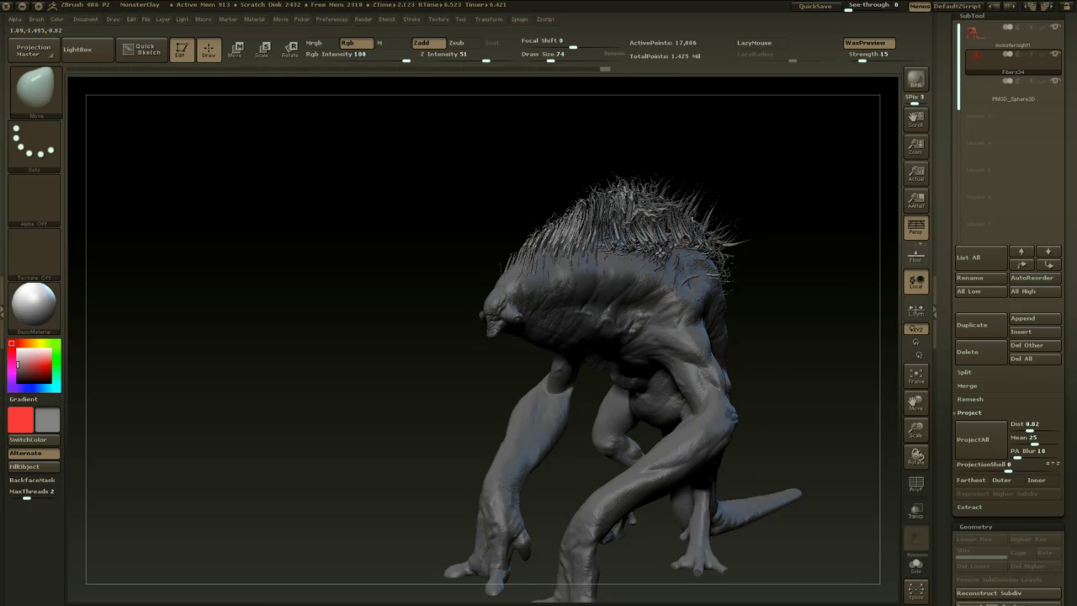
pyautogui.press('shift')
pyautogui.moveTo(742, 226)
pyautogui.mouseDown()
pyautogui.moveTo(698, 261)
pyautogui.moveTo(764, 246)
pyautogui.mouseUp()
pyautogui.press('shift')
pyautogui.moveTo(778, 172)
pyautogui.keyDown('alt'); pyautogui.mouseDown()
pyautogui.moveTo(610, 184)
pyautogui.moveTo(675, 238)
pyautogui.moveTo(665, 313)
pyautogui.mouseUp(); pyautogui.keyUp('alt')
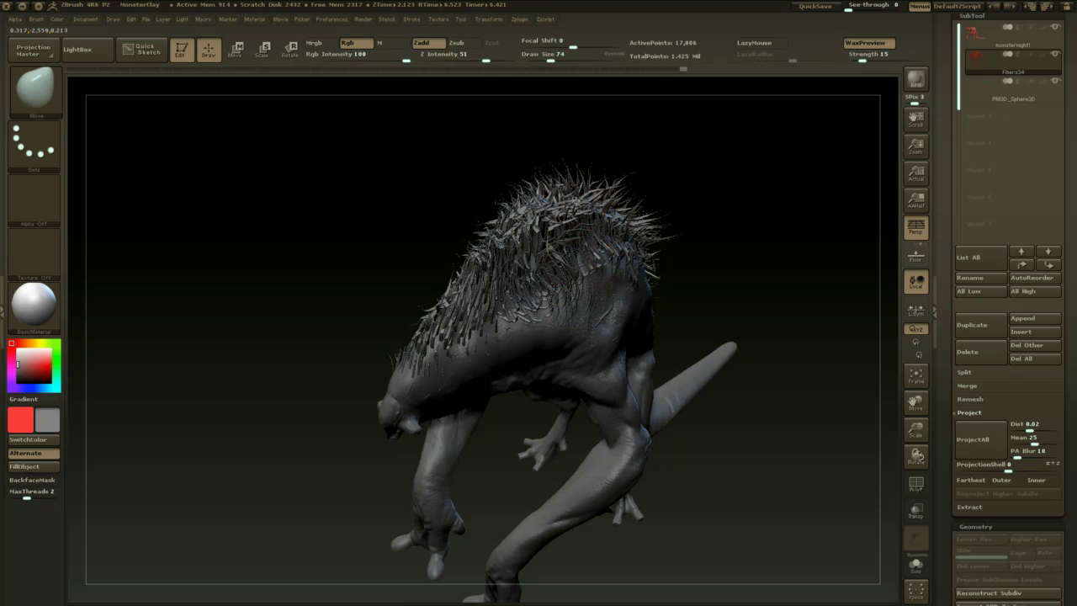
# - Pull the spines around the shoulders and upper back into shape with the Move brush at draw size 74
pyautogui.moveTo(499, 218); pyautogui.dragTo(495, 207)
pyautogui.moveTo(716, 200)
pyautogui.mouseDown()
pyautogui.moveTo(673, 160)
pyautogui.moveTo(709, 197)
pyautogui.moveTo(705, 158)
pyautogui.moveTo(691, 143)
pyautogui.moveTo(679, 181)
pyautogui.moveTo(688, 204)
pyautogui.moveTo(617, 187)
pyautogui.mouseUp()
pyautogui.moveTo(562, 284); pyautogui.dragTo(587, 290)
pyautogui.moveTo(707, 219); pyautogui.dragTo(661, 269)
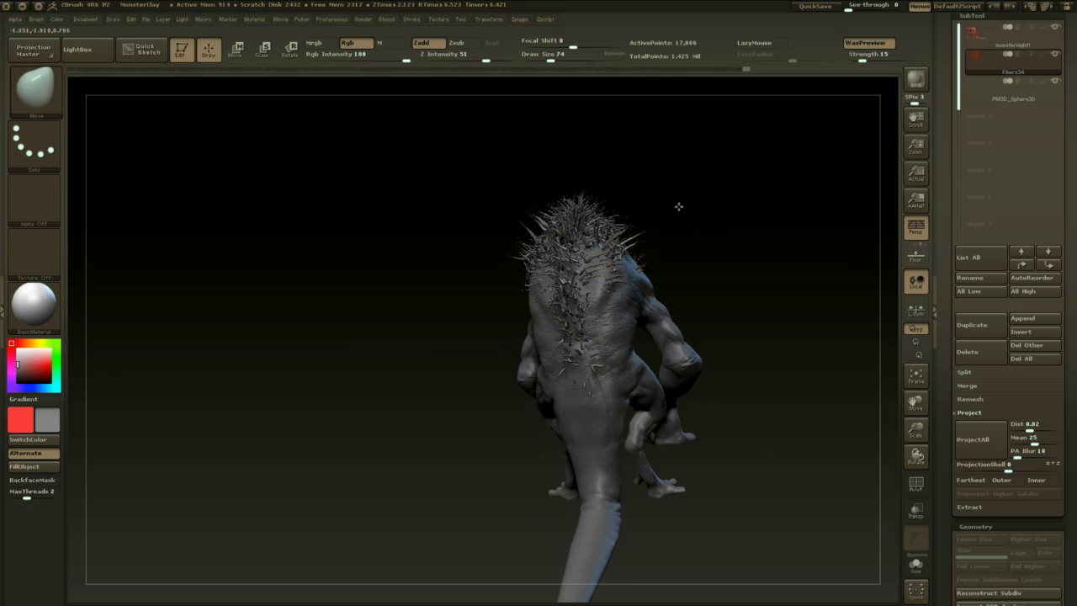
pyautogui.moveTo(678, 206)
pyautogui.mouseDown()
pyautogui.moveTo(637, 236)
pyautogui.moveTo(659, 228)
pyautogui.mouseUp()
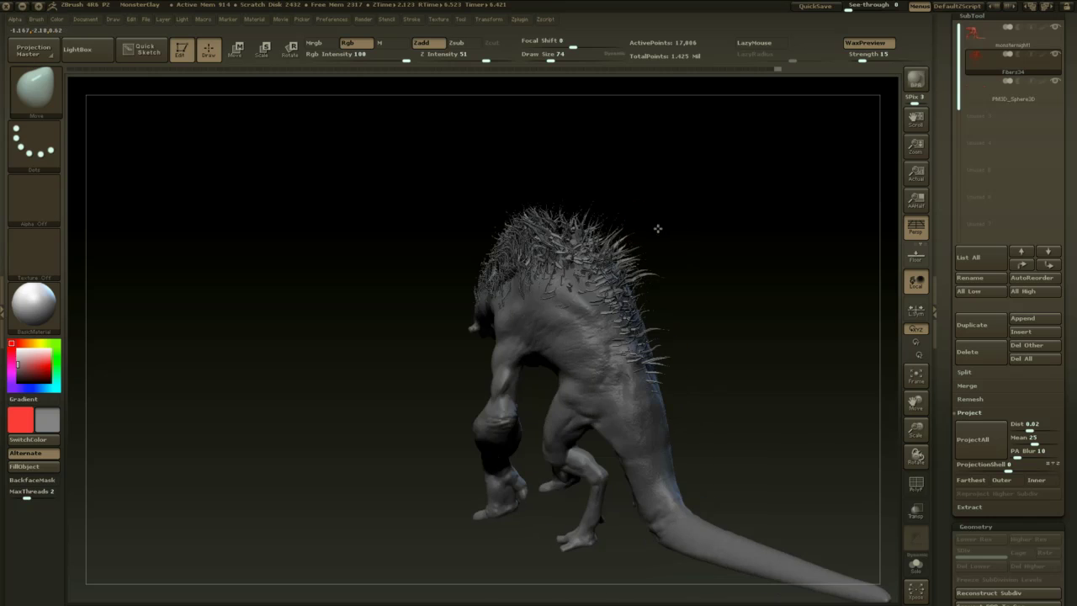
pyautogui.moveTo(590, 239); pyautogui.dragTo(576, 227)
pyautogui.moveTo(656, 223); pyautogui.dragTo(633, 242)
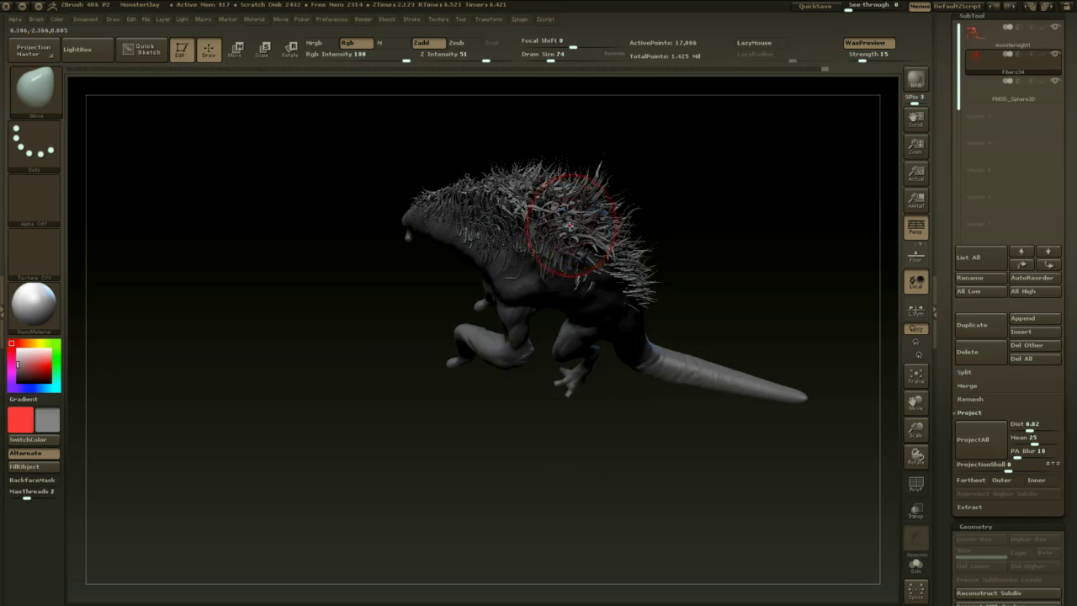
# - Adjust the spines along the sides and crest of the mane with the Move brush
pyautogui.moveTo(529, 208); pyautogui.dragTo(539, 198)
pyautogui.moveTo(674, 167); pyautogui.dragTo(652, 94)
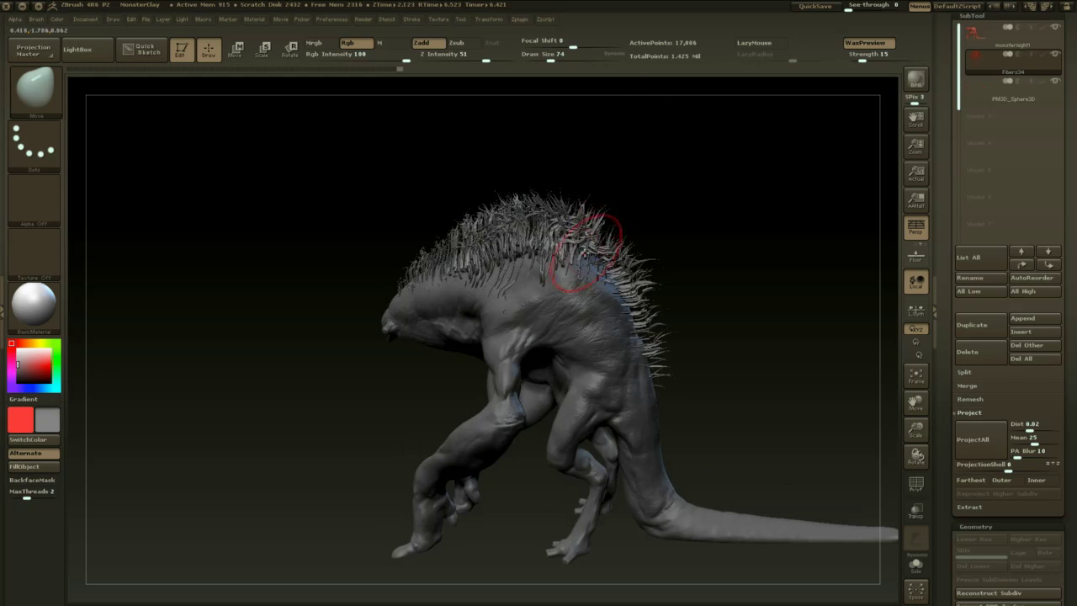
pyautogui.moveTo(633, 190); pyautogui.dragTo(659, 171)
pyautogui.moveTo(562, 220); pyautogui.dragTo(548, 217)
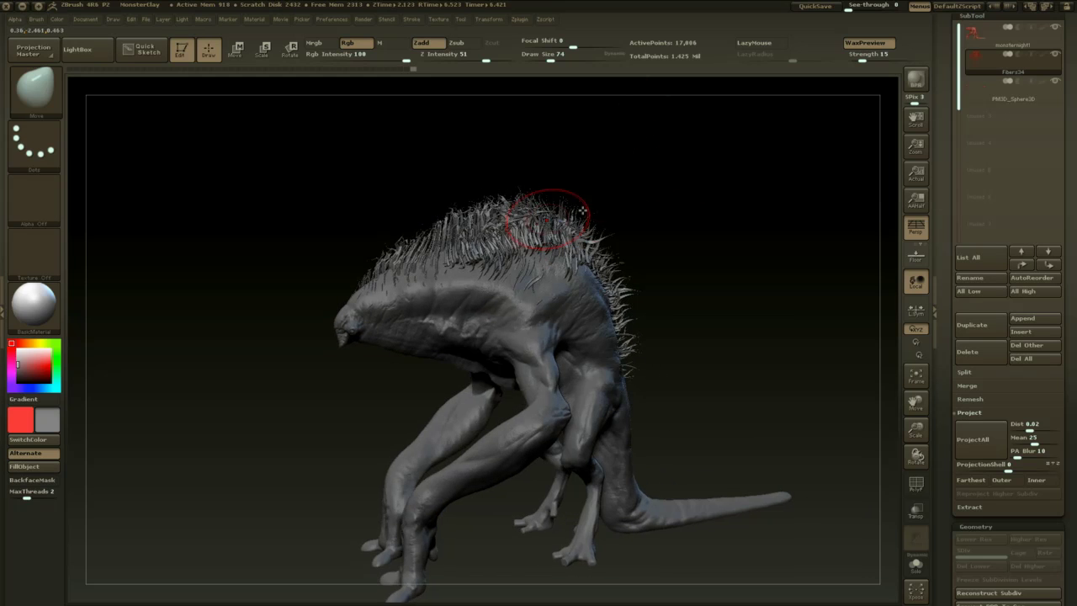
pyautogui.moveTo(629, 234)
pyautogui.mouseDown()
pyautogui.moveTo(656, 262)
pyautogui.moveTo(655, 295)
pyautogui.mouseUp()
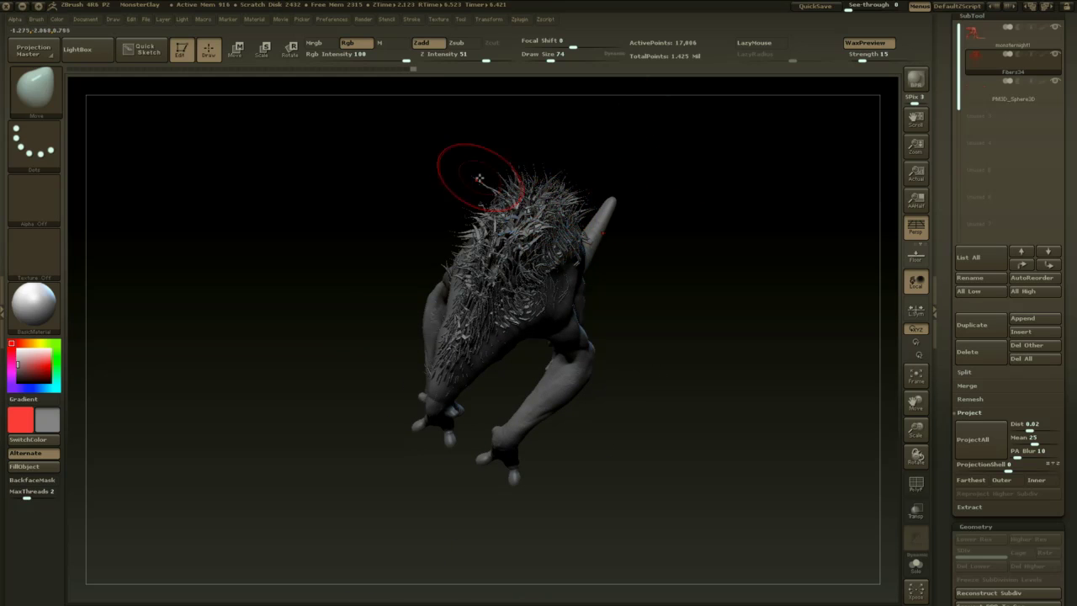
pyautogui.moveTo(644, 168)
pyautogui.mouseDown()
pyautogui.moveTo(634, 140)
pyautogui.moveTo(676, 144)
pyautogui.moveTo(741, 180)
pyautogui.moveTo(734, 163)
pyautogui.moveTo(763, 168)
pyautogui.moveTo(741, 156)
pyautogui.moveTo(687, 176)
pyautogui.moveTo(696, 202)
pyautogui.moveTo(760, 176)
pyautogui.moveTo(611, 187)
pyautogui.mouseUp()
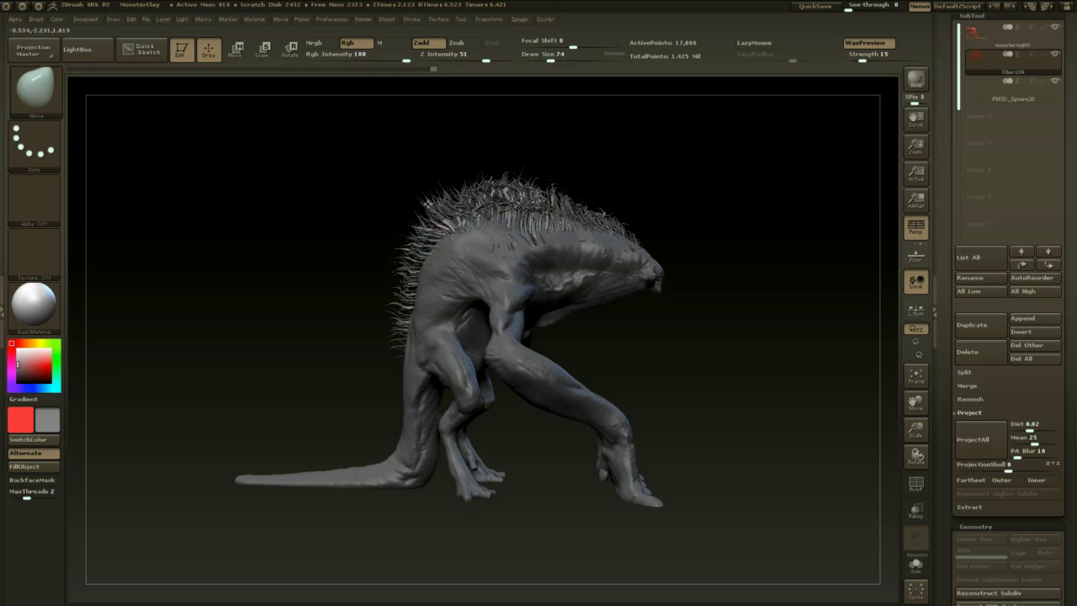
# - Set the Move brush's draw size to 154 and pull the upper-back spines into a fuller silhouette
pyautogui.press('space')
pyautogui.moveTo(432, 194); pyautogui.dragTo(453, 178)
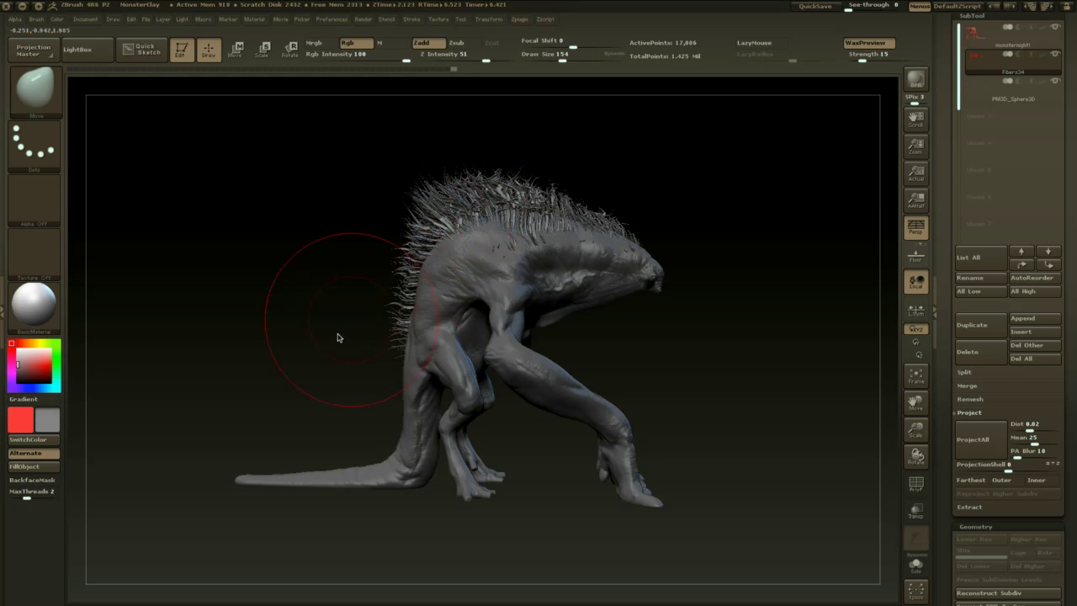
pyautogui.moveTo(318, 295); pyautogui.dragTo(367, 341)
pyautogui.moveTo(367, 393); pyautogui.dragTo(456, 397)
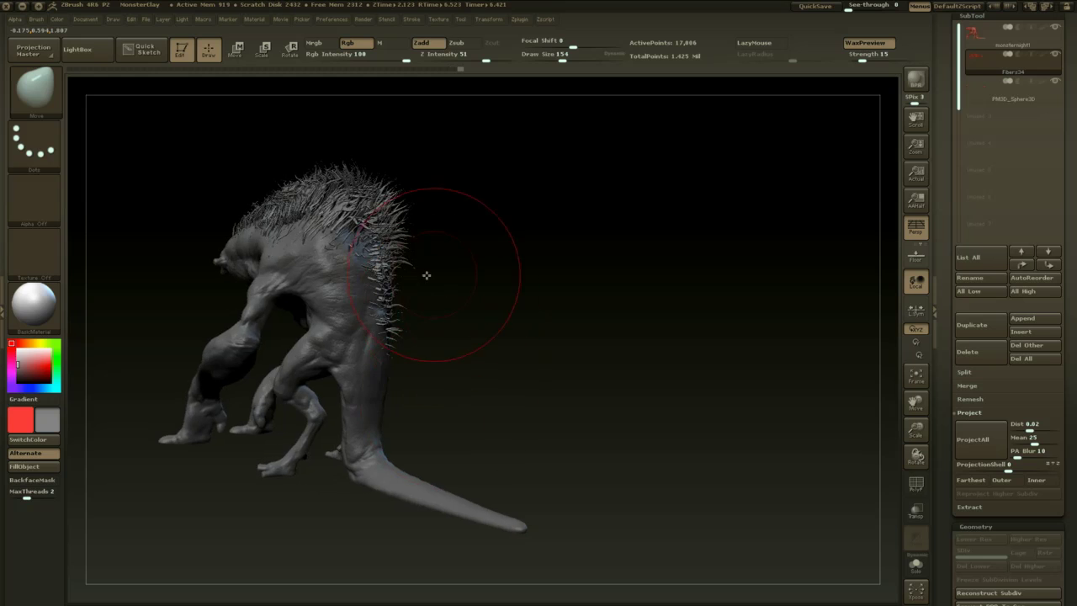
pyautogui.moveTo(428, 274); pyautogui.dragTo(362, 304)
# - Reduce the Move brush's draw size to 87 and adjust the spines at the rear of the mane
pyautogui.press('space')
pyautogui.moveTo(429, 234); pyautogui.dragTo(418, 234)
pyautogui.moveTo(476, 183); pyautogui.dragTo(476, 161)
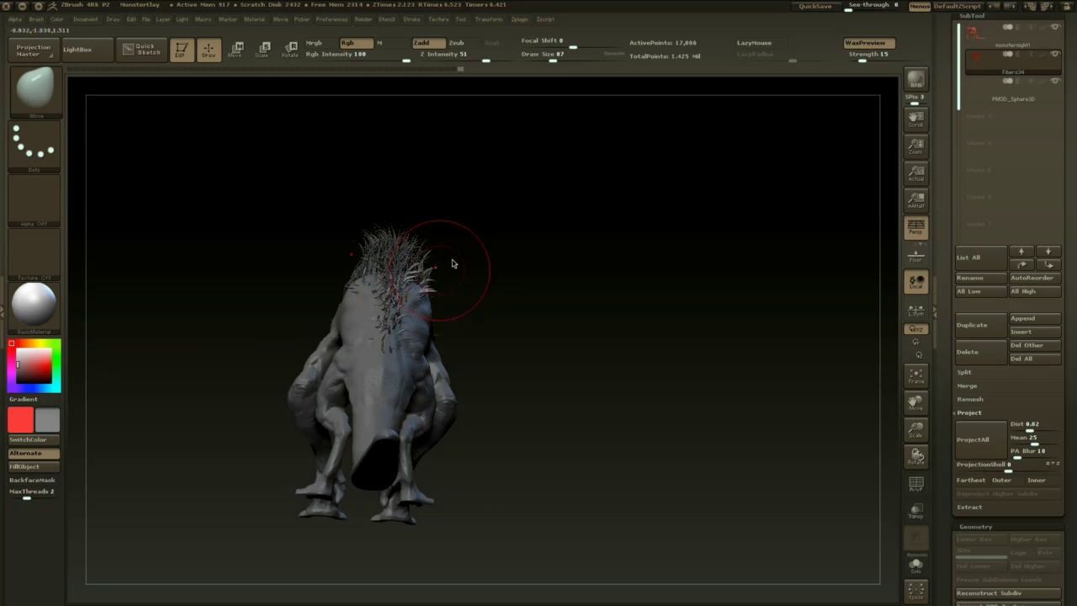
pyautogui.moveTo(452, 263)
pyautogui.mouseDown()
pyautogui.moveTo(485, 310)
pyautogui.moveTo(391, 261)
pyautogui.moveTo(446, 247)
pyautogui.moveTo(412, 256)
pyautogui.mouseUp()
# - Set the Move brush's draw size to 68 and refine the spines along the mane's sides and crest
pyautogui.press('space')
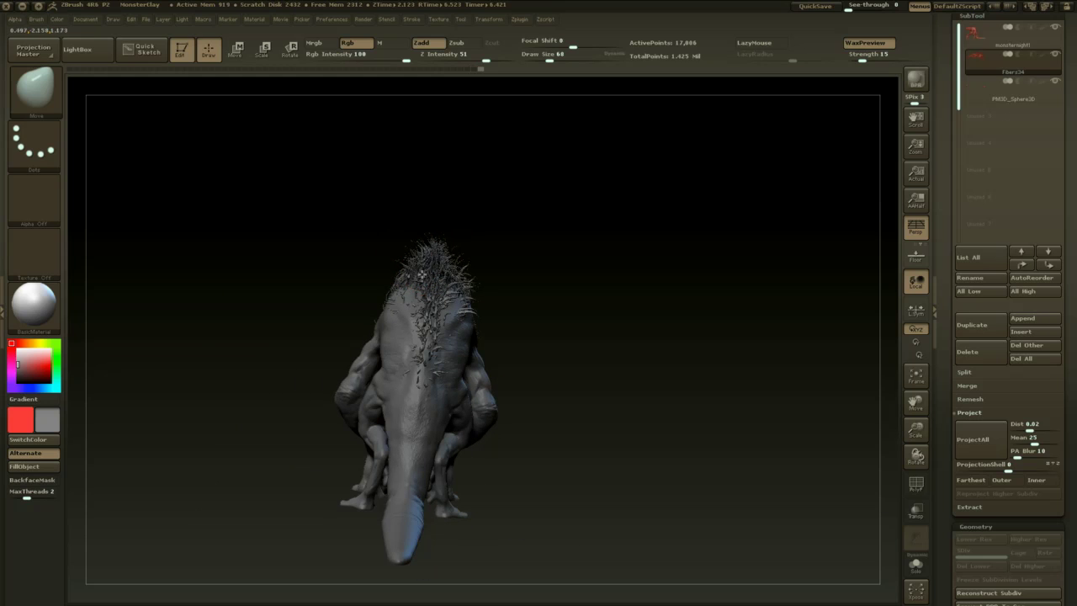
pyautogui.moveTo(498, 275); pyautogui.dragTo(462, 317)
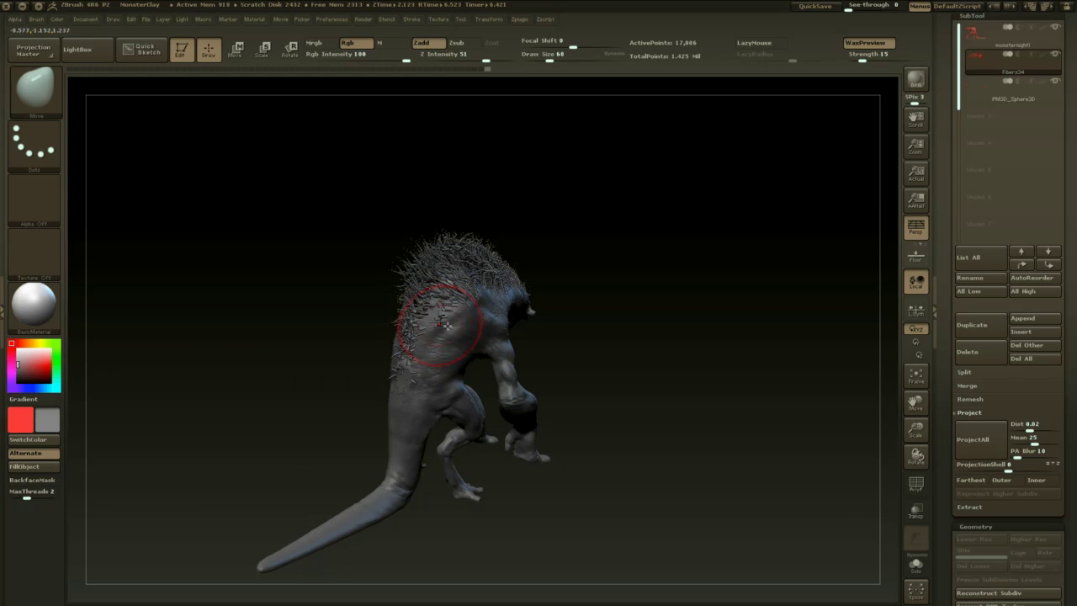
pyautogui.moveTo(588, 237)
pyautogui.mouseDown()
pyautogui.moveTo(429, 316)
pyautogui.moveTo(625, 294)
pyautogui.moveTo(640, 262)
pyautogui.moveTo(626, 280)
pyautogui.moveTo(585, 287)
pyautogui.mouseUp()
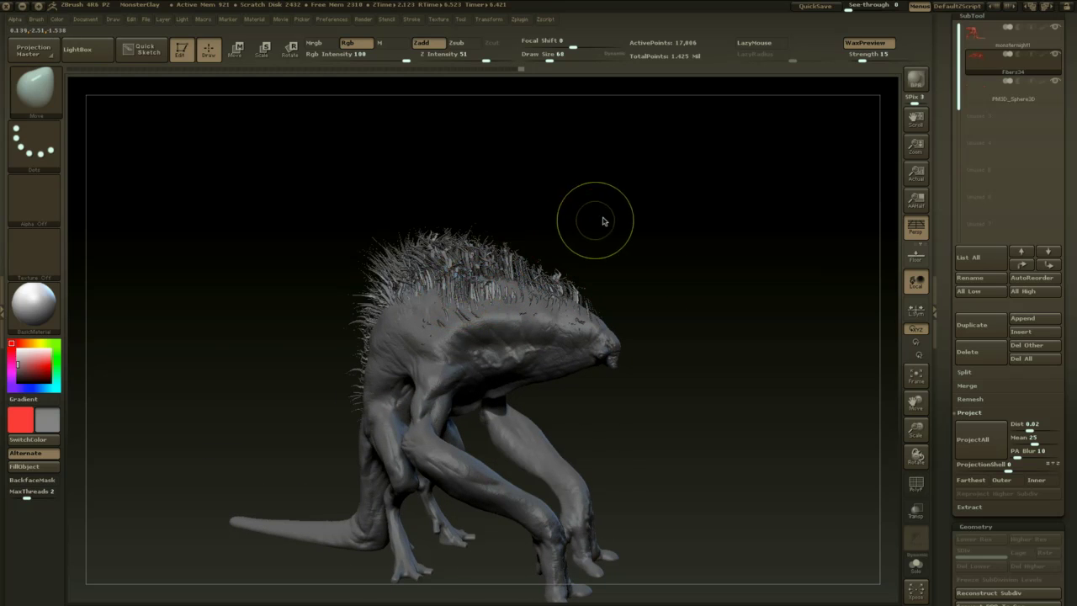
pyautogui.moveTo(603, 221); pyautogui.dragTo(521, 278)
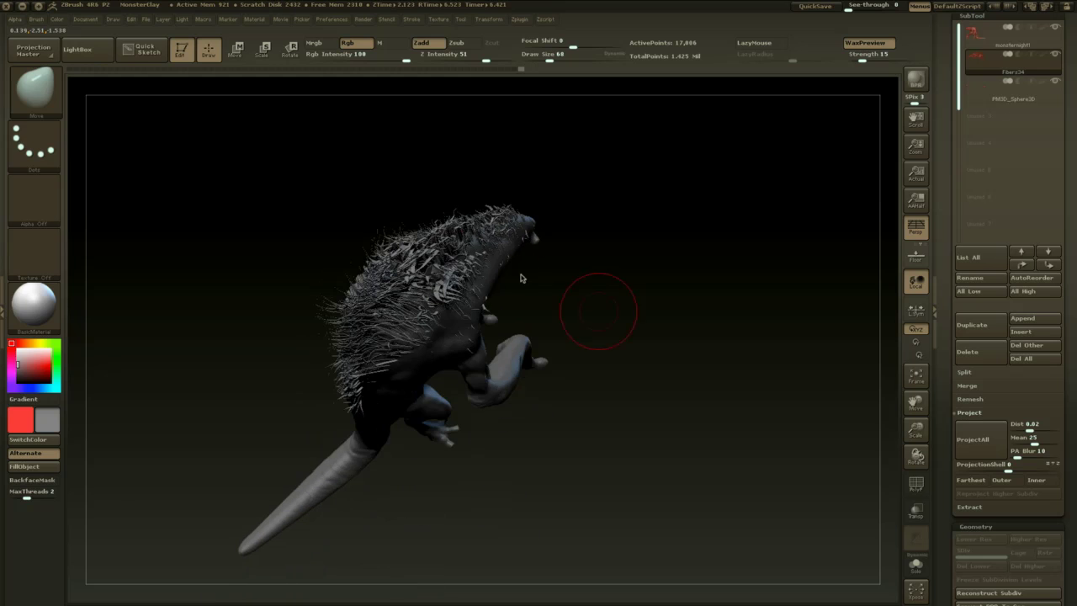
pyautogui.press('shift')
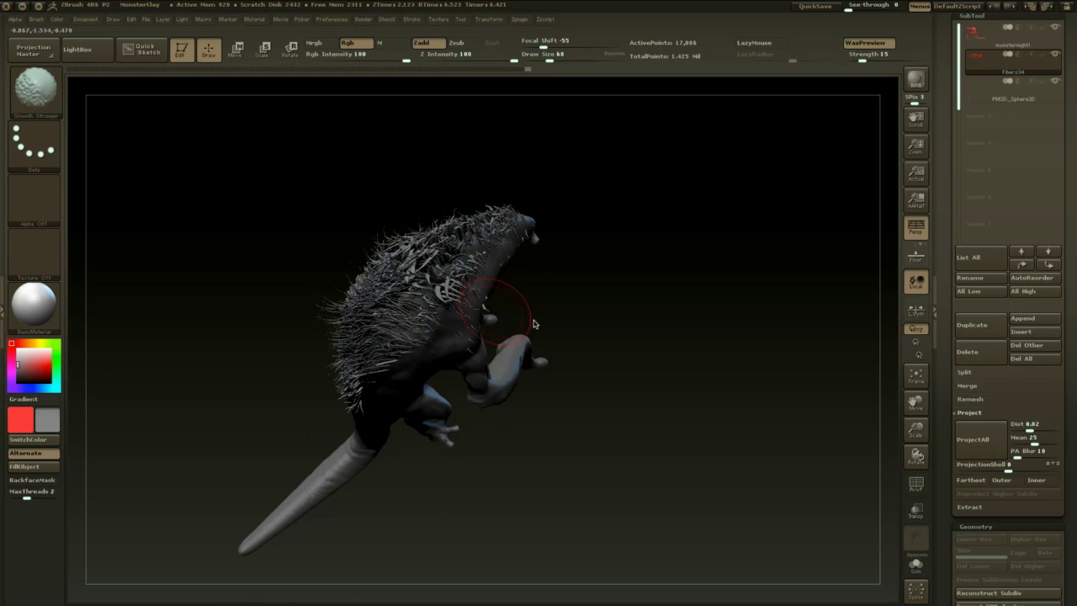
pyautogui.moveTo(535, 324); pyautogui.dragTo(507, 242)
pyautogui.moveTo(558, 214); pyautogui.dragTo(478, 267)
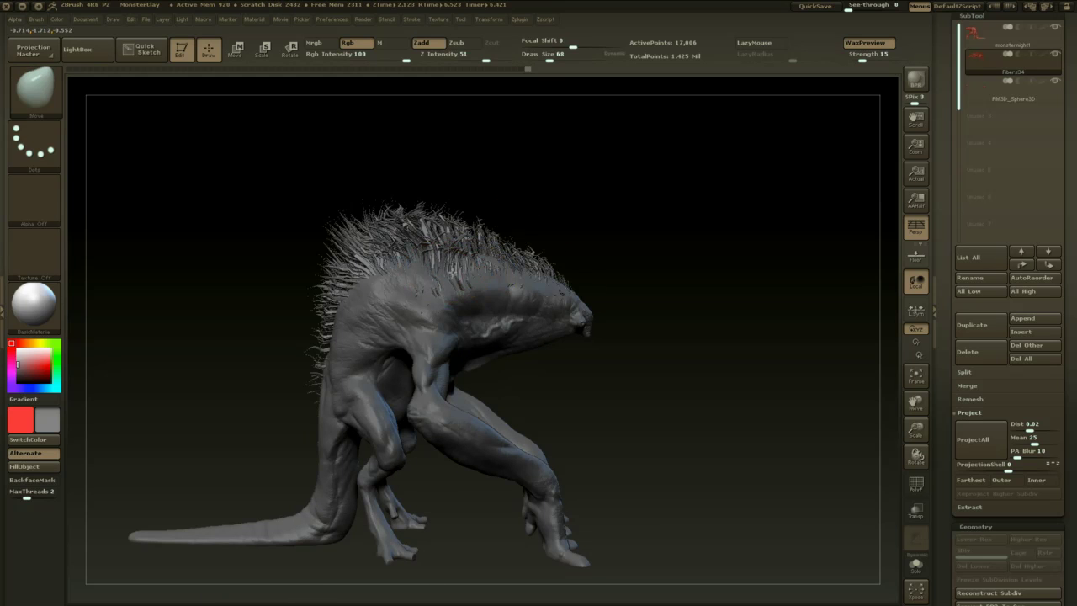
# - Switch to the GroomTurbulence brush and lower its Z Intensity to 21
pyautogui.press('b')
pyautogui.press('g')
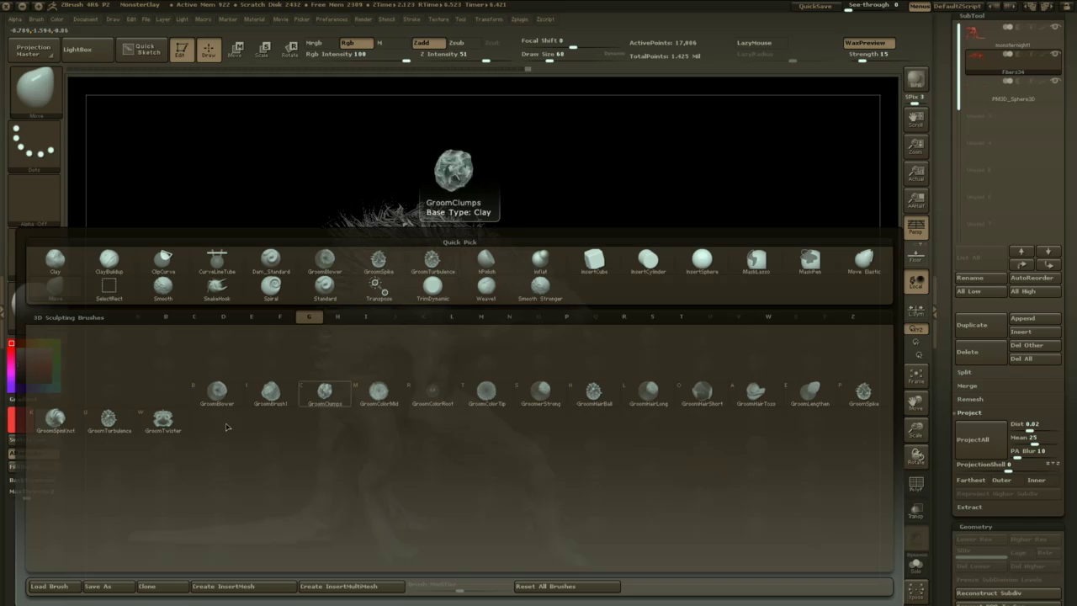
pyautogui.click(124, 427)
pyautogui.moveTo(597, 199); pyautogui.dragTo(493, 149)
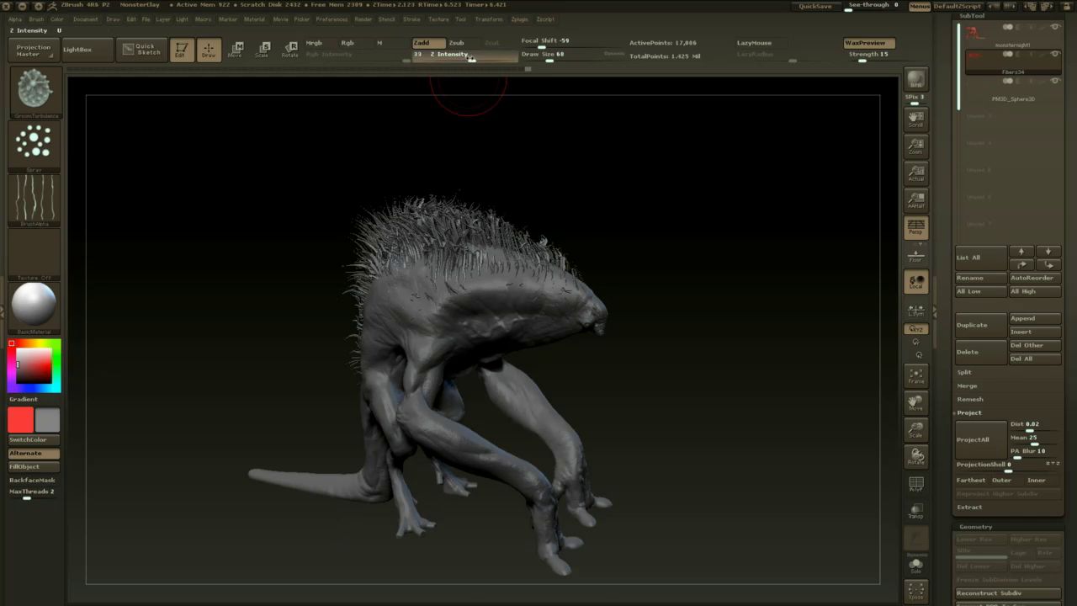
pyautogui.moveTo(587, 225); pyautogui.dragTo(446, 312)
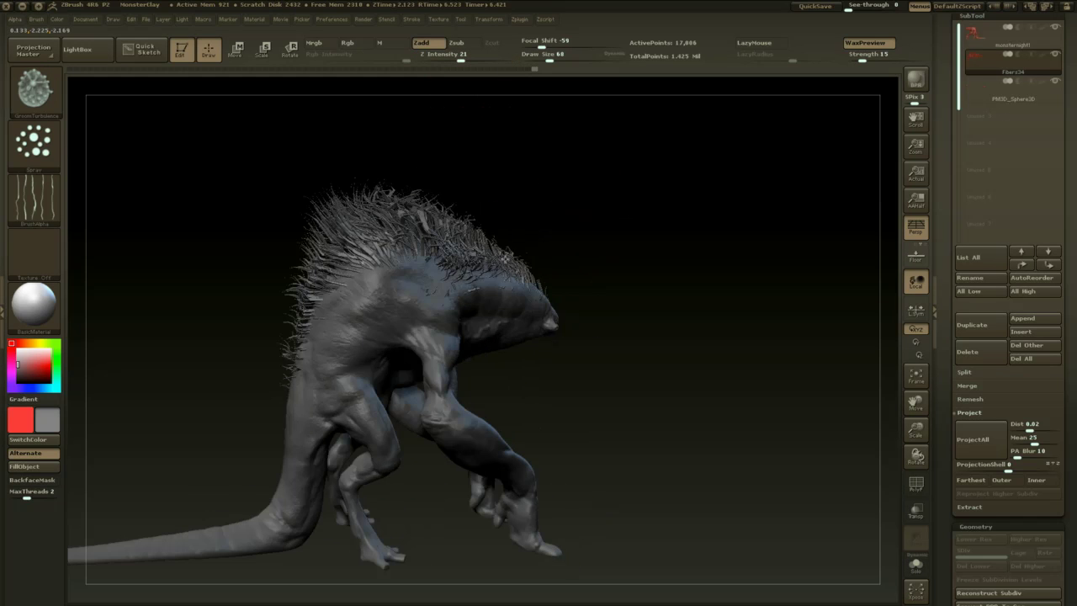
# - Set the GroomTurbulence draw size to 124 and ruffle the spines over the back on both flanks
pyautogui.press('space')
pyautogui.moveTo(495, 248); pyautogui.dragTo(510, 247)
pyautogui.moveTo(550, 280)
pyautogui.mouseDown()
pyautogui.moveTo(475, 289)
pyautogui.moveTo(510, 330)
pyautogui.moveTo(466, 296)
pyautogui.mouseUp()
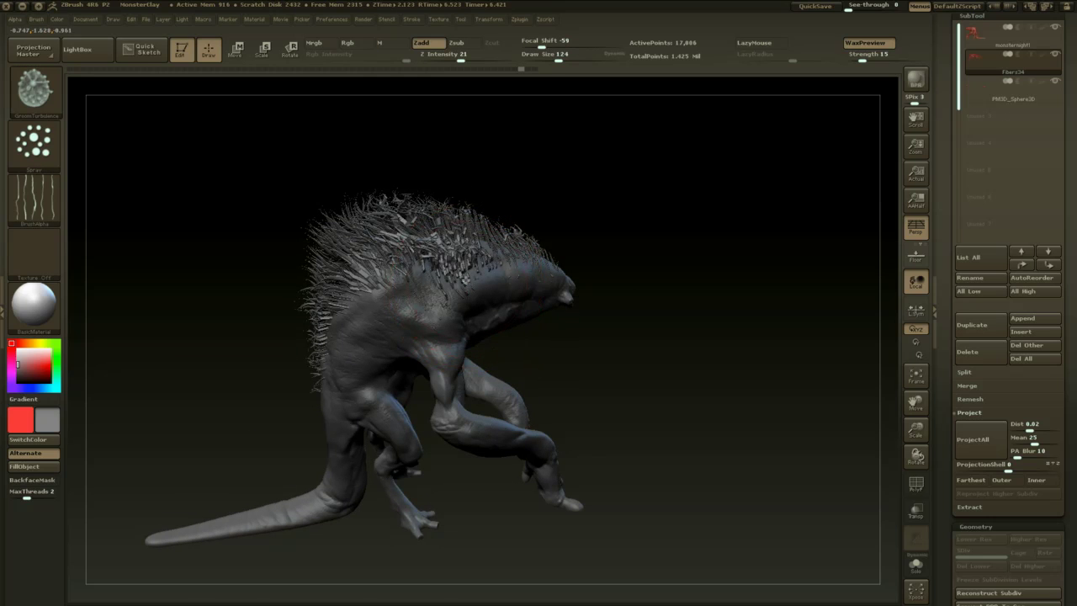
pyautogui.moveTo(611, 164)
pyautogui.mouseDown()
pyautogui.moveTo(522, 196)
pyautogui.moveTo(617, 202)
pyautogui.moveTo(555, 212)
pyautogui.moveTo(605, 217)
pyautogui.mouseUp()
pyautogui.moveTo(664, 256); pyautogui.dragTo(650, 255)
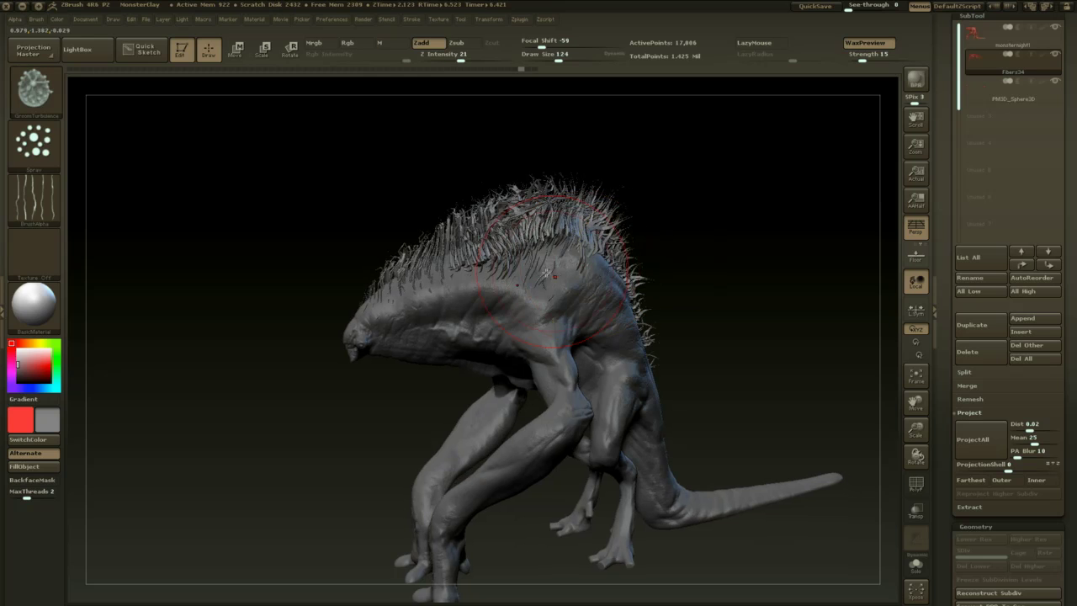
pyautogui.moveTo(561, 254)
pyautogui.mouseDown()
pyautogui.moveTo(721, 255)
pyautogui.moveTo(656, 277)
pyautogui.moveTo(465, 247)
pyautogui.moveTo(577, 211)
pyautogui.mouseUp()
# - Reduce the GroomTurbulence draw size to 51 and break up the spines around the shoulders and upper back
pyautogui.press('space')
pyautogui.moveTo(500, 246)
pyautogui.mouseDown()
pyautogui.moveTo(484, 246)
pyautogui.moveTo(482, 262)
pyautogui.mouseUp()
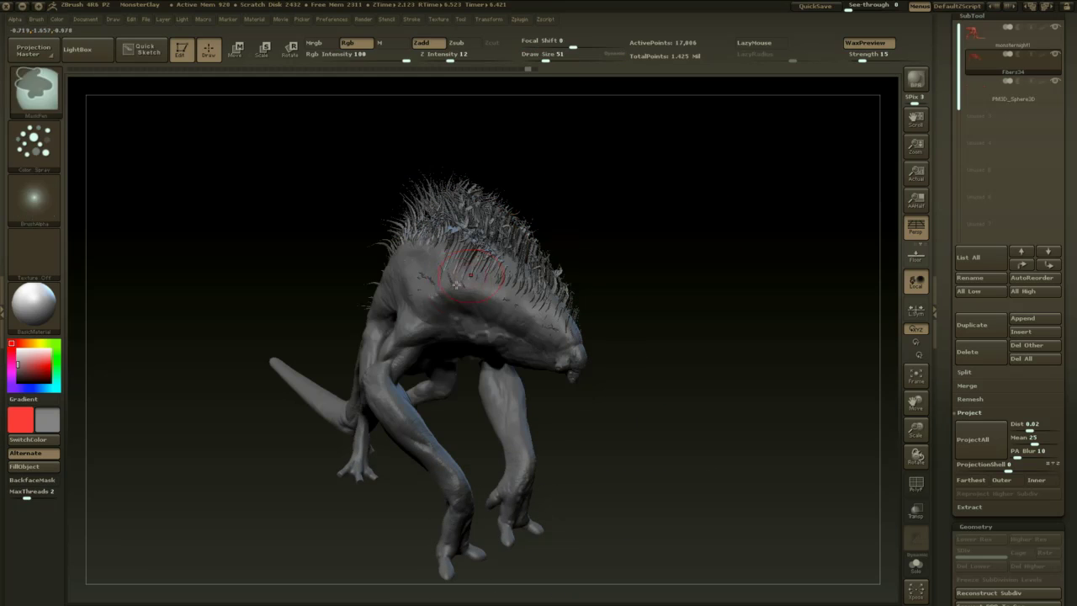
pyautogui.moveTo(572, 229); pyautogui.dragTo(496, 200)
pyautogui.moveTo(618, 183); pyautogui.dragTo(647, 204)
pyautogui.moveTo(569, 207); pyautogui.dragTo(488, 203)
pyautogui.moveTo(443, 402); pyautogui.dragTo(557, 291)
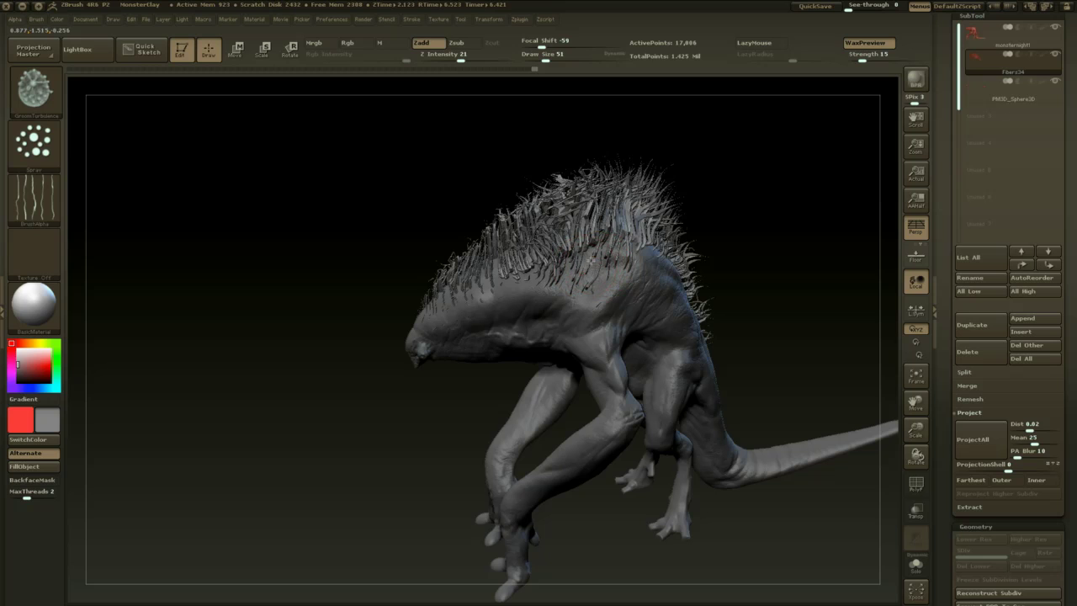
pyautogui.moveTo(517, 344); pyautogui.dragTo(587, 280)
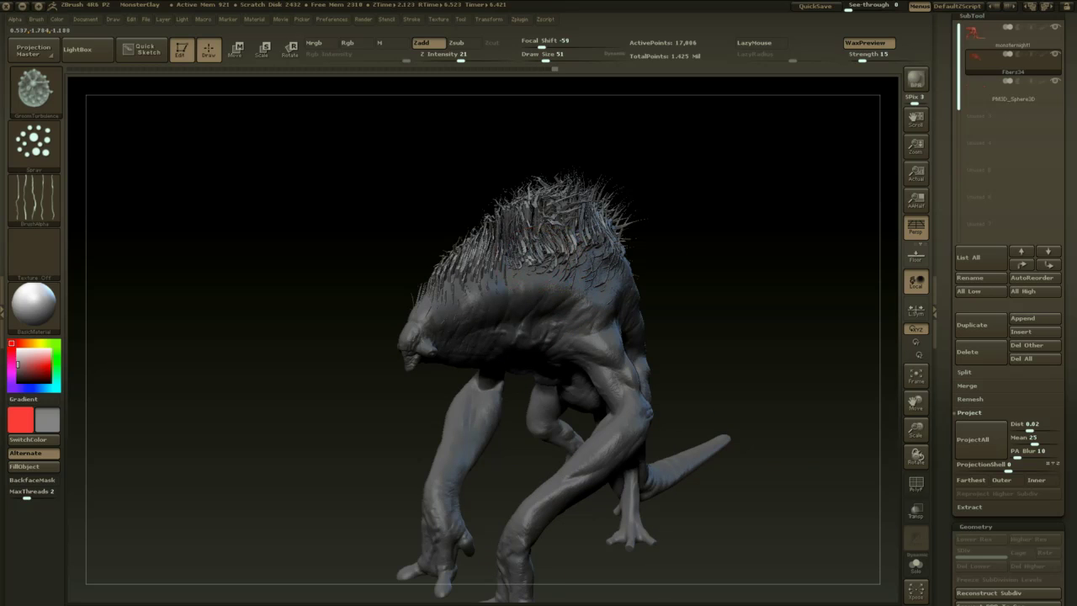
pyautogui.moveTo(419, 379); pyautogui.dragTo(575, 296)
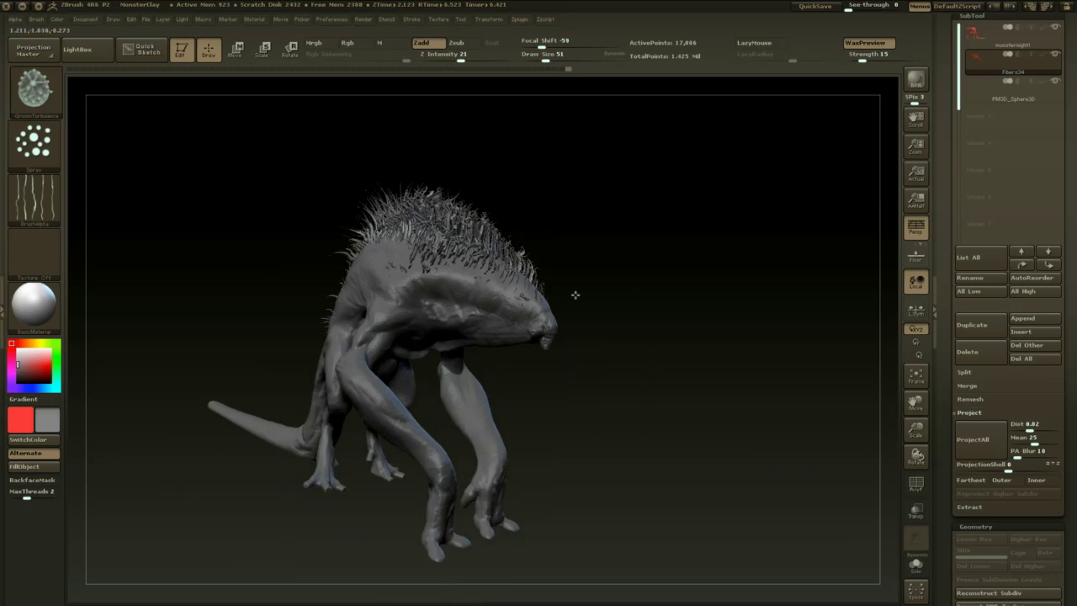
# - Set the draw size to 88, smooth the upper-back spines with Smooth Stronger, and render a preview of the monster
pyautogui.press('space')
pyautogui.moveTo(475, 265); pyautogui.dragTo(478, 264)
pyautogui.moveTo(565, 231); pyautogui.dragTo(515, 230)
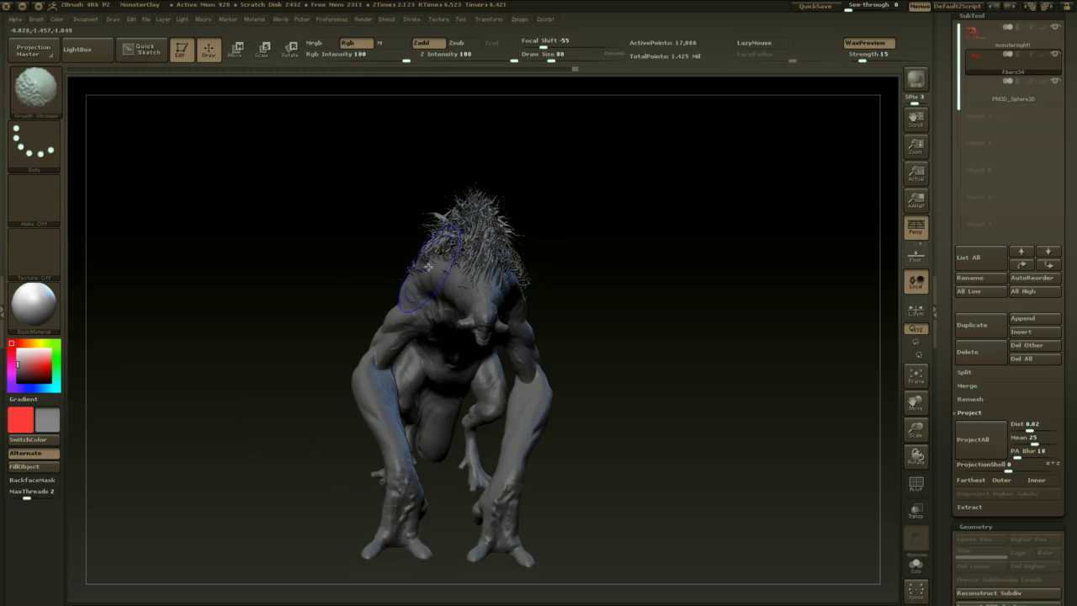
pyautogui.moveTo(581, 228)
pyautogui.mouseDown()
pyautogui.moveTo(557, 233)
pyautogui.moveTo(644, 232)
pyautogui.mouseUp()
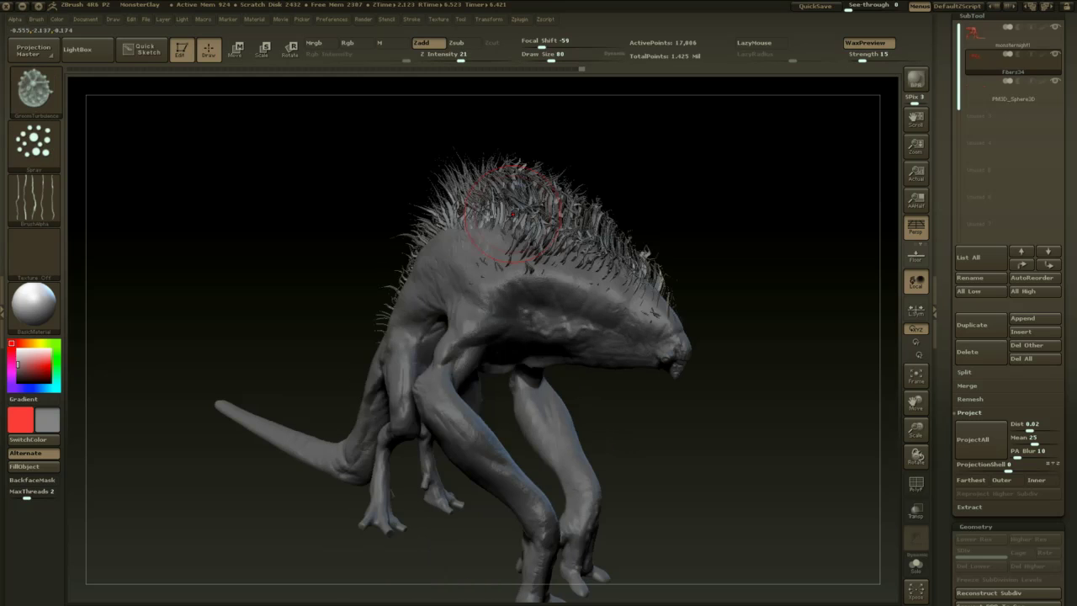
pyautogui.moveTo(518, 217)
pyautogui.keyDown('shift'); pyautogui.mouseDown()
pyautogui.moveTo(458, 218)
pyautogui.moveTo(451, 204)
pyautogui.mouseUp(); pyautogui.keyUp('shift')
pyautogui.moveTo(703, 205)
pyautogui.keyDown('shift'); pyautogui.mouseDown()
pyautogui.moveTo(743, 202)
pyautogui.moveTo(756, 228)
pyautogui.moveTo(626, 238)
pyautogui.moveTo(716, 250)
pyautogui.moveTo(721, 264)
pyautogui.mouseUp(); pyautogui.keyUp('shift')
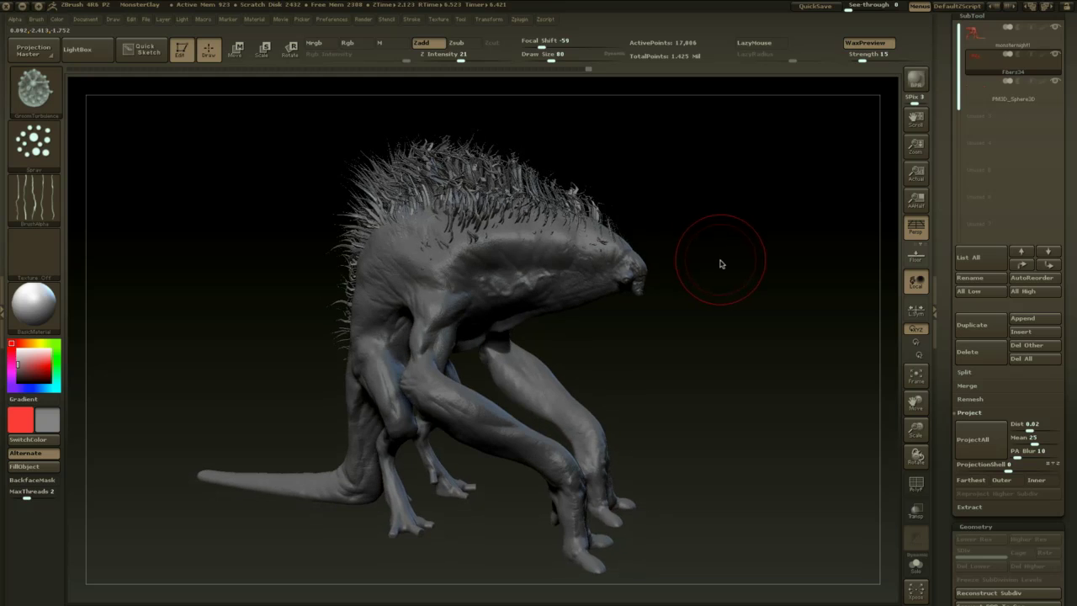
pyautogui.press('shift')
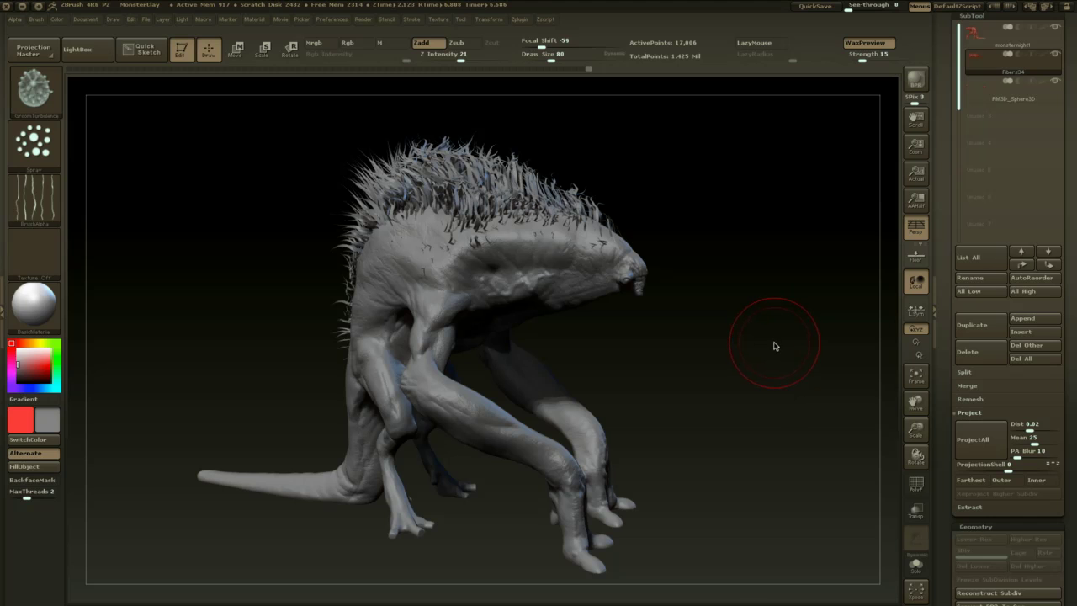
pyautogui.moveTo(731, 292)
pyautogui.mouseDown()
pyautogui.moveTo(813, 294)
pyautogui.moveTo(797, 358)
pyautogui.mouseUp()
pyautogui.press('w')
pyautogui.moveTo(530, 322)
pyautogui.mouseDown()
pyautogui.moveTo(609, 333)
pyautogui.moveTo(593, 331)
pyautogui.moveTo(813, 304)
pyautogui.moveTo(773, 325)
pyautogui.mouseUp()
pyautogui.press('q')
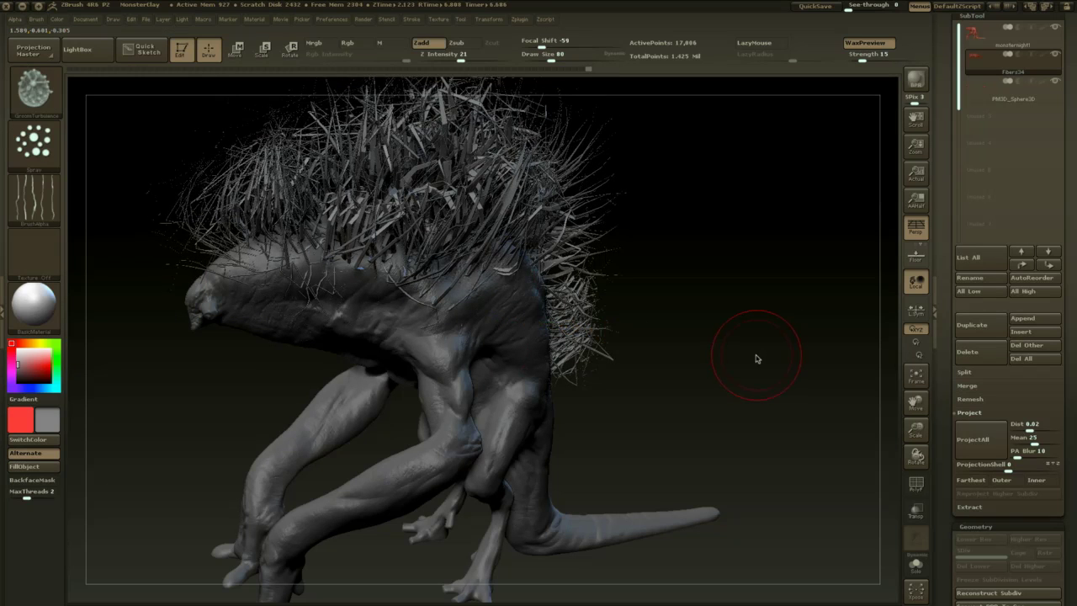
pyautogui.hotkey('ctrl', 'z')
# - Set the draw size to 120 and smooth the spines across the crest and upper back with Smooth Stronger
pyautogui.moveTo(729, 355)
pyautogui.mouseDown()
pyautogui.moveTo(724, 303)
pyautogui.moveTo(673, 313)
pyautogui.mouseUp()
pyautogui.press('space')
pyautogui.moveTo(519, 242); pyautogui.dragTo(536, 242)
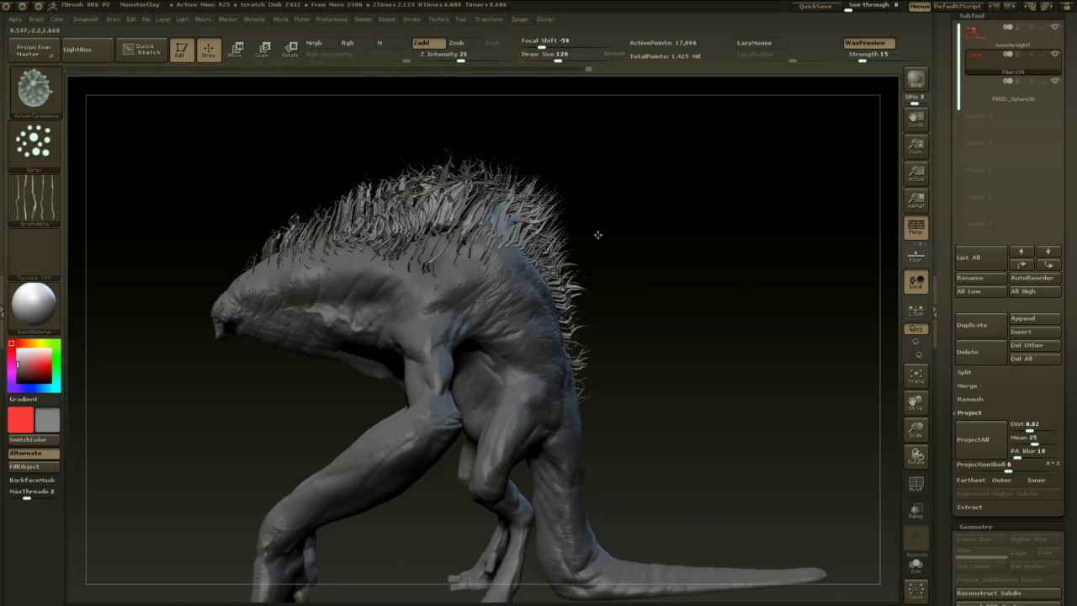
pyautogui.moveTo(598, 234); pyautogui.dragTo(593, 265)
pyautogui.moveTo(493, 226)
pyautogui.keyDown('shift'); pyautogui.mouseDown()
pyautogui.moveTo(438, 216)
pyautogui.moveTo(524, 209)
pyautogui.mouseUp(); pyautogui.keyUp('shift')
pyautogui.moveTo(450, 206)
pyautogui.keyDown('shift'); pyautogui.mouseDown()
pyautogui.moveTo(387, 200)
pyautogui.moveTo(312, 221)
pyautogui.moveTo(373, 284)
pyautogui.moveTo(539, 215)
pyautogui.mouseUp(); pyautogui.keyUp('shift')
pyautogui.keyDown('shift'); pyautogui.moveTo(472, 166); pyautogui.dragTo(205, 400); pyautogui.keyUp('shift')
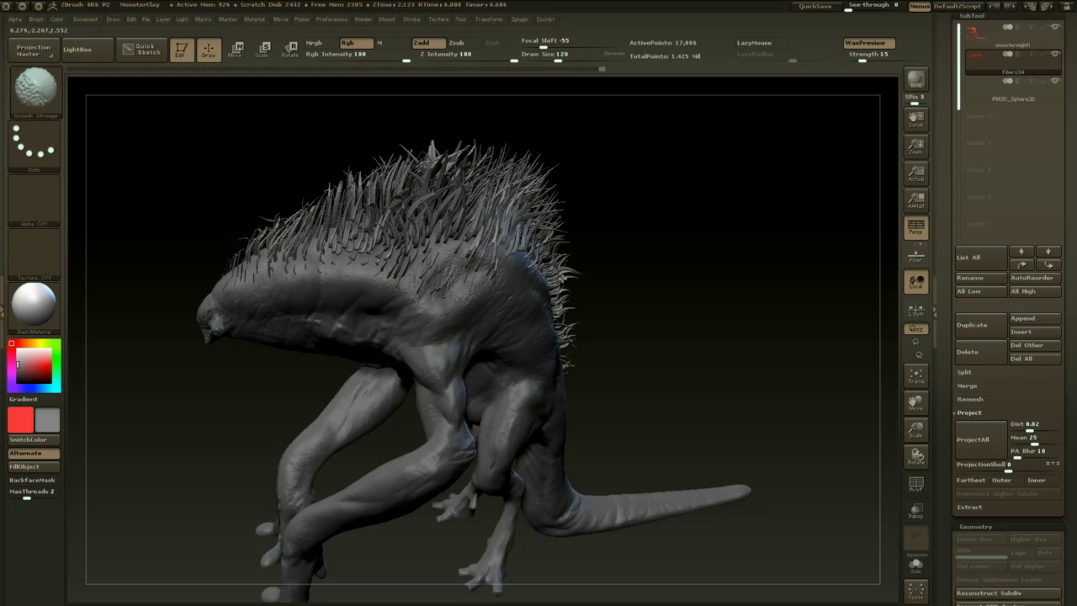
# - Smooth the spines down the rear of the back and render a preview of the result
pyautogui.keyDown('shift'); pyautogui.moveTo(529, 240); pyautogui.dragTo(571, 324); pyautogui.keyUp('shift')
pyautogui.moveTo(643, 323)
pyautogui.mouseDown()
pyautogui.moveTo(608, 301)
pyautogui.moveTo(622, 296)
pyautogui.mouseUp()
pyautogui.moveTo(514, 214)
pyautogui.keyDown('shift'); pyautogui.mouseDown()
pyautogui.moveTo(548, 265)
pyautogui.moveTo(551, 294)
pyautogui.mouseUp(); pyautogui.keyUp('shift')
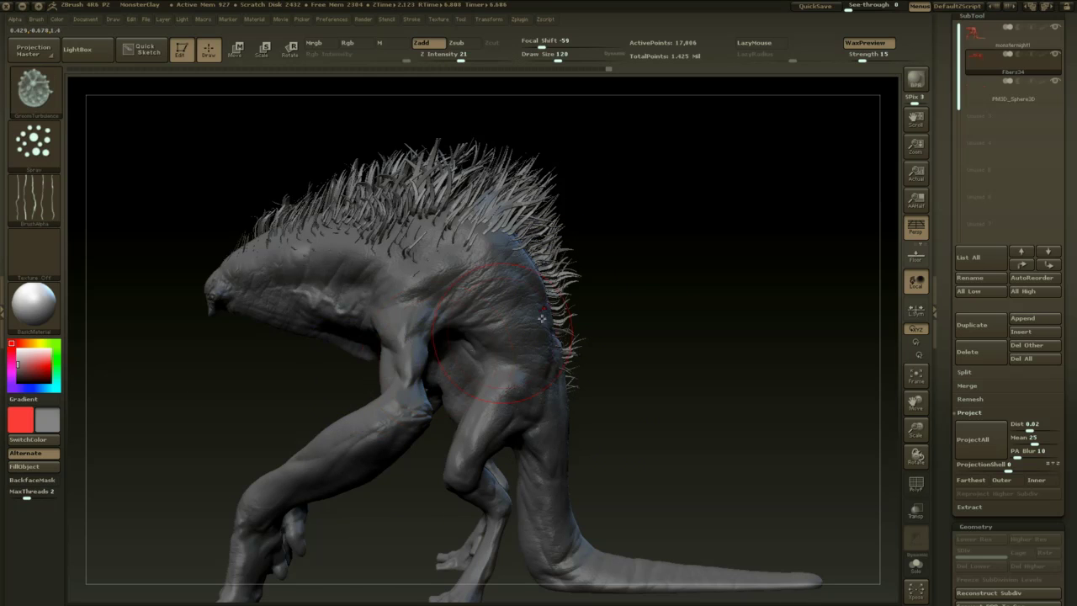
pyautogui.moveTo(658, 310); pyautogui.dragTo(671, 276)
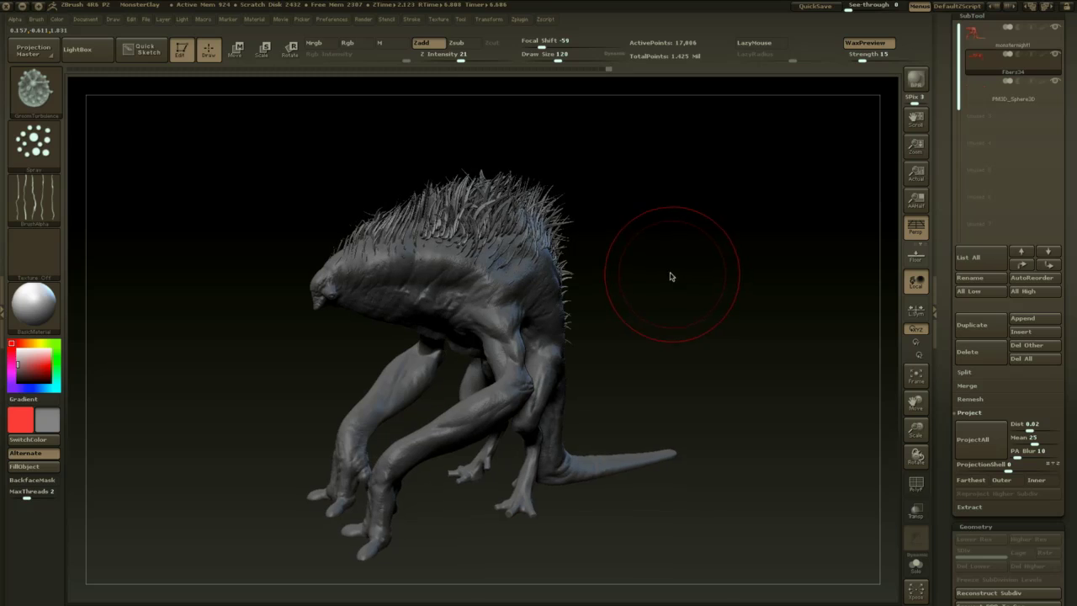
pyautogui.press('shift')
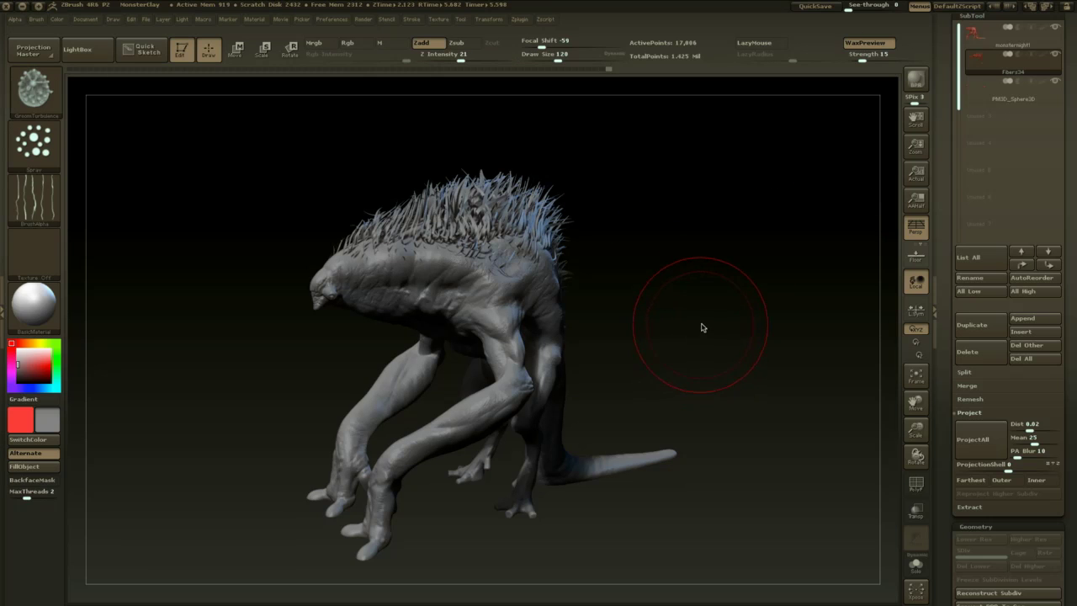
# - Turn on the polypaint display of the Fibers34 subtool and touch up the crest spines at draw size 68
pyautogui.moveTo(702, 327)
pyautogui.mouseDown()
pyautogui.moveTo(690, 294)
pyautogui.moveTo(866, 293)
pyautogui.mouseUp()
pyautogui.moveTo(867, 293)
pyautogui.keyDown('alt'); pyautogui.mouseDown()
pyautogui.moveTo(705, 328)
pyautogui.moveTo(674, 351)
pyautogui.moveTo(658, 281)
pyautogui.moveTo(709, 303)
pyautogui.mouseUp(); pyautogui.keyUp('alt')
pyautogui.press('space')
pyautogui.click(1043, 60)
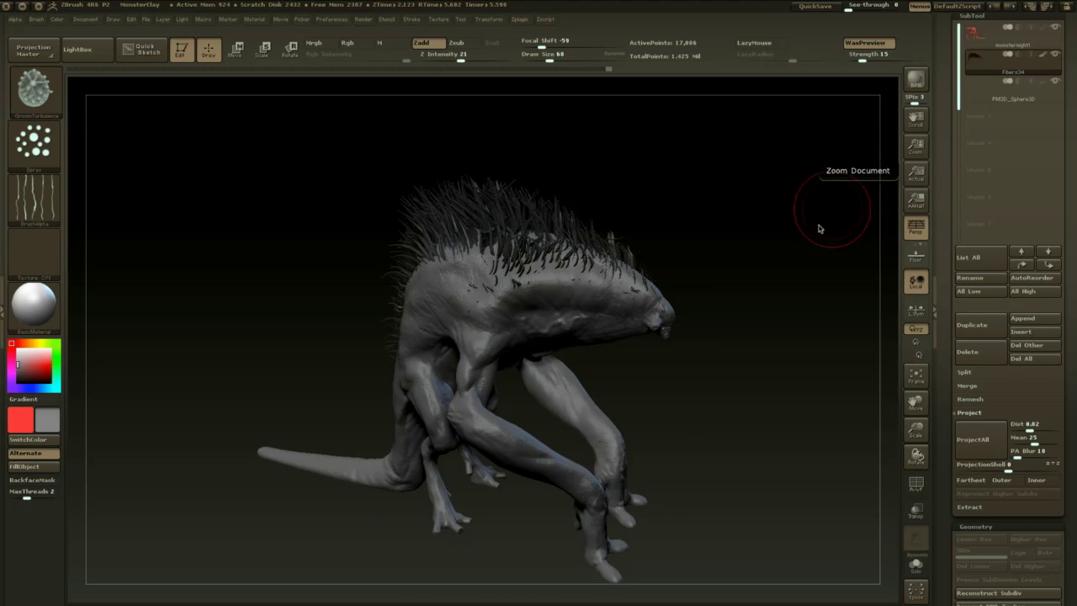
pyautogui.moveTo(817, 229); pyautogui.dragTo(725, 229)
pyautogui.moveTo(726, 240); pyautogui.dragTo(731, 270)
pyautogui.keyDown('shift'); pyautogui.moveTo(533, 175); pyautogui.dragTo(520, 173); pyautogui.keyUp('shift')
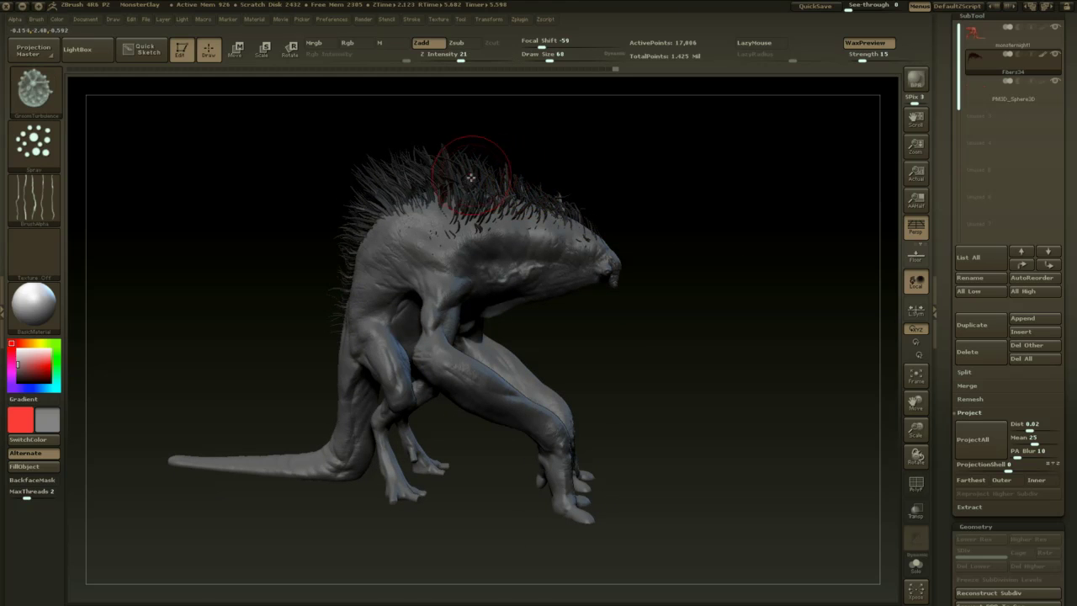
# - Switch to the Move brush at draw size 101 and pull the crest spines into a taller, even silhouette
pyautogui.press('b')
pyautogui.press('m')
pyautogui.press('v')
pyautogui.click(554, 59)
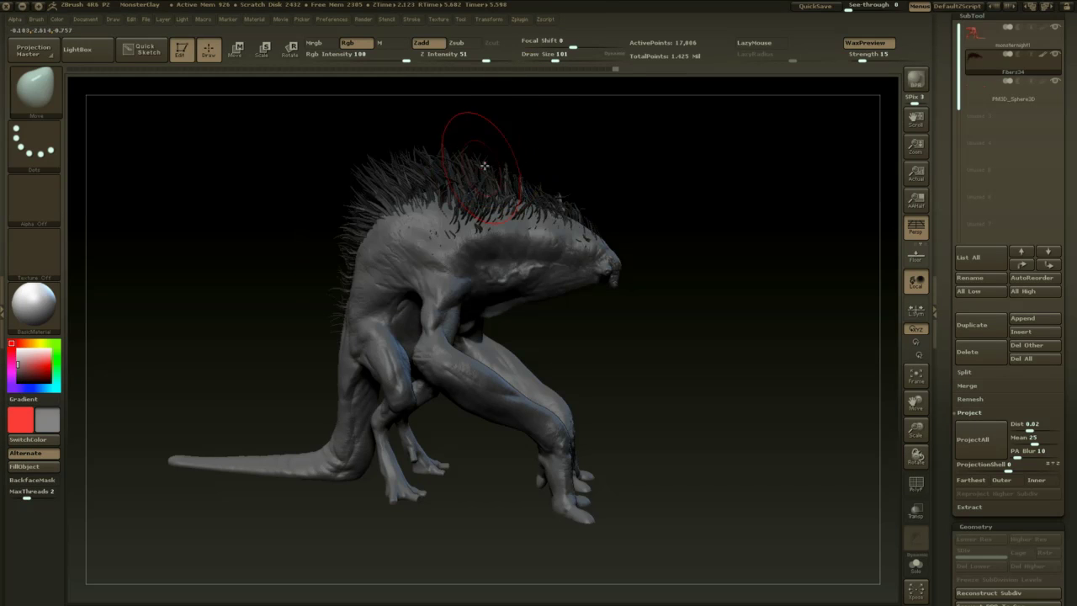
pyautogui.moveTo(537, 152)
pyautogui.mouseDown()
pyautogui.moveTo(557, 152)
pyautogui.moveTo(526, 162)
pyautogui.mouseUp()
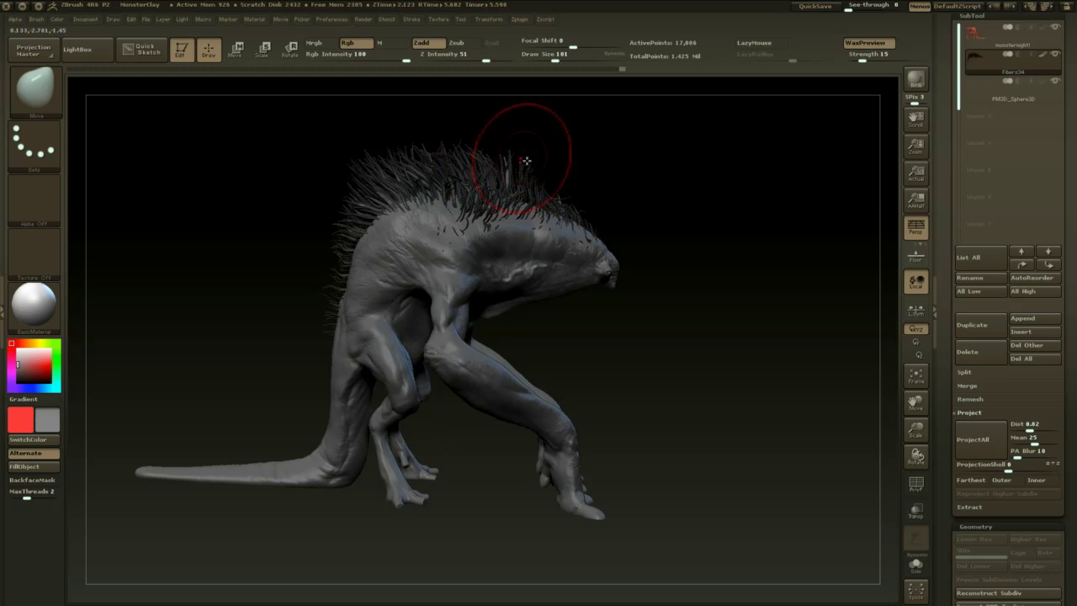
pyautogui.moveTo(480, 135); pyautogui.dragTo(431, 147)
pyautogui.moveTo(428, 155); pyautogui.dragTo(449, 151)
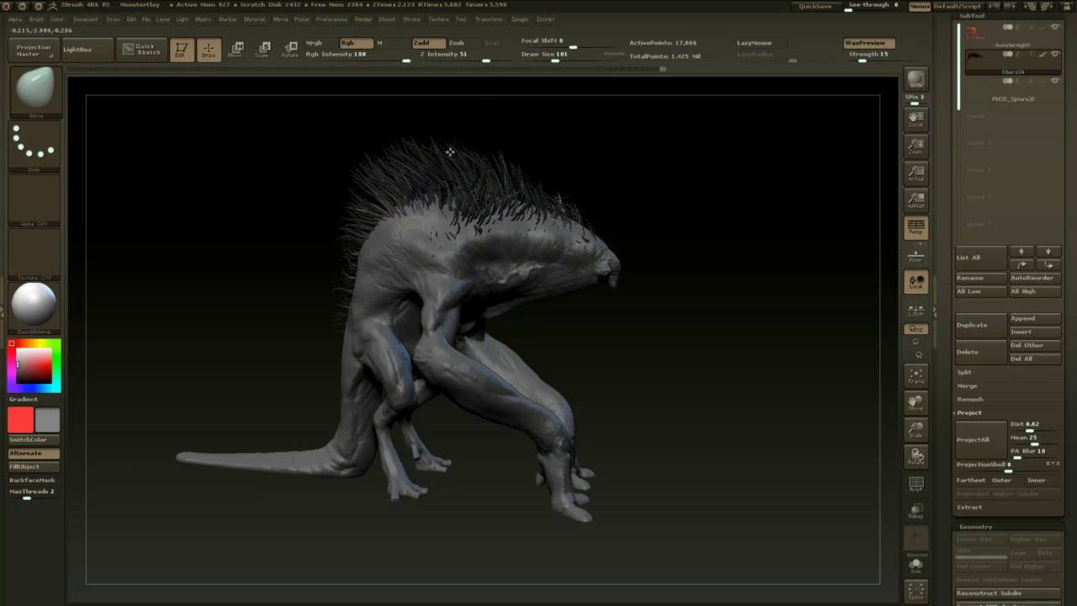
pyautogui.moveTo(587, 159)
pyautogui.mouseDown()
pyautogui.moveTo(529, 163)
pyautogui.moveTo(450, 239)
pyautogui.mouseUp()
# - Smooth the mane's spines at draw size 35 and adjust those near the head with the Move brush at 62
pyautogui.press('space')
pyautogui.moveTo(513, 170)
pyautogui.mouseDown()
pyautogui.moveTo(488, 172)
pyautogui.moveTo(486, 188)
pyautogui.mouseUp()
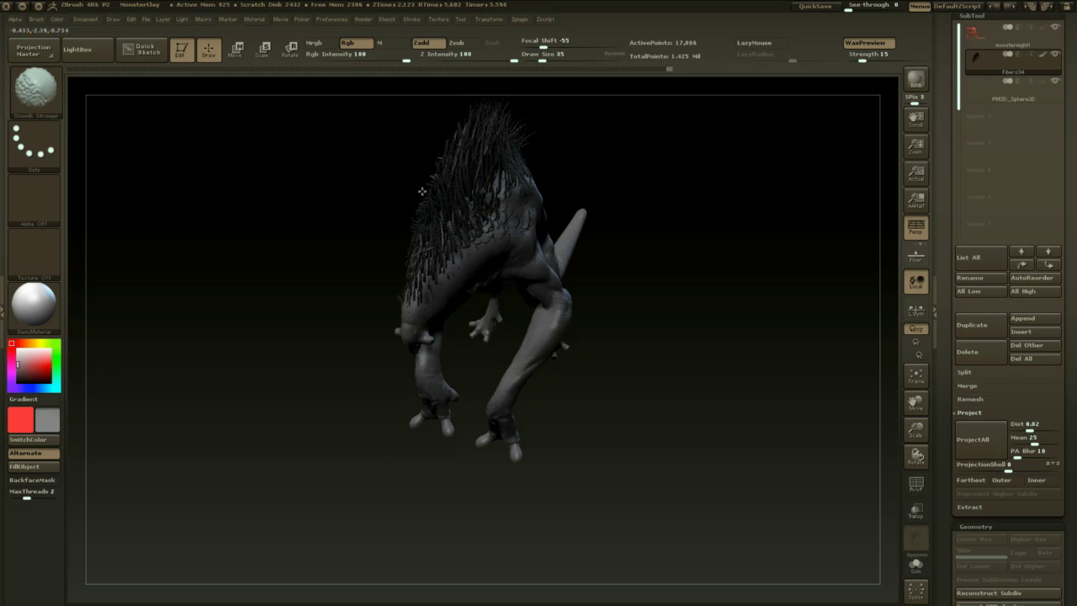
pyautogui.moveTo(422, 191)
pyautogui.mouseDown()
pyautogui.moveTo(375, 188)
pyautogui.moveTo(558, 154)
pyautogui.moveTo(484, 177)
pyautogui.mouseUp()
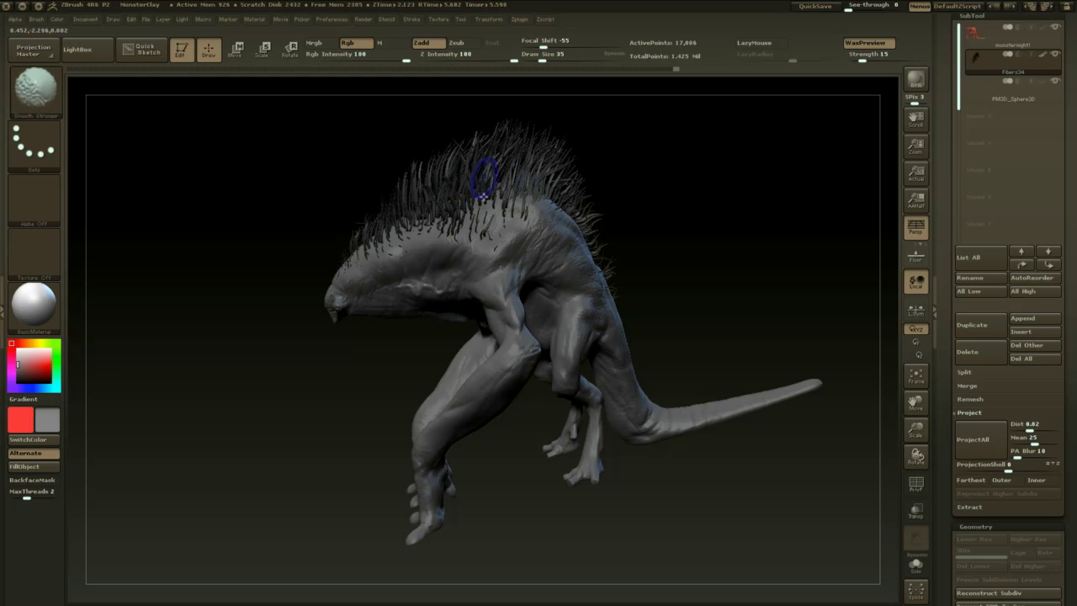
pyautogui.moveTo(578, 154); pyautogui.dragTo(508, 179)
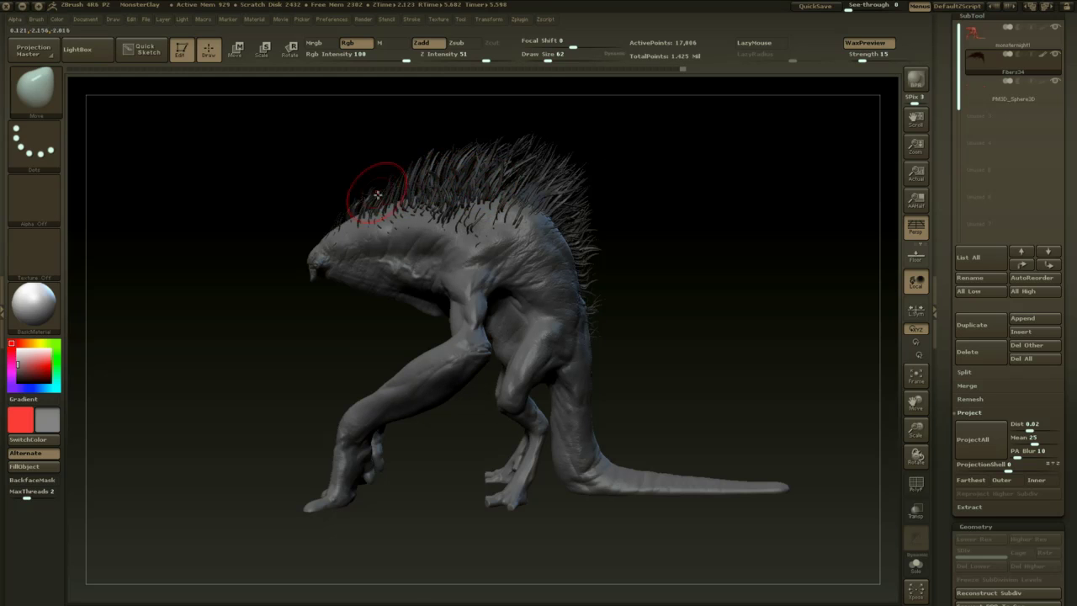
pyautogui.moveTo(334, 330); pyautogui.dragTo(363, 335)
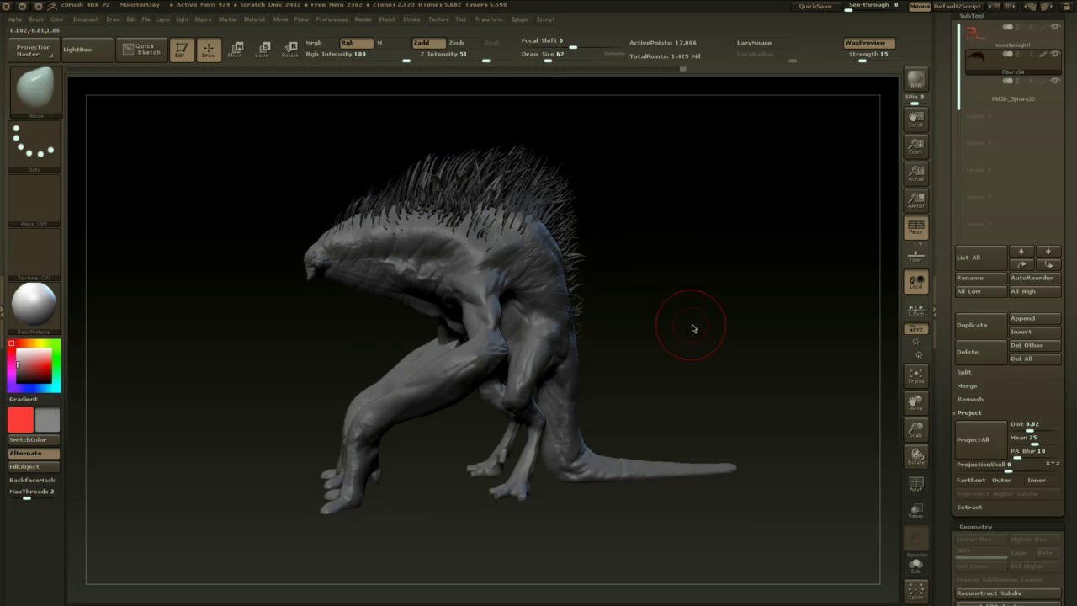
# - Make the monsternight1 body the active subtool
pyautogui.moveTo(692, 329); pyautogui.dragTo(757, 340)
pyautogui.click(983, 40)
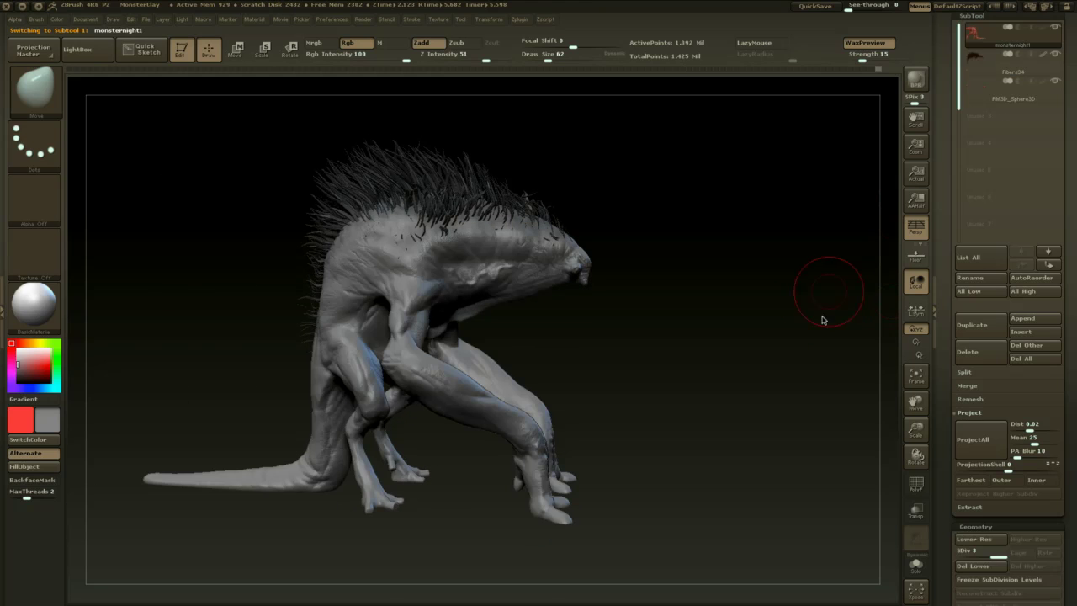
# - Append a Sphere3D subtool and make it the active subtool
pyautogui.moveTo(806, 358); pyautogui.dragTo(866, 350)
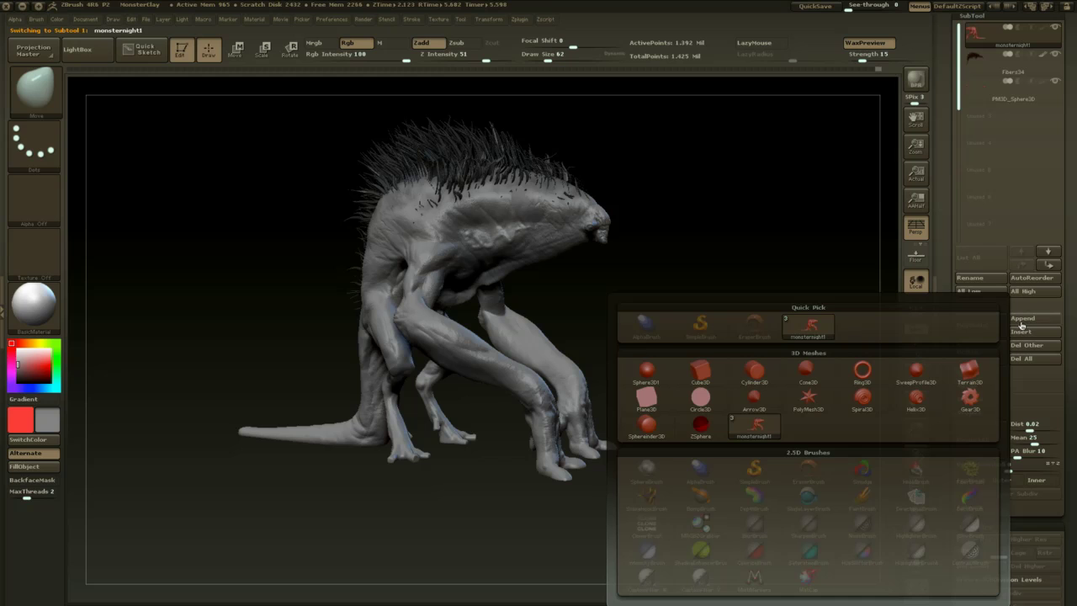
pyautogui.click(650, 372)
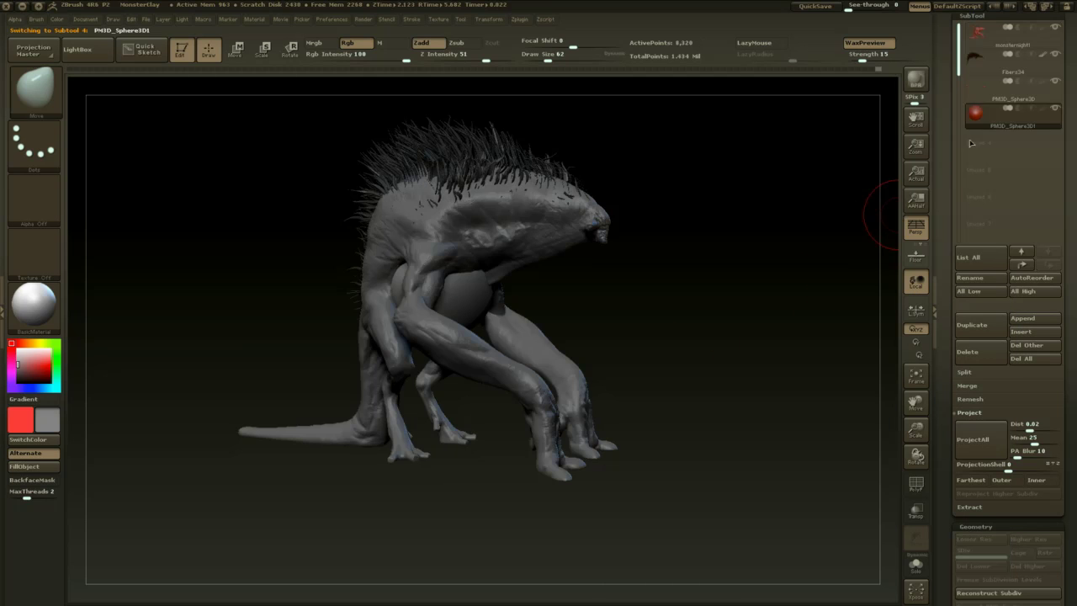
pyautogui.moveTo(804, 244); pyautogui.dragTo(528, 279)
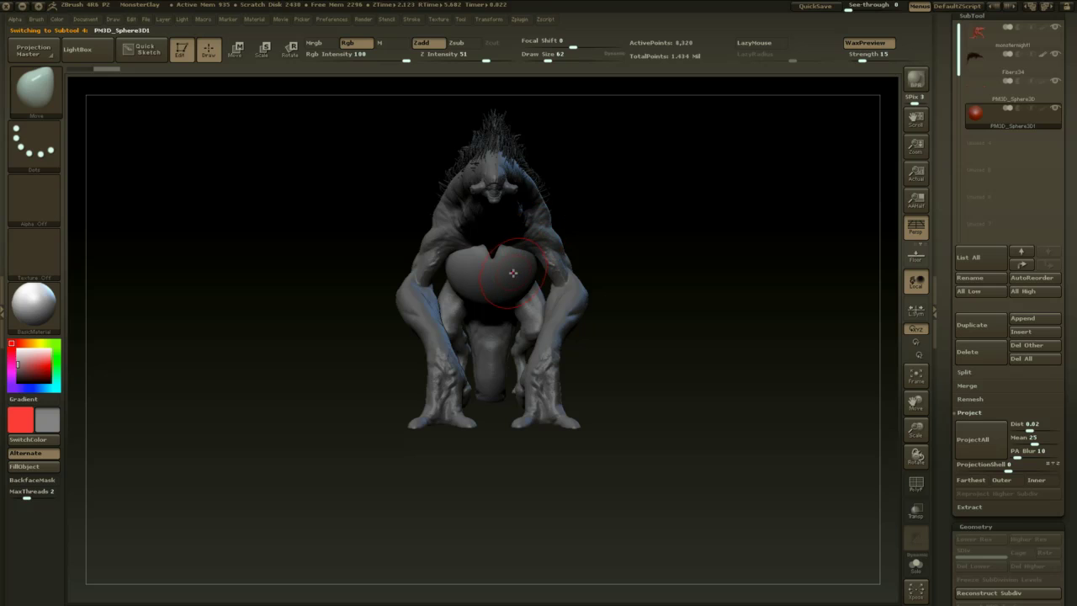
# - Scale the new sphere down with the Transpose Scale tool until it is a small ball beneath the chest
pyautogui.press('shift')
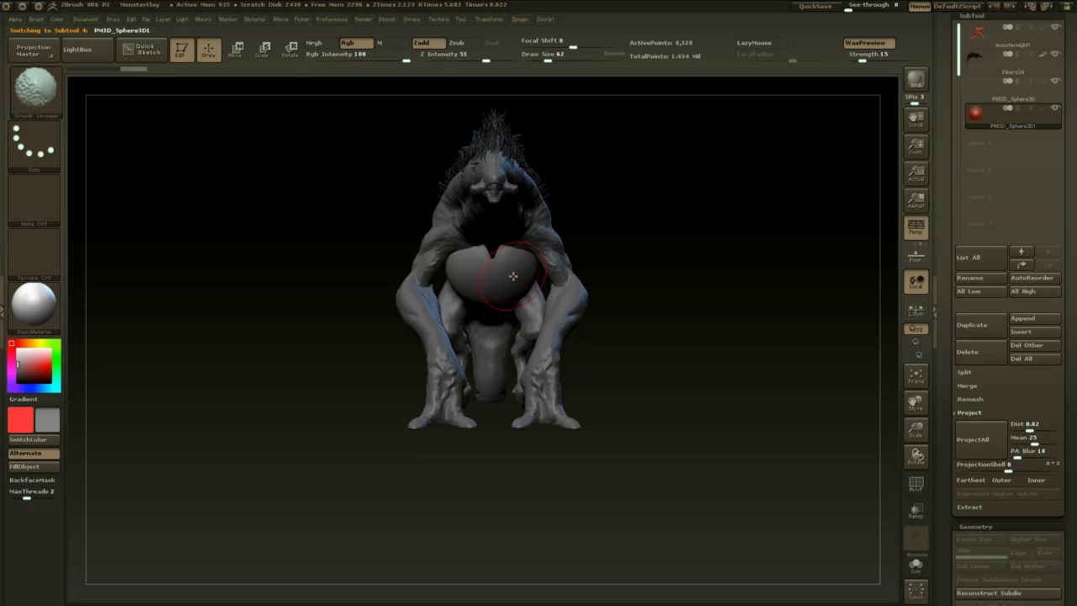
pyautogui.press('w')
pyautogui.moveTo(511, 266)
pyautogui.mouseDown()
pyautogui.moveTo(666, 320)
pyautogui.moveTo(485, 273)
pyautogui.mouseUp()
pyautogui.press('e')
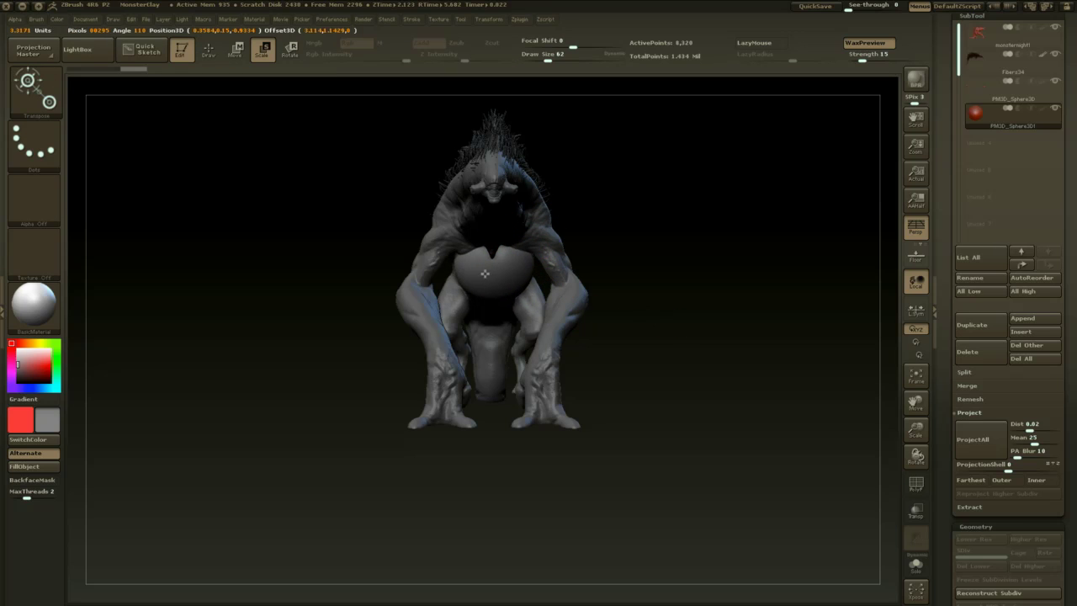
pyautogui.keyDown('shift'); pyautogui.moveTo(680, 326); pyautogui.dragTo(542, 263); pyautogui.keyUp('shift')
pyautogui.moveTo(697, 260); pyautogui.dragTo(563, 261)
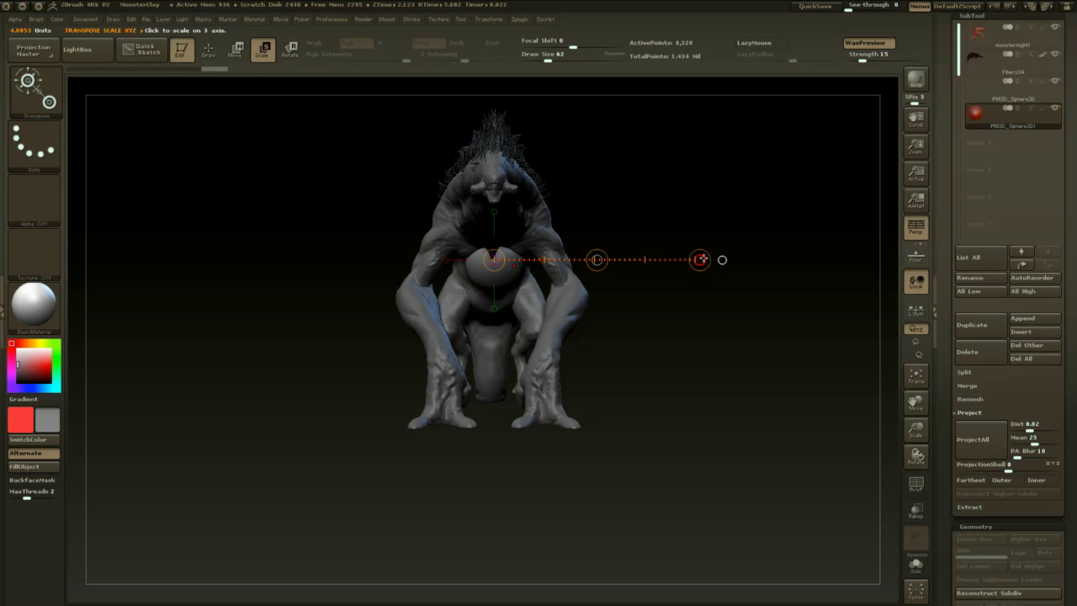
pyautogui.moveTo(702, 259); pyautogui.dragTo(659, 259)
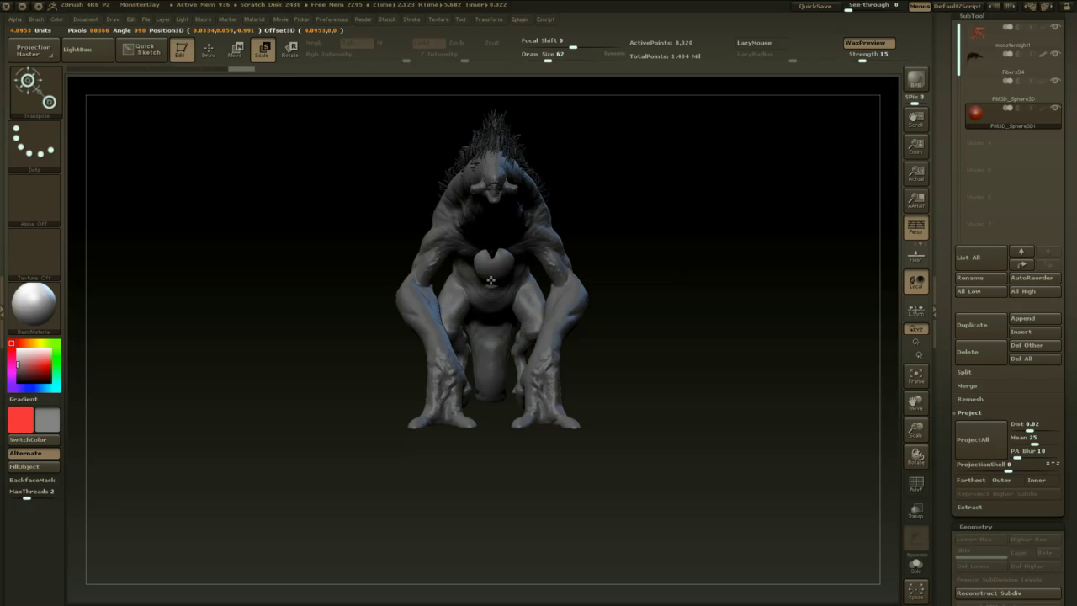
pyautogui.moveTo(491, 281); pyautogui.dragTo(489, 280)
pyautogui.moveTo(700, 259); pyautogui.dragTo(529, 413)
# - Move the sphere down to the ground in front of the front foot and adjust its scale
pyautogui.press('w')
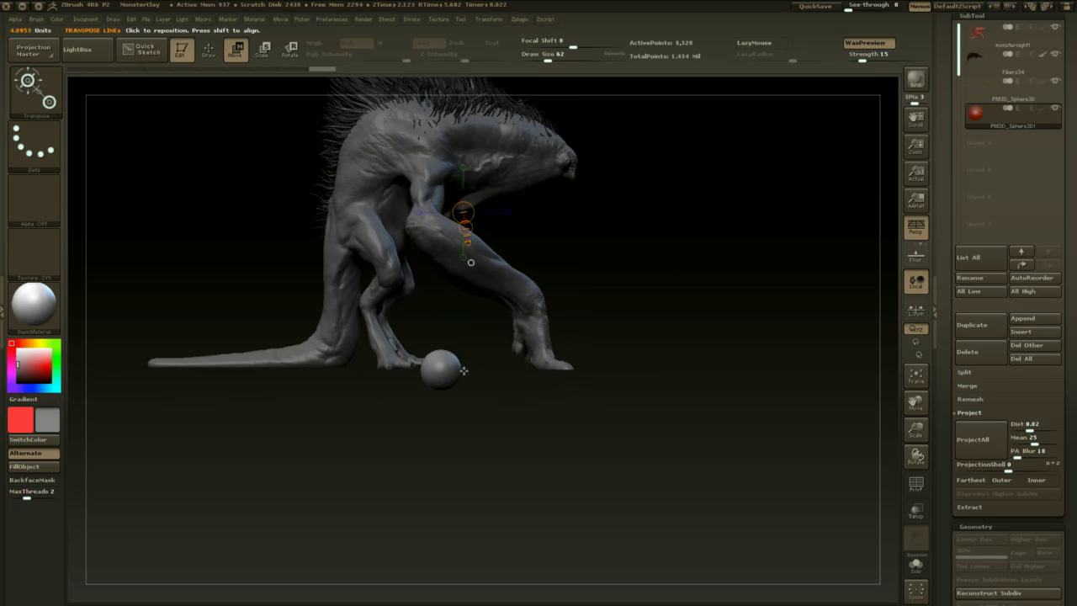
pyautogui.moveTo(441, 370); pyautogui.dragTo(647, 396)
pyautogui.keyDown('alt'); pyautogui.moveTo(644, 463); pyautogui.dragTo(620, 433); pyautogui.keyUp('alt')
pyautogui.keyDown('alt'); pyautogui.moveTo(569, 409); pyautogui.dragTo(436, 409); pyautogui.keyUp('alt')
pyautogui.press('e')
pyautogui.moveTo(509, 328)
pyautogui.mouseDown()
pyautogui.moveTo(525, 419)
pyautogui.moveTo(512, 326)
pyautogui.mouseUp()
pyautogui.moveTo(527, 420); pyautogui.dragTo(508, 348)
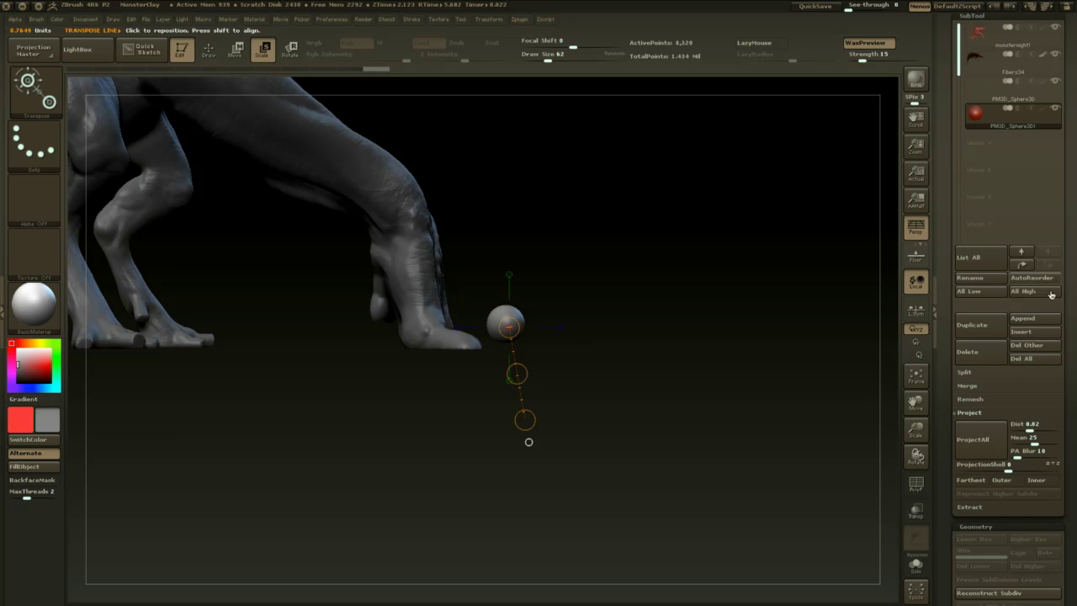
# - Convert the small sphere to a DynaMesh at resolution 128
pyautogui.moveTo(1051, 305); pyautogui.dragTo(1035, 109)
pyautogui.press('q')
pyautogui.click(983, 344)
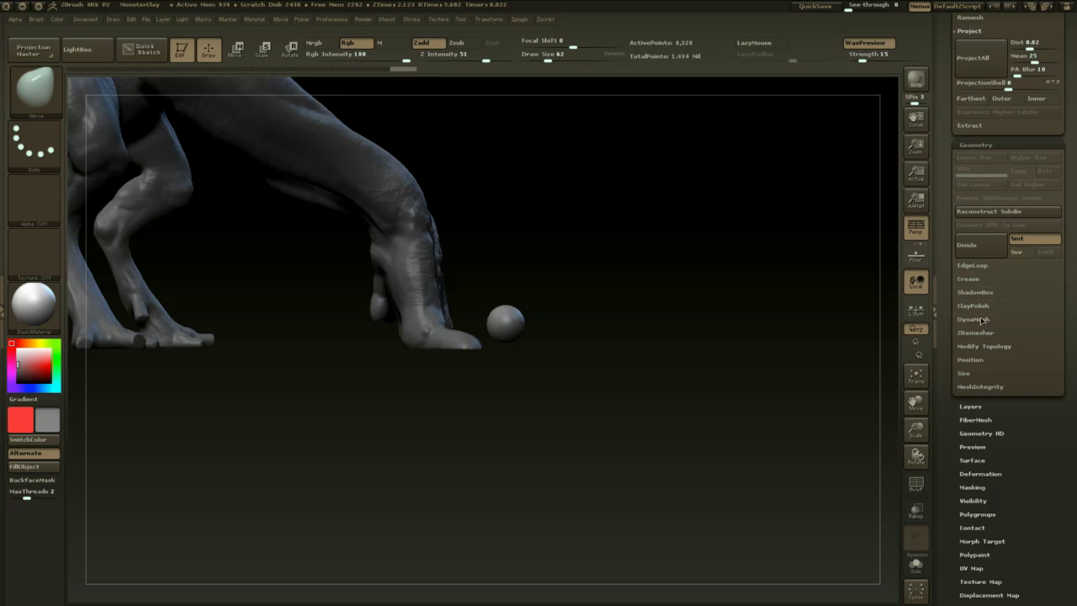
pyautogui.click(983, 320)
pyautogui.click(981, 341)
pyautogui.moveTo(655, 364); pyautogui.dragTo(580, 368)
# - Place the sphere on the tip of the front foot's outer toe with the Transpose Move tool
pyautogui.keyDown('shift'); pyautogui.moveTo(517, 337); pyautogui.dragTo(515, 362); pyautogui.keyUp('shift')
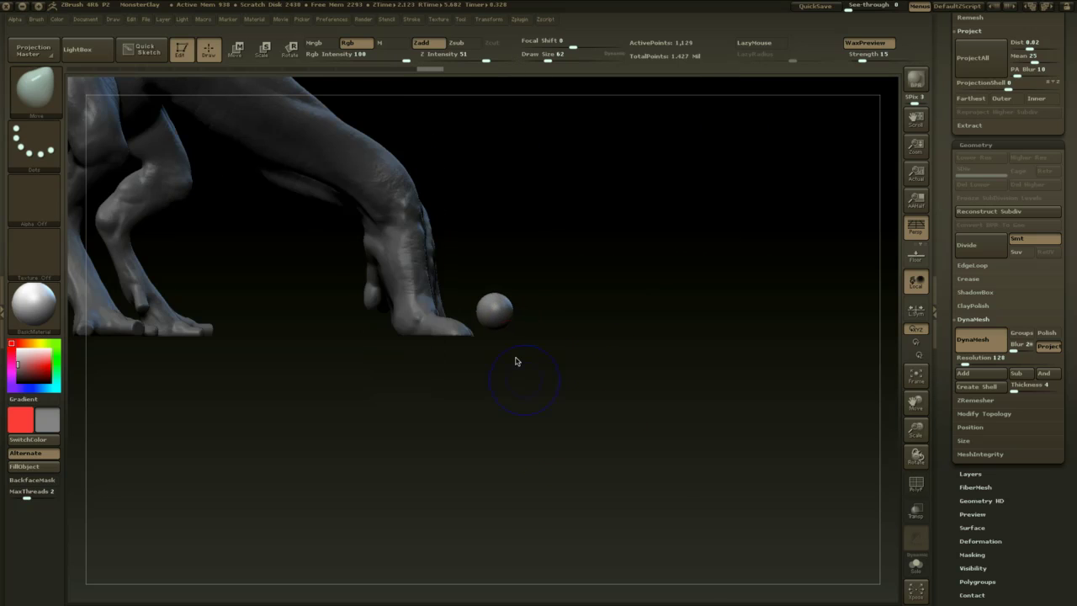
pyautogui.press('w')
pyautogui.moveTo(512, 404)
pyautogui.mouseDown()
pyautogui.moveTo(500, 395)
pyautogui.moveTo(488, 449)
pyautogui.mouseUp()
pyautogui.keyDown('shift'); pyautogui.moveTo(495, 313); pyautogui.dragTo(497, 399); pyautogui.keyUp('shift')
pyautogui.moveTo(489, 363); pyautogui.dragTo(456, 364)
pyautogui.keyDown('shift'); pyautogui.moveTo(532, 359); pyautogui.dragTo(459, 326); pyautogui.keyUp('shift')
pyautogui.hotkey('ctrl', 'z')
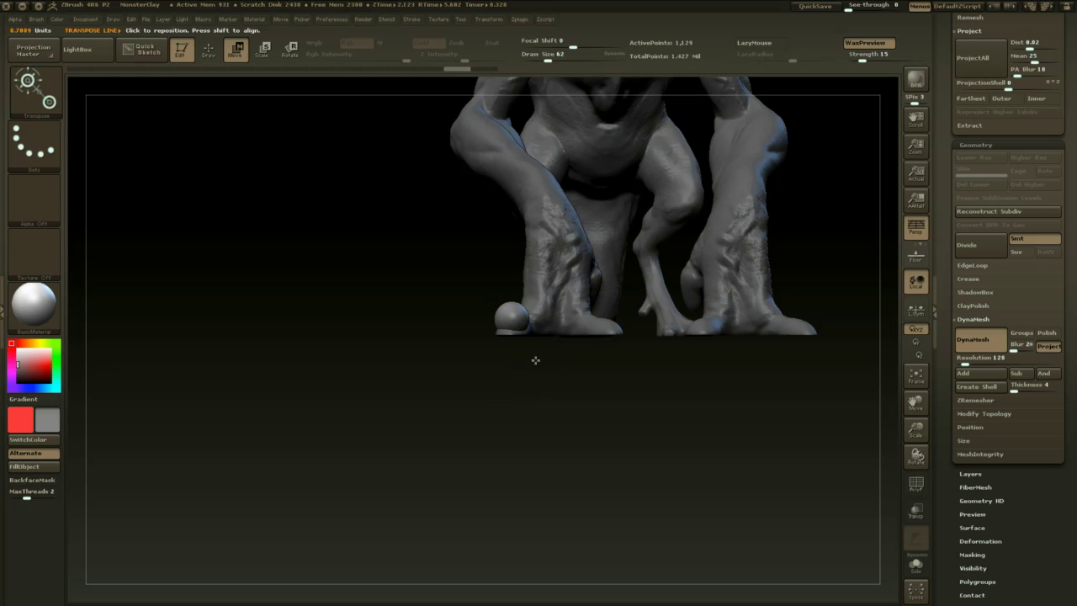
pyautogui.keyDown('alt'); pyautogui.moveTo(535, 361); pyautogui.dragTo(500, 355); pyautogui.keyUp('alt')
pyautogui.moveTo(512, 439)
pyautogui.keyDown('alt'); pyautogui.mouseDown()
pyautogui.moveTo(514, 464)
pyautogui.moveTo(507, 384)
pyautogui.mouseUp(); pyautogui.keyUp('alt')
pyautogui.keyDown('ctrl'); pyautogui.moveTo(488, 326); pyautogui.dragTo(494, 421); pyautogui.keyUp('ctrl')
# - Switch to the ClayBuildup brush at draw size 101, remesh the sphere and smooth it against the toe
pyautogui.press('q')
pyautogui.press('b')
pyautogui.press('c')
pyautogui.press('b')
pyautogui.keyDown('shift'); pyautogui.moveTo(452, 260); pyautogui.dragTo(435, 294); pyautogui.keyUp('shift')
pyautogui.press('space')
pyautogui.moveTo(500, 339)
pyautogui.keyDown('ctrl'); pyautogui.mouseDown()
pyautogui.moveTo(502, 438)
pyautogui.moveTo(452, 357)
pyautogui.mouseUp(); pyautogui.keyUp('ctrl')
pyautogui.keyDown('shift'); pyautogui.moveTo(468, 272); pyautogui.dragTo(472, 264); pyautogui.keyUp('shift')
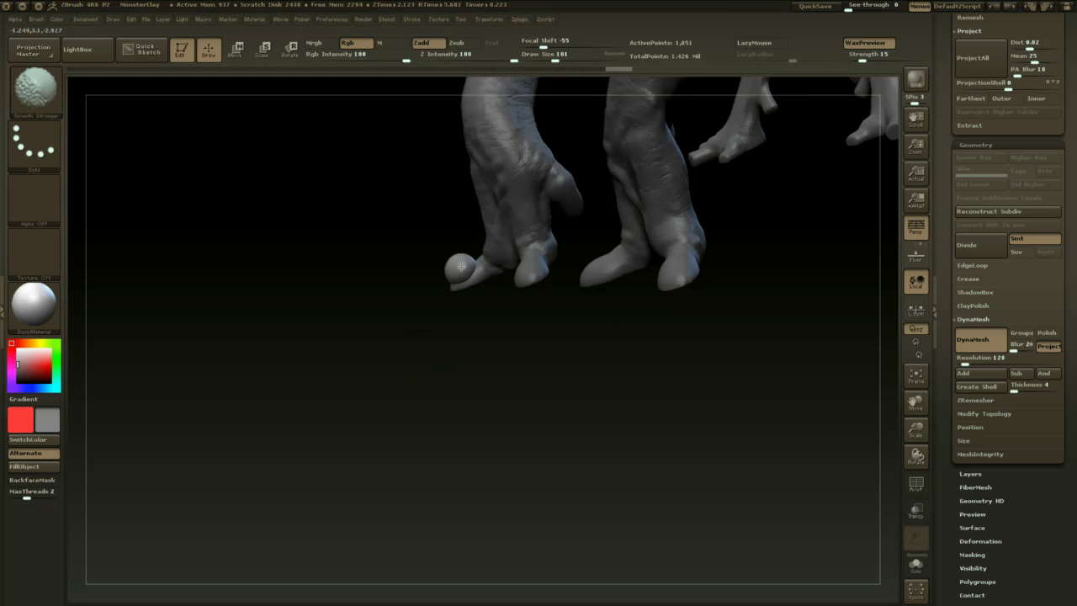
pyautogui.moveTo(452, 312)
pyautogui.keyDown('shift'); pyautogui.mouseDown()
pyautogui.moveTo(463, 418)
pyautogui.moveTo(502, 408)
pyautogui.moveTo(501, 350)
pyautogui.mouseUp(); pyautogui.keyUp('shift')
# - Pull the sphere forward and down into a hooked claw with the SnakeHook brush at draw size 59
pyautogui.press('b')
pyautogui.press('s')
pyautogui.press('h')
pyautogui.press('space')
pyautogui.moveTo(478, 266)
pyautogui.mouseDown()
pyautogui.moveTo(468, 266)
pyautogui.moveTo(515, 264)
pyautogui.moveTo(498, 270)
pyautogui.mouseUp()
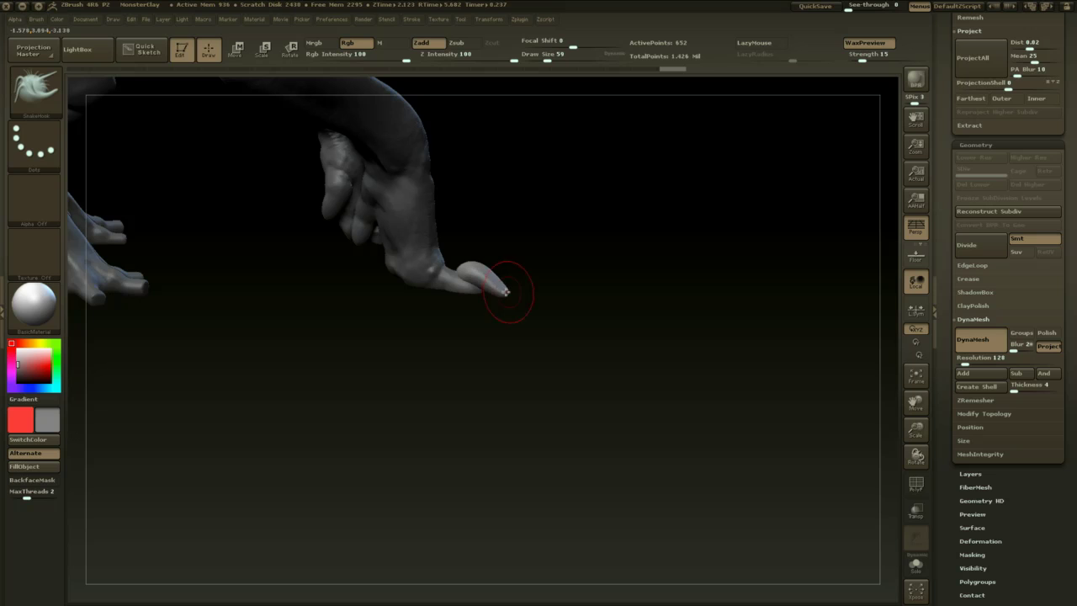
pyautogui.moveTo(513, 273); pyautogui.dragTo(516, 274)
pyautogui.moveTo(537, 273); pyautogui.dragTo(543, 271)
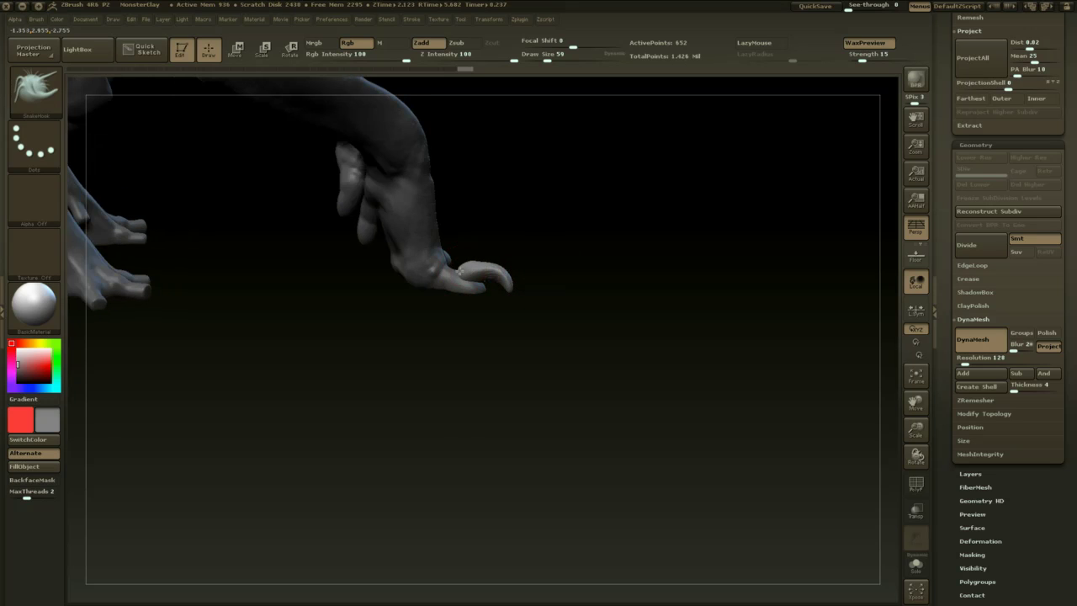
# - Adjust the claw's base and tip from several angles with SnakeHook and remesh it
pyautogui.moveTo(466, 276); pyautogui.dragTo(473, 271)
pyautogui.moveTo(517, 259)
pyautogui.mouseDown()
pyautogui.moveTo(532, 330)
pyautogui.moveTo(524, 324)
pyautogui.mouseUp()
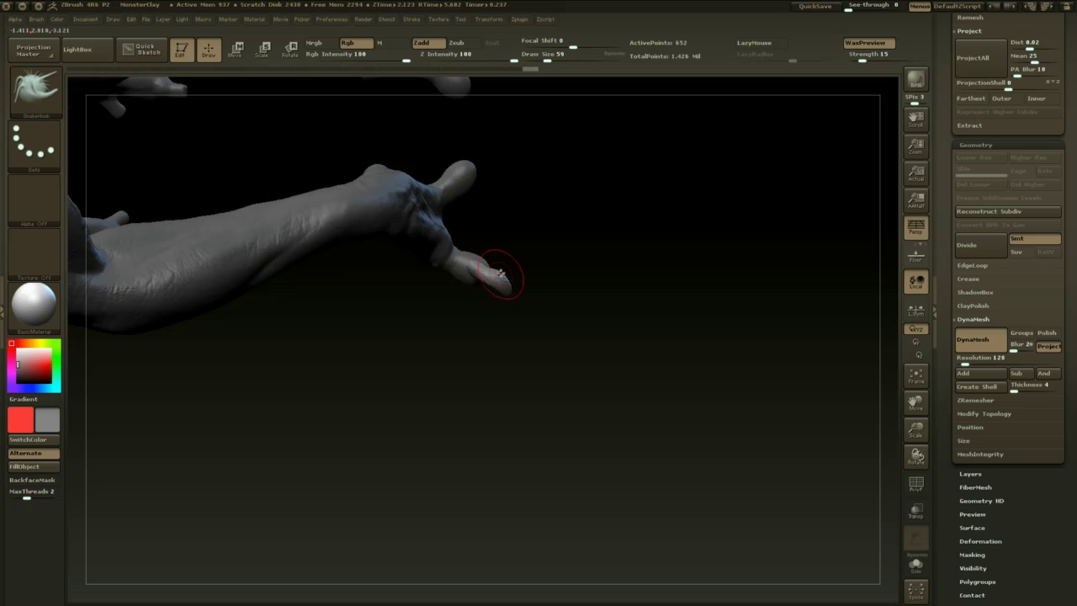
pyautogui.moveTo(521, 309); pyautogui.dragTo(546, 239)
pyautogui.keyDown('ctrl'); pyautogui.moveTo(545, 246); pyautogui.dragTo(549, 327); pyautogui.keyUp('ctrl')
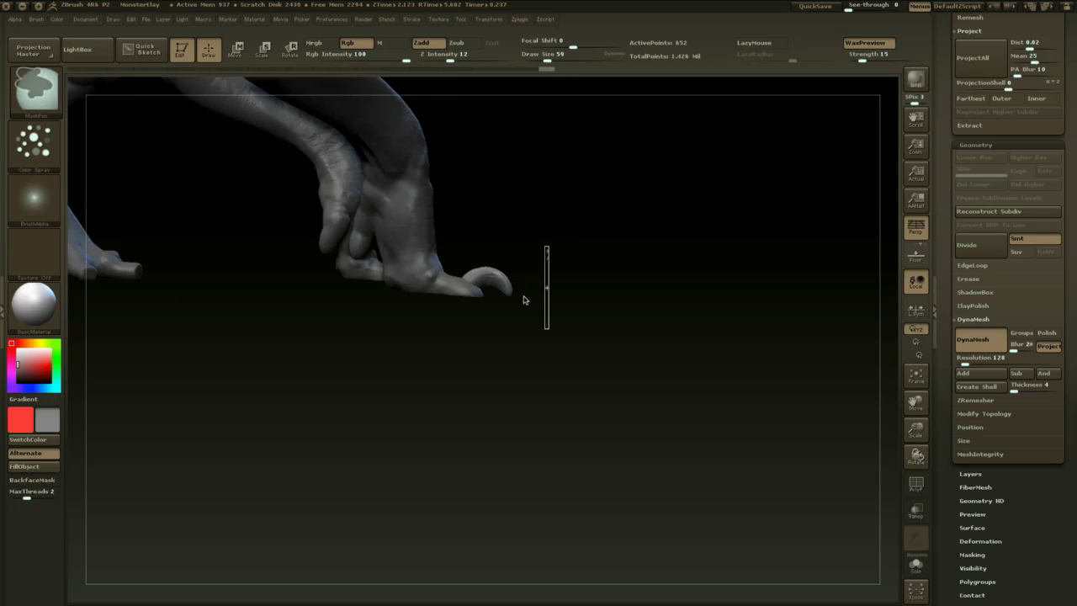
# - Smooth the remeshed claw and pull its tip further down into a sharper curve
pyautogui.keyDown('shift'); pyautogui.moveTo(492, 276); pyautogui.dragTo(509, 266); pyautogui.keyUp('shift')
pyautogui.moveTo(515, 266); pyautogui.dragTo(536, 262)
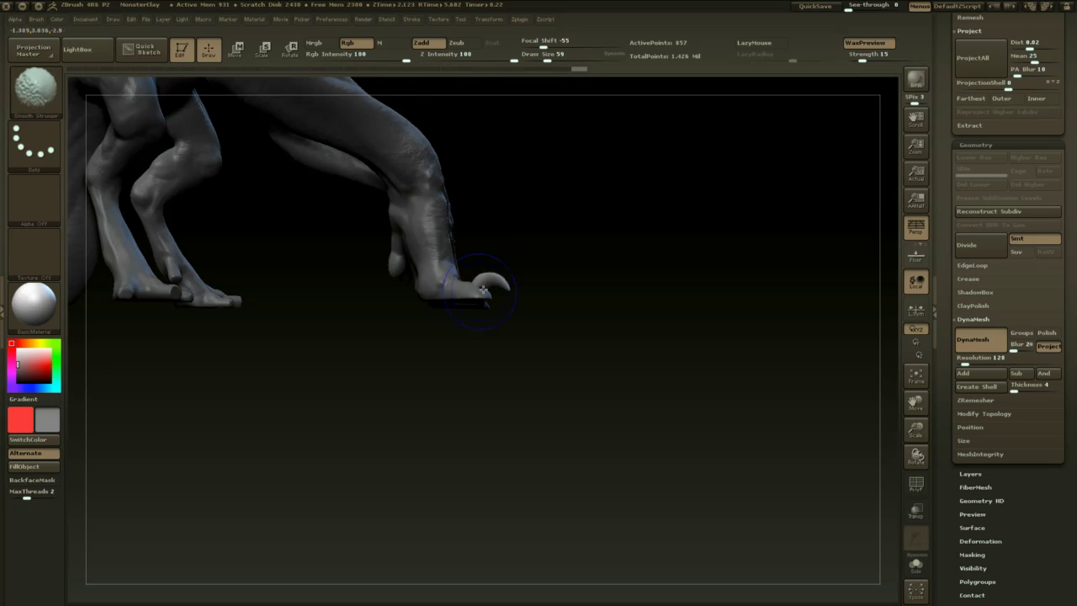
pyautogui.keyDown('shift'); pyautogui.moveTo(481, 289); pyautogui.dragTo(491, 283); pyautogui.keyUp('shift')
pyautogui.moveTo(558, 324)
pyautogui.mouseDown()
pyautogui.moveTo(444, 333)
pyautogui.moveTo(460, 344)
pyautogui.moveTo(493, 299)
pyautogui.mouseUp()
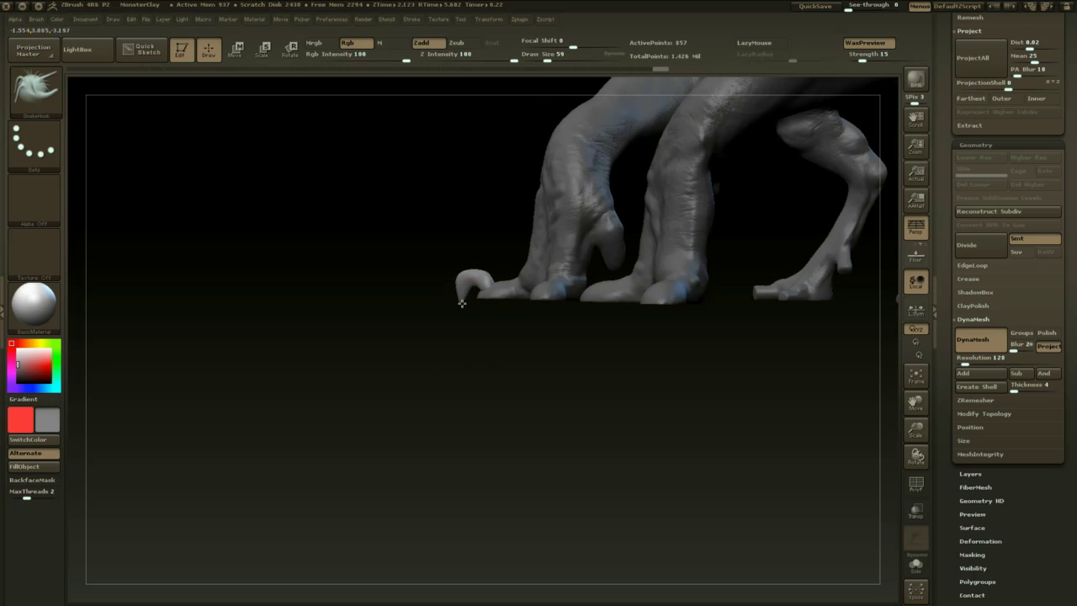
pyautogui.moveTo(457, 288); pyautogui.dragTo(455, 296)
pyautogui.moveTo(432, 315)
pyautogui.mouseDown()
pyautogui.moveTo(505, 315)
pyautogui.moveTo(455, 313)
pyautogui.mouseUp()
pyautogui.moveTo(458, 337)
pyautogui.mouseDown()
pyautogui.moveTo(527, 356)
pyautogui.moveTo(519, 314)
pyautogui.moveTo(545, 322)
pyautogui.moveTo(530, 357)
pyautogui.mouseUp()
# - Thicken the claw with the Inflate brush at intensity 10 and draw size 59, and remesh it
pyautogui.press('b')
pyautogui.press('i')
pyautogui.press('n')
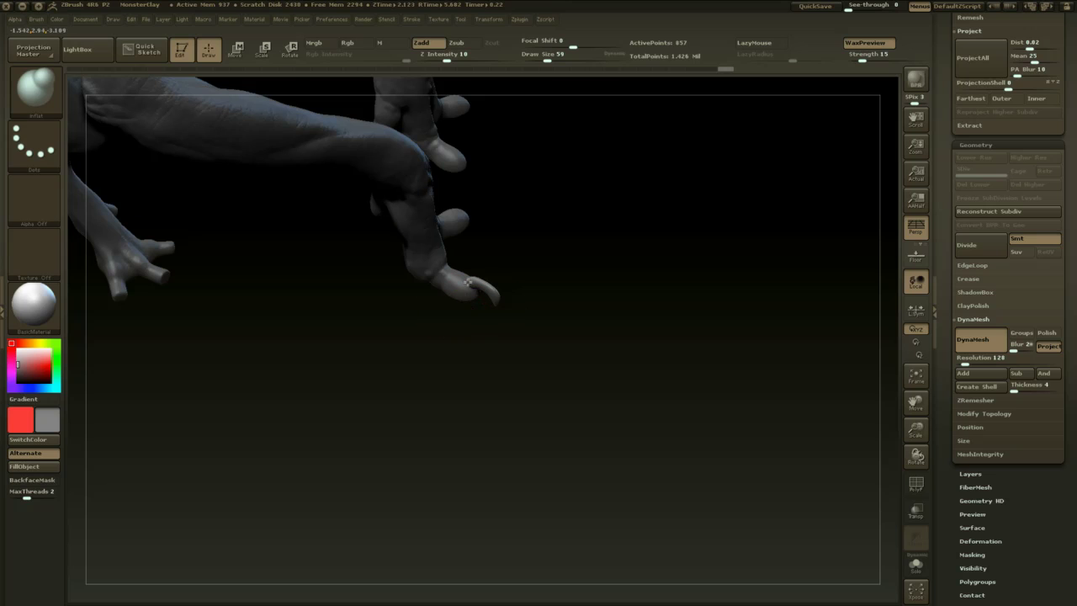
pyautogui.moveTo(527, 300); pyautogui.dragTo(538, 241)
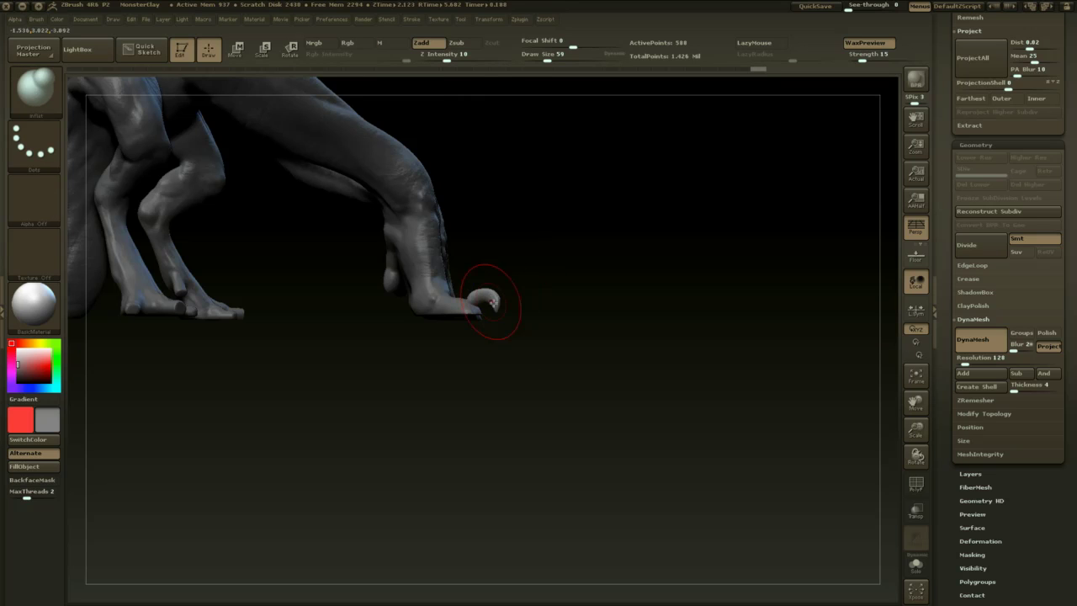
pyautogui.moveTo(550, 317); pyautogui.dragTo(499, 304)
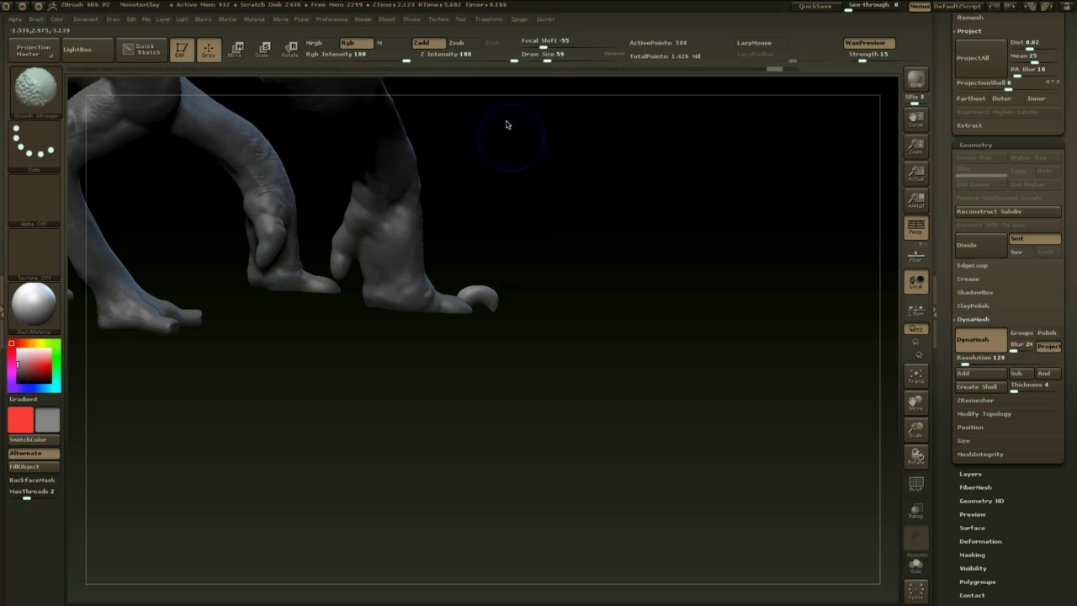
# - Adjust the Smooth brush intensity and smooth the claw's curved surface and tip
pyautogui.click(468, 59)
pyautogui.keyDown('shift'); pyautogui.moveTo(490, 303); pyautogui.dragTo(495, 301); pyautogui.keyUp('shift')
pyautogui.moveTo(510, 305)
pyautogui.keyDown('shift'); pyautogui.mouseDown()
pyautogui.moveTo(533, 293)
pyautogui.moveTo(500, 303)
pyautogui.mouseUp(); pyautogui.keyUp('shift')
pyautogui.moveTo(515, 305)
pyautogui.mouseDown()
pyautogui.moveTo(536, 303)
pyautogui.moveTo(478, 298)
pyautogui.mouseUp()
# - Reshape the claw into a slender arc with the Move Elastic brush at draw size 37, smoothing and remeshing it
pyautogui.press('b')
pyautogui.press('m')
pyautogui.press('e')
pyautogui.moveTo(515, 265)
pyautogui.mouseDown()
pyautogui.moveTo(530, 270)
pyautogui.moveTo(471, 291)
pyautogui.mouseUp()
pyautogui.press('space')
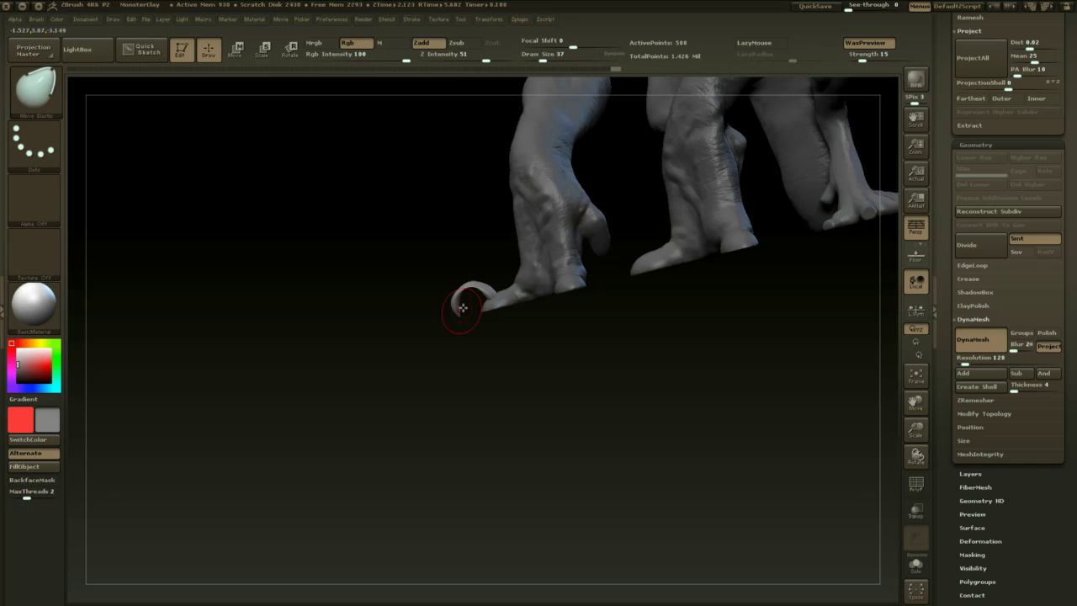
pyautogui.press('shift')
pyautogui.keyDown('shift'); pyautogui.moveTo(469, 288); pyautogui.dragTo(457, 303); pyautogui.keyUp('shift')
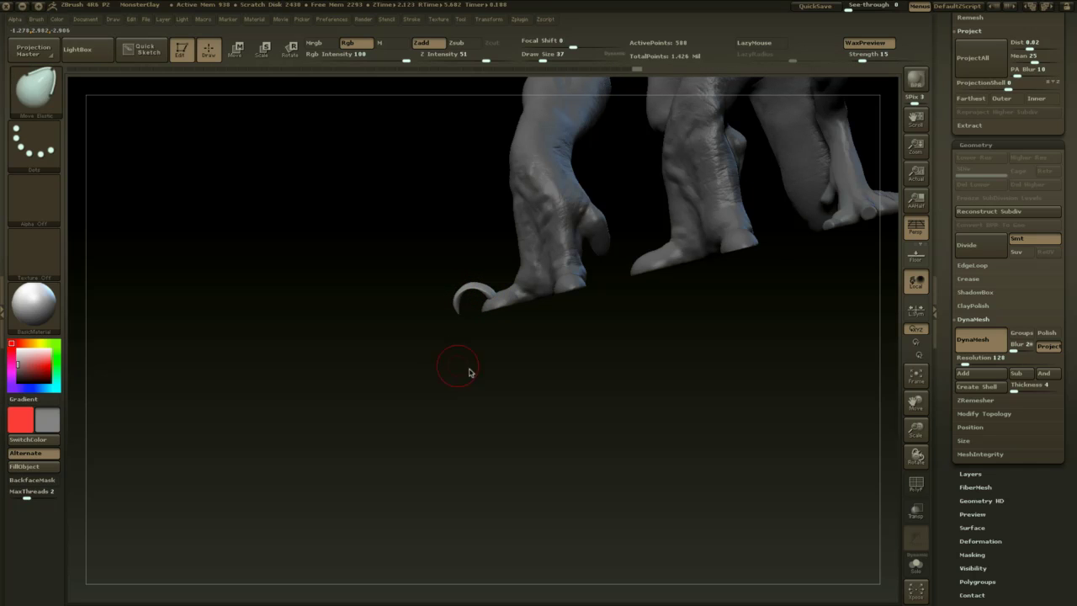
pyautogui.moveTo(470, 370); pyautogui.dragTo(578, 448)
pyautogui.moveTo(537, 342)
pyautogui.mouseDown()
pyautogui.moveTo(539, 366)
pyautogui.moveTo(510, 357)
pyautogui.mouseUp()
# - Thicken the claw's base and arc with the Inflate brush at draw size 54
pyautogui.press('b')
pyautogui.press('i')
pyautogui.press('n')
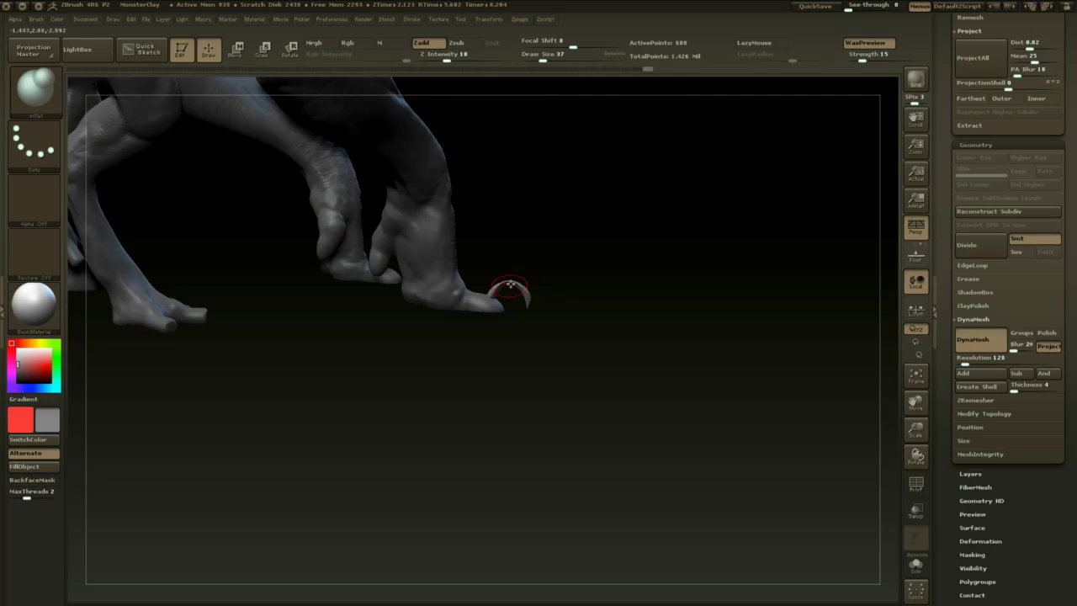
pyautogui.moveTo(546, 291)
pyautogui.mouseDown()
pyautogui.moveTo(512, 282)
pyautogui.moveTo(558, 251)
pyautogui.moveTo(569, 215)
pyautogui.mouseUp()
pyautogui.press('s')
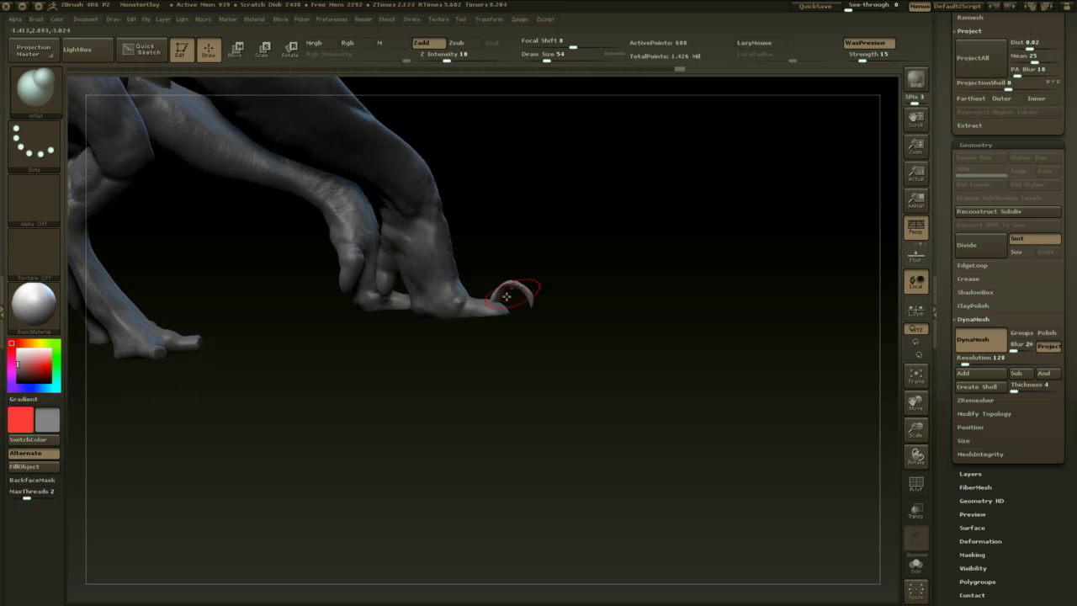
pyautogui.moveTo(493, 296)
pyautogui.mouseDown()
pyautogui.moveTo(522, 365)
pyautogui.moveTo(502, 292)
pyautogui.mouseUp()
pyautogui.moveTo(530, 347); pyautogui.dragTo(503, 302)
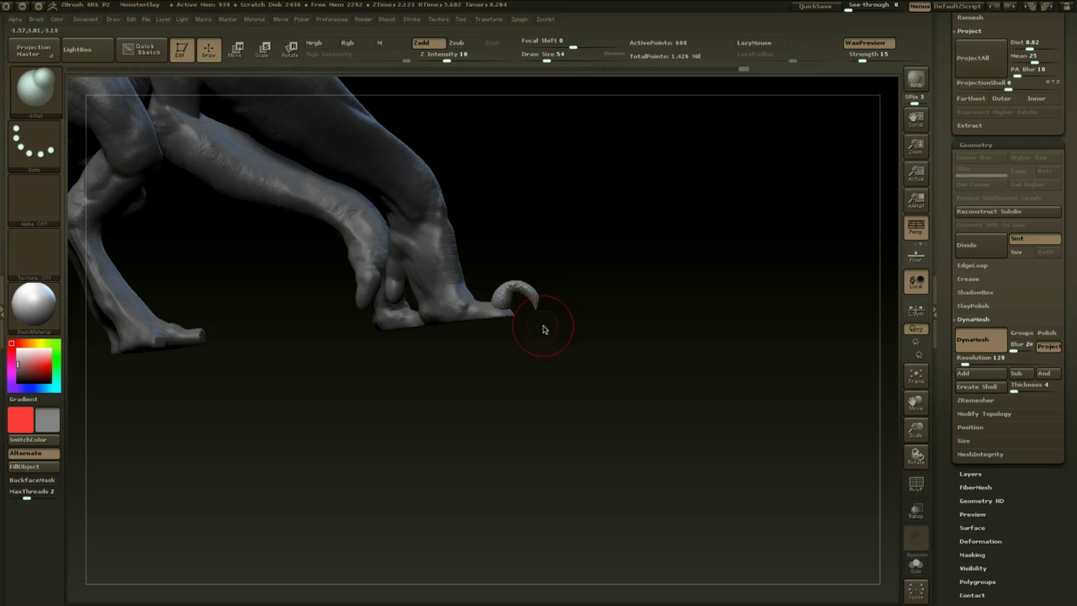
# - Remesh the claw and refine its curve and pointed tip with the Move brush at draw size 41 and smoothing
pyautogui.press('b')
pyautogui.press('m')
pyautogui.press('v')
pyautogui.keyDown('ctrl'); pyautogui.moveTo(633, 263); pyautogui.dragTo(639, 395); pyautogui.keyUp('ctrl')
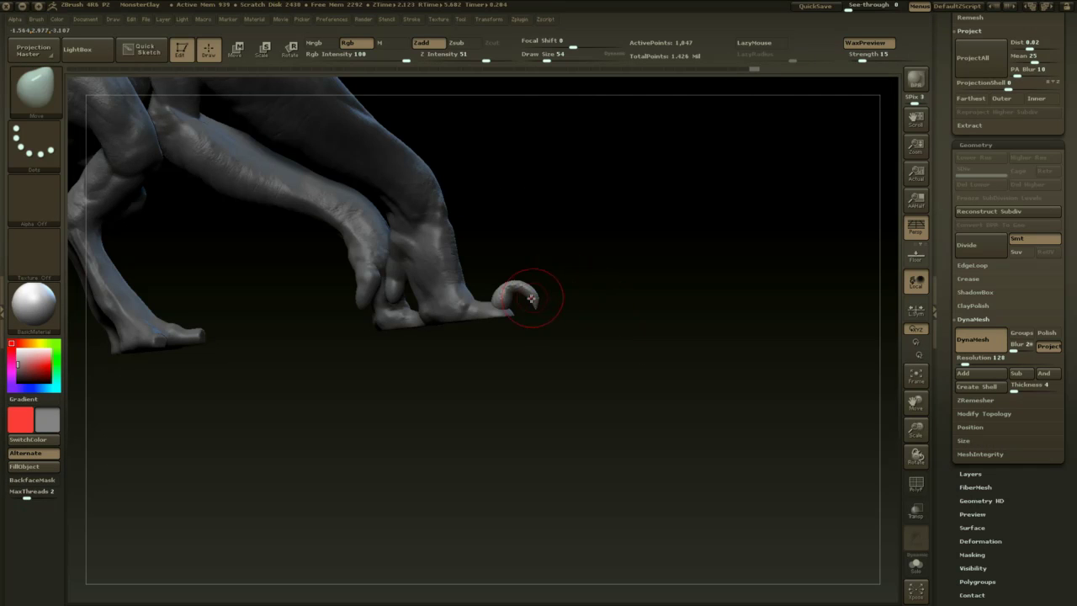
pyautogui.press('shift')
pyautogui.moveTo(521, 315)
pyautogui.keyDown('shift'); pyautogui.mouseDown()
pyautogui.moveTo(491, 297)
pyautogui.moveTo(522, 282)
pyautogui.moveTo(530, 291)
pyautogui.moveTo(536, 382)
pyautogui.moveTo(540, 294)
pyautogui.mouseUp(); pyautogui.keyUp('shift')
pyautogui.press('space')
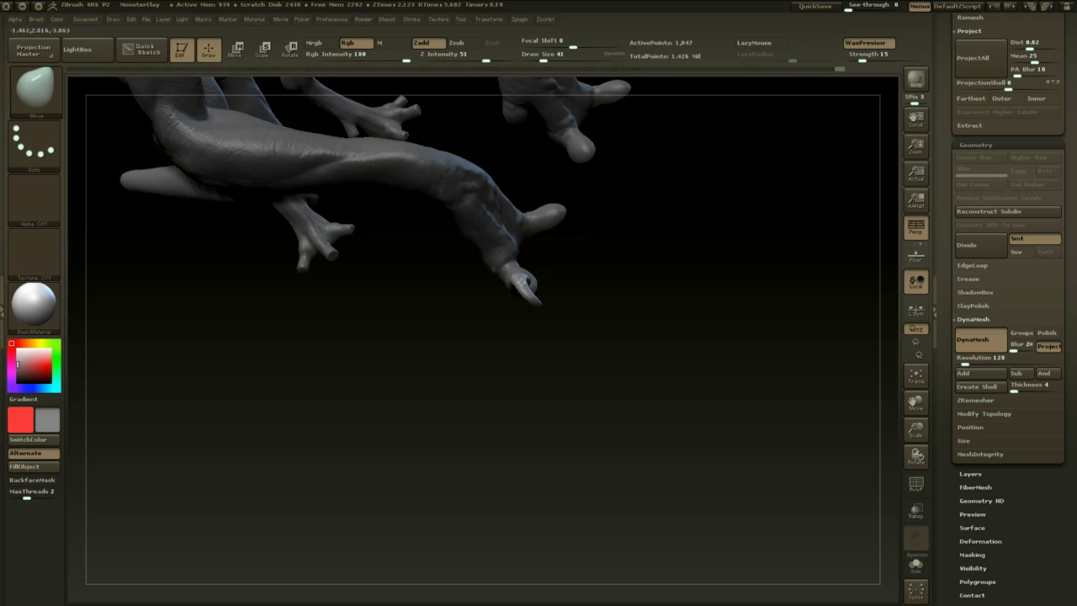
pyautogui.moveTo(567, 288); pyautogui.dragTo(592, 257)
pyautogui.keyDown('ctrl'); pyautogui.moveTo(591, 274); pyautogui.dragTo(584, 364); pyautogui.keyUp('ctrl')
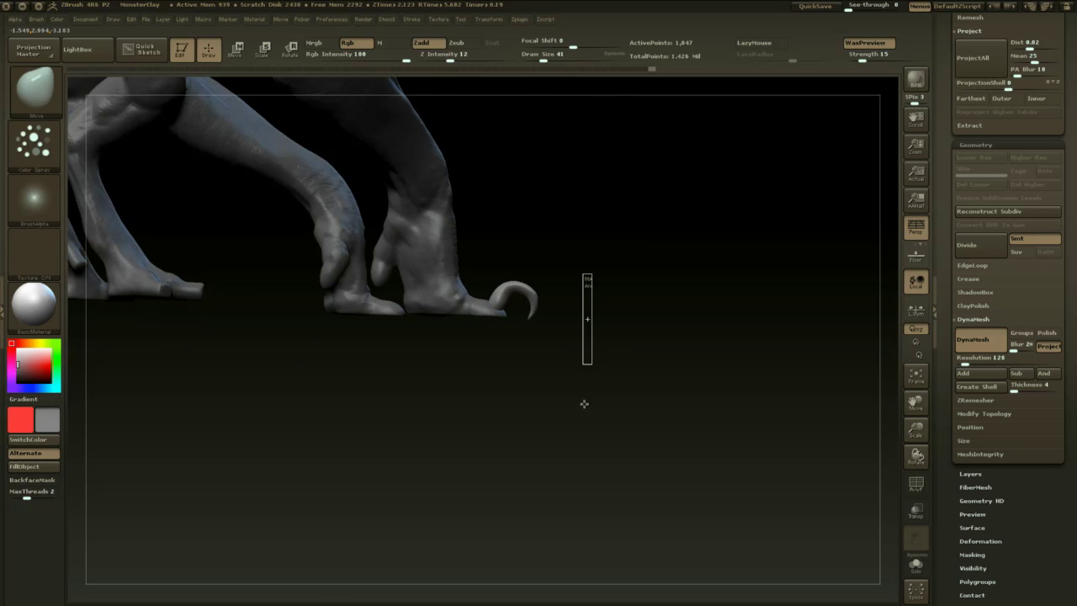
# - Duplicate the finished claw with the Transpose Move tool and place the copy on the foot's inner toe
pyautogui.keyDown('alt'); pyautogui.moveTo(583, 312); pyautogui.dragTo(552, 266); pyautogui.keyUp('alt')
pyautogui.moveTo(563, 387); pyautogui.dragTo(524, 461)
pyautogui.press('w')
pyautogui.keyDown('shift'); pyautogui.moveTo(478, 365); pyautogui.dragTo(558, 398); pyautogui.keyUp('shift')
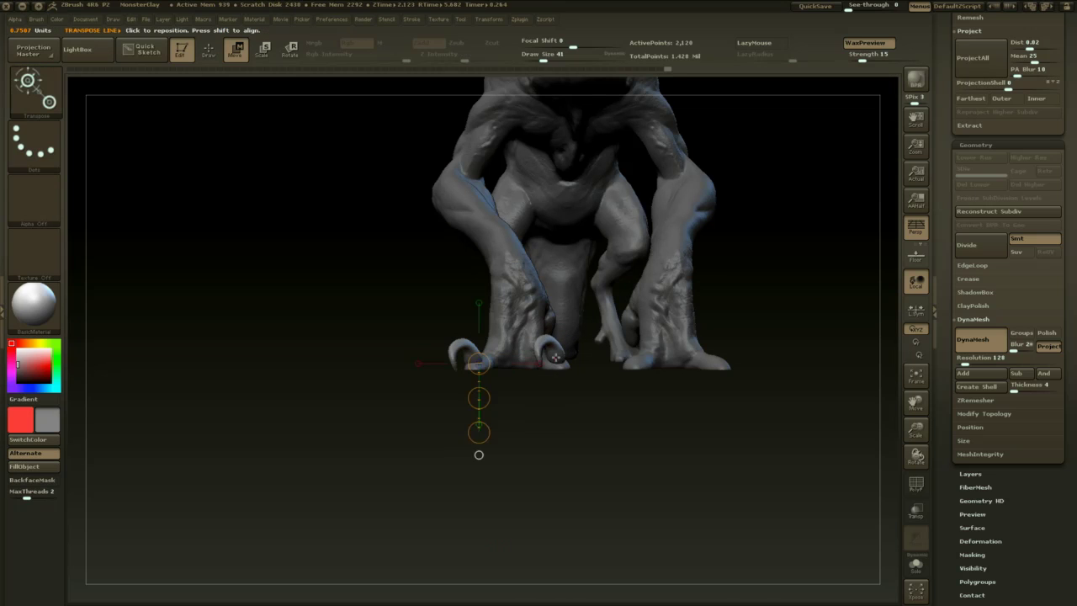
# - Rotate the inner toe's claw with the Transpose Rotate tool so that it points forward along the toe
pyautogui.keyDown('shift'); pyautogui.moveTo(556, 356); pyautogui.dragTo(563, 449); pyautogui.keyUp('shift')
pyautogui.press('r')
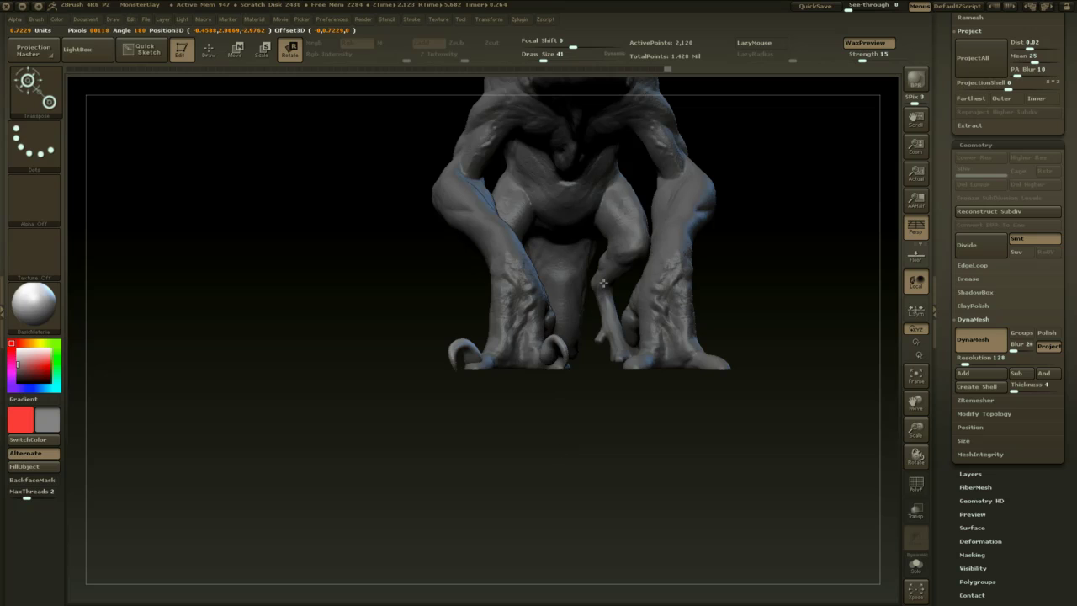
pyautogui.moveTo(584, 334); pyautogui.dragTo(586, 341)
pyautogui.moveTo(556, 420); pyautogui.dragTo(572, 374)
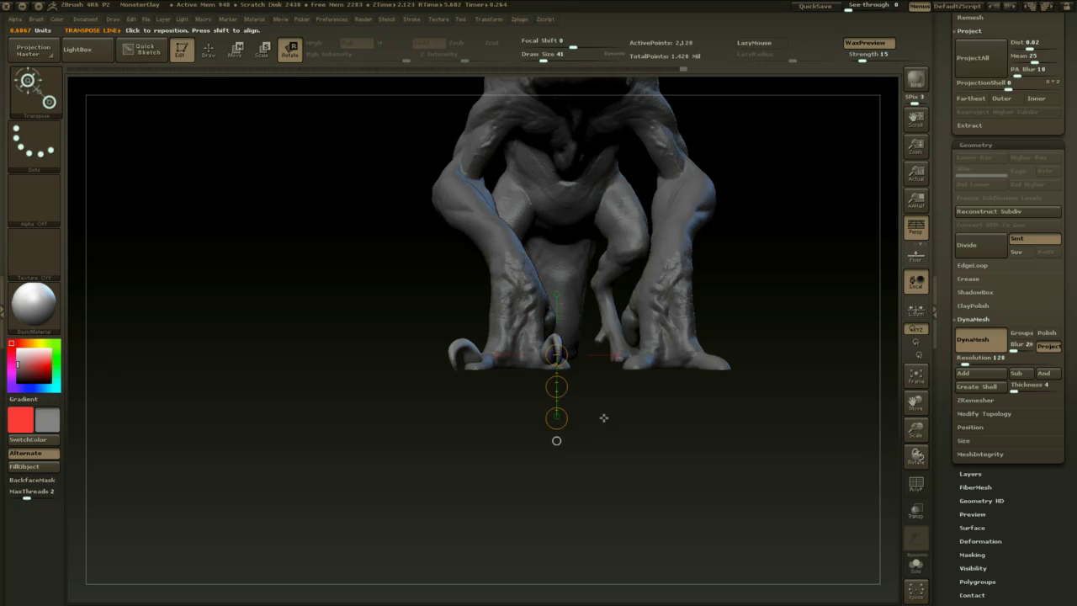
# - Move the second claw onto the inner toe of the front foot, seating its base on the toe tip
pyautogui.moveTo(604, 418); pyautogui.dragTo(568, 439)
pyautogui.click(591, 355)
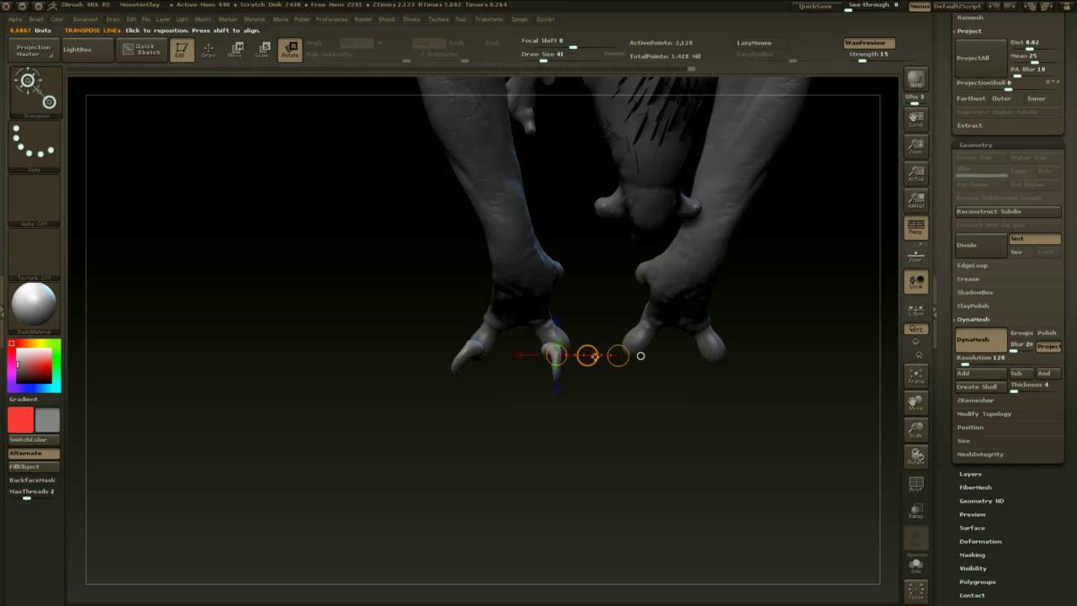
pyautogui.press('w')
pyautogui.moveTo(587, 354); pyautogui.dragTo(599, 346)
pyautogui.moveTo(606, 406)
pyautogui.mouseDown()
pyautogui.moveTo(594, 373)
pyautogui.moveTo(562, 383)
pyautogui.moveTo(617, 405)
pyautogui.mouseUp()
pyautogui.click(558, 415)
pyautogui.press('r')
pyautogui.press('w')
pyautogui.moveTo(557, 384); pyautogui.dragTo(560, 390)
pyautogui.moveTo(587, 412)
pyautogui.mouseDown()
pyautogui.moveTo(524, 418)
pyautogui.moveTo(527, 474)
pyautogui.moveTo(532, 464)
pyautogui.mouseUp()
# - Duplicate the claw and move the copy back toward the rear toe of the same front foot
pyautogui.press('q')
pyautogui.press('w')
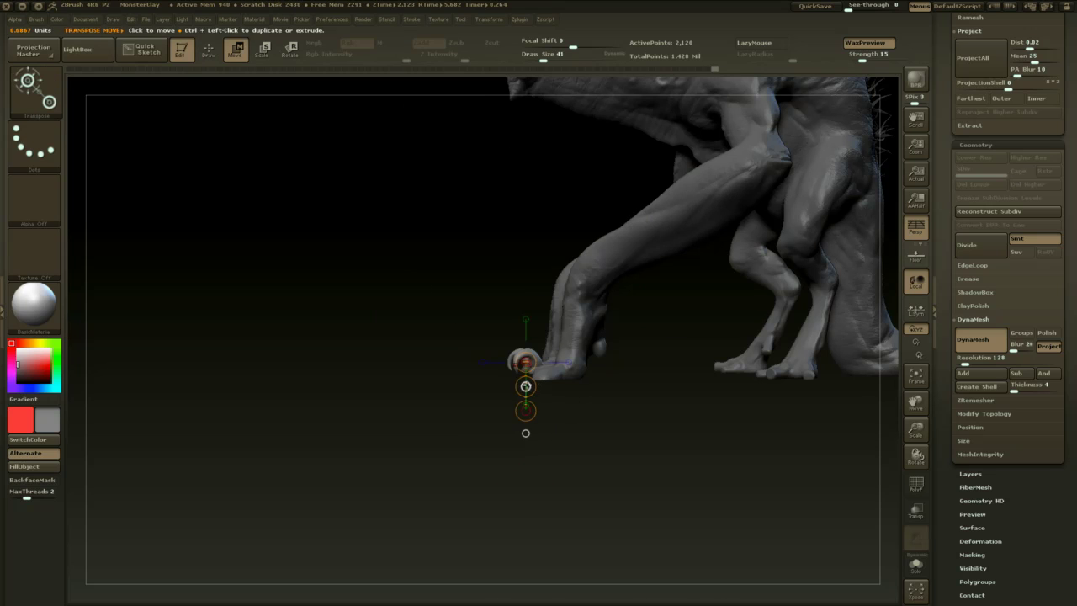
pyautogui.moveTo(526, 386)
pyautogui.keyDown('ctrl'); pyautogui.mouseDown()
pyautogui.moveTo(548, 402)
pyautogui.moveTo(611, 365)
pyautogui.moveTo(570, 381)
pyautogui.moveTo(557, 365)
pyautogui.mouseUp(); pyautogui.keyUp('ctrl')
pyautogui.moveTo(572, 402)
pyautogui.mouseDown()
pyautogui.moveTo(546, 418)
pyautogui.moveTo(492, 377)
pyautogui.mouseUp()
pyautogui.moveTo(451, 343)
pyautogui.mouseDown()
pyautogui.moveTo(459, 422)
pyautogui.moveTo(541, 418)
pyautogui.moveTo(483, 398)
pyautogui.moveTo(457, 424)
pyautogui.mouseUp()
# - Rotate the copied claw to follow the front foot's rear toe and move it onto the toe's tip
pyautogui.press('r')
pyautogui.moveTo(566, 163); pyautogui.dragTo(562, 143)
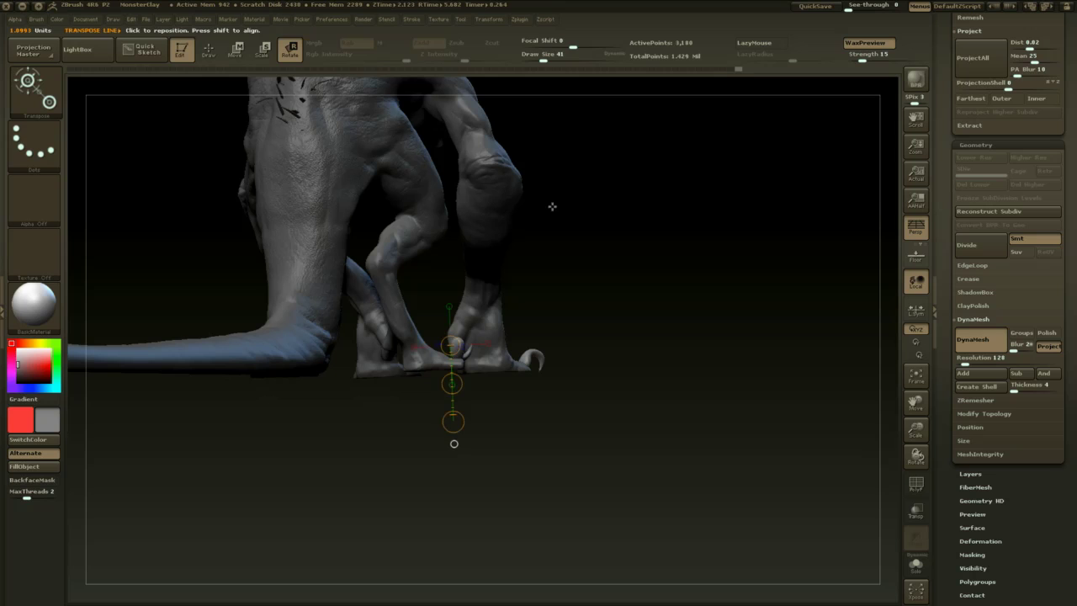
pyautogui.moveTo(483, 303); pyautogui.dragTo(483, 304)
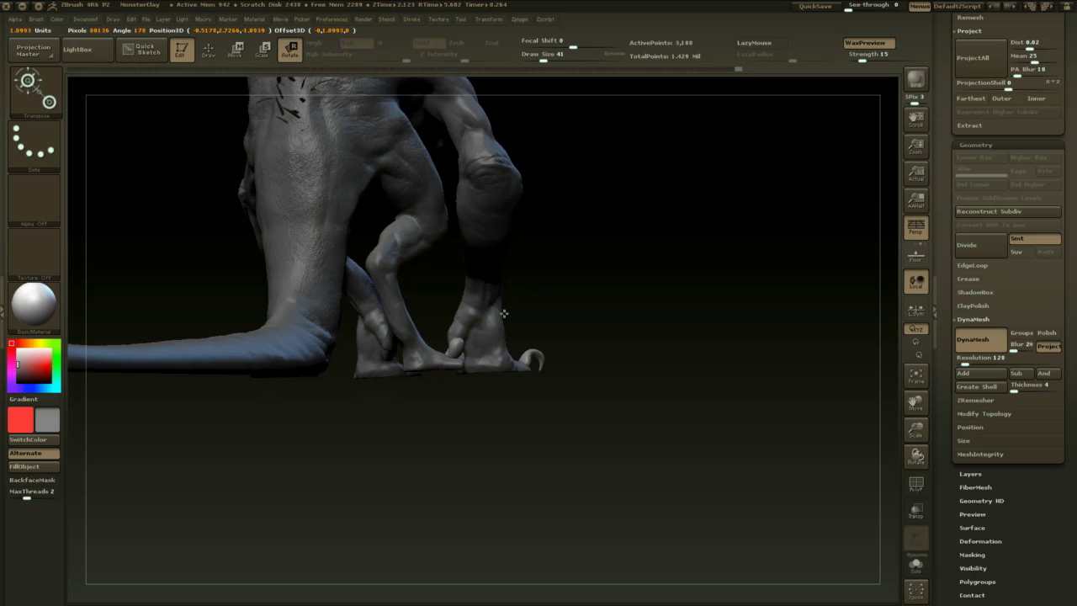
pyautogui.moveTo(529, 439); pyautogui.dragTo(467, 444)
pyautogui.moveTo(456, 392); pyautogui.dragTo(454, 392)
pyautogui.moveTo(457, 430); pyautogui.dragTo(422, 467)
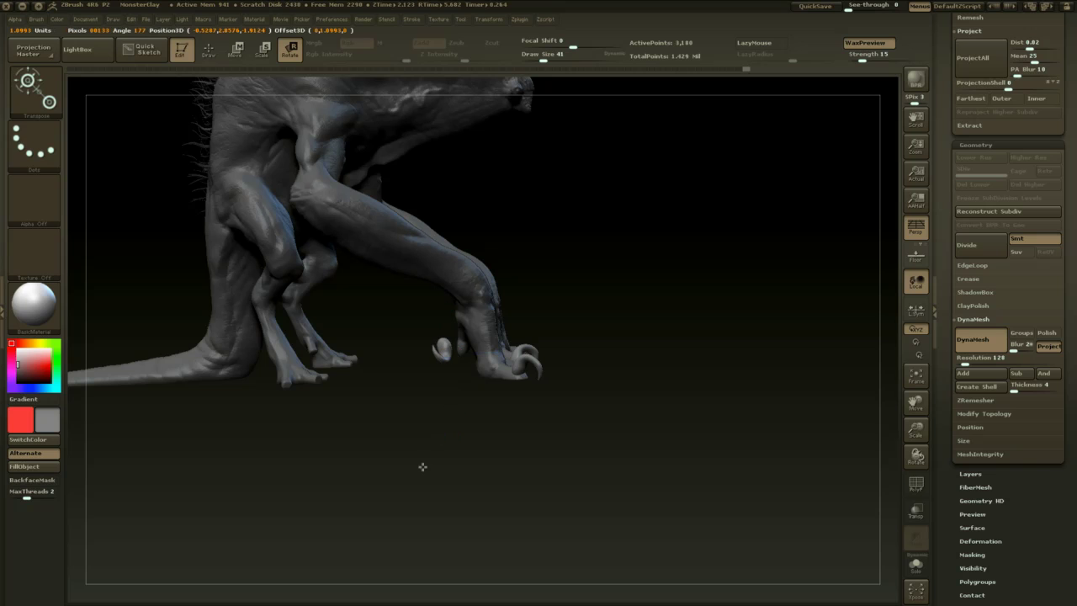
pyautogui.moveTo(452, 352)
pyautogui.mouseDown()
pyautogui.moveTo(456, 429)
pyautogui.moveTo(536, 426)
pyautogui.moveTo(515, 443)
pyautogui.moveTo(463, 402)
pyautogui.mouseUp()
pyautogui.press('w')
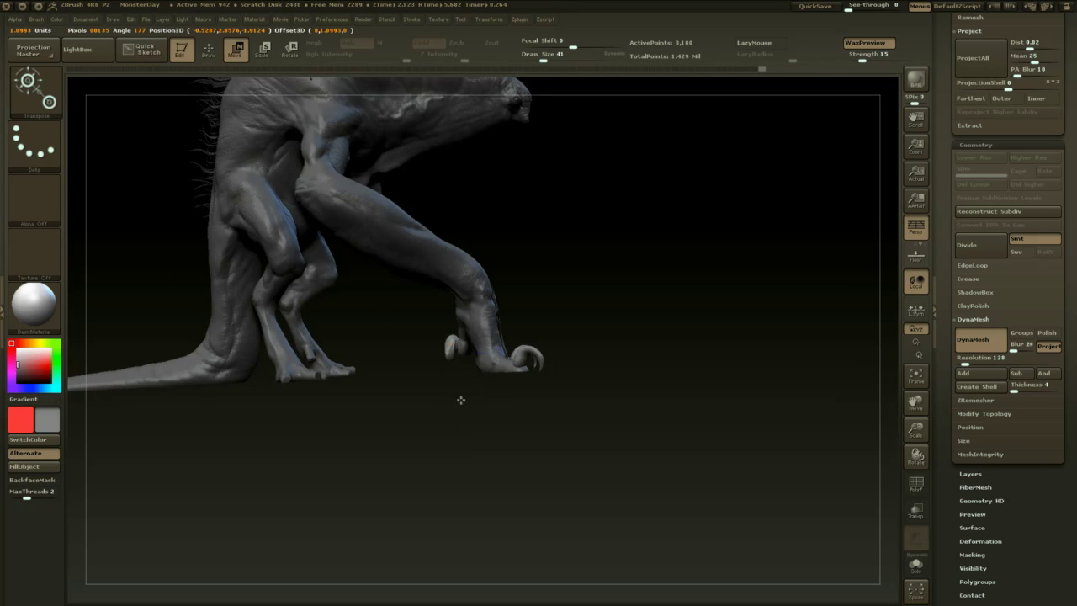
pyautogui.moveTo(553, 422); pyautogui.dragTo(570, 409)
pyautogui.keyDown('alt'); pyautogui.moveTo(508, 441); pyautogui.dragTo(439, 421); pyautogui.keyUp('alt')
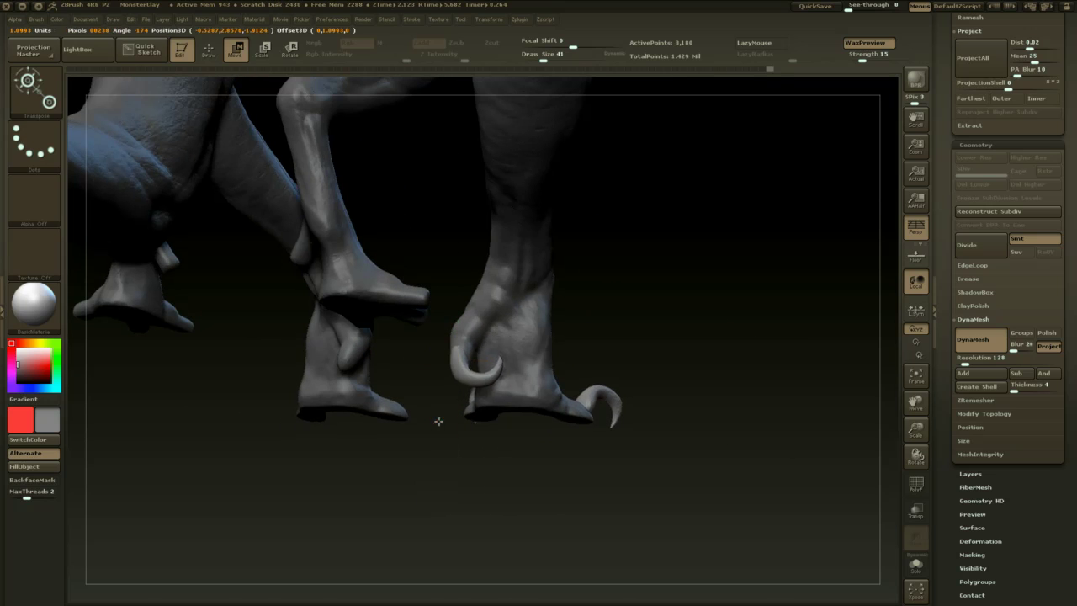
# - Smooth the rear-toe claw's base where it meets the front foot
pyautogui.moveTo(493, 474)
pyautogui.mouseDown()
pyautogui.moveTo(531, 474)
pyautogui.moveTo(499, 430)
pyautogui.mouseUp()
pyautogui.press('q')
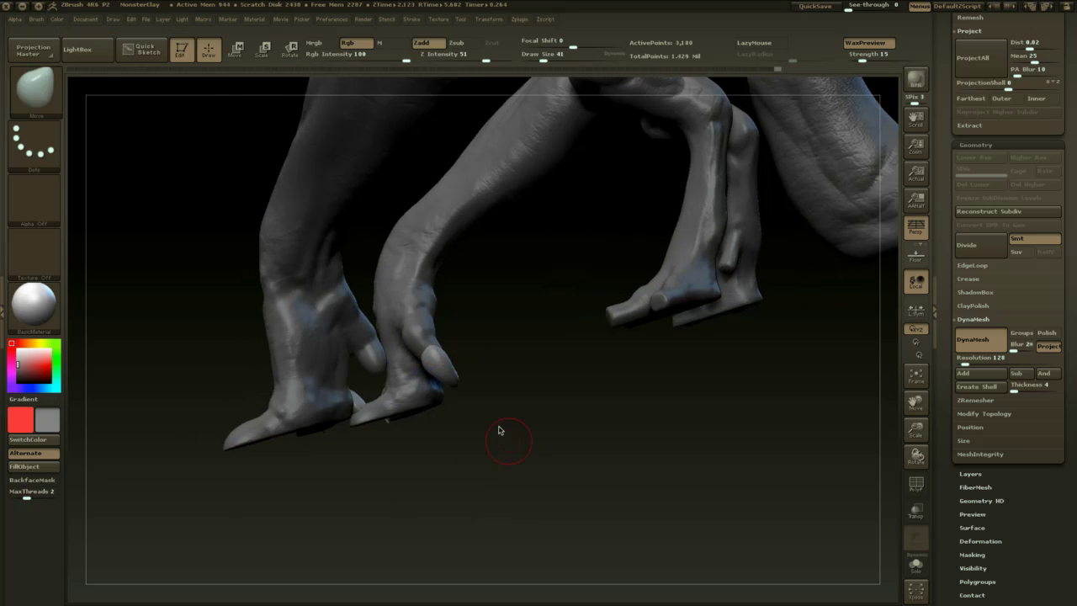
pyautogui.moveTo(444, 367)
pyautogui.keyDown('shift'); pyautogui.mouseDown()
pyautogui.moveTo(434, 361)
pyautogui.moveTo(438, 373)
pyautogui.mouseUp(); pyautogui.keyUp('shift')
pyautogui.moveTo(476, 387); pyautogui.dragTo(427, 402)
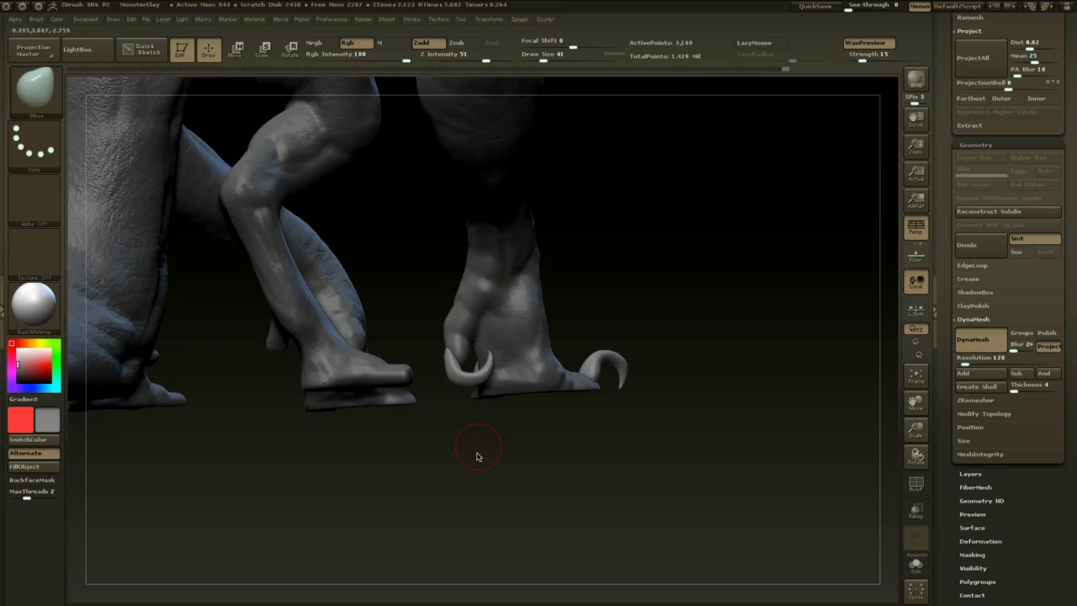
# - Duplicate the claw and place the copy at the hind foot on the same side
pyautogui.moveTo(477, 457)
pyautogui.keyDown('alt'); pyautogui.mouseDown()
pyautogui.moveTo(457, 436)
pyautogui.moveTo(421, 469)
pyautogui.moveTo(409, 440)
pyautogui.moveTo(453, 476)
pyautogui.mouseUp(); pyautogui.keyUp('alt')
pyautogui.press('w')
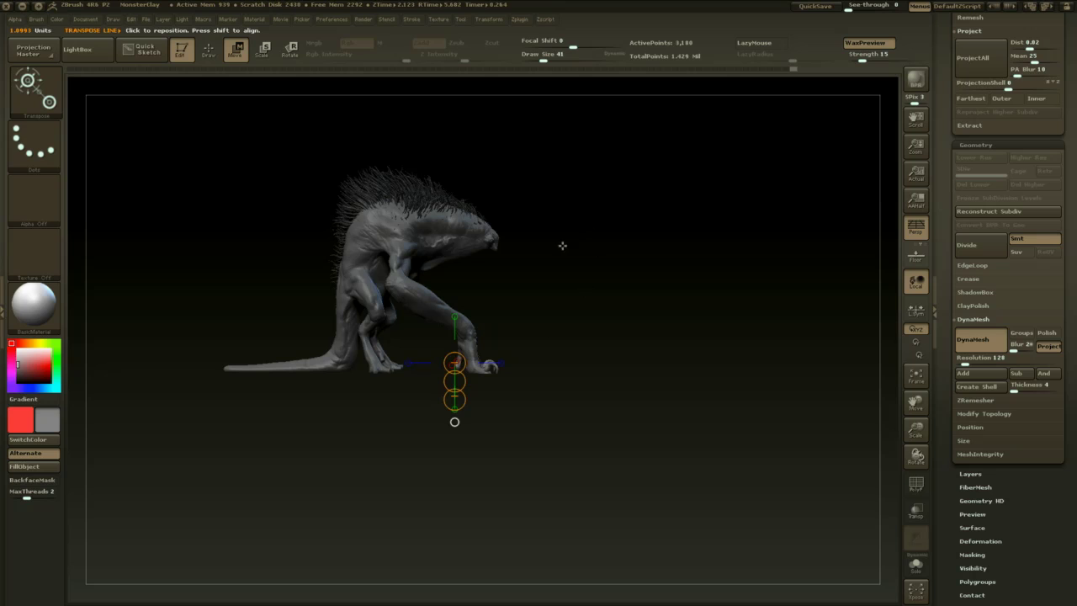
pyautogui.moveTo(597, 270)
pyautogui.keyDown('alt'); pyautogui.mouseDown()
pyautogui.moveTo(637, 226)
pyautogui.moveTo(632, 278)
pyautogui.moveTo(661, 281)
pyautogui.moveTo(688, 304)
pyautogui.moveTo(663, 327)
pyautogui.mouseUp(); pyautogui.keyUp('alt')
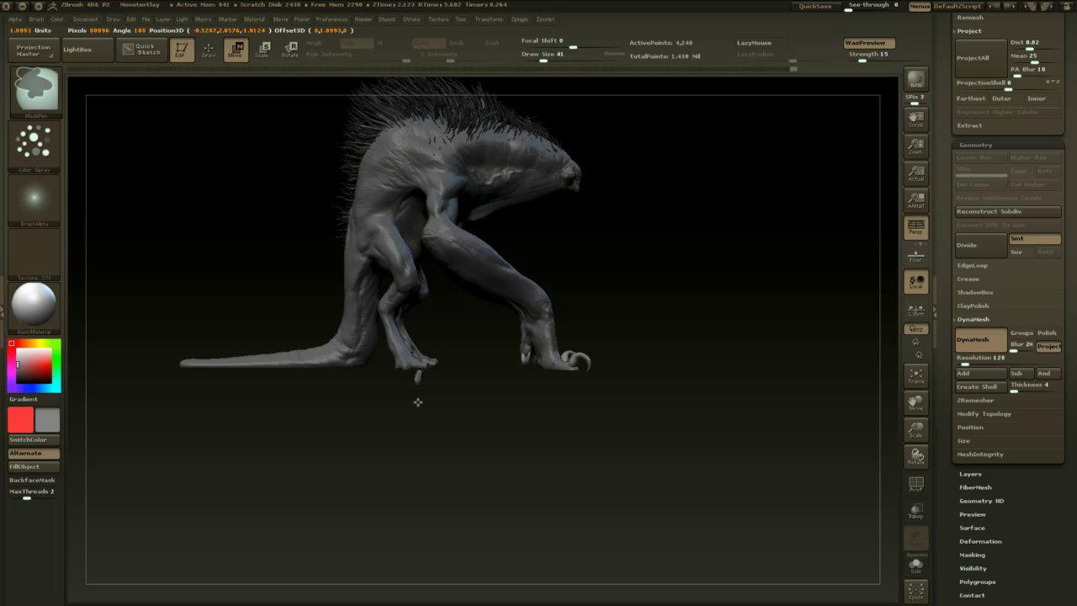
pyautogui.keyDown('ctrl'); pyautogui.moveTo(418, 403); pyautogui.dragTo(429, 453); pyautogui.keyUp('ctrl')
# - Rotate the hind-foot claw around so that it curves forward from the toes
pyautogui.moveTo(471, 444); pyautogui.dragTo(422, 440)
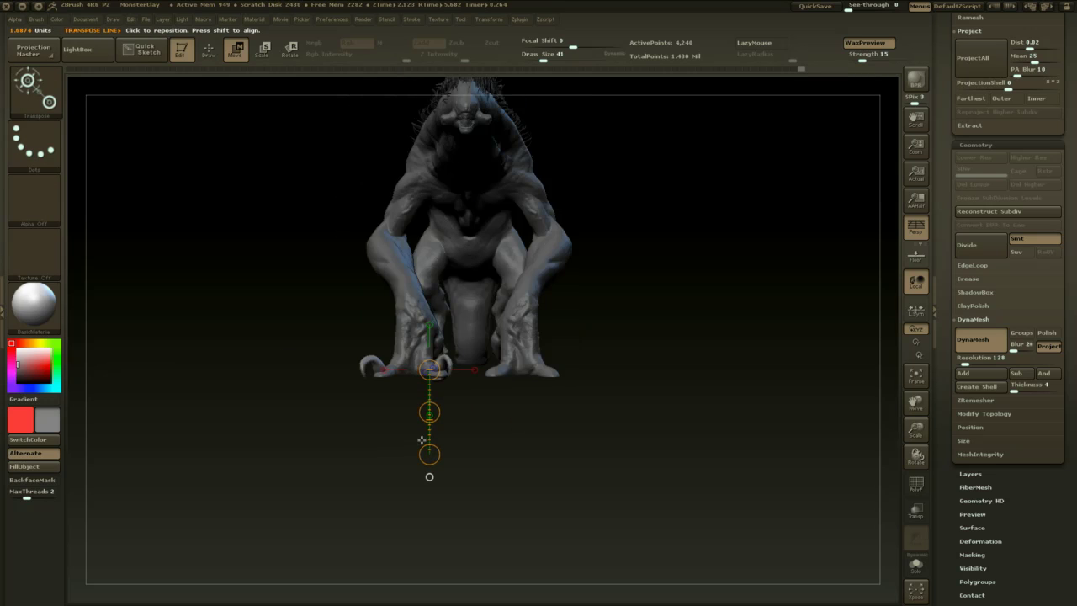
pyautogui.press('r')
pyautogui.moveTo(488, 433); pyautogui.dragTo(424, 453)
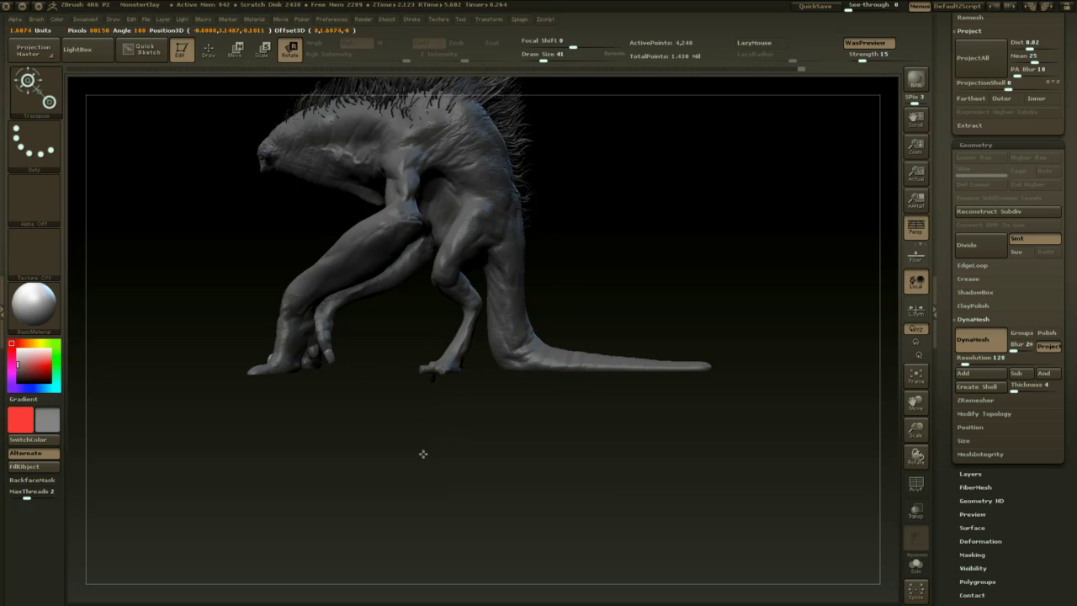
pyautogui.moveTo(311, 359); pyautogui.dragTo(312, 361)
pyautogui.moveTo(471, 426); pyautogui.dragTo(494, 461)
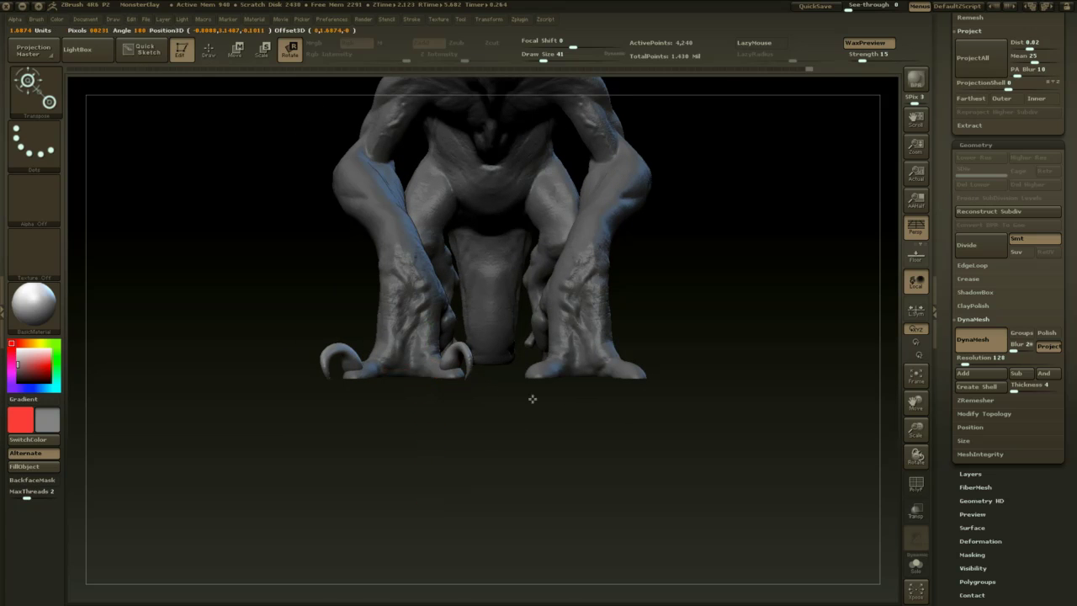
pyautogui.moveTo(670, 317); pyautogui.dragTo(713, 289)
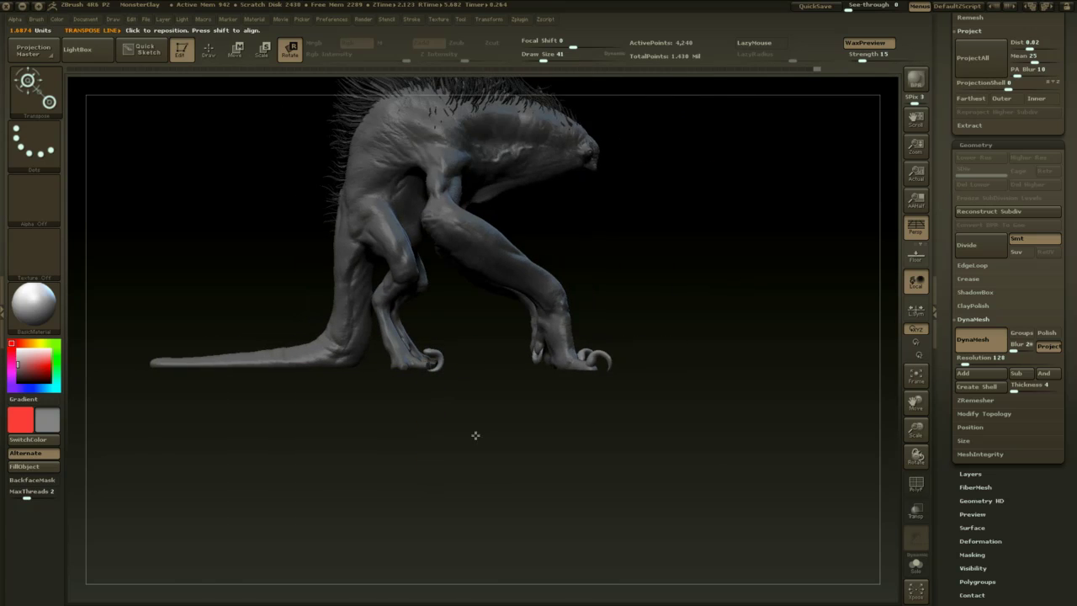
# - Tilt the claw upward and seat it on the inner front toe of the hind foot
pyautogui.keyDown('alt'); pyautogui.moveTo(478, 436); pyautogui.dragTo(547, 399); pyautogui.keyUp('alt')
pyautogui.moveTo(553, 453); pyautogui.dragTo(573, 546)
pyautogui.keyDown('shift'); pyautogui.moveTo(572, 375); pyautogui.dragTo(541, 324); pyautogui.keyUp('shift')
pyautogui.moveTo(495, 295); pyautogui.dragTo(494, 307)
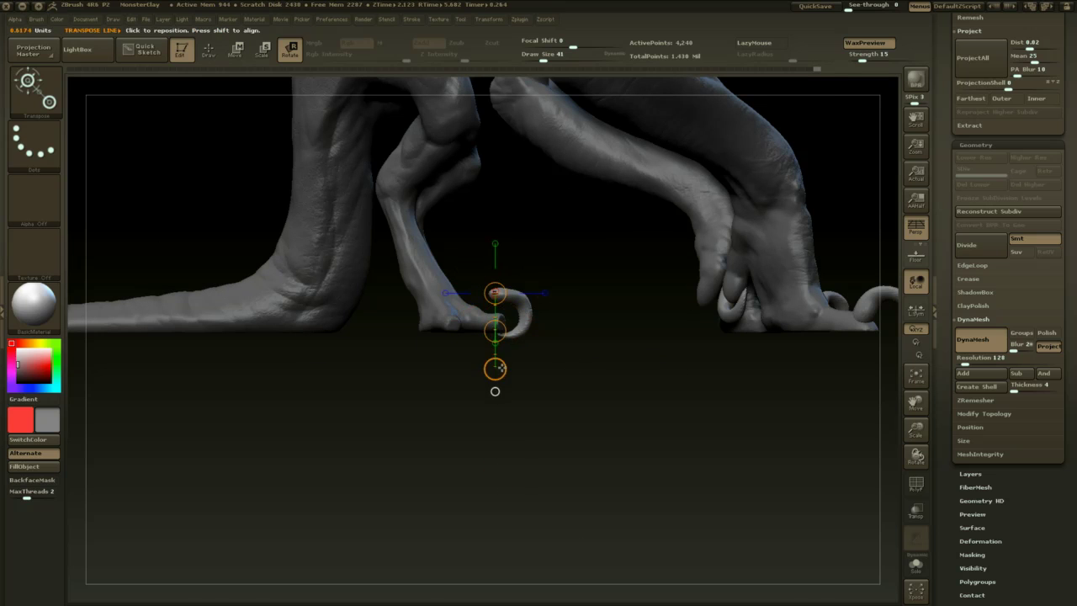
pyautogui.moveTo(495, 370)
pyautogui.mouseDown()
pyautogui.moveTo(555, 348)
pyautogui.moveTo(522, 349)
pyautogui.mouseUp()
pyautogui.press('w')
# - Reshape the hind-foot claw with the Move brush at draw size 68 and smooth its curve
pyautogui.press('b')
pyautogui.press('m')
pyautogui.press('v')
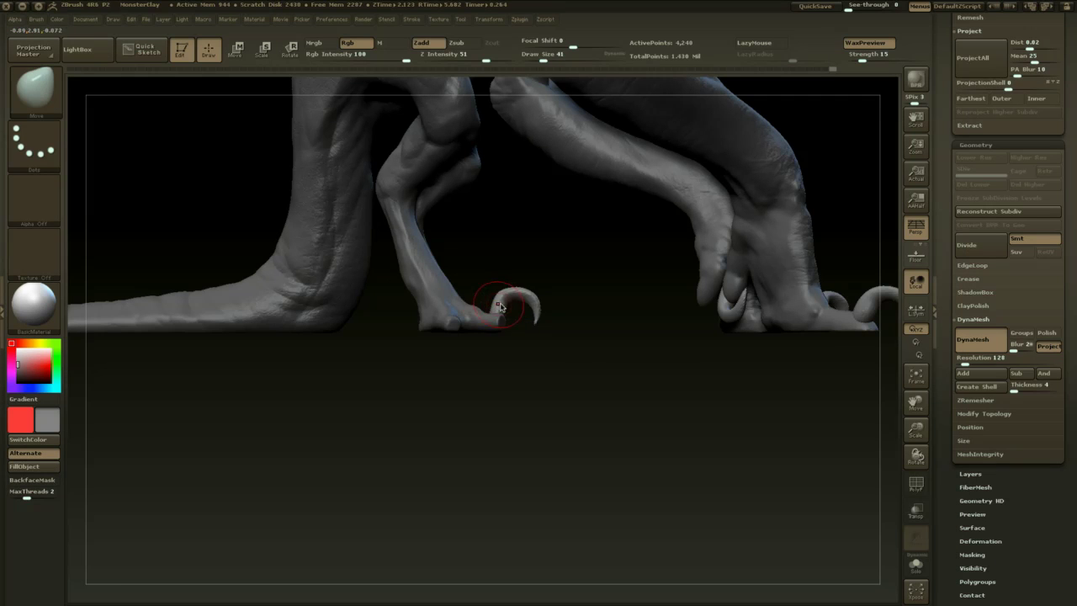
pyautogui.press('s')
pyautogui.click(500, 306)
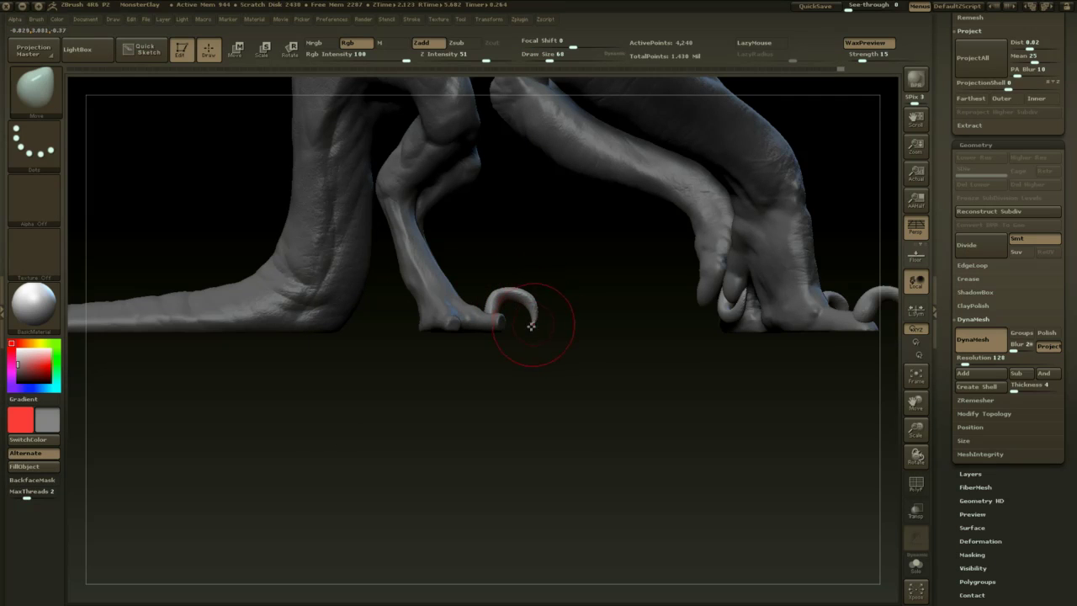
pyautogui.moveTo(531, 326); pyautogui.dragTo(516, 397)
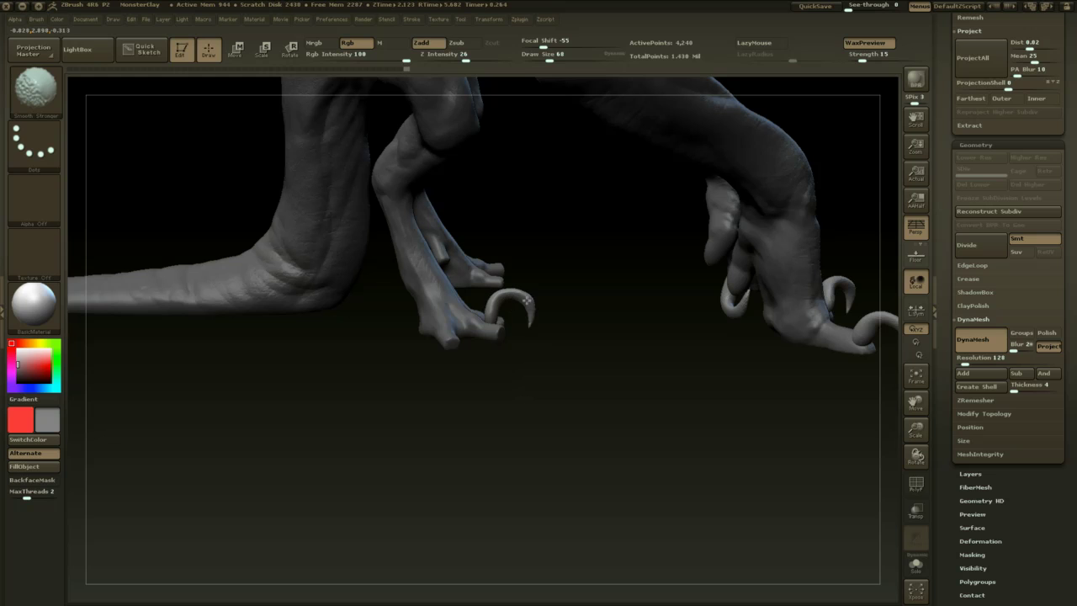
pyautogui.keyDown('shift'); pyautogui.moveTo(531, 305); pyautogui.dragTo(529, 319); pyautogui.keyUp('shift')
pyautogui.moveTo(513, 363)
pyautogui.mouseDown()
pyautogui.moveTo(483, 365)
pyautogui.moveTo(494, 389)
pyautogui.mouseUp()
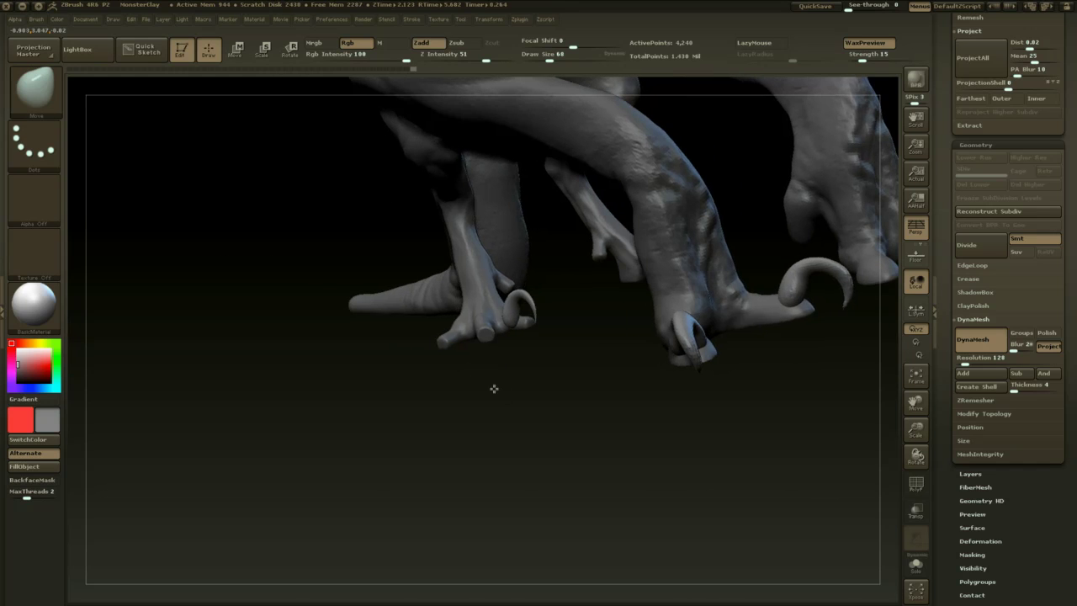
# - Thicken the hind-foot claw with the Inflate brush at draw size 101
pyautogui.press('b')
pyautogui.press('i')
pyautogui.press('n')
pyautogui.press('space')
pyautogui.click(561, 291)
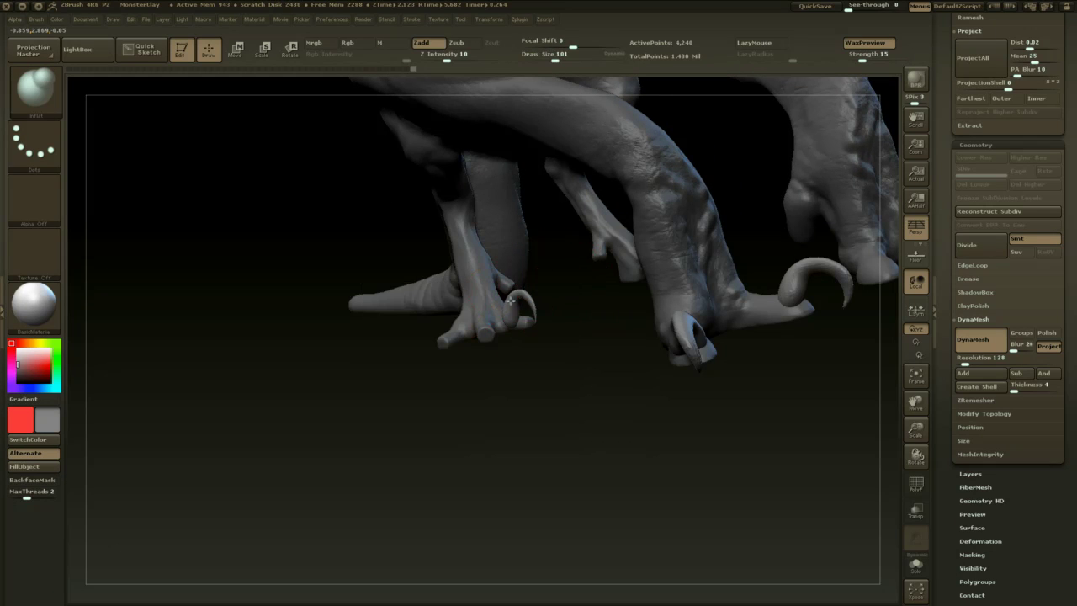
pyautogui.moveTo(542, 382); pyautogui.dragTo(548, 378)
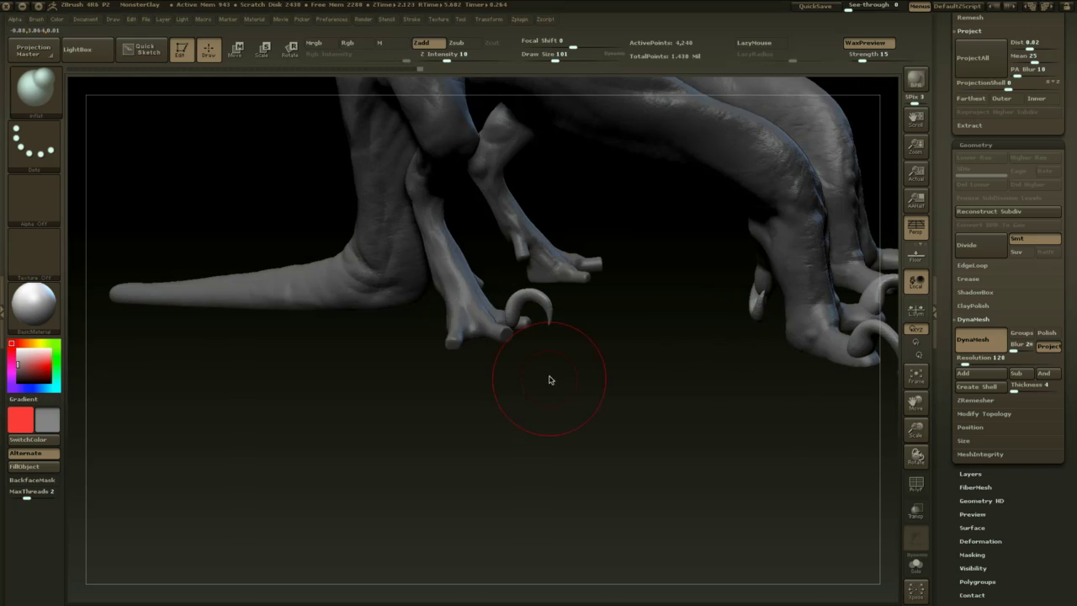
# - Scale the hind-foot claw down to match the size of its toe
pyautogui.press('w')
pyautogui.moveTo(513, 314); pyautogui.dragTo(536, 378)
pyautogui.press('e')
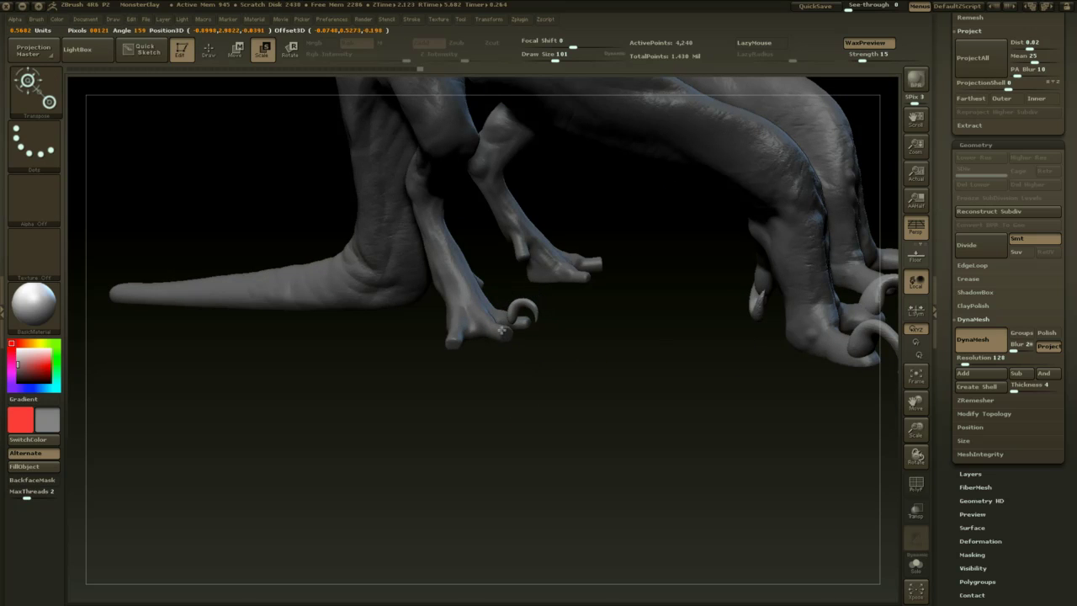
# - Duplicate the scaled claw to the hind foot's middle toe and rotate the copy to face along it
pyautogui.moveTo(502, 330); pyautogui.dragTo(462, 334)
pyautogui.press('w')
pyautogui.moveTo(450, 439); pyautogui.dragTo(512, 442)
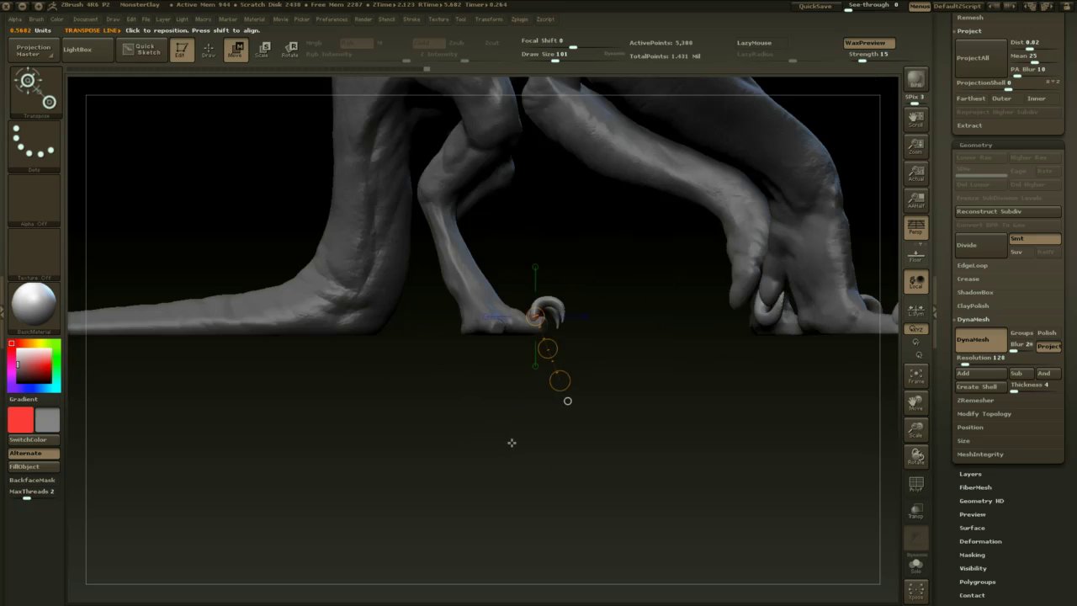
pyautogui.click(536, 366)
pyautogui.moveTo(575, 346); pyautogui.dragTo(524, 352)
pyautogui.press('r')
pyautogui.moveTo(518, 357); pyautogui.dragTo(518, 372)
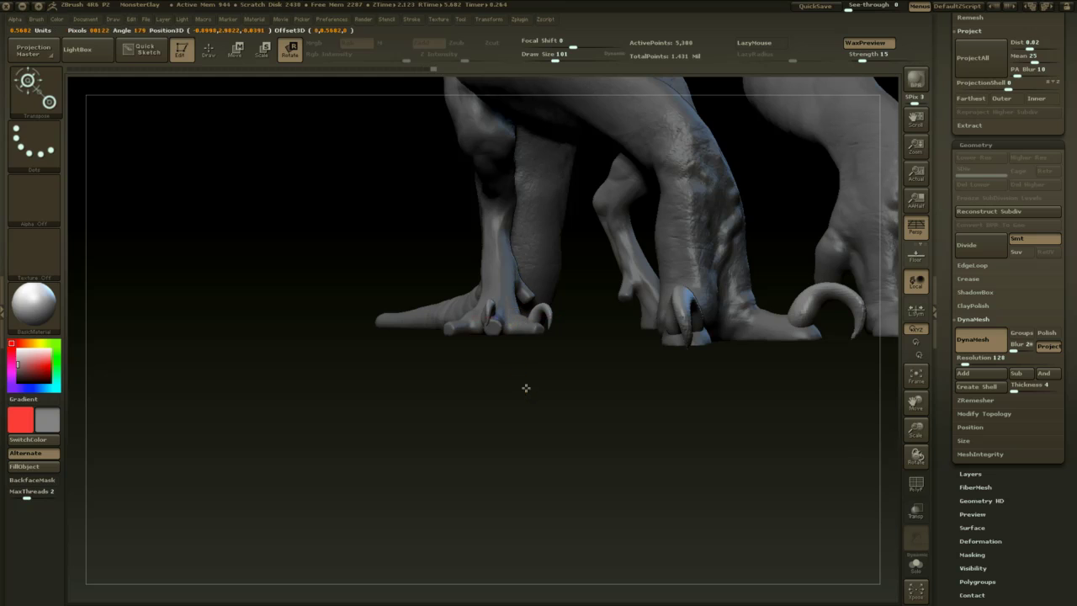
# - Move the copied claw until its base sits on the tip of the hind foot's middle toe
pyautogui.press('w')
pyautogui.moveTo(518, 352); pyautogui.dragTo(520, 333)
pyautogui.moveTo(547, 374); pyautogui.dragTo(630, 385)
pyautogui.moveTo(535, 351); pyautogui.dragTo(552, 357)
pyautogui.moveTo(596, 361)
pyautogui.mouseDown()
pyautogui.moveTo(498, 355)
pyautogui.moveTo(512, 353)
pyautogui.mouseUp()
# - Adjust the middle-toe claw's shape with the Move brush at draw size 59
pyautogui.press('b')
pyautogui.press('m')
pyautogui.press('v')
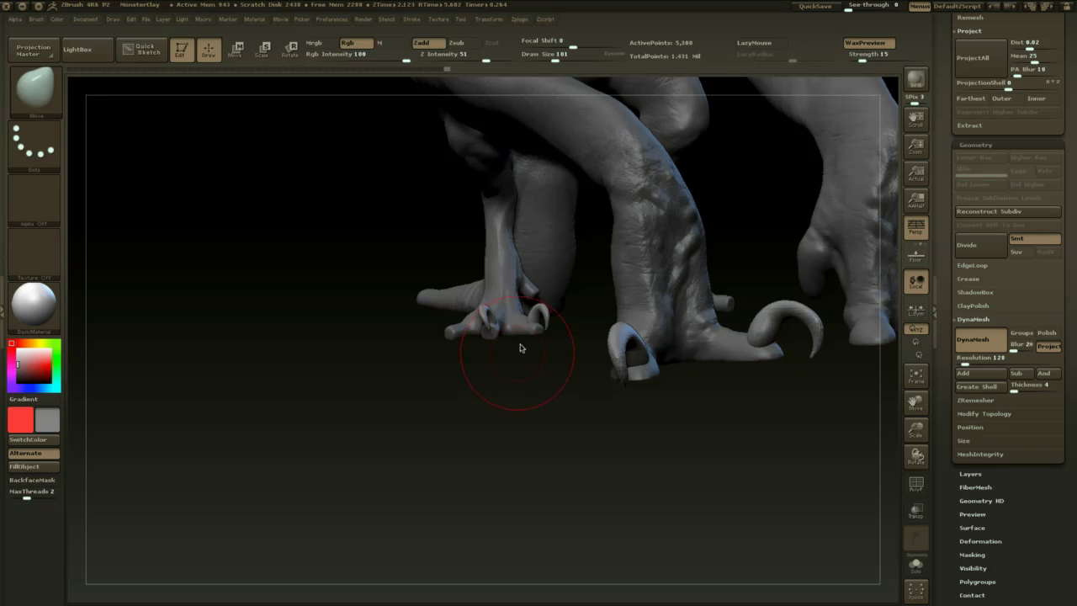
pyautogui.press('space')
pyautogui.moveTo(487, 318); pyautogui.dragTo(478, 320)
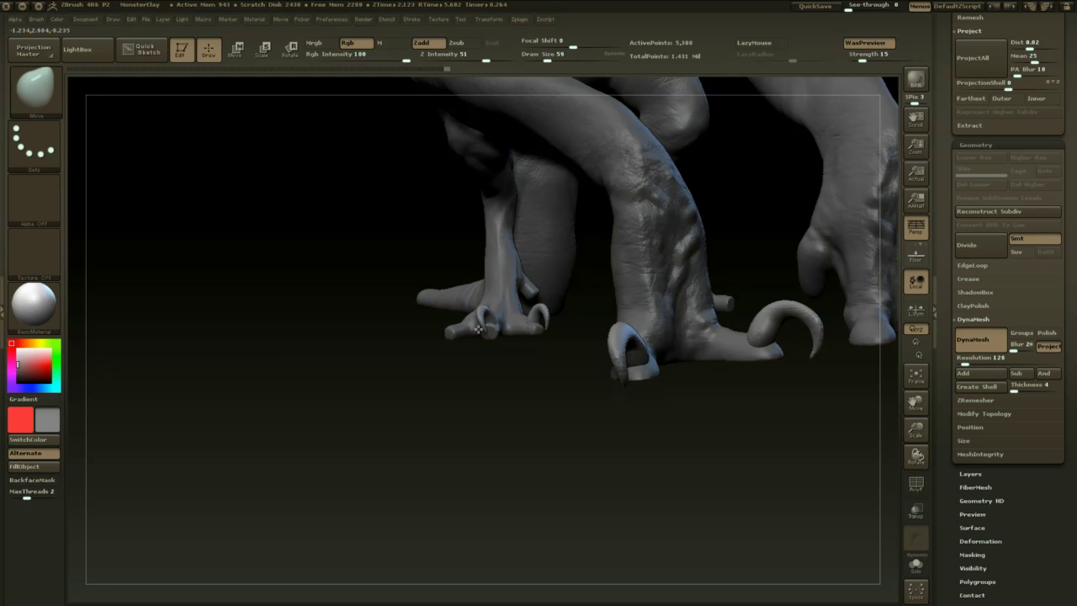
# - Duplicate the claw for the hind foot's outer toe and turn the copy toward that toe
pyautogui.moveTo(478, 370); pyautogui.dragTo(500, 334)
pyautogui.press('r')
pyautogui.moveTo(530, 367)
pyautogui.mouseDown()
pyautogui.moveTo(508, 336)
pyautogui.moveTo(477, 384)
pyautogui.moveTo(435, 392)
pyautogui.moveTo(504, 366)
pyautogui.moveTo(481, 410)
pyautogui.mouseUp()
pyautogui.click(495, 326)
pyautogui.press('w')
pyautogui.moveTo(562, 393); pyautogui.dragTo(427, 360)
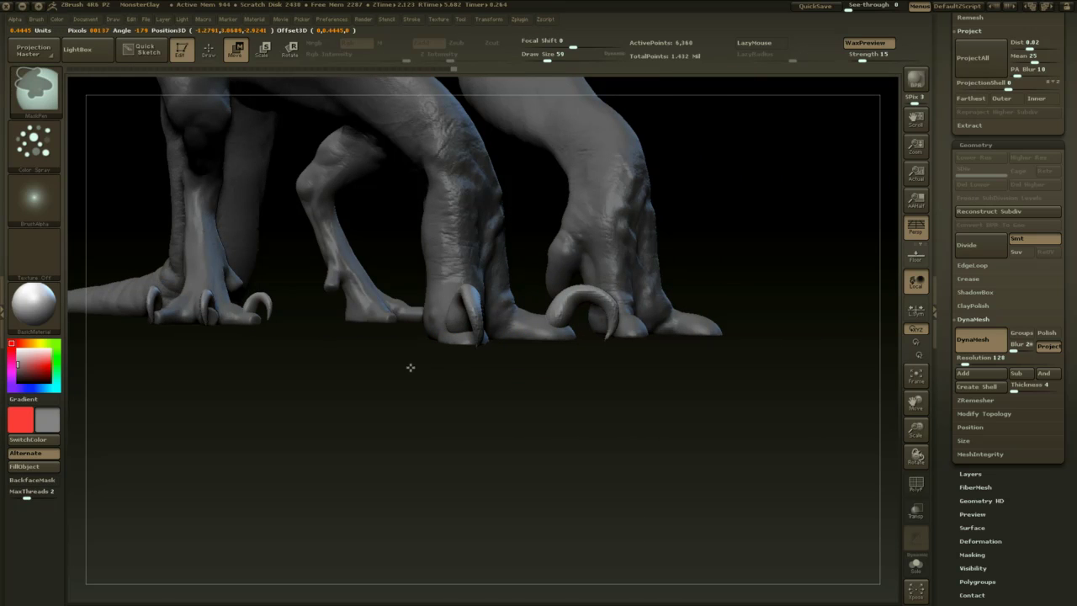
# - Rotate and move the third hind-foot claw so that it fits on the outer toe's tip
pyautogui.moveTo(297, 418); pyautogui.dragTo(557, 499)
pyautogui.moveTo(474, 401)
pyautogui.mouseDown()
pyautogui.moveTo(471, 380)
pyautogui.moveTo(520, 326)
pyautogui.moveTo(519, 369)
pyautogui.moveTo(487, 399)
pyautogui.mouseUp()
pyautogui.press('r')
pyautogui.moveTo(478, 379); pyautogui.dragTo(517, 373)
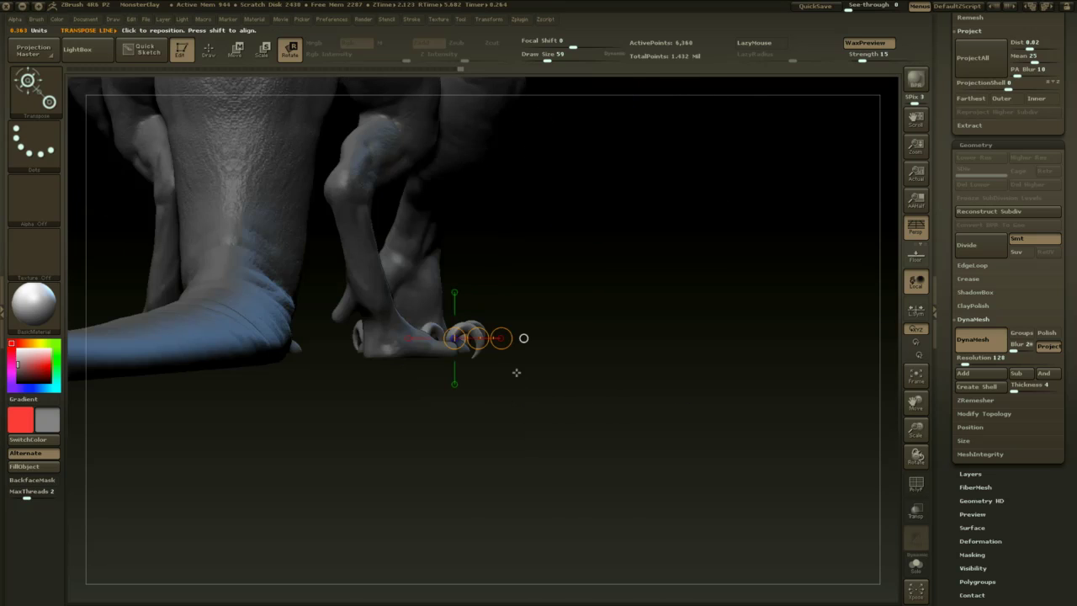
pyautogui.press('w')
pyautogui.moveTo(473, 345); pyautogui.dragTo(494, 315)
pyautogui.press('r')
pyautogui.moveTo(545, 351)
pyautogui.mouseDown()
pyautogui.moveTo(476, 424)
pyautogui.moveTo(456, 362)
pyautogui.moveTo(457, 384)
pyautogui.moveTo(548, 433)
pyautogui.moveTo(491, 419)
pyautogui.moveTo(503, 399)
pyautogui.moveTo(500, 567)
pyautogui.moveTo(443, 447)
pyautogui.moveTo(455, 428)
pyautogui.mouseUp()
# - Duplicate a hind-foot claw and move the copy toward the foot's rear toe
pyautogui.press('q')
pyautogui.press('w')
pyautogui.click(507, 382)
pyautogui.keyDown('ctrl'); pyautogui.moveTo(507, 363); pyautogui.dragTo(637, 362); pyautogui.keyUp('ctrl')
pyautogui.moveTo(594, 437); pyautogui.dragTo(585, 462)
# - Rotate the copied claw about several axes so that it points along the hind foot's rear toe
pyautogui.keyDown('shift'); pyautogui.moveTo(499, 360); pyautogui.dragTo(553, 381); pyautogui.keyUp('shift')
pyautogui.press('r')
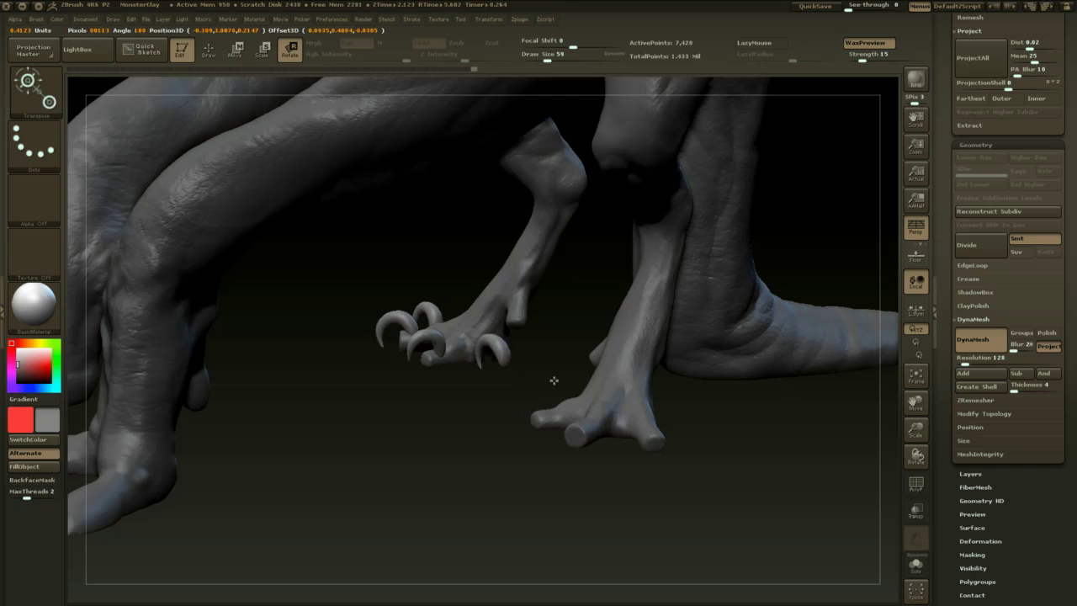
pyautogui.moveTo(644, 240); pyautogui.dragTo(709, 212)
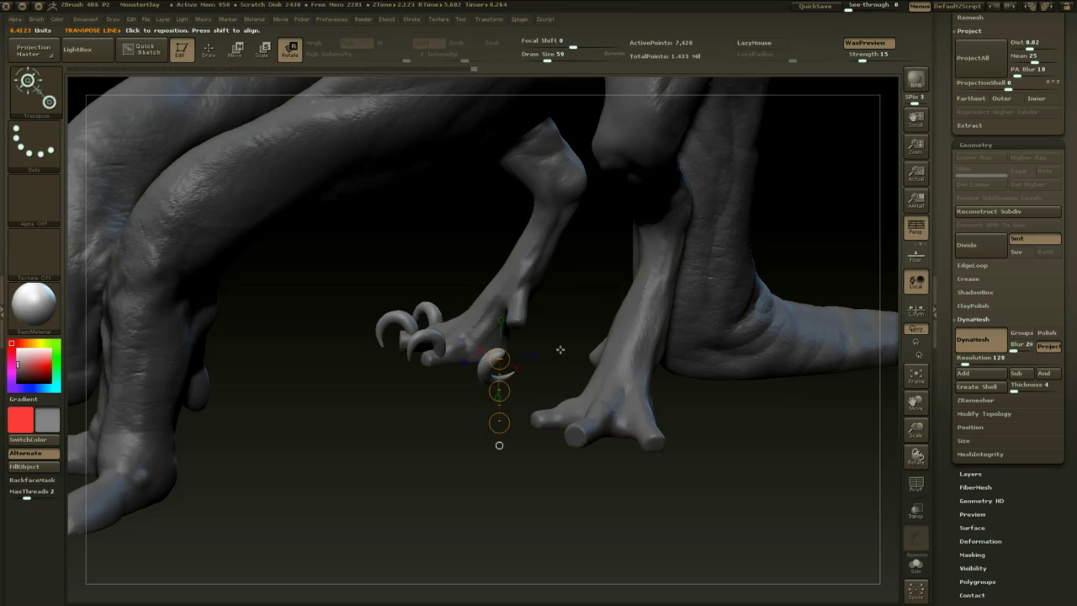
pyautogui.click(501, 321)
pyautogui.moveTo(541, 230); pyautogui.dragTo(540, 237)
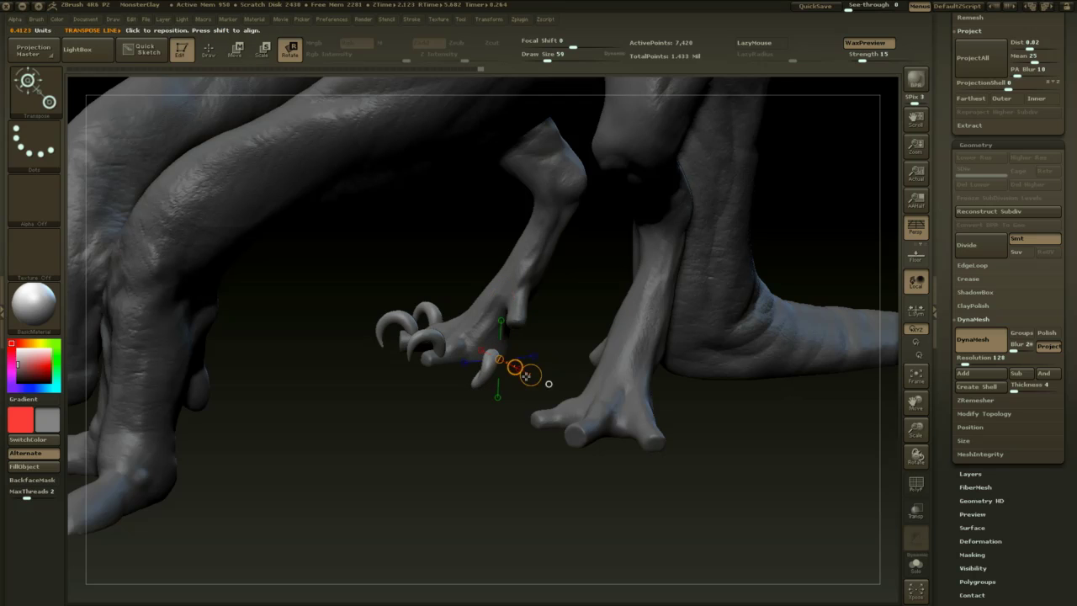
pyautogui.moveTo(531, 282); pyautogui.dragTo(532, 296)
pyautogui.moveTo(508, 419); pyautogui.dragTo(530, 349)
# - Move the copied claw onto the tip of the hind foot's rear toe
pyautogui.press('w')
pyautogui.click(481, 398)
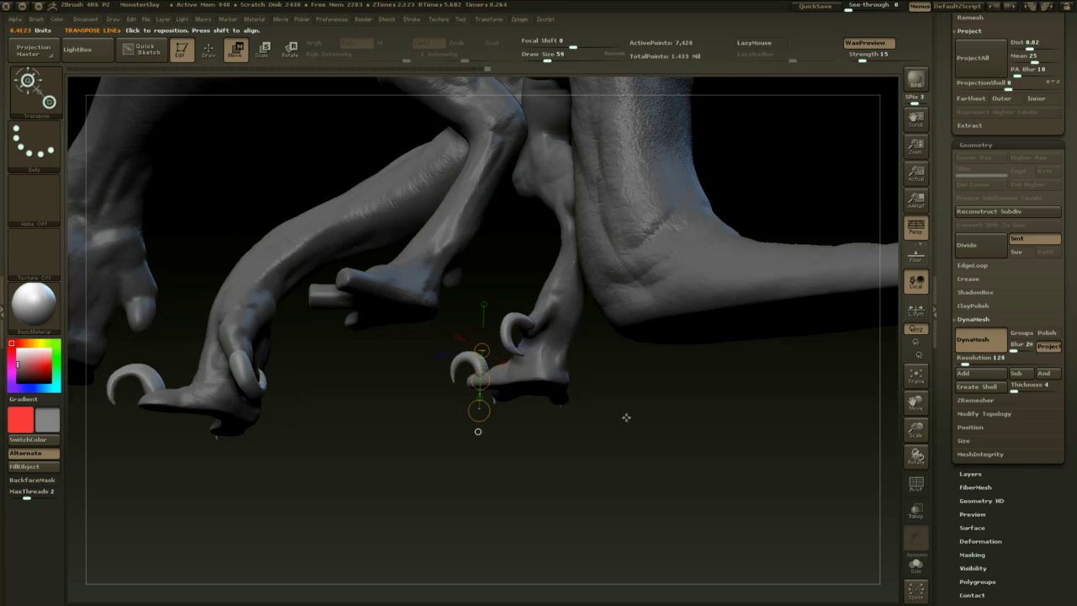
pyautogui.moveTo(626, 419); pyautogui.dragTo(657, 428)
pyautogui.moveTo(545, 392); pyautogui.dragTo(539, 386)
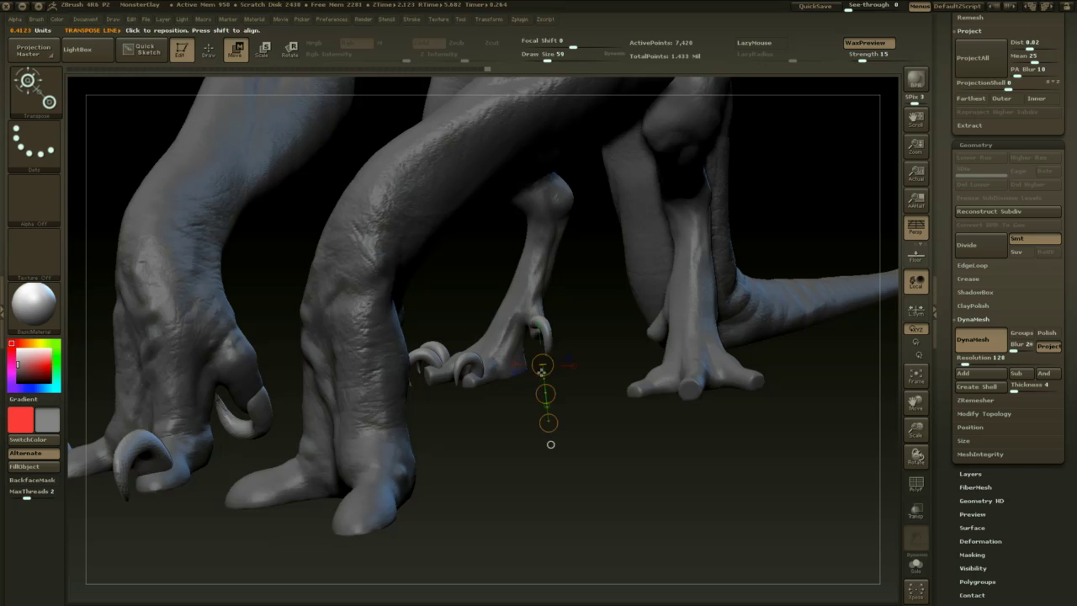
pyautogui.click(537, 323)
pyautogui.click(540, 275)
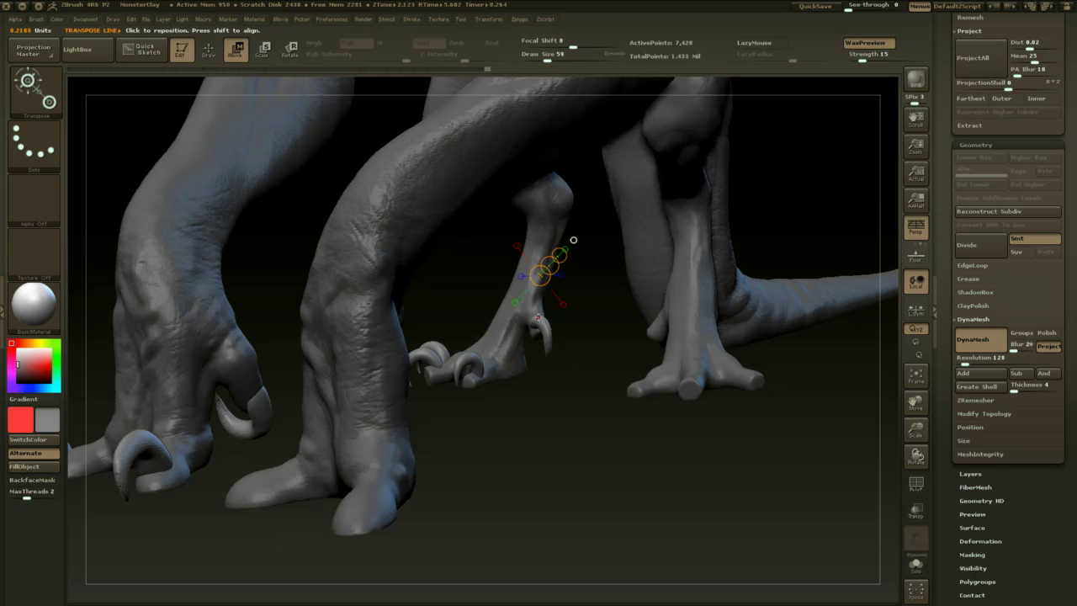
pyautogui.moveTo(537, 317); pyautogui.dragTo(547, 400)
# - Fine-tune the size and position of the rear-toe claw so that it sits snugly on the toe
pyautogui.press('r')
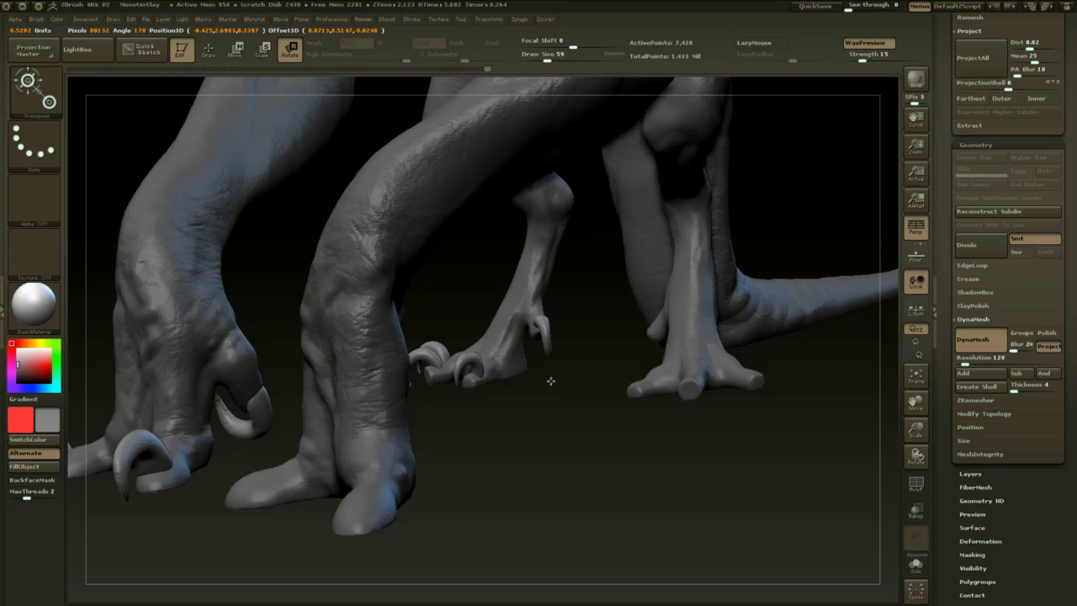
pyautogui.press('b')
pyautogui.press('m')
pyautogui.press('v')
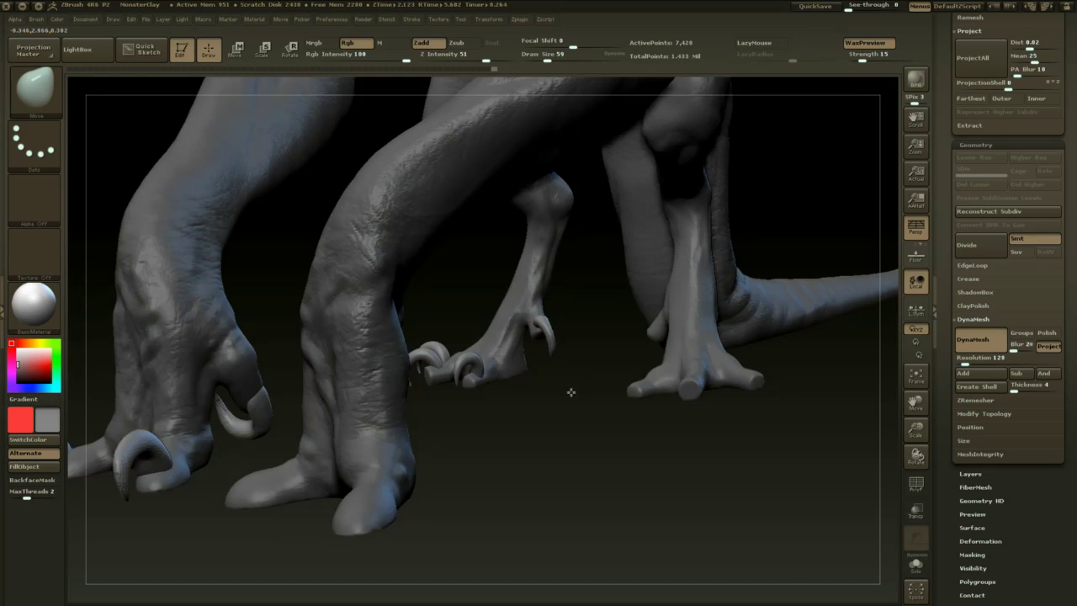
pyautogui.moveTo(570, 393)
pyautogui.mouseDown()
pyautogui.moveTo(628, 372)
pyautogui.moveTo(591, 399)
pyautogui.mouseUp()
pyautogui.press('e')
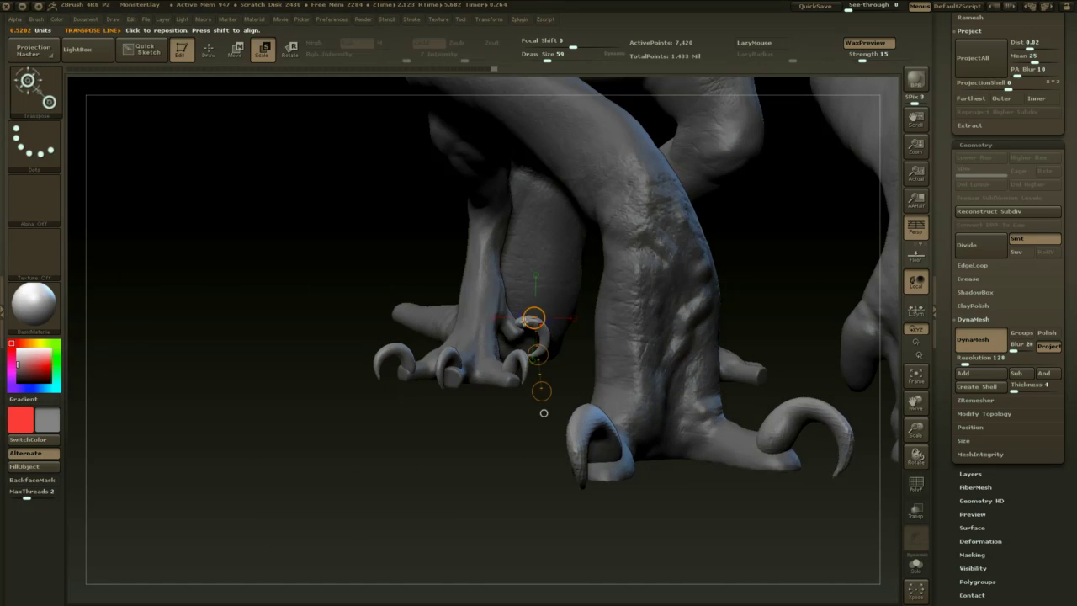
pyautogui.moveTo(518, 324); pyautogui.dragTo(523, 351)
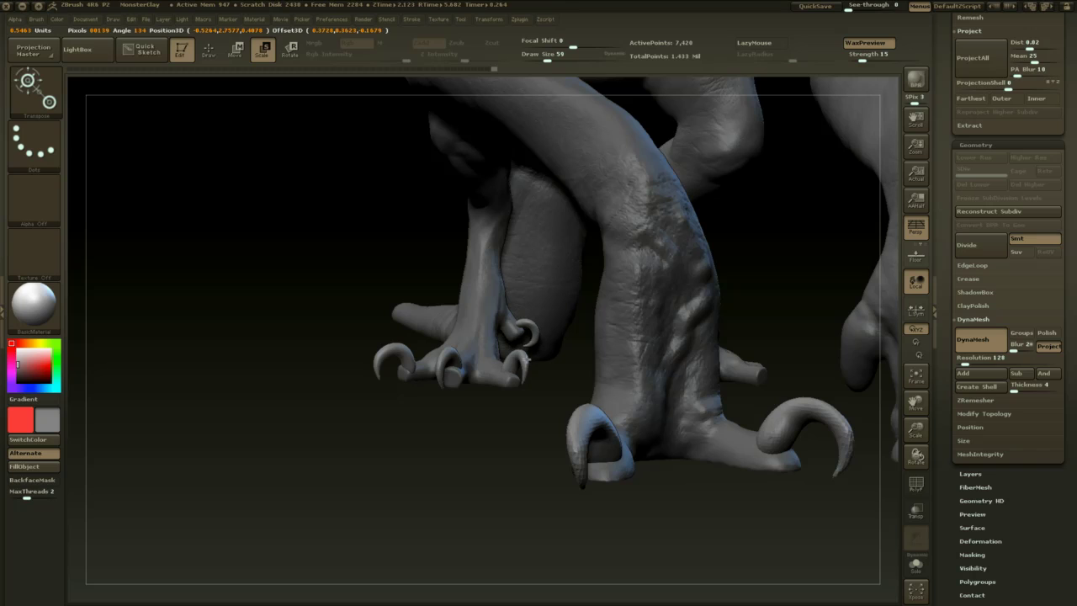
pyautogui.press('w')
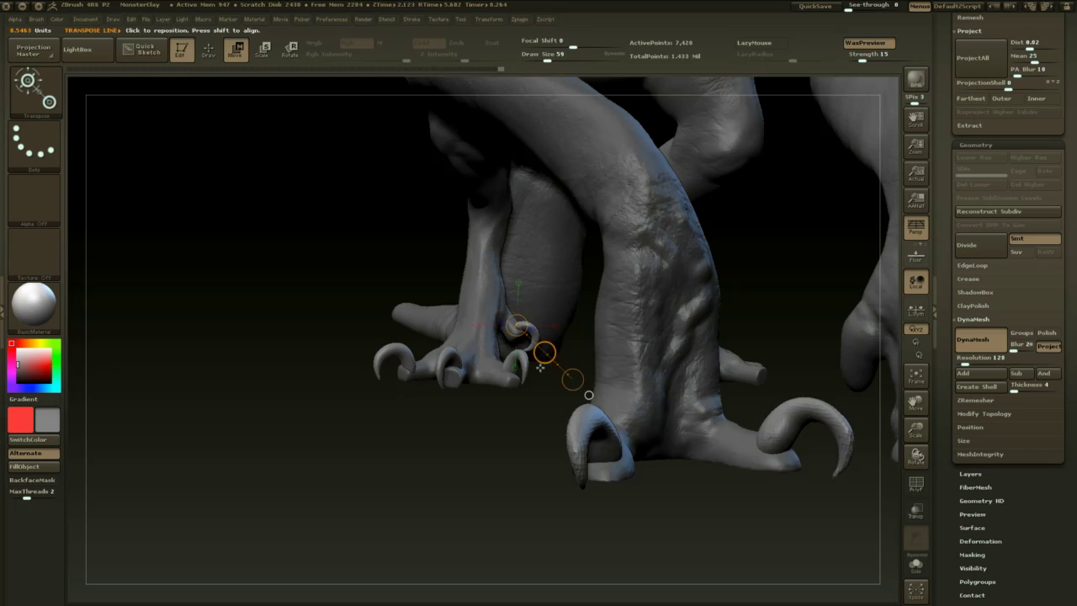
pyautogui.press('q')
pyautogui.press('w')
# - Turn off DynaMesh for the claw mesh and mirror and weld it onto the opposite feet
pyautogui.press('q')
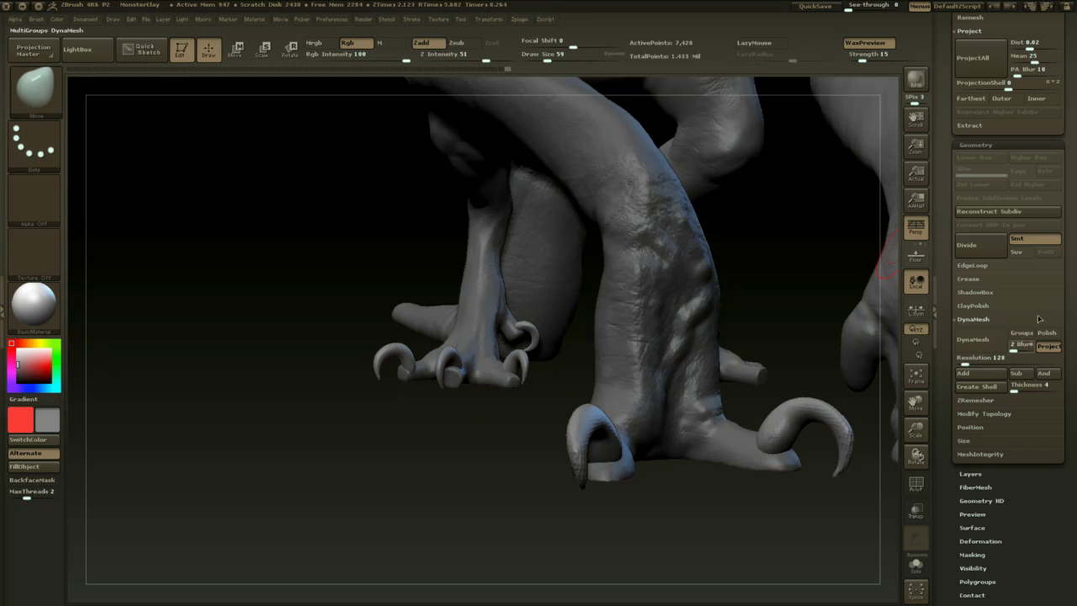
pyautogui.click(1007, 414)
pyautogui.click(1009, 457)
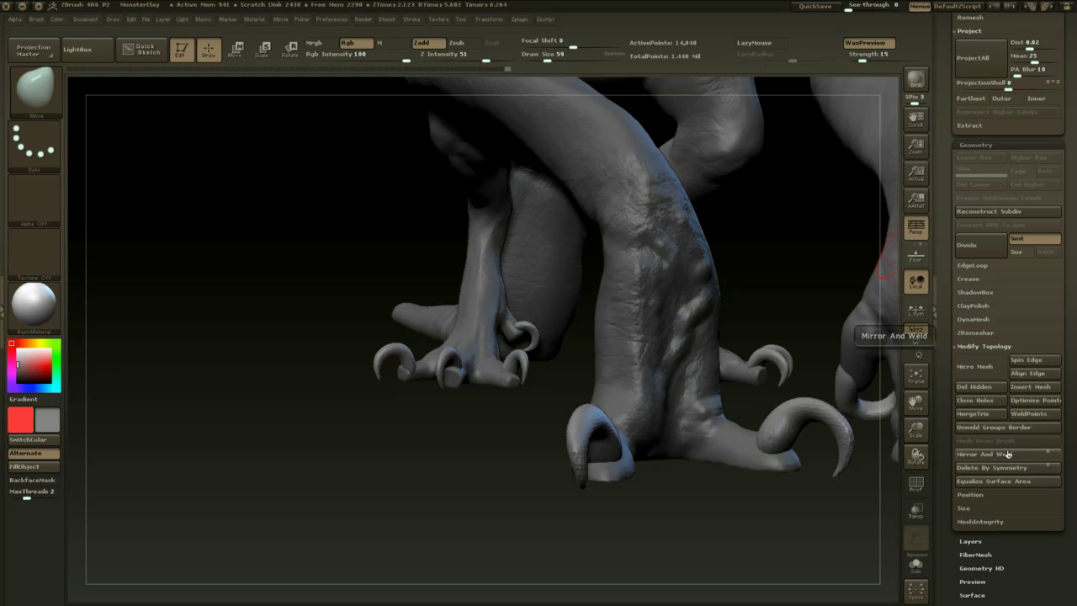
# - Select the monster's body and smooth its hind toes with the Smooth Stronger brush at a Z Intensity of 100
pyautogui.keyDown('alt'); pyautogui.click(485, 330); pyautogui.keyUp('alt')
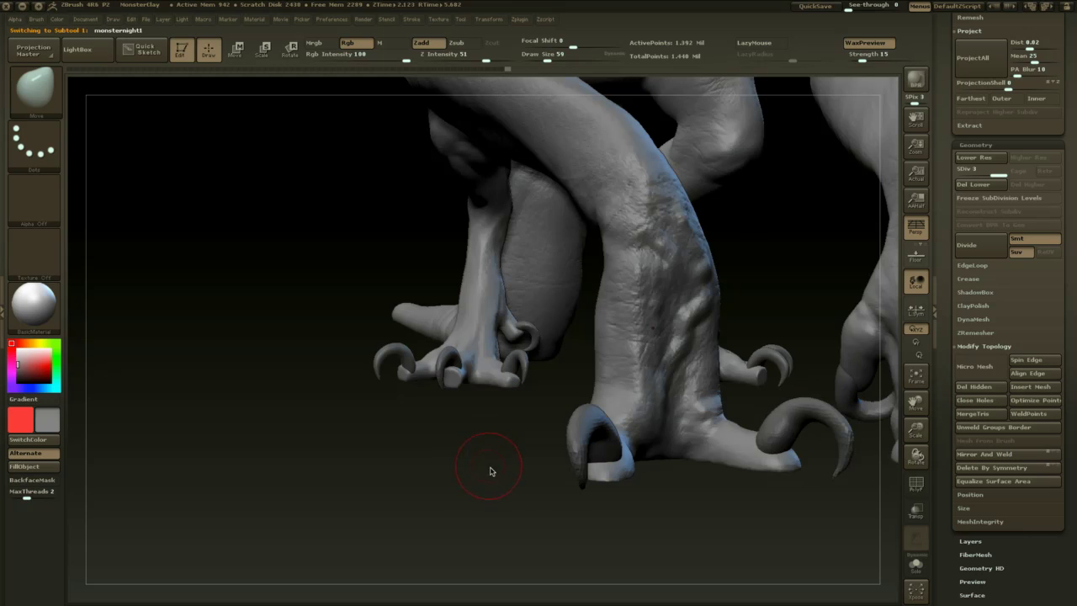
pyautogui.press('b')
pyautogui.click(510, 452)
pyautogui.moveTo(510, 452); pyautogui.dragTo(538, 492)
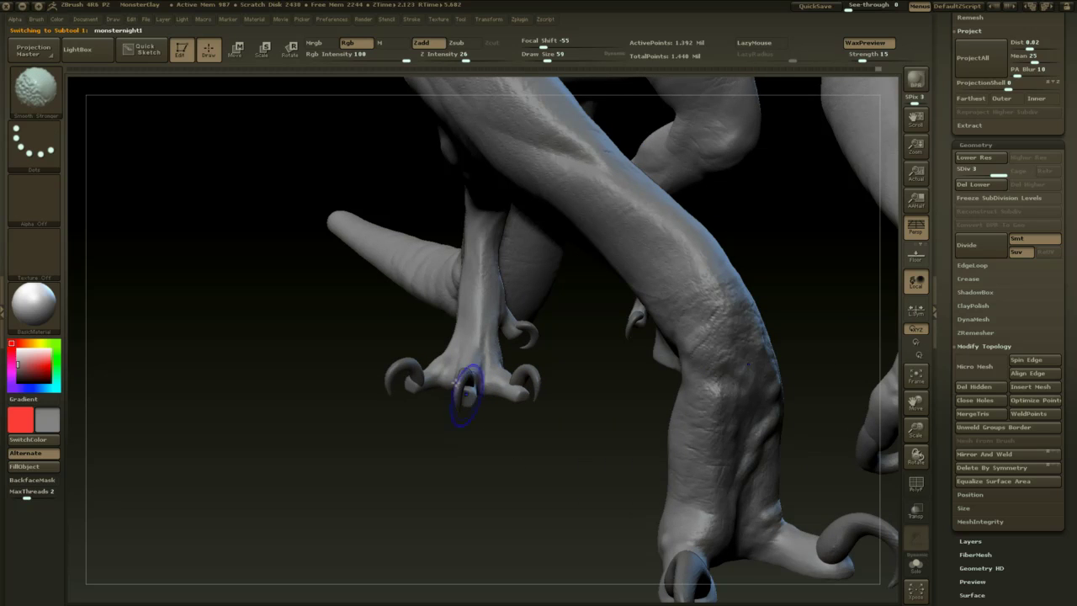
pyautogui.moveTo(544, 52); pyautogui.dragTo(545, 54)
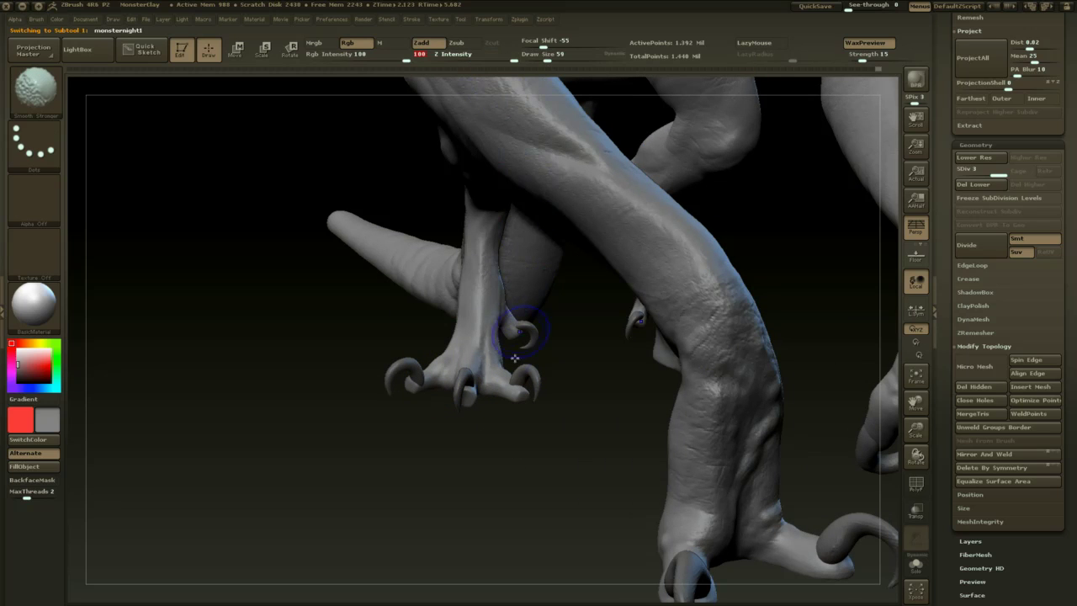
# - Swell the hind toes around the claw bases with a larger Inflat brush and smooth them
pyautogui.press('b')
pyautogui.press('i')
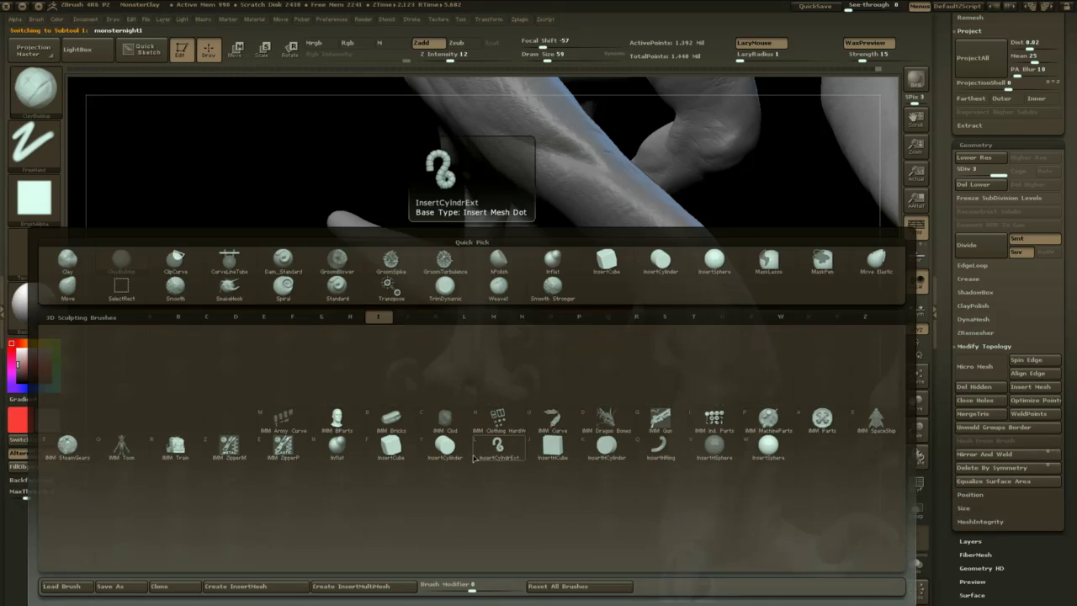
pyautogui.press('n')
pyautogui.press('space')
pyautogui.click(520, 347)
pyautogui.press('shift')
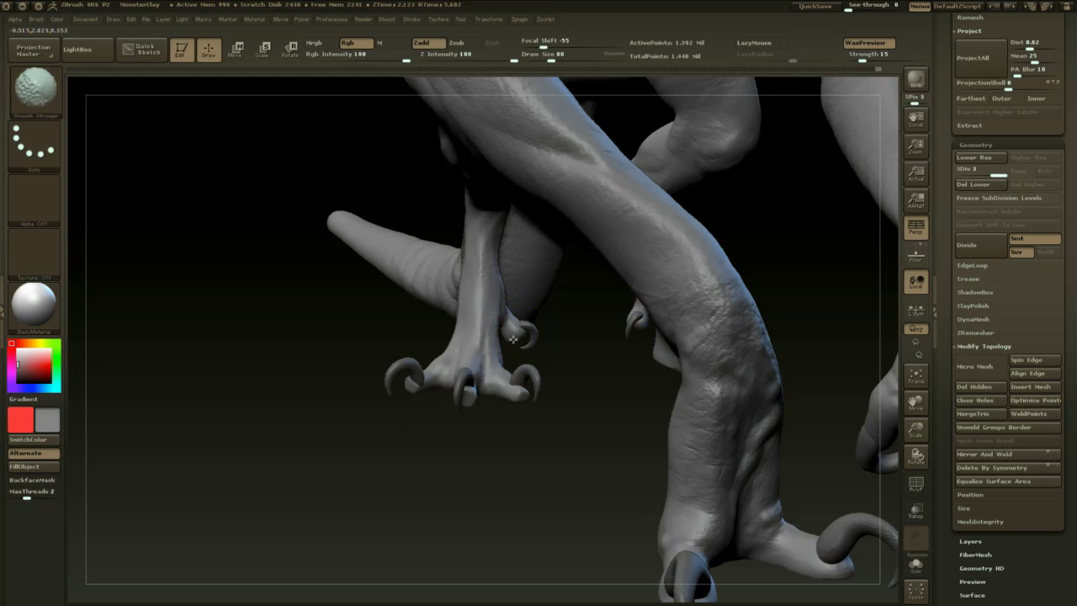
pyautogui.moveTo(538, 435)
pyautogui.mouseDown()
pyautogui.moveTo(551, 474)
pyautogui.moveTo(546, 410)
pyautogui.mouseUp()
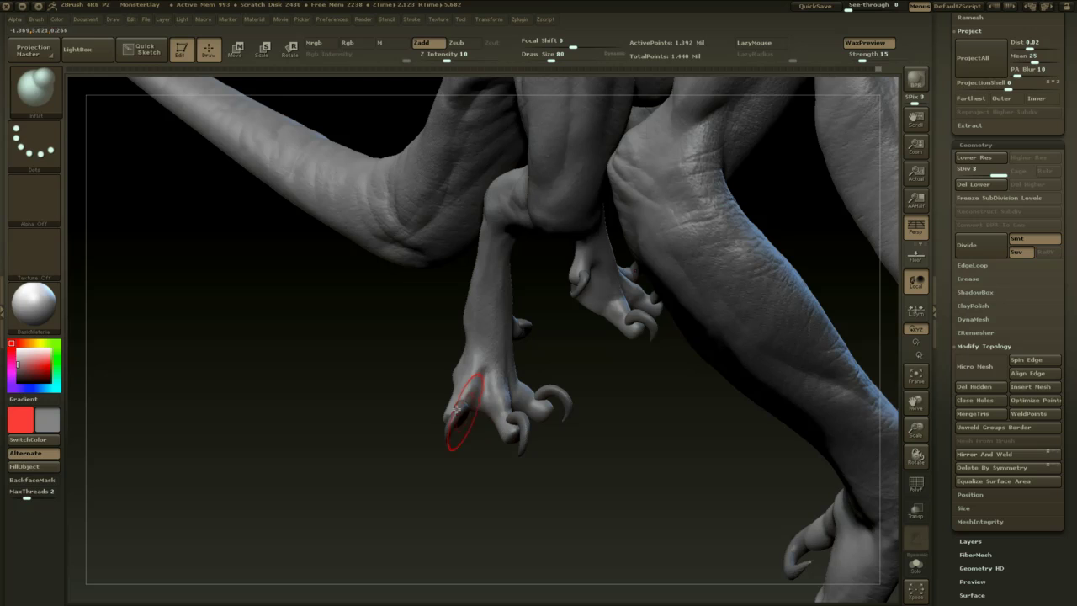
# - Build up the hind toes around the claws with the ClayBuildup brush at a draw size of 41
pyautogui.moveTo(471, 467); pyautogui.dragTo(491, 463)
pyautogui.press('b')
pyautogui.press('c')
pyautogui.press('b')
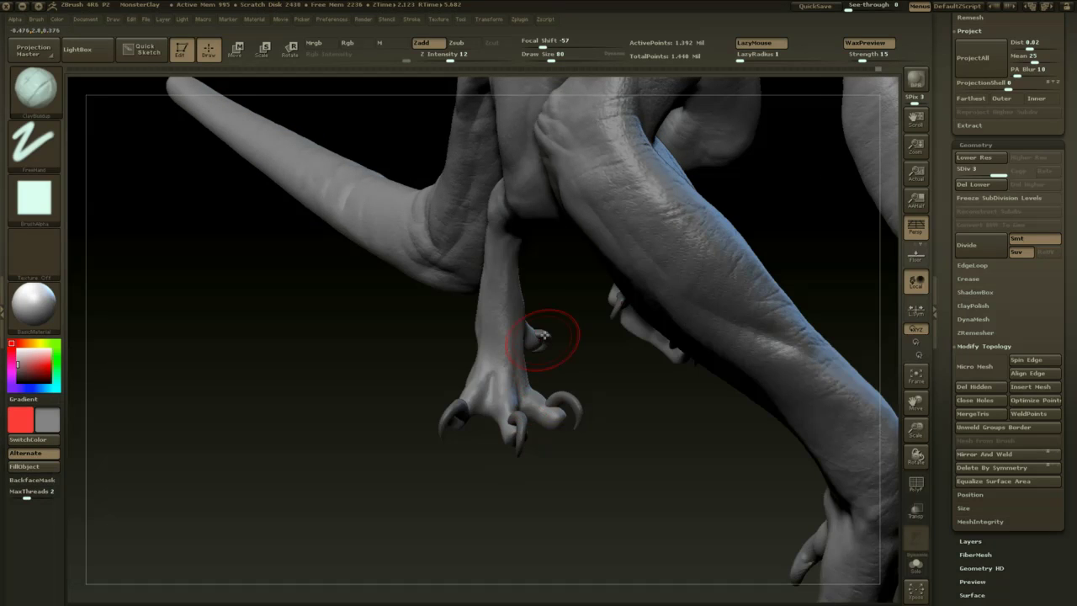
pyautogui.press('space')
pyautogui.click(565, 349)
pyautogui.moveTo(564, 350); pyautogui.dragTo(553, 435)
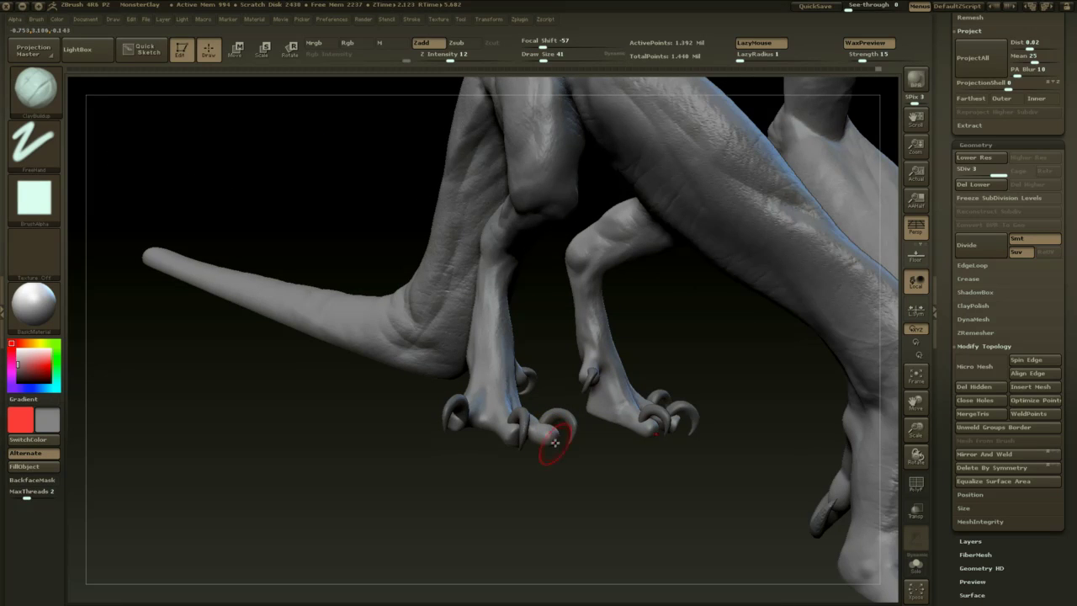
# - Reduce the ClayBuildup brush to a draw size of 31 and refine and smooth the hind toe tips at the claws
pyautogui.moveTo(536, 503); pyautogui.dragTo(571, 423)
pyautogui.press('space')
pyautogui.click(546, 346)
pyautogui.press('space')
pyautogui.click(542, 373)
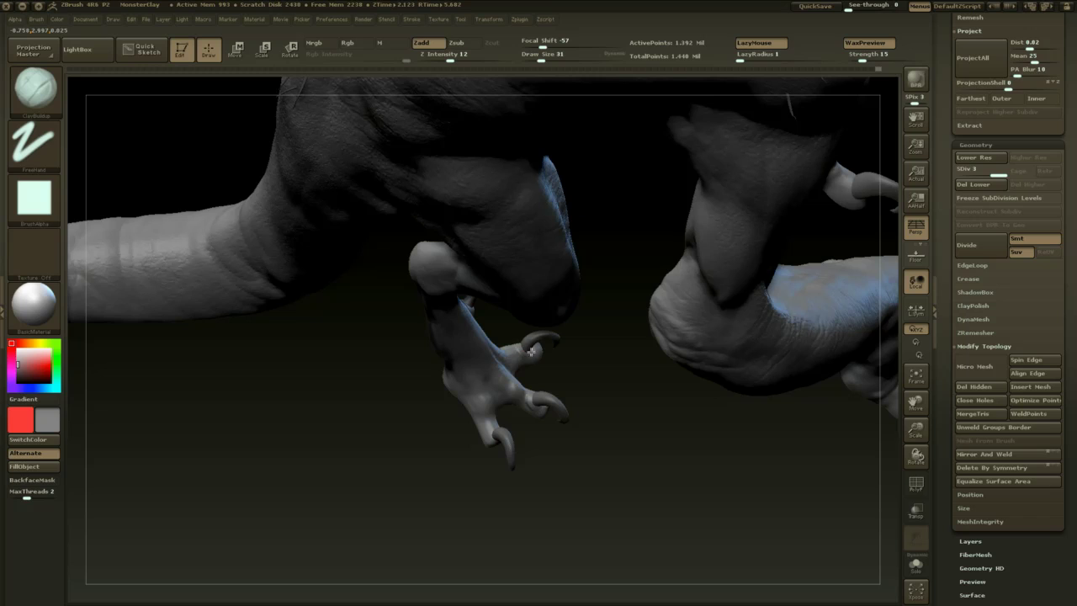
pyautogui.press('shift')
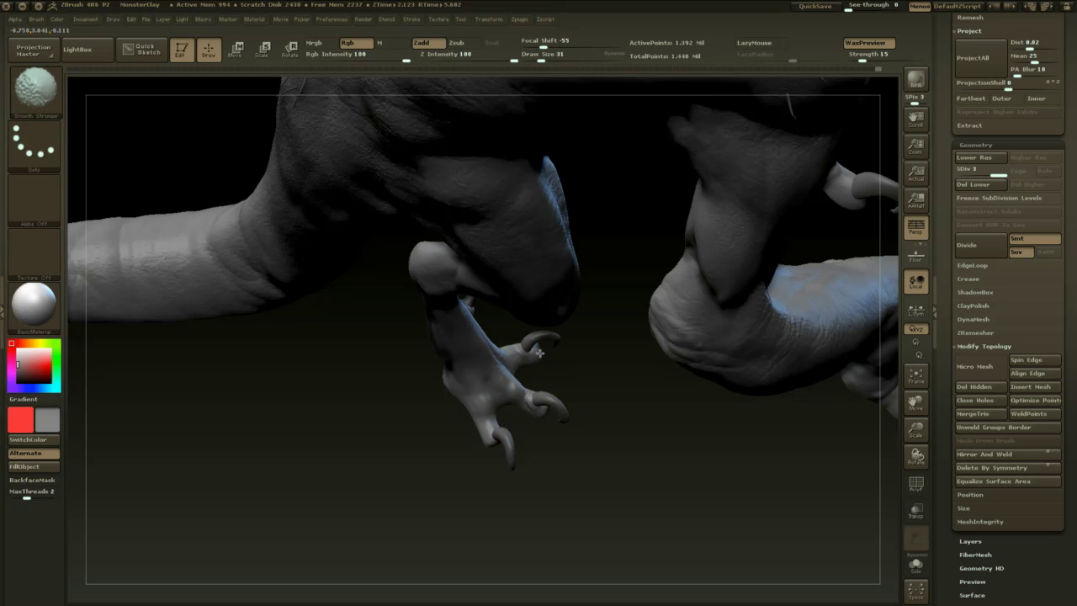
# - Lower the body to subdivision level 1 and build up and smooth the hind toes where they meet the claws
pyautogui.hotkey('shift', 'd')
pyautogui.hotkey('shift', 'd')
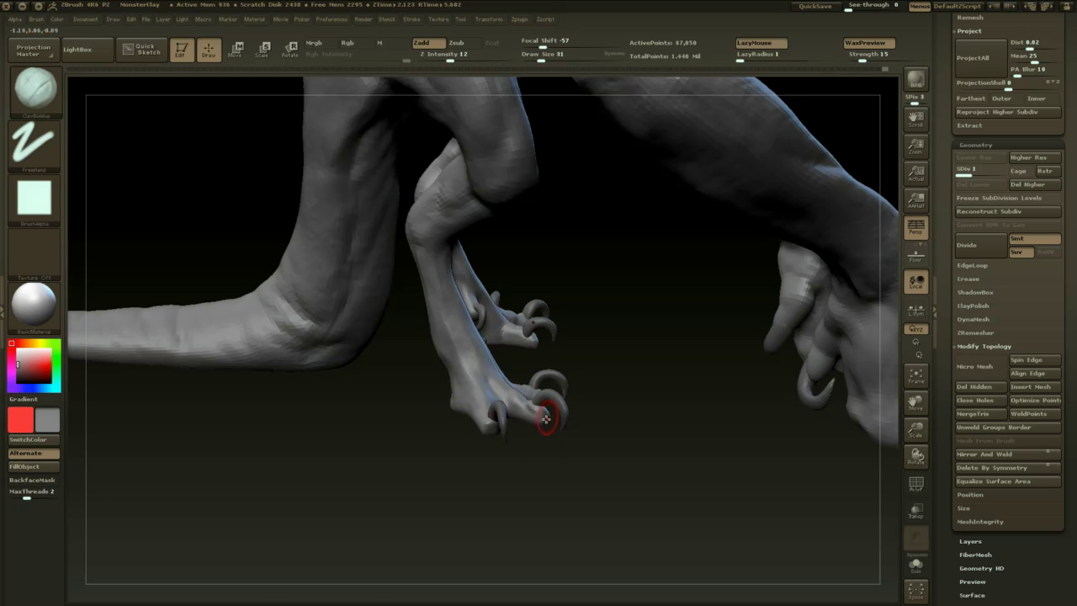
pyautogui.moveTo(547, 448)
pyautogui.mouseDown()
pyautogui.moveTo(545, 471)
pyautogui.moveTo(497, 444)
pyautogui.mouseUp()
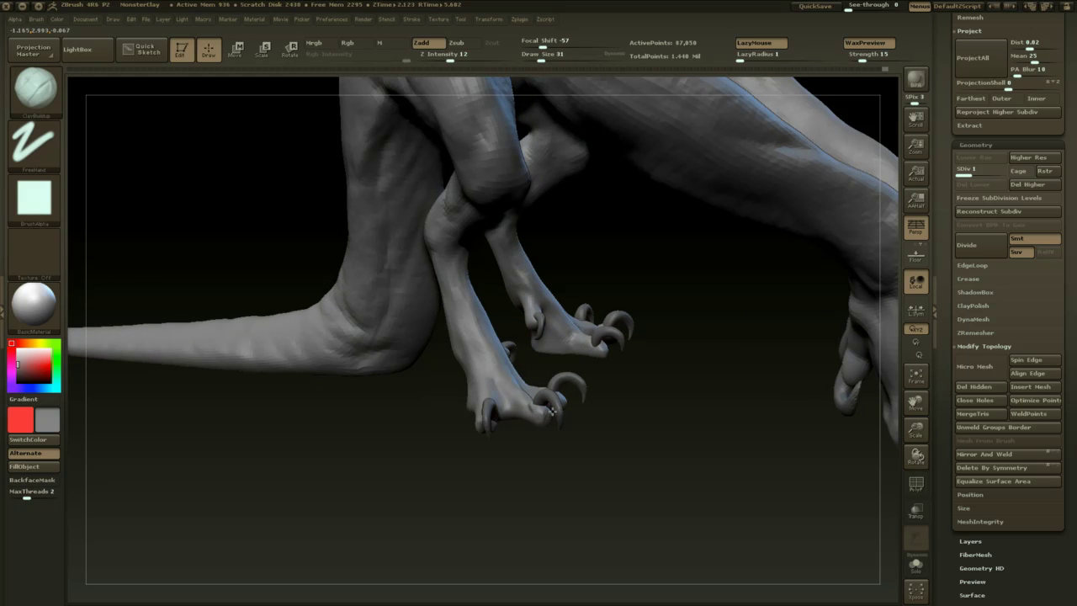
pyautogui.moveTo(551, 411)
pyautogui.mouseDown()
pyautogui.moveTo(539, 488)
pyautogui.moveTo(550, 498)
pyautogui.moveTo(471, 486)
pyautogui.moveTo(516, 412)
pyautogui.mouseUp()
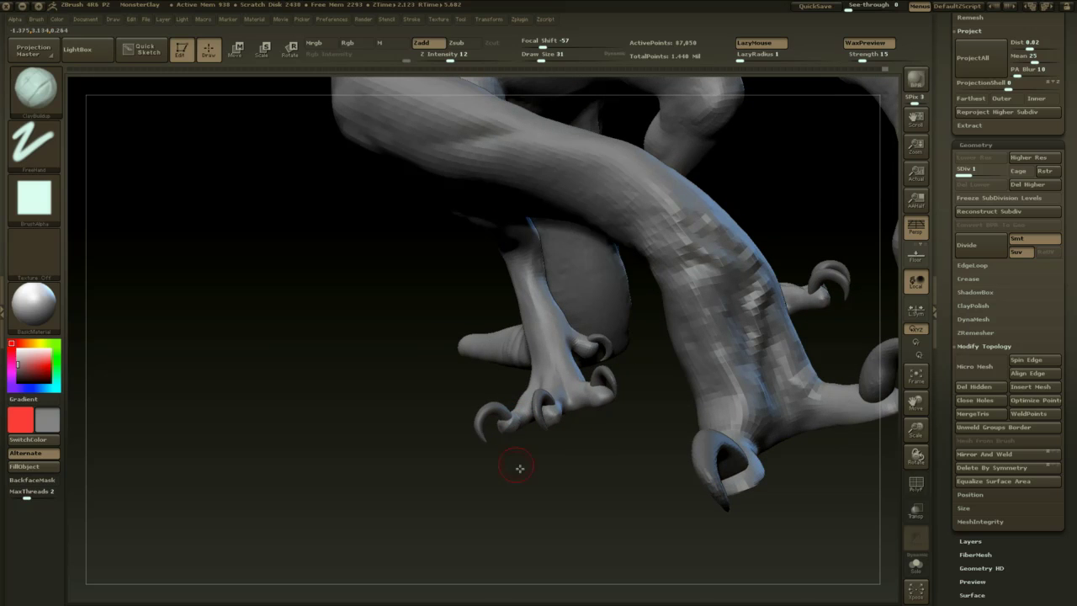
pyautogui.moveTo(519, 468)
pyautogui.mouseDown()
pyautogui.moveTo(589, 449)
pyautogui.moveTo(541, 500)
pyautogui.moveTo(523, 484)
pyautogui.mouseUp()
pyautogui.keyDown('shift'); pyautogui.moveTo(497, 425); pyautogui.dragTo(499, 426); pyautogui.keyUp('shift')
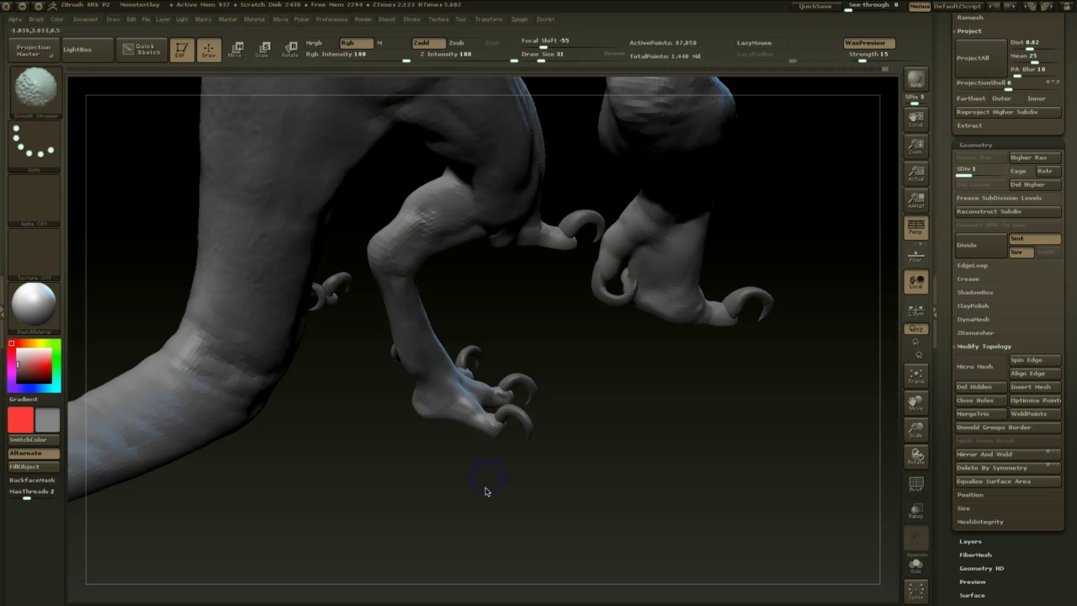
# - Switch off perspective and align an exact side view of the monster's feet and tail
pyautogui.moveTo(488, 491)
pyautogui.mouseDown()
pyautogui.moveTo(466, 477)
pyautogui.moveTo(505, 447)
pyautogui.moveTo(463, 402)
pyautogui.mouseUp()
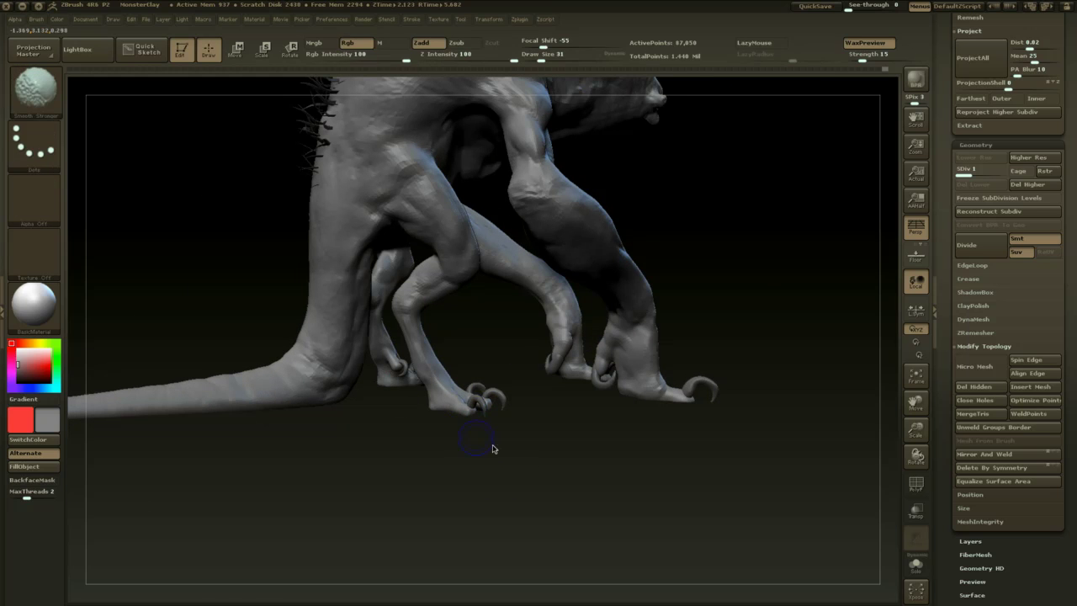
pyautogui.moveTo(505, 459)
pyautogui.mouseDown()
pyautogui.moveTo(475, 429)
pyautogui.moveTo(503, 404)
pyautogui.mouseUp()
pyautogui.moveTo(530, 444); pyautogui.dragTo(591, 374)
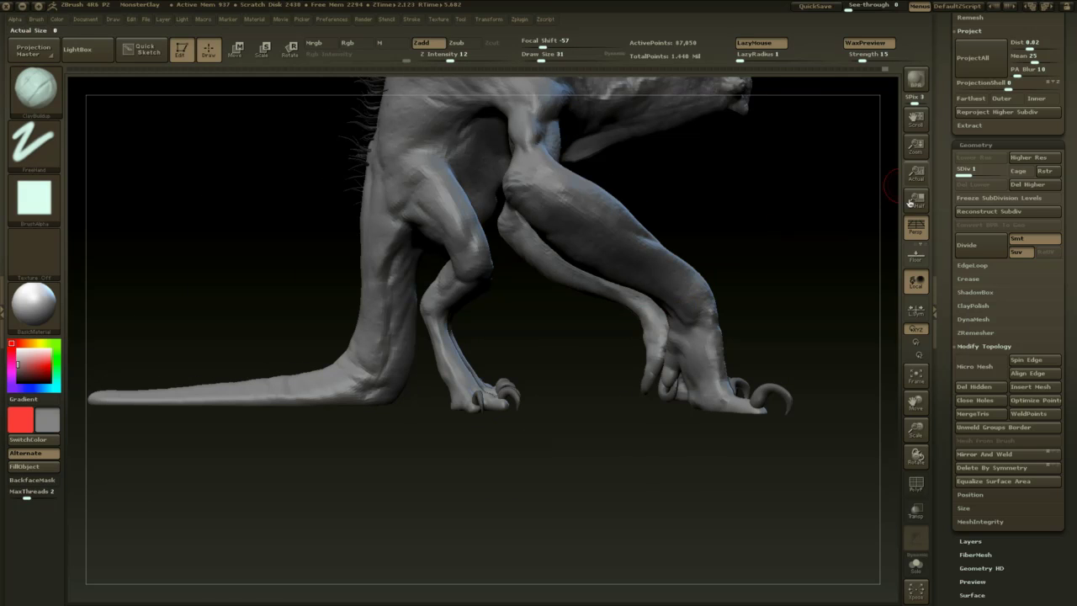
pyautogui.click(914, 226)
pyautogui.keyDown('alt'); pyautogui.moveTo(798, 364); pyautogui.dragTo(843, 259); pyautogui.keyUp('alt')
pyautogui.hotkey('ctrl', 'shift')
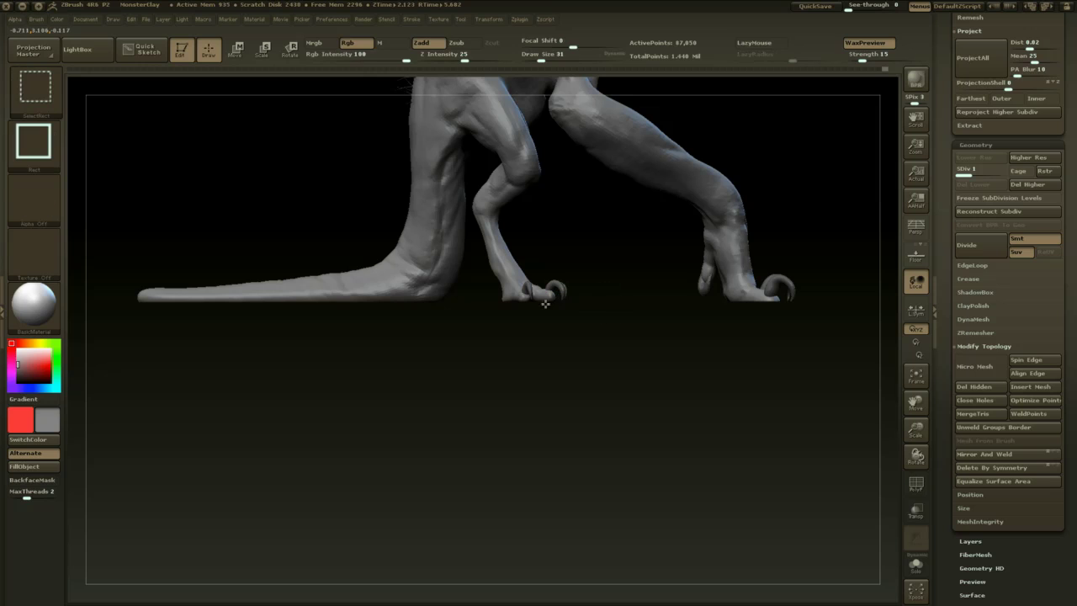
pyautogui.keyDown('ctrl'); pyautogui.keyDown('shift'); pyautogui.moveTo(452, 312); pyautogui.dragTo(452, 340); pyautogui.keyUp('shift'); pyautogui.keyUp('ctrl')
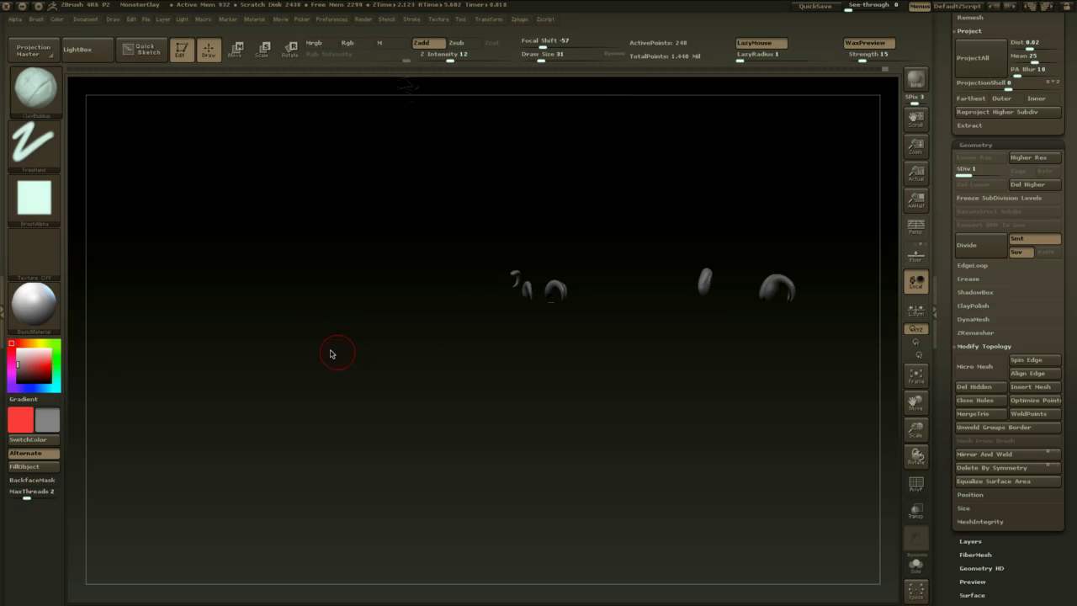
pyautogui.keyDown('ctrl'); pyautogui.keyDown('shift'); pyautogui.click(410, 382); pyautogui.keyUp('shift'); pyautogui.keyUp('ctrl')
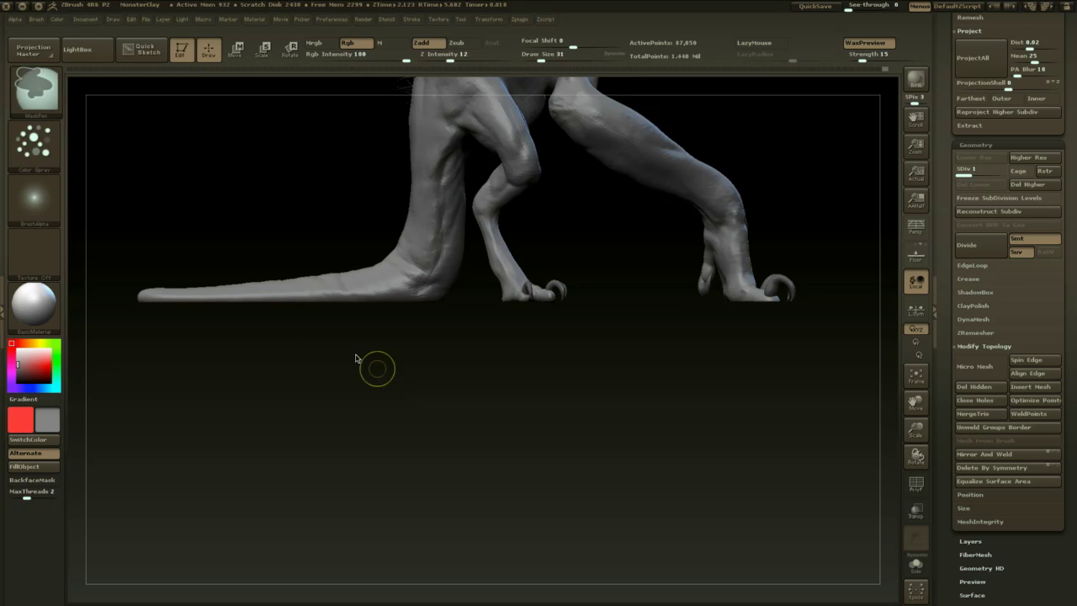
# - Flatten the soles of the hind feet with a straight horizontal ClipCurve cut along their underside
pyautogui.keyDown('ctrl'); pyautogui.keyDown('shift'); pyautogui.click(39, 94); pyautogui.keyUp('shift'); pyautogui.keyUp('ctrl')
pyautogui.keyDown('ctrl'); pyautogui.keyDown('shift'); pyautogui.click(106, 102); pyautogui.keyUp('shift'); pyautogui.keyUp('ctrl')
pyautogui.keyDown('ctrl'); pyautogui.keyDown('shift'); pyautogui.moveTo(582, 304); pyautogui.dragTo(508, 306); pyautogui.keyUp('shift'); pyautogui.keyUp('ctrl')
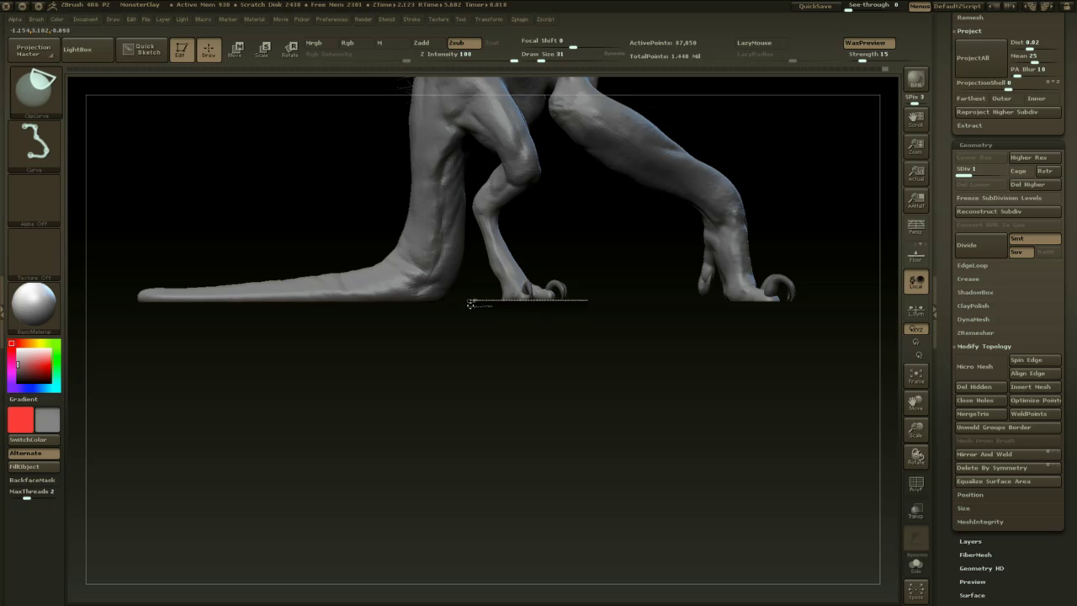
pyautogui.moveTo(509, 371); pyautogui.dragTo(412, 340)
pyautogui.moveTo(443, 396); pyautogui.dragTo(476, 434)
pyautogui.keyDown('alt'); pyautogui.moveTo(772, 304); pyautogui.dragTo(742, 370); pyautogui.keyUp('alt')
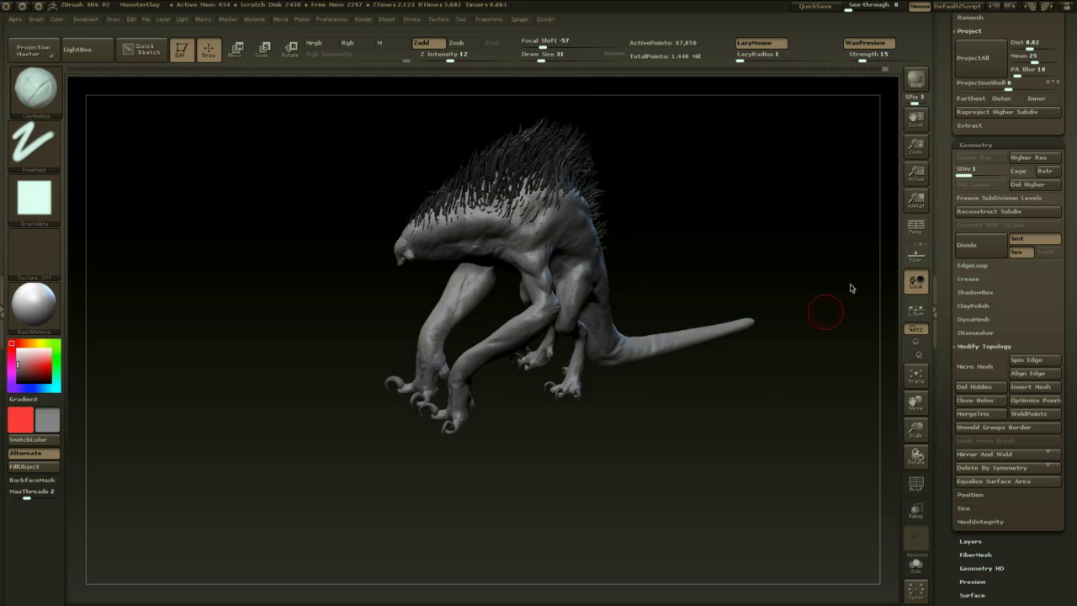
# - Turn perspective back on, review the whole monster and return the body to subdivision level 3
pyautogui.click(916, 229)
pyautogui.moveTo(885, 269)
pyautogui.mouseDown()
pyautogui.moveTo(789, 344)
pyautogui.moveTo(799, 378)
pyautogui.moveTo(807, 301)
pyautogui.moveTo(727, 361)
pyautogui.moveTo(746, 353)
pyautogui.moveTo(710, 392)
pyautogui.moveTo(749, 367)
pyautogui.mouseUp()
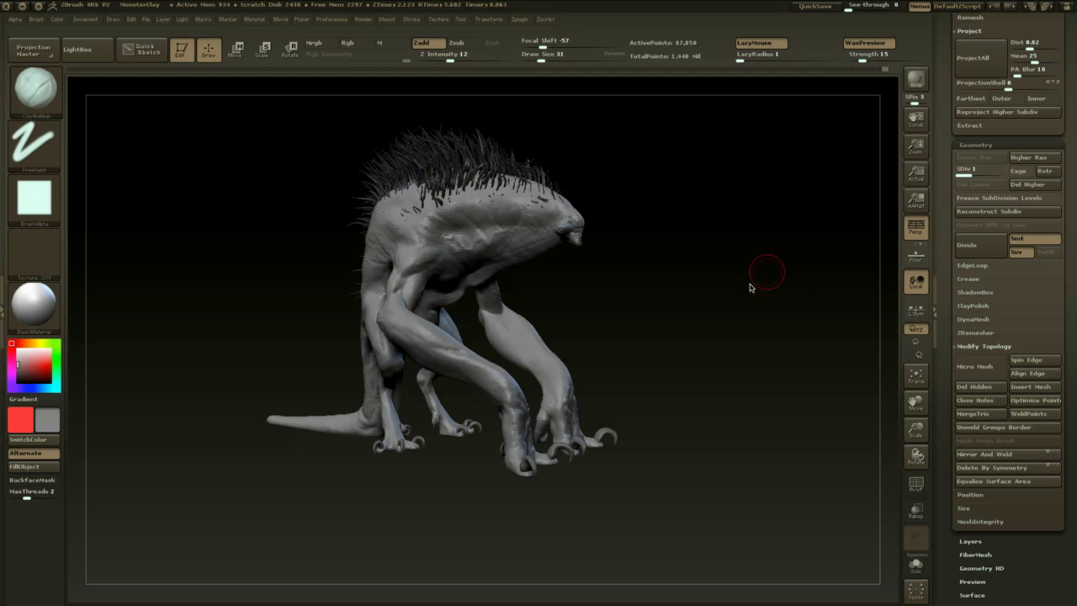
pyautogui.moveTo(752, 287); pyautogui.dragTo(762, 308)
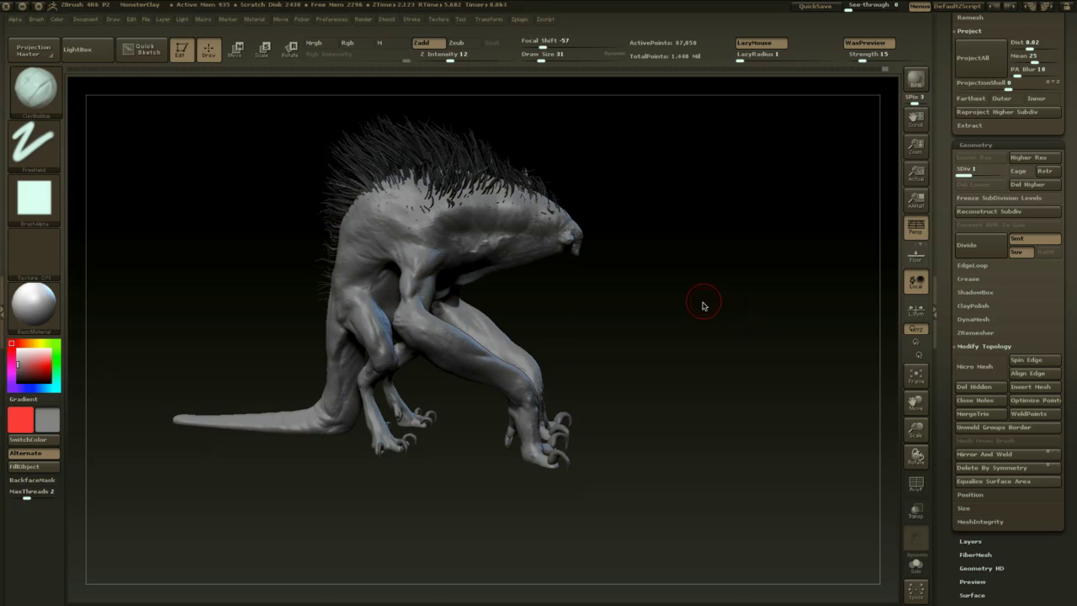
pyautogui.moveTo(703, 306)
pyautogui.mouseDown()
pyautogui.moveTo(685, 315)
pyautogui.moveTo(772, 297)
pyautogui.moveTo(654, 301)
pyautogui.moveTo(645, 320)
pyautogui.moveTo(668, 318)
pyautogui.mouseUp()
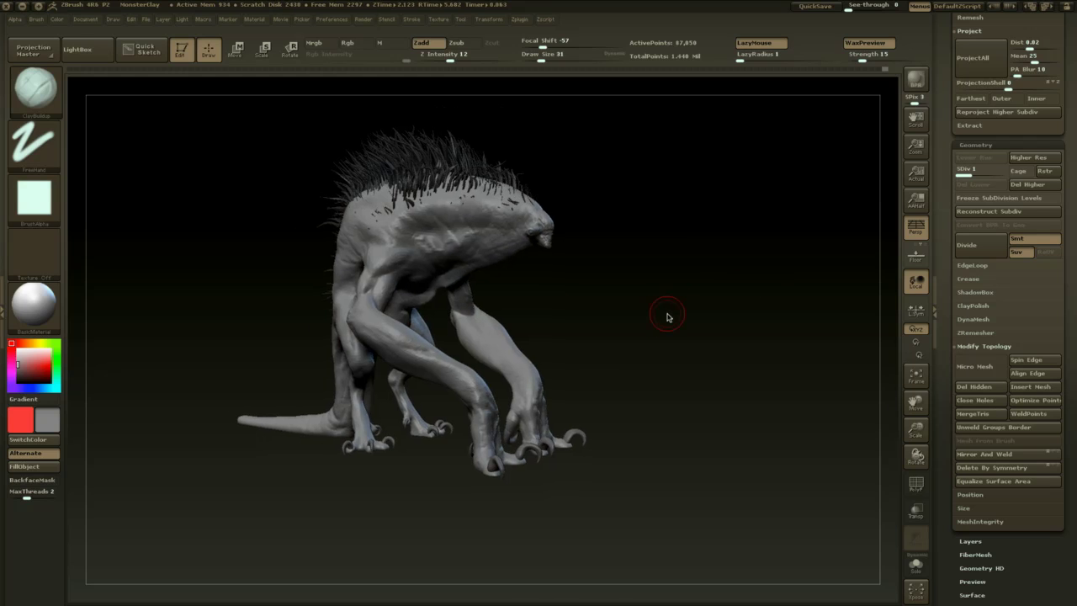
pyautogui.press('d')
pyautogui.press('d')
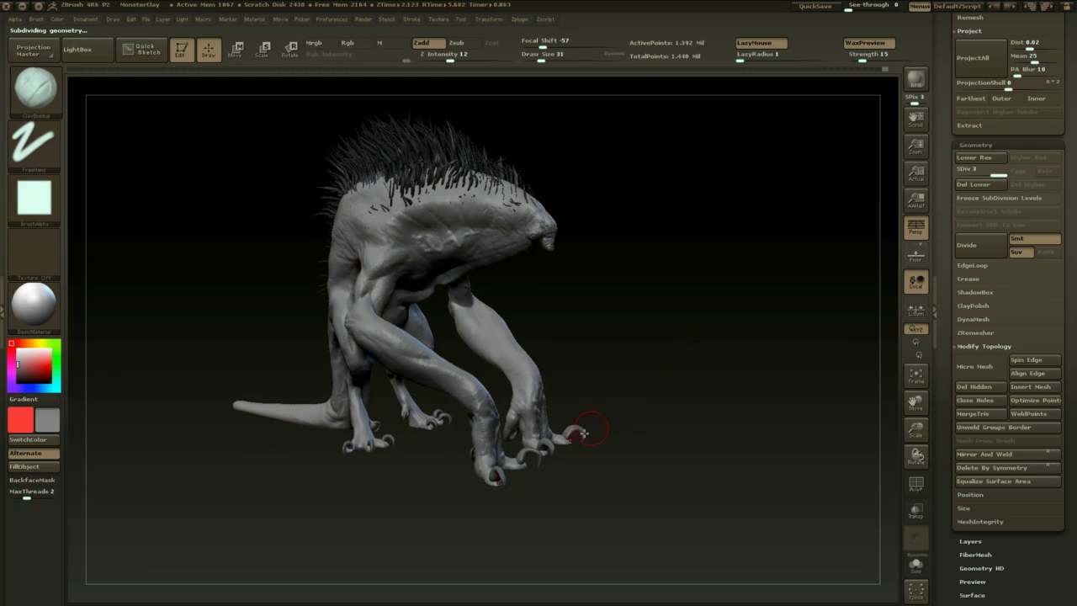
# - Make the claws the active subtool and subdivide them to subdivision level 3
pyautogui.keyDown('alt'); pyautogui.click(583, 438); pyautogui.keyUp('alt')
pyautogui.press('ctrl')
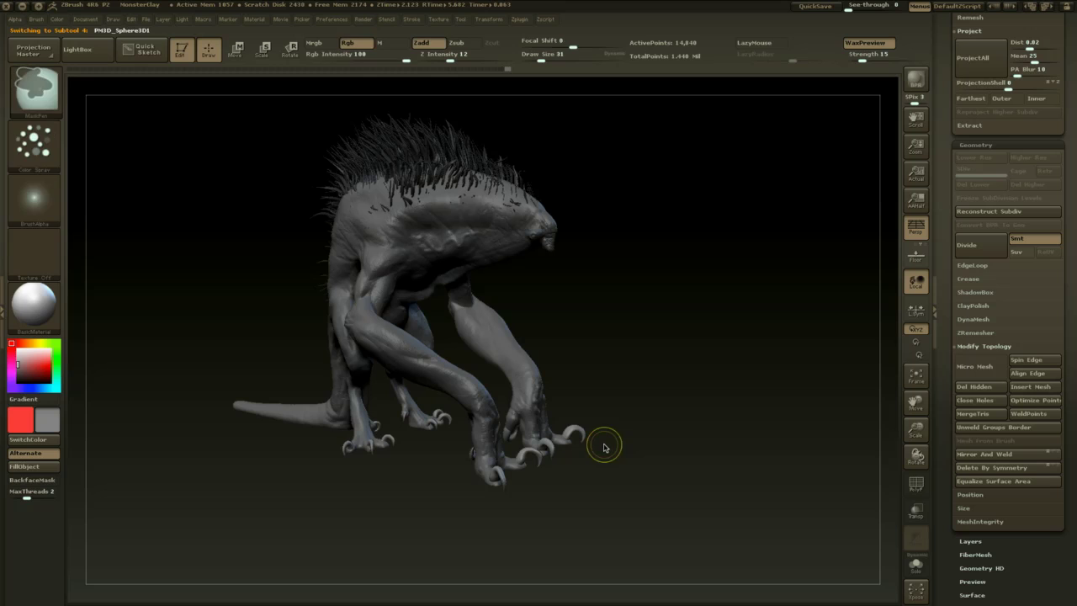
pyautogui.moveTo(602, 446)
pyautogui.keyDown('ctrl'); pyautogui.mouseDown()
pyautogui.moveTo(645, 281)
pyautogui.moveTo(640, 420)
pyautogui.mouseUp(); pyautogui.keyUp('ctrl')
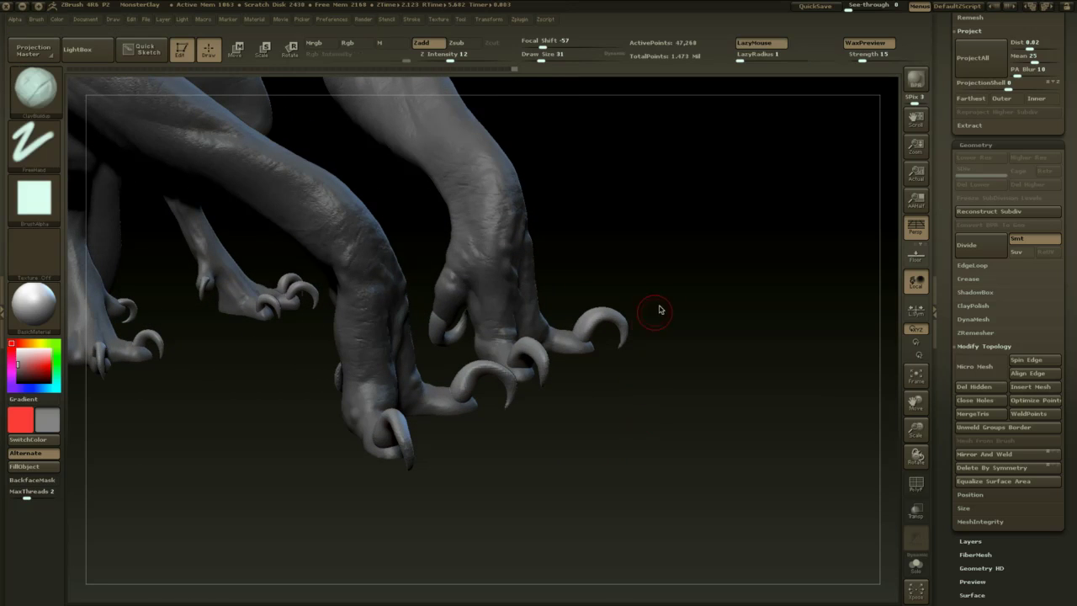
pyautogui.hotkey('ctrl', 'z')
pyautogui.hotkey('ctrl', 'z')
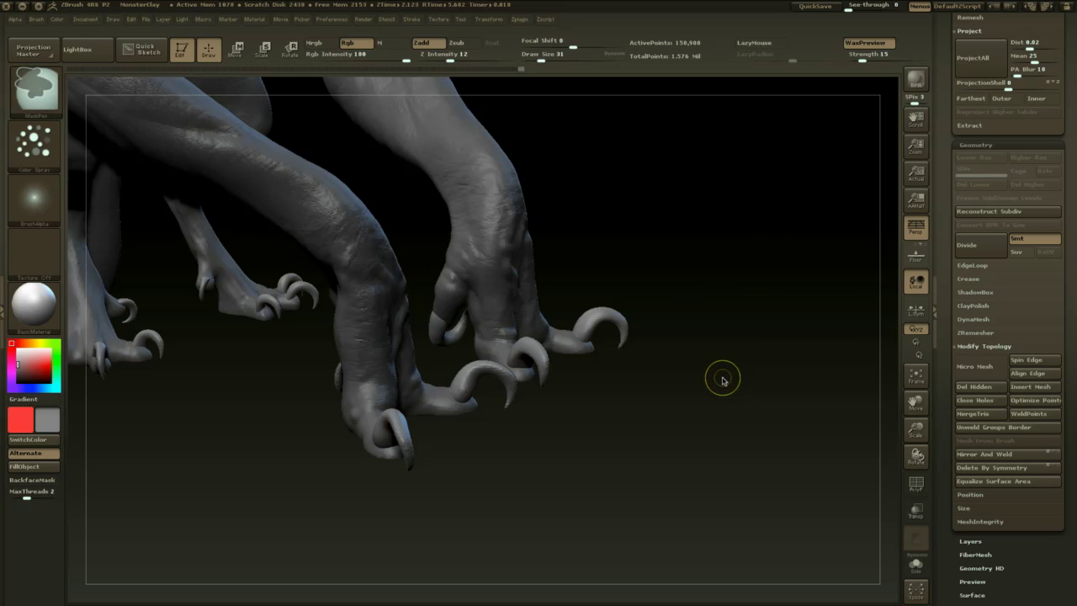
pyautogui.hotkey('ctrl', 'd')
pyautogui.hotkey('ctrl', 'd')
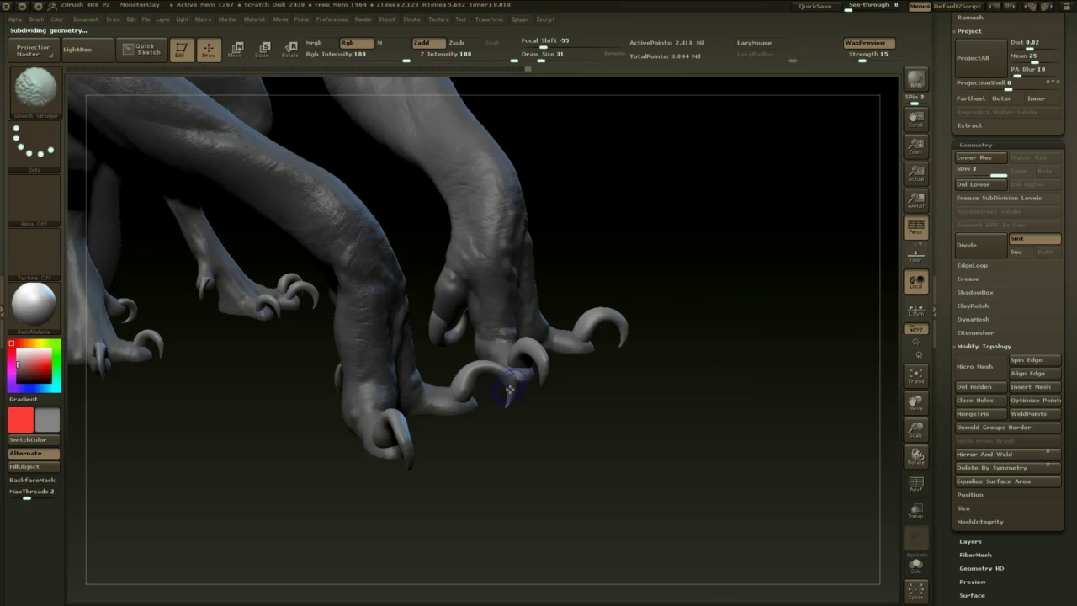
# - Set the brush's draw size to 49 and smooth the claws on the front feet
pyautogui.press('space')
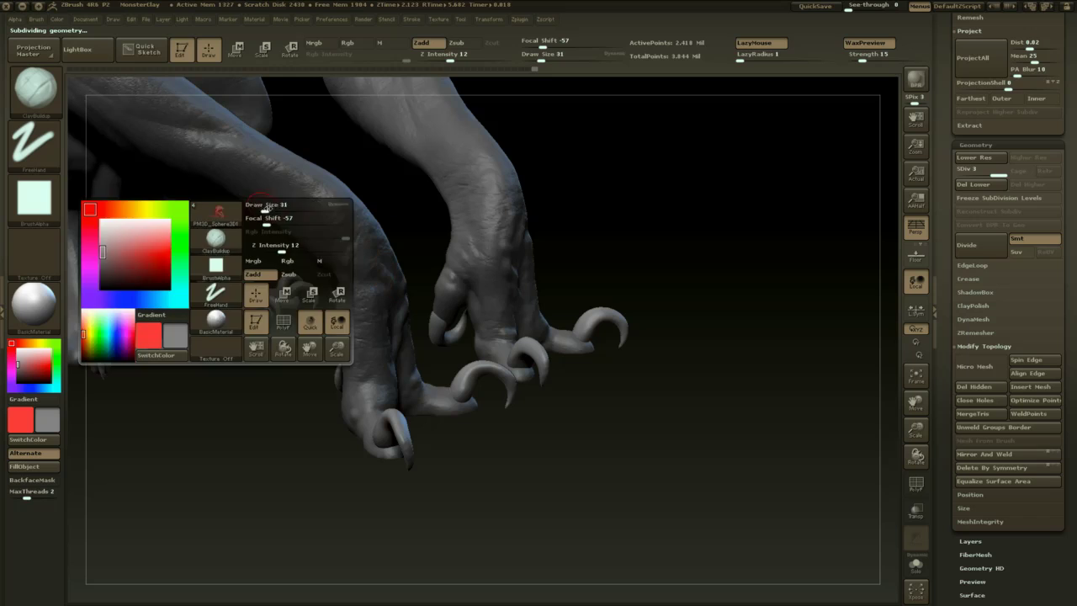
pyautogui.moveTo(262, 213); pyautogui.dragTo(266, 214)
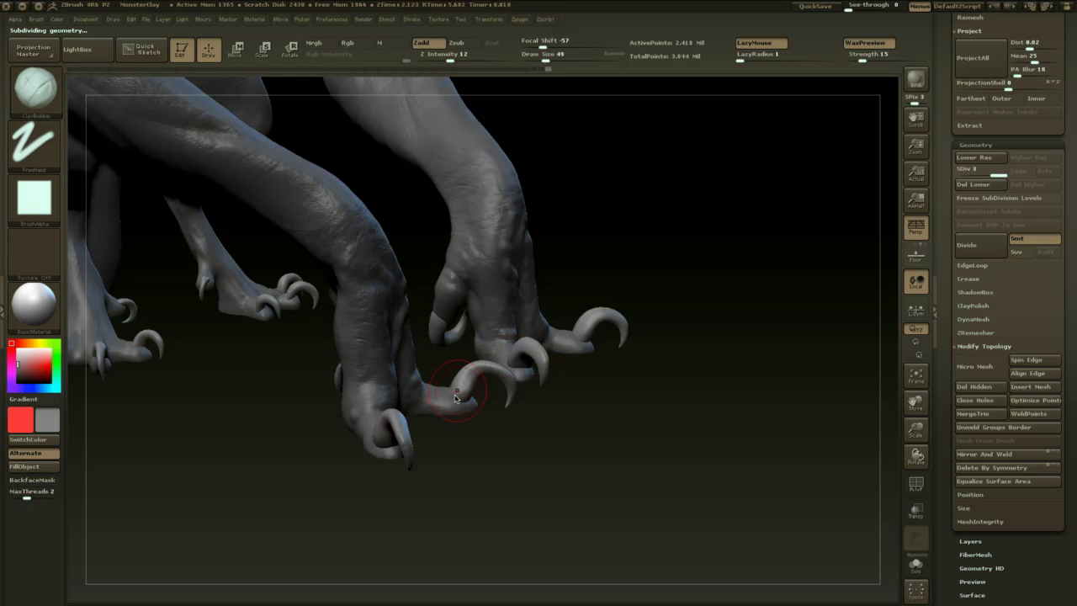
pyautogui.press('shift')
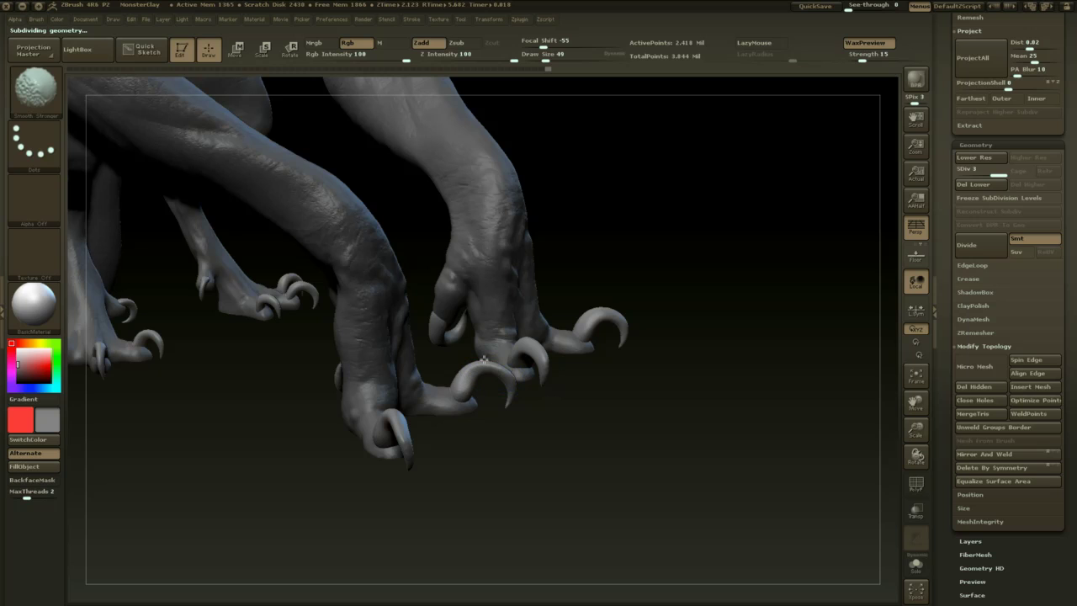
pyautogui.moveTo(633, 312)
pyautogui.mouseDown()
pyautogui.moveTo(629, 296)
pyautogui.moveTo(632, 333)
pyautogui.mouseUp()
pyautogui.press('shift')
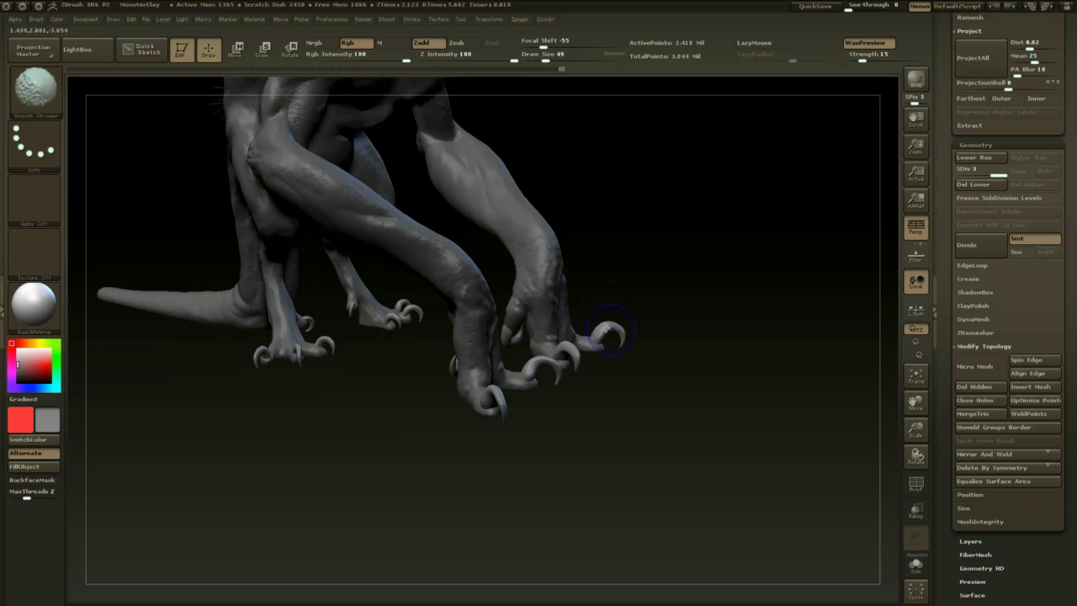
pyautogui.moveTo(654, 298)
pyautogui.mouseDown()
pyautogui.moveTo(667, 343)
pyautogui.moveTo(661, 334)
pyautogui.moveTo(676, 339)
pyautogui.moveTo(664, 281)
pyautogui.moveTo(681, 308)
pyautogui.moveTo(676, 334)
pyautogui.moveTo(665, 305)
pyautogui.moveTo(664, 354)
pyautogui.mouseUp()
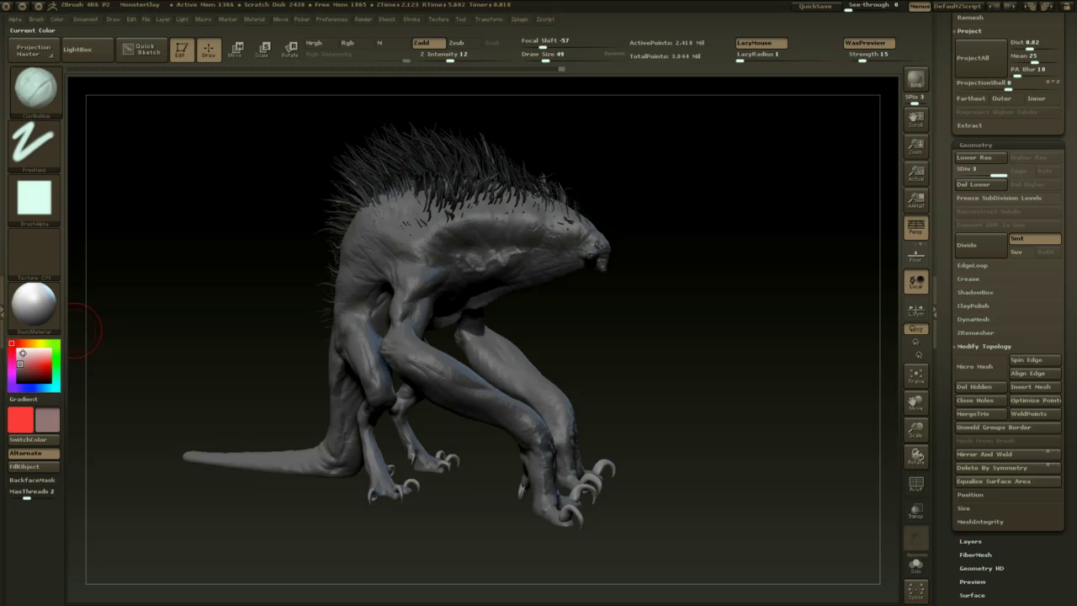
# - Give the monster a muted orange-brown base colour and the SkinShade4 material
pyautogui.click(23, 354)
pyautogui.click(26, 344)
pyautogui.click(23, 365)
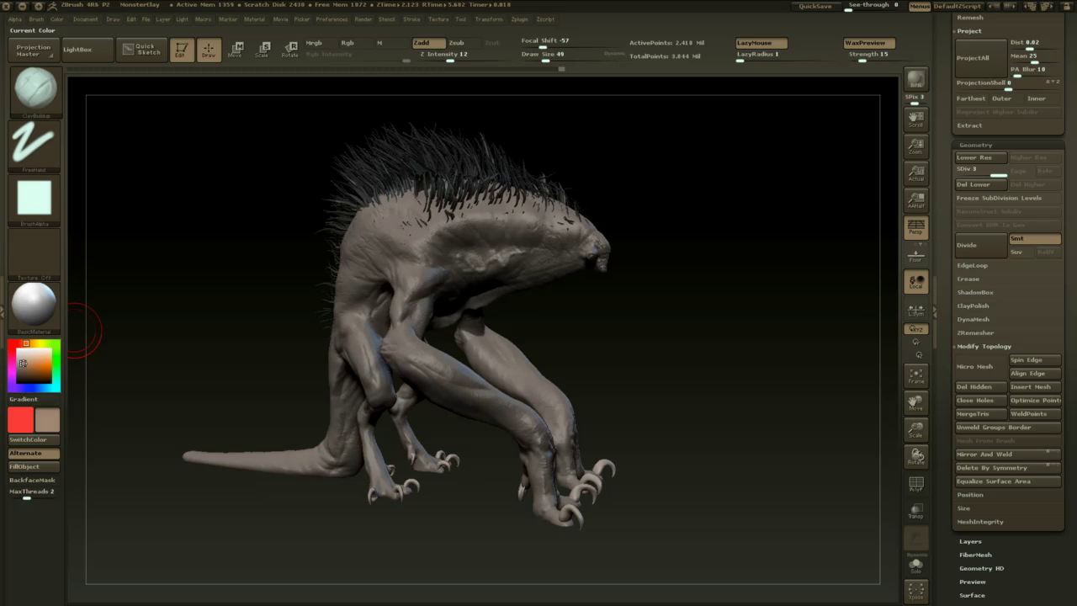
pyautogui.click(23, 363)
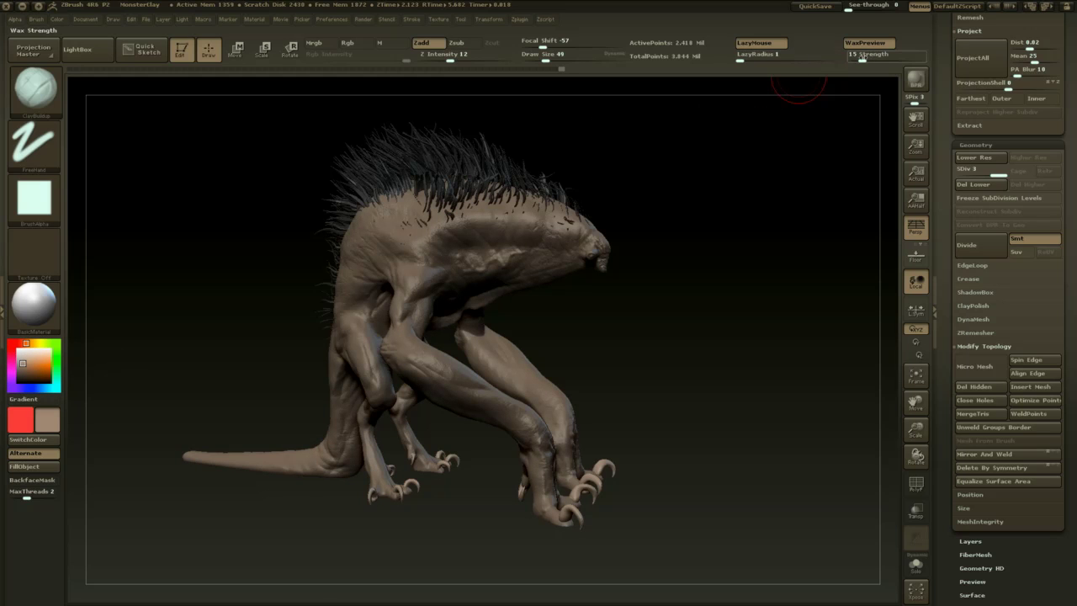
pyautogui.click(45, 299)
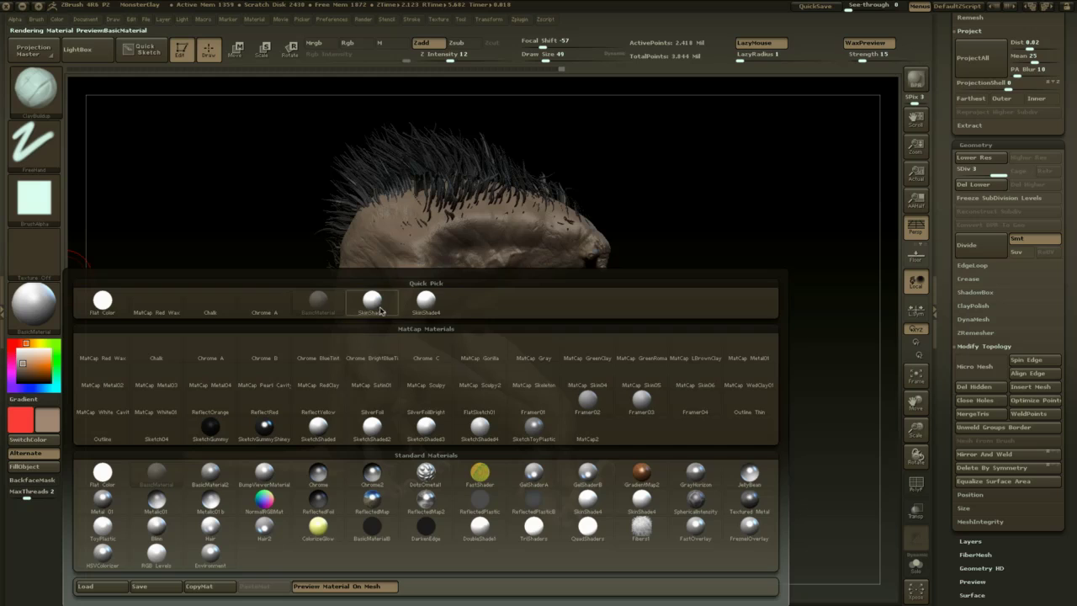
pyautogui.click(372, 302)
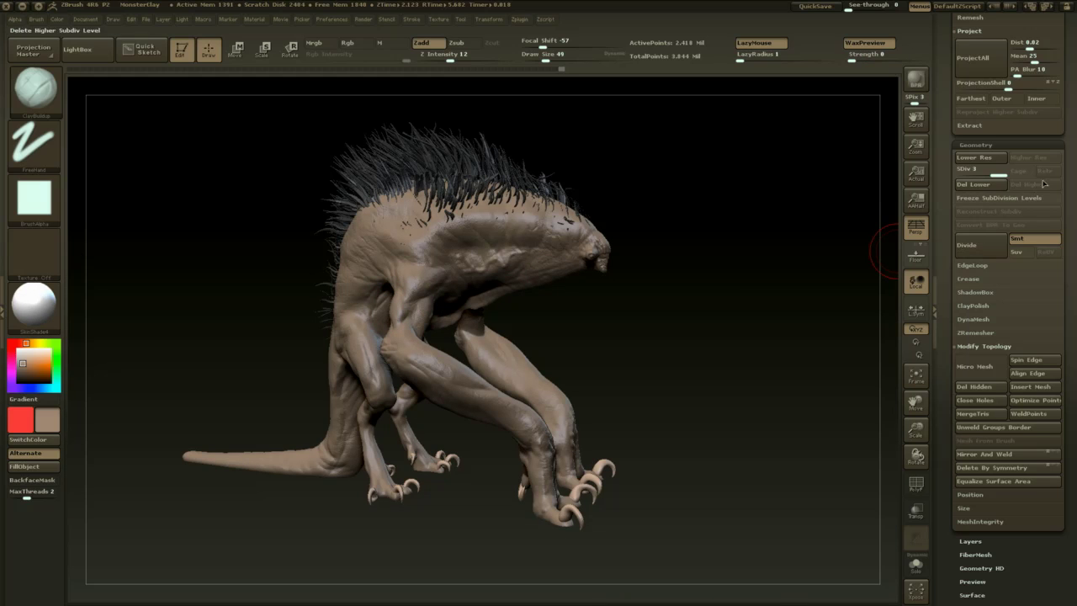
# - Turn off the Fibers34 subtool's own paint so the spines take on the current brown colour
pyautogui.moveTo(1063, 163); pyautogui.dragTo(1060, 322)
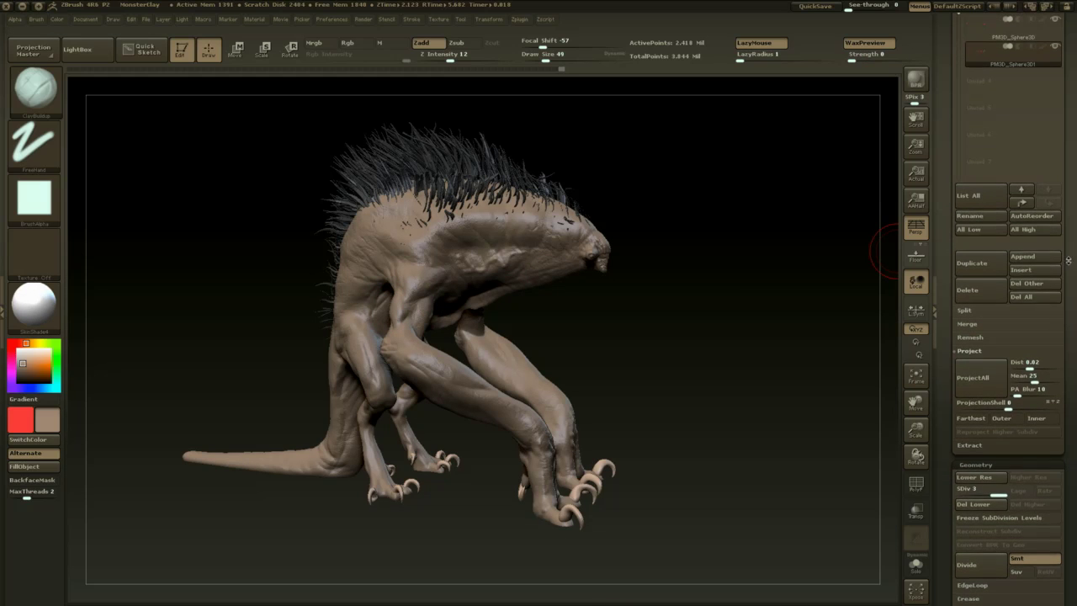
pyautogui.scroll(5, 1060, 269)
pyautogui.click(1042, 260)
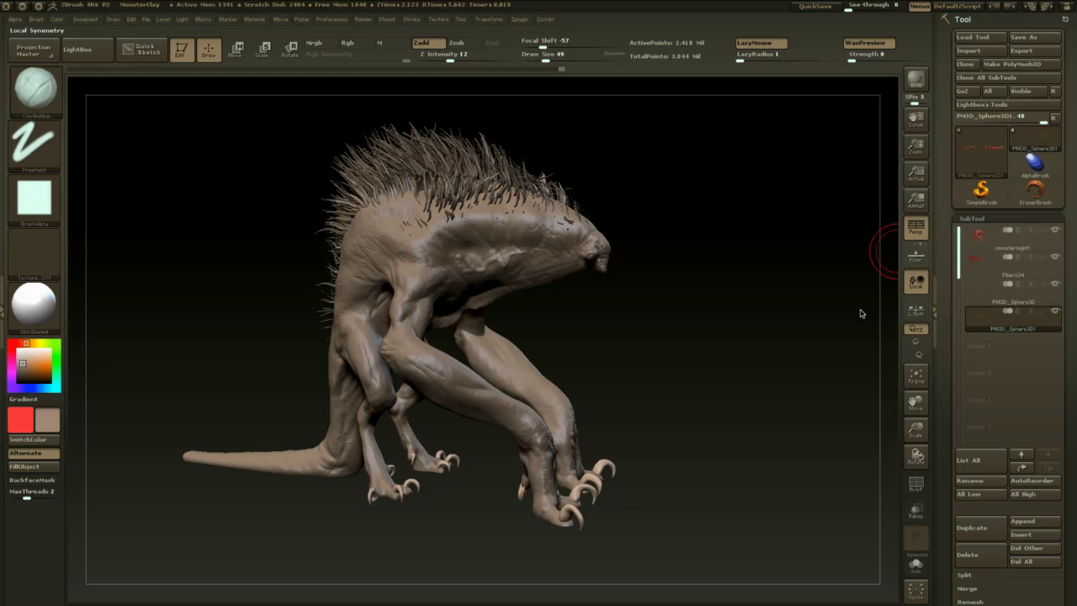
# - Set the wax preview strength to 44 and turn on the floor grid beneath the monster
pyautogui.moveTo(768, 308); pyautogui.dragTo(818, 303)
pyautogui.click(889, 55)
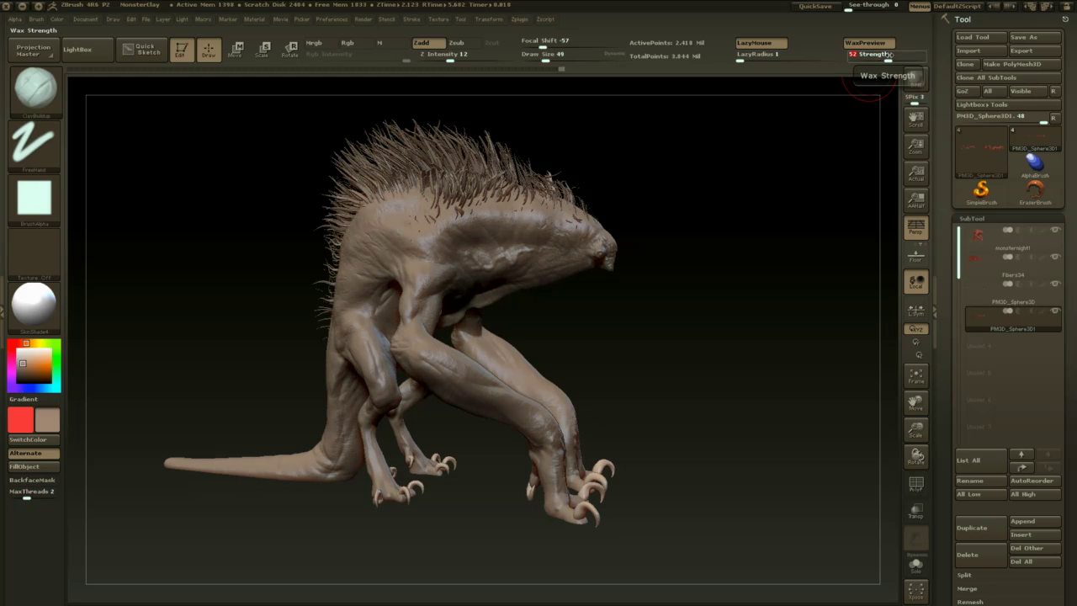
pyautogui.moveTo(888, 55); pyautogui.dragTo(883, 55)
pyautogui.moveTo(717, 297); pyautogui.dragTo(690, 360)
pyautogui.click(916, 256)
pyautogui.moveTo(768, 305)
pyautogui.mouseDown()
pyautogui.moveTo(799, 332)
pyautogui.moveTo(811, 303)
pyautogui.moveTo(832, 308)
pyautogui.moveTo(818, 318)
pyautogui.mouseUp()
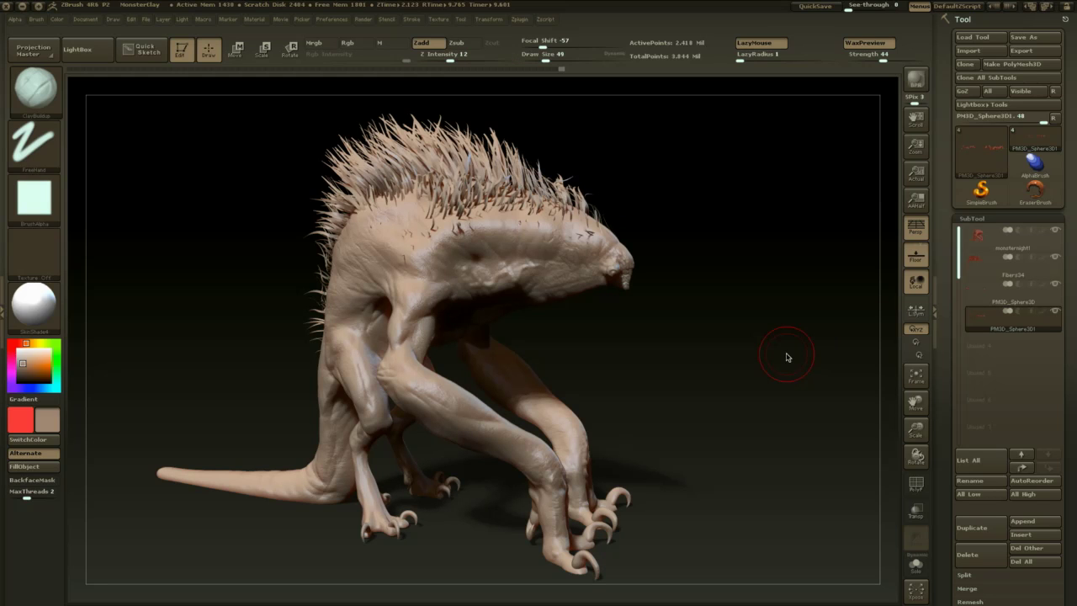
pyautogui.moveTo(805, 336); pyautogui.dragTo(830, 324)
# - Hide the Fibers34 spines and view the bare body from both sides
pyautogui.click(1054, 260)
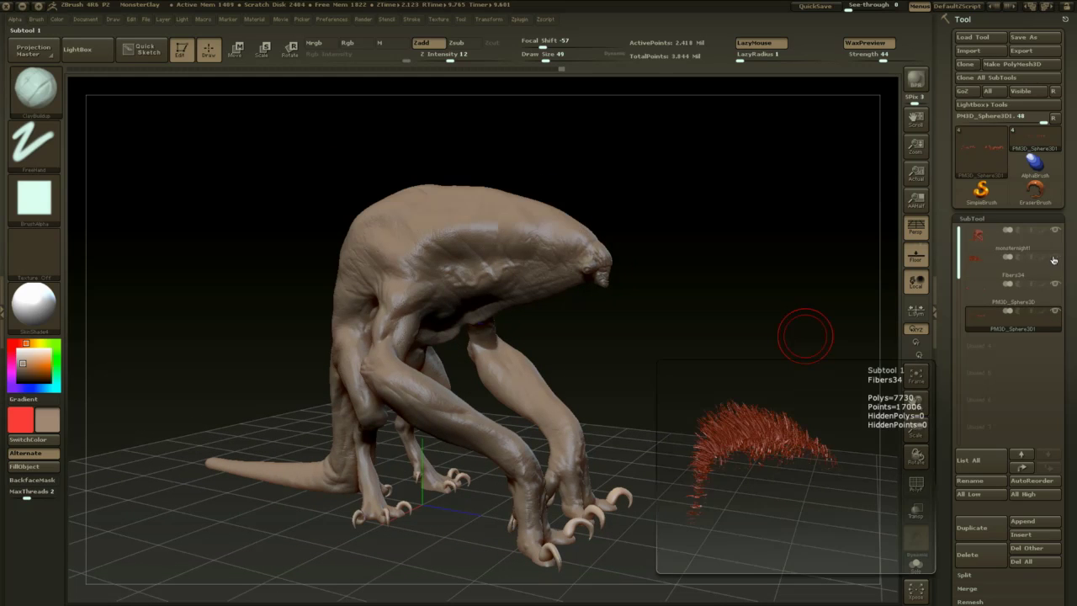
pyautogui.click(1055, 260)
pyautogui.click(1054, 260)
pyautogui.moveTo(834, 309); pyautogui.dragTo(844, 315)
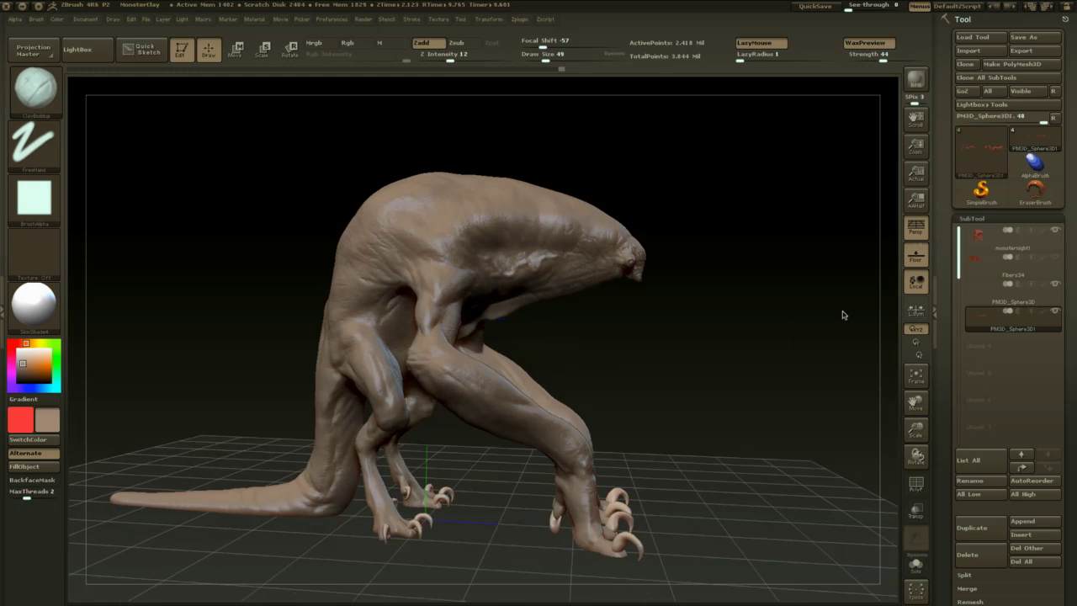
pyautogui.click(983, 297)
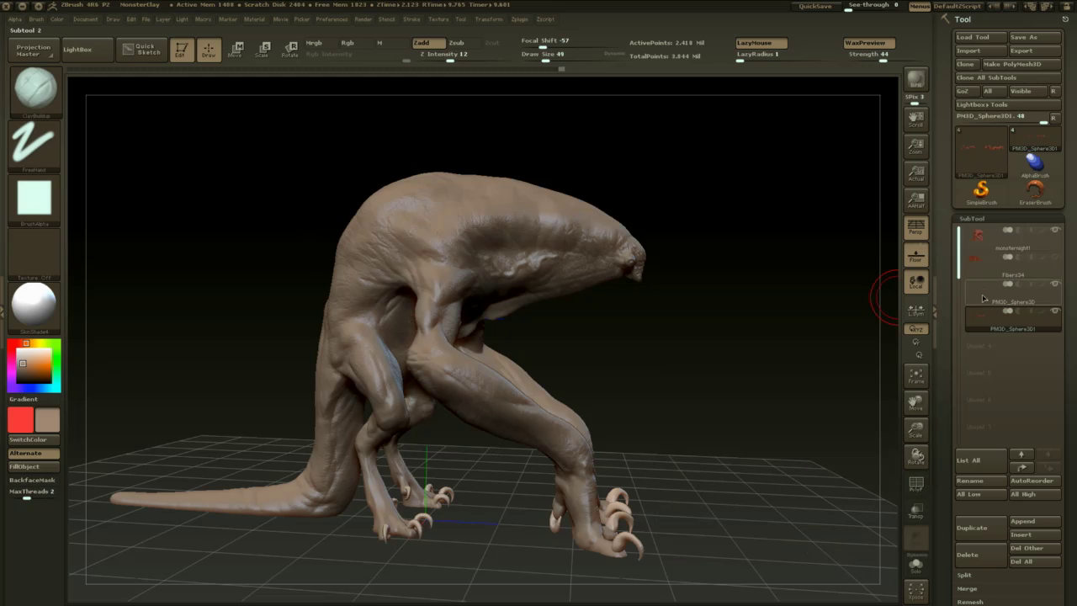
pyautogui.keyDown('alt'); pyautogui.moveTo(769, 332); pyautogui.dragTo(732, 258); pyautogui.keyUp('alt')
pyautogui.moveTo(748, 311)
pyautogui.mouseDown()
pyautogui.moveTo(817, 320)
pyautogui.moveTo(769, 301)
pyautogui.moveTo(782, 269)
pyautogui.moveTo(709, 331)
pyautogui.moveTo(717, 342)
pyautogui.moveTo(738, 320)
pyautogui.moveTo(786, 365)
pyautogui.moveTo(765, 298)
pyautogui.moveTo(762, 312)
pyautogui.moveTo(762, 294)
pyautogui.moveTo(785, 291)
pyautogui.moveTo(757, 267)
pyautogui.moveTo(762, 308)
pyautogui.moveTo(781, 313)
pyautogui.mouseUp()
# - Make the monsternight1 body active with the Dam_Standard brush and change the base colour to a darker grey-brown
pyautogui.click(974, 240)
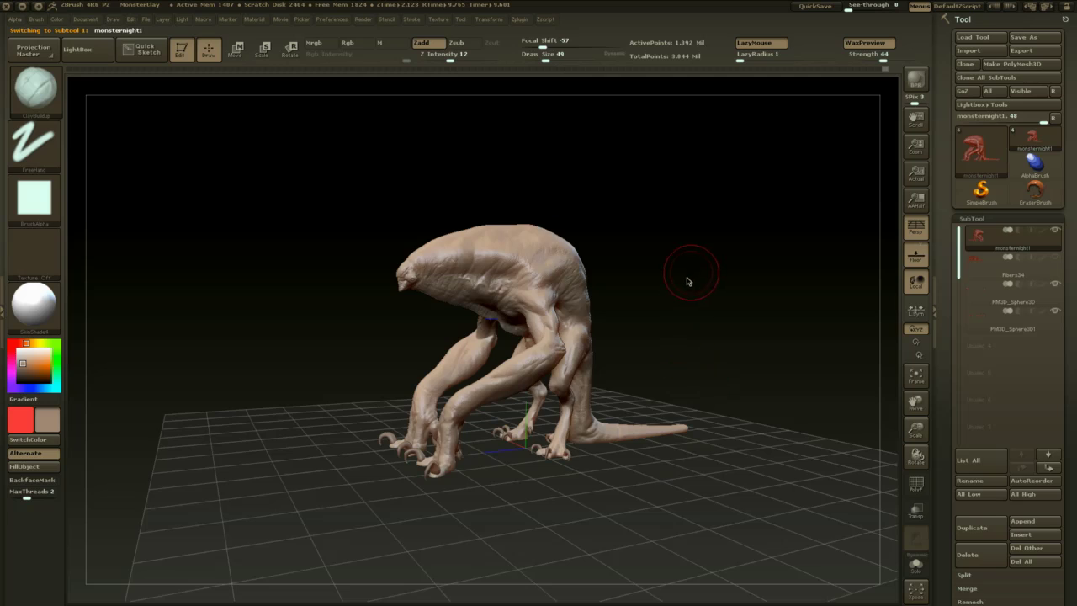
pyautogui.press('b')
pyautogui.press('d')
pyautogui.press('s')
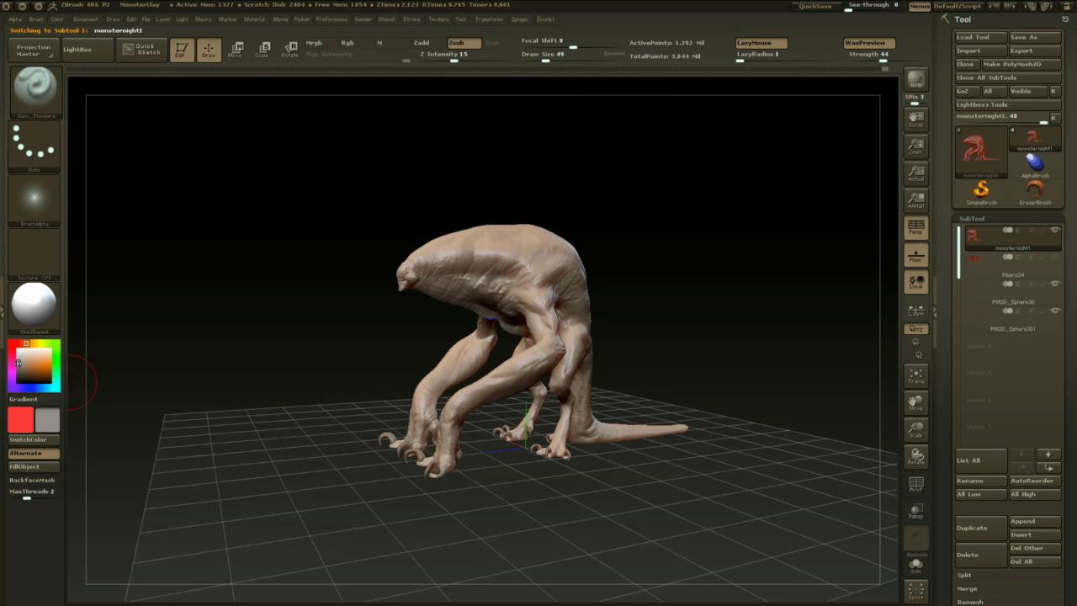
pyautogui.click(19, 368)
# - Reduce the Dam_Standard brush's draw size to 35 and turn off the floor grid while viewing the monster's front
pyautogui.moveTo(130, 438); pyautogui.dragTo(277, 425)
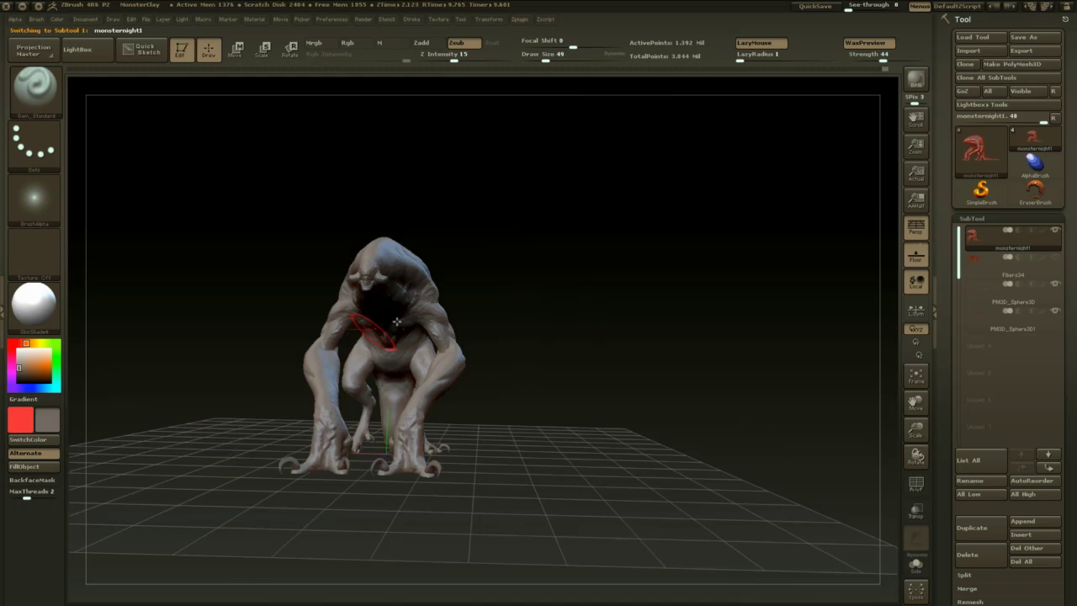
pyautogui.keyDown('alt'); pyautogui.moveTo(514, 334); pyautogui.dragTo(514, 408); pyautogui.keyUp('alt')
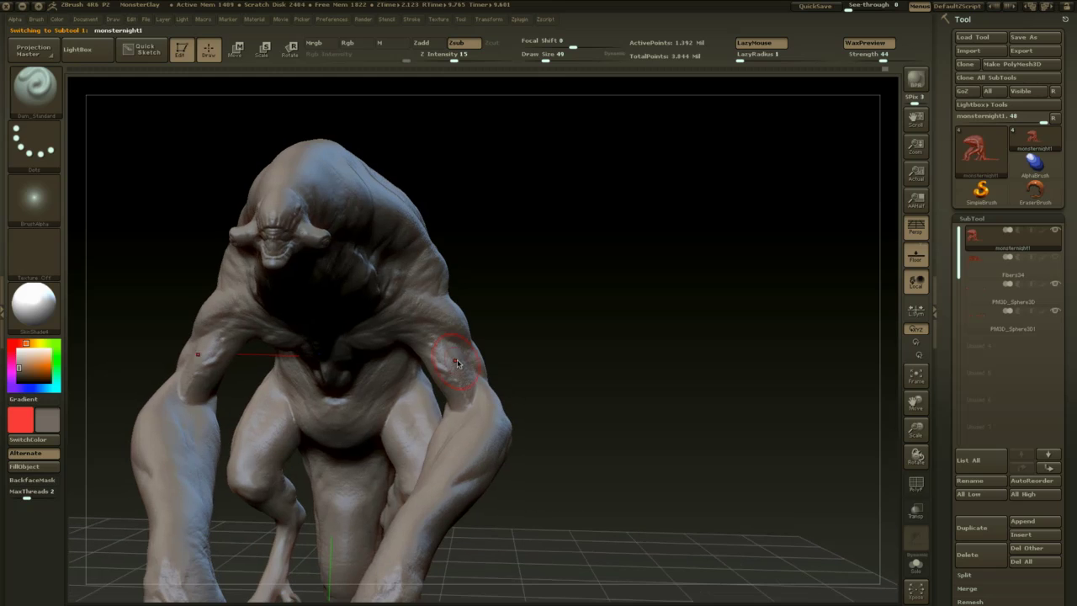
pyautogui.moveTo(547, 295)
pyautogui.mouseDown()
pyautogui.moveTo(640, 202)
pyautogui.moveTo(637, 240)
pyautogui.moveTo(719, 204)
pyautogui.mouseUp()
pyautogui.press('b')
pyautogui.press('d')
pyautogui.press('s')
pyautogui.press('space')
pyautogui.moveTo(540, 225)
pyautogui.mouseDown()
pyautogui.moveTo(513, 214)
pyautogui.moveTo(488, 227)
pyautogui.mouseUp()
pyautogui.press('space')
pyautogui.click(917, 259)
pyautogui.press('space')
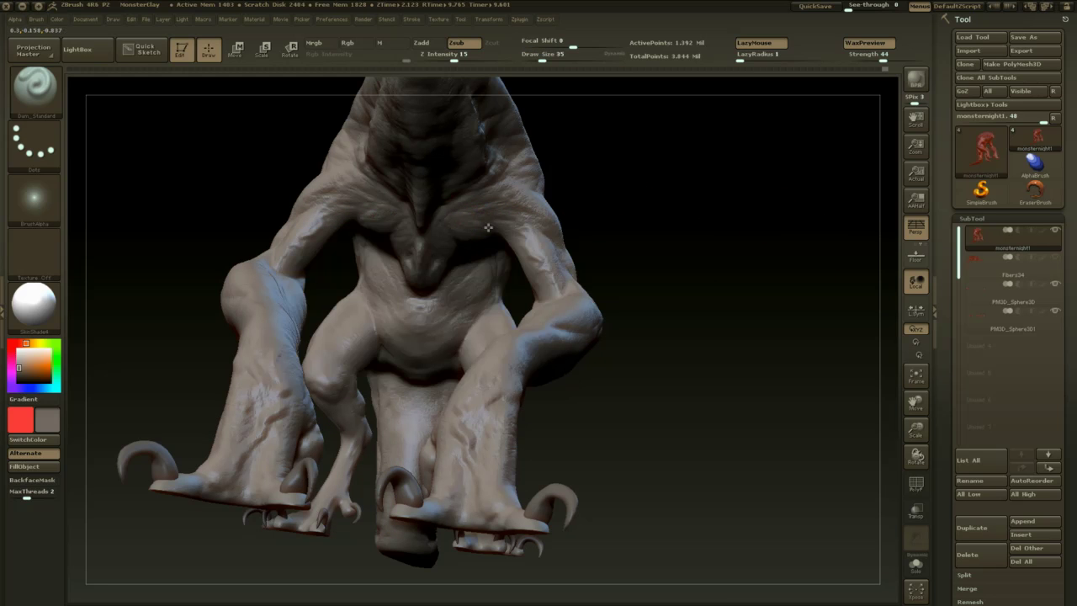
# - Carve muscle grooves into the forearms below the elbows with draw size 31 and Z intensity 23
pyautogui.moveTo(620, 216); pyautogui.dragTo(542, 230)
pyautogui.moveTo(617, 253)
pyautogui.mouseDown()
pyautogui.moveTo(644, 282)
pyautogui.moveTo(601, 288)
pyautogui.moveTo(595, 305)
pyautogui.moveTo(576, 287)
pyautogui.moveTo(604, 295)
pyautogui.moveTo(591, 305)
pyautogui.mouseUp()
pyautogui.press('space')
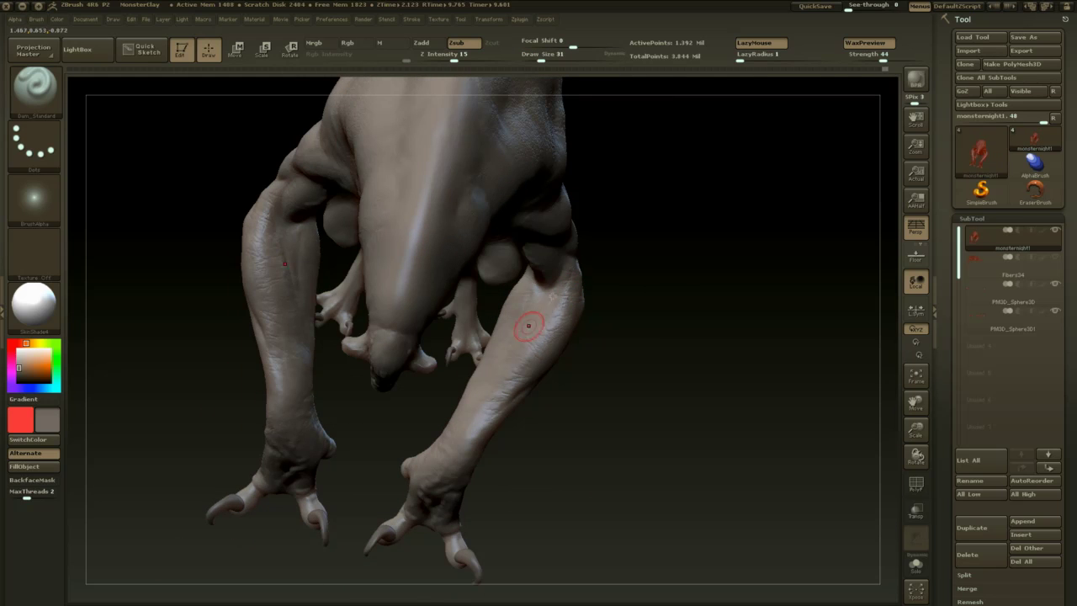
pyautogui.click(484, 59)
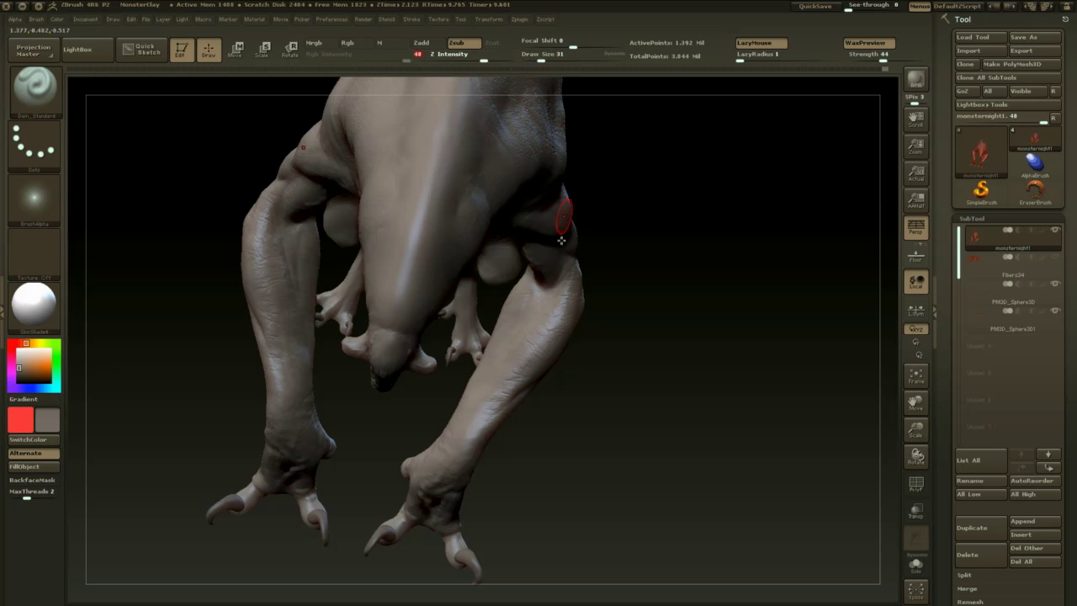
pyautogui.moveTo(622, 297); pyautogui.dragTo(630, 276)
pyautogui.click(463, 58)
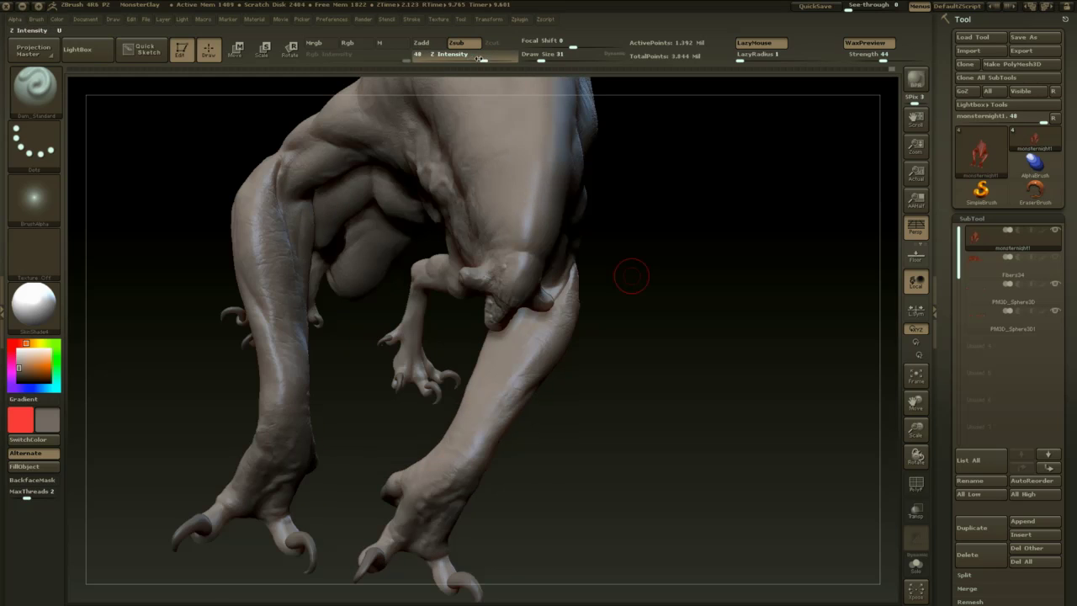
pyautogui.moveTo(625, 185); pyautogui.dragTo(679, 212)
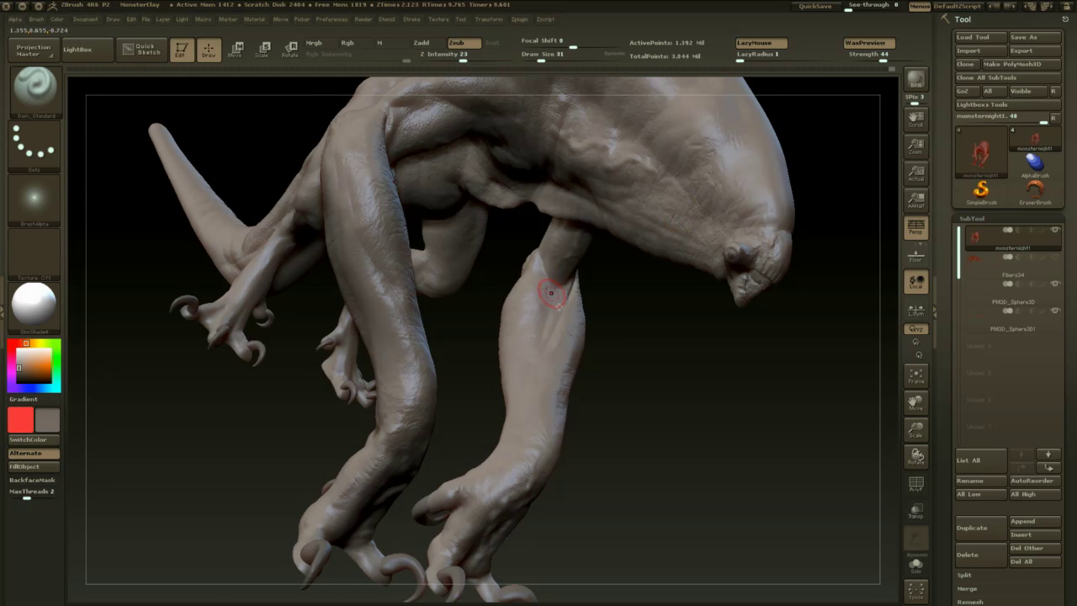
pyautogui.moveTo(604, 362); pyautogui.dragTo(575, 358)
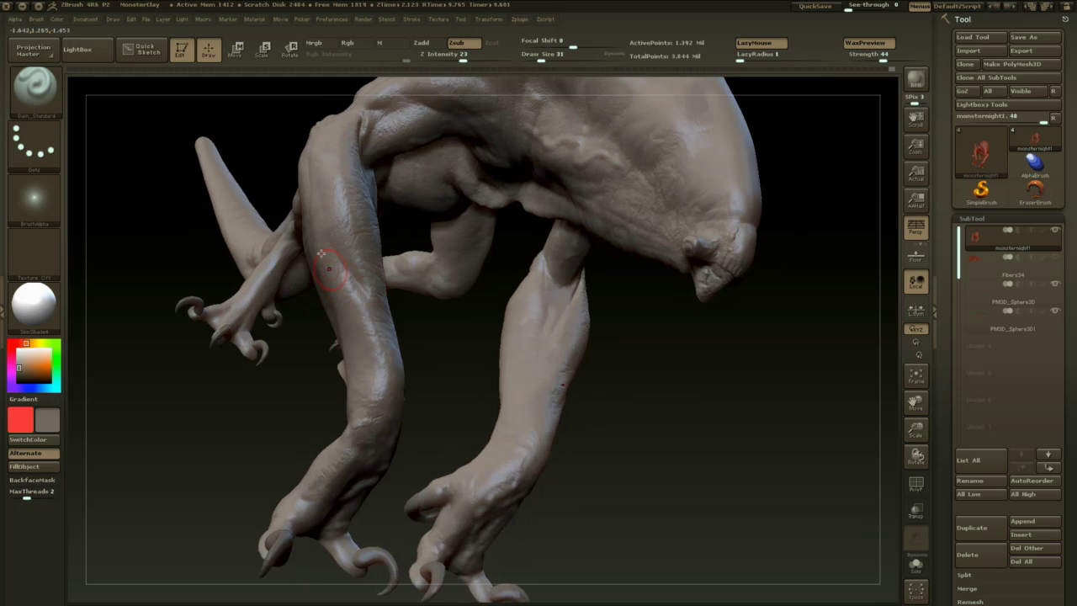
pyautogui.moveTo(627, 432); pyautogui.dragTo(495, 354)
pyautogui.keyDown('alt'); pyautogui.moveTo(479, 399); pyautogui.dragTo(516, 407); pyautogui.keyUp('alt')
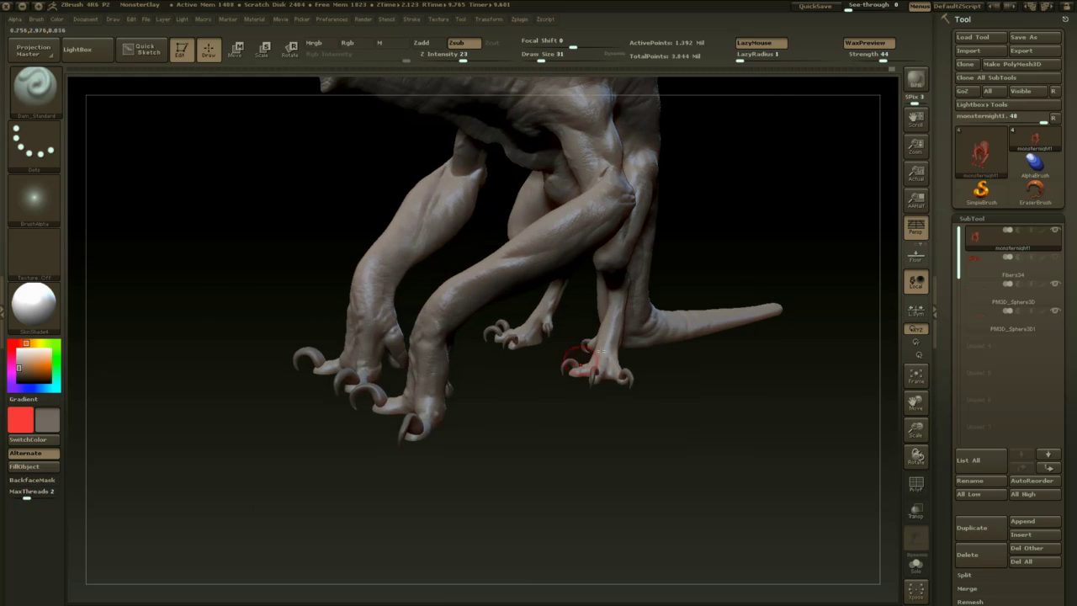
# - Carve tendon grooves into the monster's hind feet and ankles with the Dam_Standard brush at draw size 31
pyautogui.moveTo(661, 363); pyautogui.dragTo(597, 366)
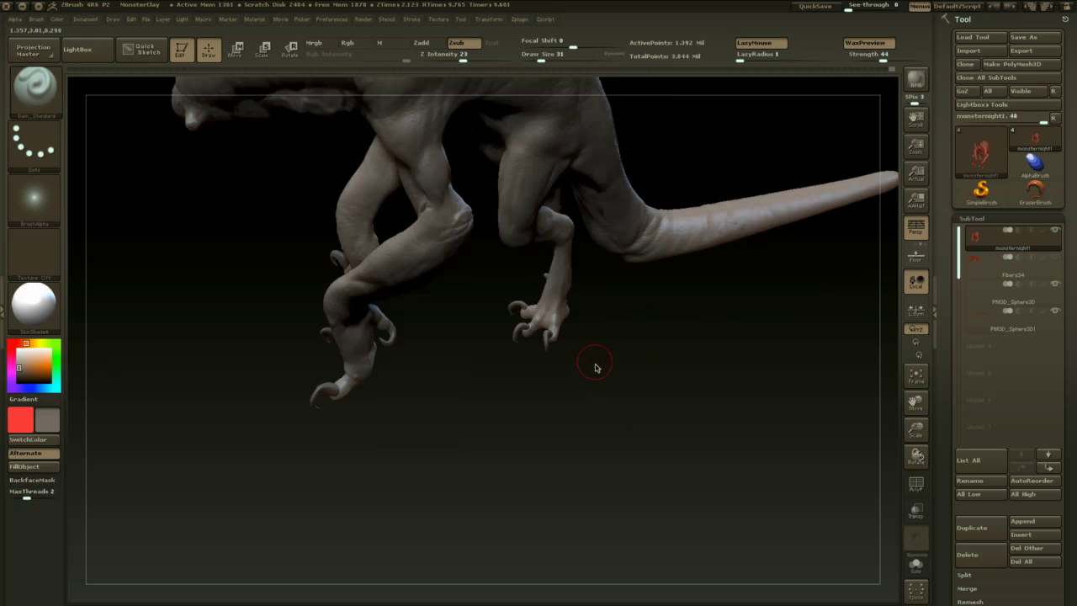
pyautogui.keyDown('alt'); pyautogui.moveTo(628, 423); pyautogui.dragTo(604, 364); pyautogui.keyUp('alt')
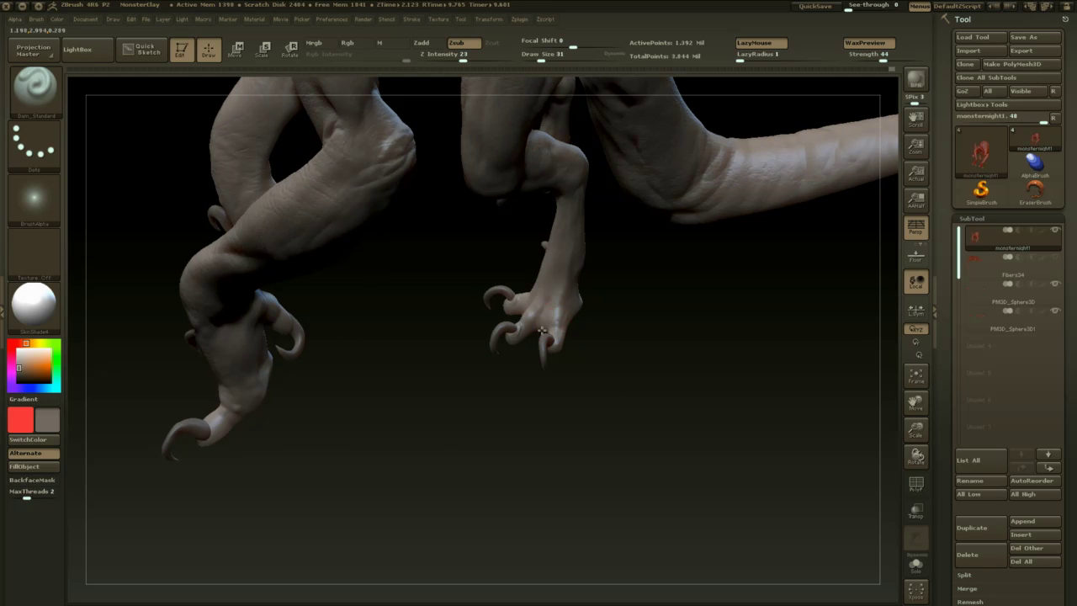
pyautogui.moveTo(577, 400)
pyautogui.mouseDown()
pyautogui.moveTo(577, 418)
pyautogui.moveTo(494, 457)
pyautogui.moveTo(508, 380)
pyautogui.moveTo(493, 328)
pyautogui.mouseUp()
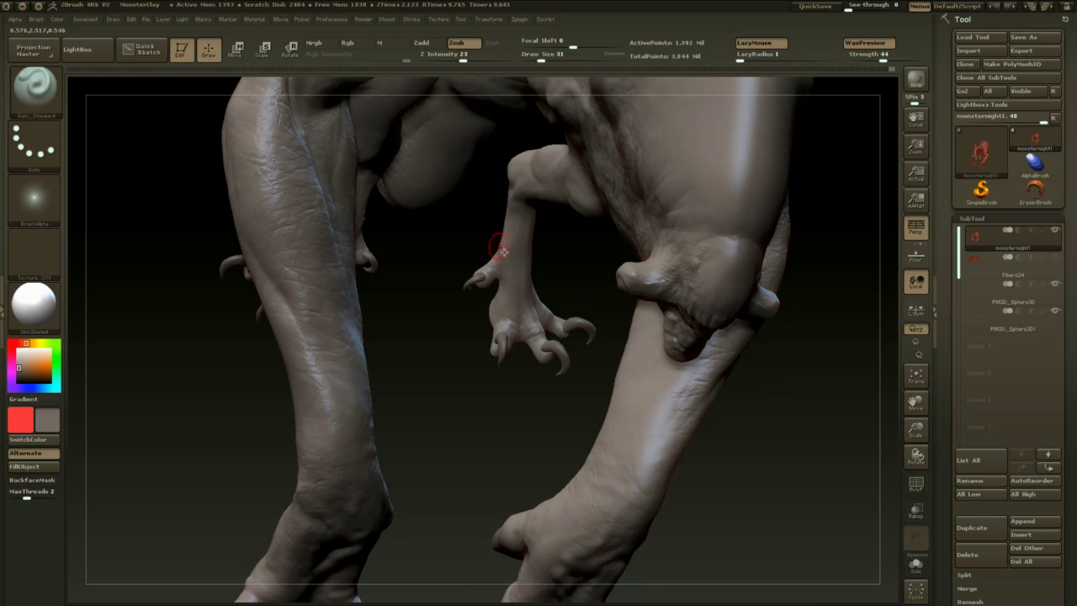
pyautogui.moveTo(478, 337)
pyautogui.mouseDown()
pyautogui.moveTo(572, 358)
pyautogui.moveTo(631, 351)
pyautogui.moveTo(641, 336)
pyautogui.mouseUp()
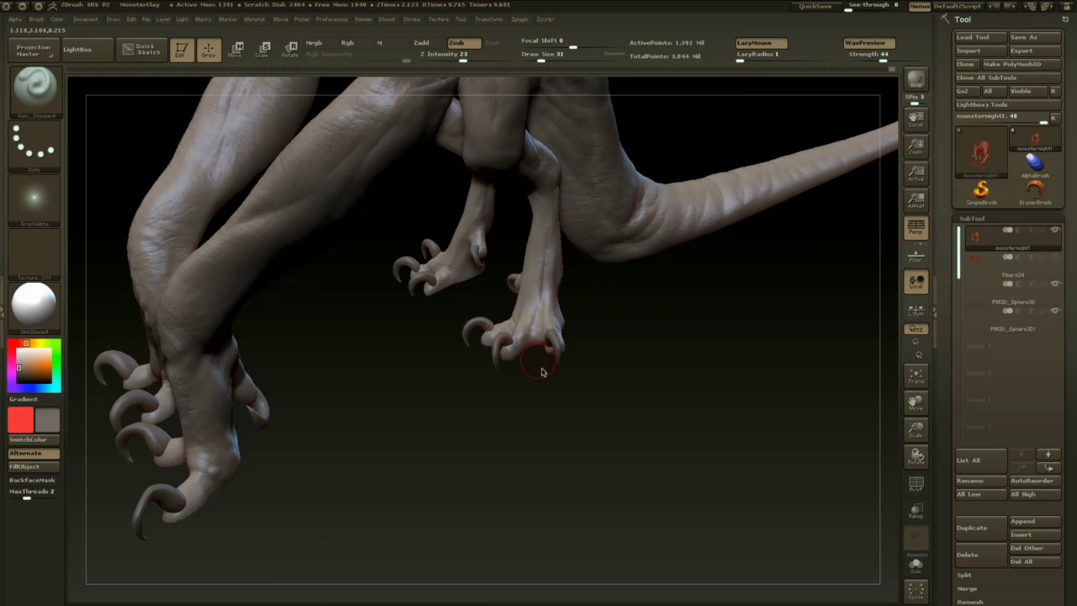
pyautogui.moveTo(570, 386)
pyautogui.mouseDown()
pyautogui.moveTo(642, 341)
pyautogui.moveTo(578, 286)
pyautogui.mouseUp()
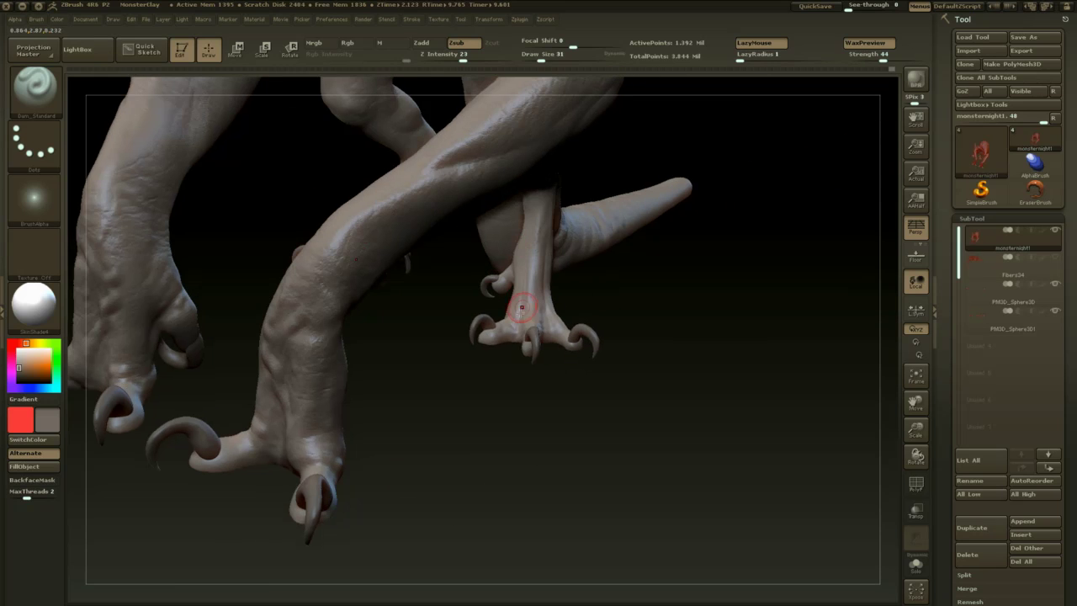
pyautogui.moveTo(626, 329); pyautogui.dragTo(618, 269)
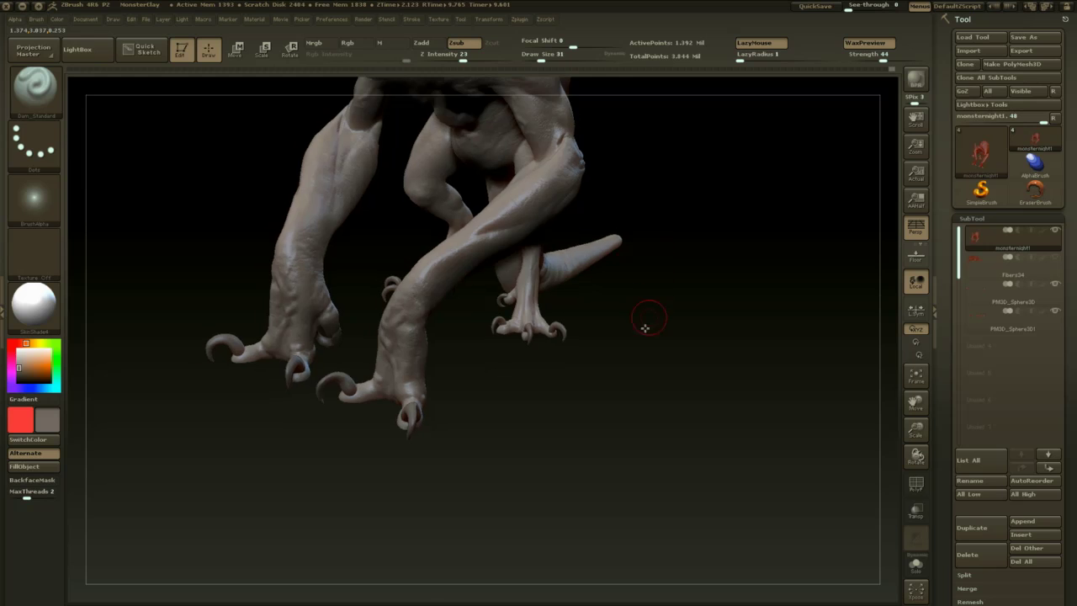
pyautogui.moveTo(645, 315); pyautogui.dragTo(490, 315)
pyautogui.moveTo(594, 270); pyautogui.dragTo(494, 296)
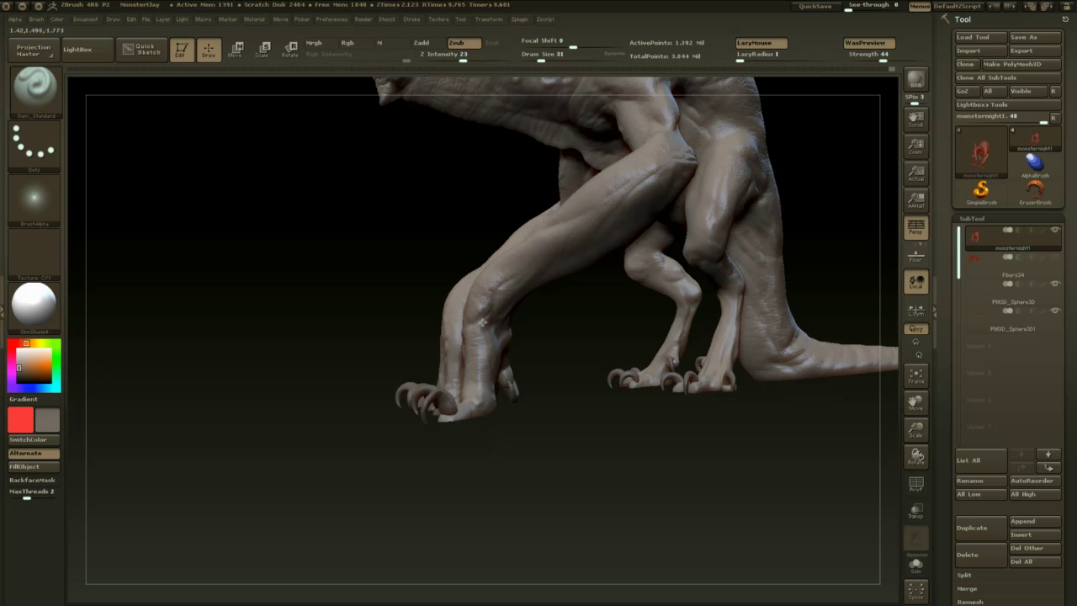
pyautogui.moveTo(538, 364); pyautogui.dragTo(527, 286)
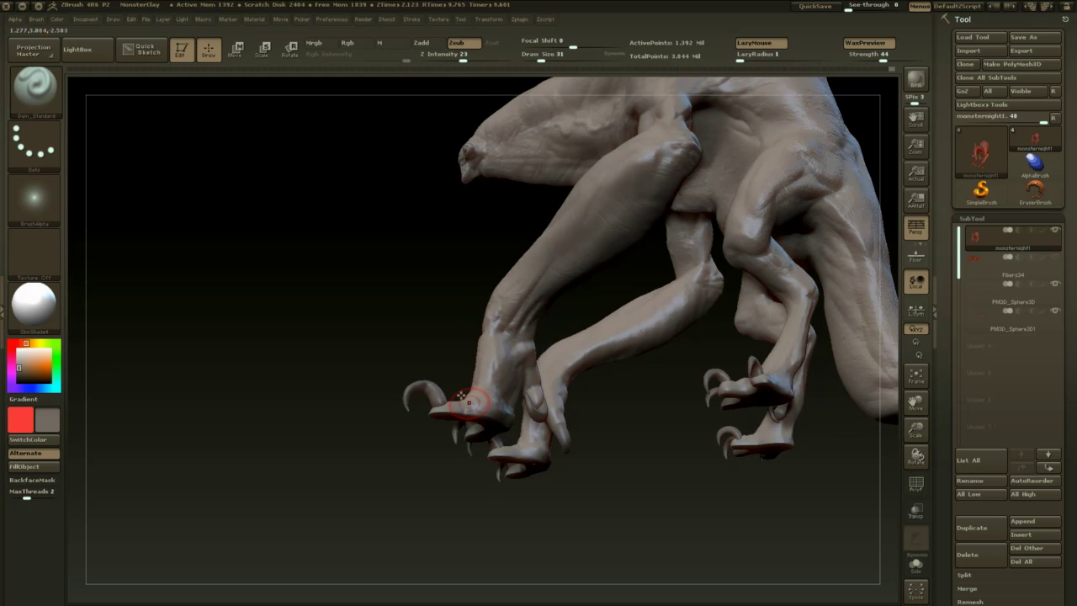
pyautogui.moveTo(461, 396); pyautogui.dragTo(490, 294)
pyautogui.moveTo(542, 392)
pyautogui.mouseDown()
pyautogui.moveTo(577, 407)
pyautogui.moveTo(592, 306)
pyautogui.moveTo(583, 283)
pyautogui.moveTo(616, 329)
pyautogui.mouseUp()
# - Delete the Fibers34 subtool from the monster
pyautogui.moveTo(616, 329)
pyautogui.keyDown('alt'); pyautogui.mouseDown()
pyautogui.moveTo(651, 409)
pyautogui.moveTo(720, 341)
pyautogui.mouseUp(); pyautogui.keyUp('alt')
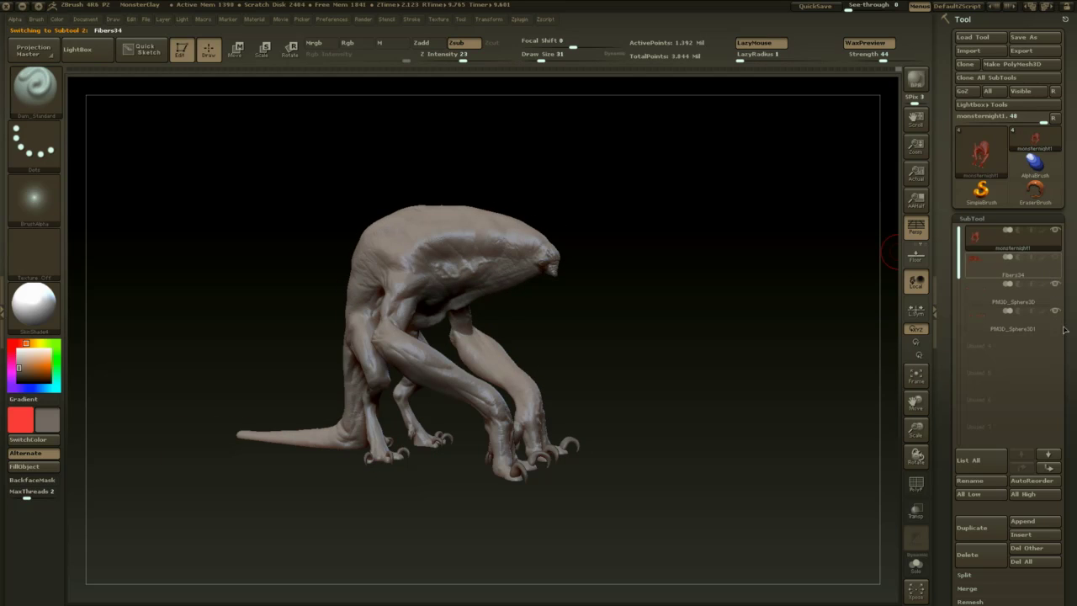
pyautogui.click(990, 558)
pyautogui.click(869, 582)
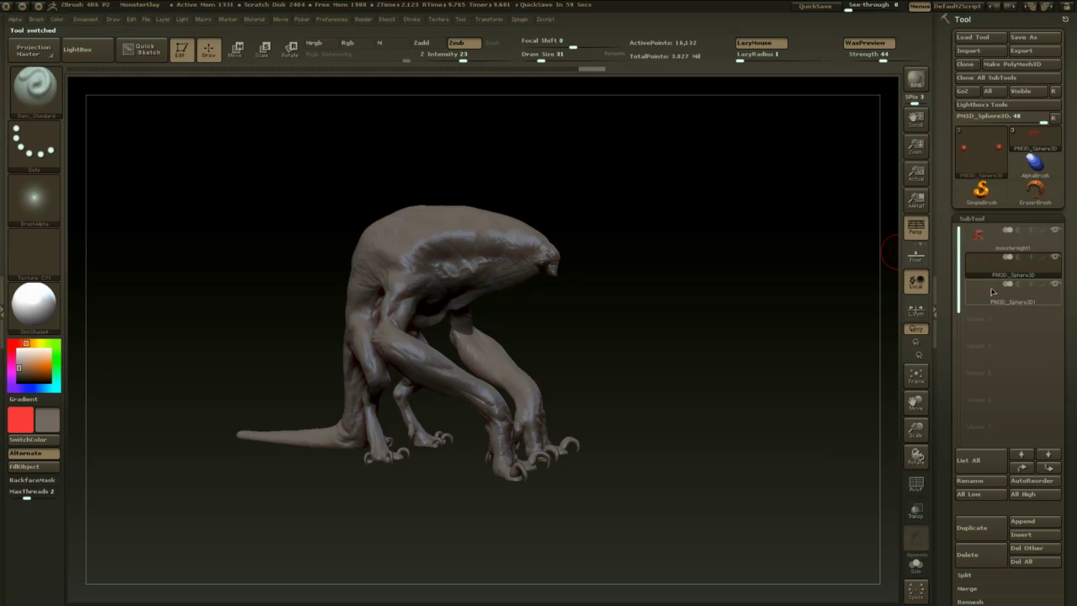
# - Create a combined low-resolution posing mesh of all subtools with Transpose Master's TPoseMesh
pyautogui.moveTo(765, 385); pyautogui.dragTo(778, 382)
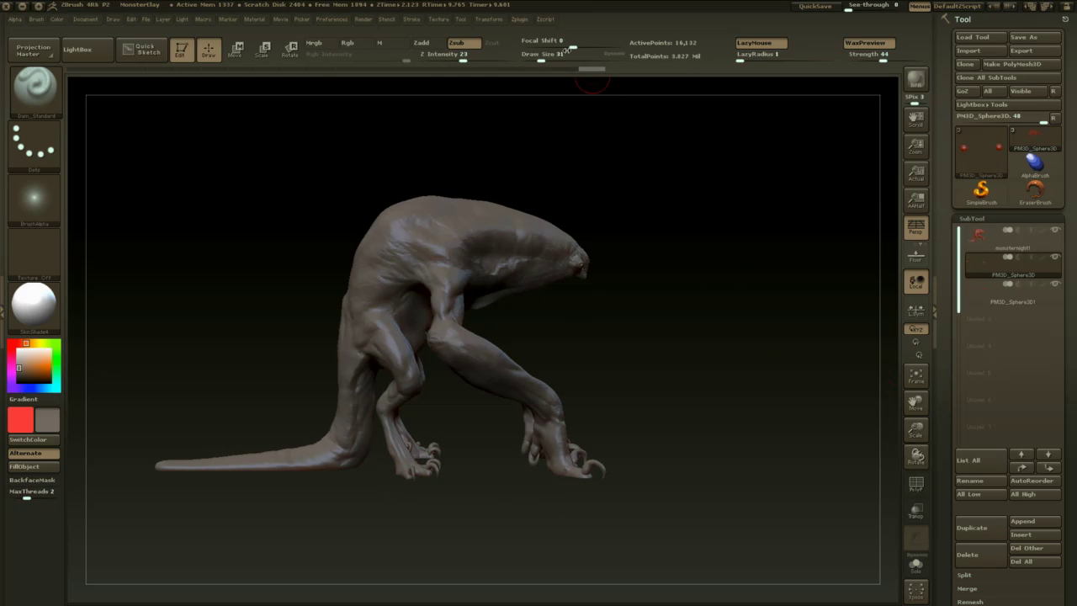
pyautogui.click(519, 19)
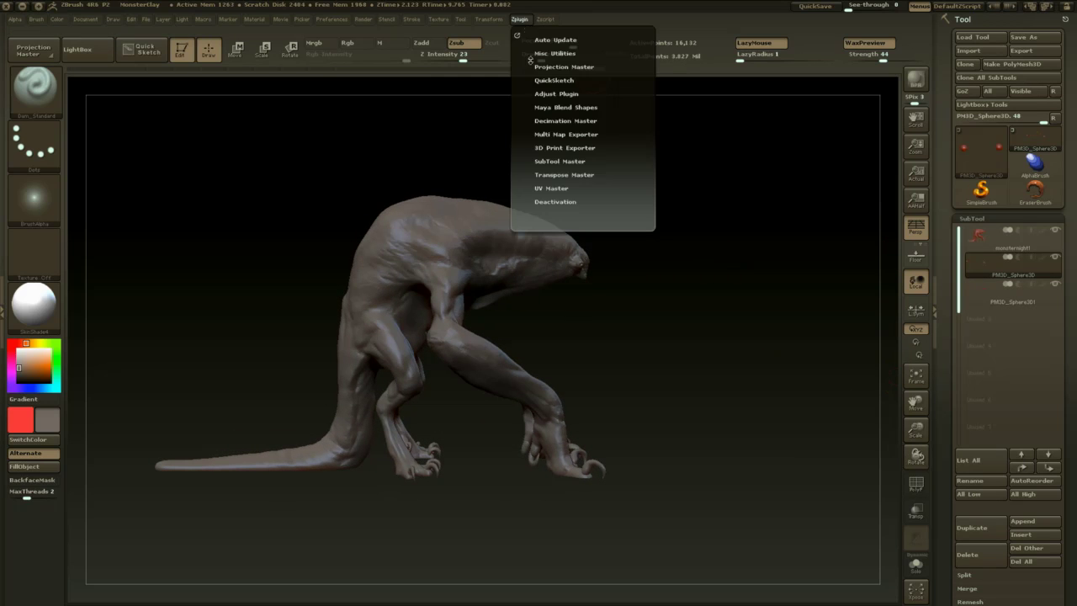
pyautogui.click(564, 175)
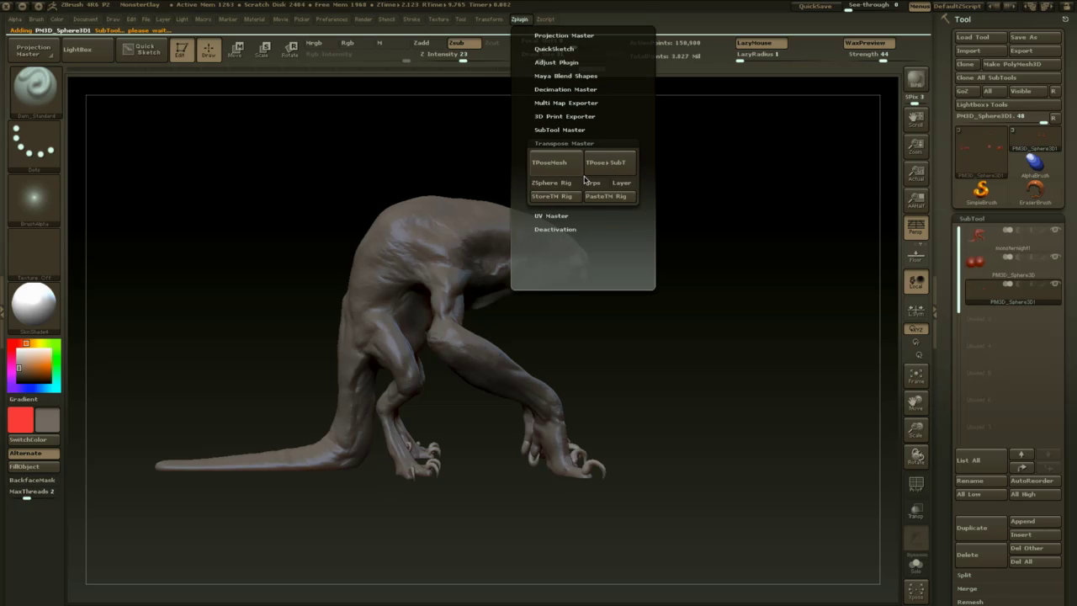
# - Raise the draw size to 140 and set the masking brush to a FreeHand stroke with the alpha off
pyautogui.moveTo(716, 312); pyautogui.dragTo(633, 313)
pyautogui.press('space')
pyautogui.moveTo(607, 243); pyautogui.dragTo(695, 275)
pyautogui.press('space')
pyautogui.moveTo(649, 260); pyautogui.dragTo(565, 271)
pyautogui.keyDown('ctrl'); pyautogui.click(39, 150); pyautogui.keyUp('ctrl')
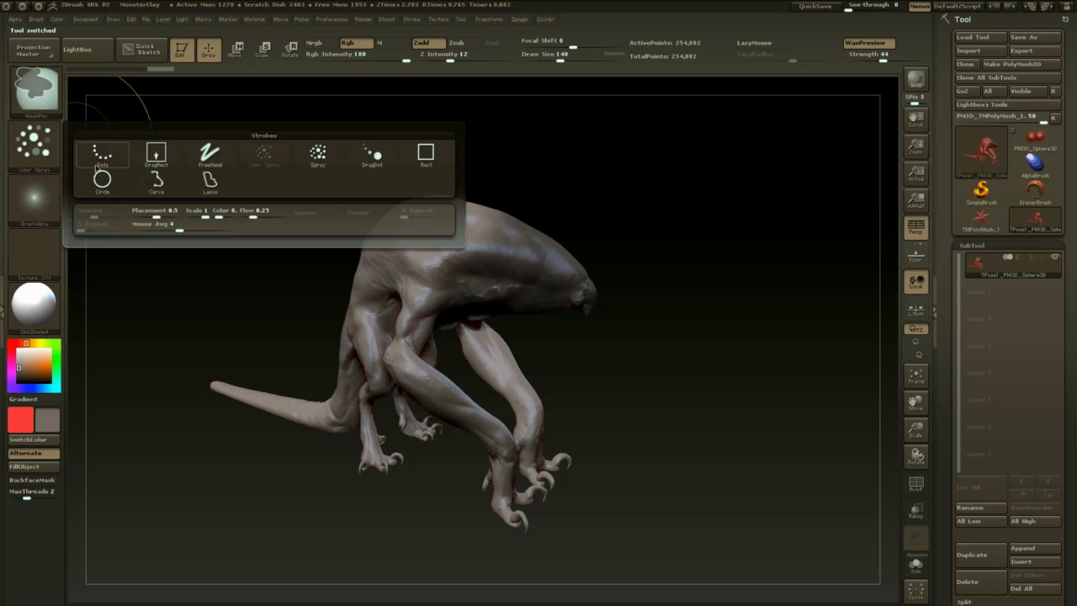
pyautogui.keyDown('ctrl'); pyautogui.click(207, 160); pyautogui.keyUp('ctrl')
pyautogui.keyDown('ctrl'); pyautogui.click(42, 200); pyautogui.keyUp('ctrl')
pyautogui.keyDown('ctrl'); pyautogui.click(90, 215); pyautogui.keyUp('ctrl')
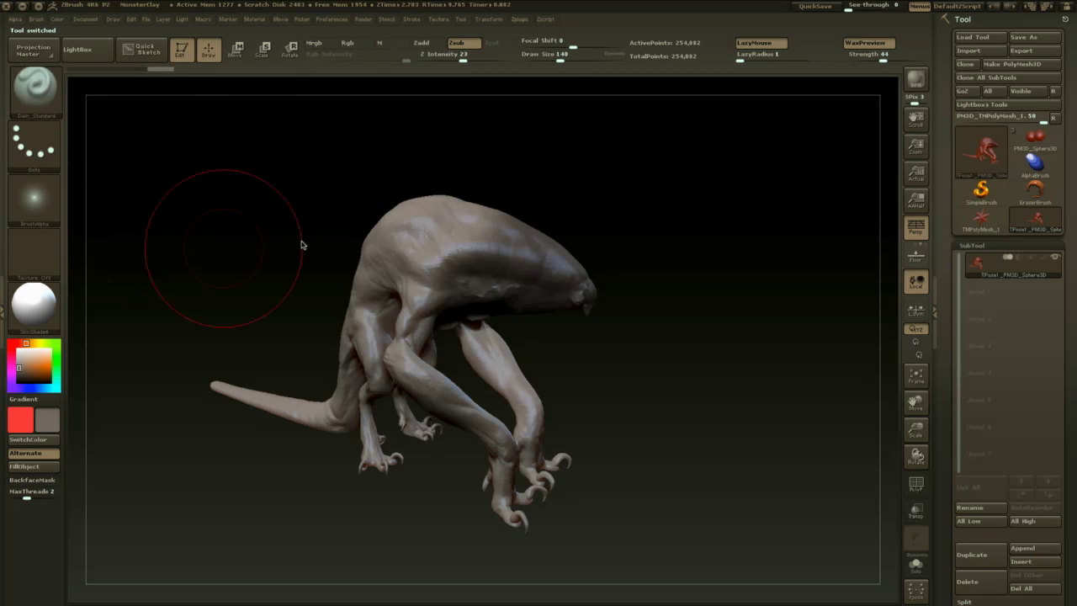
# - Mask the monster's head on both sides up to the neck, then invert the mask so only the head is editable
pyautogui.keyDown('ctrl'); pyautogui.moveTo(589, 282); pyautogui.dragTo(484, 239); pyautogui.keyUp('ctrl')
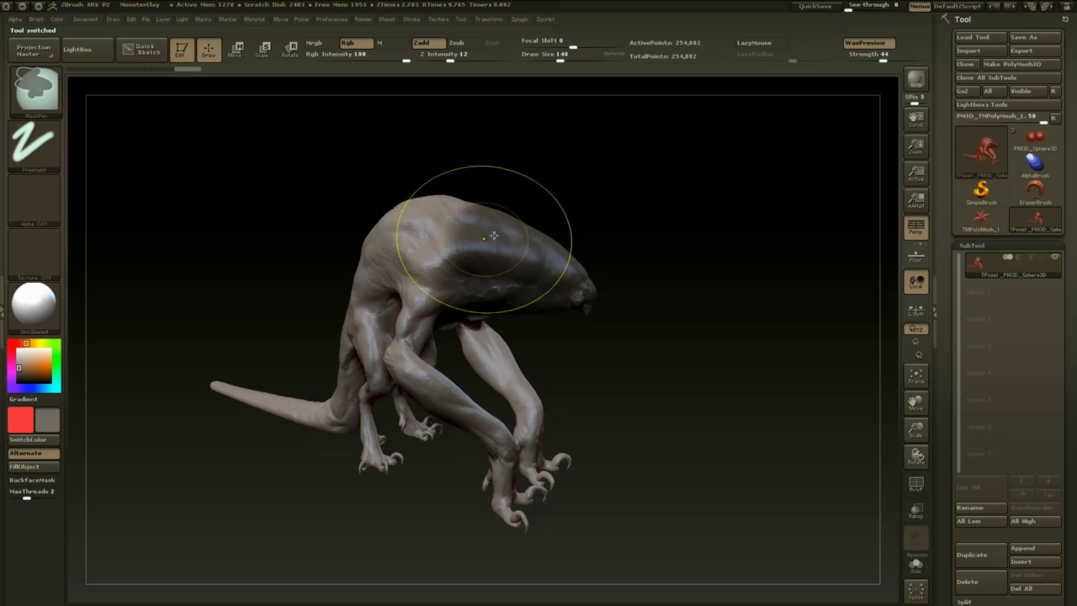
pyautogui.moveTo(721, 209)
pyautogui.mouseDown()
pyautogui.moveTo(607, 178)
pyautogui.moveTo(581, 184)
pyautogui.mouseUp()
pyautogui.keyDown('ctrl'); pyautogui.moveTo(605, 252); pyautogui.dragTo(599, 329); pyautogui.keyUp('ctrl')
pyautogui.moveTo(728, 260); pyautogui.dragTo(610, 282)
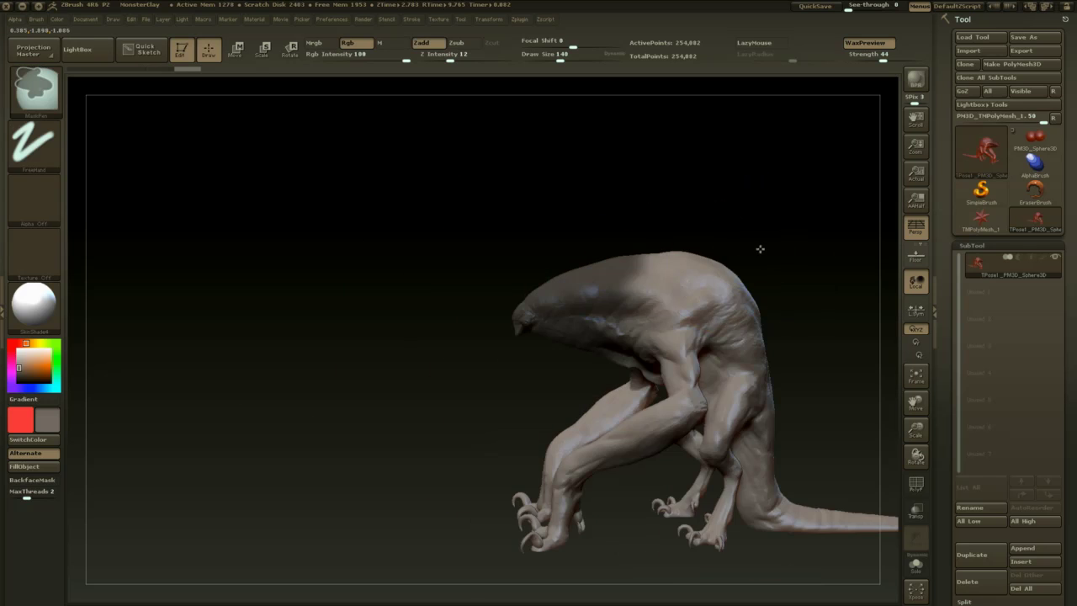
pyautogui.keyDown('ctrl'); pyautogui.click(760, 248); pyautogui.keyUp('ctrl')
# - Turn the monster's head sideways by rotating it about the neck with a Transpose line drawn from above
pyautogui.moveTo(745, 216); pyautogui.dragTo(776, 324)
pyautogui.moveTo(698, 344); pyautogui.dragTo(748, 255)
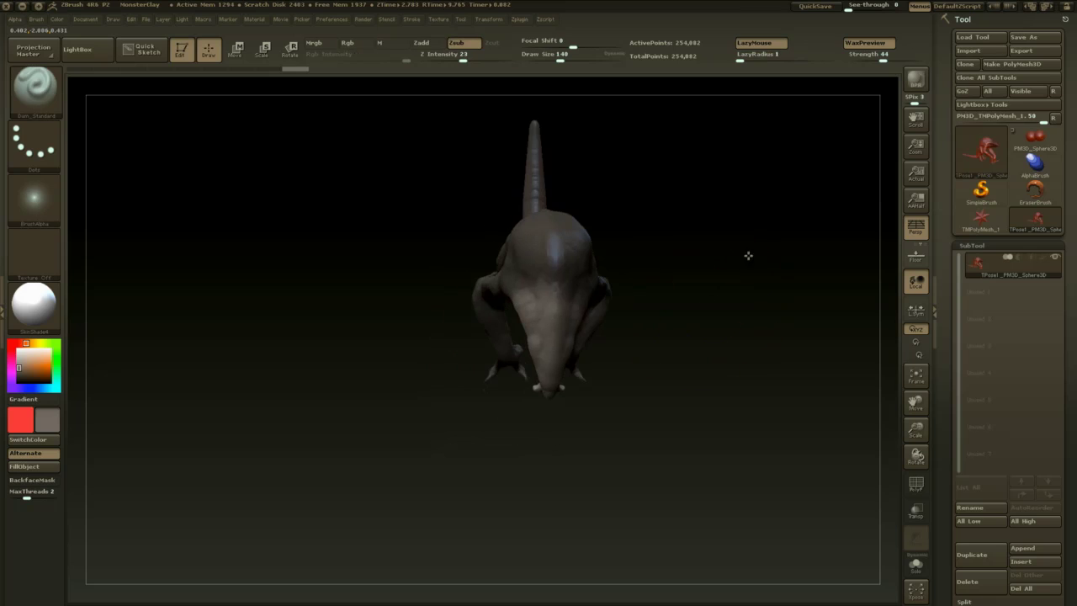
pyautogui.press('r')
pyautogui.moveTo(556, 295); pyautogui.dragTo(556, 459)
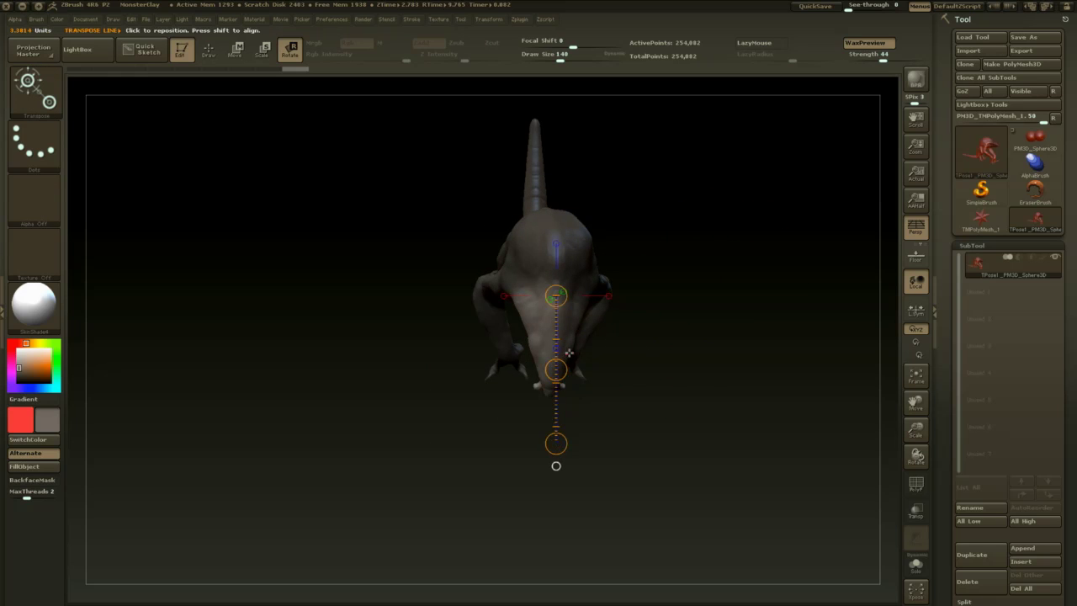
pyautogui.press('q')
pyautogui.moveTo(630, 314)
pyautogui.mouseDown()
pyautogui.moveTo(684, 254)
pyautogui.moveTo(603, 277)
pyautogui.mouseUp()
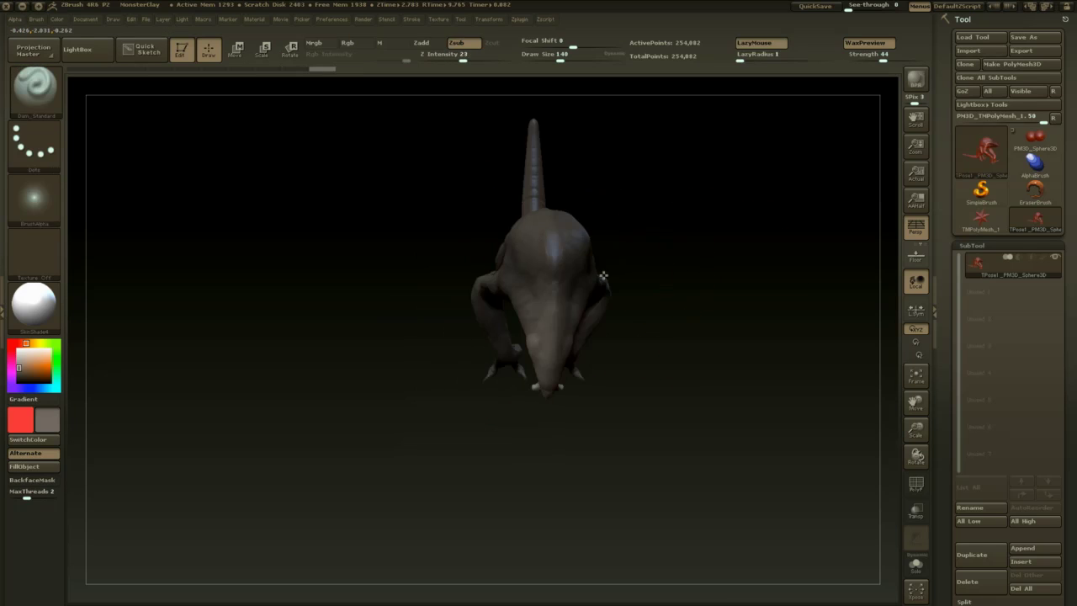
pyautogui.press('r')
pyautogui.moveTo(554, 446); pyautogui.dragTo(663, 199)
pyautogui.press('w')
pyautogui.moveTo(603, 165); pyautogui.dragTo(607, 166)
# - Reshape the turned head and neck with the Move brush at draw sizes 71 and 97
pyautogui.press('b')
pyautogui.press('m')
pyautogui.press('v')
pyautogui.moveTo(660, 219)
pyautogui.mouseDown()
pyautogui.moveTo(682, 294)
pyautogui.moveTo(672, 357)
pyautogui.mouseUp()
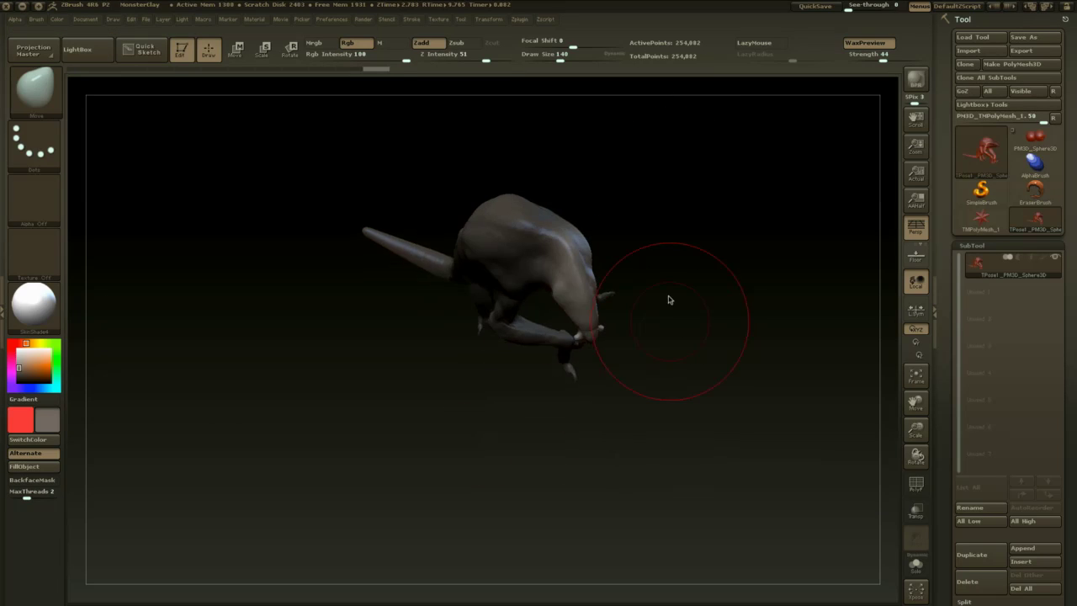
pyautogui.moveTo(670, 298)
pyautogui.mouseDown()
pyautogui.moveTo(638, 293)
pyautogui.moveTo(595, 263)
pyautogui.moveTo(630, 224)
pyautogui.mouseUp()
pyautogui.press('space')
pyautogui.press('space')
pyautogui.moveTo(613, 263); pyautogui.dragTo(606, 263)
pyautogui.moveTo(662, 220); pyautogui.dragTo(649, 233)
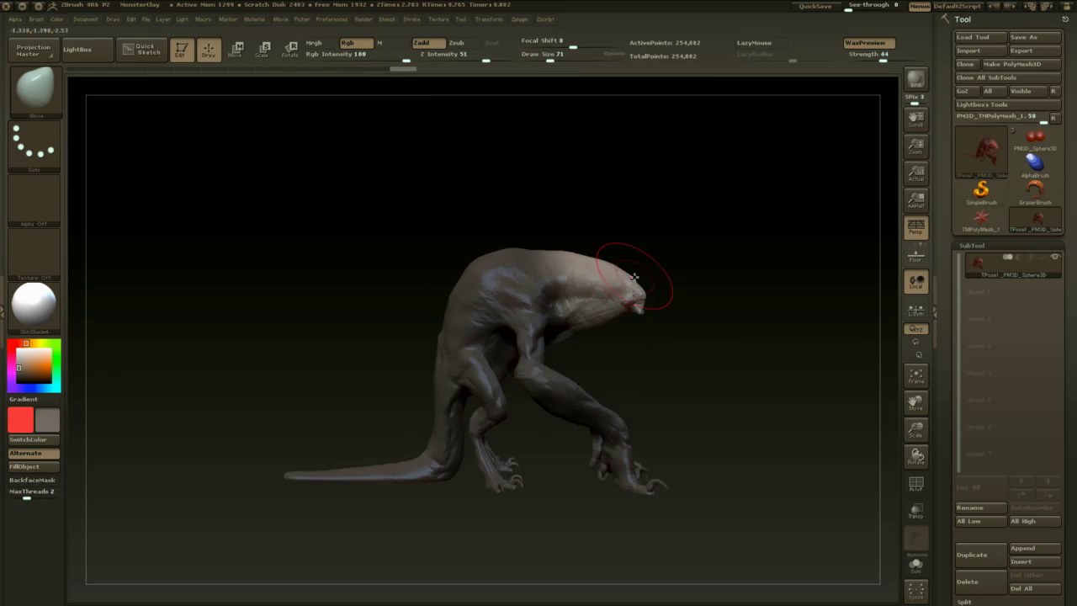
pyautogui.press('space')
pyautogui.moveTo(617, 272); pyautogui.dragTo(625, 280)
# - Bend the head further downward with a Transpose rotate line running from the neck toward the snout
pyautogui.press('r')
pyautogui.keyDown('shift'); pyautogui.moveTo(690, 274); pyautogui.dragTo(668, 234); pyautogui.keyUp('shift')
pyautogui.press('q')
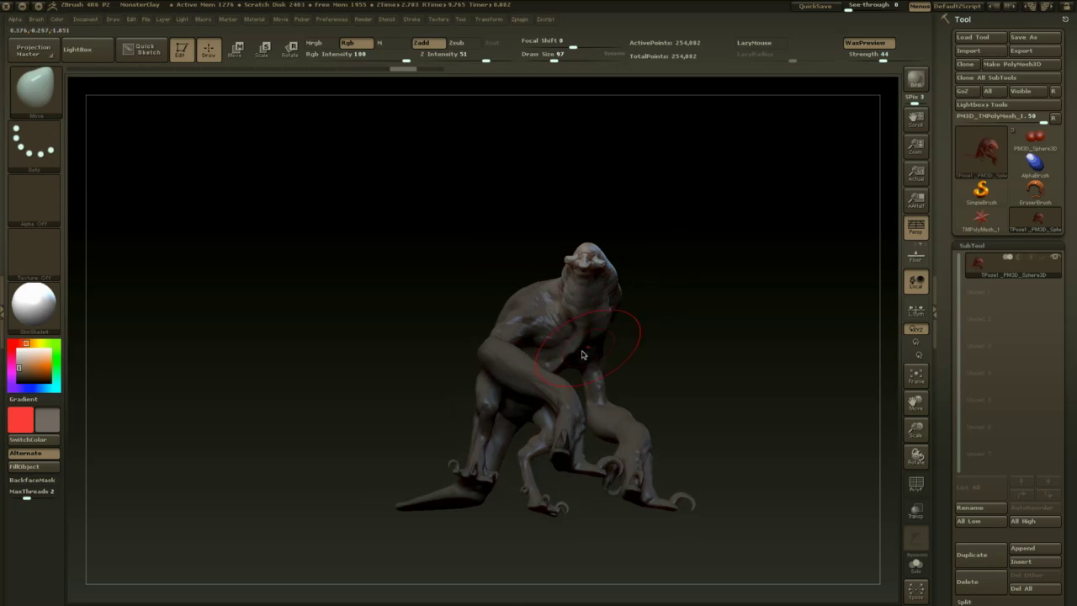
pyautogui.moveTo(694, 301); pyautogui.dragTo(617, 292)
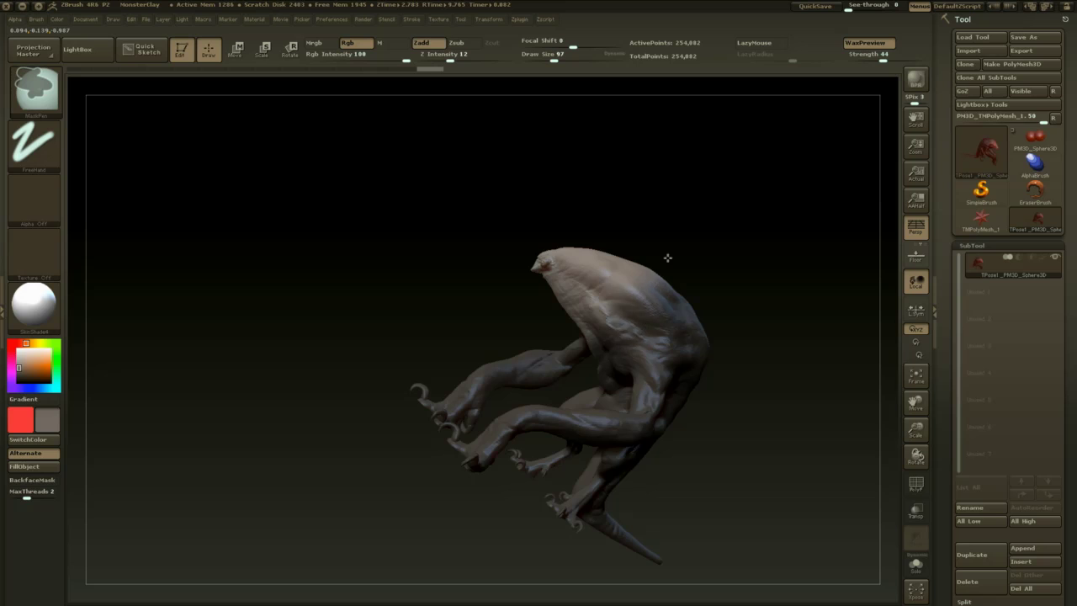
pyautogui.moveTo(668, 258)
pyautogui.mouseDown()
pyautogui.moveTo(767, 321)
pyautogui.moveTo(791, 317)
pyautogui.mouseUp()
pyautogui.moveTo(749, 252)
pyautogui.mouseDown()
pyautogui.moveTo(717, 243)
pyautogui.moveTo(664, 277)
pyautogui.moveTo(616, 285)
pyautogui.mouseUp()
pyautogui.press('r')
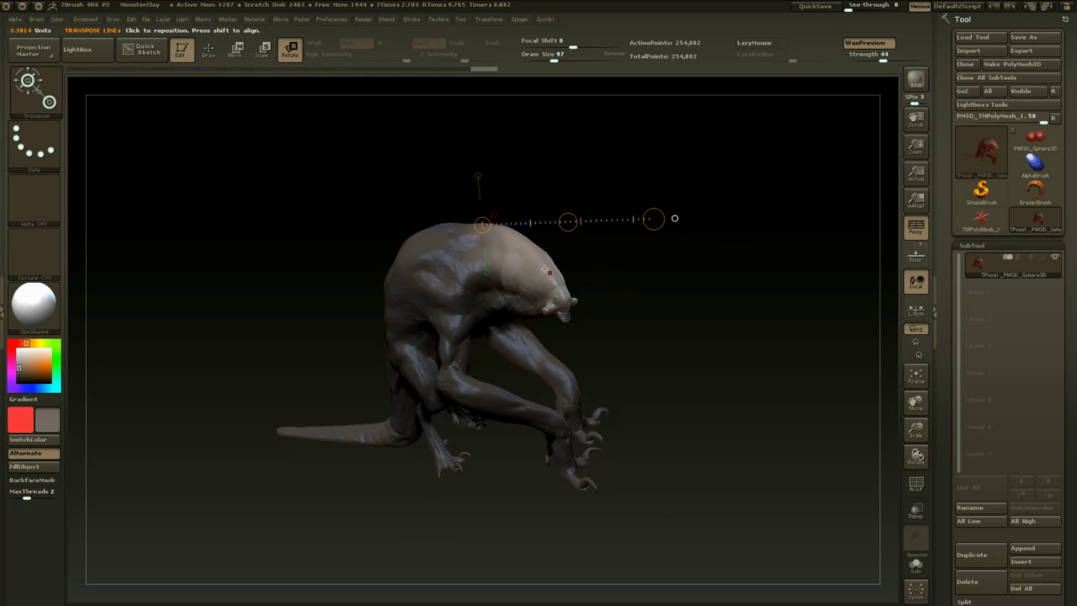
pyautogui.moveTo(501, 237); pyautogui.dragTo(522, 252)
pyautogui.moveTo(573, 308)
pyautogui.mouseDown()
pyautogui.moveTo(601, 287)
pyautogui.moveTo(553, 313)
pyautogui.mouseUp()
pyautogui.press('w')
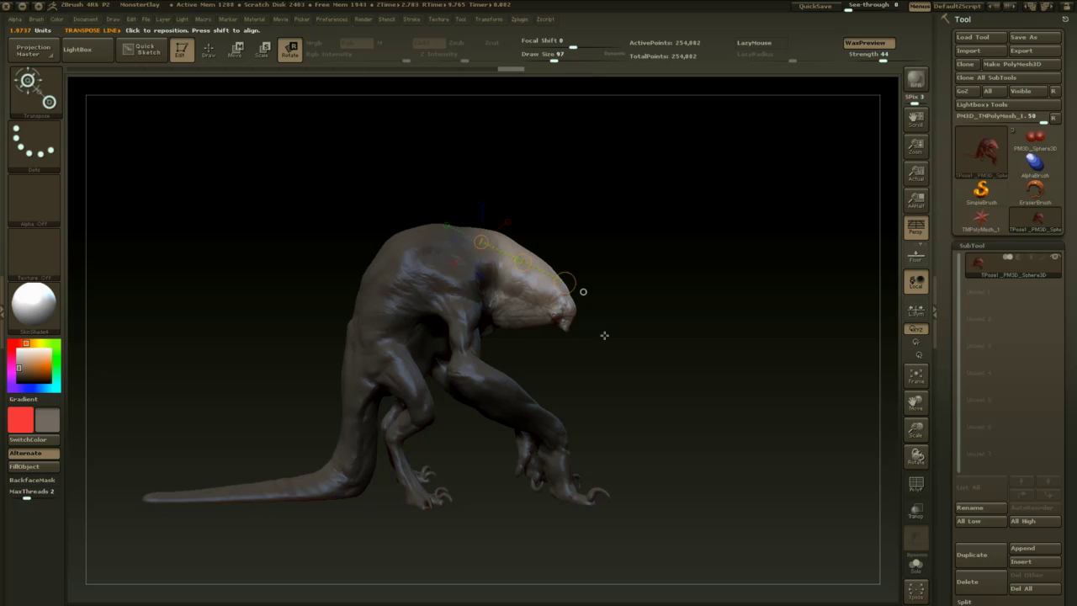
# - Round out the top of the head and adjust the neck's curve with the Move brush at draw sizes 116 and 94
pyautogui.moveTo(631, 321)
pyautogui.mouseDown()
pyautogui.moveTo(615, 308)
pyautogui.moveTo(634, 303)
pyautogui.moveTo(596, 298)
pyautogui.moveTo(492, 385)
pyautogui.moveTo(476, 382)
pyautogui.mouseUp()
pyautogui.press('q')
pyautogui.press('b')
pyautogui.press('m')
pyautogui.press('v')
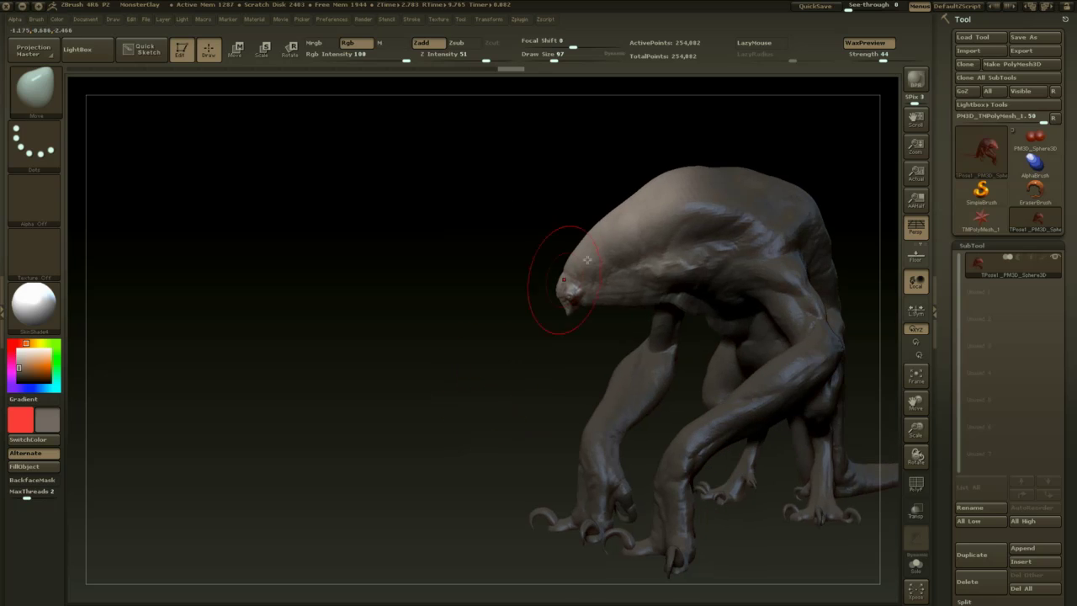
pyautogui.press('space')
pyautogui.moveTo(618, 225)
pyautogui.mouseDown()
pyautogui.moveTo(629, 225)
pyautogui.moveTo(618, 205)
pyautogui.mouseUp()
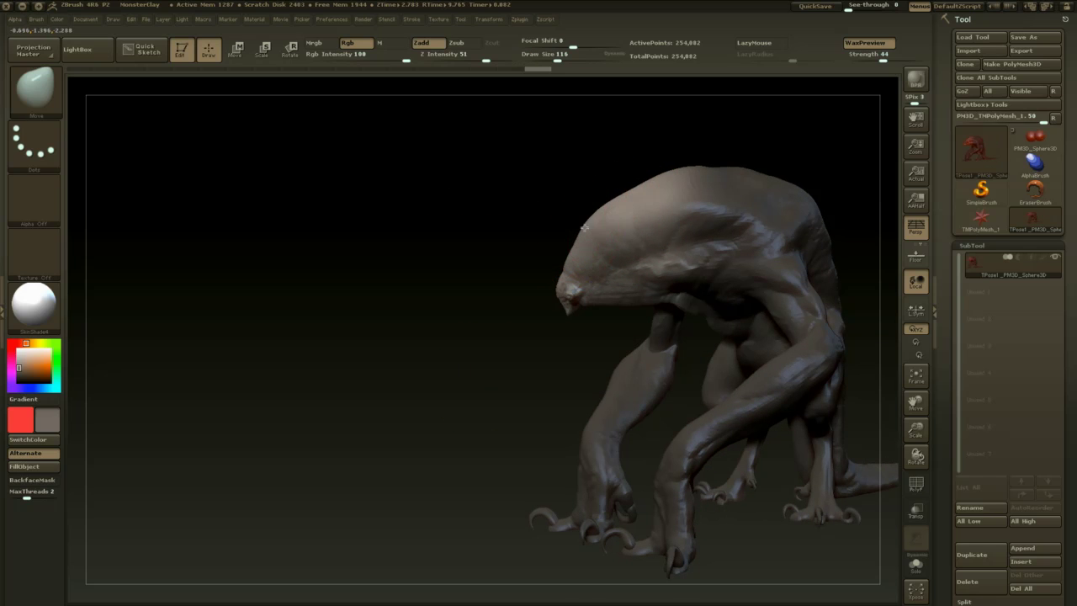
pyautogui.moveTo(505, 301)
pyautogui.mouseDown()
pyautogui.moveTo(669, 296)
pyautogui.moveTo(719, 266)
pyautogui.moveTo(738, 283)
pyautogui.moveTo(722, 273)
pyautogui.mouseUp()
pyautogui.press('space')
pyautogui.moveTo(722, 273); pyautogui.dragTo(685, 264)
pyautogui.press('space')
pyautogui.moveTo(675, 264); pyautogui.dragTo(657, 252)
pyautogui.moveTo(696, 266); pyautogui.dragTo(693, 389)
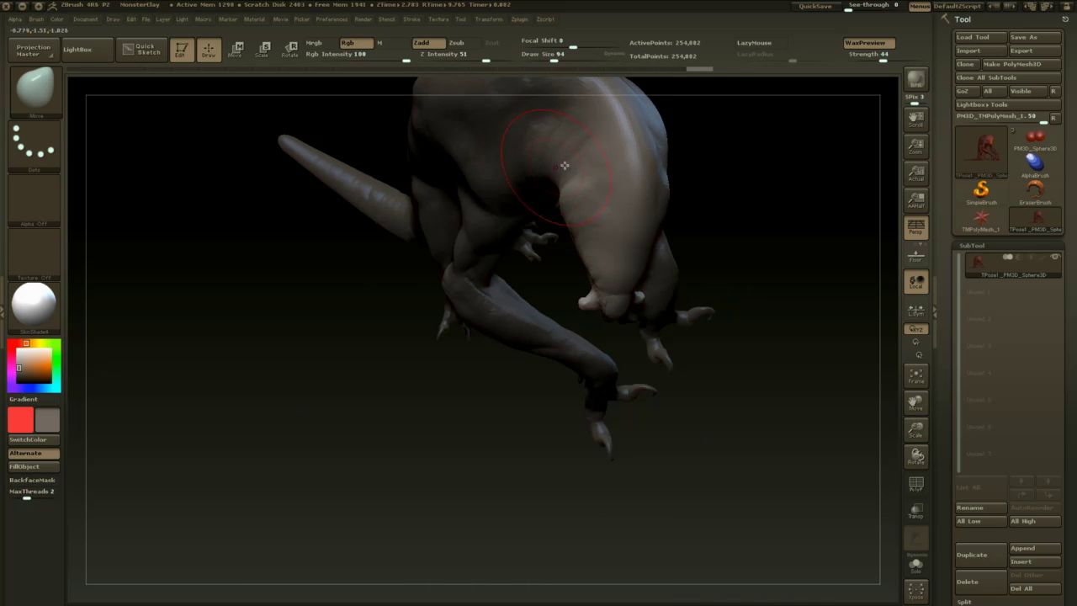
# - Adjust the unmasked snout with a vertical Transpose rotate line drawn down through it, and switch the line to Move mode
pyautogui.moveTo(711, 237); pyautogui.dragTo(724, 154)
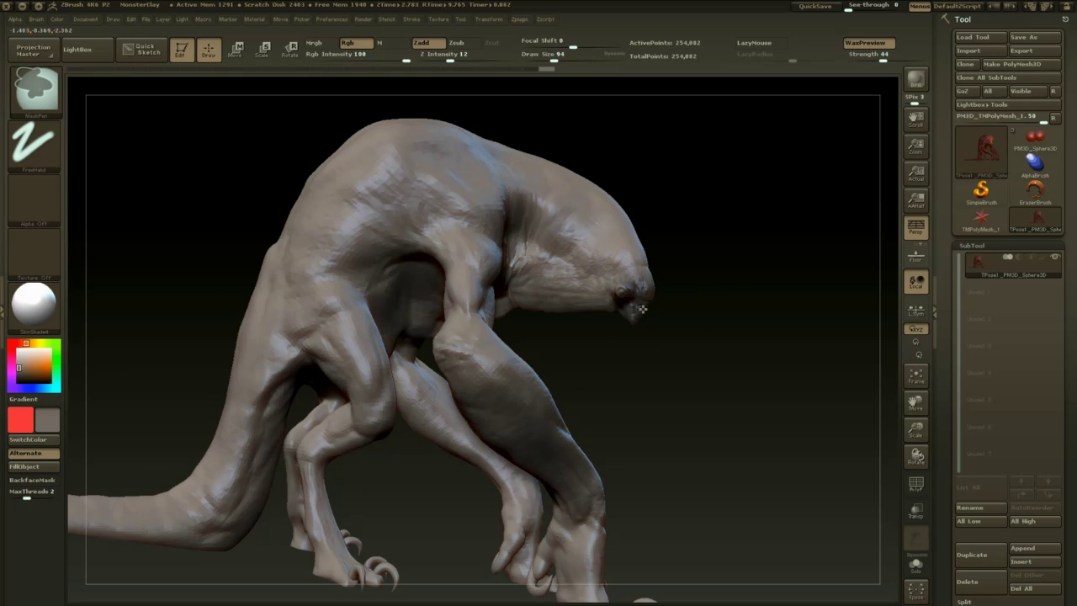
pyautogui.moveTo(694, 301); pyautogui.dragTo(646, 337)
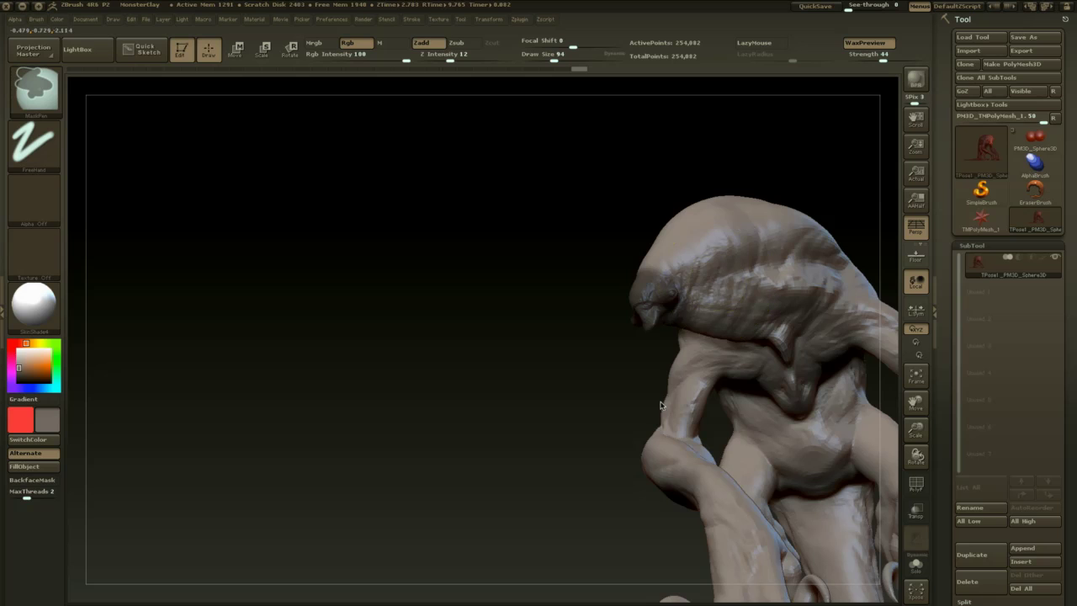
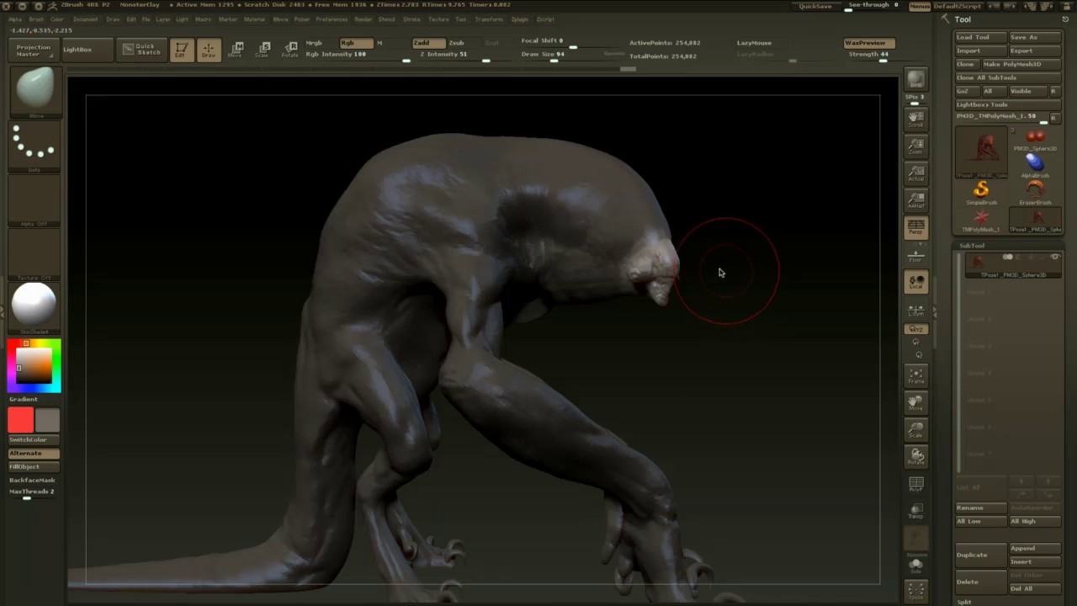
pyautogui.press('r')
pyautogui.moveTo(517, 164)
pyautogui.mouseDown()
pyautogui.moveTo(673, 224)
pyautogui.moveTo(724, 164)
pyautogui.mouseUp()
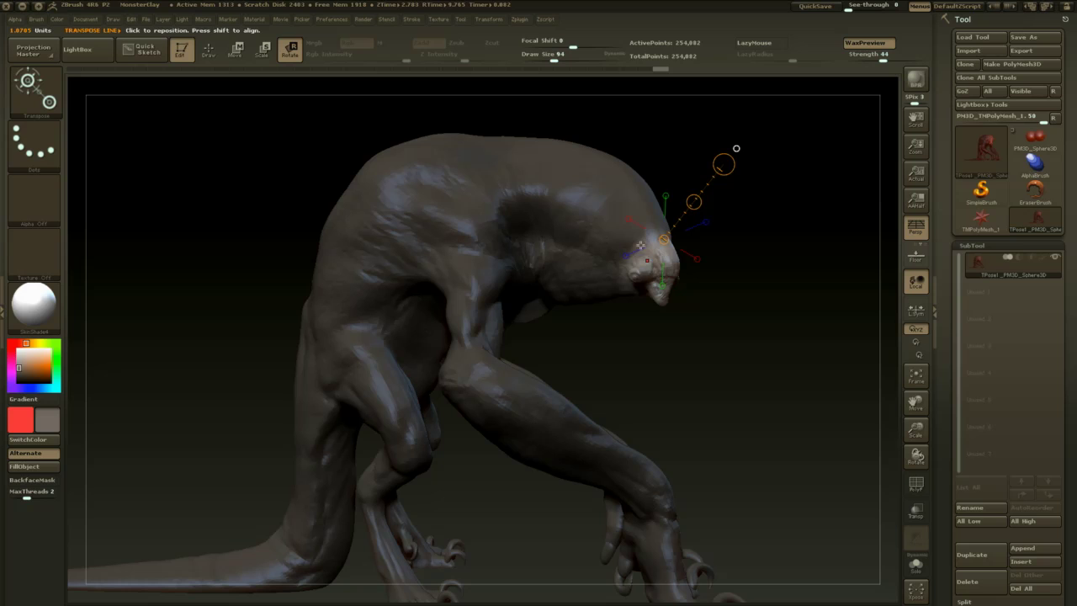
pyautogui.moveTo(661, 183); pyautogui.dragTo(661, 364)
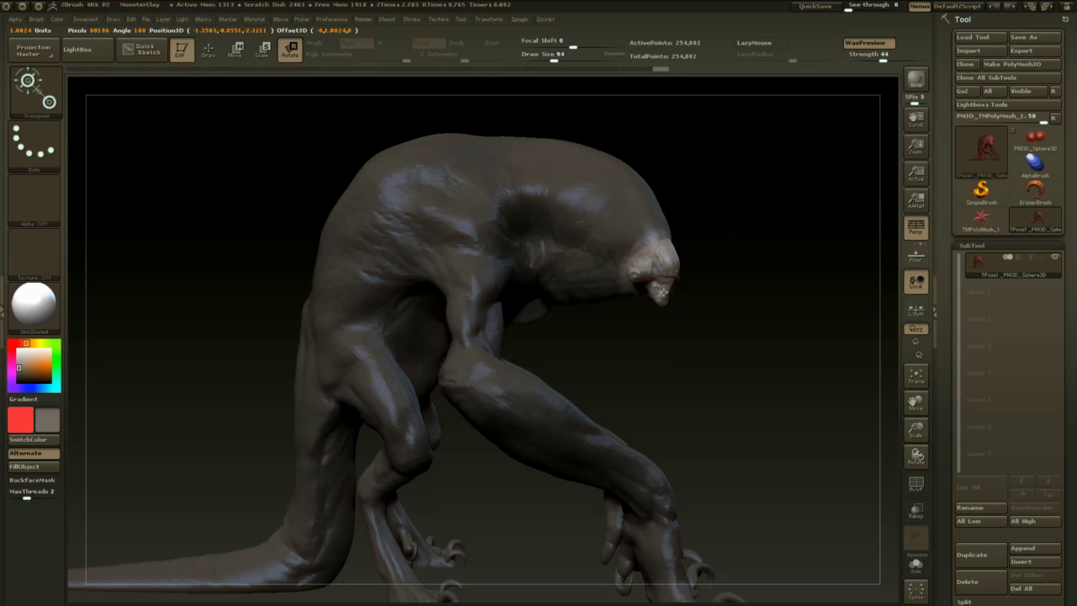
pyautogui.moveTo(705, 323); pyautogui.dragTo(669, 335)
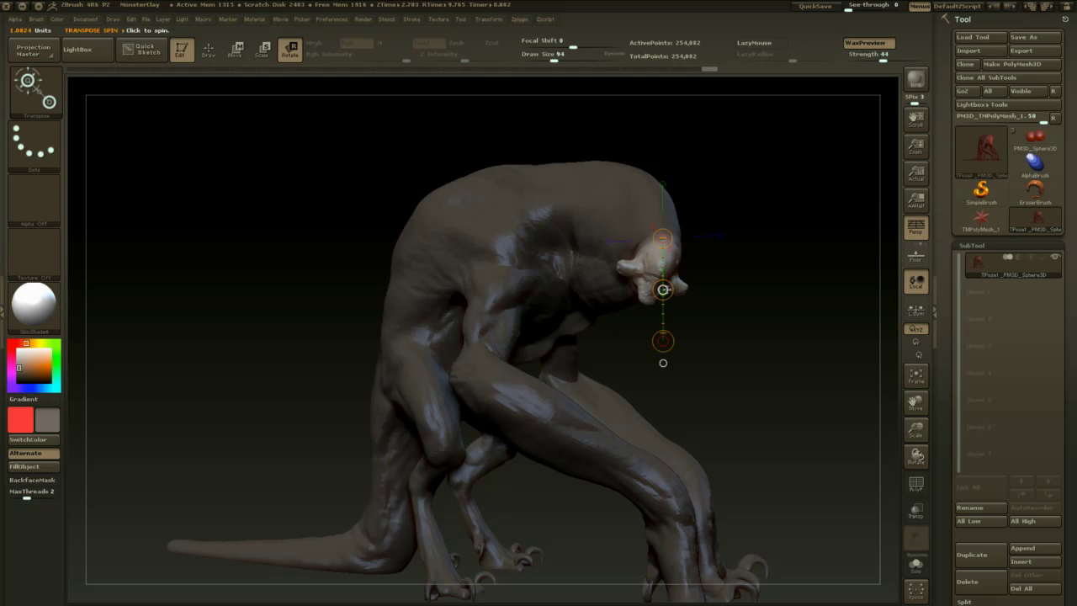
pyautogui.press('w')
pyautogui.moveTo(717, 299)
pyautogui.mouseDown()
pyautogui.moveTo(761, 306)
pyautogui.moveTo(679, 292)
pyautogui.mouseUp()
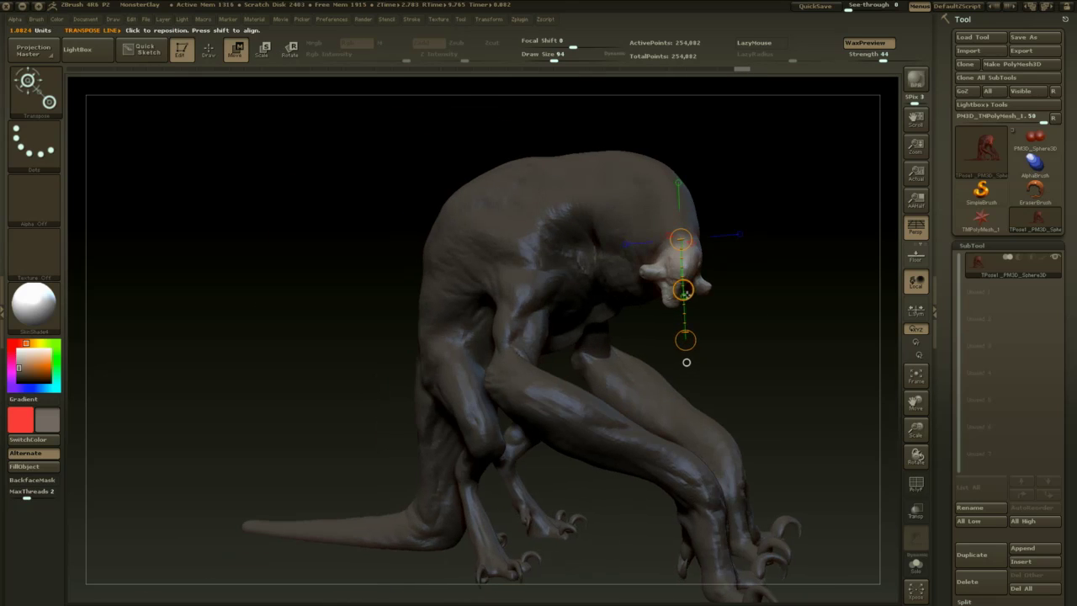
# - Mask the body with a Transpose topological mask so that the monster's left front limb is isolated for posing
pyautogui.press('q')
pyautogui.moveTo(750, 286)
pyautogui.mouseDown()
pyautogui.moveTo(757, 247)
pyautogui.moveTo(752, 280)
pyautogui.moveTo(807, 258)
pyautogui.moveTo(695, 268)
pyautogui.moveTo(625, 259)
pyautogui.mouseUp()
pyautogui.keyDown('alt'); pyautogui.moveTo(782, 251); pyautogui.dragTo(880, 256); pyautogui.keyUp('alt')
pyautogui.moveTo(639, 304)
pyautogui.mouseDown()
pyautogui.moveTo(752, 260)
pyautogui.moveTo(699, 288)
pyautogui.moveTo(714, 291)
pyautogui.moveTo(668, 277)
pyautogui.moveTo(701, 251)
pyautogui.moveTo(806, 212)
pyautogui.moveTo(771, 187)
pyautogui.moveTo(719, 198)
pyautogui.mouseUp()
pyautogui.press('space')
pyautogui.press('r')
pyautogui.keyDown('ctrl'); pyautogui.moveTo(585, 160); pyautogui.dragTo(585, 168); pyautogui.keyUp('ctrl')
pyautogui.moveTo(687, 180); pyautogui.dragTo(761, 188)
# - Blur the mask edge and refine the masked area so the whole left front limb up to the shoulder is free
pyautogui.press('q')
pyautogui.keyDown('ctrl'); pyautogui.click(604, 210); pyautogui.keyUp('ctrl')
pyautogui.moveTo(698, 223)
pyautogui.mouseDown()
pyautogui.moveTo(681, 221)
pyautogui.moveTo(717, 272)
pyautogui.moveTo(700, 315)
pyautogui.moveTo(703, 352)
pyautogui.mouseUp()
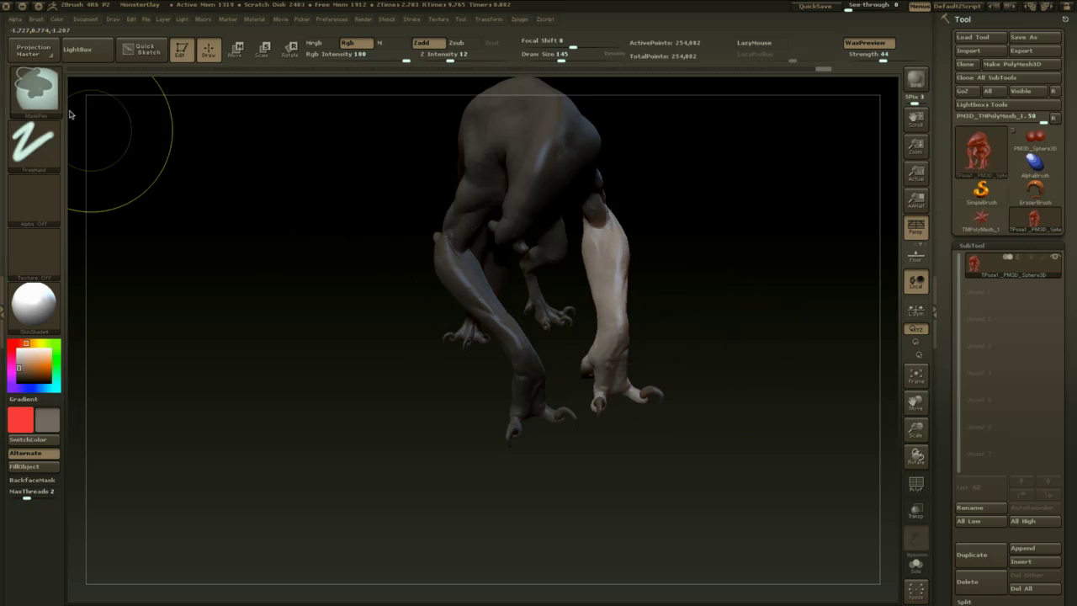
pyautogui.keyDown('ctrl'); pyautogui.moveTo(686, 449); pyautogui.dragTo(584, 352); pyautogui.keyUp('ctrl')
pyautogui.moveTo(674, 330)
pyautogui.keyDown('ctrl'); pyautogui.keyDown('alt'); pyautogui.mouseDown()
pyautogui.moveTo(580, 415)
pyautogui.moveTo(589, 375)
pyautogui.mouseUp(); pyautogui.keyUp('alt'); pyautogui.keyUp('ctrl')
pyautogui.keyDown('shift'); pyautogui.moveTo(715, 345); pyautogui.dragTo(681, 325); pyautogui.keyUp('shift')
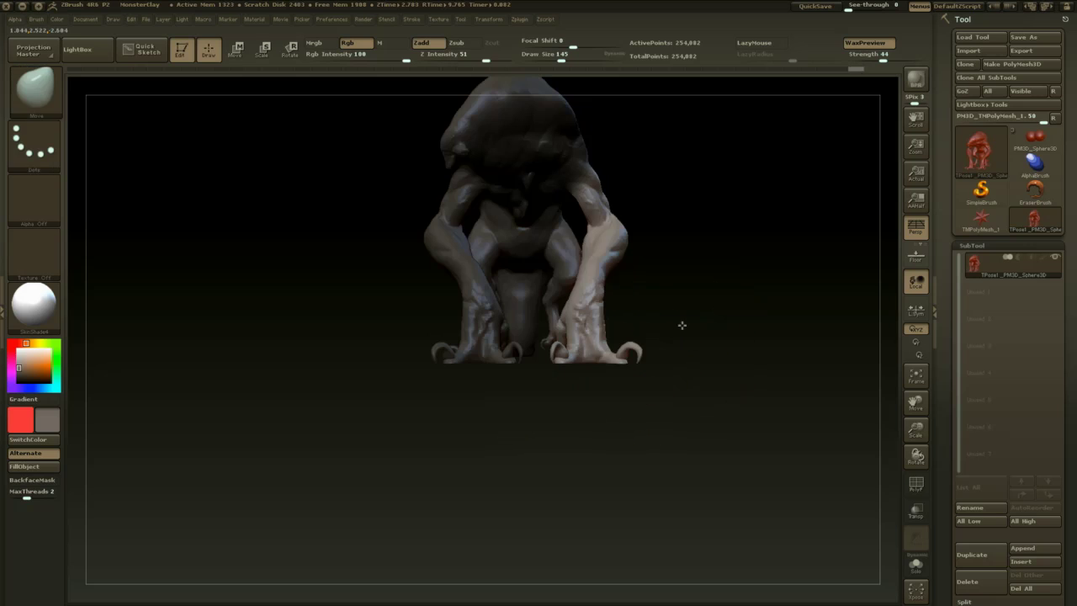
# - Swing the left front limb backward about the shoulder with a Transpose rotate line from the shoulder to the elbow
pyautogui.press('r')
pyautogui.click(562, 117)
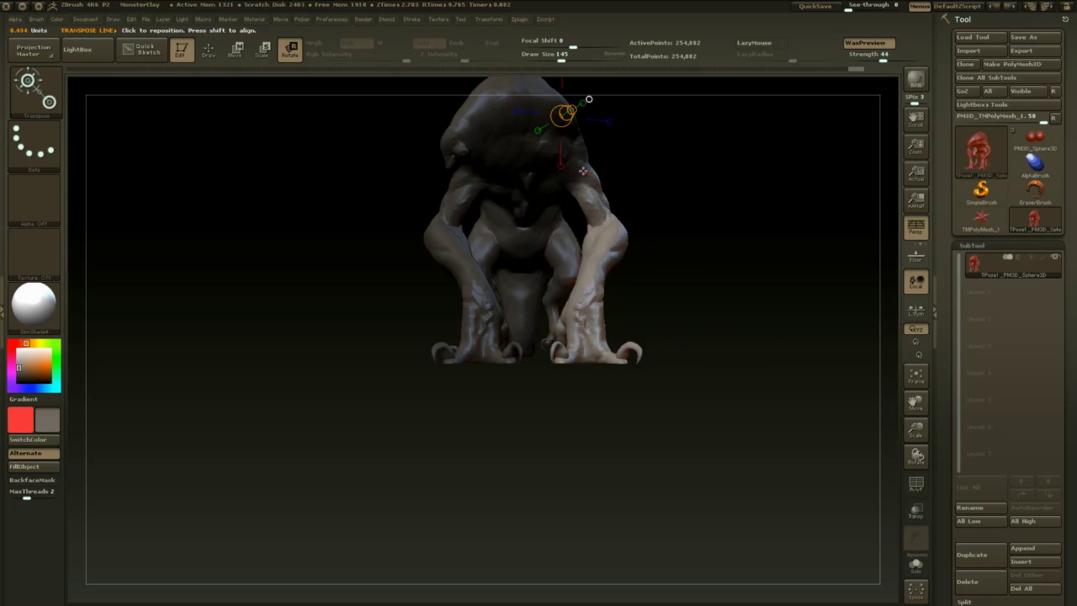
pyautogui.moveTo(577, 163); pyautogui.dragTo(604, 205)
pyautogui.moveTo(686, 229); pyautogui.dragTo(620, 216)
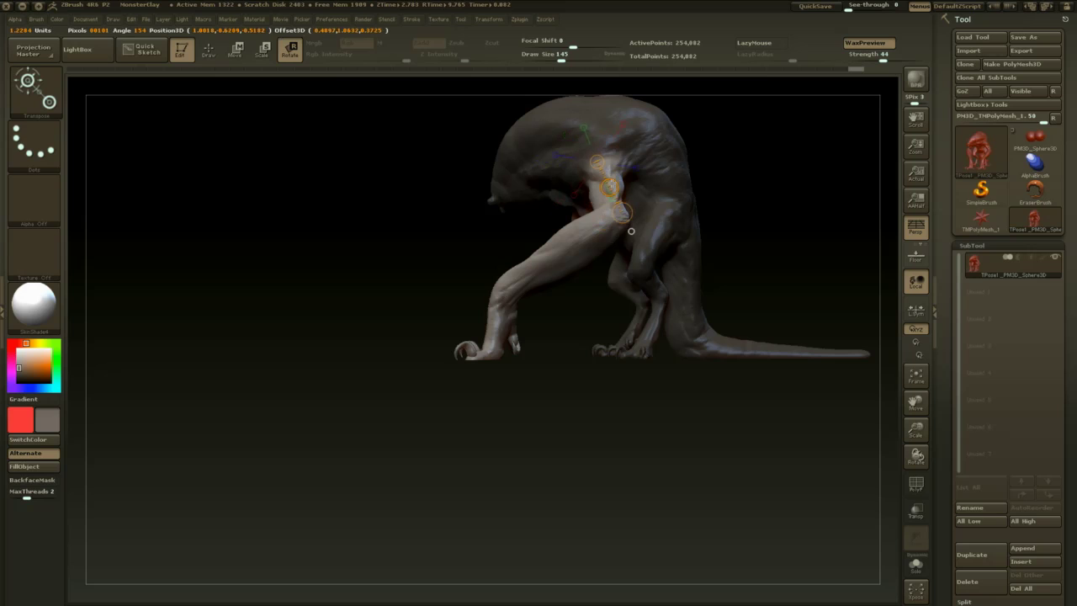
pyautogui.moveTo(620, 214); pyautogui.dragTo(640, 200)
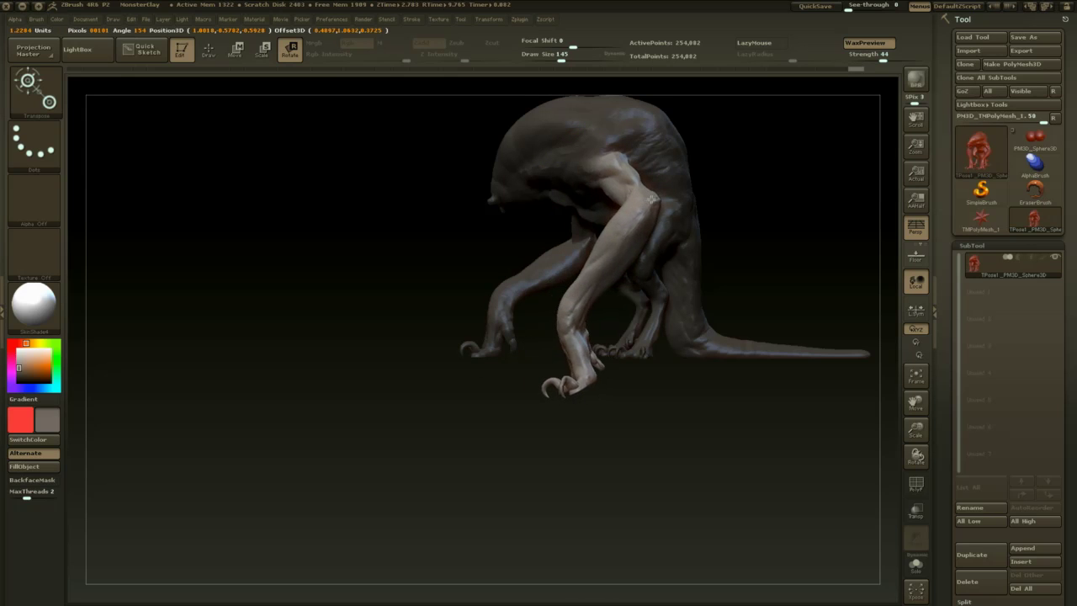
pyautogui.moveTo(728, 199); pyautogui.dragTo(772, 226)
pyautogui.moveTo(634, 212); pyautogui.dragTo(713, 192)
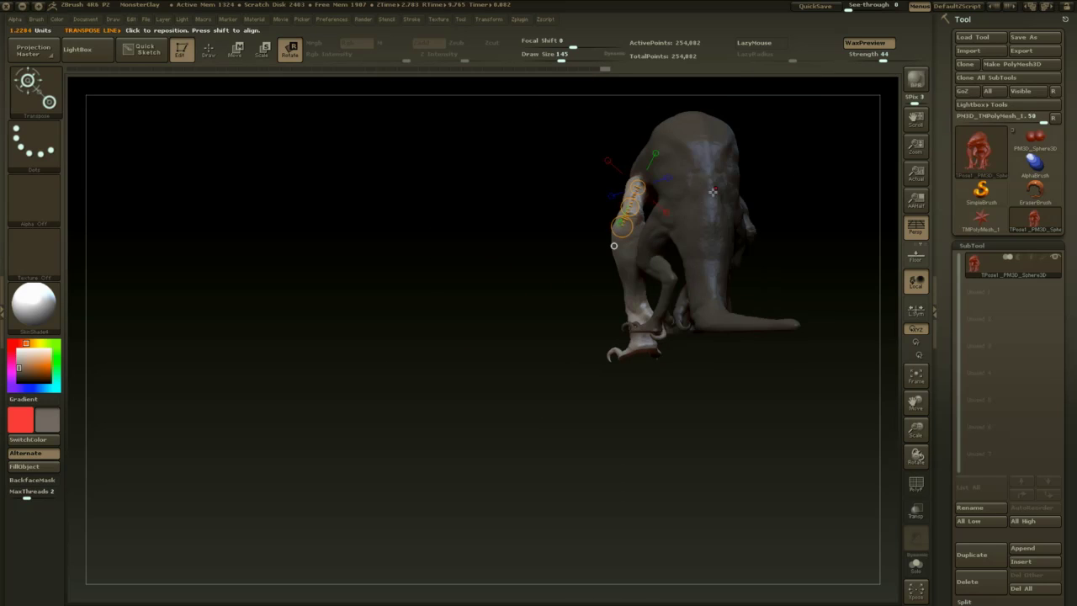
pyautogui.moveTo(513, 340); pyautogui.dragTo(628, 332)
pyautogui.moveTo(745, 245)
pyautogui.mouseDown()
pyautogui.moveTo(803, 254)
pyautogui.moveTo(775, 259)
pyautogui.moveTo(802, 279)
pyautogui.moveTo(718, 264)
pyautogui.moveTo(726, 303)
pyautogui.moveTo(708, 277)
pyautogui.mouseUp()
pyautogui.press('q')
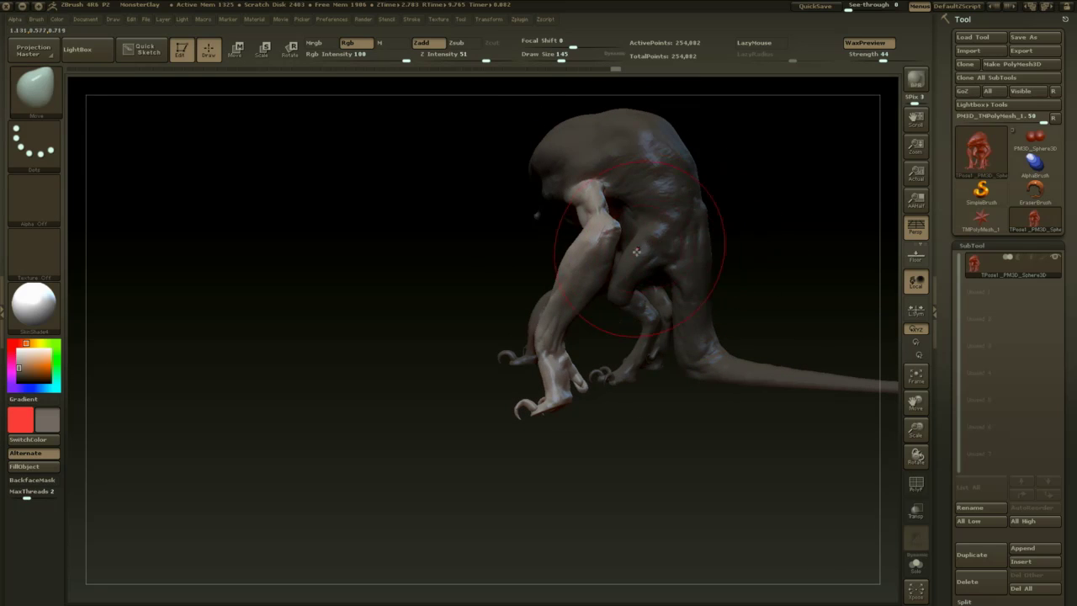
pyautogui.press('r')
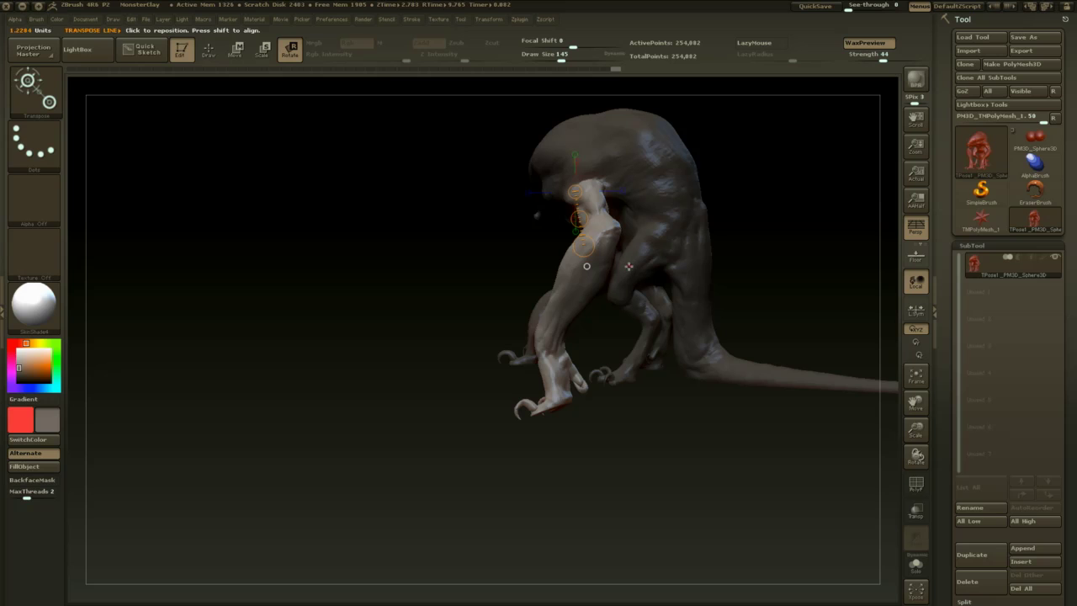
# - Isolate the left front foot with a blurred topological mask and rotate it forward at the wrist with a Transpose line
pyautogui.moveTo(750, 110)
pyautogui.keyDown('ctrl'); pyautogui.mouseDown()
pyautogui.moveTo(425, 323)
pyautogui.moveTo(407, 350)
pyautogui.moveTo(468, 393)
pyautogui.moveTo(572, 388)
pyautogui.mouseUp(); pyautogui.keyUp('ctrl')
pyautogui.press('q')
pyautogui.keyDown('ctrl'); pyautogui.click(572, 370); pyautogui.keyUp('ctrl')
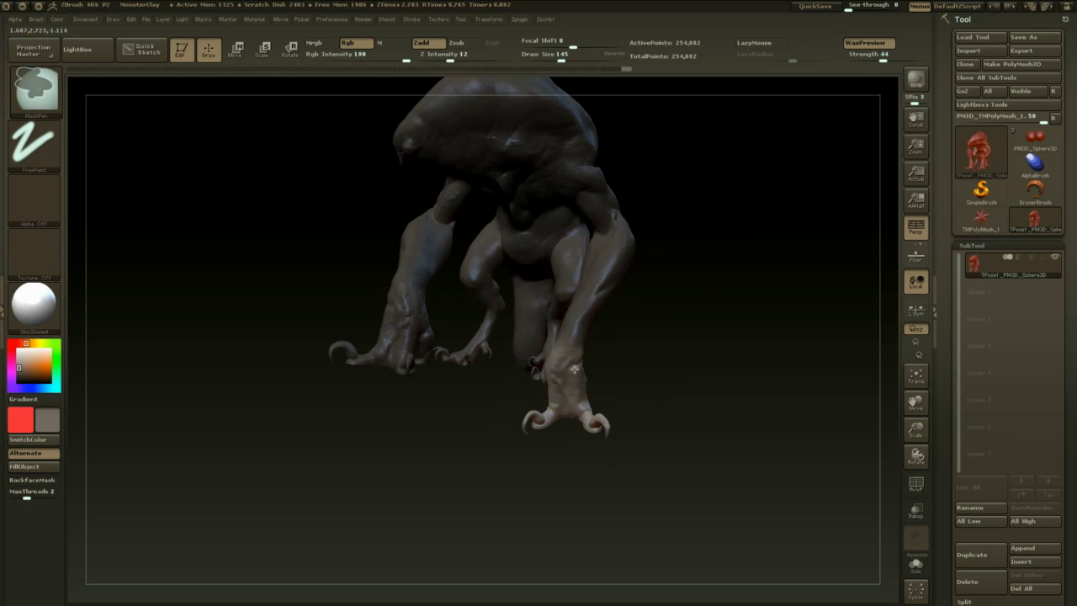
pyautogui.moveTo(646, 304)
pyautogui.mouseDown()
pyautogui.moveTo(638, 370)
pyautogui.moveTo(649, 359)
pyautogui.moveTo(551, 353)
pyautogui.moveTo(594, 448)
pyautogui.mouseUp()
pyautogui.press('r')
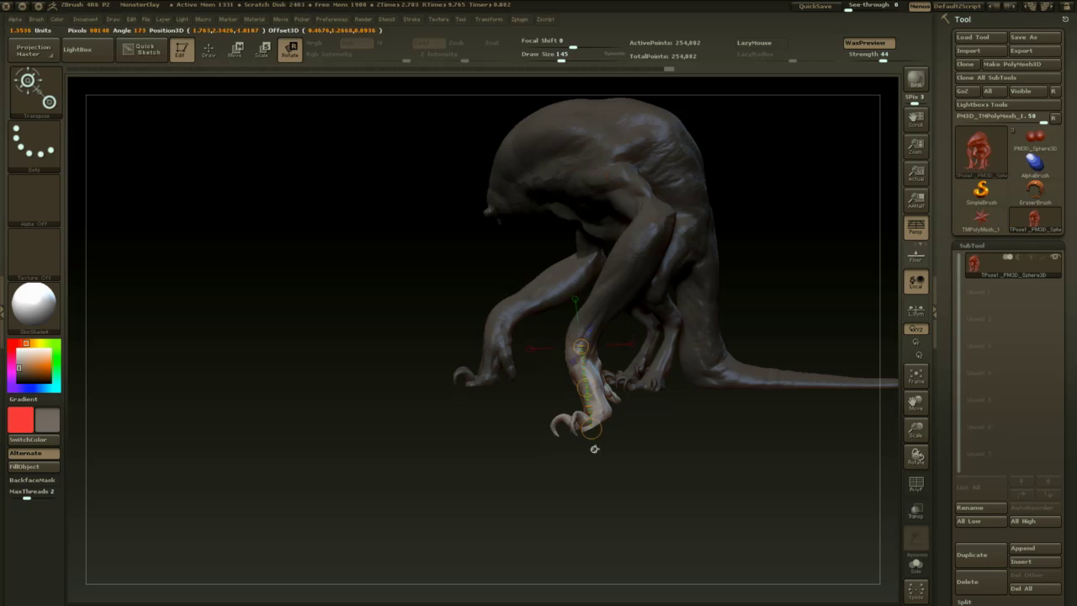
pyautogui.moveTo(753, 264); pyautogui.dragTo(874, 262)
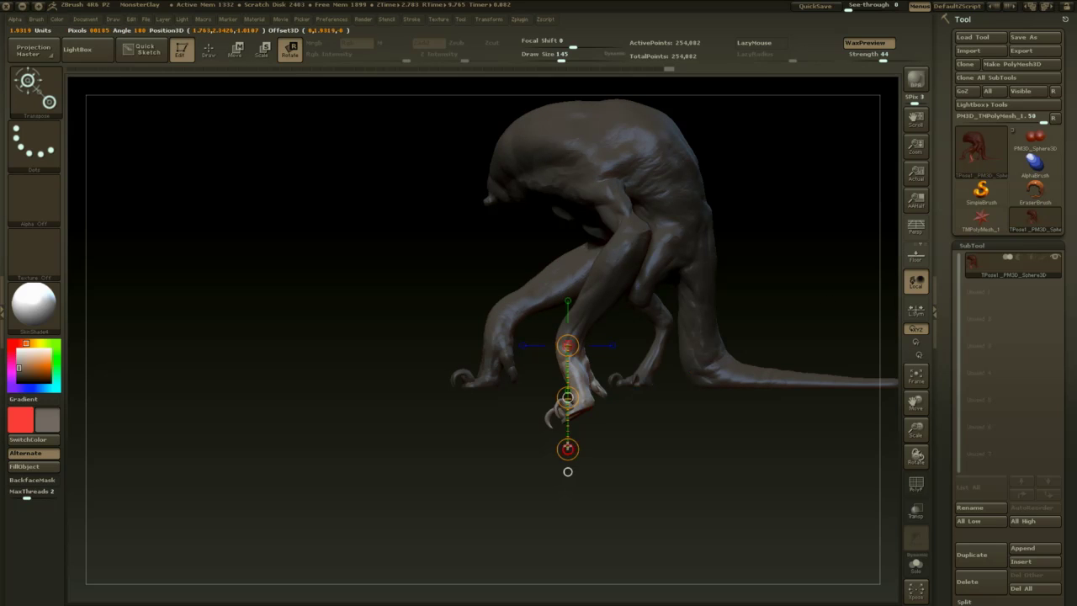
pyautogui.moveTo(568, 449); pyautogui.dragTo(515, 473)
pyautogui.moveTo(630, 440); pyautogui.dragTo(723, 438)
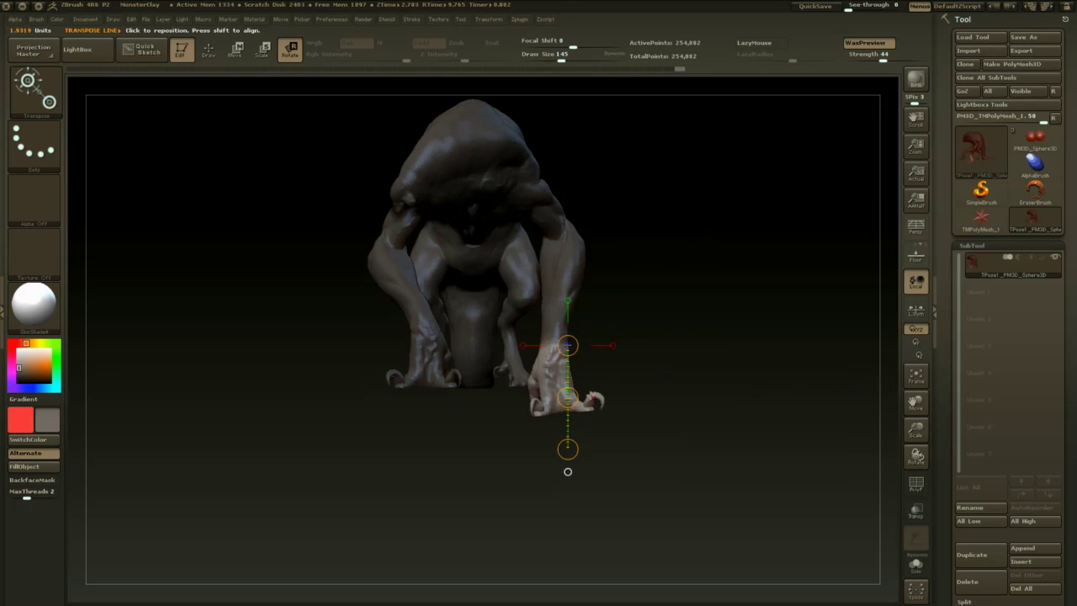
# - Fine-tune the left front foot's angle at the wrist with small Transpose rotations from the front and side views
pyautogui.moveTo(570, 382); pyautogui.dragTo(569, 381)
pyautogui.moveTo(573, 327)
pyautogui.mouseDown()
pyautogui.moveTo(561, 331)
pyautogui.moveTo(577, 318)
pyautogui.mouseUp()
pyautogui.moveTo(633, 370); pyautogui.dragTo(660, 371)
pyautogui.moveTo(562, 428); pyautogui.dragTo(554, 412)
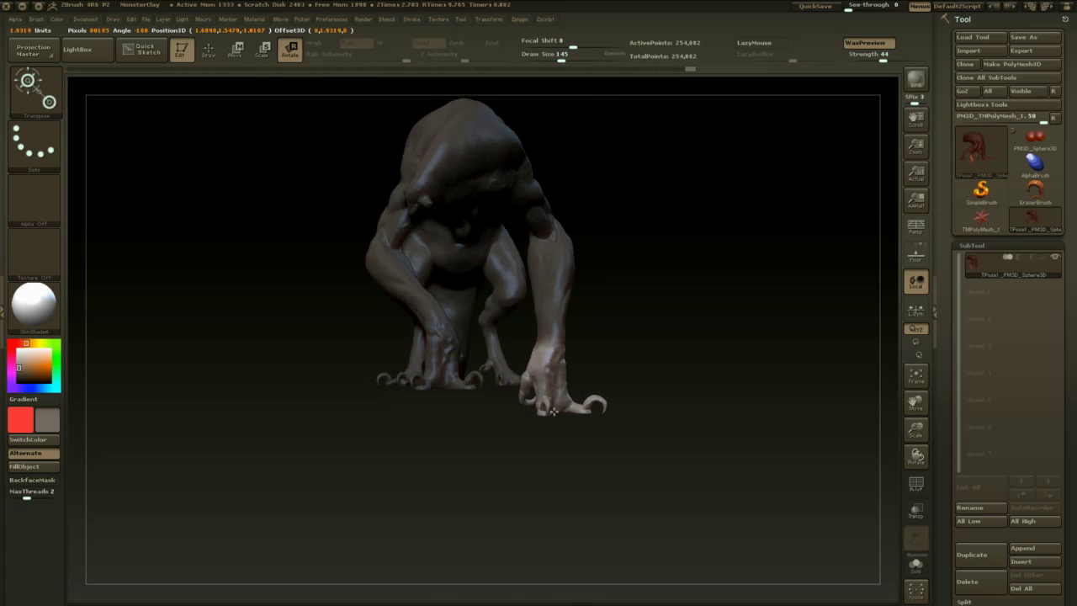
pyautogui.moveTo(616, 378); pyautogui.dragTo(722, 370)
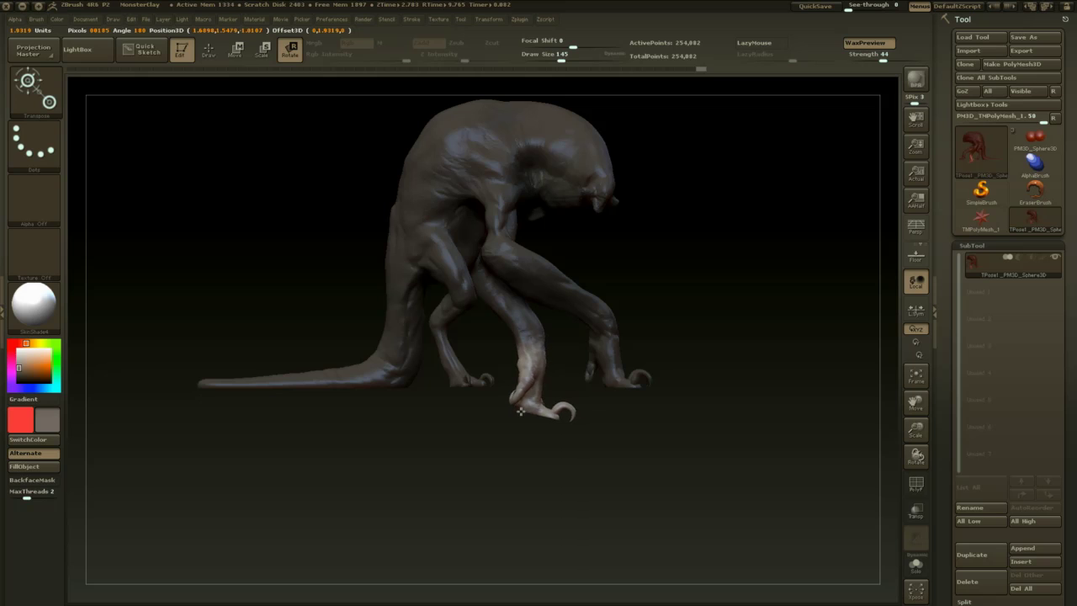
pyautogui.moveTo(523, 412); pyautogui.dragTo(522, 411)
pyautogui.moveTo(673, 357); pyautogui.dragTo(497, 343)
# - Mask the body down to the elbow with a topological mask, leaving the whole left forearm and foot free
pyautogui.press('q')
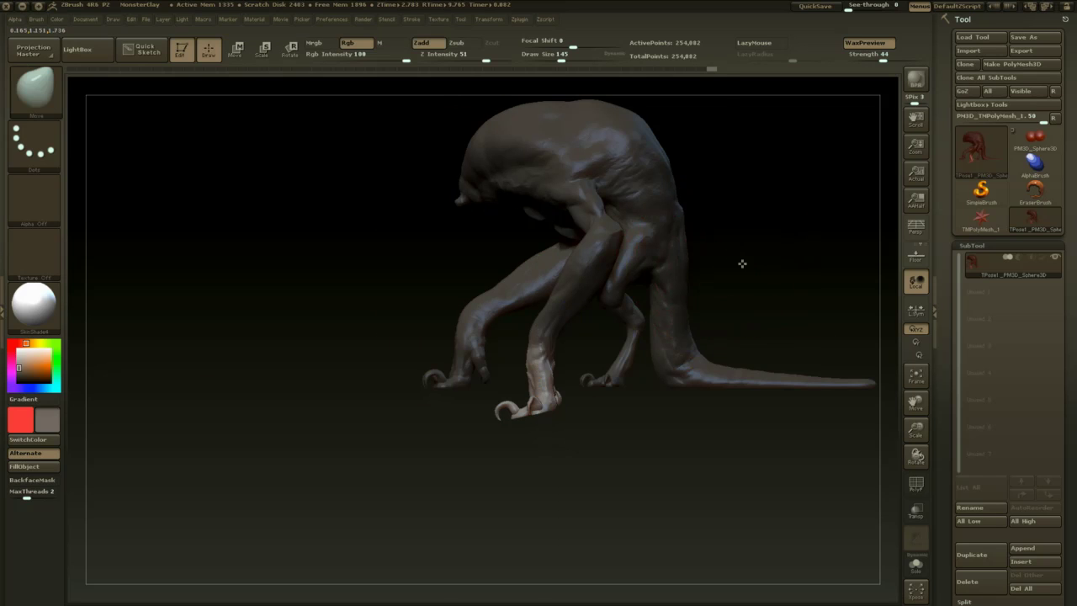
pyautogui.moveTo(741, 262)
pyautogui.mouseDown()
pyautogui.moveTo(760, 270)
pyautogui.moveTo(712, 281)
pyautogui.mouseUp()
pyautogui.press('r')
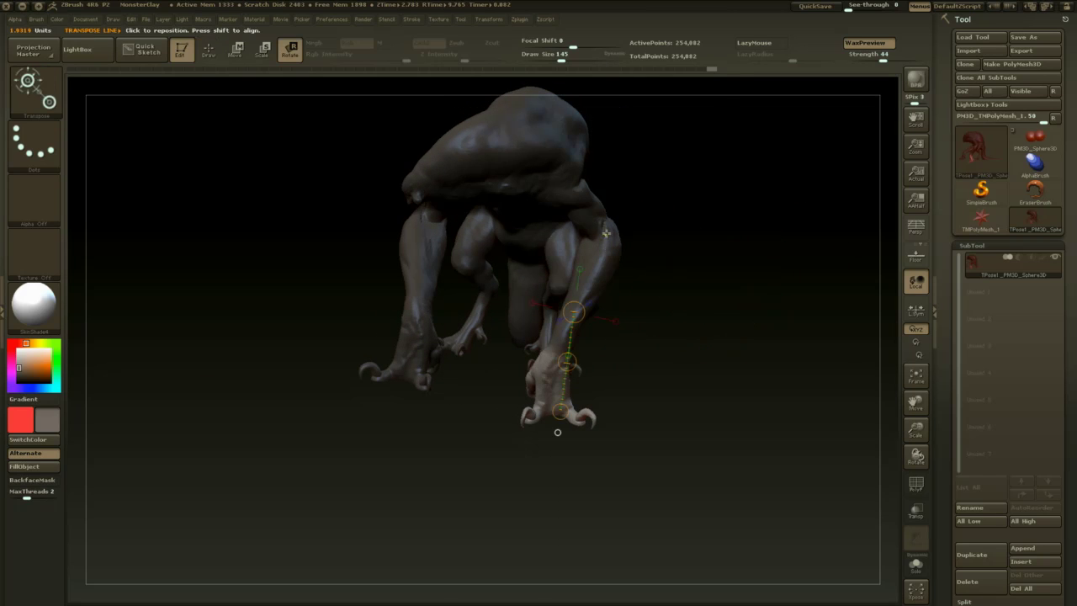
pyautogui.keyDown('ctrl'); pyautogui.moveTo(600, 226); pyautogui.dragTo(611, 252); pyautogui.keyUp('ctrl')
pyautogui.press('q')
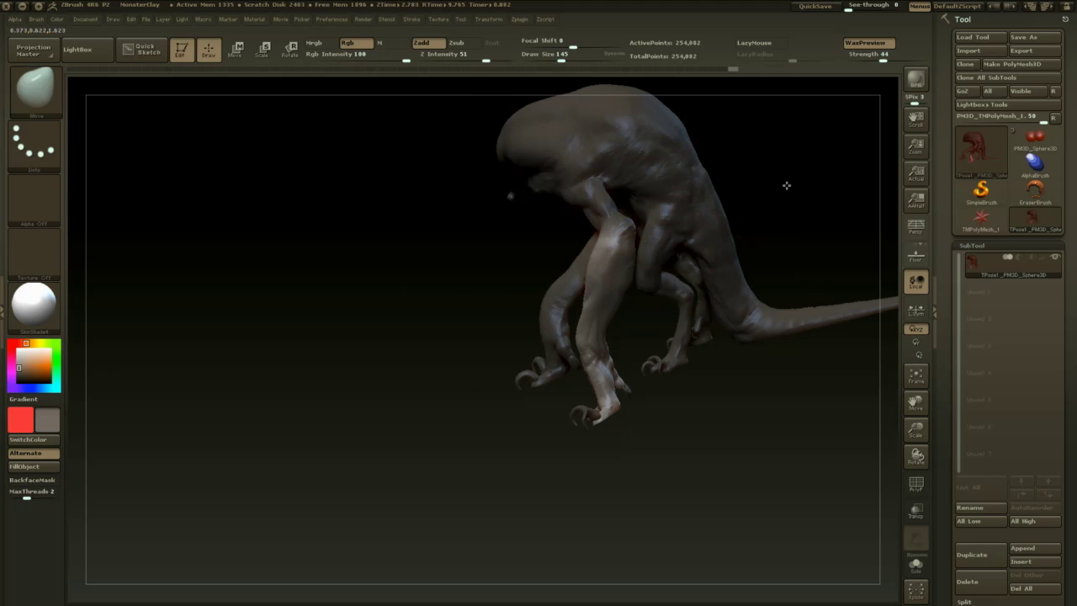
pyautogui.moveTo(786, 185); pyautogui.dragTo(829, 187)
pyautogui.moveTo(564, 523); pyautogui.dragTo(561, 496)
pyautogui.keyDown('ctrl'); pyautogui.moveTo(559, 456); pyautogui.dragTo(481, 303); pyautogui.keyUp('ctrl')
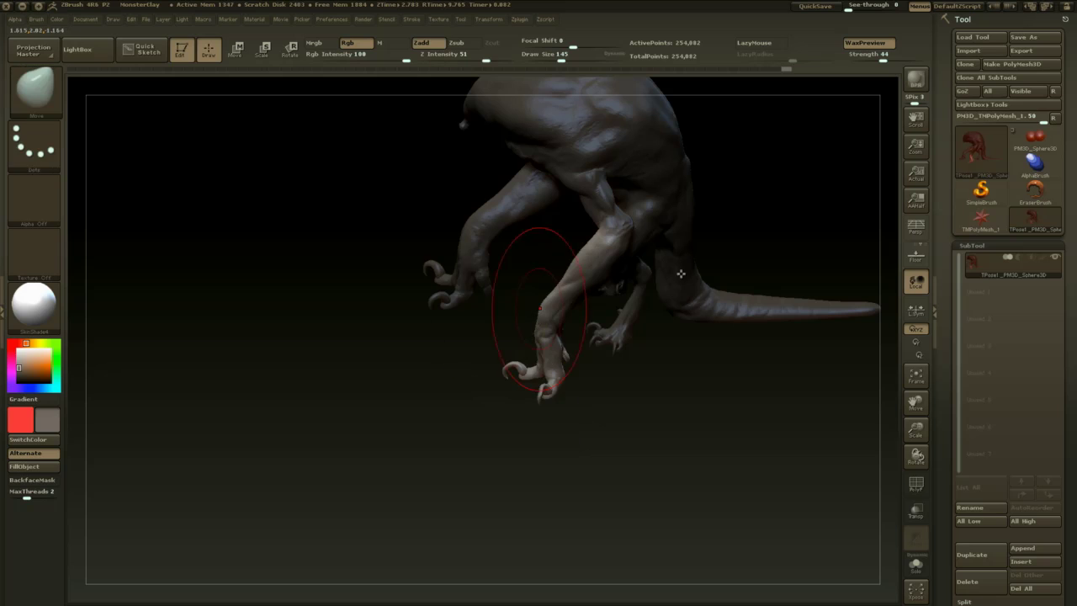
pyautogui.moveTo(770, 188); pyautogui.dragTo(774, 214)
# - Rotate the left forearm inward and slightly back about the elbow with a Transpose line from elbow to wrist
pyautogui.press('r')
pyautogui.moveTo(621, 232); pyautogui.dragTo(552, 347)
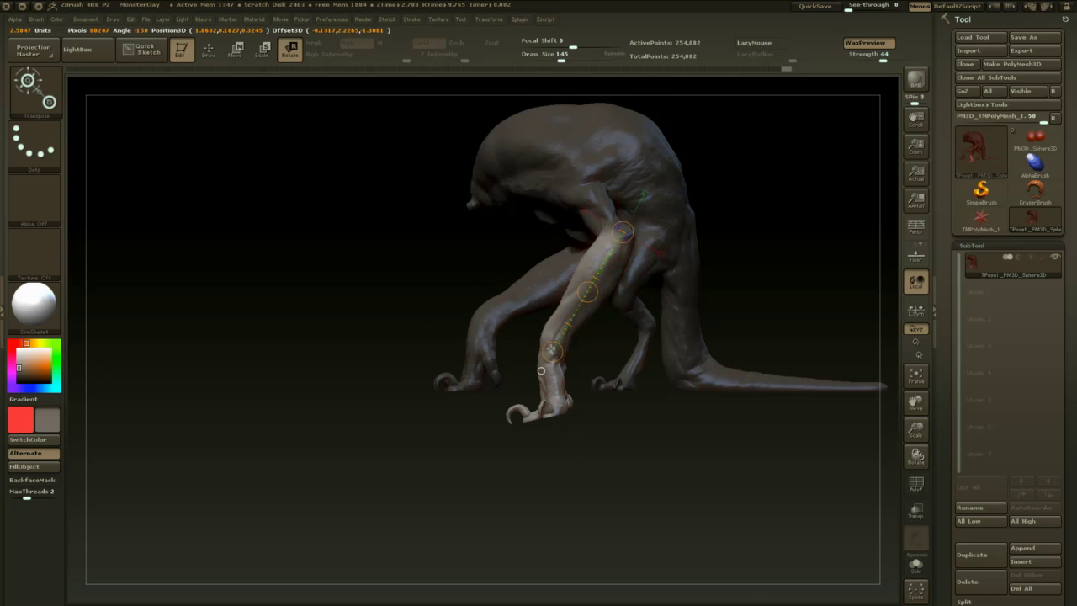
pyautogui.moveTo(749, 257); pyautogui.dragTo(808, 264)
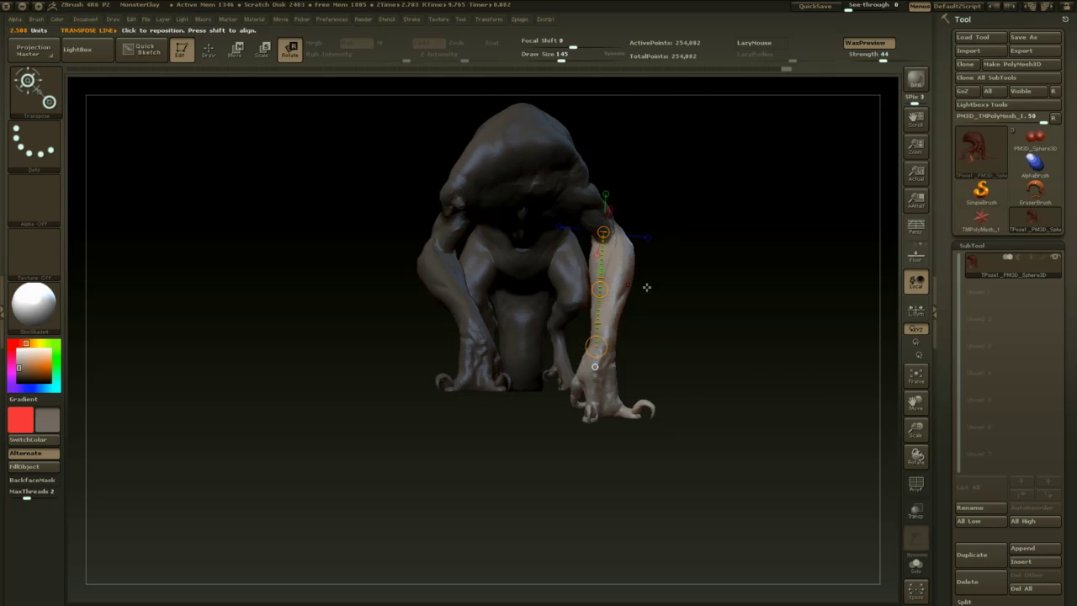
pyautogui.moveTo(648, 288); pyautogui.dragTo(580, 297)
pyautogui.moveTo(649, 431); pyautogui.dragTo(688, 398)
pyautogui.moveTo(599, 344); pyautogui.dragTo(563, 323)
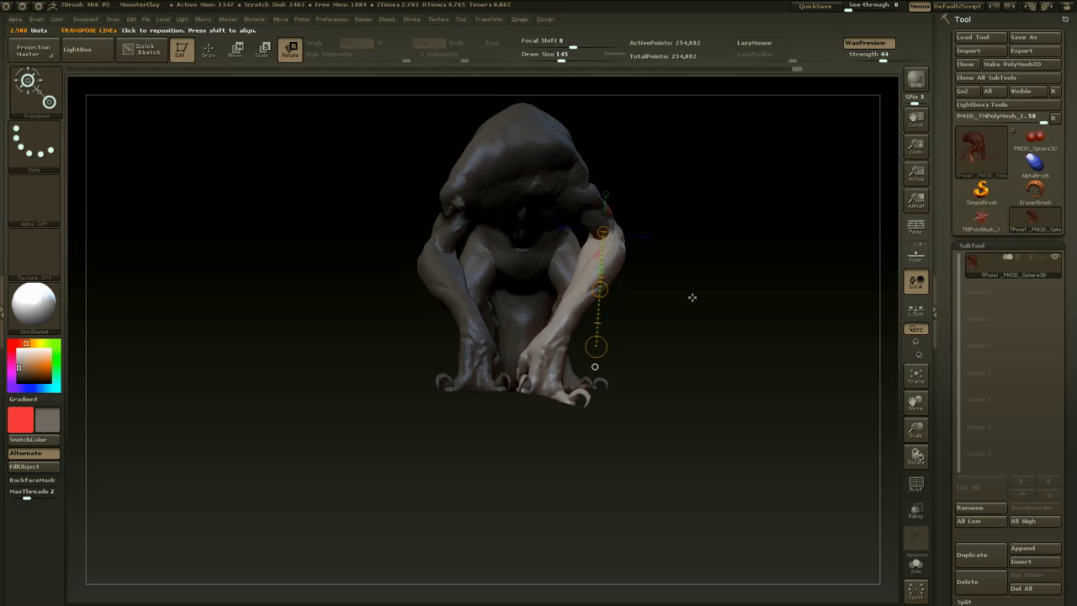
pyautogui.moveTo(692, 298); pyautogui.dragTo(634, 316)
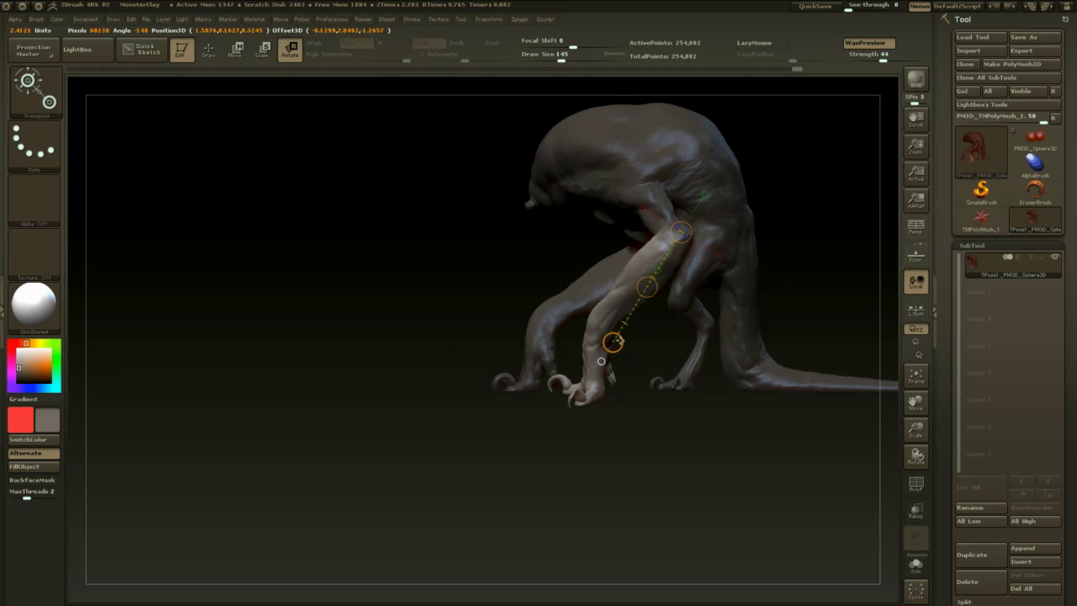
pyautogui.moveTo(614, 340); pyautogui.dragTo(621, 341)
# - Mask everything above the left wrist with a blurred topological mask and refine it so only the front foot is free
pyautogui.moveTo(809, 246)
pyautogui.keyDown('alt'); pyautogui.mouseDown()
pyautogui.moveTo(685, 228)
pyautogui.moveTo(699, 245)
pyautogui.moveTo(647, 257)
pyautogui.moveTo(683, 265)
pyautogui.moveTo(695, 297)
pyautogui.moveTo(680, 294)
pyautogui.mouseUp(); pyautogui.keyUp('alt')
pyautogui.press('q')
pyautogui.press('r')
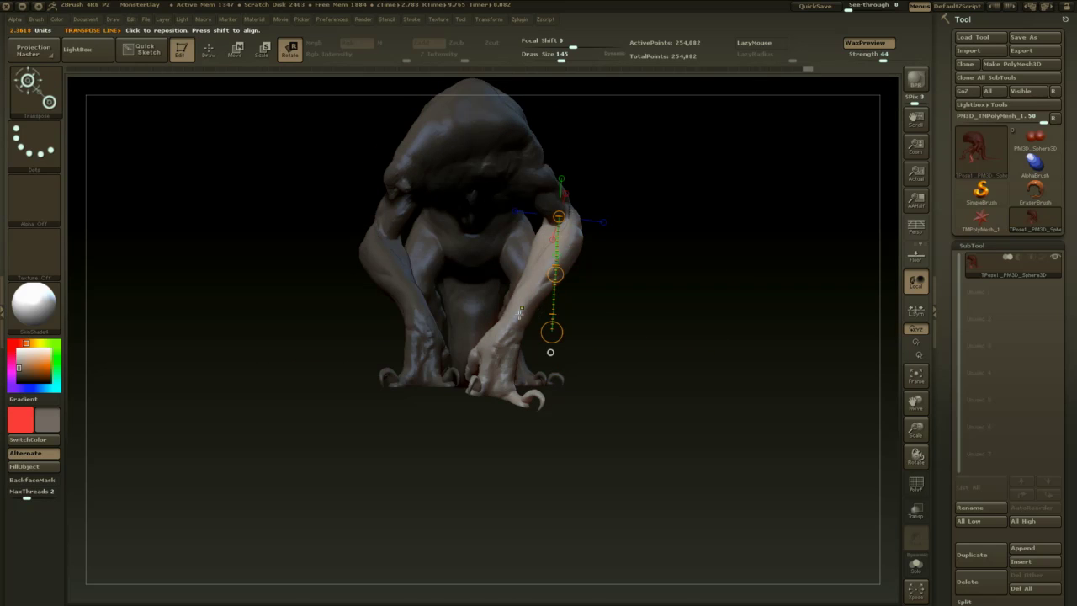
pyautogui.keyDown('ctrl'); pyautogui.moveTo(521, 310); pyautogui.dragTo(511, 330); pyautogui.keyUp('ctrl')
pyautogui.press('q')
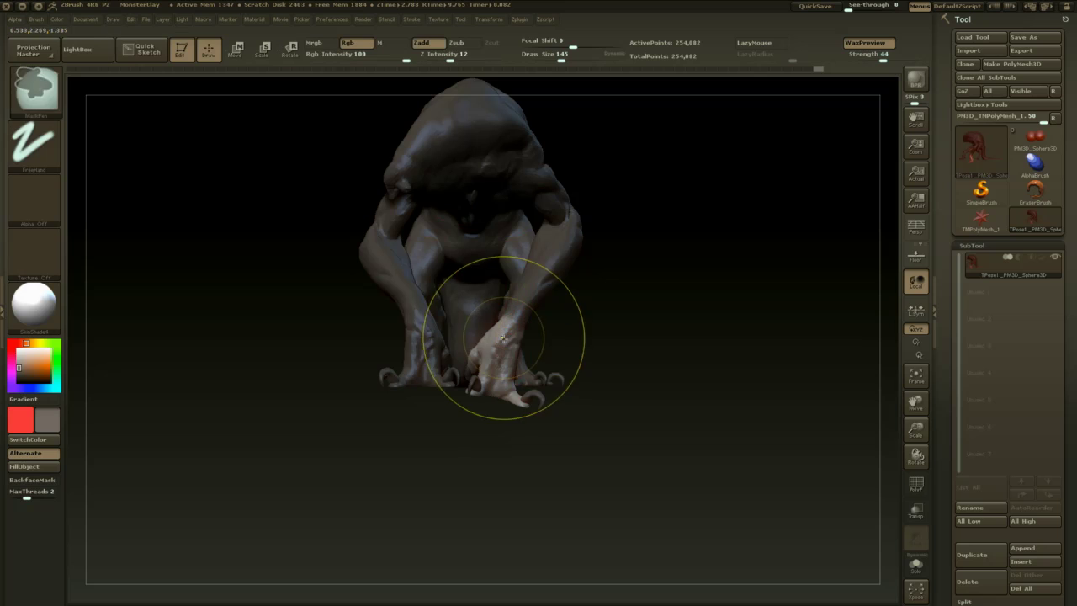
pyautogui.keyDown('ctrl'); pyautogui.click(503, 337); pyautogui.keyUp('ctrl')
pyautogui.moveTo(577, 330)
pyautogui.mouseDown()
pyautogui.moveTo(555, 424)
pyautogui.moveTo(634, 371)
pyautogui.moveTo(561, 395)
pyautogui.mouseUp()
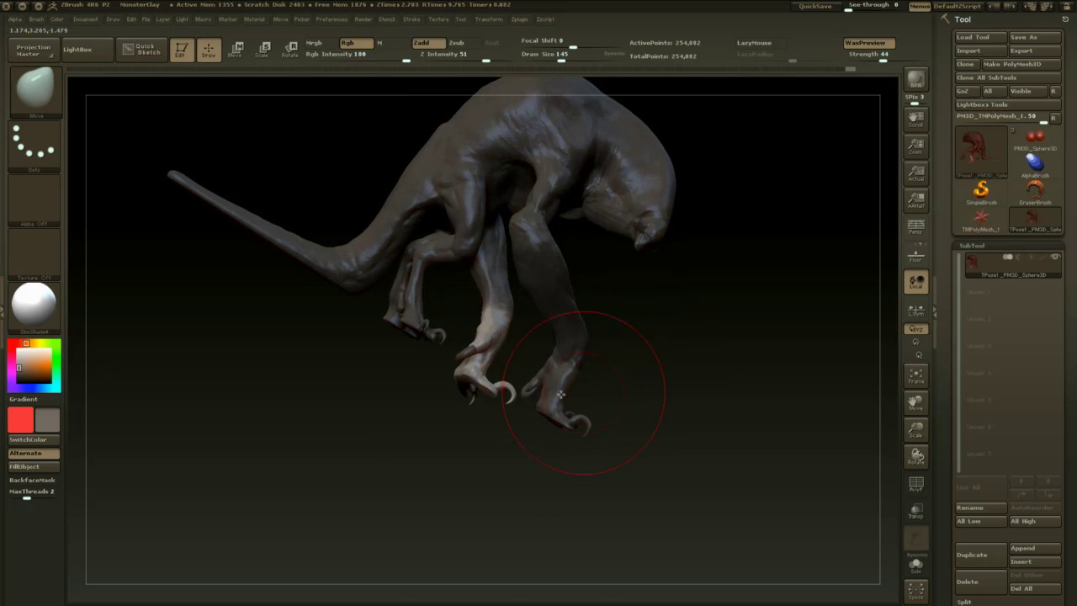
pyautogui.keyDown('ctrl'); pyautogui.moveTo(488, 448); pyautogui.dragTo(455, 310); pyautogui.keyUp('ctrl')
pyautogui.moveTo(644, 352); pyautogui.dragTo(630, 327)
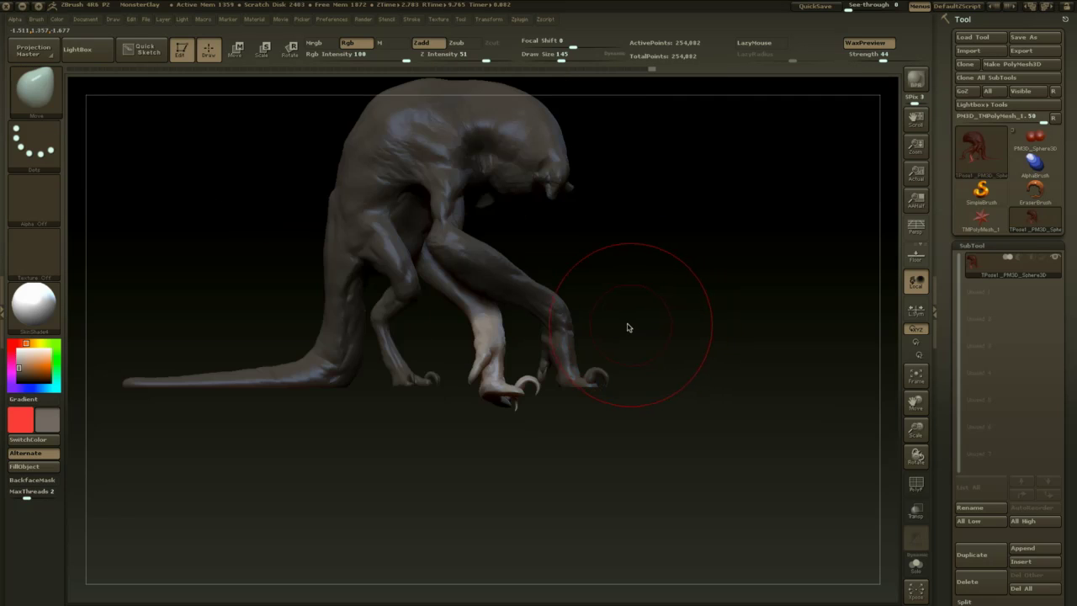
# - Turn the left front foot outward from the wrist with a vertical Transpose line and shift it into place under the forearm
pyautogui.press('r')
pyautogui.moveTo(666, 291); pyautogui.dragTo(598, 298)
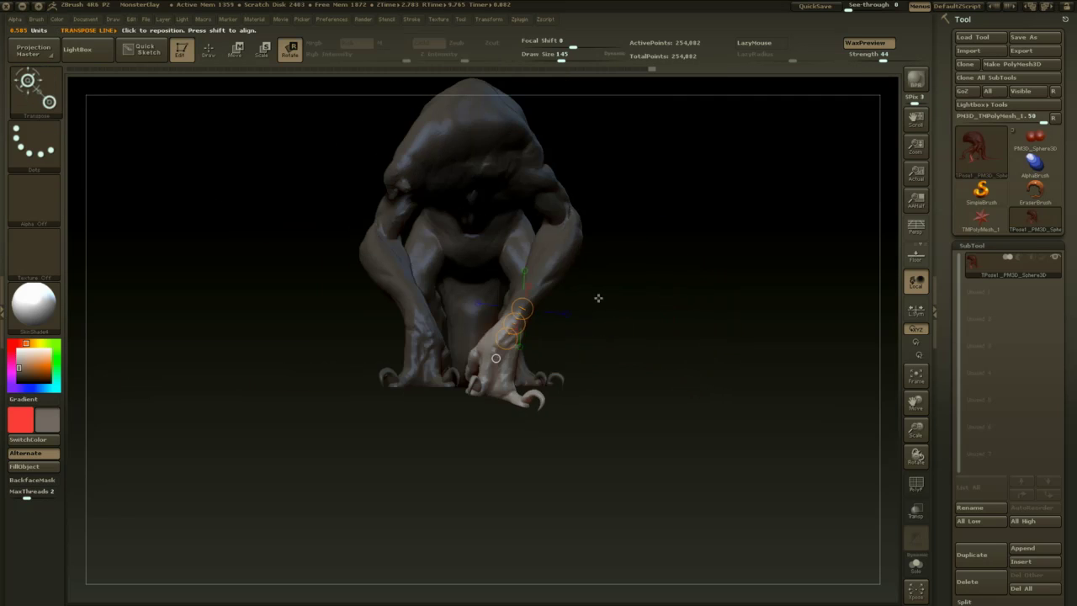
pyautogui.moveTo(517, 316)
pyautogui.mouseDown()
pyautogui.moveTo(495, 417)
pyautogui.moveTo(502, 439)
pyautogui.mouseUp()
pyautogui.moveTo(612, 331); pyautogui.dragTo(558, 331)
pyautogui.moveTo(592, 427); pyautogui.dragTo(656, 425)
pyautogui.click(517, 362)
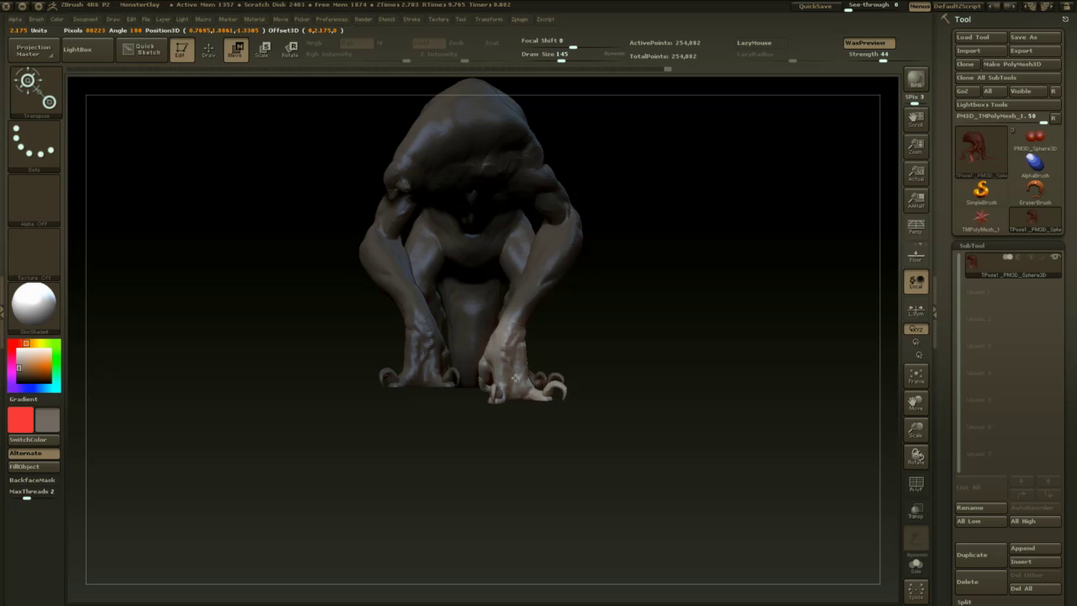
# - Rotate the left front foot about the wrist with a vertical Transpose line, and undo the last rotation
pyautogui.moveTo(606, 339); pyautogui.dragTo(543, 380)
pyautogui.press('r')
pyautogui.moveTo(519, 442); pyautogui.dragTo(510, 443)
pyautogui.moveTo(517, 379); pyautogui.dragTo(517, 379)
pyautogui.moveTo(570, 426); pyautogui.dragTo(506, 440)
pyautogui.moveTo(594, 446); pyautogui.dragTo(531, 446)
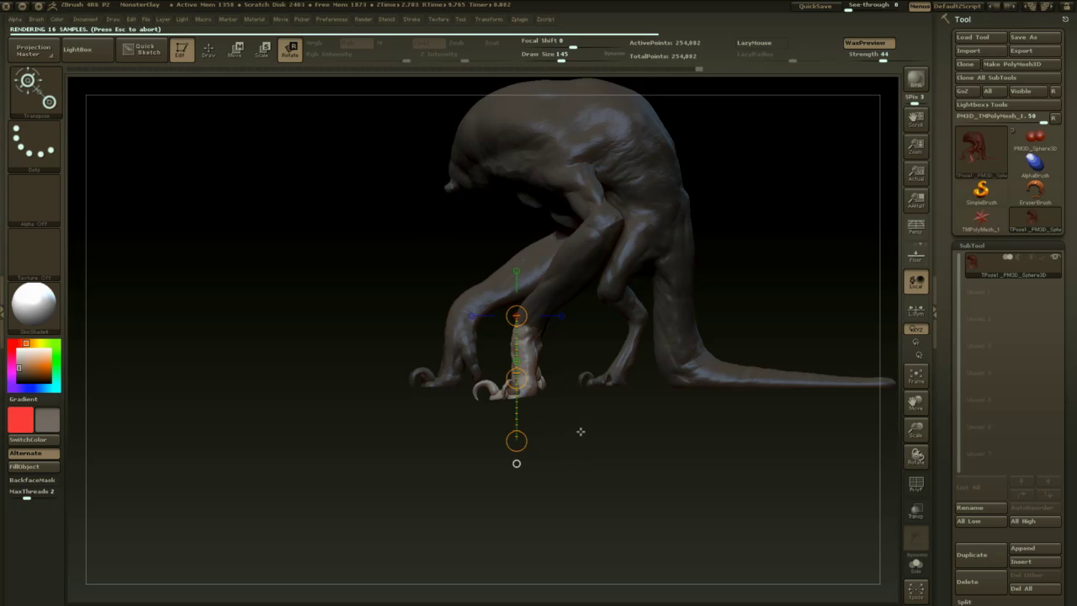
pyautogui.moveTo(573, 441)
pyautogui.mouseDown()
pyautogui.moveTo(564, 445)
pyautogui.moveTo(572, 435)
pyautogui.mouseUp()
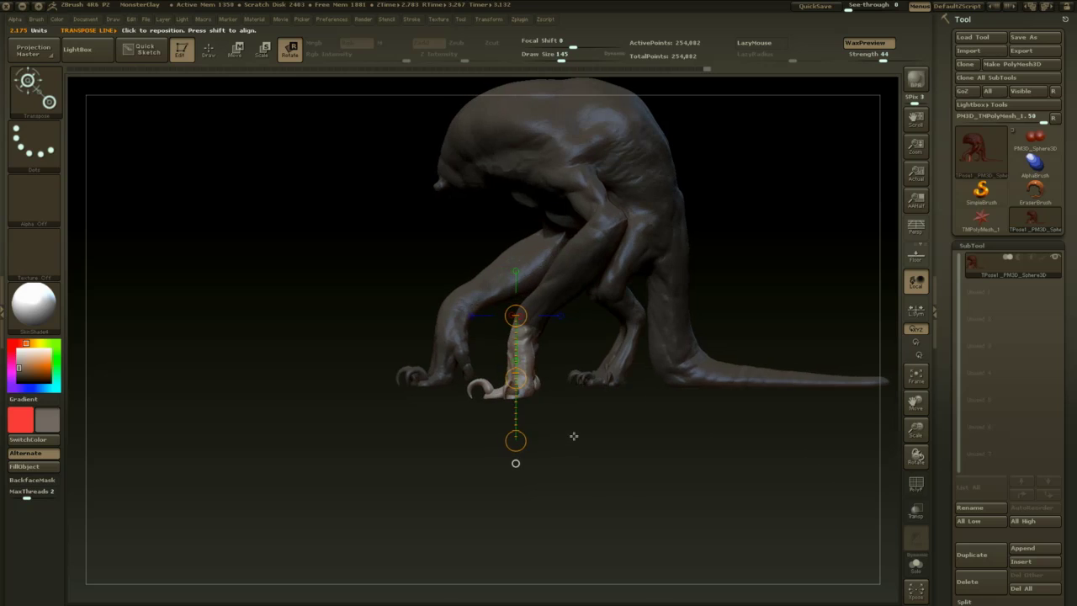
pyautogui.hotkey('ctrl', 'z')
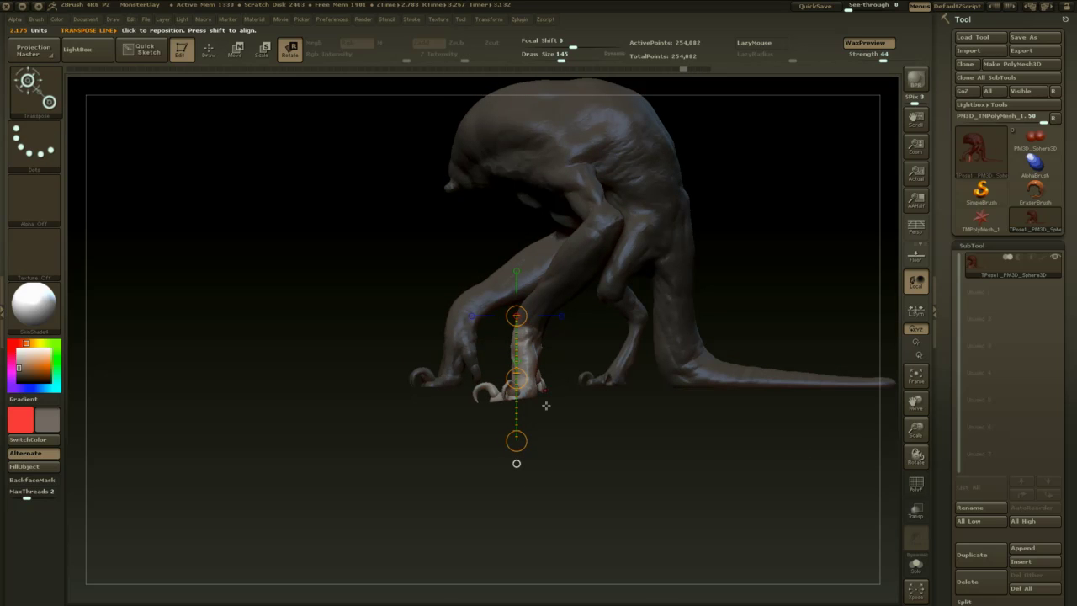
# - Raise the left front foot to the same ground level as the other feet with the Transpose line in Move mode
pyautogui.keyDown('shift'); pyautogui.moveTo(546, 406); pyautogui.dragTo(513, 439); pyautogui.keyUp('shift')
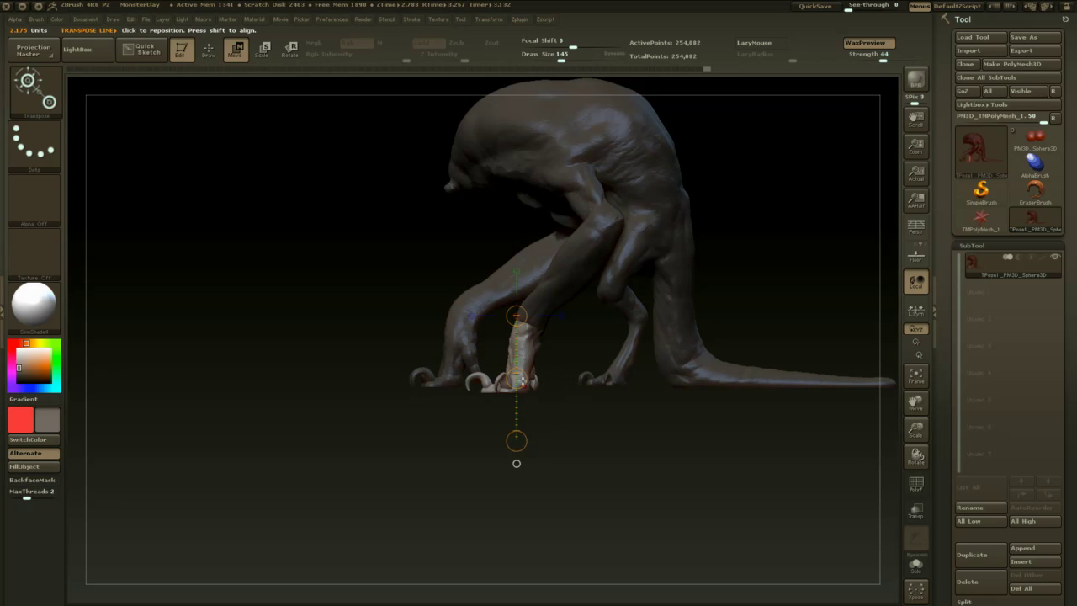
pyautogui.moveTo(563, 430); pyautogui.dragTo(614, 420)
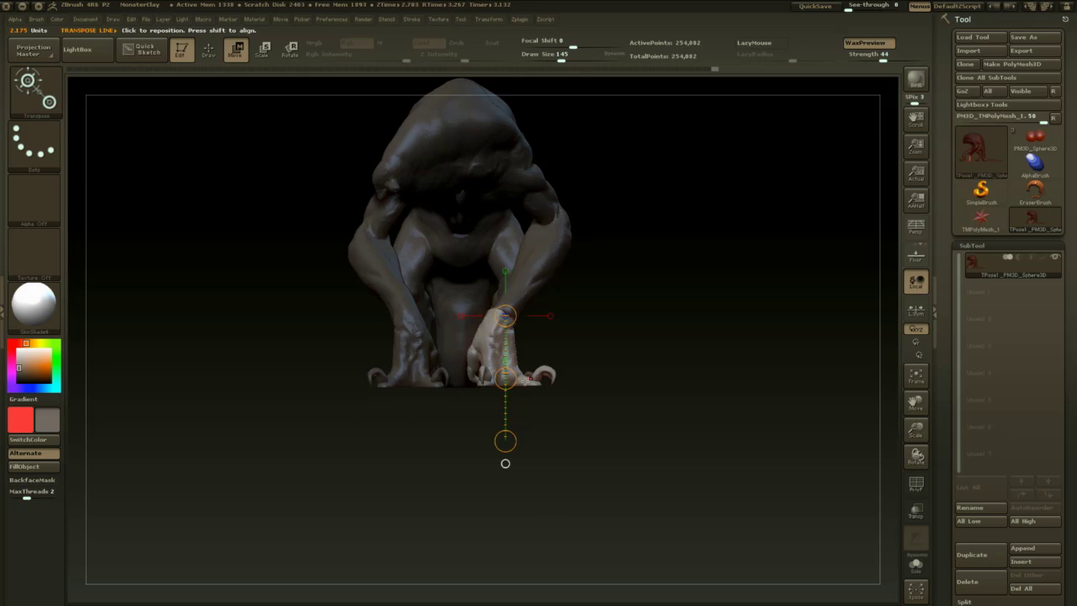
pyautogui.moveTo(580, 357); pyautogui.dragTo(536, 346)
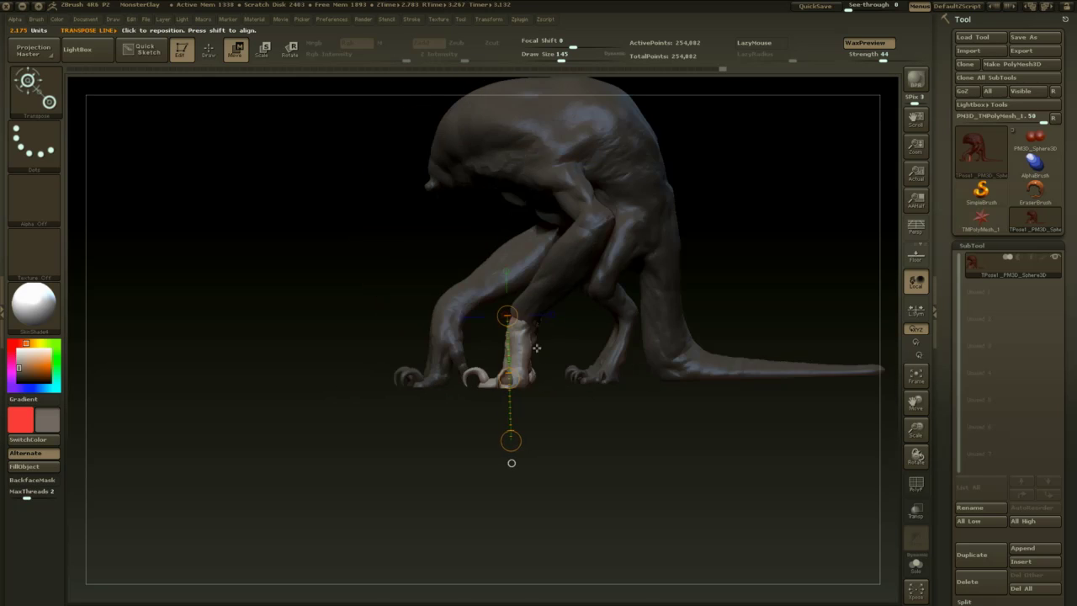
pyautogui.press('q')
pyautogui.moveTo(567, 411)
pyautogui.mouseDown()
pyautogui.moveTo(563, 429)
pyautogui.moveTo(661, 460)
pyautogui.moveTo(565, 452)
pyautogui.mouseUp()
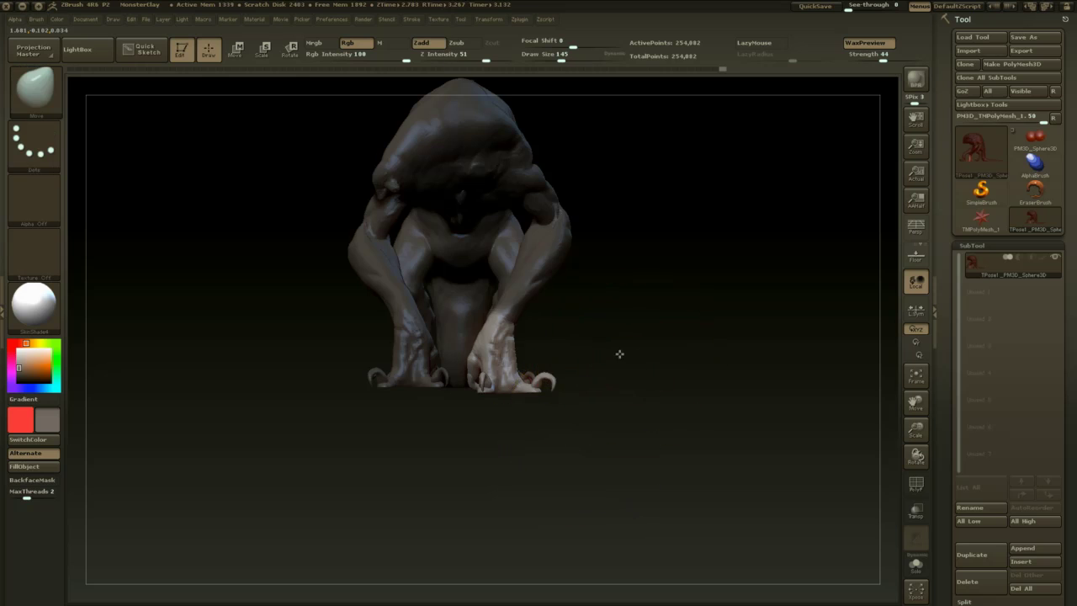
# - Check the left front foot's placement from the front and side, and clear the mask from the body
pyautogui.moveTo(619, 354); pyautogui.dragTo(543, 375)
pyautogui.moveTo(628, 459); pyautogui.dragTo(565, 441)
pyautogui.press('r')
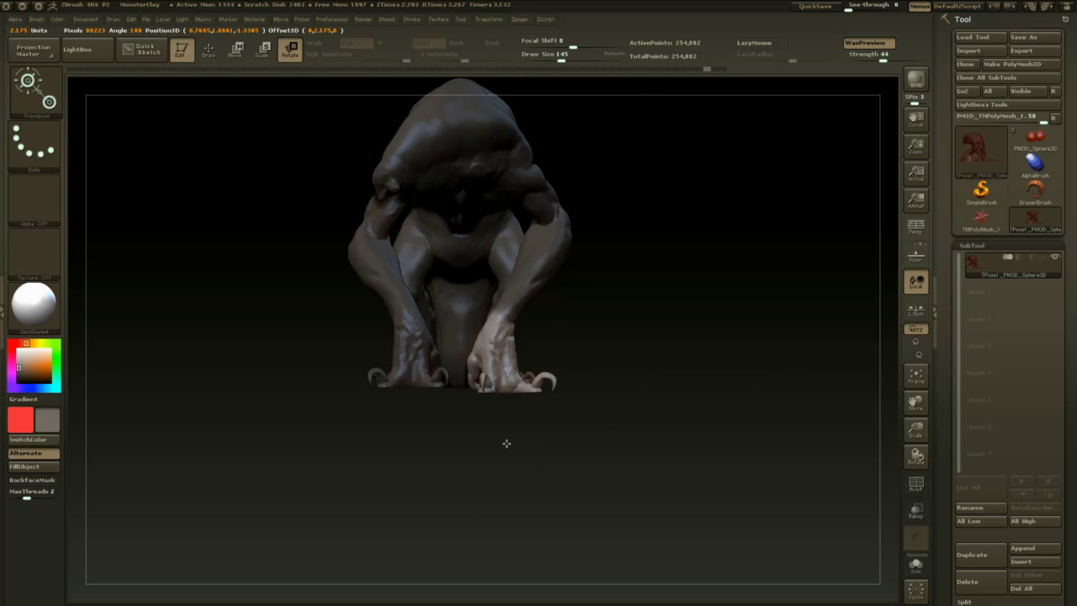
pyautogui.moveTo(585, 399); pyautogui.dragTo(518, 401)
pyautogui.moveTo(518, 401)
pyautogui.keyDown('alt'); pyautogui.mouseDown()
pyautogui.moveTo(539, 378)
pyautogui.moveTo(623, 419)
pyautogui.moveTo(582, 441)
pyautogui.mouseUp(); pyautogui.keyUp('alt')
pyautogui.press('q')
pyautogui.moveTo(584, 380)
pyautogui.mouseDown()
pyautogui.moveTo(589, 366)
pyautogui.moveTo(649, 363)
pyautogui.moveTo(625, 334)
pyautogui.moveTo(543, 328)
pyautogui.mouseUp()
pyautogui.keyDown('alt'); pyautogui.moveTo(610, 324); pyautogui.dragTo(696, 362); pyautogui.keyUp('alt')
# - Mask the body with a topological mask from the right shoulder, leaving the whole right front limb free
pyautogui.press('r')
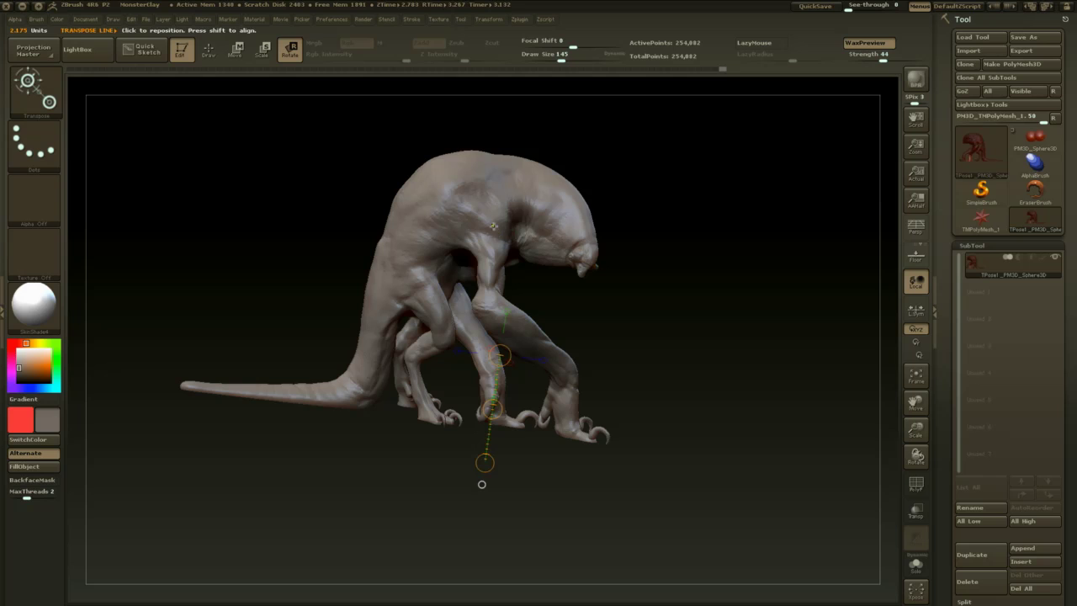
pyautogui.keyDown('ctrl'); pyautogui.moveTo(494, 226); pyautogui.dragTo(580, 291); pyautogui.keyUp('ctrl')
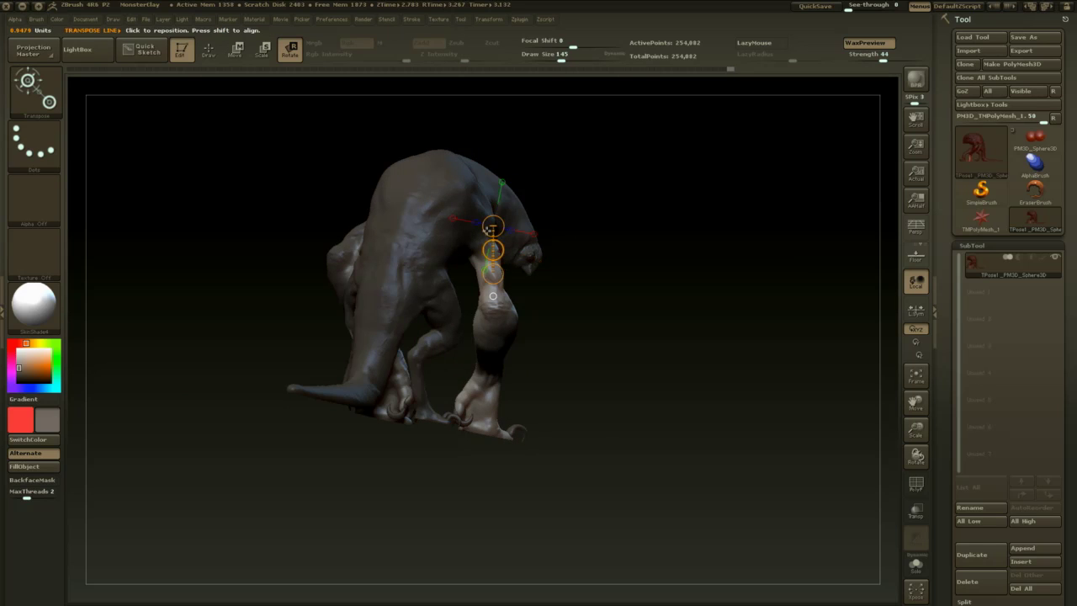
pyautogui.keyDown('ctrl'); pyautogui.moveTo(490, 255); pyautogui.dragTo(492, 263); pyautogui.keyUp('ctrl')
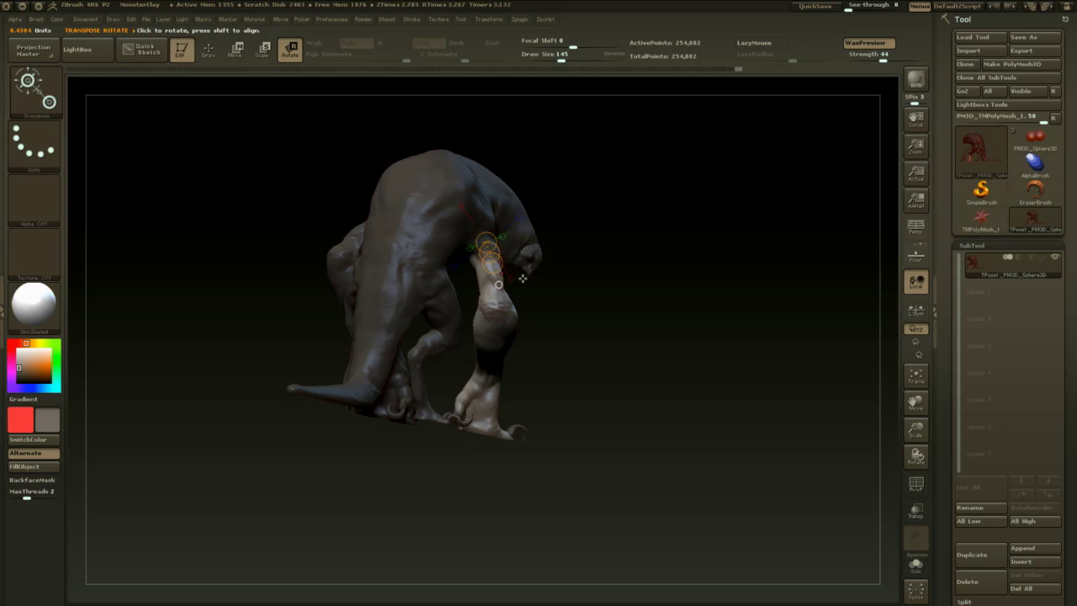
pyautogui.press('q')
pyautogui.moveTo(556, 277)
pyautogui.mouseDown()
pyautogui.moveTo(627, 273)
pyautogui.moveTo(680, 339)
pyautogui.moveTo(698, 342)
pyautogui.mouseUp()
pyautogui.keyDown('ctrl'); pyautogui.keyDown('alt'); pyautogui.moveTo(647, 479); pyautogui.dragTo(527, 376); pyautogui.keyUp('alt'); pyautogui.keyUp('ctrl')
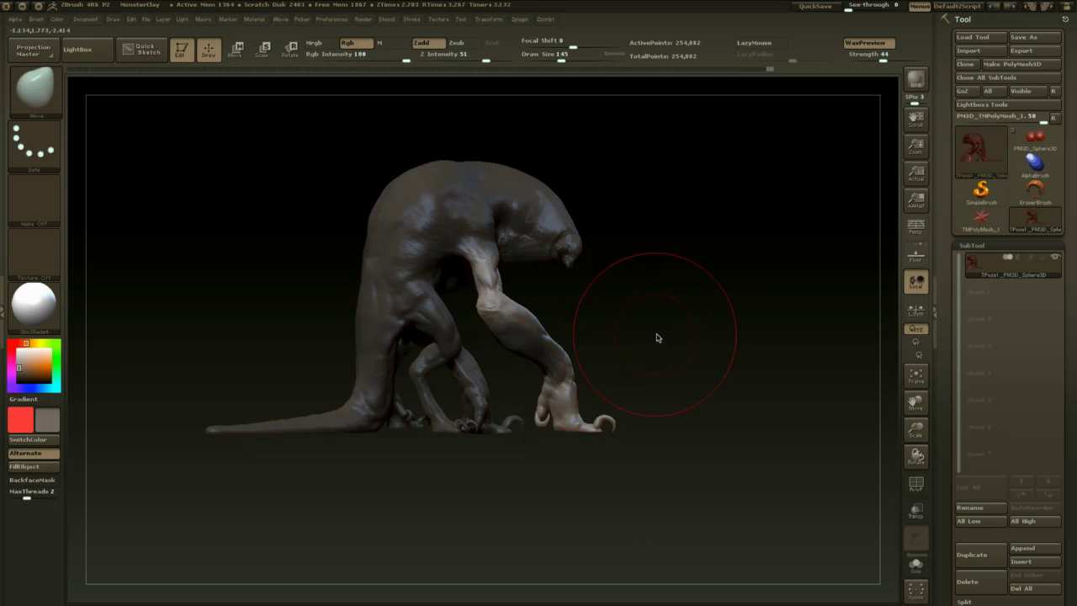
pyautogui.keyDown('shift'); pyautogui.moveTo(658, 337); pyautogui.dragTo(627, 315); pyautogui.keyUp('shift')
# - Rotate the right front limb about the shoulder with a Transpose line running from shoulder to elbow
pyautogui.press('r')
pyautogui.moveTo(437, 362); pyautogui.dragTo(504, 359)
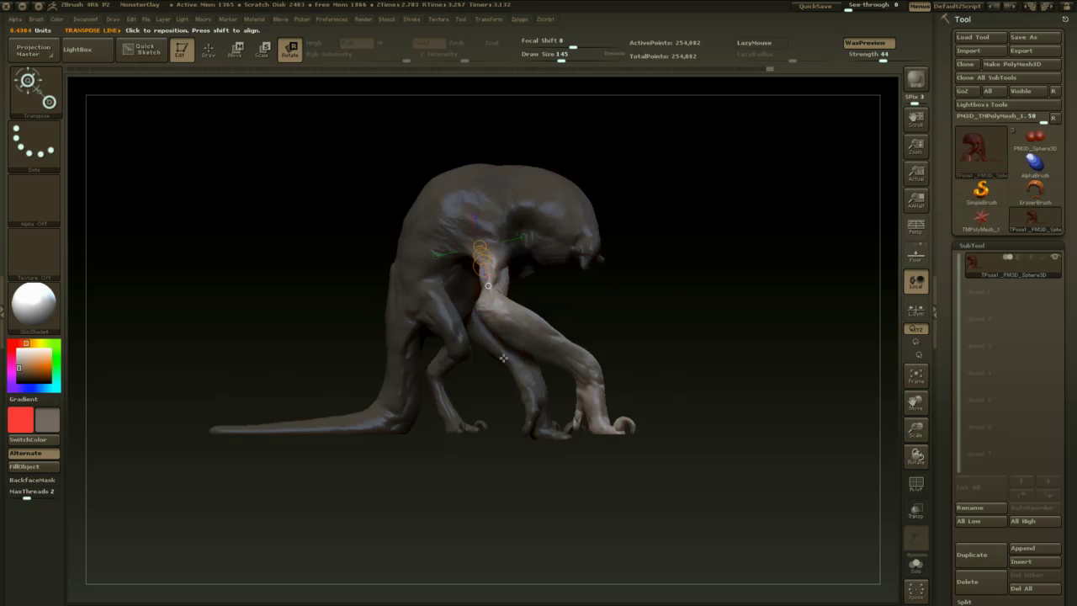
pyautogui.moveTo(493, 308); pyautogui.dragTo(475, 306)
pyautogui.moveTo(551, 293); pyautogui.dragTo(521, 301)
pyautogui.keyDown('shift'); pyautogui.moveTo(584, 315); pyautogui.dragTo(618, 285); pyautogui.keyUp('shift')
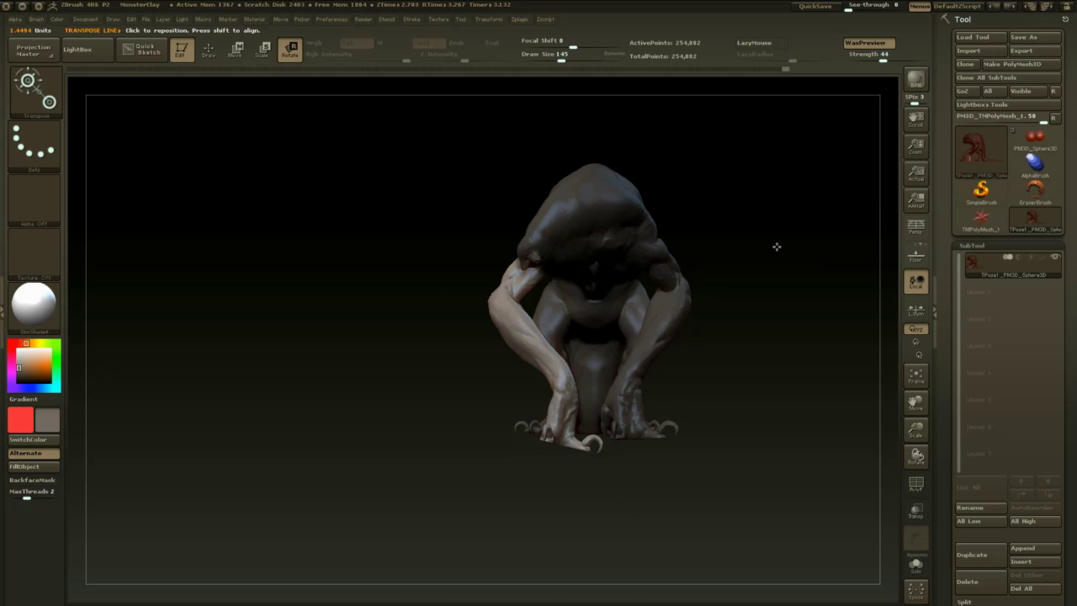
pyautogui.moveTo(777, 246)
pyautogui.mouseDown()
pyautogui.moveTo(722, 244)
pyautogui.moveTo(794, 233)
pyautogui.moveTo(710, 272)
pyautogui.moveTo(730, 296)
pyautogui.moveTo(632, 287)
pyautogui.mouseUp()
# - Turn on perspective view and set the Move brush's draw size to 74
pyautogui.press('q')
pyautogui.moveTo(581, 260); pyautogui.dragTo(690, 268)
pyautogui.press('space')
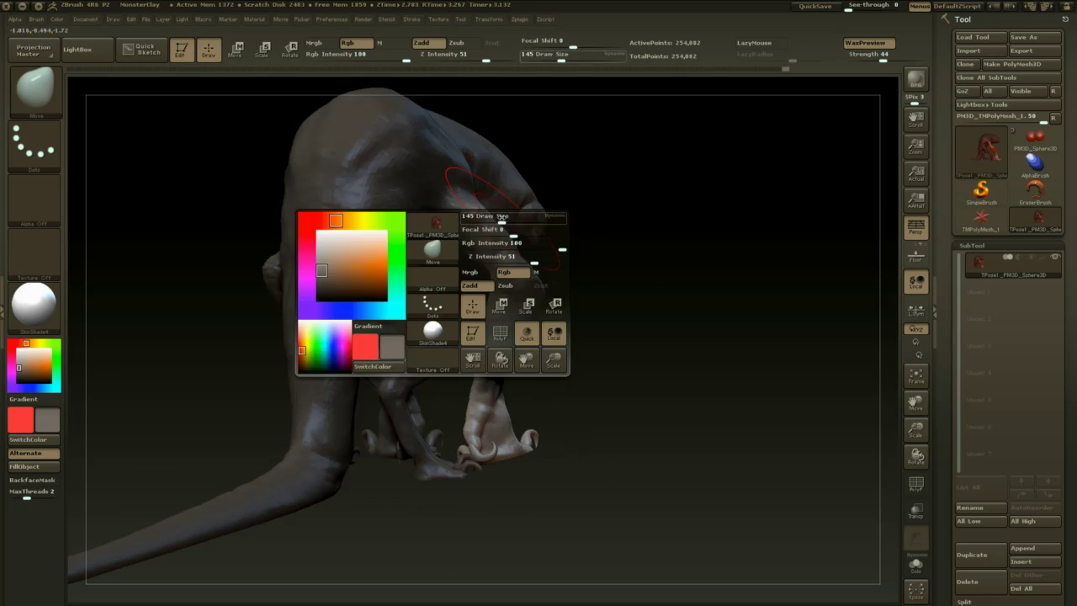
pyautogui.moveTo(502, 217); pyautogui.dragTo(487, 217)
pyautogui.moveTo(582, 252); pyautogui.dragTo(545, 263)
# - Rotate the whole right front limb with a vertical Transpose line from the shoulder down to the foot
pyautogui.press('r')
pyautogui.moveTo(648, 295)
pyautogui.mouseDown()
pyautogui.moveTo(611, 300)
pyautogui.moveTo(692, 295)
pyautogui.mouseUp()
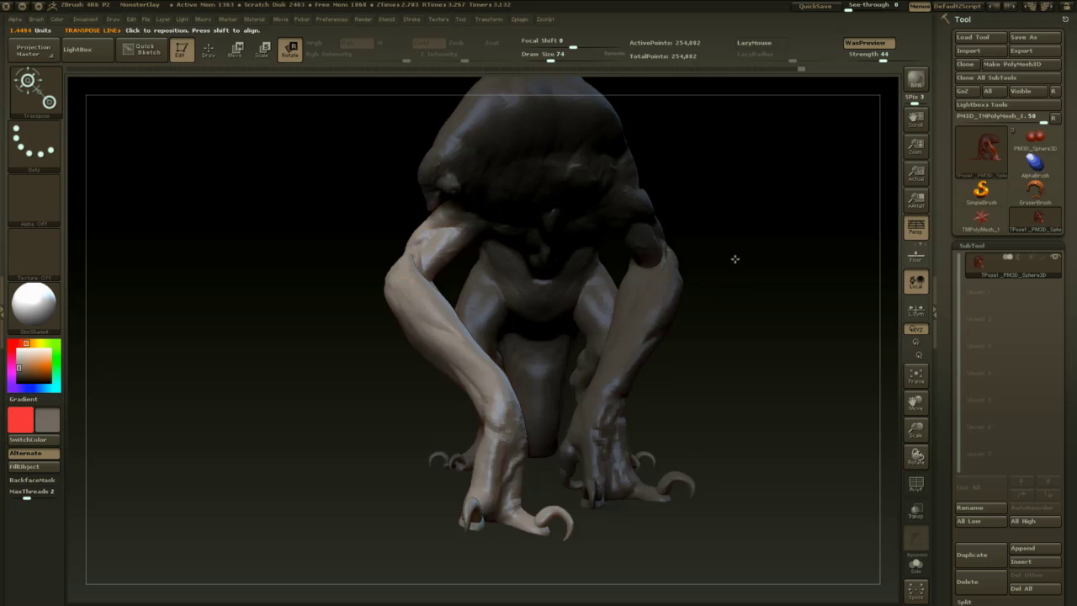
pyautogui.keyDown('alt'); pyautogui.moveTo(735, 260); pyautogui.dragTo(736, 237); pyautogui.keyUp('alt')
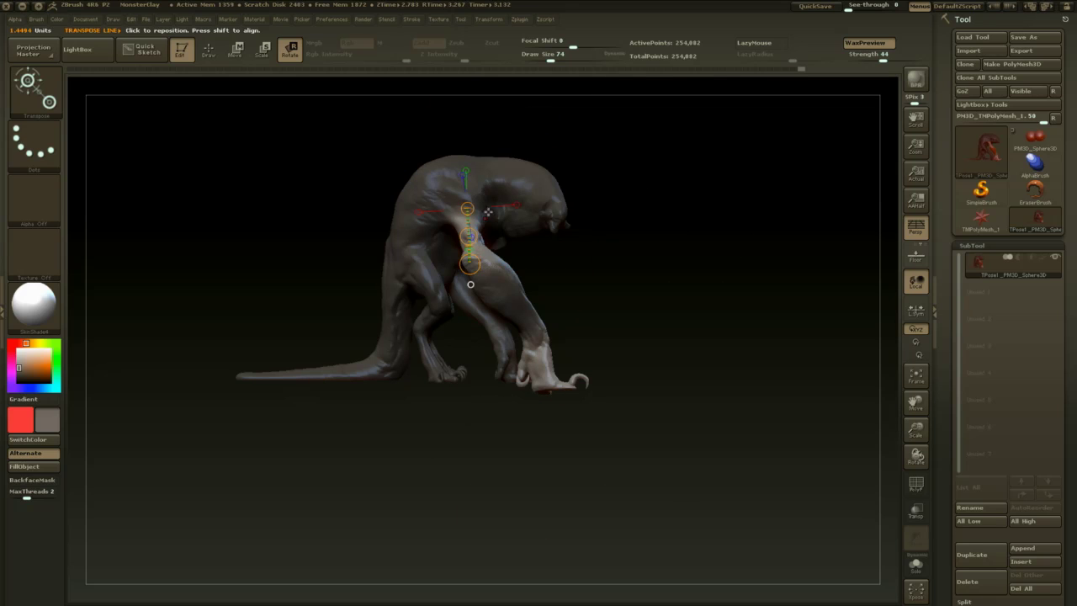
pyautogui.moveTo(471, 208)
pyautogui.keyDown('shift'); pyautogui.mouseDown()
pyautogui.moveTo(472, 380)
pyautogui.moveTo(497, 379)
pyautogui.moveTo(491, 388)
pyautogui.mouseUp(); pyautogui.keyUp('shift')
pyautogui.moveTo(659, 302)
pyautogui.mouseDown()
pyautogui.moveTo(634, 308)
pyautogui.moveTo(671, 314)
pyautogui.mouseUp()
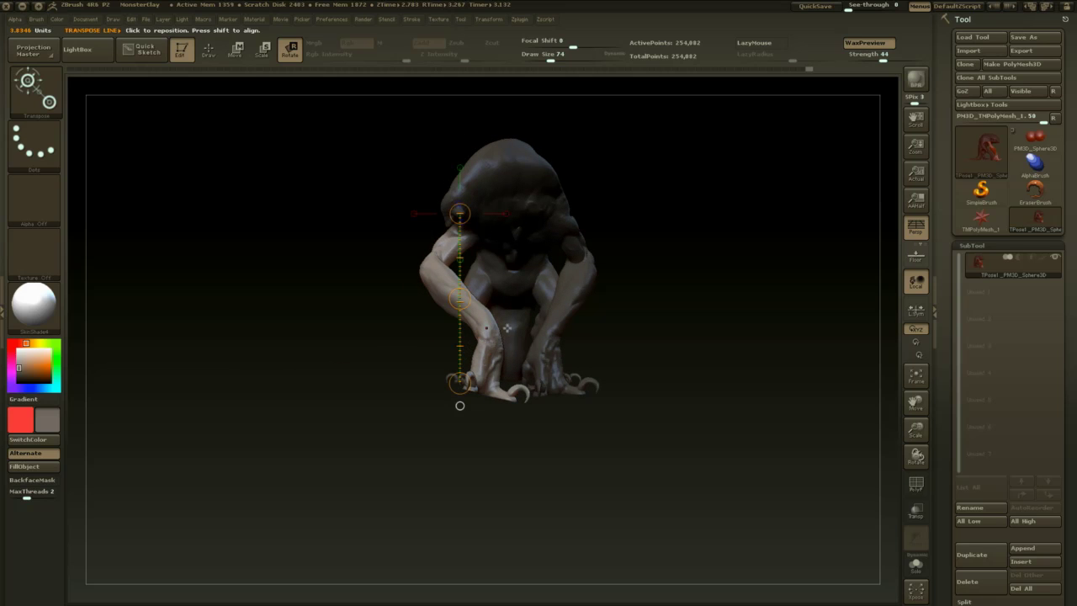
pyautogui.press('q')
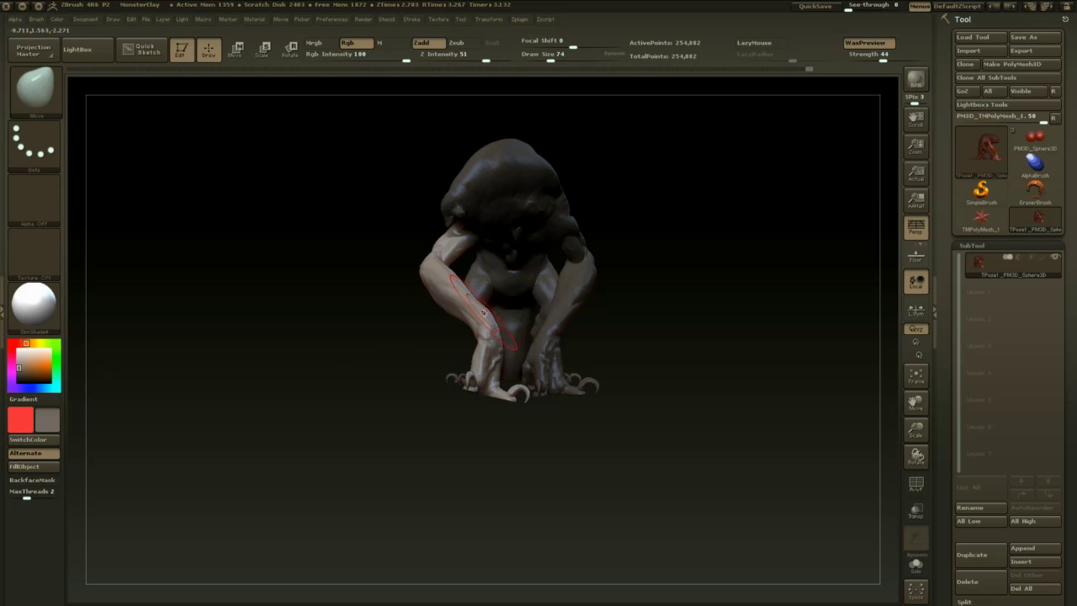
# - Mask everything above the right wrist with a topological mask and blur its edge
pyautogui.press('r')
pyautogui.keyDown('ctrl'); pyautogui.moveTo(481, 311); pyautogui.dragTo(486, 331); pyautogui.keyUp('ctrl')
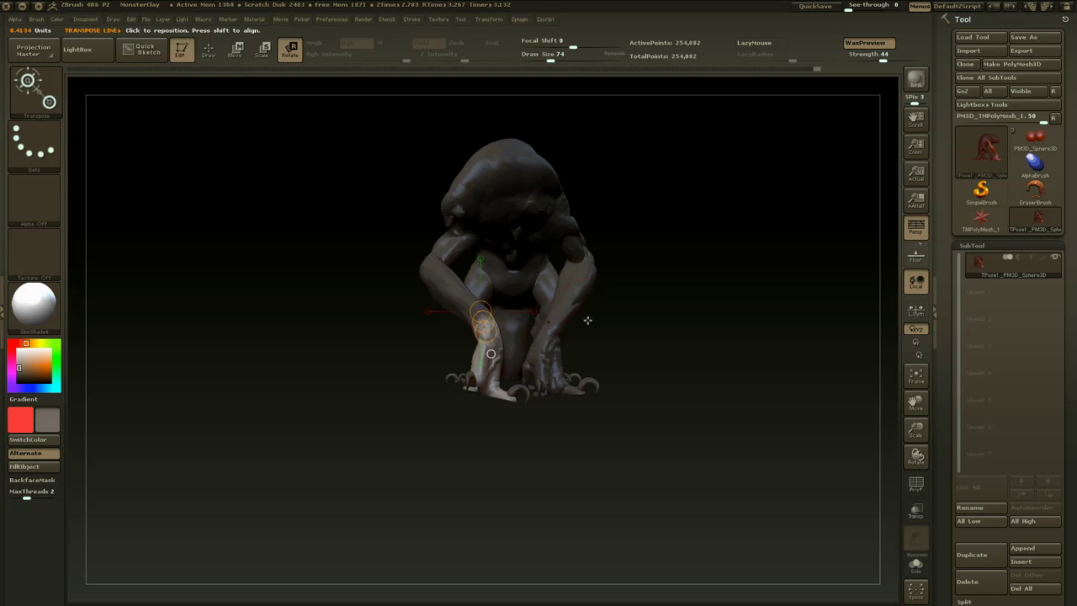
pyautogui.press('q')
pyautogui.moveTo(587, 320); pyautogui.dragTo(480, 340)
pyautogui.keyDown('ctrl'); pyautogui.click(476, 348); pyautogui.keyUp('ctrl')
pyautogui.moveTo(425, 468); pyautogui.dragTo(483, 507)
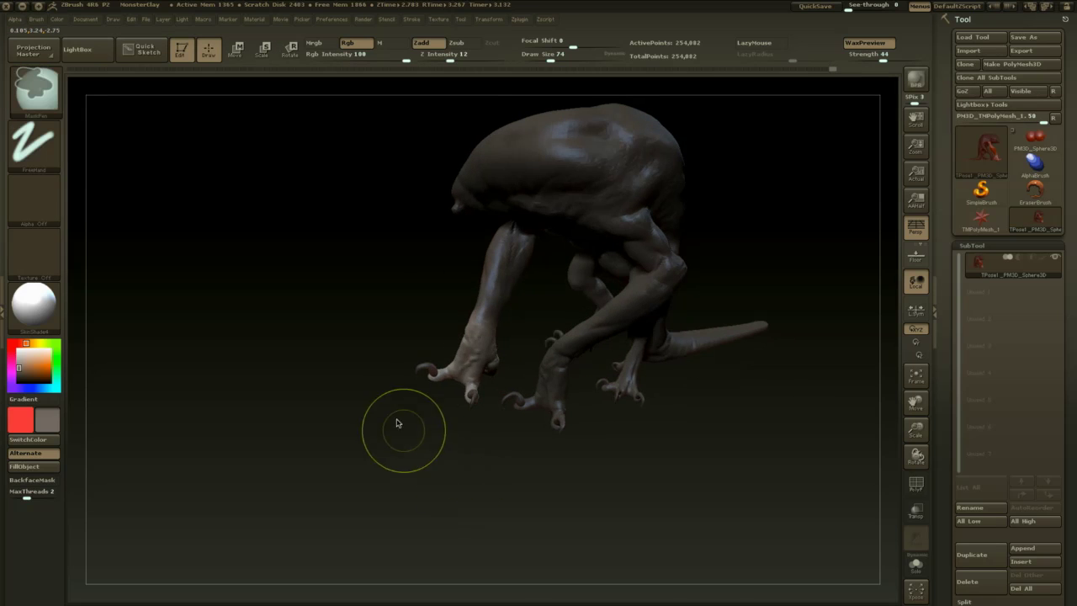
# - Unmask the right front foot's claws and soften the wrist mask with the claws temporarily hidden
pyautogui.moveTo(393, 419)
pyautogui.keyDown('ctrl'); pyautogui.keyDown('alt'); pyautogui.mouseDown()
pyautogui.moveTo(501, 287)
pyautogui.moveTo(486, 299)
pyautogui.moveTo(509, 389)
pyautogui.mouseUp(); pyautogui.keyUp('alt'); pyautogui.keyUp('ctrl')
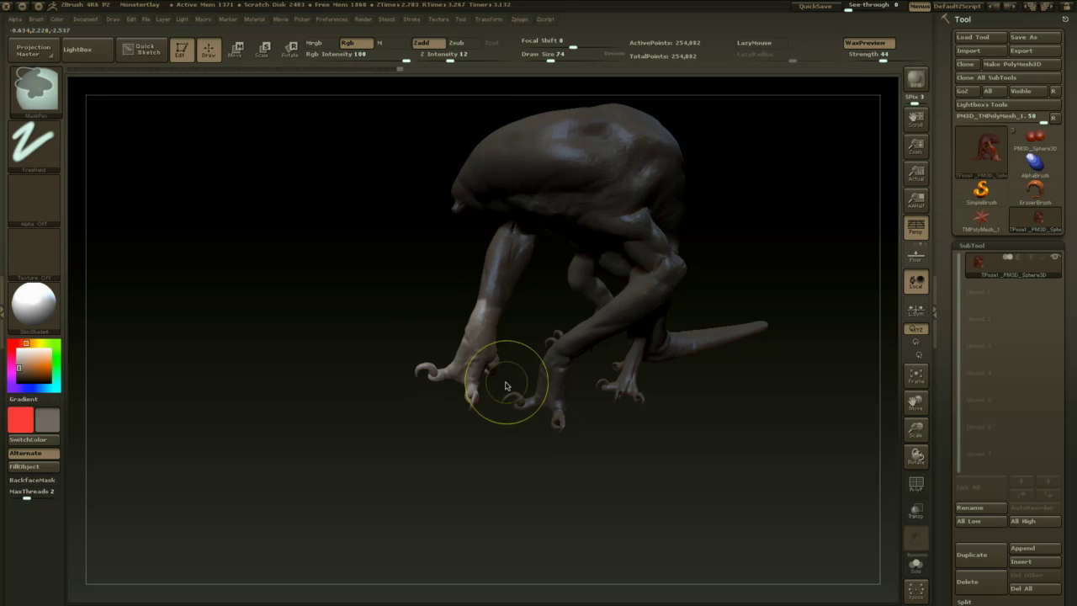
pyautogui.keyDown('ctrl'); pyautogui.keyDown('shift'); pyautogui.click(501, 304); pyautogui.keyUp('shift'); pyautogui.keyUp('ctrl')
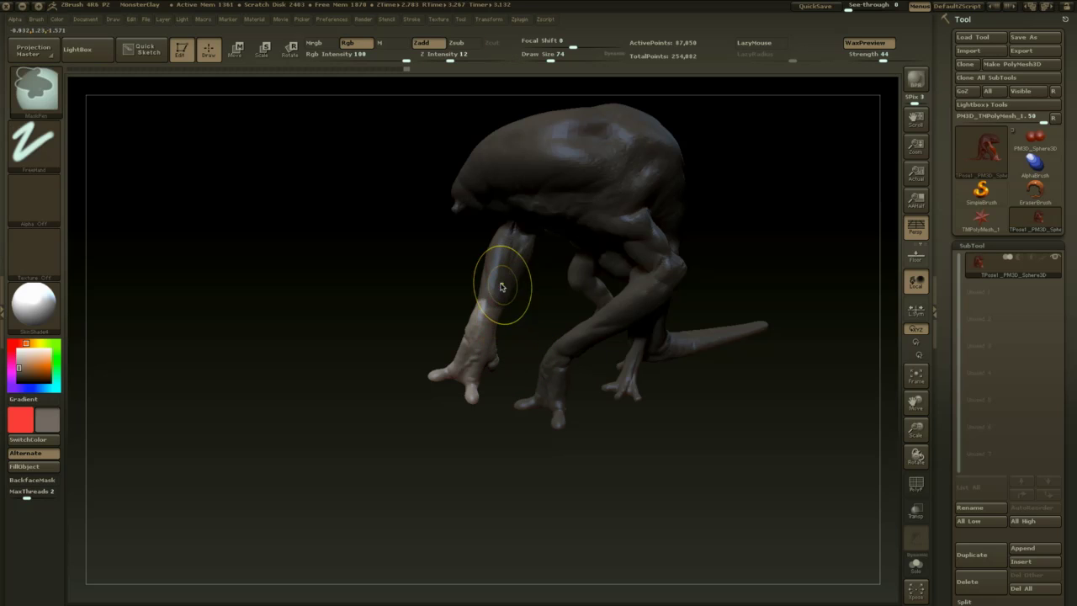
pyautogui.moveTo(383, 295); pyautogui.dragTo(623, 311)
pyautogui.keyDown('ctrl'); pyautogui.click(526, 305); pyautogui.keyUp('ctrl')
pyautogui.keyDown('ctrl'); pyautogui.keyDown('shift'); pyautogui.click(640, 282); pyautogui.keyUp('shift'); pyautogui.keyUp('ctrl')
# - Turn the right front foot to face forward with a vertical Transpose line through the wrist, and clear the mask
pyautogui.press('r')
pyautogui.moveTo(547, 313); pyautogui.dragTo(557, 339)
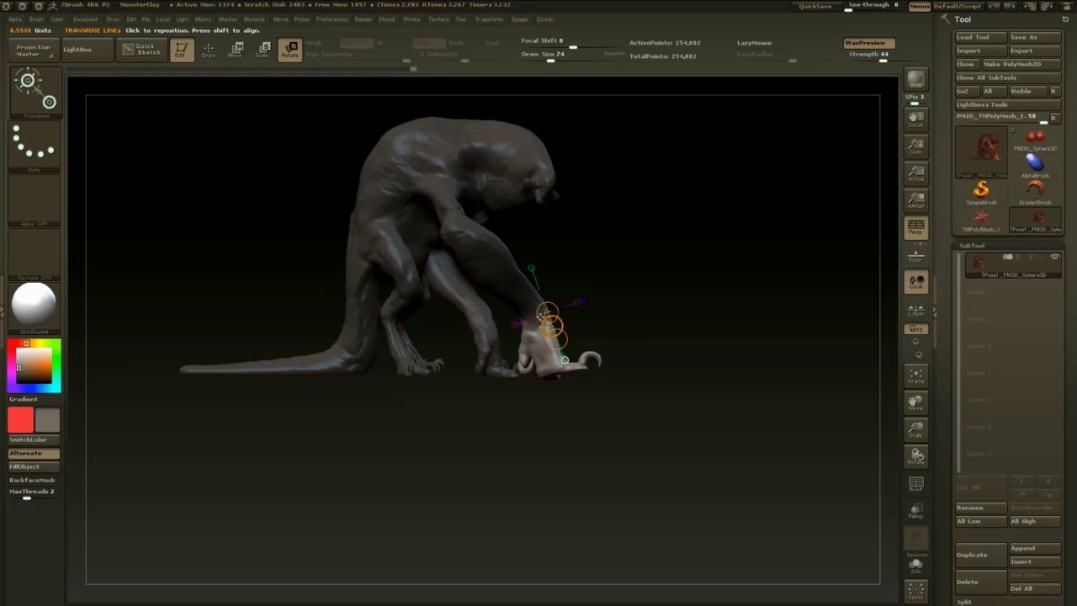
pyautogui.moveTo(618, 293); pyautogui.dragTo(563, 296)
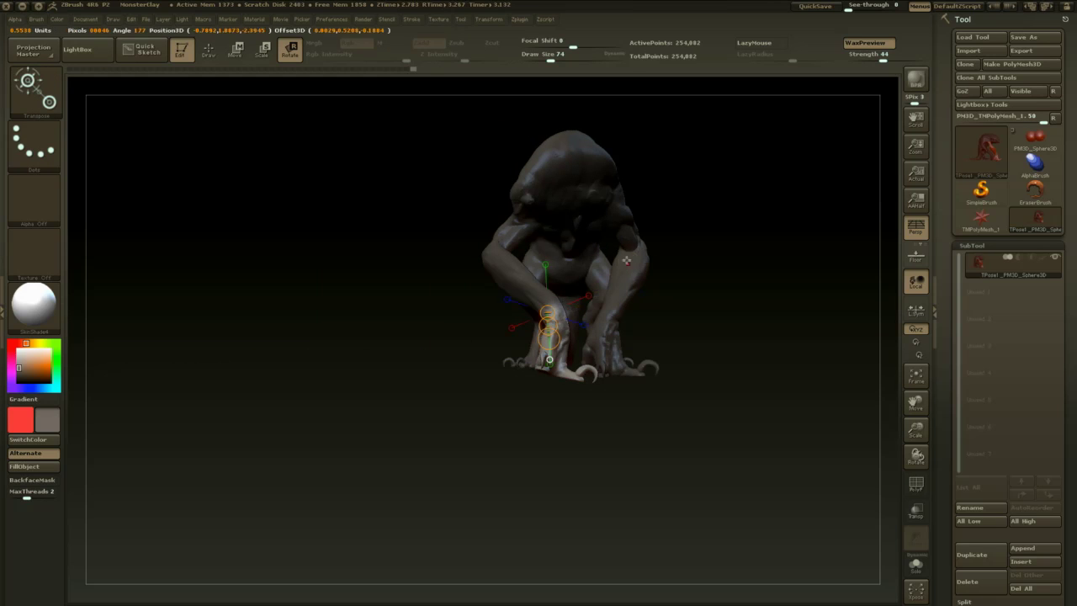
pyautogui.moveTo(626, 261); pyautogui.dragTo(667, 251)
pyautogui.moveTo(558, 303); pyautogui.dragTo(626, 401)
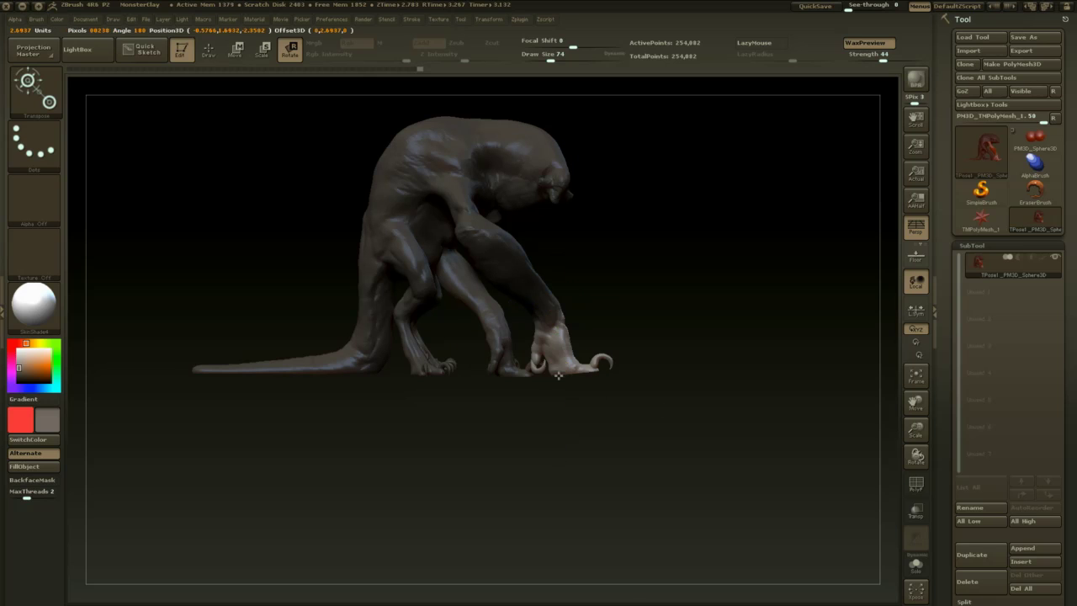
pyautogui.moveTo(532, 463); pyautogui.dragTo(534, 462)
pyautogui.moveTo(601, 419); pyautogui.dragTo(573, 411)
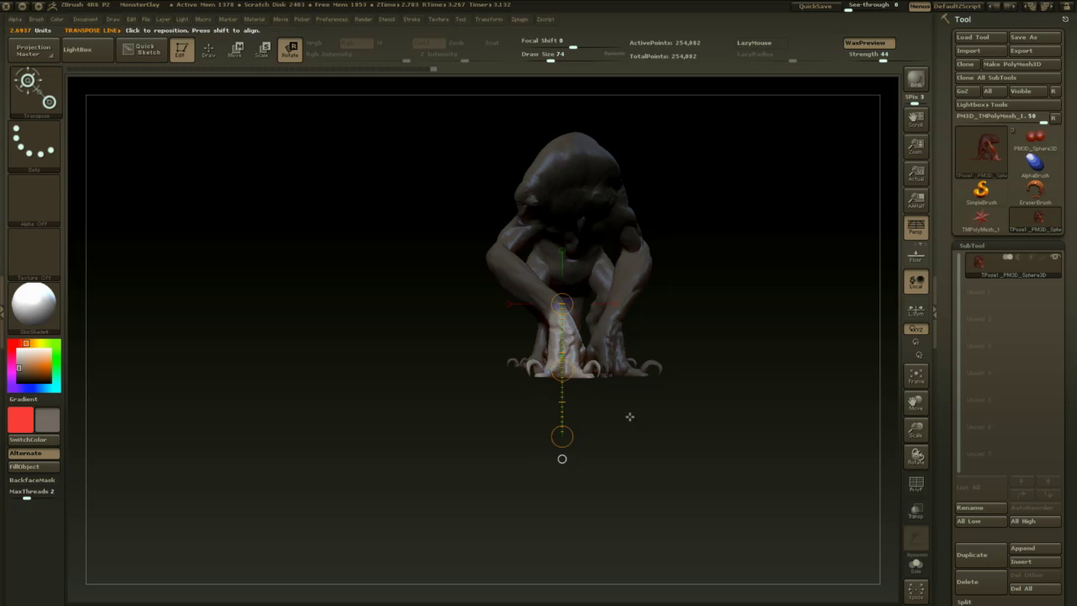
pyautogui.moveTo(630, 417)
pyautogui.mouseDown()
pyautogui.moveTo(651, 346)
pyautogui.moveTo(642, 342)
pyautogui.moveTo(644, 361)
pyautogui.moveTo(688, 366)
pyautogui.moveTo(668, 341)
pyautogui.moveTo(707, 356)
pyautogui.moveTo(523, 389)
pyautogui.moveTo(580, 493)
pyautogui.moveTo(672, 345)
pyautogui.moveTo(671, 376)
pyautogui.moveTo(675, 323)
pyautogui.moveTo(693, 356)
pyautogui.moveTo(656, 317)
pyautogui.moveTo(674, 308)
pyautogui.moveTo(678, 321)
pyautogui.moveTo(666, 320)
pyautogui.moveTo(675, 298)
pyautogui.moveTo(786, 313)
pyautogui.moveTo(767, 307)
pyautogui.mouseUp()
pyautogui.press('q')
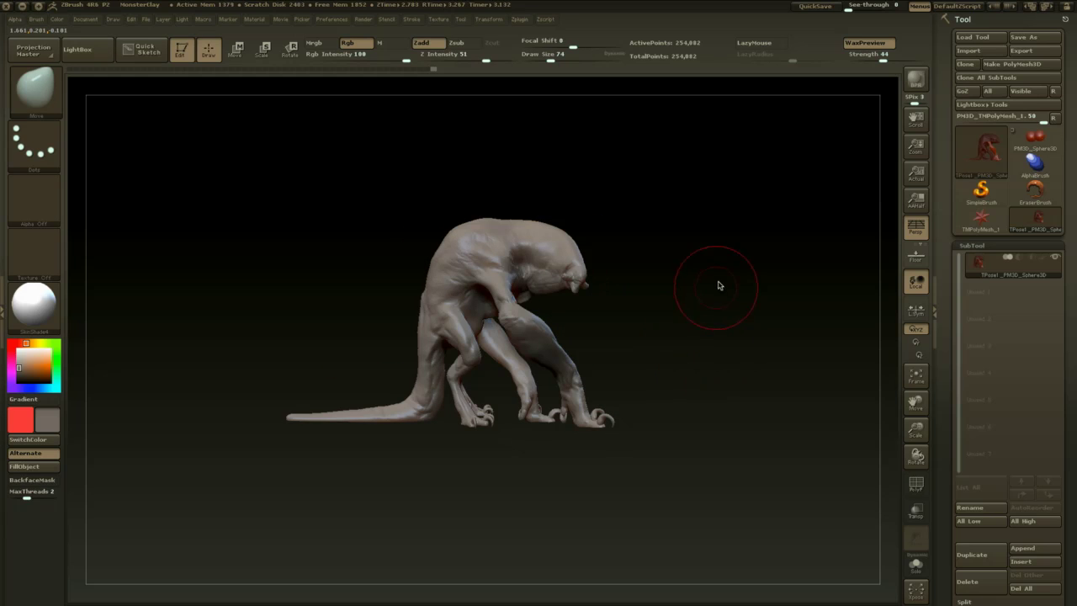
# - Set the draw size to 27 for work near the head and switch to the ClayBuildup brush
pyautogui.moveTo(728, 289)
pyautogui.mouseDown()
pyautogui.moveTo(717, 300)
pyautogui.moveTo(739, 291)
pyautogui.moveTo(739, 306)
pyautogui.moveTo(726, 305)
pyautogui.mouseUp()
pyautogui.press('space')
pyautogui.moveTo(664, 215)
pyautogui.mouseDown()
pyautogui.moveTo(648, 216)
pyautogui.moveTo(664, 274)
pyautogui.moveTo(679, 278)
pyautogui.mouseUp()
pyautogui.press('shift')
pyautogui.press('ctrl')
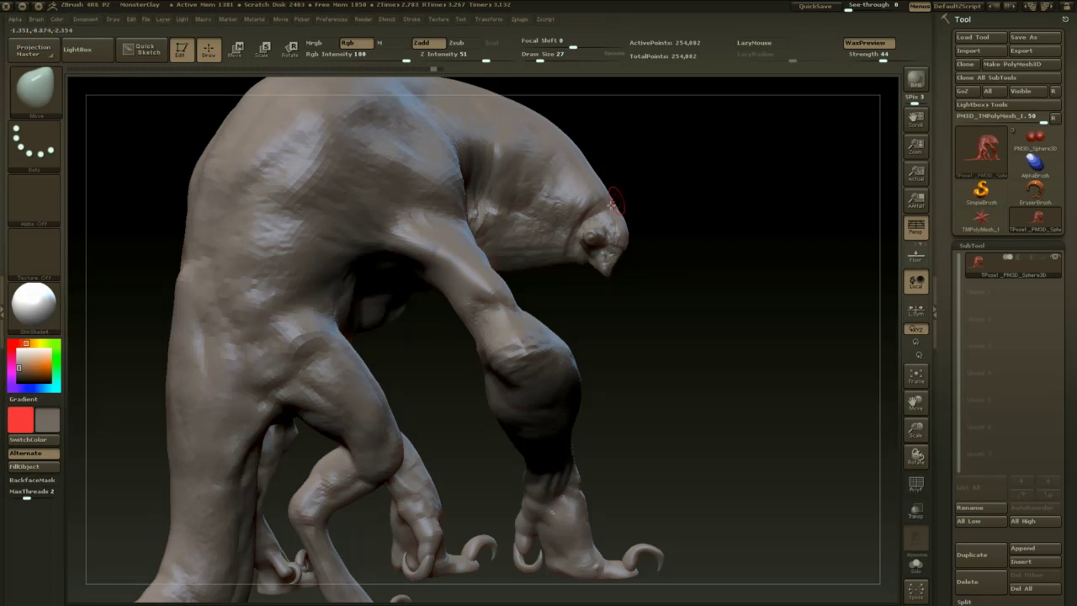
pyautogui.press('b')
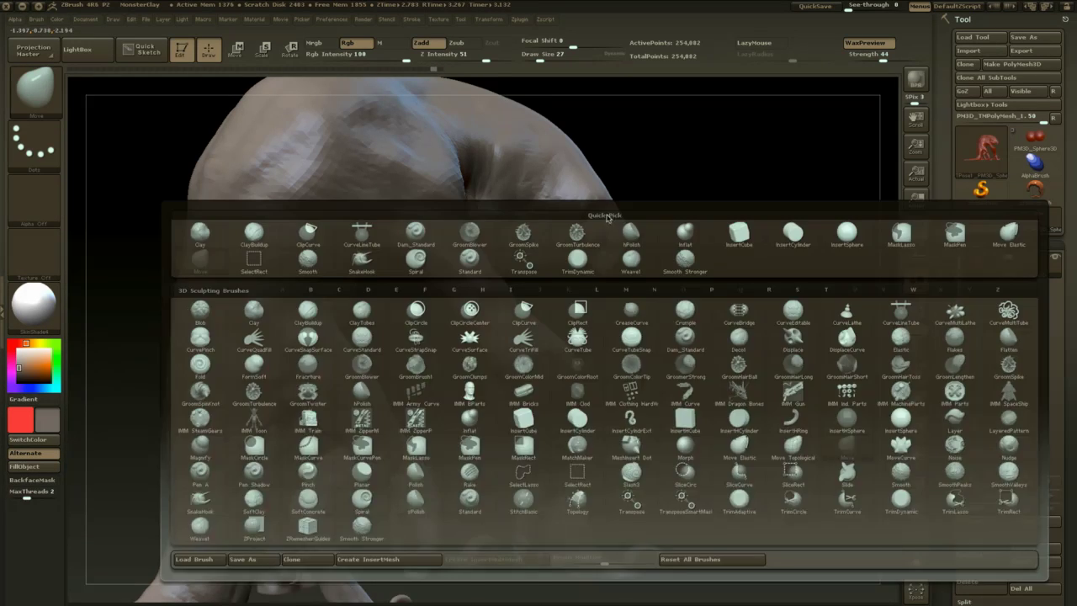
pyautogui.press('c')
pyautogui.press('b')
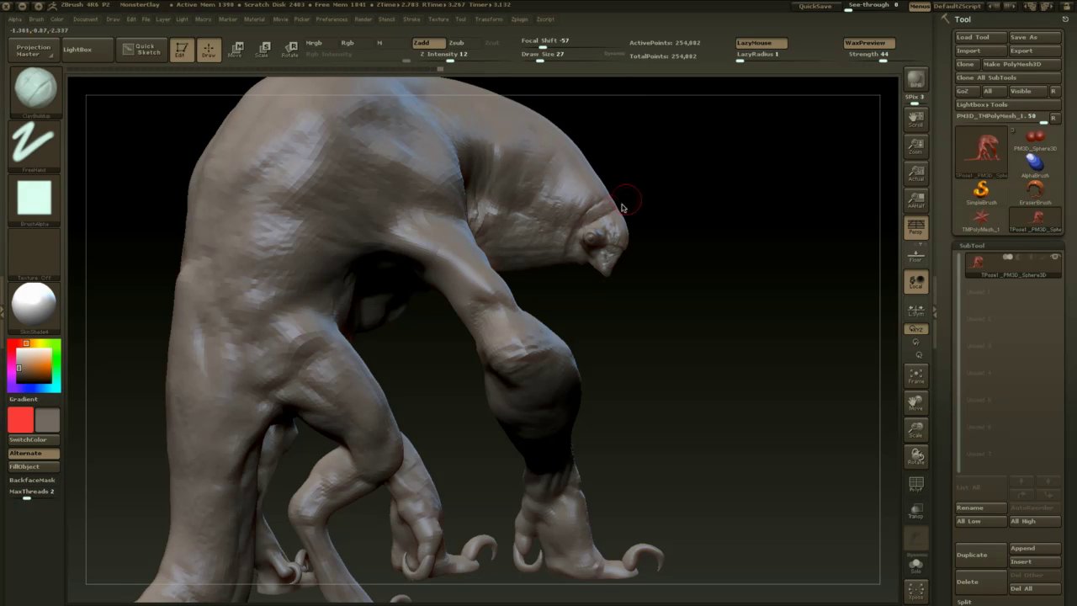
# - Return to a full view of the monster and enlarge the brush's draw size
pyautogui.moveTo(642, 186)
pyautogui.mouseDown()
pyautogui.moveTo(637, 166)
pyautogui.moveTo(690, 192)
pyautogui.moveTo(673, 171)
pyautogui.moveTo(683, 207)
pyautogui.moveTo(631, 216)
pyautogui.mouseUp()
pyautogui.keyDown('ctrl'); pyautogui.moveTo(652, 251); pyautogui.dragTo(646, 225, button='right'); pyautogui.keyUp('ctrl')
pyautogui.moveTo(646, 238); pyautogui.dragTo(683, 298)
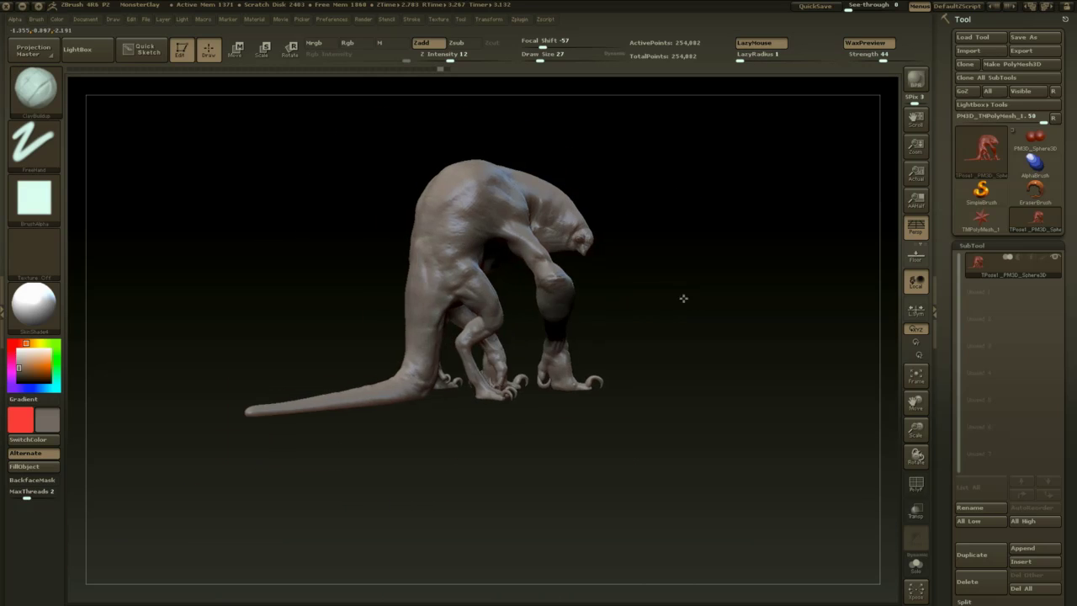
pyautogui.press('space')
pyautogui.moveTo(545, 317); pyautogui.dragTo(553, 317)
pyautogui.moveTo(619, 286); pyautogui.dragTo(632, 291)
# - Mask the body with a topological mask from the right hip, leaving only the right hind leg free
pyautogui.press('r')
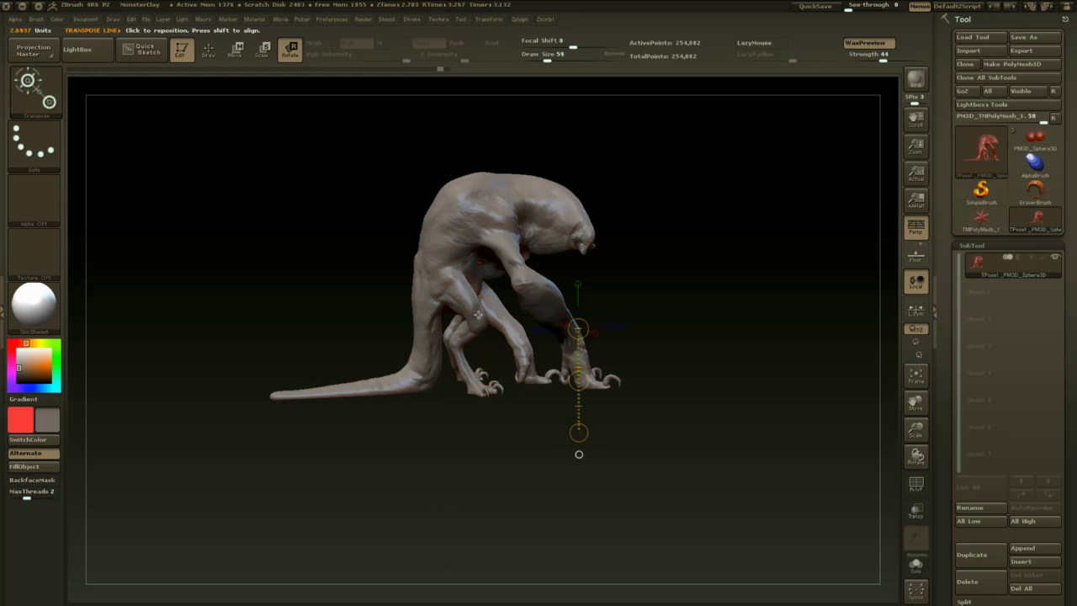
pyautogui.keyDown('ctrl'); pyautogui.moveTo(452, 275); pyautogui.dragTo(464, 293); pyautogui.keyUp('ctrl')
pyautogui.click(488, 236)
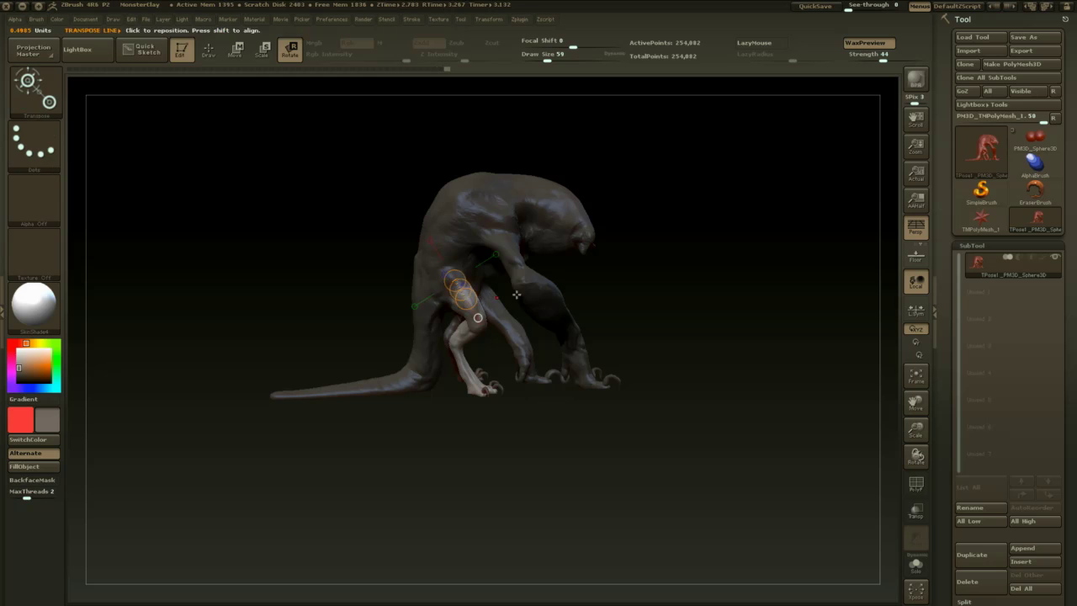
pyautogui.press('q')
pyautogui.moveTo(624, 276); pyautogui.dragTo(520, 265)
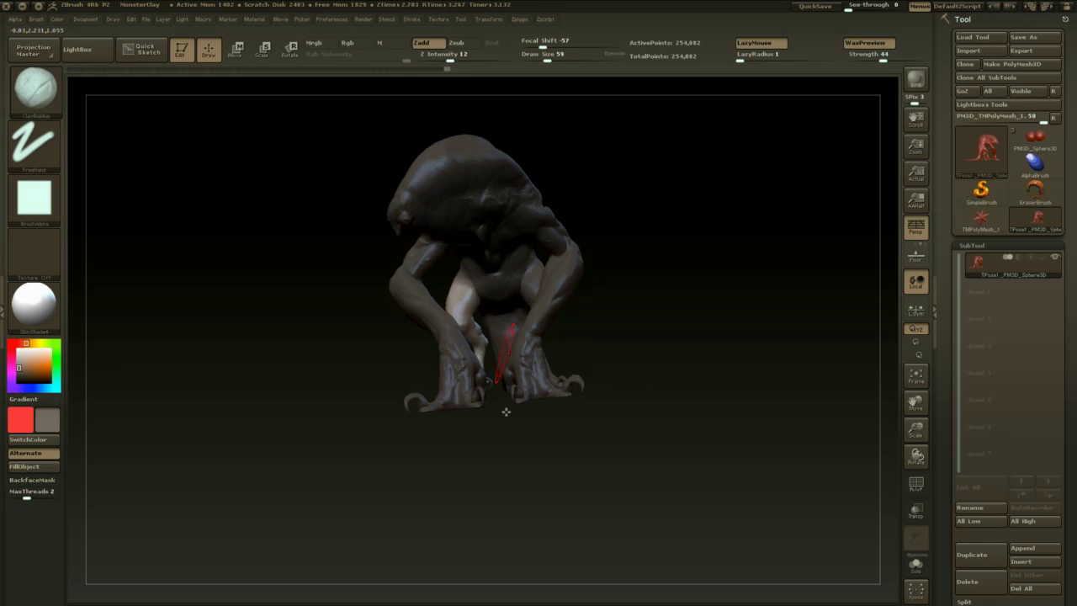
# - Touch up the mask around the right hind leg and lay a Transpose rotate line from the hip to the knee
pyautogui.moveTo(506, 411)
pyautogui.mouseDown()
pyautogui.moveTo(548, 450)
pyautogui.moveTo(536, 474)
pyautogui.moveTo(544, 507)
pyautogui.mouseUp()
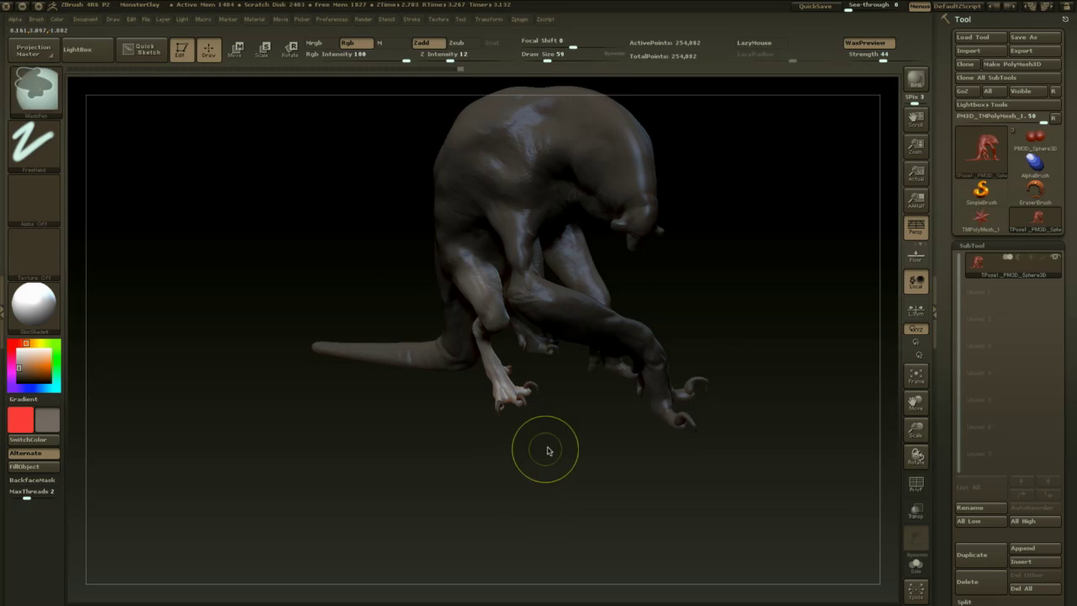
pyautogui.keyDown('ctrl'); pyautogui.moveTo(542, 438); pyautogui.dragTo(495, 360); pyautogui.keyUp('ctrl')
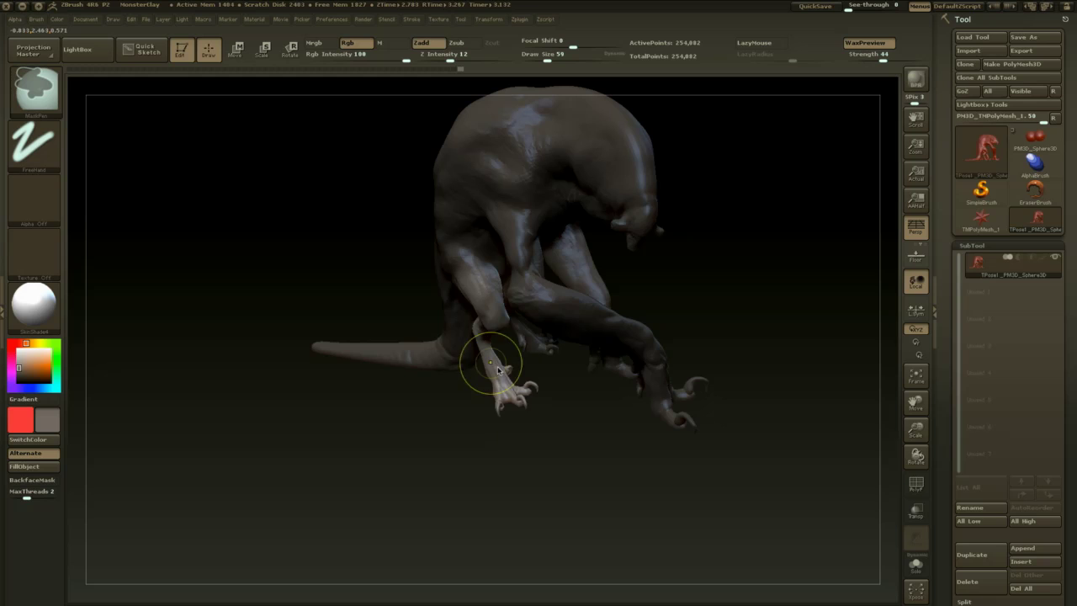
pyautogui.moveTo(513, 448); pyautogui.dragTo(528, 446)
pyautogui.press('r')
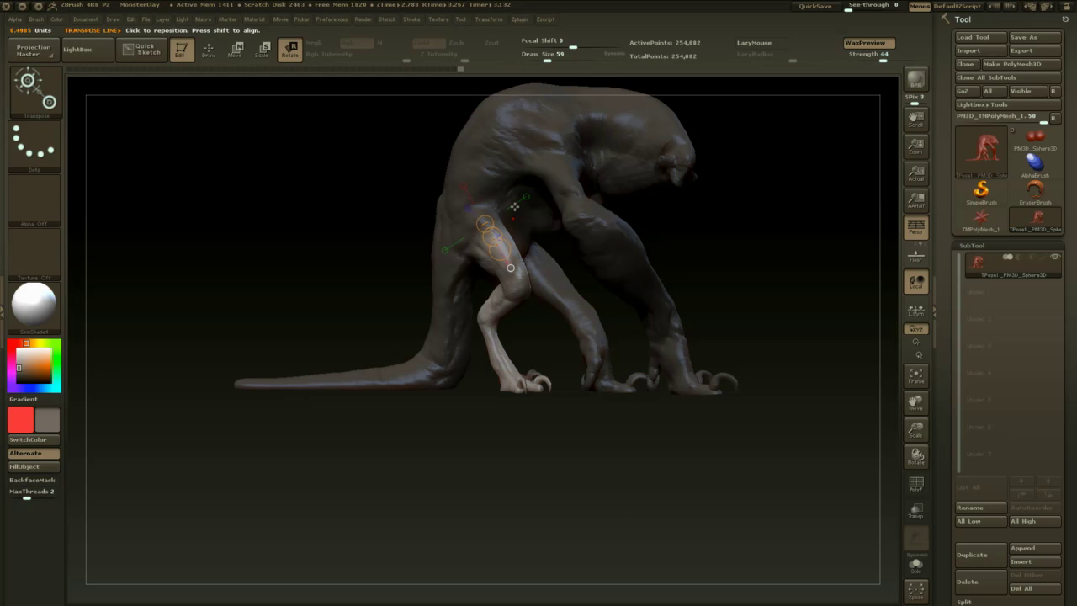
pyautogui.moveTo(522, 166); pyautogui.dragTo(540, 157)
pyautogui.moveTo(490, 218); pyautogui.dragTo(527, 283)
pyautogui.moveTo(676, 235); pyautogui.dragTo(658, 248)
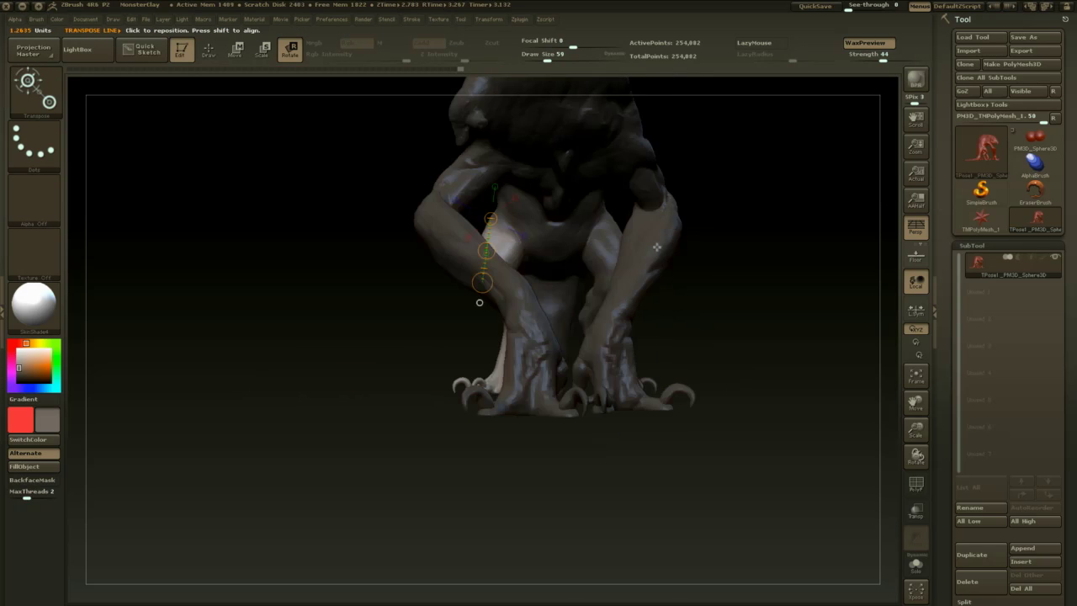
# - Try rotating the right hind leg about the hip, and undo the rotation
pyautogui.moveTo(459, 454); pyautogui.dragTo(535, 358)
pyautogui.moveTo(531, 281)
pyautogui.mouseDown()
pyautogui.moveTo(511, 293)
pyautogui.moveTo(525, 312)
pyautogui.mouseUp()
pyautogui.hotkey('ctrl', 'z')
# - Rotate the right hind leg backward from the hip with the hip-to-knee Transpose line
pyautogui.press('q')
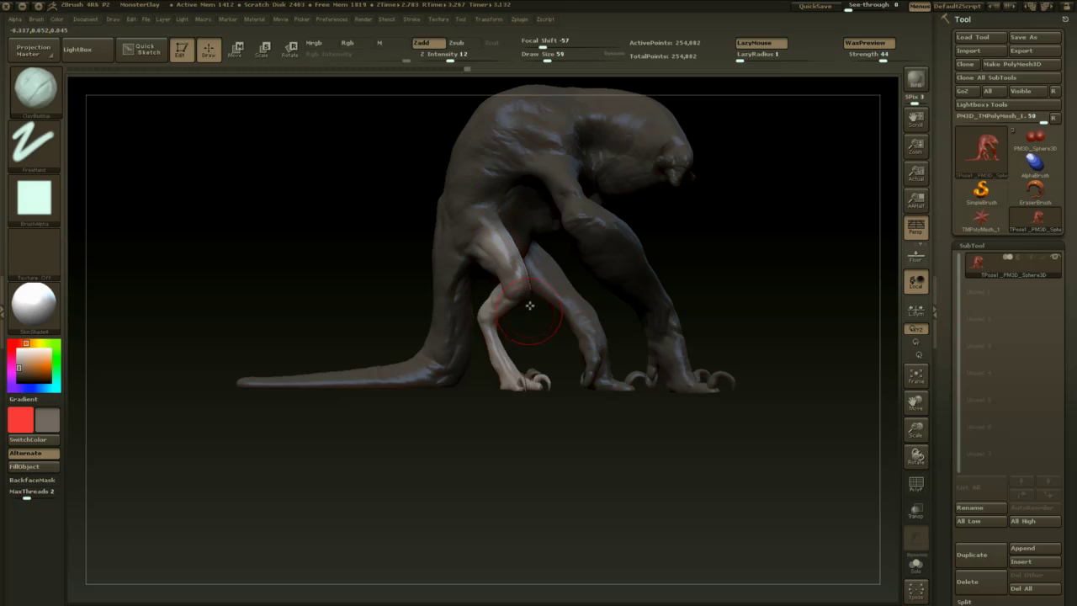
pyautogui.press('r')
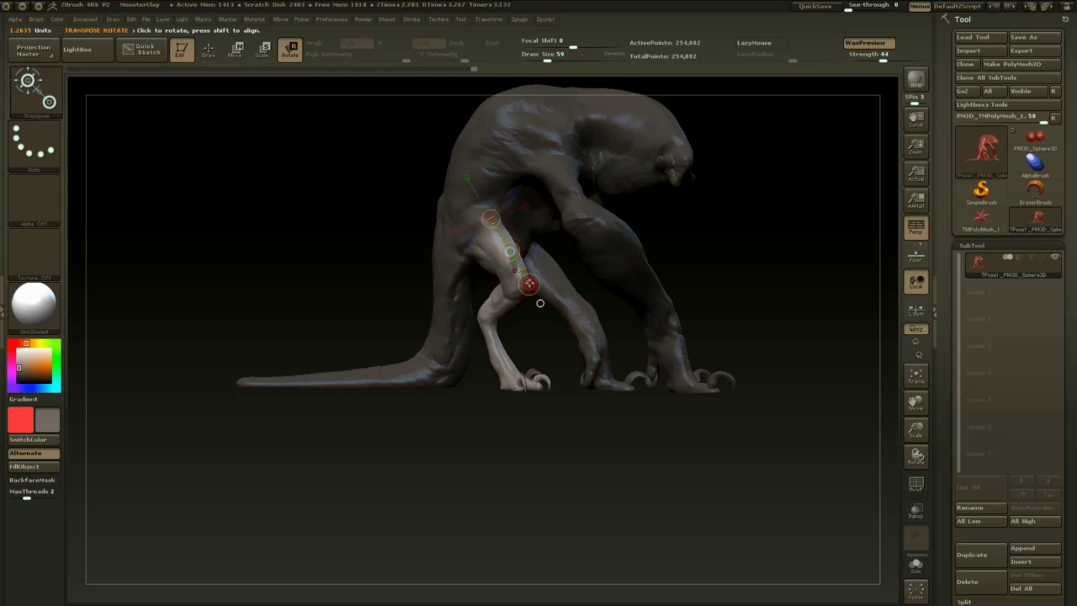
pyautogui.moveTo(530, 284)
pyautogui.mouseDown()
pyautogui.moveTo(511, 292)
pyautogui.moveTo(522, 288)
pyautogui.mouseUp()
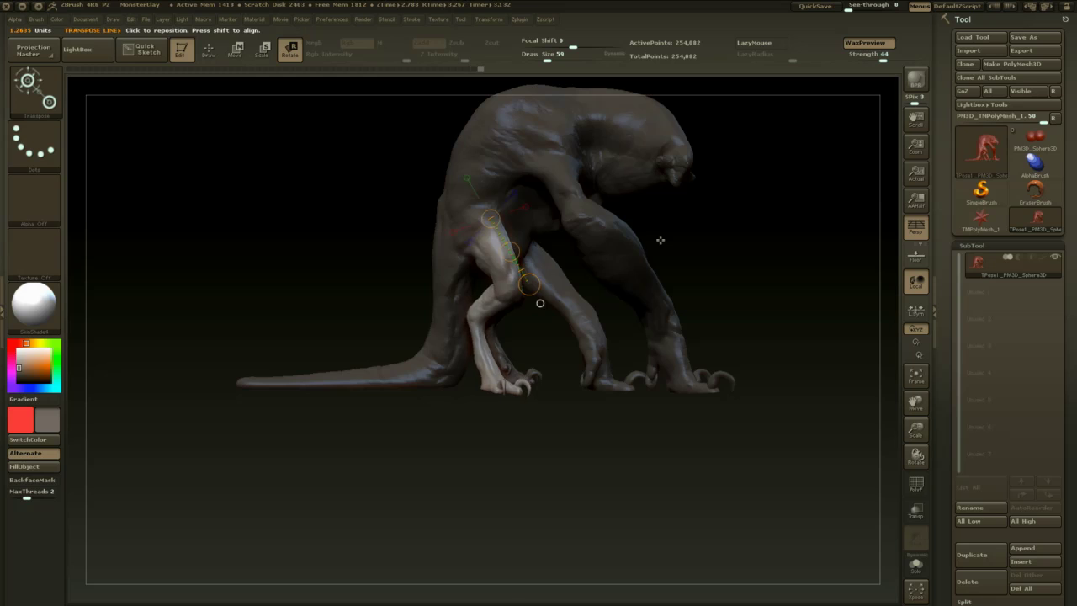
pyautogui.moveTo(660, 239); pyautogui.dragTo(541, 273)
pyautogui.moveTo(454, 290); pyautogui.dragTo(444, 292)
pyautogui.moveTo(303, 312); pyautogui.dragTo(432, 314)
pyautogui.keyDown('alt'); pyautogui.moveTo(626, 262); pyautogui.dragTo(833, 279); pyautogui.keyUp('alt')
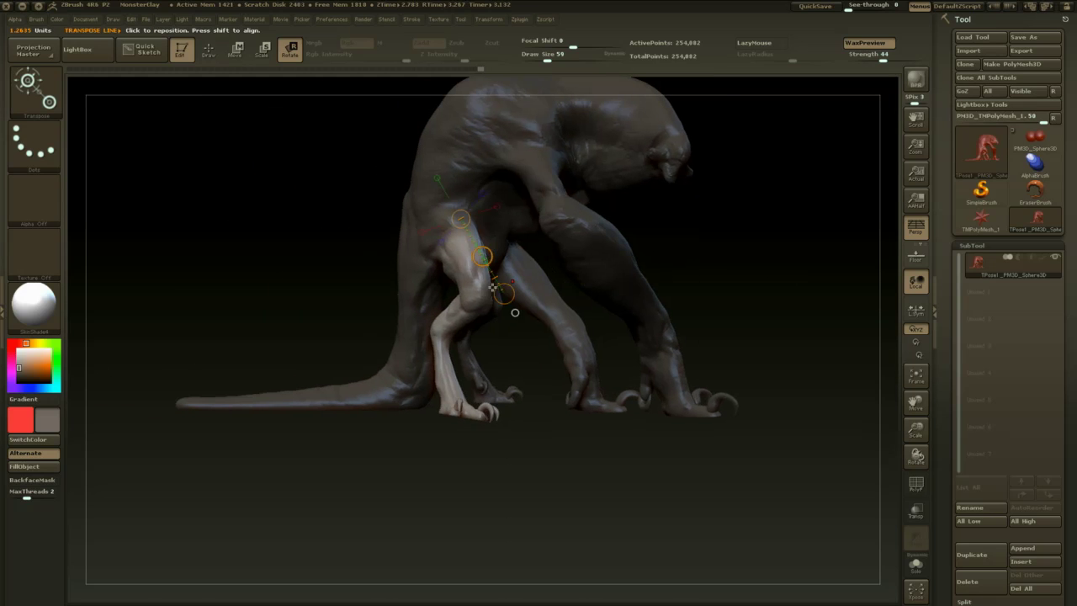
pyautogui.moveTo(512, 312); pyautogui.dragTo(483, 311)
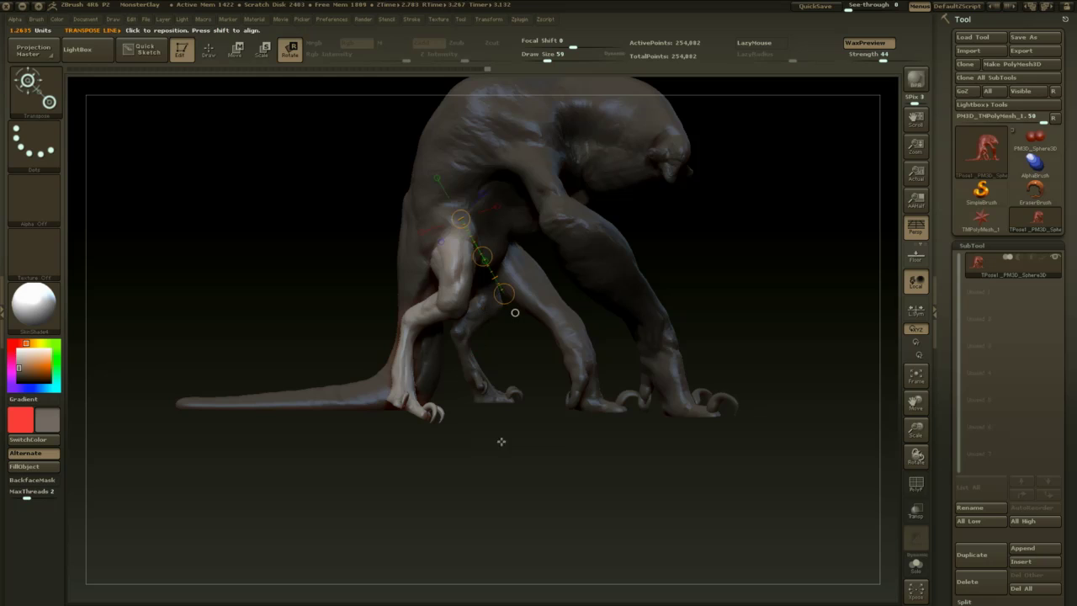
# - Set the draw size to 35 and smooth the area around the right hip
pyautogui.moveTo(557, 443); pyautogui.dragTo(656, 438)
pyautogui.moveTo(692, 296)
pyautogui.mouseDown()
pyautogui.moveTo(702, 296)
pyautogui.moveTo(589, 286)
pyautogui.moveTo(559, 264)
pyautogui.moveTo(534, 290)
pyautogui.mouseUp()
pyautogui.press('q')
pyautogui.press('space')
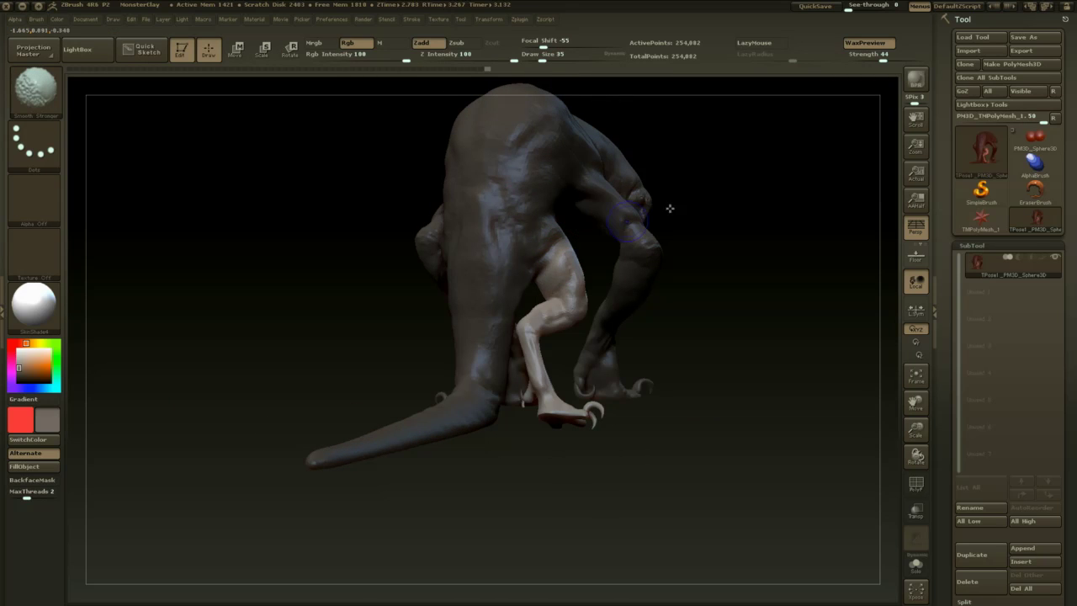
pyautogui.moveTo(671, 209); pyautogui.dragTo(547, 219)
pyautogui.moveTo(472, 269); pyautogui.dragTo(512, 268)
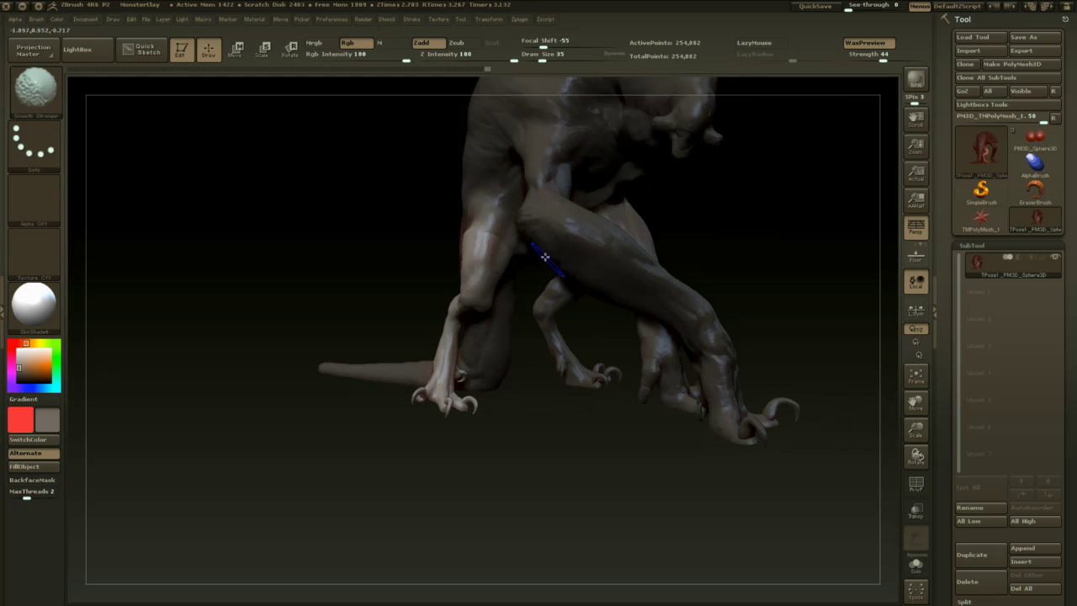
pyautogui.moveTo(387, 336); pyautogui.dragTo(457, 378)
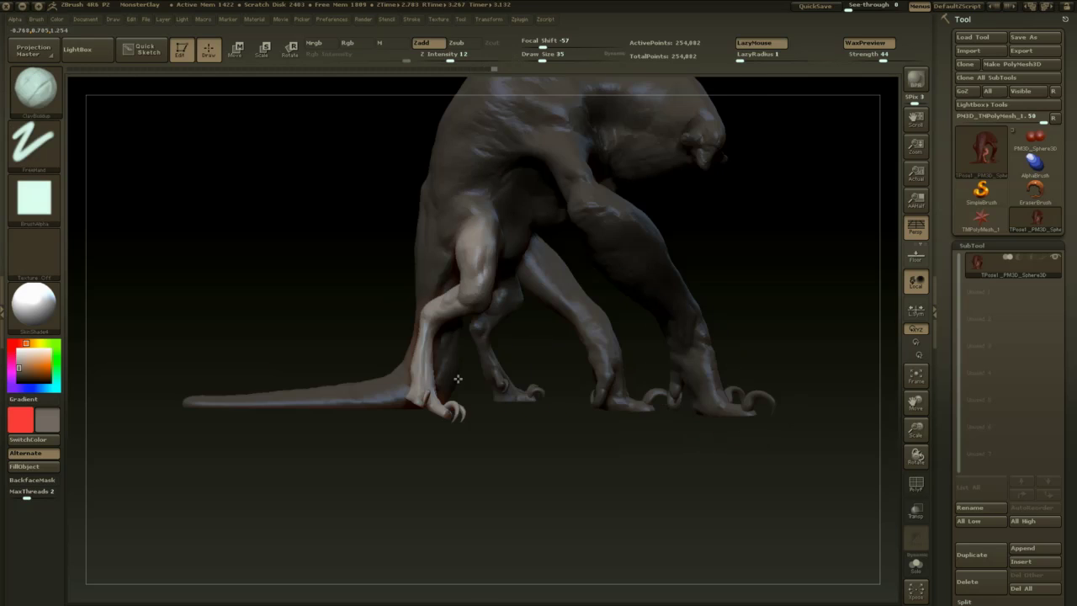
# - Make a small corrective rotation of the right hind leg with the Transpose line
pyautogui.moveTo(511, 467); pyautogui.dragTo(524, 421)
pyautogui.press('r')
pyautogui.moveTo(496, 290)
pyautogui.mouseDown()
pyautogui.moveTo(508, 187)
pyautogui.moveTo(502, 292)
pyautogui.mouseUp()
pyautogui.moveTo(541, 448)
pyautogui.mouseDown()
pyautogui.moveTo(574, 453)
pyautogui.moveTo(517, 449)
pyautogui.mouseUp()
pyautogui.press('q')
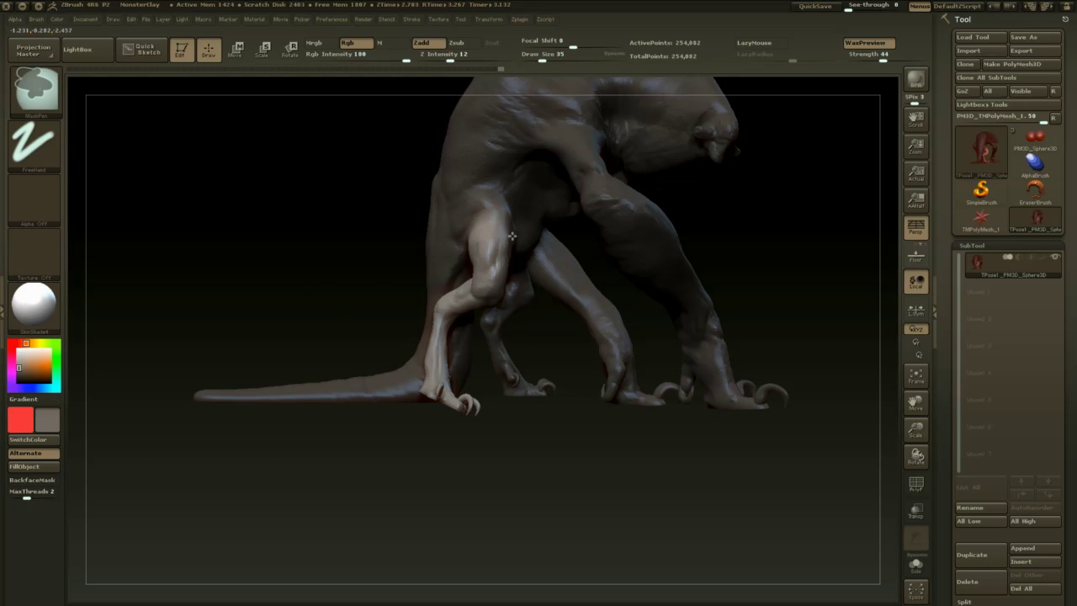
# - Mask the right thigh so only the lower hind leg is free, and rotate it with a Transpose line along the shin
pyautogui.keyDown('ctrl'); pyautogui.moveTo(396, 156); pyautogui.dragTo(645, 323); pyautogui.keyUp('ctrl')
pyautogui.moveTo(490, 451); pyautogui.dragTo(468, 452)
pyautogui.press('r')
pyautogui.moveTo(444, 312)
pyautogui.keyDown('shift'); pyautogui.mouseDown()
pyautogui.moveTo(441, 394)
pyautogui.moveTo(456, 393)
pyautogui.mouseUp(); pyautogui.keyUp('shift')
pyautogui.moveTo(482, 440); pyautogui.dragTo(451, 455)
pyautogui.moveTo(477, 393); pyautogui.dragTo(475, 393)
pyautogui.press('q')
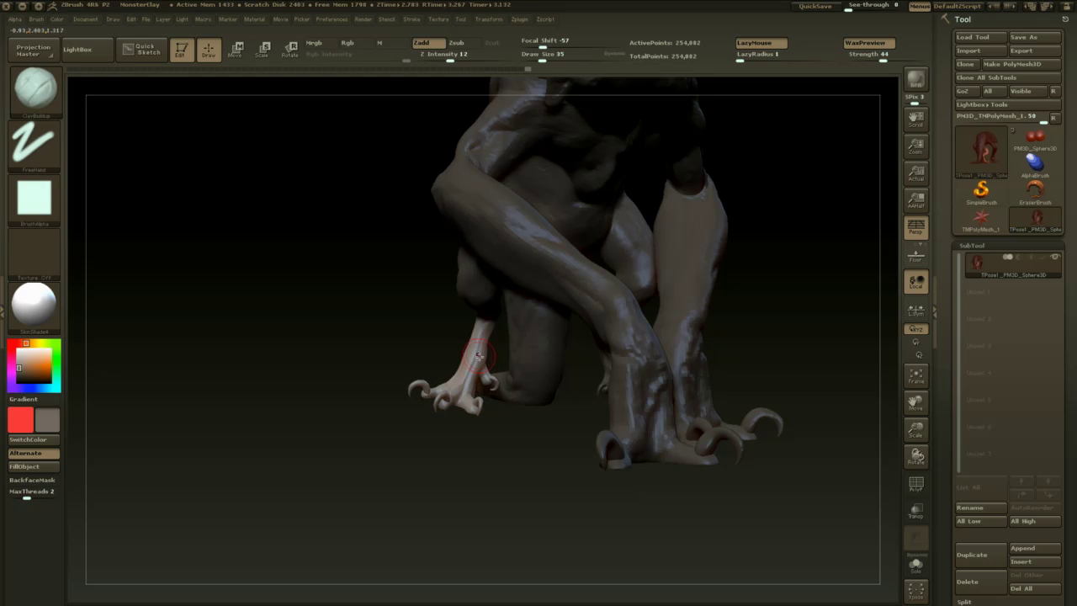
# - Extend the mask down the right shin to leave only the right hind foot free, and soften the mask edge
pyautogui.press('w')
pyautogui.moveTo(507, 470); pyautogui.dragTo(615, 443)
pyautogui.press('r')
pyautogui.press('q')
pyautogui.moveTo(478, 458)
pyautogui.mouseDown()
pyautogui.moveTo(548, 464)
pyautogui.moveTo(555, 455)
pyautogui.mouseUp()
pyautogui.moveTo(555, 317); pyautogui.dragTo(543, 303)
pyautogui.keyDown('ctrl'); pyautogui.moveTo(560, 243); pyautogui.dragTo(405, 359); pyautogui.keyUp('ctrl')
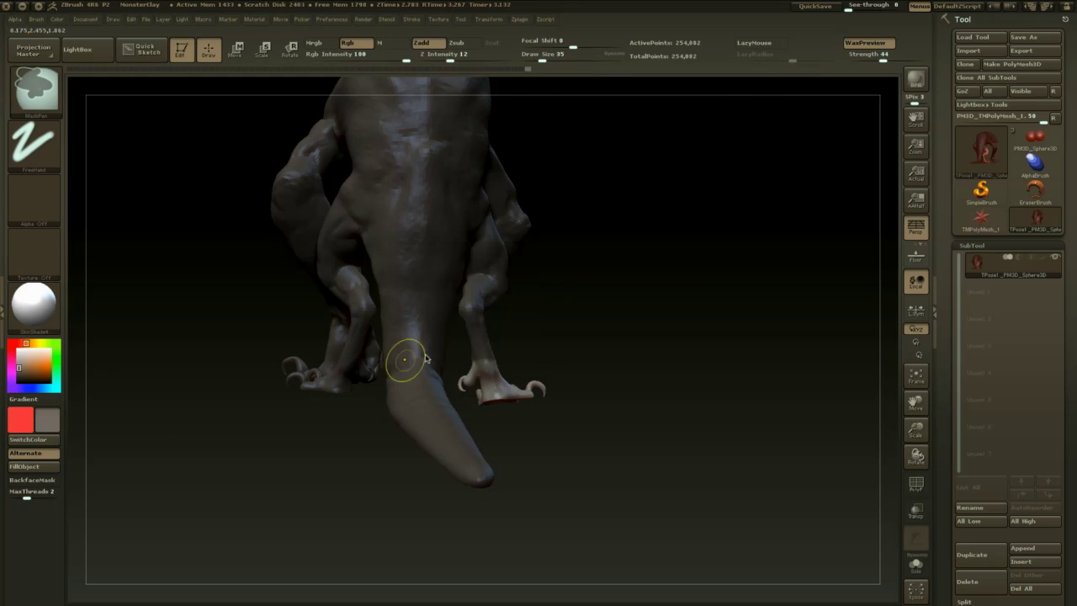
pyautogui.keyDown('ctrl'); pyautogui.click(495, 366); pyautogui.keyUp('ctrl')
pyautogui.moveTo(589, 364); pyautogui.dragTo(448, 360)
pyautogui.moveTo(565, 439); pyautogui.dragTo(526, 460)
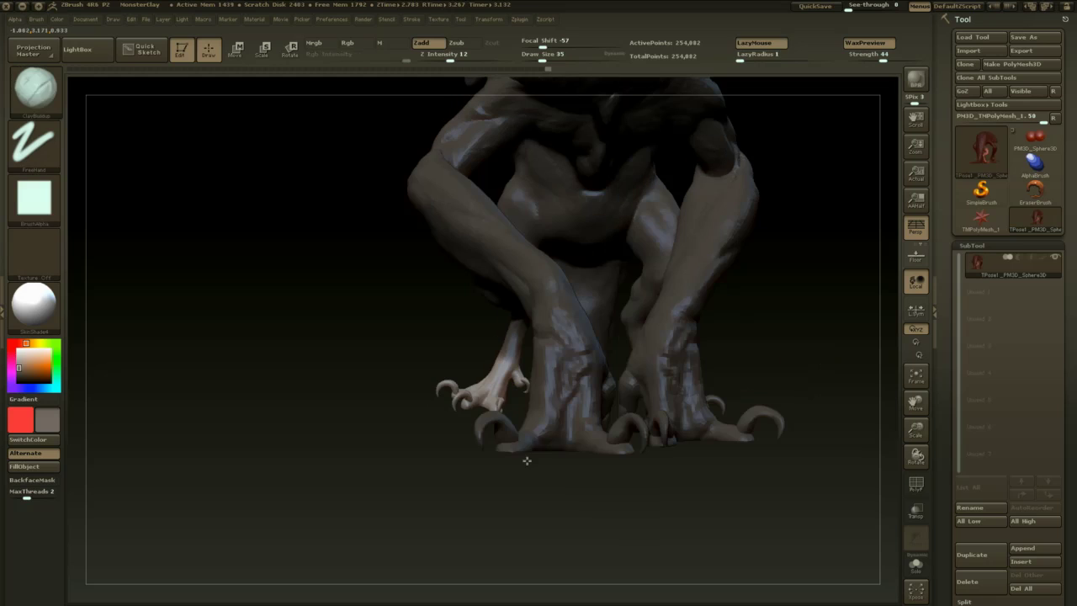
# - Turn the right hind foot about the ankle with a vertical Transpose rotate line
pyautogui.press('r')
pyautogui.click(479, 394)
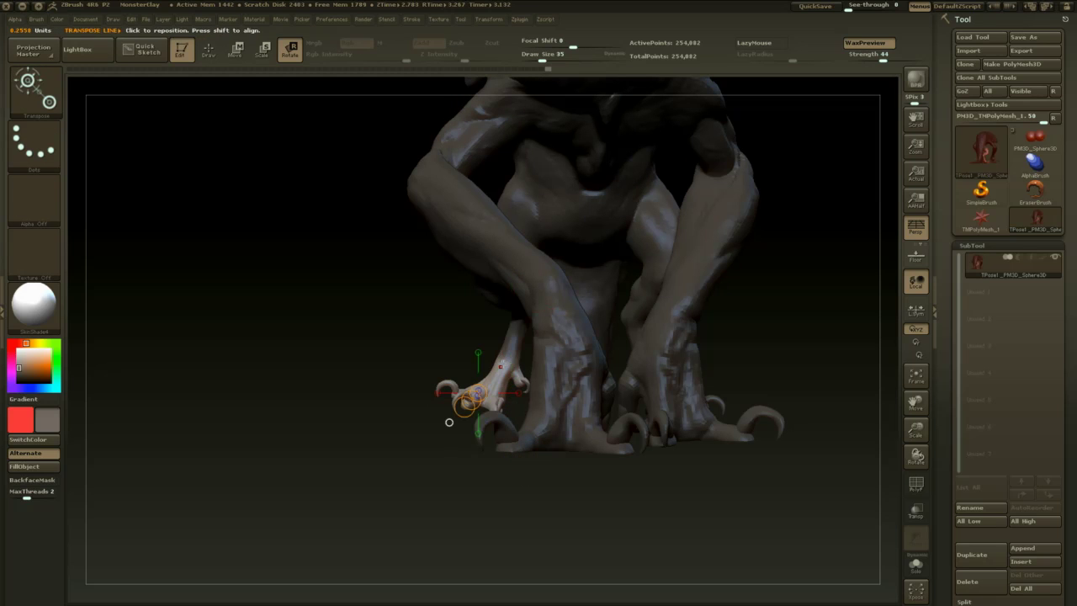
pyautogui.keyDown('shift'); pyautogui.moveTo(505, 357); pyautogui.dragTo(473, 390); pyautogui.keyUp('shift')
pyautogui.keyDown('alt'); pyautogui.moveTo(483, 485); pyautogui.dragTo(528, 419); pyautogui.keyUp('alt')
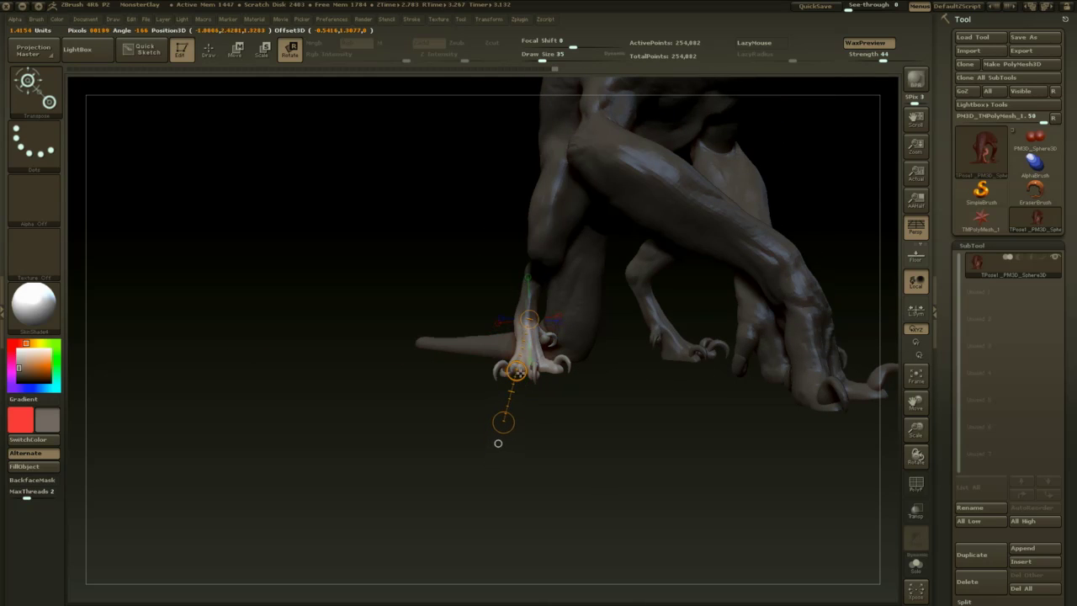
pyautogui.moveTo(525, 313); pyautogui.dragTo(529, 417)
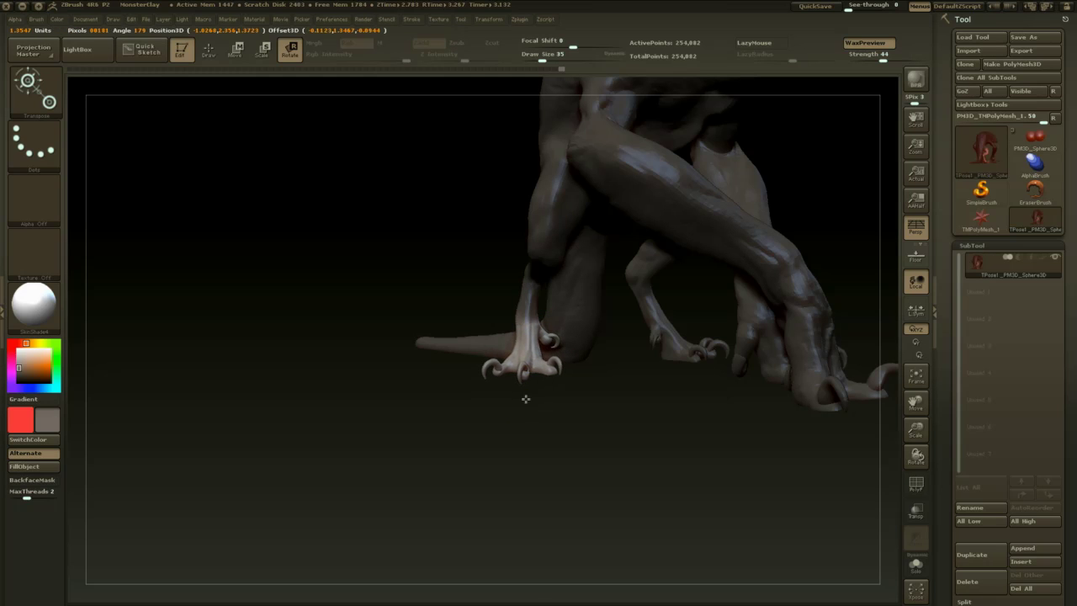
# - Nudge the right hind foot with Transpose Move and rotate it slightly to level it with the ground
pyautogui.press('w')
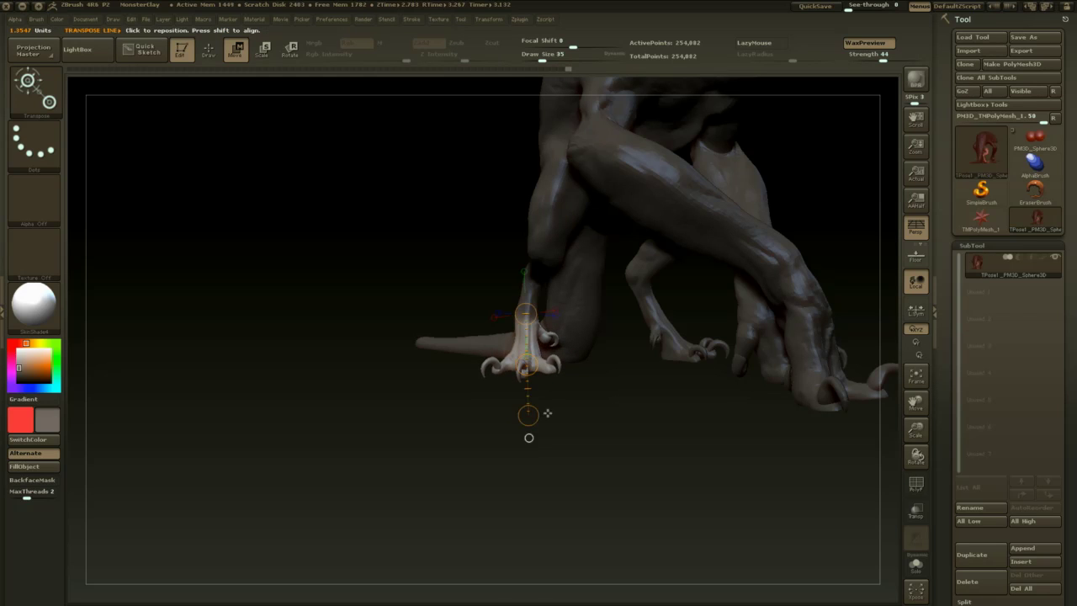
pyautogui.moveTo(548, 412); pyautogui.dragTo(526, 410)
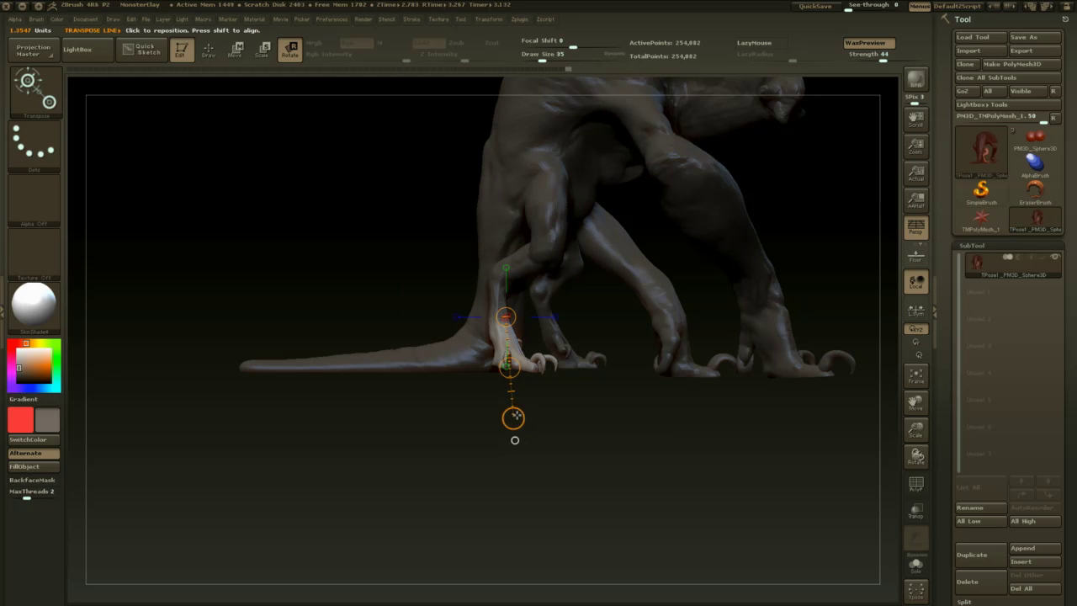
pyautogui.press('w')
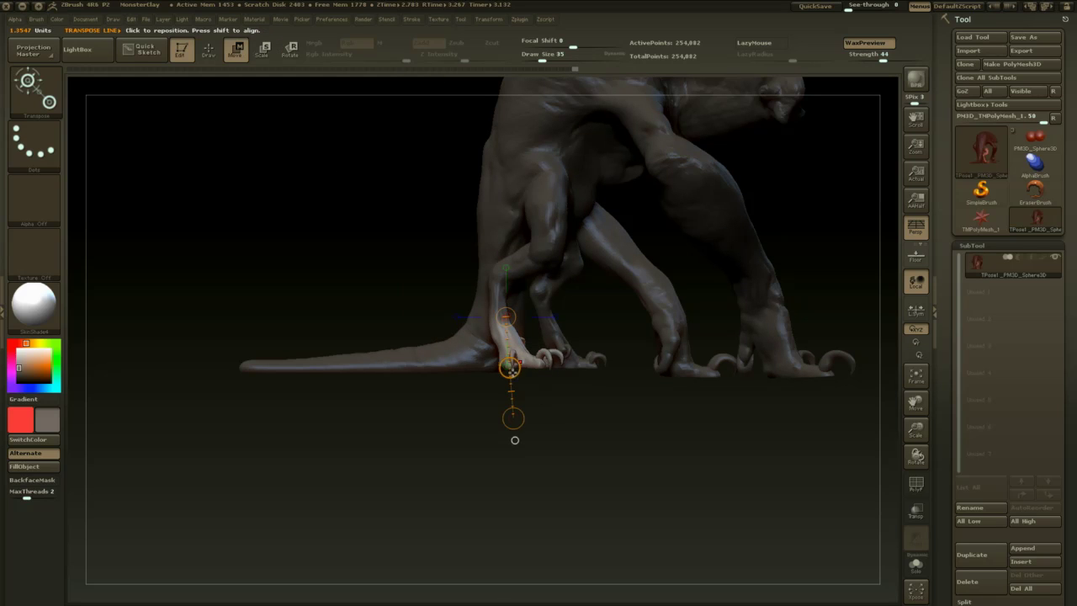
pyautogui.moveTo(510, 368); pyautogui.dragTo(509, 367)
pyautogui.moveTo(545, 401); pyautogui.dragTo(515, 404)
pyautogui.press('r')
pyautogui.moveTo(558, 366); pyautogui.dragTo(560, 364)
pyautogui.press('q')
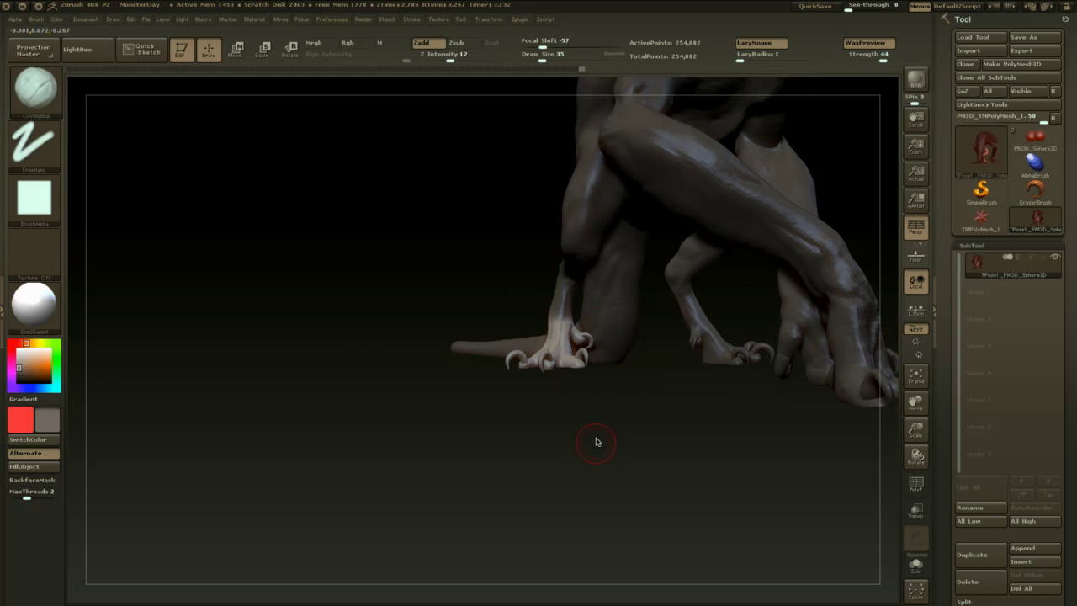
# - Reposition the right hind foot from the rear with a vertical Transpose Move line through the ankle
pyautogui.moveTo(597, 442)
pyautogui.keyDown('alt'); pyautogui.mouseDown()
pyautogui.moveTo(574, 358)
pyautogui.moveTo(575, 420)
pyautogui.moveTo(586, 430)
pyautogui.moveTo(578, 455)
pyautogui.moveTo(586, 452)
pyautogui.moveTo(533, 412)
pyautogui.moveTo(576, 437)
pyautogui.moveTo(565, 411)
pyautogui.moveTo(574, 436)
pyautogui.mouseUp(); pyautogui.keyUp('alt')
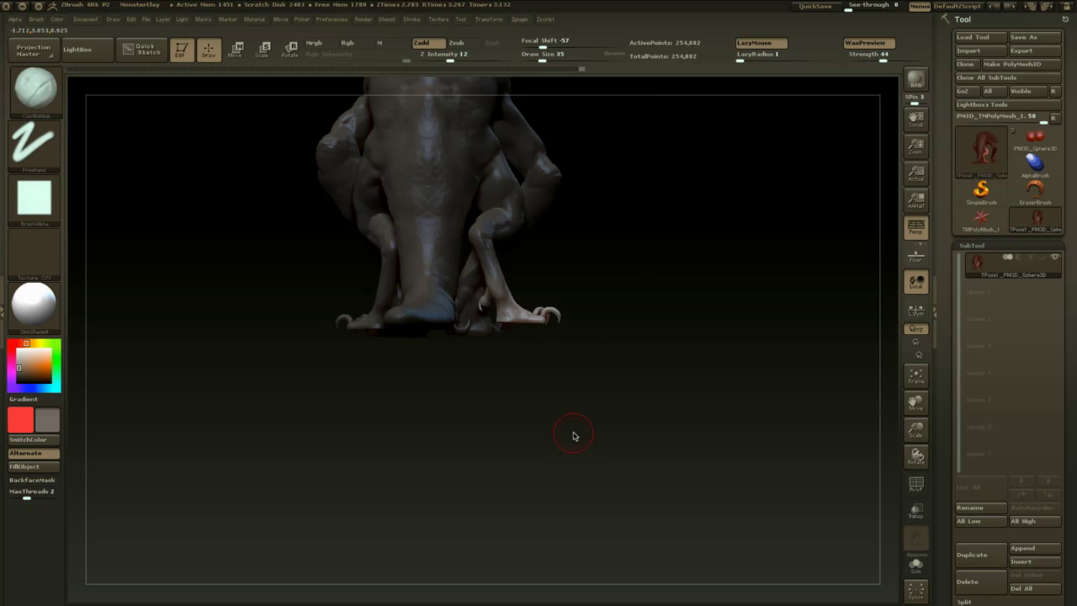
pyautogui.moveTo(666, 382); pyautogui.dragTo(645, 368)
pyautogui.press('w')
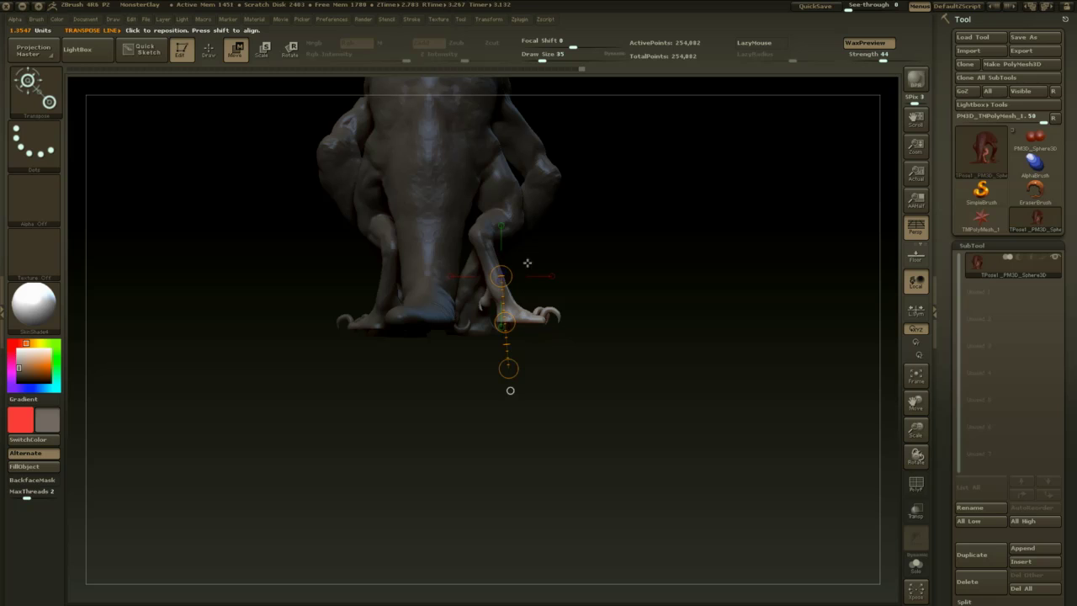
pyautogui.click(515, 214)
pyautogui.moveTo(505, 283); pyautogui.dragTo(505, 399)
pyautogui.moveTo(505, 344)
pyautogui.mouseDown()
pyautogui.moveTo(505, 360)
pyautogui.moveTo(476, 360)
pyautogui.mouseUp()
pyautogui.press('q')
# - Set the draw size to 31, clear the mask and smooth the right lower hind leg
pyautogui.press('space')
pyautogui.keyDown('ctrl'); pyautogui.moveTo(556, 392); pyautogui.dragTo(572, 413); pyautogui.keyUp('ctrl')
pyautogui.moveTo(554, 407)
pyautogui.mouseDown()
pyautogui.moveTo(569, 433)
pyautogui.moveTo(593, 430)
pyautogui.mouseUp()
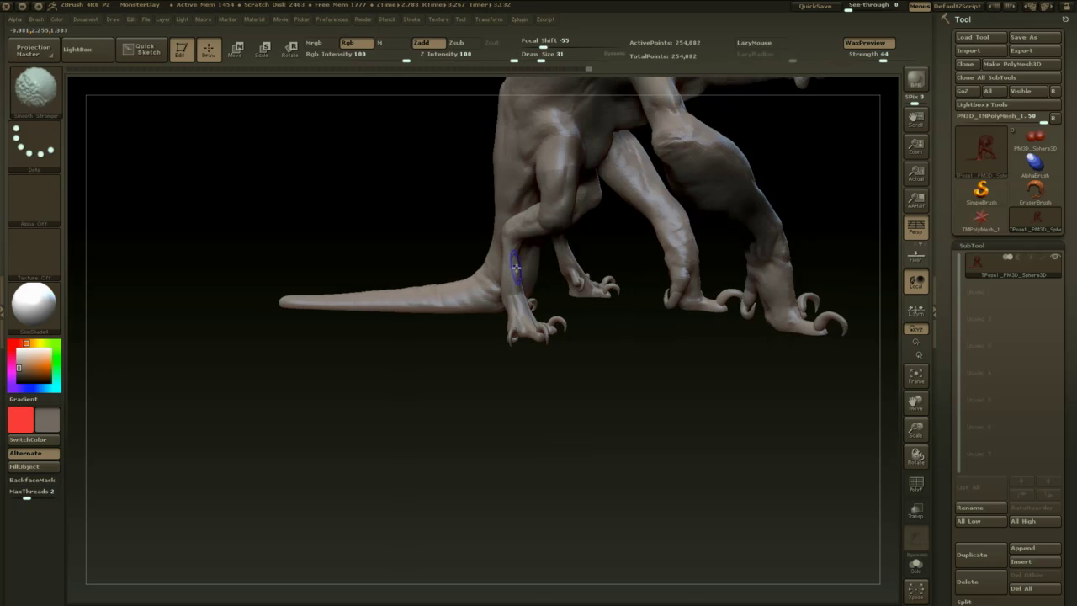
pyautogui.moveTo(535, 389); pyautogui.dragTo(602, 373)
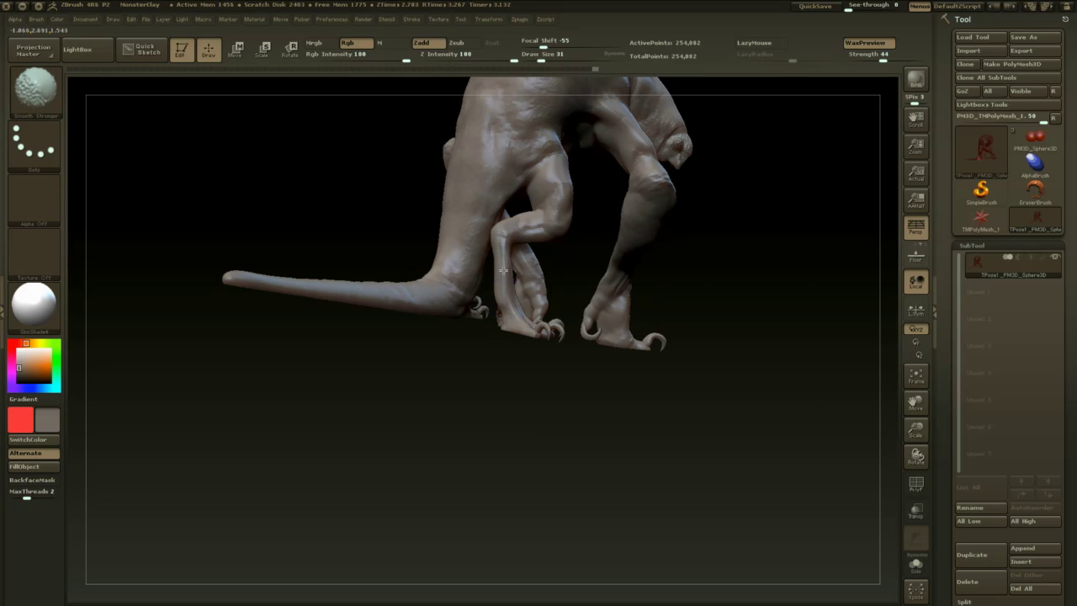
pyautogui.moveTo(497, 395)
pyautogui.mouseDown()
pyautogui.moveTo(510, 416)
pyautogui.moveTo(521, 409)
pyautogui.moveTo(557, 464)
pyautogui.mouseUp()
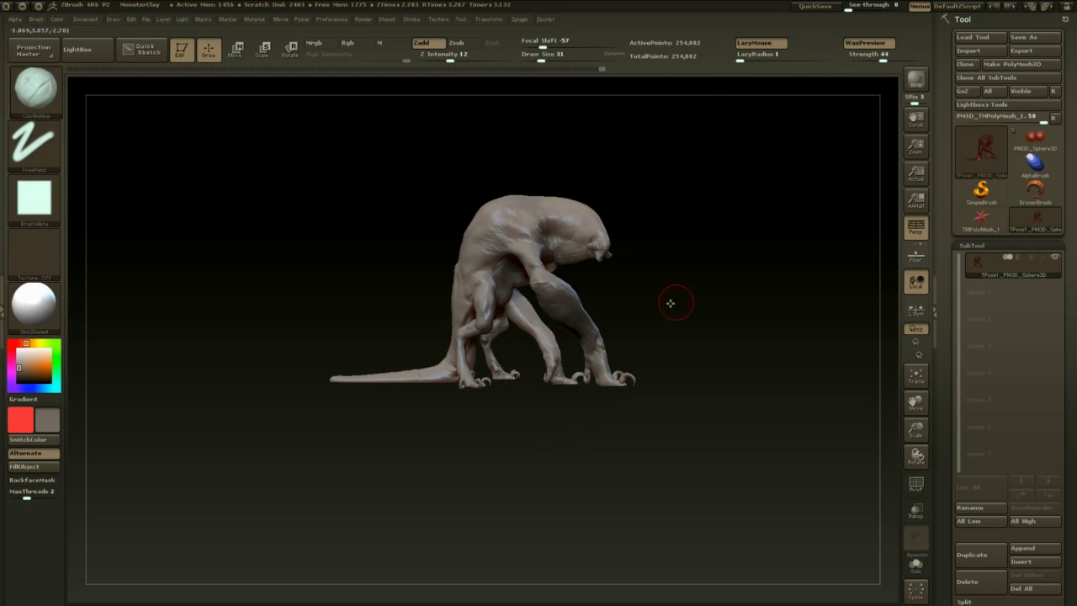
# - Set the draw size to 68 and mask the body with a softened topological mask from the tail base, leaving only the tail free
pyautogui.moveTo(670, 303)
pyautogui.mouseDown()
pyautogui.moveTo(611, 303)
pyautogui.moveTo(642, 340)
pyautogui.moveTo(678, 283)
pyautogui.moveTo(649, 374)
pyautogui.moveTo(681, 377)
pyautogui.moveTo(669, 369)
pyautogui.mouseUp()
pyautogui.moveTo(669, 368)
pyautogui.keyDown('alt'); pyautogui.mouseDown()
pyautogui.moveTo(665, 315)
pyautogui.moveTo(670, 358)
pyautogui.moveTo(676, 341)
pyautogui.mouseUp(); pyautogui.keyUp('alt')
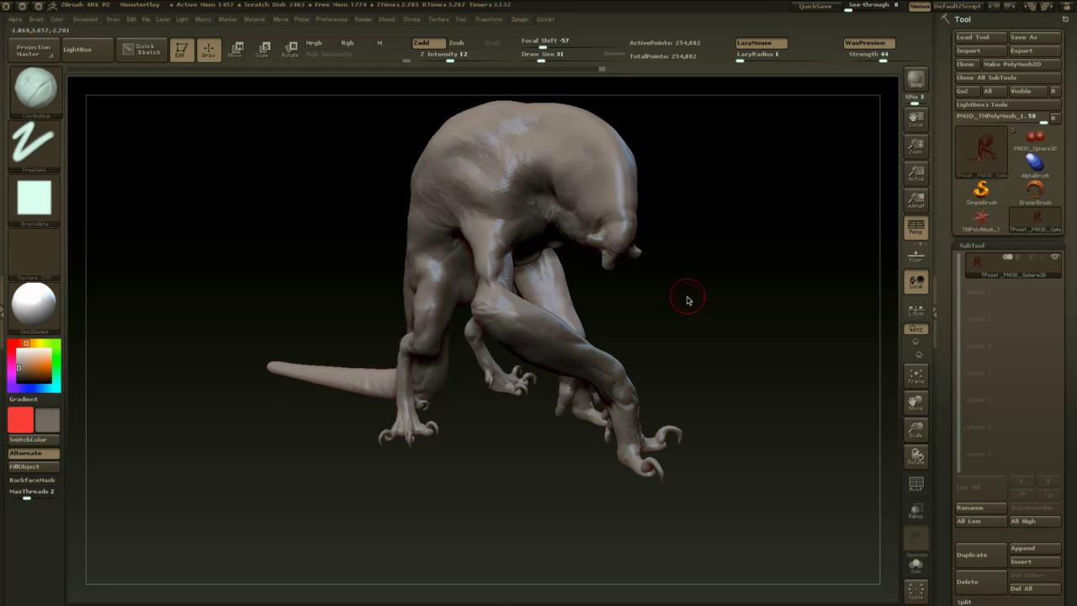
pyautogui.moveTo(687, 299)
pyautogui.mouseDown()
pyautogui.moveTo(705, 284)
pyautogui.moveTo(699, 317)
pyautogui.moveTo(741, 335)
pyautogui.moveTo(714, 344)
pyautogui.moveTo(741, 305)
pyautogui.moveTo(767, 312)
pyautogui.moveTo(648, 346)
pyautogui.moveTo(615, 318)
pyautogui.mouseUp()
pyautogui.press('s')
pyautogui.moveTo(614, 317); pyautogui.dragTo(621, 315)
pyautogui.press('r')
pyautogui.moveTo(565, 391); pyautogui.dragTo(545, 448)
pyautogui.keyDown('ctrl'); pyautogui.moveTo(432, 406); pyautogui.dragTo(437, 448); pyautogui.keyUp('ctrl')
pyautogui.press('q')
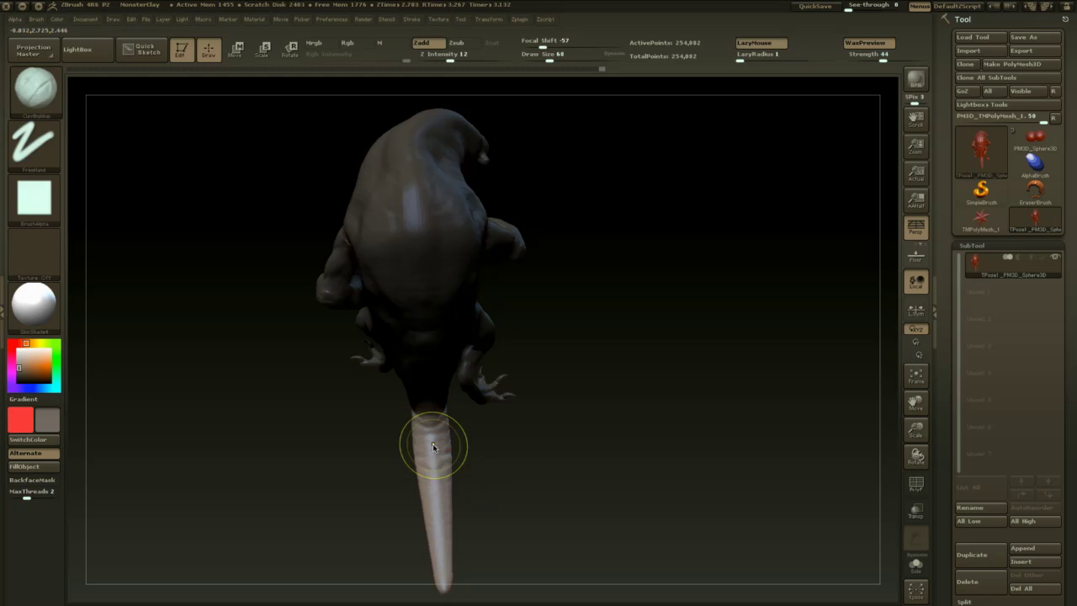
pyautogui.keyDown('ctrl'); pyautogui.click(434, 448); pyautogui.keyUp('ctrl')
pyautogui.keyDown('alt'); pyautogui.moveTo(520, 459); pyautogui.dragTo(536, 389); pyautogui.keyUp('alt')
# - Lay a Transpose rotate line along the tail from base to tip and swing the tail sideways
pyautogui.press('r')
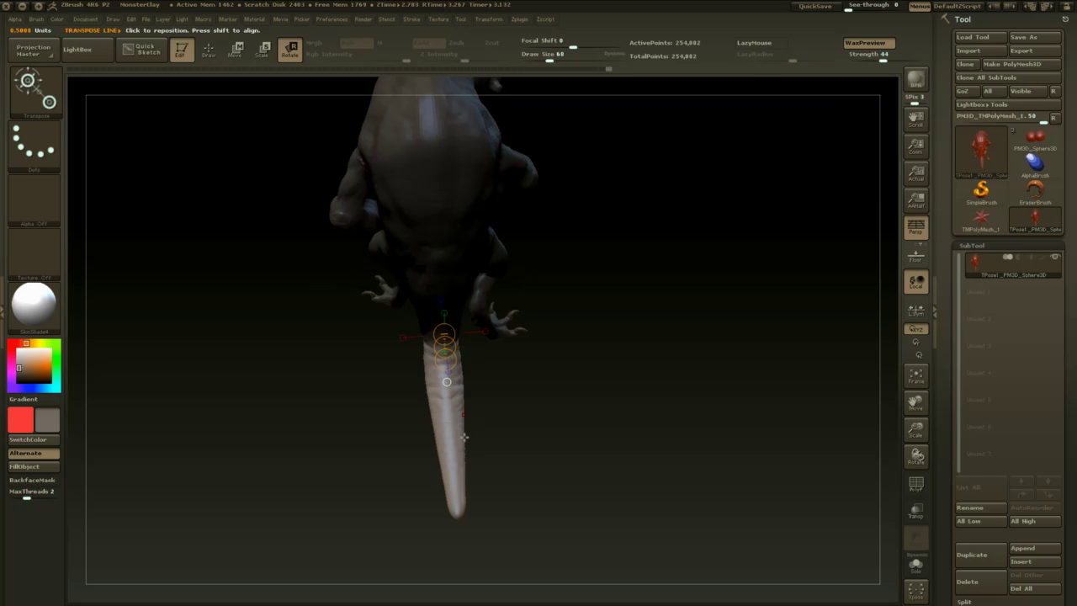
pyautogui.moveTo(457, 508); pyautogui.dragTo(441, 350)
pyautogui.moveTo(665, 480); pyautogui.dragTo(640, 483)
pyautogui.keyDown('alt'); pyautogui.moveTo(539, 389); pyautogui.dragTo(392, 187); pyautogui.keyUp('alt')
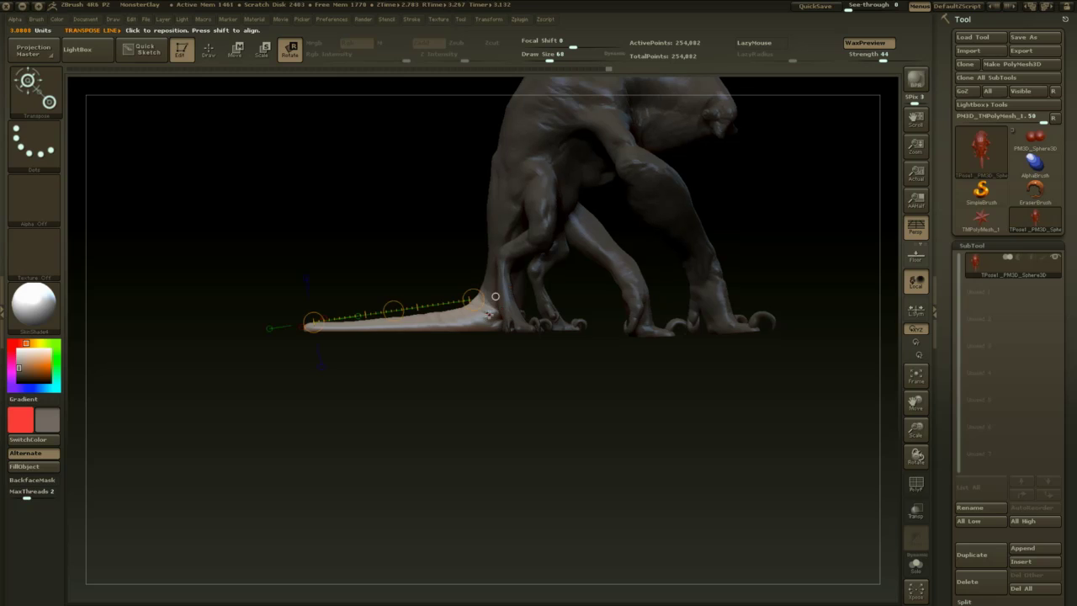
pyautogui.moveTo(488, 314); pyautogui.dragTo(362, 320)
pyautogui.moveTo(431, 421); pyautogui.dragTo(446, 206)
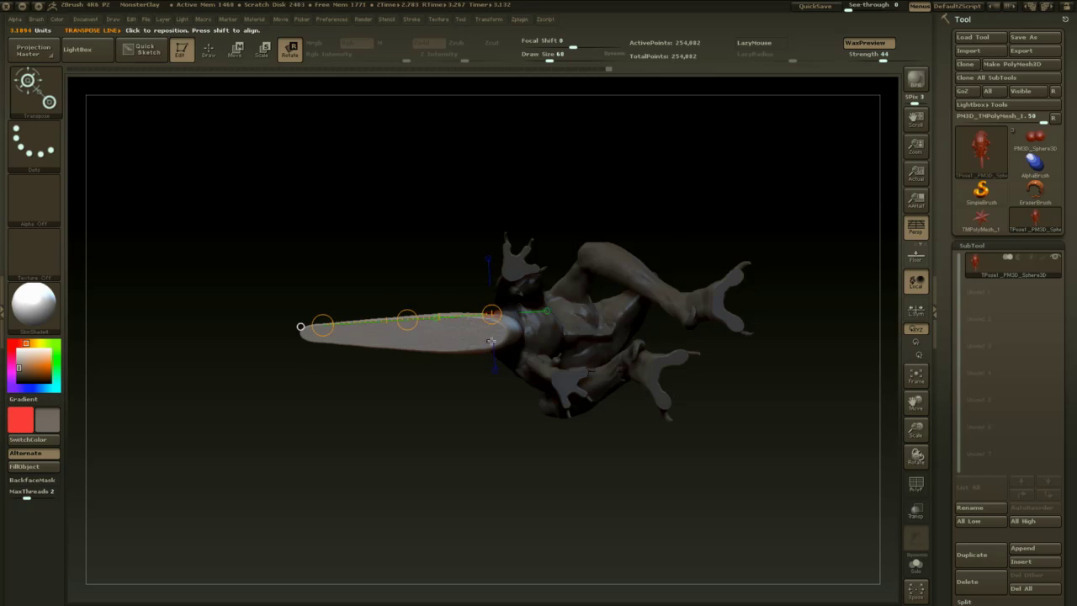
pyautogui.moveTo(505, 331); pyautogui.dragTo(460, 329)
pyautogui.moveTo(325, 331); pyautogui.dragTo(318, 332)
pyautogui.keyDown('shift'); pyautogui.moveTo(347, 453); pyautogui.dragTo(389, 483); pyautogui.keyUp('shift')
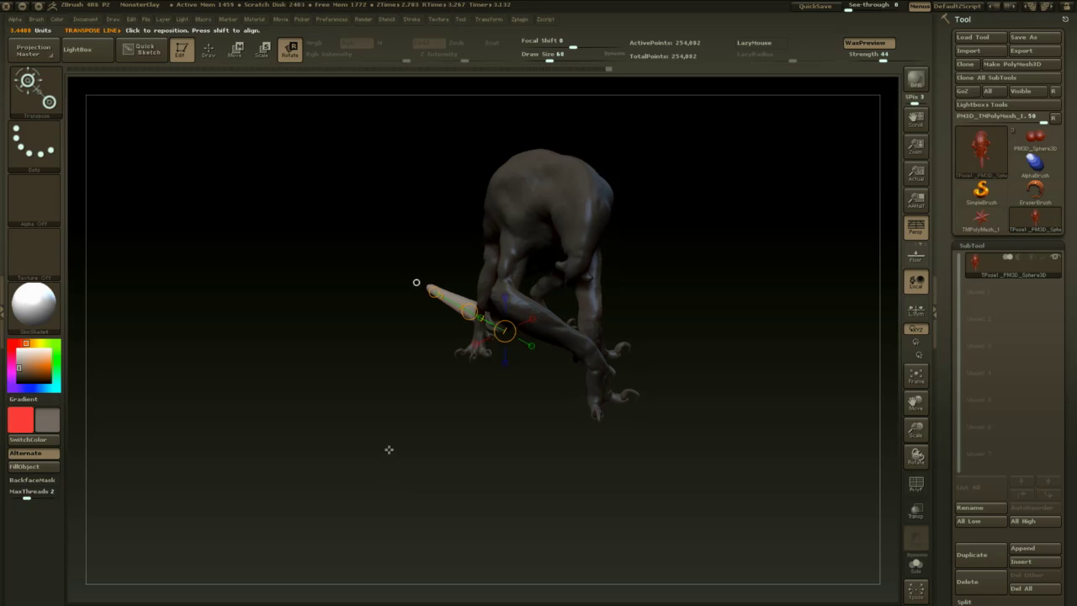
pyautogui.moveTo(411, 419)
pyautogui.mouseDown()
pyautogui.moveTo(420, 470)
pyautogui.moveTo(395, 463)
pyautogui.moveTo(401, 551)
pyautogui.moveTo(435, 391)
pyautogui.mouseUp()
pyautogui.moveTo(331, 384); pyautogui.dragTo(382, 510)
pyautogui.moveTo(430, 539)
pyautogui.mouseDown()
pyautogui.moveTo(418, 449)
pyautogui.moveTo(421, 248)
pyautogui.moveTo(481, 262)
pyautogui.moveTo(801, 253)
pyautogui.moveTo(808, 262)
pyautogui.moveTo(799, 218)
pyautogui.moveTo(787, 323)
pyautogui.moveTo(697, 315)
pyautogui.moveTo(627, 328)
pyautogui.mouseUp()
# - Switch to the Move brush and set its draw size to 128 for reshaping the tail
pyautogui.press('b')
pyautogui.press('m')
pyautogui.press('v')
pyautogui.press('space')
pyautogui.moveTo(550, 301); pyautogui.dragTo(560, 301)
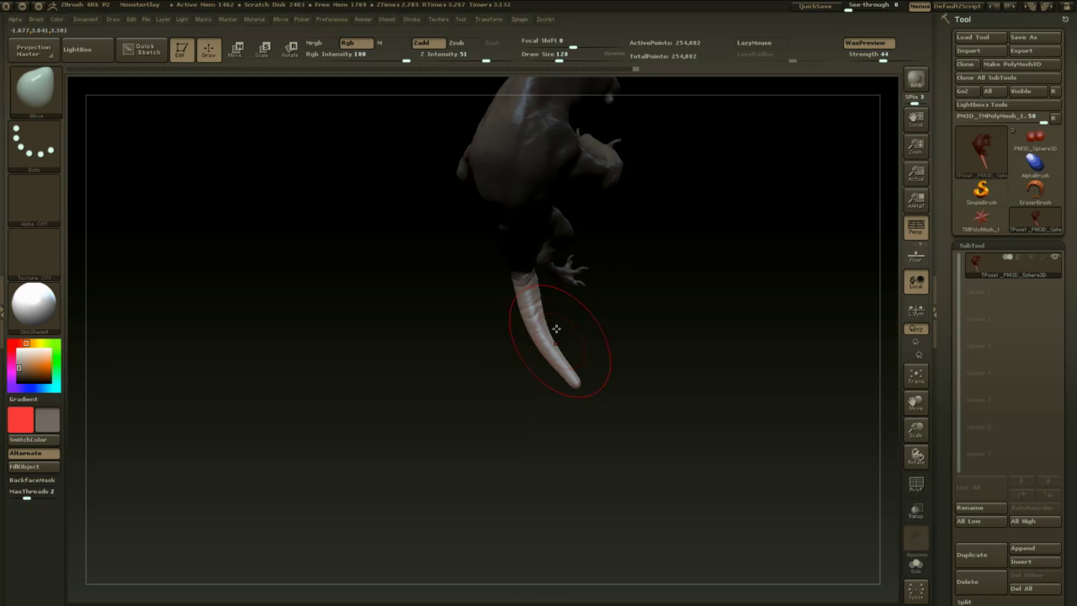
# - Adjust the Move brush's draw size down to 90 and reshape the tail into a smooth curve
pyautogui.press('space')
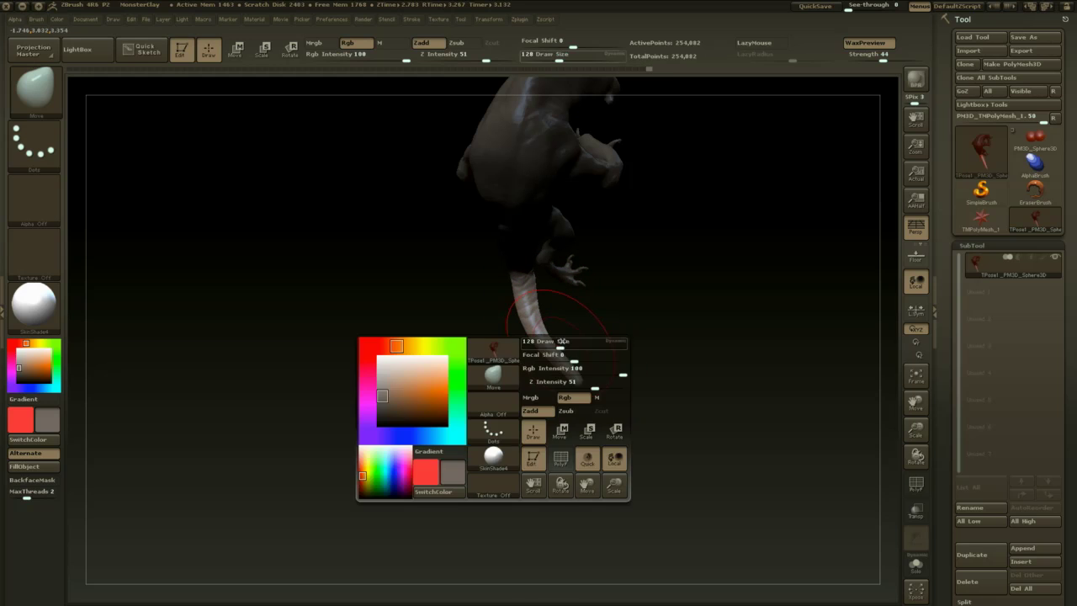
pyautogui.moveTo(568, 343); pyautogui.dragTo(561, 343)
pyautogui.moveTo(640, 345)
pyautogui.mouseDown()
pyautogui.moveTo(656, 264)
pyautogui.moveTo(630, 284)
pyautogui.moveTo(672, 305)
pyautogui.mouseUp()
pyautogui.press('space')
pyautogui.moveTo(553, 341); pyautogui.dragTo(560, 341)
pyautogui.moveTo(598, 332)
pyautogui.mouseDown()
pyautogui.moveTo(576, 336)
pyautogui.moveTo(635, 317)
pyautogui.mouseUp()
pyautogui.moveTo(545, 333)
pyautogui.mouseDown()
pyautogui.moveTo(601, 289)
pyautogui.moveTo(477, 372)
pyautogui.moveTo(404, 449)
pyautogui.moveTo(440, 524)
pyautogui.moveTo(463, 475)
pyautogui.mouseUp()
pyautogui.press('space')
pyautogui.moveTo(550, 364); pyautogui.dragTo(543, 363)
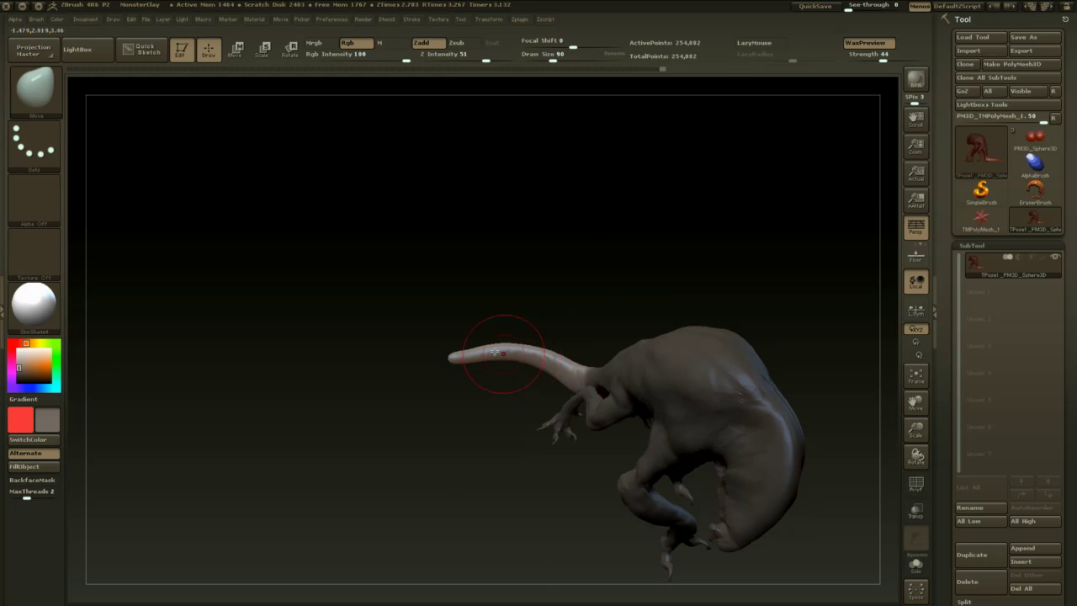
pyautogui.moveTo(650, 269)
pyautogui.mouseDown()
pyautogui.moveTo(642, 300)
pyautogui.moveTo(613, 314)
pyautogui.mouseUp()
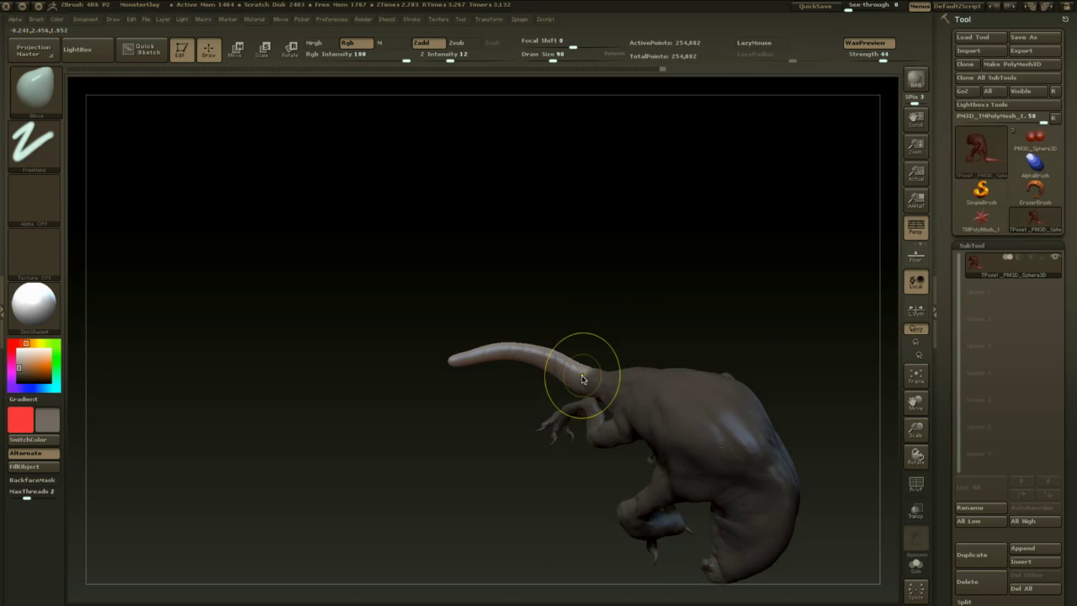
# - Mask the tail's base topologically and bend the free outer part of the tail with a Transpose rotate line
pyautogui.moveTo(584, 375)
pyautogui.keyDown('ctrl'); pyautogui.mouseDown()
pyautogui.moveTo(543, 359)
pyautogui.moveTo(462, 356)
pyautogui.moveTo(475, 410)
pyautogui.mouseUp(); pyautogui.keyUp('ctrl')
pyautogui.press('r')
pyautogui.press('q')
pyautogui.press('w')
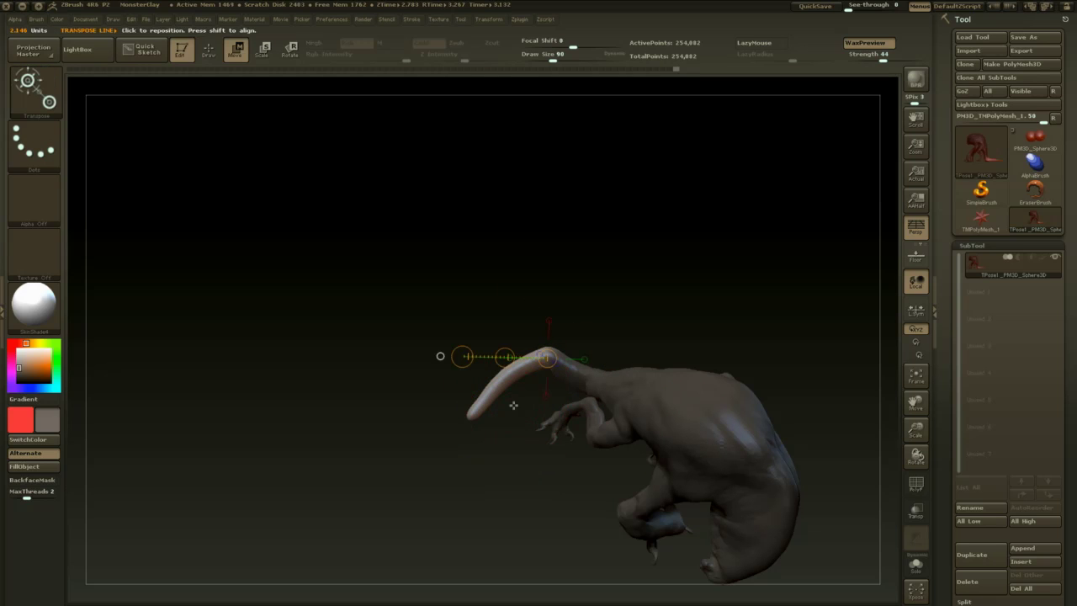
pyautogui.click(545, 395)
pyautogui.moveTo(545, 401); pyautogui.dragTo(540, 402)
# - Switch to the Move brush, soften the bend in the tail and clear the mask from the whole model
pyautogui.press('b')
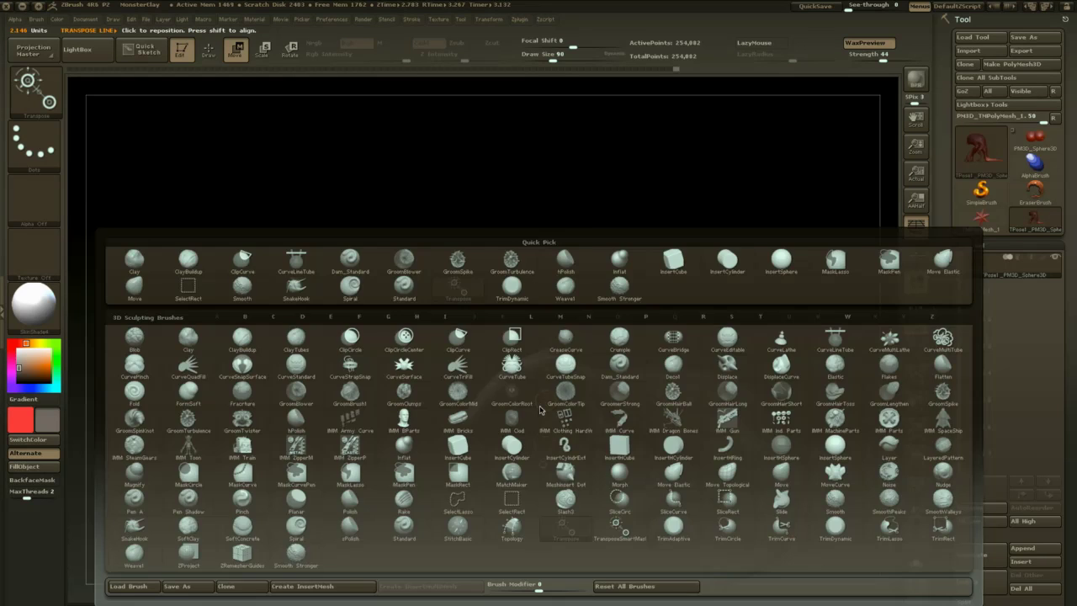
pyautogui.press('m')
pyautogui.press('v')
pyautogui.moveTo(617, 281); pyautogui.dragTo(610, 296)
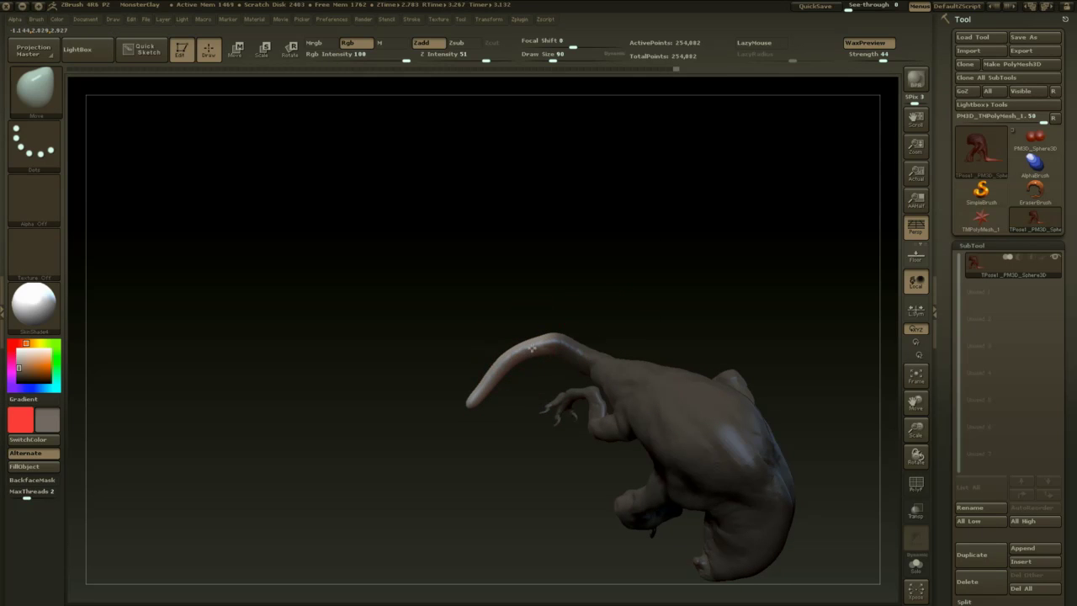
pyautogui.keyDown('ctrl'); pyautogui.keyDown('alt'); pyautogui.click(559, 333); pyautogui.keyUp('alt'); pyautogui.keyUp('ctrl')
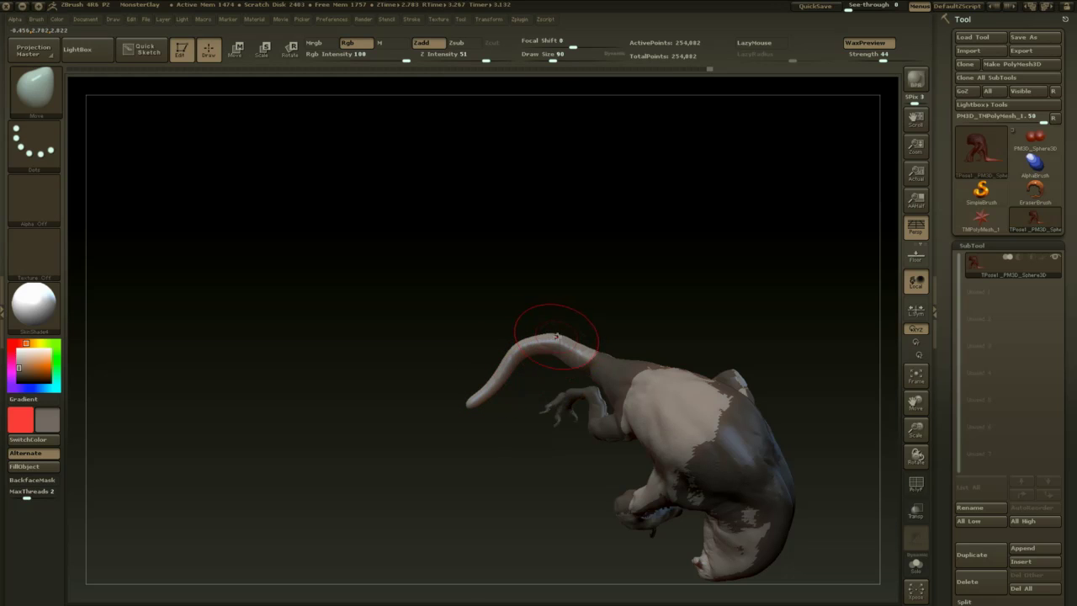
pyautogui.keyDown('ctrl'); pyautogui.moveTo(610, 282); pyautogui.dragTo(604, 258); pyautogui.keyUp('ctrl')
# - View the model from behind with perspective turned off and the floor grid shown
pyautogui.moveTo(604, 259)
pyautogui.mouseDown()
pyautogui.moveTo(630, 243)
pyautogui.moveTo(679, 268)
pyautogui.mouseUp()
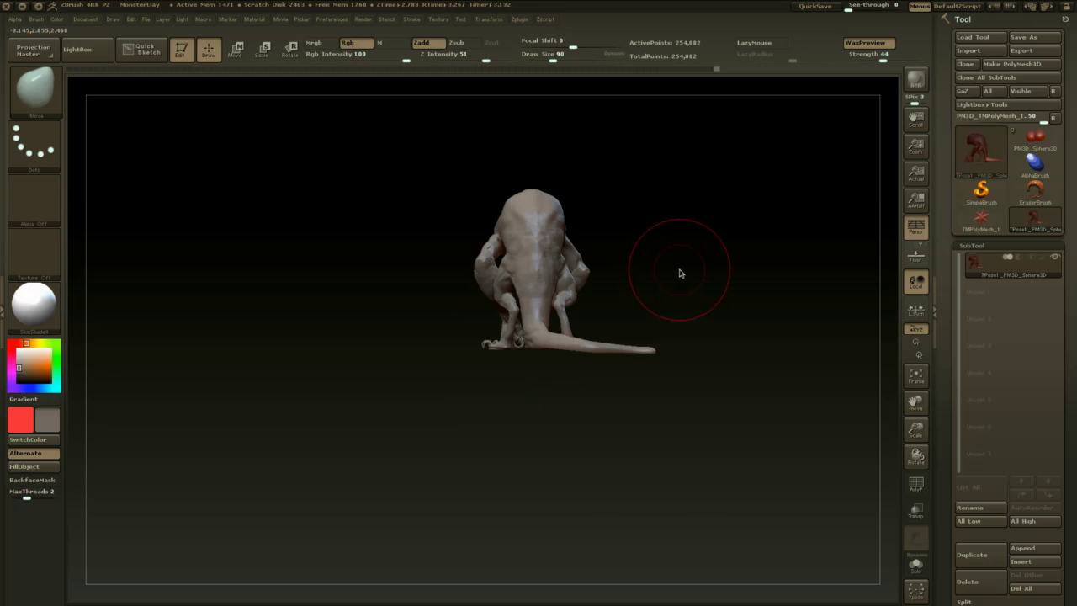
pyautogui.click(914, 231)
pyautogui.click(916, 255)
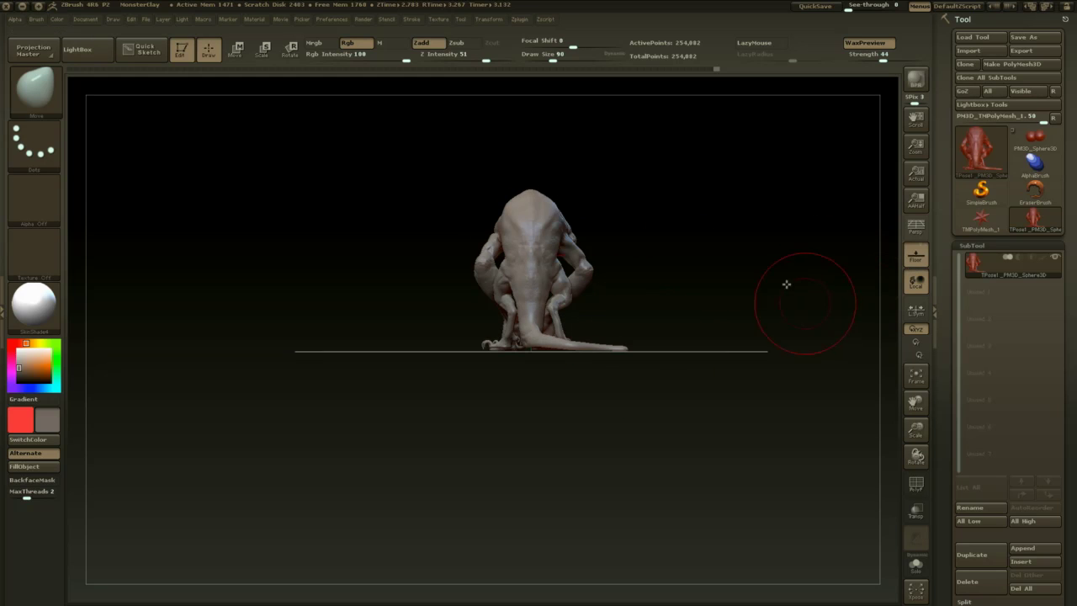
pyautogui.keyDown('alt'); pyautogui.moveTo(786, 285); pyautogui.dragTo(790, 367); pyautogui.keyUp('alt')
# - Rest the tail flat along the floor line with the Move brush, using draw sizes of 187, 104 and 140
pyautogui.press('space')
pyautogui.moveTo(670, 337); pyautogui.dragTo(673, 330)
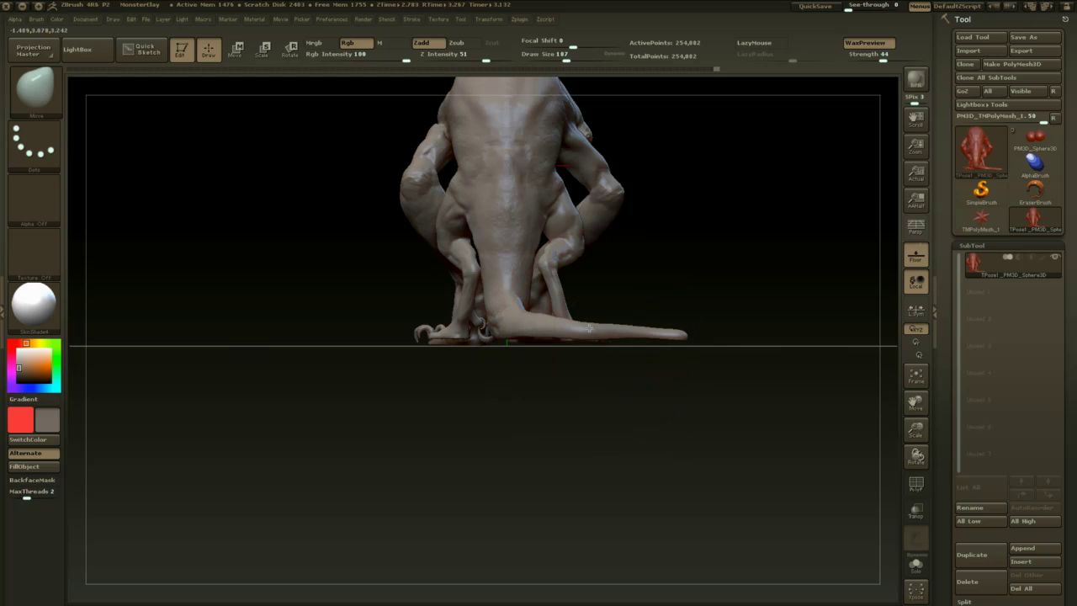
pyautogui.press('space')
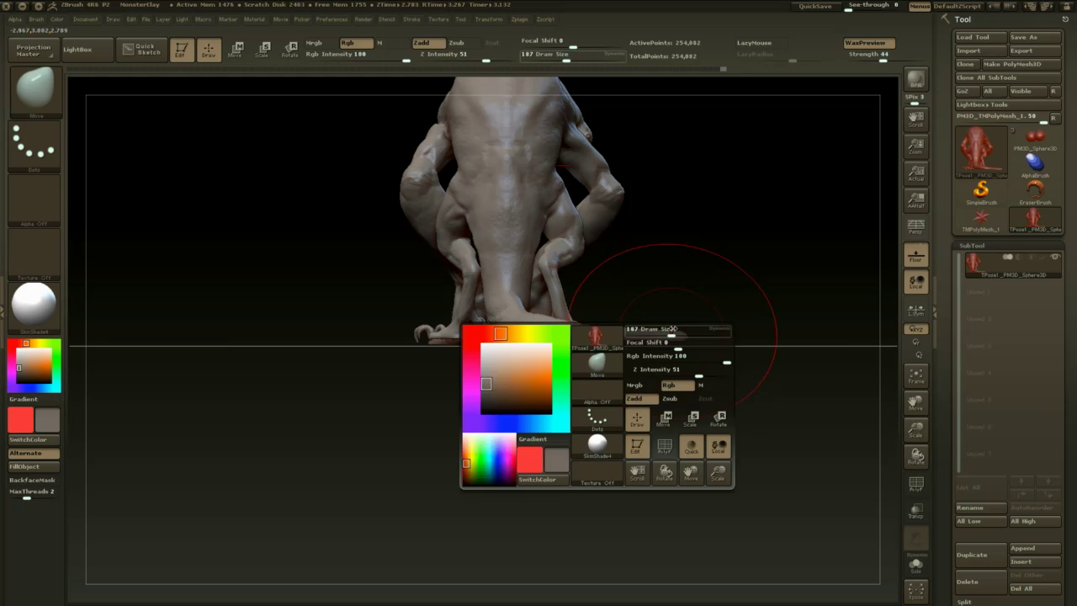
pyautogui.moveTo(670, 334); pyautogui.dragTo(660, 335)
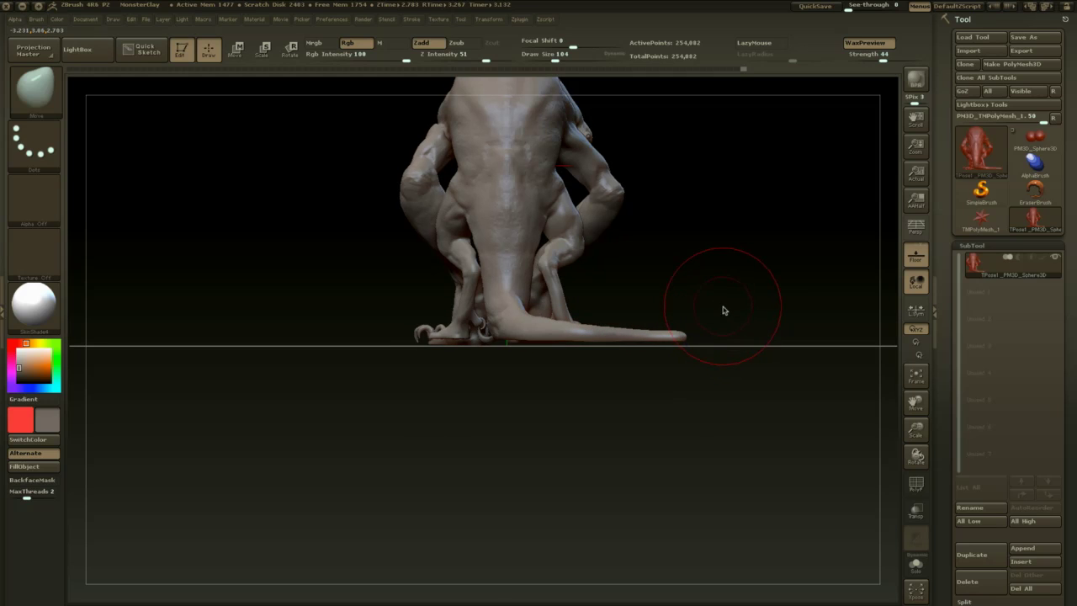
pyautogui.moveTo(723, 310)
pyautogui.mouseDown()
pyautogui.moveTo(760, 300)
pyautogui.moveTo(733, 253)
pyautogui.moveTo(672, 346)
pyautogui.mouseUp()
pyautogui.press('space')
pyautogui.moveTo(538, 337); pyautogui.dragTo(544, 336)
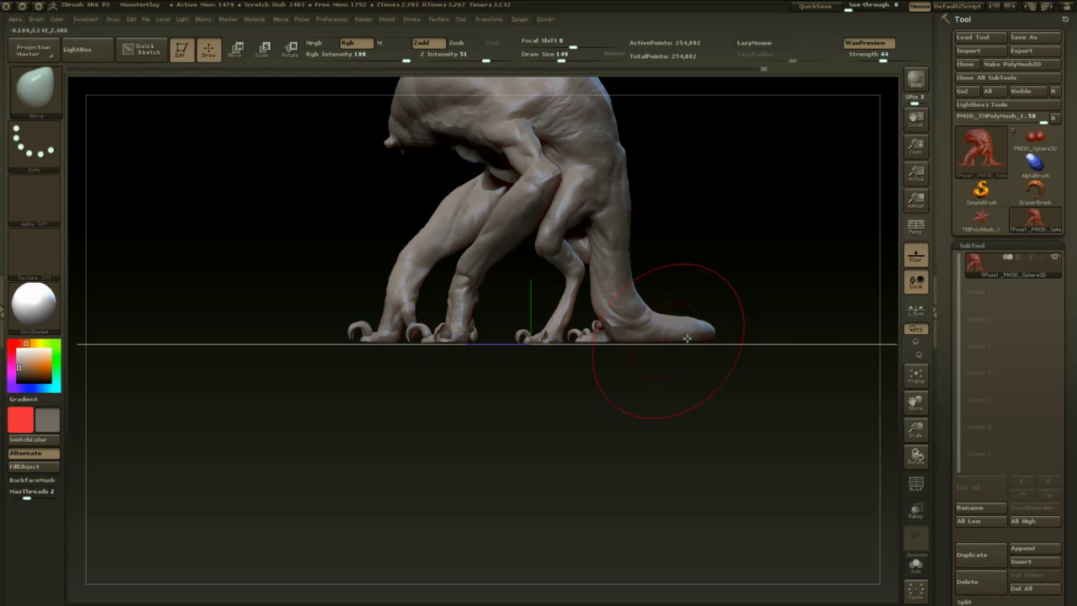
# - Check the pose against the floor grid from several sides, then turn perspective back on and hide the floor
pyautogui.moveTo(688, 367)
pyautogui.mouseDown()
pyautogui.moveTo(693, 392)
pyautogui.moveTo(710, 385)
pyautogui.mouseUp()
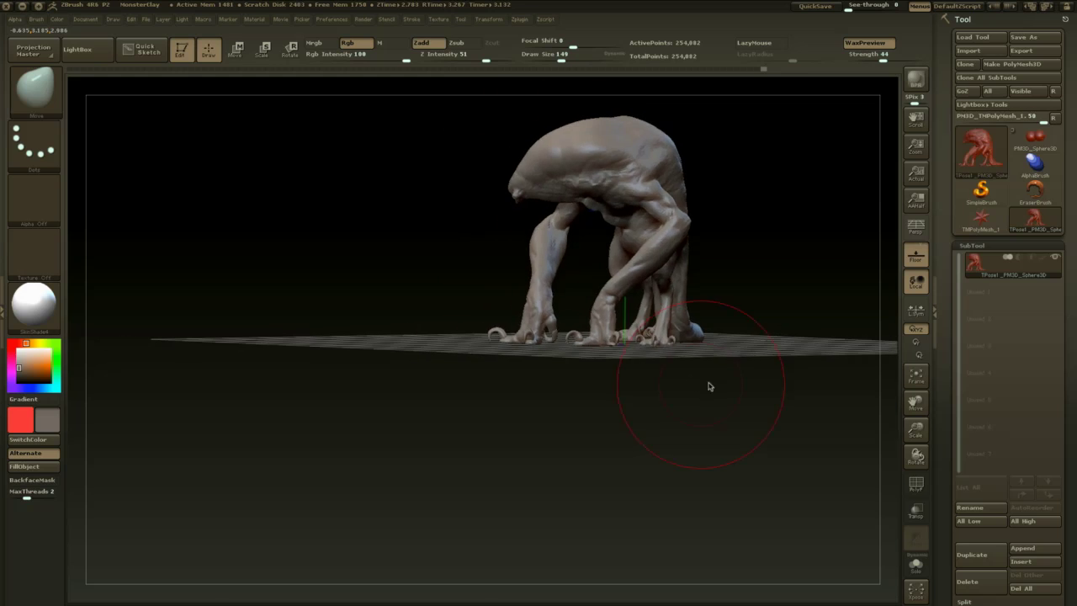
pyautogui.moveTo(783, 315); pyautogui.dragTo(866, 320)
pyautogui.moveTo(687, 400)
pyautogui.mouseDown()
pyautogui.moveTo(694, 416)
pyautogui.moveTo(305, 479)
pyautogui.mouseUp()
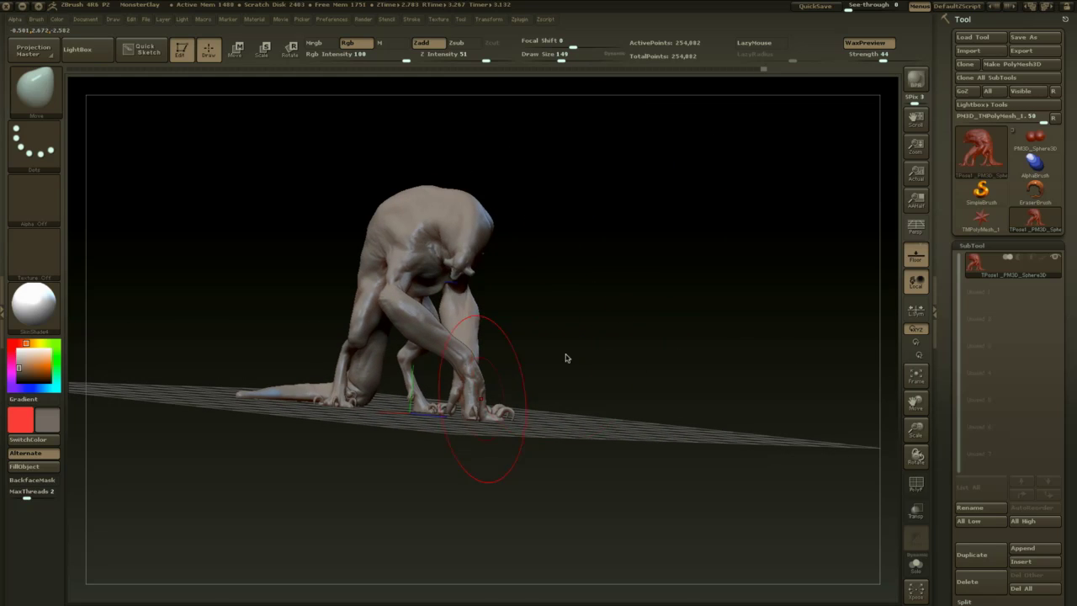
pyautogui.click(916, 227)
pyautogui.click(913, 256)
pyautogui.moveTo(702, 345)
pyautogui.mouseDown()
pyautogui.moveTo(732, 340)
pyautogui.moveTo(730, 368)
pyautogui.moveTo(709, 348)
pyautogui.moveTo(722, 337)
pyautogui.mouseUp()
pyautogui.keyDown('alt'); pyautogui.moveTo(722, 337); pyautogui.dragTo(716, 355); pyautogui.keyUp('alt')
# - Reduce the Move brush's draw size and adjust the shape of the hind leg beside the tail
pyautogui.press('space')
pyautogui.moveTo(613, 296); pyautogui.dragTo(606, 292)
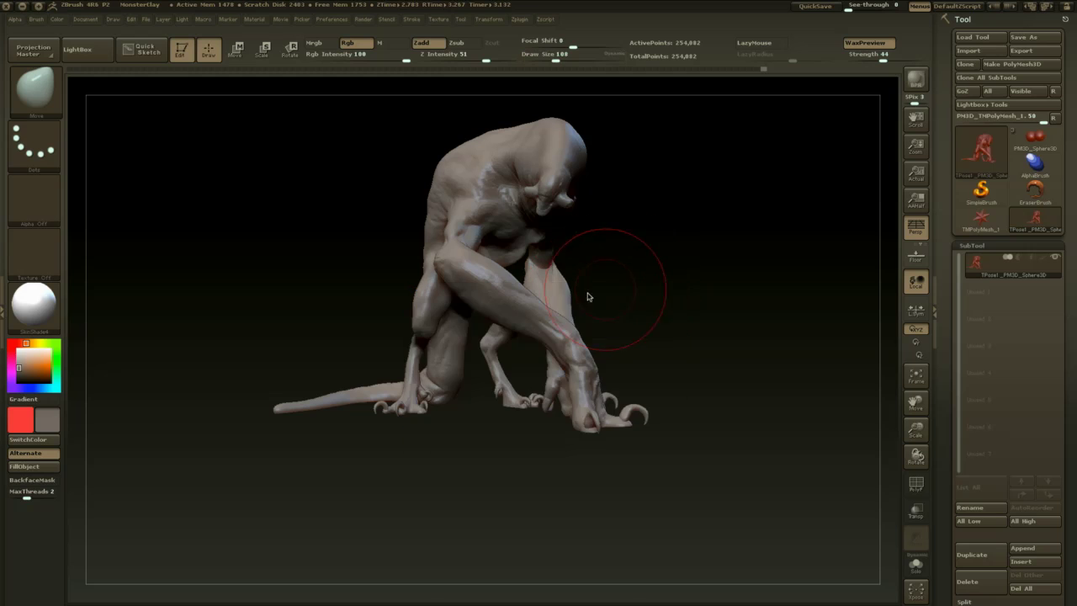
pyautogui.moveTo(409, 345); pyautogui.dragTo(414, 346)
pyautogui.press('space')
pyautogui.moveTo(414, 351); pyautogui.dragTo(407, 373)
# - Set the Move brush's draw size to 120 and adjust the front arm's elbow and the head
pyautogui.moveTo(664, 313)
pyautogui.mouseDown()
pyautogui.moveTo(647, 327)
pyautogui.moveTo(637, 396)
pyautogui.mouseUp()
pyautogui.press('f')
pyautogui.keyDown('alt'); pyautogui.moveTo(682, 281); pyautogui.dragTo(724, 308); pyautogui.keyUp('alt')
pyautogui.moveTo(659, 303)
pyautogui.mouseDown()
pyautogui.moveTo(673, 275)
pyautogui.moveTo(584, 255)
pyautogui.moveTo(632, 262)
pyautogui.moveTo(757, 341)
pyautogui.moveTo(769, 284)
pyautogui.moveTo(612, 245)
pyautogui.mouseUp()
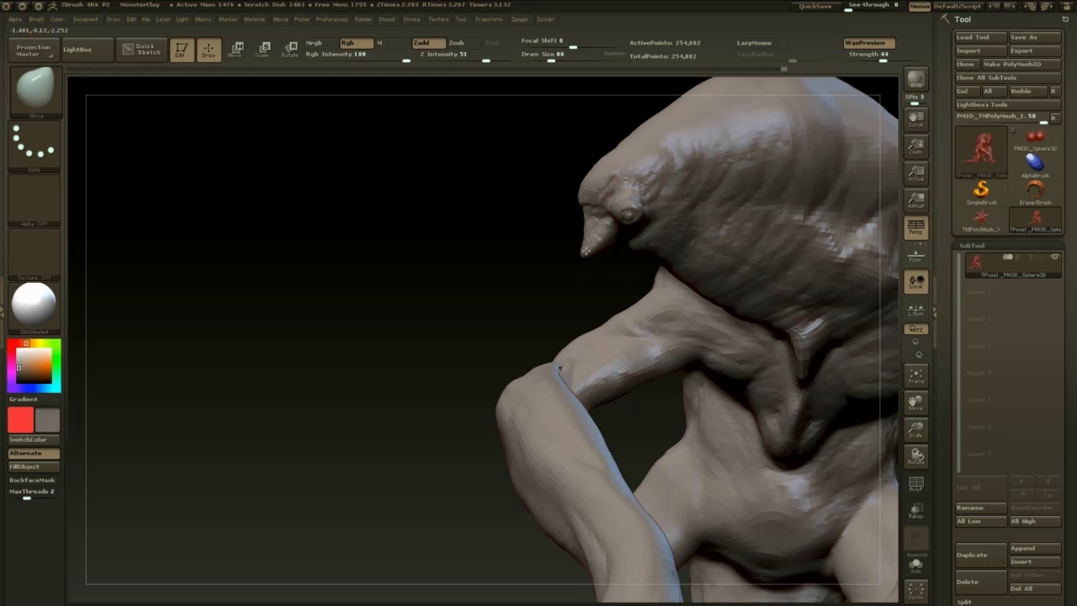
pyautogui.moveTo(559, 266)
pyautogui.mouseDown()
pyautogui.moveTo(600, 264)
pyautogui.moveTo(613, 246)
pyautogui.mouseUp()
pyautogui.press('space')
pyautogui.moveTo(507, 212); pyautogui.dragTo(515, 212)
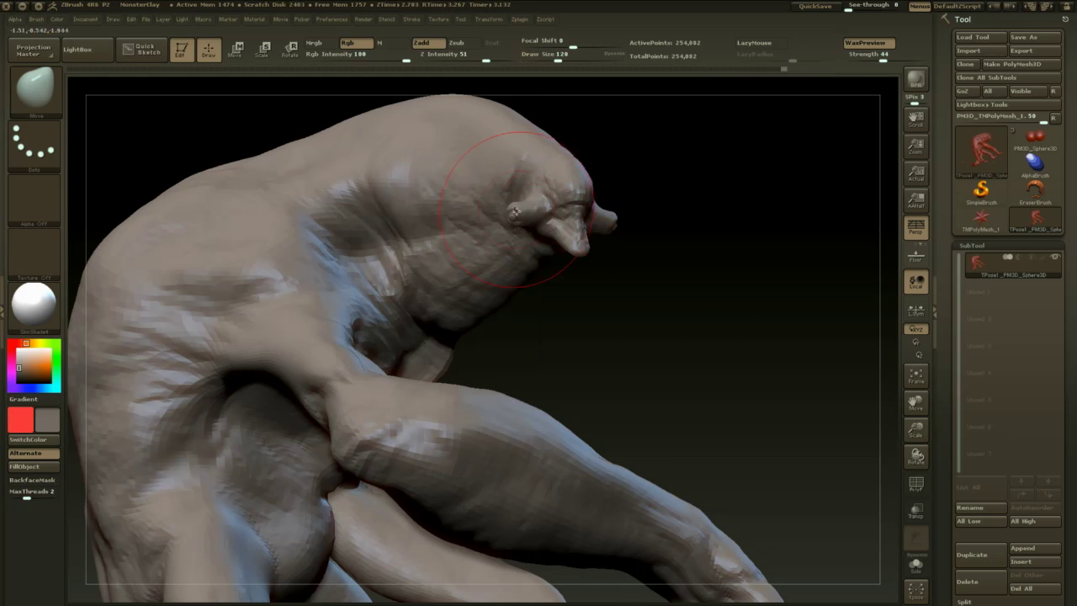
# - Mask the body so that only the beak stays free and reduce the draw size to 54
pyautogui.moveTo(643, 203)
pyautogui.mouseDown()
pyautogui.moveTo(596, 207)
pyautogui.moveTo(617, 194)
pyautogui.moveTo(683, 197)
pyautogui.moveTo(657, 123)
pyautogui.moveTo(664, 135)
pyautogui.mouseUp()
pyautogui.press('space')
pyautogui.moveTo(674, 181)
pyautogui.mouseDown()
pyautogui.moveTo(645, 230)
pyautogui.moveTo(664, 264)
pyautogui.moveTo(654, 233)
pyautogui.moveTo(608, 244)
pyautogui.moveTo(589, 223)
pyautogui.mouseUp()
pyautogui.press('space')
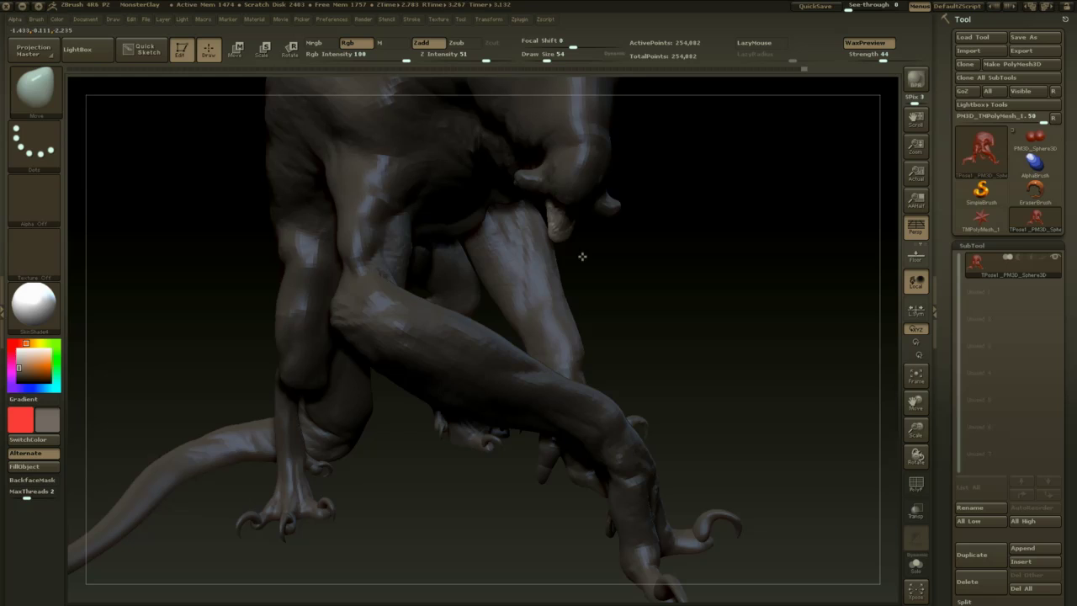
# - Set the draw size to 49, reshape the unmasked beak with the Move brush and clear the mask
pyautogui.press('space')
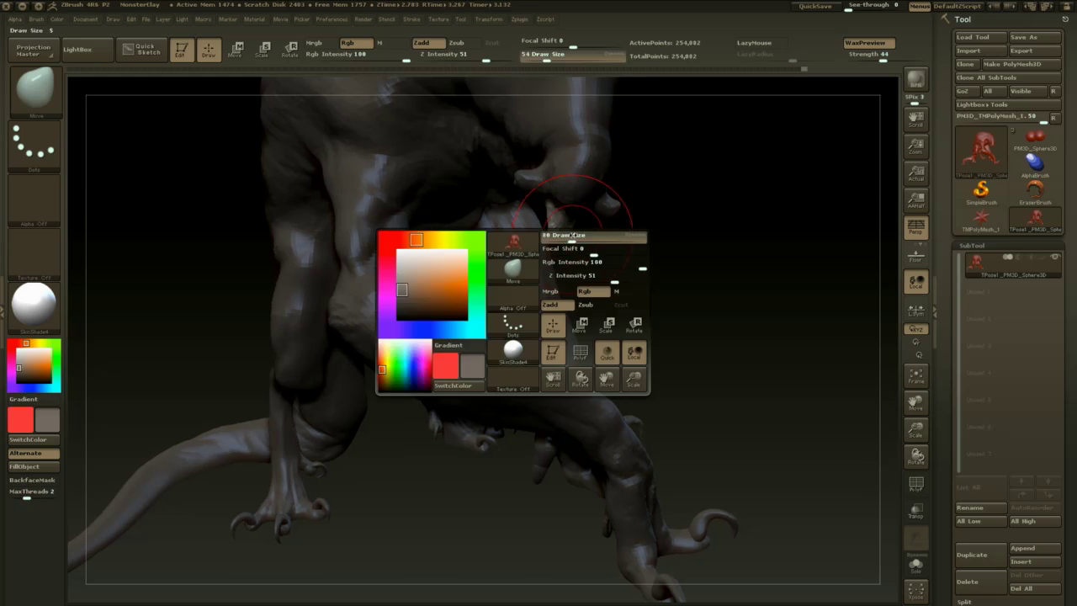
pyautogui.press('space')
pyautogui.moveTo(580, 242); pyautogui.dragTo(568, 229)
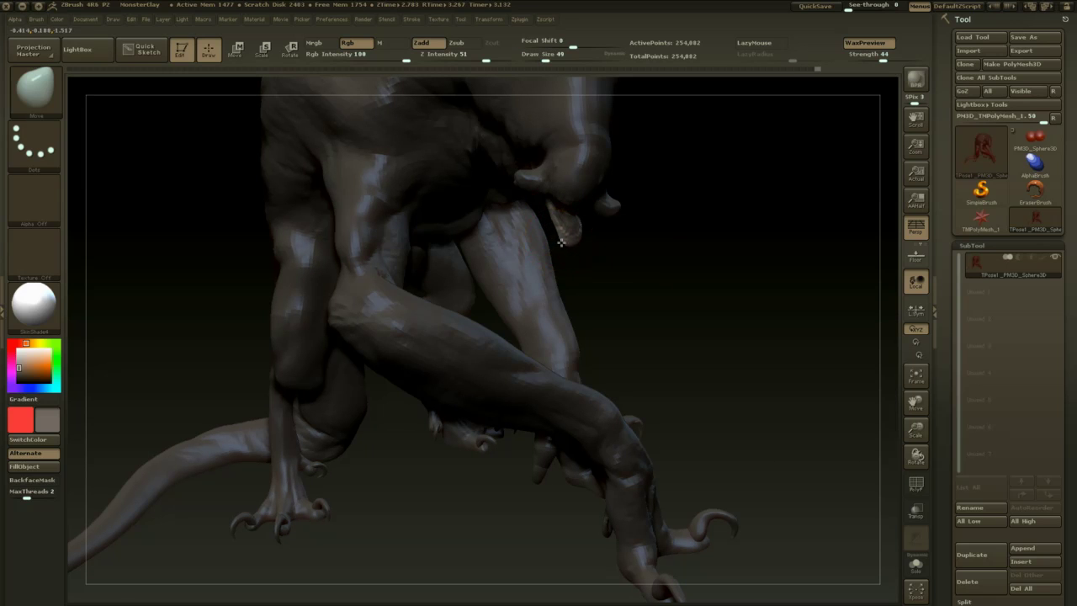
pyautogui.moveTo(598, 242)
pyautogui.mouseDown()
pyautogui.moveTo(574, 226)
pyautogui.moveTo(543, 229)
pyautogui.mouseUp()
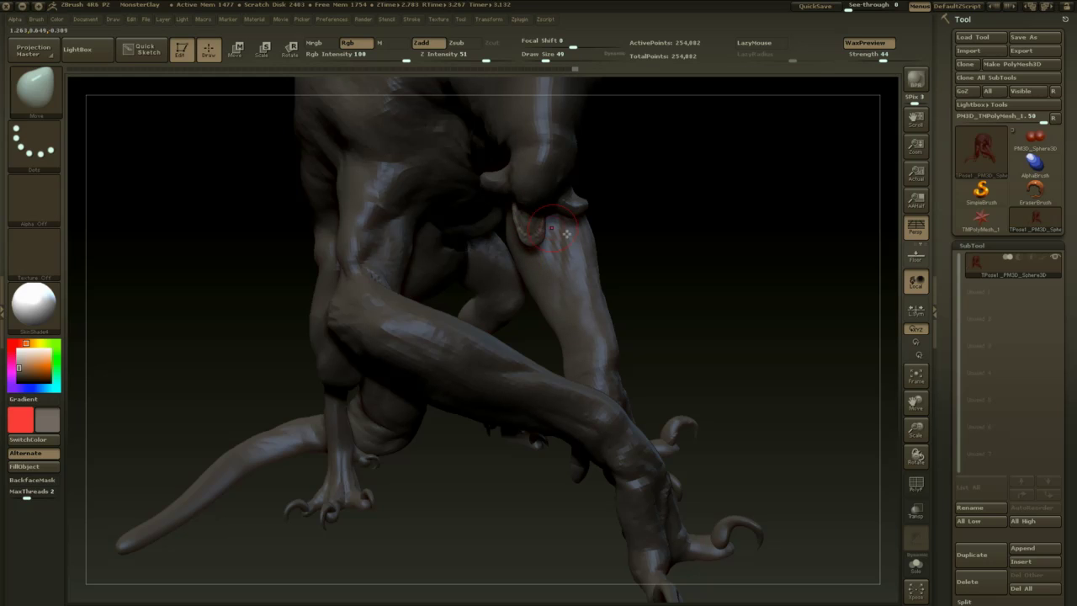
pyautogui.moveTo(662, 233)
pyautogui.mouseDown()
pyautogui.moveTo(669, 214)
pyautogui.moveTo(662, 278)
pyautogui.moveTo(654, 199)
pyautogui.moveTo(632, 207)
pyautogui.moveTo(671, 260)
pyautogui.moveTo(686, 258)
pyautogui.mouseUp()
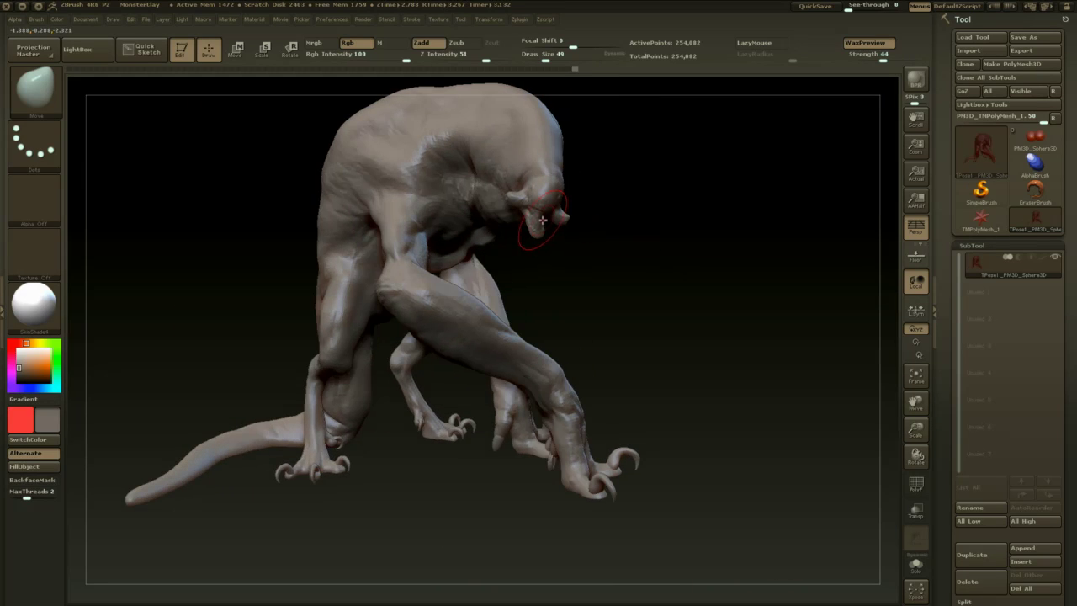
pyautogui.moveTo(551, 249); pyautogui.dragTo(571, 247)
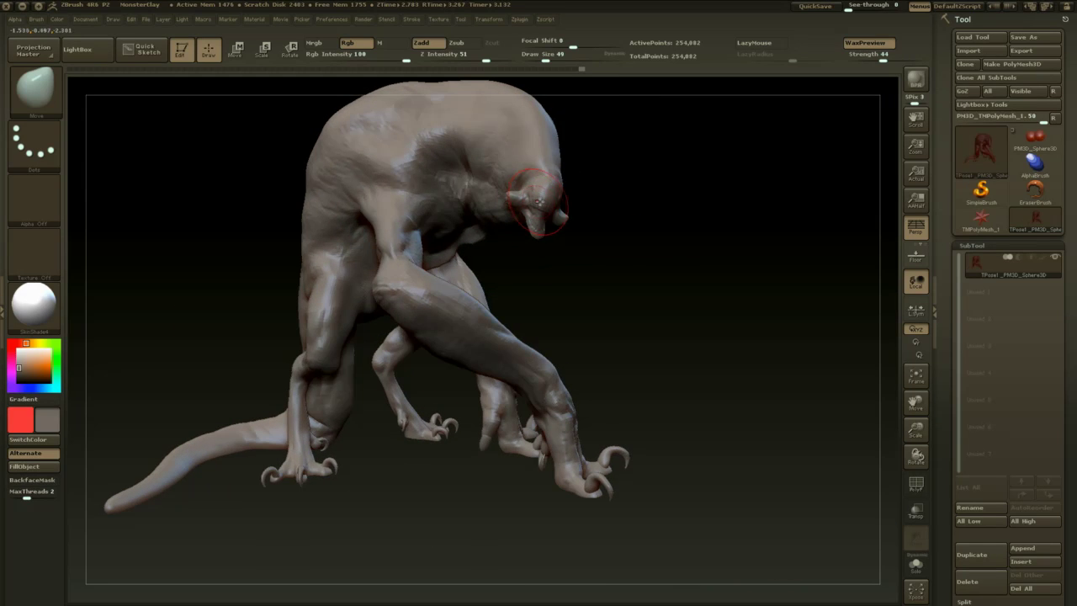
# - Set the Move brush's draw size to 39 and refine the face between the eye stalks
pyautogui.press('space')
pyautogui.moveTo(539, 201); pyautogui.dragTo(534, 202)
pyautogui.keyDown('alt'); pyautogui.moveTo(613, 223); pyautogui.dragTo(615, 253); pyautogui.keyUp('alt')
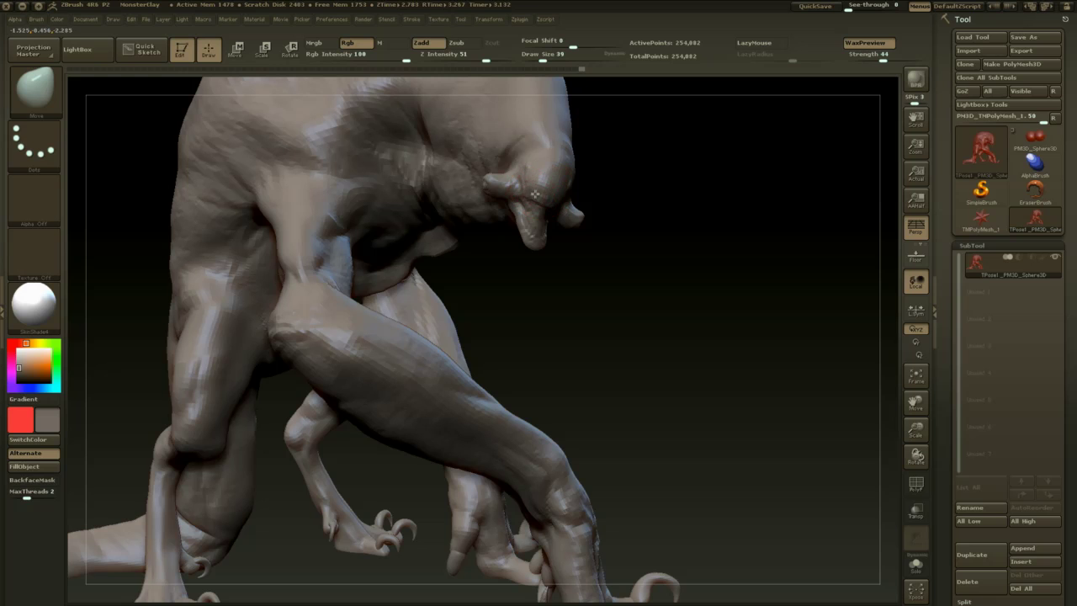
pyautogui.moveTo(633, 181); pyautogui.dragTo(527, 155)
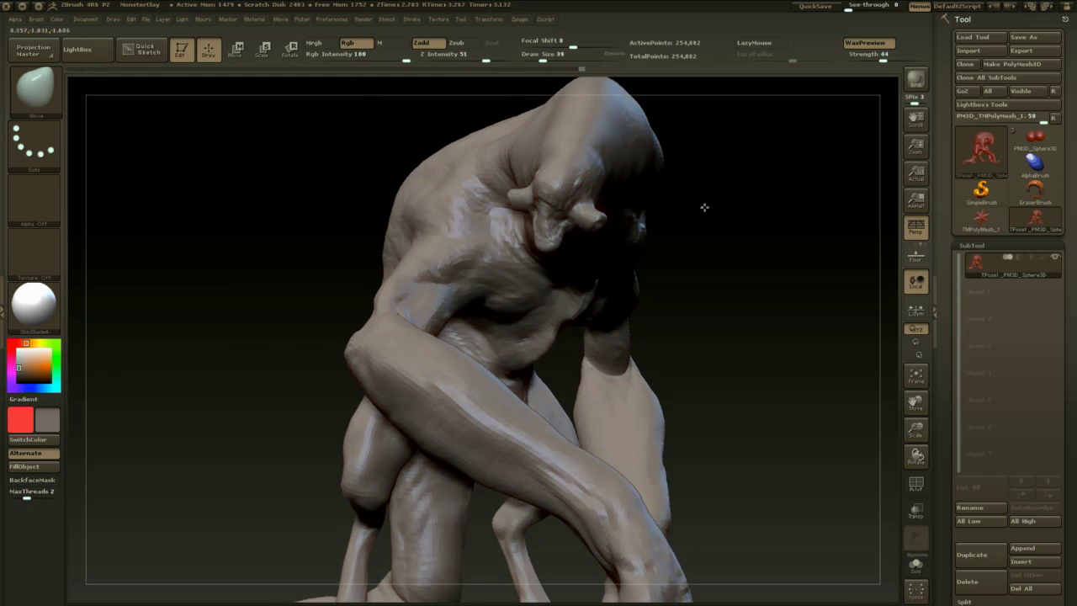
pyautogui.moveTo(704, 207); pyautogui.dragTo(799, 217)
# - Set the Move brush's draw size to 29 and refine the beak and brow
pyautogui.press('space')
pyautogui.moveTo(536, 221); pyautogui.dragTo(531, 221)
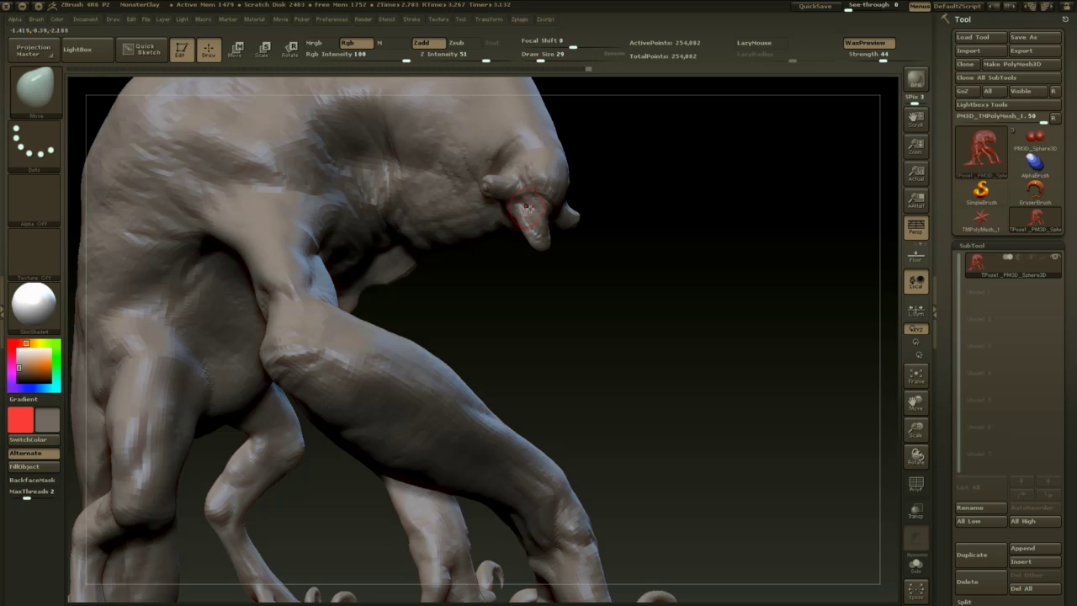
pyautogui.moveTo(594, 268); pyautogui.dragTo(500, 256)
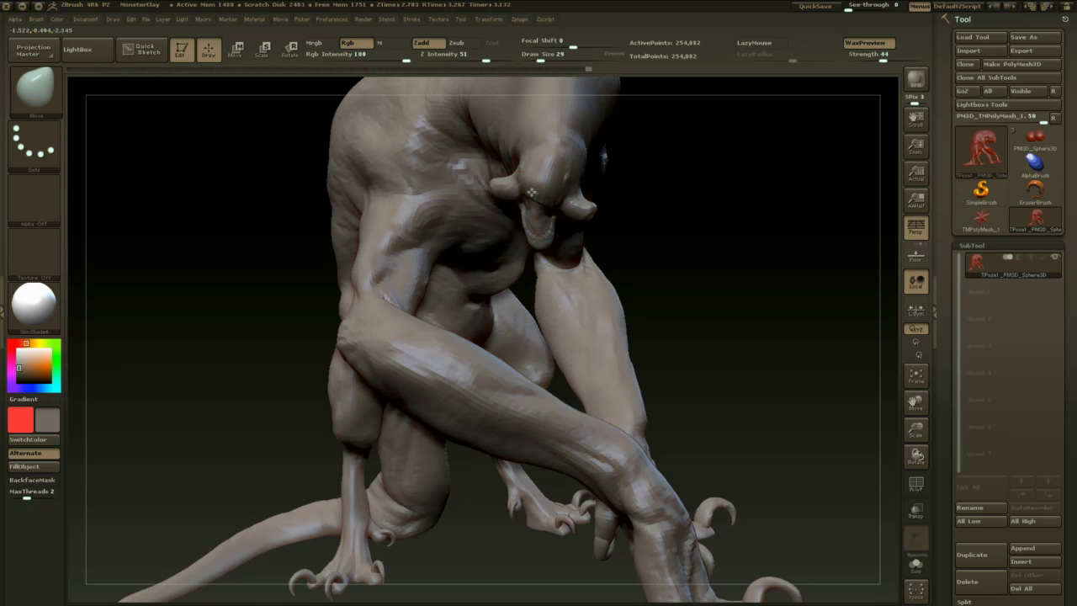
pyautogui.keyDown('alt'); pyautogui.moveTo(632, 235); pyautogui.dragTo(722, 155); pyautogui.keyUp('alt')
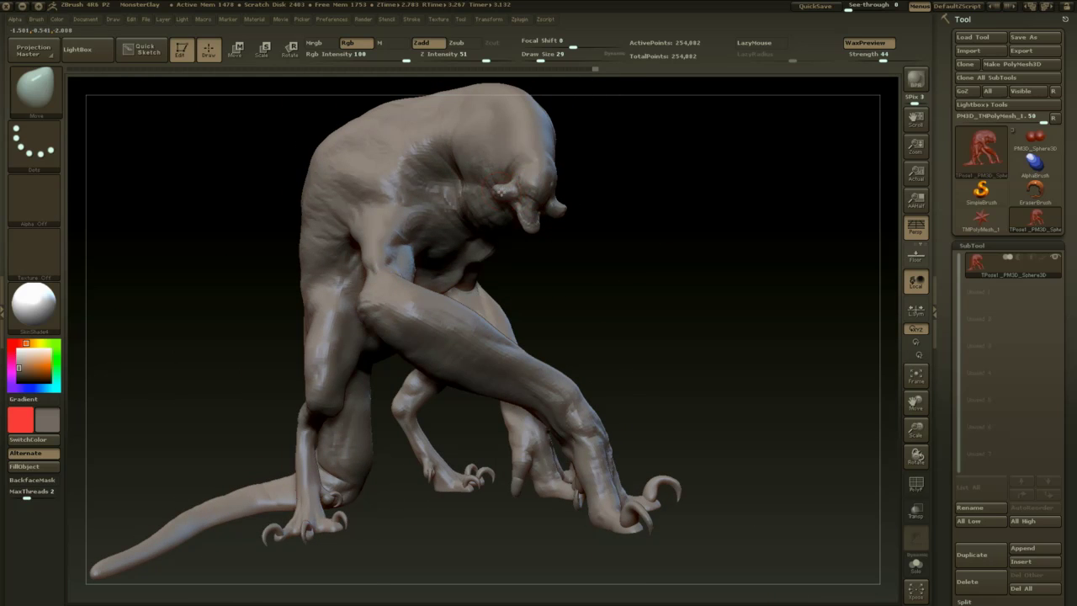
pyautogui.moveTo(615, 201); pyautogui.dragTo(642, 283)
# - Switch to the ClayBuildup brush and set its draw size to 55
pyautogui.press('b')
pyautogui.press('c')
pyautogui.press('b')
pyautogui.press('space')
pyautogui.click(478, 212)
pyautogui.moveTo(663, 324)
pyautogui.keyDown('alt'); pyautogui.mouseDown()
pyautogui.moveTo(637, 298)
pyautogui.moveTo(668, 302)
pyautogui.moveTo(671, 315)
pyautogui.mouseUp(); pyautogui.keyUp('alt')
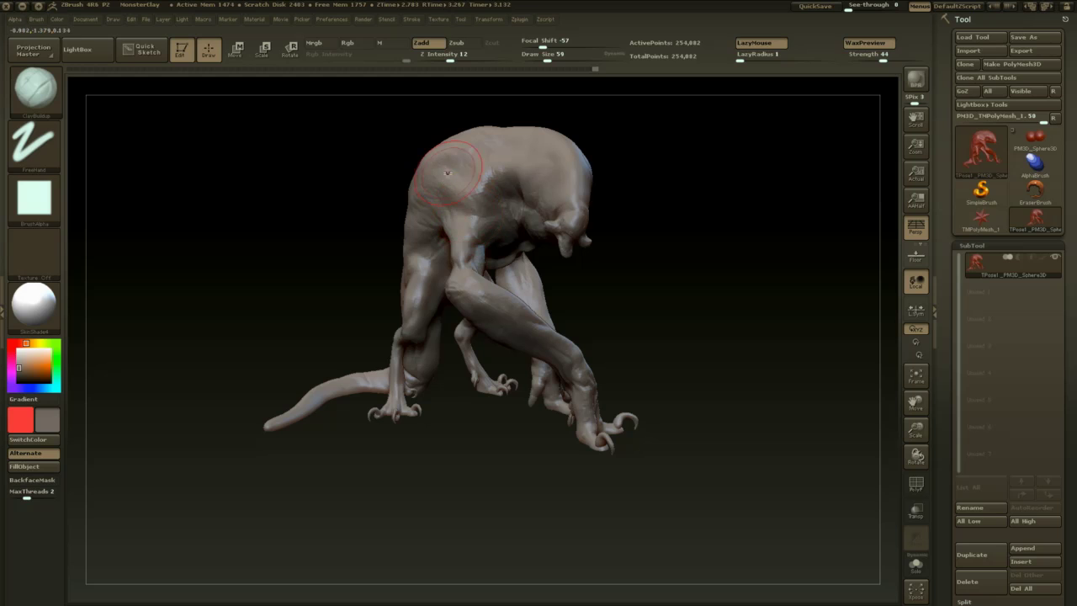
pyautogui.moveTo(669, 189); pyautogui.dragTo(416, 181)
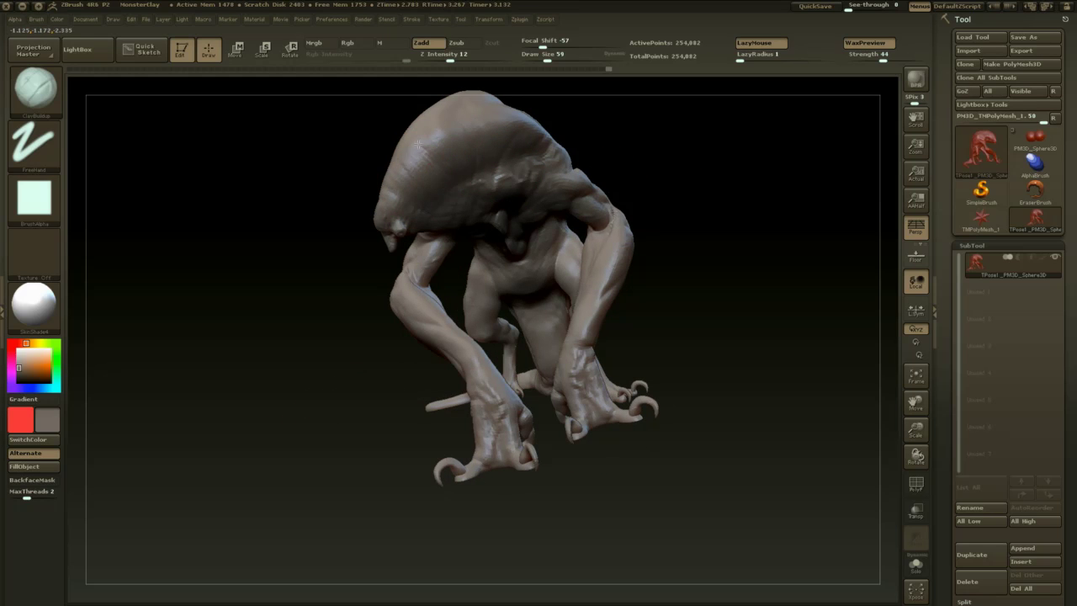
# - Set the ClayBuildup draw size to 35 and build up the side of the head behind the eye stalk
pyautogui.moveTo(362, 267); pyautogui.dragTo(390, 302)
pyautogui.keyDown('alt'); pyautogui.moveTo(502, 249); pyautogui.dragTo(566, 255); pyautogui.keyUp('alt')
pyautogui.press('space')
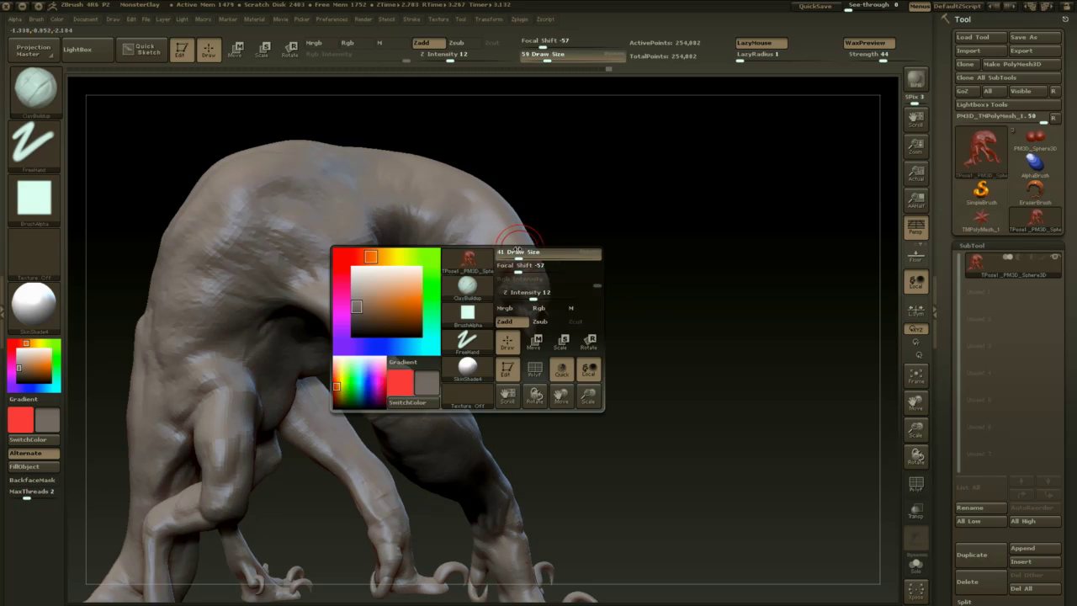
pyautogui.click(516, 255)
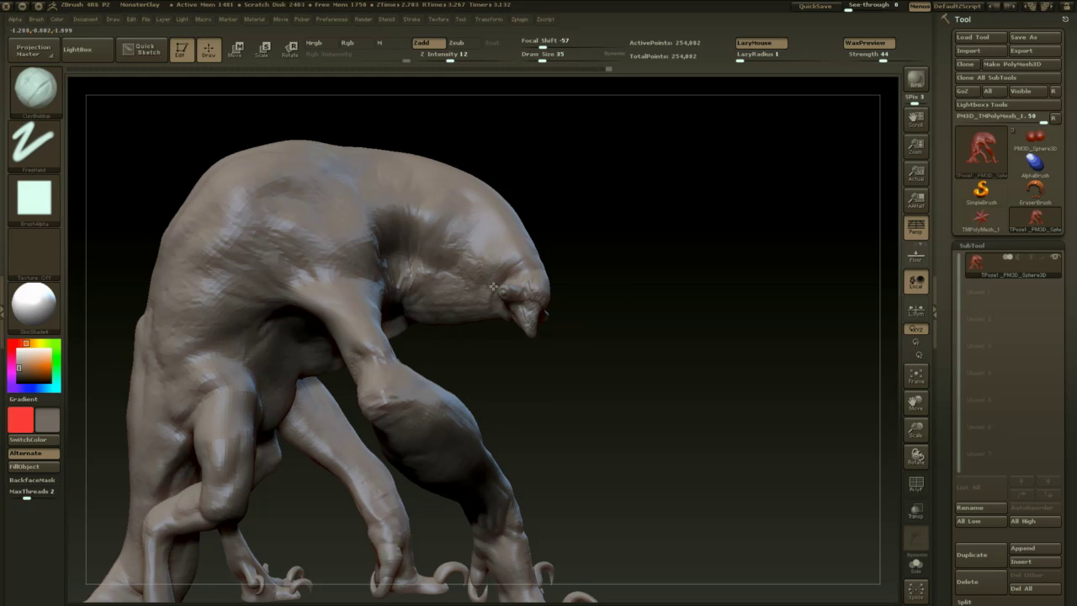
pyautogui.moveTo(578, 259); pyautogui.dragTo(498, 283)
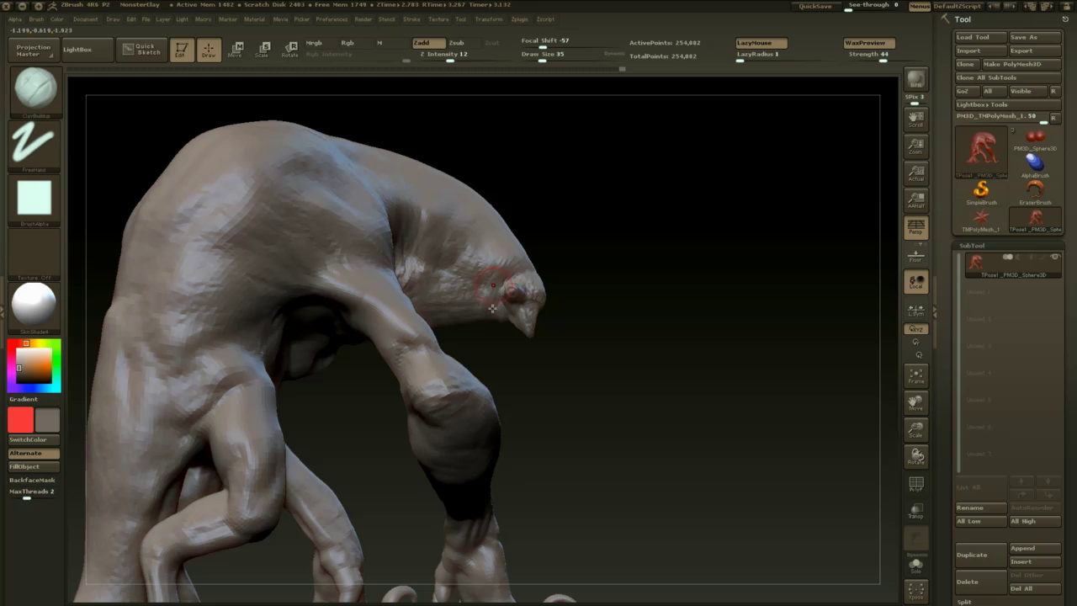
pyautogui.moveTo(538, 358); pyautogui.dragTo(502, 335)
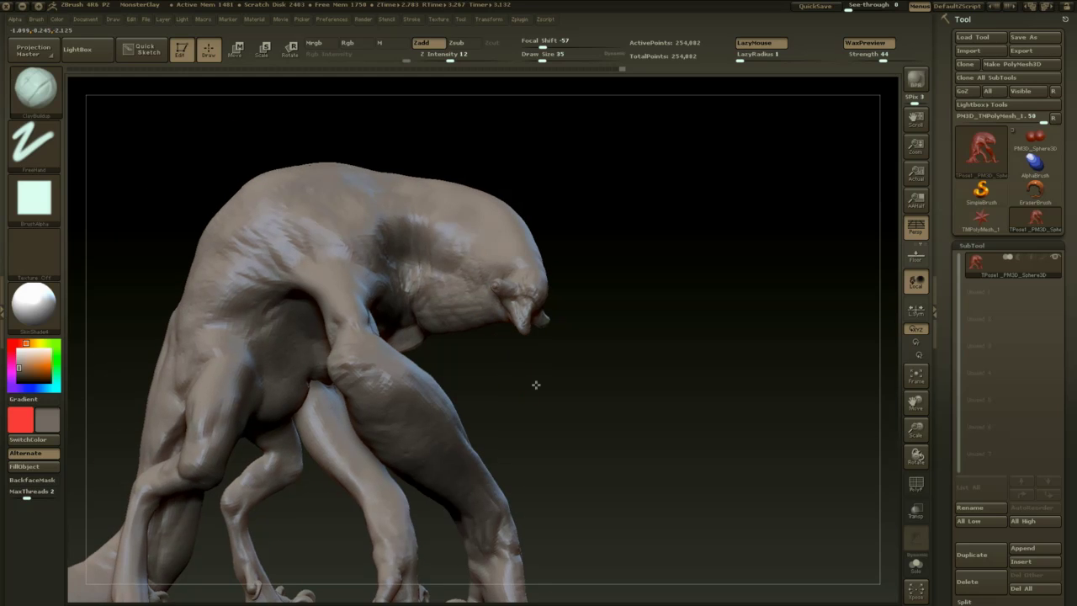
# - Switch to the Move brush with a draw size of 54, adjust the tail's curve, and enlarge the brush further
pyautogui.moveTo(536, 384)
pyautogui.mouseDown()
pyautogui.moveTo(530, 296)
pyautogui.moveTo(567, 375)
pyautogui.moveTo(619, 395)
pyautogui.moveTo(669, 369)
pyautogui.moveTo(710, 378)
pyautogui.moveTo(652, 356)
pyautogui.moveTo(664, 344)
pyautogui.moveTo(598, 366)
pyautogui.moveTo(654, 416)
pyautogui.moveTo(649, 404)
pyautogui.moveTo(678, 372)
pyautogui.moveTo(669, 351)
pyautogui.moveTo(640, 358)
pyautogui.mouseUp()
pyautogui.press('f')
pyautogui.press('f')
pyautogui.press('b')
pyautogui.press('m')
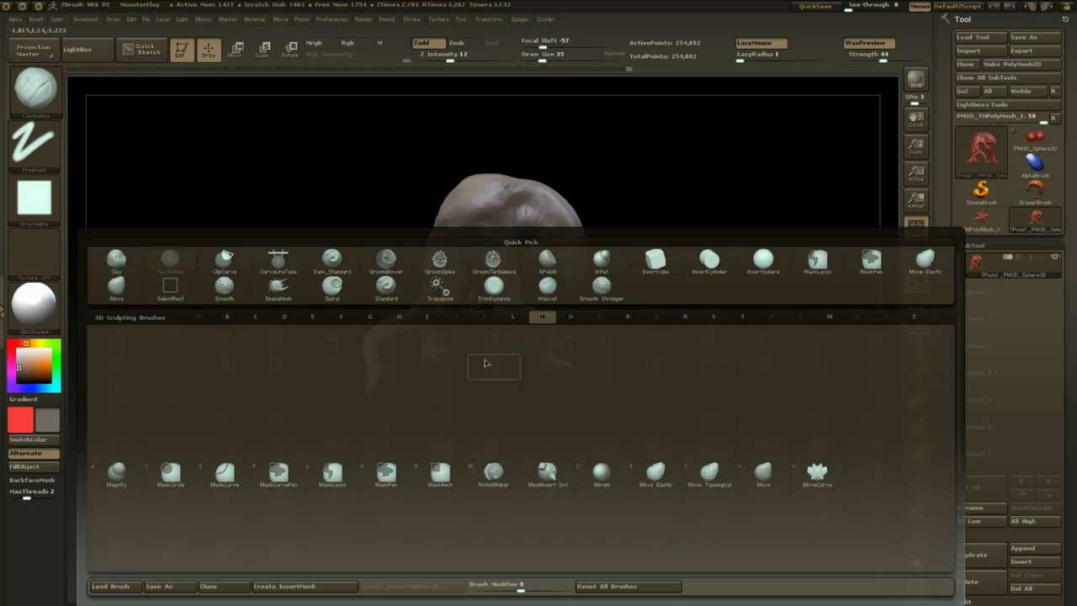
pyautogui.press('v')
pyautogui.moveTo(483, 416); pyautogui.dragTo(500, 422)
pyautogui.keyDown('alt'); pyautogui.moveTo(500, 422); pyautogui.dragTo(573, 380); pyautogui.keyUp('alt')
pyautogui.press('space')
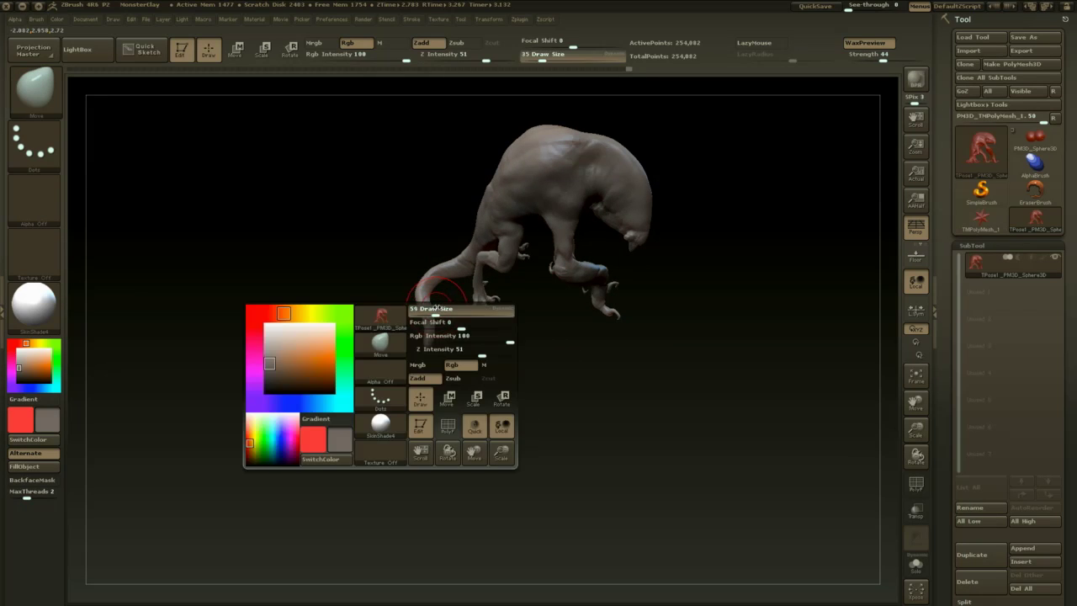
pyautogui.moveTo(429, 311); pyautogui.dragTo(435, 311)
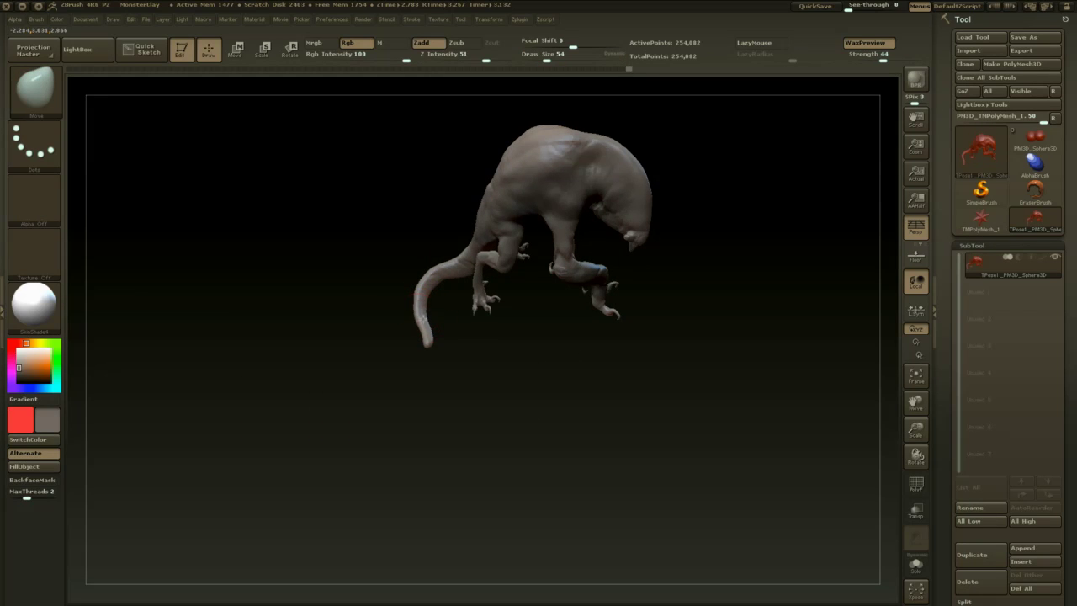
pyautogui.moveTo(470, 381)
pyautogui.keyDown('shift'); pyautogui.mouseDown()
pyautogui.moveTo(497, 390)
pyautogui.moveTo(539, 449)
pyautogui.moveTo(506, 410)
pyautogui.mouseUp(); pyautogui.keyUp('shift')
pyautogui.press('space')
pyautogui.moveTo(450, 327); pyautogui.dragTo(455, 326)
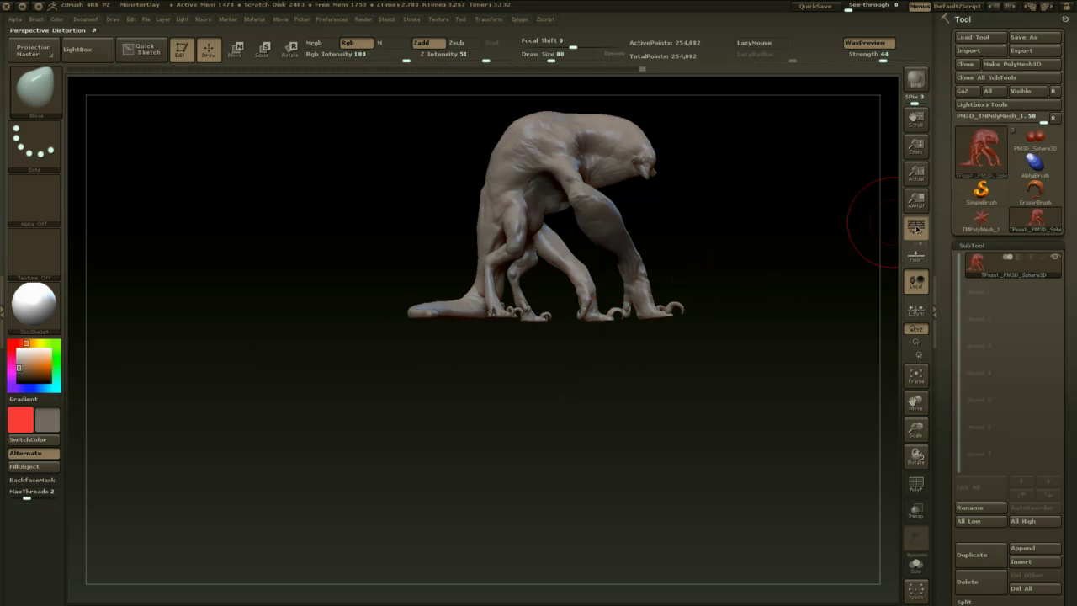
# - Inspect the pose and tail with perspective distortion off, and turn perspective back on
pyautogui.click(917, 227)
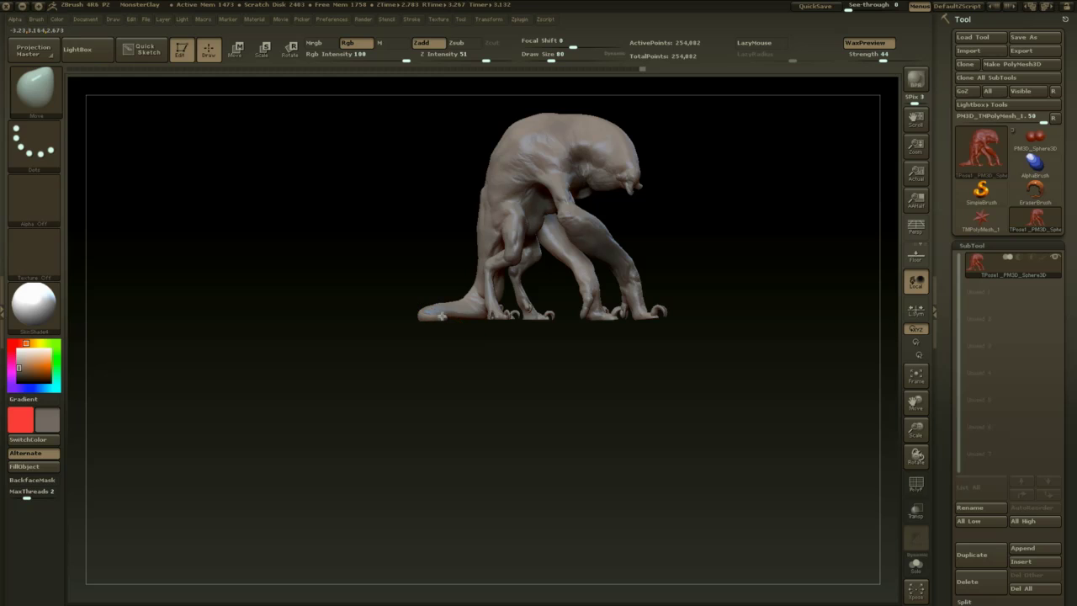
pyautogui.moveTo(741, 283)
pyautogui.mouseDown()
pyautogui.moveTo(794, 284)
pyautogui.moveTo(755, 349)
pyautogui.moveTo(744, 349)
pyautogui.moveTo(749, 390)
pyautogui.mouseUp()
pyautogui.click(917, 228)
# - Change the Move brush's draw size and adjust the monster's tail and front arm from several angles
pyautogui.moveTo(654, 258); pyautogui.dragTo(530, 283)
pyautogui.press(']')
pyautogui.press(']')
pyautogui.moveTo(455, 337)
pyautogui.mouseDown()
pyautogui.moveTo(425, 341)
pyautogui.moveTo(530, 353)
pyautogui.mouseUp()
pyautogui.keyDown('alt'); pyautogui.moveTo(606, 531); pyautogui.dragTo(612, 451); pyautogui.keyUp('alt')
pyautogui.moveTo(678, 306)
pyautogui.mouseDown()
pyautogui.moveTo(707, 292)
pyautogui.moveTo(627, 307)
pyautogui.moveTo(601, 288)
pyautogui.moveTo(600, 327)
pyautogui.mouseUp()
pyautogui.press('space')
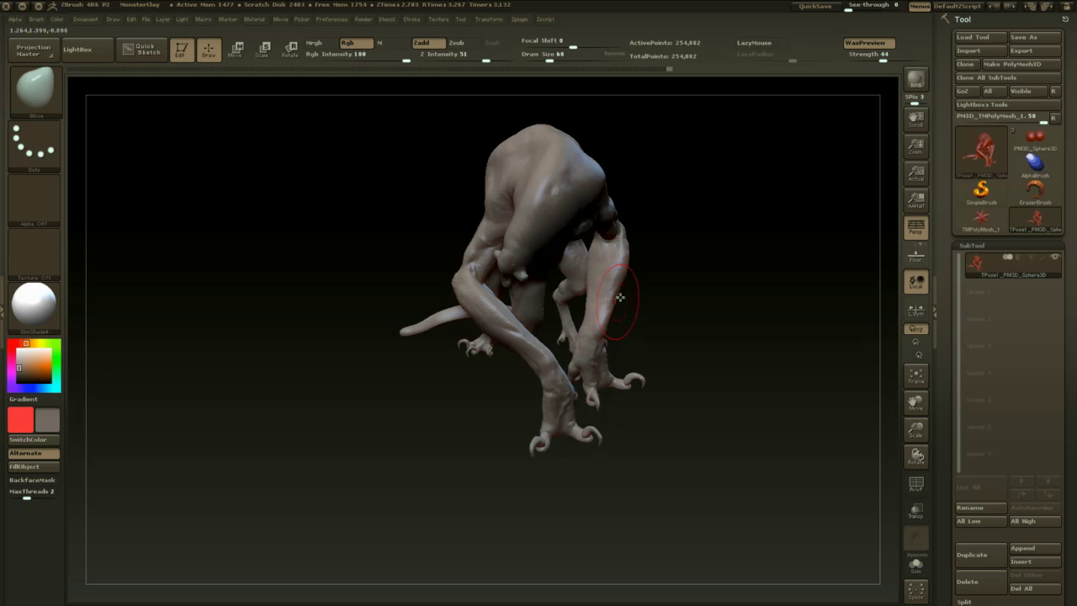
pyautogui.moveTo(635, 271)
pyautogui.mouseDown()
pyautogui.moveTo(678, 250)
pyautogui.moveTo(623, 253)
pyautogui.mouseUp()
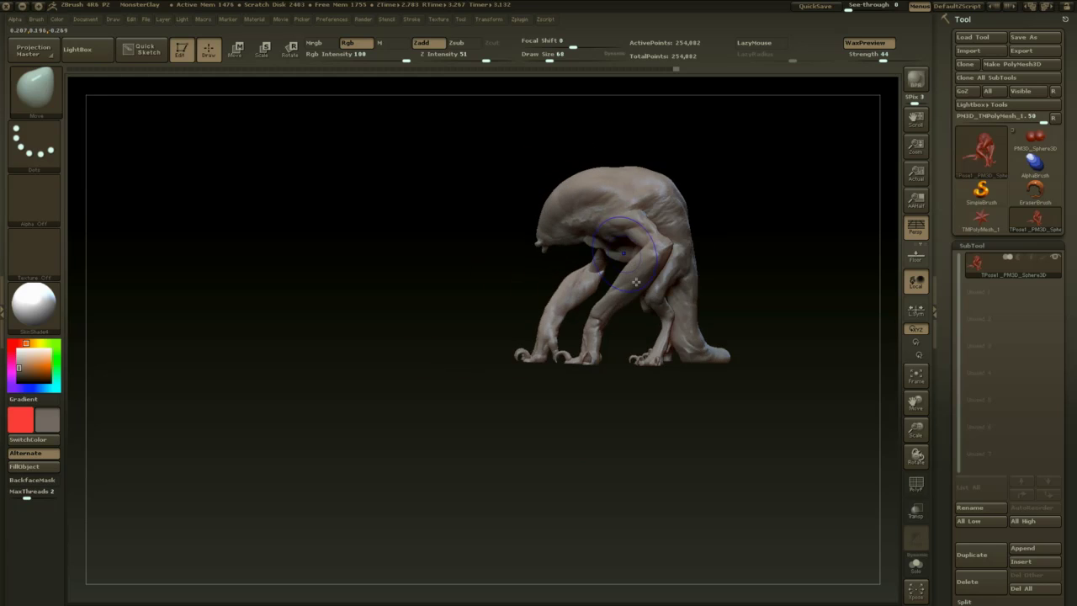
pyautogui.moveTo(614, 419); pyautogui.dragTo(577, 430)
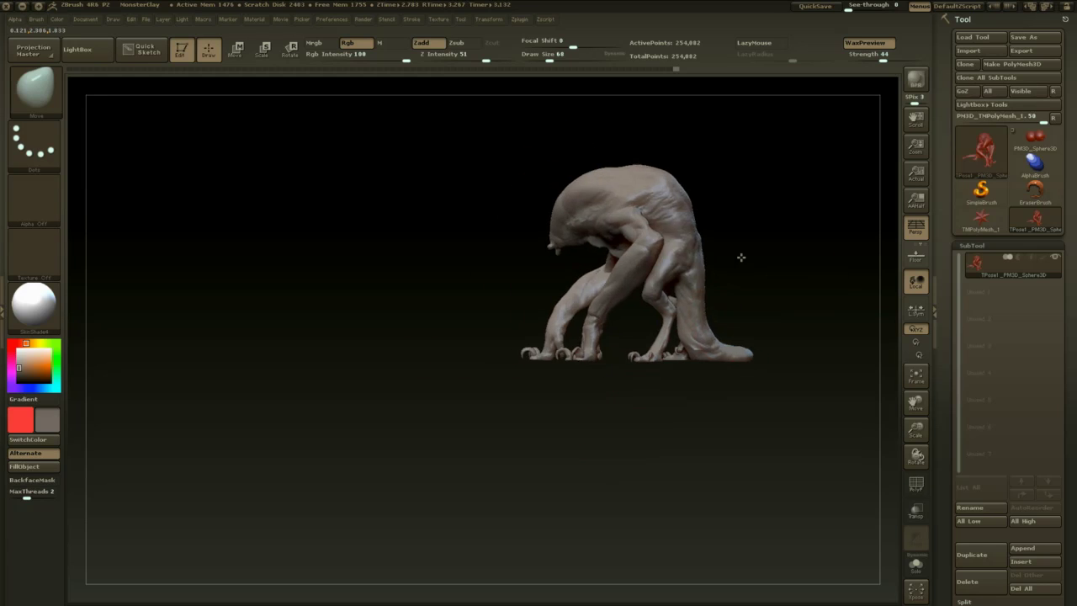
# - Smooth the base of the tail behind the hind foot with the Smooth Stronger brush
pyautogui.keyDown('alt'); pyautogui.moveTo(741, 257); pyautogui.dragTo(637, 347); pyautogui.keyUp('alt')
pyautogui.press('space')
pyautogui.moveTo(693, 283); pyautogui.dragTo(642, 314)
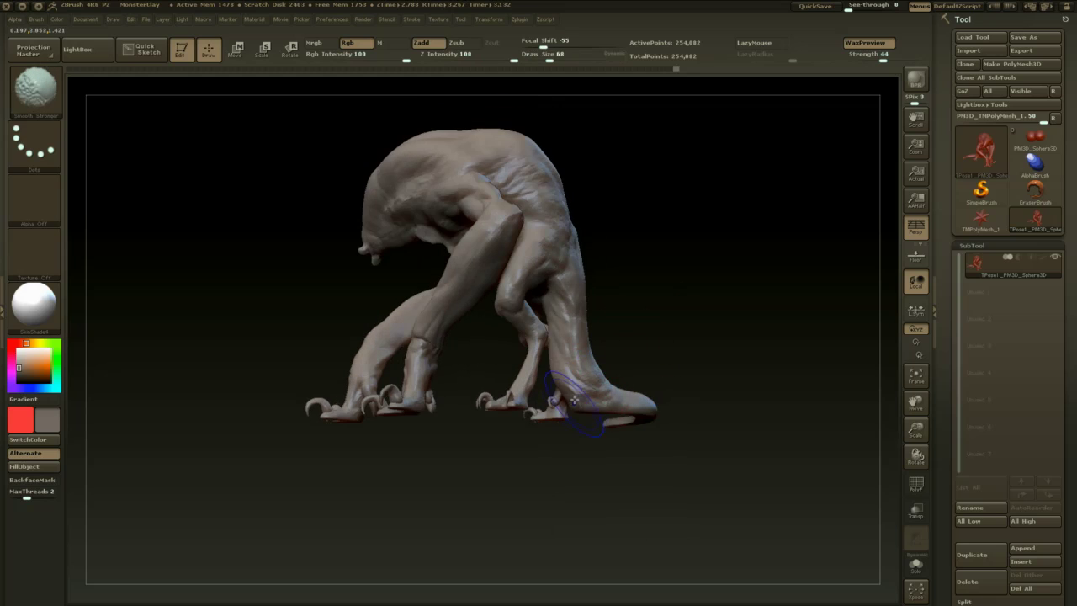
# - Set the draw size to 41 and build up the underside of the tail's base with the ClayBuildup brush
pyautogui.press('space')
pyautogui.click(650, 316)
pyautogui.press('b')
pyautogui.press('c')
pyautogui.press('b')
pyautogui.moveTo(665, 306); pyautogui.dragTo(648, 311)
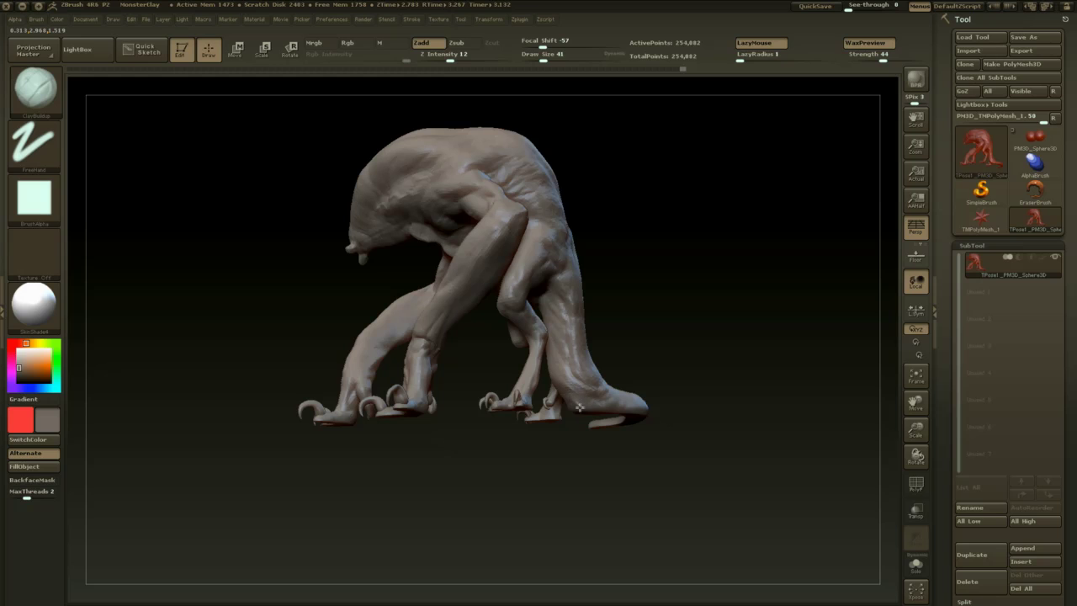
pyautogui.moveTo(580, 408); pyautogui.dragTo(608, 389)
pyautogui.moveTo(645, 358)
pyautogui.mouseDown()
pyautogui.moveTo(697, 339)
pyautogui.moveTo(589, 398)
pyautogui.mouseUp()
pyautogui.moveTo(678, 356)
pyautogui.mouseDown()
pyautogui.moveTo(777, 339)
pyautogui.moveTo(823, 311)
pyautogui.moveTo(816, 277)
pyautogui.moveTo(704, 293)
pyautogui.moveTo(757, 298)
pyautogui.moveTo(741, 306)
pyautogui.moveTo(676, 294)
pyautogui.moveTo(732, 309)
pyautogui.moveTo(686, 312)
pyautogui.moveTo(741, 308)
pyautogui.moveTo(726, 298)
pyautogui.moveTo(752, 296)
pyautogui.moveTo(717, 290)
pyautogui.mouseUp()
pyautogui.moveTo(582, 456); pyautogui.dragTo(589, 460)
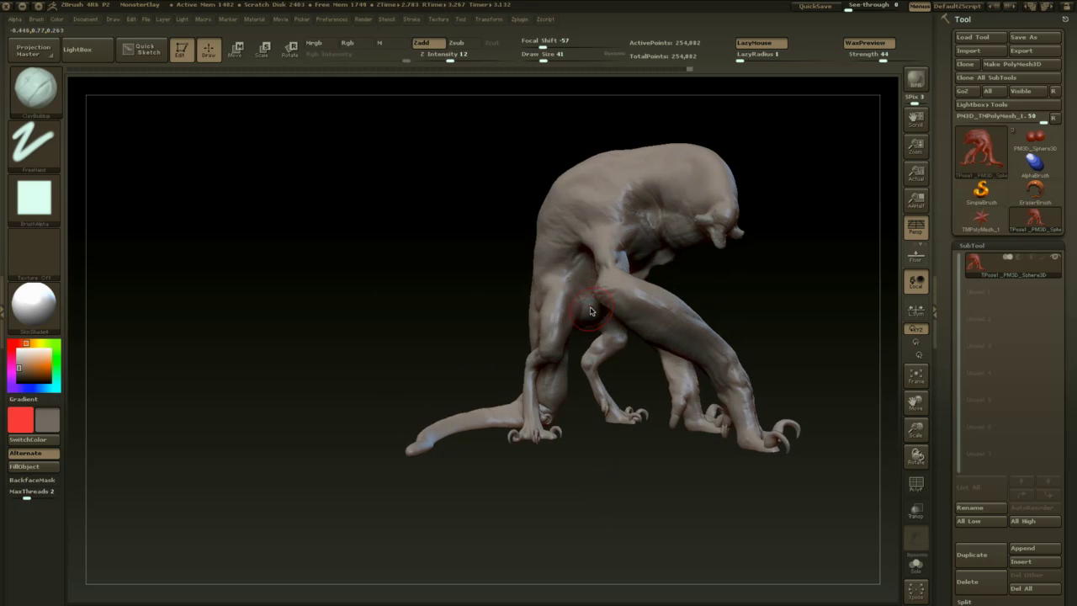
# - Save the project to the Desktop as MonsterClay in ZBrush Project (*.zpr) format
pyautogui.moveTo(763, 293)
pyautogui.keyDown('alt'); pyautogui.mouseDown()
pyautogui.moveTo(686, 309)
pyautogui.moveTo(685, 321)
pyautogui.mouseUp(); pyautogui.keyUp('alt')
pyautogui.click(523, 22)
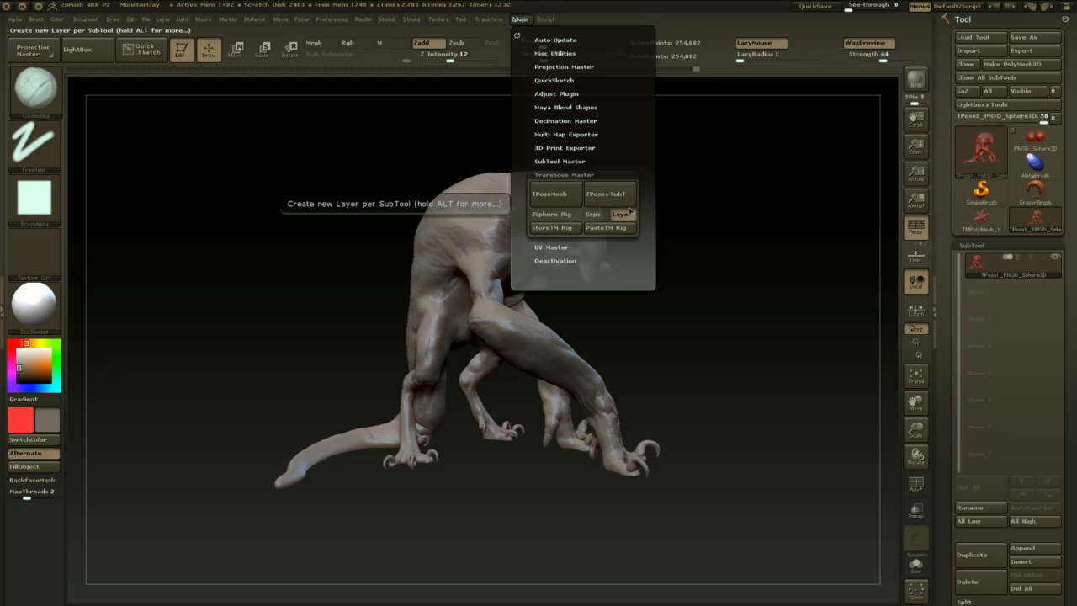
pyautogui.click(699, 185)
pyautogui.click(145, 19)
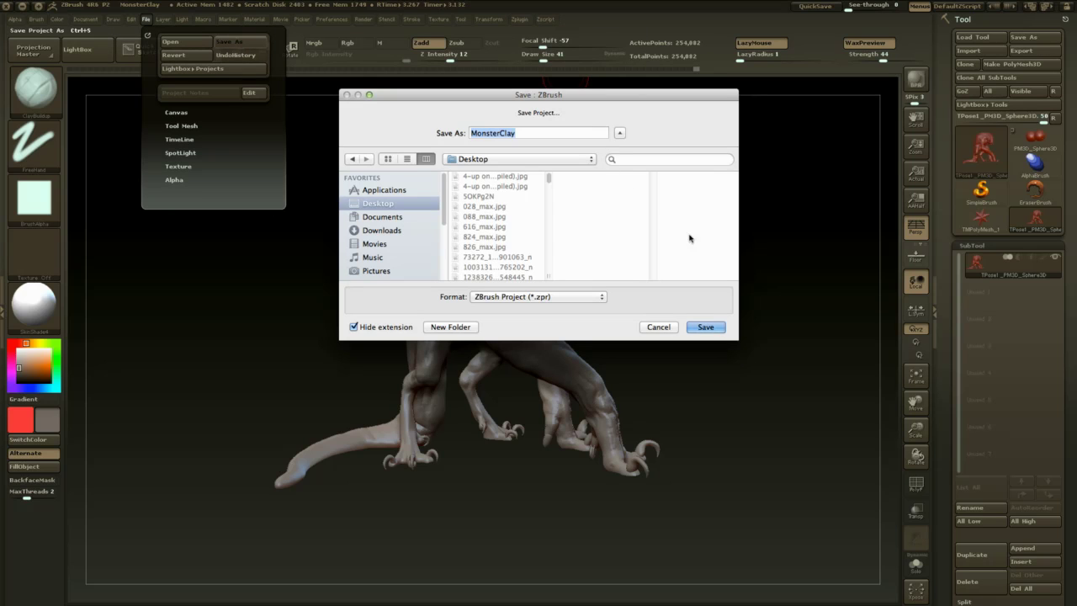
pyautogui.click(706, 327)
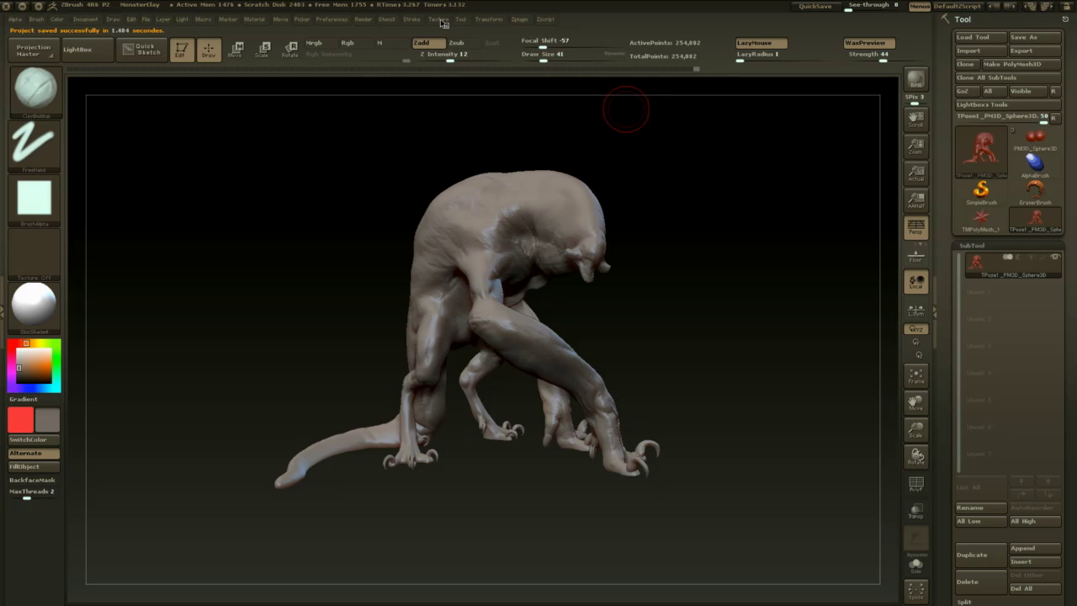
# - Transfer the pose back to the original subtools with TPose|SubT and set all subtools to their highest subdivision level
pyautogui.moveTo(527, 22)
pyautogui.click(624, 195)
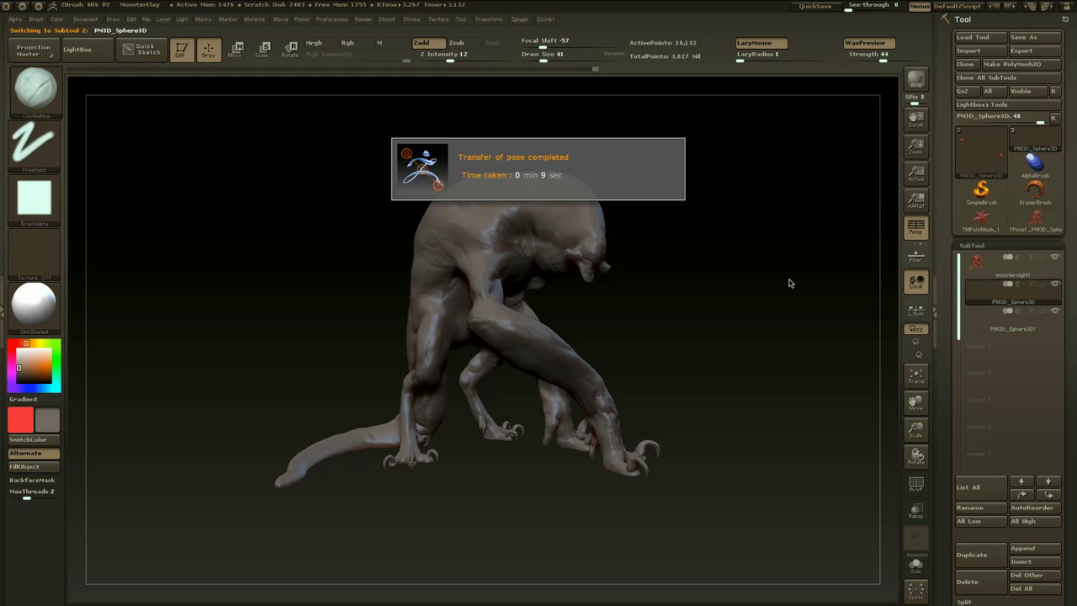
pyautogui.click(806, 316)
pyautogui.scroll(-5, 1051, 329)
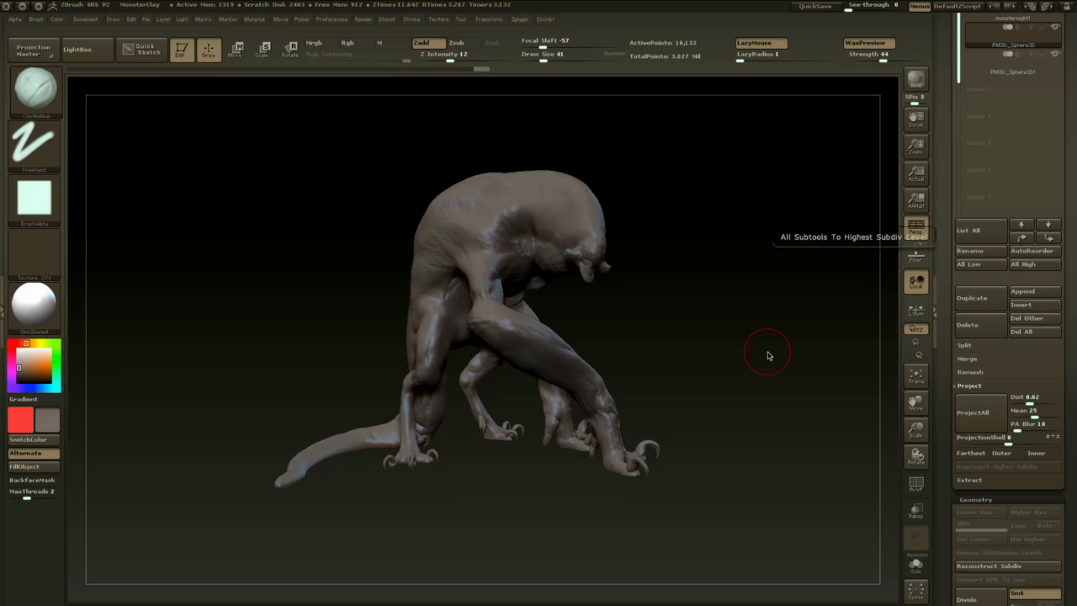
pyautogui.moveTo(769, 355)
pyautogui.mouseDown()
pyautogui.moveTo(770, 335)
pyautogui.moveTo(761, 369)
pyautogui.mouseUp()
# - Choose a lighter grey for the model's colour and turn on the floor grid
pyautogui.click(20, 359)
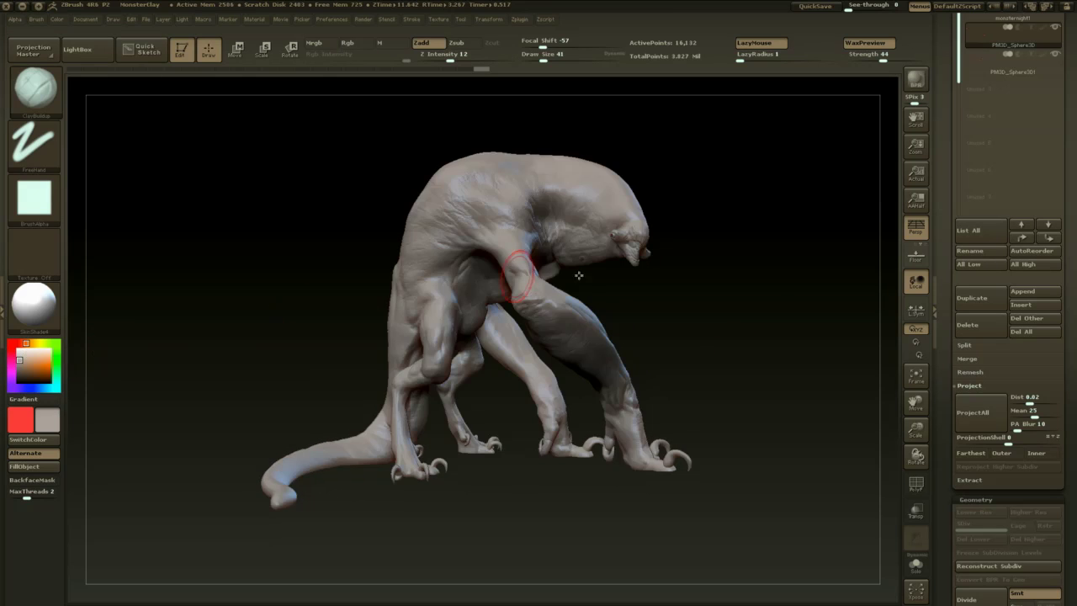
pyautogui.moveTo(749, 294); pyautogui.dragTo(753, 339)
pyautogui.click(916, 255)
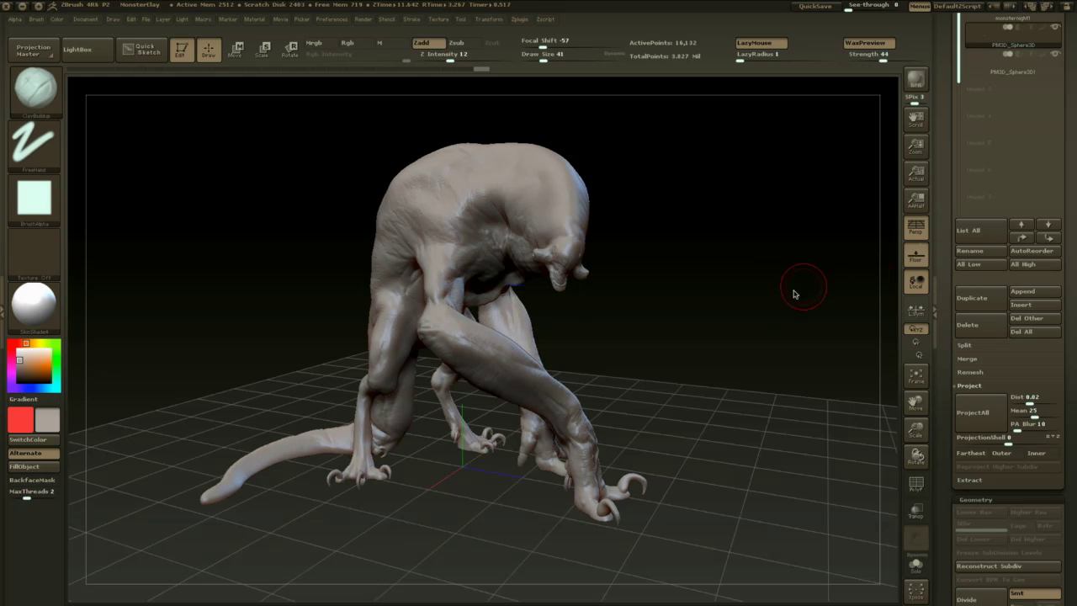
pyautogui.moveTo(800, 288)
pyautogui.mouseDown()
pyautogui.moveTo(782, 306)
pyautogui.moveTo(803, 314)
pyautogui.mouseUp()
# - Replace the docked Material palette with the Light palette and expand its LightCap settings
pyautogui.click(2, 282)
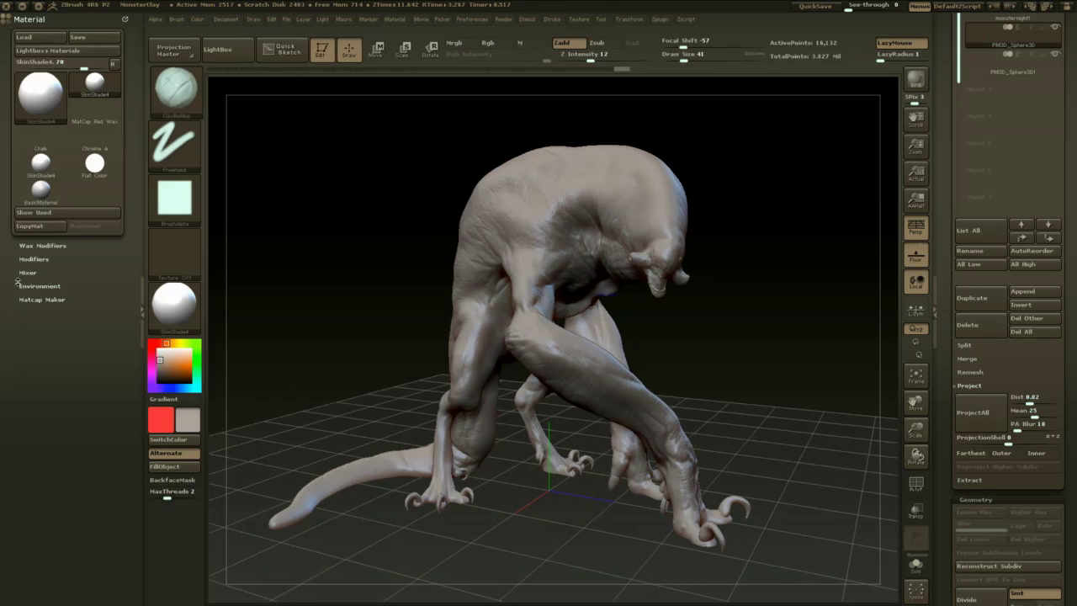
pyautogui.click(125, 19)
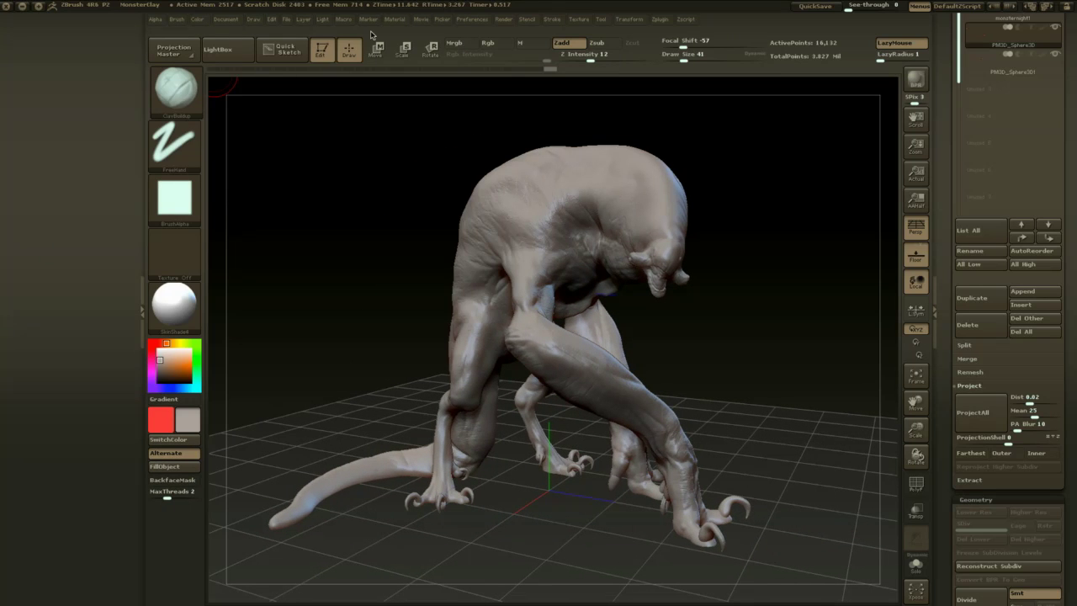
pyautogui.click(325, 20)
pyautogui.moveTo(322, 30); pyautogui.dragTo(78, 173)
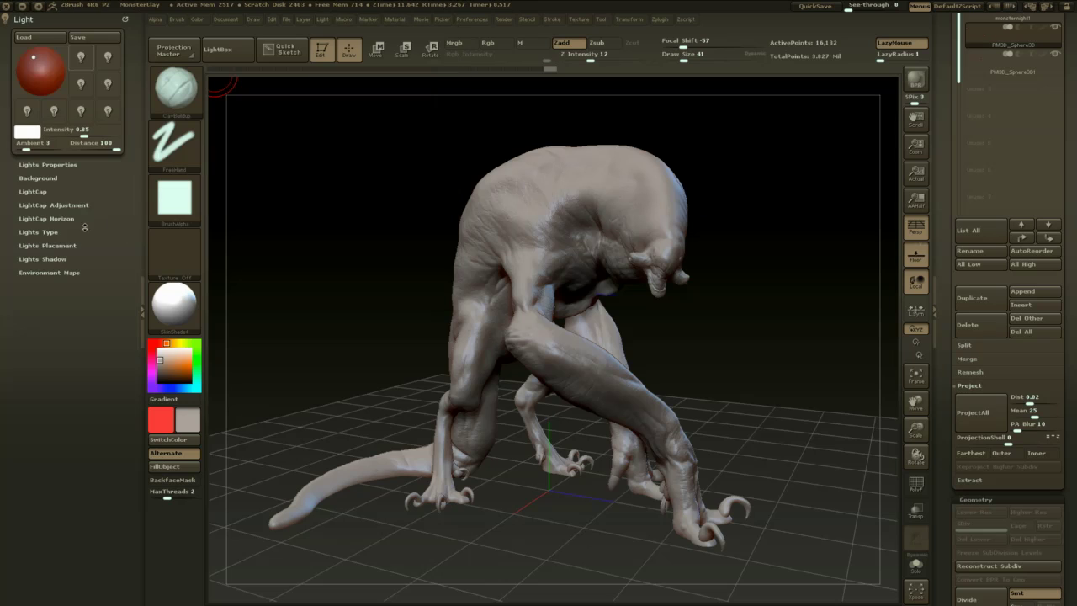
pyautogui.click(34, 192)
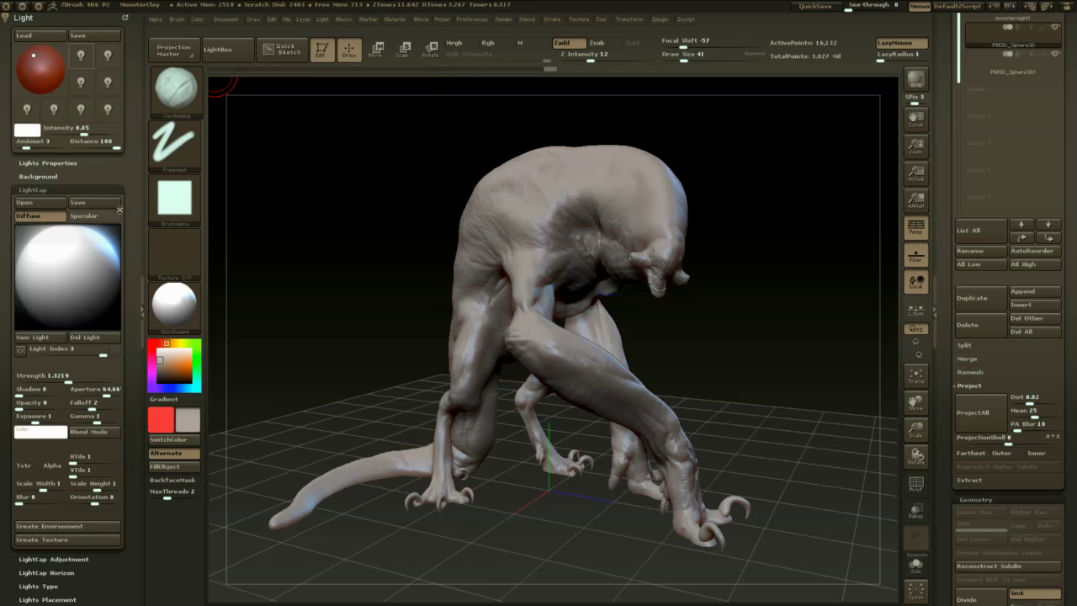
# - Delete the existing LightCap lights and add a new overhead light with strength 1.0354 and aperture 123.5741
pyautogui.click(91, 338)
pyautogui.click(91, 338)
pyautogui.click(91, 338)
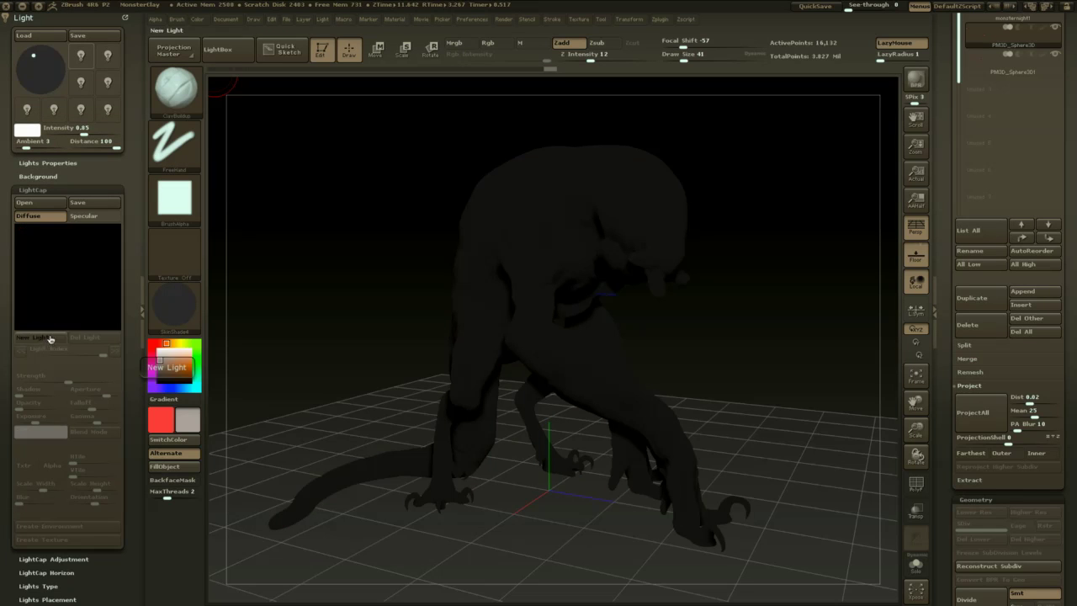
pyautogui.click(50, 338)
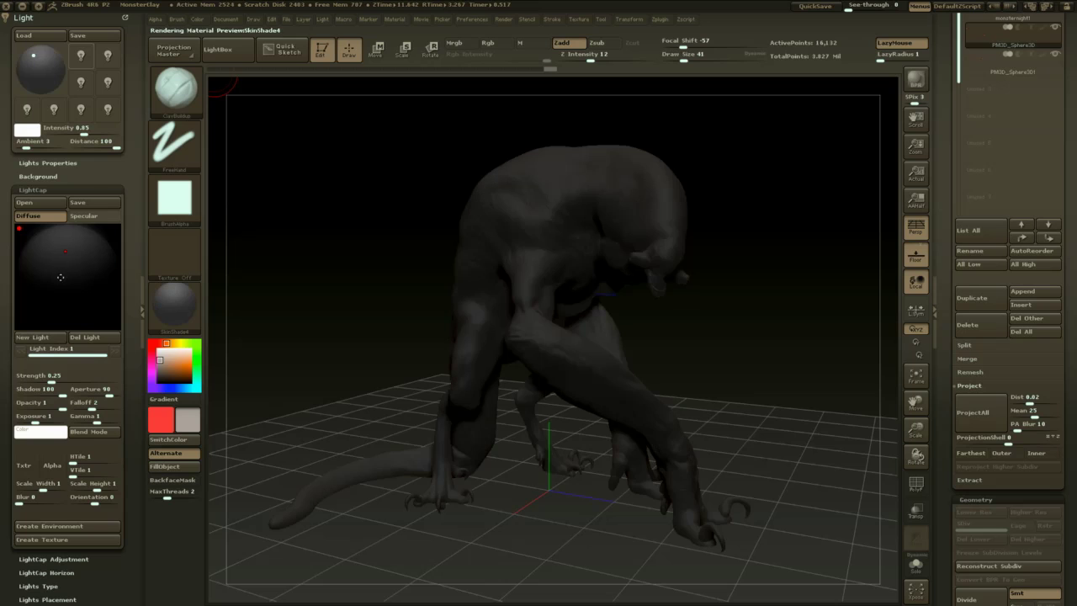
pyautogui.moveTo(75, 373); pyautogui.dragTo(112, 394)
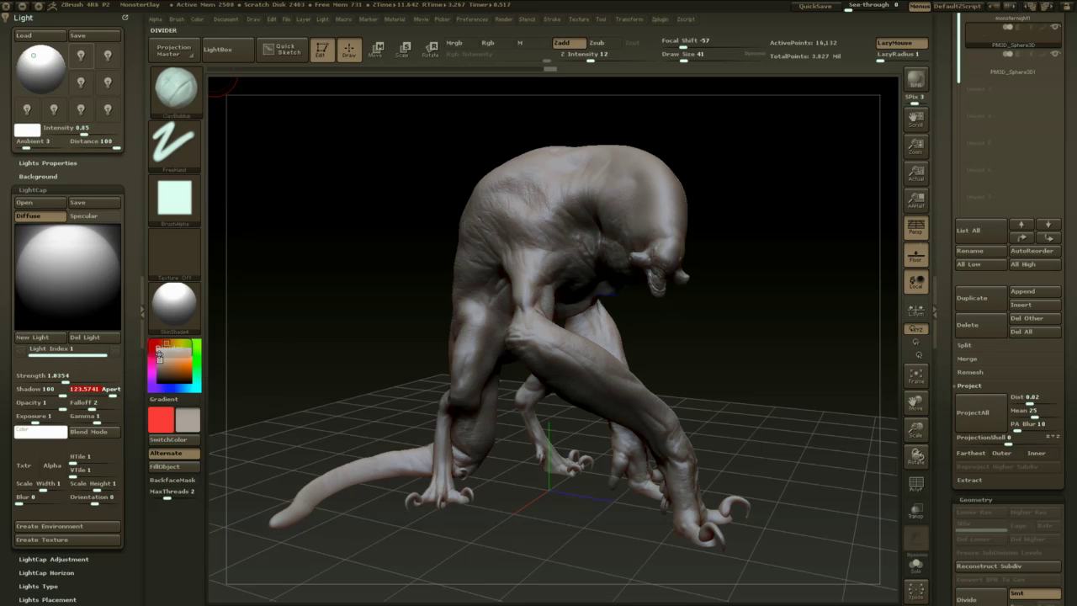
# - Try several model colours and settle on a warm grey with red 184, green 172 and blue 164
pyautogui.moveTo(160, 357); pyautogui.dragTo(157, 355)
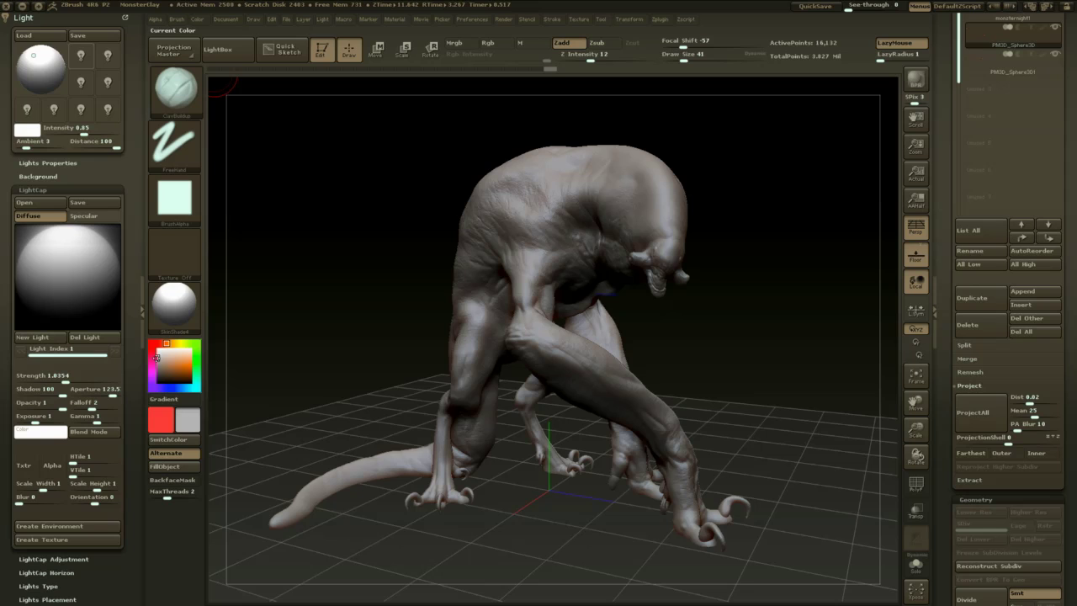
pyautogui.click(165, 359)
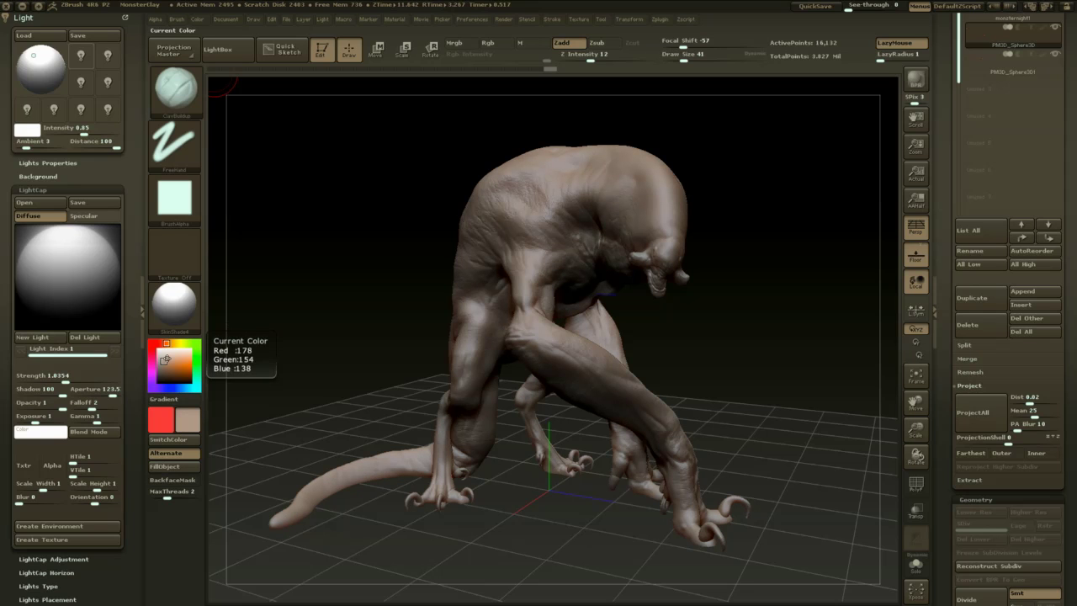
pyautogui.click(159, 359)
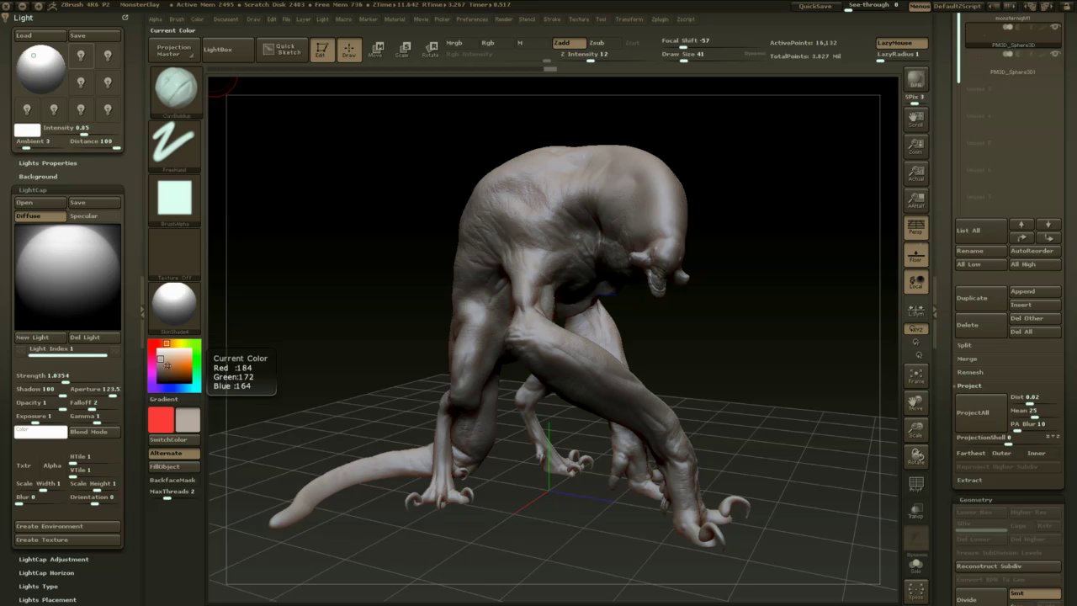
# - Add a second LightCap light near the sphere's upper-right edge with strength 2.4557 and aperture 35.5555
pyautogui.click(56, 338)
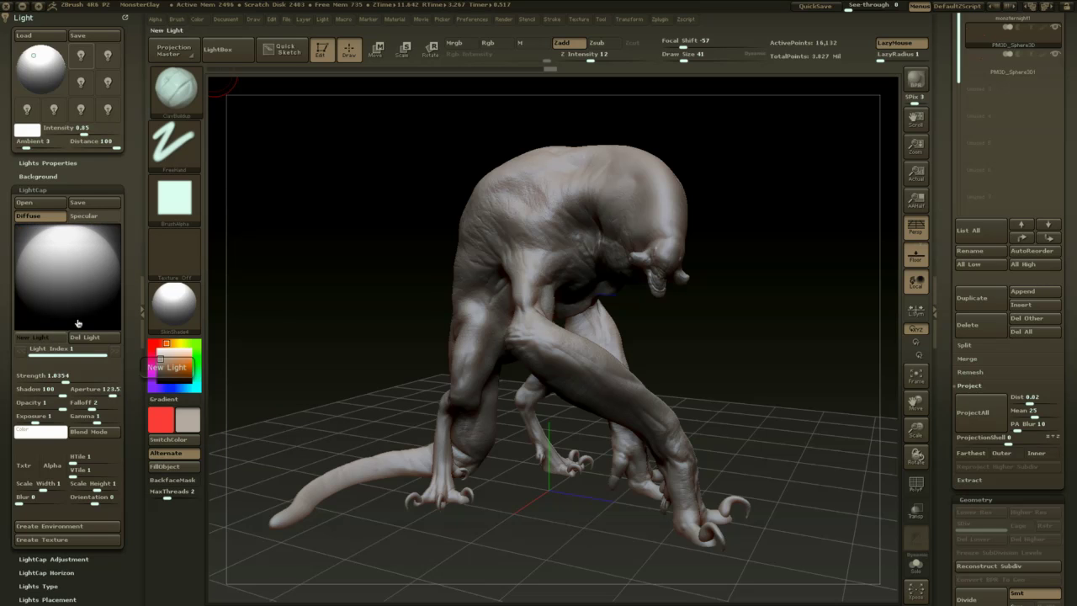
pyautogui.moveTo(69, 278); pyautogui.dragTo(96, 261)
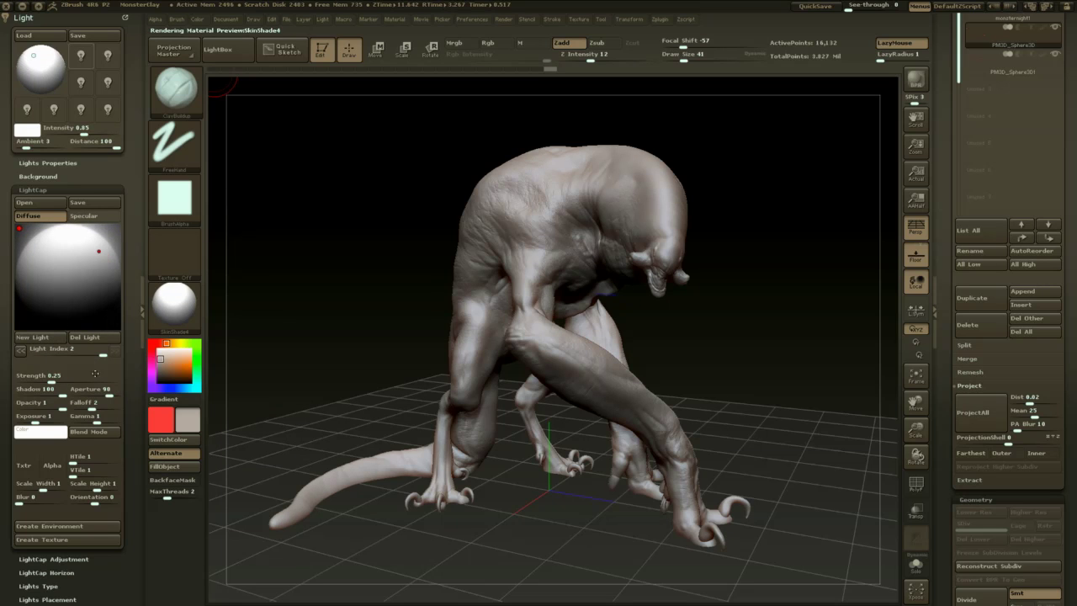
pyautogui.moveTo(109, 392)
pyautogui.mouseDown()
pyautogui.moveTo(99, 368)
pyautogui.moveTo(101, 391)
pyautogui.mouseUp()
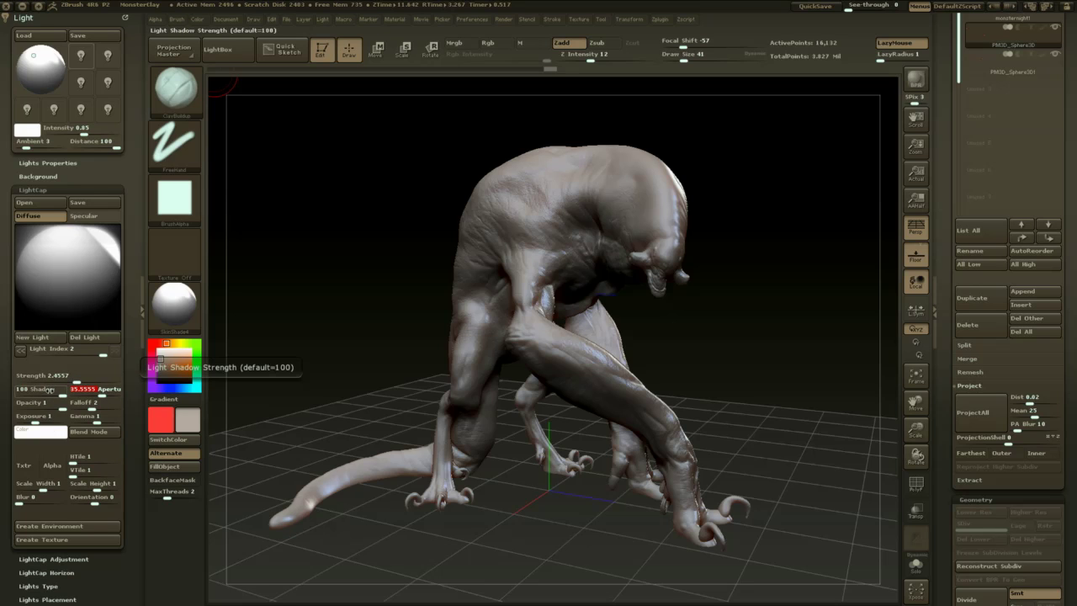
# - Turn the second LightCap light red without shadow and move it to the sphere's lower-right edge with strength 0.8498 and aperture 92.2719
pyautogui.moveTo(50, 392); pyautogui.dragTo(10, 393)
pyautogui.click(48, 433)
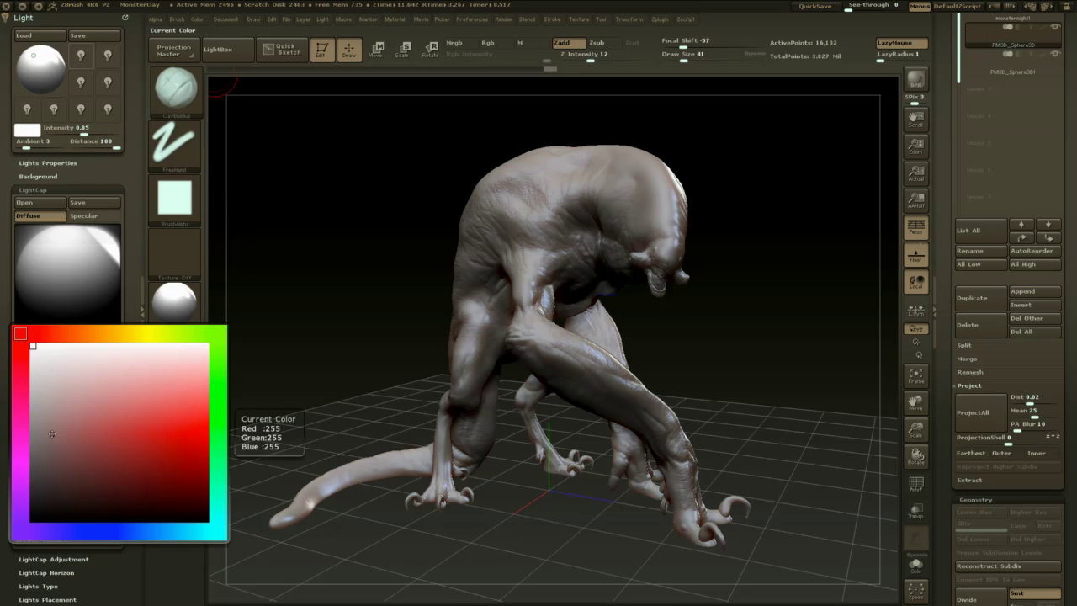
pyautogui.click(142, 531)
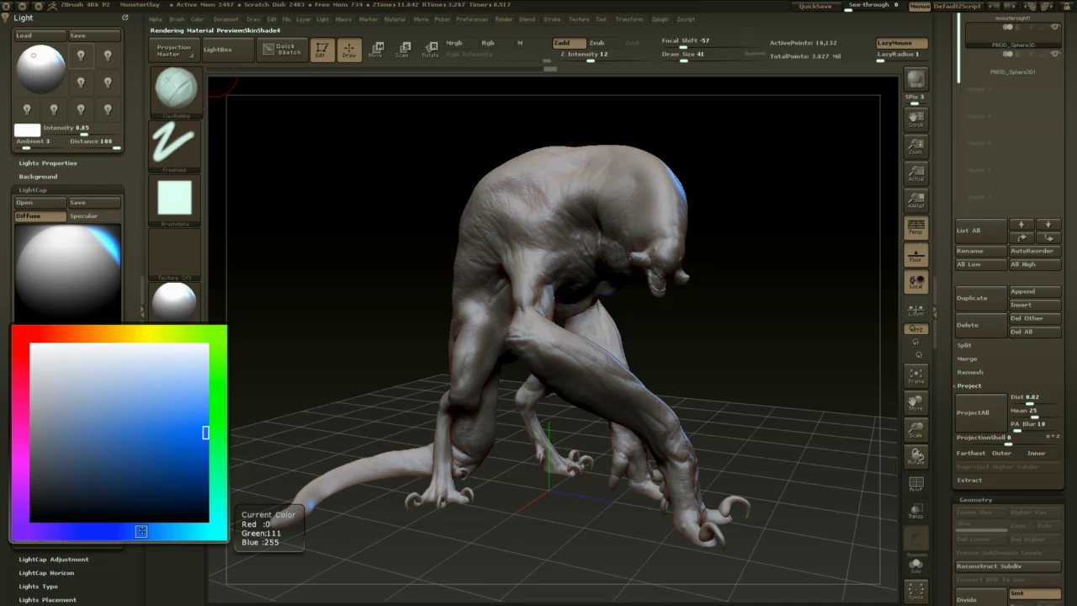
pyautogui.click(20, 335)
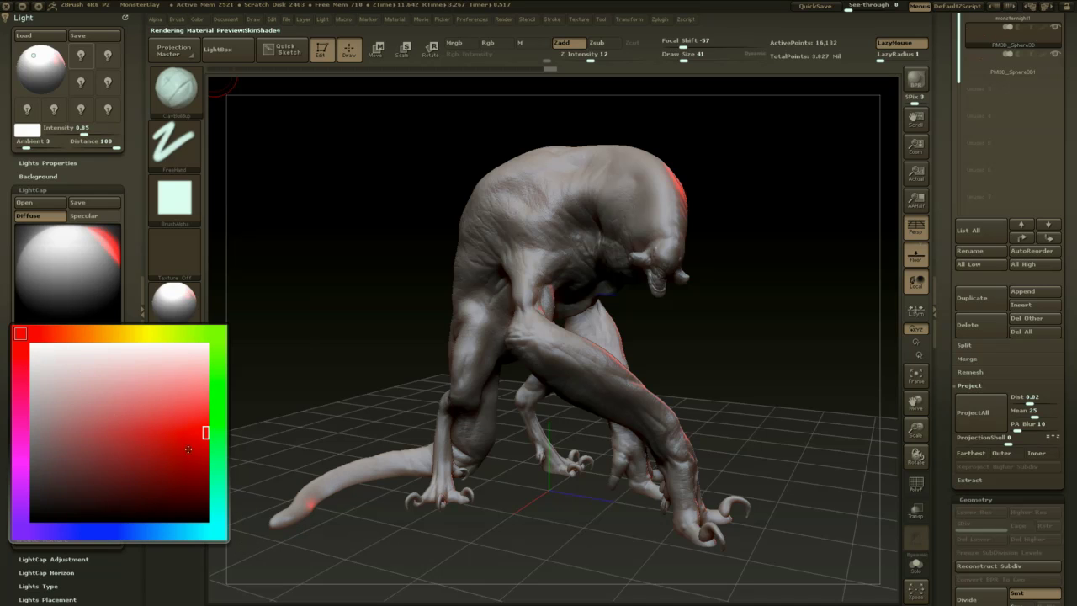
pyautogui.click(202, 425)
pyautogui.moveTo(116, 392); pyautogui.dragTo(64, 375)
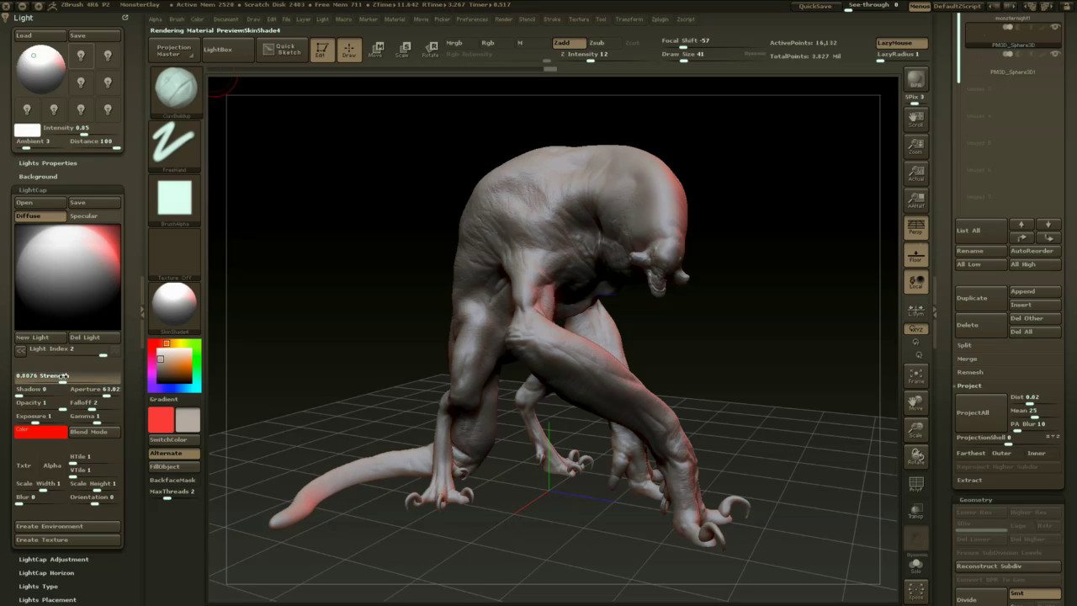
pyautogui.moveTo(102, 254); pyautogui.dragTo(83, 305)
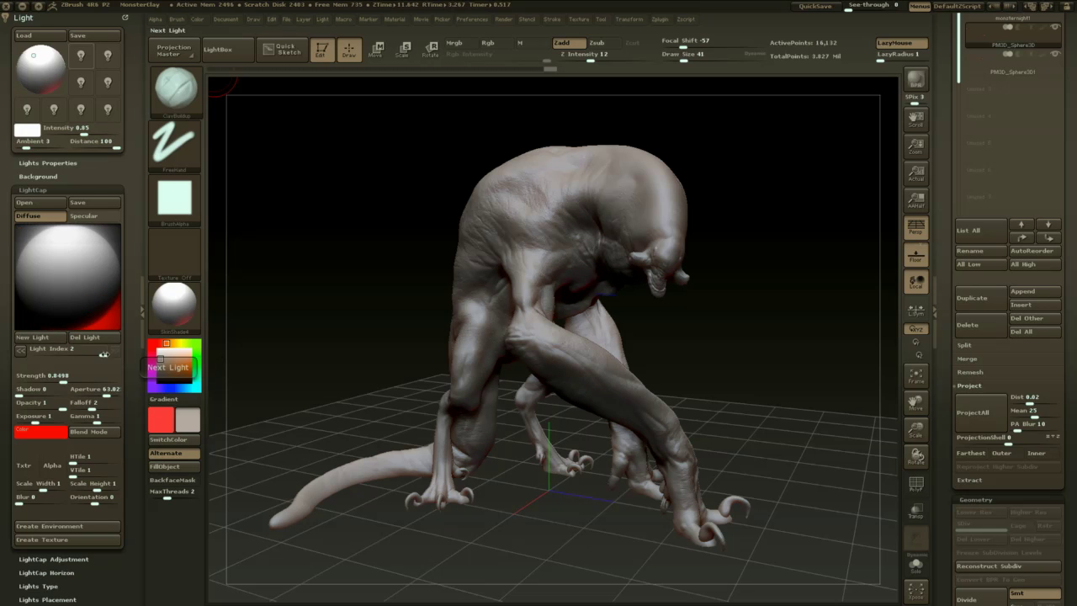
pyautogui.moveTo(106, 390); pyautogui.dragTo(110, 389)
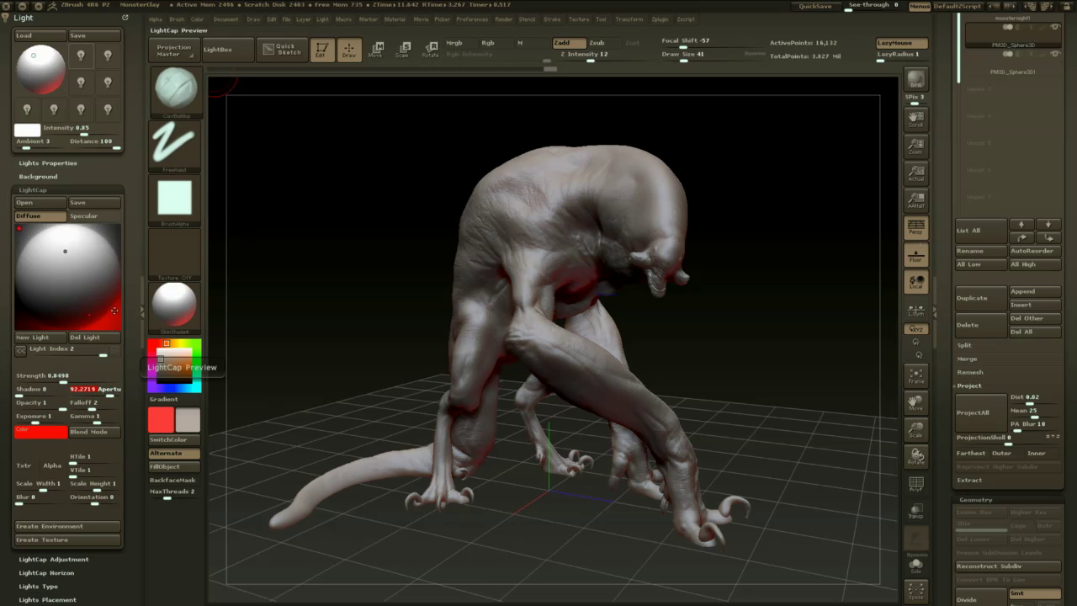
# - Set the overhead LightCap light's strength to 1.0863 and aperture to 103.8751, and delete the red light
pyautogui.click(21, 351)
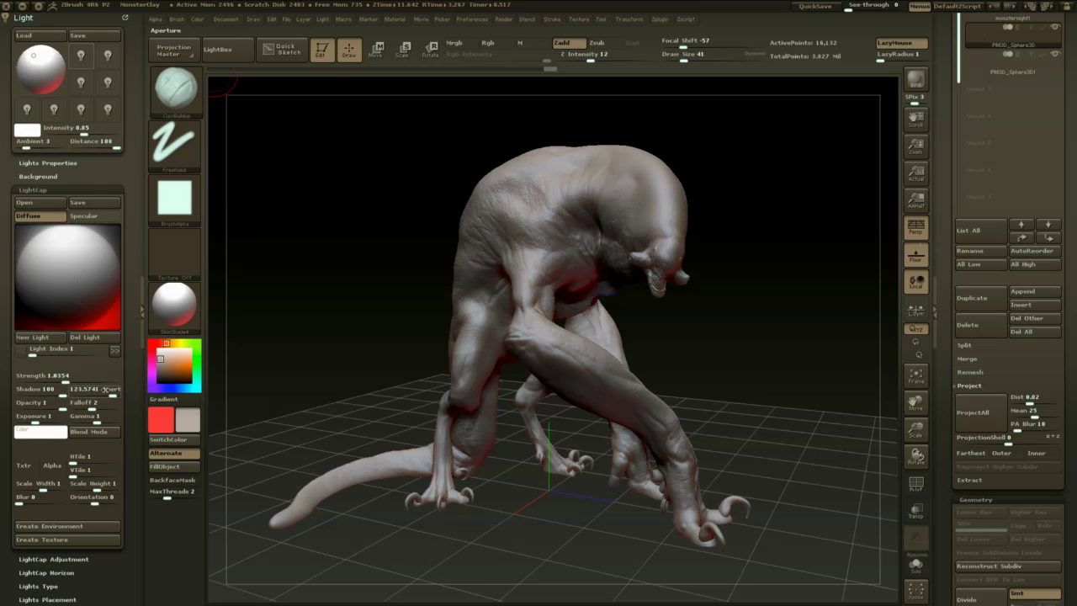
pyautogui.moveTo(107, 390)
pyautogui.mouseDown()
pyautogui.moveTo(58, 379)
pyautogui.moveTo(110, 393)
pyautogui.mouseUp()
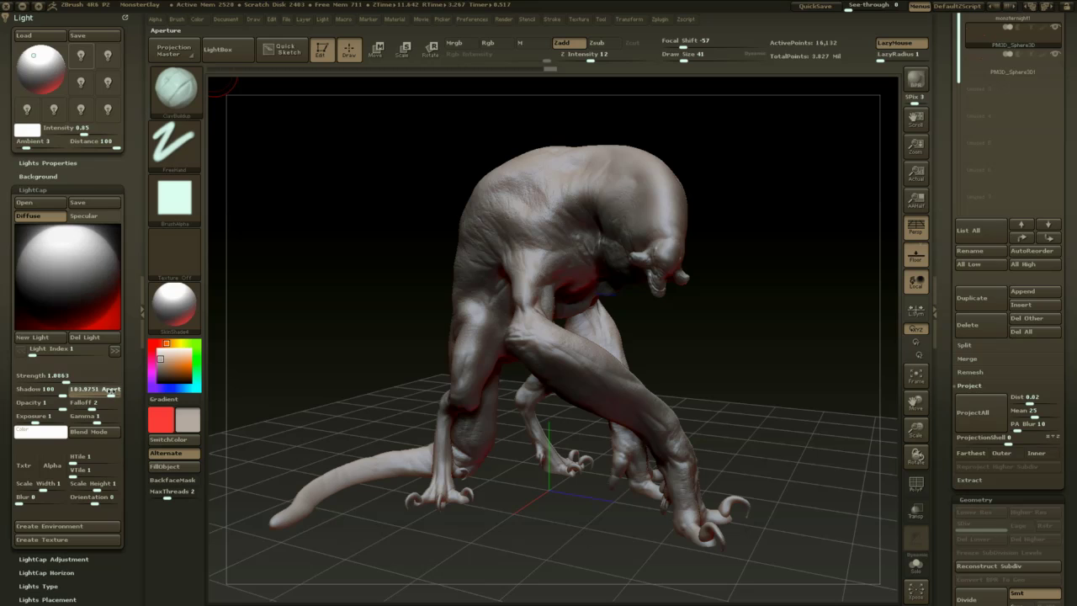
pyautogui.click(108, 339)
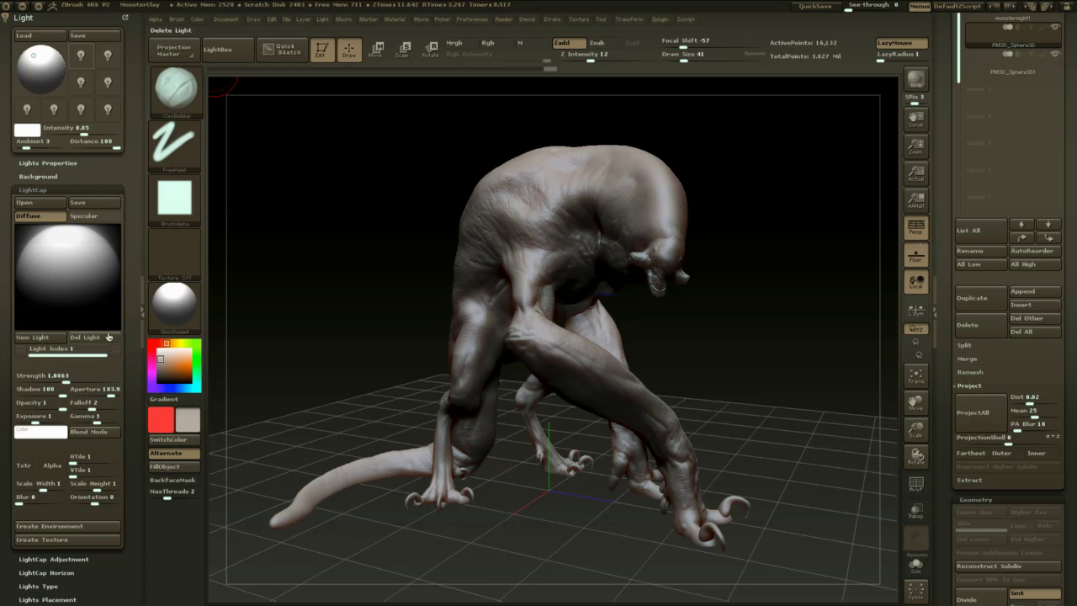
# - Move the remaining LightCap light to the sphere's upper-right edge and set its aperture to 47.82 and strength to 1.4315
pyautogui.click(83, 56)
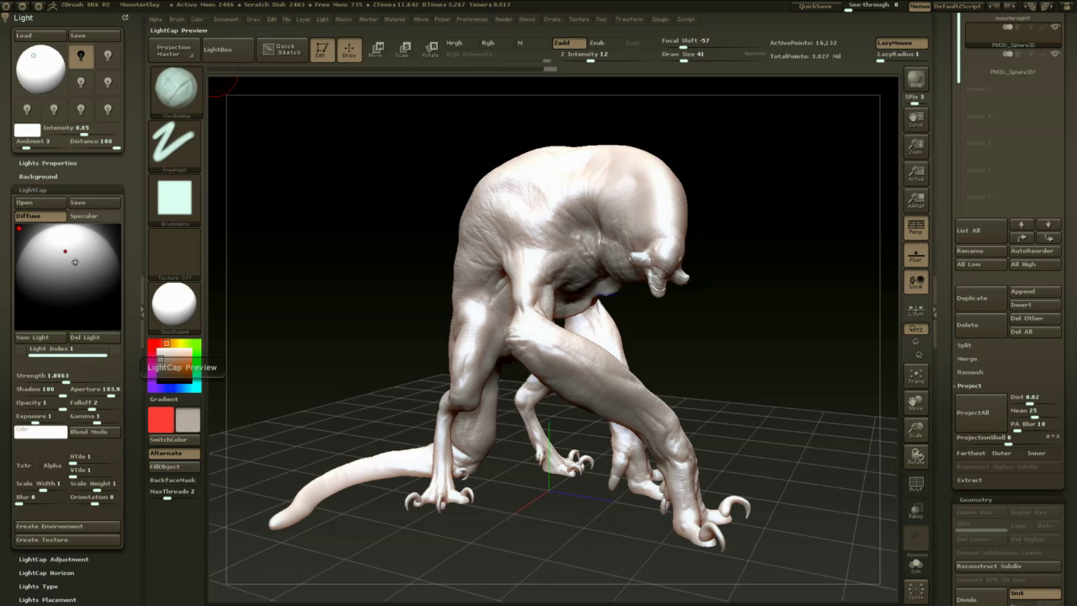
pyautogui.moveTo(65, 377); pyautogui.dragTo(104, 392)
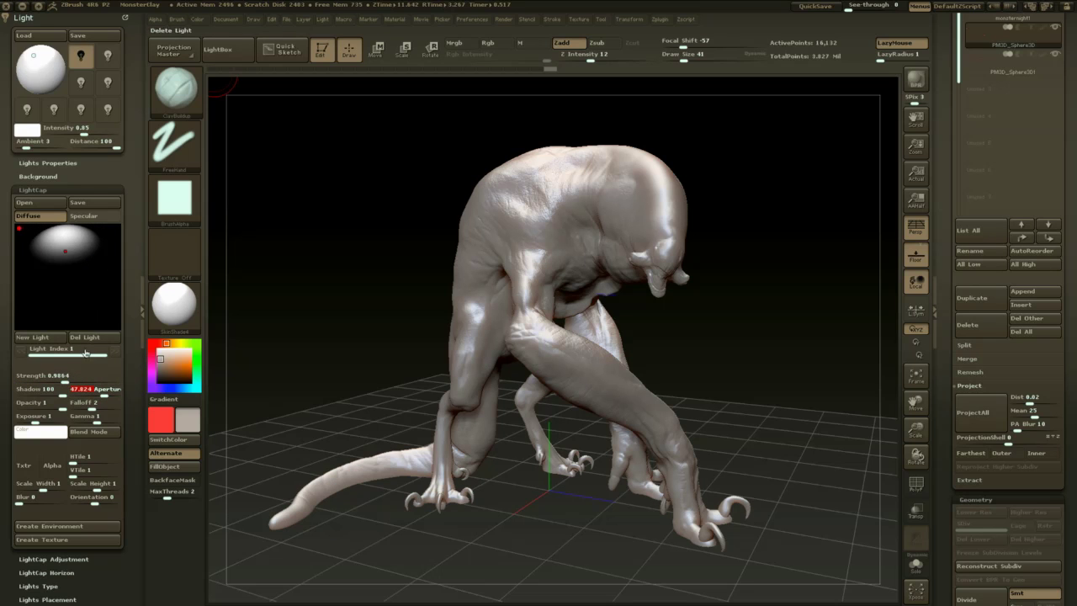
pyautogui.moveTo(64, 378); pyautogui.dragTo(67, 376)
pyautogui.moveTo(68, 250); pyautogui.dragTo(89, 261)
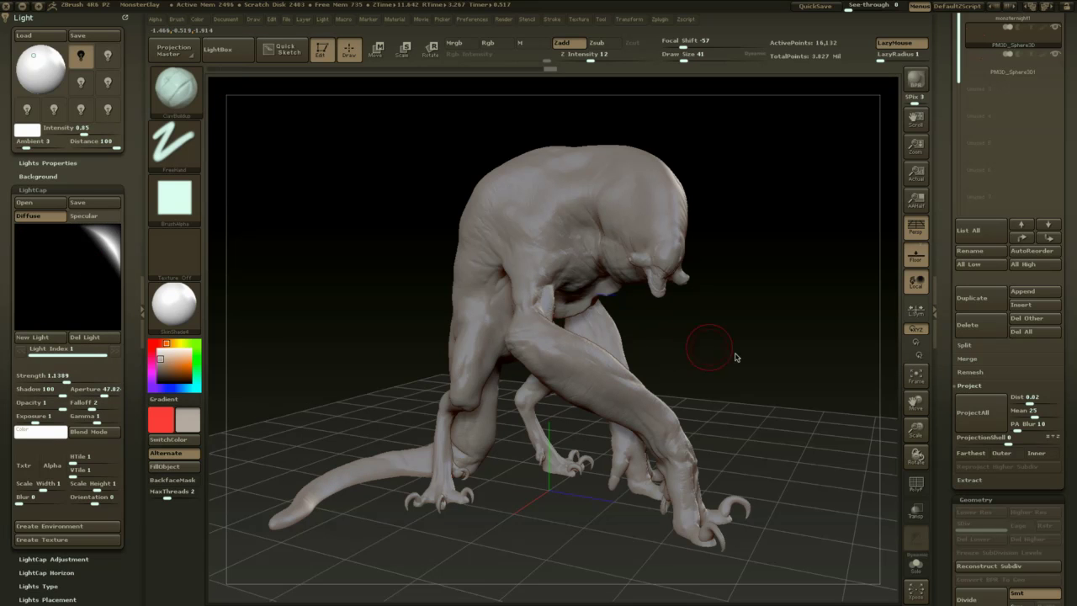
pyautogui.moveTo(740, 359); pyautogui.dragTo(820, 342)
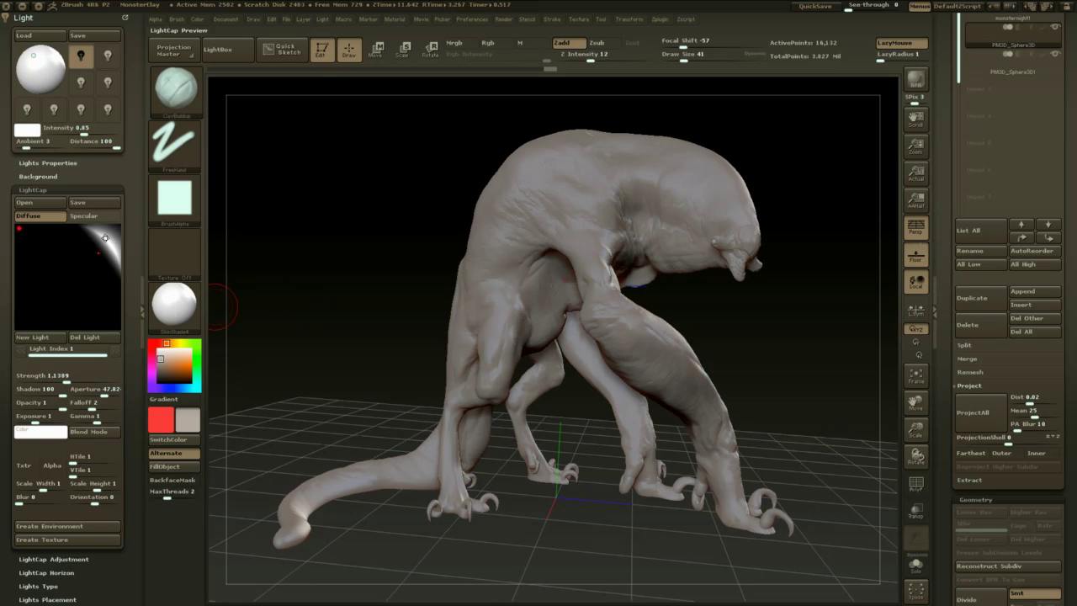
pyautogui.click(81, 61)
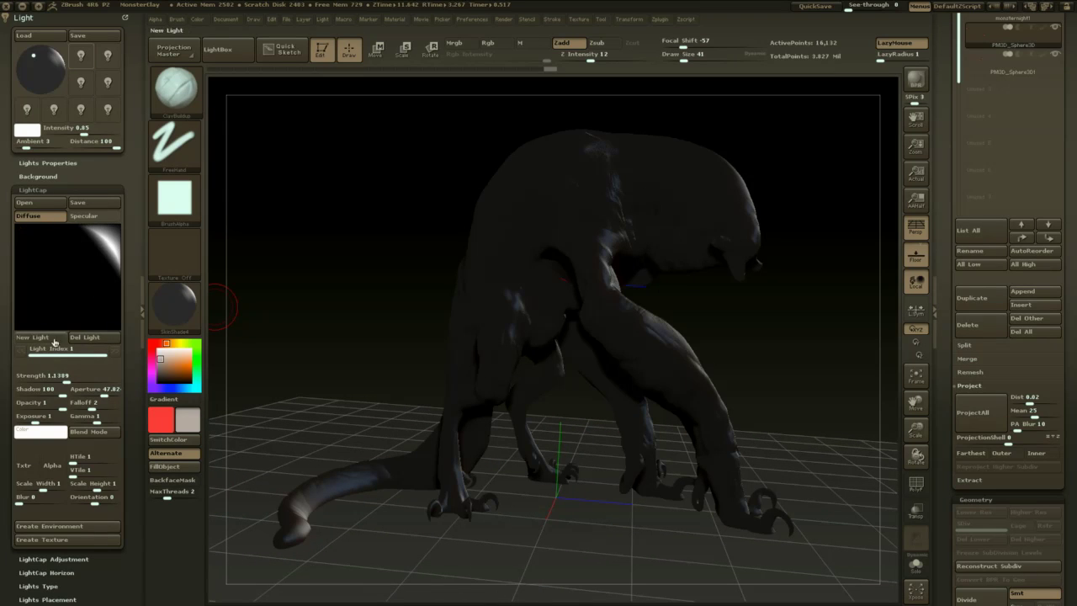
pyautogui.moveTo(68, 377); pyautogui.dragTo(69, 376)
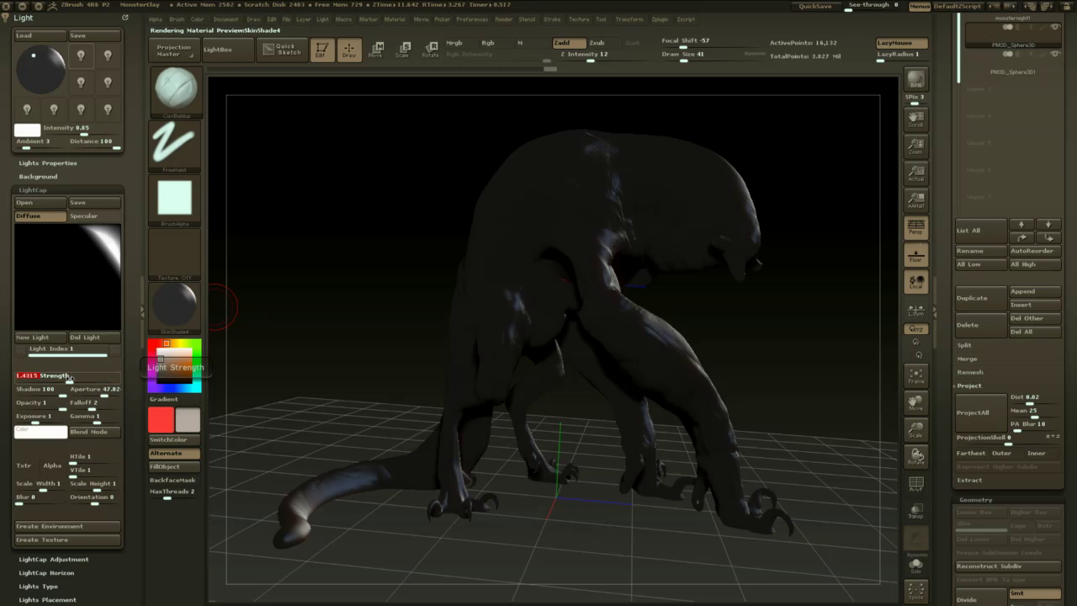
# - Add a second LightCap light near the sphere's centre and collapse the Tool palette tray to widen the canvas
pyautogui.click(49, 338)
pyautogui.moveTo(67, 277); pyautogui.dragTo(72, 267)
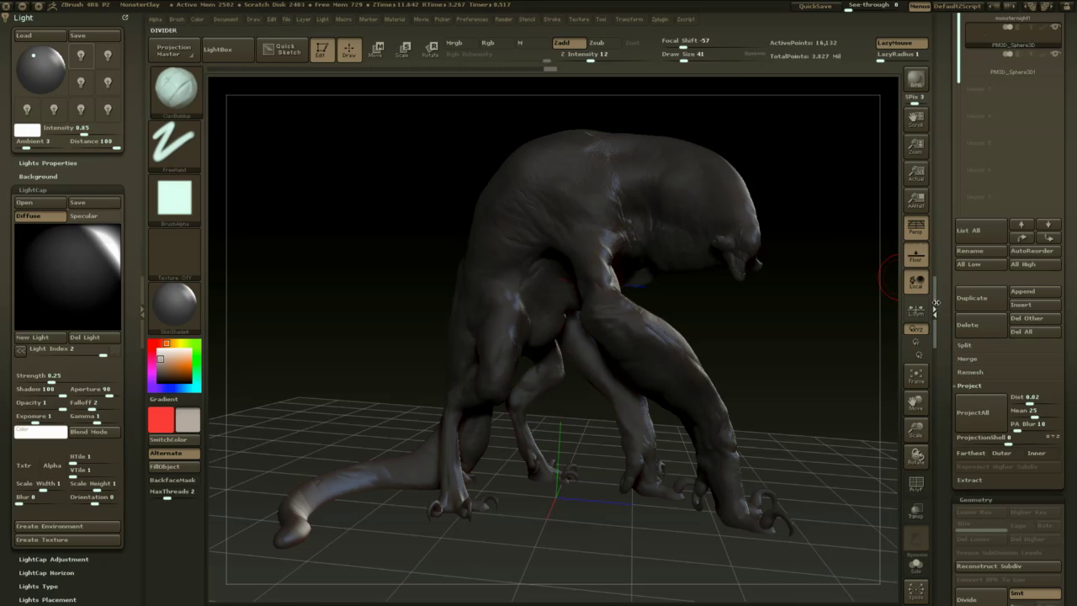
pyautogui.click(936, 311)
pyautogui.moveTo(906, 318)
pyautogui.mouseDown()
pyautogui.moveTo(881, 322)
pyautogui.moveTo(933, 340)
pyautogui.mouseUp()
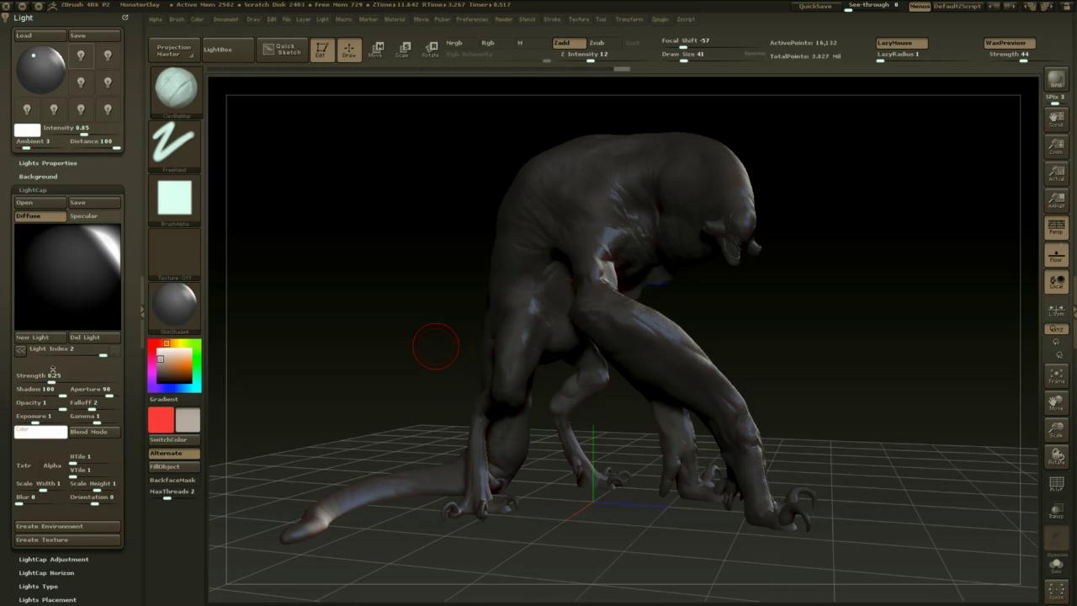
# - Change the model colour to white and set the central light's strength to 0.3894
pyautogui.moveTo(52, 377); pyautogui.dragTo(63, 377)
pyautogui.moveTo(163, 362)
pyautogui.mouseDown()
pyautogui.moveTo(151, 363)
pyautogui.moveTo(148, 339)
pyautogui.mouseUp()
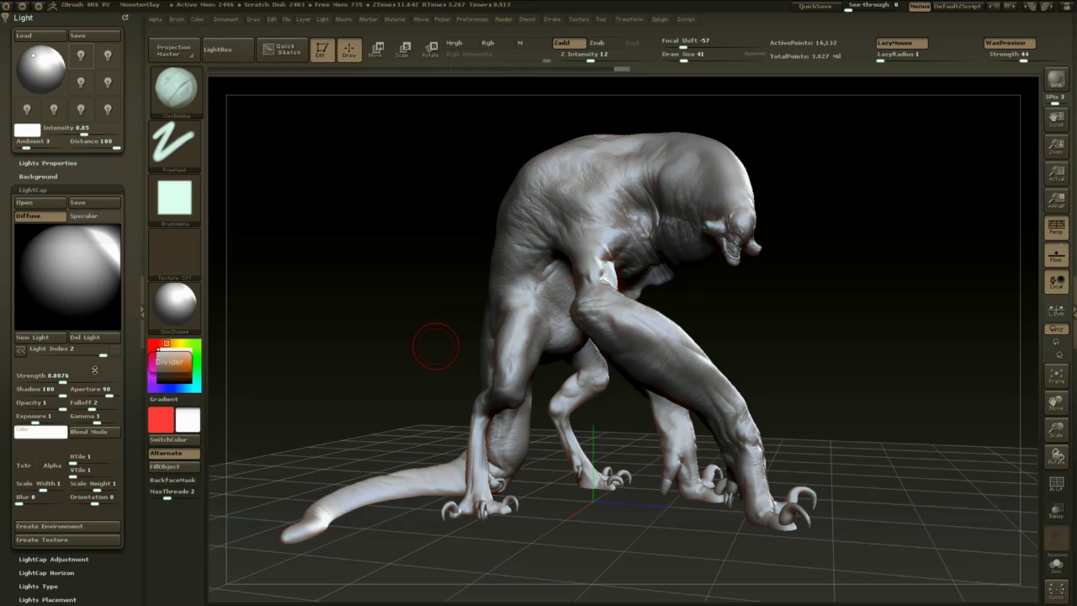
pyautogui.moveTo(62, 378); pyautogui.dragTo(58, 375)
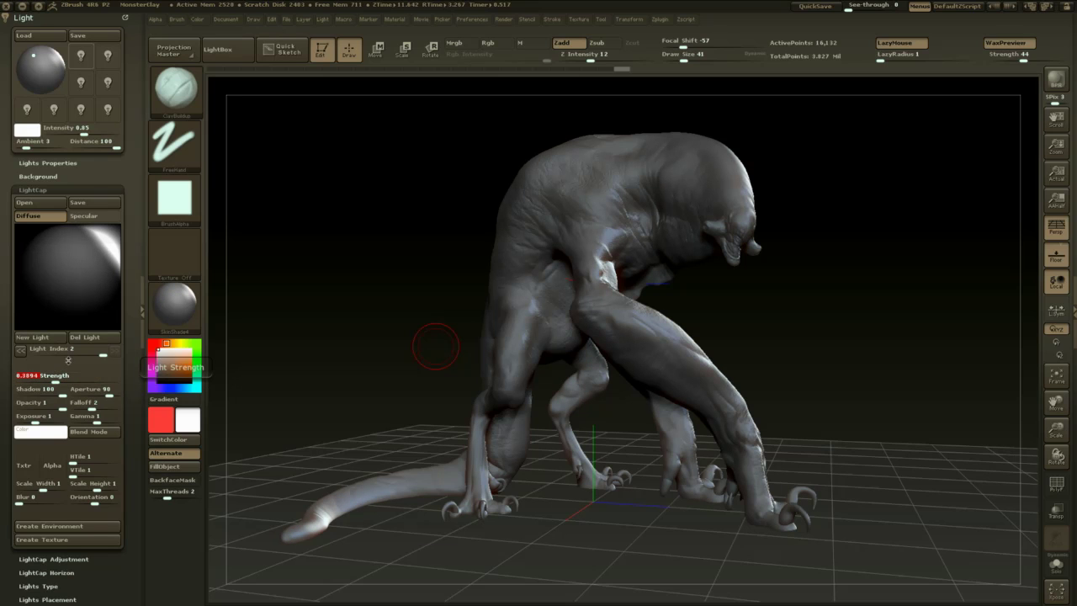
# - Shift the first LightCap light slightly outward and set its specular shadow and opacity to 0
pyautogui.click(23, 349)
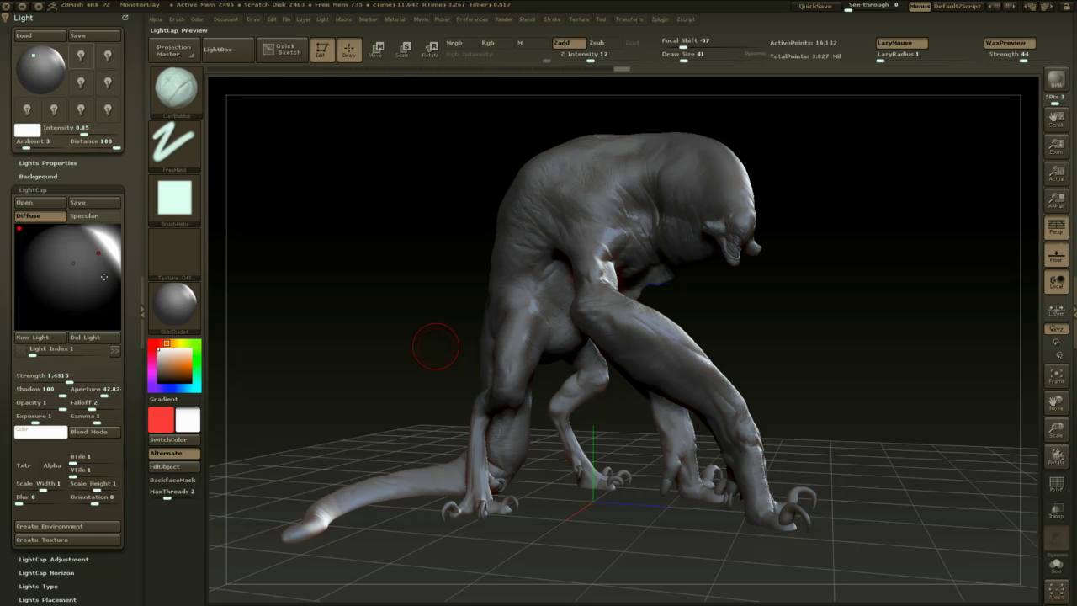
pyautogui.moveTo(98, 254)
pyautogui.mouseDown()
pyautogui.moveTo(105, 263)
pyautogui.moveTo(91, 260)
pyautogui.mouseUp()
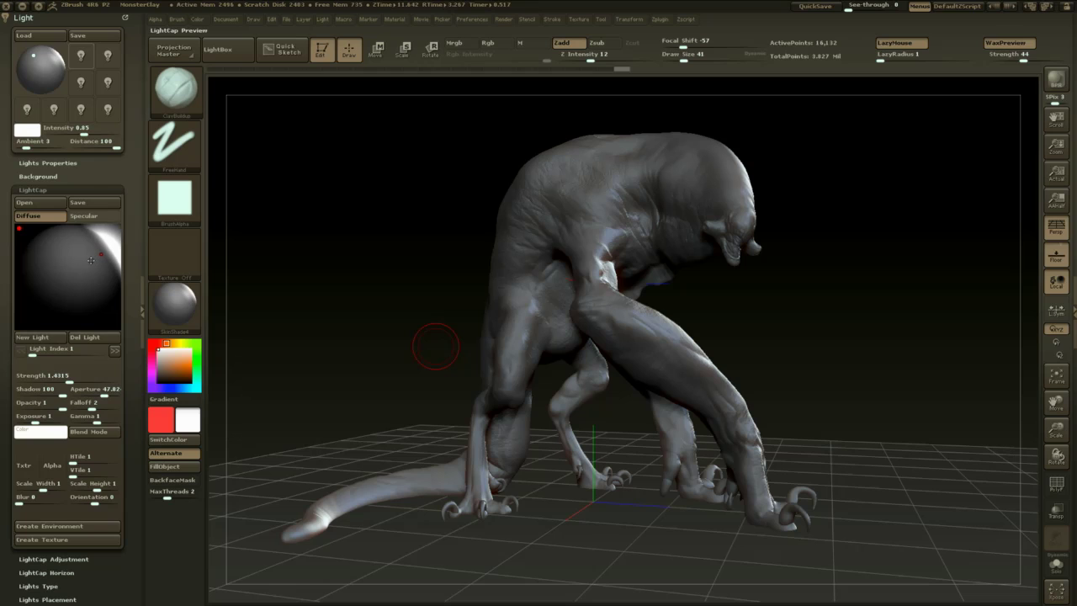
pyautogui.click(89, 217)
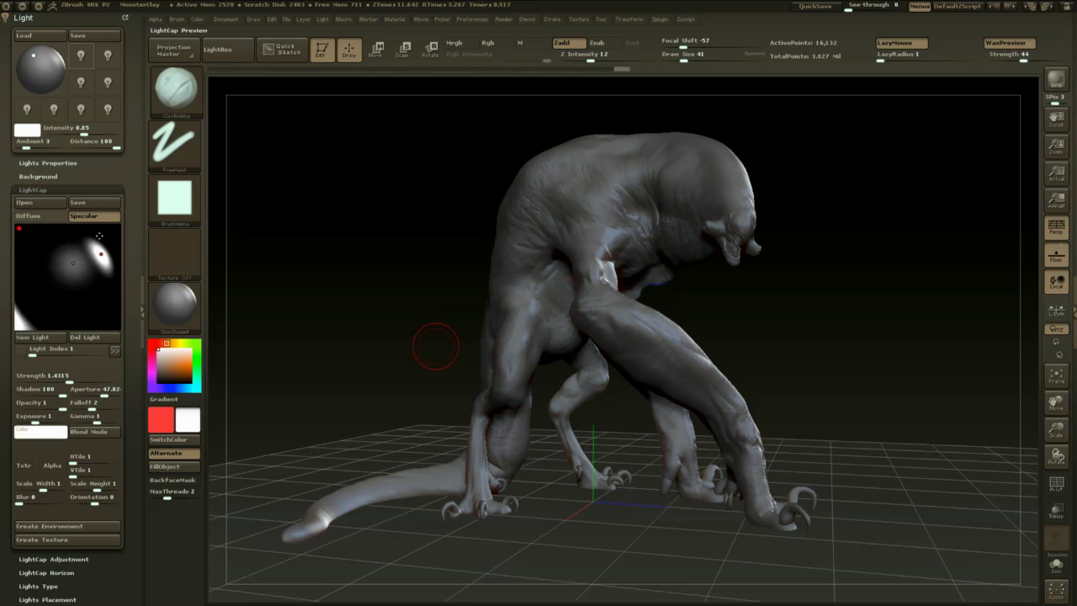
pyautogui.moveTo(52, 392); pyautogui.dragTo(6, 404)
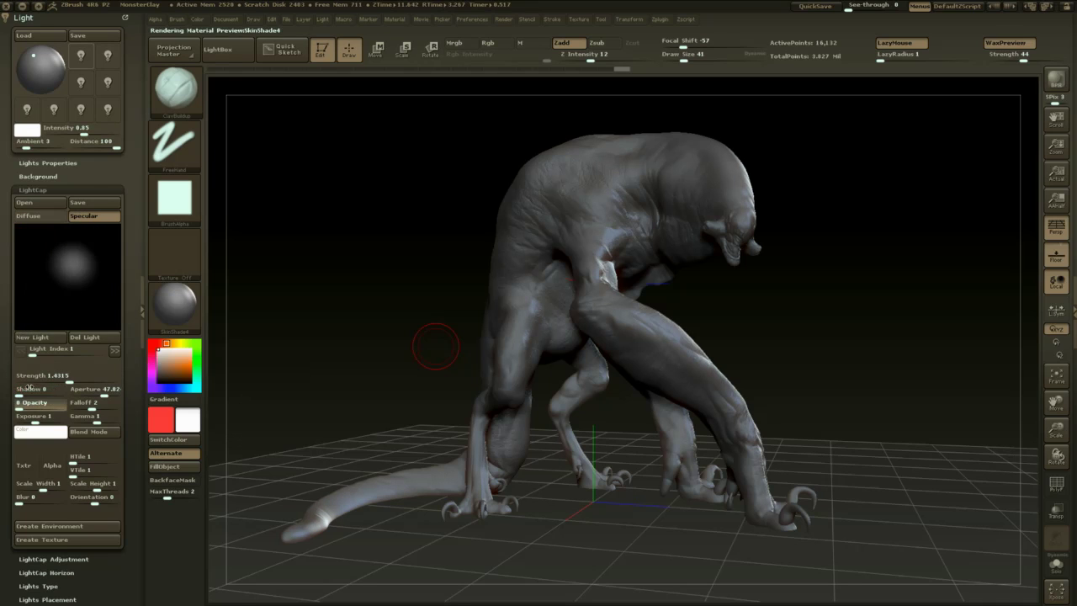
# - Set the second LightCap light's strength to 0.8498 and render the monster with Best-Preview Render
pyautogui.click(29, 337)
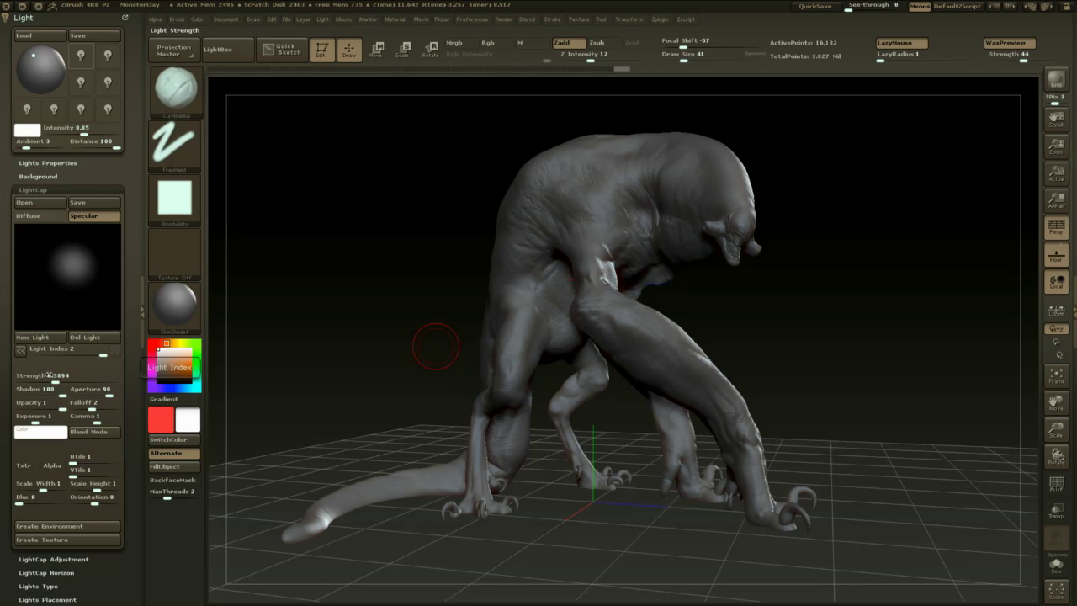
pyautogui.moveTo(49, 374); pyautogui.dragTo(63, 375)
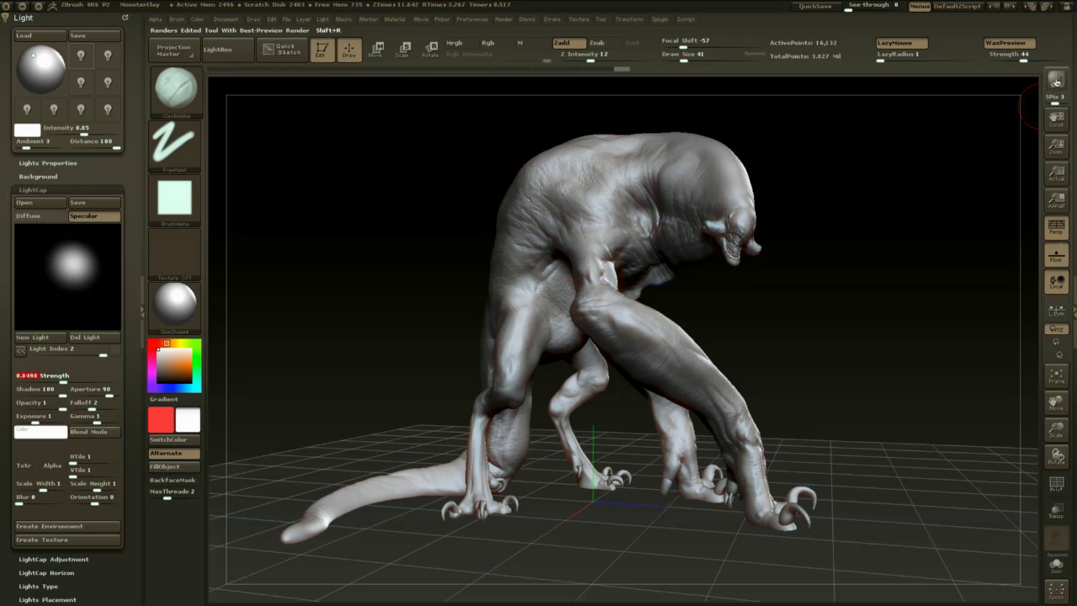
pyautogui.click(1056, 80)
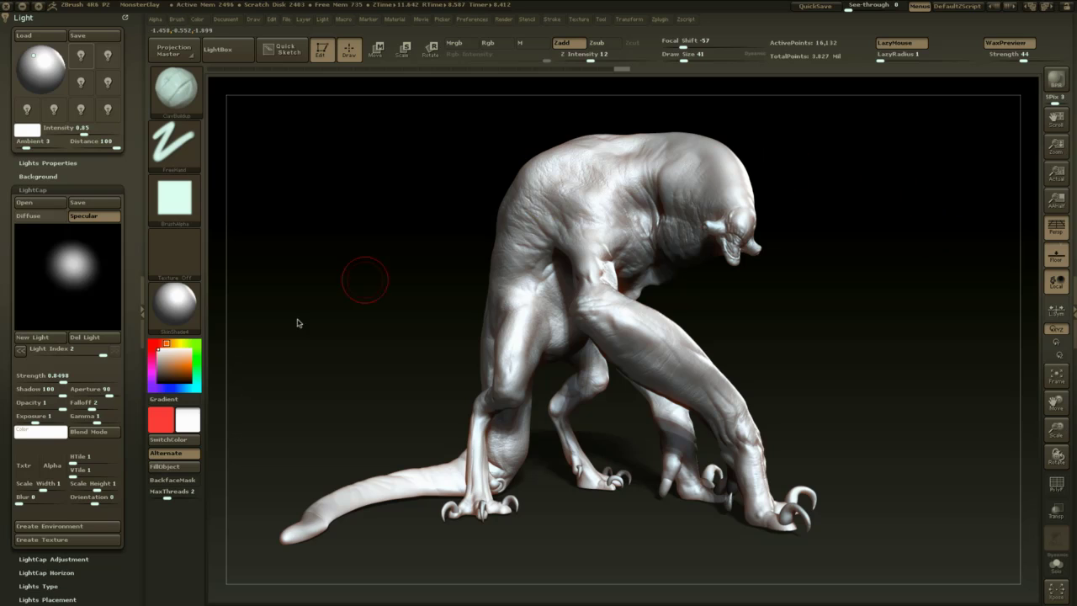
# - Switch the standard light back on, delete the central light from the diffuse LightCap and collapse the LightCap settings
pyautogui.click(48, 219)
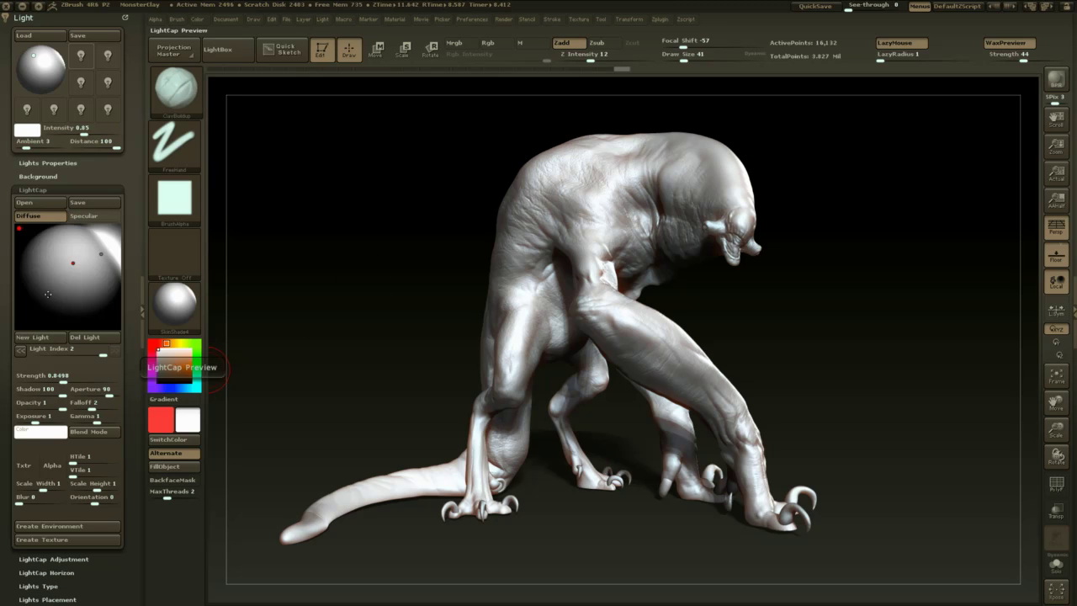
pyautogui.click(63, 336)
pyautogui.moveTo(857, 305); pyautogui.dragTo(809, 300)
pyautogui.click(81, 55)
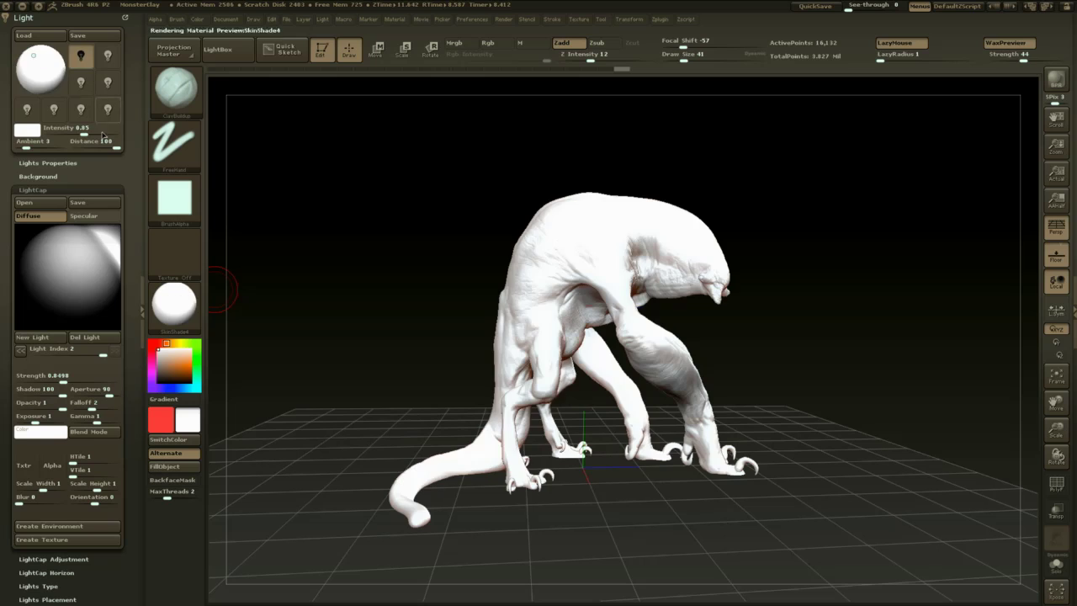
pyautogui.click(98, 338)
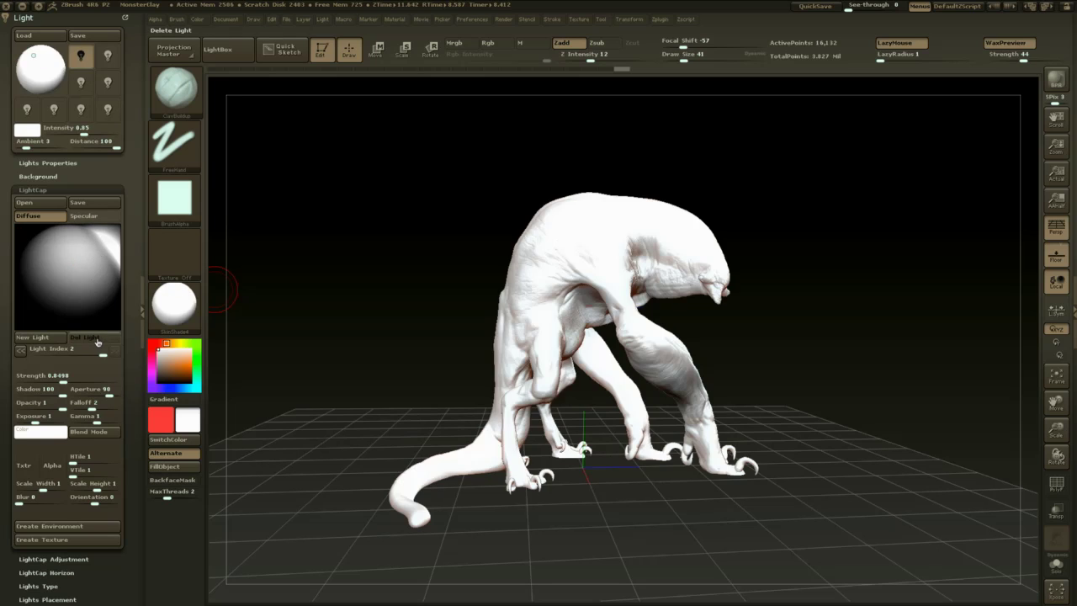
pyautogui.click(95, 191)
# - Apply the MatCap Red Wax material and try repositioning the standard light on the preview sphere
pyautogui.click(186, 312)
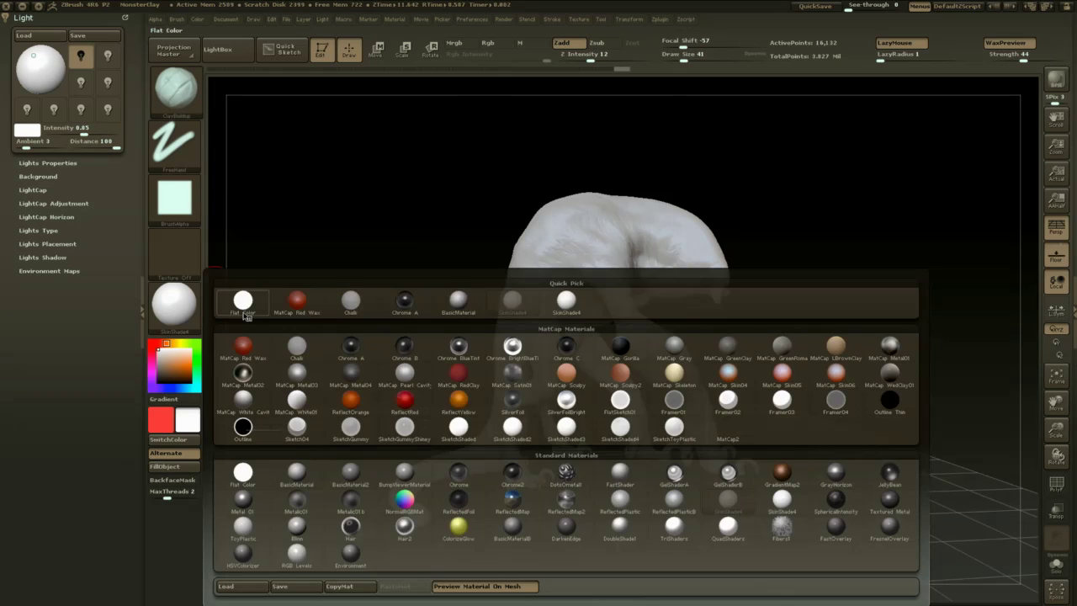
pyautogui.click(296, 301)
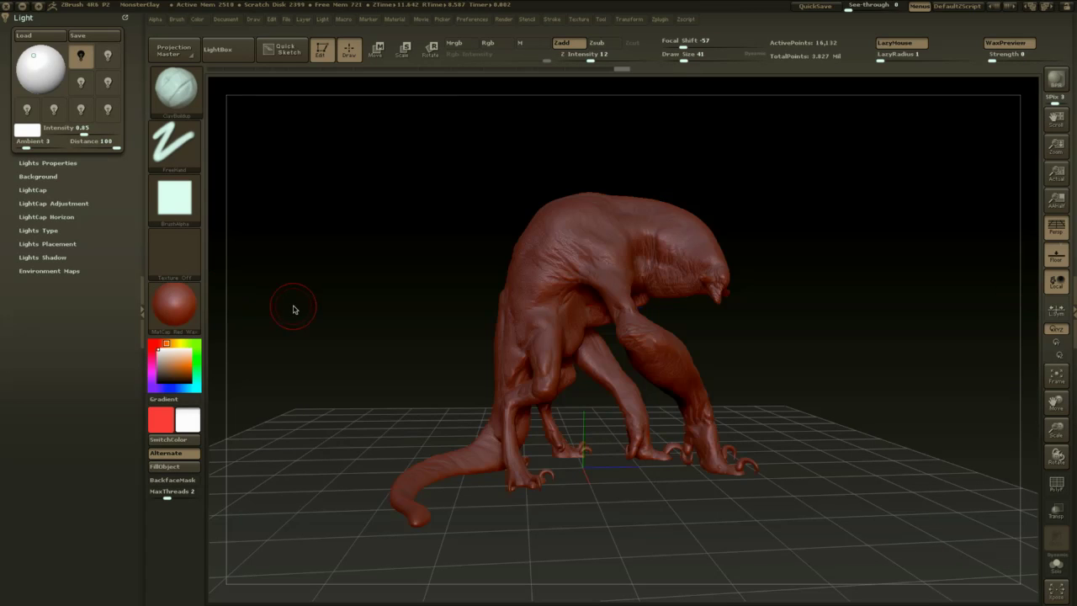
pyautogui.click(42, 58)
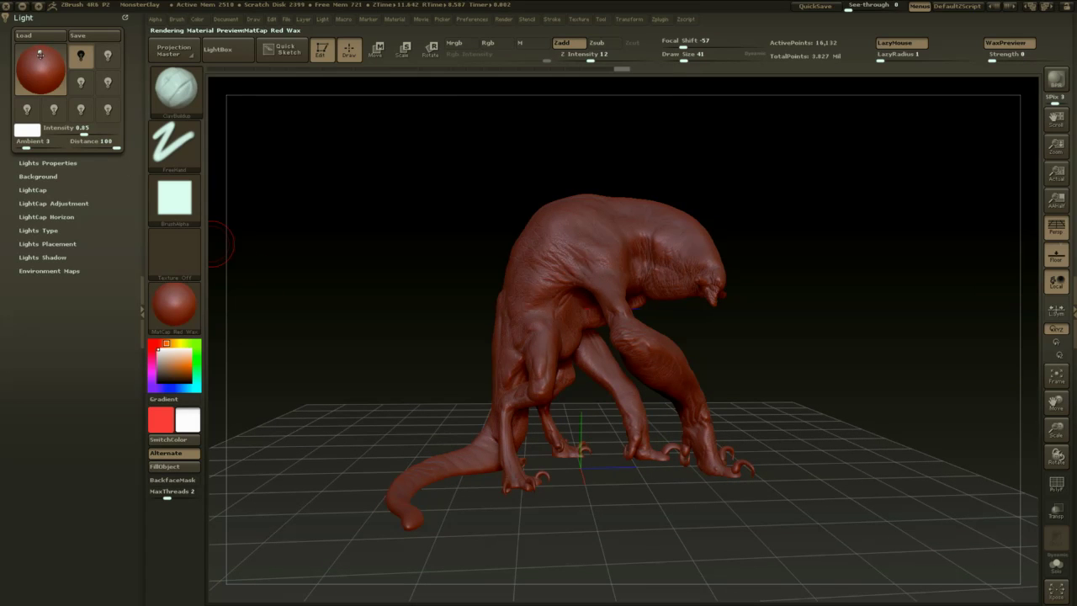
pyautogui.moveTo(40, 55); pyautogui.dragTo(41, 56)
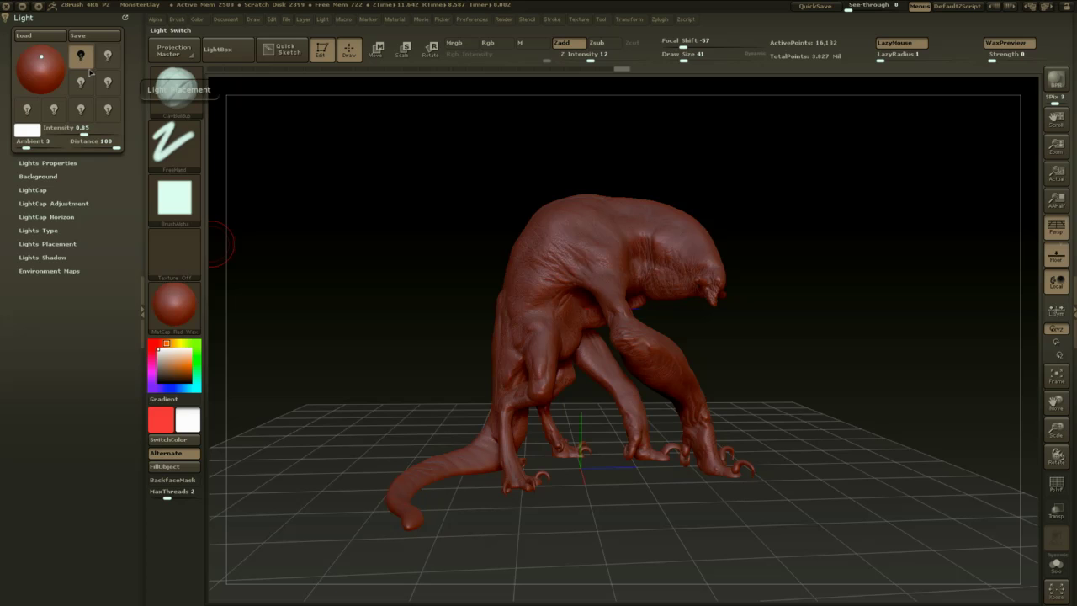
# - Apply the BasicMaterial2 material to the monster and move the standard light up toward the preview sphere's upper edge
pyautogui.click(184, 308)
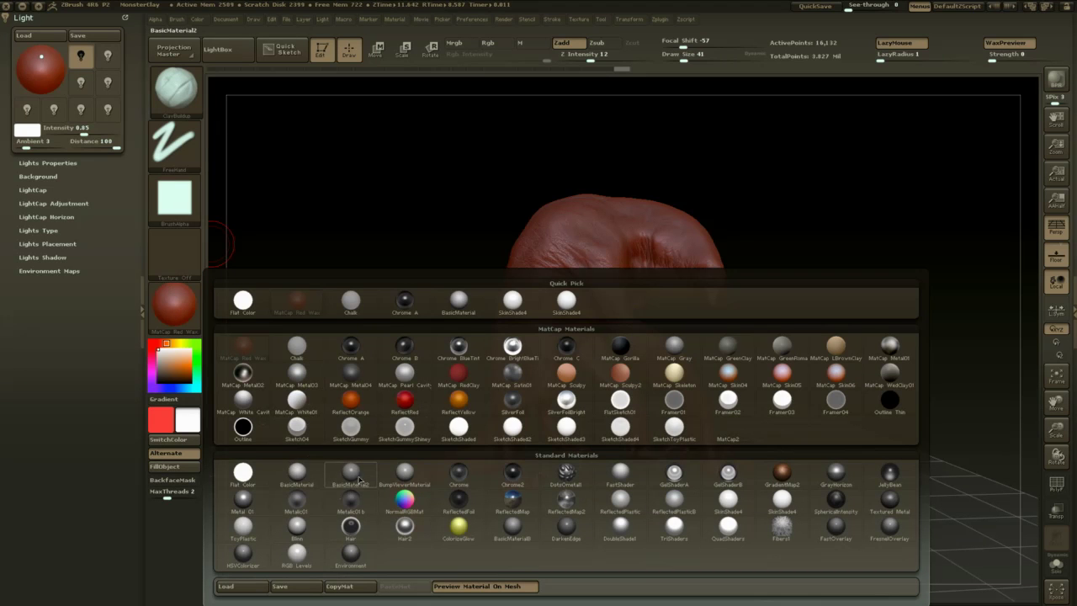
pyautogui.click(360, 480)
pyautogui.moveTo(315, 501)
pyautogui.mouseDown()
pyautogui.moveTo(306, 495)
pyautogui.moveTo(313, 486)
pyautogui.mouseUp()
pyautogui.moveTo(41, 56); pyautogui.dragTo(41, 50)
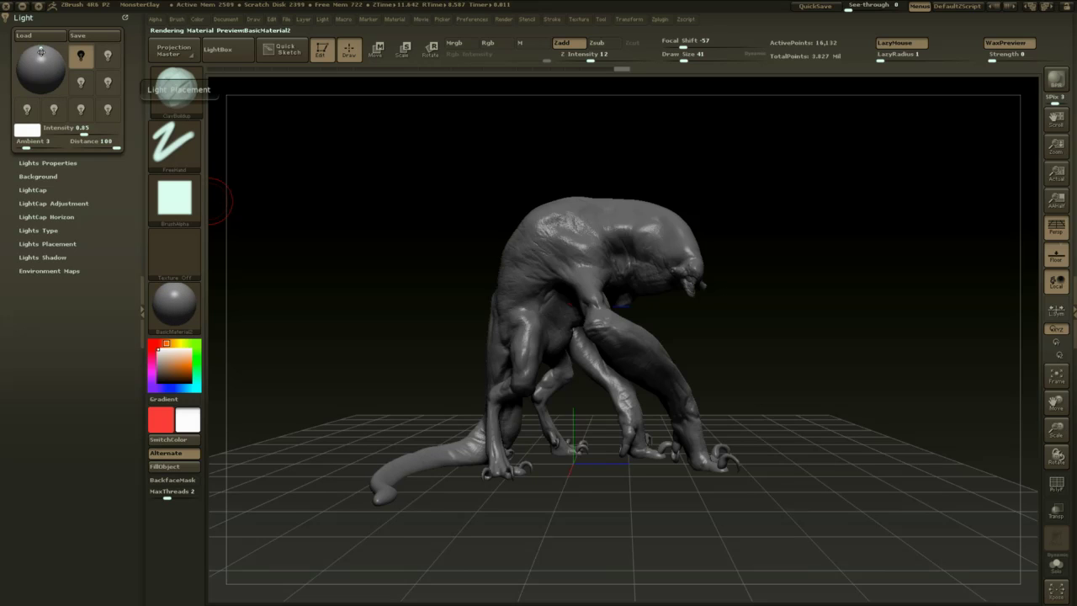
# - Try the standard light from behind the monster and return it to the front of the preview sphere
pyautogui.click(42, 51)
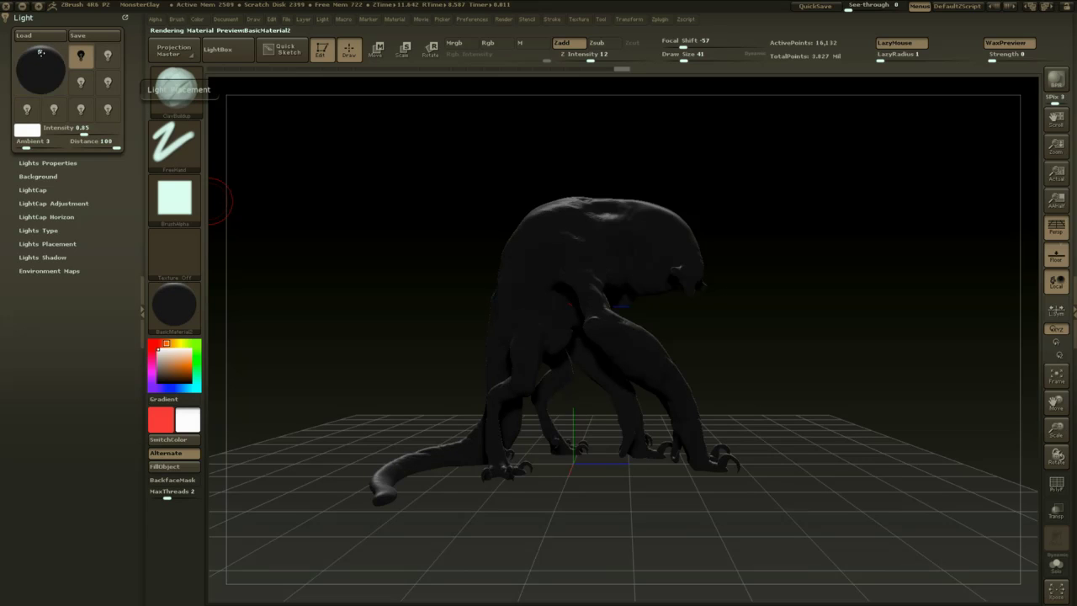
pyautogui.click(41, 51)
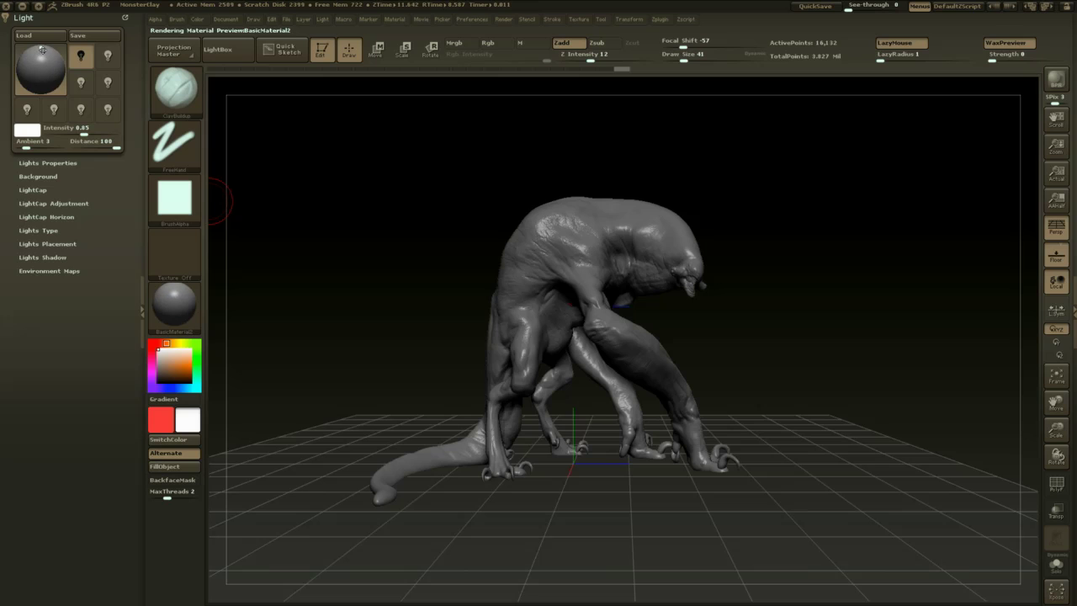
# - Turn off the floor grid, turn the monster toward a three-quarter view and hide the interface panels for a clean presentation view
pyautogui.press('shift')
pyautogui.click(1057, 258)
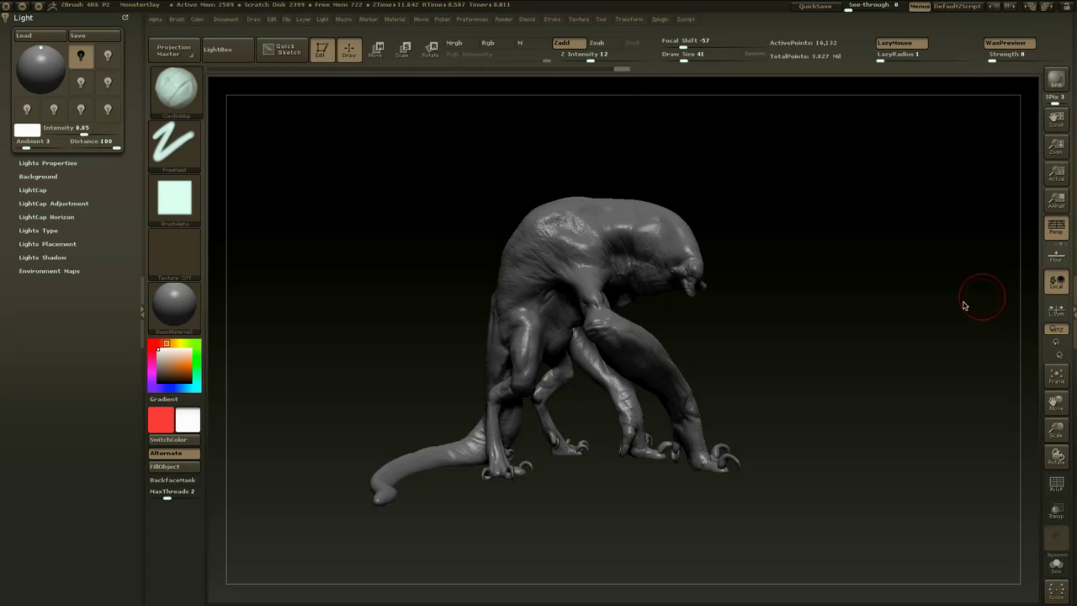
pyautogui.moveTo(898, 318); pyautogui.dragTo(898, 378)
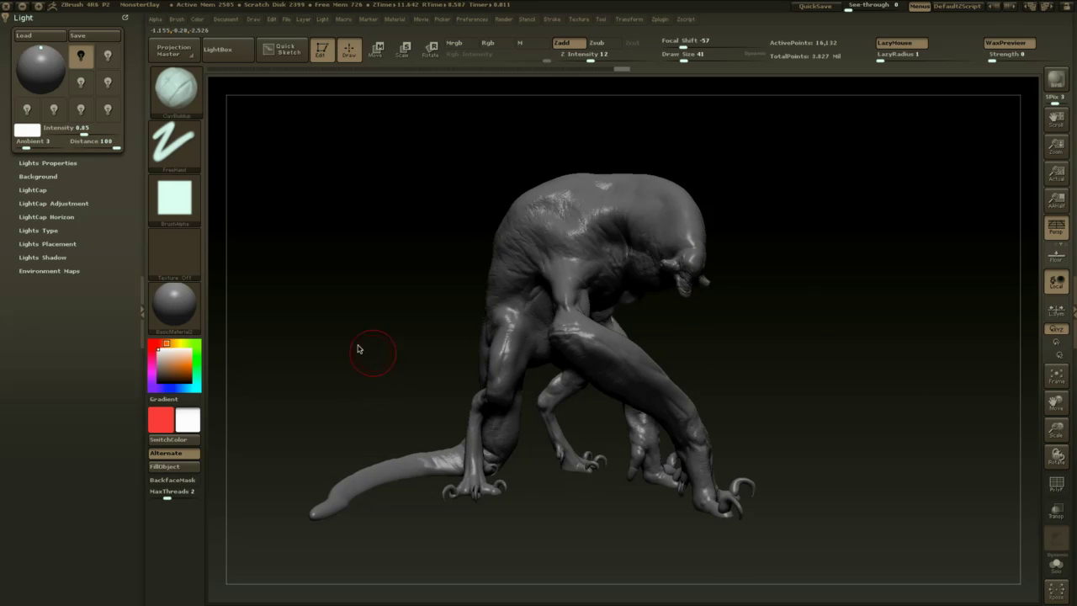
pyautogui.click(142, 311)
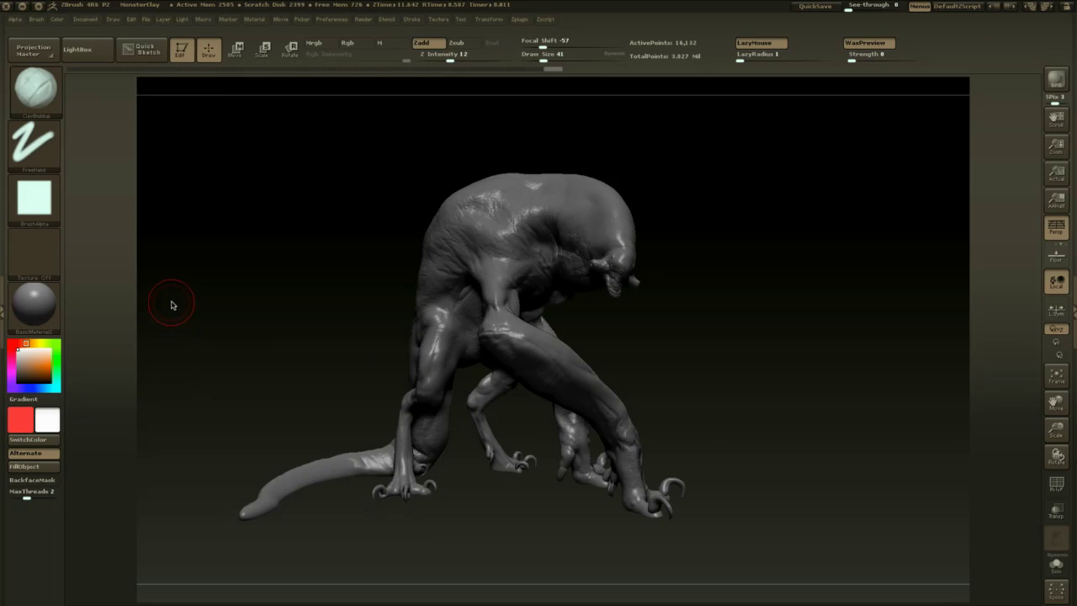
pyautogui.press('Tab')
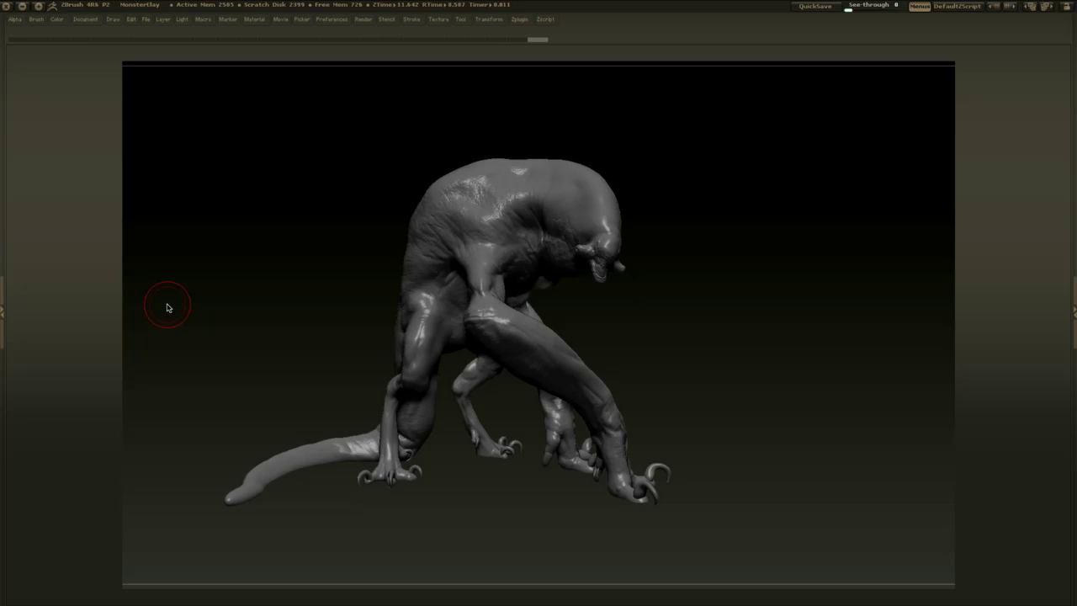